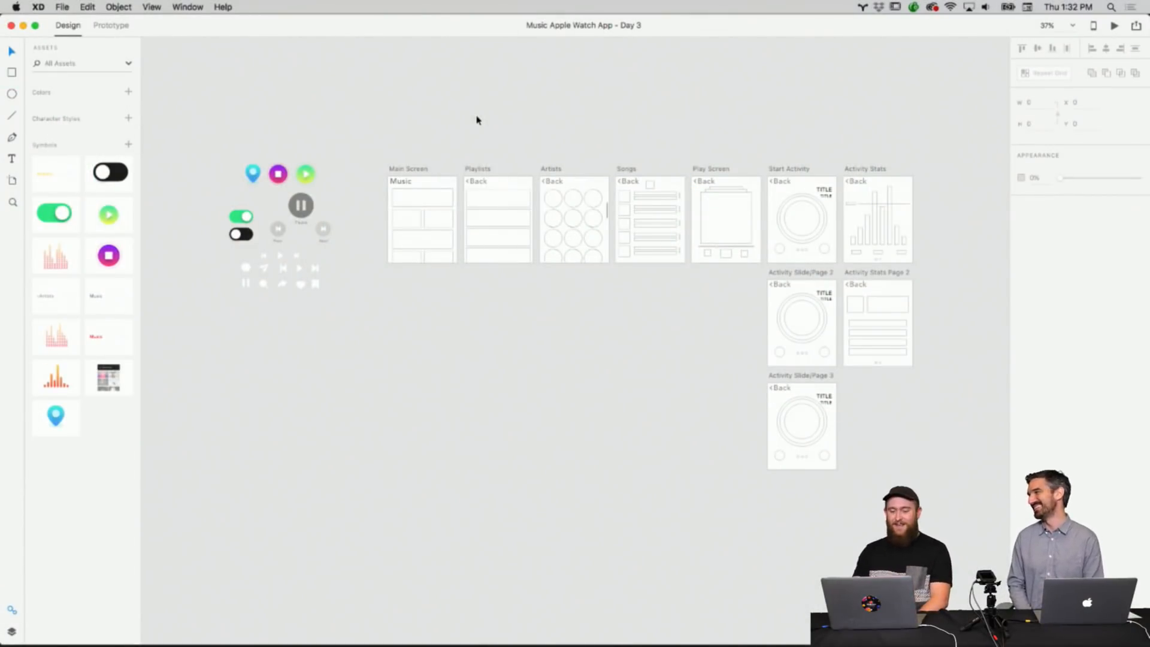
pyautogui.hscroll(3, 479, 121)
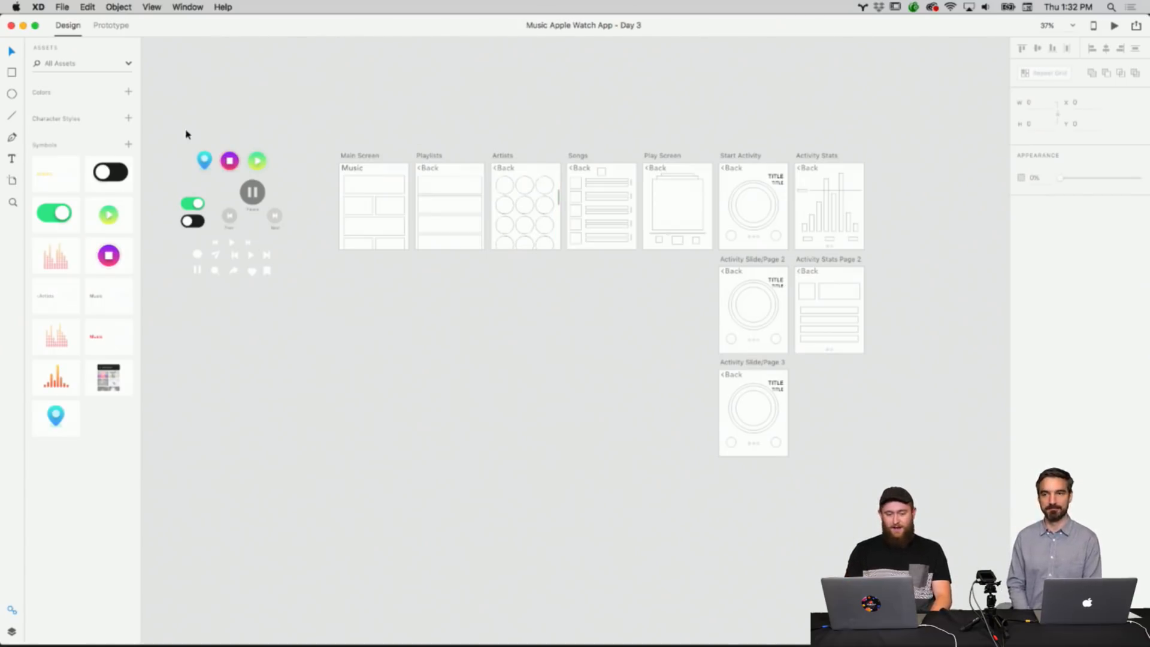
pyautogui.moveTo(187, 134); pyautogui.dragTo(307, 297)
pyautogui.click(368, 351)
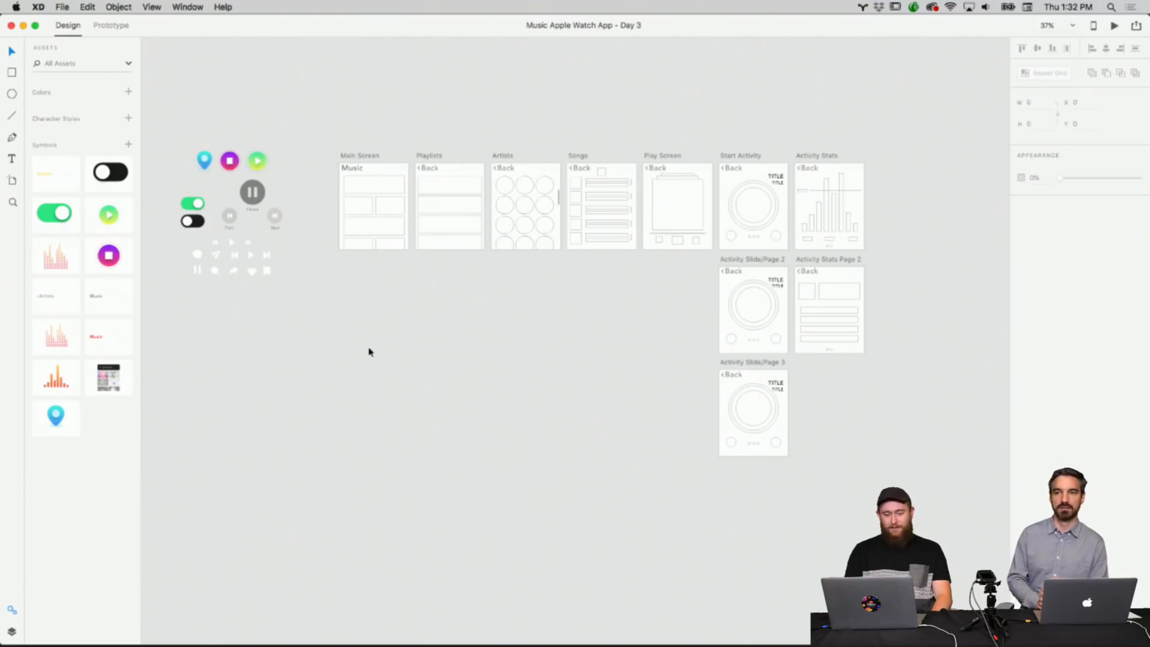
# Inspect the wireframe artboards from Main Screen through the Activity Slide and Activity Stats pages up close.
pyautogui.click(386, 250)
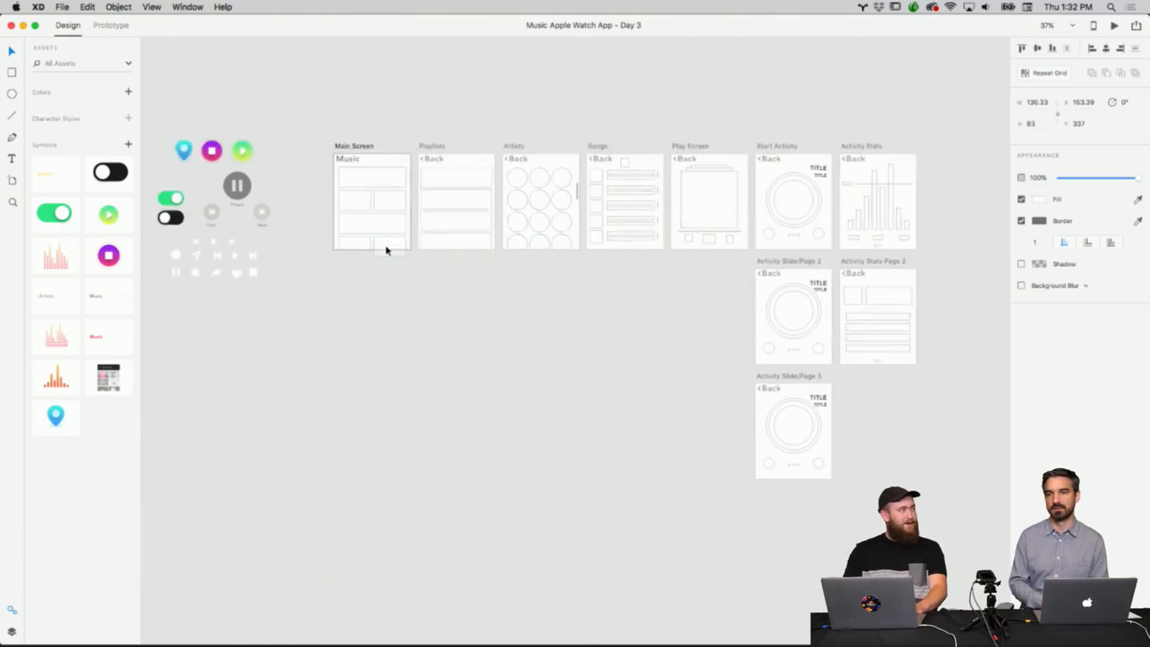
pyautogui.scroll(5, 386, 250)
pyautogui.hscroll(3, 385, 249)
pyautogui.scroll(2, 385, 249)
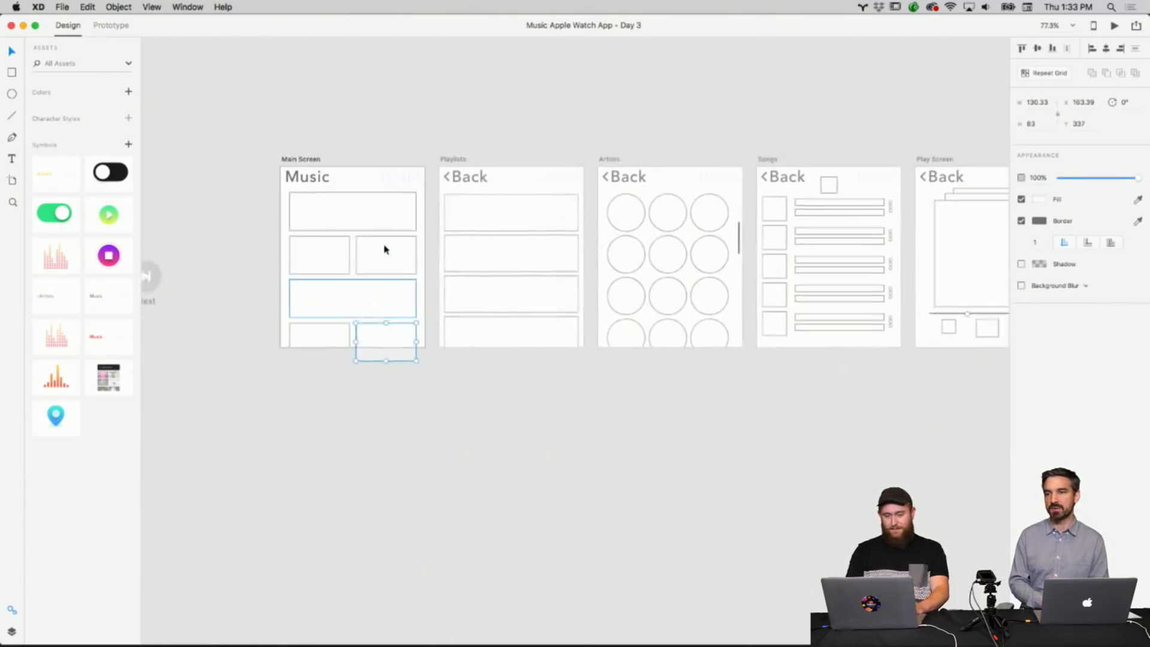
pyautogui.click(413, 141)
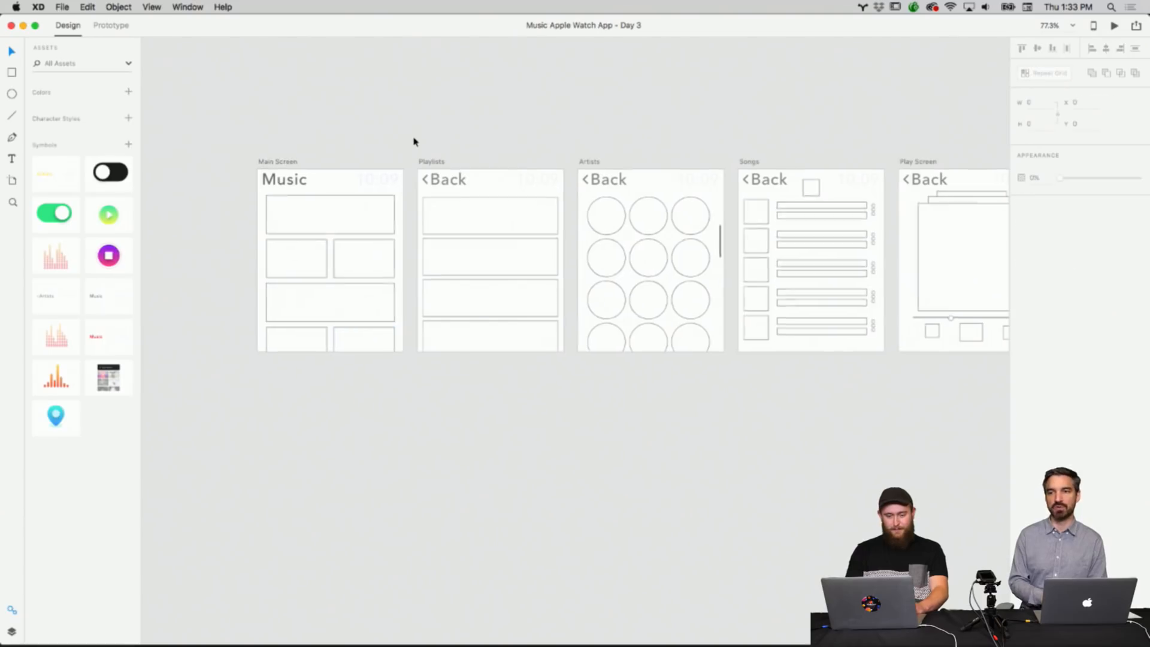
pyautogui.scroll(3, 413, 142)
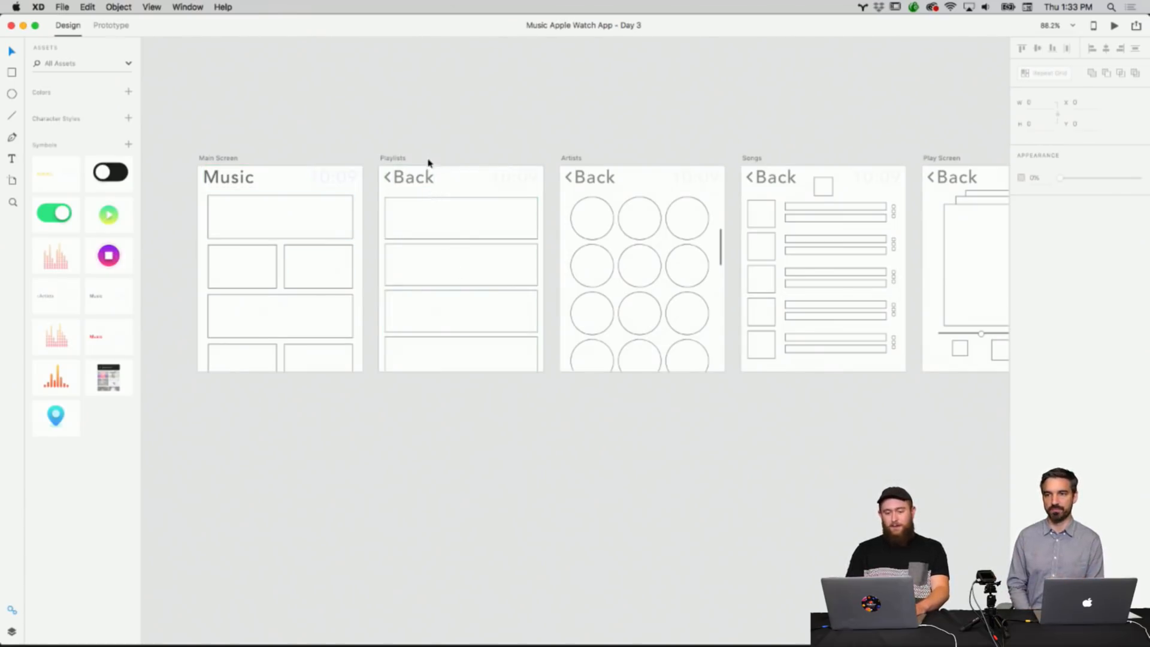
pyautogui.hscroll(3, 457, 295)
pyautogui.scroll(-1, 457, 295)
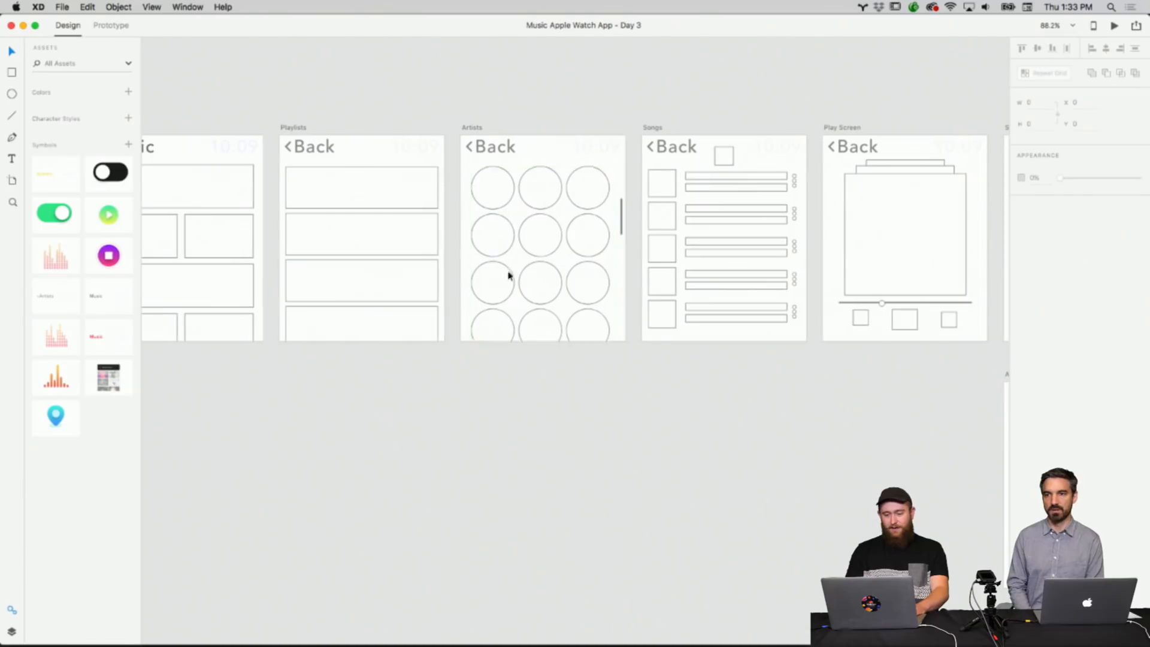
pyautogui.hscroll(3, 537, 273)
pyautogui.scroll(1, 538, 274)
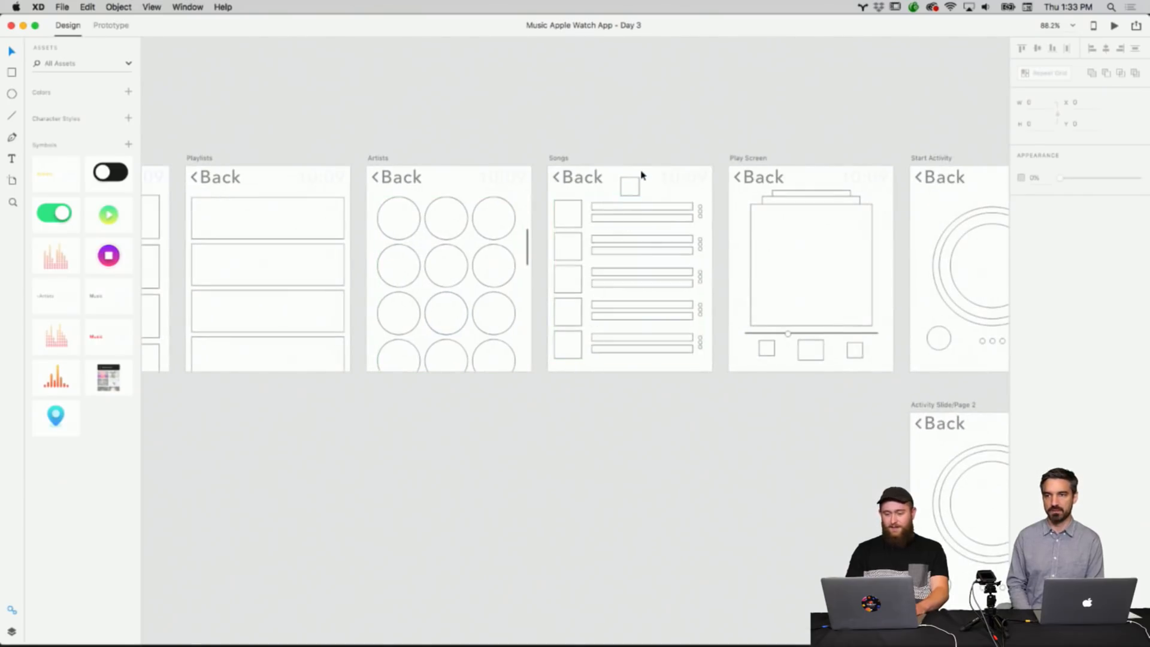
pyautogui.hscroll(5, 641, 174)
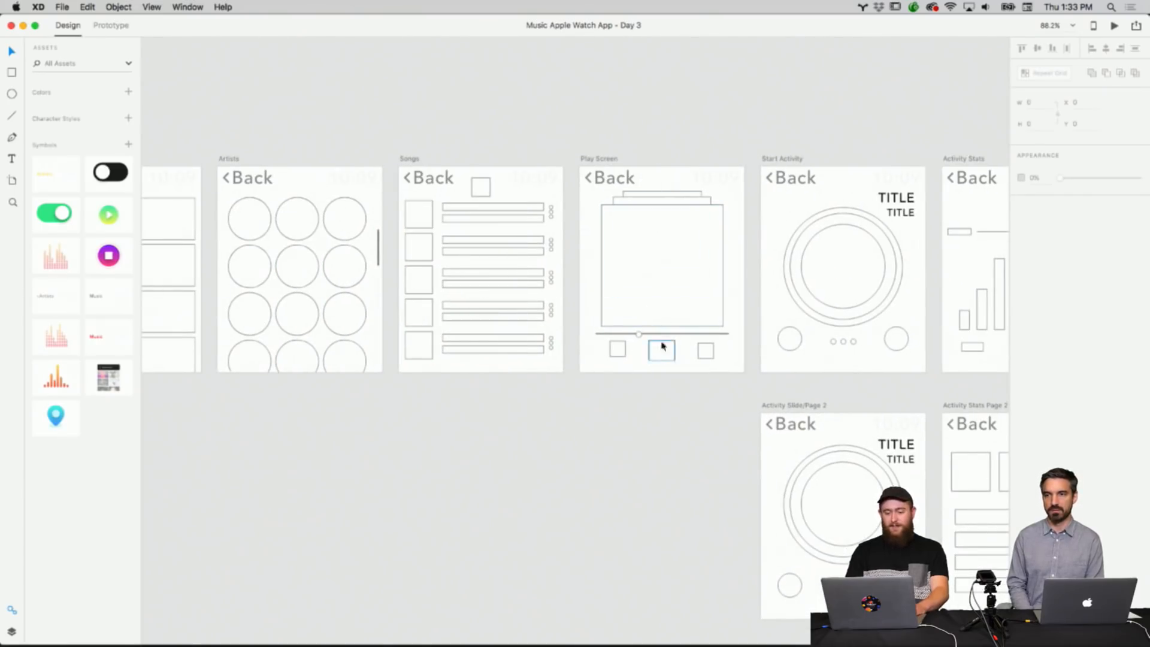
pyautogui.hscroll(6, 712, 190)
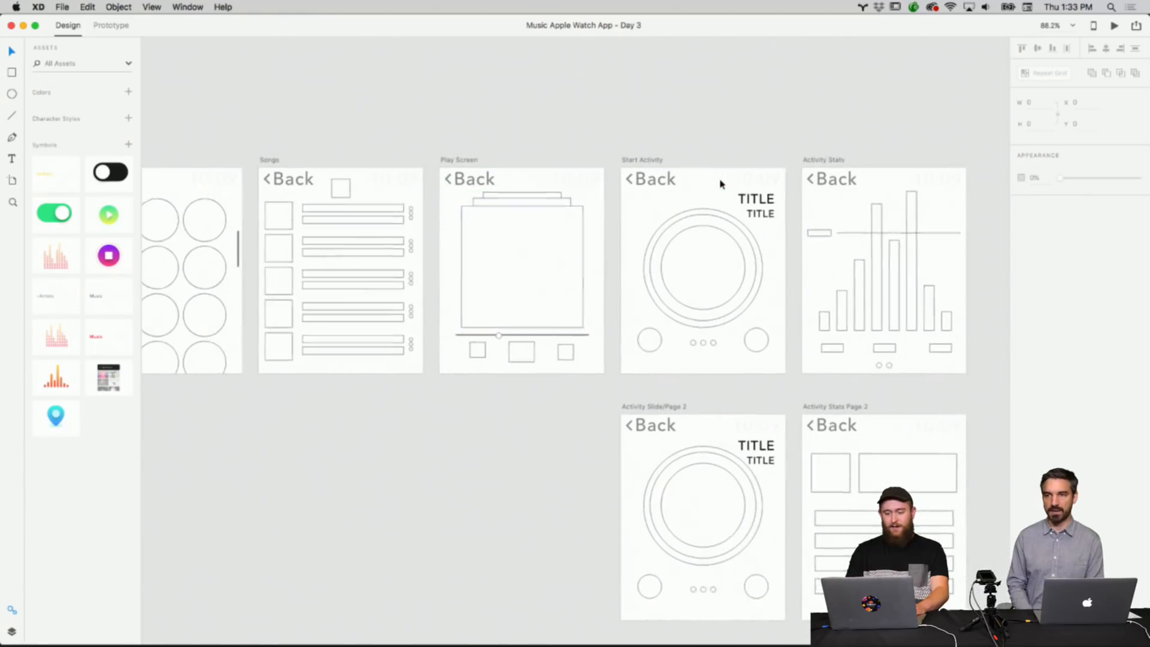
pyautogui.scroll(-5, 654, 226)
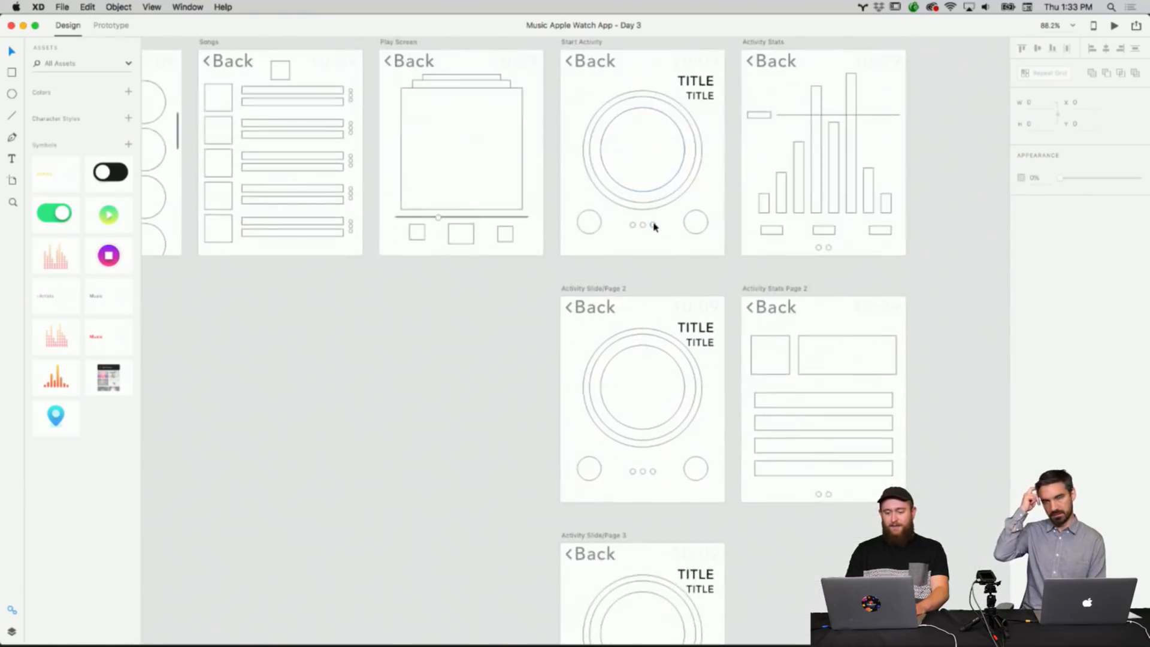
pyautogui.hscroll(1, 651, 226)
pyautogui.scroll(-2, 638, 114)
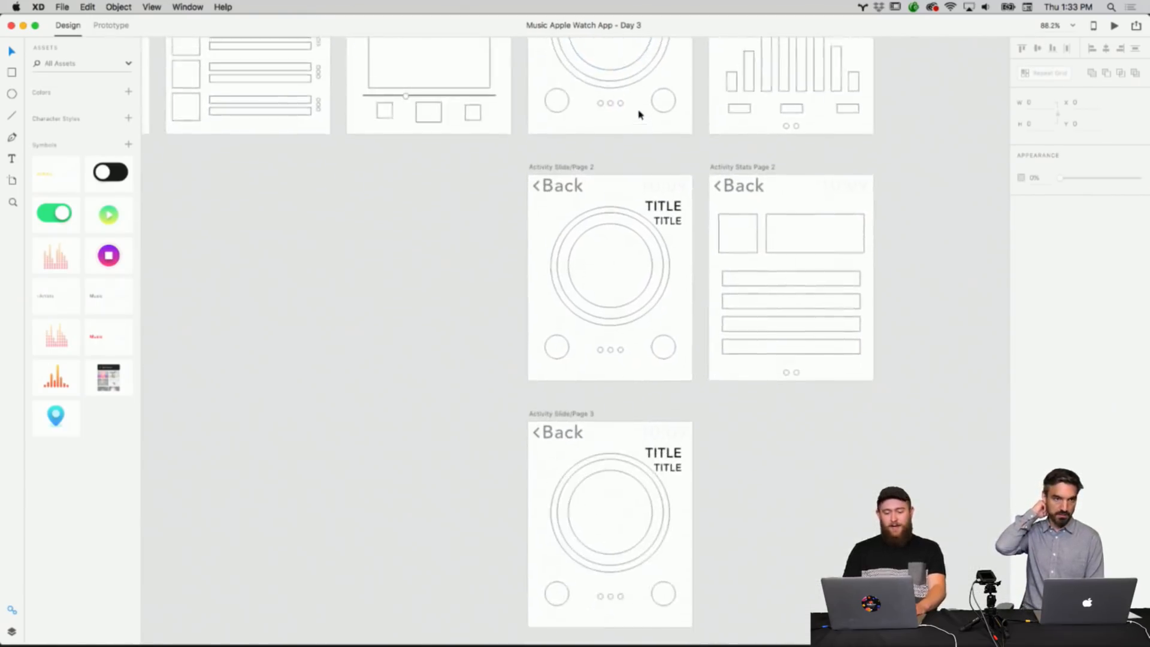
pyautogui.scroll(5, 638, 114)
pyautogui.hscroll(1, 639, 112)
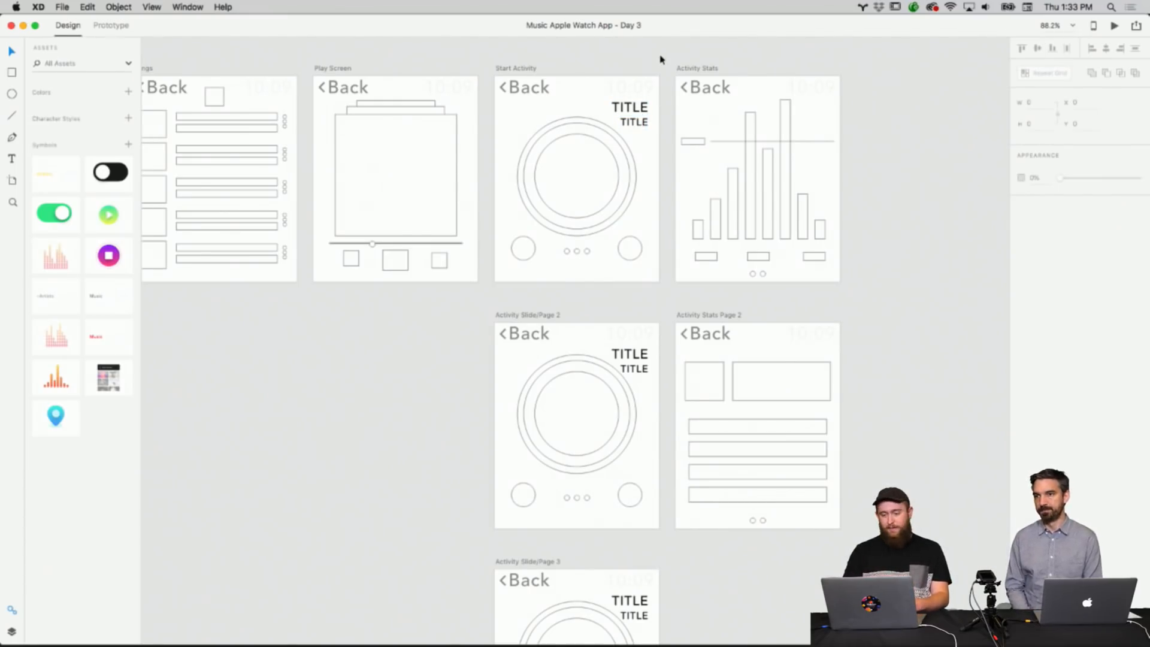
pyautogui.scroll(-2, 659, 52)
pyautogui.scroll(2, 659, 55)
pyautogui.hscroll(2, 660, 55)
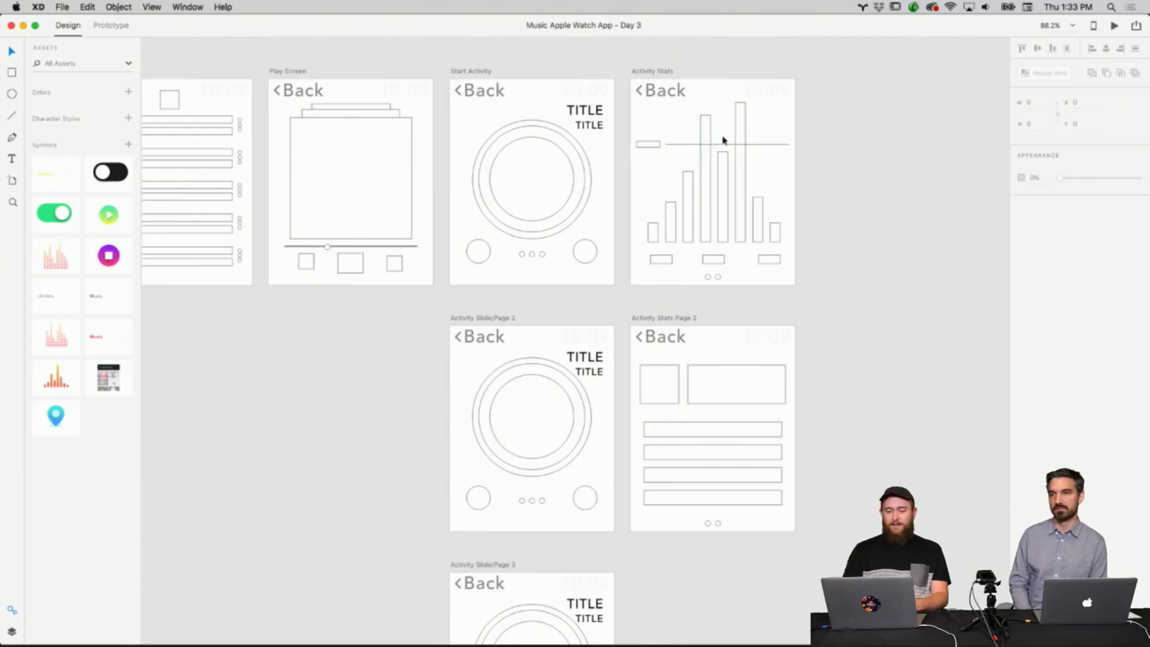
pyautogui.scroll(-3, 720, 243)
pyautogui.hscroll(-1, 714, 287)
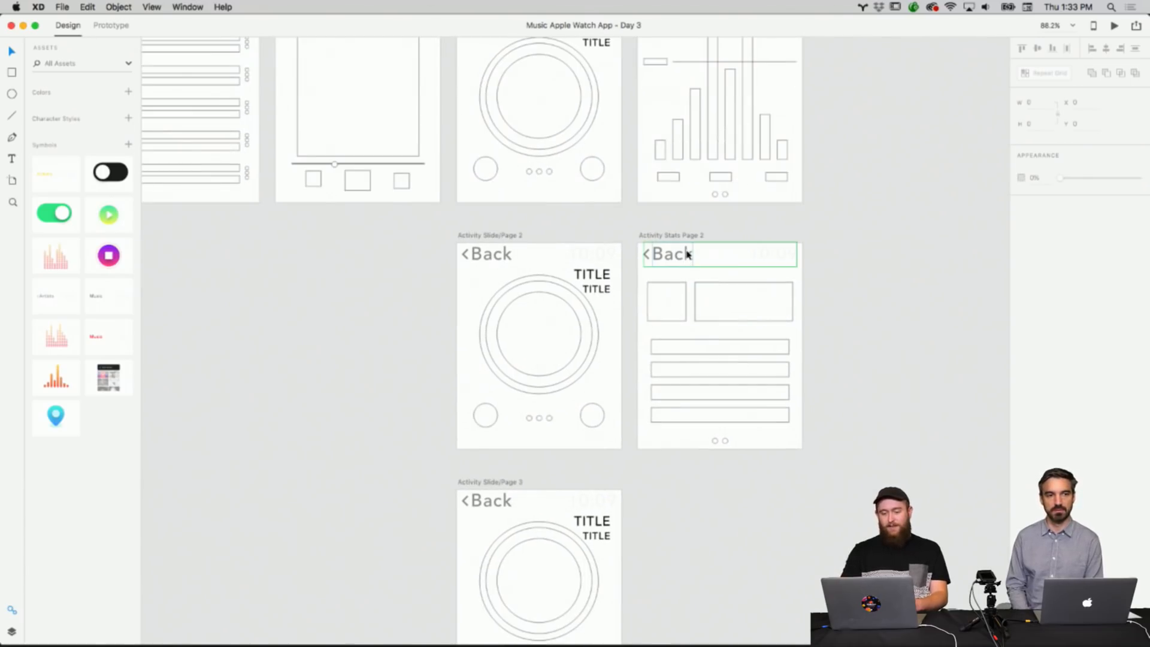
pyautogui.scroll(-5, 687, 254)
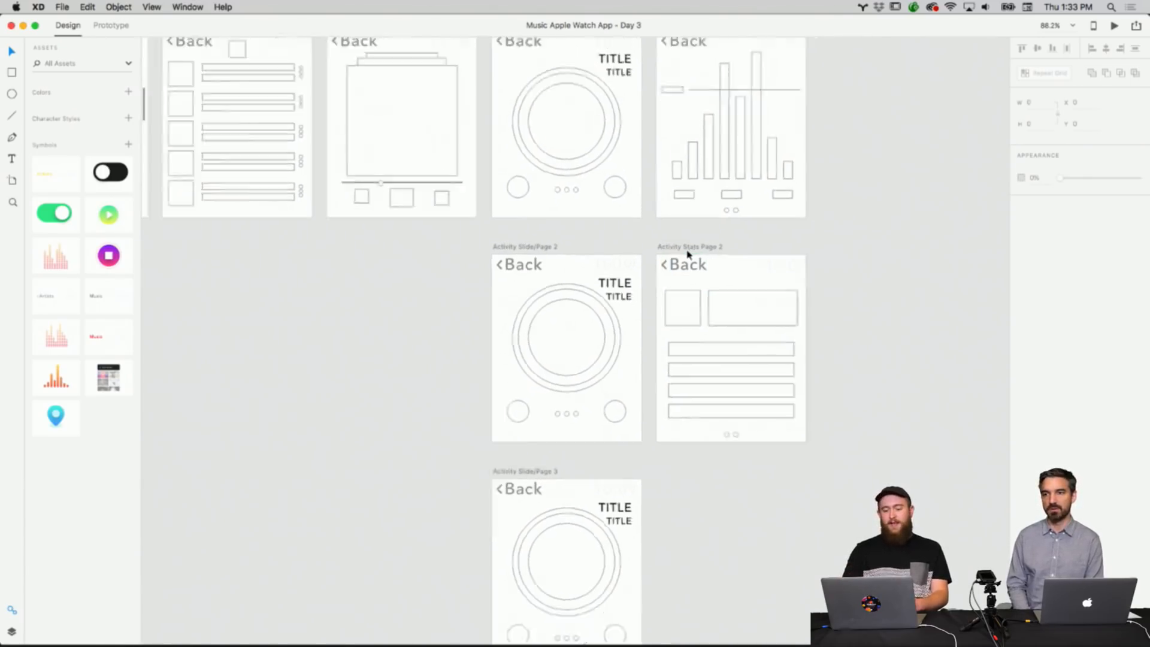
pyautogui.hscroll(-4, 769, 268)
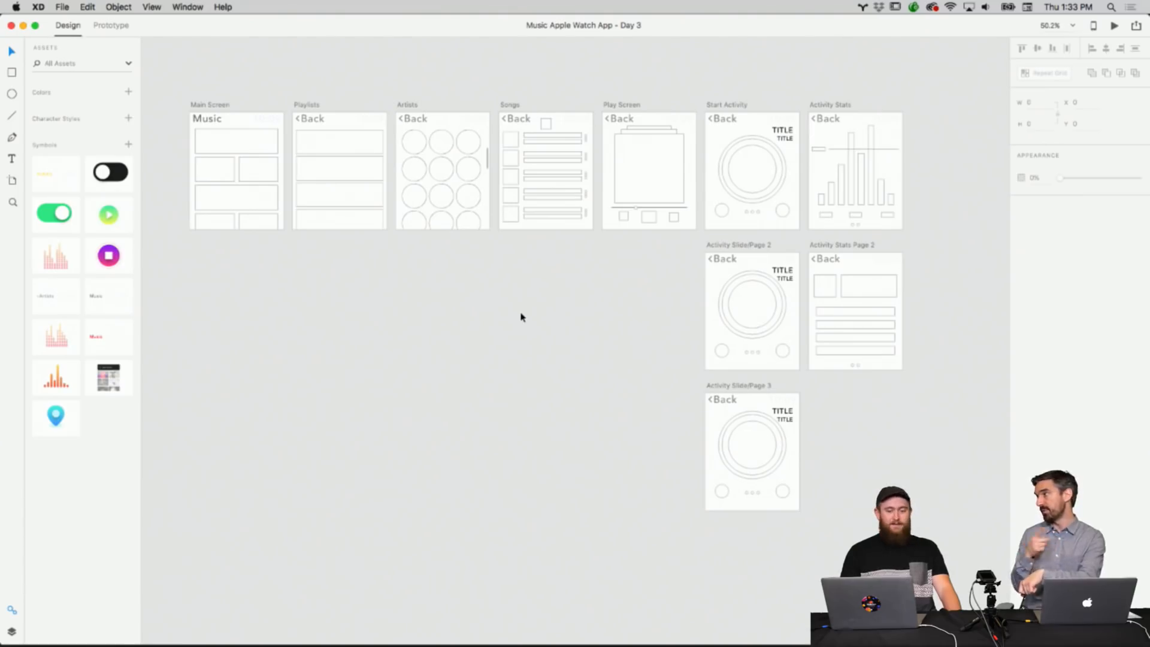
# Review the Main Screen and Playlists artboard layouts up close.
pyautogui.hscroll(6, 617, 274)
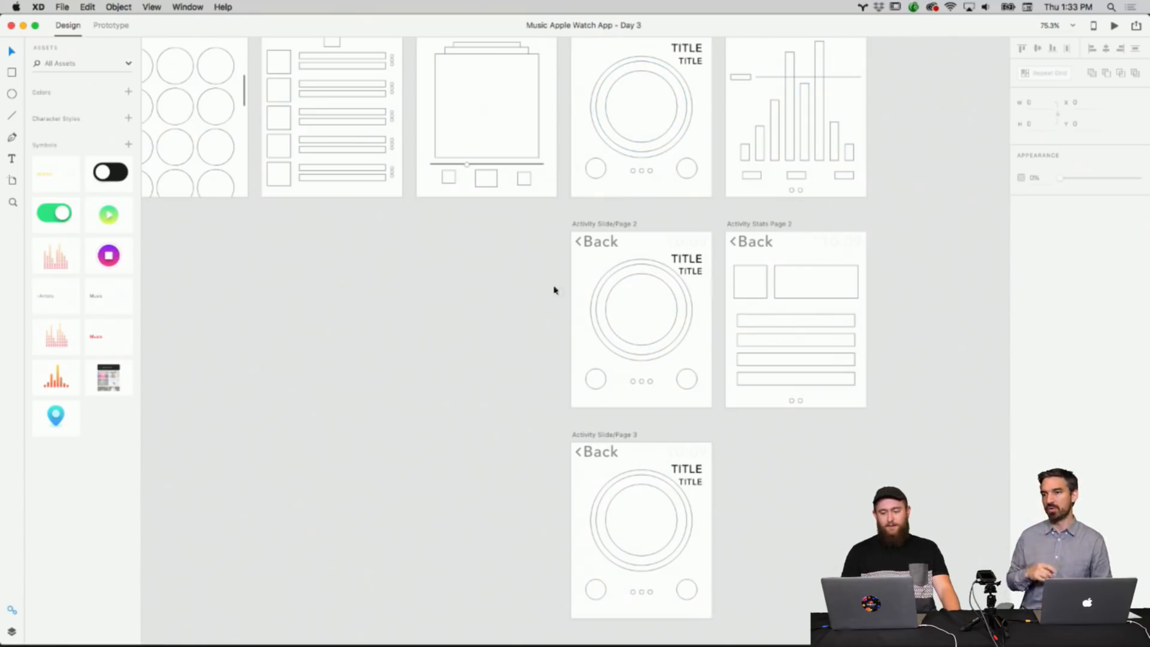
pyautogui.scroll(2, 529, 302)
pyautogui.scroll(5, 530, 303)
pyautogui.hscroll(-6, 529, 303)
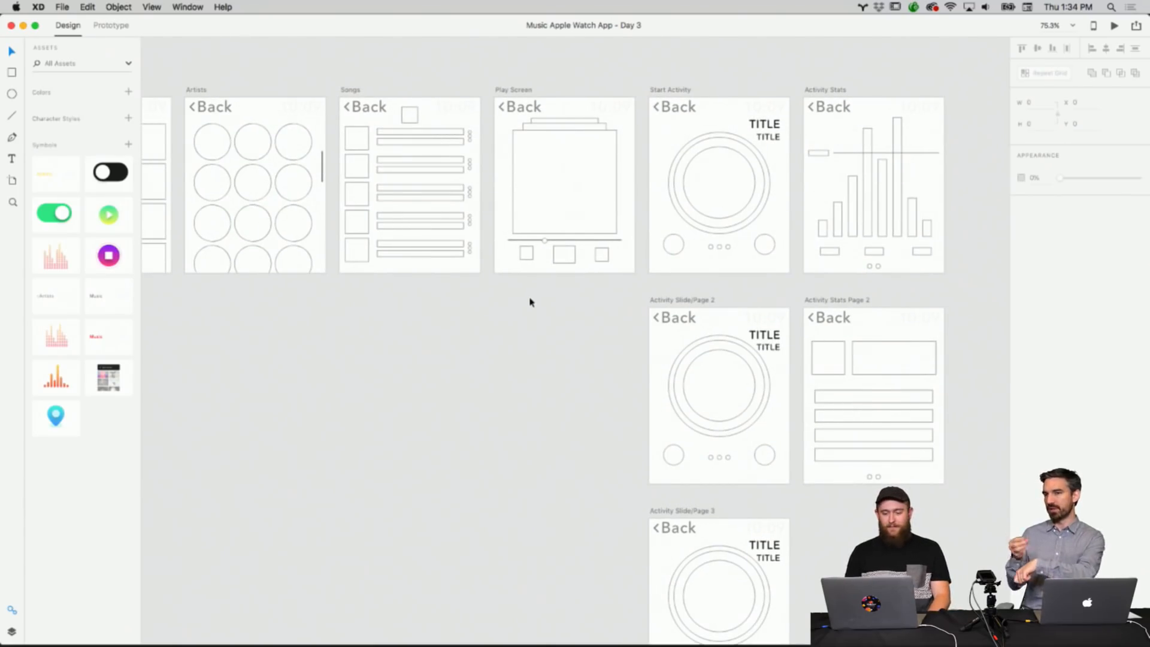
pyautogui.hscroll(1, 529, 302)
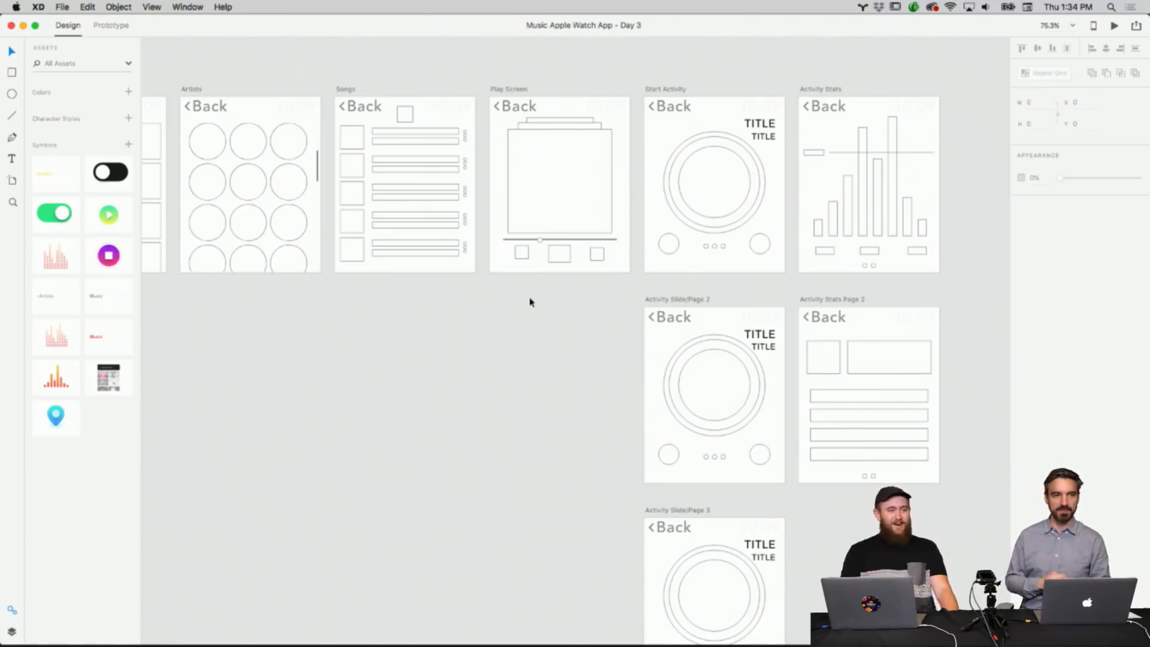
pyautogui.hscroll(-10, 508, 331)
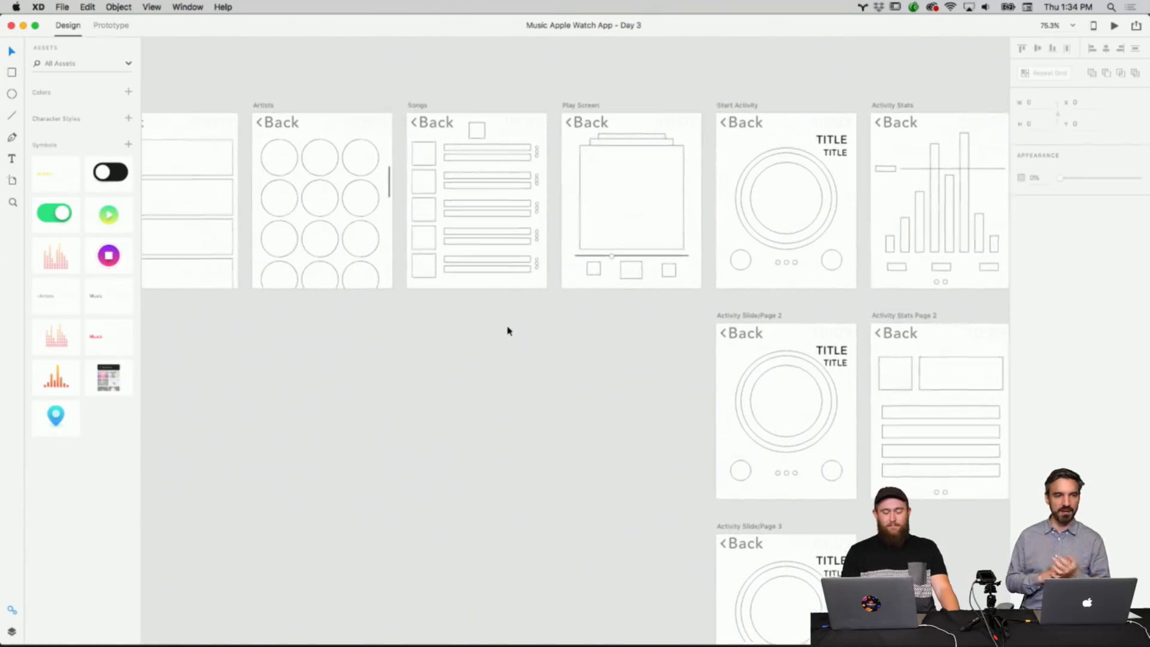
pyautogui.hscroll(-2, 507, 331)
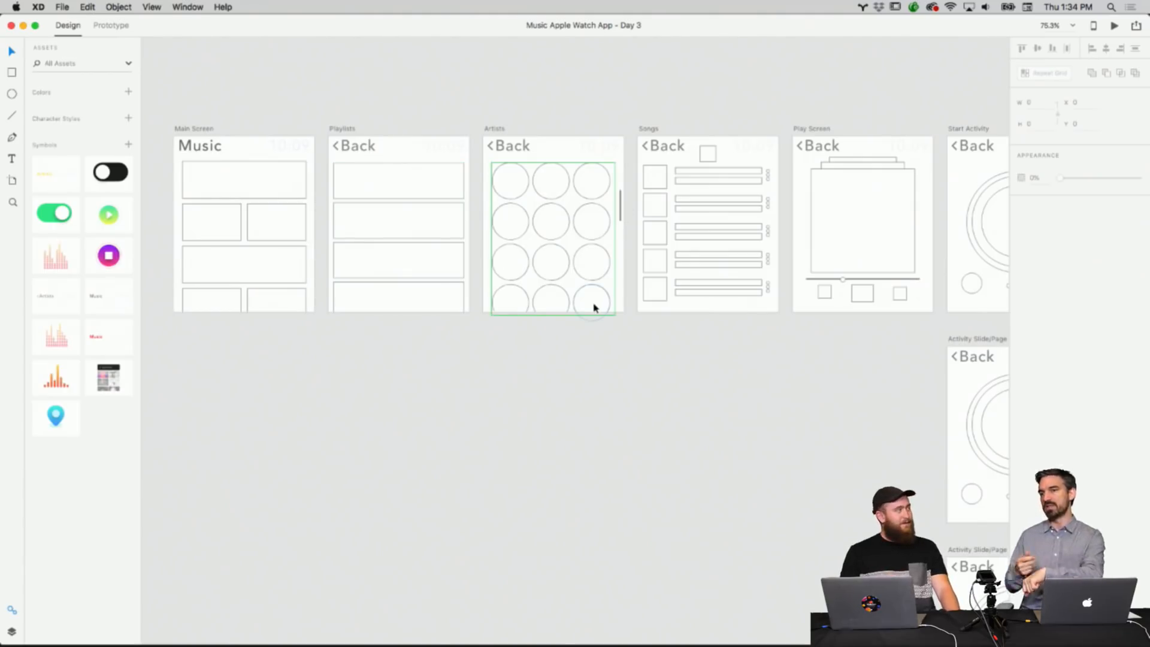
pyautogui.scroll(-5, 593, 354)
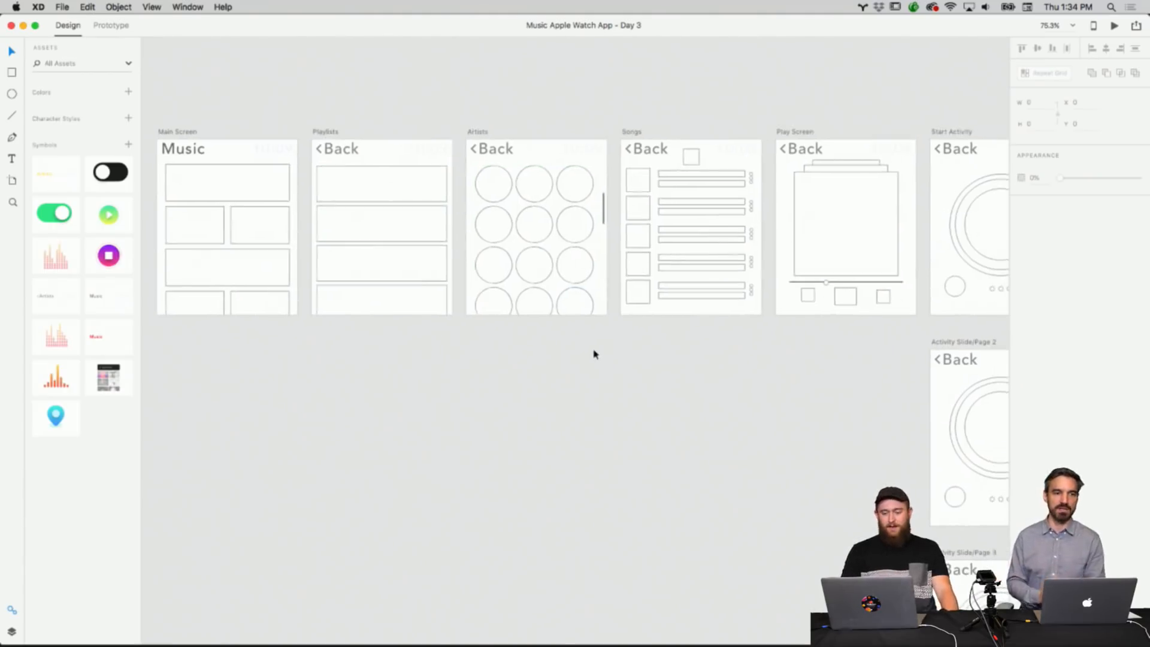
pyautogui.hscroll(5, 593, 354)
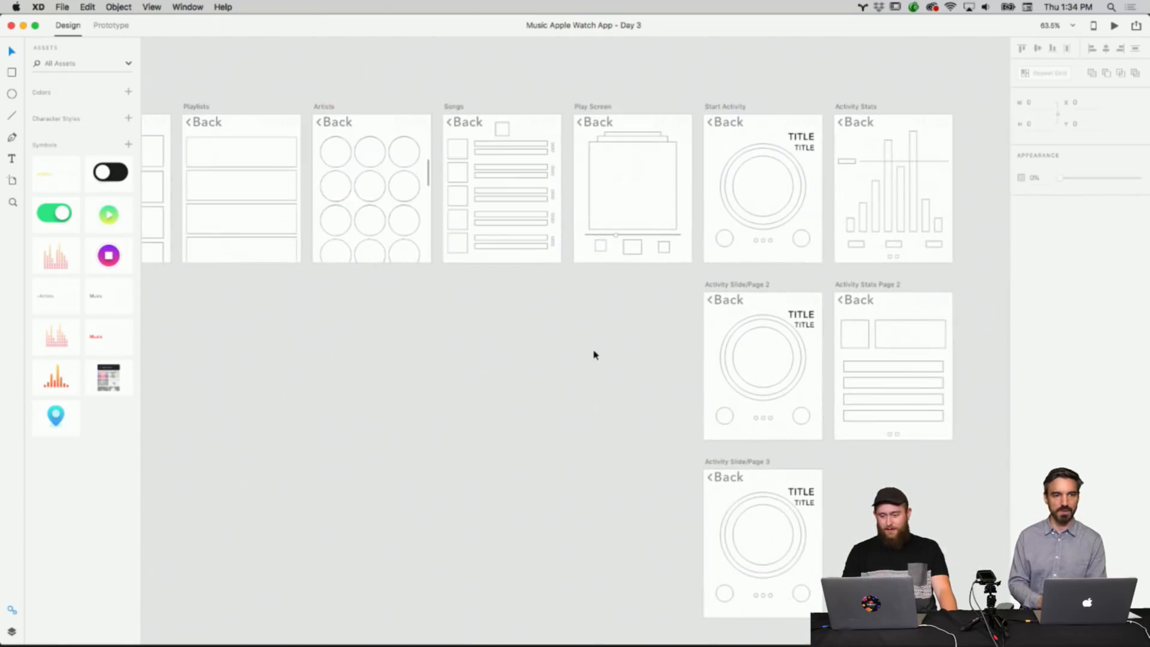
pyautogui.hscroll(-7, 593, 354)
pyautogui.scroll(5, 593, 354)
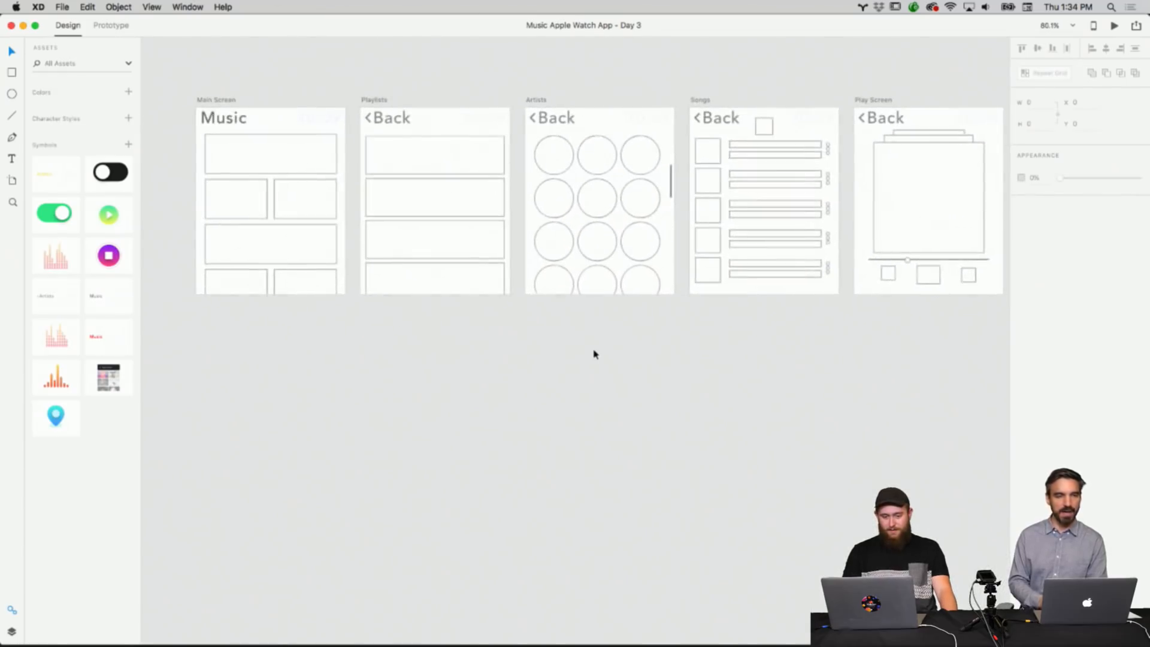
pyautogui.scroll(5, 594, 354)
pyautogui.hscroll(-3, 593, 354)
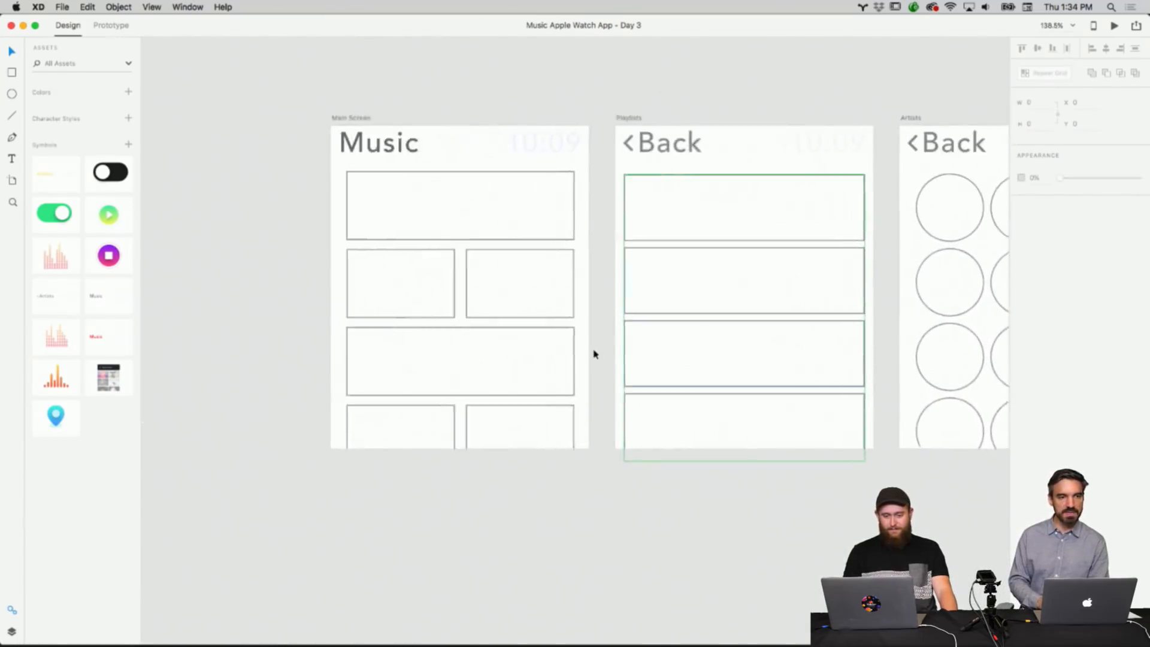
pyautogui.scroll(2, 594, 354)
pyautogui.hscroll(2, 594, 354)
pyautogui.scroll(-1, 593, 354)
pyautogui.hscroll(1, 594, 354)
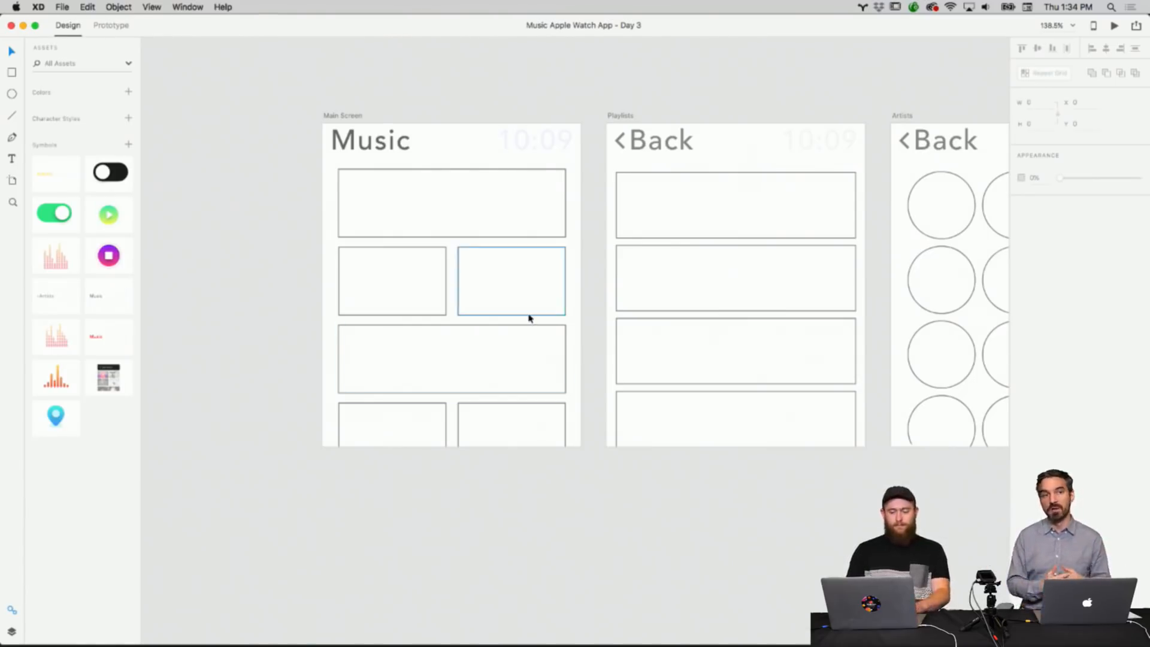
pyautogui.scroll(5, 529, 317)
pyautogui.scroll(-4, 528, 318)
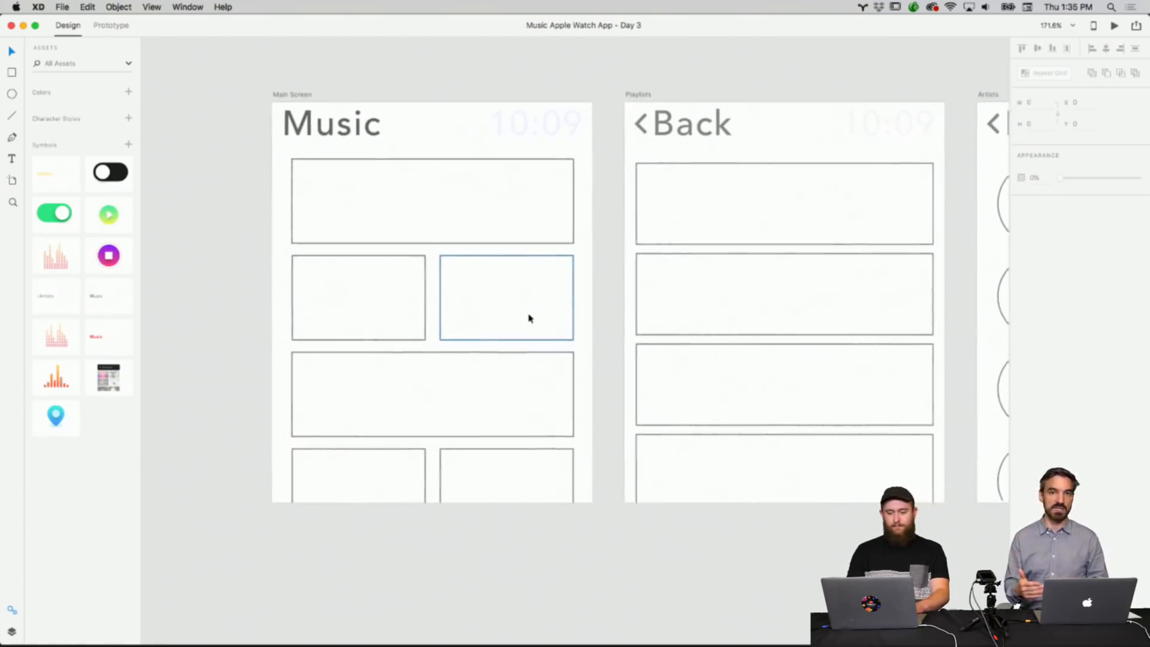
pyautogui.scroll(-3, 529, 318)
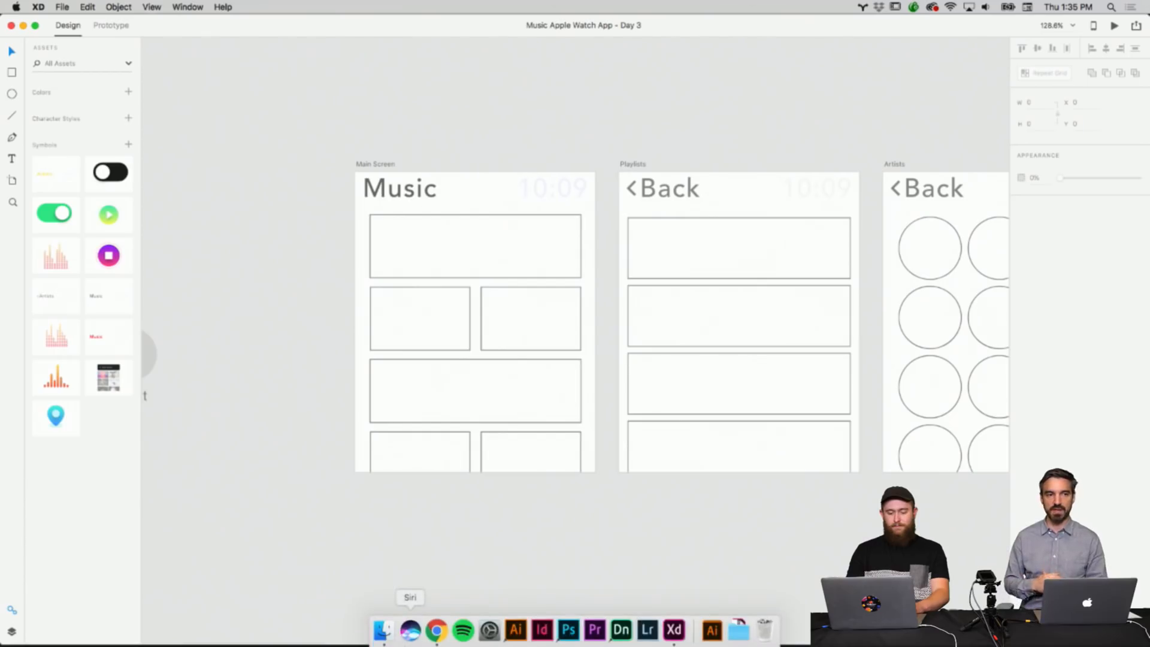
# Open the drive-download image folder in Finder and position its window over the design canvas.
pyautogui.click(384, 634)
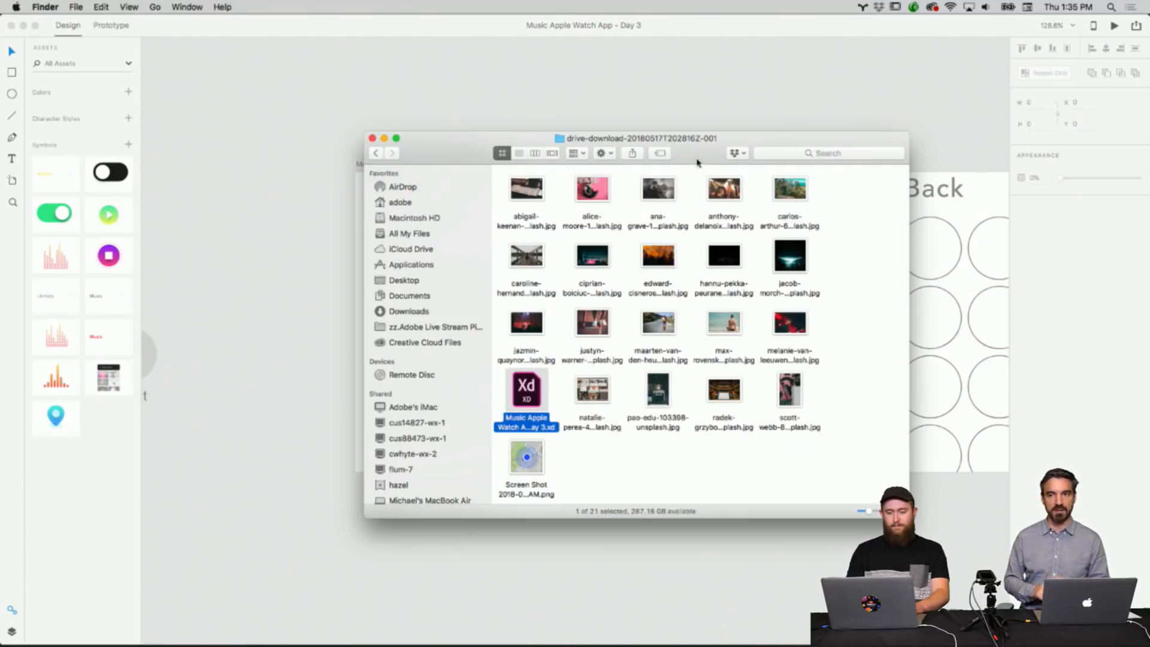
pyautogui.moveTo(698, 158); pyautogui.dragTo(915, 70)
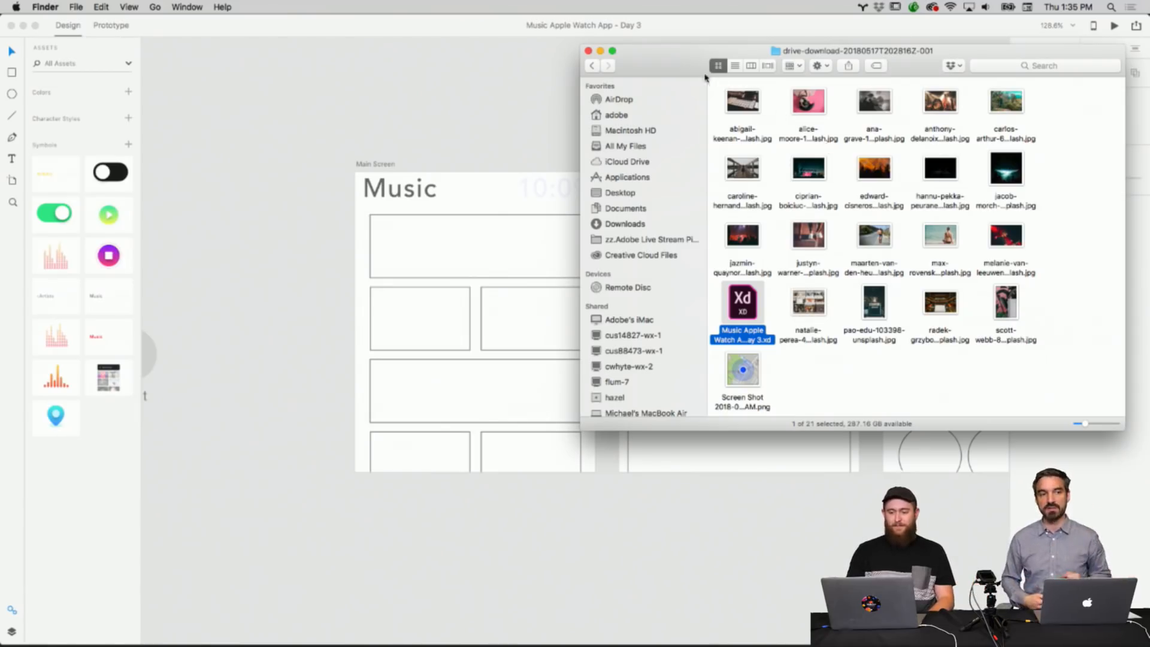
pyautogui.moveTo(695, 74); pyautogui.dragTo(716, 72)
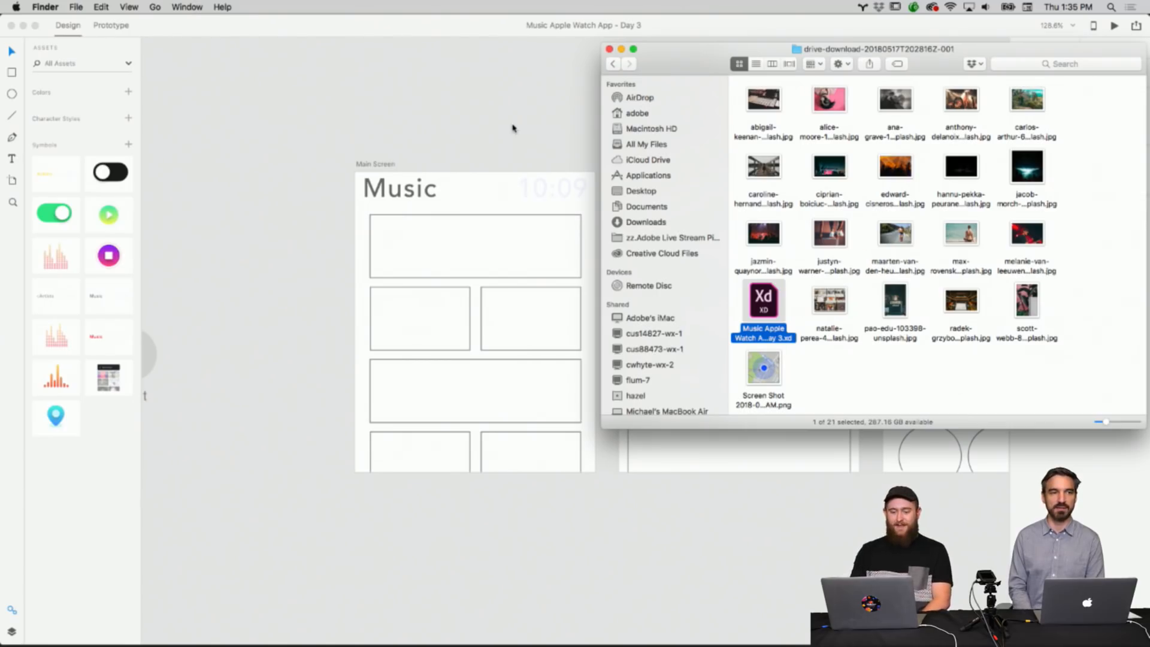
pyautogui.hscroll(5, 513, 124)
pyautogui.scroll(-2, 513, 124)
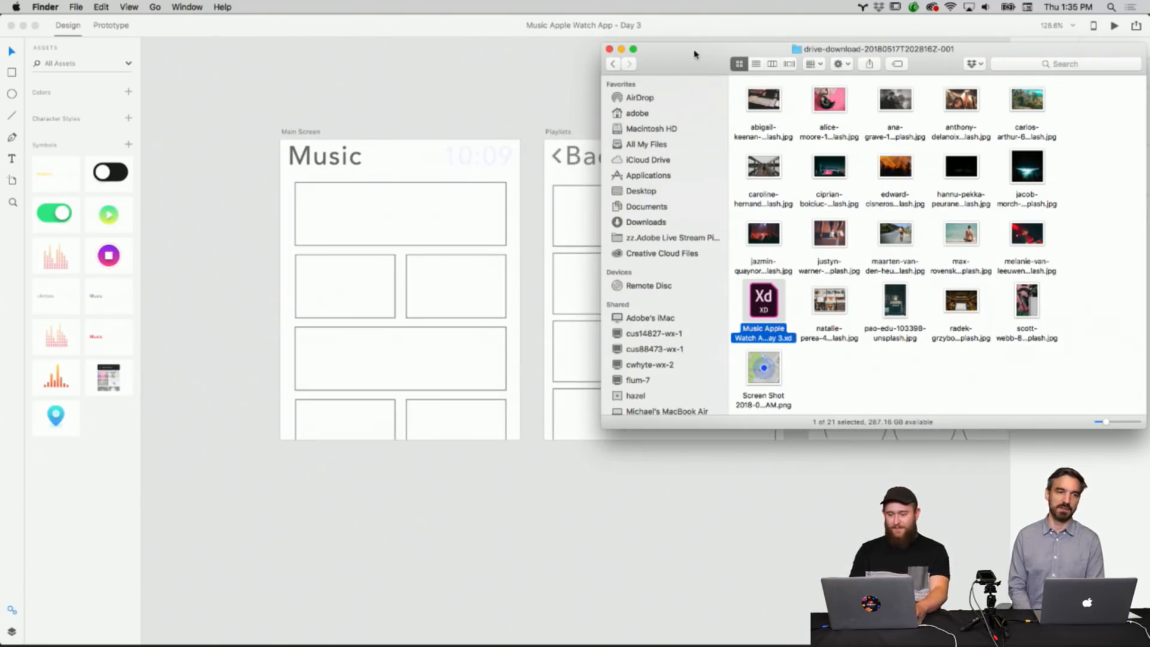
pyautogui.moveTo(696, 56); pyautogui.dragTo(681, 180)
# Drag two downloaded photos from the folder into the Main Screen's top banner frame and its right square tile.
pyautogui.click(818, 344)
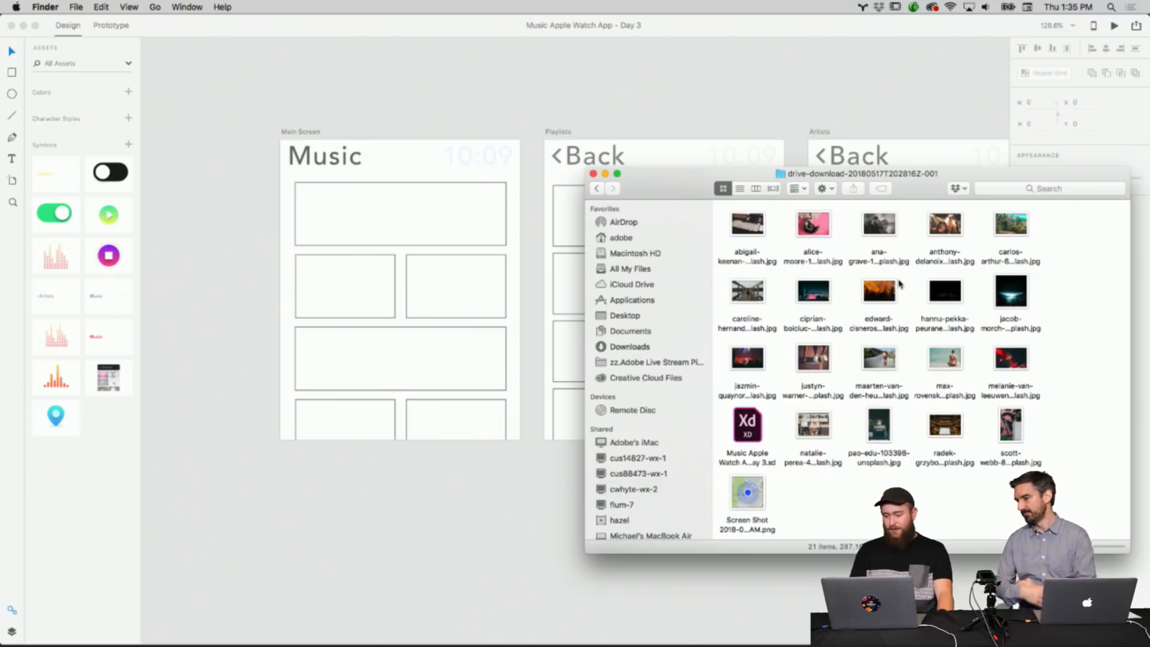
pyautogui.click(1013, 231)
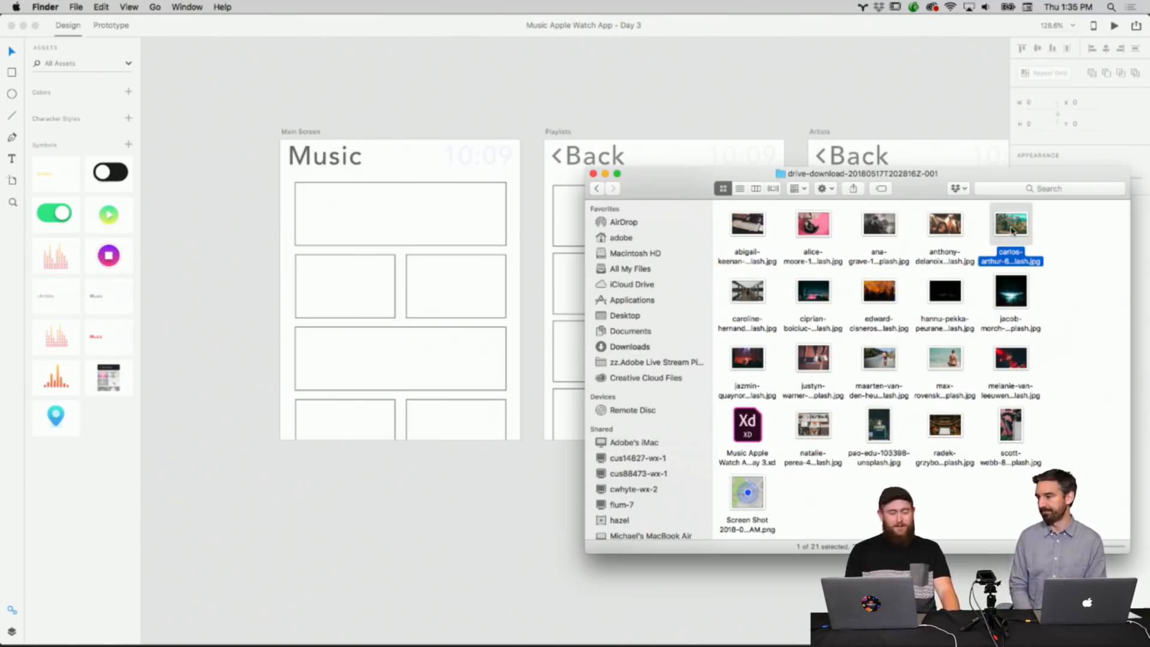
pyautogui.moveTo(1012, 231); pyautogui.dragTo(473, 242)
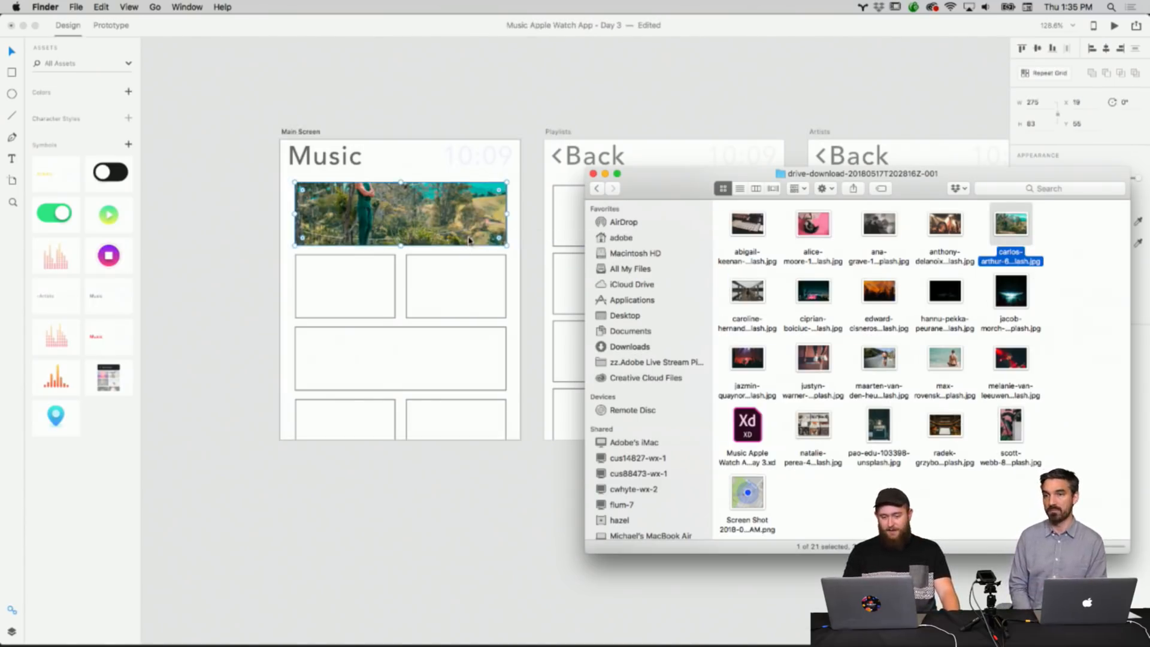
pyautogui.moveTo(1012, 291); pyautogui.dragTo(482, 286)
pyautogui.moveTo(823, 297); pyautogui.dragTo(486, 331)
pyautogui.click(385, 629)
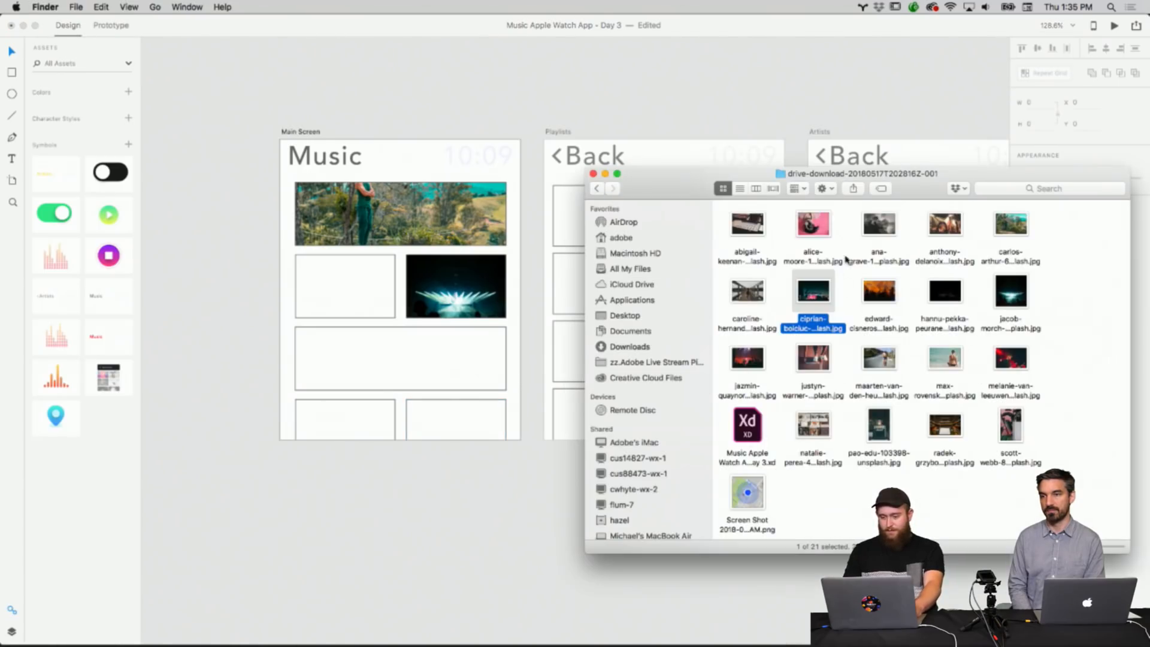
# Drag four more downloaded photos into the remaining Main Screen tiles and wide frame, then return to the design canvas.
pyautogui.click(812, 234)
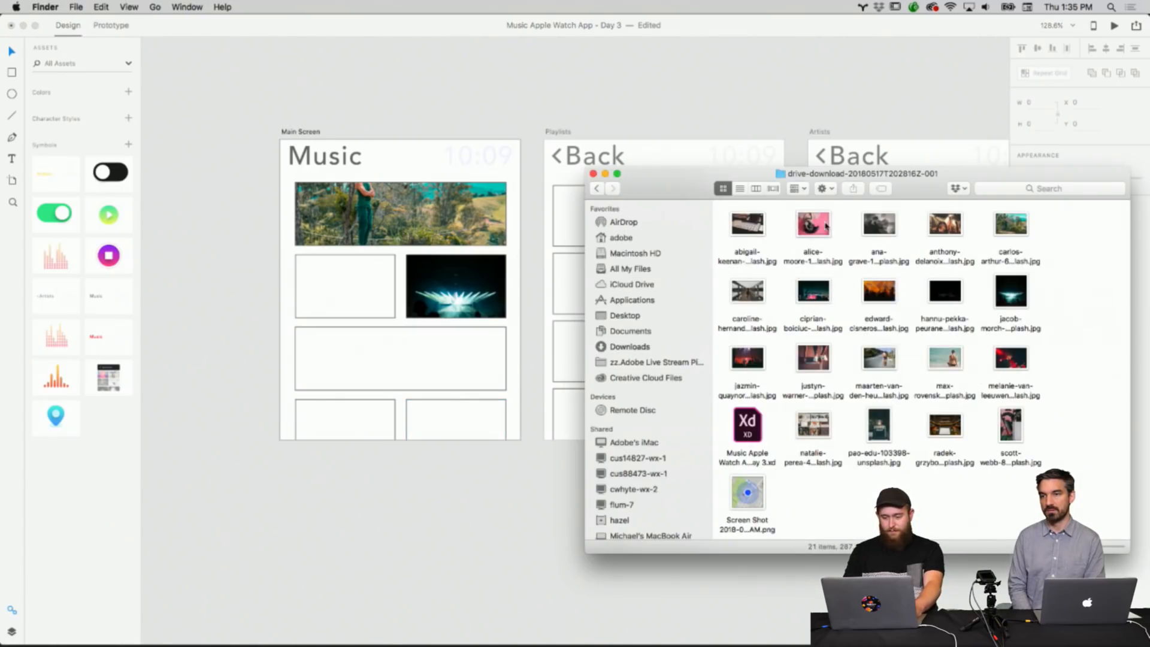
pyautogui.moveTo(812, 228); pyautogui.dragTo(379, 290)
pyautogui.moveTo(747, 292); pyautogui.dragTo(497, 349)
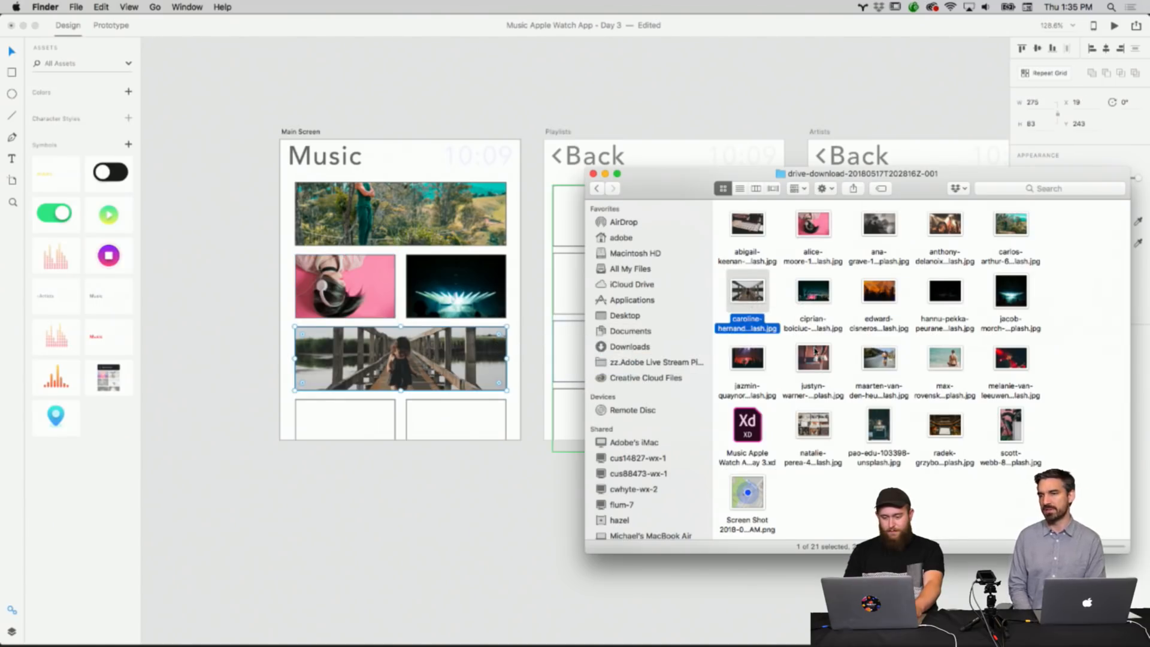
pyautogui.moveTo(813, 357); pyautogui.dragTo(462, 410)
pyautogui.moveTo(747, 358); pyautogui.dragTo(390, 414)
pyautogui.click(306, 131)
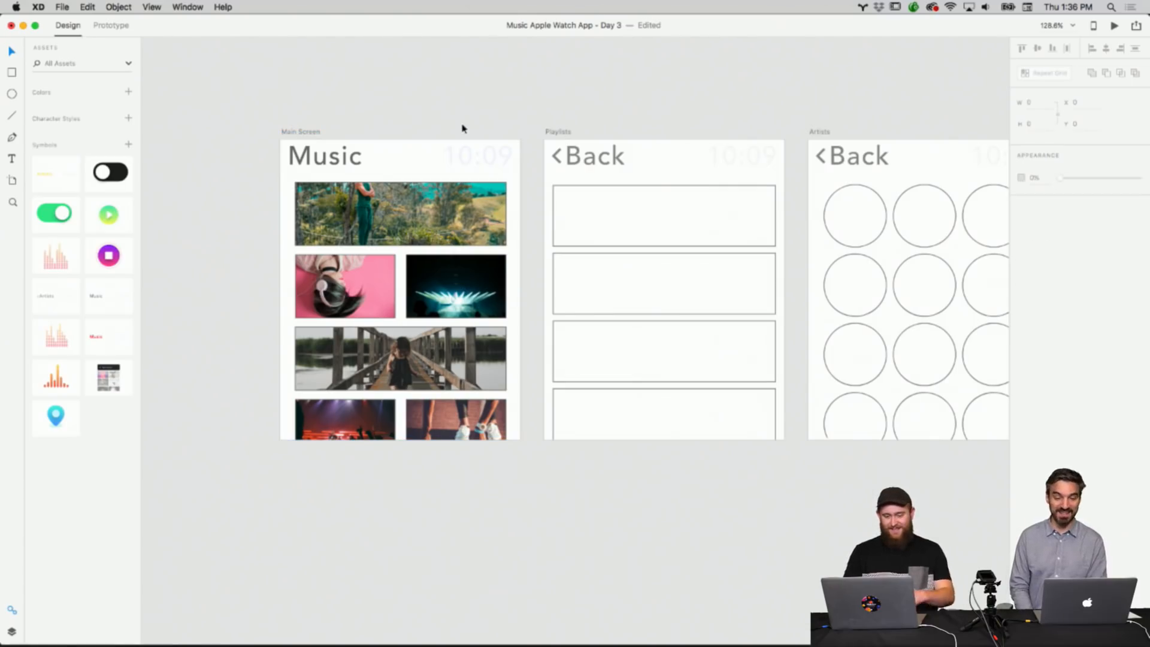
# Zoom out and back in to review the photo-filled Main Screen artboard alongside the other wireframes.
pyautogui.click(433, 208)
pyautogui.click(462, 143)
pyautogui.scroll(-10, 462, 143)
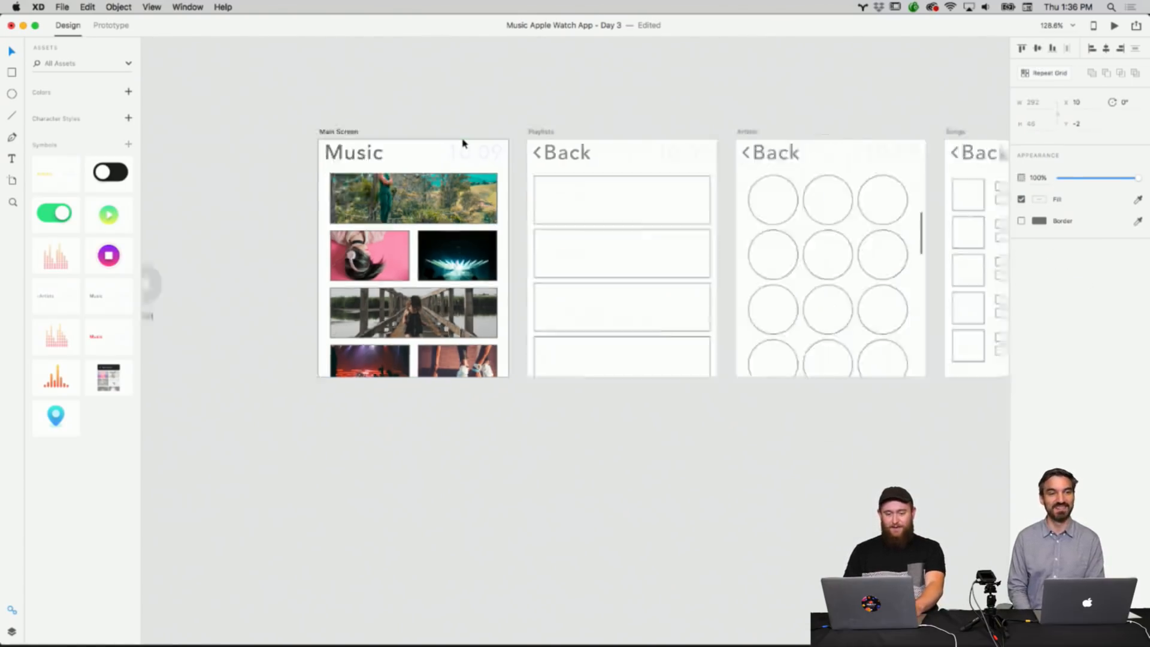
pyautogui.scroll(5, 461, 144)
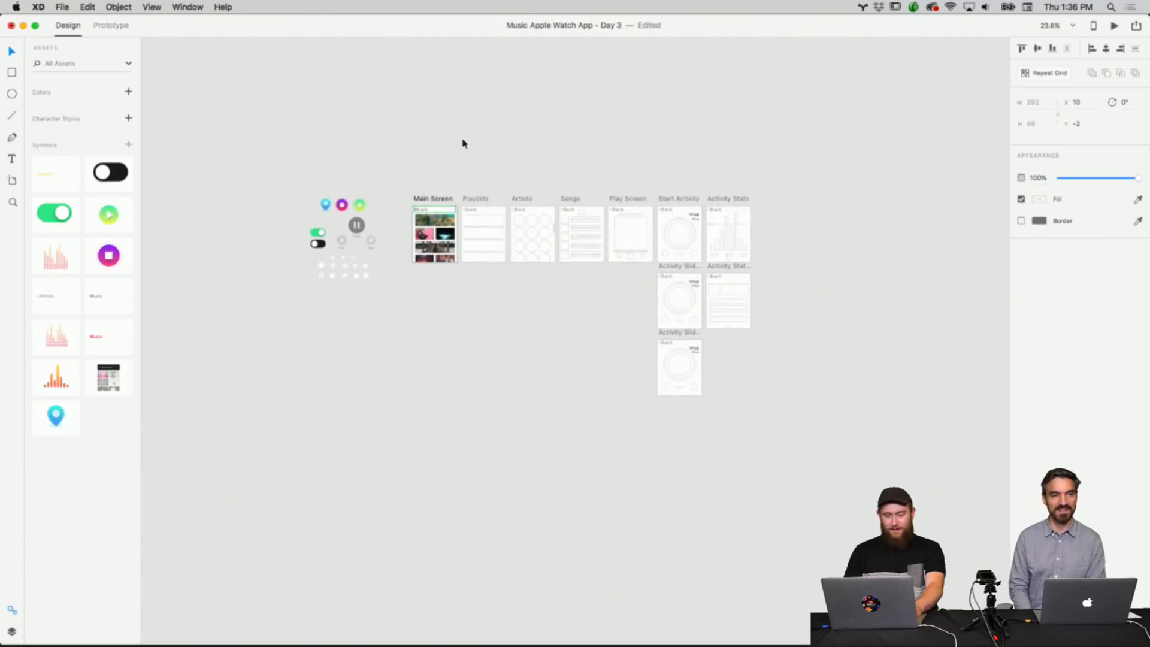
pyautogui.scroll(-4, 462, 144)
pyautogui.hscroll(-2, 462, 144)
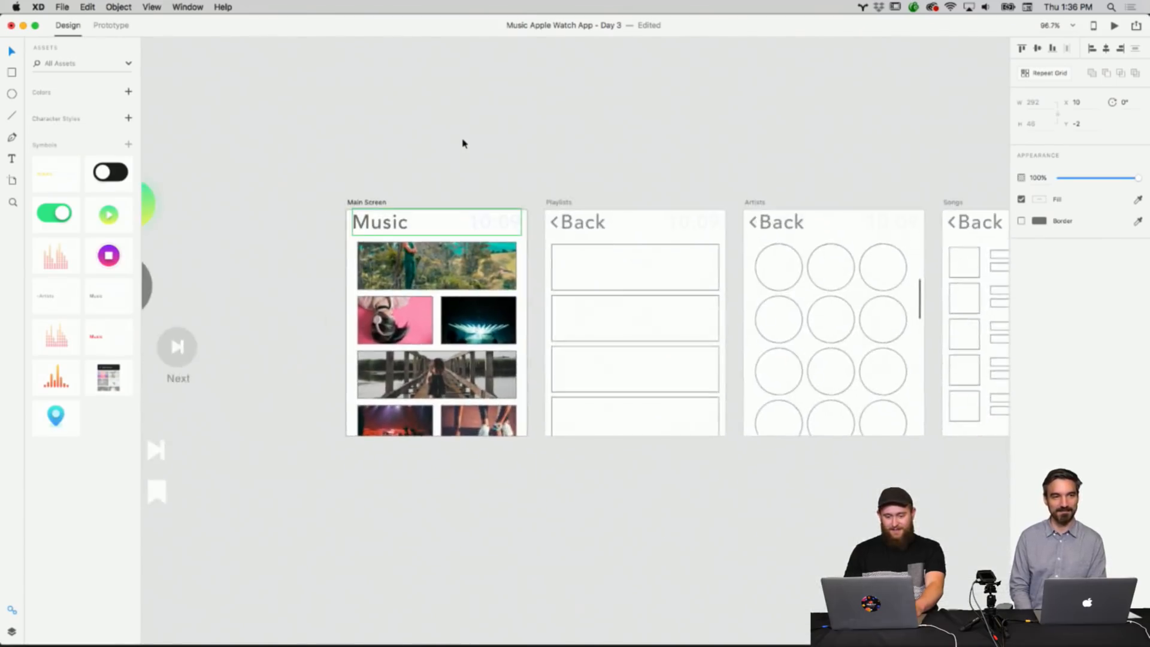
pyautogui.scroll(4, 461, 144)
pyautogui.scroll(-1, 462, 144)
pyautogui.click(462, 144)
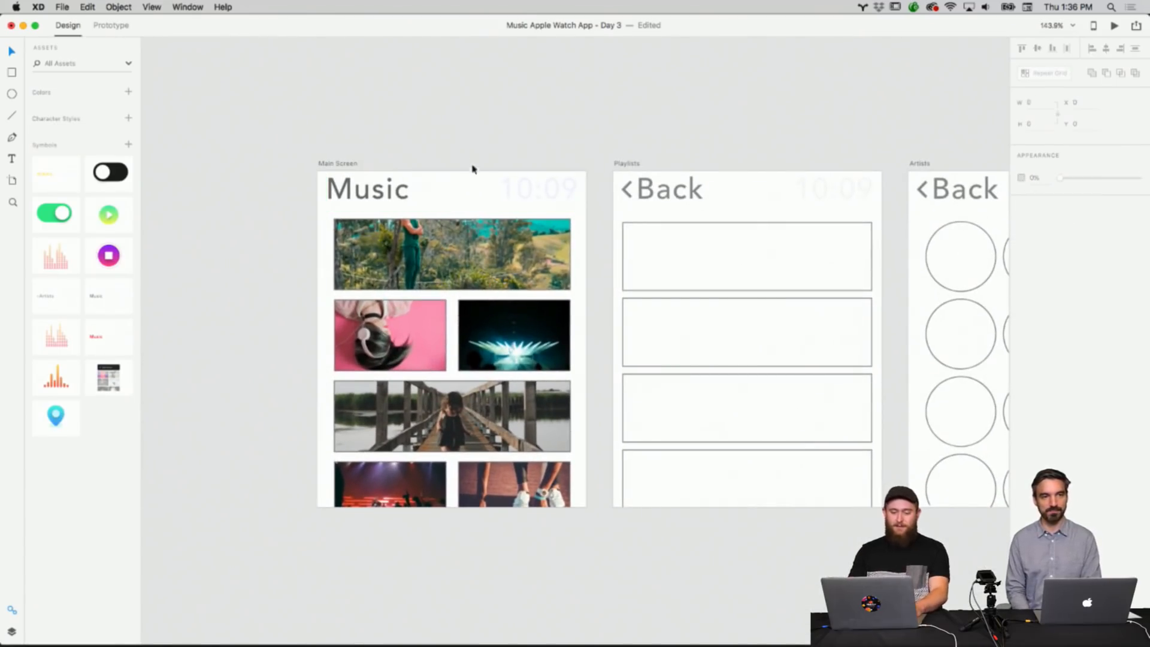
pyautogui.click(484, 224)
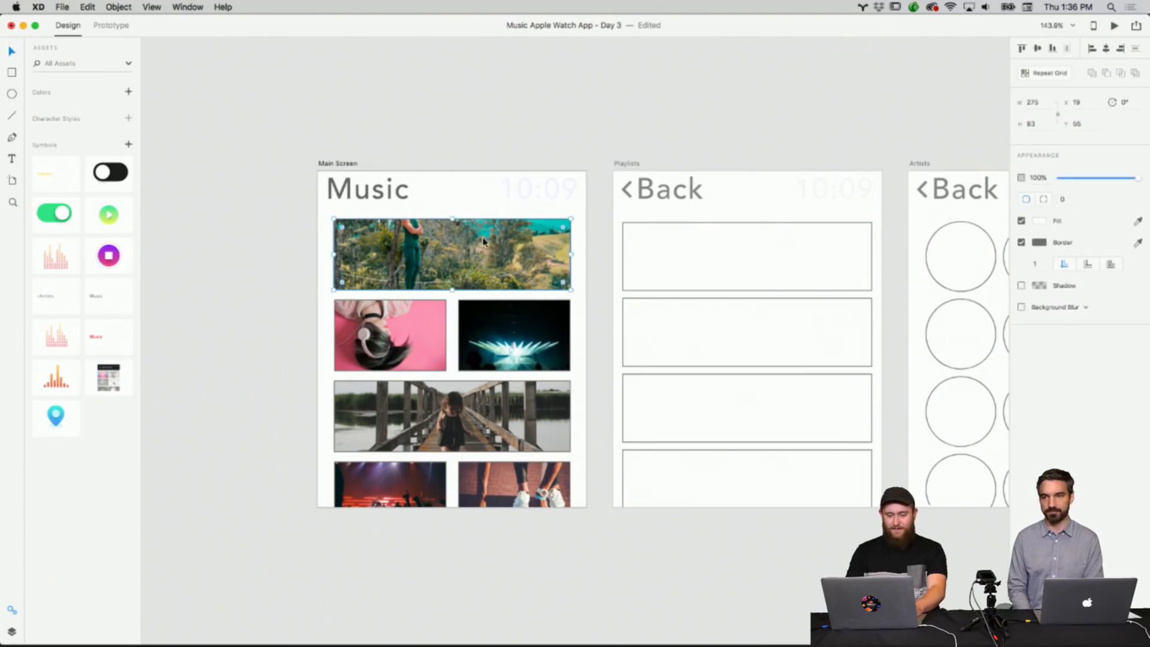
pyautogui.click(580, 70)
pyautogui.hscroll(-2, 497, 234)
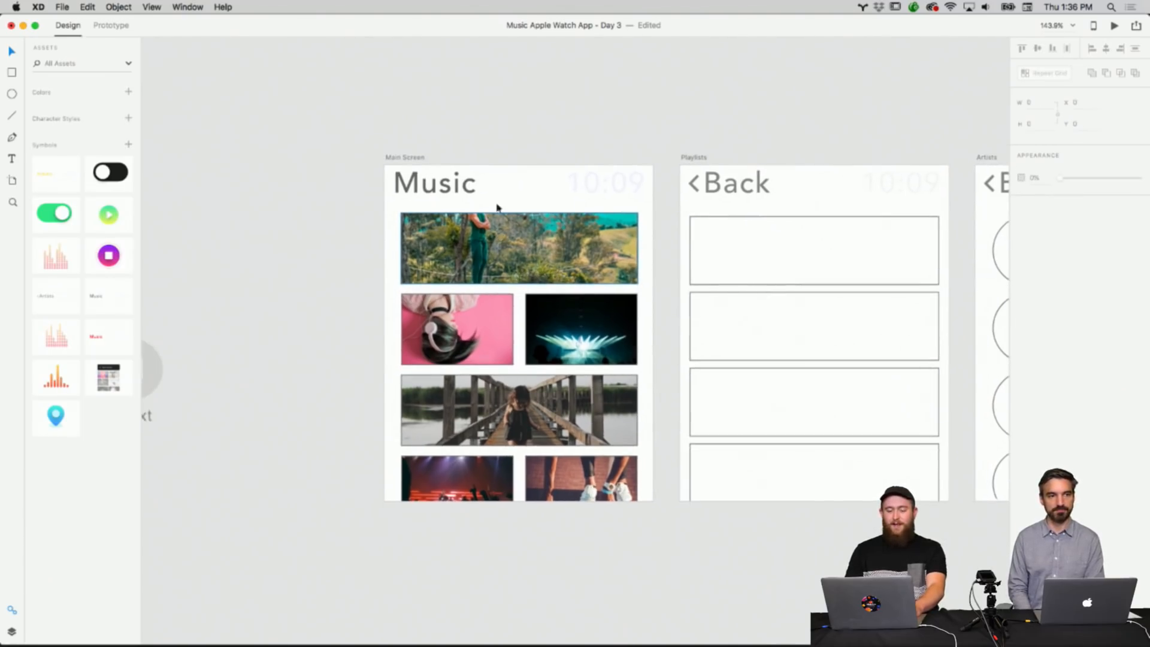
pyautogui.hscroll(5, 544, 125)
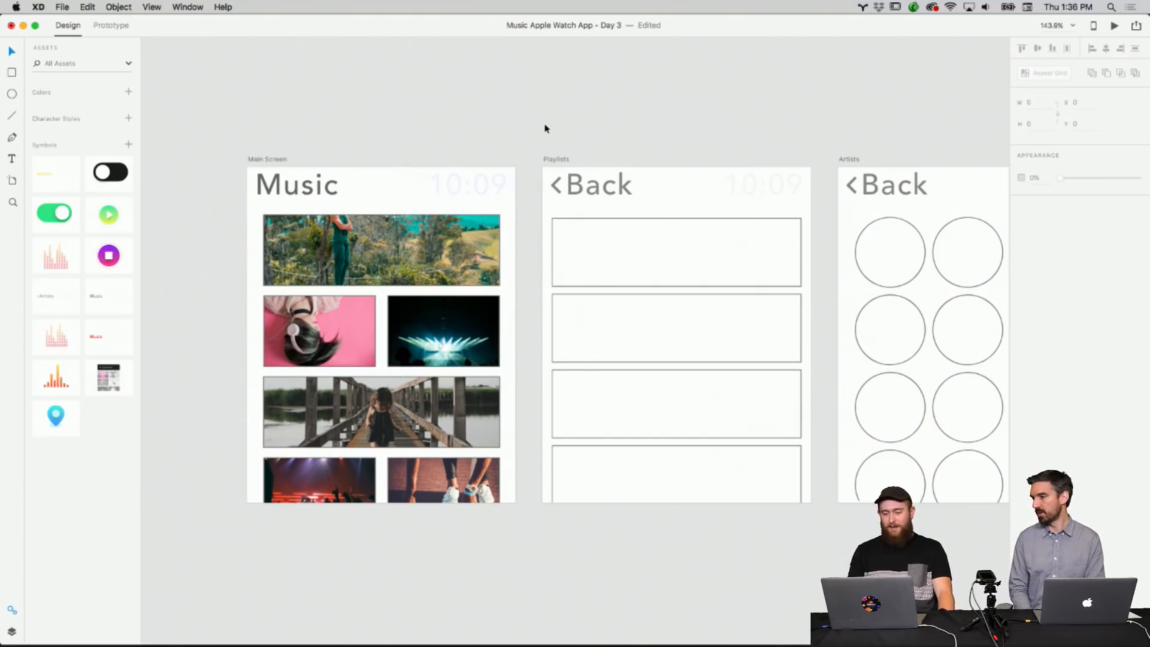
pyautogui.hscroll(-3, 545, 128)
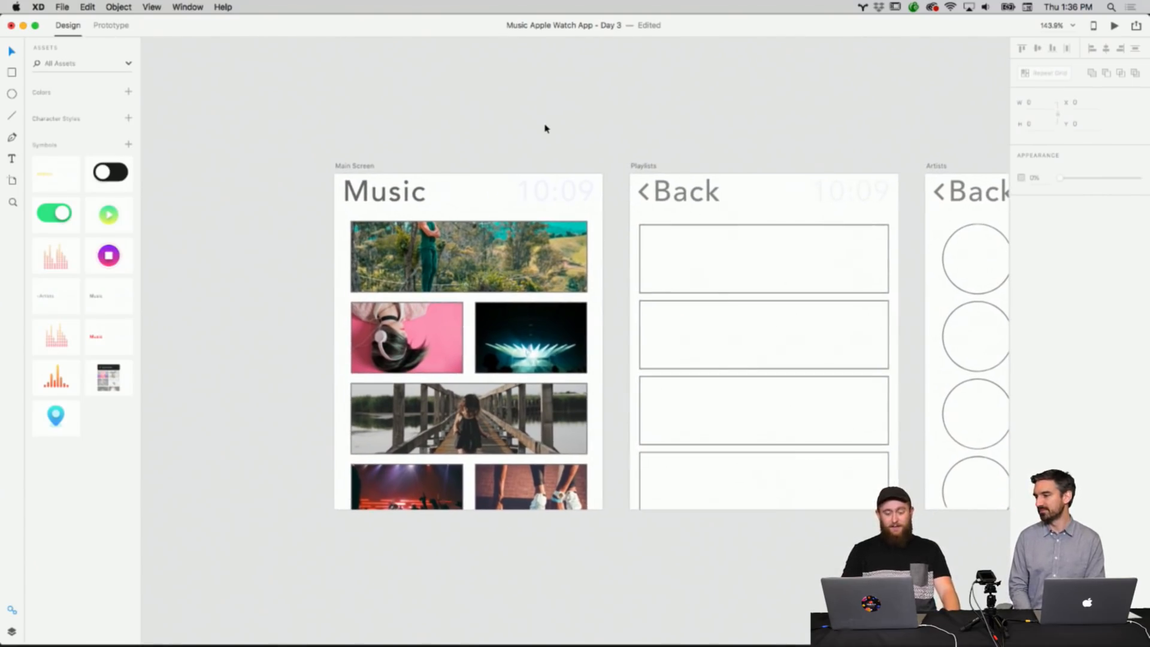
# Set the Main Screen artboard's background fill to black.
pyautogui.click(477, 183)
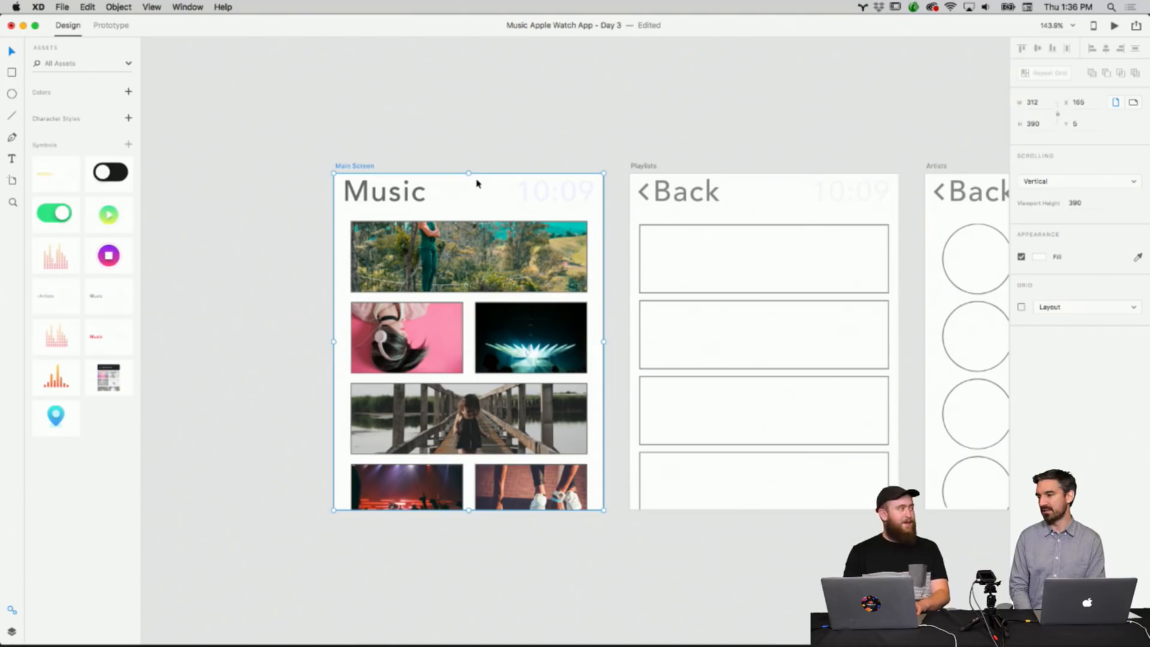
pyautogui.click(1042, 258)
pyautogui.moveTo(920, 264); pyautogui.dragTo(895, 327)
pyautogui.click(529, 86)
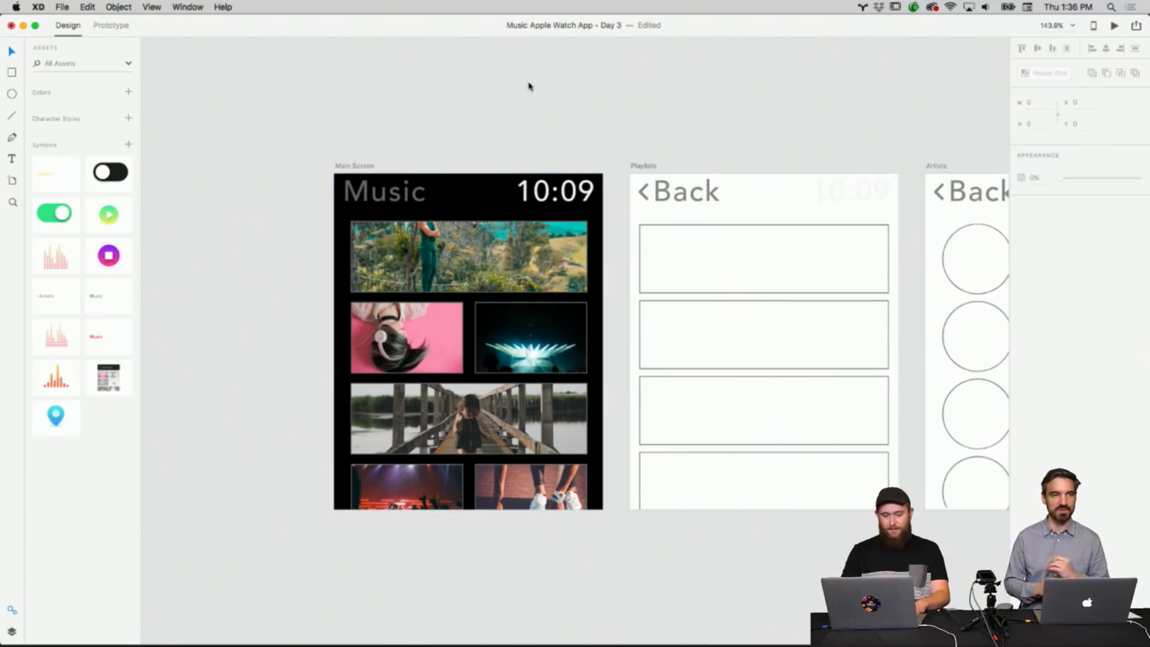
# Select the 10:09 clock text inside the Main Screen header and nudge it slightly.
pyautogui.hscroll(1, 529, 86)
pyautogui.click(559, 195)
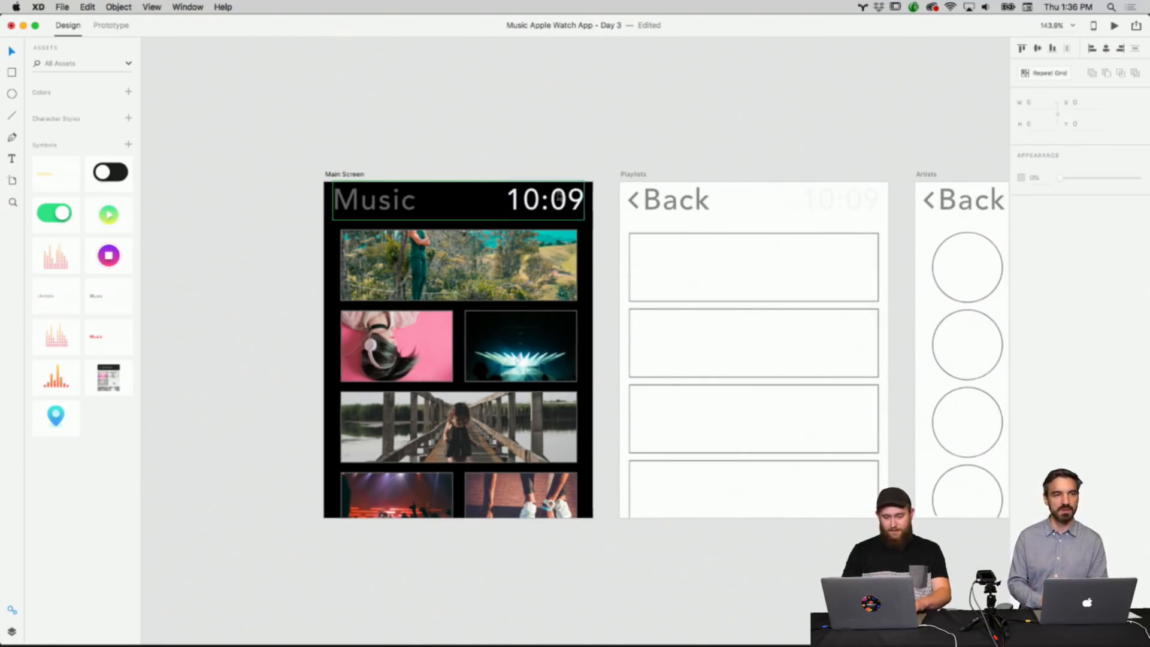
pyautogui.doubleClick(530, 207)
pyautogui.moveTo(545, 221); pyautogui.dragTo(564, 206)
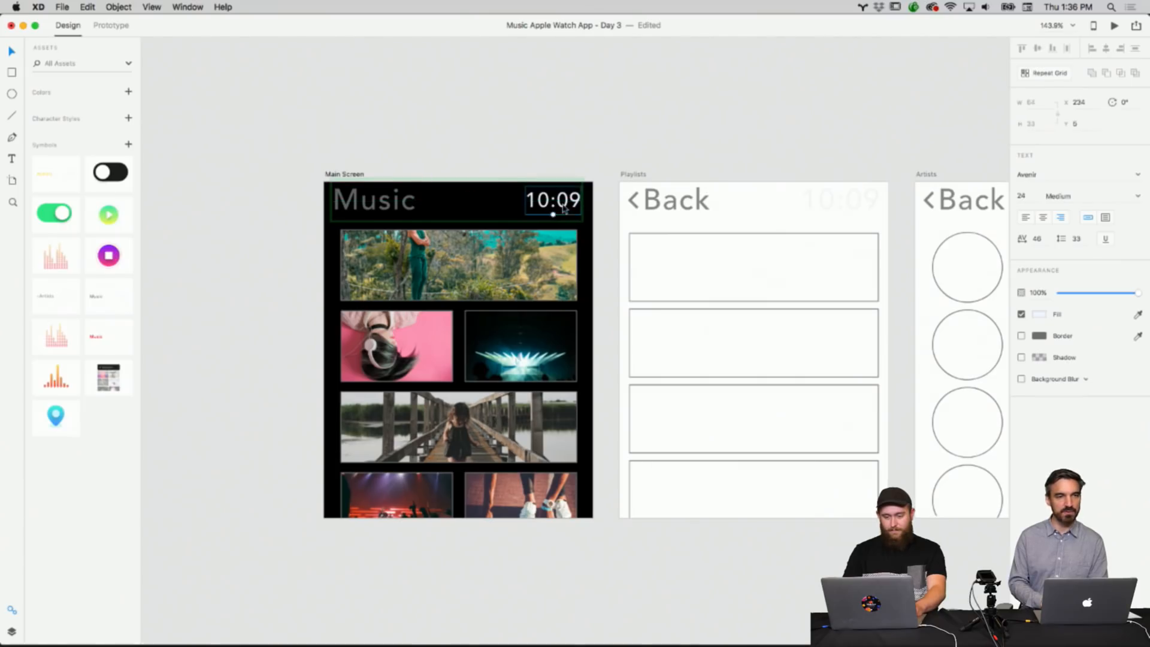
pyautogui.click(593, 169)
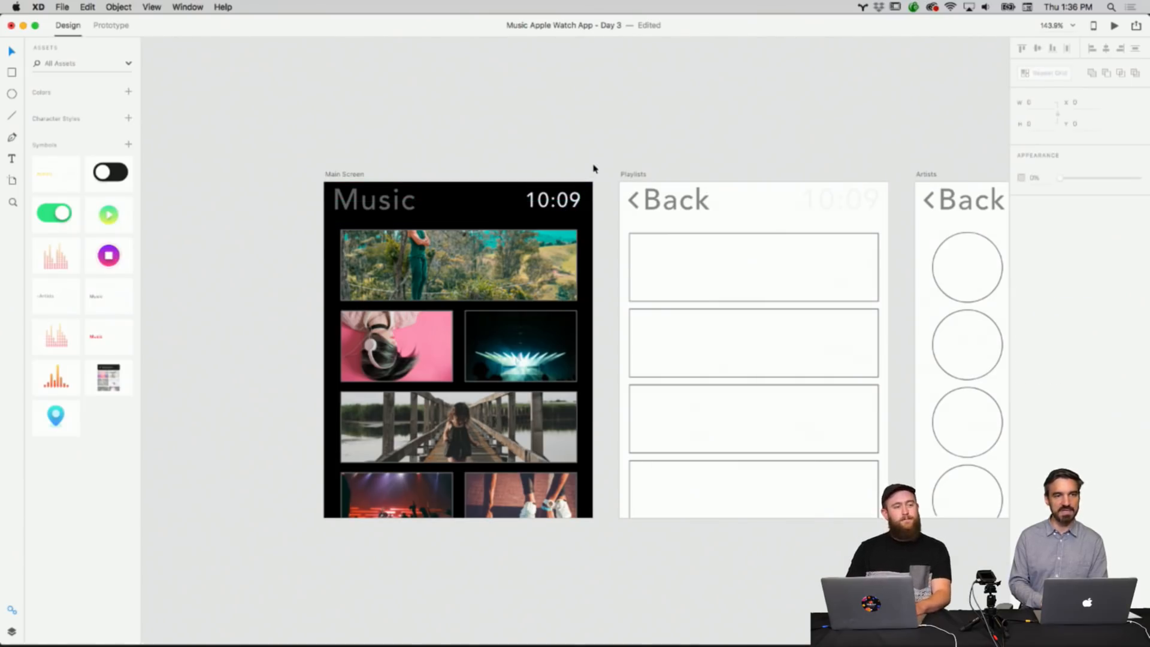
# Resize the Music title text in the Main Screen header to make it smaller.
pyautogui.click(395, 204)
pyautogui.doubleClick(396, 205)
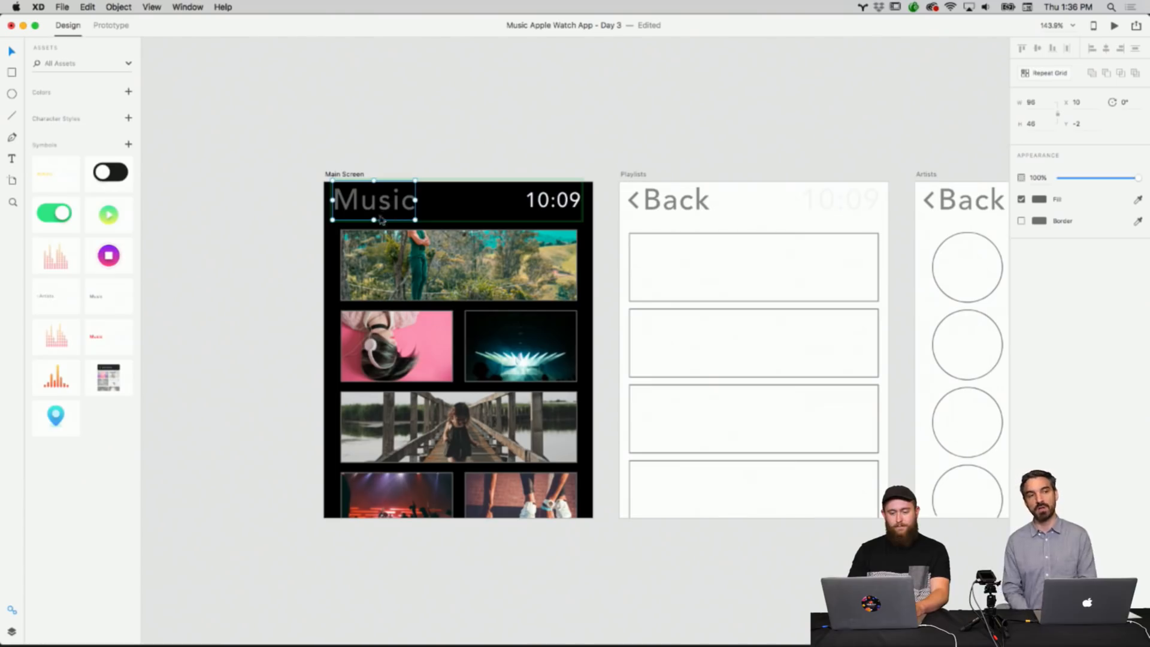
pyautogui.moveTo(414, 220); pyautogui.dragTo(382, 199)
pyautogui.click(434, 158)
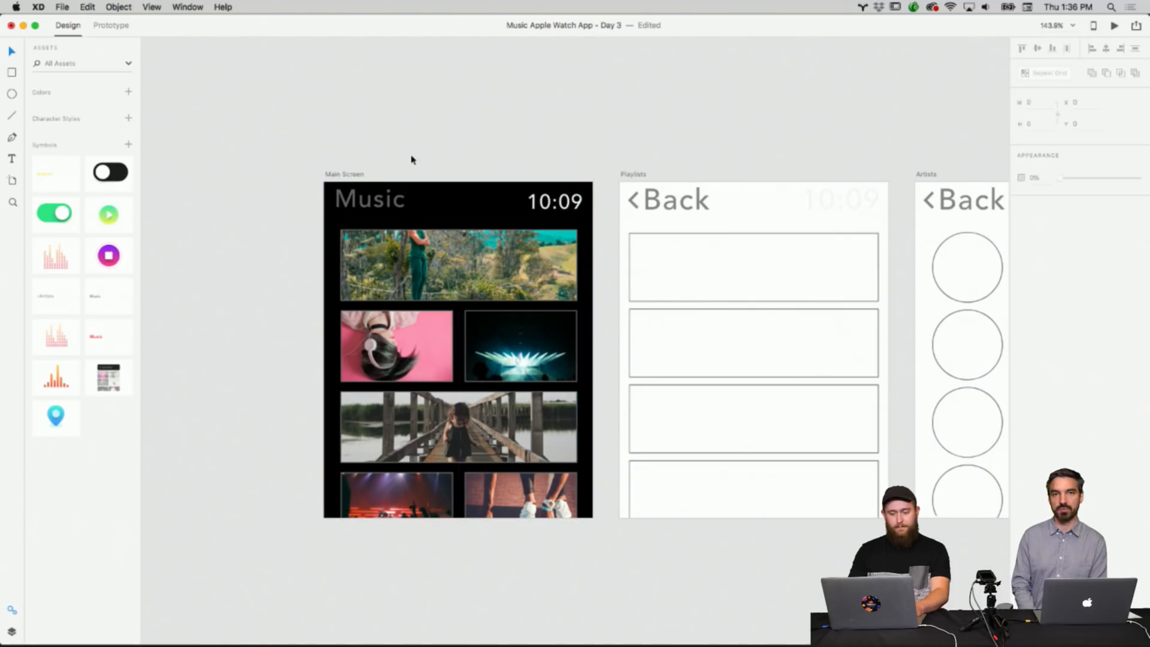
# Change the Main Screen title text to Welcome.
pyautogui.doubleClick(380, 201)
pyautogui.doubleClick(379, 203)
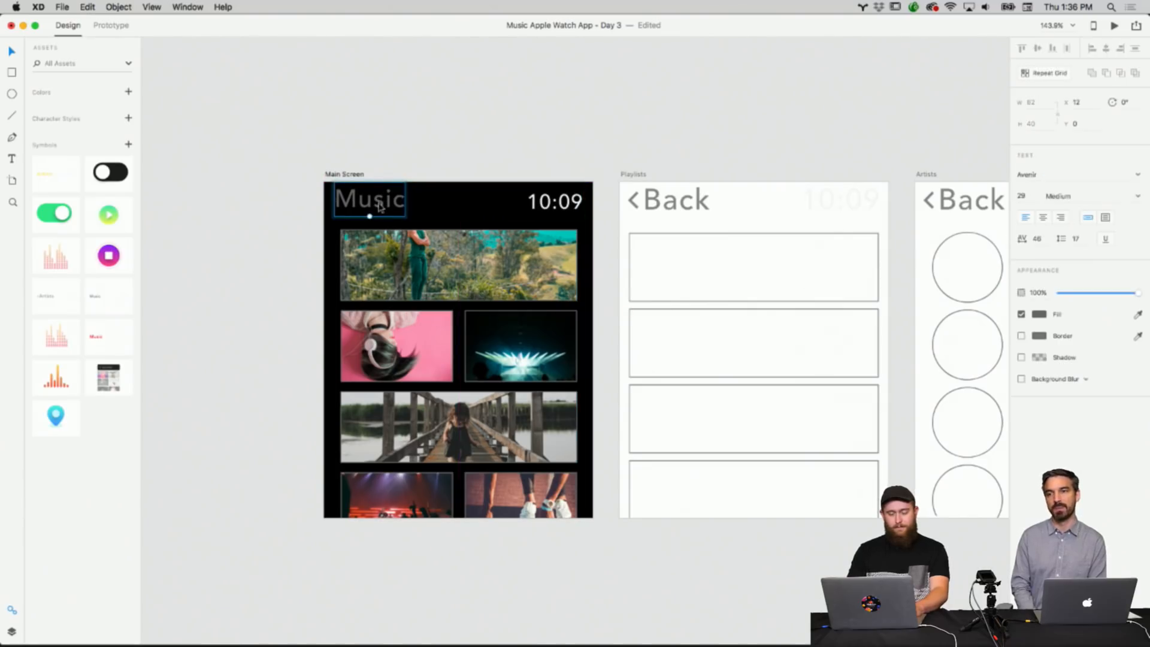
pyautogui.doubleClick(379, 205)
pyautogui.write('Welcome')
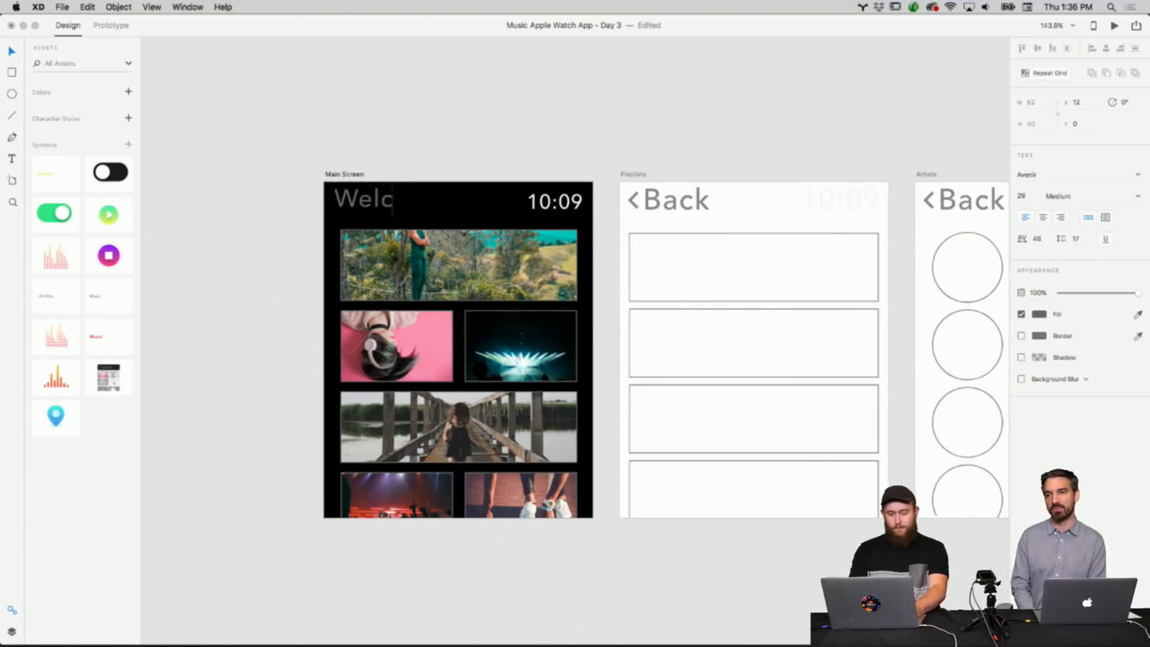
pyautogui.click(419, 163)
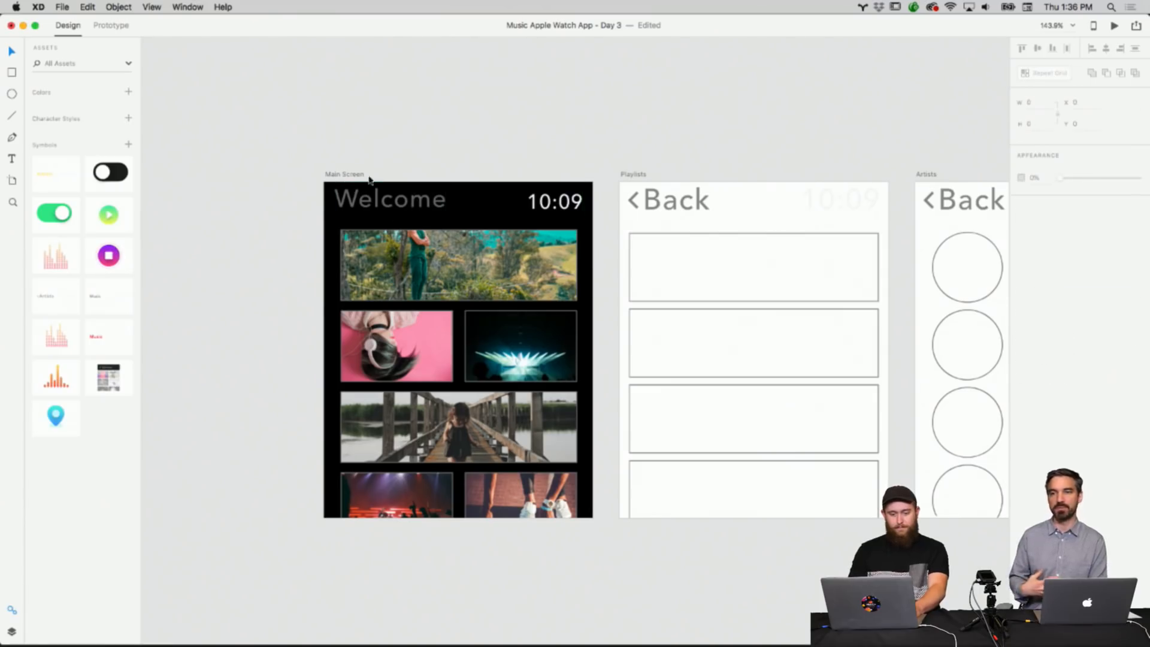
# Round the top banner image's corners to a radius of 8 and remove its border.
pyautogui.click(484, 246)
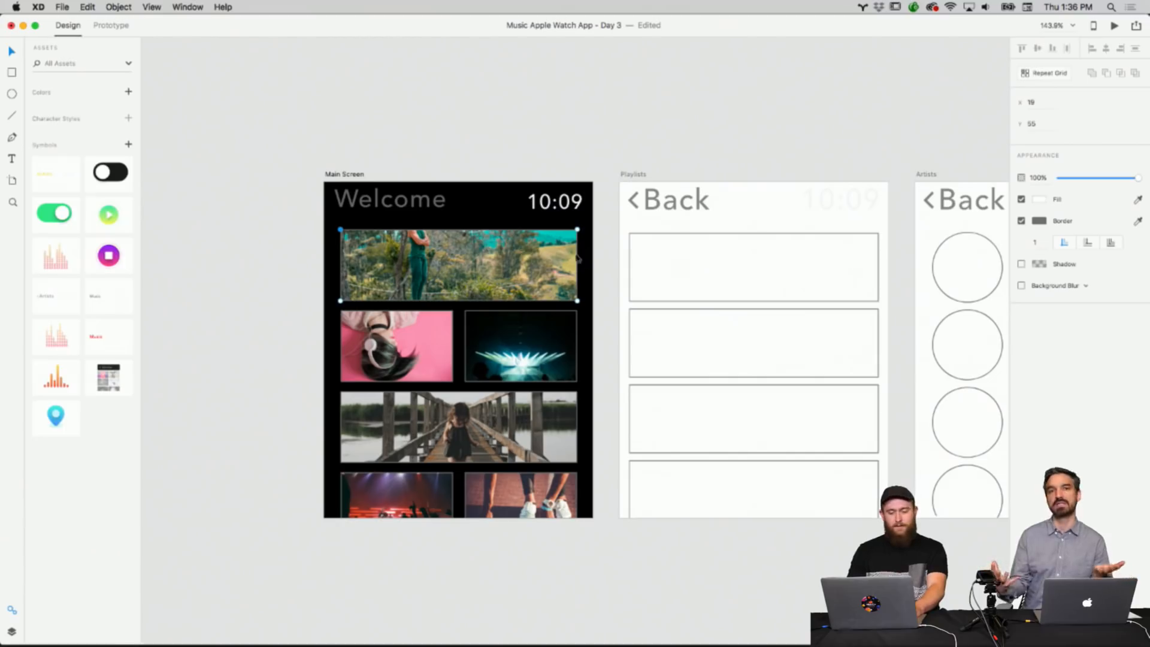
pyautogui.doubleClick(557, 257)
pyautogui.moveTo(569, 242); pyautogui.dragTo(613, 238)
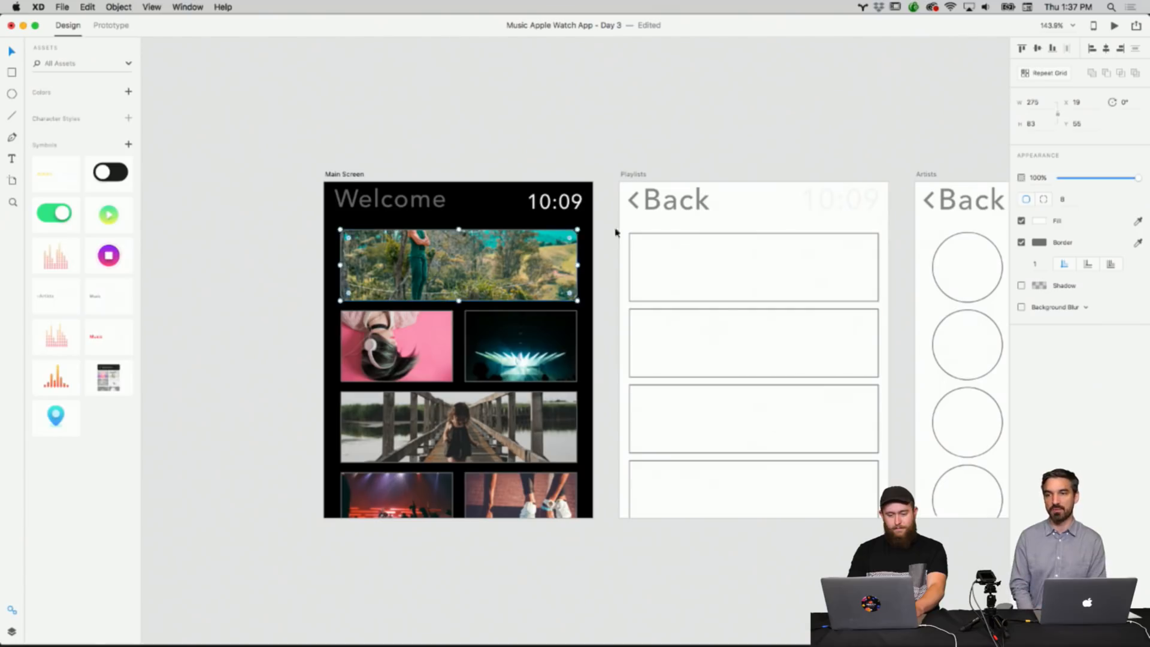
pyautogui.click(680, 128)
pyautogui.click(534, 250)
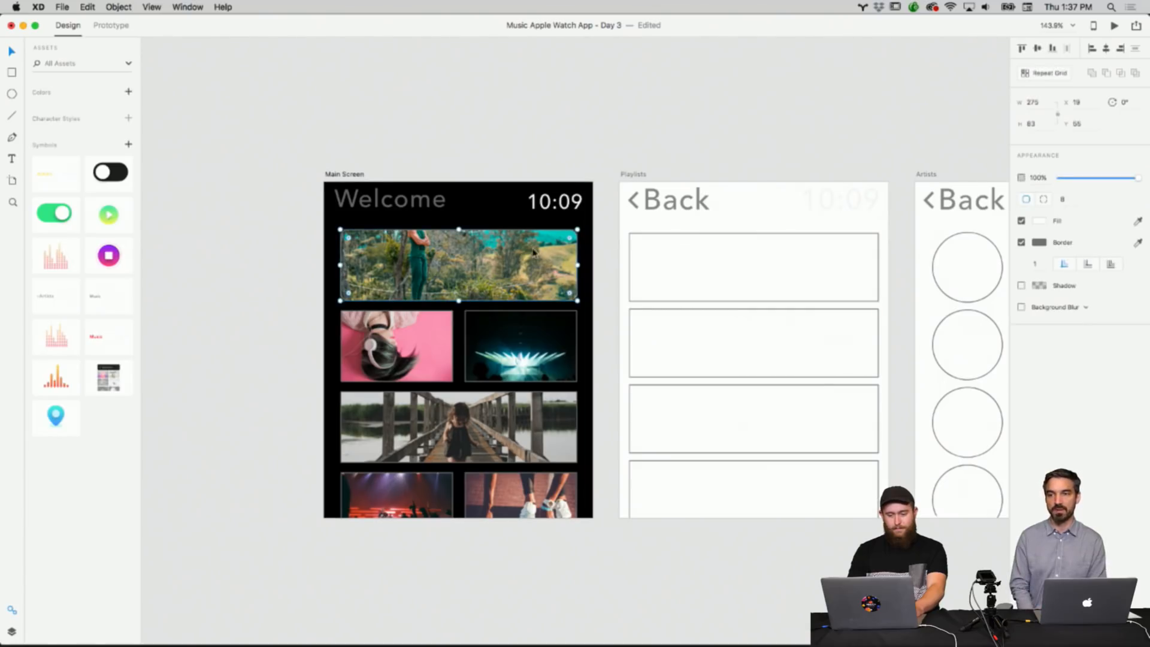
pyautogui.click(1020, 242)
pyautogui.click(652, 158)
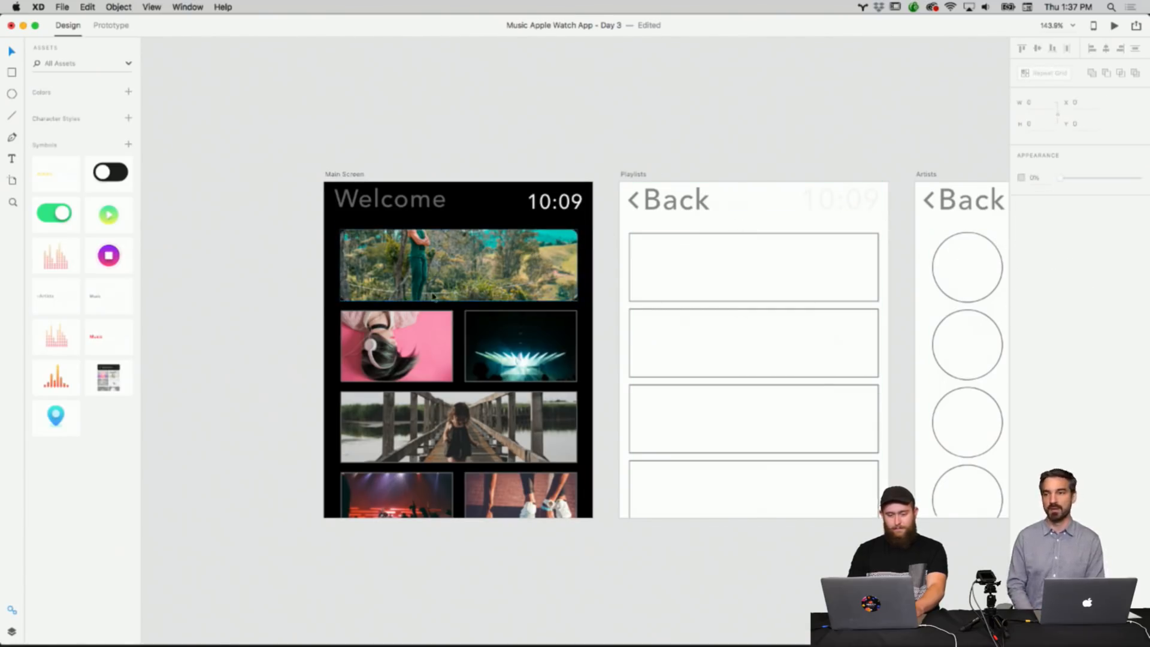
# Copy the banner image's appearance and paste it onto the pink tile image below it.
pyautogui.click(455, 270)
pyautogui.rightClick(486, 276)
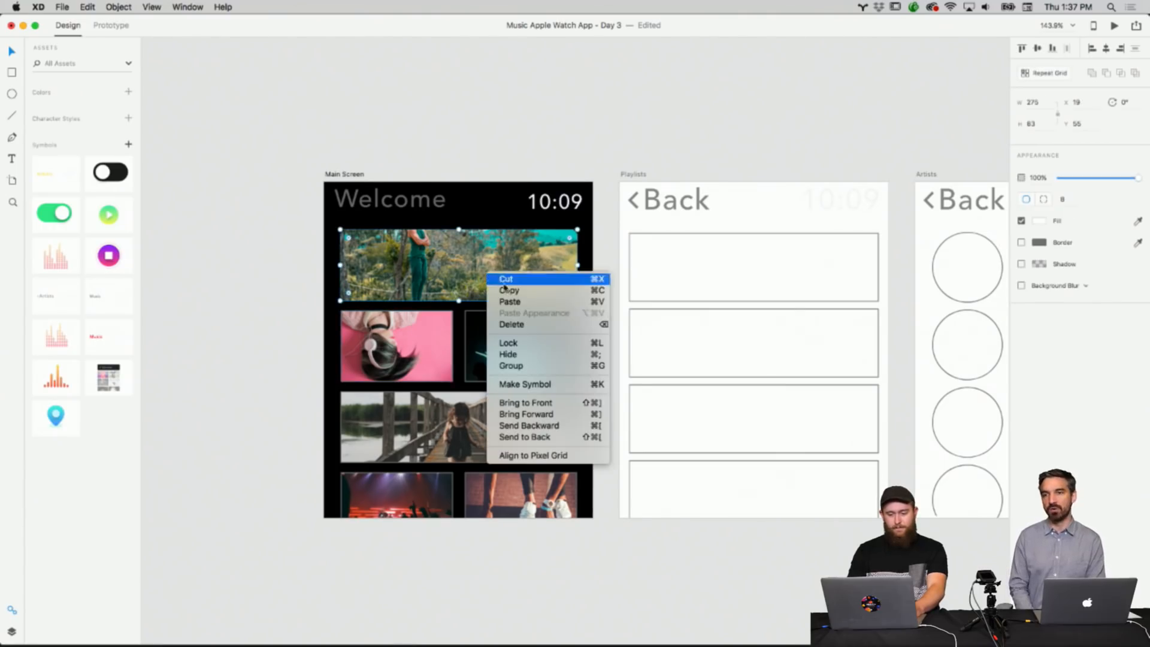
pyautogui.click(430, 339)
pyautogui.rightClick(430, 339)
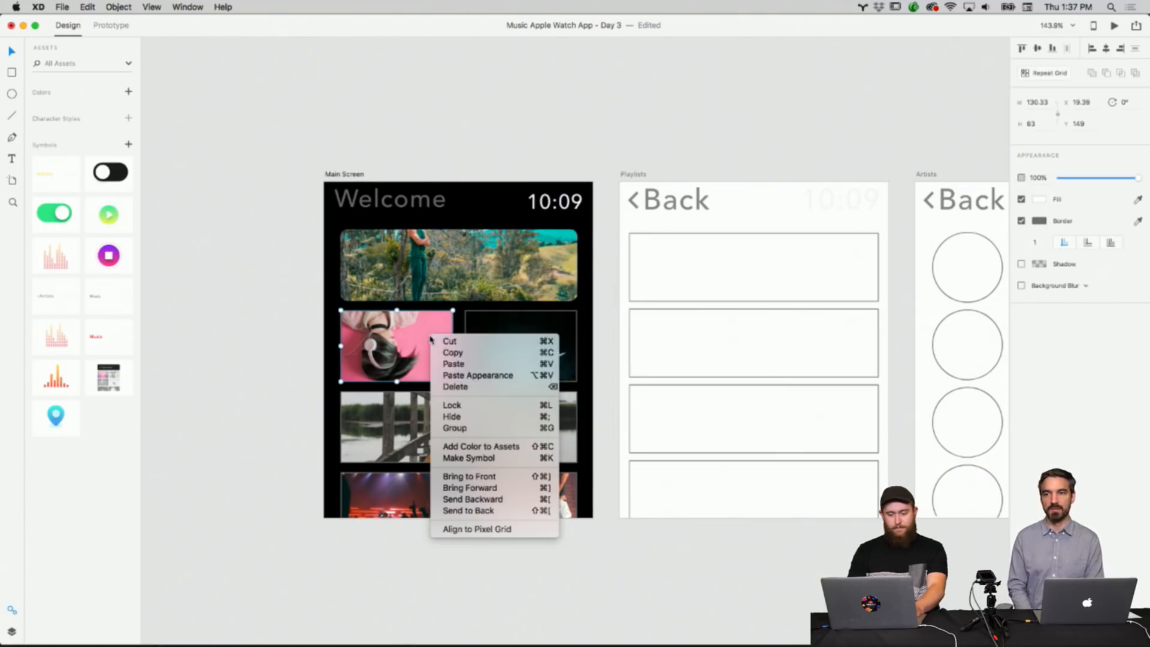
pyautogui.click(449, 375)
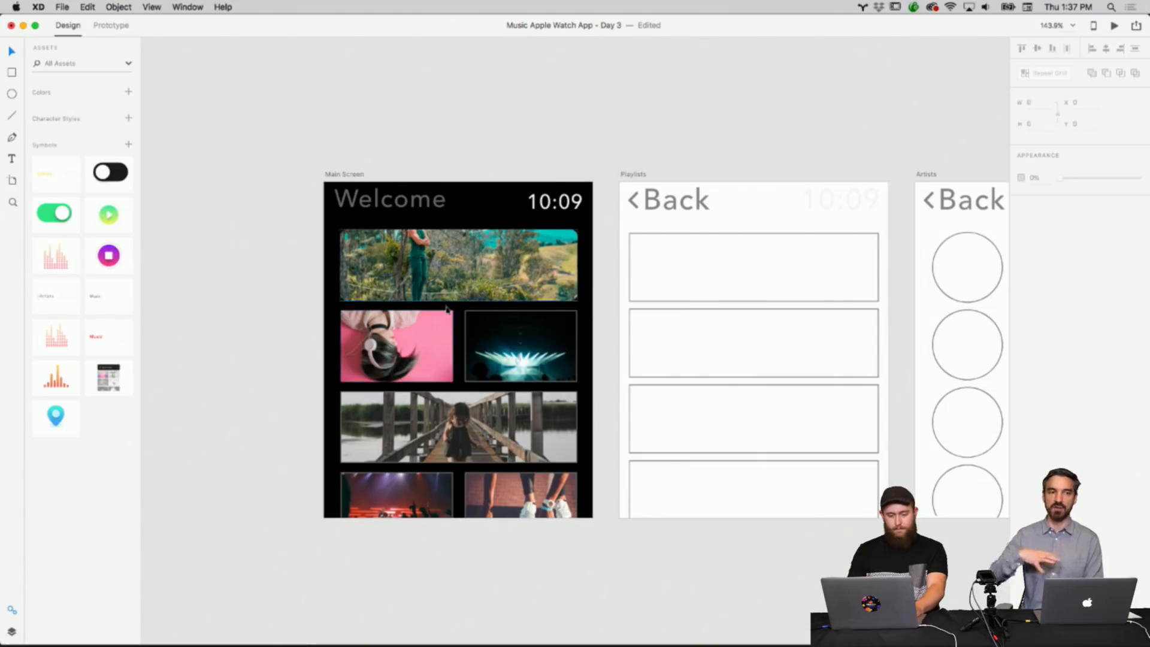
pyautogui.rightClick(422, 339)
pyautogui.click(443, 379)
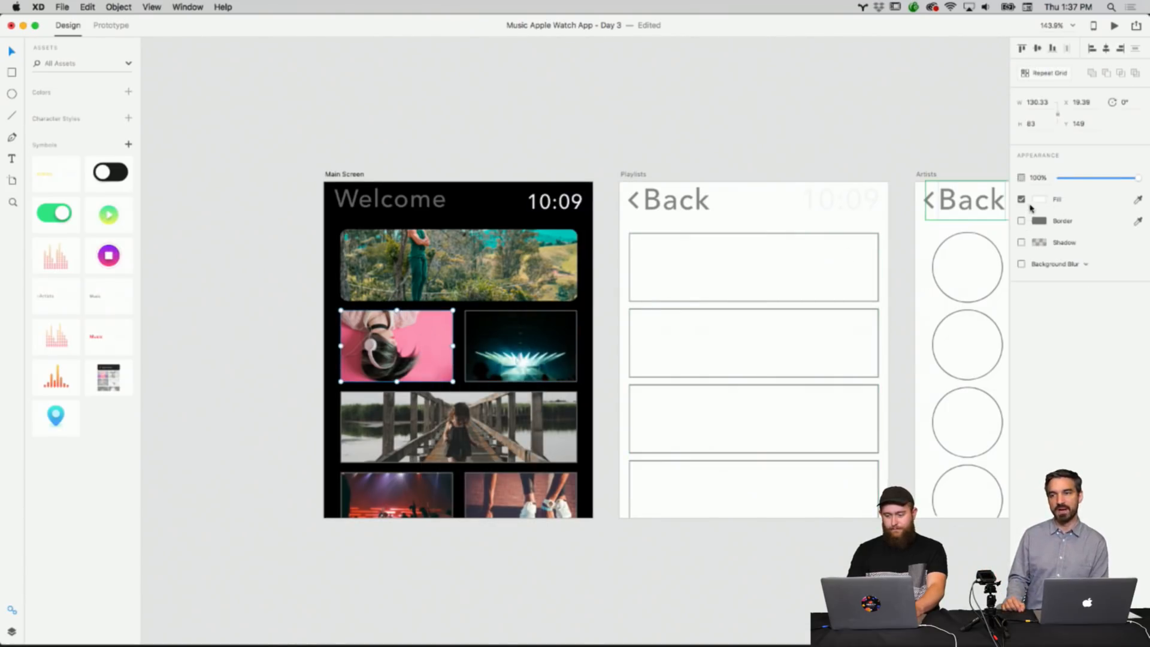
pyautogui.doubleClick(428, 342)
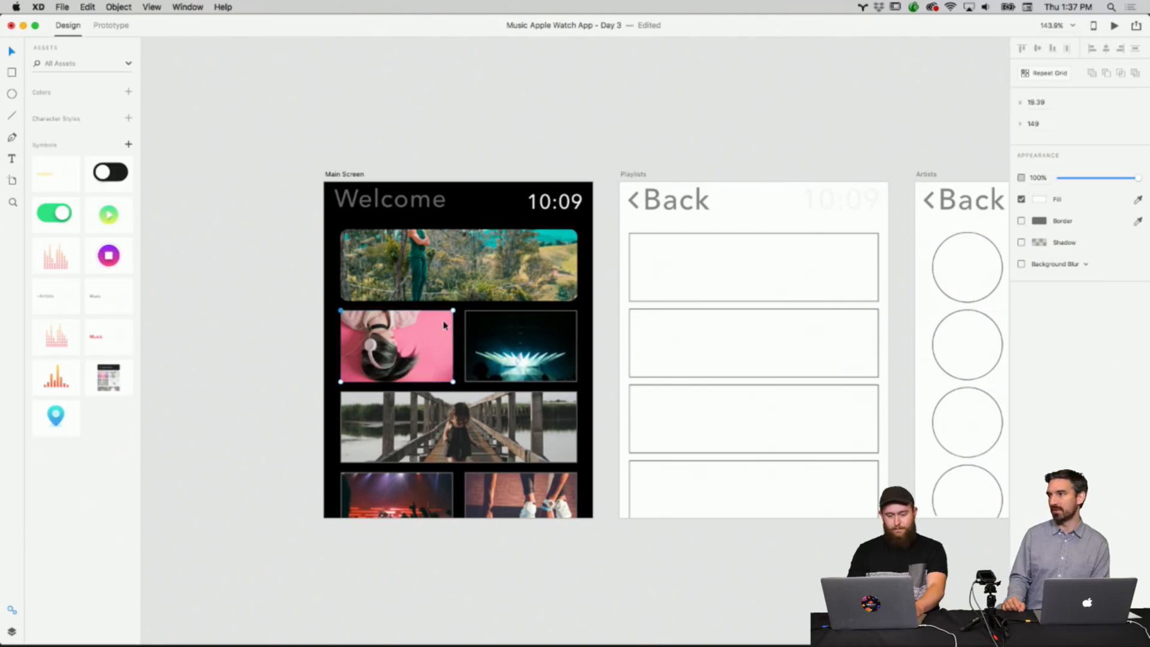
pyautogui.press('Escape')
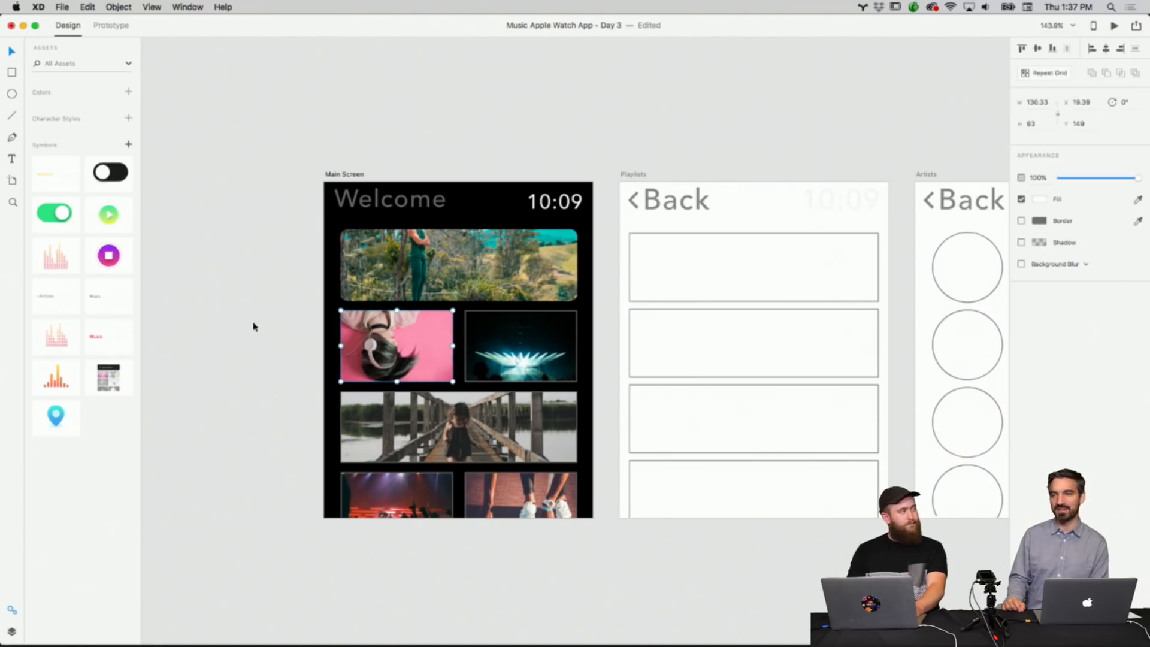
# Remove the border from the concert light tile beside the pink tile.
pyautogui.click(253, 326)
pyautogui.scroll(5, 371, 342)
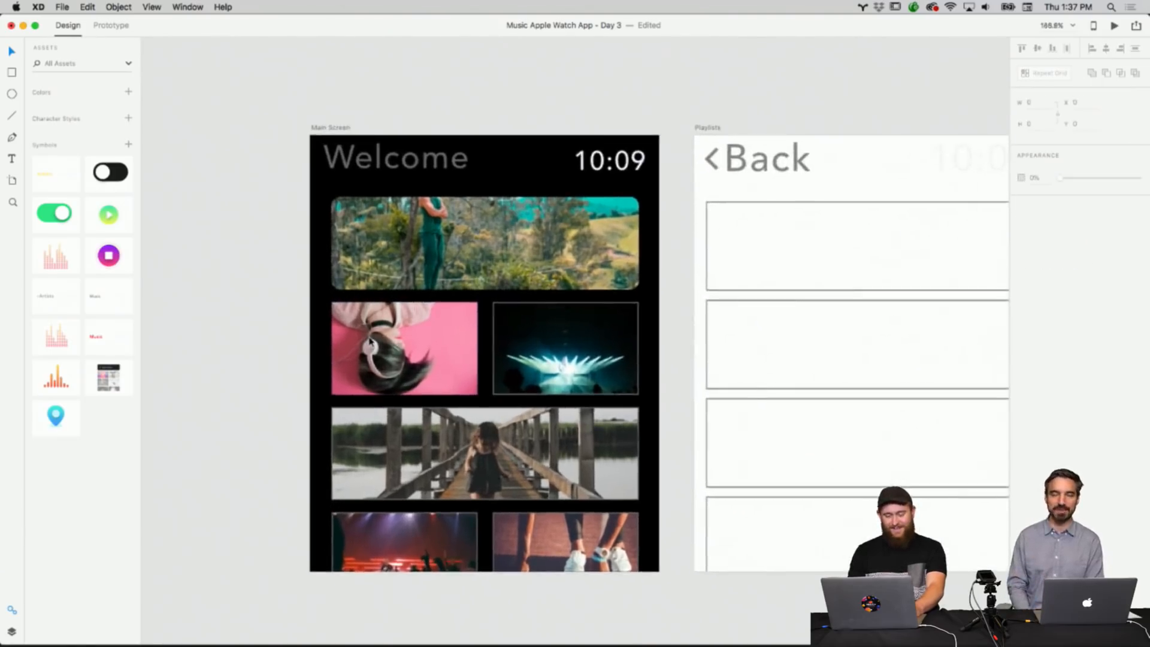
pyautogui.click(400, 335)
pyautogui.click(500, 317)
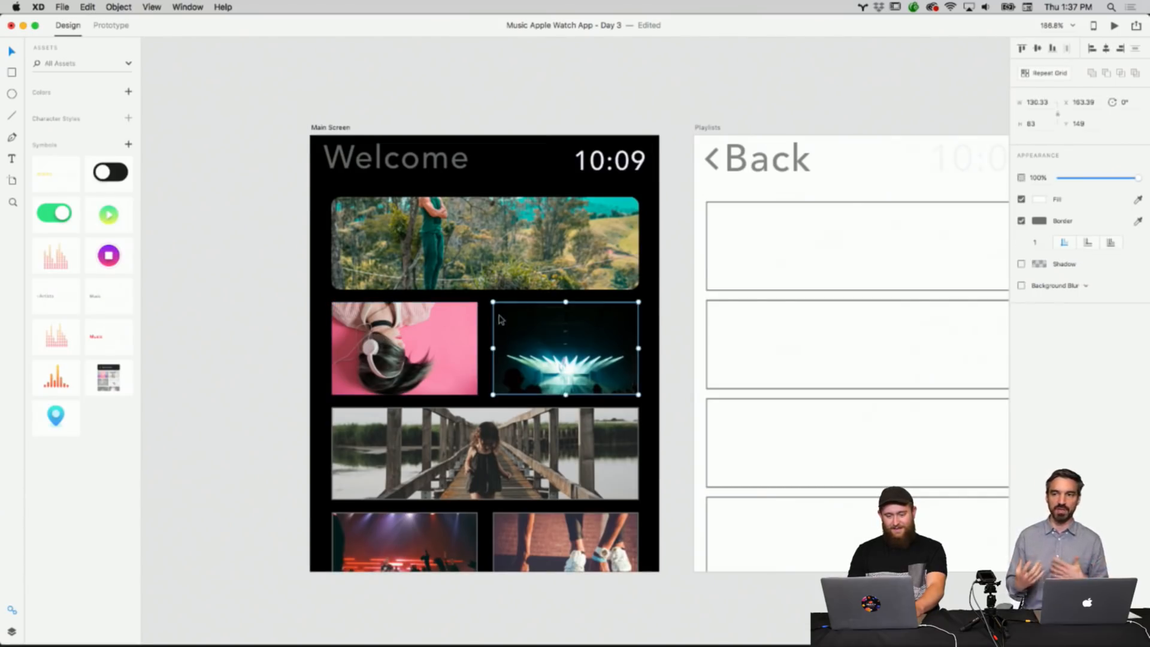
pyautogui.click(647, 285)
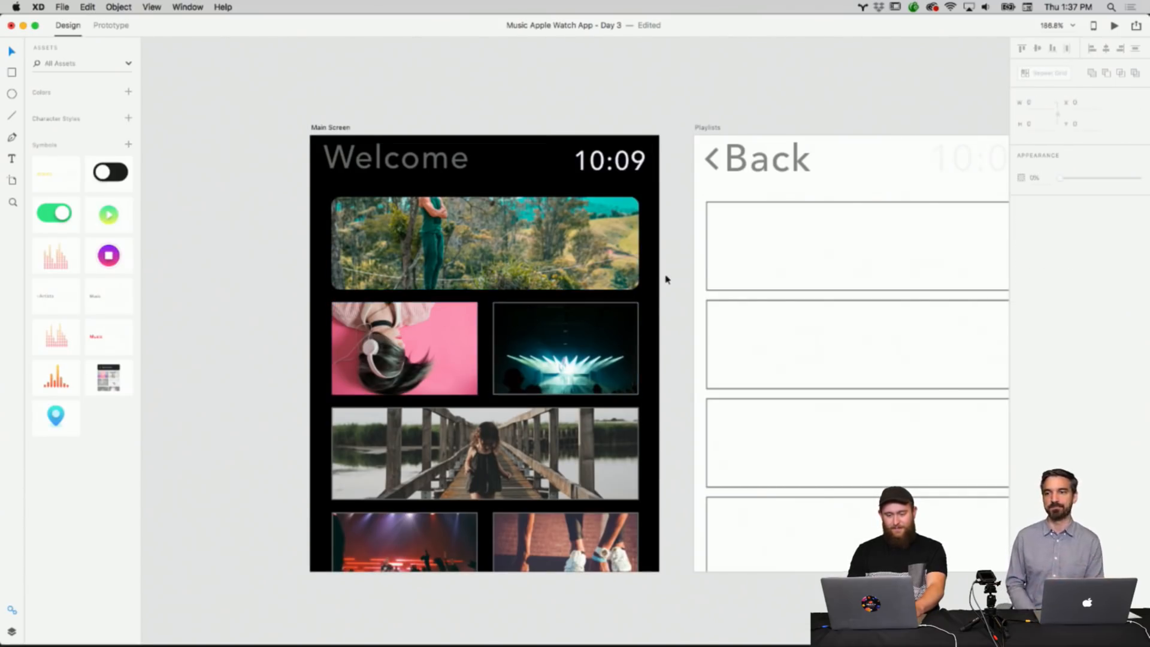
pyautogui.scroll(-3, 666, 280)
pyautogui.click(642, 281)
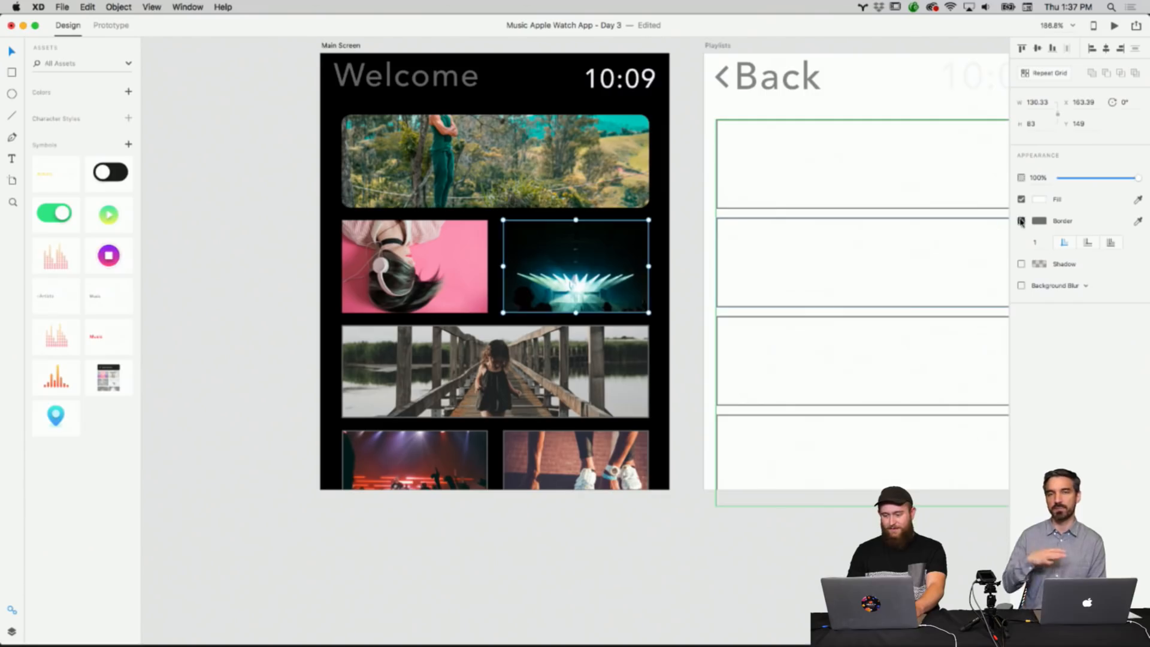
pyautogui.click(670, 287)
# Remove the borders from the two bottom tile images, the sneakers and the concert crowd.
pyautogui.click(618, 342)
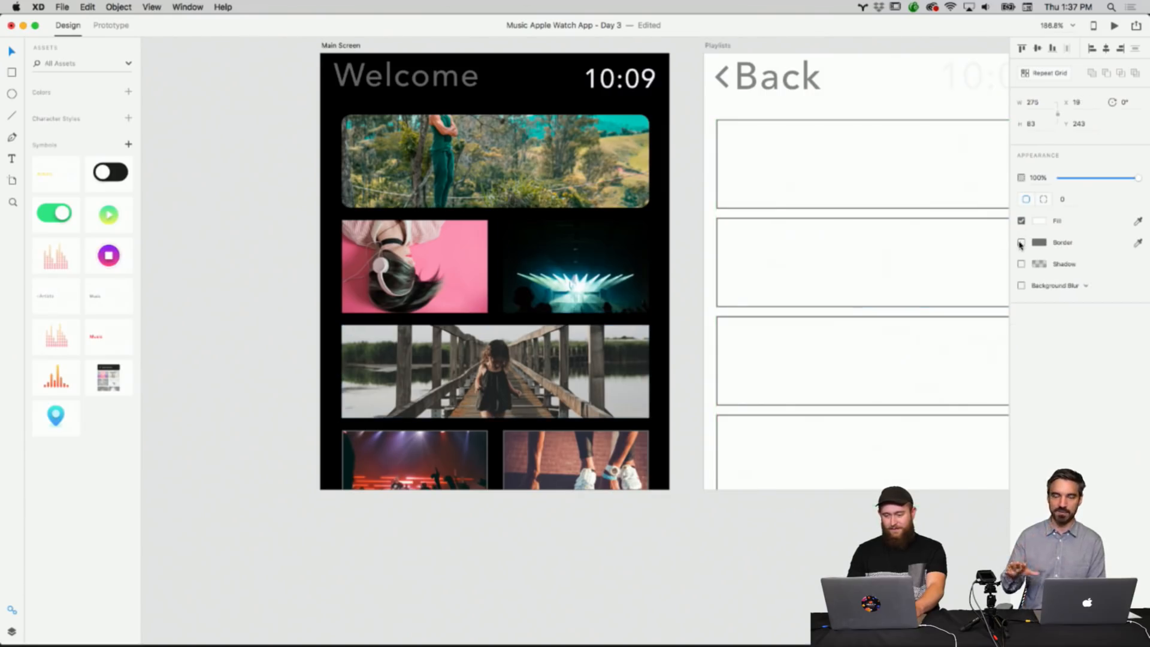
pyautogui.click(535, 447)
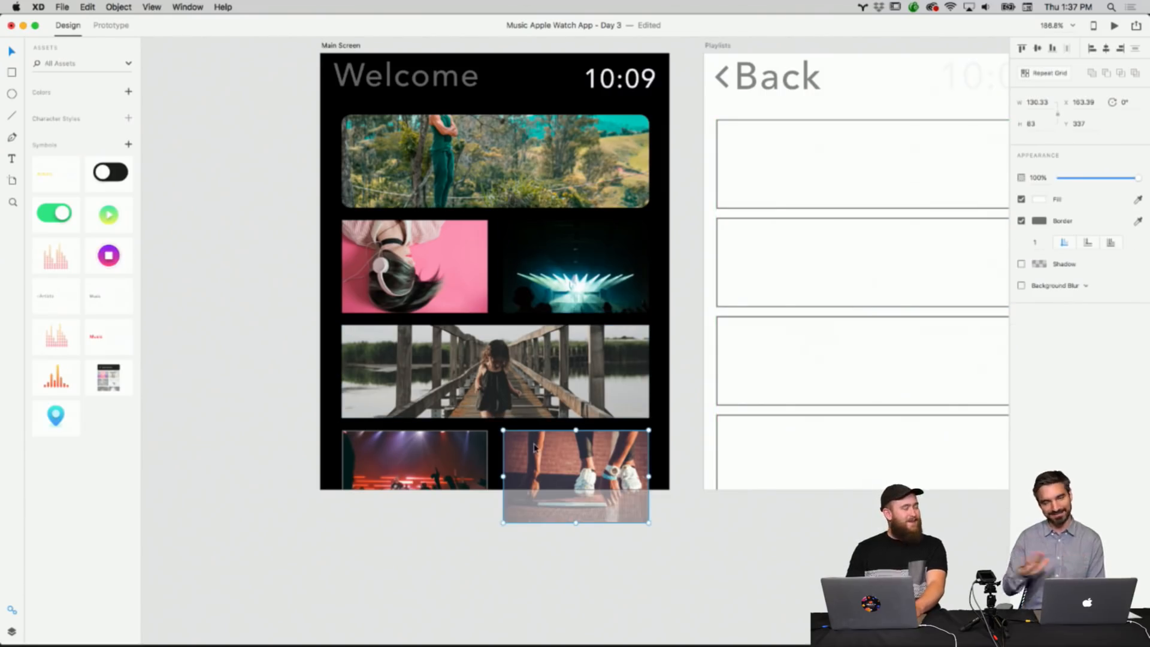
pyautogui.click(1021, 221)
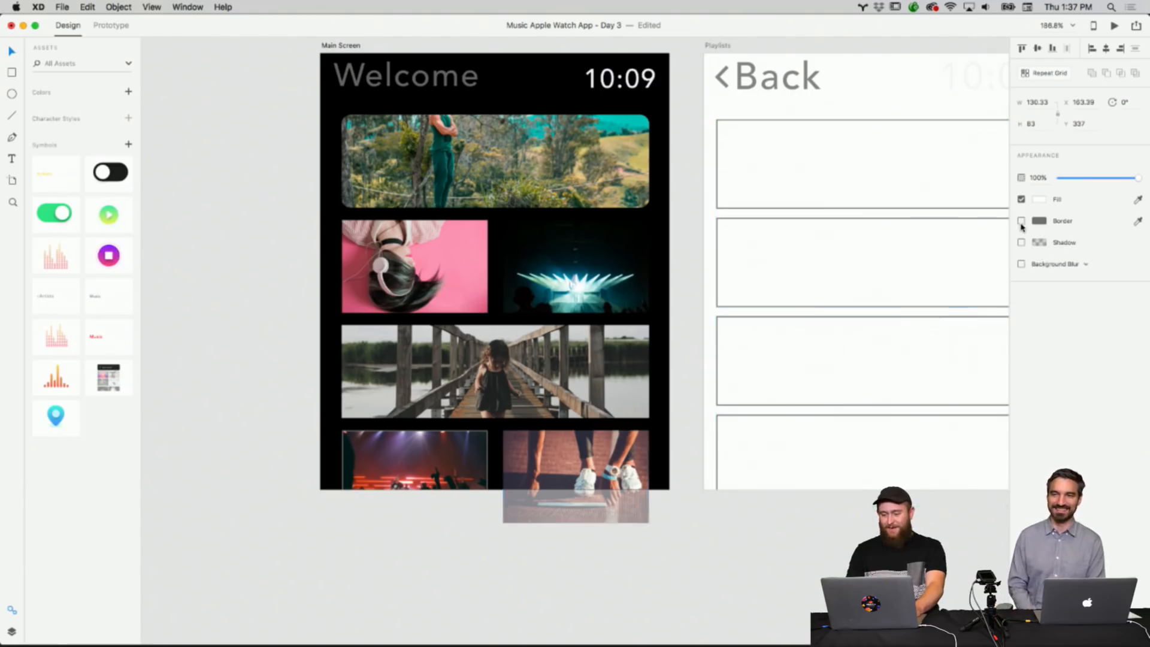
pyautogui.click(479, 456)
pyautogui.click(1022, 221)
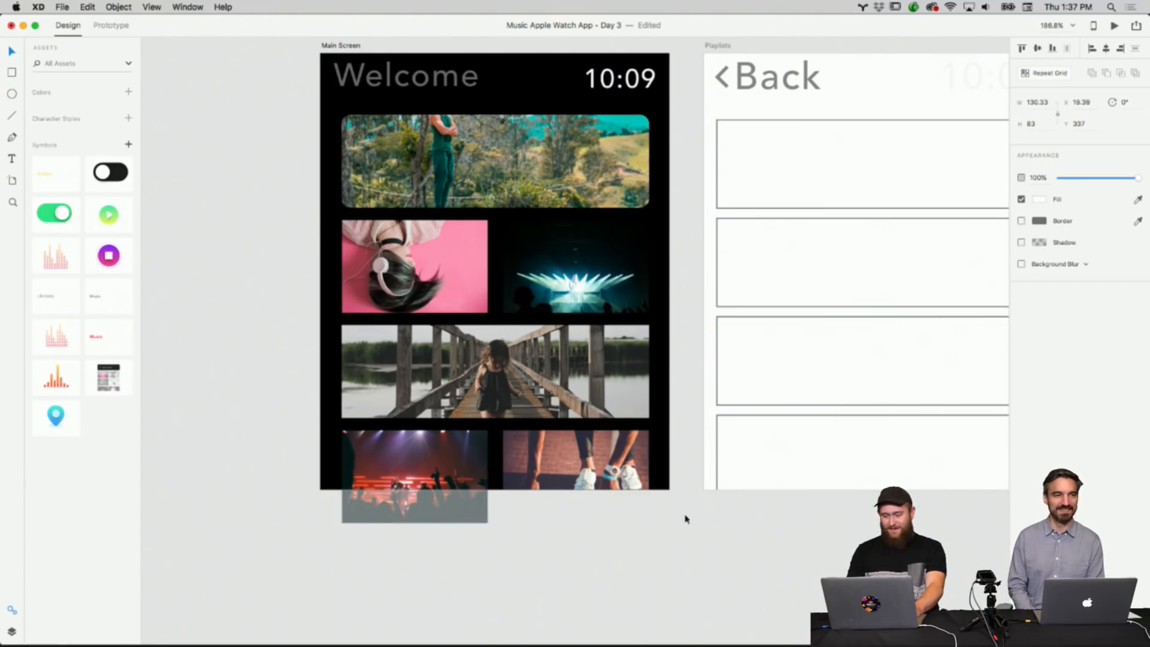
pyautogui.click(648, 563)
# Try shrinking the concert light tile slightly from its corner, then undo the resize.
pyautogui.scroll(2, 680, 441)
pyautogui.click(563, 352)
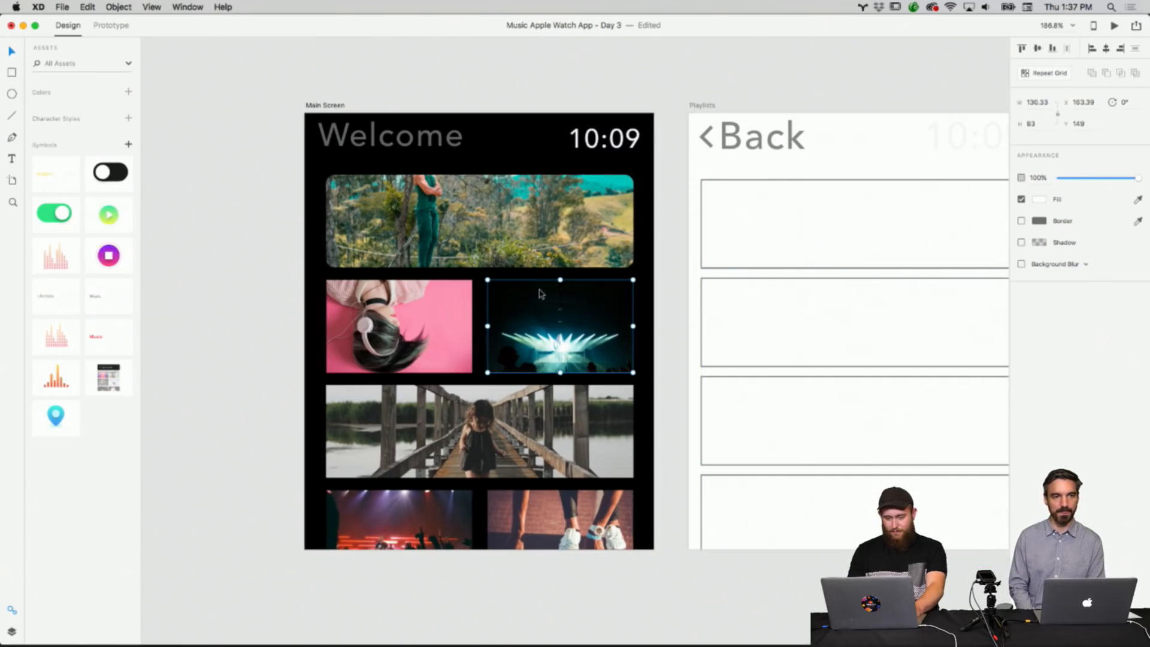
pyautogui.click(614, 256)
pyautogui.click(673, 220)
pyautogui.scroll(5, 672, 220)
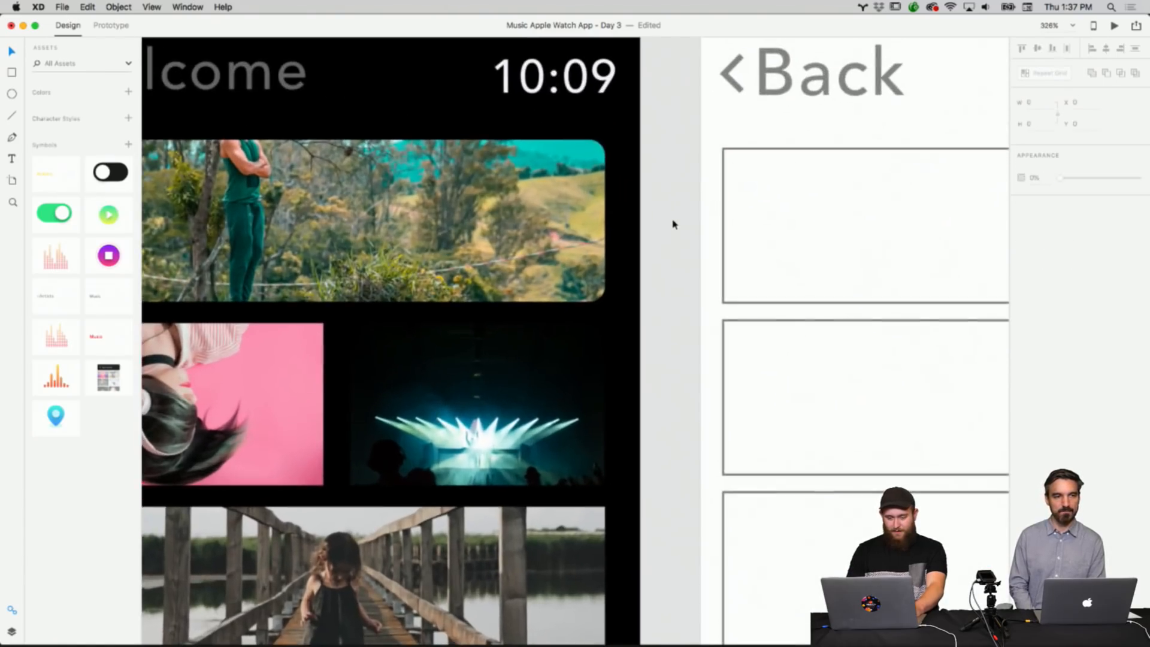
pyautogui.scroll(-1, 673, 224)
pyautogui.scroll(3, 672, 224)
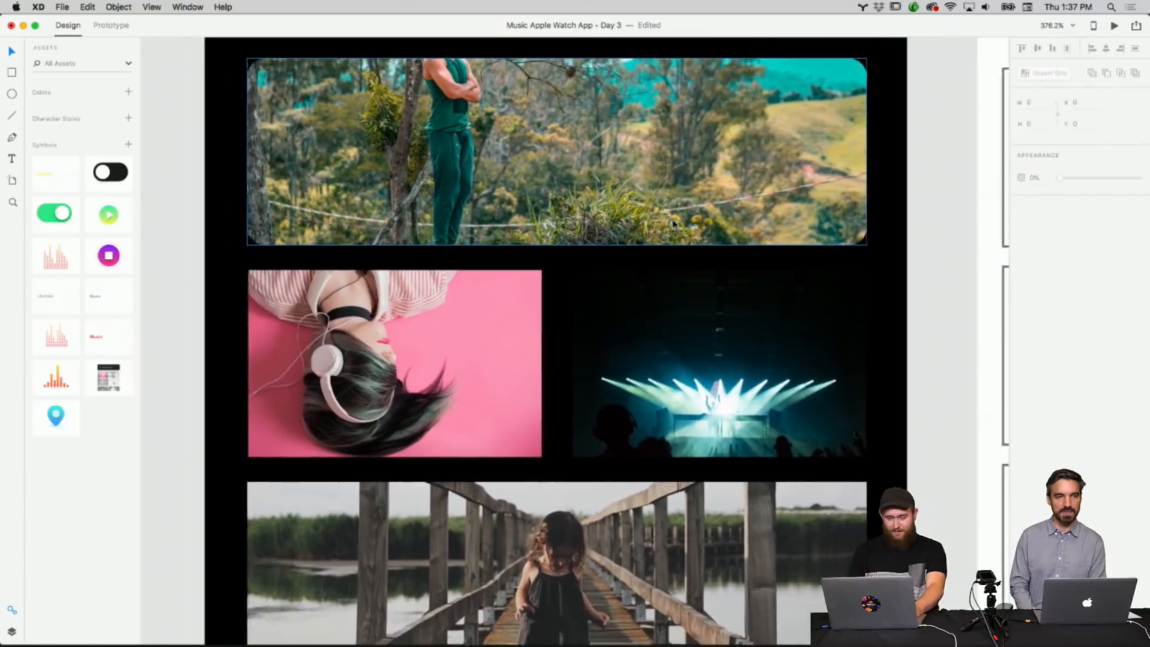
pyautogui.hscroll(-3, 673, 224)
pyautogui.scroll(-1, 673, 224)
pyautogui.click(569, 300)
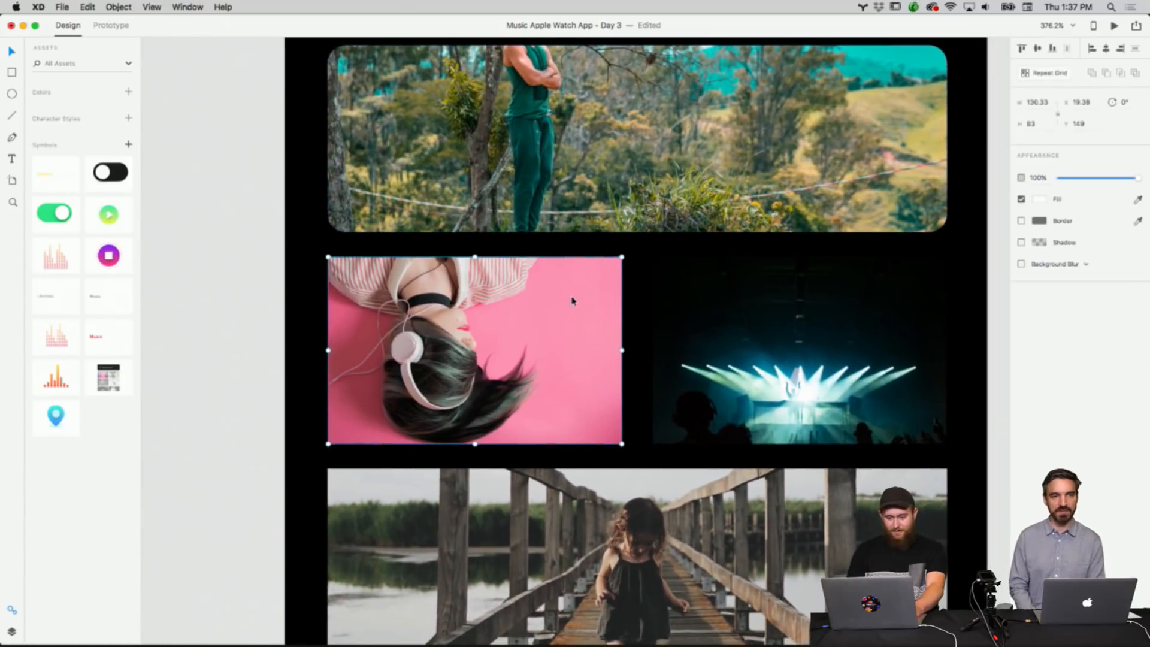
pyautogui.click(629, 275)
pyautogui.click(693, 290)
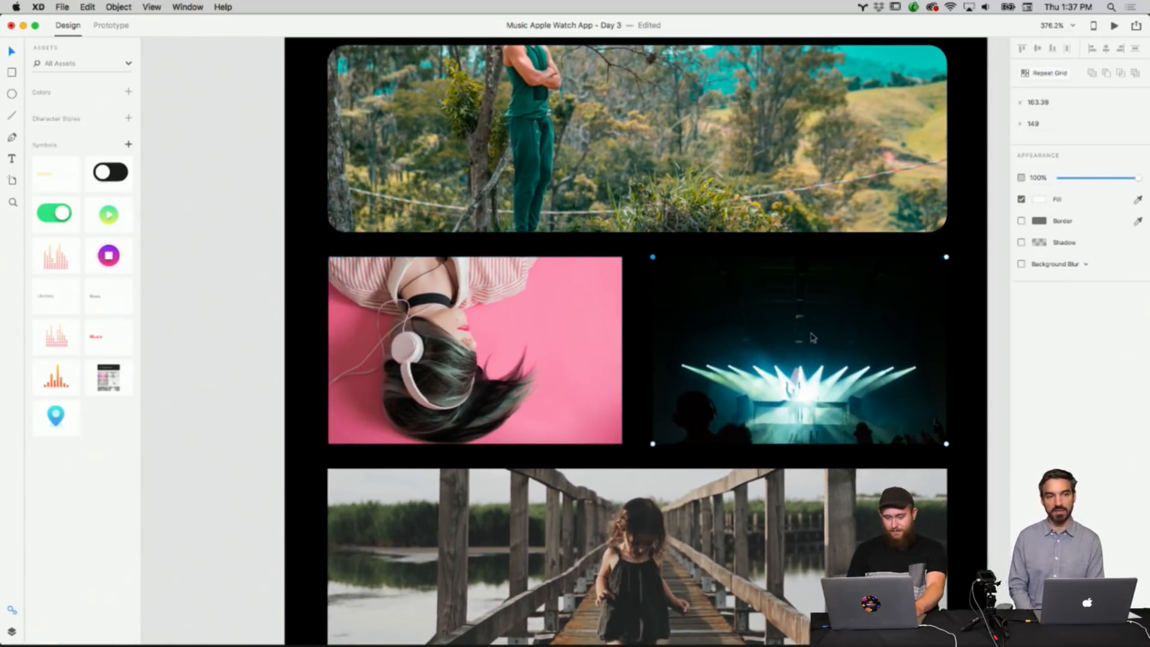
pyautogui.scroll(-3, 813, 337)
pyautogui.hscroll(1, 813, 337)
pyautogui.press('z')
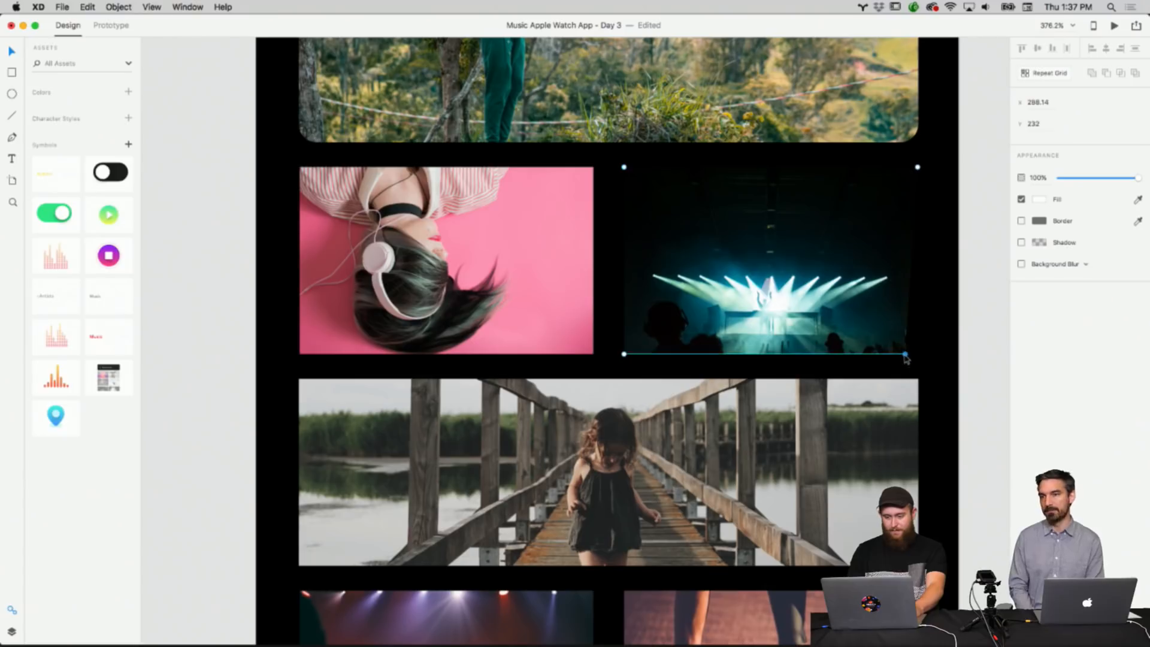
pyautogui.click(940, 357)
pyautogui.press('super+z')
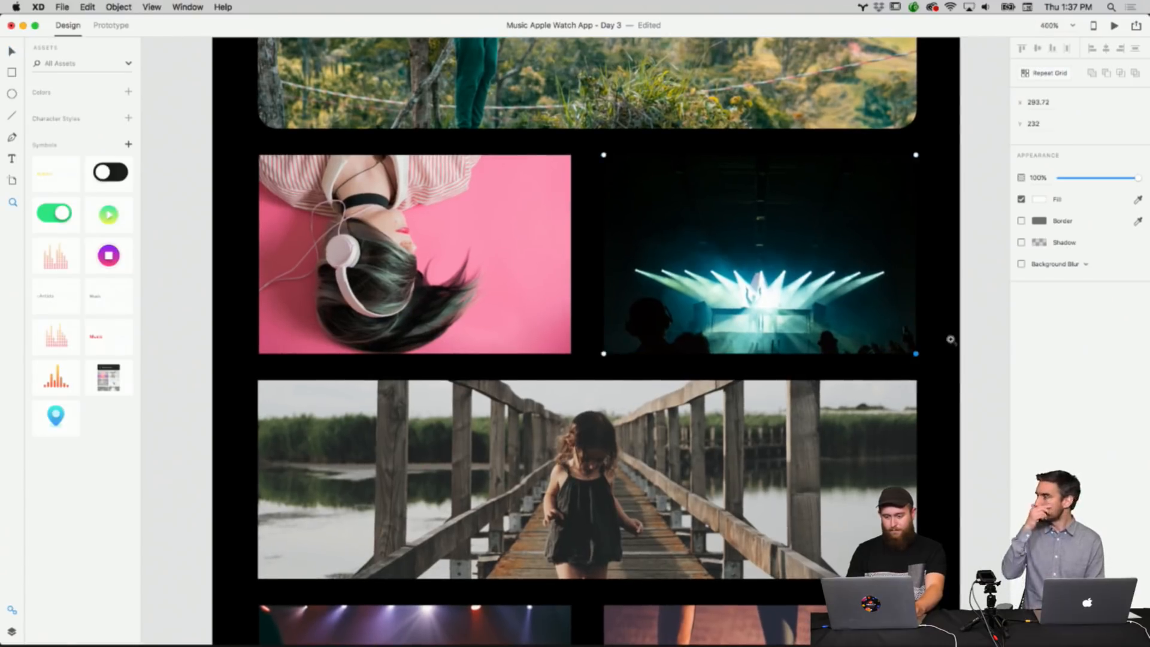
pyautogui.click(12, 52)
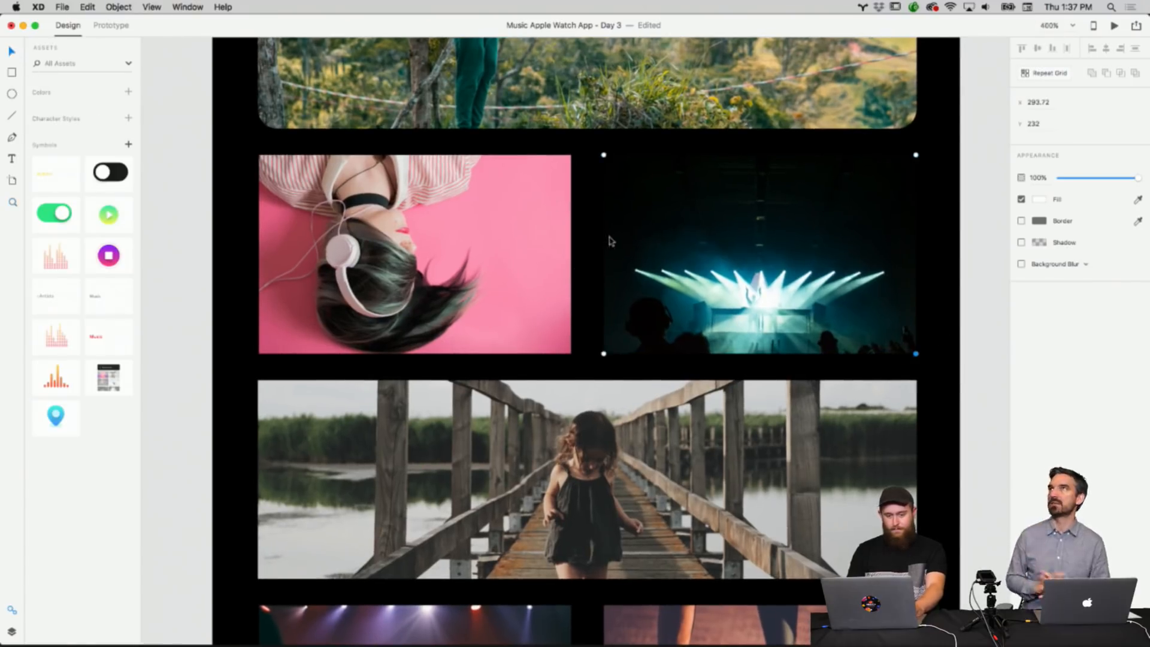
pyautogui.click(938, 250)
pyautogui.click(895, 247)
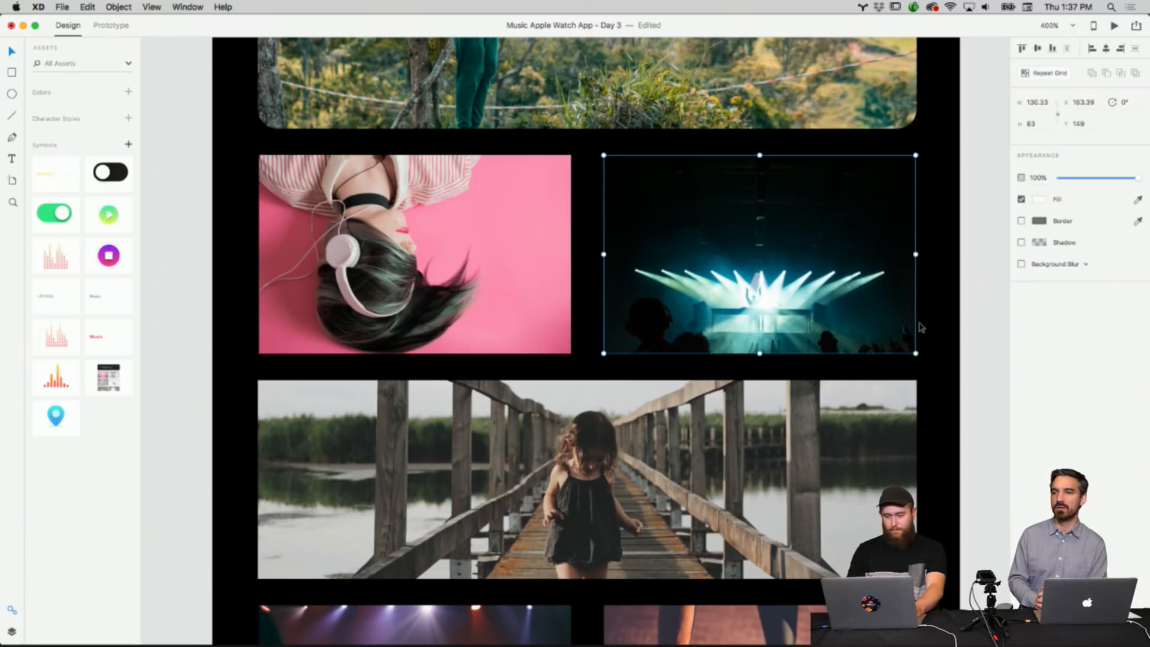
pyautogui.moveTo(916, 354); pyautogui.dragTo(908, 349)
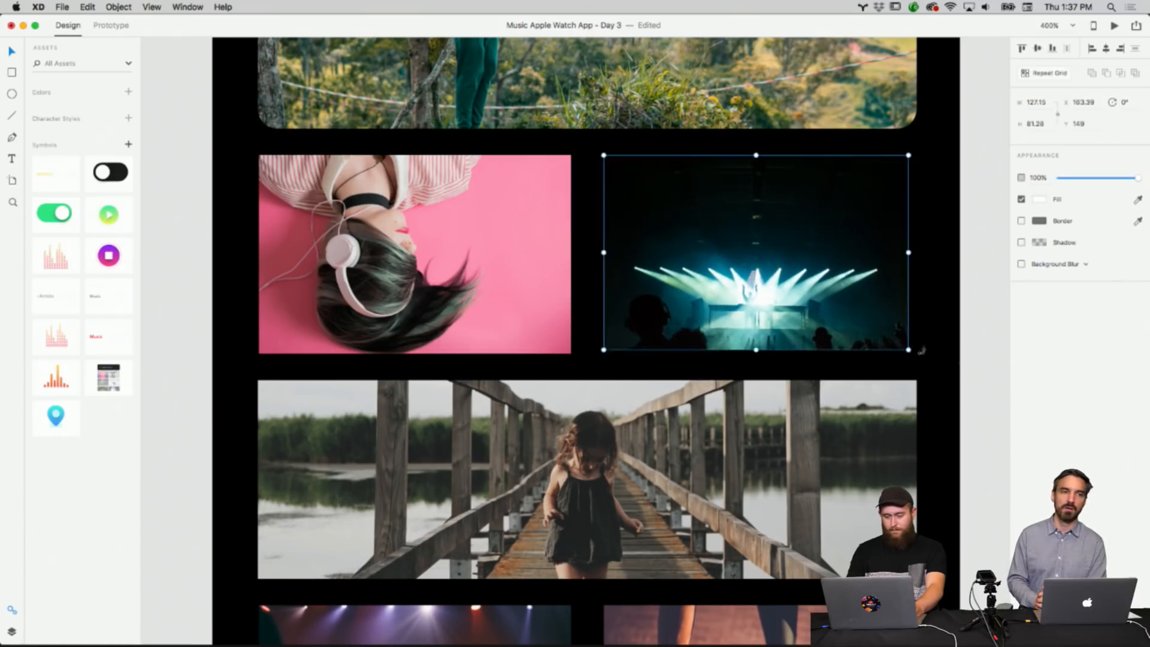
pyautogui.press('super+z')
# Copy the top banner image's appearance and paste it onto the bridge image.
pyautogui.click(966, 368)
pyautogui.scroll(-5, 965, 368)
pyautogui.click(797, 231)
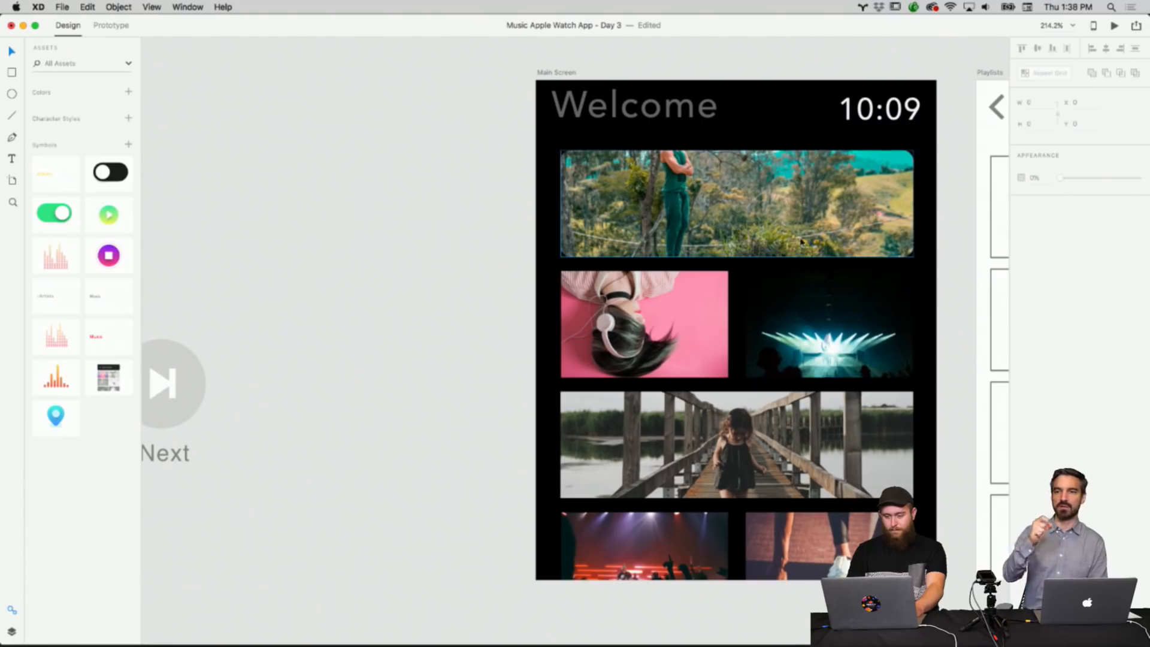
pyautogui.rightClick(797, 231)
pyautogui.click(809, 242)
pyautogui.click(725, 412)
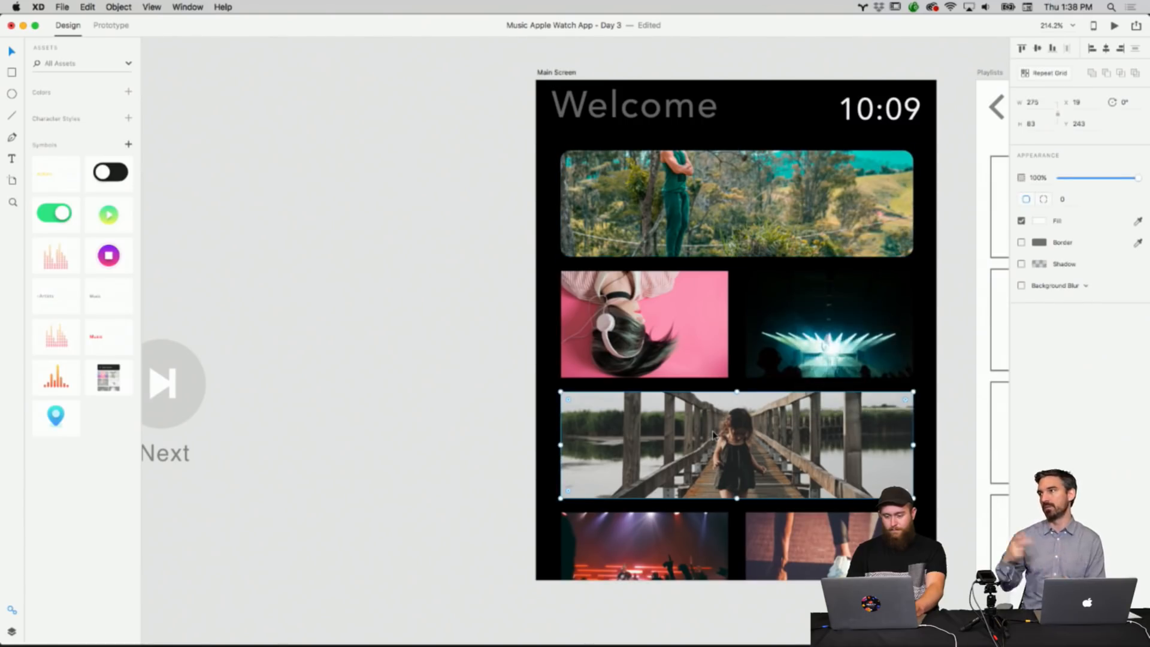
pyautogui.rightClick(713, 433)
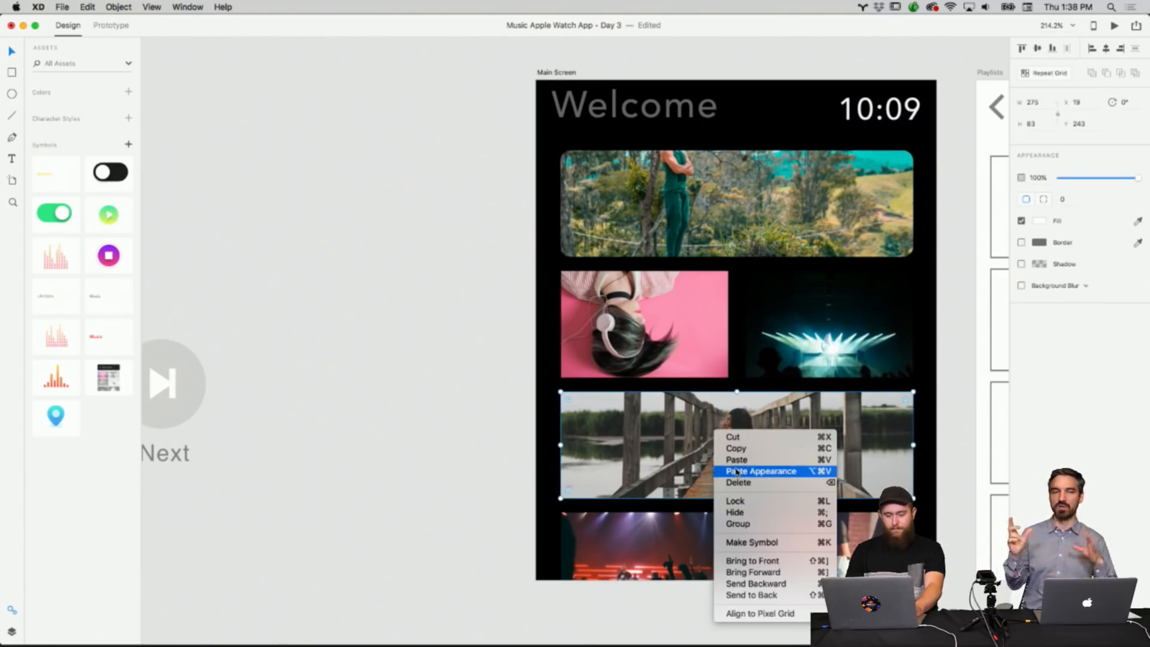
pyautogui.click(756, 470)
# Paste the copied appearance onto the pink tile and the bottom-left concert crowd tile.
pyautogui.scroll(2, 936, 422)
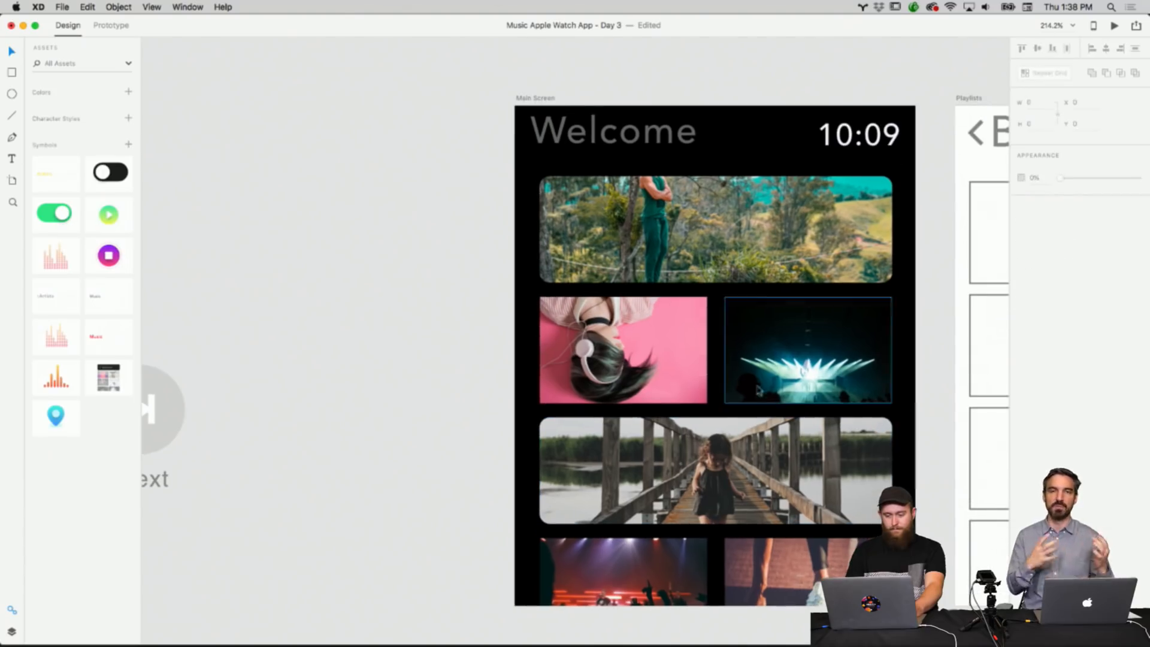
pyautogui.click(689, 377)
pyautogui.rightClick(689, 377)
pyautogui.click(719, 416)
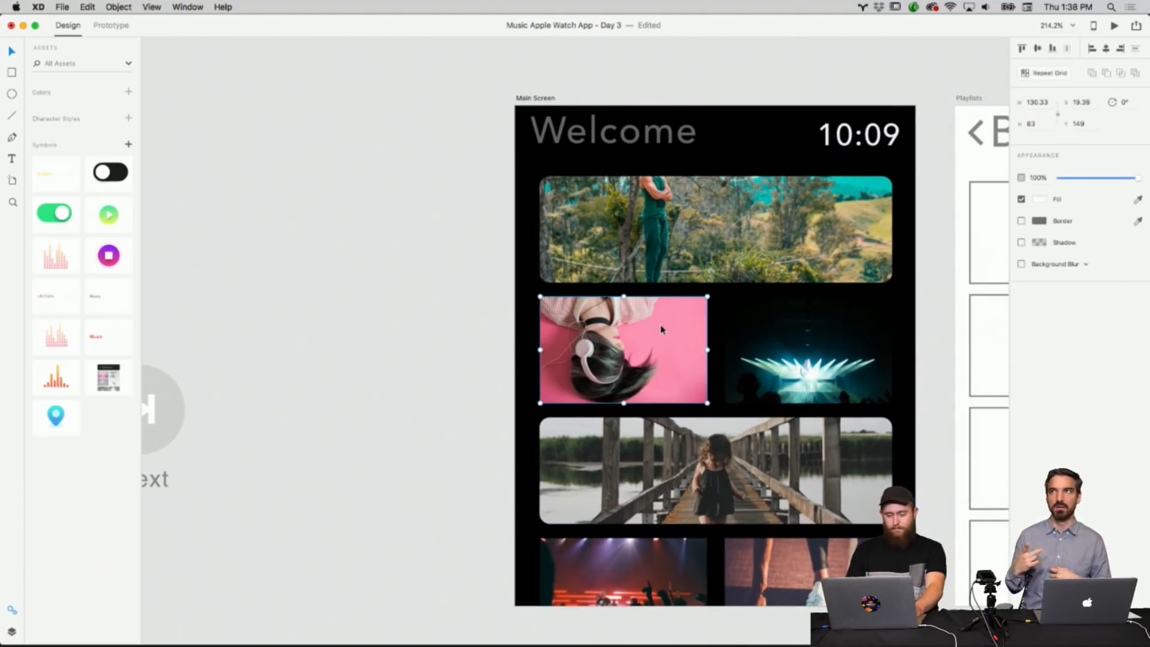
pyautogui.click(685, 568)
pyautogui.rightClick(685, 568)
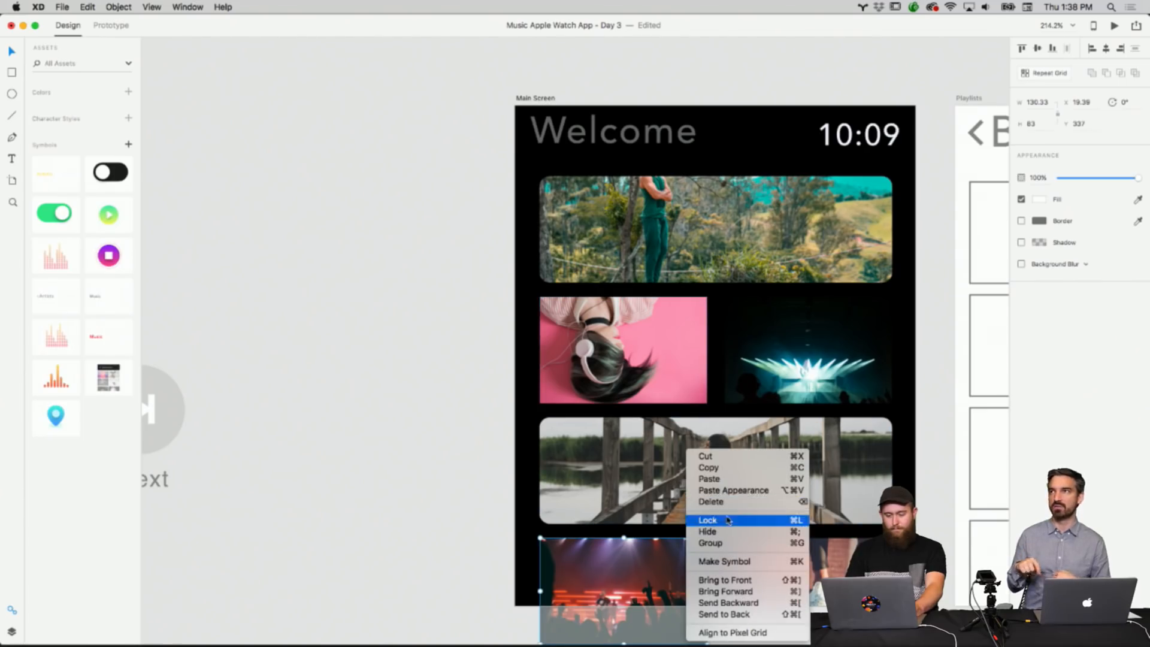
pyautogui.click(748, 490)
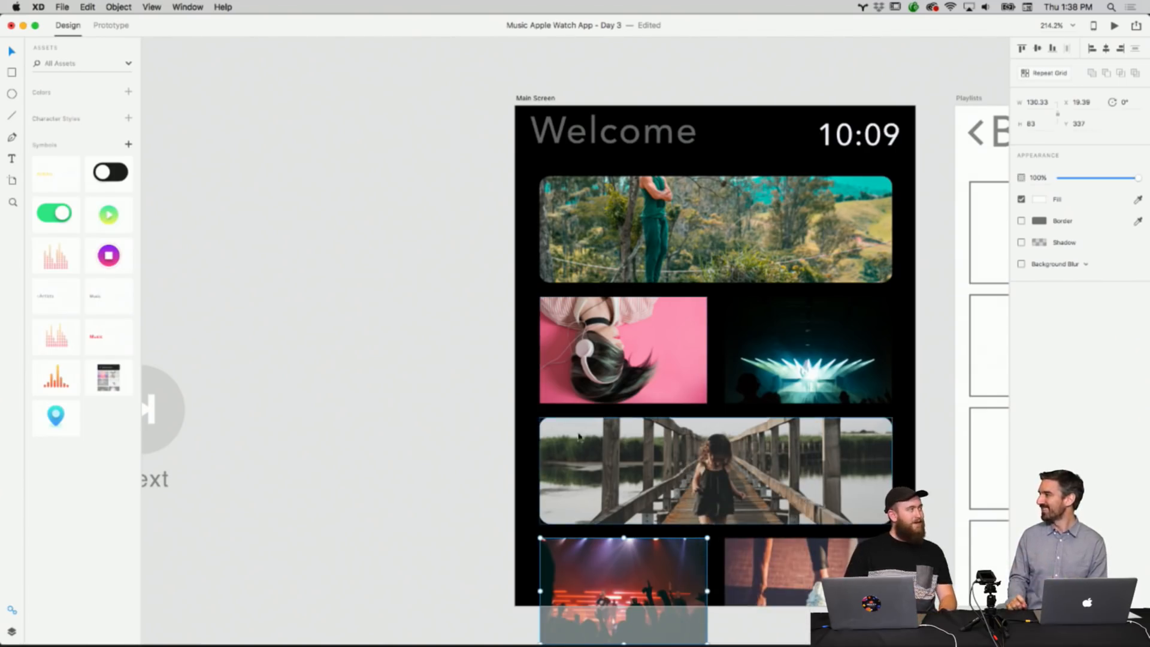
pyautogui.click(437, 406)
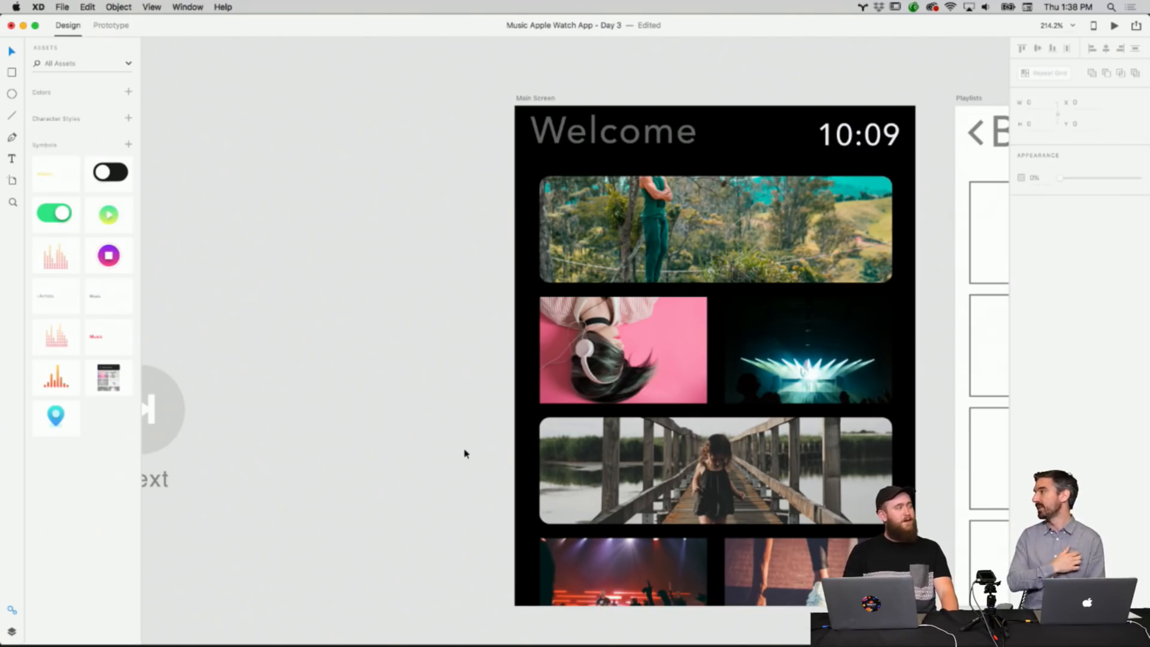
# Paste the banner's appearance onto the concert light tile beside the pink tile.
pyautogui.hscroll(5, 509, 371)
pyautogui.scroll(-2, 509, 372)
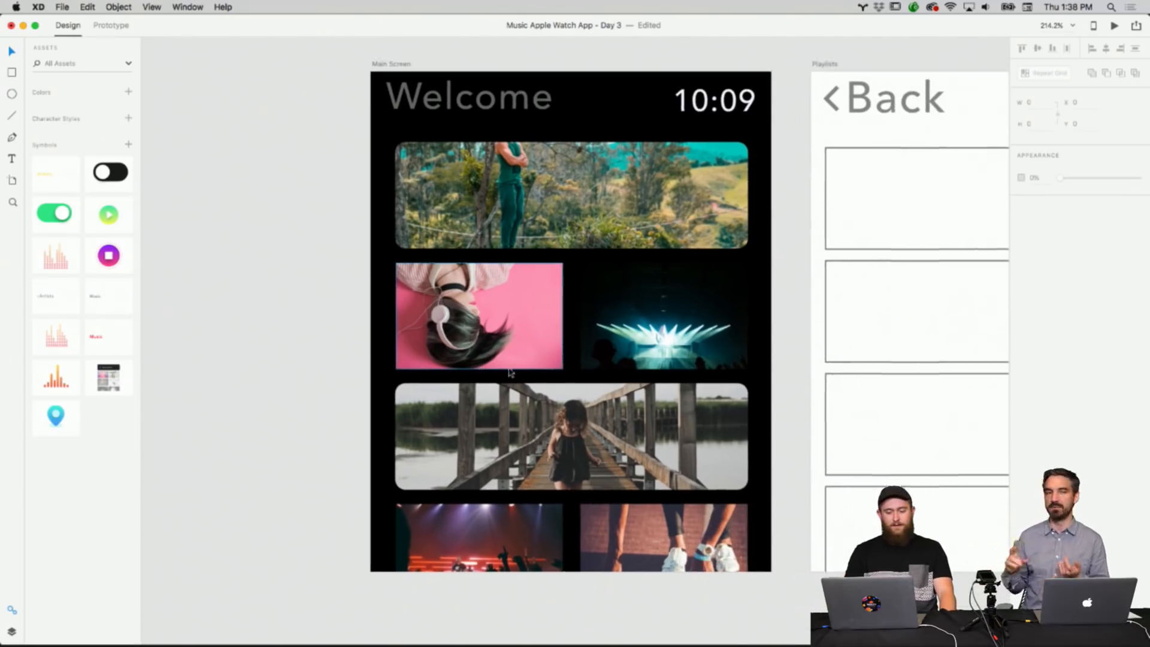
pyautogui.click(601, 228)
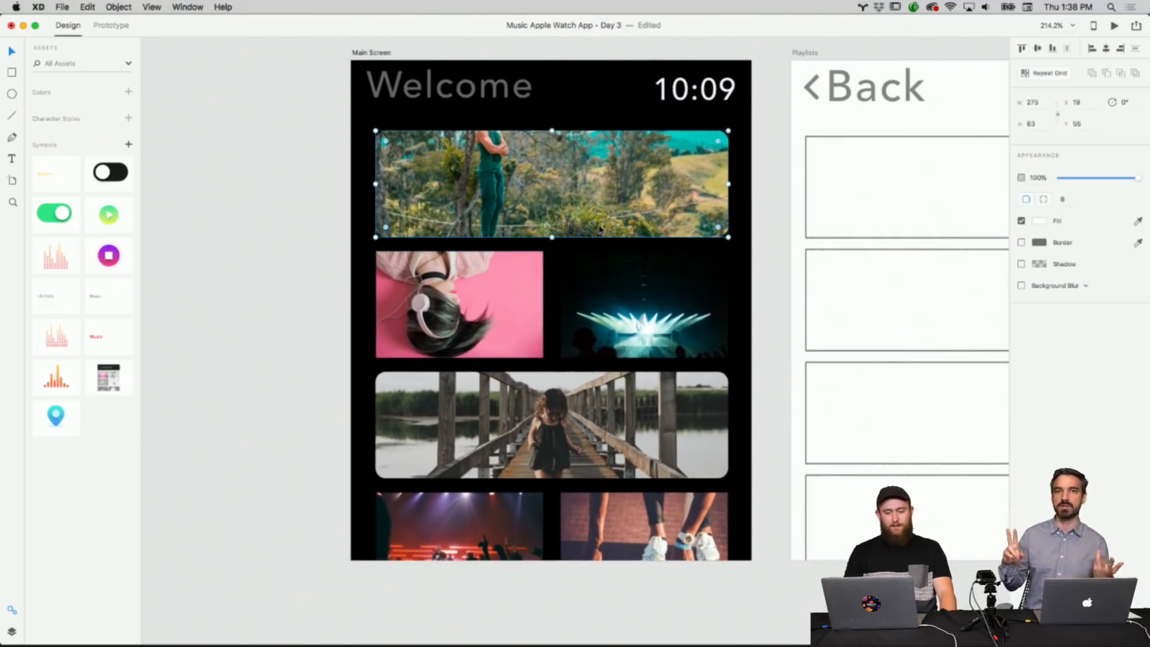
pyautogui.click(762, 221)
pyautogui.click(674, 278)
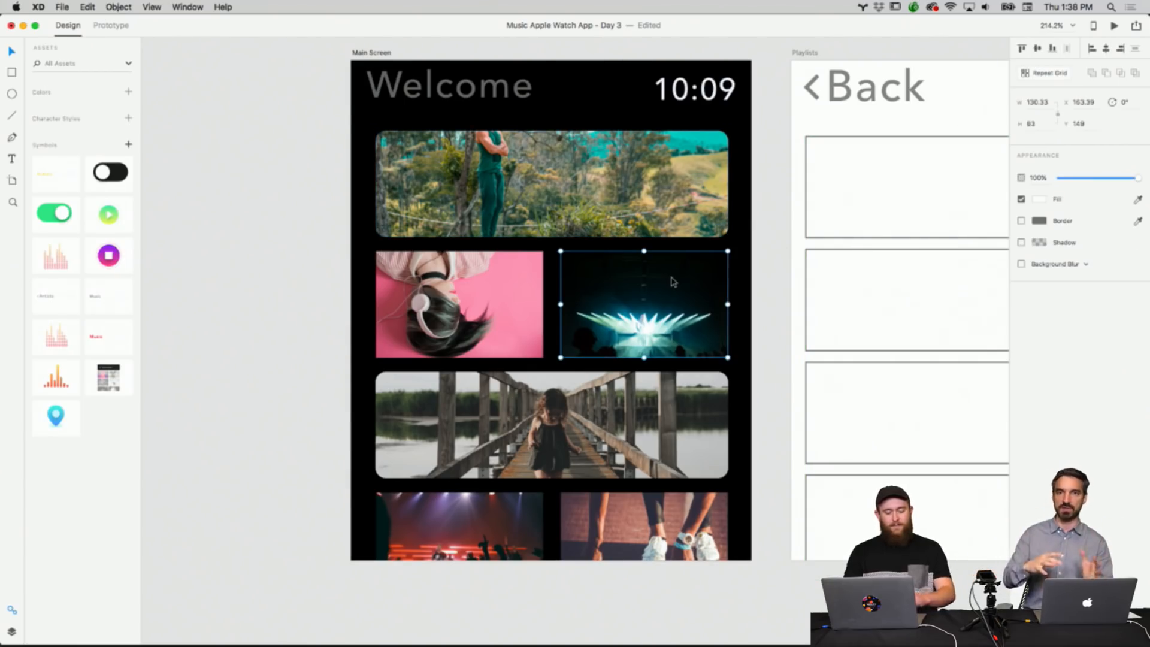
pyautogui.rightClick(673, 277)
pyautogui.click(757, 360)
# Paste the copied appearance onto the sneakers tile and the bottom-left concert crowd tile.
pyautogui.rightClick(702, 413)
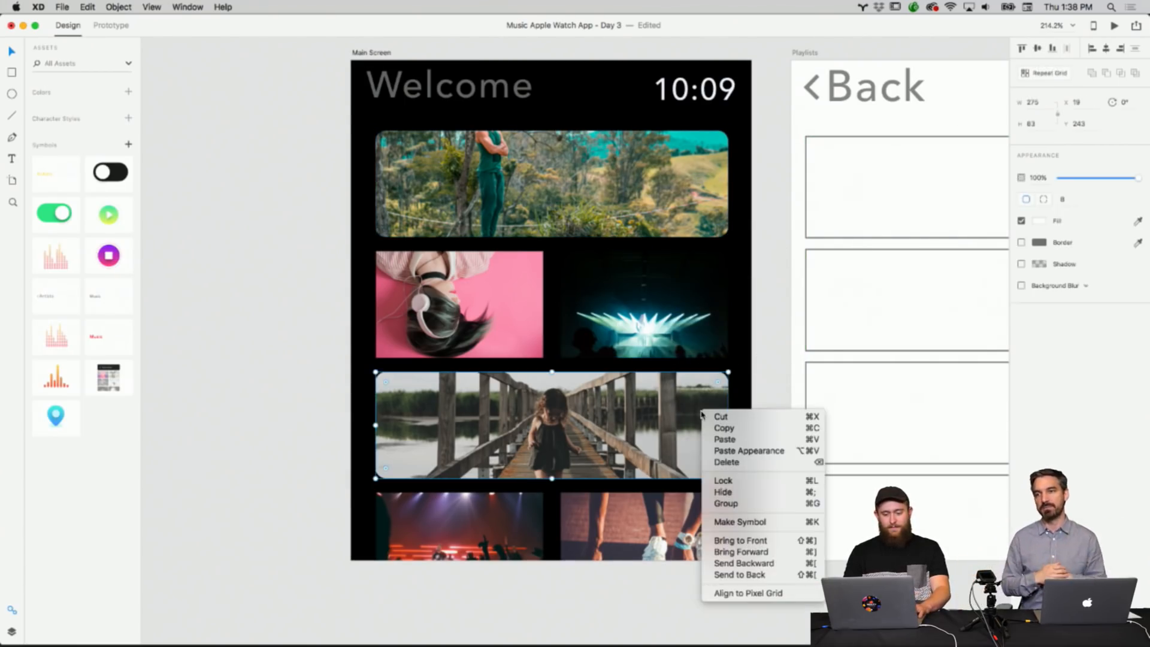
pyautogui.click(805, 377)
pyautogui.click(689, 509)
pyautogui.rightClick(689, 509)
pyautogui.click(690, 509)
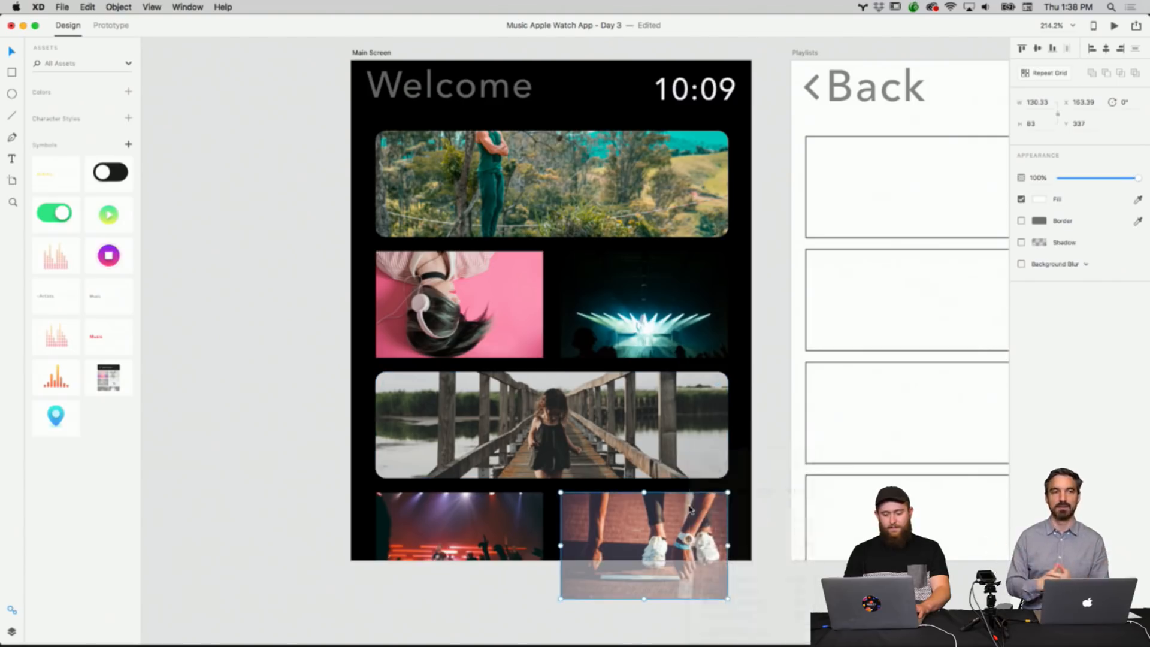
pyautogui.rightClick(689, 509)
pyautogui.click(736, 490)
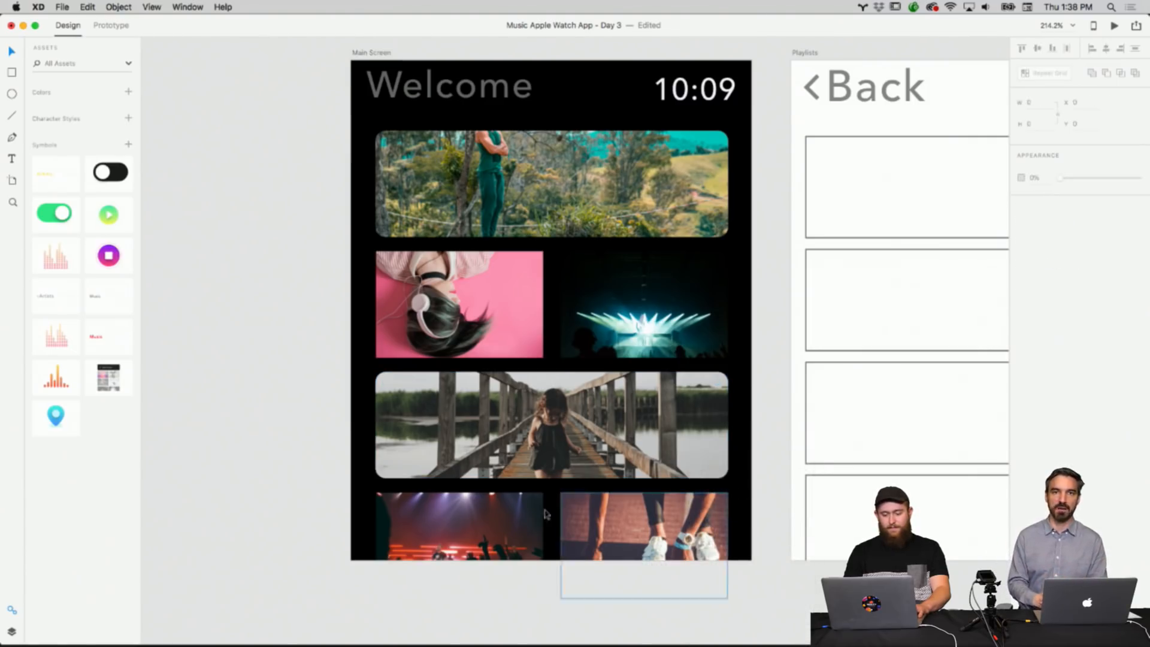
pyautogui.rightClick(518, 513)
pyautogui.click(563, 490)
pyautogui.click(760, 546)
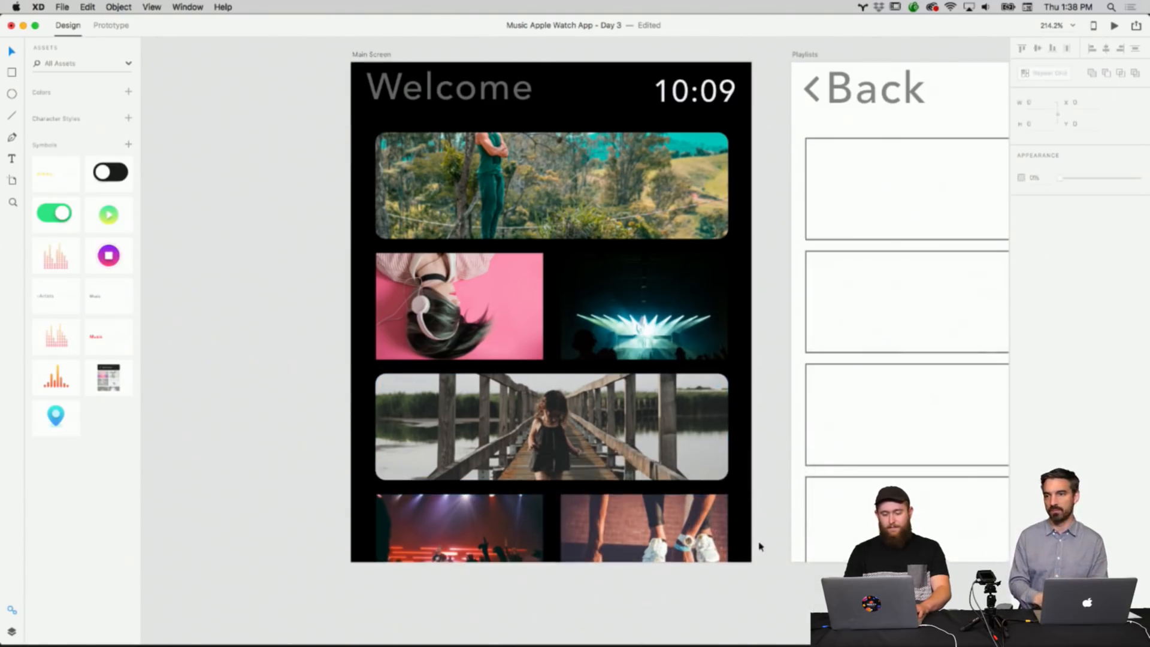
pyautogui.scroll(-5, 753, 554)
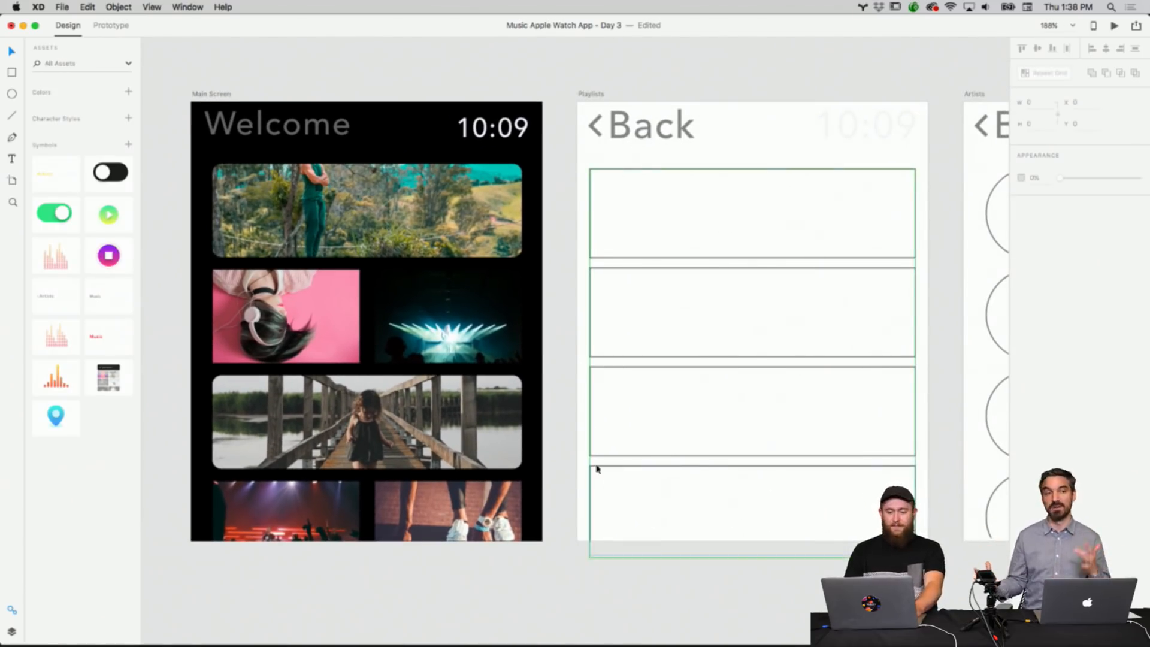
pyautogui.hscroll(-3, 598, 469)
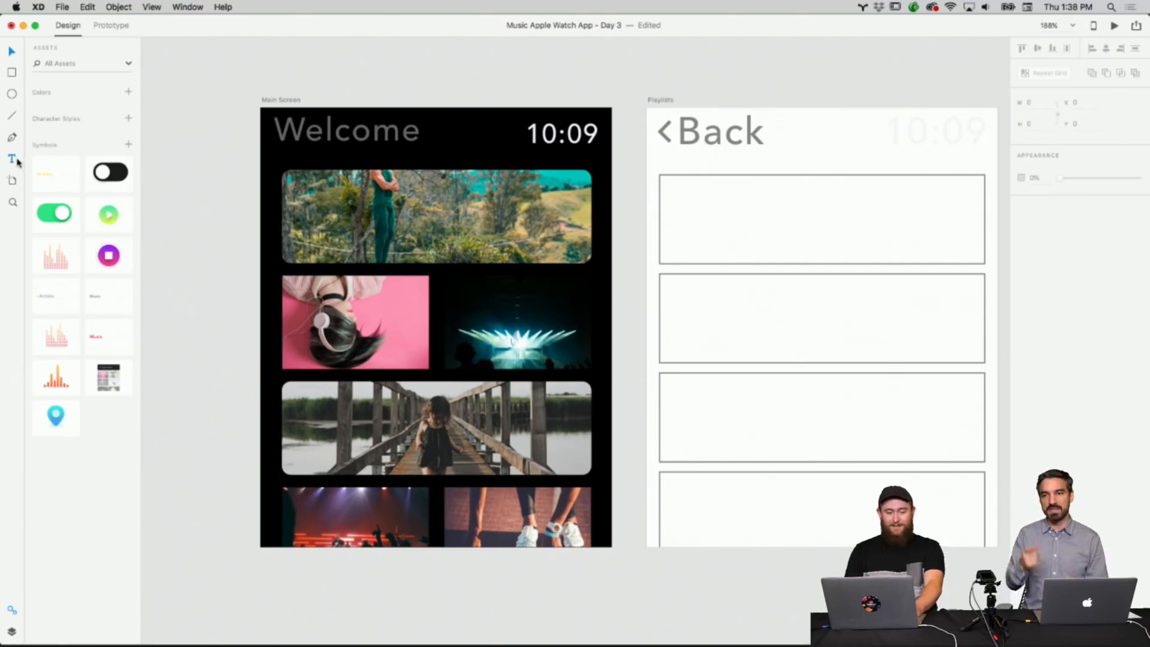
# Add a "Title" text box on the top banner image.
pyautogui.click(320, 177)
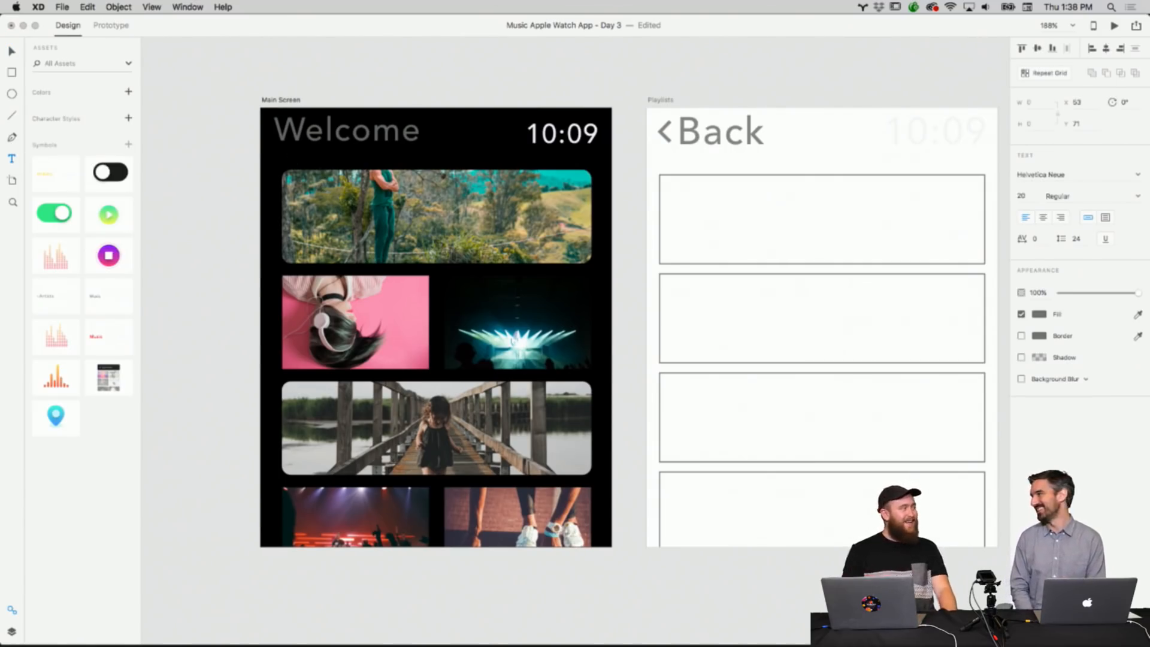
pyautogui.click(417, 210)
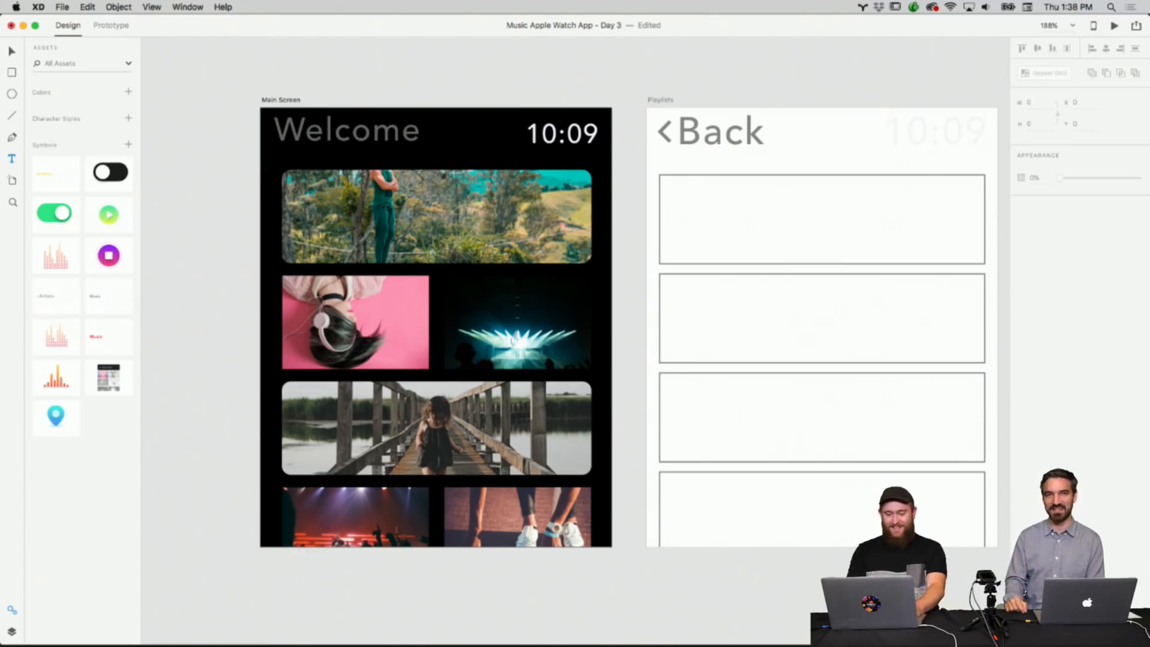
pyautogui.click(538, 207)
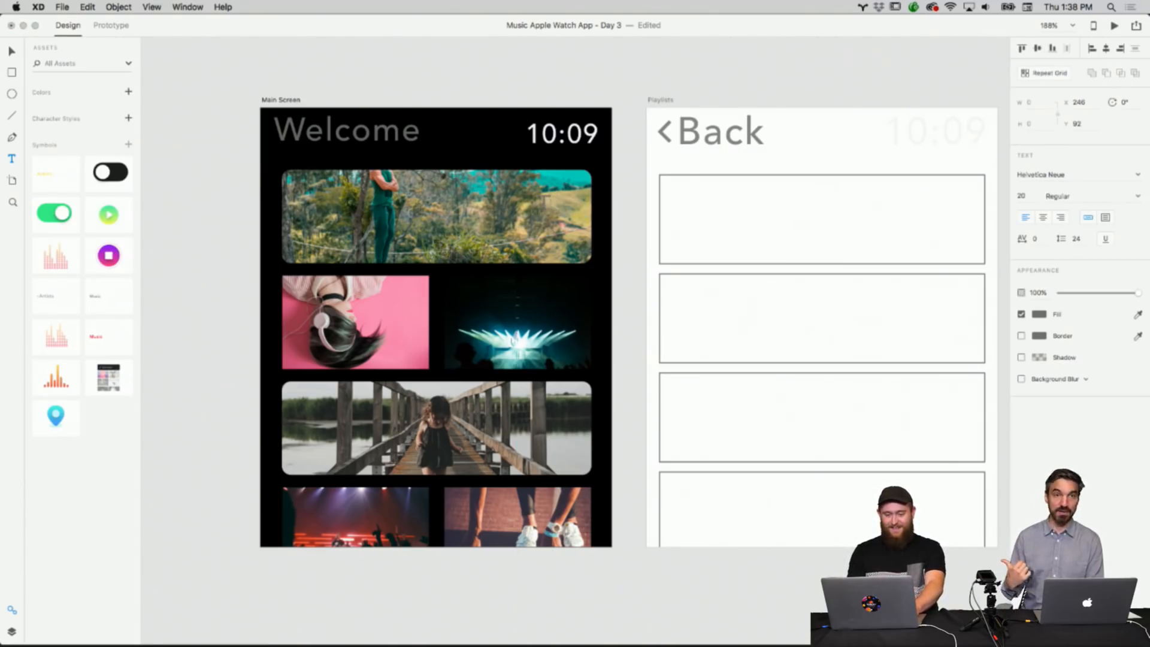
pyautogui.click(14, 52)
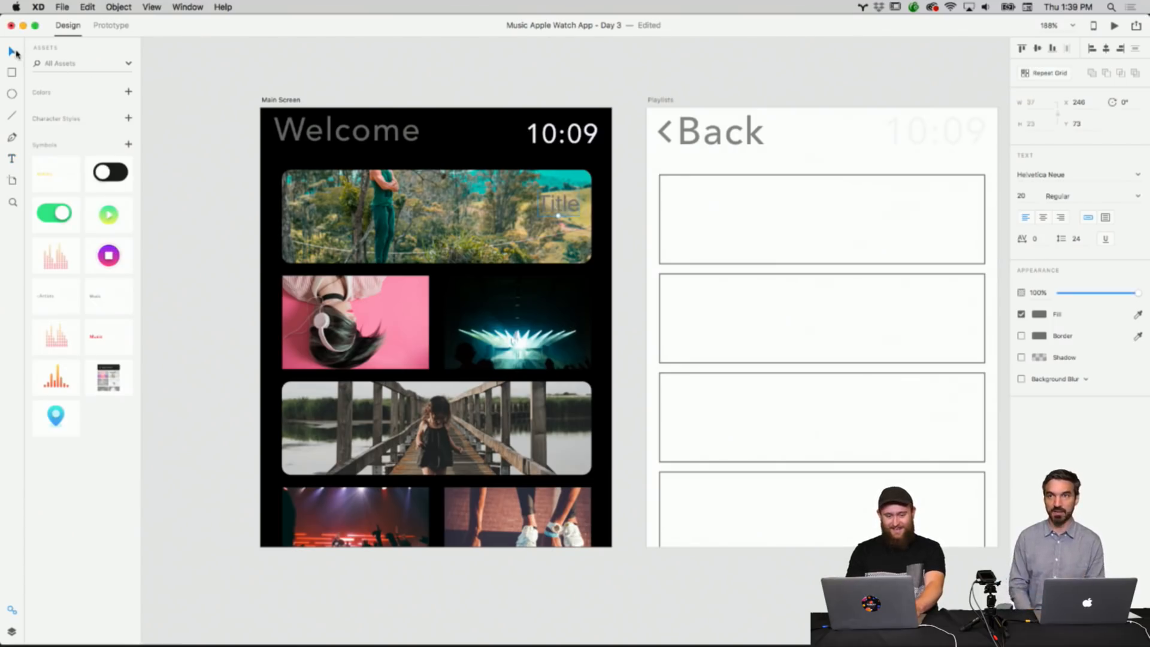
# Move the title to the banner's lower-left corner, set its fill to white and enlarge it to size 28.
pyautogui.moveTo(567, 204); pyautogui.dragTo(334, 237)
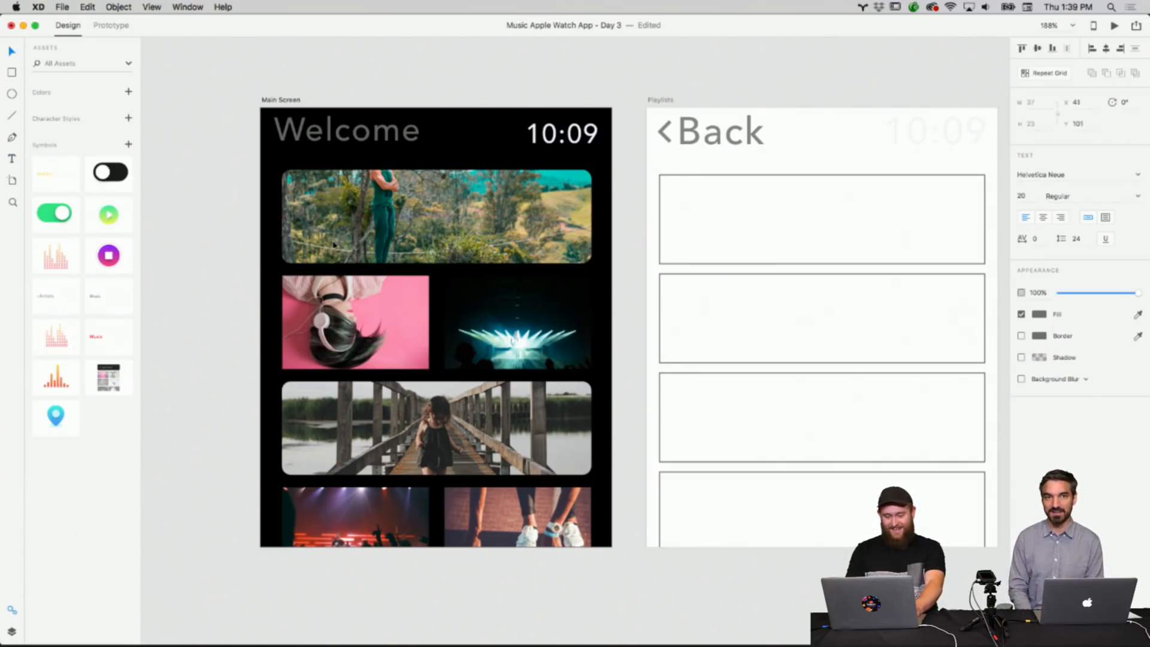
pyautogui.click(1038, 315)
pyautogui.moveTo(981, 307); pyautogui.dragTo(870, 234)
pyautogui.click(328, 246)
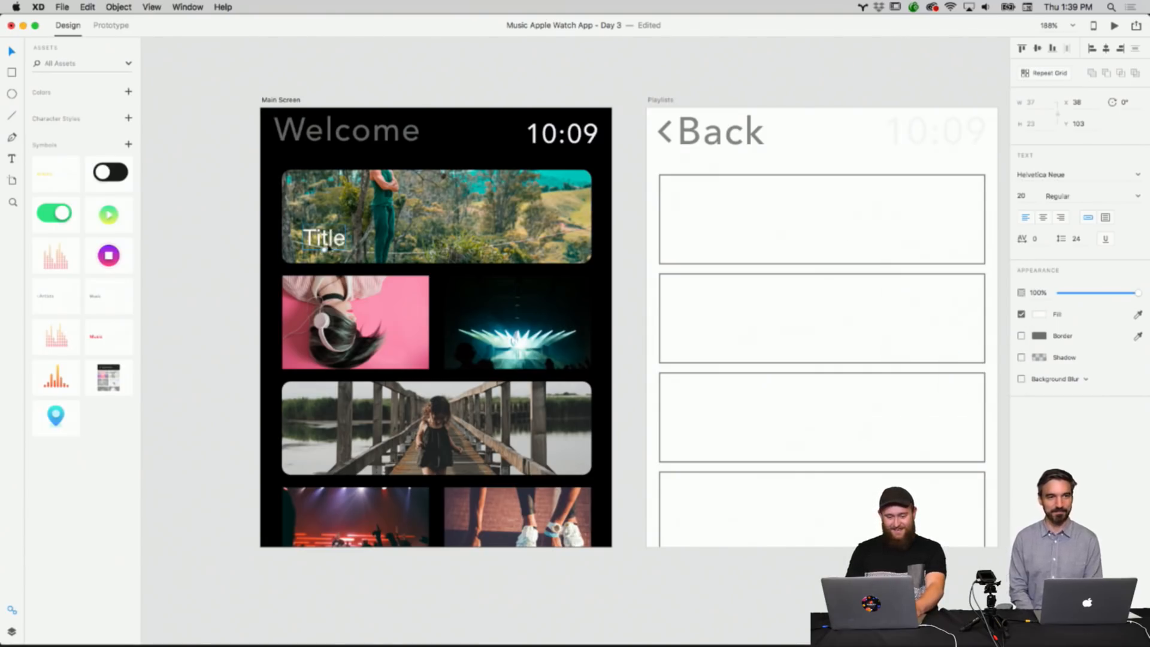
pyautogui.moveTo(325, 248); pyautogui.dragTo(356, 228)
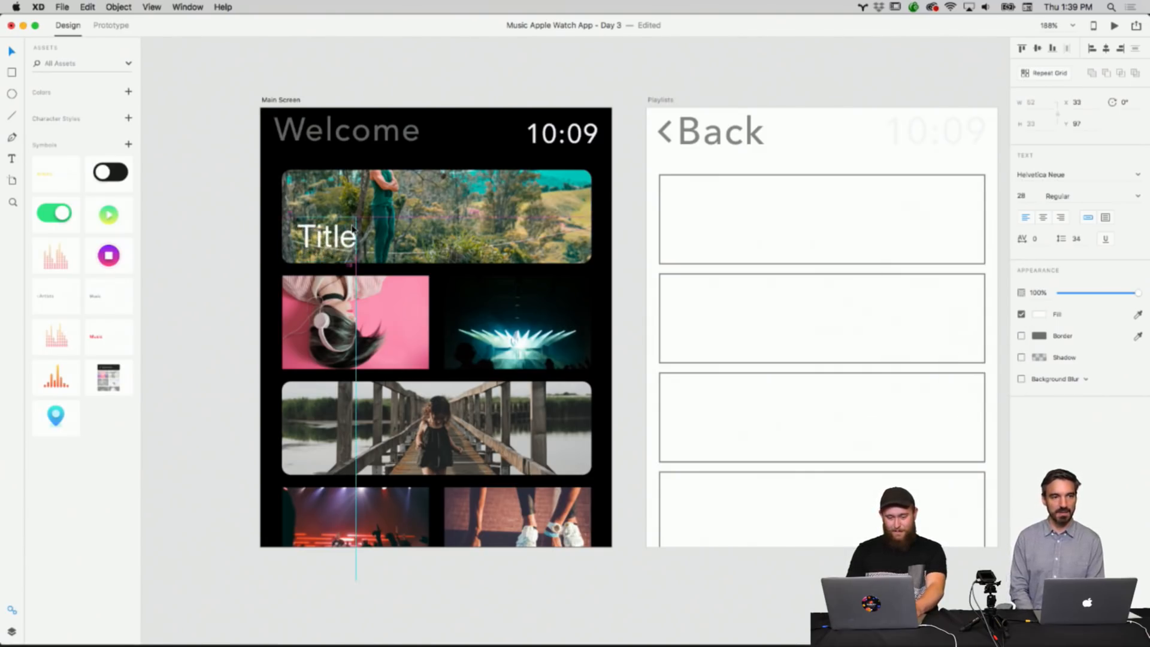
# Copy the banner title and paste a copy onto the pink tile.
pyautogui.rightClick(296, 232)
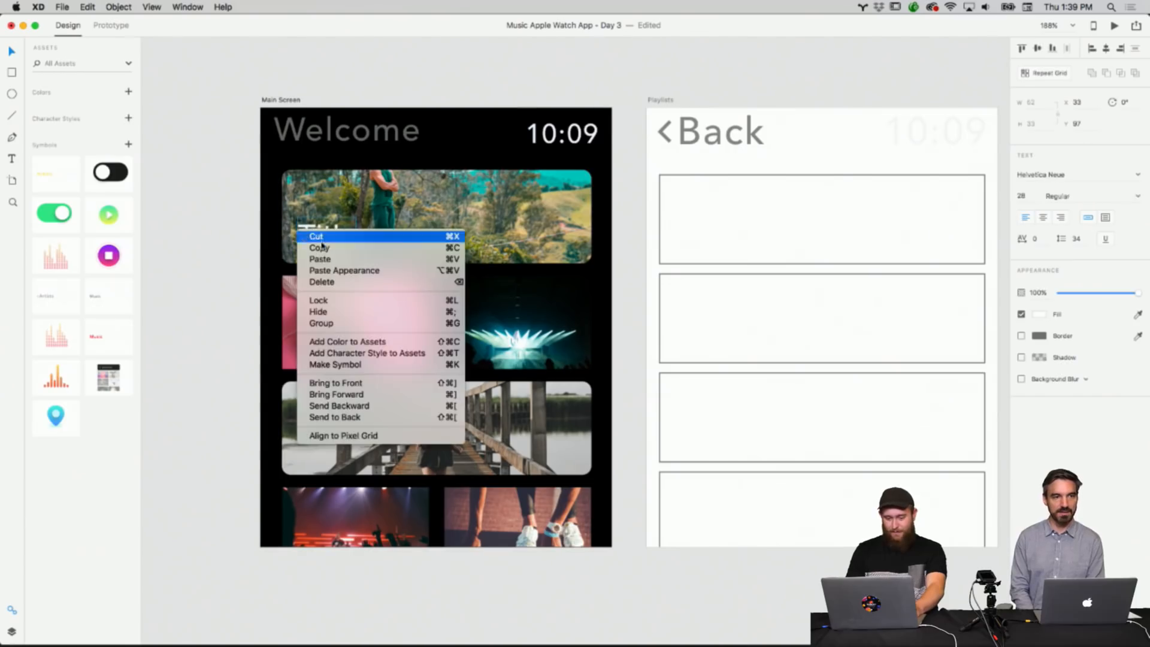
pyautogui.click(320, 248)
pyautogui.rightClick(227, 290)
pyautogui.click(248, 298)
pyautogui.moveTo(315, 258); pyautogui.dragTo(326, 353)
pyautogui.click(262, 345)
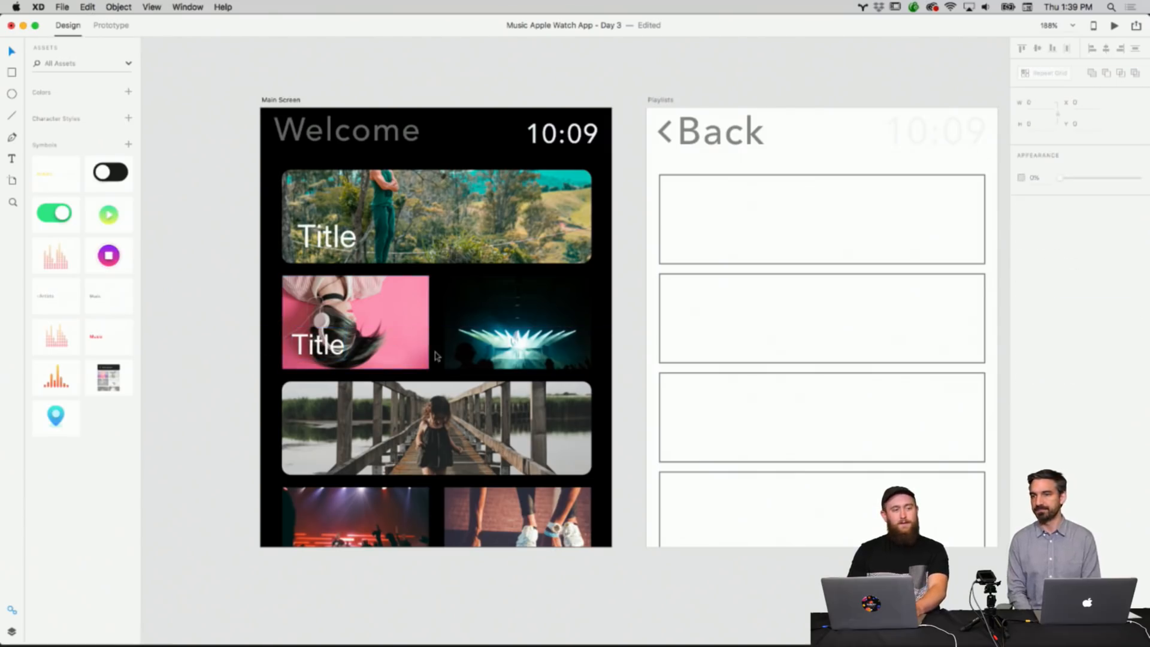
# Paste another copy of the title onto the concert light tile.
pyautogui.rightClick(509, 342)
pyautogui.click(526, 370)
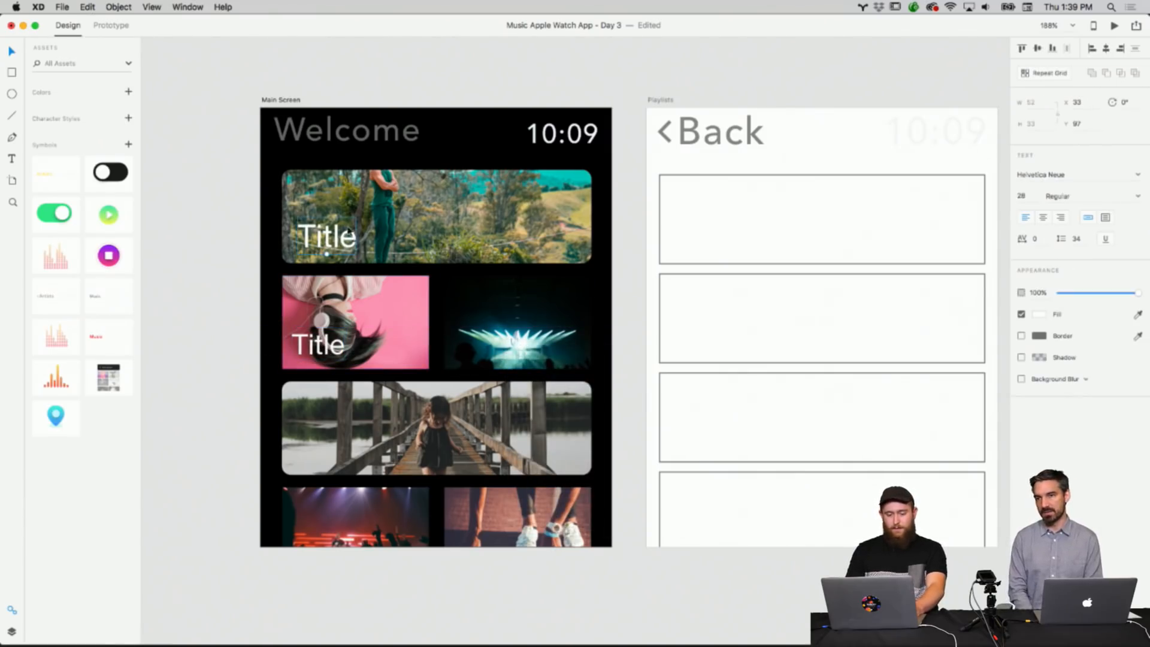
pyautogui.moveTo(344, 230); pyautogui.dragTo(493, 345)
# Paste a copy of the title onto the bridge image's lower-left corner.
pyautogui.click(608, 312)
pyautogui.rightClick(615, 345)
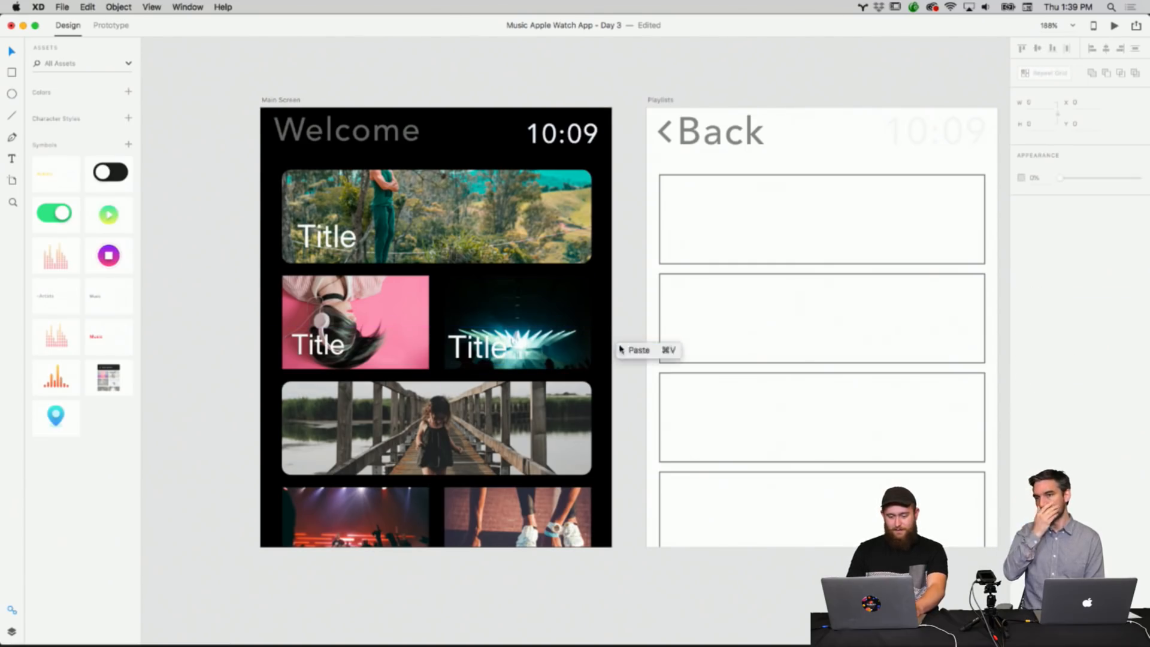
pyautogui.click(638, 350)
pyautogui.moveTo(330, 241); pyautogui.dragTo(321, 452)
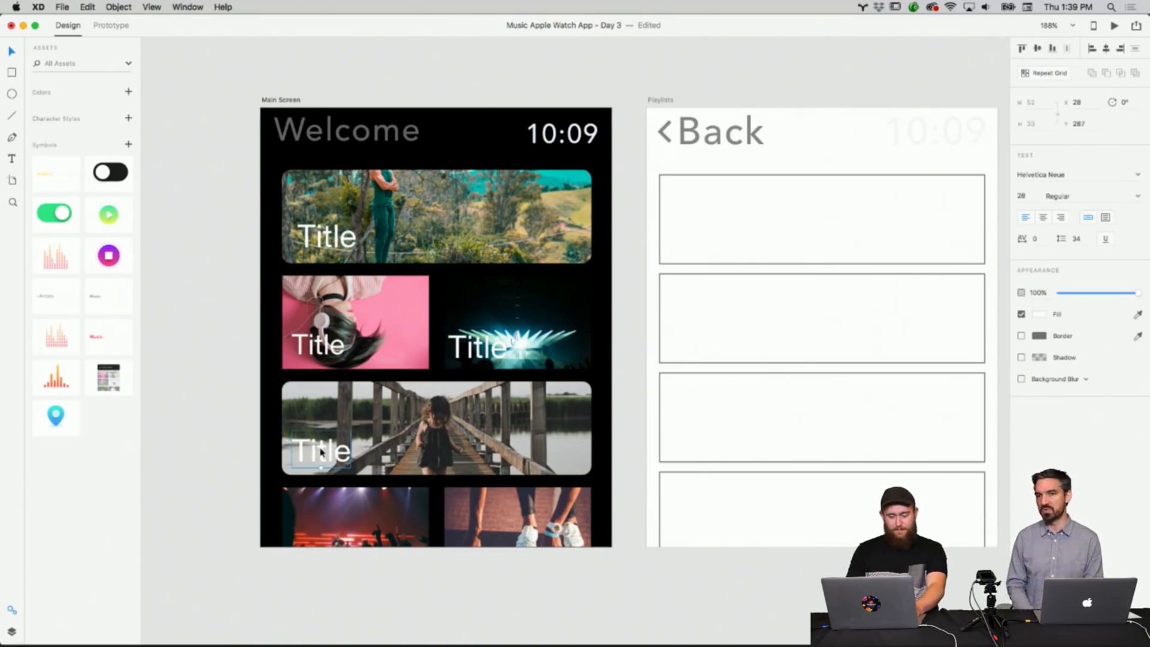
pyautogui.click(233, 426)
# Check the clock text's font, then set the banner title's font to Avenir.
pyautogui.click(333, 249)
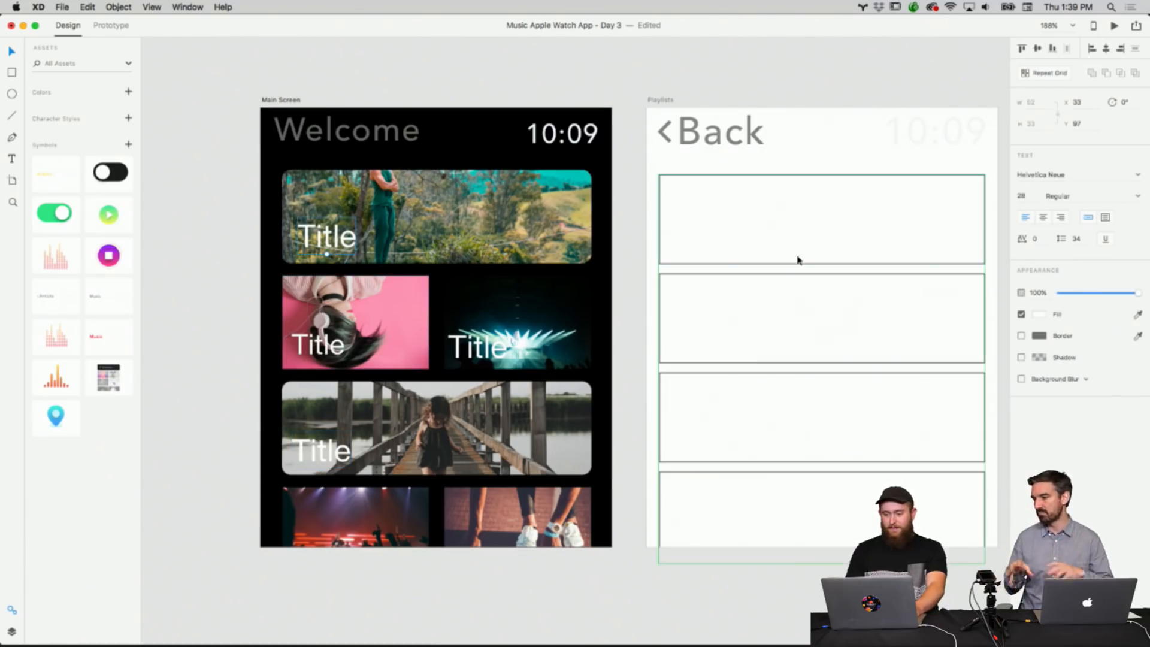
pyautogui.click(579, 149)
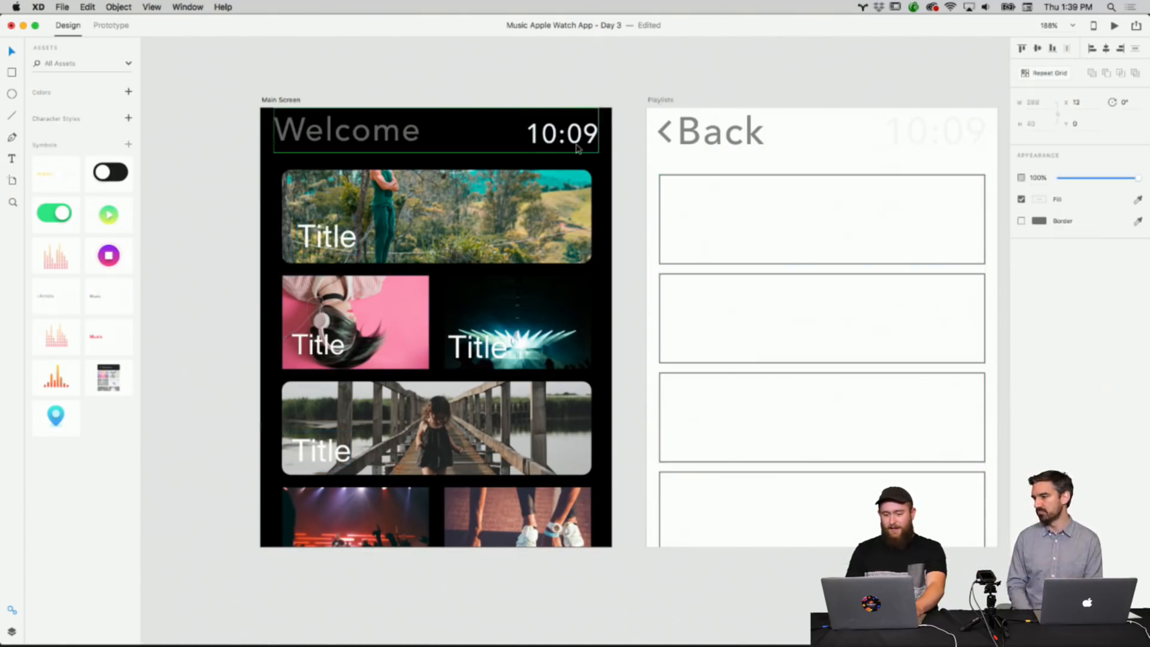
pyautogui.click(578, 149)
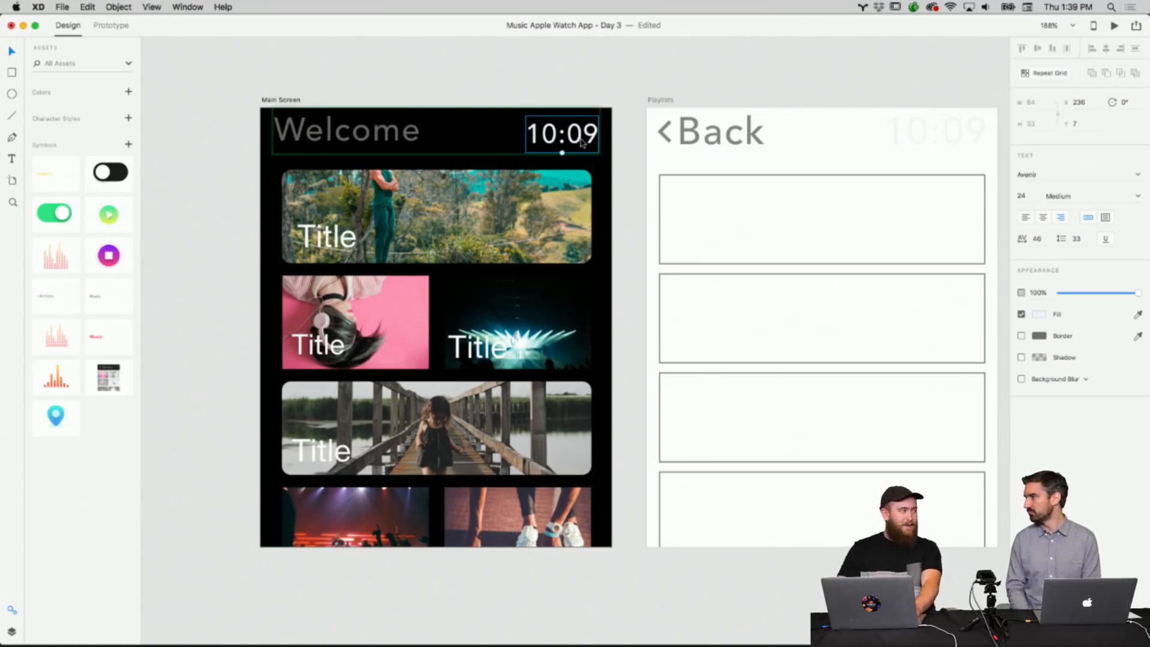
pyautogui.click(1025, 175)
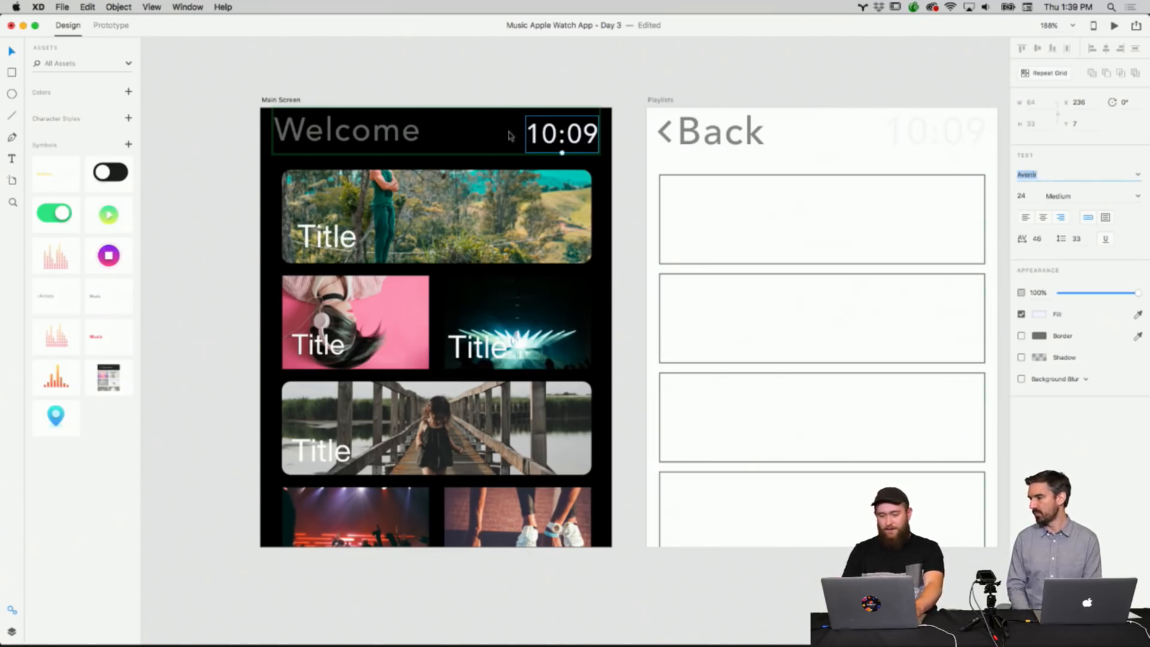
pyautogui.click(480, 80)
pyautogui.doubleClick(336, 226)
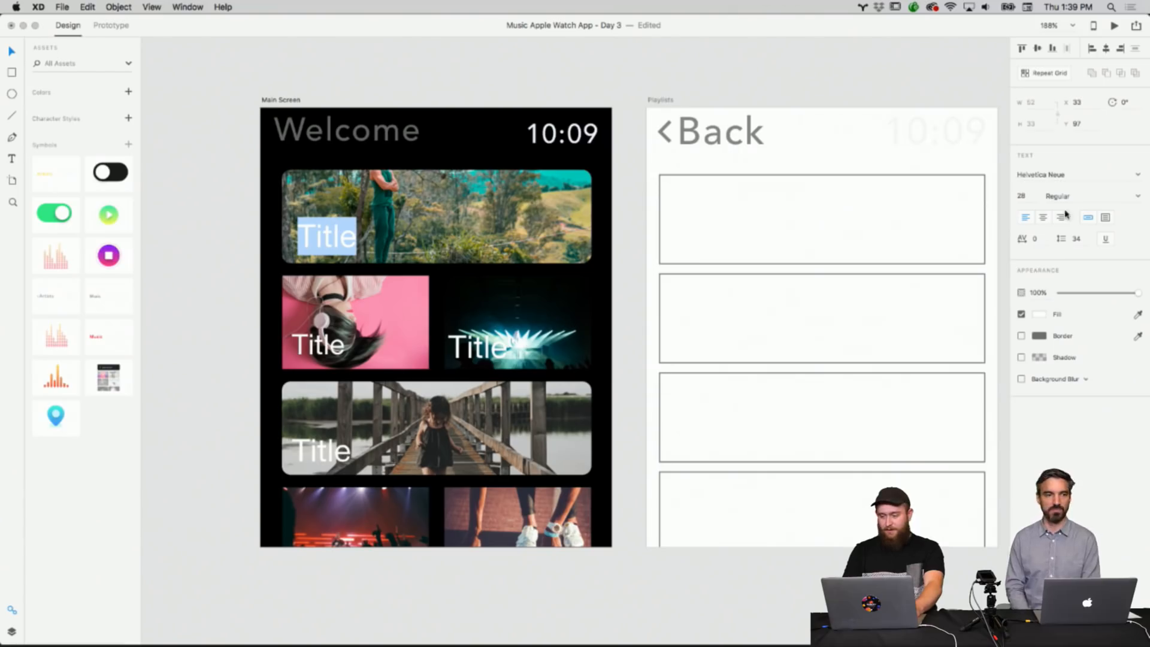
pyautogui.click(1137, 173)
pyautogui.scroll(15, 1078, 235)
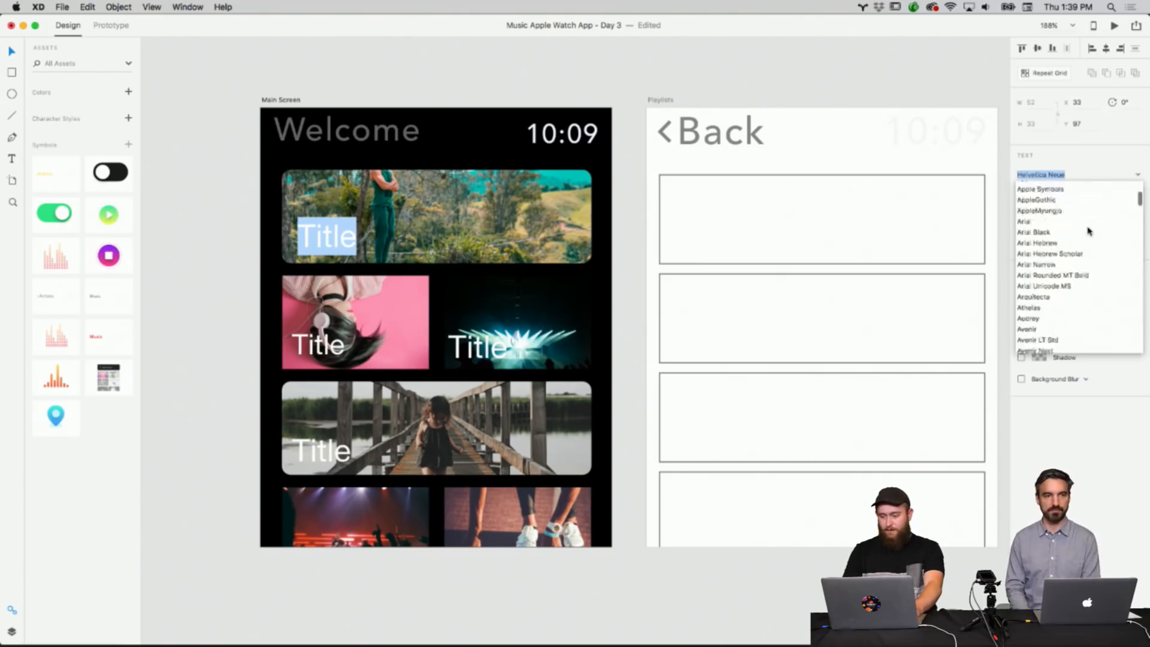
pyautogui.write('Avenir')
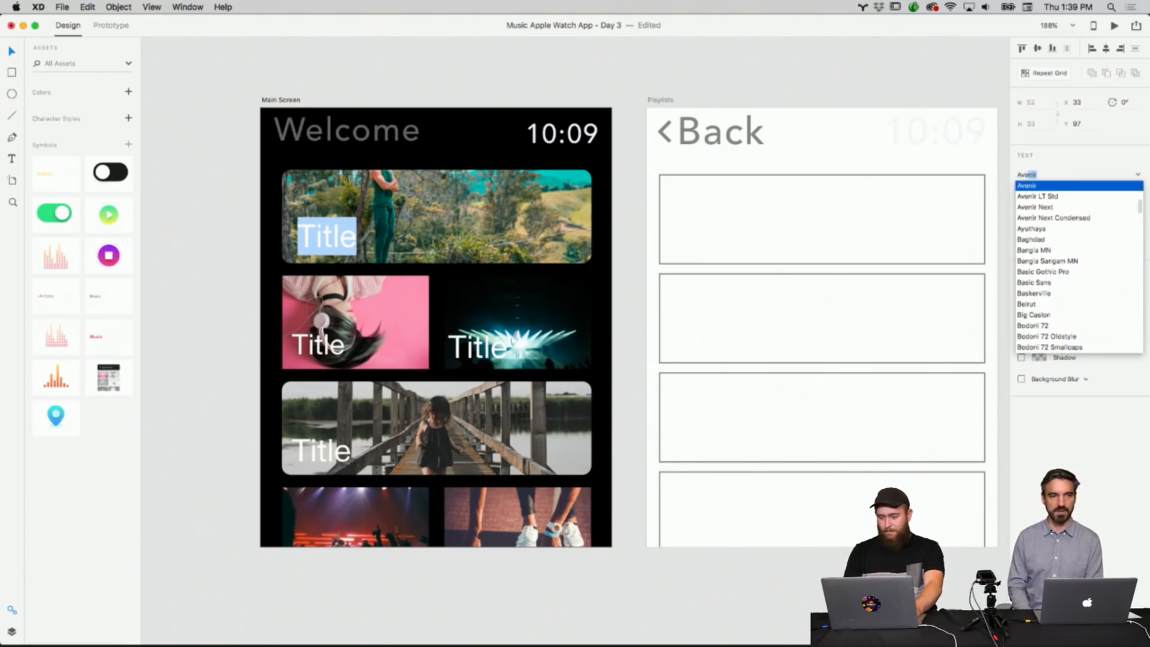
pyautogui.press('Return')
pyautogui.press('Escape')
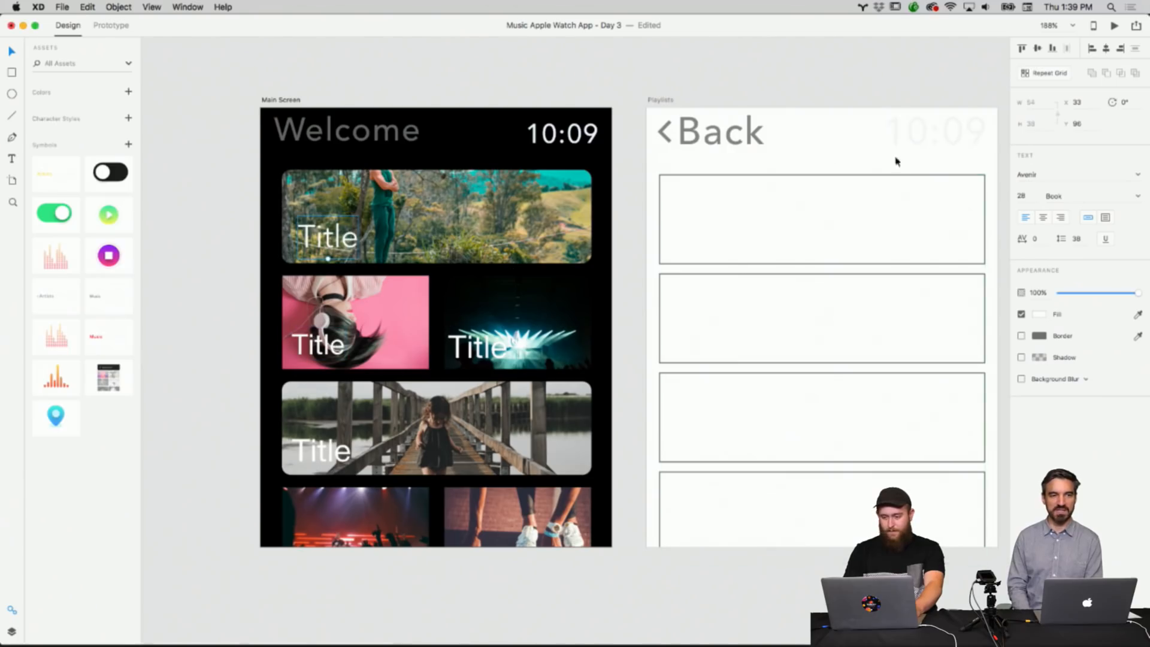
# Set the fonts of the pink tile's and concert light tile's titles to Avenir.
pyautogui.doubleClick(332, 346)
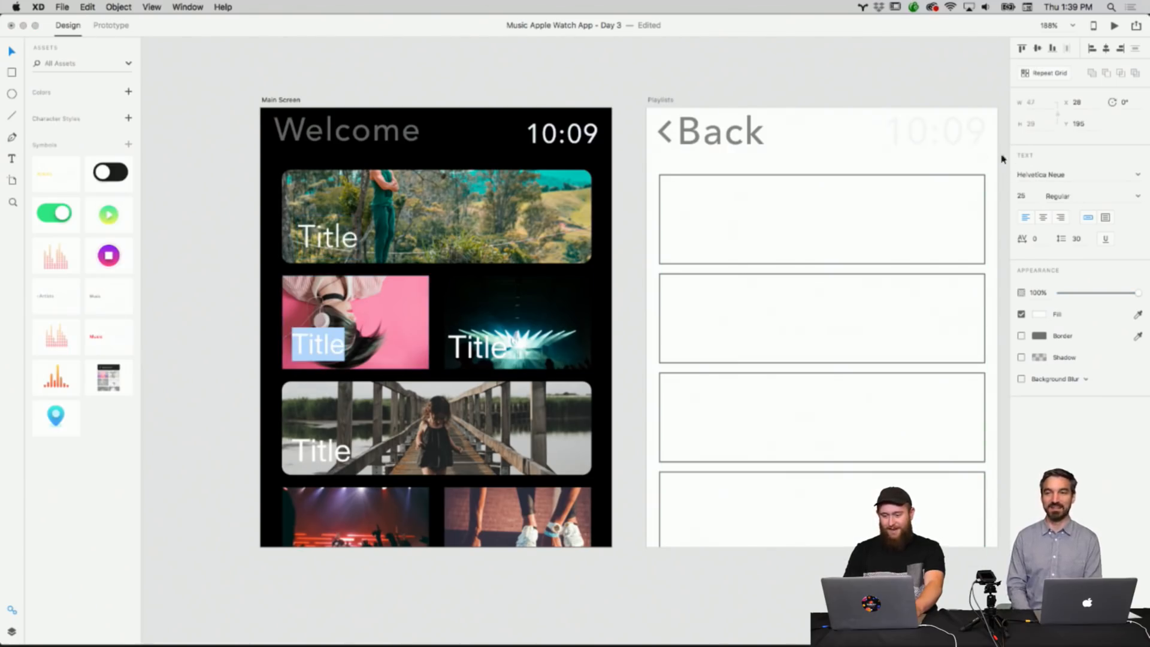
pyautogui.click(1029, 174)
pyautogui.write('Avenir')
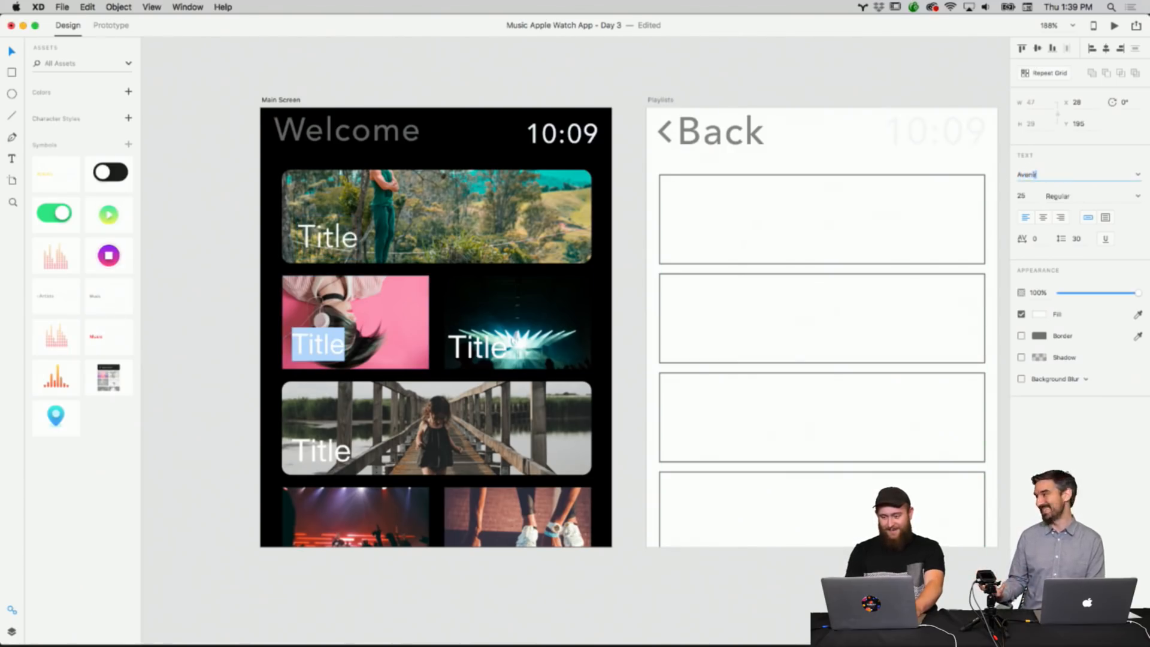
pyautogui.press('Return')
pyautogui.doubleClick(503, 357)
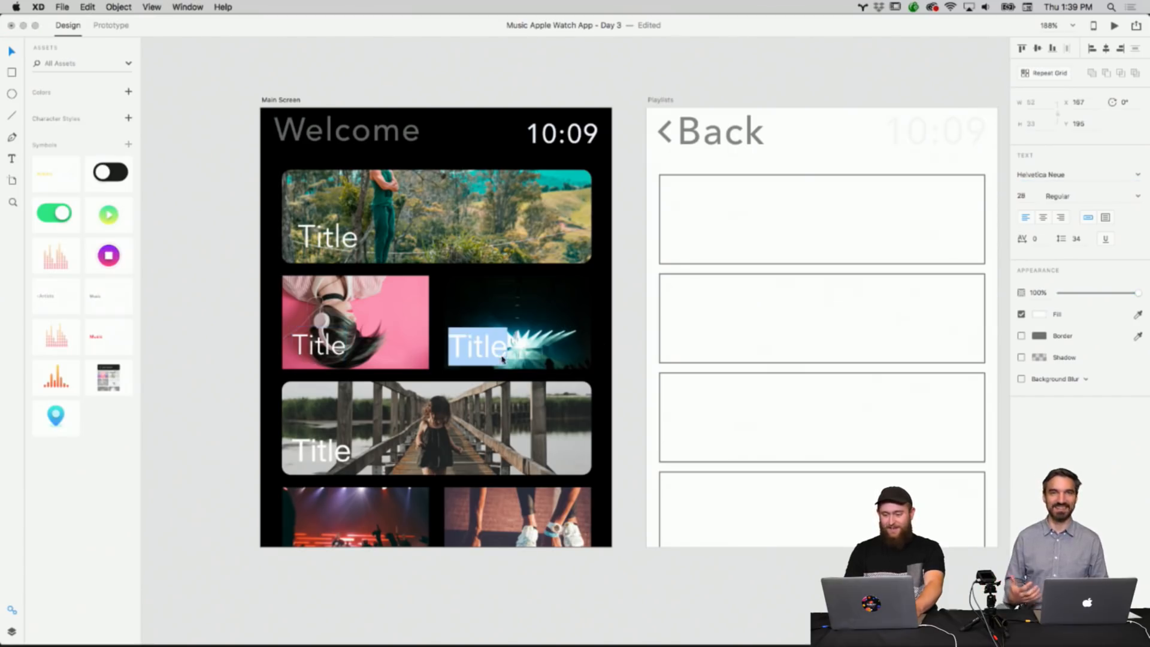
pyautogui.click(1042, 174)
pyautogui.write('Avenir')
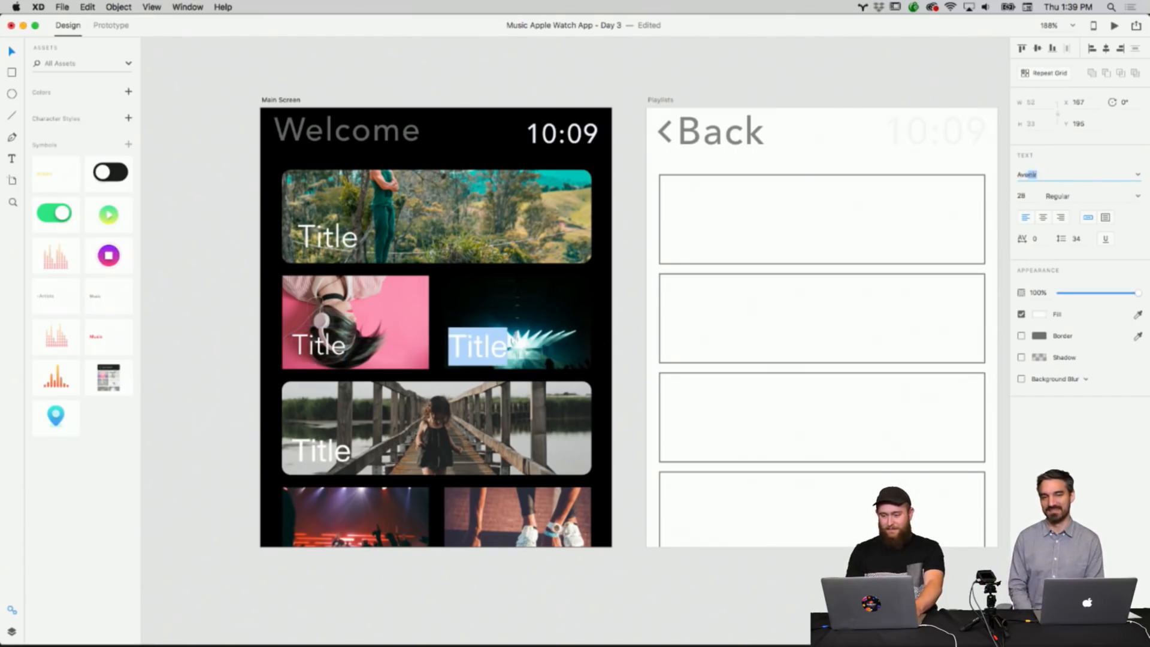
pyautogui.press('Return')
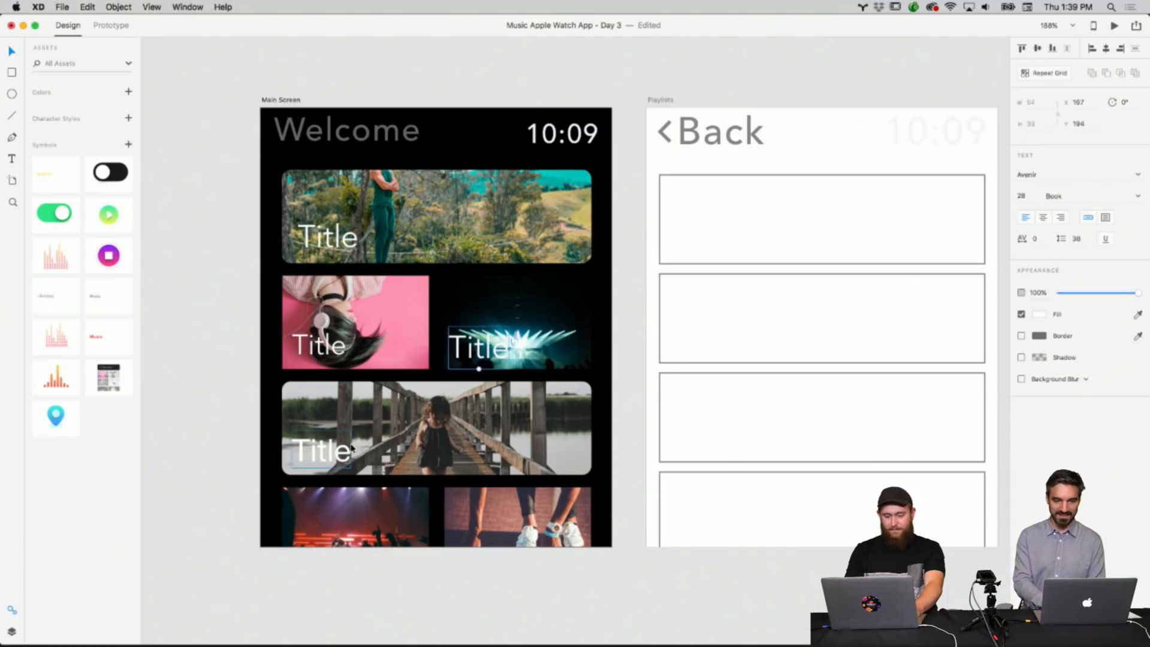
# Set the bridge image's title font to Avenir.
pyautogui.doubleClick(331, 452)
pyautogui.doubleClick(1081, 175)
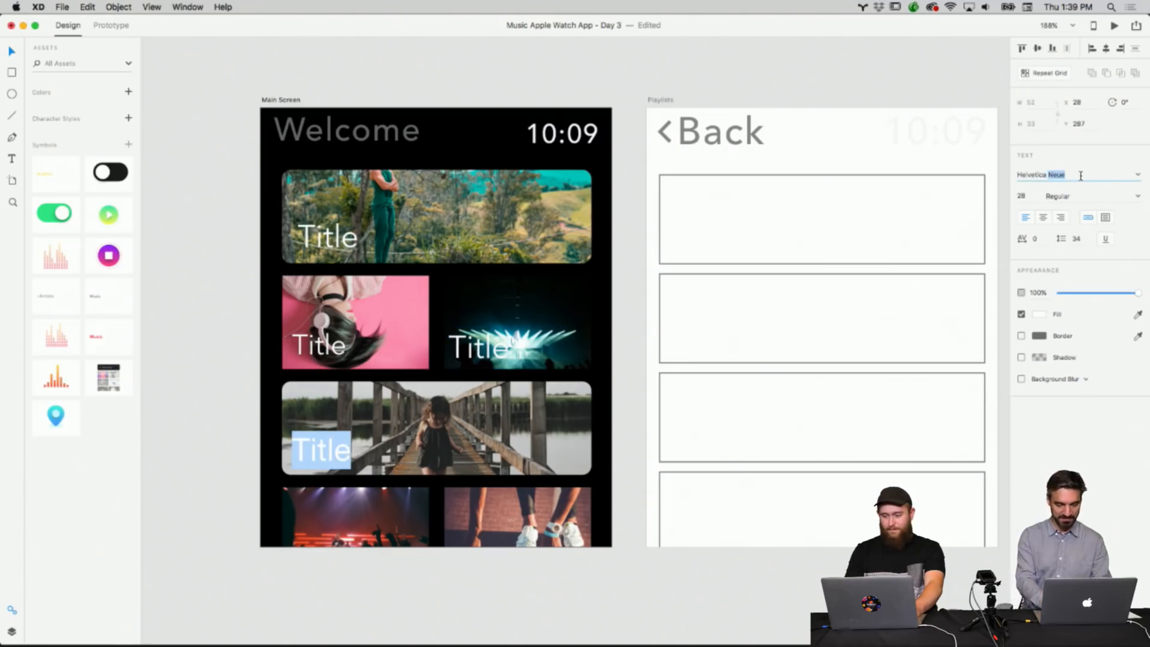
pyautogui.press('super+a')
pyautogui.write('Avenir')
pyautogui.press('Return')
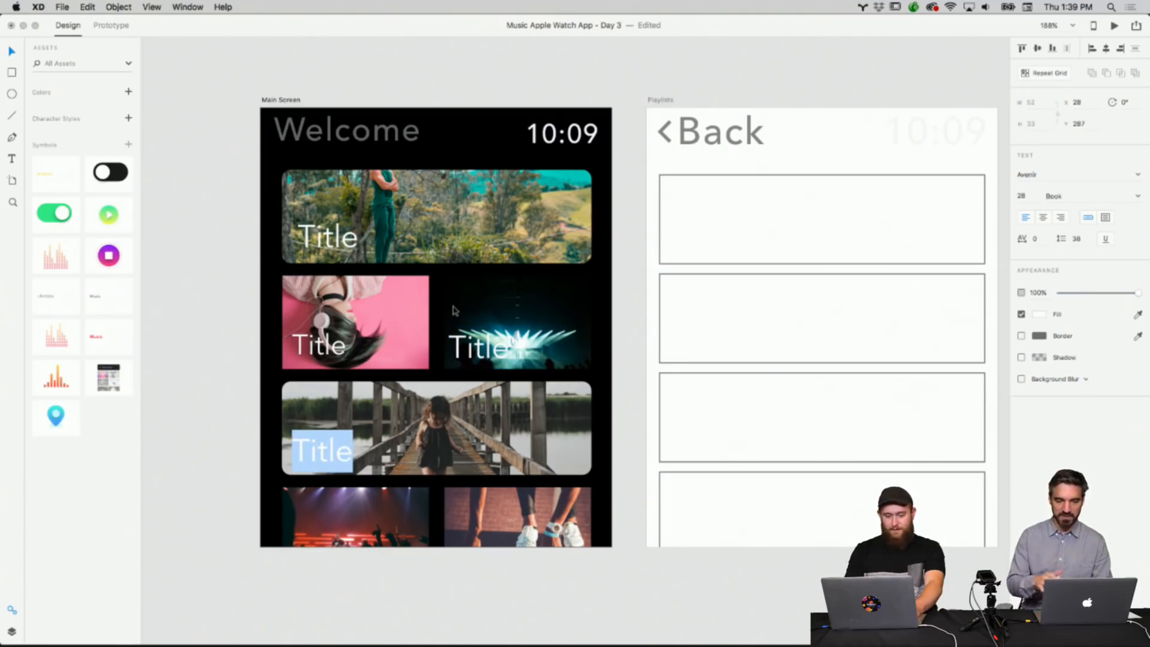
pyautogui.click(237, 318)
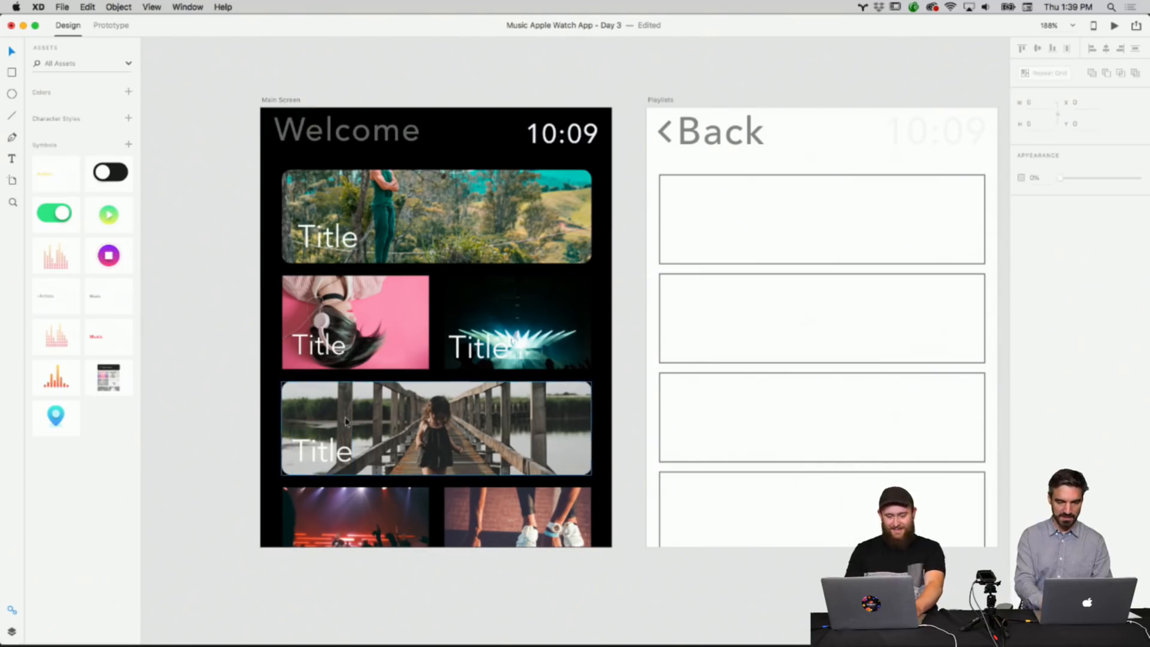
# Shrink the concert light tile's title to about size 23.
pyautogui.rightClick(335, 450)
pyautogui.click(213, 477)
pyautogui.click(491, 353)
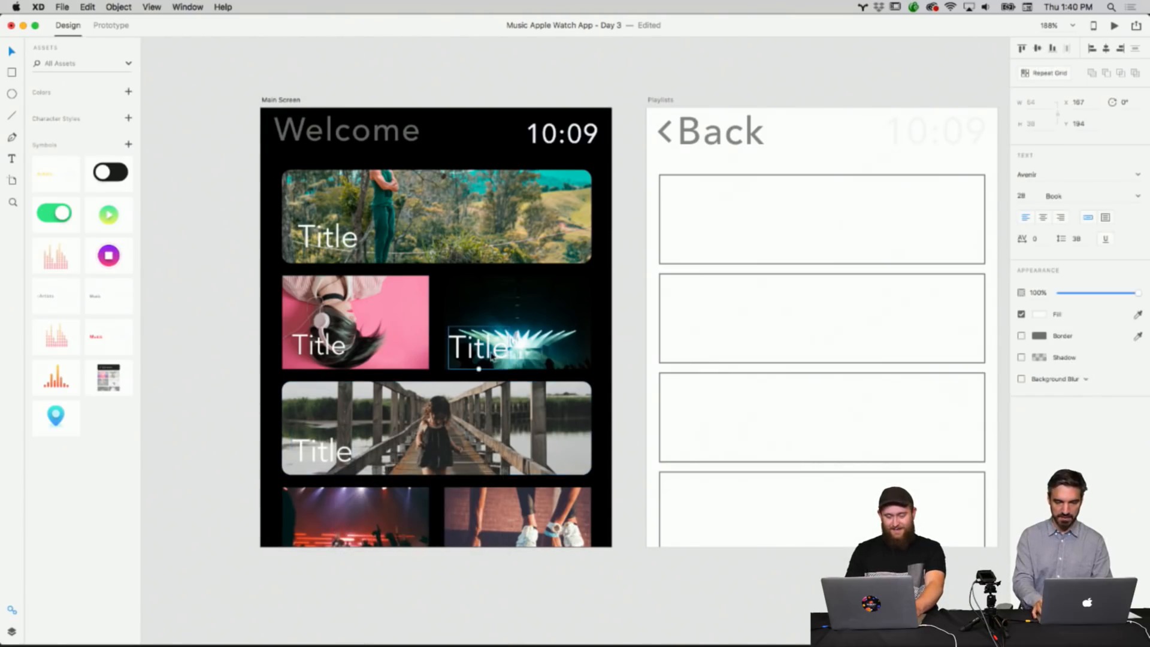
pyautogui.moveTo(478, 369); pyautogui.dragTo(479, 362)
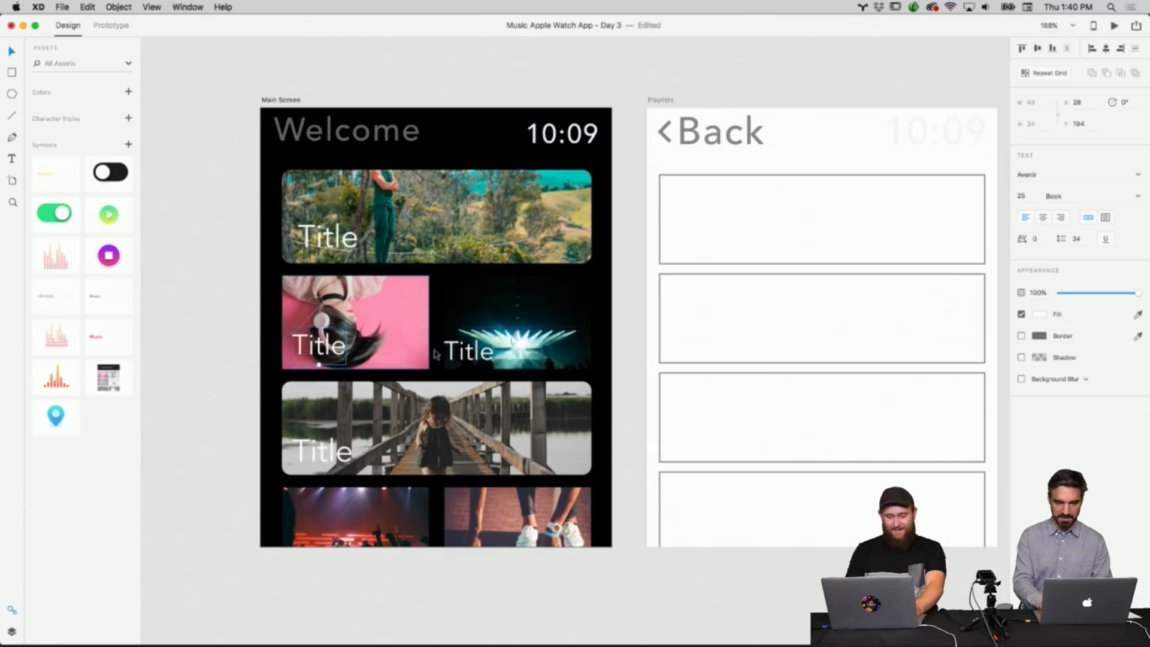
pyautogui.click(498, 355)
# Delete the titles on the pink tile, the bridge image and the top banner.
pyautogui.click(327, 347)
pyautogui.press('Delete')
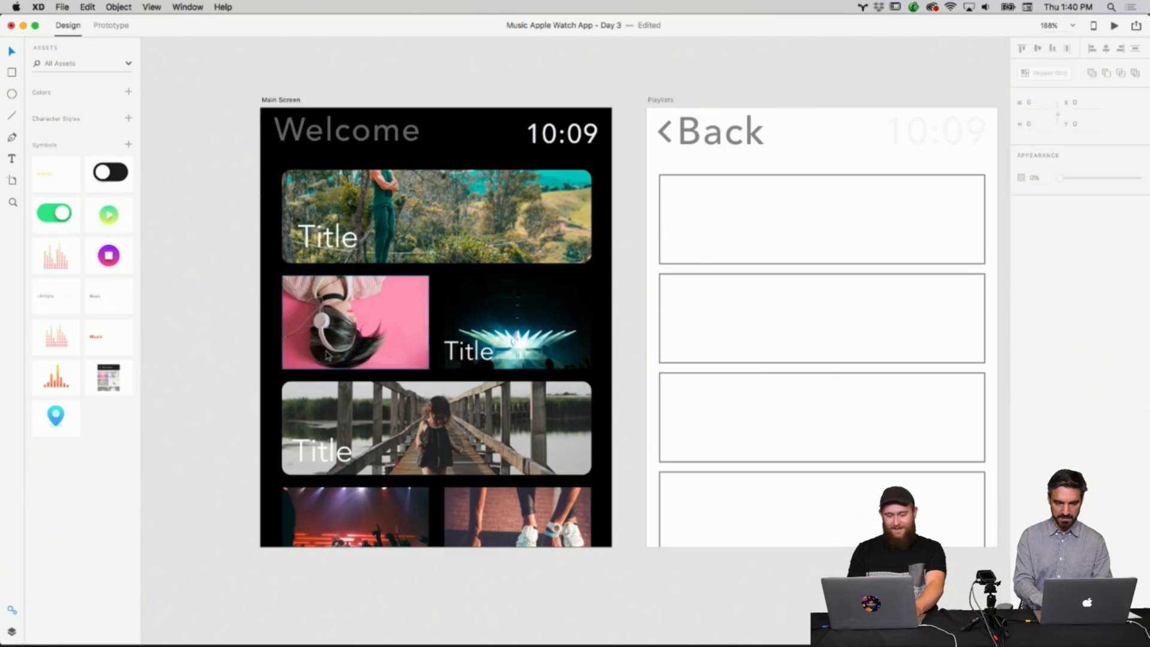
pyautogui.click(324, 457)
pyautogui.press('Delete')
pyautogui.click(327, 237)
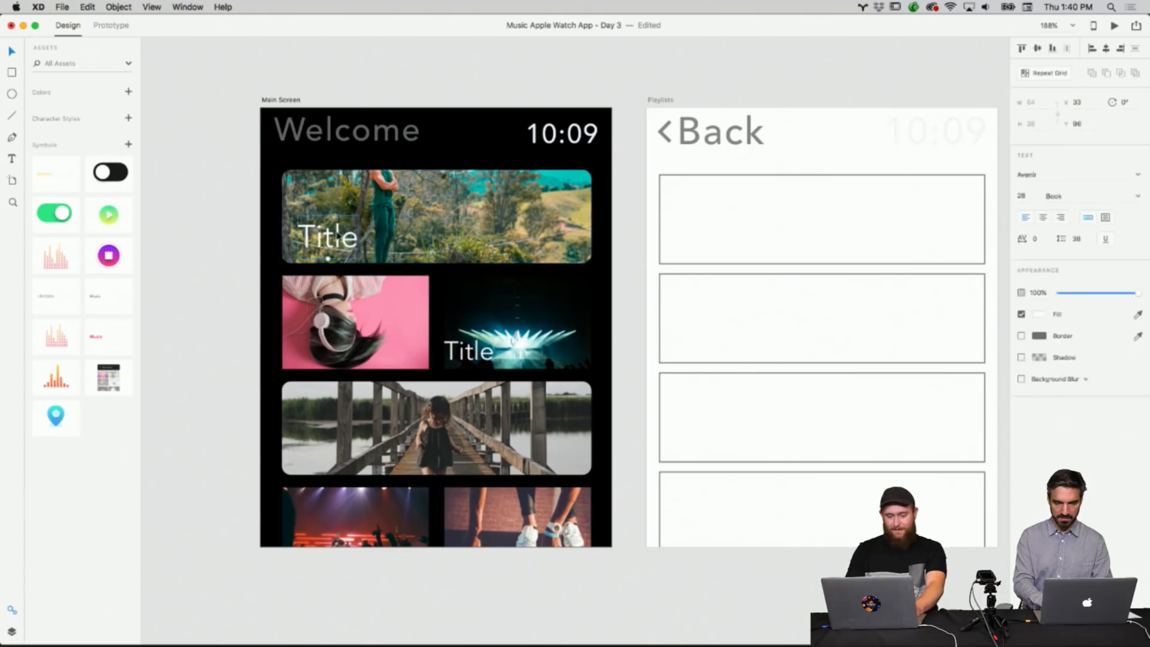
pyautogui.press('Delete')
# Copy the concert tile's title and paste it onto the top banner's lower-left corner.
pyautogui.rightClick(475, 346)
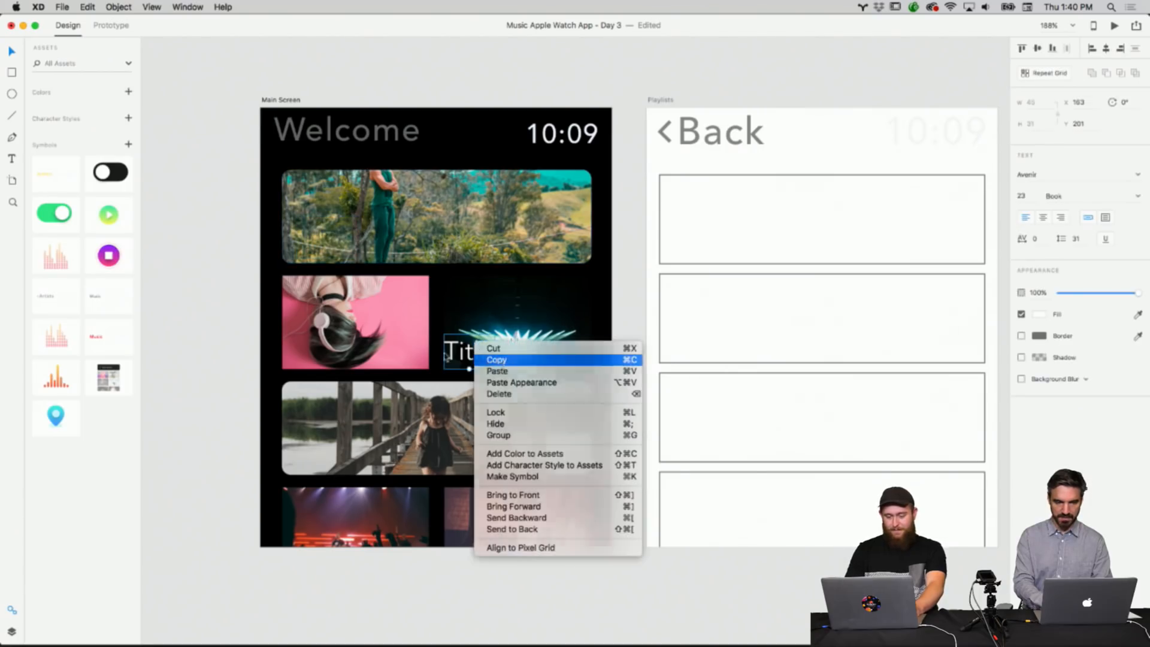
pyautogui.click(482, 357)
pyautogui.rightClick(388, 332)
pyautogui.click(428, 360)
pyautogui.moveTo(480, 354); pyautogui.dragTo(333, 252)
# Paste another copy of the title onto the pink tile's lower-left corner.
pyautogui.rightClick(393, 243)
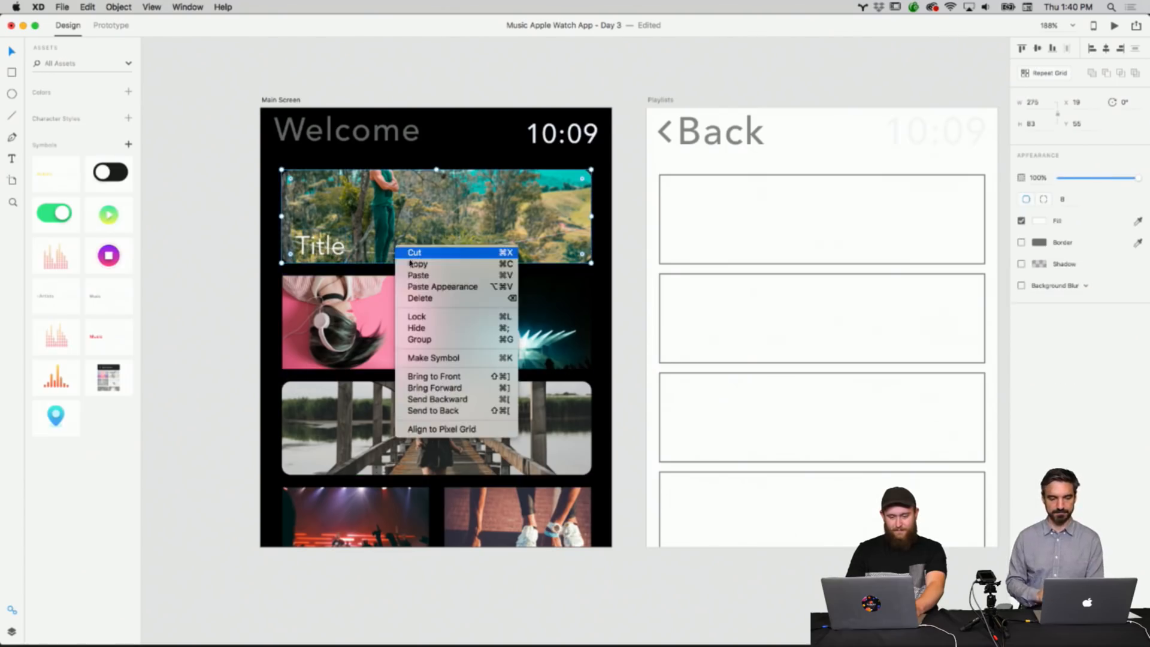
pyautogui.click(417, 276)
pyautogui.moveTo(475, 348); pyautogui.dragTo(324, 347)
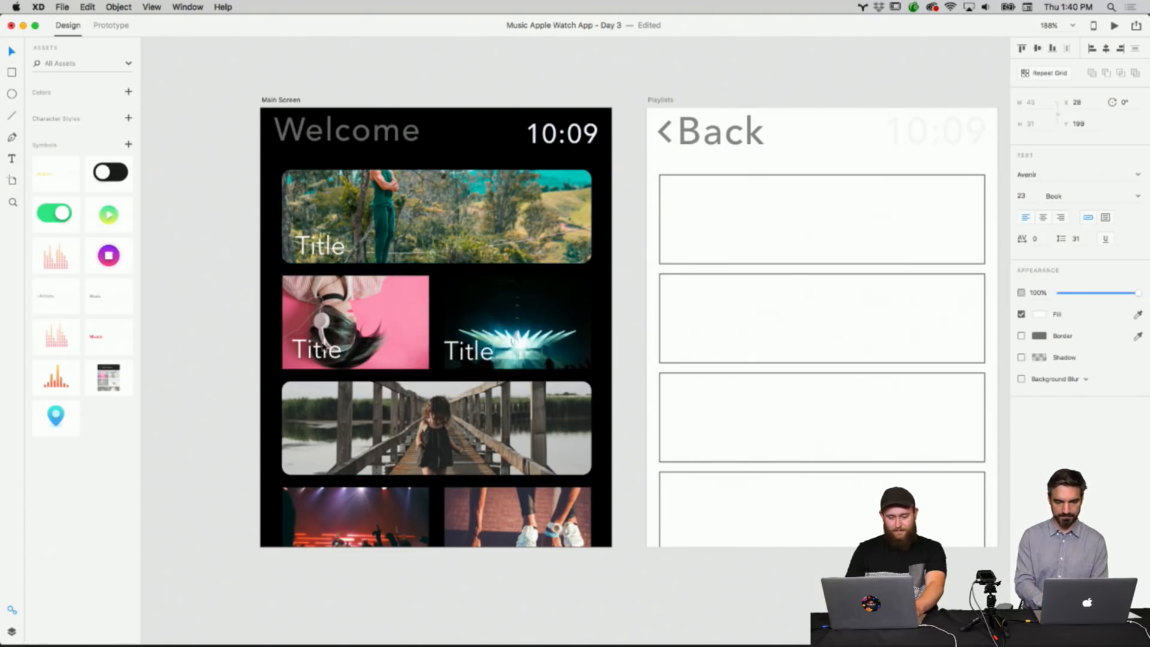
# Paste another copy of the title and place it on the bridge image's lower-left corner.
pyautogui.rightClick(454, 400)
pyautogui.click(477, 427)
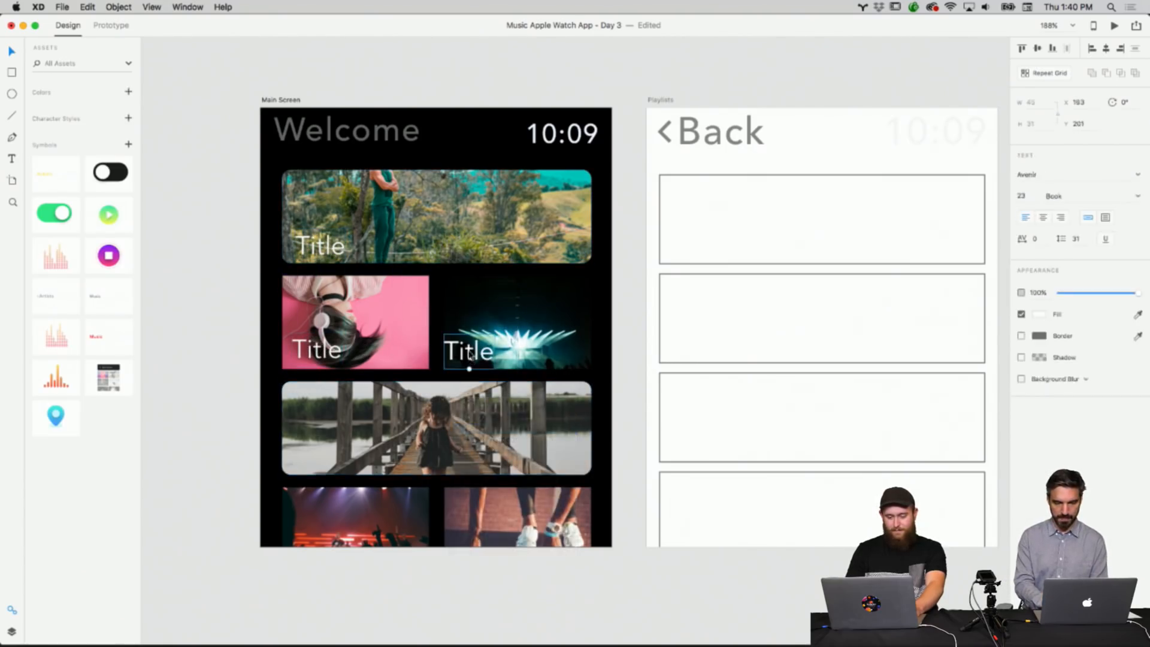
pyautogui.moveTo(473, 352); pyautogui.dragTo(321, 456)
pyautogui.rightClick(430, 400)
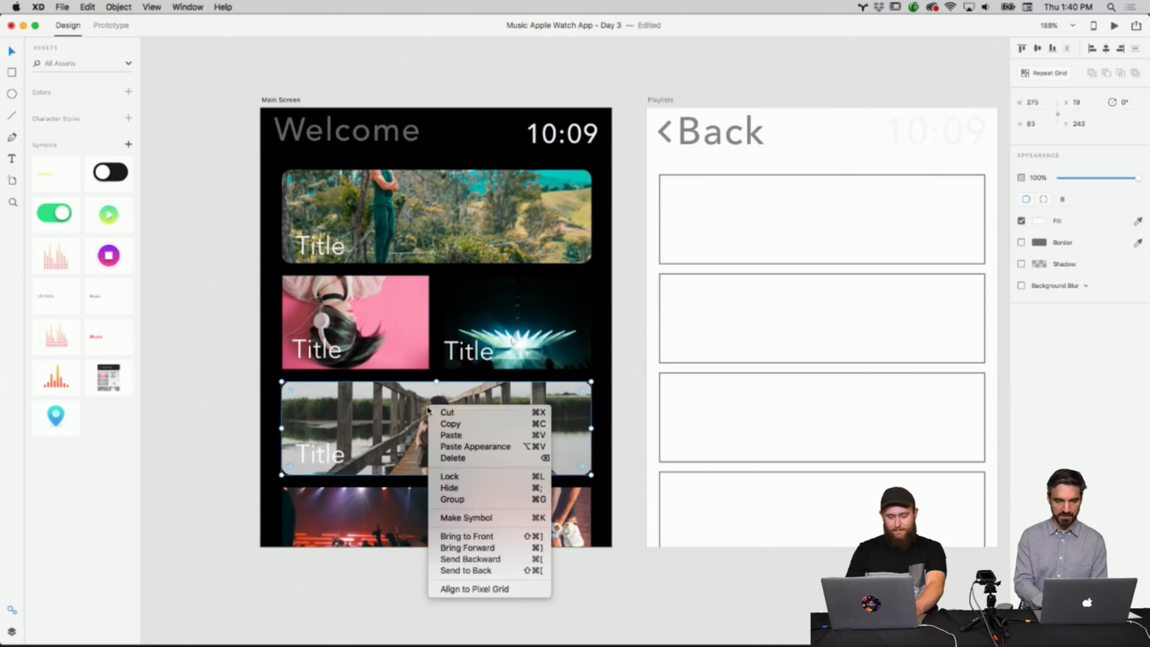
pyautogui.click(461, 434)
pyautogui.moveTo(473, 352); pyautogui.dragTo(320, 561)
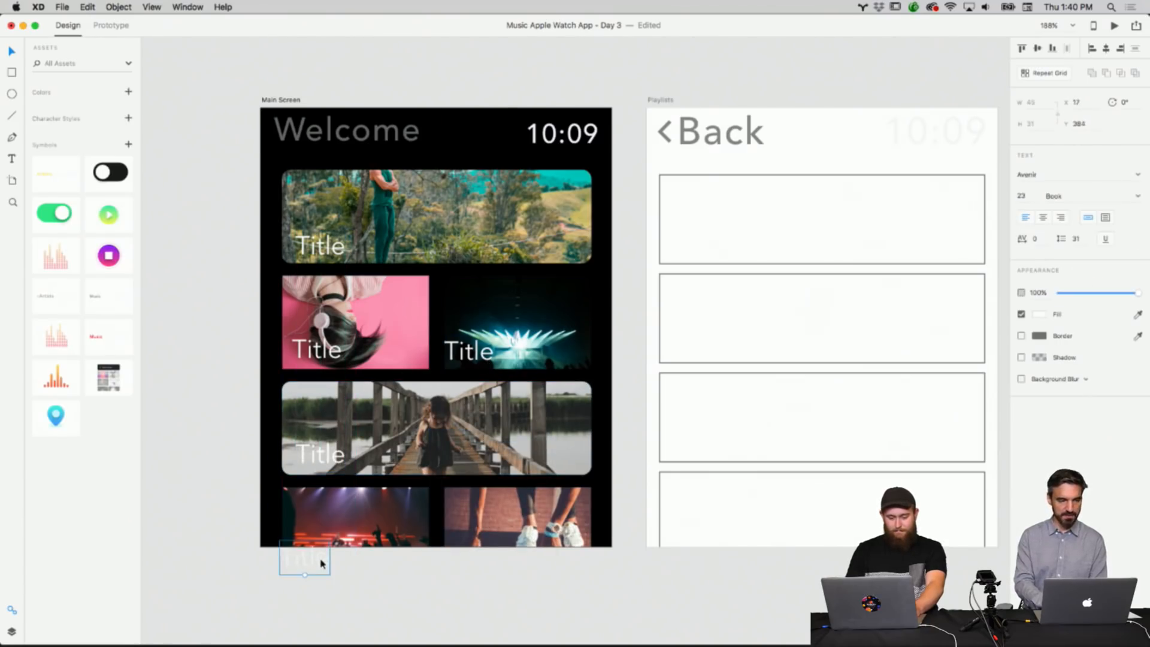
pyautogui.press('Delete')
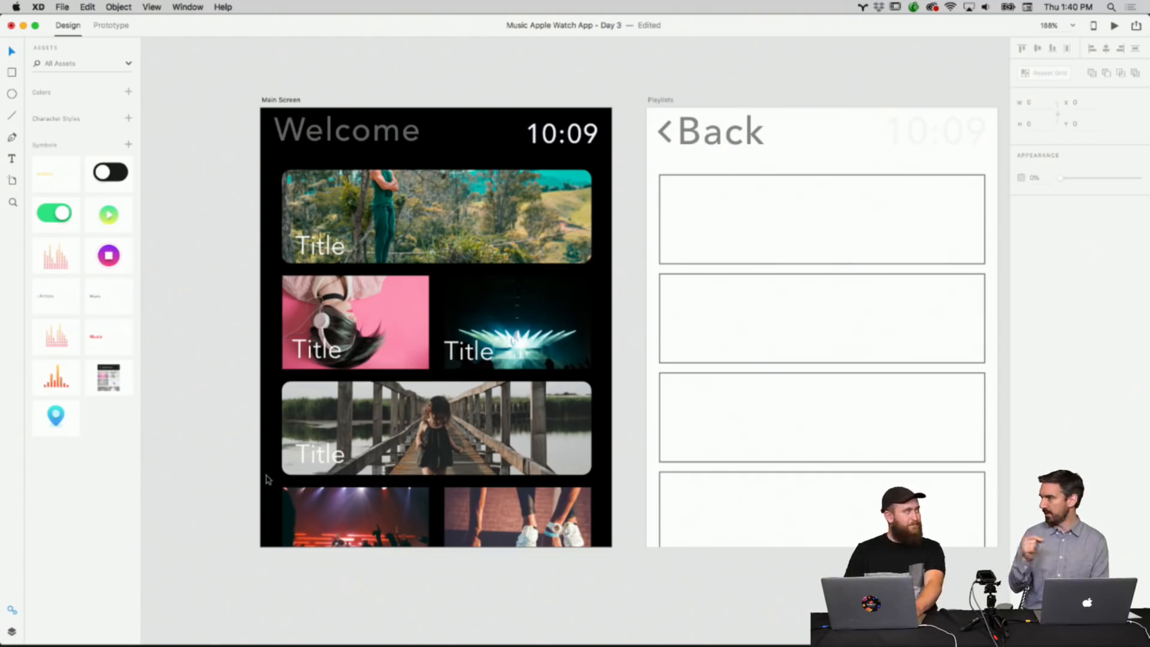
# Draw a borderless rectangle about 131 × 83 over the pink tile's slot.
pyautogui.scroll(-1, 267, 479)
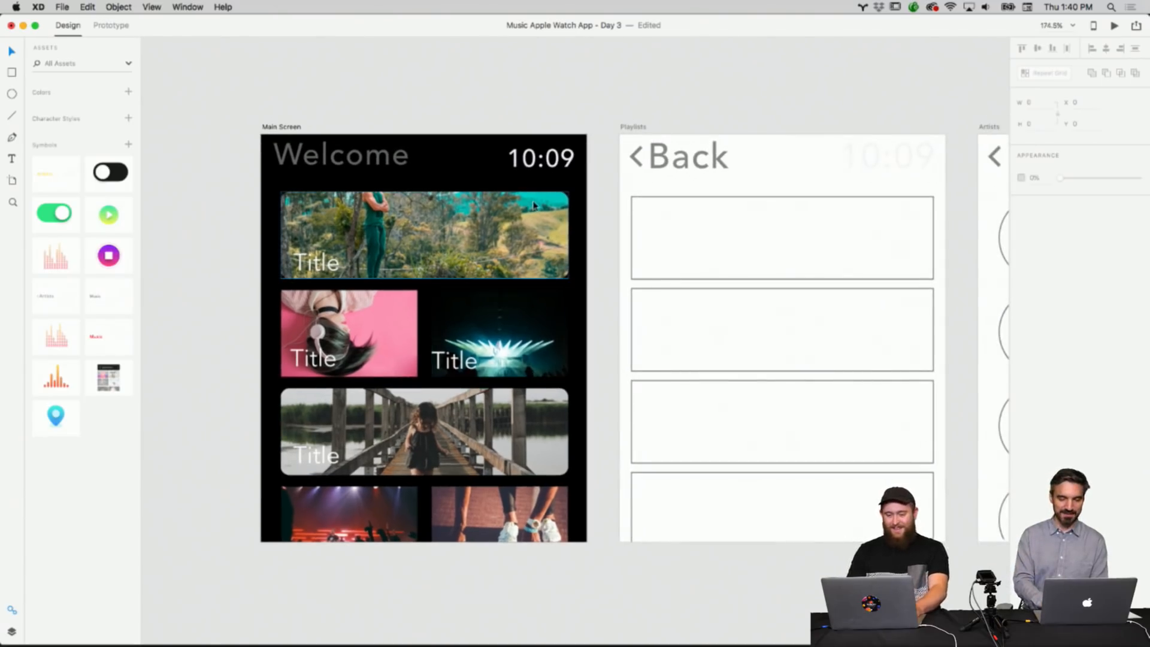
pyautogui.click(504, 314)
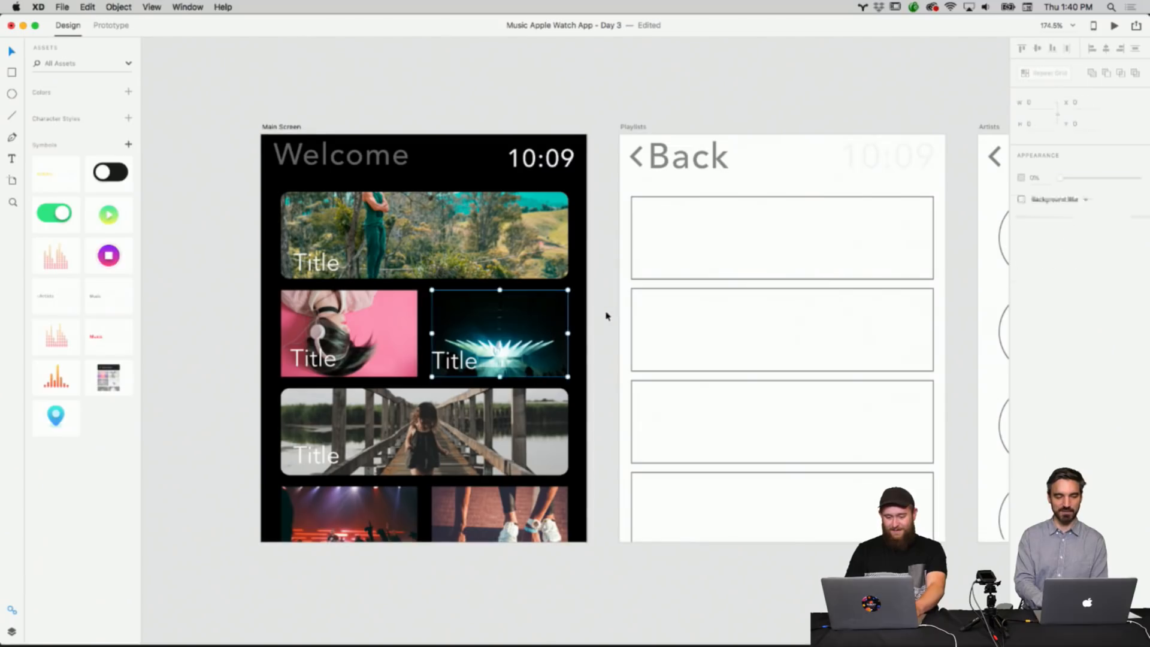
pyautogui.click(239, 222)
pyautogui.click(15, 73)
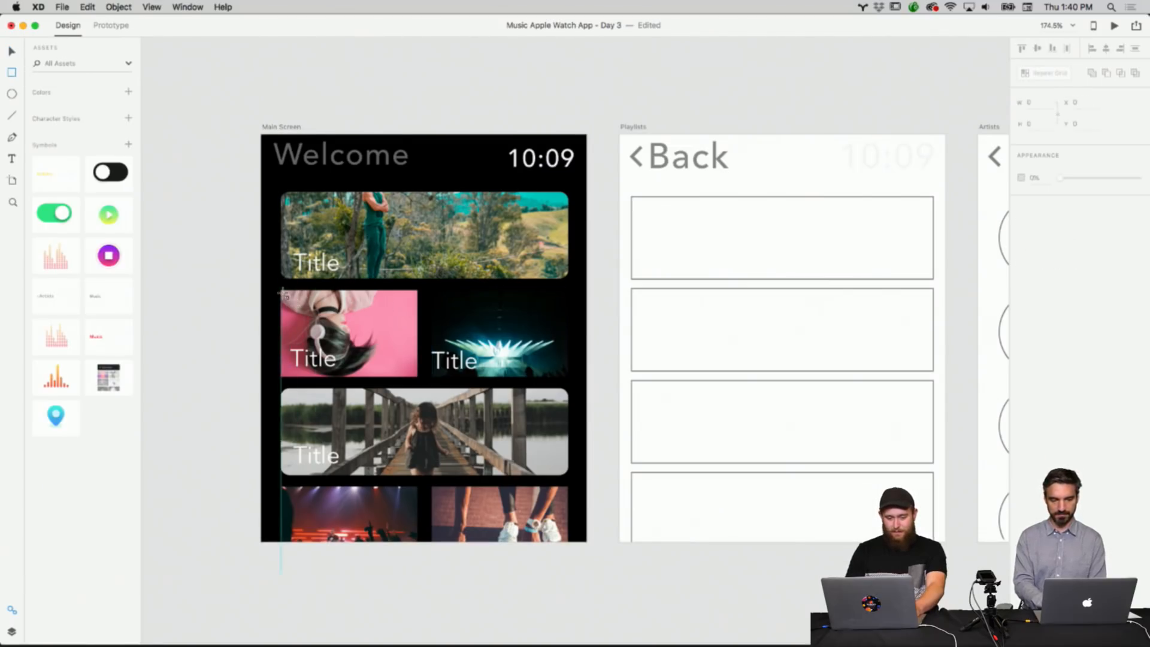
pyautogui.moveTo(293, 302); pyautogui.dragTo(418, 377)
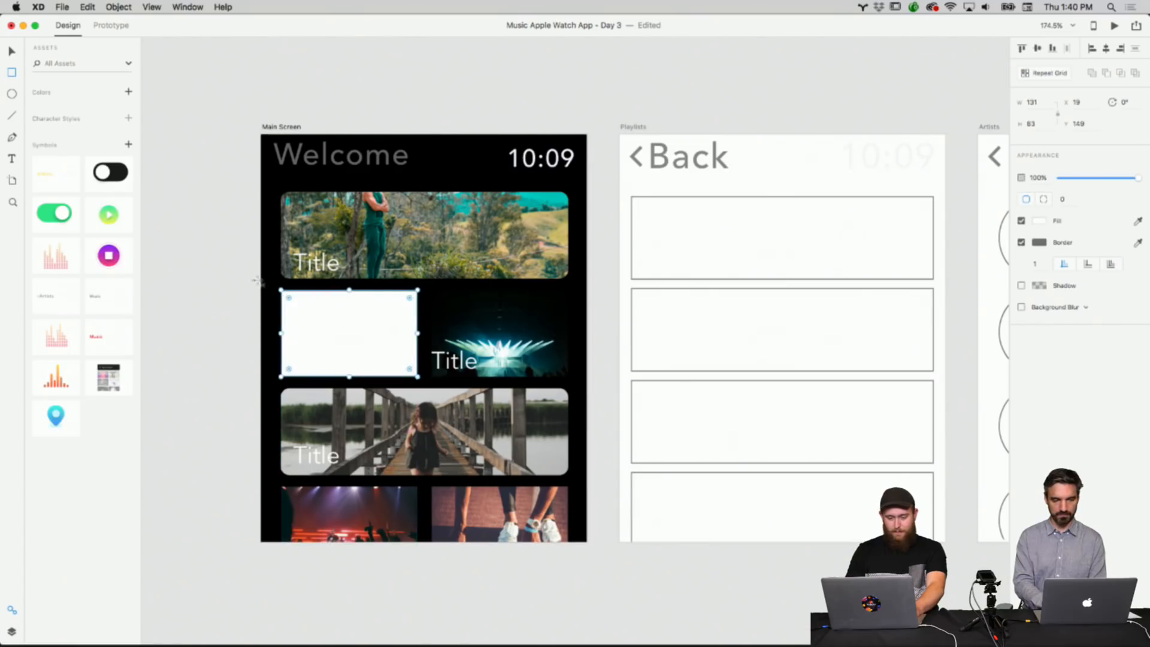
pyautogui.click(11, 50)
pyautogui.click(1022, 243)
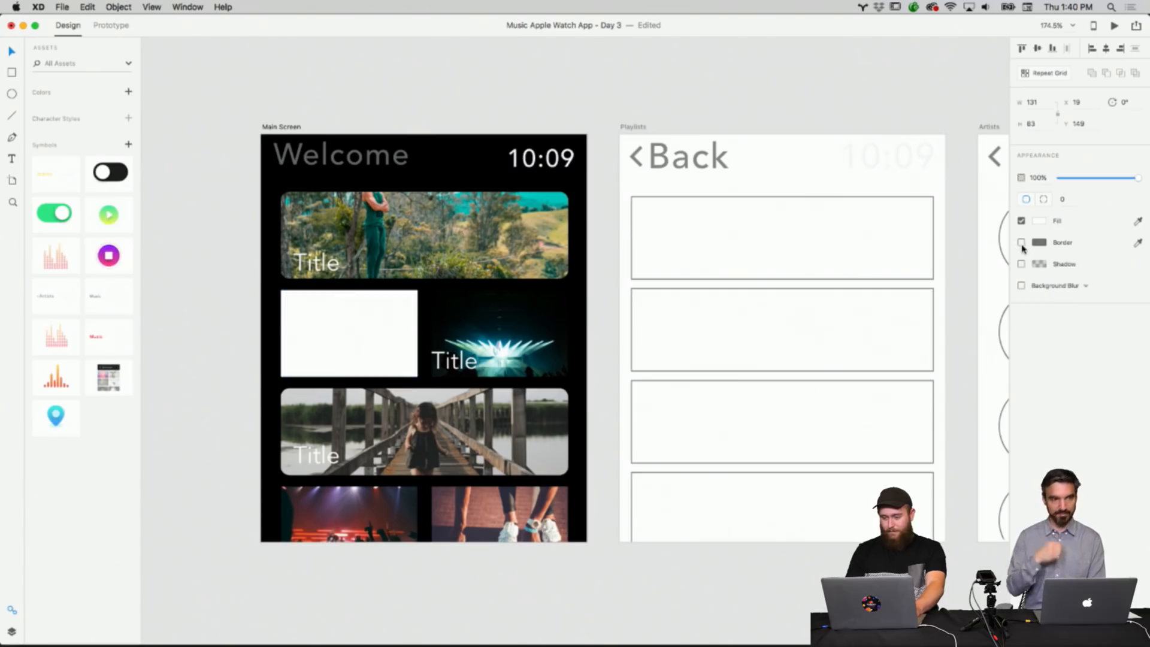
# Drag the sneakers photo from the Finder download folder into the new rectangle.
pyautogui.click(388, 636)
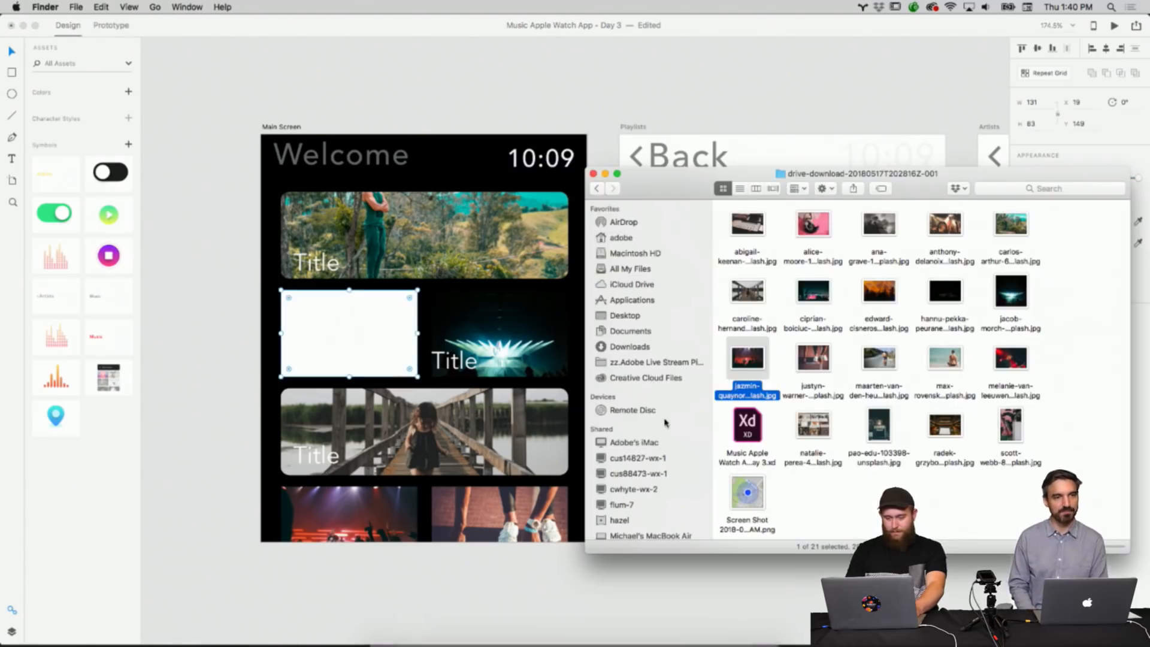
pyautogui.moveTo(823, 365); pyautogui.dragTo(397, 339)
pyautogui.click(362, 324)
pyautogui.press('Escape')
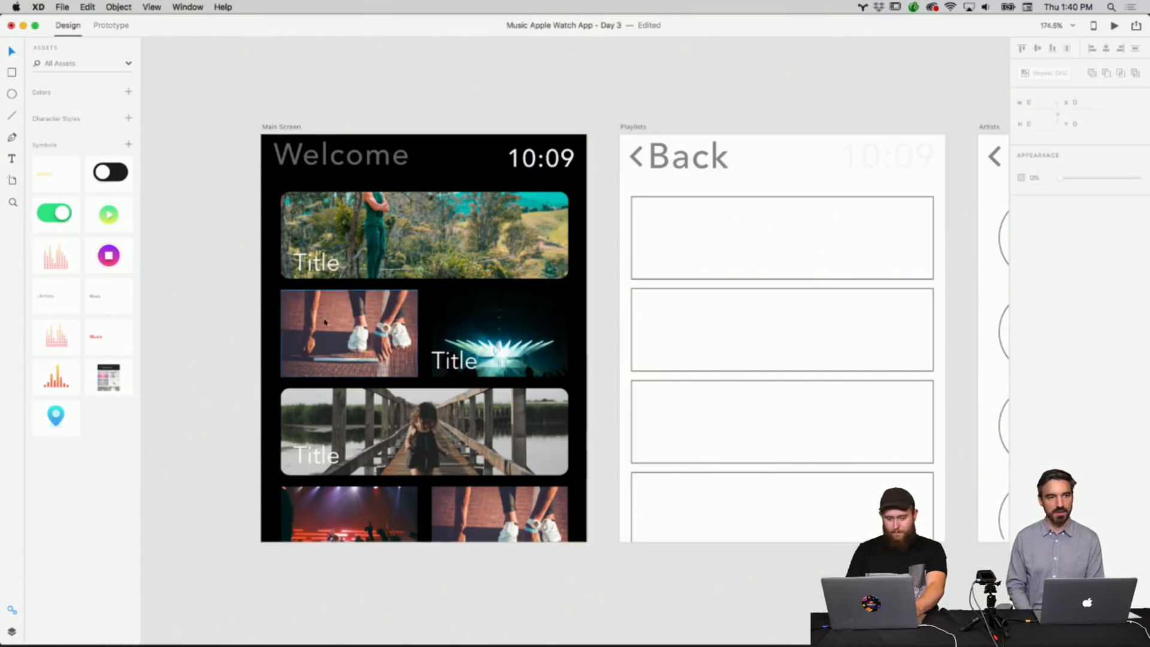
# Copy the top banner's appearance and paste it onto the sneakers photo to give it matching rounded corners.
pyautogui.click(359, 324)
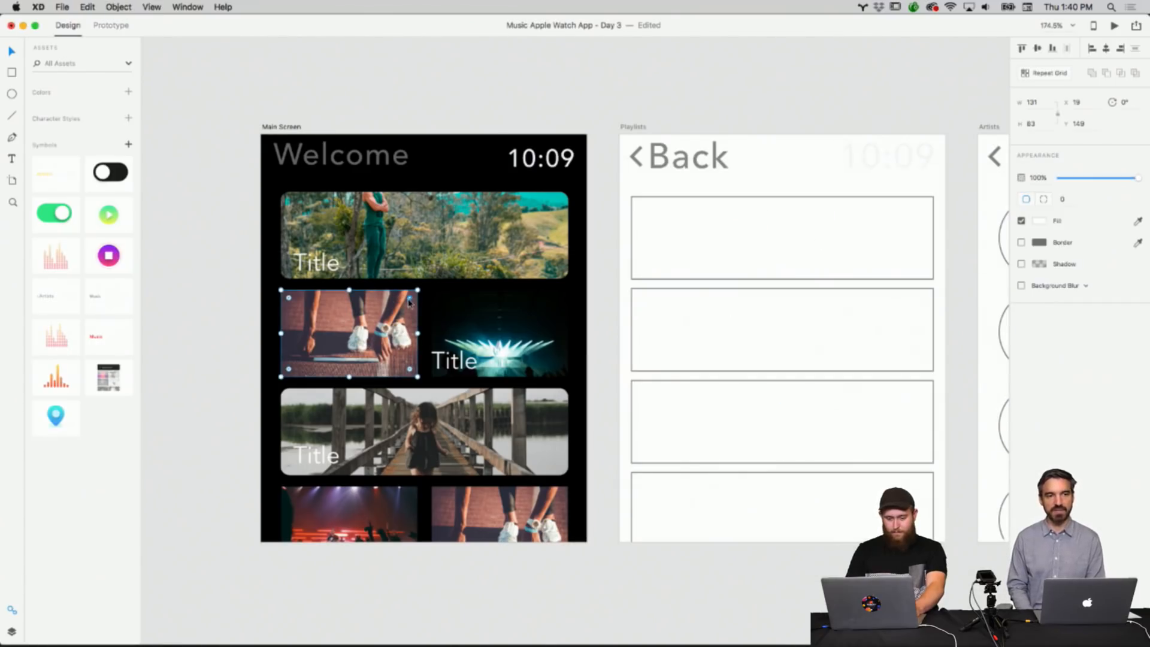
pyautogui.rightClick(402, 314)
pyautogui.click(429, 357)
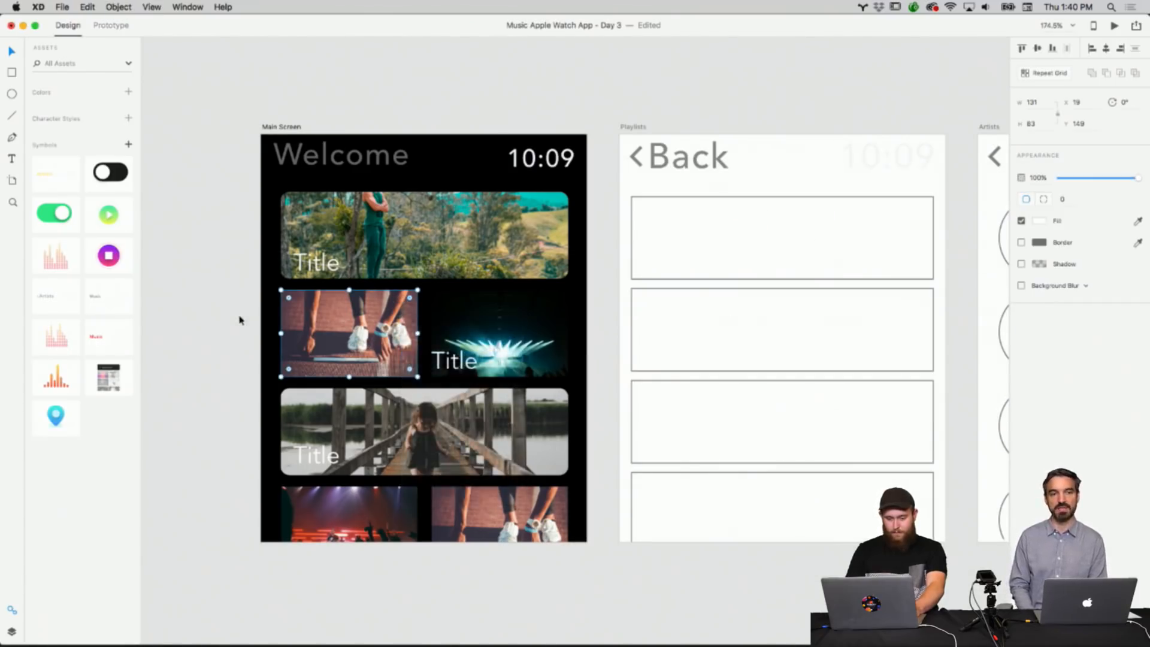
pyautogui.click(239, 322)
pyautogui.click(441, 271)
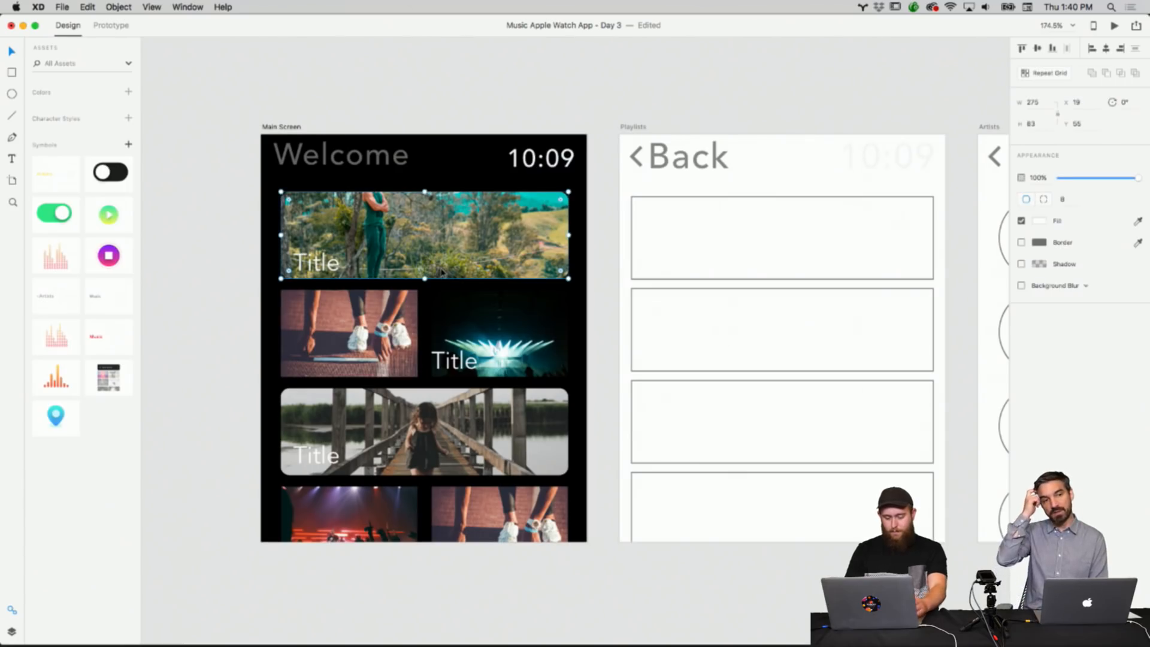
pyautogui.rightClick(441, 268)
pyautogui.click(461, 285)
pyautogui.click(349, 329)
pyautogui.rightClick(349, 329)
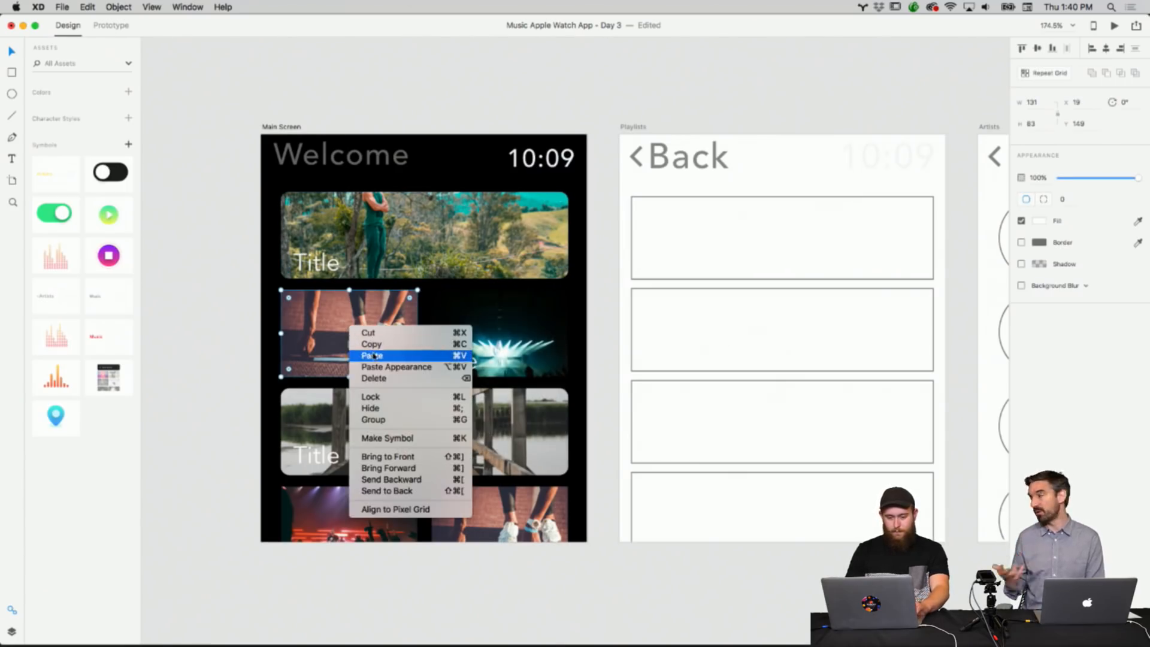
pyautogui.click(395, 367)
pyautogui.click(218, 343)
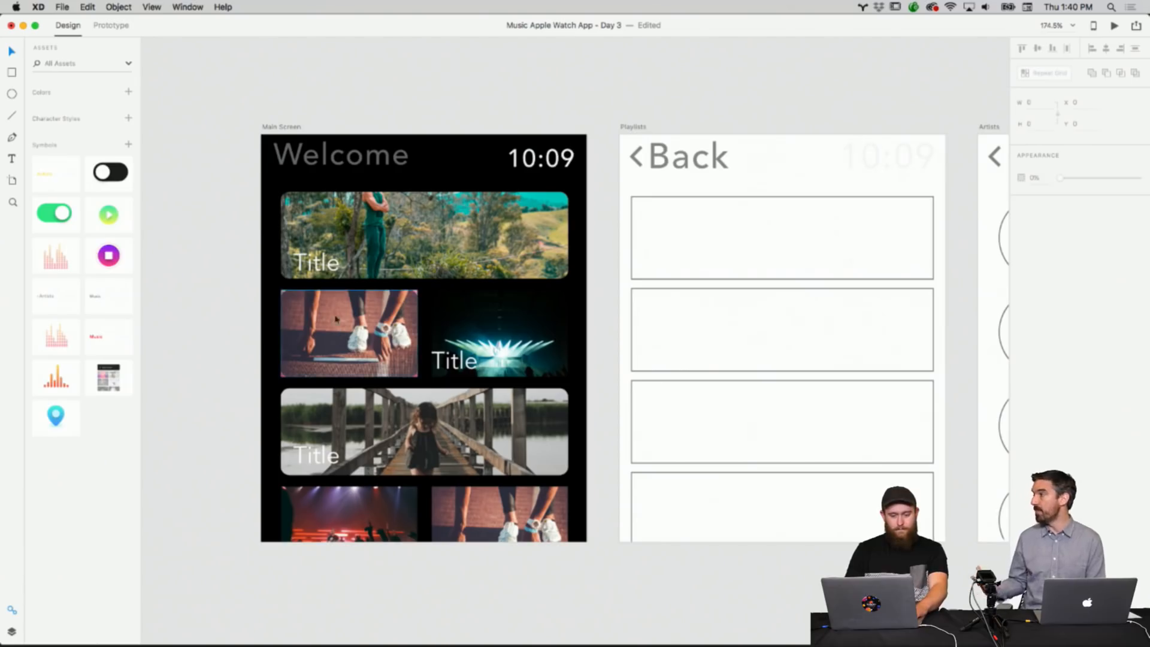
# Delete the pink photo lying underneath and reposition the sneakers photo back into its slot.
pyautogui.moveTo(331, 336); pyautogui.dragTo(349, 340)
pyautogui.click(285, 318)
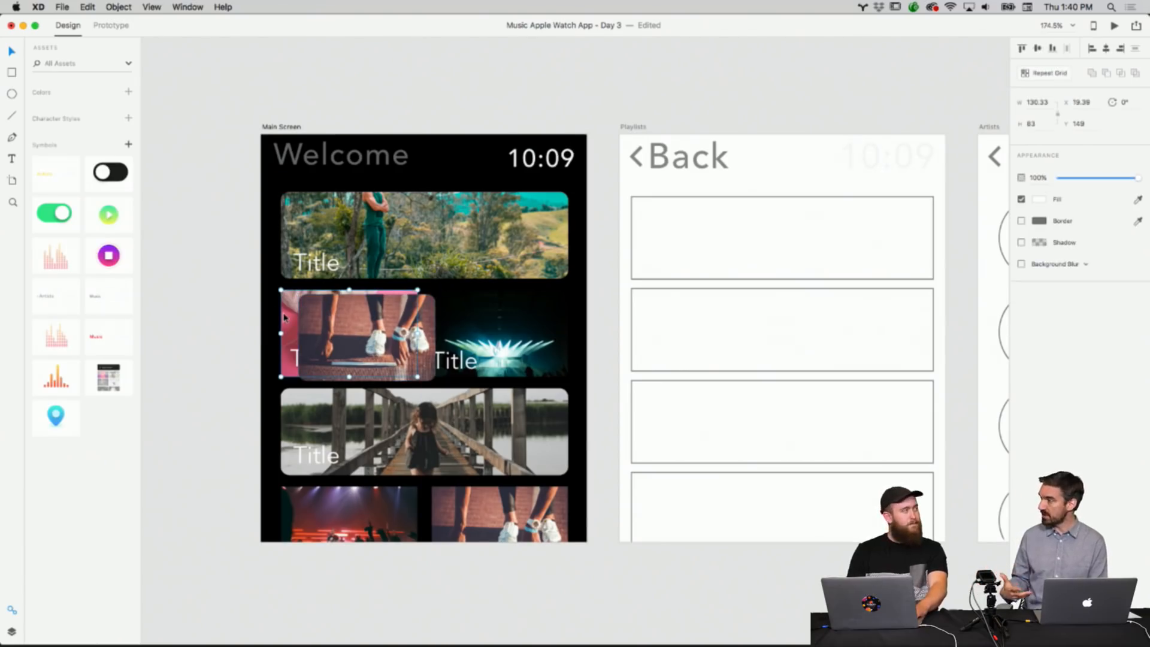
pyautogui.press('Delete')
pyautogui.click(301, 353)
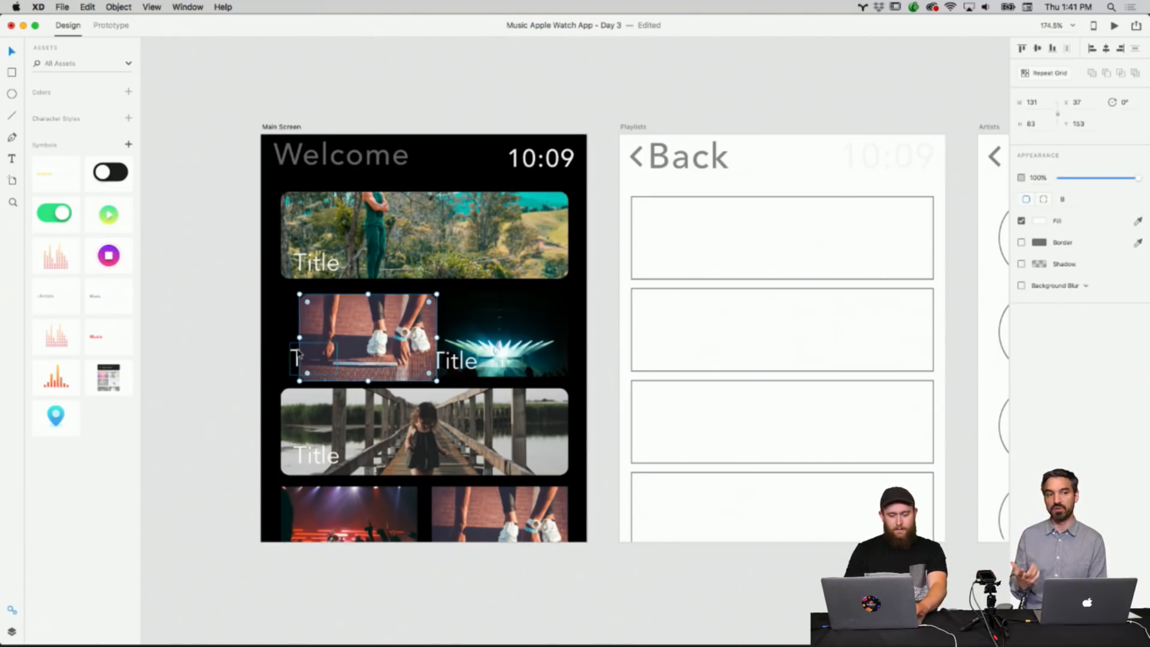
pyautogui.moveTo(297, 354); pyautogui.dragTo(386, 99)
pyautogui.click(384, 327)
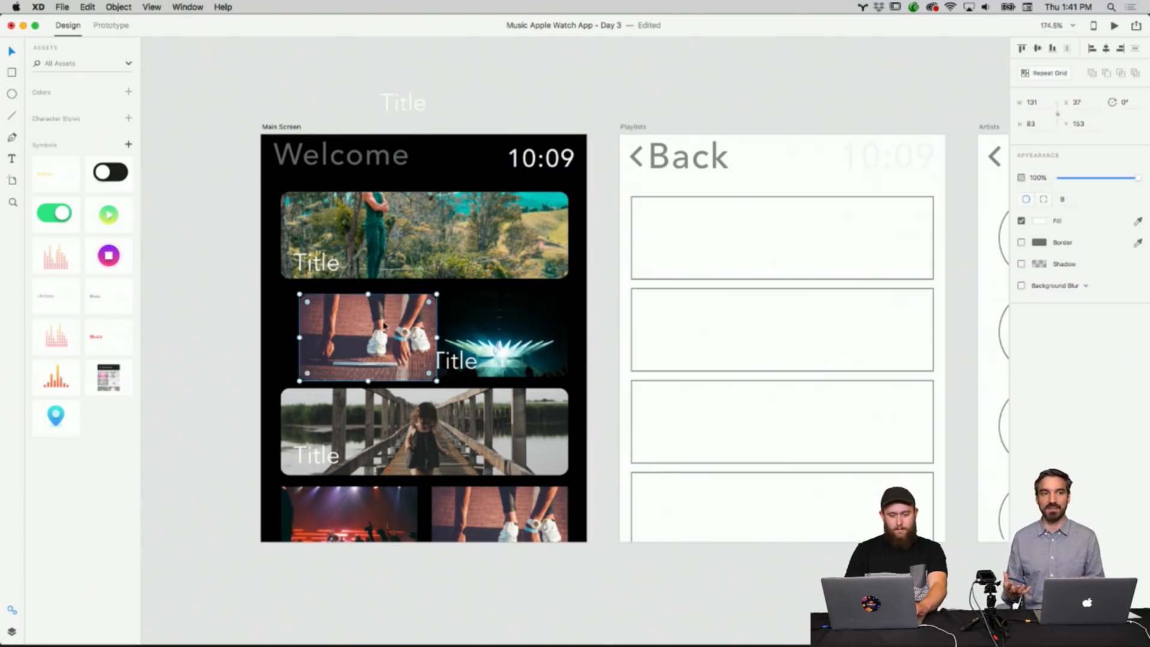
pyautogui.moveTo(384, 327); pyautogui.dragTo(338, 330)
pyautogui.click(253, 309)
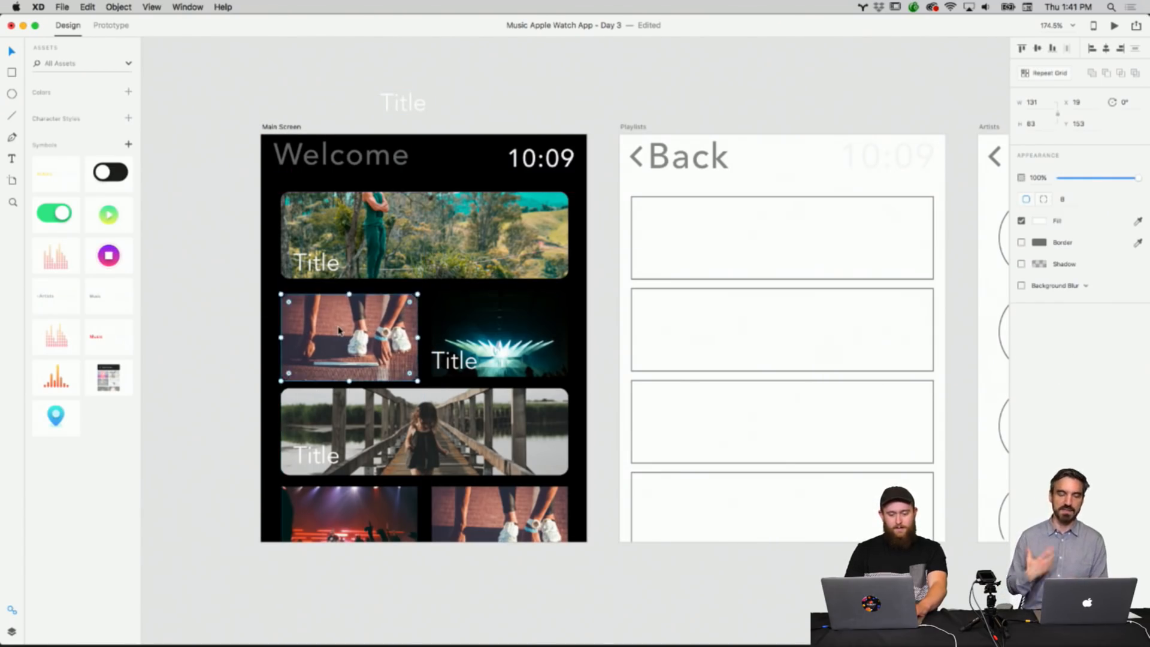
# Move the set-aside title label onto the sneakers photo's lower-left corner.
pyautogui.click(477, 118)
pyautogui.moveTo(411, 113); pyautogui.dragTo(329, 366)
pyautogui.click(580, 106)
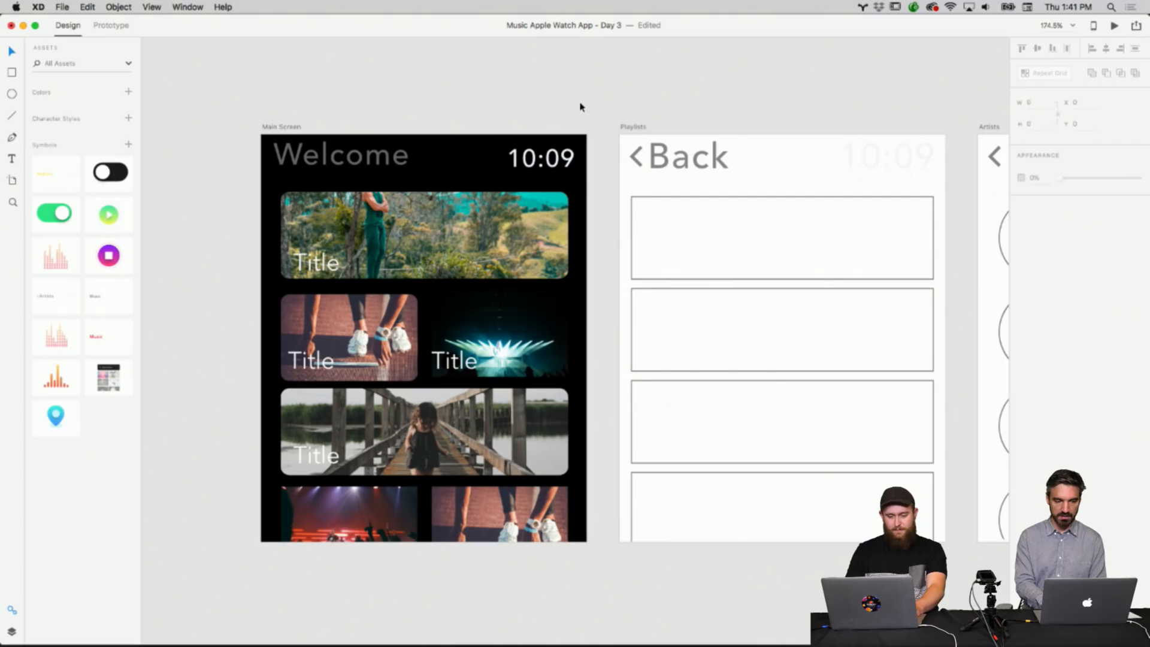
pyautogui.click(539, 325)
pyautogui.scroll(5, 560, 353)
pyautogui.scroll(10, 561, 357)
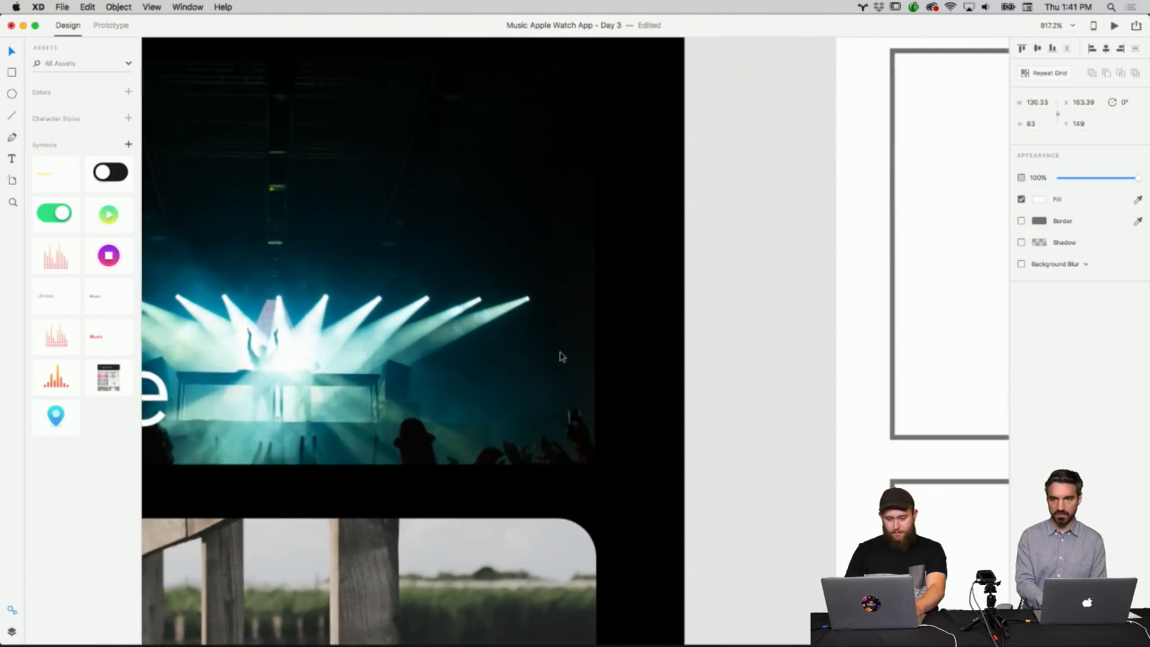
pyautogui.scroll(-10, 569, 362)
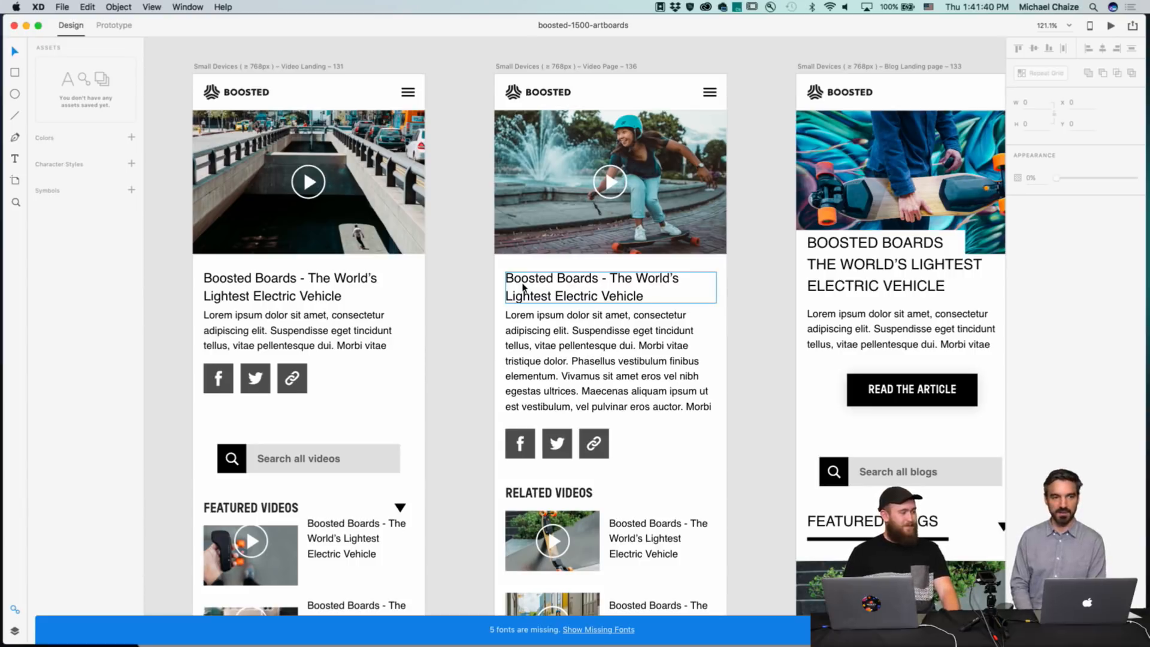
# Browse the artboards of the boosted-1500-artboards document, zooming out over the whole grid and back in.
pyautogui.hscroll(10, 523, 288)
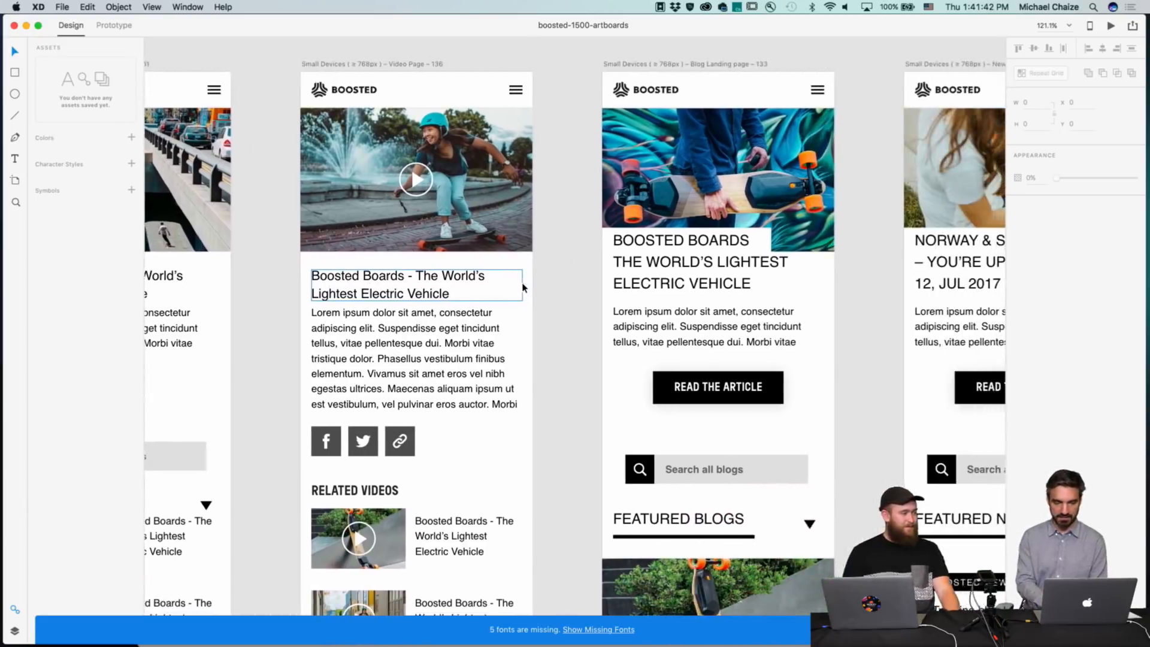
pyautogui.hscroll(10, 523, 287)
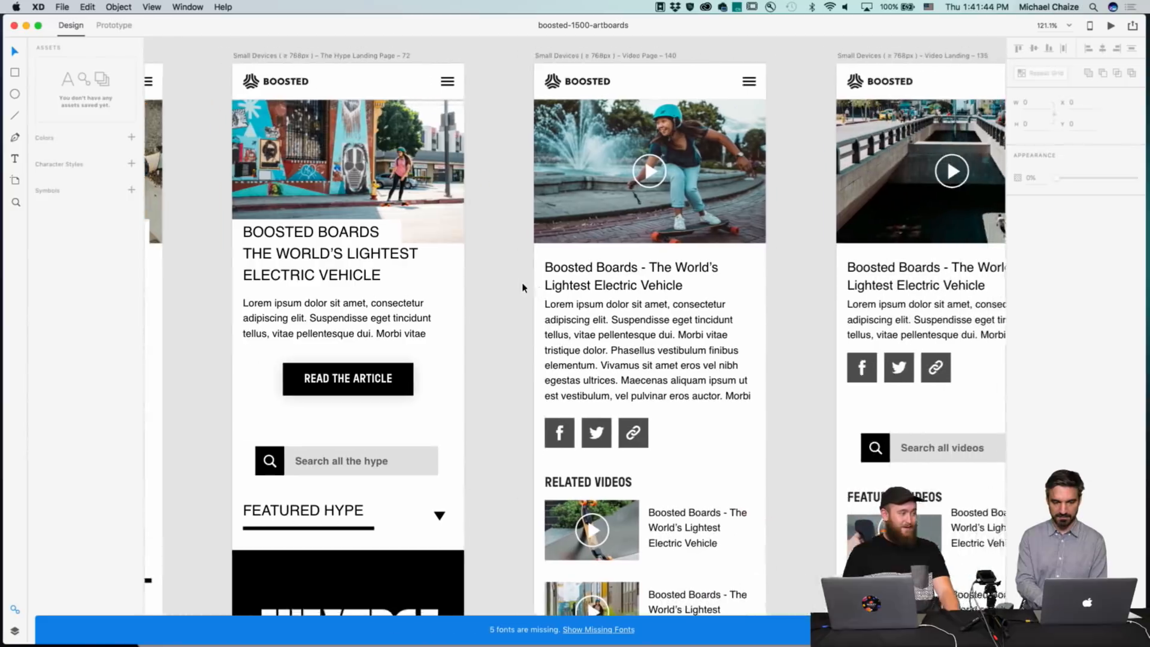
pyautogui.hscroll(10, 523, 288)
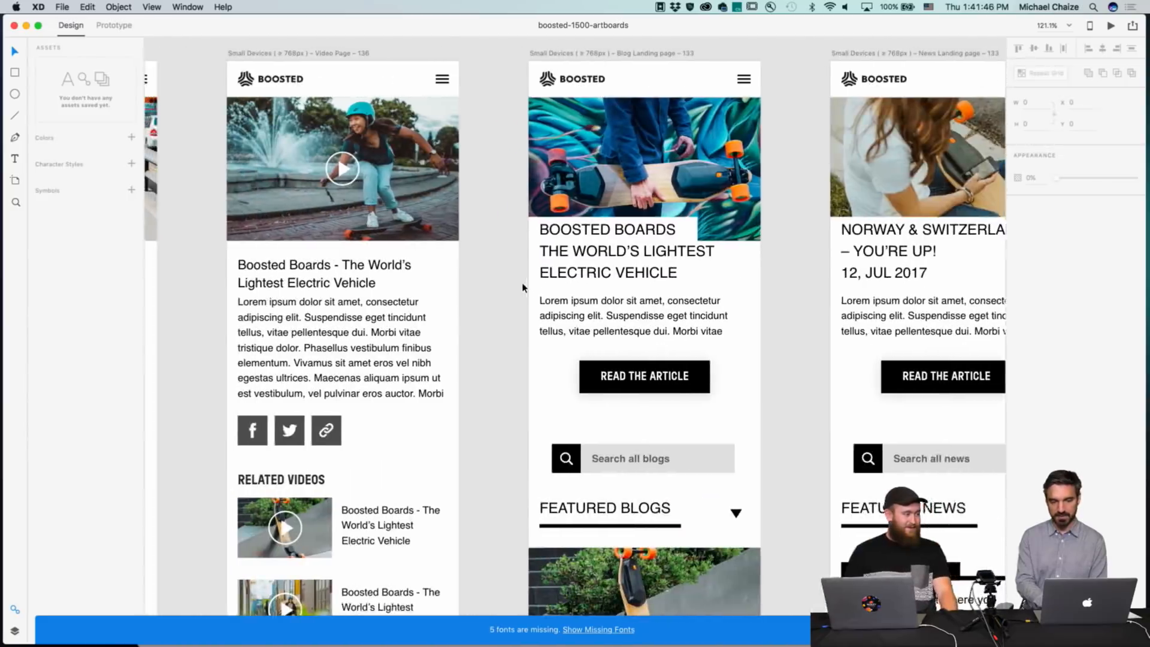
pyautogui.hscroll(-2, 523, 287)
pyautogui.hscroll(5, 523, 287)
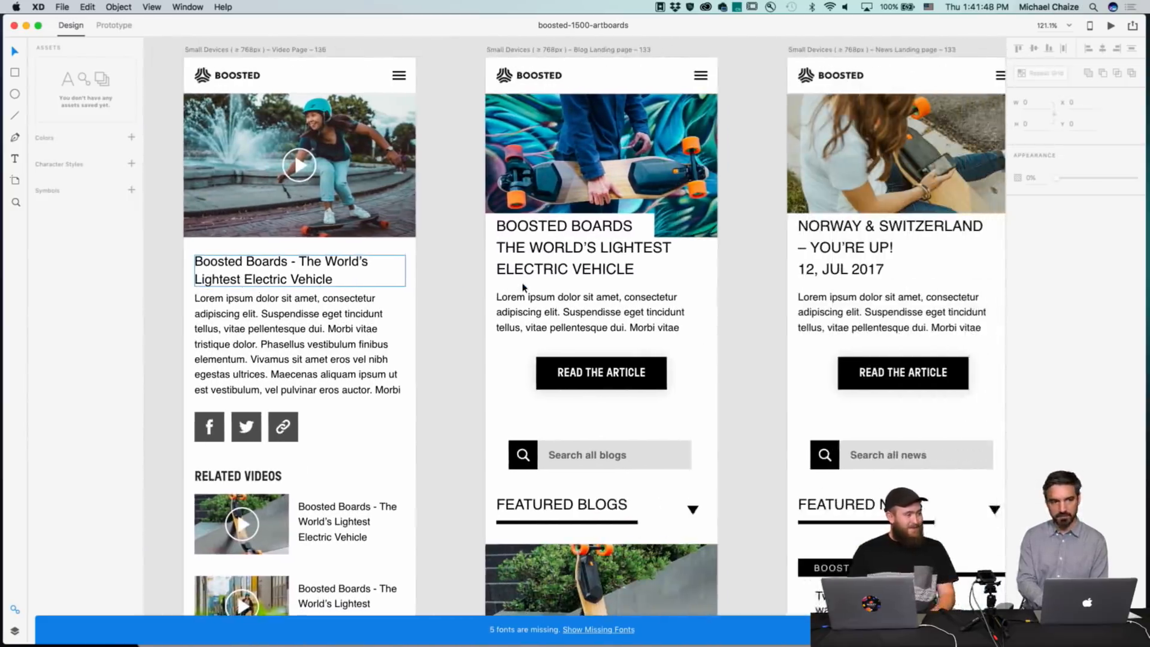
pyautogui.scroll(-5, 523, 287)
pyautogui.scroll(-10, 523, 288)
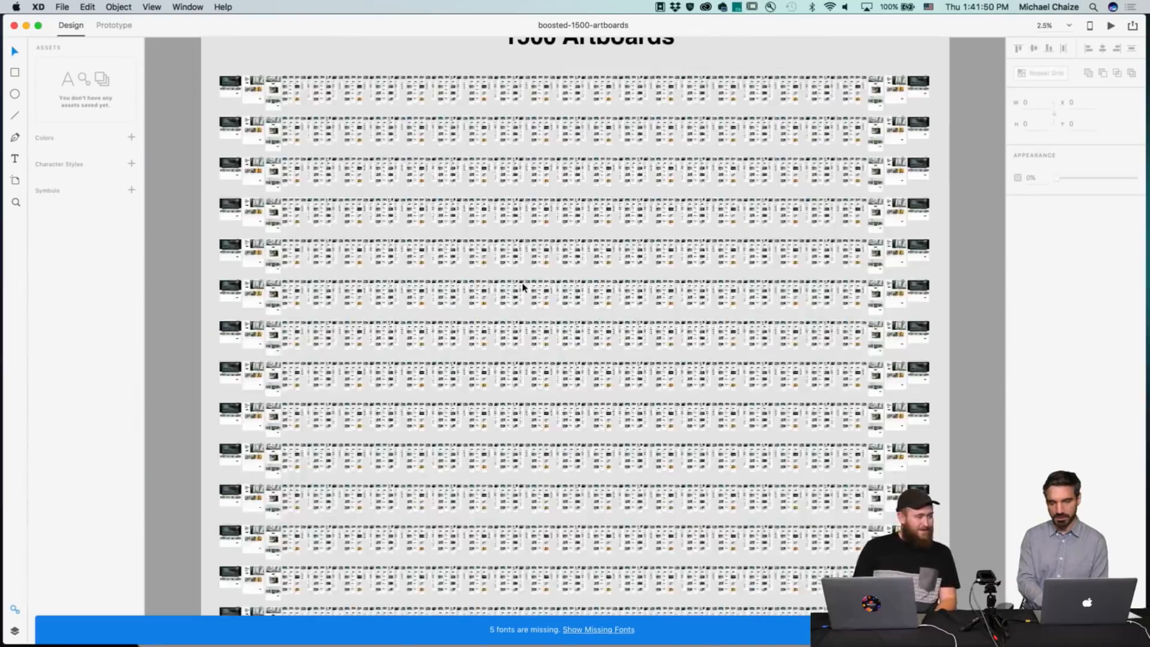
pyautogui.scroll(10, 631, 371)
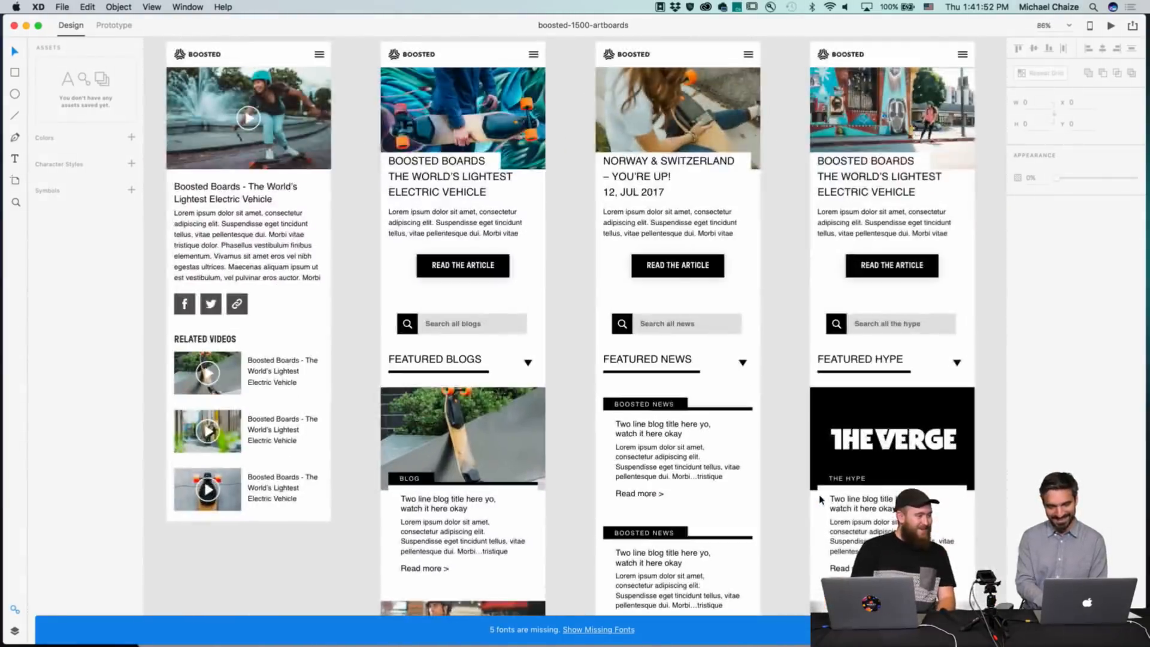
pyautogui.scroll(3, 821, 499)
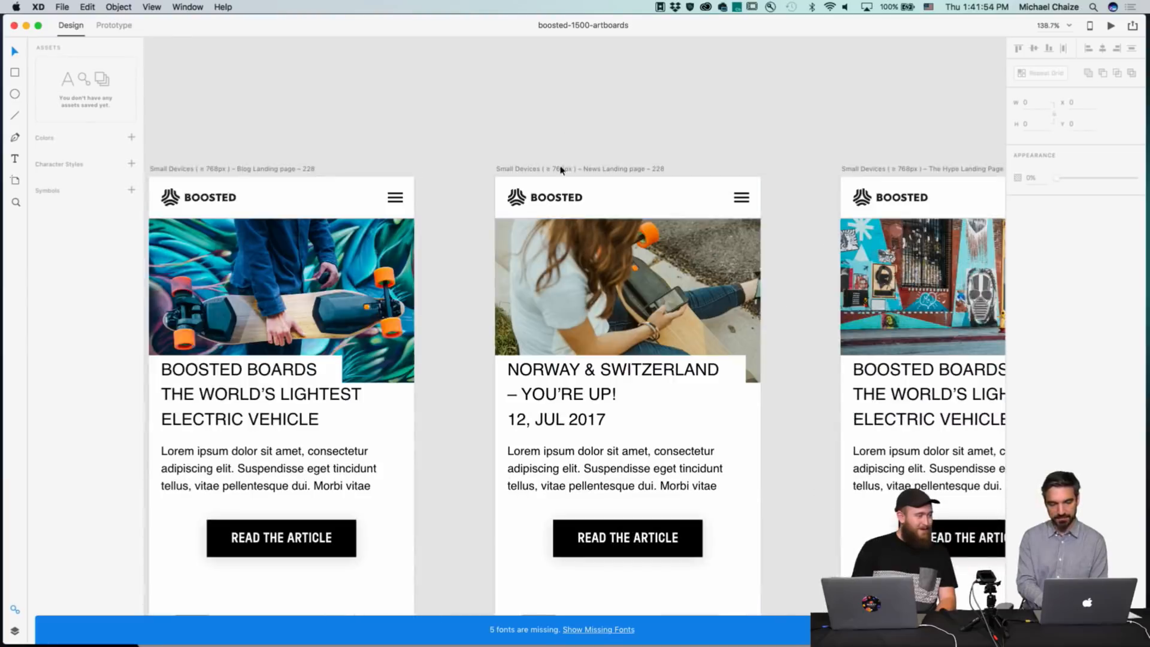
# Move the News Landing page and Hype Landing page artboards upward.
pyautogui.moveTo(562, 169); pyautogui.dragTo(547, 72)
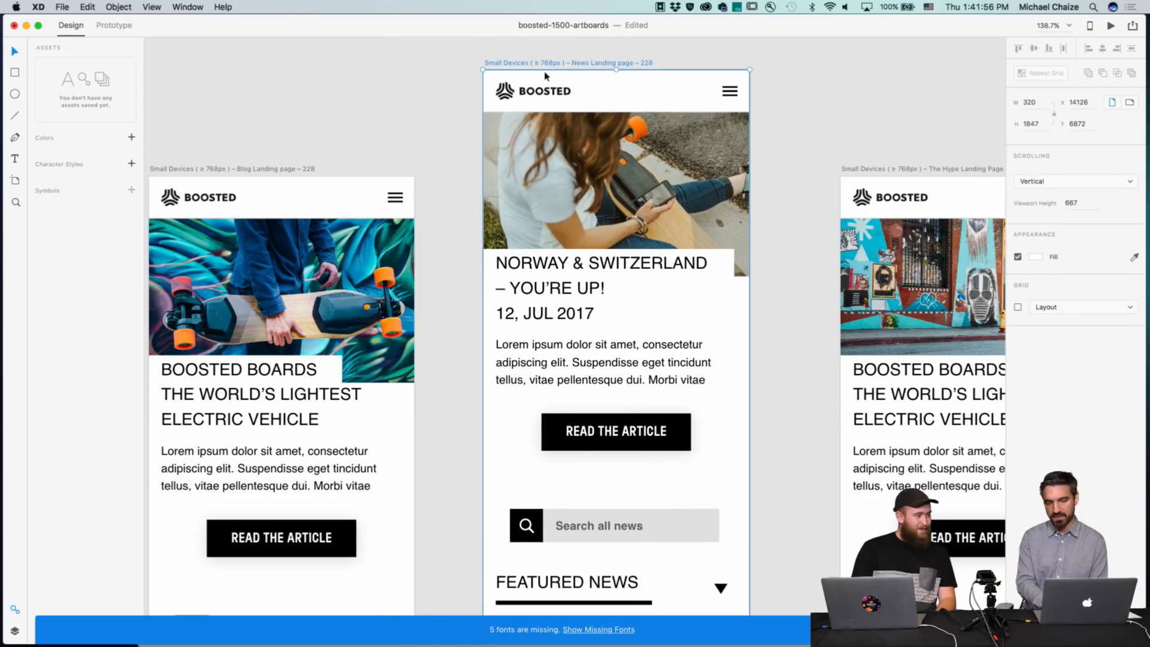
pyautogui.moveTo(844, 169); pyautogui.dragTo(811, 76)
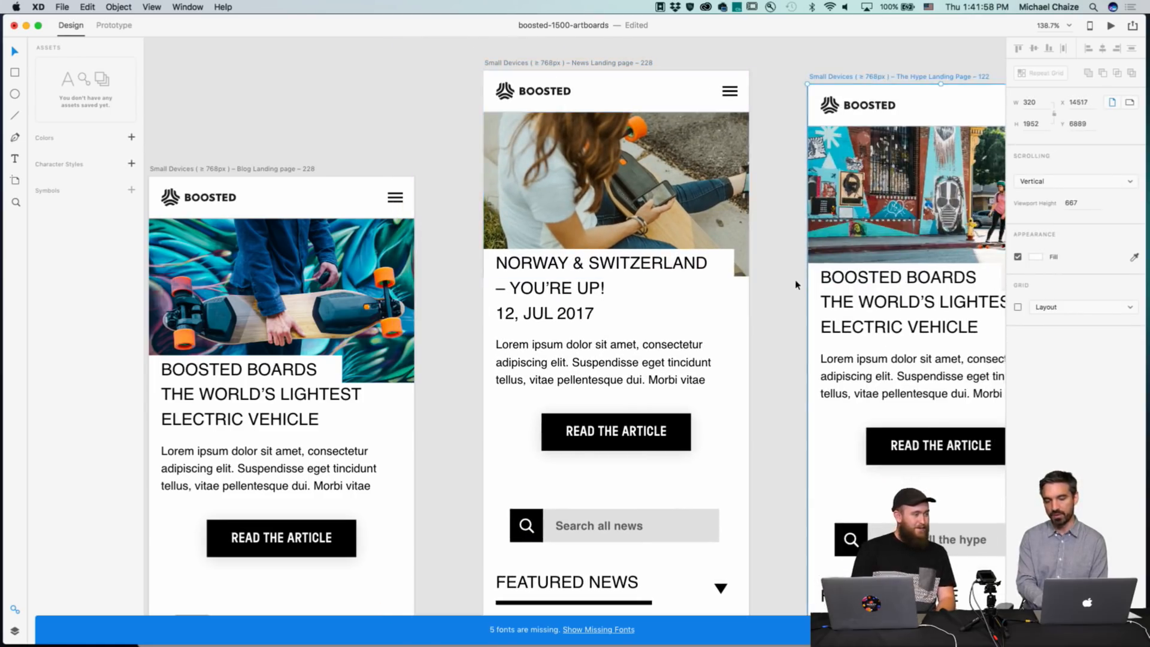
# Nudge the NORWAY & SWITZERLAND headline slightly down on the News Landing page artboard.
pyautogui.moveTo(583, 263); pyautogui.dragTo(583, 281)
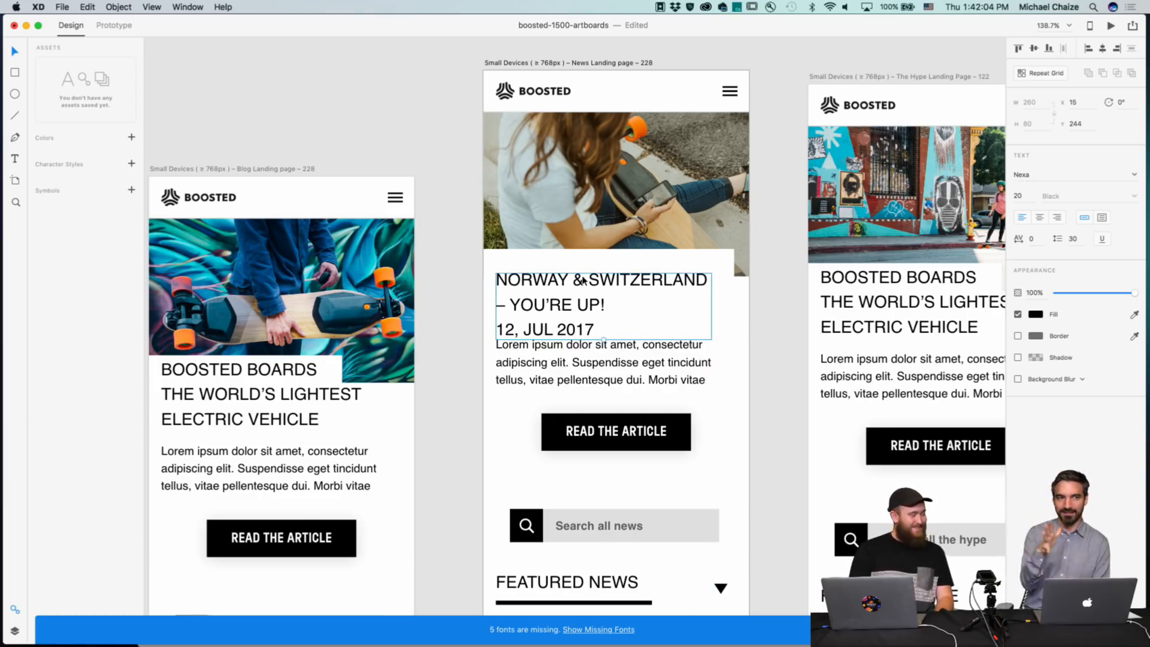
pyautogui.press('super+0')
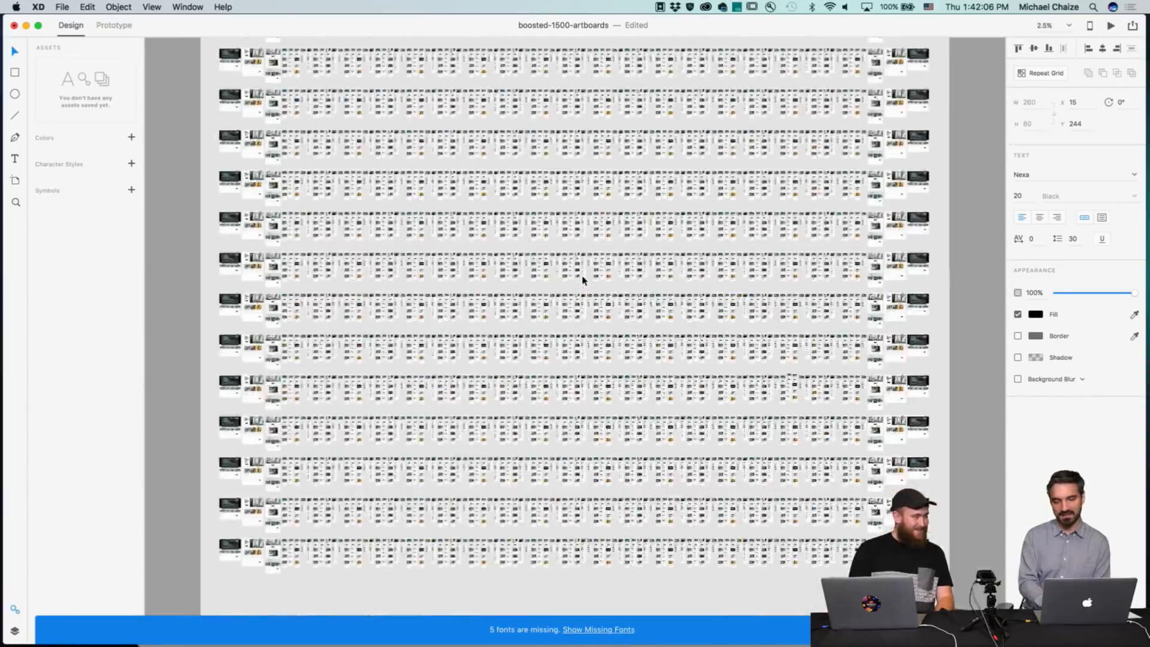
pyautogui.scroll(10, 363, 413)
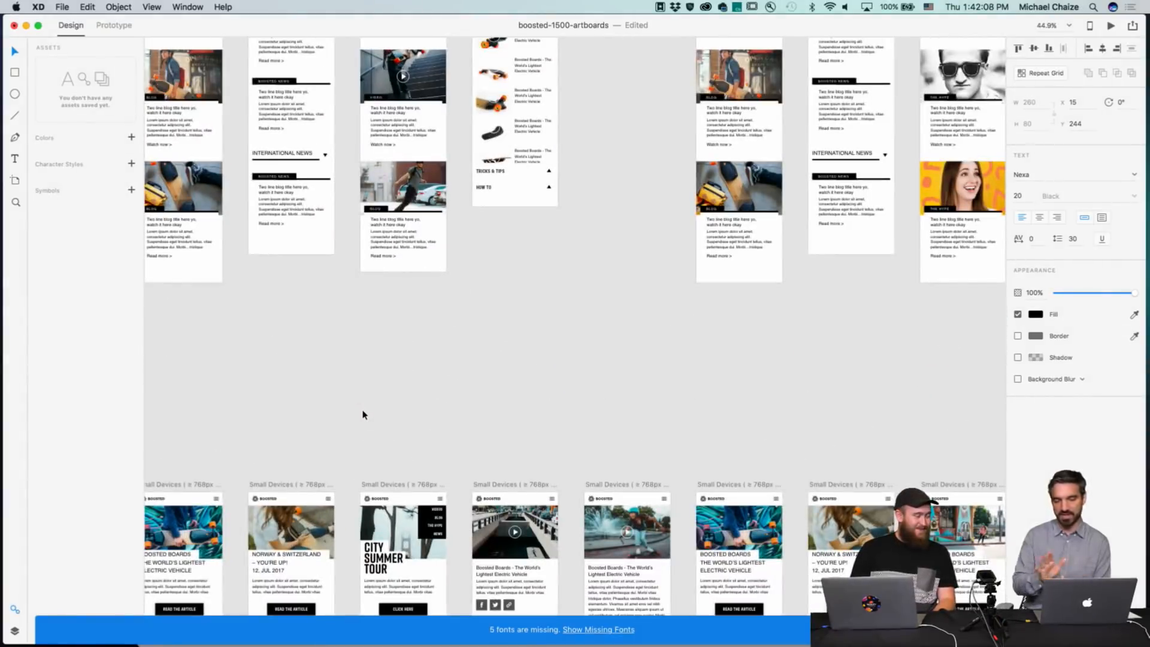
# Move the selected Small Devices video page artboard up out of the lower row of artboards.
pyautogui.scroll(-5, 363, 413)
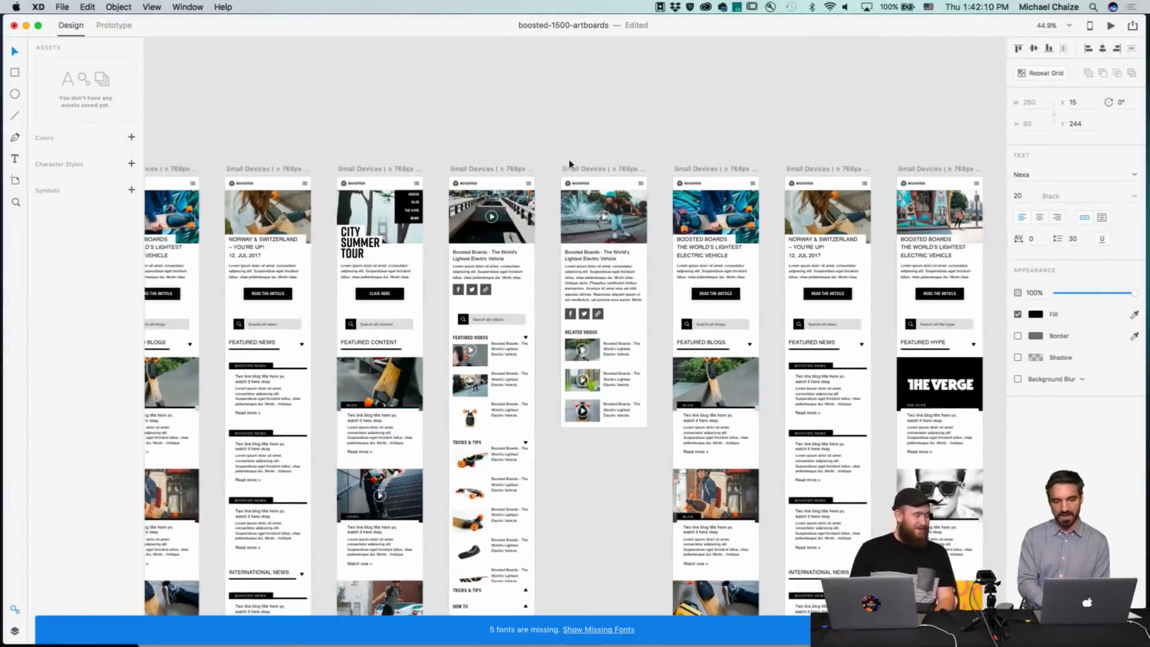
pyautogui.click(582, 177)
pyautogui.scroll(3, 593, 174)
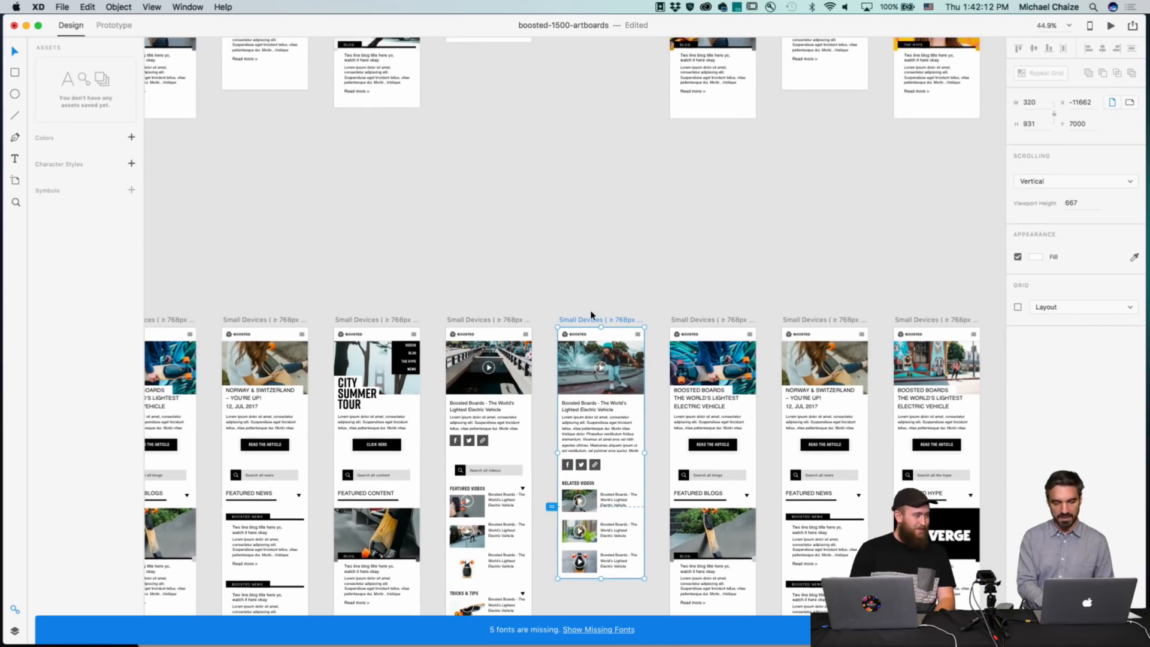
pyautogui.moveTo(592, 324); pyautogui.dragTo(566, 57)
pyautogui.click(684, 174)
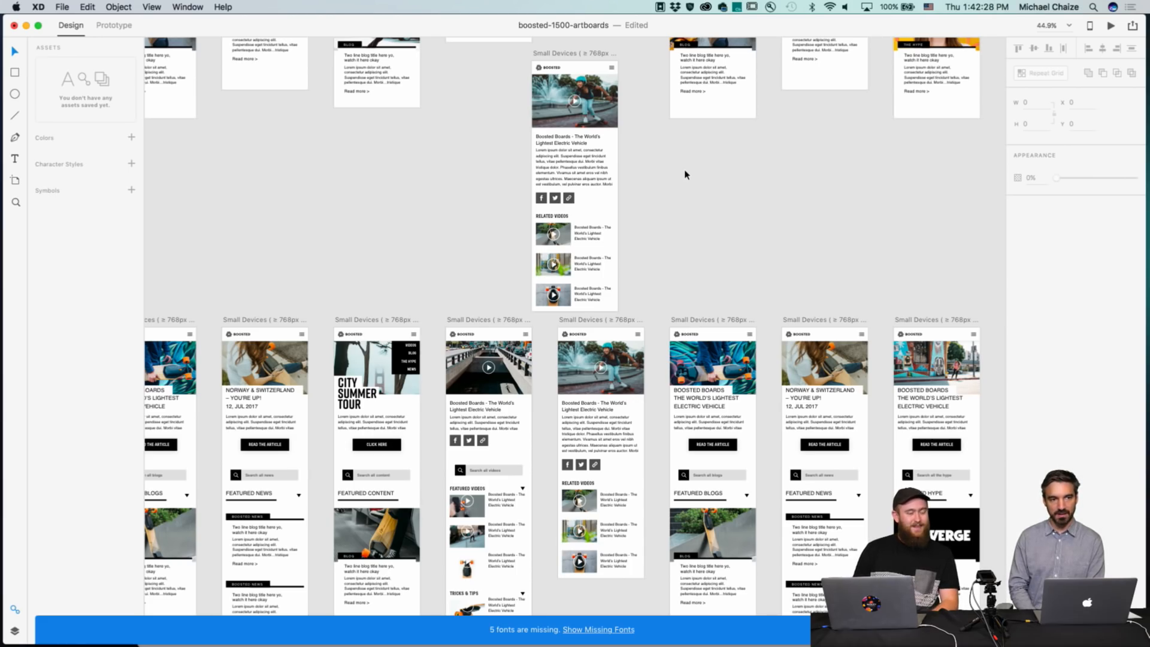
pyautogui.scroll(8, 685, 174)
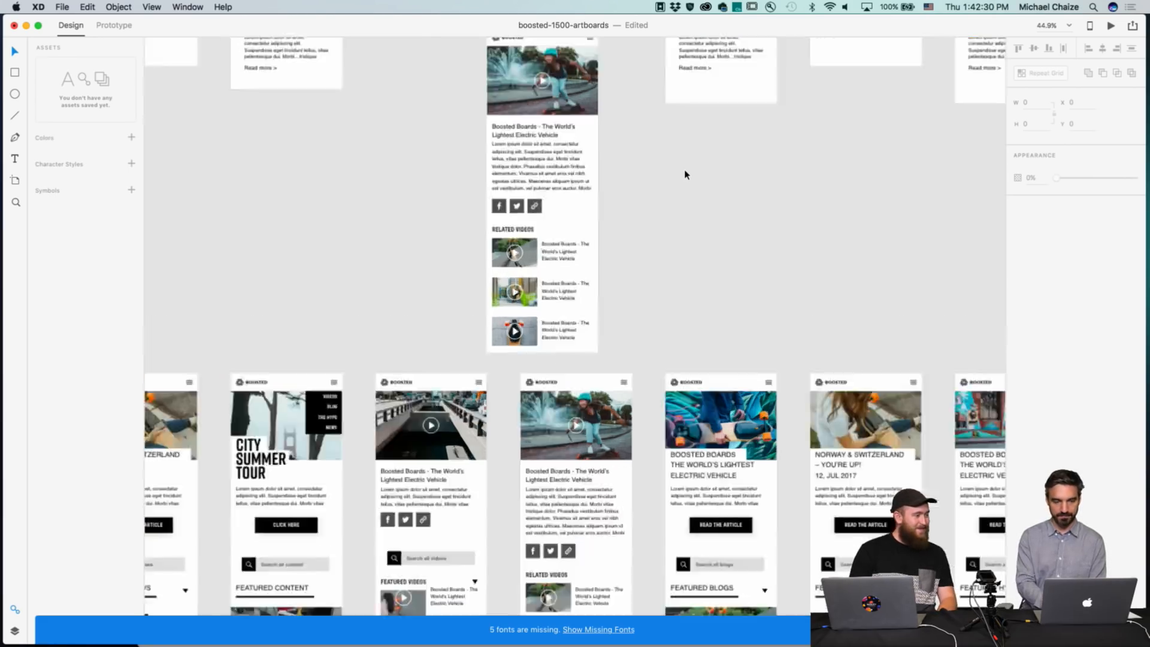
pyautogui.hscroll(-3, 685, 175)
pyautogui.scroll(-1, 685, 174)
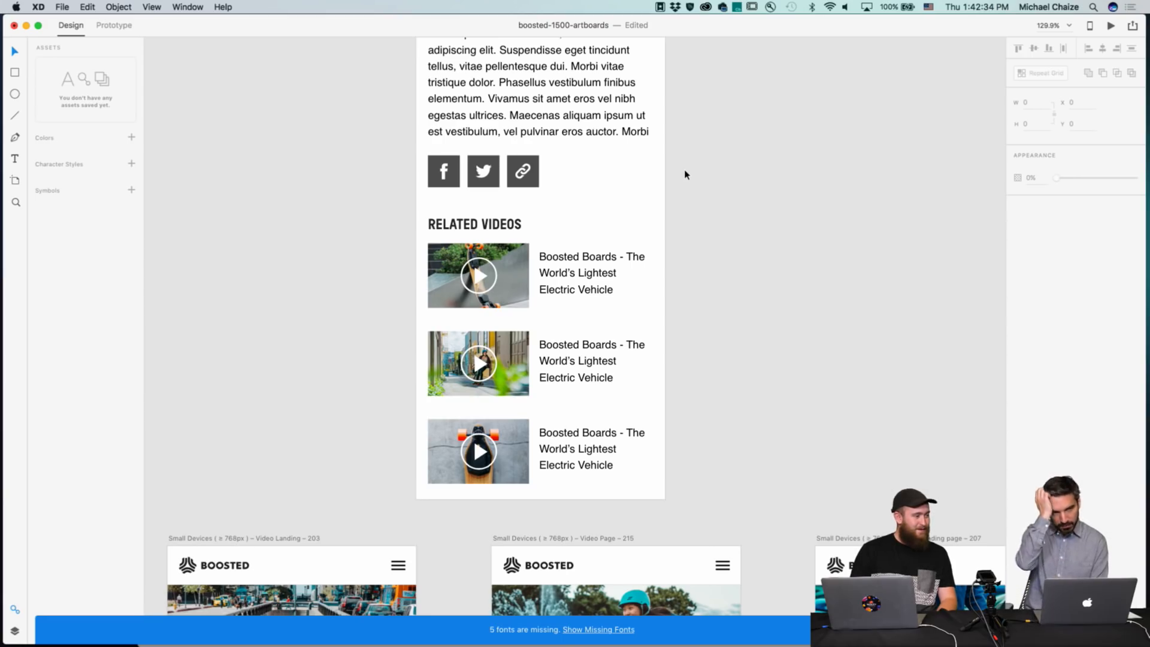
pyautogui.moveTo(468, 224); pyautogui.dragTo(468, 221)
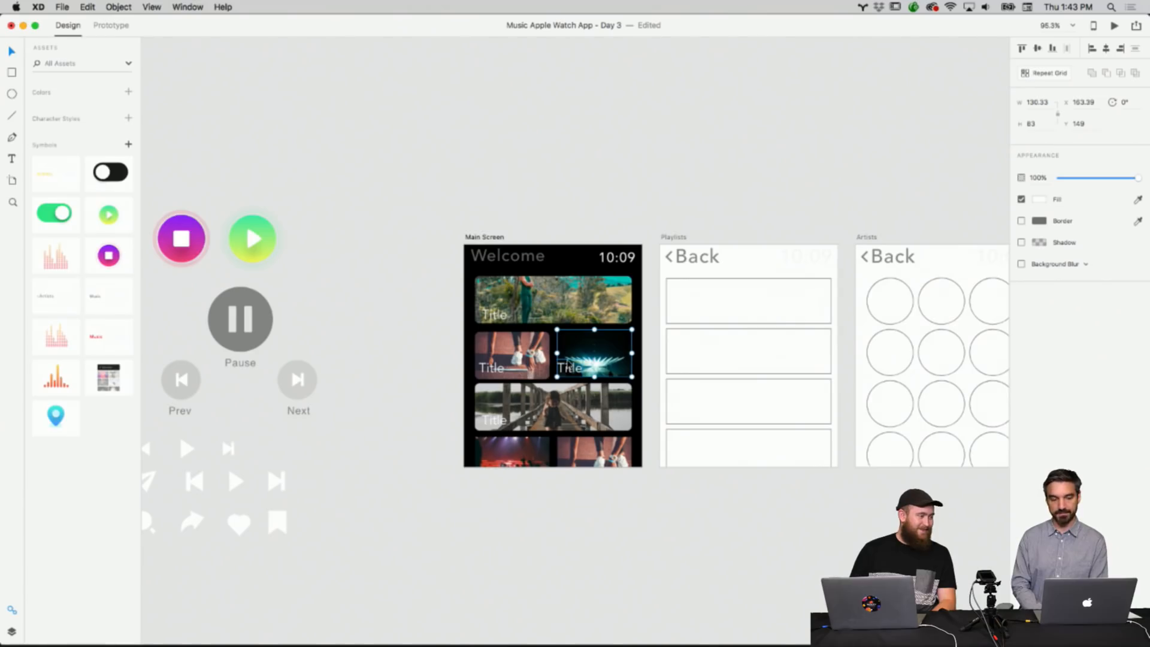
# Browse the Main Screen, Playlists, Artists and Songs artboards, zooming in on the Main Screen.
pyautogui.scroll(-3, 634, 331)
pyautogui.hscroll(3, 634, 331)
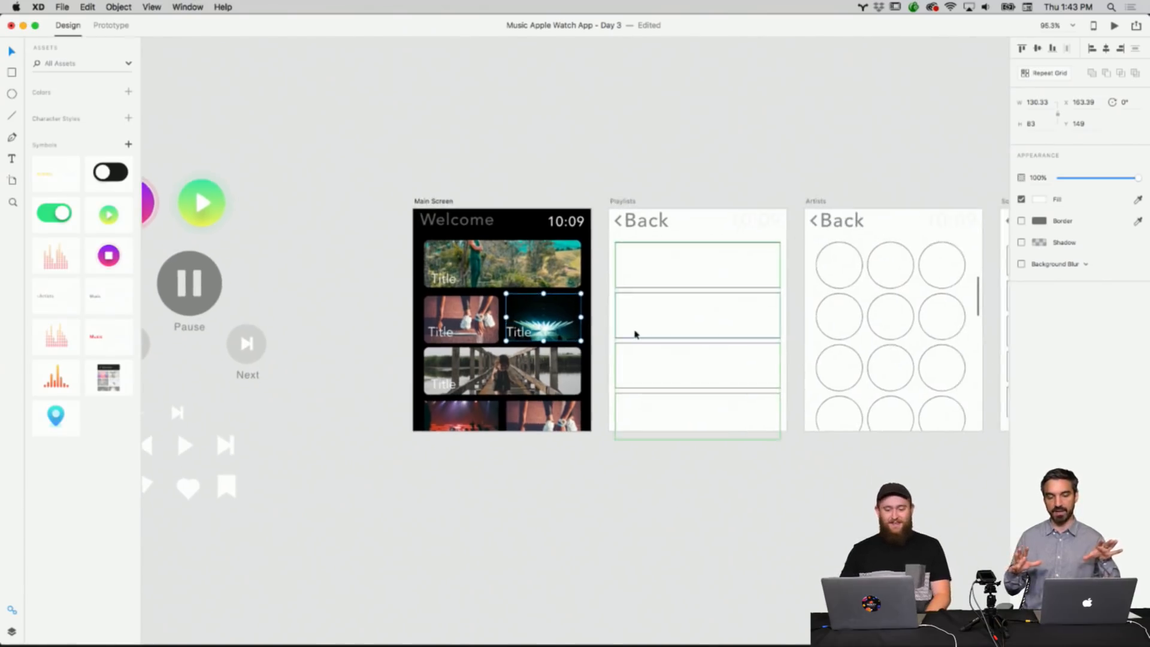
pyautogui.scroll(2, 635, 334)
pyautogui.hscroll(2, 635, 333)
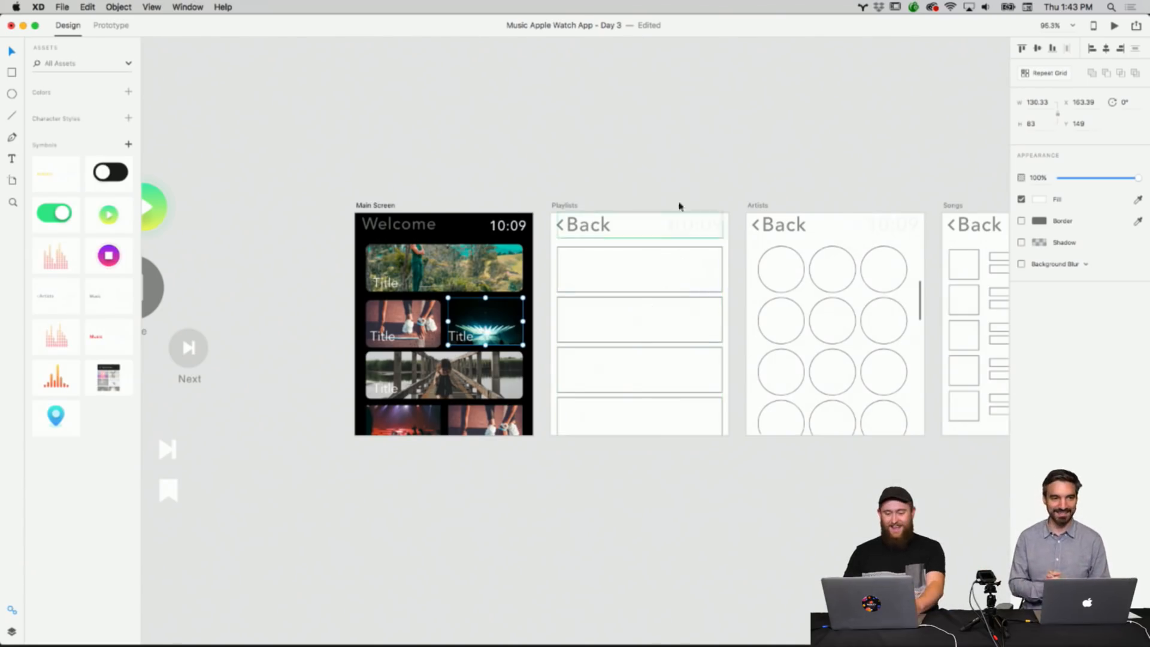
pyautogui.rightClick(676, 158)
pyautogui.click(656, 158)
pyautogui.hscroll(3, 654, 159)
pyautogui.scroll(-1, 655, 159)
pyautogui.hscroll(2, 654, 159)
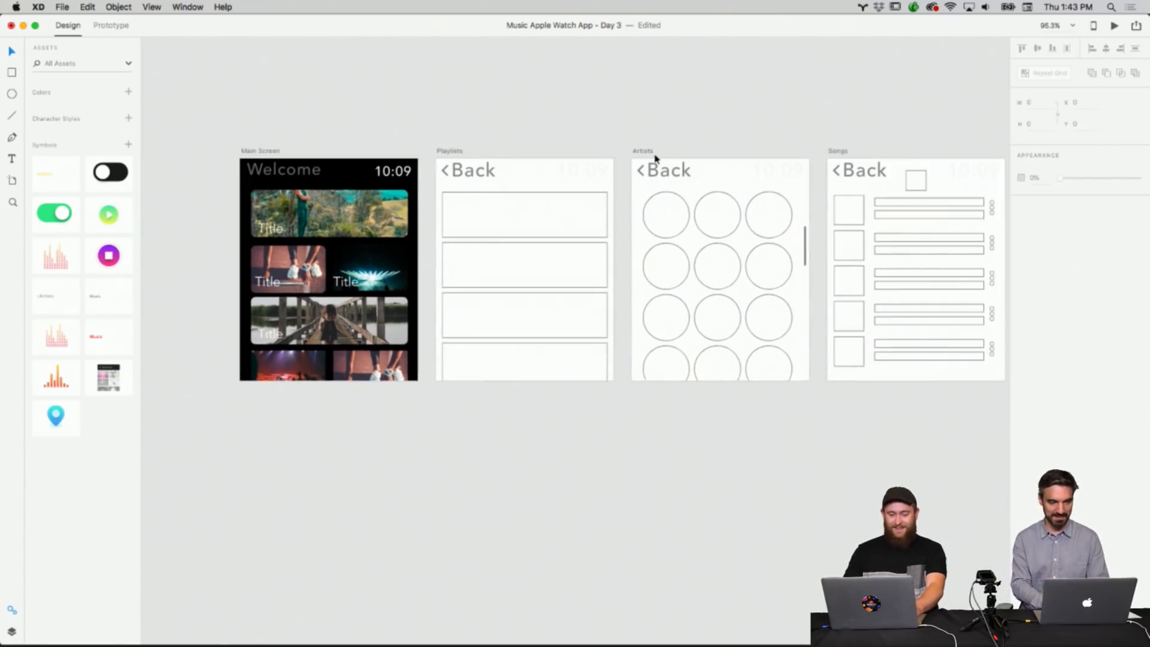
pyautogui.scroll(5, 655, 159)
pyautogui.scroll(3, 654, 159)
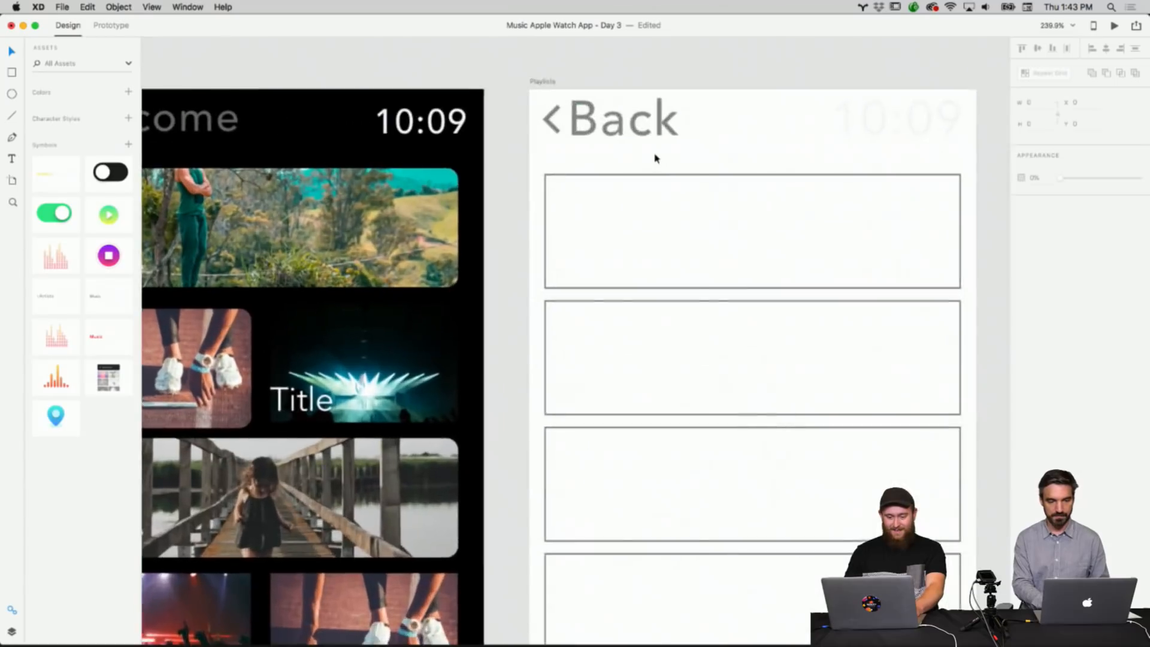
pyautogui.hscroll(-3, 655, 159)
pyautogui.scroll(-1, 655, 159)
pyautogui.rightClick(551, 244)
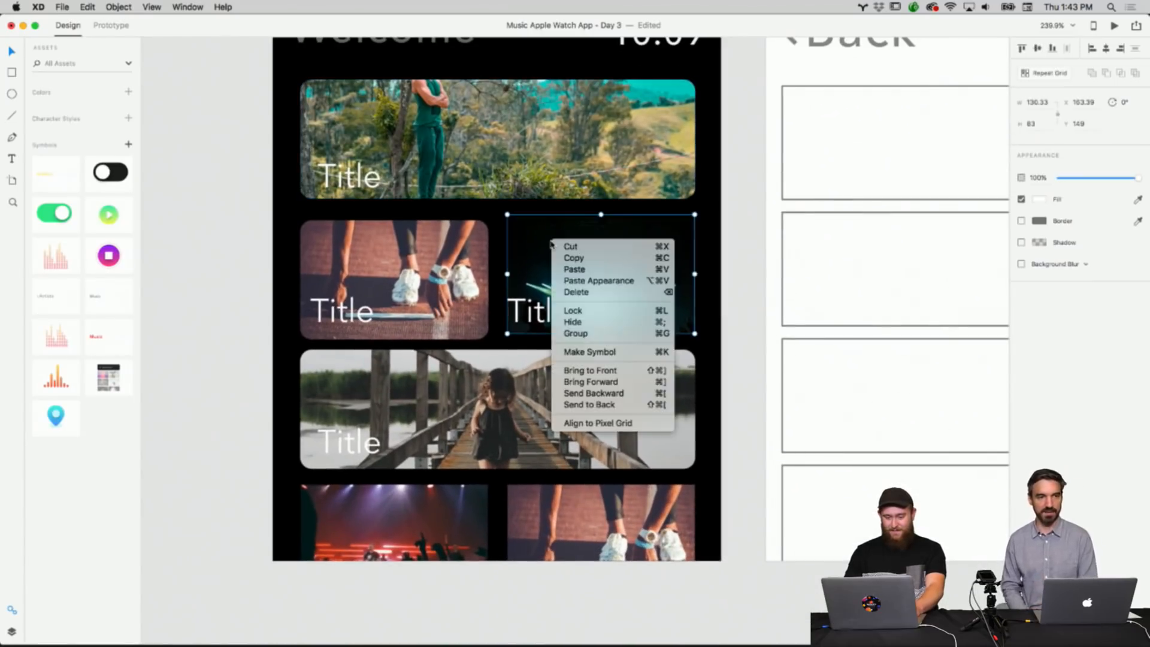
pyautogui.rightClick(520, 235)
pyautogui.click(282, 236)
pyautogui.rightClick(283, 235)
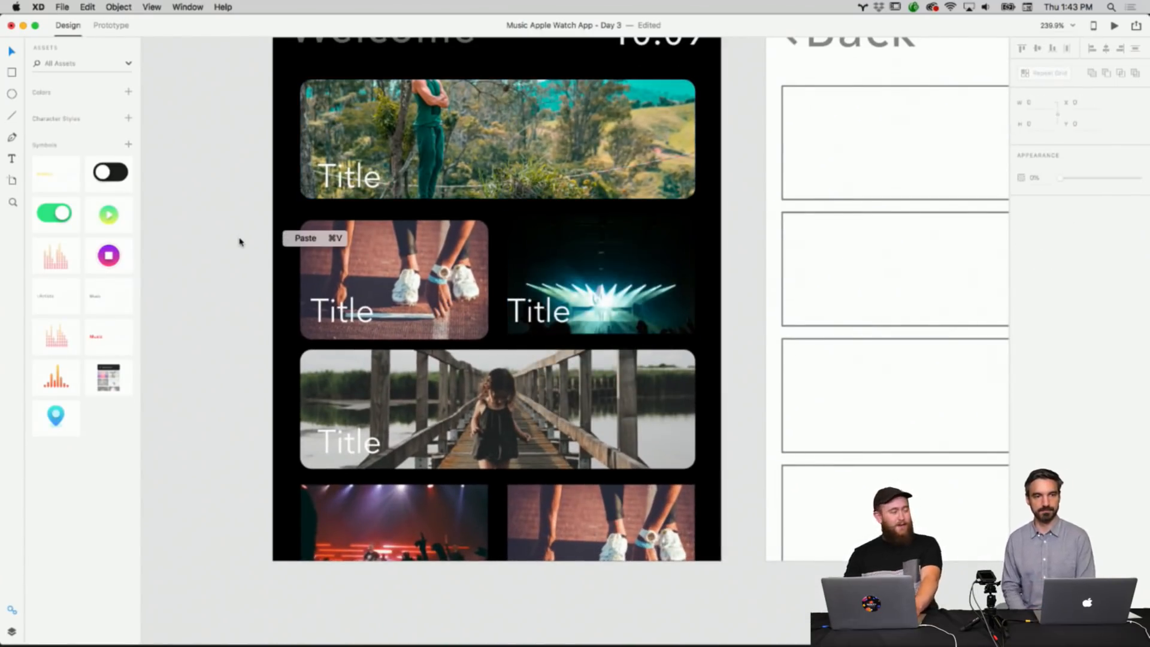
pyautogui.click(239, 241)
pyautogui.click(542, 272)
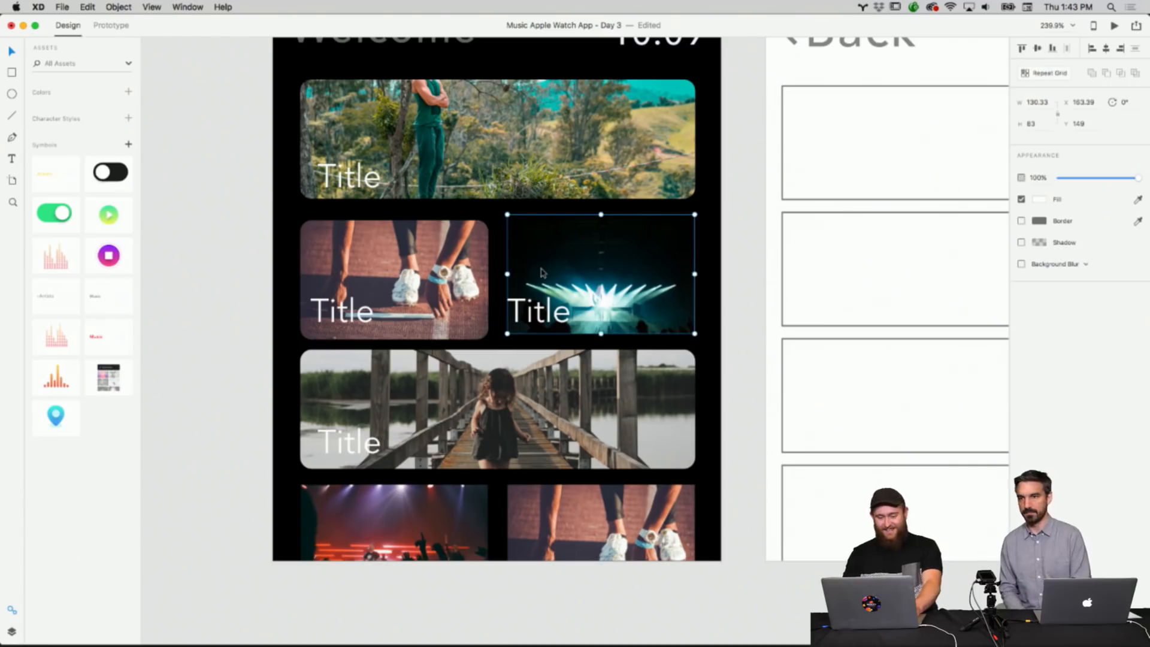
pyautogui.click(11, 73)
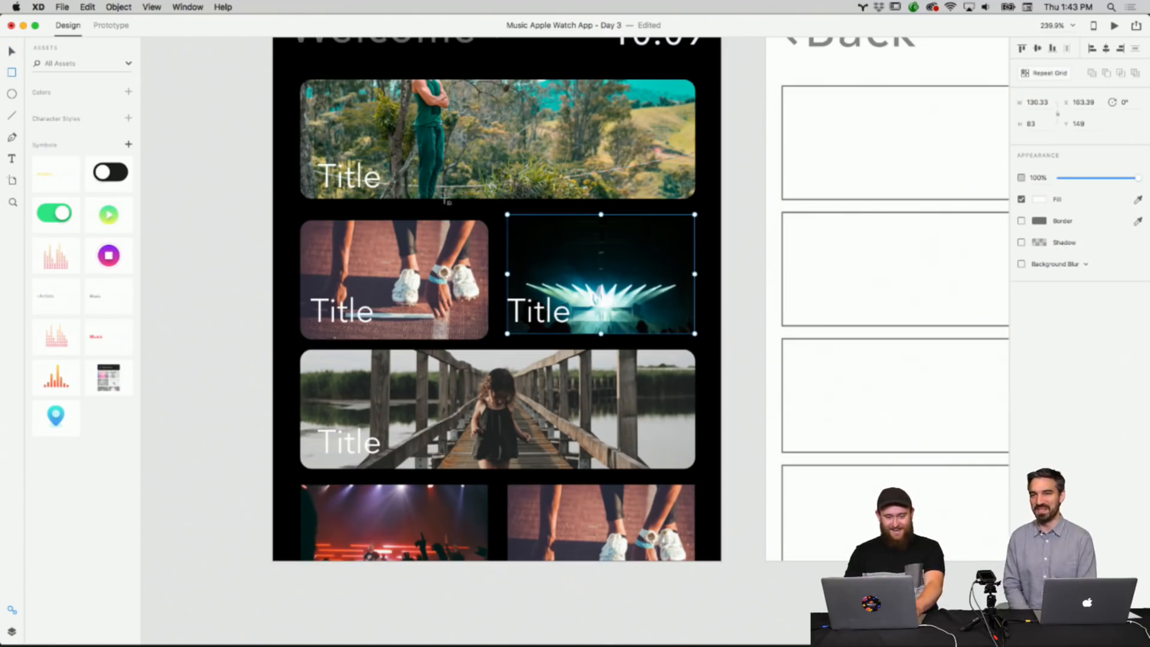
pyautogui.moveTo(507, 215); pyautogui.dragTo(657, 342)
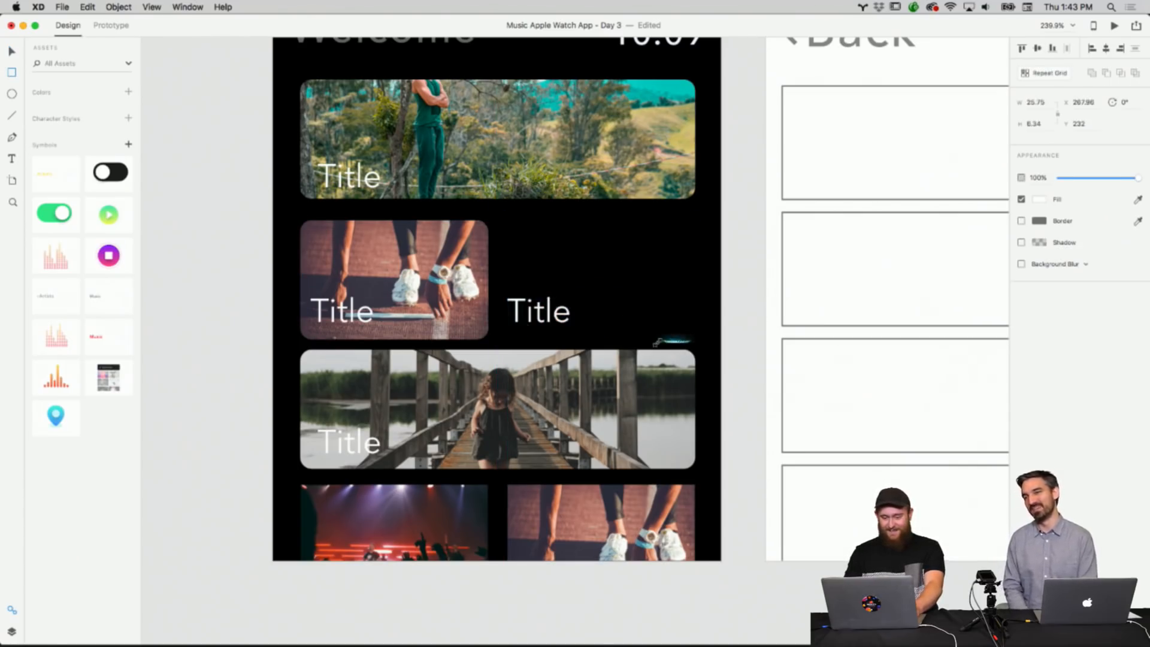
pyautogui.press('super+z')
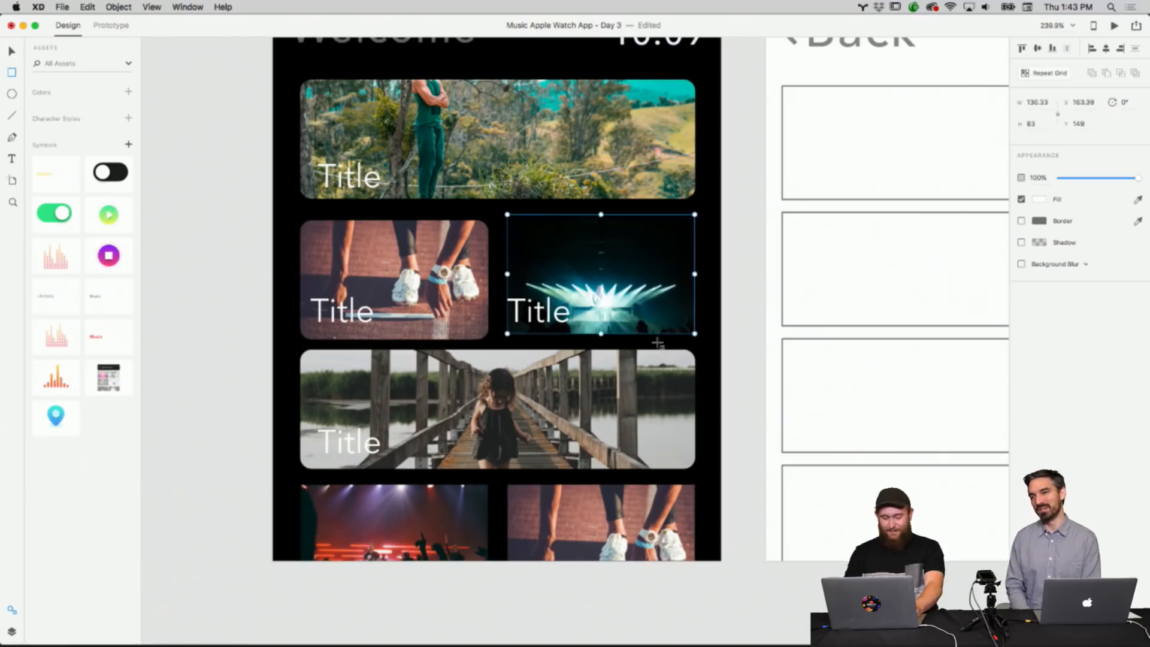
# Try drawing a rectangle over the concert photo in the Main Screen's middle row.
pyautogui.click(11, 72)
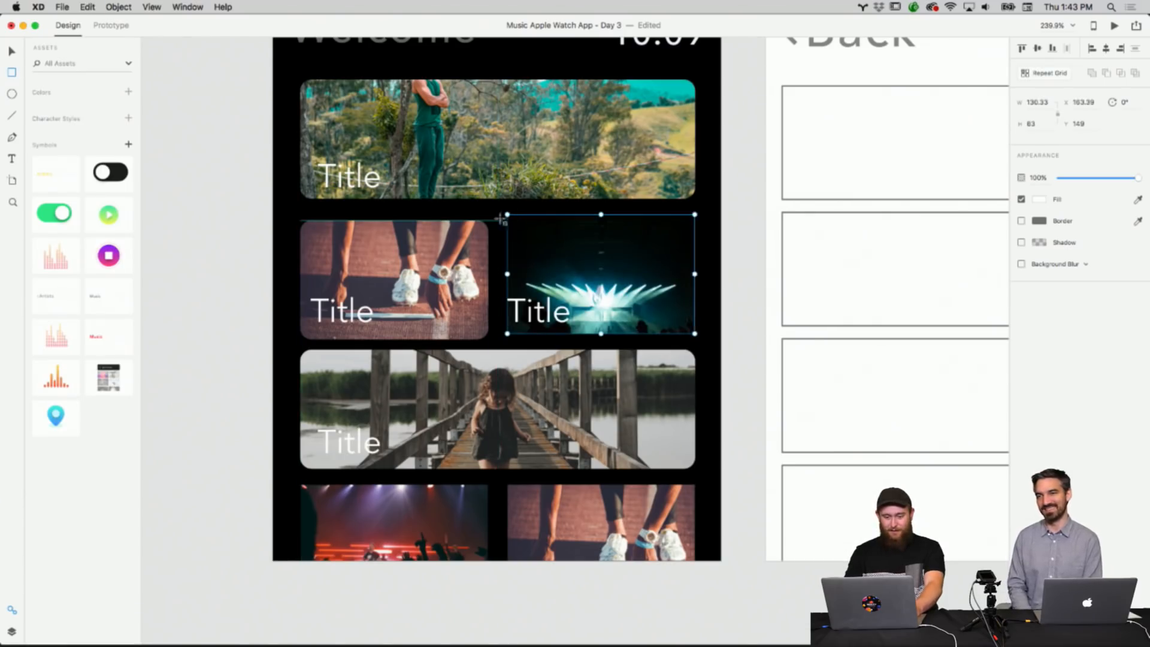
pyautogui.click(12, 56)
pyautogui.click(160, 146)
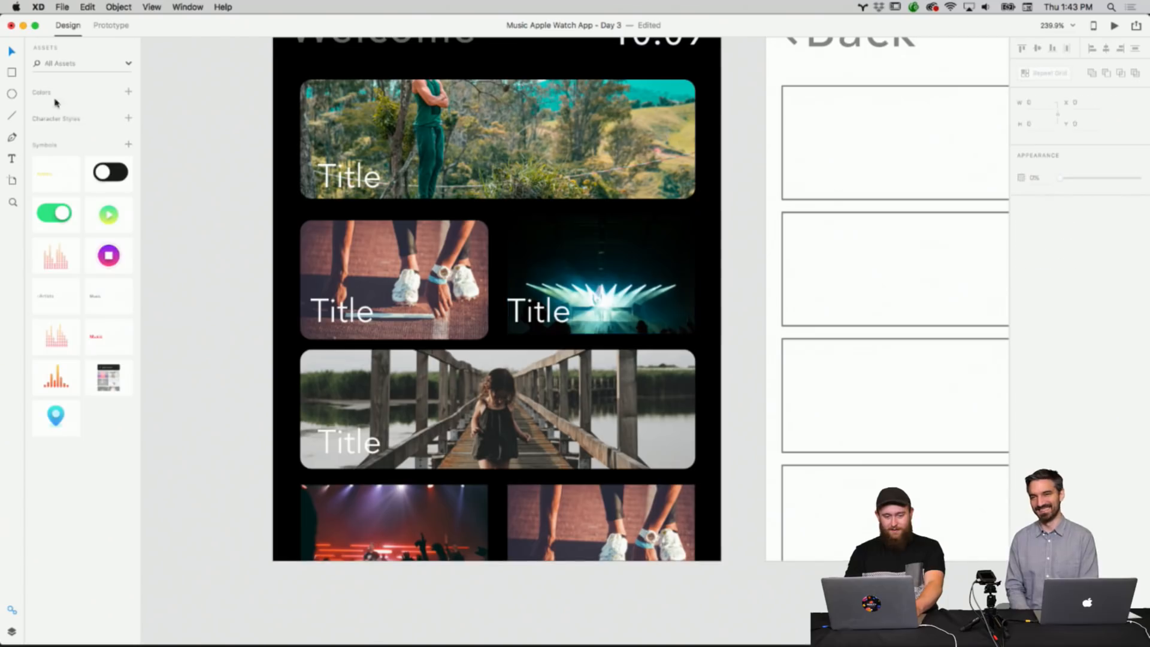
pyautogui.click(12, 72)
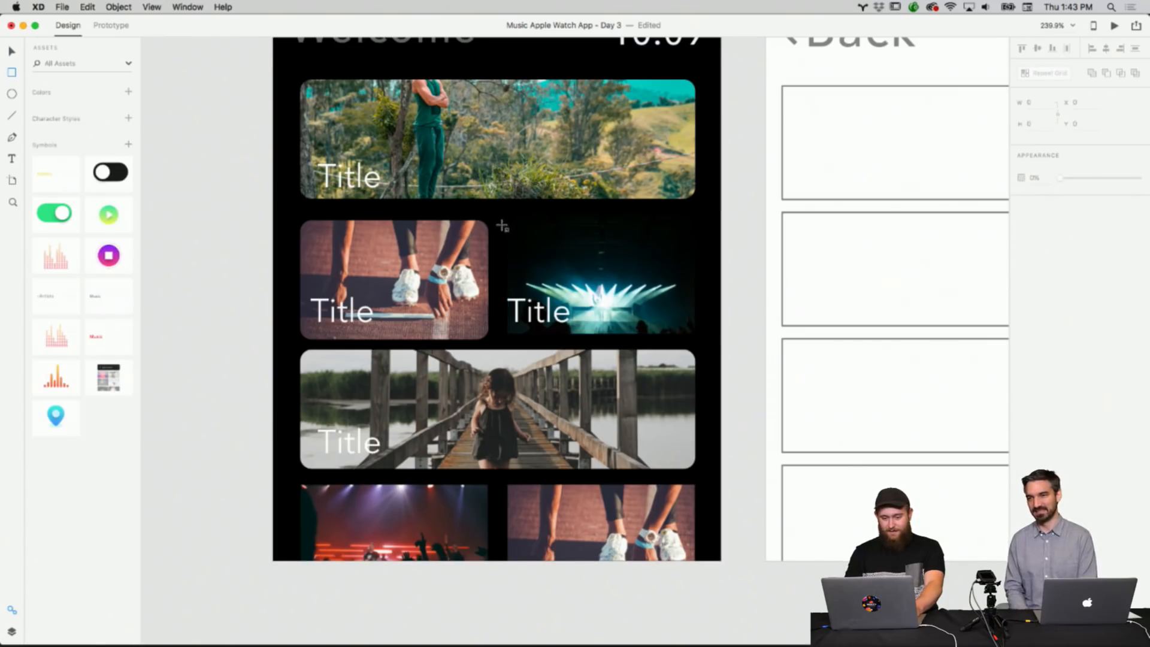
pyautogui.moveTo(502, 226)
pyautogui.mouseDown()
pyautogui.moveTo(583, 307)
pyautogui.moveTo(705, 336)
pyautogui.mouseUp()
pyautogui.click(11, 50)
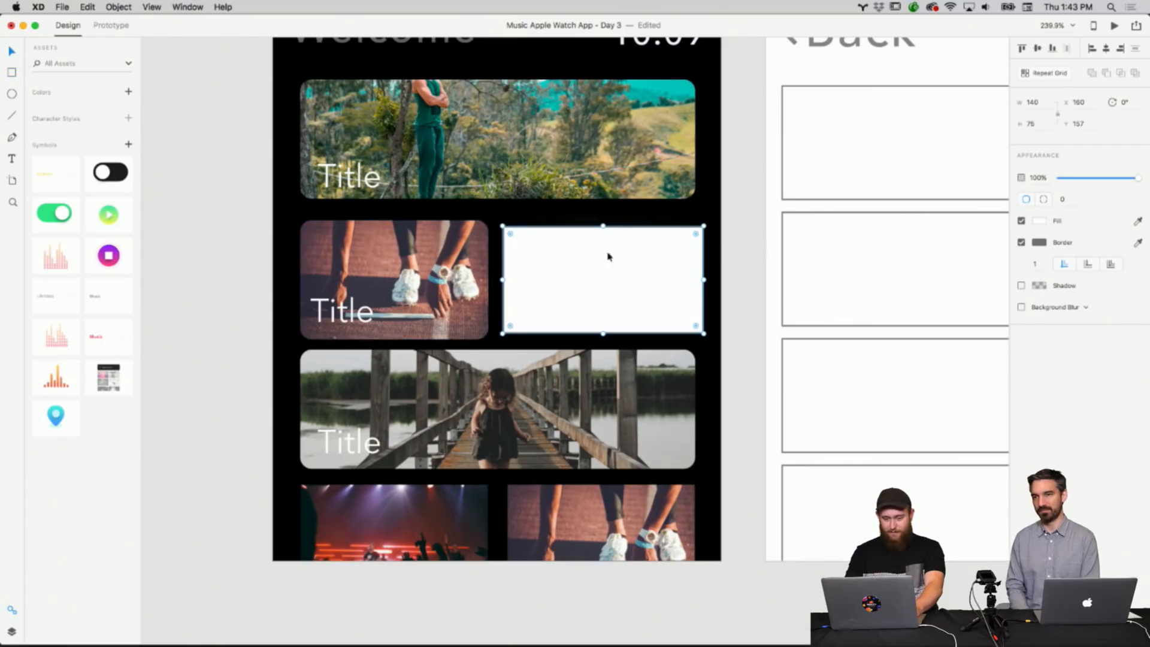
pyautogui.moveTo(603, 226); pyautogui.dragTo(604, 224)
pyautogui.press('Delete')
# Replace the concert photo with the carlos-arthur image dragged in from the Finder folder.
pyautogui.click(655, 262)
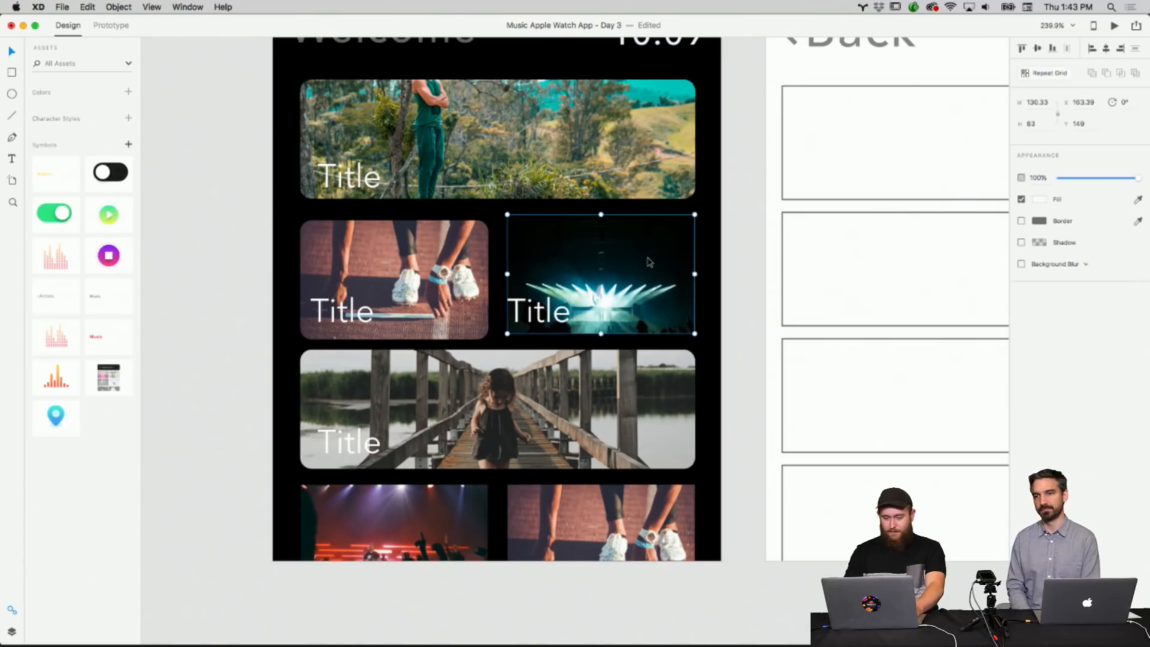
pyautogui.click(387, 639)
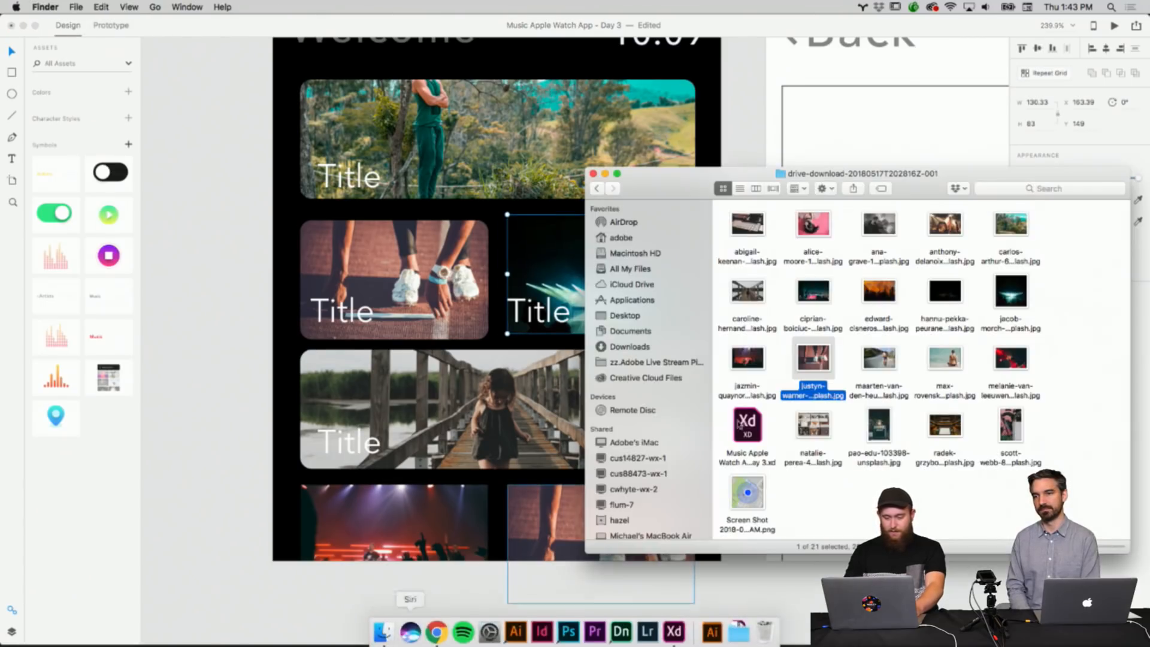
pyautogui.moveTo(1013, 226); pyautogui.dragTo(556, 328)
pyautogui.moveTo(548, 278); pyautogui.dragTo(548, 277)
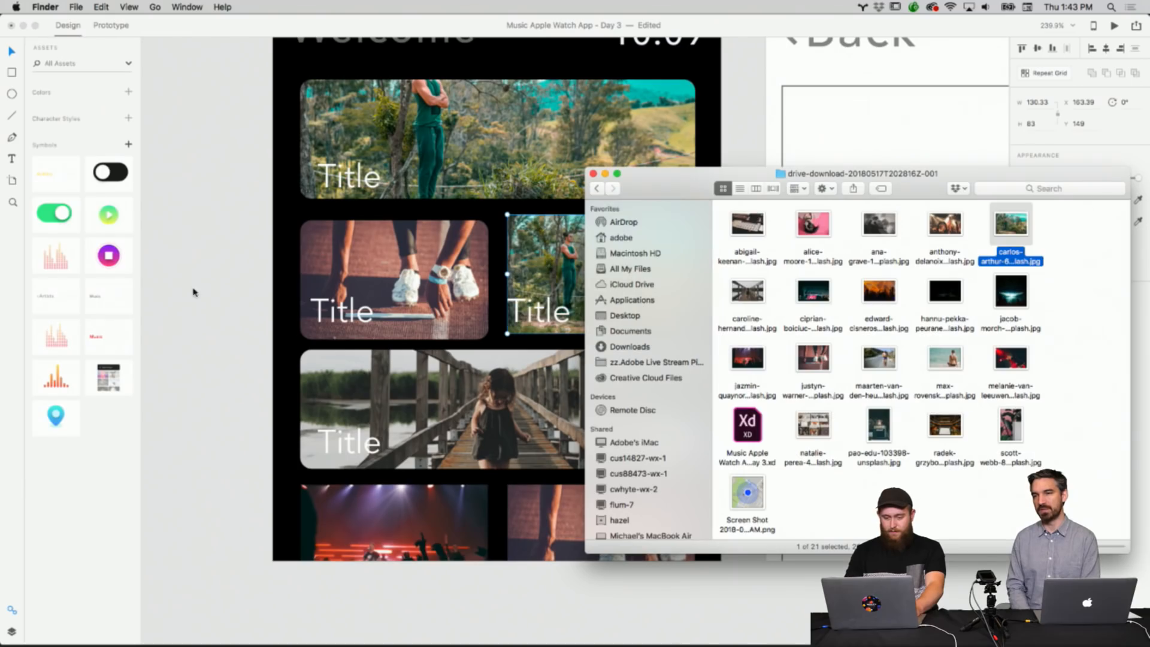
pyautogui.click(210, 295)
pyautogui.click(709, 268)
# Zoom in closely on the new photo in the Main Screen's middle row.
pyautogui.scroll(5, 709, 268)
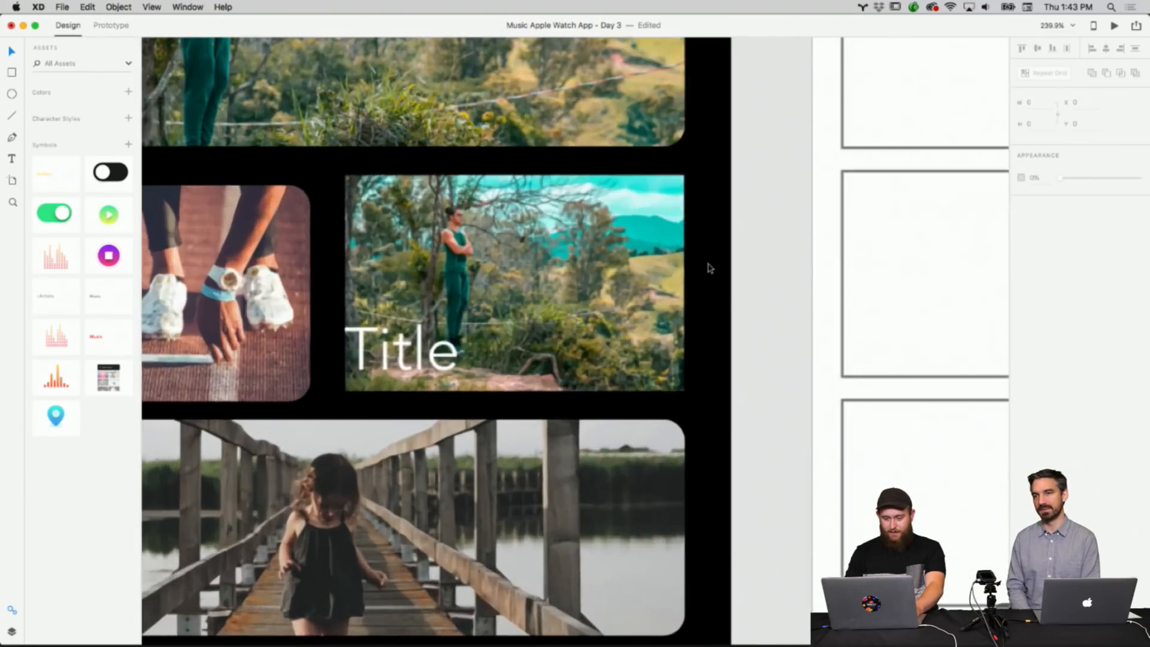
pyautogui.hscroll(-1, 623, 270)
pyautogui.hscroll(-3, 623, 269)
pyautogui.scroll(1, 623, 269)
pyautogui.click(645, 270)
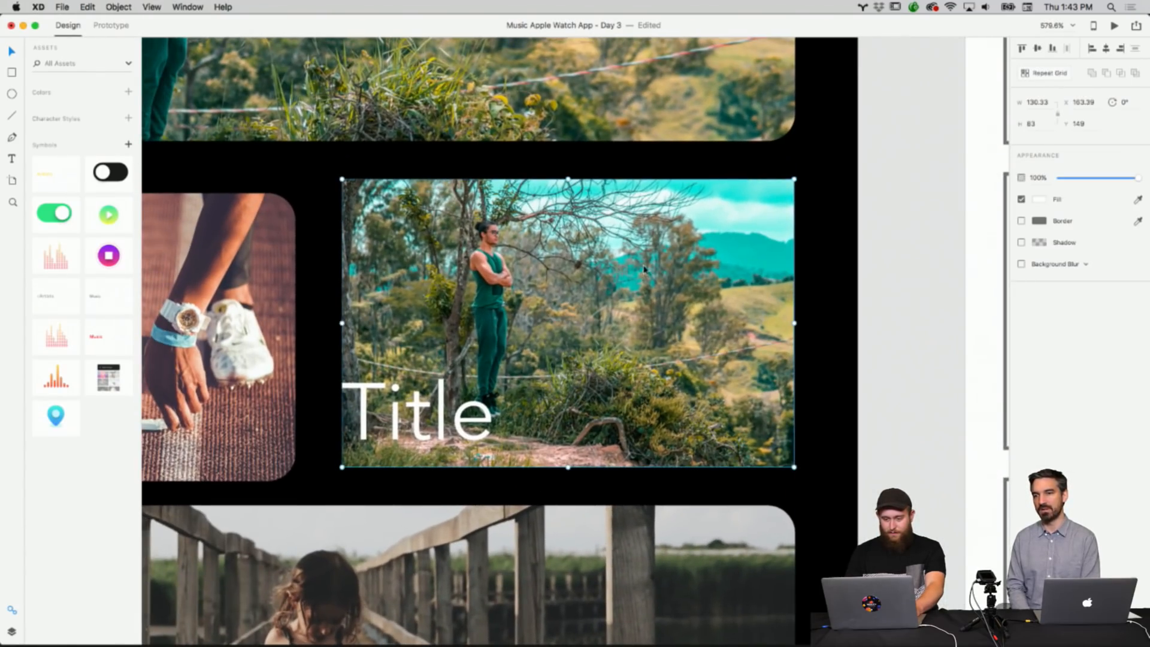
pyautogui.click(819, 247)
pyautogui.click(778, 251)
pyautogui.hscroll(-4, 779, 251)
pyautogui.scroll(1, 778, 251)
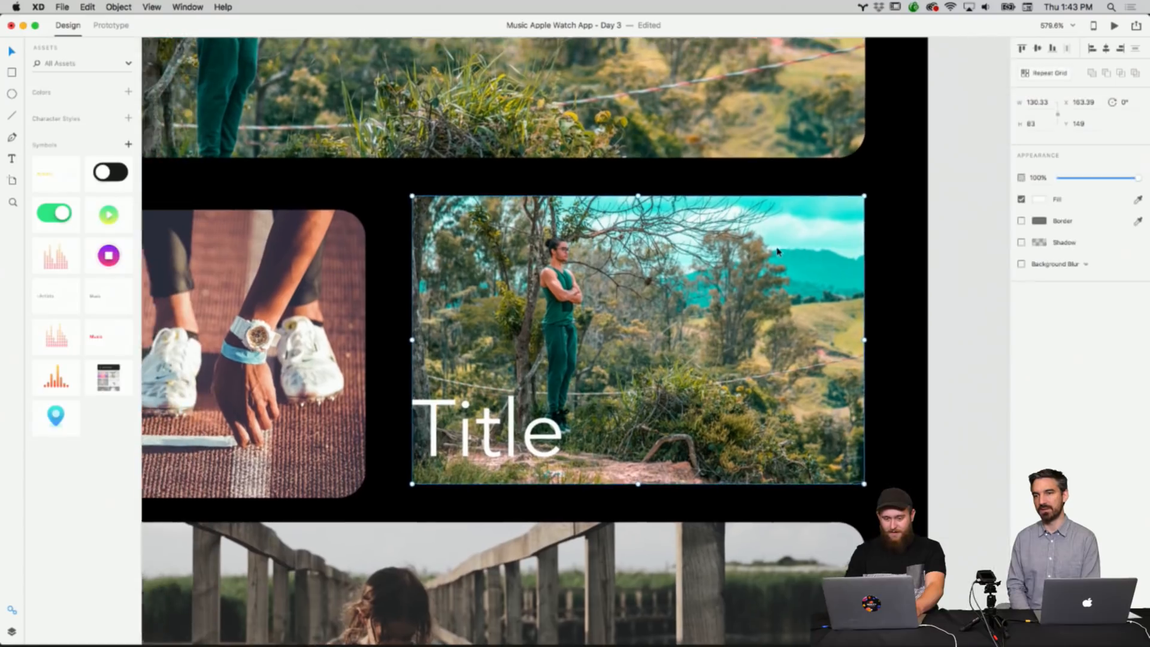
pyautogui.click(396, 232)
pyautogui.click(499, 231)
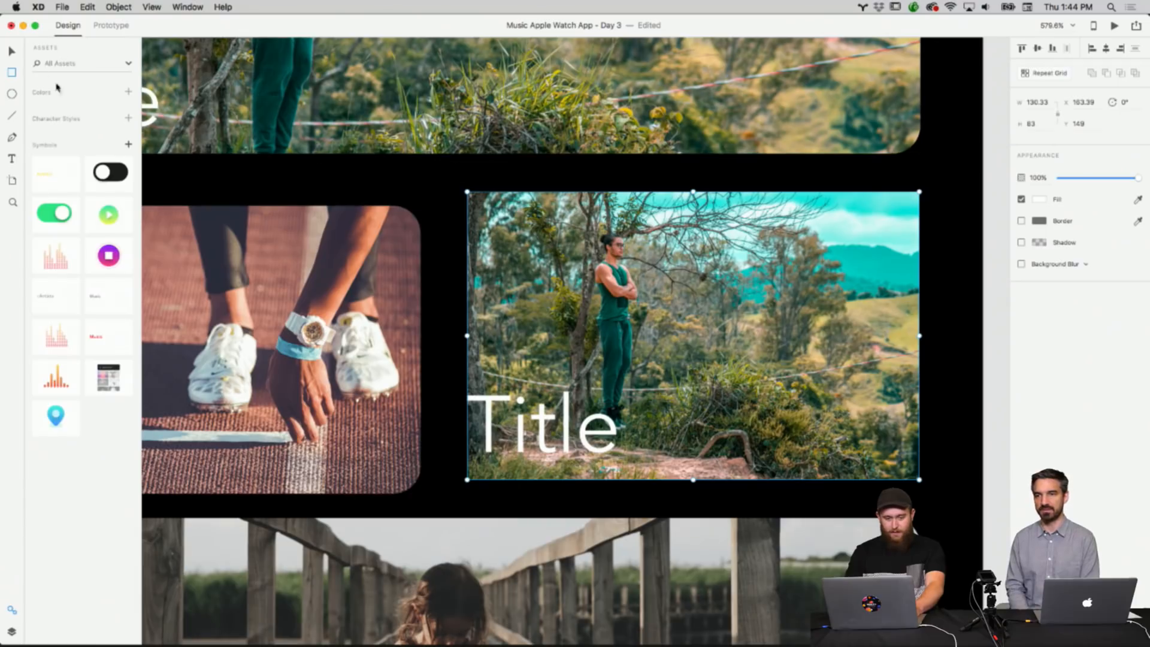
# Replace the right middle photo and its title with a copy of the sneakers photo.
pyautogui.click(261, 244)
pyautogui.rightClick(286, 266)
pyautogui.click(636, 280)
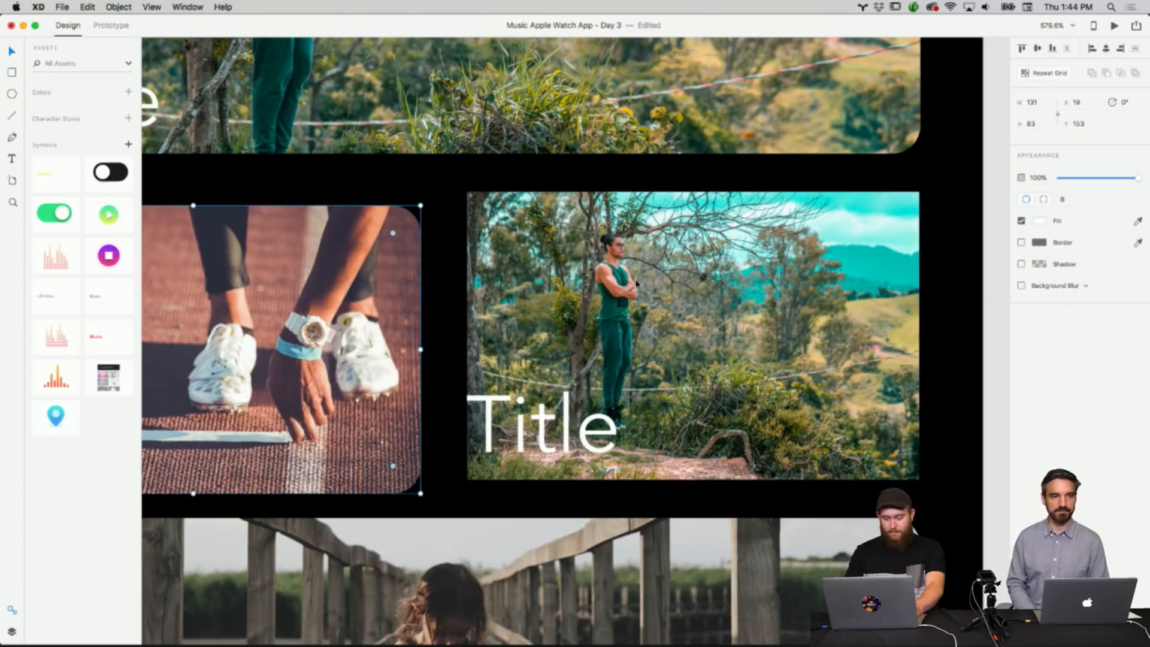
pyautogui.rightClick(636, 280)
pyautogui.click(668, 309)
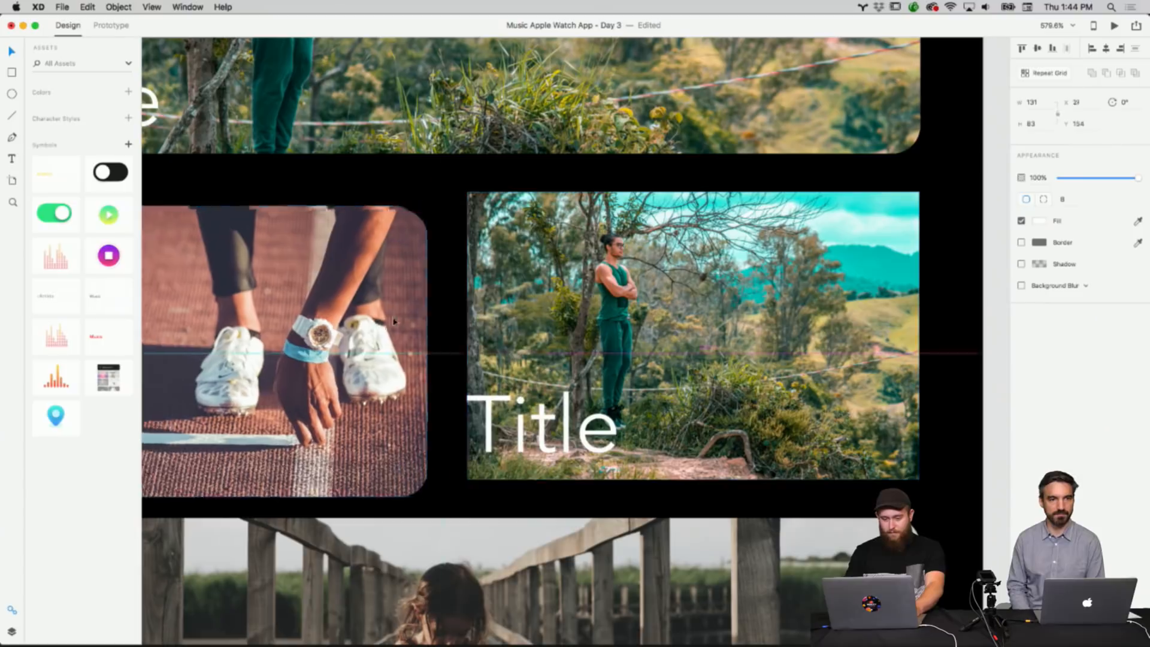
pyautogui.press('Delete')
pyautogui.click(590, 427)
pyautogui.press('Delete')
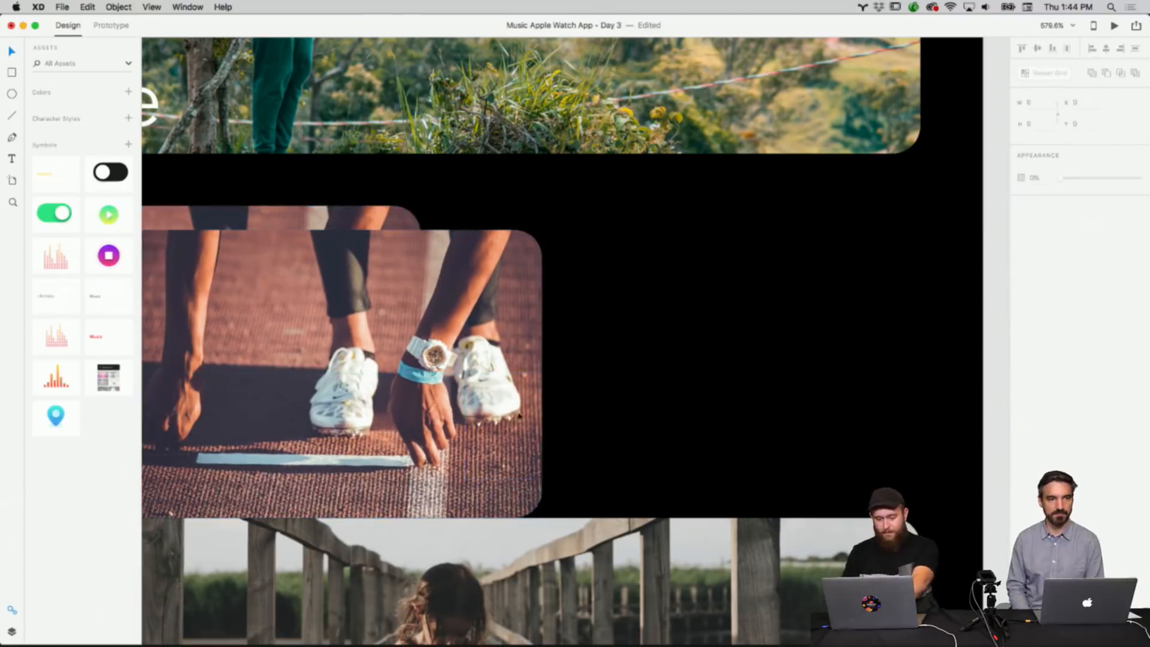
pyautogui.moveTo(462, 391); pyautogui.dragTo(840, 361)
pyautogui.scroll(-5, 958, 349)
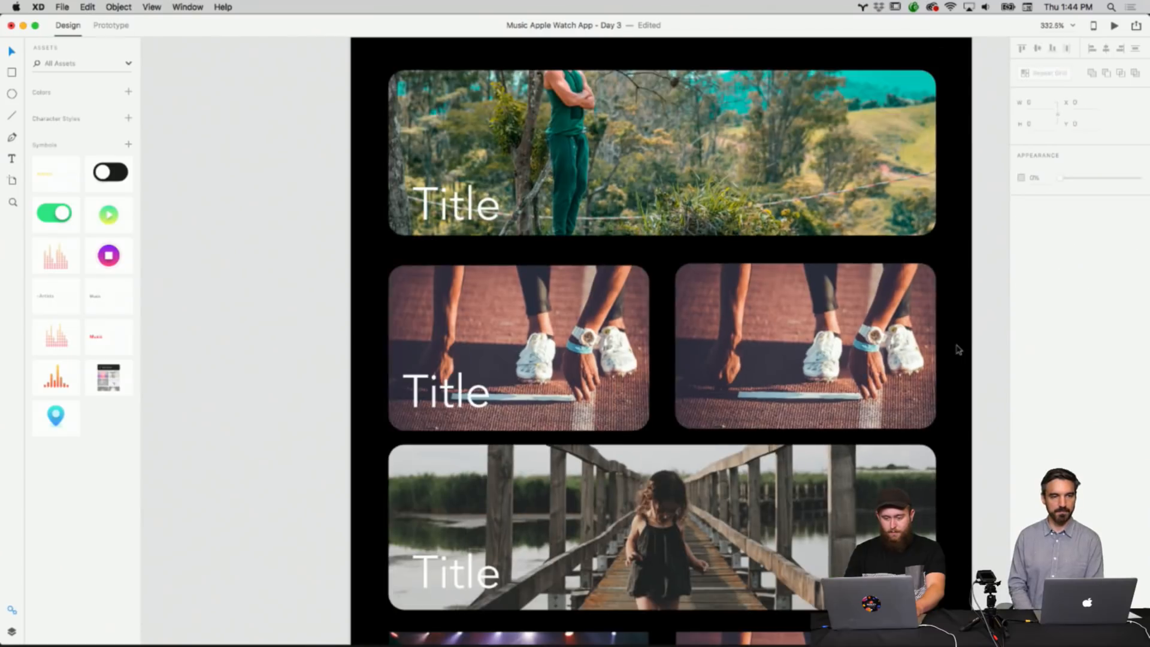
# Copy the sneakers photo's Title label and paste it onto the duplicated sneakers photo.
pyautogui.click(488, 387)
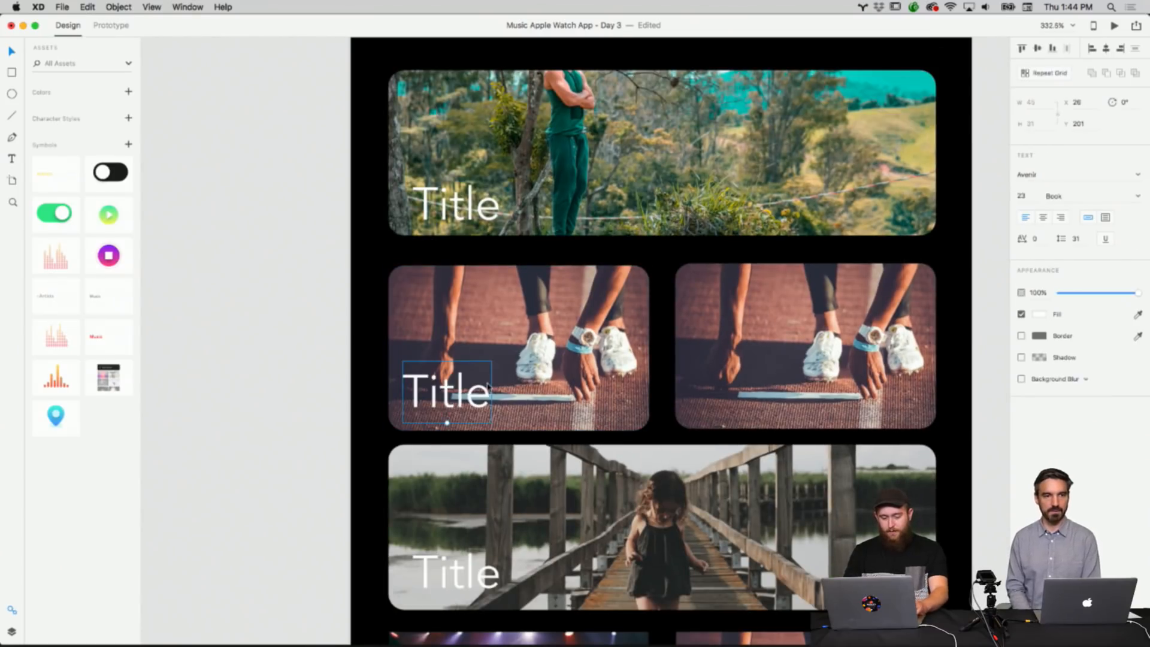
pyautogui.rightClick(488, 386)
pyautogui.click(512, 400)
pyautogui.rightClick(692, 371)
pyautogui.click(713, 399)
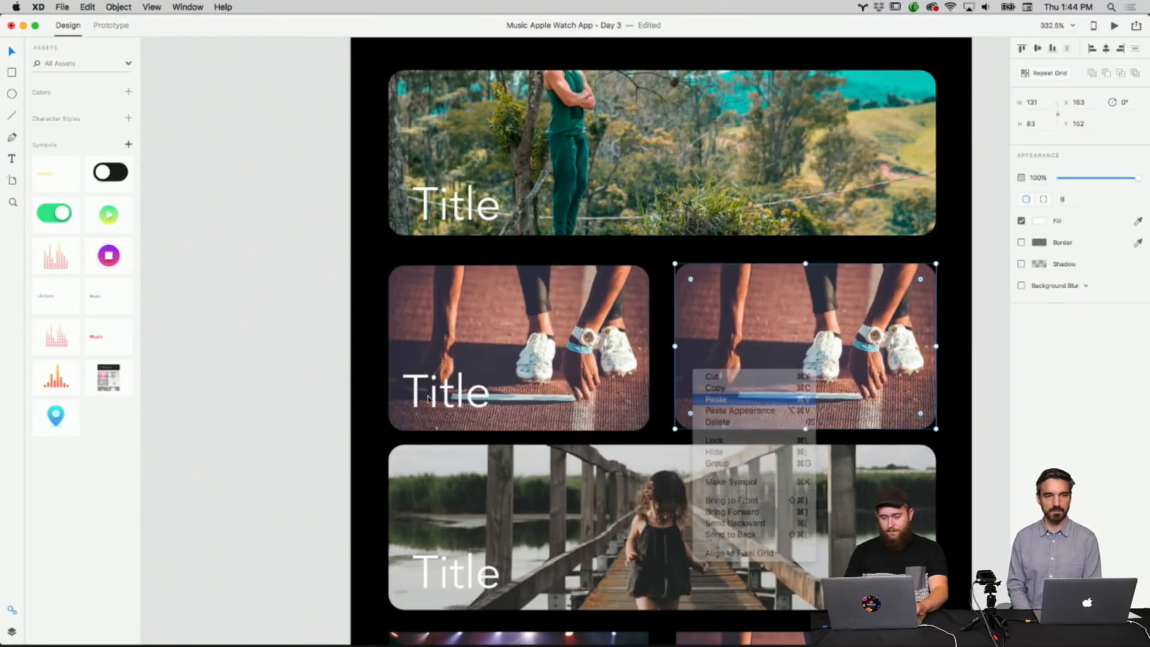
pyautogui.moveTo(428, 400); pyautogui.dragTo(454, 398)
pyautogui.click(461, 386)
pyautogui.press('super+z')
pyautogui.click(461, 385)
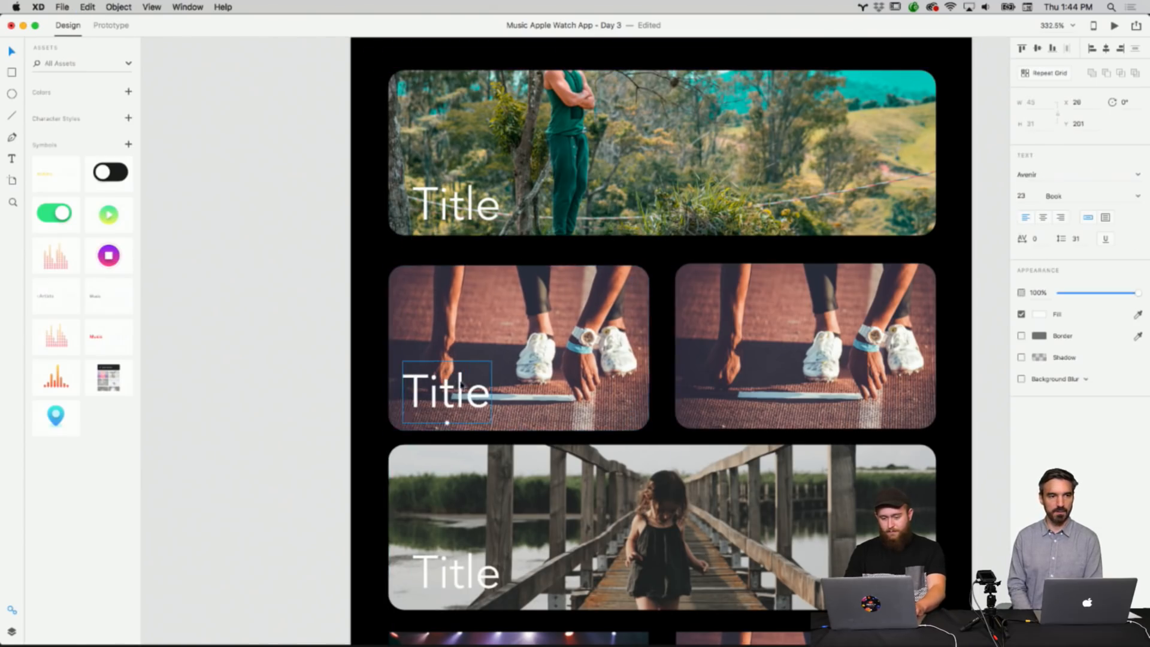
pyautogui.click(945, 362)
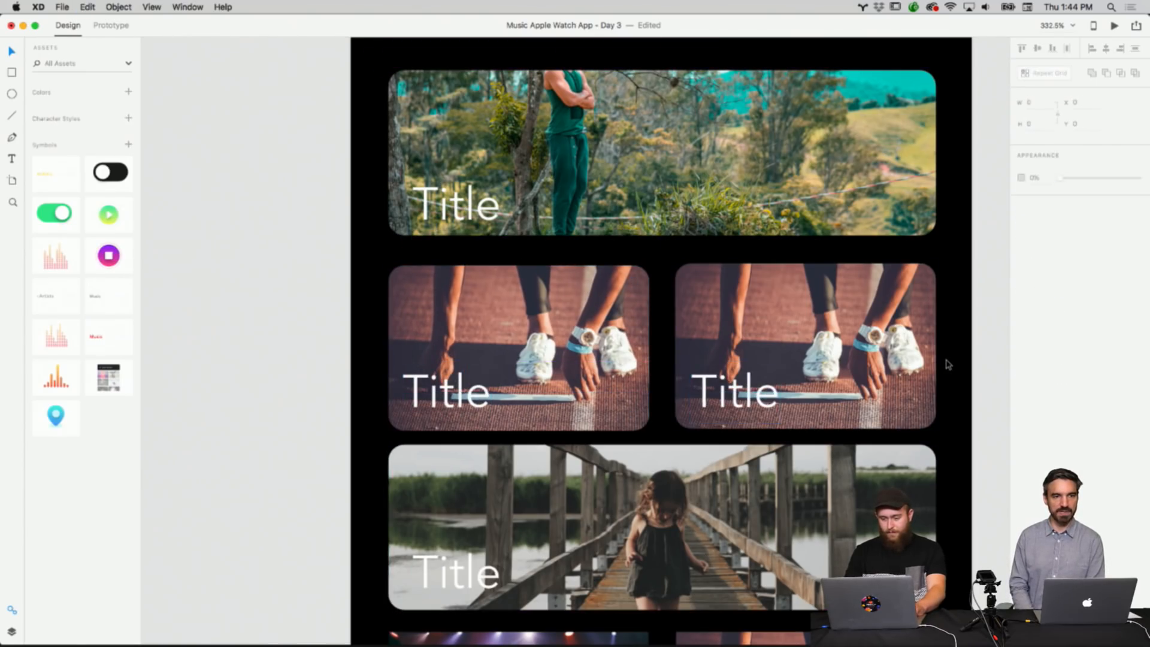
# Copy the pair of sneaker photos from the Main Screen's middle row.
pyautogui.scroll(-3, 948, 364)
pyautogui.hscroll(3, 948, 365)
pyautogui.scroll(-1, 948, 364)
pyautogui.scroll(5, 710, 422)
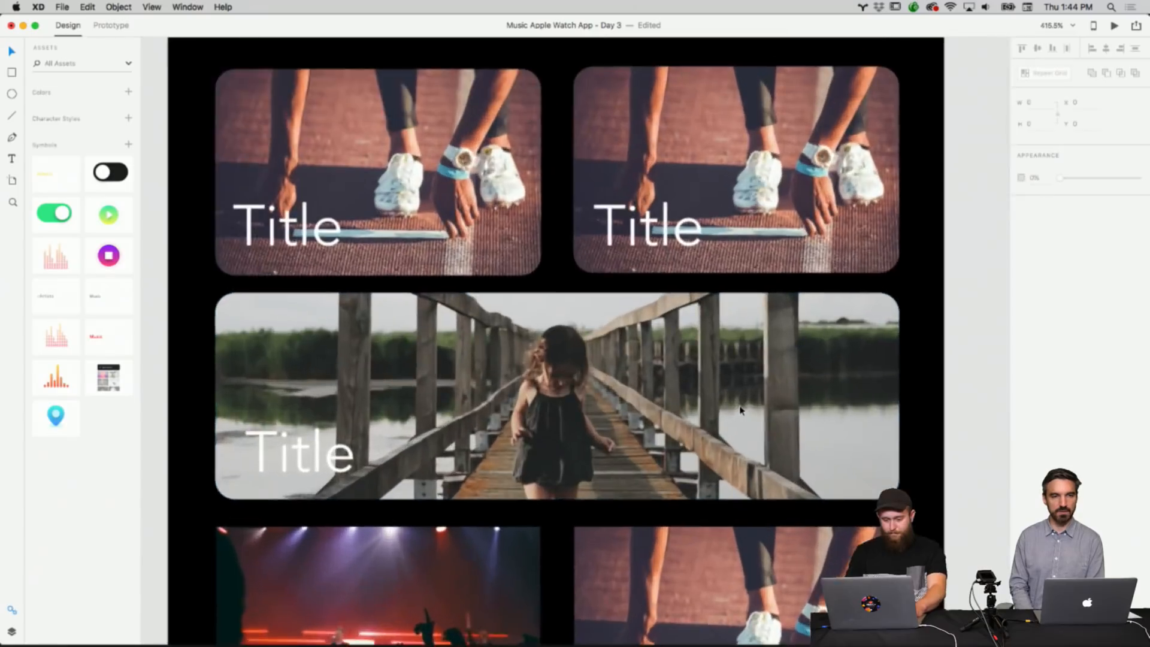
pyautogui.click(567, 478)
pyautogui.rightClick(566, 477)
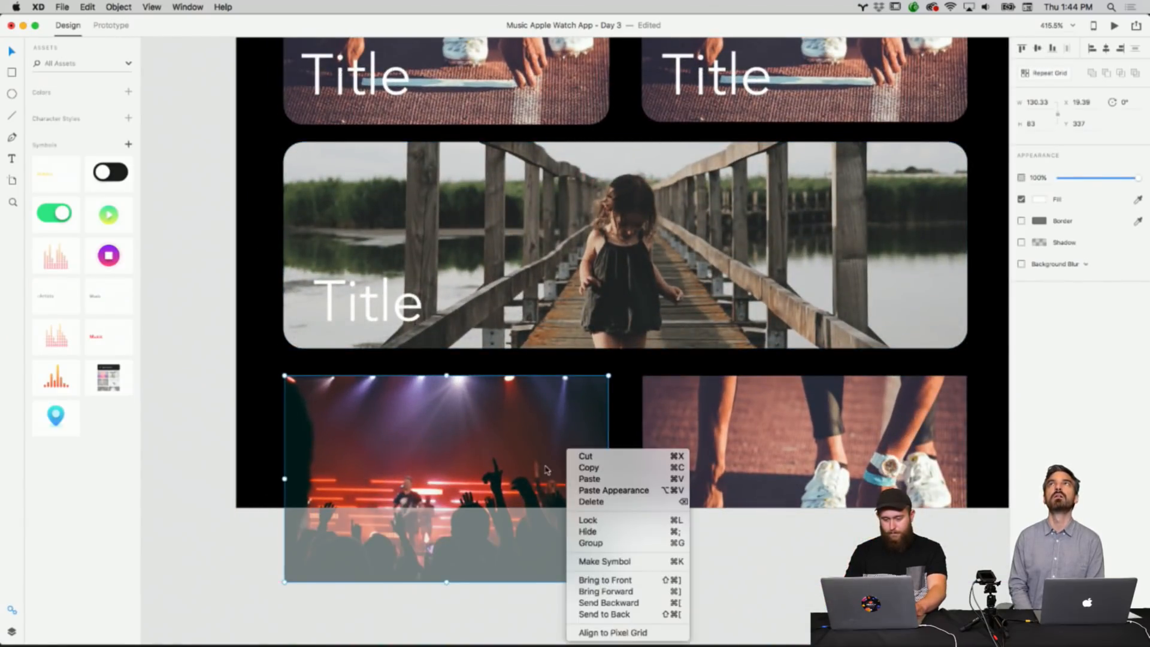
pyautogui.click(620, 447)
pyautogui.click(620, 447)
pyautogui.scroll(3, 620, 446)
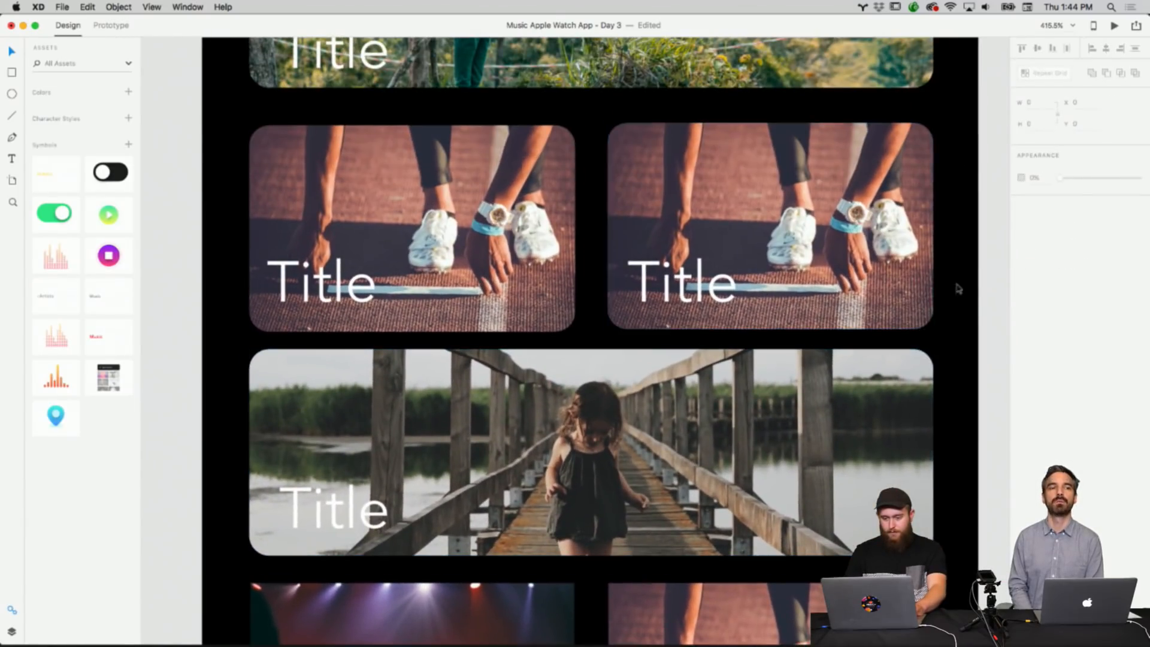
pyautogui.moveTo(986, 302); pyautogui.dragTo(359, 159)
pyautogui.rightClick(431, 195)
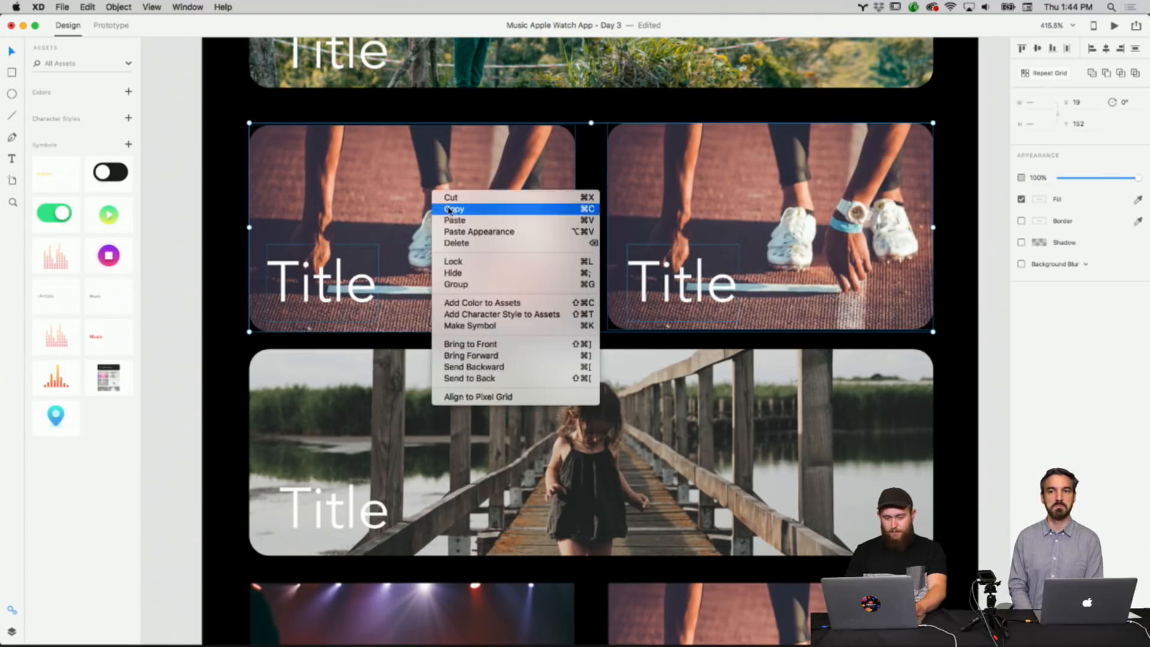
pyautogui.click(449, 209)
# Paste the sneaker pair into the Main Screen's bottom row, replacing the photos there.
pyautogui.scroll(-3, 817, 399)
pyautogui.press('super+v')
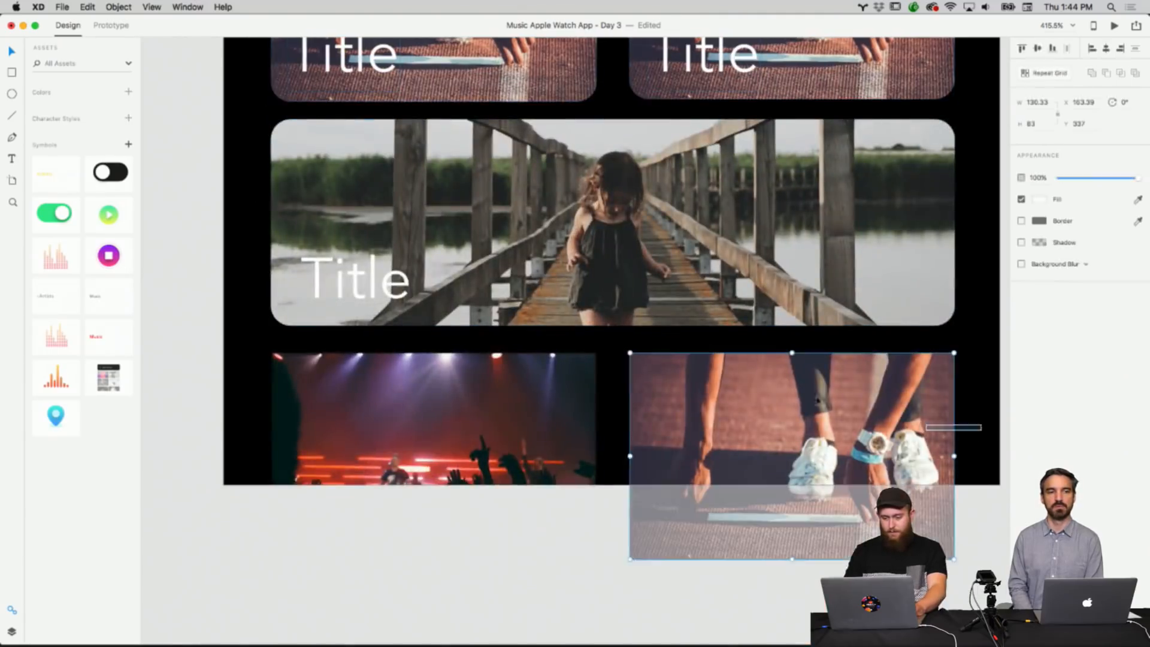
pyautogui.moveTo(818, 399)
pyautogui.mouseDown()
pyautogui.moveTo(461, 400)
pyautogui.moveTo(463, 414)
pyautogui.mouseUp()
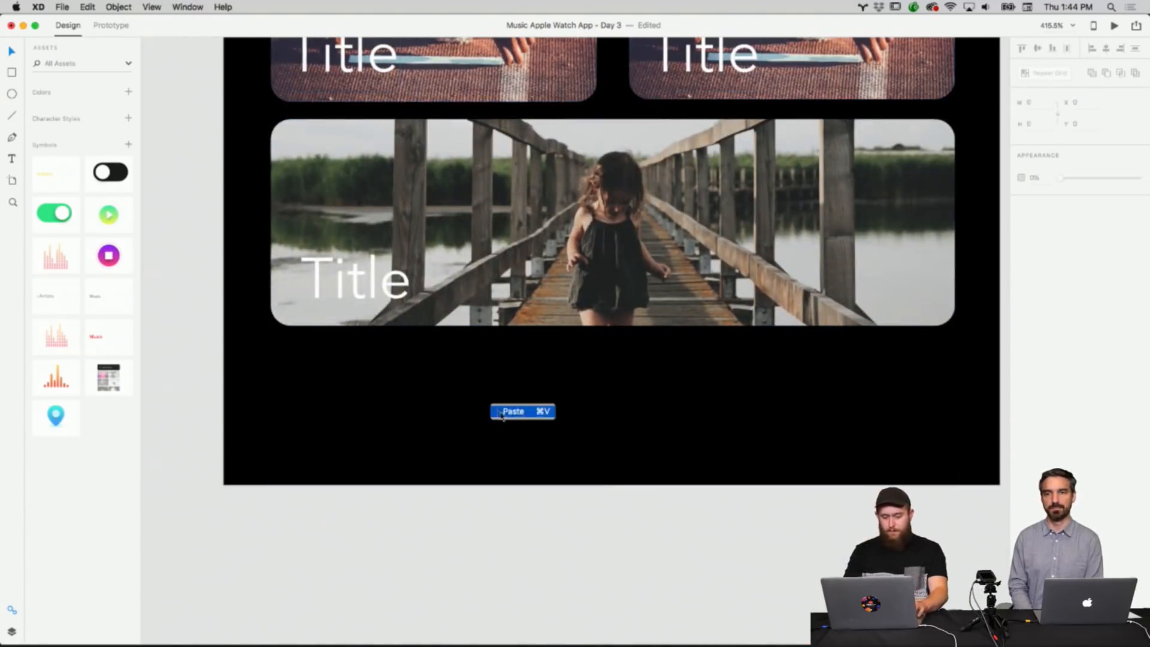
pyautogui.press('super+v')
pyautogui.scroll(3, 611, 331)
pyautogui.moveTo(604, 147); pyautogui.dragTo(617, 599)
pyautogui.press('Escape')
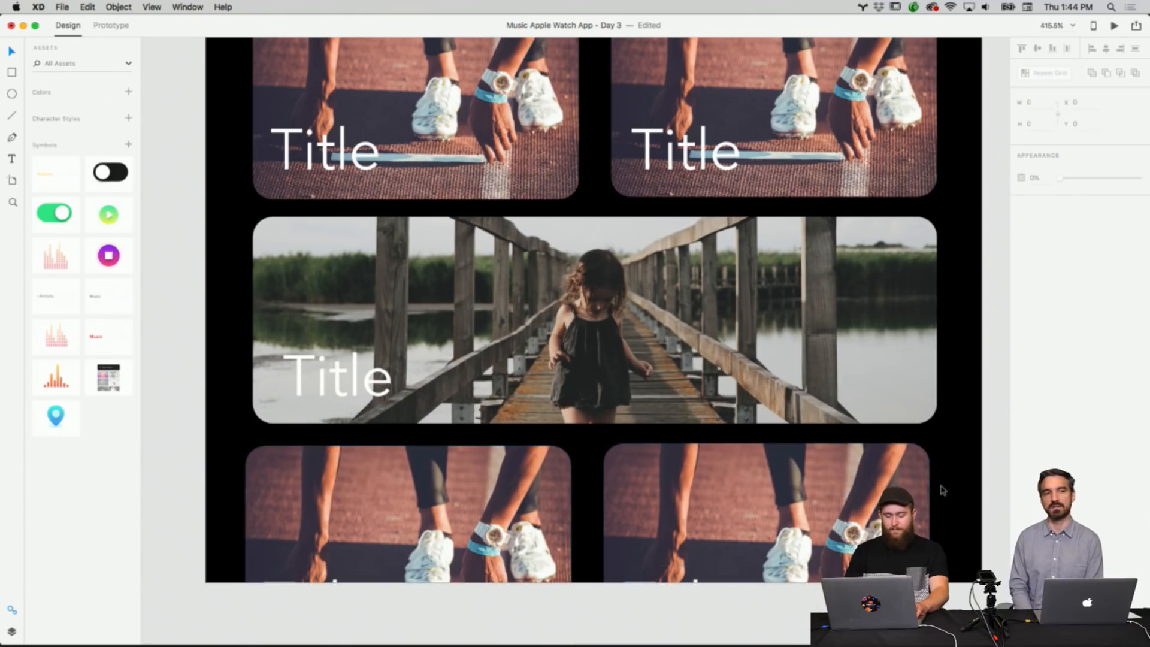
# Zoom out and look over the filled Main Screen artboard.
pyautogui.press('super+minus')
pyautogui.scroll(-3, 943, 491)
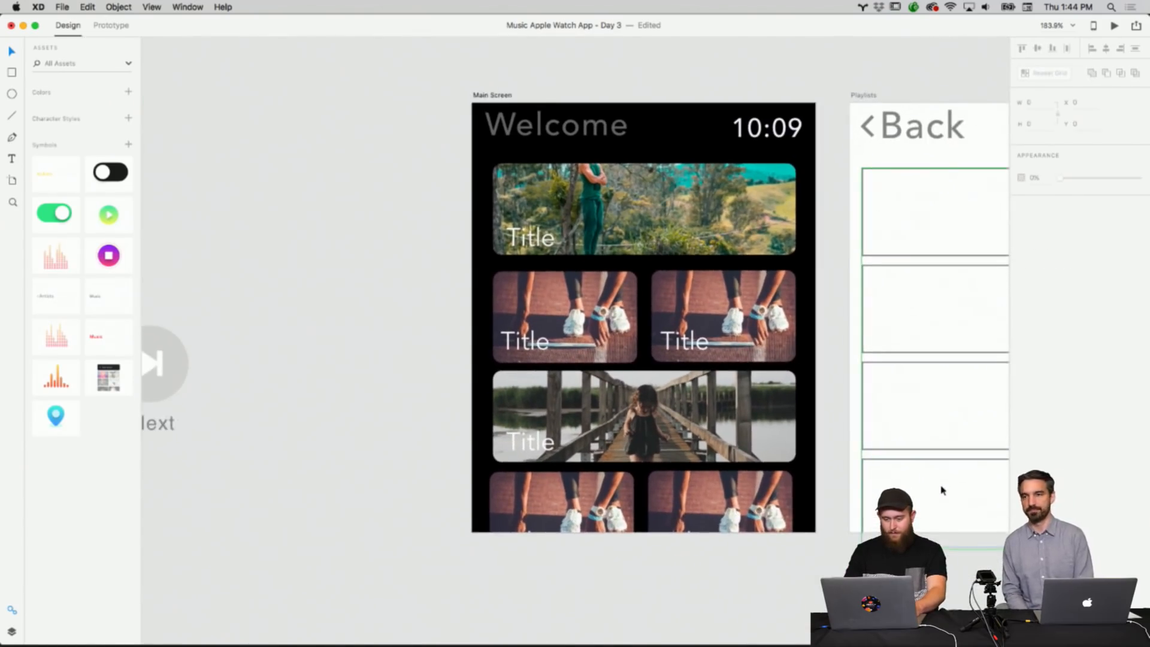
pyautogui.hscroll(4, 942, 490)
pyautogui.scroll(-1, 942, 490)
pyautogui.scroll(5, 609, 374)
pyautogui.scroll(-3, 608, 373)
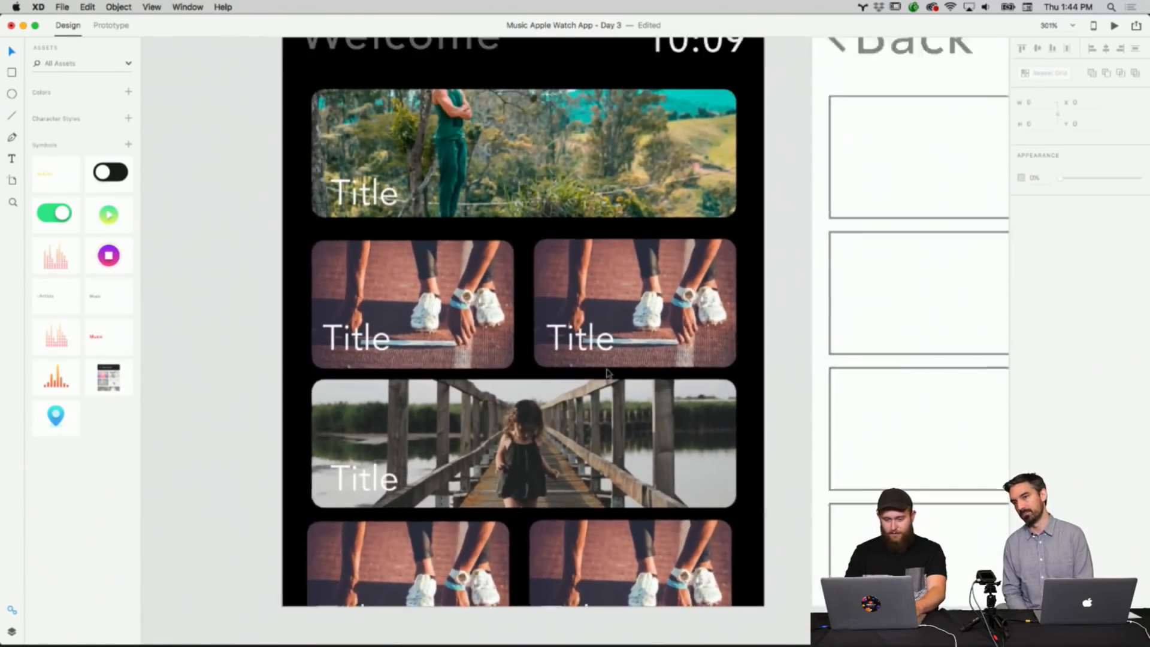
pyautogui.scroll(6, 608, 374)
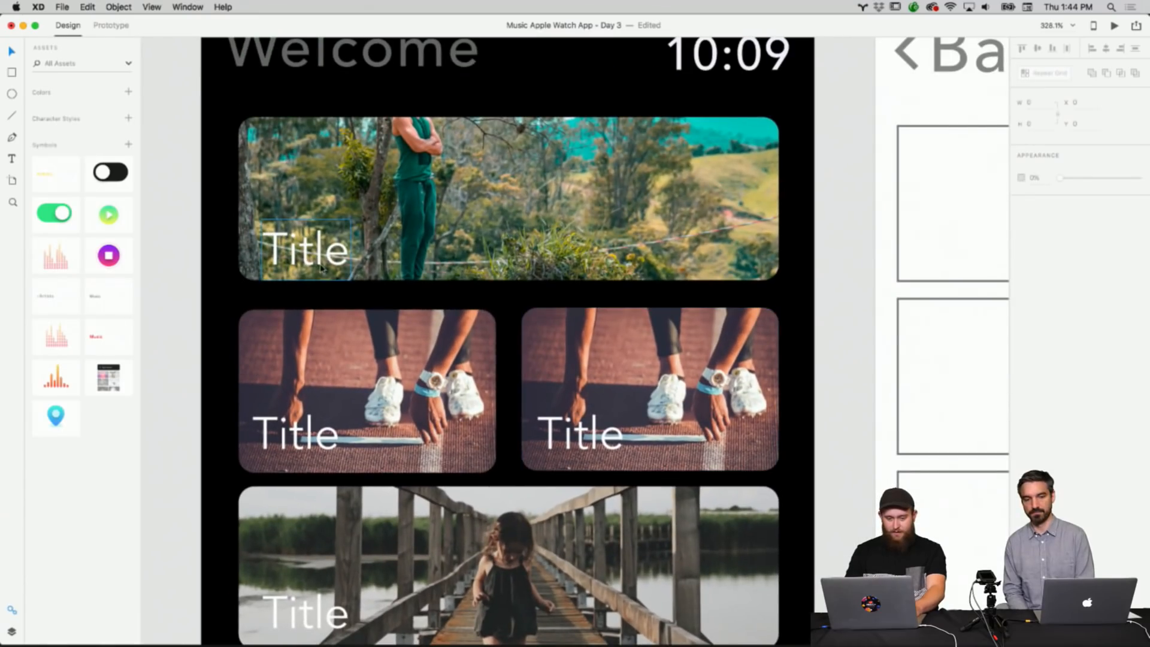
pyautogui.scroll(-4, 597, 316)
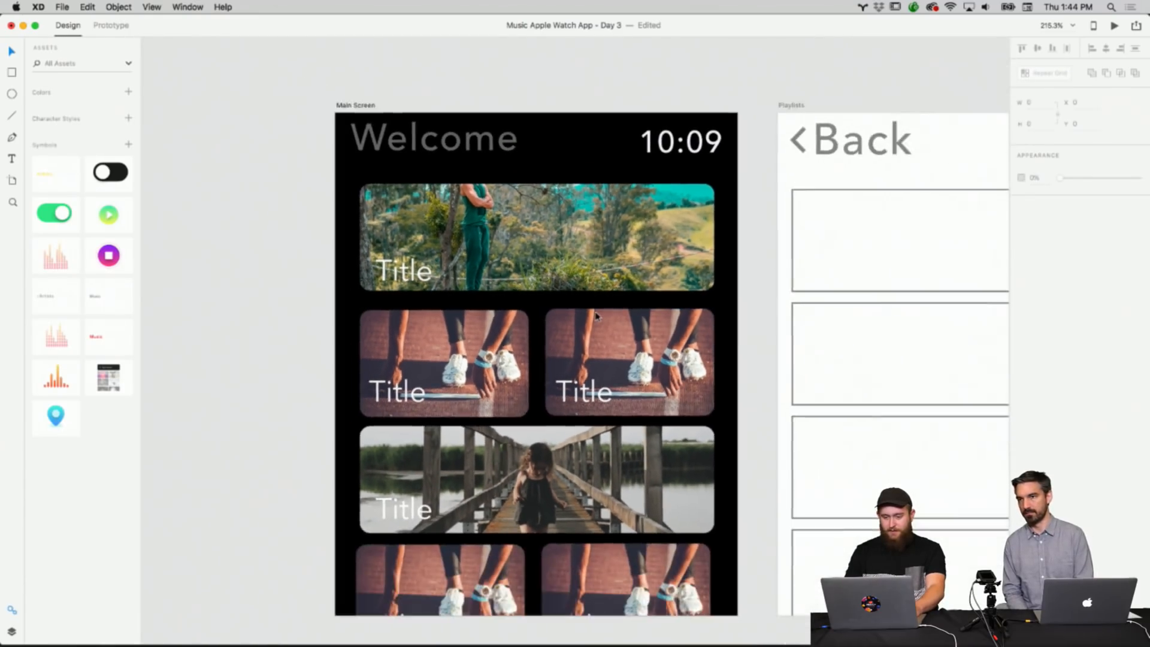
pyautogui.scroll(-3, 597, 317)
pyautogui.hscroll(-2, 597, 317)
pyautogui.scroll(2, 597, 317)
pyautogui.hscroll(5, 597, 316)
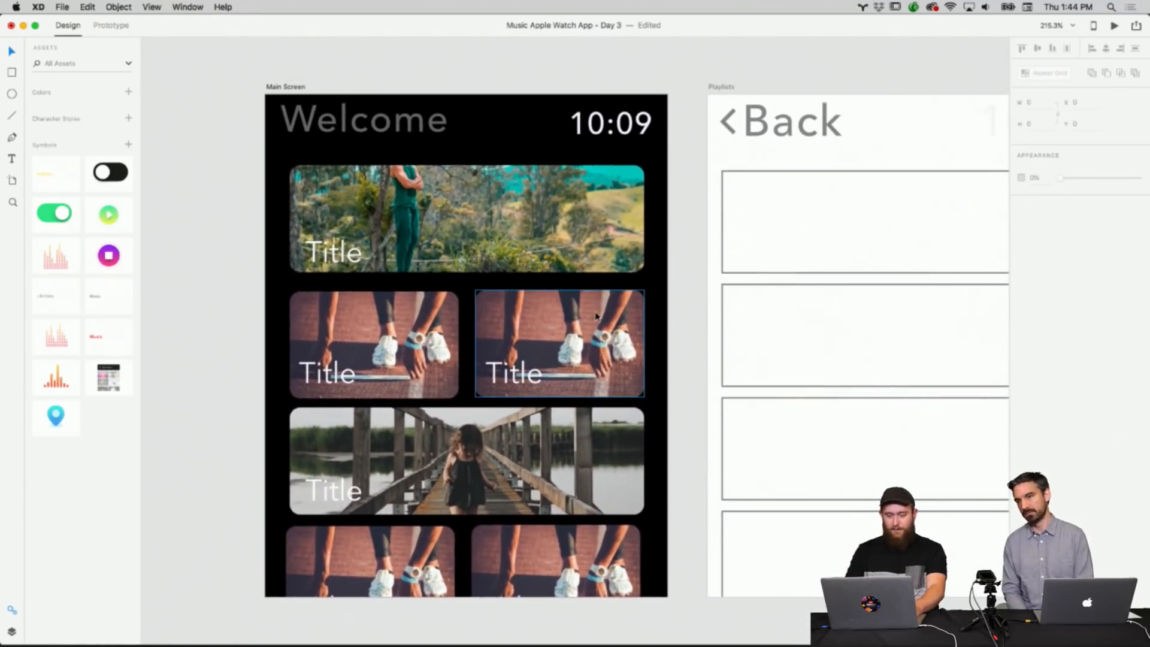
pyautogui.hscroll(-5, 597, 317)
pyautogui.scroll(1, 597, 317)
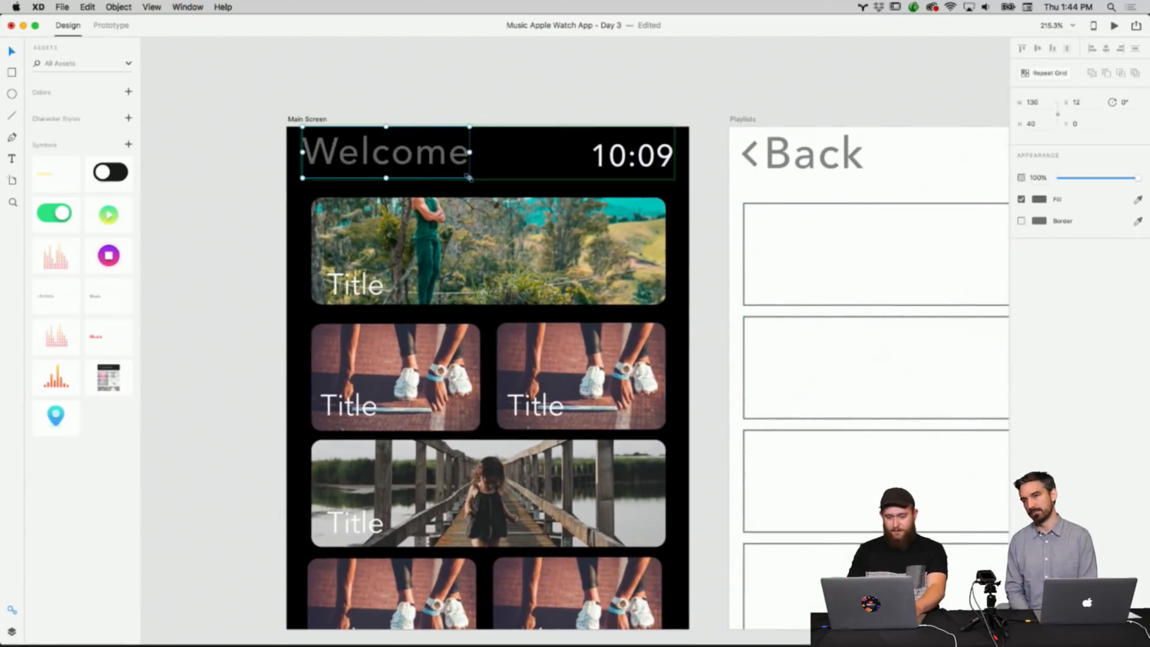
# Resize the Welcome text box and nudge the 10:09 time in the Main Screen header.
pyautogui.moveTo(469, 177); pyautogui.dragTo(457, 170)
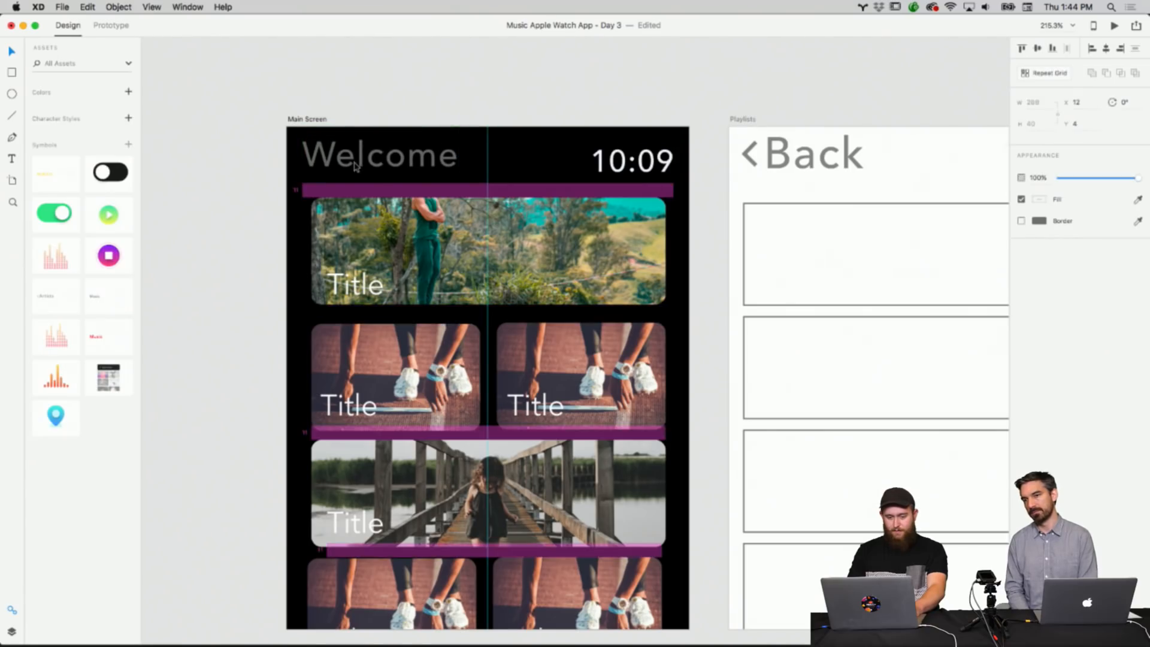
pyautogui.click(574, 152)
pyautogui.click(635, 164)
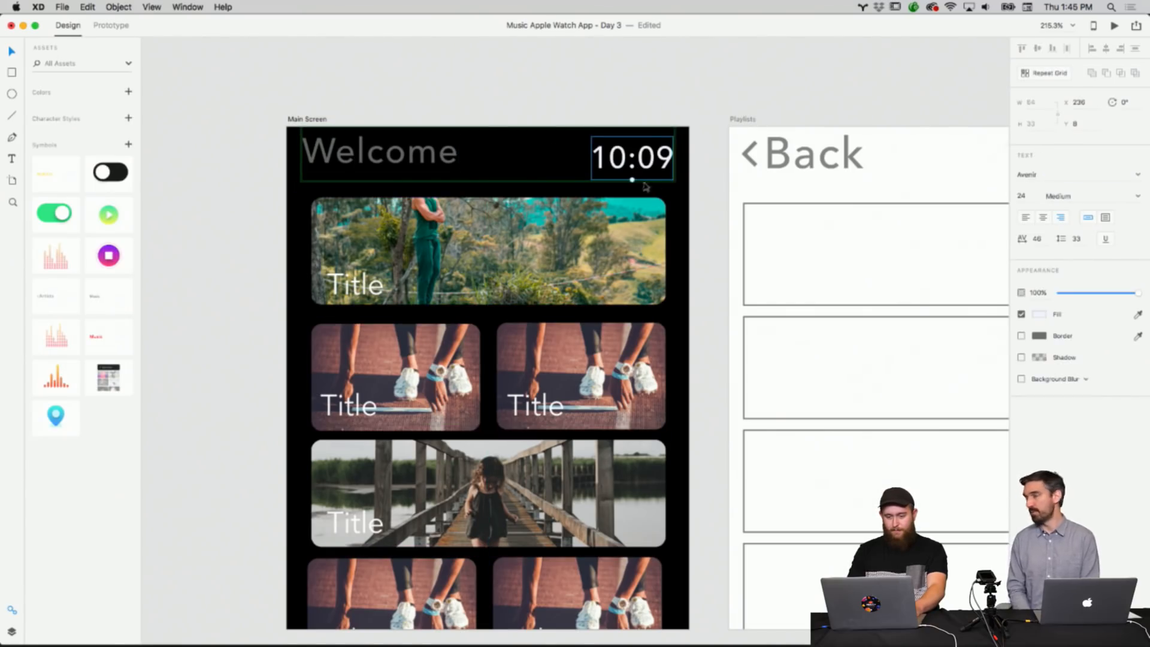
pyautogui.moveTo(633, 180); pyautogui.dragTo(633, 174)
pyautogui.click(702, 106)
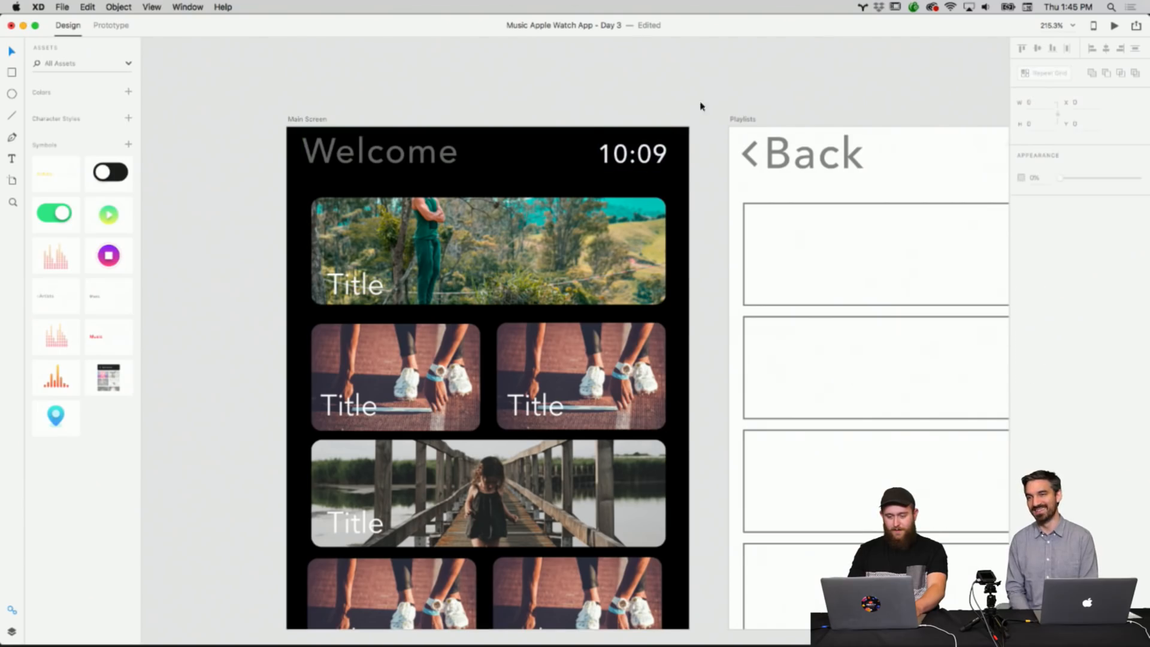
# Set the Playlists artboard's background fill to black.
pyautogui.hscroll(3, 578, 103)
pyautogui.hscroll(8, 578, 103)
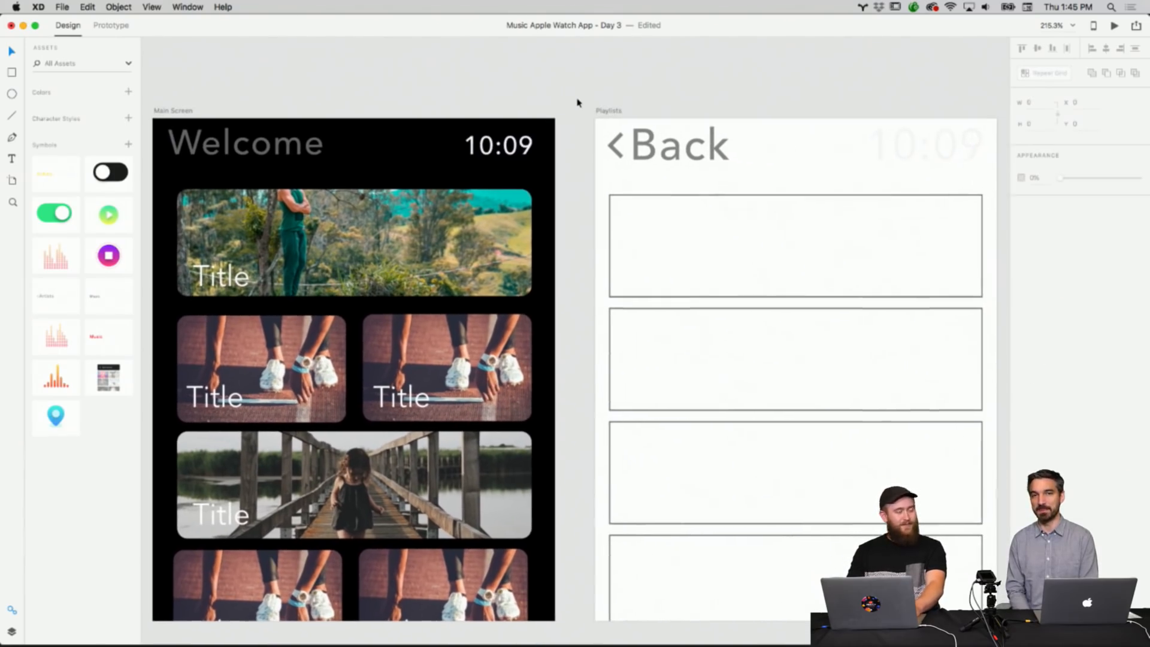
pyautogui.scroll(-2, 578, 103)
pyautogui.scroll(-1, 578, 103)
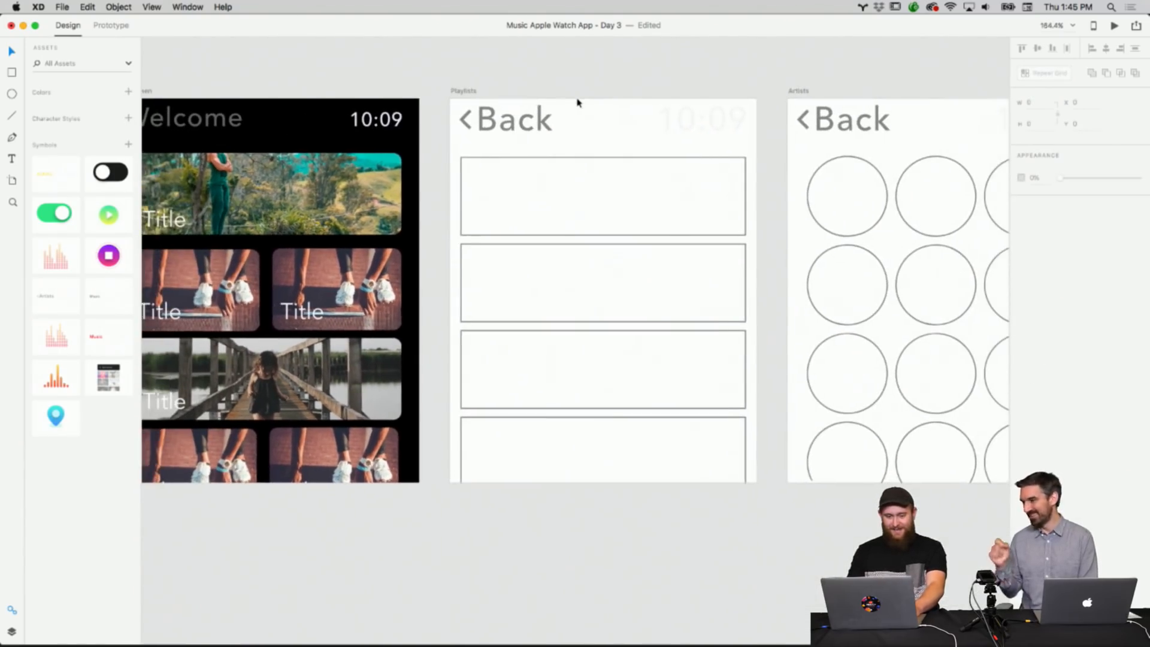
pyautogui.scroll(1, 578, 103)
pyautogui.scroll(2, 578, 103)
pyautogui.scroll(-2, 578, 103)
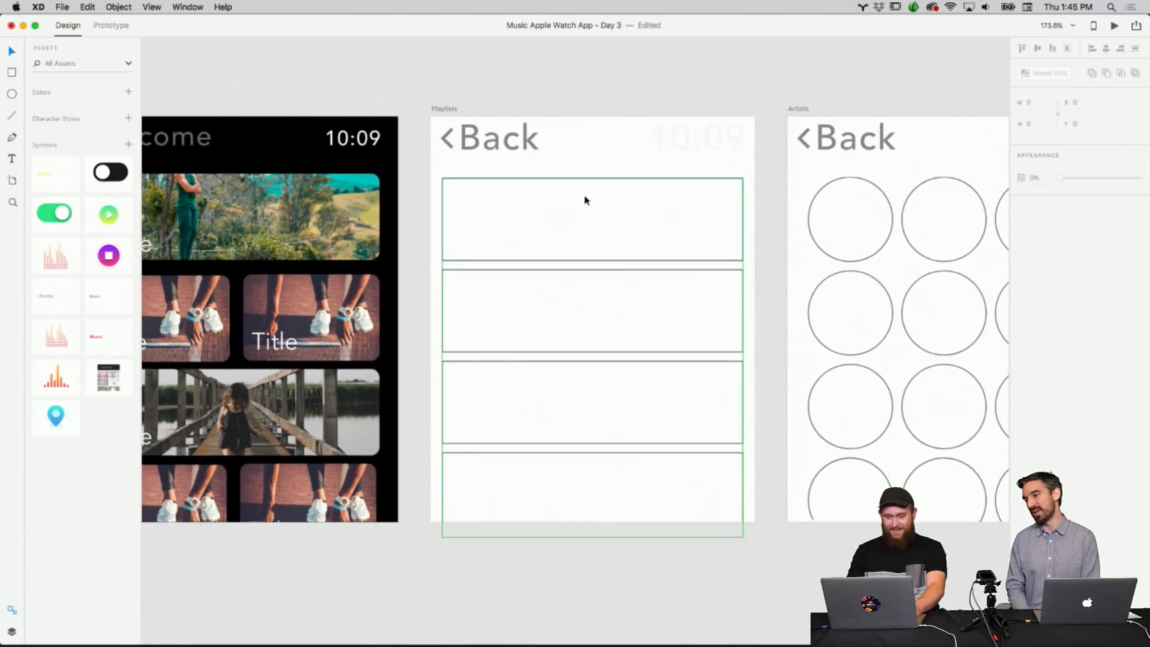
pyautogui.hscroll(-5, 587, 195)
pyautogui.click(559, 99)
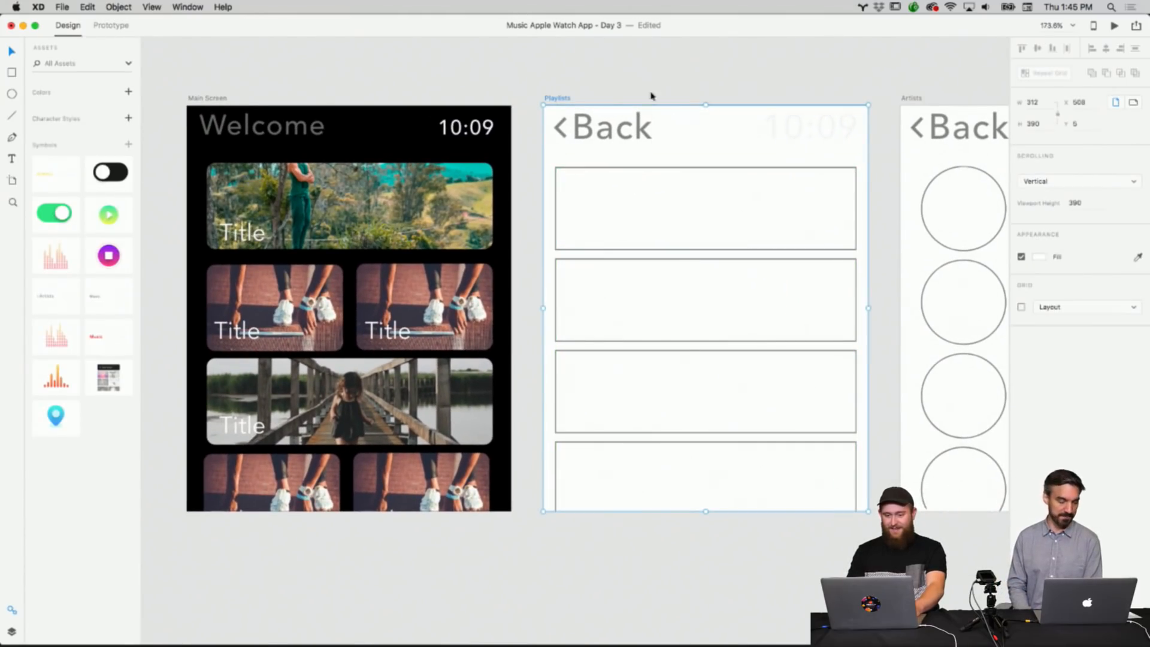
pyautogui.click(1038, 257)
pyautogui.moveTo(916, 254); pyautogui.dragTo(889, 326)
pyautogui.click(778, 73)
# Inspect the header and list elements of the Main Screen and Playlists artboards.
pyautogui.hscroll(6, 777, 73)
pyautogui.hscroll(-3, 777, 73)
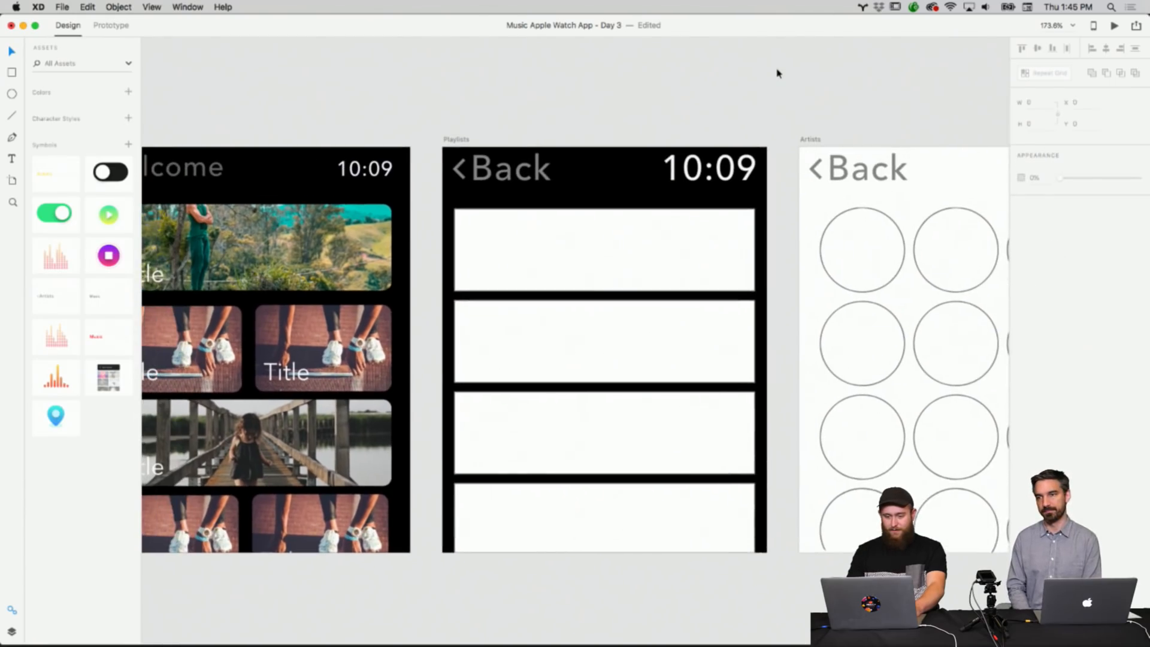
pyautogui.hscroll(-3, 636, 108)
pyautogui.moveTo(547, 119); pyautogui.dragTo(730, 118)
pyautogui.click(588, 175)
pyautogui.click(262, 168)
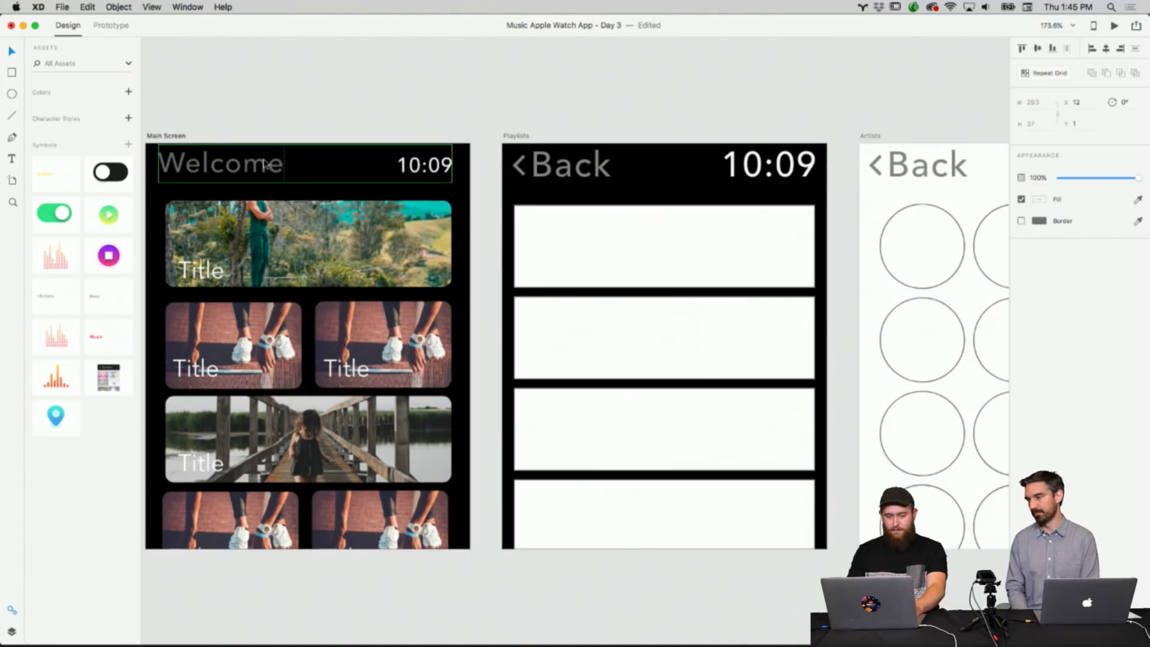
pyautogui.click(486, 194)
pyautogui.scroll(-3, 626, 237)
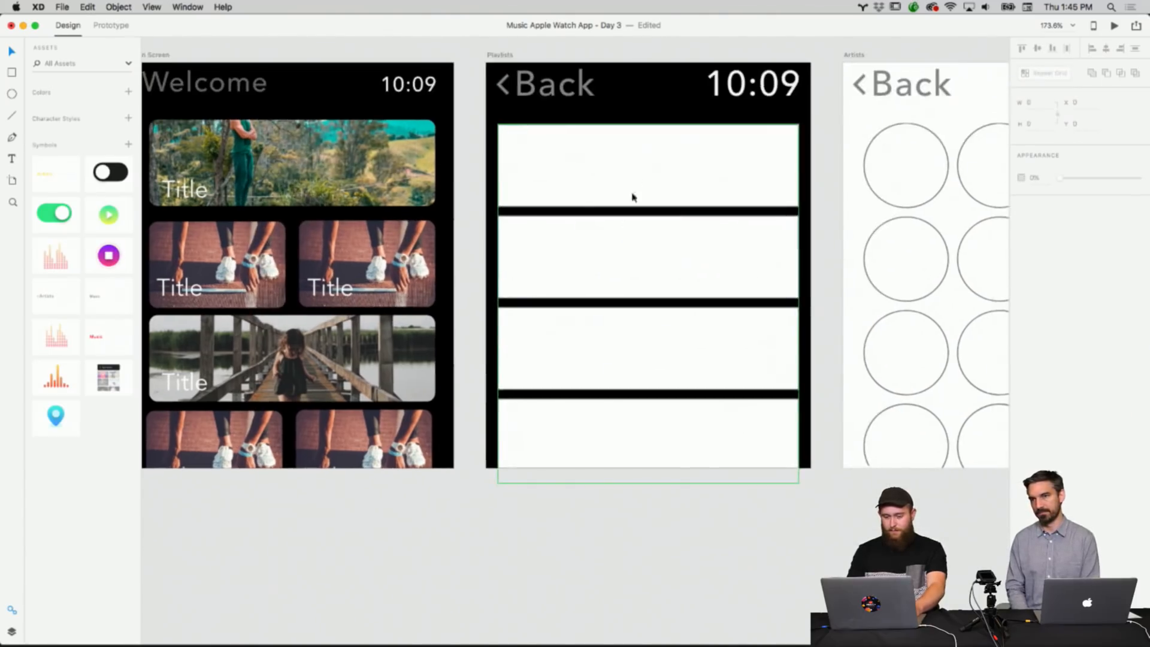
pyautogui.click(639, 169)
pyautogui.scroll(2, 639, 170)
pyautogui.hscroll(2, 639, 170)
pyautogui.scroll(1, 734, 187)
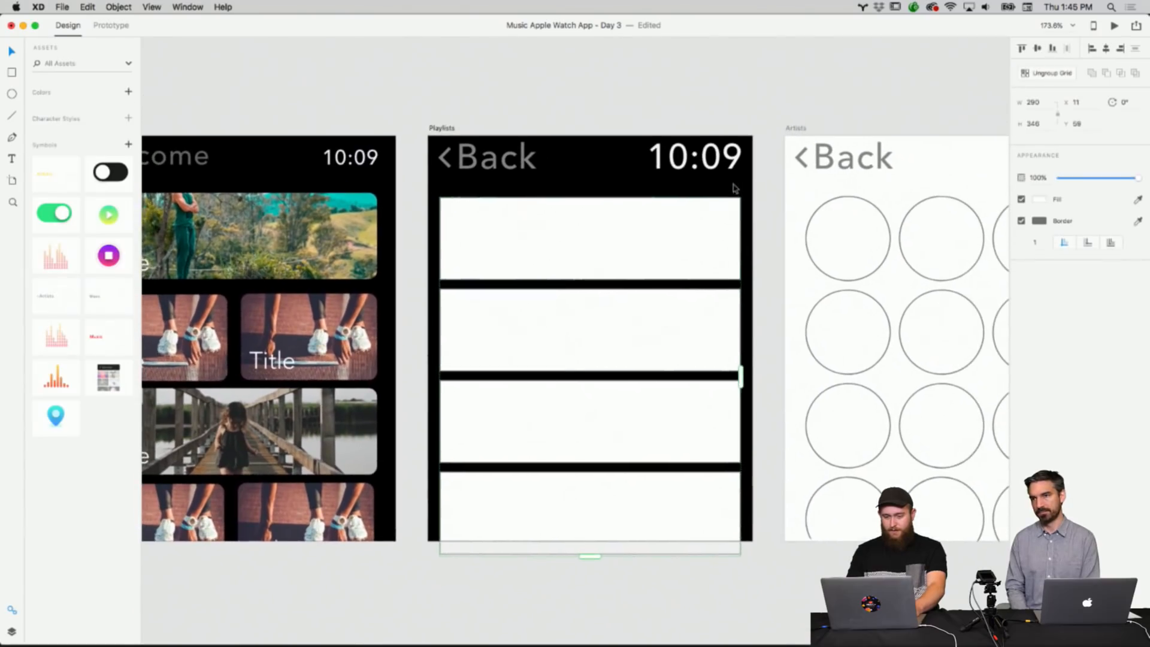
pyautogui.click(681, 108)
pyautogui.hscroll(-4, 544, 189)
pyautogui.hscroll(-2, 543, 189)
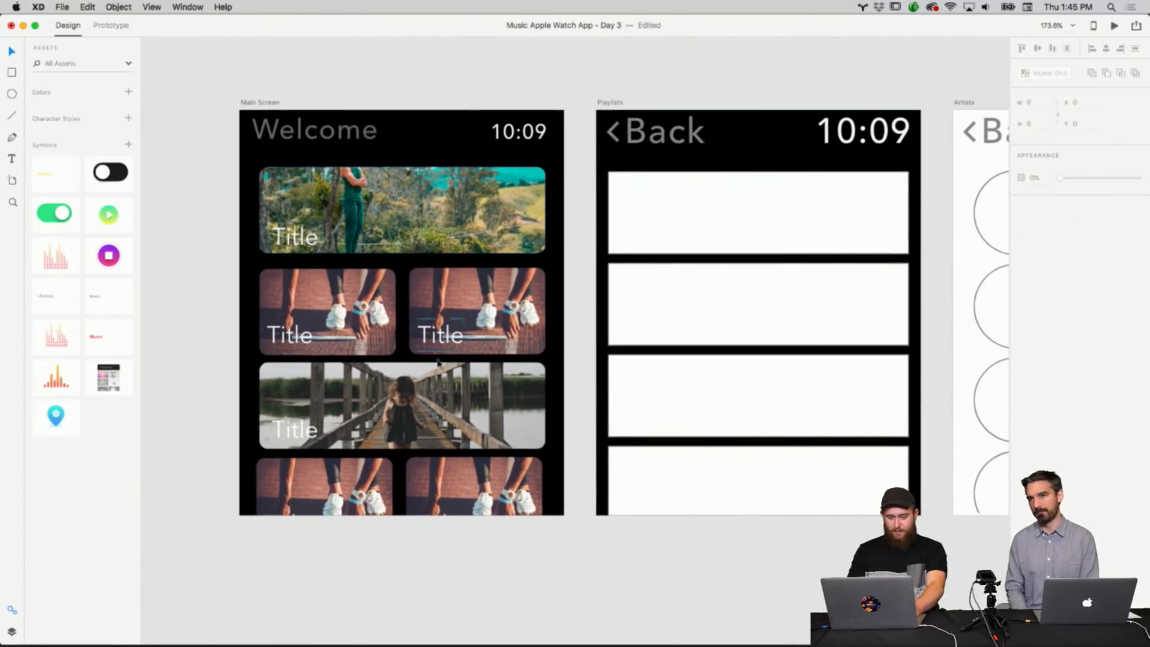
pyautogui.hscroll(2, 737, 243)
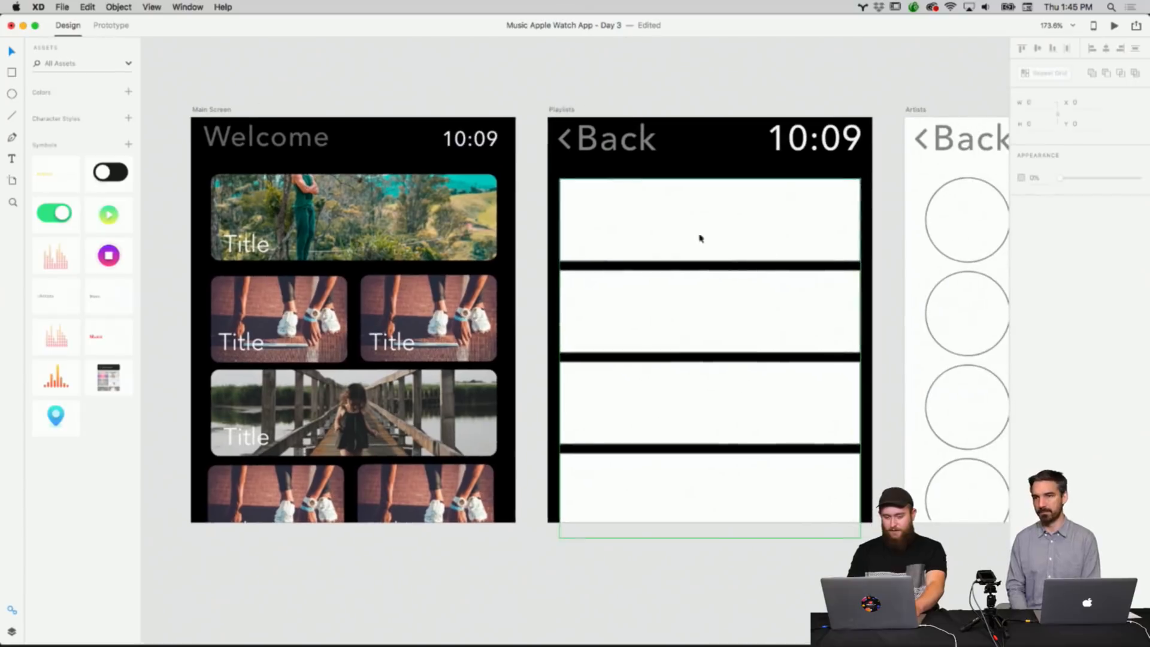
# Copy the Main Screen's top photo card and delete the Playlists placeholder grid.
pyautogui.click(632, 224)
pyautogui.click(492, 216)
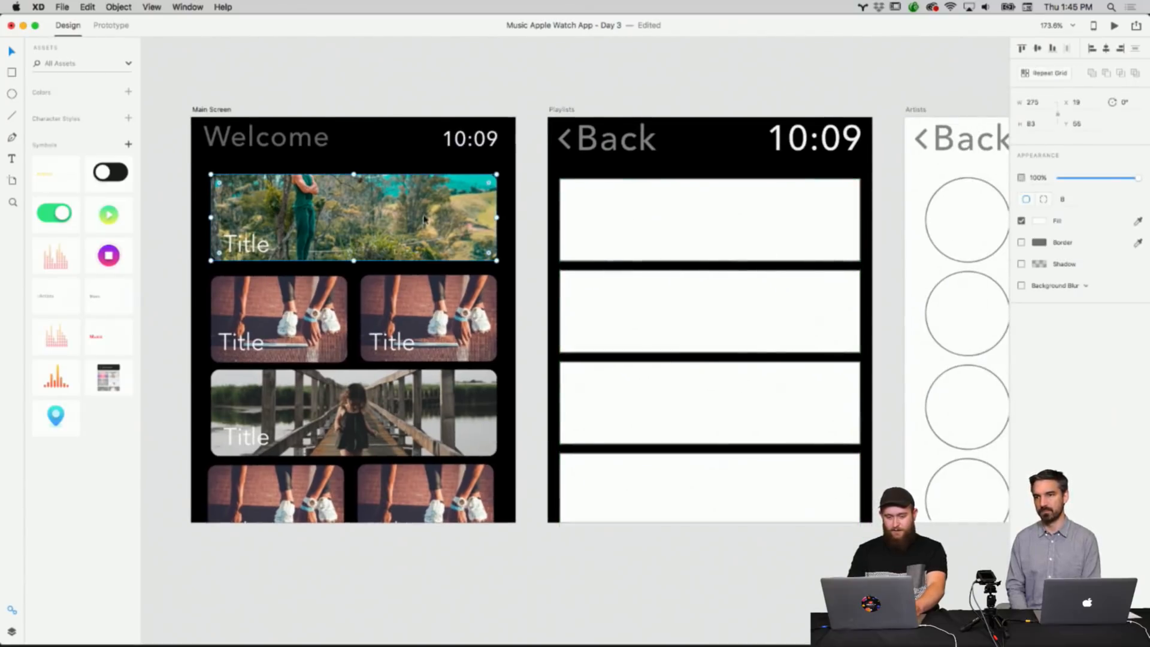
pyautogui.rightClick(328, 220)
pyautogui.click(478, 247)
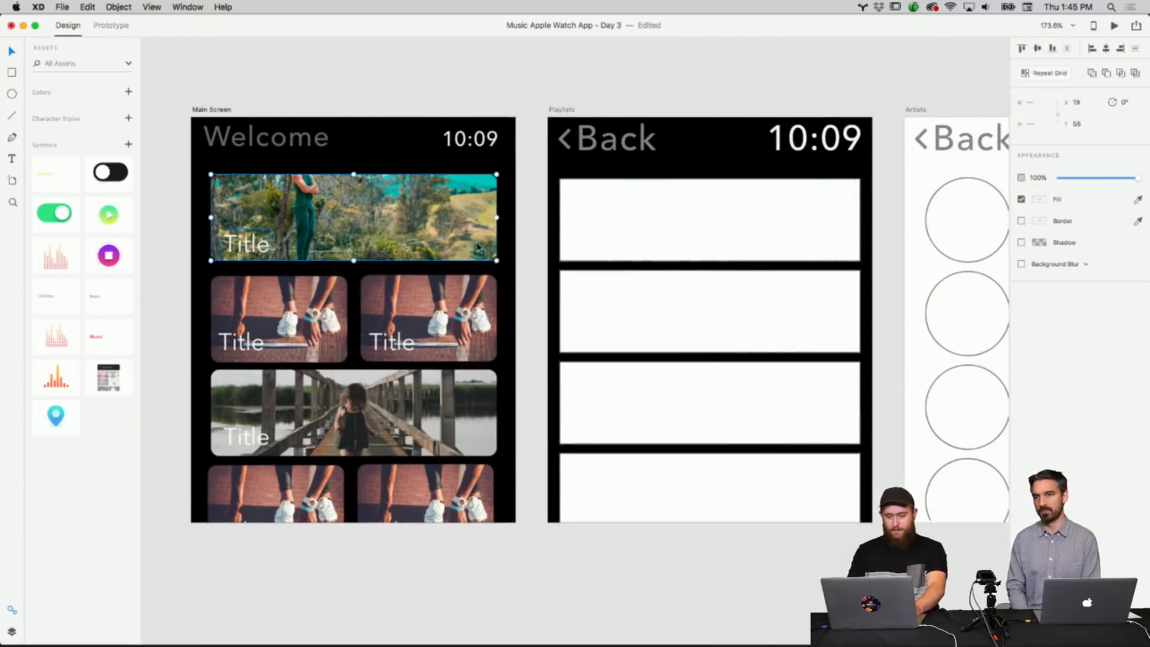
pyautogui.click(631, 226)
pyautogui.press('Delete')
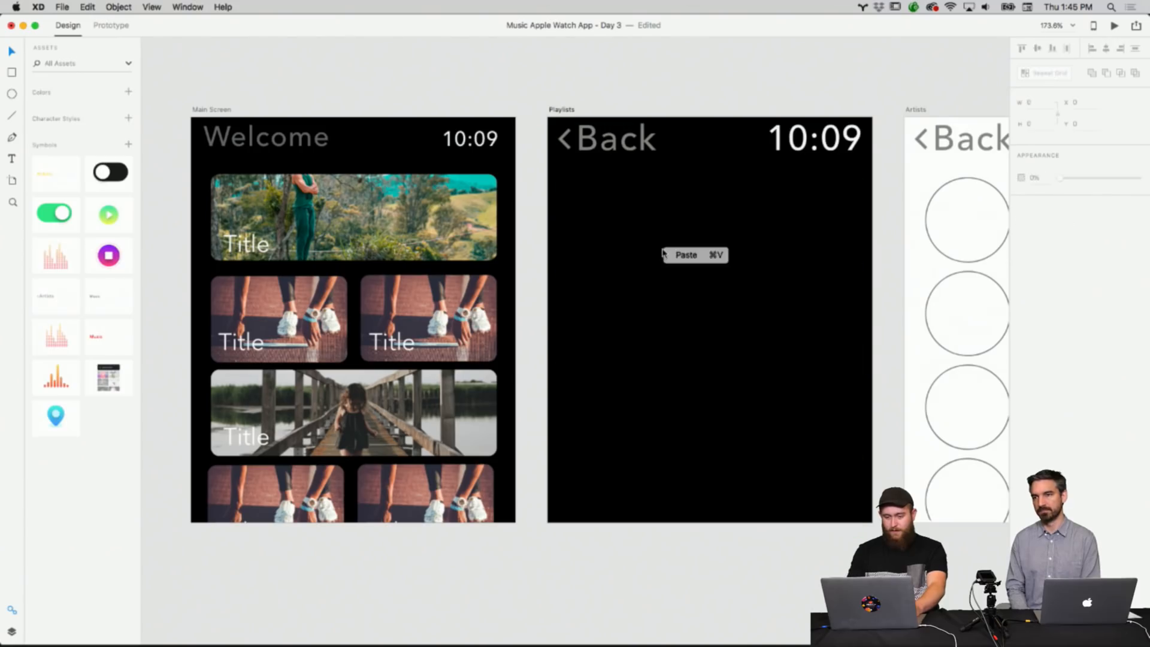
# Paste the photo card into Playlists and make it a repeat grid extended down the screen.
pyautogui.click(673, 257)
pyautogui.click(1042, 73)
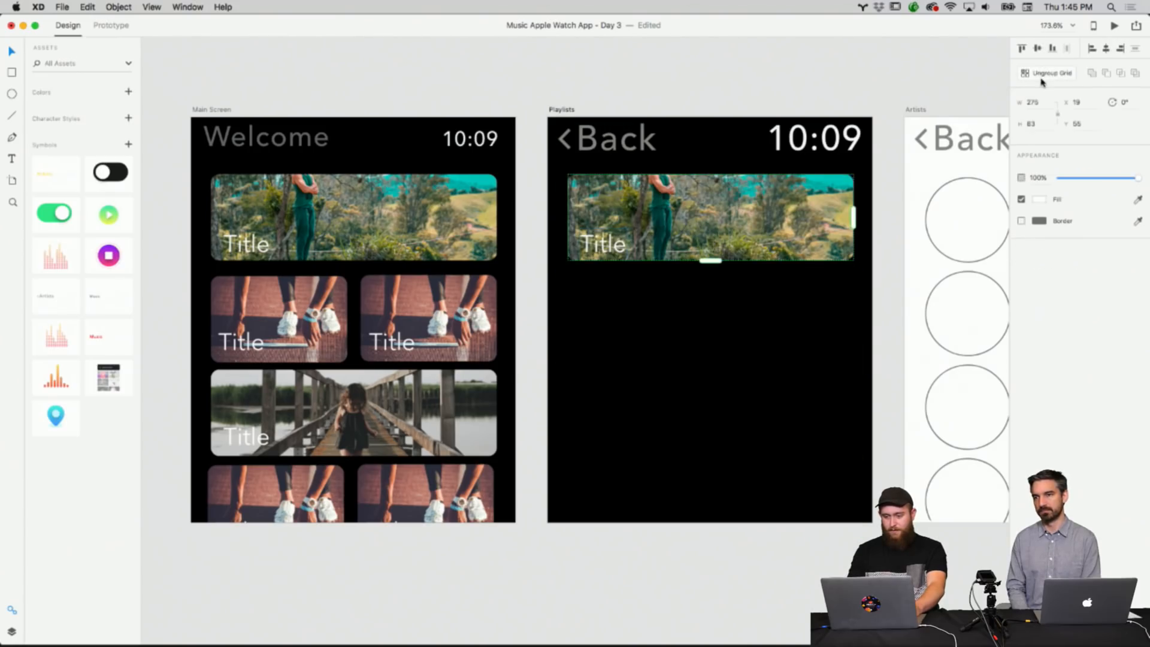
pyautogui.moveTo(715, 262); pyautogui.dragTo(689, 590)
pyautogui.click(688, 605)
pyautogui.click(742, 309)
pyautogui.moveTo(743, 271); pyautogui.dragTo(743, 273)
pyautogui.click(793, 69)
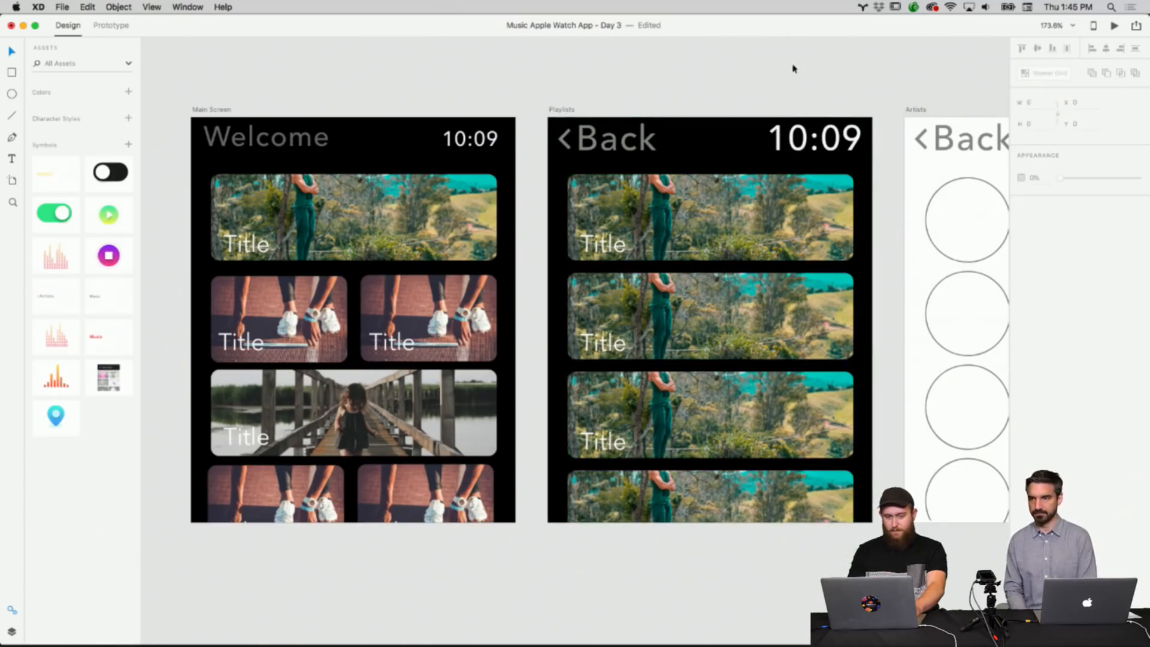
# Scroll across the artboards to review the Playlists, Artists and Songs screens.
pyautogui.hscroll(3, 762, 141)
pyautogui.scroll(2, 763, 141)
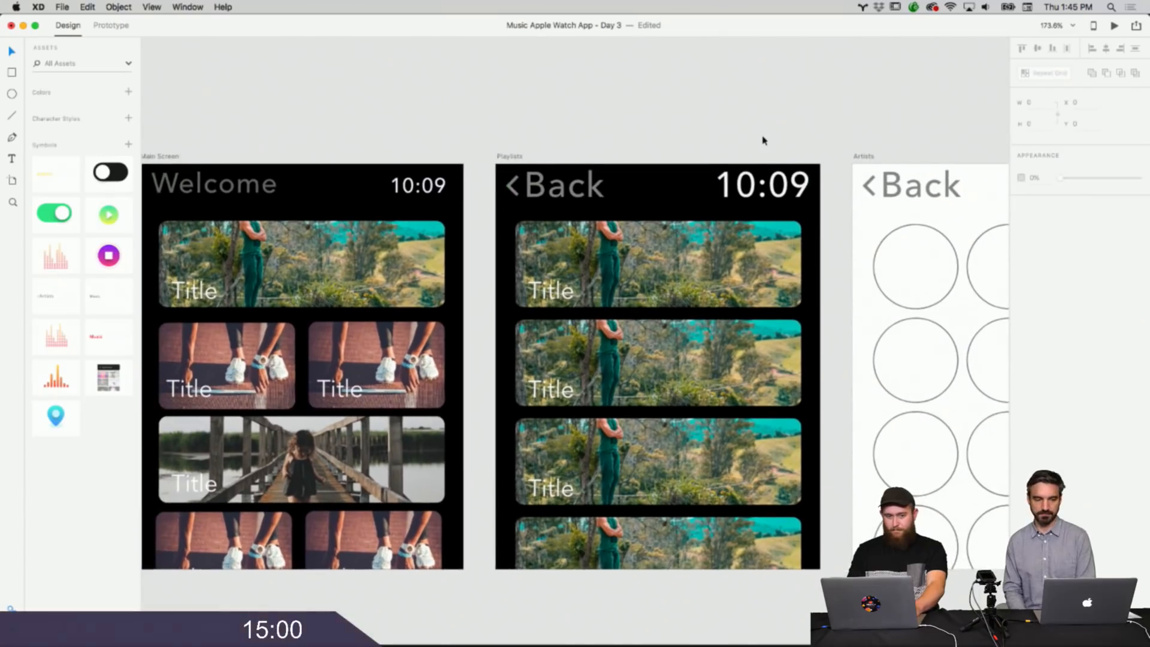
pyautogui.hscroll(-3, 764, 141)
pyautogui.scroll(-1, 765, 141)
pyautogui.hscroll(-1, 764, 141)
pyautogui.hscroll(3, 764, 140)
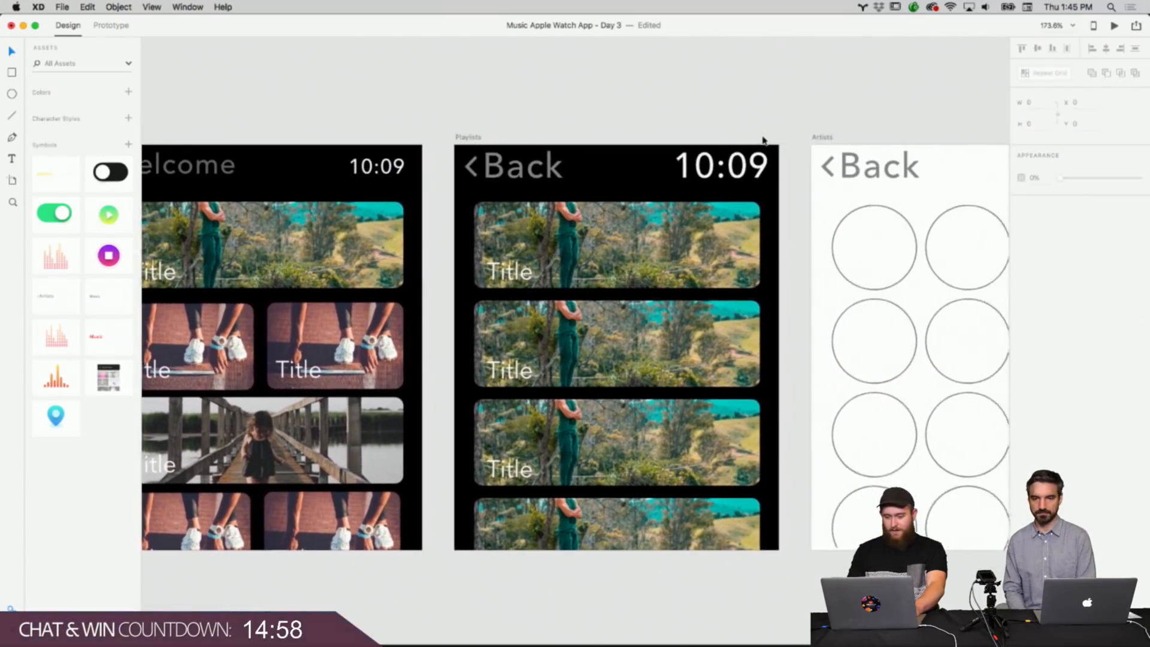
pyautogui.hscroll(-1, 764, 141)
pyautogui.scroll(-1, 764, 140)
pyautogui.scroll(-2, 762, 139)
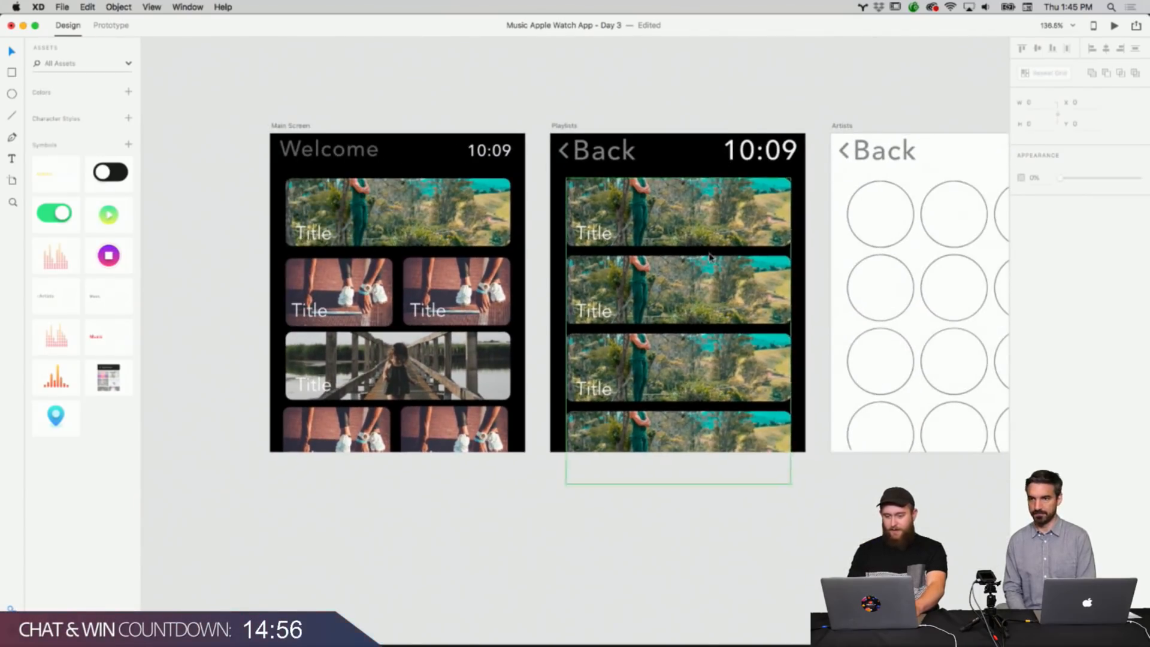
pyautogui.hscroll(8, 709, 257)
pyautogui.scroll(2, 709, 257)
pyautogui.hscroll(-3, 710, 258)
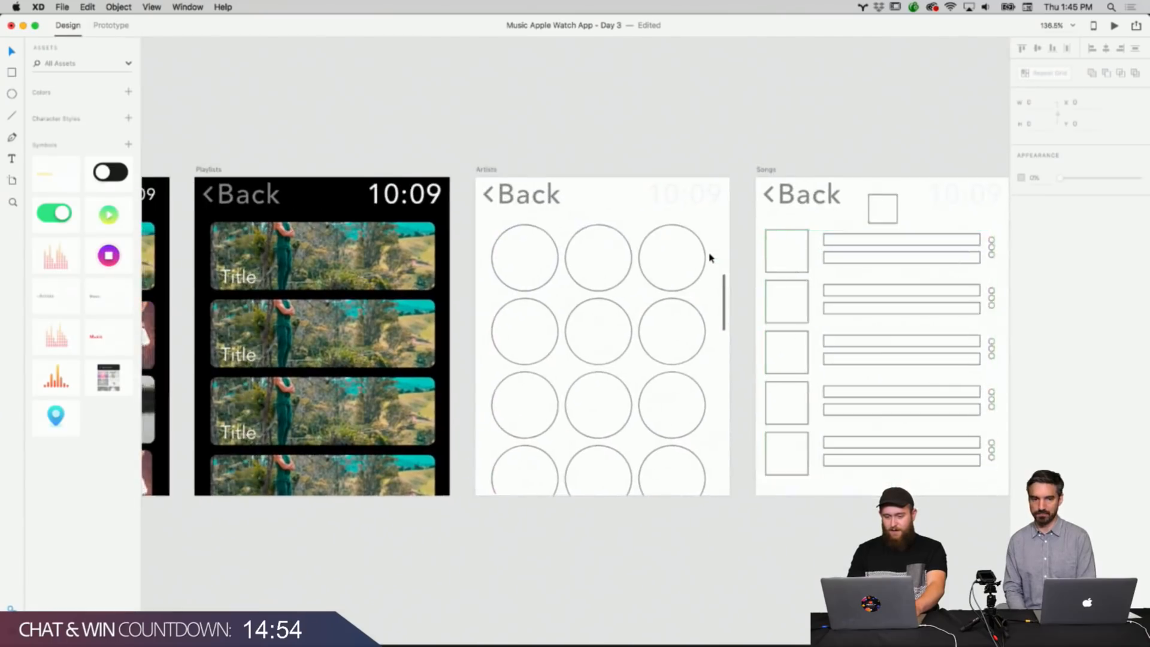
# Switch to Finder's photo download folder and drag photos into the first row of circles in the Artists repeat grid.
pyautogui.scroll(3, 709, 257)
pyautogui.scroll(-1, 709, 254)
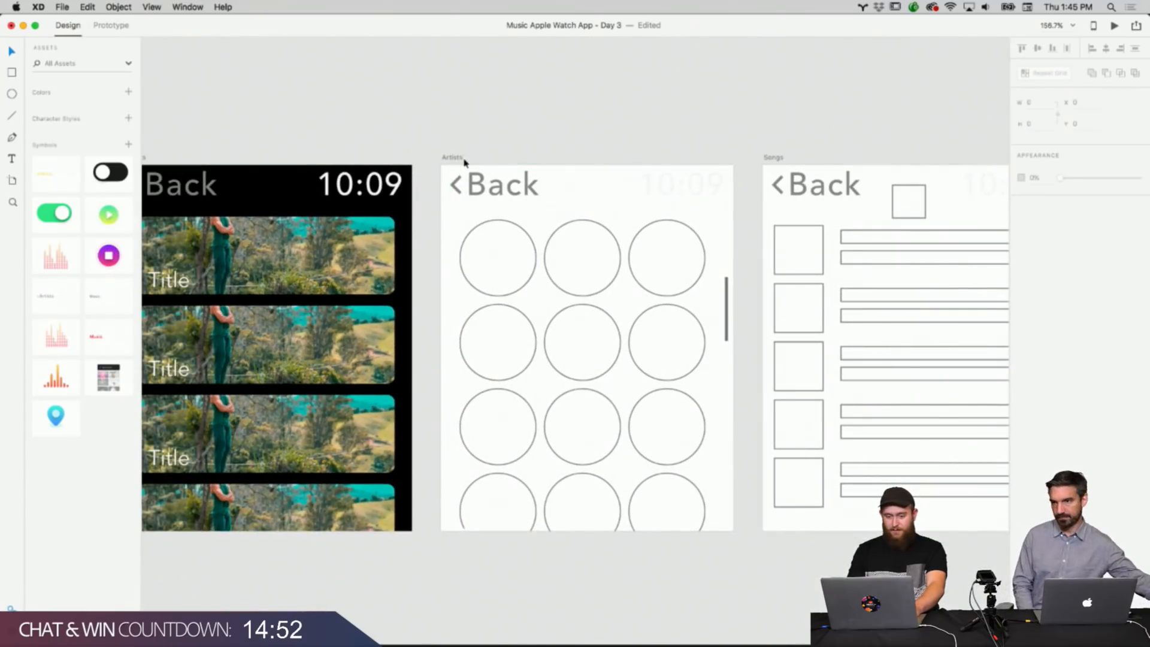
pyautogui.moveTo(575, 644)
pyautogui.click(383, 630)
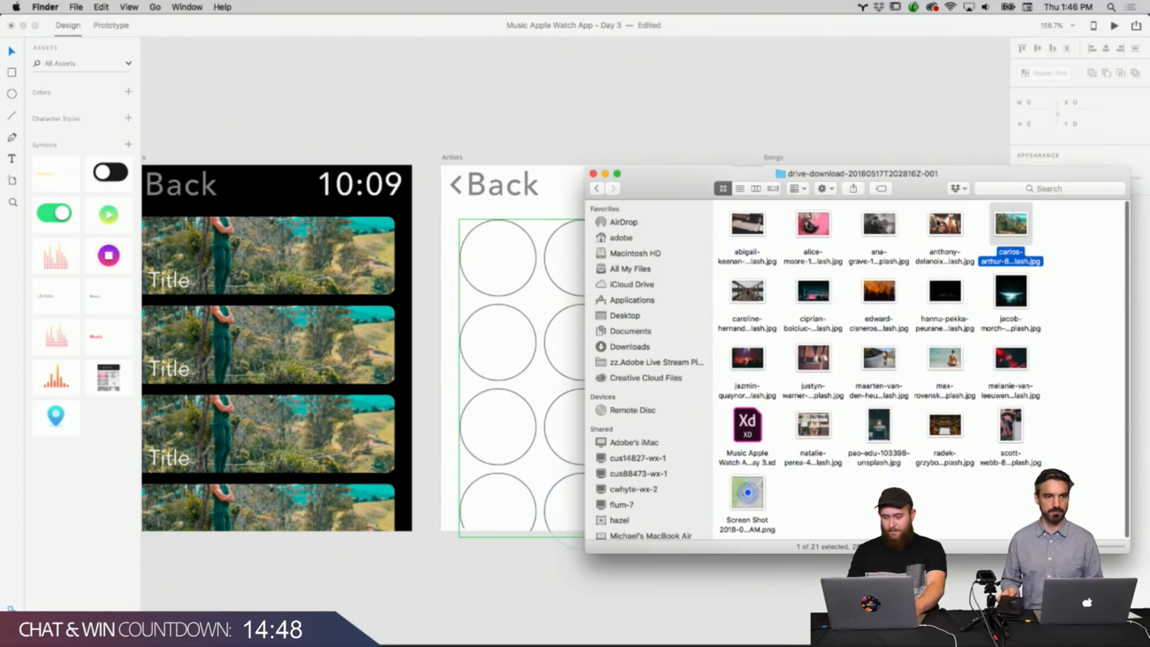
pyautogui.moveTo(945, 225); pyautogui.dragTo(498, 257)
pyautogui.moveTo(646, 196); pyautogui.dragTo(781, 137)
pyautogui.click(944, 162)
pyautogui.moveTo(944, 163); pyautogui.dragTo(579, 251)
pyautogui.moveTo(1007, 167); pyautogui.dragTo(679, 256)
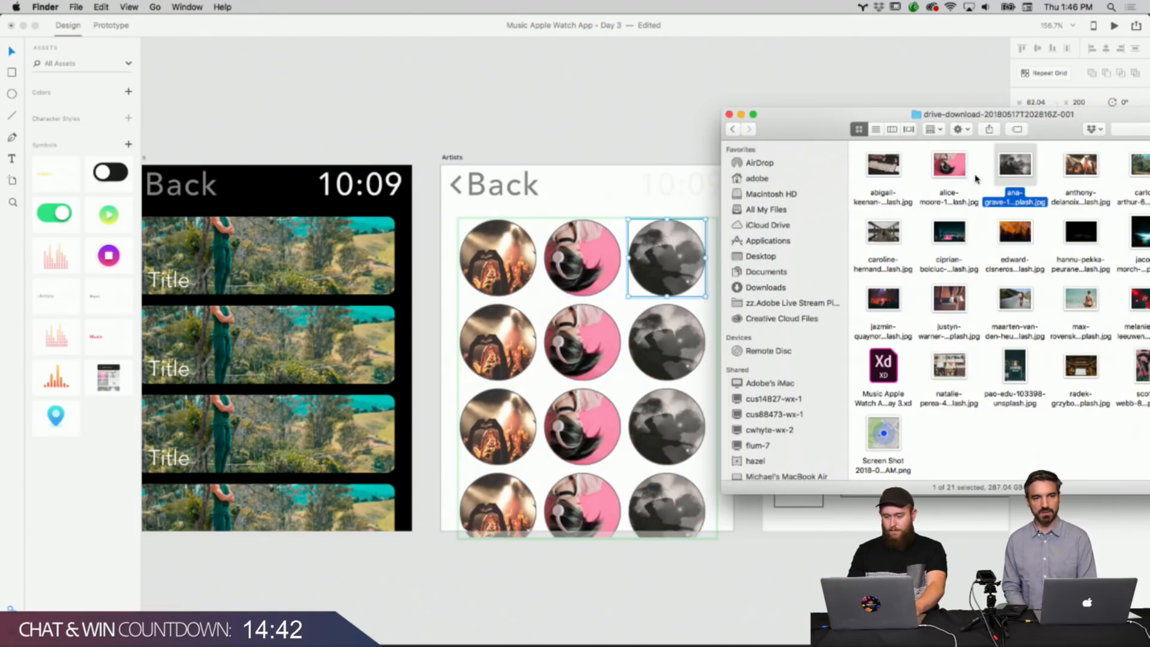
# Drag more photos from the download folder into the second, third and fourth rows of Artists circles.
pyautogui.moveTo(1081, 164); pyautogui.dragTo(509, 346)
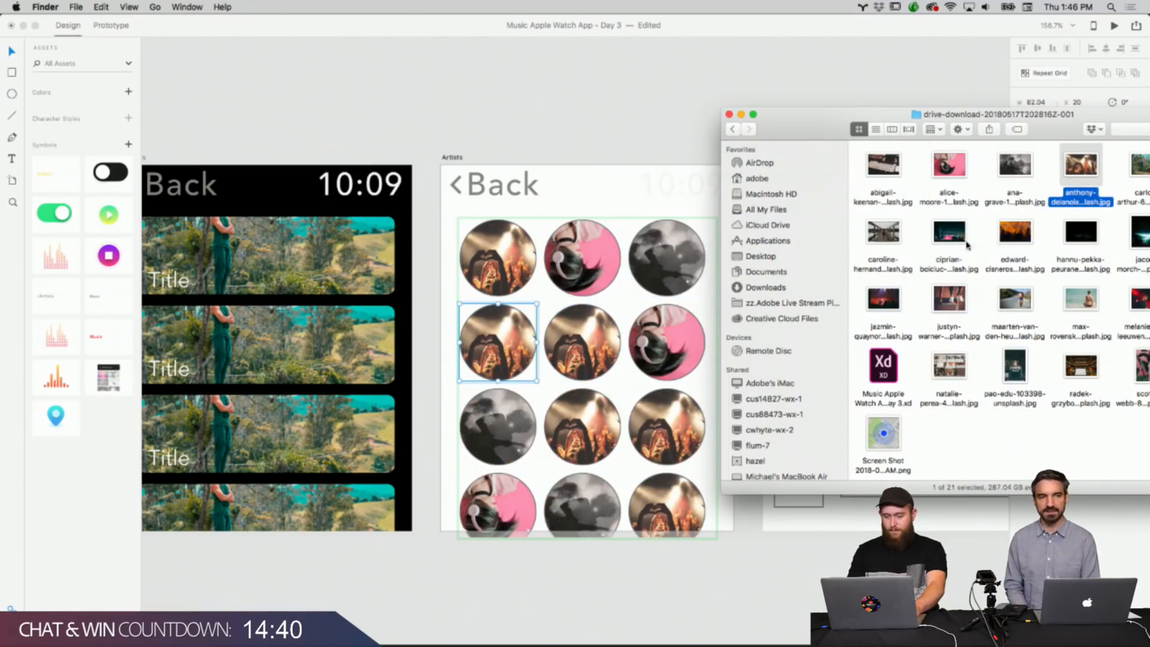
pyautogui.moveTo(1015, 231); pyautogui.dragTo(581, 341)
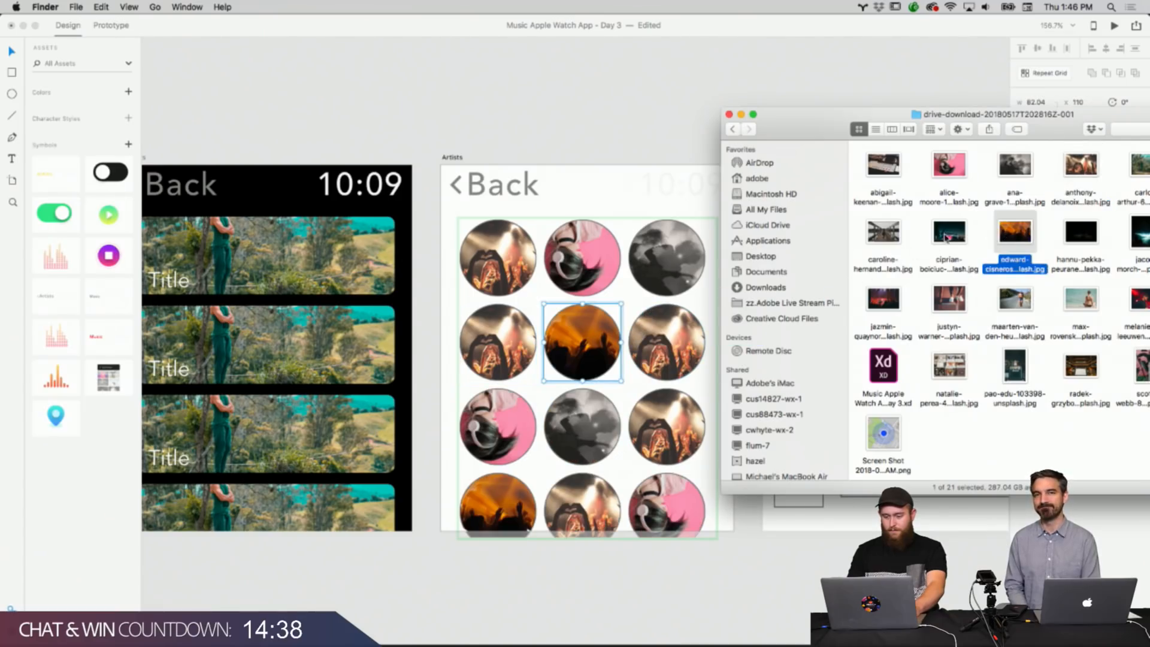
pyautogui.moveTo(947, 237); pyautogui.dragTo(667, 341)
pyautogui.moveTo(949, 362); pyautogui.dragTo(512, 423)
pyautogui.moveTo(1135, 299); pyautogui.dragTo(582, 426)
pyautogui.moveTo(1063, 374); pyautogui.dragTo(666, 426)
pyautogui.moveTo(949, 365); pyautogui.dragTo(497, 509)
pyautogui.moveTo(1016, 376); pyautogui.dragTo(581, 509)
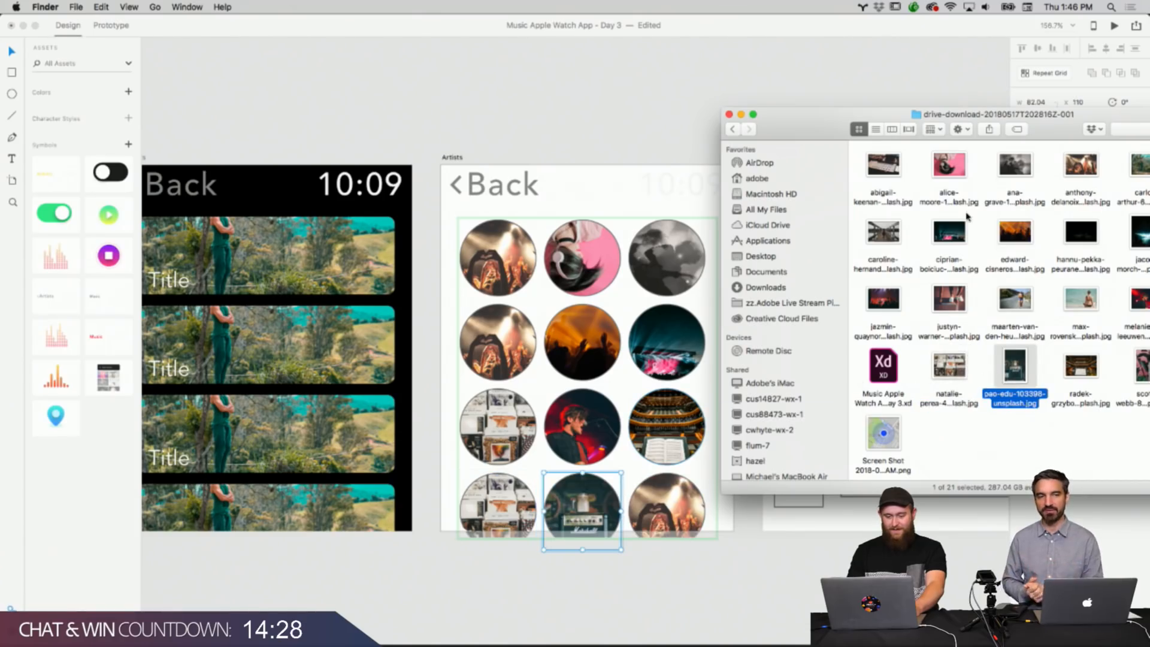
# Drop the last photos into the remaining Artists circles, then return to the design.
pyautogui.moveTo(993, 126); pyautogui.dragTo(747, 143)
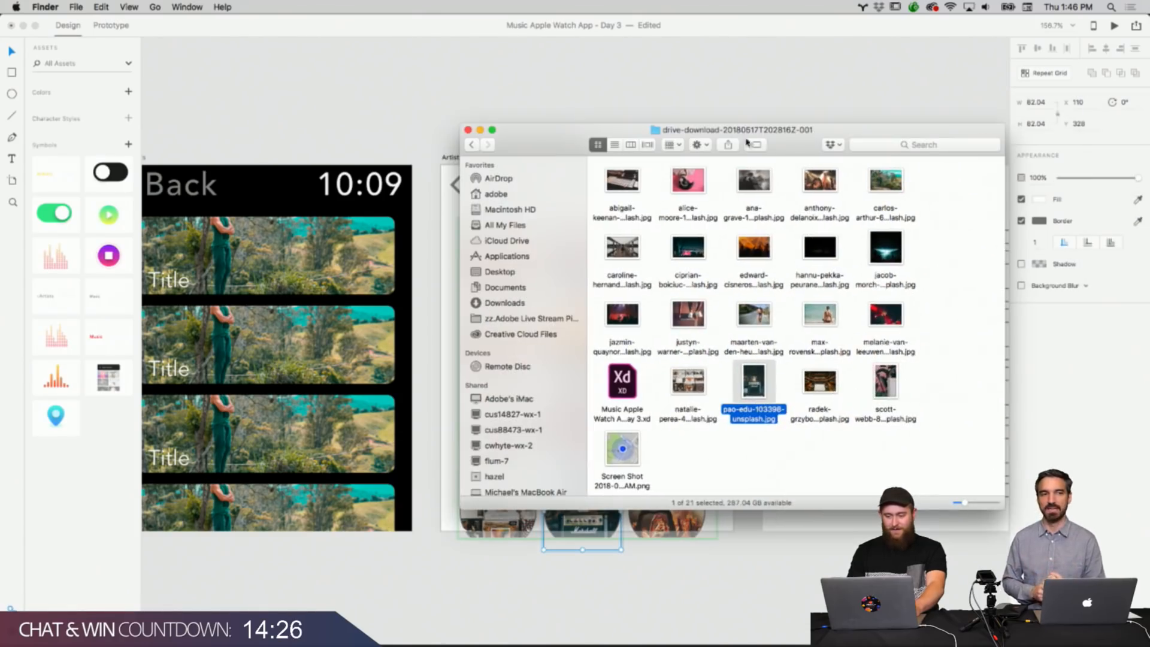
pyautogui.moveTo(885, 382); pyautogui.dragTo(667, 521)
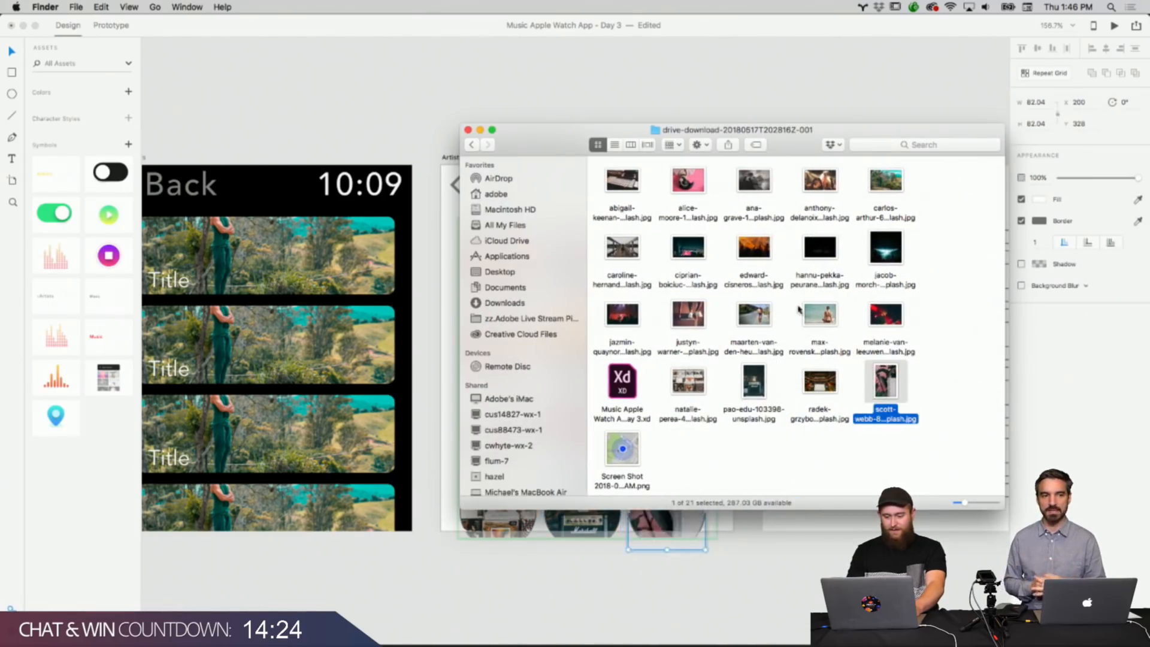
pyautogui.moveTo(812, 148); pyautogui.dragTo(1034, 107)
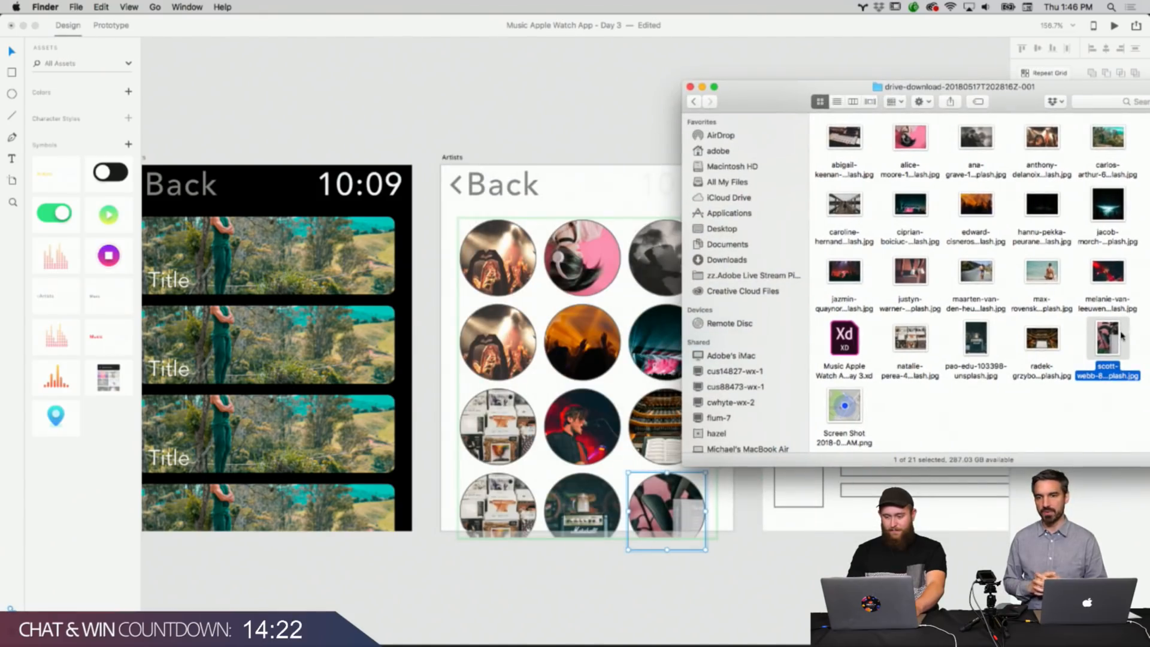
pyautogui.moveTo(1118, 281); pyautogui.dragTo(512, 343)
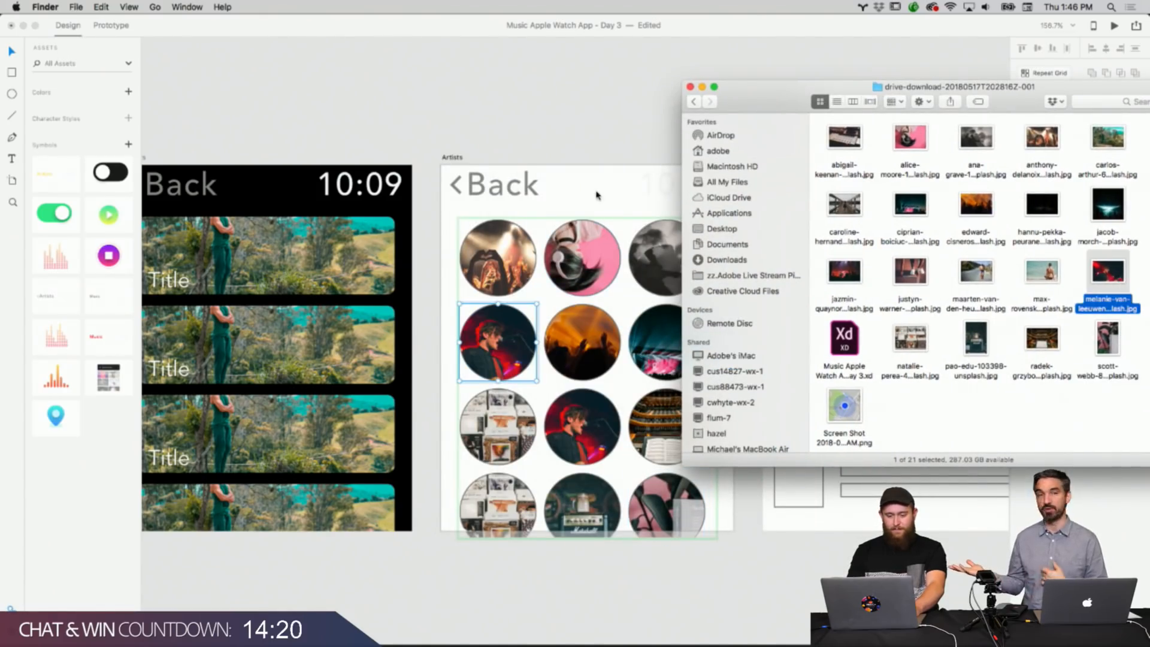
pyautogui.click(640, 96)
pyautogui.click(643, 114)
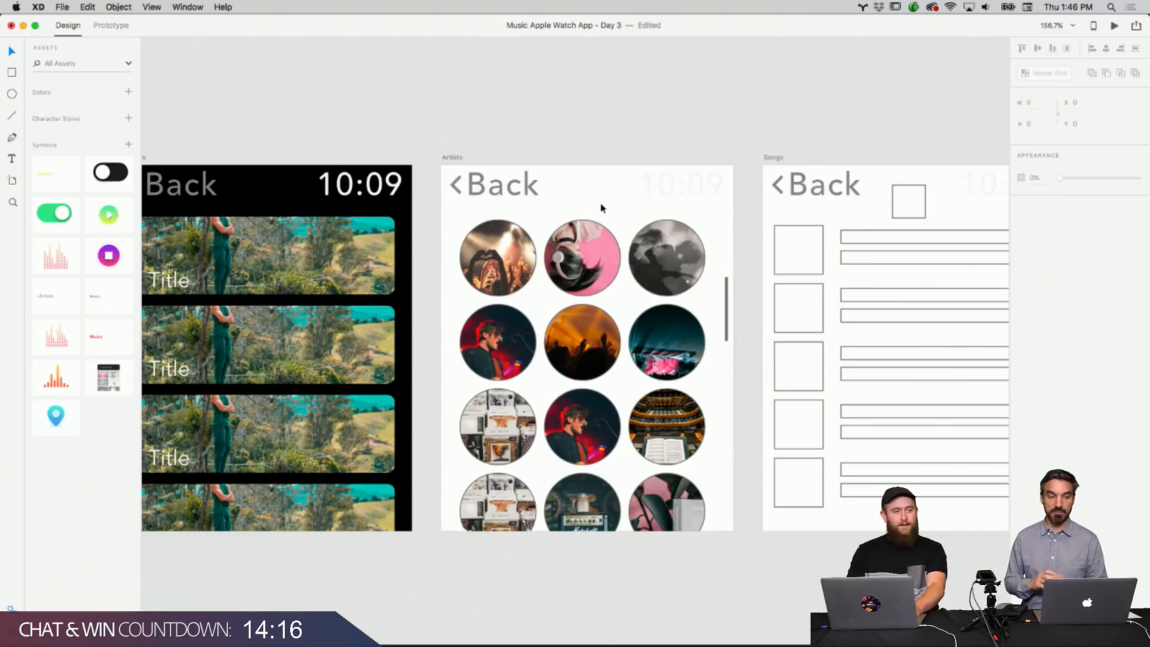
# Set the Artists artboard's background fill to black.
pyautogui.scroll(-3, 602, 207)
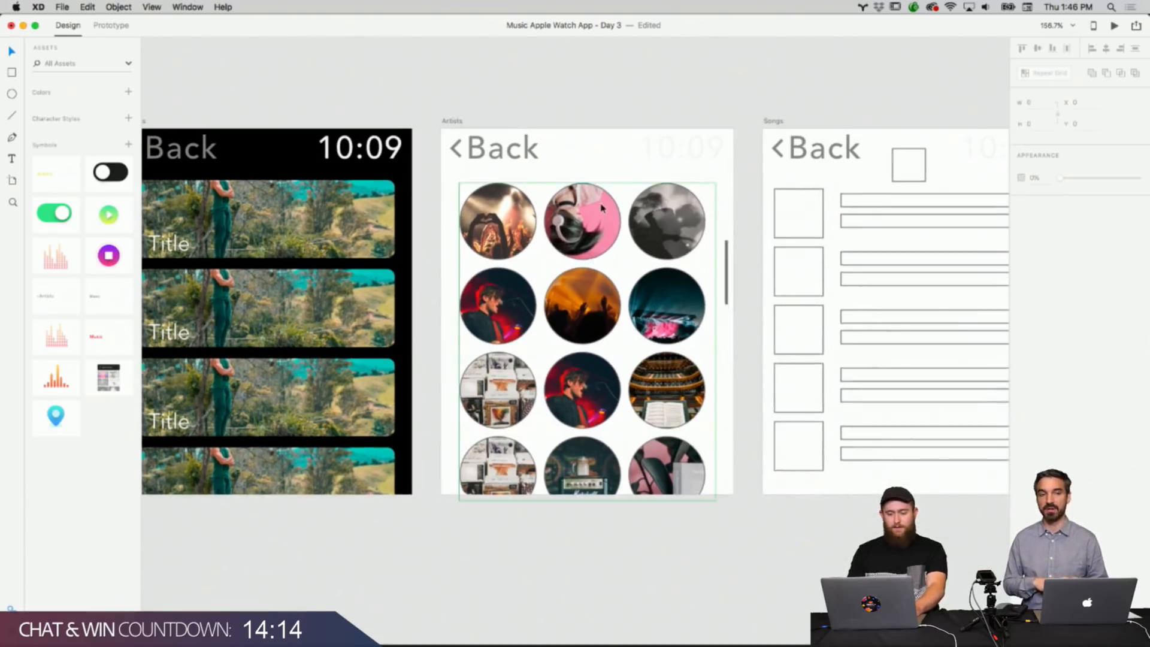
pyautogui.click(590, 142)
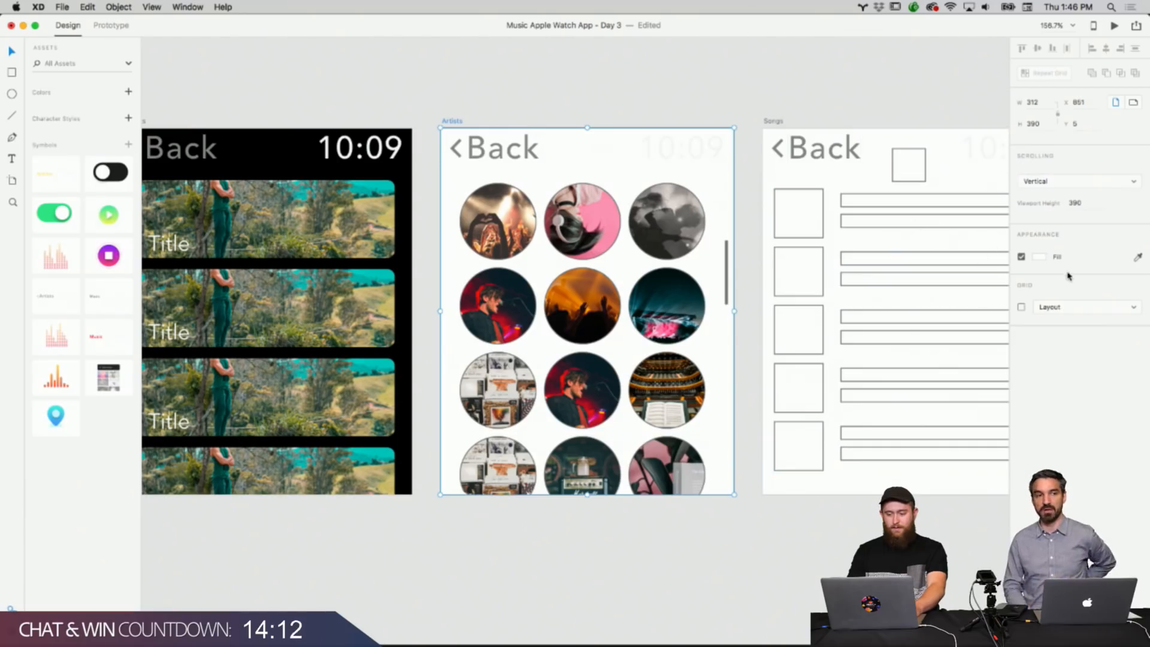
pyautogui.click(1038, 259)
pyautogui.moveTo(939, 277); pyautogui.dragTo(913, 309)
pyautogui.click(771, 527)
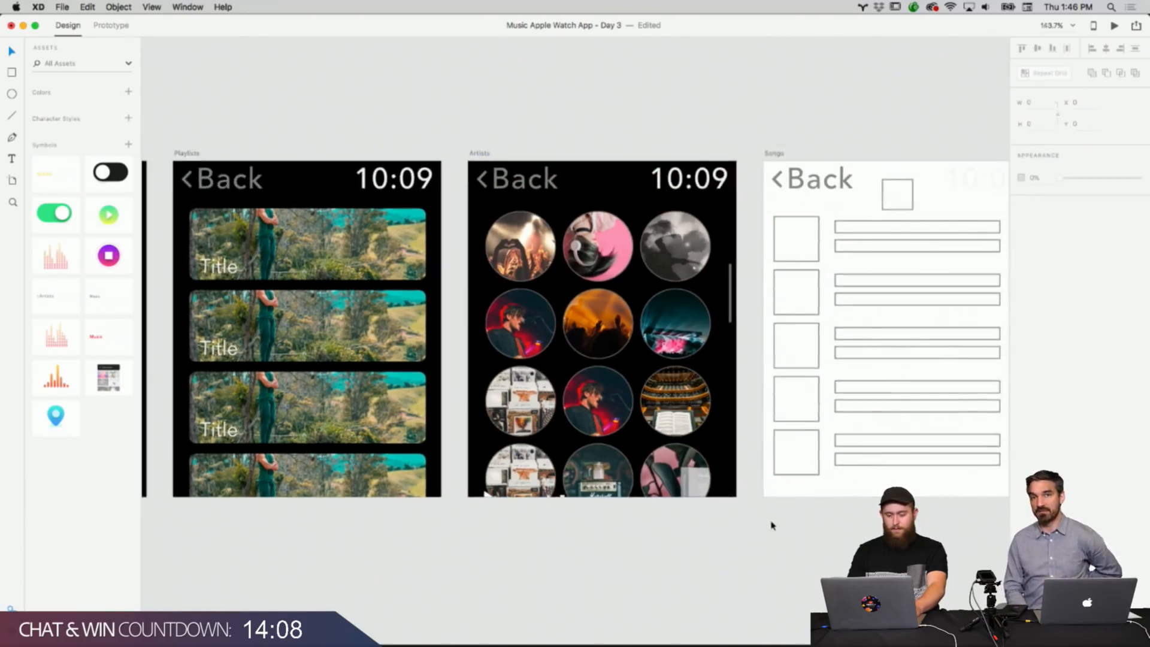
# Inspect a circle's border in the Artists grid and zoom out to review all the screens.
pyautogui.click(513, 225)
pyautogui.doubleClick(513, 225)
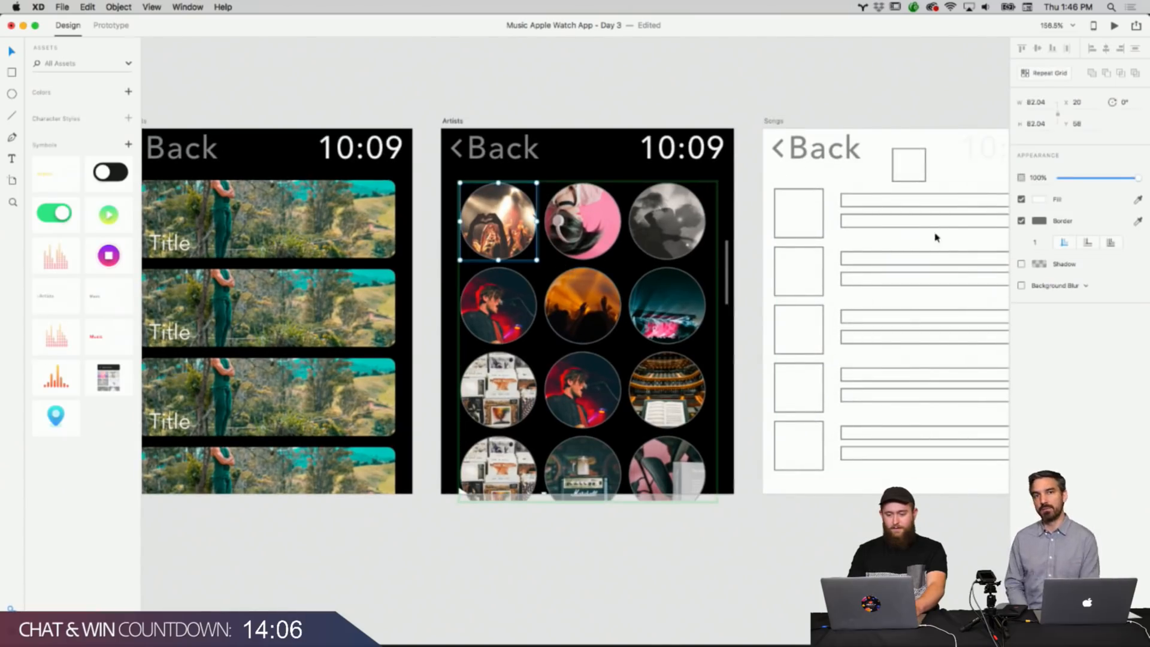
pyautogui.click(685, 542)
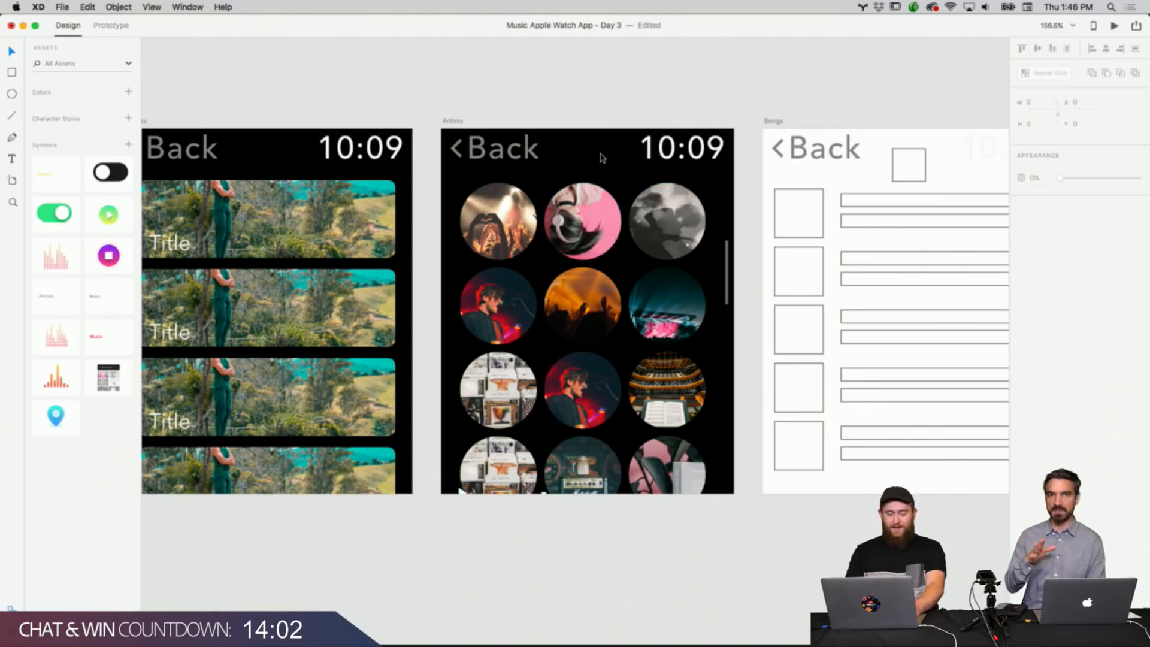
pyautogui.hscroll(-3, 603, 155)
pyautogui.scroll(-1, 604, 155)
pyautogui.scroll(-5, 604, 155)
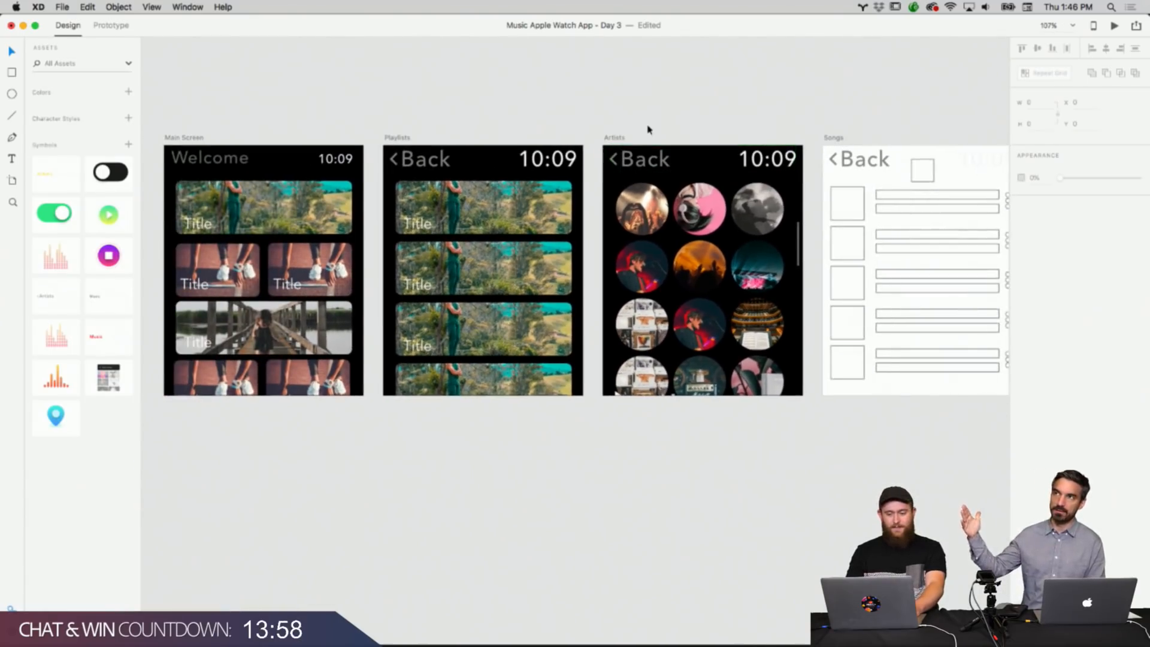
pyautogui.hscroll(-2, 648, 129)
pyautogui.scroll(1, 647, 129)
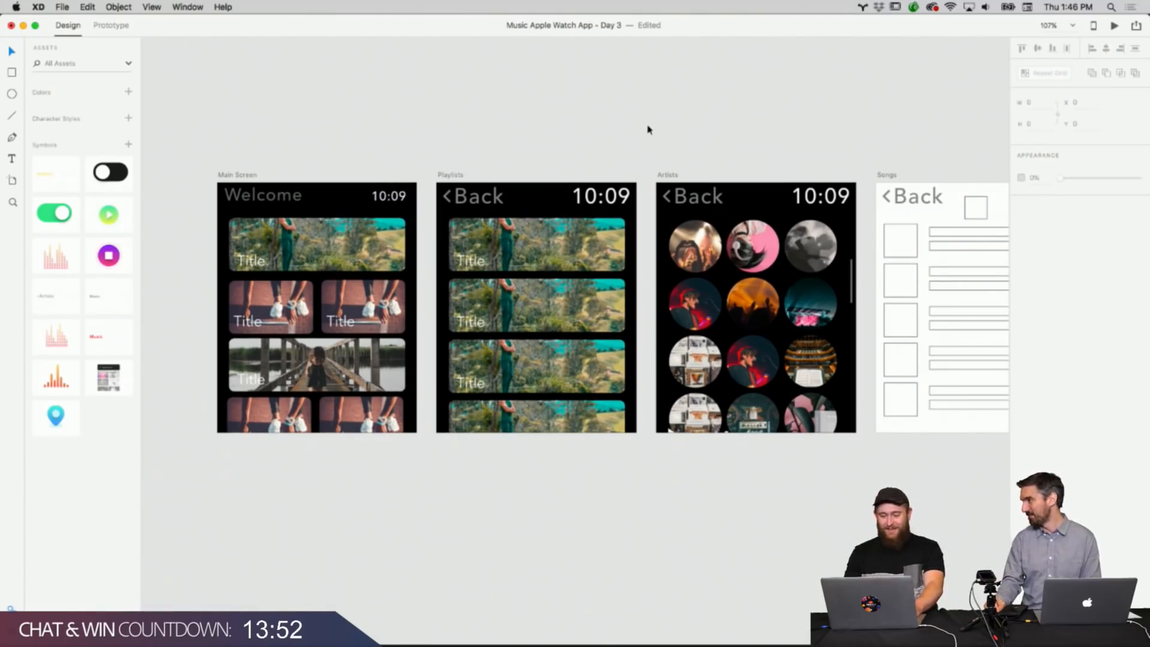
pyautogui.scroll(2, 648, 129)
pyautogui.moveTo(448, 175); pyautogui.dragTo(863, 212)
pyautogui.press('super+z')
pyautogui.click(784, 117)
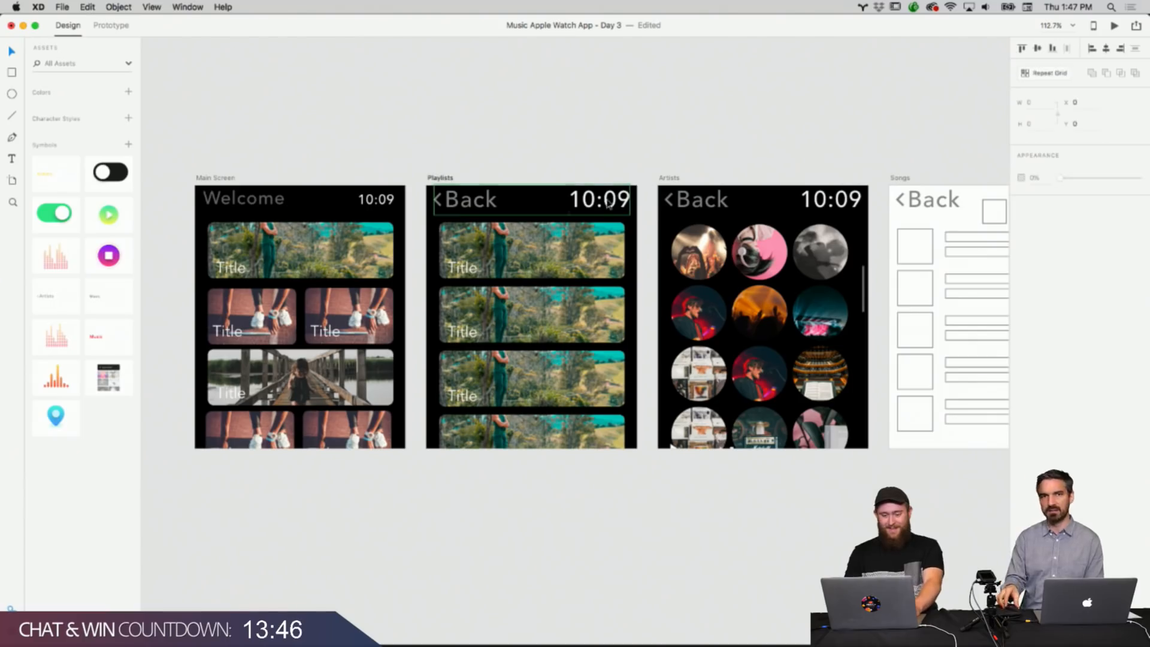
# Copy the Main Screen's Welcome header together with its time.
pyautogui.moveTo(239, 162); pyautogui.dragTo(385, 203)
pyautogui.rightClick(385, 202)
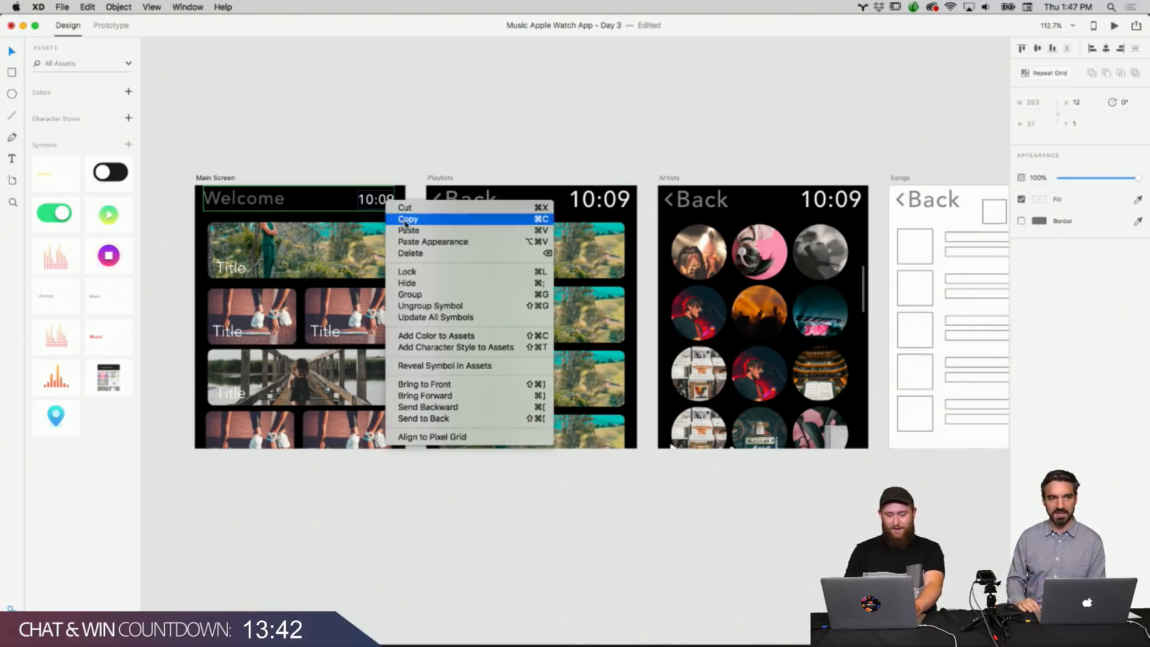
pyautogui.click(404, 221)
# Delete the Back headers from the Playlists and Artists screens.
pyautogui.click(529, 131)
pyautogui.moveTo(528, 131); pyautogui.dragTo(762, 206)
pyautogui.press('BackSpace')
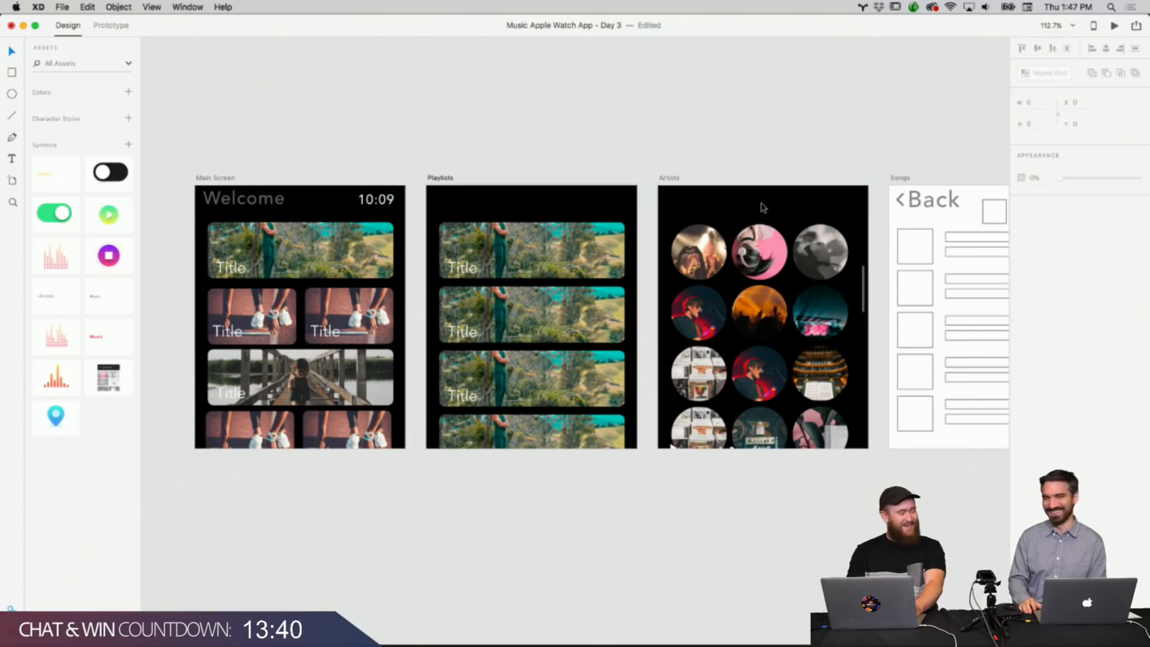
# Paste the Welcome header into the Playlists and Artists screens.
pyautogui.click(611, 209)
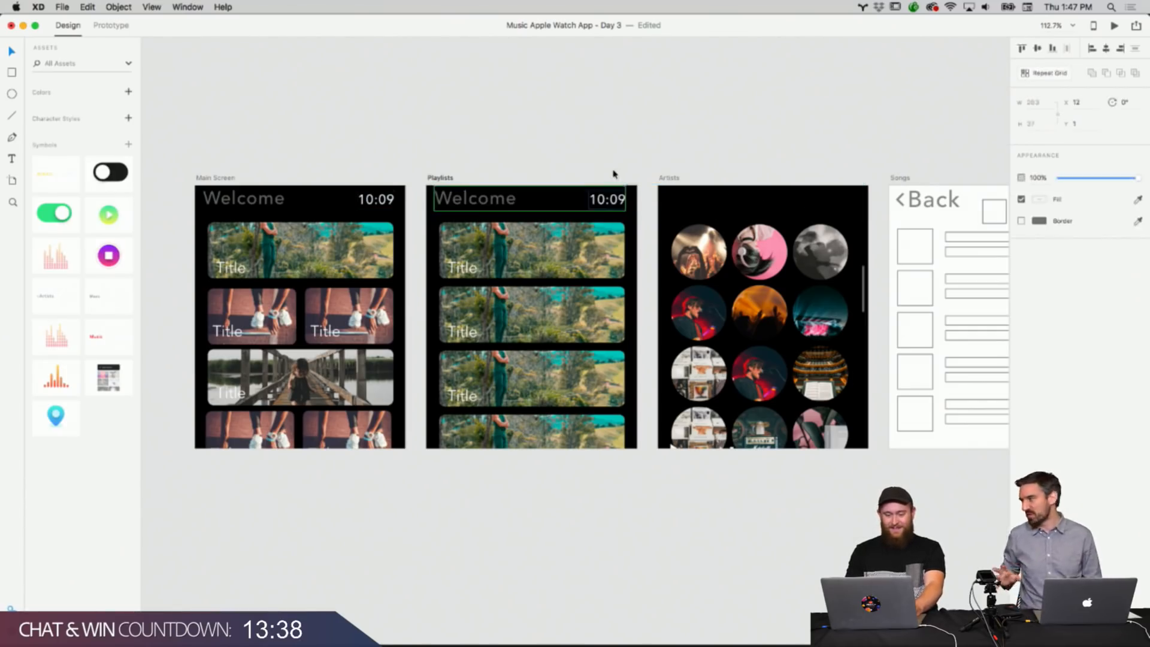
pyautogui.rightClick(741, 199)
pyautogui.click(763, 202)
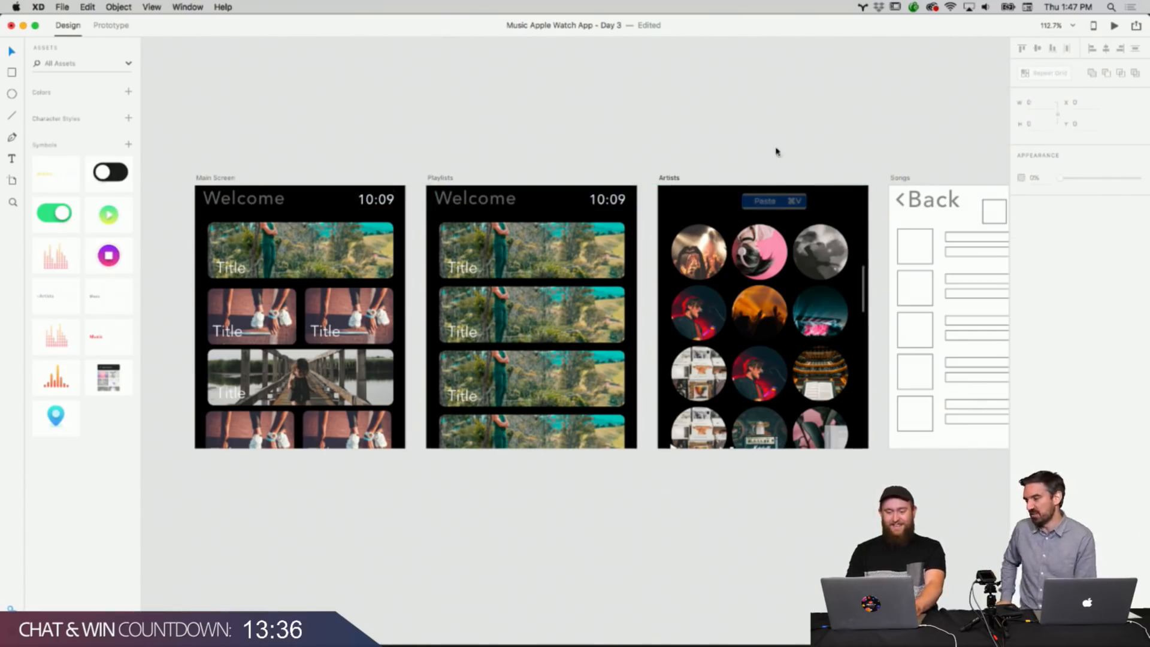
# Zoom and scroll across the artboards to review the new headers on Playlists and Artists.
pyautogui.scroll(-3, 777, 152)
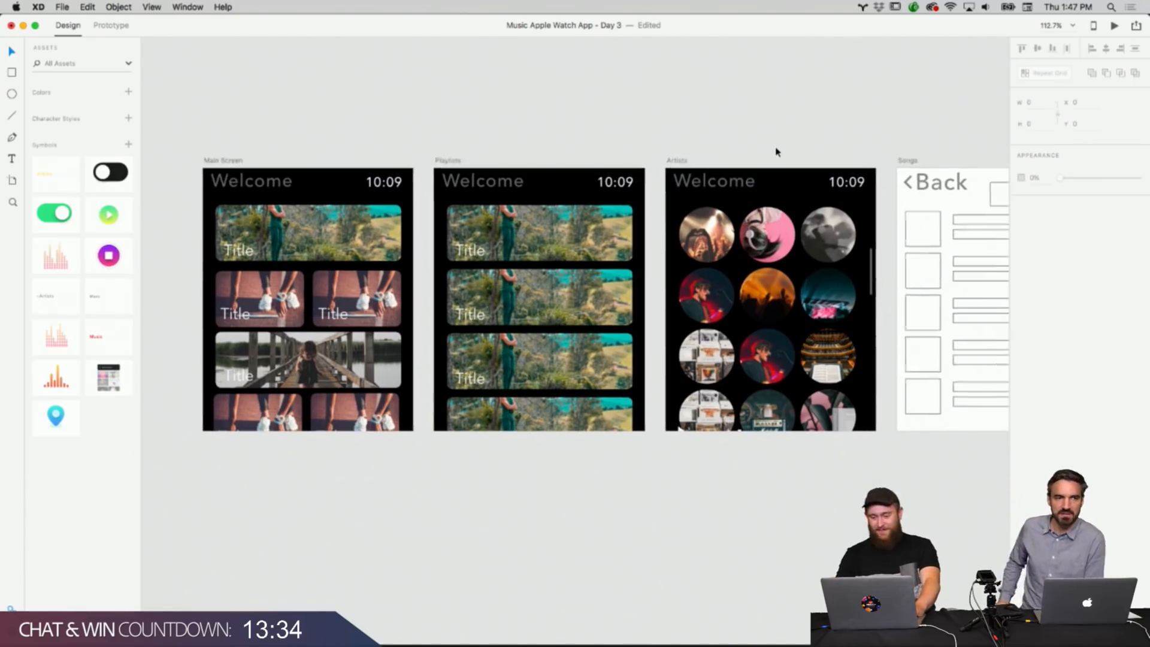
pyautogui.scroll(2, 765, 118)
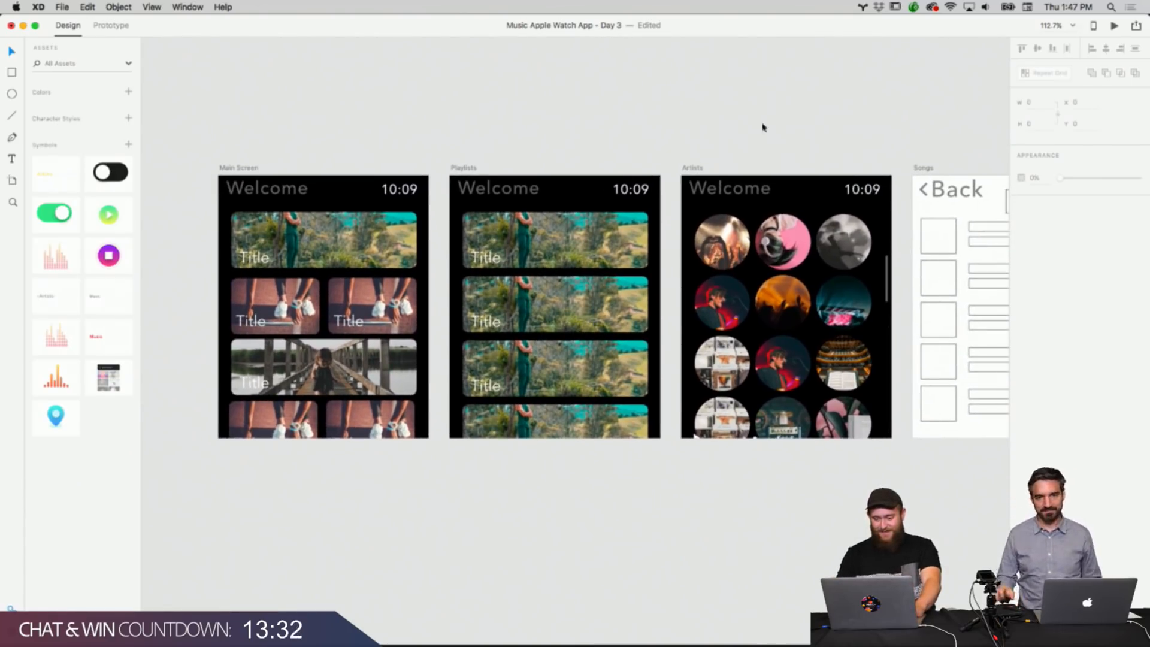
pyautogui.click(737, 231)
pyautogui.click(737, 165)
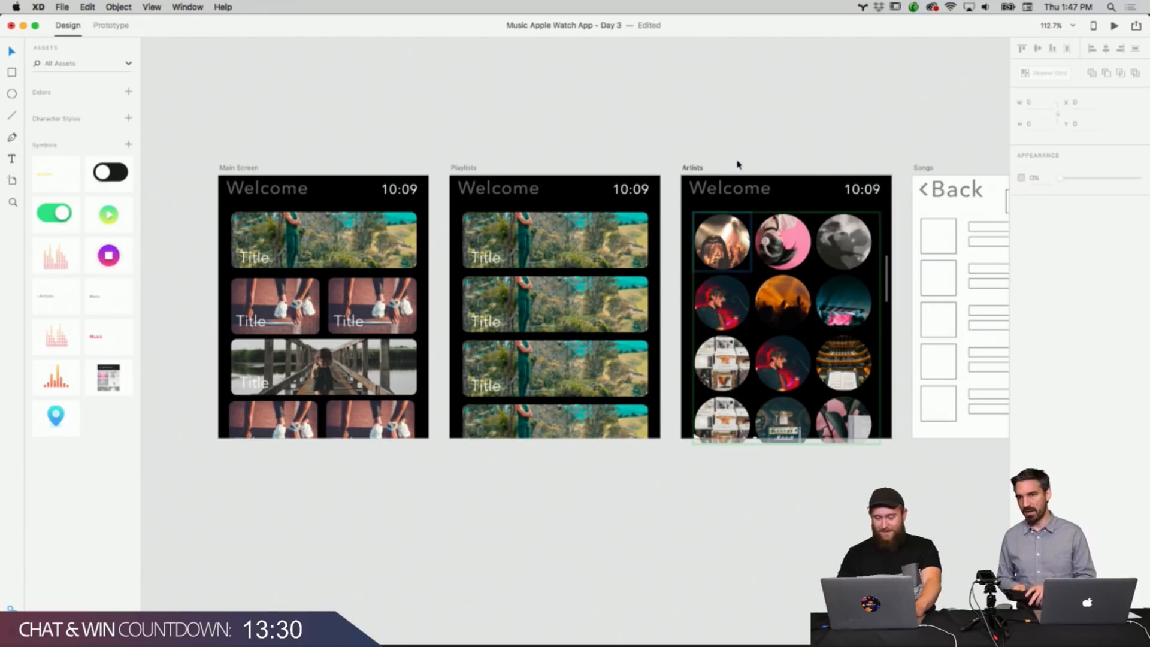
pyautogui.scroll(2, 770, 155)
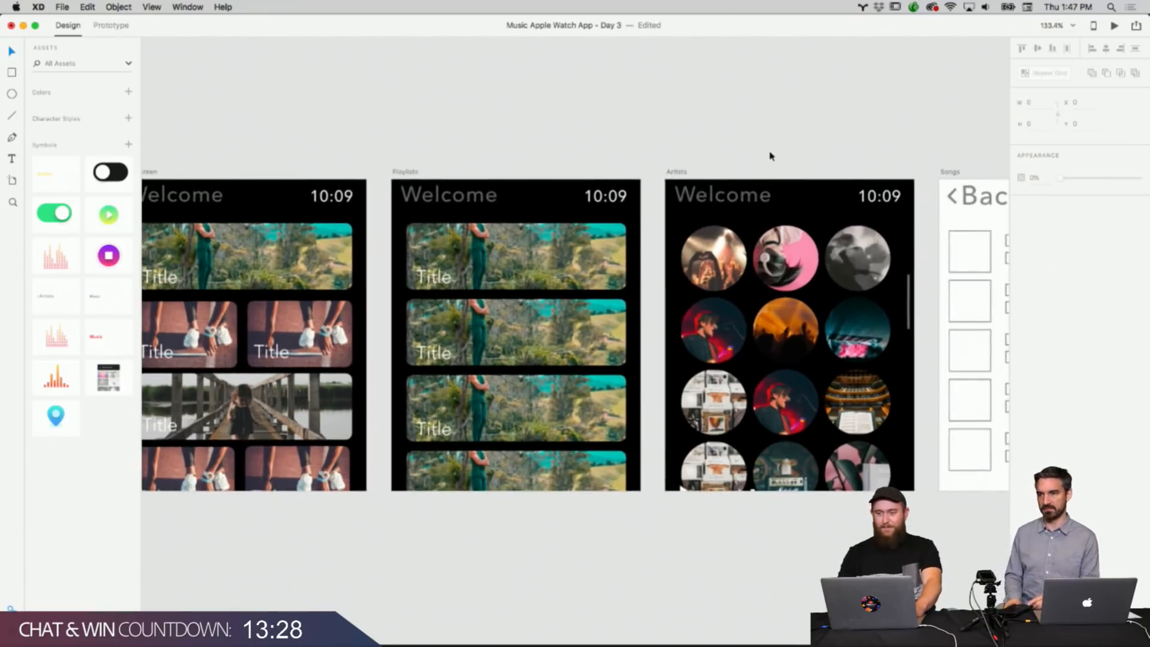
pyautogui.scroll(-3, 770, 156)
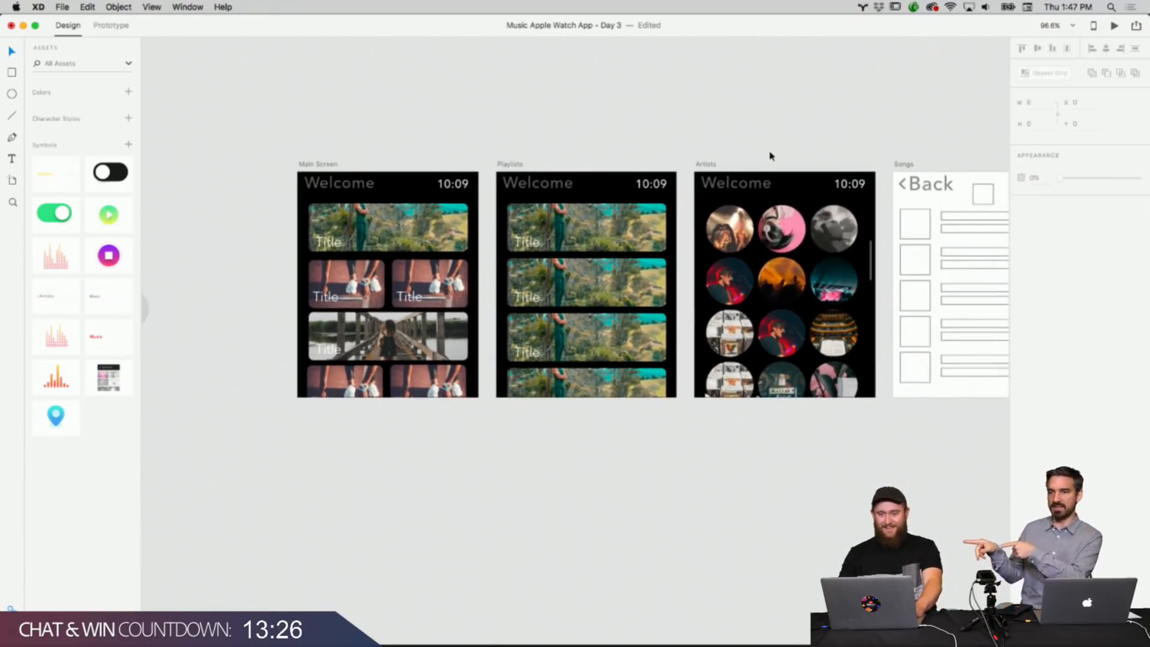
pyautogui.hscroll(3, 770, 155)
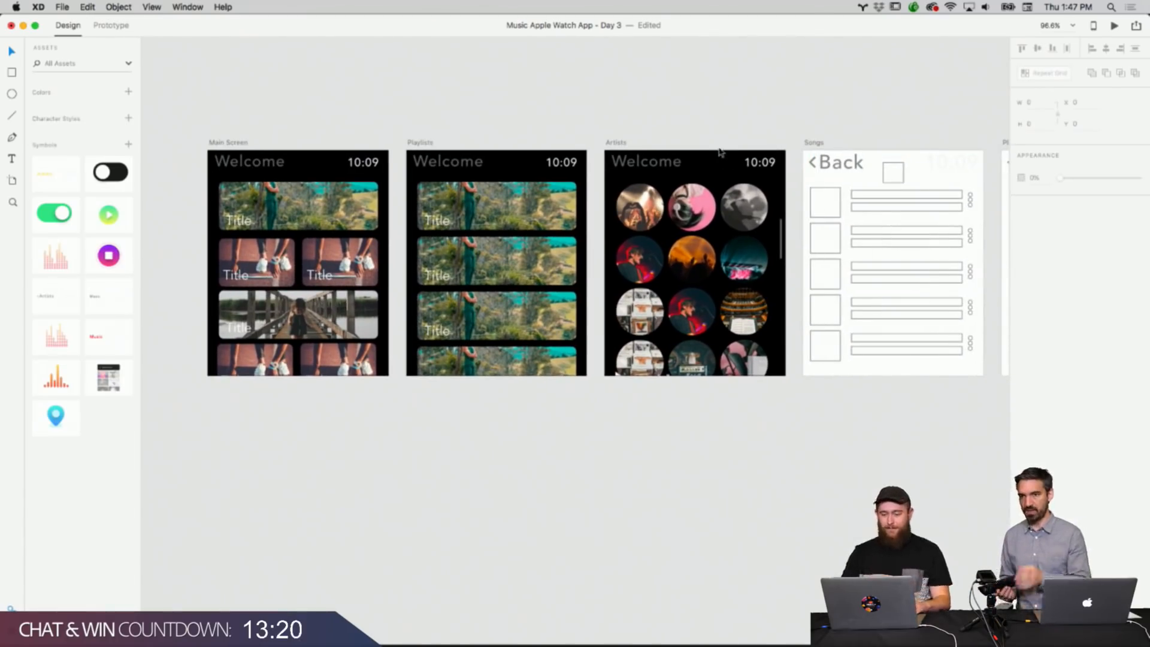
pyautogui.scroll(5, 752, 133)
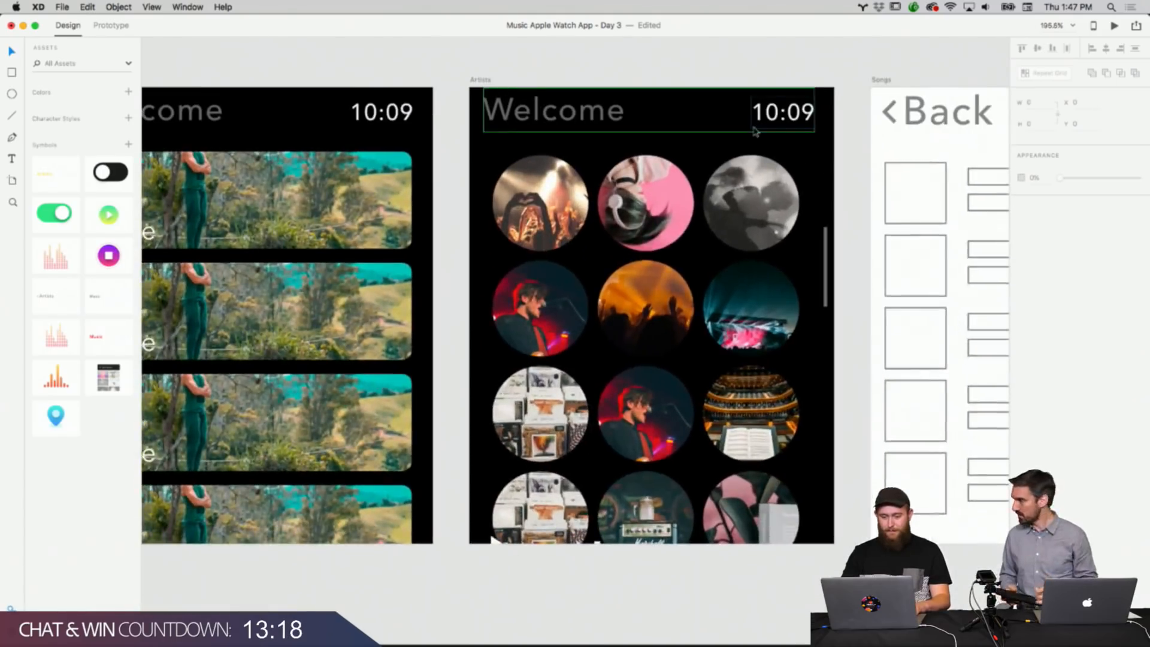
pyautogui.scroll(-2, 753, 130)
pyautogui.hscroll(-2, 743, 131)
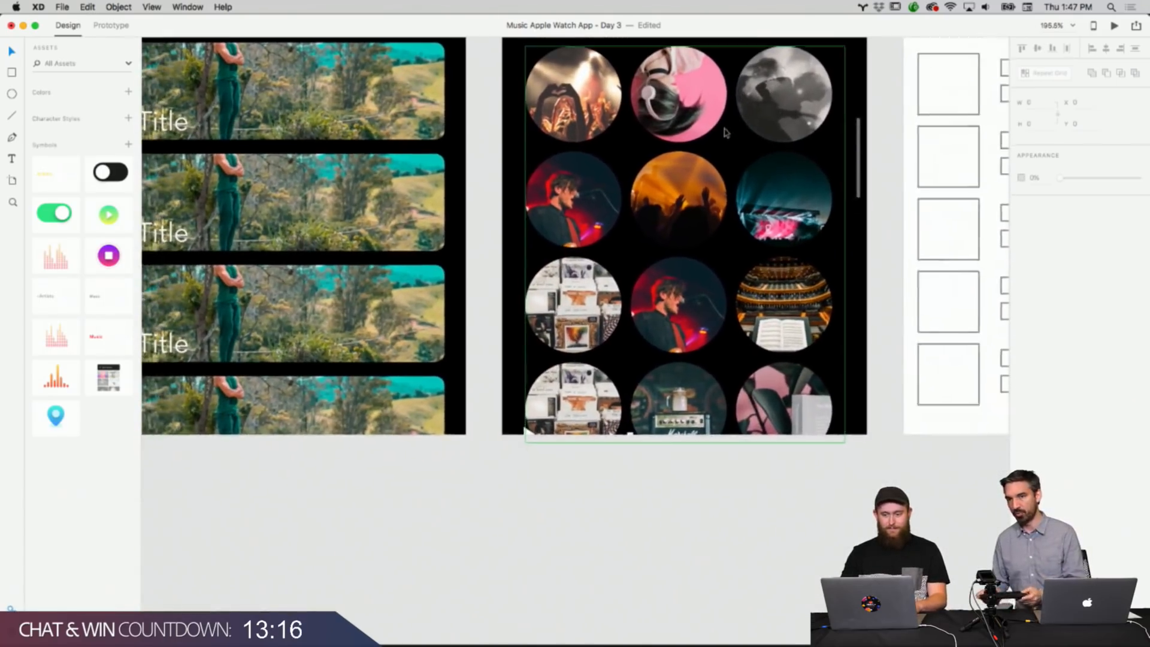
pyautogui.scroll(3, 724, 132)
pyautogui.scroll(2, 724, 132)
pyautogui.hscroll(-1, 725, 132)
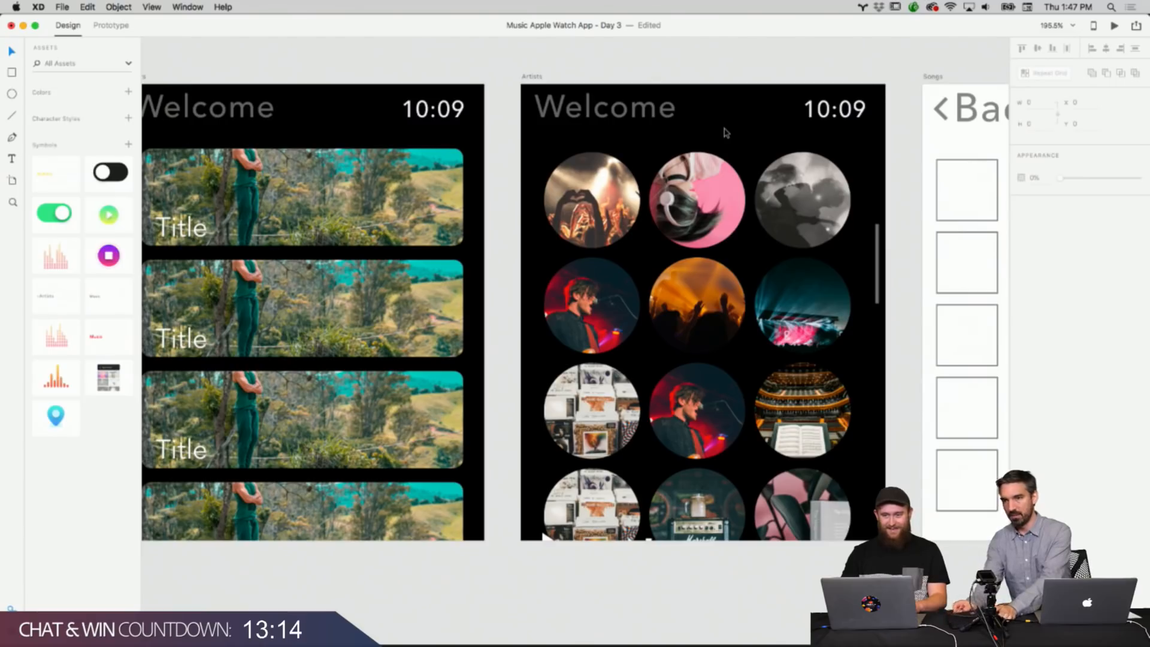
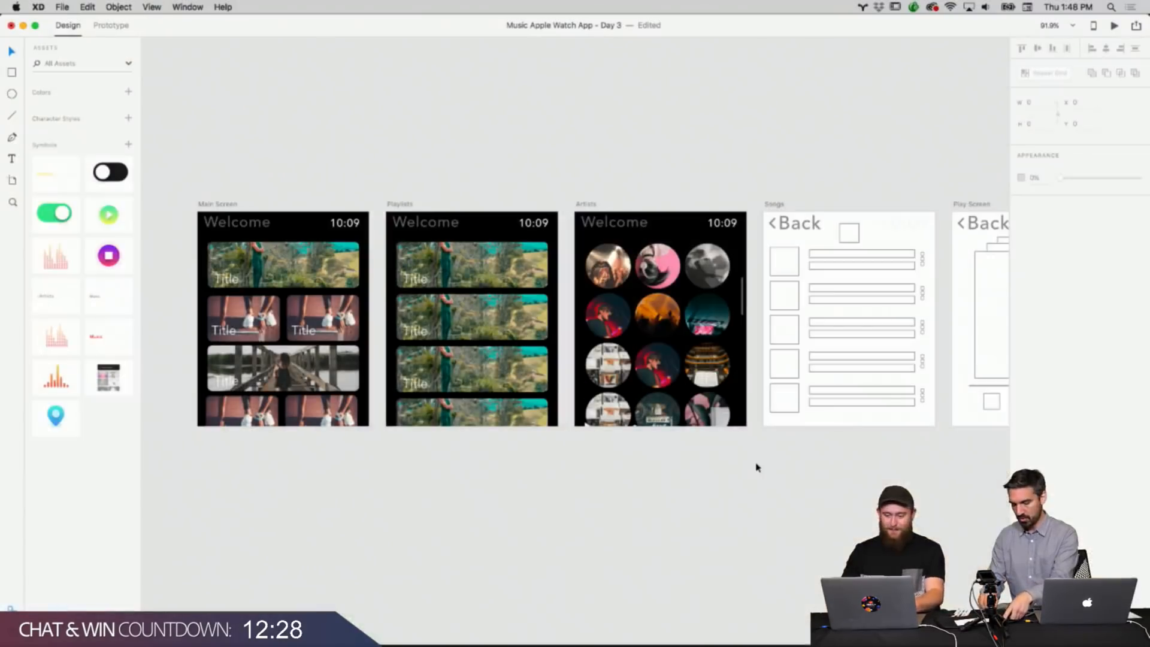
# Rename the large top tile's title on the Main Screen to US Top 50.
pyautogui.hscroll(5, 761, 462)
pyautogui.scroll(5, 761, 463)
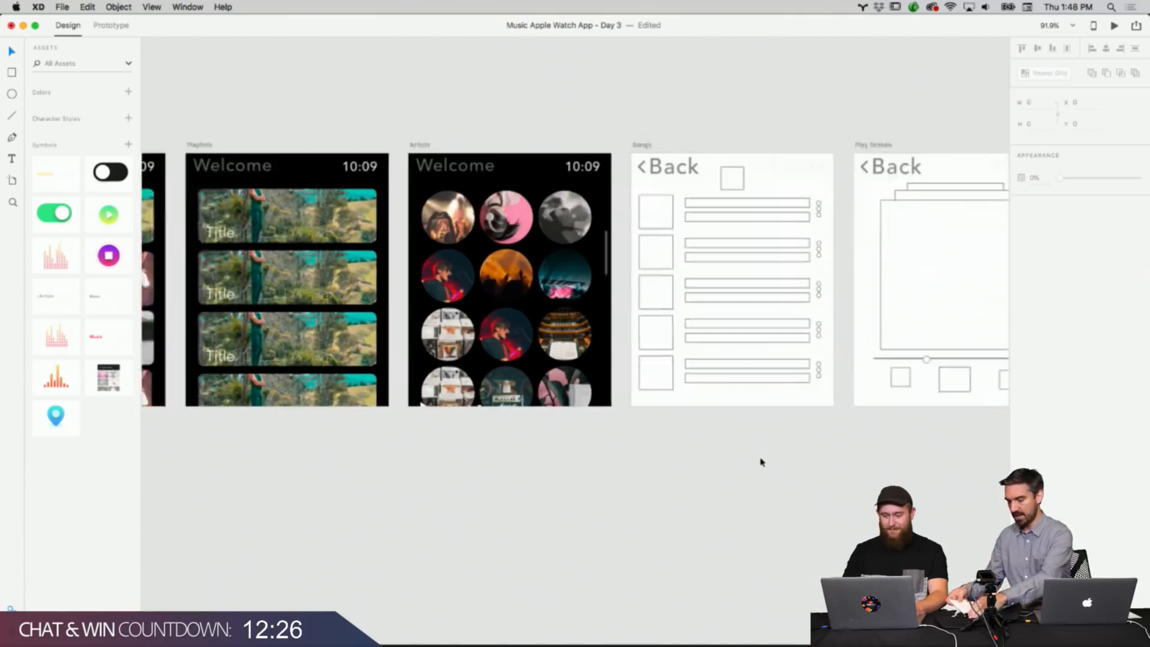
pyautogui.hscroll(-10, 761, 462)
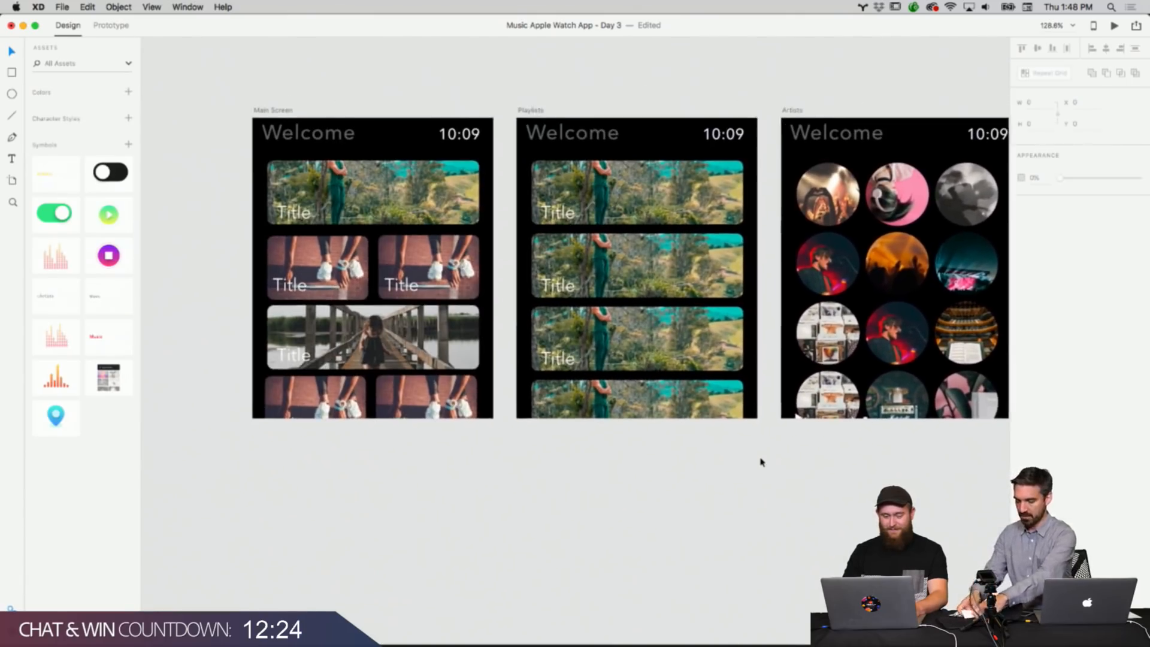
pyautogui.doubleClick(333, 217)
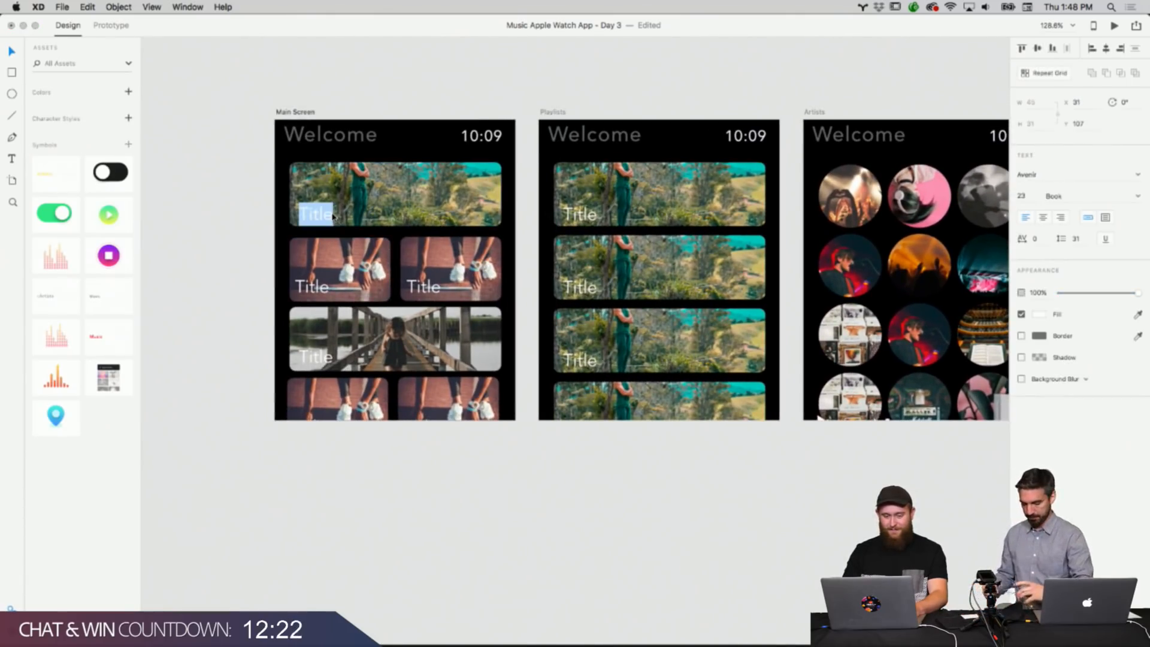
pyautogui.press('BackSpace')
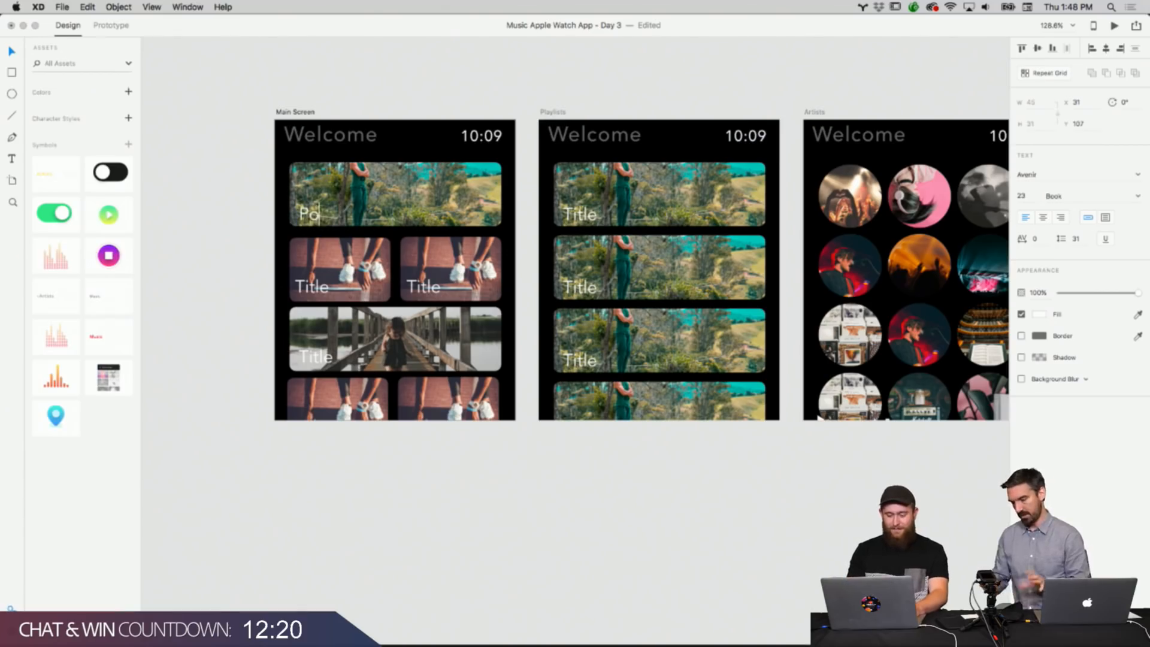
pyautogui.press('BackSpace')
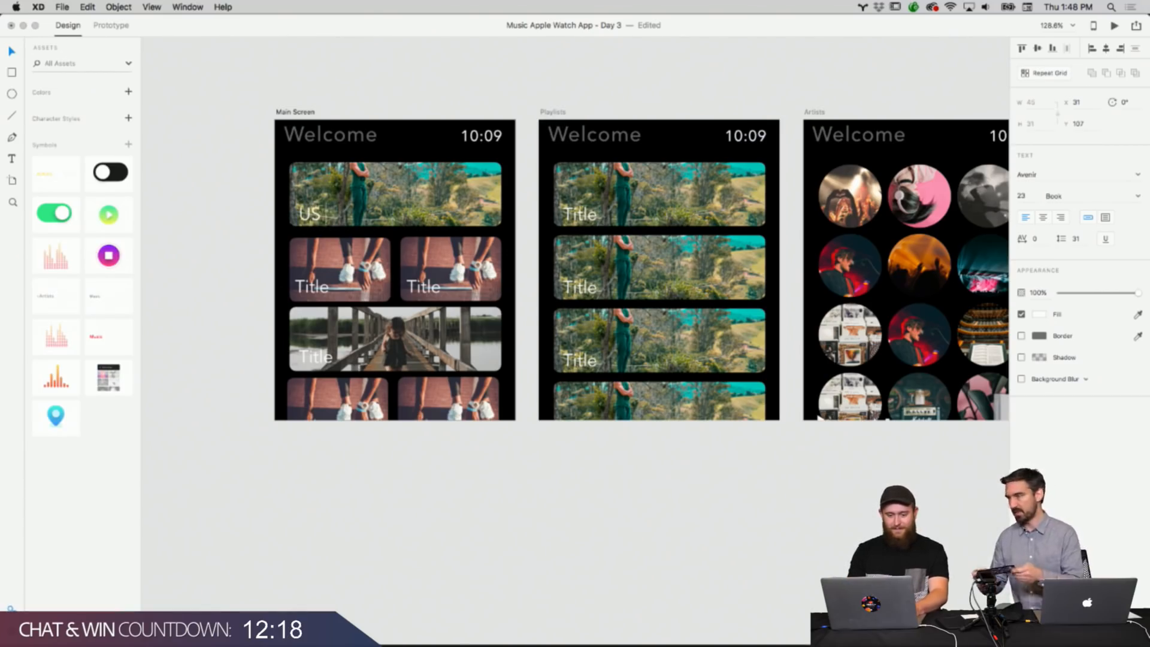
pyautogui.click(193, 287)
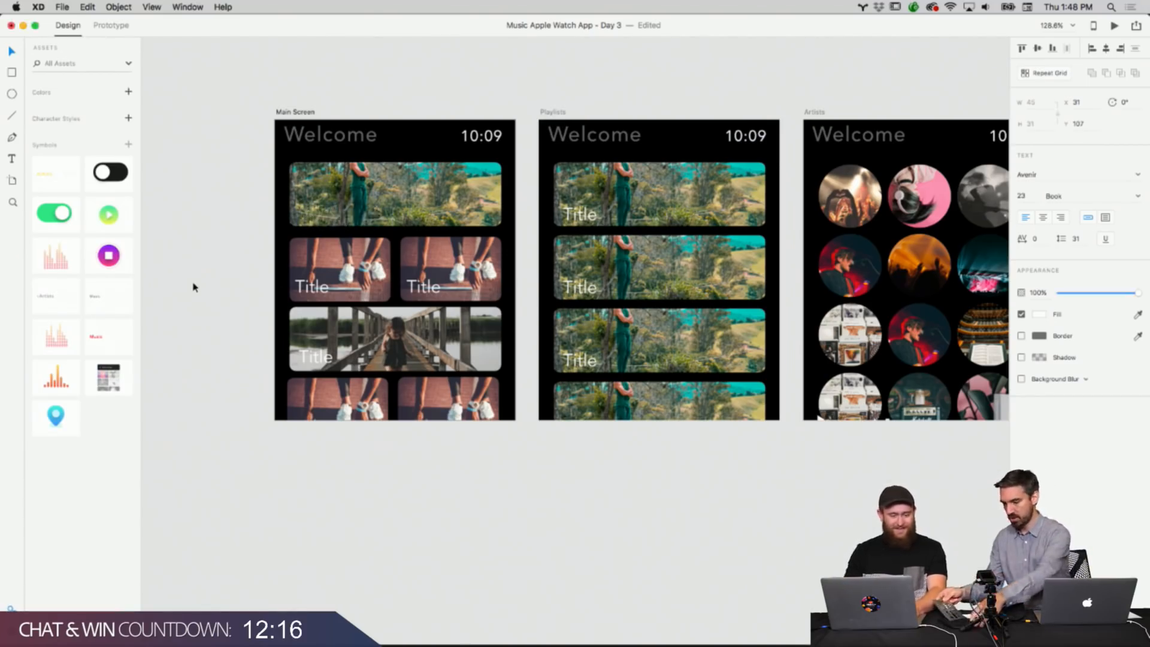
pyautogui.click(195, 288)
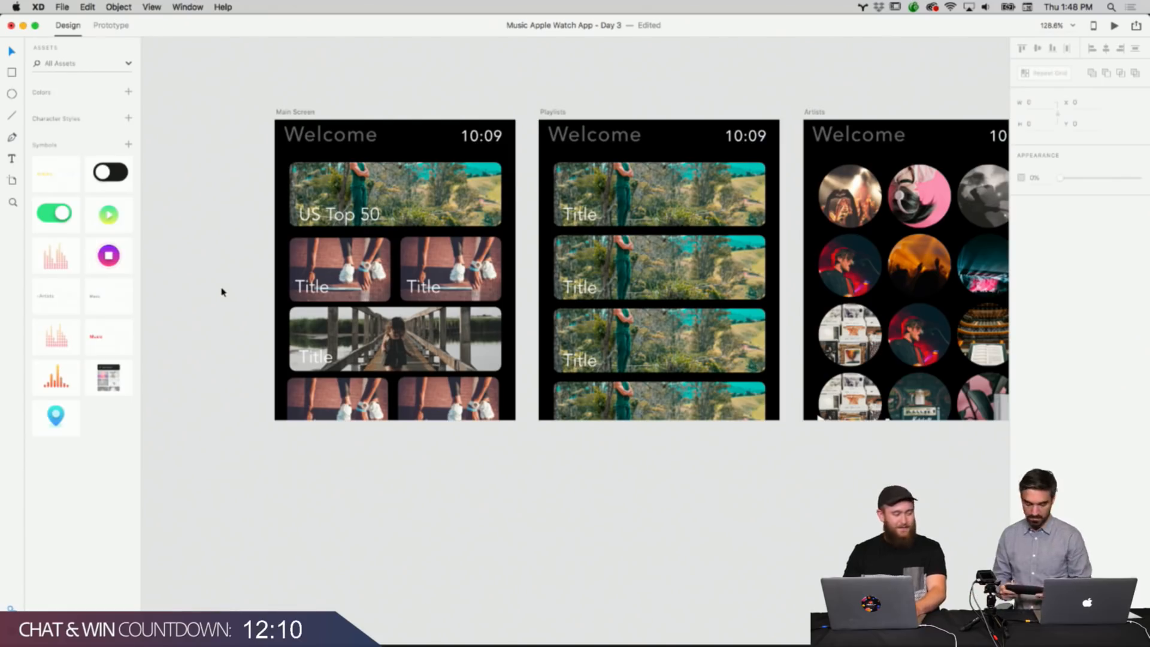
# Rename the two small Main Screen tiles' titles to Hip Hop and Country.
pyautogui.hscroll(3, 221, 291)
pyautogui.click(284, 257)
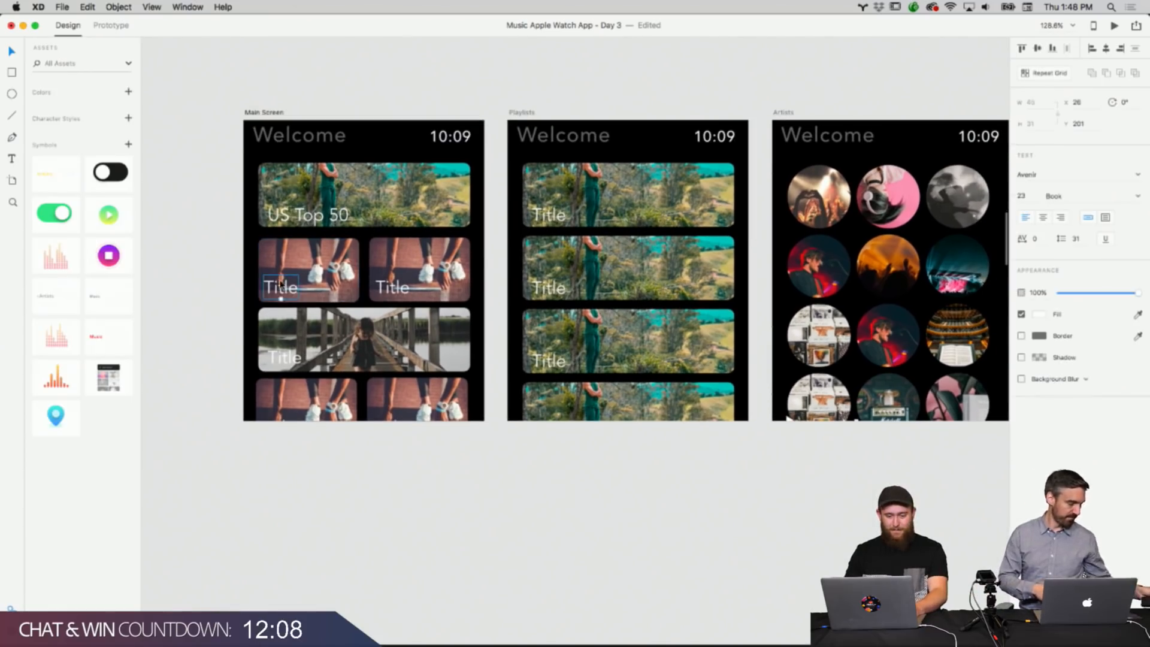
pyautogui.click(194, 225)
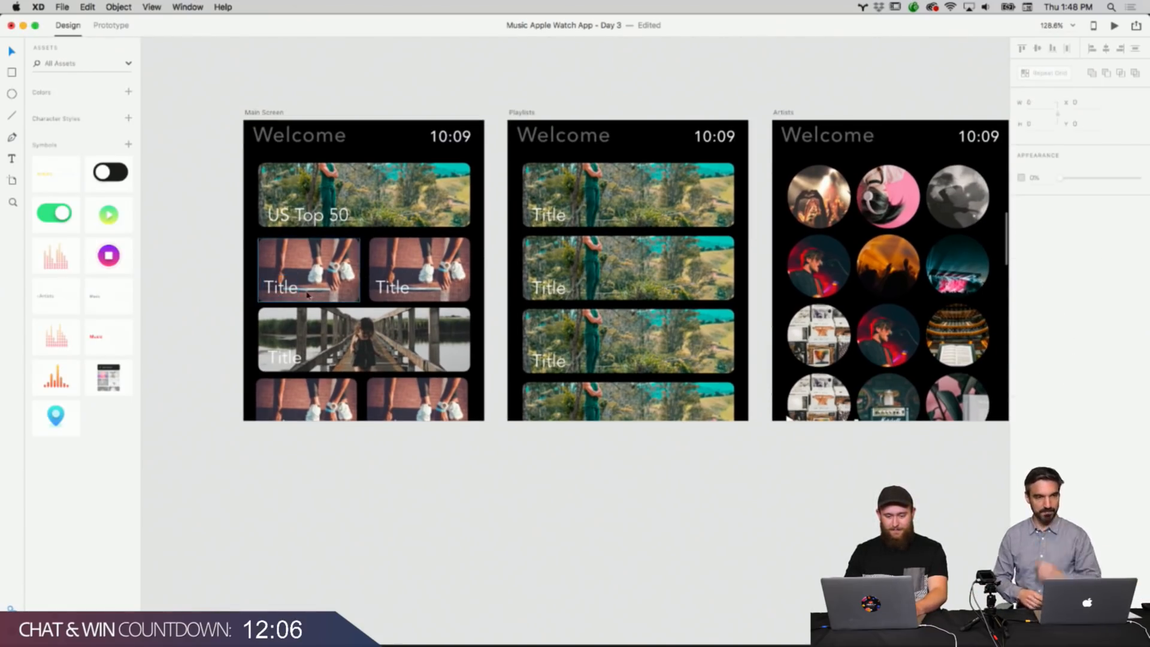
pyautogui.doubleClick(281, 287)
pyautogui.doubleClick(280, 287)
pyautogui.press('BackSpace')
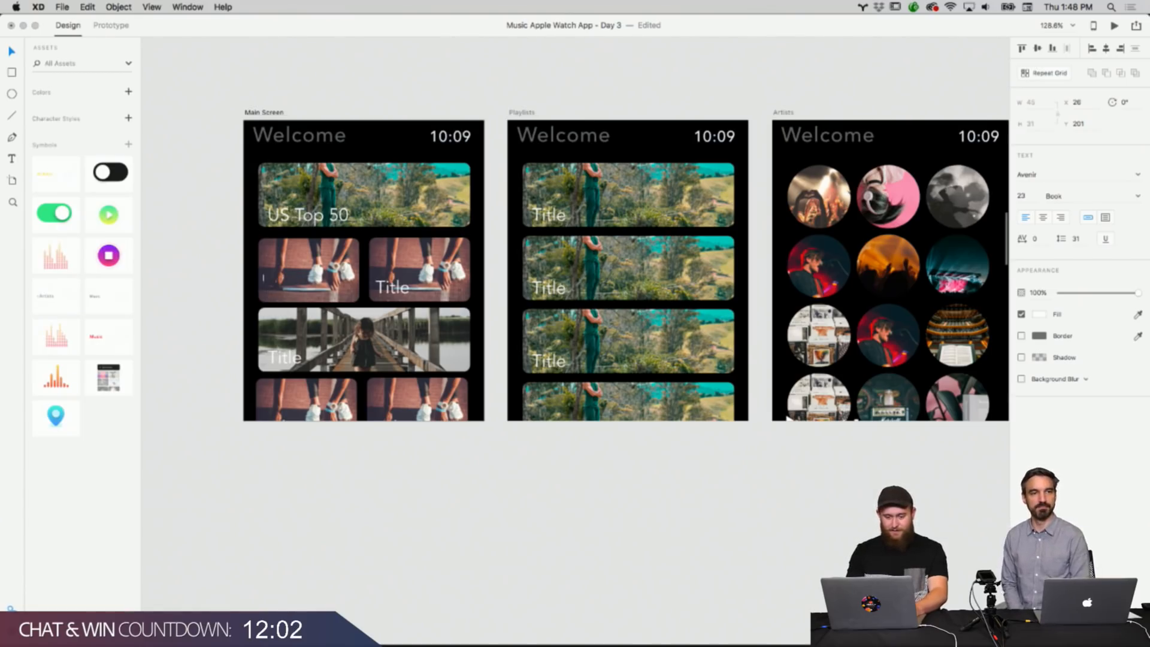
pyautogui.write('Hip Hop')
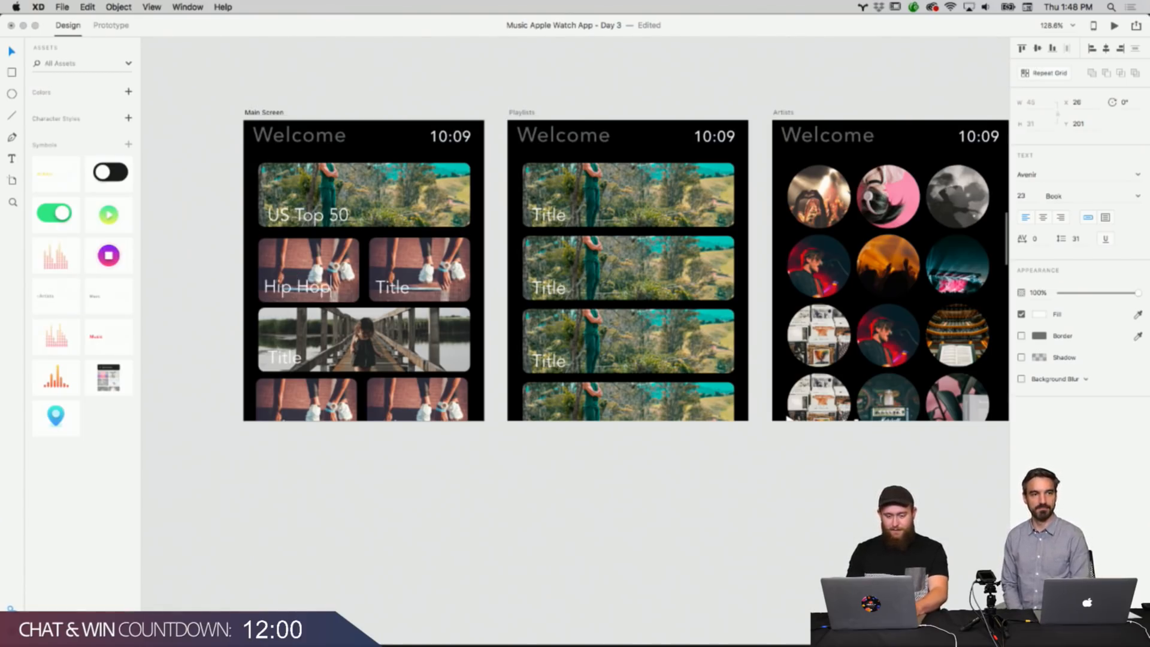
pyautogui.doubleClick(411, 293)
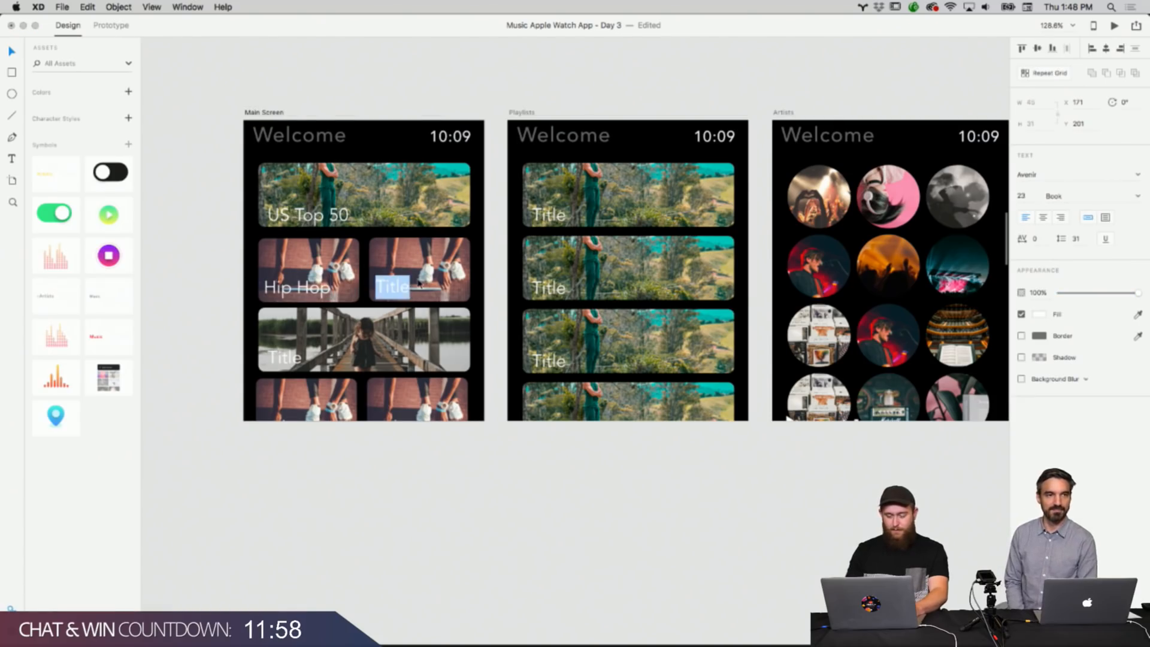
pyautogui.write('Country')
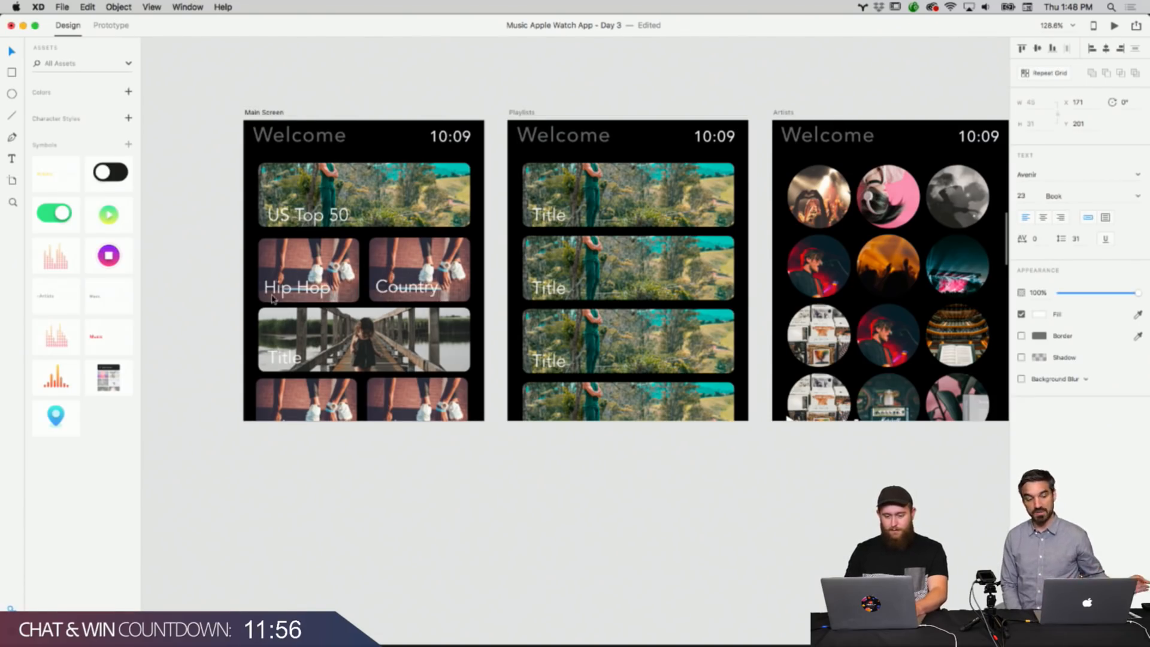
# Rename the wide third Main Screen tile's title to Activity Center.
pyautogui.doubleClick(294, 355)
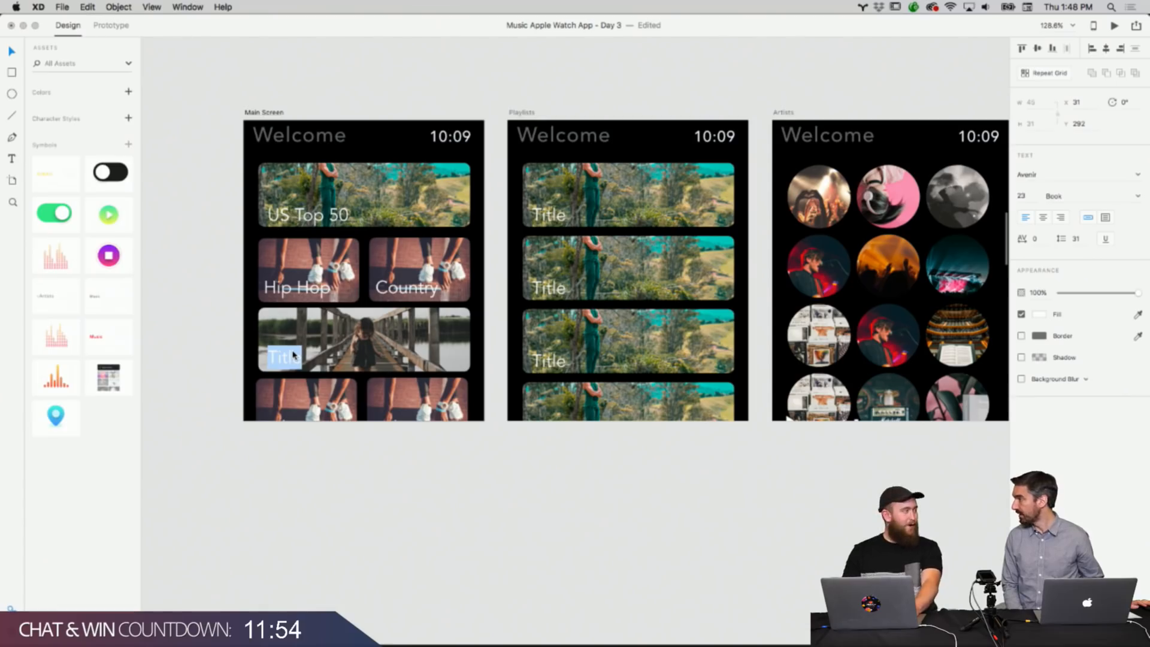
pyautogui.press('BackSpace')
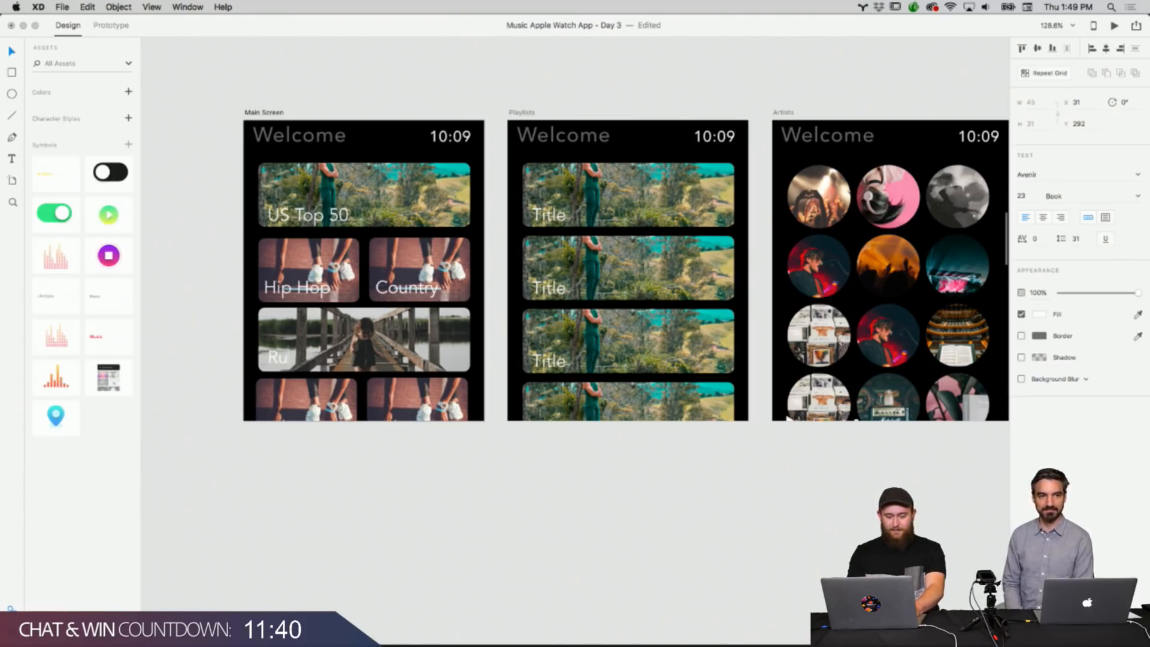
pyautogui.write('ning')
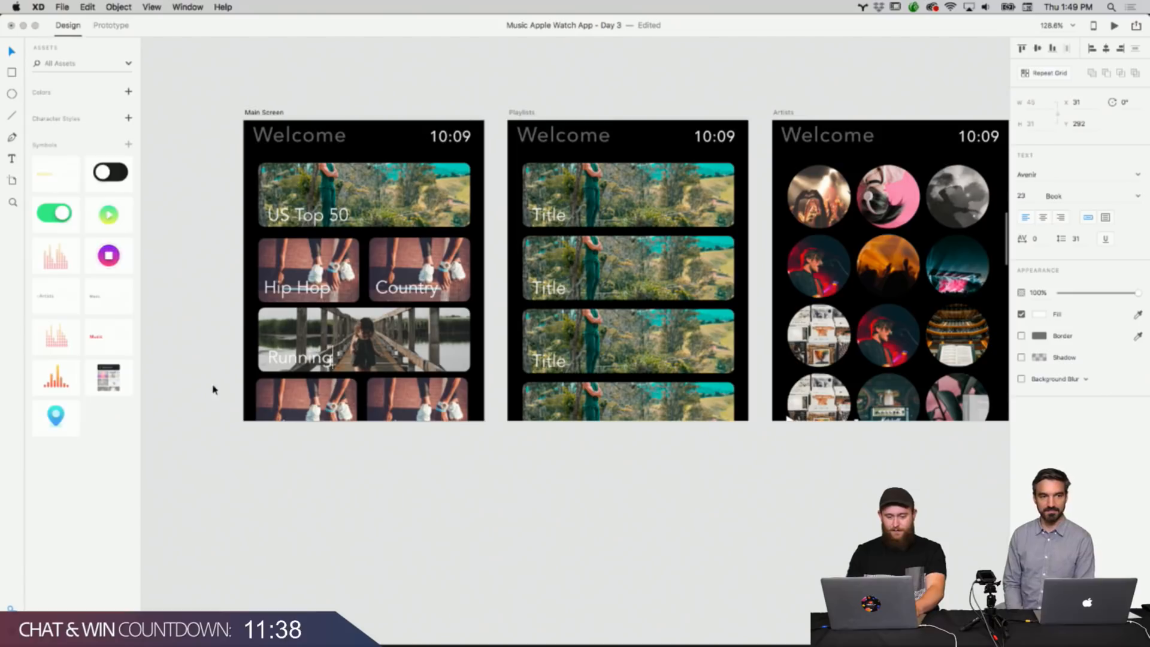
pyautogui.press('BackSpace')
pyautogui.press('BackSpace')
pyautogui.press('BackSpace')
pyautogui.press('BackSpace')
pyautogui.press('BackSpace')
pyautogui.press('BackSpace')
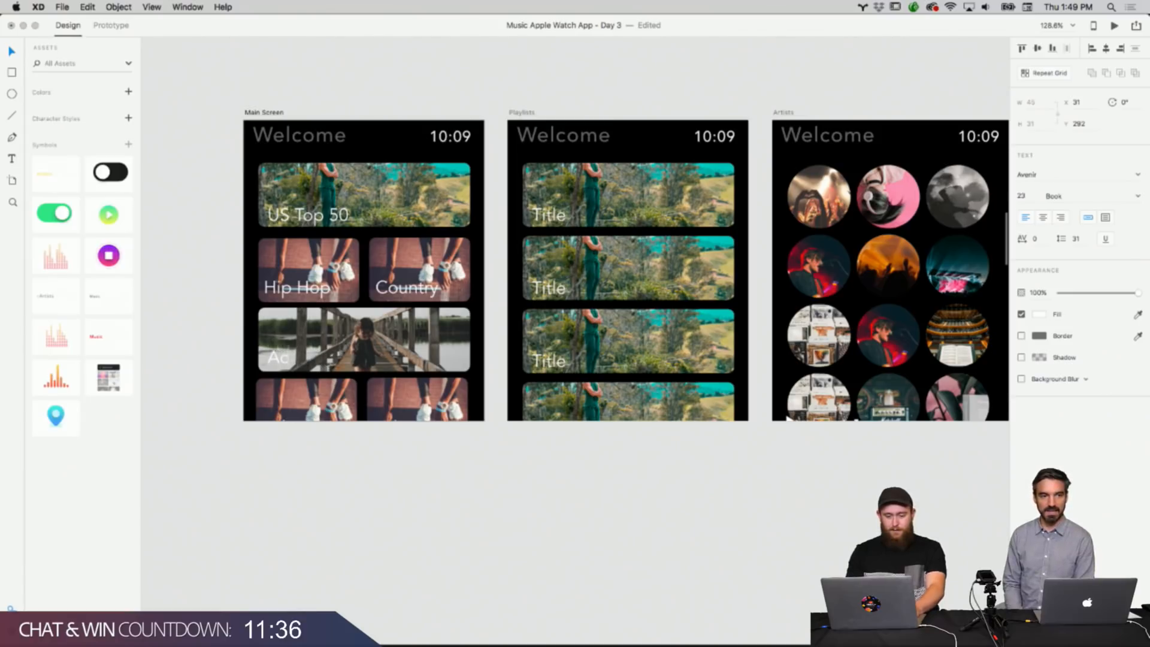
pyautogui.write('Activity')
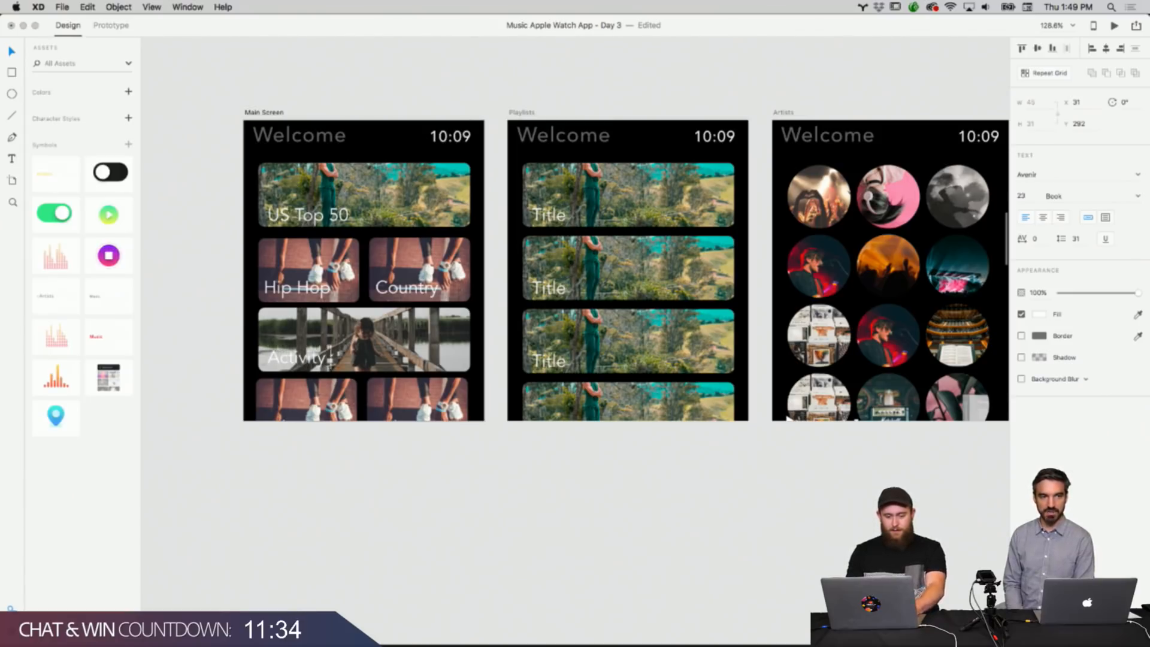
pyautogui.write(' Center')
pyautogui.click(178, 403)
# Send the Activity Center tile's photo backward behind its title text.
pyautogui.scroll(2, 180, 403)
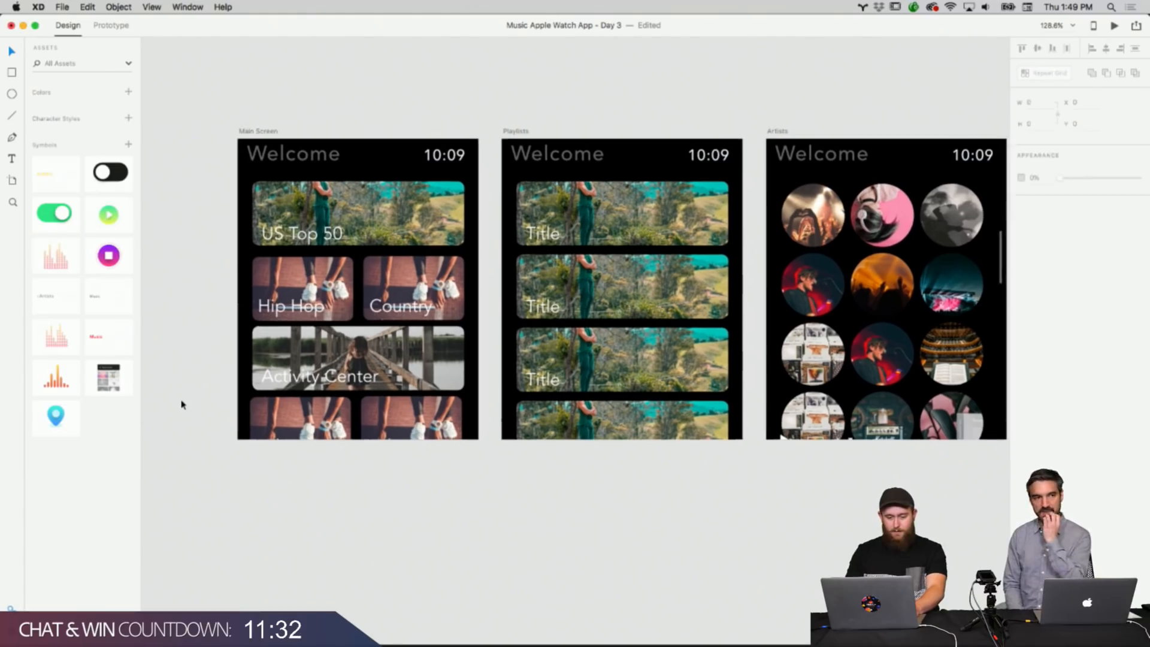
pyautogui.click(277, 378)
pyautogui.click(296, 347)
pyautogui.rightClick(296, 348)
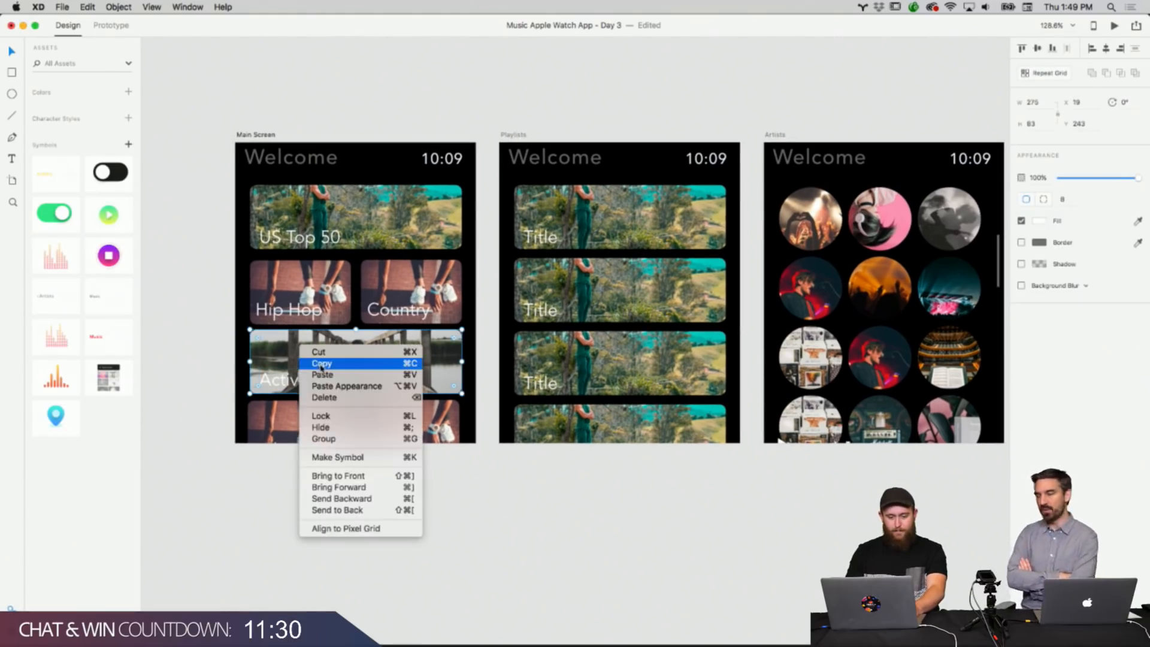
pyautogui.click(321, 364)
pyautogui.rightClick(231, 362)
pyautogui.click(261, 366)
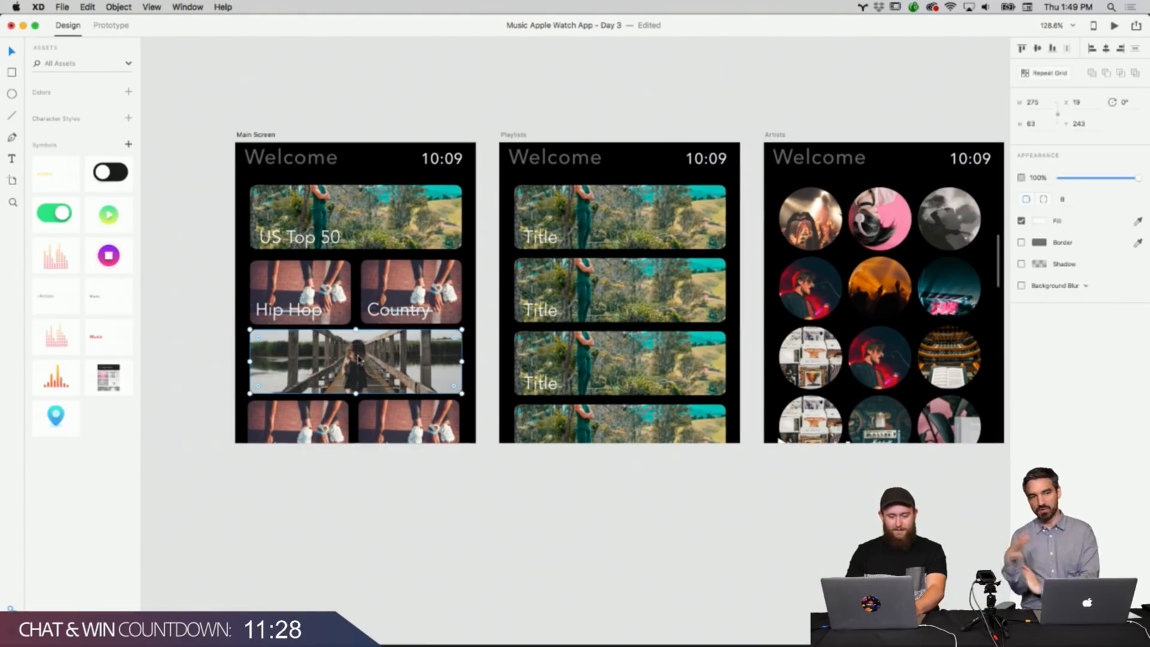
pyautogui.press('super+bracketleft')
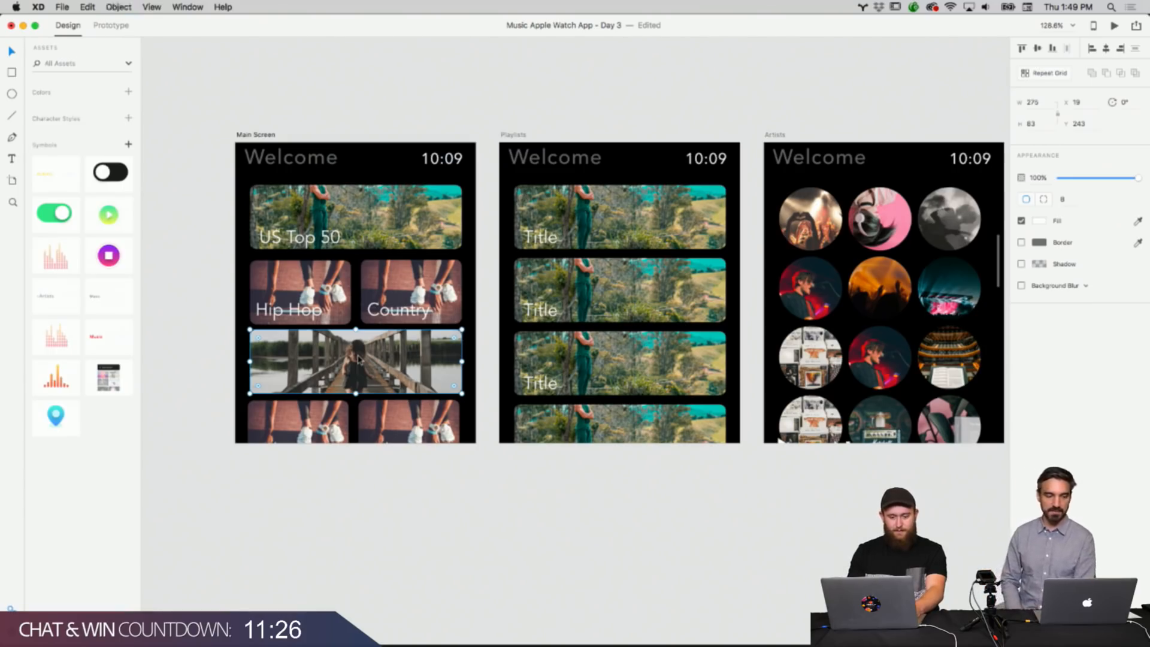
pyautogui.press('super+bracketleft')
pyautogui.press('super+bracketleft')
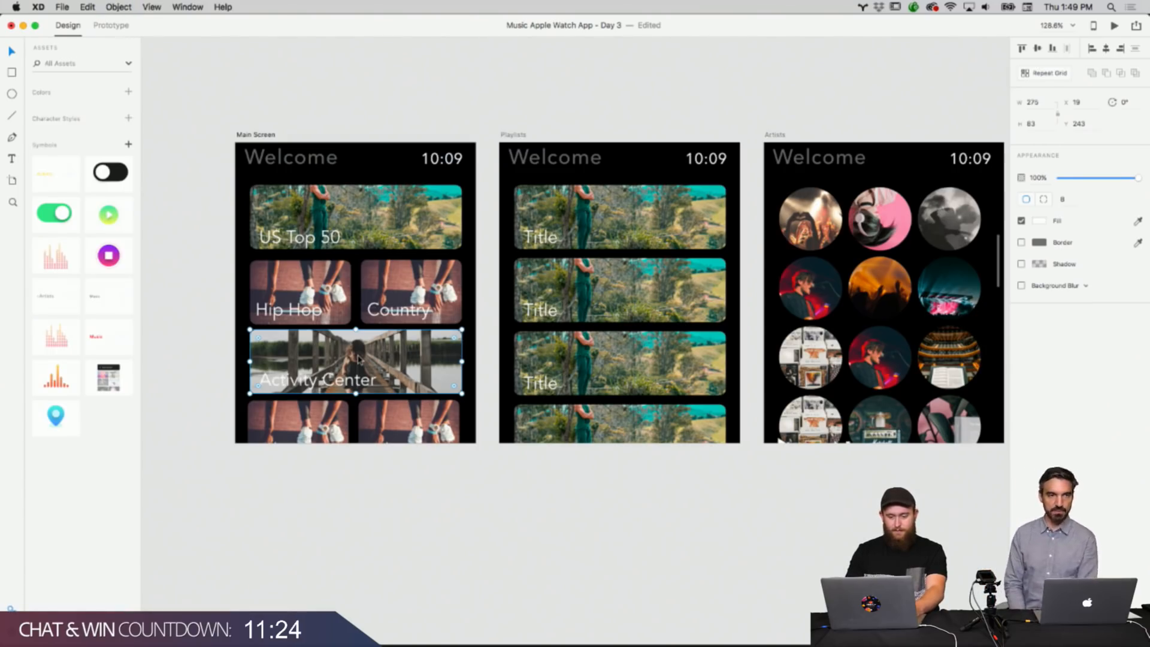
# Darken the Activity Center tile's photo through its appearance settings.
pyautogui.click(1040, 222)
pyautogui.moveTo(965, 240); pyautogui.dragTo(994, 308)
pyautogui.moveTo(1015, 218)
pyautogui.mouseDown()
pyautogui.moveTo(1013, 242)
pyautogui.moveTo(1022, 211)
pyautogui.moveTo(1020, 227)
pyautogui.mouseUp()
pyautogui.click(642, 73)
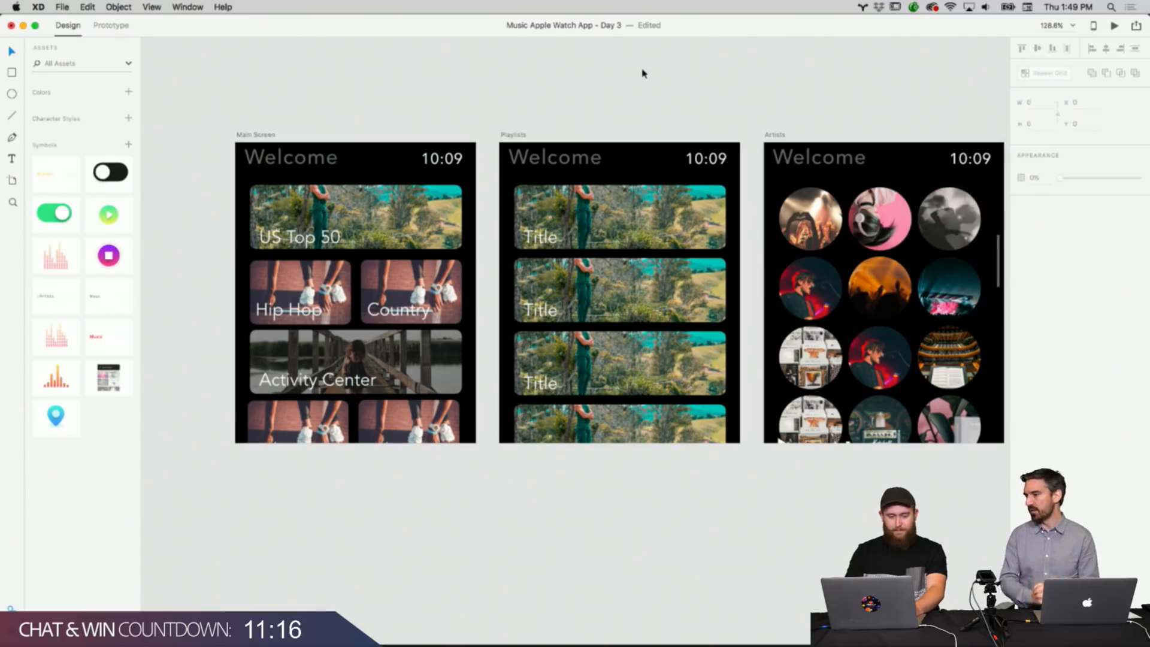
# Zoom and pan across the Main Screen, Playlists and Artists artboards to review the renamed tiles.
pyautogui.hscroll(1, 643, 73)
pyautogui.hscroll(-1, 642, 73)
pyautogui.hscroll(2, 642, 73)
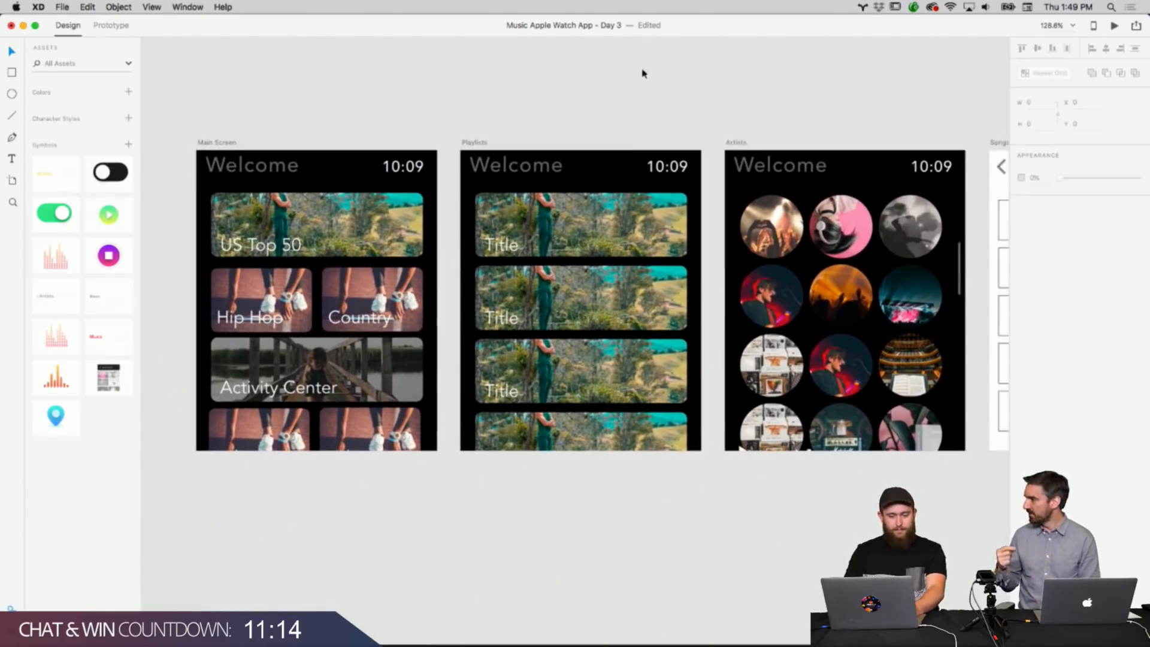
pyautogui.scroll(-1, 642, 73)
pyautogui.hscroll(2, 642, 73)
pyautogui.hscroll(-1, 642, 73)
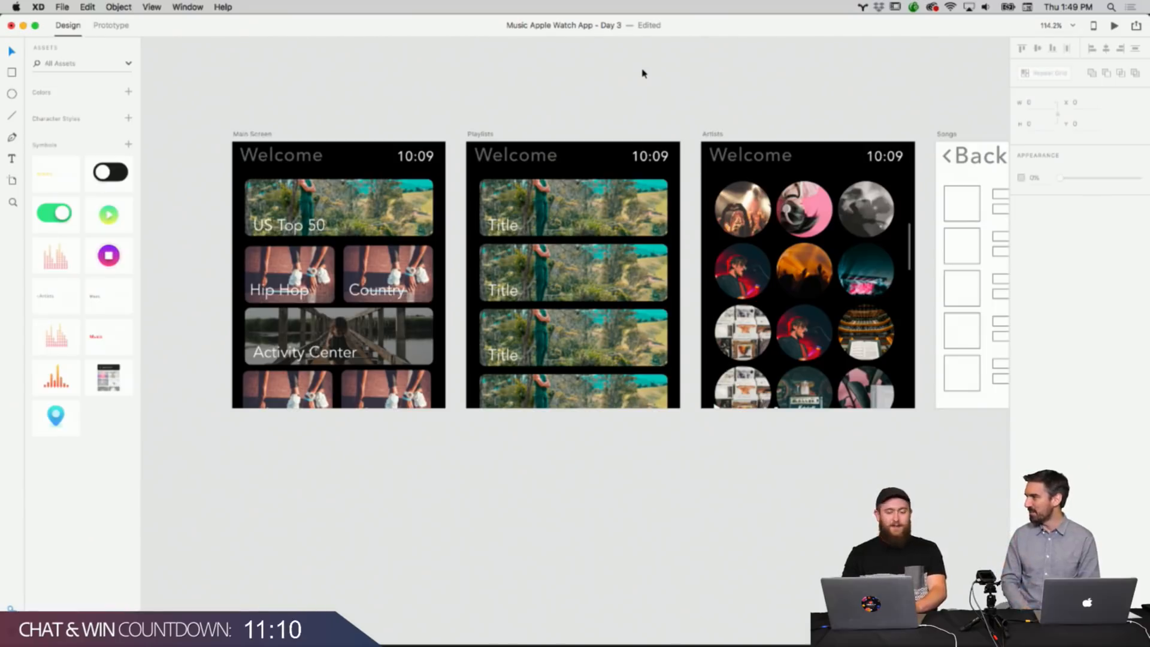
pyautogui.scroll(-5, 638, 80)
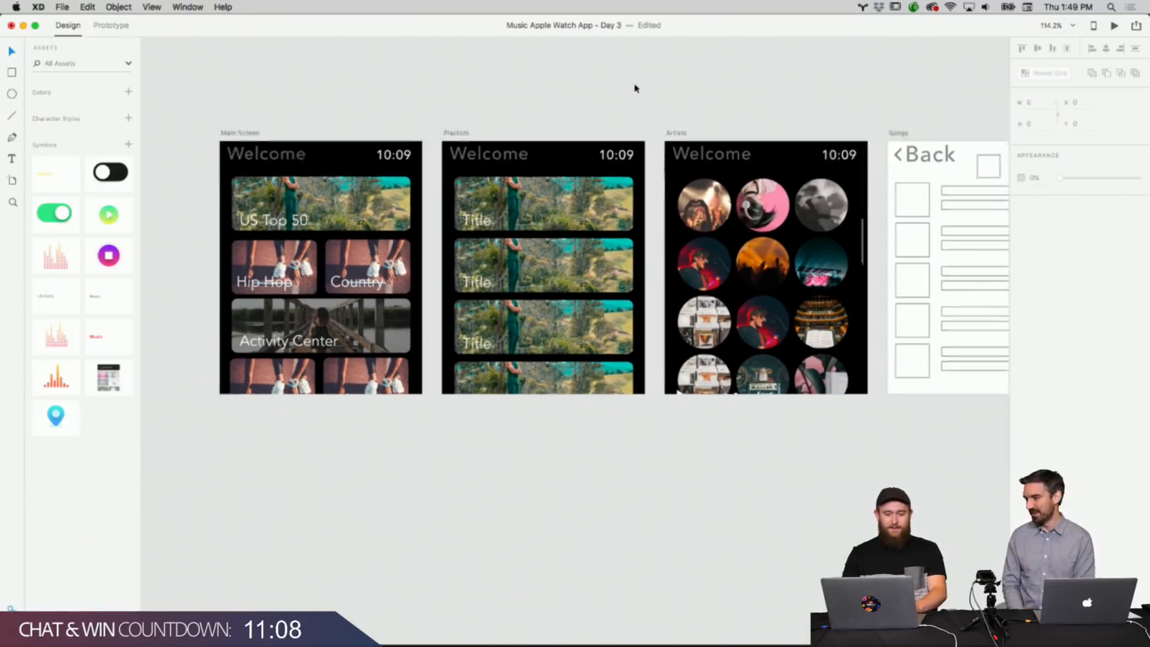
pyautogui.hscroll(5, 636, 88)
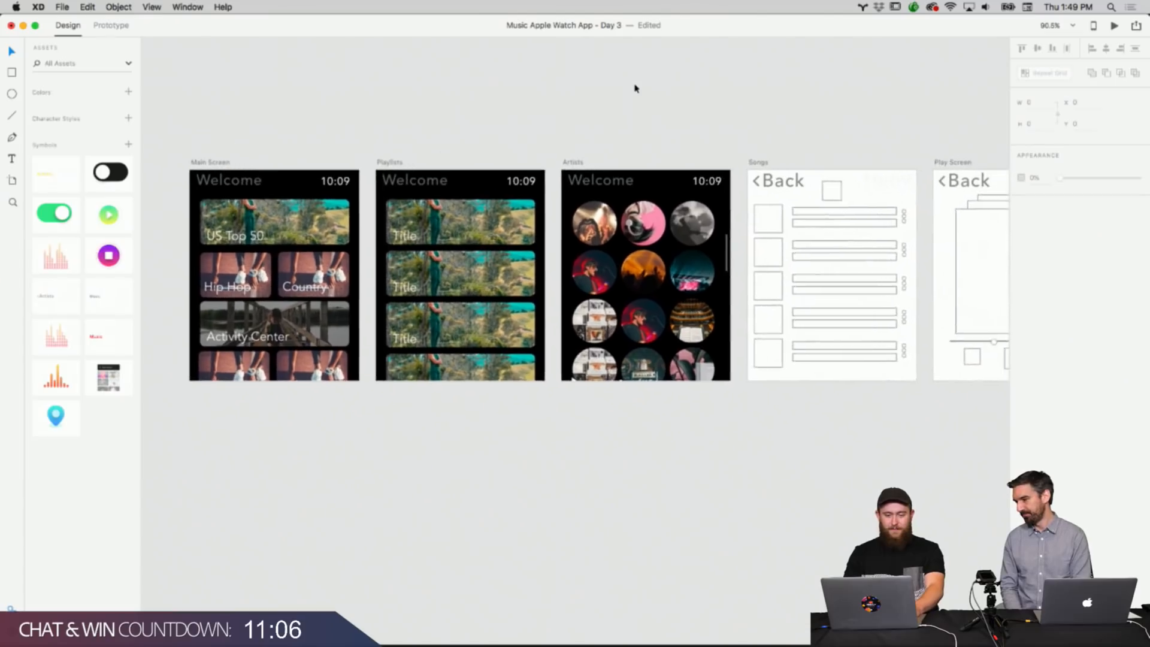
pyautogui.scroll(3, 636, 88)
pyautogui.hscroll(-3, 636, 87)
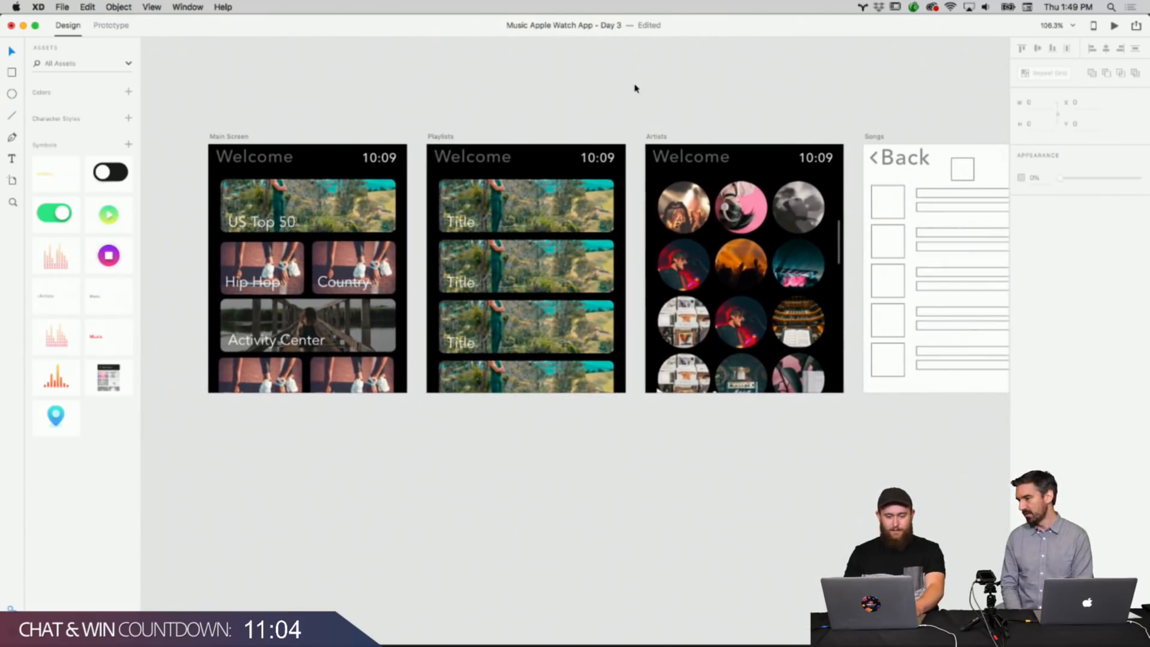
# Switch to Finder and drag four photos from the download folder into the Main Screen's lower tiles.
pyautogui.click(385, 632)
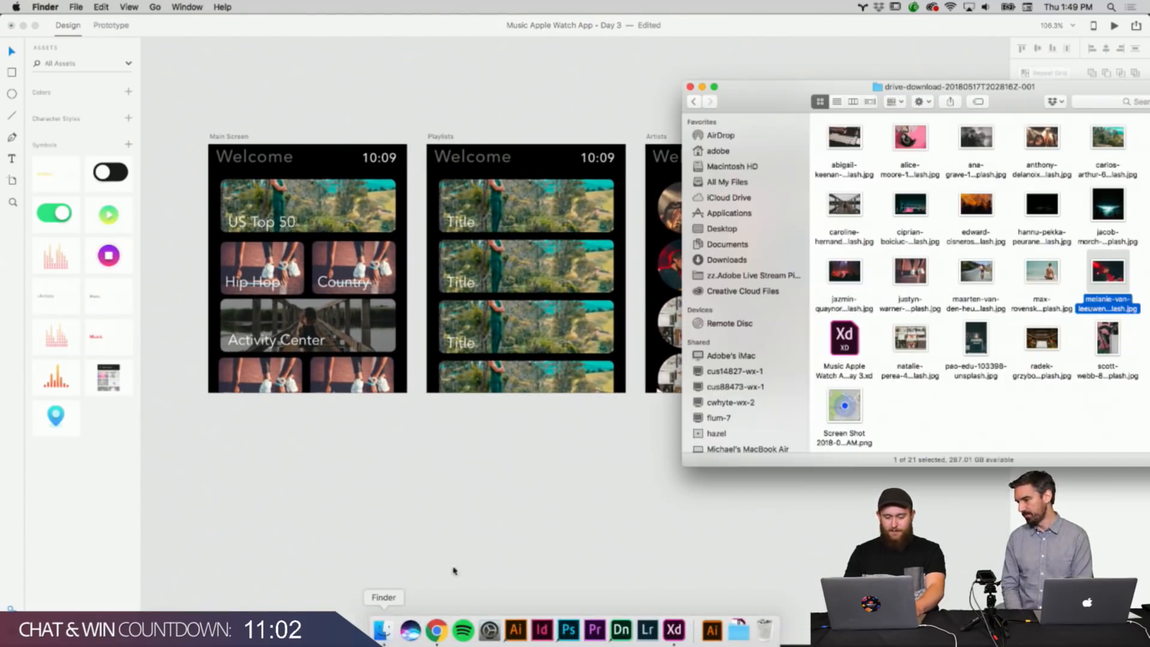
pyautogui.moveTo(958, 87); pyautogui.dragTo(854, 126)
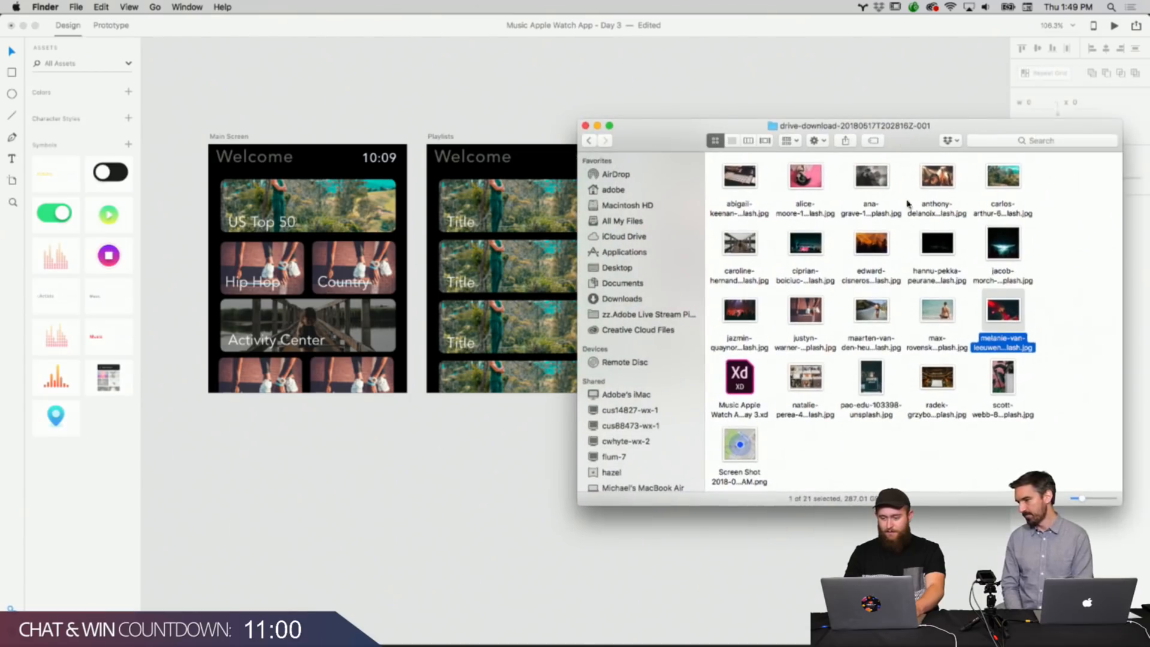
pyautogui.moveTo(937, 377); pyautogui.dragTo(262, 270)
pyautogui.moveTo(1017, 383); pyautogui.dragTo(354, 273)
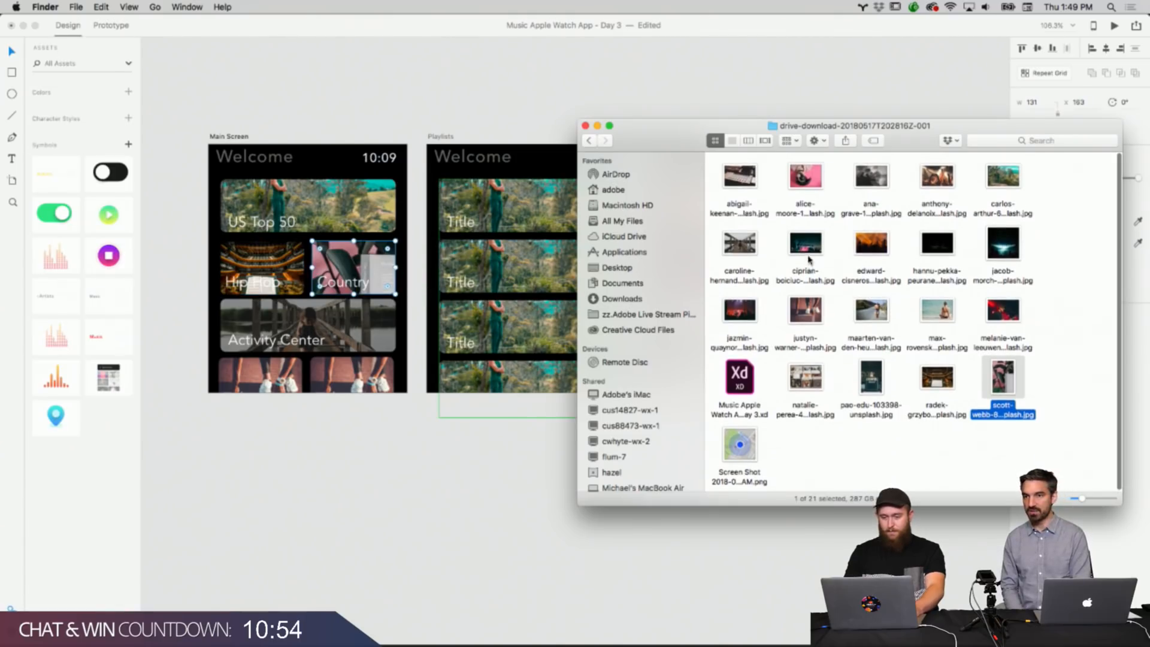
pyautogui.moveTo(739, 179); pyautogui.dragTo(310, 384)
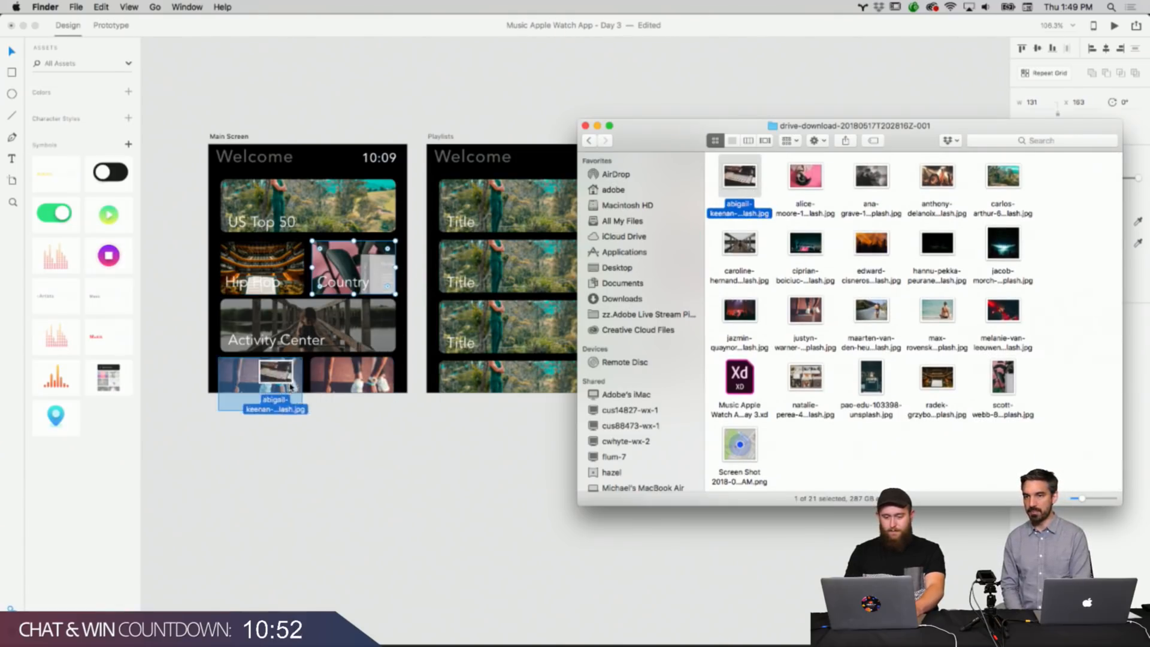
pyautogui.moveTo(740, 242); pyautogui.dragTo(391, 375)
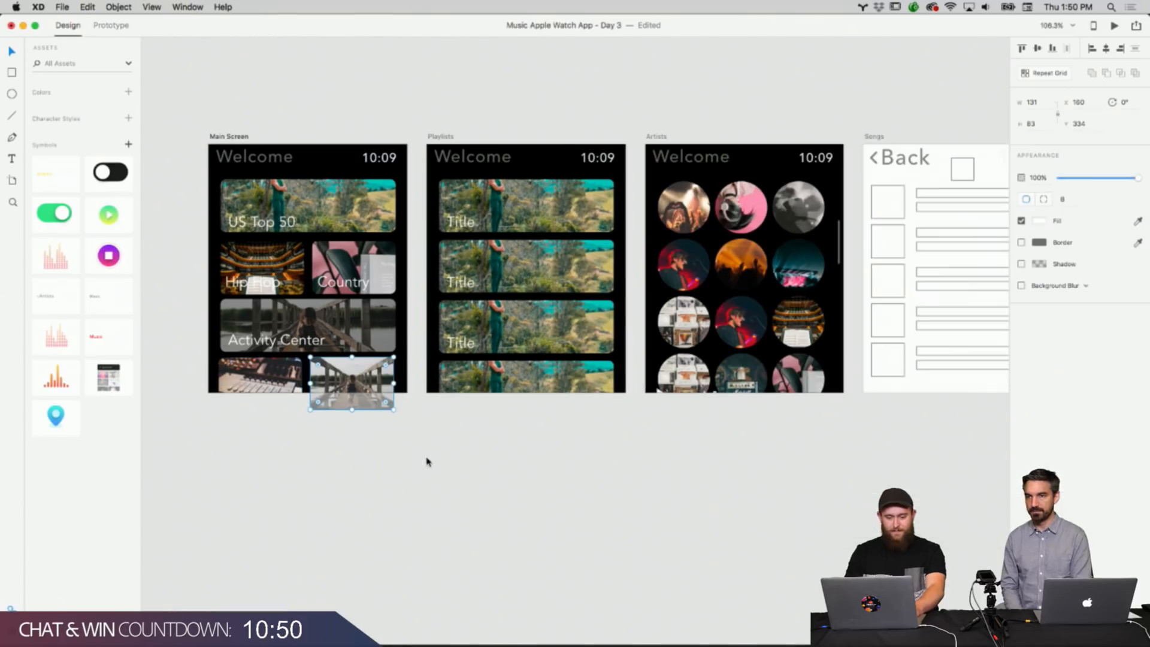
pyautogui.click(381, 629)
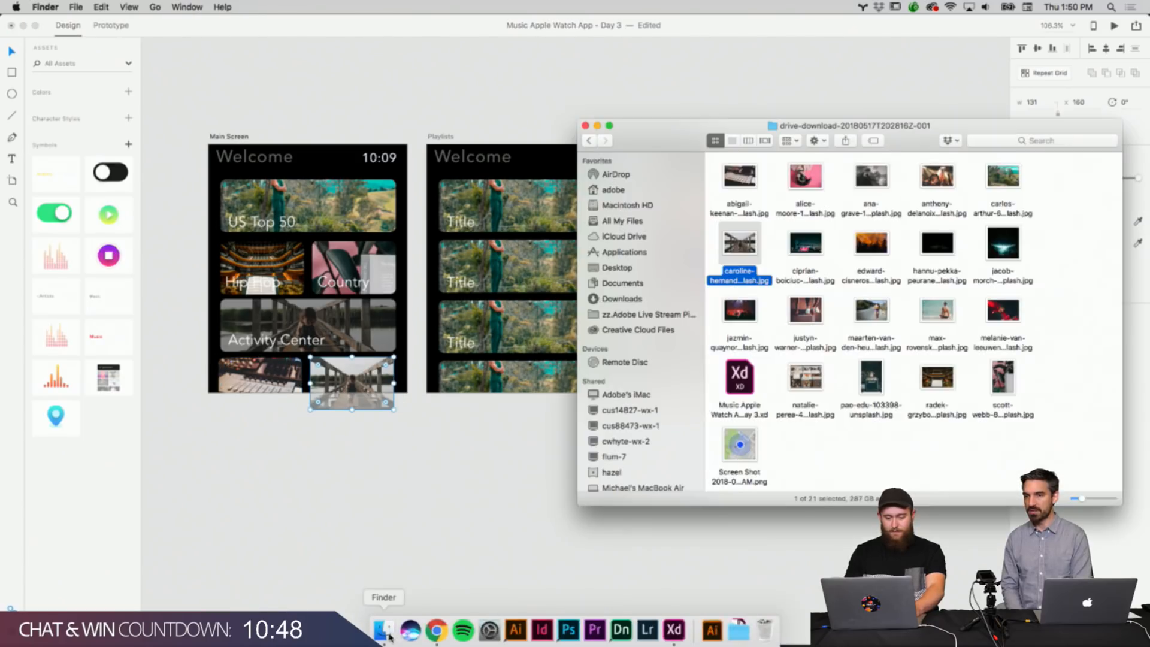
# Move the Finder window aside and drag the hannu-pekka photo into the Main Screen's lower right tile.
pyautogui.click(1028, 289)
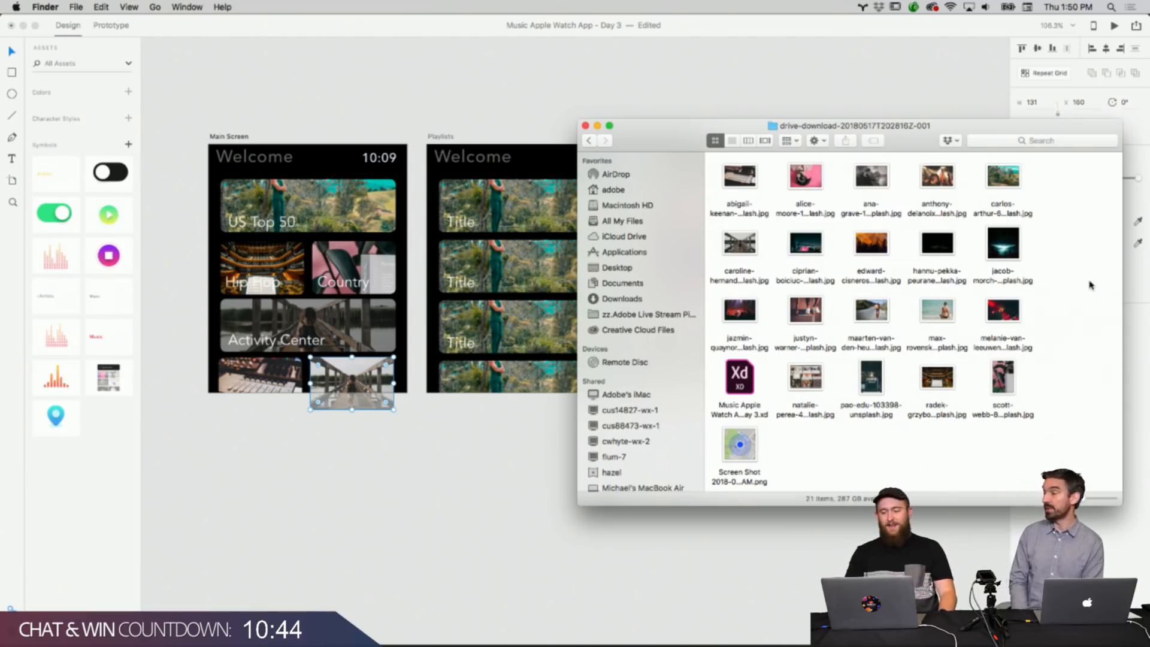
pyautogui.moveTo(926, 155); pyautogui.dragTo(903, 128)
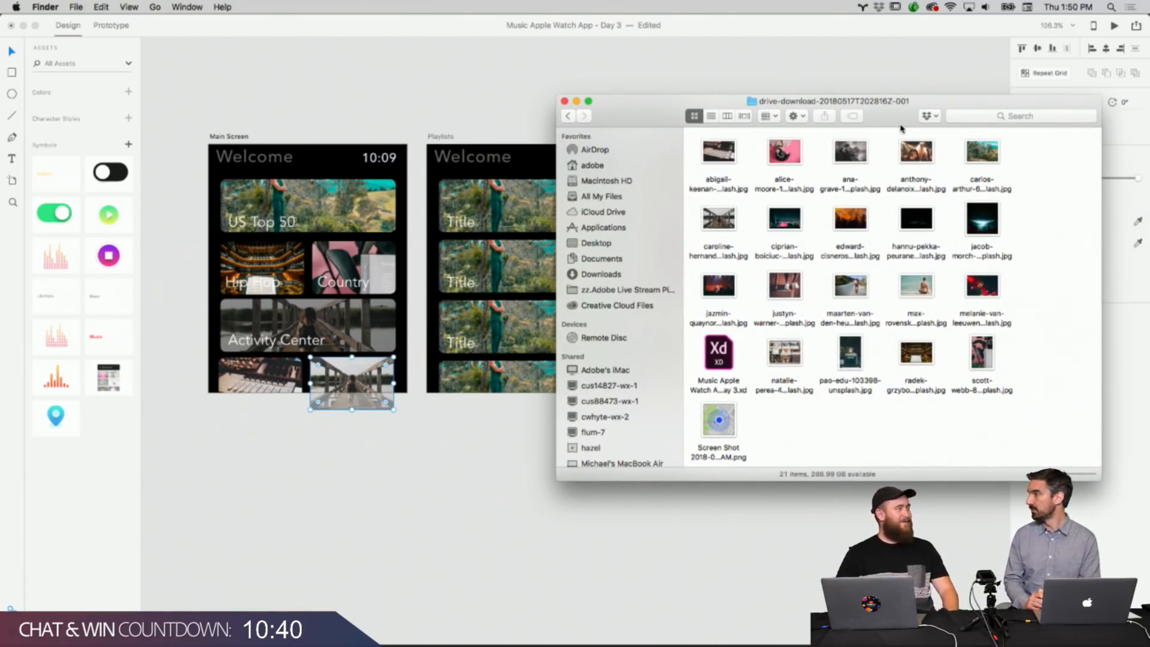
pyautogui.moveTo(902, 129); pyautogui.dragTo(904, 143)
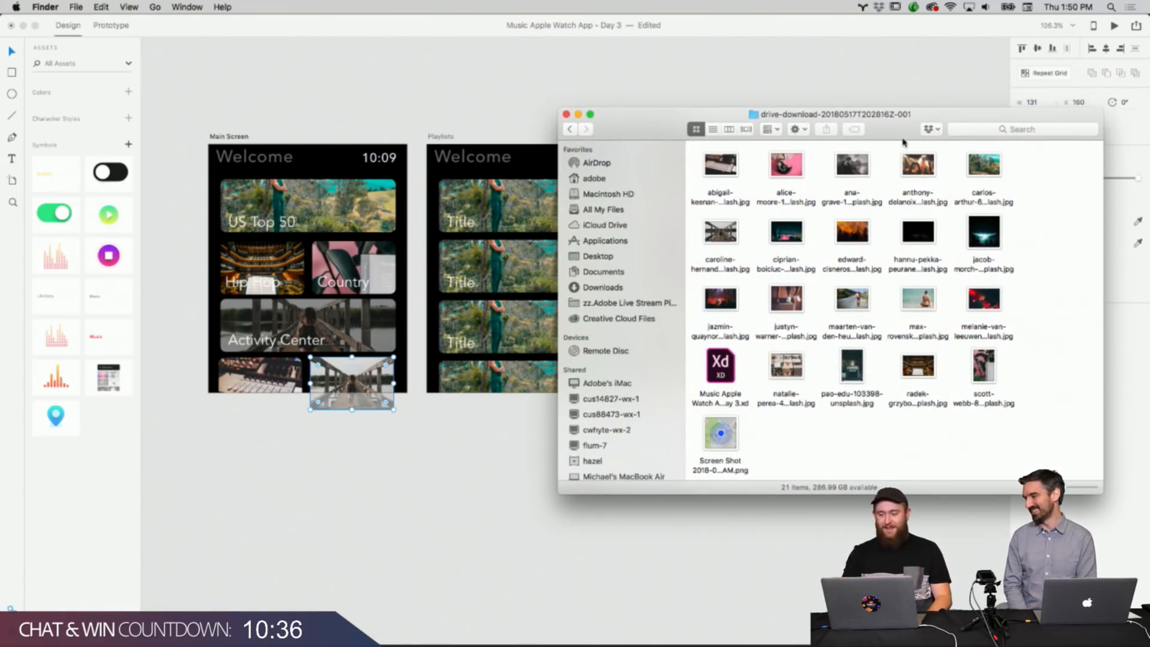
pyautogui.moveTo(904, 142); pyautogui.dragTo(963, 136)
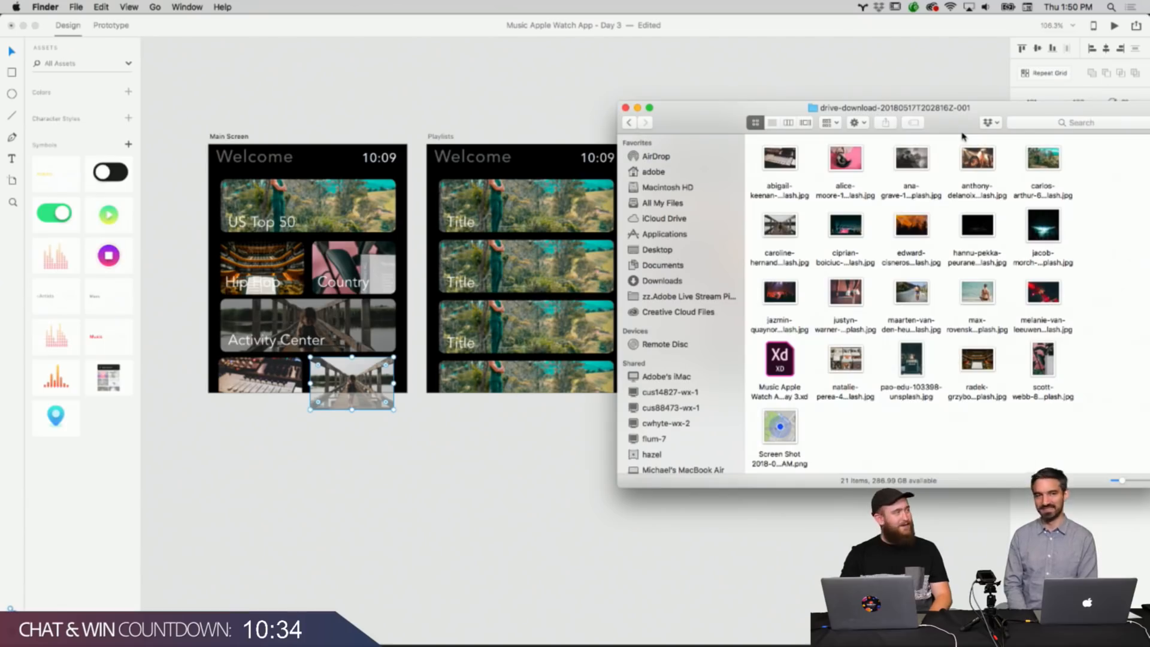
pyautogui.click(1056, 159)
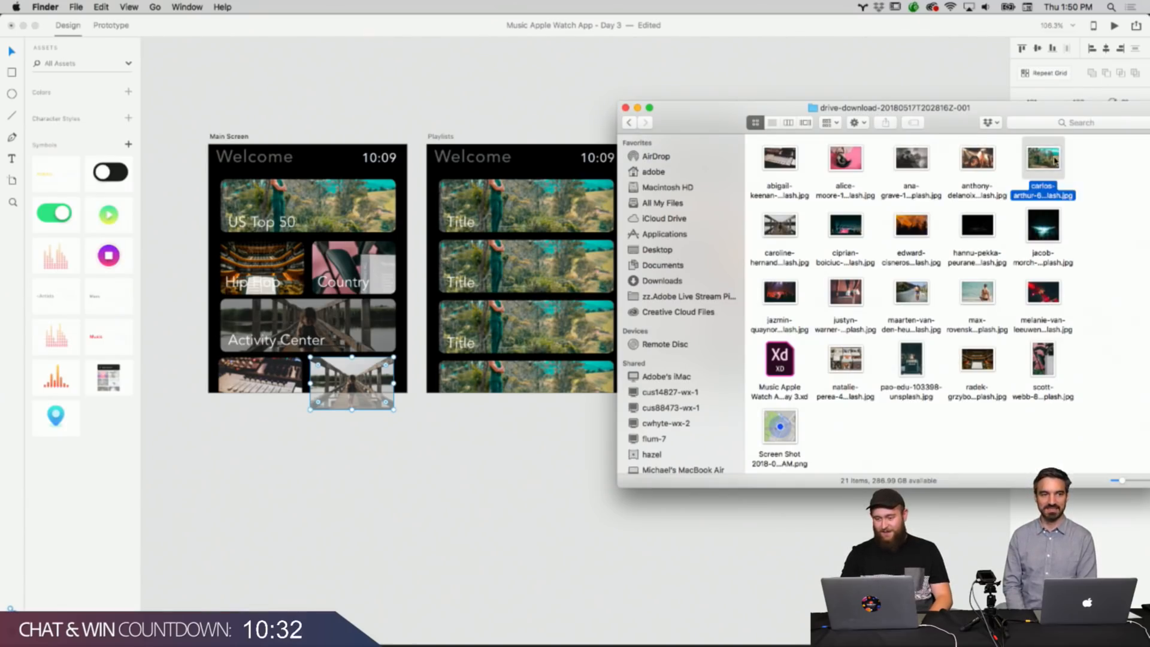
pyautogui.moveTo(978, 226); pyautogui.dragTo(373, 368)
pyautogui.click(452, 457)
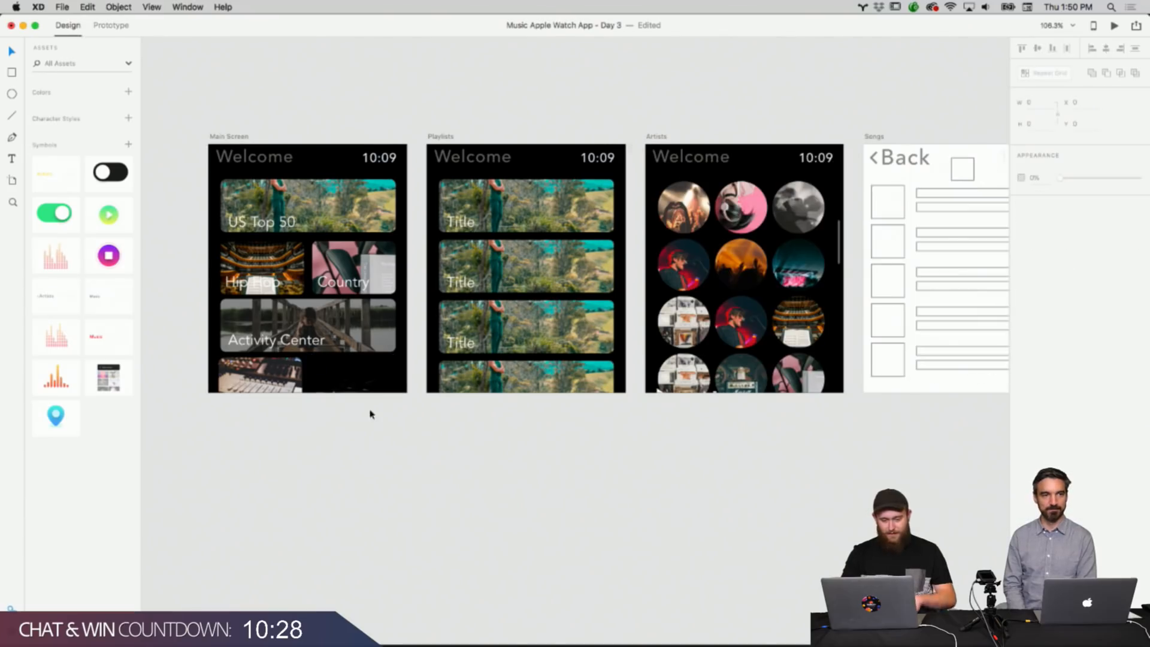
# Rename the first tile's title on the Playlists artboard as Gym Beats.
pyautogui.scroll(3, 398, 365)
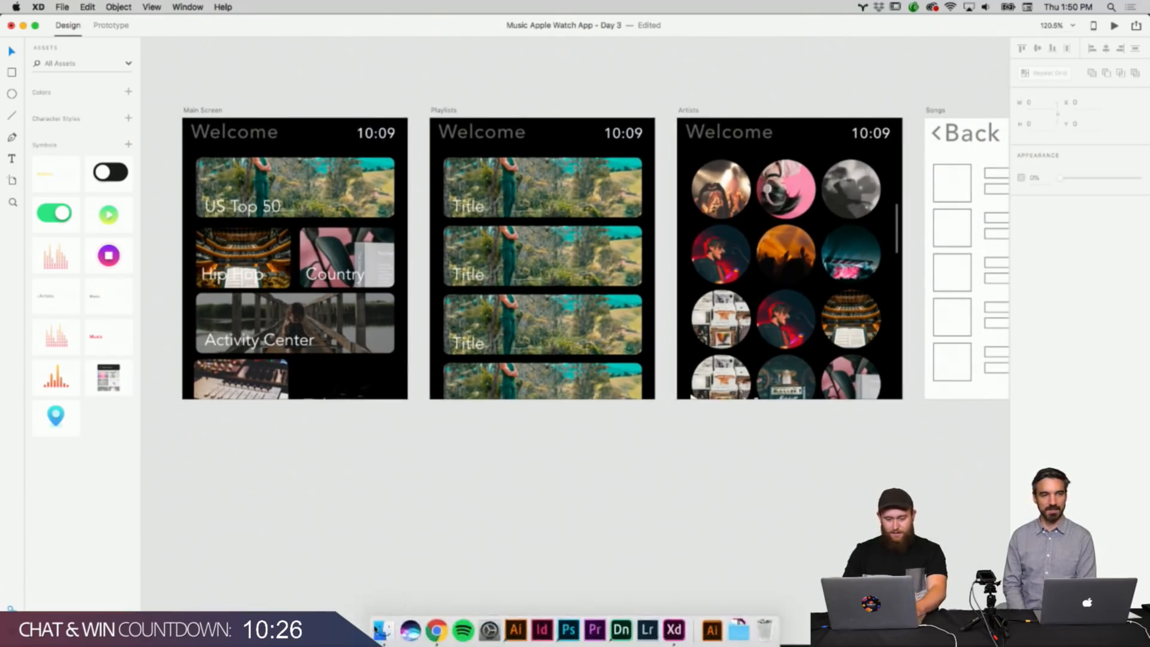
pyautogui.doubleClick(478, 209)
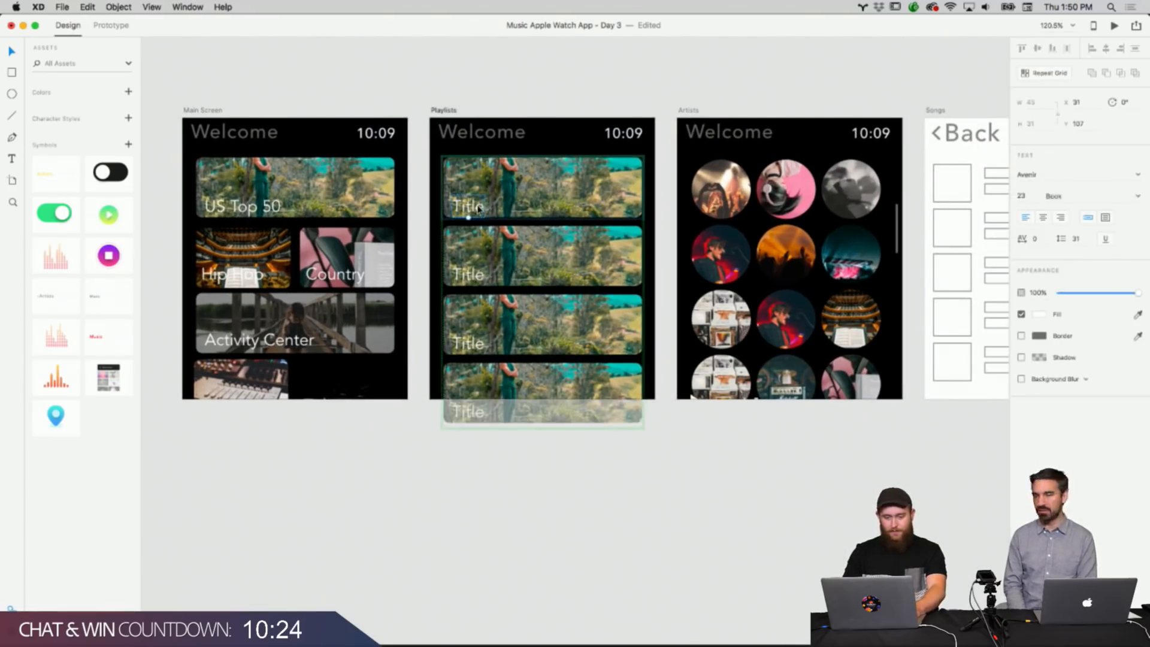
pyautogui.doubleClick(478, 209)
pyautogui.press('Escape')
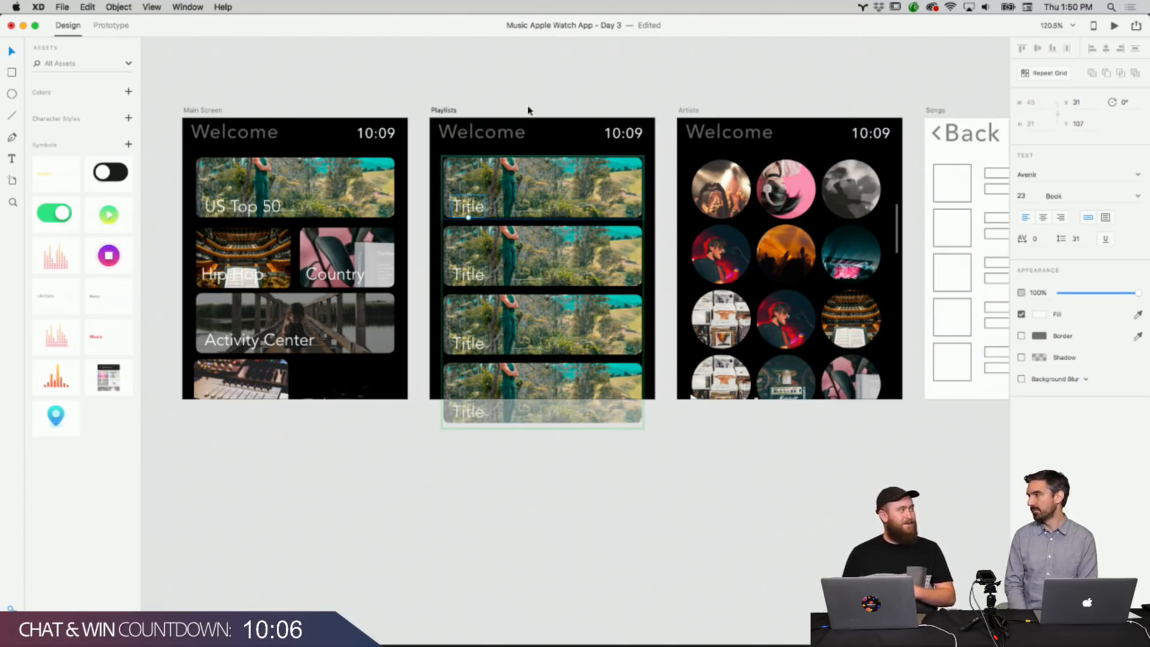
pyautogui.click(527, 111)
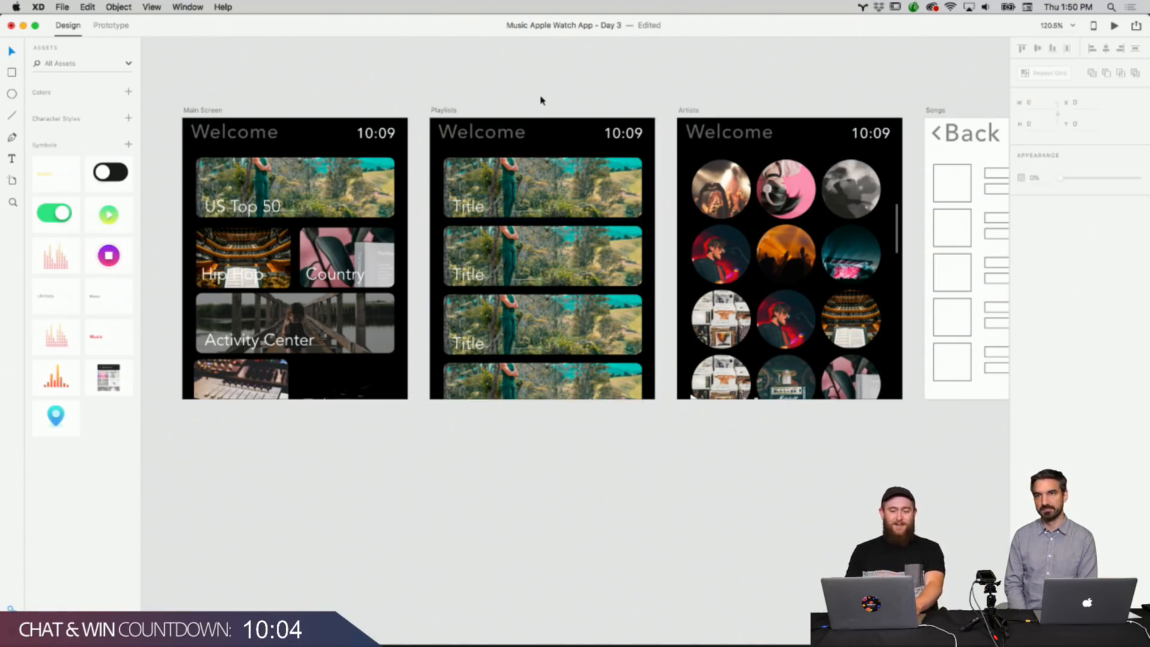
pyautogui.click(489, 207)
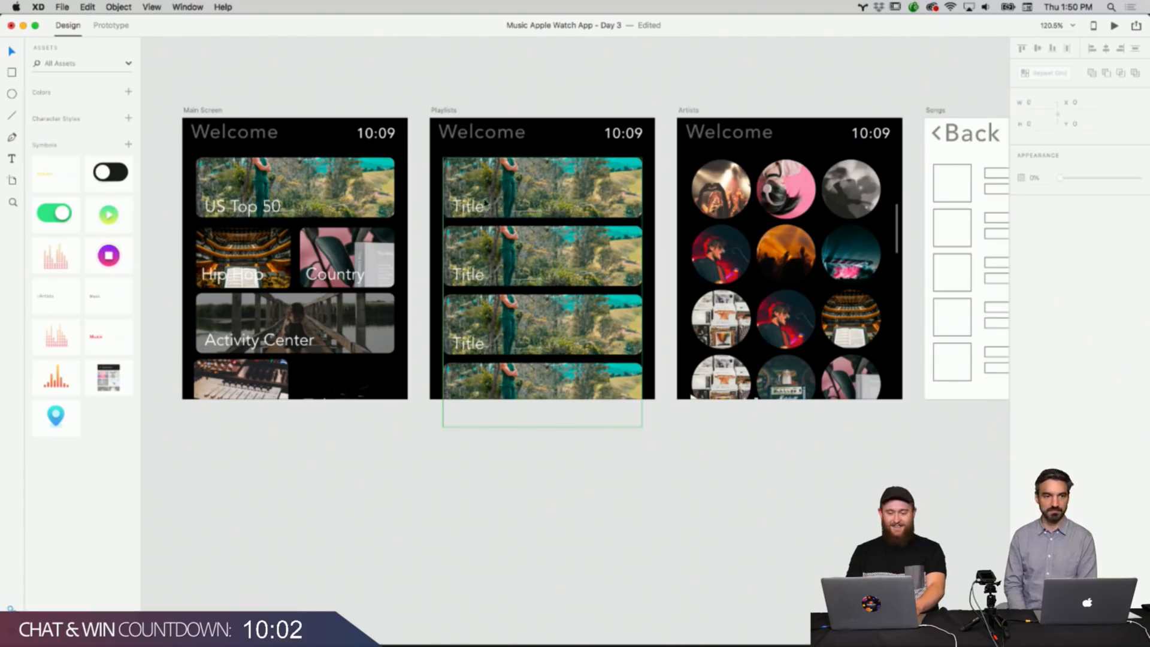
pyautogui.doubleClick(479, 206)
pyautogui.press('BackSpace')
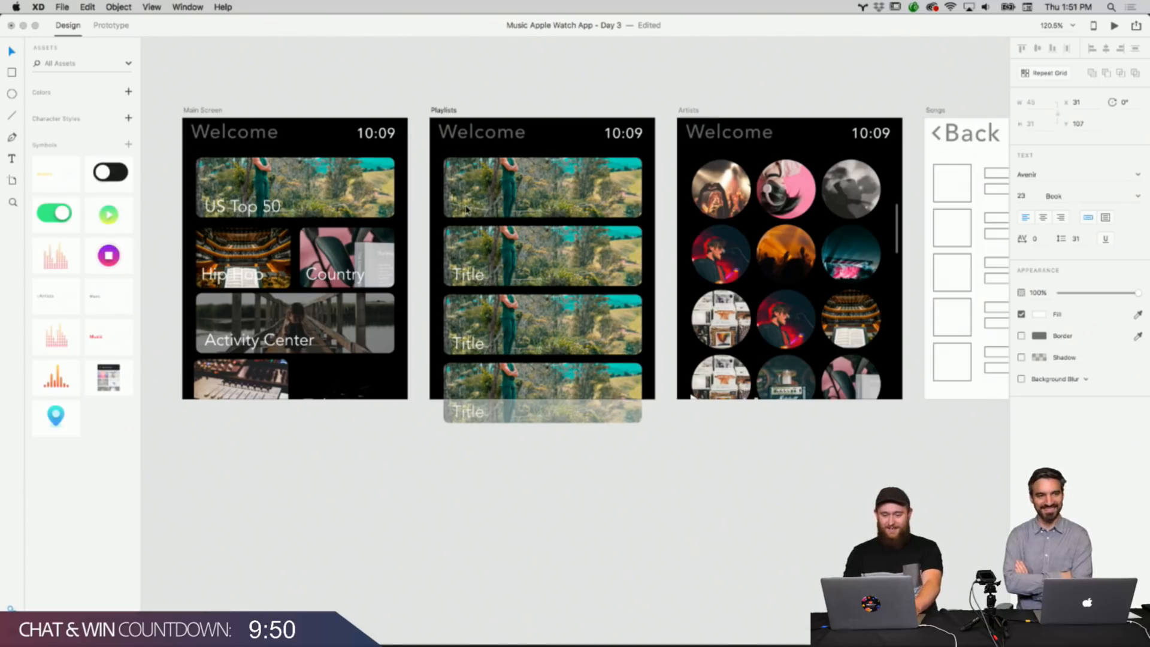
pyautogui.write('R')
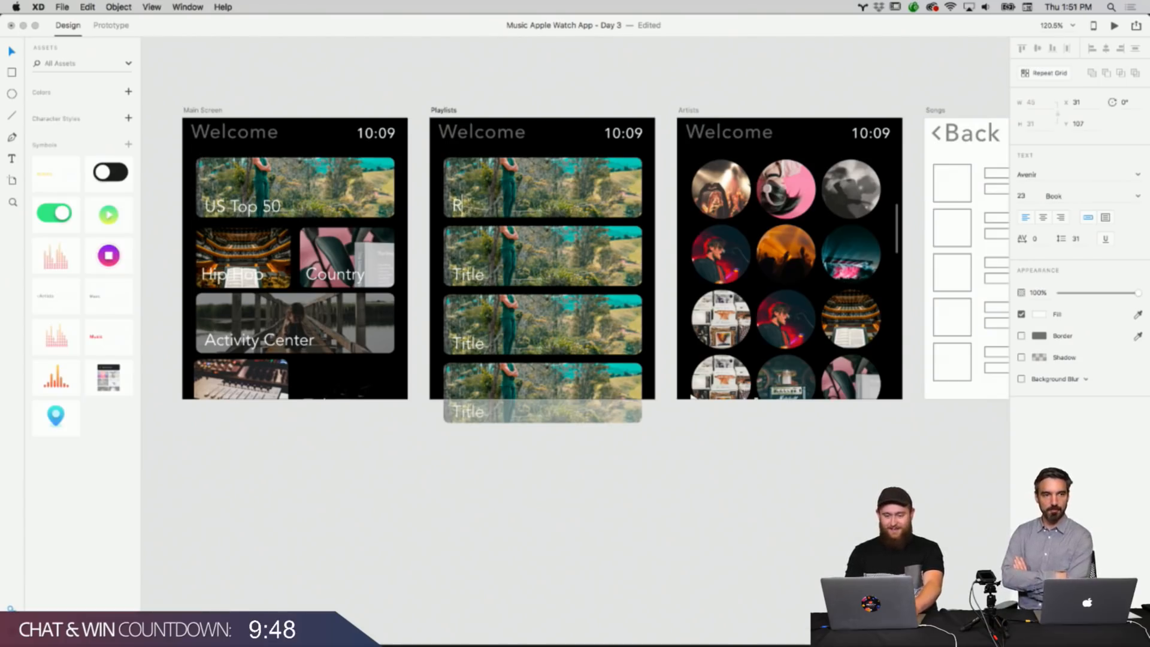
pyautogui.write('uGym Beats')
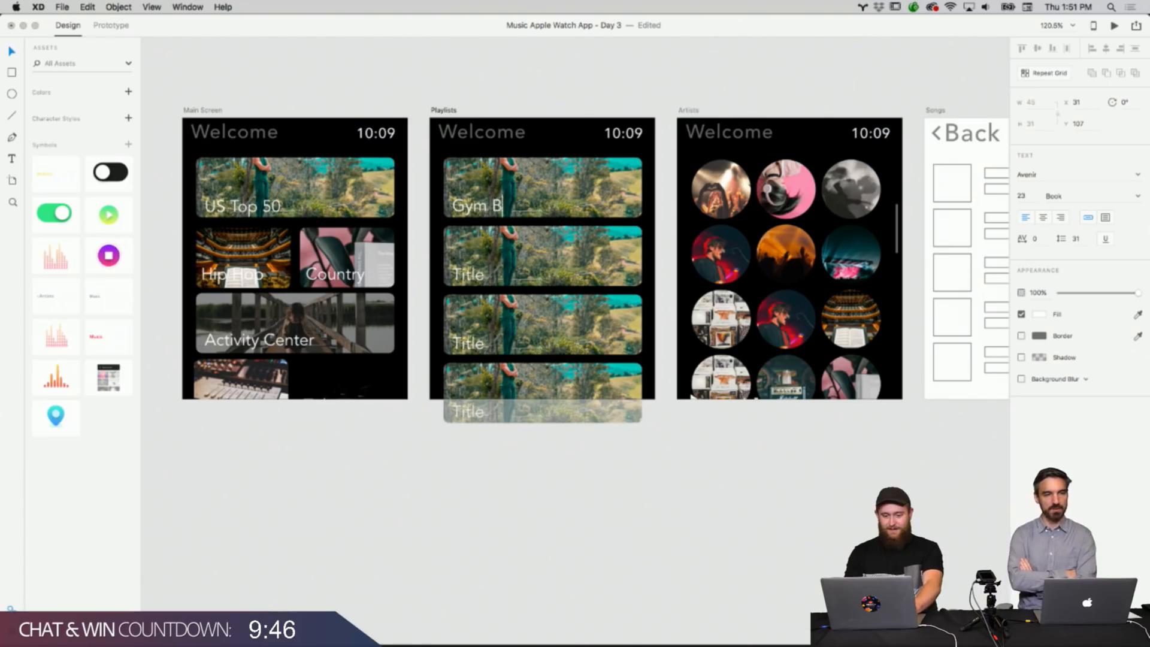
# Pan and zoom across all artboards, from Main Screen through the activity screens, to review the wireframes.
pyautogui.doubleClick(464, 273)
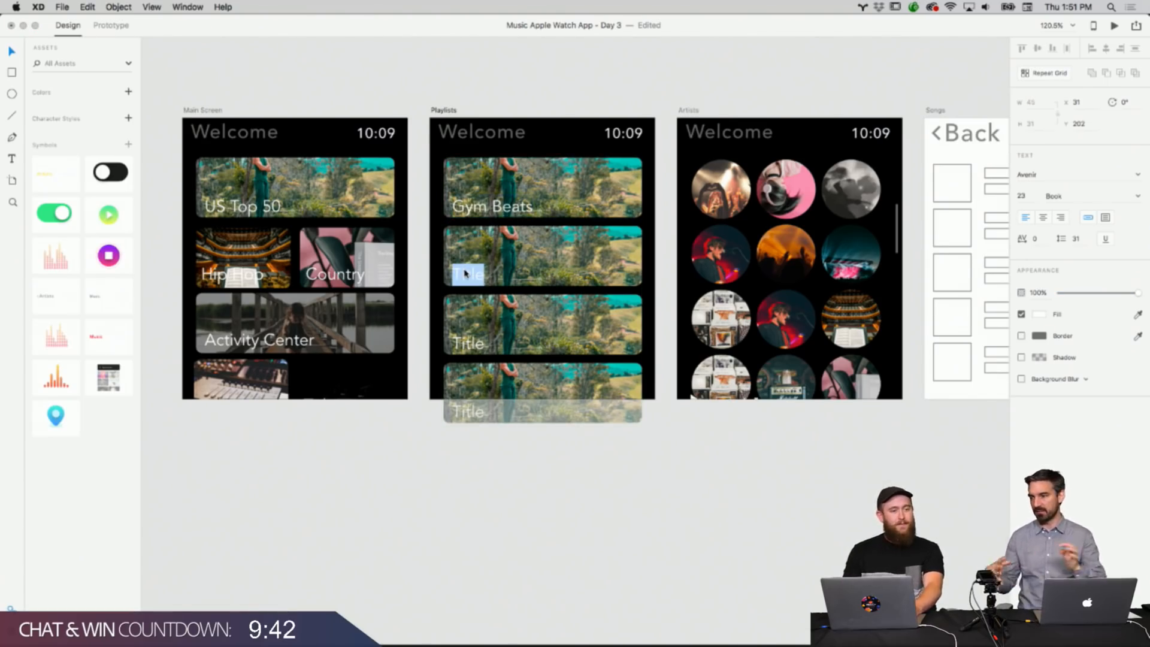
pyautogui.press('Escape')
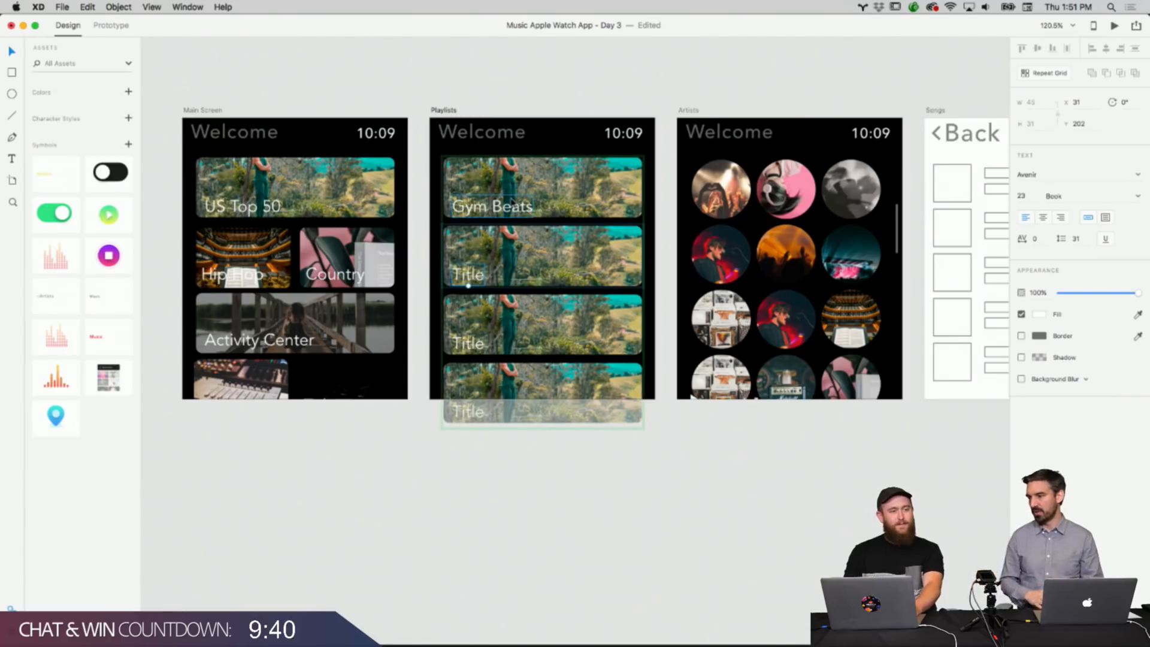
pyautogui.click(563, 98)
pyautogui.scroll(-3, 563, 99)
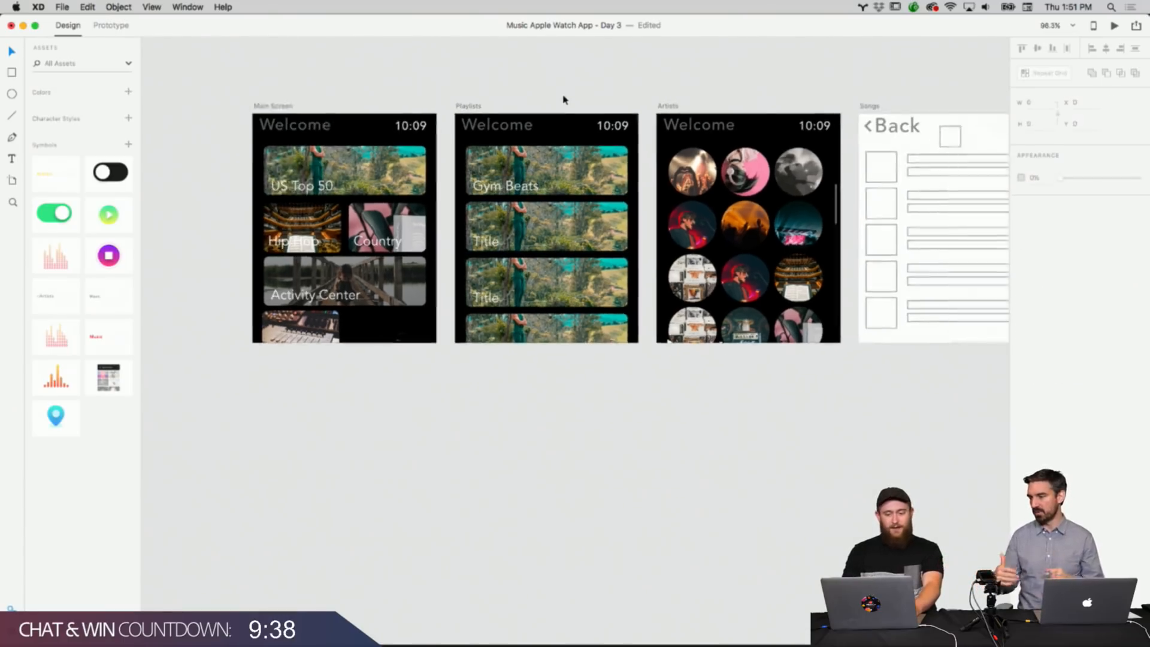
pyautogui.scroll(2, 562, 99)
pyautogui.scroll(-4, 563, 99)
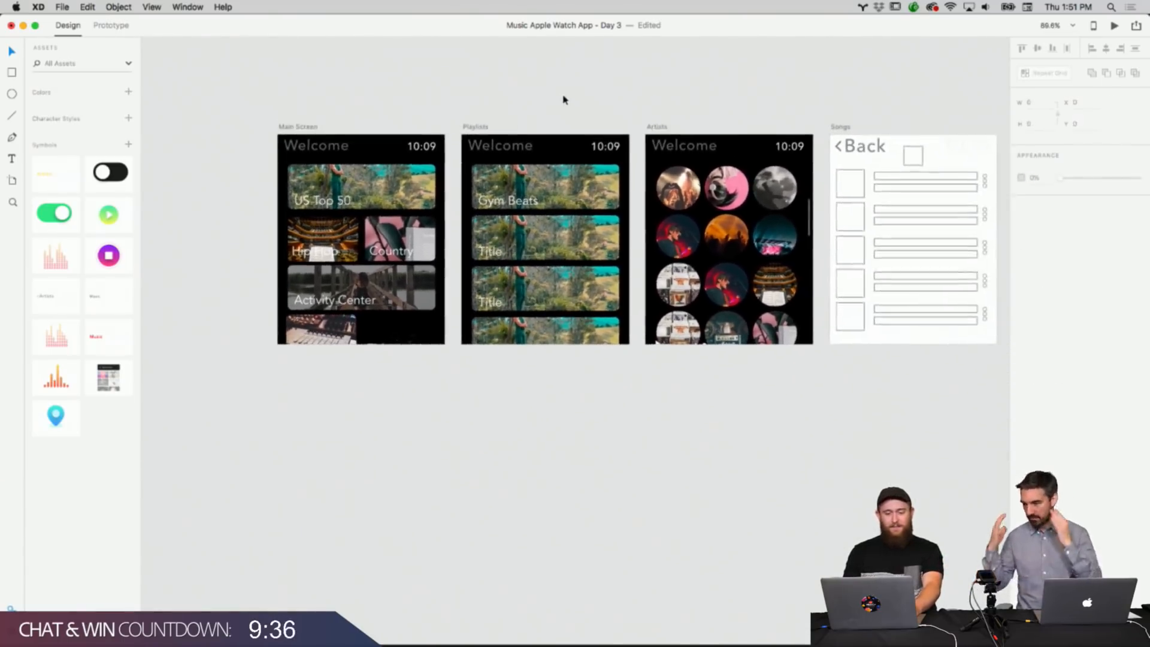
pyautogui.scroll(5, 563, 99)
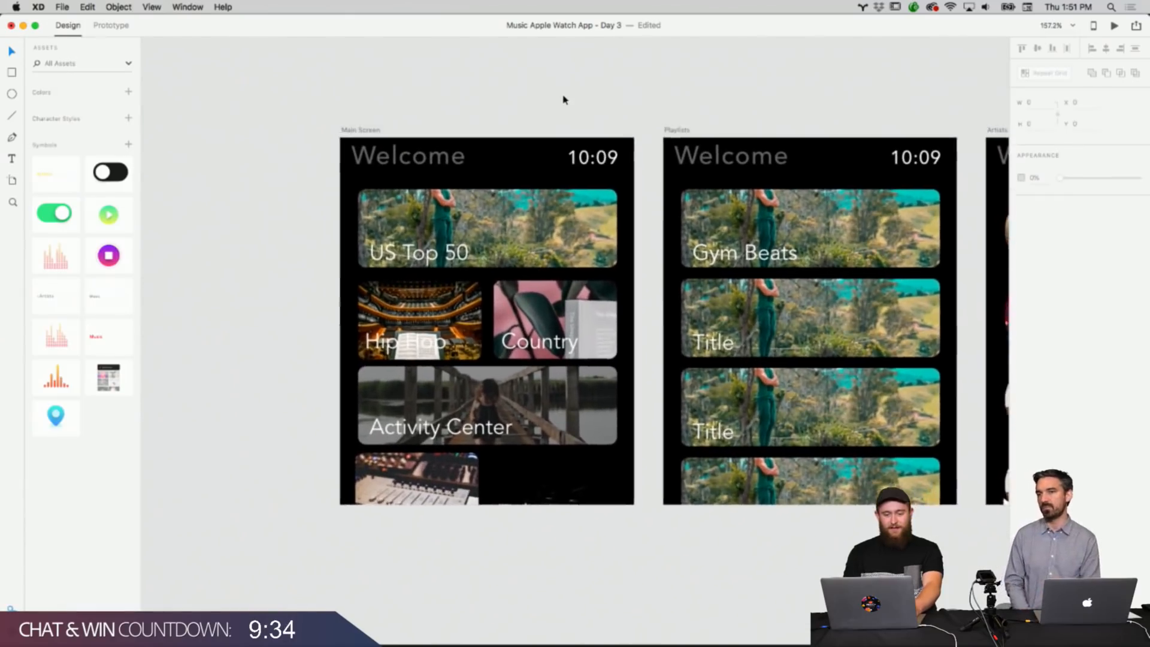
pyautogui.scroll(-2, 563, 98)
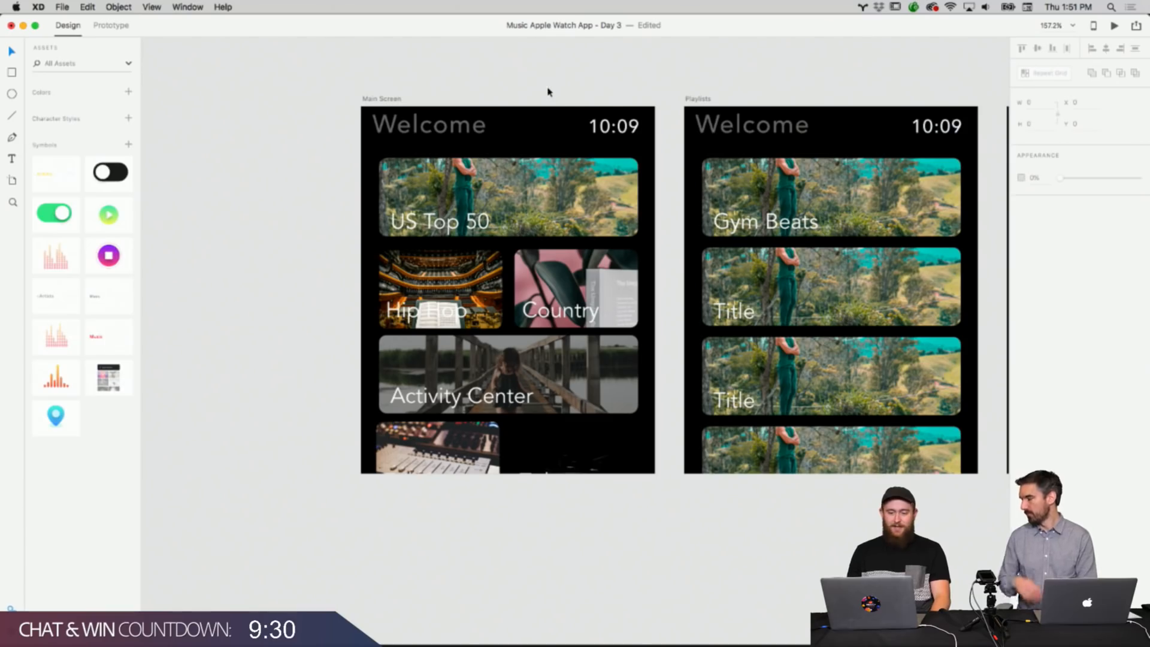
pyautogui.hscroll(2, 554, 102)
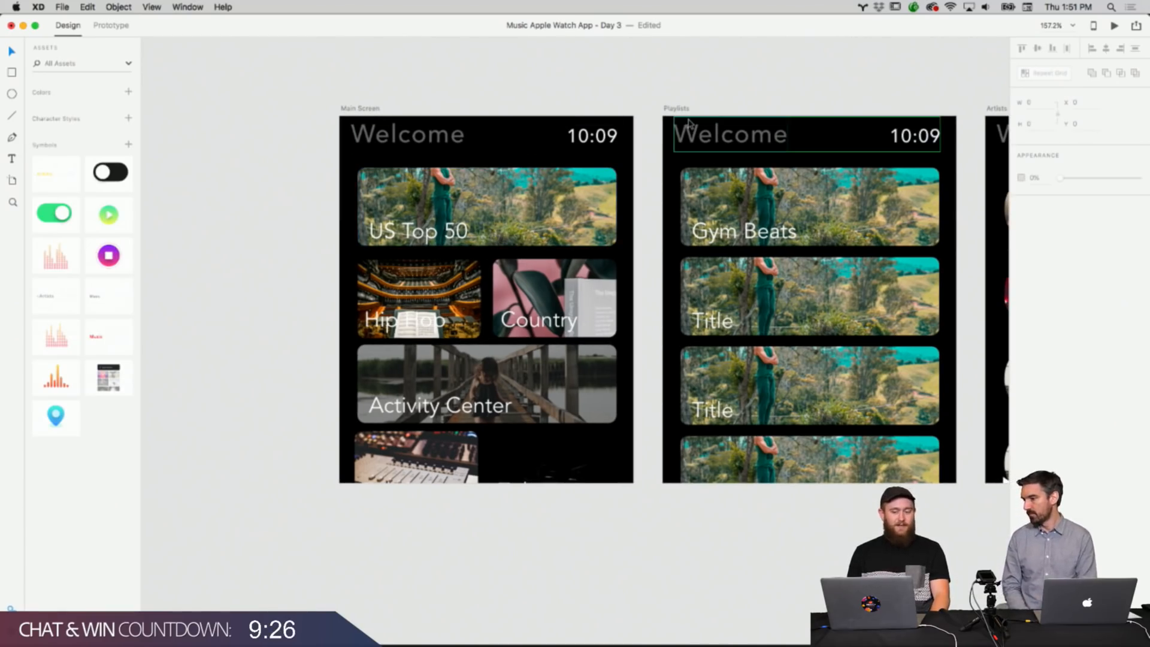
pyautogui.hscroll(5, 689, 123)
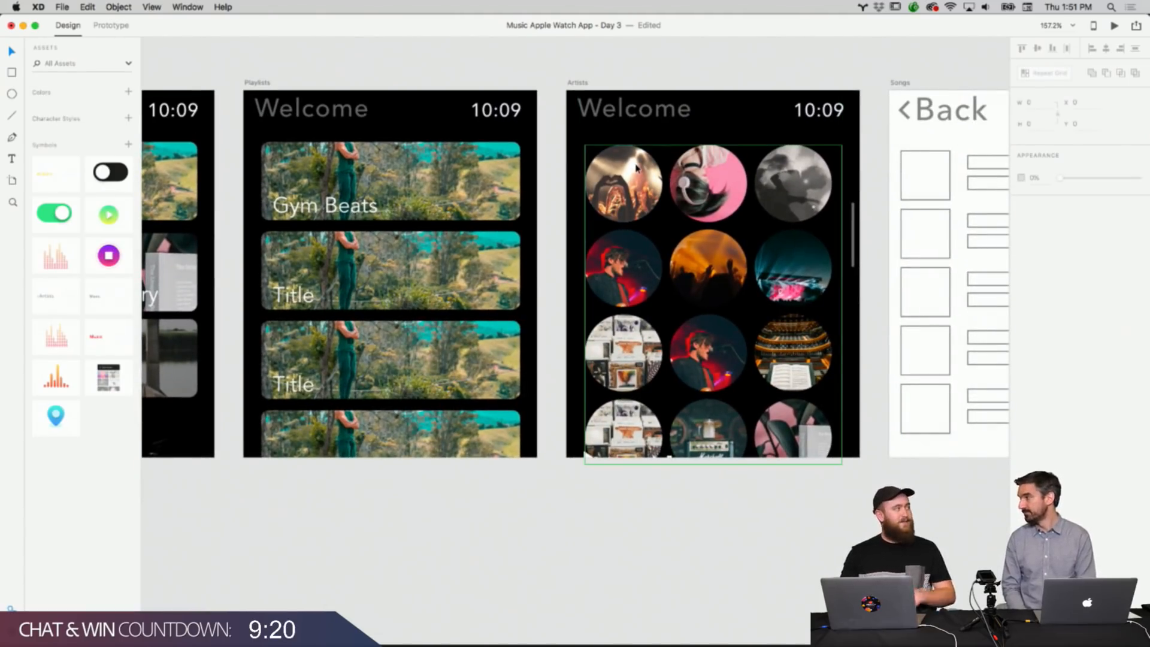
pyautogui.hscroll(15, 634, 168)
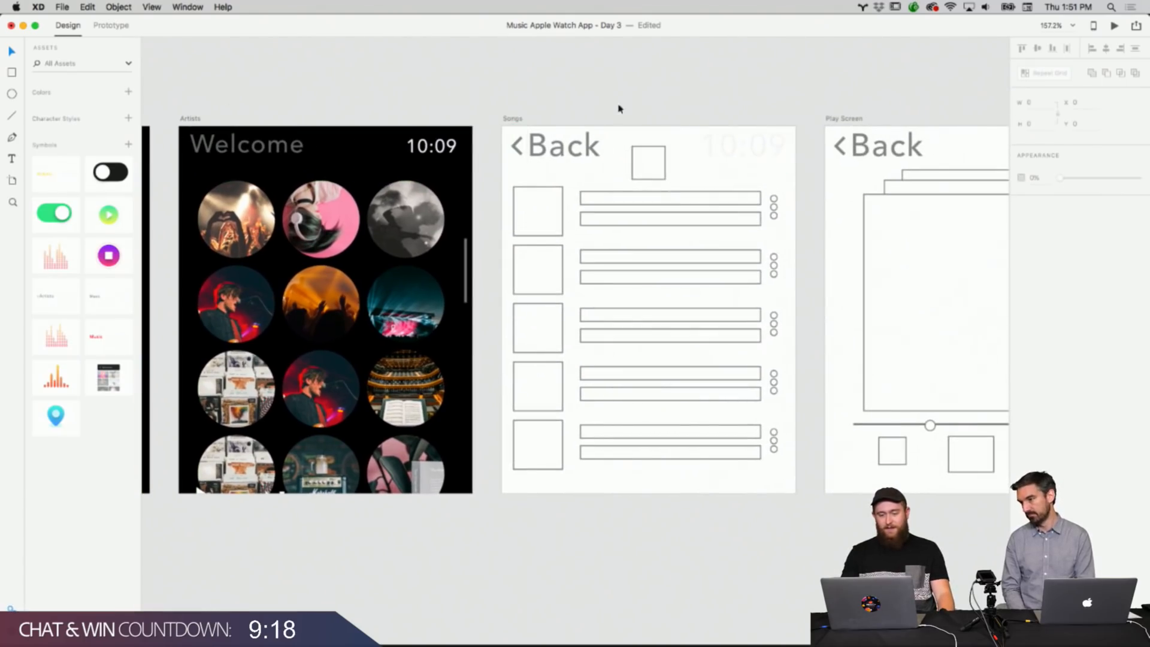
pyautogui.hscroll(9, 624, 277)
pyautogui.hscroll(3, 625, 279)
pyautogui.scroll(-1, 625, 279)
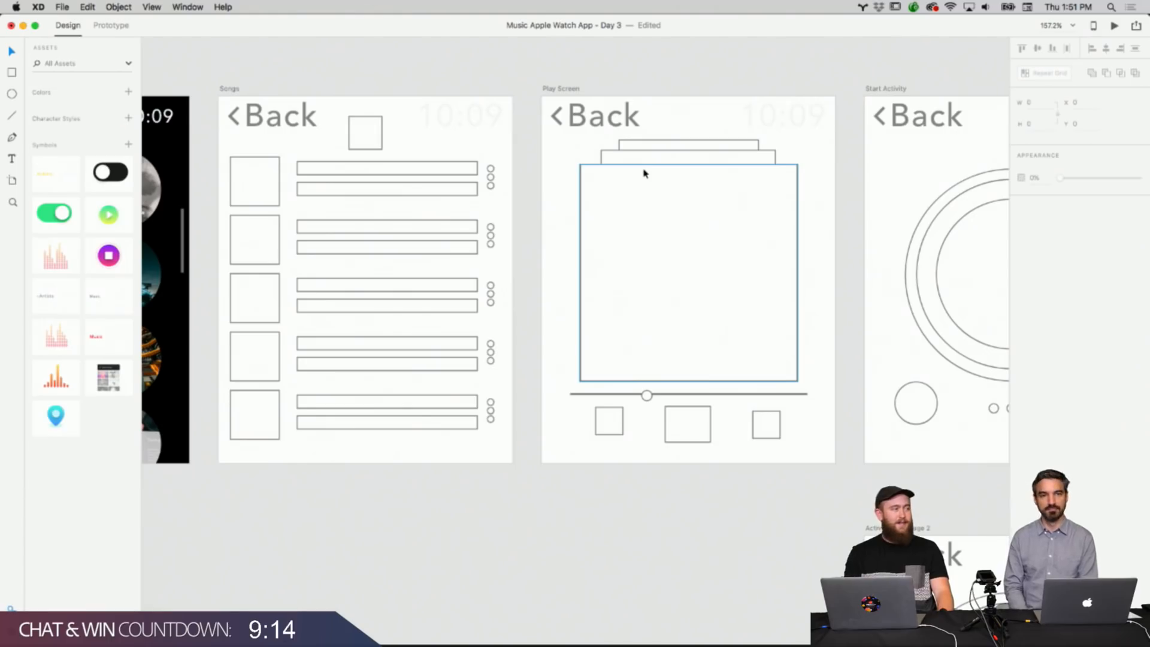
pyautogui.hscroll(5, 694, 176)
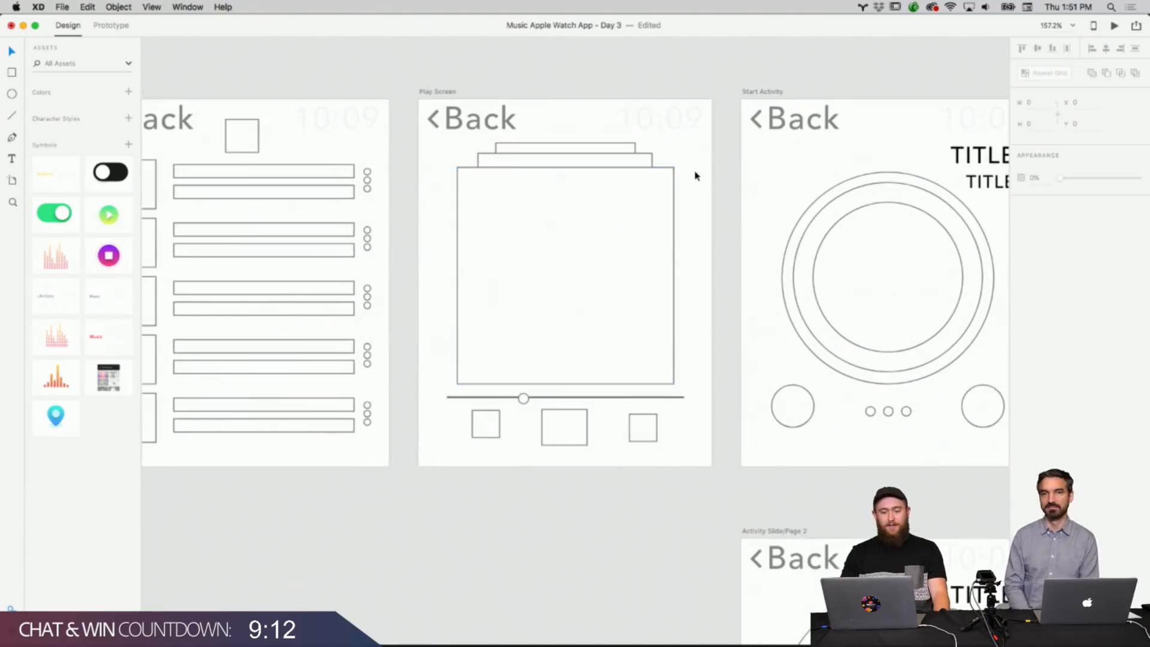
pyautogui.hscroll(10, 695, 176)
pyautogui.scroll(1, 694, 176)
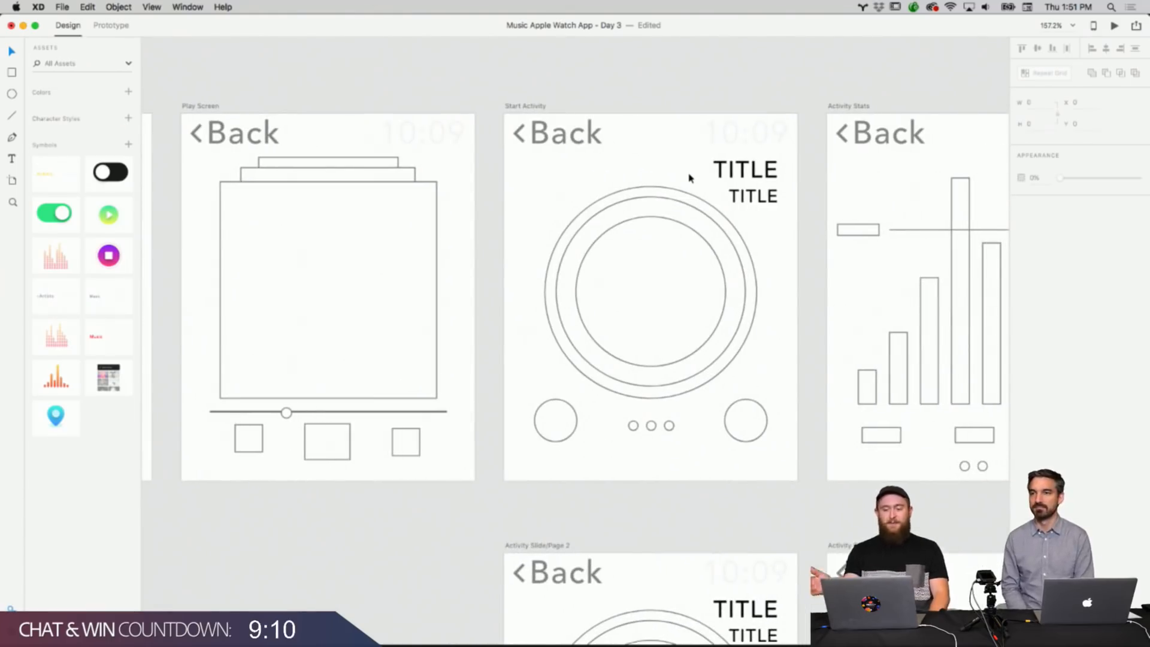
pyautogui.scroll(-10, 689, 178)
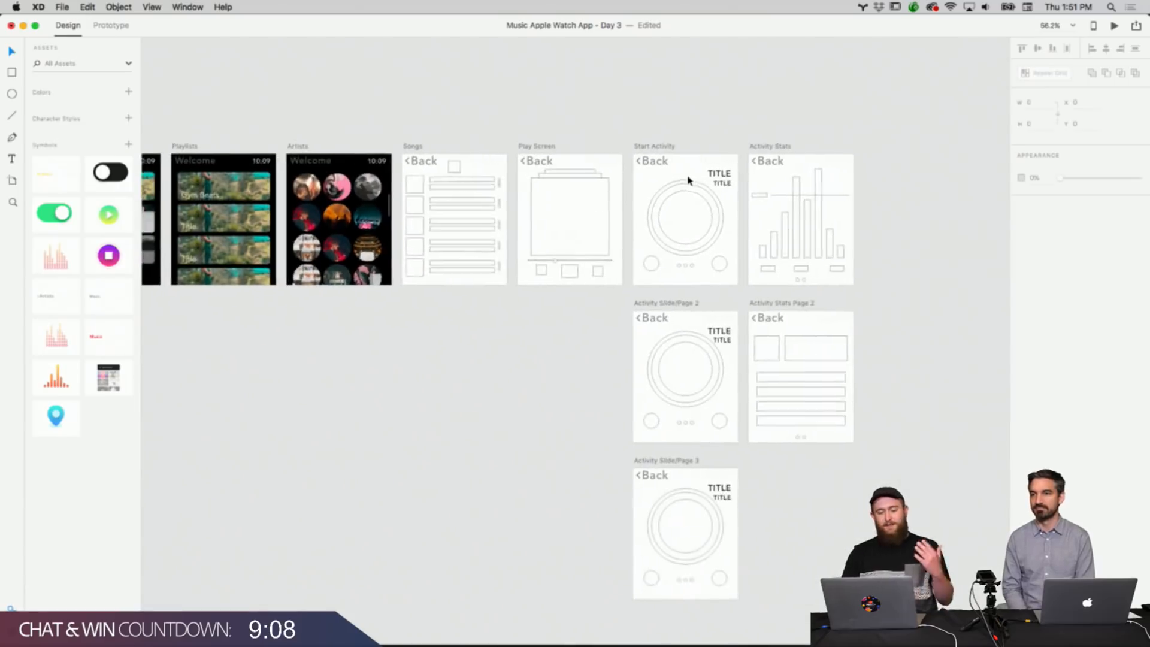
pyautogui.hscroll(-2, 687, 180)
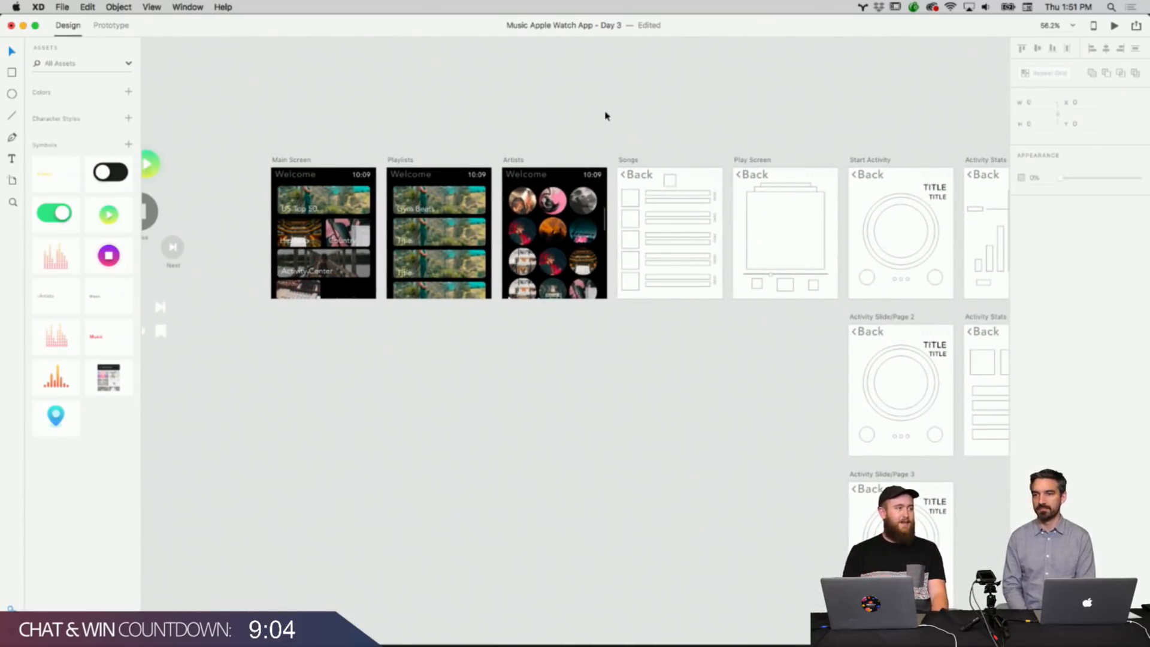
pyautogui.scroll(8, 605, 115)
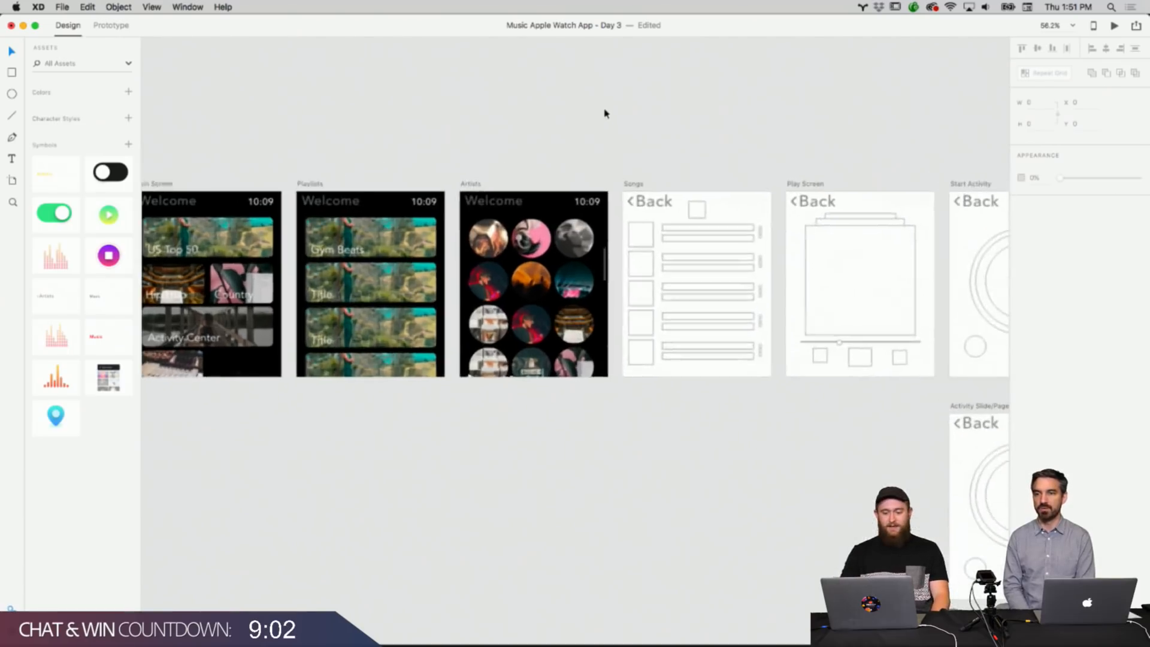
pyautogui.hscroll(-2, 605, 114)
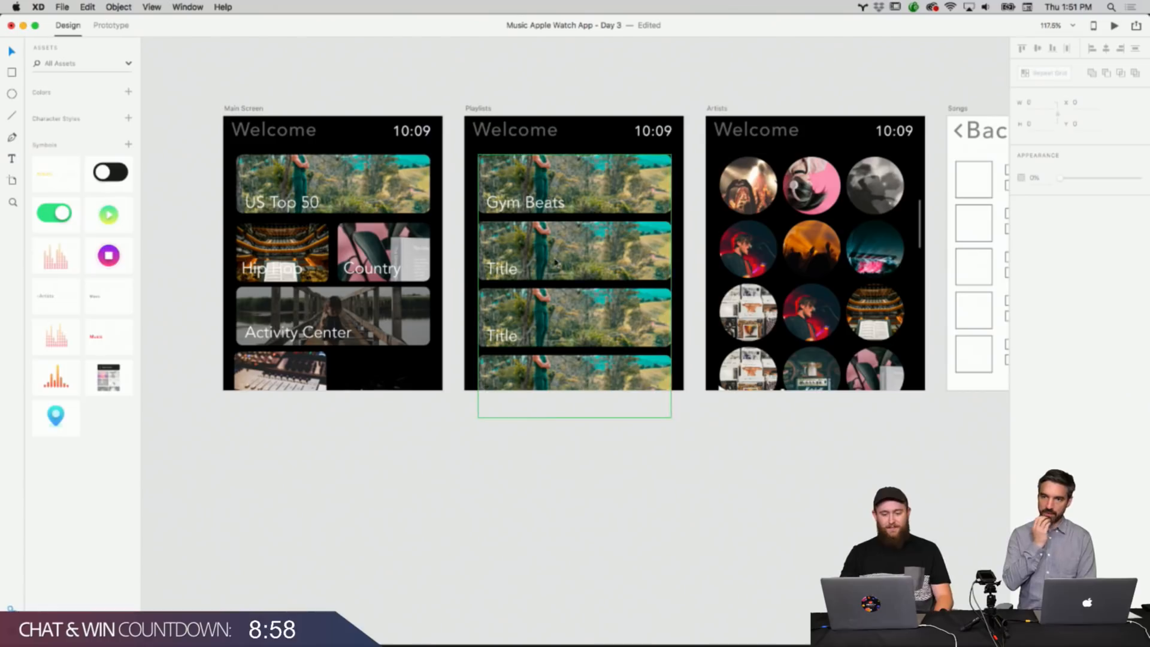
# Rename the second tile's title on the Playlists artboard as Cruising.
pyautogui.doubleClick(508, 270)
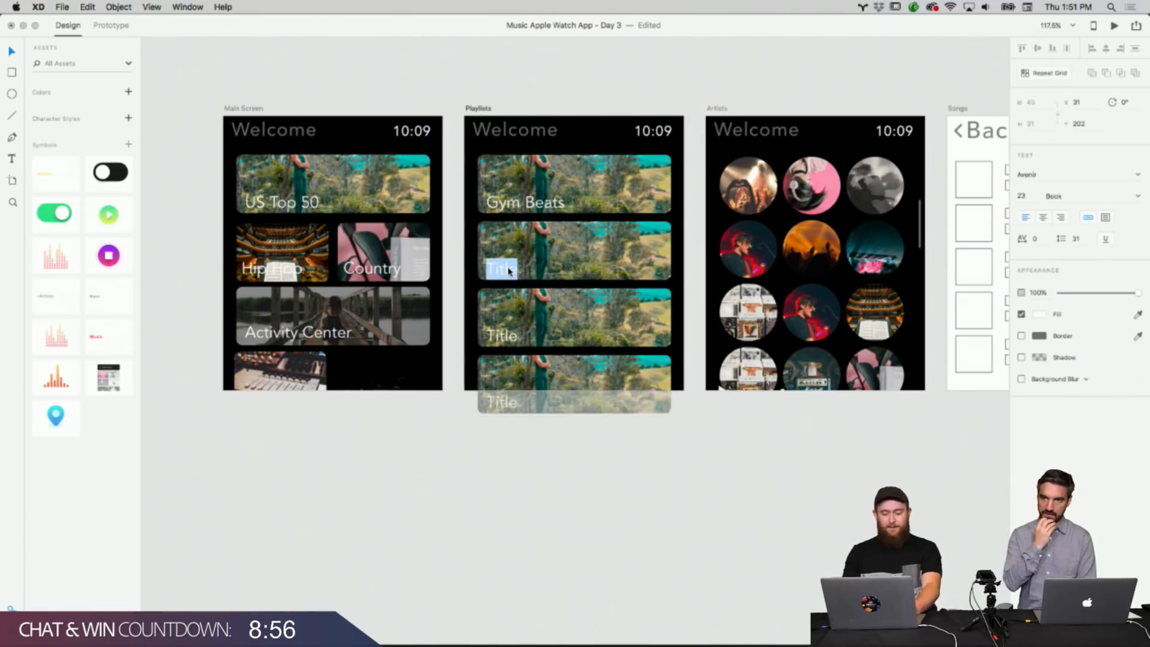
pyautogui.write('Car')
pyautogui.press('BackSpace')
pyautogui.write('rusing')
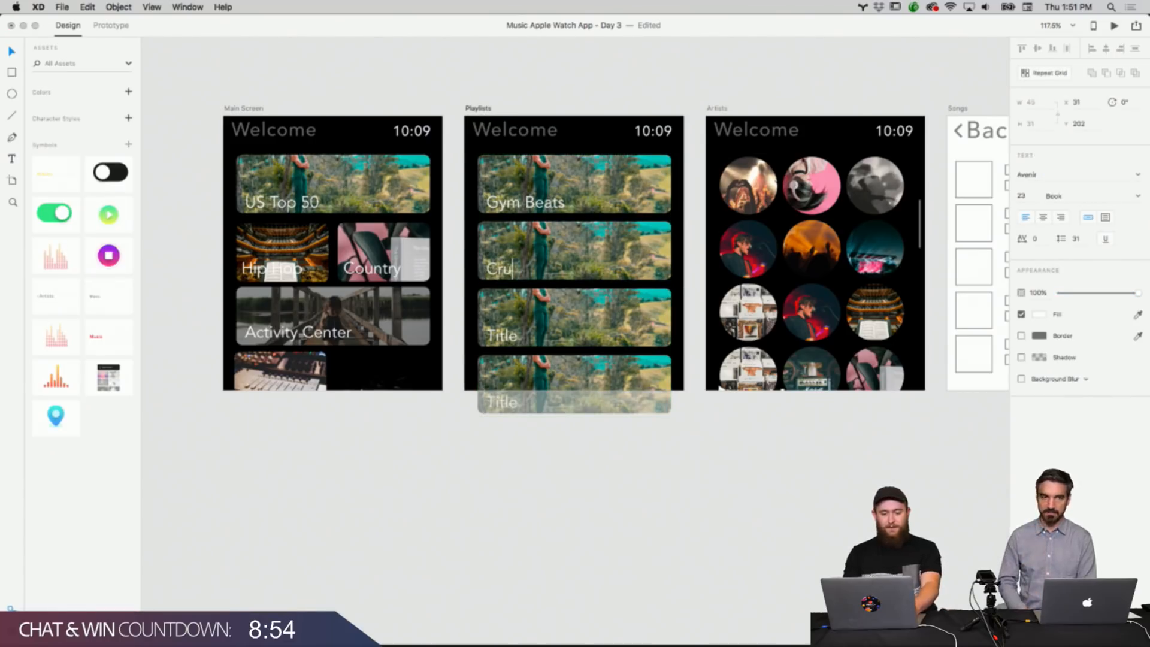
pyautogui.press('BackSpace')
pyautogui.press('BackSpace')
pyautogui.press('BackSpace')
pyautogui.press('BackSpace')
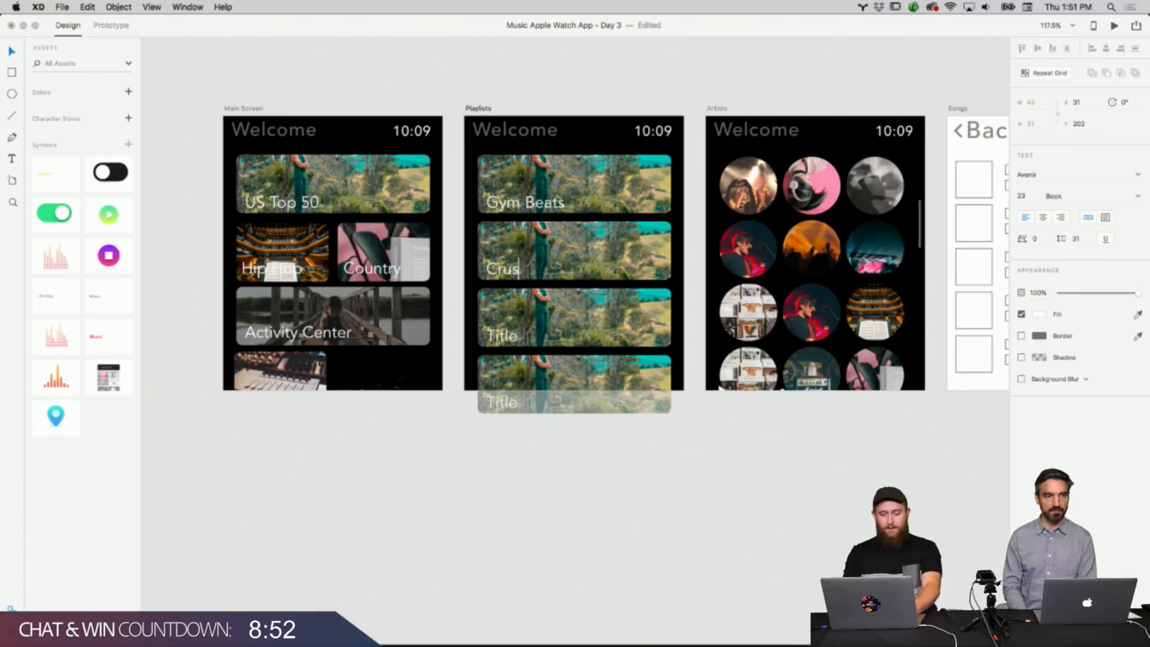
pyautogui.write('ising')
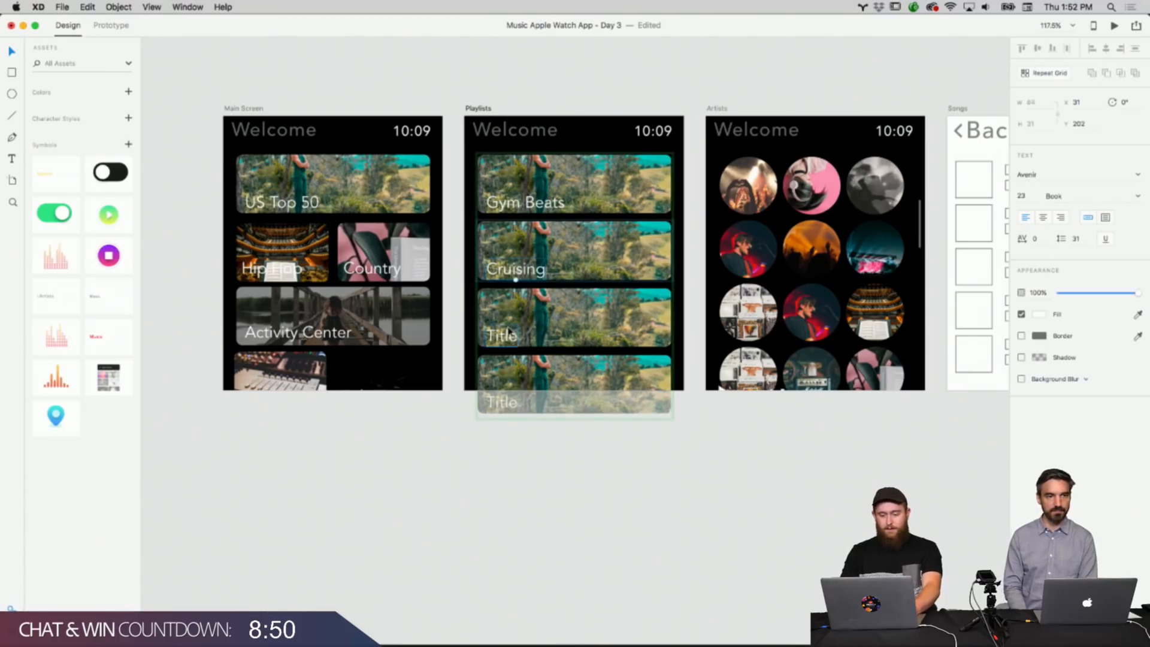
# Rename the third tile's title on the Playlists artboard as Vision 20.
pyautogui.click(505, 347)
pyautogui.click(504, 347)
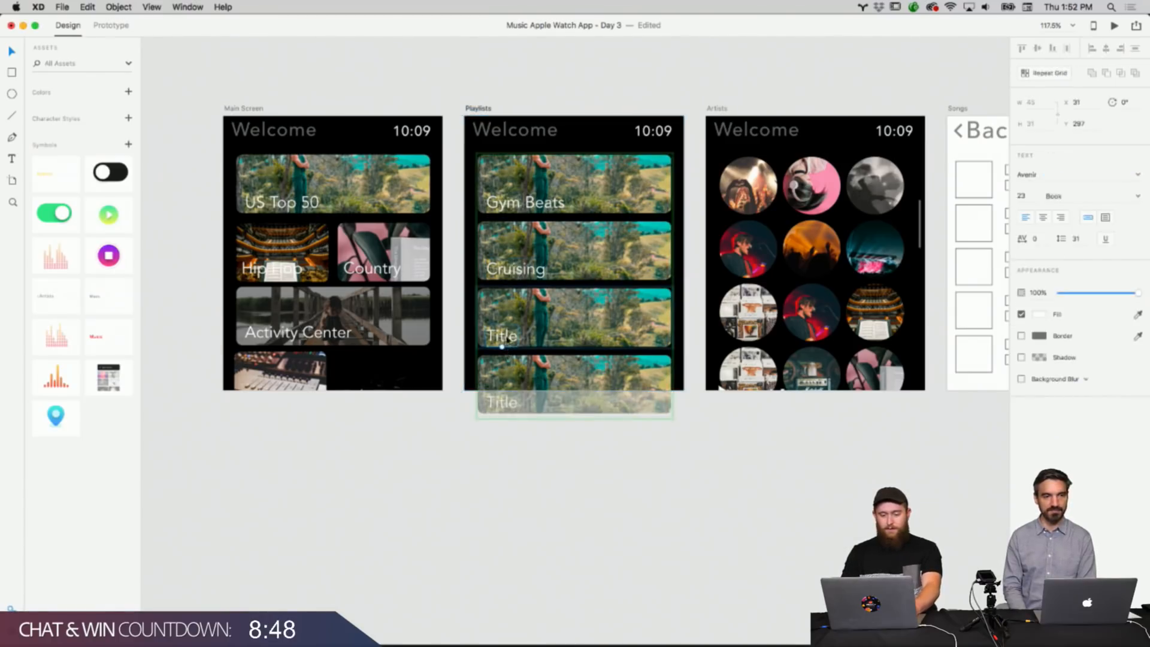
pyautogui.press('BackSpace')
pyautogui.write('Vi')
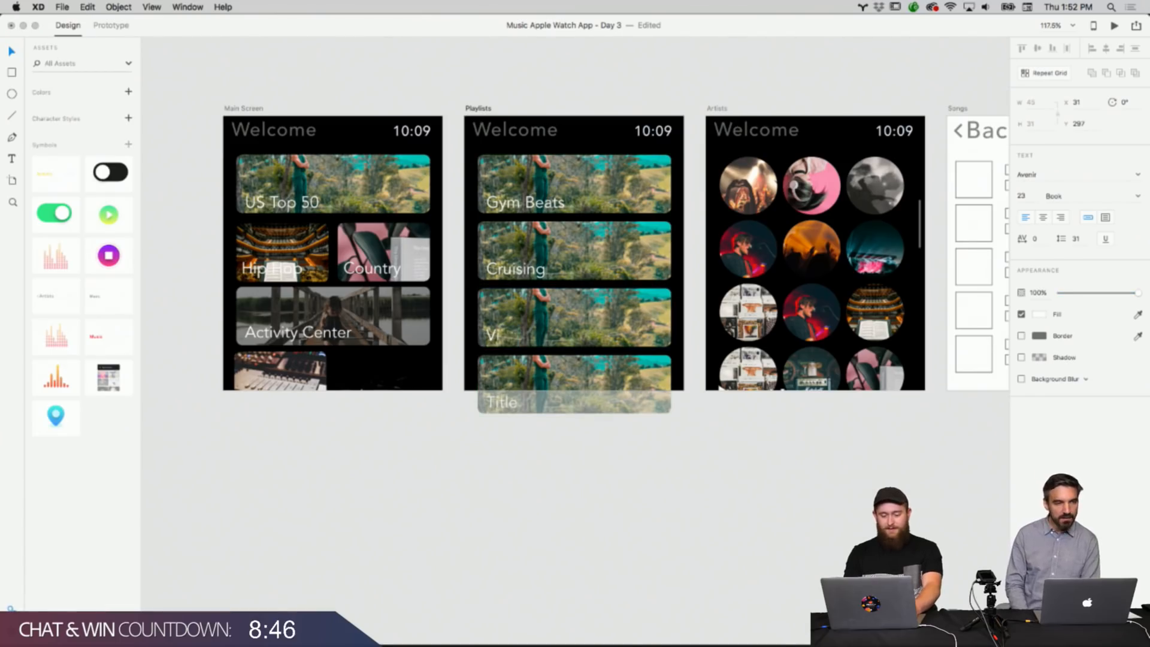
pyautogui.write('sion 20')
pyautogui.click(520, 455)
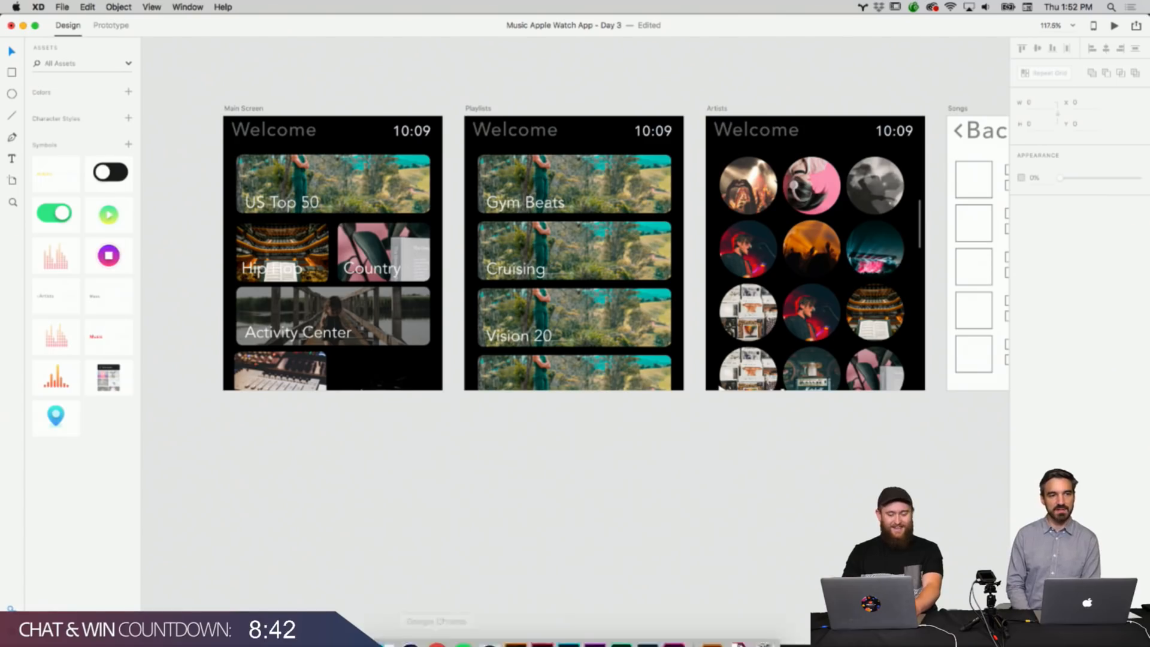
# Open the photo folder and drag the ciprian photo into the first Playlists tile, moving the Finder window aside.
pyautogui.click(398, 630)
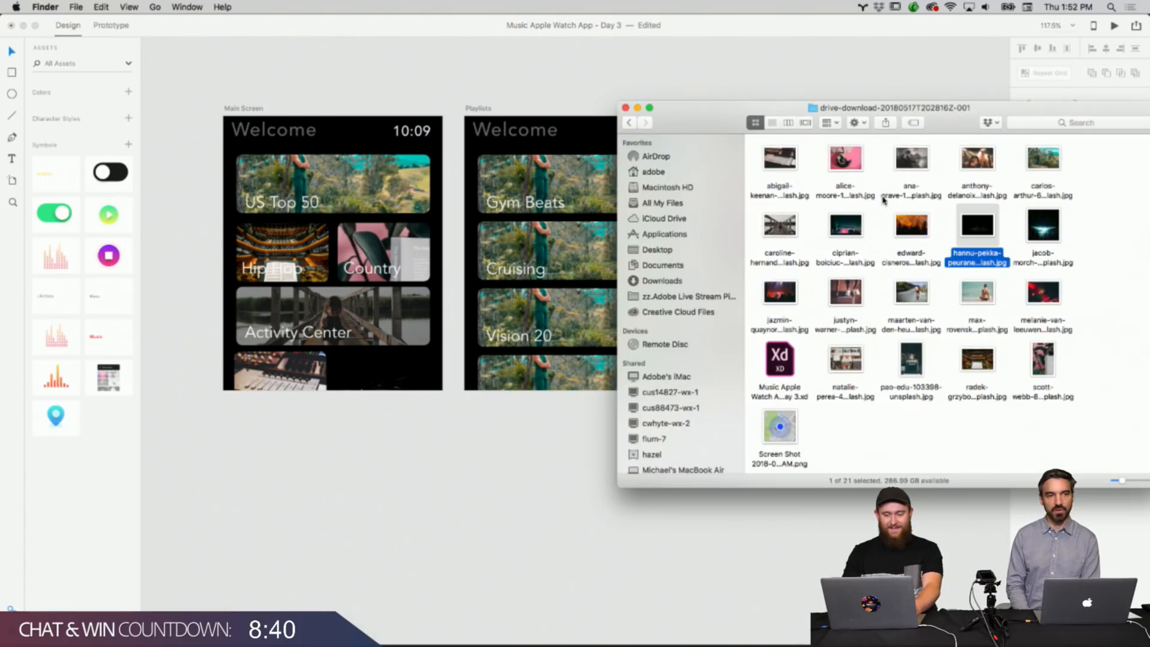
pyautogui.moveTo(849, 219); pyautogui.dragTo(587, 193)
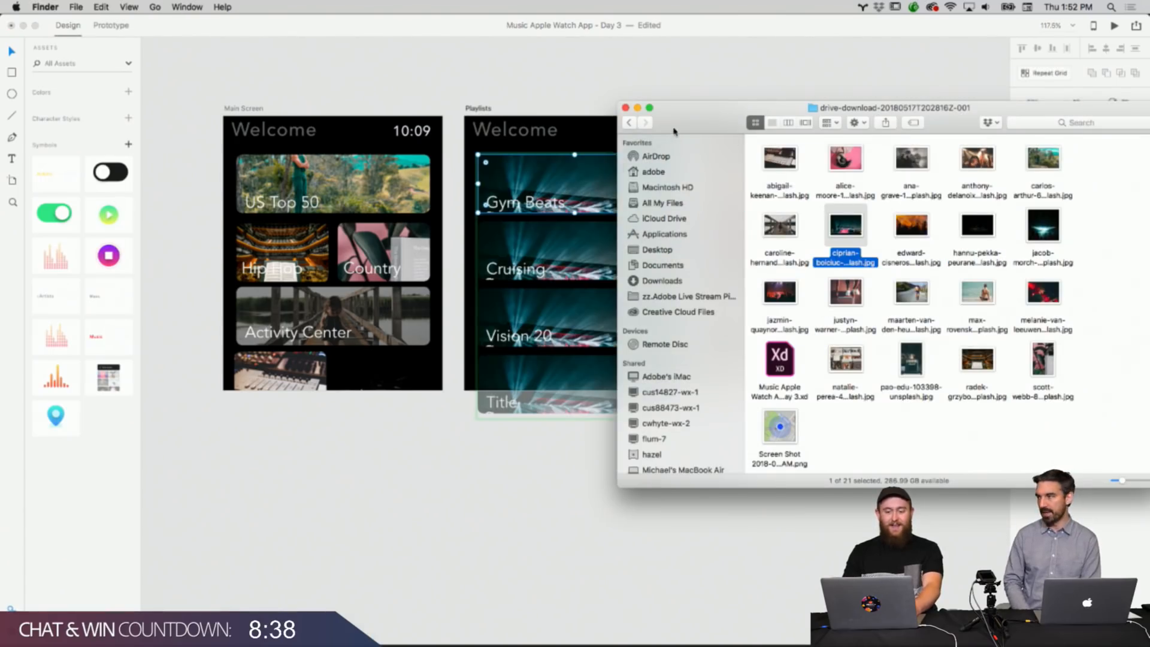
pyautogui.moveTo(673, 128); pyautogui.dragTo(712, 103)
pyautogui.click(1118, 171)
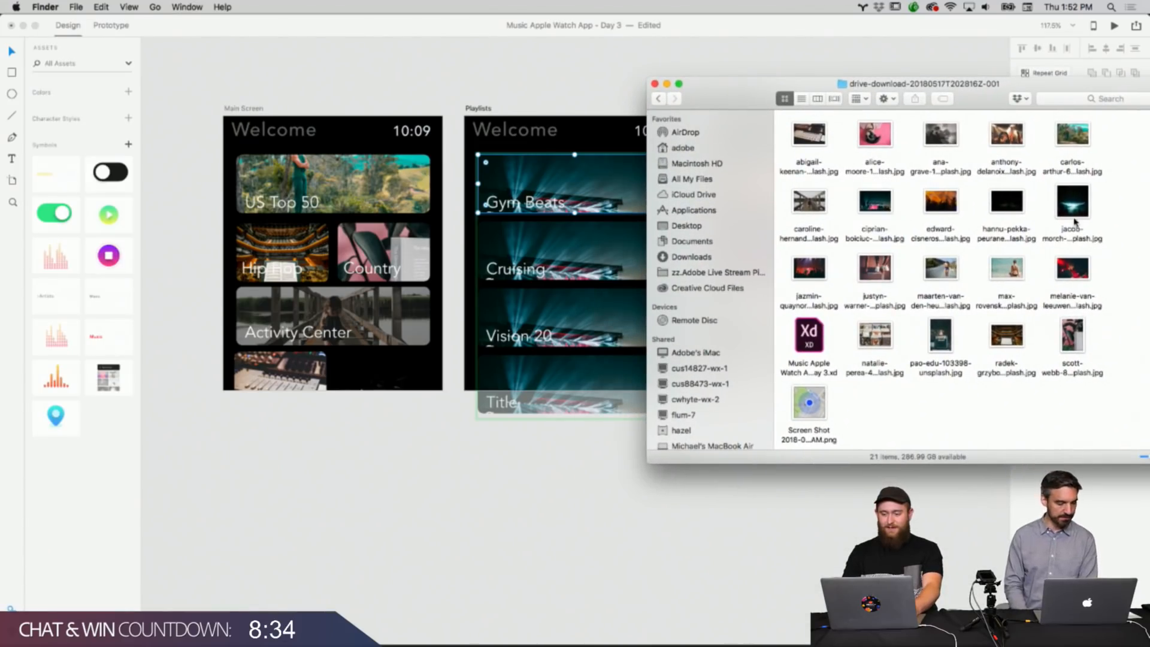
# Drag the jacob, melanie and jazmin photos into the second, third and fourth Playlists tiles.
pyautogui.moveTo(1075, 217); pyautogui.dragTo(611, 245)
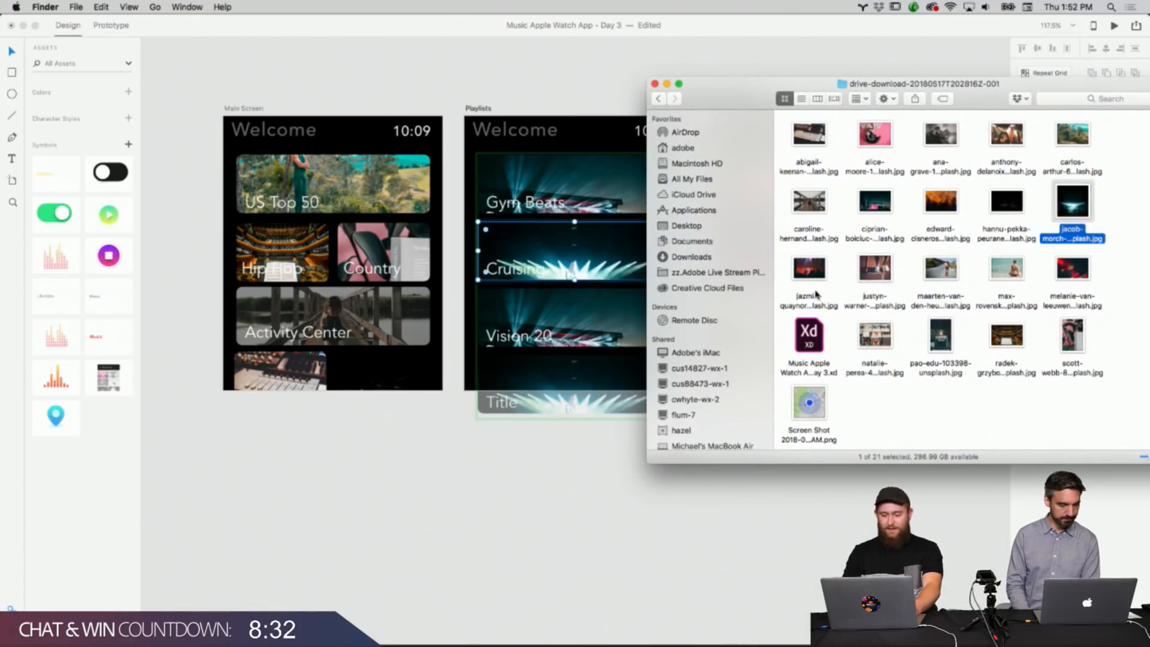
pyautogui.click(1048, 368)
pyautogui.moveTo(1072, 299); pyautogui.dragTo(569, 318)
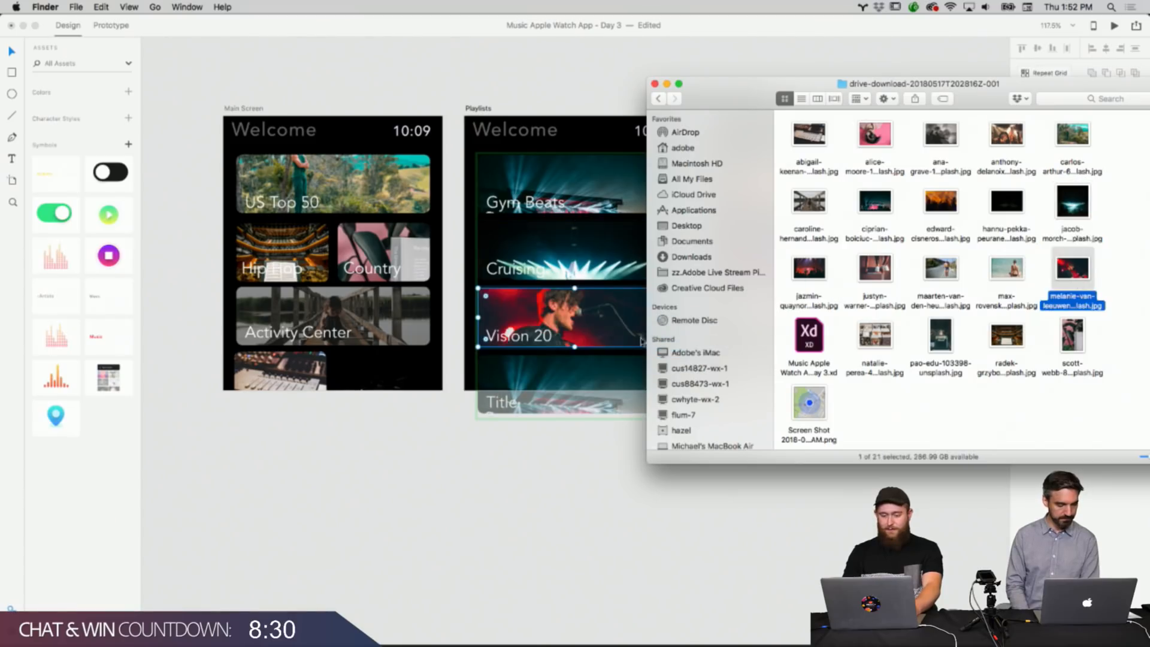
pyautogui.click(1011, 425)
pyautogui.moveTo(827, 277); pyautogui.dragTo(562, 384)
pyautogui.click(636, 503)
# Pan and zoom across the Main Screen, Playlists and Artists artboards to review the photo tiles.
pyautogui.hscroll(-3, 636, 503)
pyautogui.scroll(3, 636, 504)
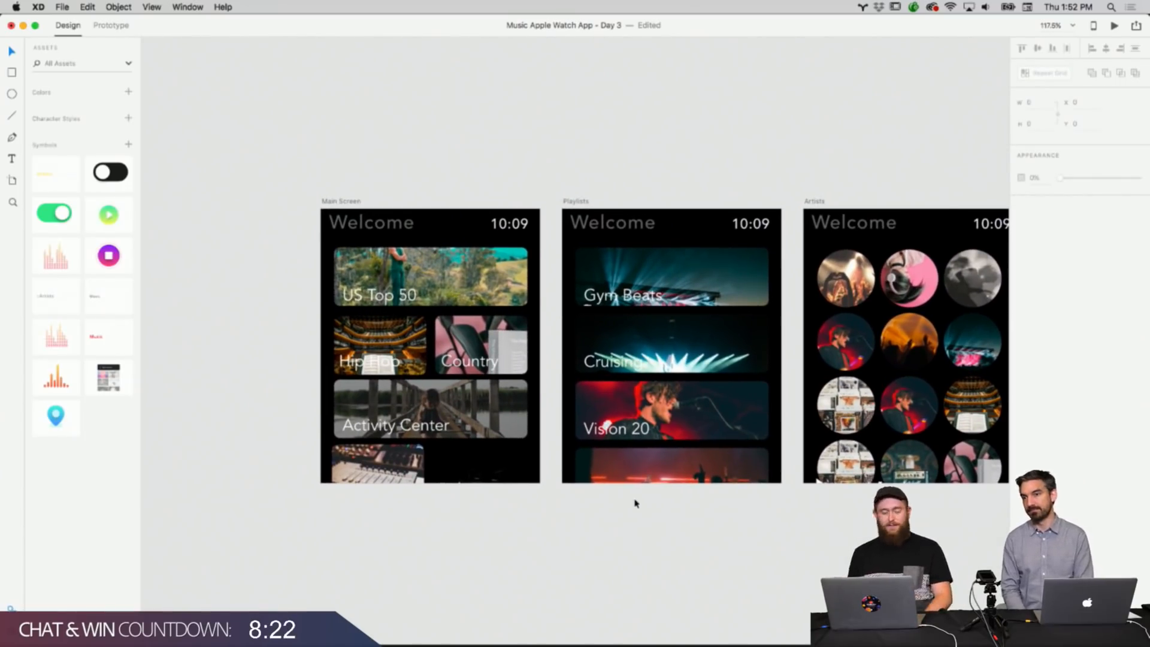
pyautogui.scroll(5, 636, 503)
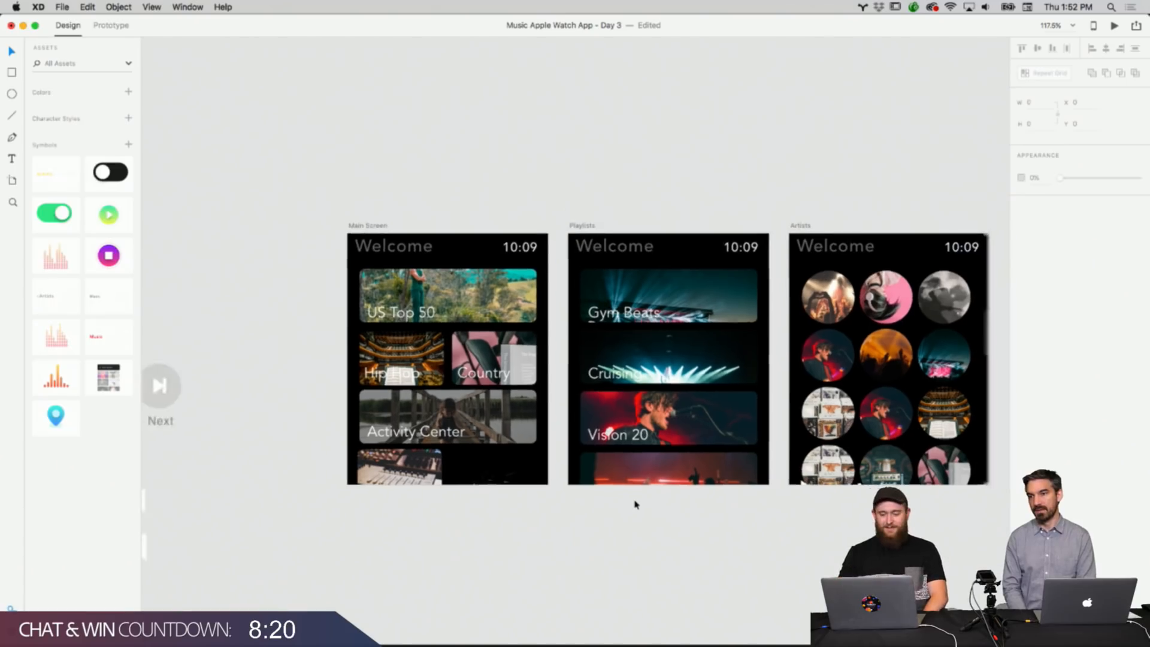
pyautogui.hscroll(2, 636, 504)
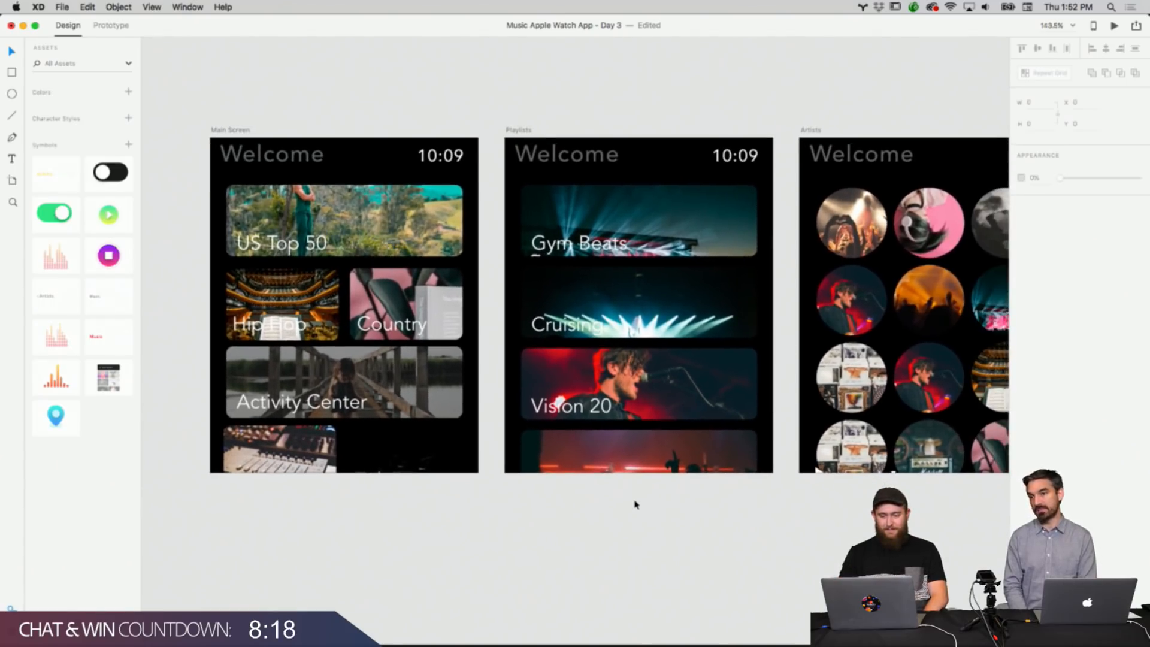
pyautogui.hscroll(1, 636, 504)
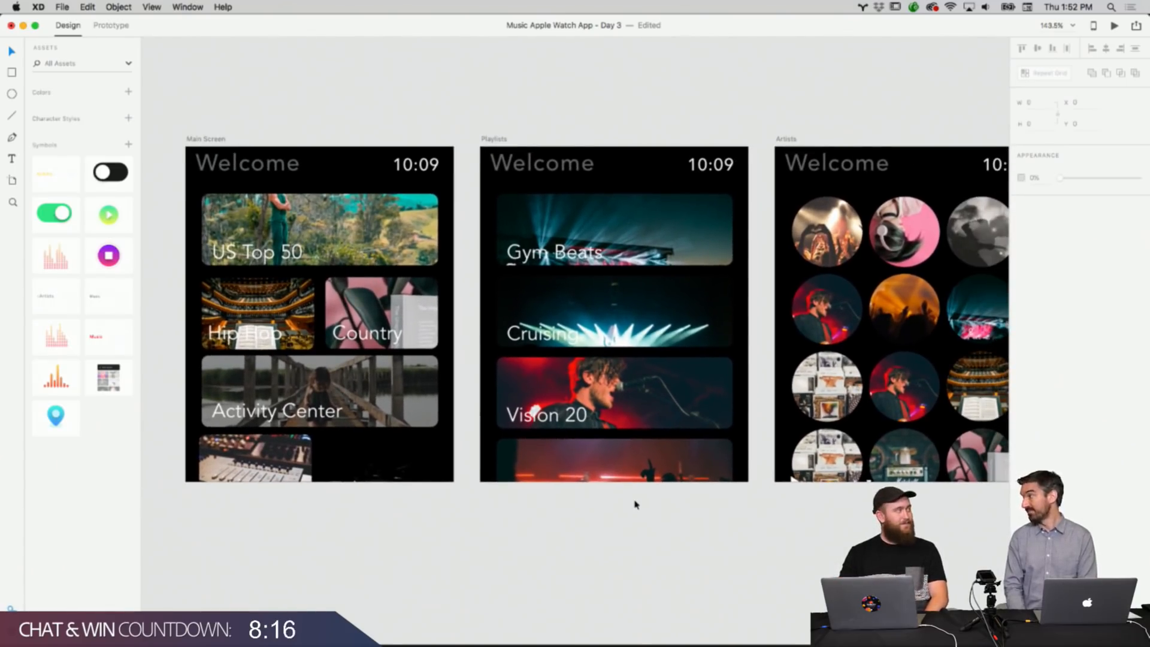
pyautogui.scroll(-3, 636, 504)
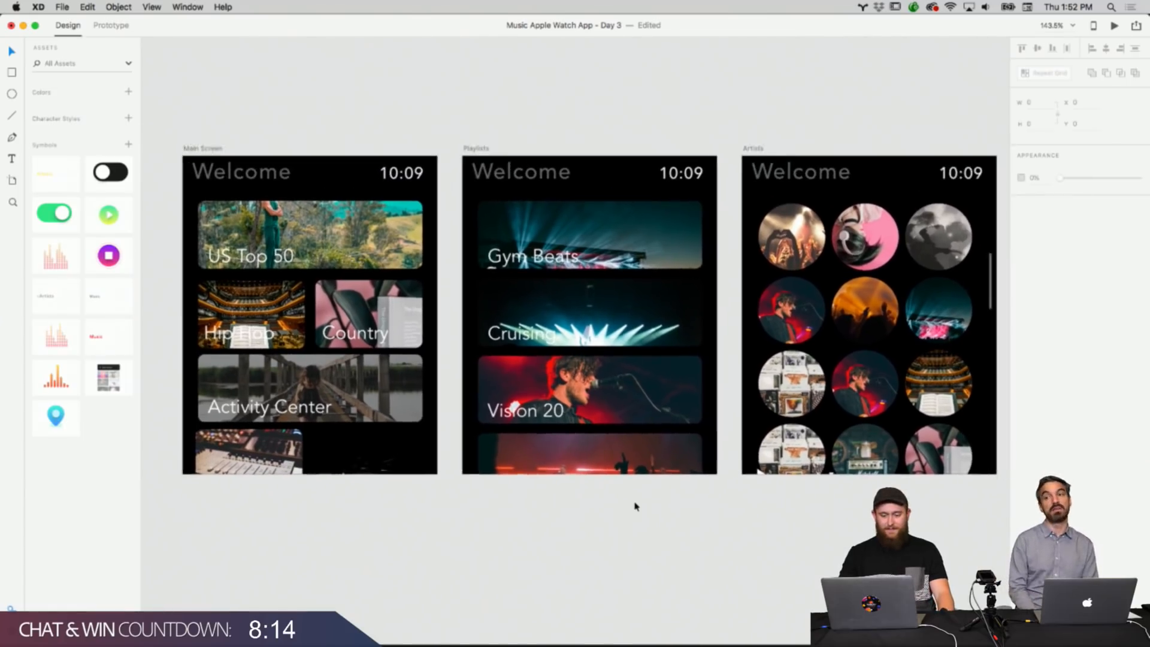
pyautogui.scroll(-3, 636, 504)
pyautogui.scroll(2, 634, 505)
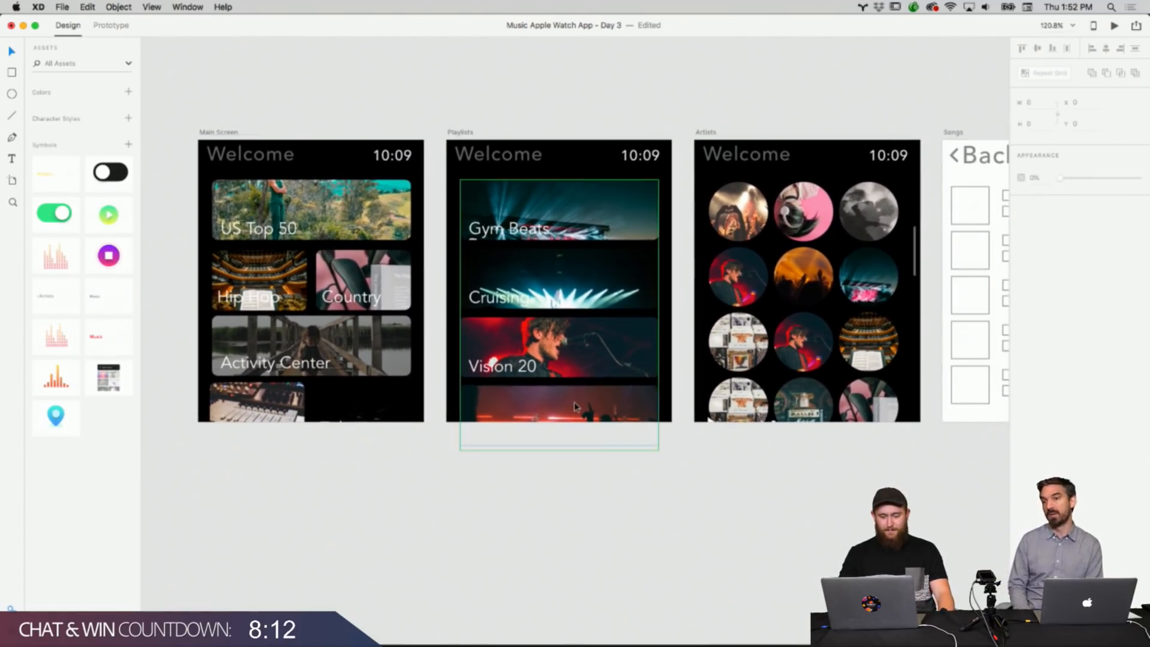
# Paste a copied shape onto the Cruising tile on the Playlists artboard and send it backward.
pyautogui.click(570, 358)
pyautogui.doubleClick(598, 294)
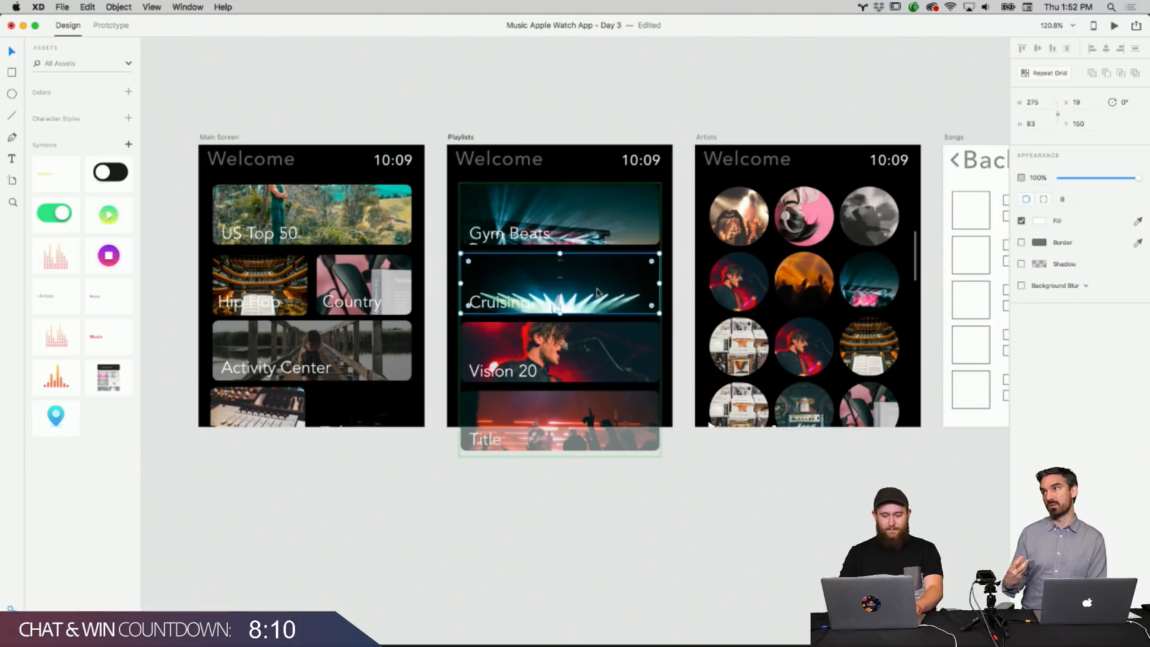
pyautogui.rightClick(598, 290)
pyautogui.click(606, 306)
pyautogui.rightClick(598, 291)
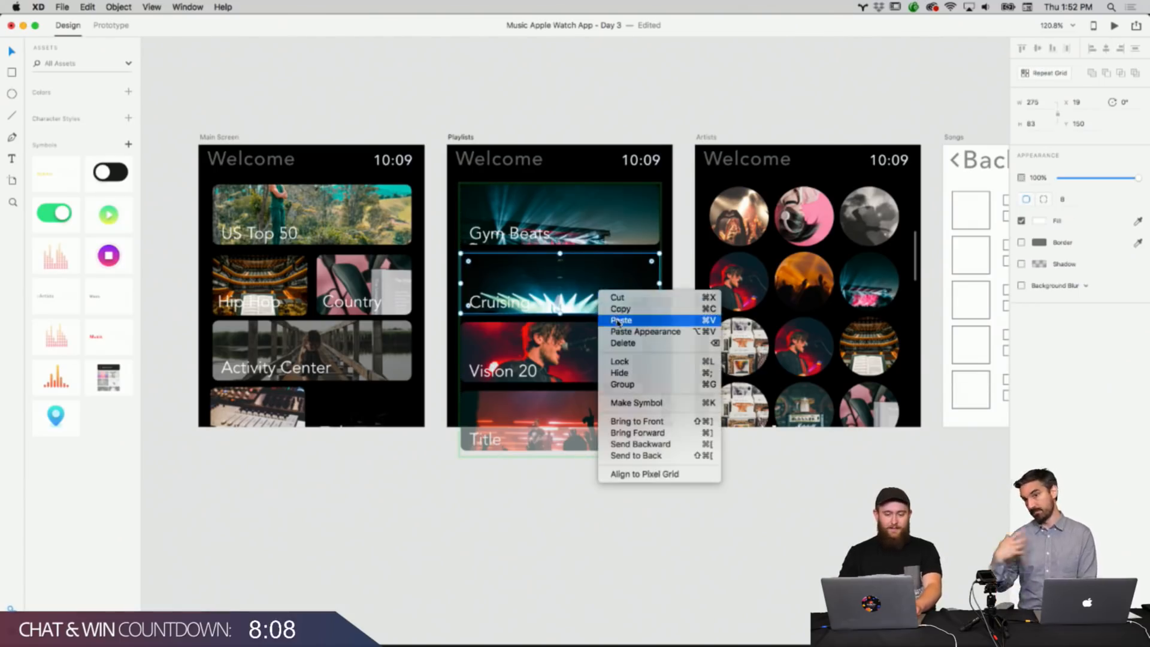
pyautogui.click(606, 319)
pyautogui.press('super+bracketleft')
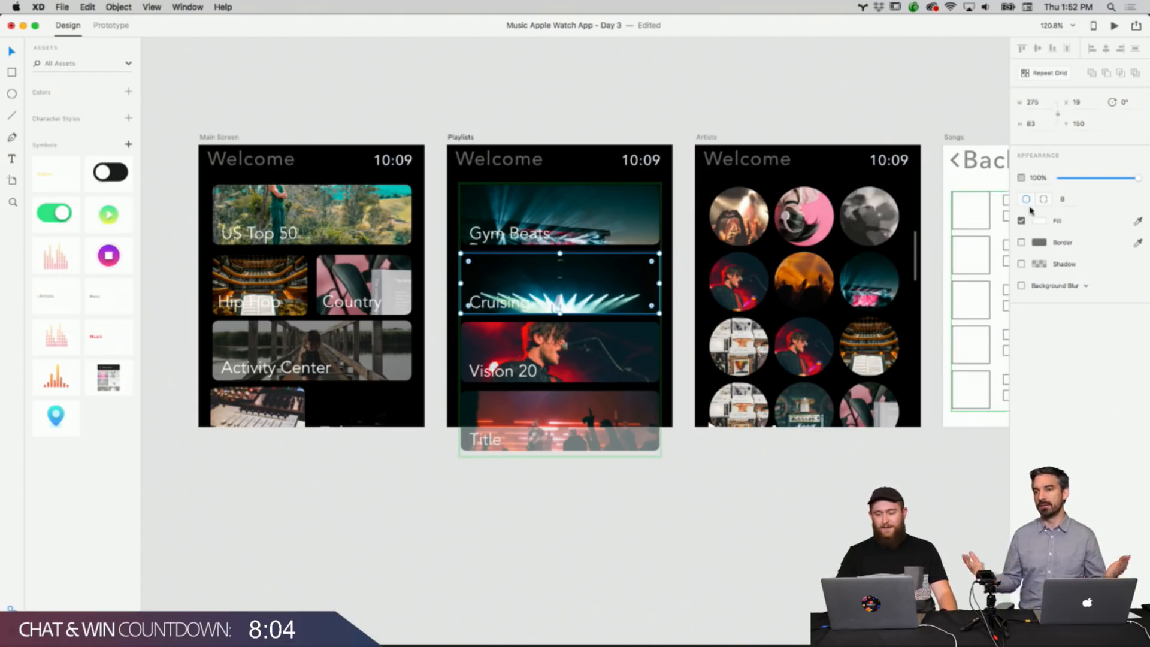
# Set the Cruising tile overlay's fill to black at 41% opacity.
pyautogui.click(1038, 220)
pyautogui.moveTo(974, 231); pyautogui.dragTo(986, 289)
pyautogui.moveTo(1014, 250); pyautogui.dragTo(1014, 205)
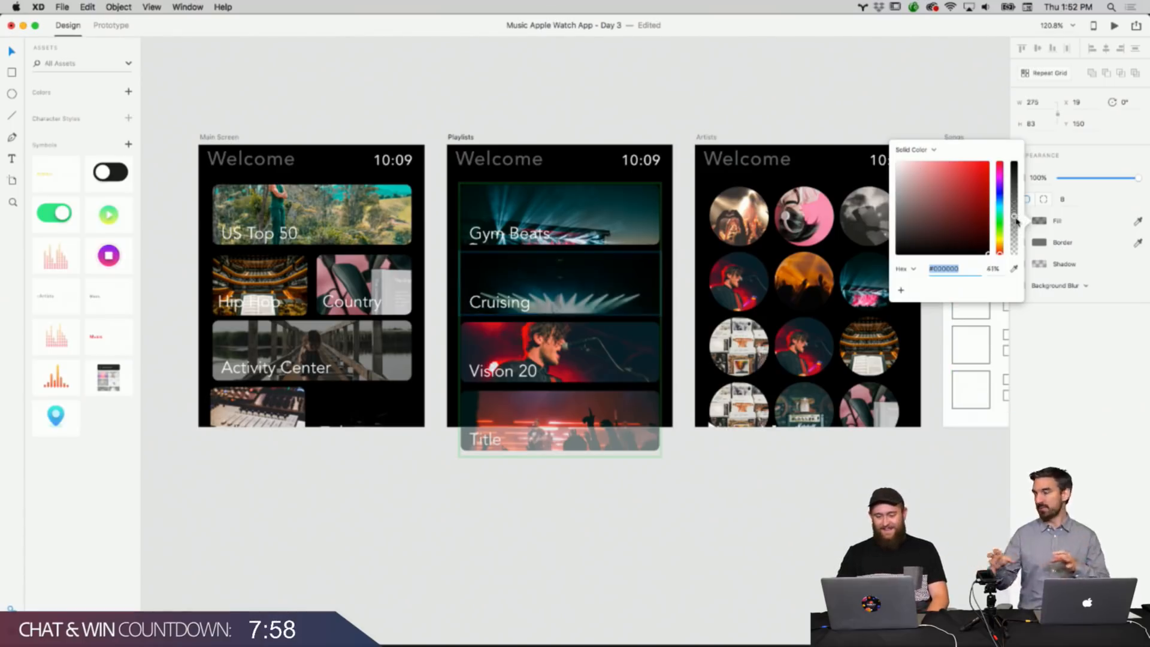
pyautogui.click(783, 105)
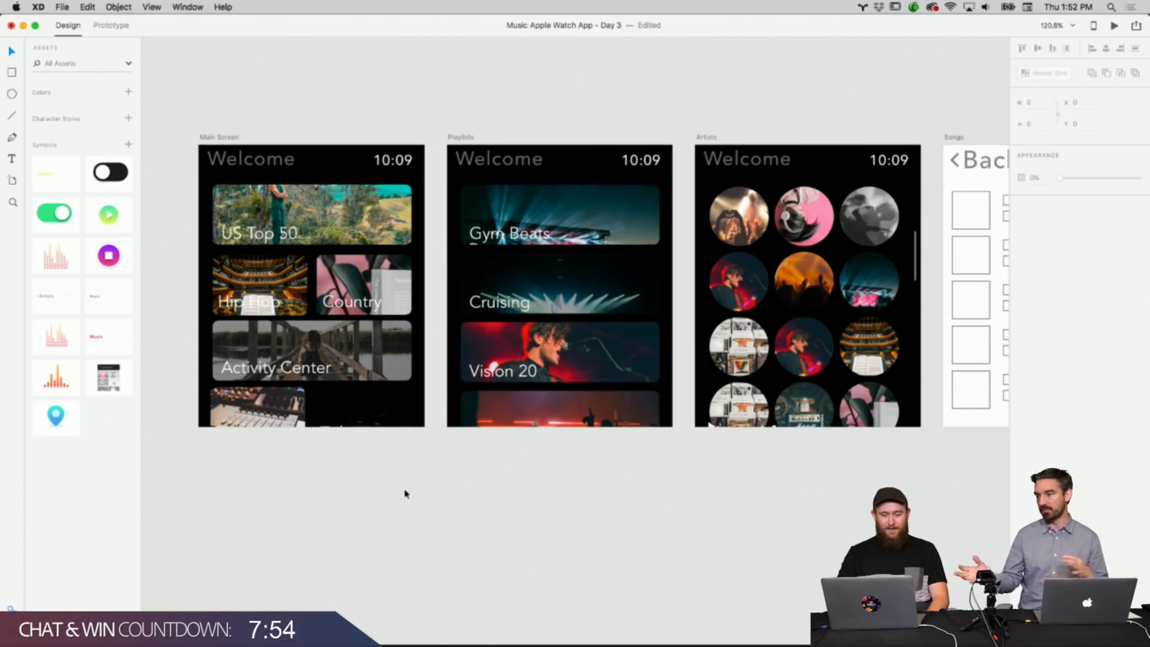
# Pan across the artboards to the Songs and Play Screen wireframes.
pyautogui.scroll(2, 405, 493)
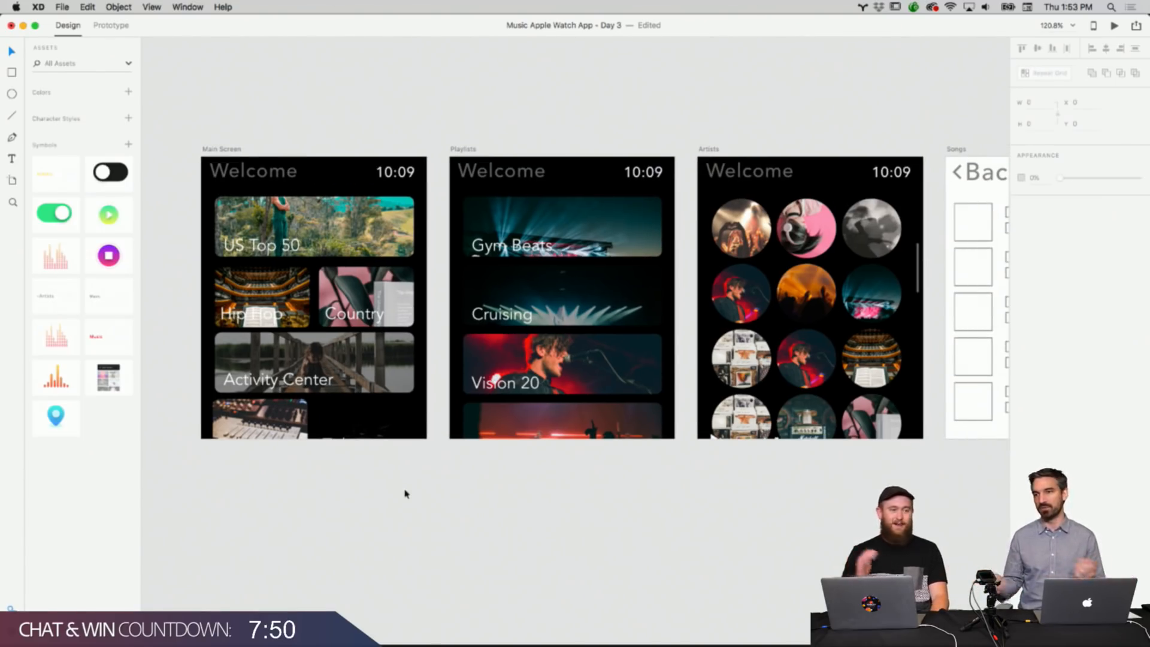
pyautogui.scroll(-2, 409, 486)
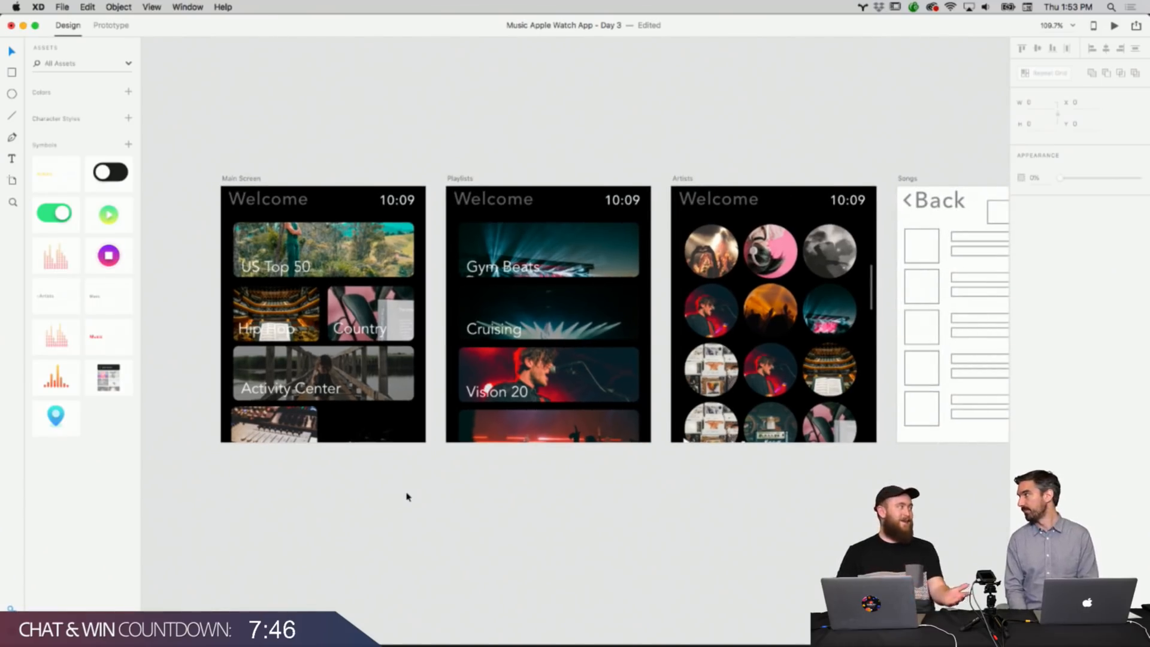
pyautogui.scroll(-2, 407, 496)
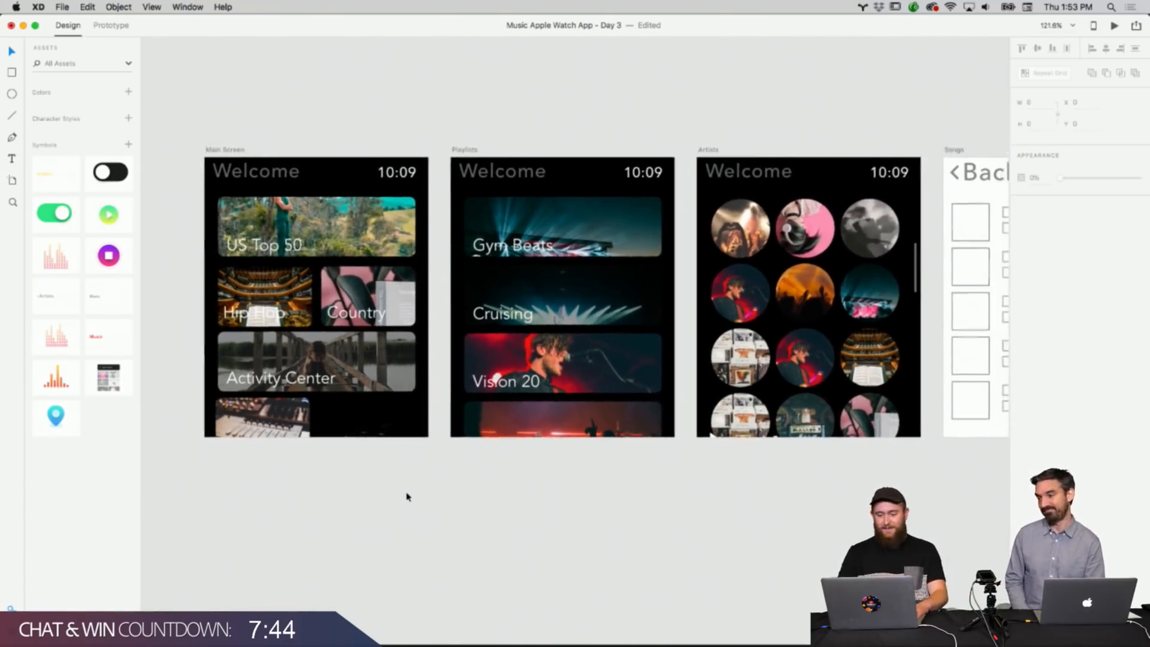
pyautogui.hscroll(1, 406, 496)
pyautogui.scroll(2, 405, 495)
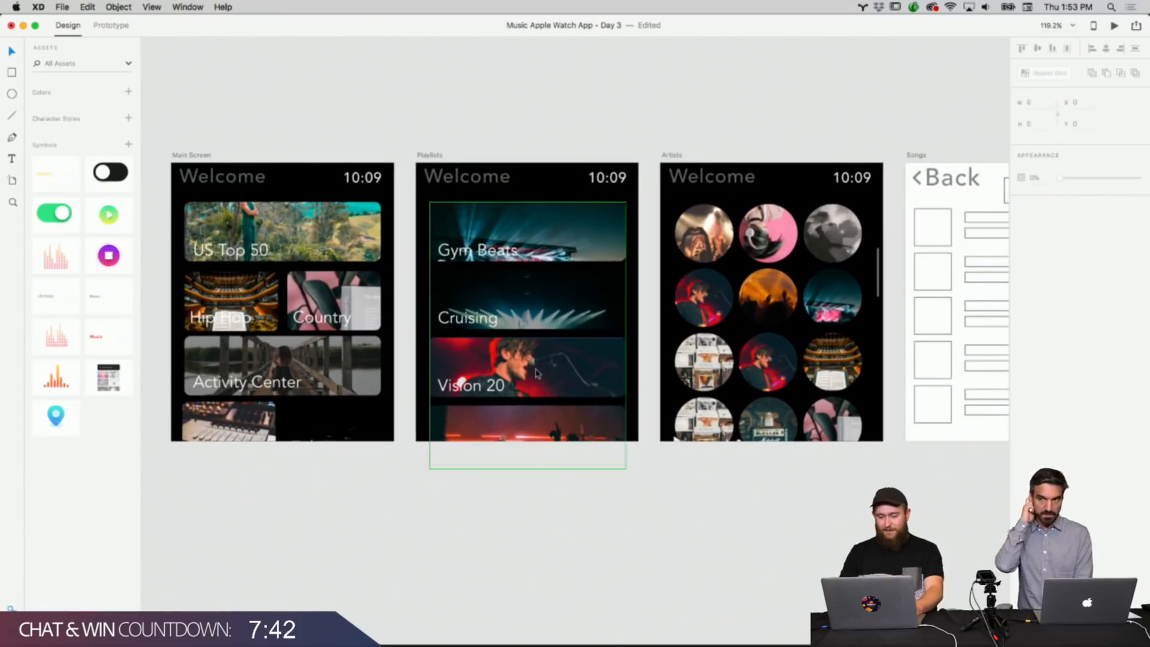
pyautogui.hscroll(2, 537, 373)
pyautogui.scroll(-2, 538, 373)
pyautogui.hscroll(3, 538, 373)
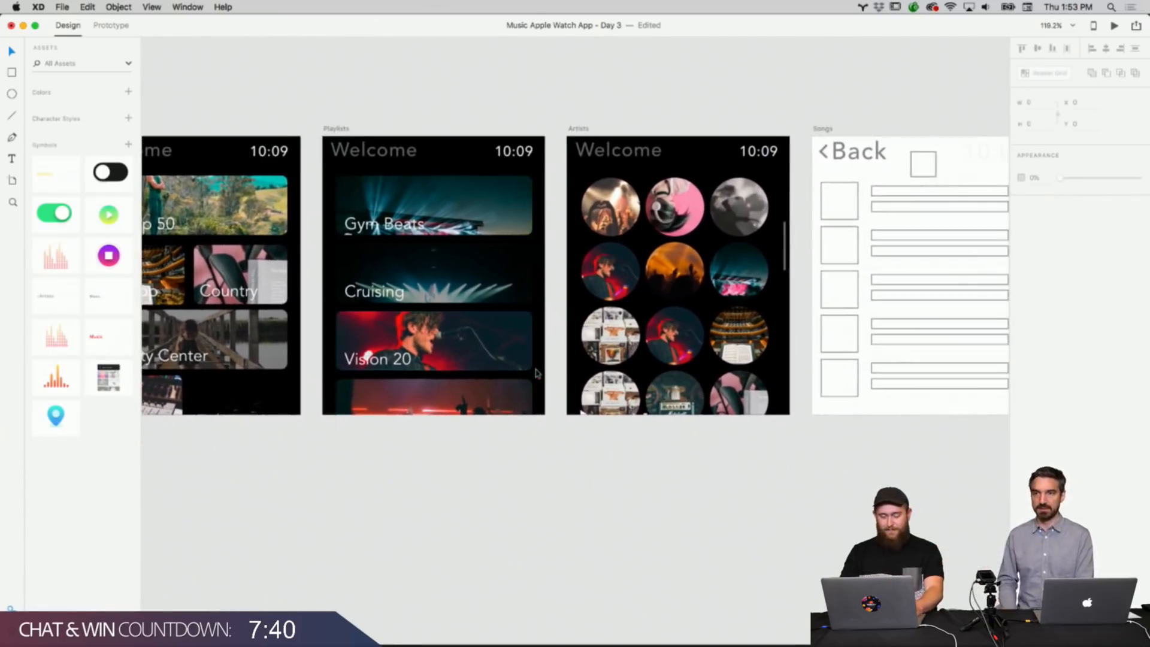
pyautogui.hscroll(5, 536, 372)
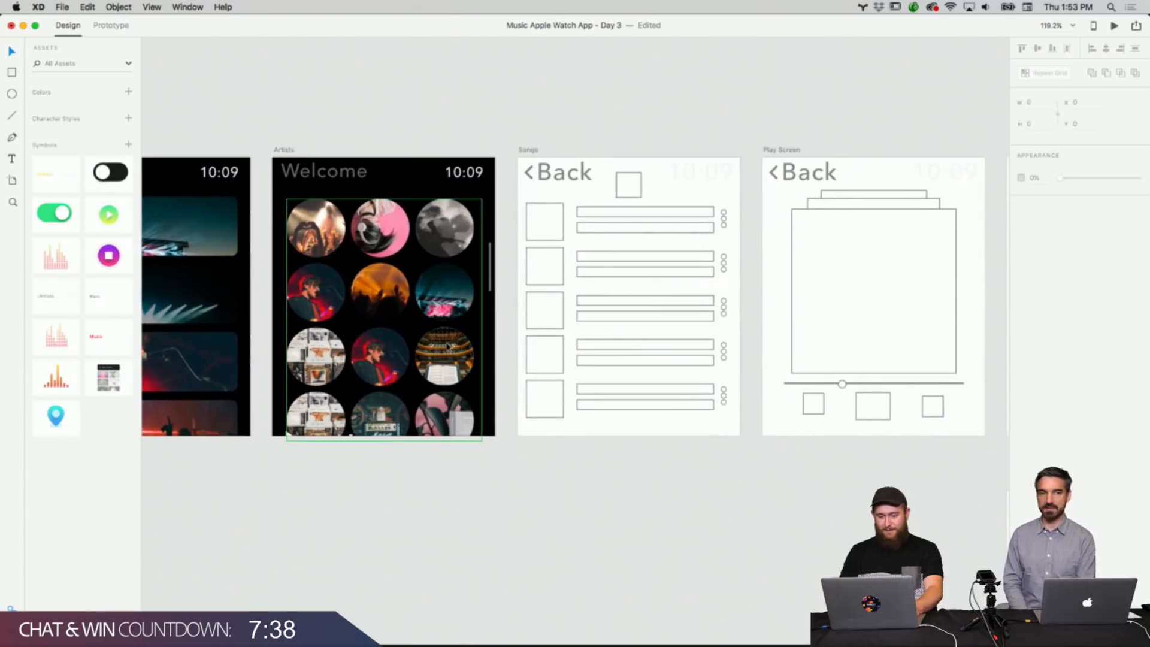
pyautogui.scroll(1, 602, 256)
pyautogui.rightClick(677, 173)
pyautogui.rightClick(642, 136)
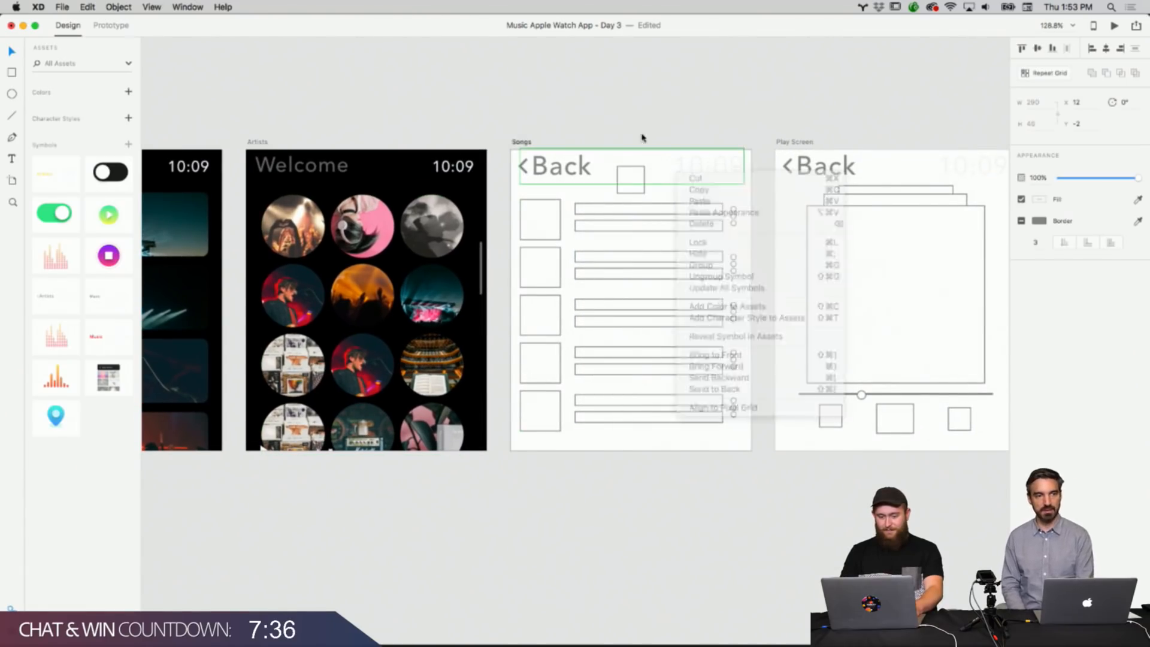
pyautogui.click(528, 144)
pyautogui.rightClick(522, 142)
pyautogui.rightClick(578, 112)
pyautogui.click(578, 112)
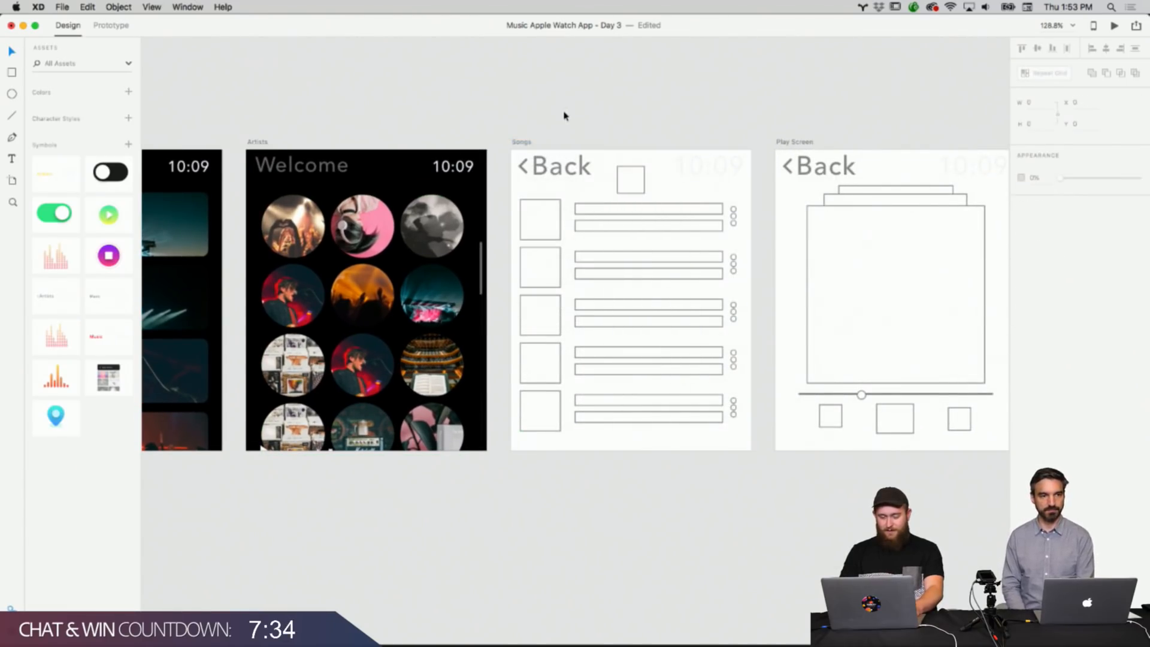
# Round the corners of the thumbnail squares in the Songs list to a radius of 10.
pyautogui.click(556, 221)
pyautogui.doubleClick(547, 223)
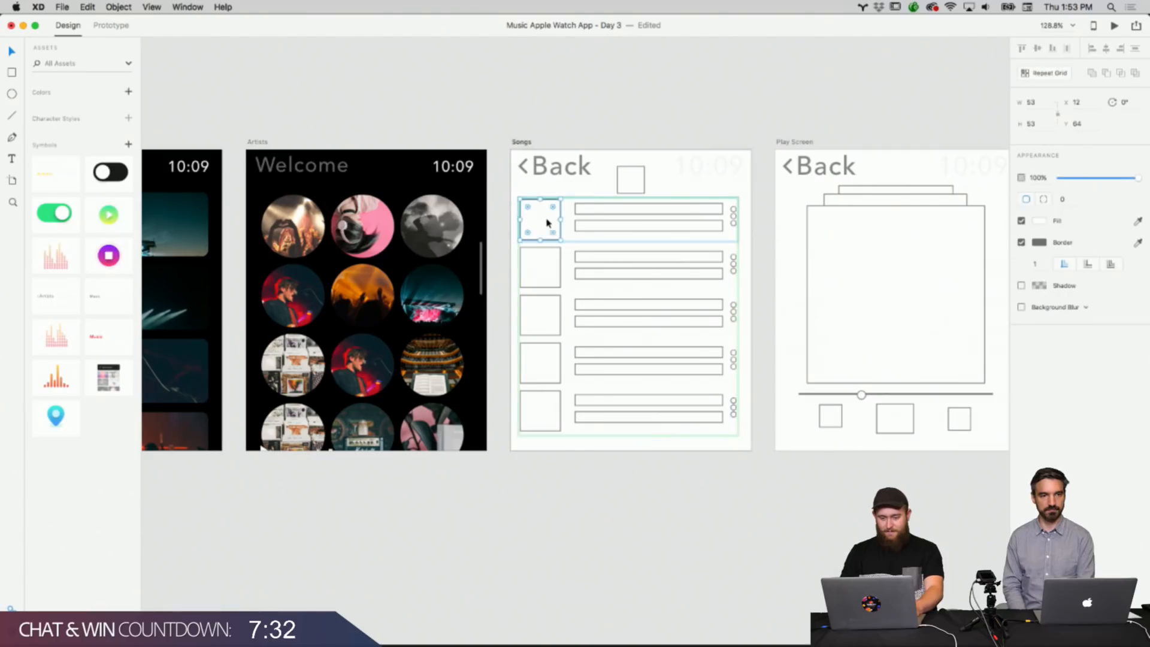
pyautogui.moveTo(546, 229); pyautogui.dragTo(554, 240)
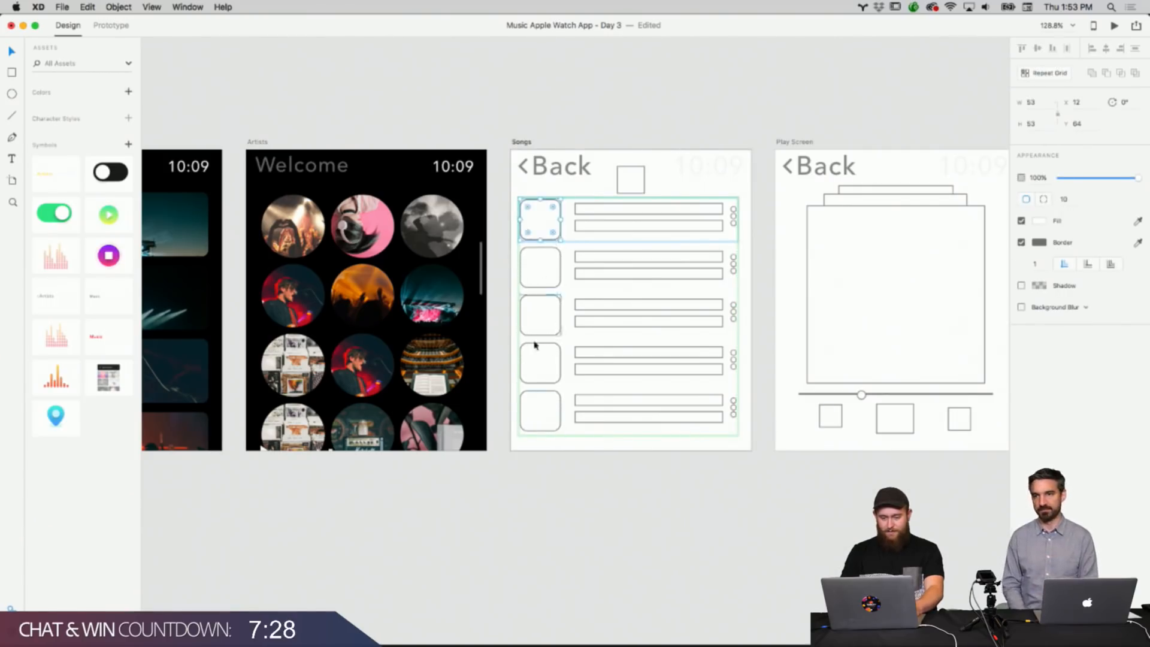
pyautogui.click(523, 465)
# Open the photo folder and drag five different photos into the Songs list thumbnails.
pyautogui.moveTo(412, 644)
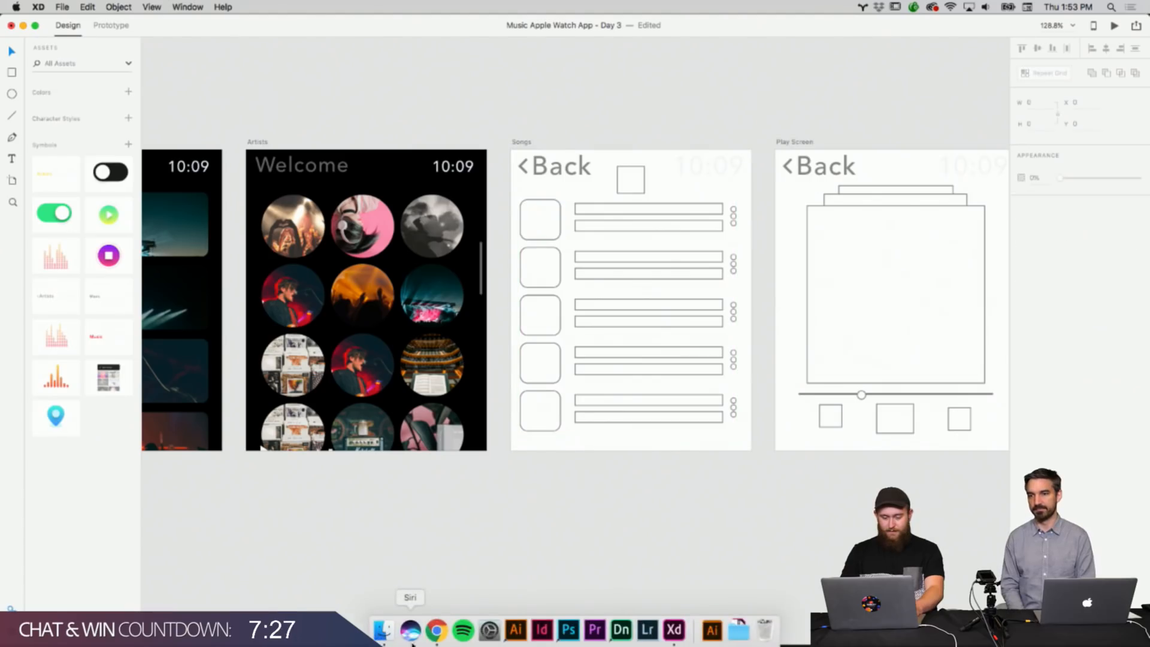
pyautogui.click(383, 630)
pyautogui.moveTo(956, 83); pyautogui.dragTo(1022, 32)
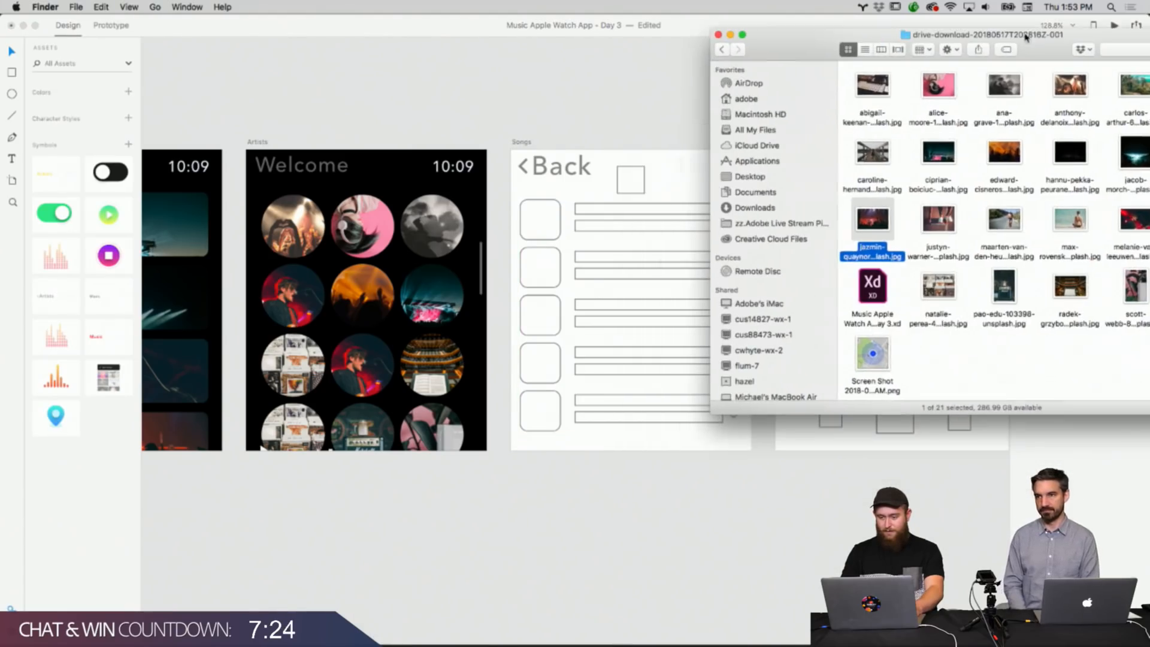
pyautogui.moveTo(1012, 215); pyautogui.dragTo(557, 225)
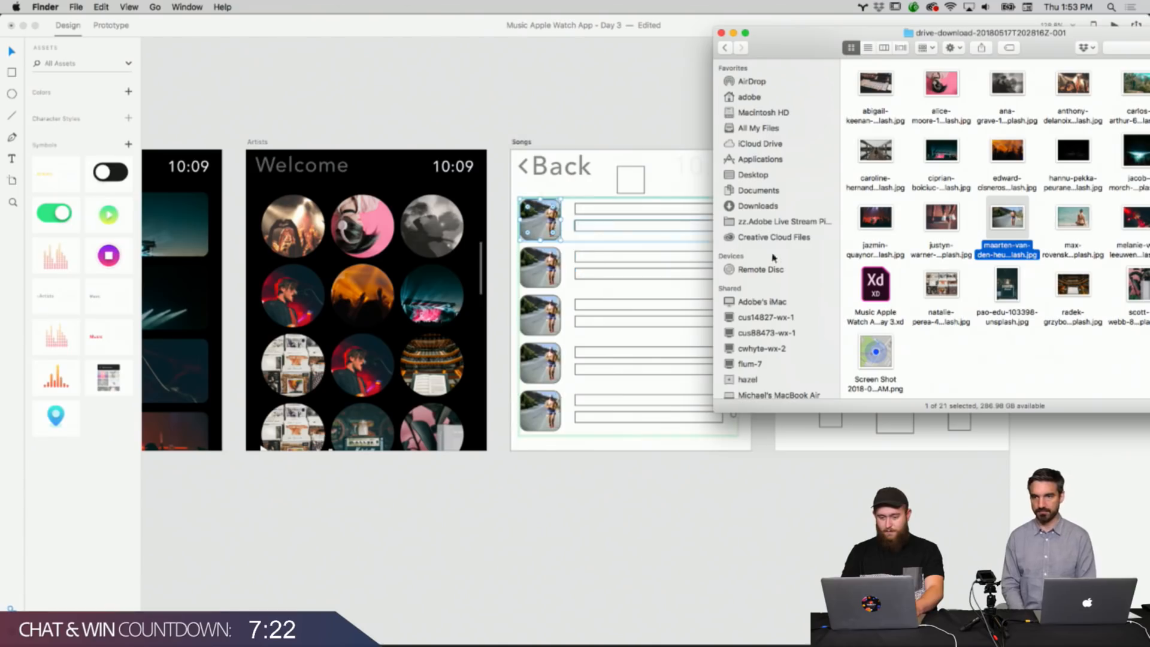
pyautogui.moveTo(945, 302); pyautogui.dragTo(552, 282)
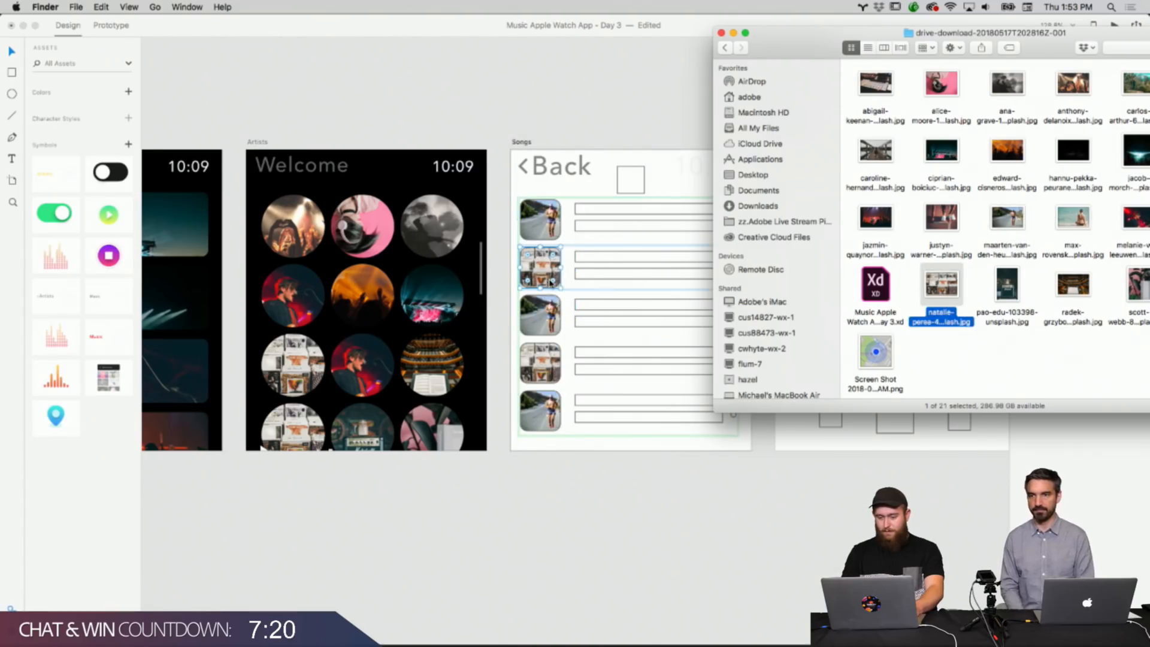
pyautogui.moveTo(931, 219); pyautogui.dragTo(542, 315)
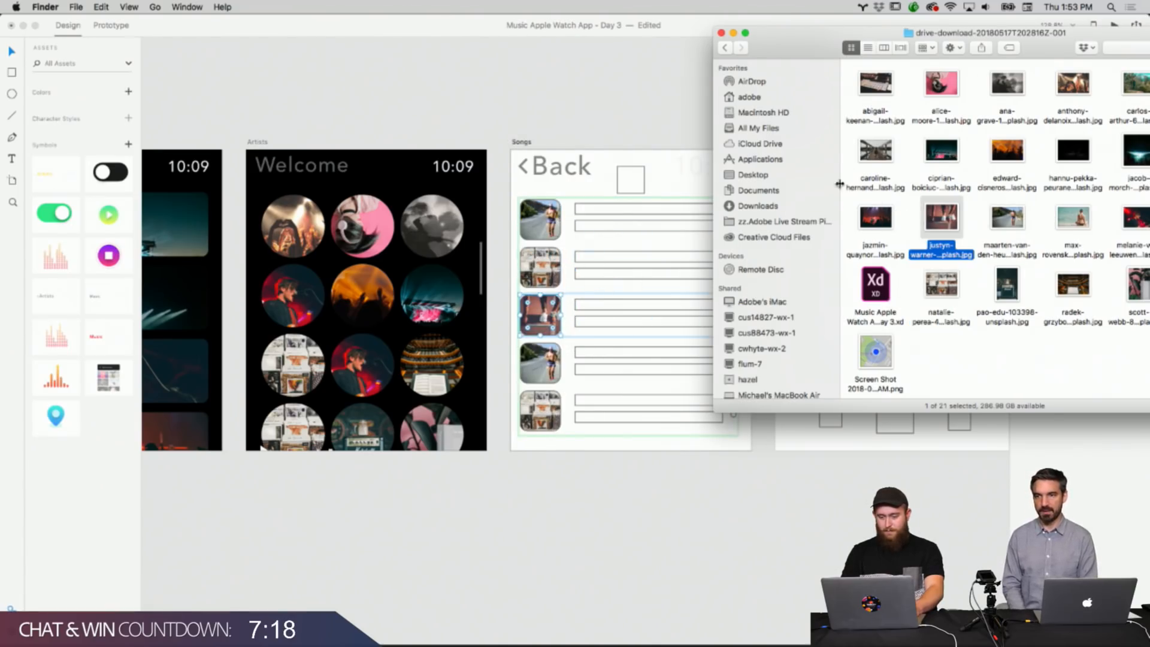
pyautogui.moveTo(1007, 84); pyautogui.dragTo(540, 357)
pyautogui.moveTo(1083, 82); pyautogui.dragTo(541, 407)
pyautogui.click(577, 480)
pyautogui.scroll(5, 637, 189)
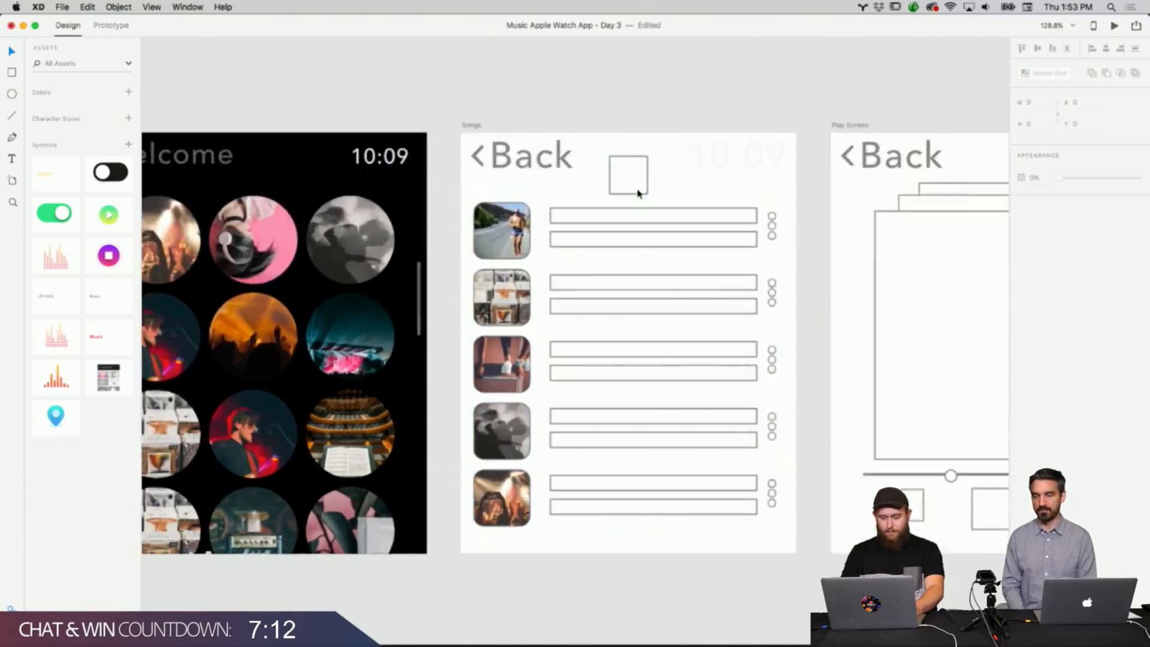
# Copy the play icon from the icon set beside the artboards.
pyautogui.click(637, 190)
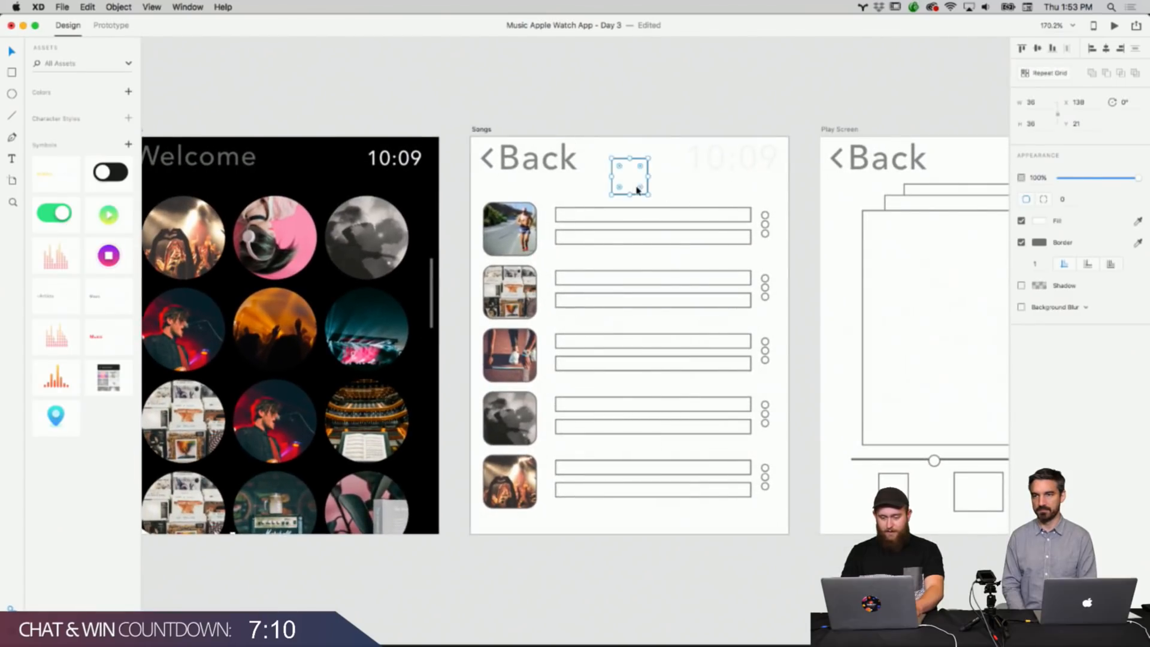
pyautogui.rightClick(790, 223)
pyautogui.click(629, 186)
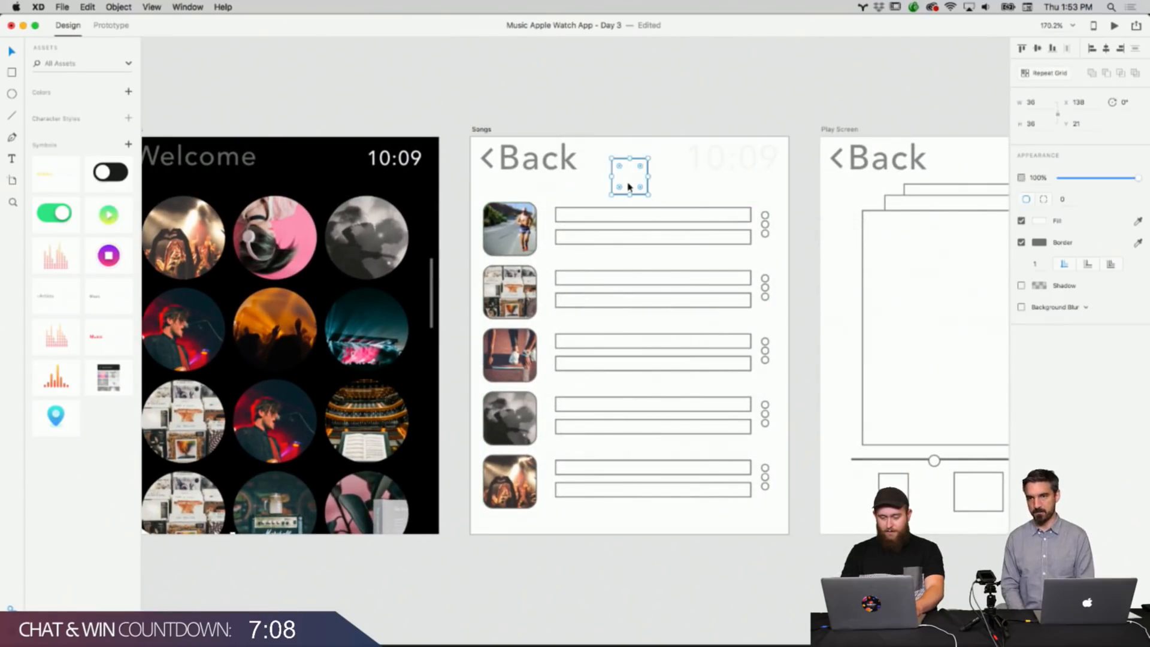
pyautogui.scroll(-10, 629, 187)
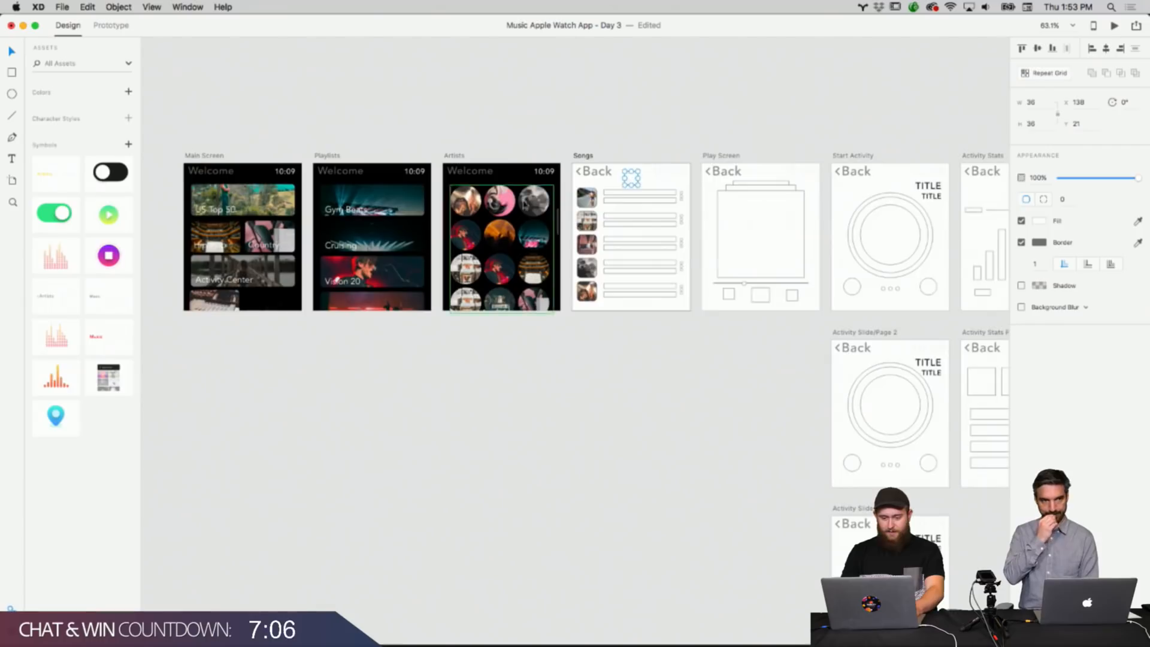
pyautogui.hscroll(-5, 480, 230)
pyautogui.hscroll(-5, 476, 232)
pyautogui.scroll(5, 476, 233)
pyautogui.scroll(-3, 478, 236)
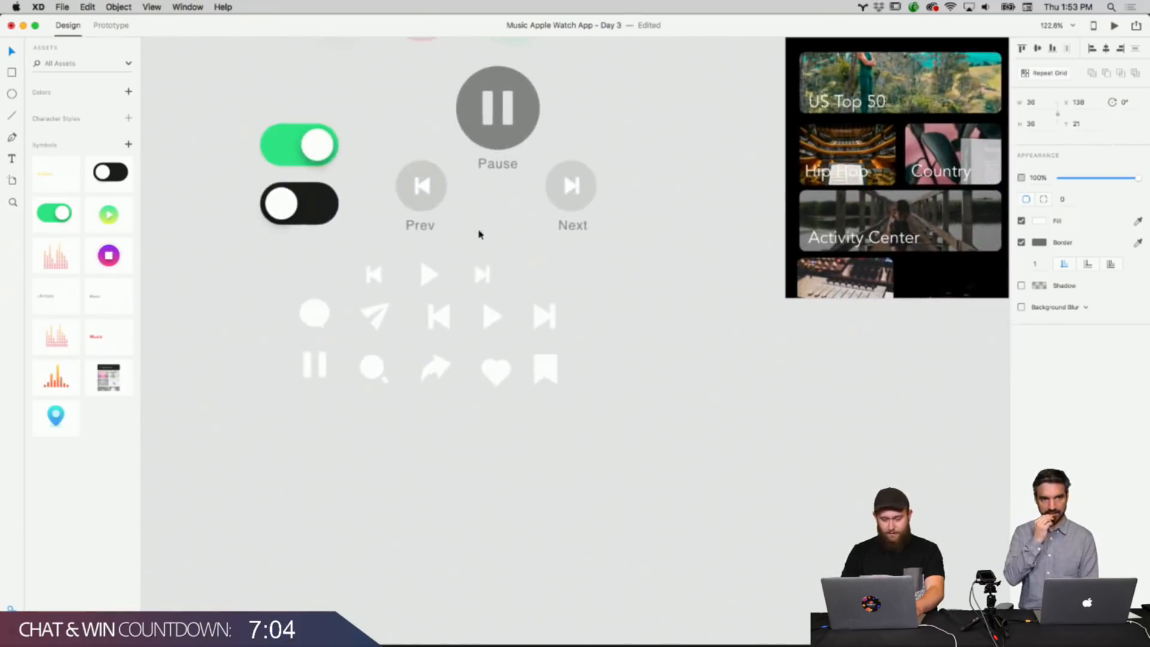
pyautogui.click(424, 279)
pyautogui.rightClick(439, 267)
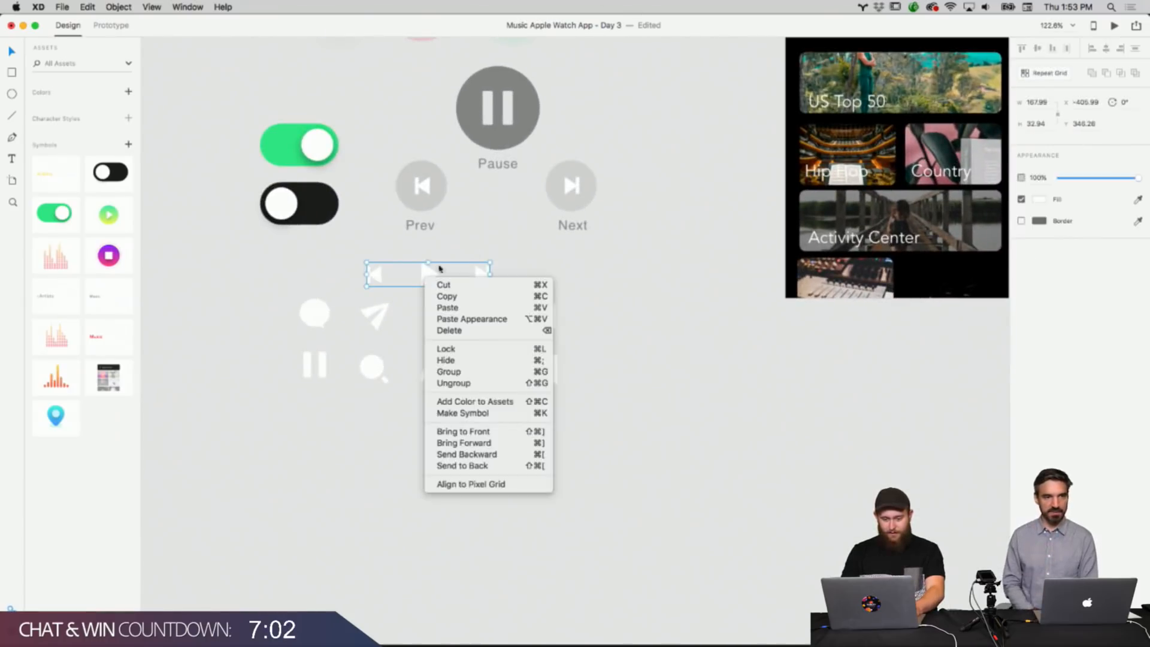
pyautogui.rightClick(530, 245)
pyautogui.rightClick(491, 315)
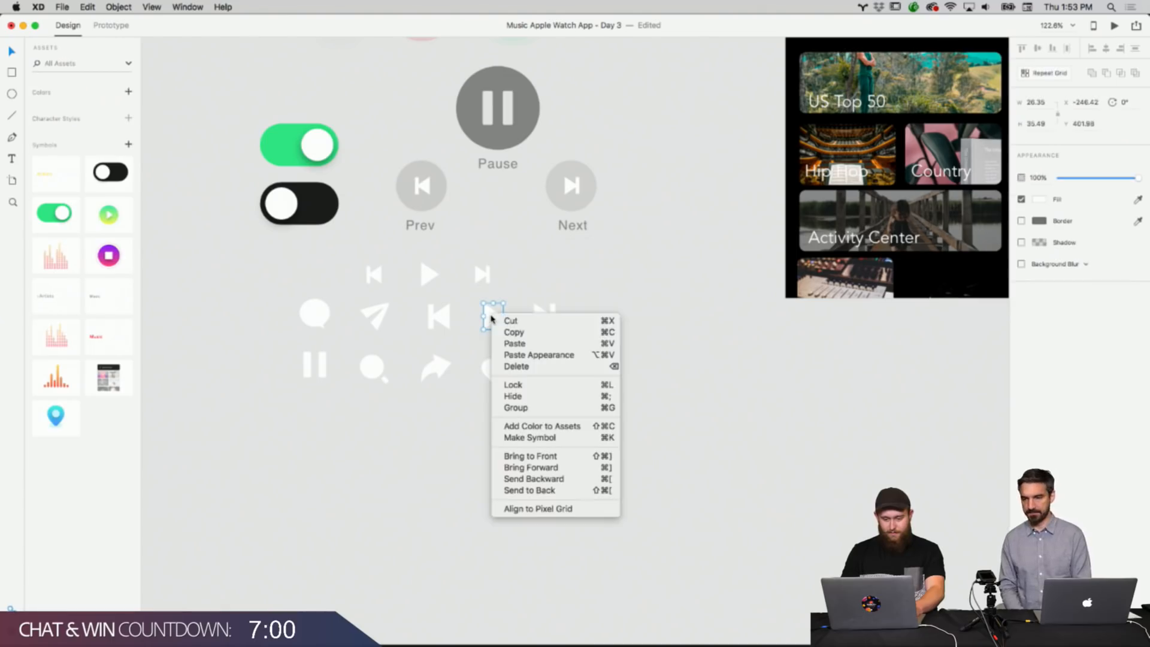
pyautogui.click(505, 334)
# Replace the square placeholder at the top of the Songs artboard with the pasted play icon.
pyautogui.hscroll(10, 684, 331)
pyautogui.scroll(2, 684, 331)
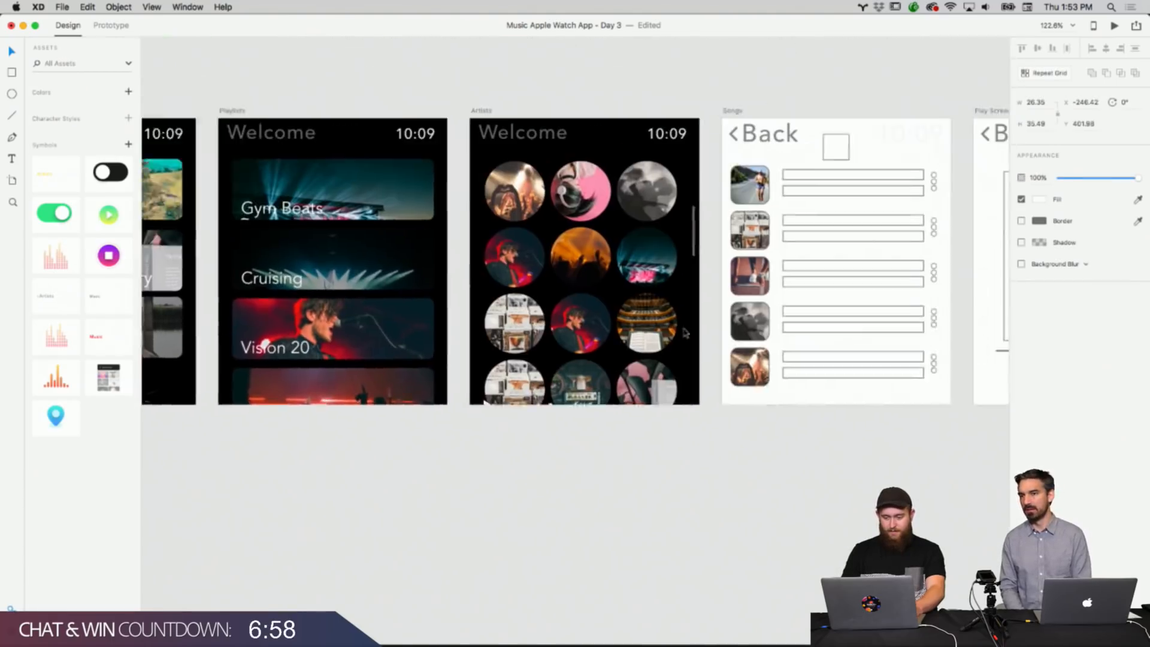
pyautogui.rightClick(587, 152)
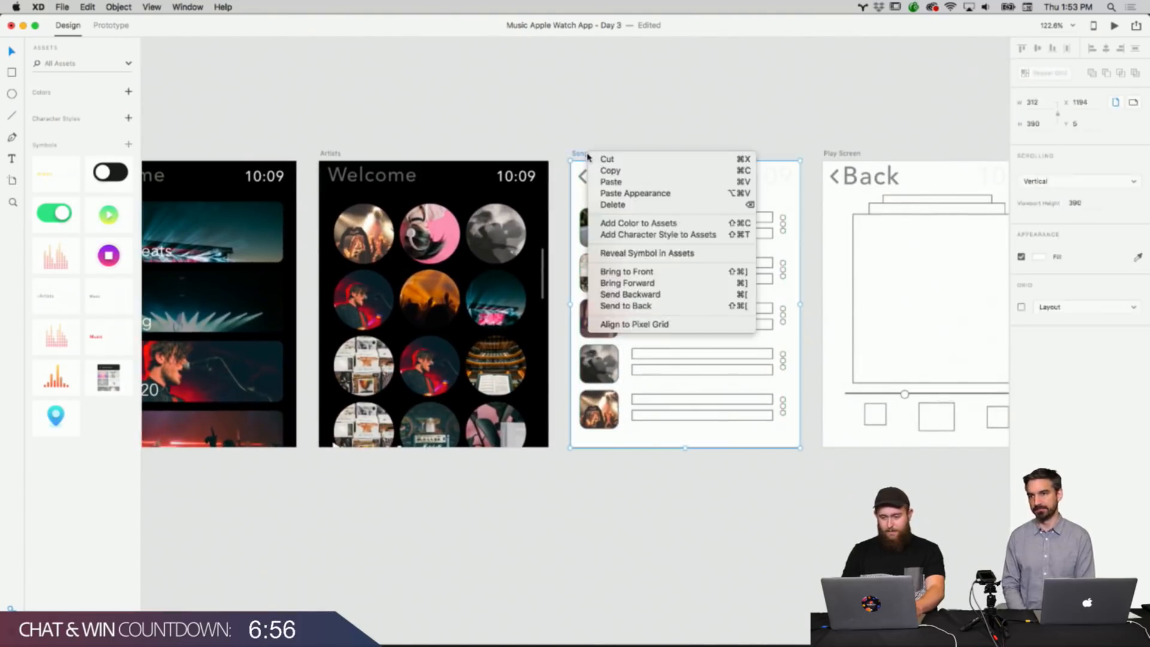
pyautogui.click(611, 180)
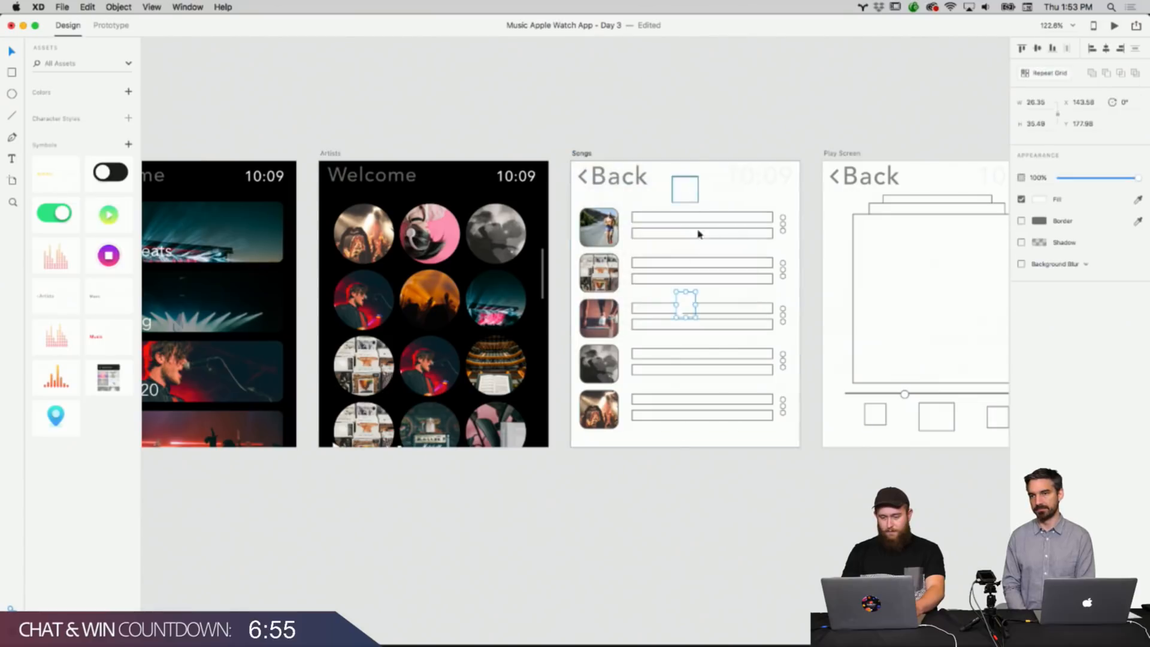
pyautogui.rightClick(687, 301)
pyautogui.click(687, 240)
pyautogui.moveTo(687, 306); pyautogui.dragTo(686, 192)
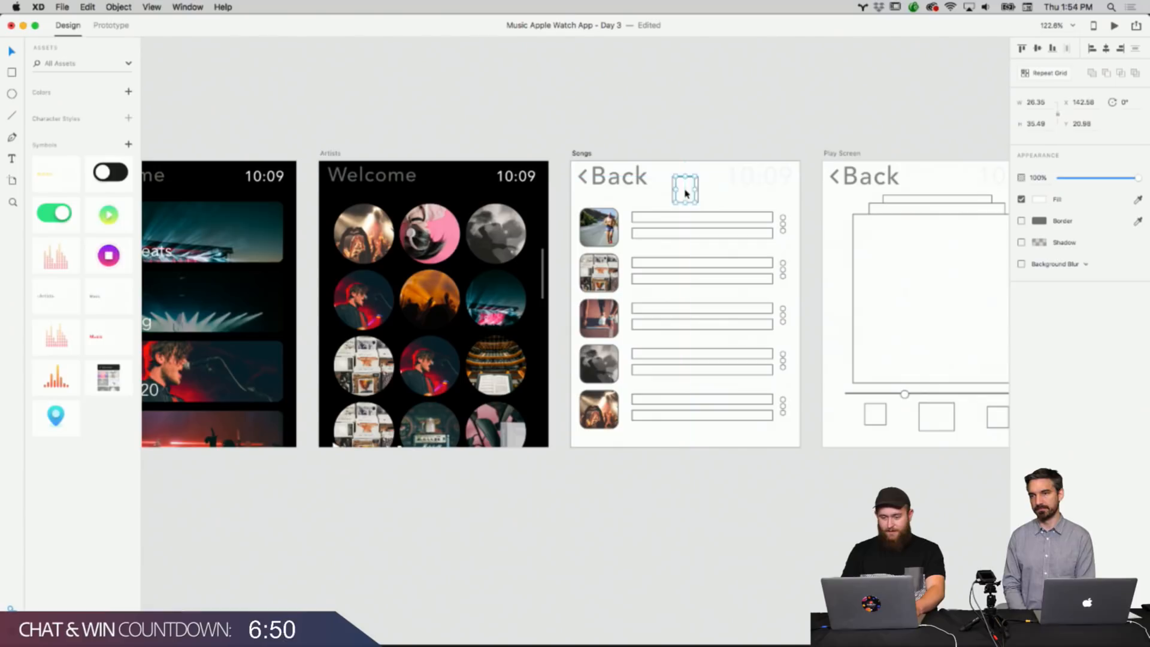
pyautogui.doubleClick(697, 185)
pyautogui.press('Delete')
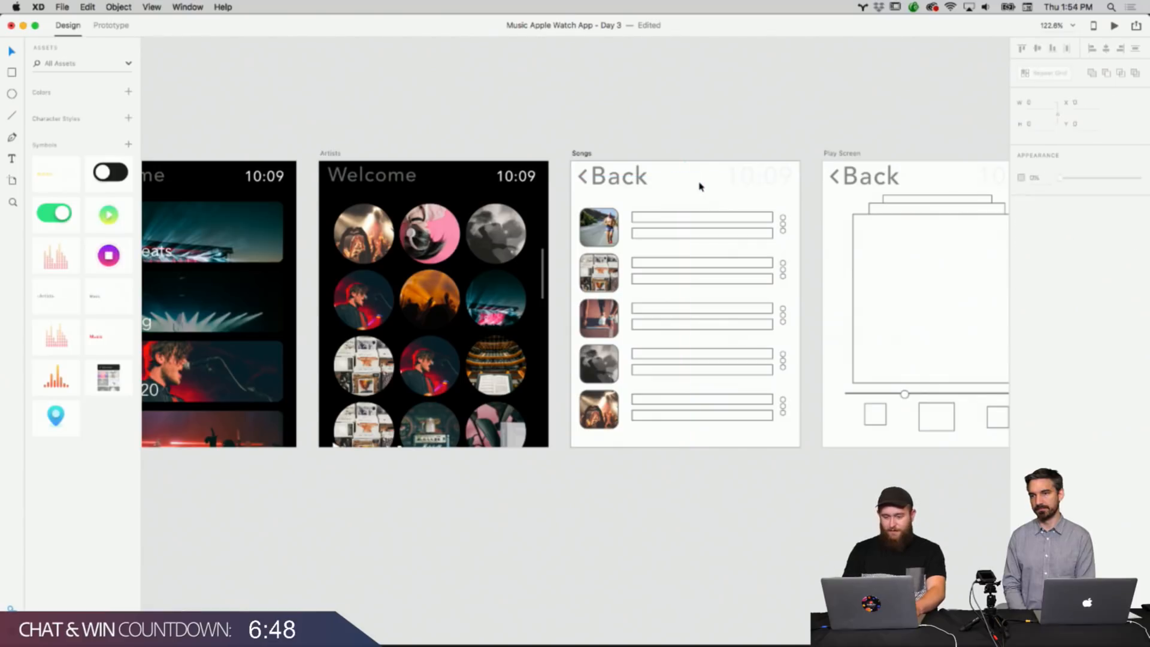
# Set the Songs artboard's fill to black, #000000.
pyautogui.click(588, 155)
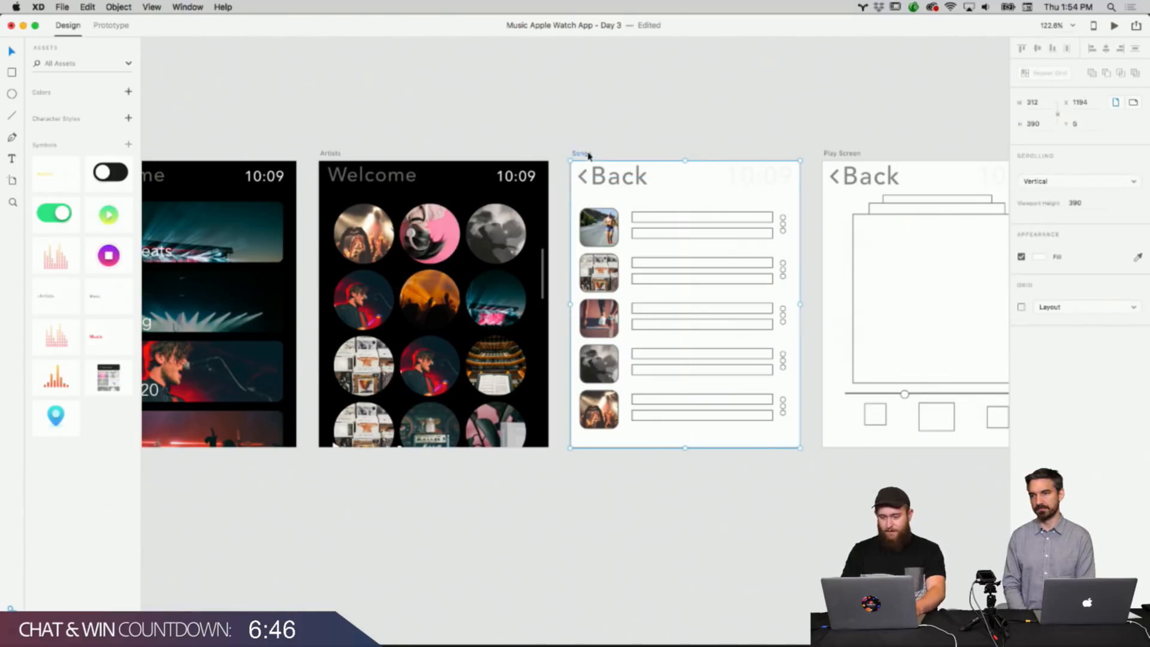
pyautogui.click(1037, 257)
pyautogui.moveTo(944, 232); pyautogui.dragTo(912, 312)
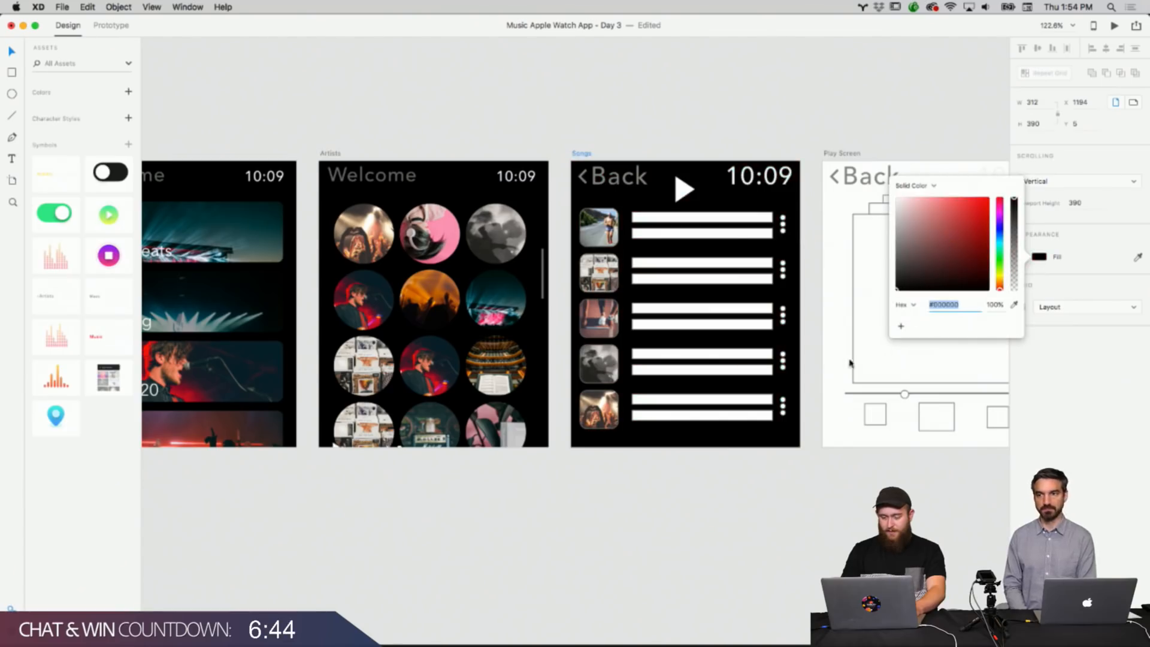
pyautogui.click(760, 561)
# Nudge the play icon to center it in the Songs header.
pyautogui.click(688, 190)
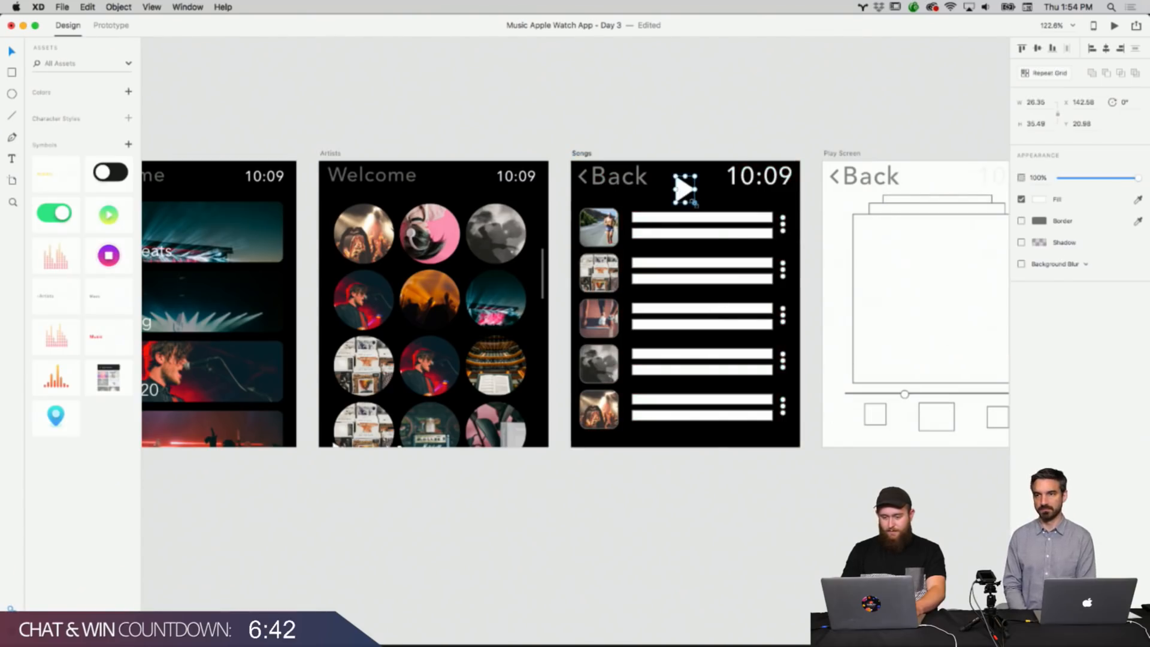
pyautogui.moveTo(691, 200); pyautogui.dragTo(690, 197)
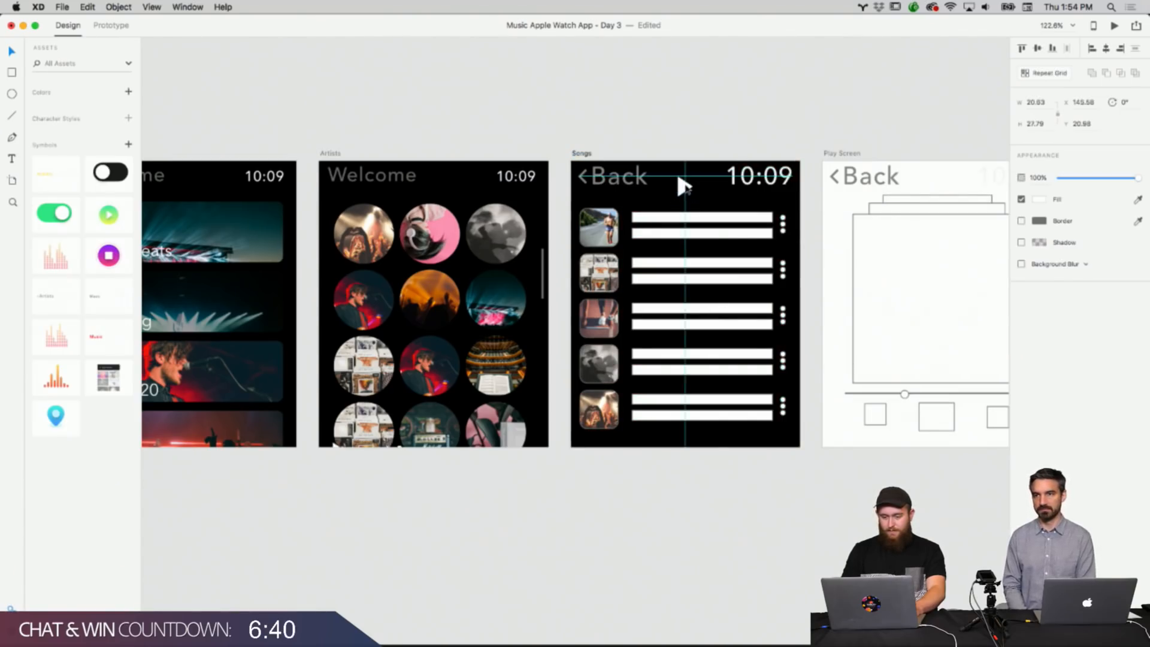
pyautogui.click(695, 144)
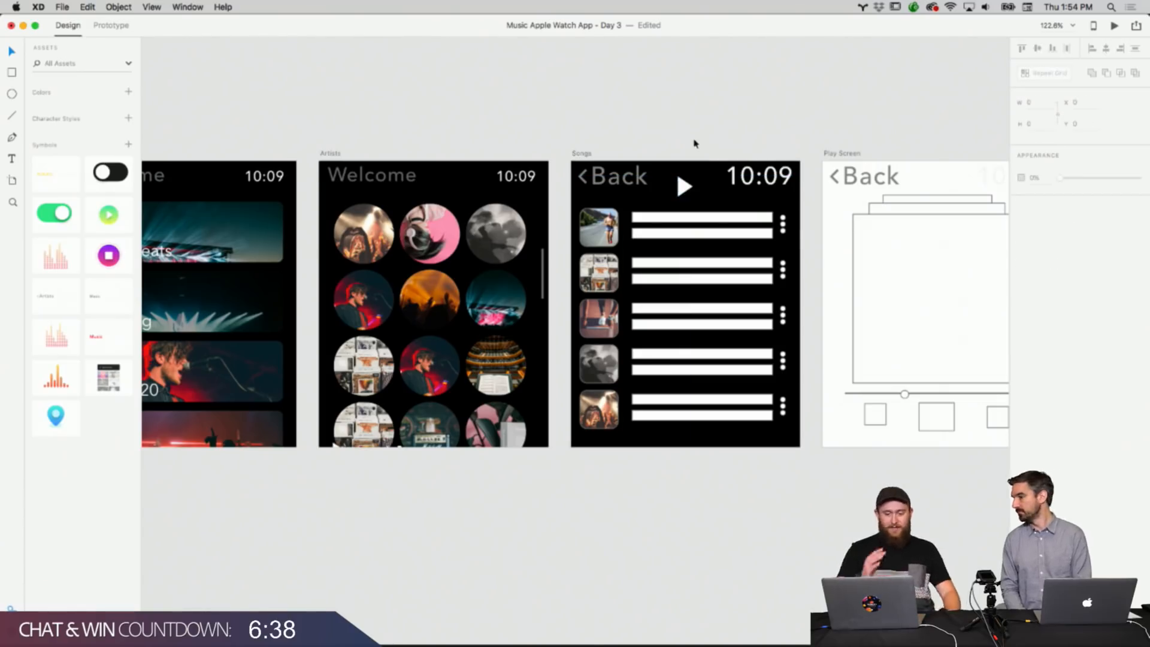
pyautogui.click(682, 183)
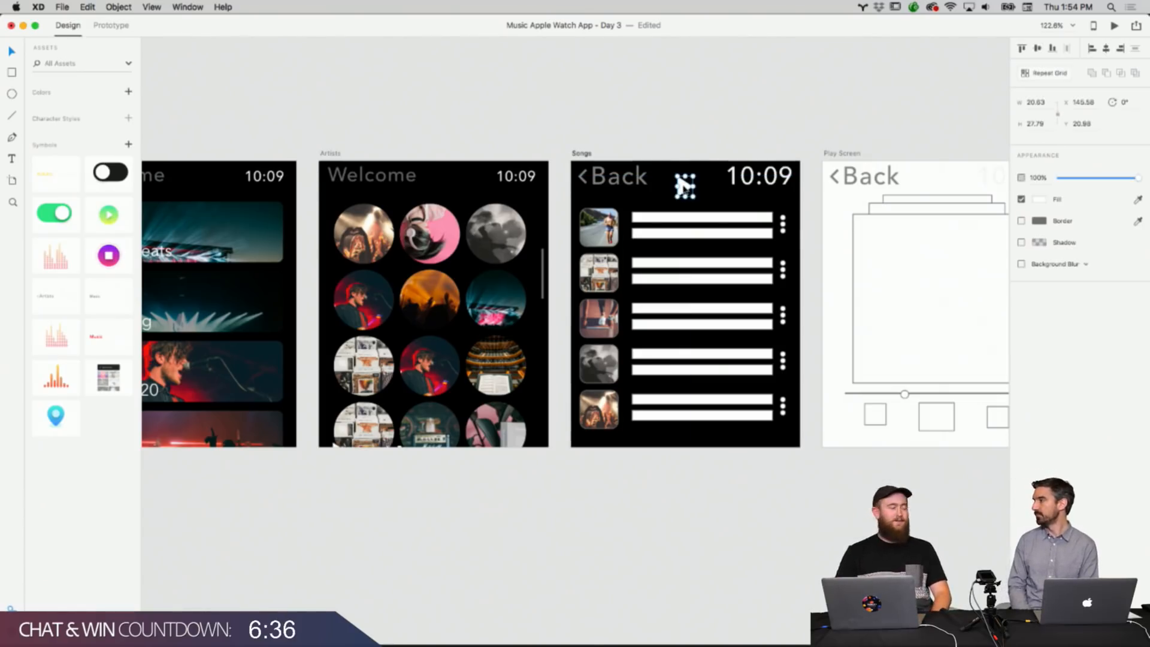
pyautogui.click(681, 146)
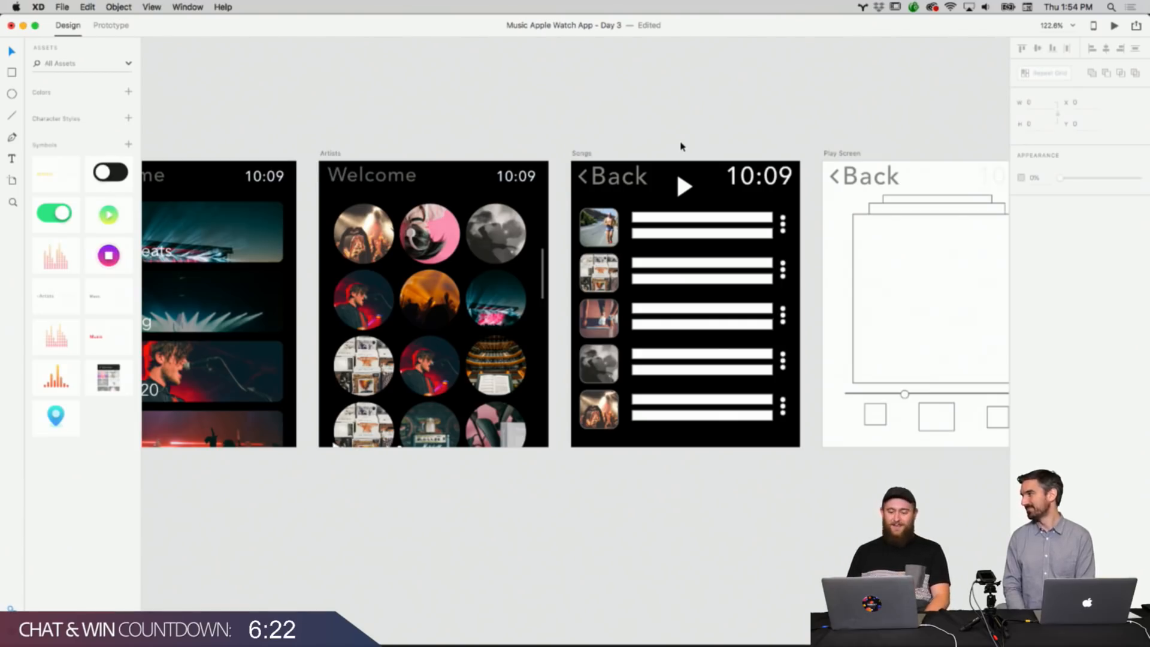
pyautogui.click(678, 173)
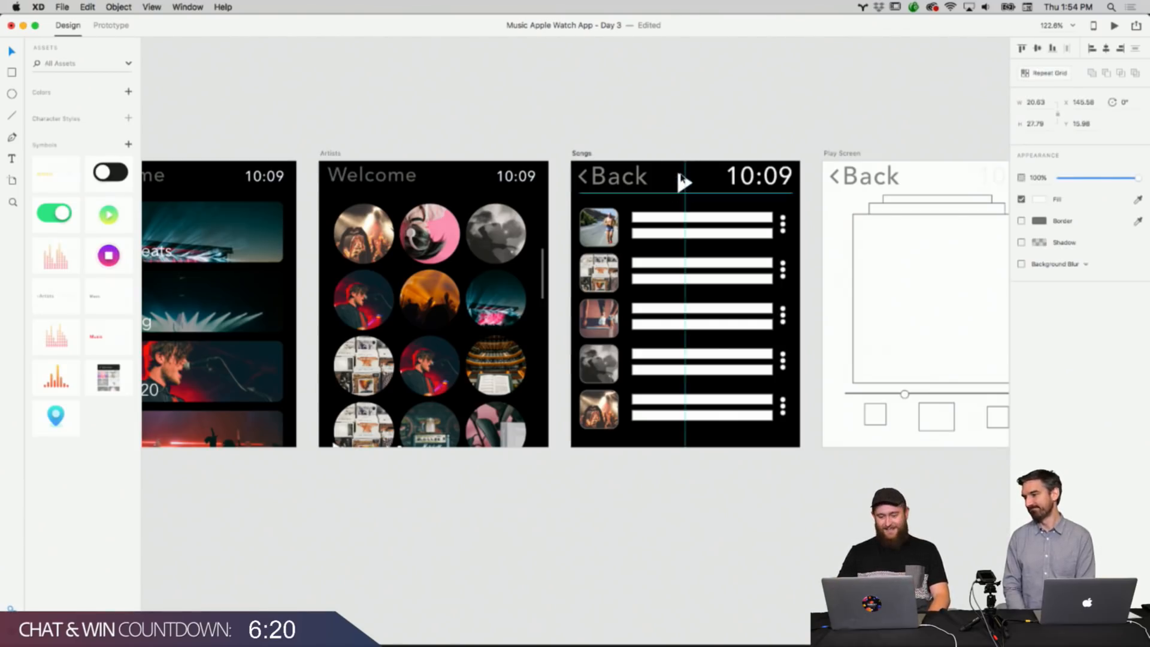
pyautogui.click(717, 110)
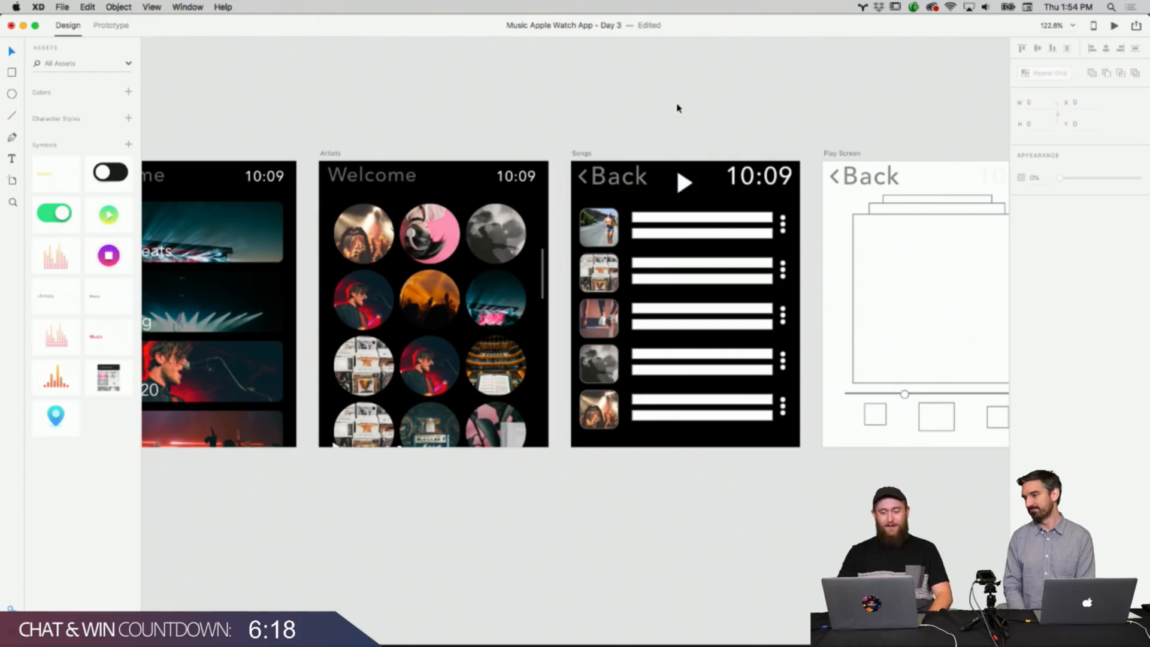
# Delete both text bar placeholders from the Songs list repeat grid rows.
pyautogui.scroll(5, 677, 105)
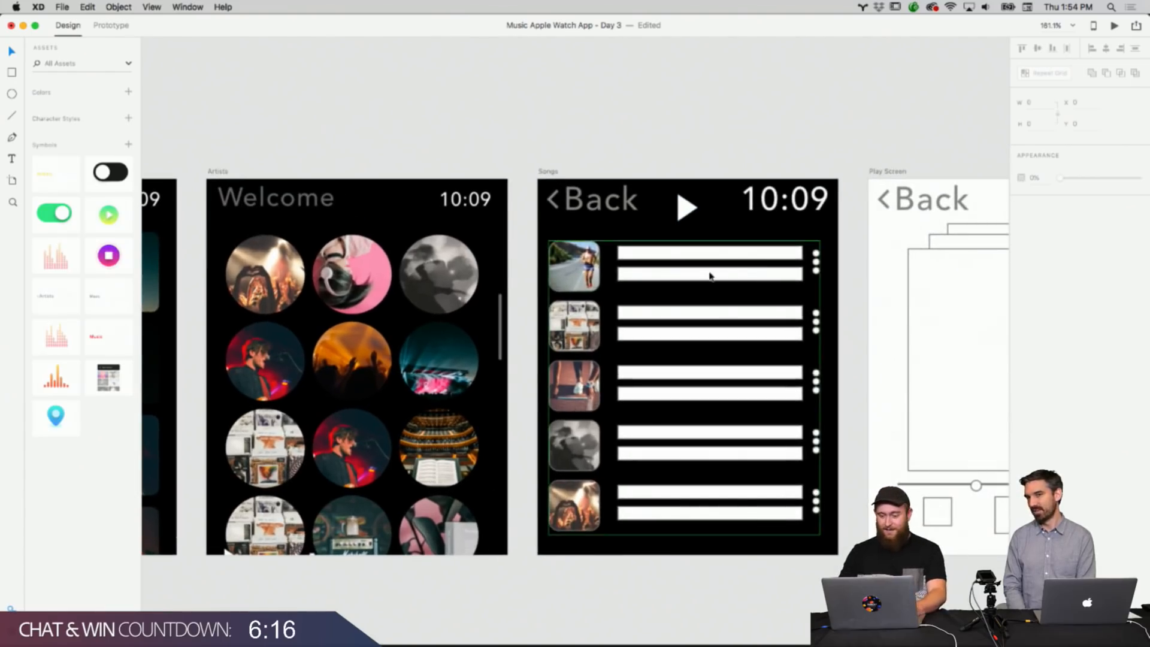
pyautogui.rightClick(711, 264)
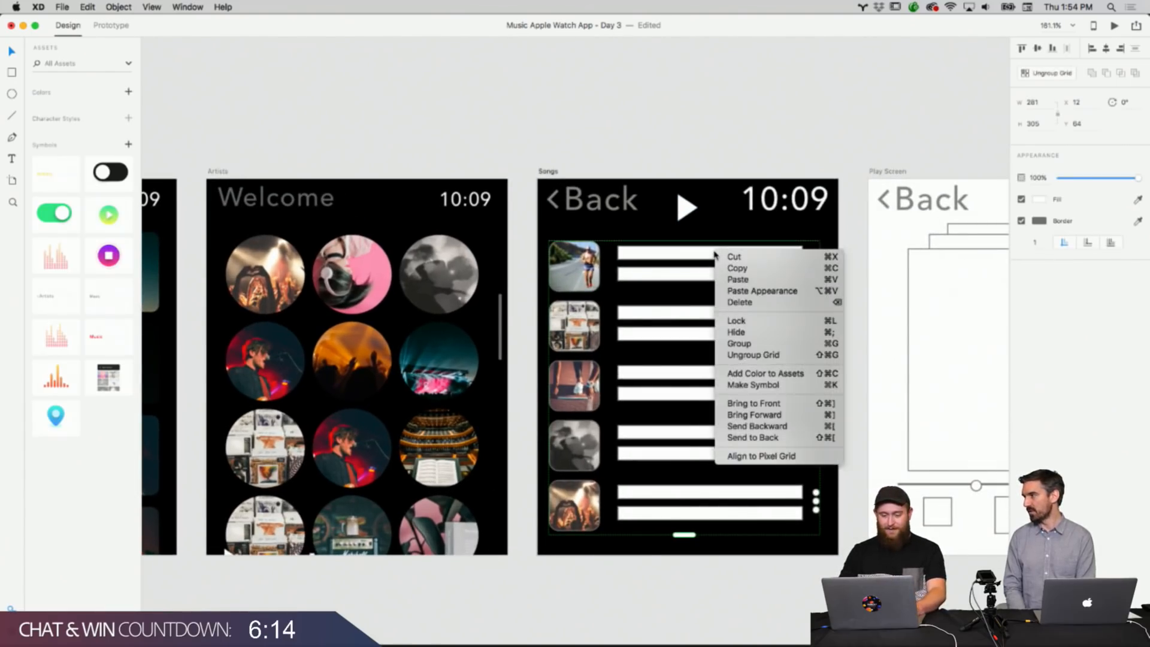
pyautogui.click(712, 255)
pyautogui.doubleClick(711, 255)
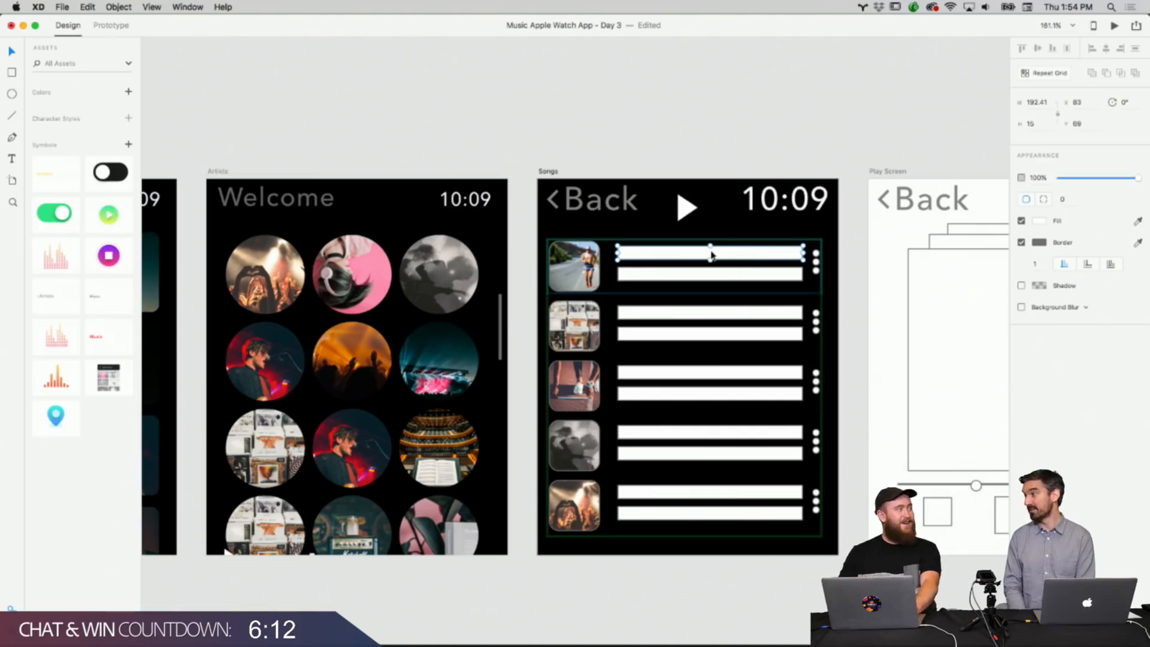
pyautogui.press('Delete')
pyautogui.doubleClick(708, 271)
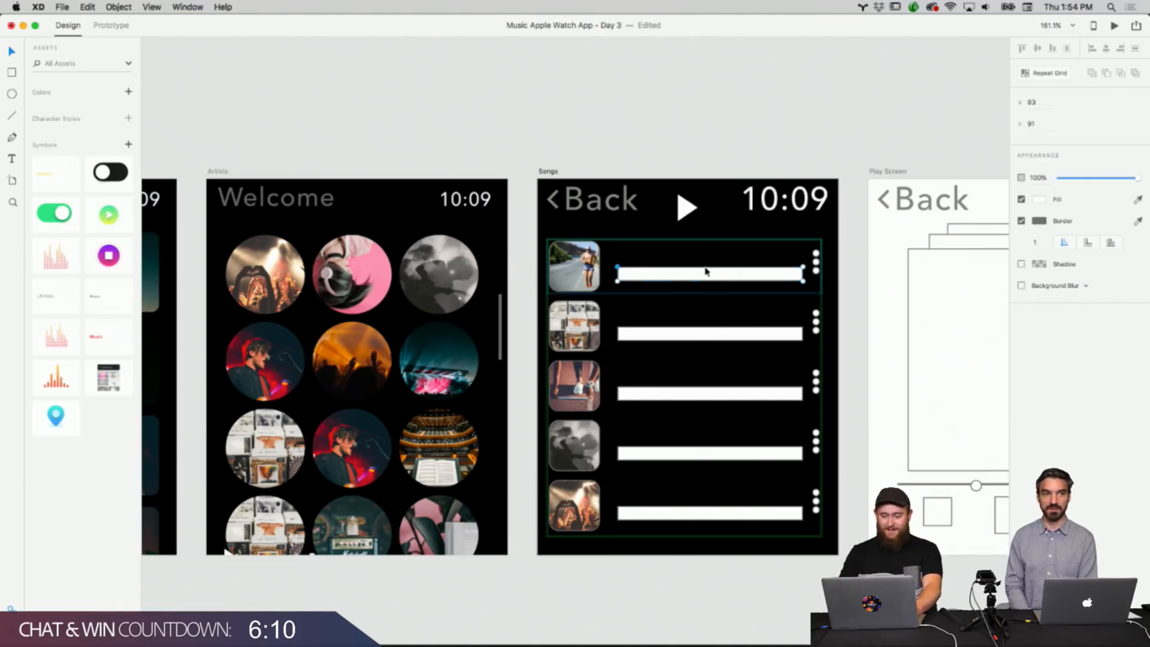
pyautogui.press('Delete')
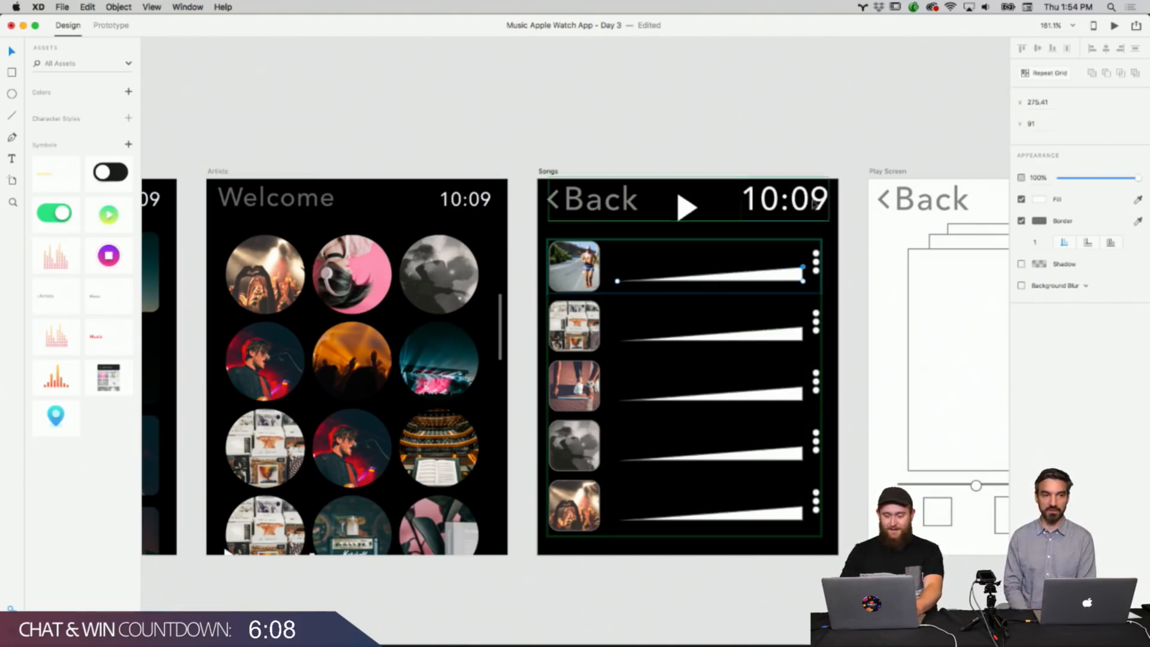
pyautogui.click(864, 134)
pyautogui.doubleClick(771, 277)
pyautogui.press('Delete')
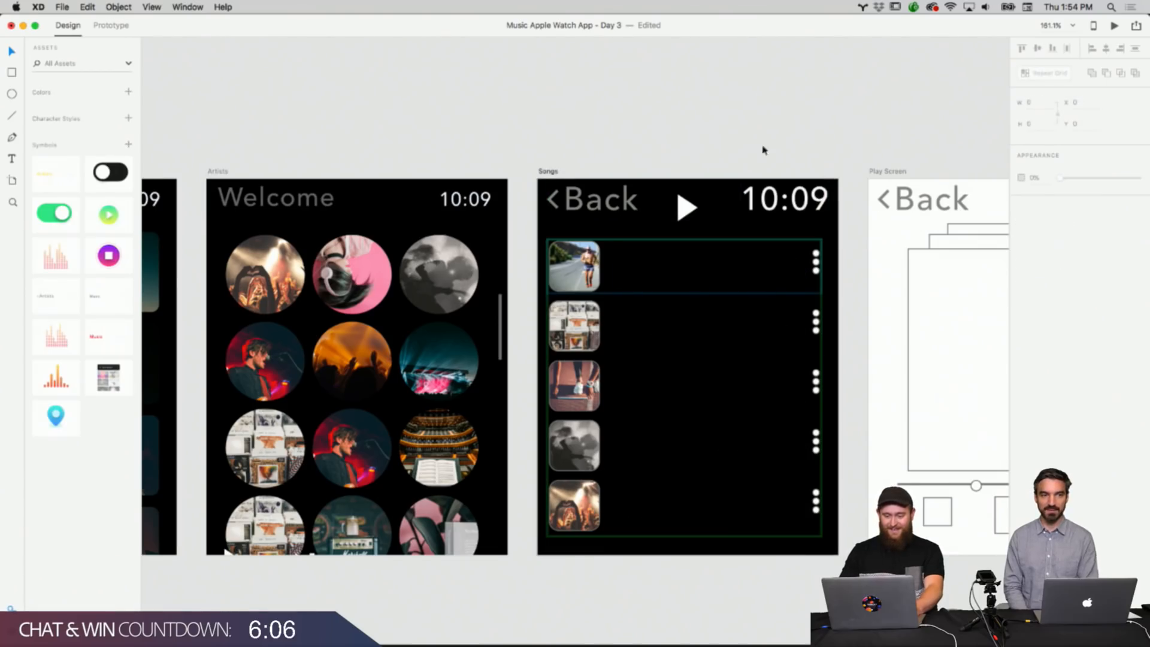
# Copy the time text into the first Songs row and change it to Song Title.
pyautogui.click(755, 73)
pyautogui.click(767, 199)
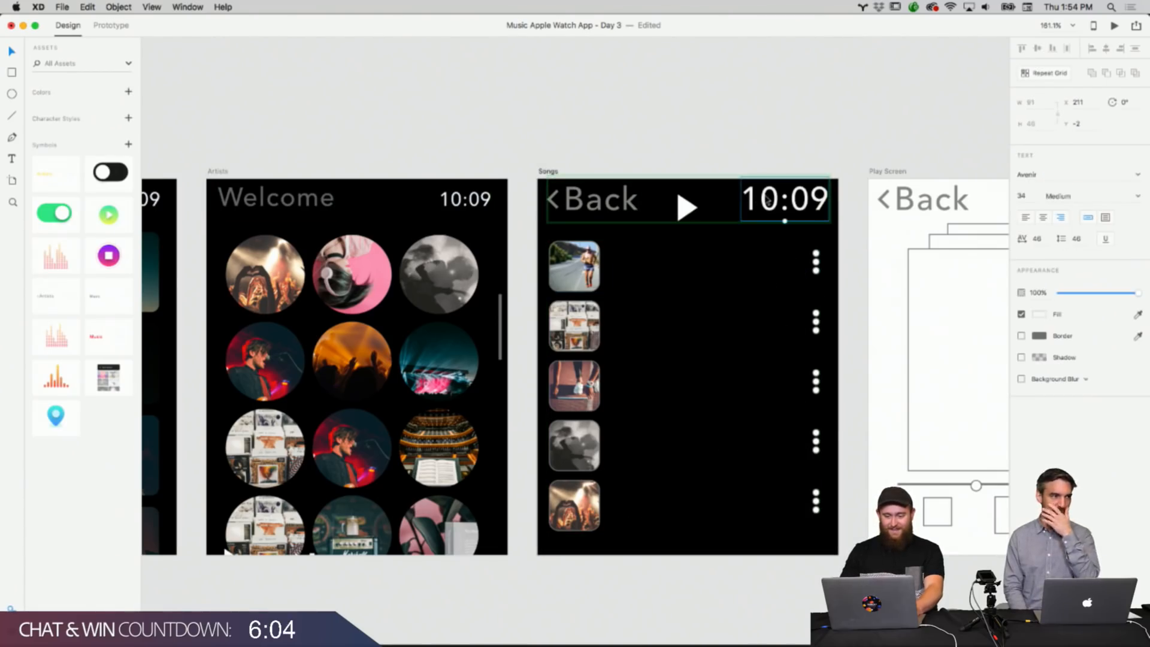
pyautogui.rightClick(764, 197)
pyautogui.rightClick(720, 257)
pyautogui.click(732, 271)
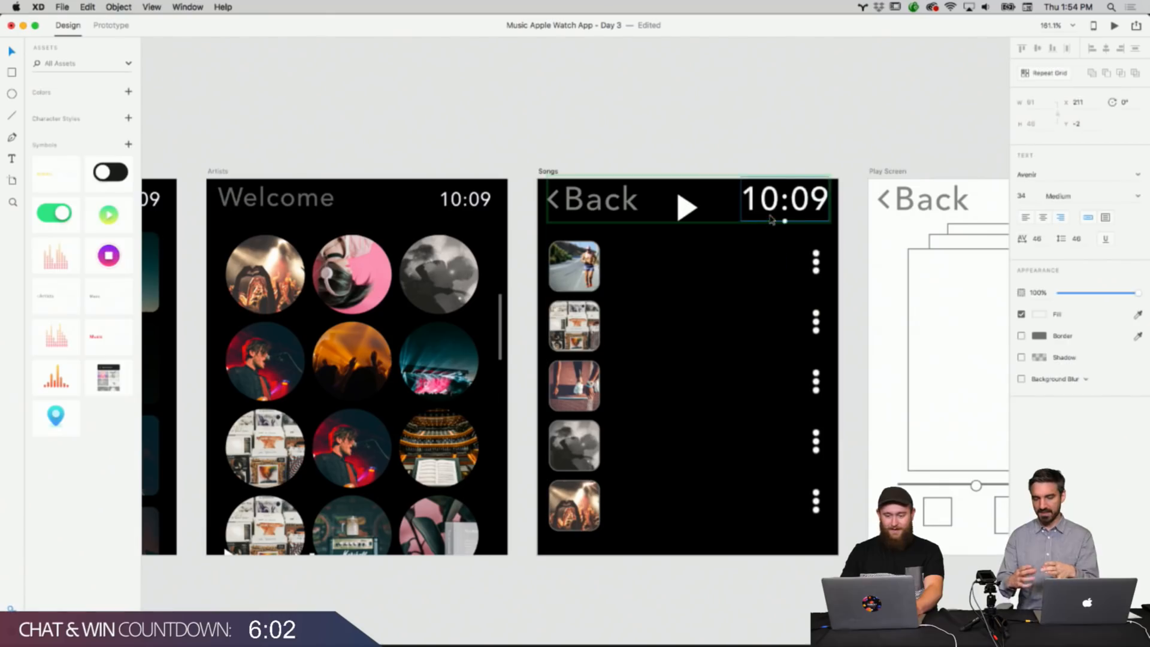
pyautogui.moveTo(683, 289); pyautogui.dragTo(653, 263)
pyautogui.doubleClick(654, 262)
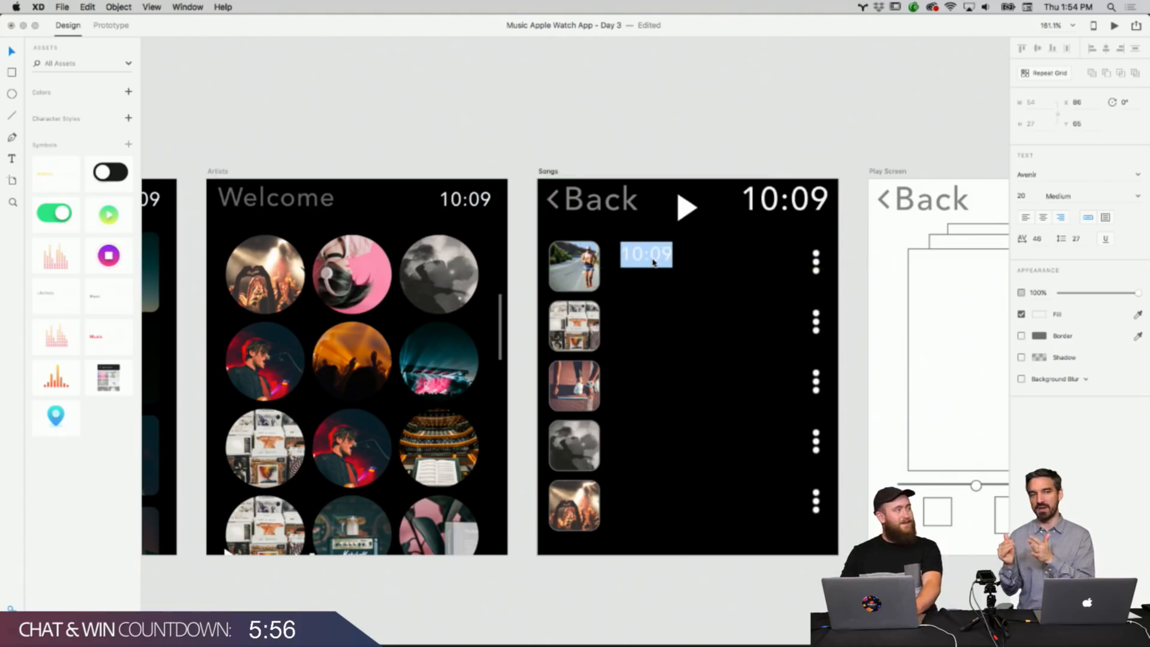
pyautogui.press('BackSpace')
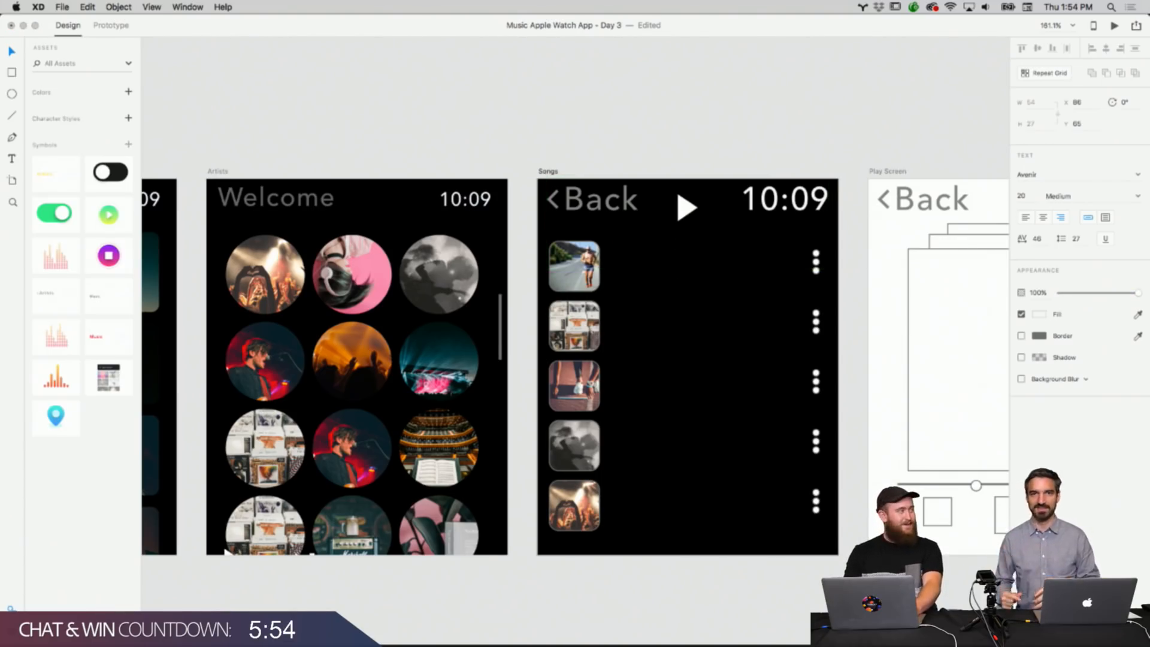
pyautogui.press('BackSpace')
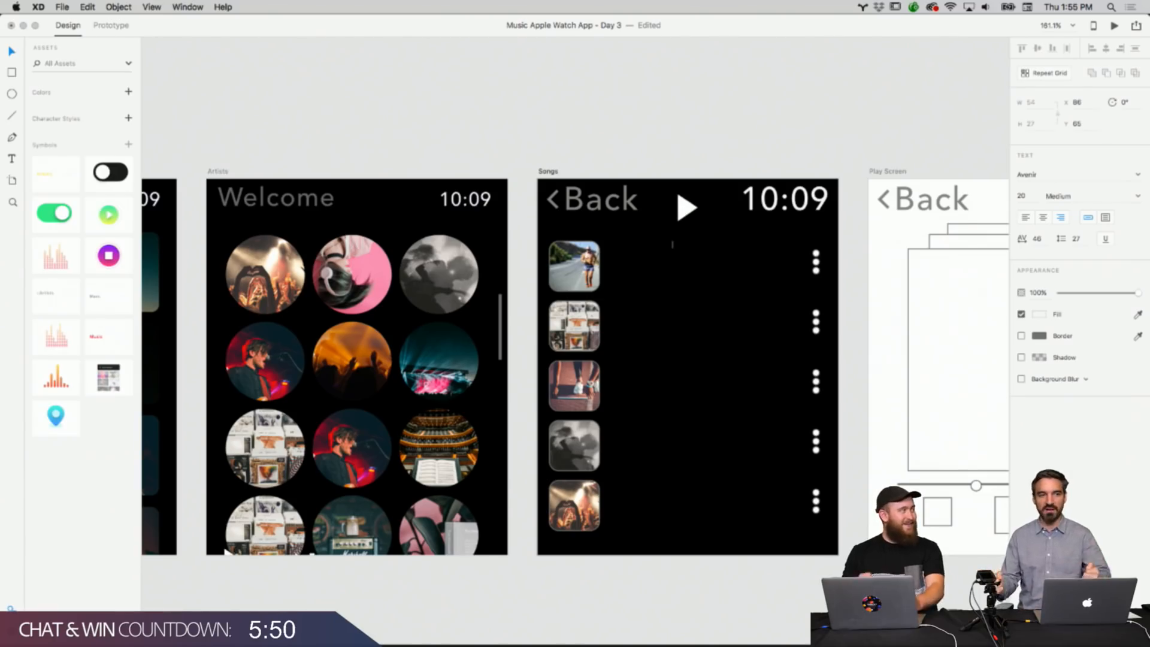
pyautogui.write('f')
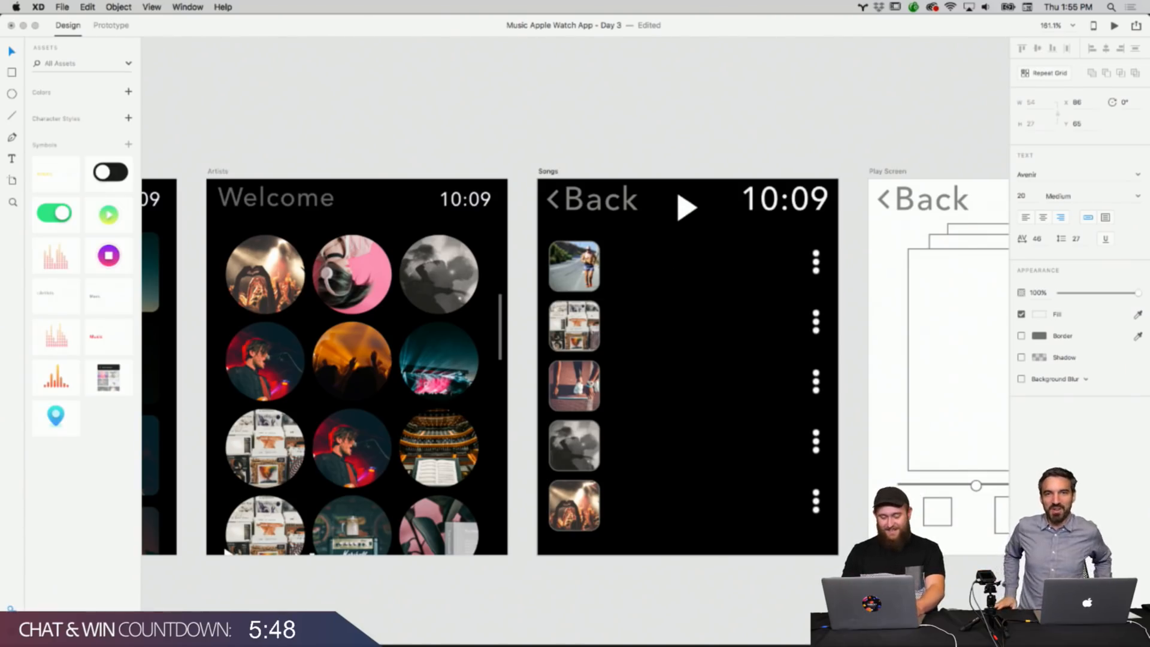
pyautogui.write('Song Title')
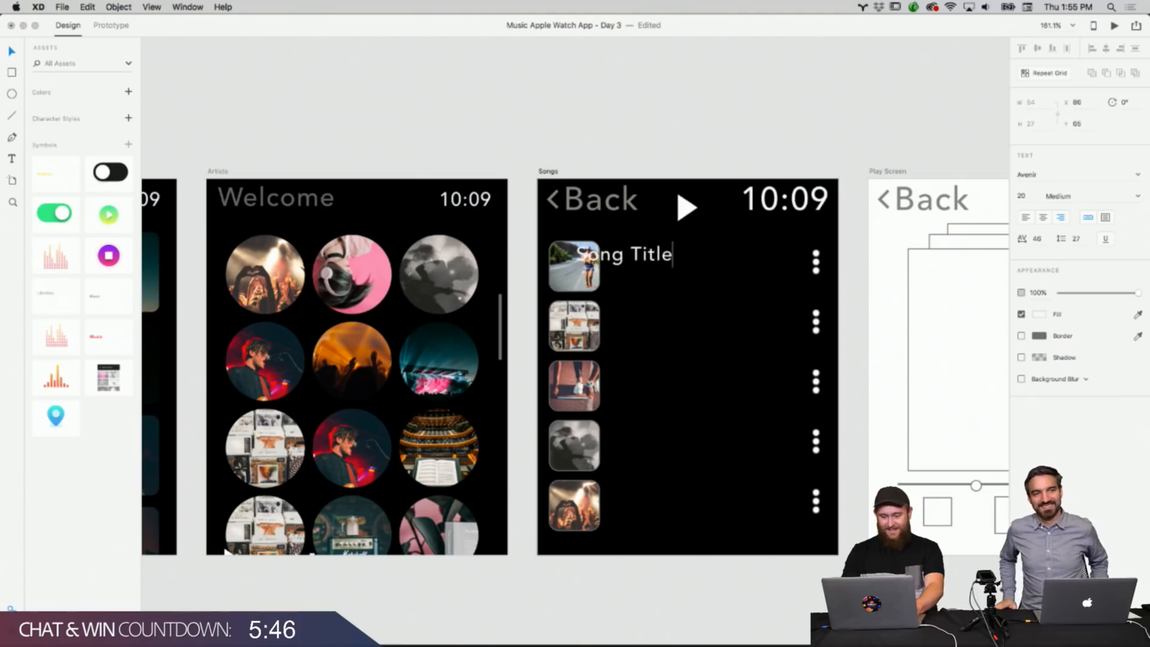
# Position the Song Title text beside the first song thumbnail.
pyautogui.click(653, 262)
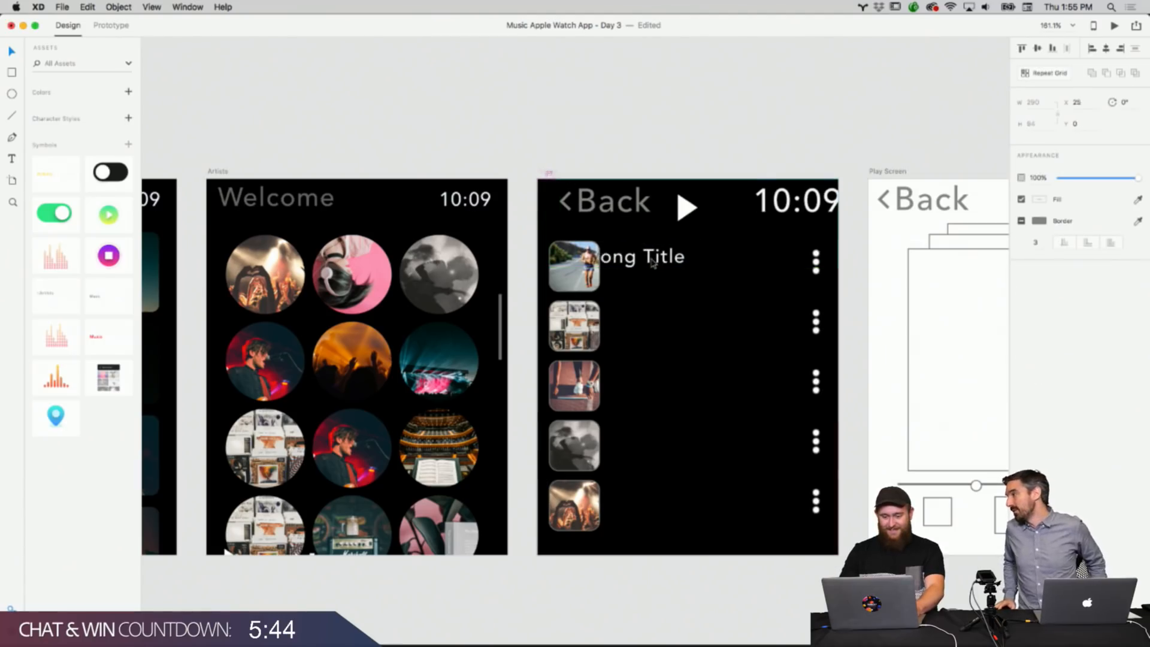
pyautogui.doubleClick(652, 262)
pyautogui.moveTo(653, 261); pyautogui.dragTo(694, 260)
pyautogui.click(783, 106)
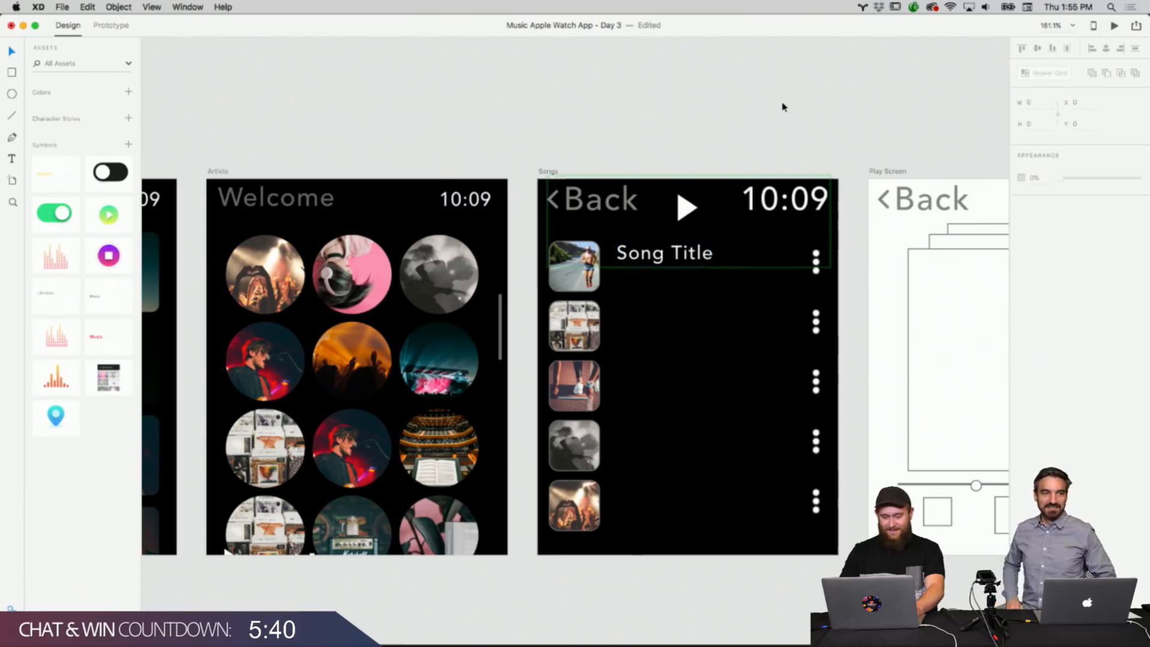
# Duplicate the Song Title text and place the copy just below it in the first Songs row.
pyautogui.click(679, 264)
pyautogui.rightClick(687, 248)
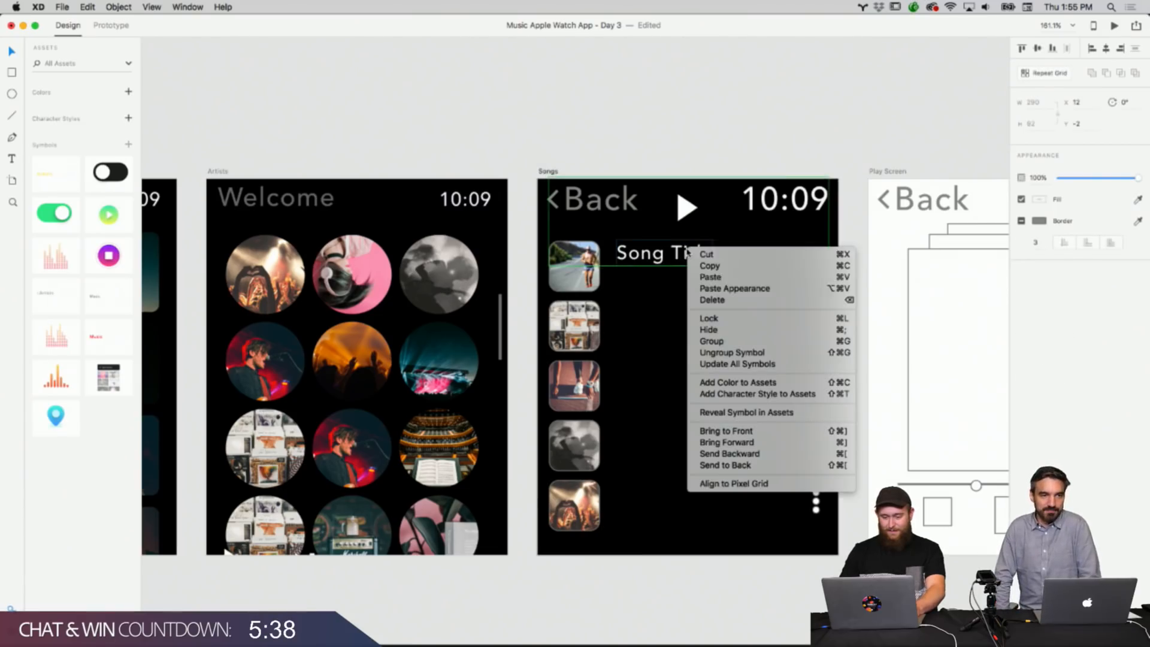
pyautogui.click(732, 352)
pyautogui.click(762, 98)
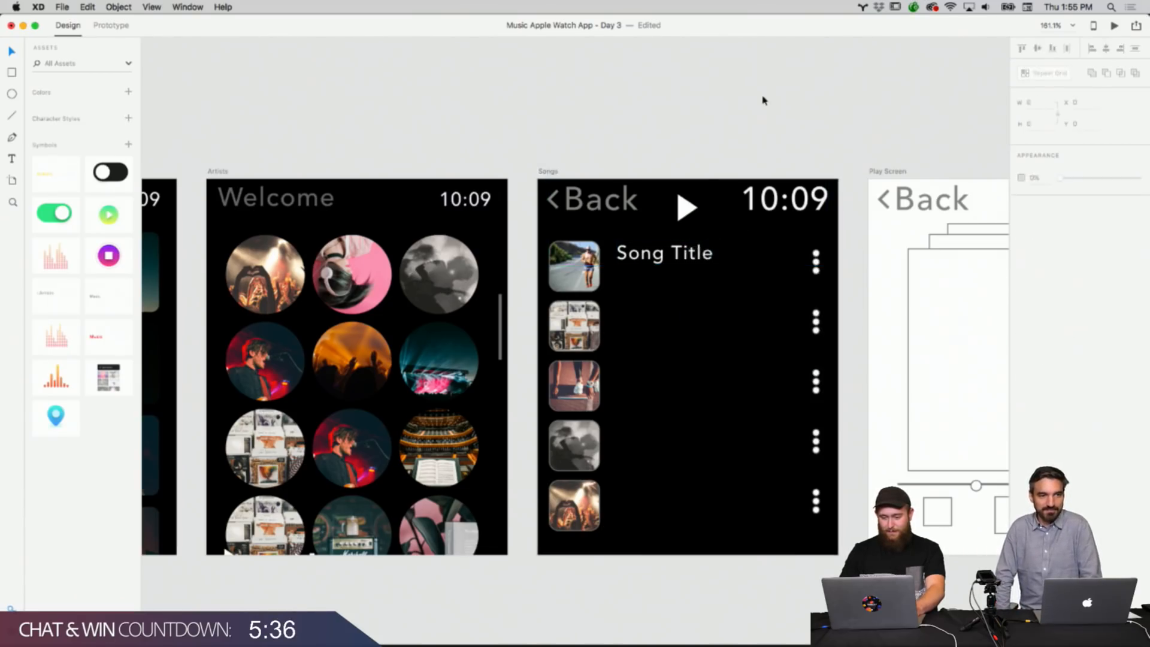
pyautogui.click(681, 252)
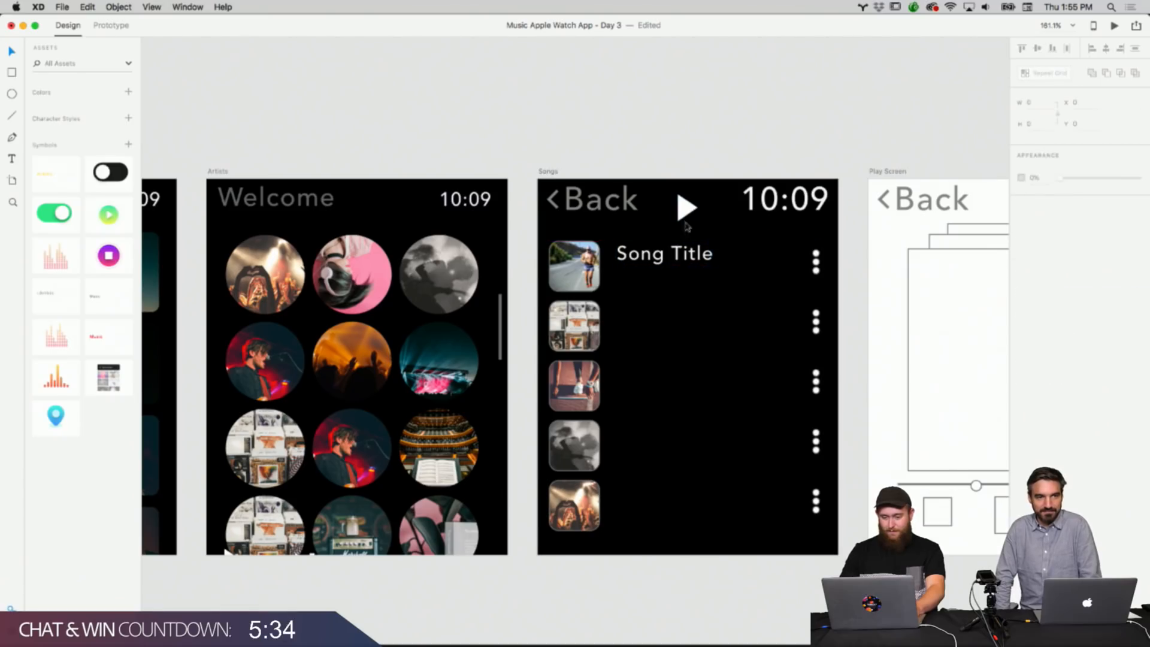
pyautogui.rightClick(675, 244)
pyautogui.click(696, 260)
pyautogui.rightClick(659, 299)
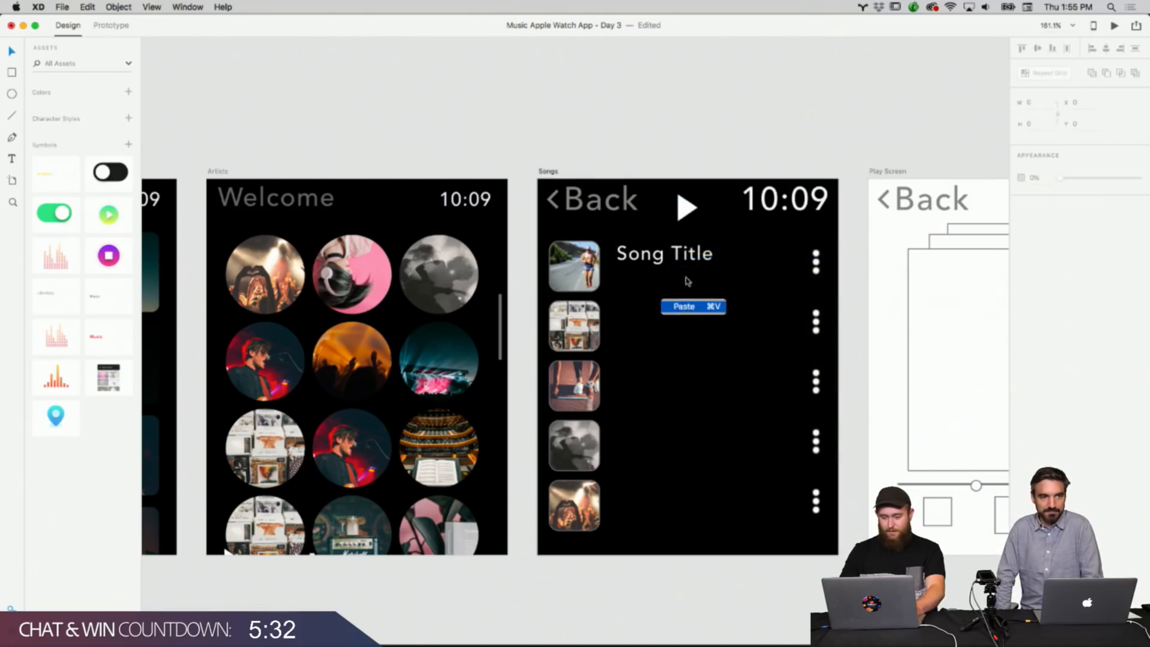
pyautogui.click(690, 306)
pyautogui.moveTo(688, 282)
pyautogui.mouseDown()
pyautogui.moveTo(664, 291)
pyautogui.moveTo(673, 284)
pyautogui.mouseUp()
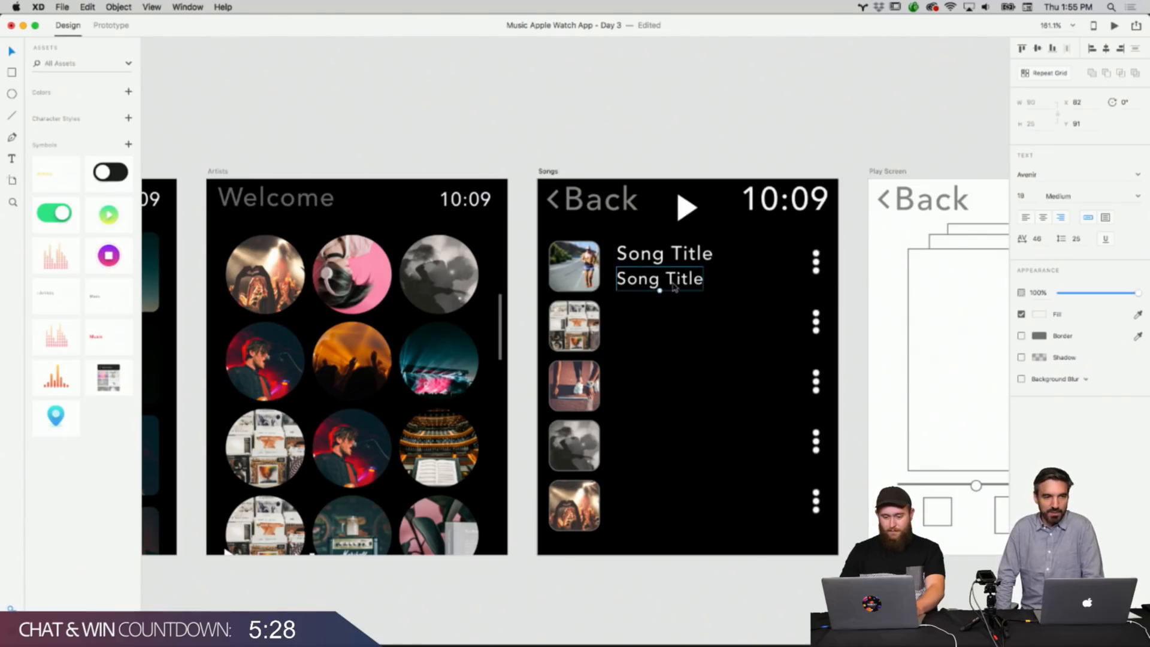
# Change the duplicated text to Artist Name and adjust its position under the song title.
pyautogui.doubleClick(673, 285)
pyautogui.write('Artist Name')
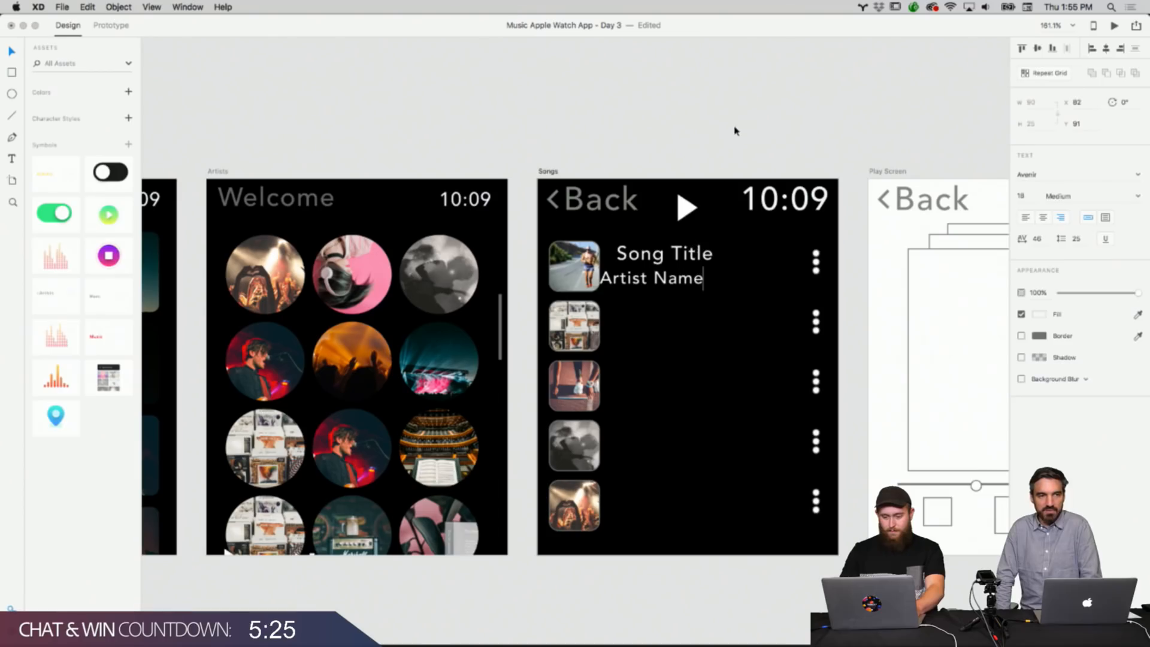
pyautogui.click(720, 187)
pyautogui.moveTo(677, 279); pyautogui.dragTo(682, 283)
pyautogui.click(734, 160)
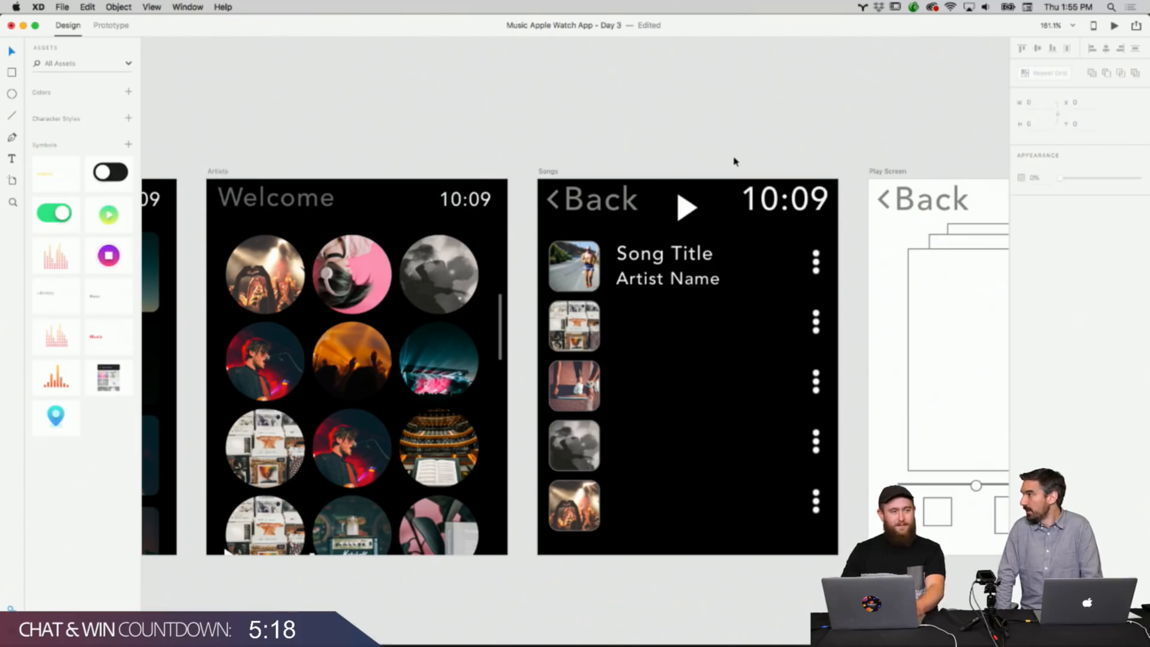
# Add a small duration text reading 2:36 at the right end of the Artist Name line.
pyautogui.rightClick(701, 277)
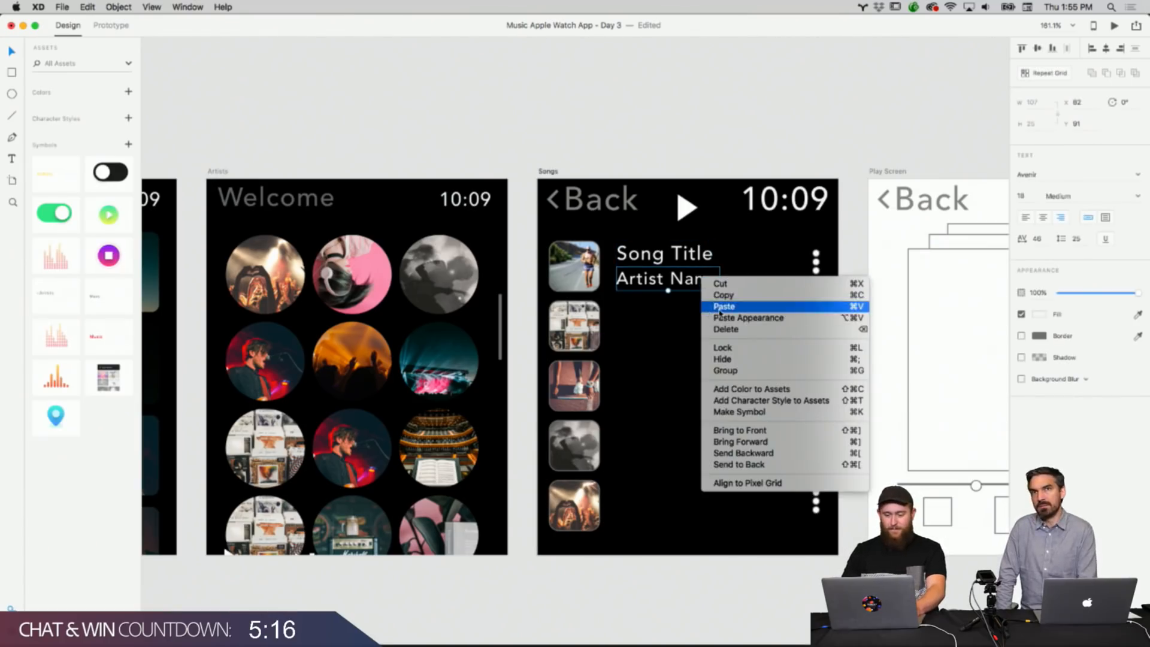
pyautogui.click(694, 280)
pyautogui.moveTo(685, 280); pyautogui.dragTo(742, 272)
pyautogui.press('super+z')
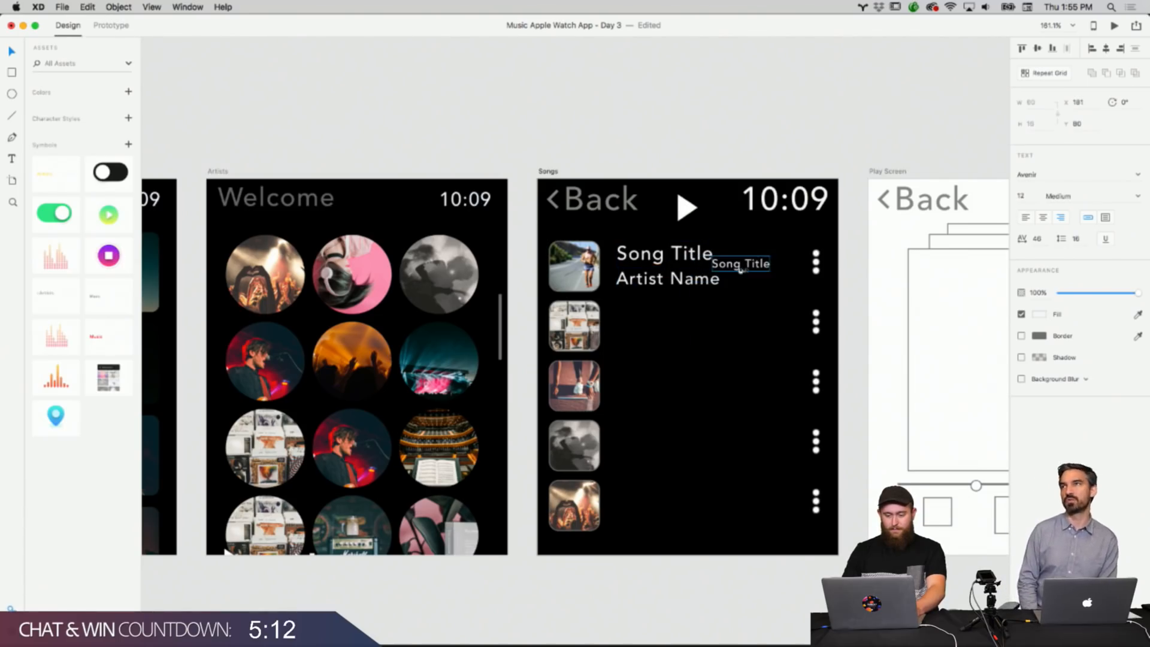
pyautogui.doubleClick(753, 269)
pyautogui.write('2:36')
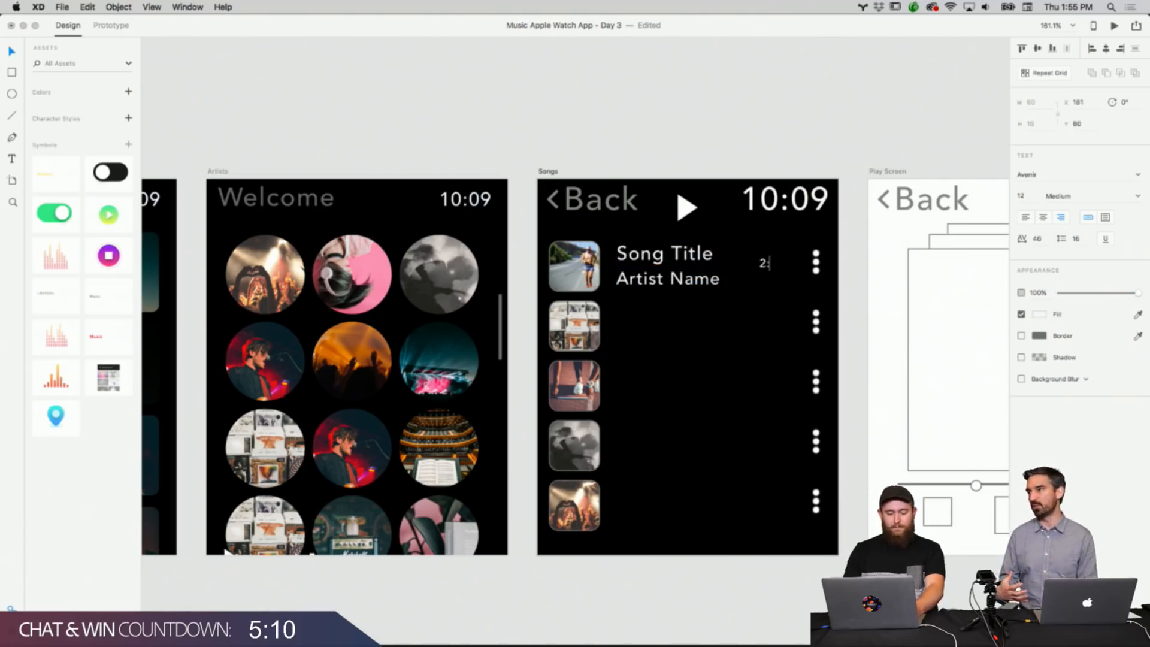
pyautogui.click(835, 86)
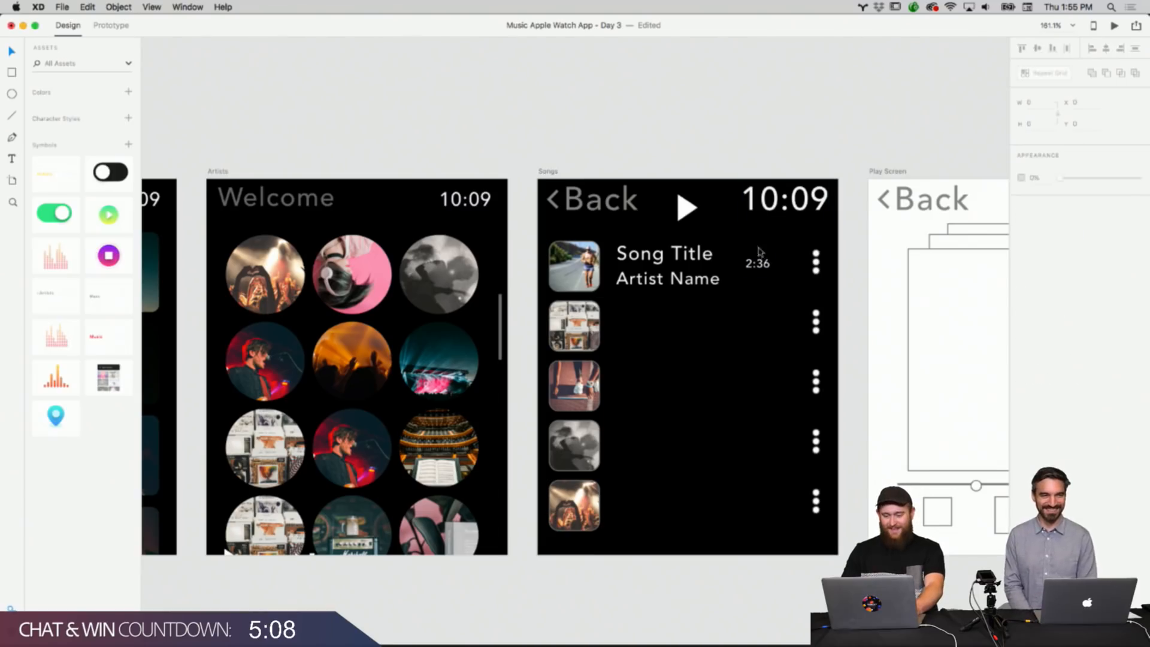
pyautogui.moveTo(757, 264); pyautogui.dragTo(779, 277)
pyautogui.click(860, 118)
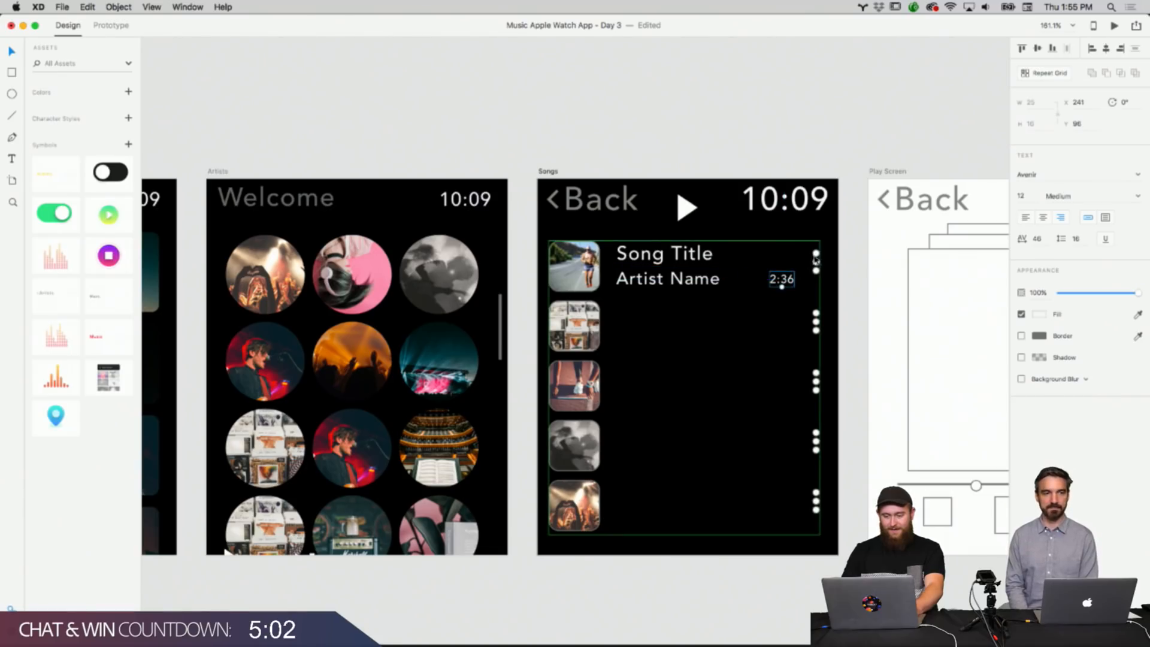
pyautogui.click(817, 261)
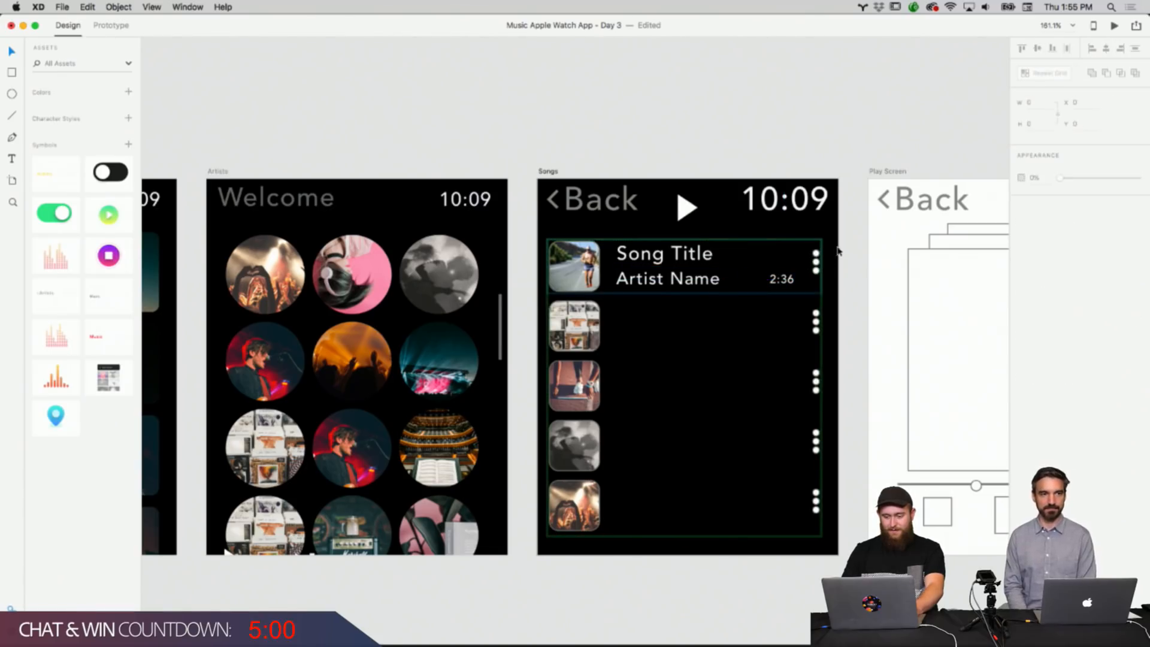
pyautogui.click(839, 251)
pyautogui.moveTo(838, 257); pyautogui.dragTo(603, 560)
pyautogui.rightClick(623, 466)
pyautogui.click(677, 150)
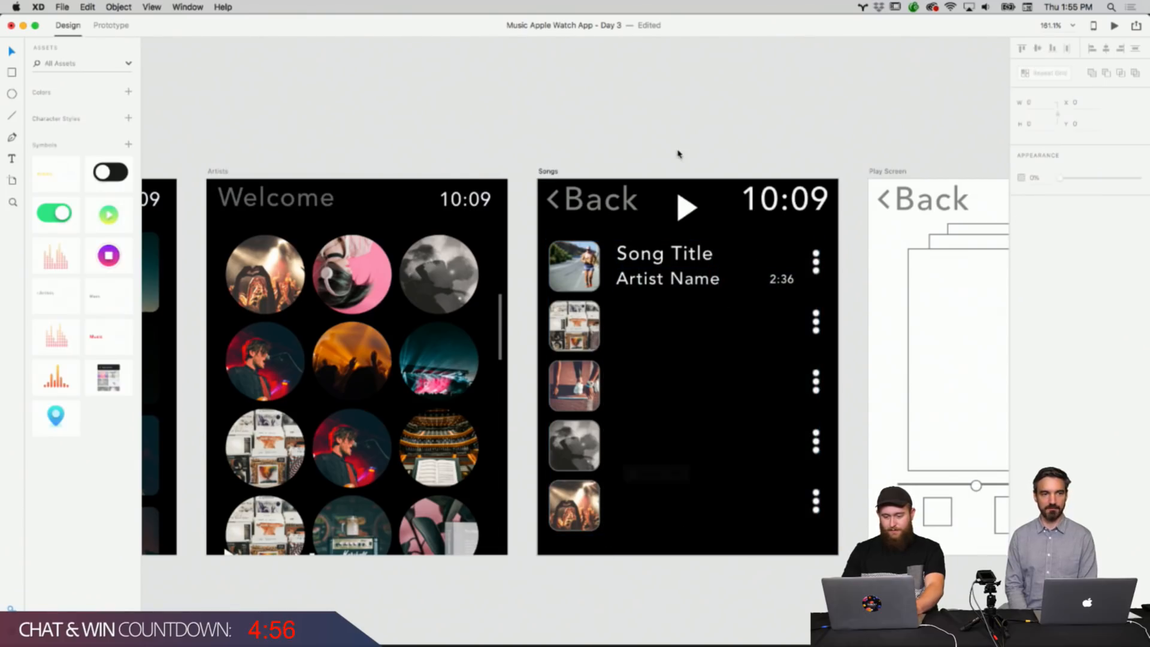
# Try to ungroup the Songs list repeat grid.
pyautogui.moveTo(535, 244); pyautogui.dragTo(758, 425)
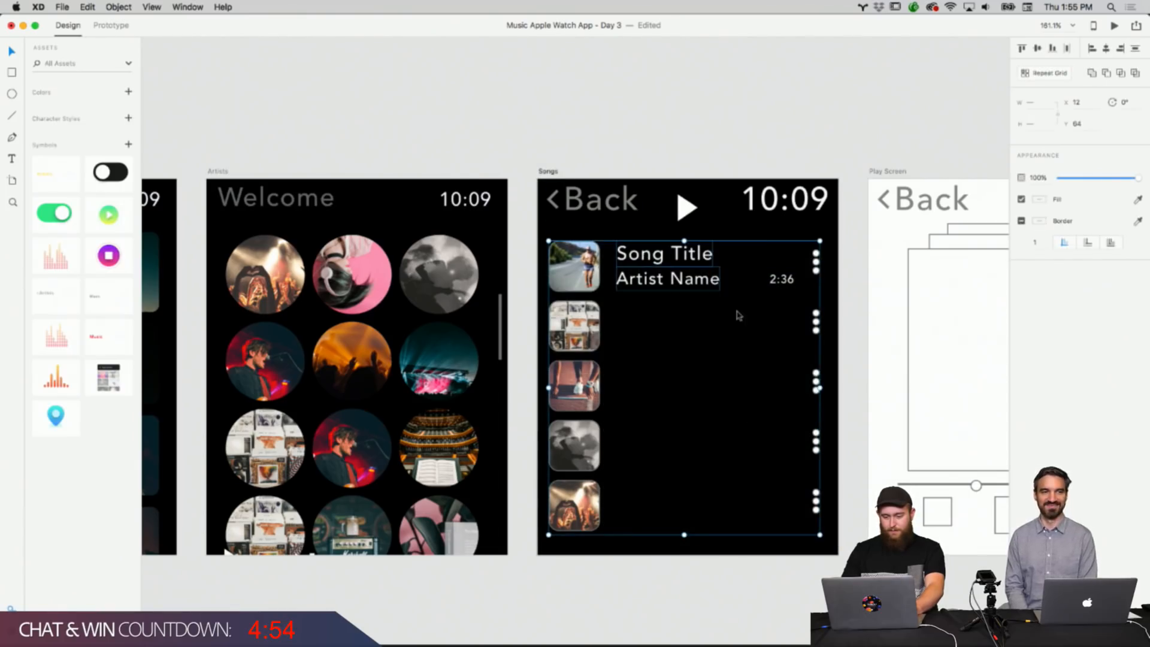
pyautogui.rightClick(694, 273)
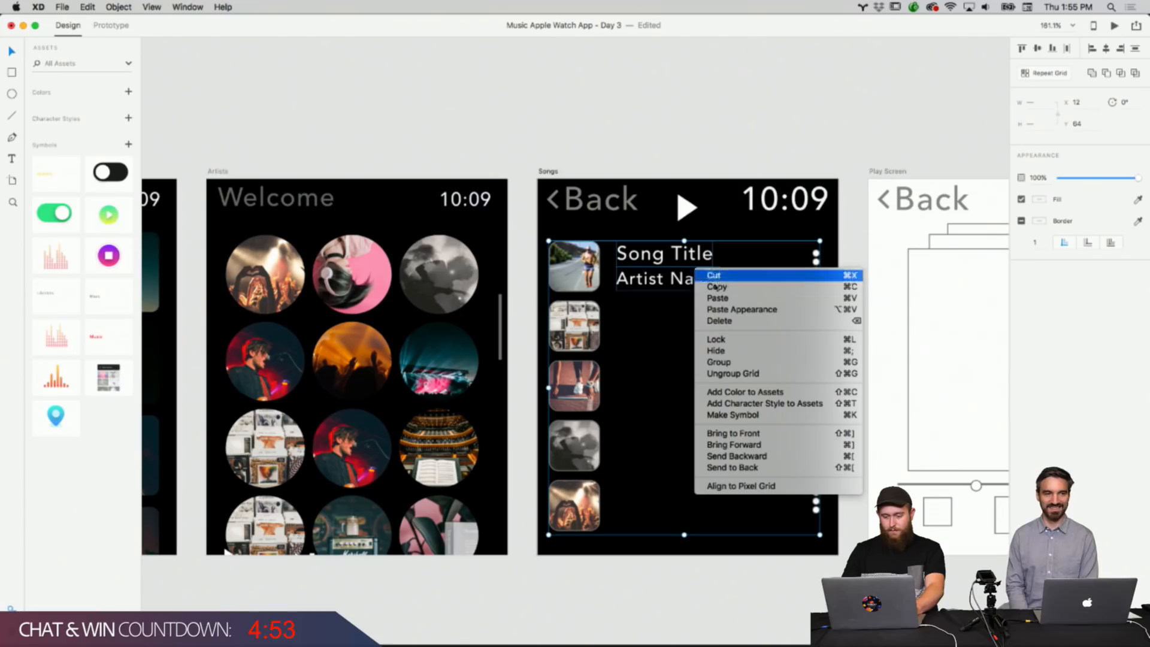
pyautogui.click(743, 374)
# Remove the border from the song thumbnails in the Songs list.
pyautogui.doubleClick(577, 282)
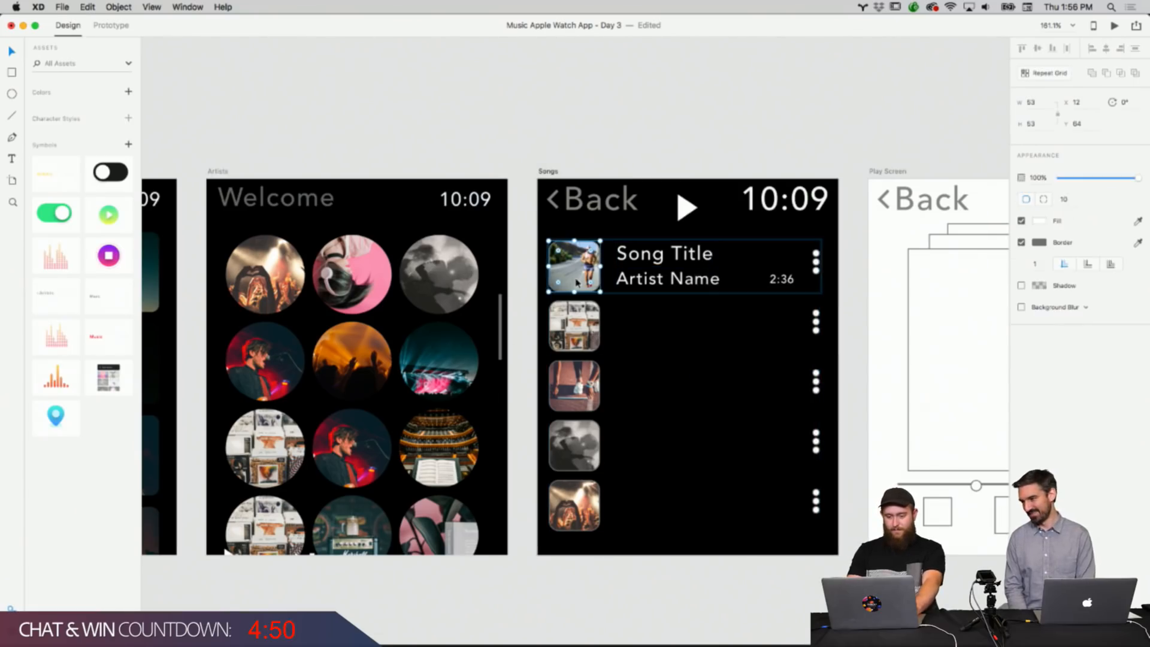
pyautogui.doubleClick(598, 340)
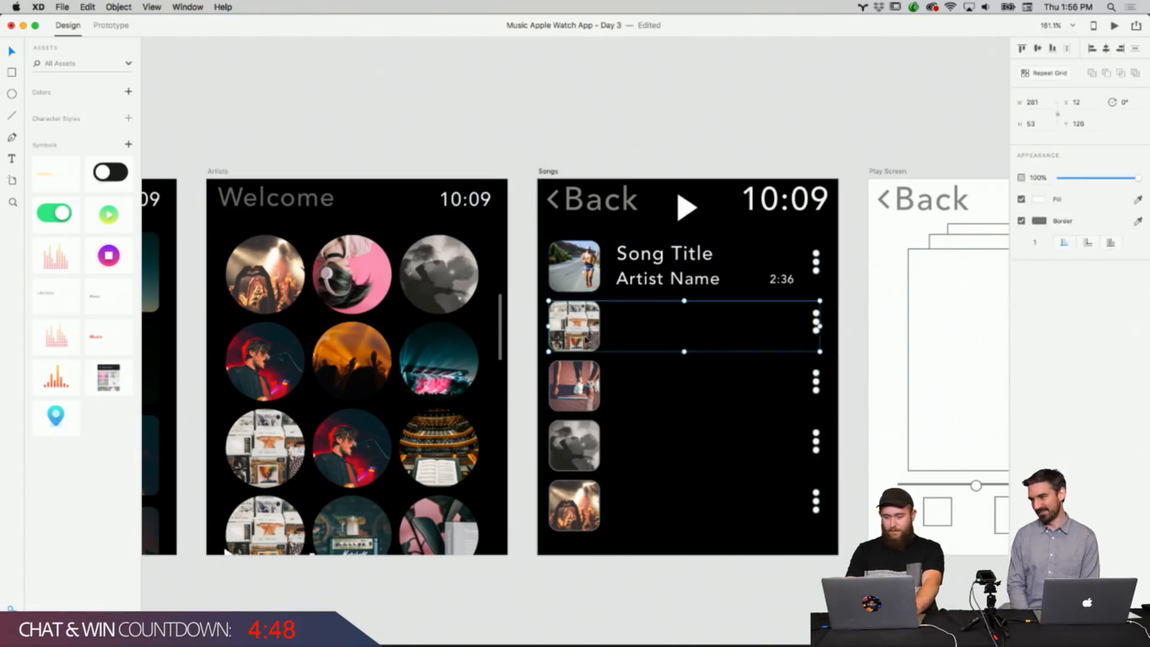
pyautogui.doubleClick(575, 400)
pyautogui.click(1022, 243)
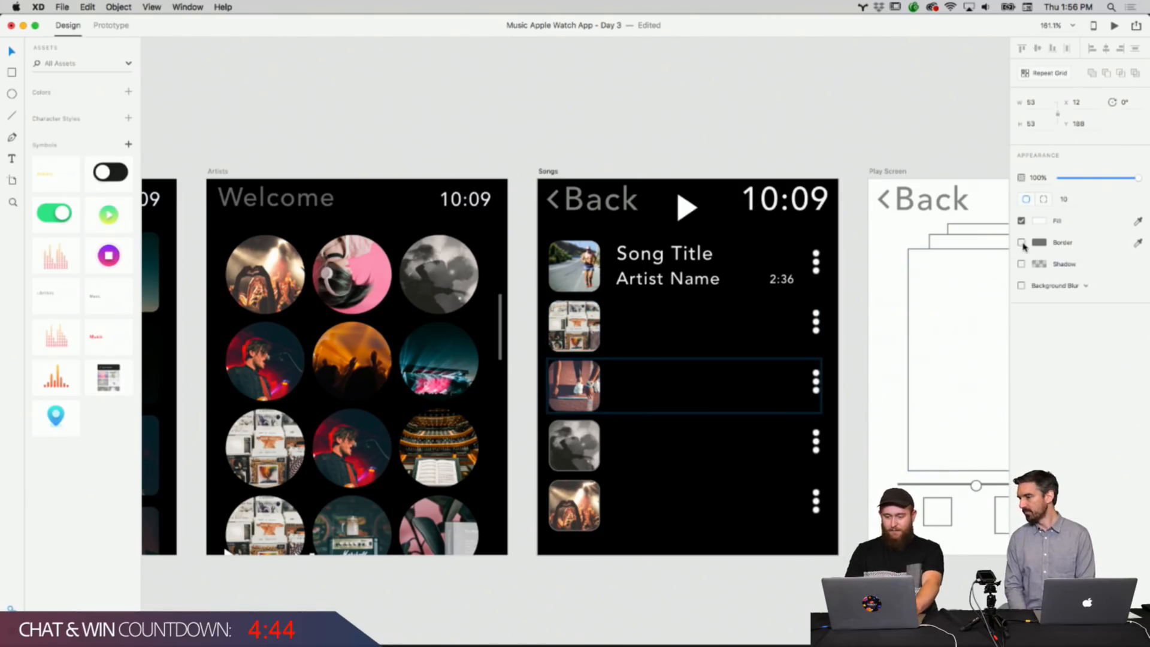
pyautogui.click(716, 136)
# Inspect the thumbnails close up and clear the border on the remaining song thumbnails.
pyautogui.scroll(5, 581, 335)
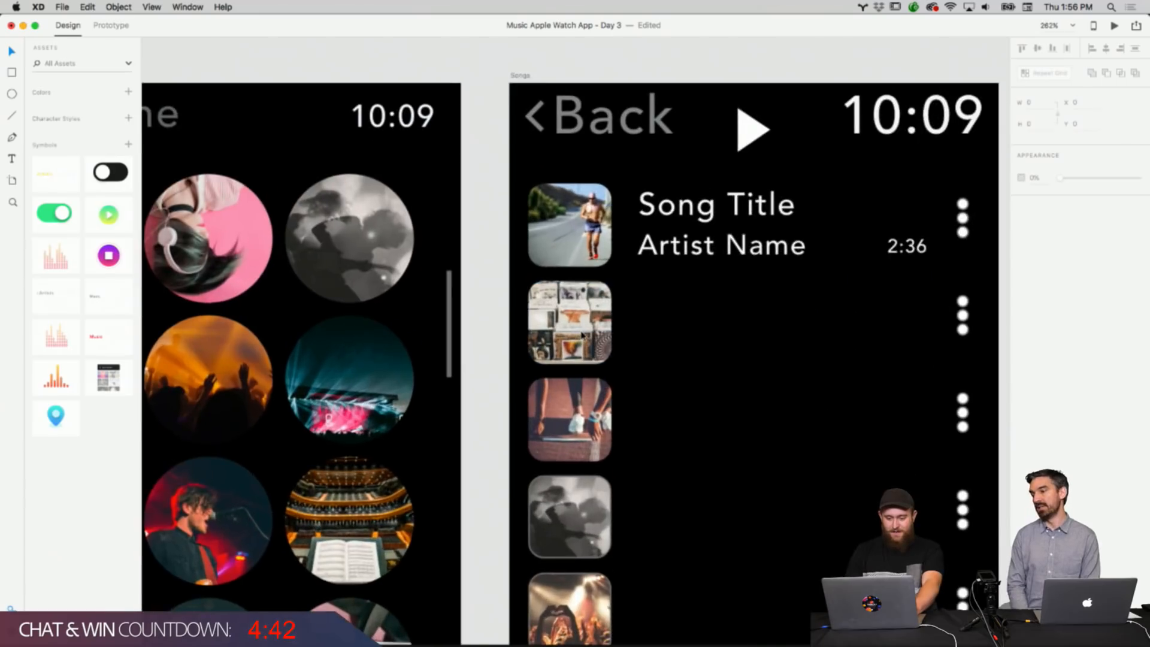
pyautogui.scroll(-3, 581, 336)
pyautogui.scroll(10, 579, 310)
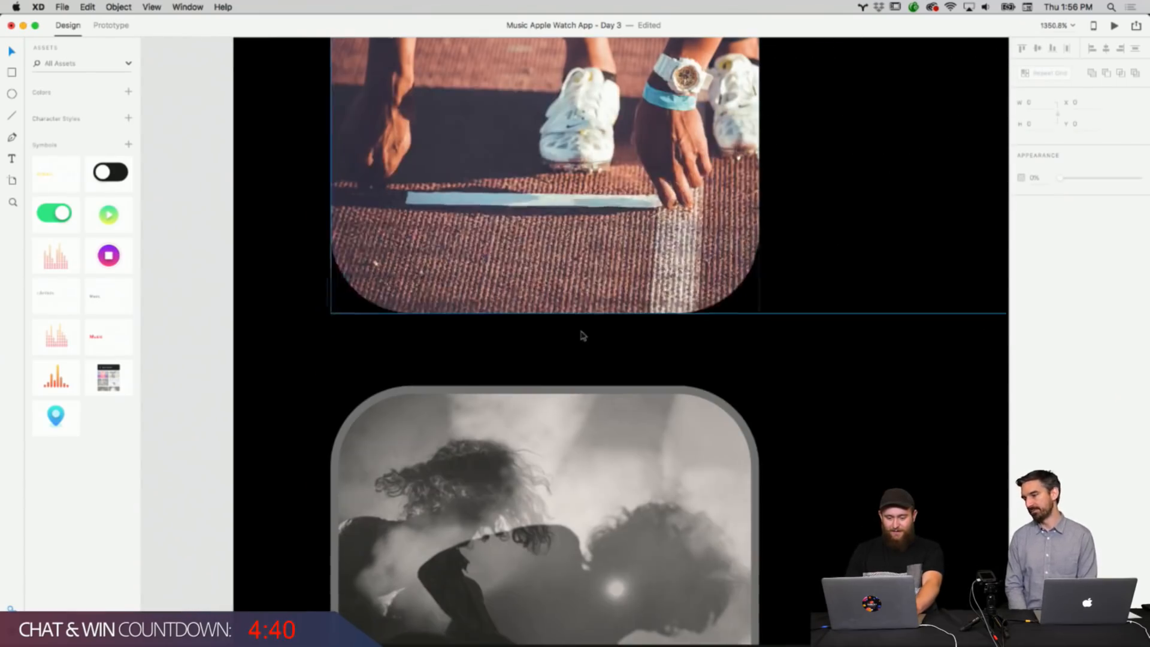
pyautogui.scroll(-10, 682, 340)
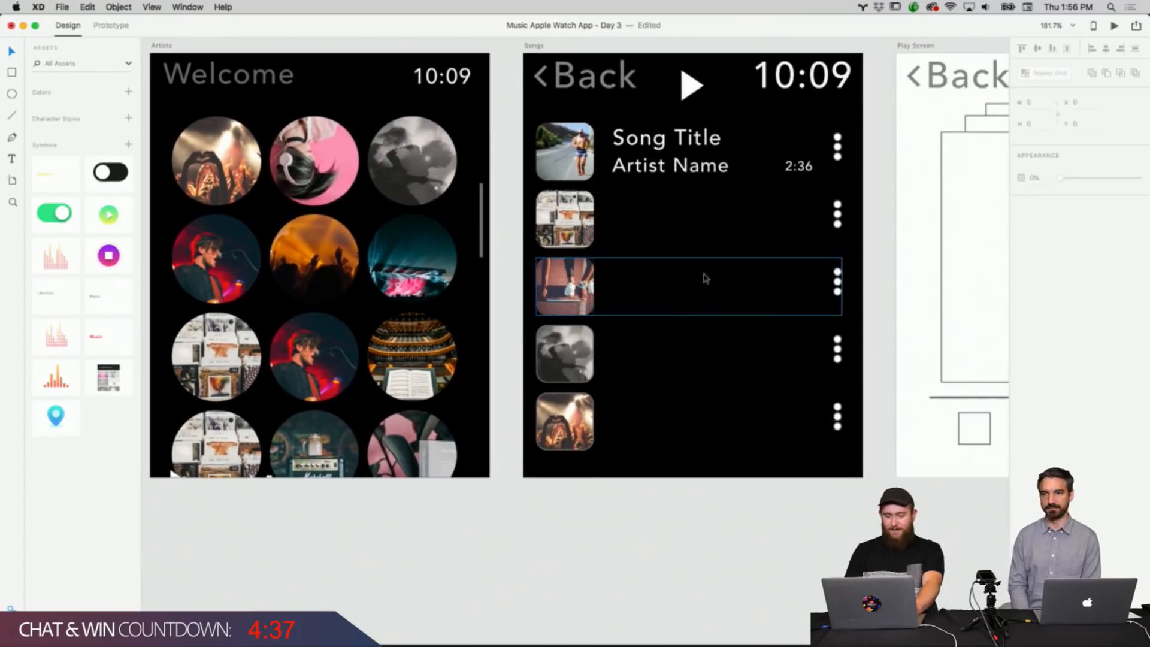
pyautogui.rightClick(589, 341)
pyautogui.rightClick(575, 339)
pyautogui.click(574, 339)
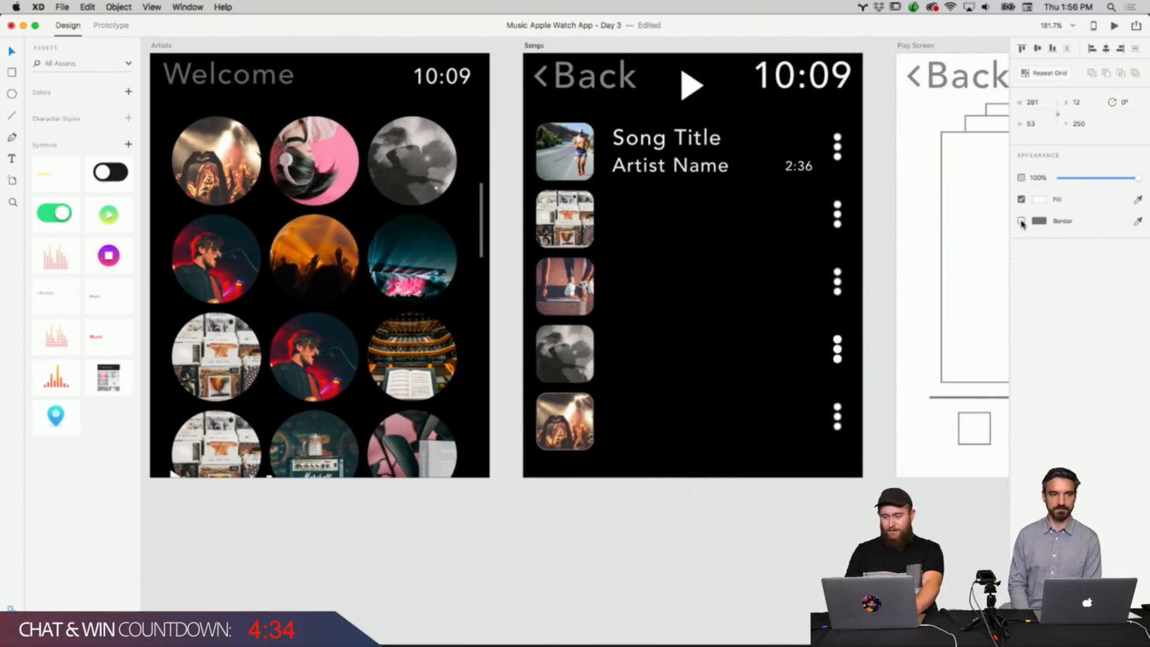
pyautogui.doubleClick(569, 429)
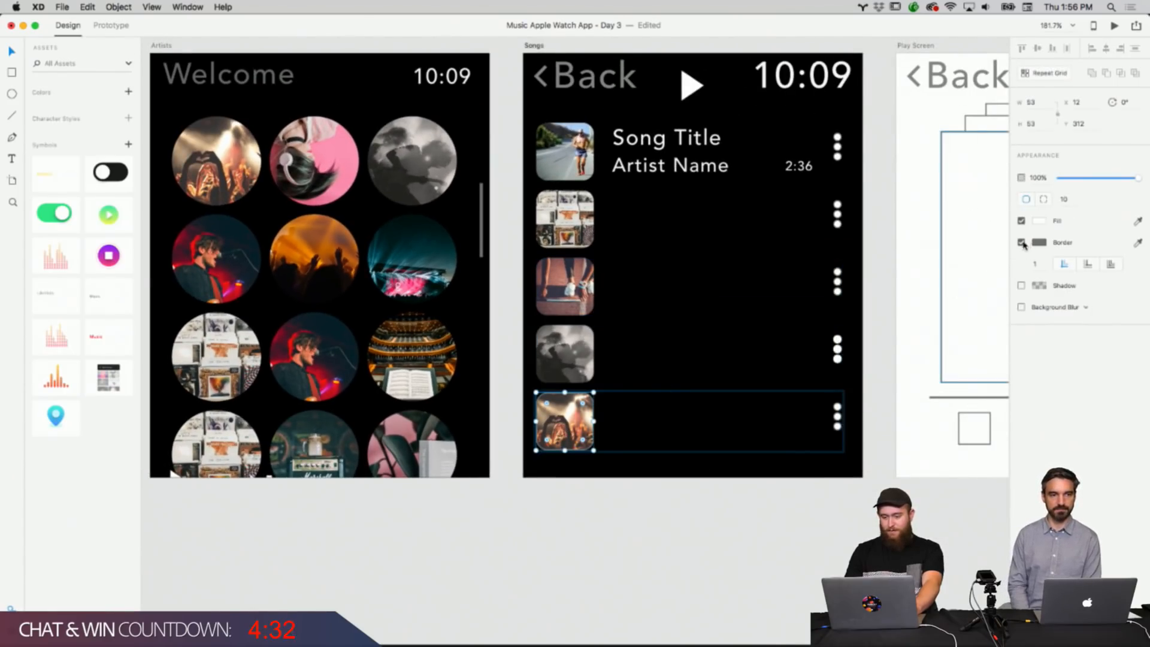
pyautogui.click(724, 526)
# Select the duration text and the first row's dots icon to check their alignment.
pyautogui.scroll(-5, 715, 456)
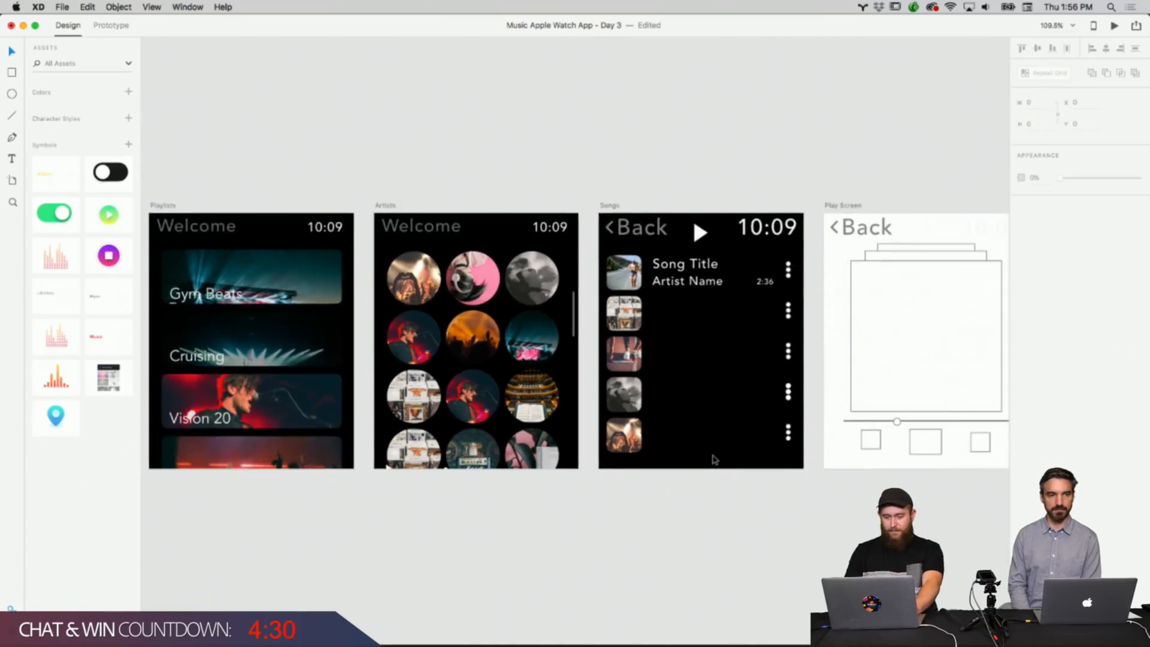
pyautogui.scroll(5, 714, 460)
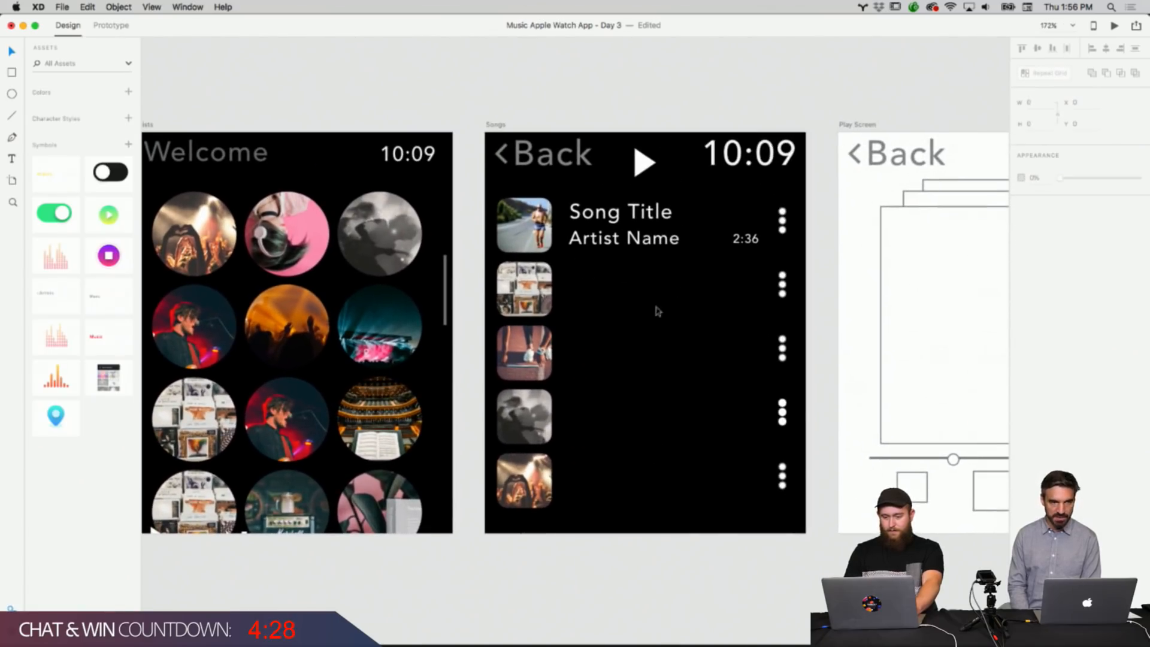
pyautogui.doubleClick(746, 245)
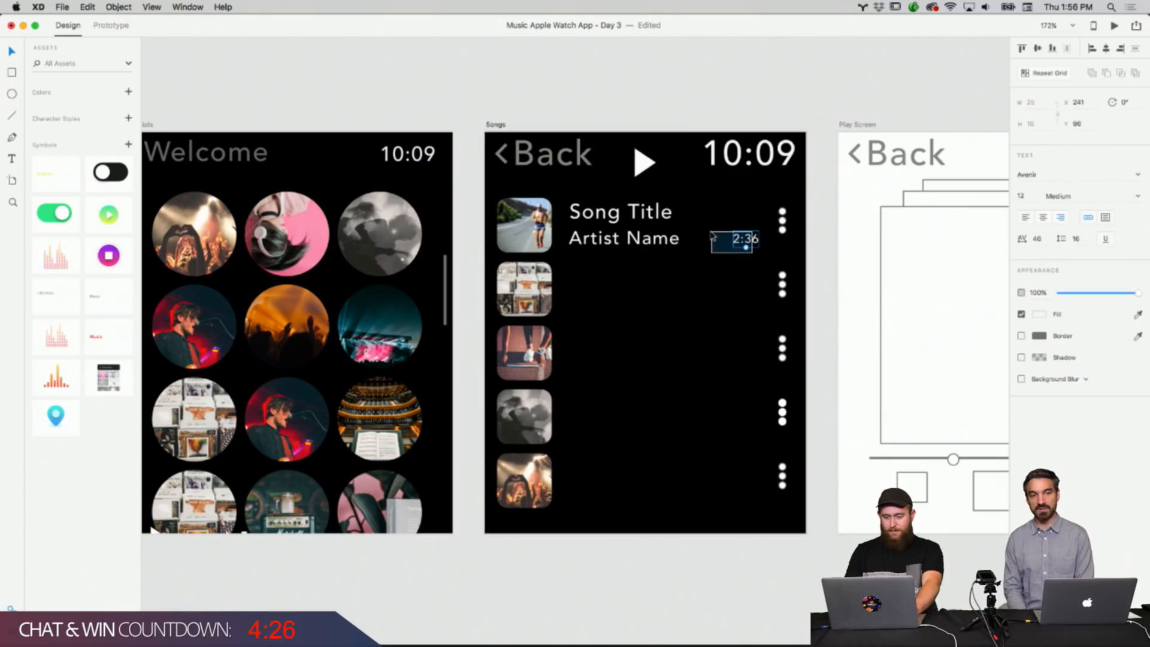
pyautogui.click(822, 248)
pyautogui.doubleClick(784, 227)
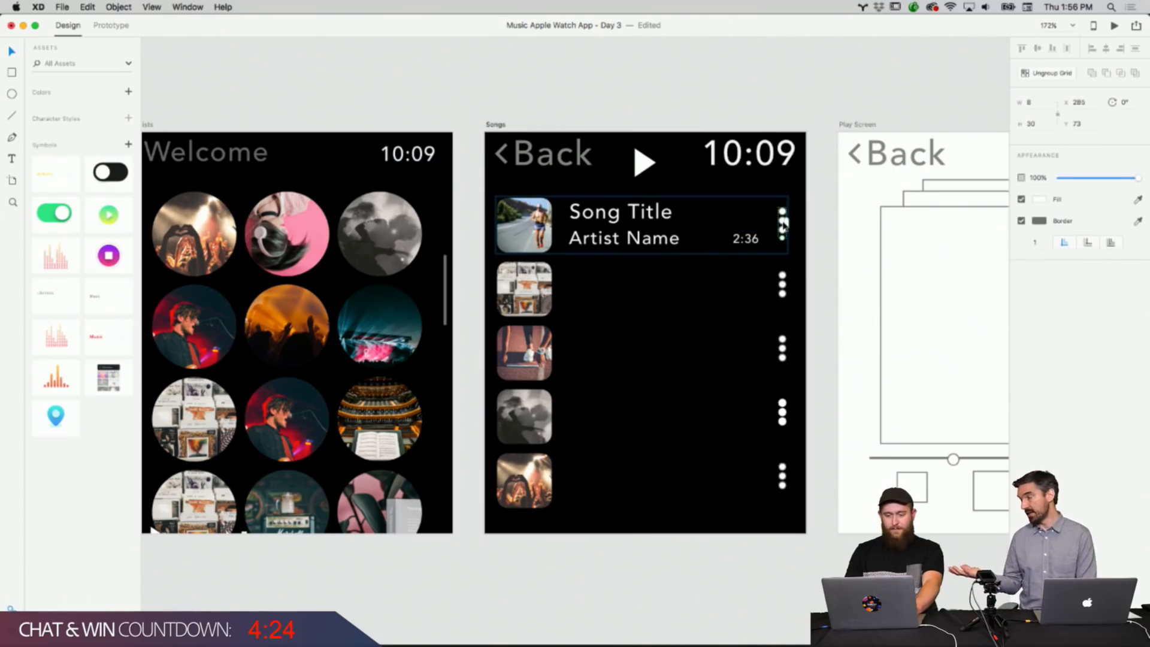
pyautogui.click(820, 245)
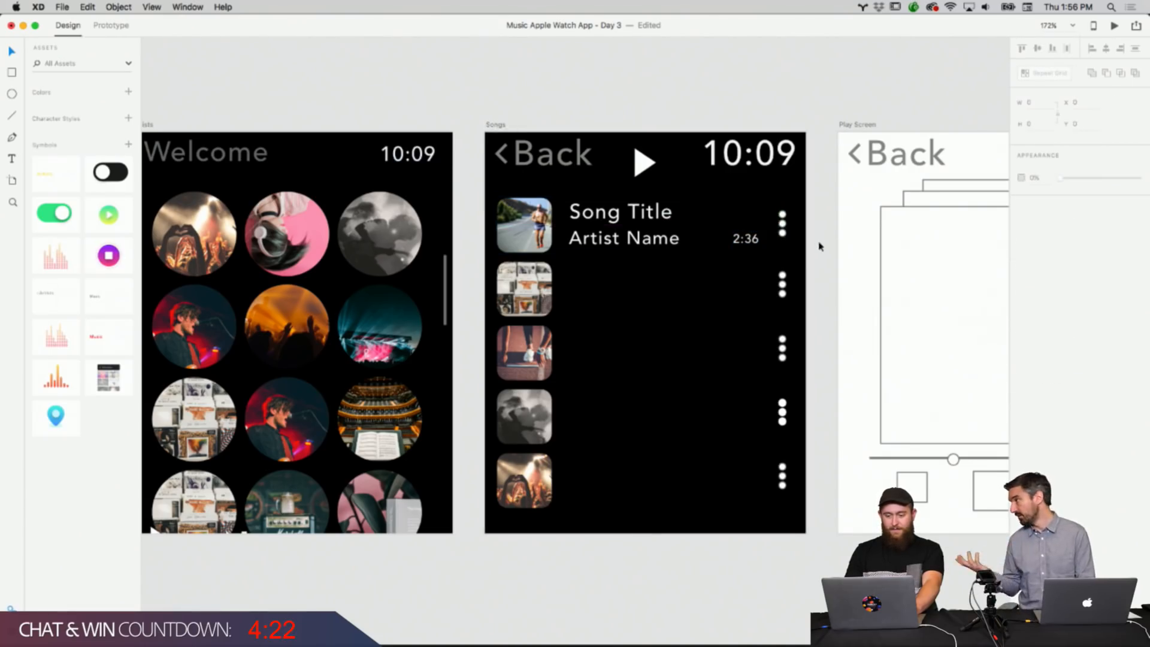
pyautogui.click(784, 285)
pyautogui.click(814, 390)
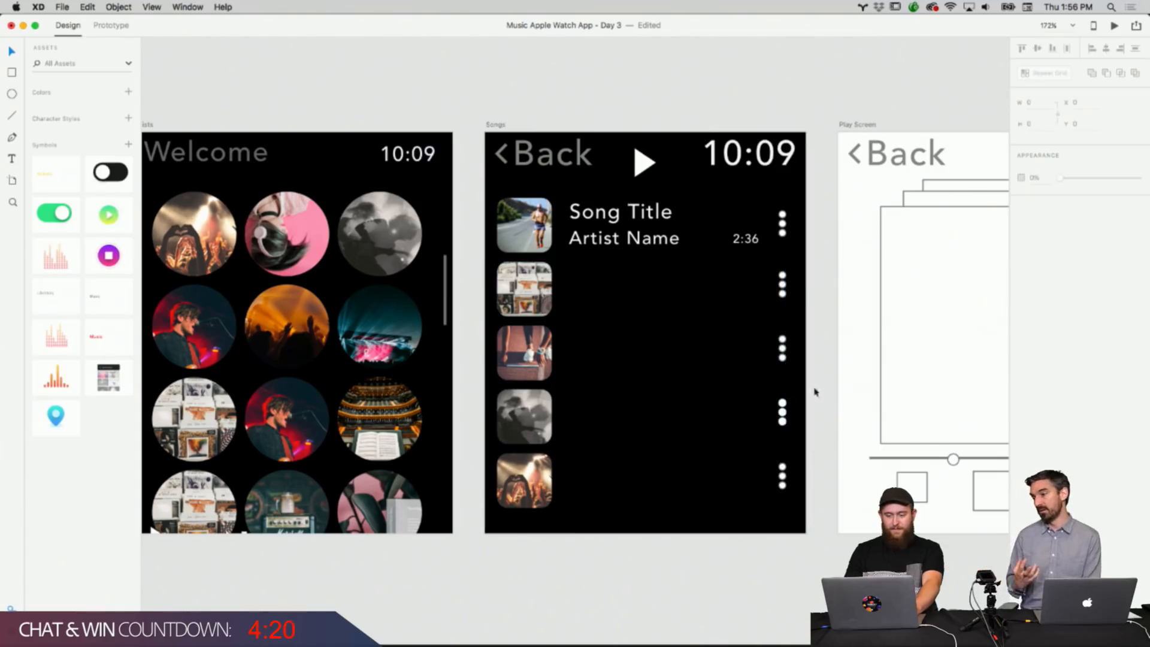
# Try nudging the dots icons in the second and third Songs rows.
pyautogui.doubleClick(783, 286)
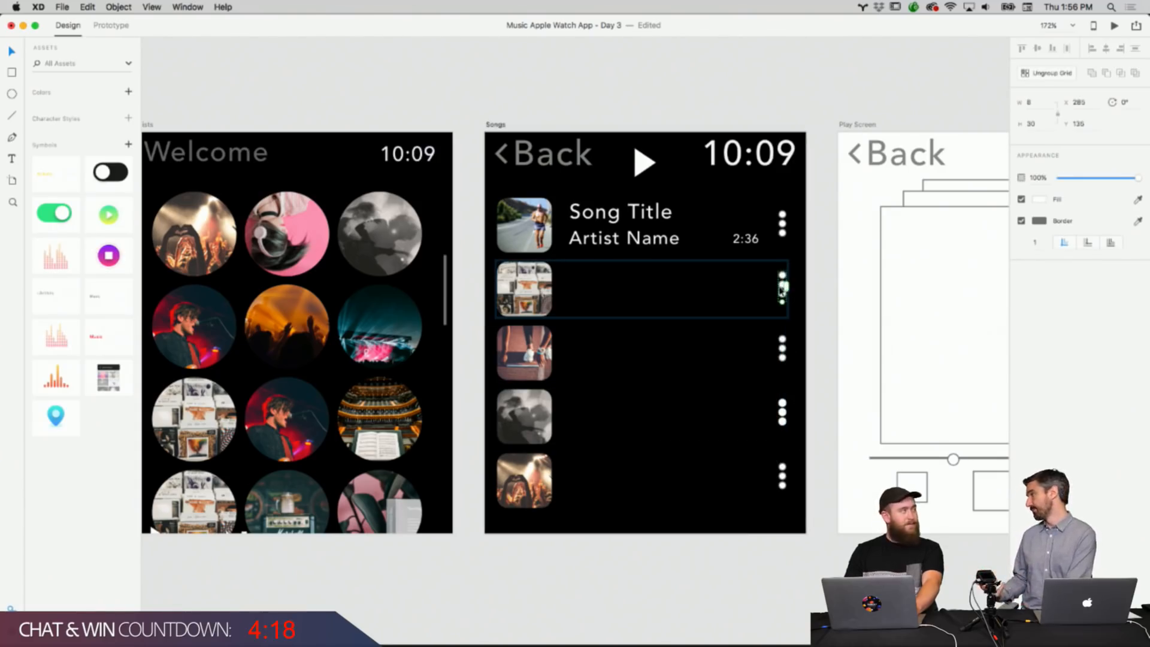
pyautogui.click(804, 294)
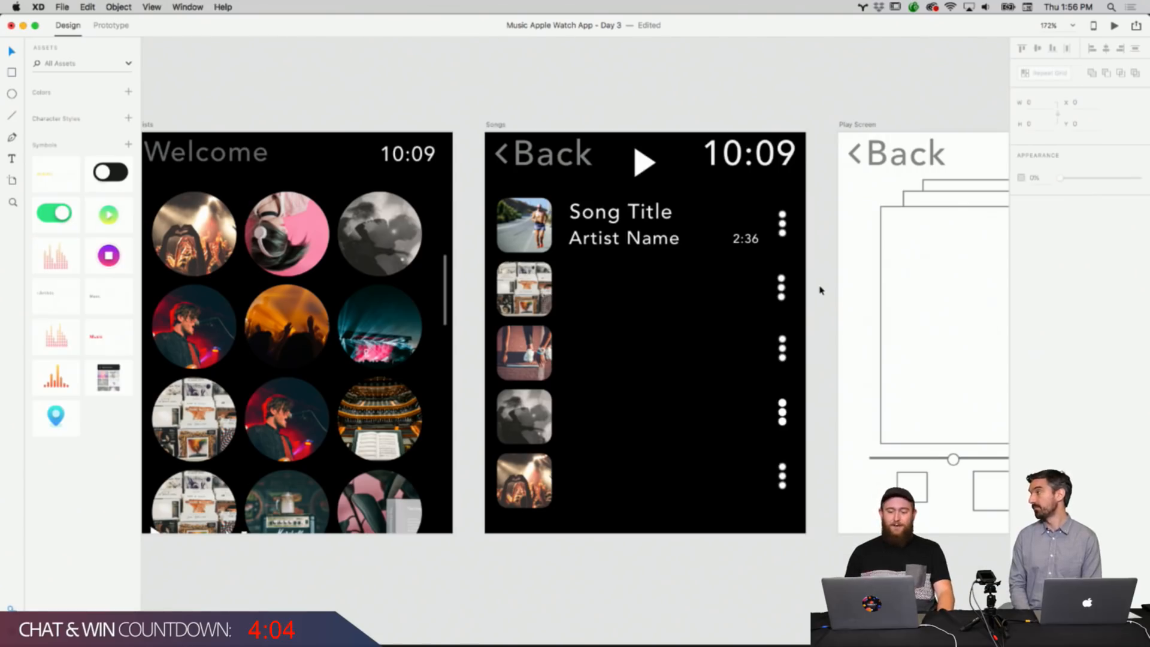
pyautogui.click(784, 289)
pyautogui.click(812, 291)
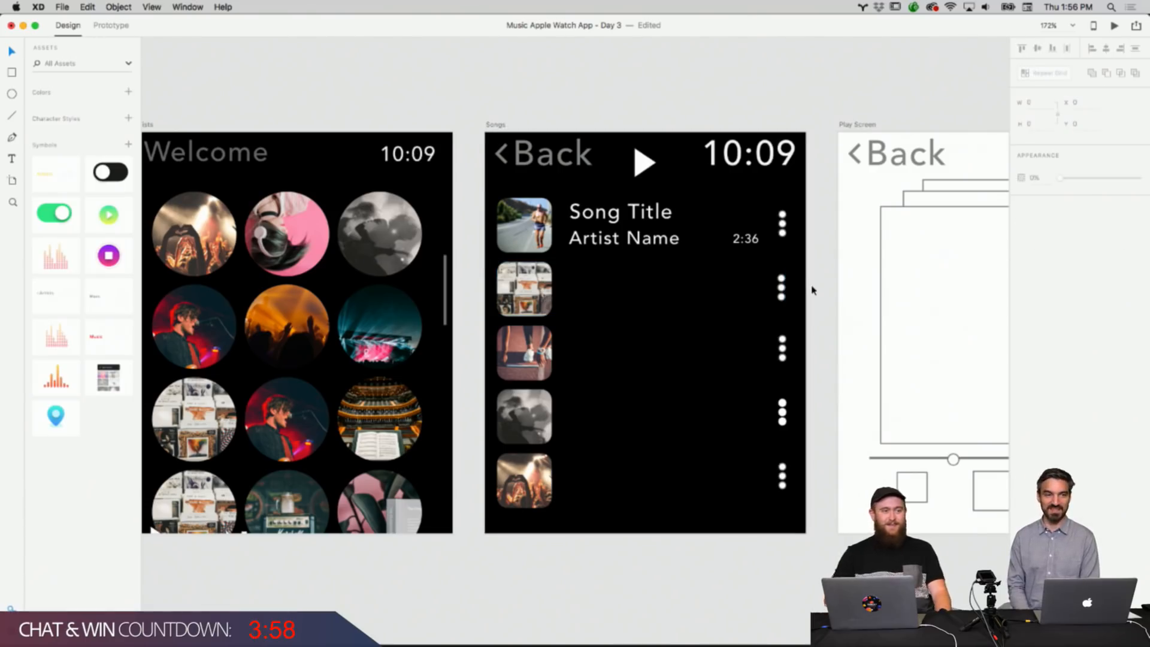
pyautogui.doubleClick(783, 346)
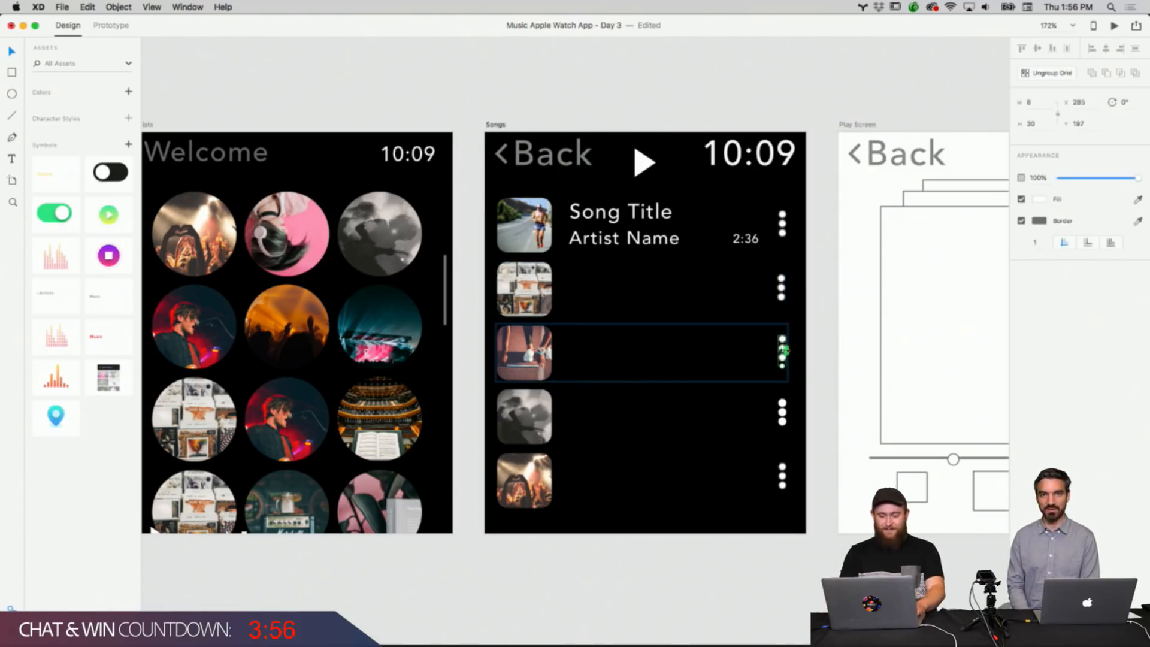
pyautogui.moveTo(784, 351); pyautogui.dragTo(785, 353)
pyautogui.press('super+z')
pyautogui.click(823, 353)
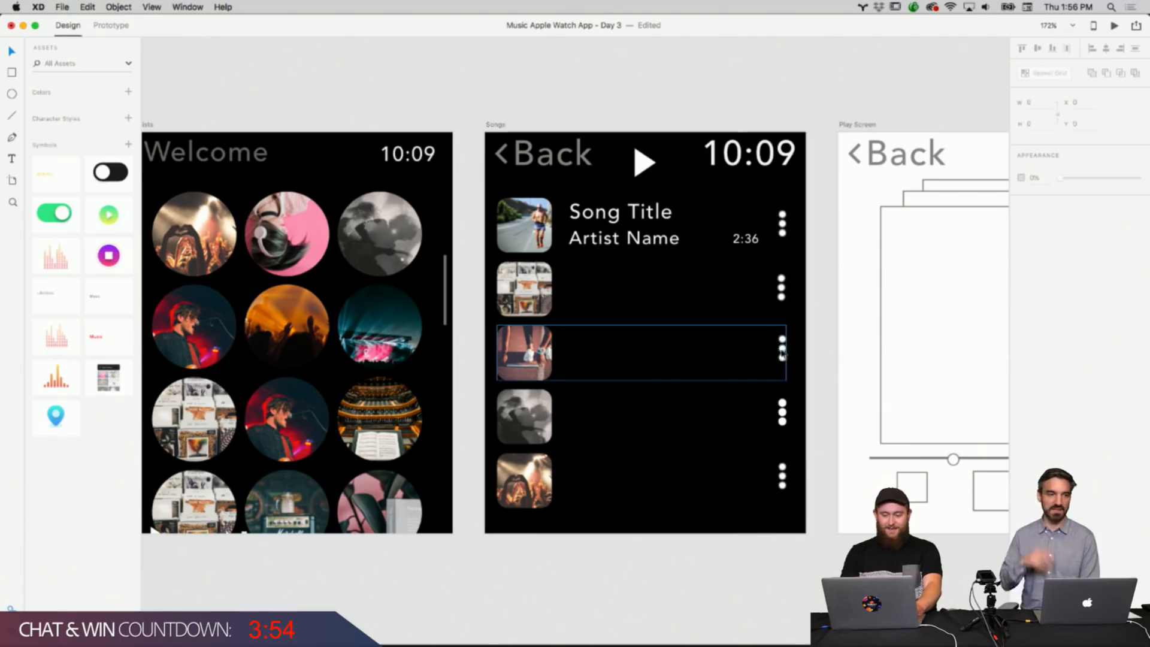
# Nudge the dots icons in the third, fourth and fifth Songs rows into line.
pyautogui.doubleClick(783, 353)
pyautogui.click(817, 393)
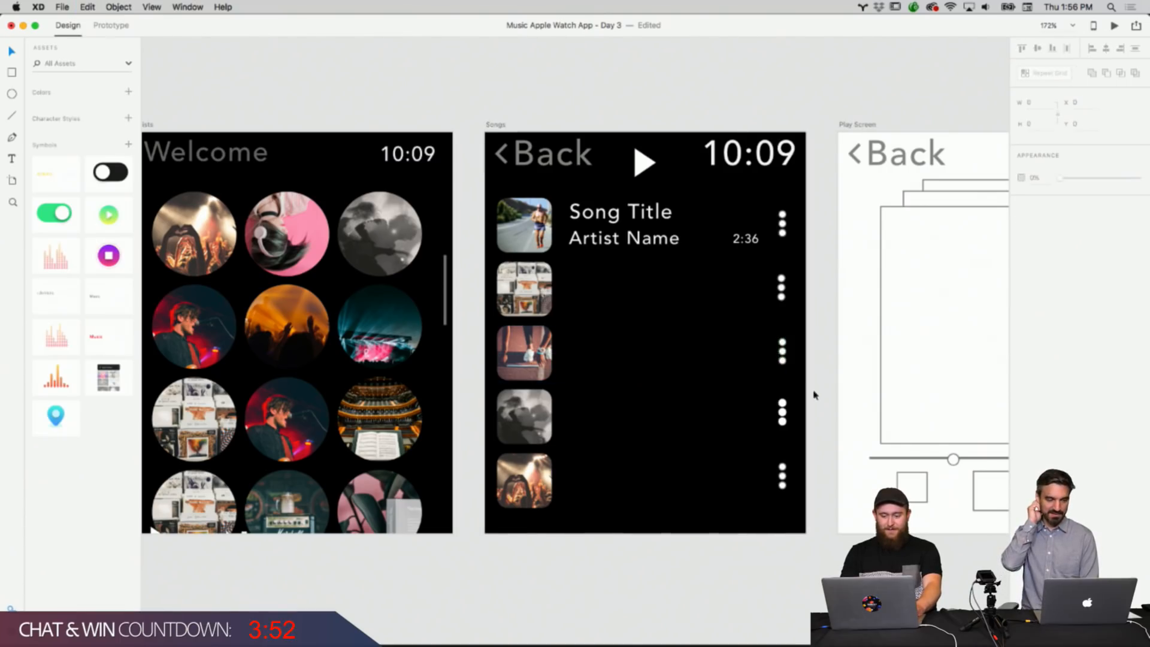
pyautogui.doubleClick(784, 414)
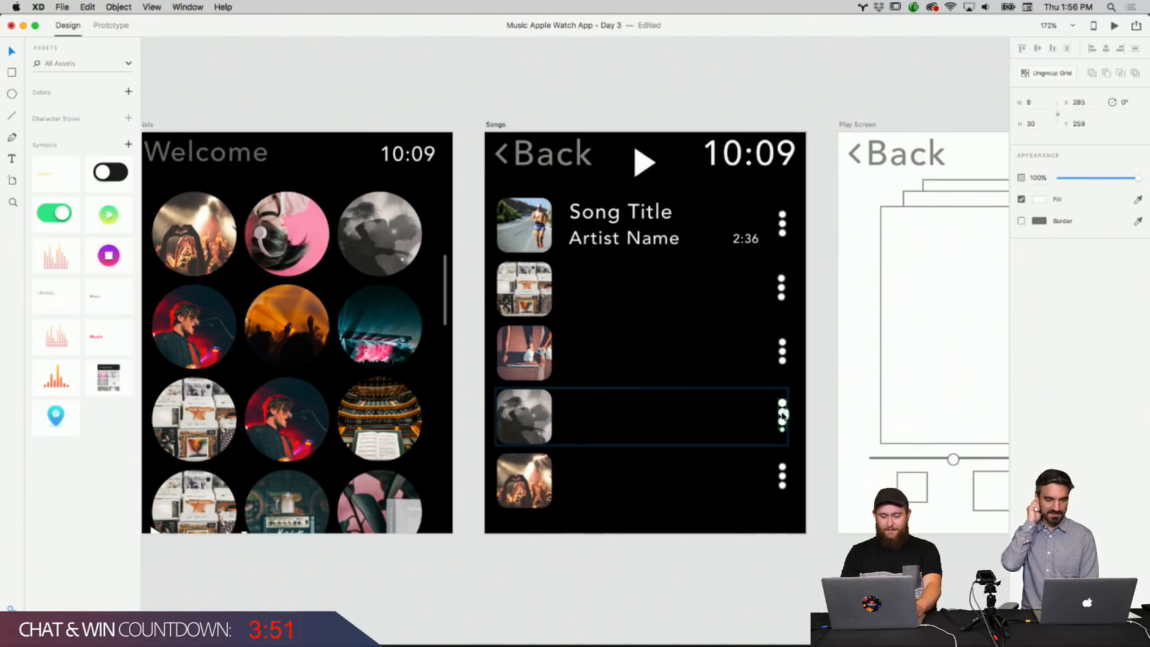
pyautogui.click(812, 427)
pyautogui.click(785, 481)
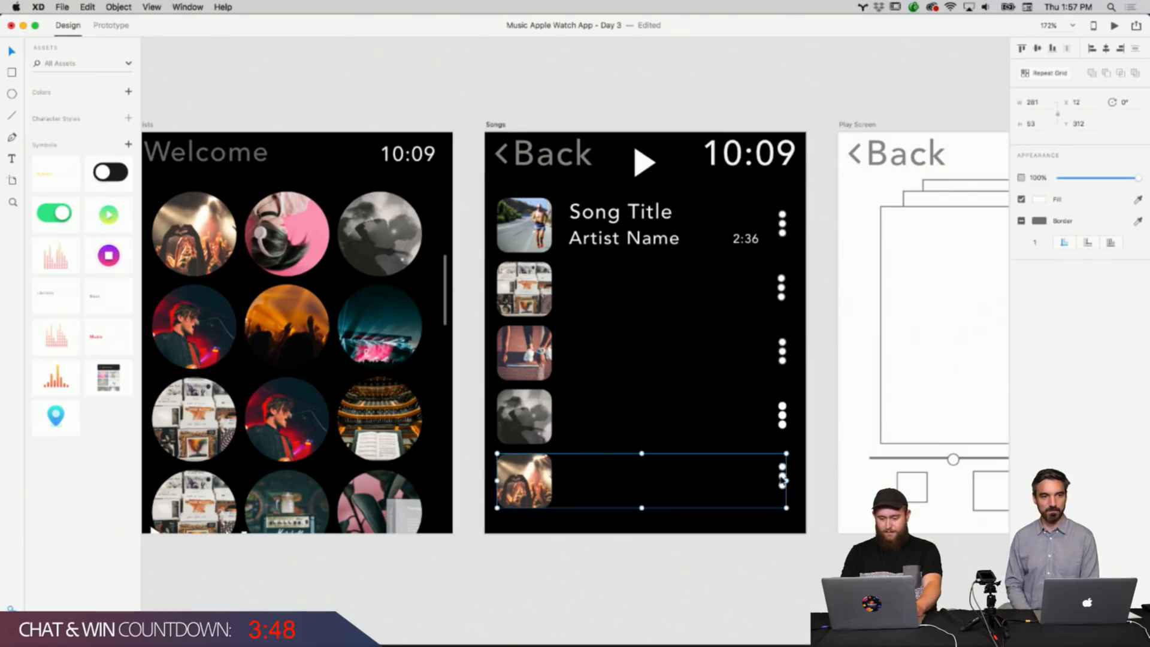
pyautogui.doubleClick(783, 480)
pyautogui.moveTo(784, 479); pyautogui.dragTo(783, 483)
pyautogui.click(831, 455)
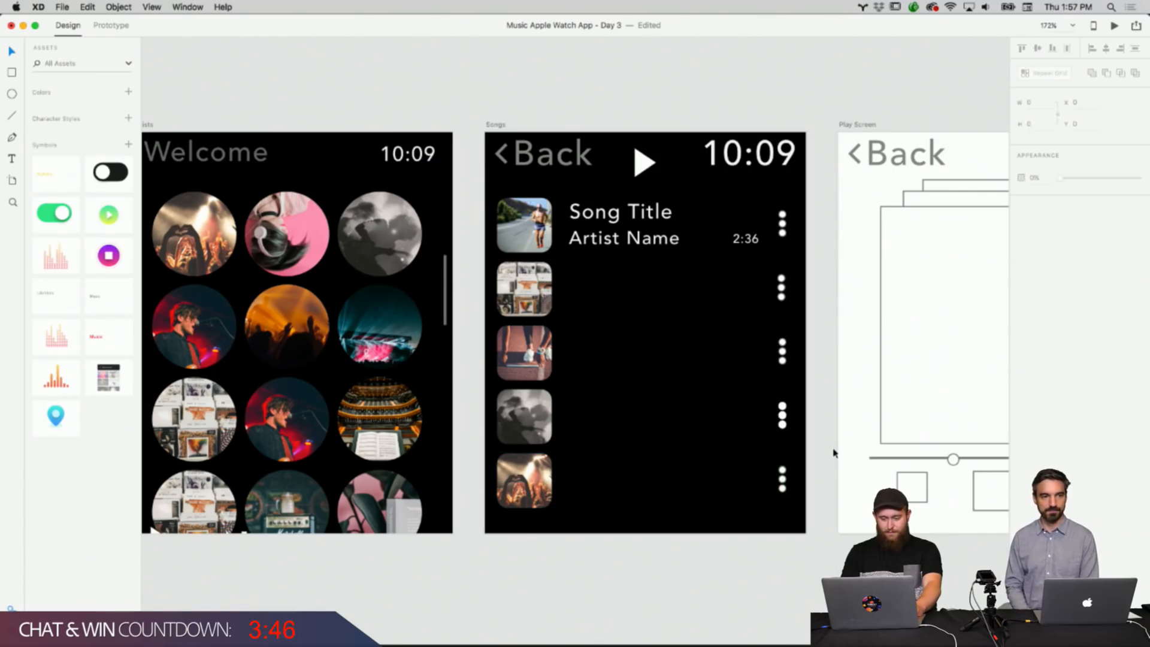
# Copy the first row's song title, artist name and duration text and paste it into the second Songs row.
pyautogui.doubleClick(747, 242)
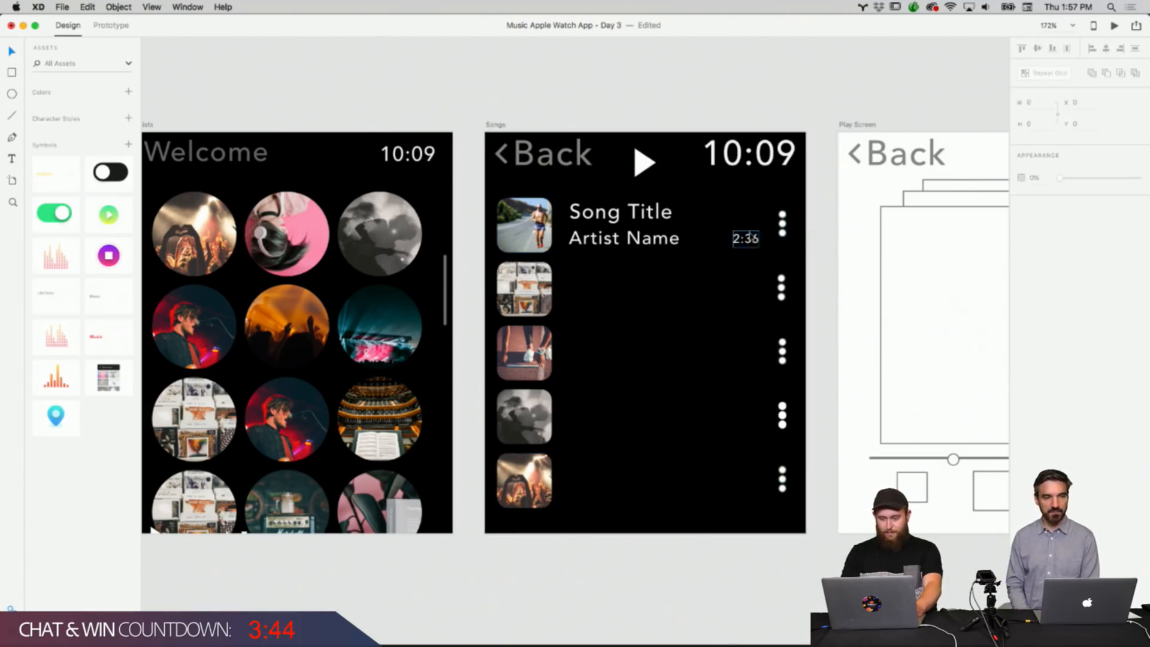
pyautogui.click(677, 243)
pyautogui.keyDown('shift'); pyautogui.click(665, 220); pyautogui.keyUp('shift')
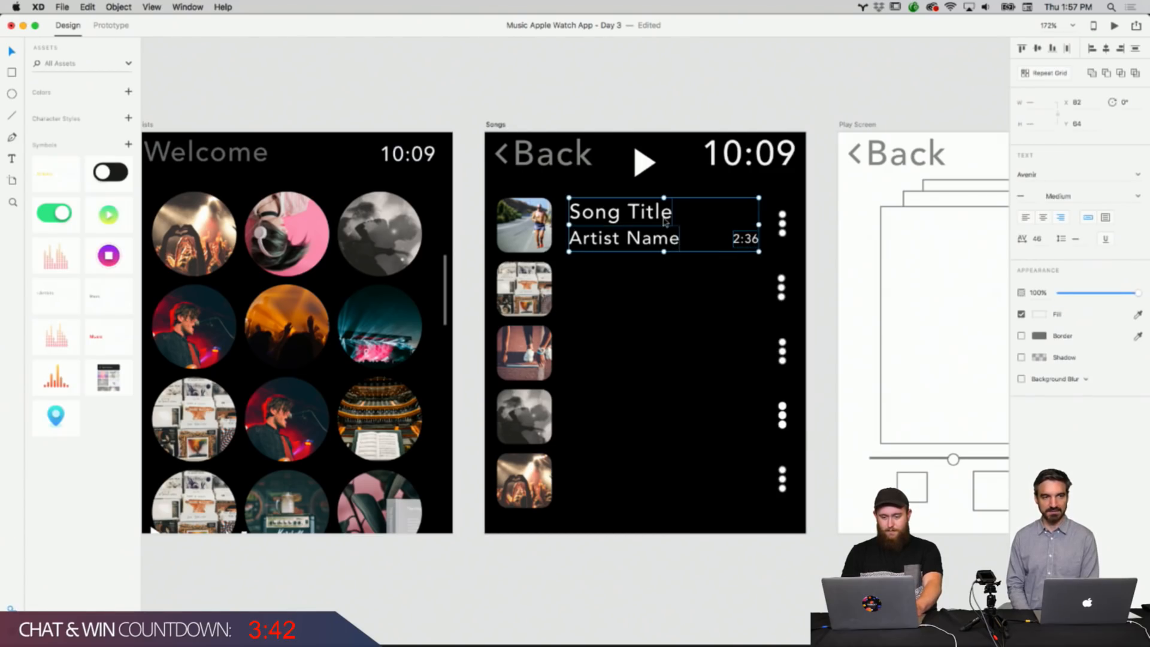
pyautogui.rightClick(665, 217)
pyautogui.click(680, 234)
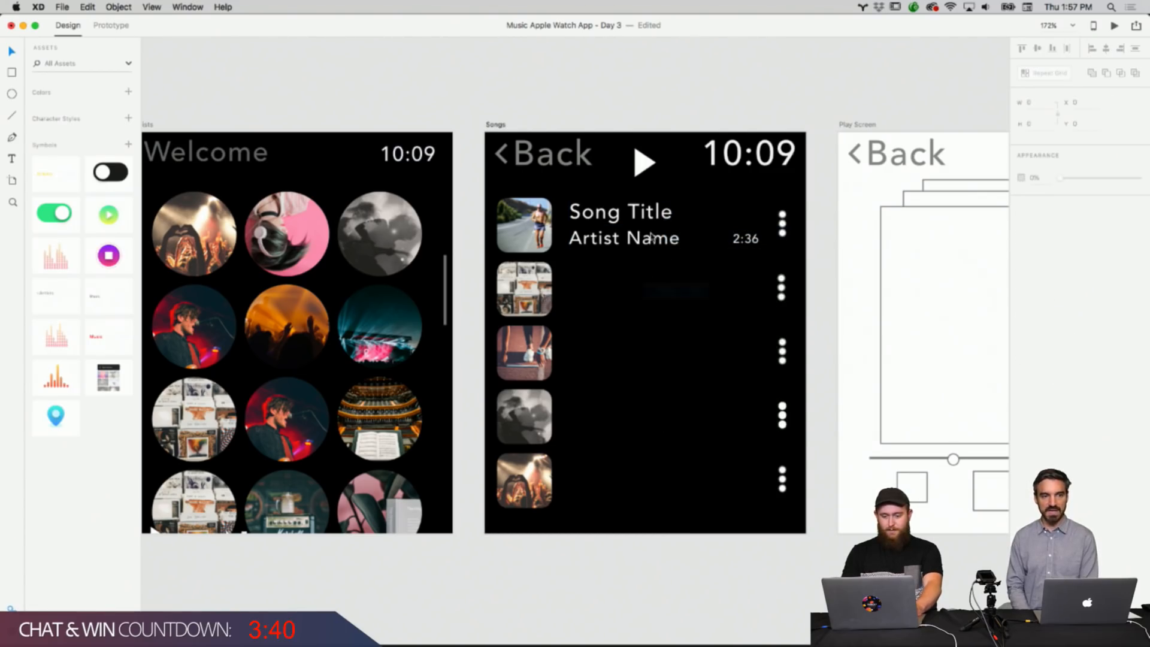
pyautogui.press('super+v')
pyautogui.moveTo(652, 238); pyautogui.dragTo(647, 286)
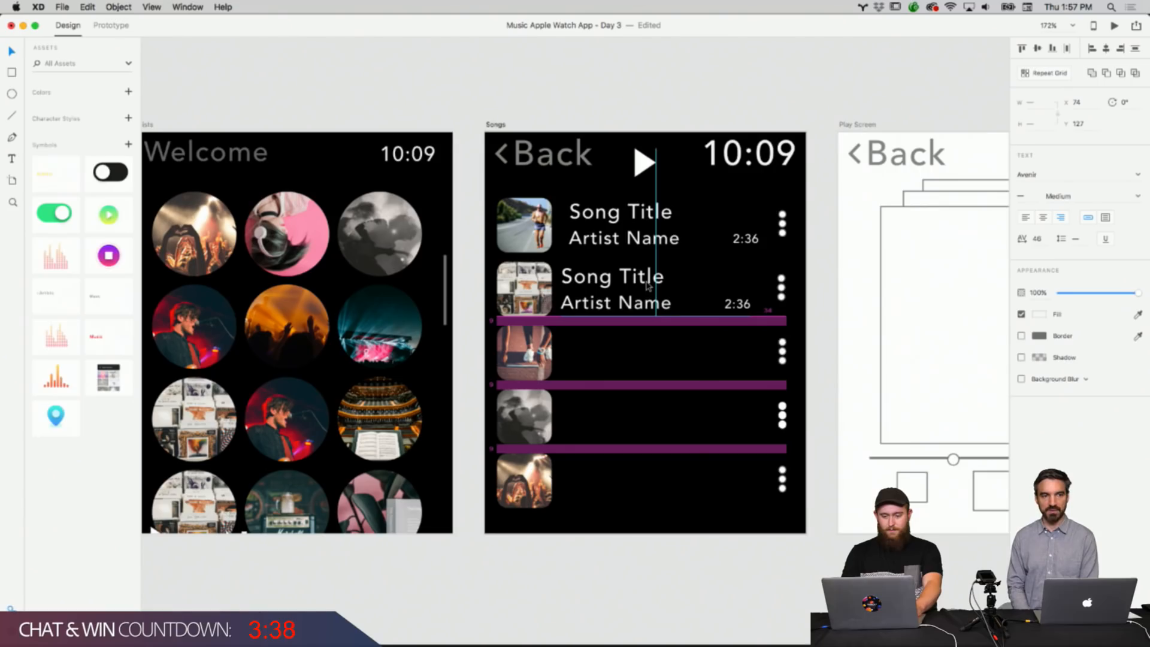
pyautogui.moveTo(646, 283); pyautogui.dragTo(652, 281)
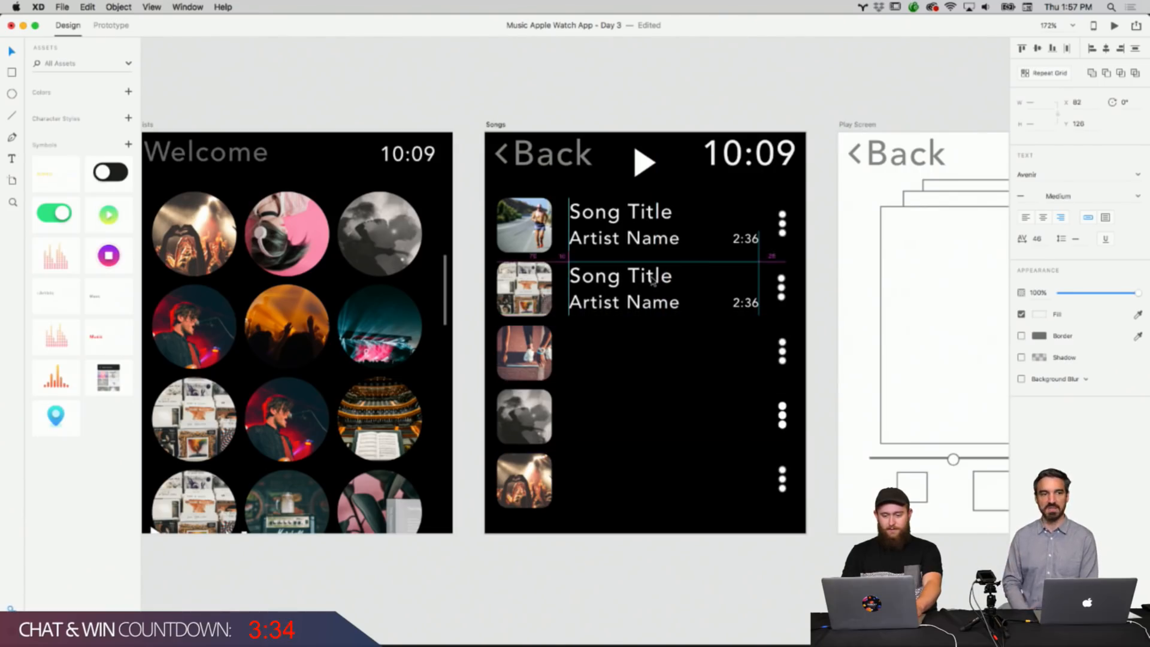
pyautogui.click(819, 289)
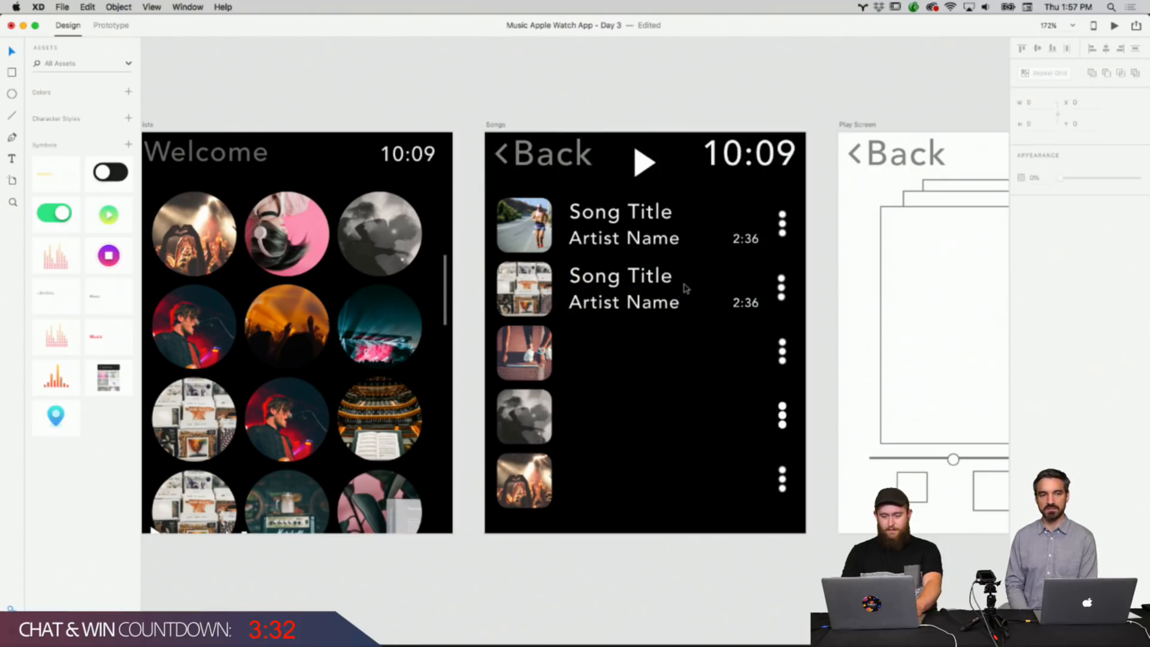
# Paste another copy of the title, artist and duration text into the third Songs row.
pyautogui.rightClick(647, 345)
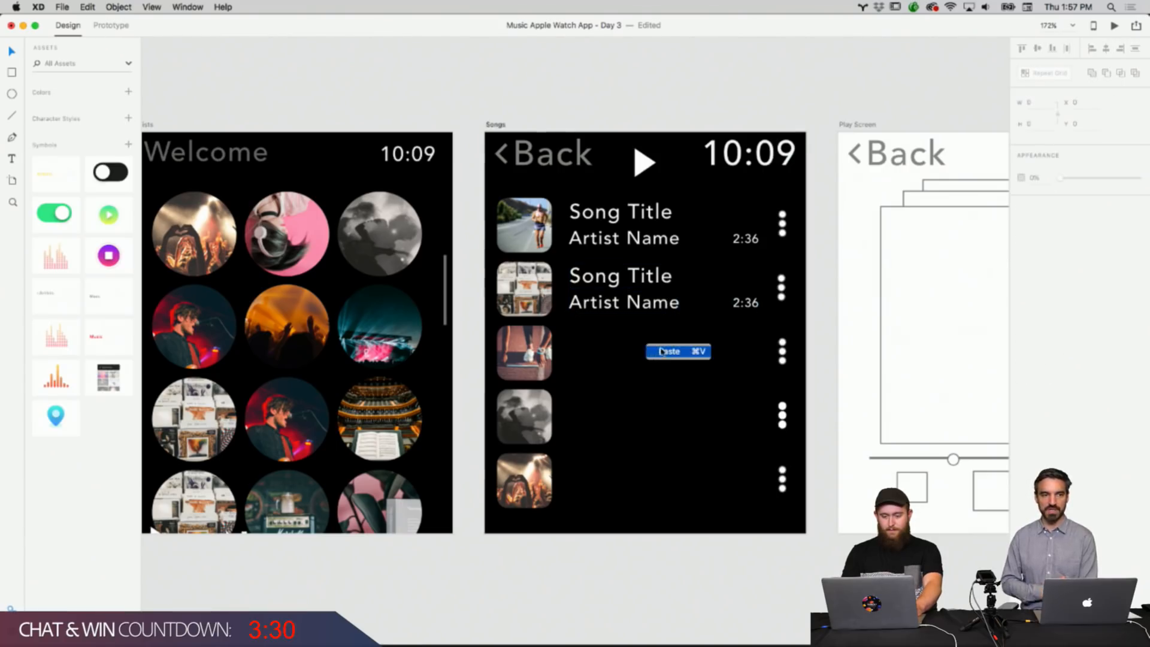
pyautogui.click(661, 352)
pyautogui.moveTo(656, 211); pyautogui.dragTo(658, 343)
pyautogui.click(820, 305)
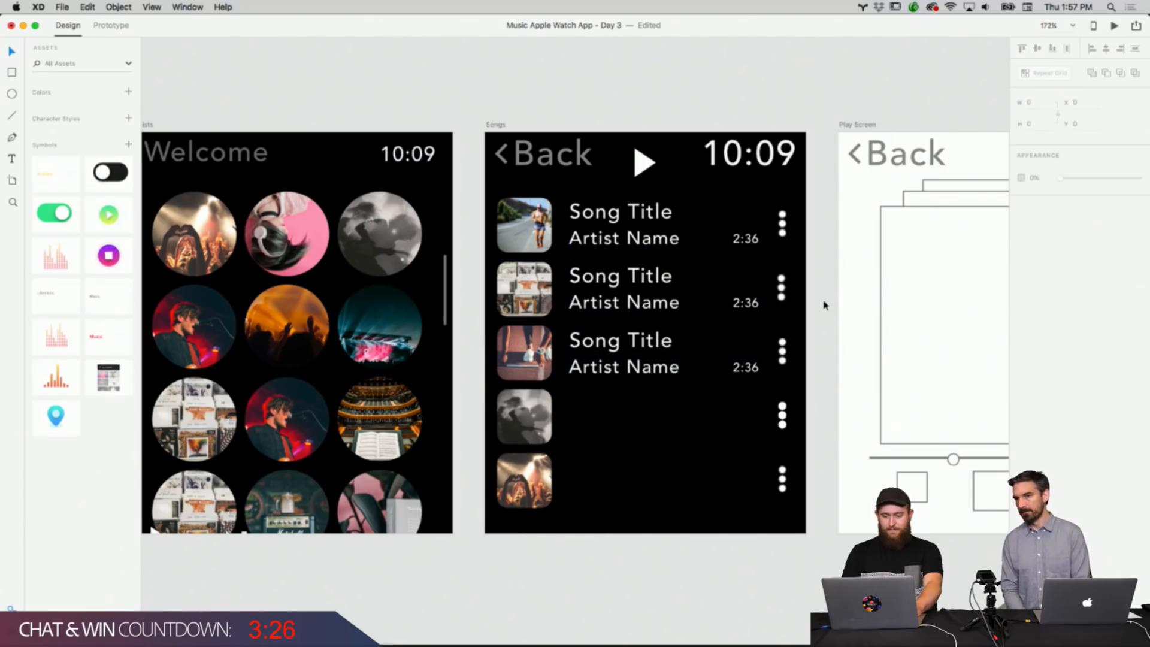
# Paste a copy of the title, artist and duration text into the fourth Songs row.
pyautogui.rightClick(824, 304)
pyautogui.click(841, 305)
pyautogui.moveTo(661, 240); pyautogui.dragTo(659, 432)
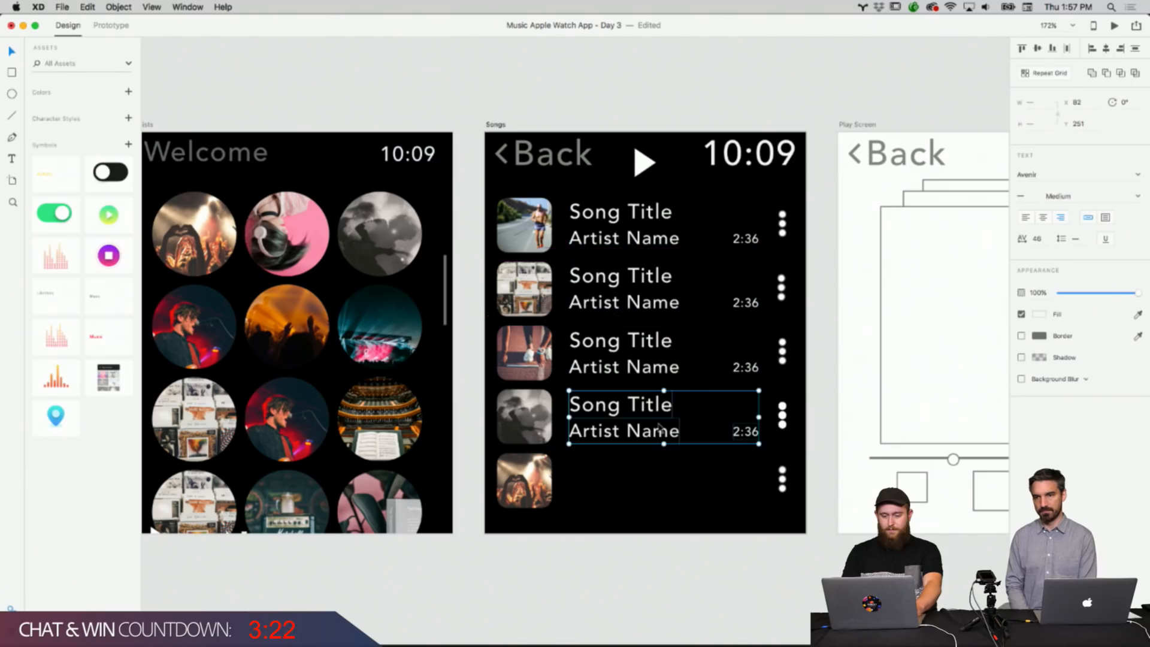
pyautogui.click(795, 382)
# Paste a copy of the title, artist and duration text into the fifth Songs row.
pyautogui.rightClick(832, 367)
pyautogui.click(847, 378)
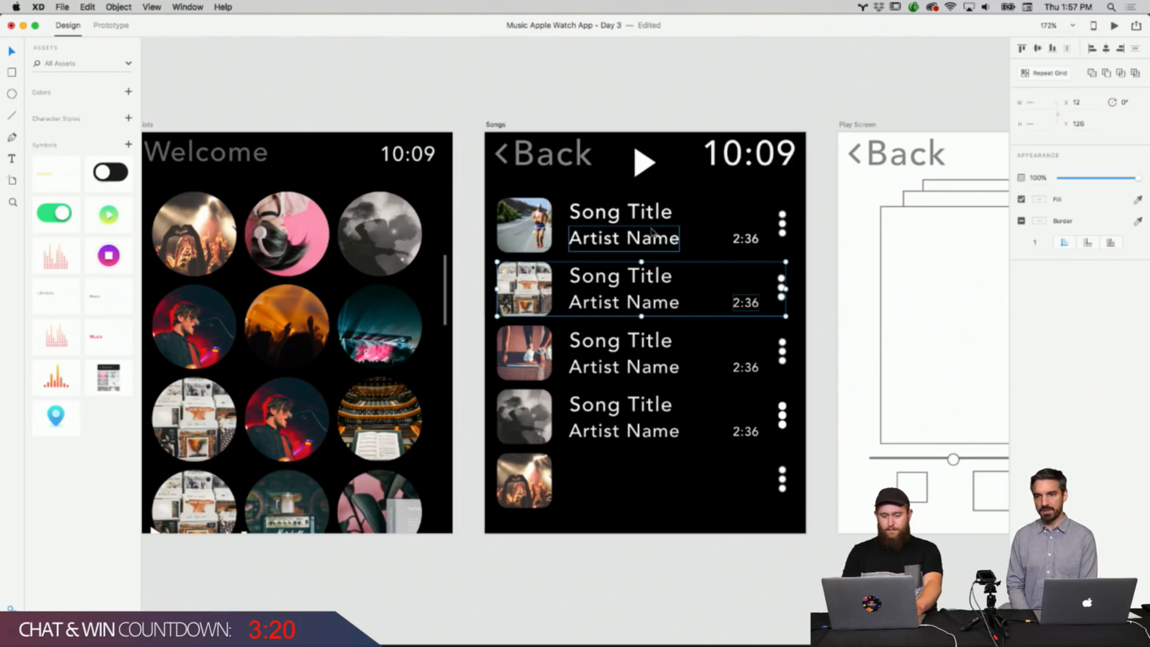
pyautogui.moveTo(658, 240); pyautogui.dragTo(659, 302)
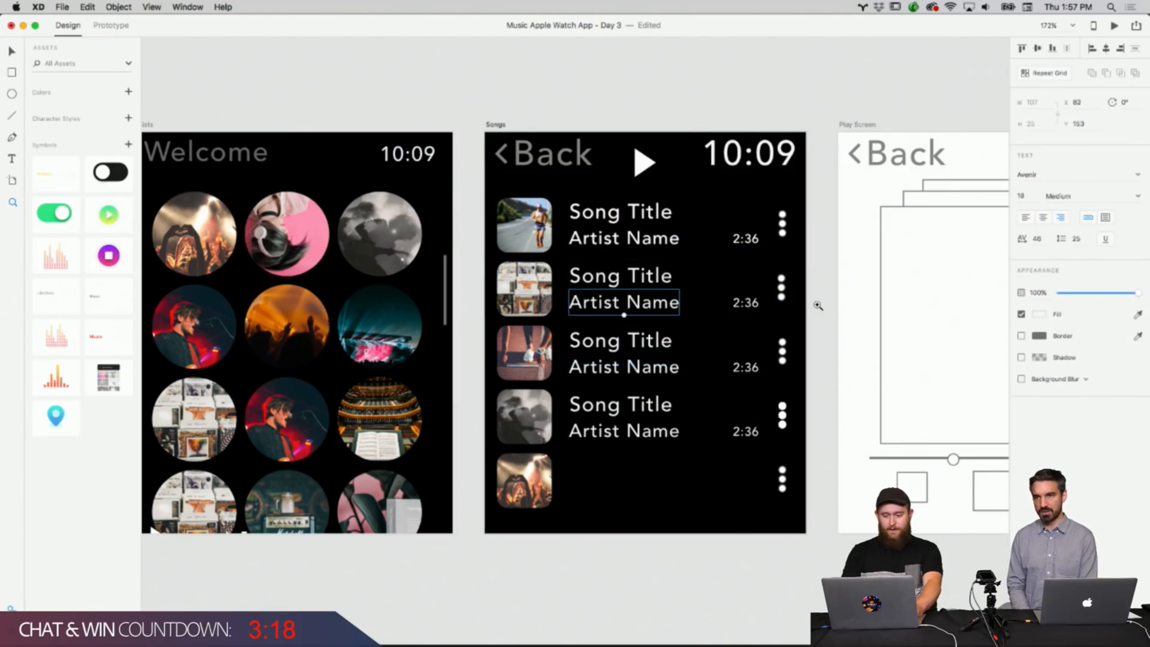
pyautogui.scroll(2, 823, 309)
pyautogui.rightClick(823, 309)
pyautogui.click(846, 334)
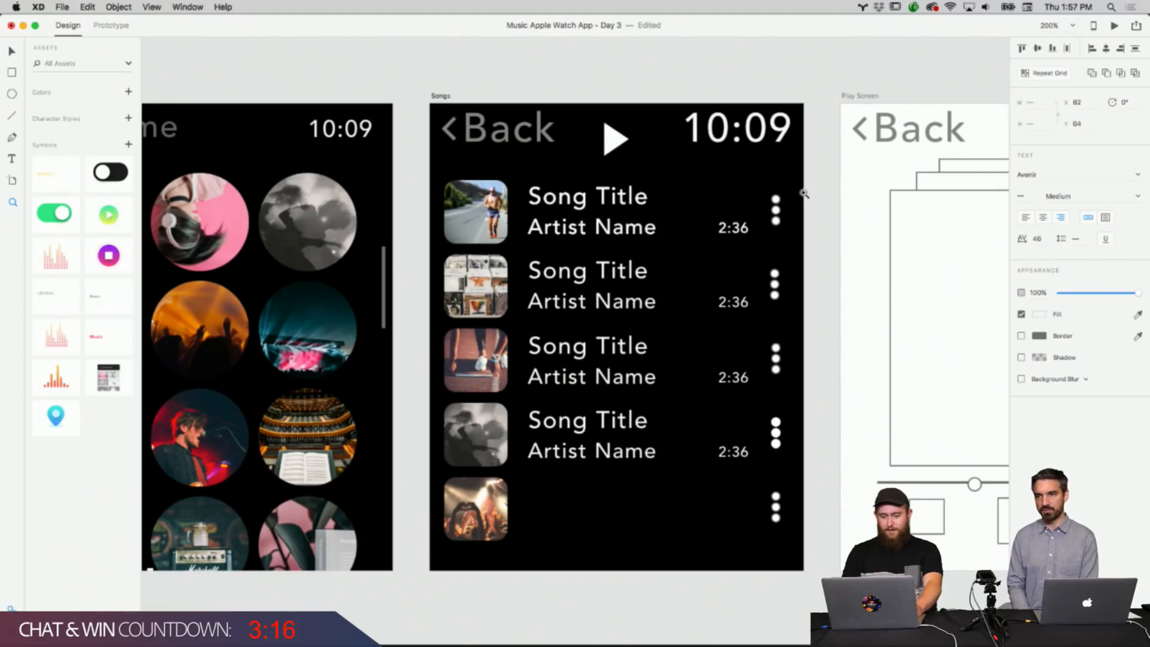
pyautogui.moveTo(621, 207); pyautogui.dragTo(621, 331)
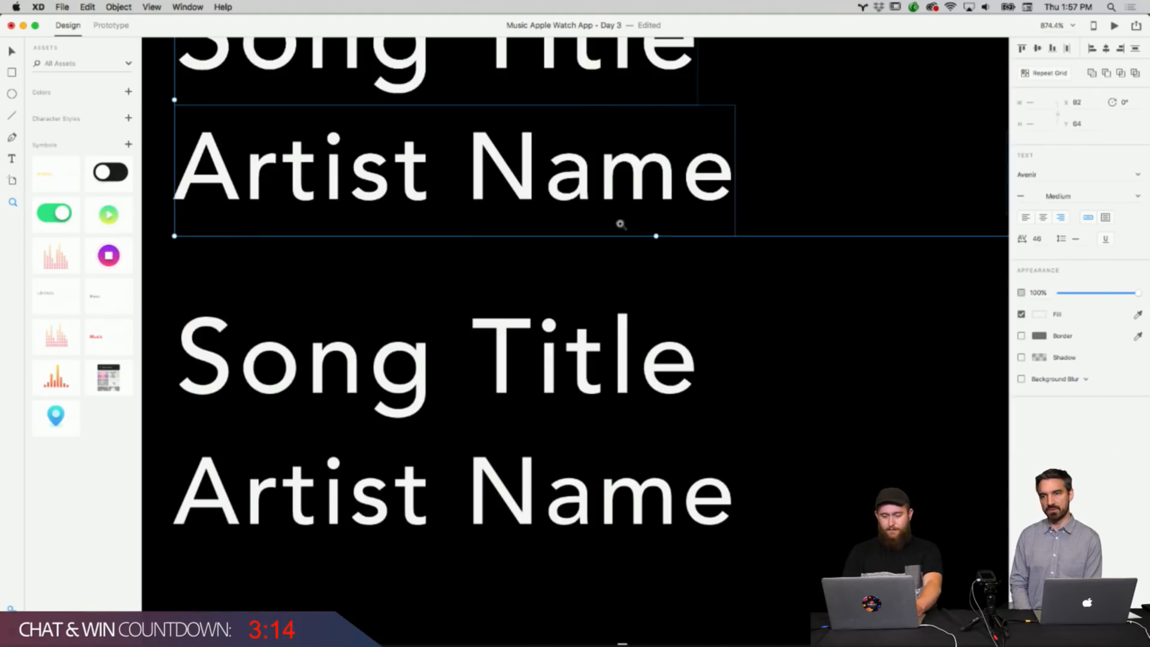
pyautogui.keyDown('alt'); pyautogui.click(621, 224); pyautogui.keyUp('alt')
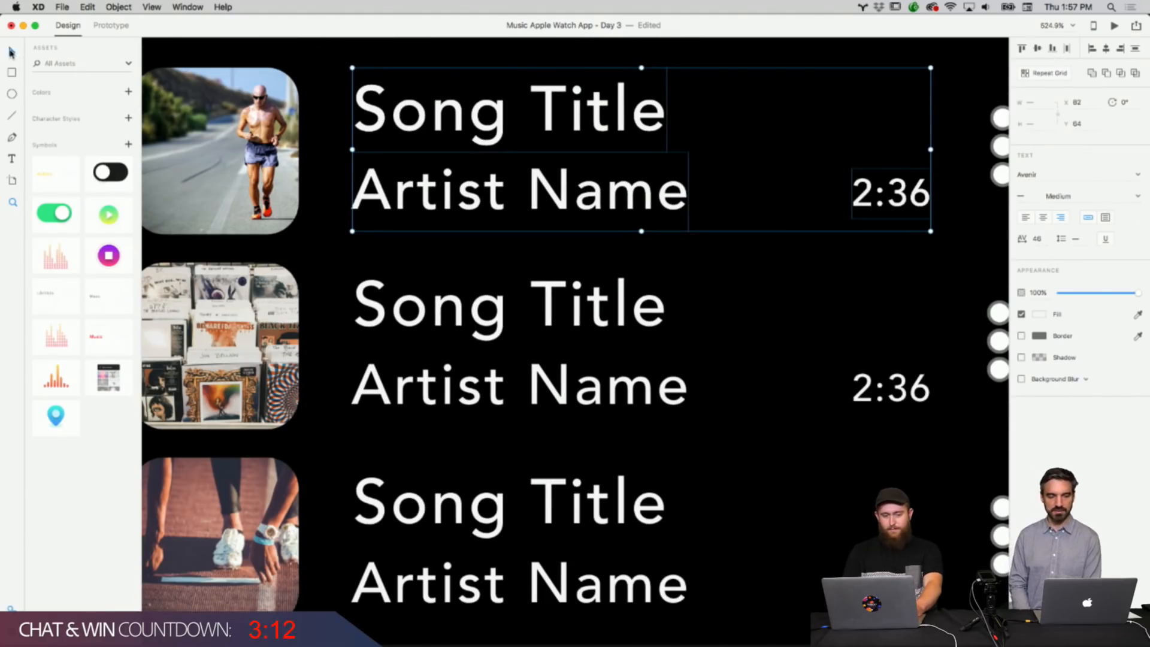
pyautogui.scroll(-5, 521, 173)
pyautogui.click(602, 192)
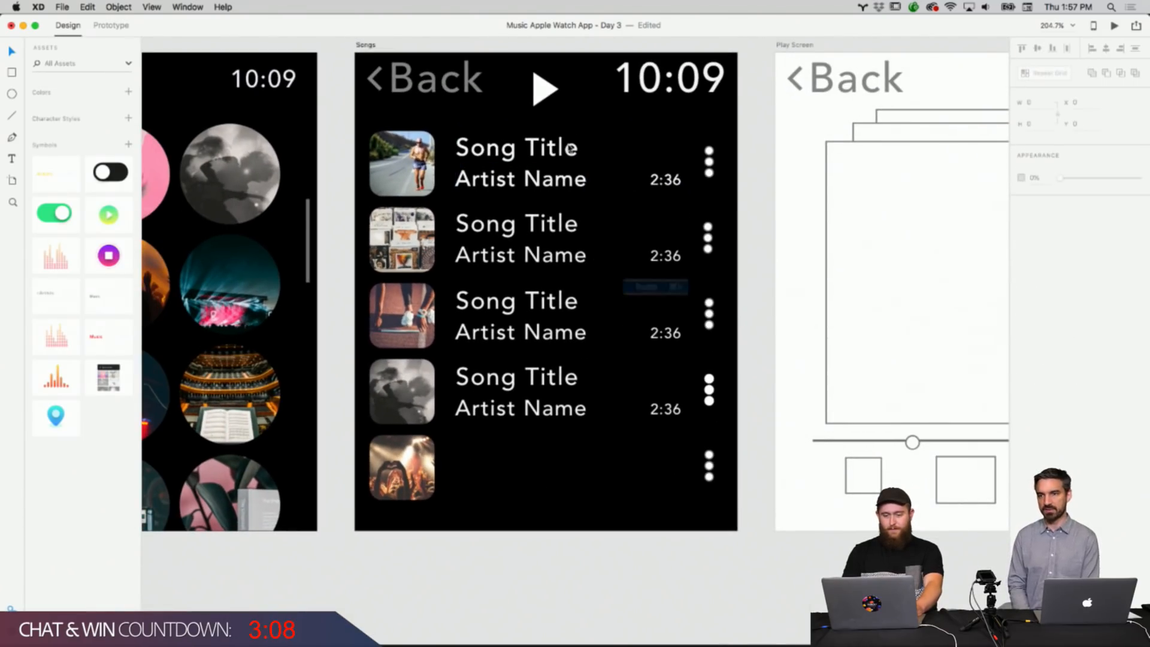
pyautogui.click(548, 148)
pyautogui.moveTo(548, 148); pyautogui.dragTo(549, 451)
pyautogui.click(655, 531)
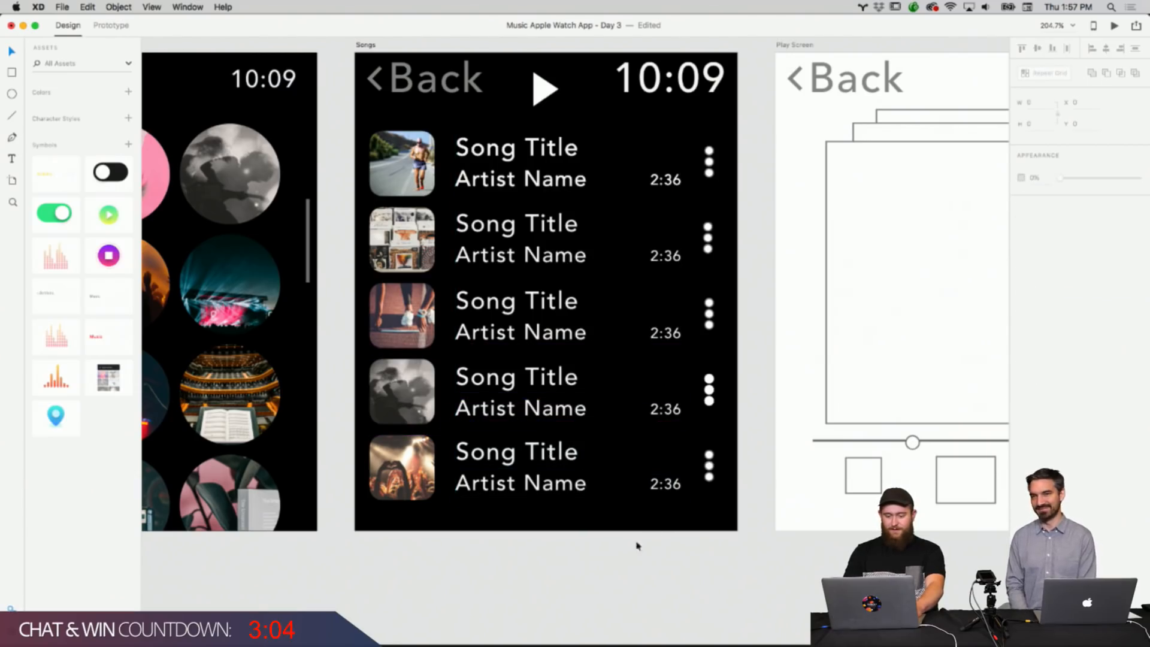
# Nudge the fifth row's text block into alignment with the thumbnail.
pyautogui.click(668, 490)
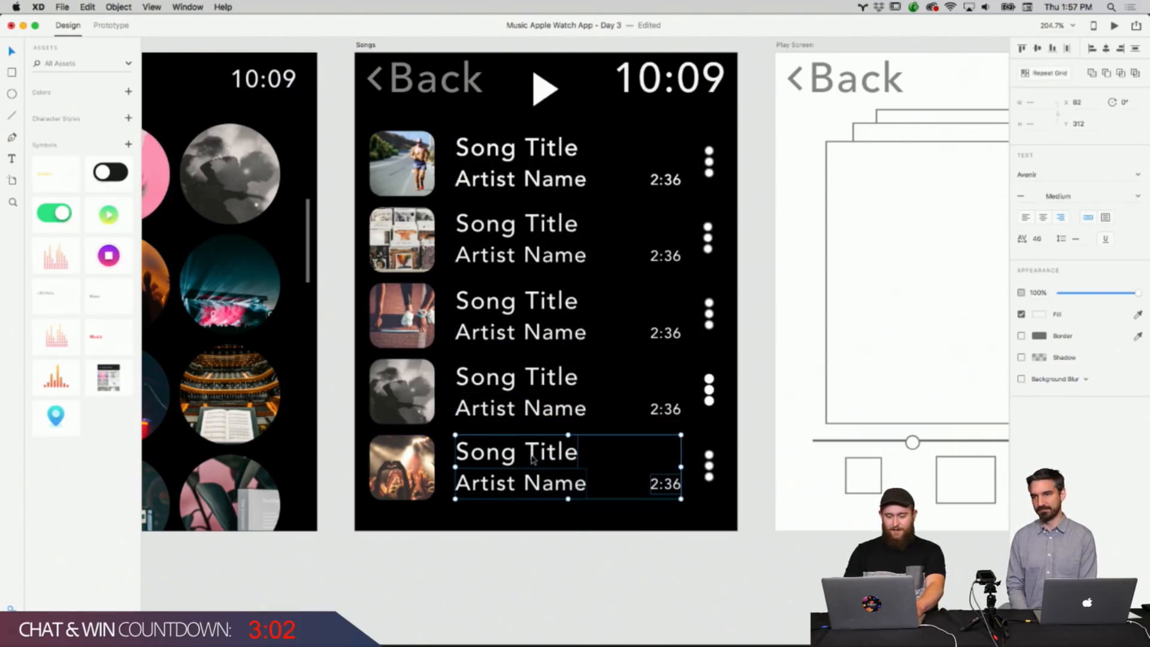
pyautogui.moveTo(533, 459); pyautogui.dragTo(533, 460)
pyautogui.click(545, 530)
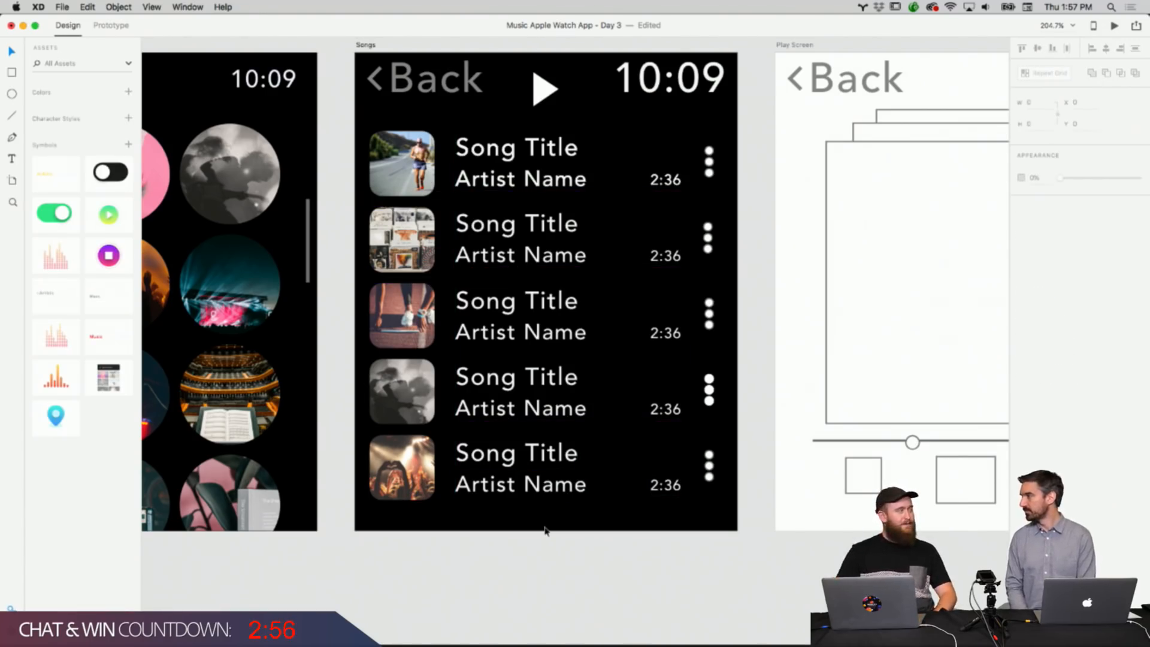
# Select all five rows' text blocks and move them down slightly together.
pyautogui.scroll(-2, 545, 530)
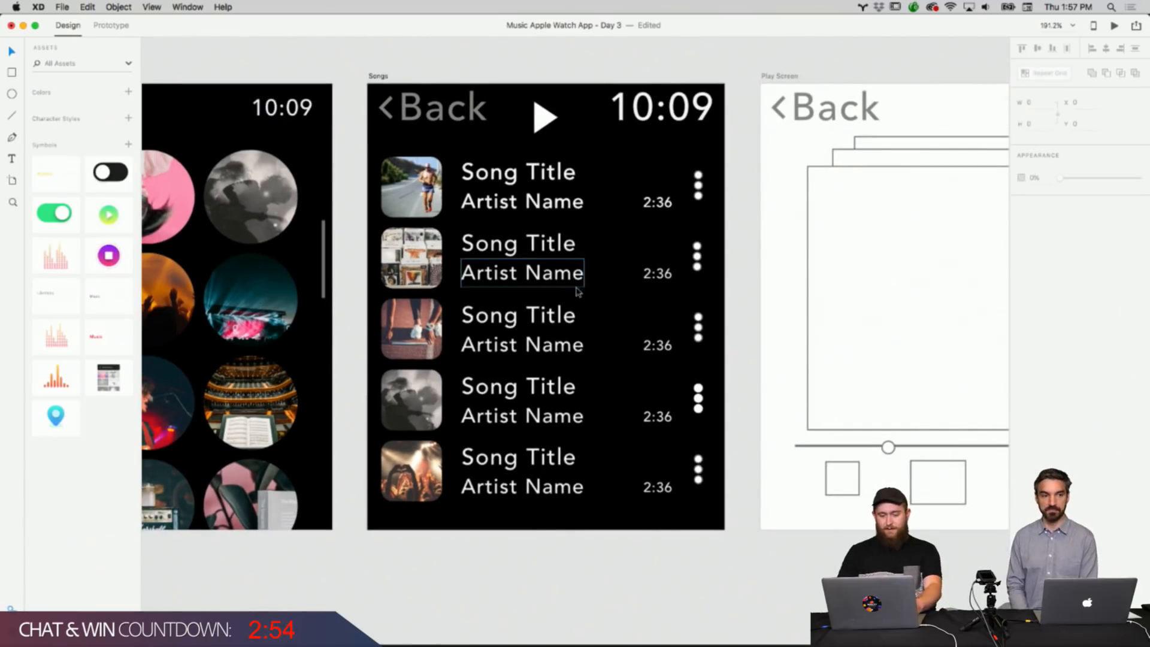
pyautogui.moveTo(652, 513); pyautogui.dragTo(515, 184)
pyautogui.moveTo(671, 502); pyautogui.dragTo(663, 488)
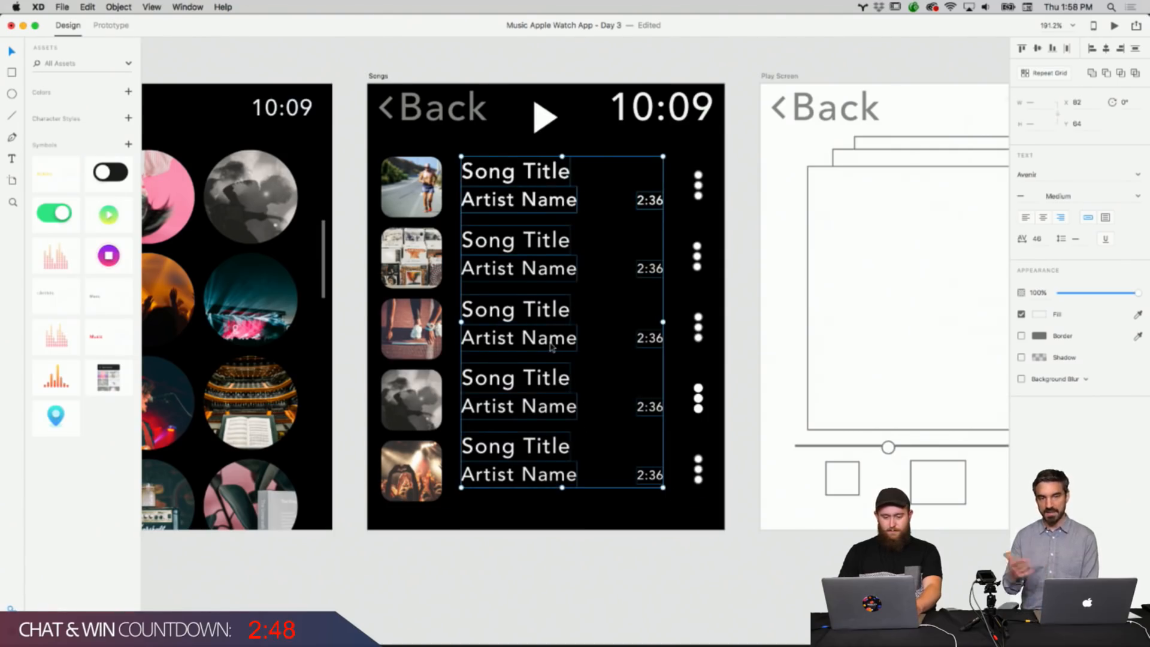
pyautogui.moveTo(551, 347); pyautogui.dragTo(553, 354)
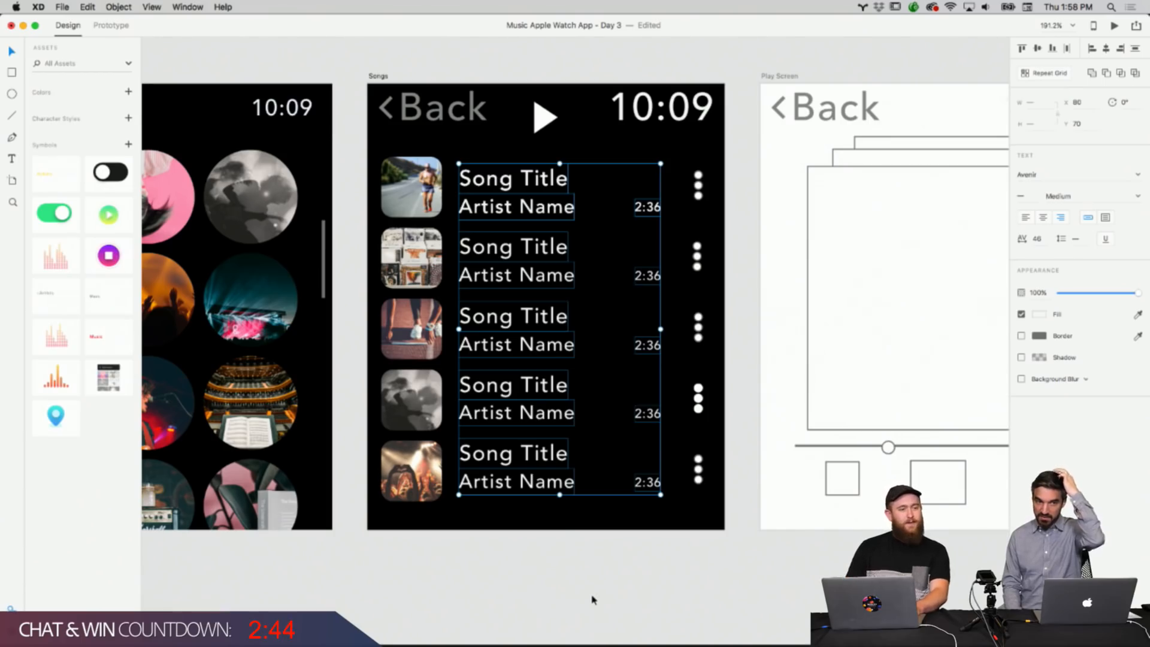
pyautogui.click(593, 597)
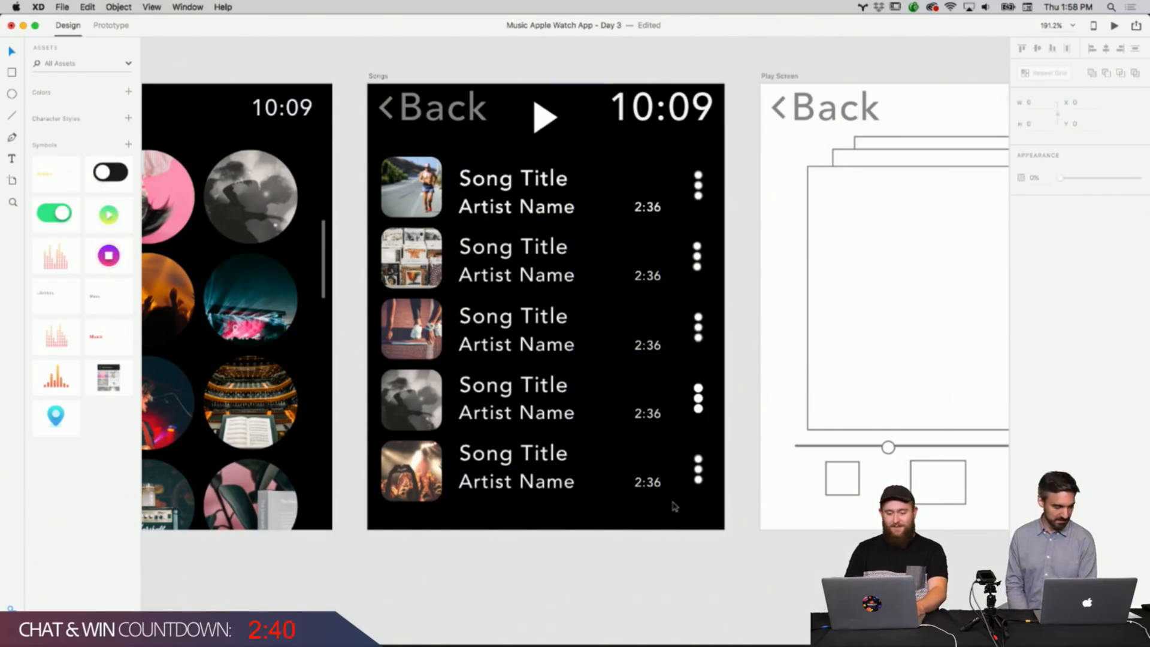
# Select the row contents and dots icons across the Songs list to check their positions.
pyautogui.moveTo(673, 503); pyautogui.dragTo(497, 178)
pyautogui.click(497, 228)
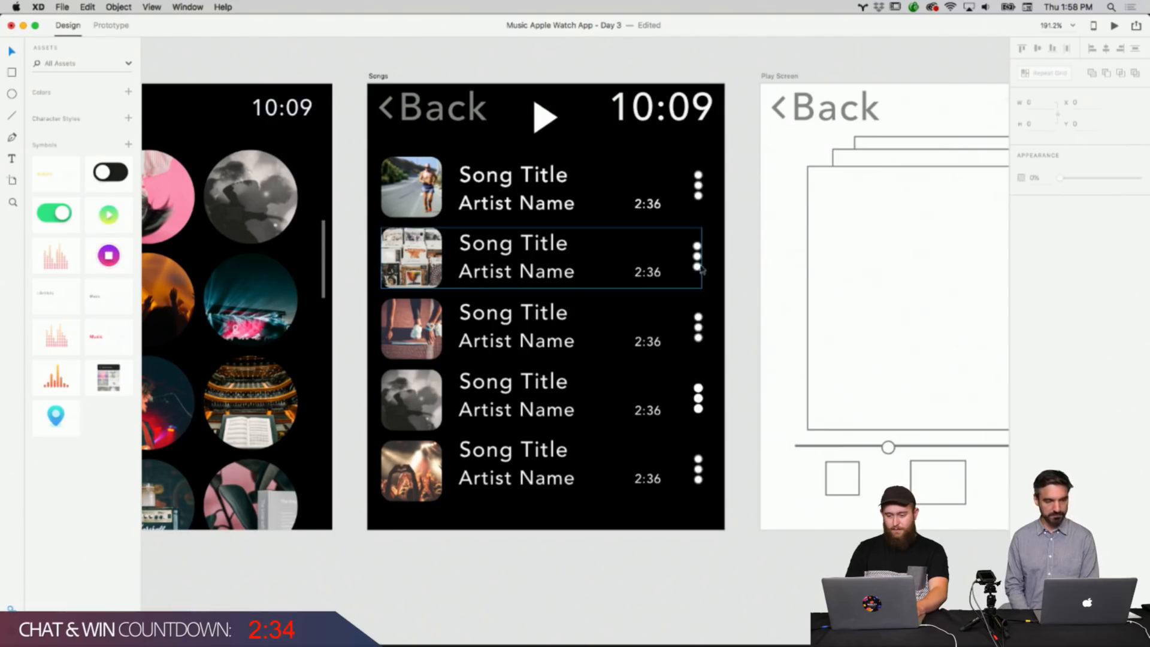
pyautogui.moveTo(717, 204); pyautogui.dragTo(701, 441)
pyautogui.click(712, 207)
pyautogui.click(704, 191)
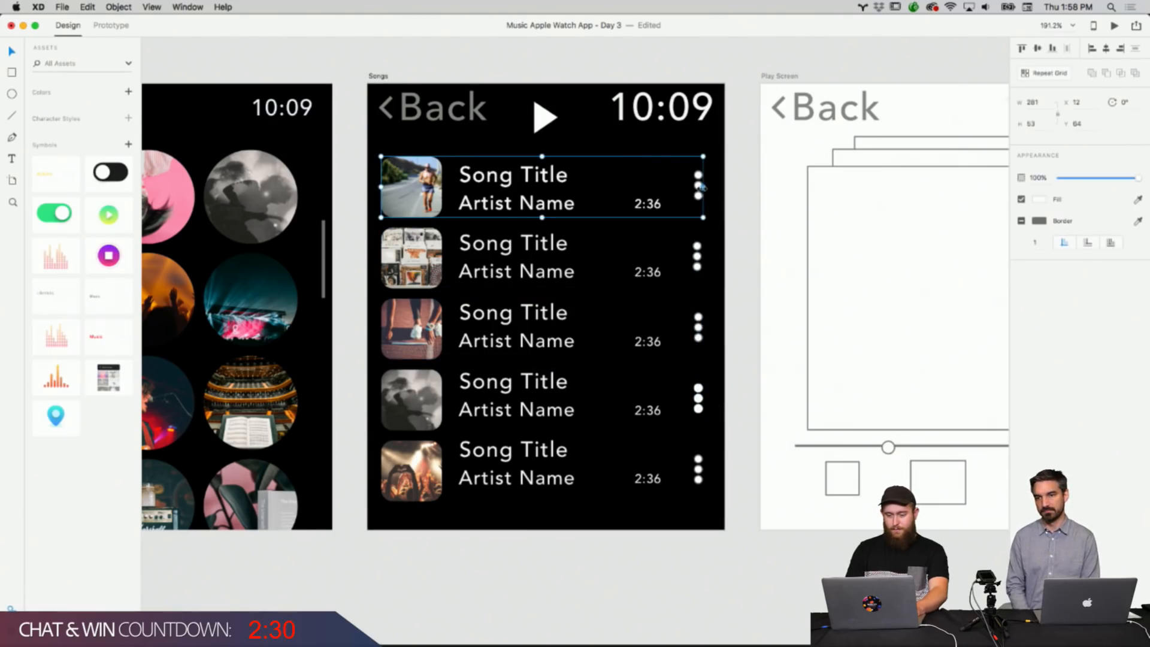
# Ungroup the first and second Songs row groups.
pyautogui.rightClick(697, 187)
pyautogui.click(727, 293)
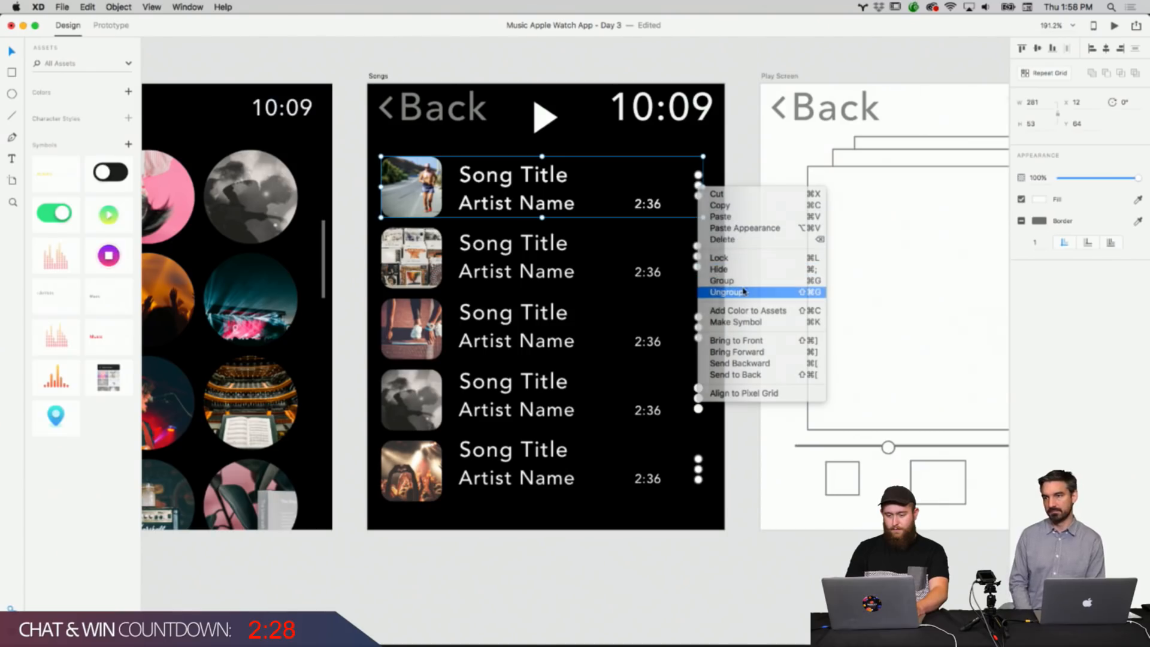
pyautogui.click(618, 241)
pyautogui.rightClick(693, 256)
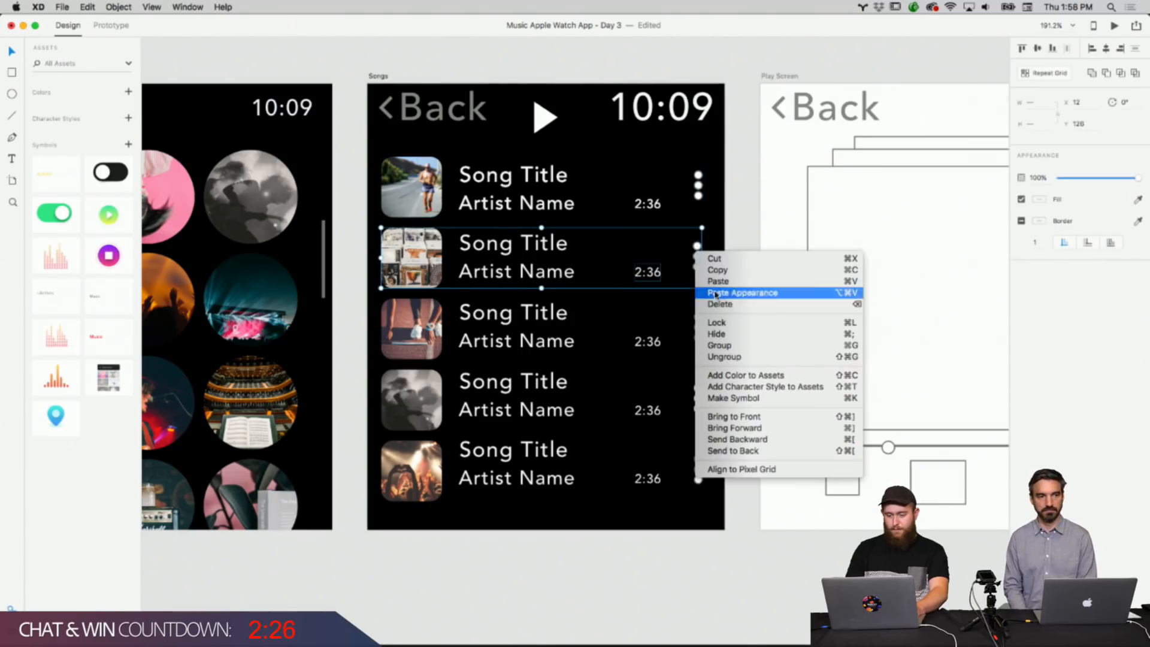
pyautogui.click(726, 358)
# Ungroup the third, fourth and fifth Songs row groups.
pyautogui.click(519, 326)
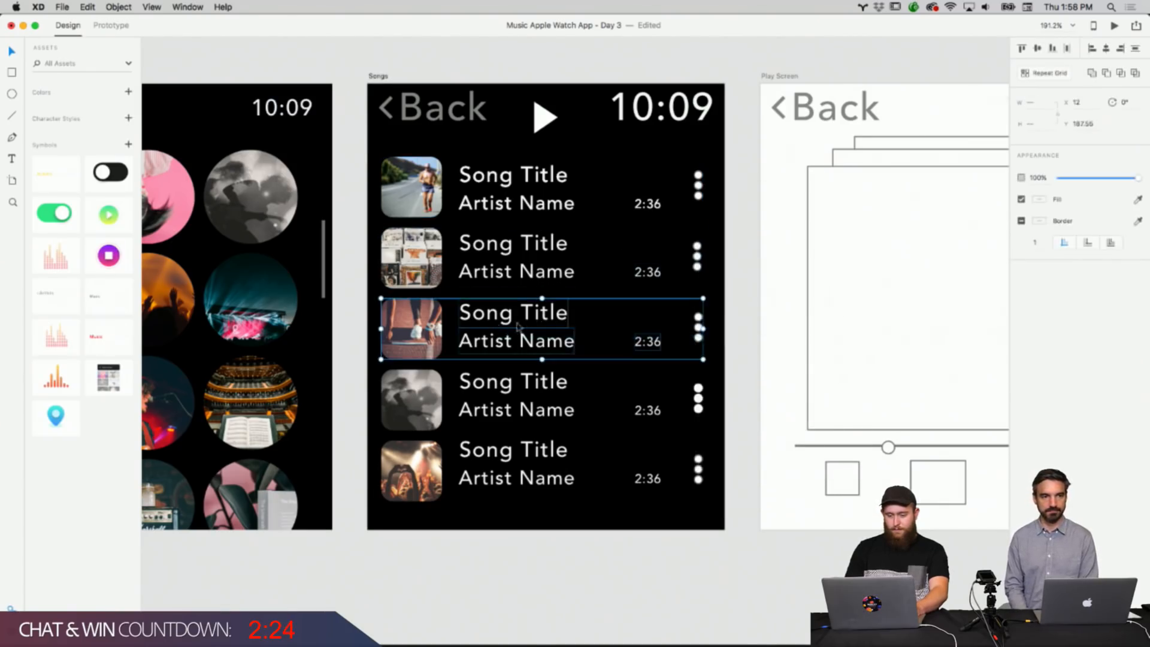
pyautogui.rightClick(693, 328)
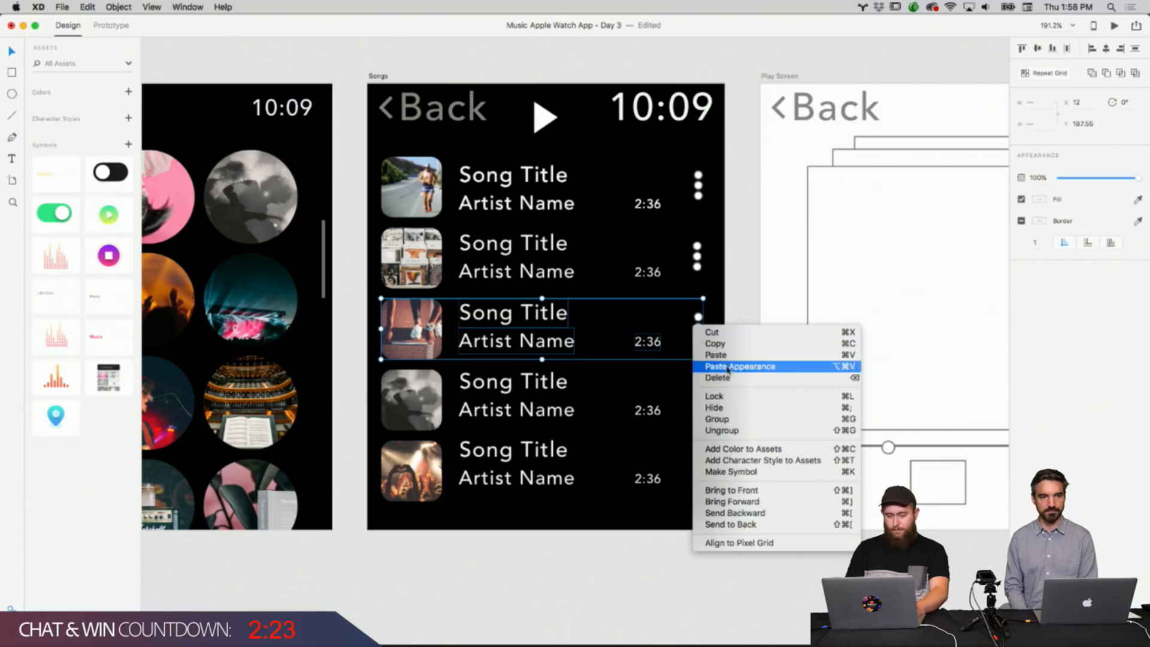
pyautogui.click(728, 429)
pyautogui.click(754, 391)
pyautogui.click(701, 404)
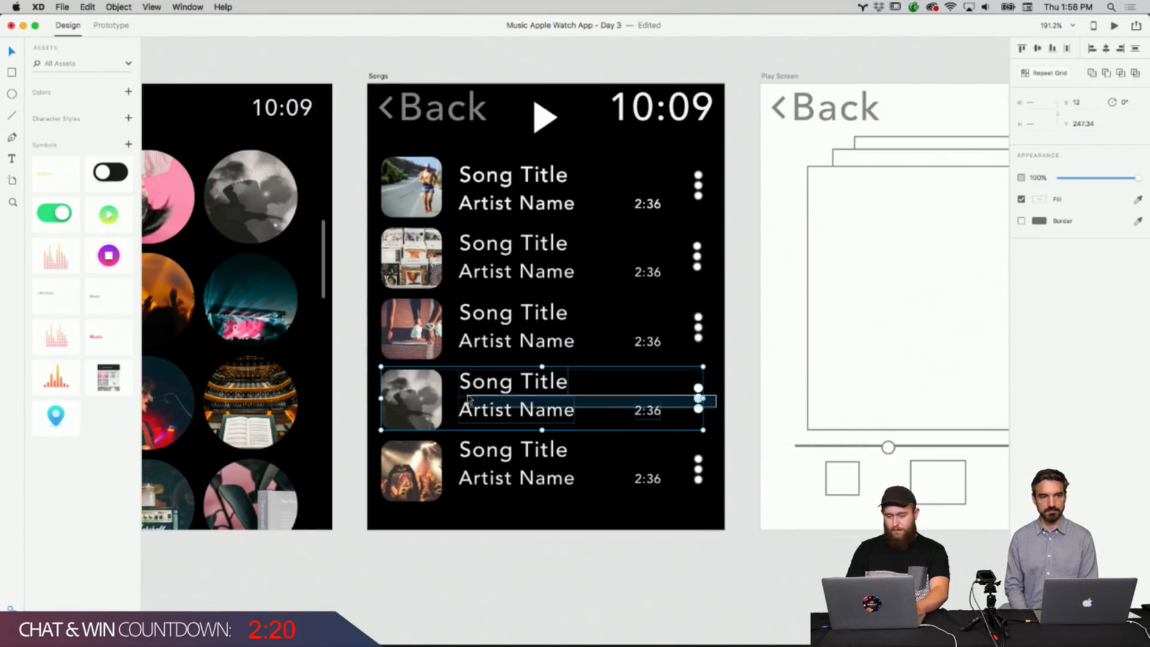
pyautogui.rightClick(702, 406)
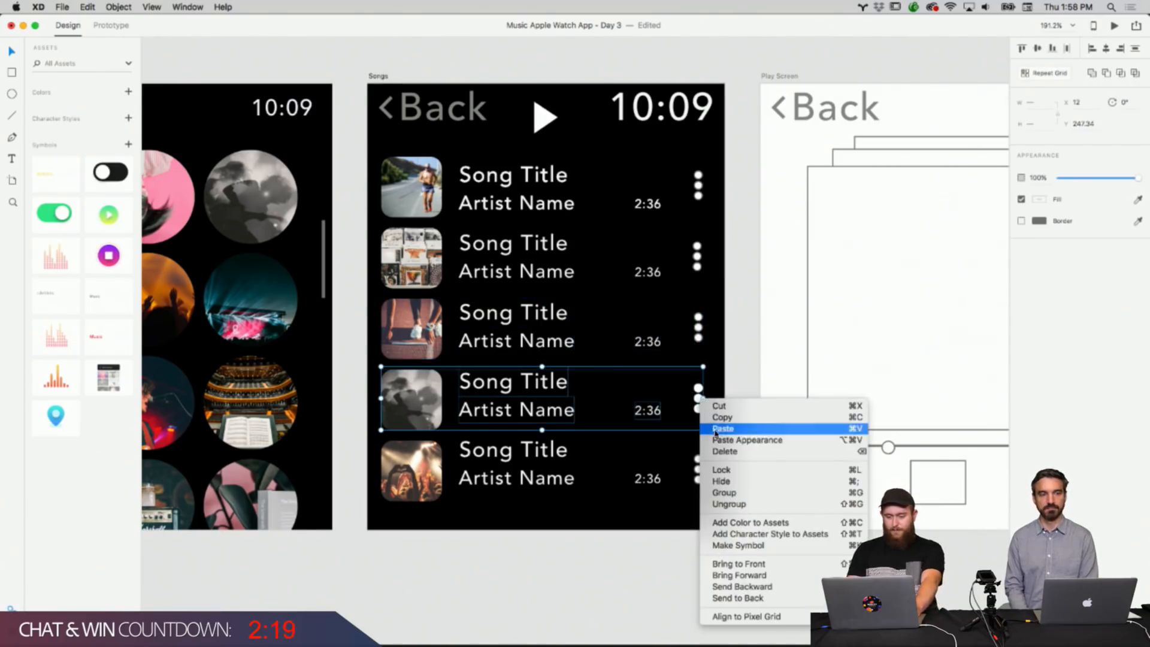
pyautogui.click(728, 505)
pyautogui.click(741, 490)
pyautogui.click(699, 470)
pyautogui.rightClick(701, 470)
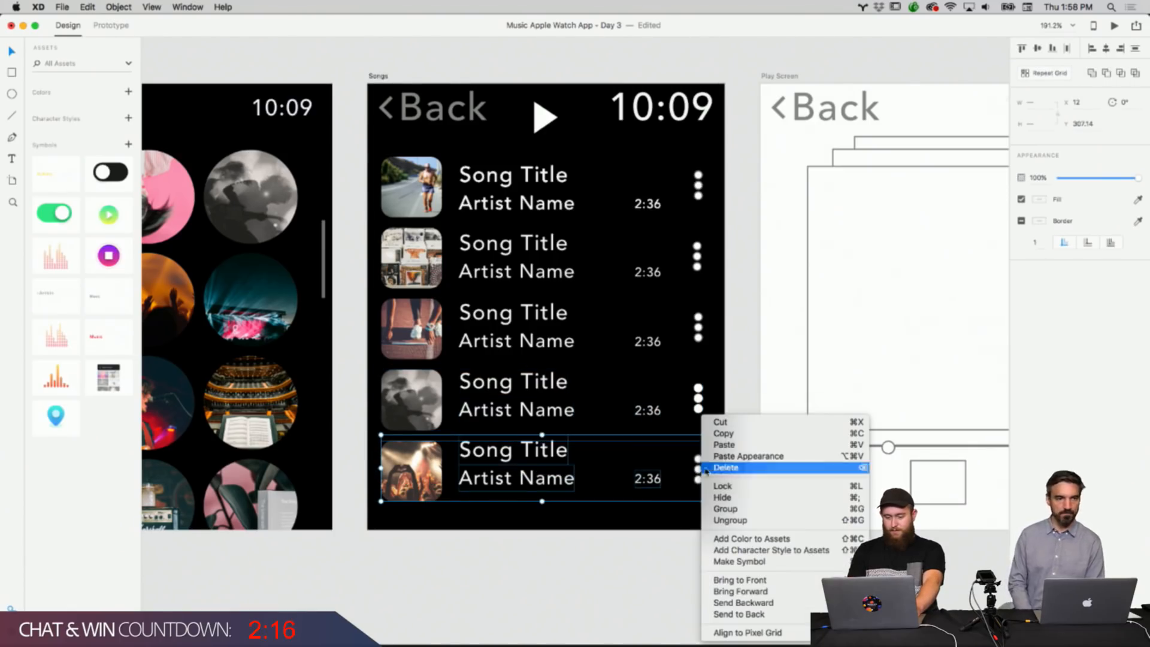
pyautogui.click(738, 521)
pyautogui.click(747, 494)
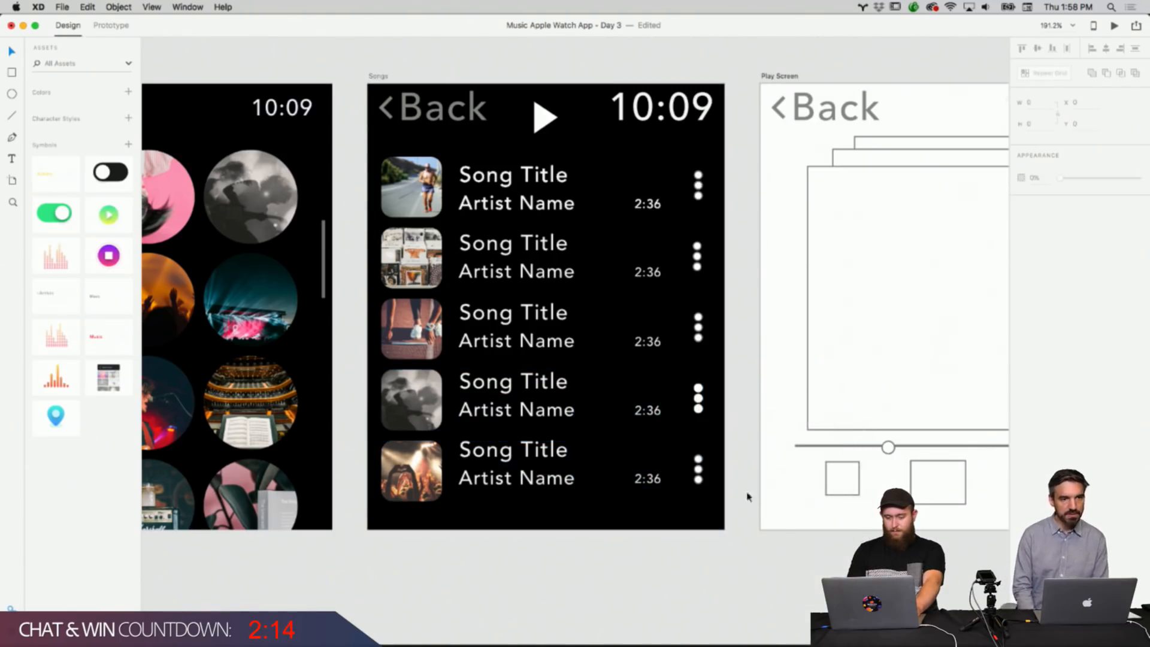
# Adjust the dots icon in each of the five Songs rows.
pyautogui.moveTo(698, 461); pyautogui.dragTo(700, 468)
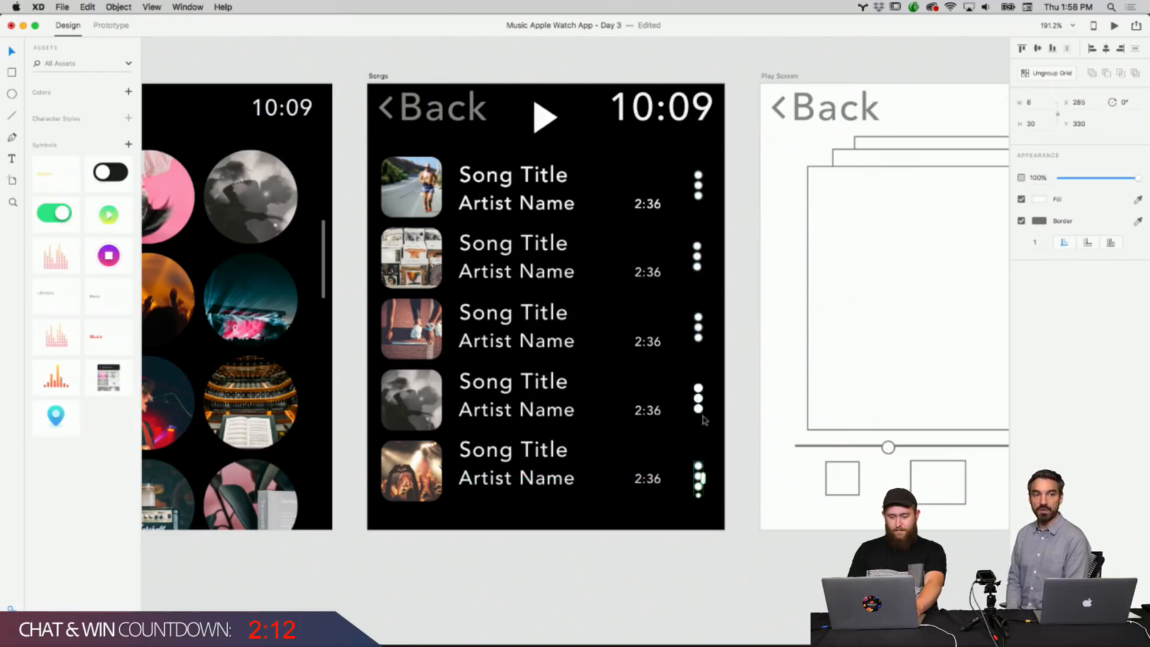
pyautogui.moveTo(701, 411); pyautogui.dragTo(702, 424)
pyautogui.moveTo(699, 317); pyautogui.dragTo(700, 325)
pyautogui.moveTo(699, 246); pyautogui.dragTo(700, 258)
pyautogui.moveTo(701, 195); pyautogui.dragTo(702, 193)
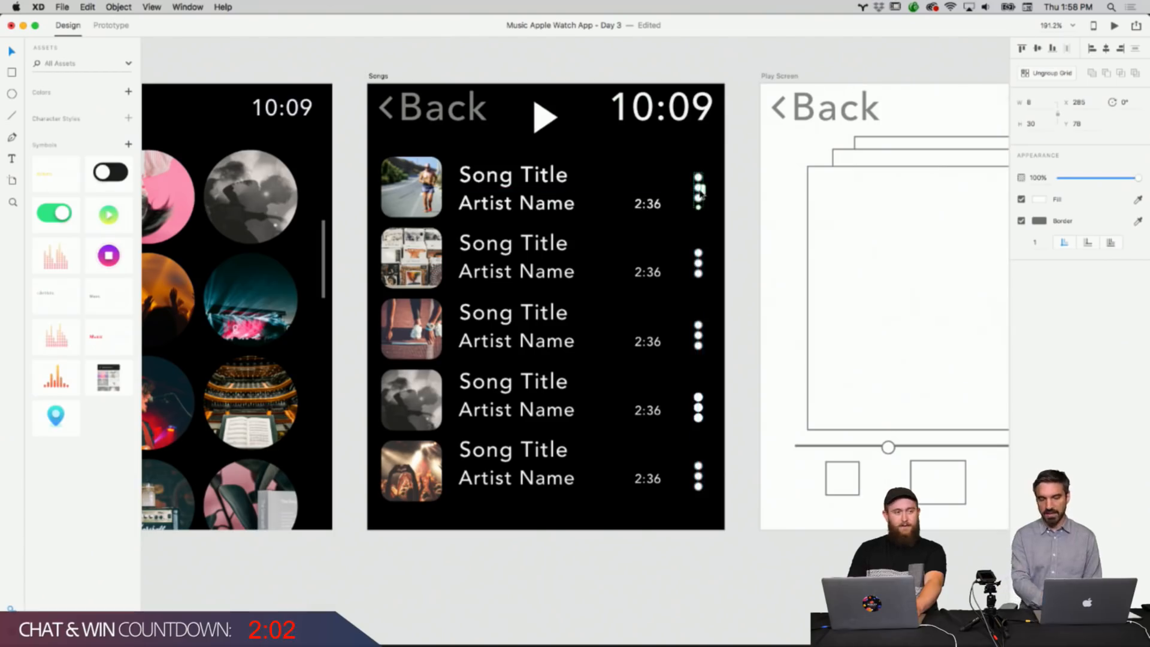
# Select all five rows' dots icons together to compare their alignment.
pyautogui.click(764, 264)
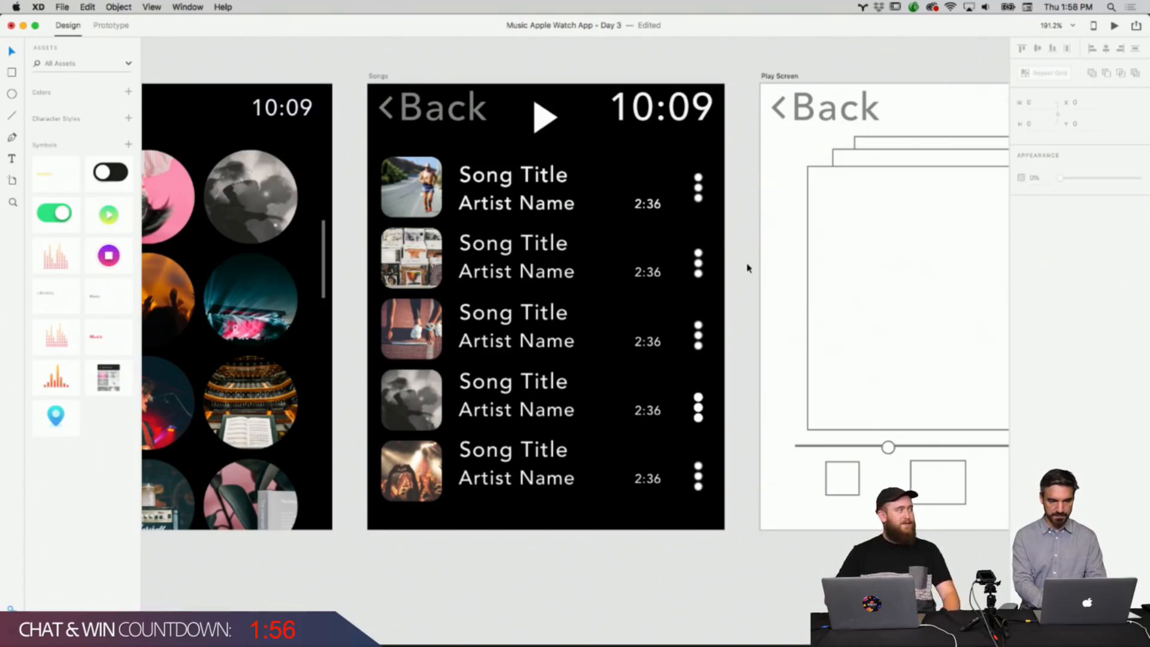
pyautogui.click(705, 191)
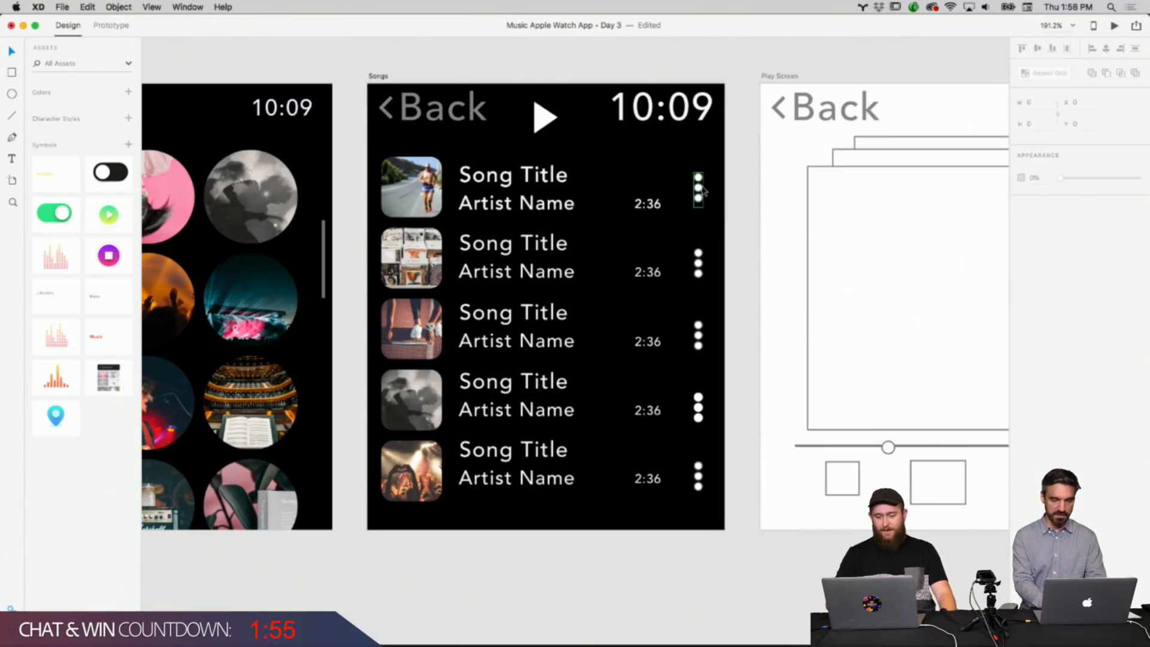
pyautogui.keyDown('shift'); pyautogui.click(702, 267); pyautogui.keyUp('shift')
pyautogui.keyDown('shift'); pyautogui.click(702, 337); pyautogui.keyUp('shift')
pyautogui.keyDown('shift'); pyautogui.click(702, 407); pyautogui.keyUp('shift')
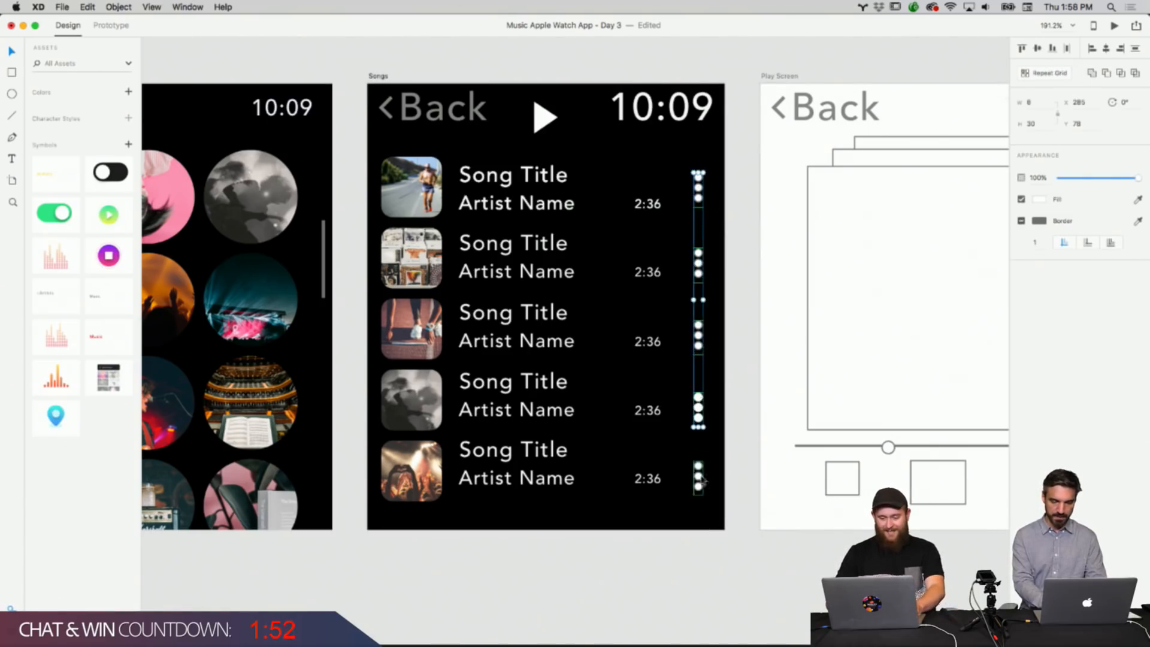
pyautogui.keyDown('shift'); pyautogui.click(702, 479); pyautogui.keyUp('shift')
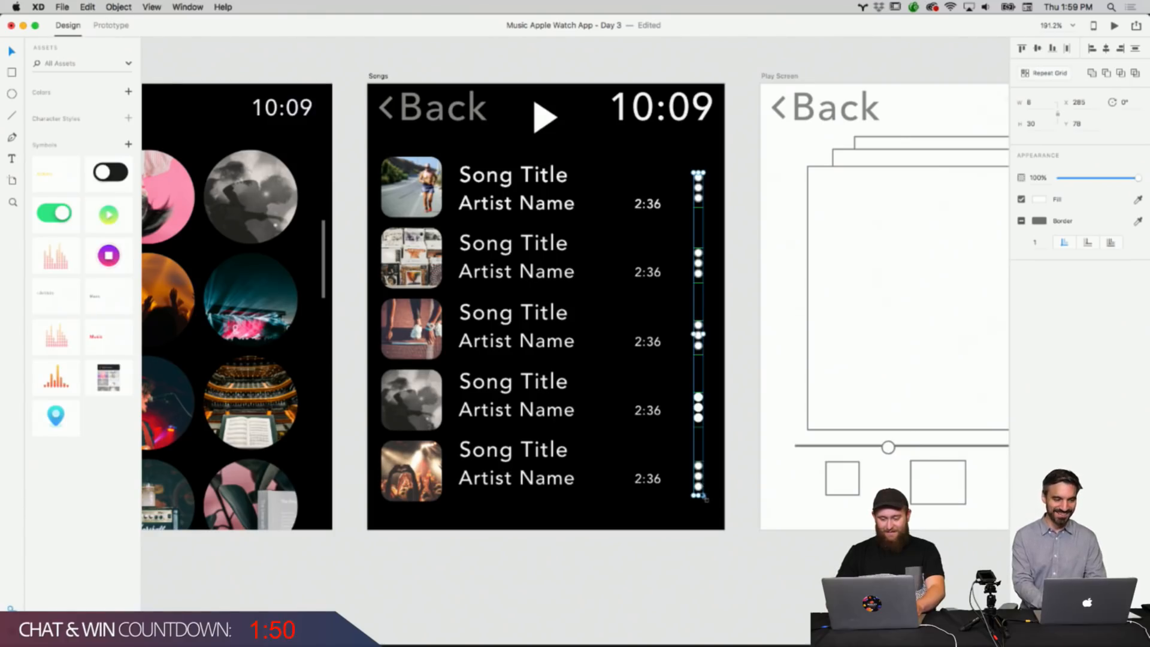
pyautogui.moveTo(703, 495); pyautogui.dragTo(702, 494)
pyautogui.click(726, 452)
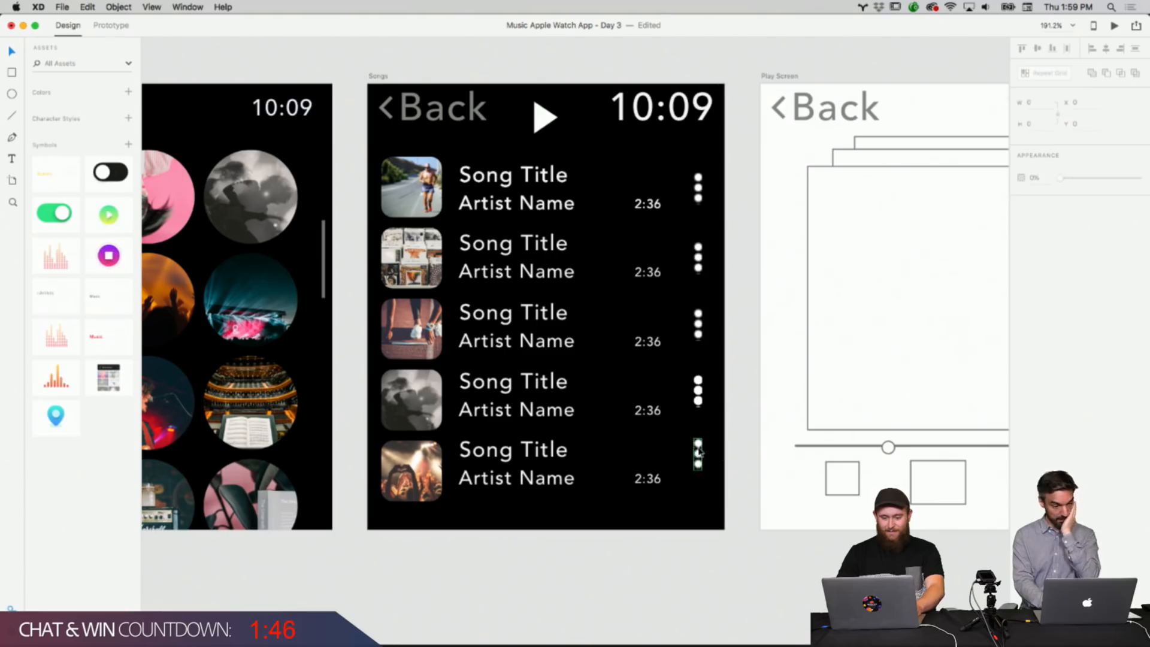
# Readjust the dots icon in each of the five rows to even out their alignment.
pyautogui.moveTo(698, 450); pyautogui.dragTo(698, 470)
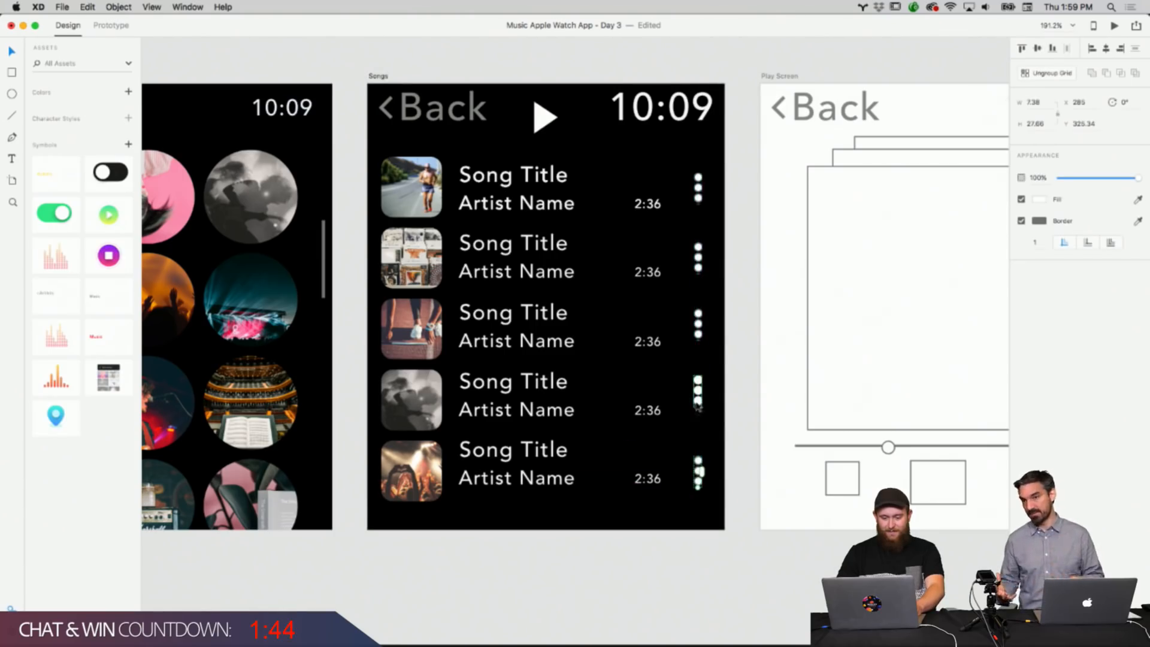
pyautogui.moveTo(696, 393); pyautogui.dragTo(697, 402)
pyautogui.moveTo(697, 322); pyautogui.dragTo(699, 331)
pyautogui.moveTo(698, 262); pyautogui.dragTo(698, 269)
pyautogui.moveTo(698, 187); pyautogui.dragTo(700, 202)
pyautogui.click(743, 187)
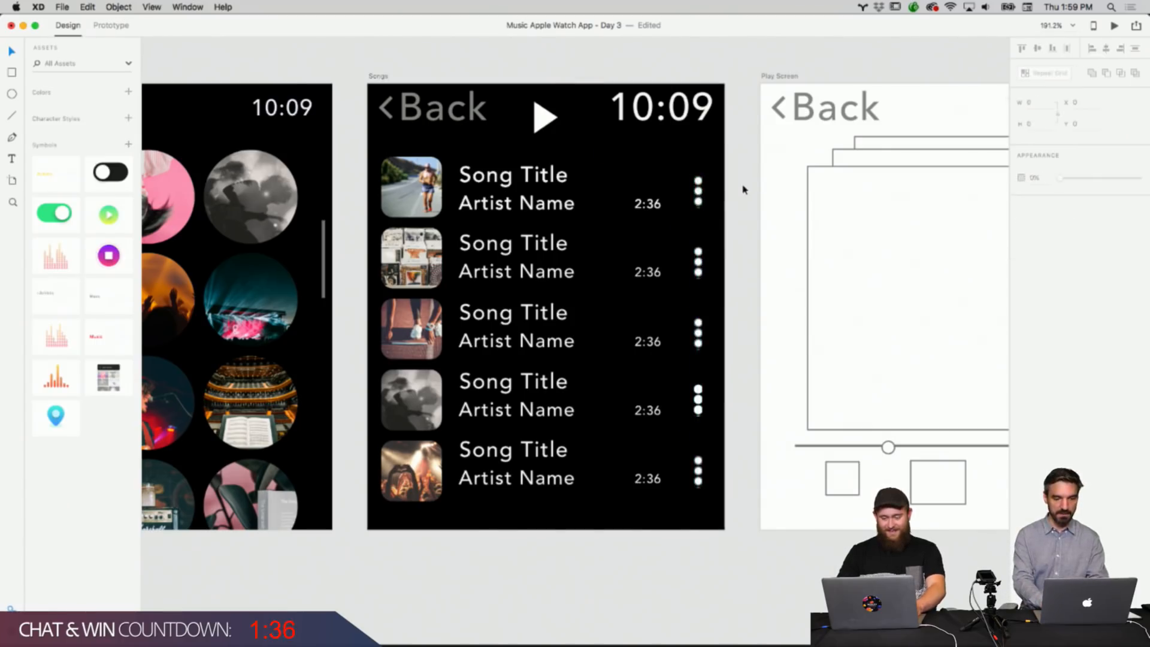
# Zoom in on the first row's dots icon and remove the border from its circles.
pyautogui.scroll(1, 719, 203)
pyautogui.click(700, 197)
pyautogui.scroll(10, 698, 204)
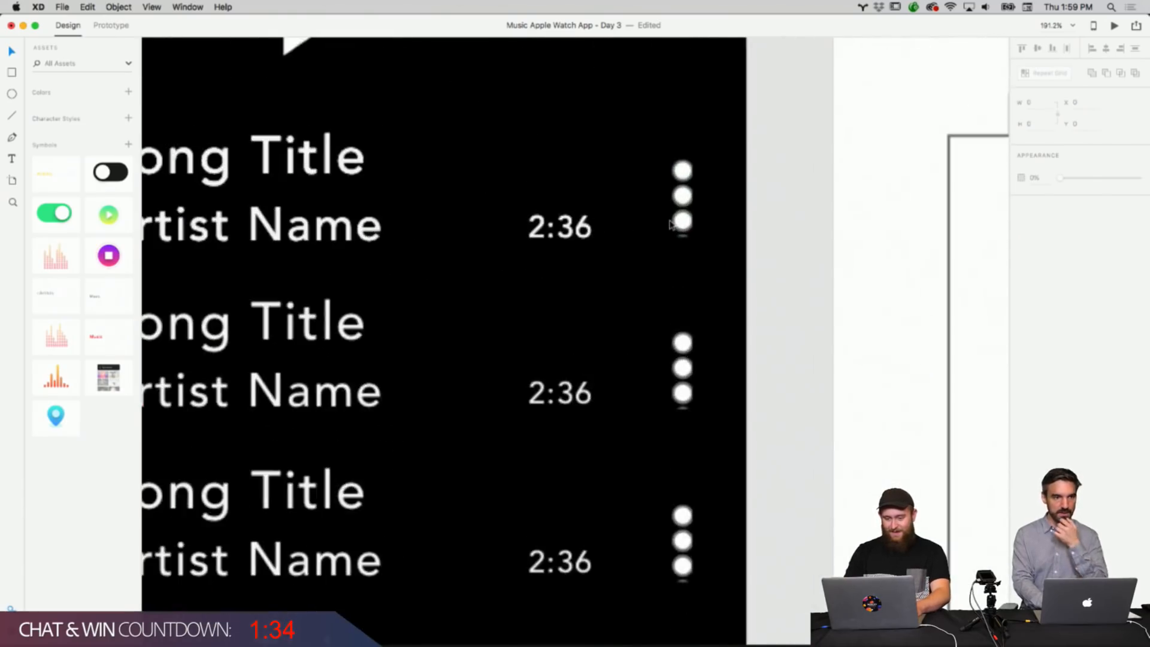
pyautogui.doubleClick(697, 231)
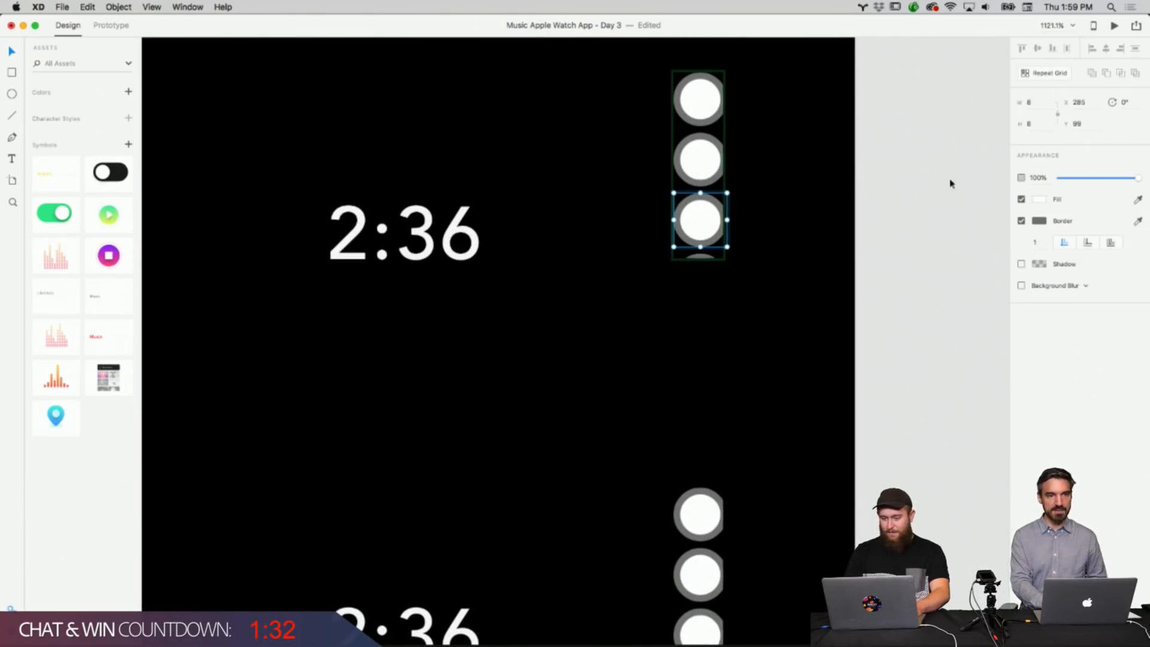
pyautogui.click(1021, 221)
# Widen the first row's dots repeat grid so its circles are no longer clipped.
pyautogui.click(814, 249)
pyautogui.click(702, 238)
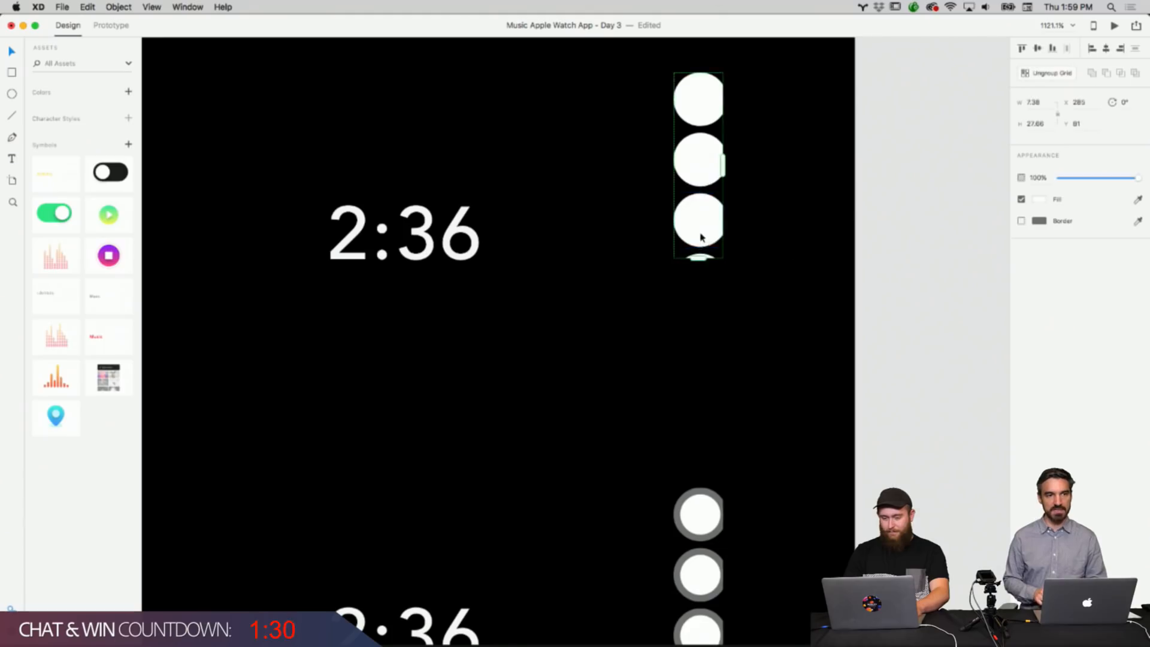
pyautogui.click(763, 292)
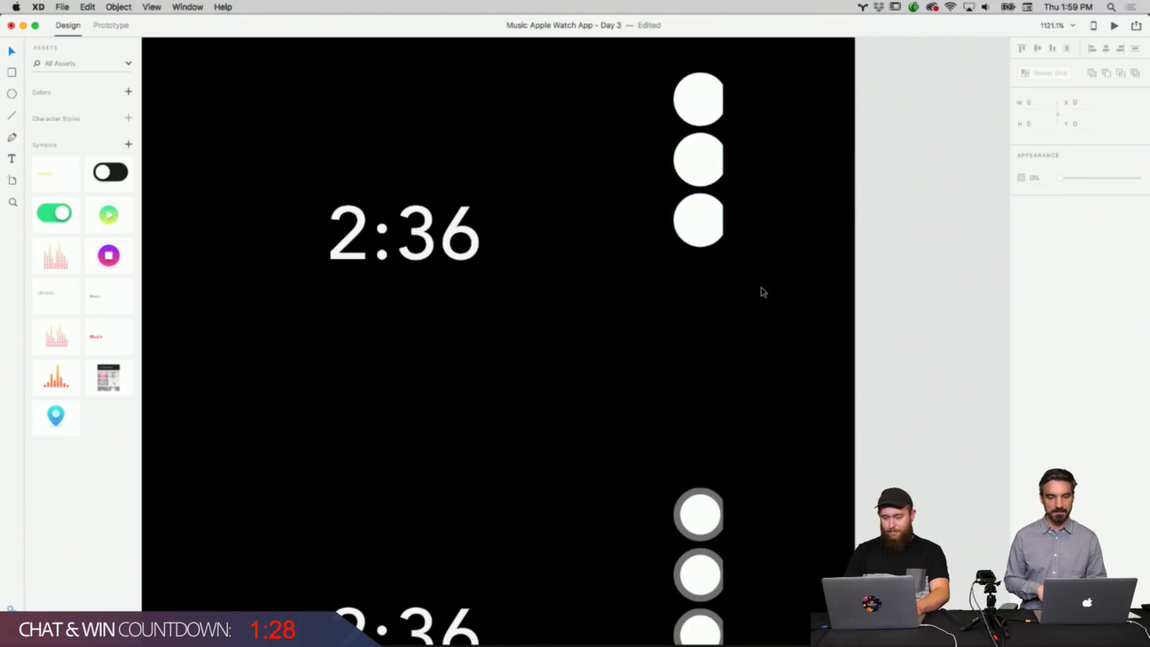
pyautogui.click(712, 224)
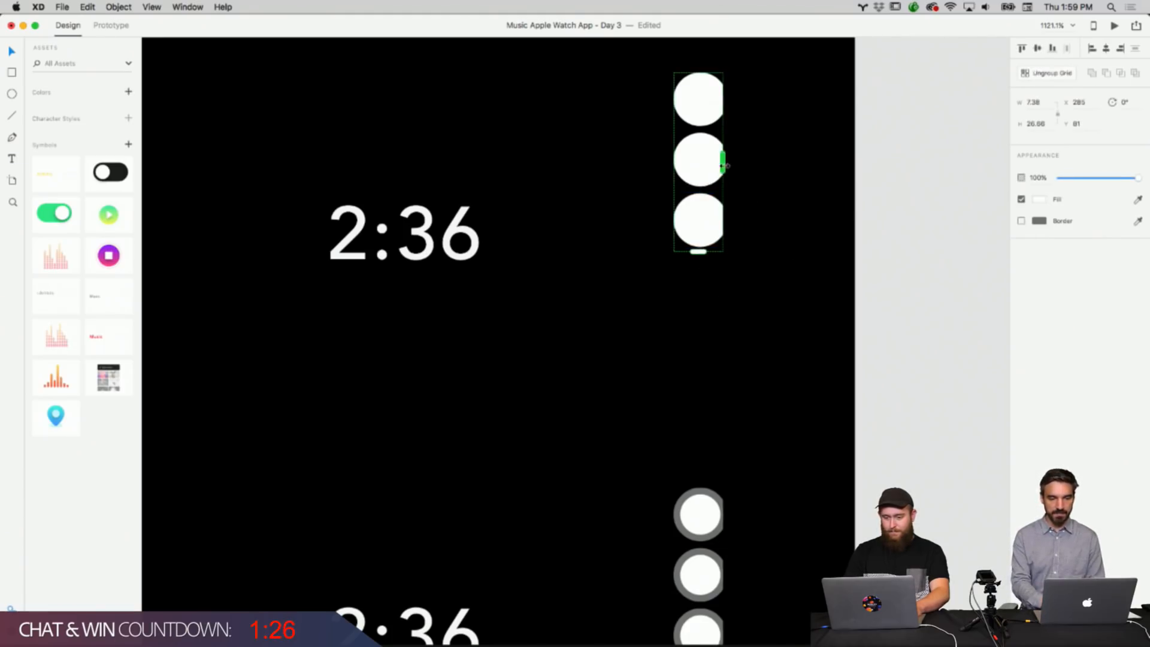
pyautogui.moveTo(724, 166); pyautogui.dragTo(732, 166)
pyautogui.click(786, 239)
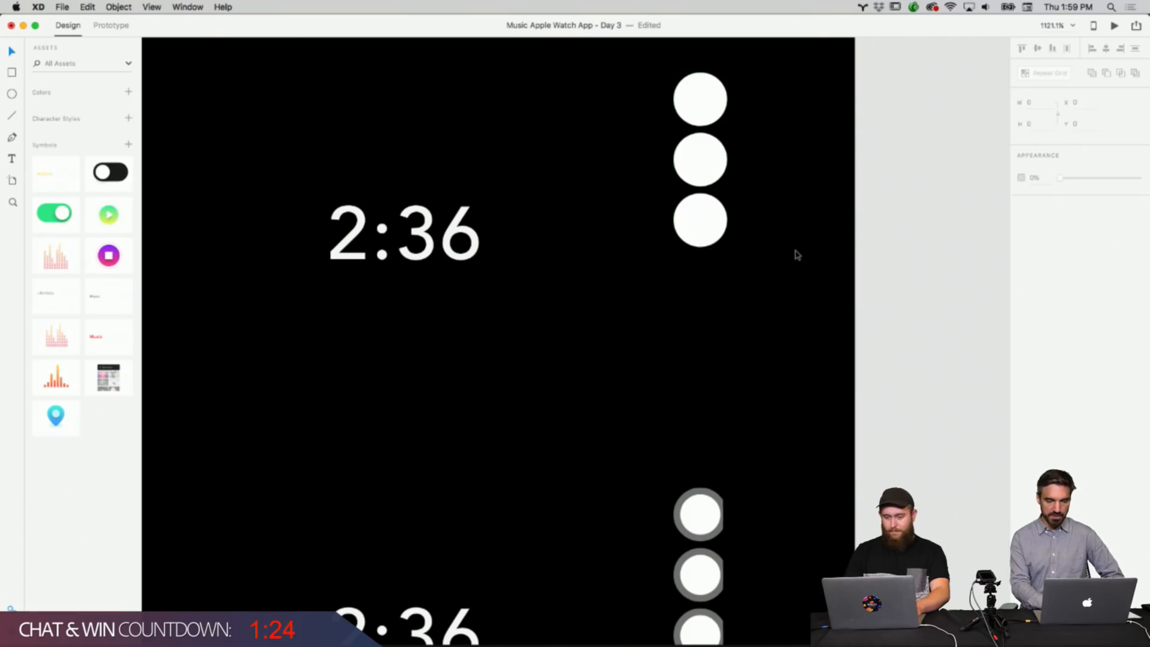
pyautogui.scroll(5, 796, 254)
pyautogui.click(683, 311)
pyautogui.scroll(8, 778, 254)
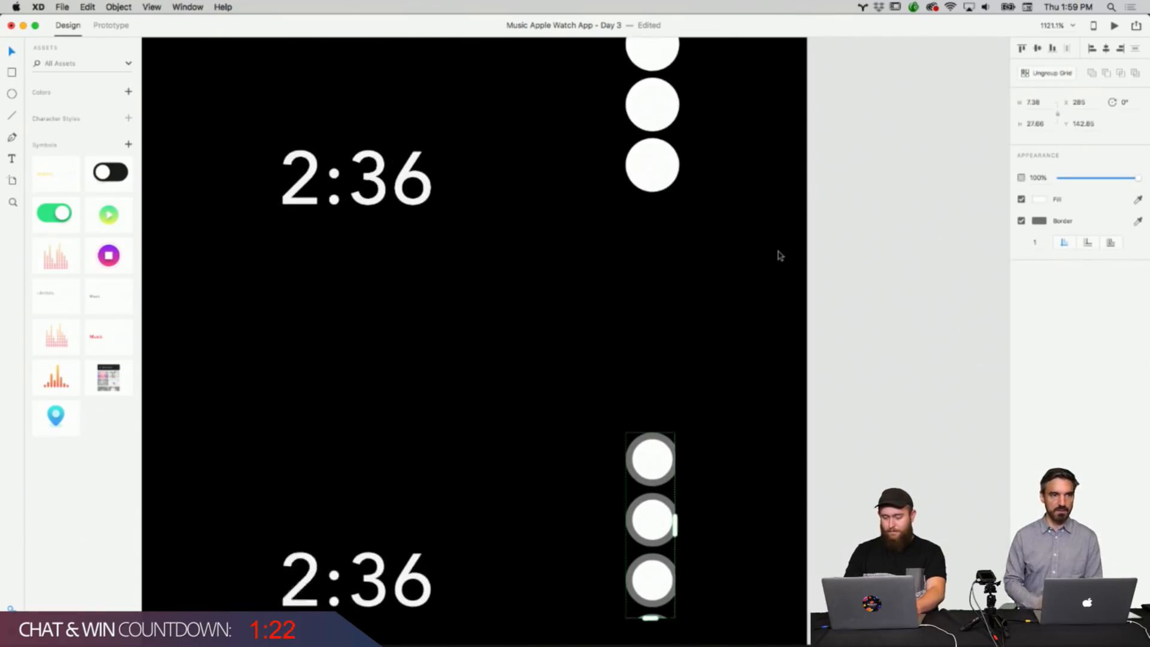
pyautogui.click(776, 253)
pyautogui.click(661, 197)
pyautogui.rightClick(661, 199)
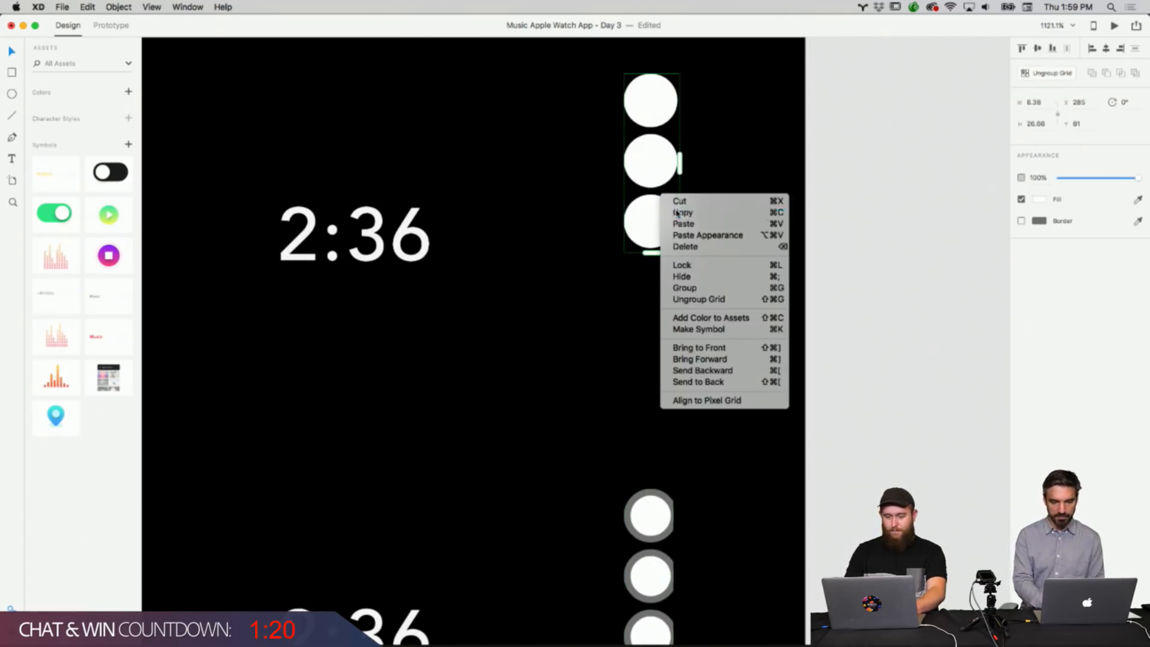
pyautogui.click(611, 327)
# Remove the border from the second row's dots and widen its repeat grid so the circles show fully.
pyautogui.scroll(-6, 623, 398)
pyautogui.click(672, 385)
pyautogui.rightClick(665, 386)
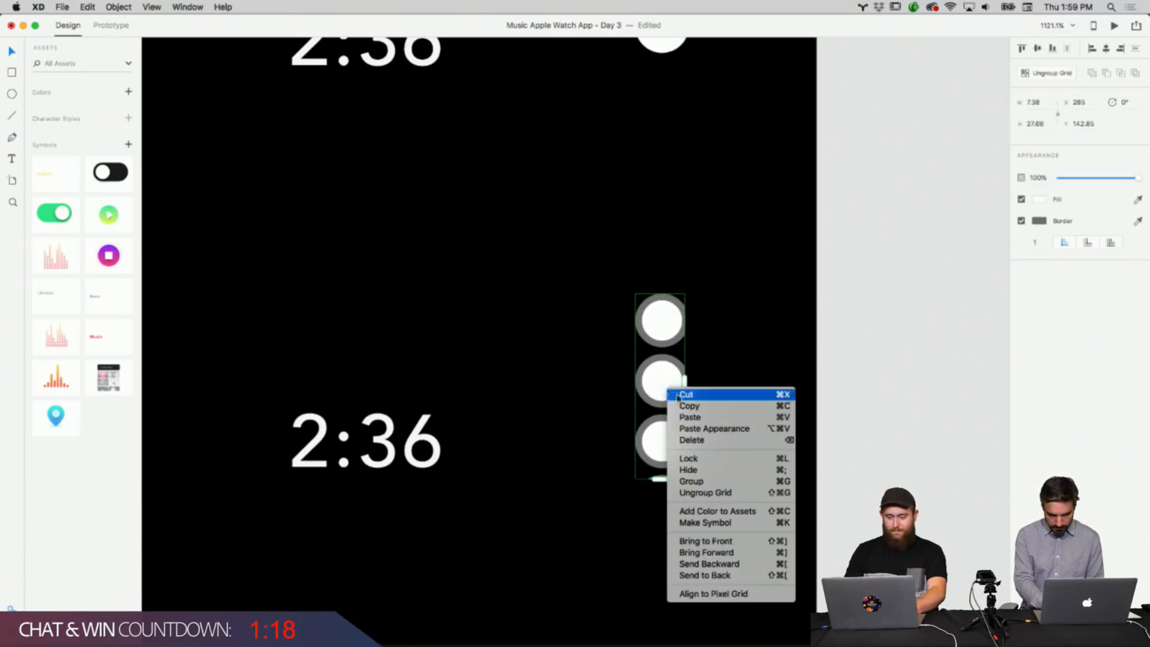
pyautogui.click(758, 383)
pyautogui.rightClick(678, 374)
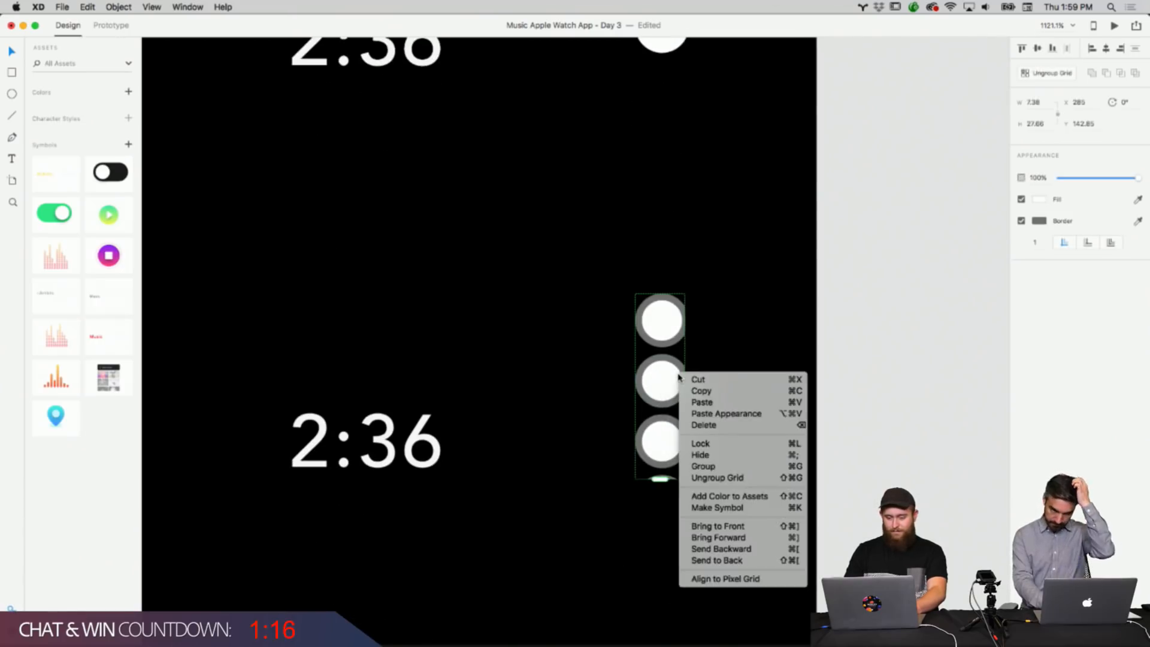
pyautogui.click(744, 338)
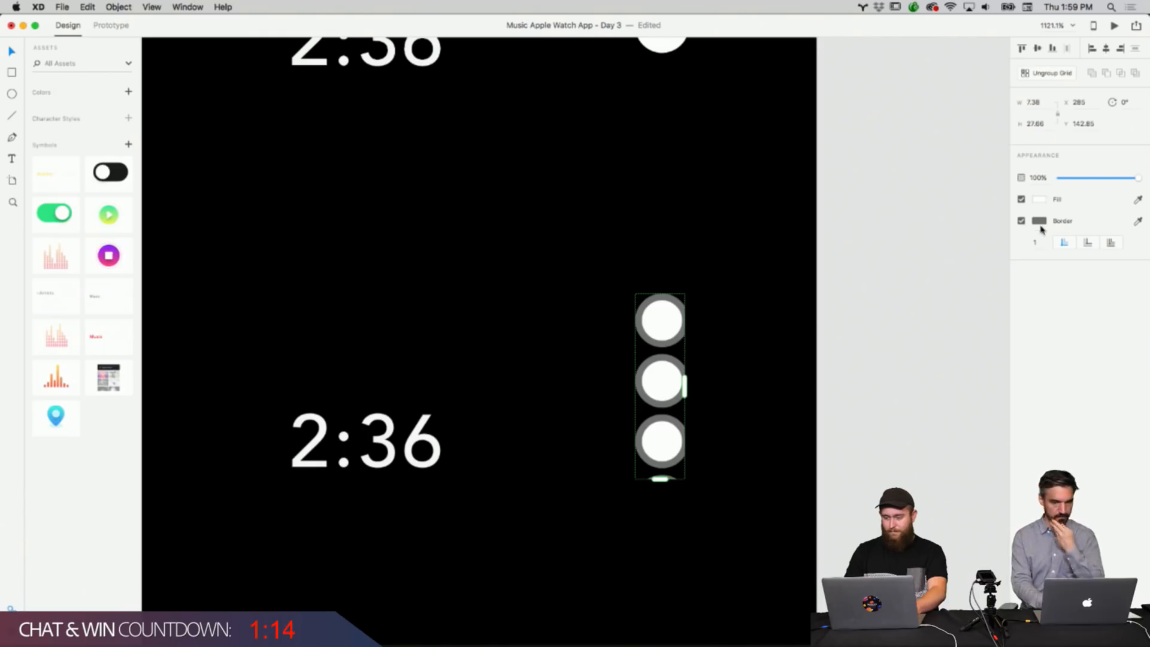
pyautogui.click(1021, 221)
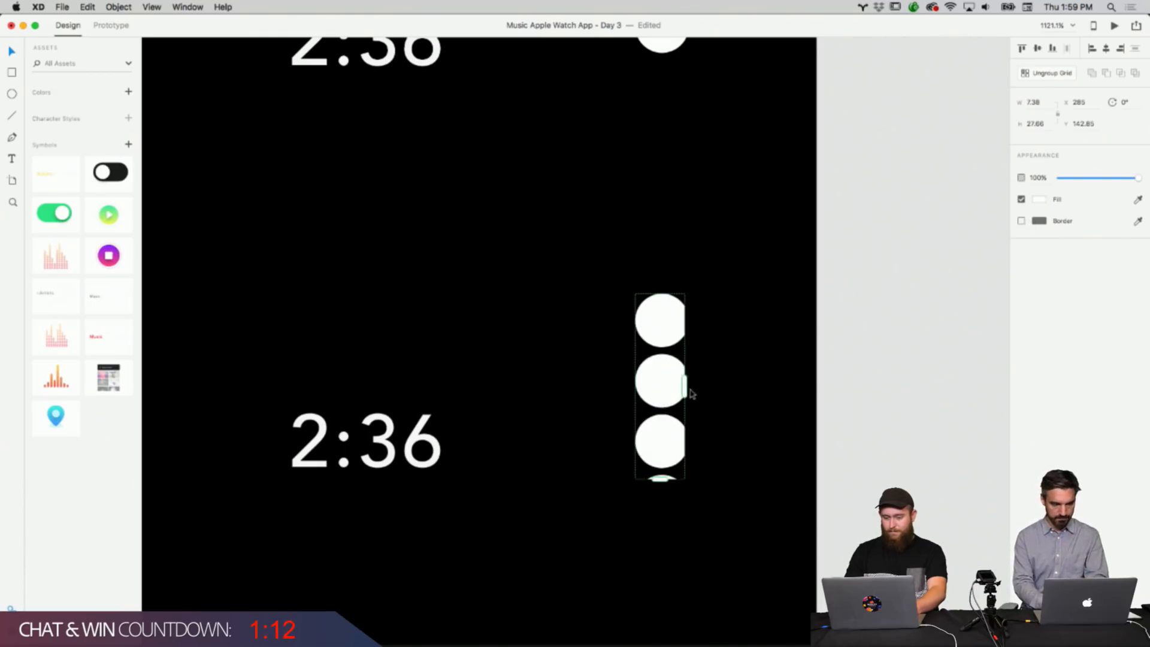
pyautogui.moveTo(690, 391); pyautogui.dragTo(694, 390)
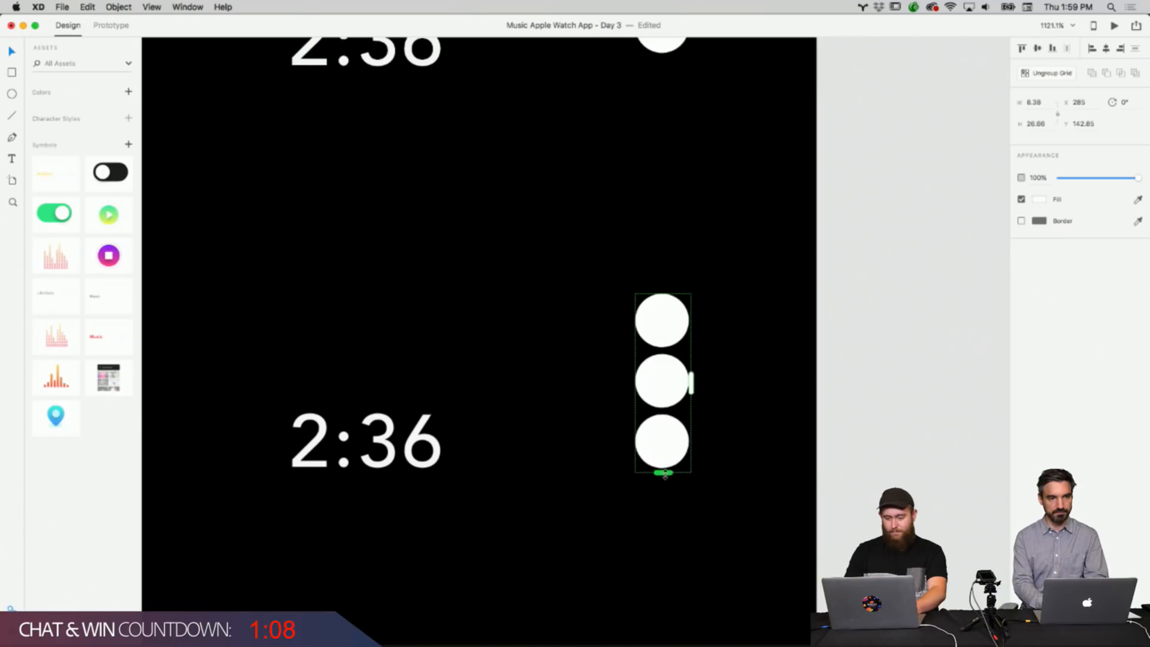
pyautogui.click(729, 501)
# Remove the third row's dots border, widen its repeat grid and trim the grid to three circles.
pyautogui.scroll(-5, 729, 501)
pyautogui.scroll(-5, 729, 500)
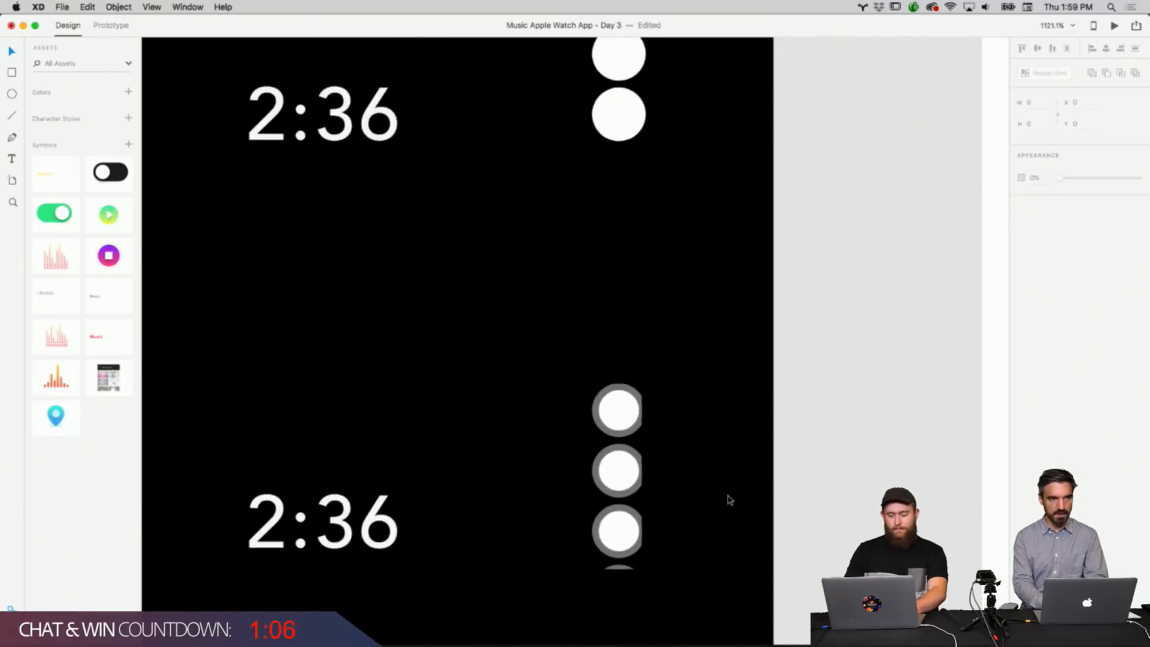
pyautogui.click(627, 384)
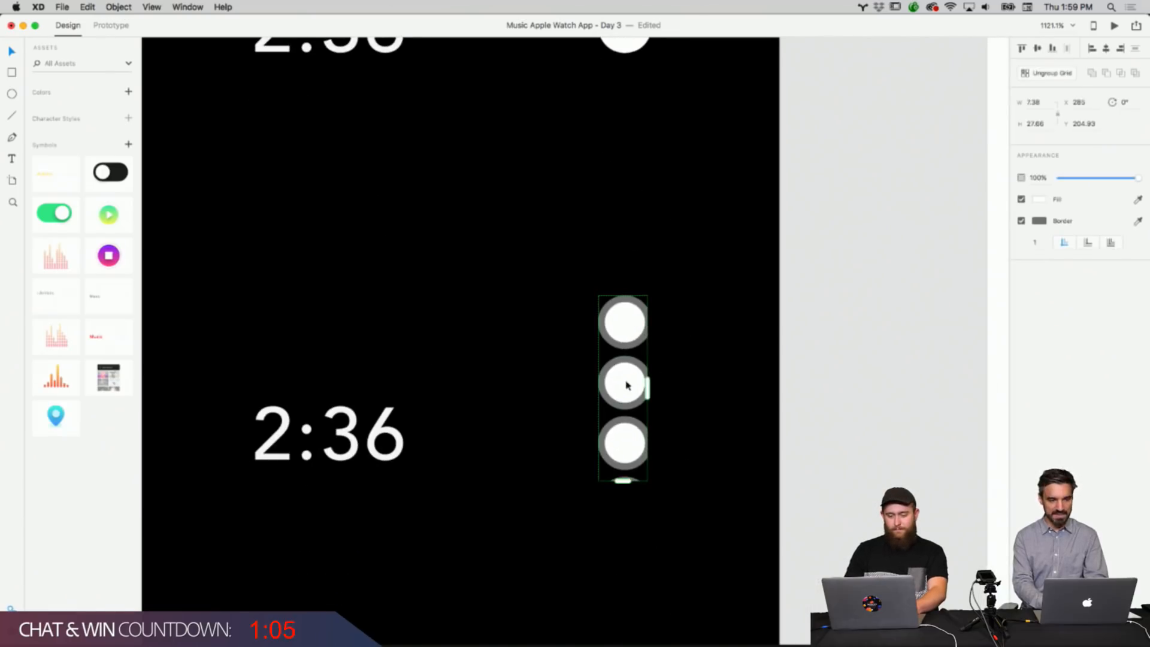
pyautogui.click(1021, 221)
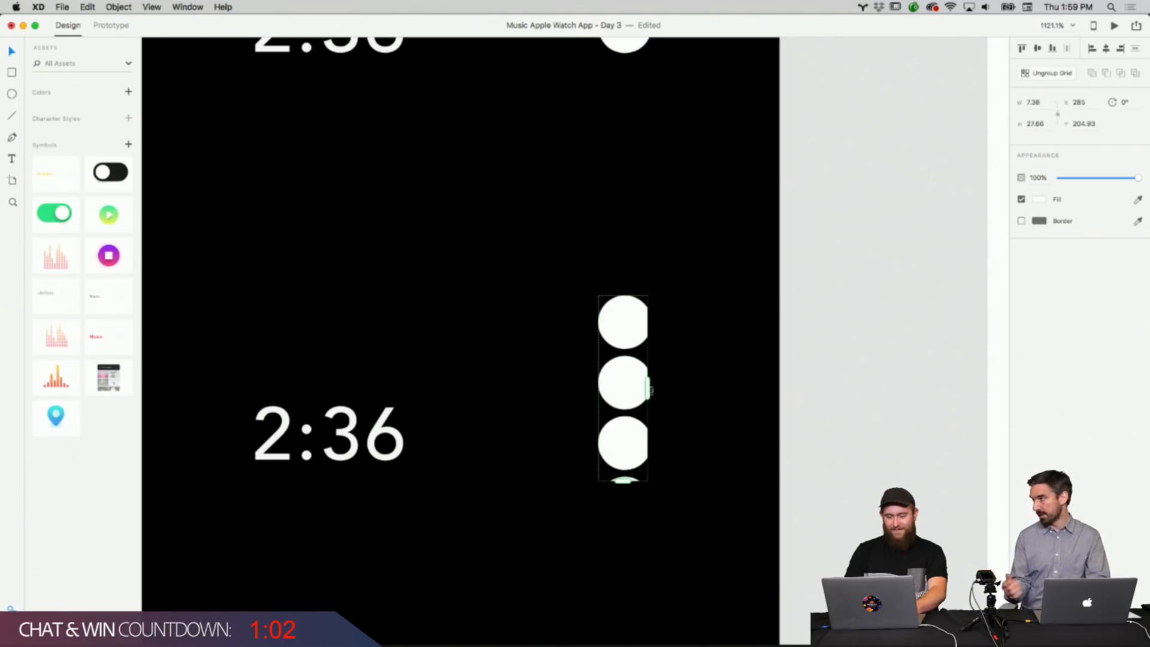
pyautogui.moveTo(648, 390); pyautogui.dragTo(653, 390)
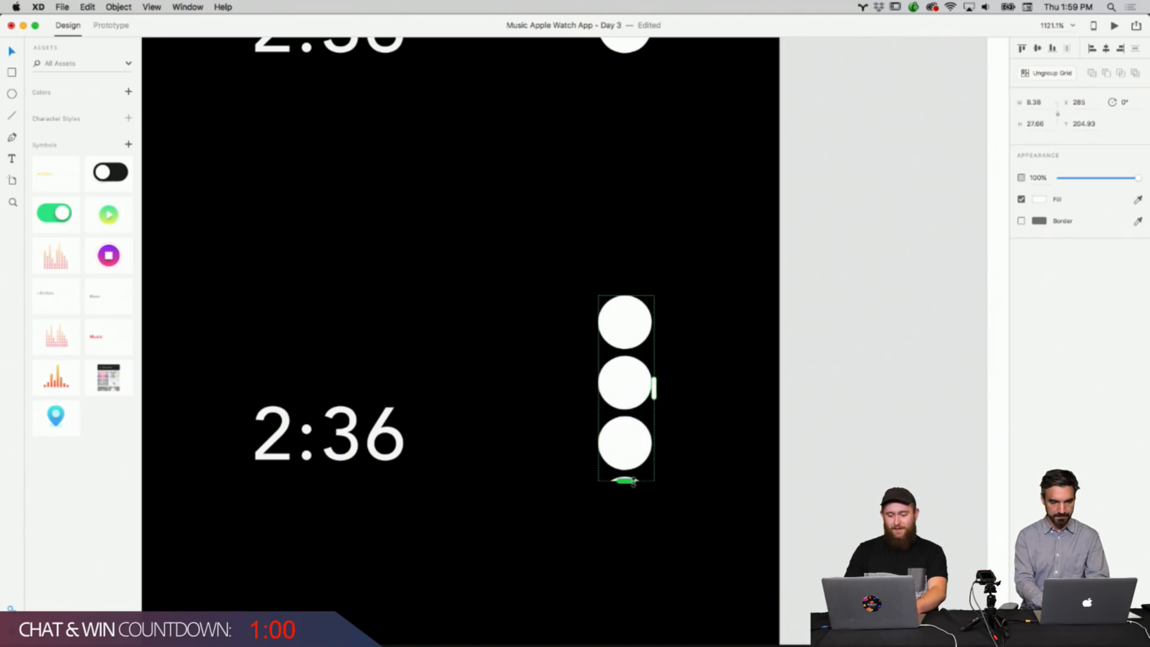
pyautogui.moveTo(634, 480); pyautogui.dragTo(633, 473)
# Widen the fourth row's dots repeat grid so its circles are no longer clipped.
pyautogui.click(708, 505)
pyautogui.scroll(-6, 708, 505)
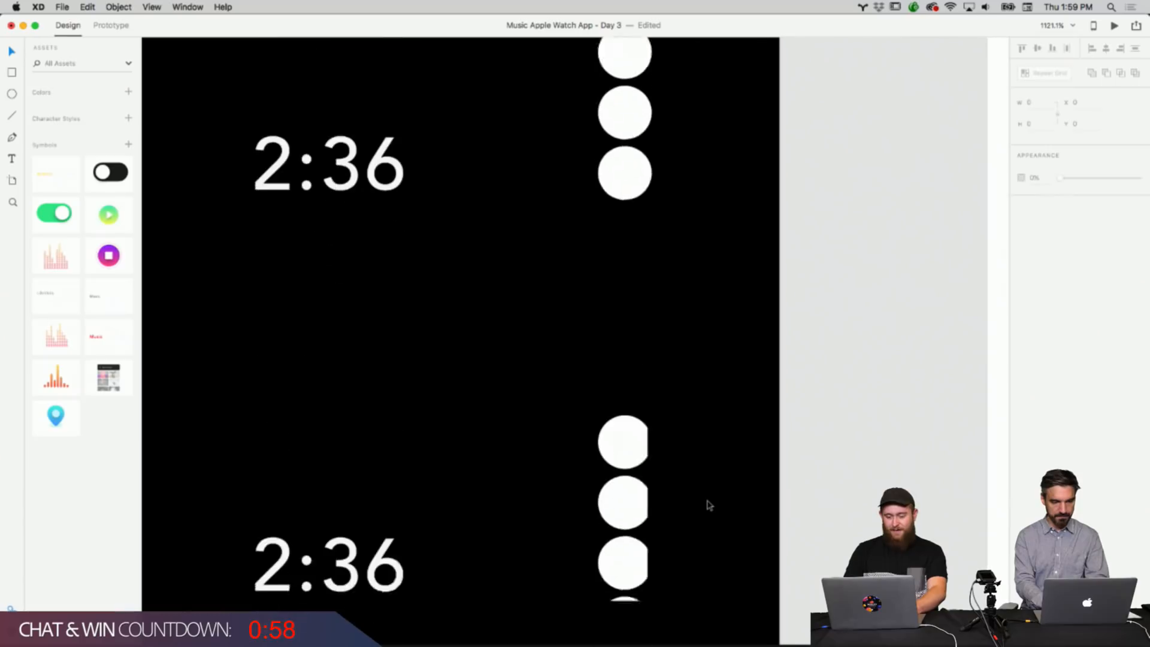
pyautogui.click(629, 440)
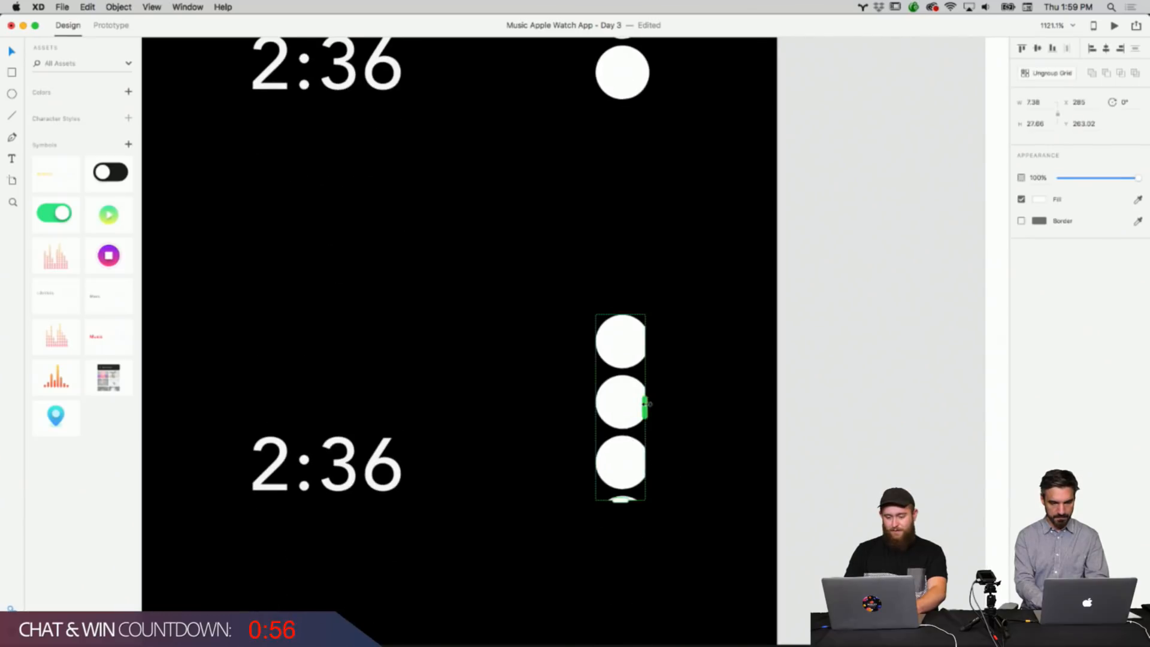
pyautogui.moveTo(647, 404); pyautogui.dragTo(650, 405)
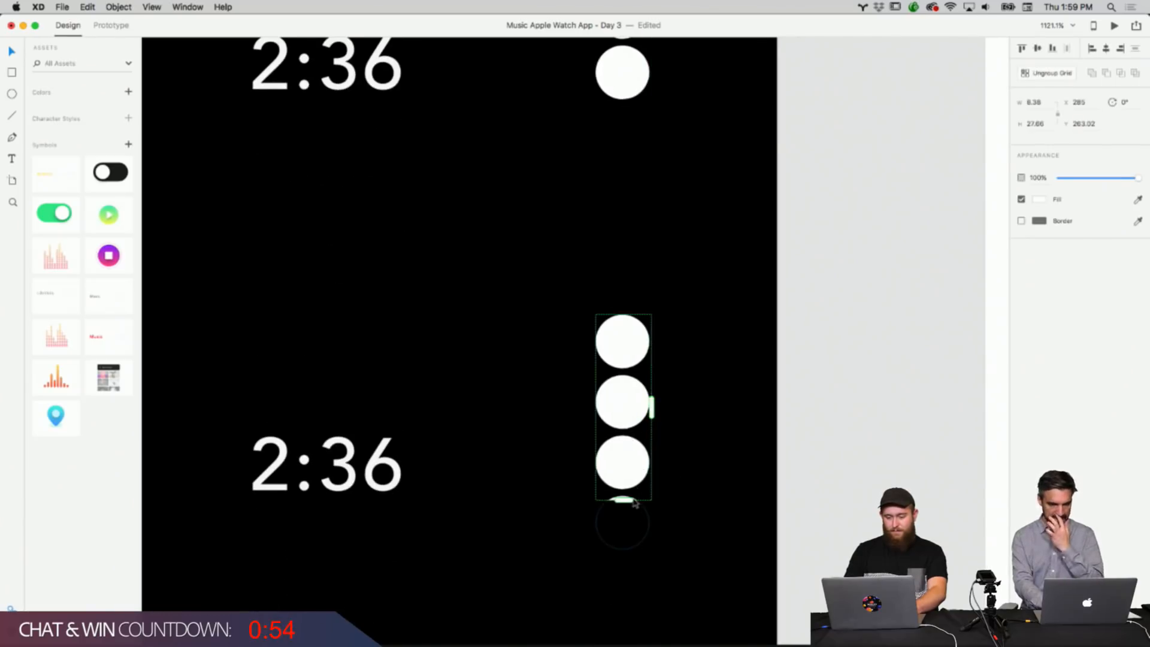
# Remove the fifth row's dots border and widen its repeat grid so the circles show fully.
pyautogui.click(630, 522)
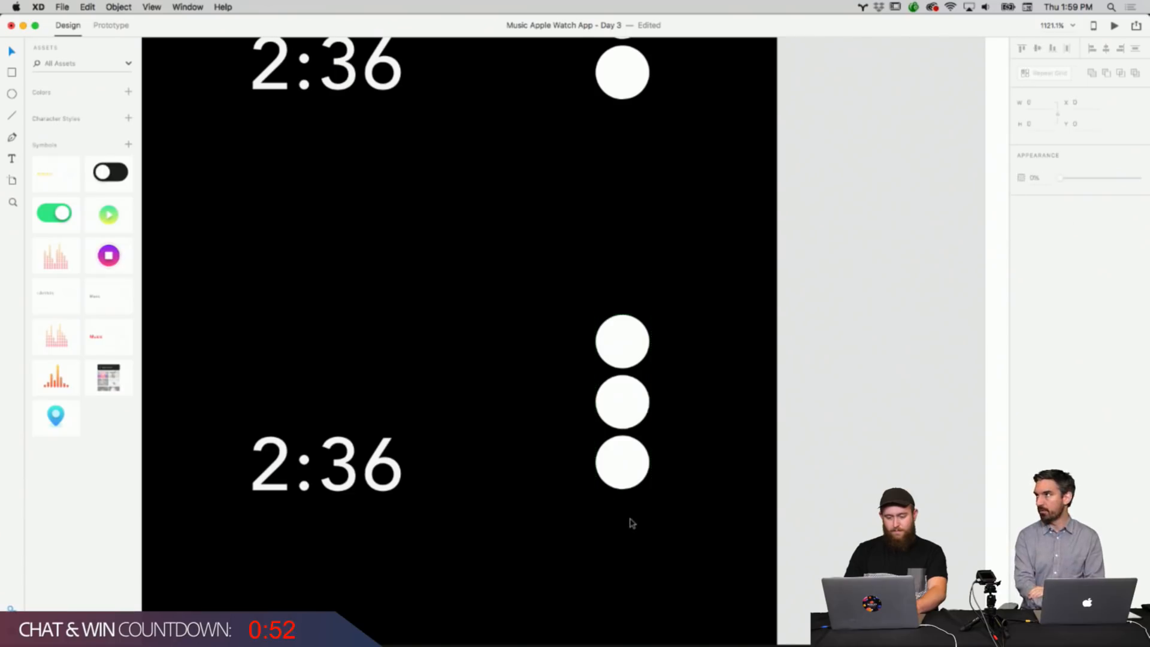
pyautogui.scroll(-4, 632, 523)
pyautogui.scroll(-9, 632, 523)
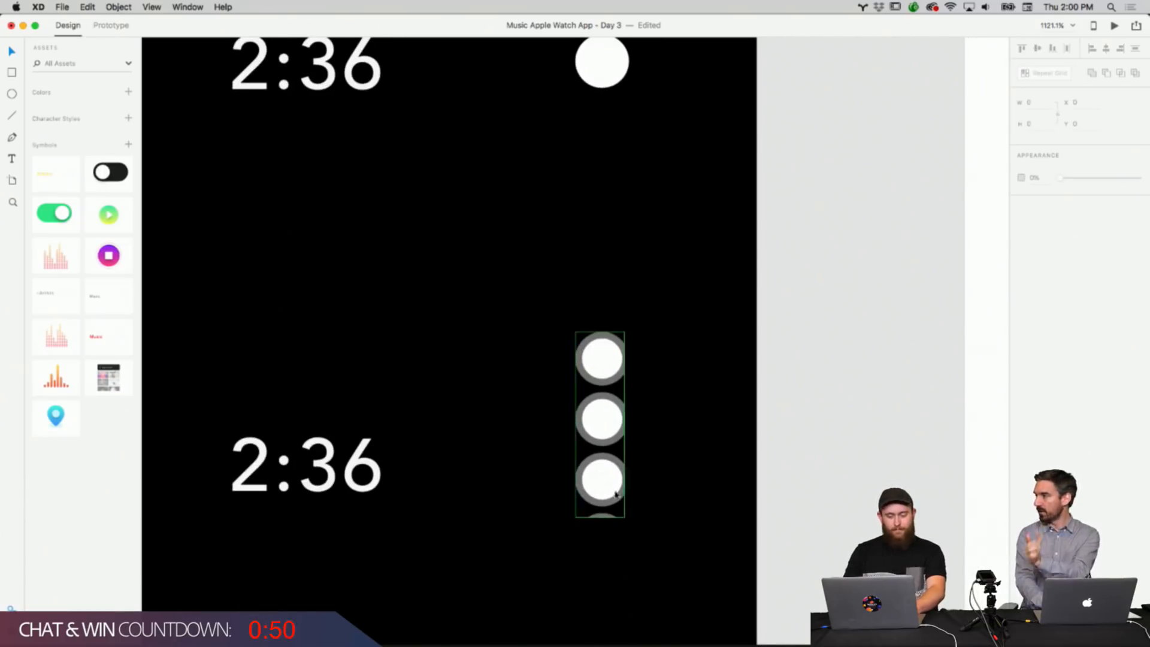
pyautogui.click(616, 495)
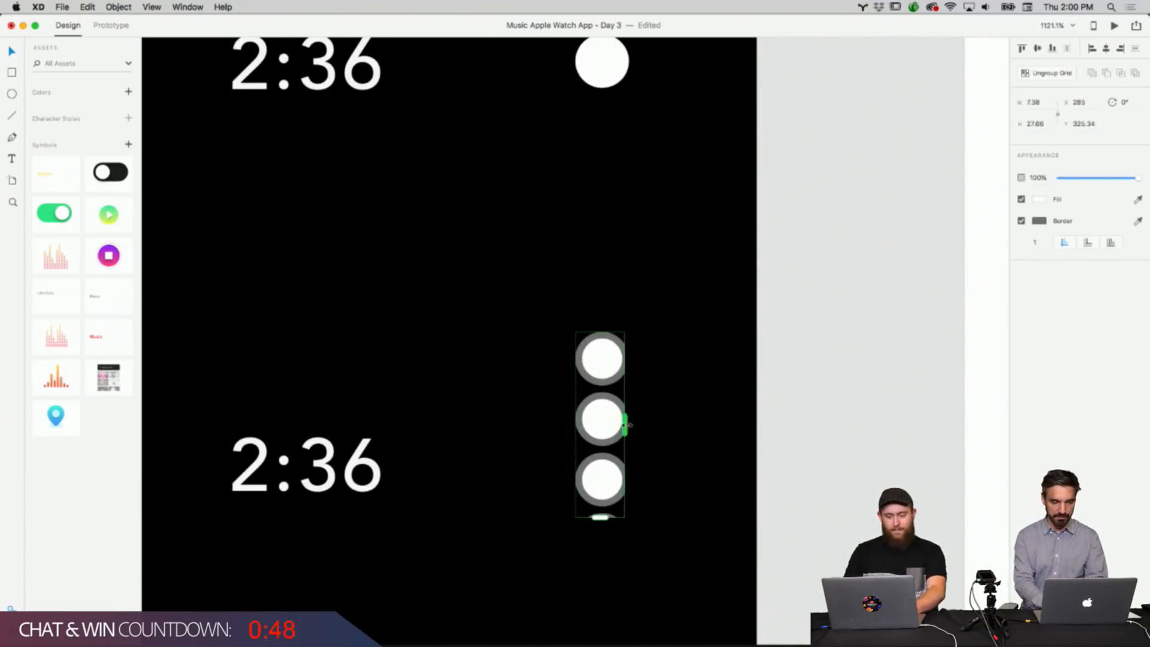
pyautogui.moveTo(629, 425); pyautogui.dragTo(641, 426)
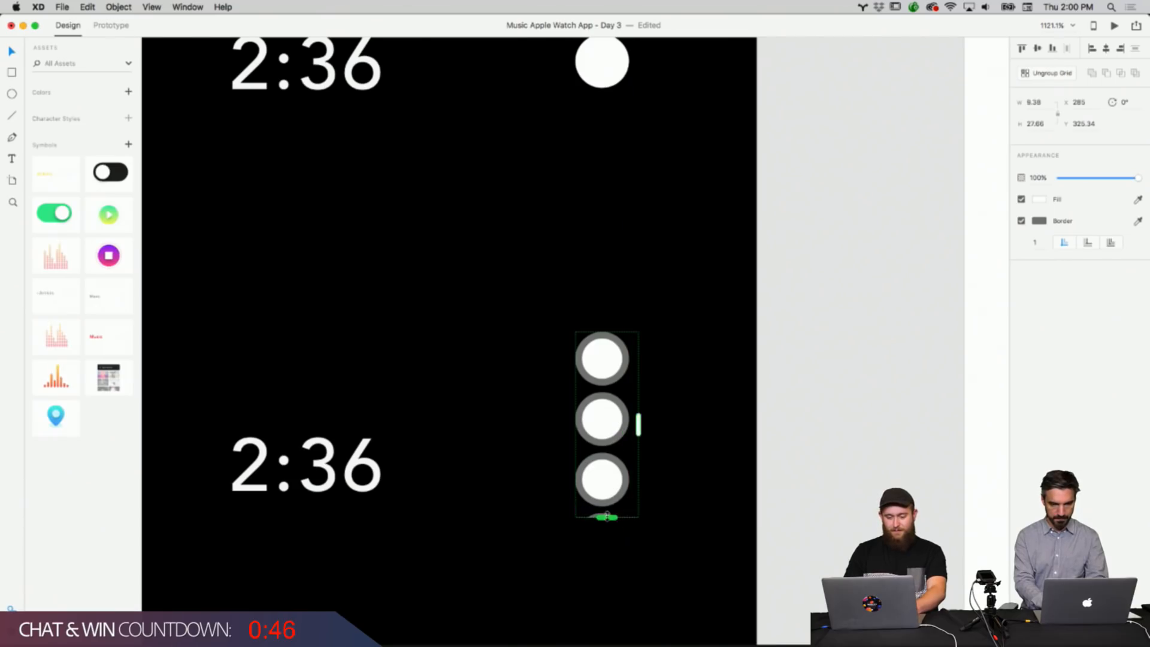
pyautogui.moveTo(607, 516); pyautogui.dragTo(608, 513)
pyautogui.click(1022, 221)
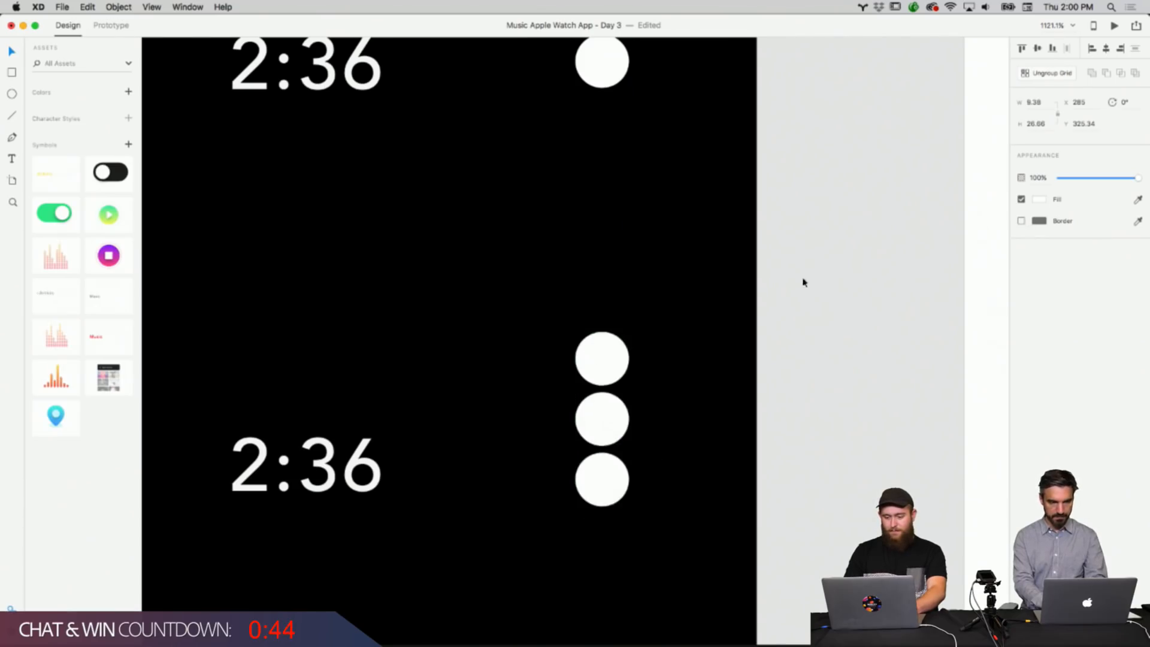
pyautogui.click(773, 303)
pyautogui.scroll(-10, 773, 303)
pyautogui.scroll(-10, 773, 303)
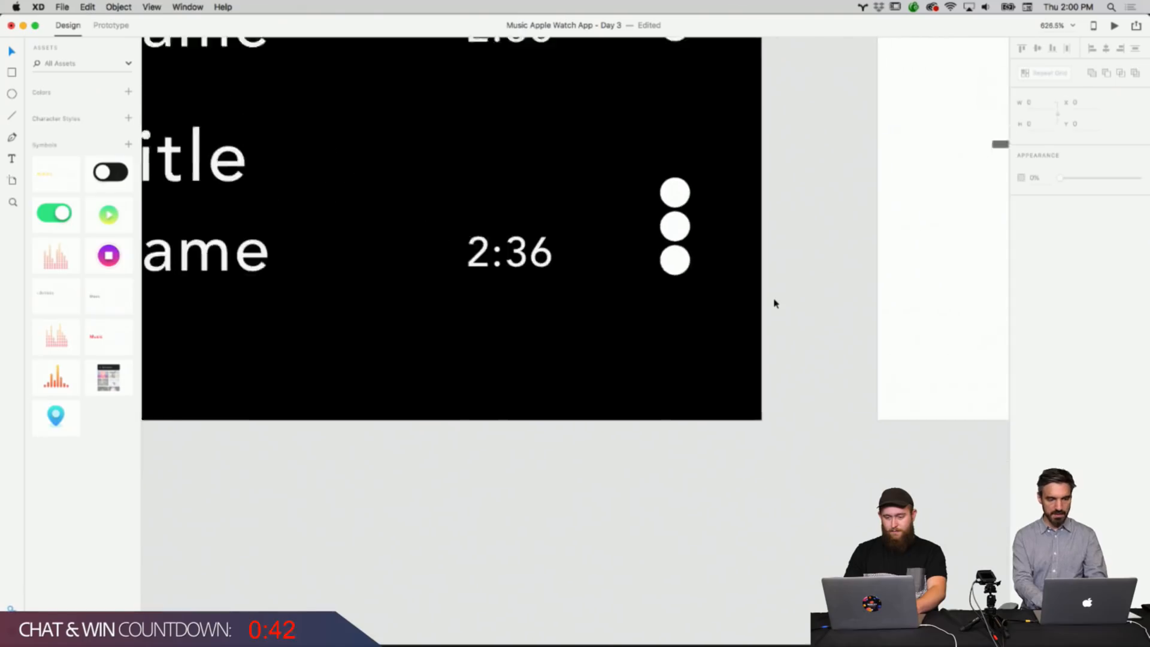
pyautogui.scroll(-3, 773, 303)
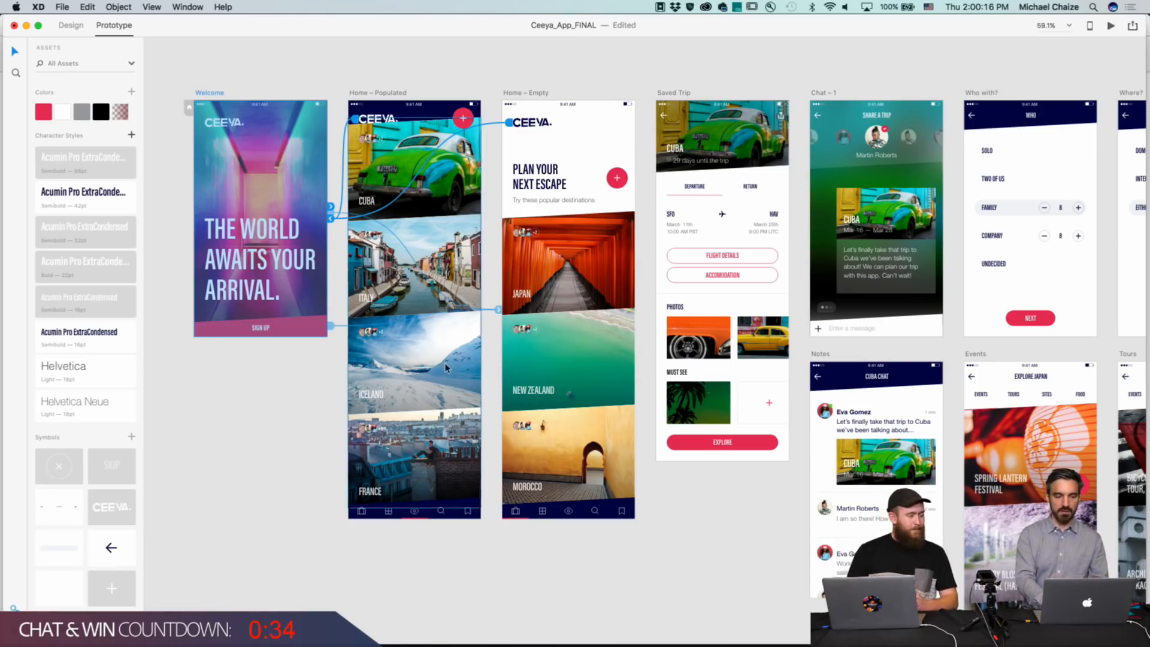
# Publish design specs for the Ceeya_App_FINAL document and open the published link.
pyautogui.scroll(5, 745, 262)
pyautogui.scroll(-5, 744, 261)
pyautogui.scroll(-5, 744, 261)
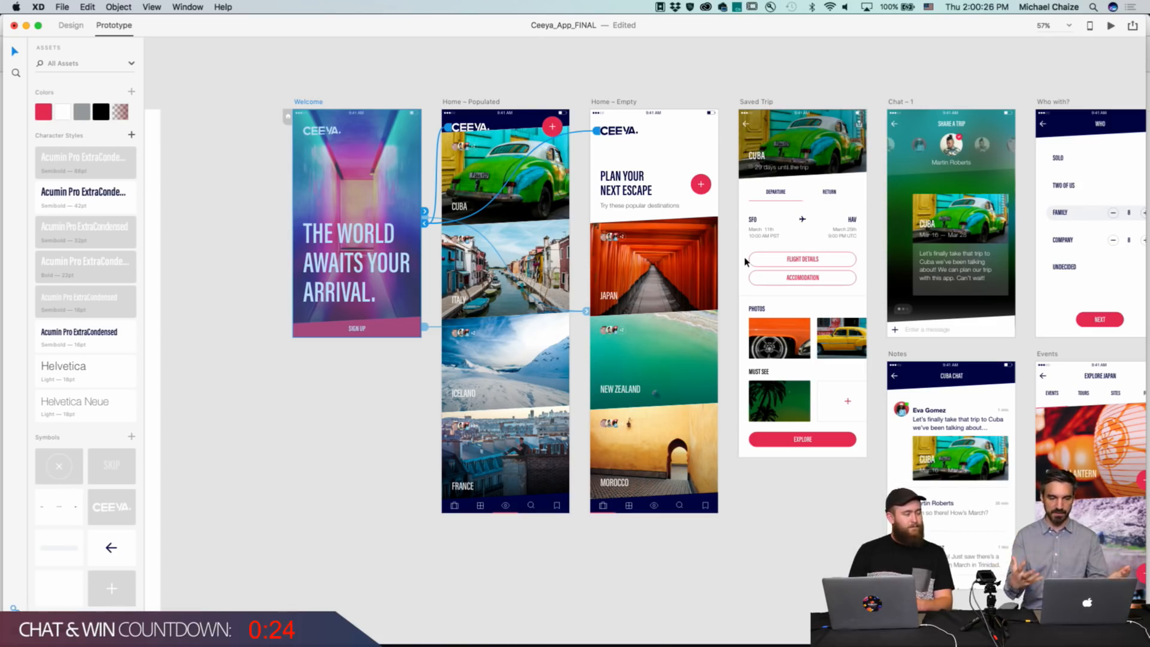
pyautogui.click(1134, 26)
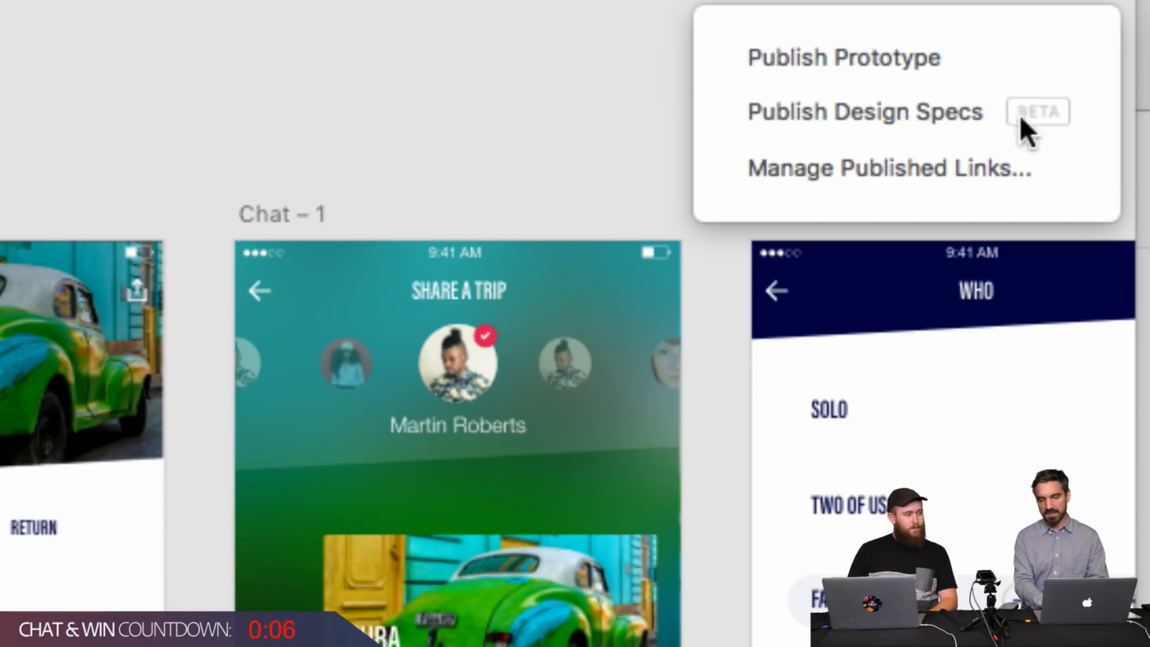
pyautogui.click(919, 103)
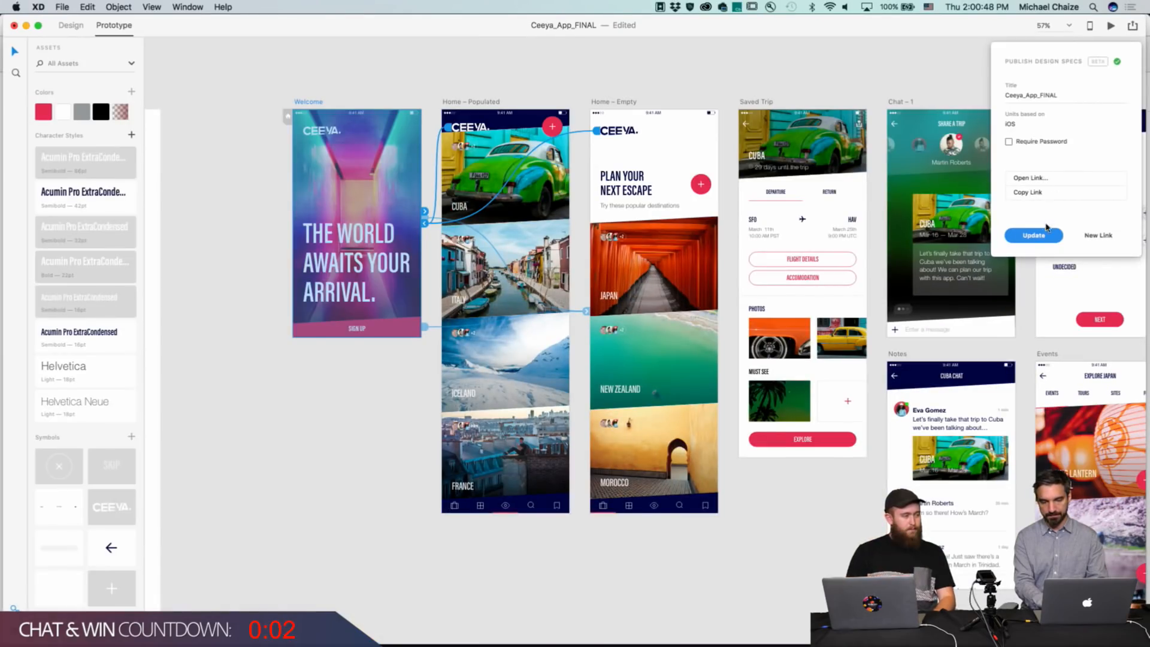
pyautogui.click(1059, 181)
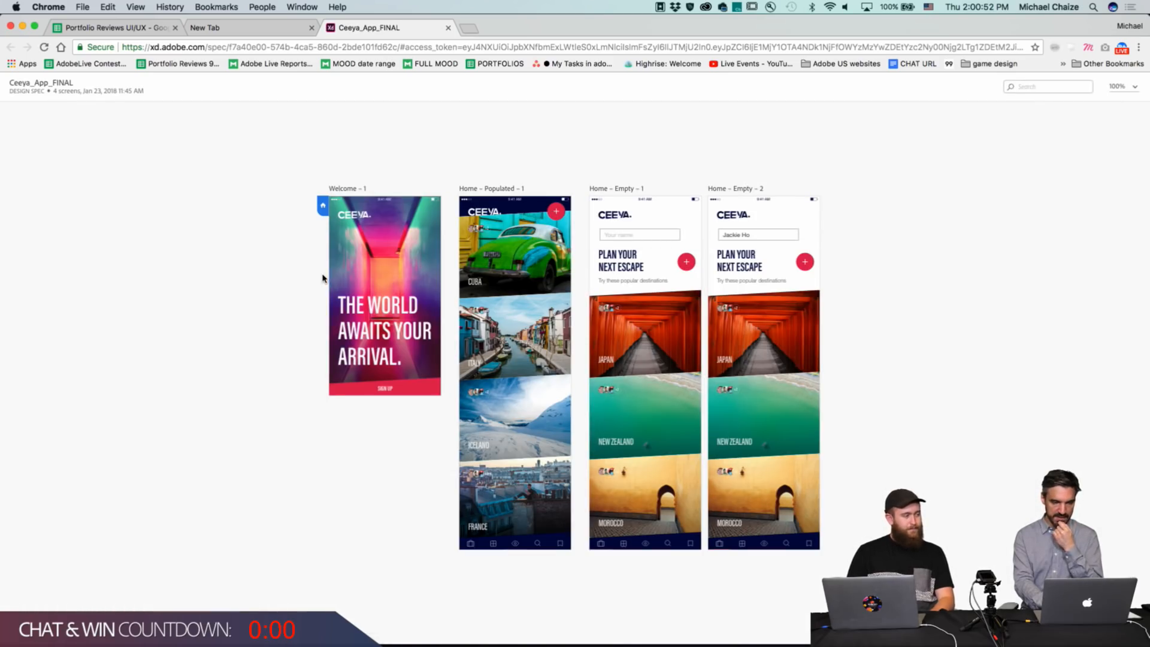
# Inspect the Welcome screen's elements in the published specs and switch the color format to RGBA.
pyautogui.click(388, 284)
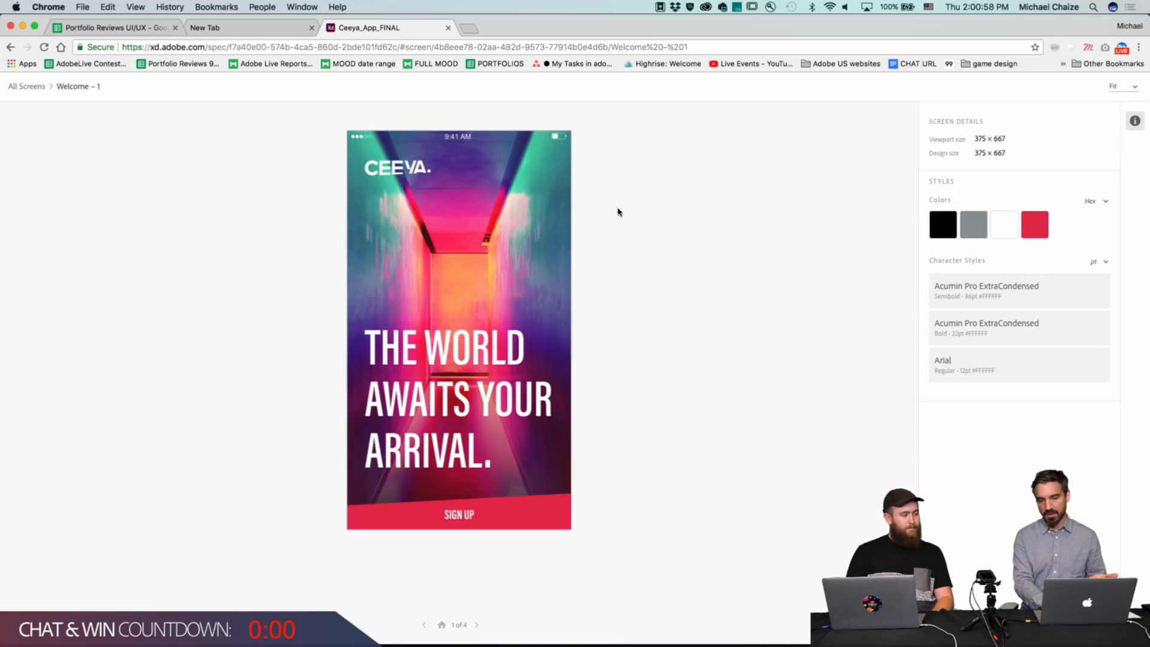
pyautogui.click(477, 519)
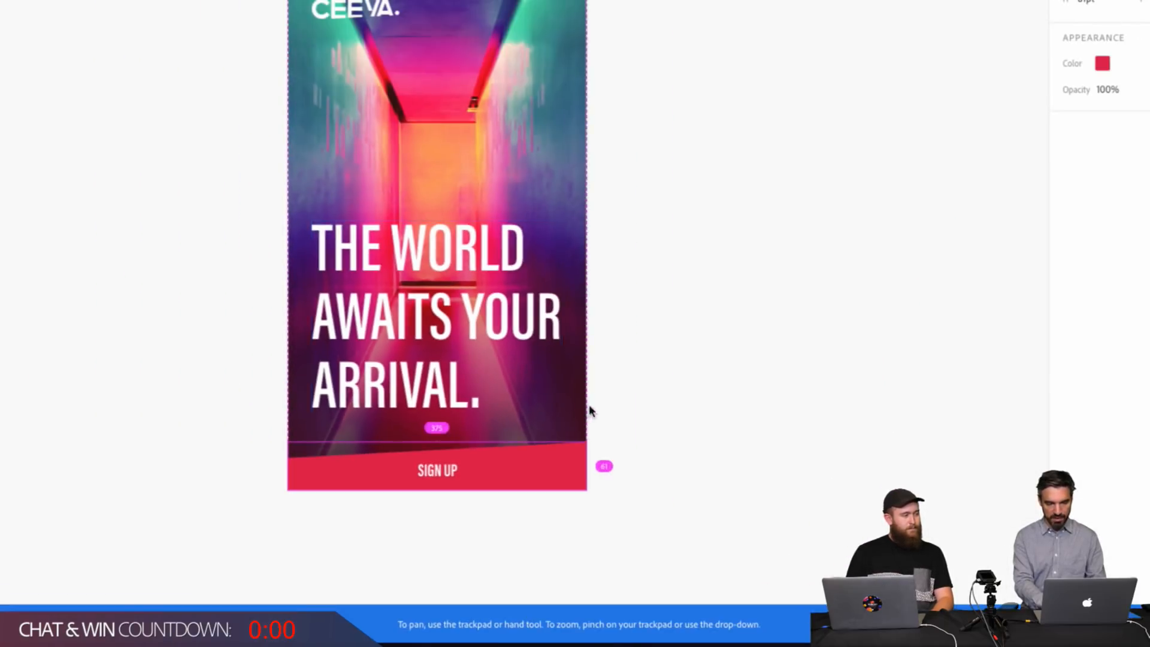
pyautogui.click(440, 286)
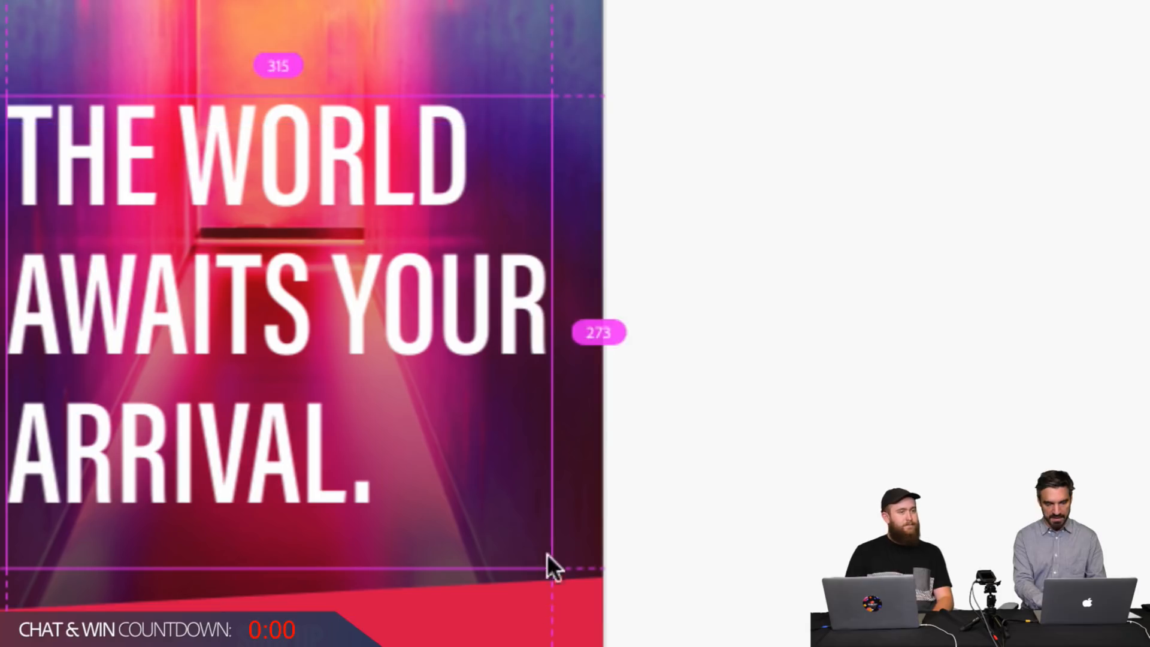
pyautogui.scroll(10, 523, 602)
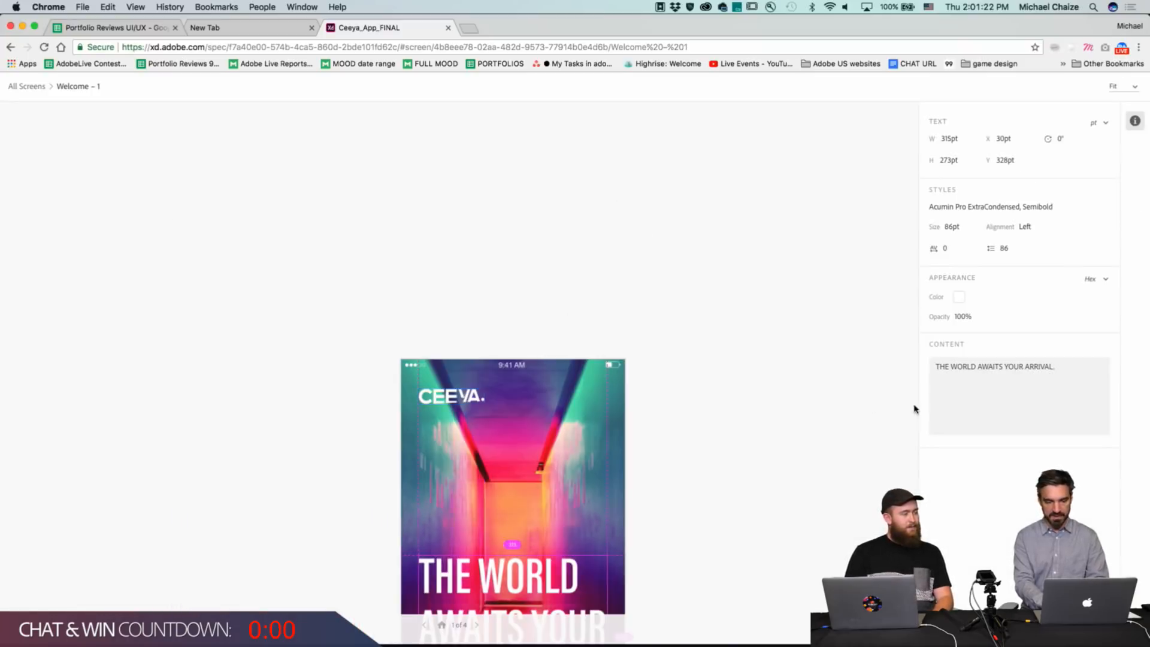
pyautogui.click(914, 409)
pyautogui.scroll(-5, 829, 441)
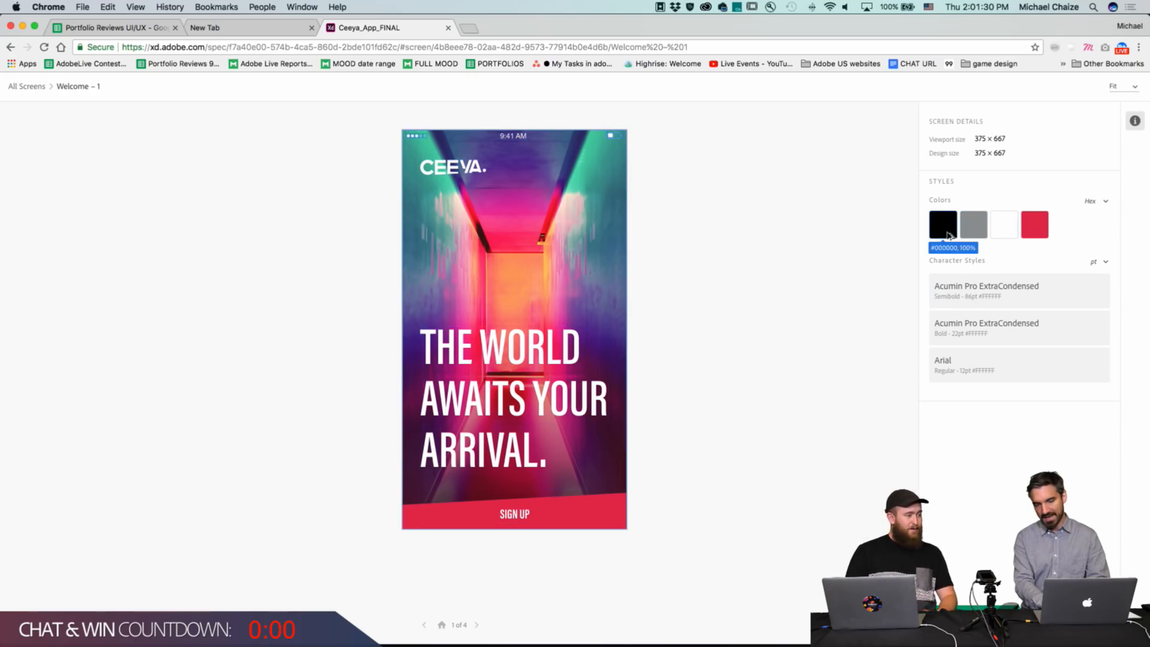
pyautogui.click(1093, 201)
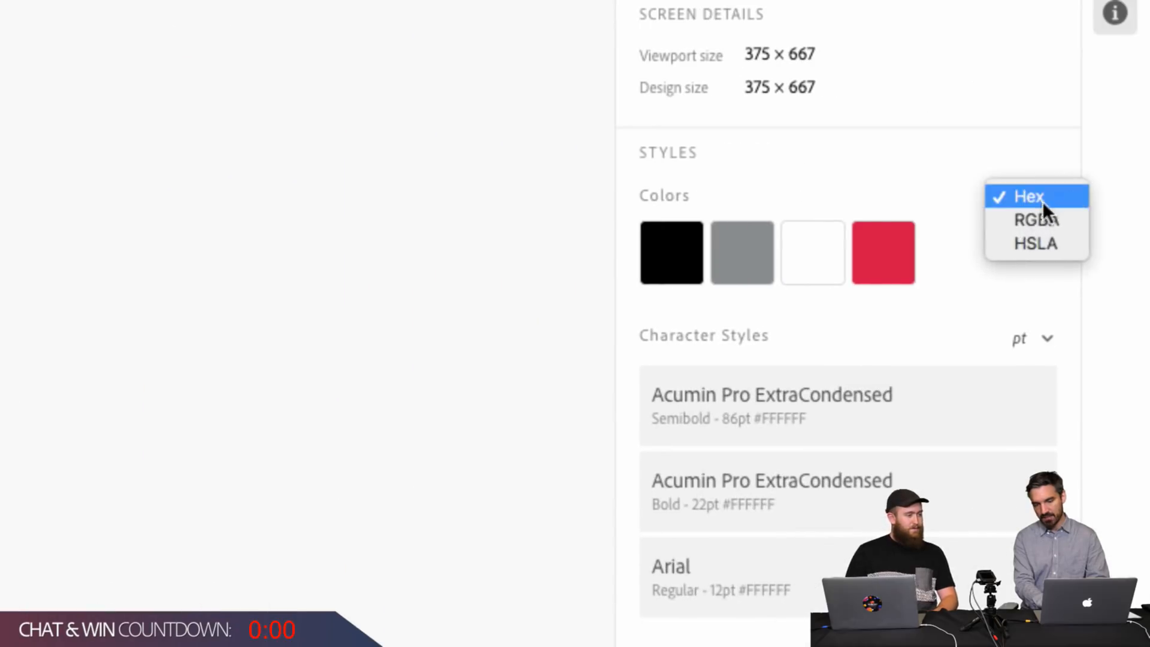
pyautogui.click(1115, 218)
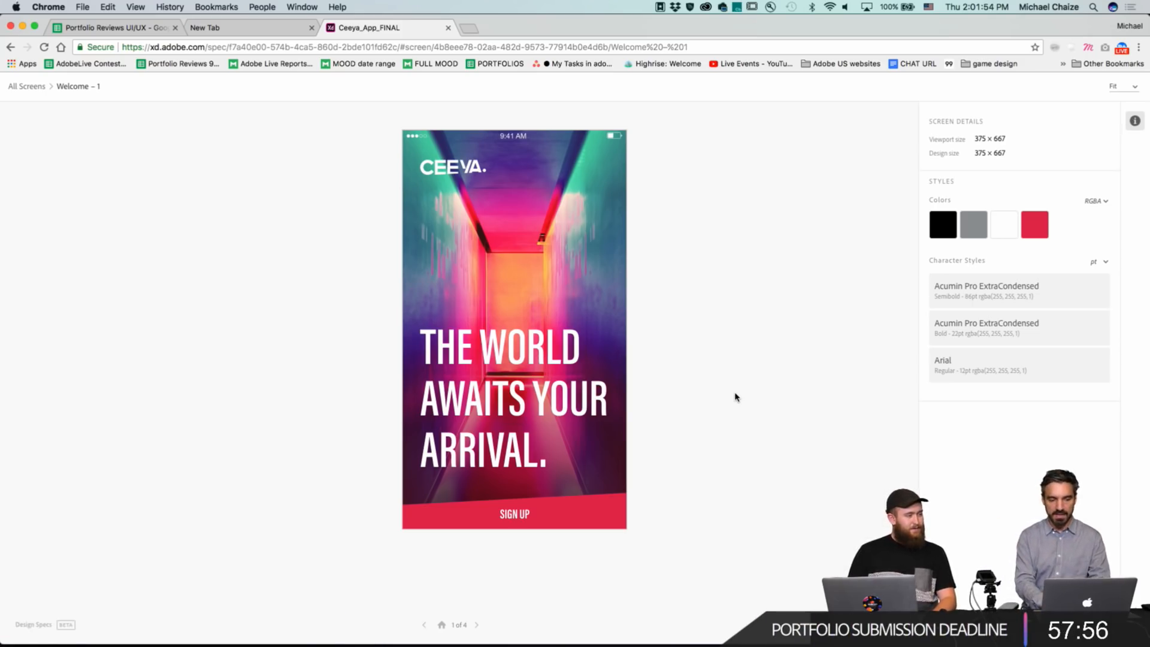
# Return to XD and reopen the Music Apple Watch App document.
pyautogui.press('super+Tab')
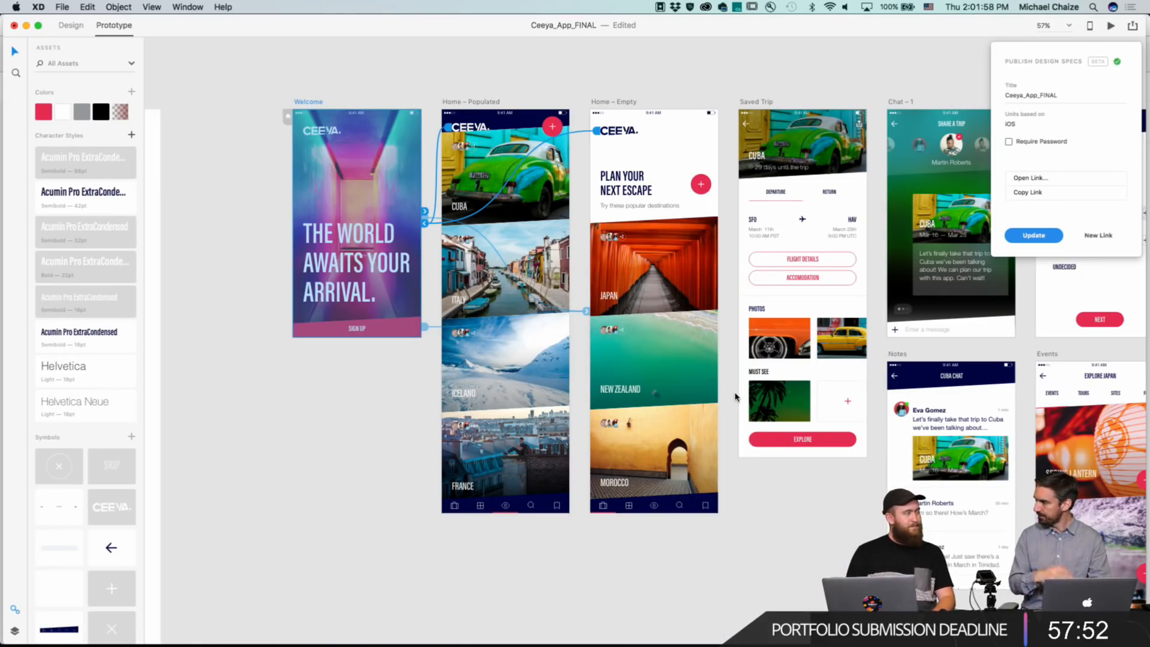
pyautogui.click(188, 102)
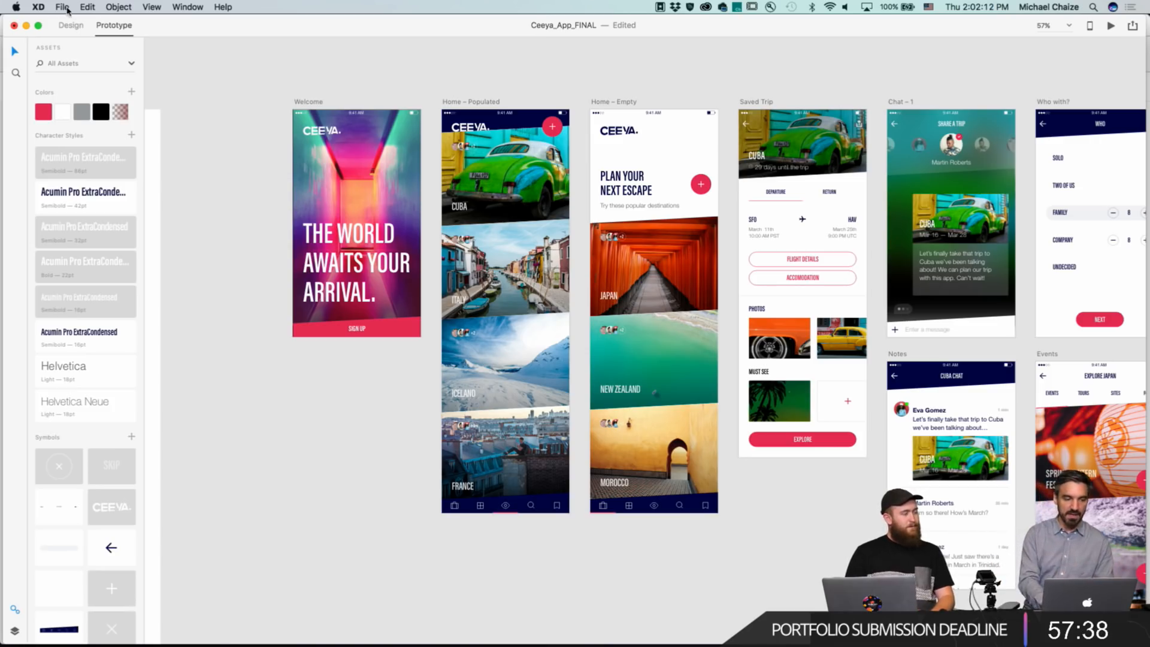
pyautogui.click(62, 8)
pyautogui.moveTo(136, 138)
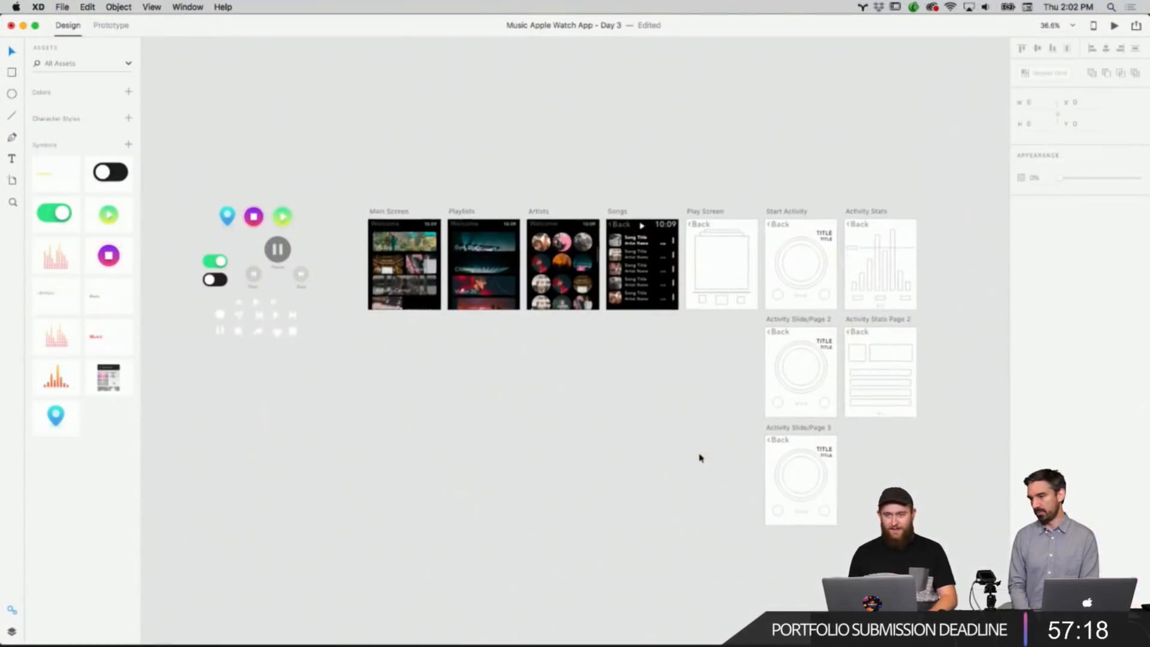
# Nudge the last song row's title and artist text slightly downward on the Songs artboard.
pyautogui.scroll(3, 700, 458)
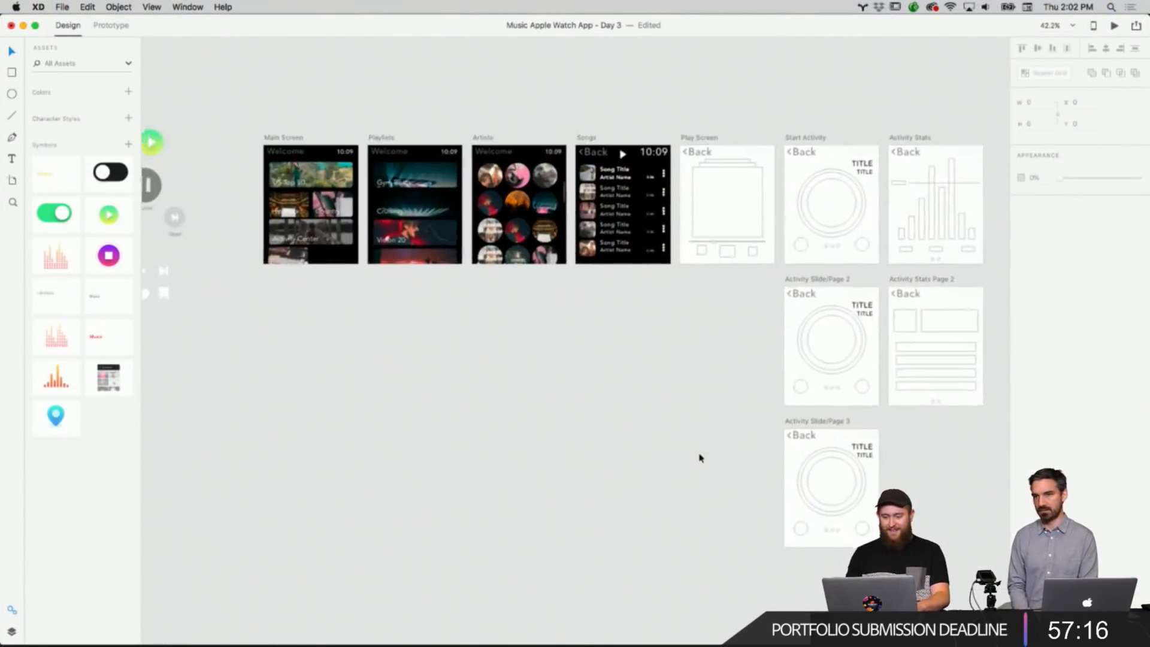
pyautogui.hscroll(3, 700, 458)
pyautogui.scroll(5, 701, 458)
pyautogui.scroll(-5, 634, 515)
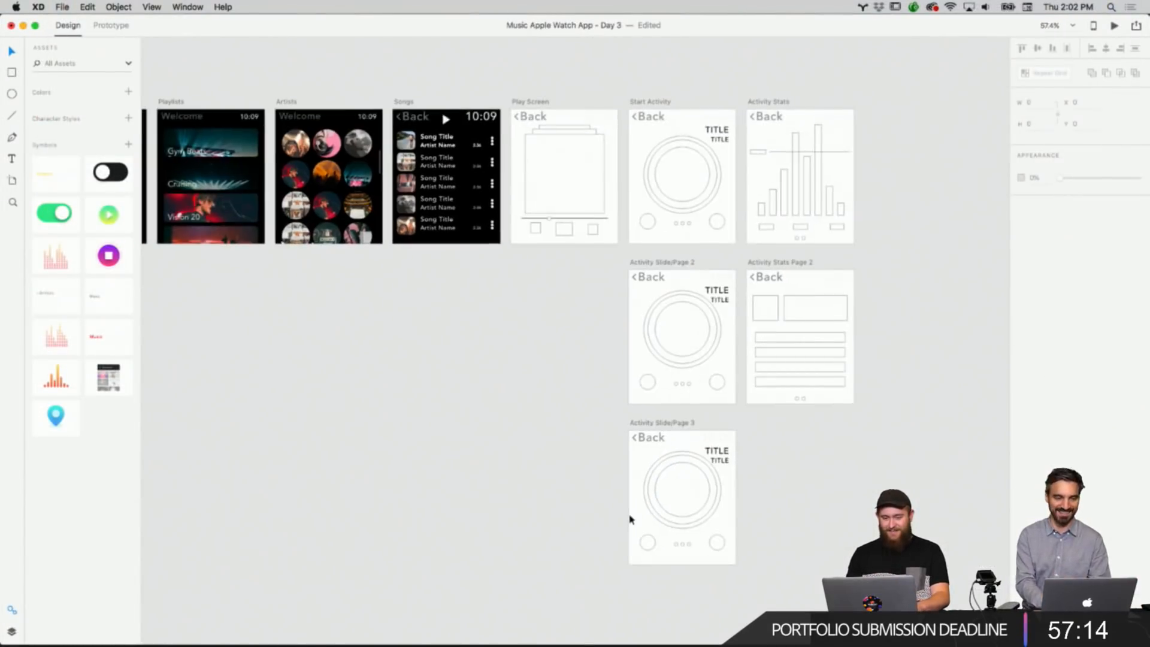
pyautogui.scroll(3, 484, 386)
pyautogui.hscroll(-1, 484, 386)
pyautogui.scroll(5, 484, 386)
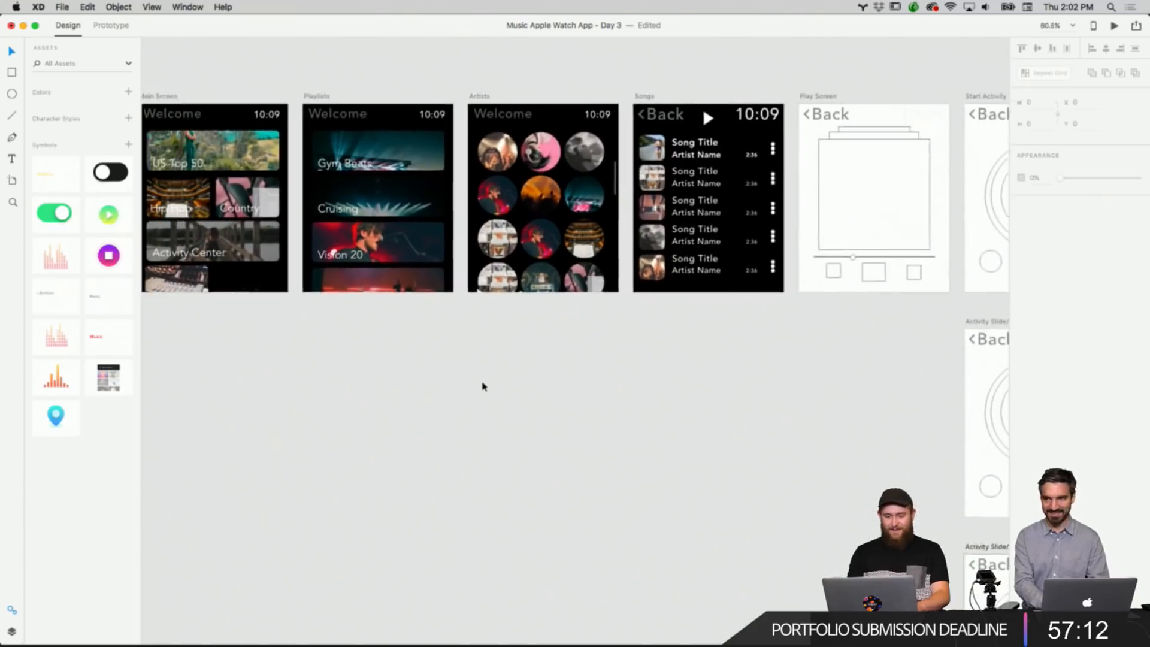
pyautogui.scroll(2, 484, 386)
pyautogui.hscroll(3, 484, 386)
pyautogui.scroll(2, 484, 386)
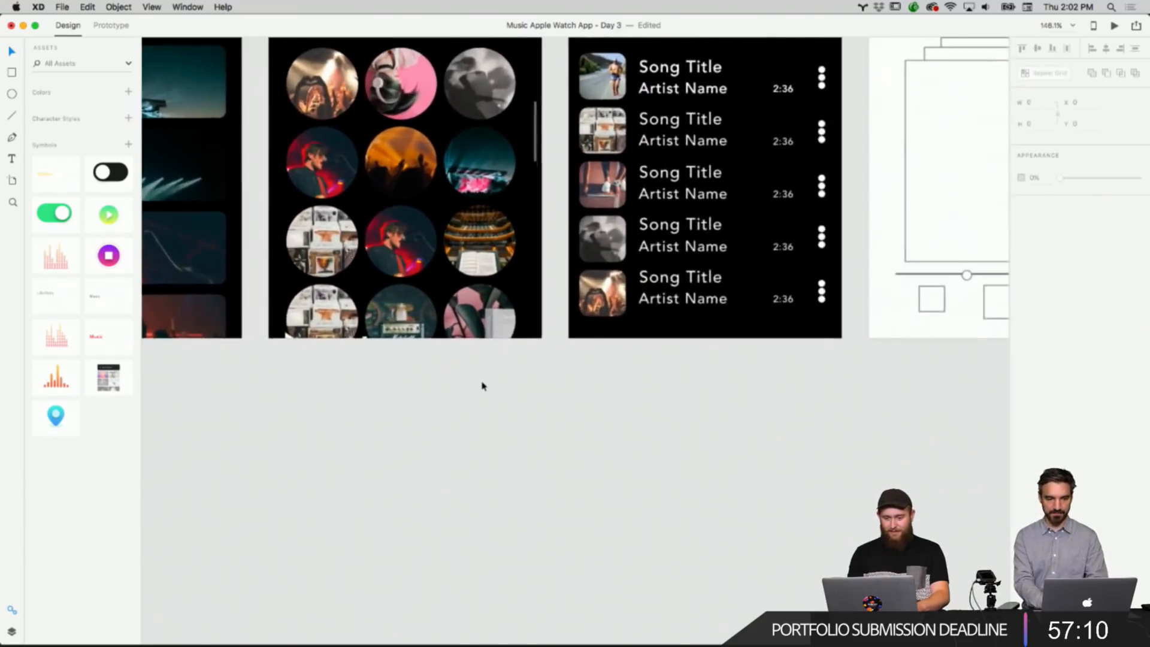
pyautogui.hscroll(3, 482, 388)
pyautogui.scroll(2, 482, 388)
pyautogui.scroll(2, 475, 390)
pyautogui.scroll(3, 459, 416)
pyautogui.hscroll(1, 459, 415)
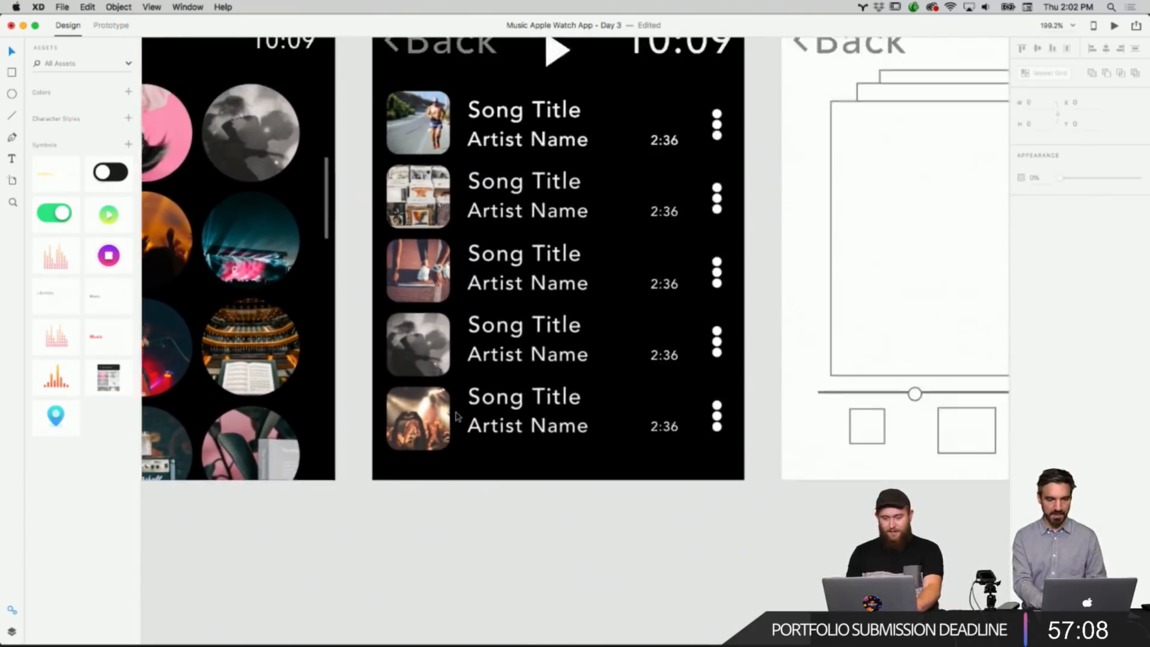
pyautogui.click(525, 458)
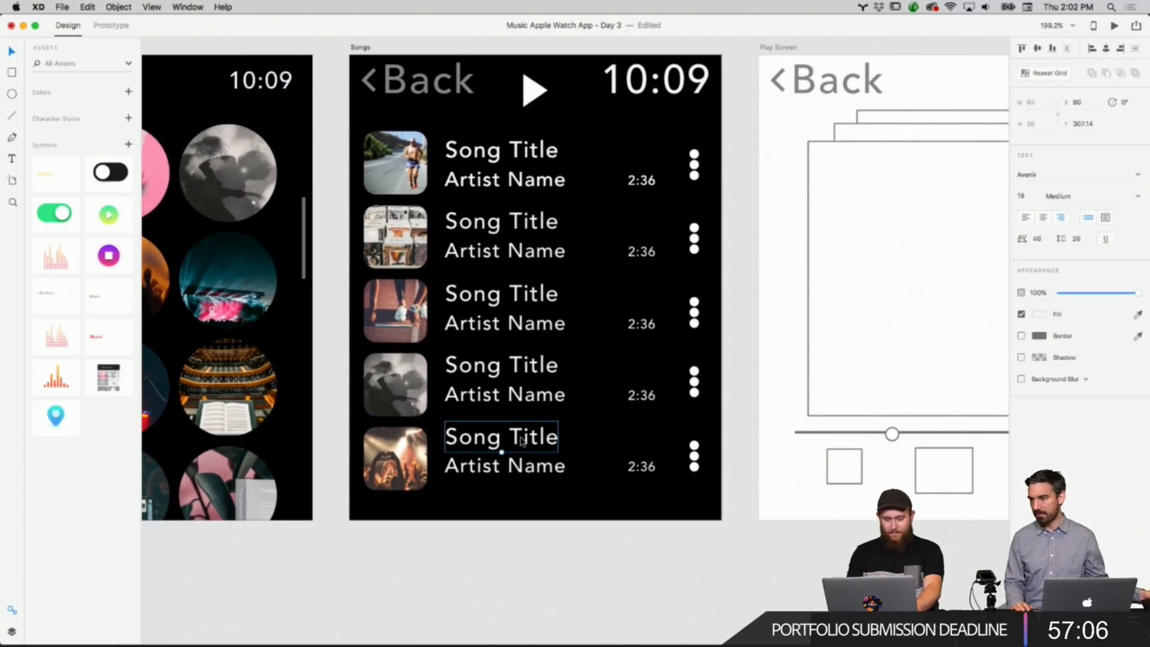
pyautogui.moveTo(528, 442); pyautogui.dragTo(529, 448)
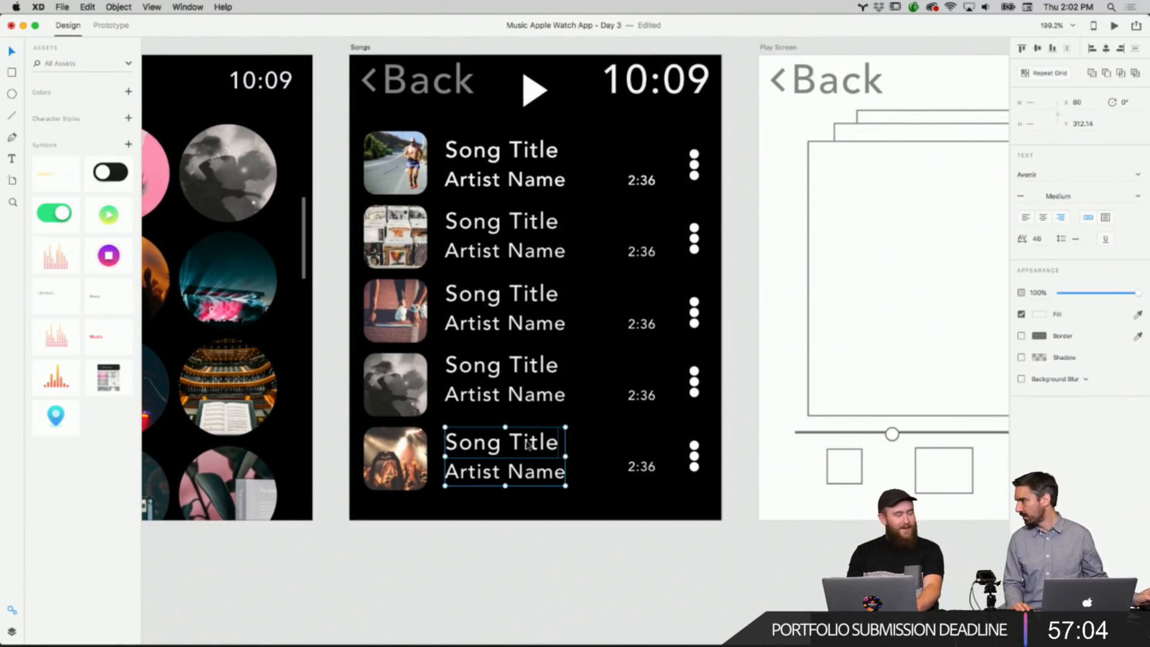
# Nudge the fourth song row's title and artist text slightly downward.
pyautogui.click(527, 525)
pyautogui.click(541, 375)
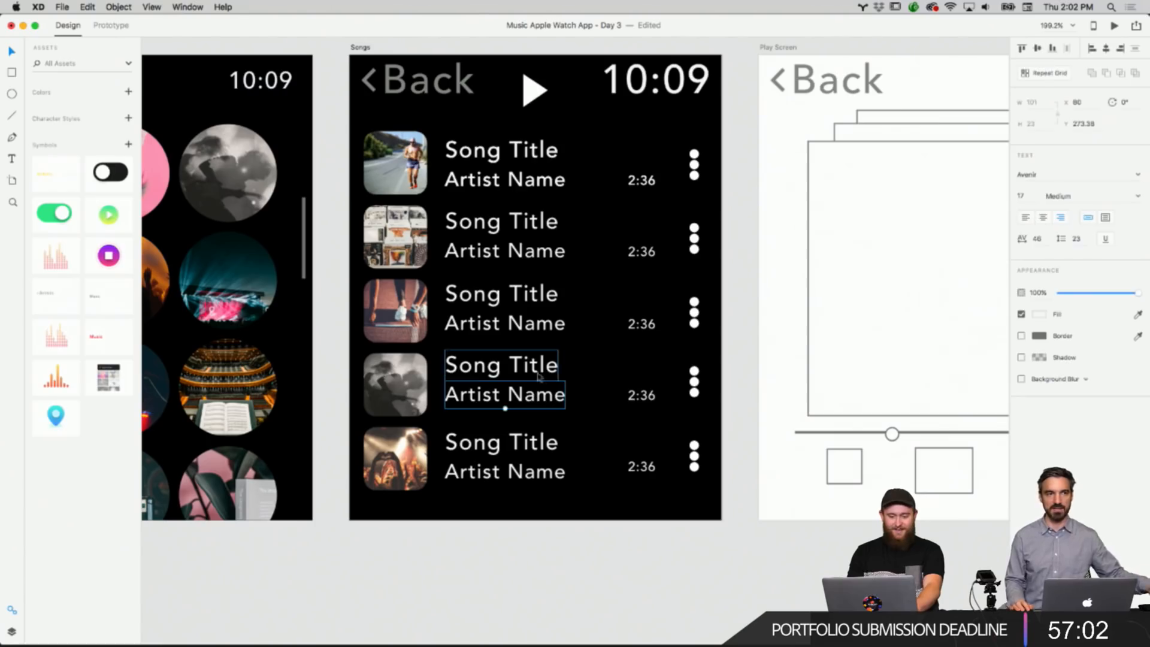
pyautogui.moveTo(540, 369); pyautogui.dragTo(540, 372)
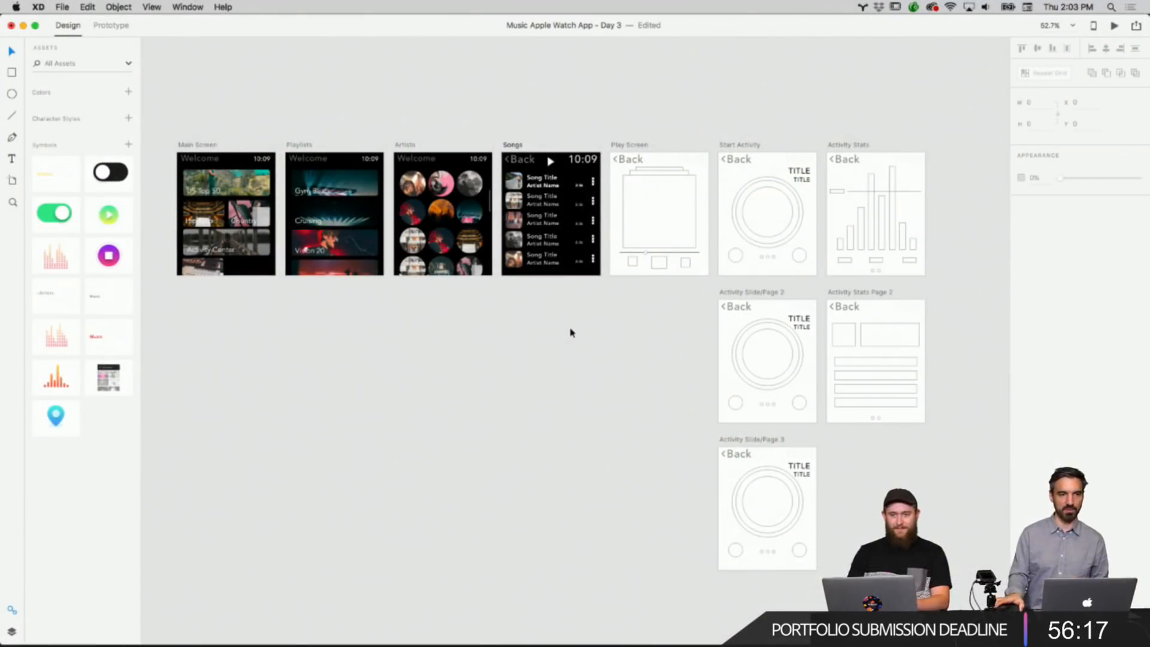
# Delete the Back label and the time from the Songs artboard's header.
pyautogui.scroll(5, 581, 324)
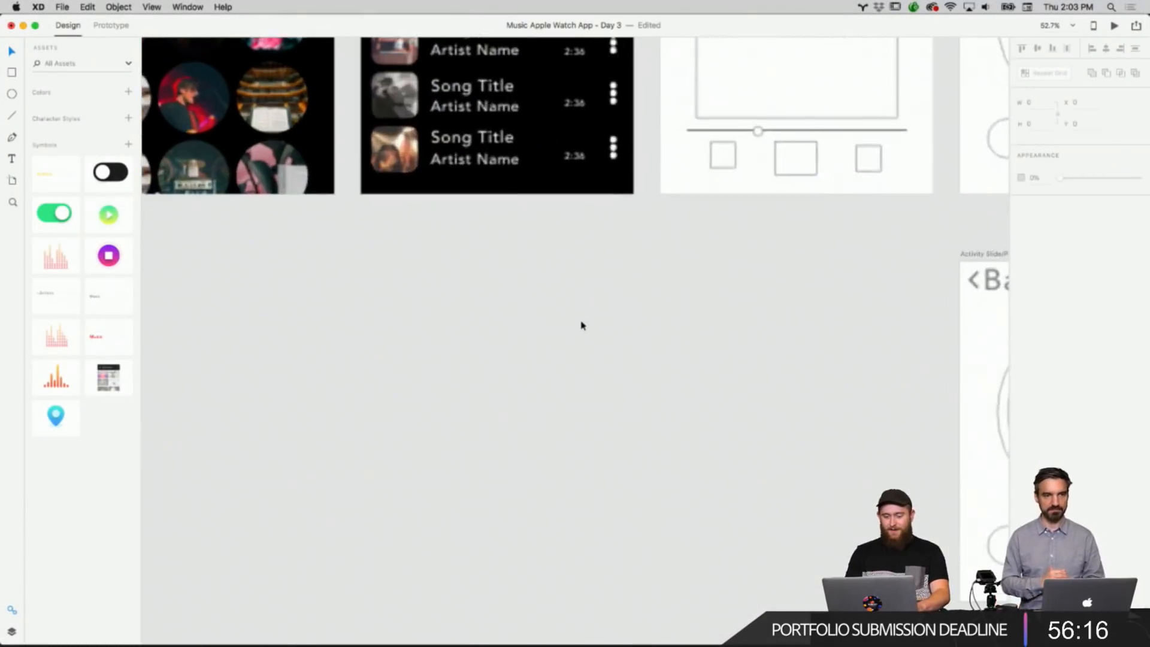
pyautogui.scroll(3, 580, 325)
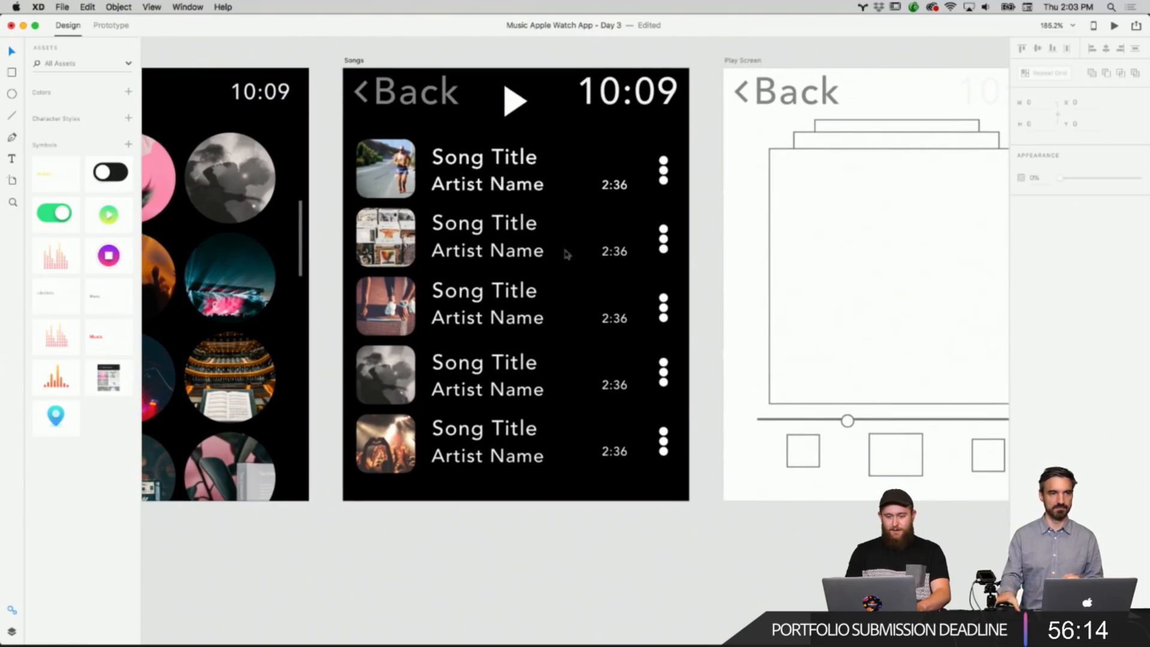
pyautogui.hscroll(-5, 601, 107)
pyautogui.hscroll(-1, 602, 107)
pyautogui.click(552, 102)
pyautogui.keyDown('shift'); pyautogui.click(730, 100); pyautogui.keyUp('shift')
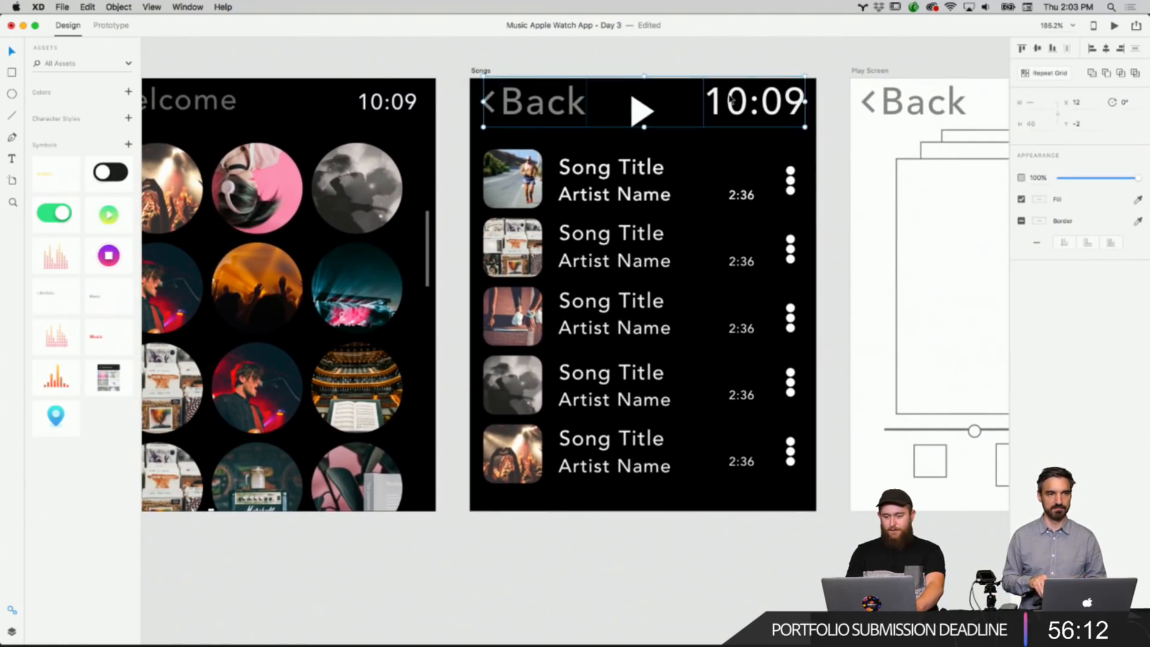
pyautogui.press('Delete')
# Copy the Welcome title and time header from the Artists artboard and paste it onto the Songs artboard.
pyautogui.hscroll(-2, 599, 90)
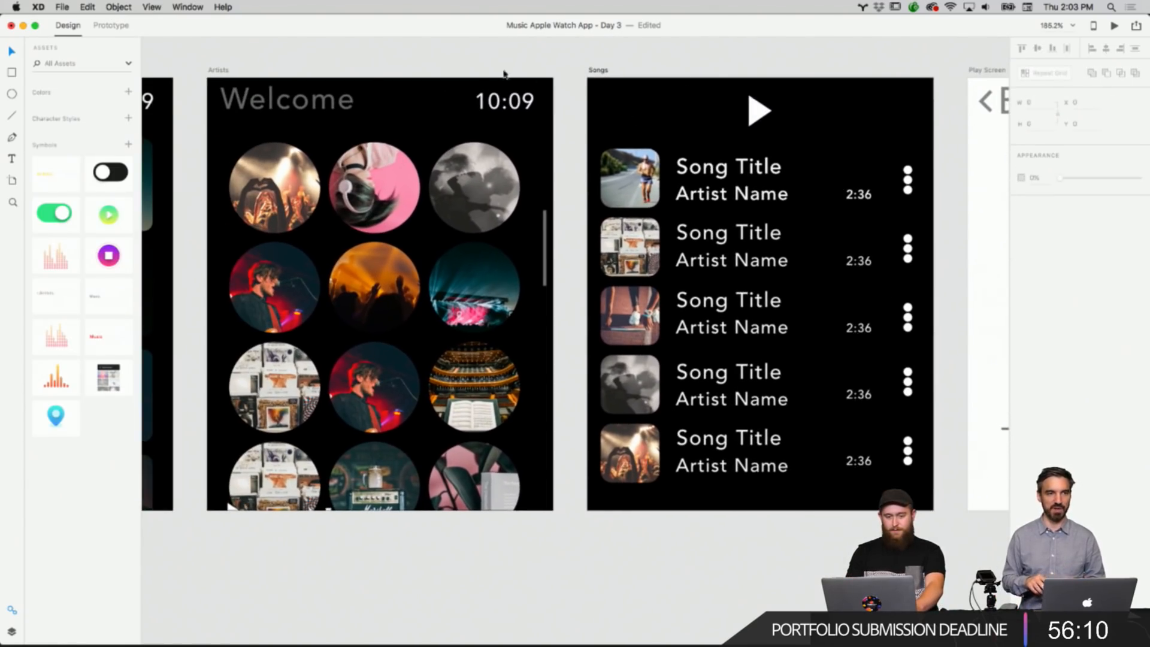
pyautogui.moveTo(313, 64); pyautogui.dragTo(520, 119)
pyautogui.rightClick(518, 105)
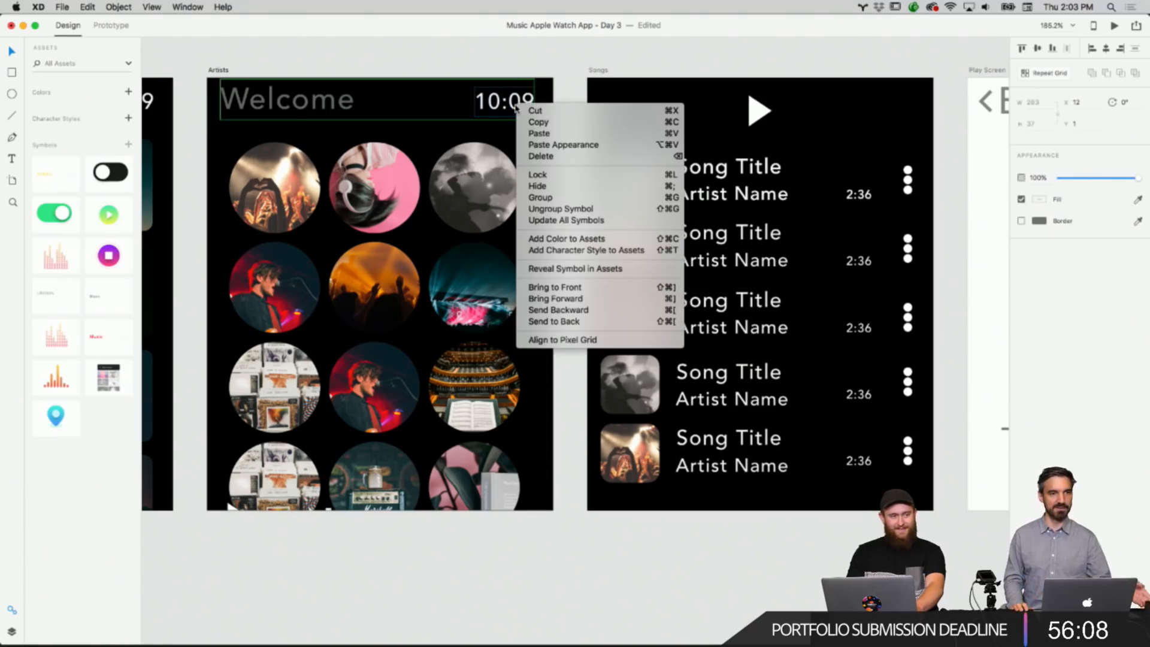
pyautogui.click(569, 122)
pyautogui.hscroll(5, 634, 120)
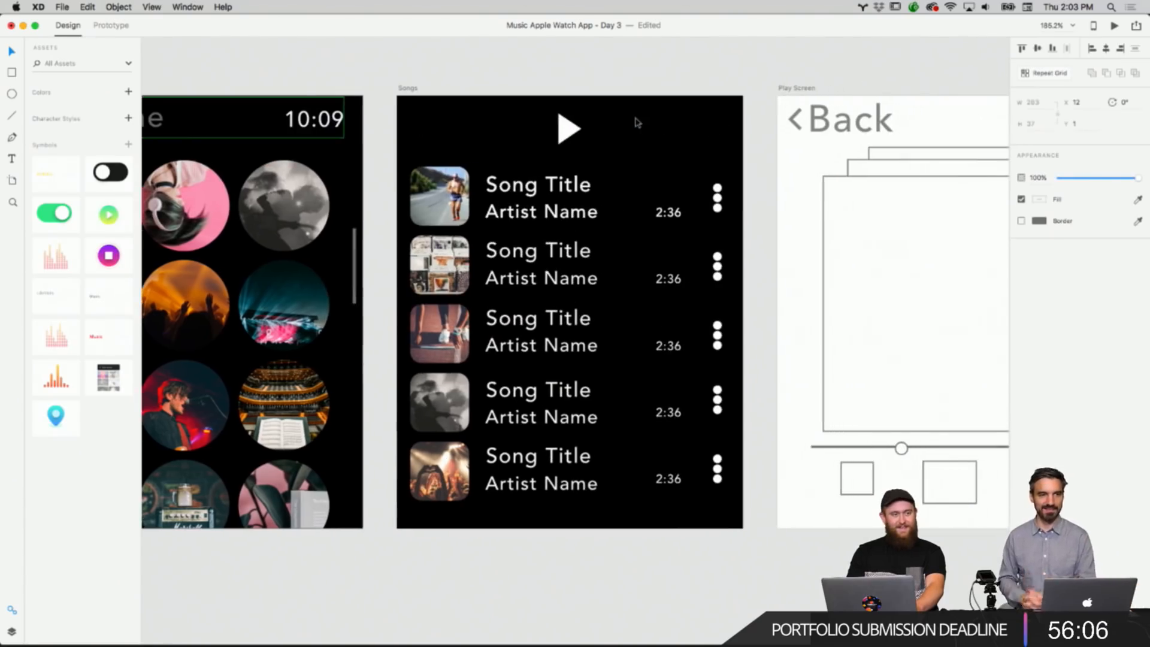
pyautogui.rightClick(629, 140)
pyautogui.click(652, 145)
pyautogui.click(683, 77)
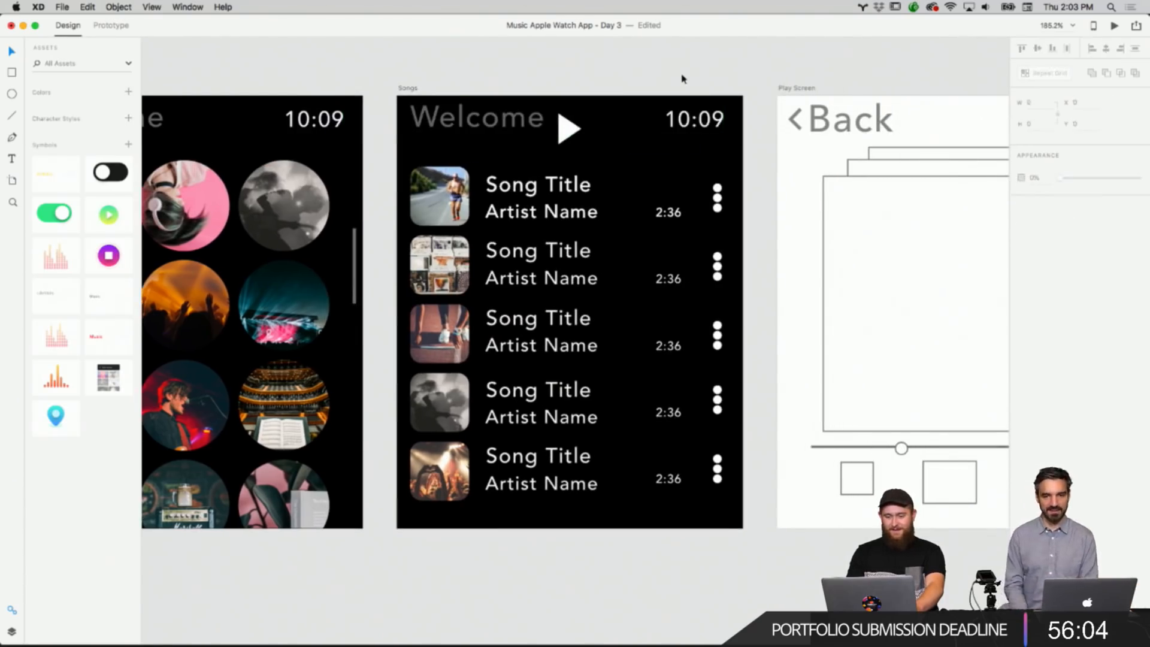
# Nudge the play icon on the Songs artboard slightly downward below the new header.
pyautogui.scroll(1, 682, 78)
pyautogui.moveTo(594, 147); pyautogui.dragTo(592, 154)
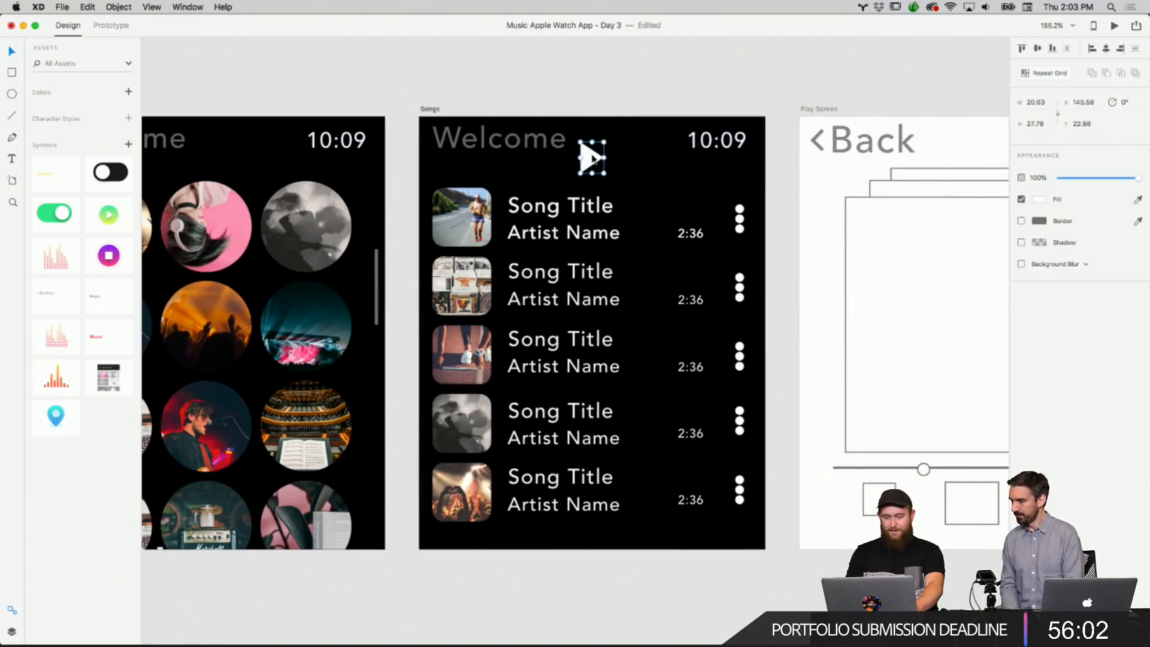
pyautogui.click(677, 164)
# Select the play icon together with all five song rows and move them down as a group.
pyautogui.hscroll(-3, 614, 153)
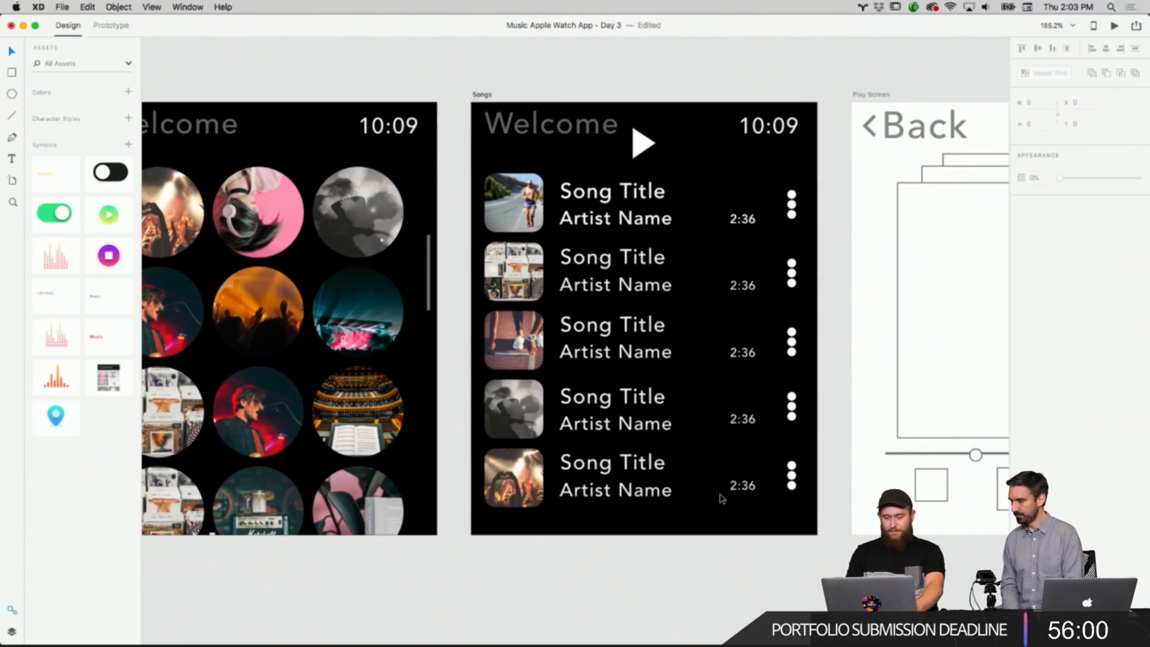
pyautogui.moveTo(847, 555); pyautogui.dragTo(657, 273)
pyautogui.moveTo(604, 181); pyautogui.dragTo(578, 152)
pyautogui.keyDown('shift'); pyautogui.click(526, 179); pyautogui.keyUp('shift')
pyautogui.keyDown('shift'); pyautogui.click(517, 264); pyautogui.keyUp('shift')
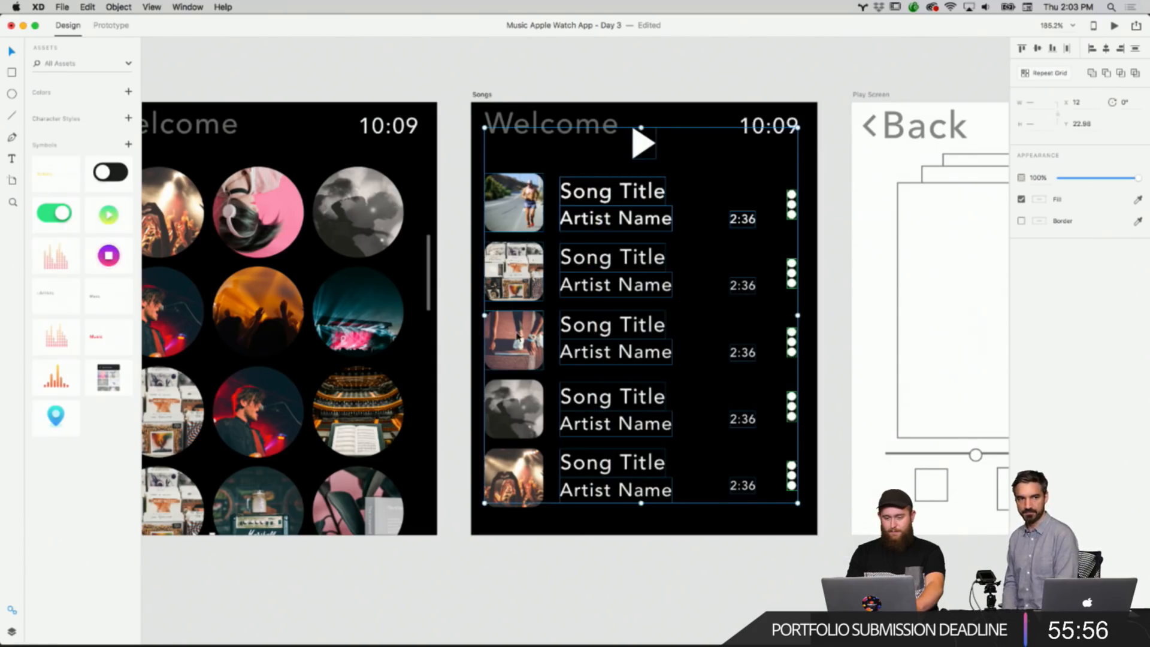
pyautogui.keyDown('shift'); pyautogui.click(516, 332); pyautogui.keyUp('shift')
pyautogui.keyDown('shift'); pyautogui.click(513, 395); pyautogui.keyUp('shift')
pyautogui.keyDown('shift'); pyautogui.click(514, 456); pyautogui.keyUp('shift')
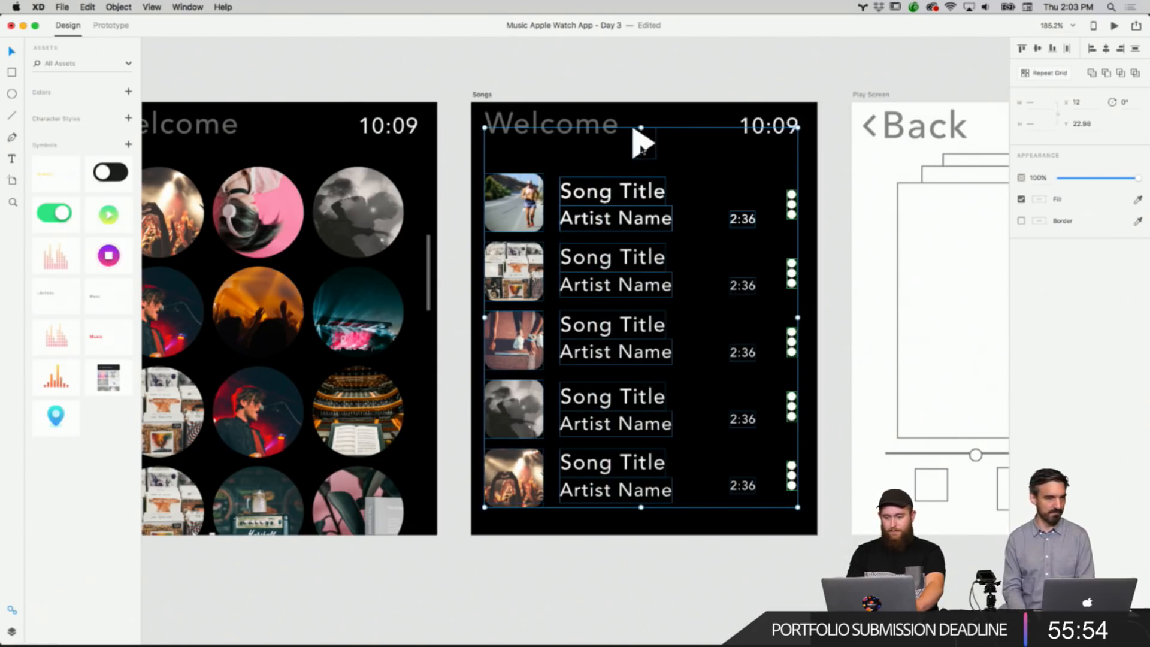
pyautogui.moveTo(641, 149); pyautogui.dragTo(641, 166)
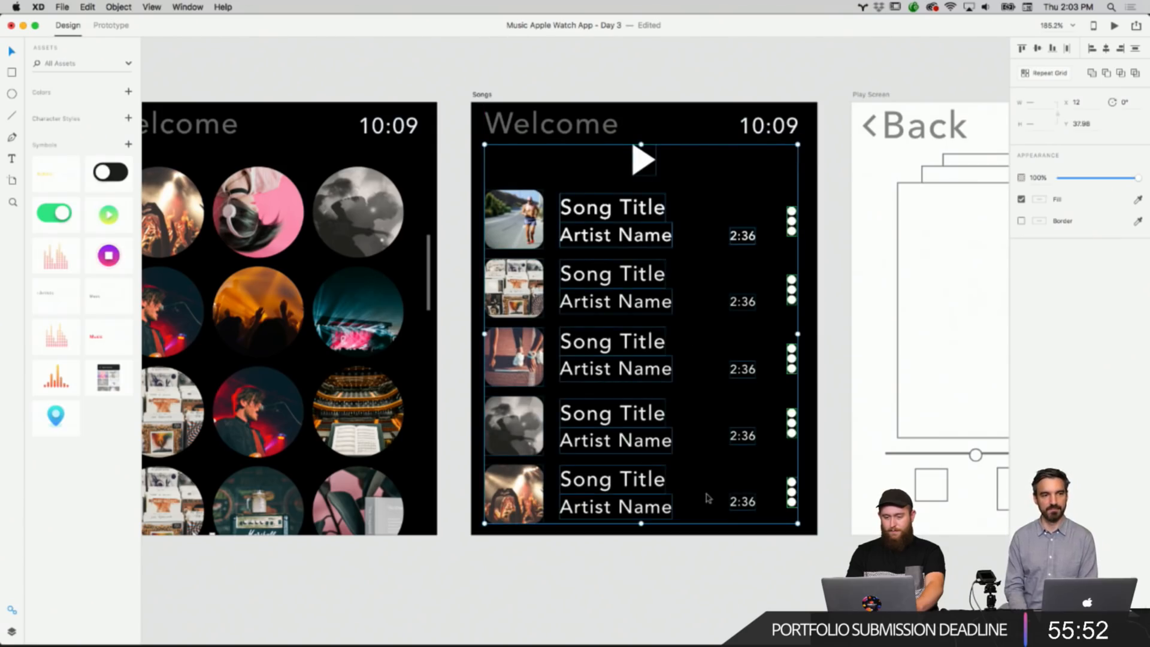
pyautogui.click(607, 72)
# Shrink the play icon slightly to about 19 by 25 on the Songs artboard.
pyautogui.scroll(-3, 606, 75)
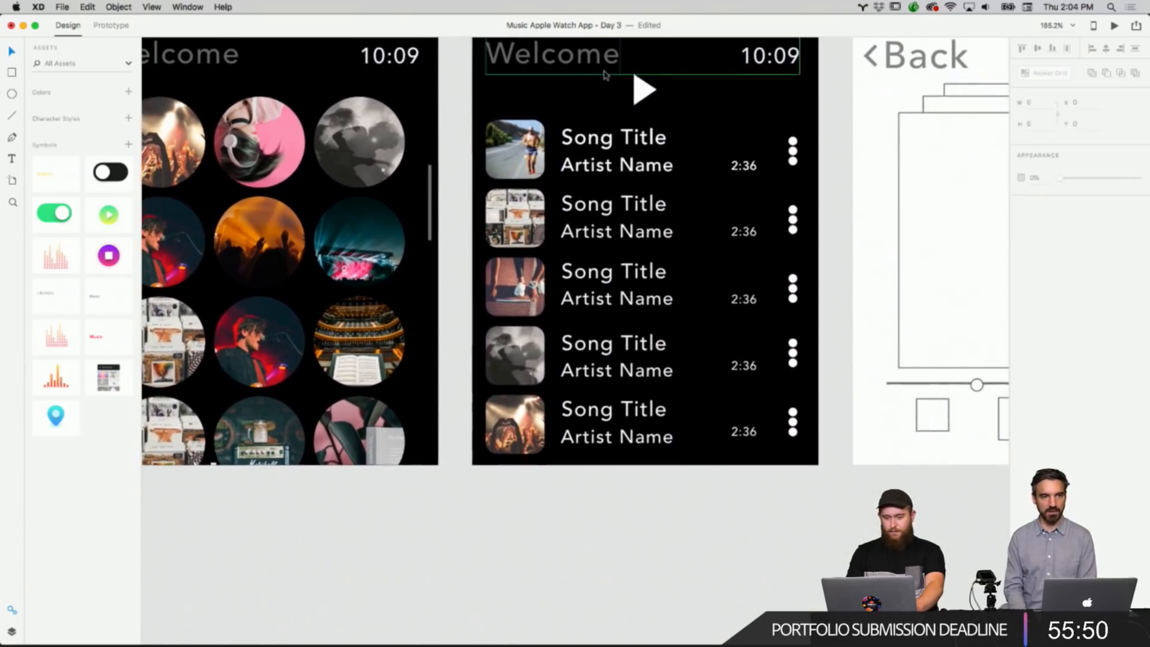
pyautogui.scroll(-5, 603, 75)
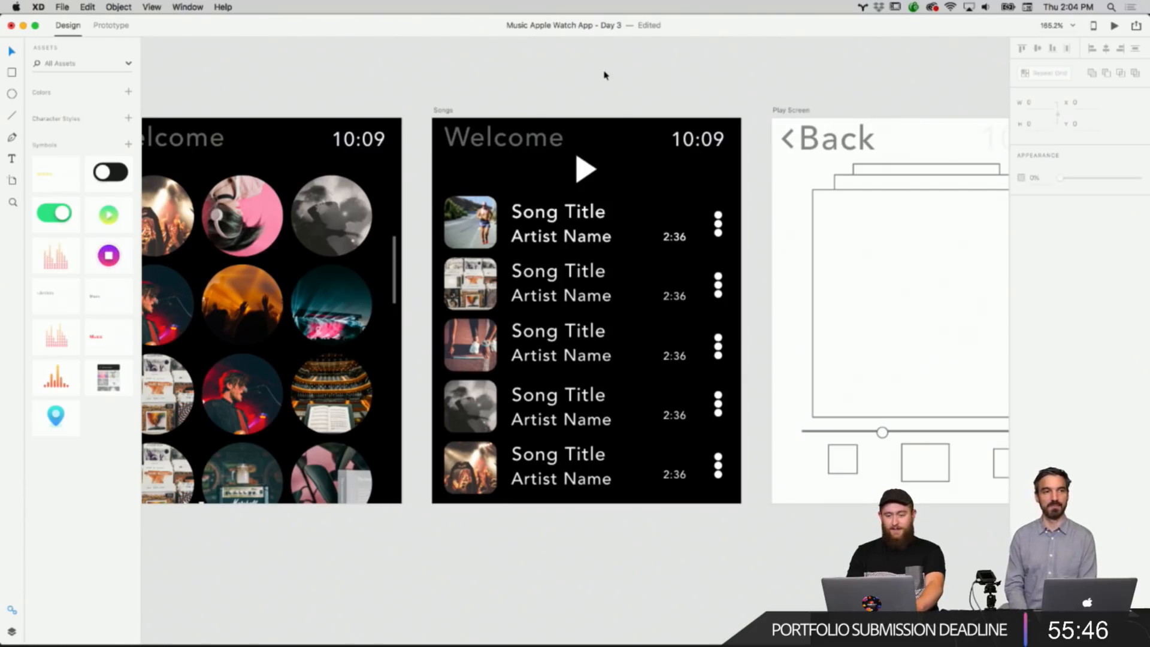
pyautogui.click(582, 175)
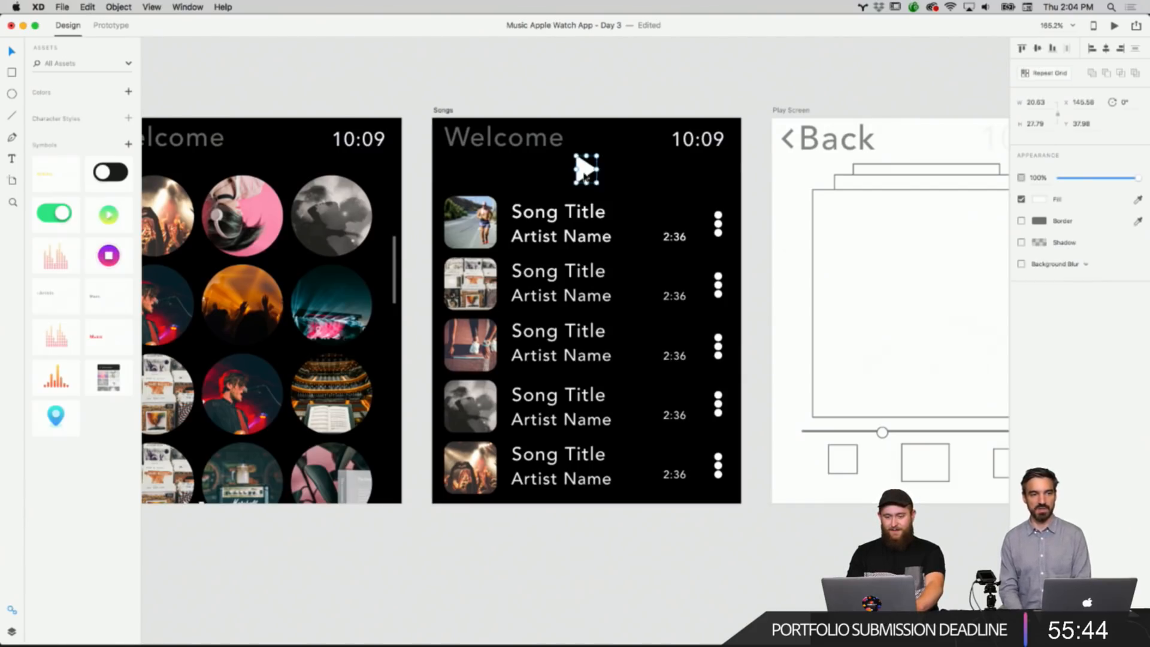
pyautogui.moveTo(596, 182); pyautogui.dragTo(593, 180)
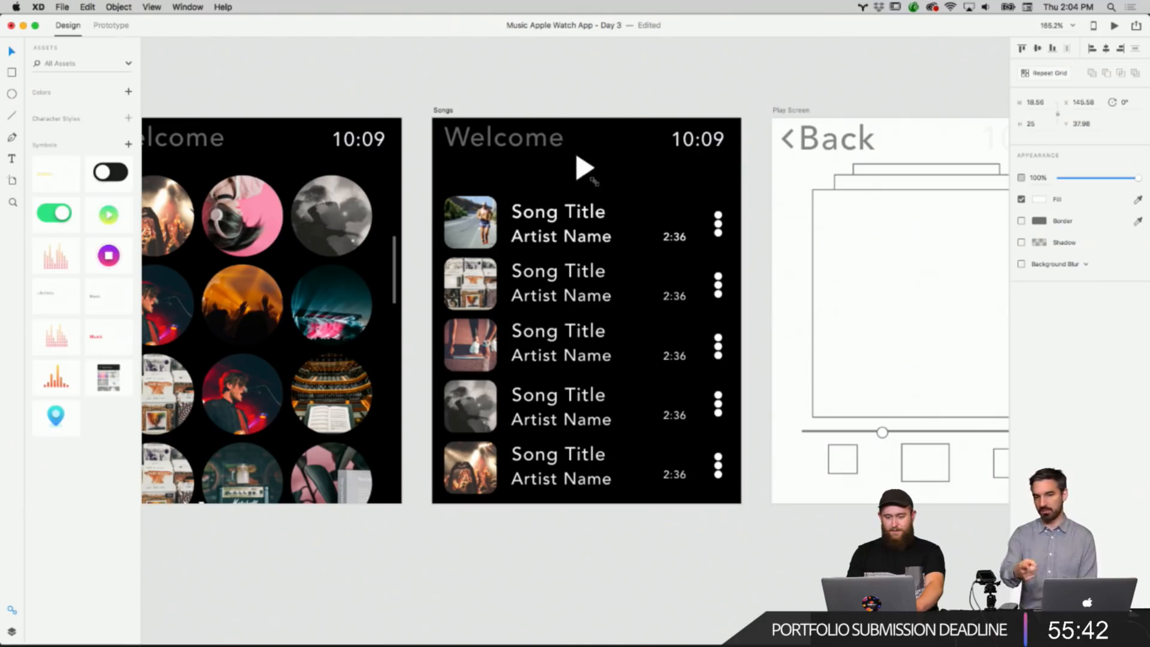
pyautogui.click(610, 109)
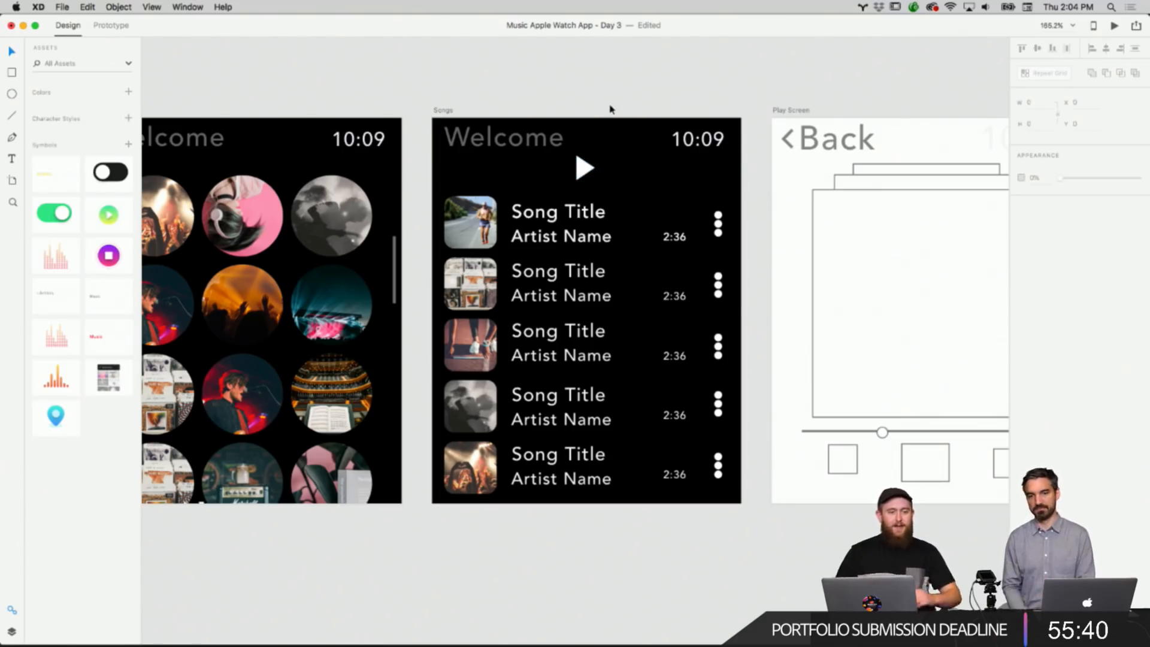
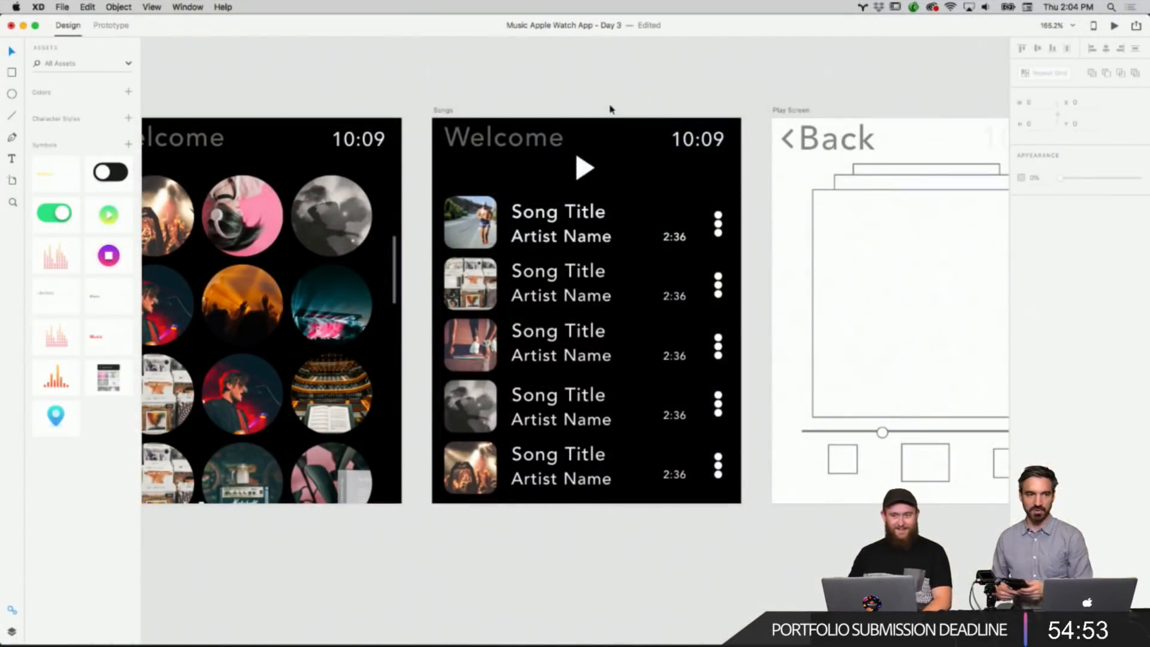
# Shrink the menu dots in the first song row slightly on the Songs artboard.
pyautogui.scroll(2, 677, 147)
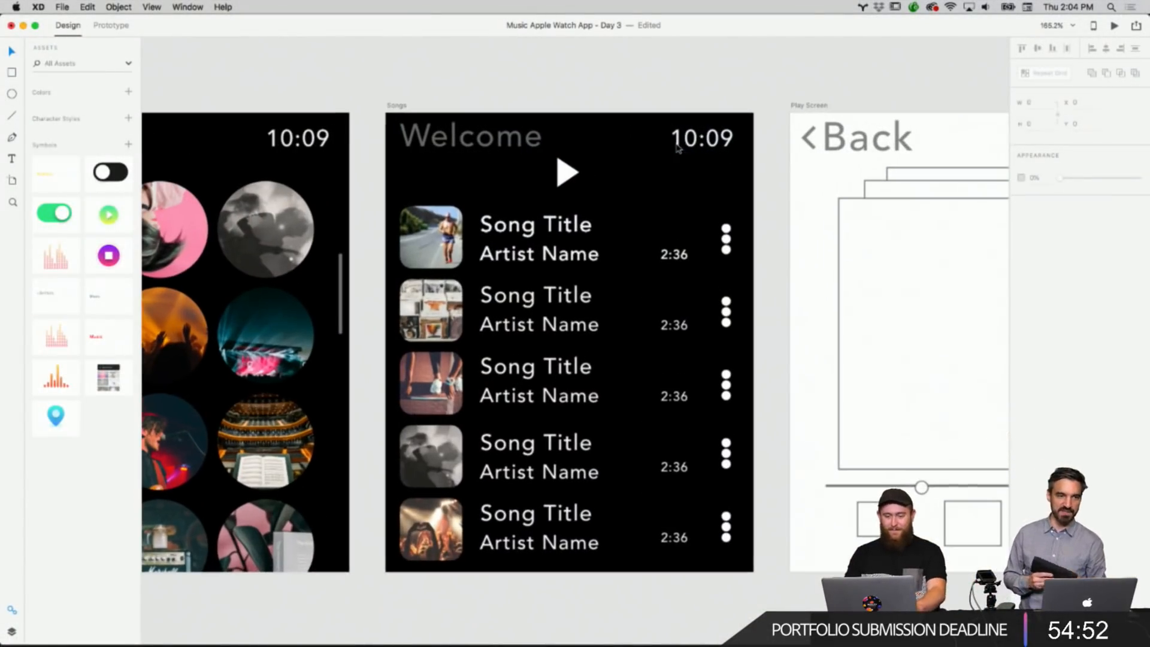
pyautogui.click(724, 236)
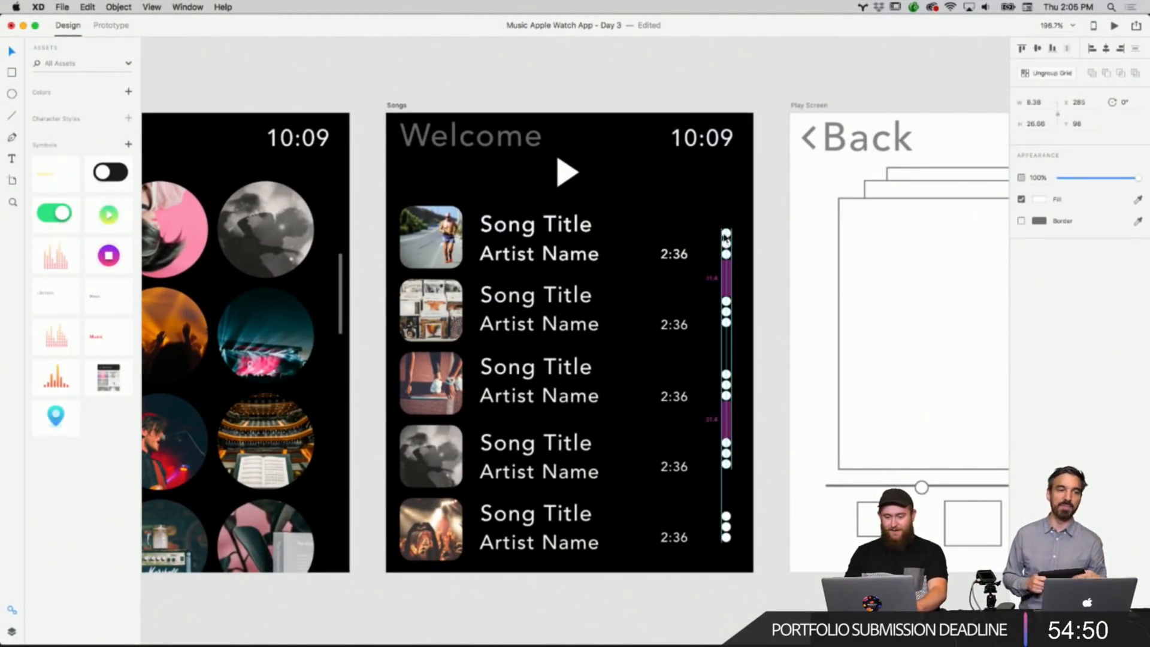
pyautogui.click(728, 314)
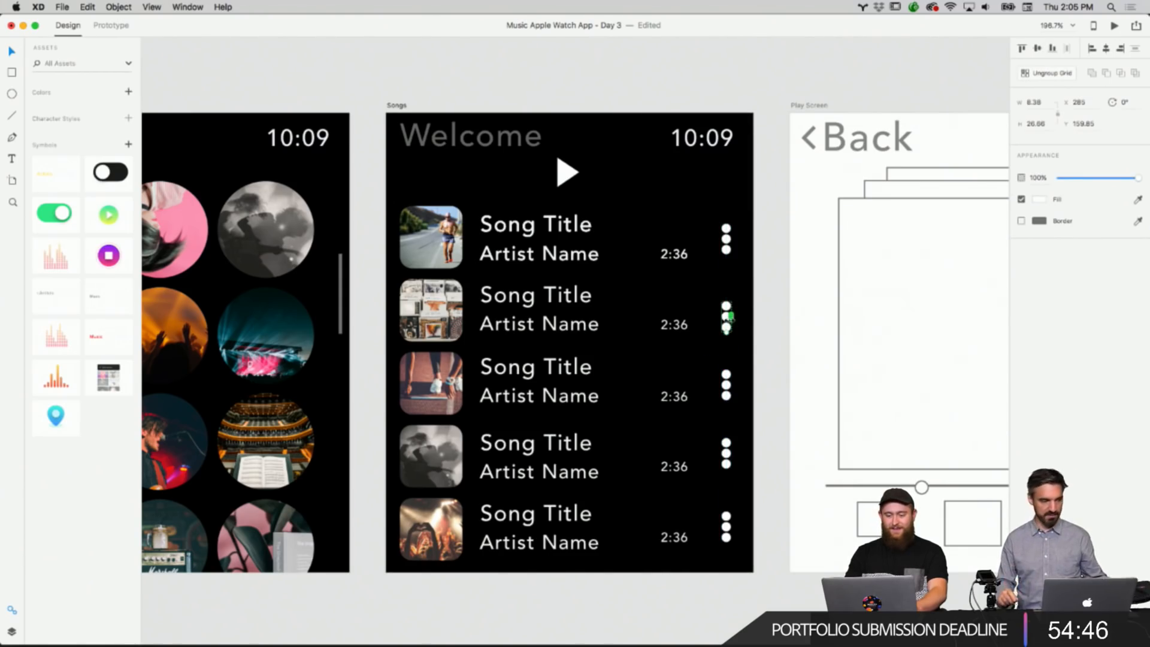
pyautogui.scroll(5, 729, 316)
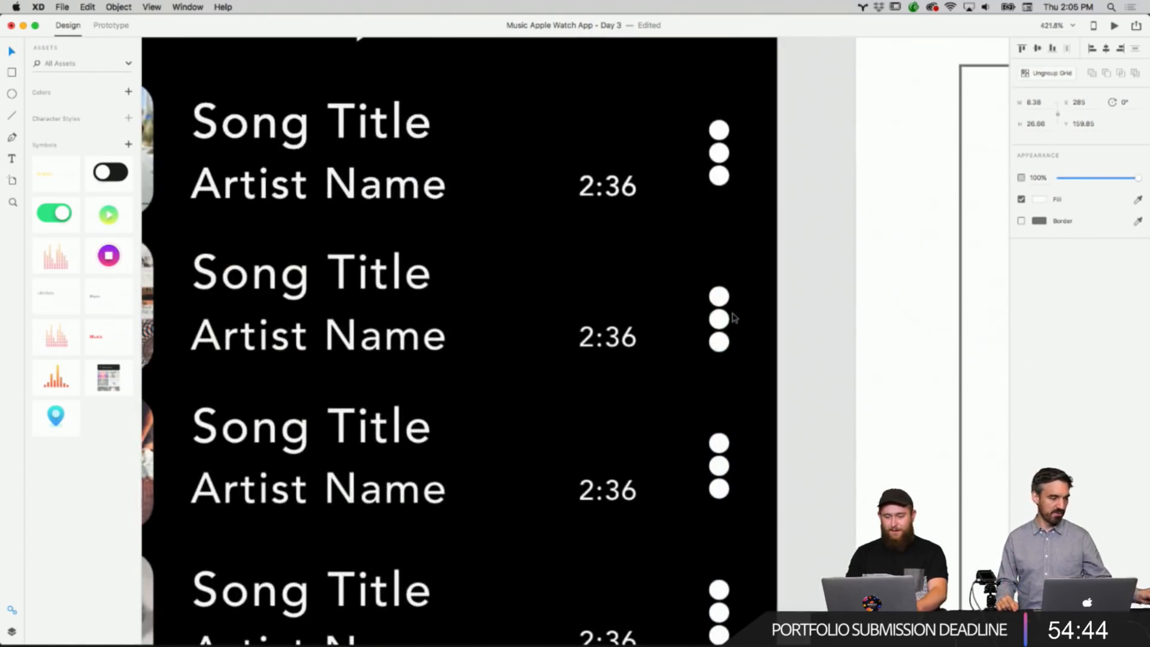
pyautogui.click(699, 210)
pyautogui.doubleClick(699, 209)
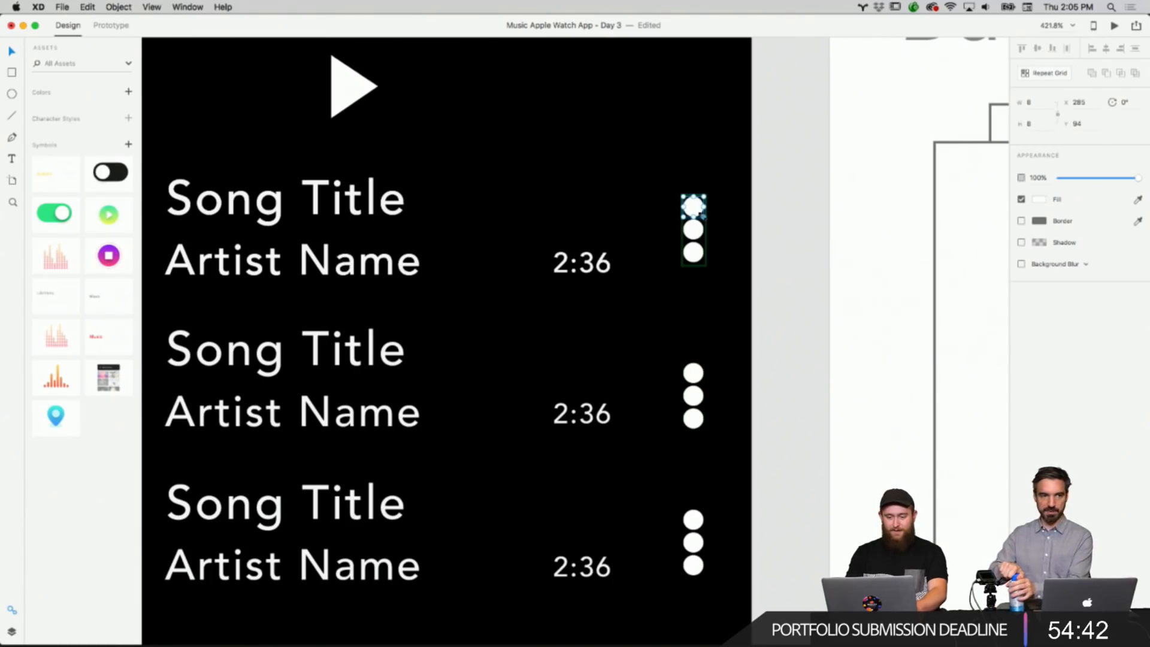
pyautogui.moveTo(703, 215); pyautogui.dragTo(699, 213)
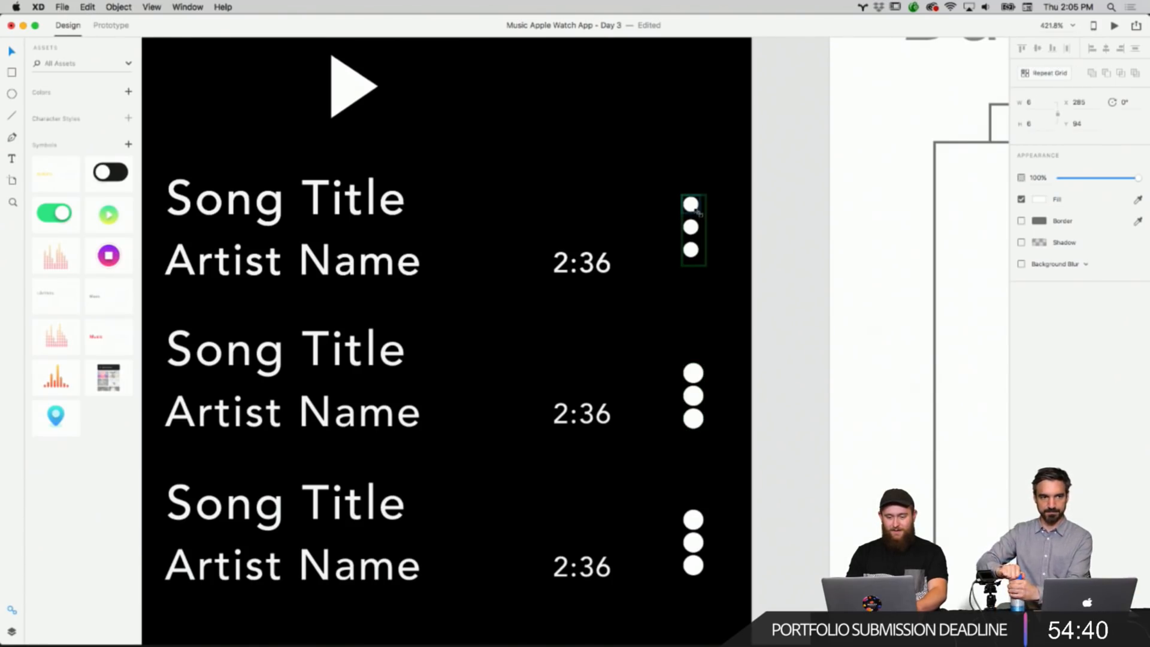
pyautogui.click(765, 244)
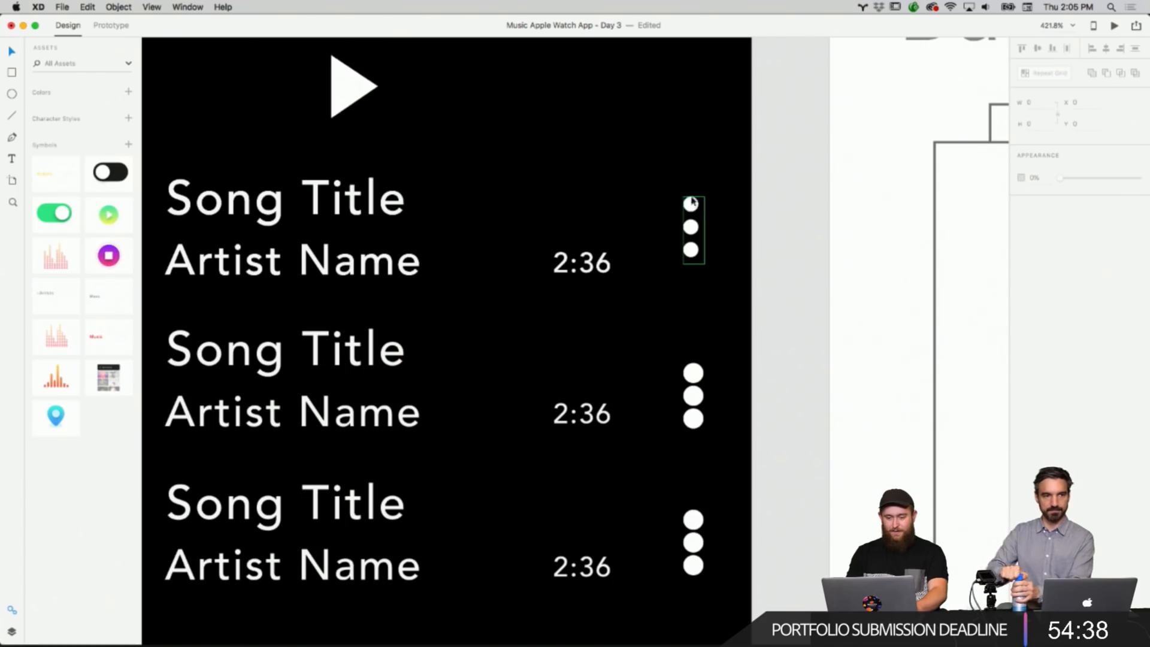
# Nudge the first row's menu dots slightly downward.
pyautogui.click(691, 201)
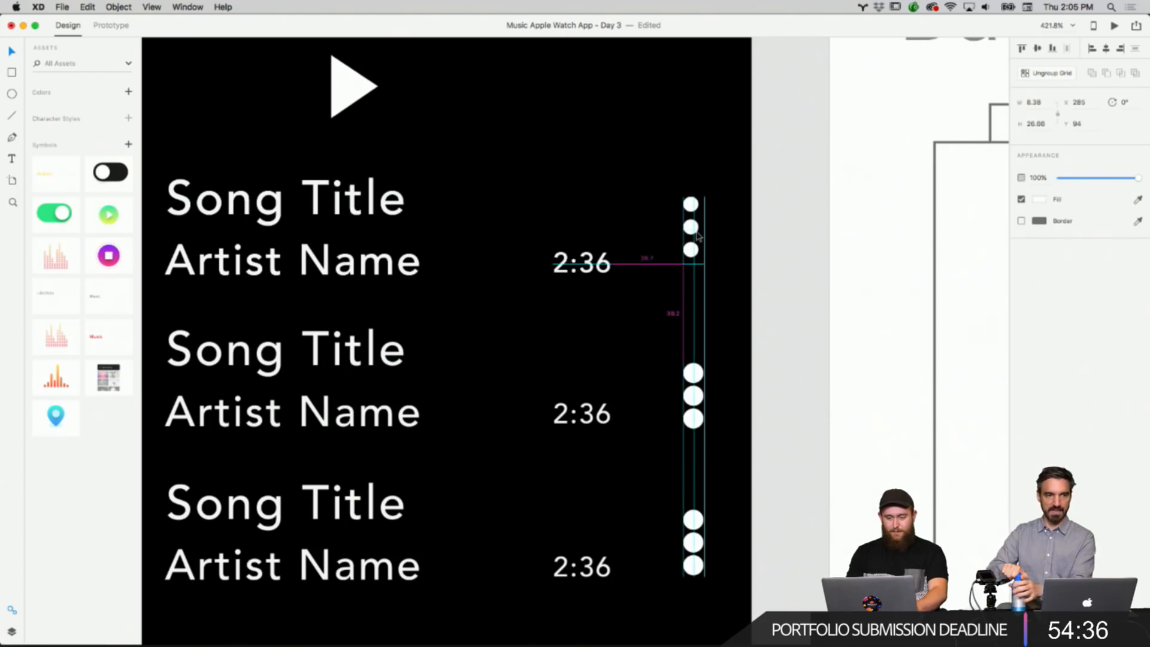
pyautogui.moveTo(698, 236); pyautogui.dragTo(697, 239)
pyautogui.click(747, 234)
# Ungroup the menu dots grid, copy the first row's dots, and delete the dots from the other song rows.
pyautogui.click(688, 234)
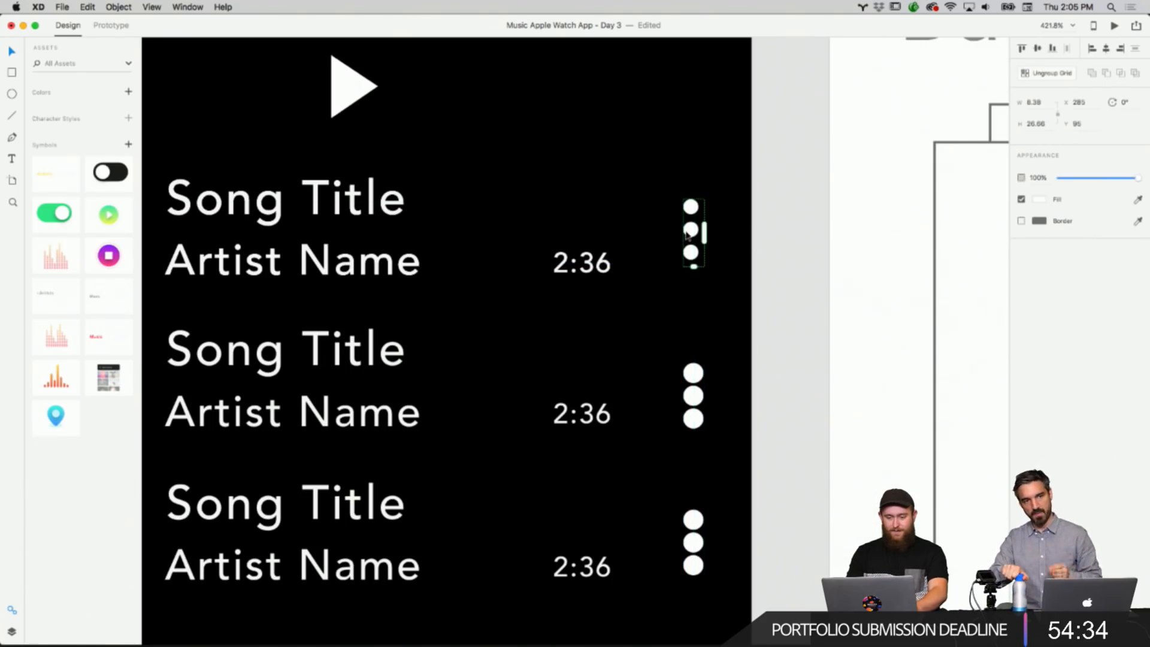
pyautogui.rightClick(687, 234)
pyautogui.click(820, 242)
pyautogui.click(803, 254)
pyautogui.scroll(-3, 753, 281)
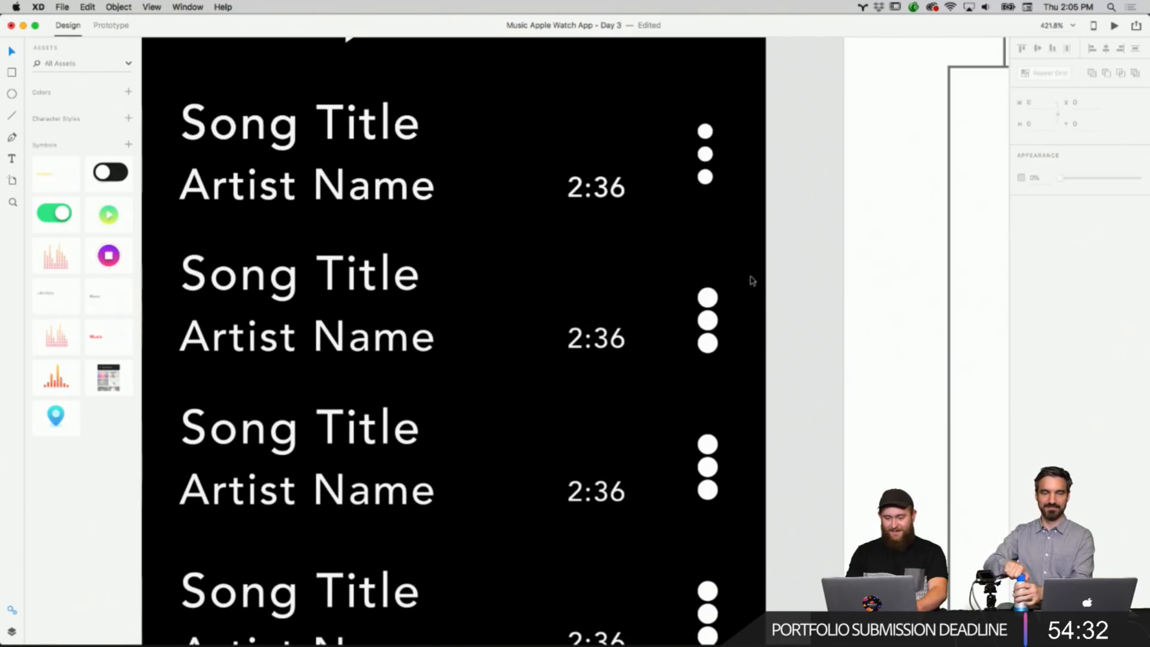
pyautogui.moveTo(752, 281); pyautogui.dragTo(731, 548)
pyautogui.press('Delete')
# Paste the copied menu dots and place them in the second song row.
pyautogui.scroll(8, 732, 556)
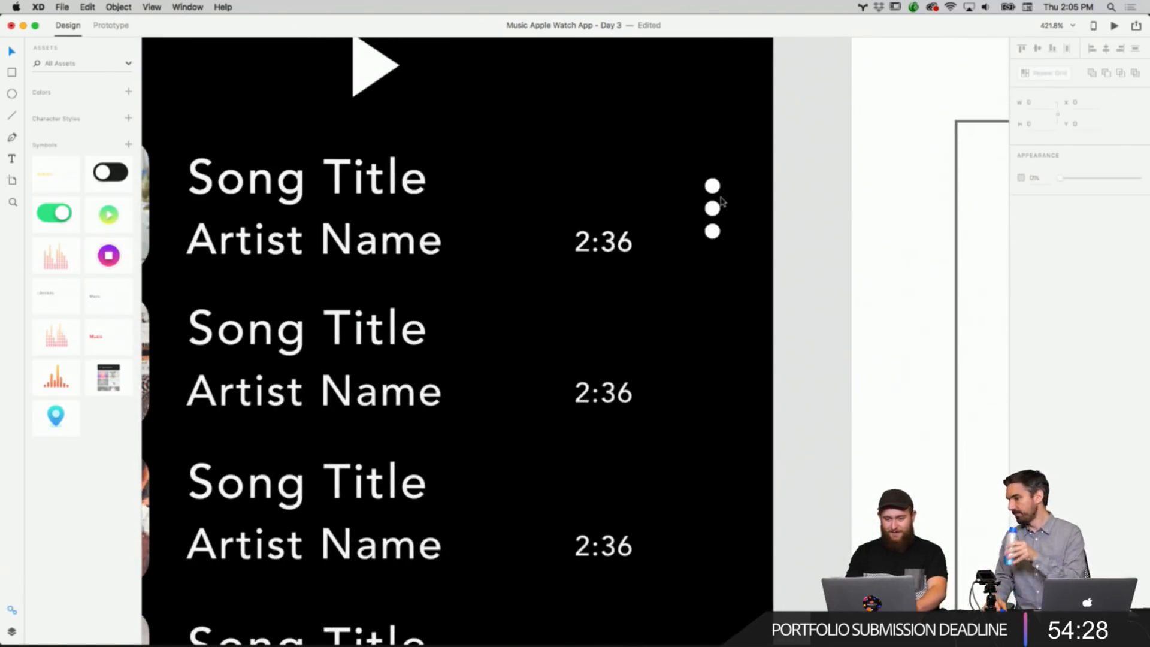
pyautogui.hscroll(-3, 719, 239)
pyautogui.rightClick(756, 419)
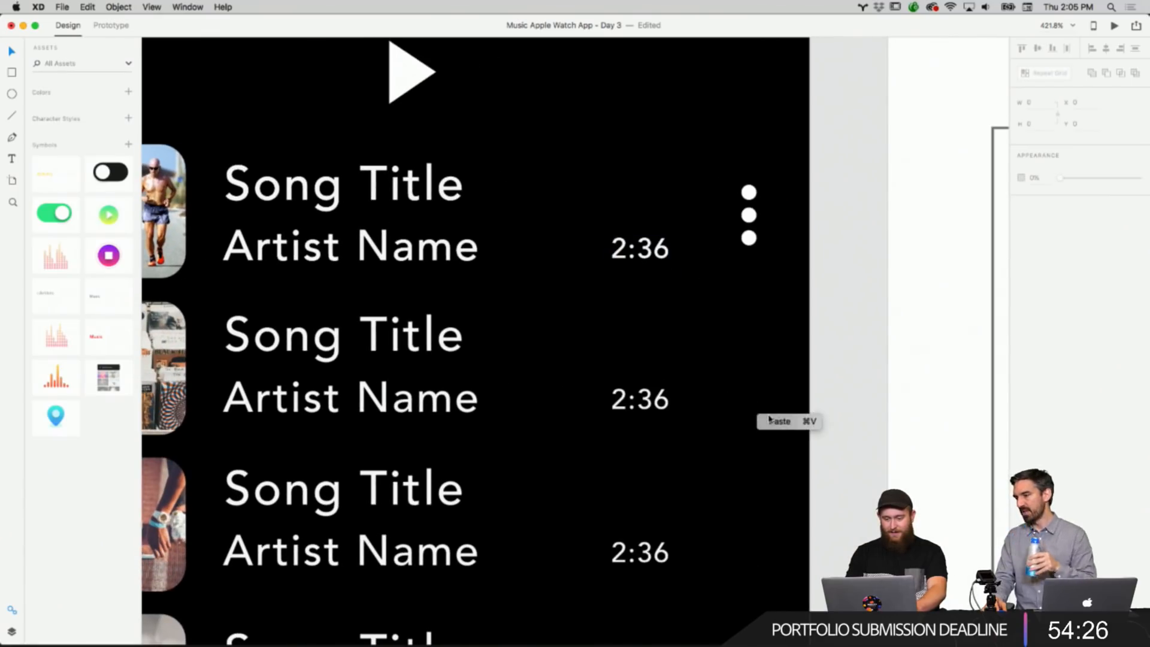
pyautogui.click(774, 421)
pyautogui.moveTo(751, 217); pyautogui.dragTo(752, 380)
pyautogui.click(796, 372)
# Paste another copy of the menu dots and place it in the third song row.
pyautogui.scroll(-2, 794, 373)
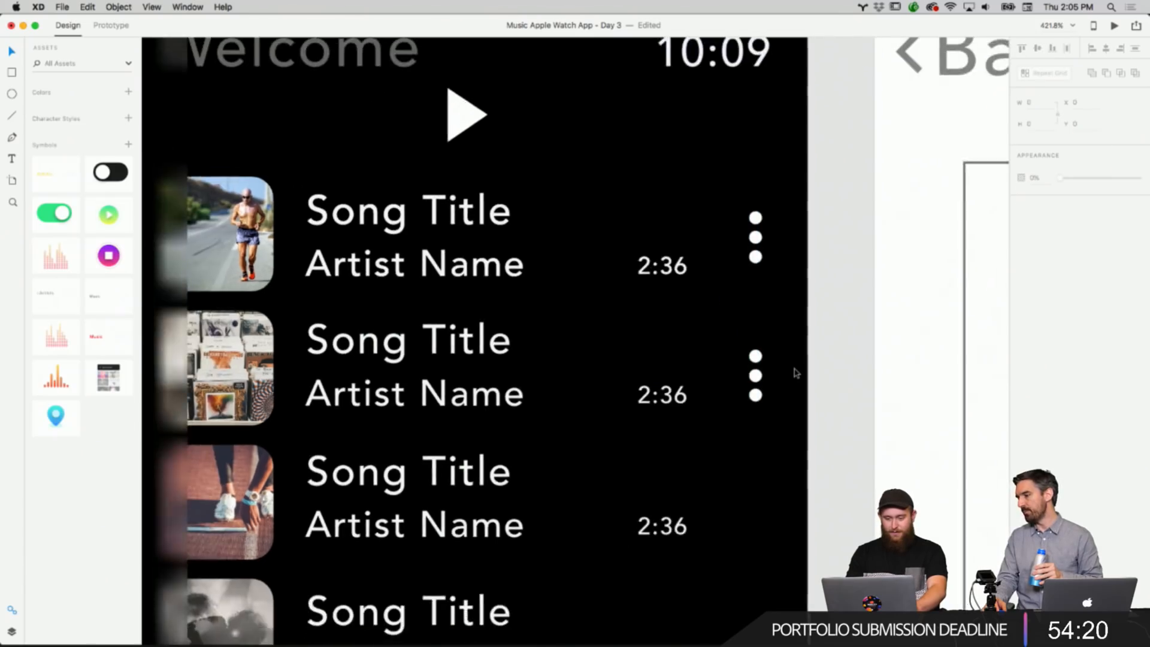
pyautogui.scroll(-2, 796, 373)
pyautogui.scroll(-2, 795, 372)
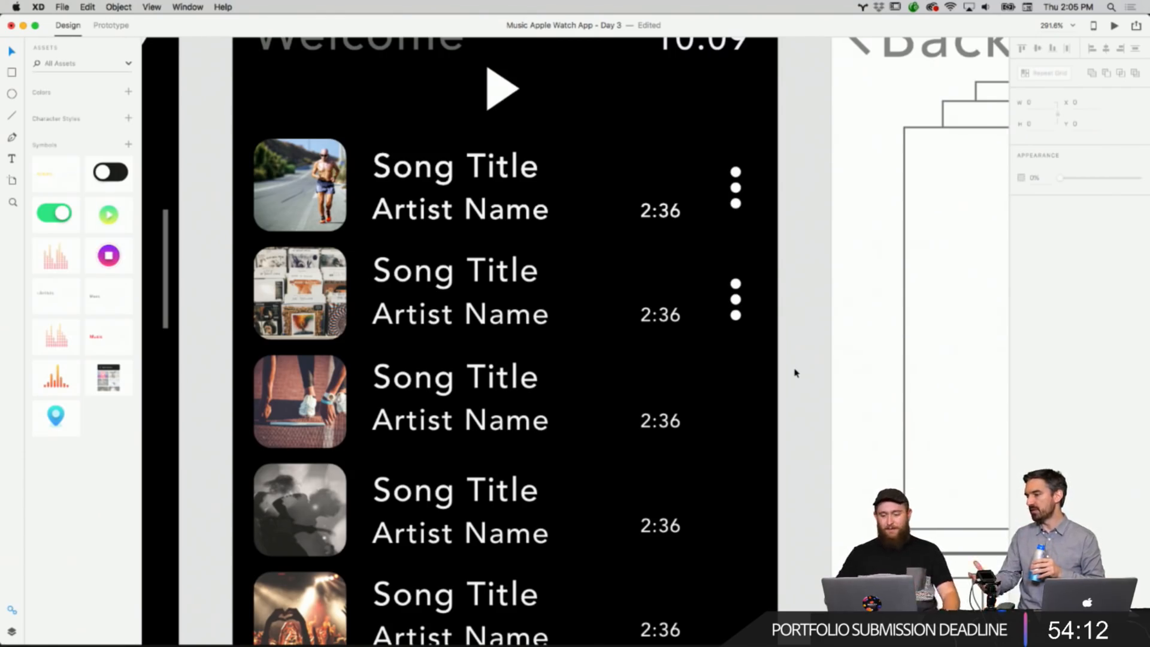
pyautogui.scroll(-2, 801, 368)
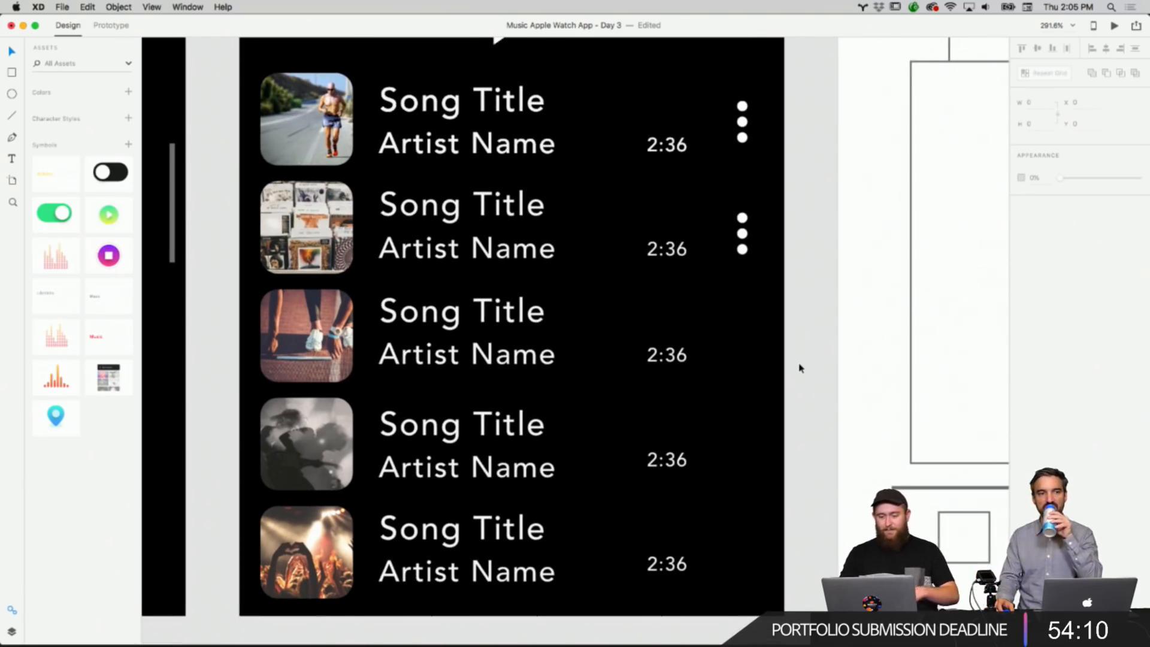
pyautogui.rightClick(785, 286)
pyautogui.click(808, 292)
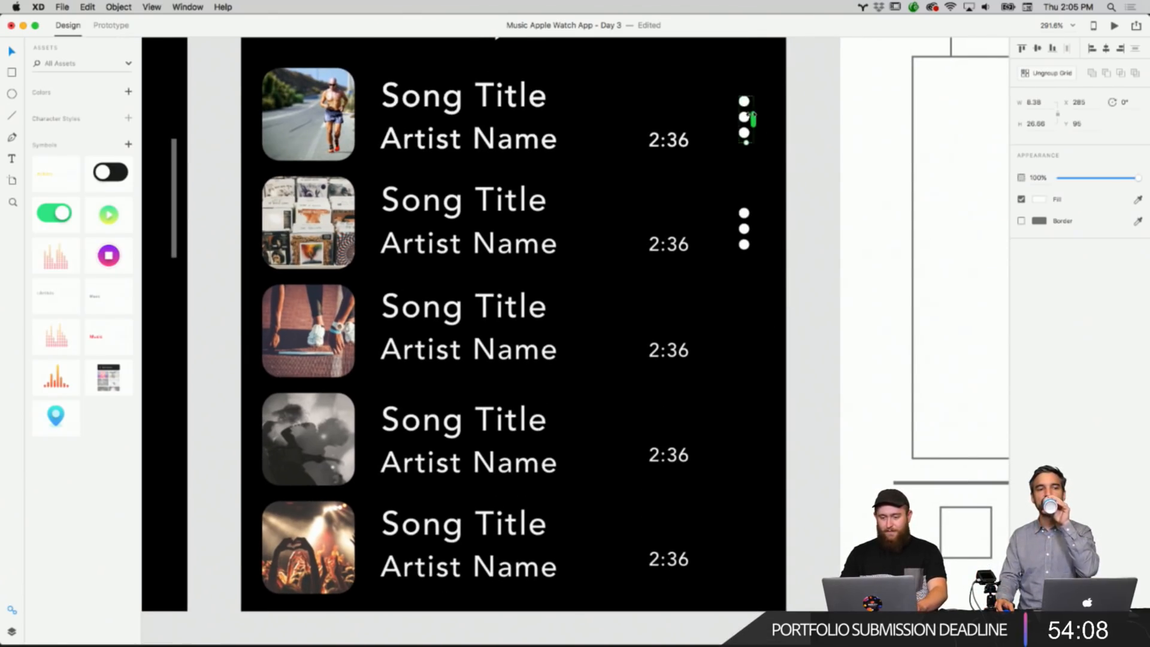
pyautogui.moveTo(749, 115); pyautogui.dragTo(749, 329)
# Paste a copy of the menu dots into the fourth song row.
pyautogui.rightClick(761, 399)
pyautogui.click(784, 400)
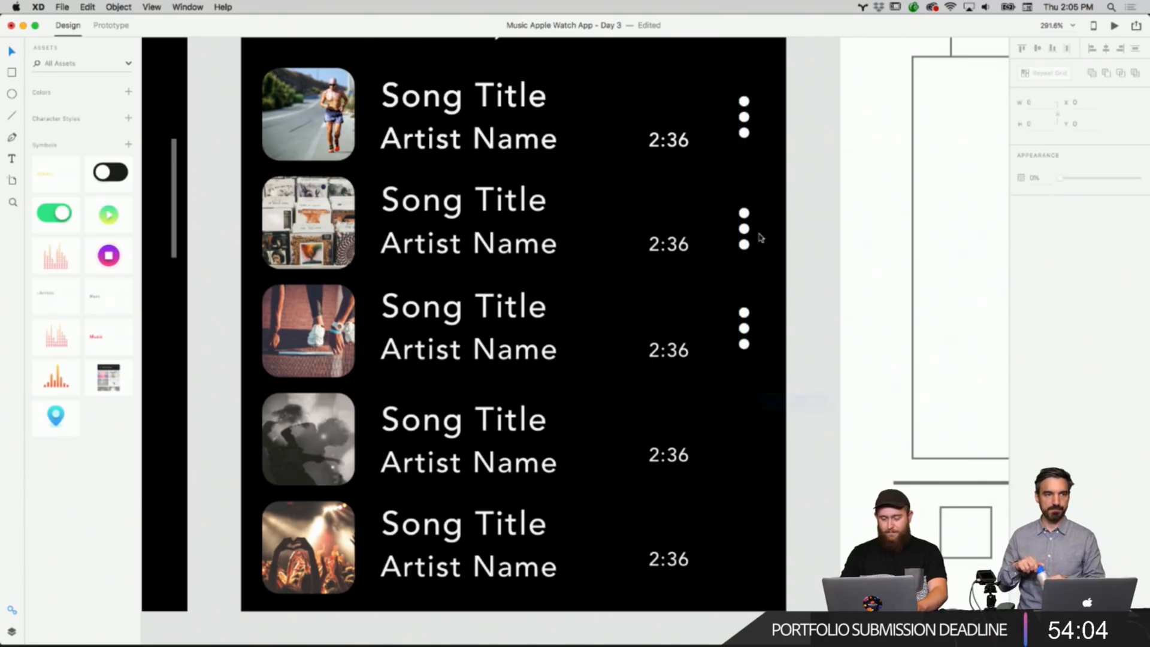
pyautogui.moveTo(744, 126); pyautogui.dragTo(741, 451)
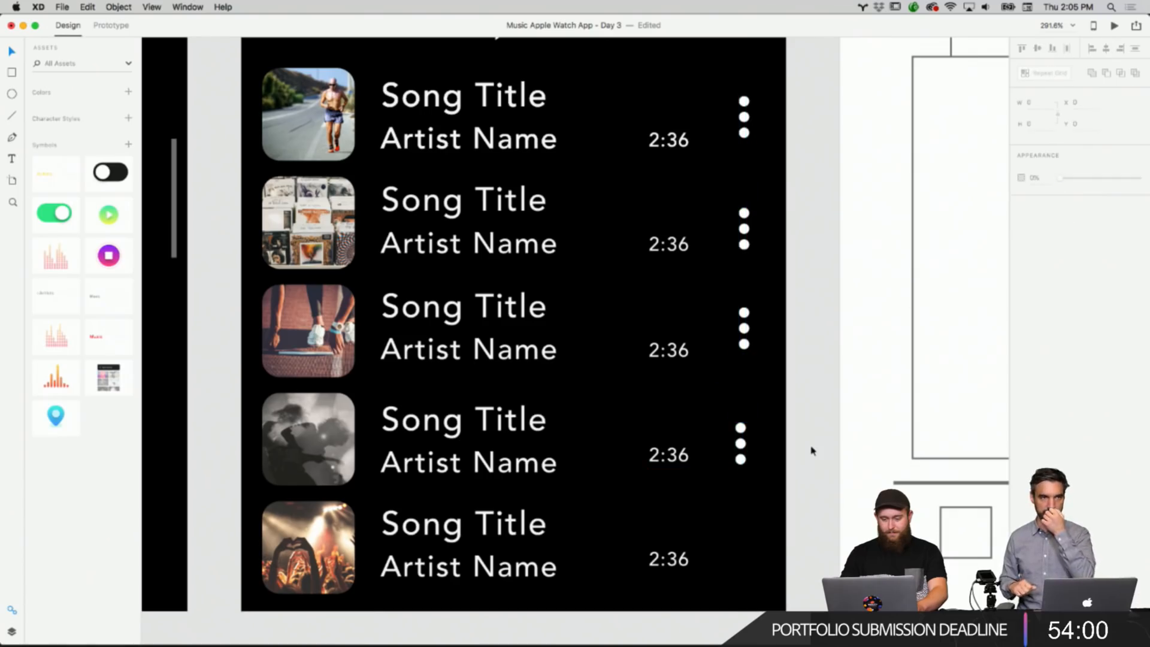
pyautogui.click(742, 102)
pyautogui.moveTo(745, 109); pyautogui.dragTo(746, 232)
pyautogui.press('Delete')
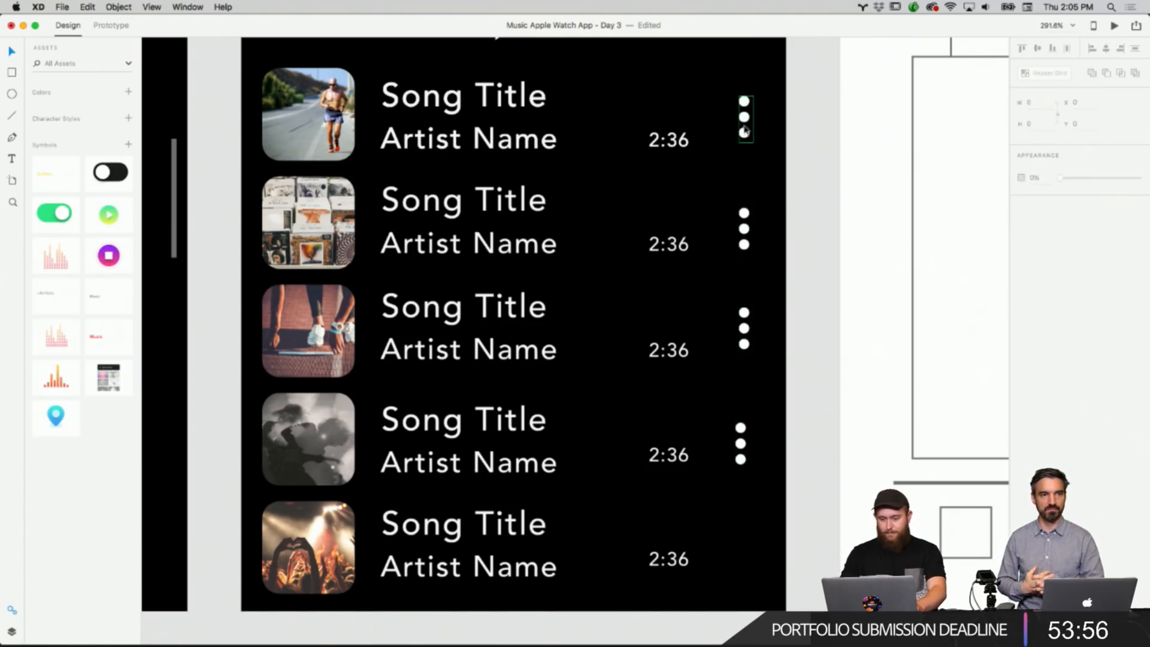
# Duplicate the menu dots into the fifth song row and nudge the last two rows' dots into alignment.
pyautogui.moveTo(745, 118); pyautogui.dragTo(740, 545)
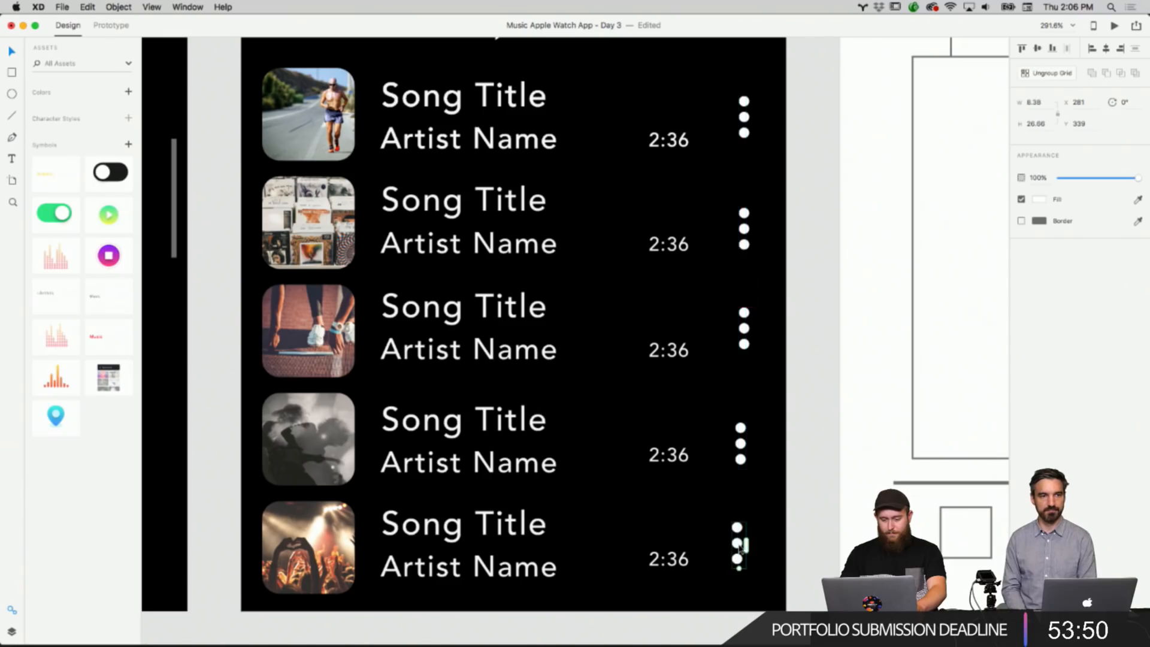
pyautogui.click(765, 486)
pyautogui.moveTo(741, 452); pyautogui.dragTo(744, 450)
pyautogui.moveTo(740, 545); pyautogui.dragTo(746, 544)
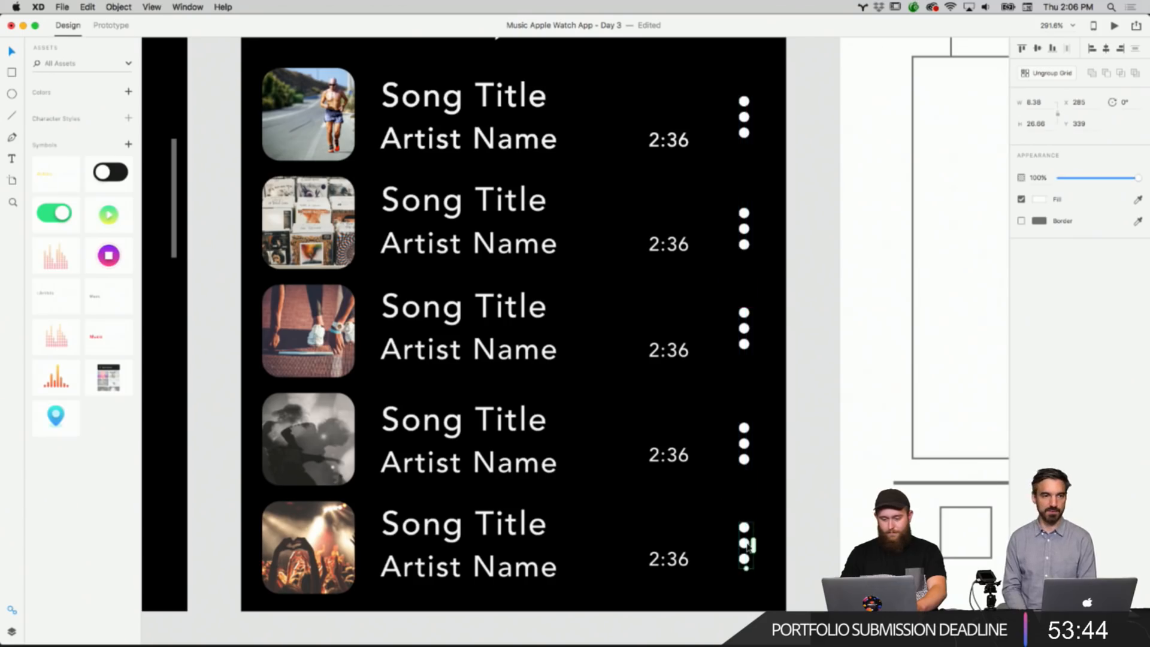
pyautogui.click(806, 528)
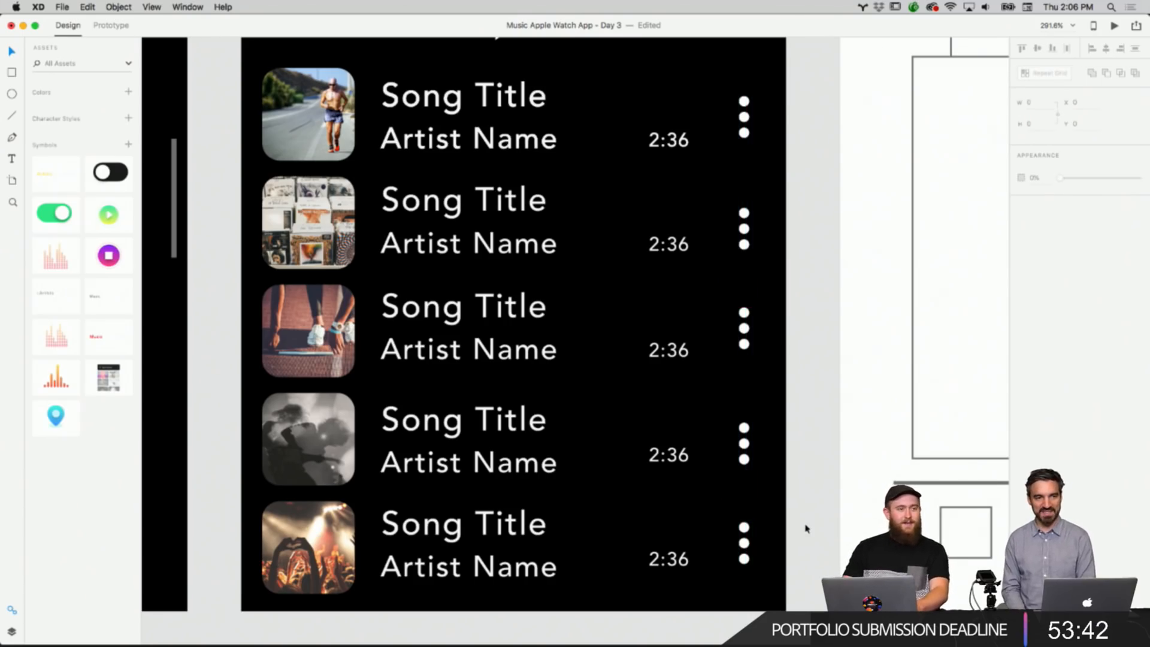
# Delete the Back label and time header from the Play Screen artboard.
pyautogui.scroll(-5, 820, 494)
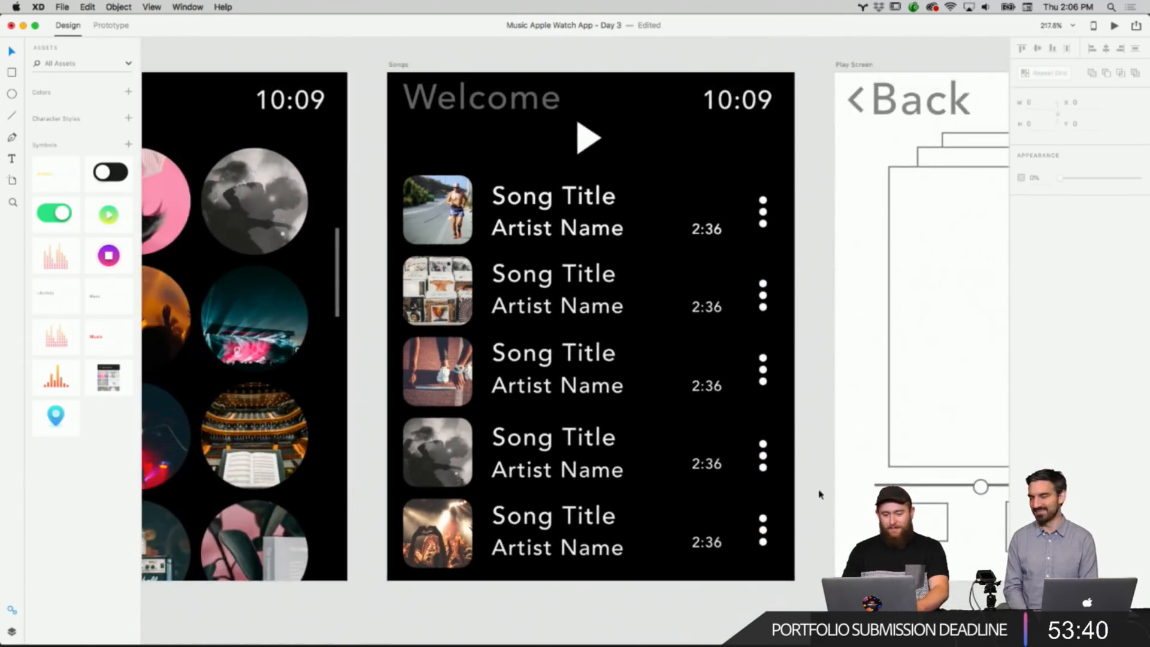
pyautogui.hscroll(-2, 820, 493)
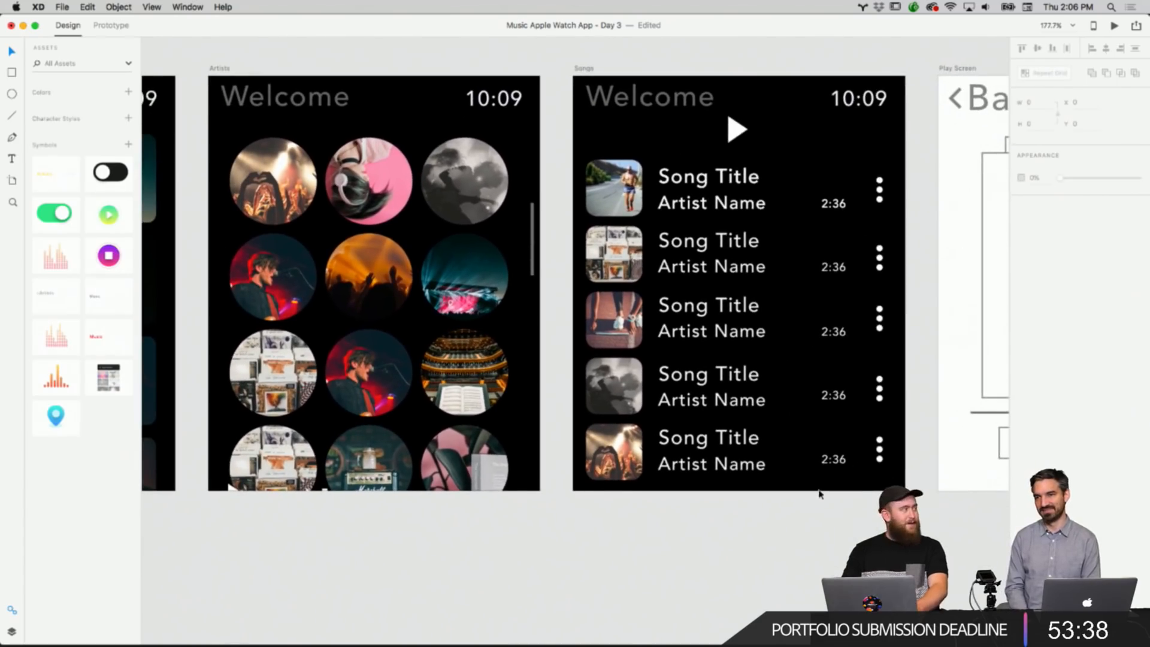
pyautogui.hscroll(6, 820, 493)
pyautogui.hscroll(3, 821, 488)
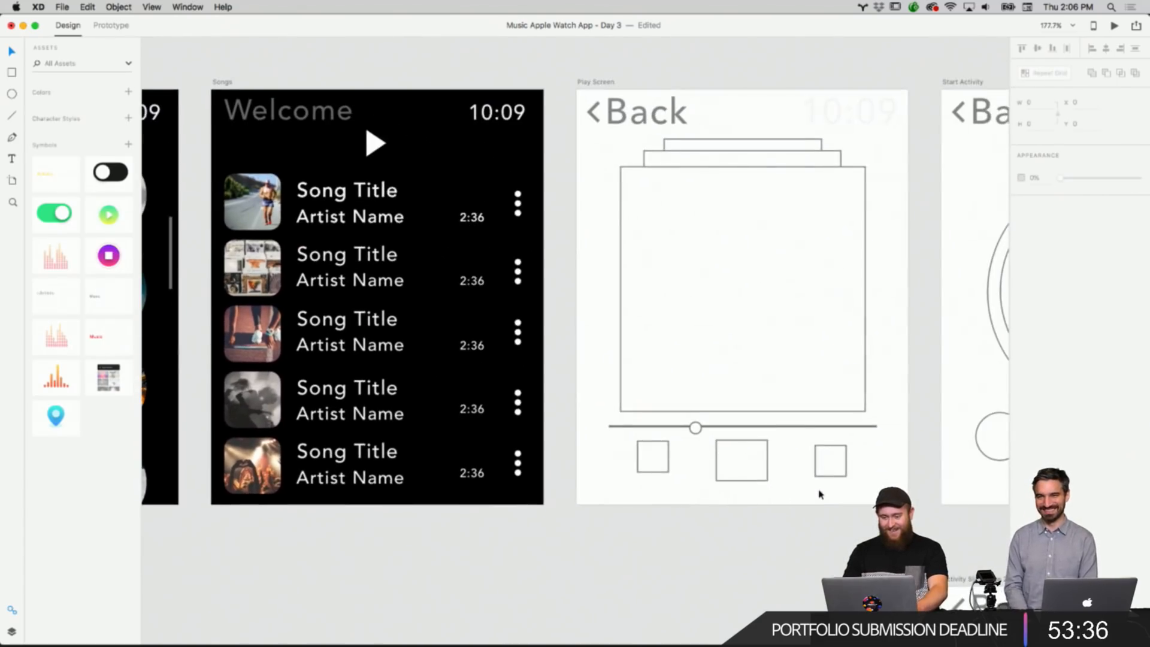
pyautogui.scroll(2, 796, 390)
pyautogui.moveTo(547, 109); pyautogui.dragTo(829, 149)
pyautogui.press('Delete')
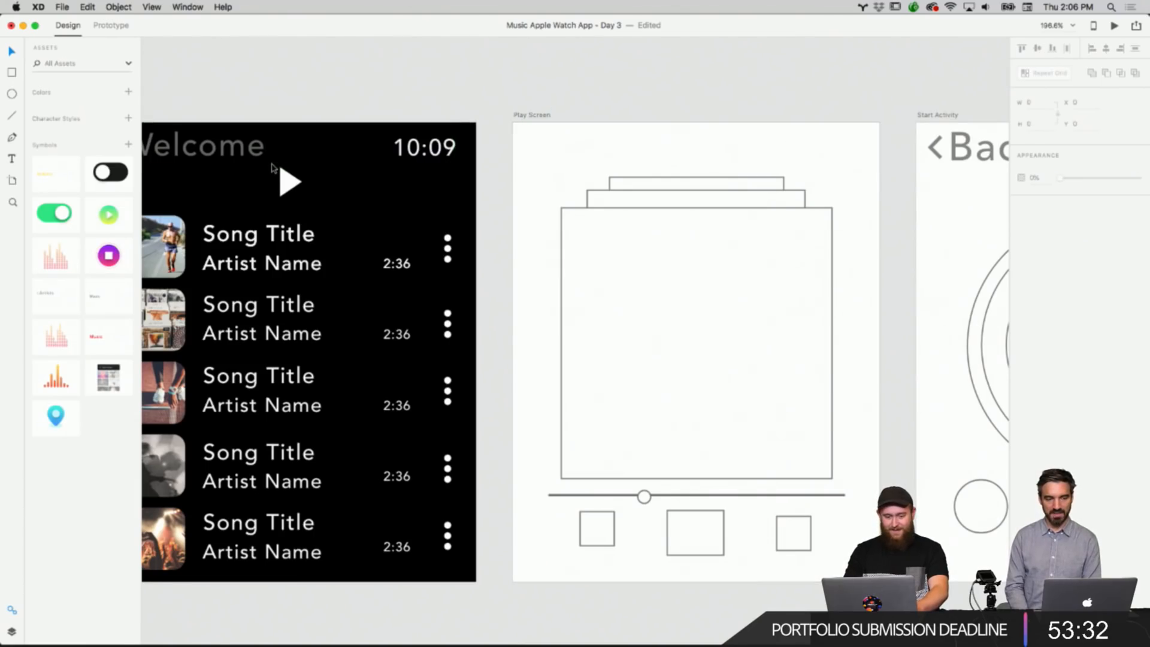
# Copy the Welcome title and time header from the Songs artboard and paste it onto the Play Screen artboard.
pyautogui.click(254, 157)
pyautogui.rightClick(251, 154)
pyautogui.click(274, 173)
pyautogui.rightClick(627, 145)
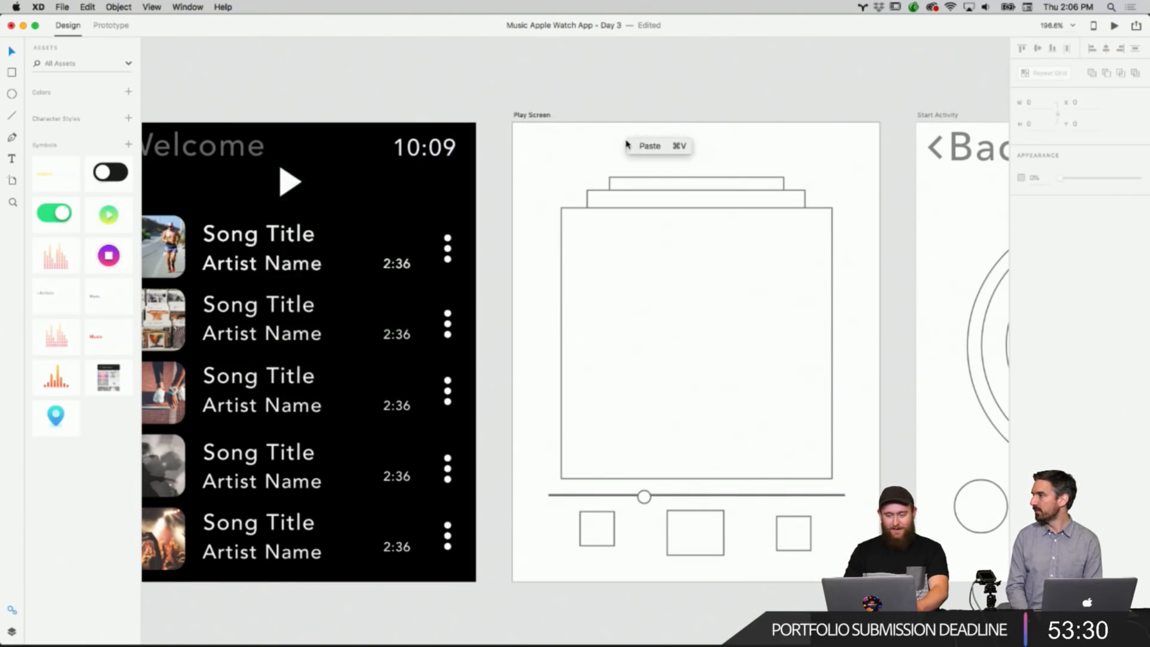
pyautogui.click(665, 145)
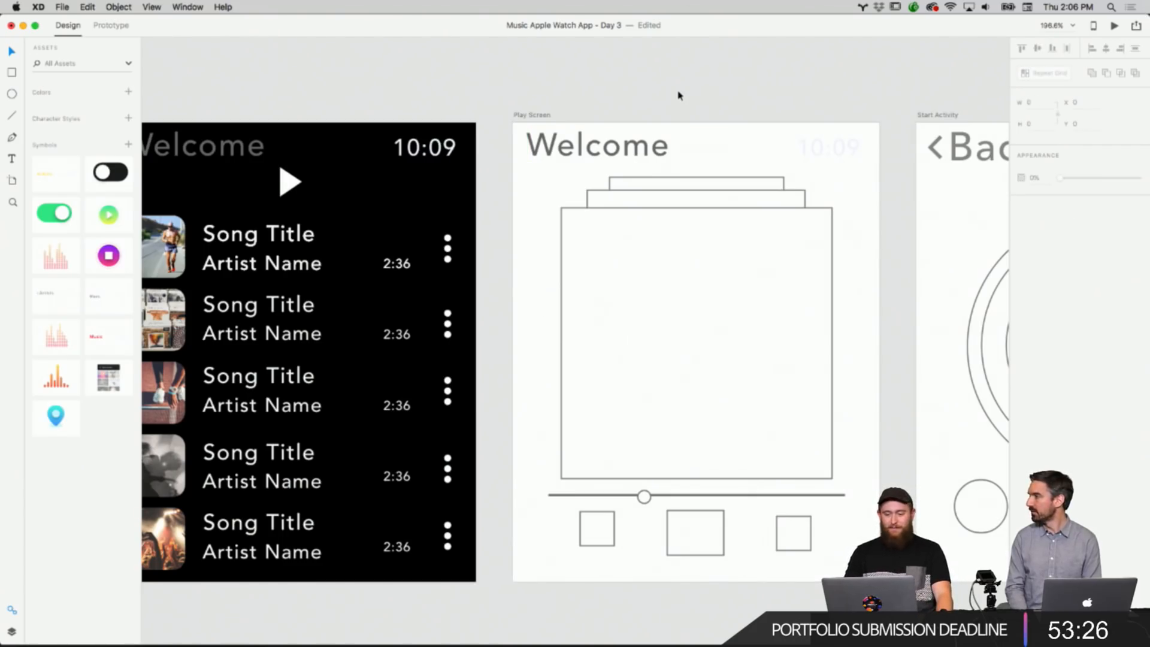
# Change the Play Screen artboard's background fill to black.
pyautogui.scroll(-3, 541, 88)
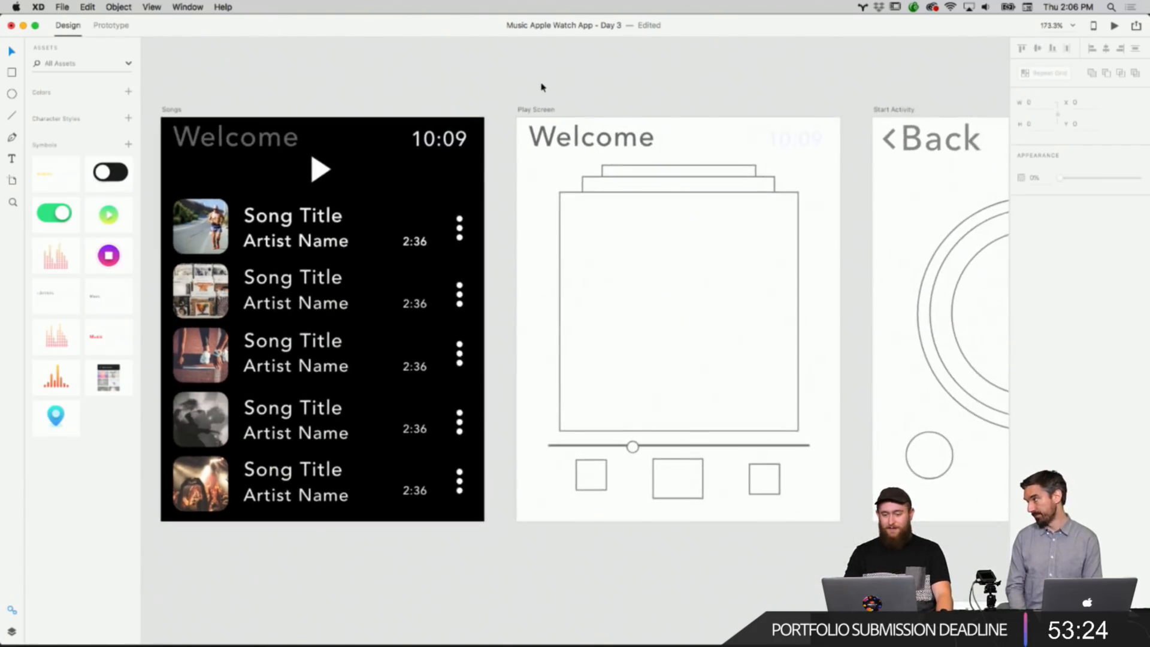
pyautogui.click(830, 186)
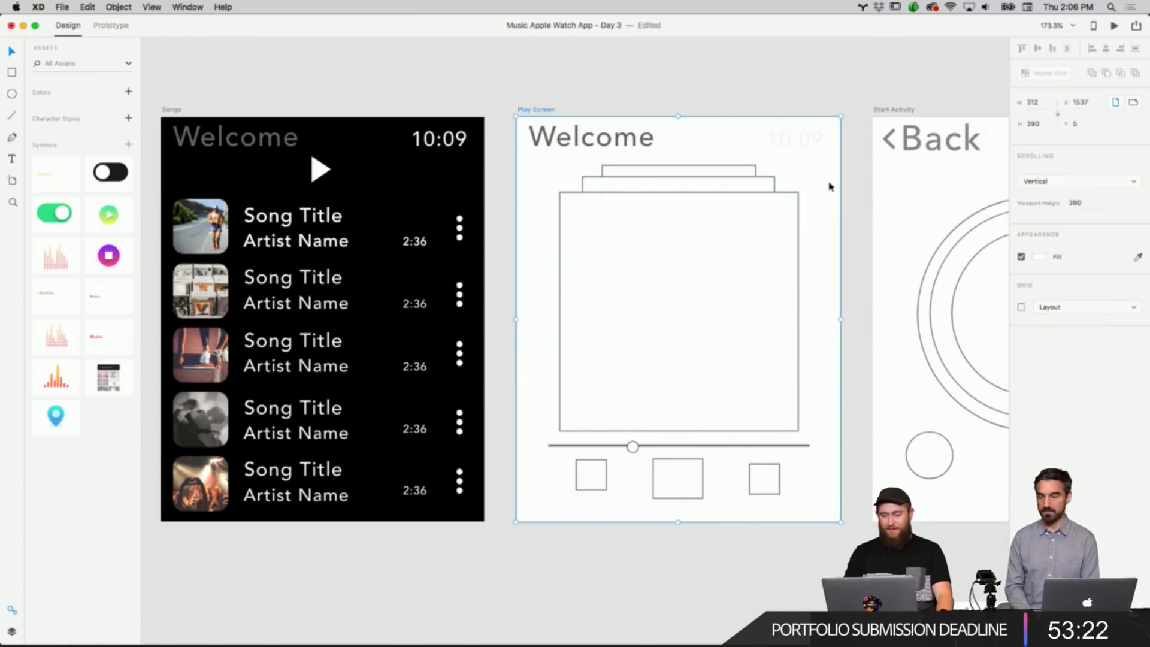
pyautogui.click(1040, 258)
pyautogui.moveTo(973, 259); pyautogui.dragTo(921, 342)
pyautogui.click(749, 94)
# Examine the stacked album placeholder rectangles on the Play Screen artboard.
pyautogui.scroll(-2, 719, 108)
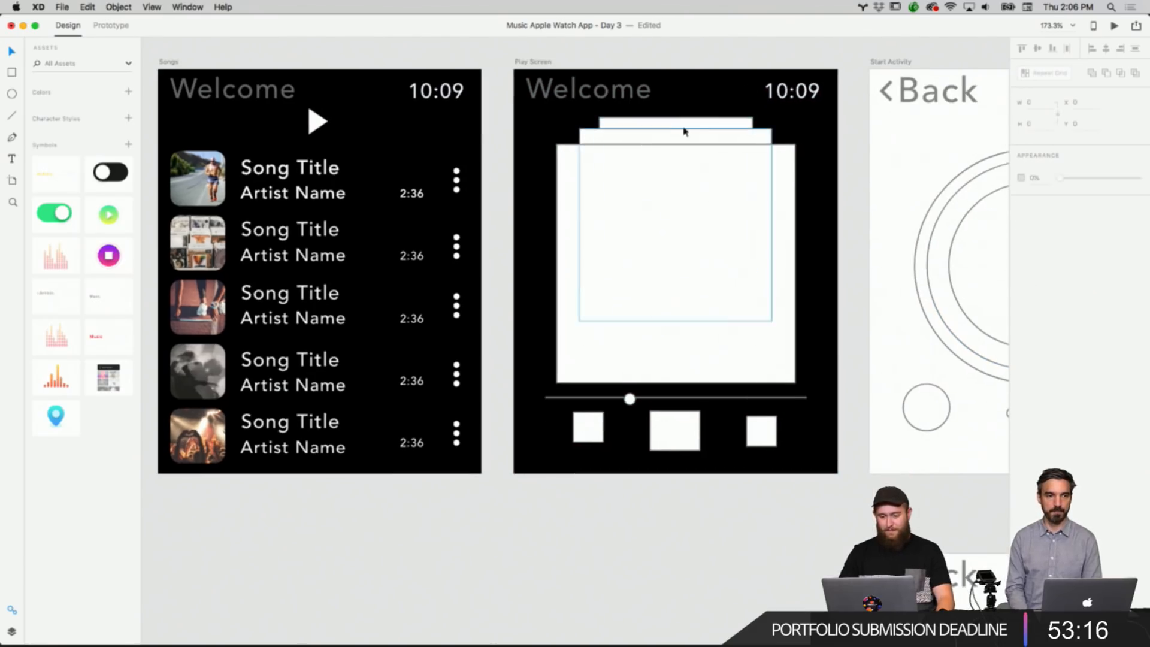
pyautogui.click(684, 127)
pyautogui.click(824, 149)
pyautogui.scroll(-4, 824, 149)
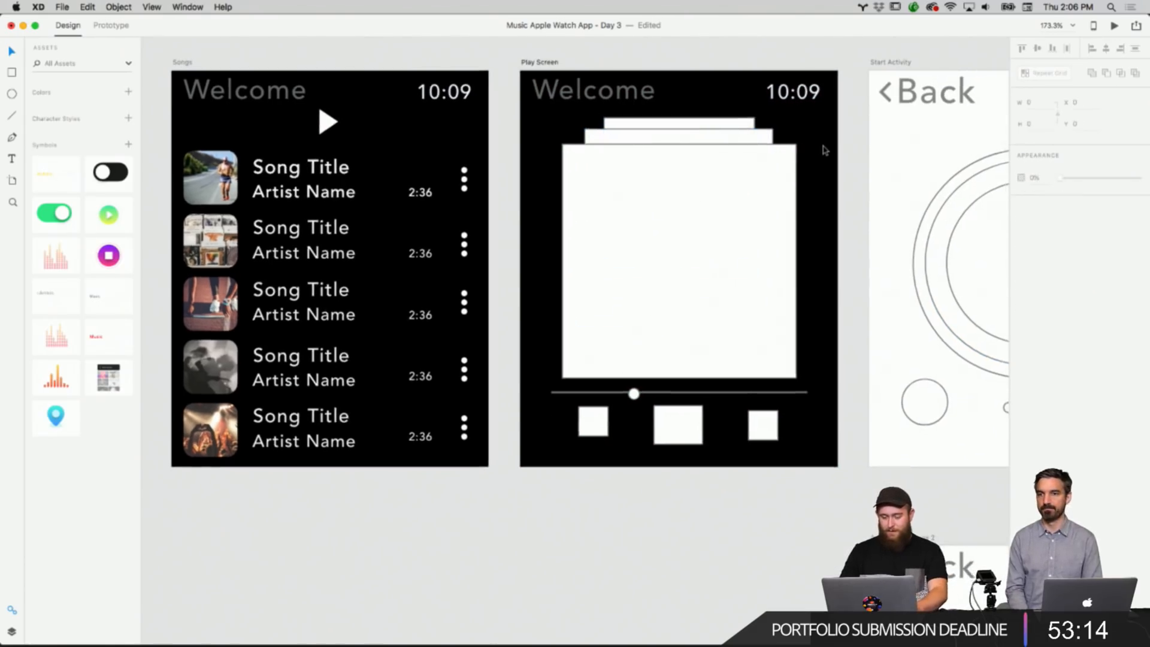
pyautogui.hscroll(-2, 824, 149)
pyautogui.hscroll(3, 824, 150)
pyautogui.scroll(5, 826, 147)
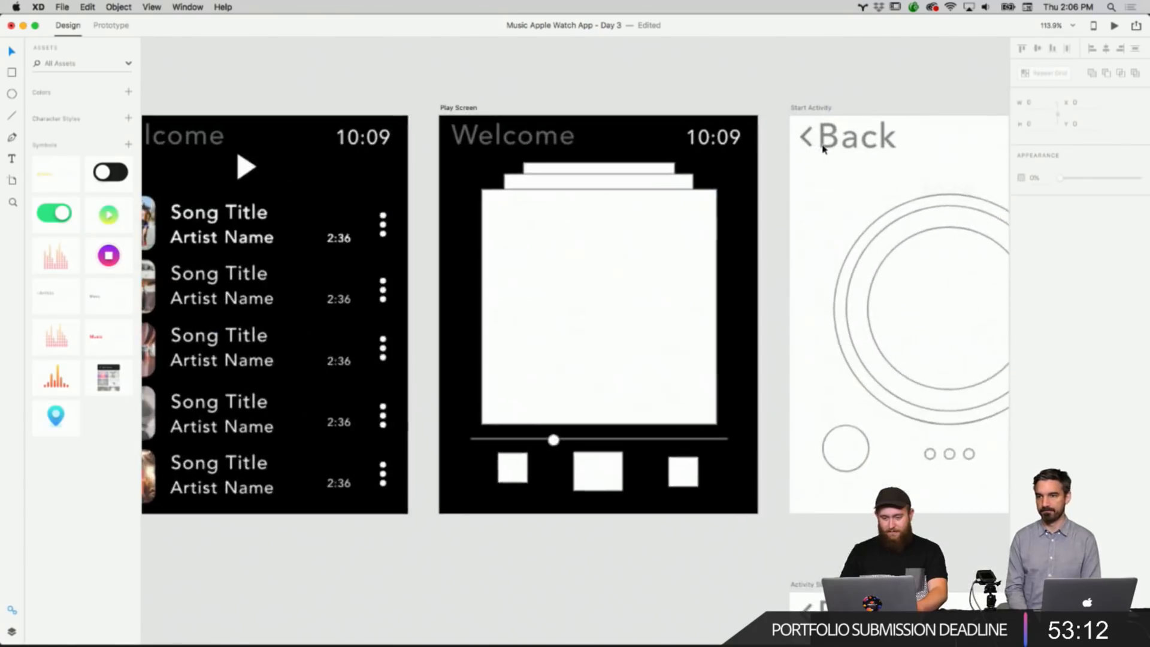
pyautogui.scroll(-3, 723, 193)
pyautogui.hscroll(-3, 725, 192)
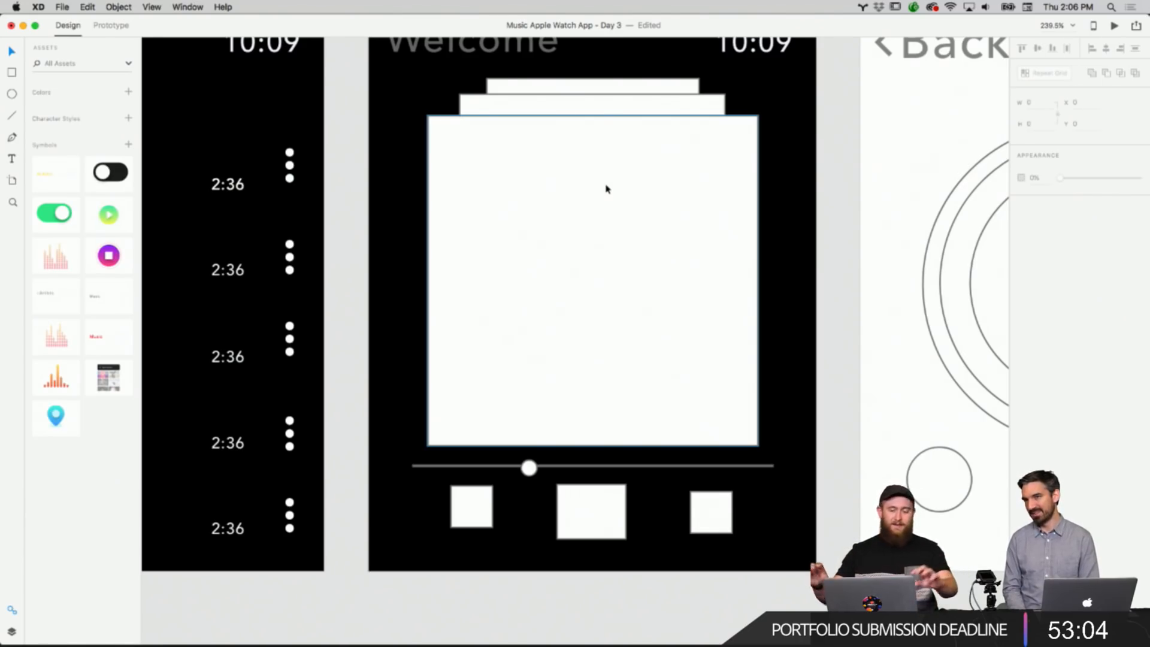
pyautogui.scroll(3, 606, 189)
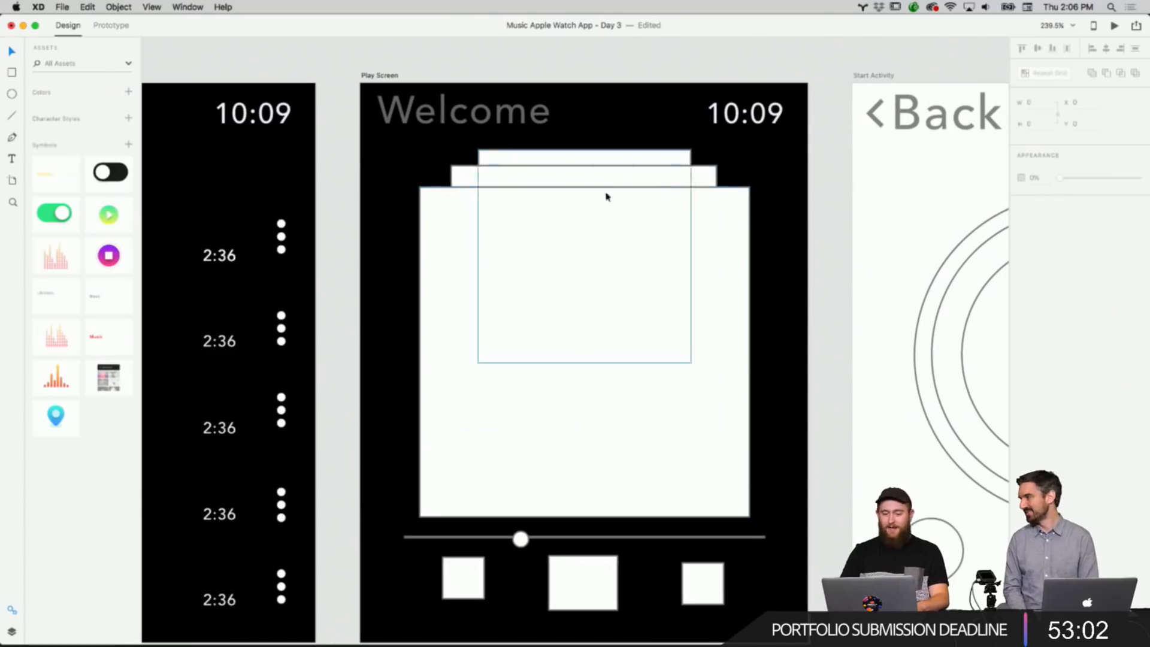
pyautogui.rightClick(827, 261)
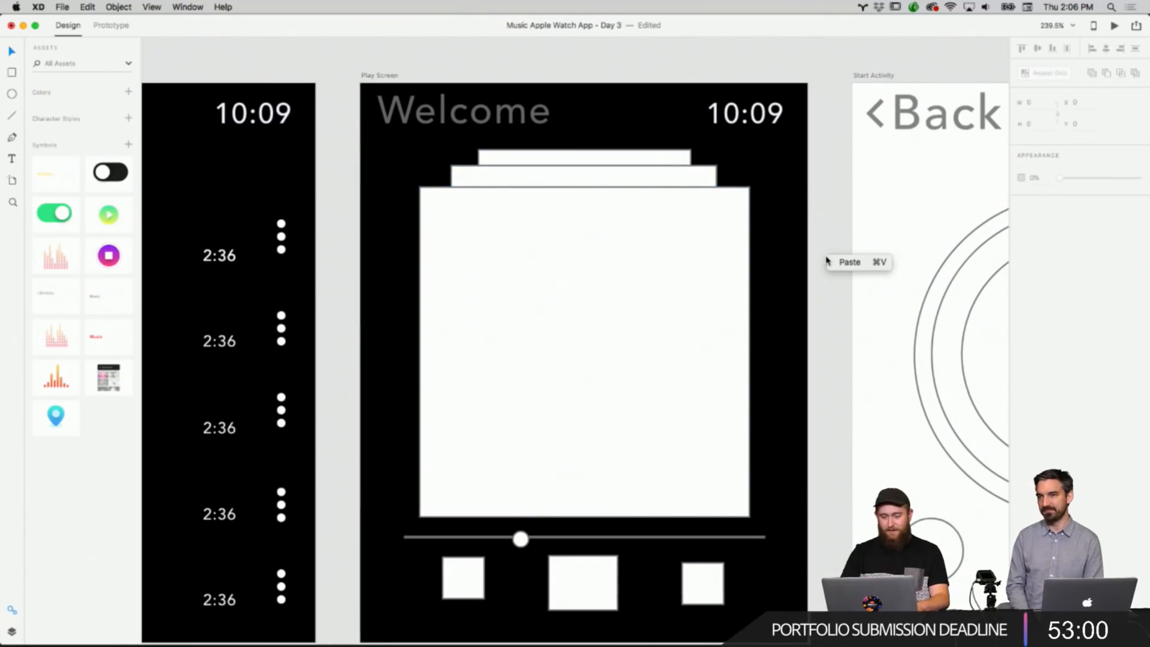
pyautogui.click(824, 239)
pyautogui.rightClick(823, 239)
pyautogui.click(823, 239)
pyautogui.scroll(-5, 824, 239)
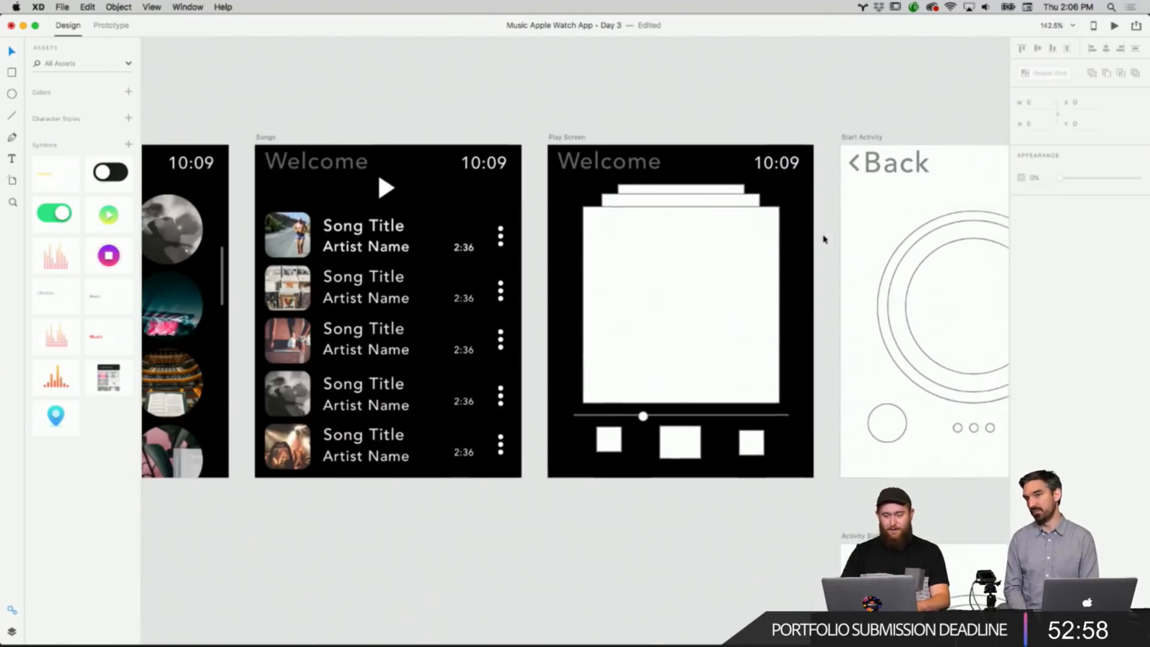
# Drag photos from the downloaded images folder into the stacked album placeholders on the Play Screen artboard.
pyautogui.click(383, 629)
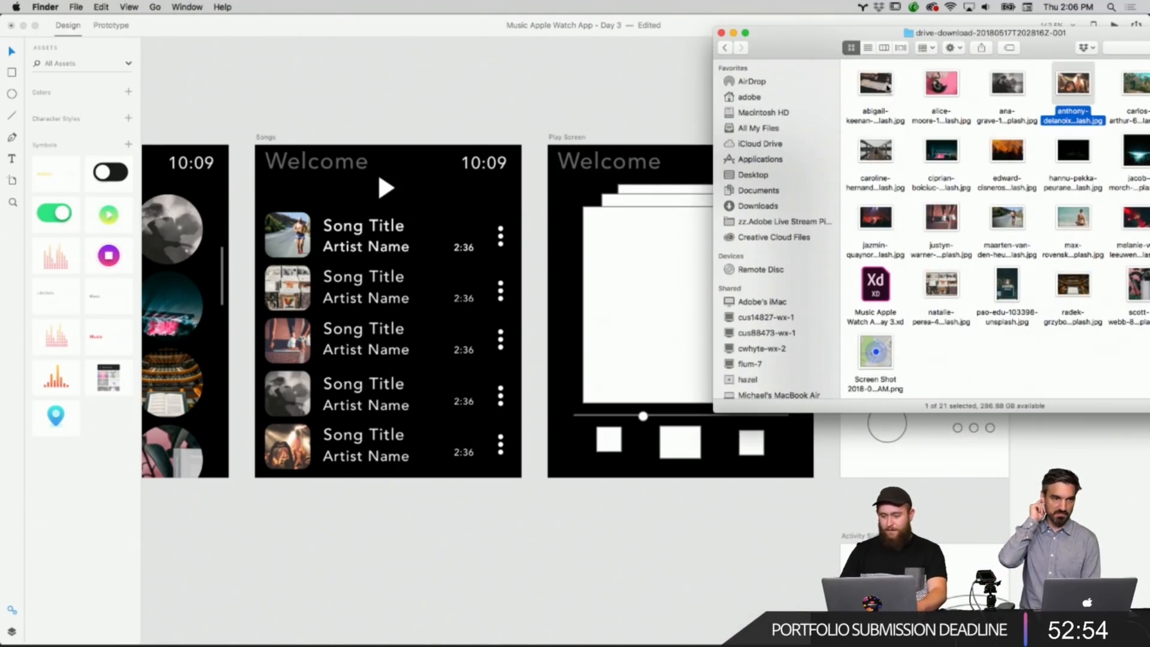
pyautogui.moveTo(822, 50); pyautogui.dragTo(595, 317)
pyautogui.click(914, 485)
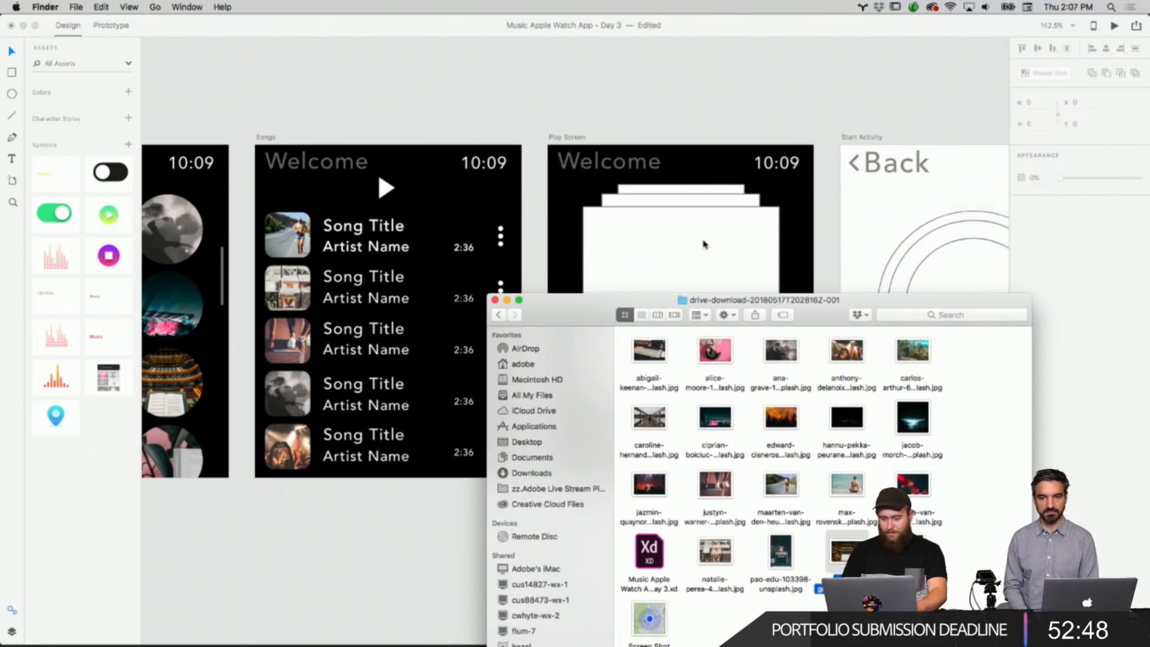
pyautogui.click(794, 488)
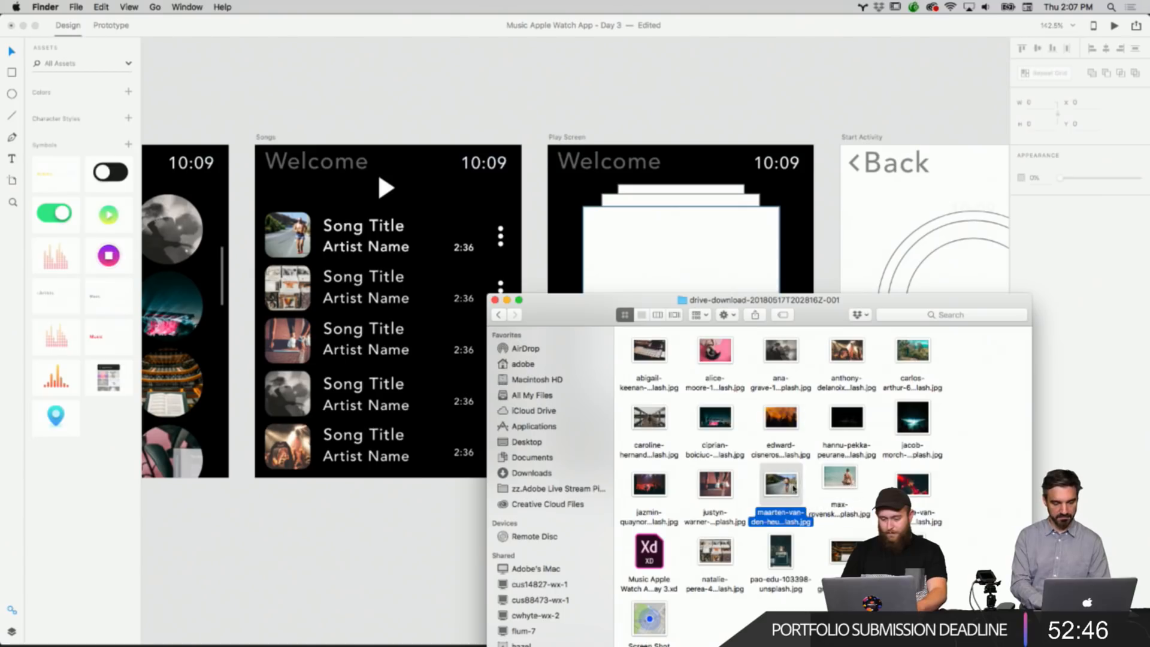
pyautogui.moveTo(794, 488); pyautogui.dragTo(718, 254)
pyautogui.moveTo(715, 417); pyautogui.dragTo(709, 270)
pyautogui.moveTo(714, 350); pyautogui.dragTo(706, 205)
pyautogui.moveTo(781, 350); pyautogui.dragTo(707, 189)
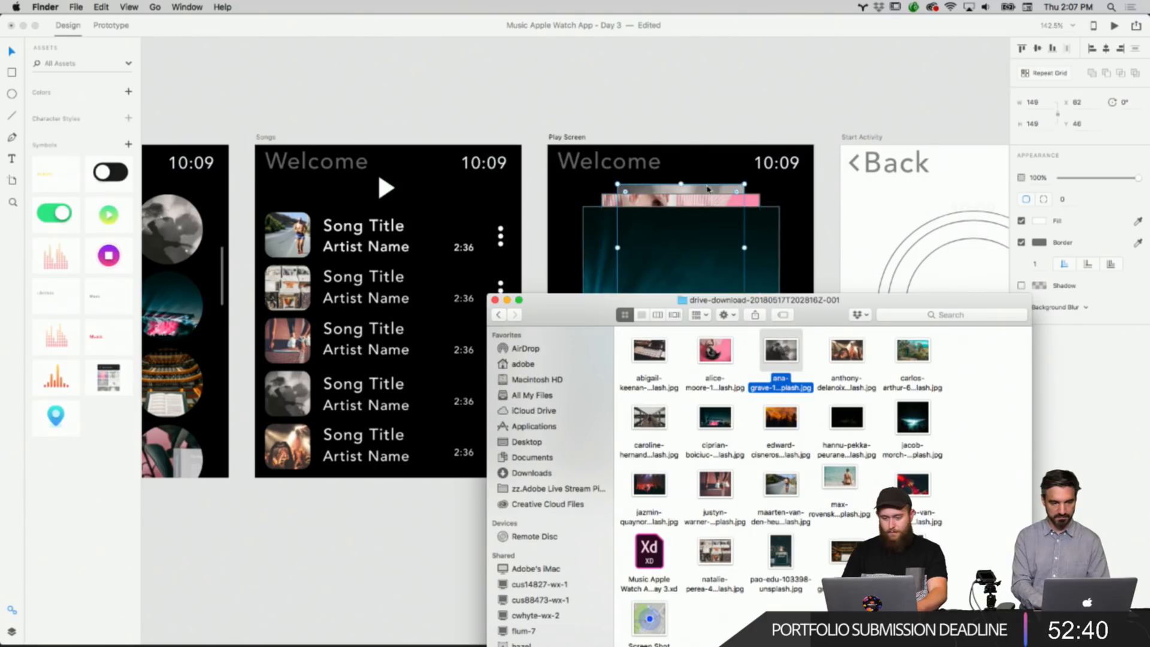
pyautogui.click(705, 258)
pyautogui.moveTo(786, 304); pyautogui.dragTo(815, 419)
pyautogui.moveTo(697, 524); pyautogui.dragTo(714, 187)
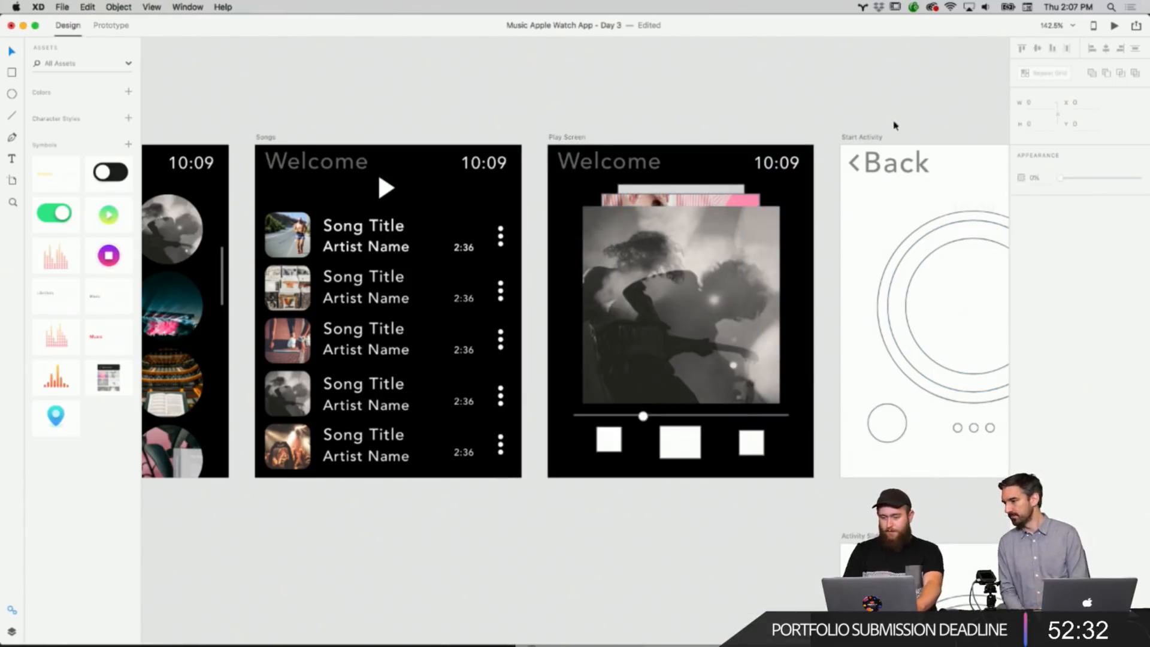
# Remove the borders from the main album photo and the stacked photo behind it.
pyautogui.click(710, 203)
pyautogui.click(1023, 243)
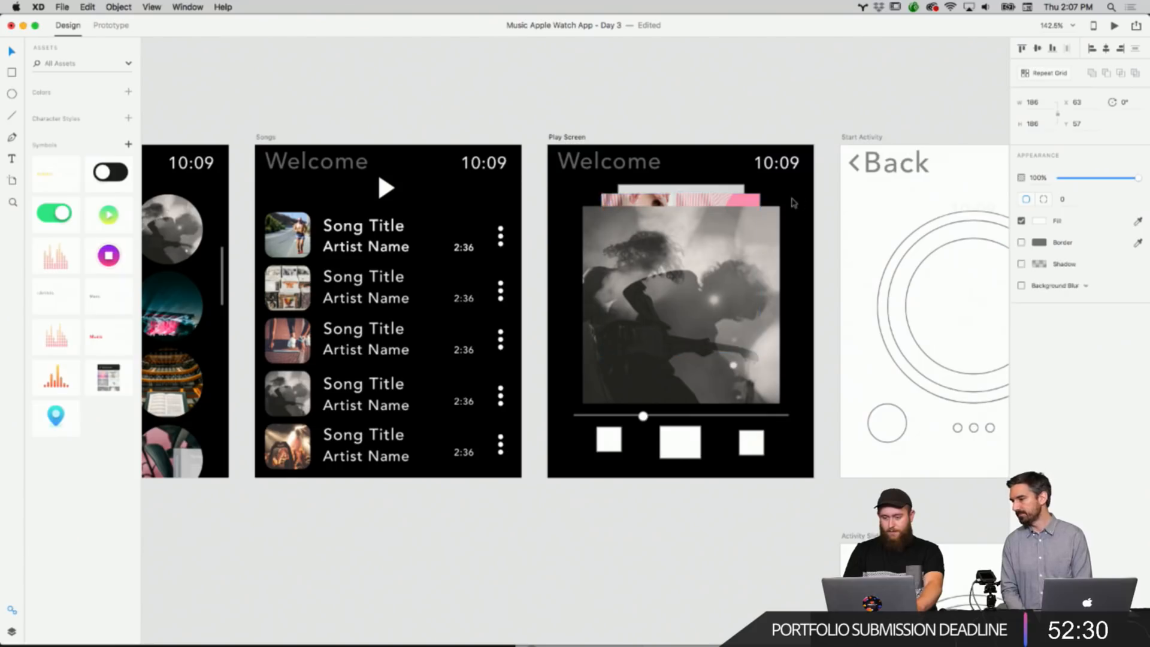
pyautogui.click(698, 188)
pyautogui.click(1023, 244)
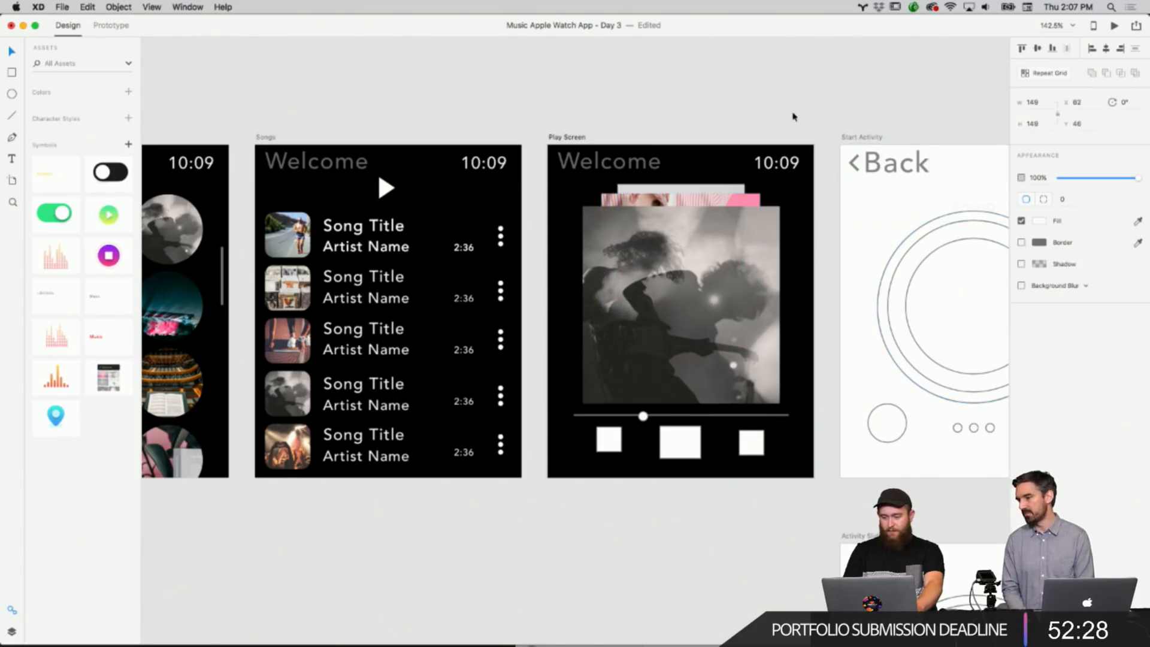
pyautogui.click(794, 116)
# Delete the three placeholder squares below the Play Screen slider.
pyautogui.scroll(-3, 793, 117)
pyautogui.hscroll(-10, 793, 116)
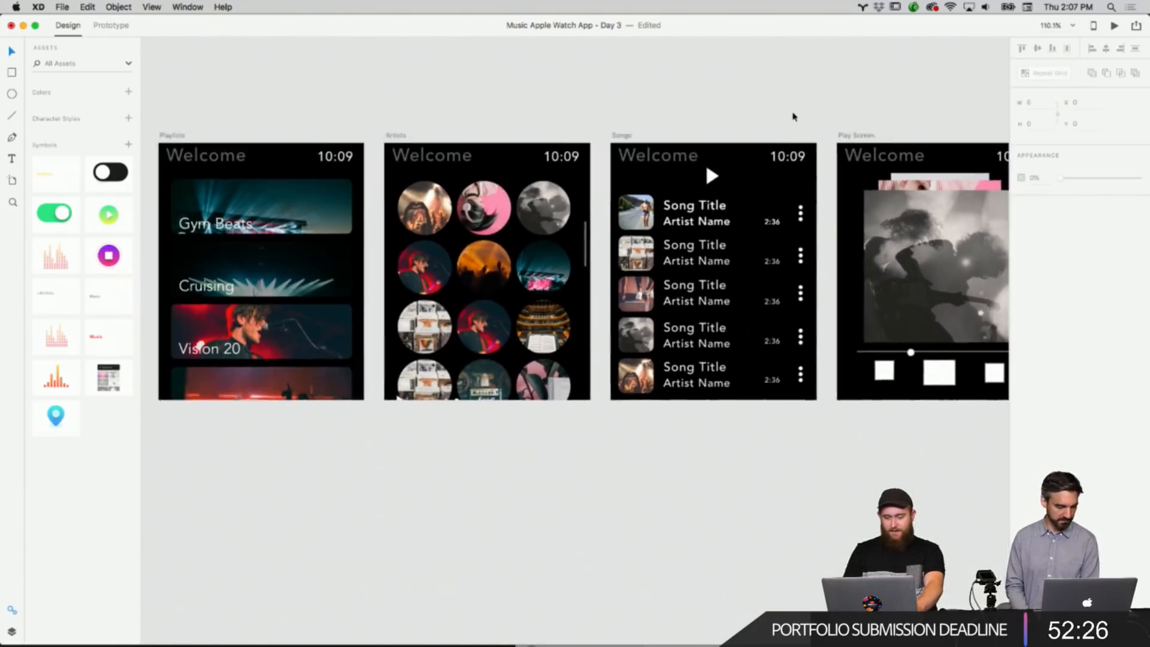
pyautogui.hscroll(10, 793, 117)
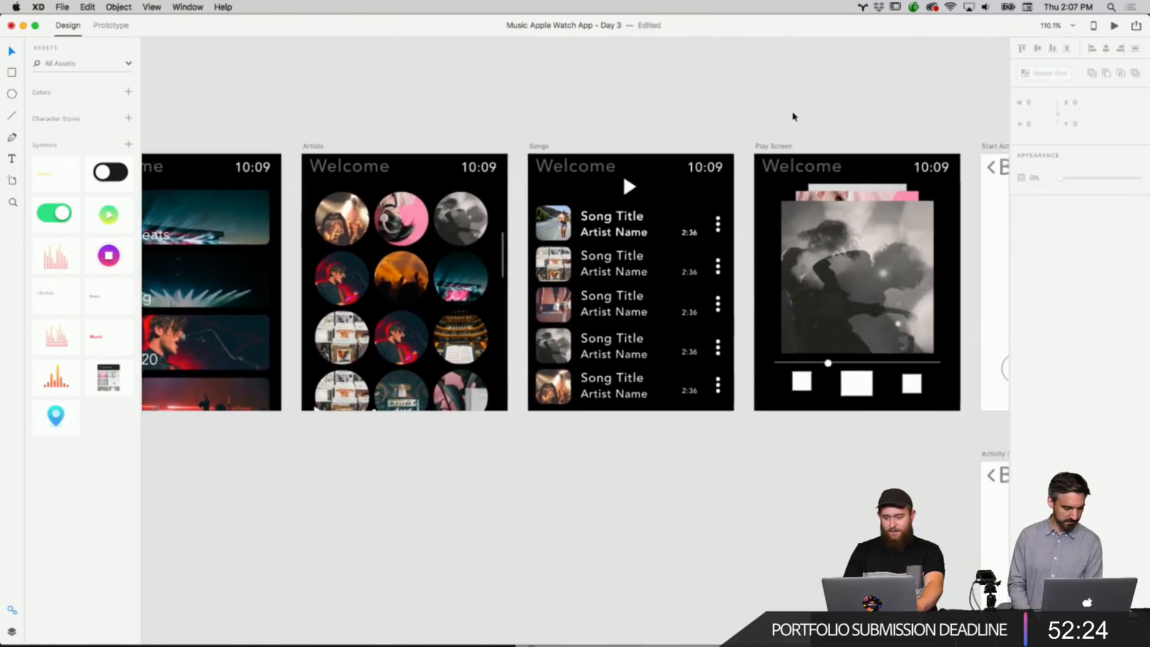
pyautogui.scroll(5, 791, 150)
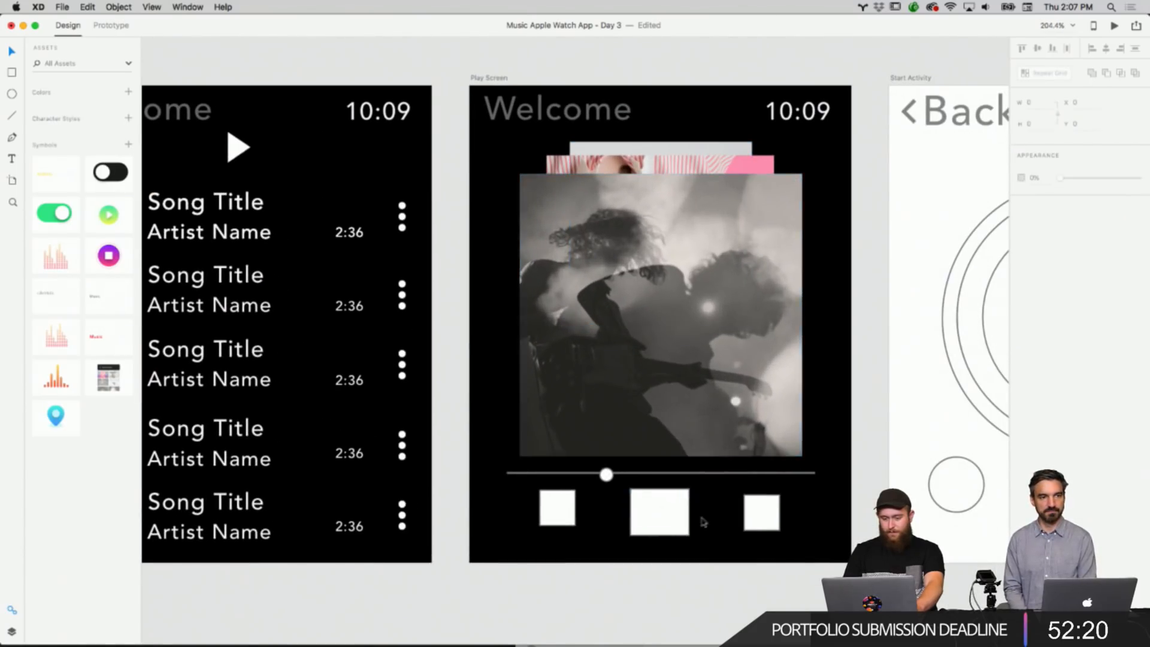
pyautogui.rightClick(780, 533)
pyautogui.rightClick(577, 520)
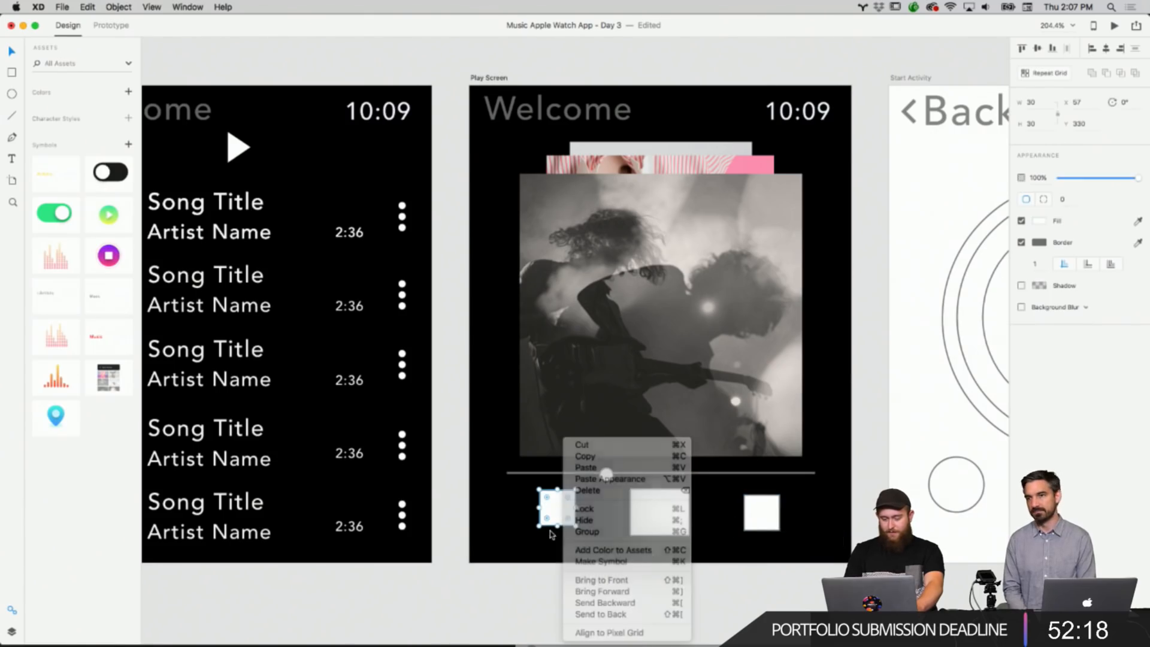
pyautogui.keyDown('shift'); pyautogui.click(638, 512); pyautogui.keyUp('shift')
pyautogui.keyDown('shift'); pyautogui.click(760, 512); pyautogui.keyUp('shift')
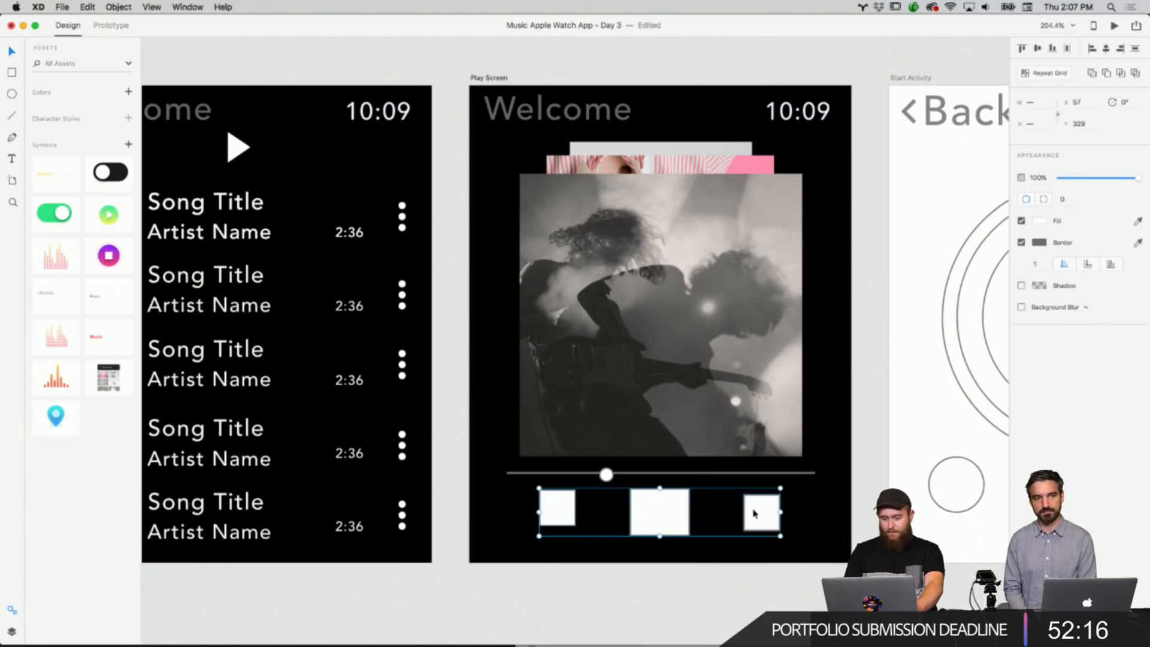
pyautogui.press('Delete')
# Copy the small previous, play and next icons from the icon set on the canvas.
pyautogui.scroll(-6, 742, 509)
pyautogui.hscroll(-10, 599, 498)
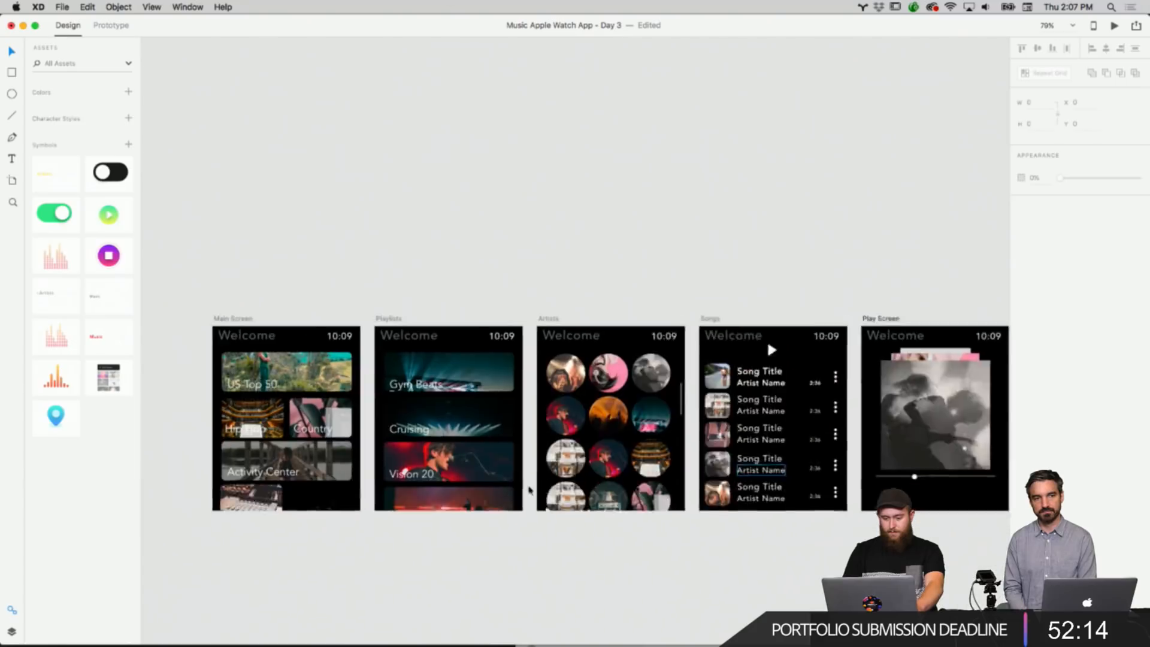
pyautogui.scroll(5, 528, 488)
pyautogui.scroll(5, 529, 490)
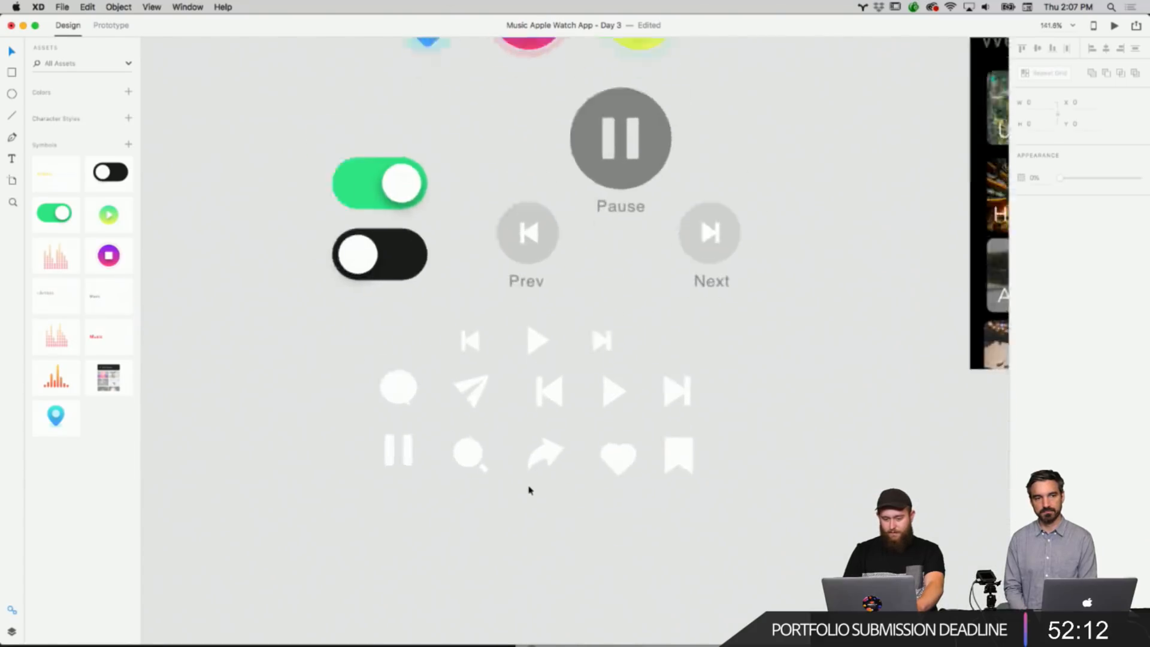
pyautogui.rightClick(640, 373)
pyautogui.click(749, 331)
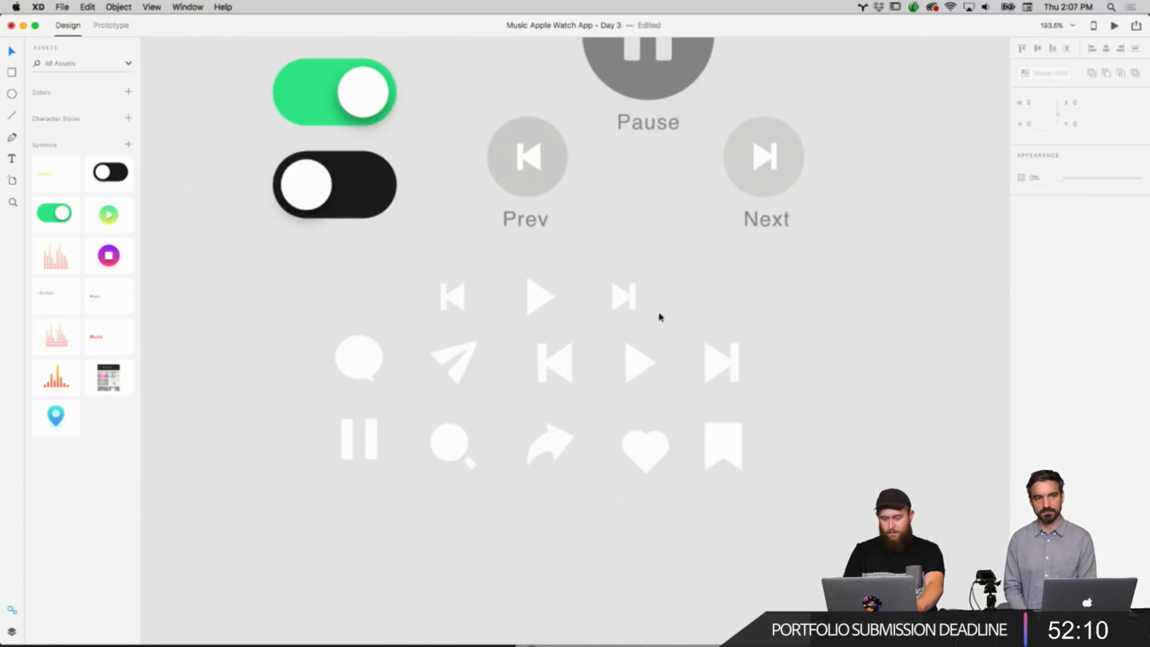
pyautogui.moveTo(661, 311); pyautogui.dragTo(443, 277)
pyautogui.rightClick(543, 296)
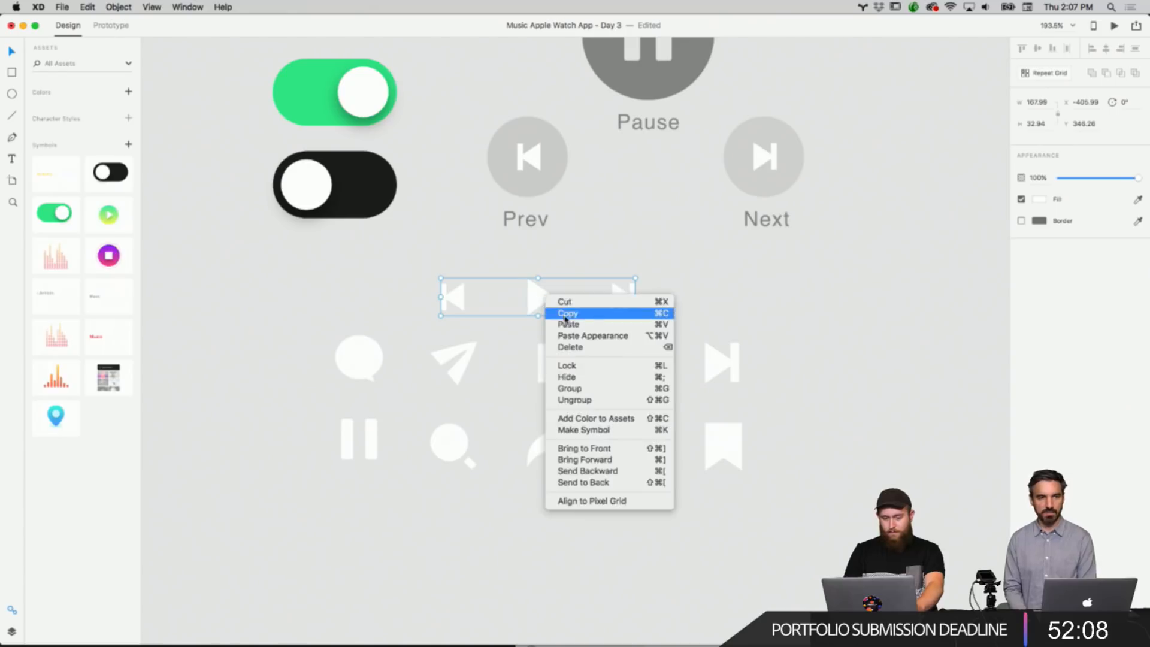
pyautogui.click(634, 312)
# Paste the playback icons onto the Play Screen artboard and position them below the slider.
pyautogui.scroll(-10, 788, 308)
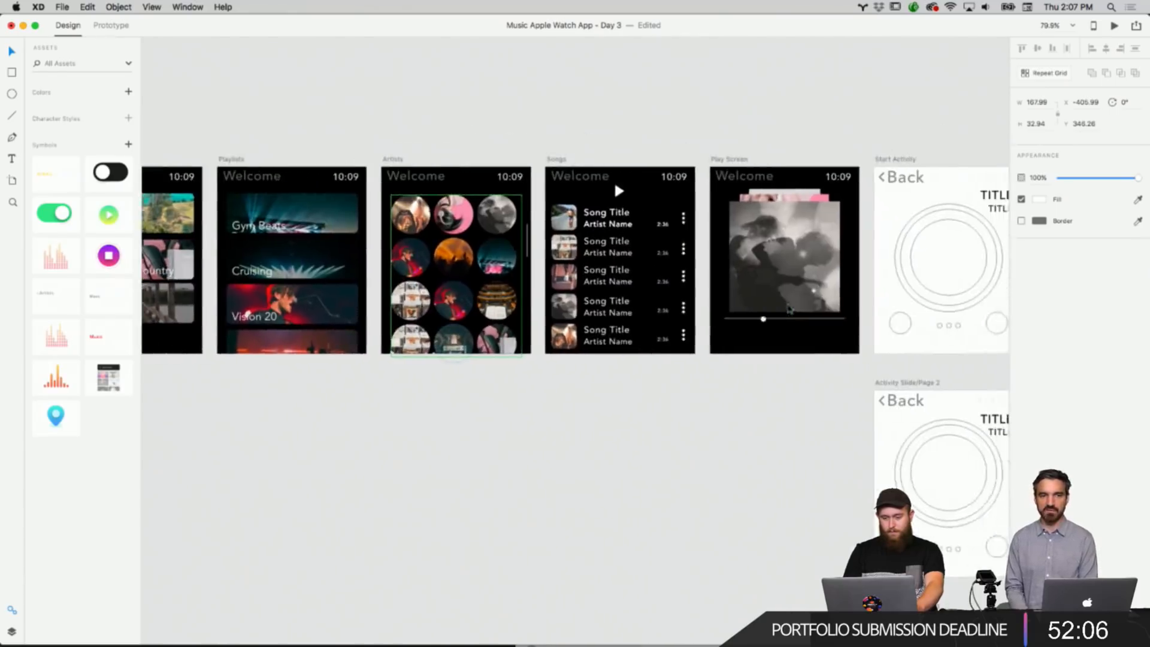
pyautogui.scroll(6, 789, 310)
pyautogui.rightClick(707, 406)
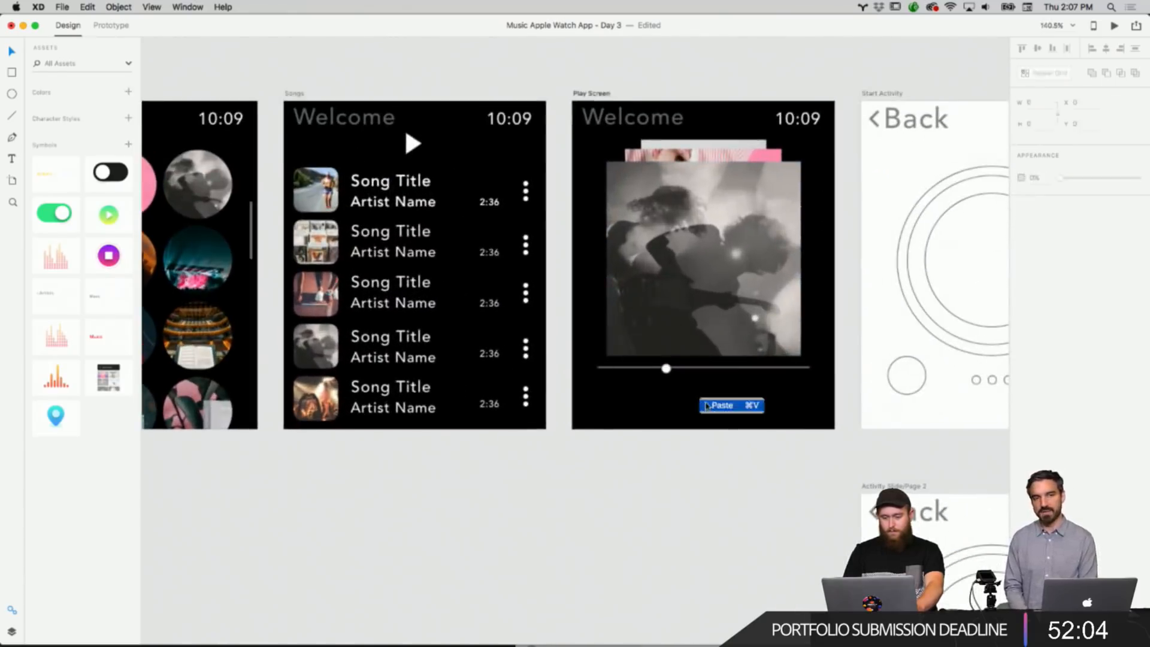
pyautogui.click(707, 406)
pyautogui.hscroll(2, 708, 407)
pyautogui.moveTo(672, 281); pyautogui.dragTo(669, 414)
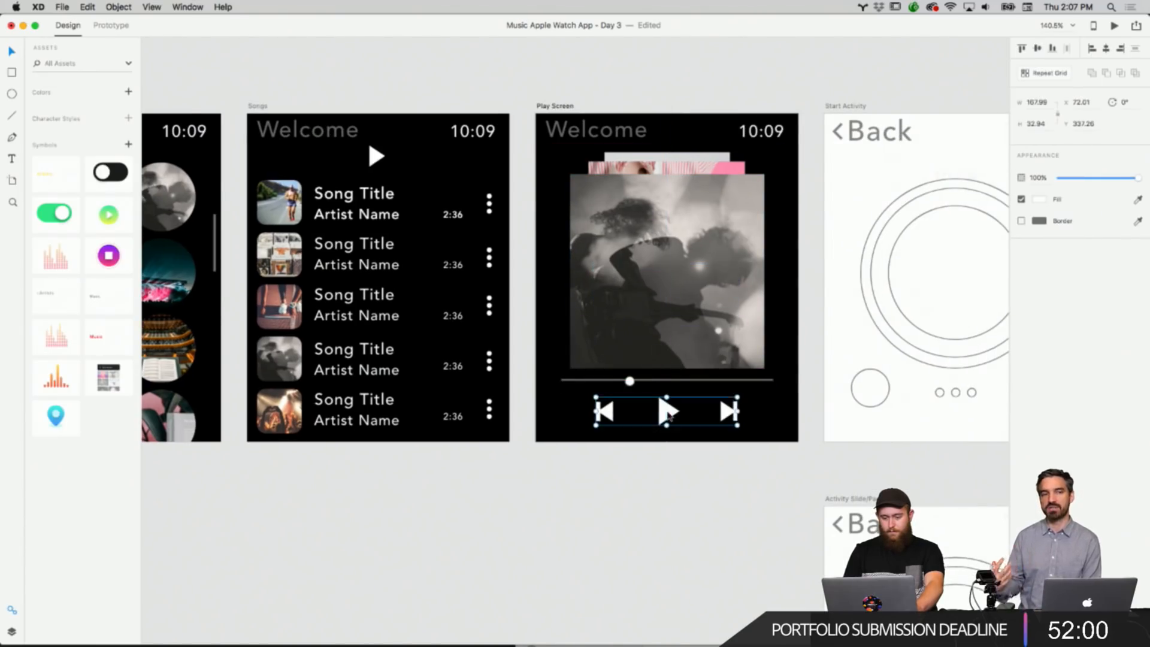
pyautogui.click(710, 476)
# Set the slider track's border colour to #404040.
pyautogui.scroll(10, 671, 408)
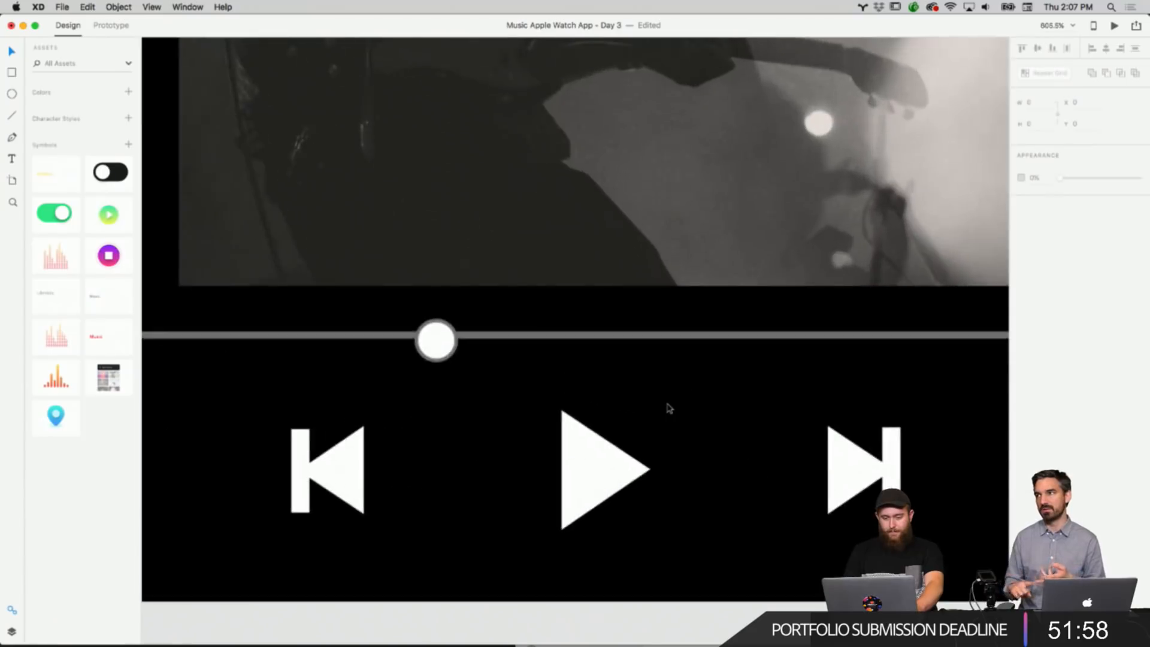
pyautogui.scroll(-2, 669, 409)
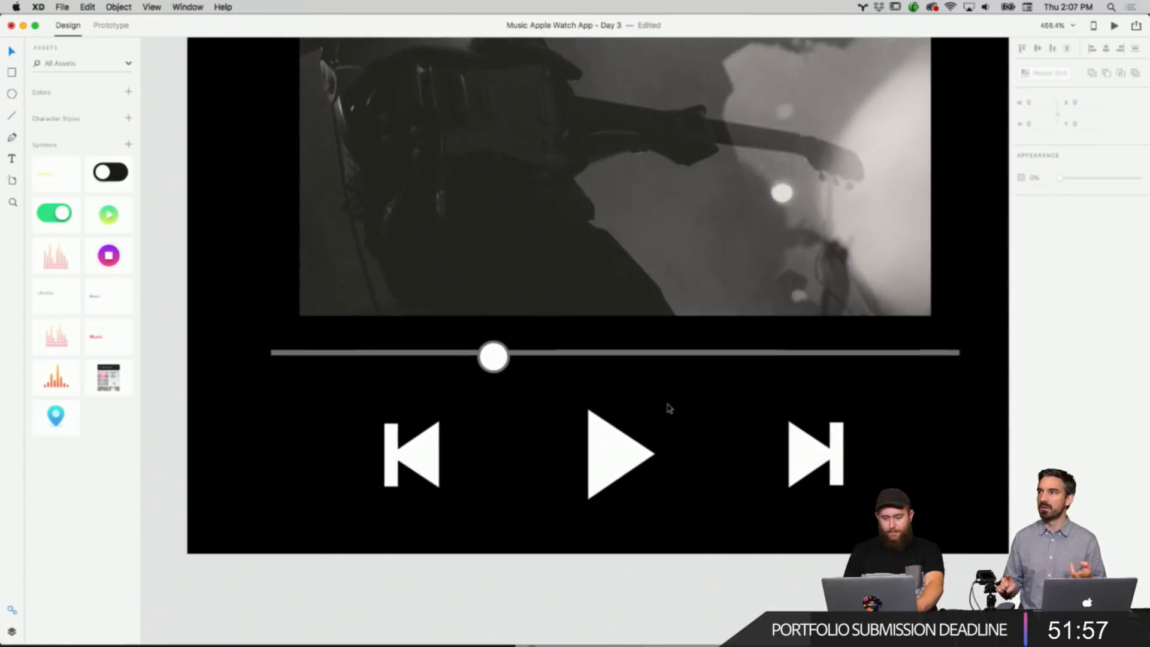
pyautogui.click(654, 353)
pyautogui.click(1047, 198)
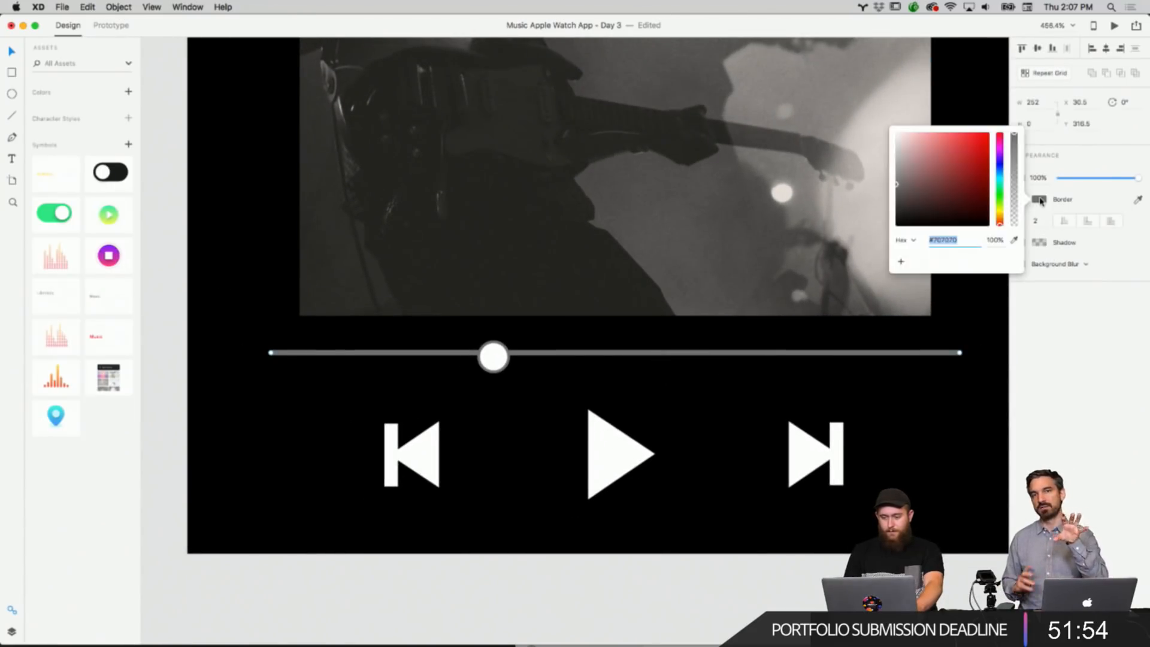
pyautogui.write('ffffff')
pyautogui.press('Return')
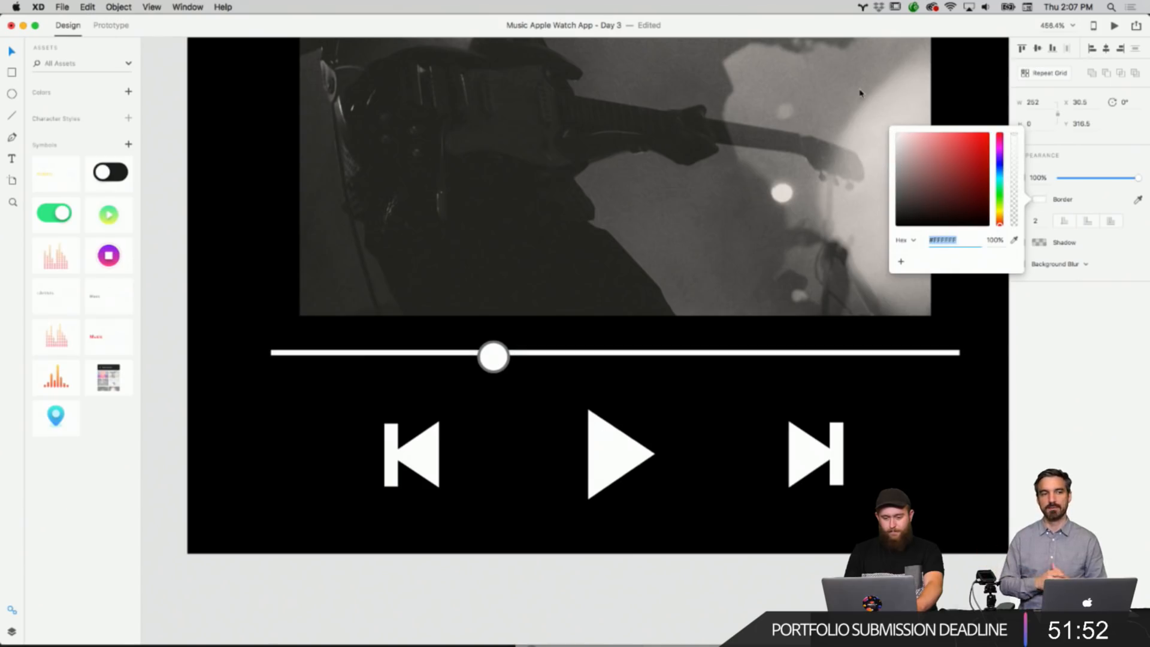
pyautogui.write('000000')
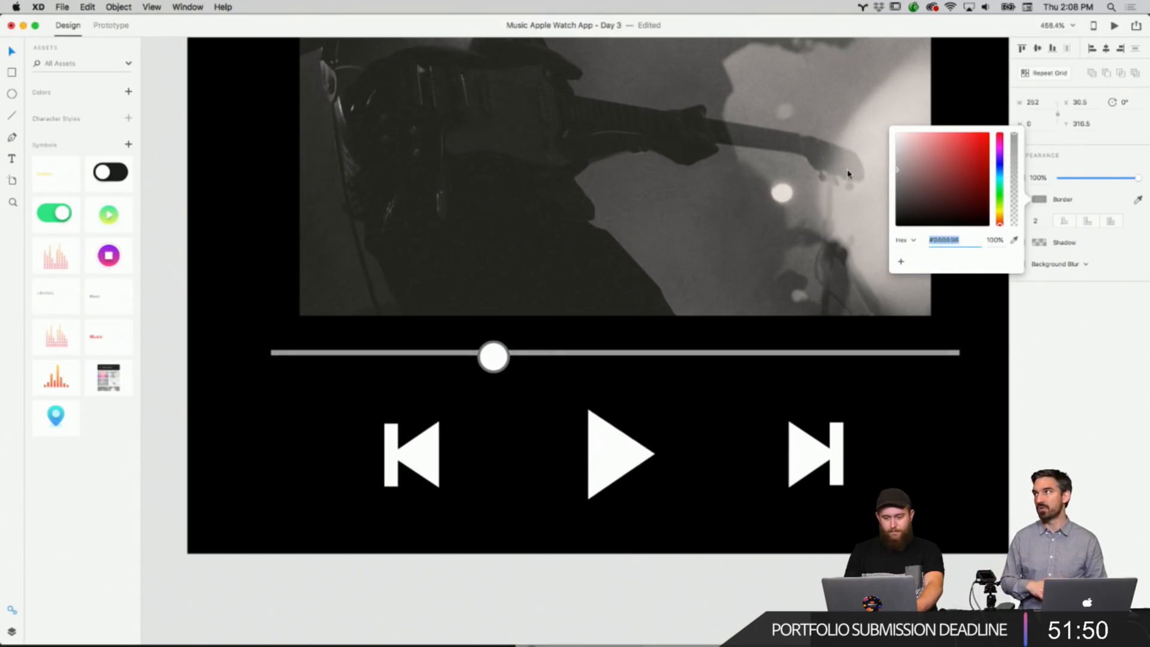
pyautogui.press('Return')
pyautogui.write('404040')
pyautogui.press('Return')
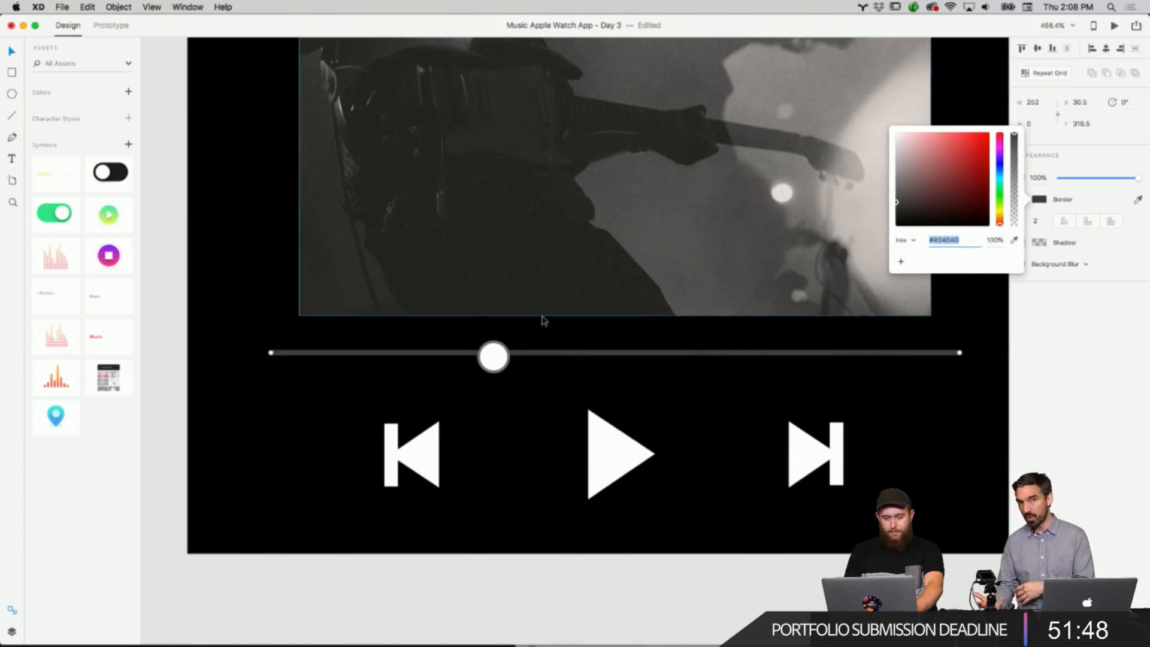
pyautogui.press('Escape')
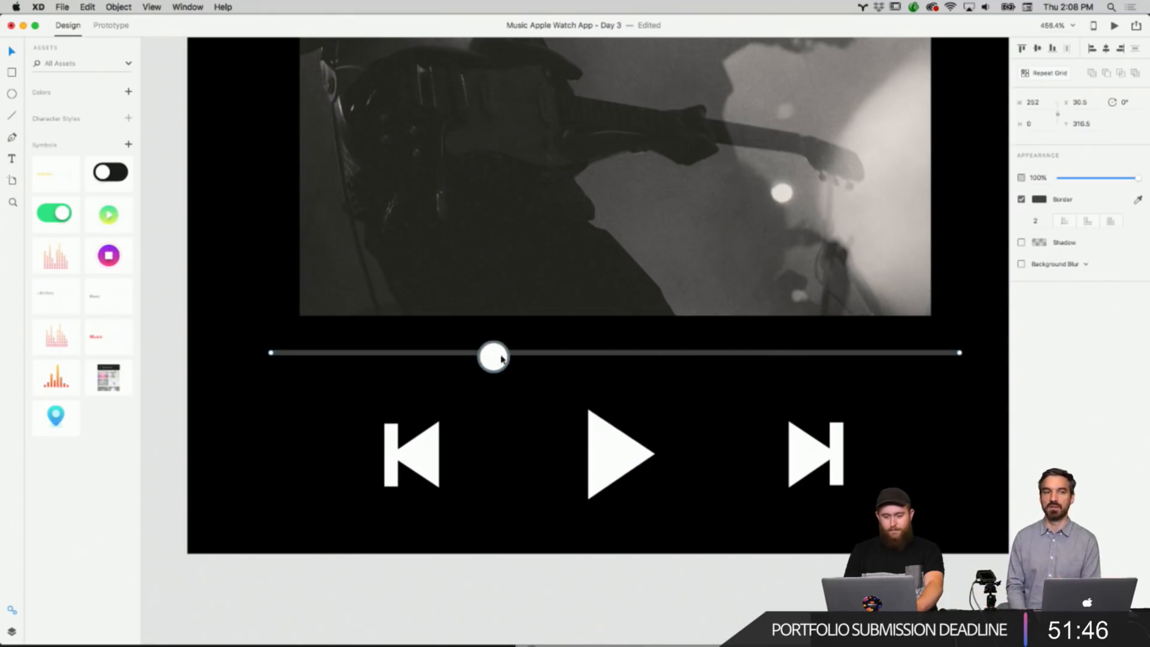
# Remove the slider knob's border and move the knob slightly left along the track.
pyautogui.click(495, 358)
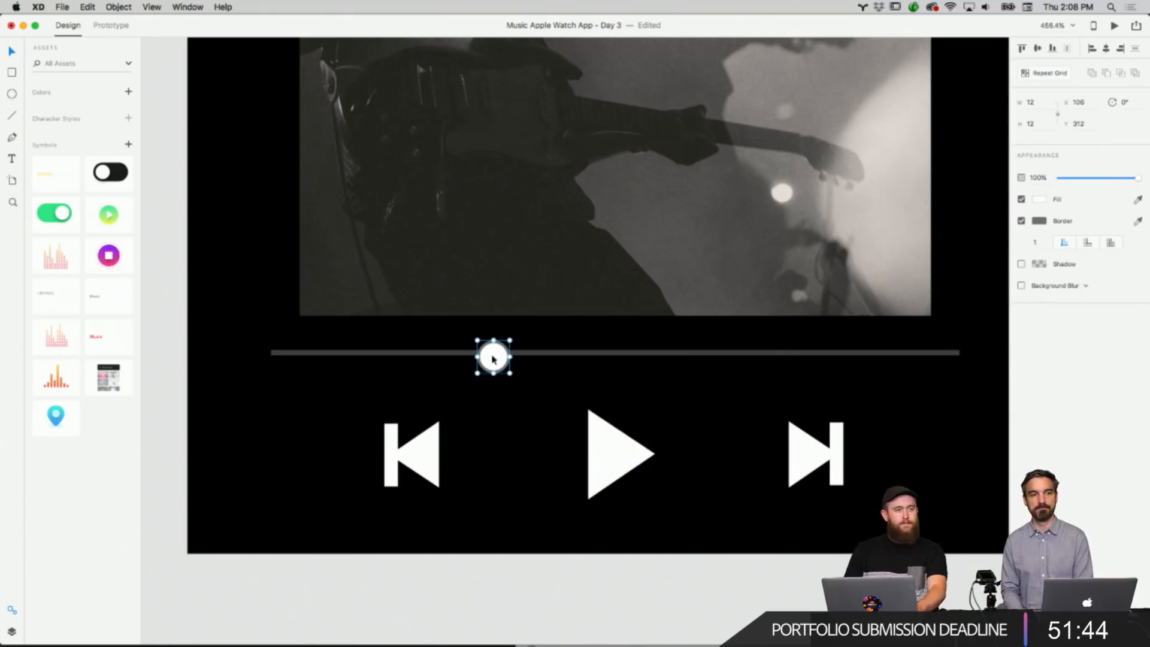
pyautogui.click(1021, 221)
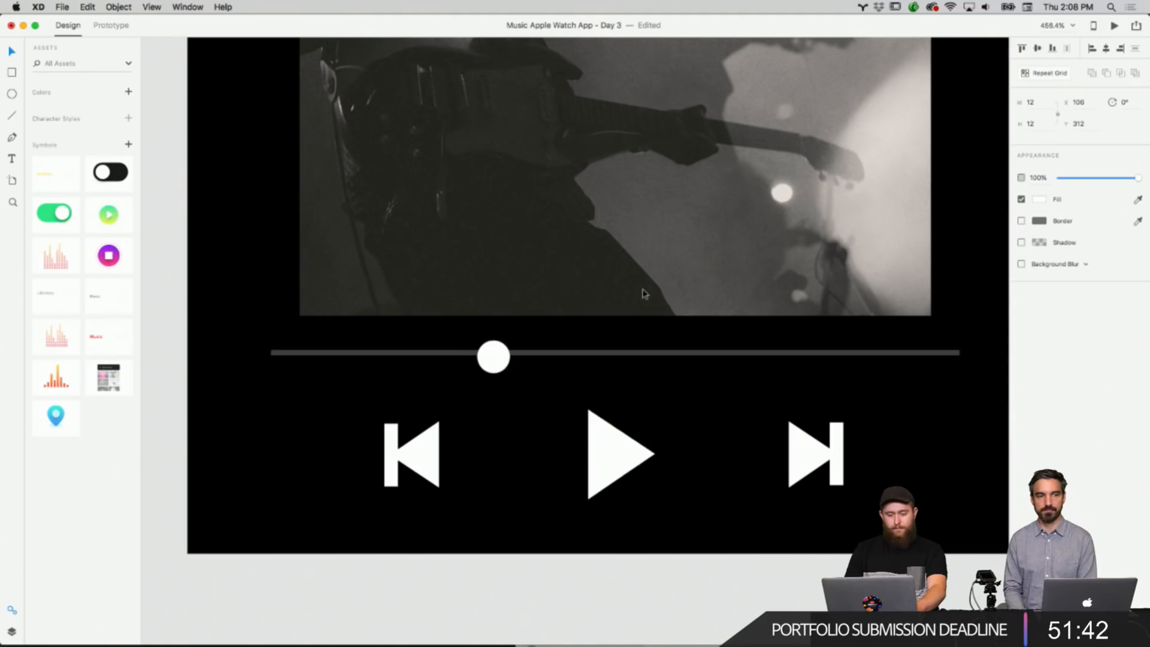
pyautogui.moveTo(494, 356); pyautogui.dragTo(464, 354)
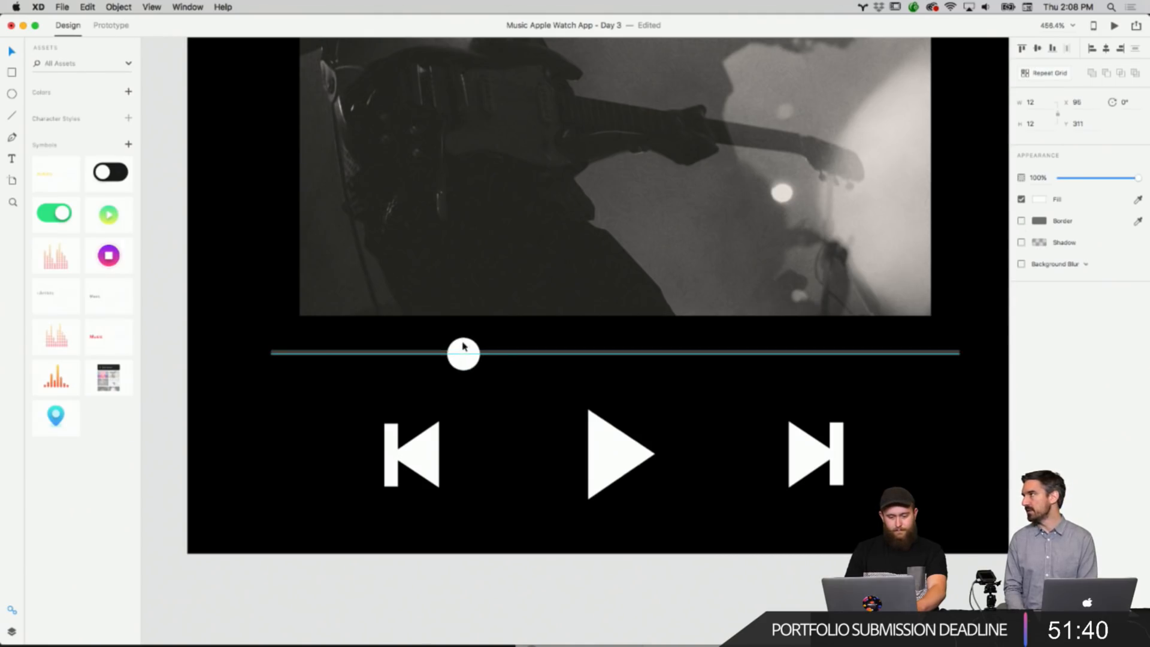
pyautogui.click(547, 399)
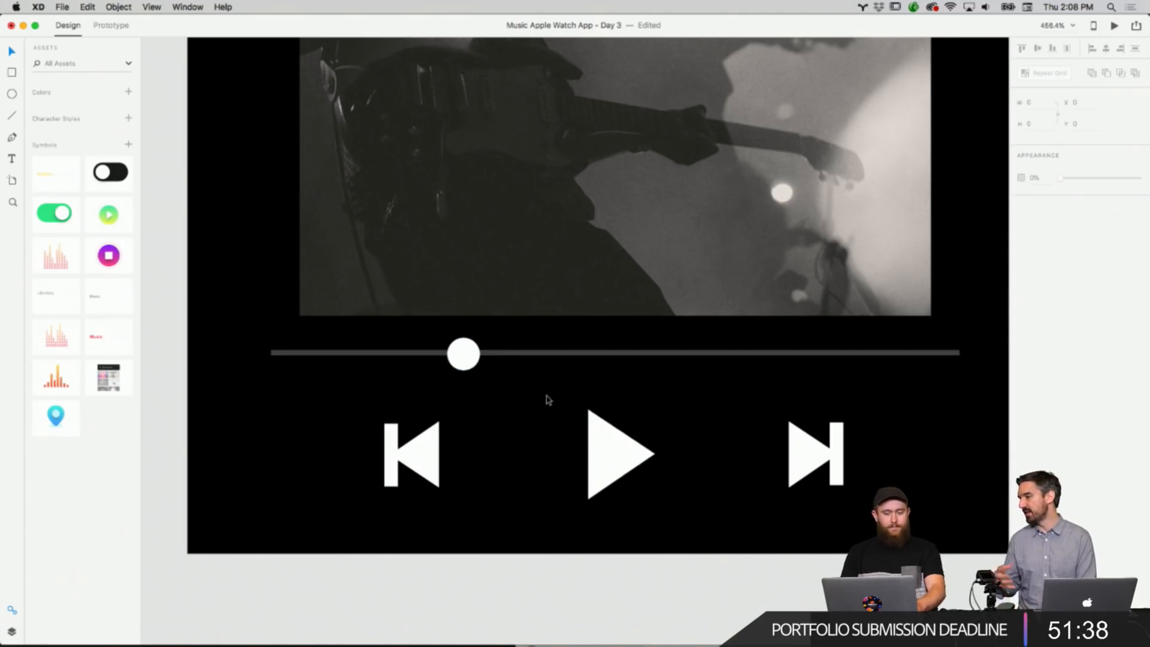
# Shorten the slider track on the Play Screen so it sits evenly inset within the artboard.
pyautogui.scroll(3, 548, 399)
pyautogui.hscroll(-2, 547, 400)
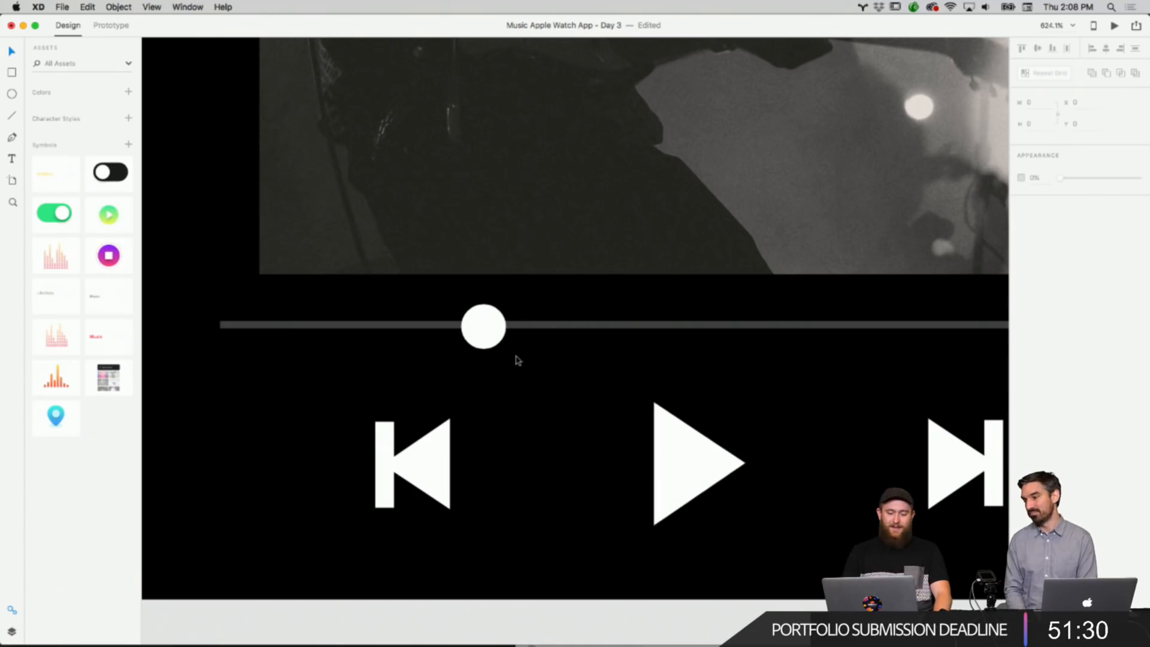
pyautogui.click(495, 343)
pyautogui.click(596, 372)
pyautogui.click(488, 318)
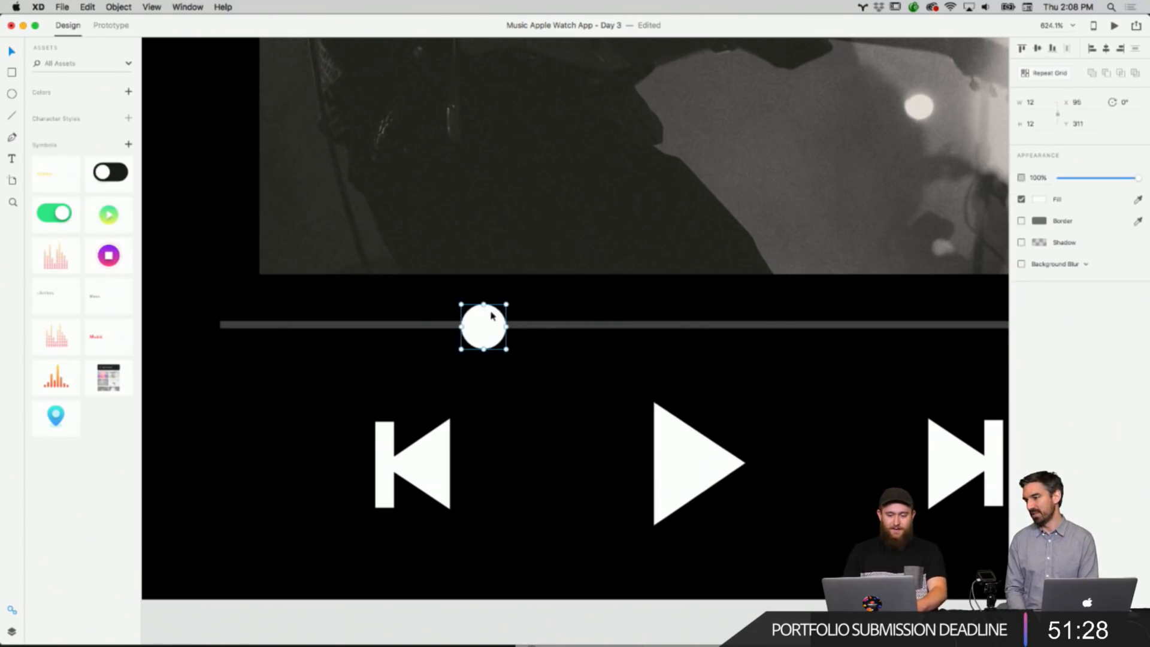
pyautogui.scroll(5, 491, 316)
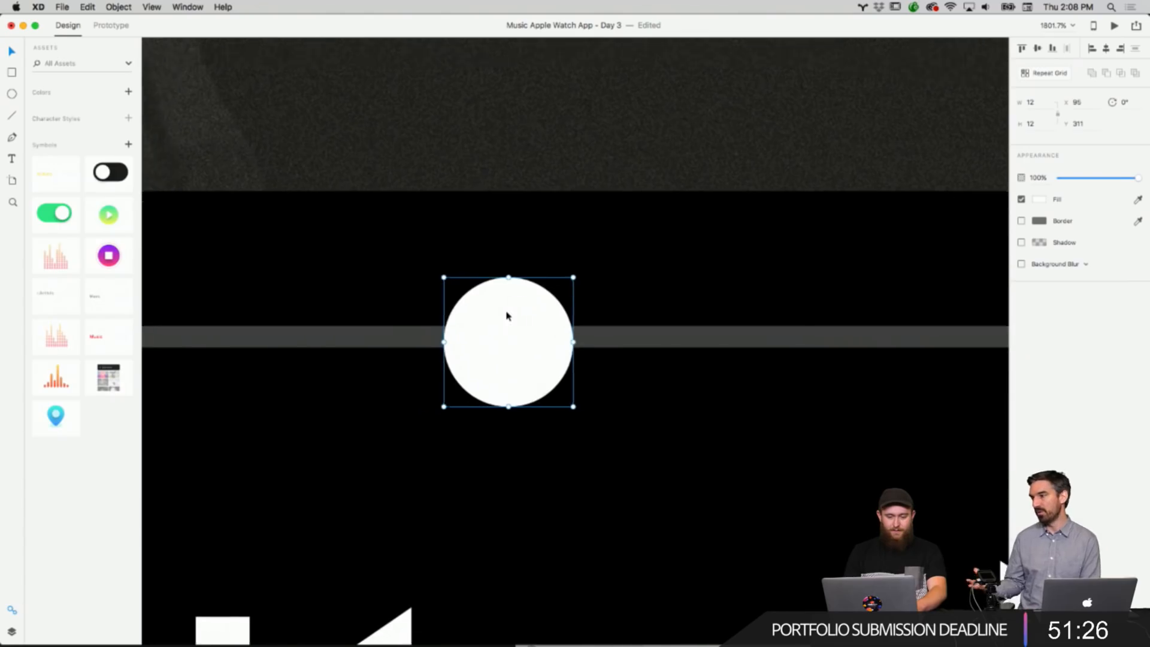
pyautogui.hscroll(-2, 506, 316)
pyautogui.scroll(-2, 507, 316)
pyautogui.scroll(-8, 507, 317)
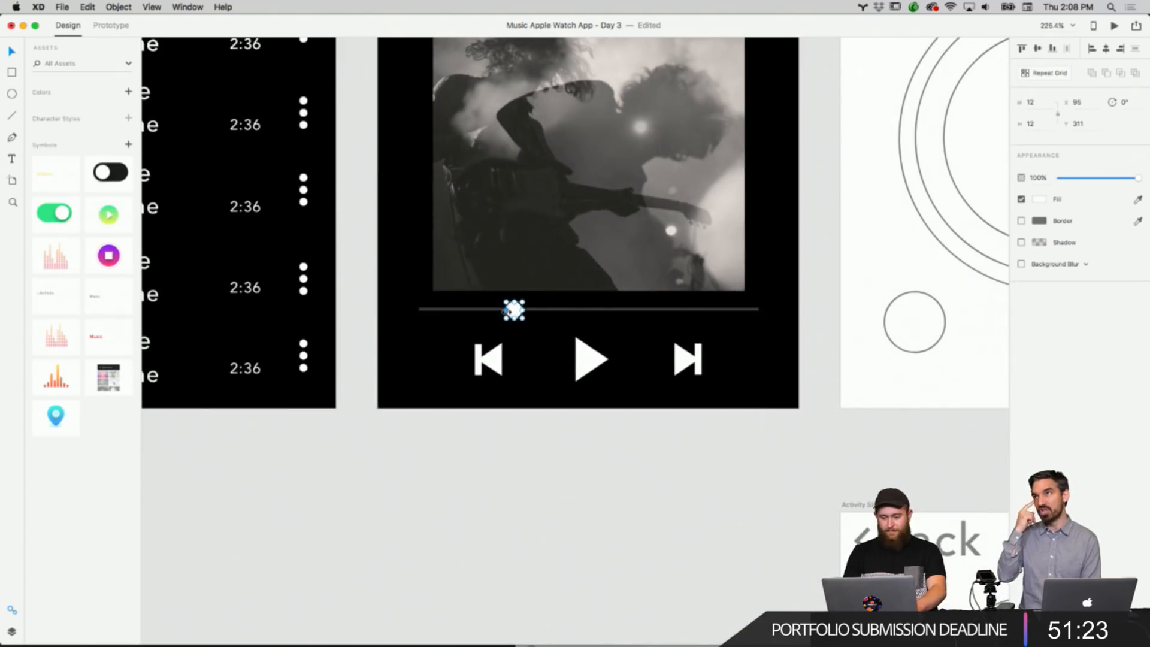
pyautogui.click(609, 307)
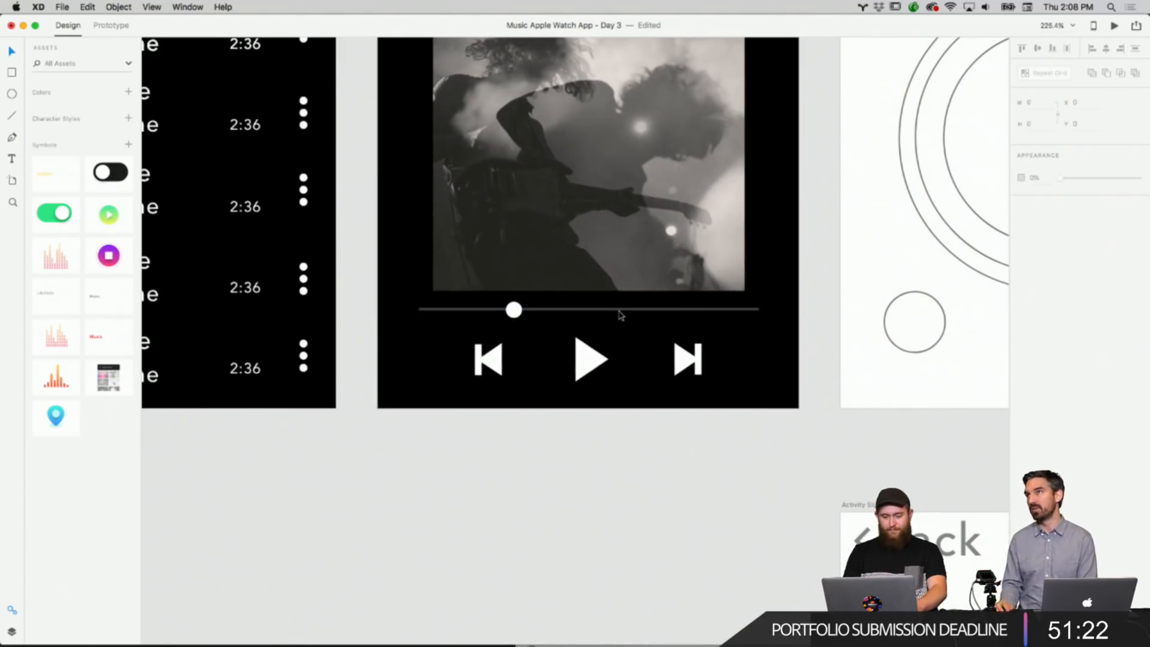
pyautogui.click(620, 309)
pyautogui.moveTo(759, 310); pyautogui.dragTo(707, 309)
pyautogui.click(674, 317)
pyautogui.click(670, 329)
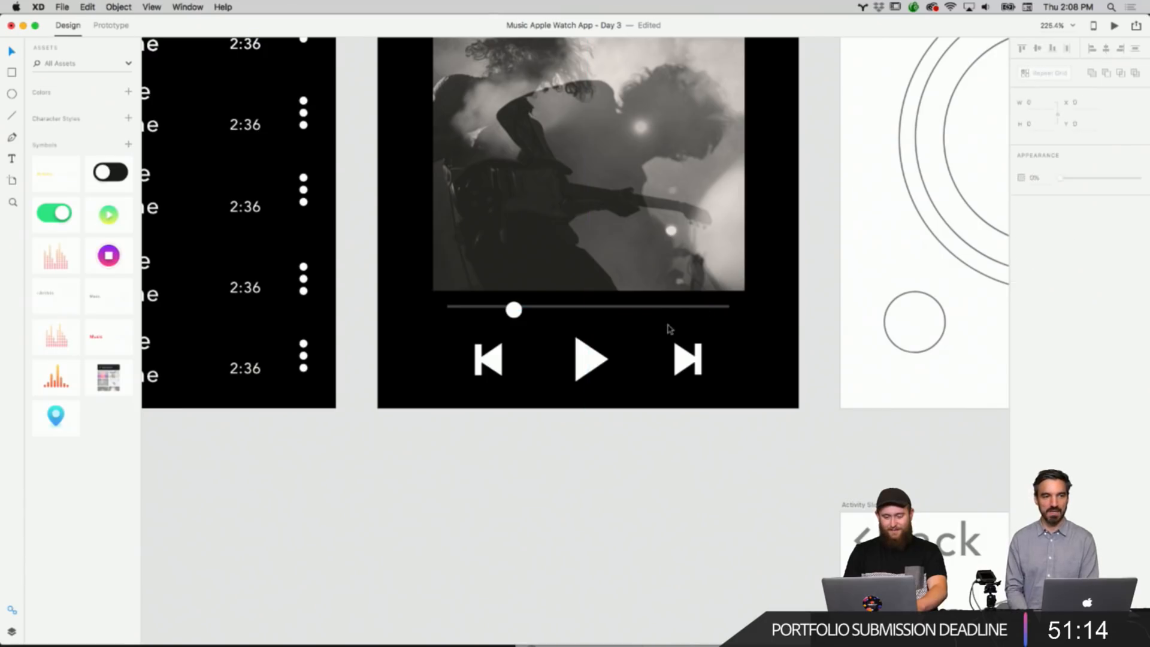
# Nudge the slider knob slightly to the right along the shortened track.
pyautogui.click(519, 318)
pyautogui.moveTo(518, 318); pyautogui.dragTo(524, 316)
pyautogui.click(546, 328)
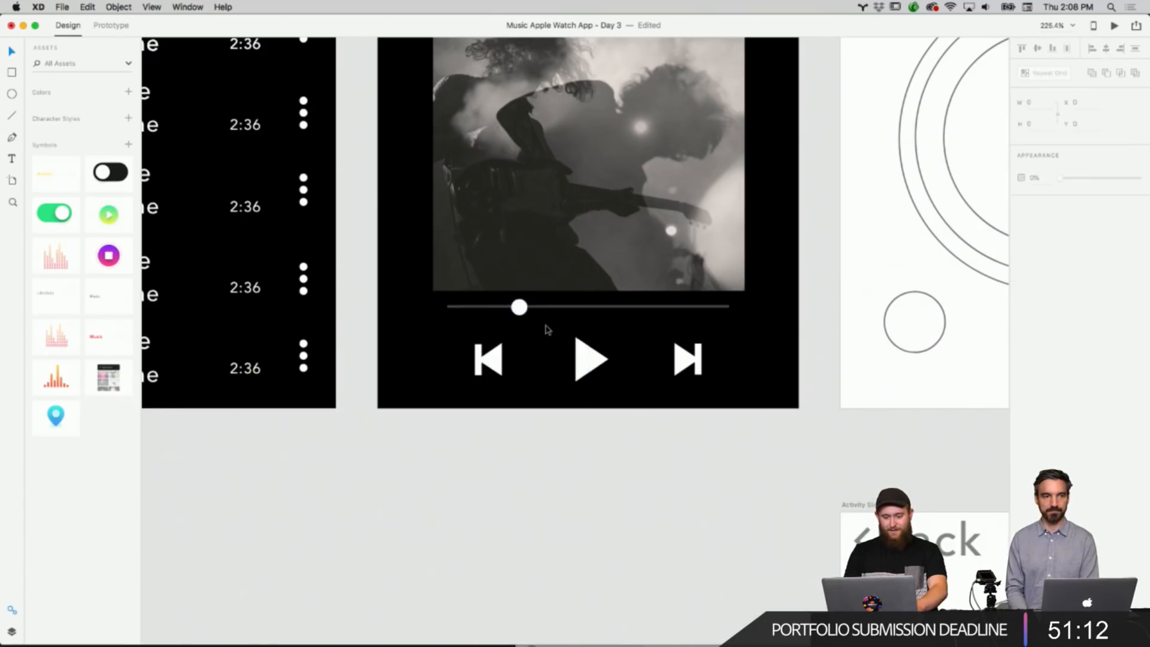
# Inspect the slider track's ends up close at high zoom.
pyautogui.scroll(4, 547, 336)
pyautogui.scroll(5, 538, 431)
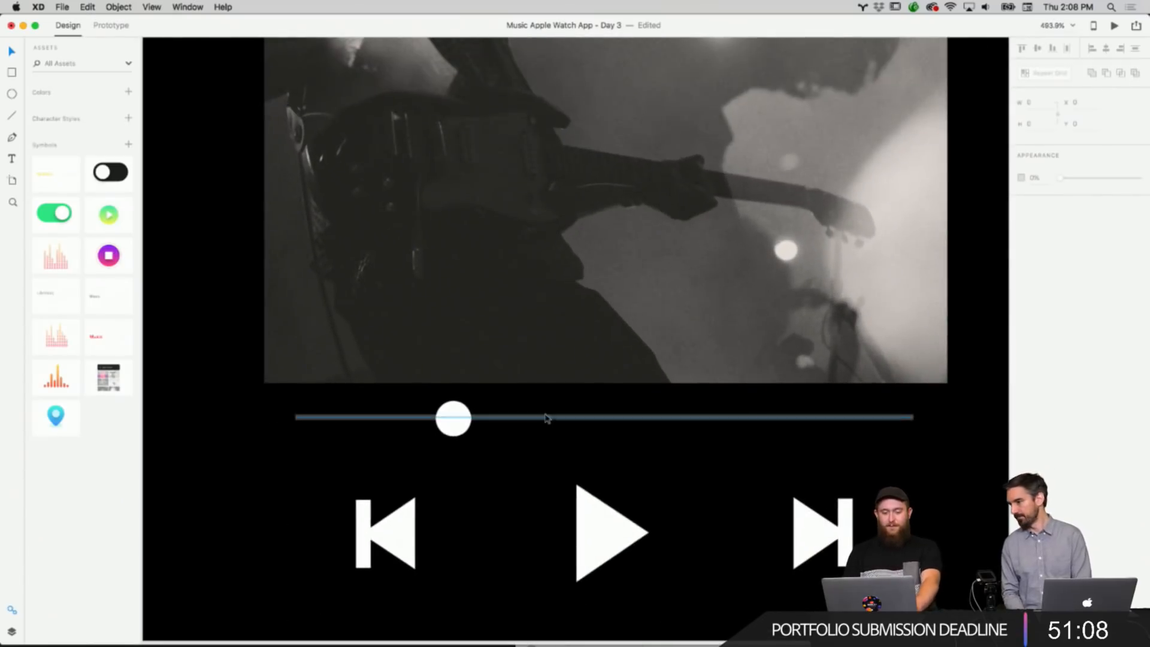
pyautogui.rightClick(537, 418)
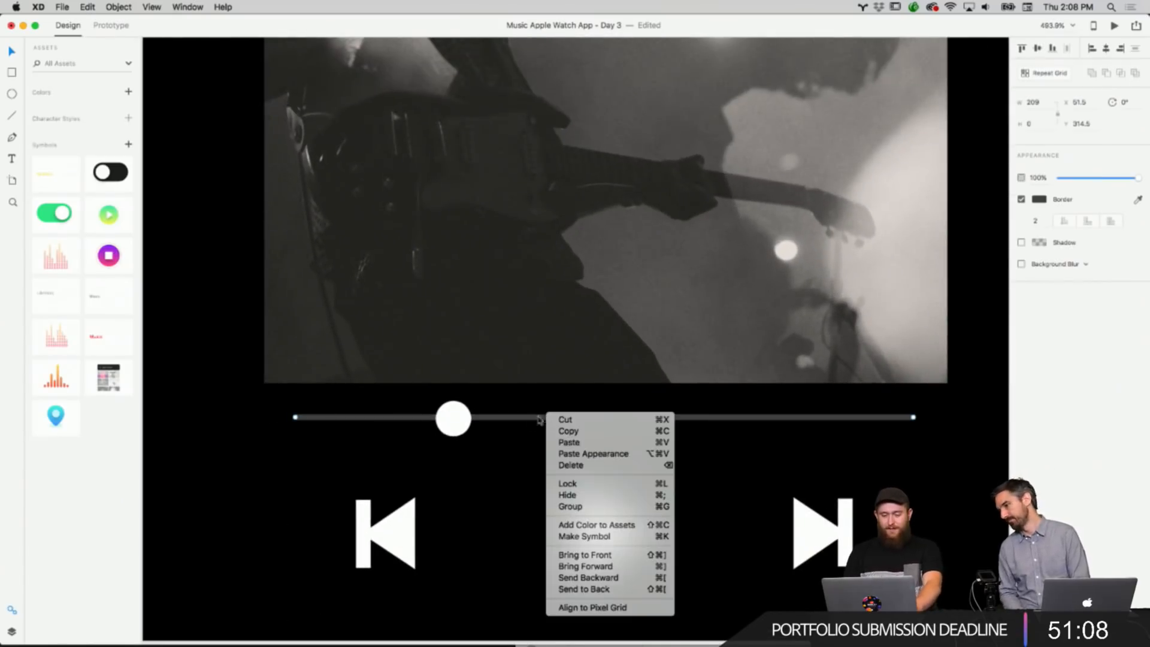
pyautogui.click(505, 422)
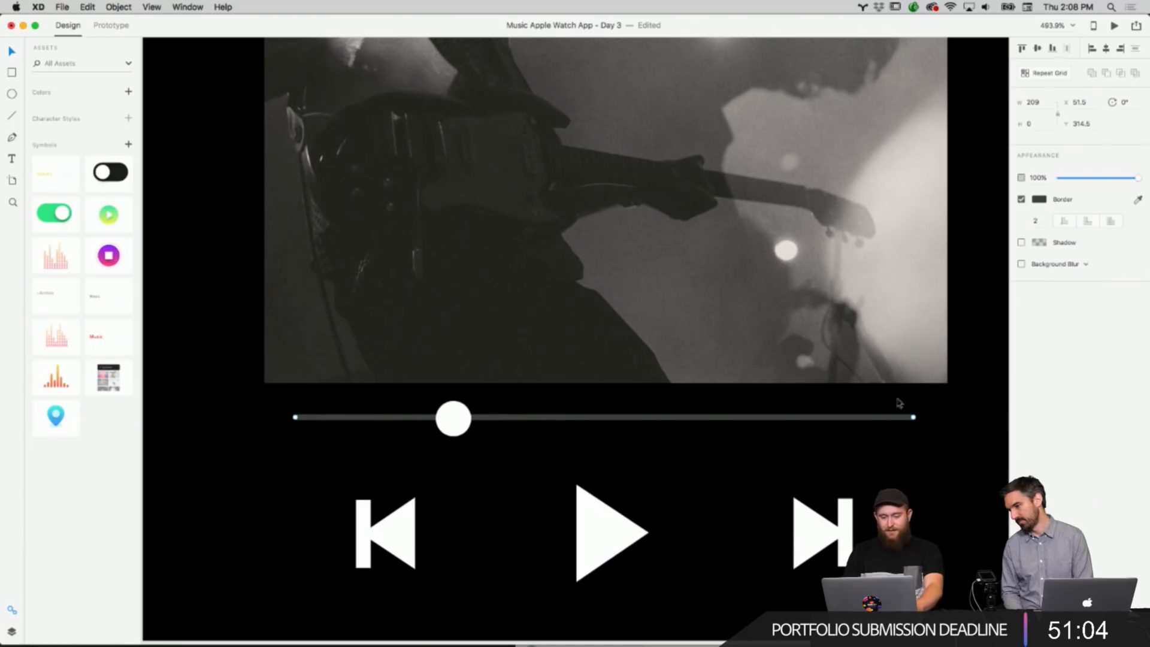
pyautogui.rightClick(526, 443)
pyautogui.click(534, 422)
pyautogui.click(542, 418)
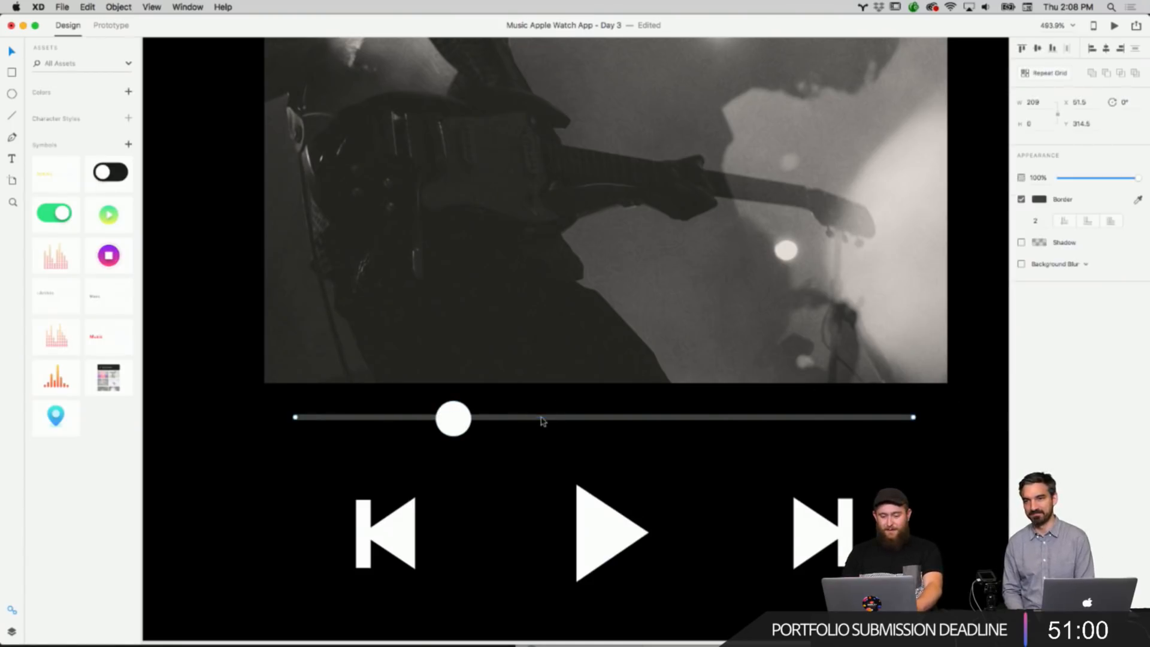
pyautogui.scroll(5, 894, 422)
pyautogui.rightClick(893, 419)
pyautogui.rightClick(862, 426)
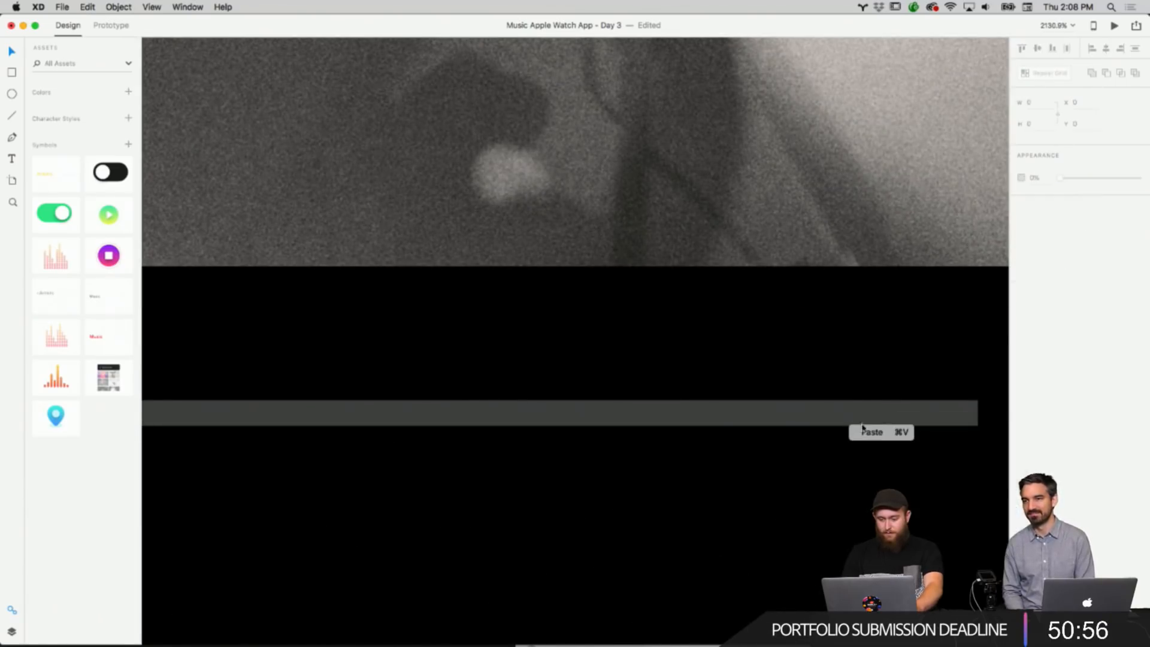
pyautogui.click(900, 419)
pyautogui.click(904, 417)
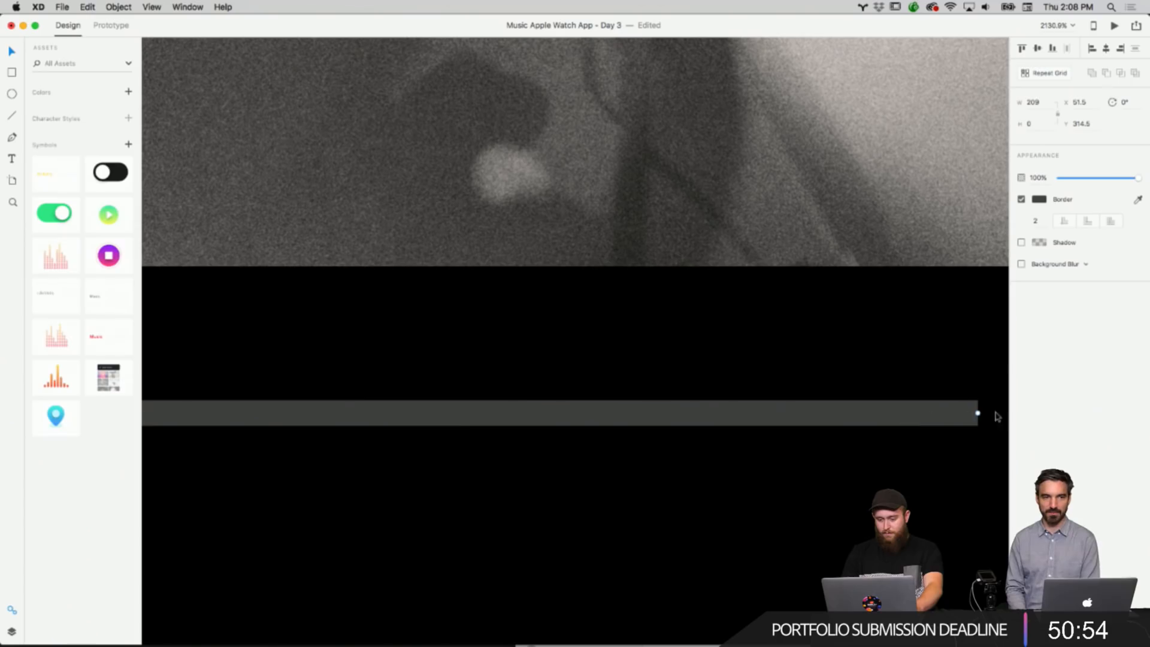
pyautogui.rightClick(977, 413)
pyautogui.click(957, 379)
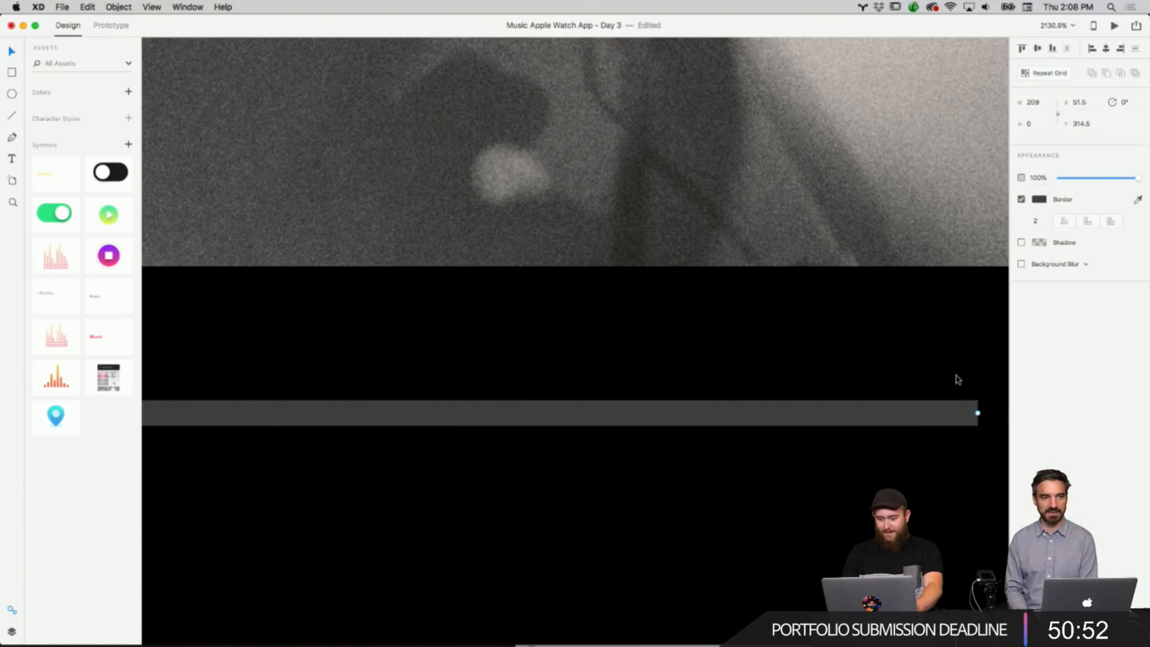
pyautogui.scroll(-8, 957, 379)
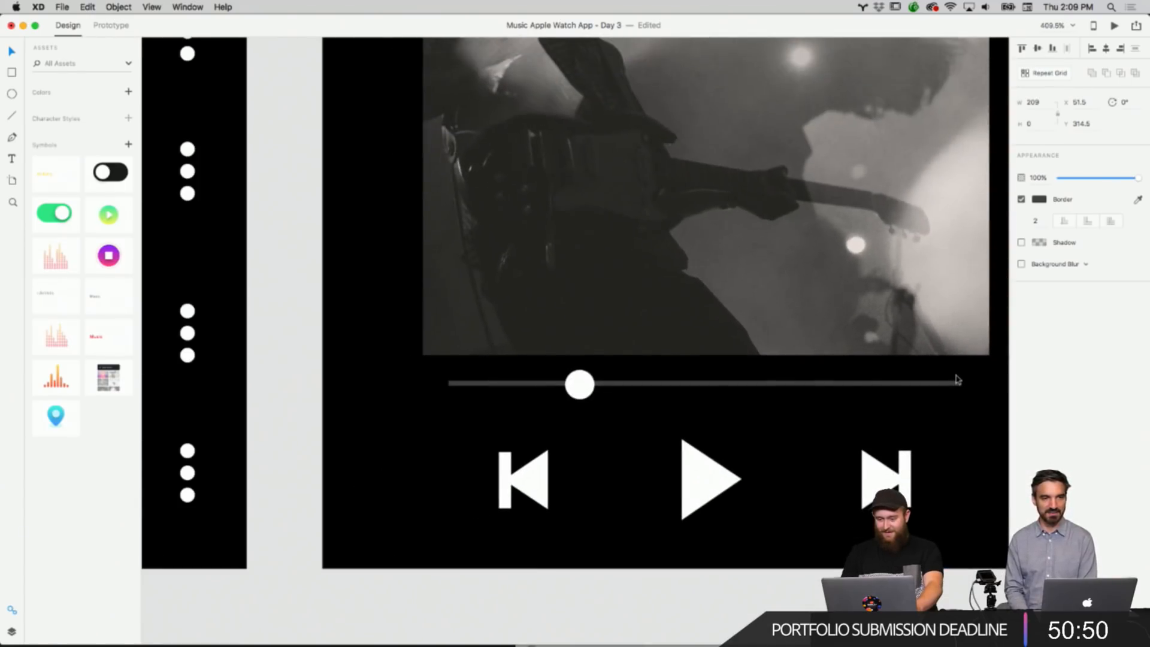
pyautogui.rightClick(817, 402)
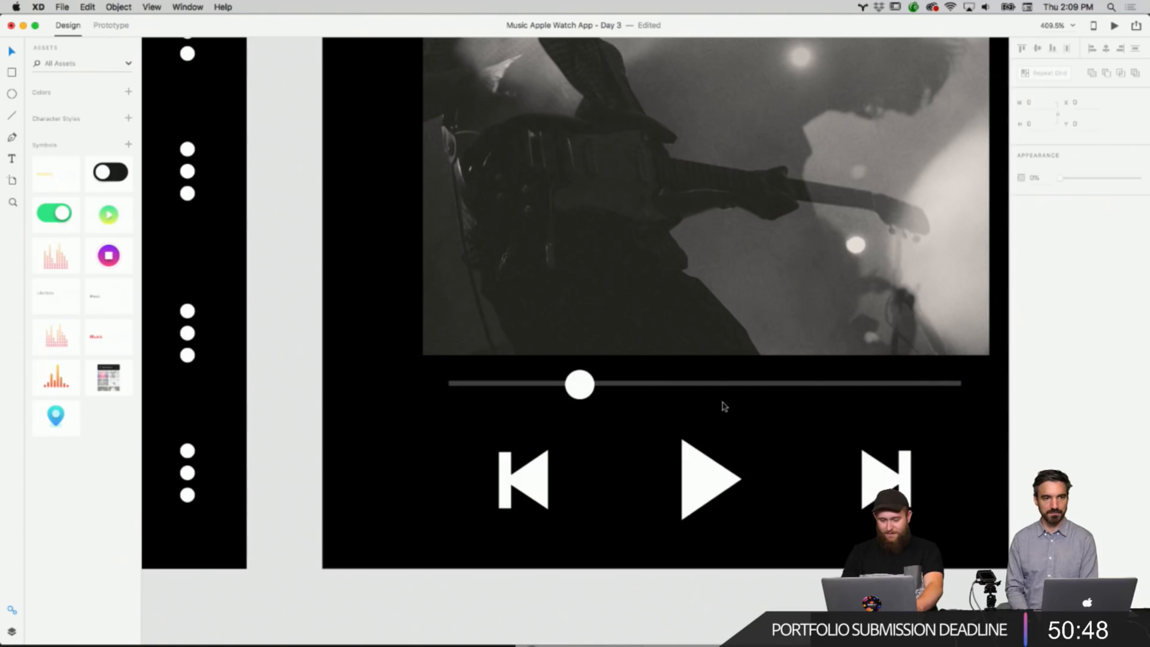
pyautogui.scroll(-4, 721, 403)
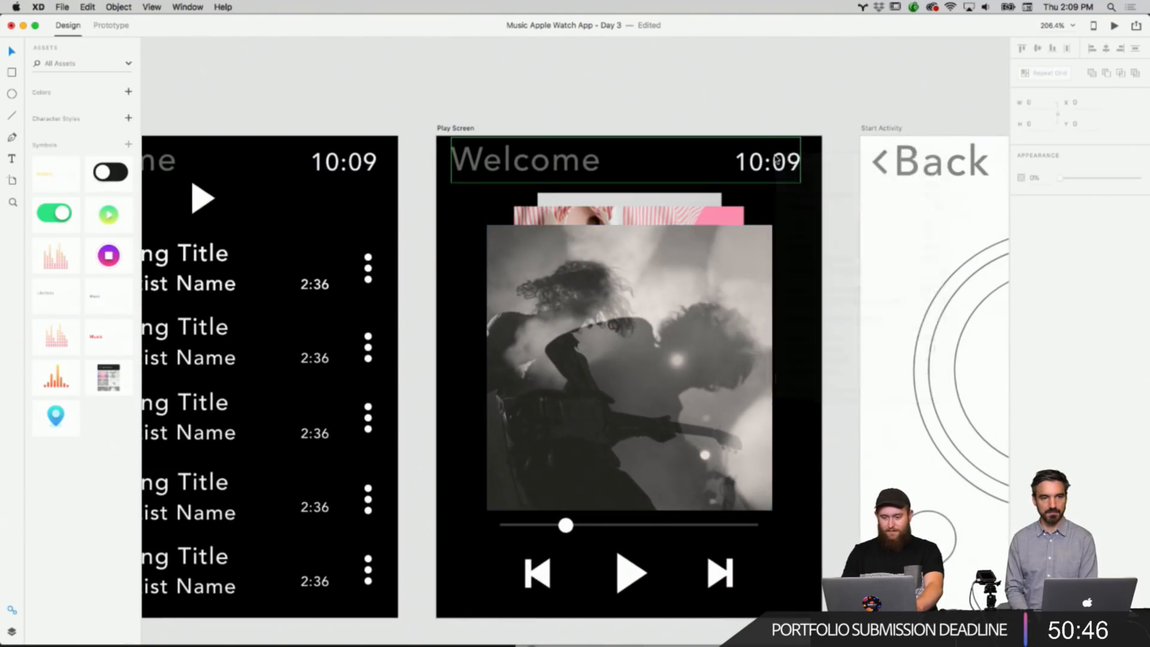
# Copy the 2:36 duration label from the Songs artboard and place it right of the next icon on the Play Screen.
pyautogui.rightClick(777, 160)
pyautogui.click(668, 199)
pyautogui.scroll(-2, 425, 292)
pyautogui.hscroll(-3, 425, 292)
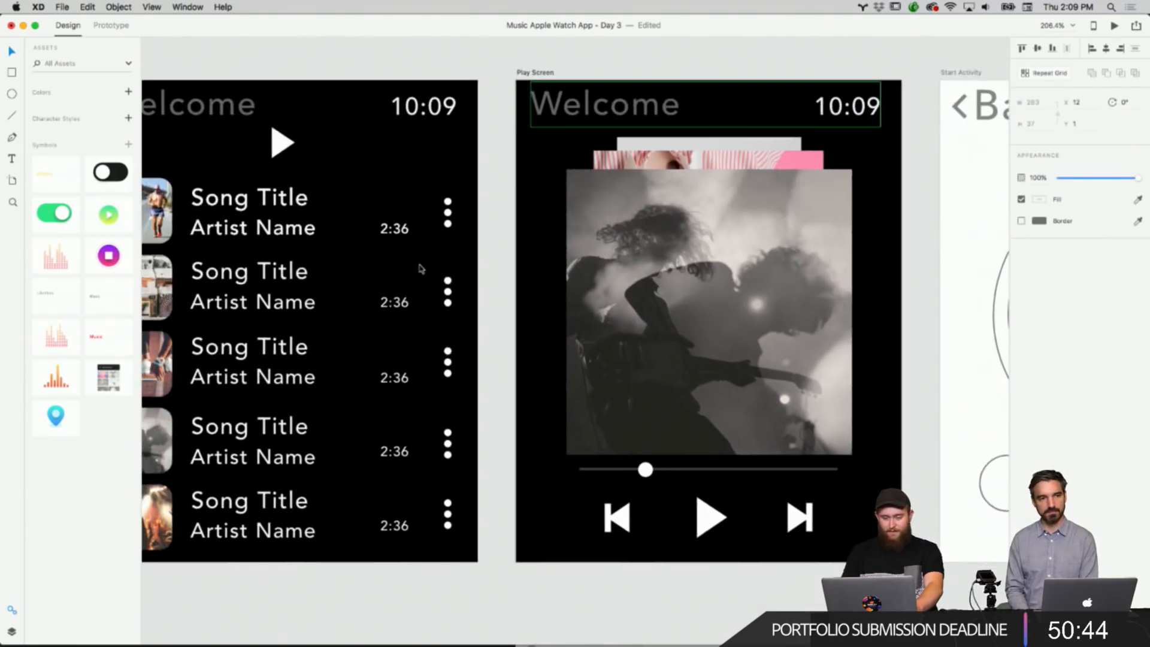
pyautogui.rightClick(397, 233)
pyautogui.click(422, 261)
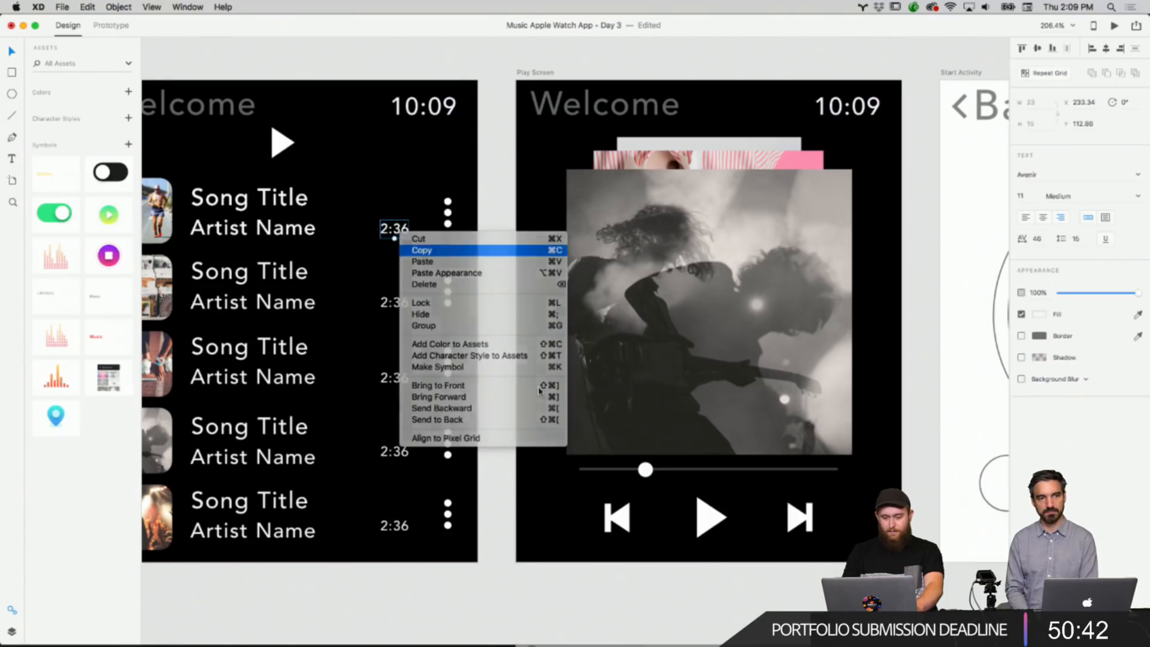
pyautogui.click(580, 513)
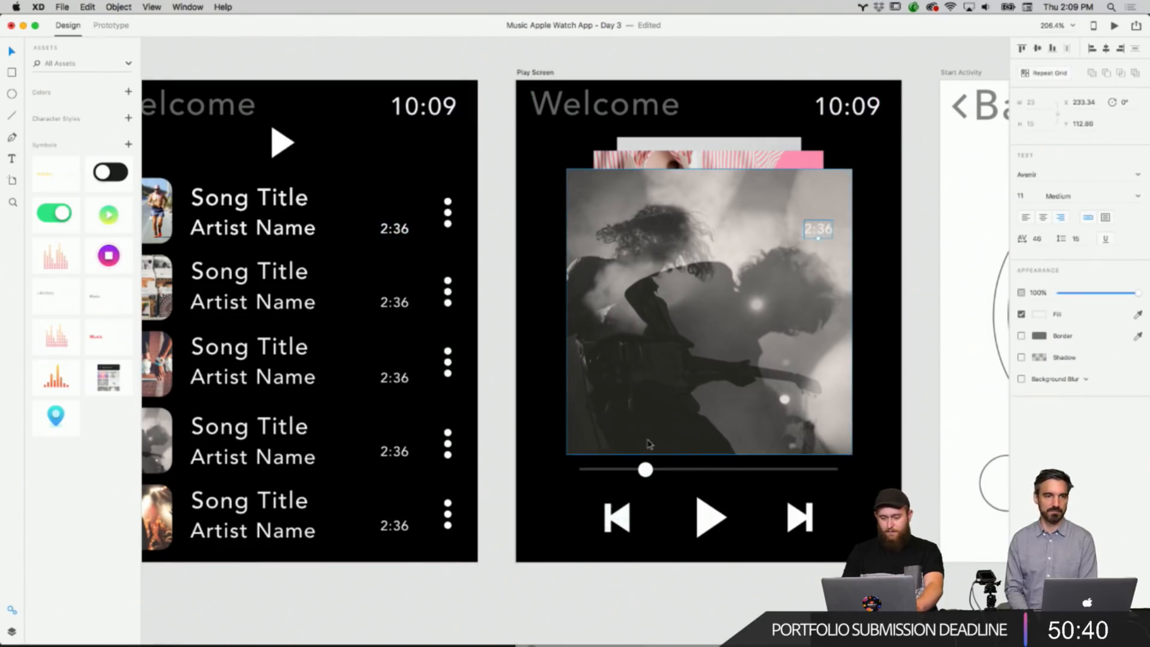
pyautogui.moveTo(818, 230); pyautogui.dragTo(847, 517)
# Paste another duration label left of the previous icon and change its text to 0:26.
pyautogui.rightClick(891, 489)
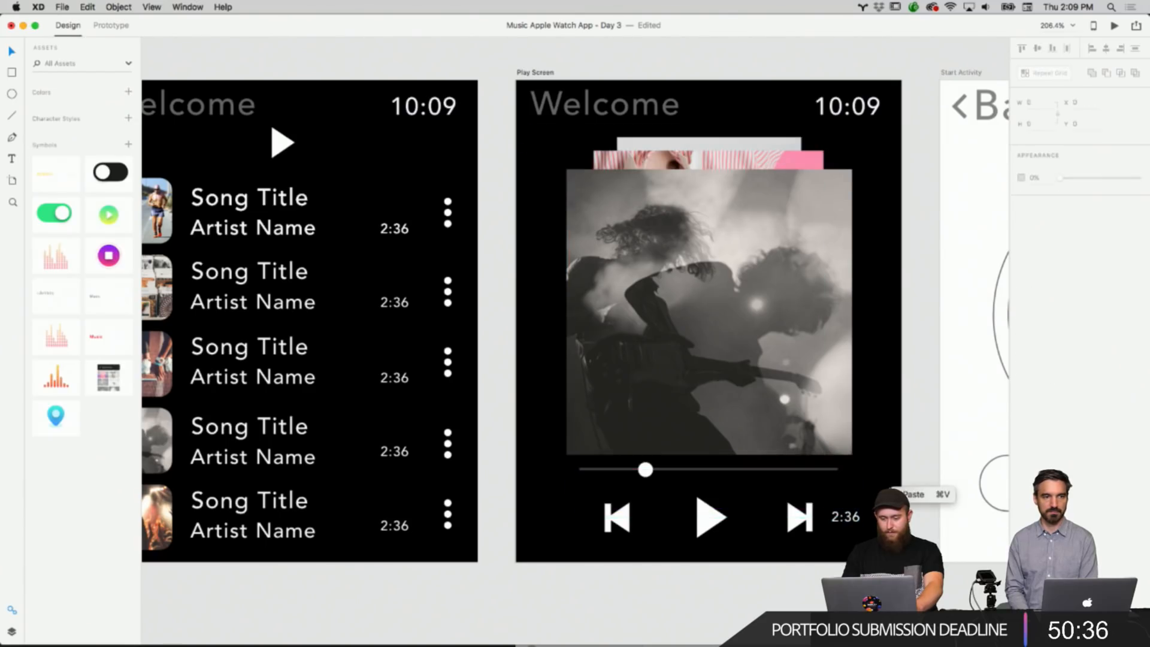
pyautogui.click(916, 494)
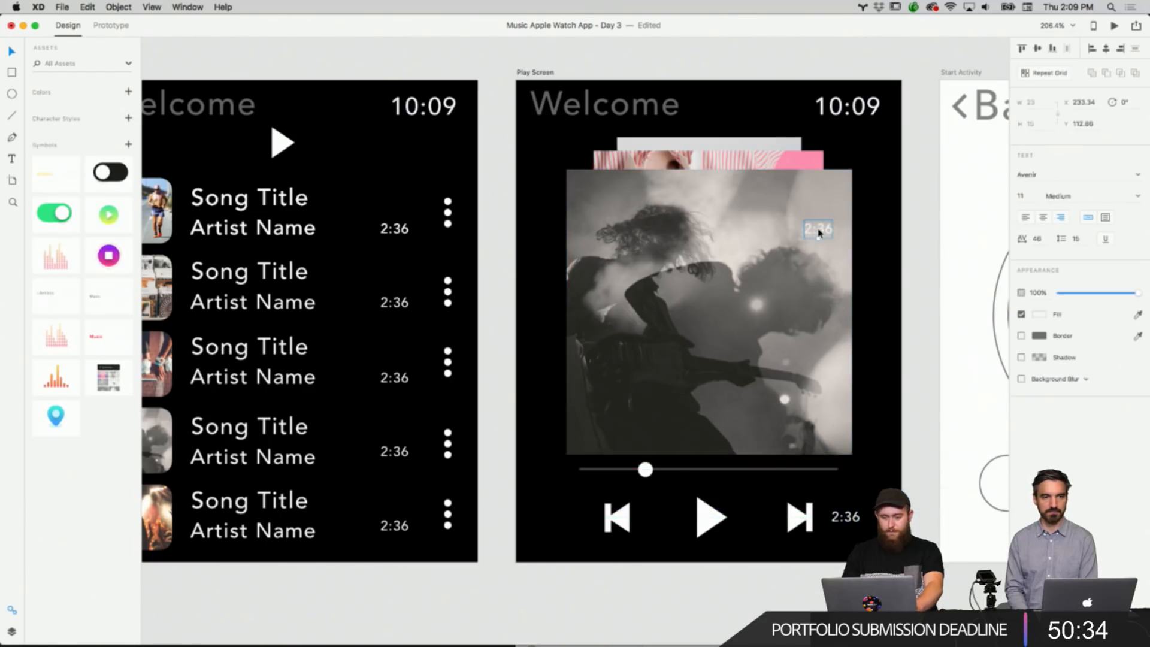
pyautogui.moveTo(819, 229); pyautogui.dragTo(558, 520)
pyautogui.doubleClick(559, 519)
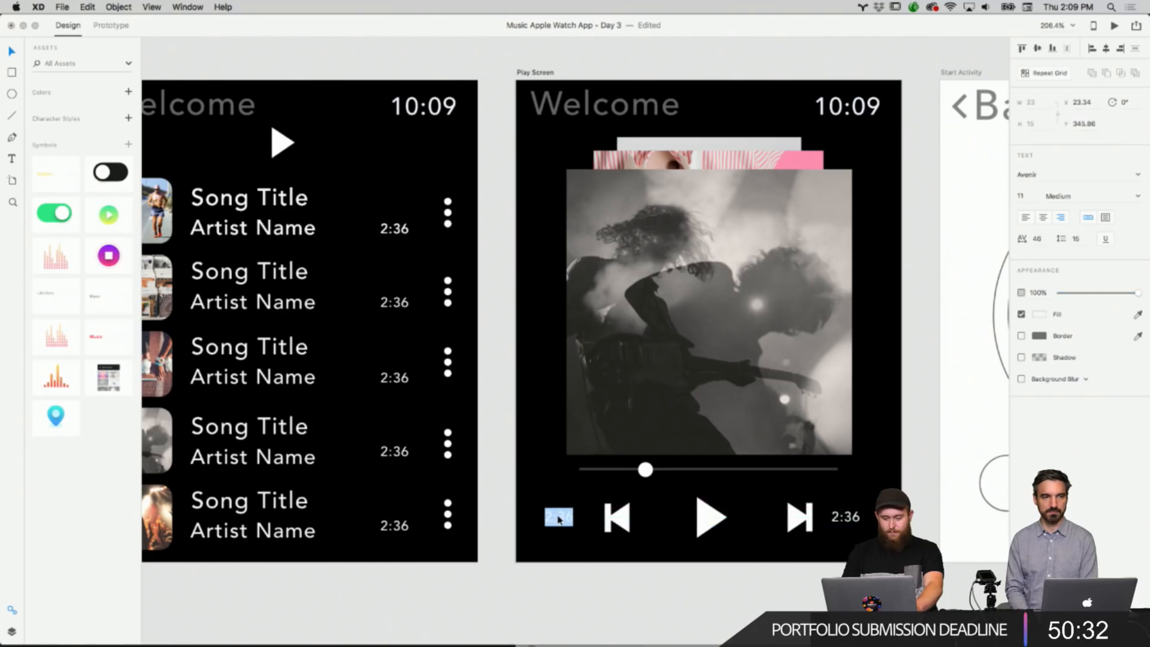
pyautogui.write('0:26')
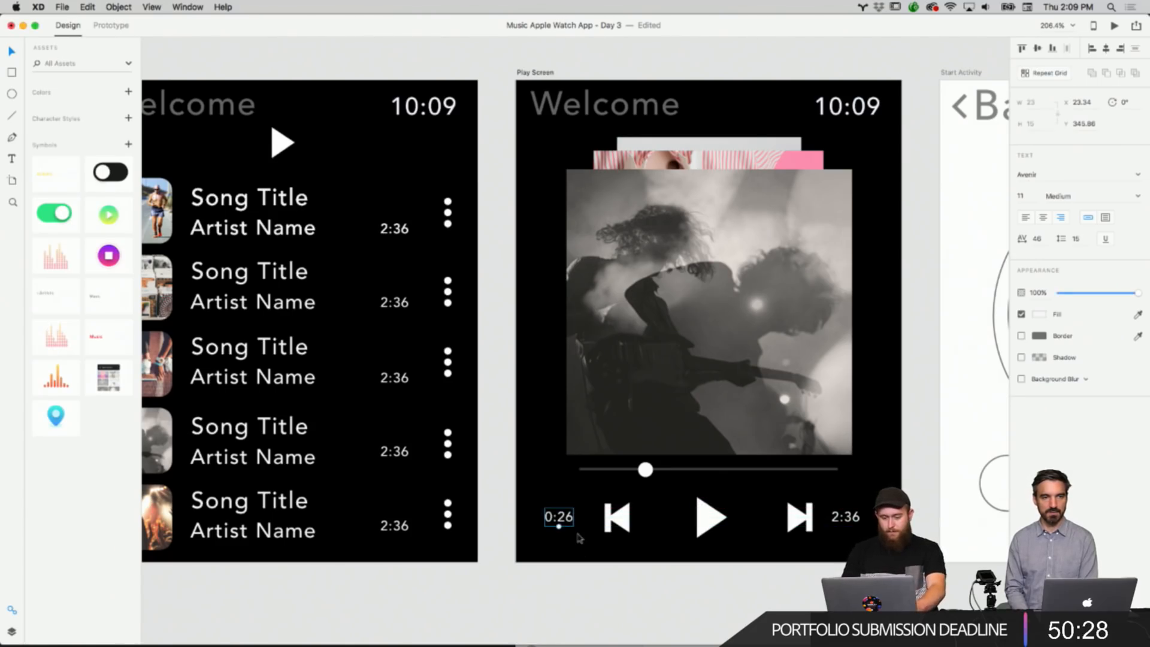
pyautogui.click(579, 582)
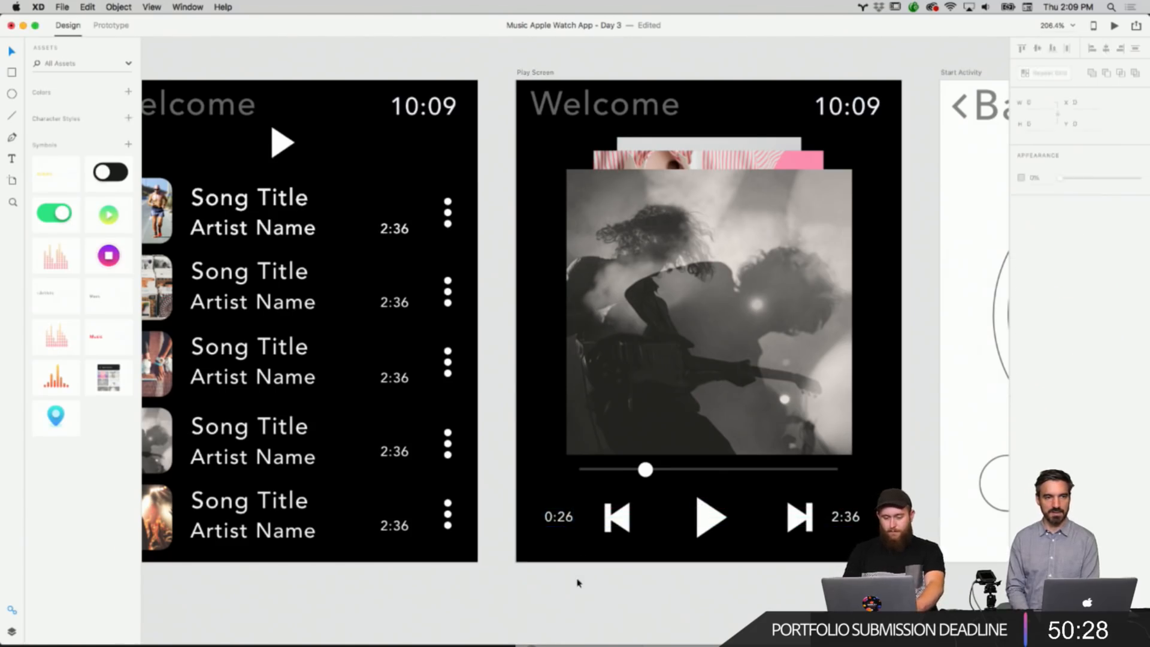
# Fine-tune the positions of the 0:26 and 2:36 labels beside the playback icons.
pyautogui.moveTo(569, 528); pyautogui.dragTo(578, 525)
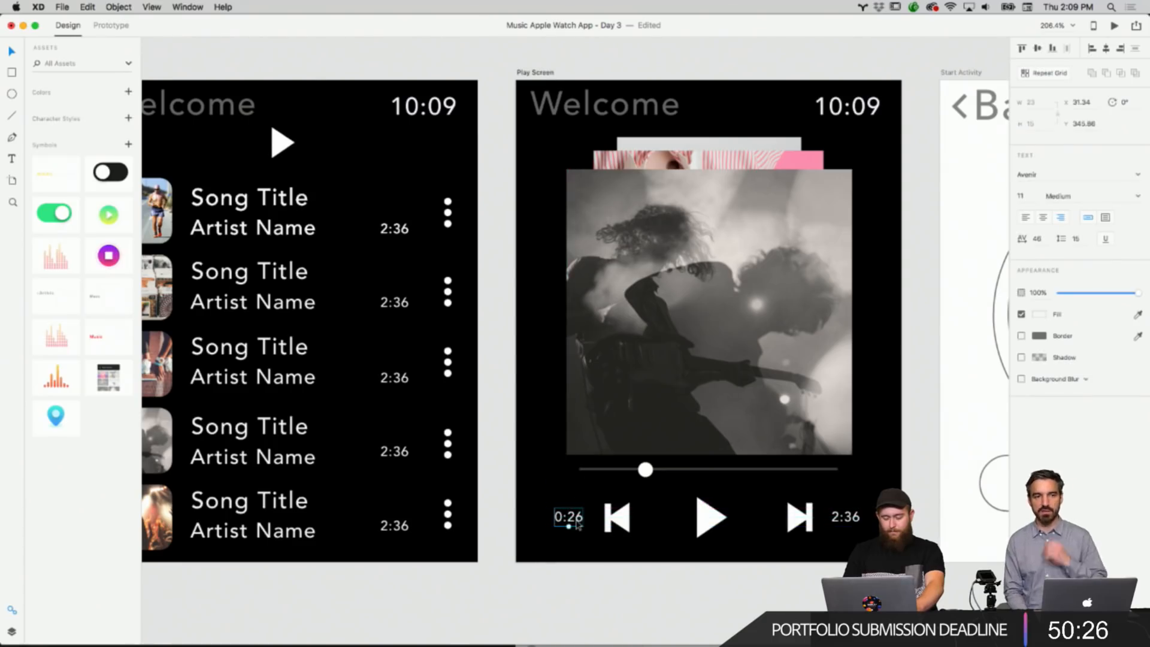
pyautogui.moveTo(829, 506); pyautogui.dragTo(845, 515)
pyautogui.click(798, 594)
pyautogui.scroll(-5, 799, 595)
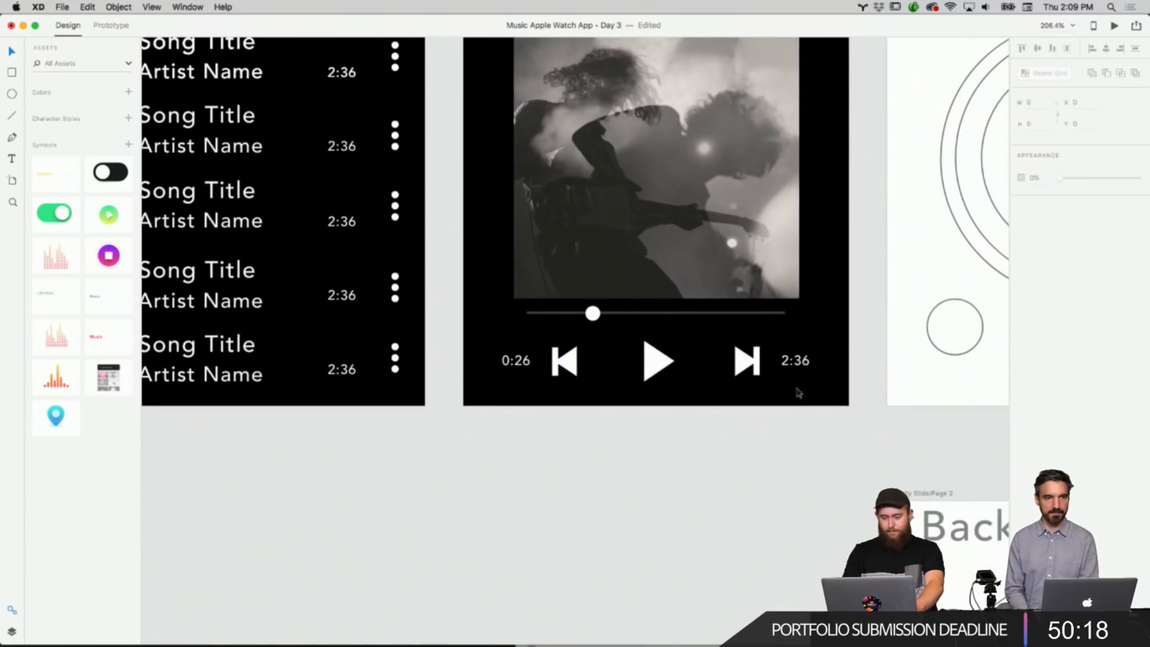
pyautogui.moveTo(800, 368)
pyautogui.mouseDown()
pyautogui.moveTo(806, 313)
pyautogui.moveTo(807, 367)
pyautogui.mouseUp()
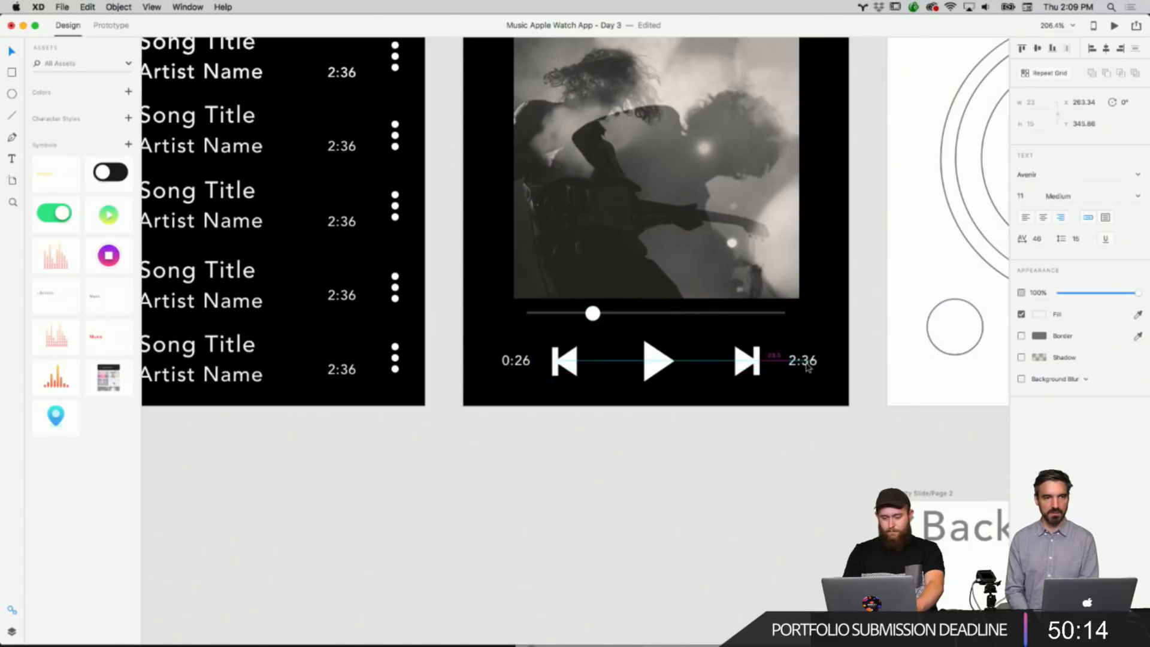
pyautogui.click(622, 358)
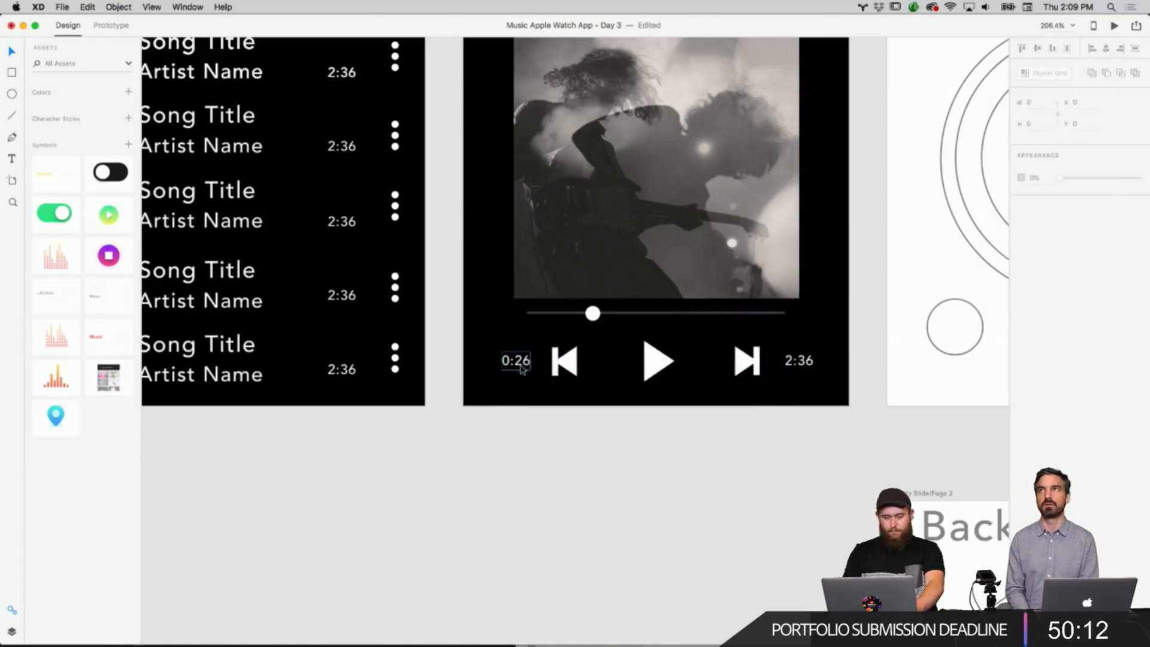
pyautogui.moveTo(521, 369); pyautogui.dragTo(518, 369)
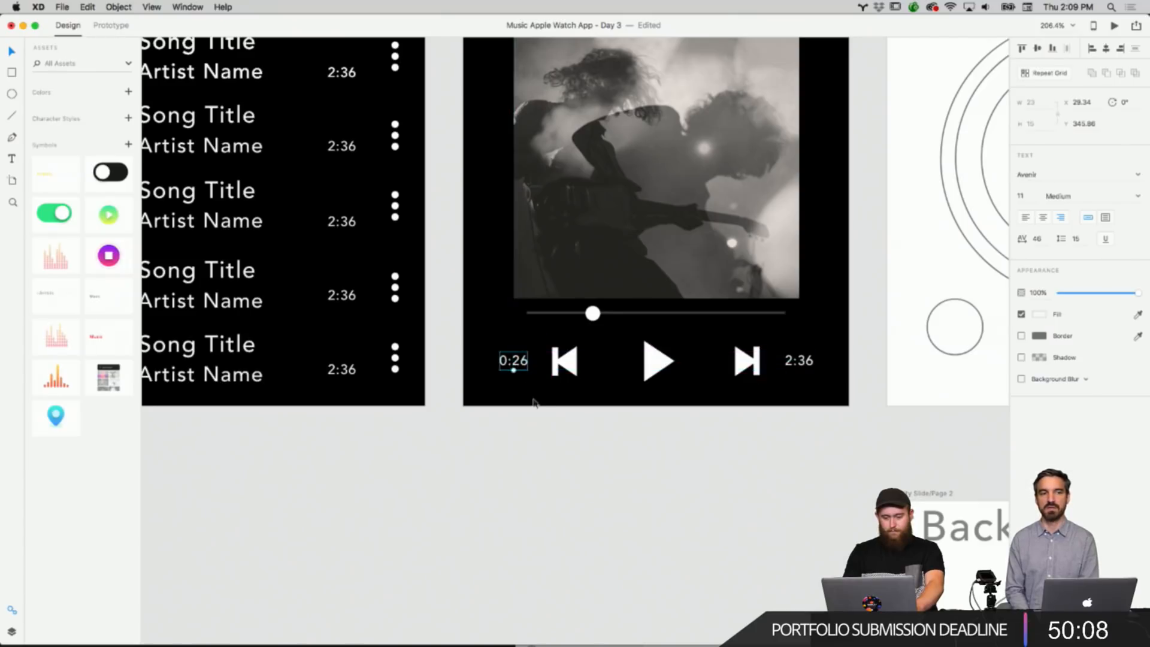
pyautogui.click(535, 407)
pyautogui.scroll(-6, 534, 406)
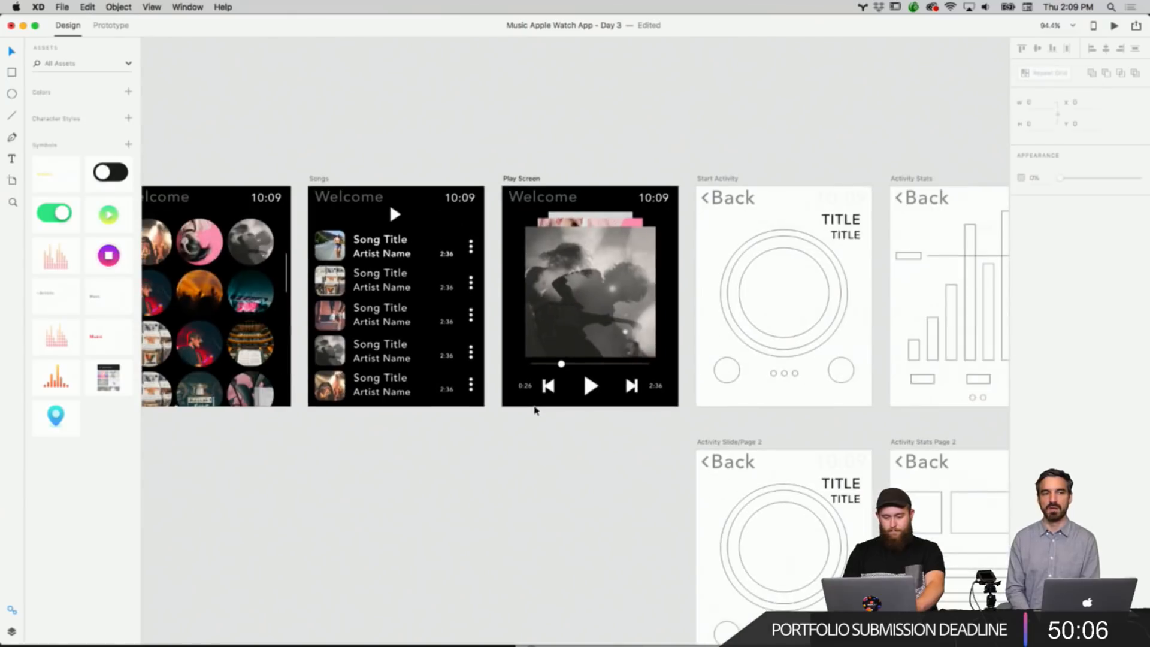
pyautogui.scroll(10, 617, 416)
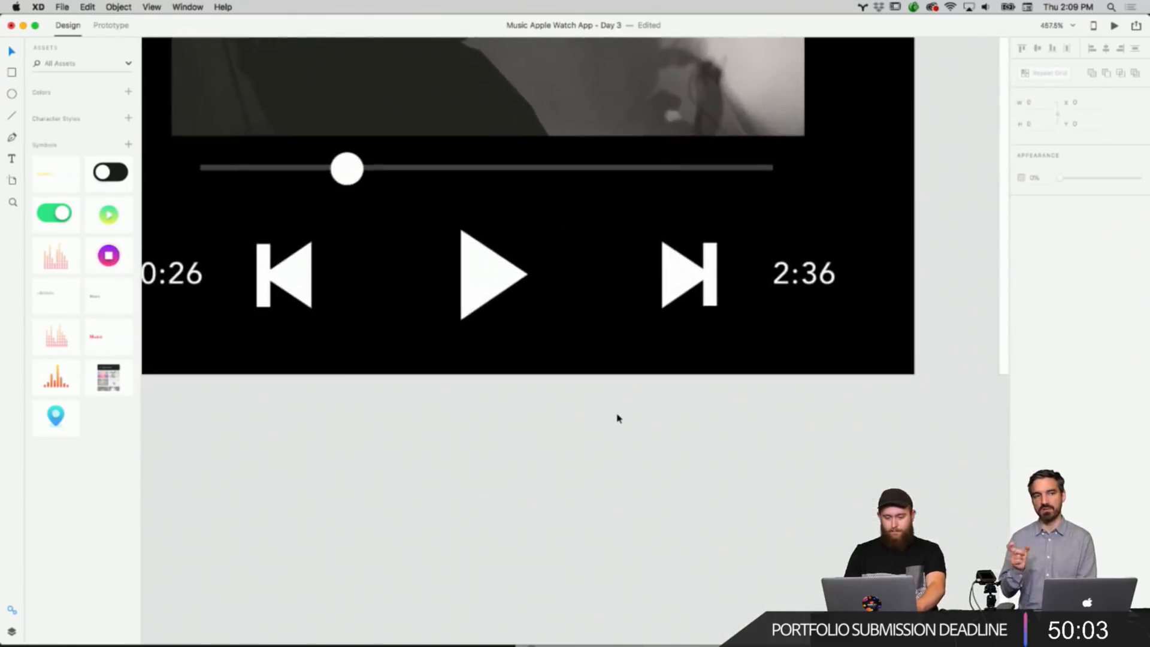
# Ungroup the previous, play and next playback icons on the Play Screen.
pyautogui.hscroll(-5, 617, 416)
pyautogui.rightClick(621, 224)
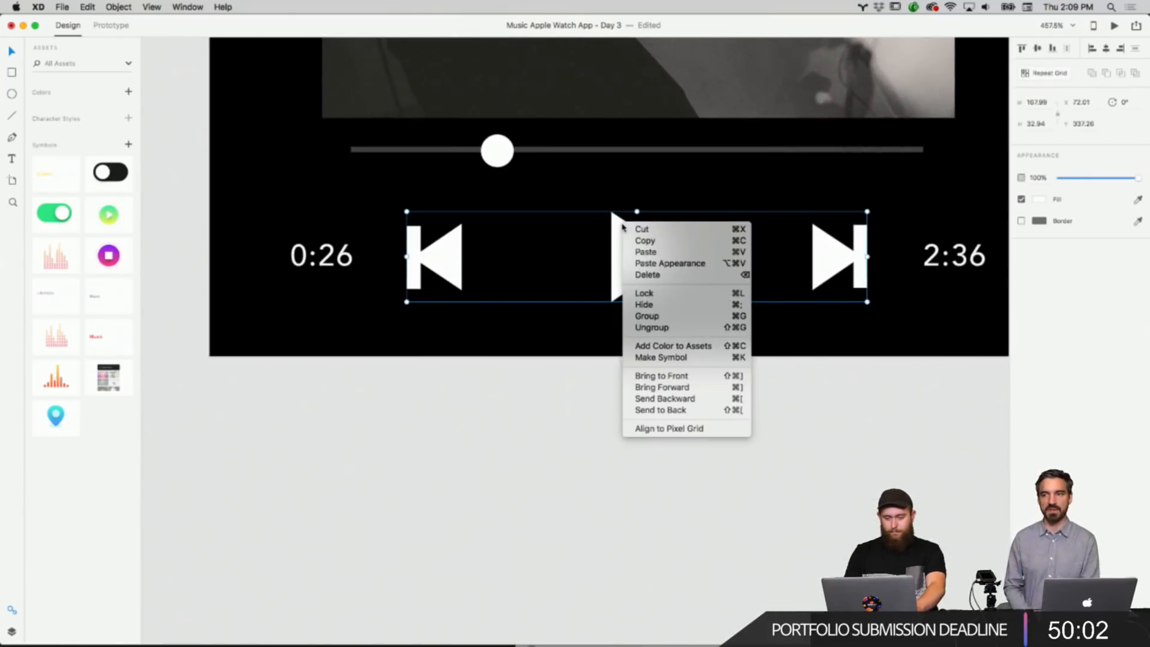
pyautogui.click(616, 242)
pyautogui.rightClick(617, 241)
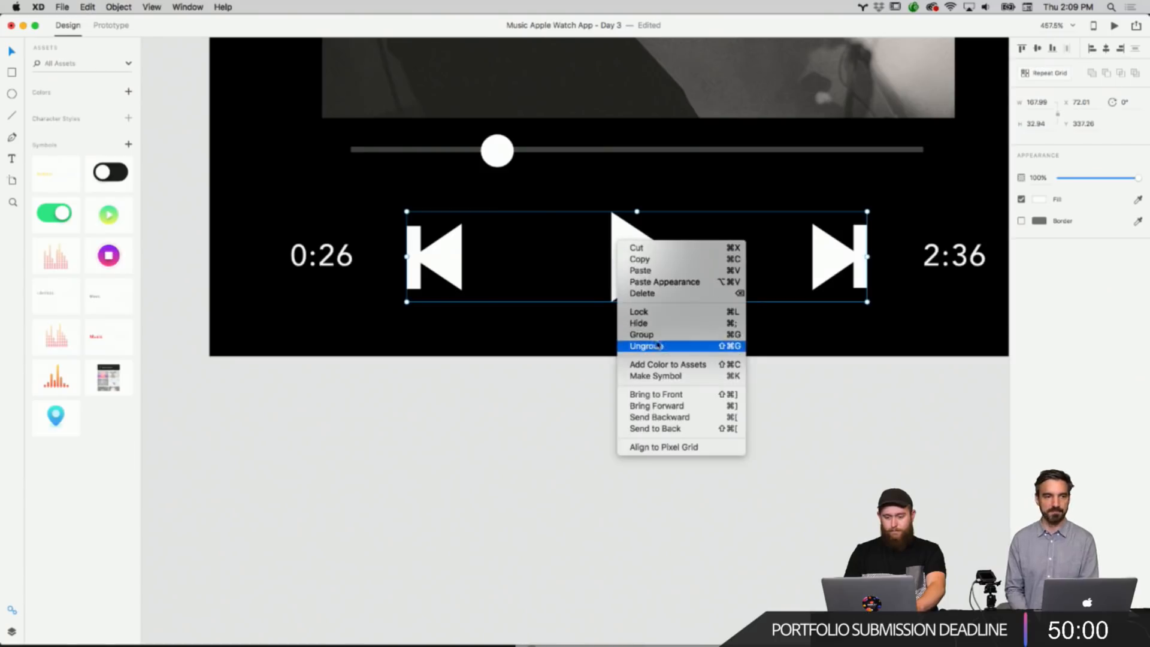
pyautogui.click(658, 348)
pyautogui.rightClick(599, 395)
pyautogui.rightClick(451, 264)
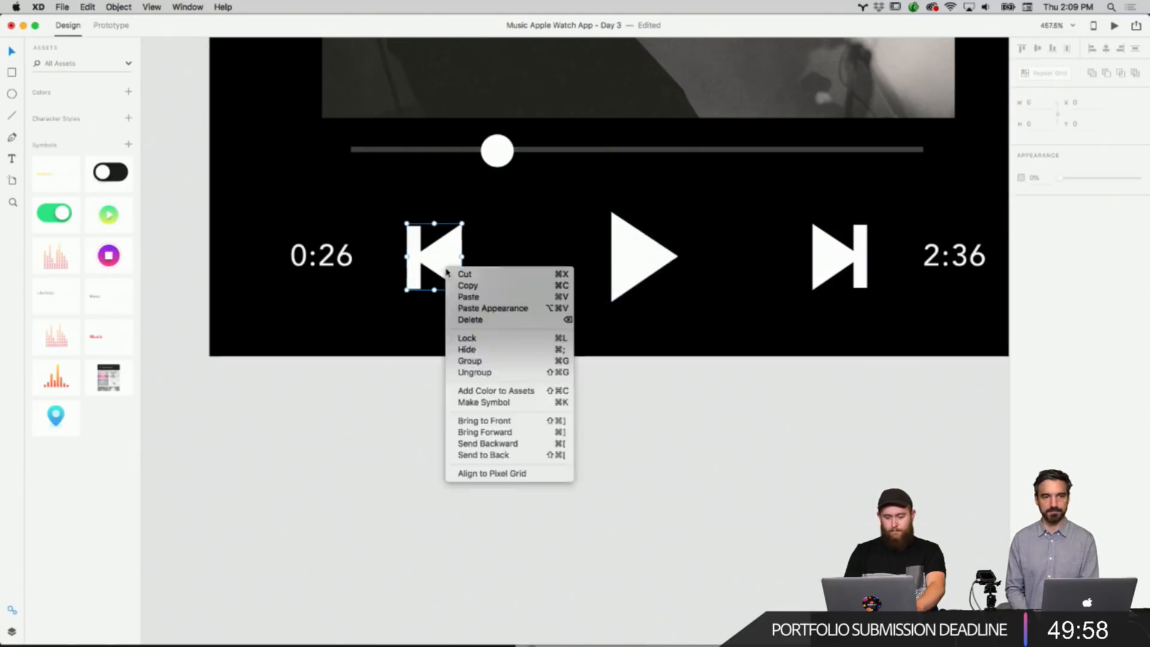
# Ungroup the previous-track icon and shift it slightly right, away from the 0:26 label.
pyautogui.click(499, 240)
pyautogui.rightClick(440, 252)
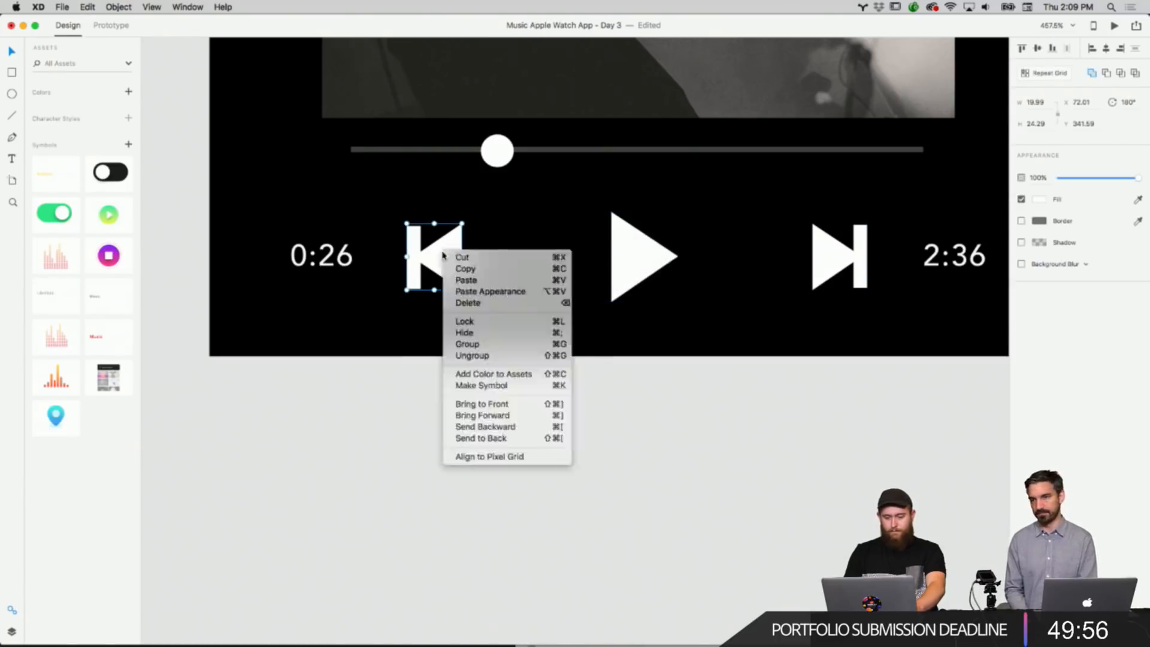
pyautogui.click(429, 256)
pyautogui.click(433, 352)
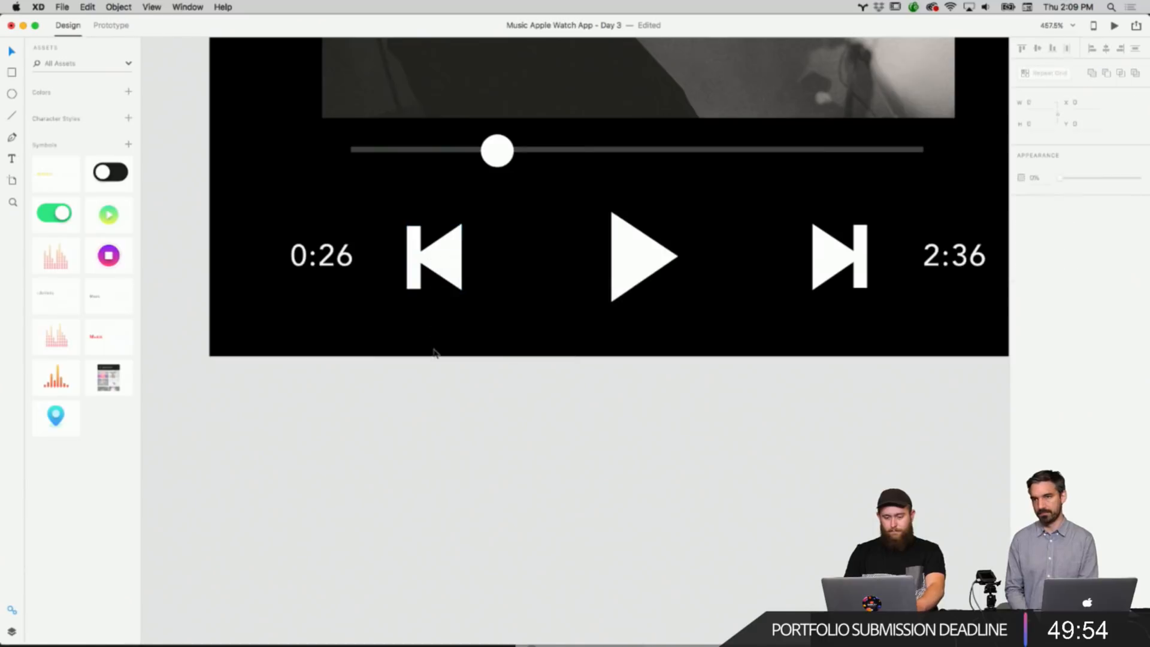
pyautogui.click(439, 259)
pyautogui.doubleClick(438, 258)
pyautogui.moveTo(439, 258); pyautogui.dragTo(460, 261)
pyautogui.press('super+z')
pyautogui.click(479, 254)
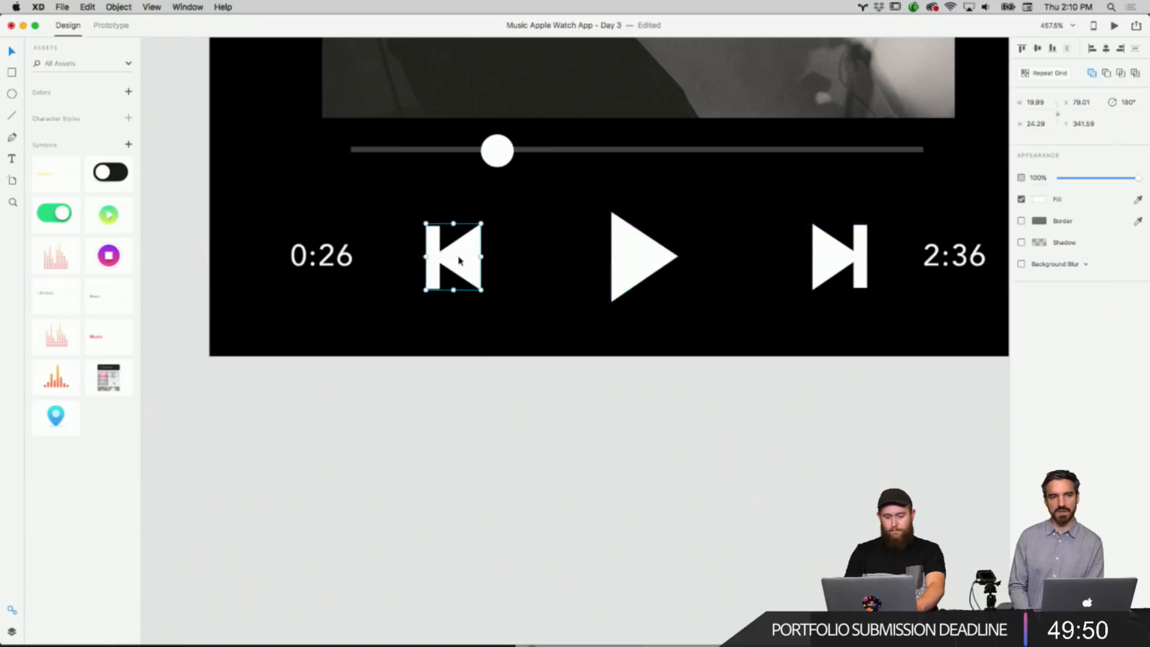
pyautogui.moveTo(833, 255)
pyautogui.mouseDown()
pyautogui.moveTo(783, 254)
pyautogui.moveTo(830, 255)
pyautogui.mouseUp()
pyautogui.press('super+z')
pyautogui.click(789, 396)
pyautogui.scroll(-6, 789, 396)
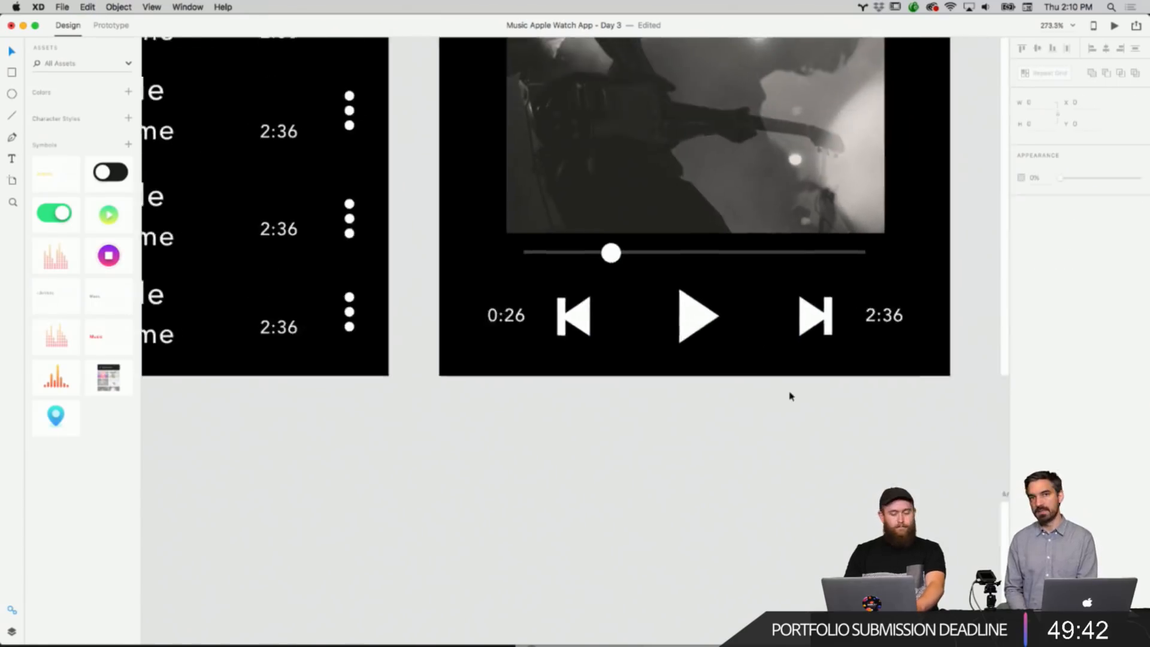
# Apply the copied Songs appearance to the 2:36 label, shrinking its text to 9 pt, and nudge it into line.
pyautogui.rightClick(806, 407)
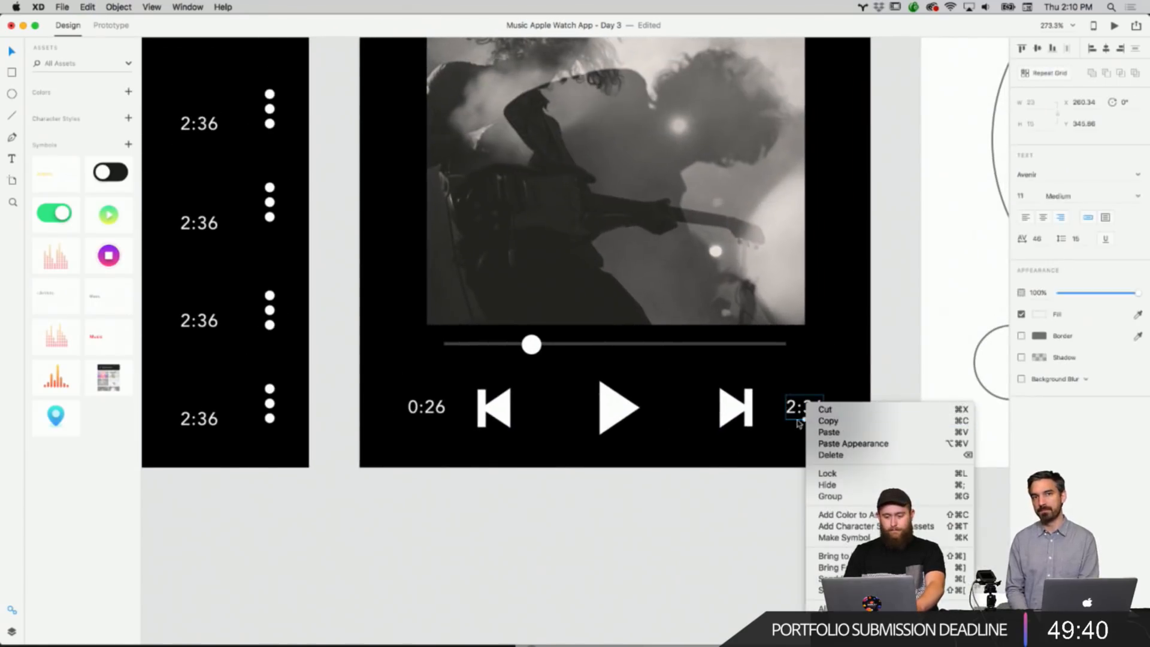
pyautogui.click(801, 422)
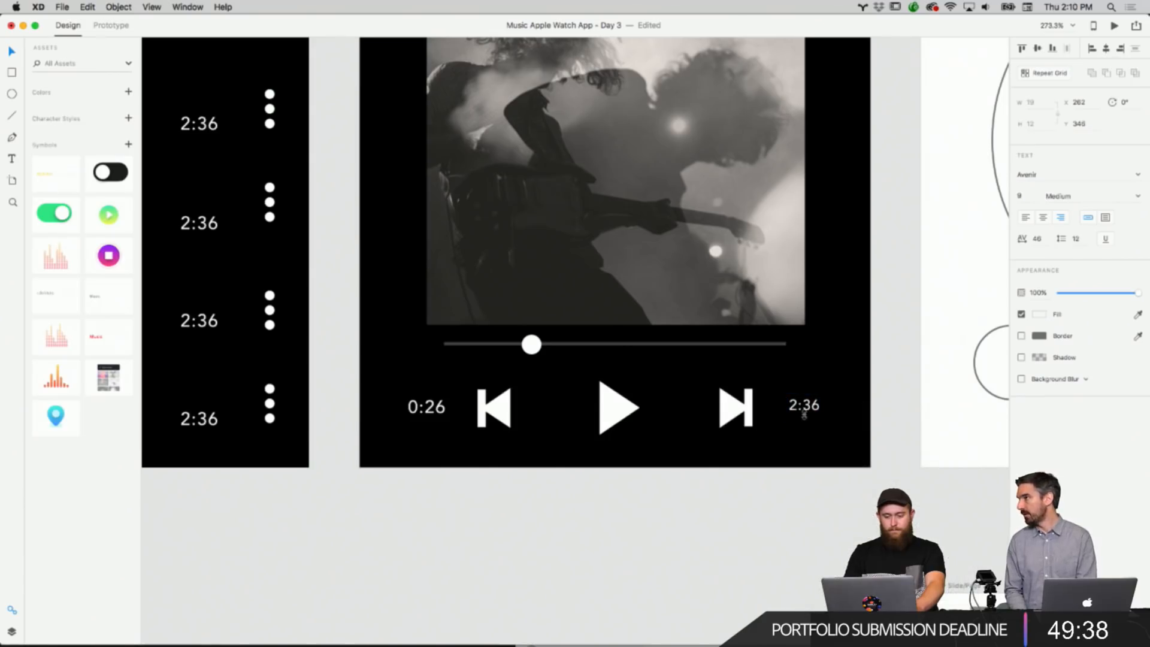
pyautogui.moveTo(811, 413); pyautogui.dragTo(810, 414)
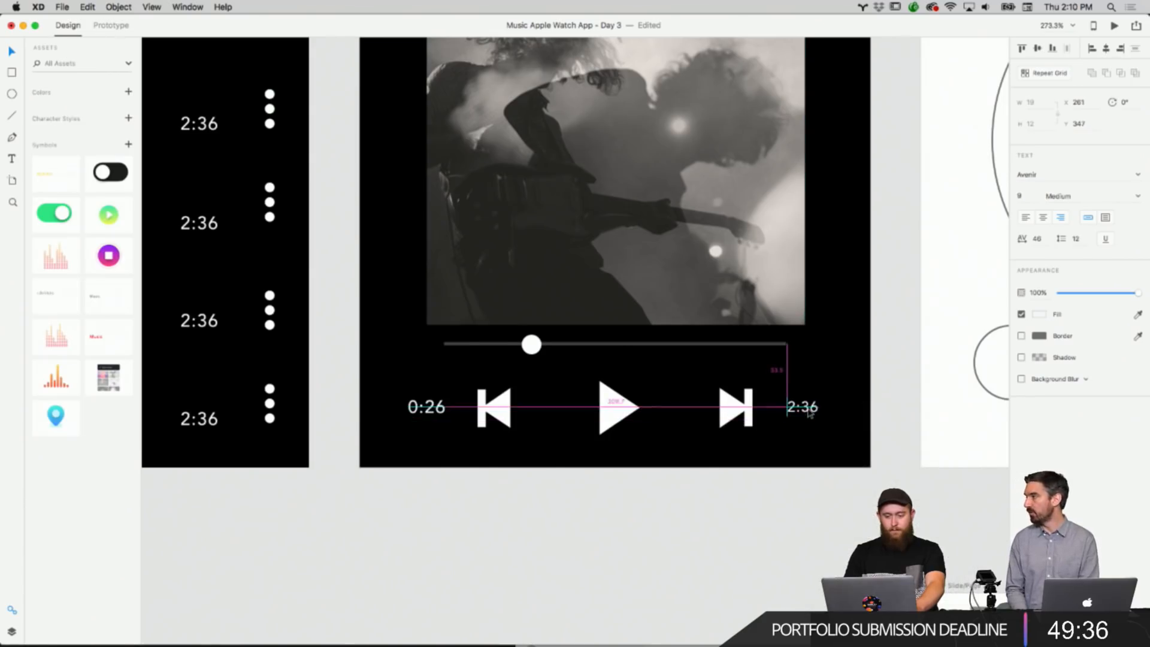
# Restyle the 0:26 label to match the 2:36 label and align it with the playback icon row.
pyautogui.click(427, 413)
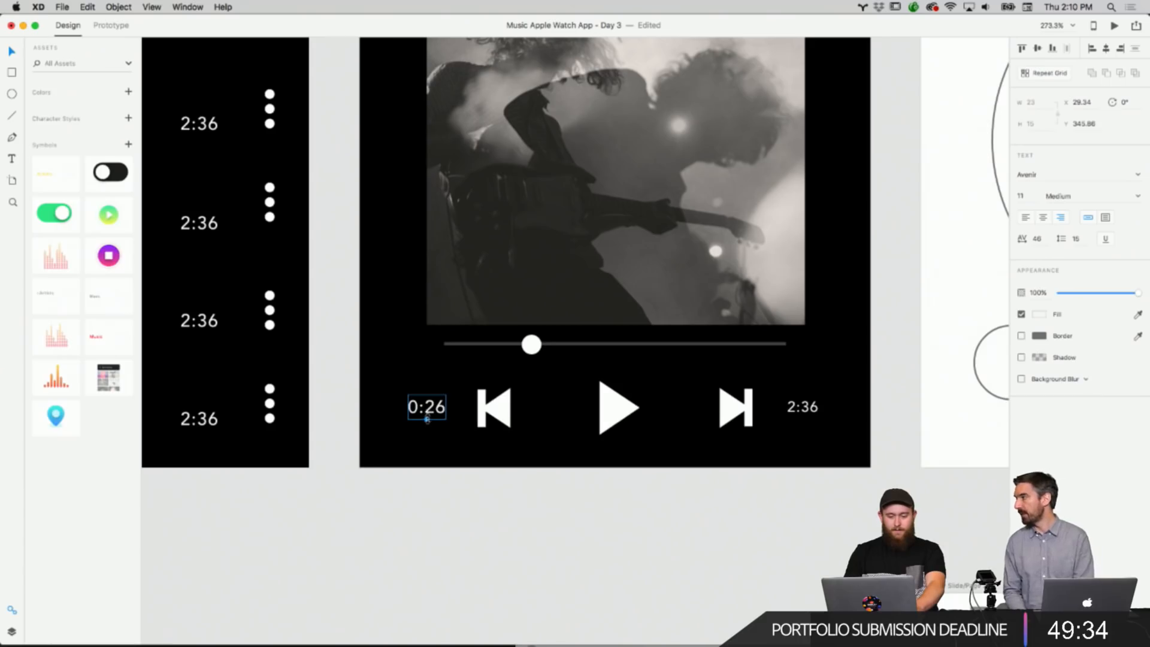
pyautogui.rightClick(427, 419)
pyautogui.press('Escape')
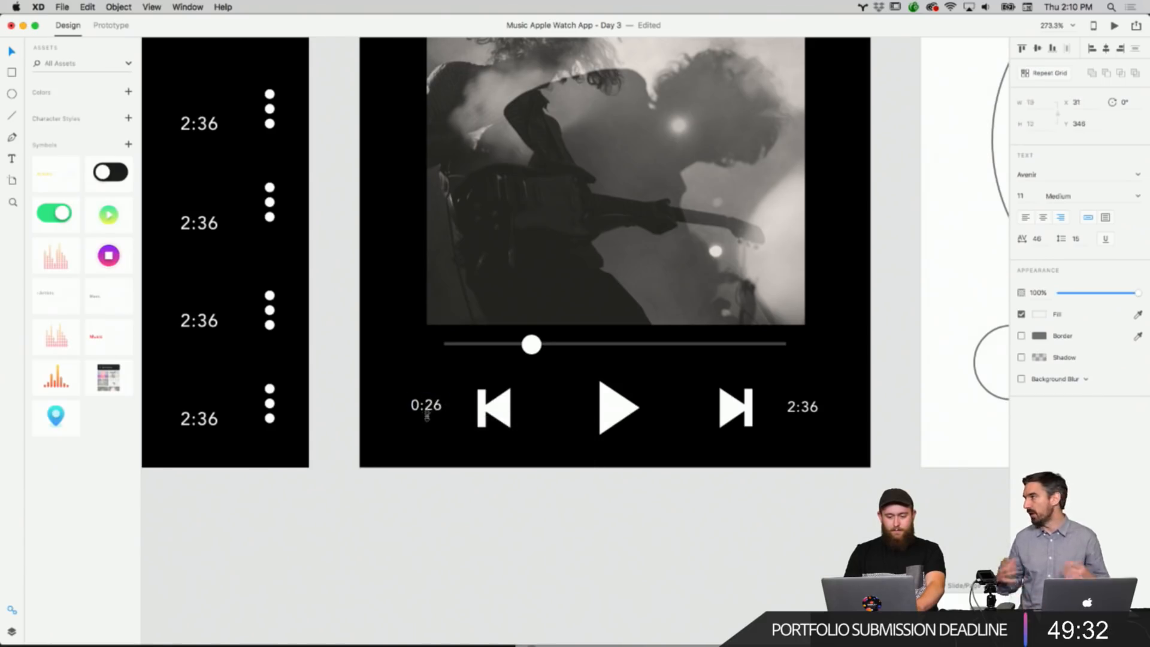
pyautogui.moveTo(425, 417); pyautogui.dragTo(832, 431)
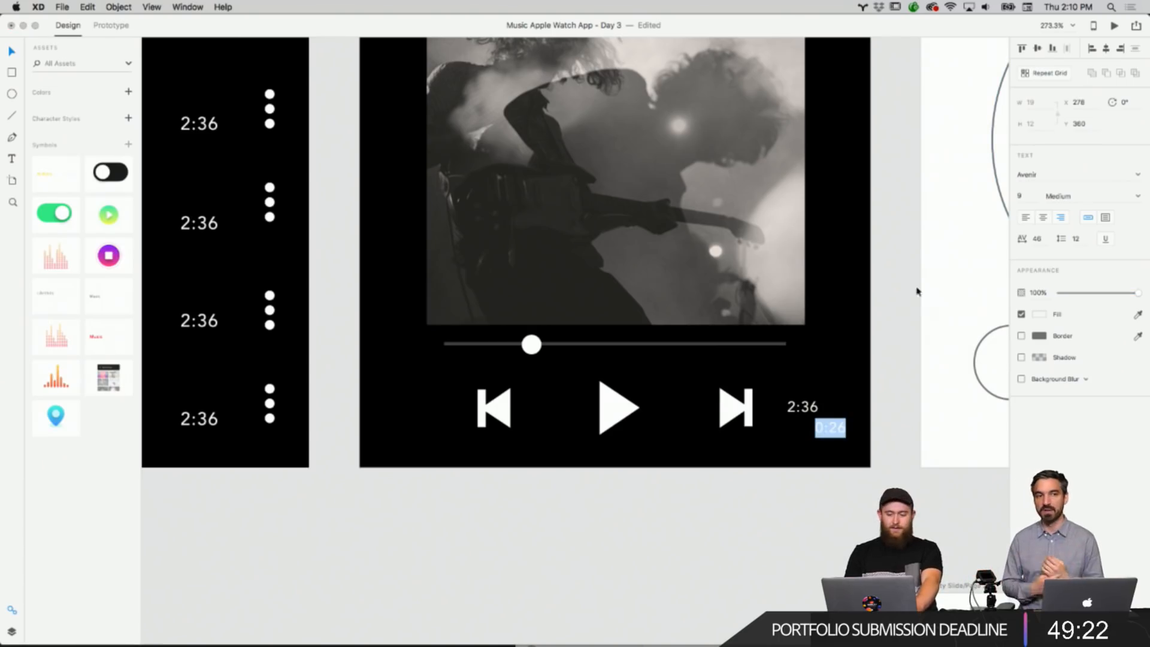
pyautogui.moveTo(834, 429); pyautogui.dragTo(432, 408)
pyautogui.moveTo(432, 408); pyautogui.dragTo(430, 409)
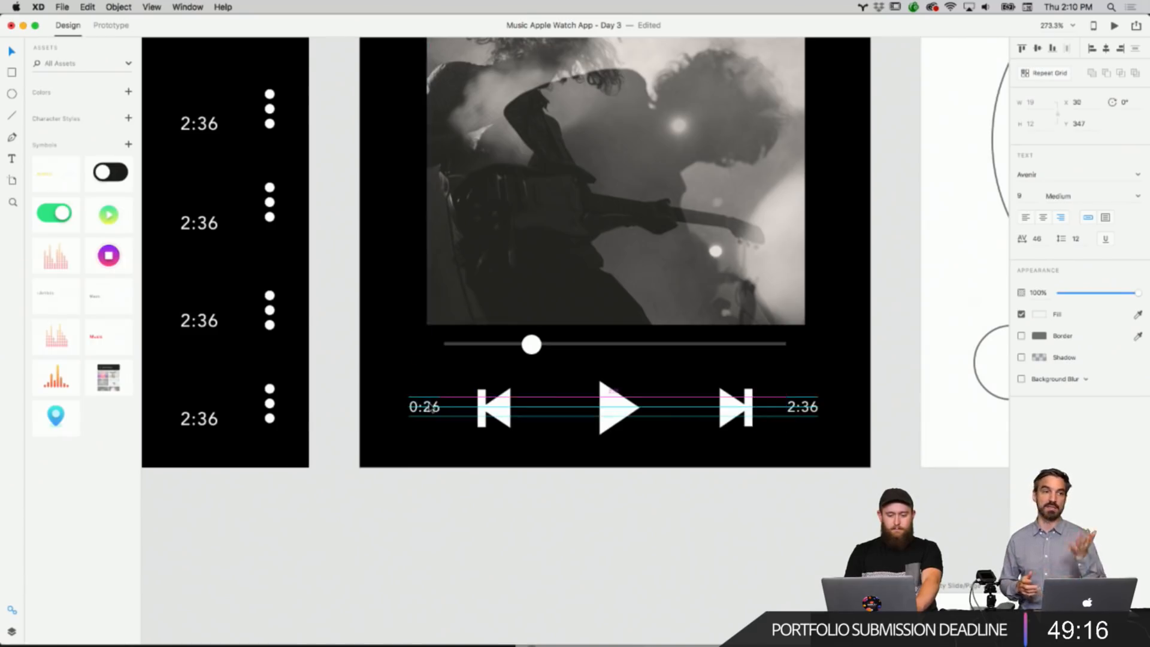
pyautogui.click(430, 408)
pyautogui.click(486, 481)
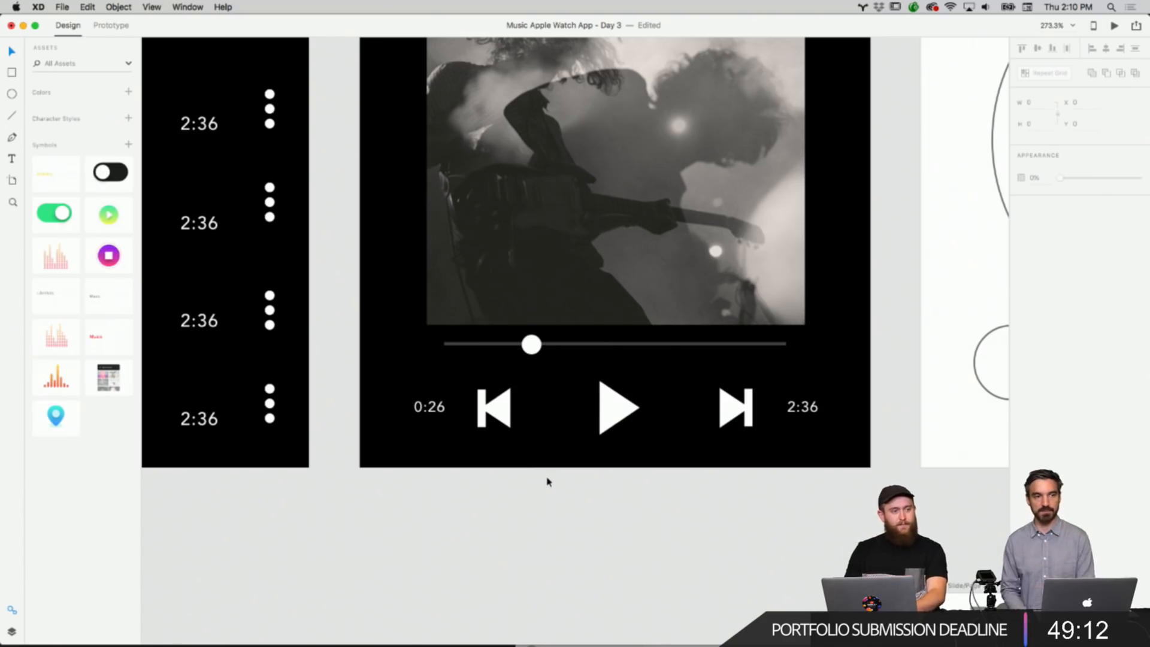
# Change the left time label's text on the Play Screen to 00:26.
pyautogui.scroll(-5, 547, 481)
pyautogui.scroll(4, 547, 481)
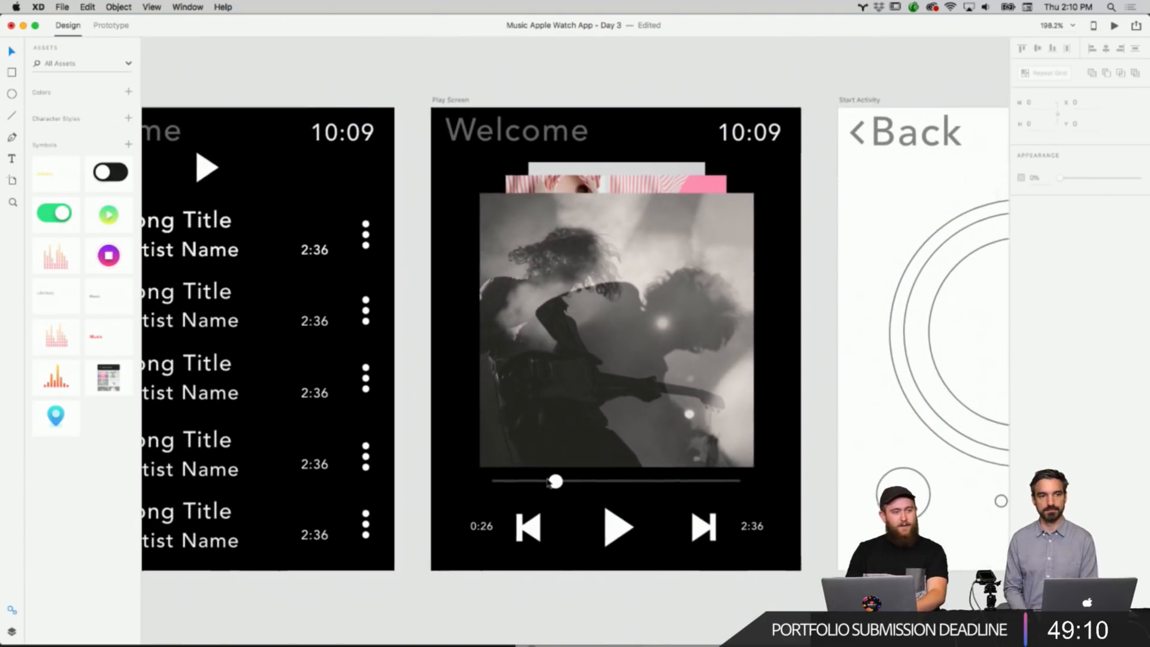
pyautogui.scroll(-2, 548, 484)
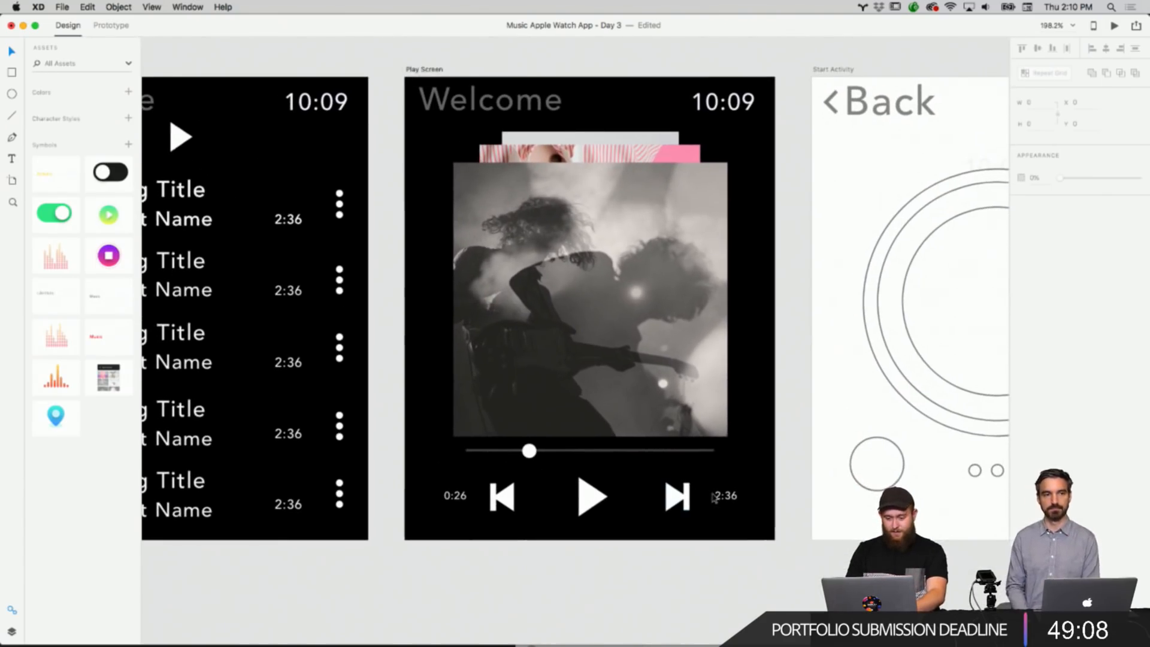
pyautogui.click(726, 496)
pyautogui.click(450, 496)
pyautogui.doubleClick(449, 496)
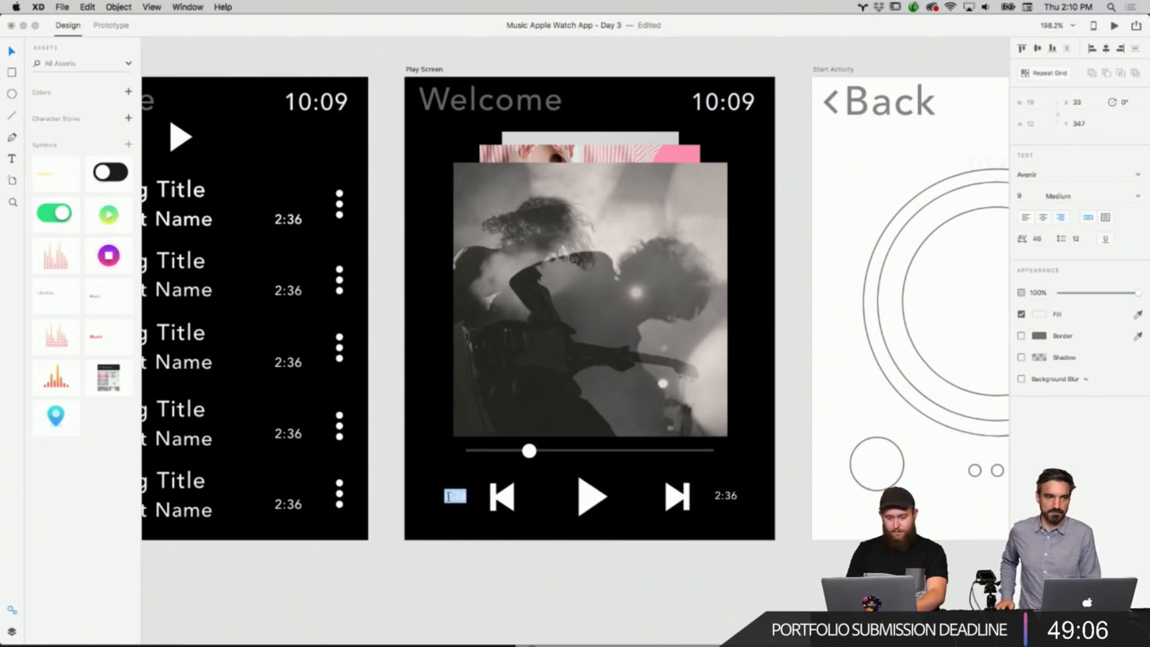
pyautogui.click(447, 494)
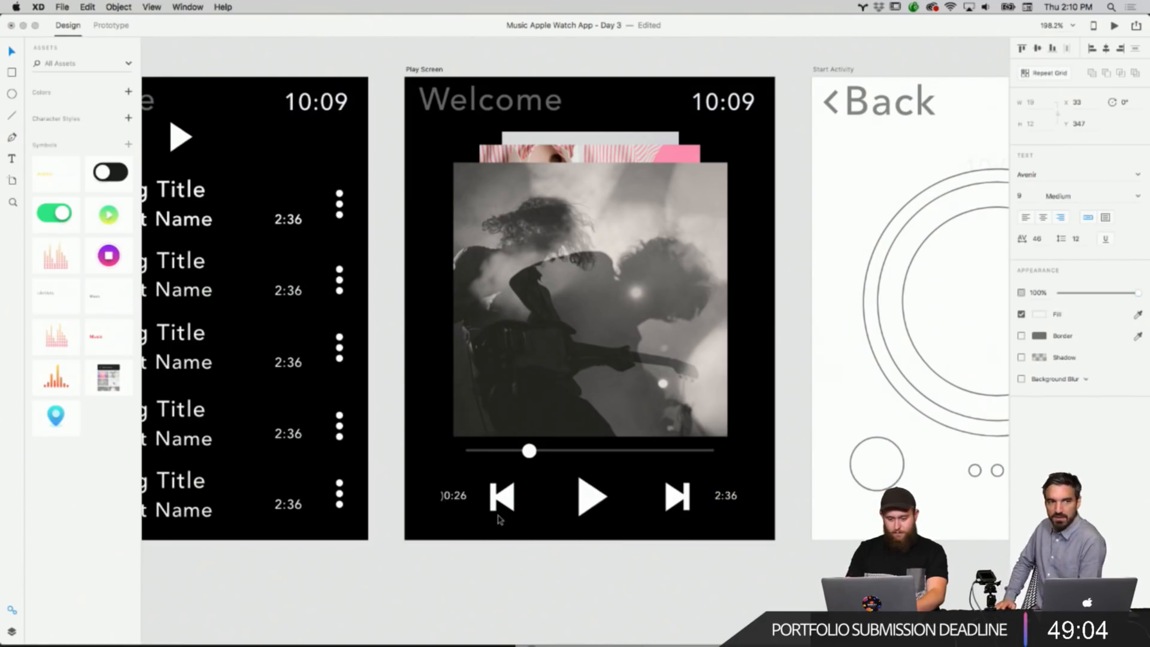
pyautogui.click(540, 568)
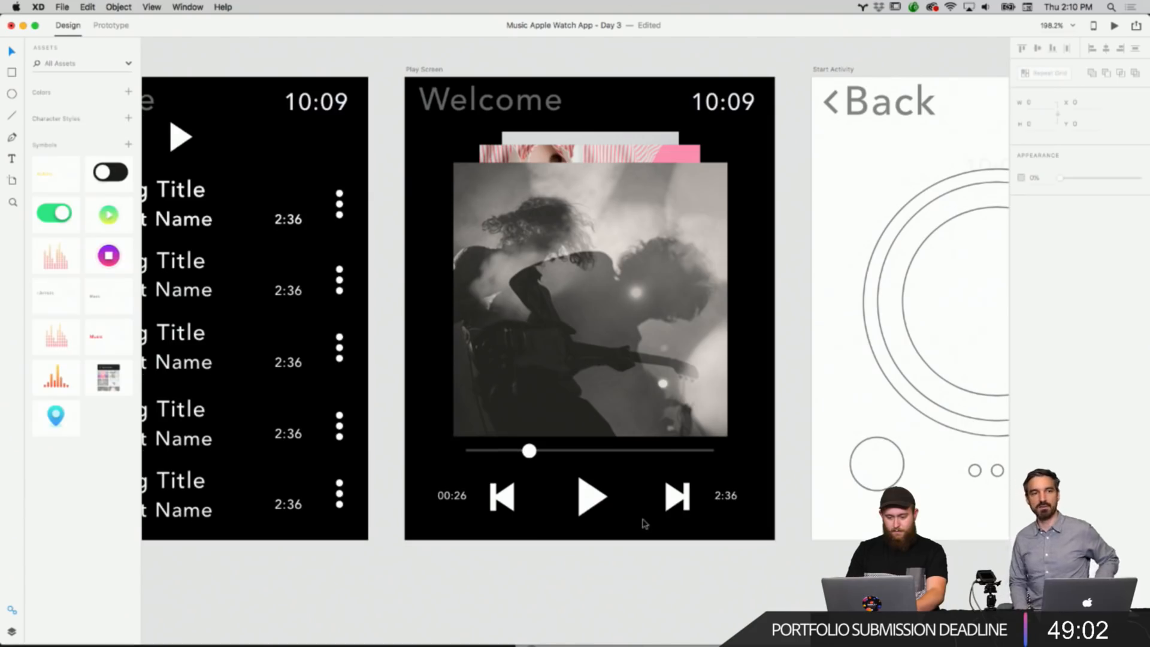
pyautogui.scroll(1, 645, 524)
pyautogui.click(725, 510)
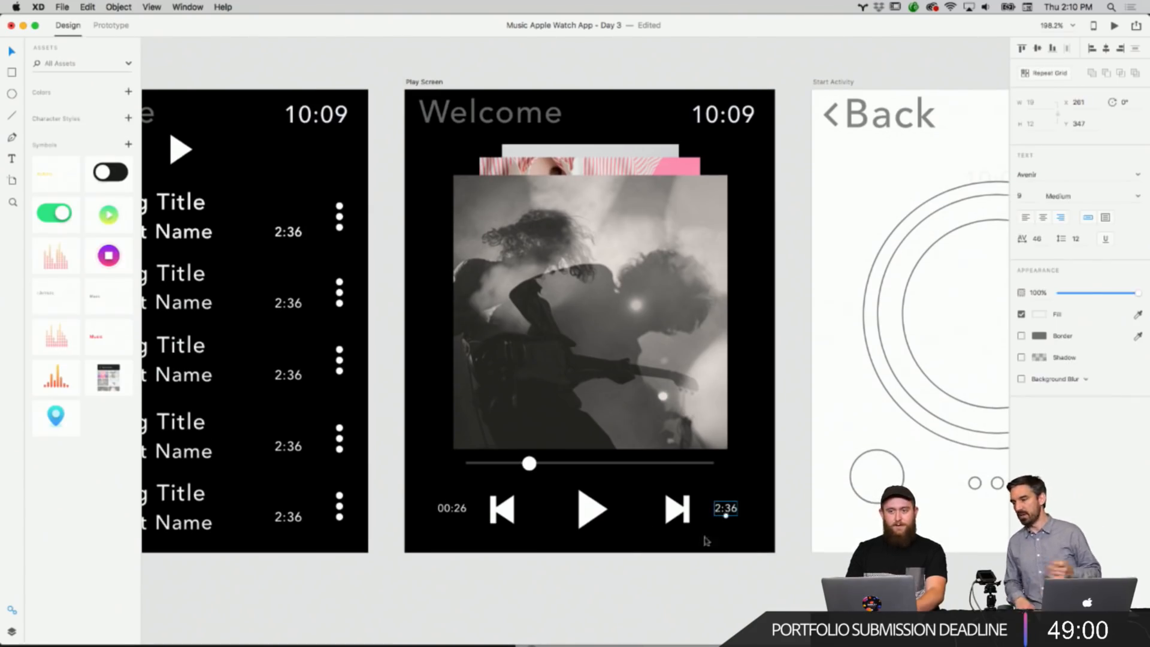
pyautogui.click(676, 575)
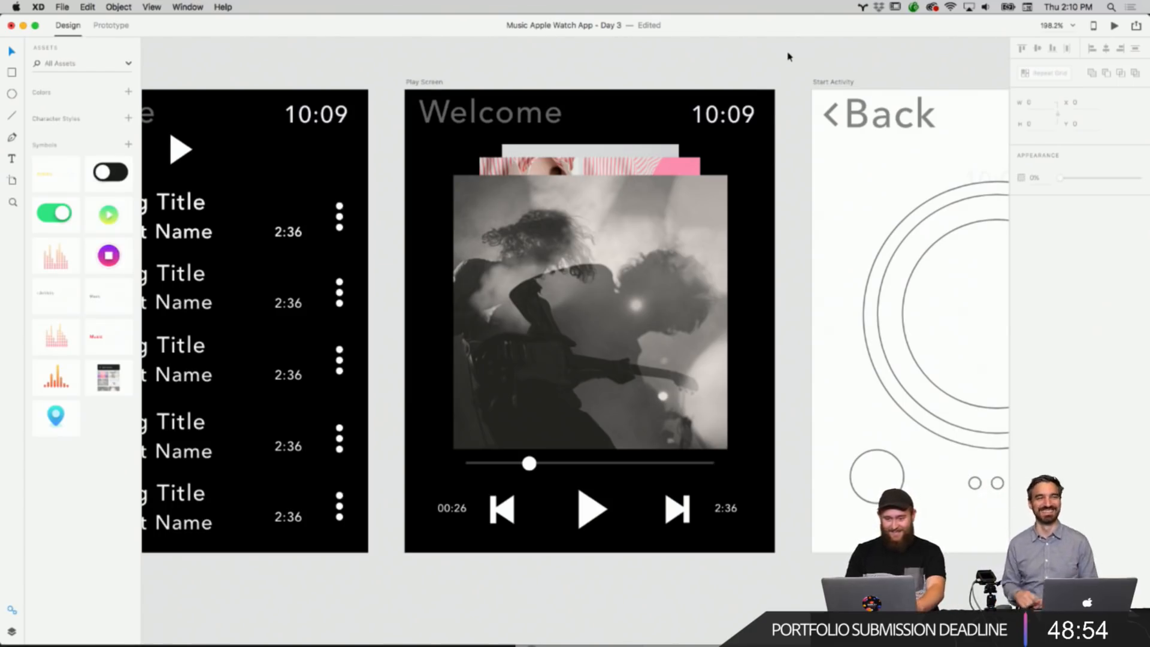
# Zoom out to review all the music app artboards side by side.
pyautogui.scroll(-5, 775, 111)
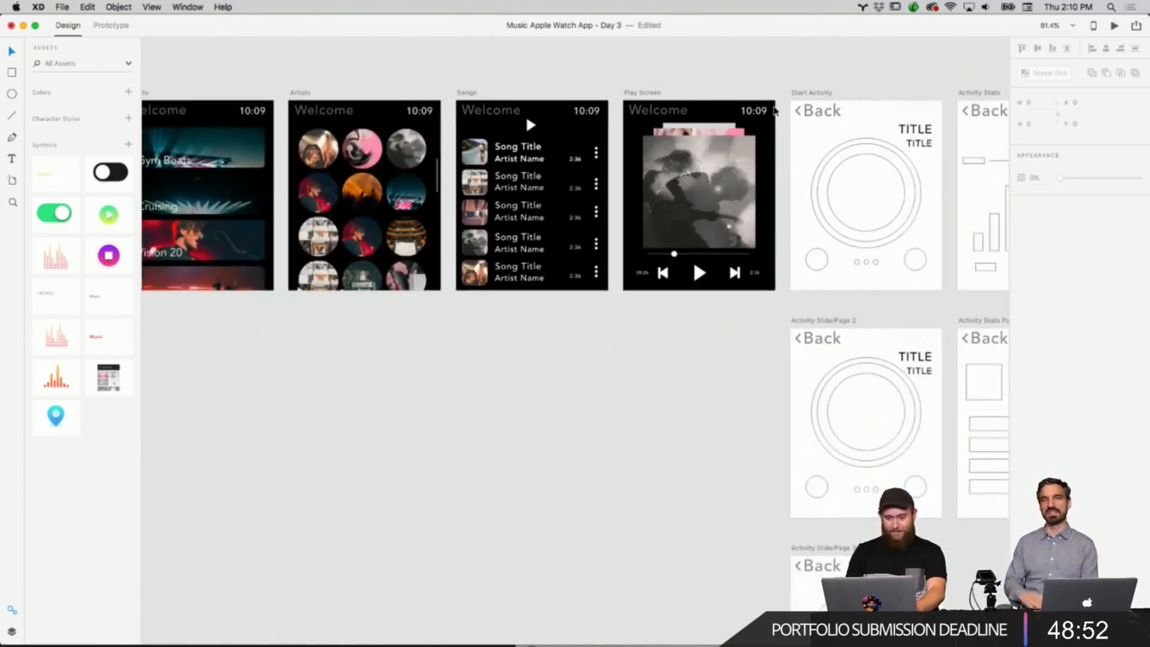
pyautogui.scroll(-5, 774, 110)
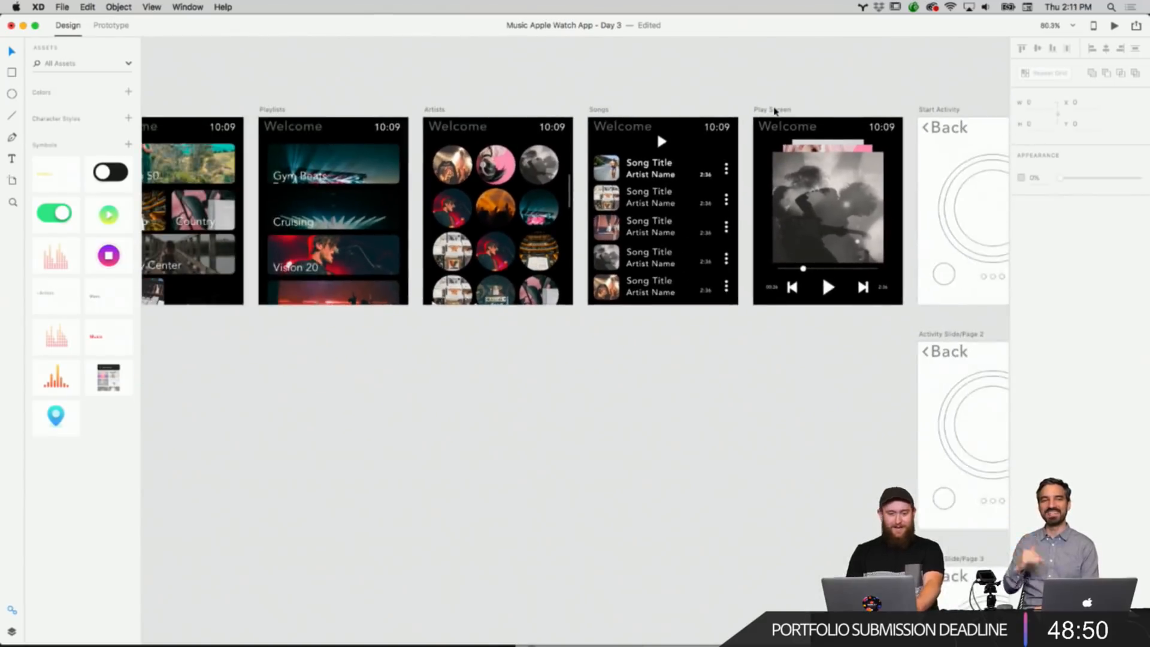
pyautogui.scroll(-3, 776, 117)
pyautogui.scroll(2, 776, 118)
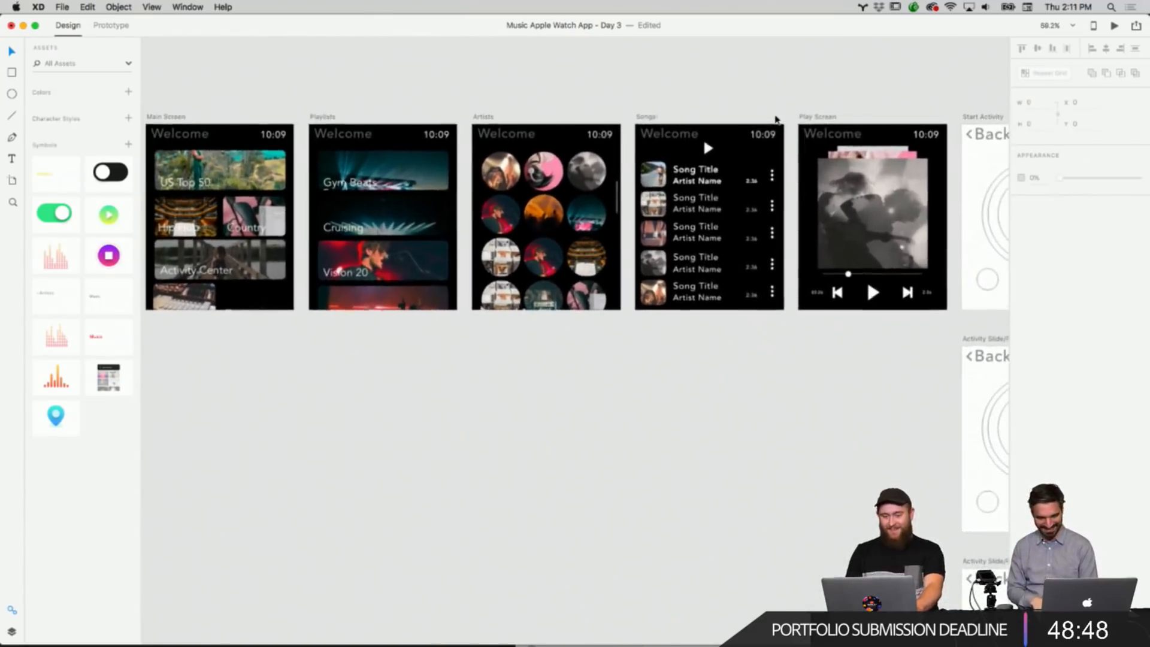
pyautogui.scroll(-4, 776, 119)
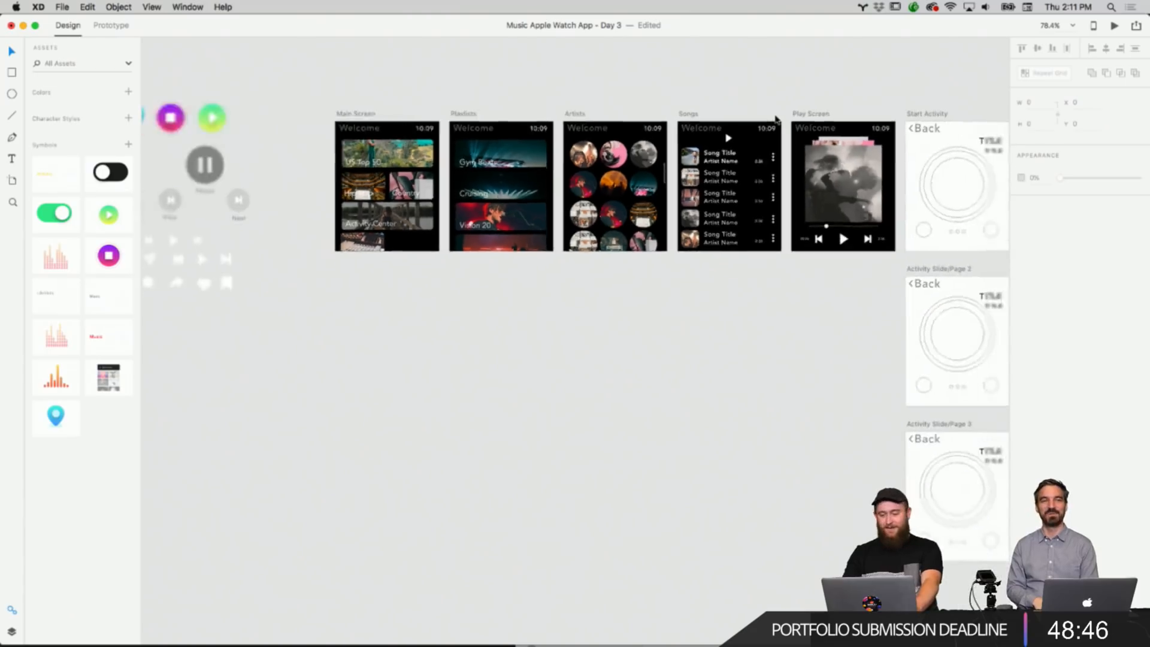
pyautogui.scroll(3, 776, 118)
pyautogui.hscroll(6, 774, 118)
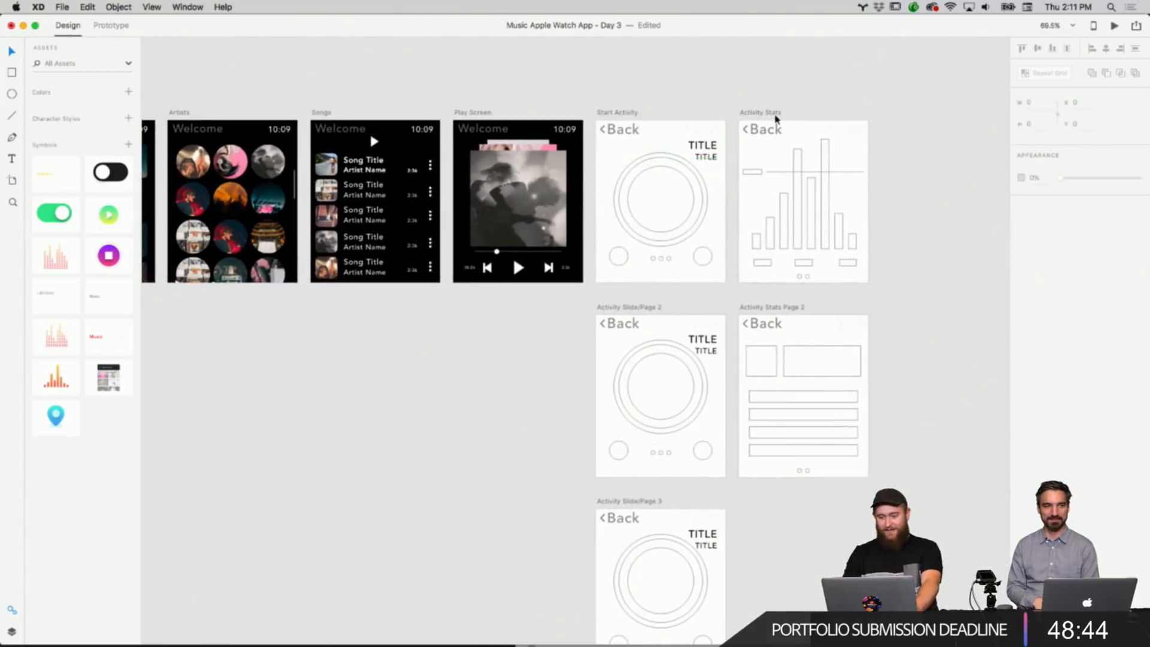
pyautogui.scroll(3, 738, 115)
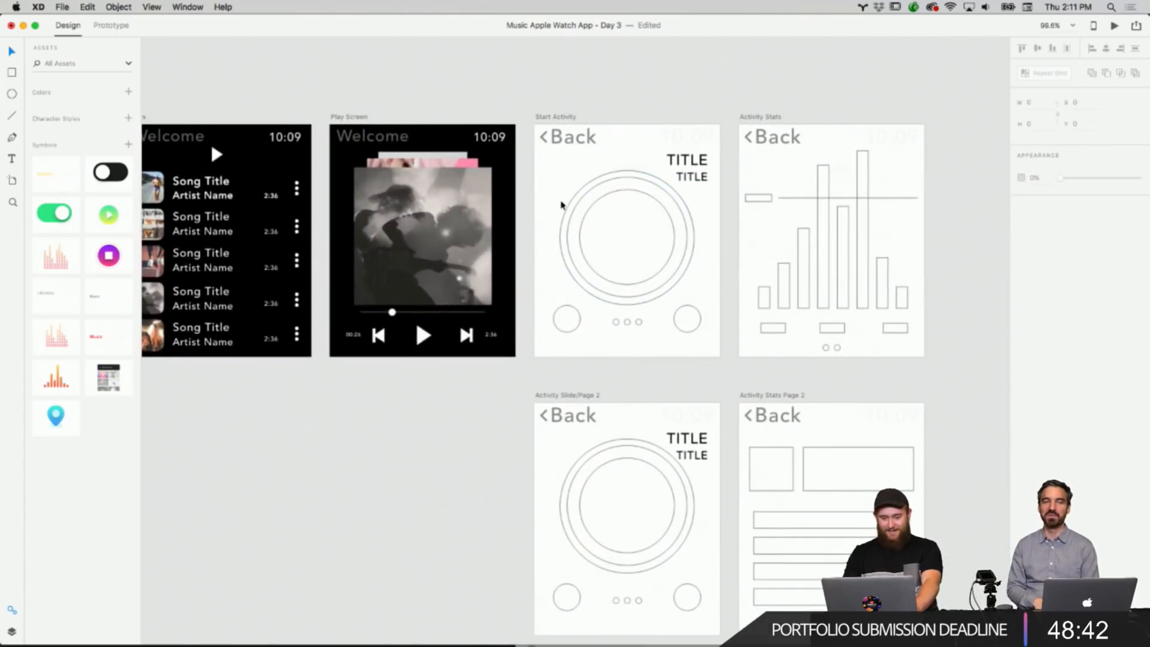
pyautogui.scroll(6, 561, 206)
# Round the Play Screen album photo's corners to a radius of 9 and copy the photo.
pyautogui.click(561, 205)
pyautogui.scroll(2, 624, 169)
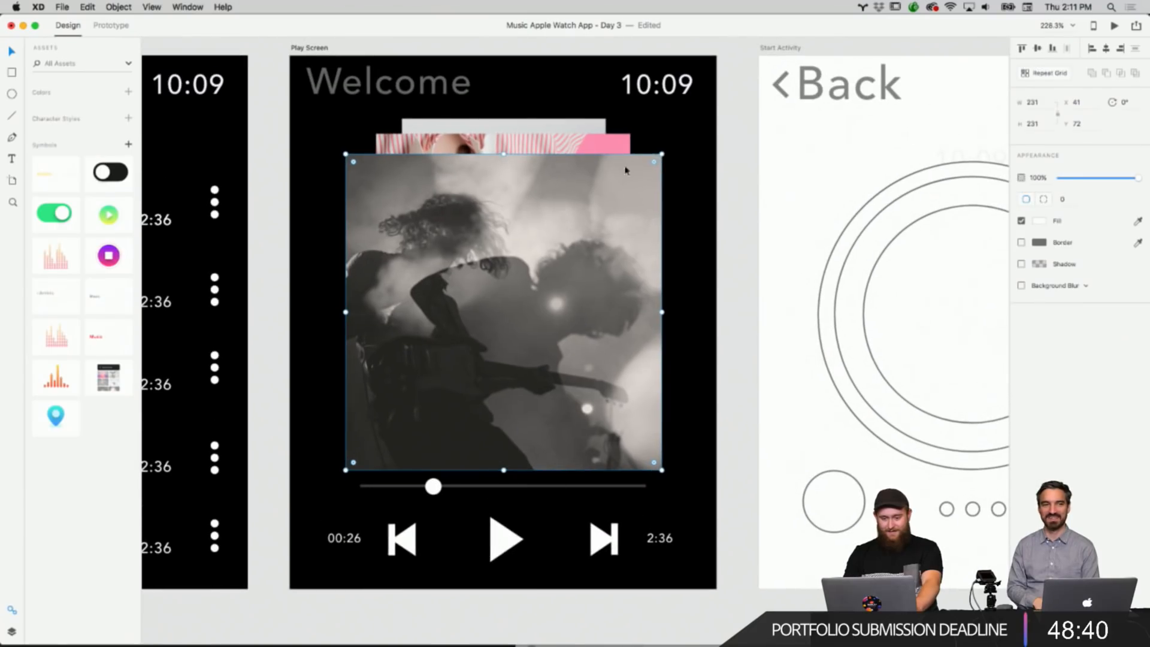
pyautogui.moveTo(656, 162); pyautogui.dragTo(651, 168)
pyautogui.rightClick(628, 217)
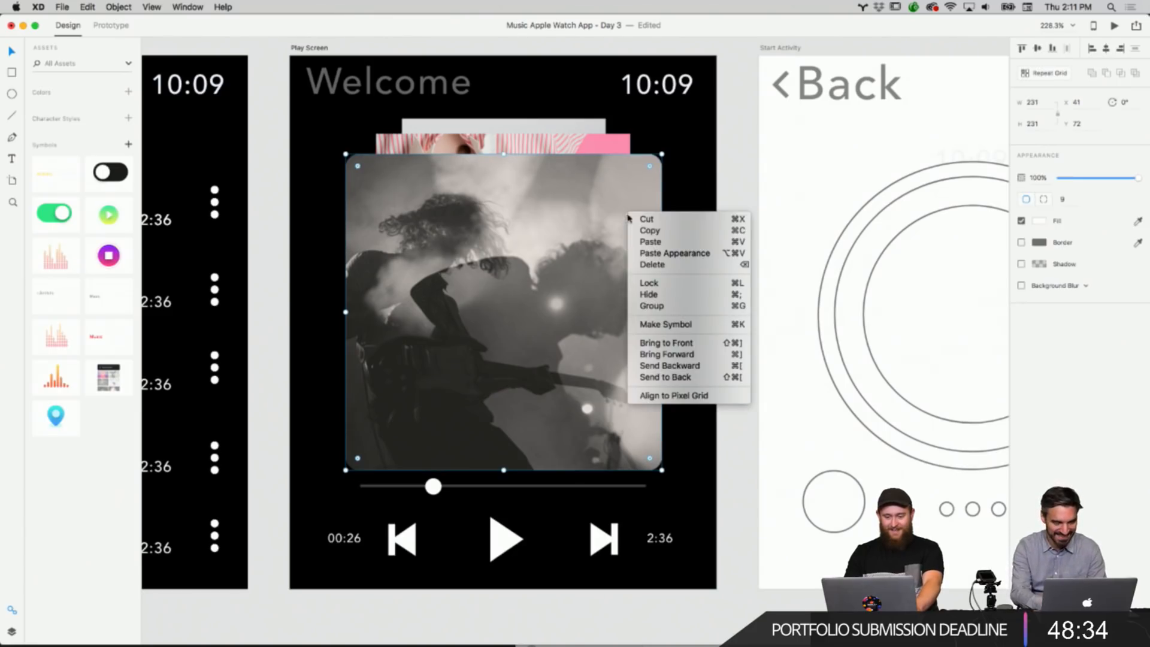
pyautogui.click(649, 230)
# Paste the photo's rounded-corner appearance onto the pink image stacked behind it.
pyautogui.rightClick(711, 157)
pyautogui.click(586, 148)
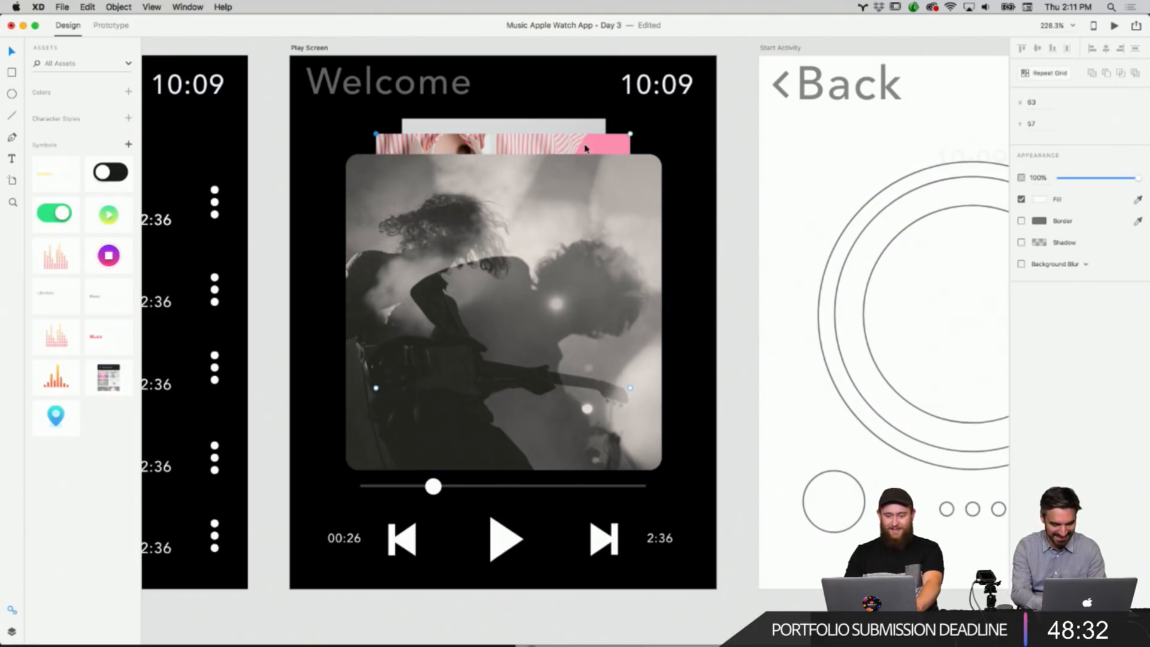
pyautogui.rightClick(585, 147)
pyautogui.click(615, 185)
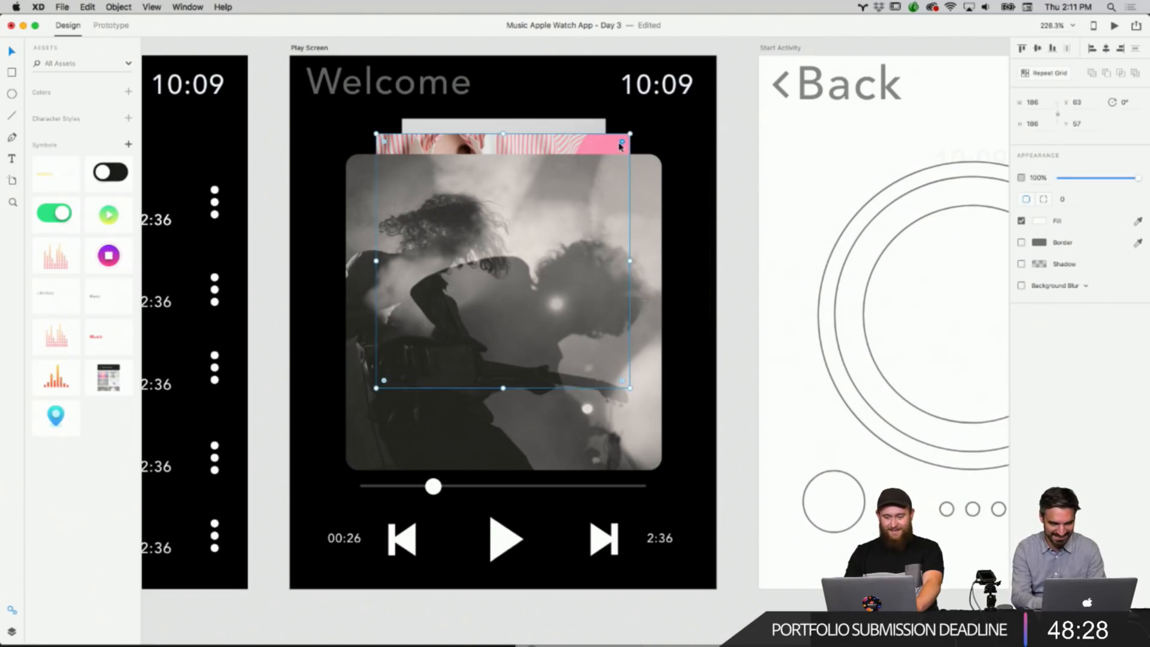
# Paste the rounded-corner appearance onto the rearmost gray card in the photo stack.
pyautogui.scroll(3, 558, 120)
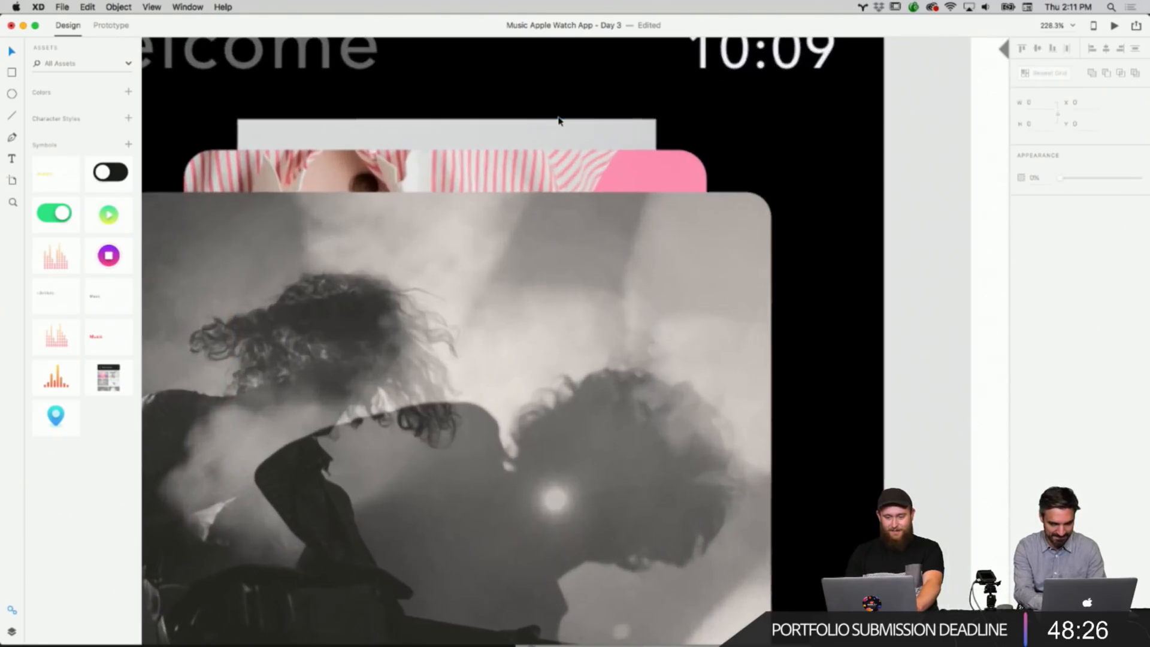
pyautogui.rightClick(594, 122)
pyautogui.rightClick(582, 115)
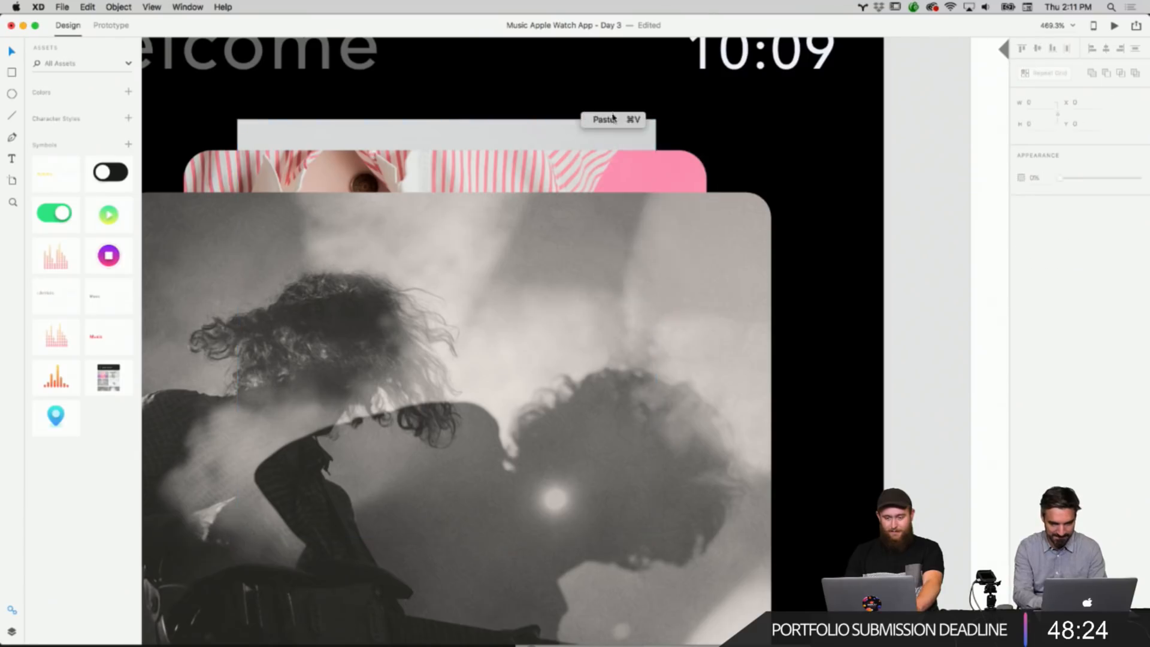
pyautogui.click(647, 131)
pyautogui.moveTo(647, 129); pyautogui.dragTo(643, 137)
pyautogui.click(709, 133)
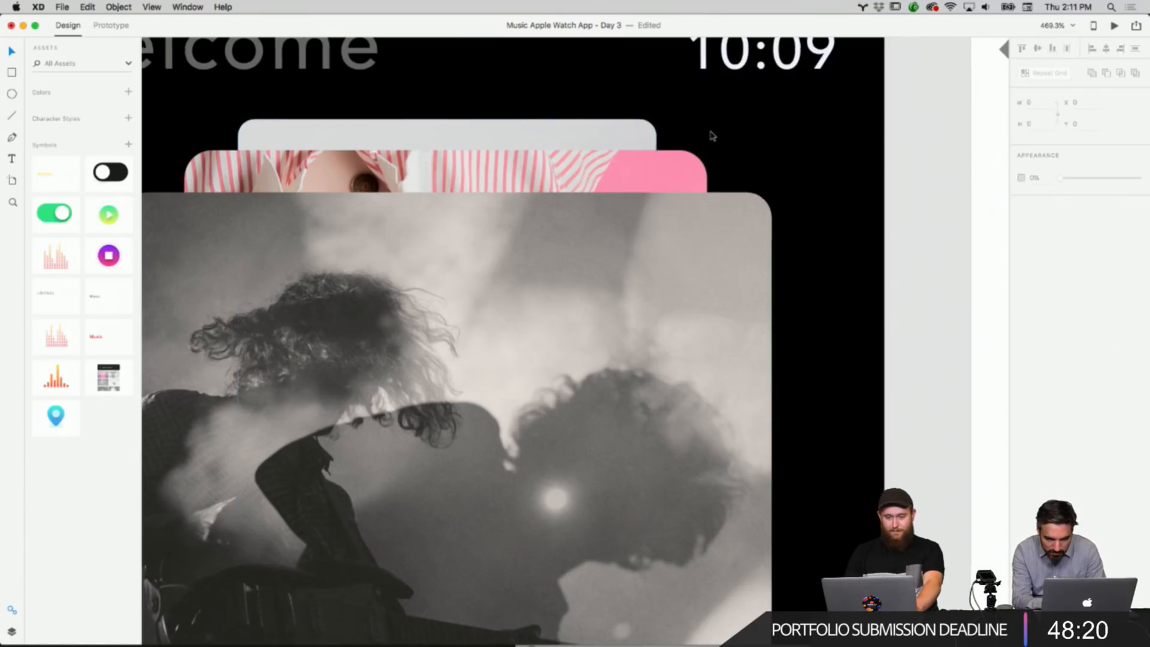
pyautogui.hscroll(-3, 710, 134)
pyautogui.scroll(-3, 688, 136)
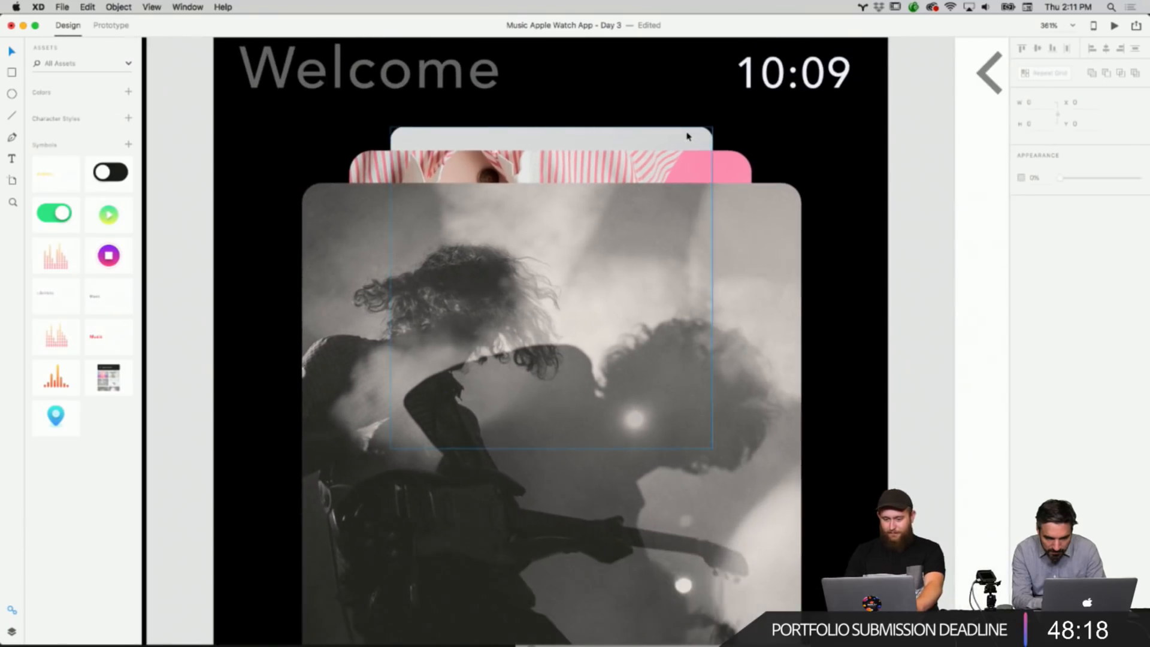
pyautogui.scroll(5, 688, 135)
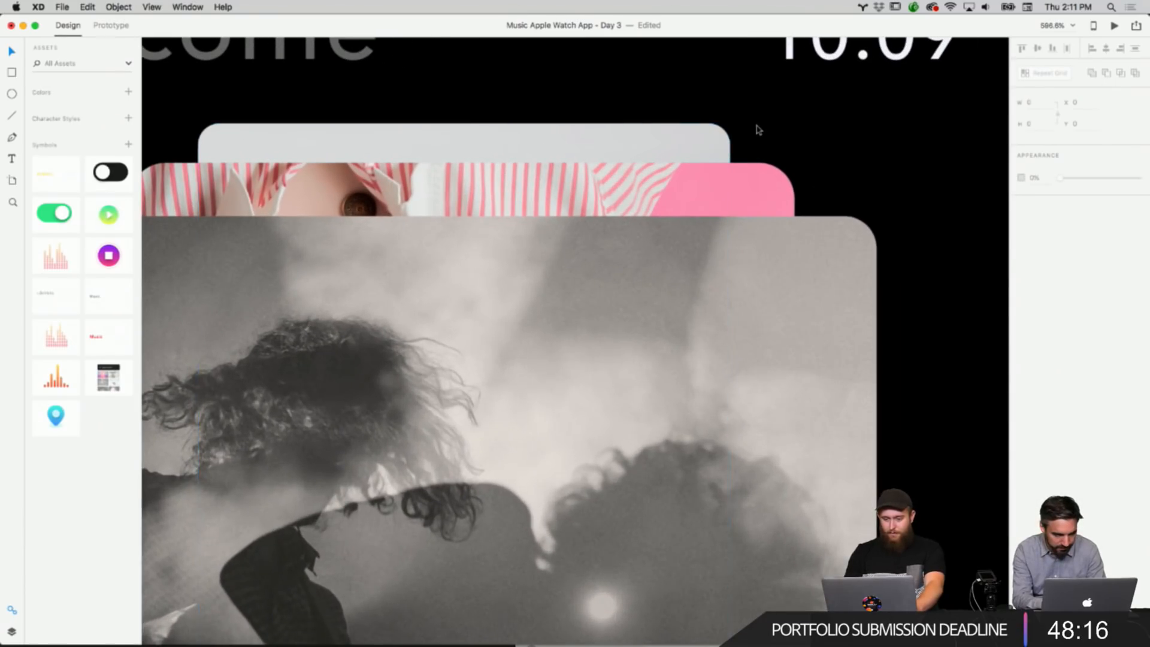
pyautogui.scroll(5, 756, 129)
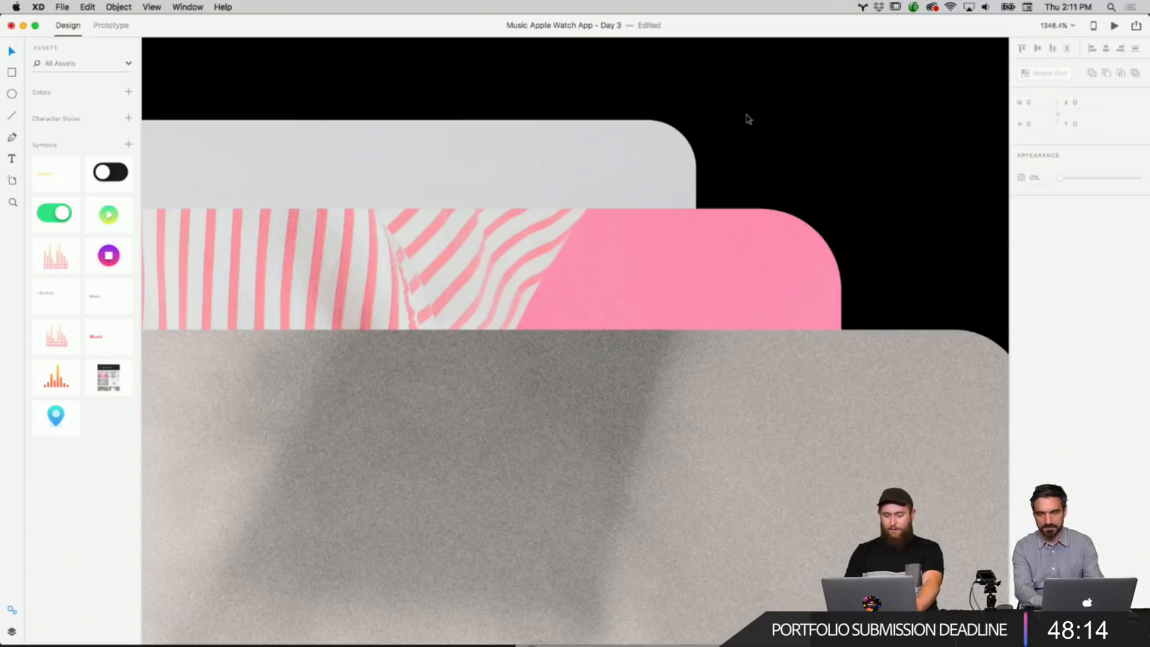
# Inspect the rounded corners of the Play Screen photo stack up close and the neighbouring artboards.
pyautogui.scroll(-2, 746, 117)
pyautogui.hscroll(2, 745, 115)
pyautogui.scroll(5, 624, 167)
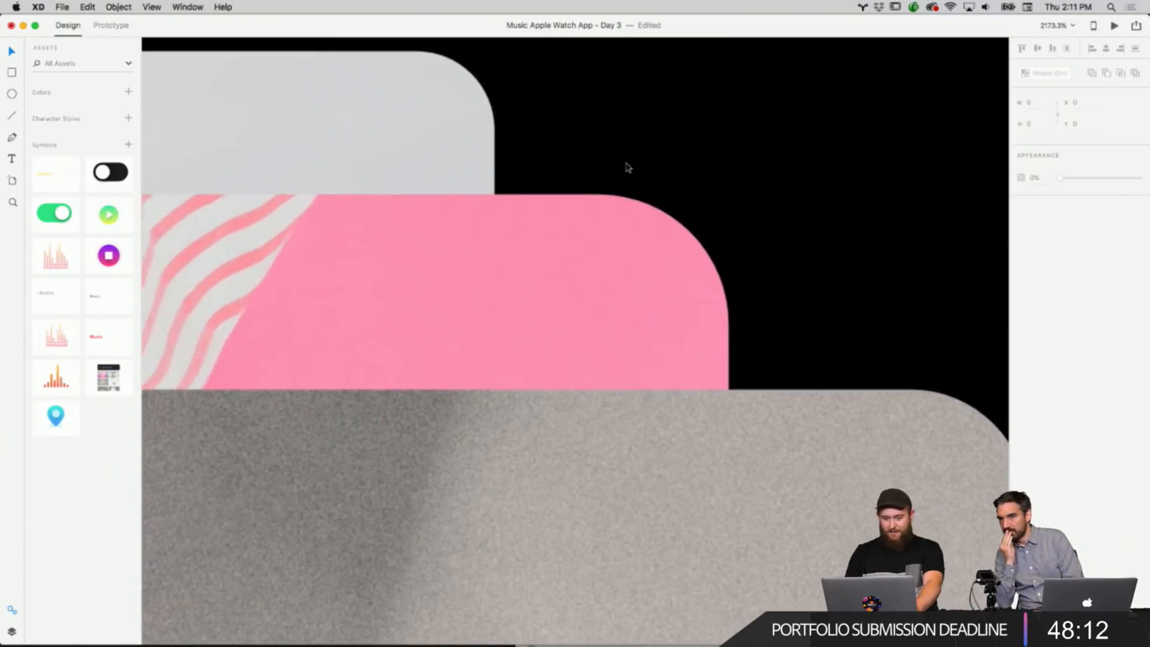
pyautogui.scroll(-1, 627, 169)
pyautogui.scroll(-5, 625, 168)
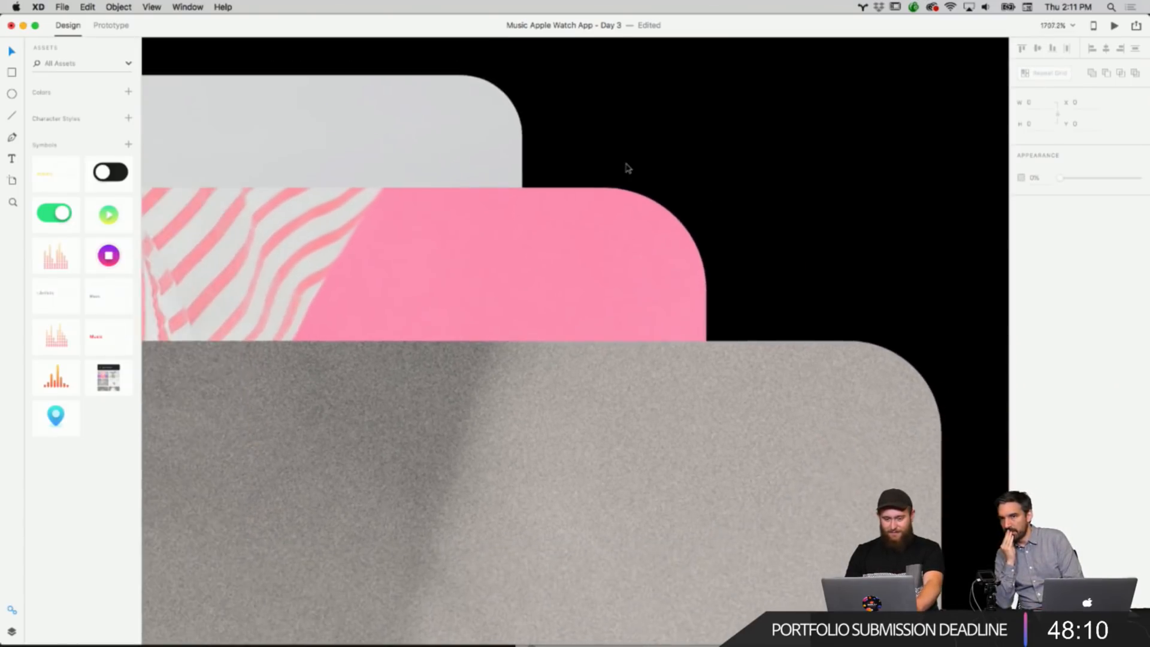
pyautogui.scroll(-10, 635, 150)
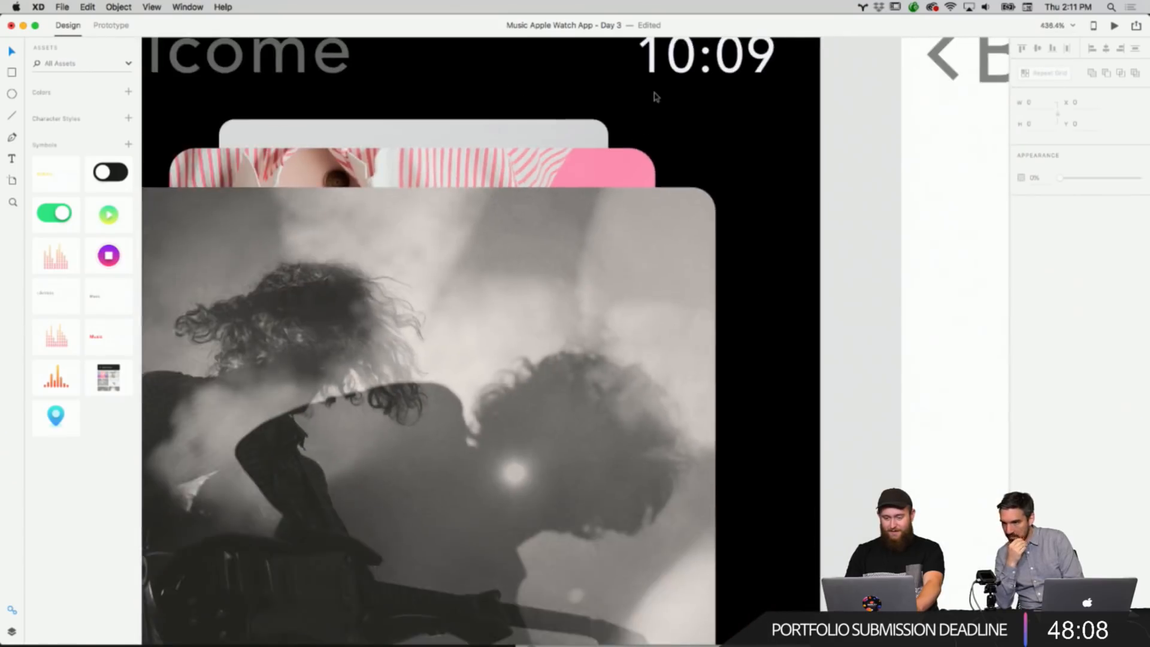
pyautogui.hscroll(-3, 673, 148)
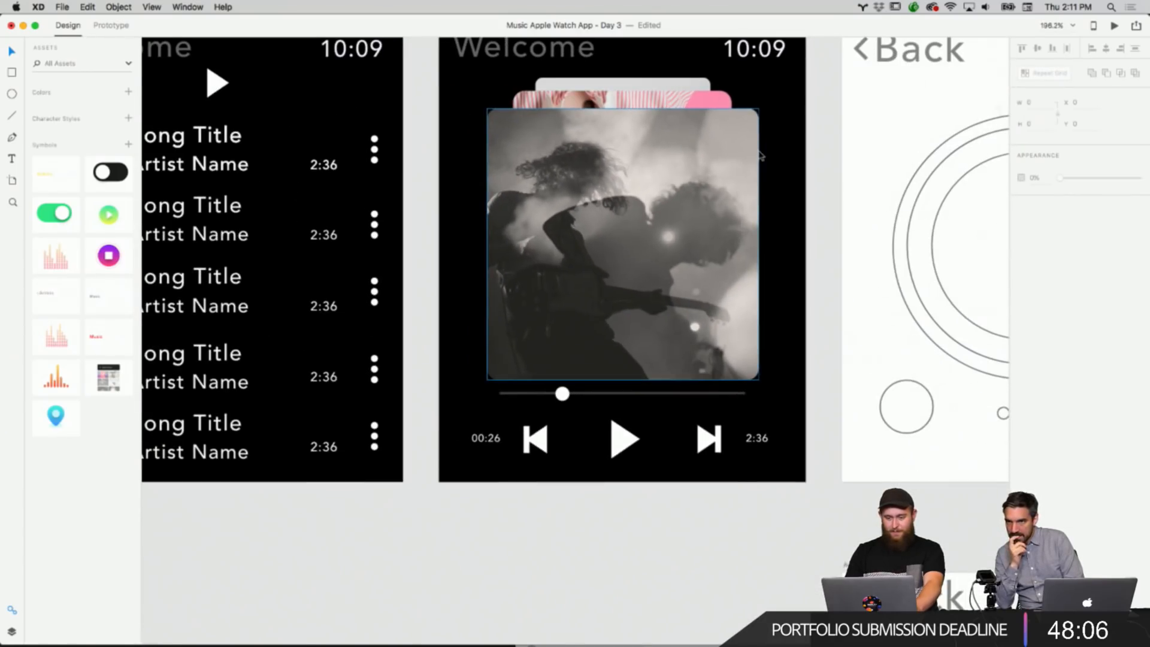
pyautogui.scroll(3, 760, 155)
pyautogui.hscroll(10, 796, 155)
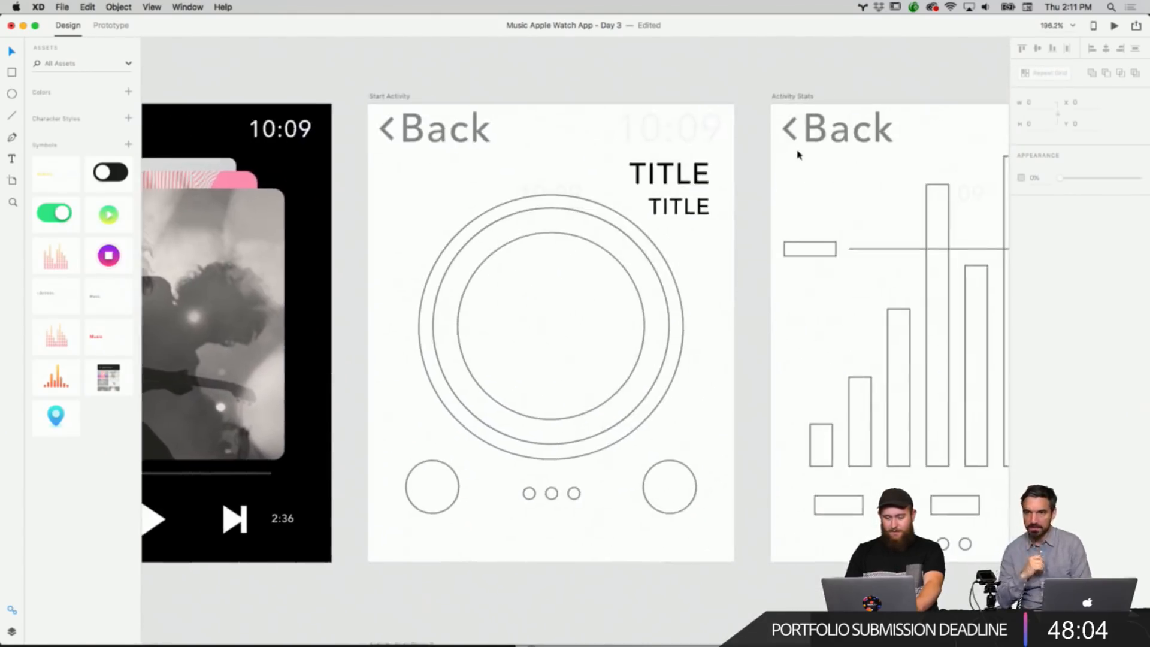
pyautogui.scroll(-5, 758, 155)
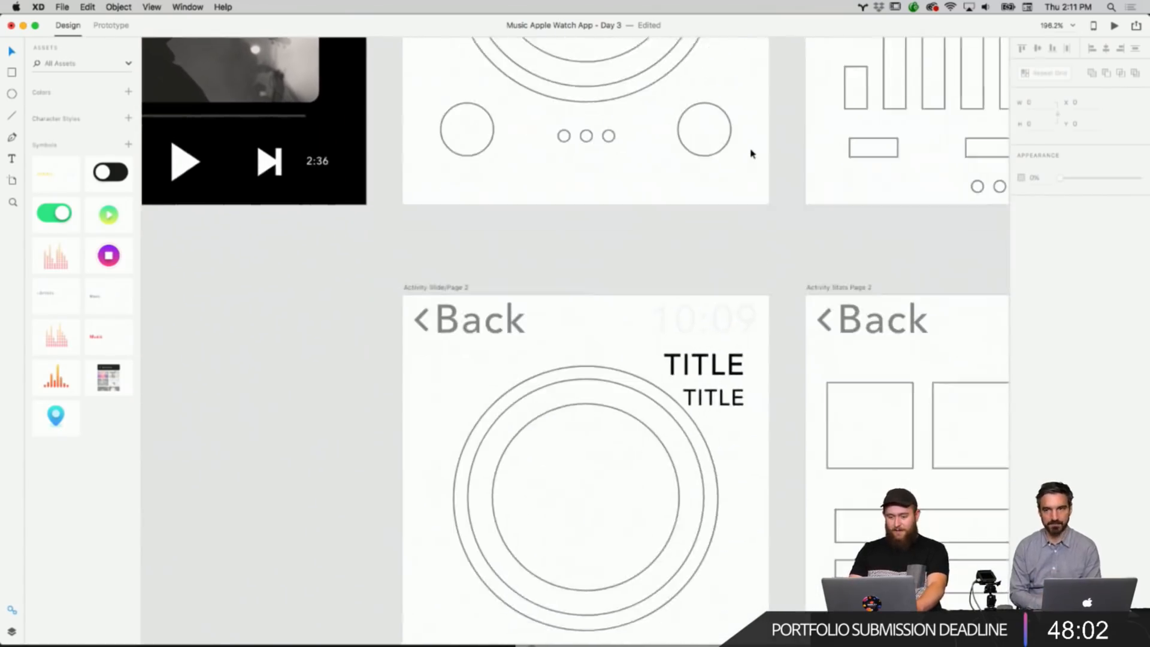
pyautogui.scroll(6, 749, 154)
pyautogui.scroll(-2, 749, 149)
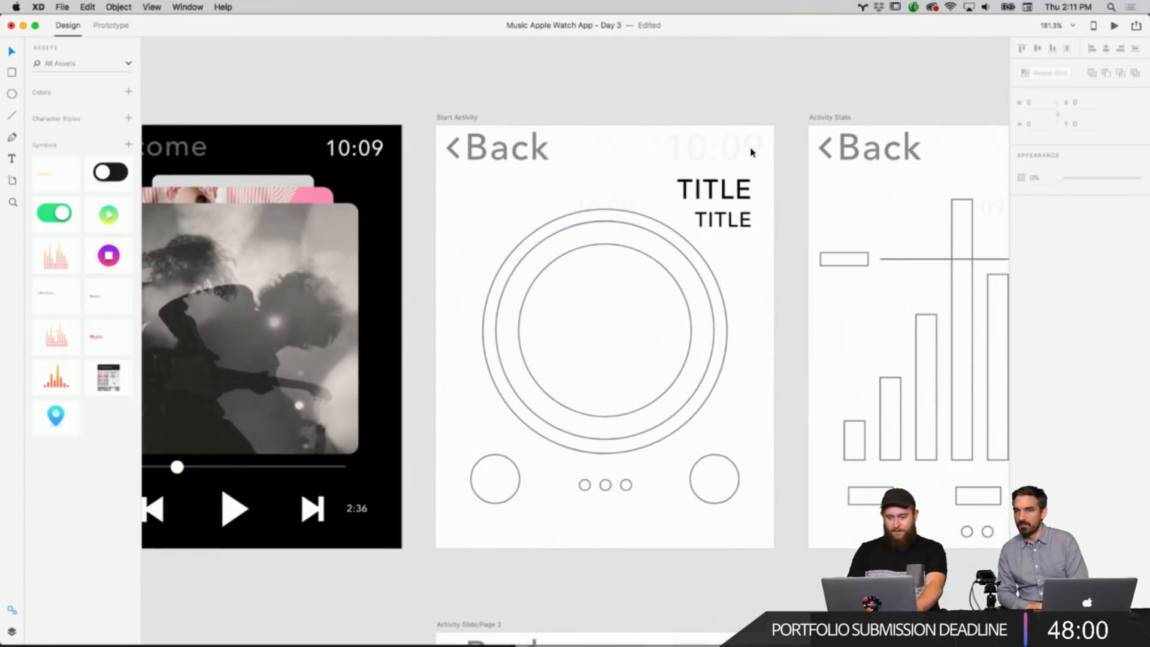
pyautogui.rightClick(476, 120)
pyautogui.rightClick(458, 120)
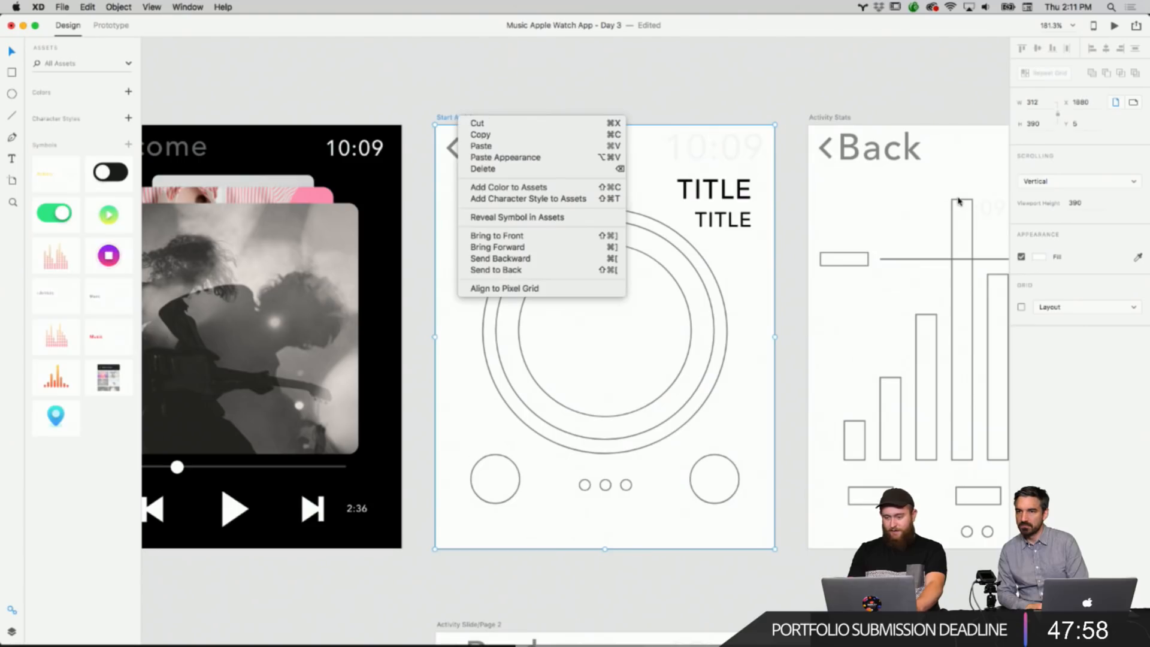
pyautogui.click(1038, 257)
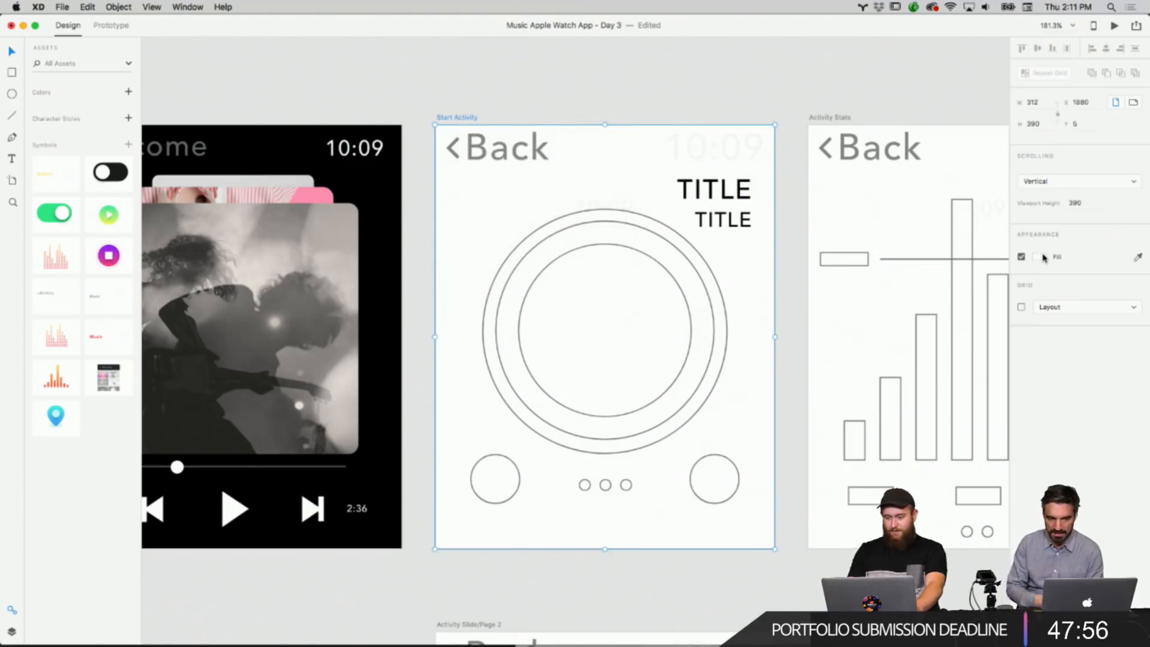
pyautogui.press('super+z')
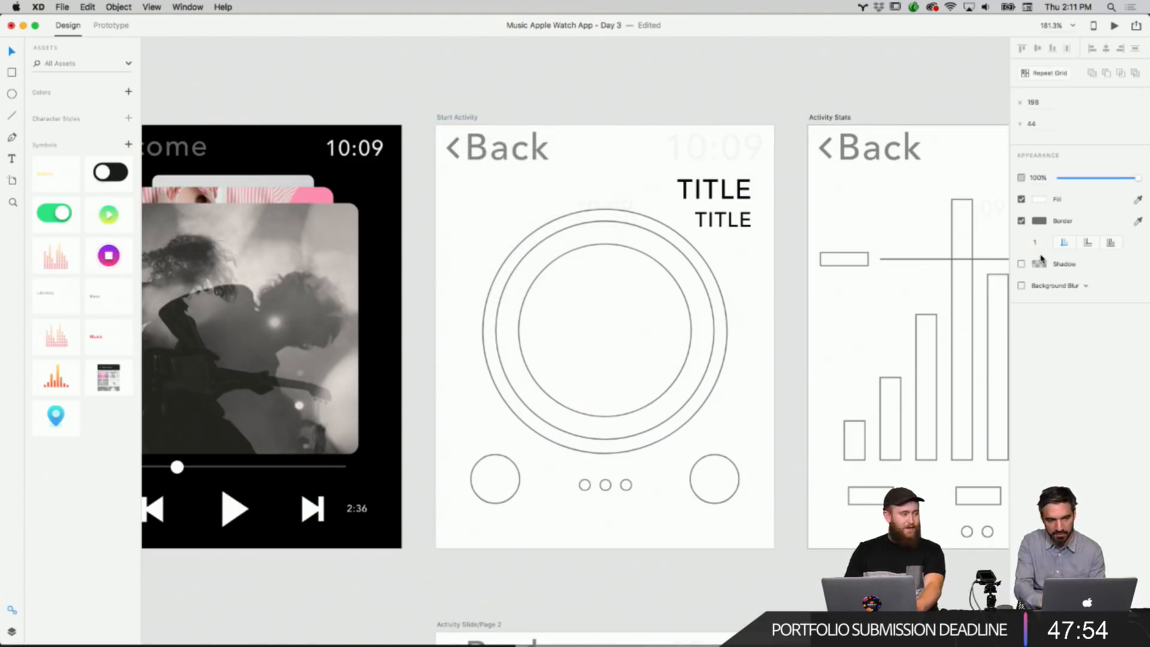
# Open the Adobe XD Dark Interface feature request page in the browser and try its vote option.
pyautogui.click(794, 111)
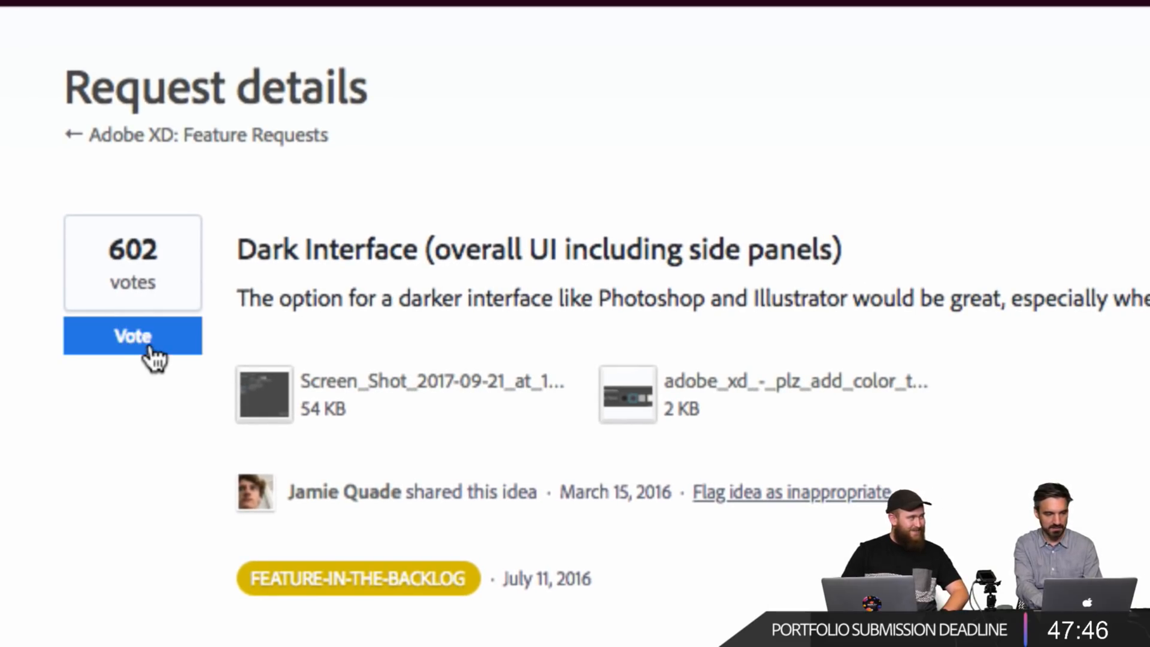
pyautogui.click(157, 359)
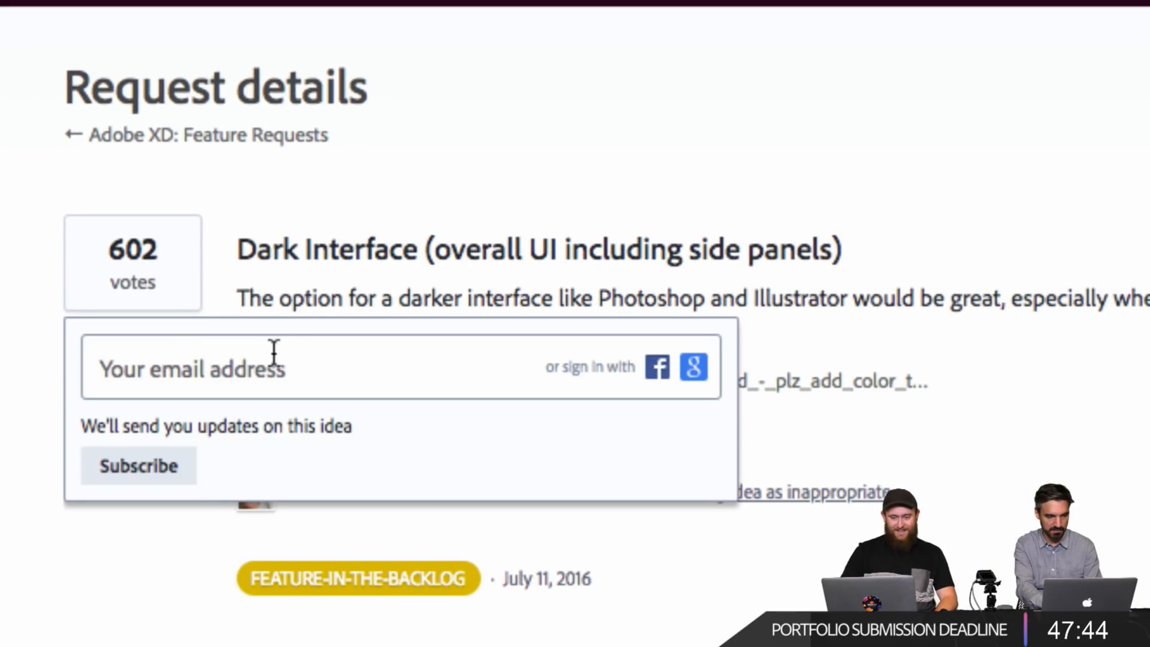
pyautogui.click(341, 252)
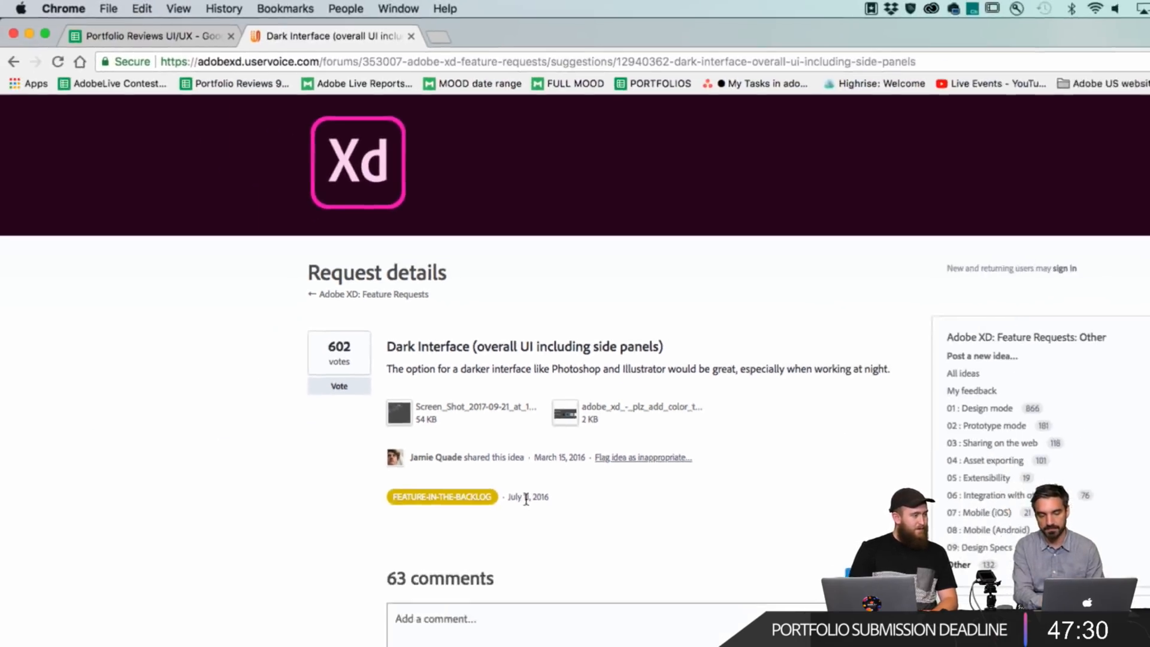
pyautogui.scroll(-5, 396, 450)
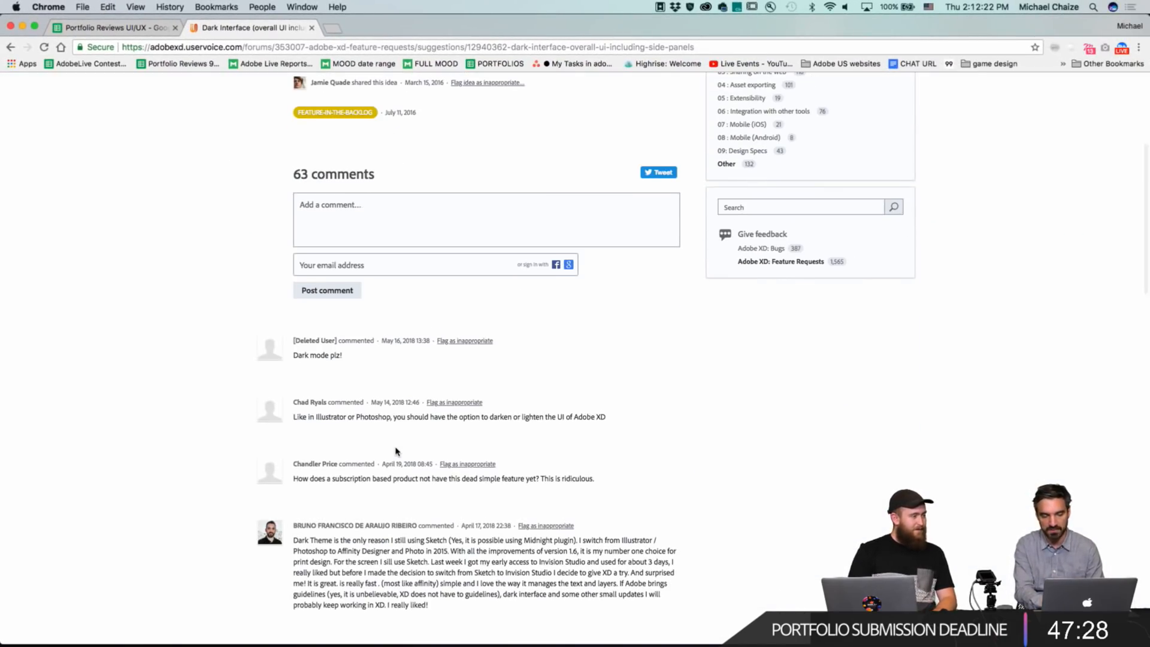
pyautogui.scroll(5, 394, 449)
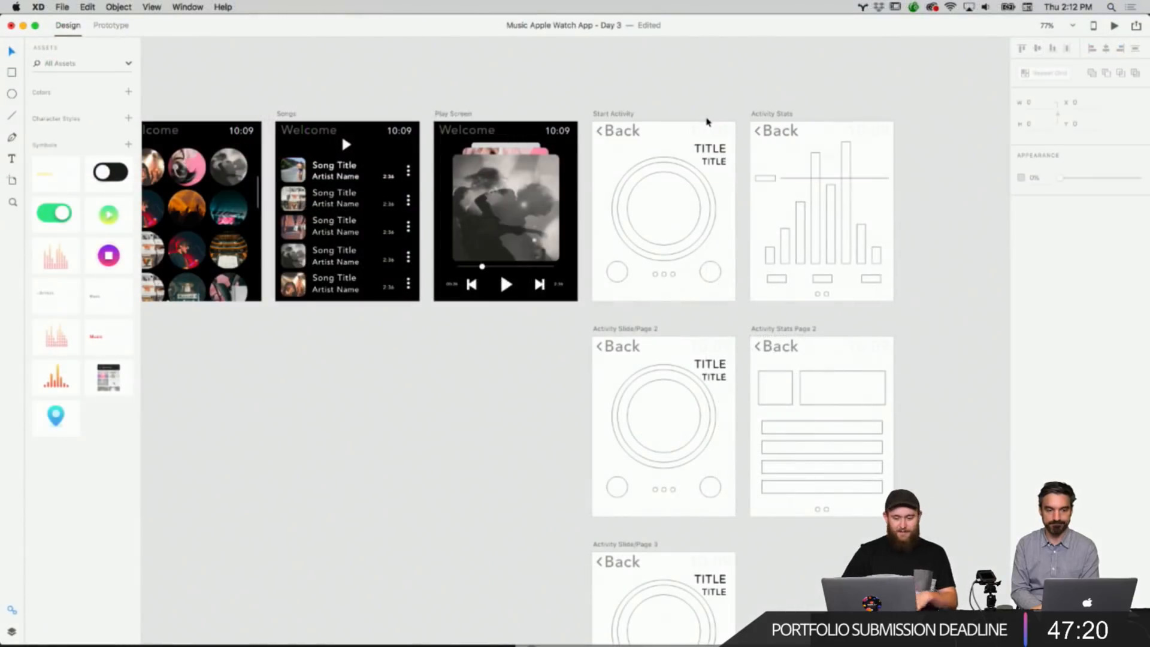
# Fill the Start Activity artboard's background with black.
pyautogui.scroll(3, 683, 170)
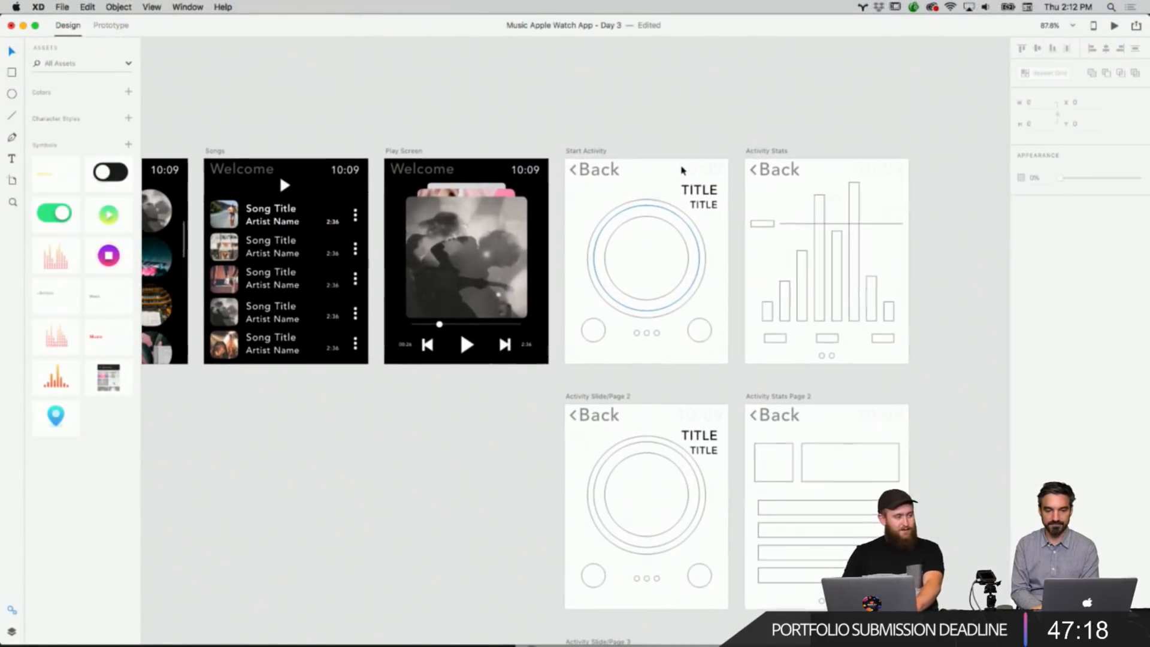
pyautogui.click(599, 150)
pyautogui.click(631, 155)
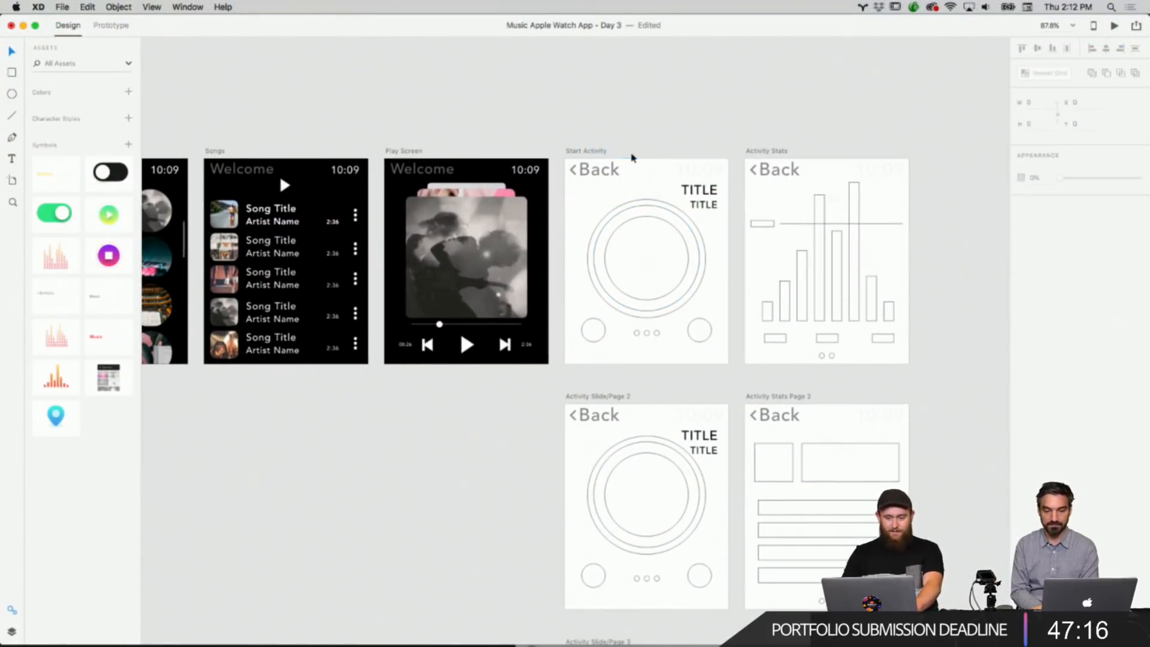
pyautogui.click(599, 150)
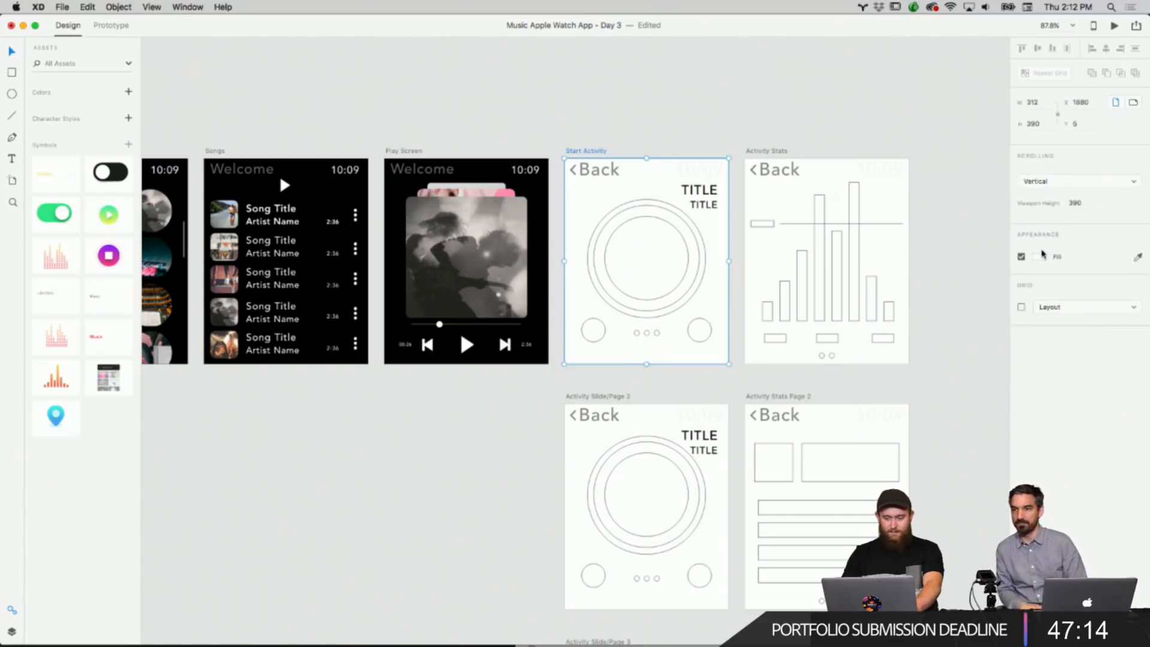
pyautogui.click(1041, 255)
pyautogui.moveTo(952, 270); pyautogui.dragTo(924, 350)
pyautogui.click(938, 411)
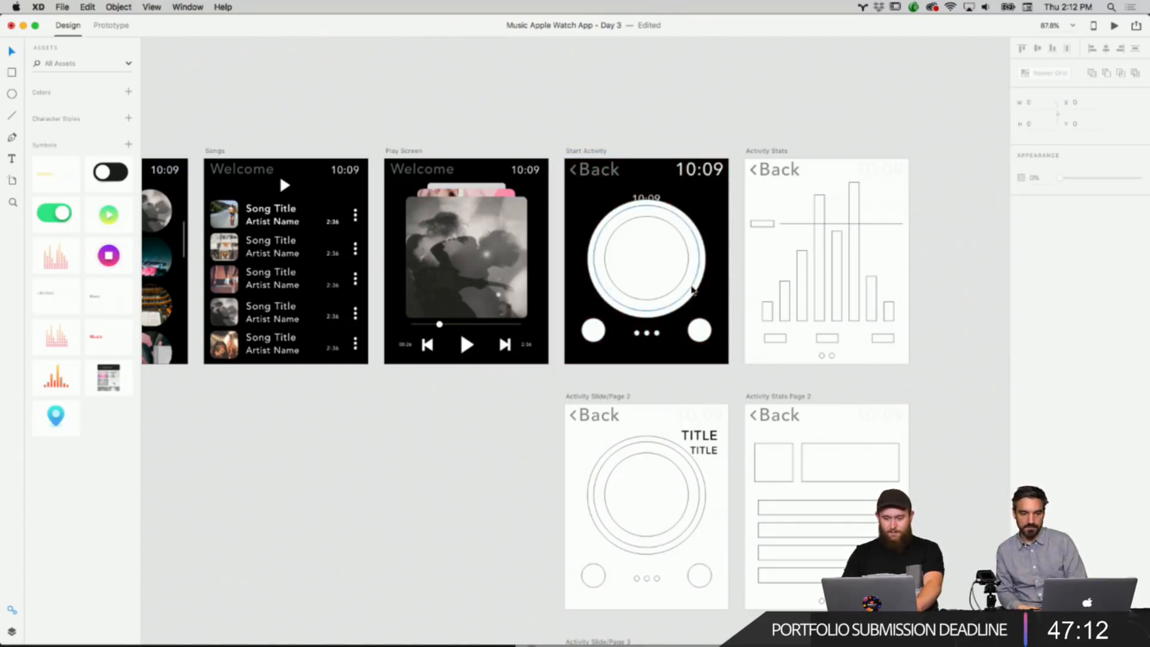
# Ungroup the header symbol containing the time label at the top of the Start Activity artboard.
pyautogui.click(692, 290)
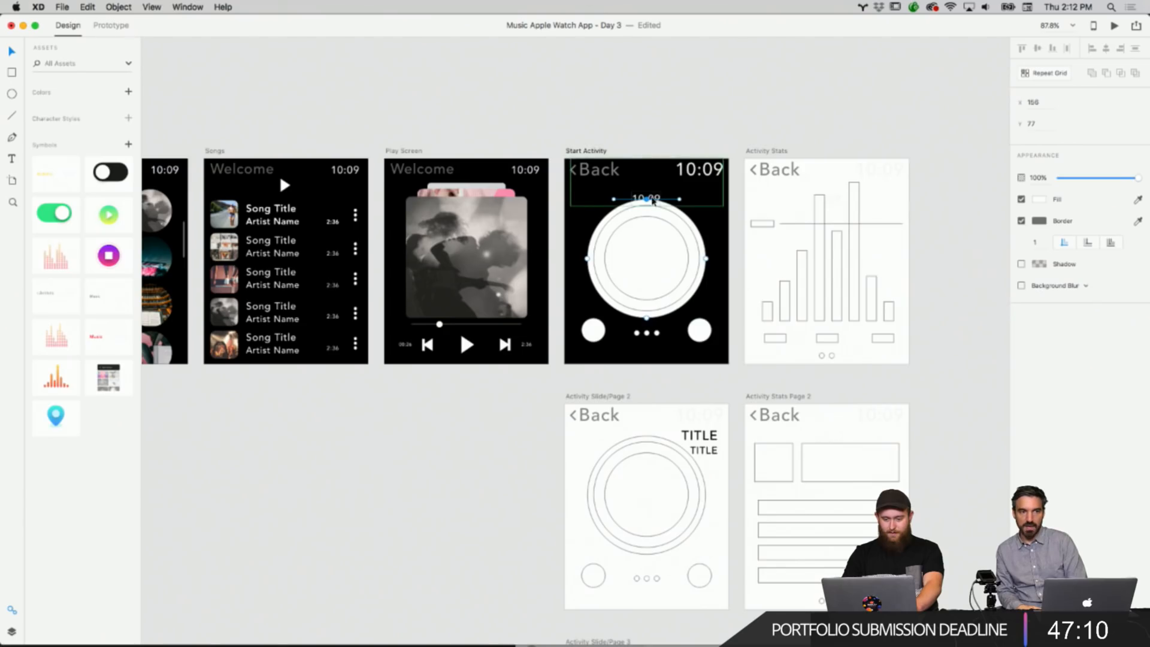
pyautogui.click(653, 200)
pyautogui.scroll(10, 653, 198)
pyautogui.rightClick(671, 195)
pyautogui.click(671, 195)
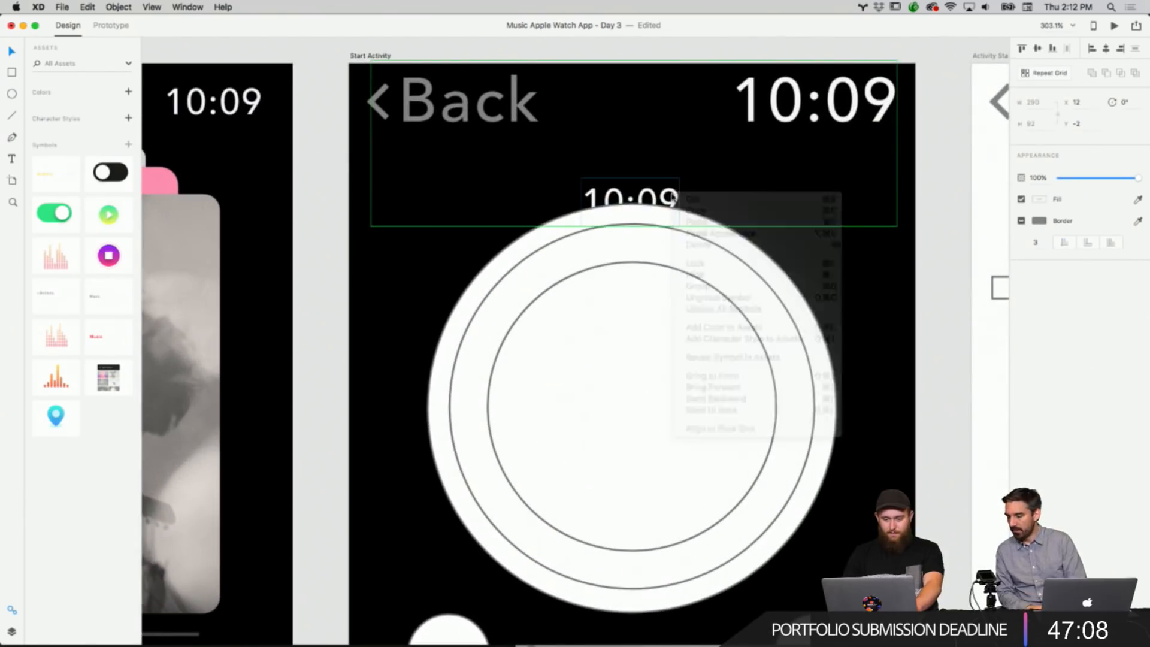
pyautogui.rightClick(667, 193)
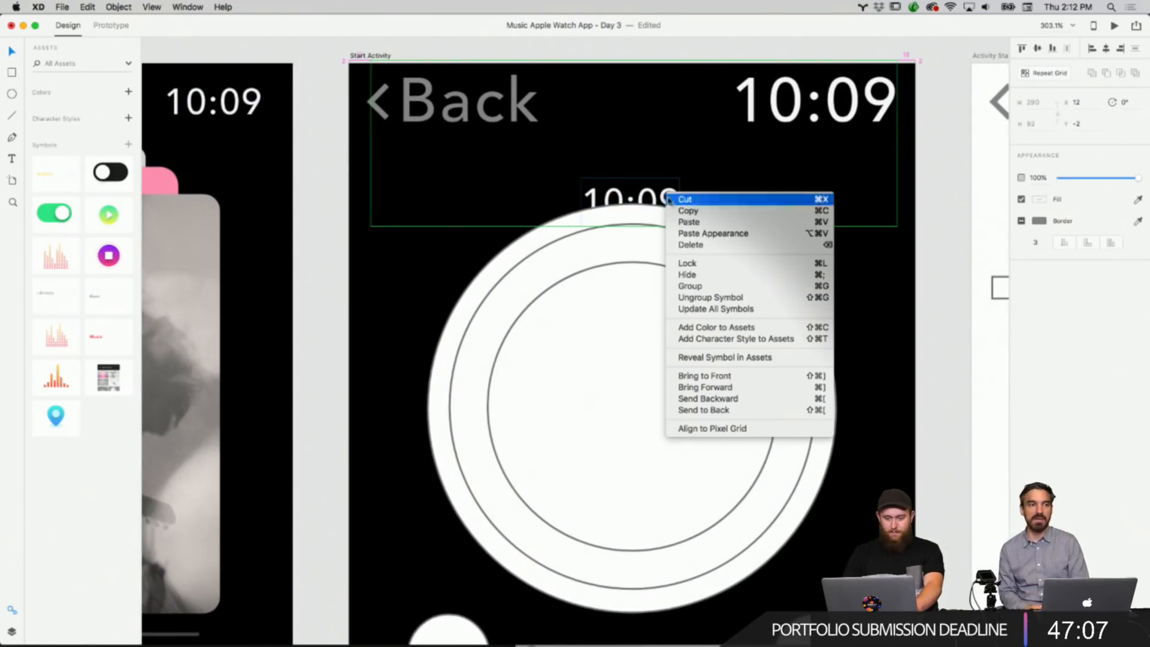
pyautogui.click(708, 297)
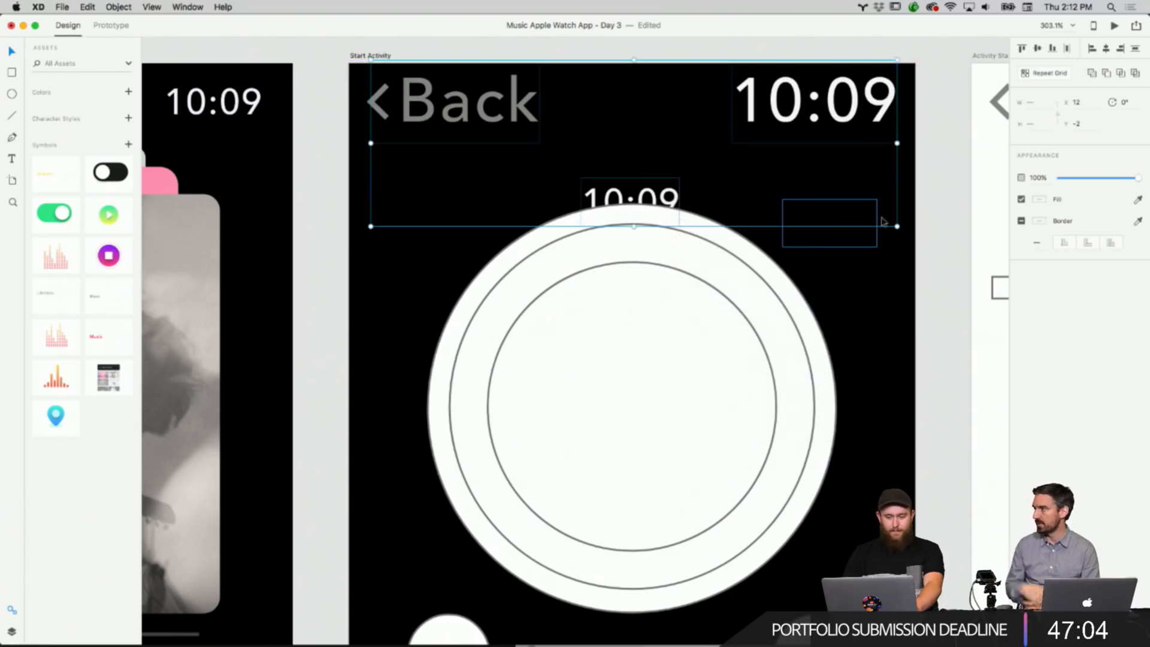
# Move the small 10:09 time label up, just above the ring on the Start Activity artboard.
pyautogui.rightClick(942, 221)
pyautogui.click(721, 198)
pyautogui.moveTo(672, 197); pyautogui.dragTo(672, 169)
pyautogui.click(924, 199)
pyautogui.scroll(-3, 922, 205)
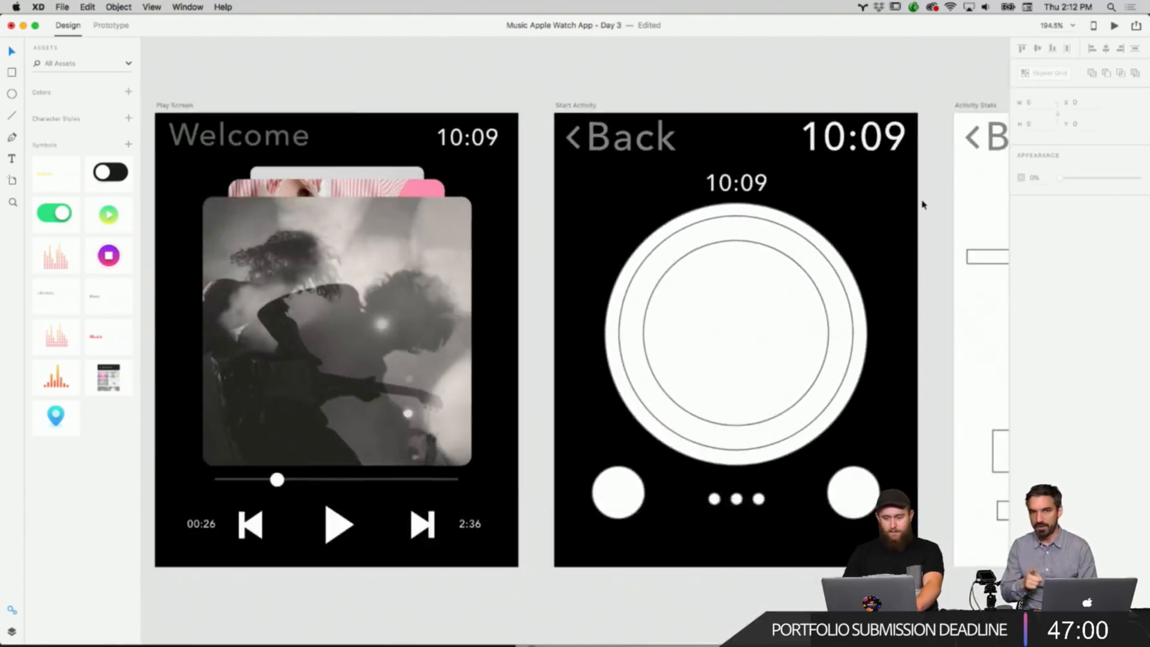
pyautogui.scroll(-2, 922, 205)
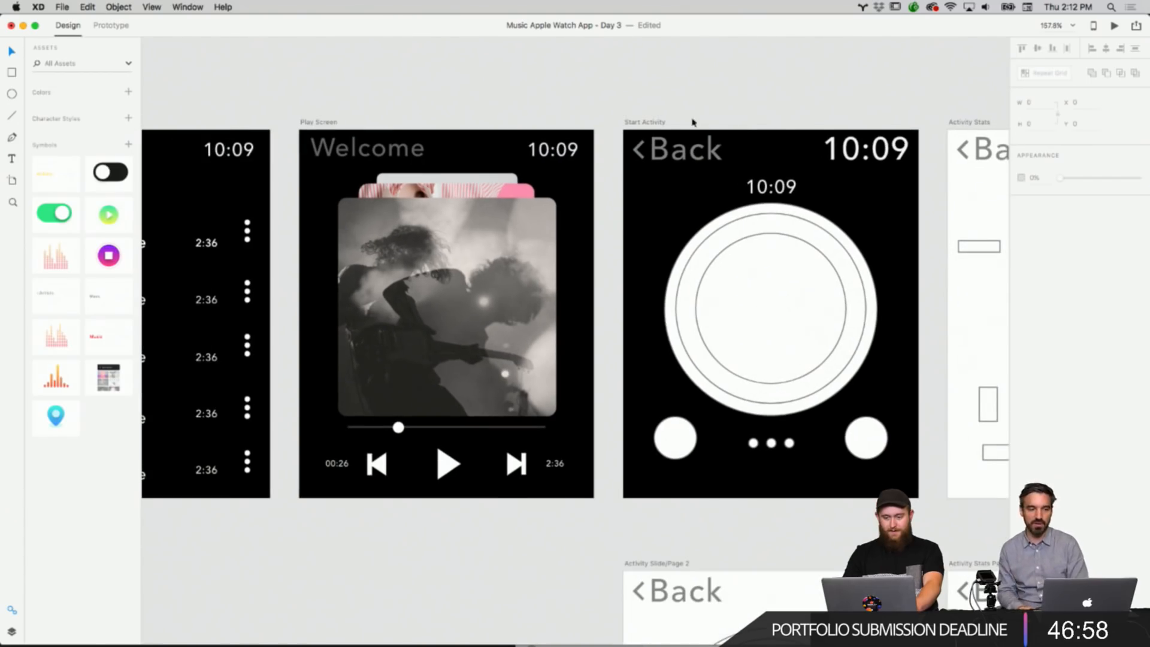
# Replace the Start Activity header with a copy of the Play Screen's Welcome and 10:09 header.
pyautogui.click(695, 149)
pyautogui.press('Delete')
pyautogui.click(555, 160)
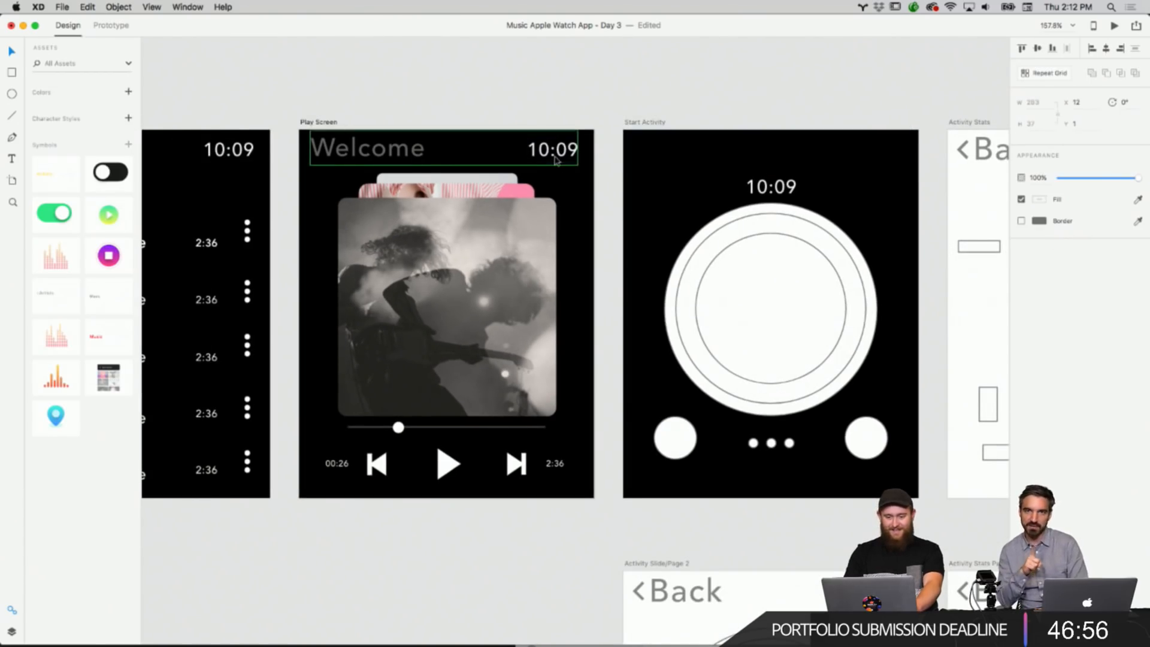
pyautogui.rightClick(556, 160)
pyautogui.click(572, 173)
pyautogui.rightClick(759, 144)
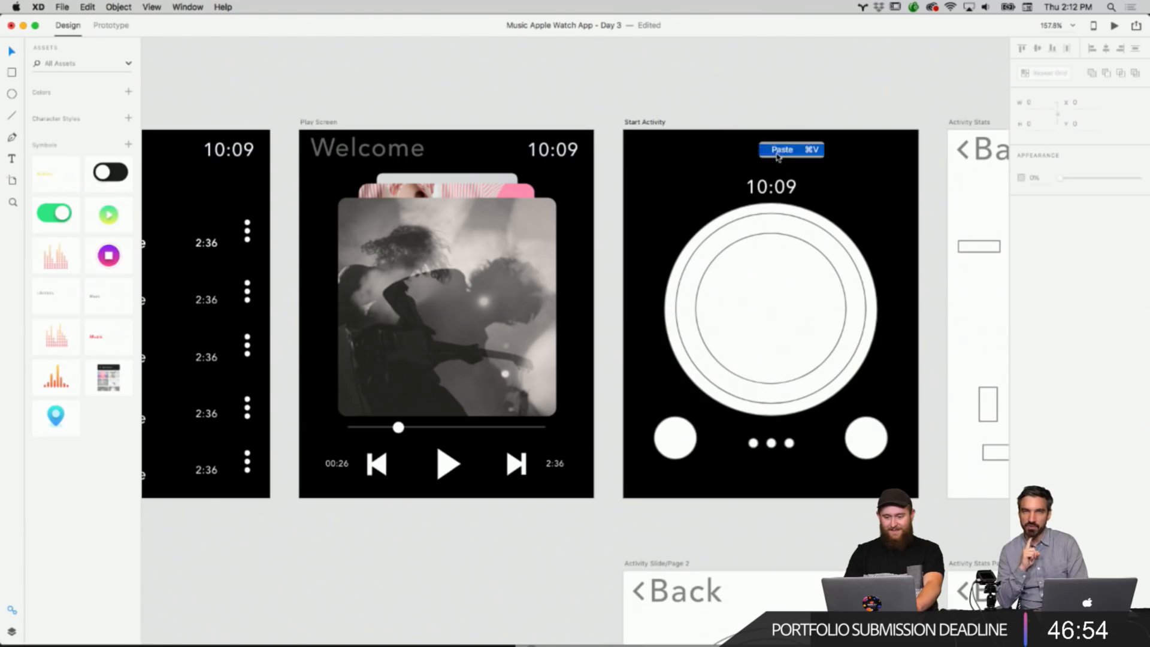
pyautogui.click(780, 149)
# Change the small time label above the ring on the Start Activity artboard to RUN.
pyautogui.scroll(-1, 830, 97)
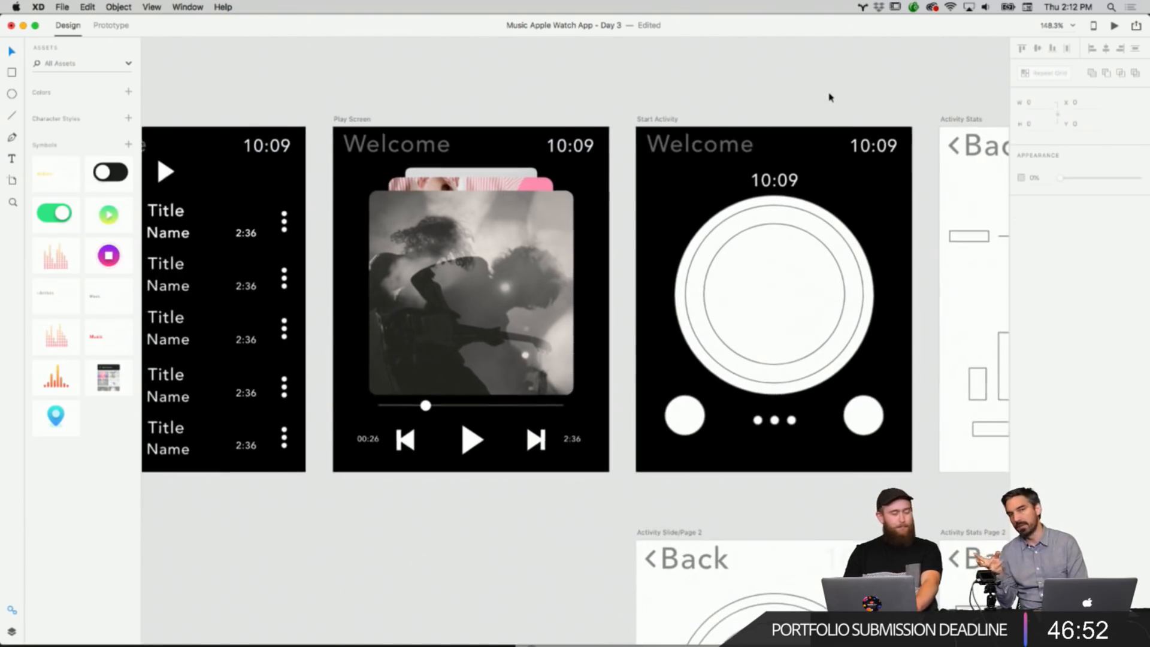
pyautogui.hscroll(5, 830, 97)
pyautogui.hscroll(-2, 830, 98)
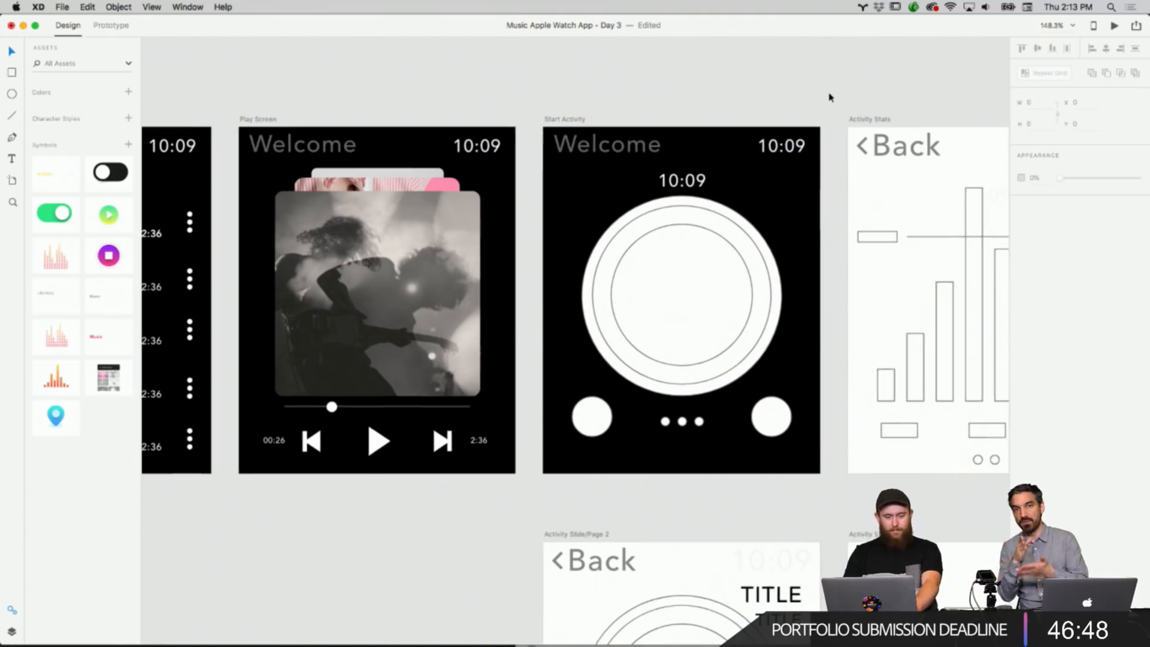
pyautogui.hscroll(-1, 830, 97)
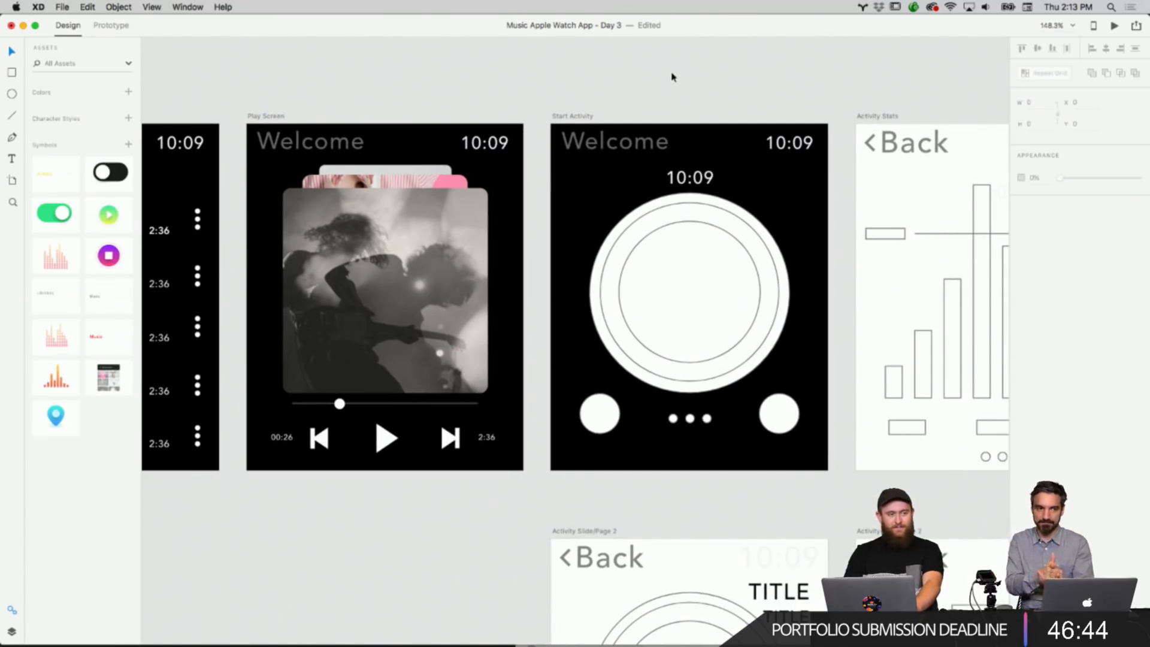
pyautogui.hscroll(4, 674, 76)
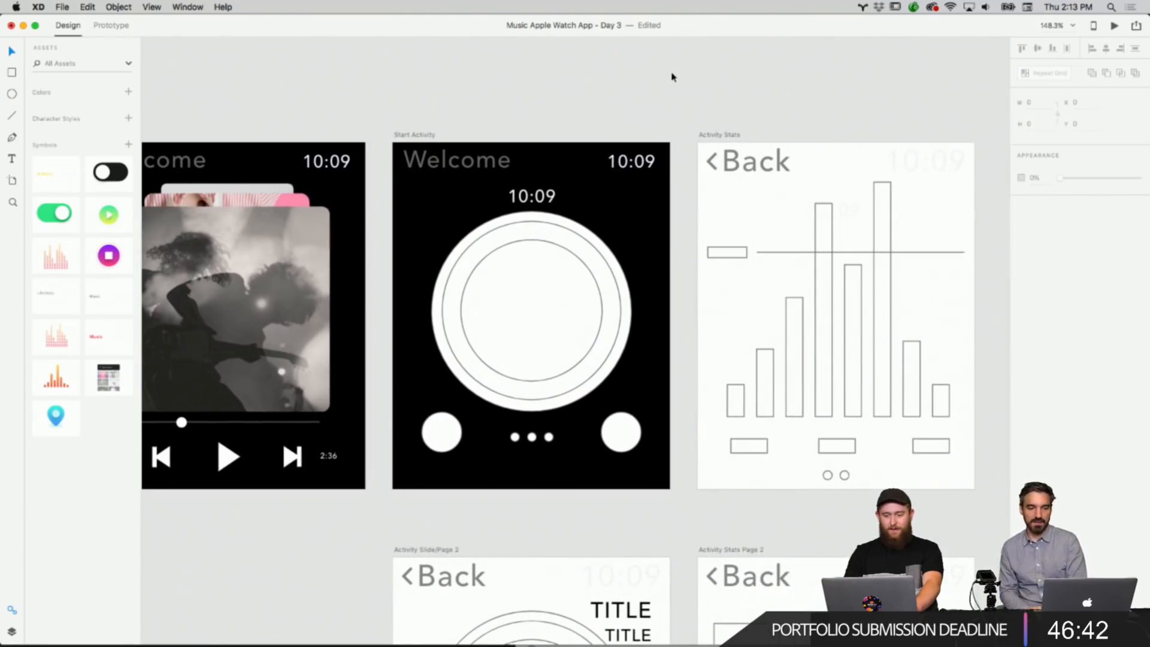
pyautogui.scroll(3, 611, 128)
pyautogui.scroll(-2, 522, 339)
pyautogui.click(523, 338)
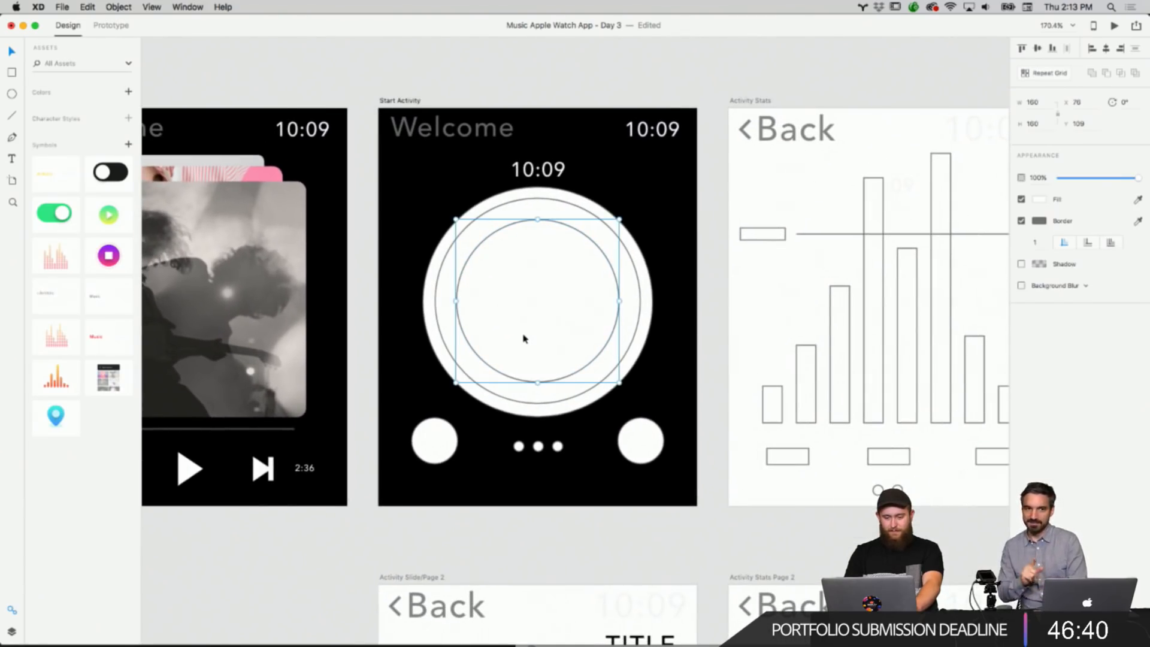
pyautogui.scroll(-2, 523, 338)
pyautogui.scroll(4, 523, 336)
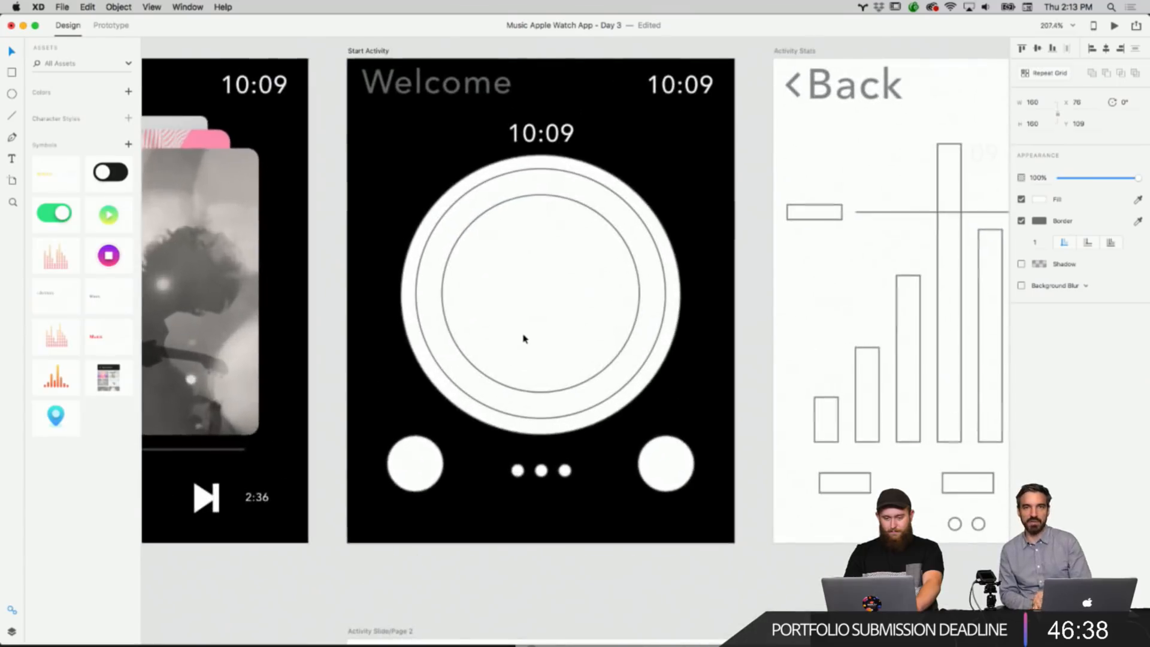
pyautogui.scroll(-1, 523, 336)
pyautogui.doubleClick(545, 153)
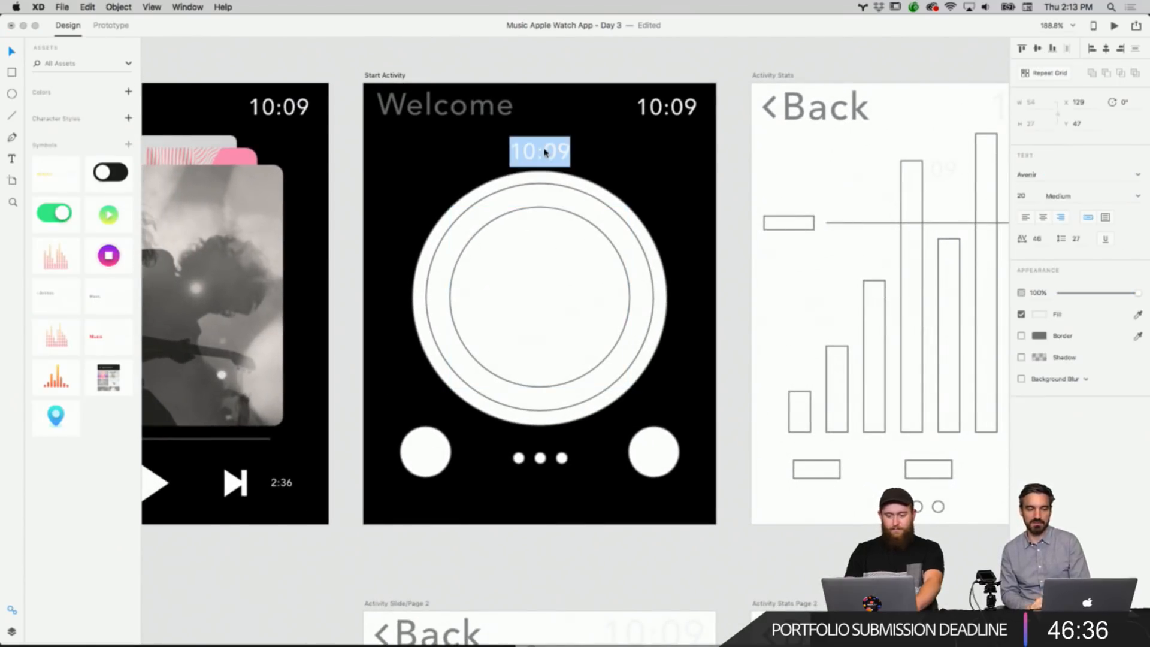
pyautogui.write('RUN')
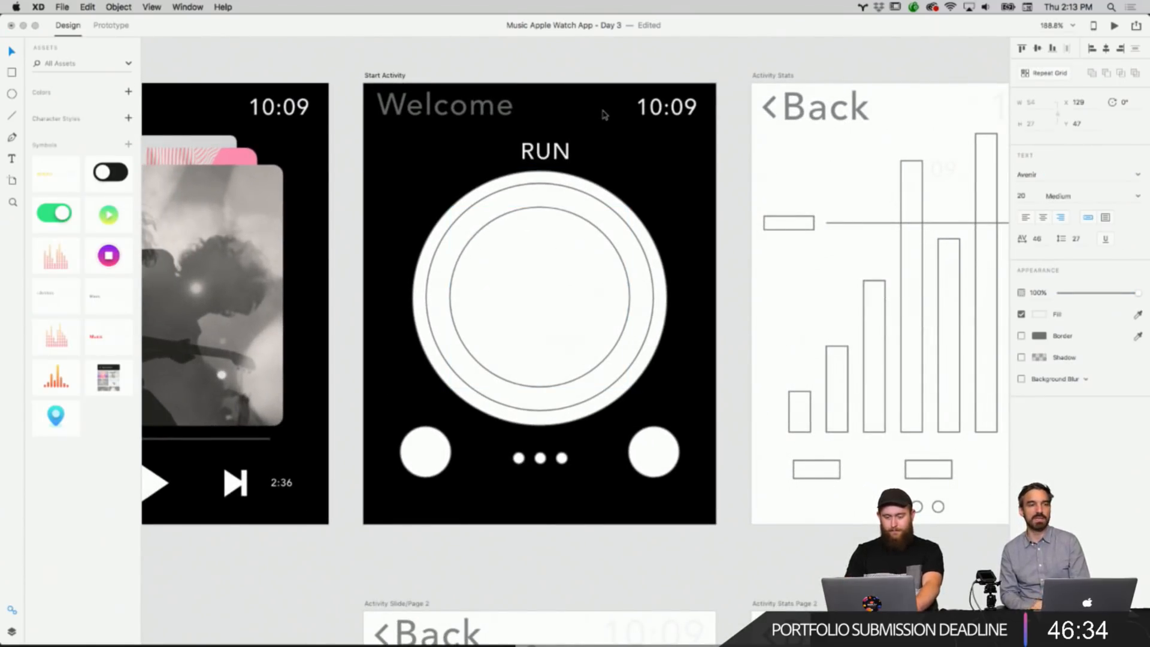
# Change the label above the ring to START RUN and center it over the ring on the Start Activity artboard.
pyautogui.press('BackSpace')
pyautogui.press('BackSpace')
pyautogui.press('BackSpace')
pyautogui.write('START RUN')
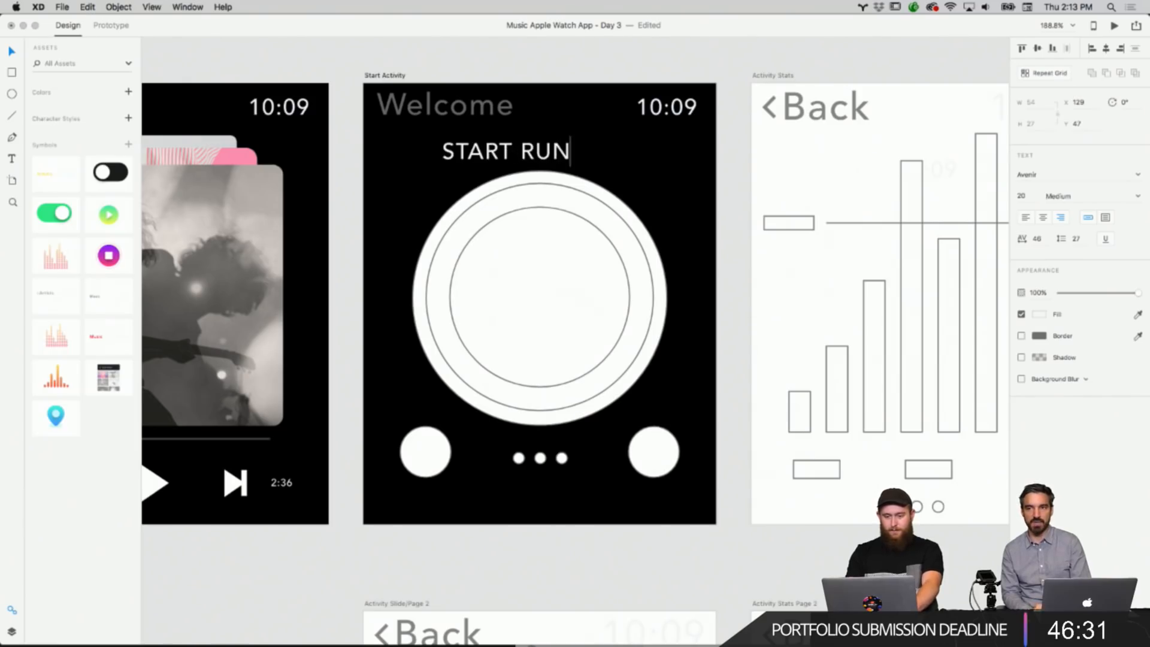
pyautogui.press('Escape')
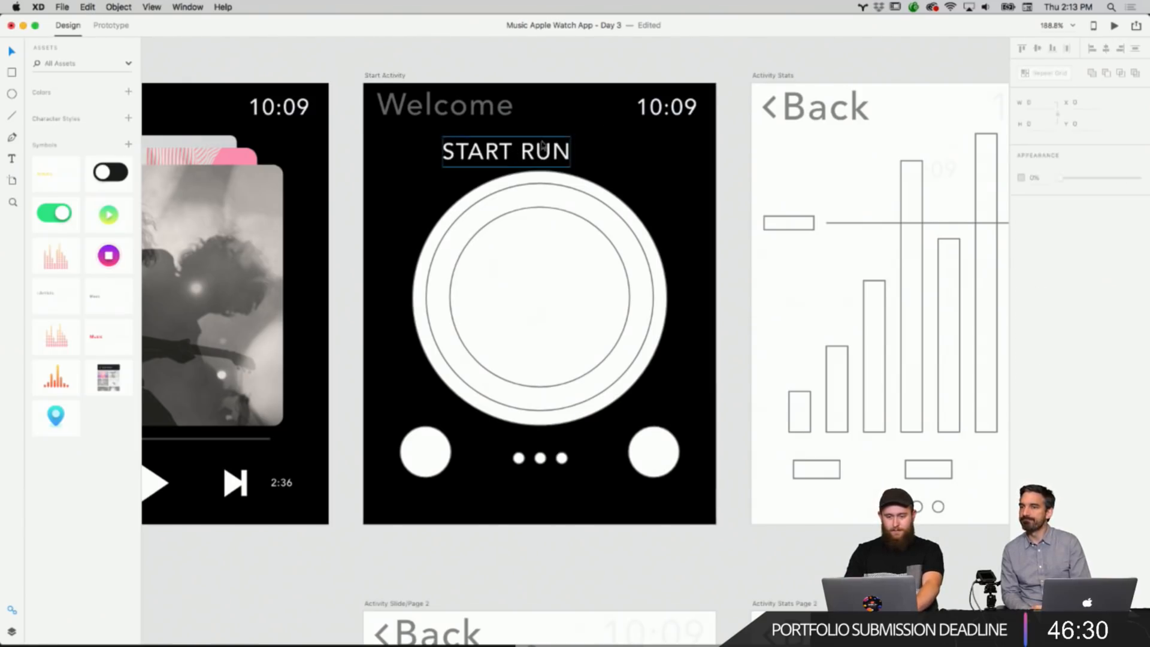
pyautogui.moveTo(542, 146); pyautogui.dragTo(573, 140)
pyautogui.click(635, 63)
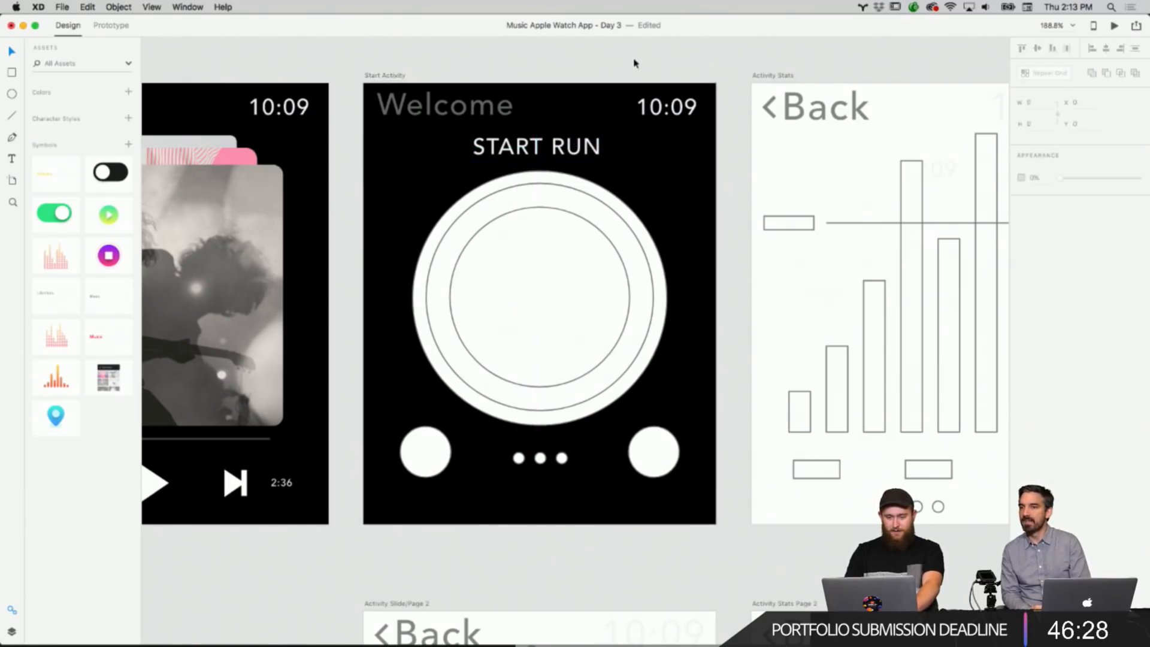
# Try to hide the left round button below the ring on the Start Activity artboard.
pyautogui.scroll(2, 635, 62)
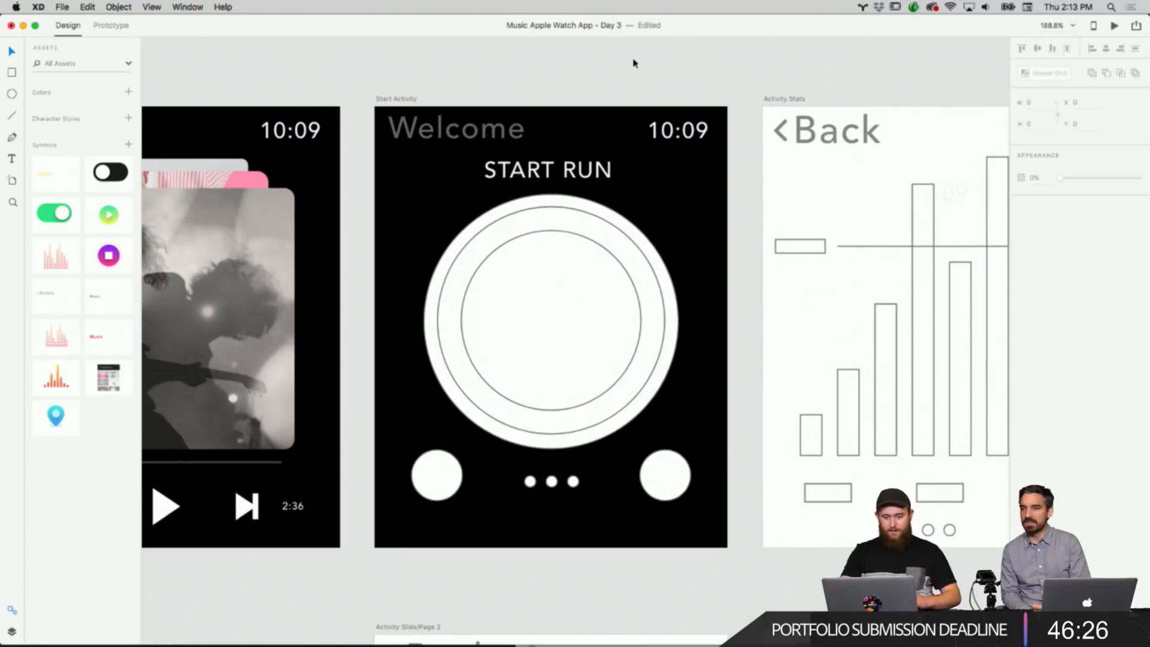
pyautogui.hscroll(-3, 635, 63)
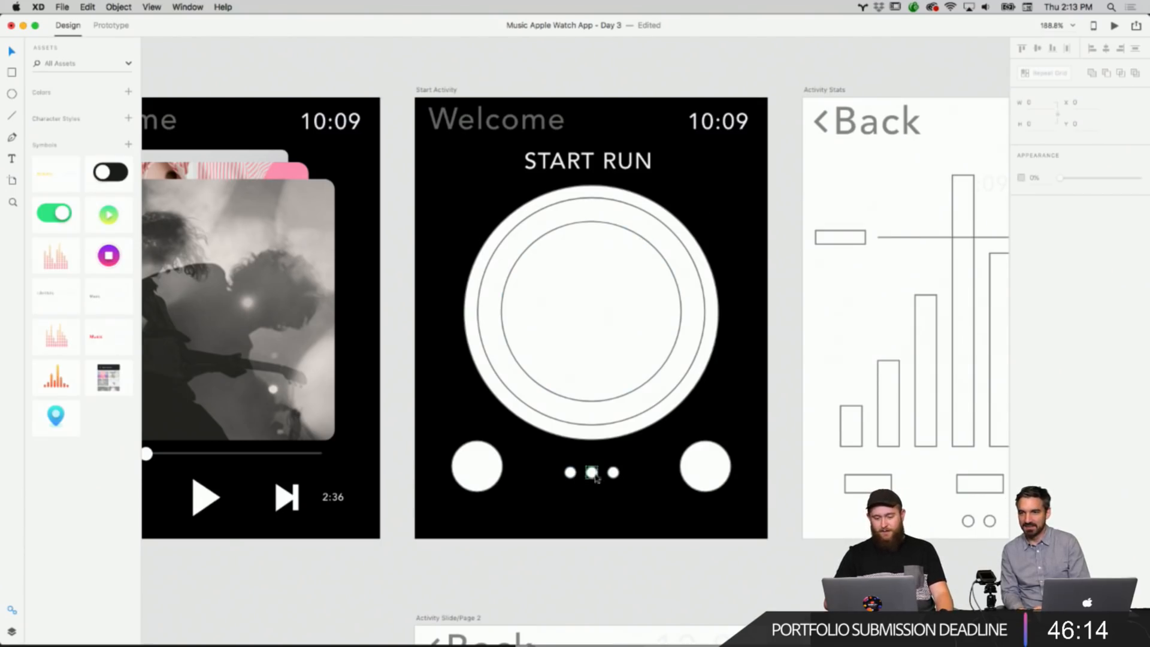
pyautogui.scroll(-3, 615, 476)
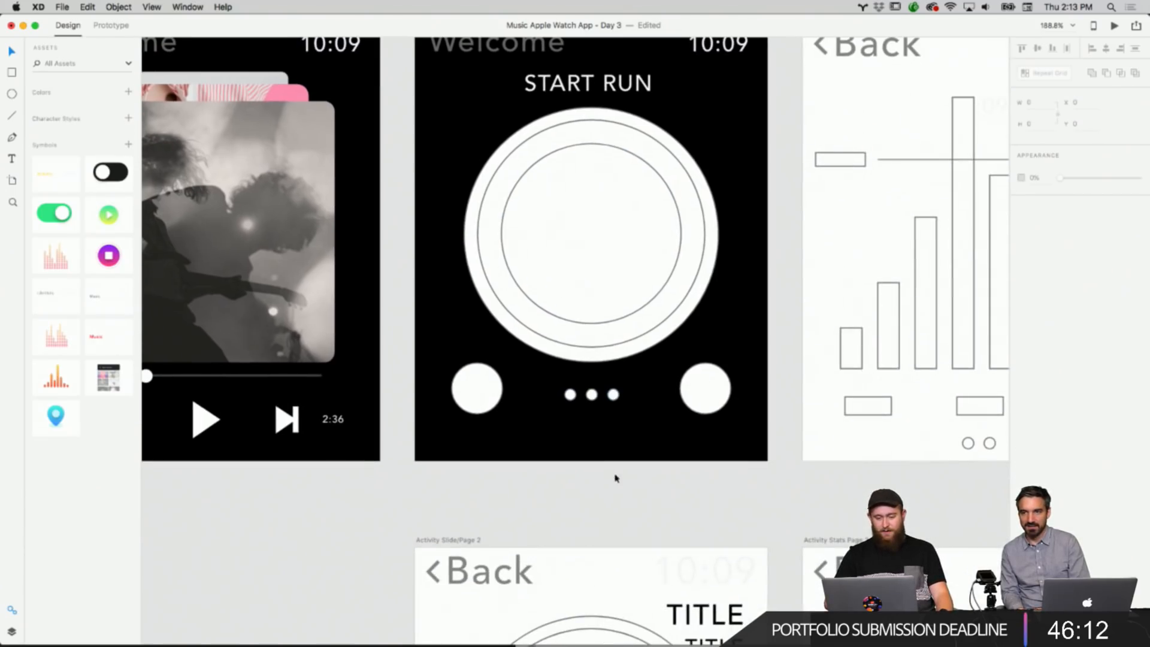
pyautogui.click(713, 398)
pyautogui.click(487, 400)
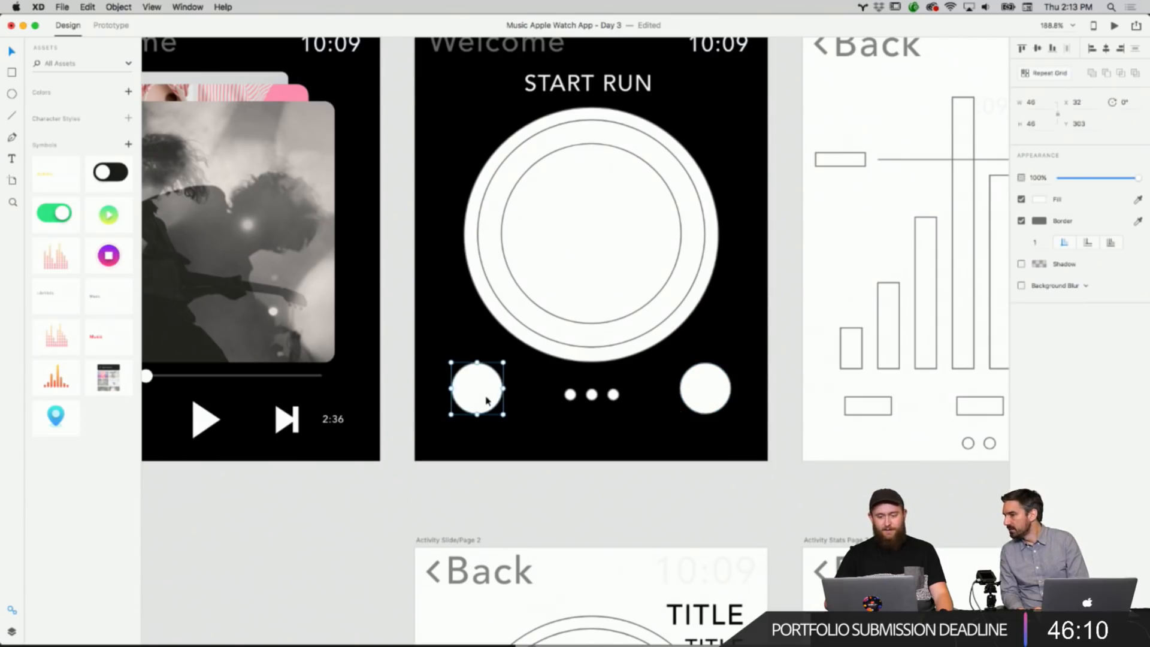
pyautogui.rightClick(487, 401)
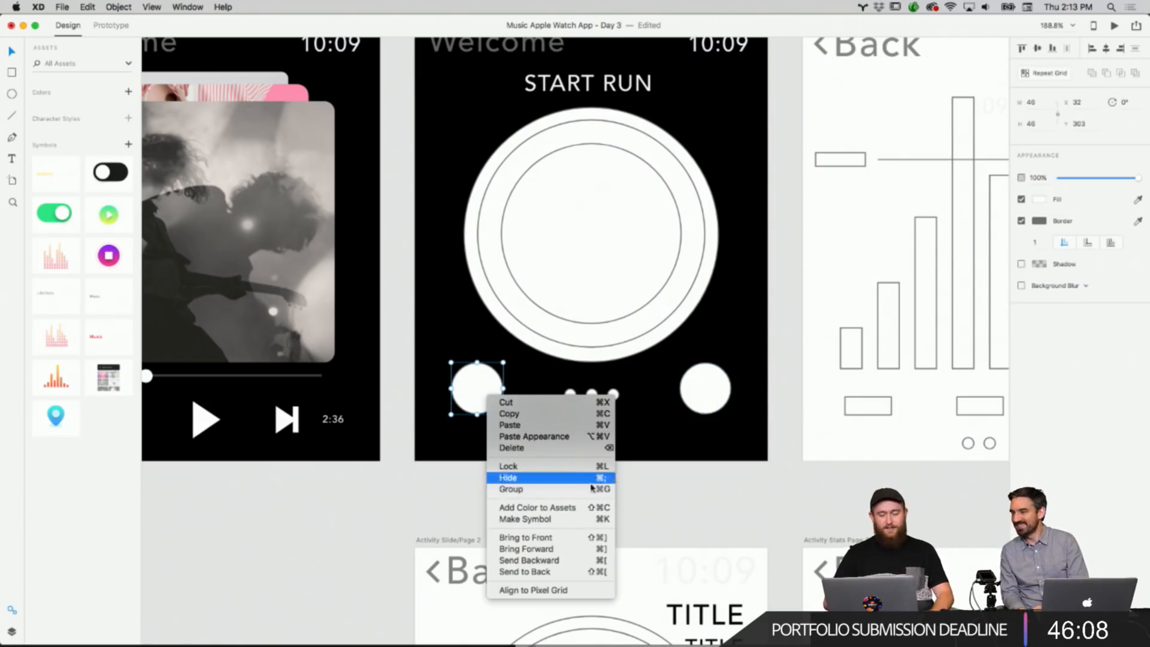
pyautogui.click(675, 477)
pyautogui.click(673, 477)
# Examine the Activity Slide pages below the Start Activity artboard.
pyautogui.scroll(-15, 673, 478)
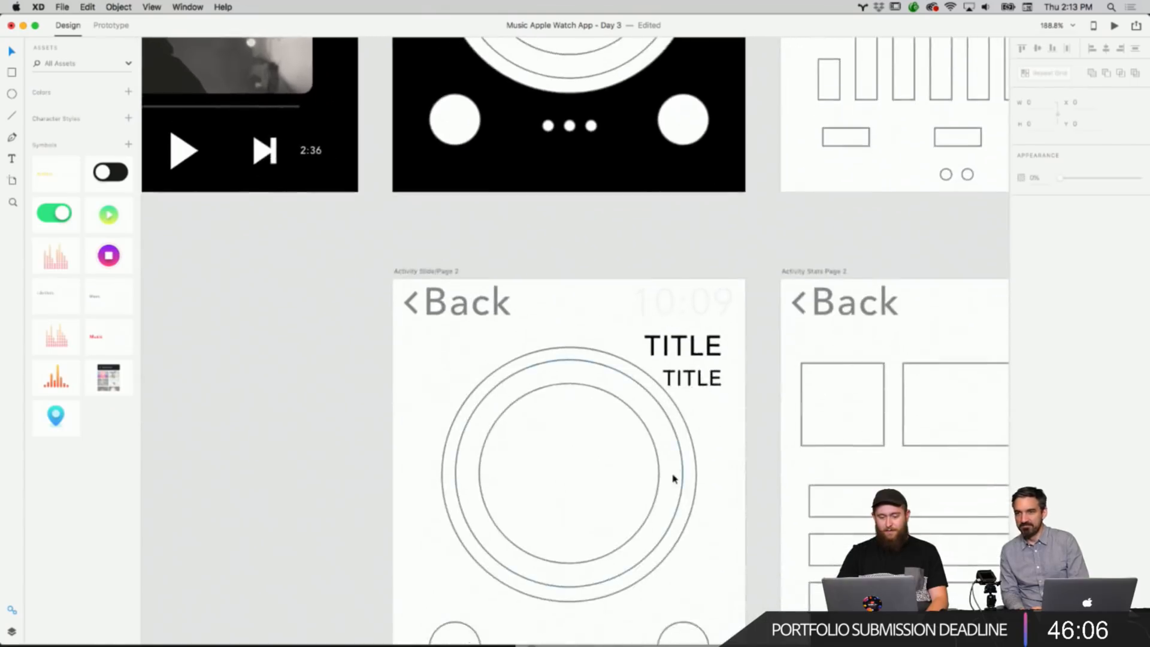
pyautogui.scroll(-5, 673, 478)
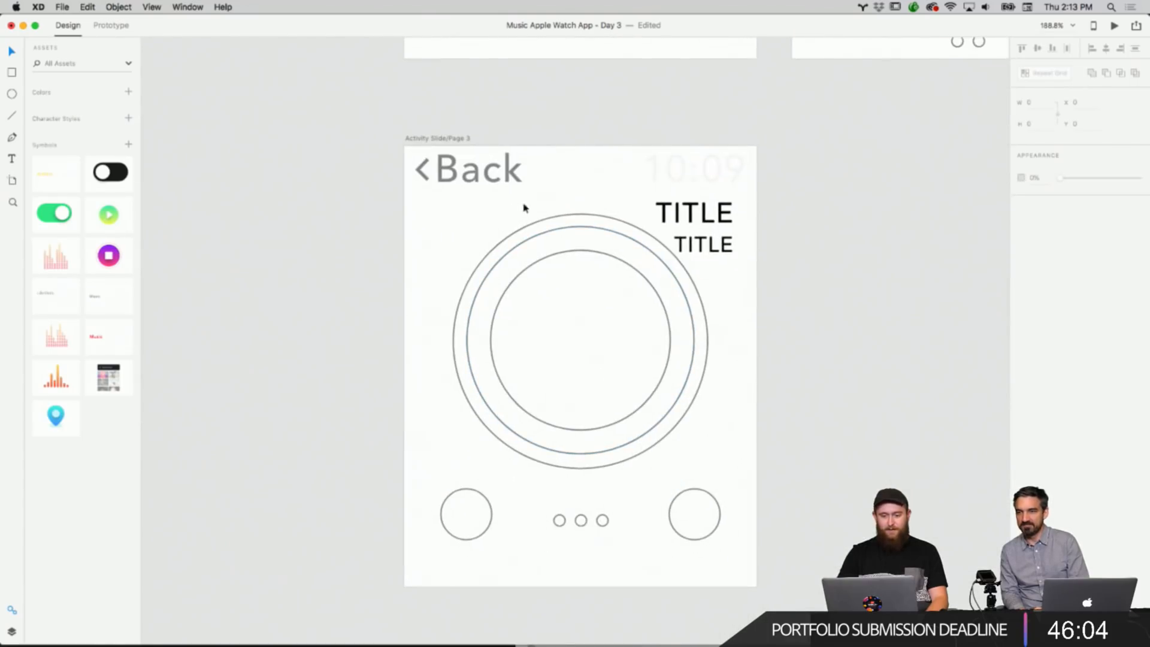
pyautogui.scroll(20, 637, 162)
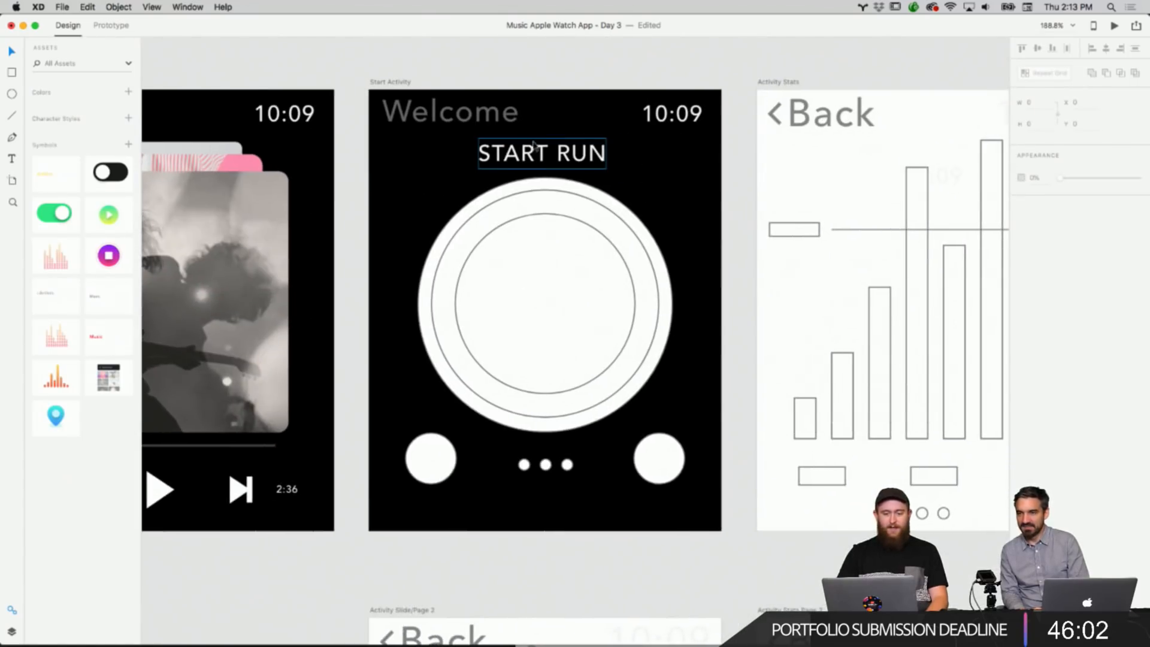
pyautogui.click(535, 146)
pyautogui.scroll(-8, 627, 250)
pyautogui.click(619, 356)
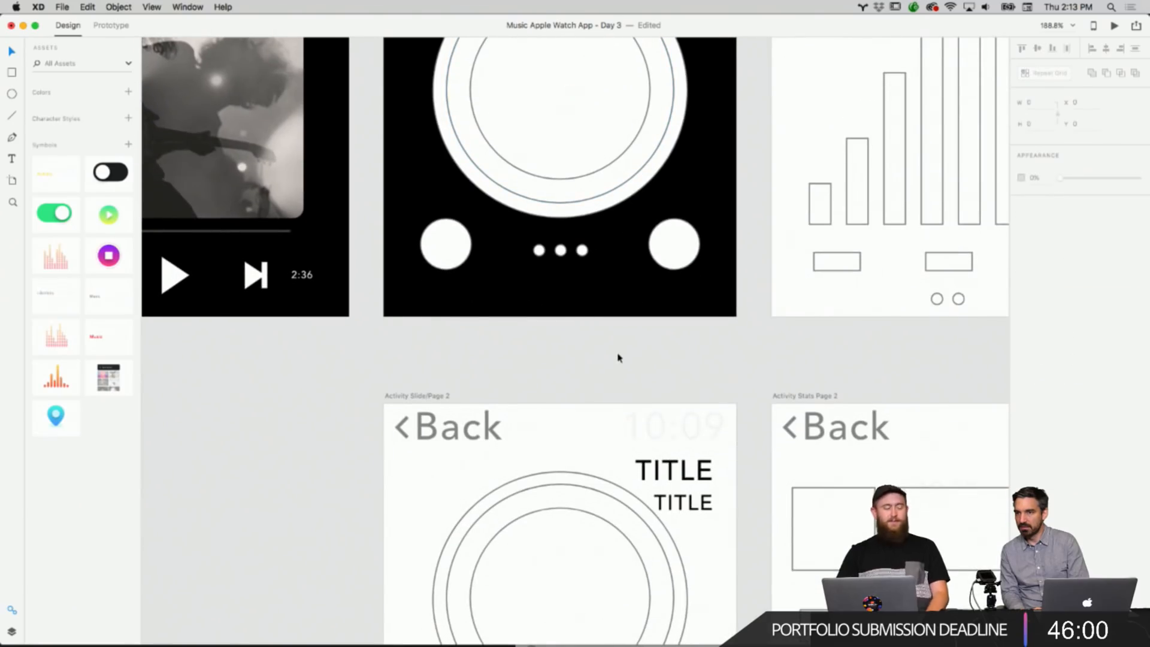
pyautogui.scroll(-5, 618, 357)
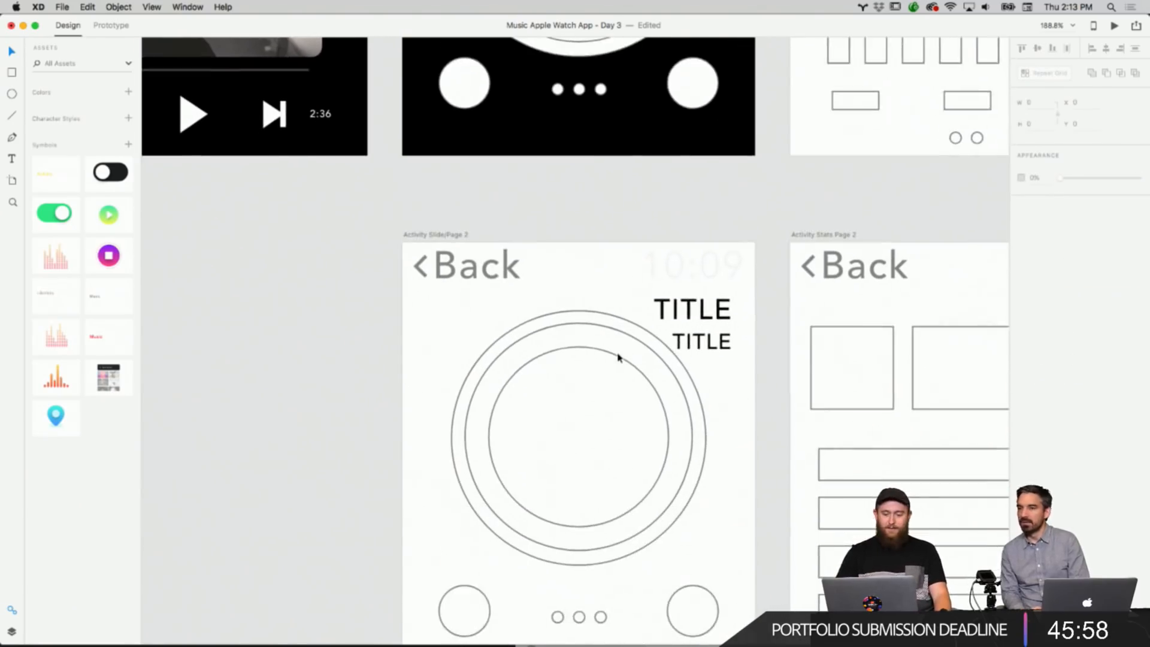
pyautogui.scroll(-3, 618, 357)
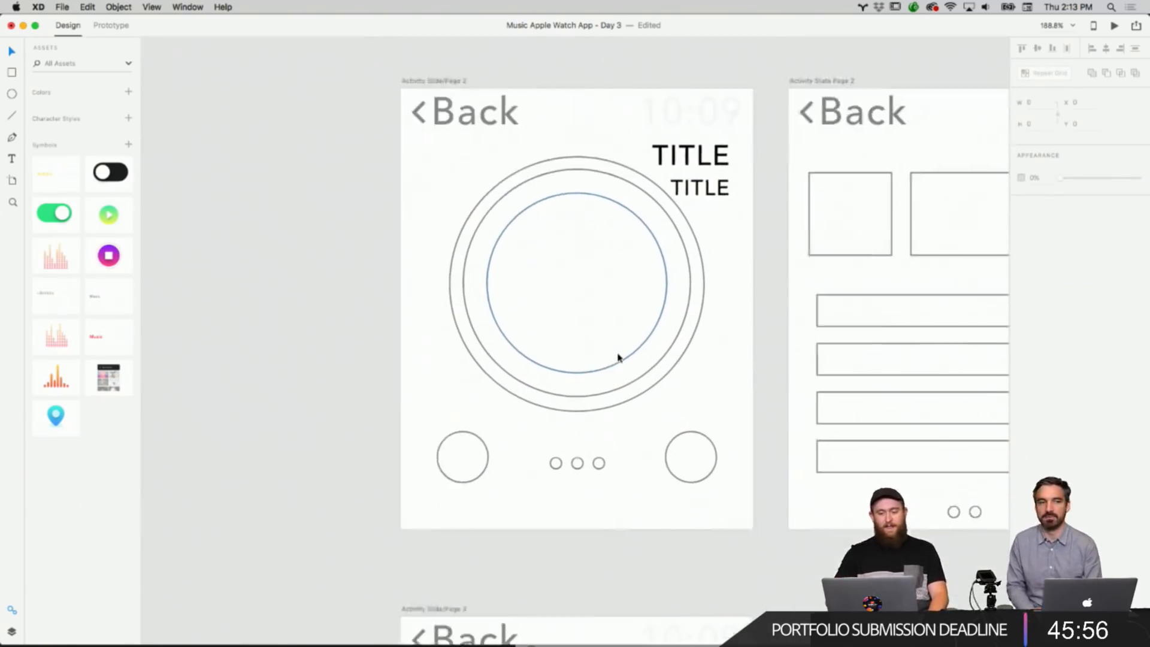
pyautogui.rightClick(626, 310)
pyautogui.rightClick(736, 285)
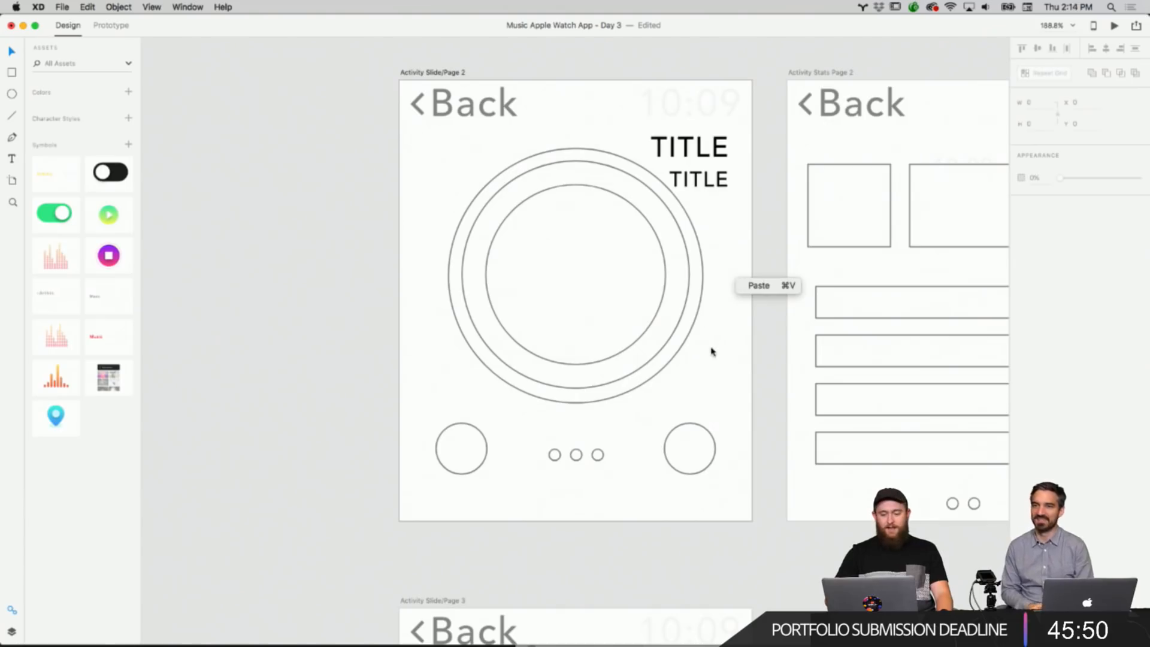
pyautogui.scroll(-10, 711, 352)
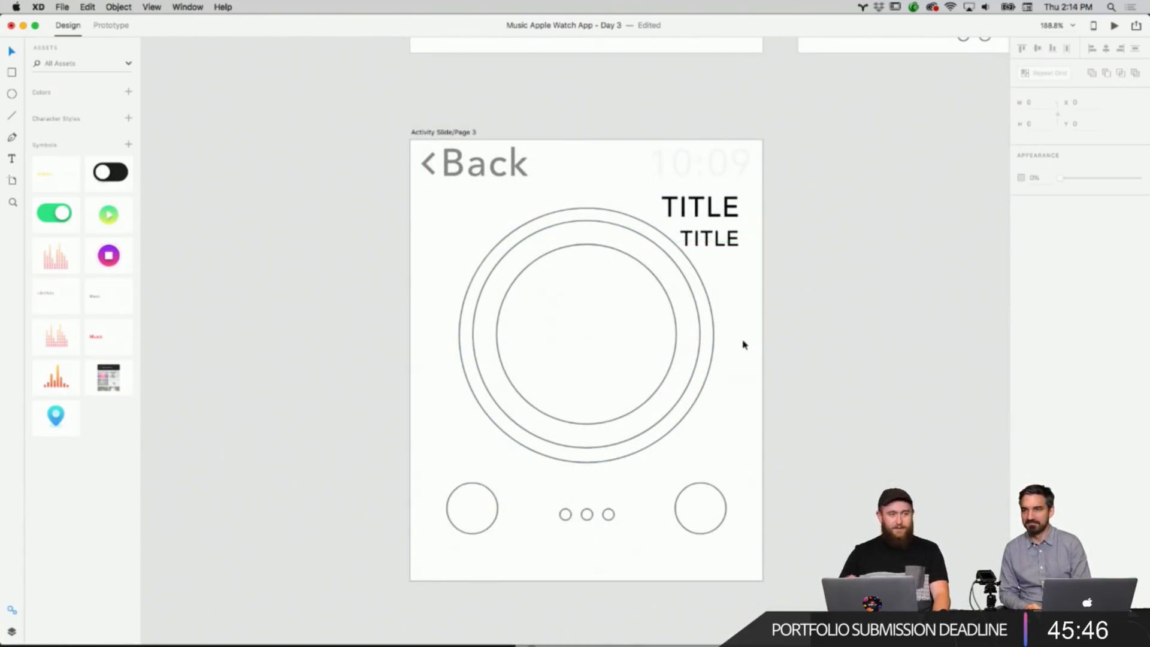
pyautogui.scroll(20, 800, 331)
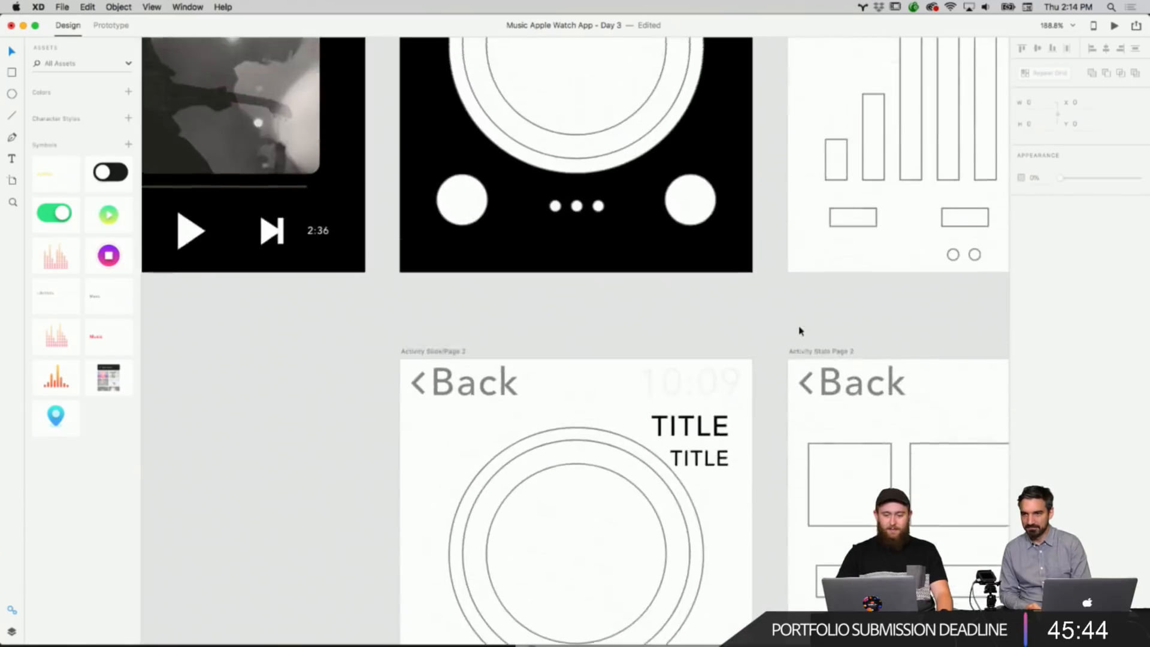
pyautogui.scroll(-15, 800, 330)
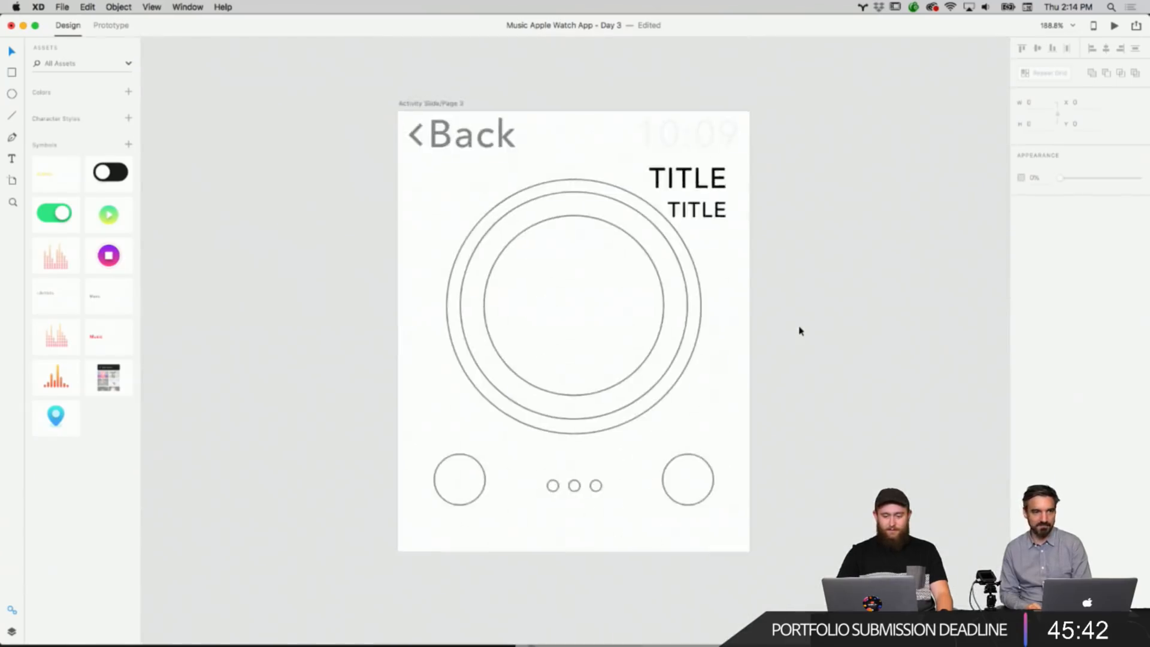
pyautogui.scroll(15, 800, 331)
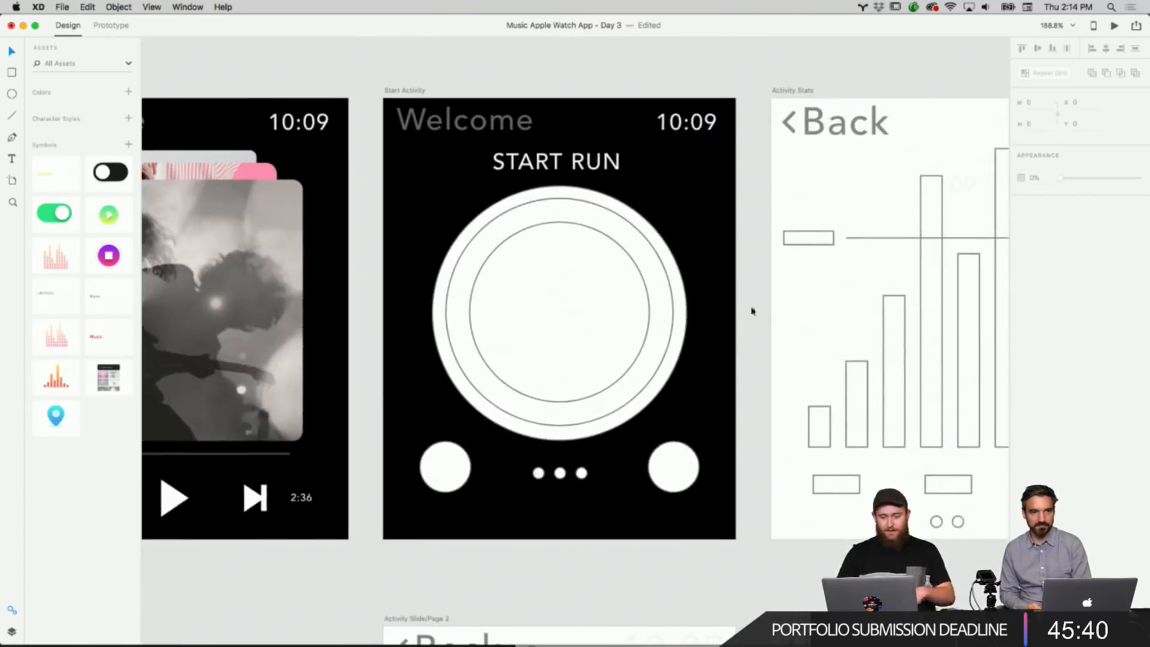
# Copy the green play button and paste it into the center of the Start Activity ring.
pyautogui.click(664, 323)
pyautogui.click(576, 331)
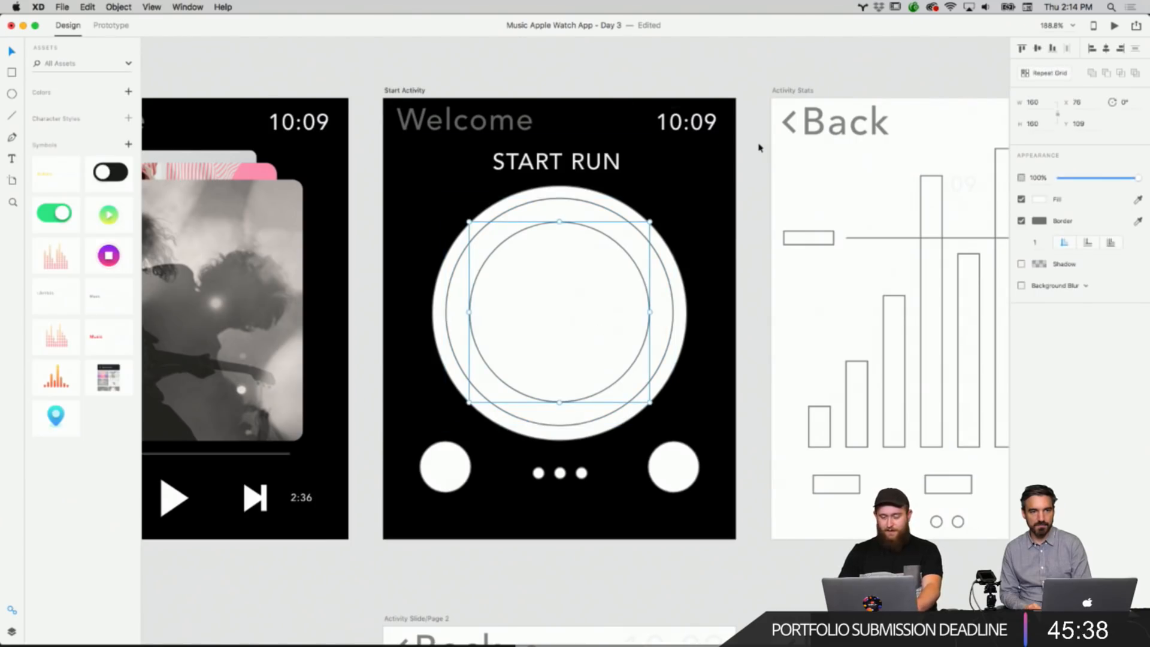
pyautogui.click(760, 148)
pyautogui.scroll(-5, 762, 147)
pyautogui.hscroll(-20, 490, 312)
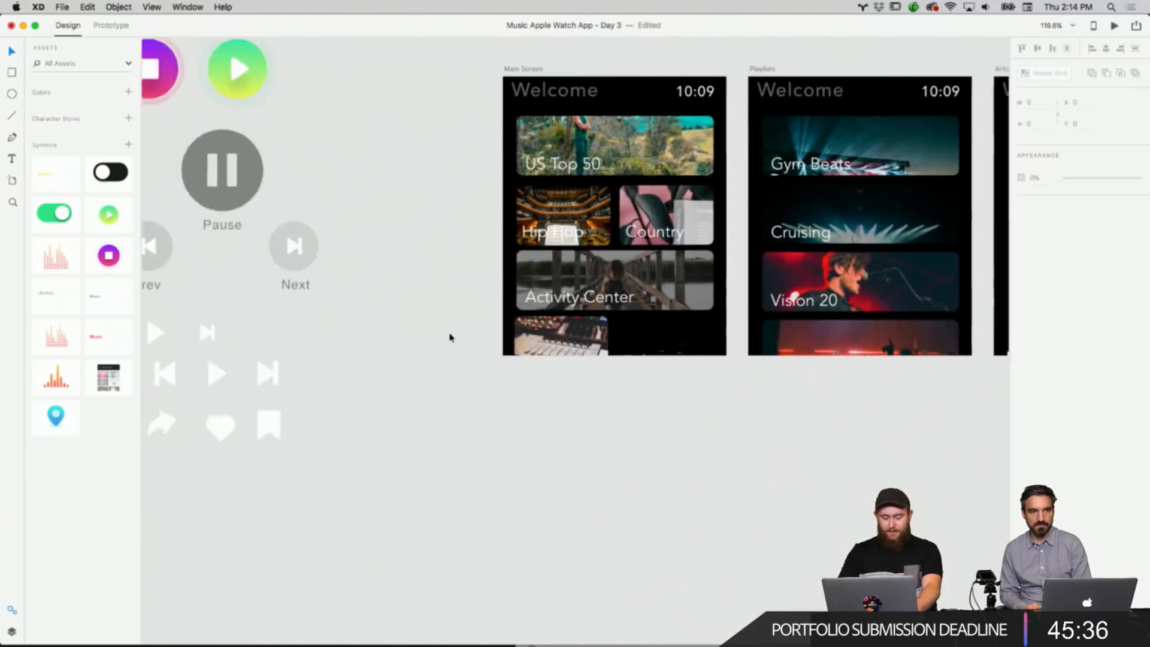
pyautogui.hscroll(-10, 450, 337)
pyautogui.scroll(3, 450, 337)
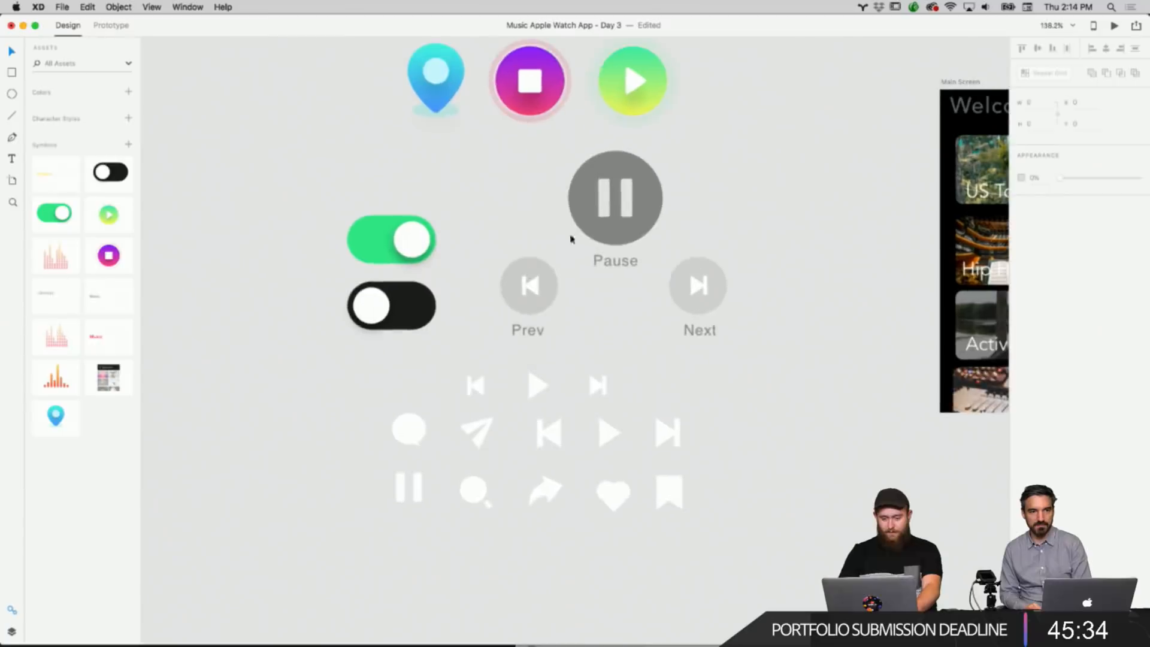
pyautogui.scroll(2, 570, 239)
pyautogui.rightClick(628, 136)
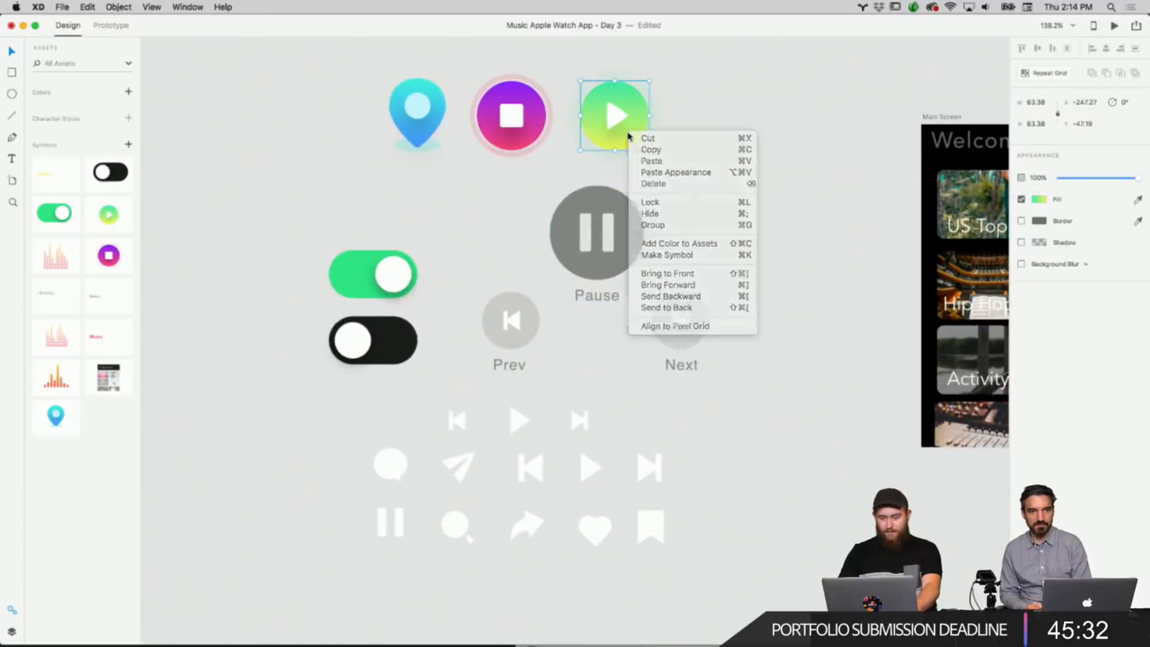
pyautogui.click(648, 149)
pyautogui.rightClick(782, 239)
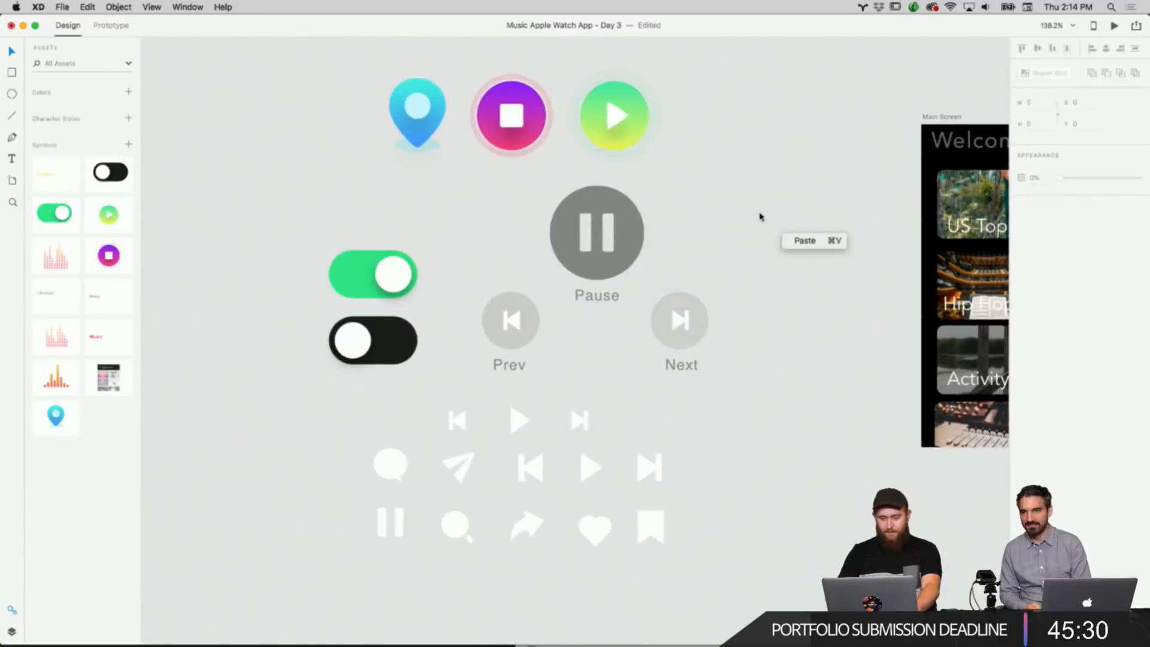
pyautogui.rightClick(759, 217)
pyautogui.hscroll(15, 750, 213)
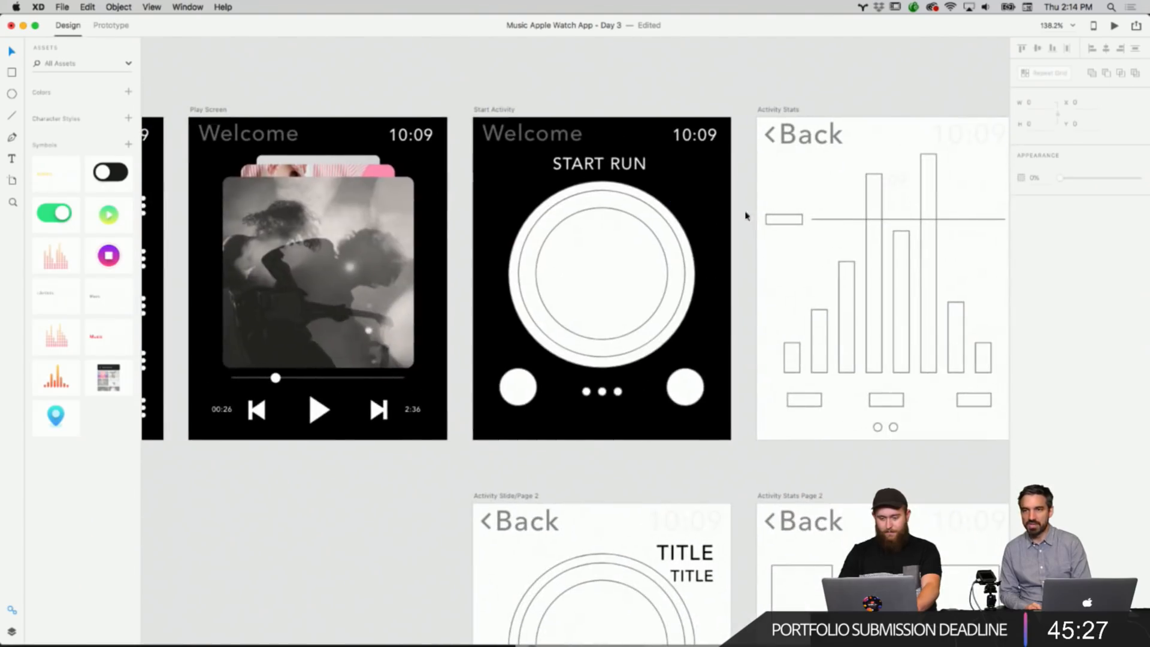
pyautogui.click(642, 256)
pyautogui.rightClick(617, 259)
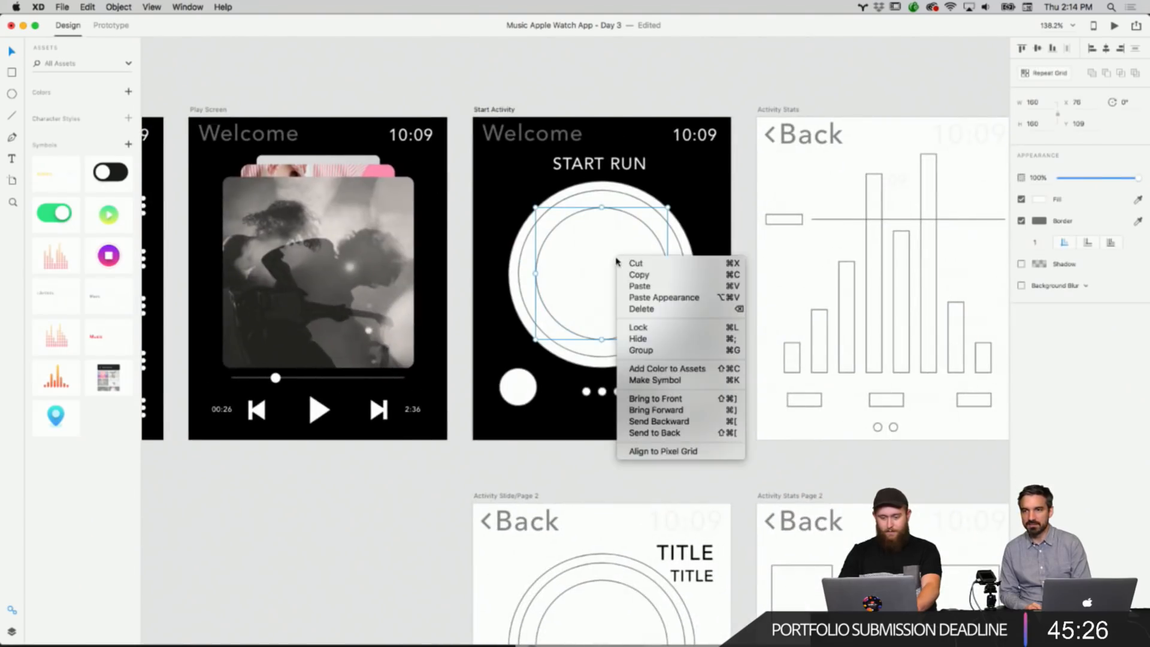
pyautogui.click(633, 292)
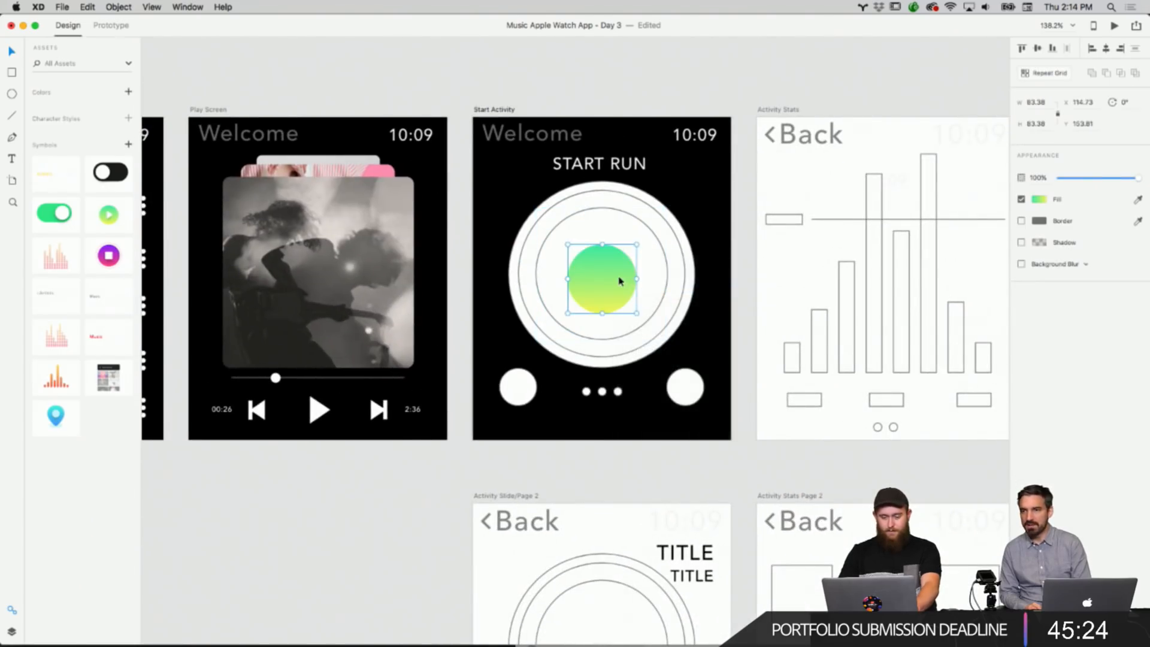
pyautogui.rightClick(619, 278)
pyautogui.rightClick(757, 189)
pyautogui.rightClick(596, 272)
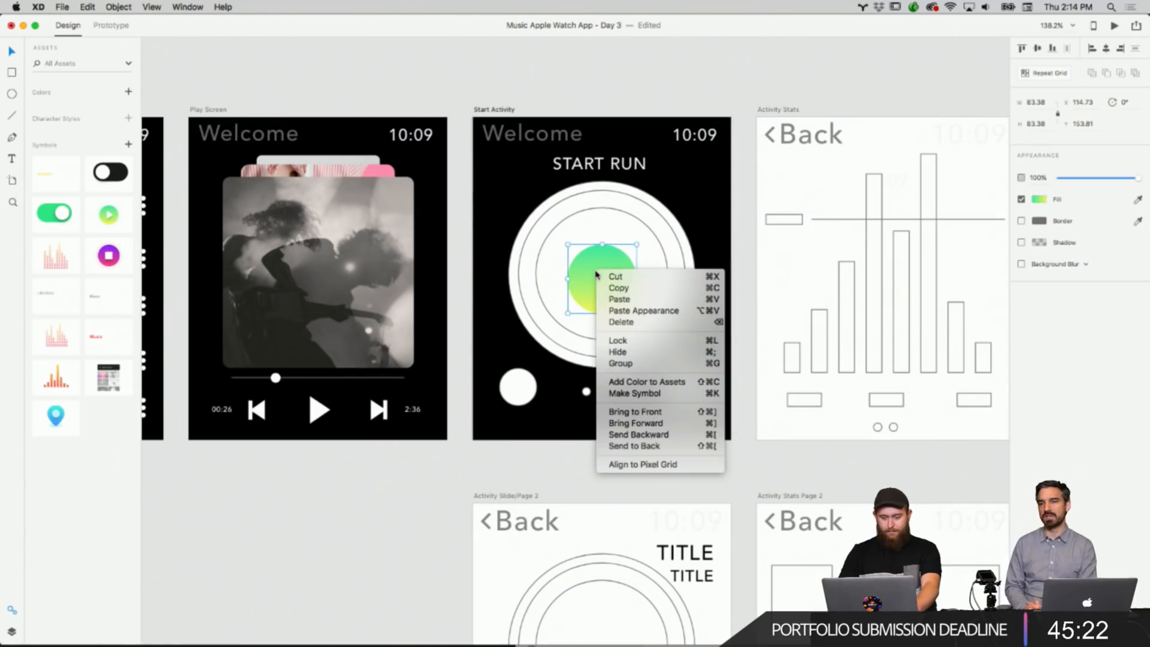
pyautogui.press('Escape')
pyautogui.click(413, 506)
pyautogui.scroll(-5, 414, 506)
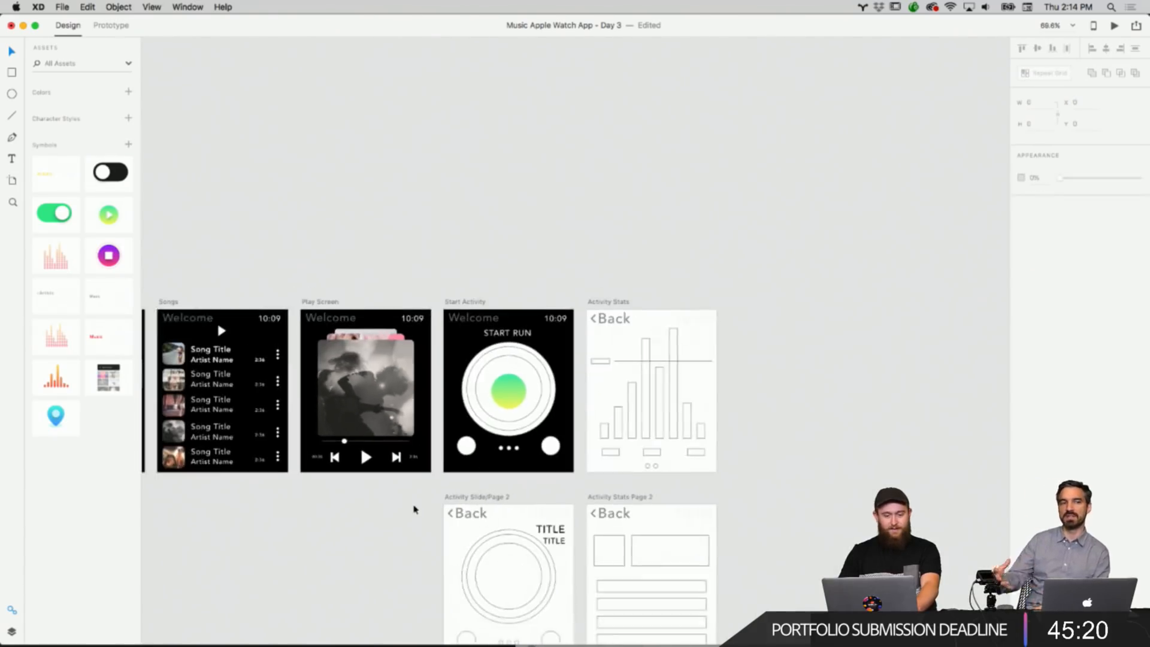
pyautogui.hscroll(-10, 413, 508)
pyautogui.scroll(5, 502, 250)
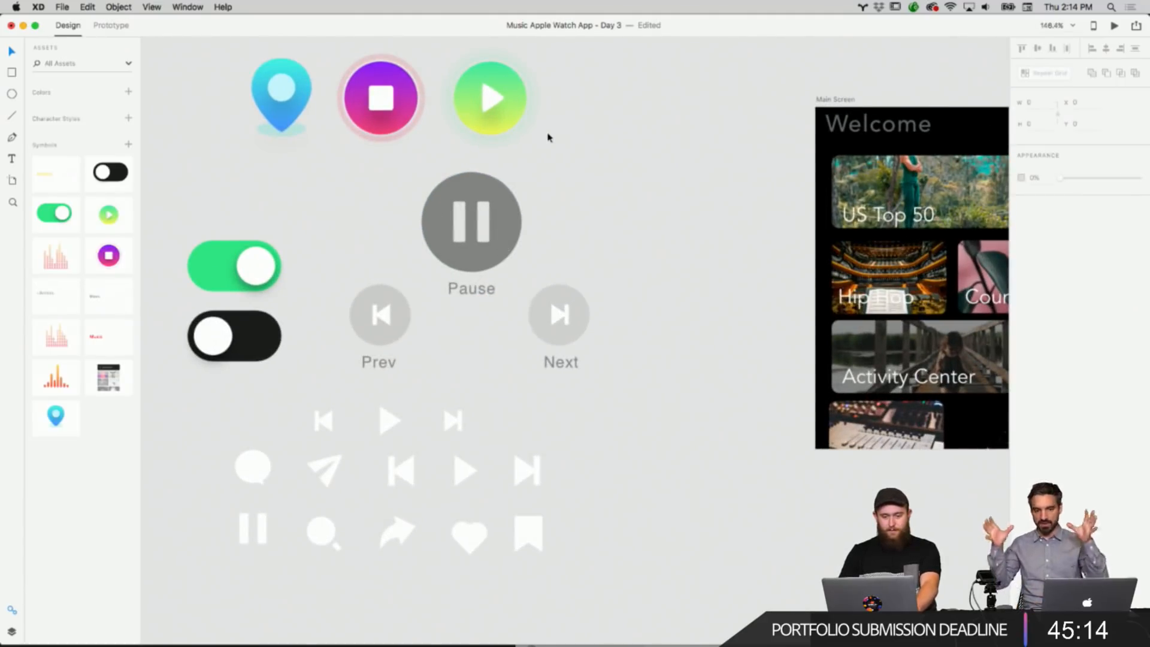
# Copy the whole green play button group and replace the pasted gradient circle in the ring with it.
pyautogui.click(520, 117)
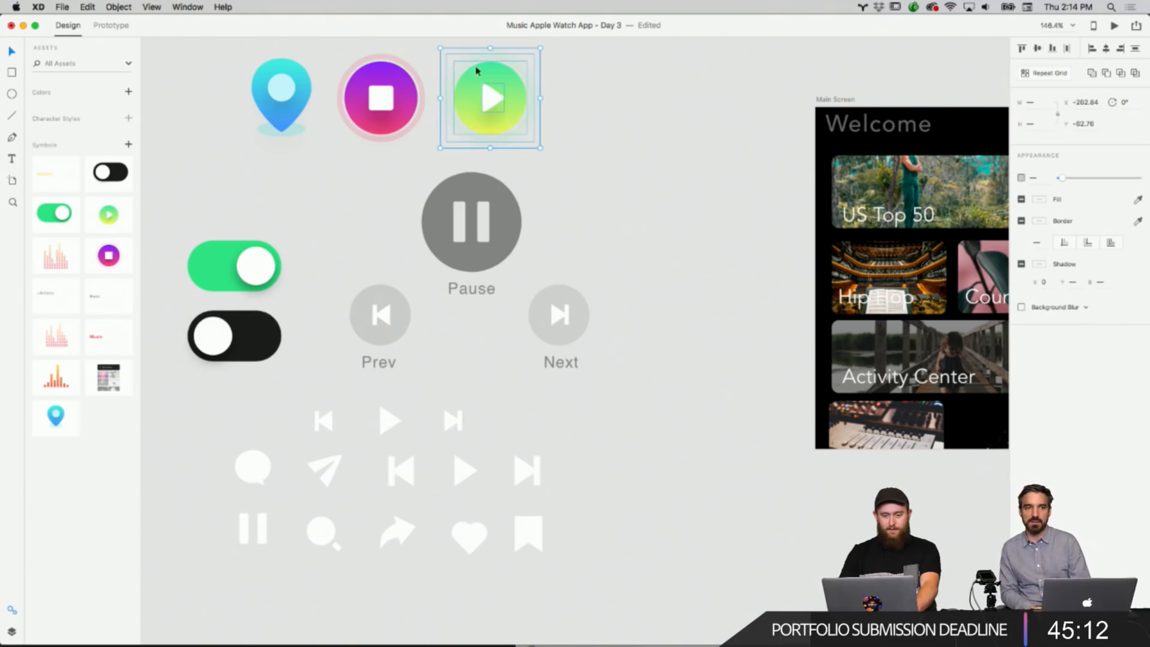
pyautogui.rightClick(488, 91)
pyautogui.click(511, 104)
pyautogui.hscroll(10, 649, 162)
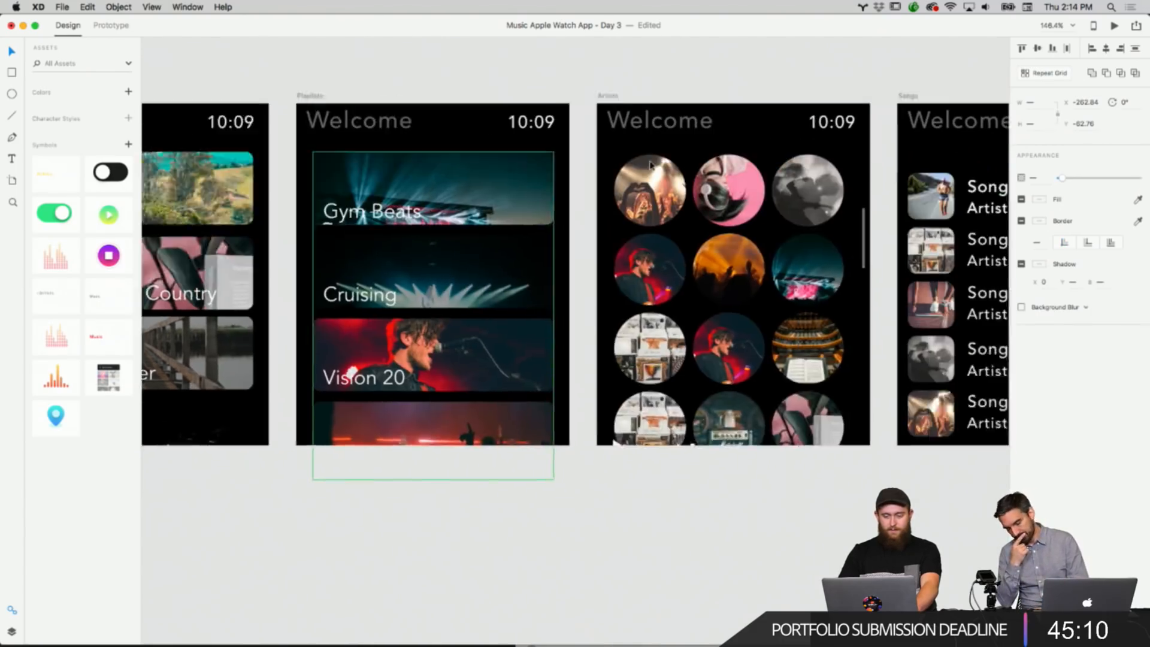
pyautogui.hscroll(8, 650, 163)
pyautogui.hscroll(-8, 650, 163)
pyautogui.hscroll(5, 650, 165)
pyautogui.scroll(-2, 649, 165)
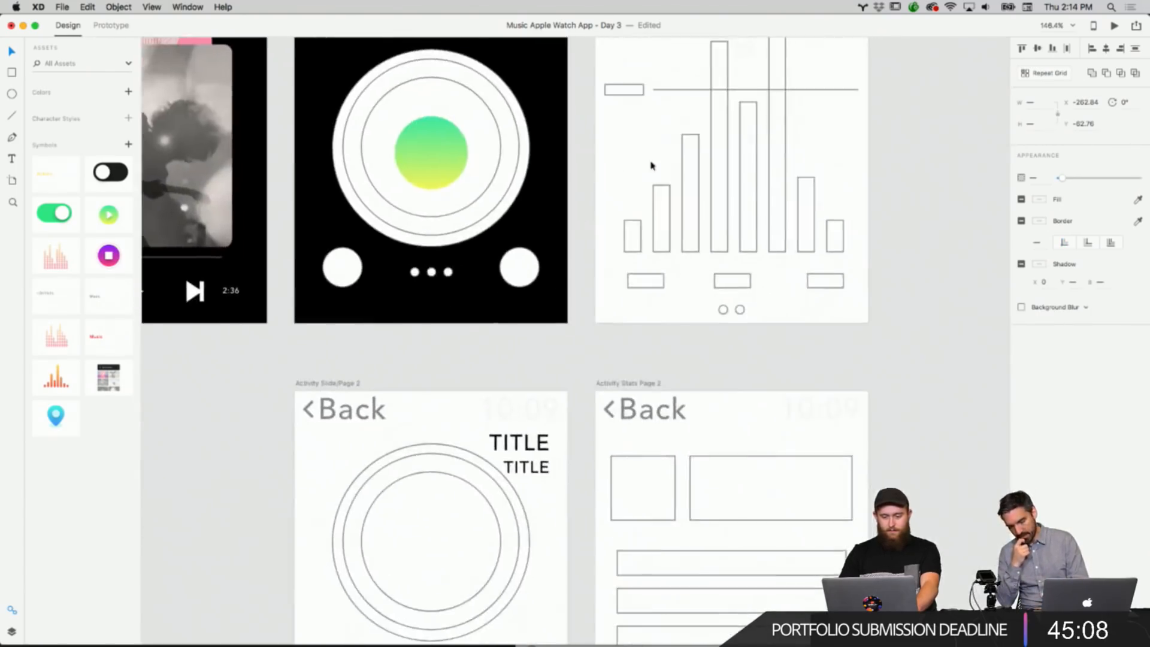
pyautogui.click(474, 185)
pyautogui.press('Delete')
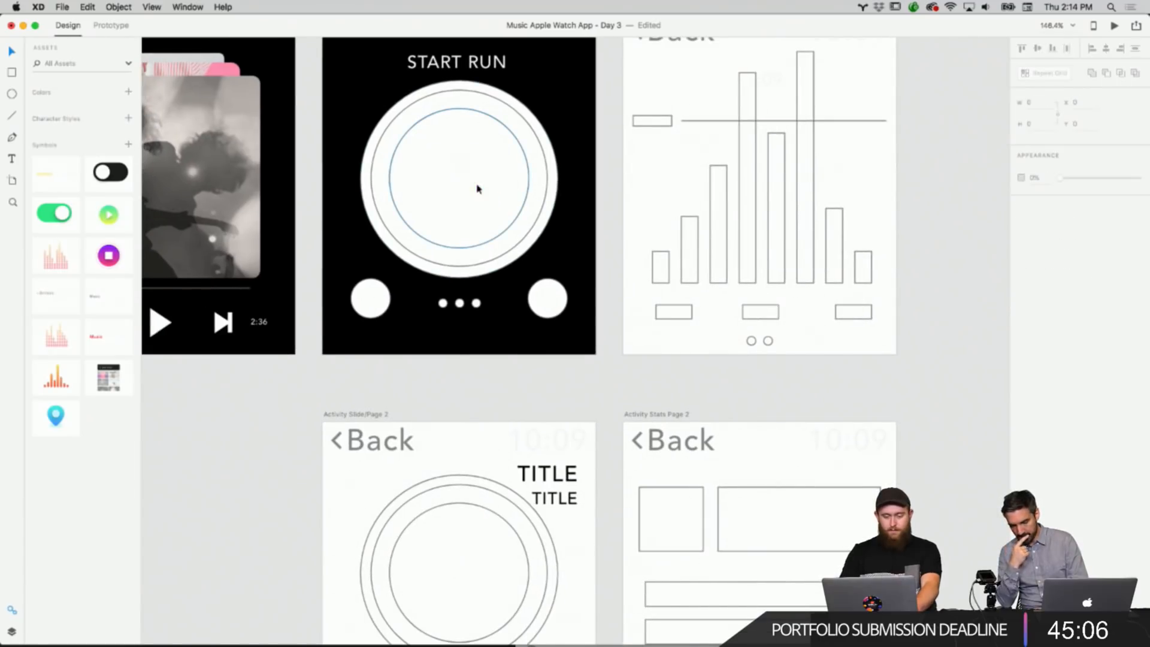
pyautogui.rightClick(477, 189)
pyautogui.click(494, 213)
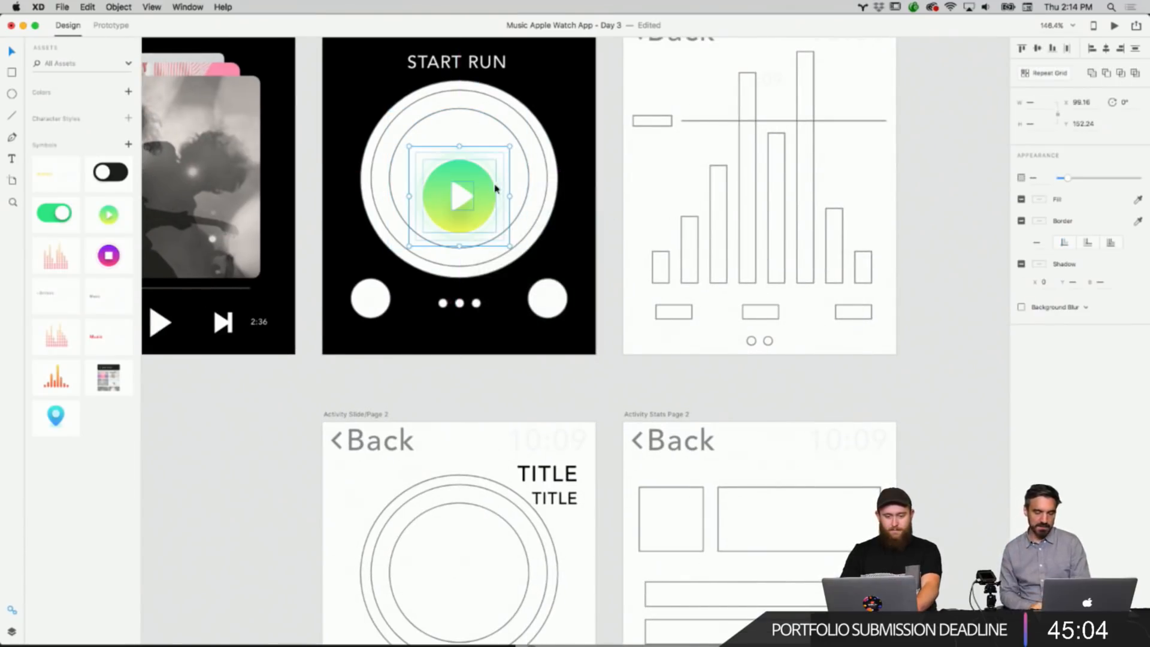
# Remove the border from the innermost ring circle behind the play button.
pyautogui.click(511, 146)
pyautogui.scroll(3, 599, 129)
pyautogui.hscroll(-2, 599, 128)
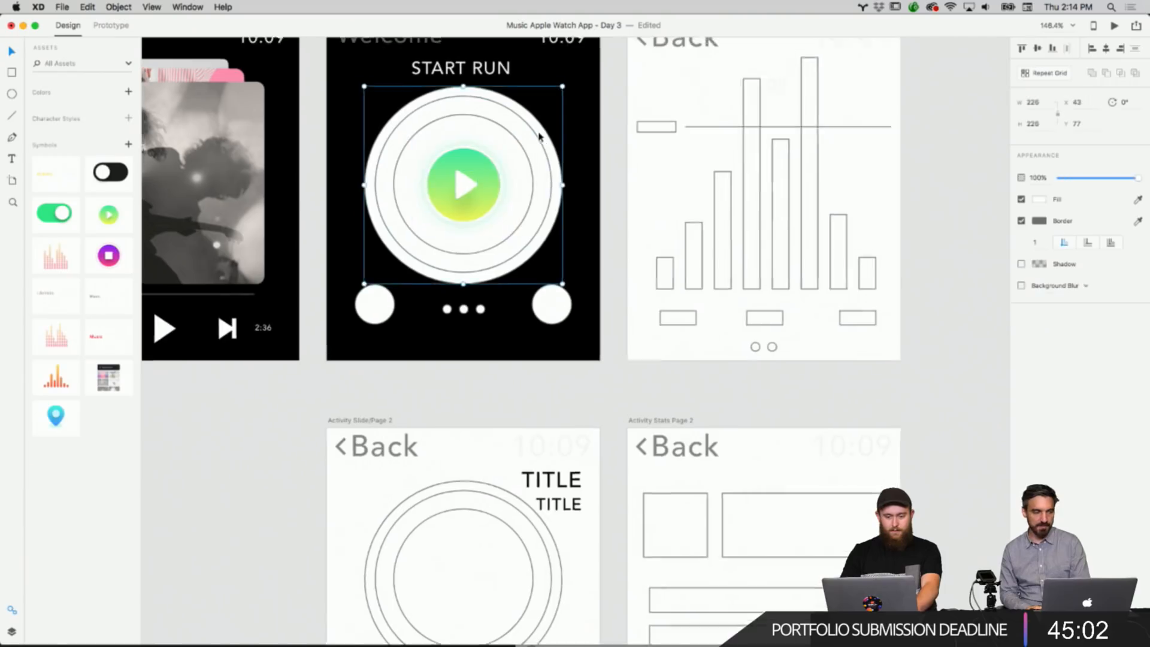
pyautogui.click(623, 152)
pyautogui.click(531, 172)
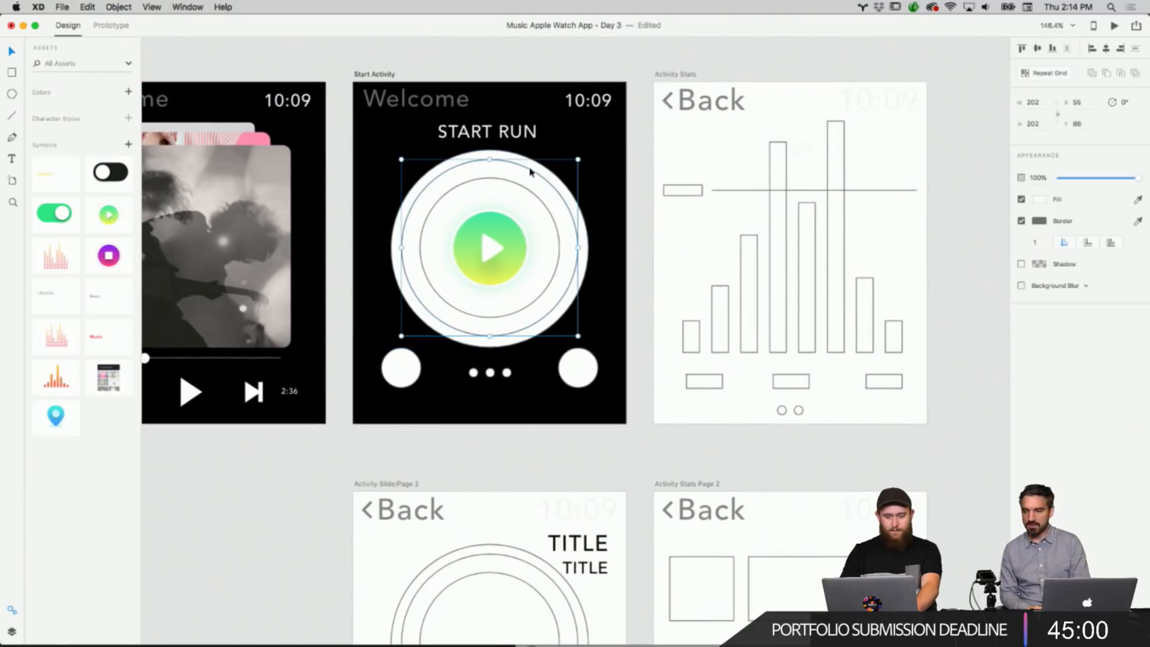
pyautogui.click(523, 202)
pyautogui.click(1021, 221)
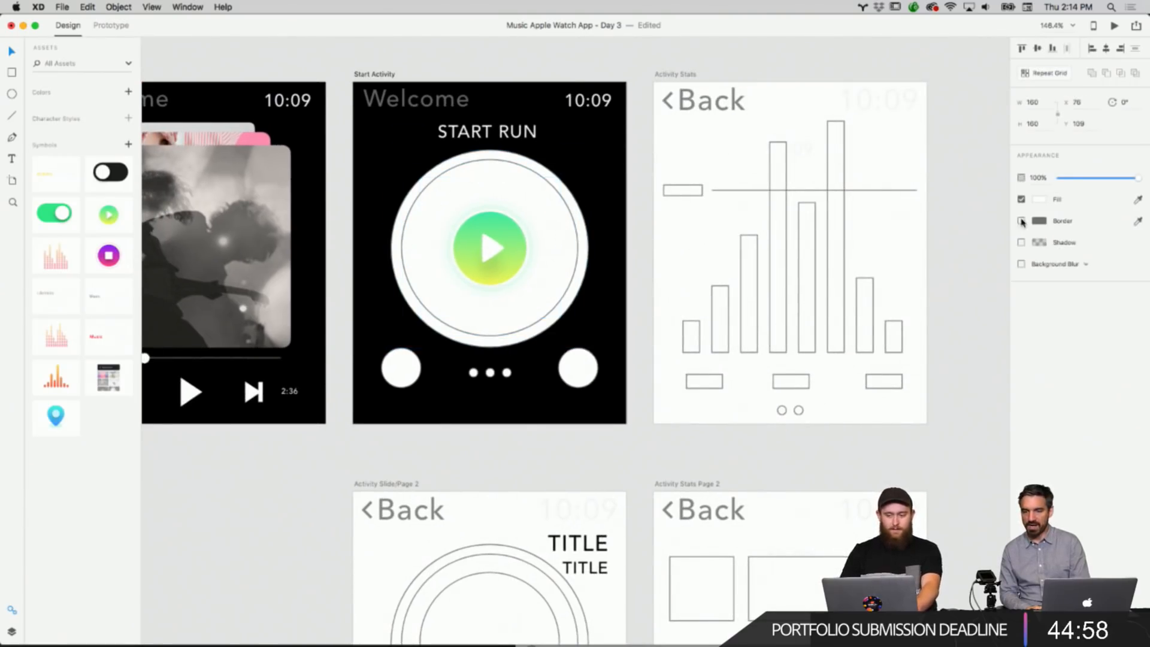
# Fill that inner circle with green #84F1B2 sampled from the play button, at 64% opacity.
pyautogui.click(1039, 202)
pyautogui.moveTo(985, 207); pyautogui.dragTo(923, 141)
pyautogui.click(1014, 247)
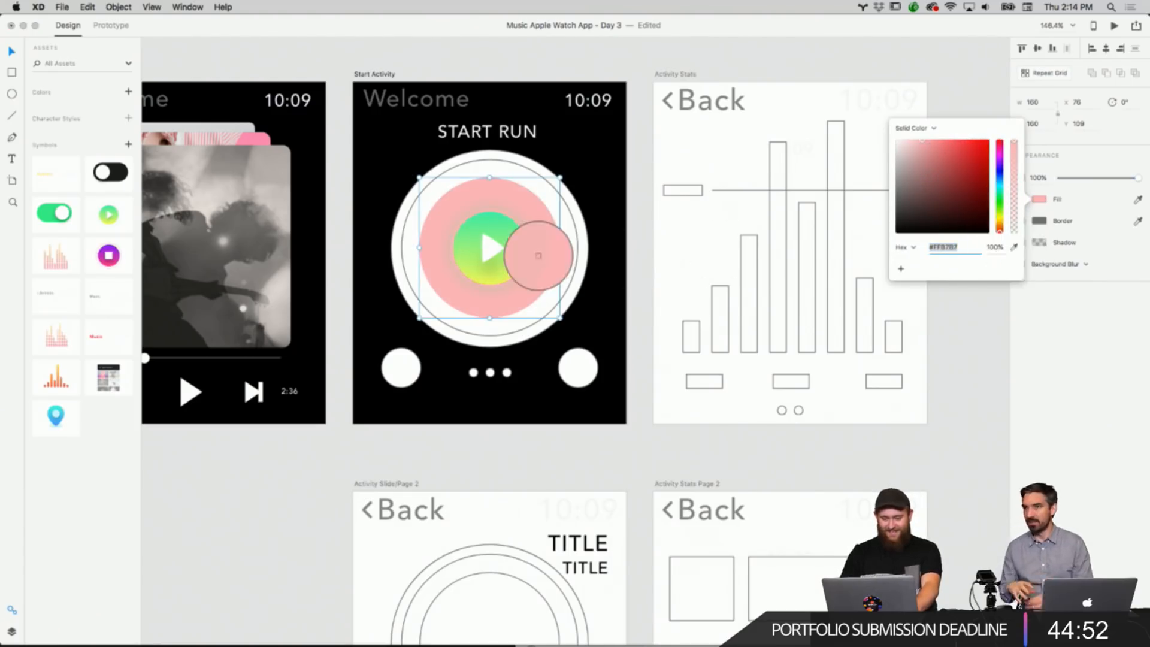
pyautogui.click(509, 233)
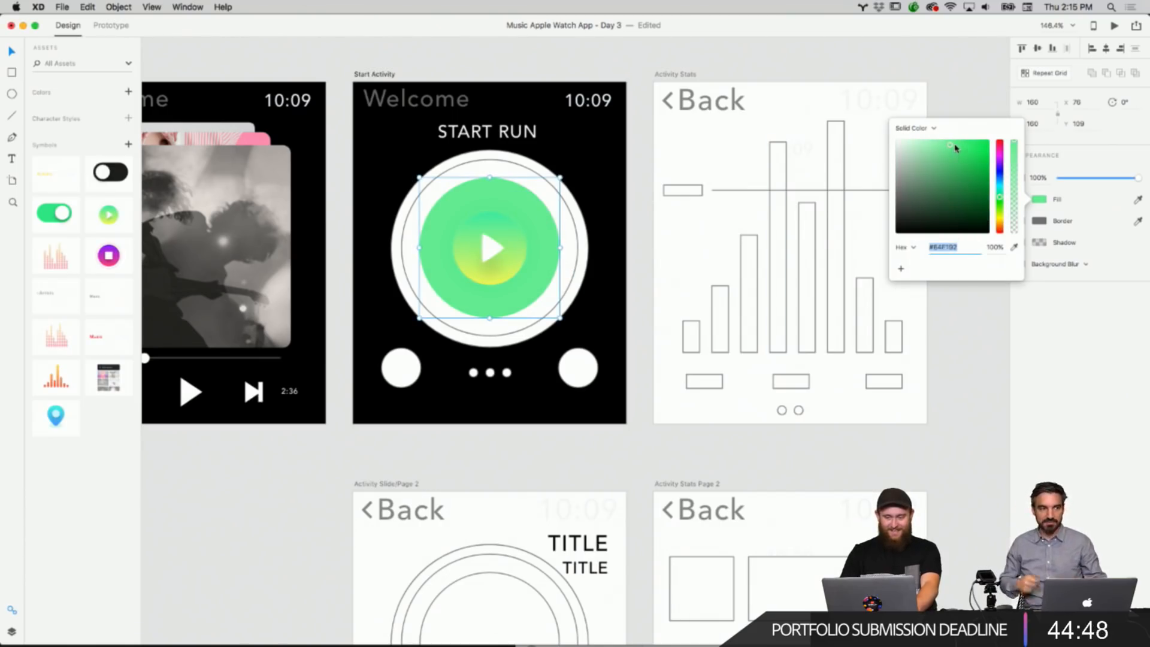
pyautogui.moveTo(1013, 149); pyautogui.dragTo(1014, 183)
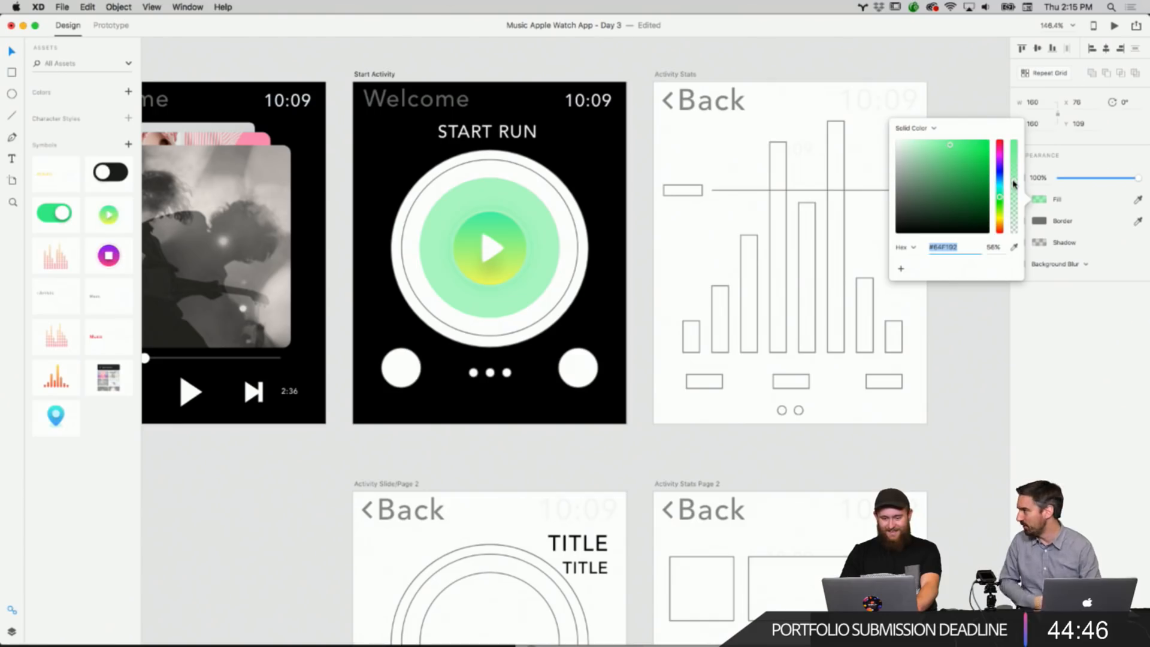
pyautogui.moveTo(1013, 190); pyautogui.dragTo(1016, 176)
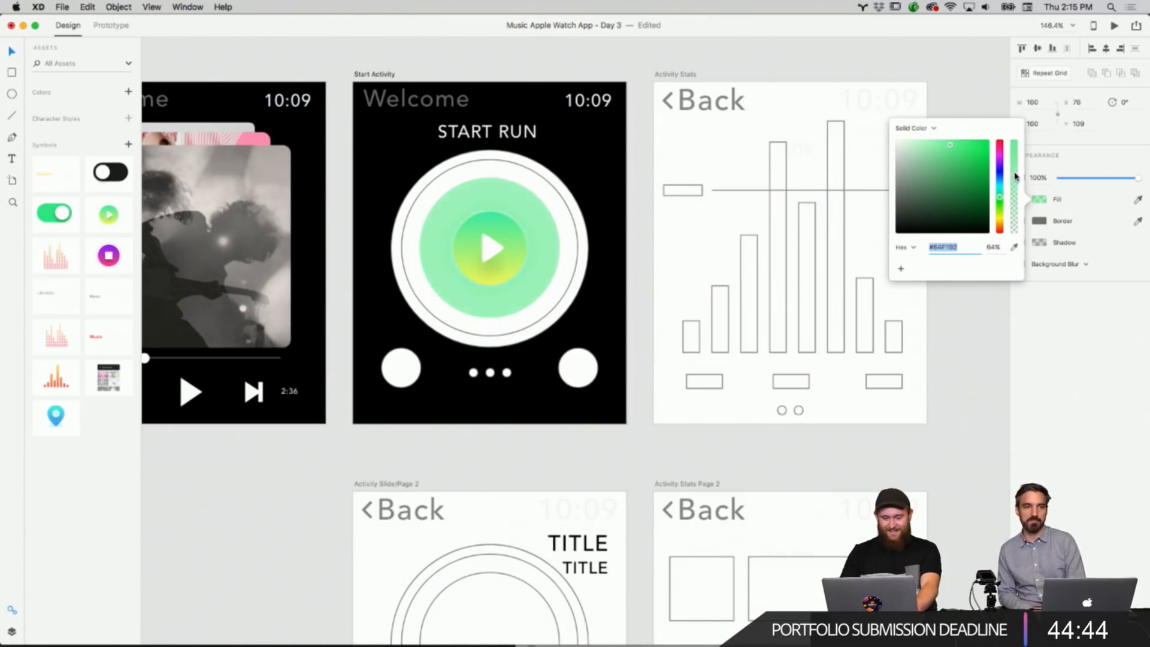
# Fill the middle ring circle with green sampled from the inner circle at 57% opacity and remove its border.
pyautogui.click(684, 73)
pyautogui.click(633, 56)
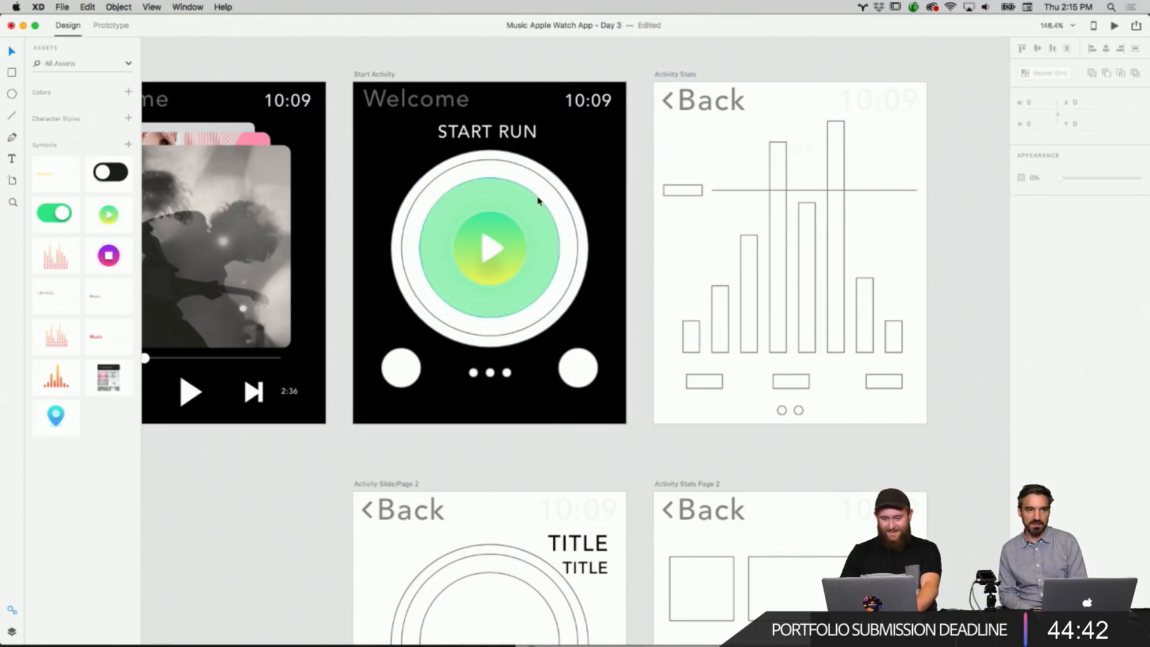
pyautogui.scroll(5, 538, 201)
pyautogui.scroll(3, 538, 200)
pyautogui.scroll(4, 537, 200)
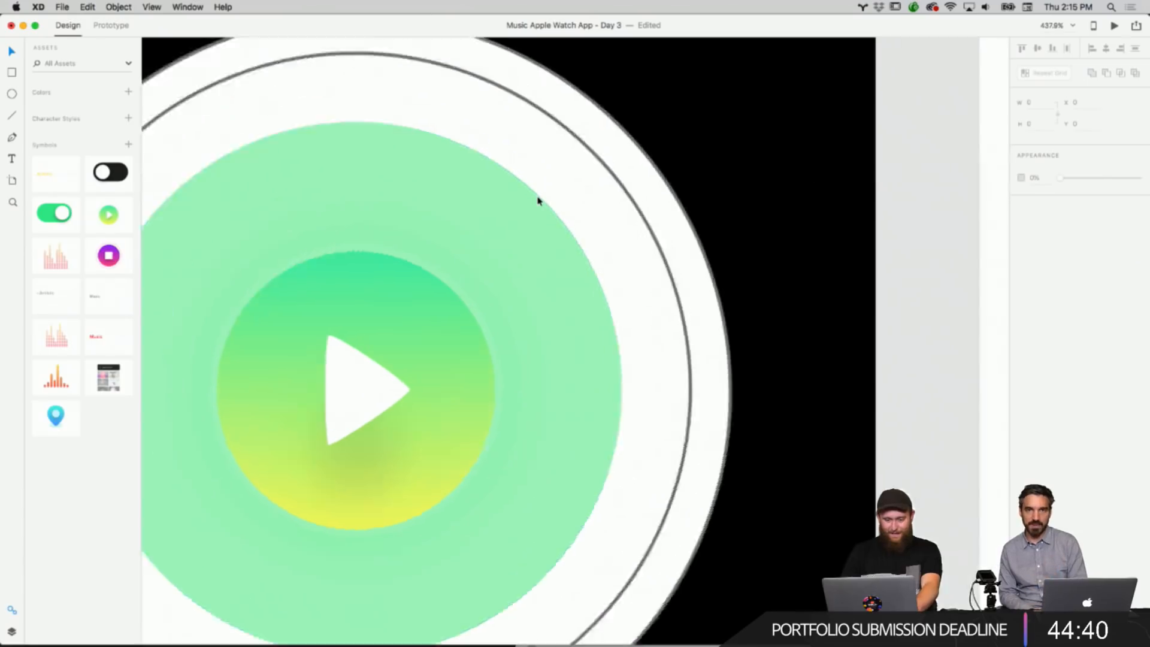
pyautogui.scroll(-4, 538, 201)
pyautogui.rightClick(564, 207)
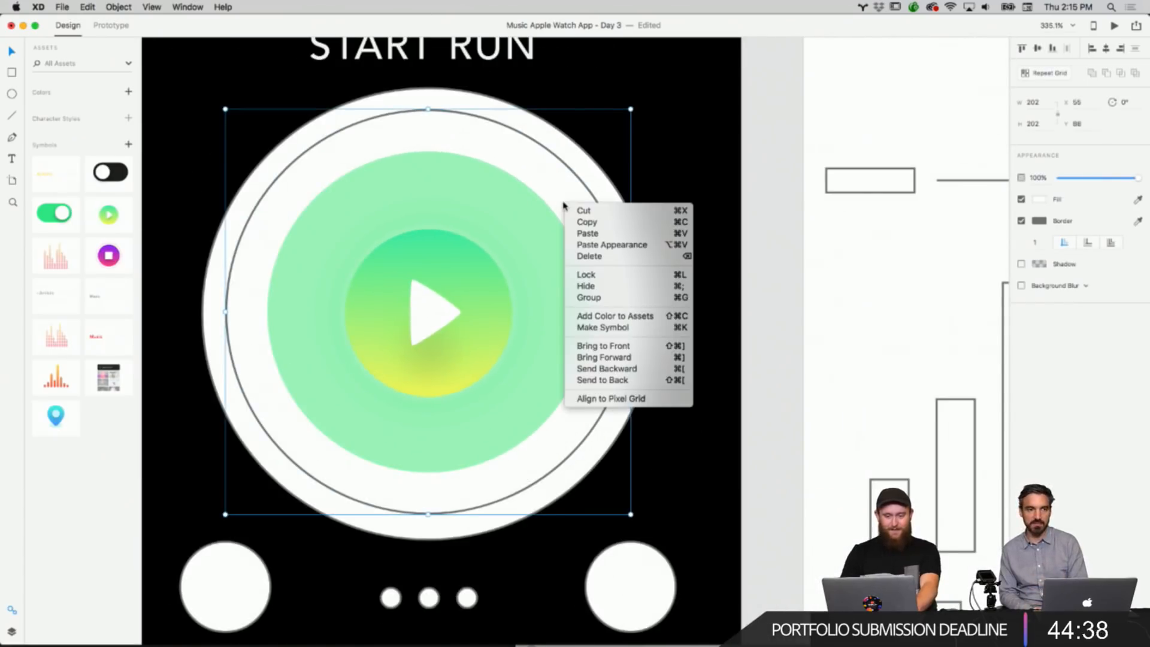
pyautogui.click(564, 206)
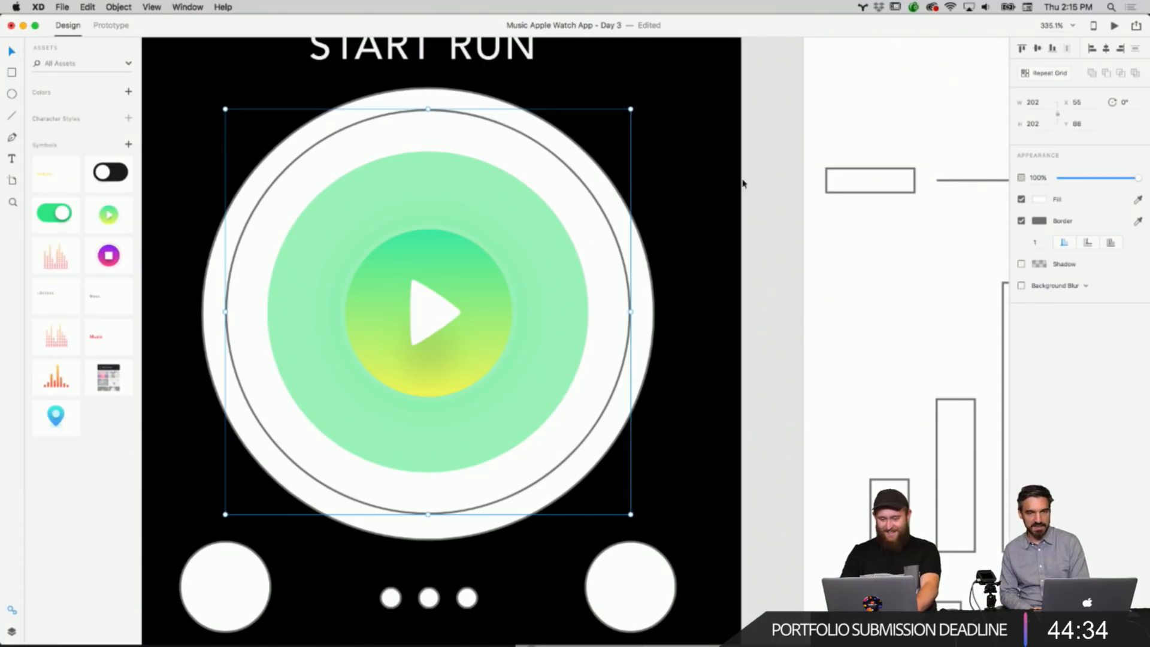
pyautogui.click(1134, 202)
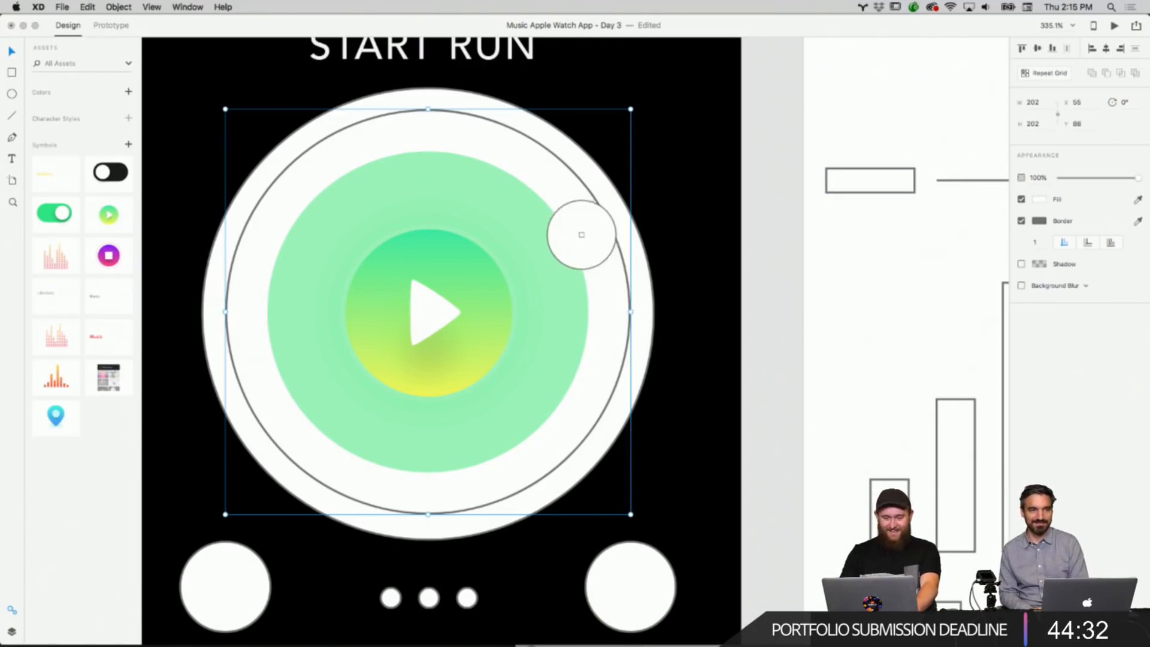
pyautogui.click(558, 231)
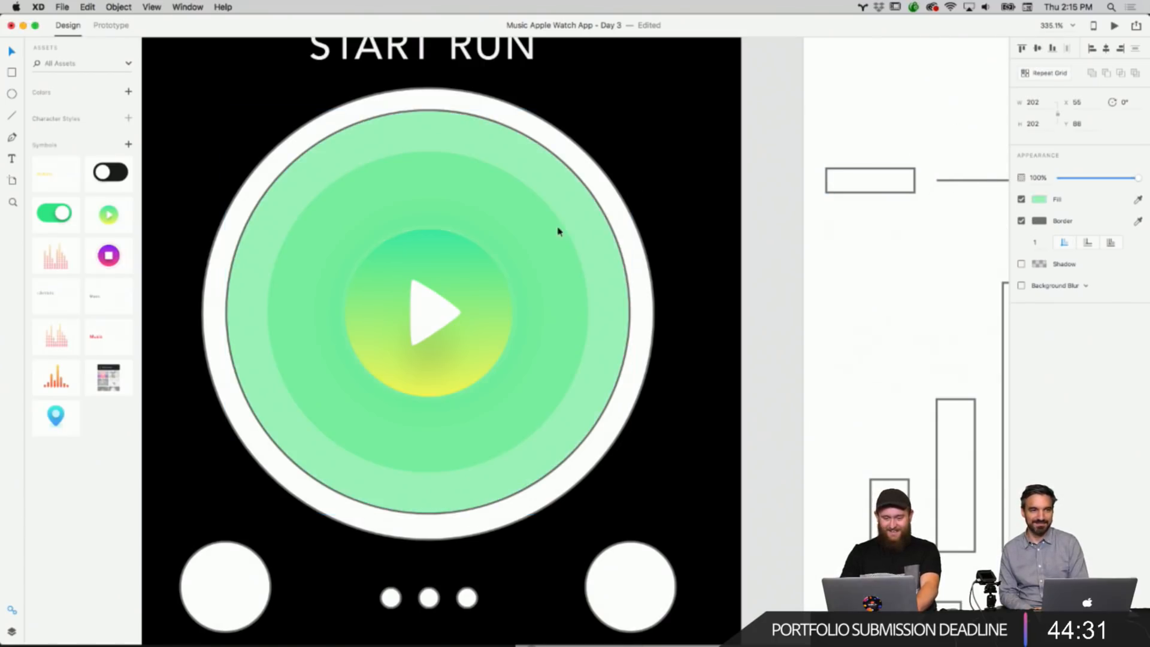
pyautogui.click(1042, 200)
pyautogui.moveTo(1015, 175); pyautogui.dragTo(1016, 185)
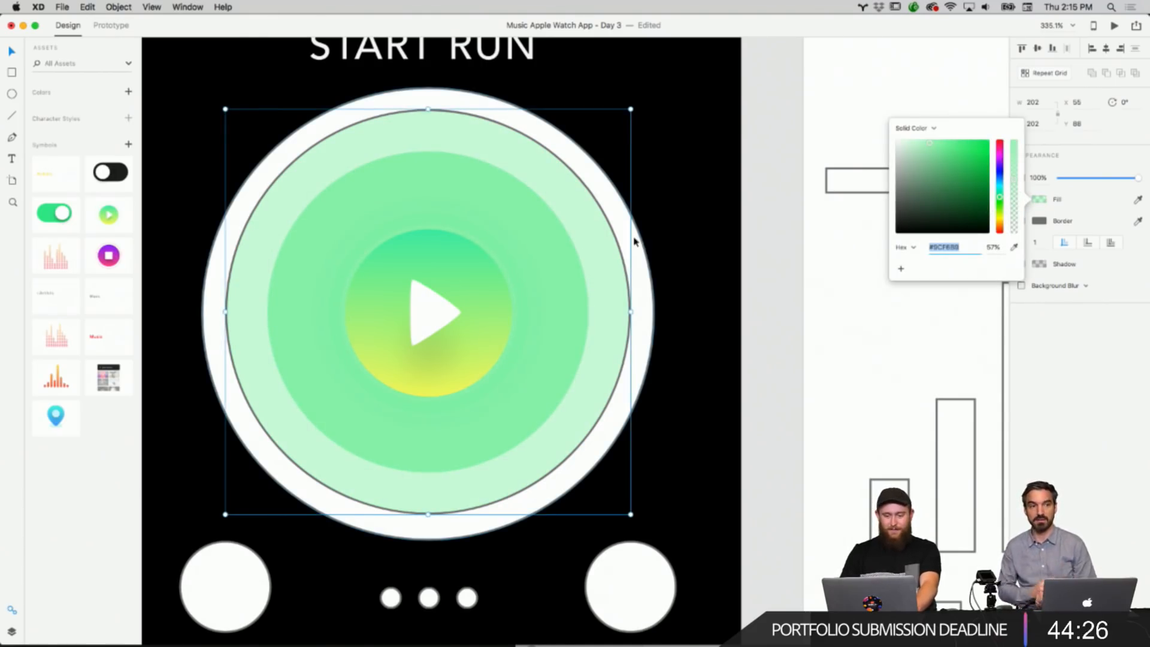
pyautogui.click(1088, 237)
pyautogui.click(1022, 222)
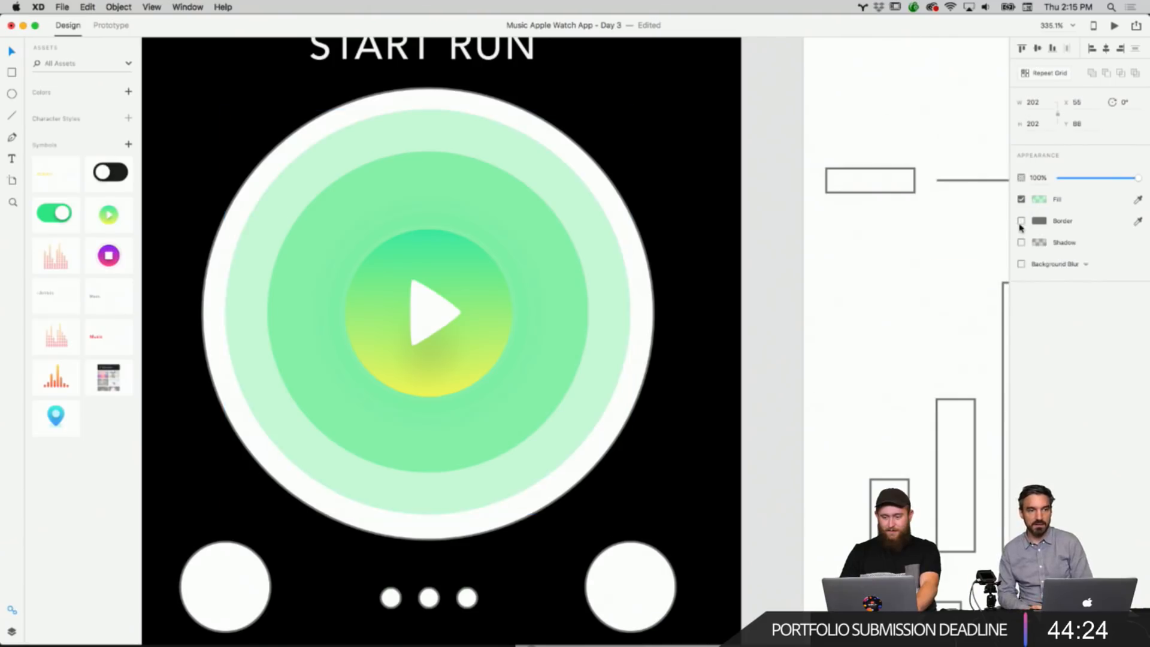
# Remove the outer ring circle's border and fill it with sampled light green at 51% opacity.
pyautogui.click(637, 232)
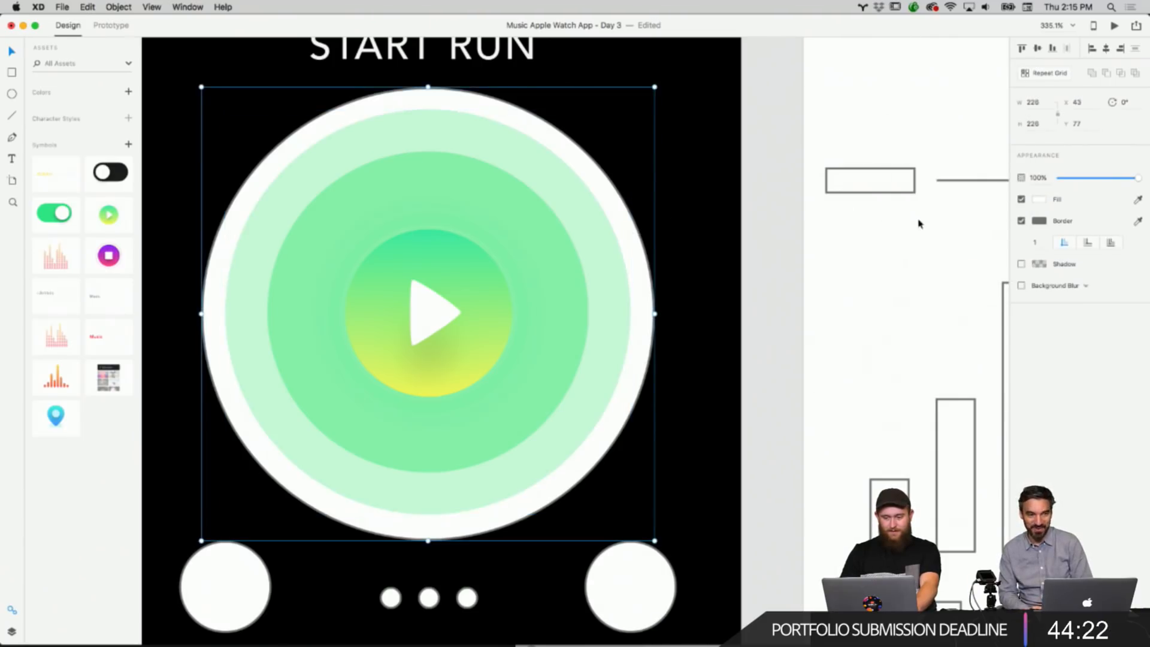
pyautogui.click(1021, 221)
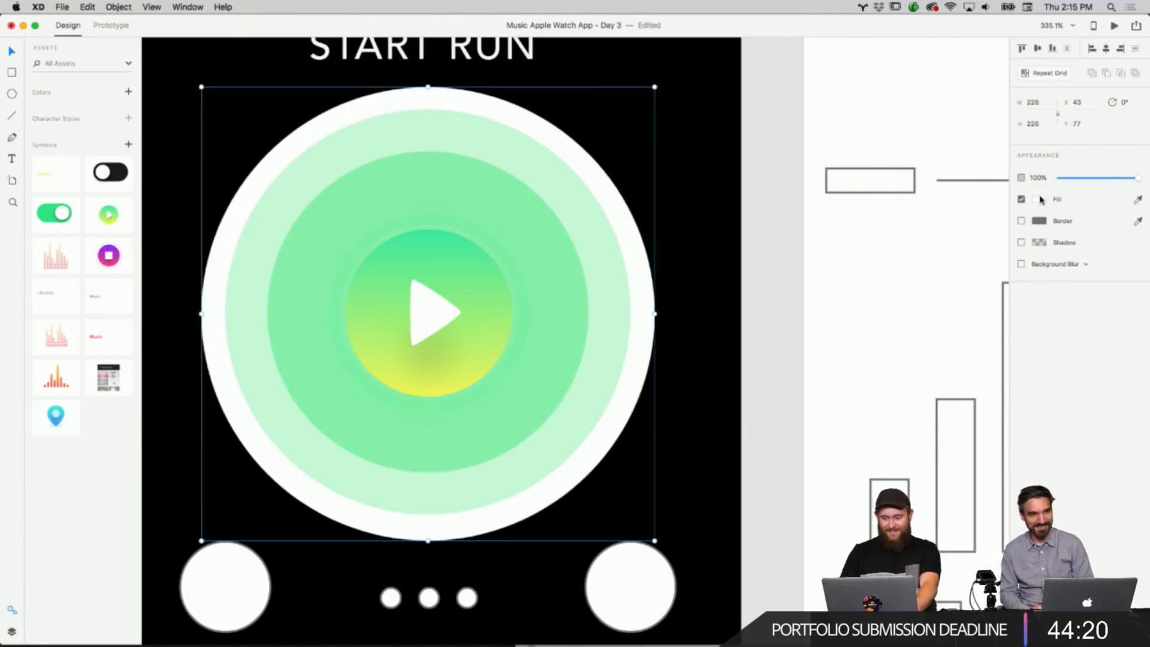
pyautogui.click(1042, 198)
pyautogui.click(1144, 206)
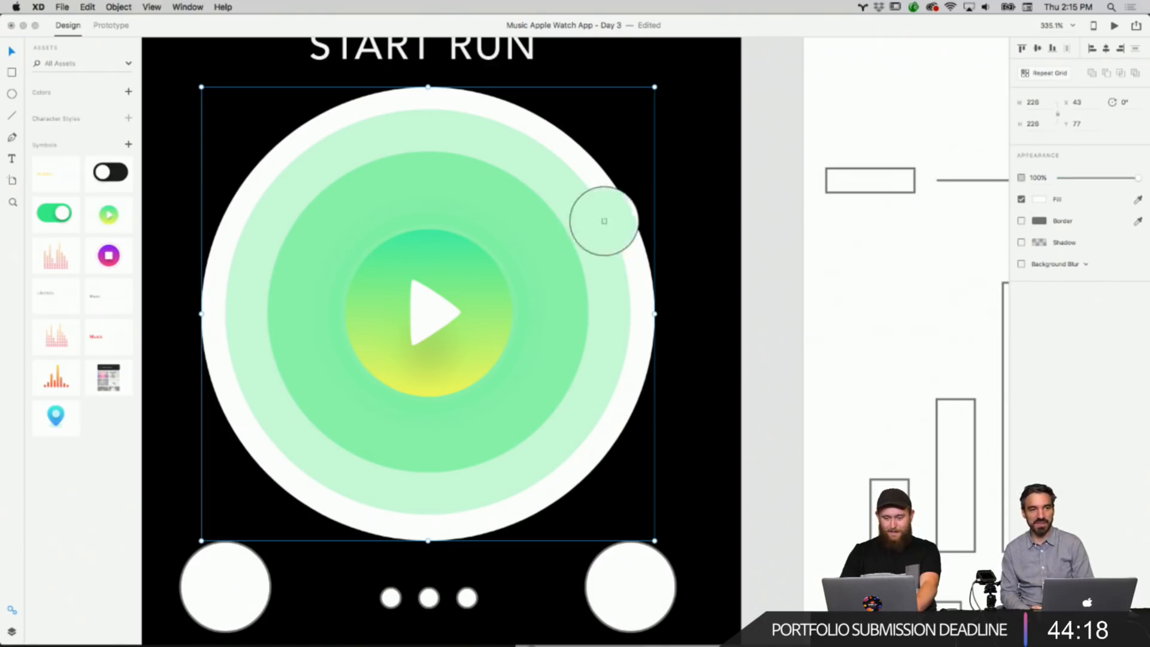
pyautogui.click(603, 218)
pyautogui.click(1038, 200)
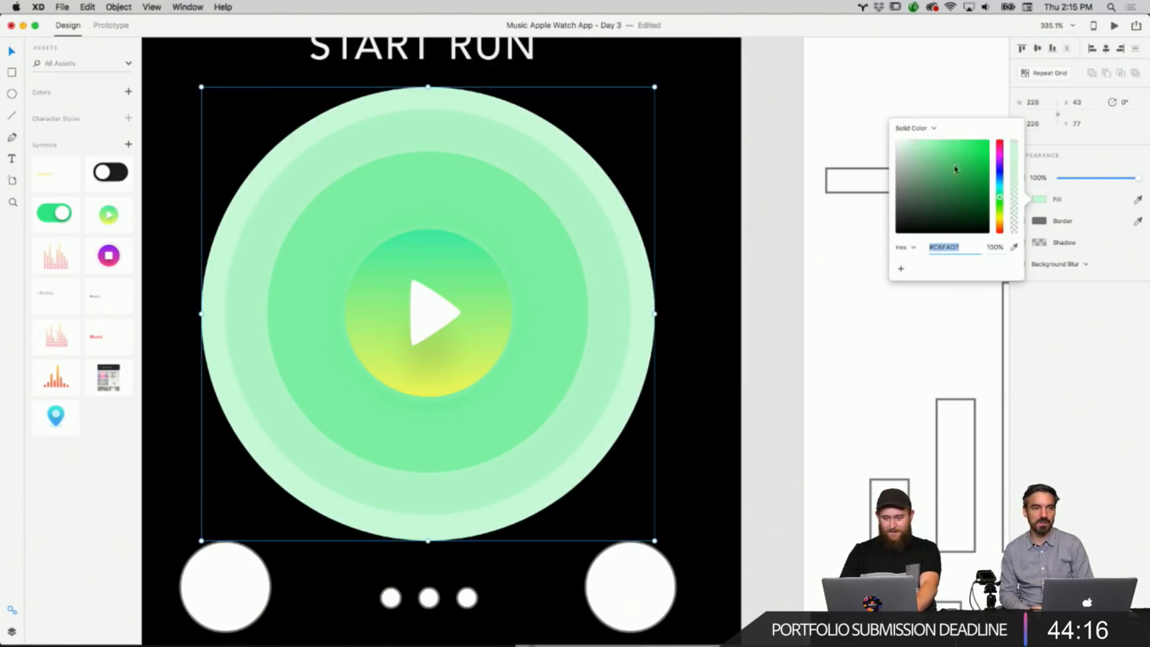
pyautogui.moveTo(1008, 157); pyautogui.dragTo(1006, 188)
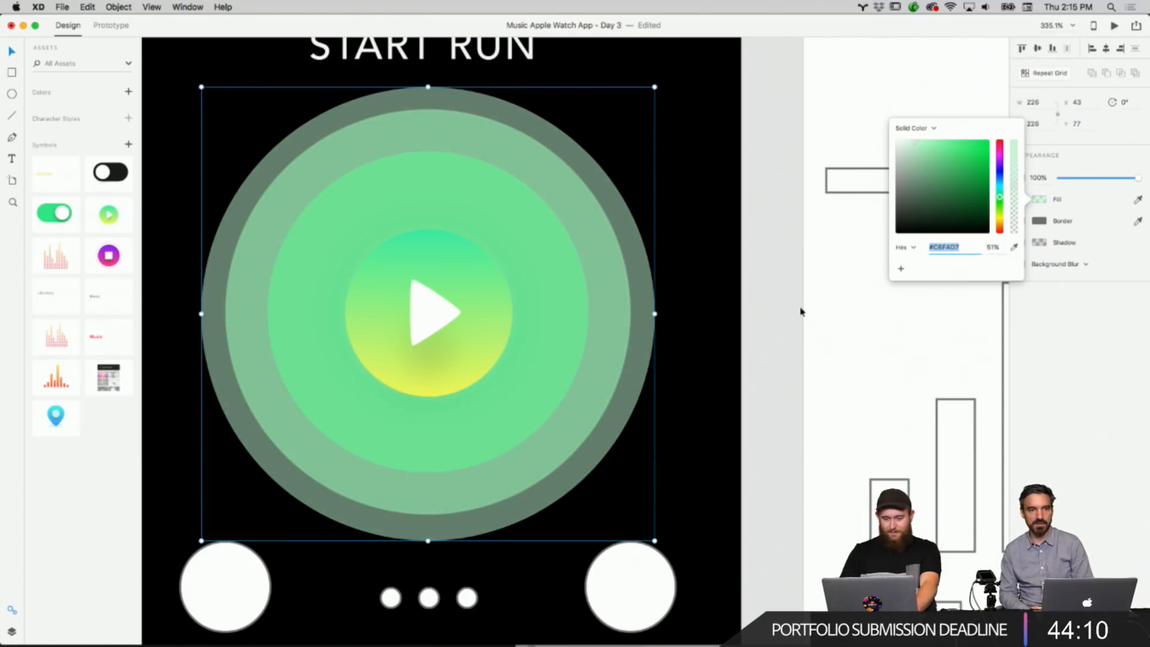
# Lower the innermost ring circle's fill opacity to 53%.
pyautogui.click(790, 319)
pyautogui.scroll(10, 790, 318)
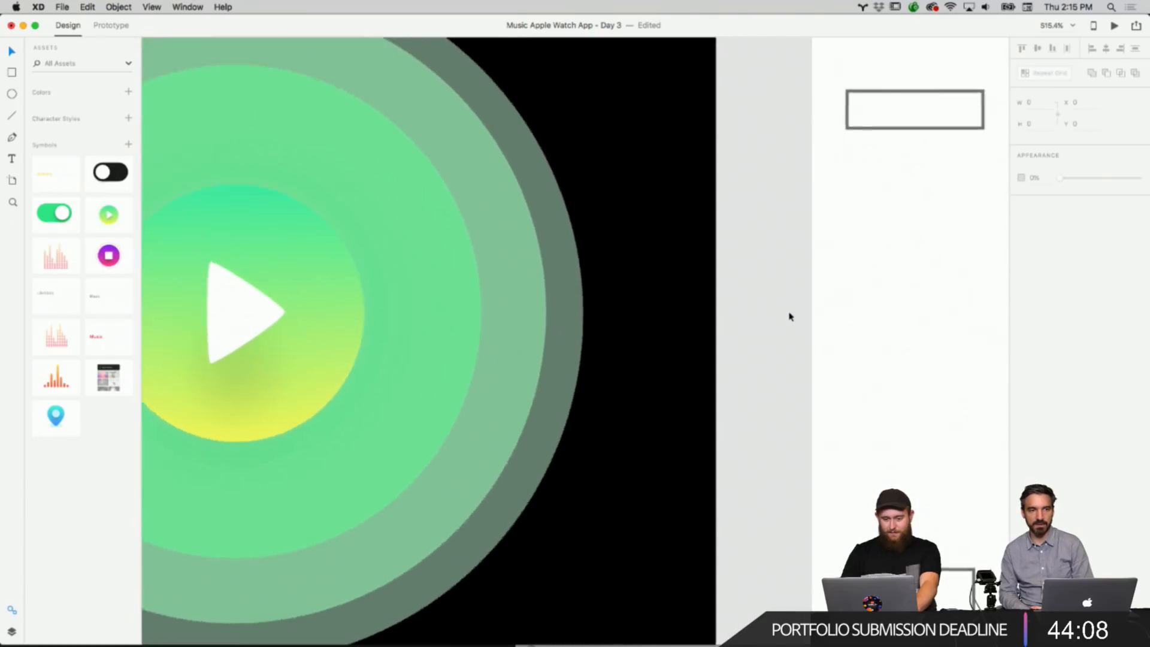
pyautogui.hscroll(-3, 792, 315)
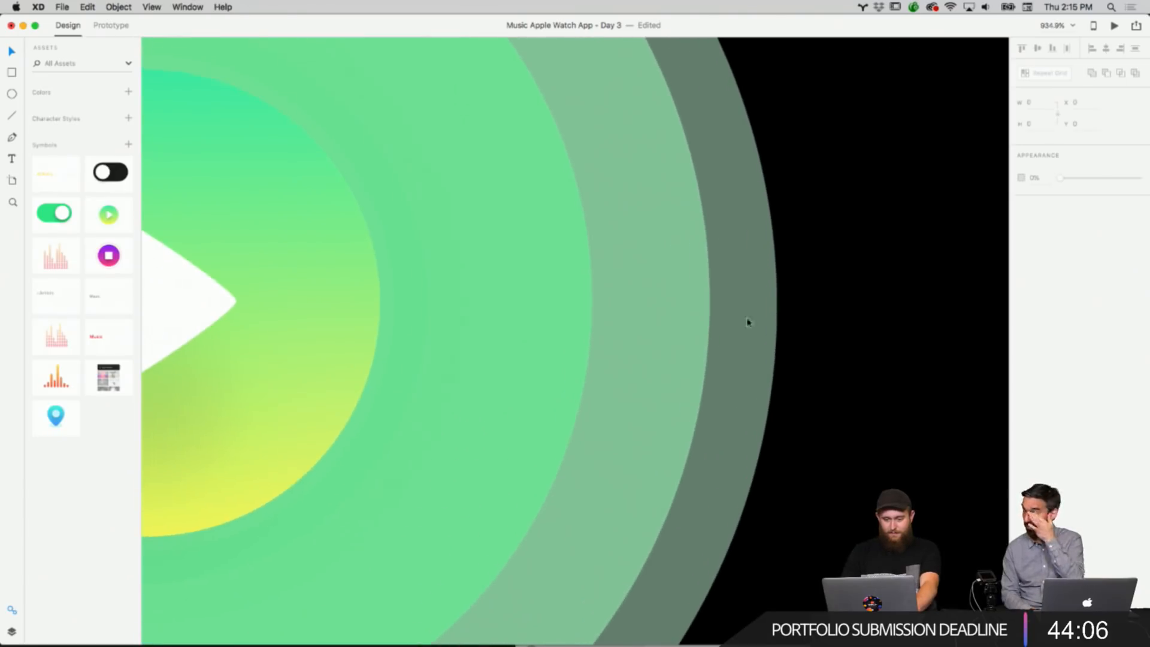
pyautogui.click(643, 322)
pyautogui.click(1040, 199)
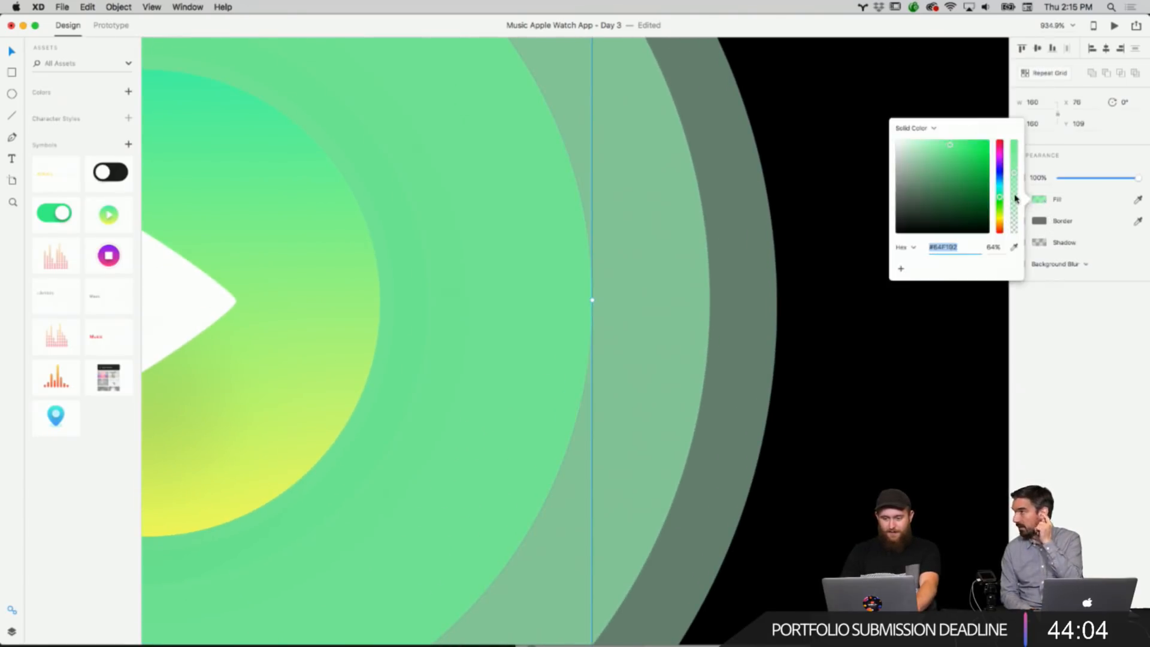
pyautogui.moveTo(1016, 178); pyautogui.dragTo(1014, 186)
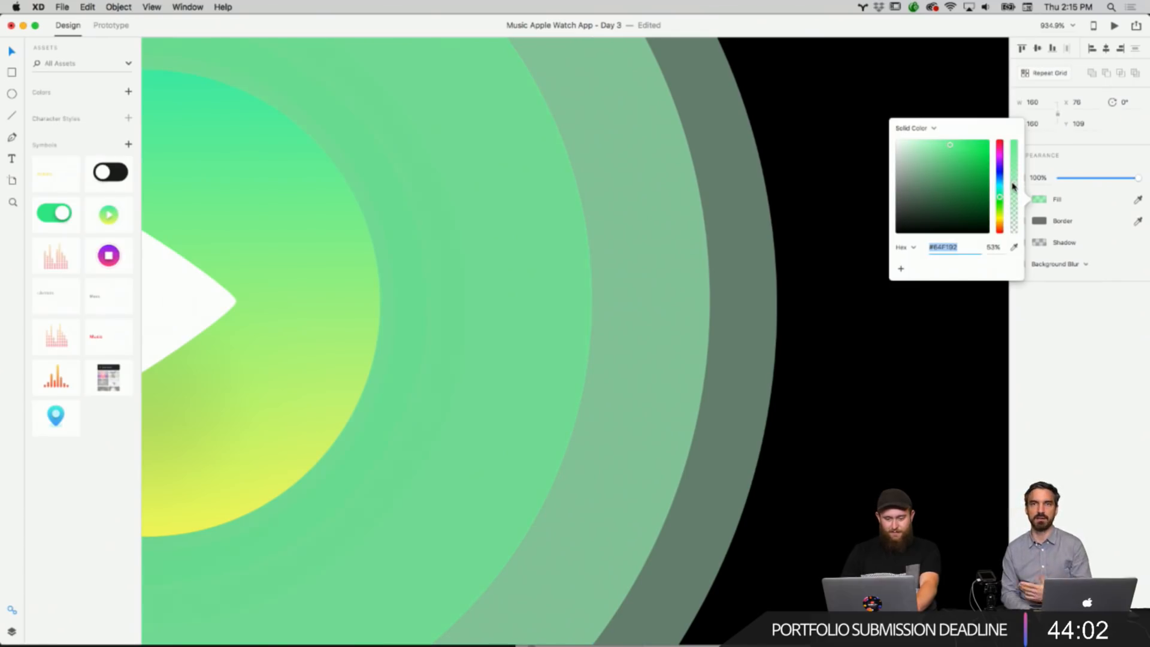
# Lower the middle ring circle's fill opacity to 46%.
pyautogui.click(693, 297)
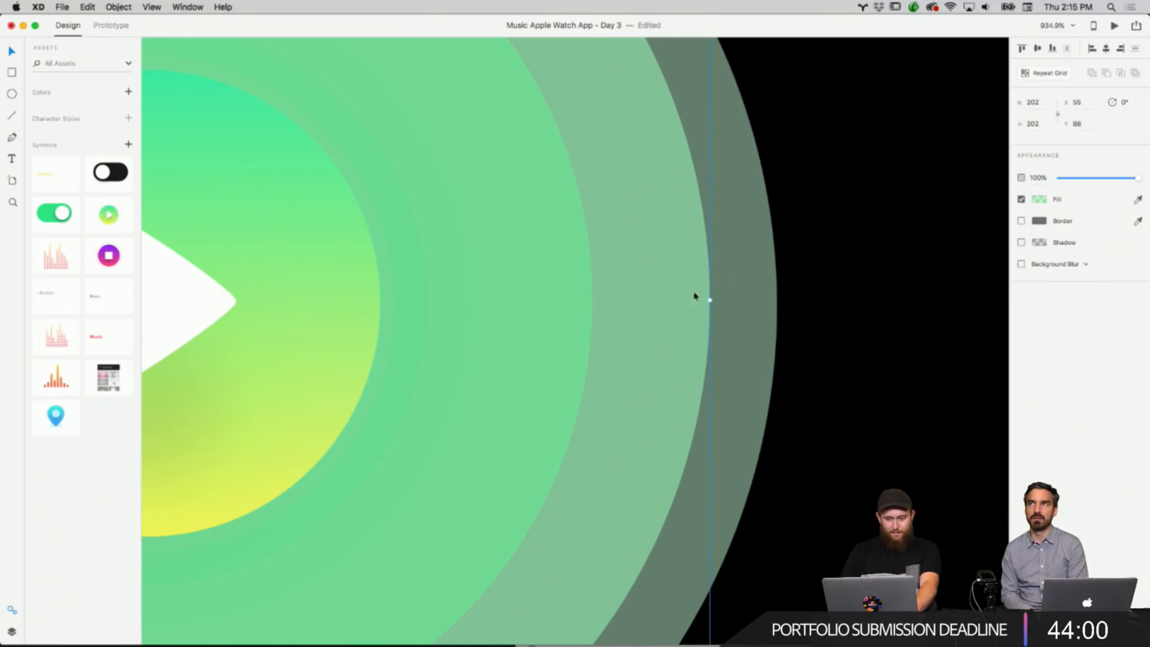
pyautogui.click(1035, 201)
pyautogui.moveTo(1015, 183); pyautogui.dragTo(1016, 192)
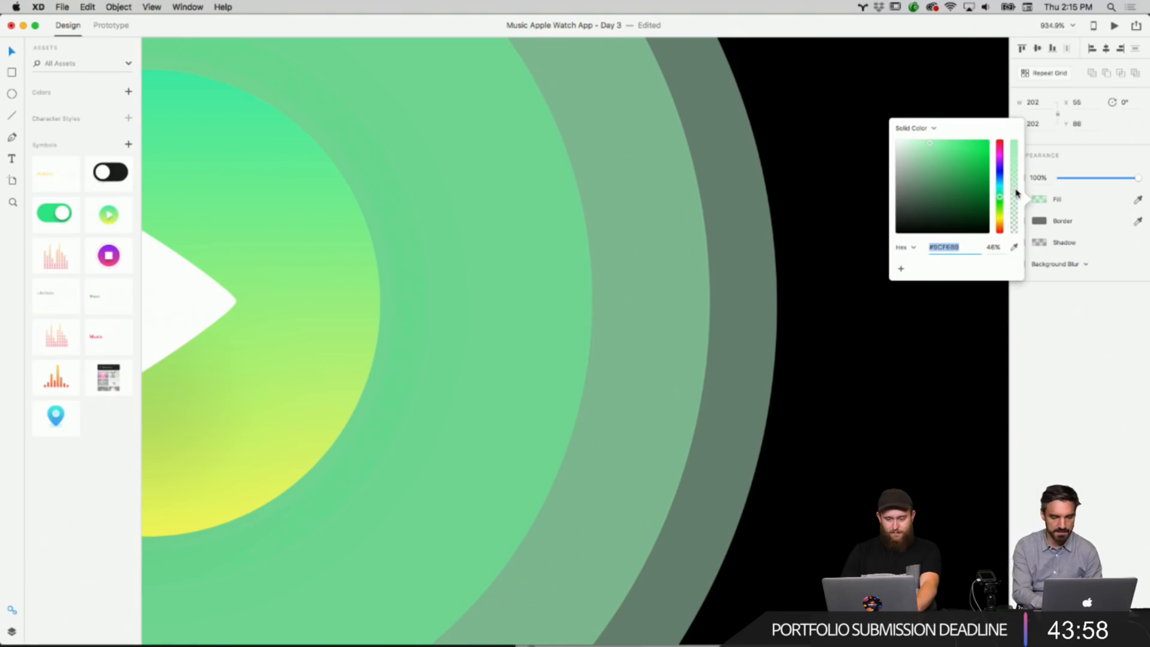
pyautogui.click(888, 379)
# Inspect the play button circle's gradient fill settings.
pyautogui.hscroll(-4, 824, 333)
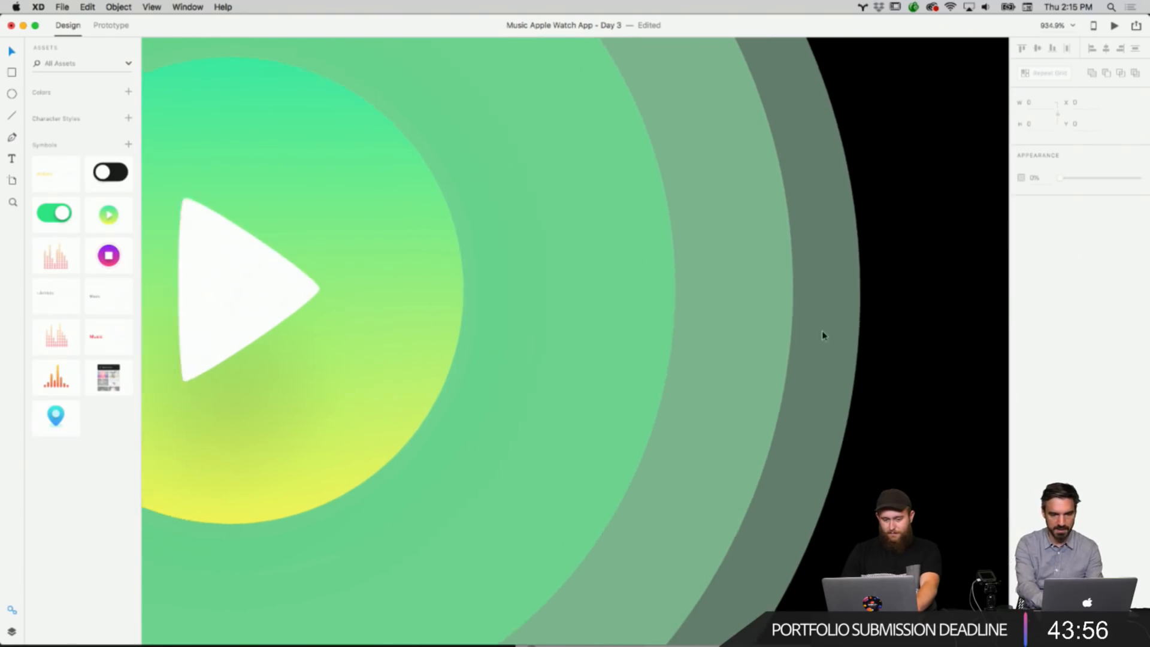
pyautogui.scroll(-10, 813, 314)
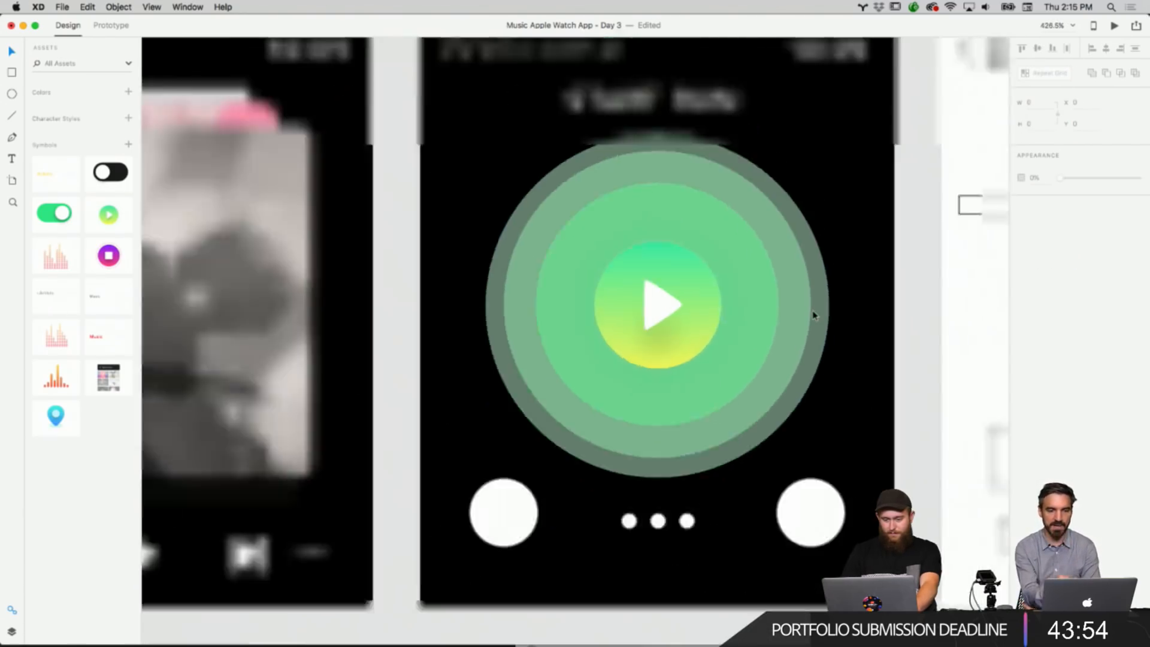
pyautogui.hscroll(5, 813, 315)
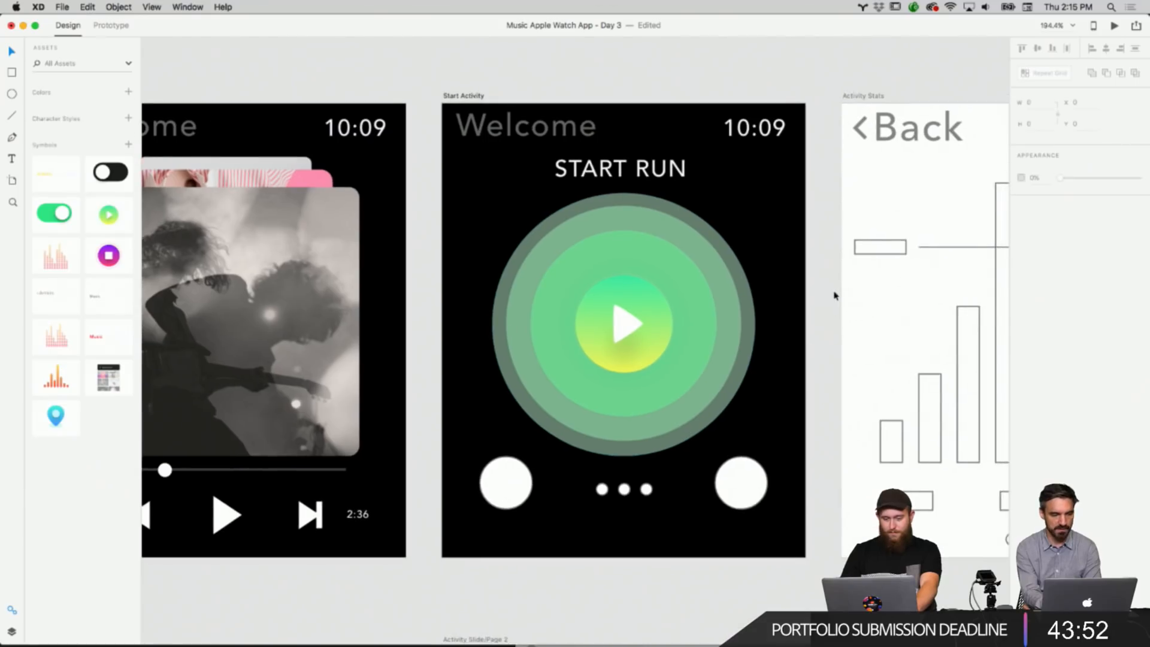
pyautogui.rightClick(616, 292)
pyautogui.click(616, 297)
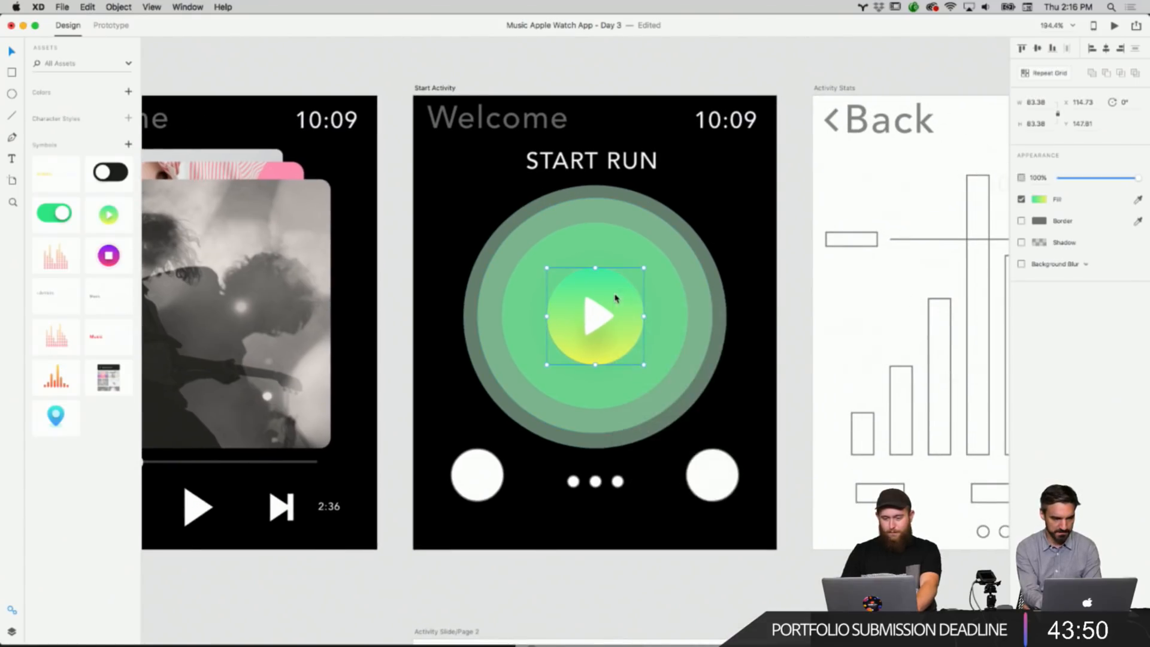
pyautogui.click(1038, 199)
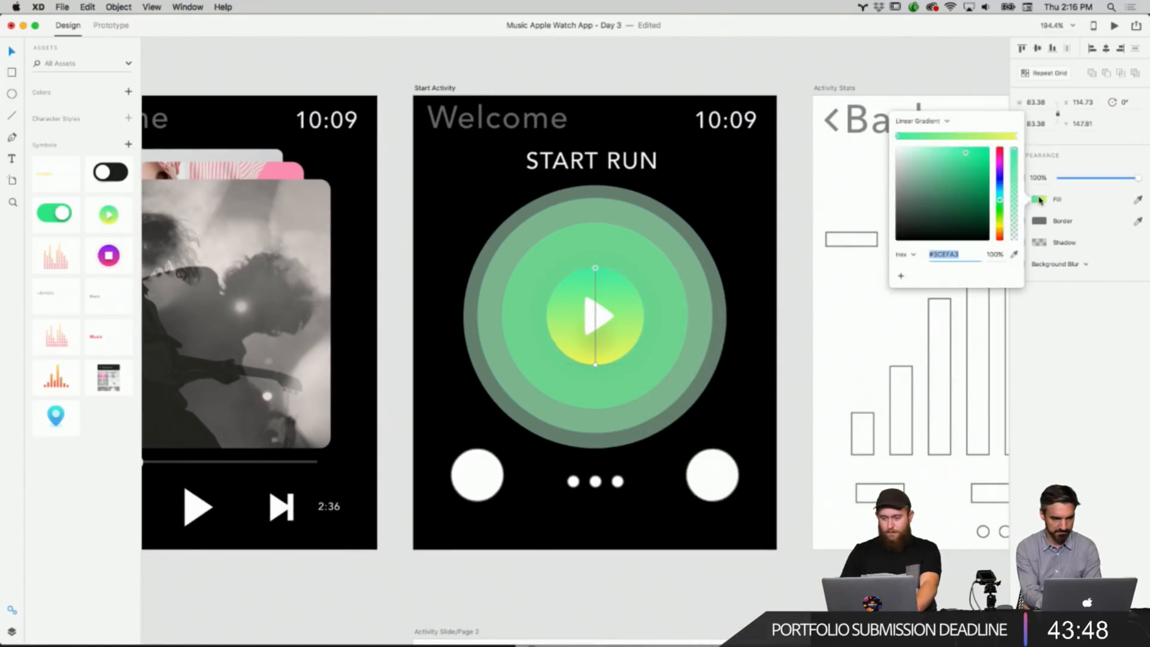
pyautogui.click(809, 76)
pyautogui.rightClick(764, 68)
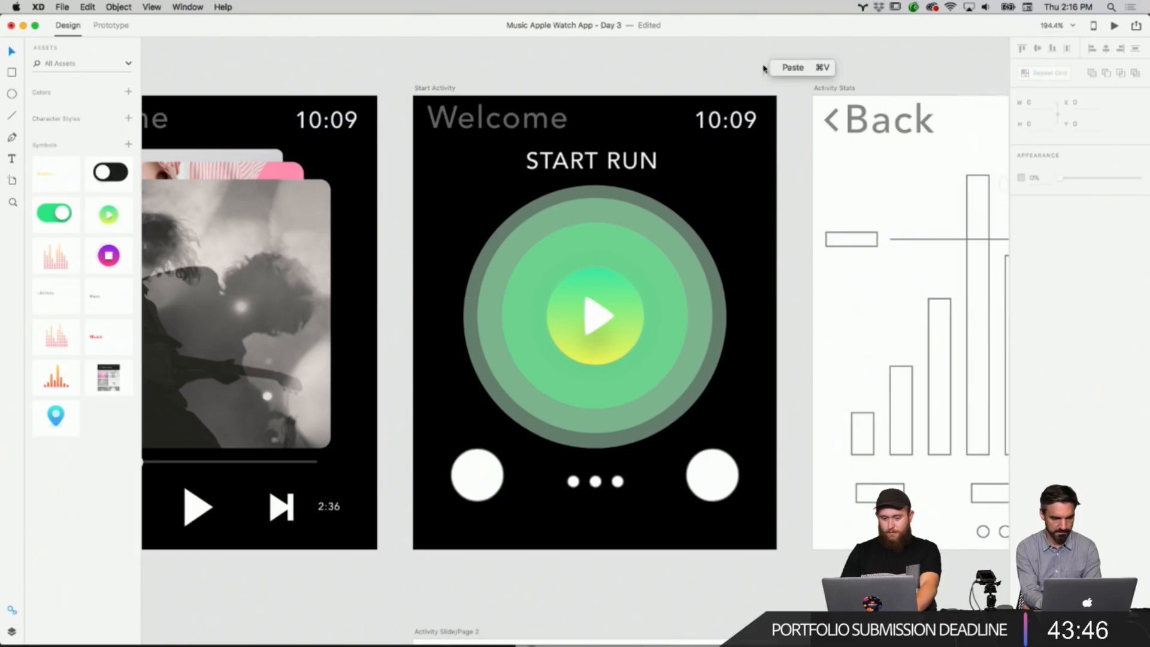
pyautogui.click(657, 76)
pyautogui.scroll(1, 658, 77)
pyautogui.scroll(5, 588, 269)
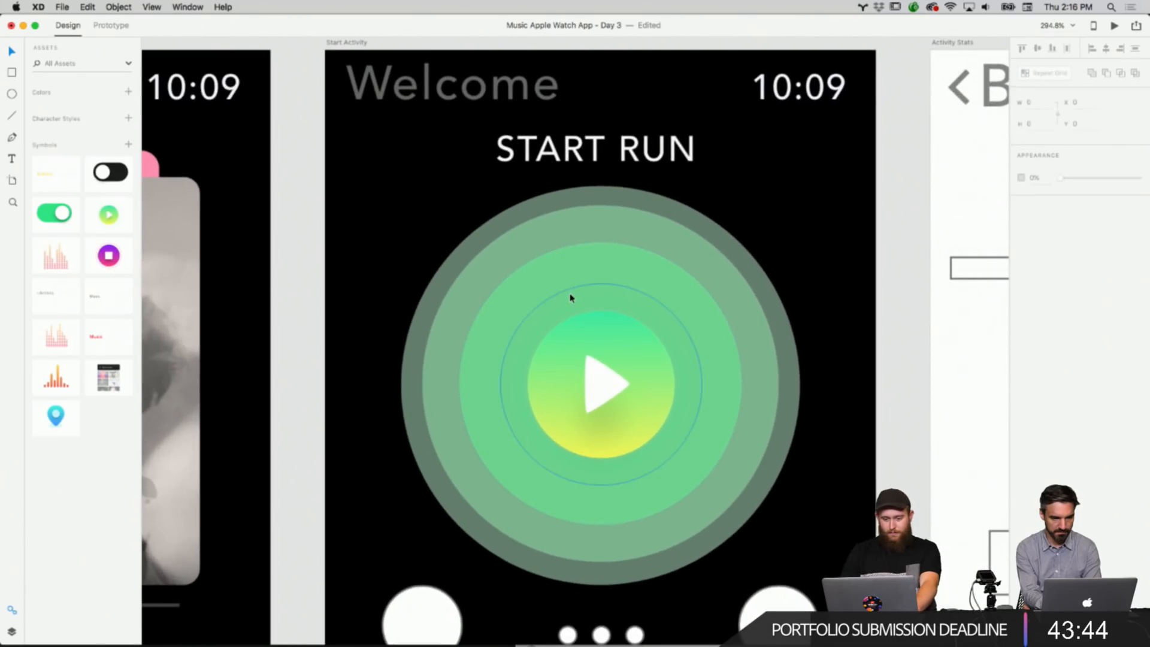
pyautogui.scroll(-5, 551, 359)
pyautogui.scroll(5, 551, 360)
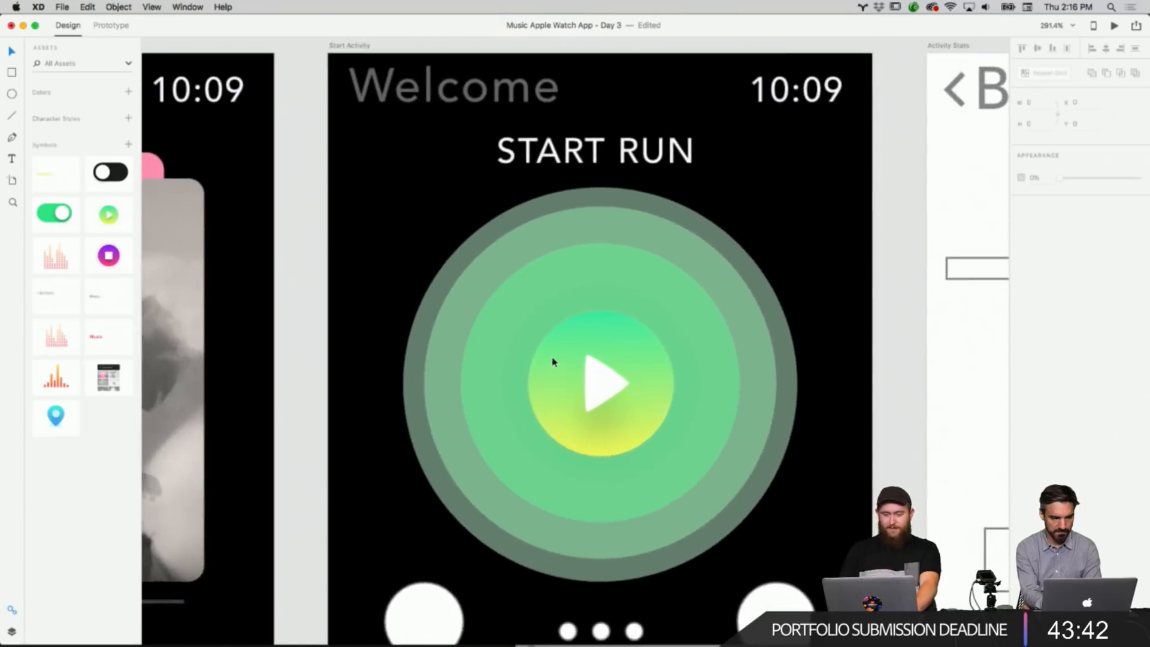
pyautogui.scroll(-6, 552, 362)
pyautogui.scroll(-2, 552, 362)
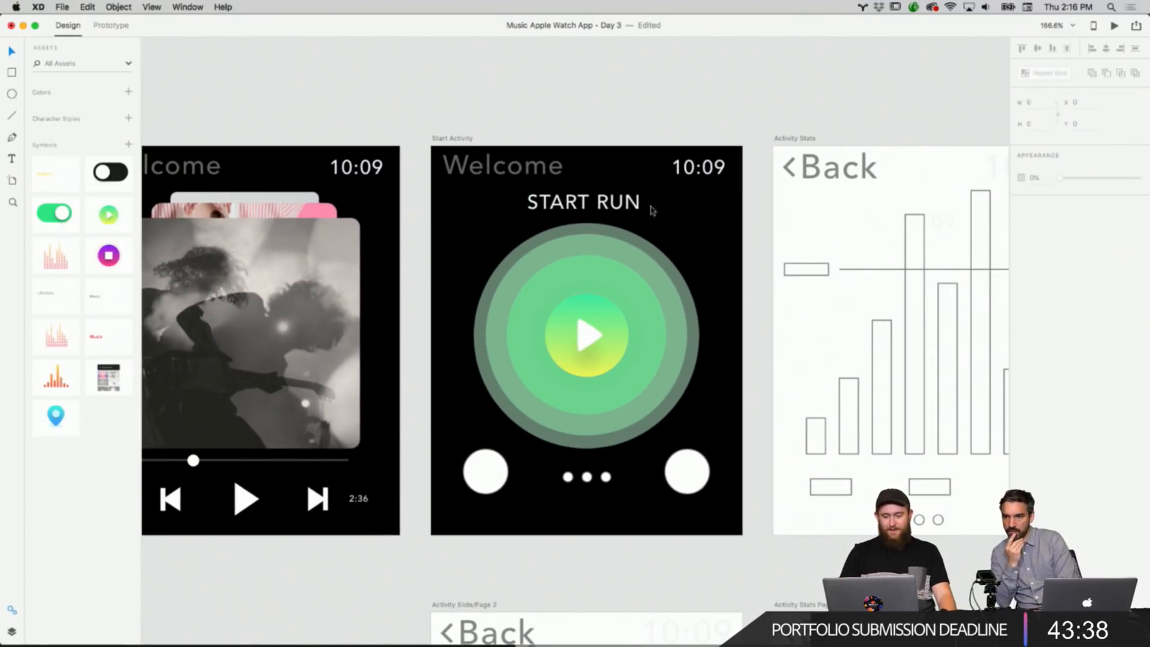
# Select the middle ring circle and set its fill opacity to 48%.
pyautogui.rightClick(649, 252)
pyautogui.click(650, 253)
pyautogui.rightClick(649, 255)
pyautogui.click(649, 252)
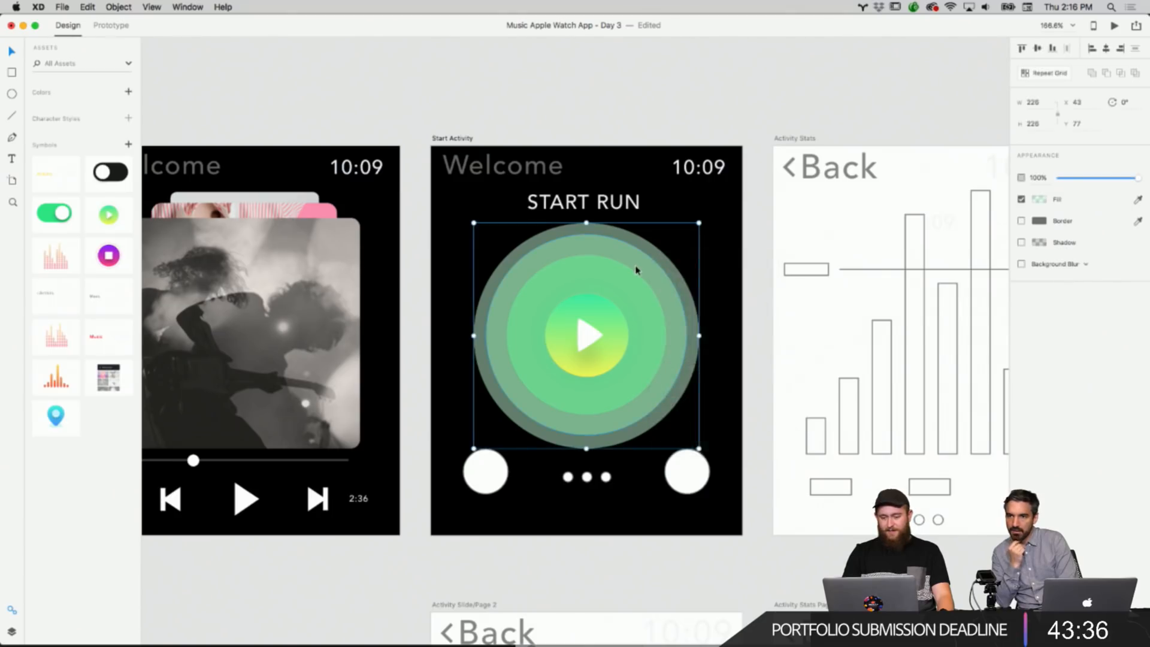
pyautogui.click(635, 267)
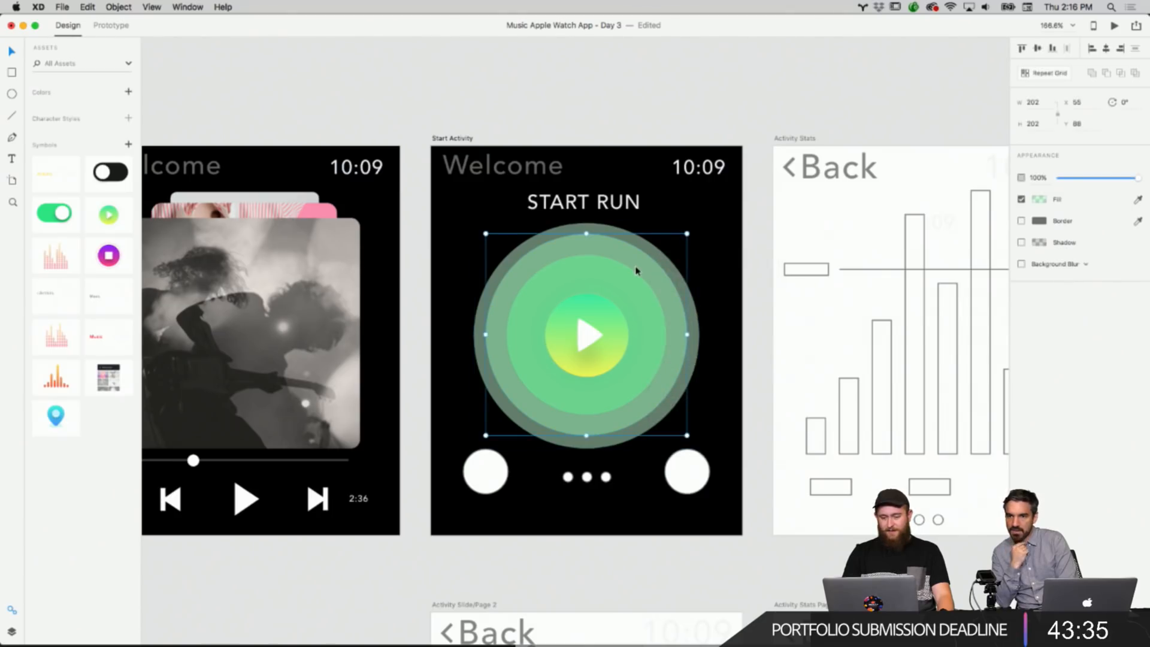
pyautogui.click(1043, 201)
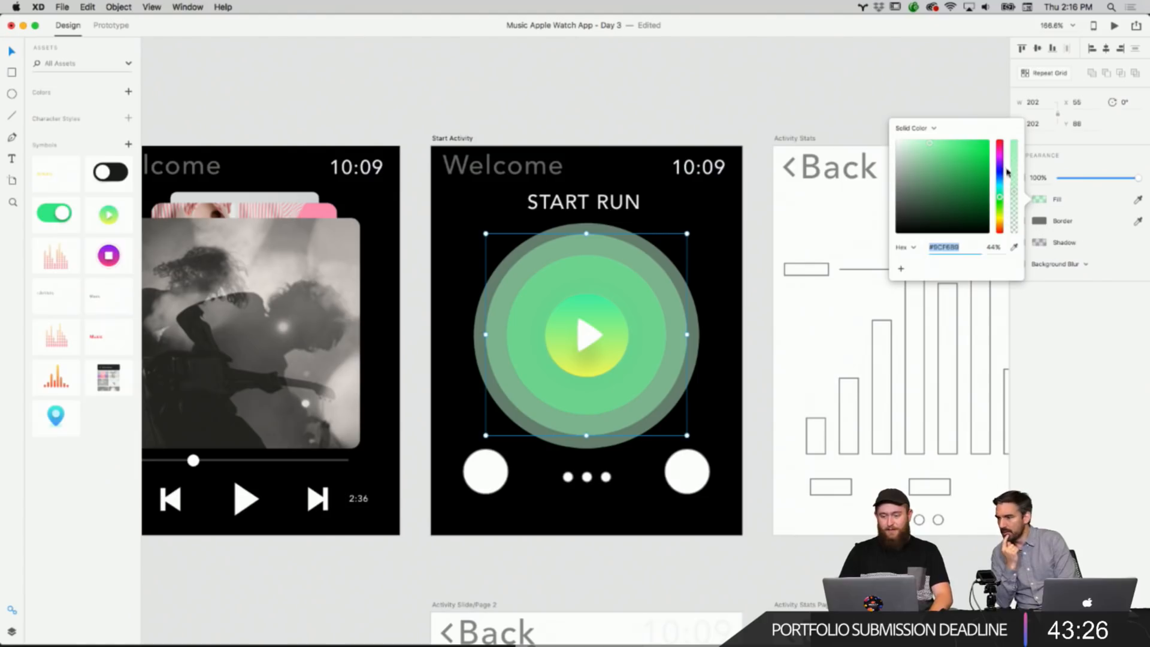
pyautogui.moveTo(1016, 194)
pyautogui.mouseDown()
pyautogui.moveTo(1020, 137)
pyautogui.moveTo(1008, 202)
pyautogui.moveTo(1013, 188)
pyautogui.mouseUp()
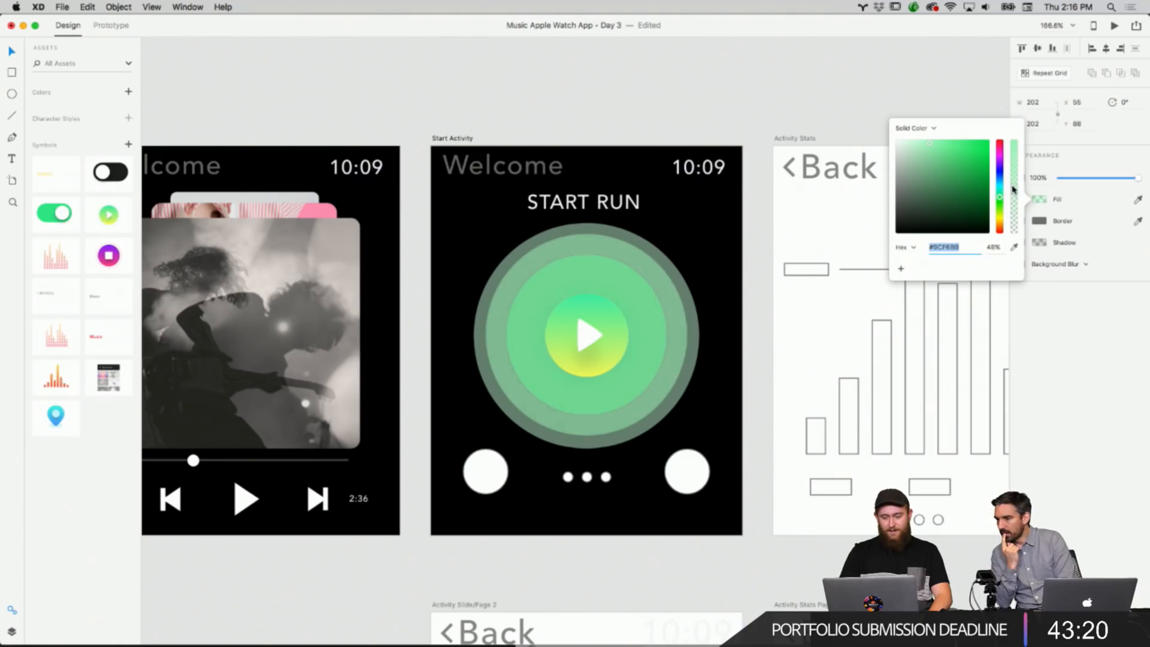
pyautogui.click(747, 87)
# Examine the play button circle's linear gradient and its color stops.
pyautogui.scroll(6, 688, 251)
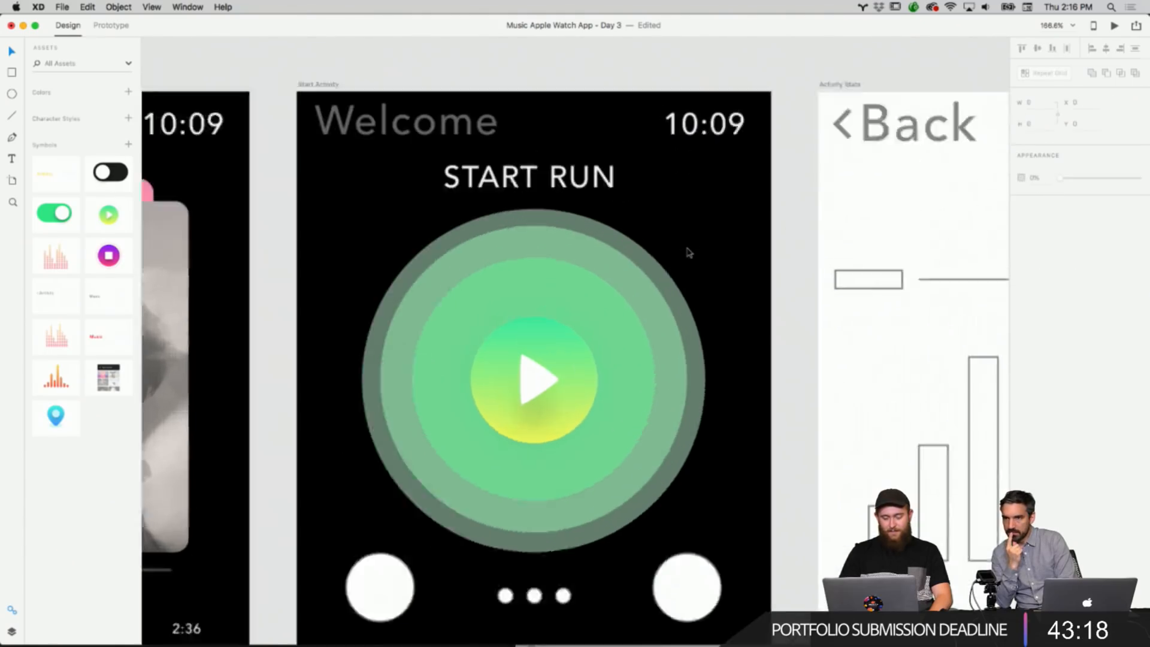
pyautogui.scroll(-5, 688, 251)
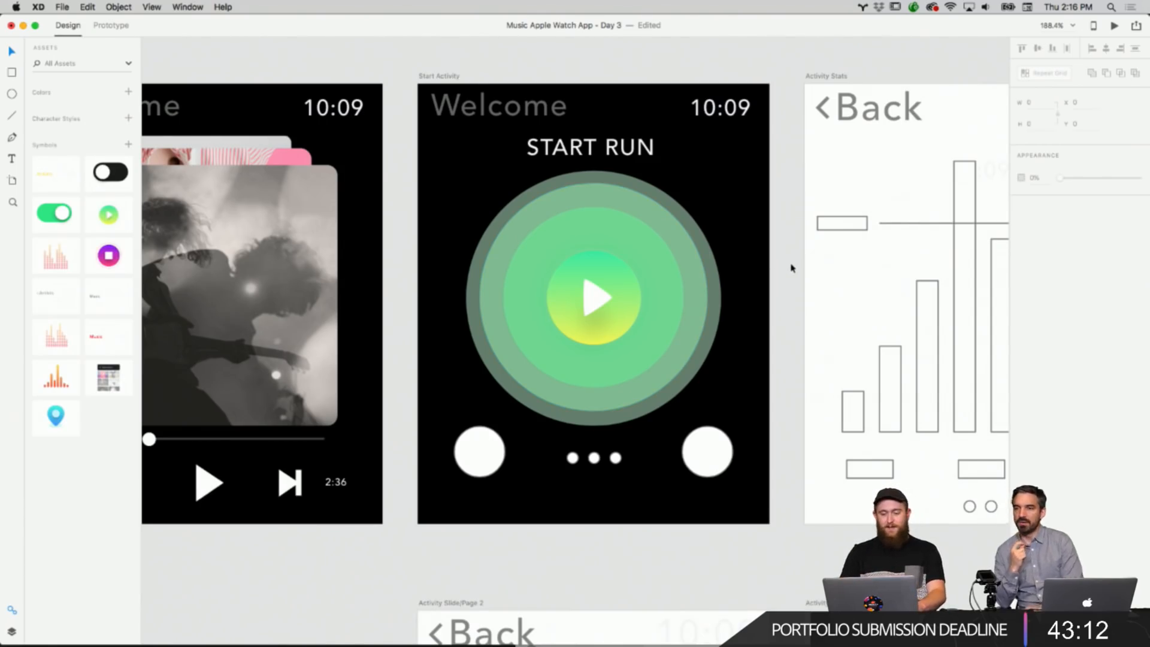
pyautogui.scroll(-5, 788, 265)
pyautogui.scroll(4, 788, 265)
pyautogui.scroll(-6, 788, 267)
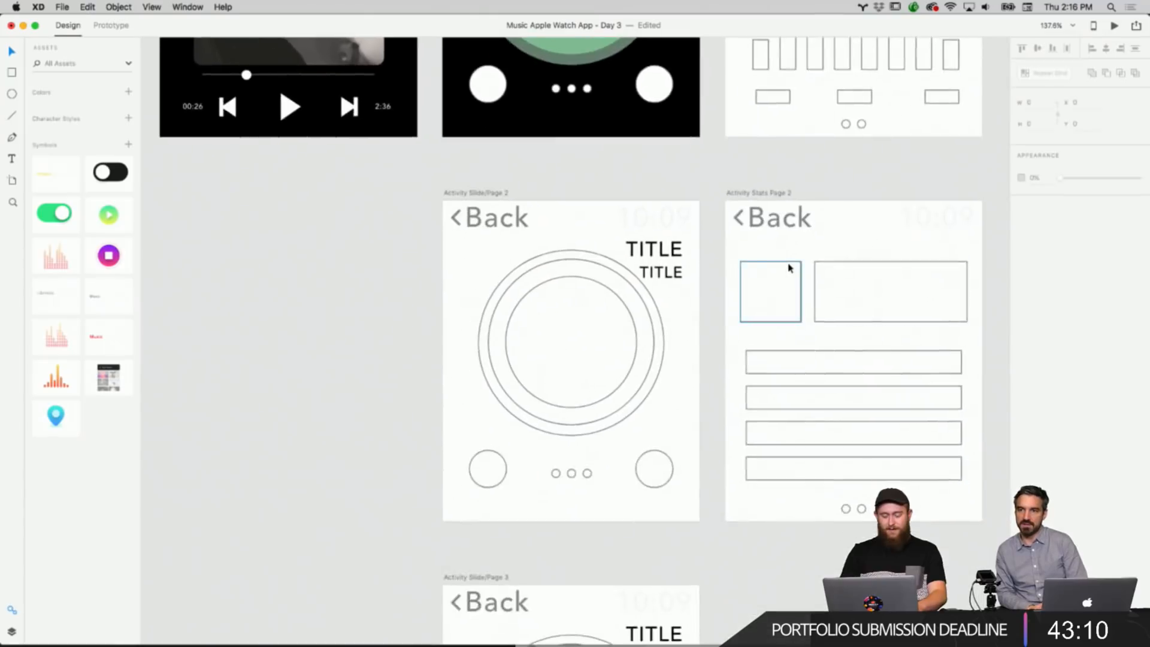
pyautogui.scroll(5, 788, 267)
pyautogui.scroll(-5, 788, 267)
pyautogui.scroll(6, 789, 267)
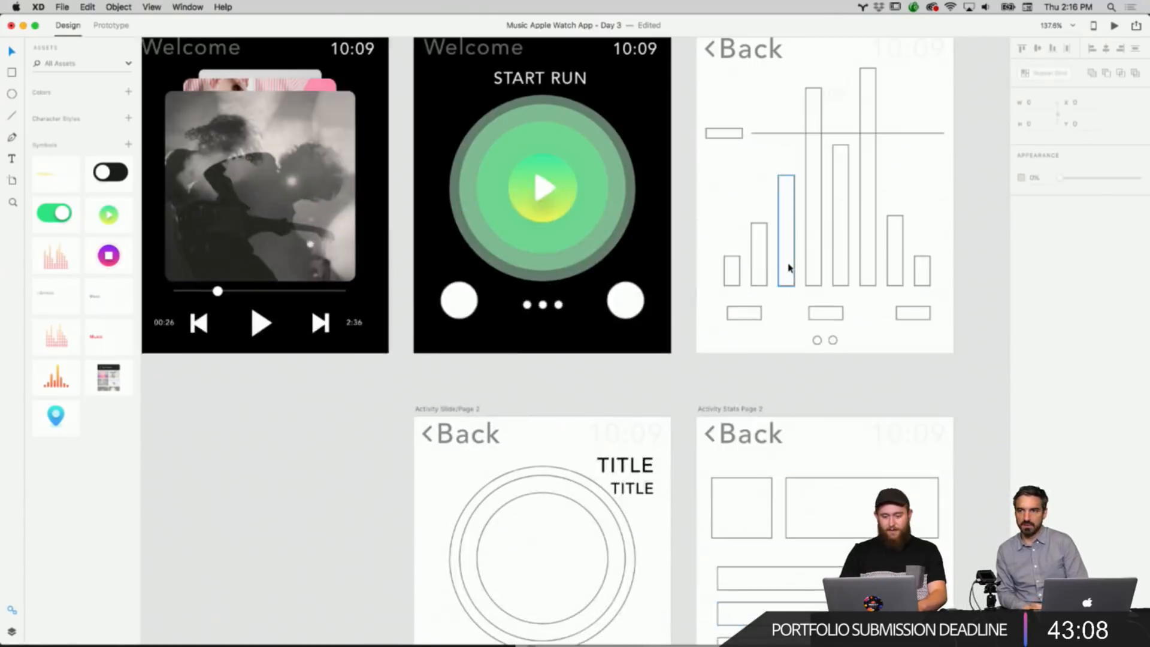
pyautogui.click(577, 216)
pyautogui.rightClick(577, 211)
pyautogui.click(1041, 201)
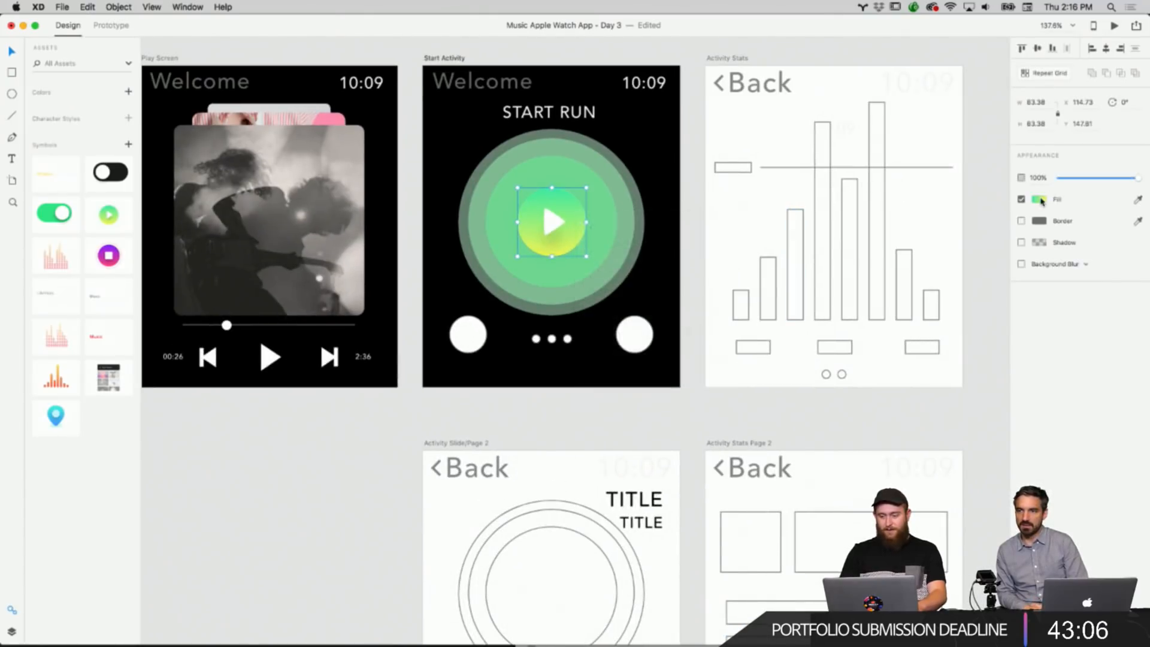
pyautogui.click(551, 222)
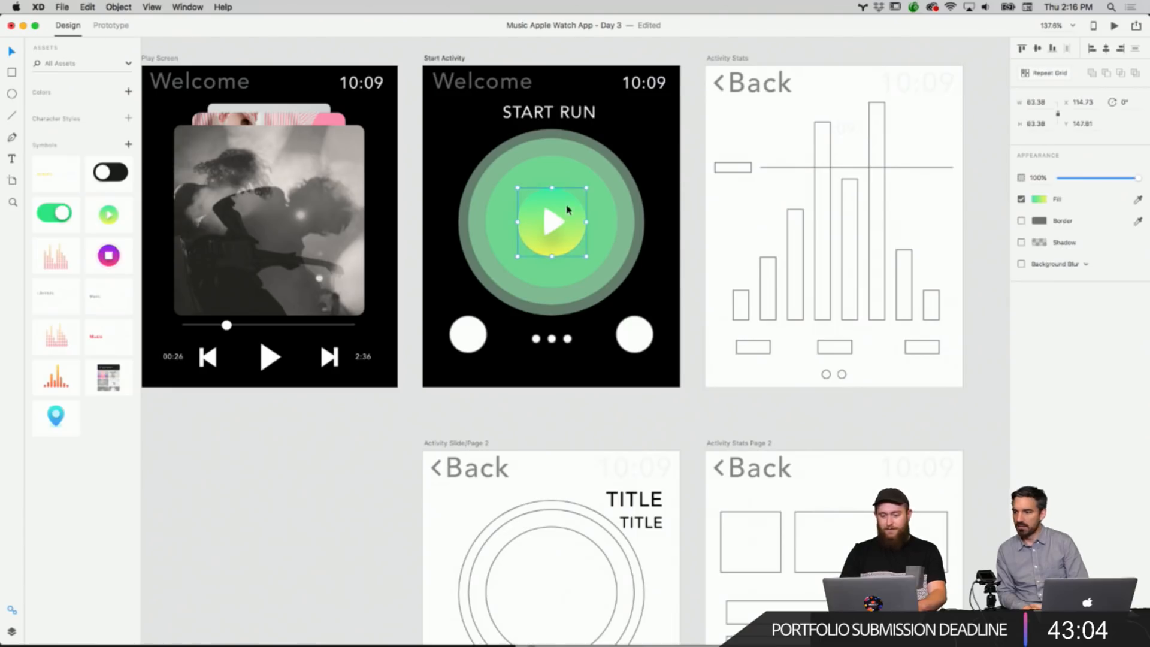
pyautogui.click(1041, 202)
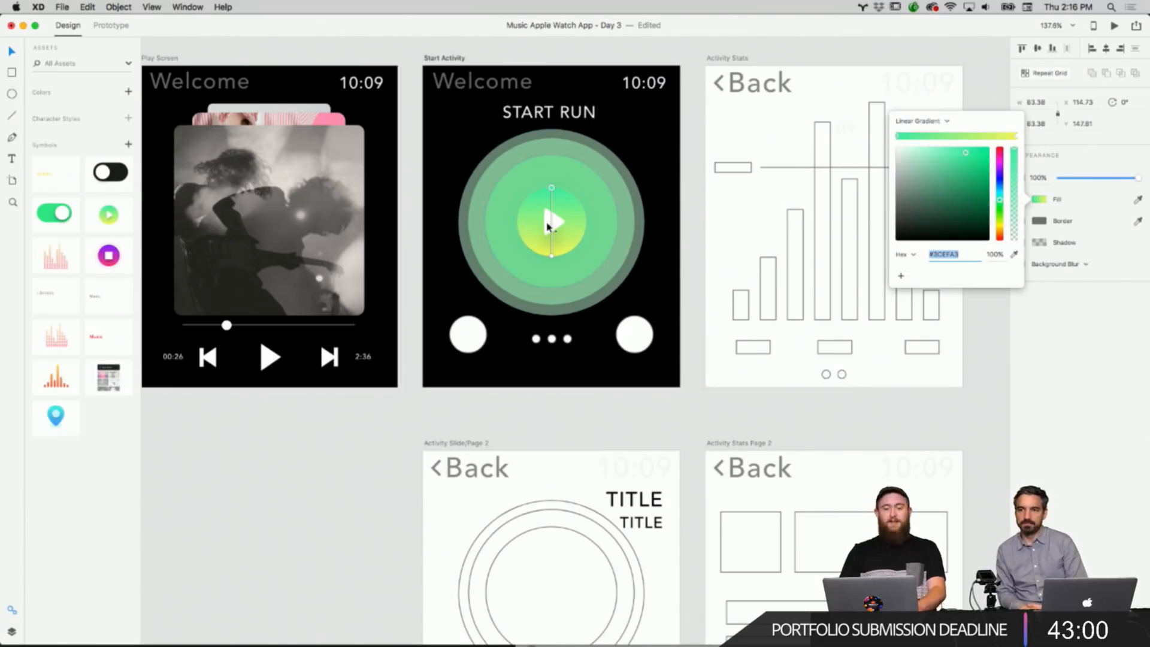
pyautogui.click(549, 226)
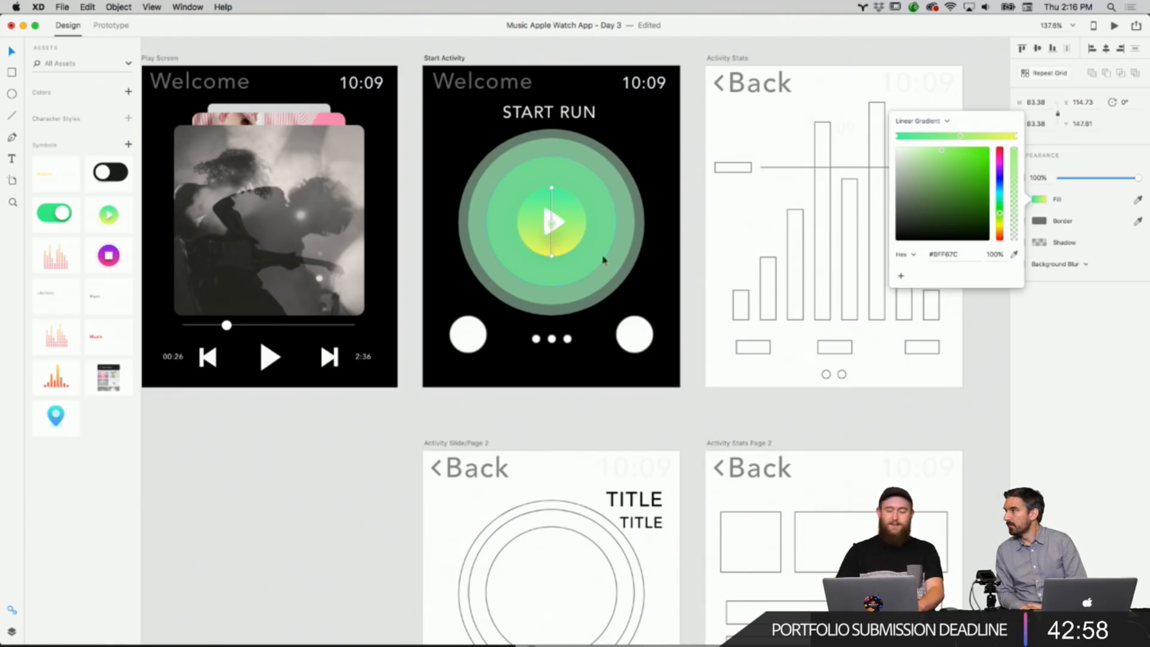
pyautogui.click(662, 278)
# Zoom in on the Start Activity rings and play button to examine their colors.
pyautogui.scroll(3, 609, 238)
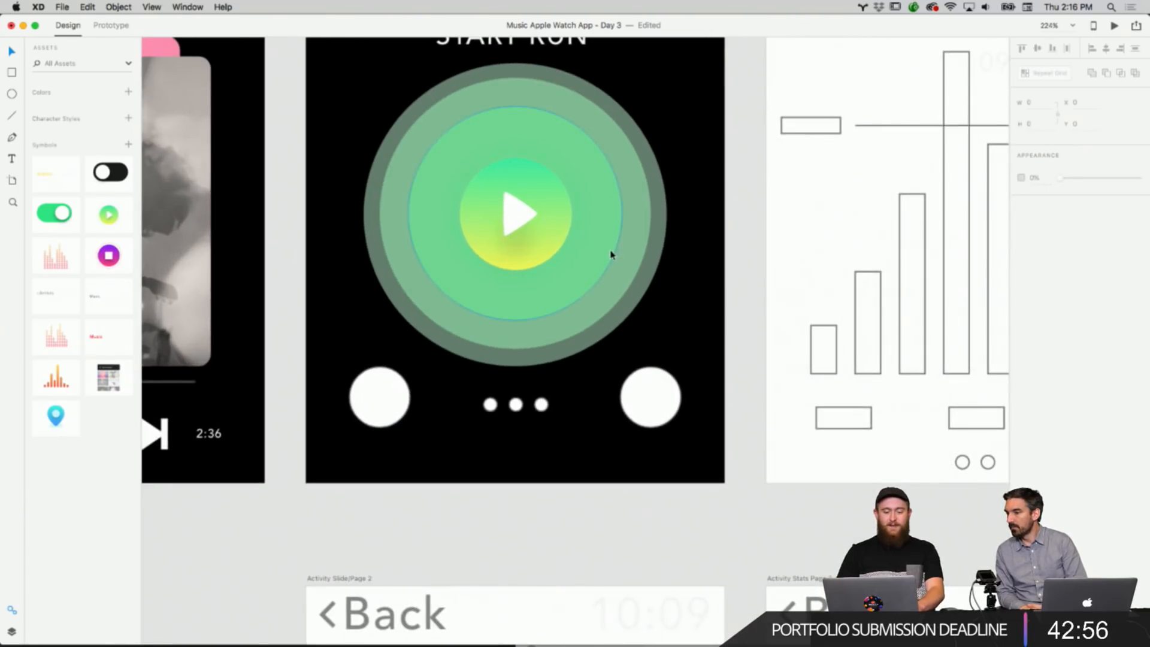
pyautogui.scroll(4, 609, 248)
pyautogui.click(611, 254)
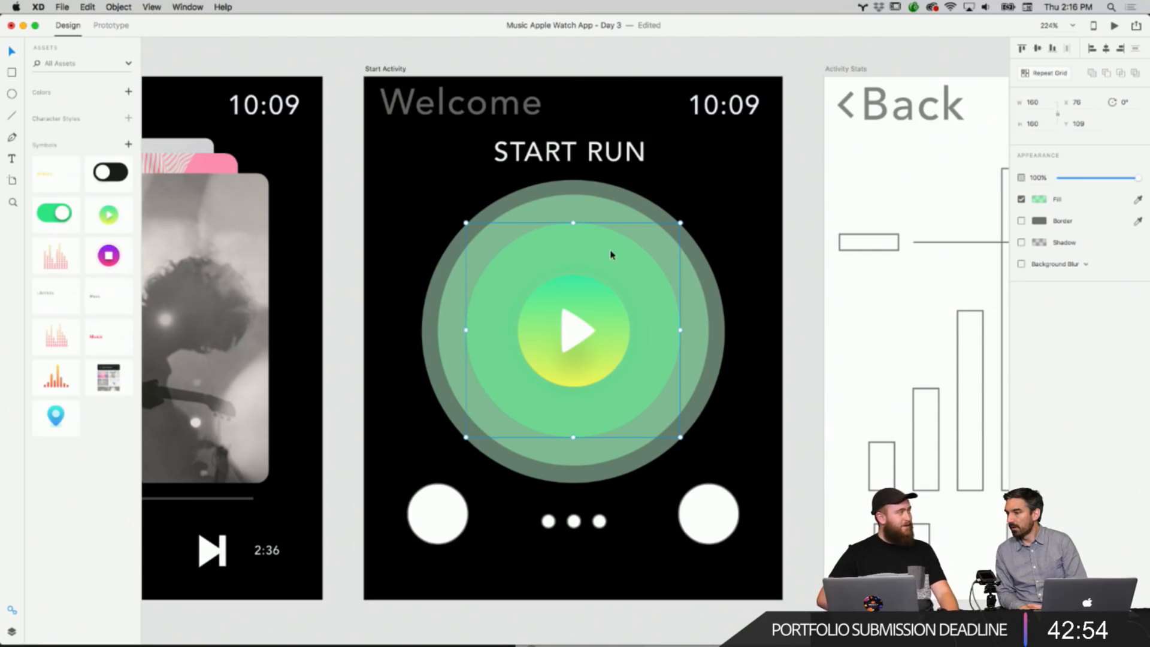
pyautogui.scroll(6, 611, 255)
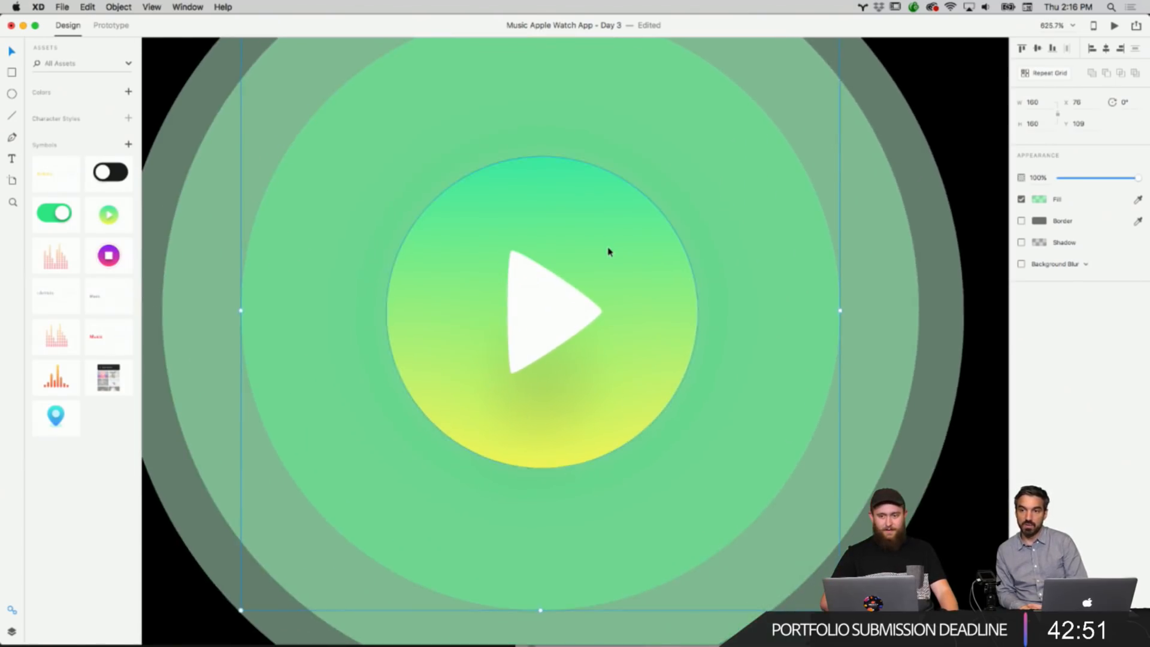
pyautogui.scroll(-6, 609, 250)
pyautogui.rightClick(750, 251)
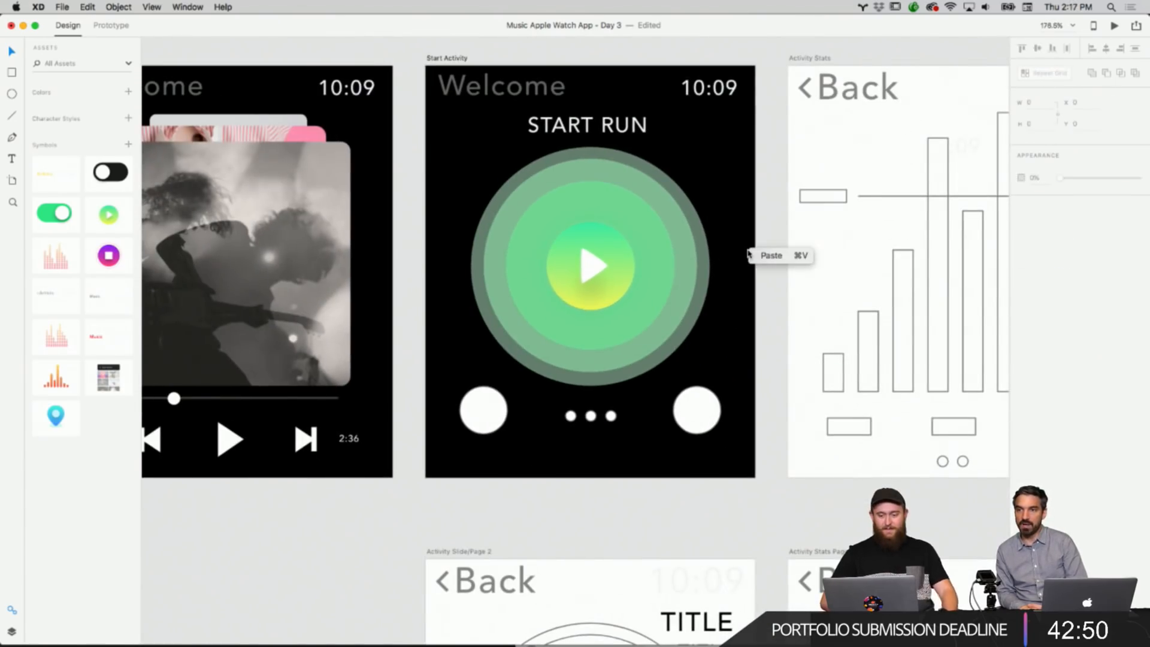
pyautogui.click(765, 321)
pyautogui.scroll(-2, 765, 322)
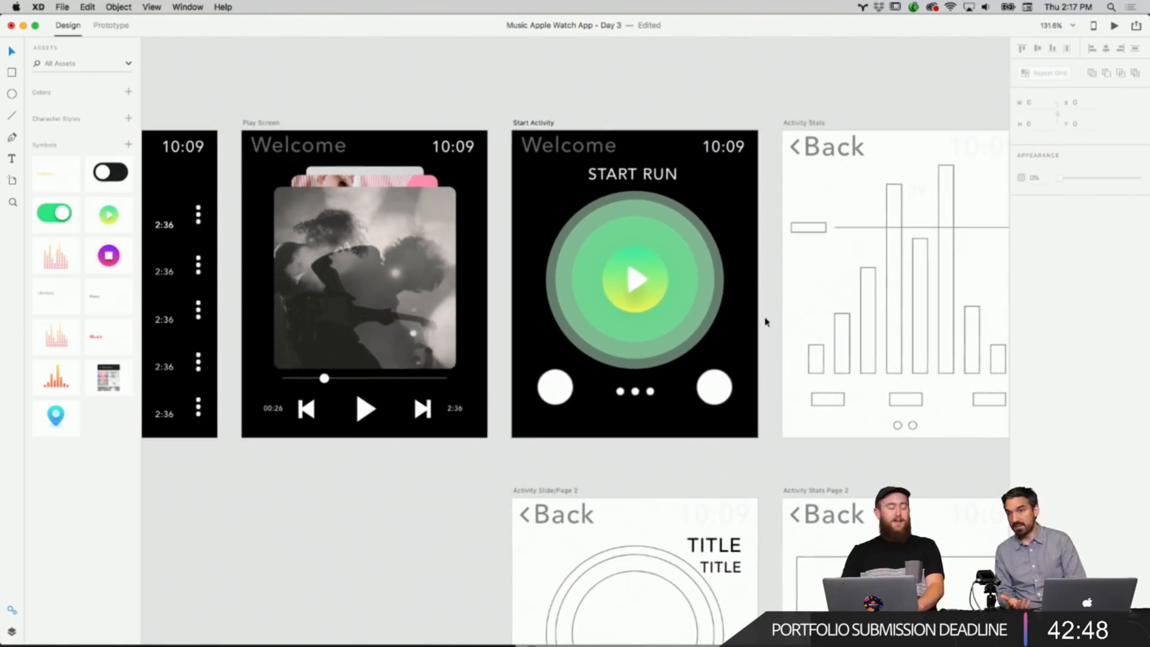
pyautogui.scroll(-5, 765, 322)
pyautogui.hscroll(2, 765, 322)
pyautogui.scroll(3, 765, 322)
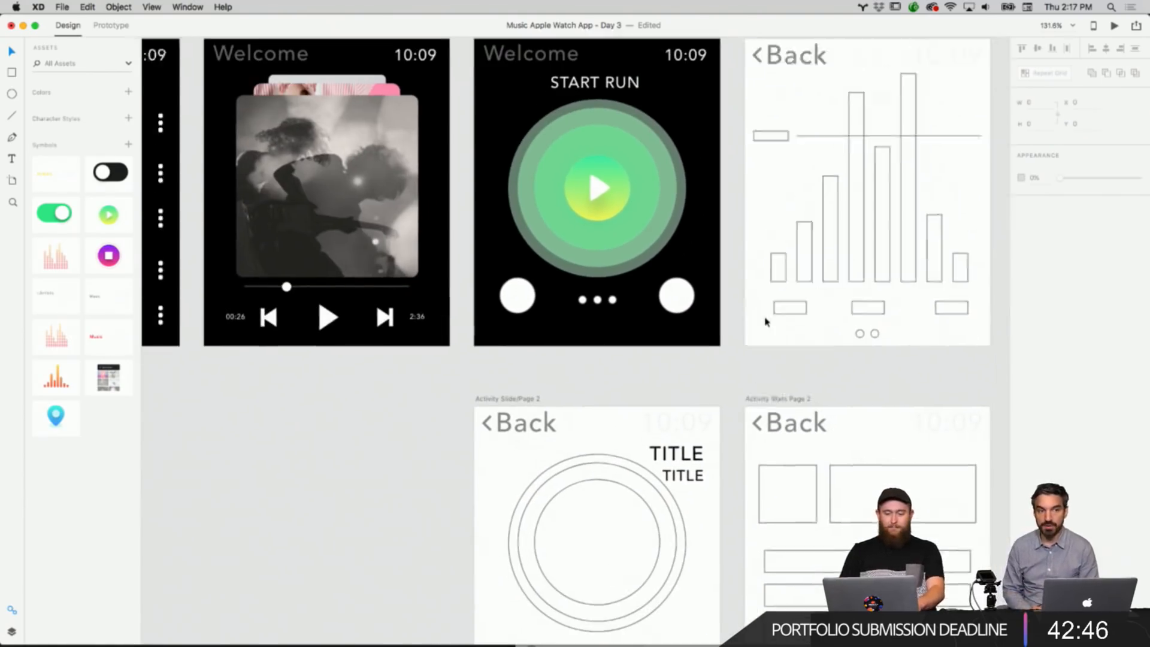
# Copy the bookmark icon from the icon set beside the artboards.
pyautogui.click(678, 344)
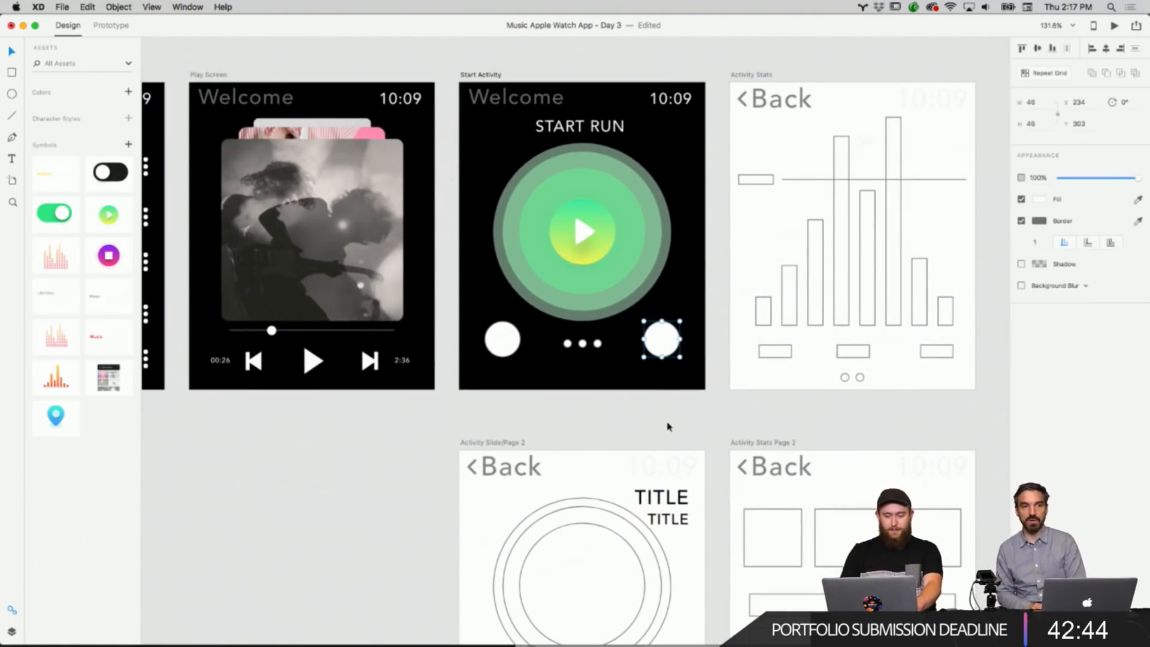
pyautogui.hscroll(-20, 668, 427)
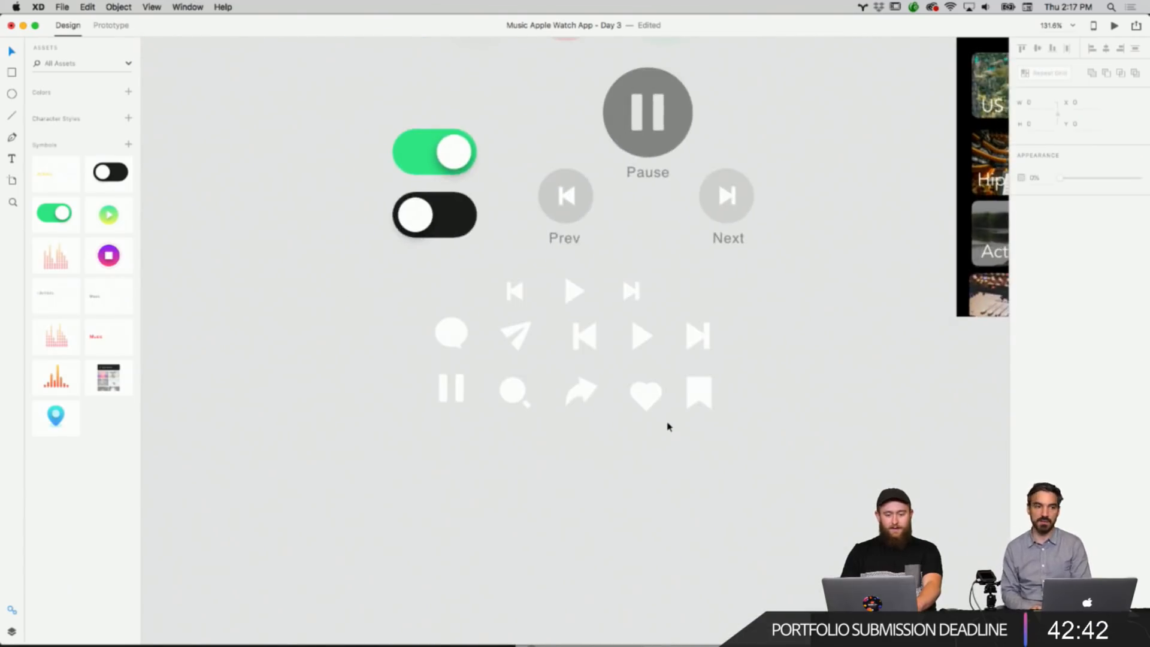
pyautogui.scroll(10, 669, 427)
pyautogui.hscroll(5, 669, 427)
pyautogui.scroll(-8, 669, 427)
pyautogui.hscroll(-4, 669, 427)
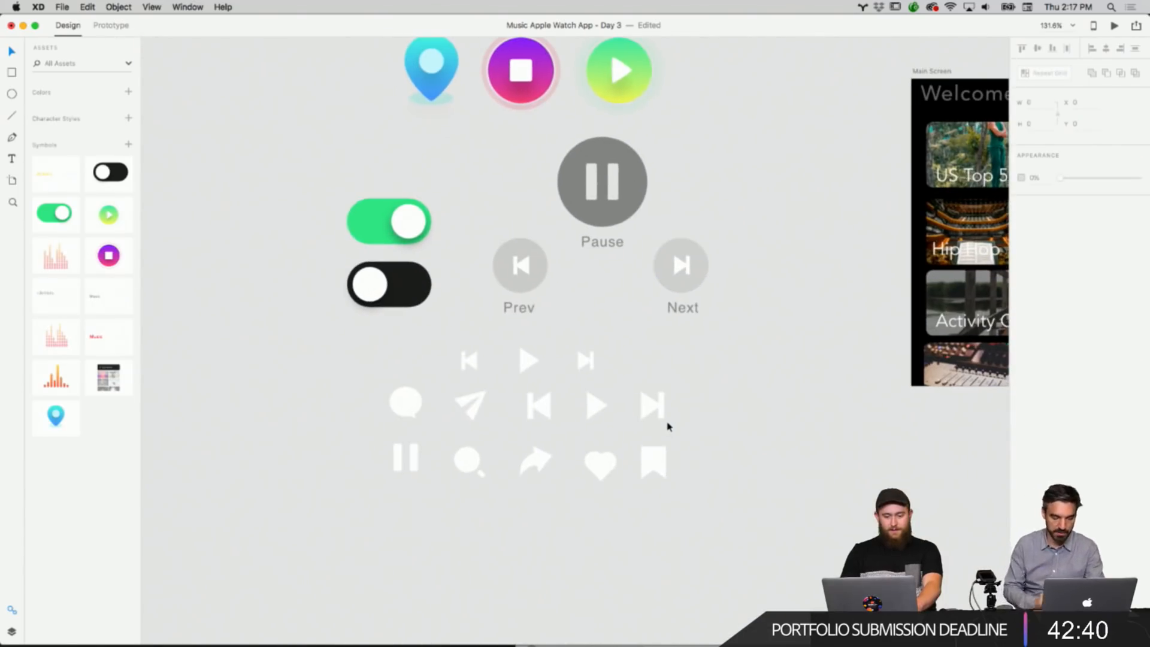
pyautogui.rightClick(703, 418)
pyautogui.click(656, 471)
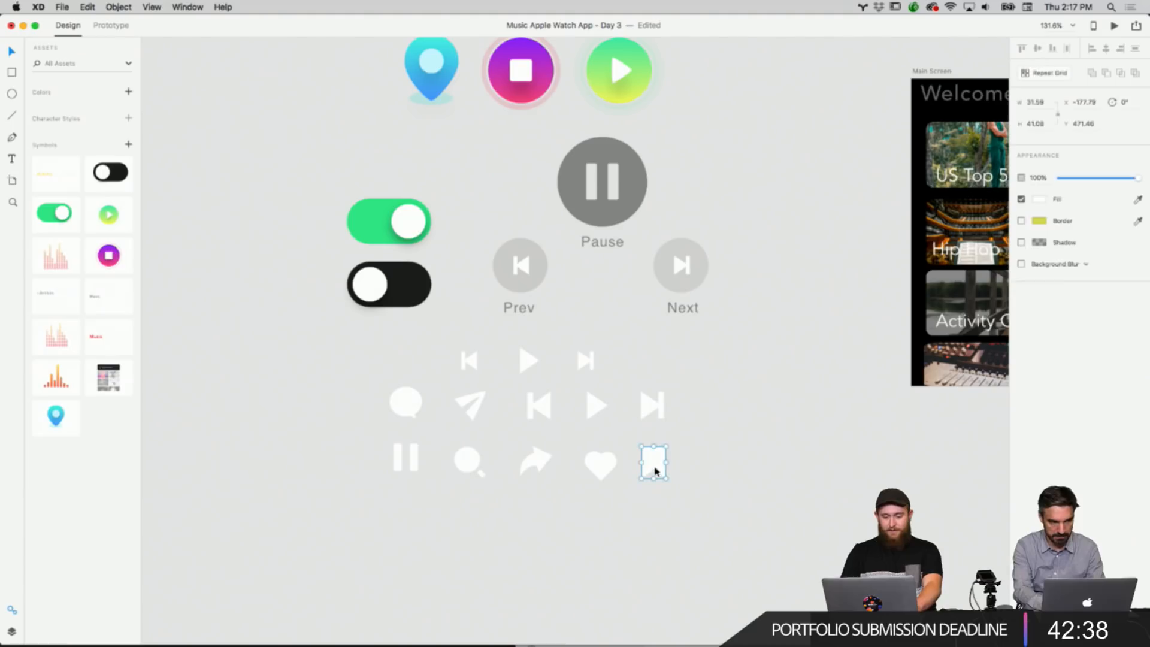
pyautogui.rightClick(655, 471)
pyautogui.click(681, 458)
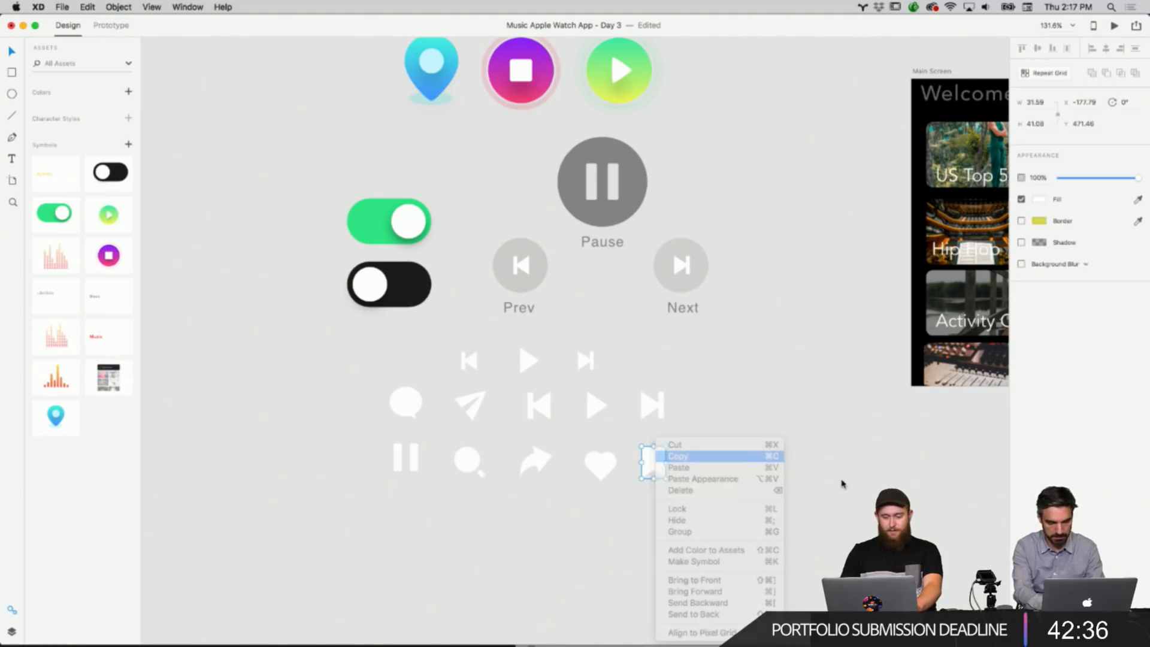
pyautogui.click(842, 484)
# Delete the right white circle on Start Activity and place the pasted bookmark icon in its spot.
pyautogui.hscroll(6, 842, 483)
pyautogui.hscroll(10, 842, 484)
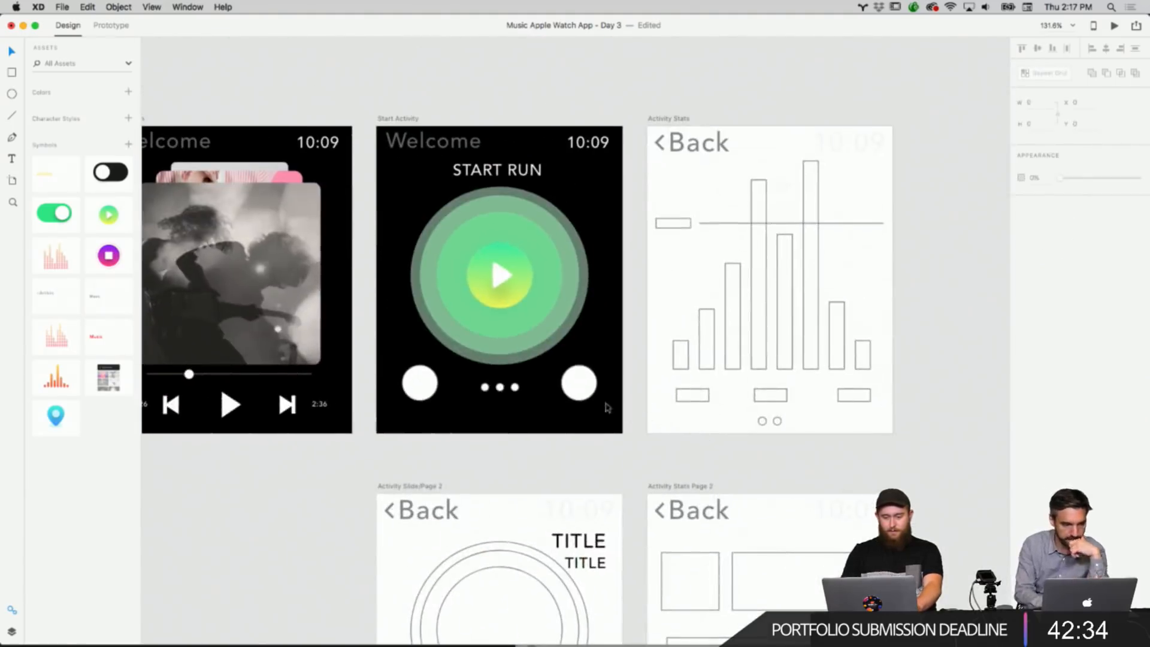
pyautogui.click(579, 384)
pyautogui.press('BackSpace')
pyautogui.press('super+v')
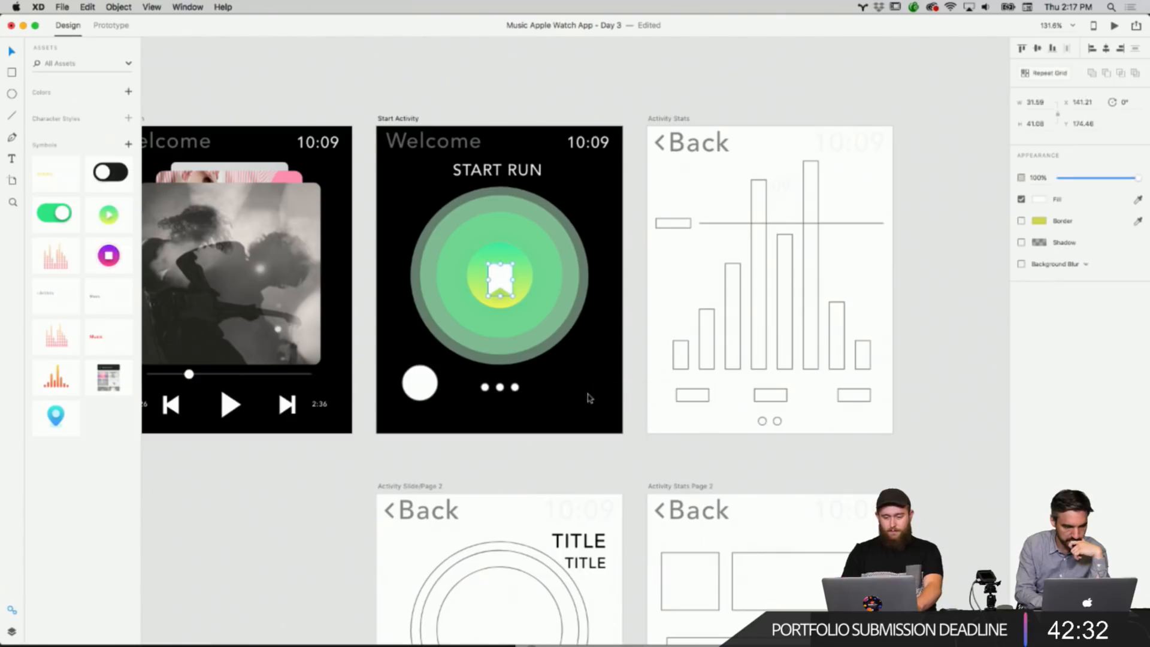
pyautogui.moveTo(523, 299); pyautogui.dragTo(582, 385)
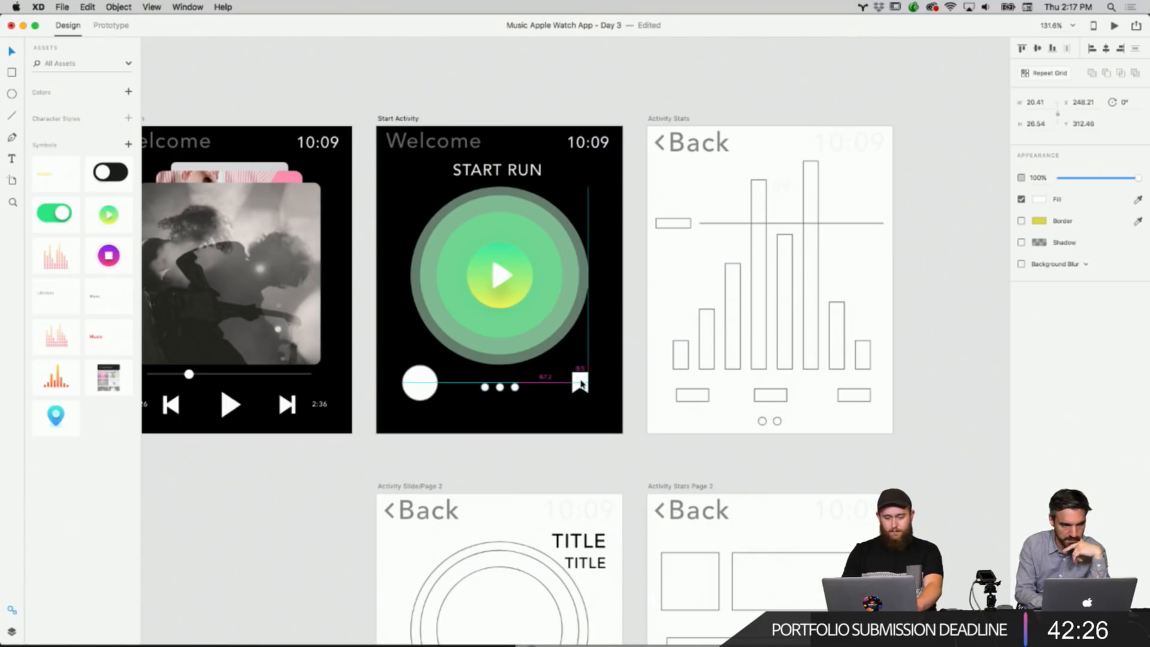
pyautogui.click(628, 386)
# Copy the send (paper plane) icon from the icon set.
pyautogui.hscroll(-15, 634, 386)
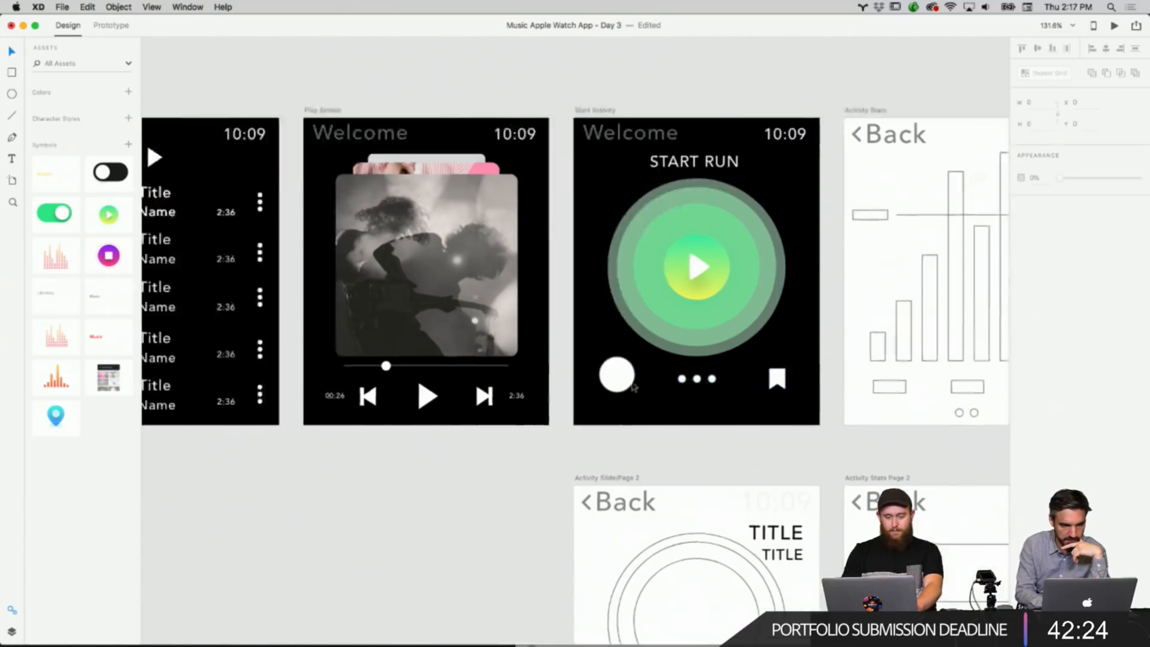
pyautogui.hscroll(-15, 633, 386)
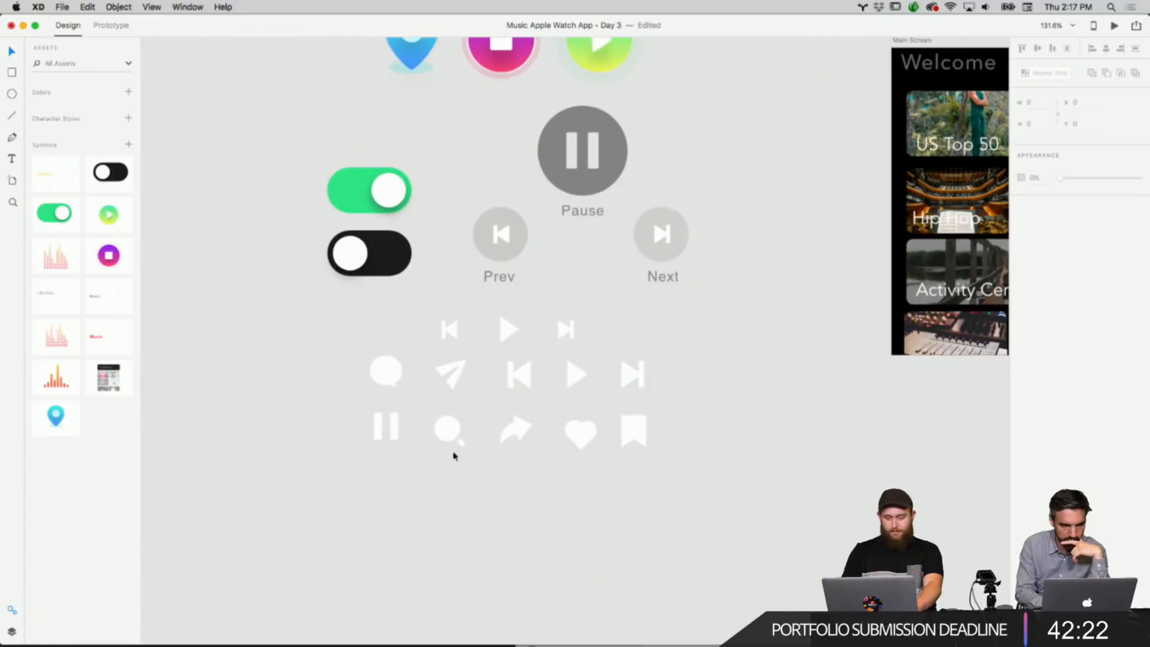
pyautogui.click(387, 390)
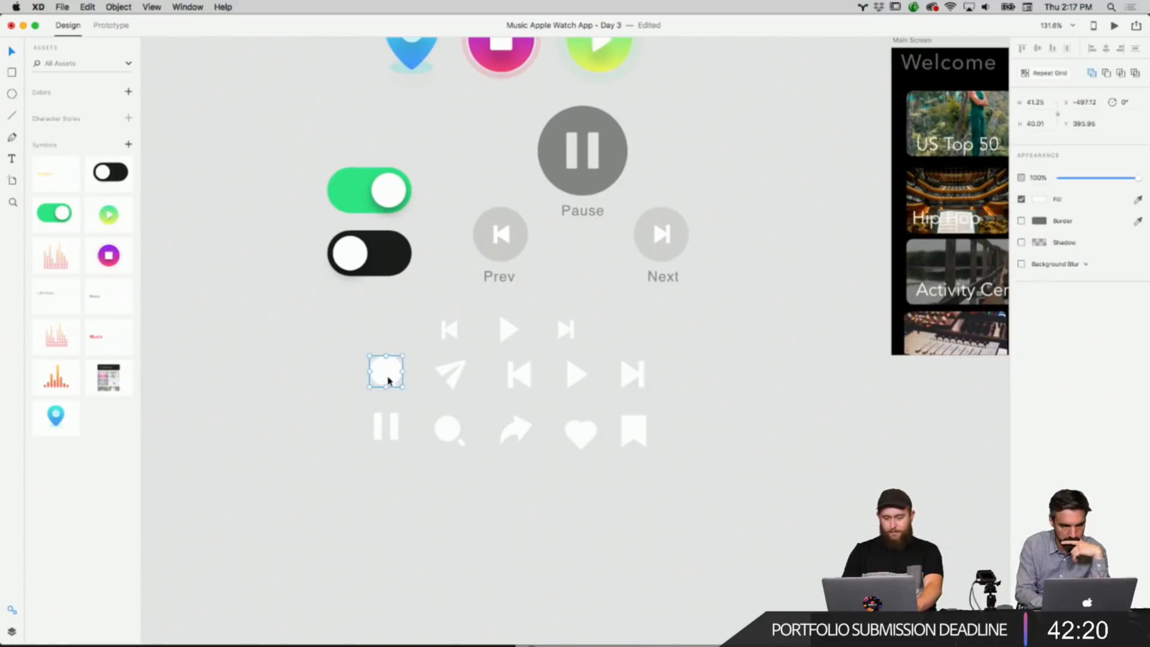
pyautogui.rightClick(451, 371)
pyautogui.click(469, 389)
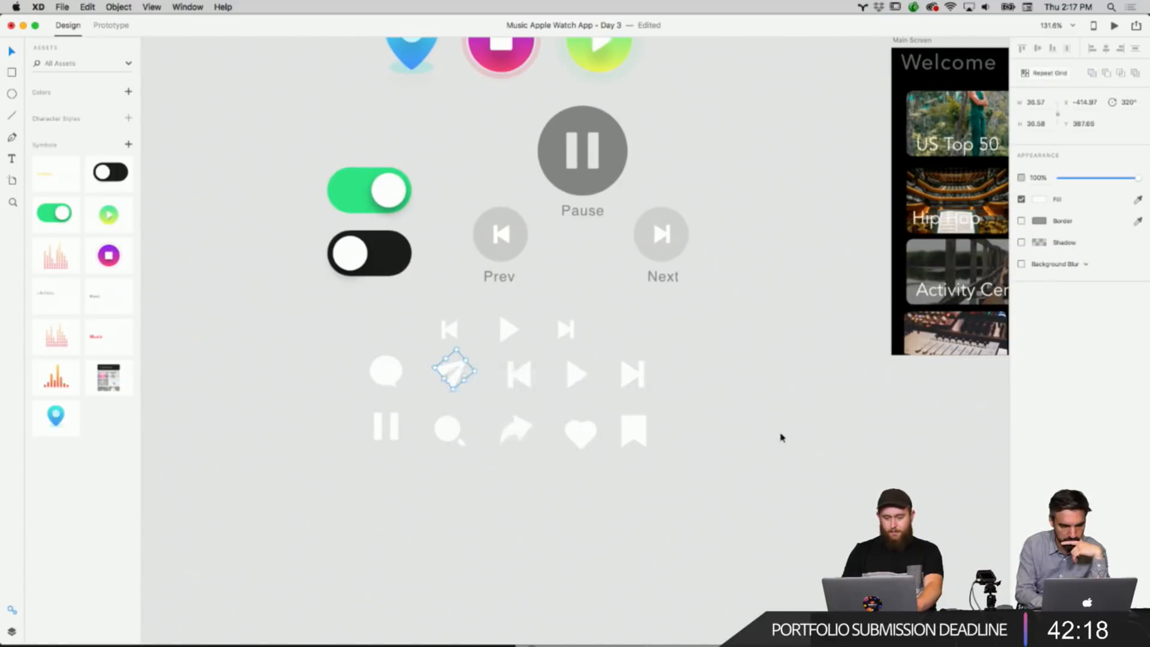
# Paste the send icon into Start Activity and move it to the left circle's position.
pyautogui.hscroll(20, 780, 436)
pyautogui.scroll(-10, 780, 437)
pyautogui.hscroll(-10, 780, 436)
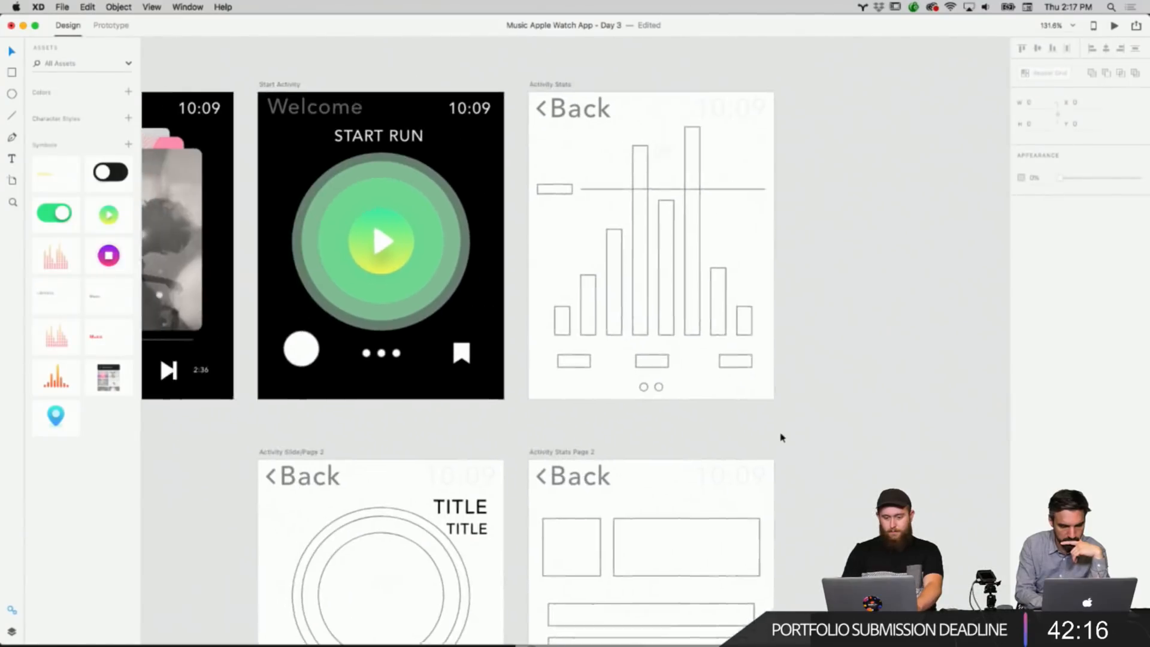
pyautogui.scroll(-2, 780, 436)
pyautogui.click(390, 346)
pyautogui.rightClick(390, 345)
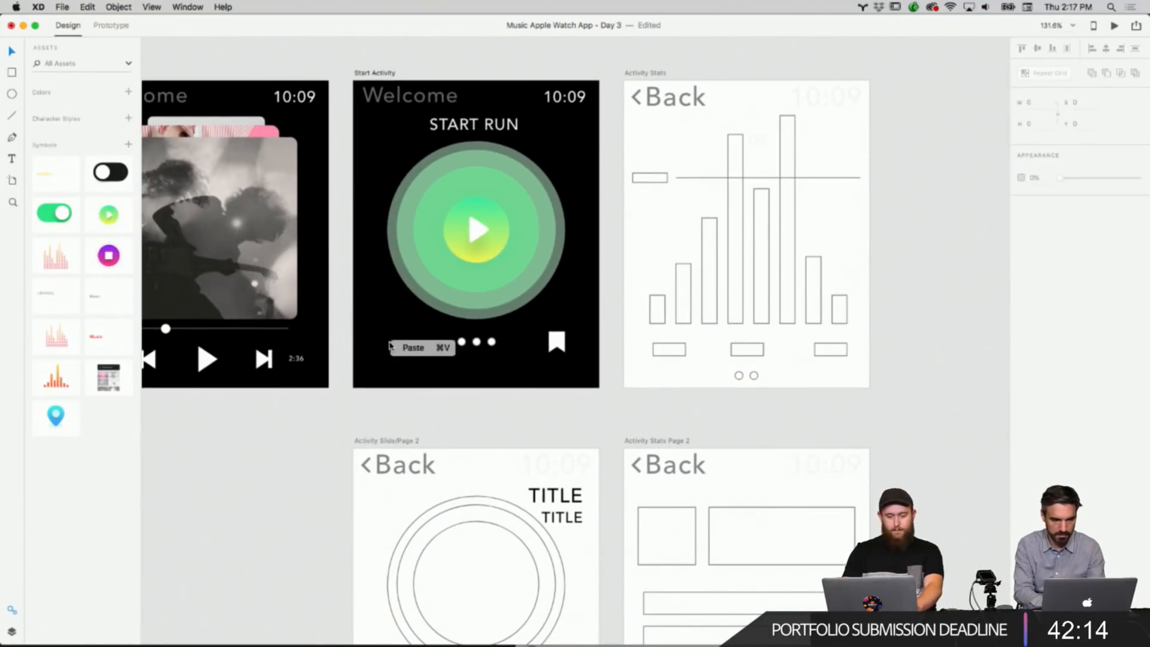
pyautogui.click(402, 343)
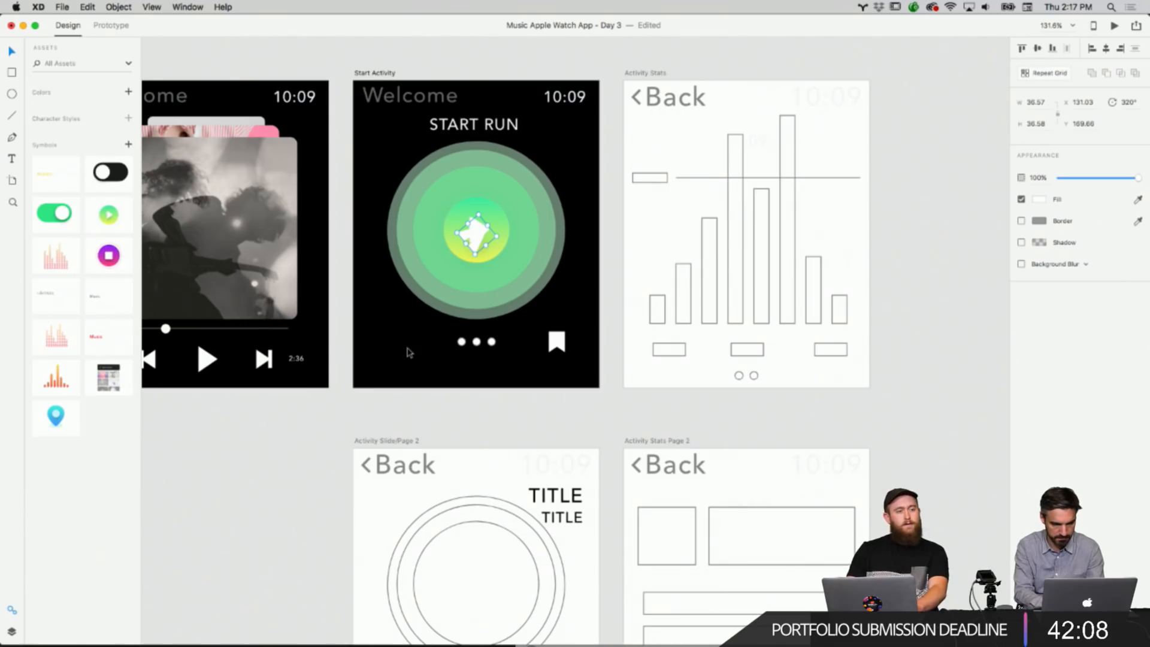
pyautogui.scroll(5, 409, 352)
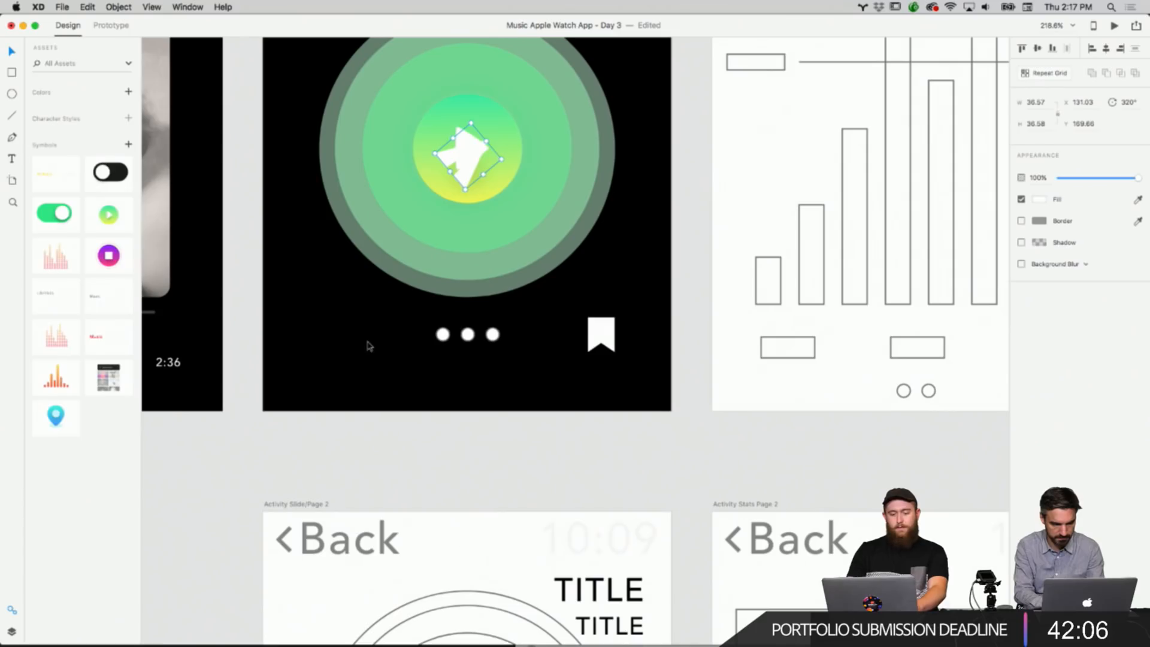
pyautogui.moveTo(487, 174); pyautogui.dragTo(388, 347)
pyautogui.moveTo(496, 315); pyautogui.dragTo(619, 332)
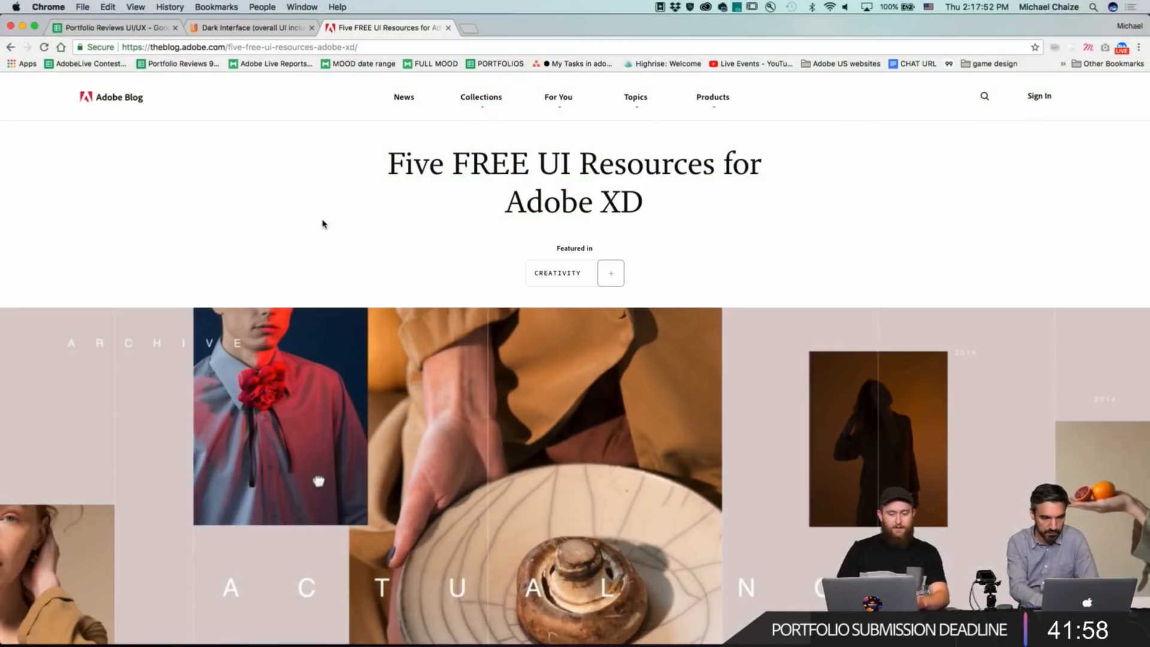
# Switch to the browser and scroll through the Five FREE UI Resources for Adobe XD blog article.
pyautogui.scroll(-10, 416, 219)
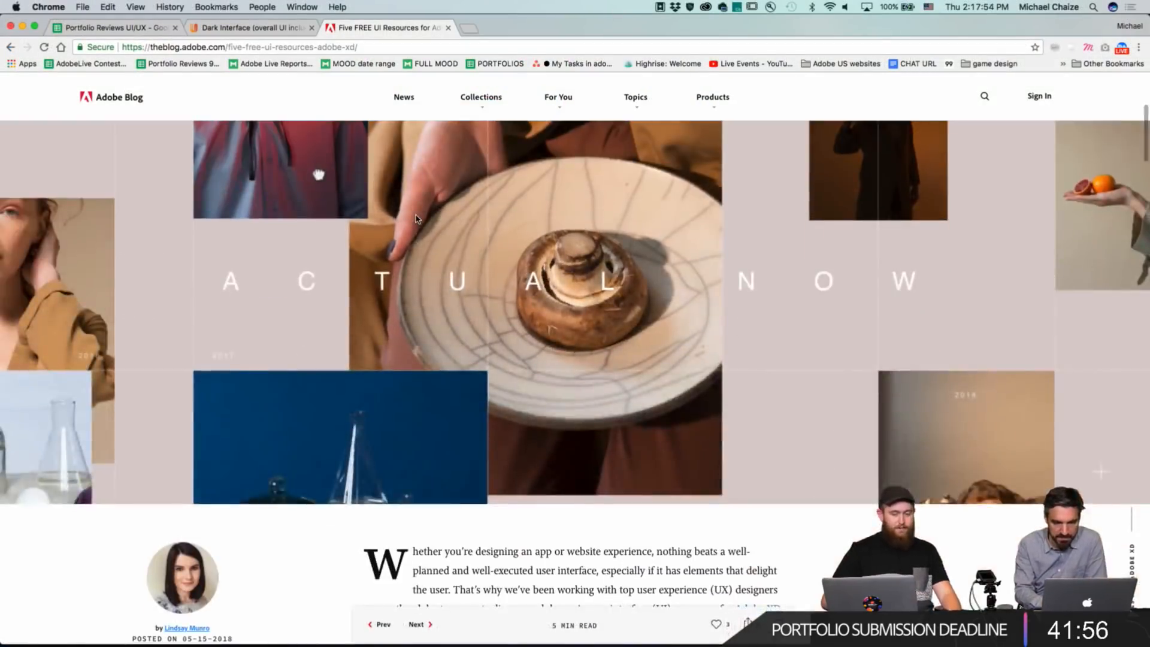
pyautogui.scroll(-5, 416, 219)
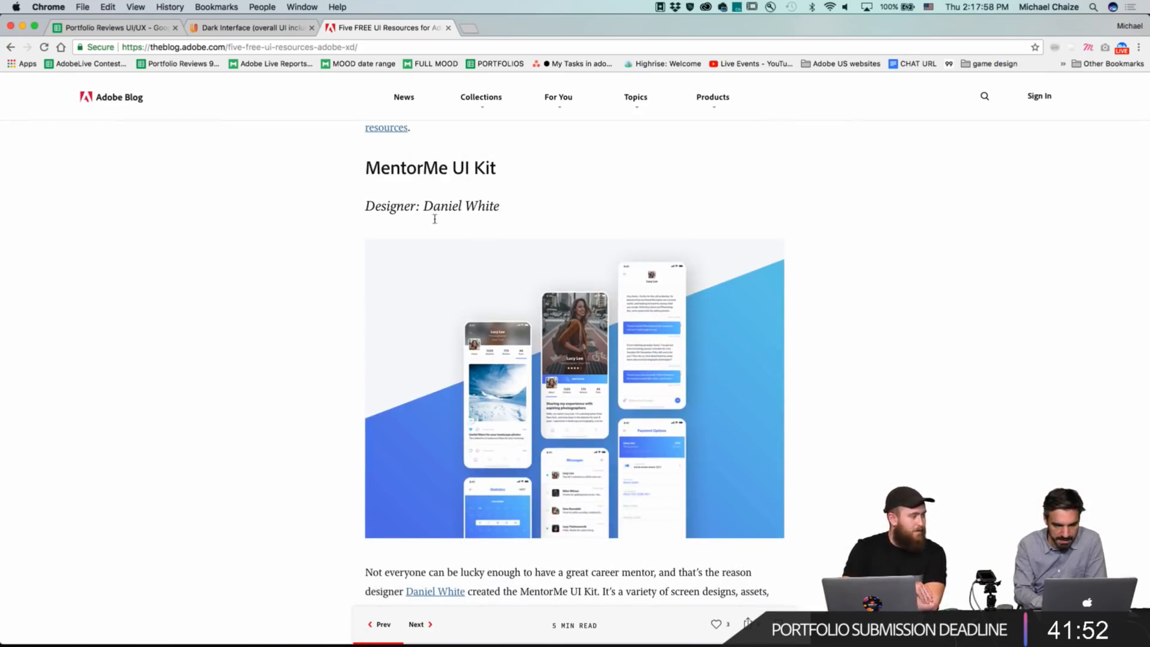
pyautogui.scroll(-2, 318, 319)
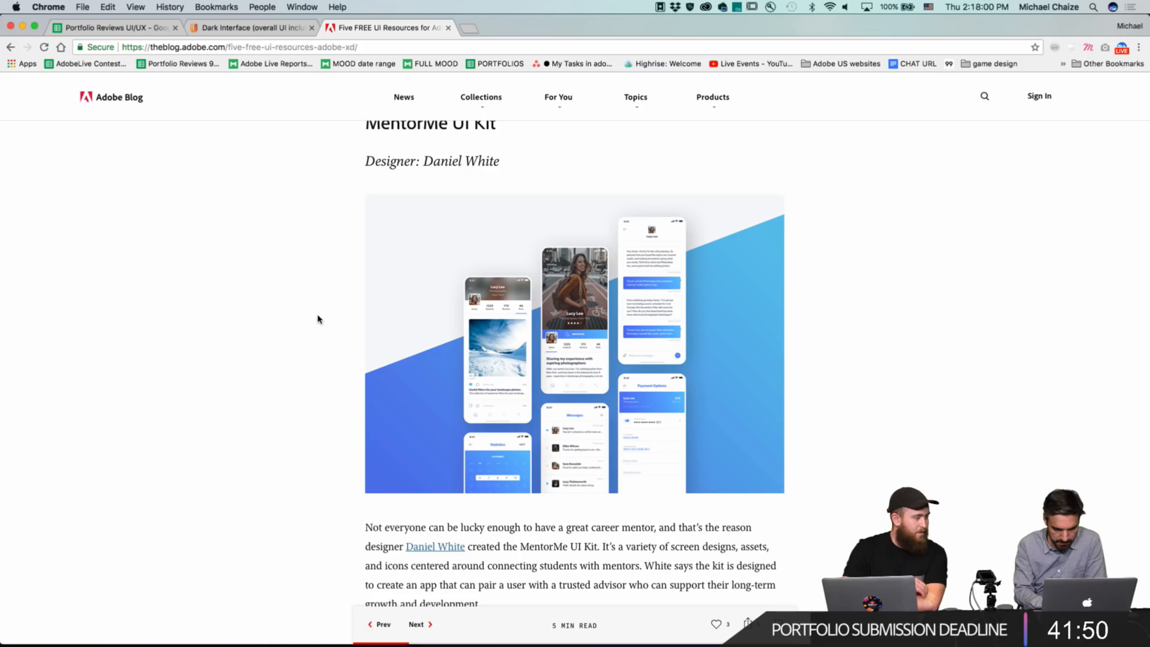
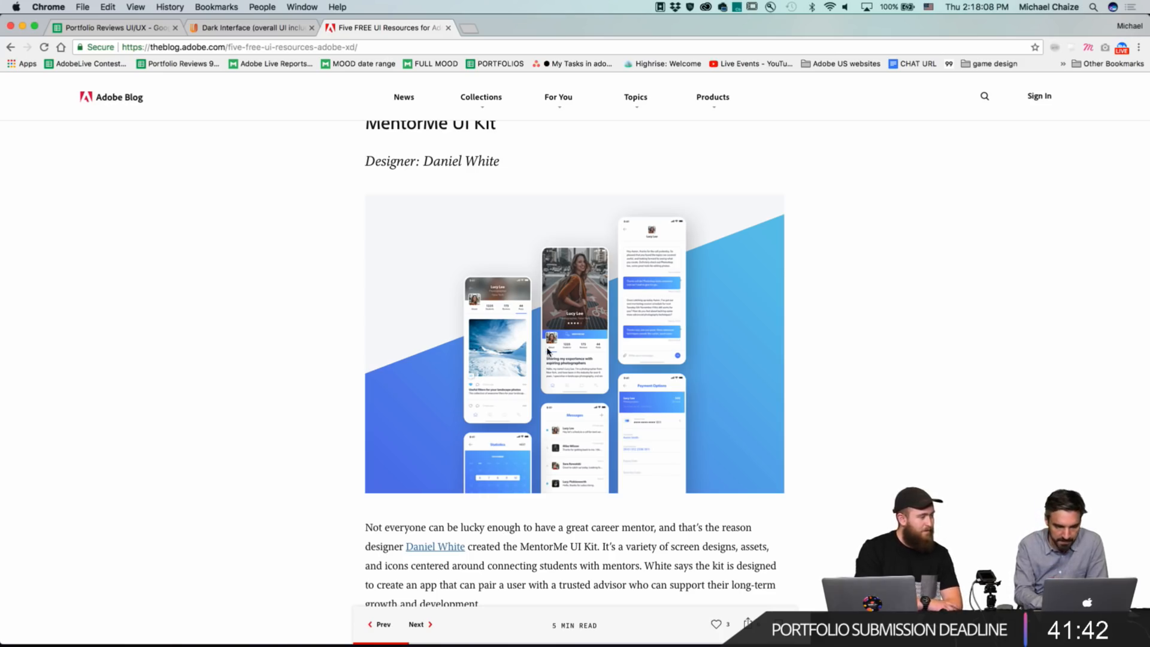
# Scroll through the Adobe blog article on free UI resources, reviewing each UI kit and icon set.
pyautogui.scroll(-6, 547, 351)
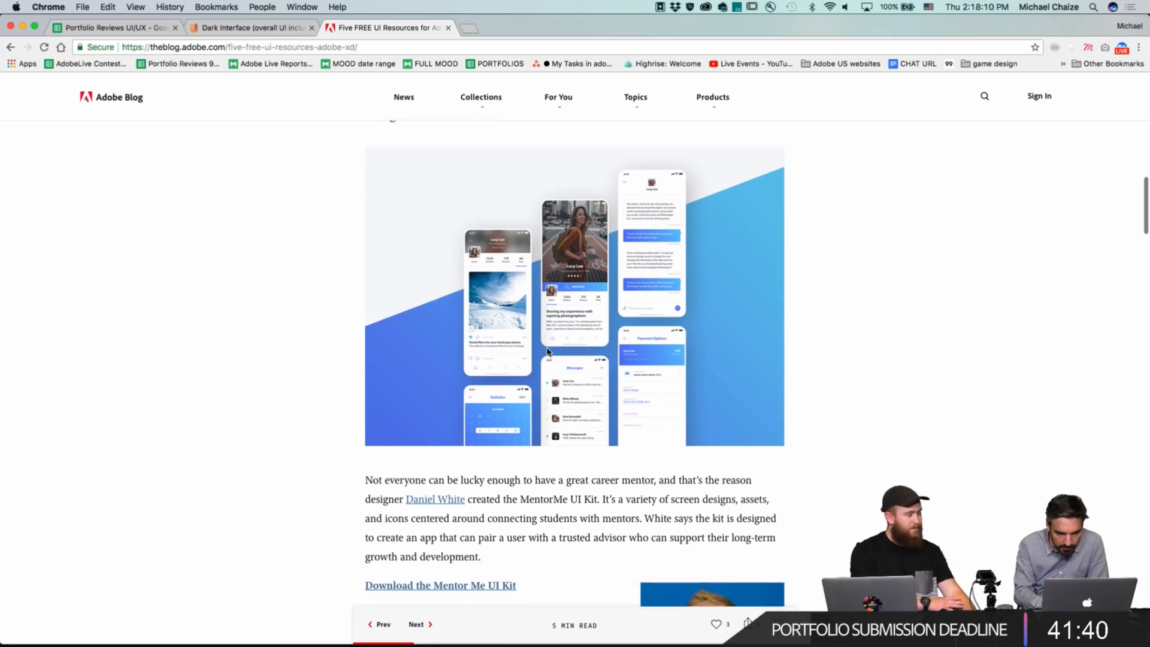
pyautogui.scroll(-7, 692, 404)
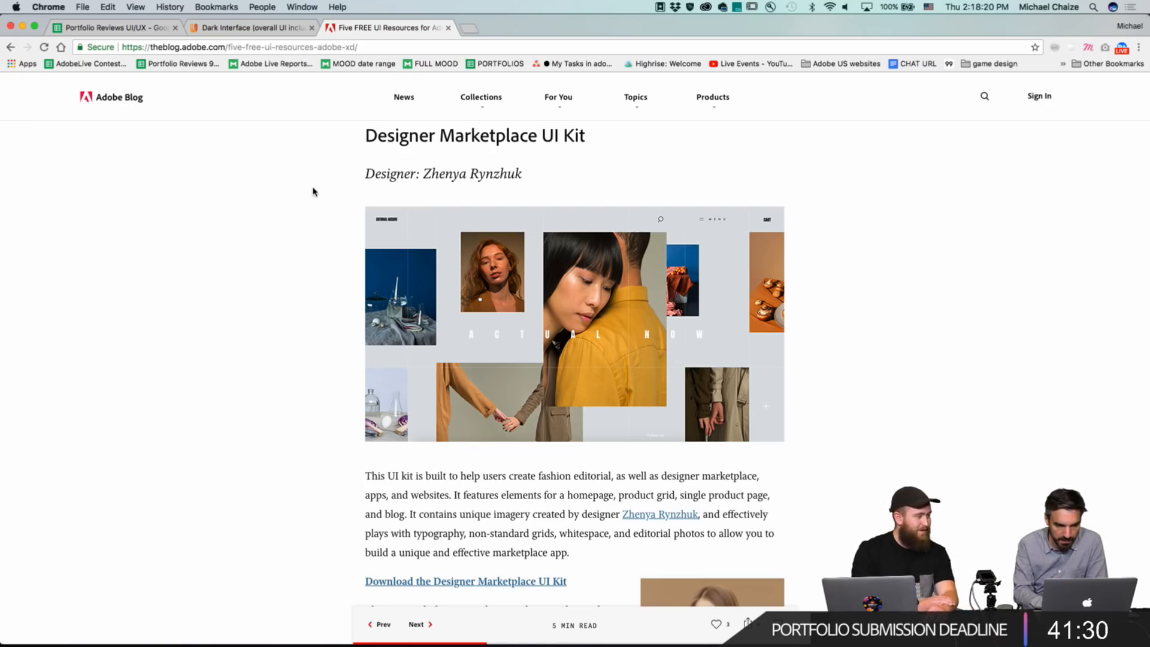
pyautogui.scroll(-2, 313, 192)
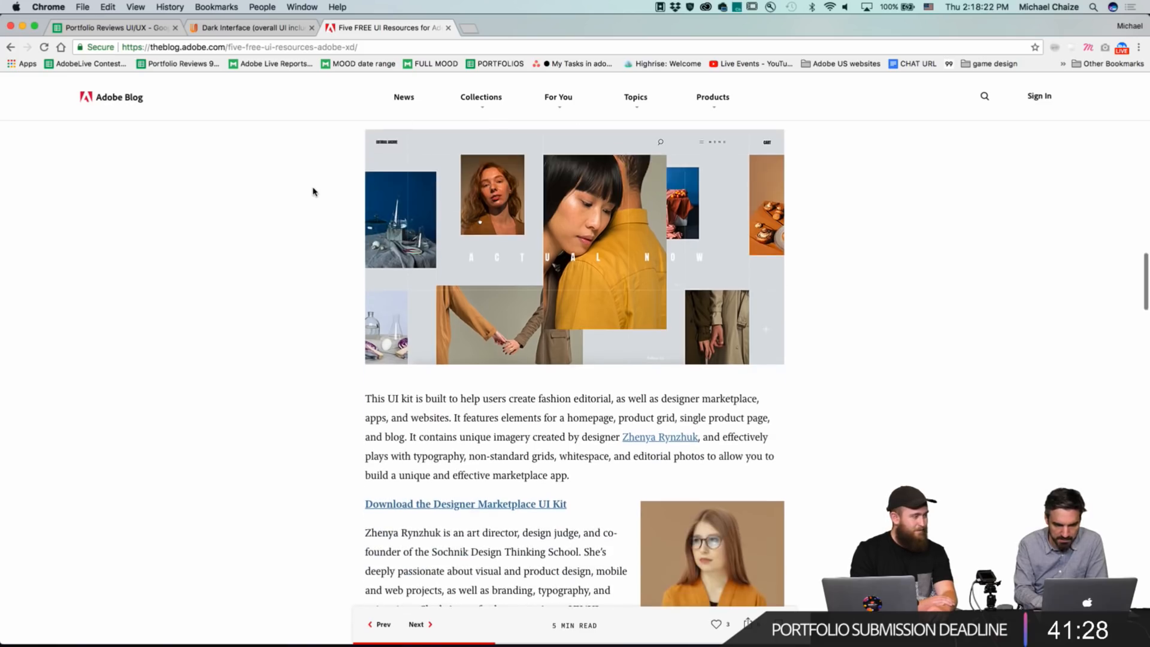
pyautogui.scroll(-5, 313, 191)
pyautogui.scroll(-4, 313, 192)
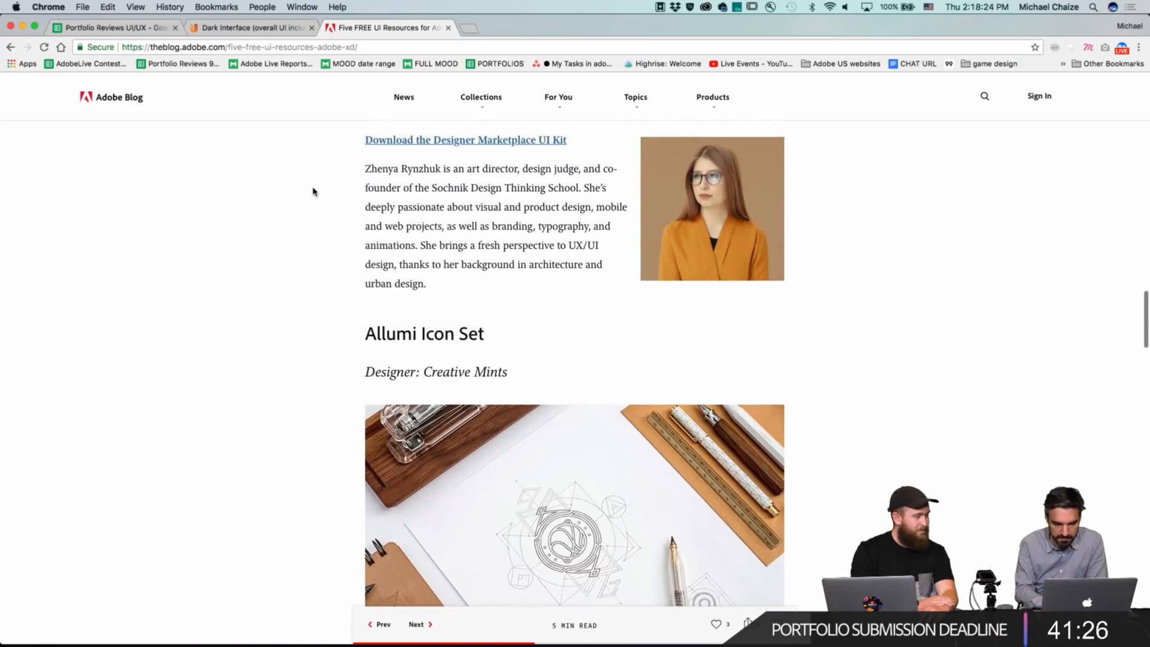
pyautogui.scroll(-5, 362, 244)
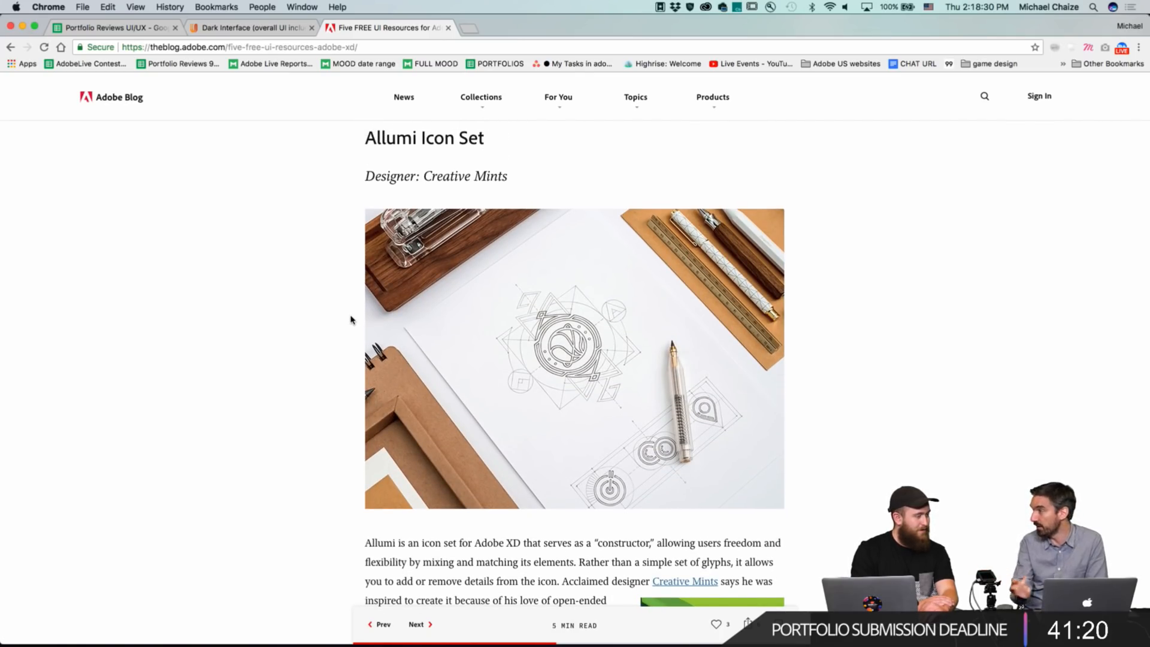
pyautogui.scroll(-9, 350, 319)
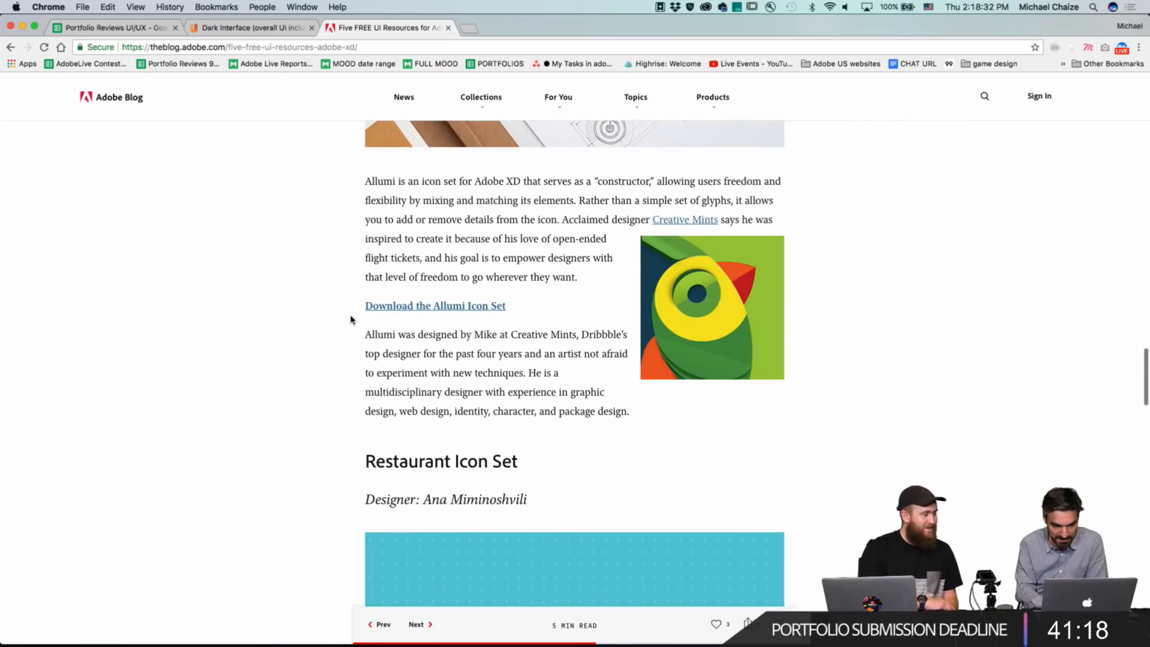
pyautogui.scroll(-7, 350, 319)
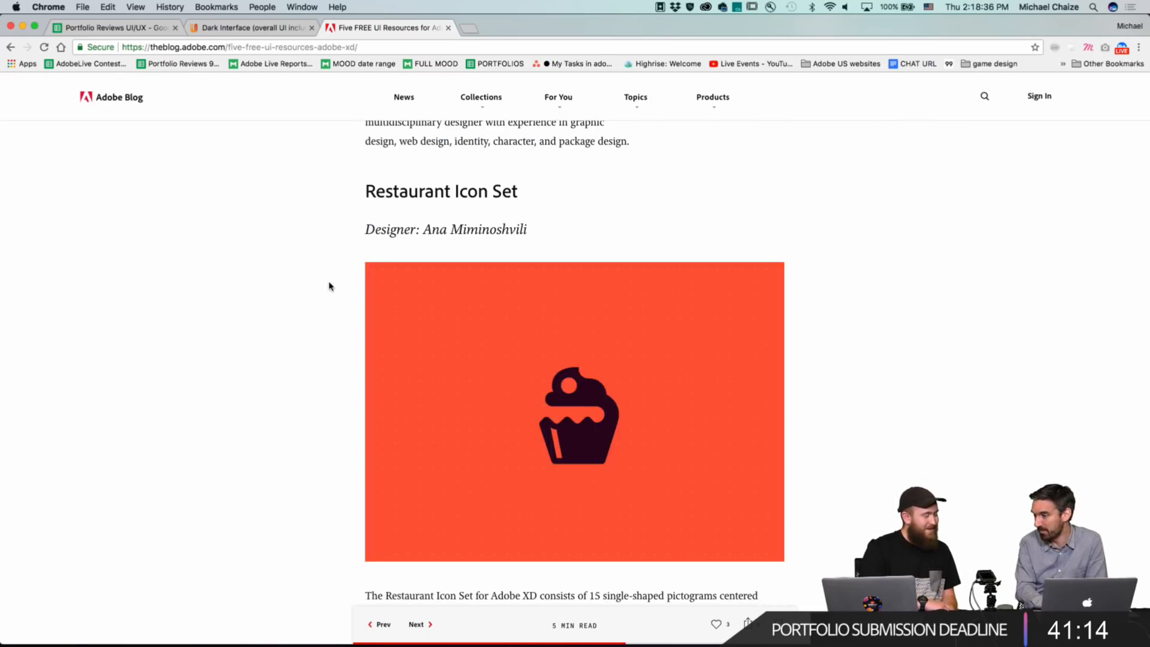
pyautogui.scroll(-2, 330, 287)
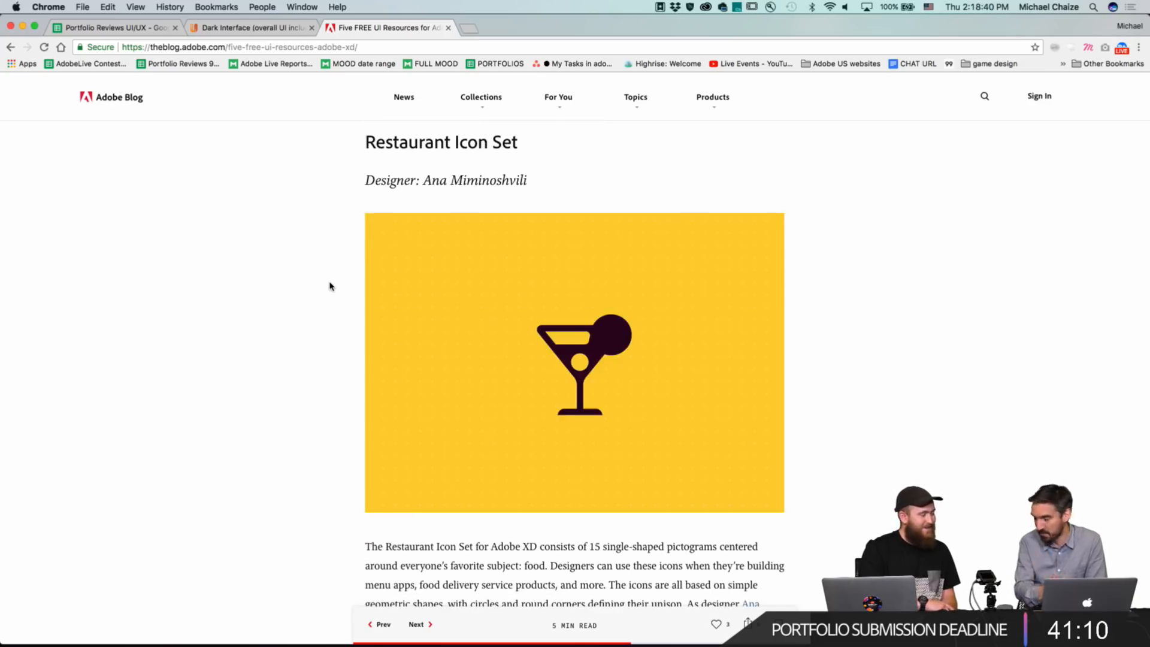
pyautogui.scroll(-10, 329, 286)
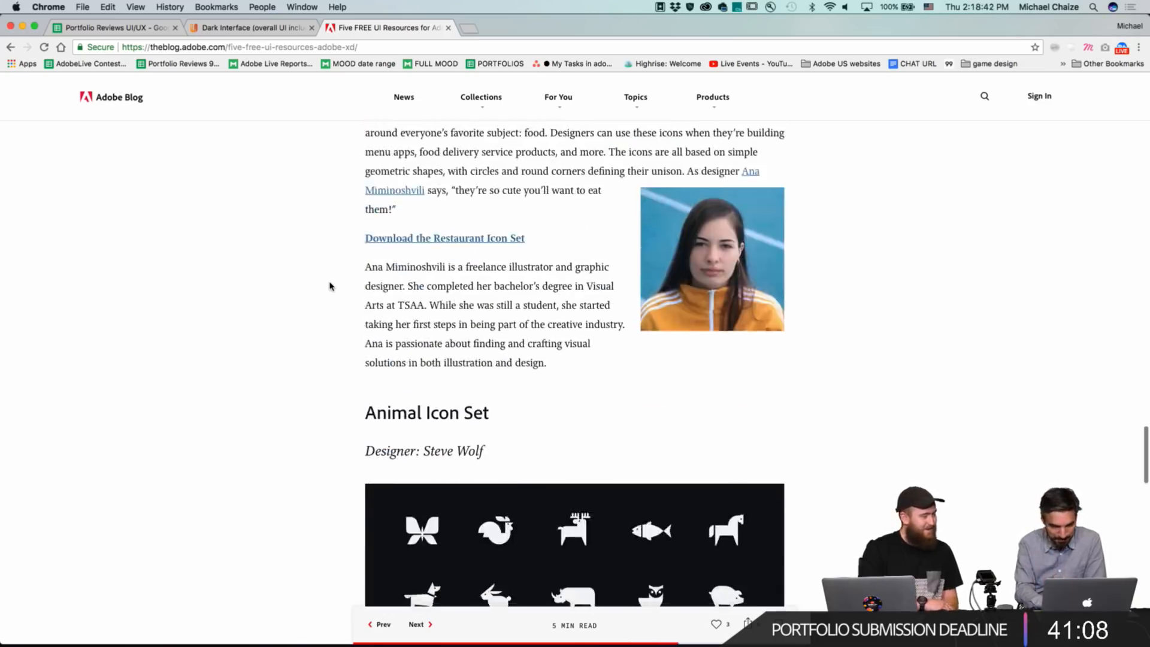
pyautogui.scroll(11, 329, 286)
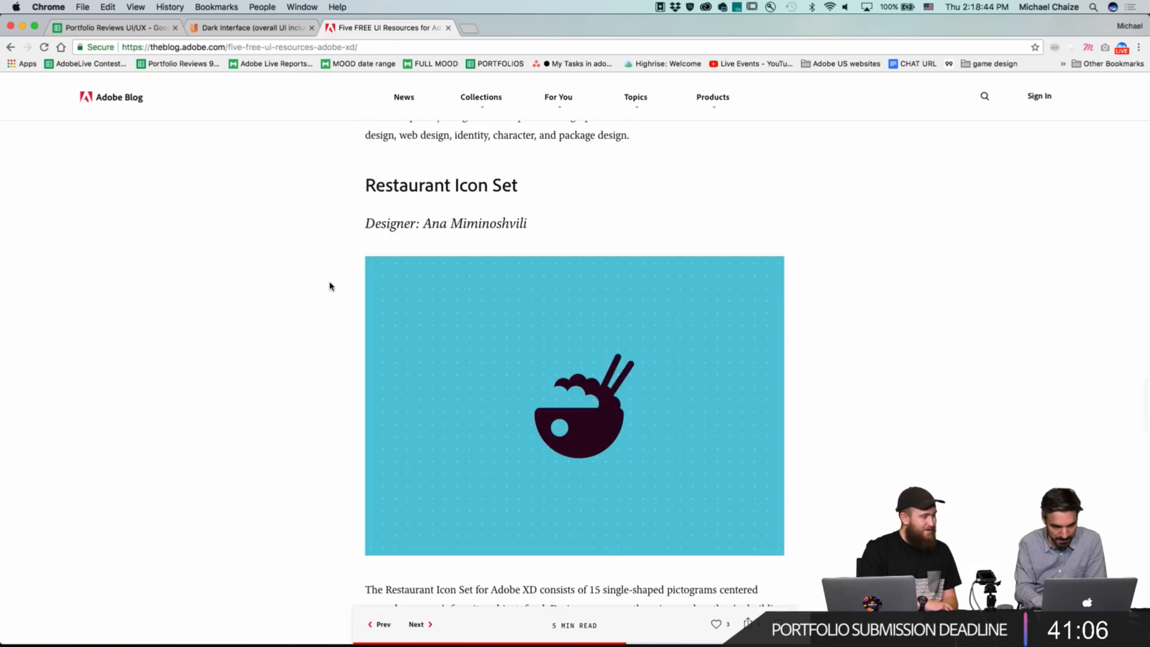
pyautogui.scroll(-7, 329, 286)
pyautogui.scroll(-7, 329, 286)
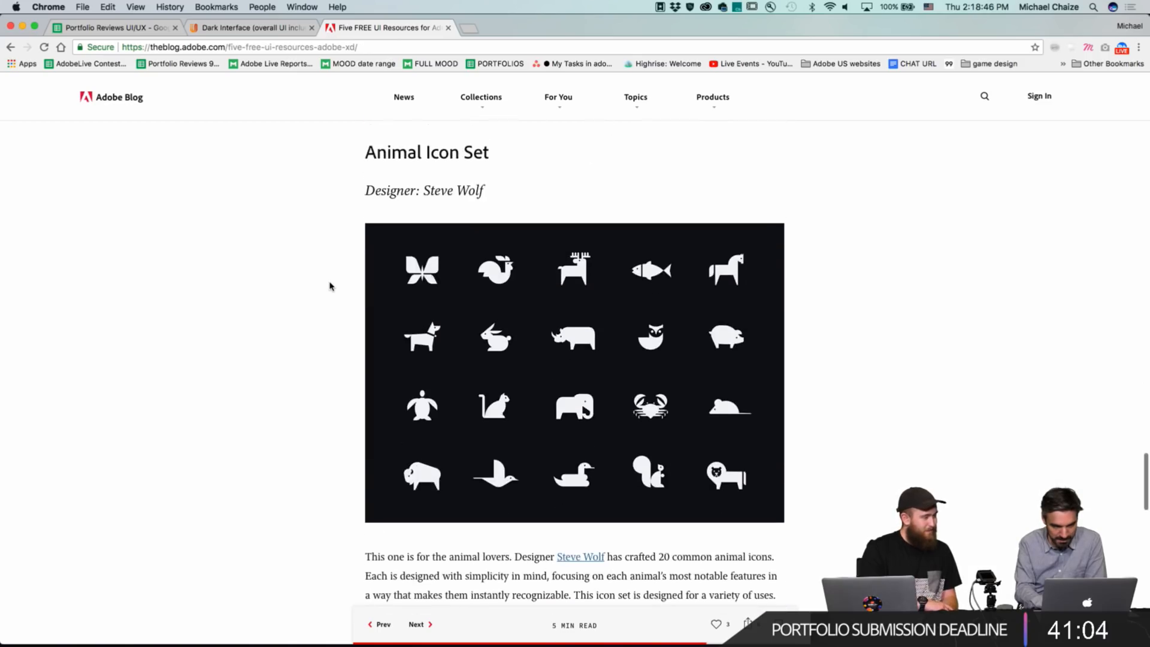
pyautogui.scroll(-1, 329, 286)
pyautogui.scroll(1, 330, 286)
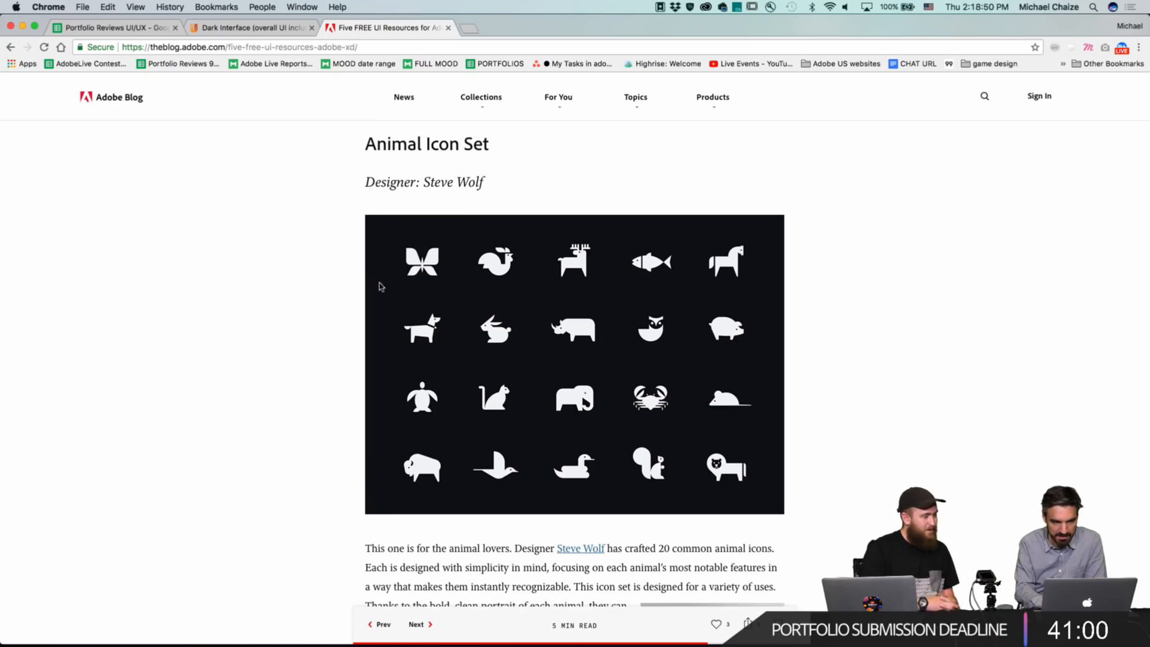
pyautogui.scroll(-8, 296, 306)
pyautogui.scroll(3, 295, 306)
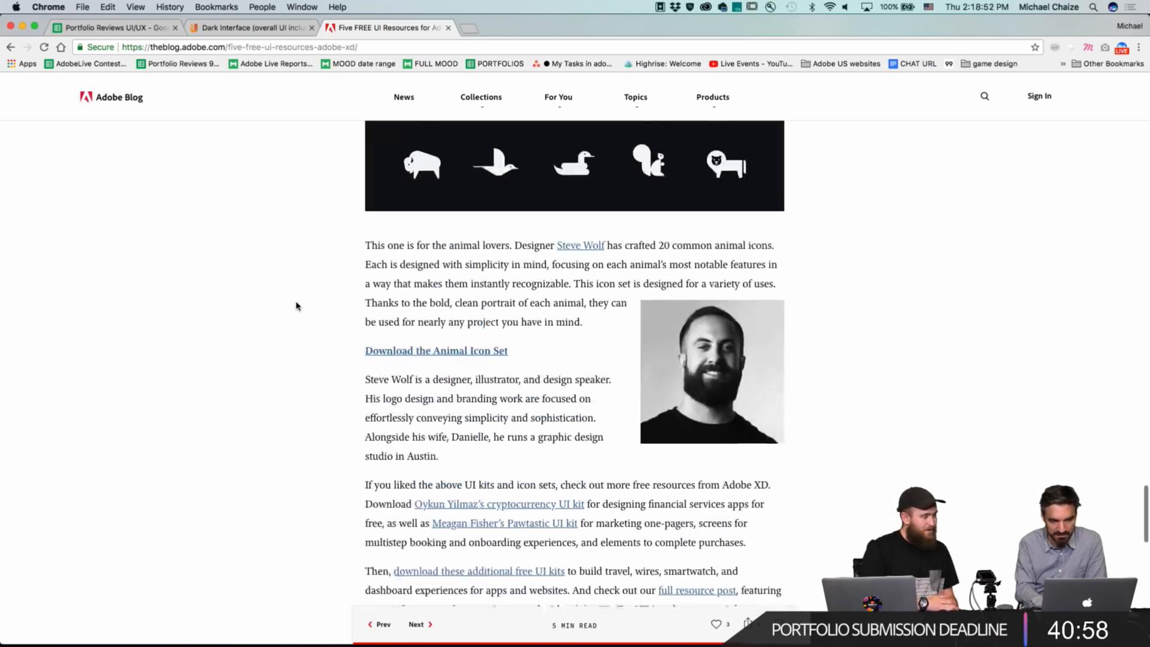
pyautogui.scroll(2, 296, 306)
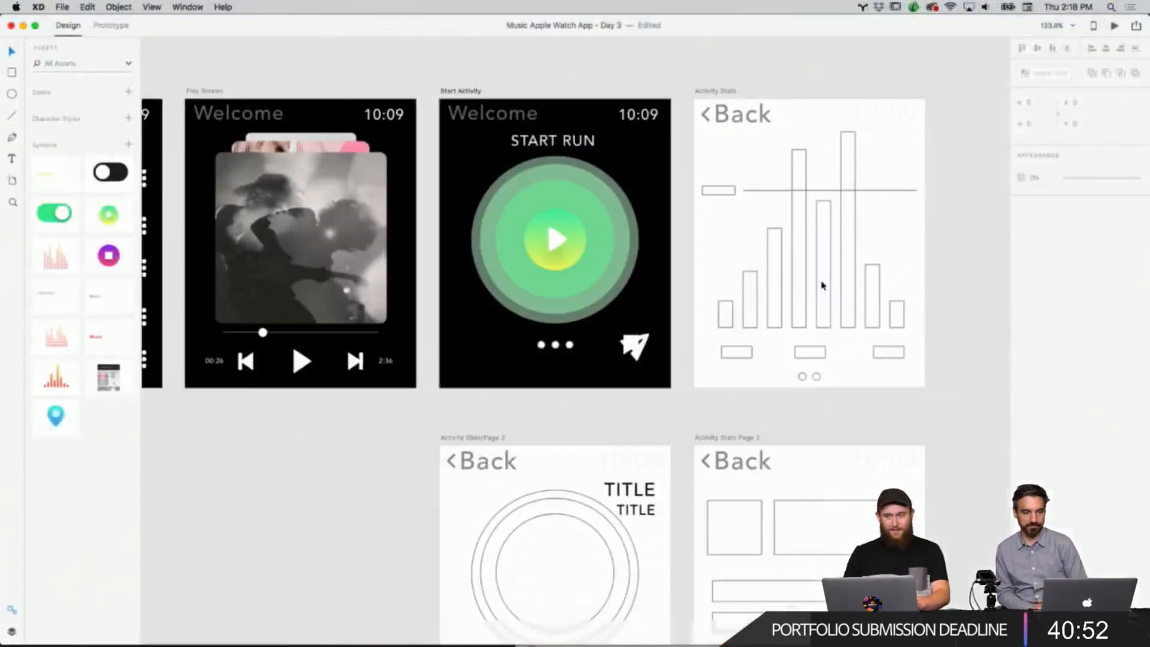
# Try moving the send icon to the lower left of the Start Activity screen, then undo the move.
pyautogui.scroll(-5, 822, 285)
pyautogui.scroll(5, 821, 284)
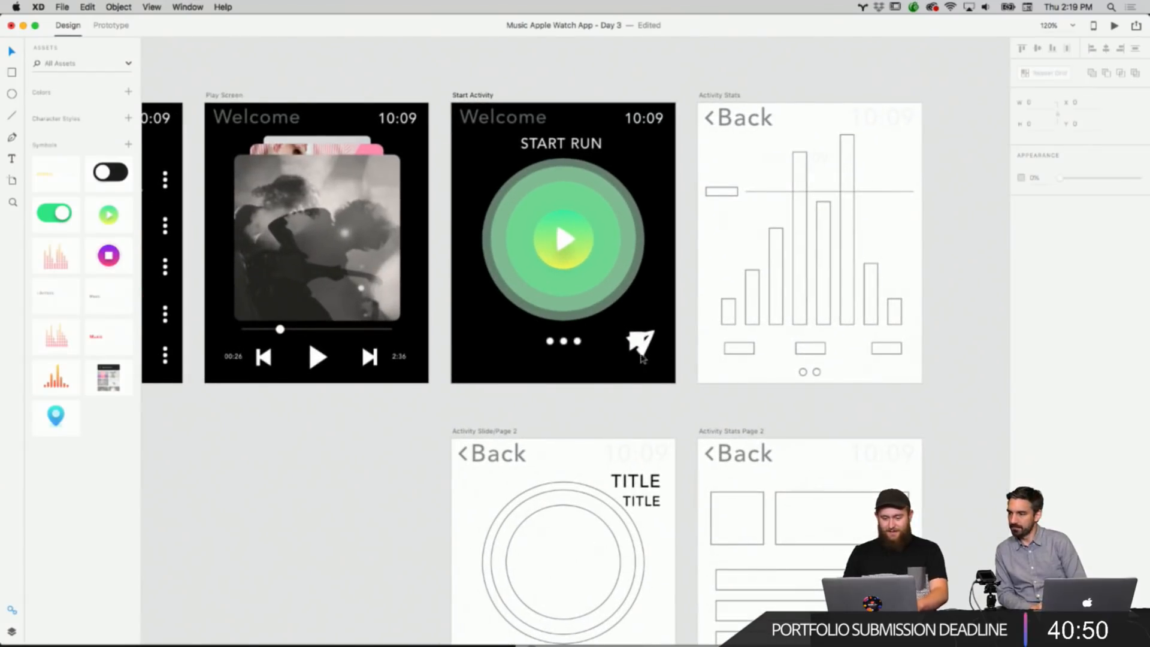
pyautogui.moveTo(641, 357); pyautogui.dragTo(495, 358)
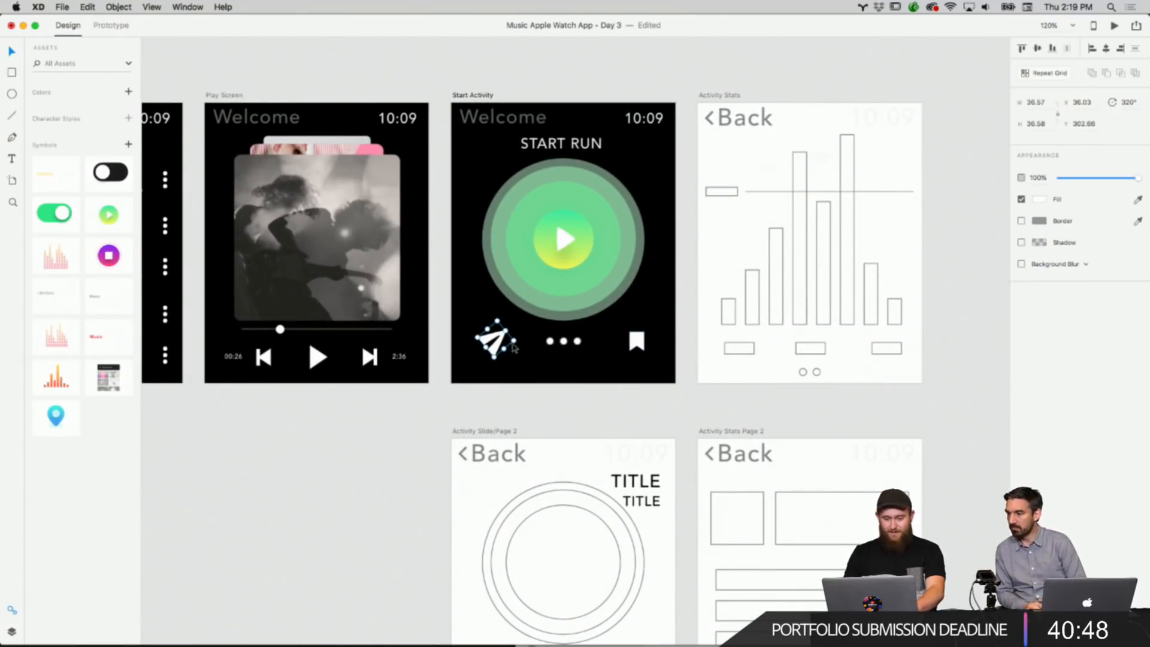
pyautogui.press('super+z')
pyautogui.press('super+z')
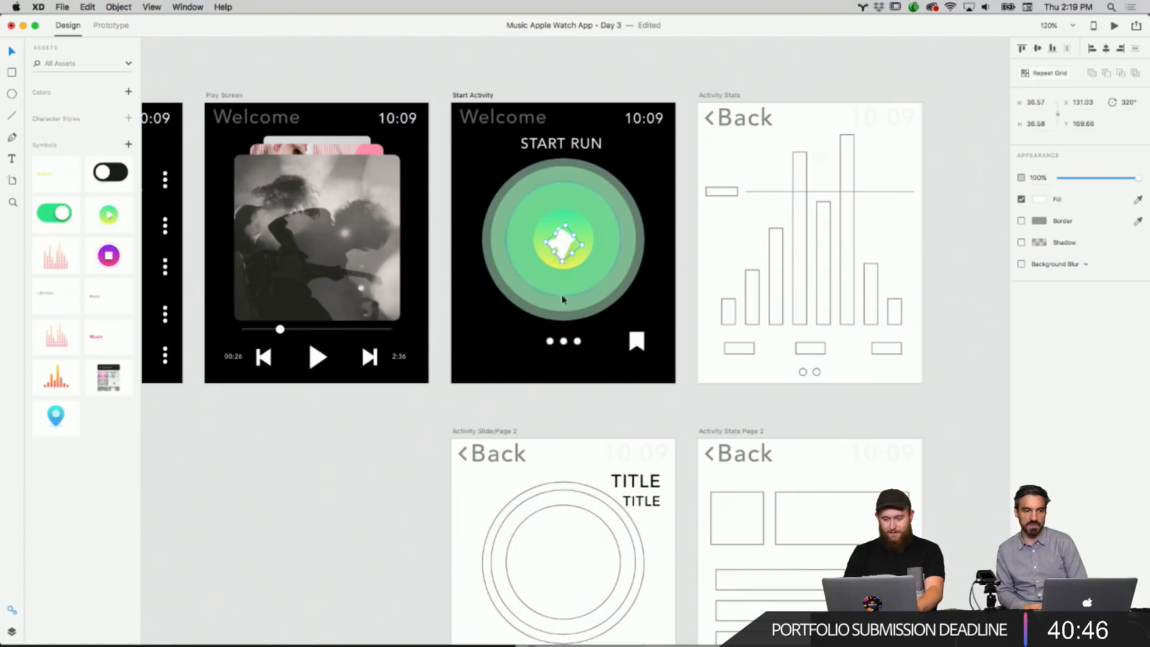
# Place the send icon at the lower left and the bookmark icon at the lower right of the Start Activity screen.
pyautogui.moveTo(564, 261); pyautogui.dragTo(490, 382)
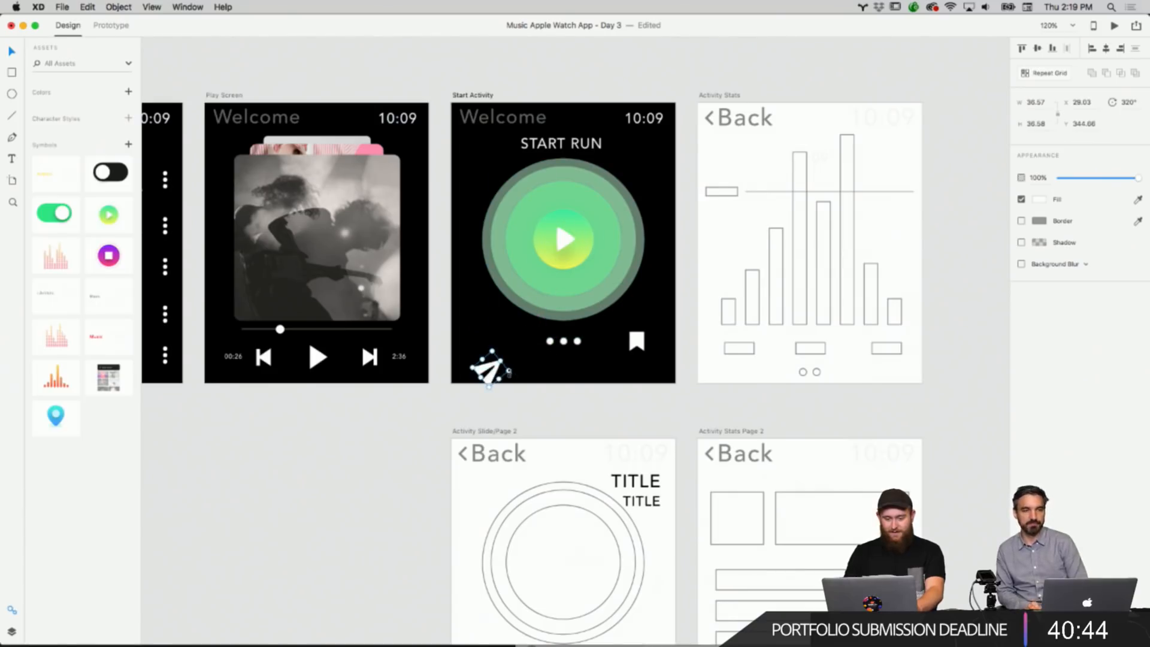
pyautogui.moveTo(496, 372); pyautogui.dragTo(502, 345)
pyautogui.moveTo(683, 363); pyautogui.dragTo(630, 342)
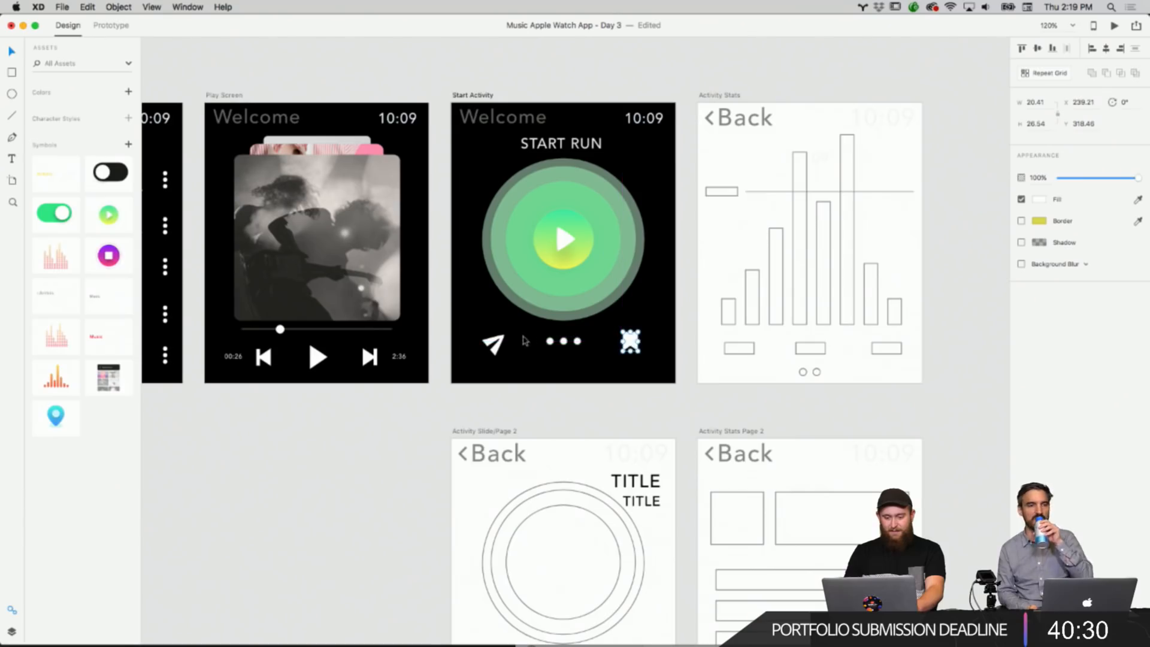
pyautogui.moveTo(499, 350); pyautogui.dragTo(503, 347)
pyautogui.click(552, 379)
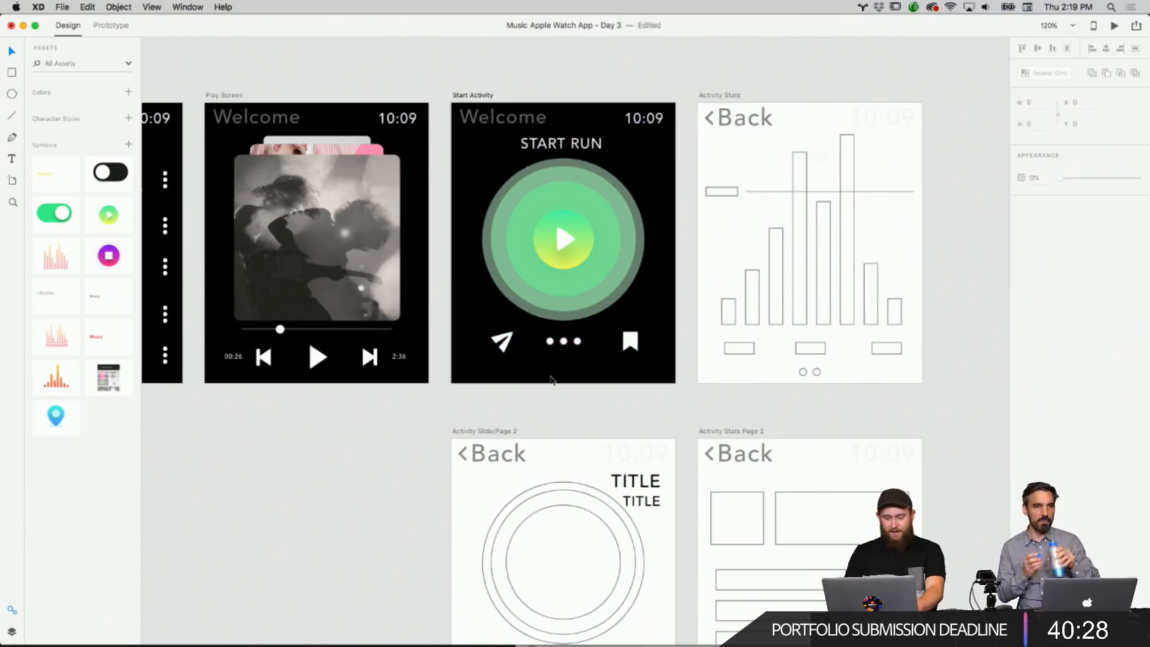
# Delete the bookmark icon from the bottom row of the Start Activity screen.
pyautogui.scroll(4, 552, 380)
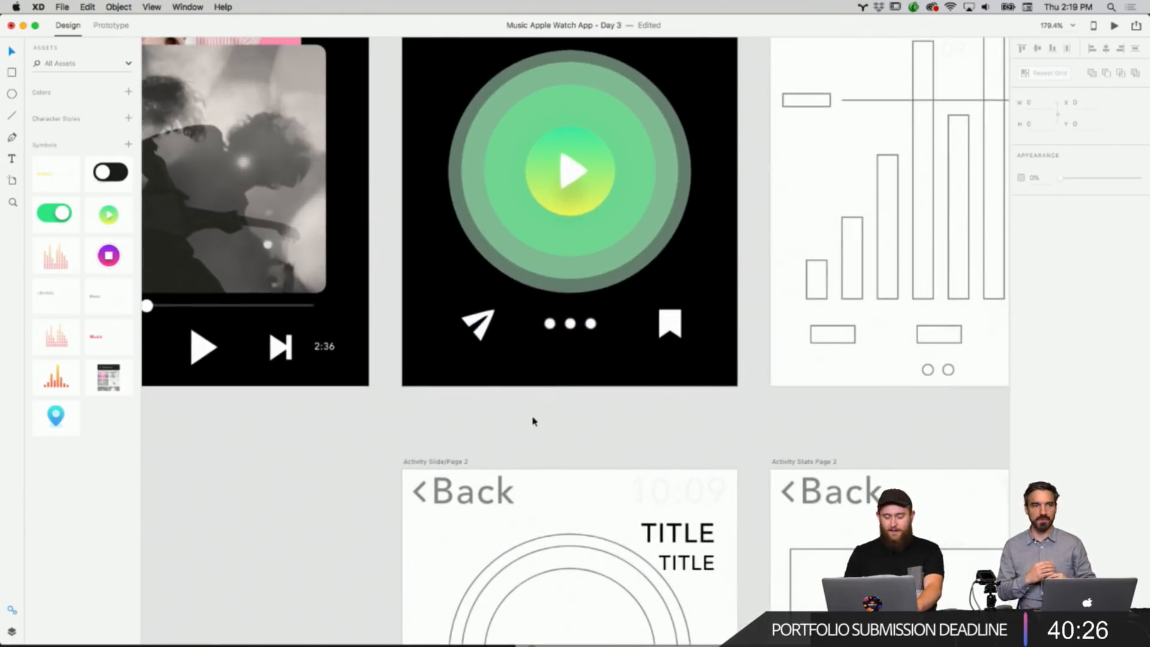
pyautogui.scroll(-8, 534, 420)
pyautogui.hscroll(-10, 534, 420)
pyautogui.scroll(-3, 534, 421)
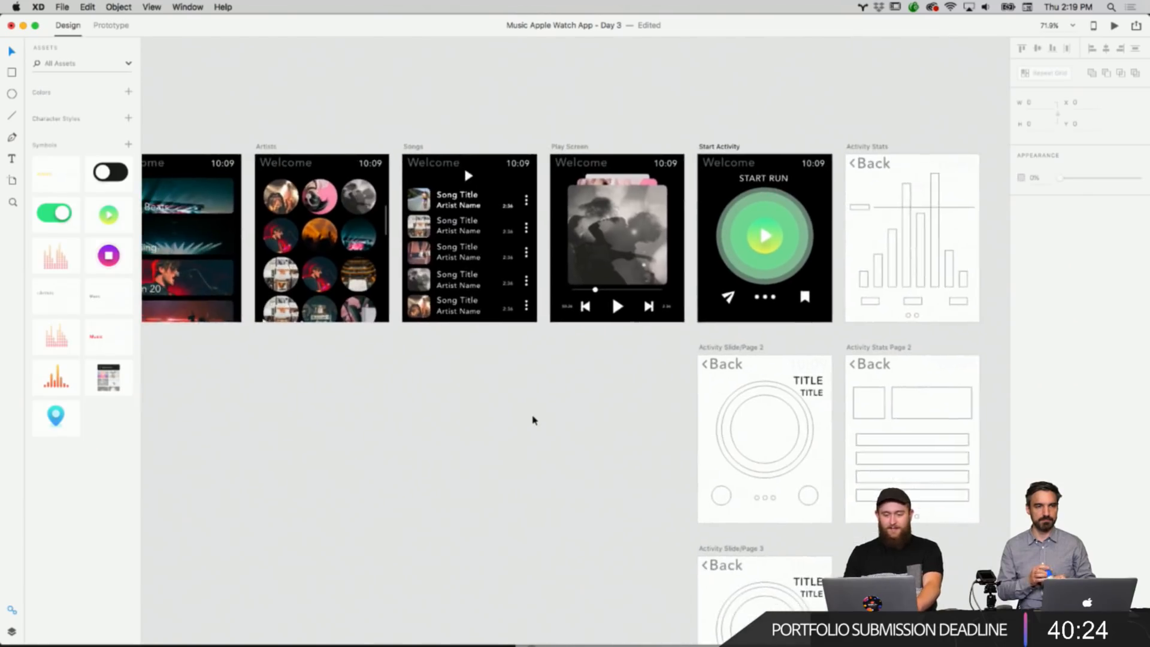
pyautogui.hscroll(10, 533, 420)
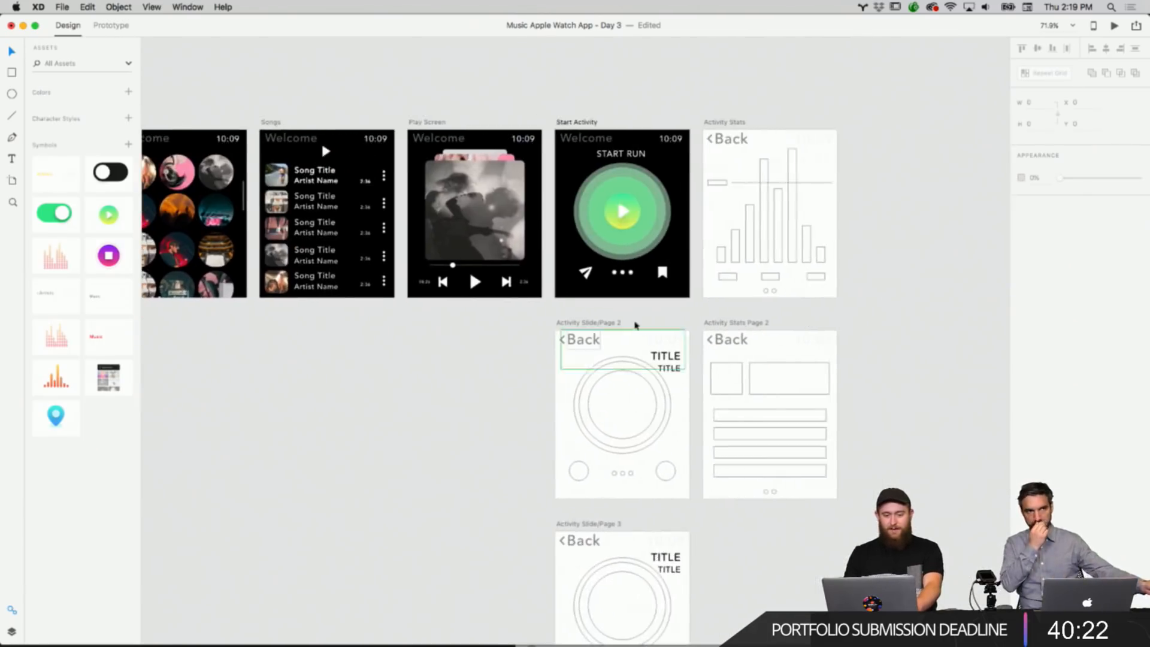
pyautogui.scroll(5, 687, 287)
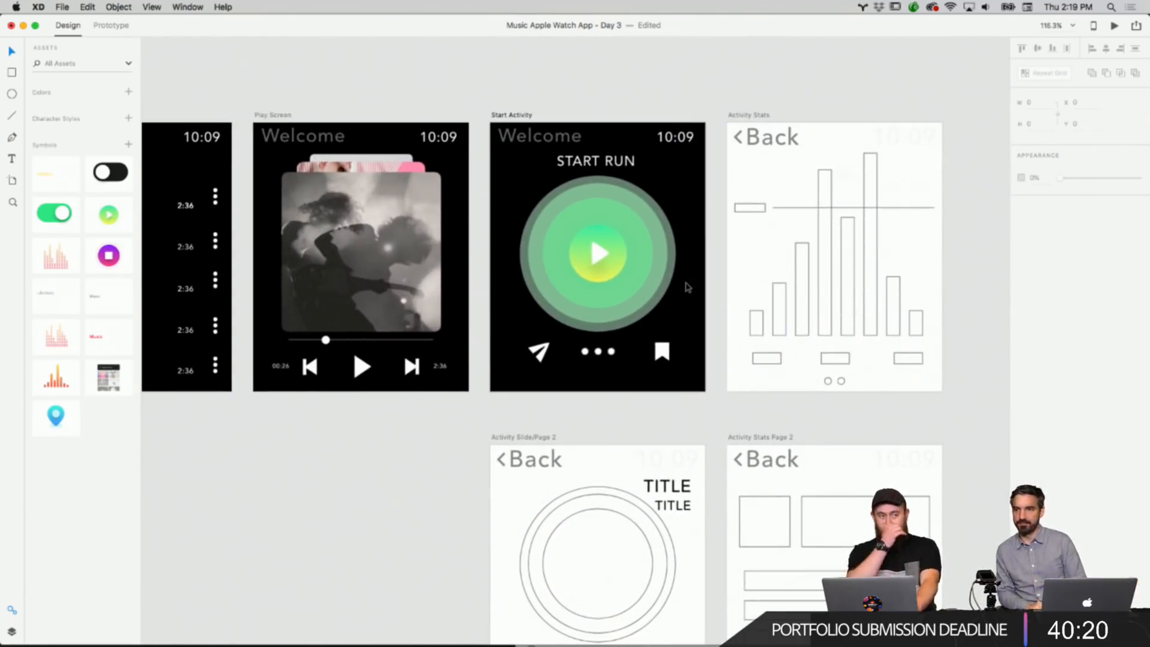
pyautogui.scroll(1, 688, 287)
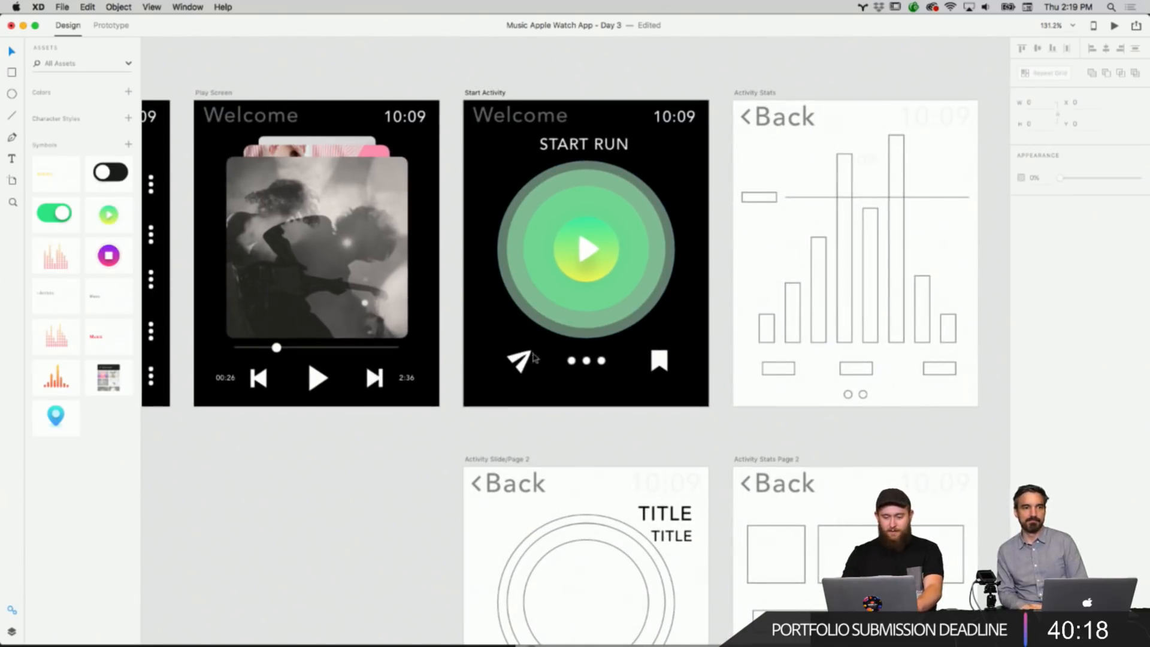
pyautogui.click(516, 361)
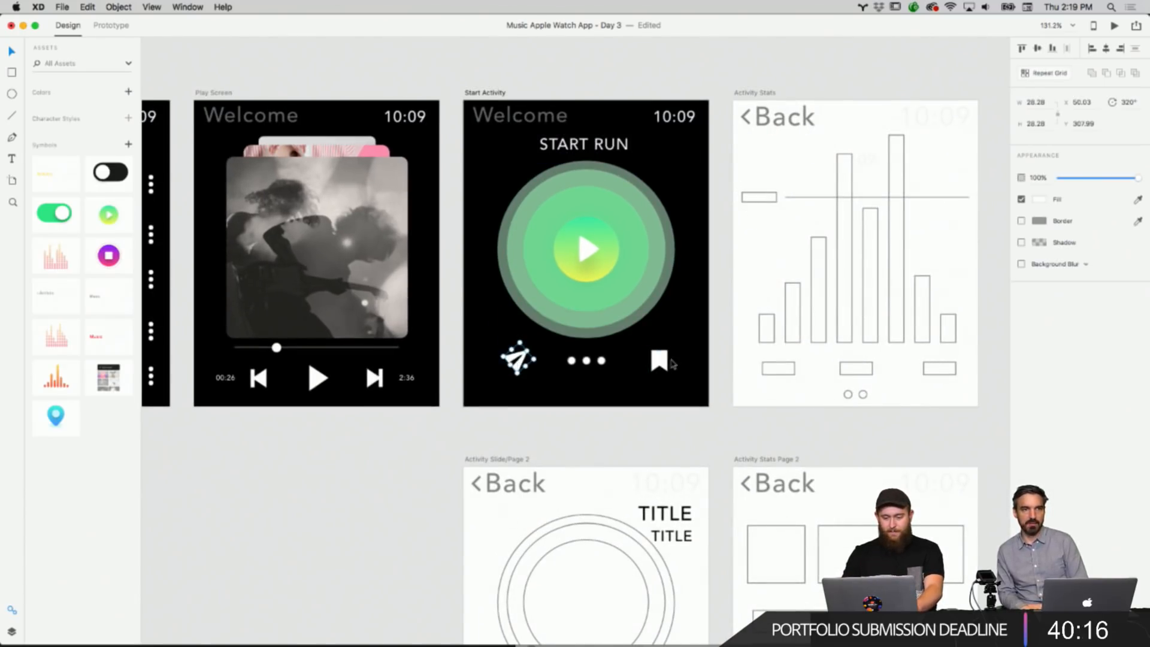
pyautogui.click(665, 362)
pyautogui.click(457, 442)
# Copy the curved share arrow icon from the icon set on the canvas.
pyautogui.hscroll(-15, 457, 441)
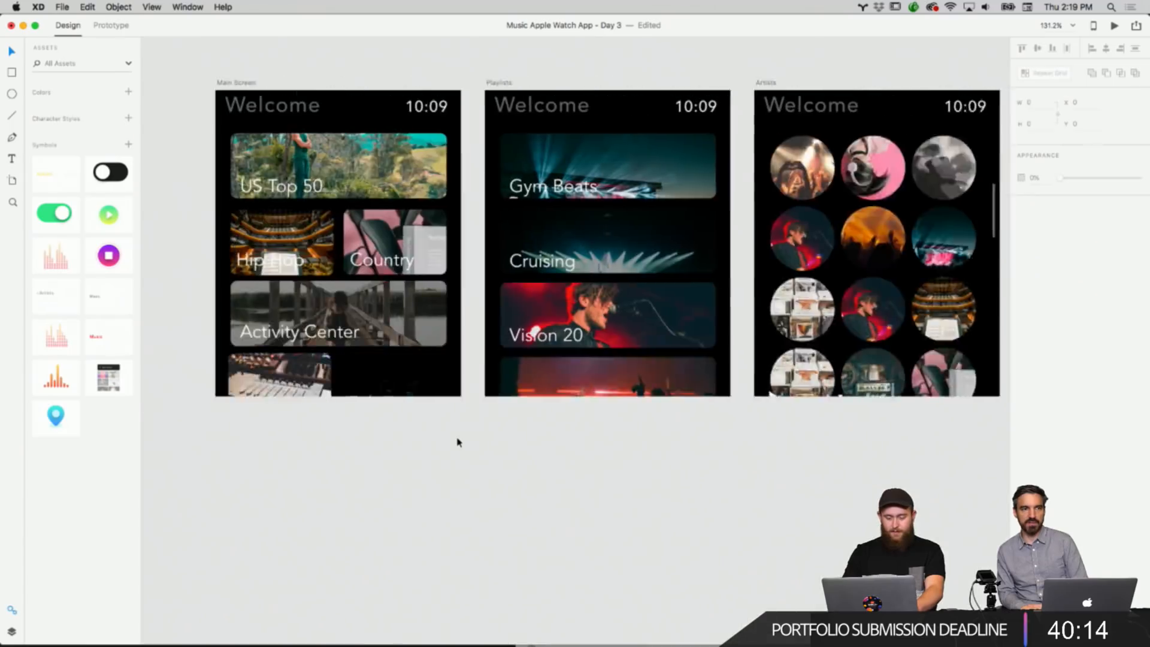
pyautogui.hscroll(-5, 561, 410)
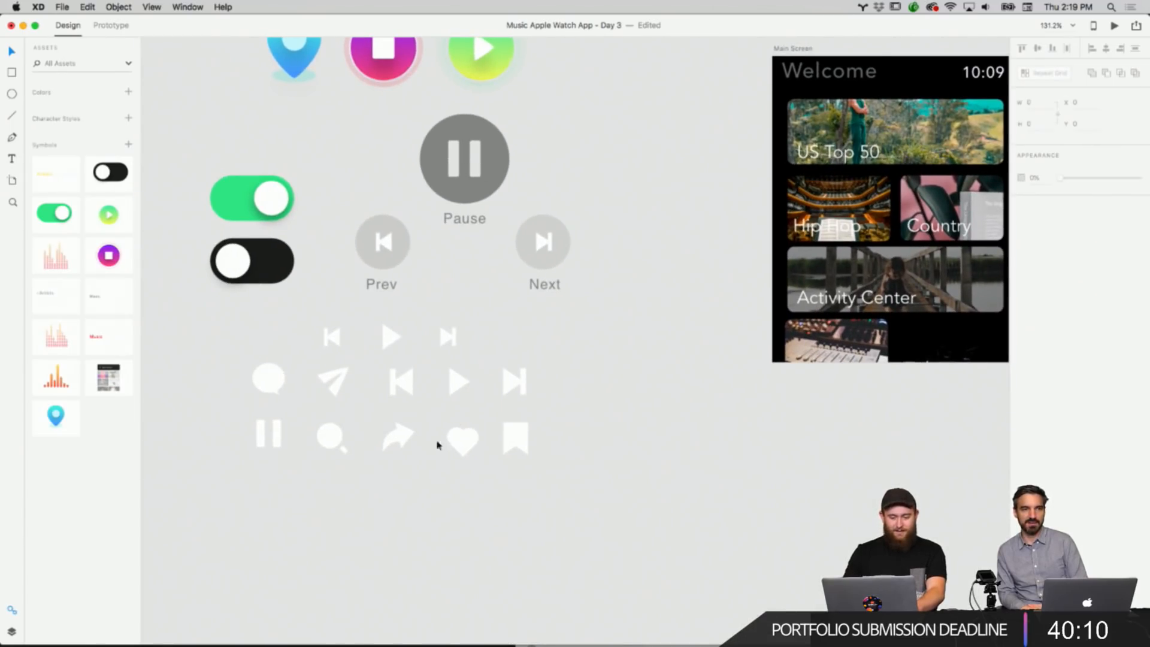
pyautogui.click(402, 438)
pyautogui.rightClick(402, 438)
pyautogui.click(424, 456)
pyautogui.click(729, 466)
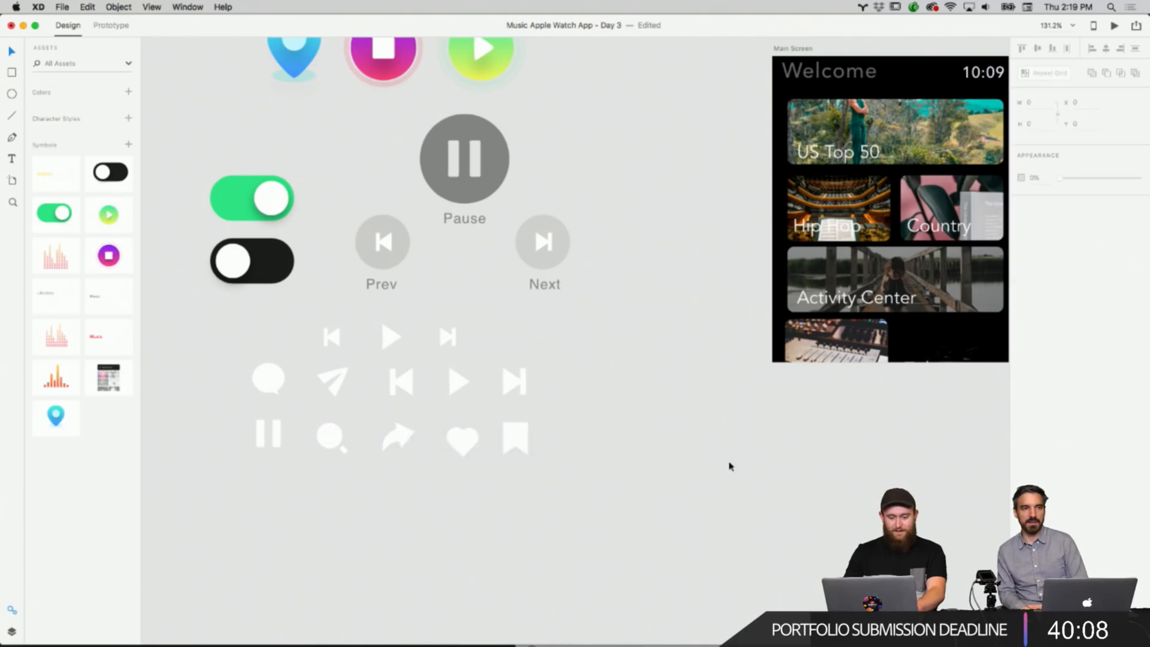
# Paste the share icon onto the Start Activity screen, placing it at the lower left and the send icon at the lower right.
pyautogui.hscroll(20, 729, 466)
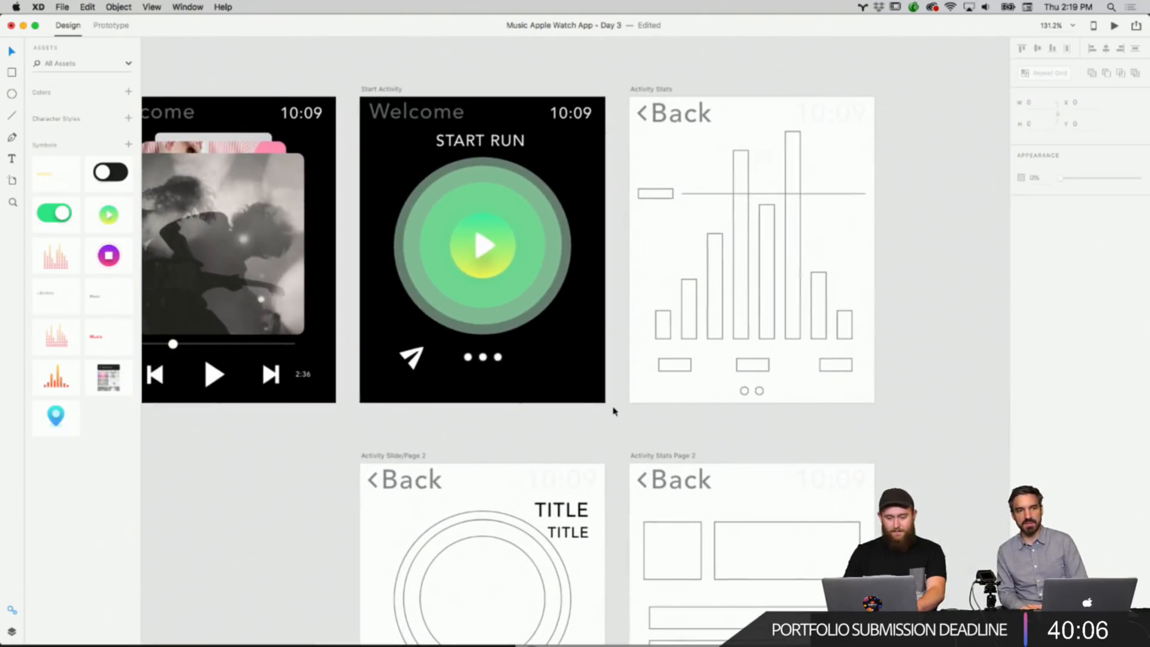
pyautogui.rightClick(575, 388)
pyautogui.click(583, 393)
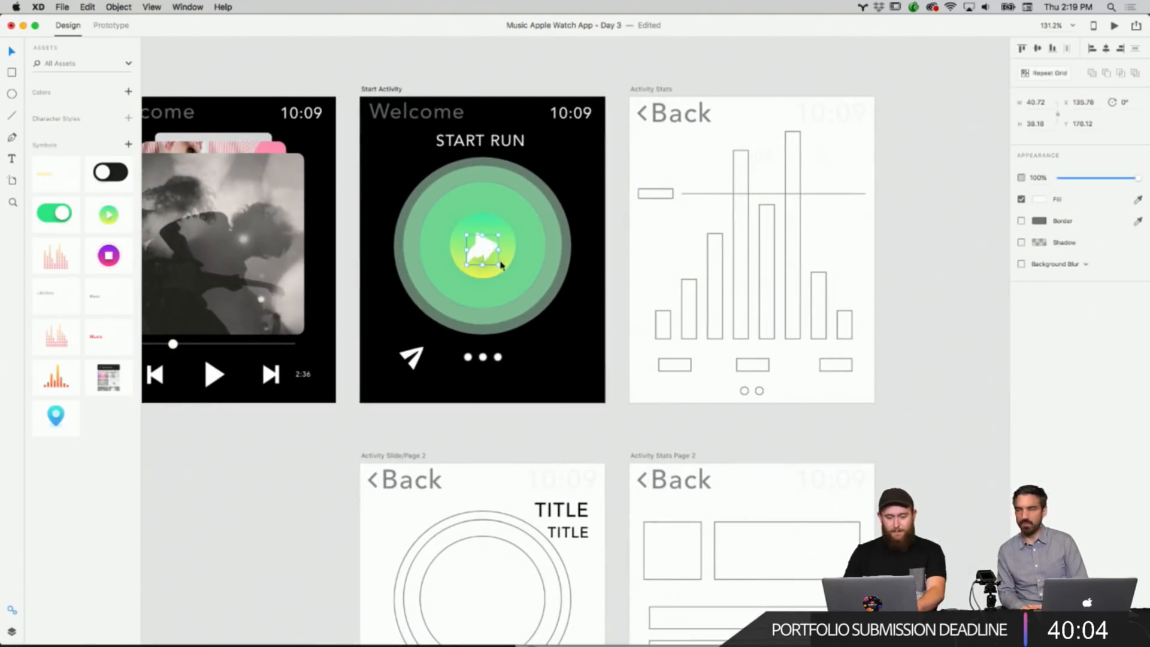
pyautogui.moveTo(501, 265); pyautogui.dragTo(560, 360)
pyautogui.click(535, 387)
pyautogui.click(419, 355)
pyautogui.moveTo(419, 355)
pyautogui.mouseDown()
pyautogui.moveTo(569, 358)
pyautogui.moveTo(407, 364)
pyautogui.mouseUp()
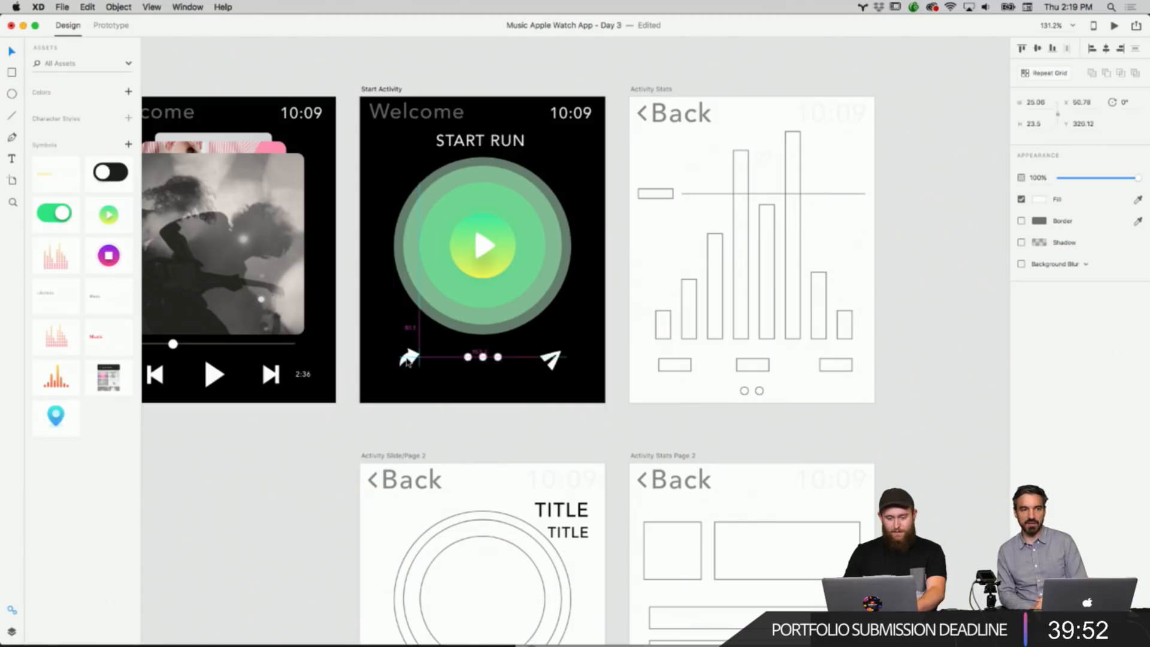
pyautogui.click(459, 383)
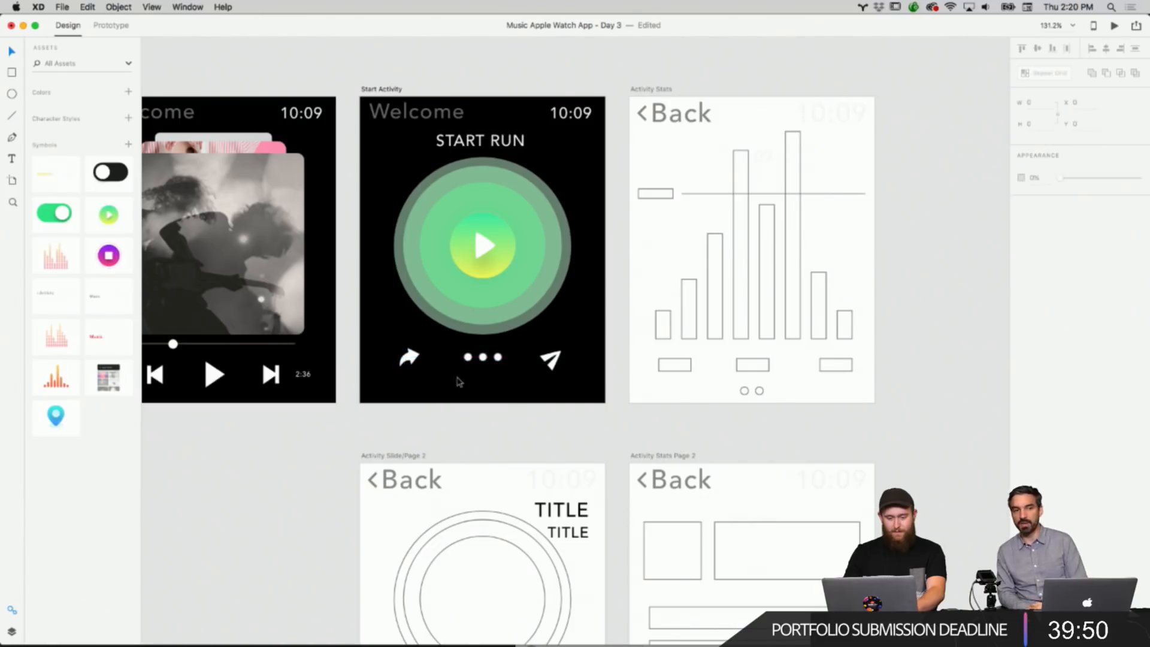
pyautogui.click(557, 370)
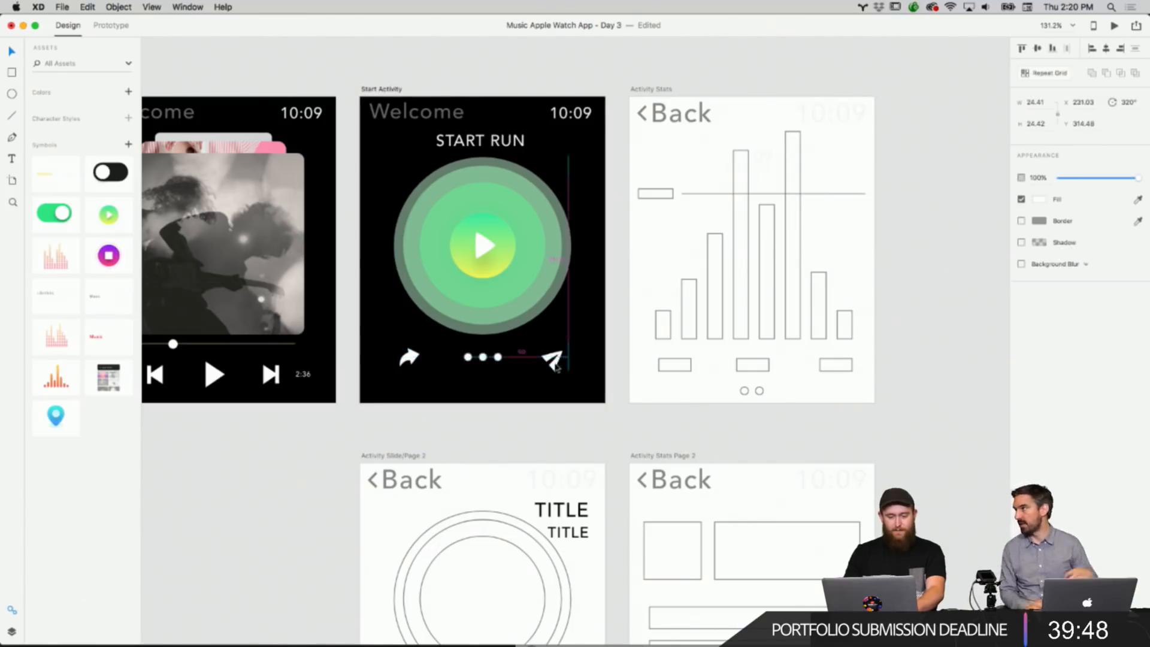
pyautogui.click(554, 436)
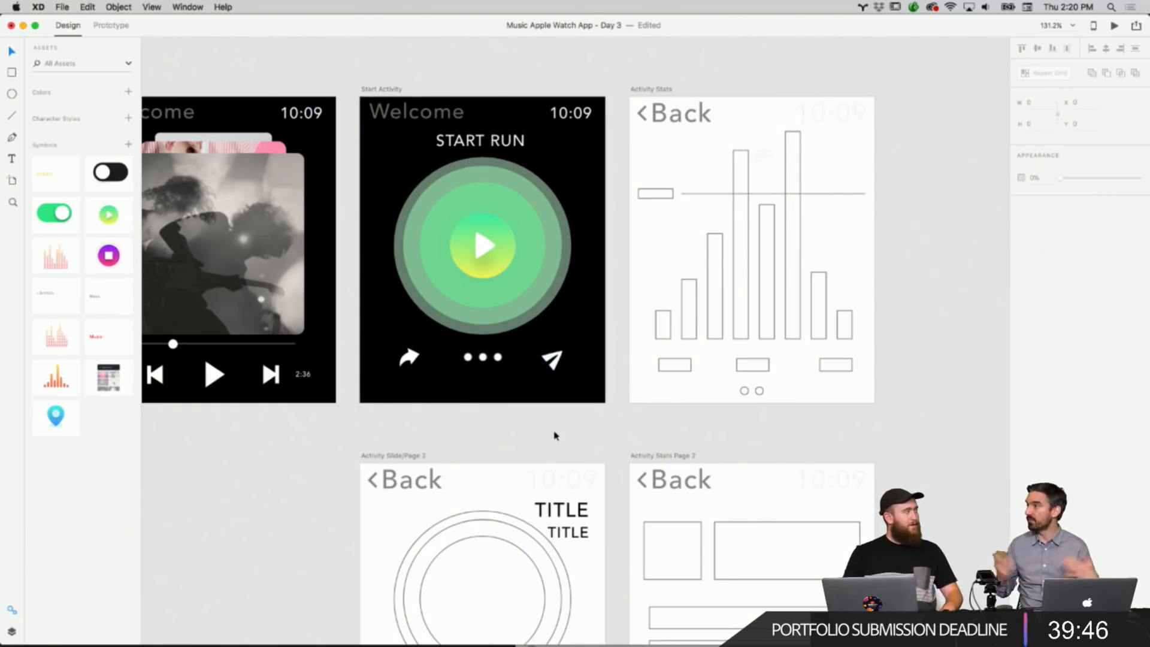
# Copy the two TITLE text layers from Activity Slide/Page 2 and paste them onto the Start Activity screen.
pyautogui.scroll(-3, 554, 435)
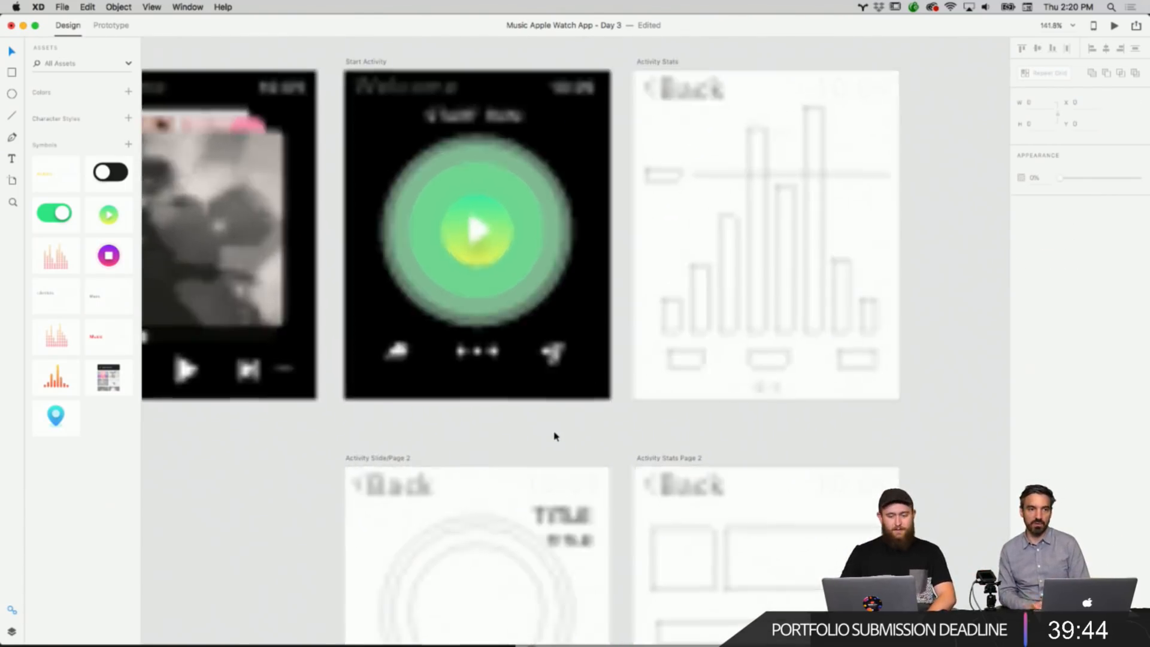
pyautogui.scroll(-5, 548, 432)
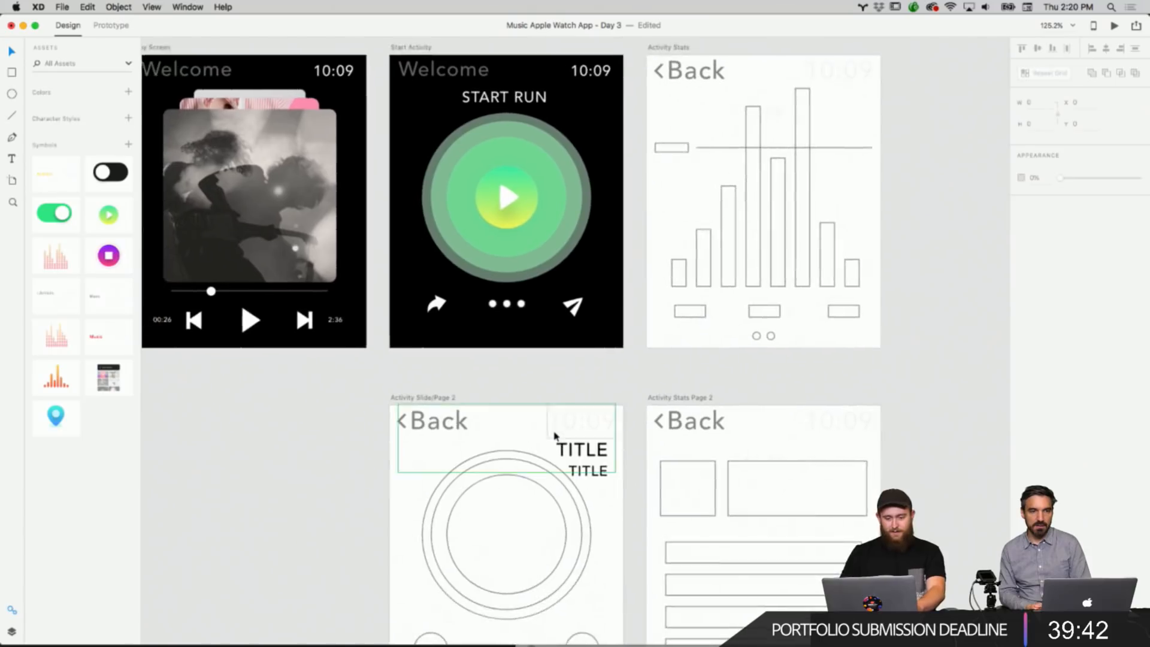
pyautogui.scroll(3, 414, 405)
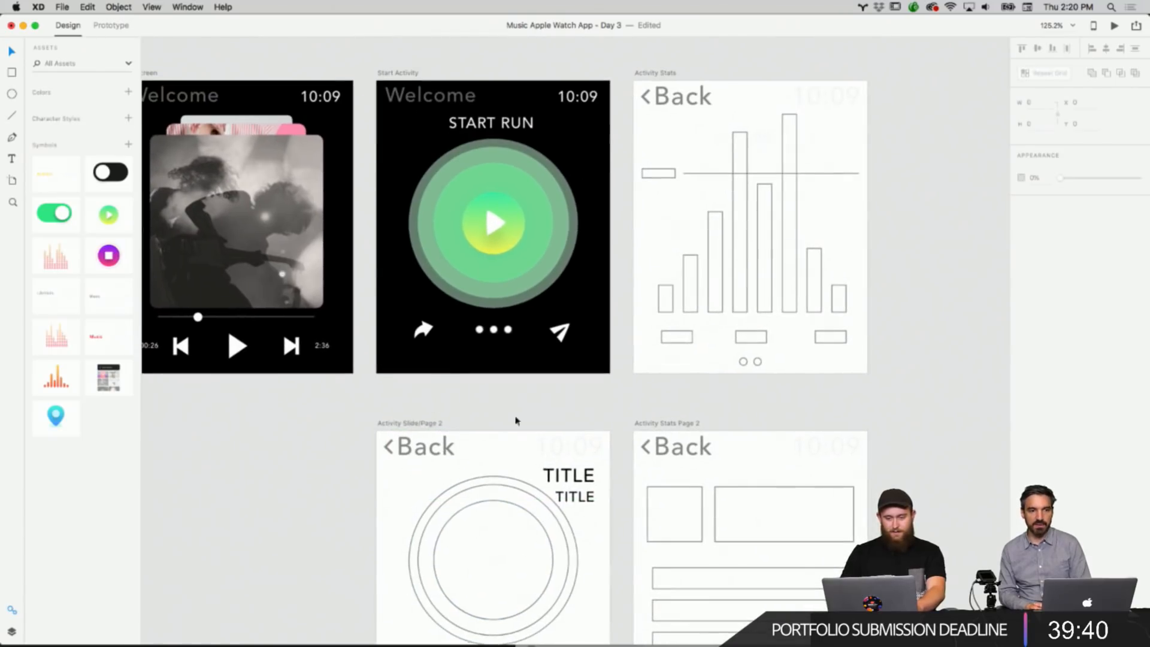
pyautogui.click(580, 484)
pyautogui.press('super+c')
pyautogui.press('super+v')
# Change the fill color of both pasted TITLE texts to white.
pyautogui.doubleClick(568, 134)
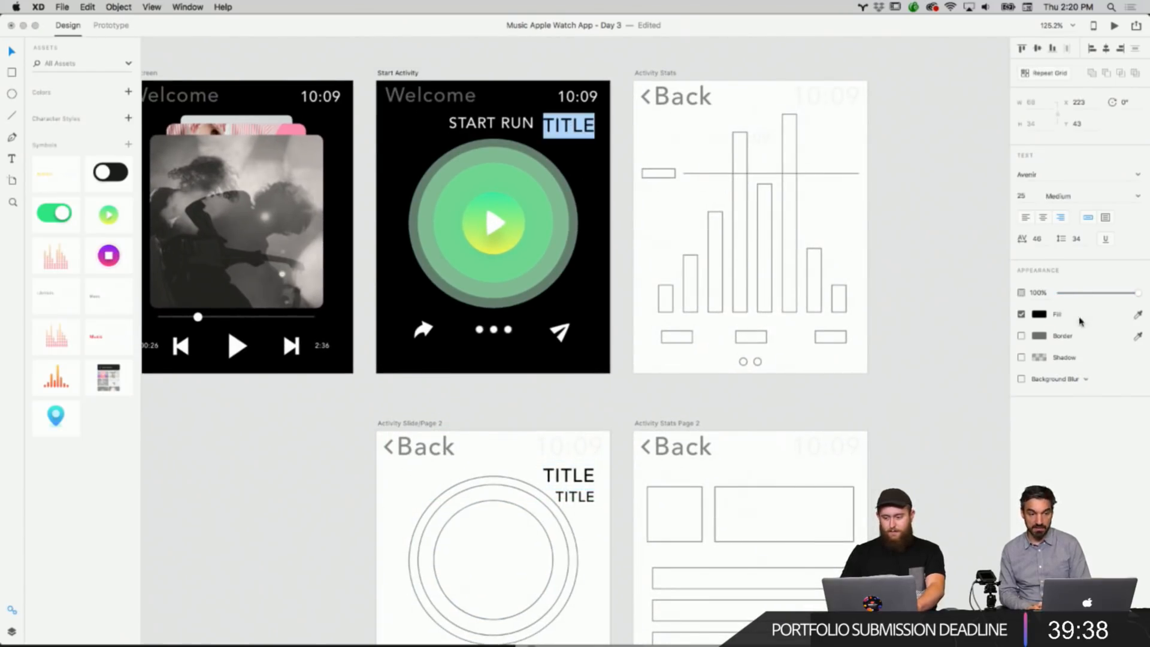
pyautogui.click(1041, 318)
pyautogui.moveTo(955, 287); pyautogui.dragTo(829, 209)
pyautogui.click(960, 154)
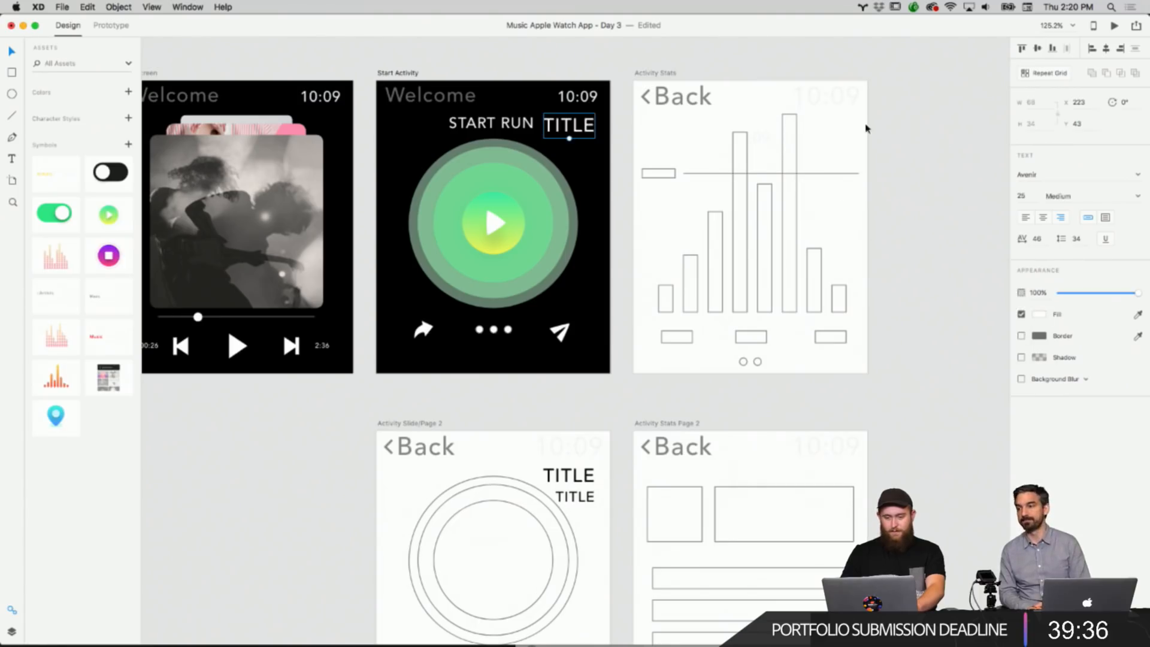
pyautogui.click(579, 148)
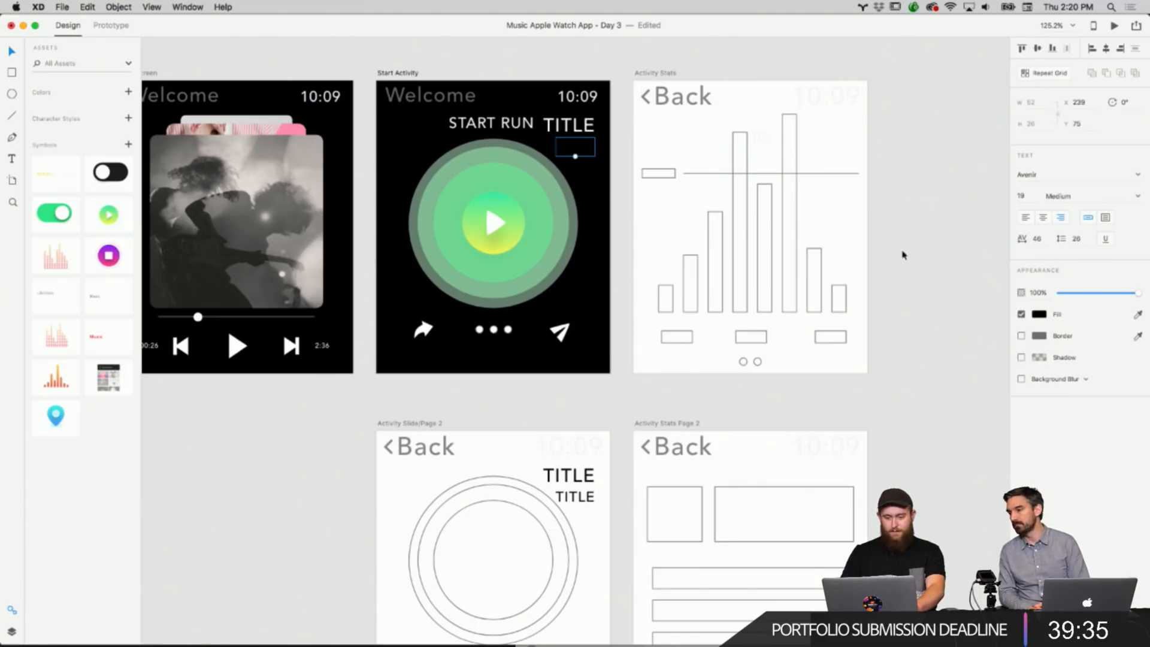
pyautogui.click(1039, 317)
pyautogui.moveTo(939, 298); pyautogui.dragTo(841, 182)
pyautogui.click(944, 182)
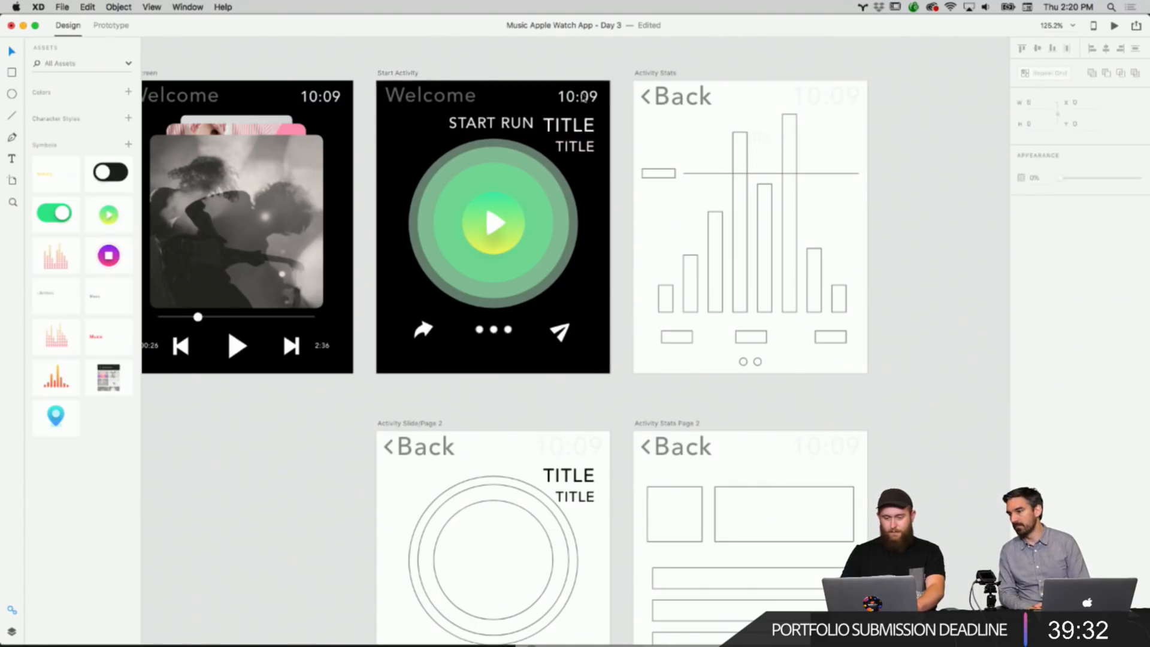
# Rearrange the TITLE texts and nudge the START RUN label slightly on the Start Activity screen.
pyautogui.moveTo(570, 125); pyautogui.dragTo(585, 150)
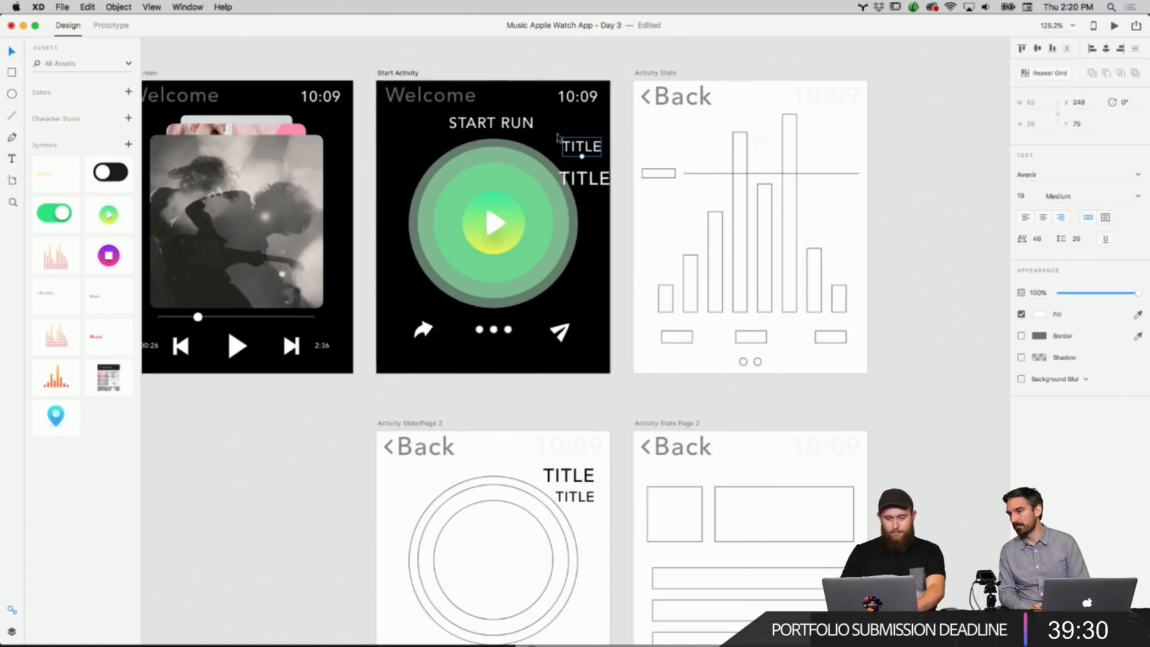
pyautogui.moveTo(507, 120); pyautogui.dragTo(512, 120)
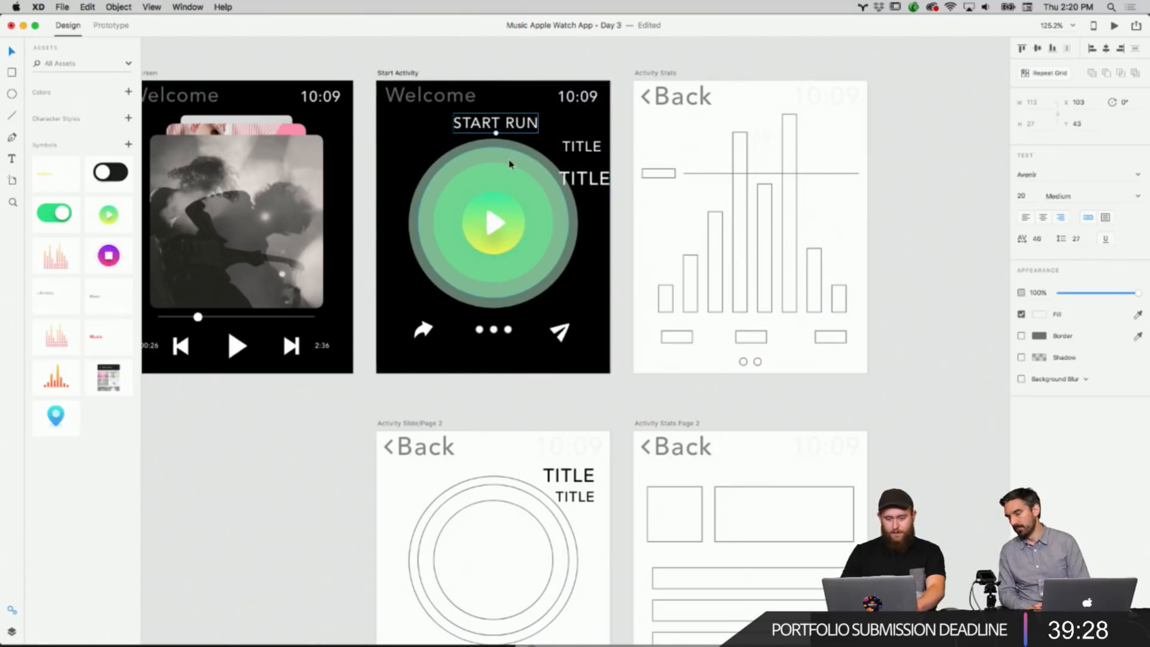
pyautogui.click(510, 165)
pyautogui.press('z')
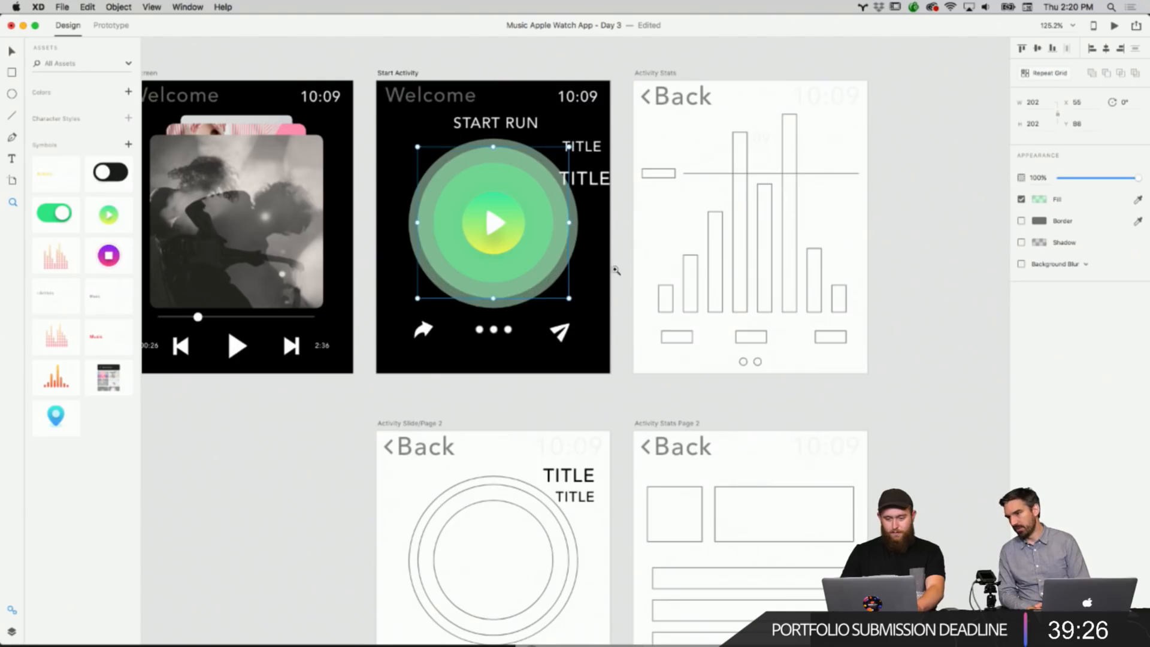
pyautogui.click(619, 284)
# Move both TITLE texts off the Start Activity screen onto the canvas below it.
pyautogui.scroll(-5, 604, 300)
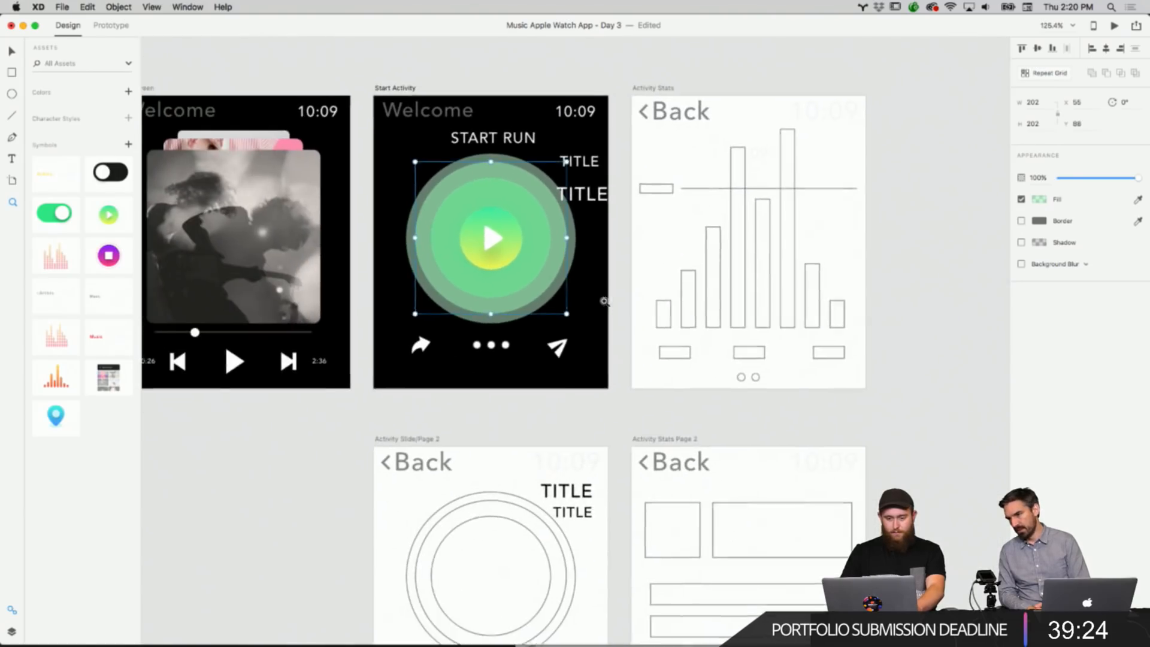
pyautogui.scroll(2, 607, 297)
pyautogui.click(611, 242)
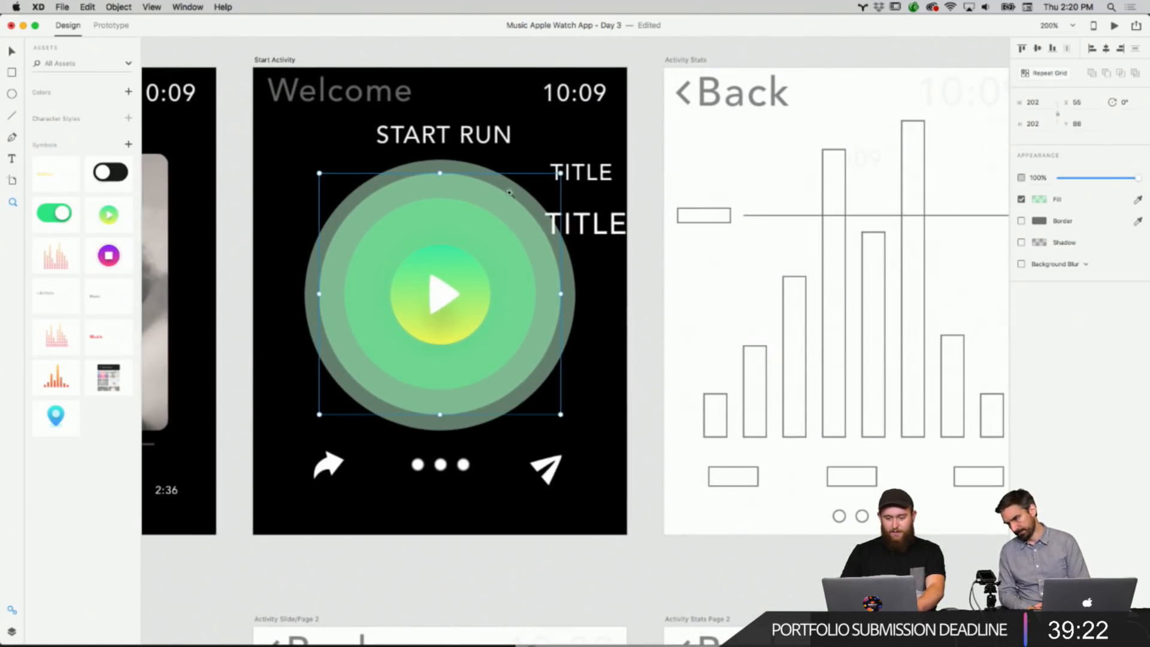
pyautogui.click(442, 137)
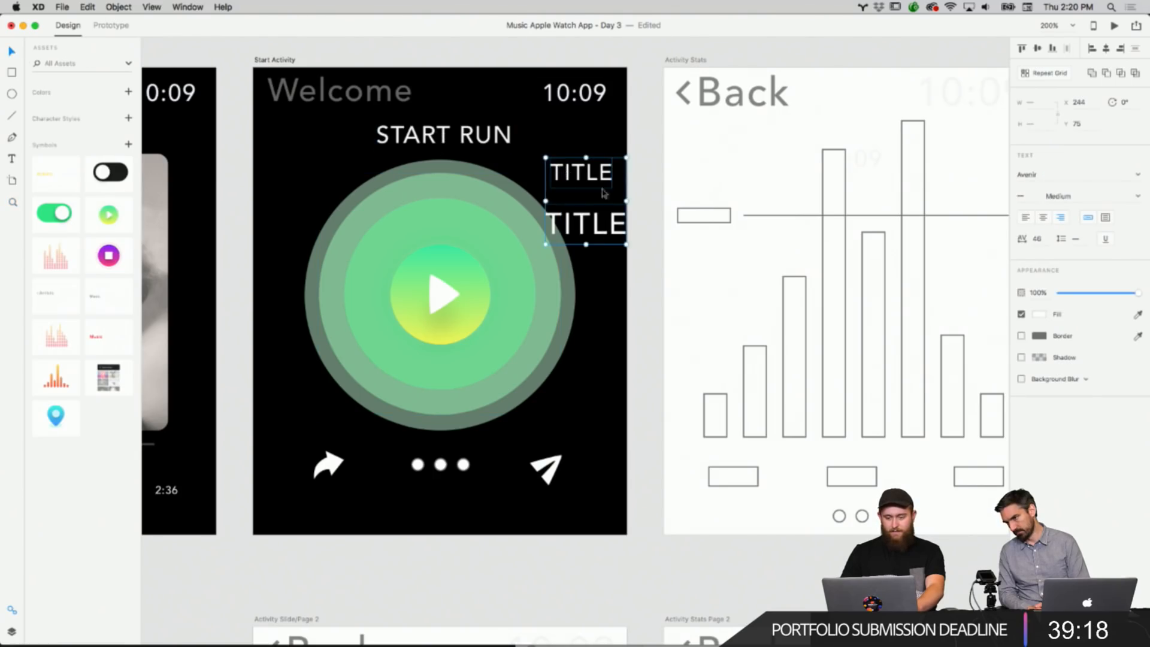
pyautogui.moveTo(603, 227); pyautogui.dragTo(554, 563)
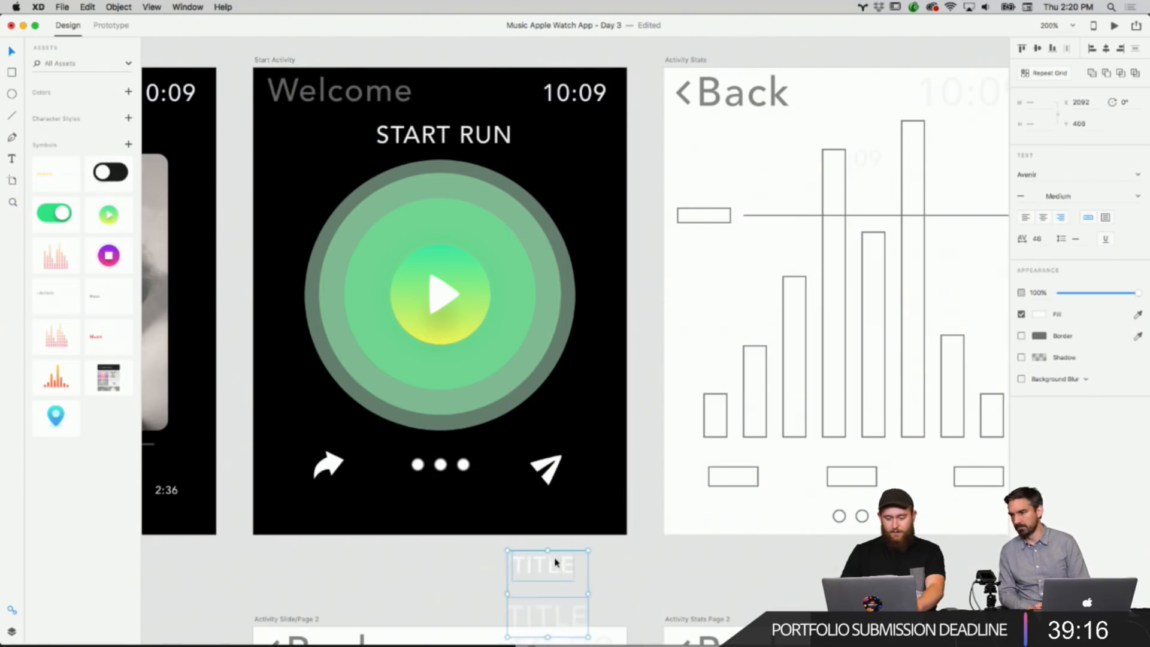
# Select all the layered play button circles on the Start Activity screen and group them.
pyautogui.scroll(3, 591, 437)
pyautogui.moveTo(629, 430); pyautogui.dragTo(328, 234)
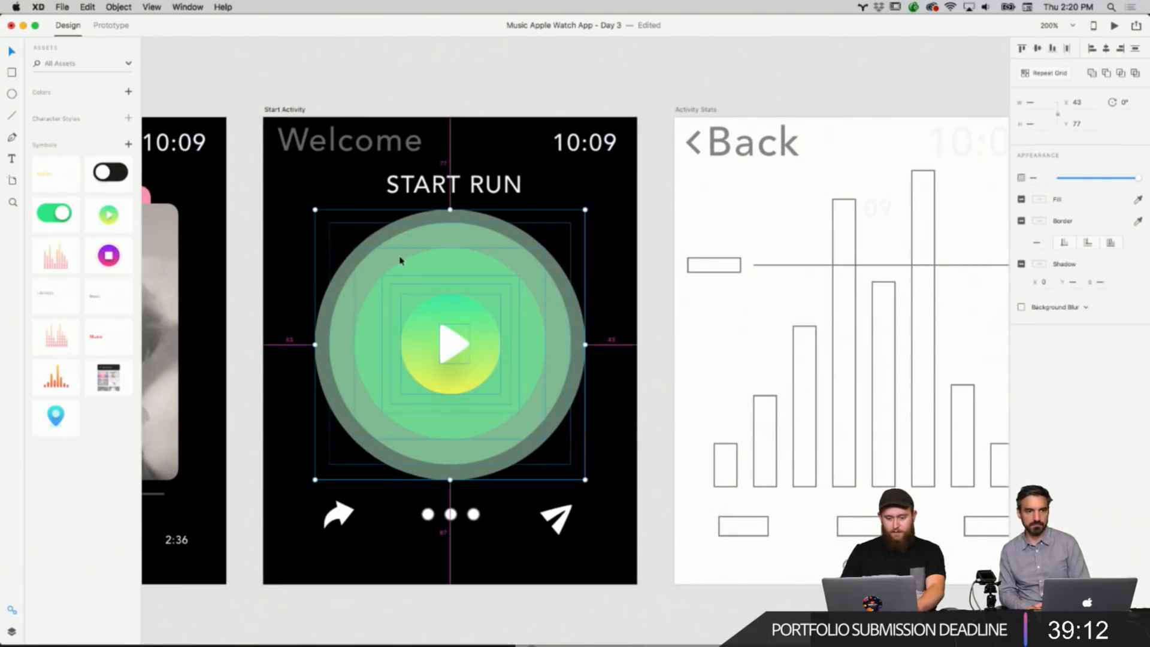
pyautogui.rightClick(425, 278)
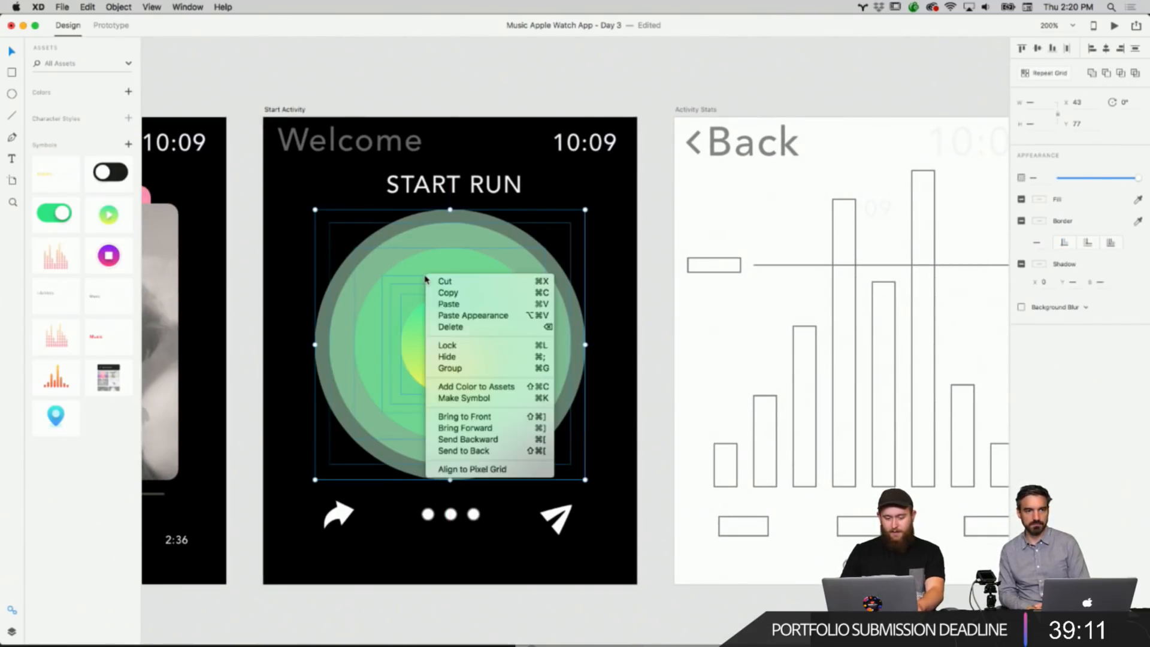
pyautogui.click(456, 368)
# Copy the grouped play button from the Start Activity screen.
pyautogui.rightClick(490, 322)
pyautogui.click(527, 328)
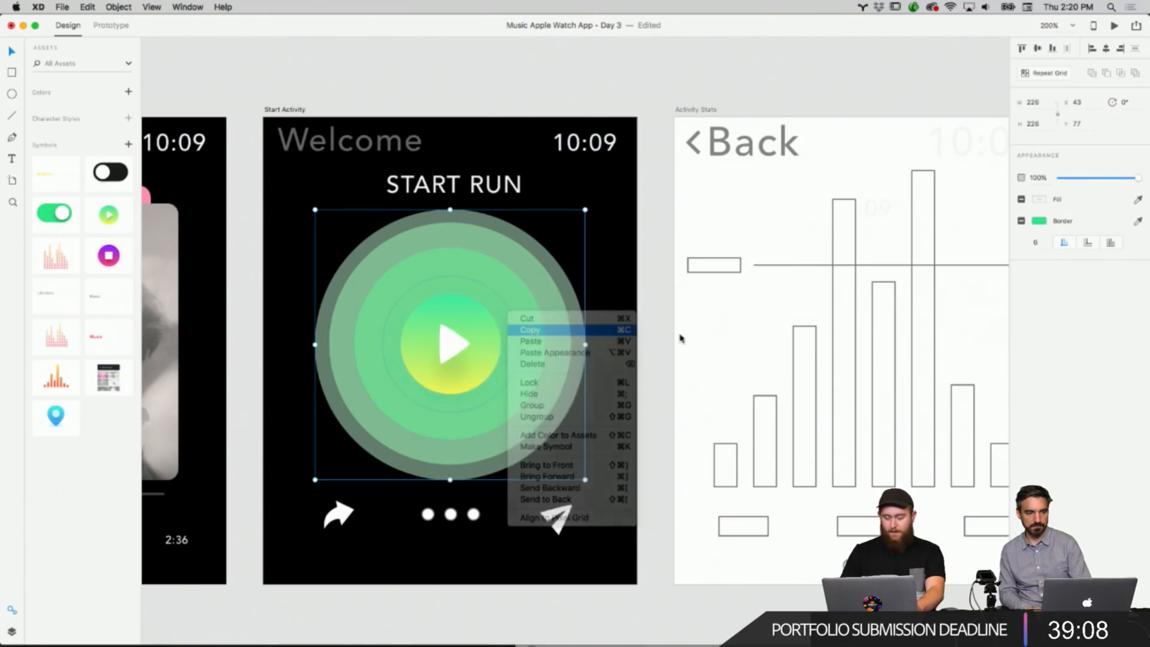
pyautogui.click(655, 340)
# Replace the wireframe circles on Activity Slide/Page 2 with the pasted play button group.
pyautogui.scroll(-3, 655, 340)
pyautogui.scroll(-10, 654, 339)
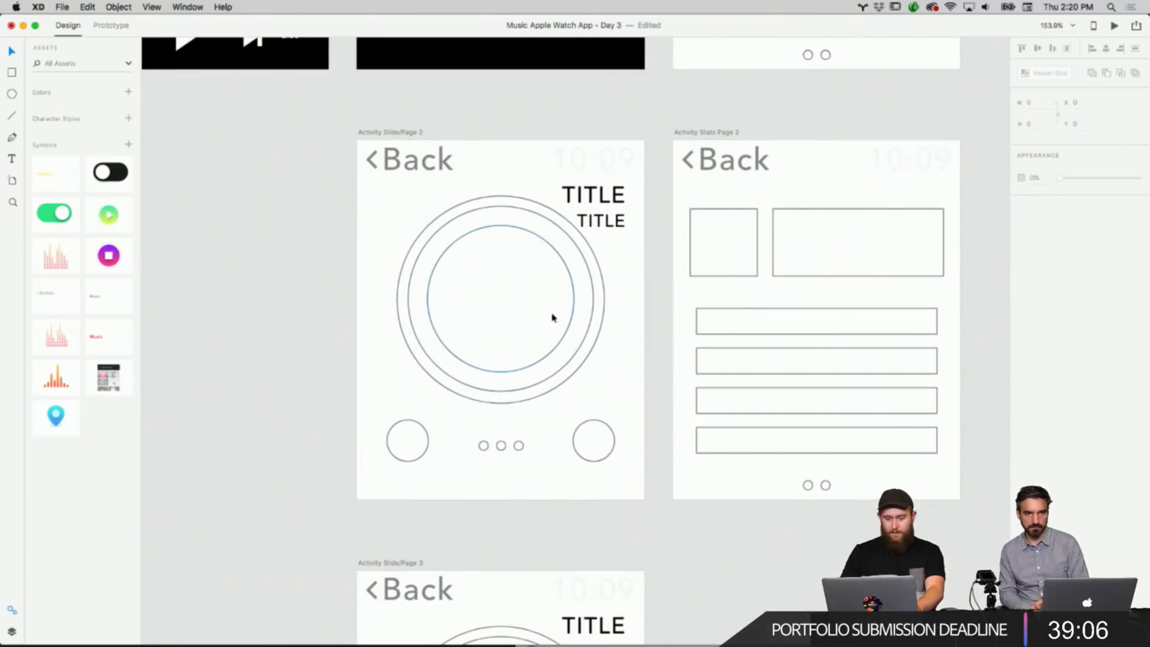
pyautogui.moveTo(610, 325); pyautogui.dragTo(514, 308)
pyautogui.press('Delete')
pyautogui.rightClick(517, 308)
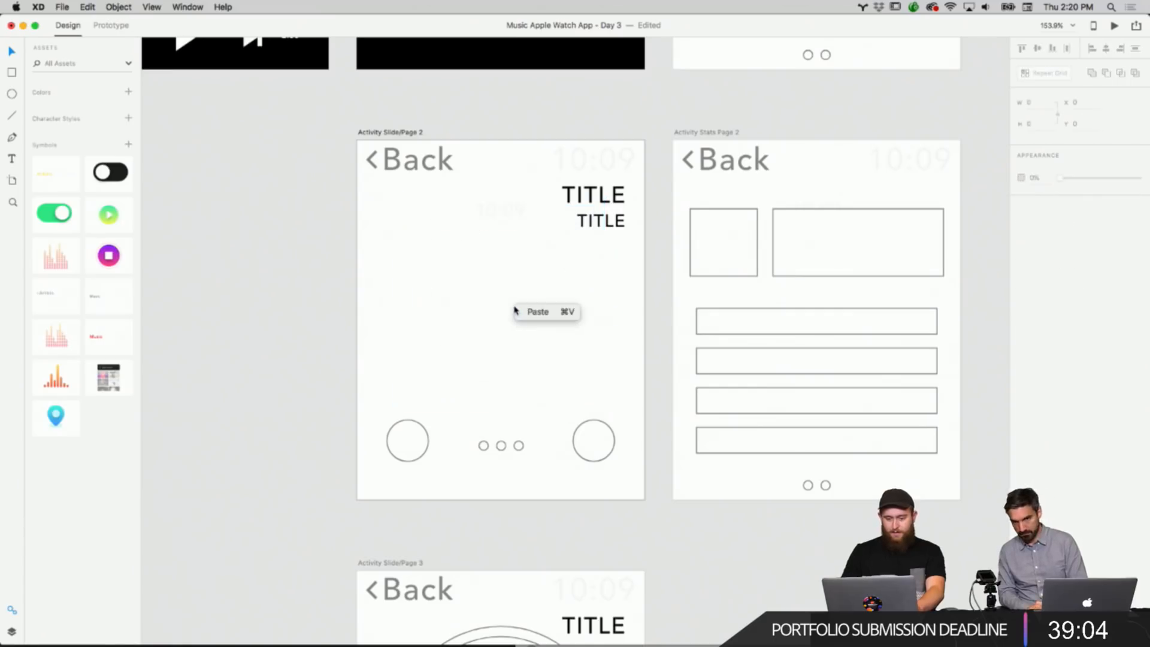
pyautogui.click(525, 311)
# Zoom in and inspect the pasted play button on Activity Slide/Page 2.
pyautogui.scroll(2, 644, 313)
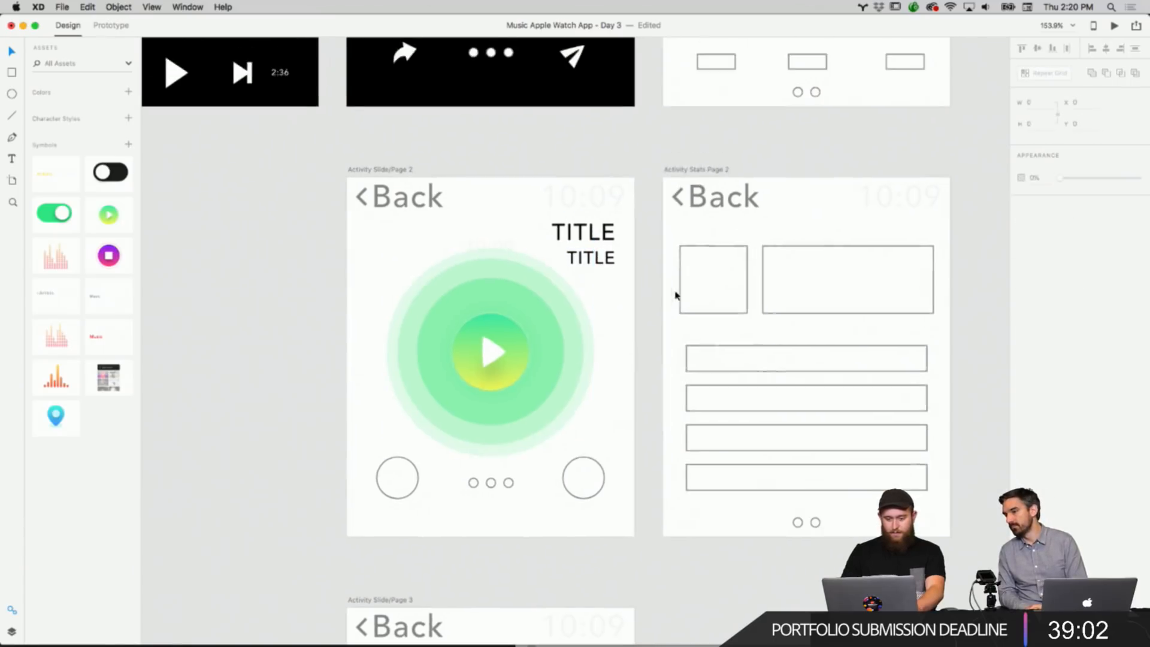
pyautogui.scroll(-2, 609, 303)
pyautogui.scroll(5, 613, 308)
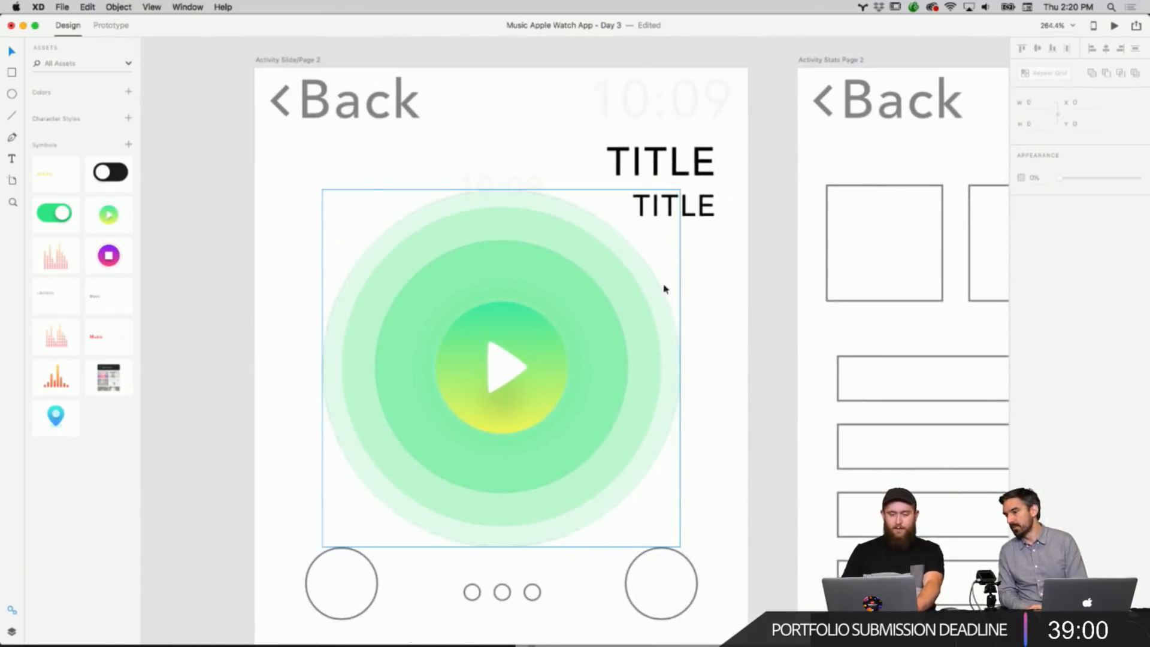
pyautogui.scroll(7, 680, 282)
pyautogui.scroll(-6, 680, 282)
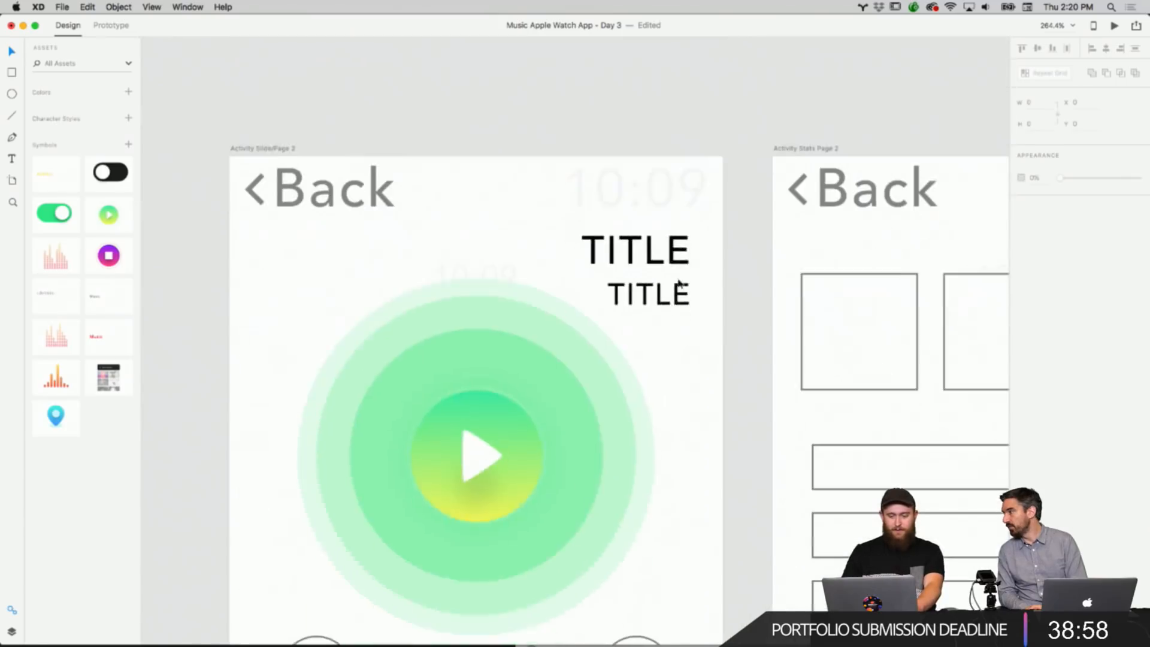
pyautogui.scroll(-2, 680, 285)
pyautogui.scroll(-3, 680, 284)
pyautogui.scroll(-10, 676, 298)
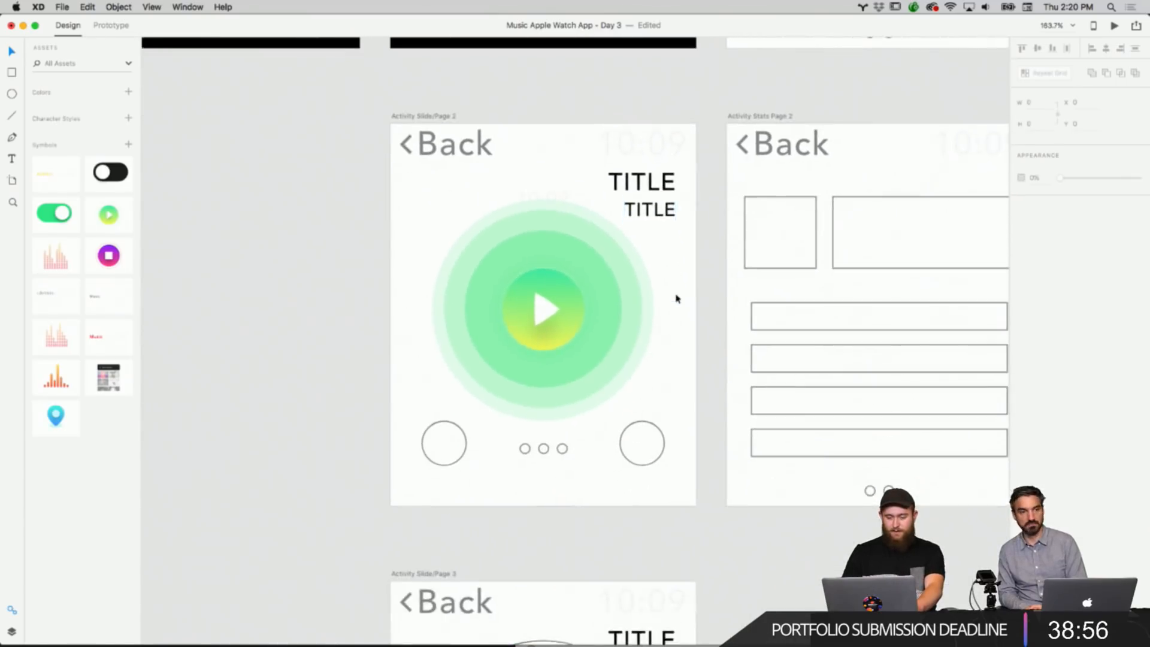
# Replace the wireframe circles on Activity Slide/Page 3 with the pasted play button group.
pyautogui.moveTo(667, 434); pyautogui.dragTo(520, 369)
pyautogui.press('Delete')
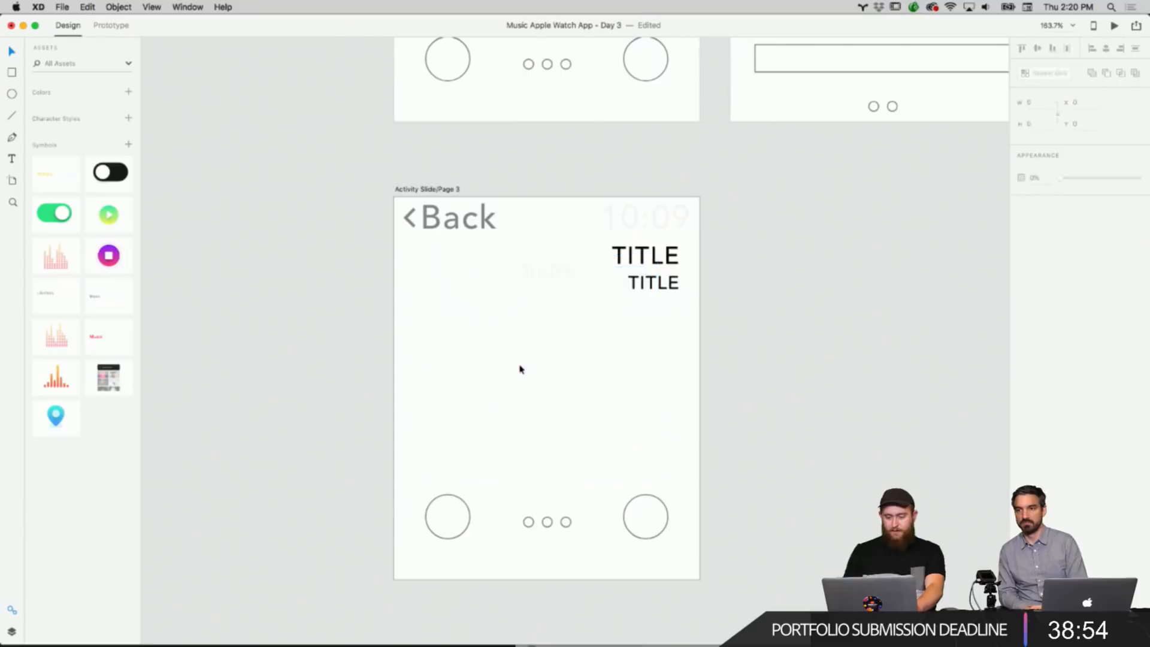
pyautogui.rightClick(528, 367)
pyautogui.click(535, 376)
pyautogui.click(698, 355)
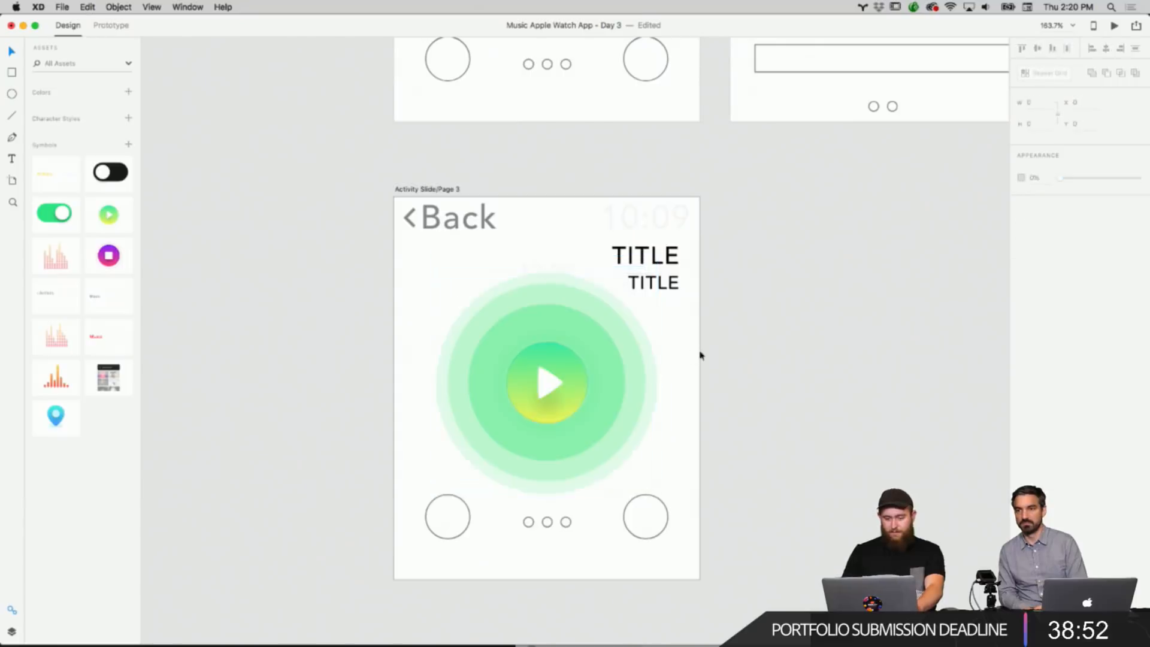
pyautogui.click(554, 269)
pyautogui.click(778, 285)
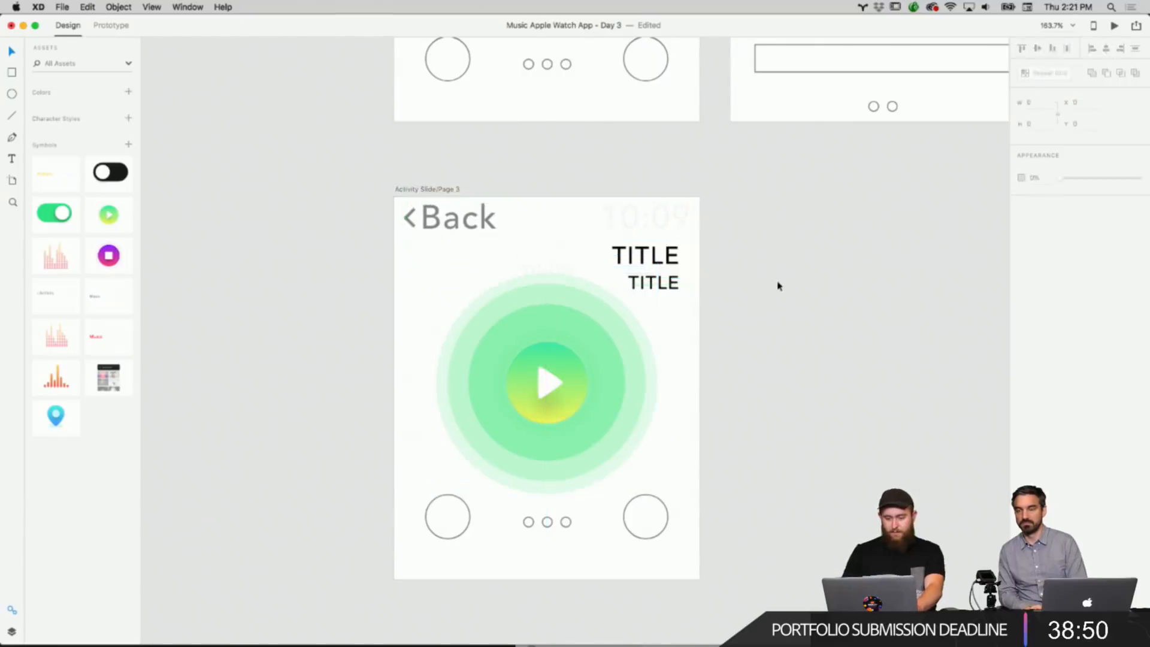
# Set the Activity Slide/Page 2 artboard background fill to black.
pyautogui.scroll(3, 778, 290)
pyautogui.scroll(12, 778, 288)
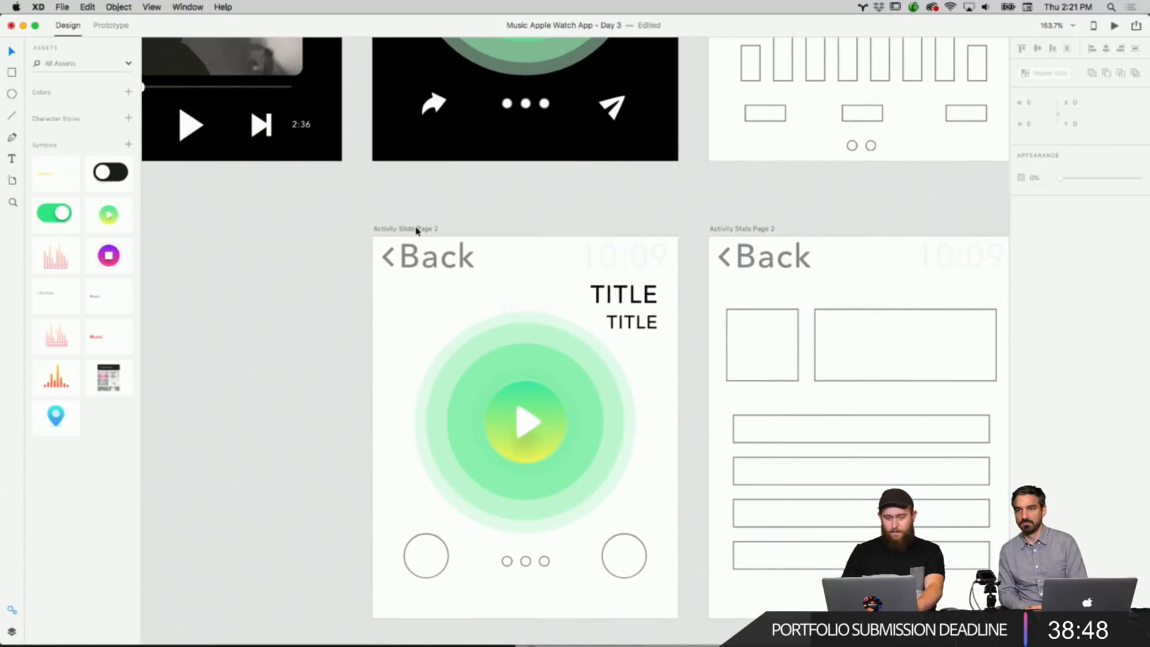
pyautogui.click(417, 231)
pyautogui.click(1037, 256)
pyautogui.moveTo(974, 263); pyautogui.dragTo(908, 343)
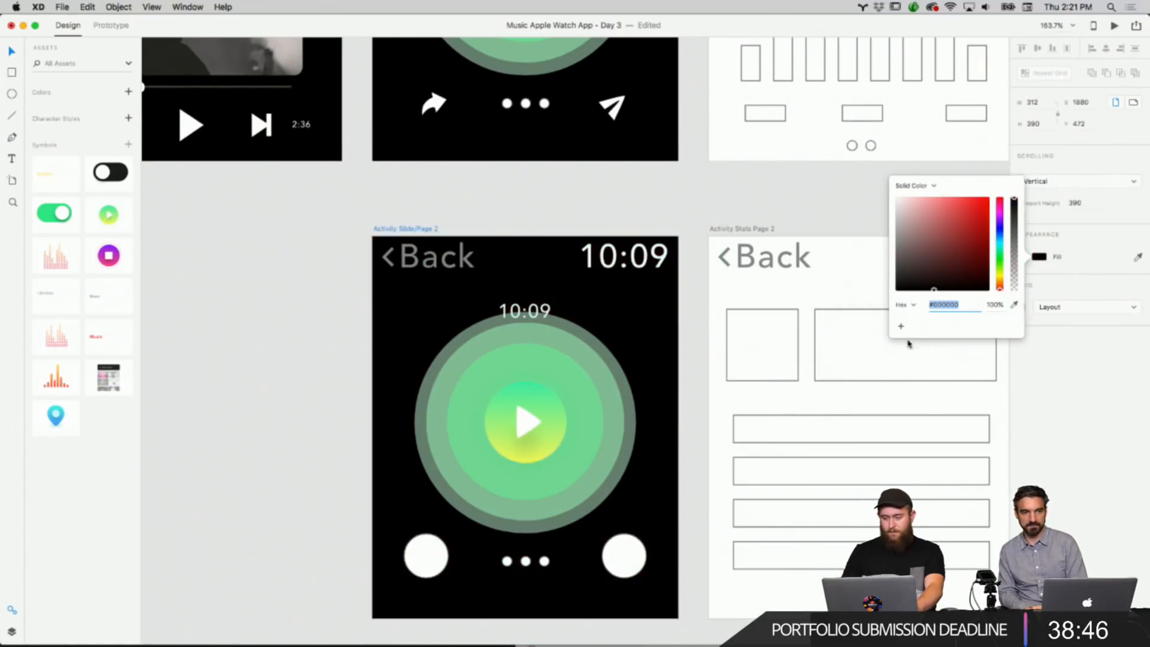
pyautogui.click(592, 211)
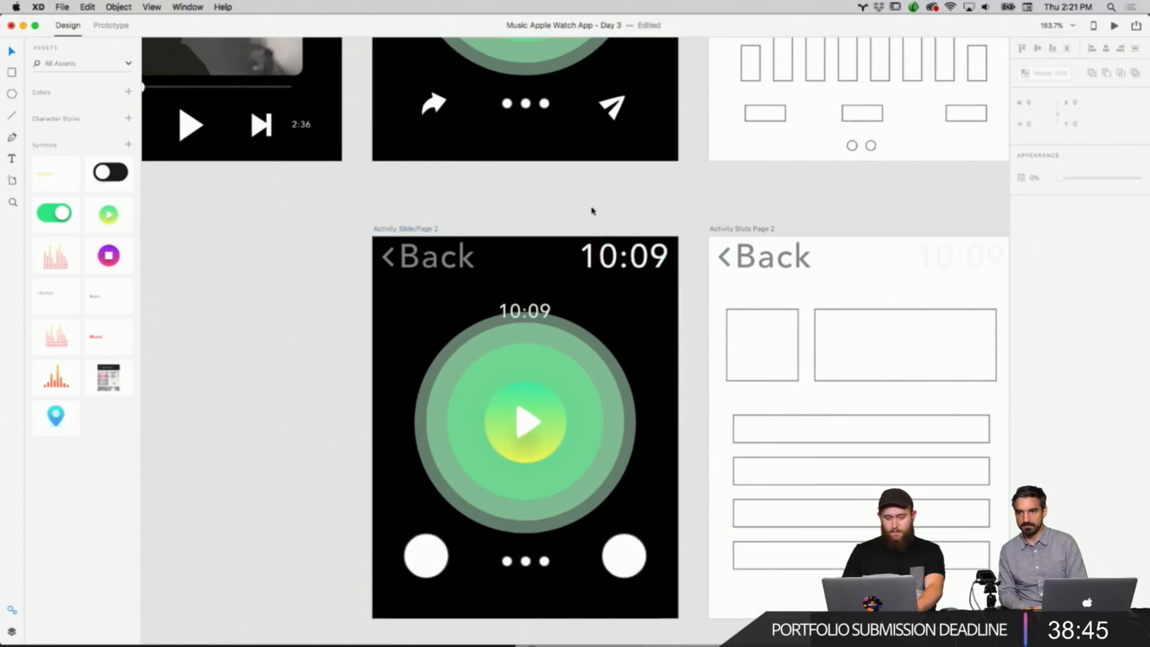
# Change the inner play circle's gradient fill on Activity Slide/Page 2 to warm orange-red tones.
pyautogui.doubleClick(526, 416)
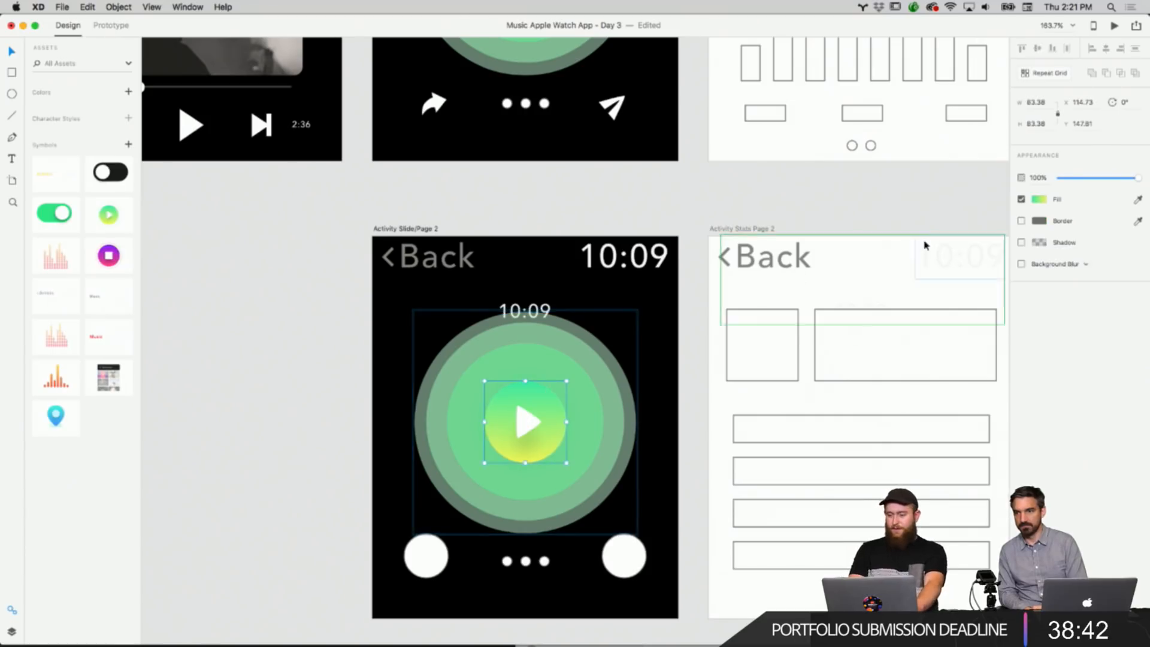
pyautogui.click(1034, 200)
pyautogui.moveTo(998, 166); pyautogui.dragTo(904, 137)
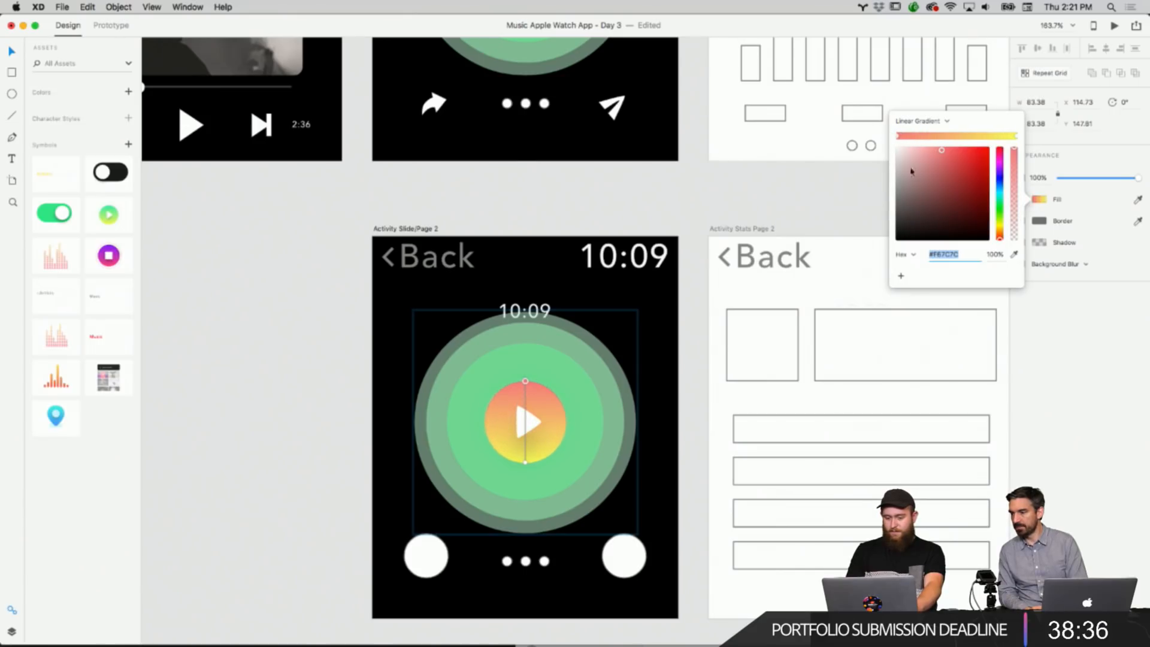
pyautogui.click(356, 406)
# Recolor the inner green ring of the play button on Activity Slide/Page 2 by sampling the orange of the play circle.
pyautogui.scroll(-1, 457, 421)
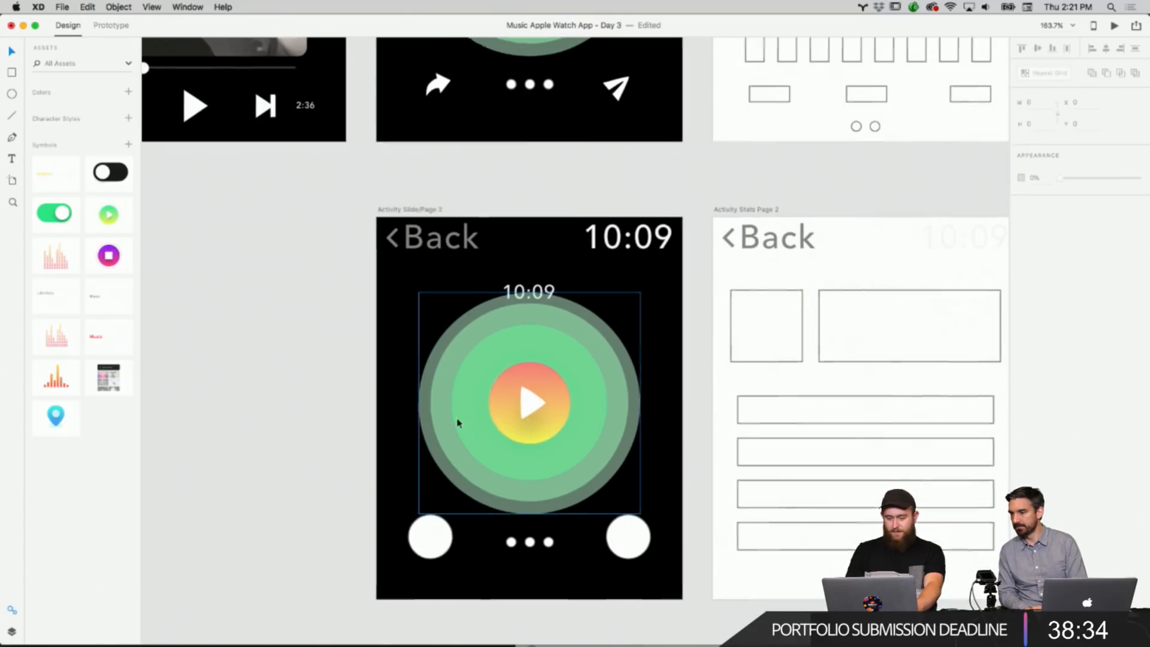
pyautogui.click(554, 379)
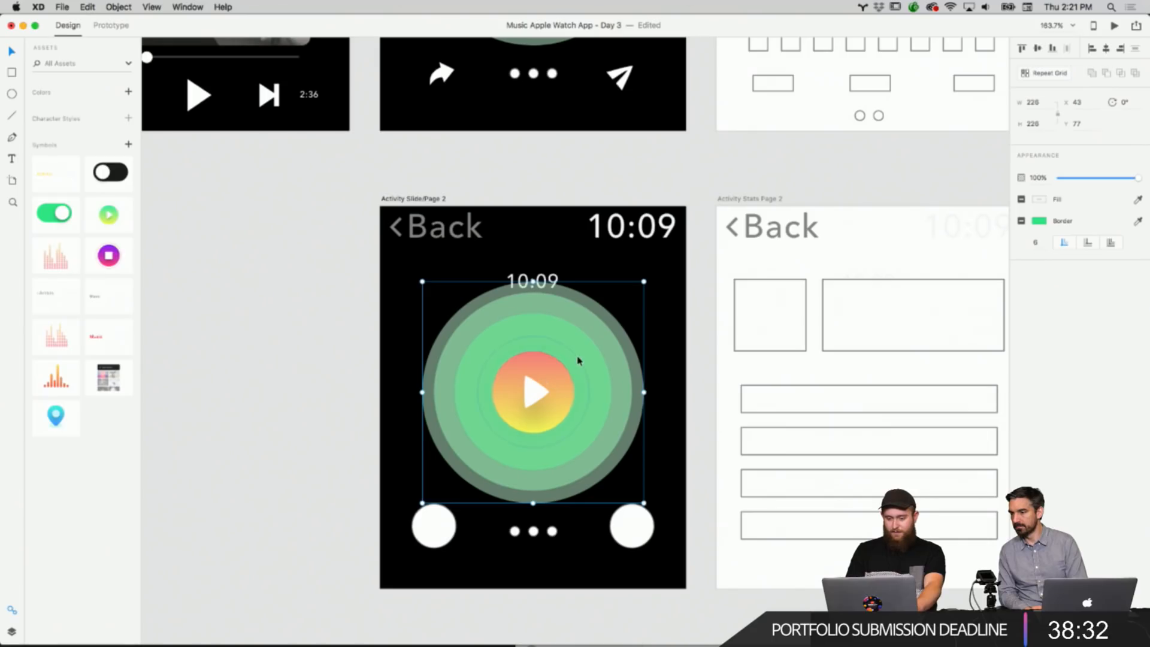
pyautogui.doubleClick(578, 360)
pyautogui.doubleClick(601, 371)
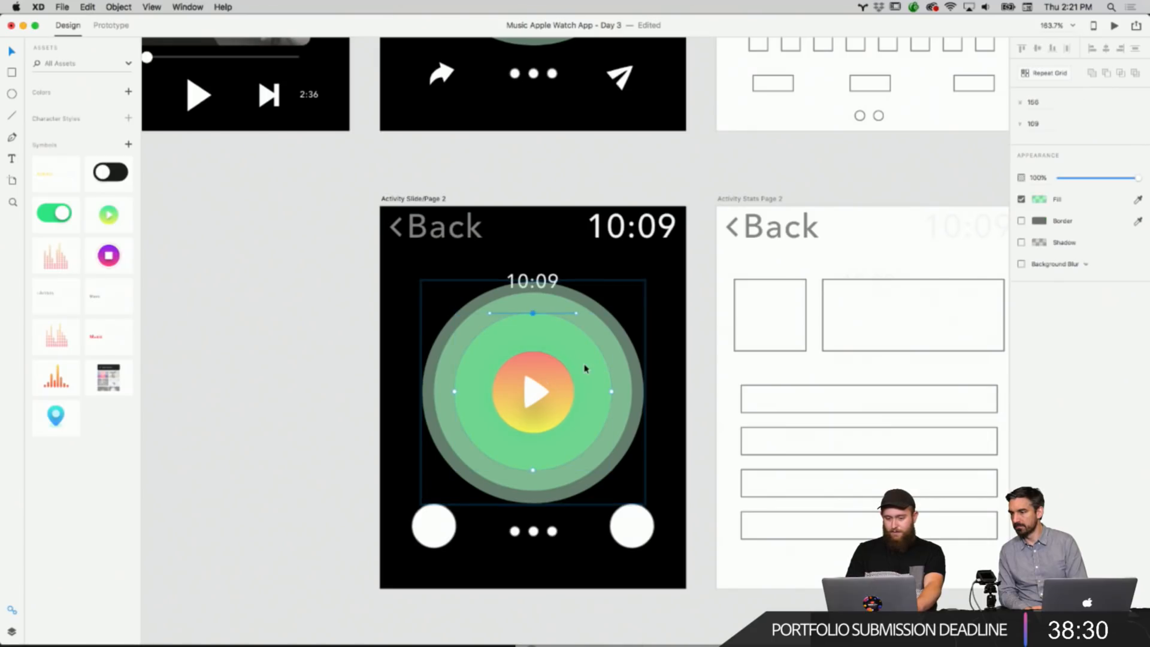
pyautogui.click(1040, 200)
pyautogui.click(1016, 248)
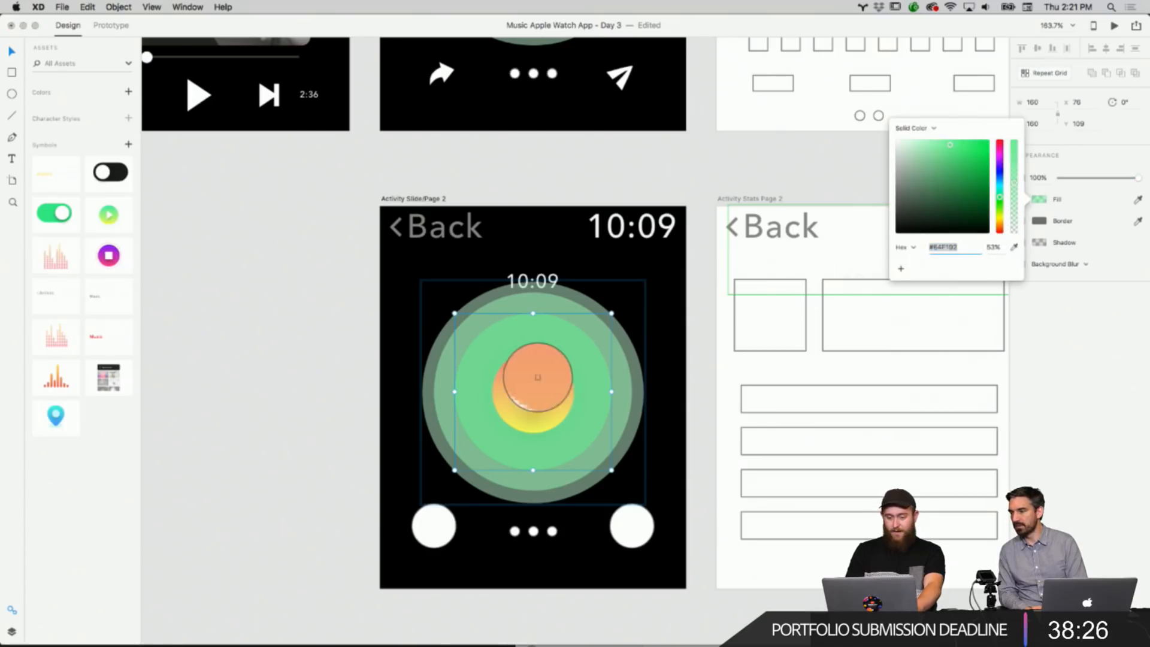
pyautogui.click(530, 367)
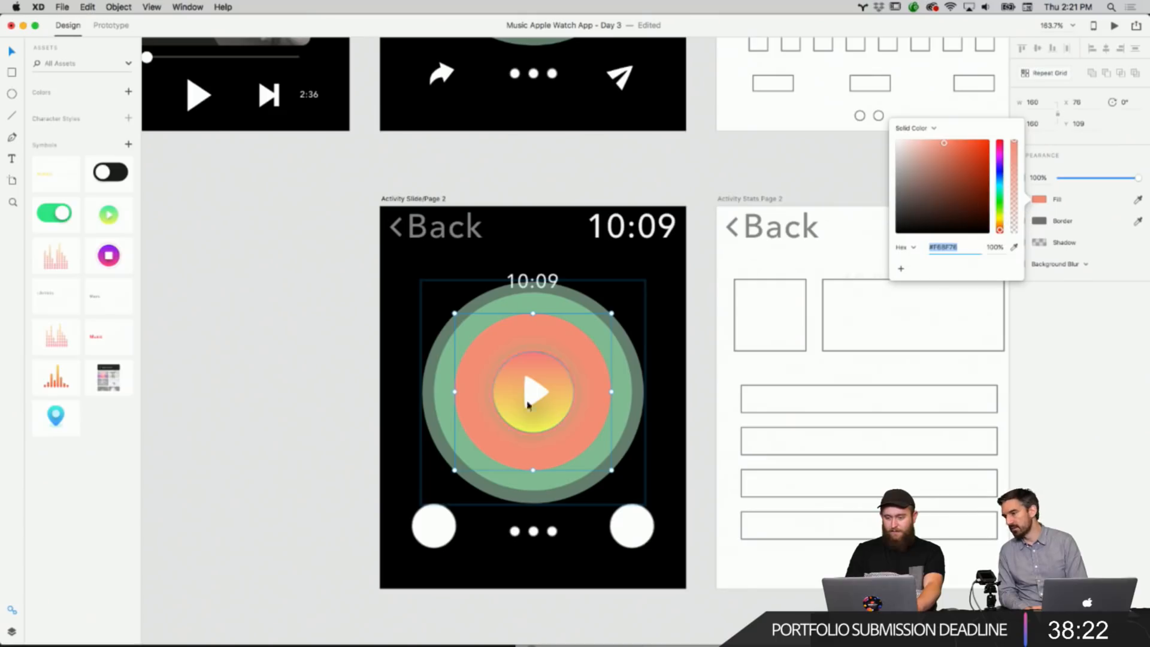
# Recolor the next green ring with the same sampled orange.
pyautogui.click(556, 303)
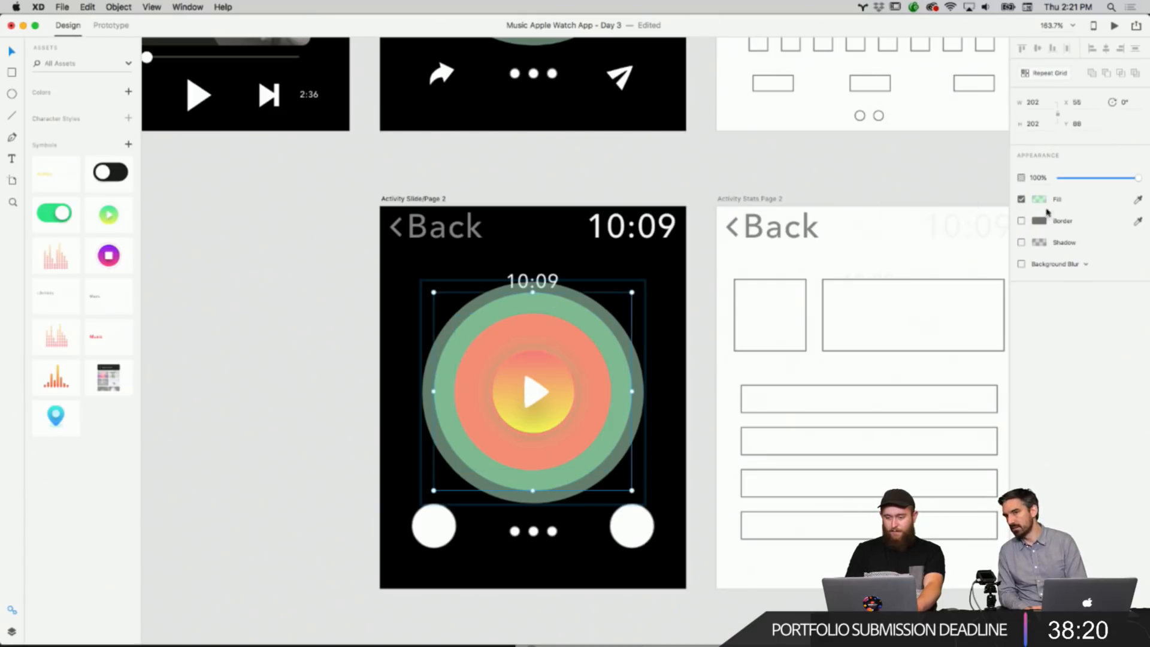
pyautogui.click(1042, 199)
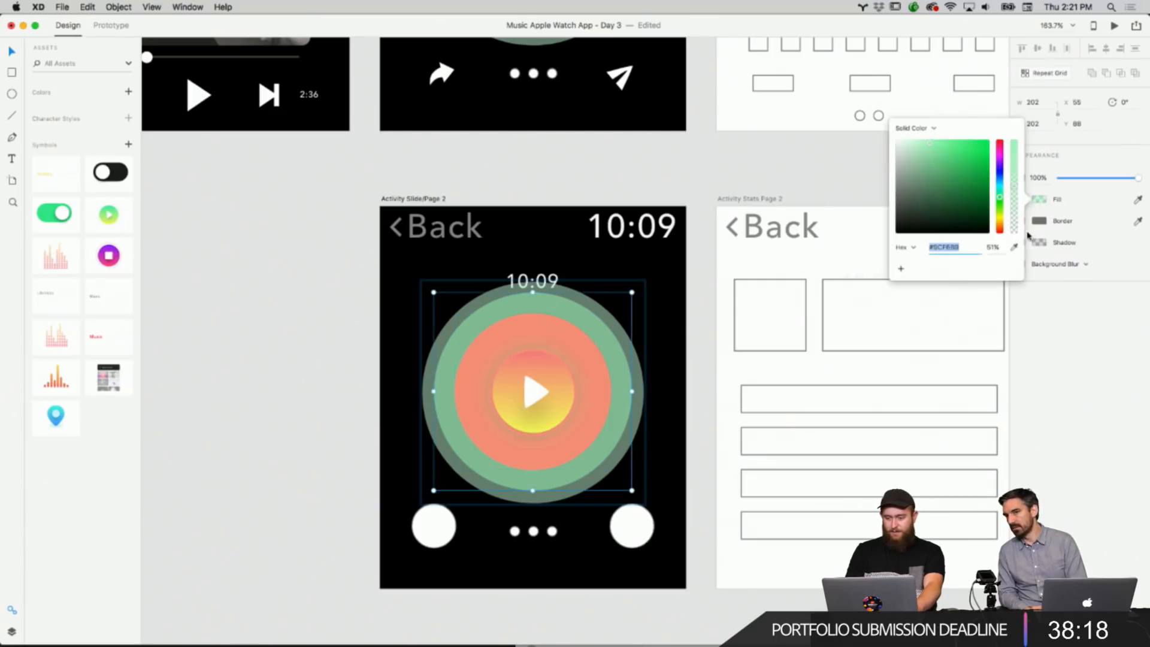
pyautogui.click(1014, 247)
pyautogui.click(566, 335)
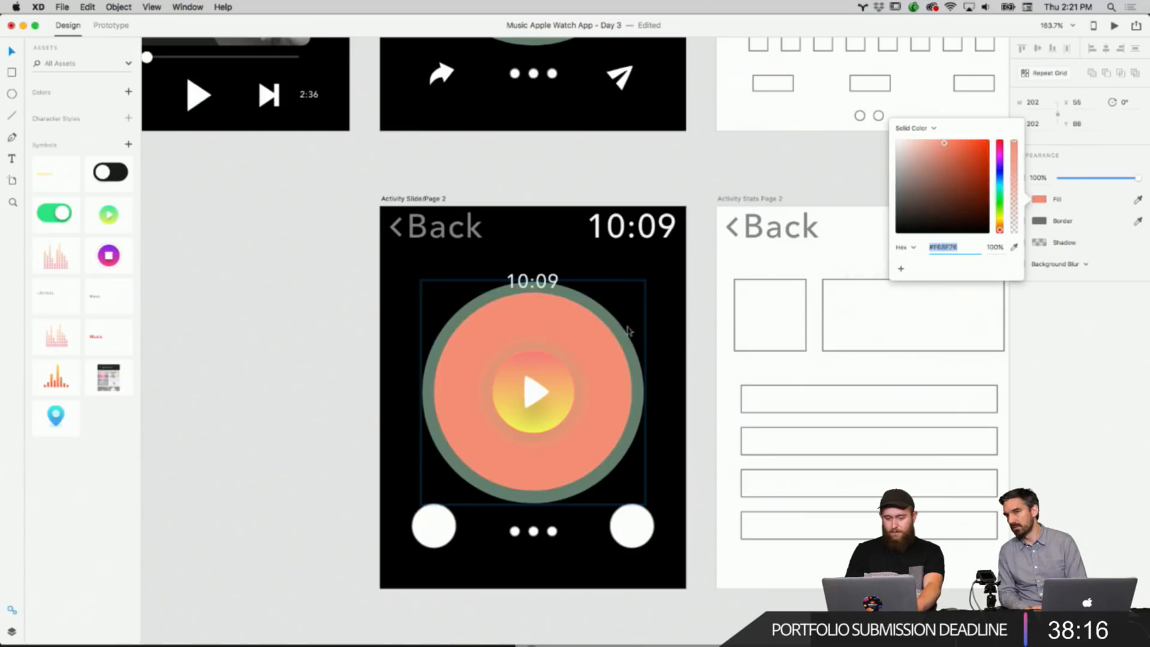
# Recolor the outermost green ring with the sampled orange as well.
pyautogui.click(628, 331)
pyautogui.click(1040, 201)
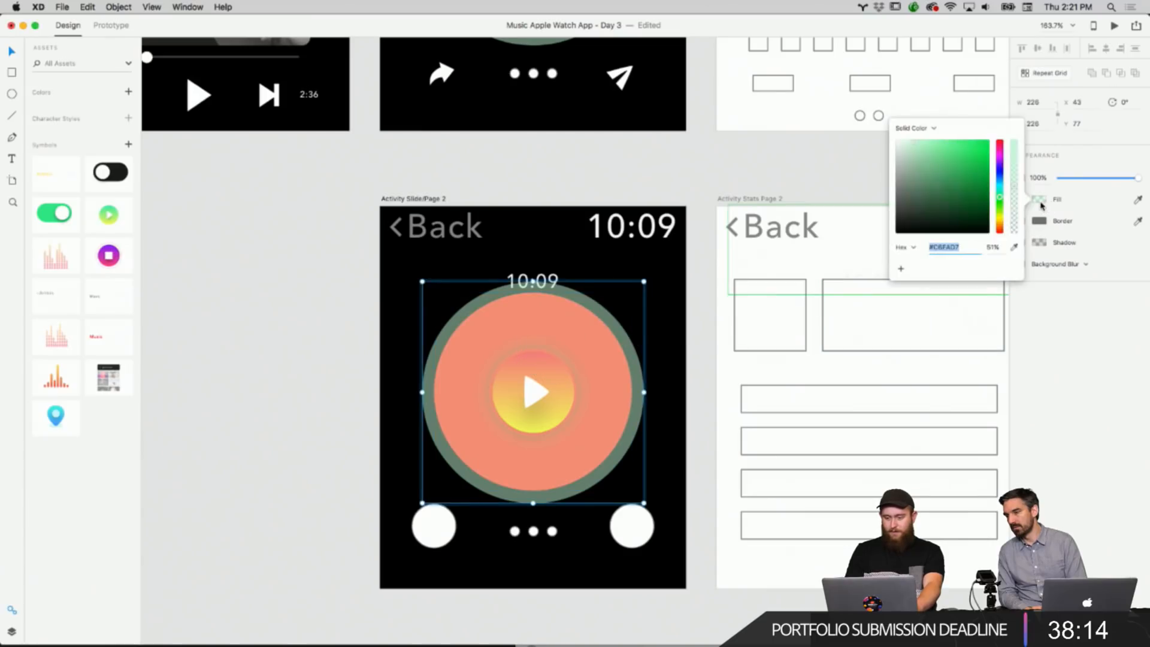
pyautogui.click(1014, 247)
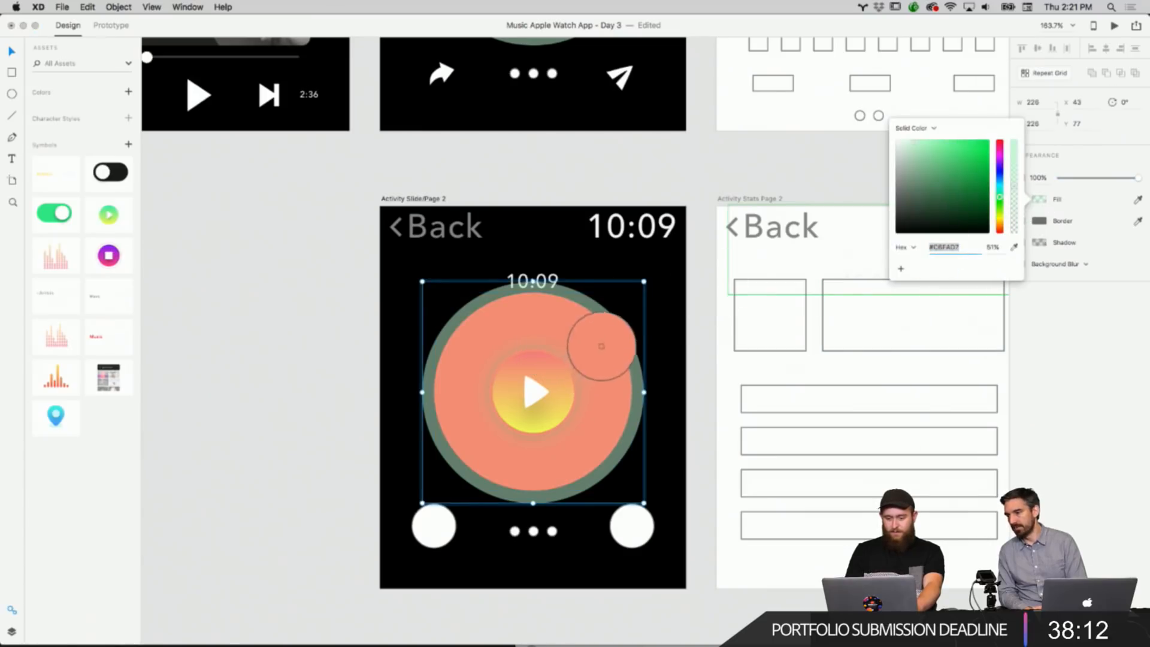
pyautogui.click(596, 341)
pyautogui.click(688, 313)
# Change the green border of the glow ring around the play circle to the sampled orange.
pyautogui.scroll(8, 559, 358)
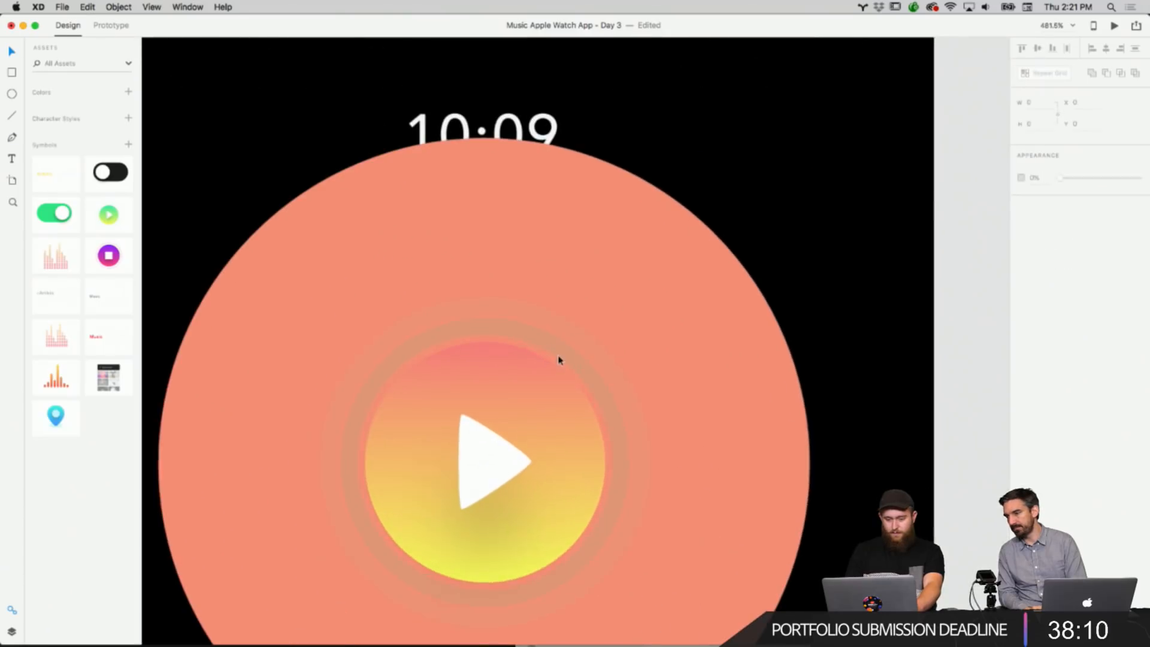
pyautogui.click(545, 349)
pyautogui.doubleClick(545, 350)
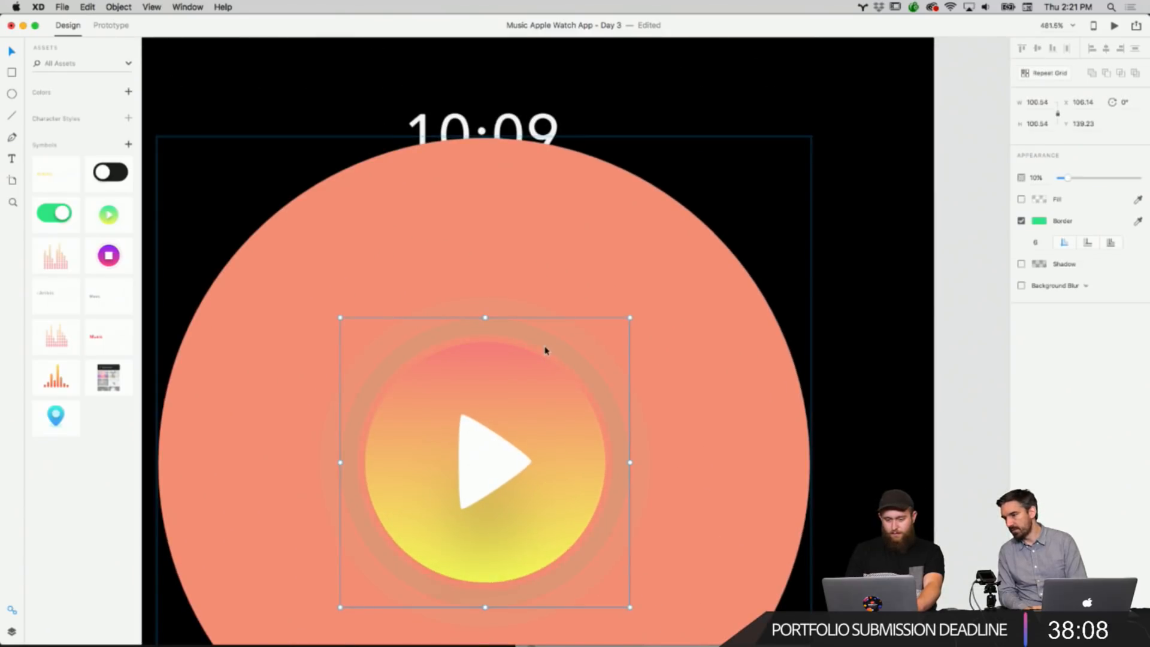
pyautogui.click(1039, 225)
pyautogui.click(1014, 261)
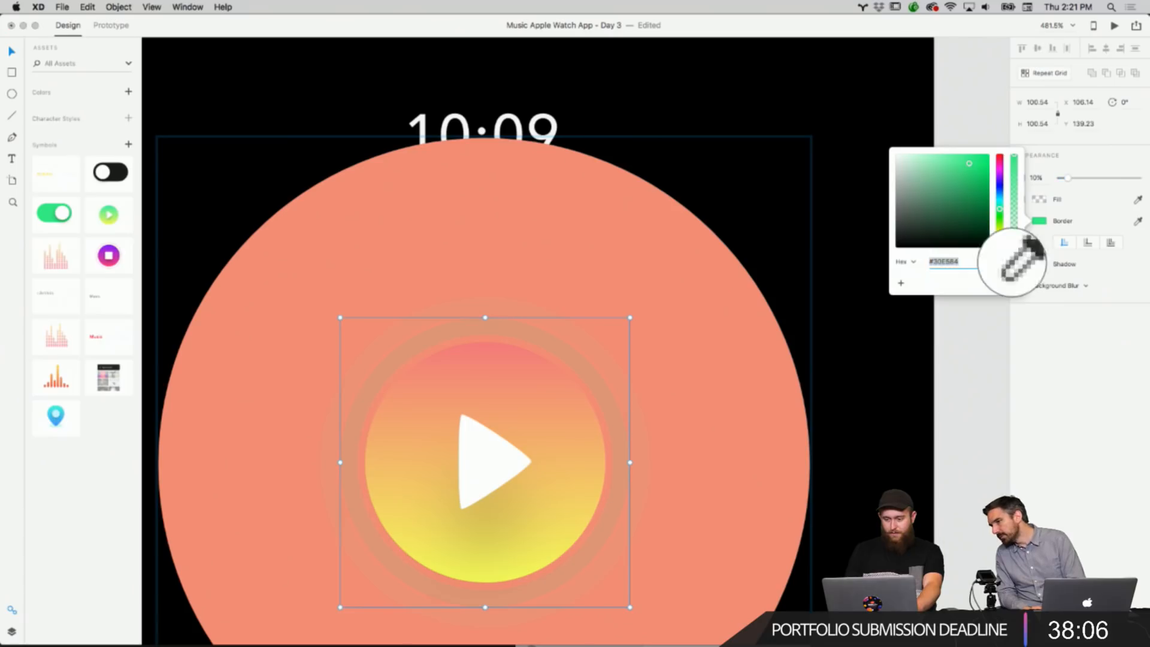
pyautogui.click(614, 261)
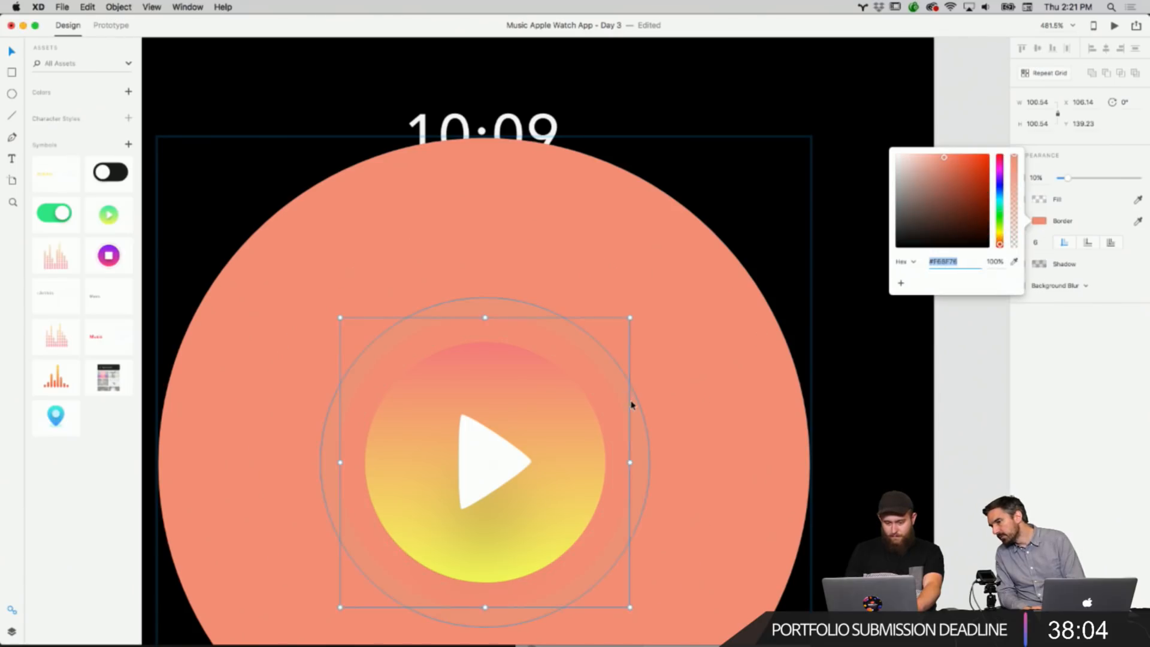
# Recolor the next faint ring's green border to the sampled orange and set the border opacity to 63%.
pyautogui.click(632, 405)
pyautogui.doubleClick(633, 404)
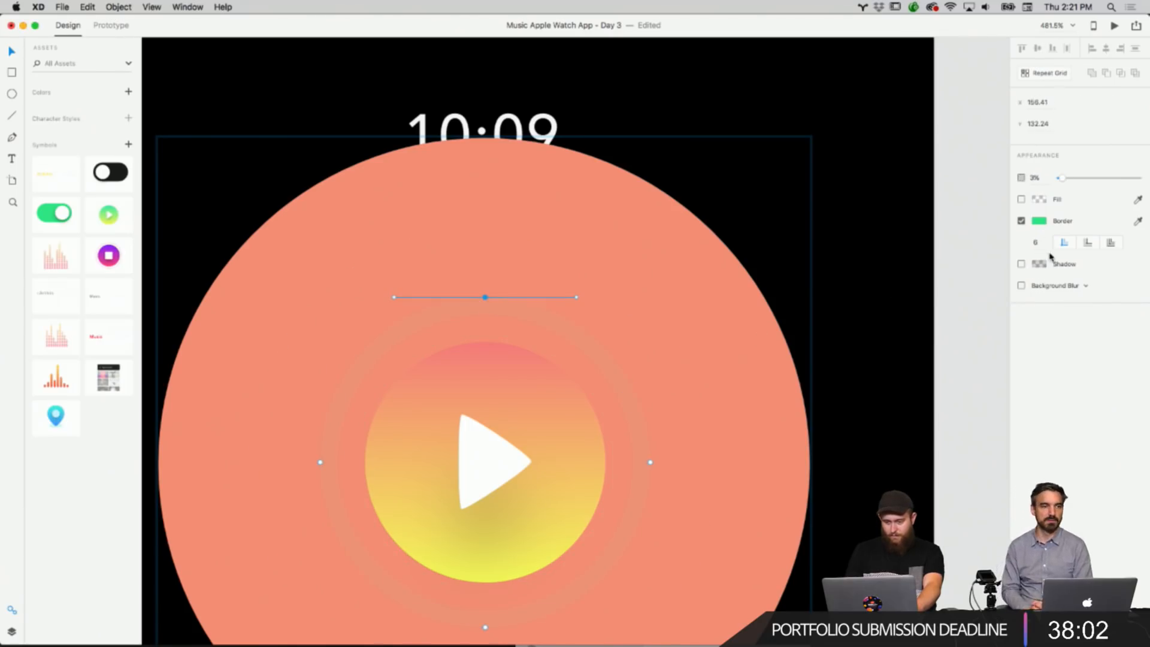
pyautogui.click(1040, 220)
pyautogui.click(1138, 220)
pyautogui.click(638, 266)
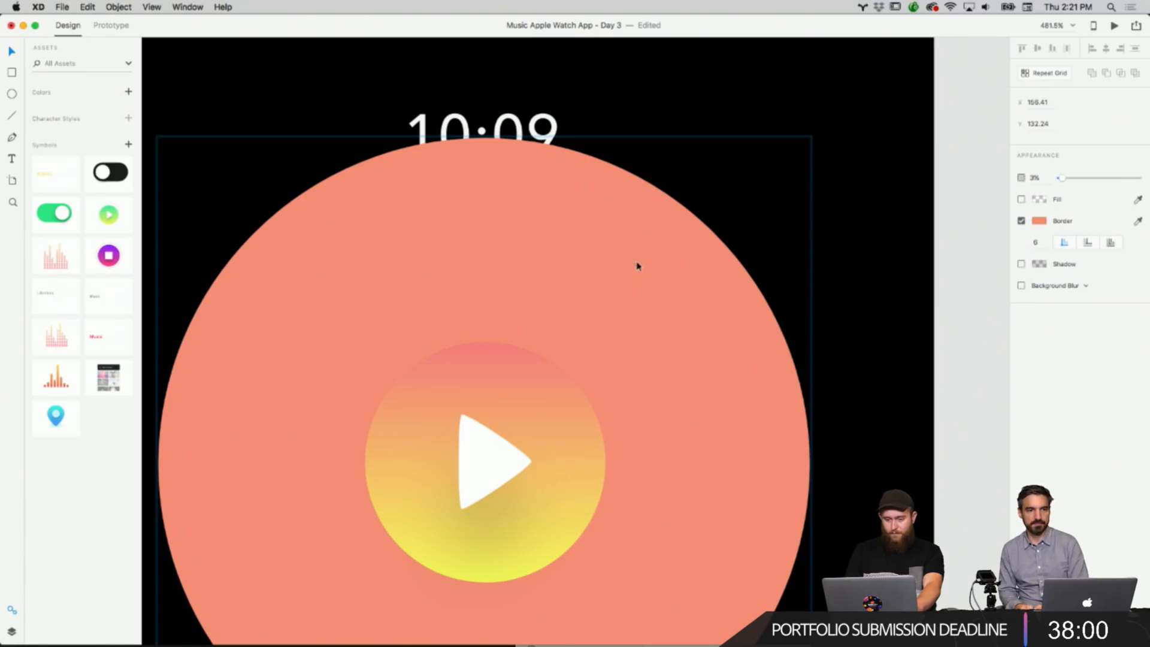
pyautogui.click(1041, 221)
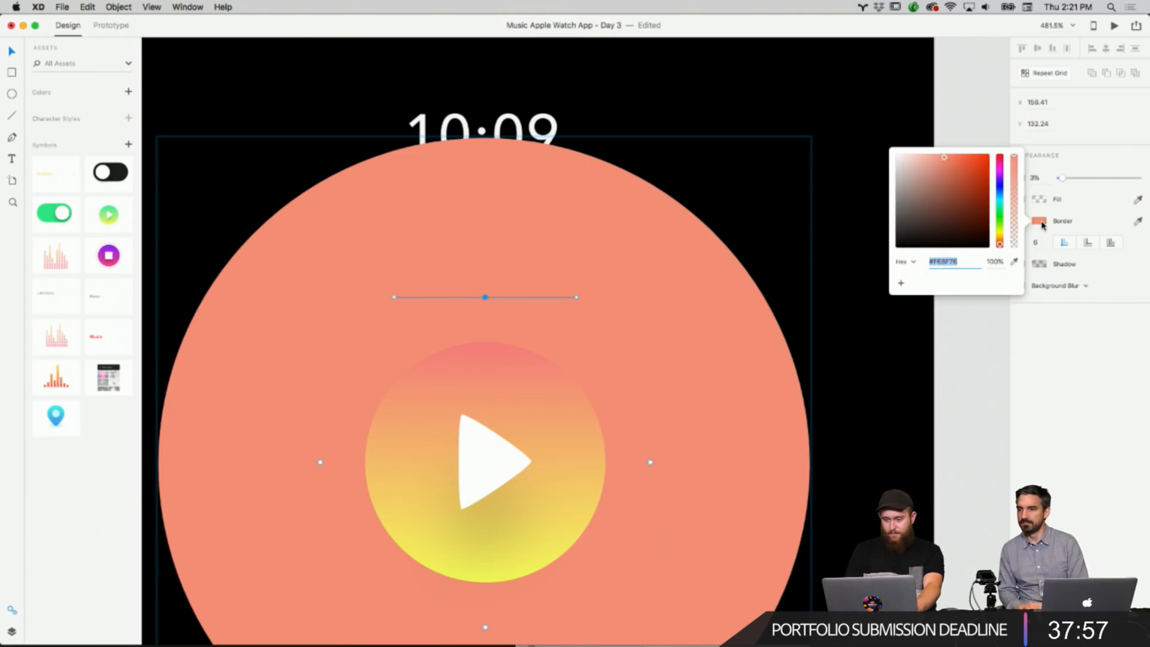
pyautogui.click(1015, 187)
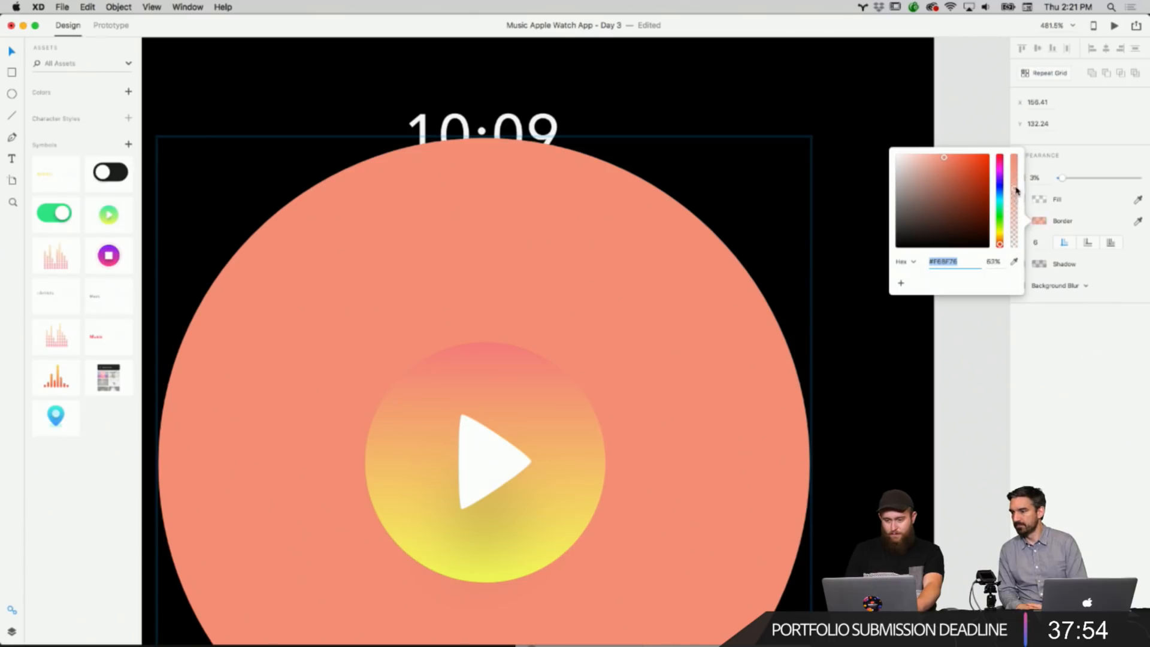
# Lower the fill opacity of the outermost orange ring.
pyautogui.click(719, 279)
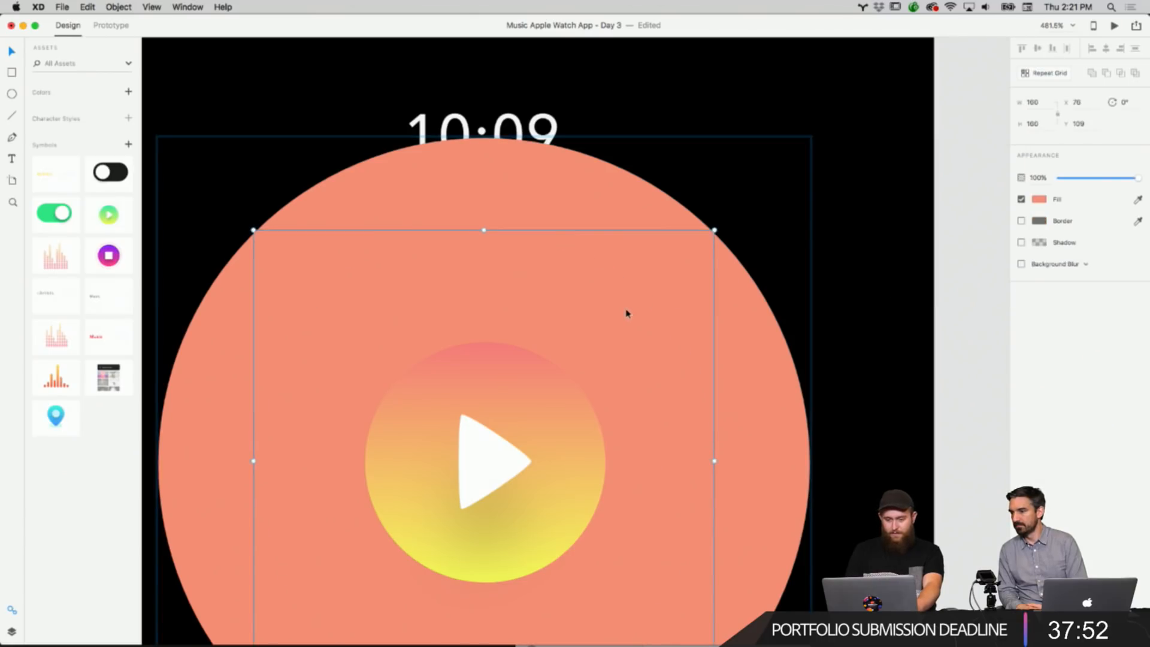
pyautogui.click(1041, 201)
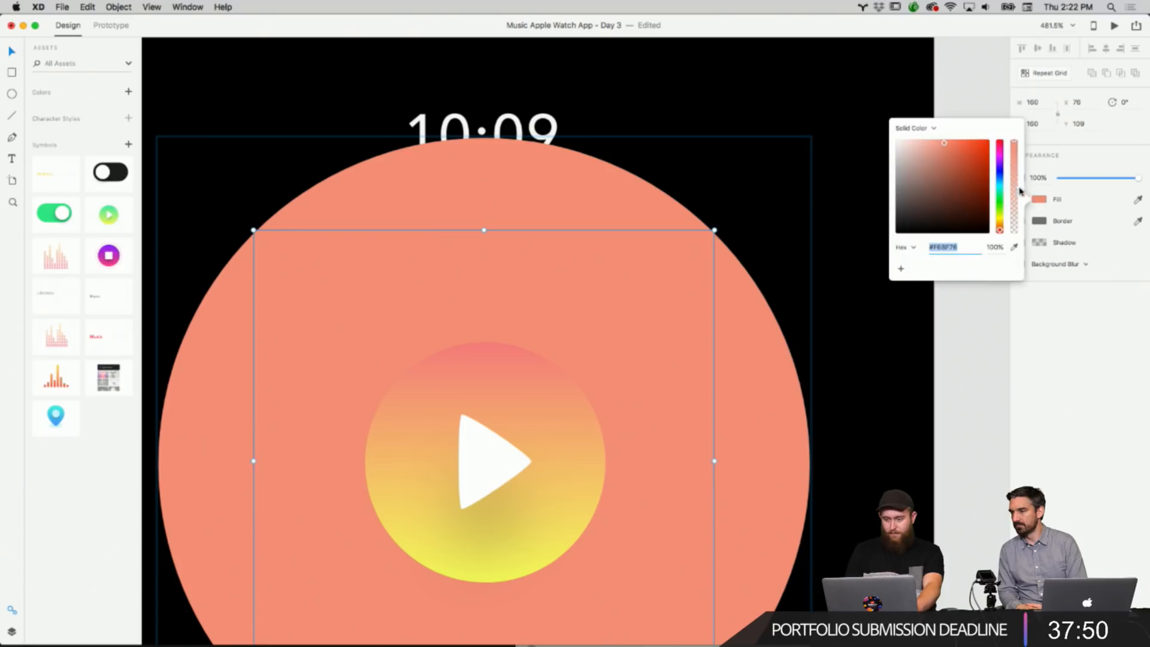
pyautogui.click(1014, 200)
pyautogui.click(748, 276)
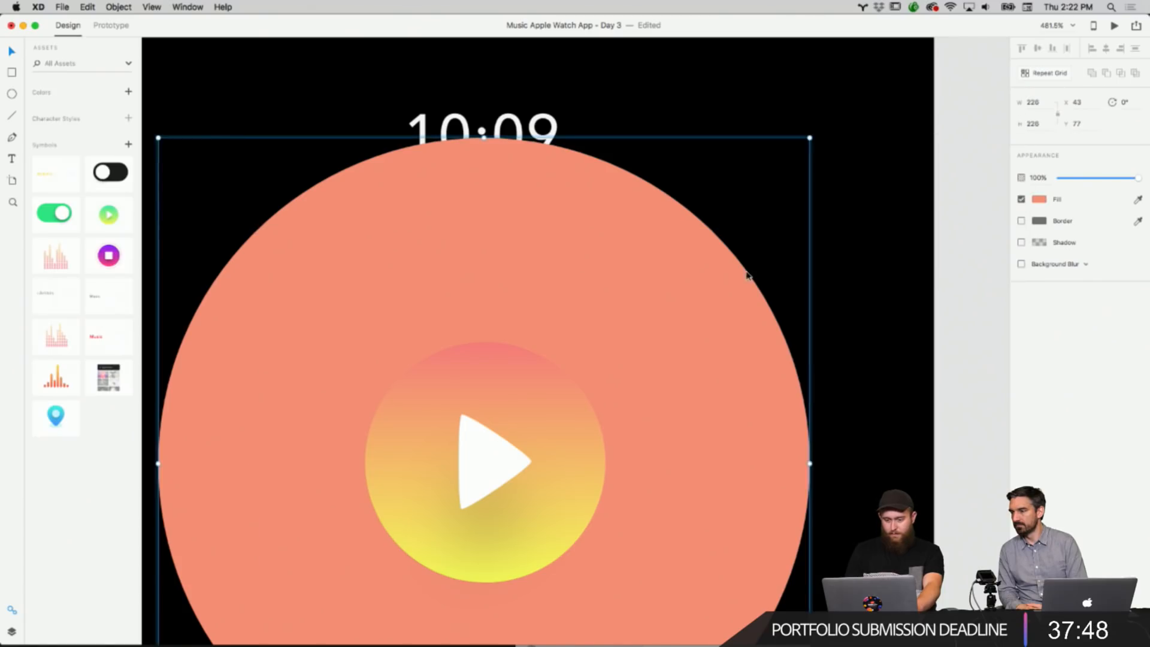
pyautogui.click(1039, 200)
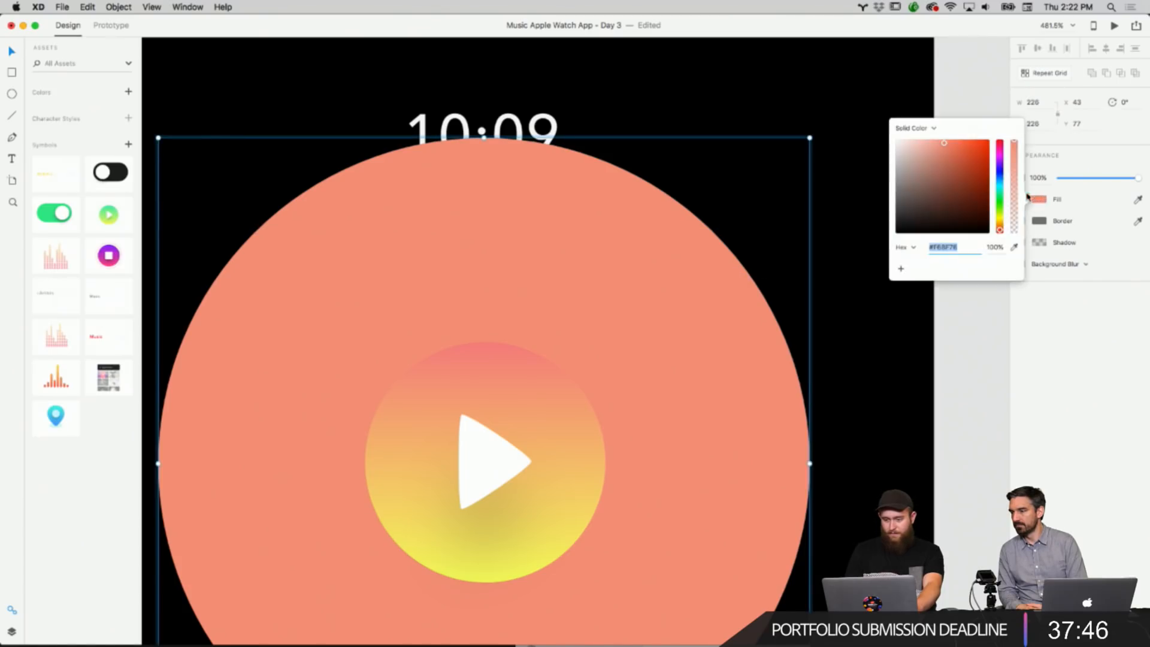
pyautogui.moveTo(1013, 146); pyautogui.dragTo(1017, 192)
pyautogui.click(987, 366)
pyautogui.click(731, 330)
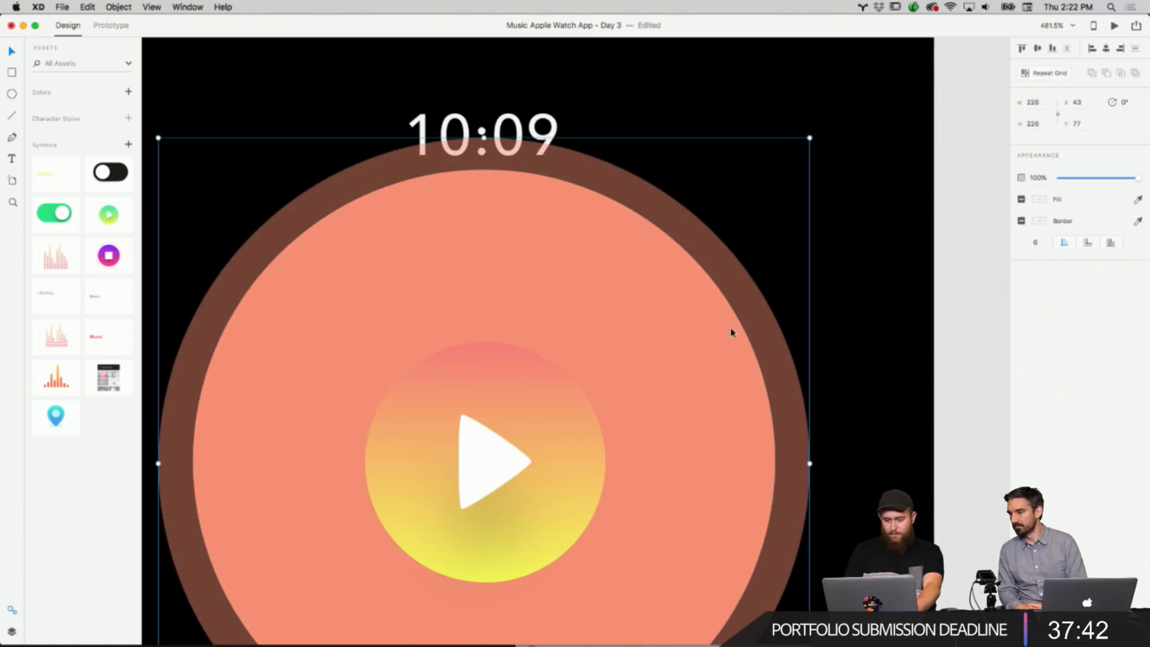
# Set the middle orange ring's fill opacity to 38%.
pyautogui.click(1040, 200)
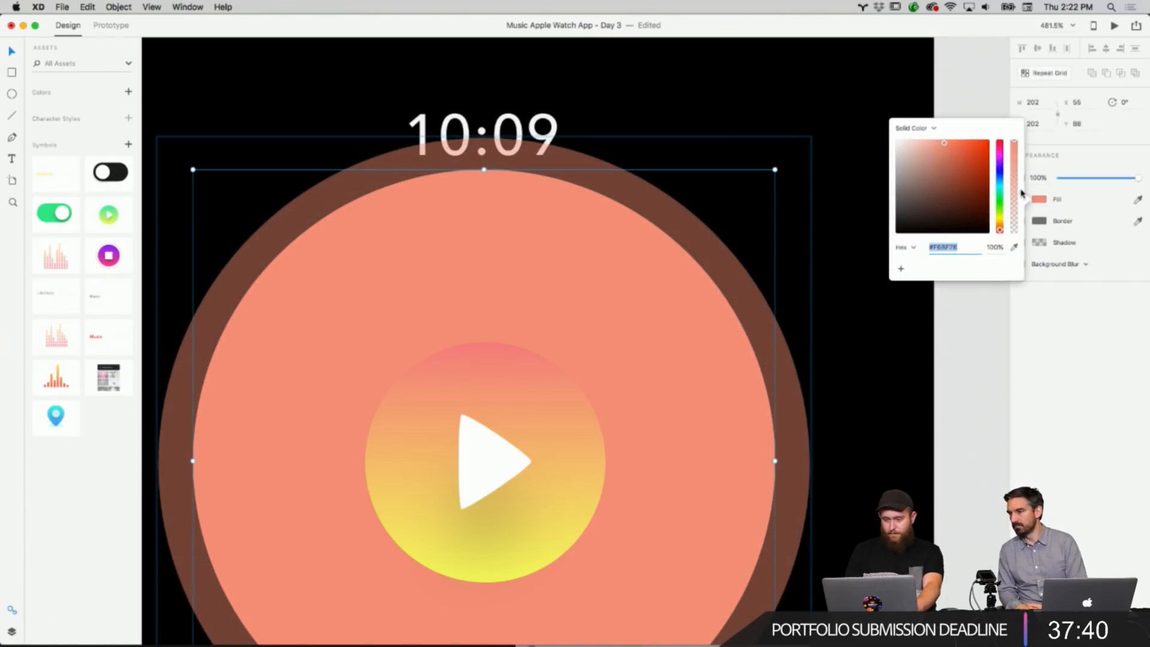
pyautogui.click(1017, 193)
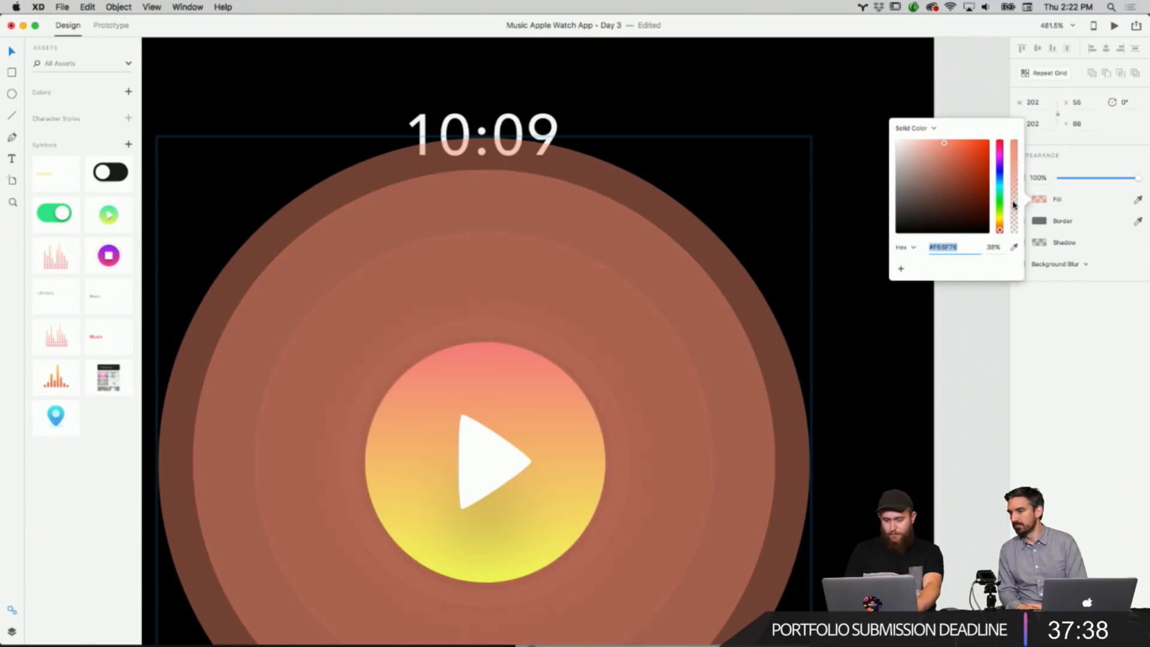
pyautogui.click(988, 363)
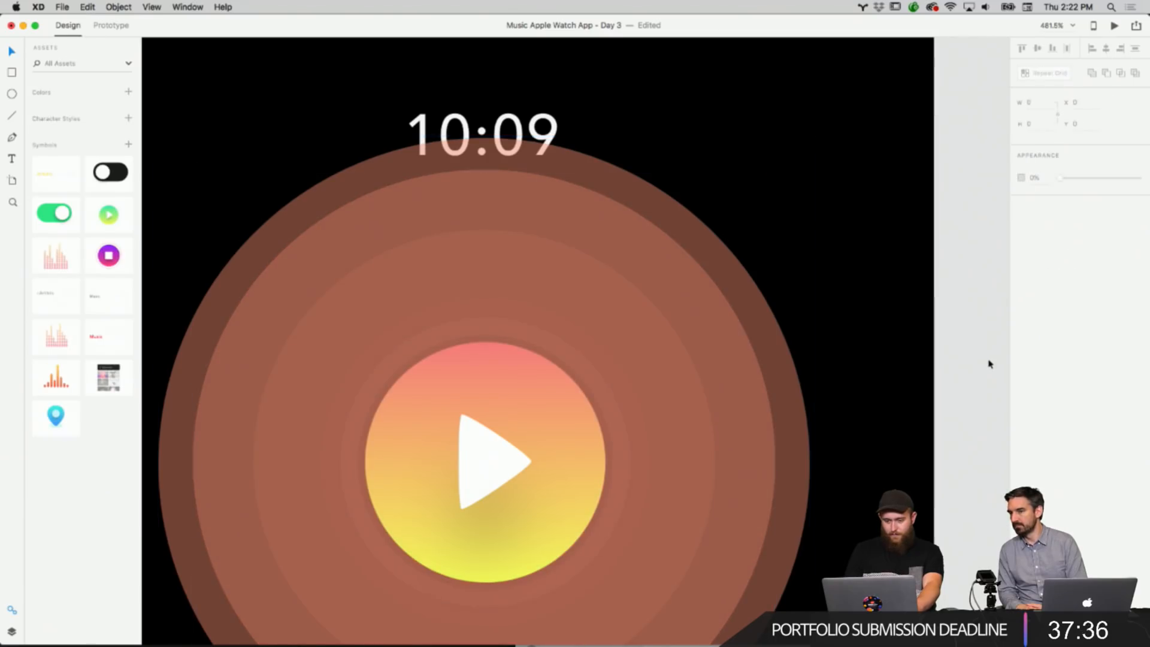
# Ungroup the header symbol on Activity Slide/Page 2.
pyautogui.scroll(-5, 988, 363)
pyautogui.hscroll(2, 988, 363)
pyautogui.scroll(-4, 855, 324)
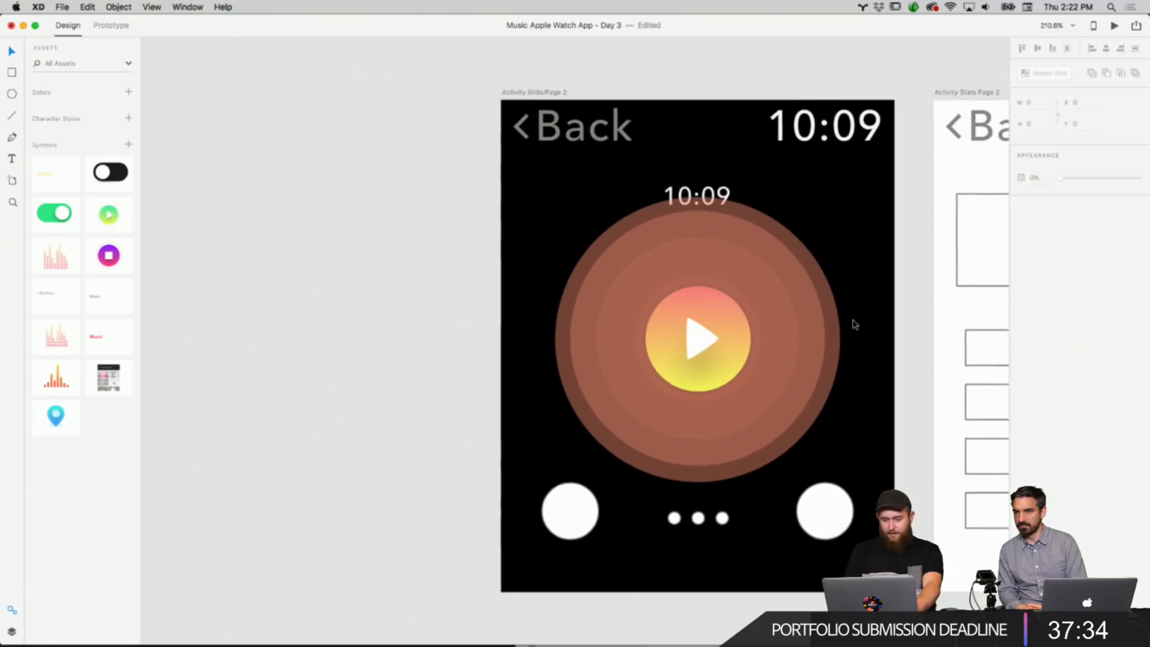
pyautogui.scroll(3, 854, 324)
pyautogui.scroll(1, 855, 324)
pyautogui.hscroll(1, 854, 324)
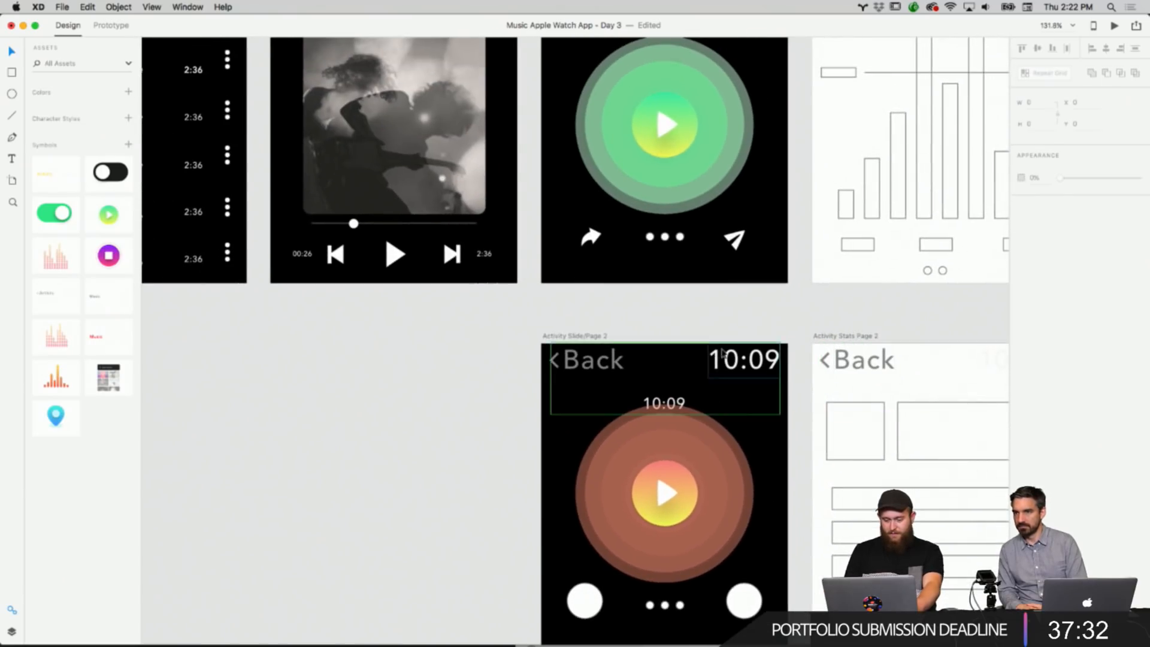
pyautogui.rightClick(664, 403)
pyautogui.press('Escape')
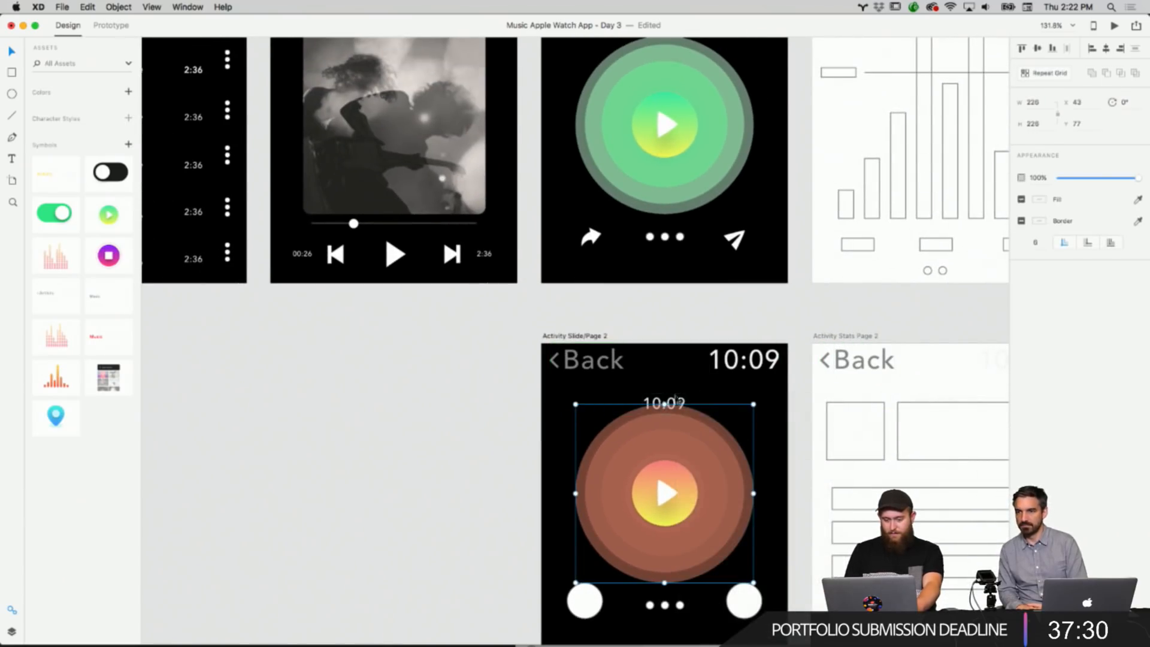
pyautogui.doubleClick(675, 401)
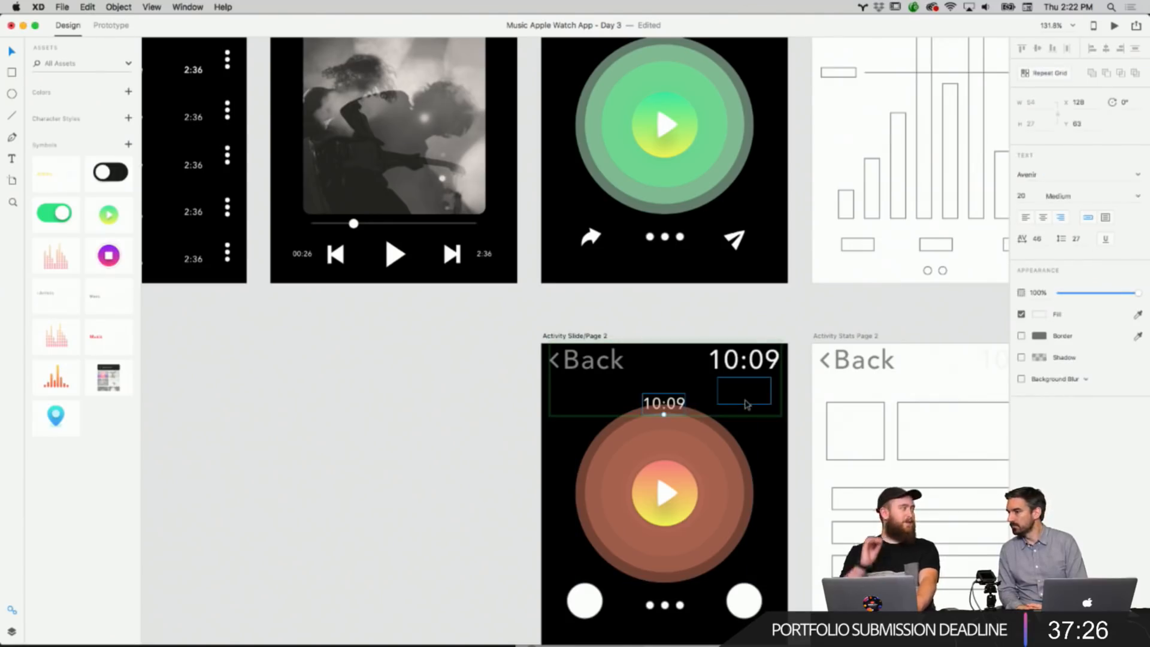
pyautogui.click(775, 437)
pyautogui.rightClick(731, 353)
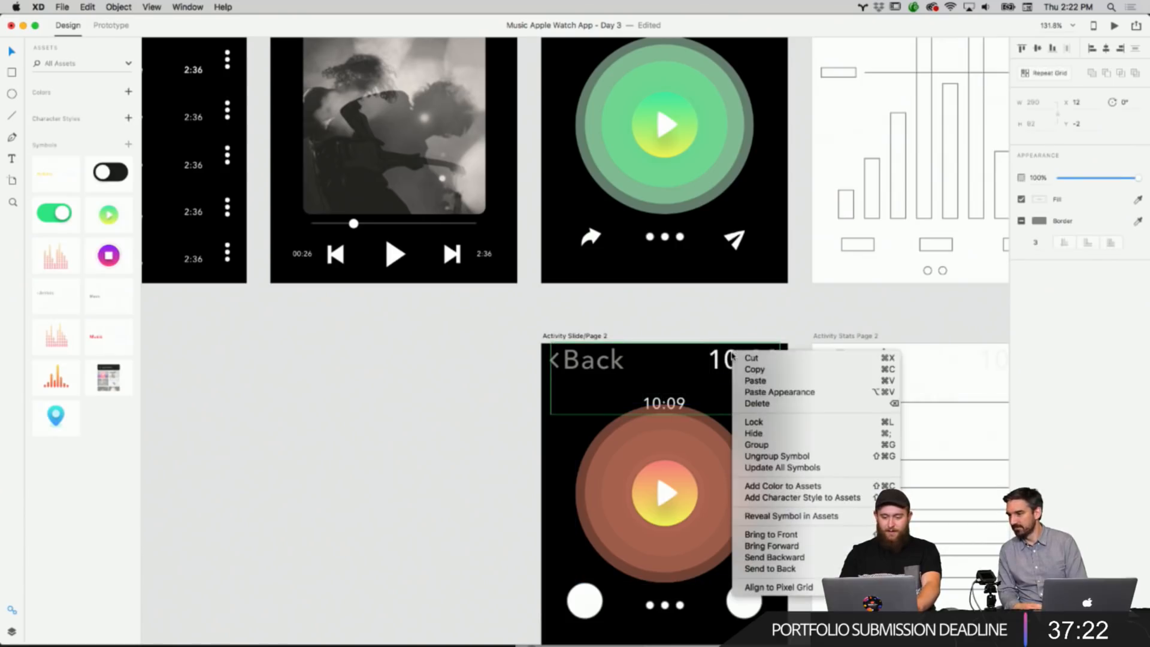
pyautogui.click(777, 456)
# Nudge the small 10:09 label above the button upward and change its text to START WALK.
pyautogui.click(678, 408)
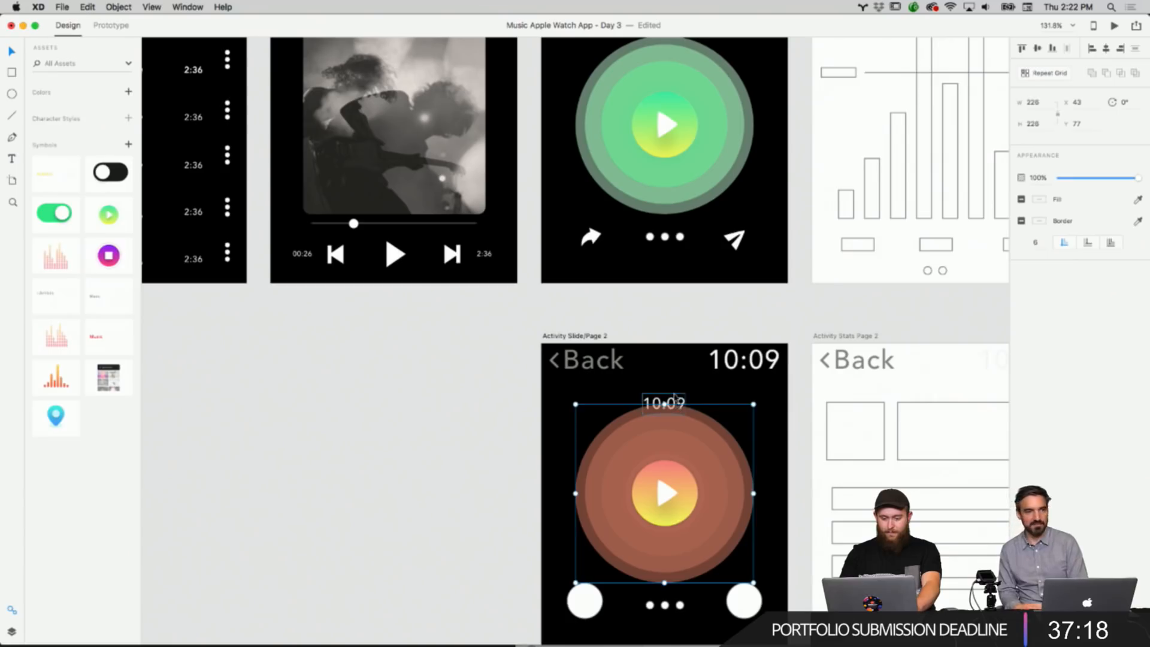
pyautogui.moveTo(678, 407); pyautogui.dragTo(677, 392)
pyautogui.doubleClick(676, 392)
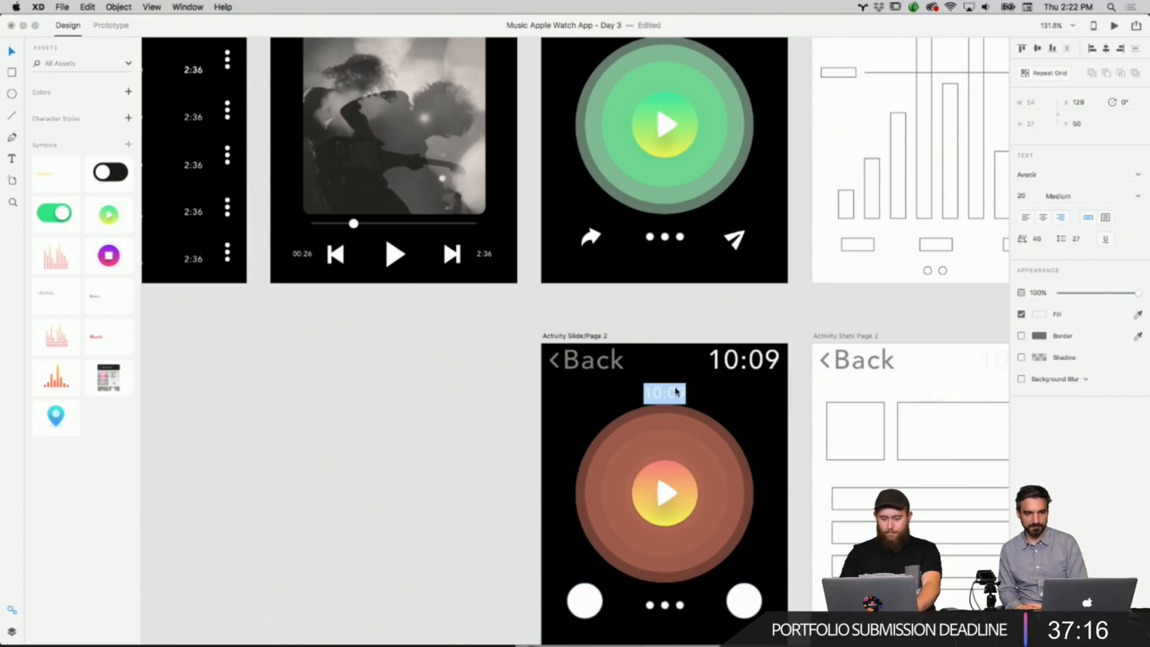
pyautogui.write('be')
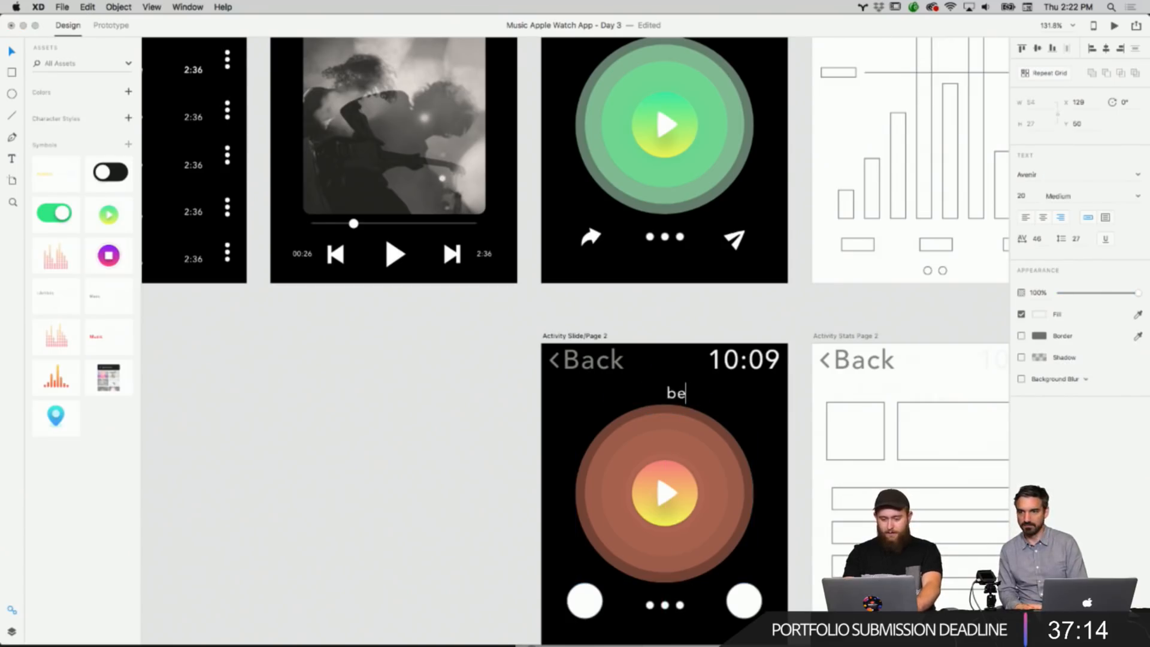
pyautogui.write('ART WALK')
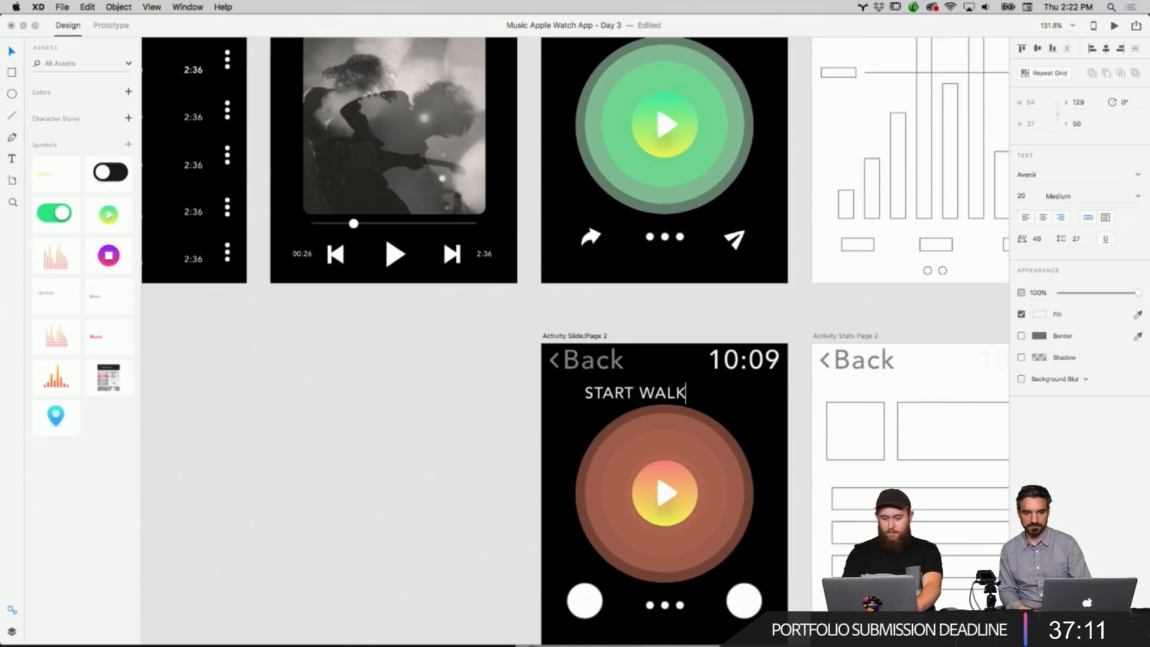
# Center the START WALK label horizontally above the orange button on Activity Slide/Page 2.
pyautogui.click(500, 393)
pyautogui.moveTo(634, 393); pyautogui.dragTo(663, 389)
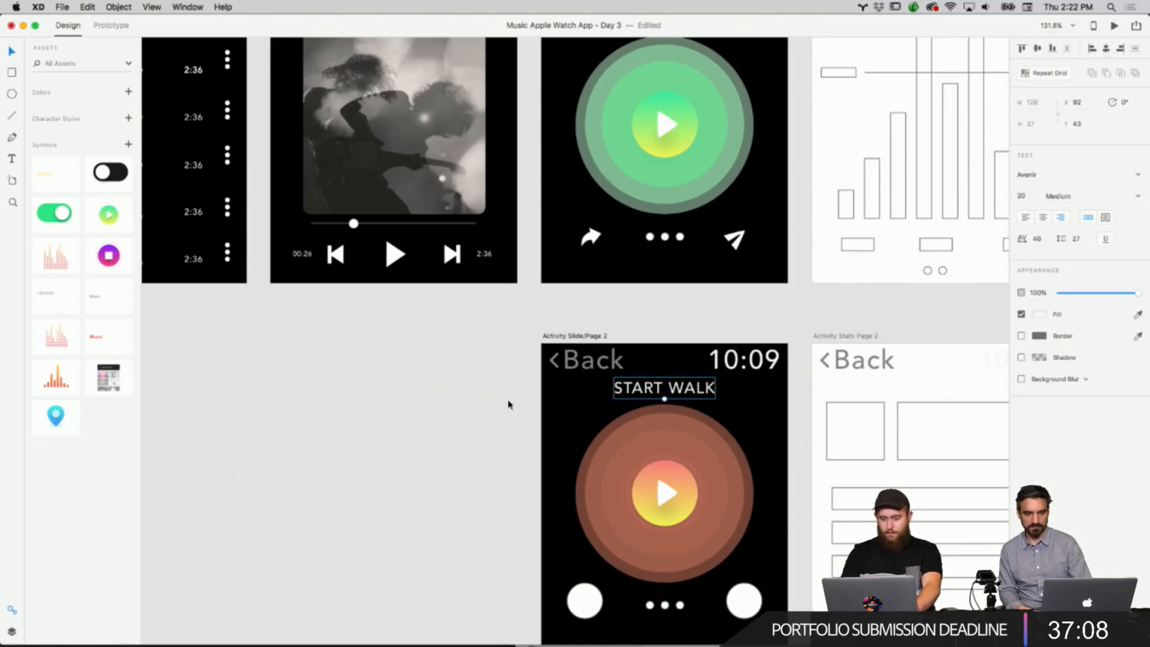
pyautogui.click(465, 423)
pyautogui.scroll(5, 465, 423)
pyautogui.scroll(-5, 464, 425)
pyautogui.scroll(-10, 463, 427)
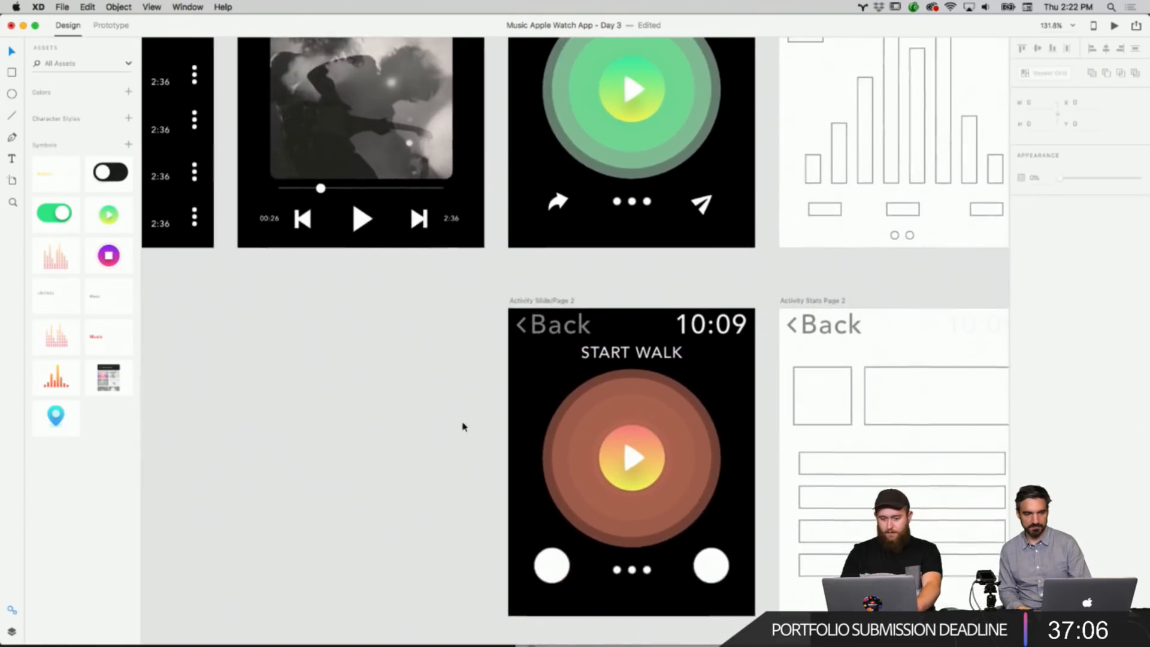
# Set the Activity Slide/Page 3 artboard's background fill to black (#000000).
pyautogui.click(572, 371)
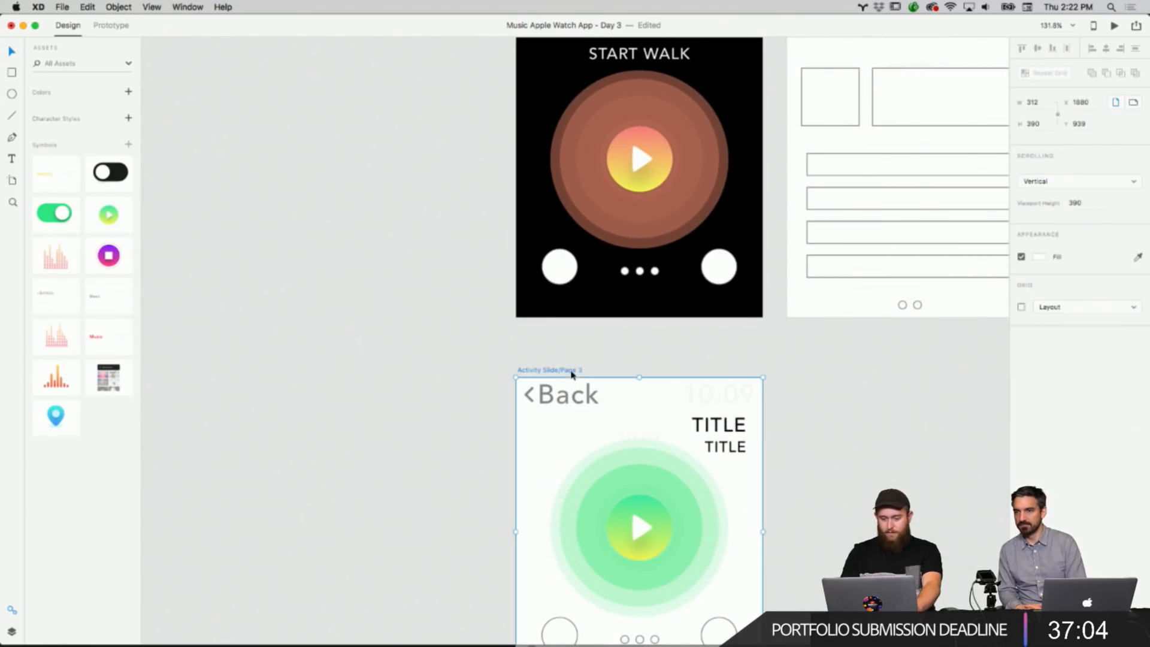
pyautogui.click(1041, 257)
pyautogui.moveTo(904, 281); pyautogui.dragTo(899, 385)
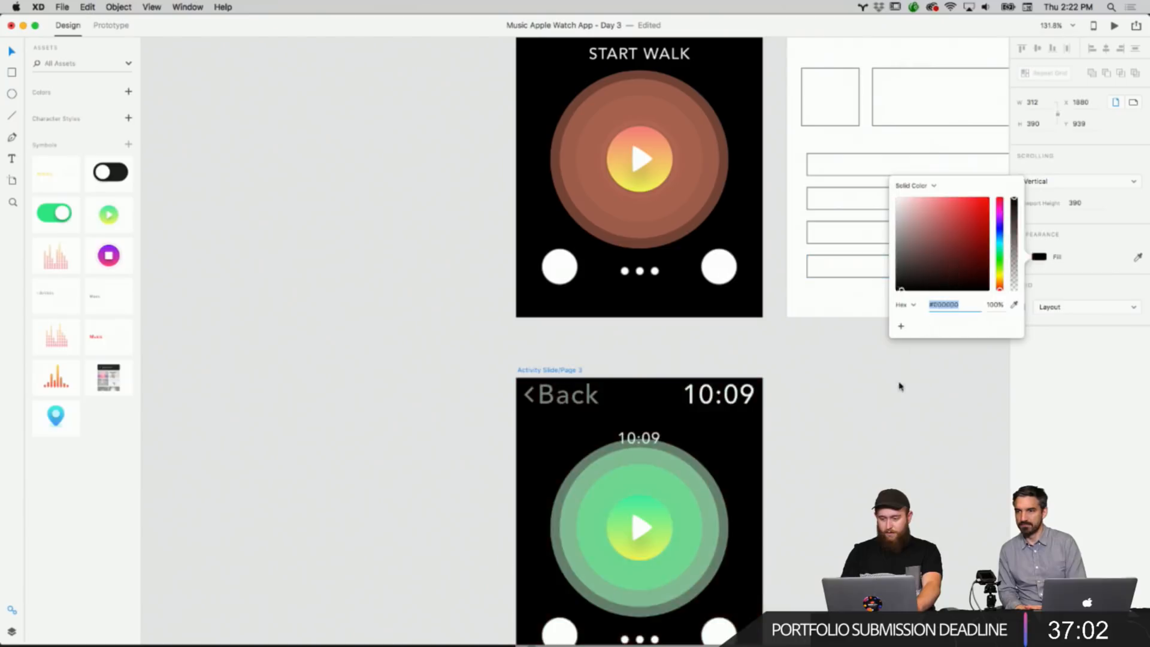
pyautogui.click(840, 492)
# Ungroup the header symbol on Activity Slide/Page 3.
pyautogui.scroll(-3, 840, 491)
pyautogui.click(715, 312)
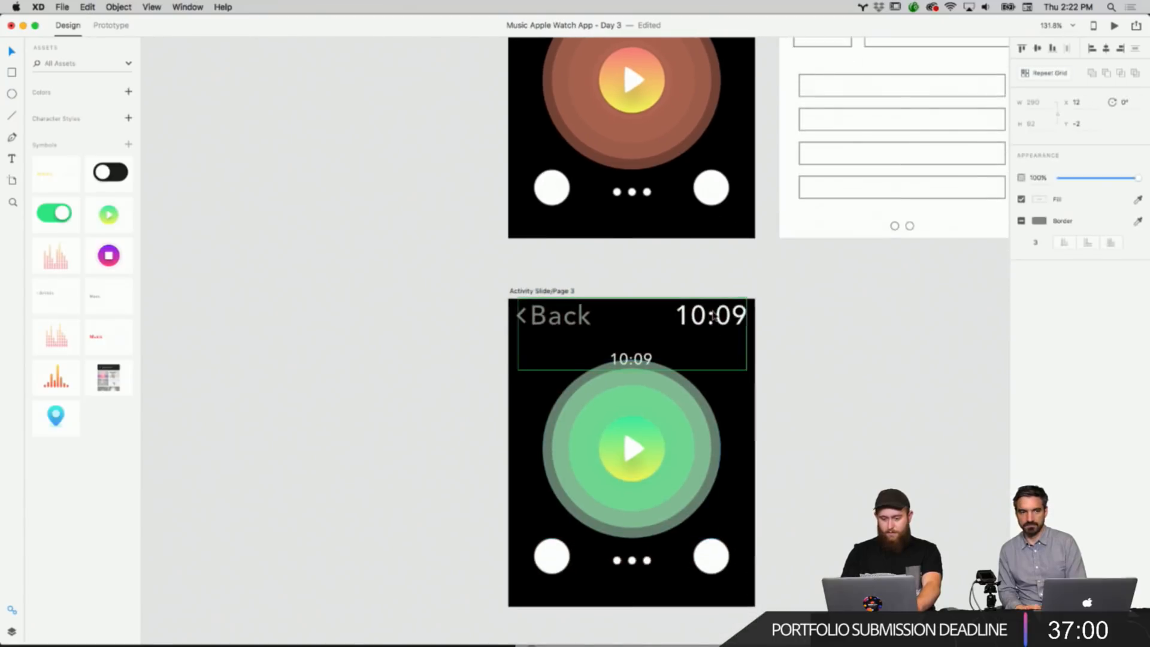
pyautogui.rightClick(716, 312)
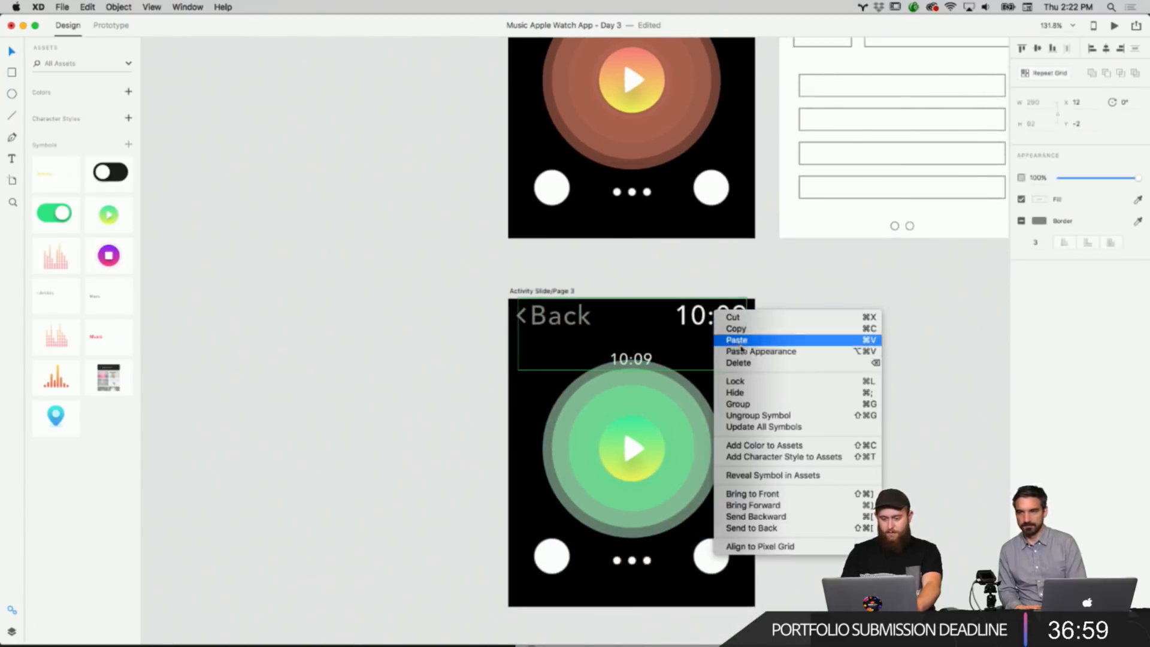
pyautogui.click(758, 419)
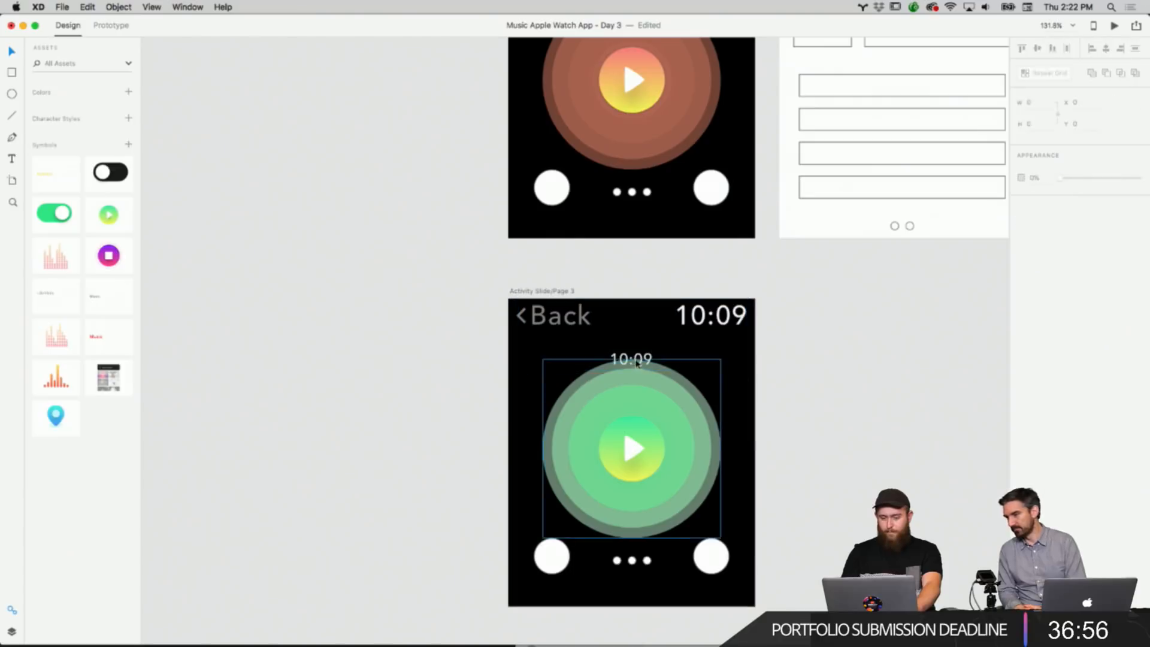
# Nudge the small 10:09 label above the green button upward and change its text to START MEDITATION.
pyautogui.moveTo(637, 364); pyautogui.dragTo(639, 346)
pyautogui.click(804, 368)
pyautogui.scroll(1, 804, 370)
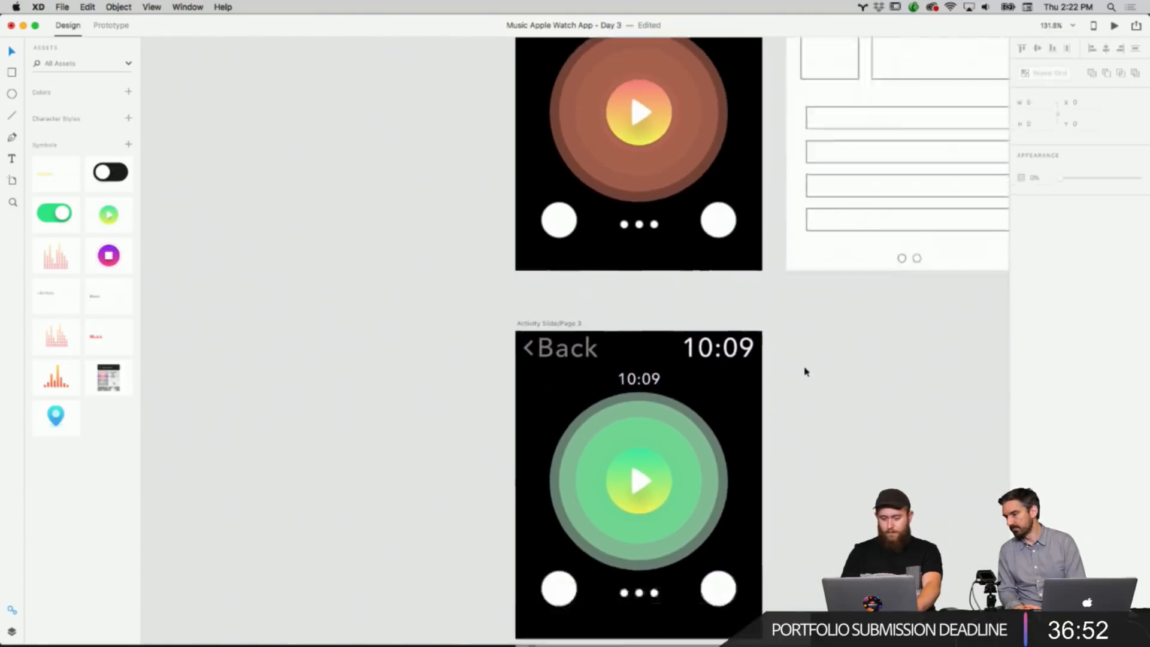
pyautogui.scroll(-1, 805, 370)
pyautogui.hscroll(1, 725, 368)
pyautogui.click(627, 353)
pyautogui.doubleClick(627, 354)
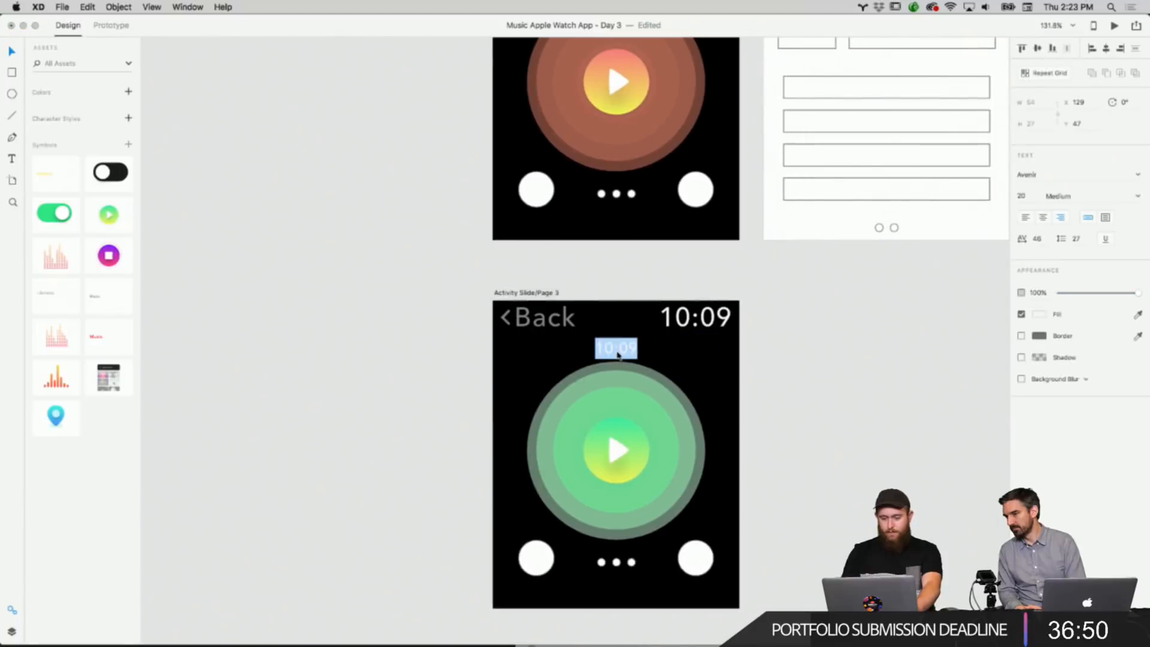
pyautogui.write('START ')
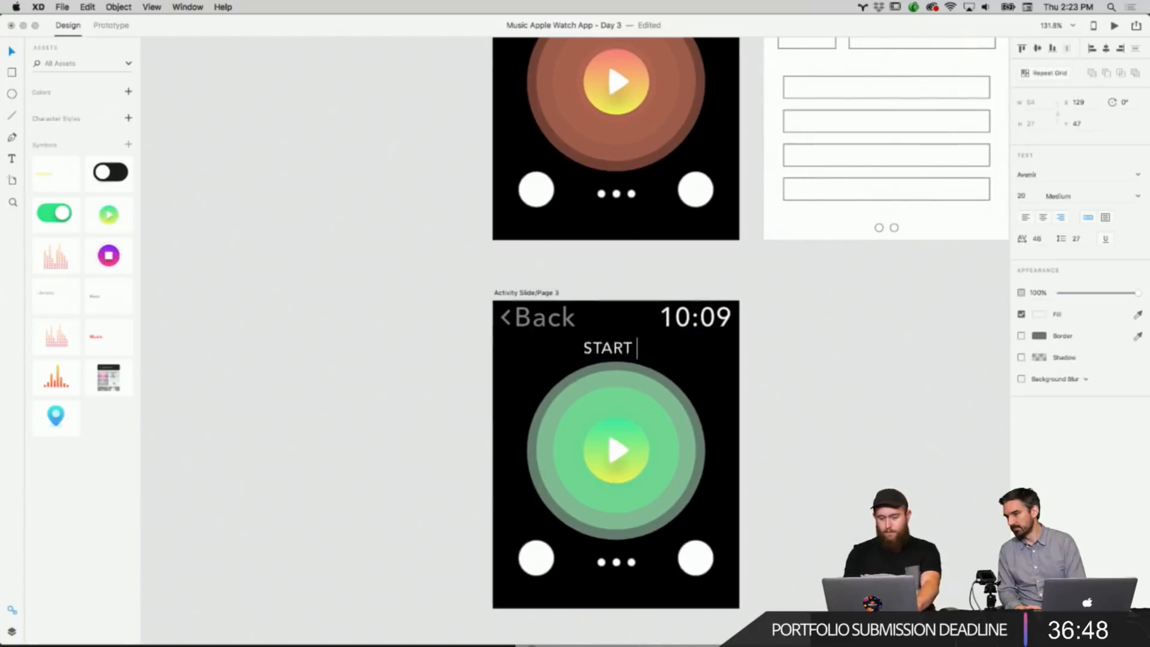
pyautogui.write('MEDITATION')
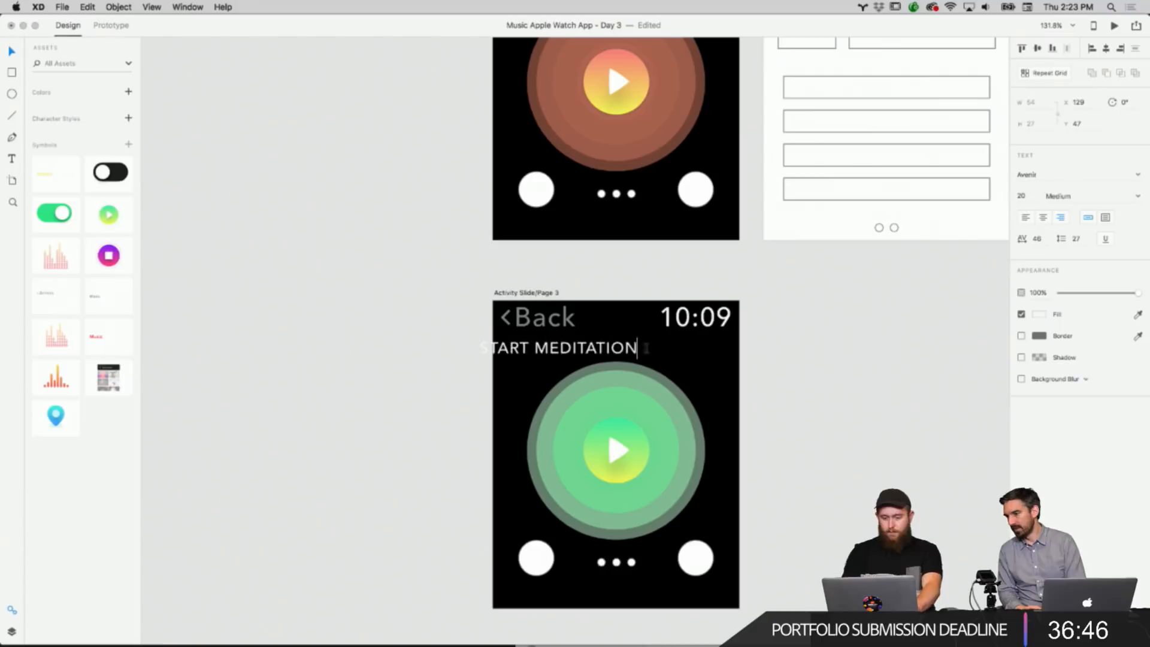
# Center the START MEDITATION label horizontally under the header.
pyautogui.click(770, 353)
pyautogui.click(770, 354)
pyautogui.moveTo(607, 348); pyautogui.dragTo(669, 343)
pyautogui.click(778, 367)
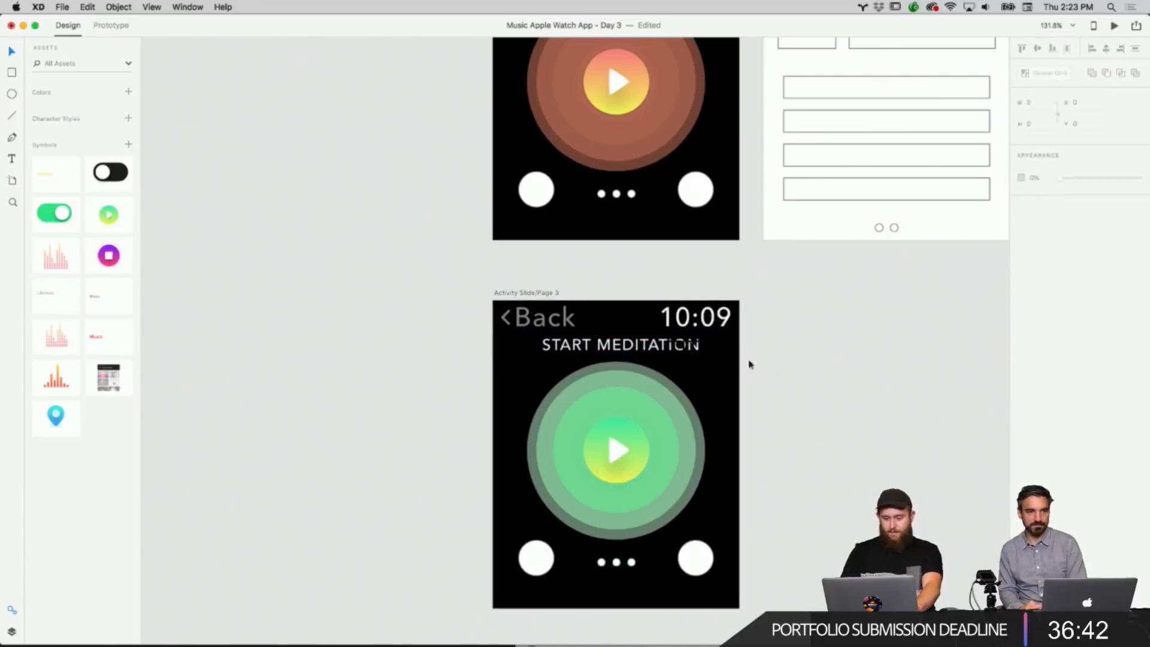
# Delete the leftover empty text boxes beside the titles on Activity Slide/Page 3 and Page 2.
pyautogui.click(699, 346)
pyautogui.press('Delete')
pyautogui.click(720, 365)
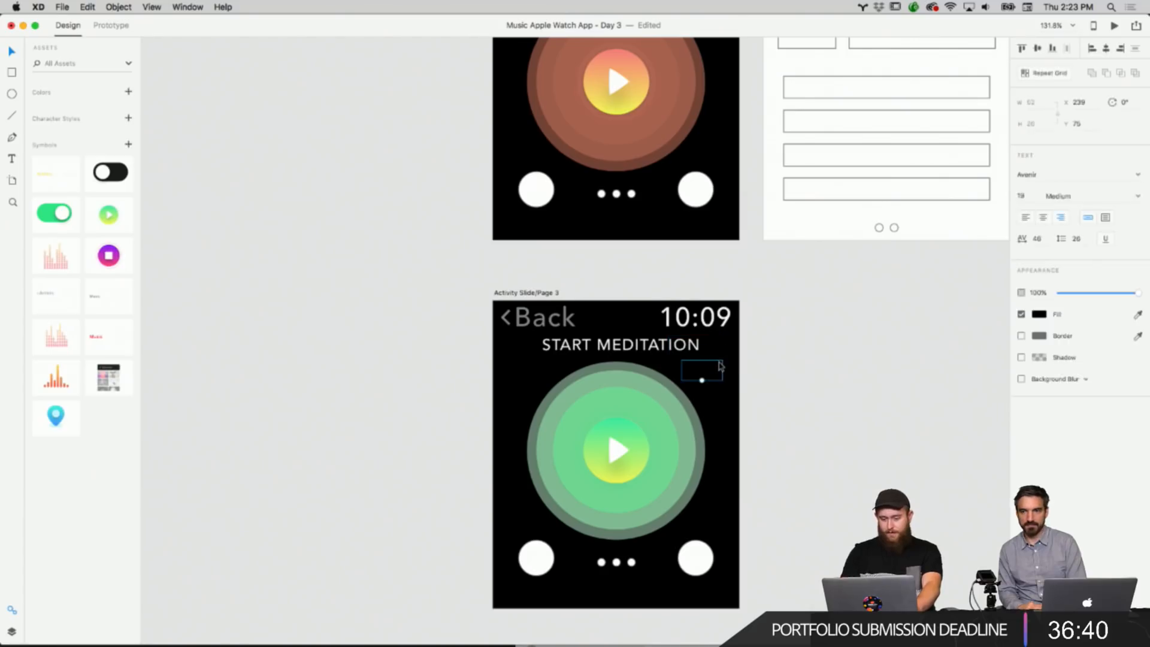
pyautogui.press('Delete')
pyautogui.scroll(6, 720, 366)
pyautogui.click(696, 190)
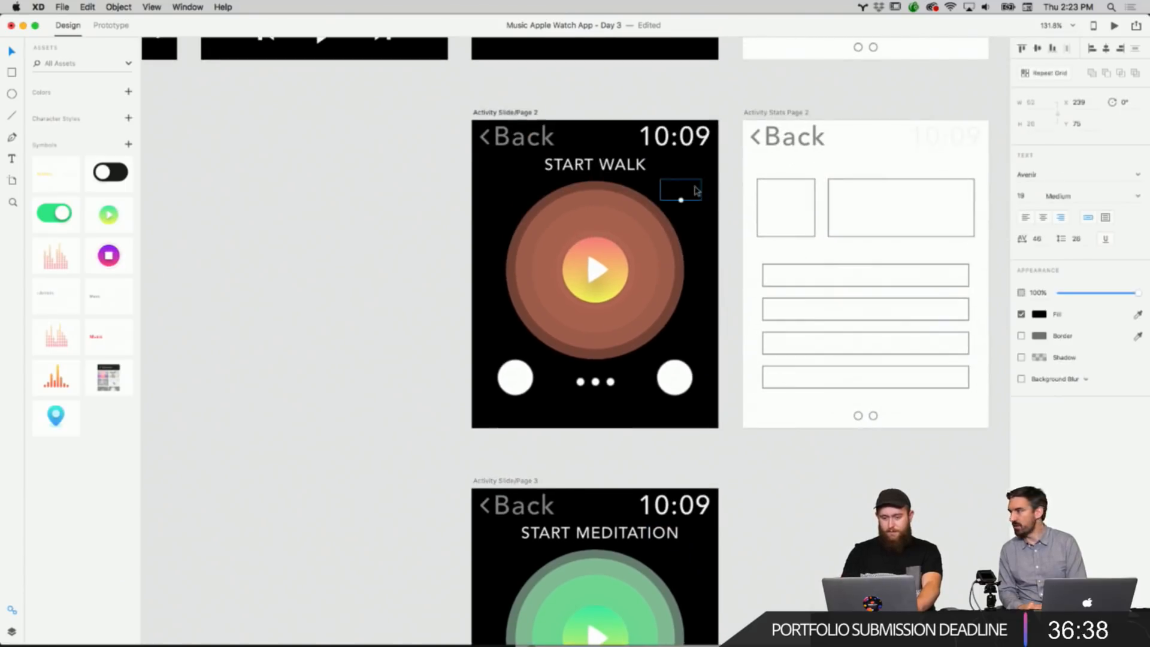
pyautogui.keyDown('shift'); pyautogui.click(693, 169); pyautogui.keyUp('shift')
pyautogui.press('Delete')
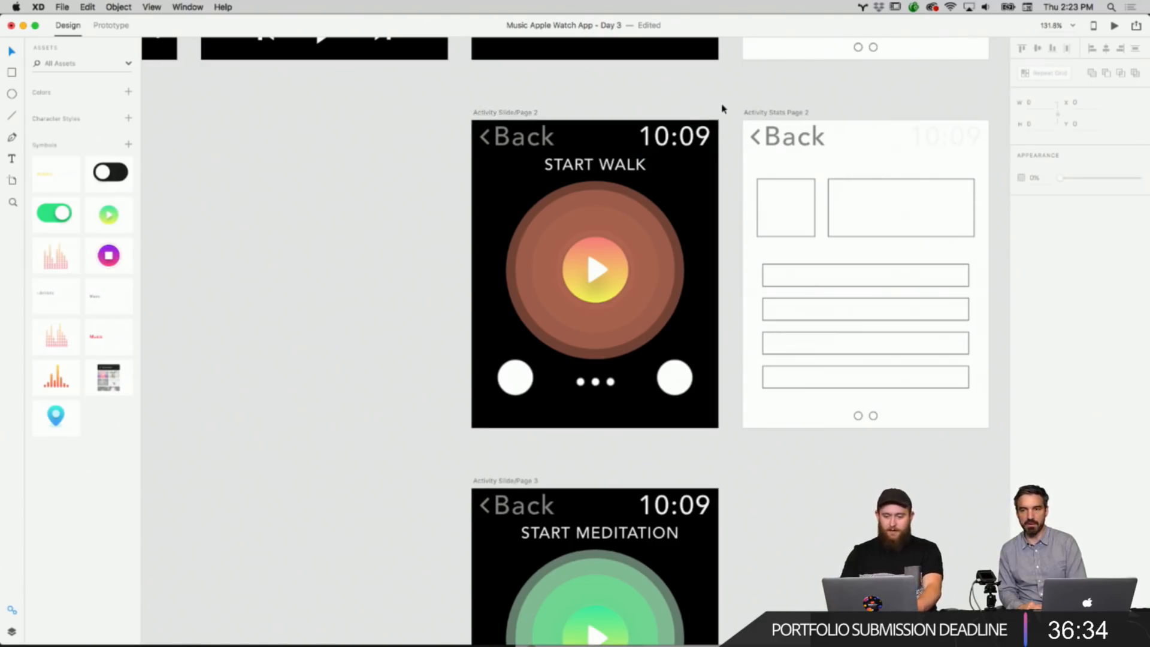
# Replace the Back header on Activity Slide/Page 2 with a copy of the Start Activity screen's Welcome header.
pyautogui.scroll(-3, 723, 109)
pyautogui.scroll(8, 723, 109)
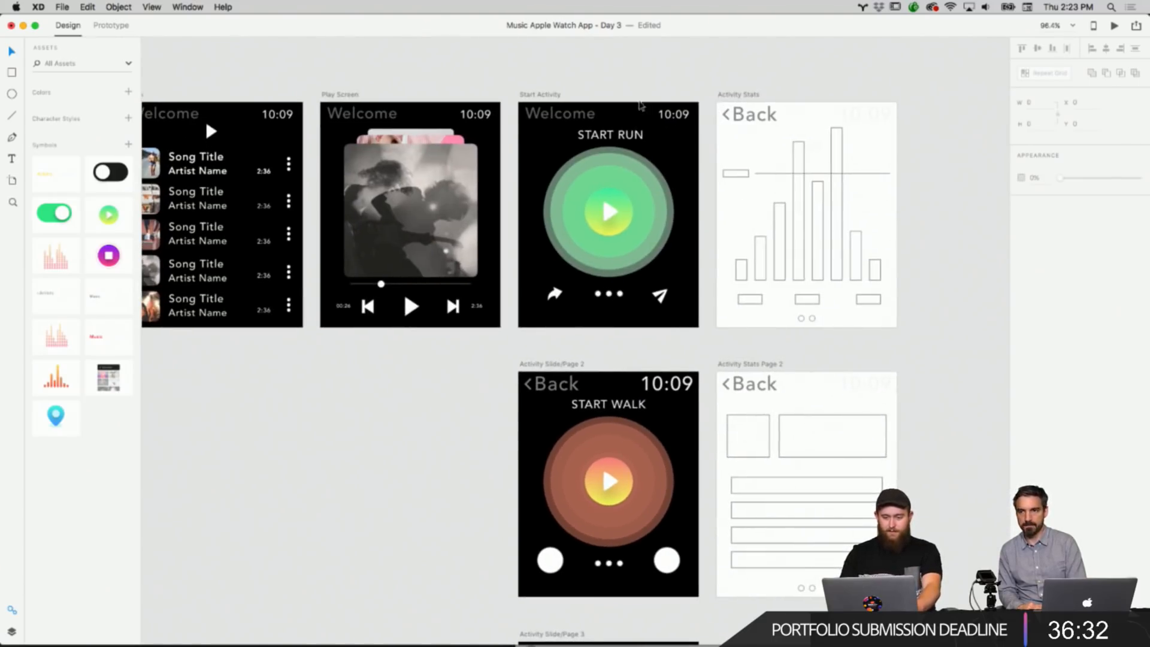
pyautogui.rightClick(584, 112)
pyautogui.click(933, 306)
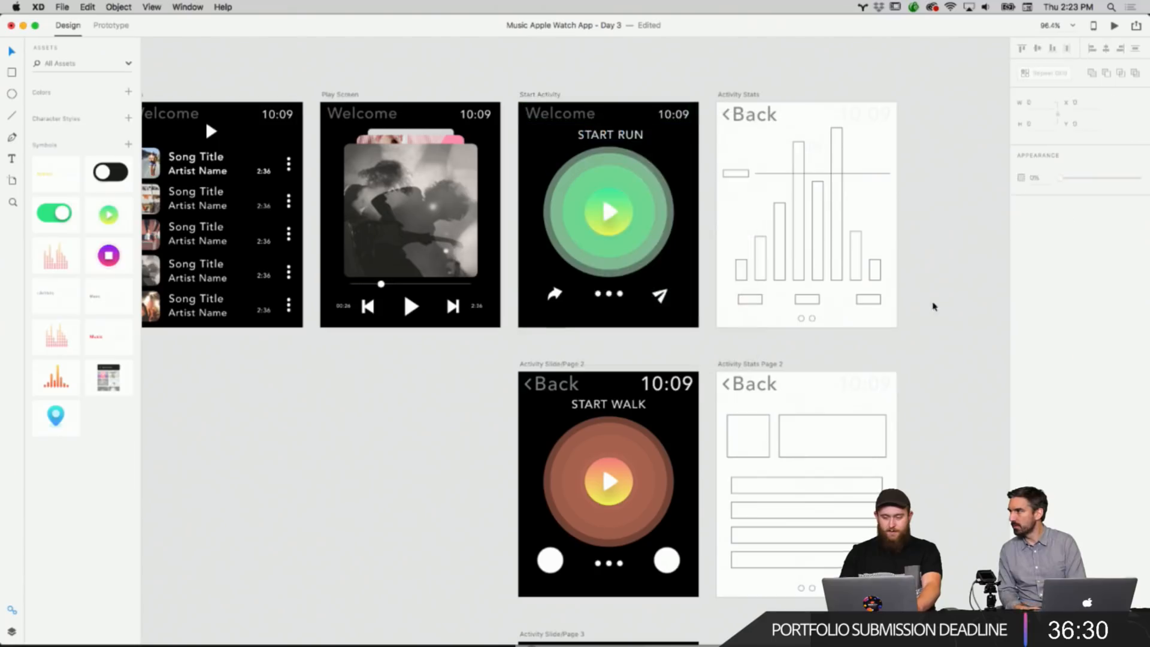
pyautogui.click(671, 383)
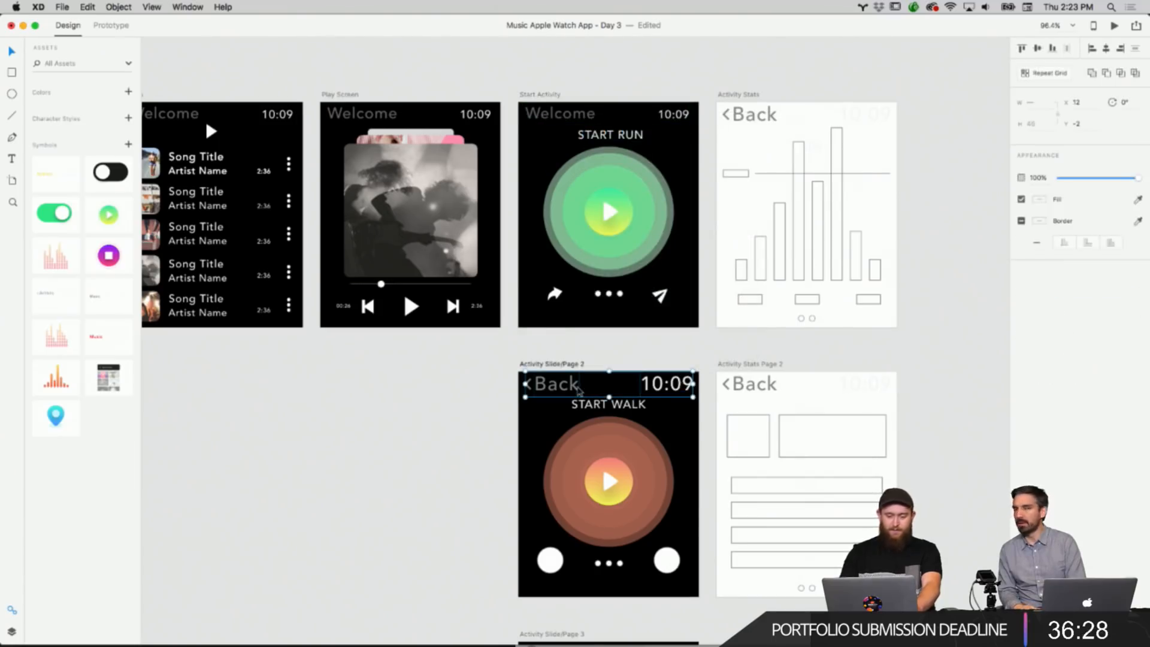
pyautogui.press('Delete')
pyautogui.rightClick(577, 387)
pyautogui.click(592, 393)
pyautogui.click(484, 401)
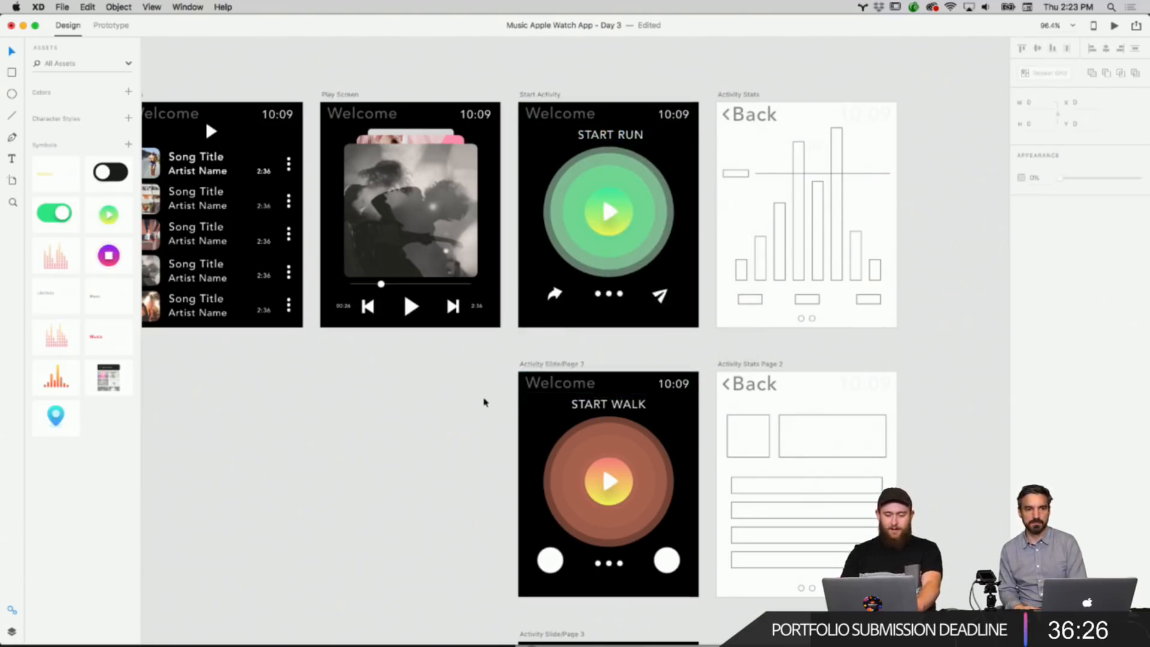
# Replace the Back header on Activity Slide/Page 3 with the copied Welcome header.
pyautogui.scroll(-5, 484, 402)
pyautogui.click(657, 492)
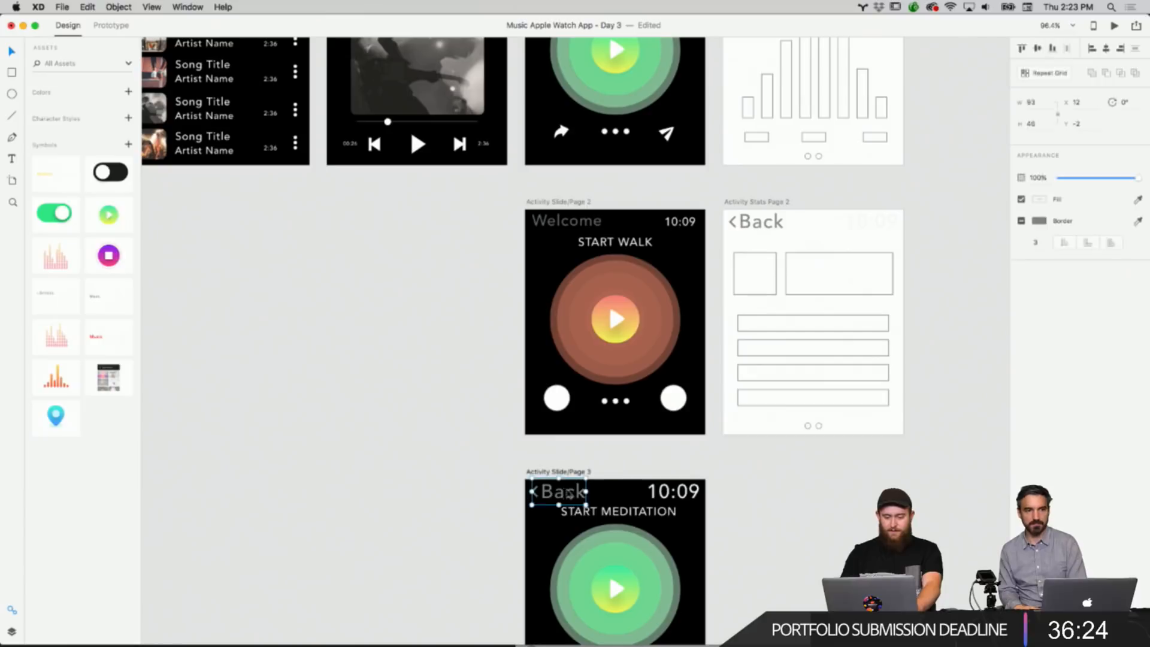
pyautogui.press('Delete')
pyautogui.rightClick(657, 492)
pyautogui.click(671, 496)
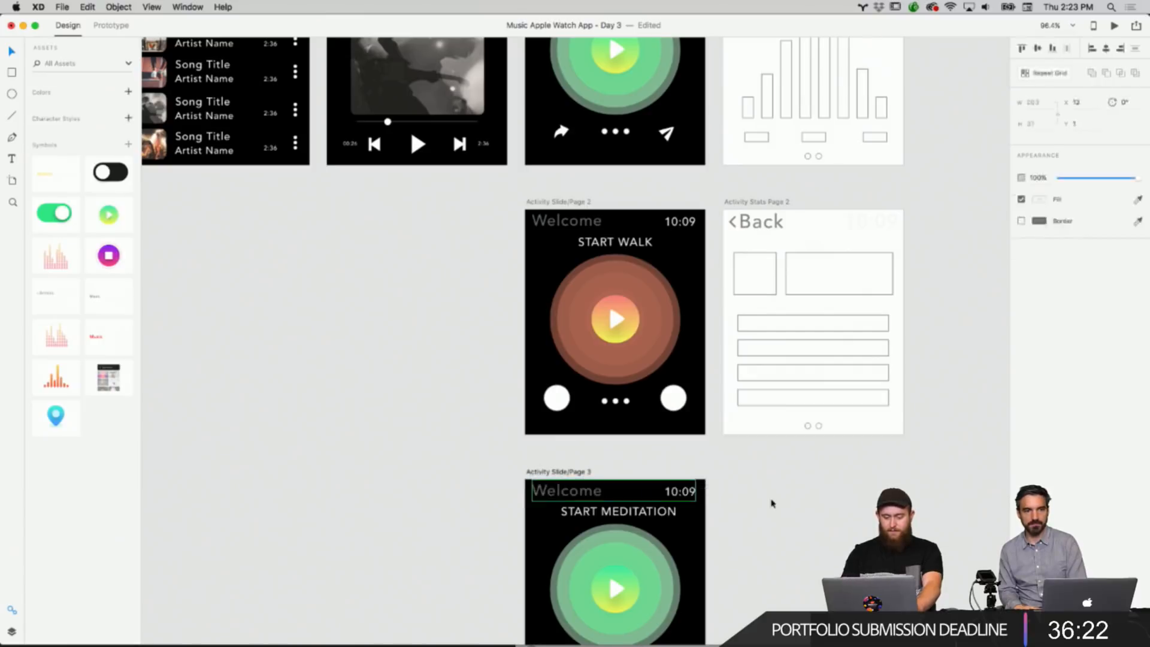
pyautogui.click(771, 502)
pyautogui.scroll(-1, 771, 503)
pyautogui.scroll(-5, 771, 503)
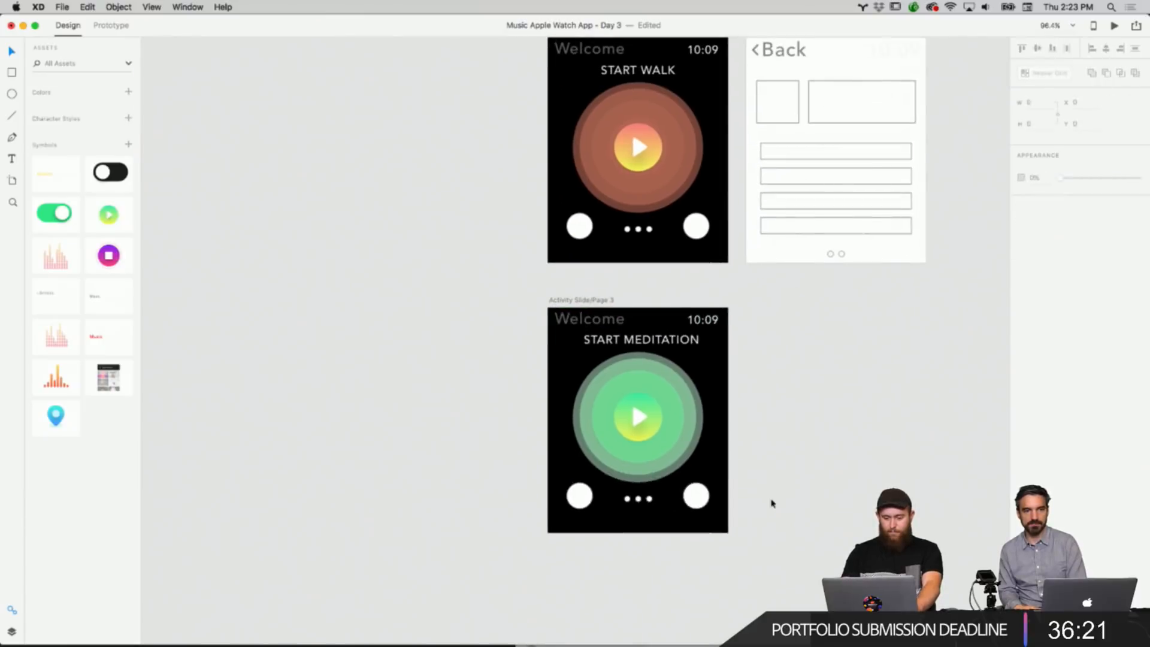
pyautogui.click(673, 341)
pyautogui.click(788, 377)
pyautogui.scroll(8, 789, 378)
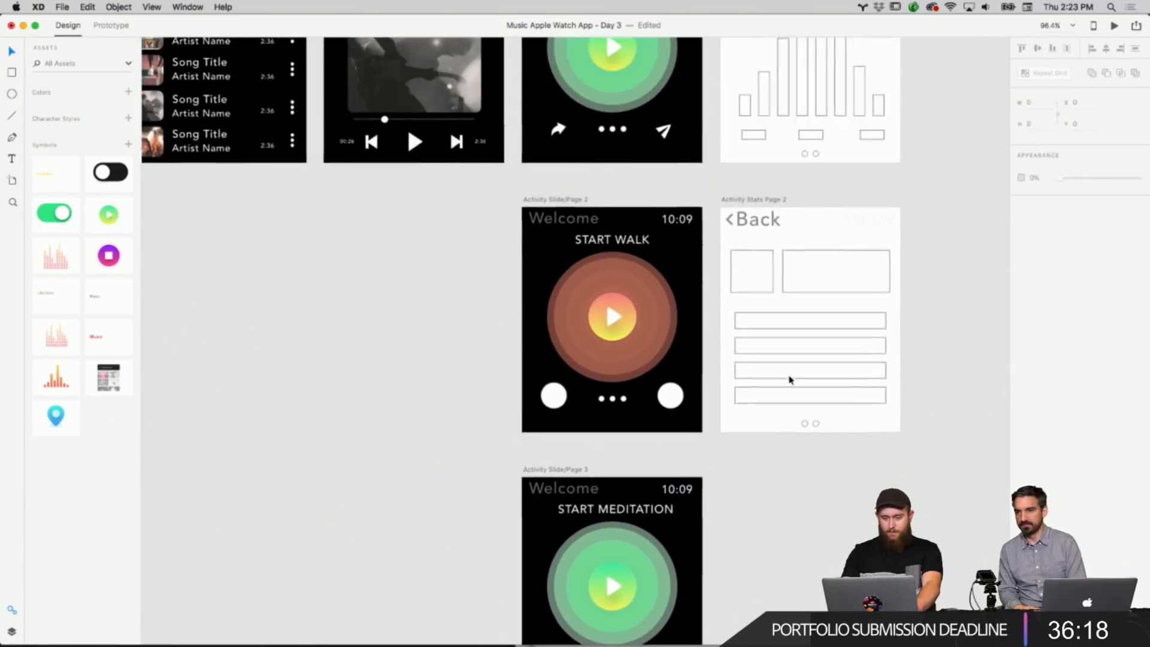
# Delete the three page-indicator dots between the share and send icons on the Start Activity screen.
pyautogui.moveTo(689, 262); pyautogui.dragTo(542, 240)
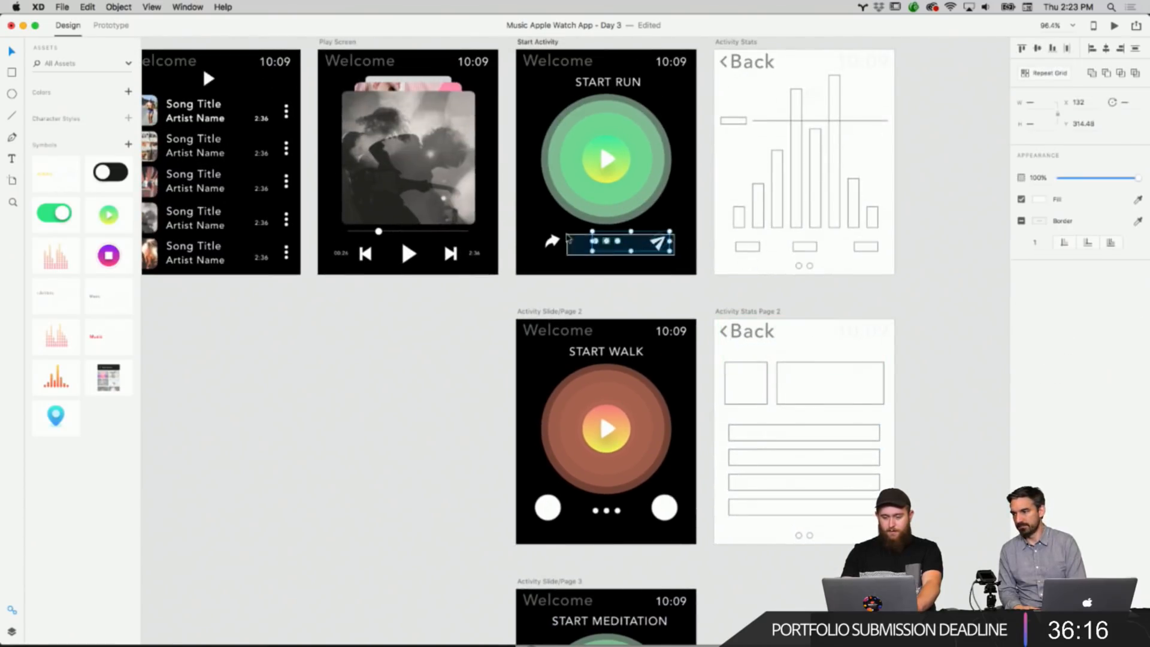
pyautogui.moveTo(670, 251); pyautogui.dragTo(643, 247)
pyautogui.click(627, 264)
pyautogui.scroll(10, 611, 252)
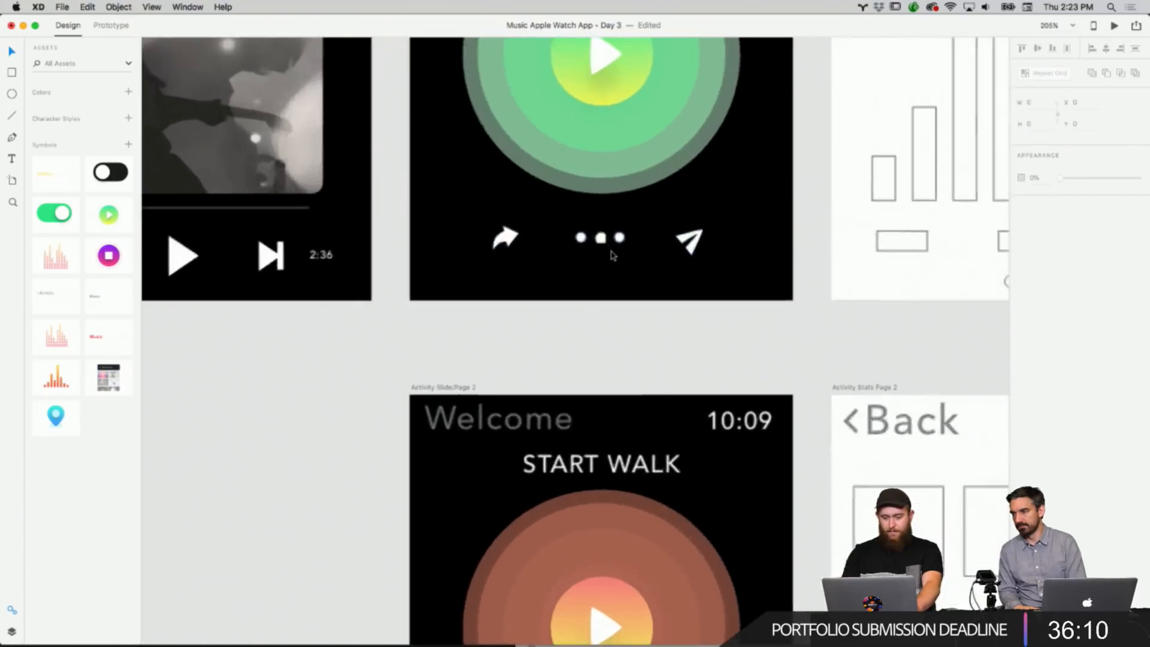
pyautogui.scroll(10, 611, 254)
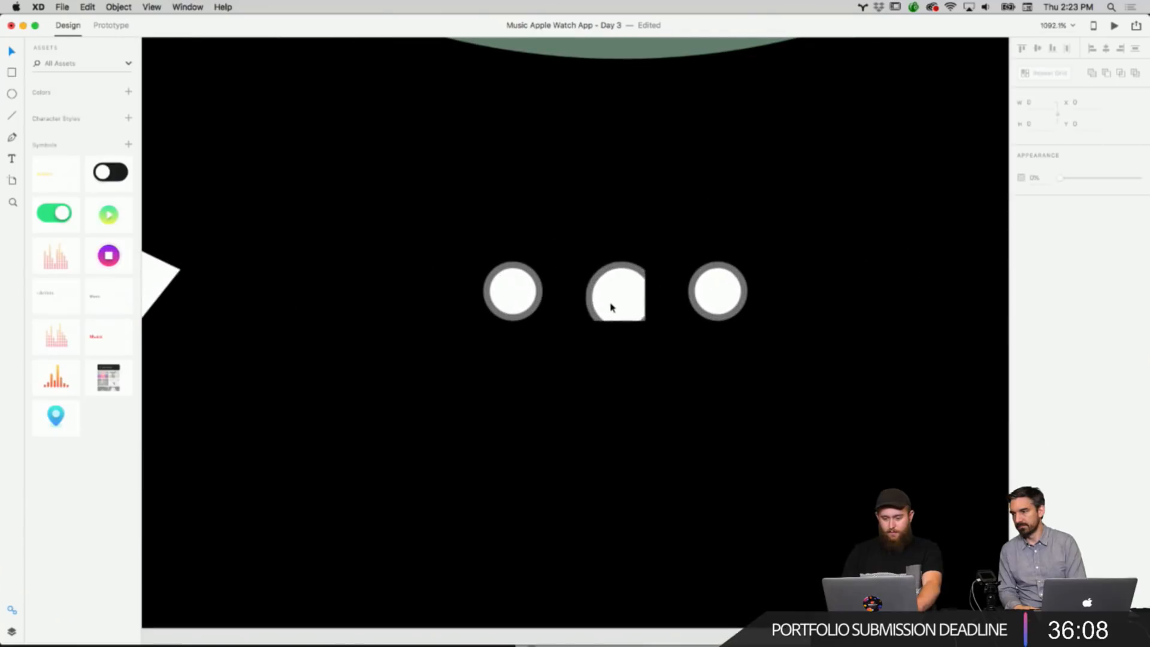
pyautogui.click(626, 305)
pyautogui.moveTo(645, 298); pyautogui.dragTo(625, 334)
pyautogui.click(659, 323)
pyautogui.click(630, 301)
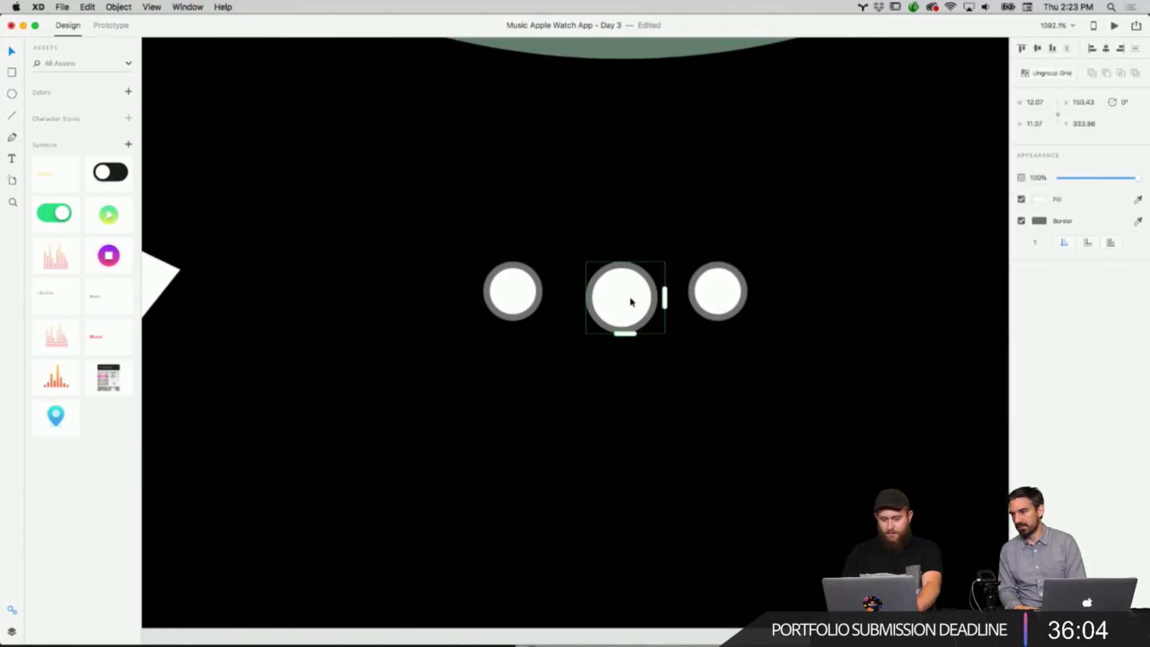
pyautogui.moveTo(713, 331); pyautogui.dragTo(503, 290)
pyautogui.press('Delete')
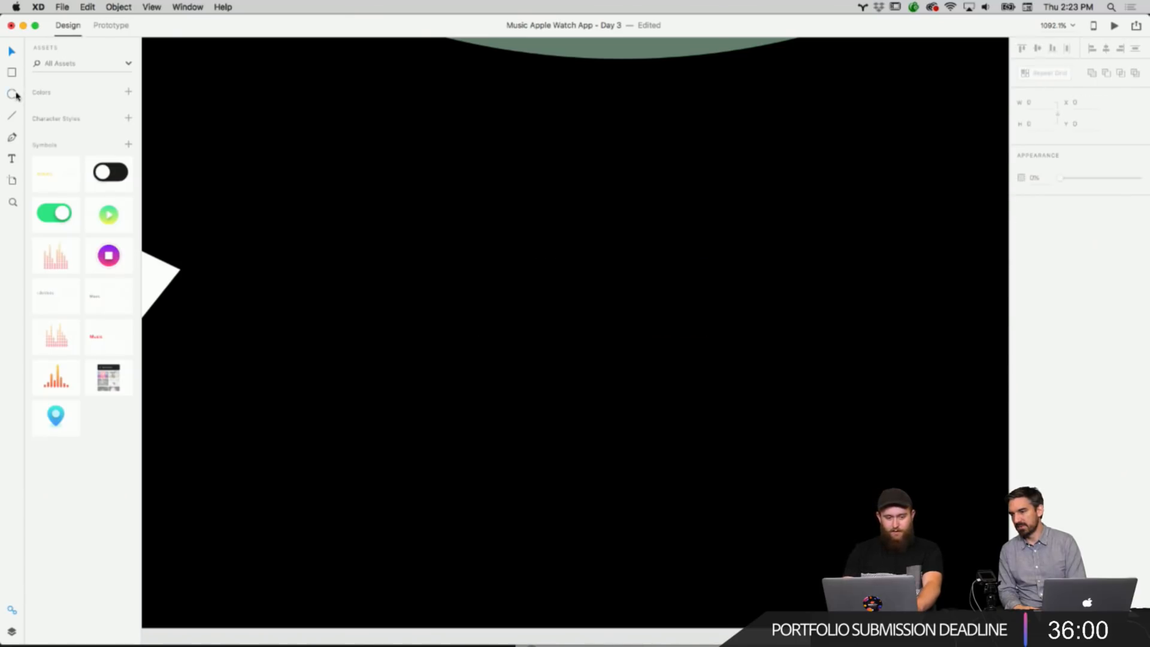
# Draw an 8 by 8 circle where the dots were and copy it.
pyautogui.moveTo(560, 294); pyautogui.dragTo(606, 323)
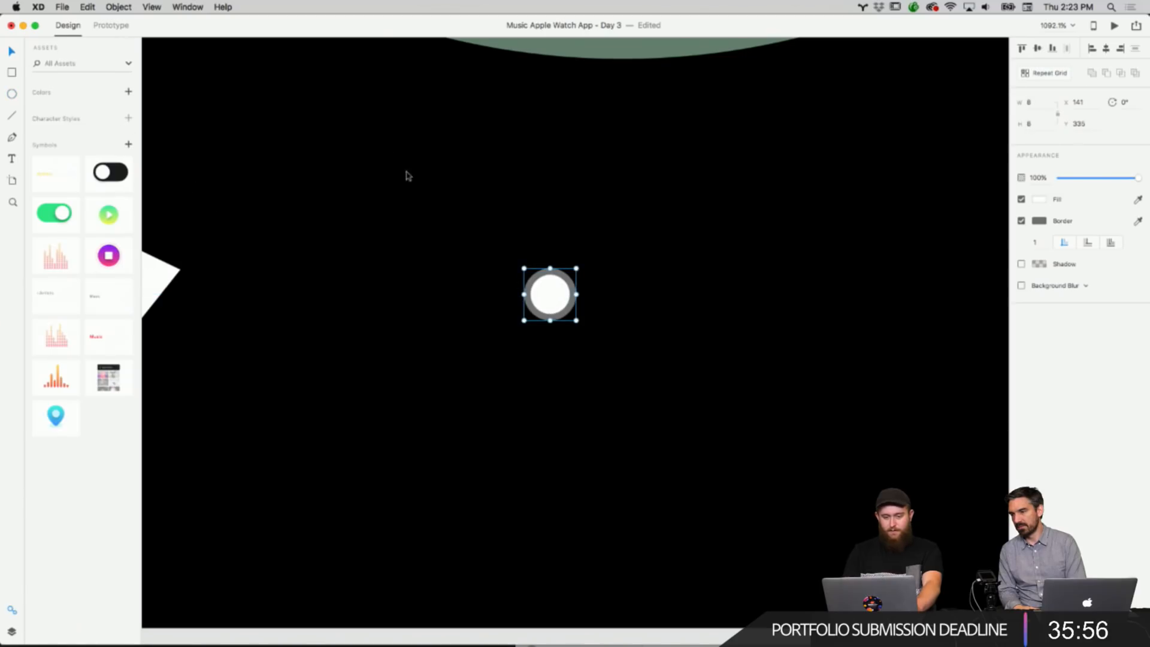
pyautogui.rightClick(546, 292)
pyautogui.click(566, 309)
# Paste two copies of the circle and place them in an evenly spaced row to its right.
pyautogui.rightClick(680, 314)
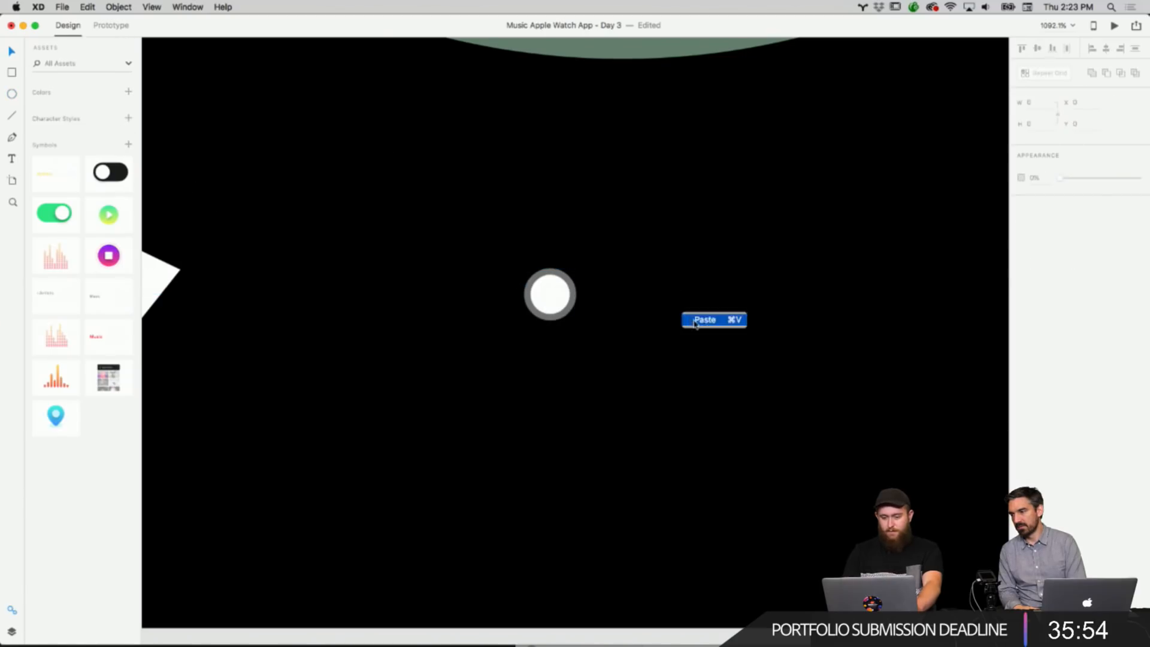
pyautogui.click(696, 321)
pyautogui.moveTo(557, 294); pyautogui.dragTo(623, 294)
pyautogui.rightClick(614, 369)
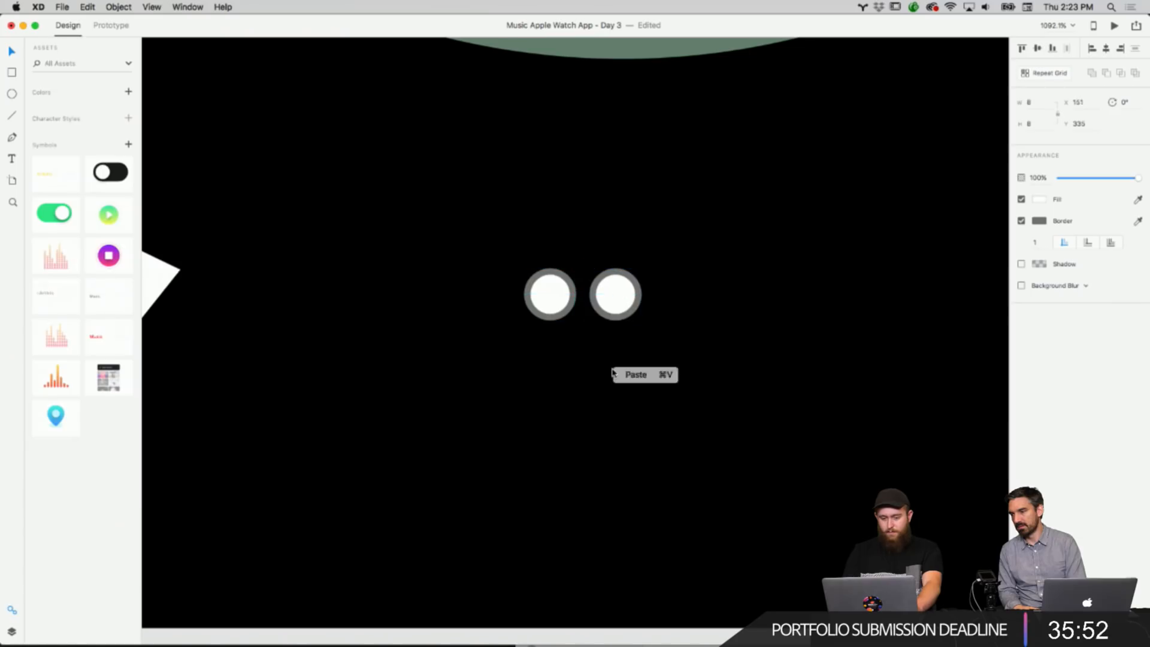
pyautogui.click(623, 375)
pyautogui.moveTo(549, 296); pyautogui.dragTo(688, 298)
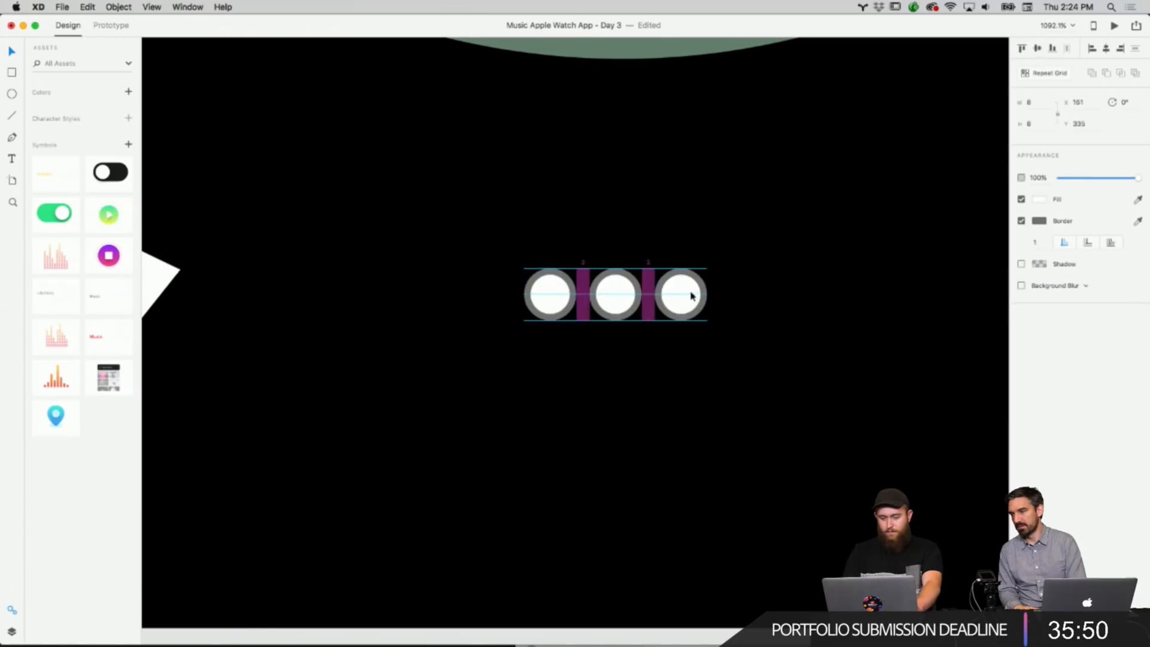
# Select the three circles and nudge the row to center it between the share and send icons.
pyautogui.click(694, 354)
pyautogui.moveTo(694, 354); pyautogui.dragTo(548, 290)
pyautogui.scroll(-5, 583, 284)
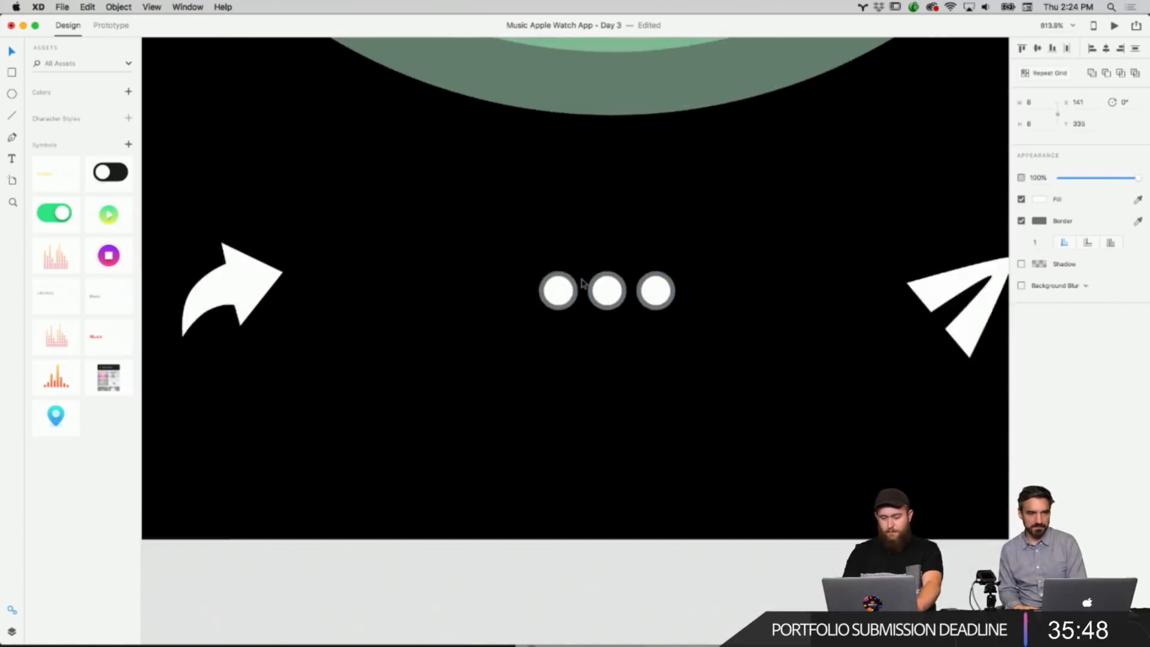
pyautogui.scroll(-3, 582, 284)
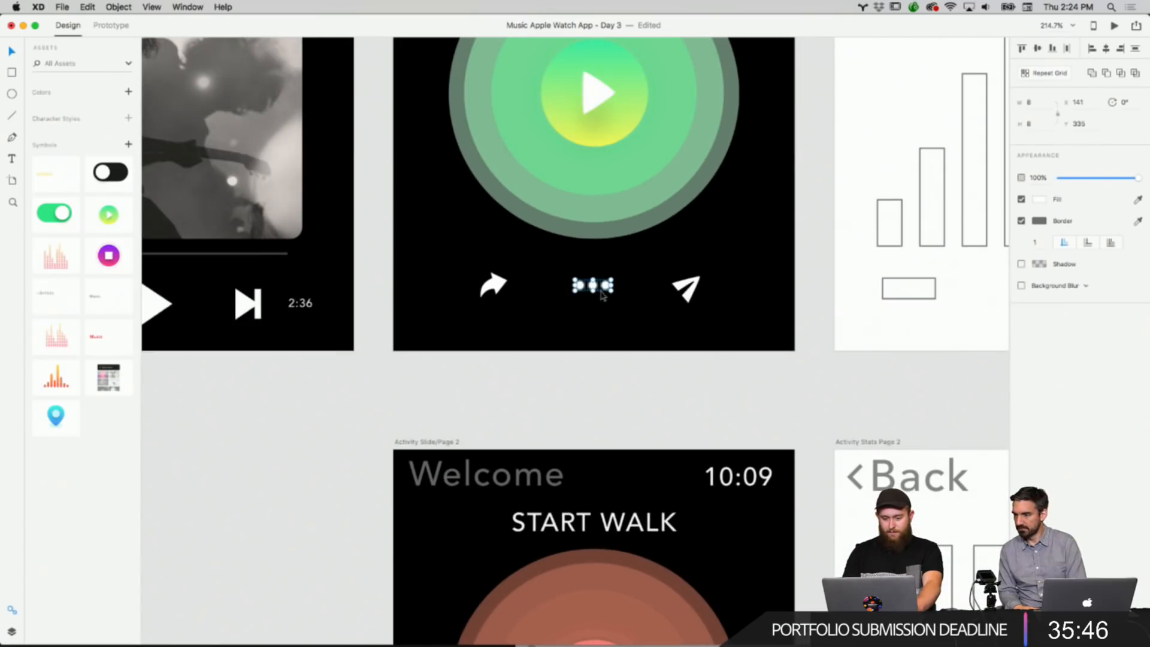
pyautogui.moveTo(593, 288); pyautogui.dragTo(595, 292)
pyautogui.scroll(8, 595, 293)
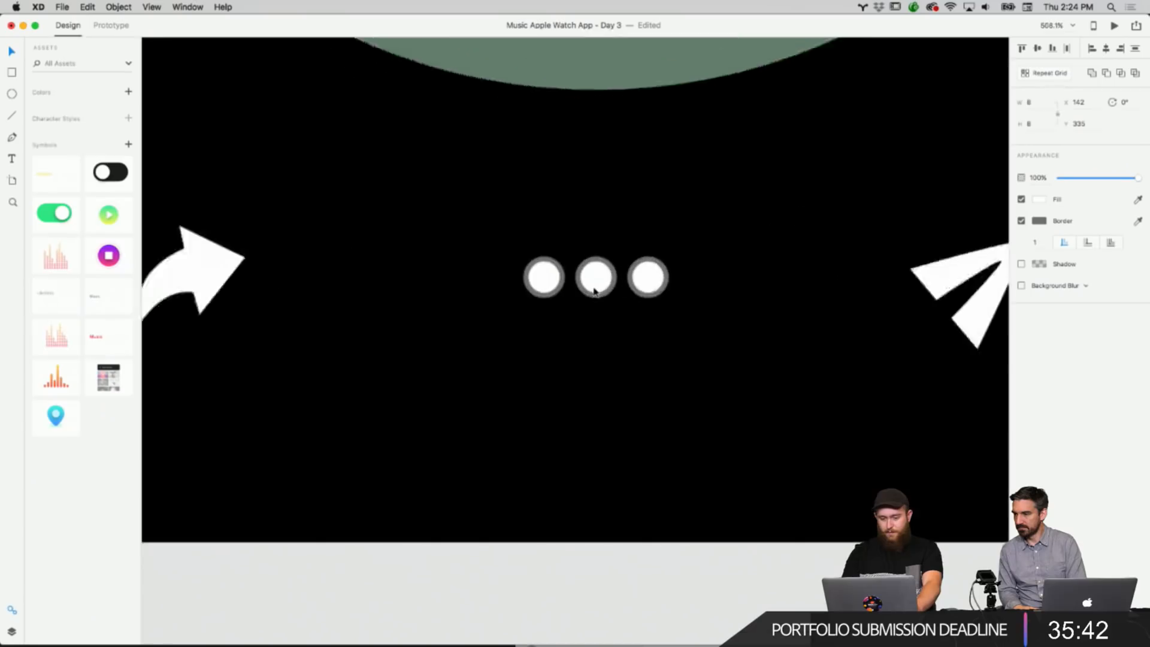
# Remove the border from the three page-indicator circles.
pyautogui.click(1041, 225)
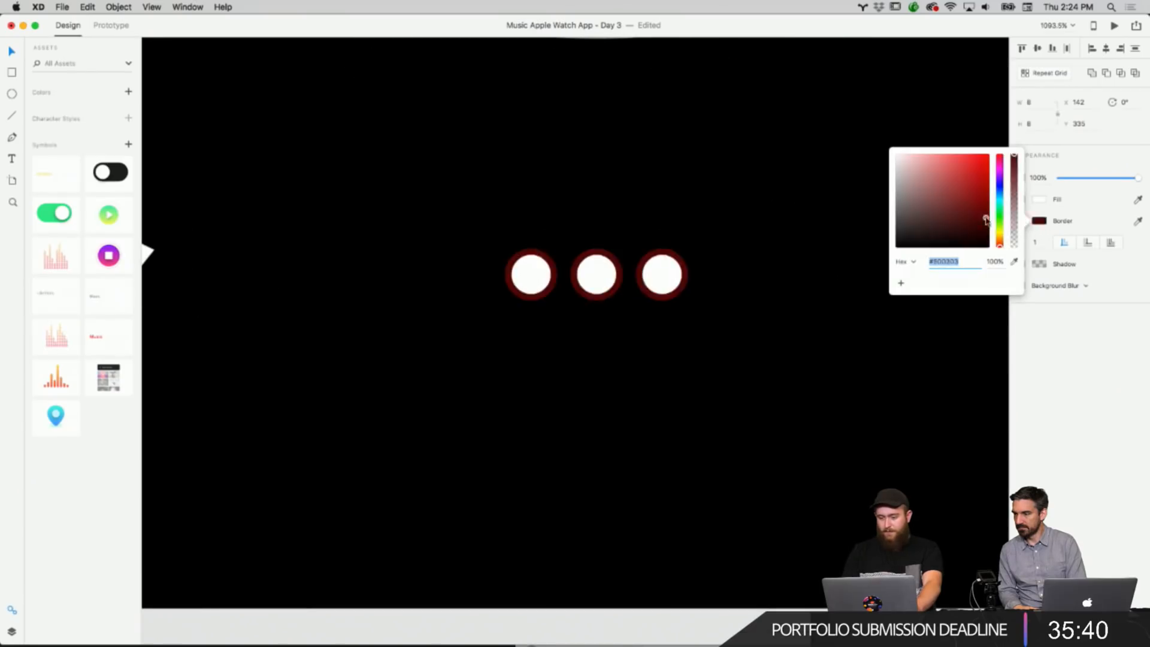
pyautogui.click(898, 149)
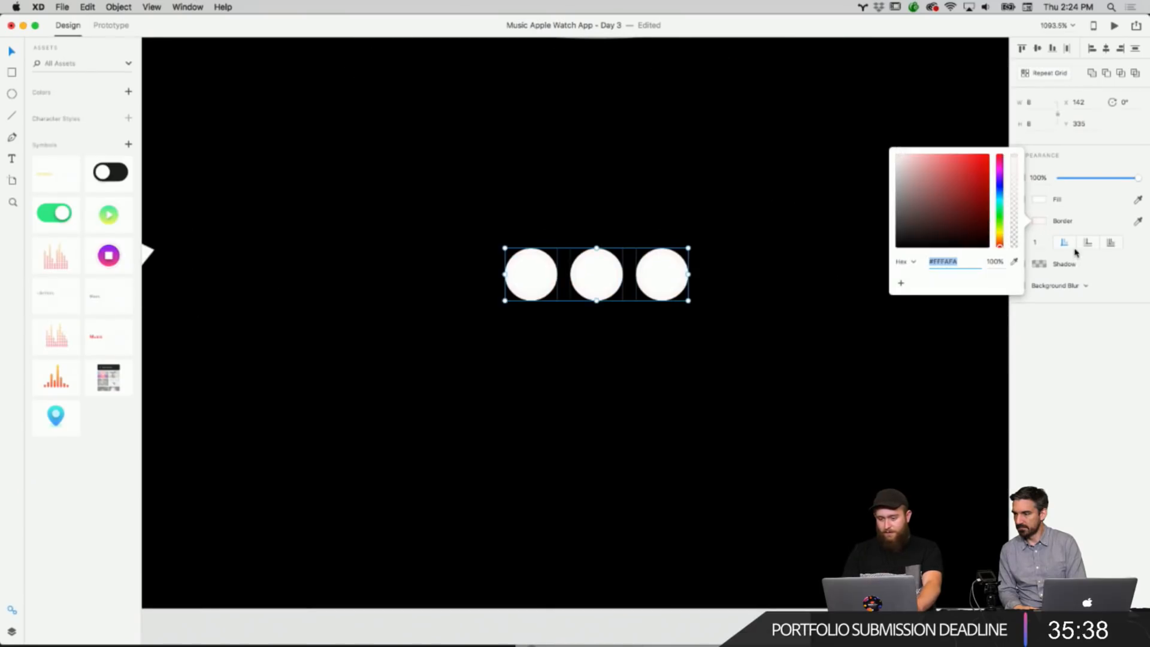
pyautogui.click(1063, 226)
pyautogui.click(1041, 221)
pyautogui.click(1023, 220)
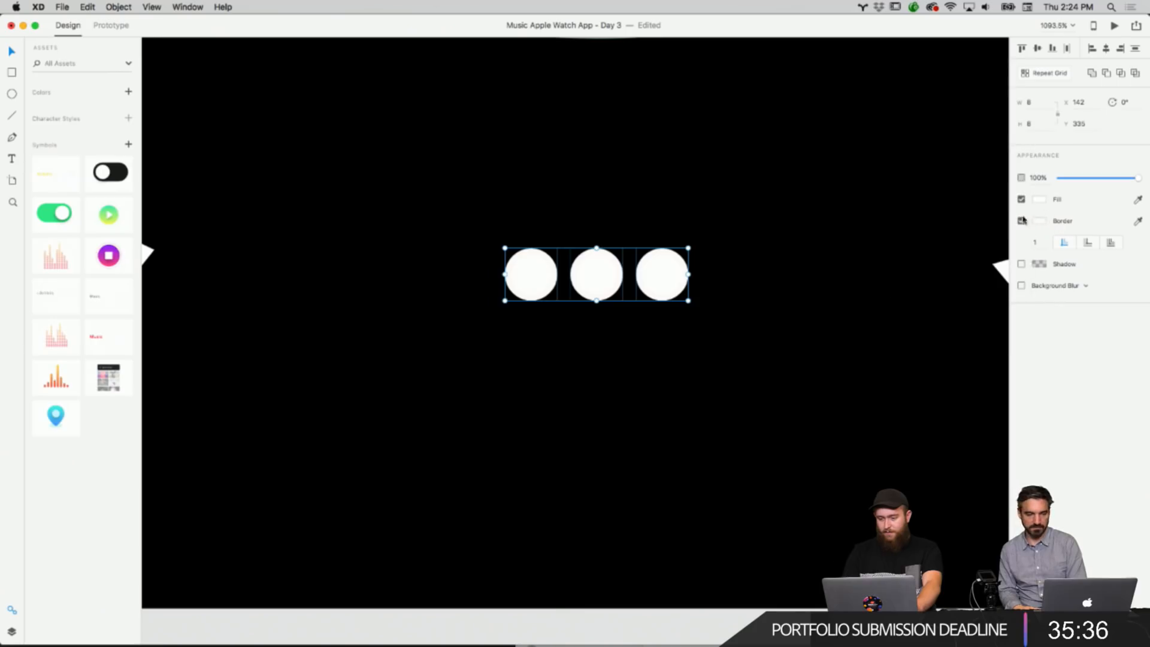
# Select the first circle and set its fill to dark gray #383838.
pyautogui.click(834, 244)
pyautogui.click(556, 273)
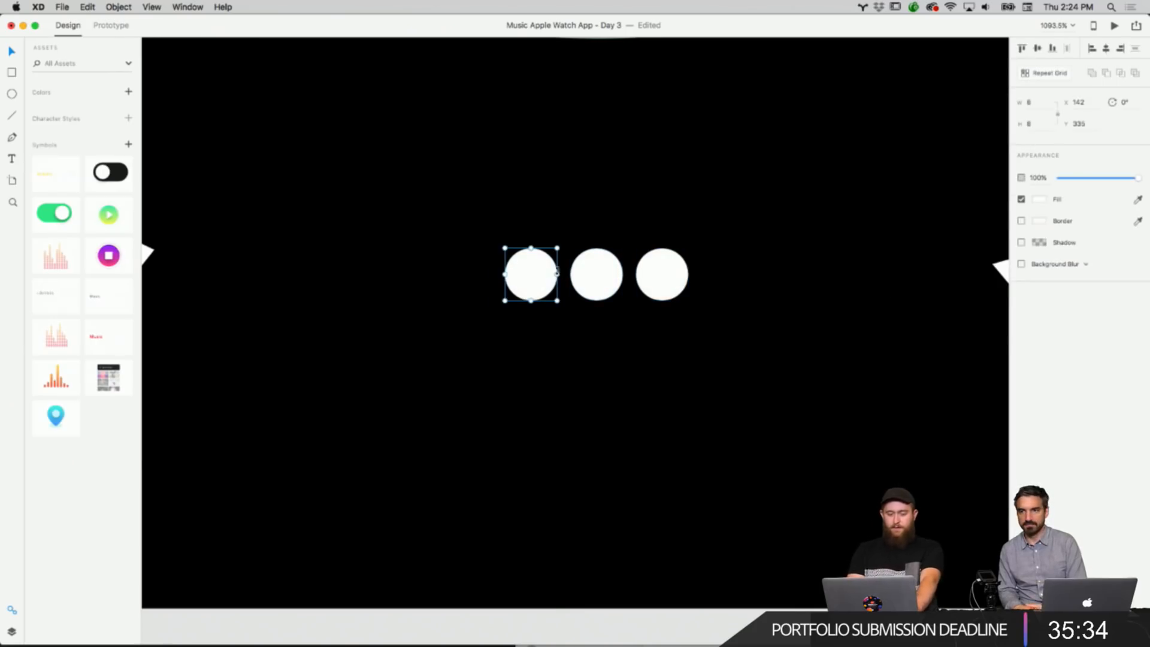
pyautogui.click(1039, 199)
pyautogui.moveTo(925, 225); pyautogui.dragTo(886, 216)
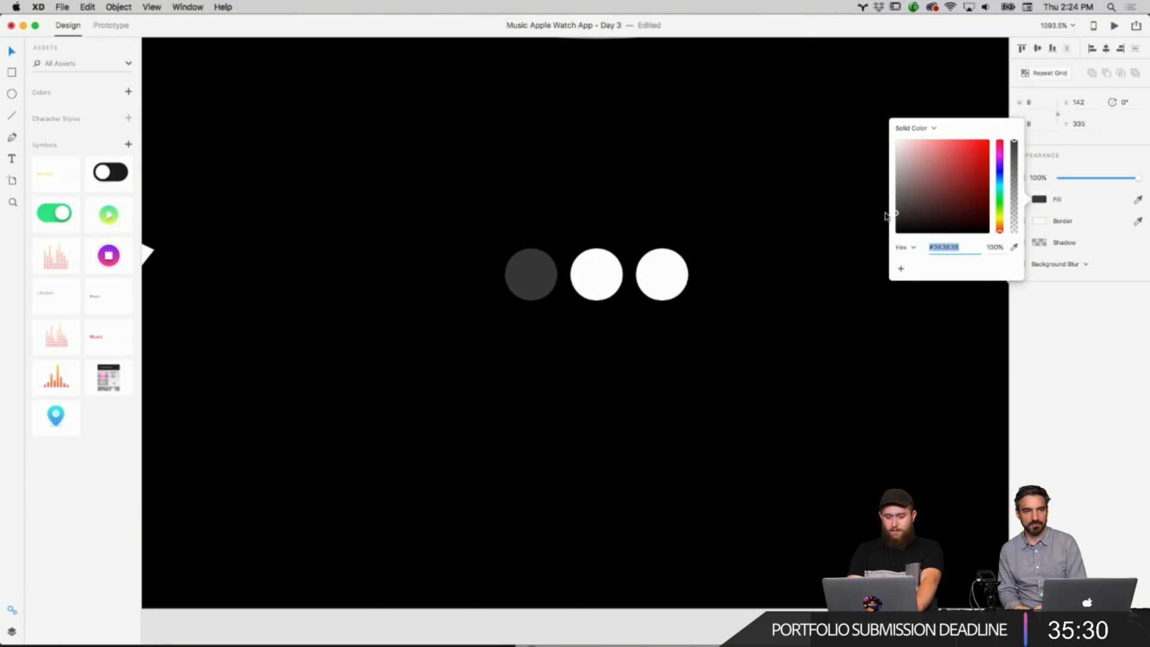
pyautogui.click(753, 306)
# Copy the share icon, page dots and send icon row from the Start Activity screen.
pyautogui.scroll(-5, 753, 306)
pyautogui.scroll(-5, 669, 304)
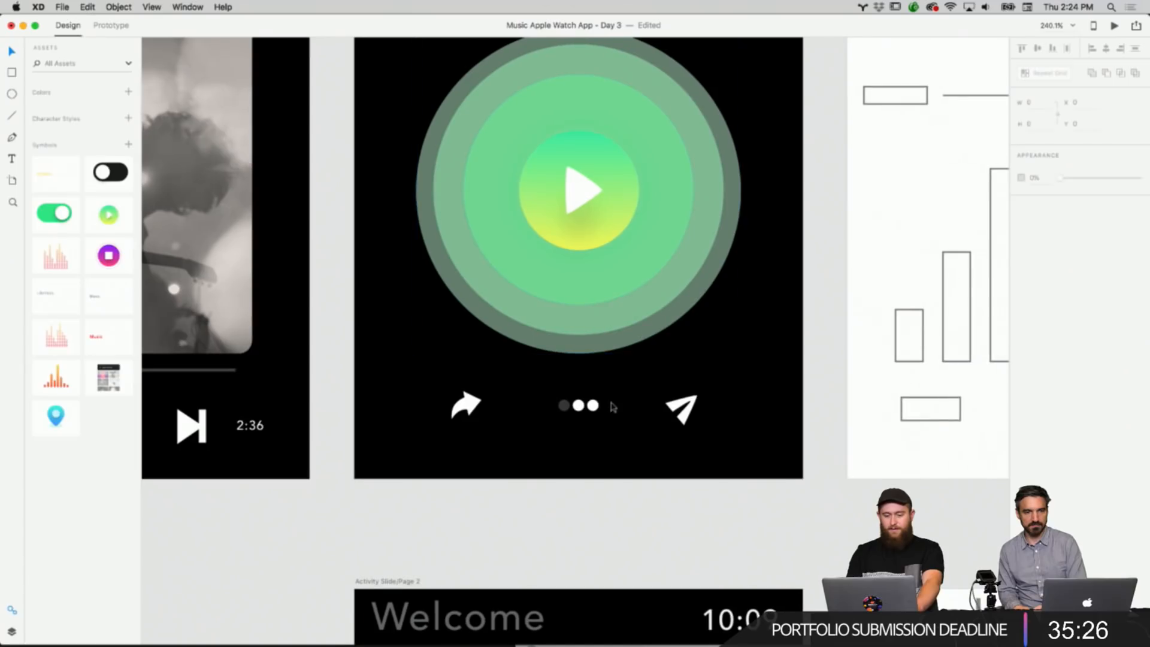
pyautogui.rightClick(604, 414)
pyautogui.click(662, 434)
pyautogui.rightClick(704, 445)
pyautogui.click(436, 380)
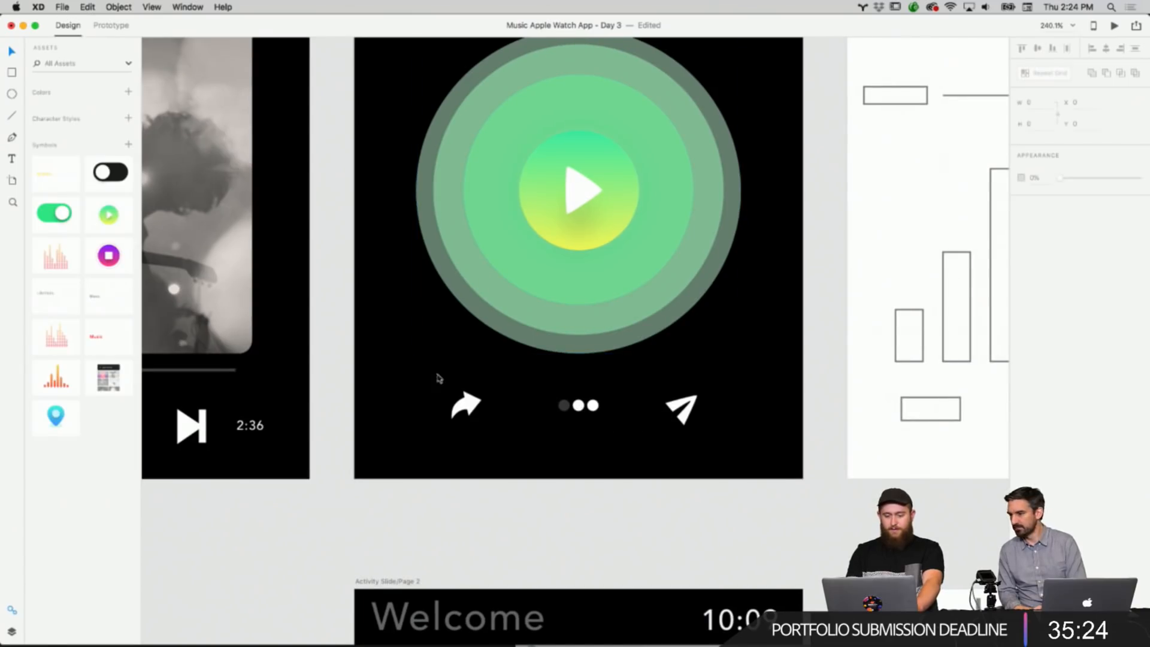
pyautogui.moveTo(412, 365); pyautogui.dragTo(732, 430)
pyautogui.rightClick(692, 416)
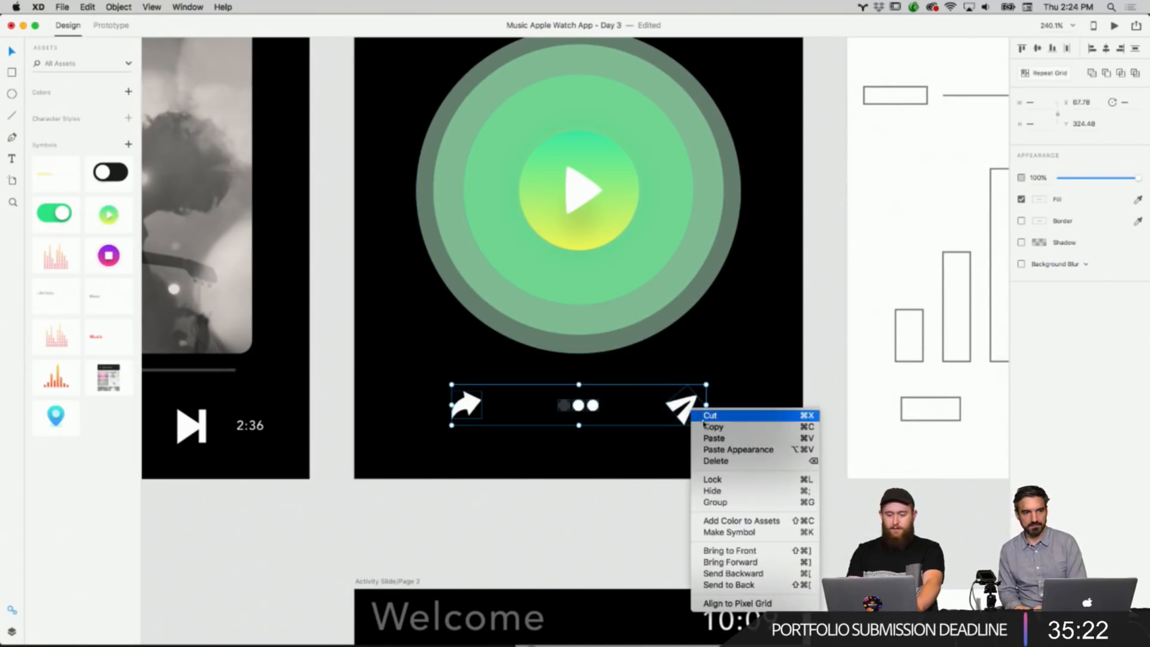
pyautogui.click(733, 426)
# Replace the icon row on the Start Walk screen with the copied share, dots and send row.
pyautogui.scroll(-10, 638, 468)
pyautogui.moveTo(745, 536); pyautogui.dragTo(389, 440)
pyautogui.press('Delete')
pyautogui.rightClick(485, 481)
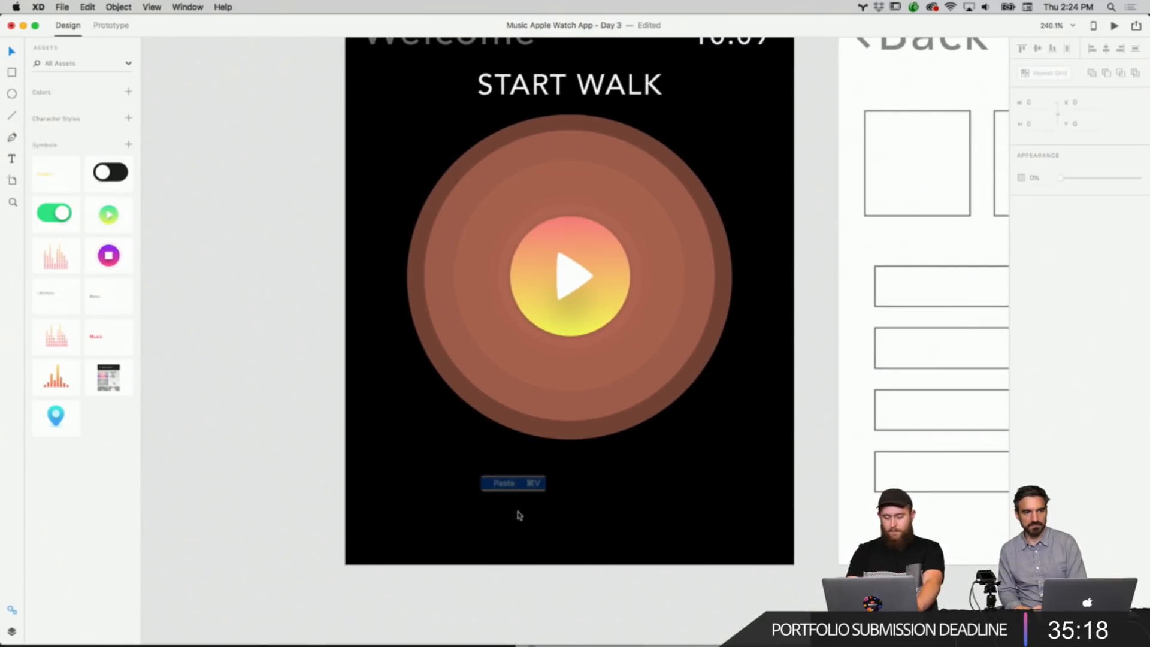
pyautogui.press('super+v')
# Replace the placeholder icon row on the Start Meditation screen with the copied row.
pyautogui.scroll(-8, 542, 537)
pyautogui.scroll(-5, 542, 538)
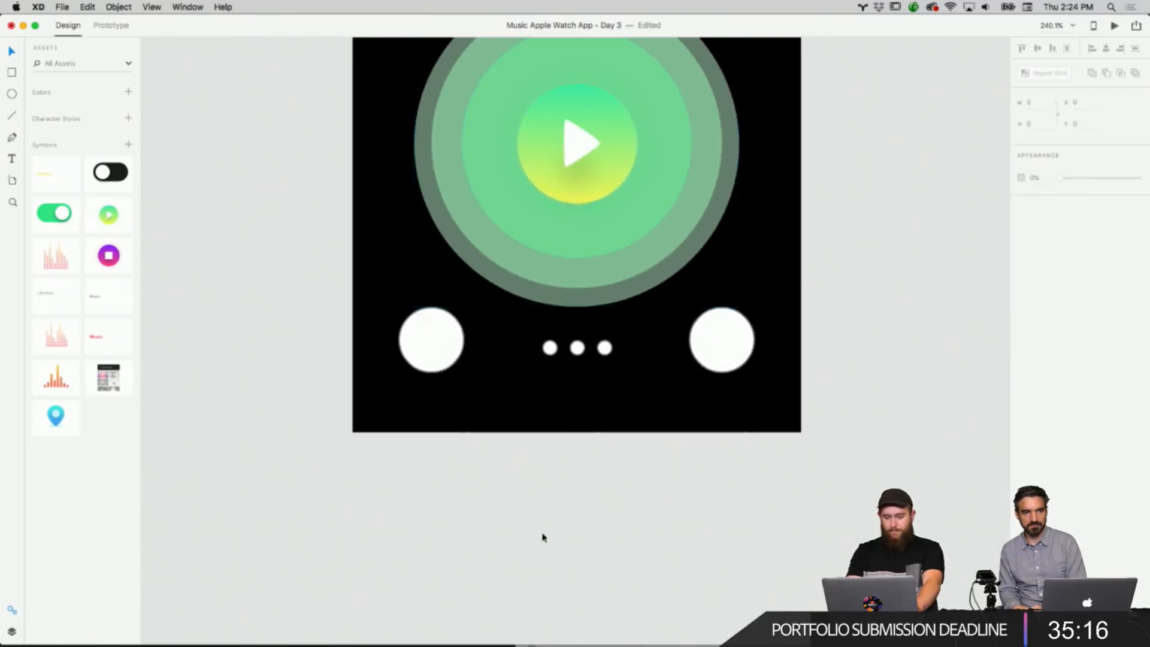
pyautogui.moveTo(752, 412); pyautogui.dragTo(442, 336)
pyautogui.press('Delete')
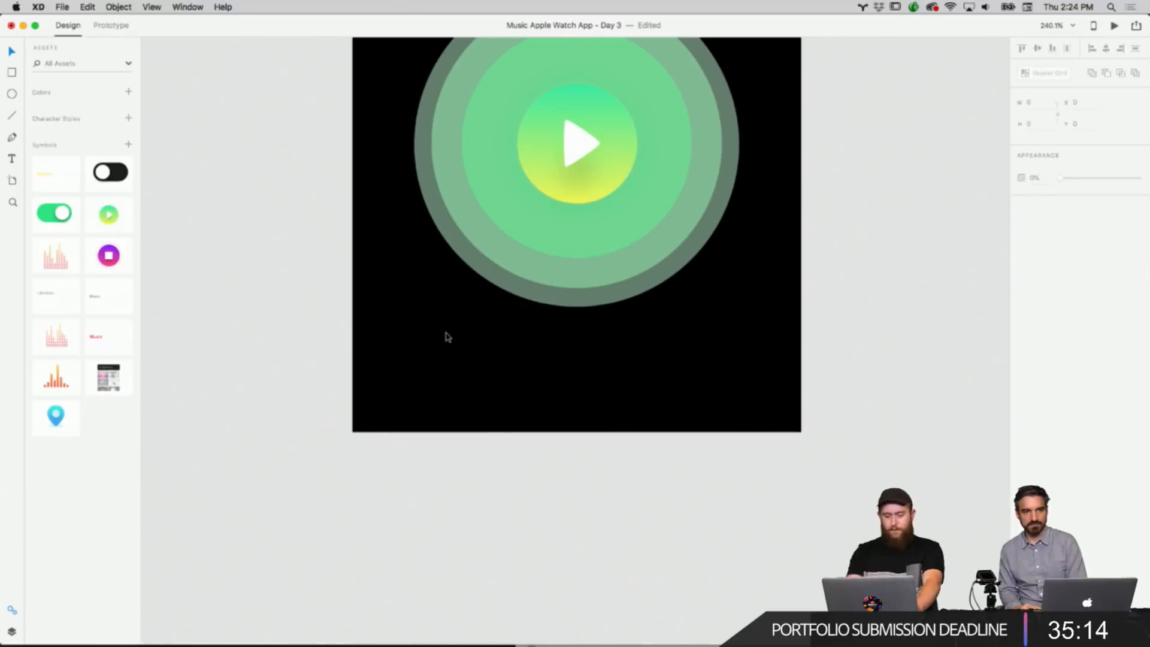
pyautogui.rightClick(539, 355)
pyautogui.click(559, 361)
# Review the Start Activity and both Activity Slide screens across the artboards.
pyautogui.scroll(-5, 611, 441)
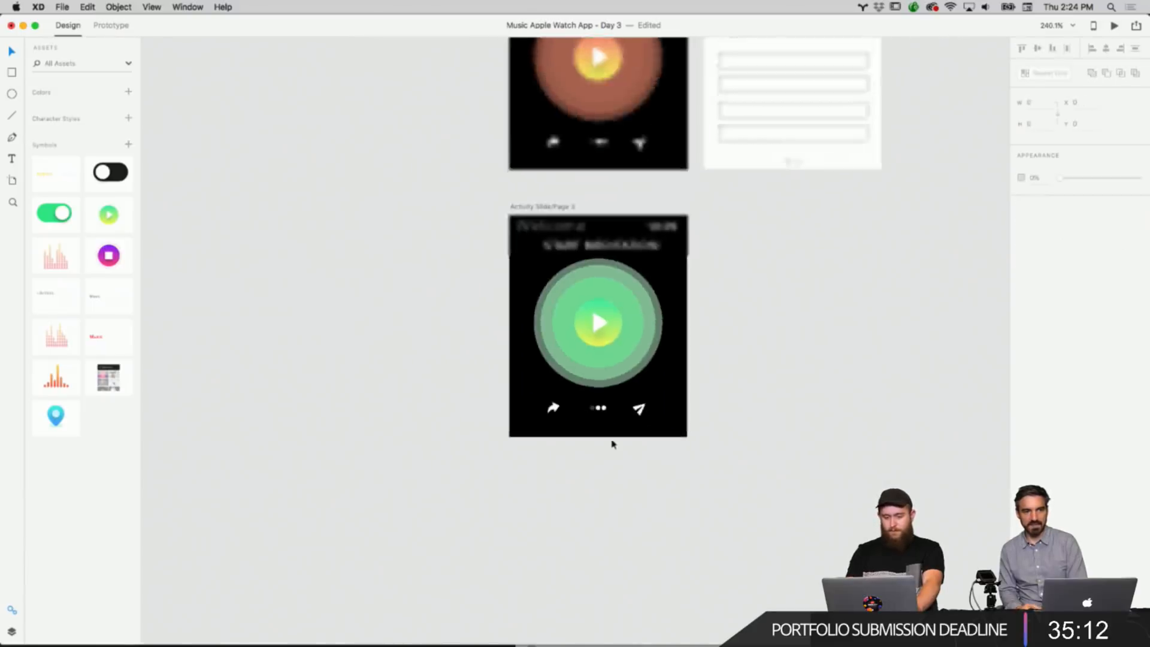
pyautogui.scroll(6, 610, 441)
pyautogui.scroll(-3, 611, 442)
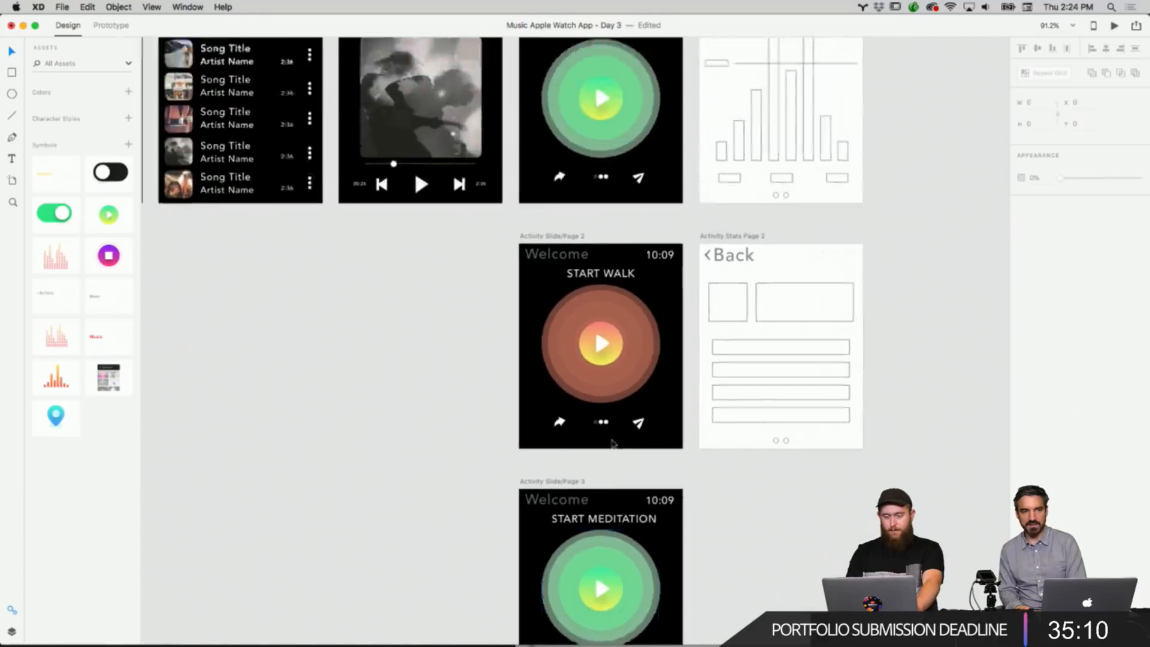
pyautogui.hscroll(-2, 611, 441)
pyautogui.scroll(-2, 612, 444)
pyautogui.hscroll(-2, 612, 443)
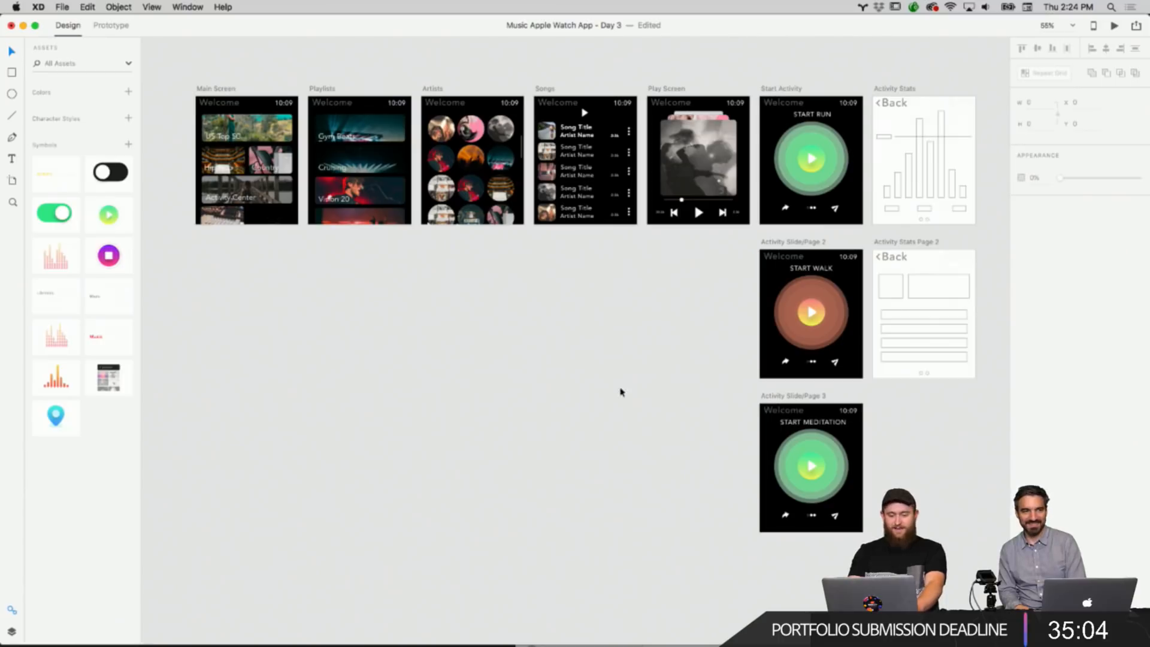
pyautogui.moveTo(558, 308); pyautogui.dragTo(641, 326)
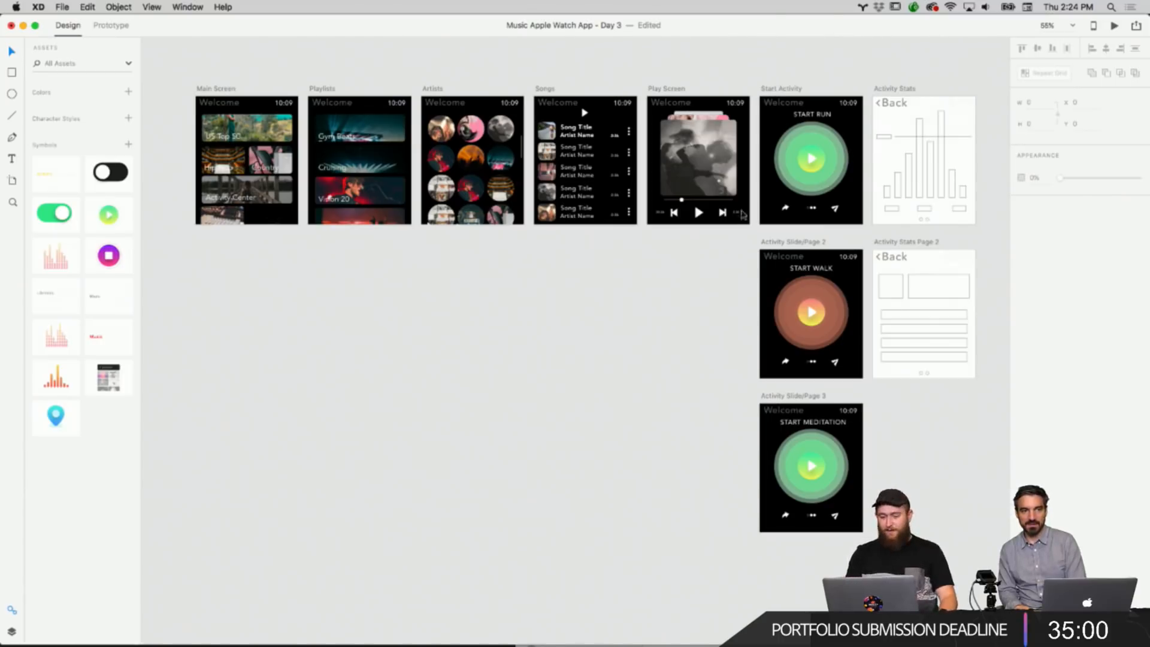
pyautogui.scroll(3, 943, 105)
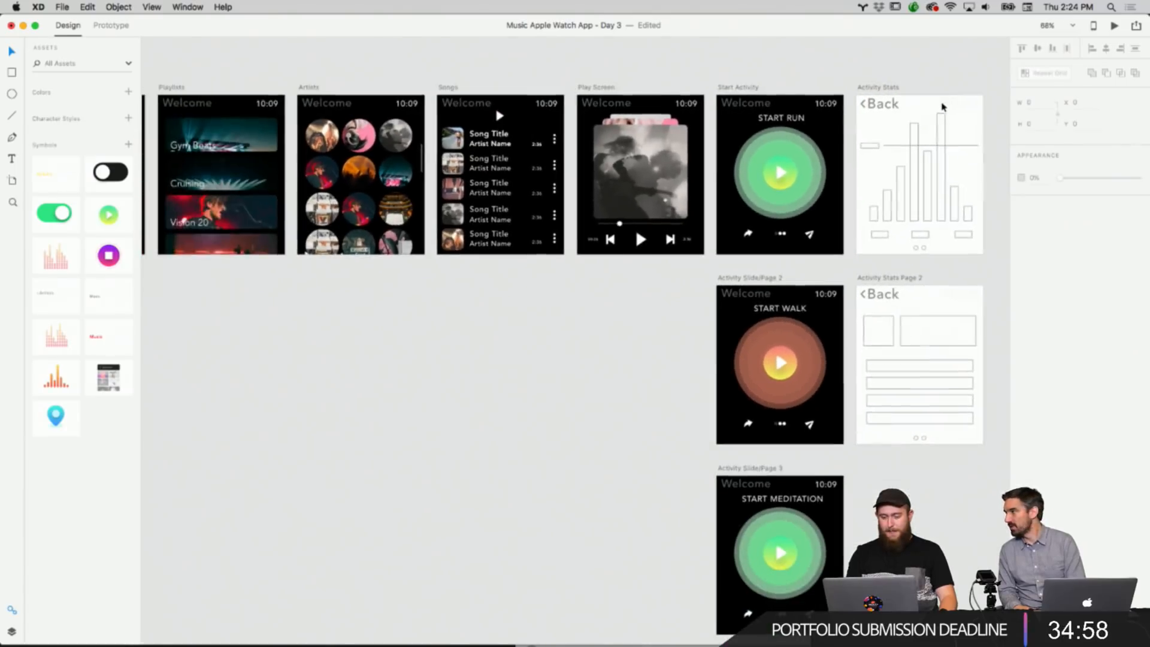
pyautogui.scroll(-5, 710, 175)
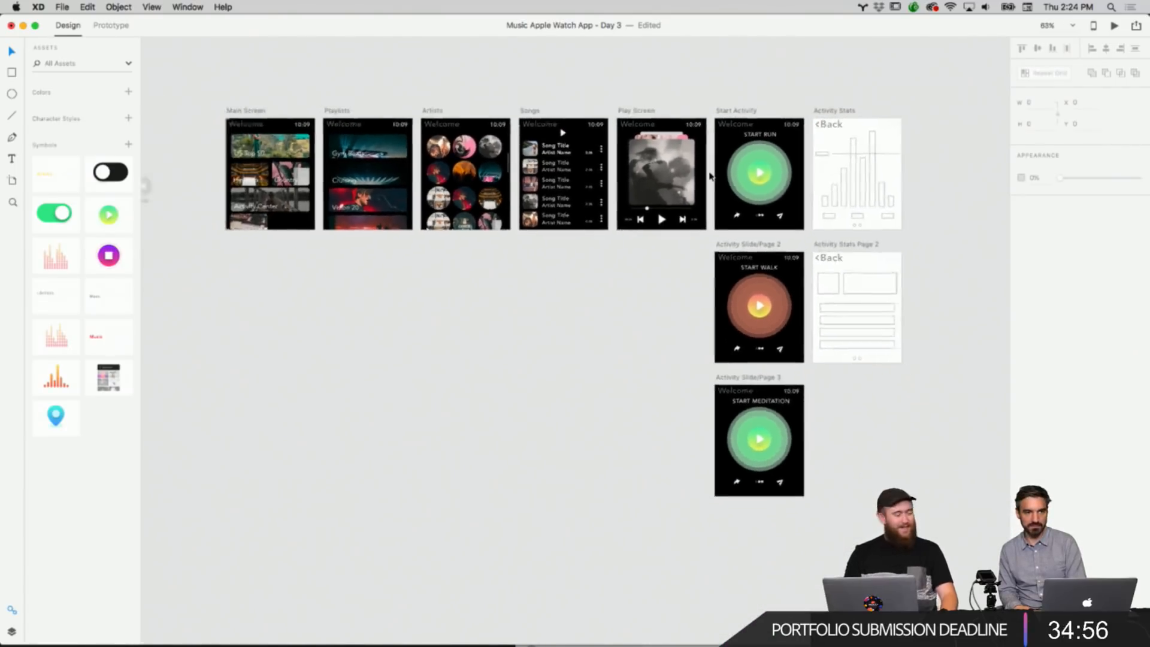
pyautogui.scroll(5, 710, 175)
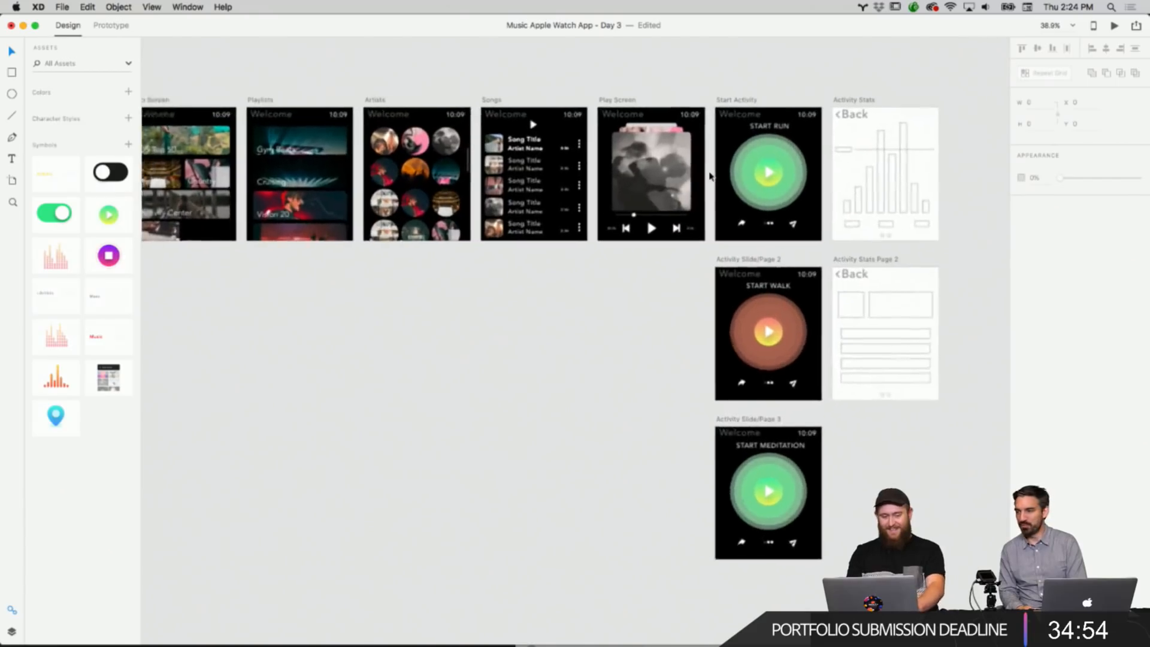
pyautogui.scroll(3, 717, 178)
pyautogui.hscroll(3, 719, 178)
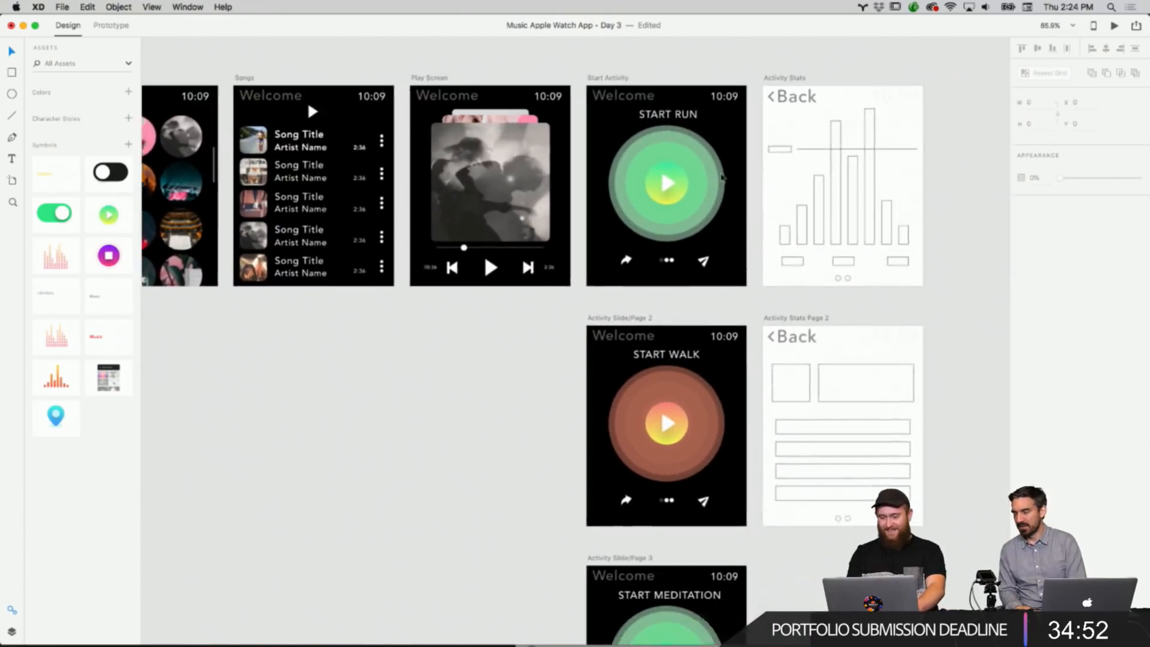
pyautogui.scroll(-3, 722, 178)
pyautogui.scroll(-2, 722, 178)
pyautogui.scroll(6, 711, 185)
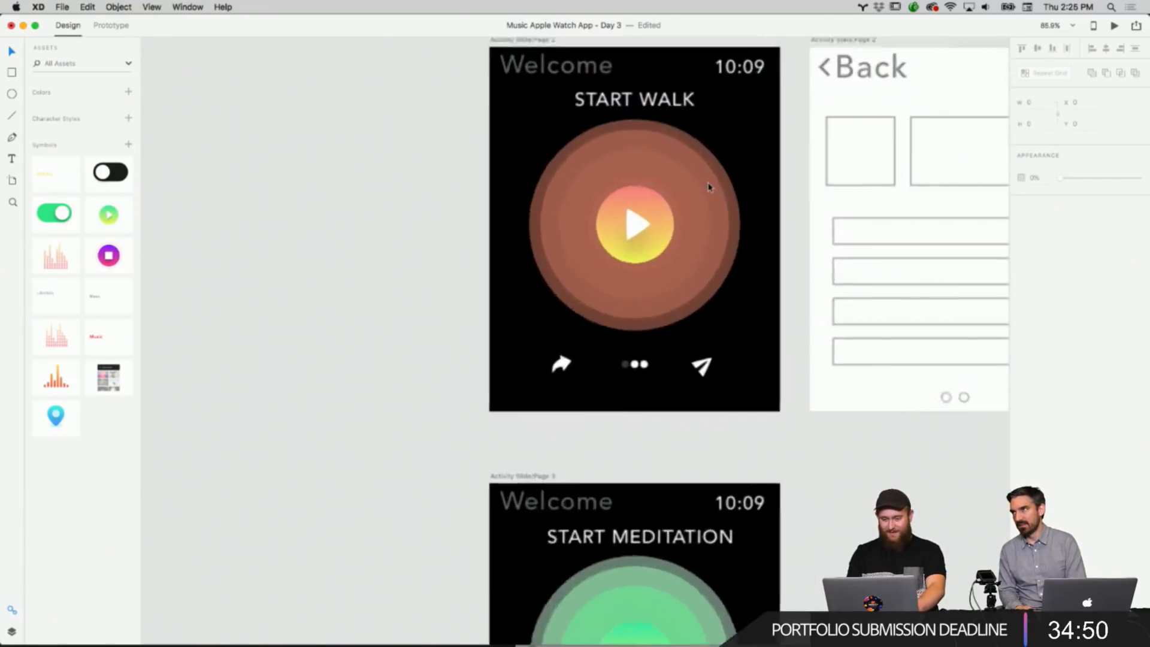
# Adjust the fill opacity of the two outer rings on the Start Walk screen.
pyautogui.rightClick(659, 219)
pyautogui.click(704, 179)
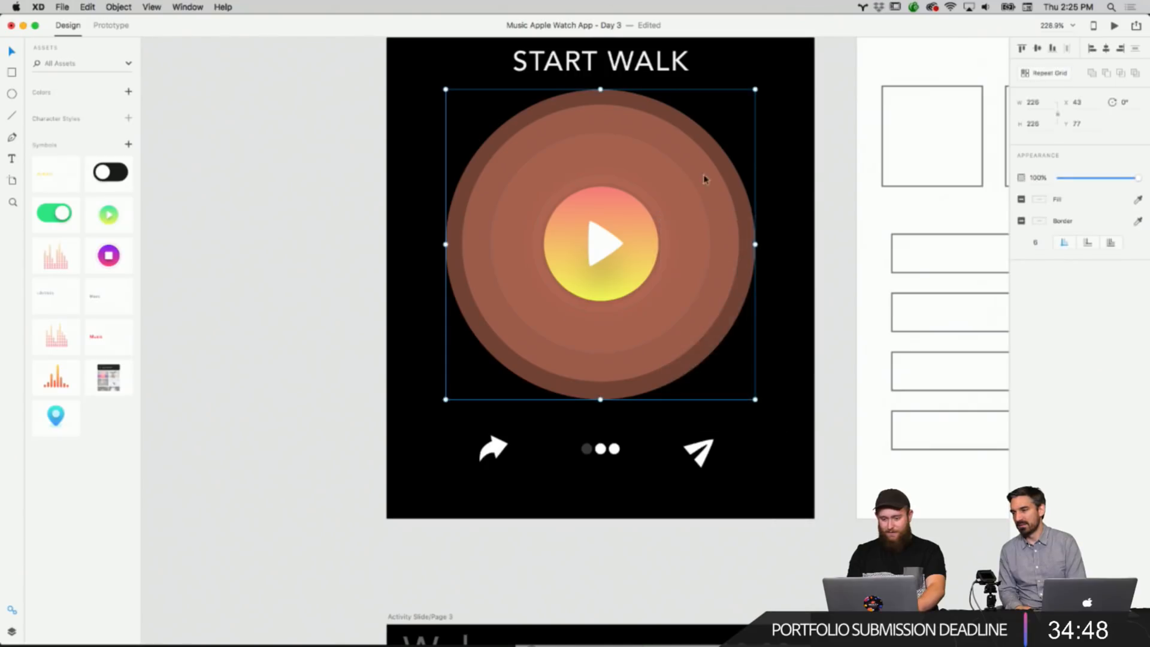
pyautogui.click(1044, 199)
pyautogui.moveTo(1015, 175); pyautogui.dragTo(1014, 180)
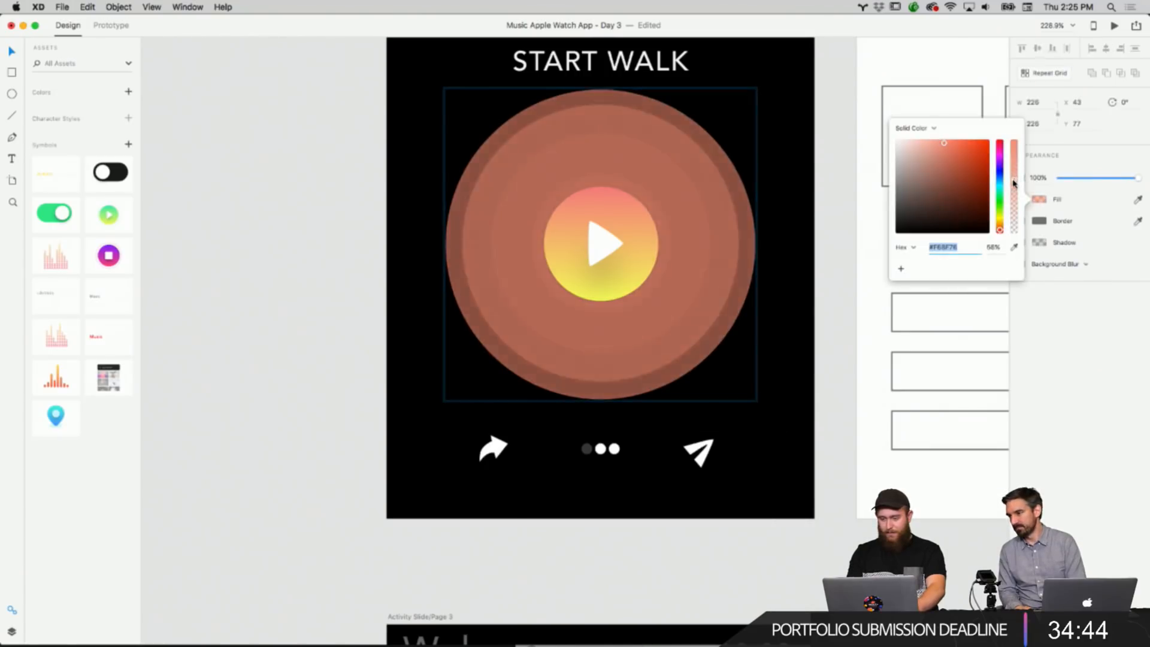
pyautogui.click(709, 207)
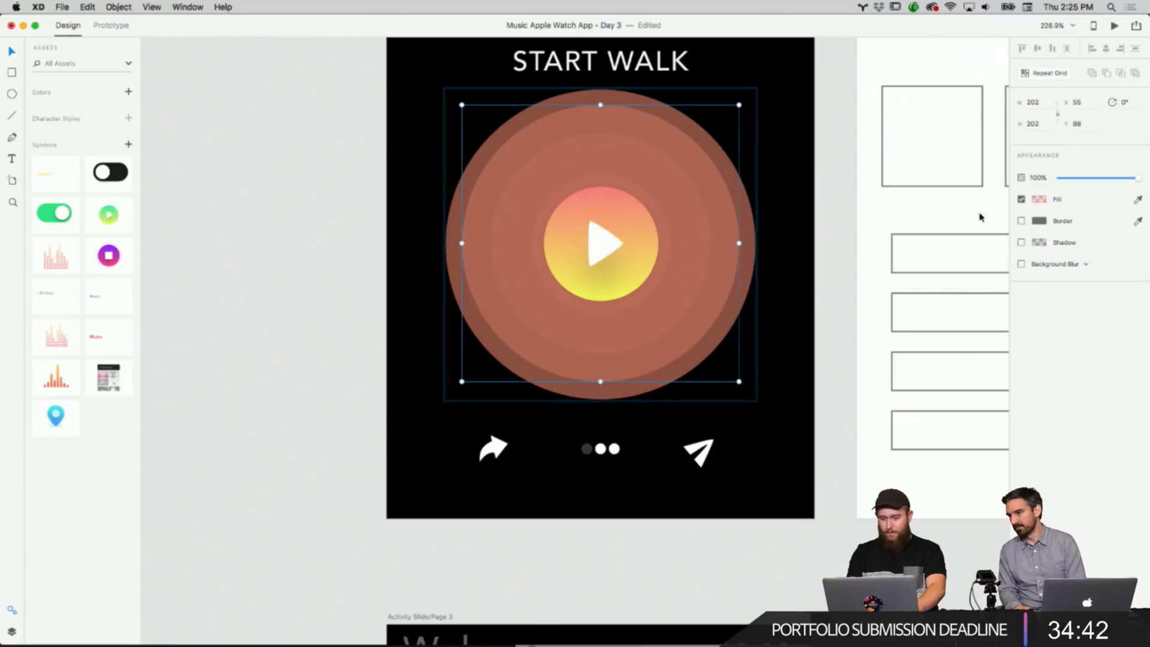
pyautogui.click(1050, 205)
pyautogui.moveTo(1015, 187); pyautogui.dragTo(1017, 178)
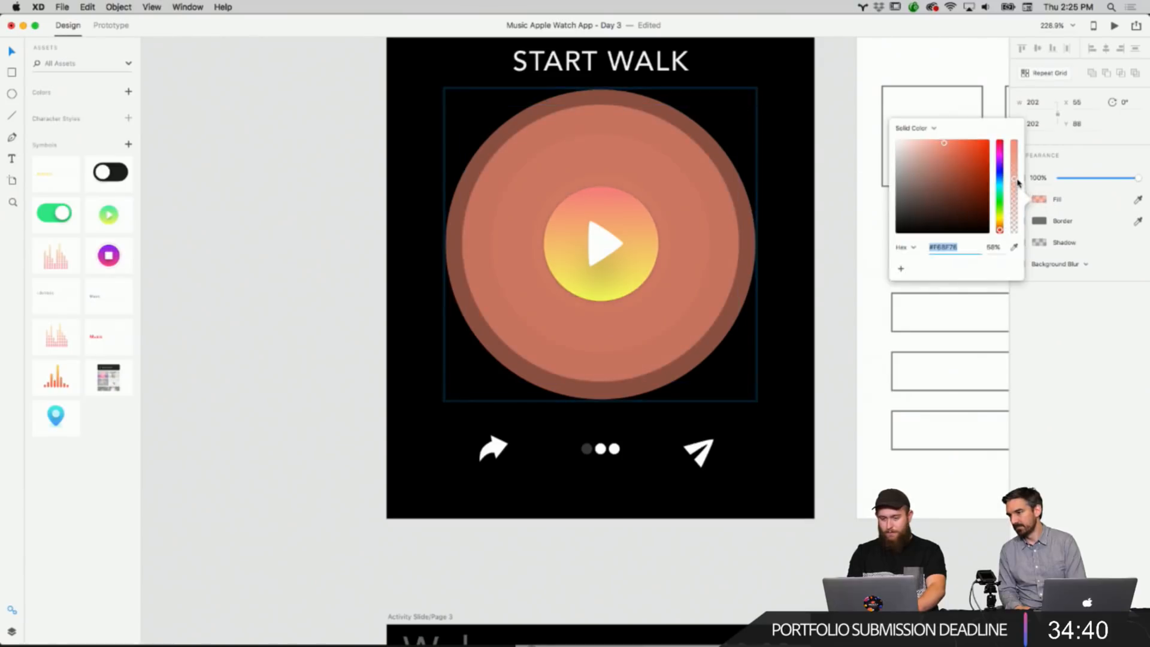
# Adjust the inner ring's fill opacity on the Start Walk screen and undo the last adjustment.
pyautogui.click(693, 242)
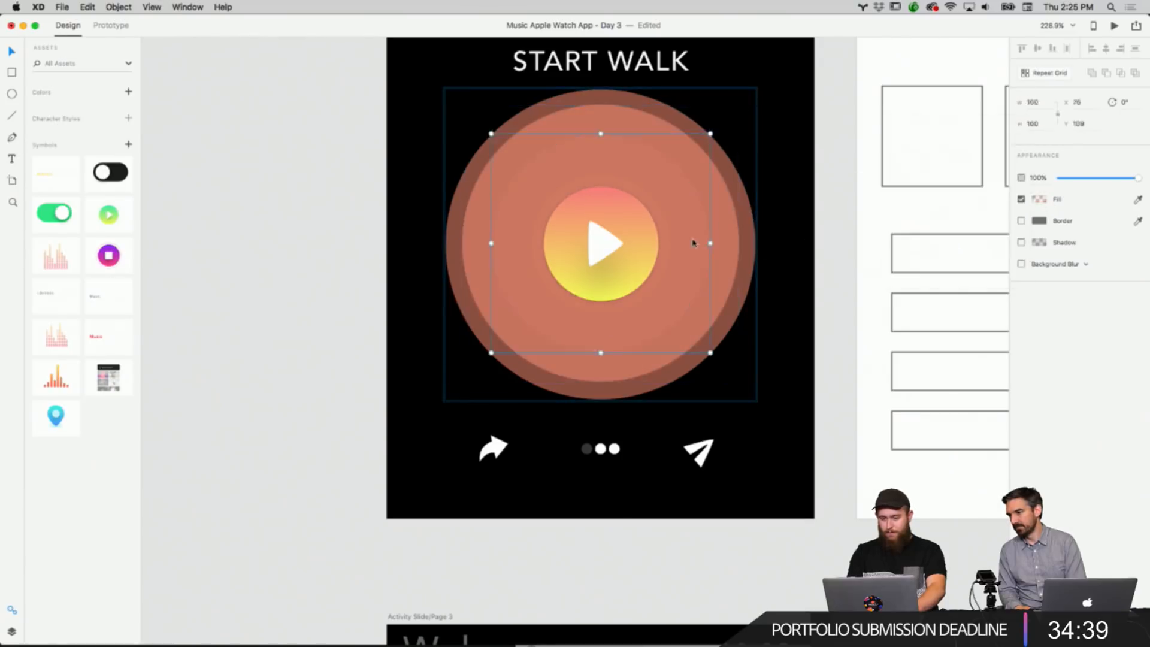
pyautogui.click(1041, 202)
pyautogui.moveTo(1016, 202); pyautogui.dragTo(1015, 174)
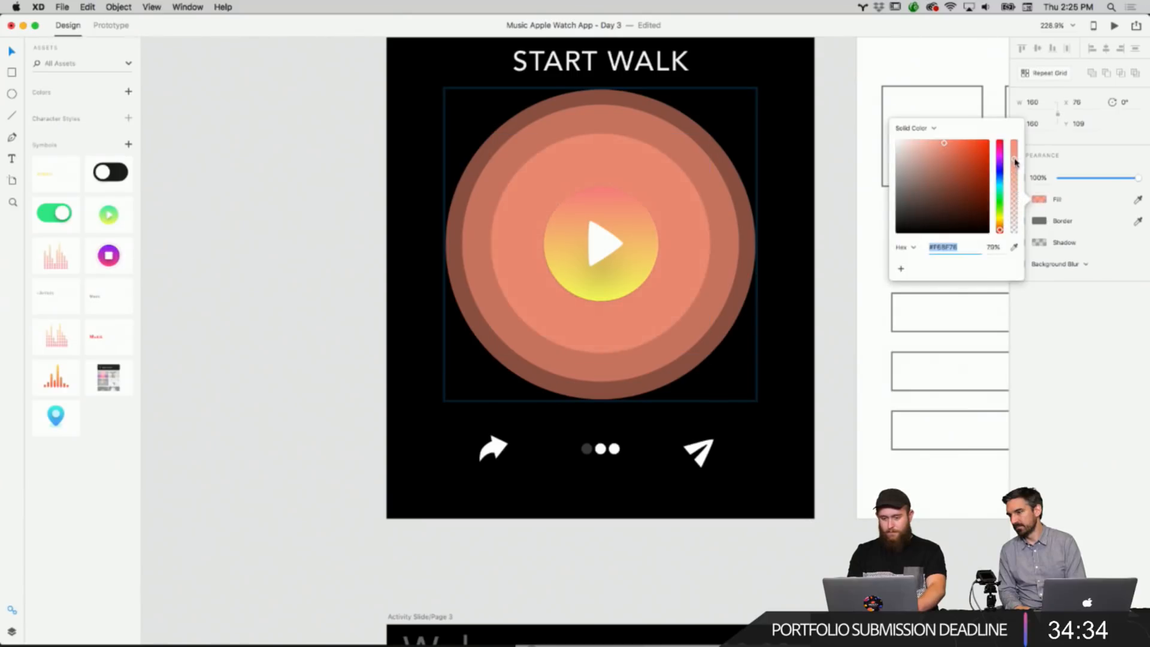
pyautogui.moveTo(1016, 161); pyautogui.dragTo(1015, 165)
pyautogui.click(359, 337)
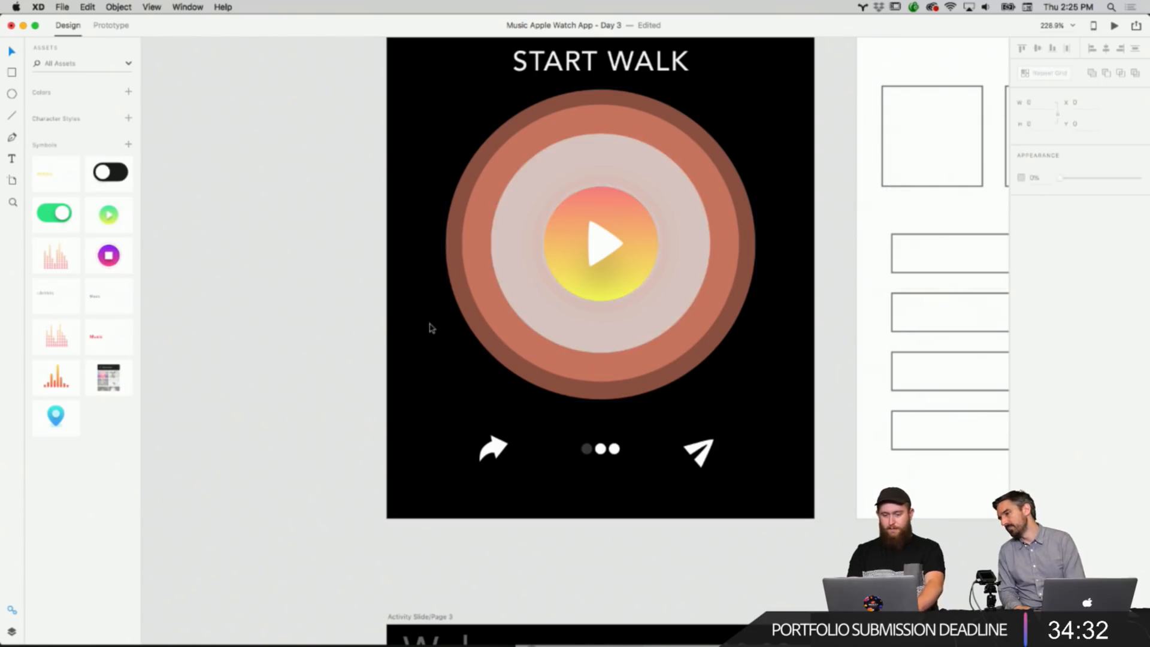
pyautogui.press('super+z')
pyautogui.click(298, 306)
# Zoom in to examine the Start Walk and Start Meditation screens' ring graphics.
pyautogui.scroll(-2, 619, 247)
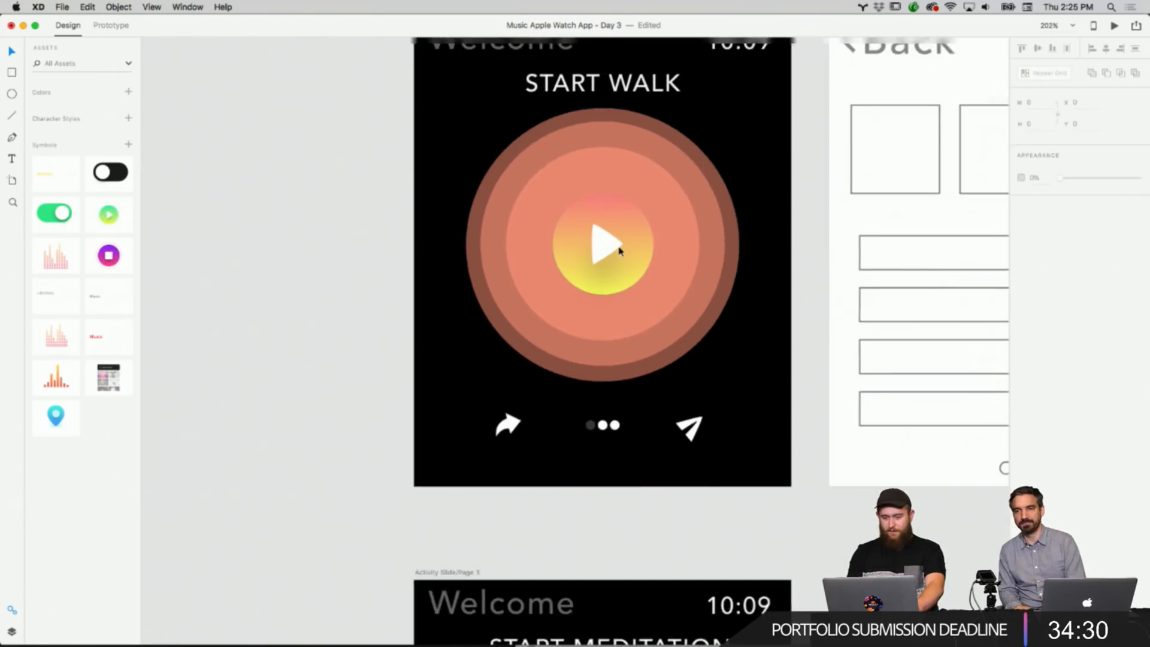
pyautogui.scroll(-6, 619, 250)
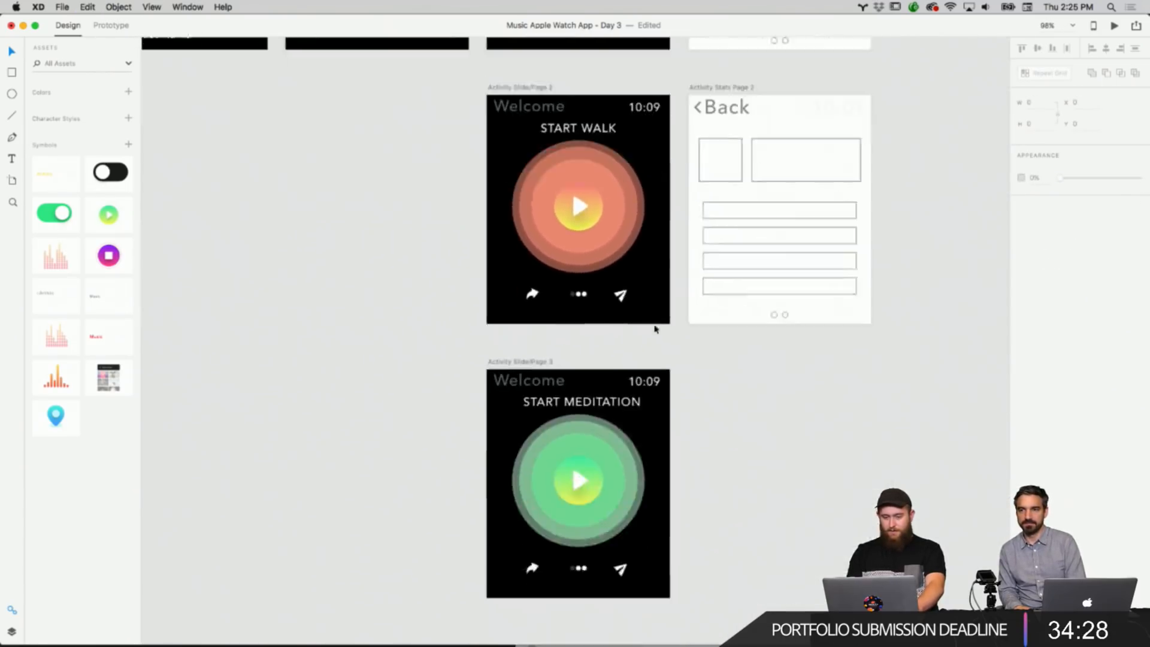
pyautogui.scroll(-3, 656, 329)
pyautogui.scroll(7, 621, 303)
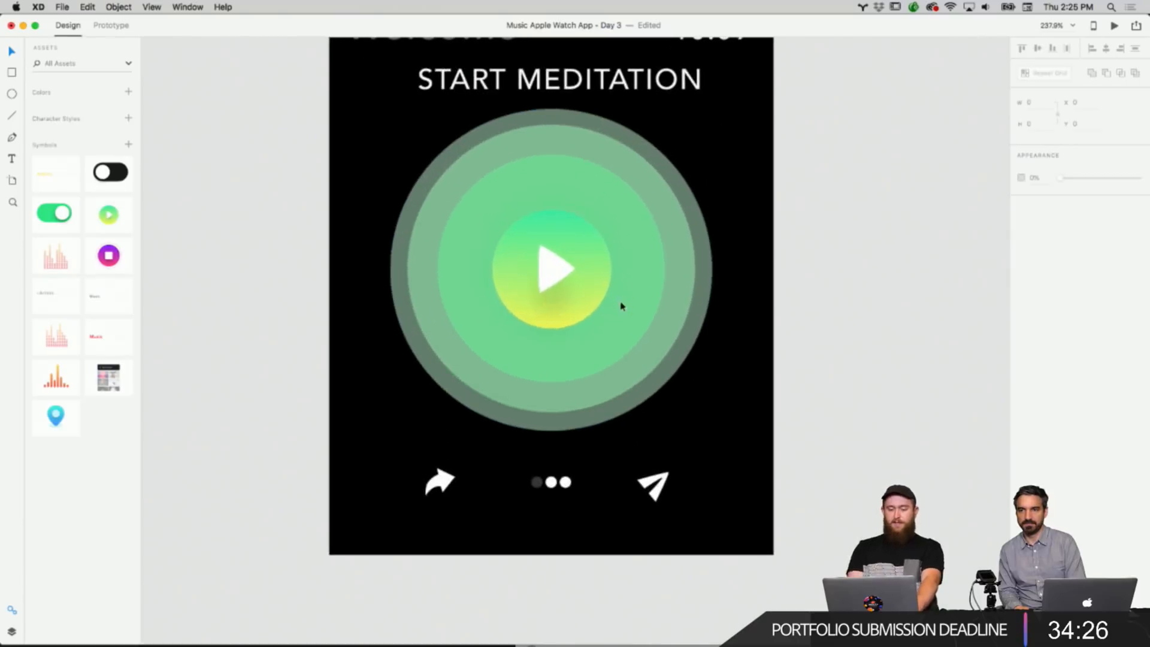
pyautogui.doubleClick(596, 266)
pyautogui.click(876, 288)
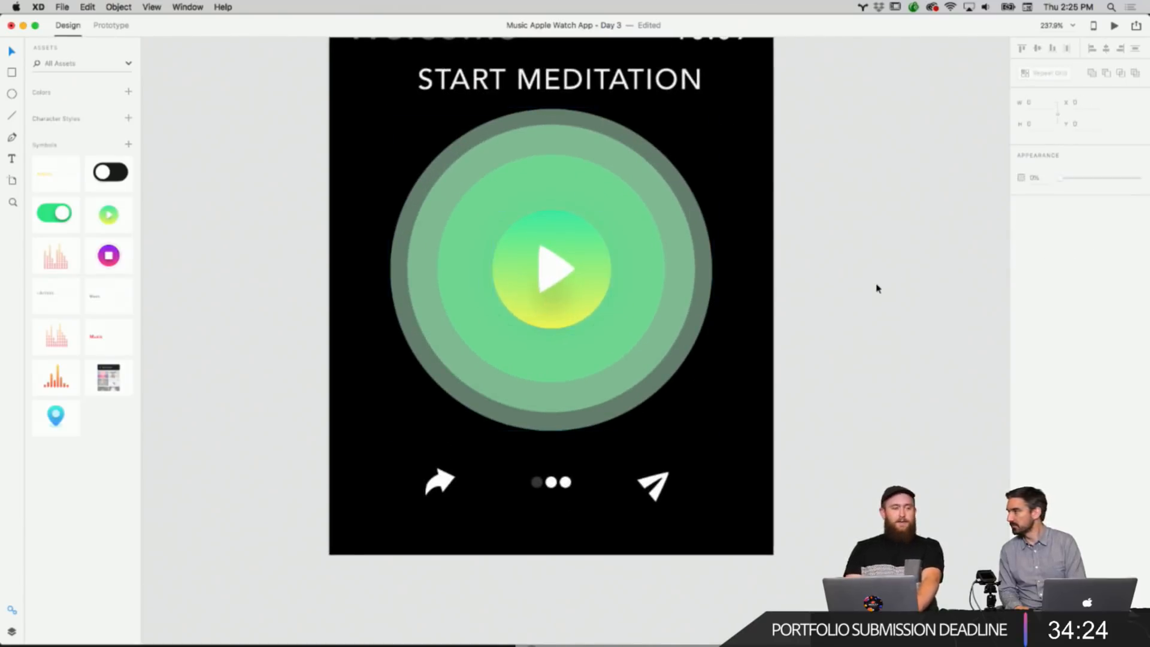
pyautogui.scroll(-3, 877, 288)
pyautogui.scroll(1, 874, 290)
pyautogui.scroll(2, 872, 293)
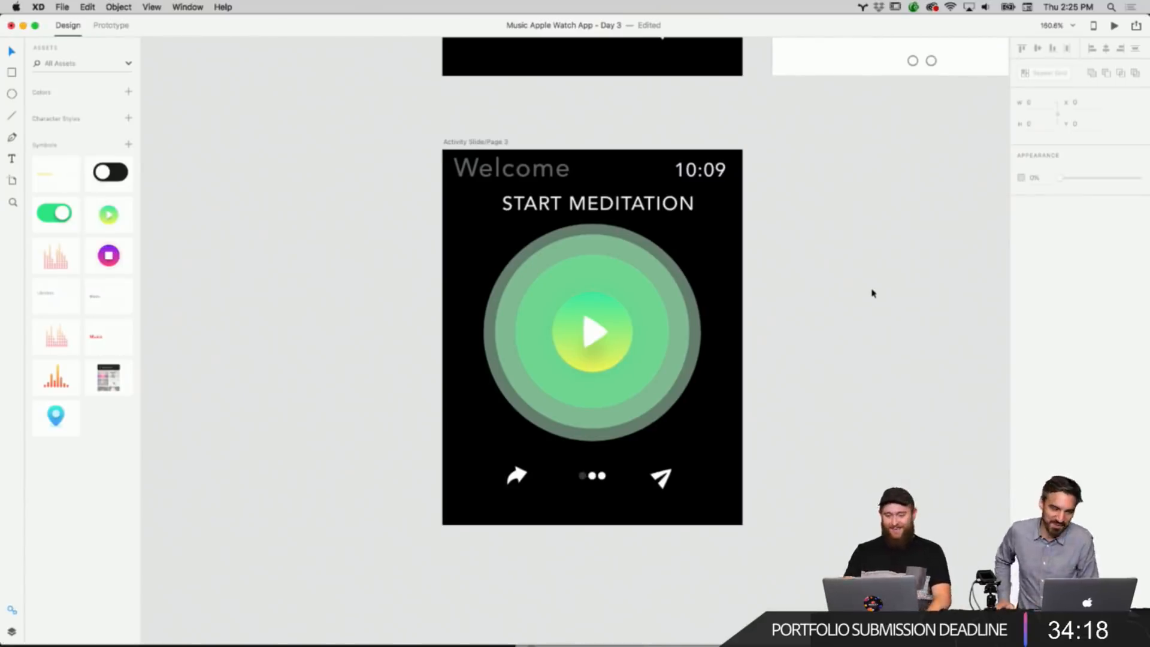
# Recolor the Start Meditation play button's linear gradient from green and yellow to blue and purple.
pyautogui.click(662, 318)
pyautogui.rightClick(652, 314)
pyautogui.click(779, 262)
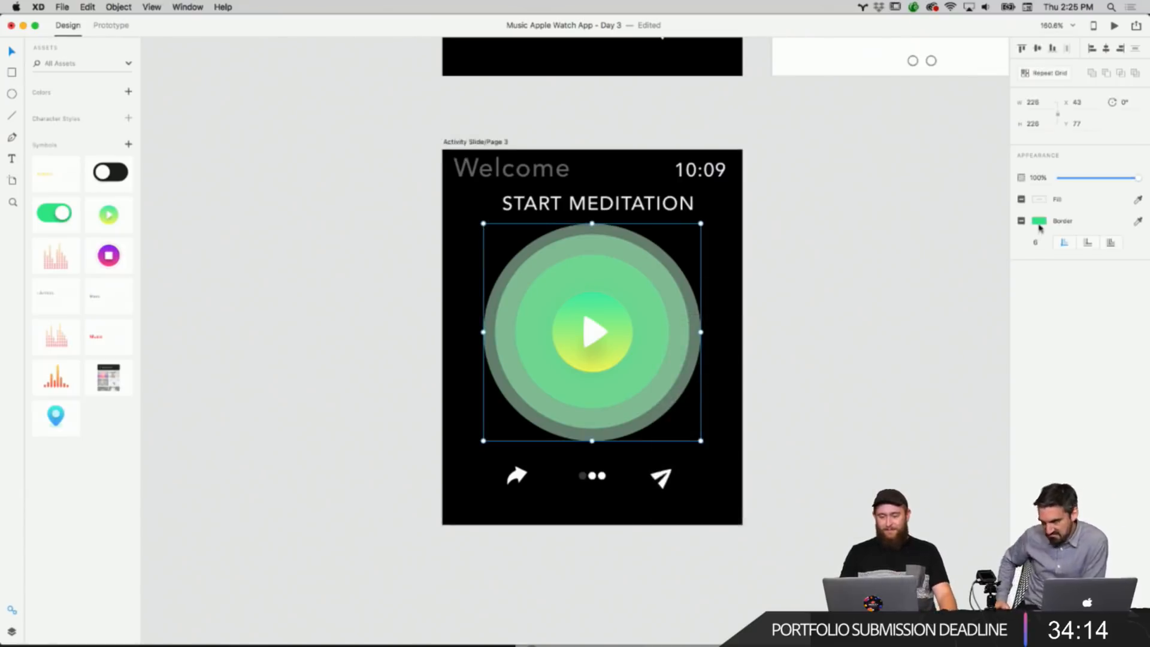
pyautogui.doubleClick(594, 317)
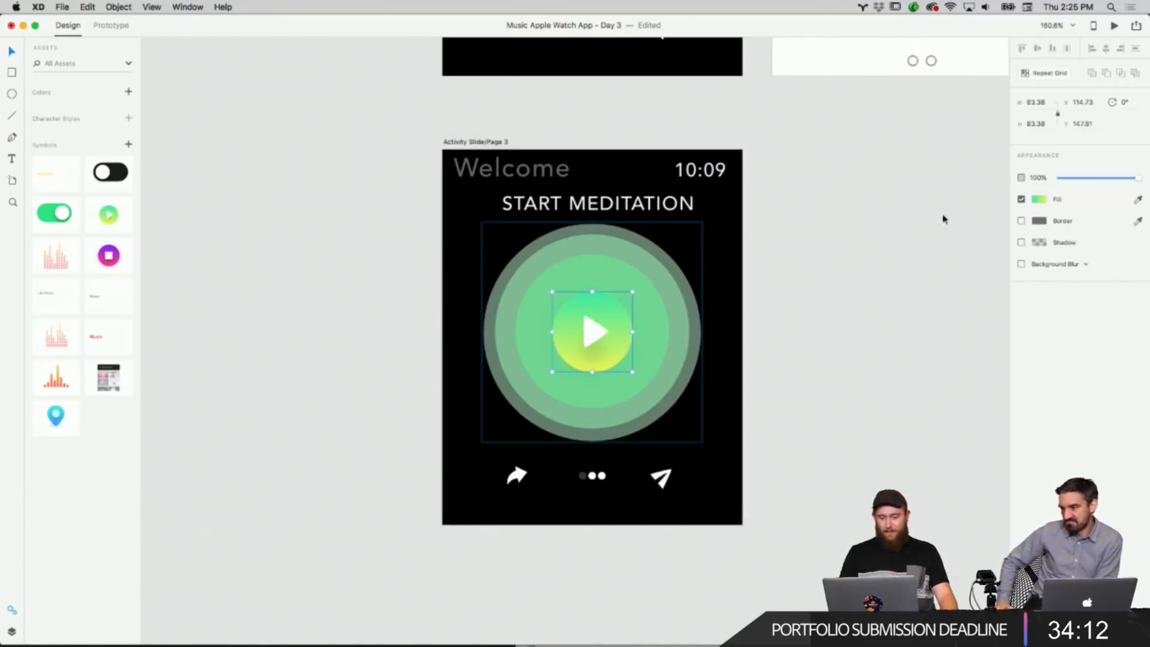
pyautogui.click(1043, 198)
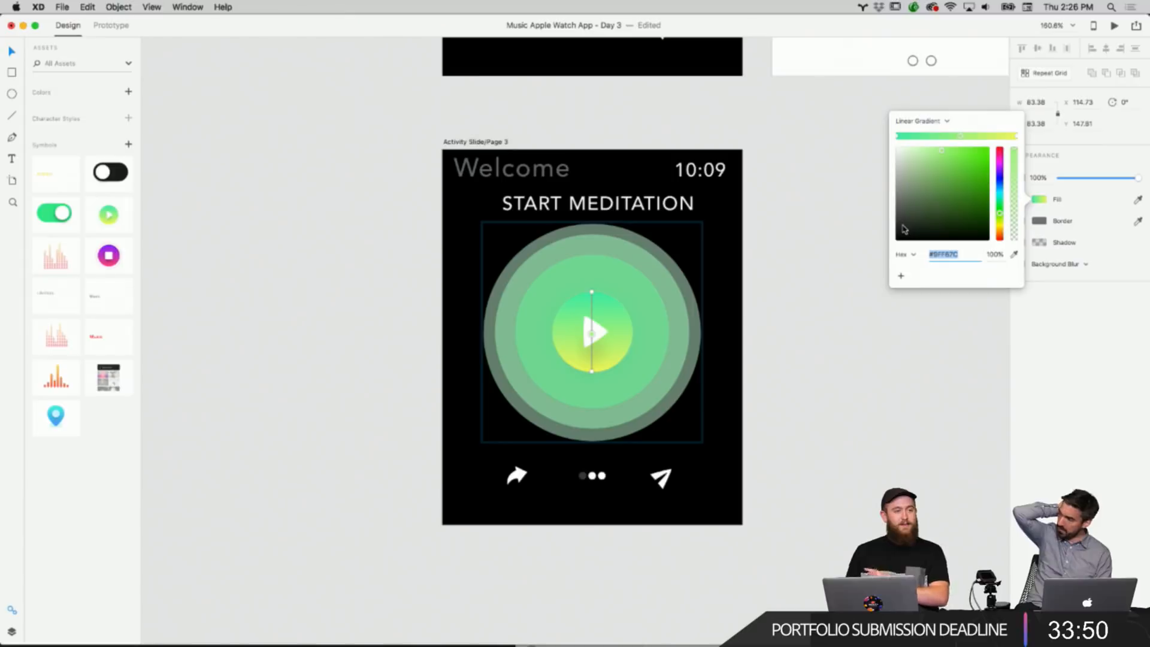
pyautogui.moveTo(997, 157); pyautogui.dragTo(1000, 175)
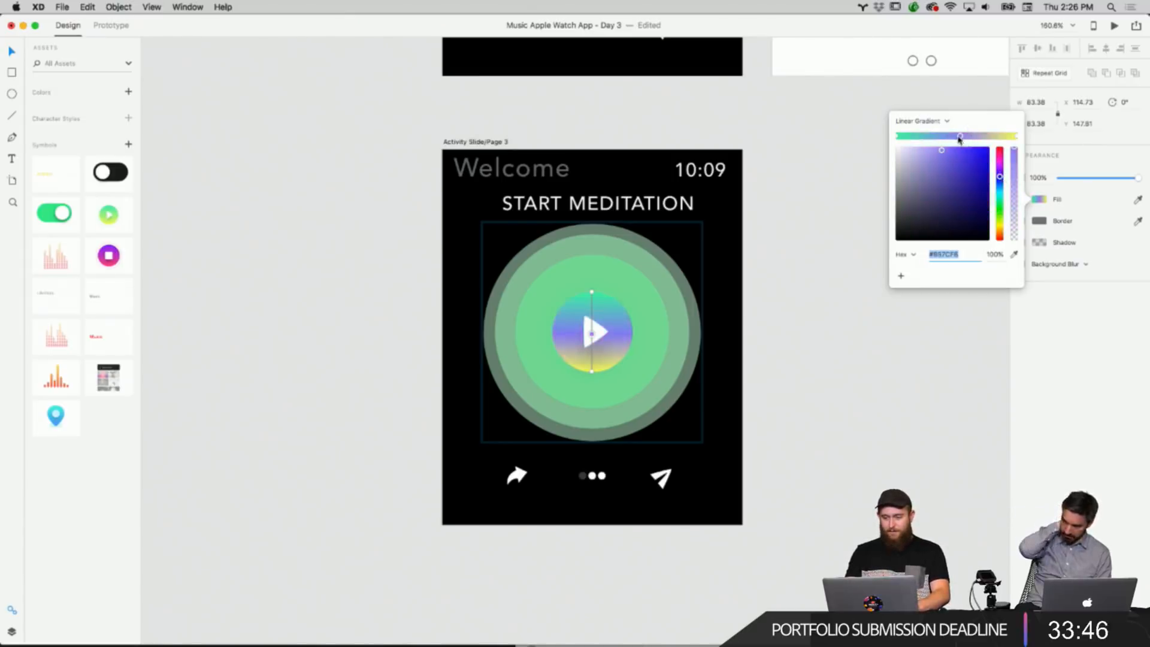
pyautogui.click(898, 137)
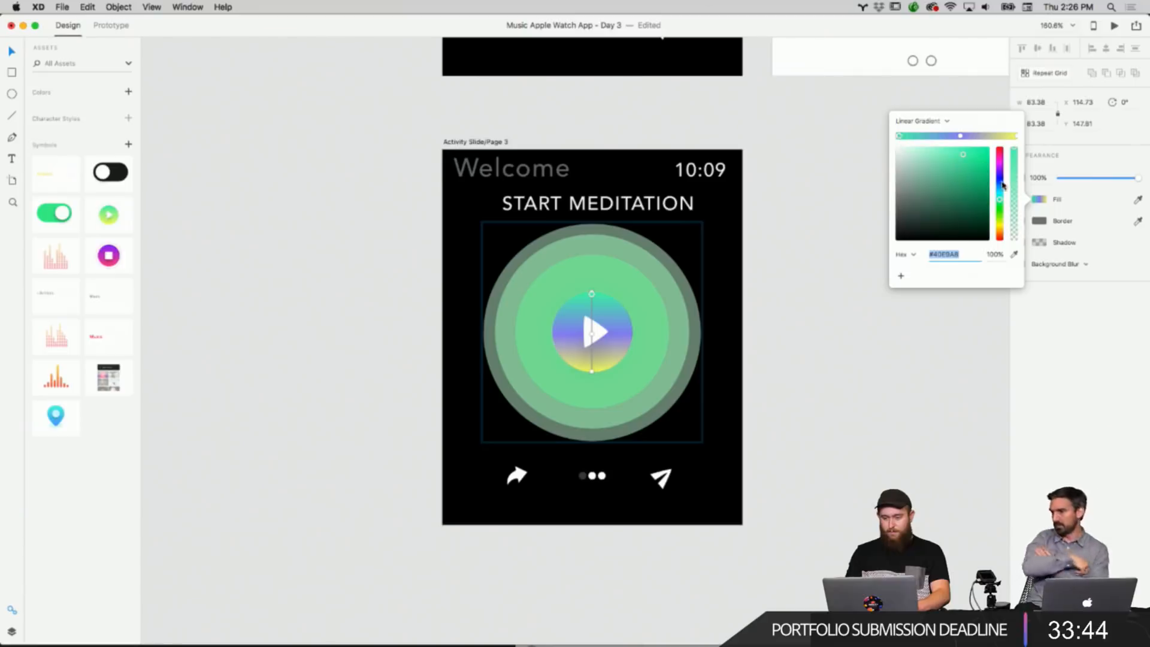
pyautogui.moveTo(999, 187)
pyautogui.mouseDown()
pyautogui.moveTo(1002, 174)
pyautogui.moveTo(987, 171)
pyautogui.moveTo(1004, 171)
pyautogui.moveTo(1004, 186)
pyautogui.mouseUp()
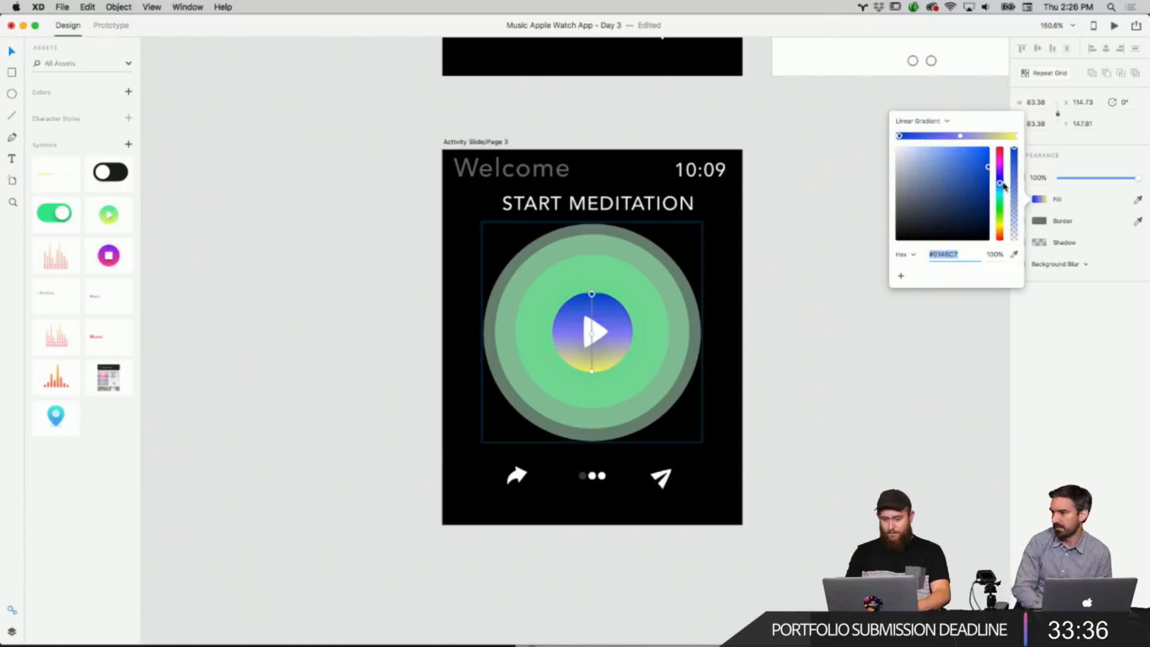
pyautogui.click(1016, 138)
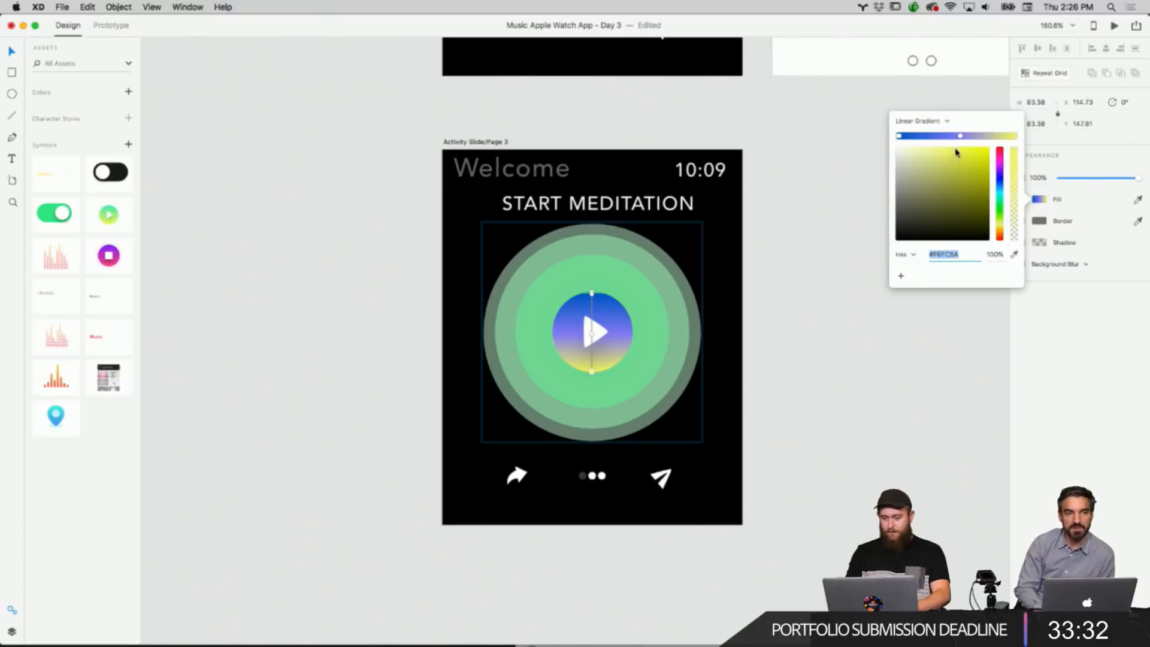
pyautogui.moveTo(957, 152); pyautogui.dragTo(1000, 174)
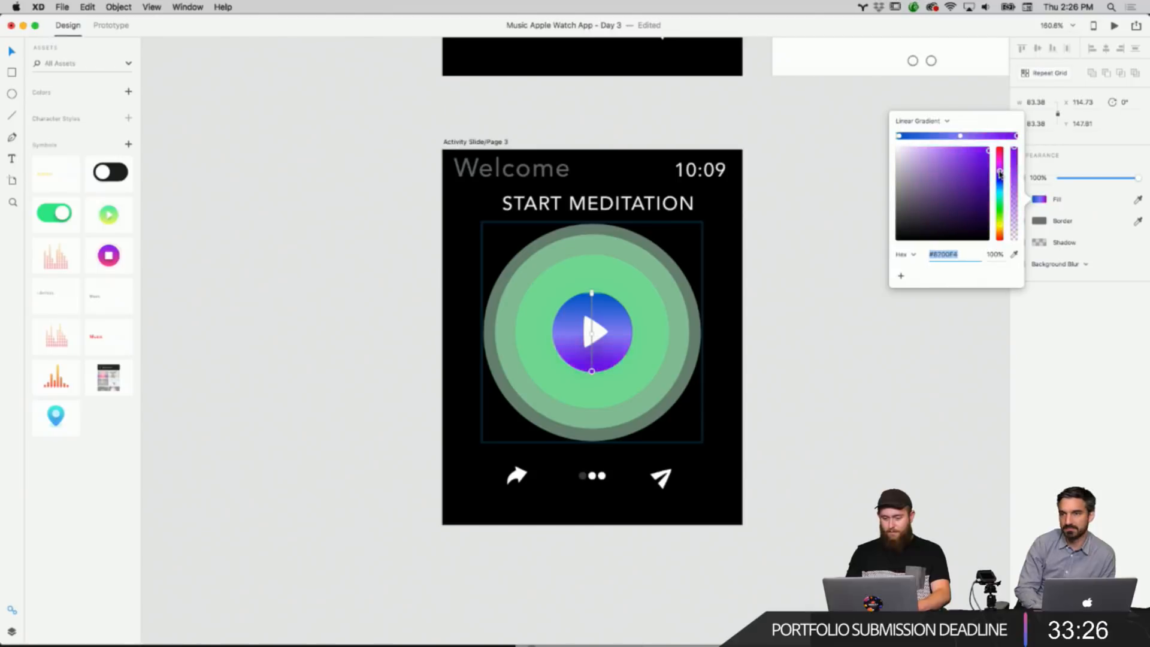
pyautogui.click(777, 250)
# Set the innermost ring's border color by sampling blue from the play button with the eyedropper.
pyautogui.scroll(5, 639, 314)
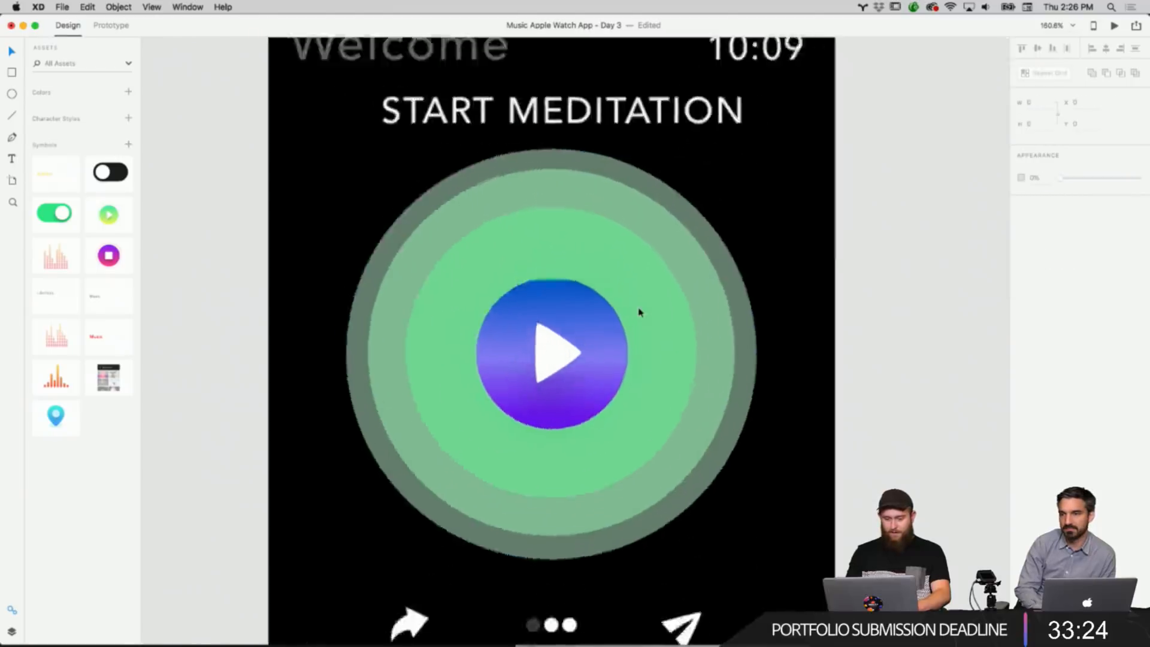
pyautogui.click(639, 312)
pyautogui.scroll(5, 635, 307)
pyautogui.scroll(-4, 635, 306)
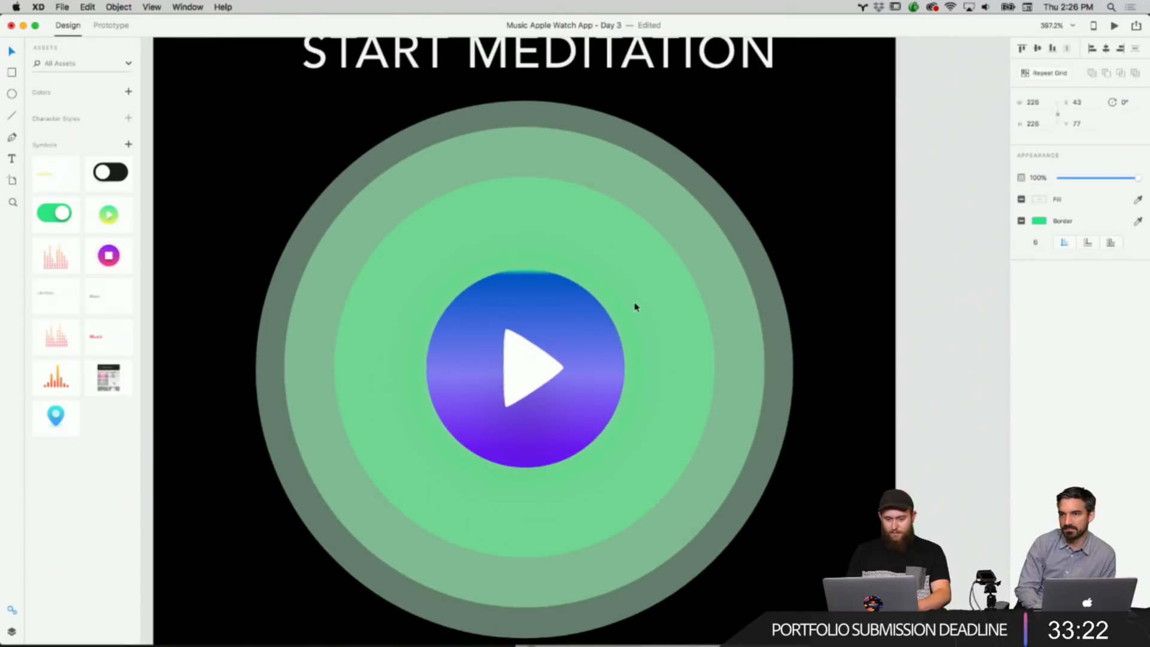
pyautogui.doubleClick(552, 257)
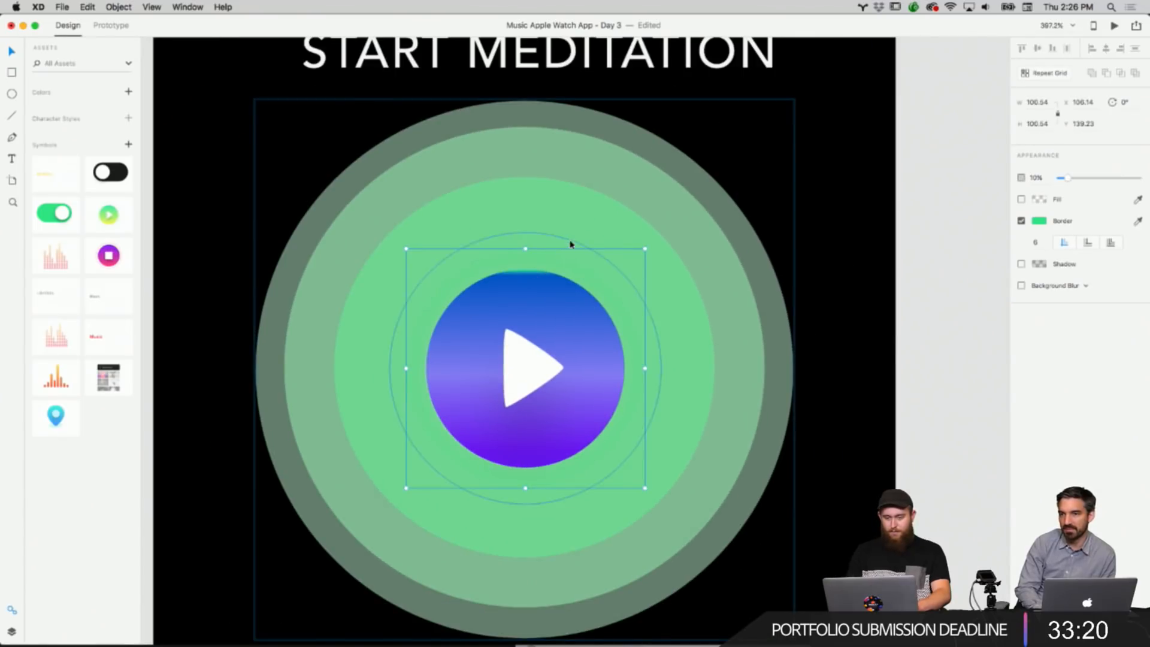
pyautogui.click(1041, 222)
pyautogui.click(1014, 262)
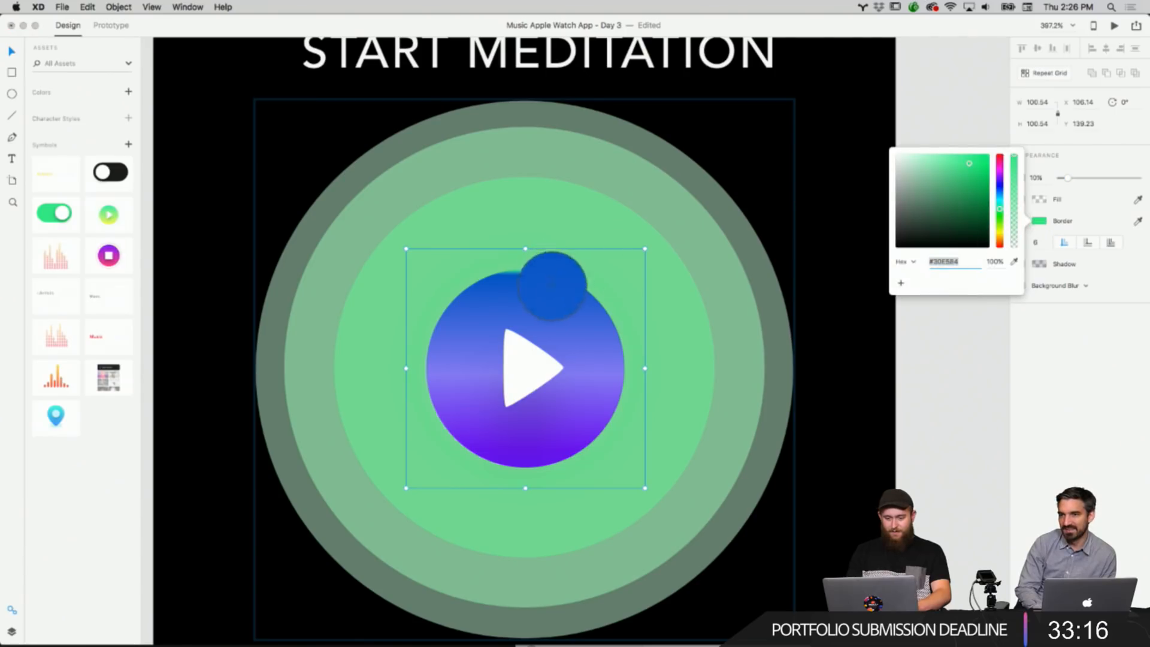
pyautogui.click(552, 282)
pyautogui.click(704, 259)
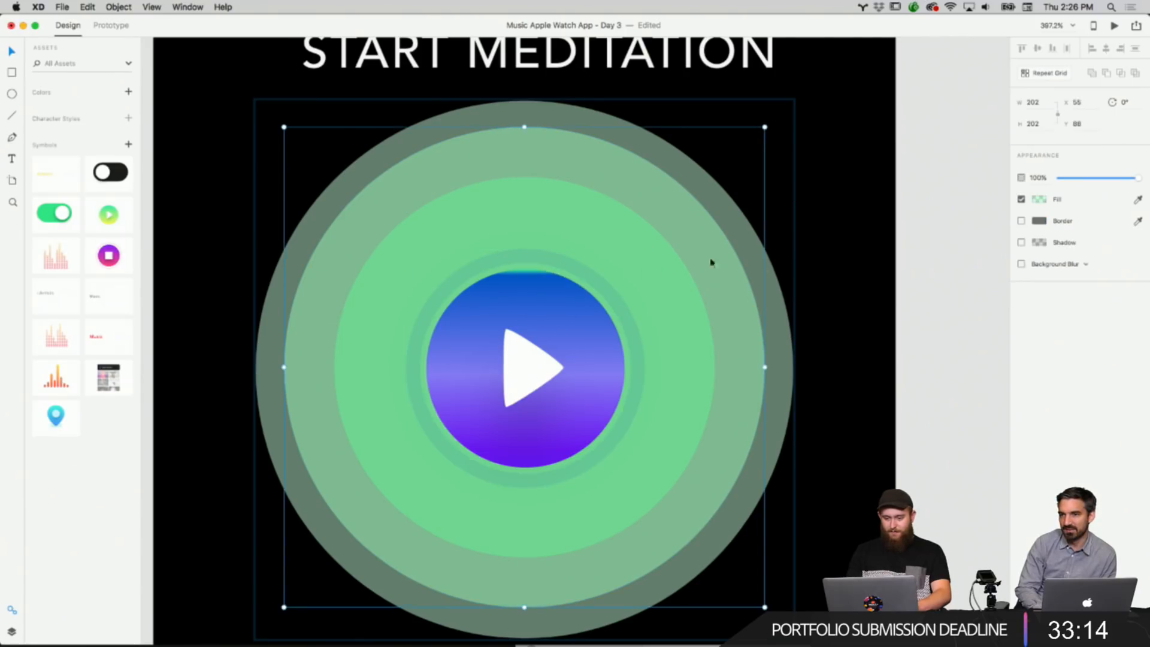
# Sample blue from the play button with the eyedropper for the fills of the two outer rings.
pyautogui.click(1041, 201)
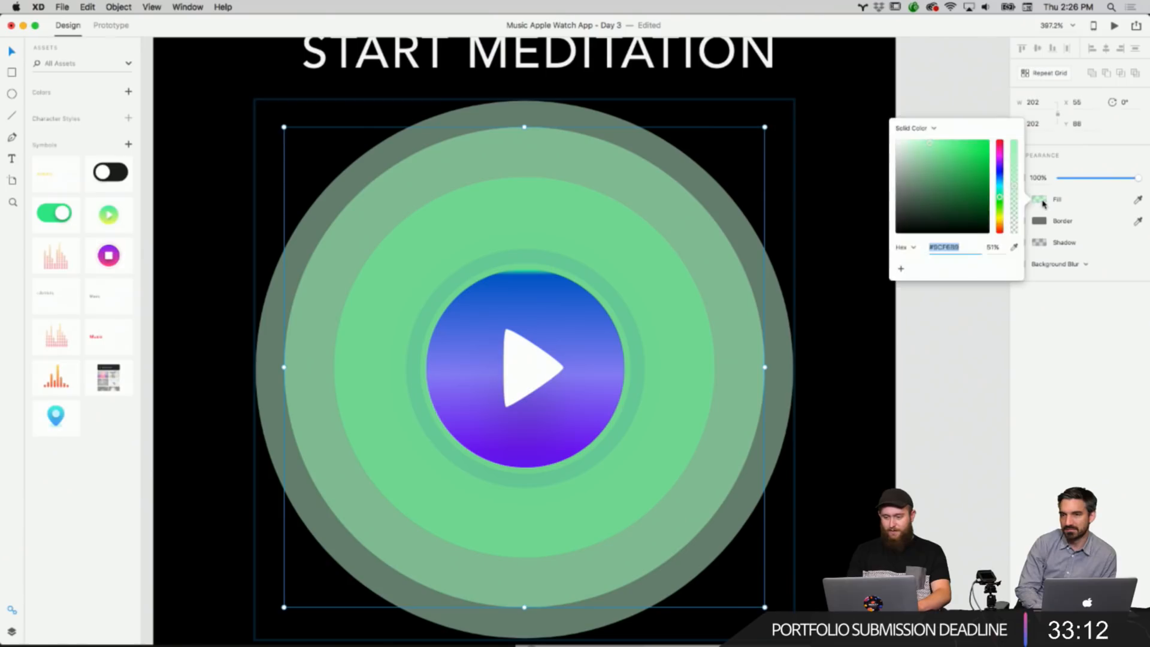
pyautogui.click(1013, 247)
pyautogui.click(574, 292)
pyautogui.rightClick(764, 277)
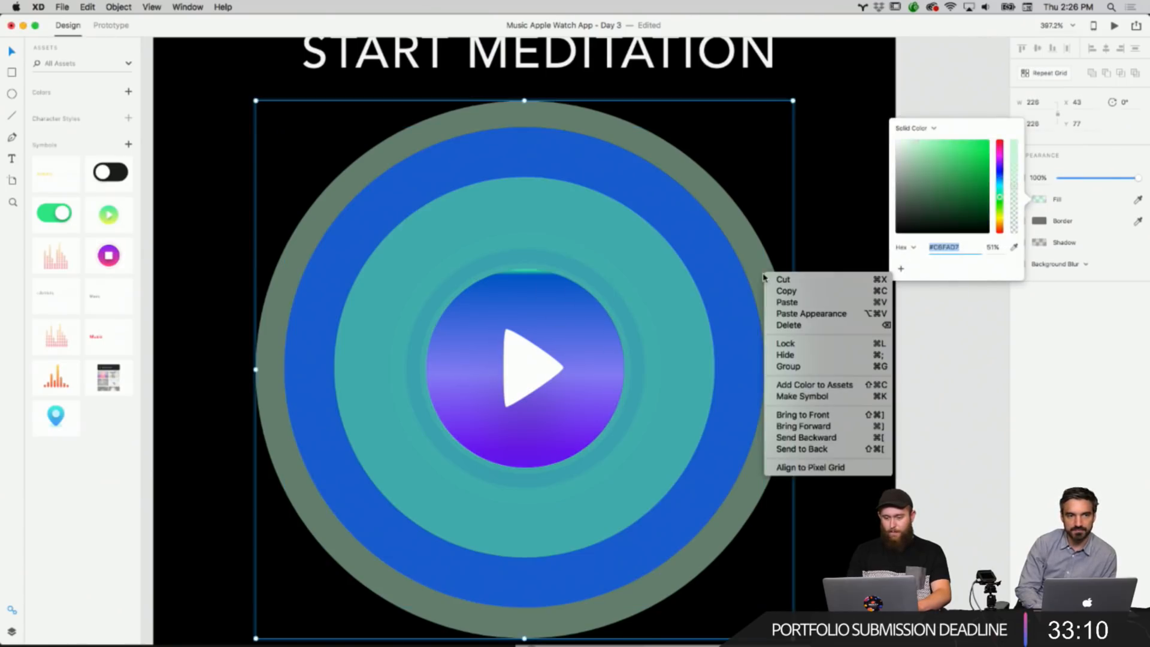
pyautogui.click(1014, 247)
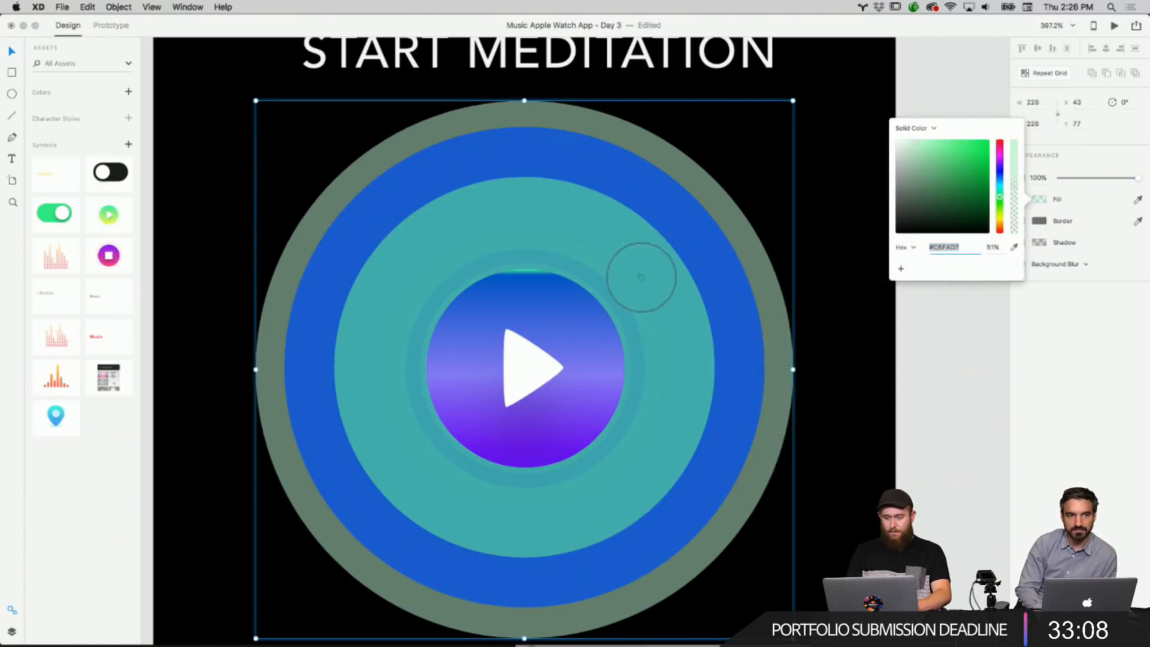
pyautogui.click(574, 329)
# Sample blue with the eyedropper for the middle ring's fill on the Start Meditation screen.
pyautogui.click(1013, 247)
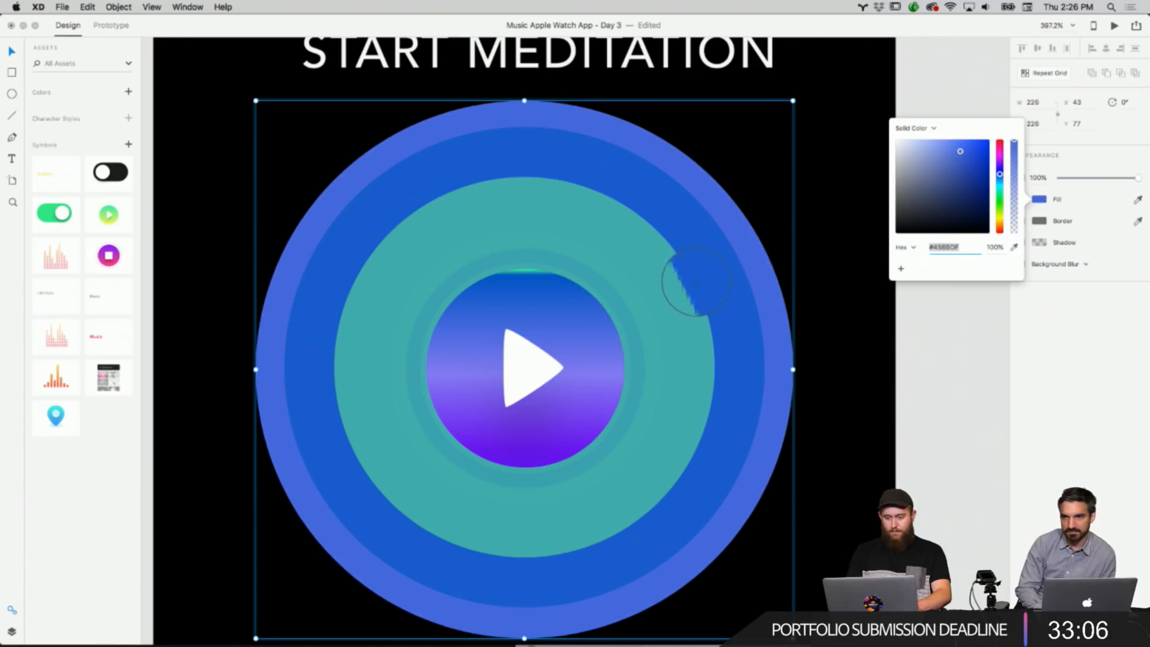
pyautogui.rightClick(678, 304)
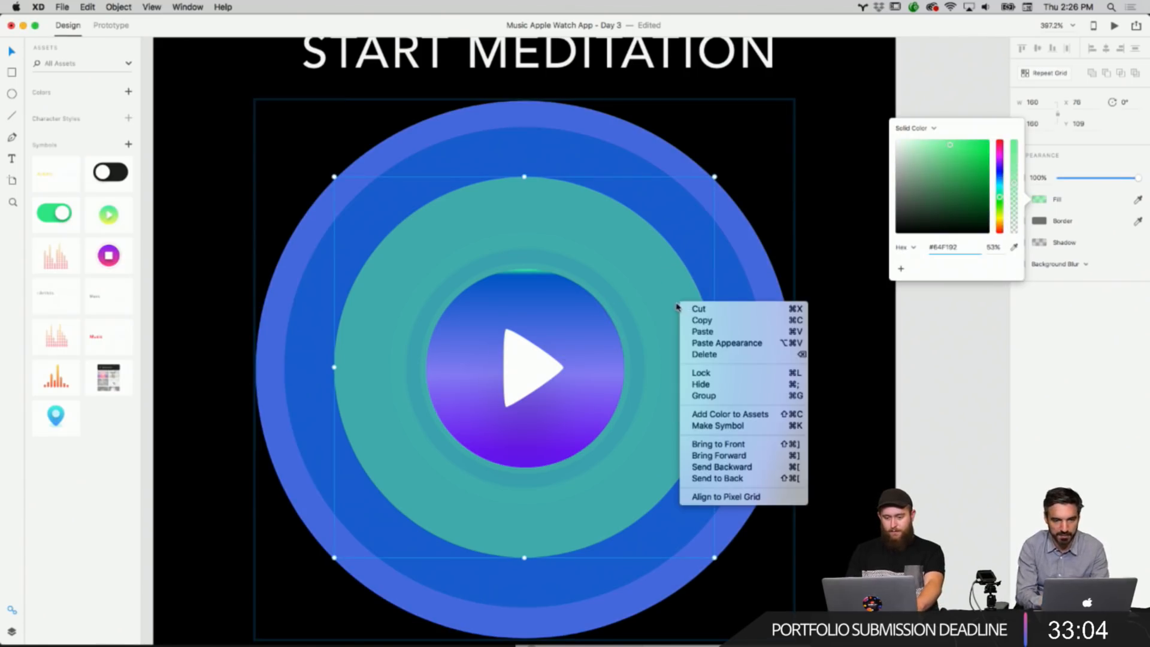
pyautogui.click(1014, 246)
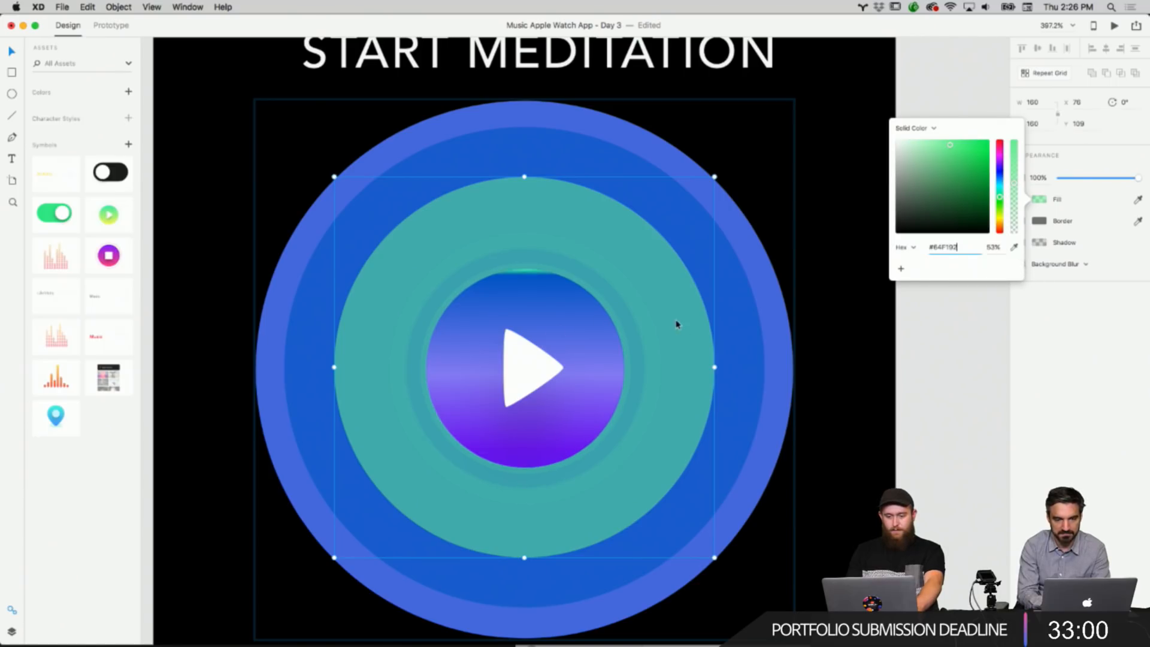
pyautogui.click(1014, 246)
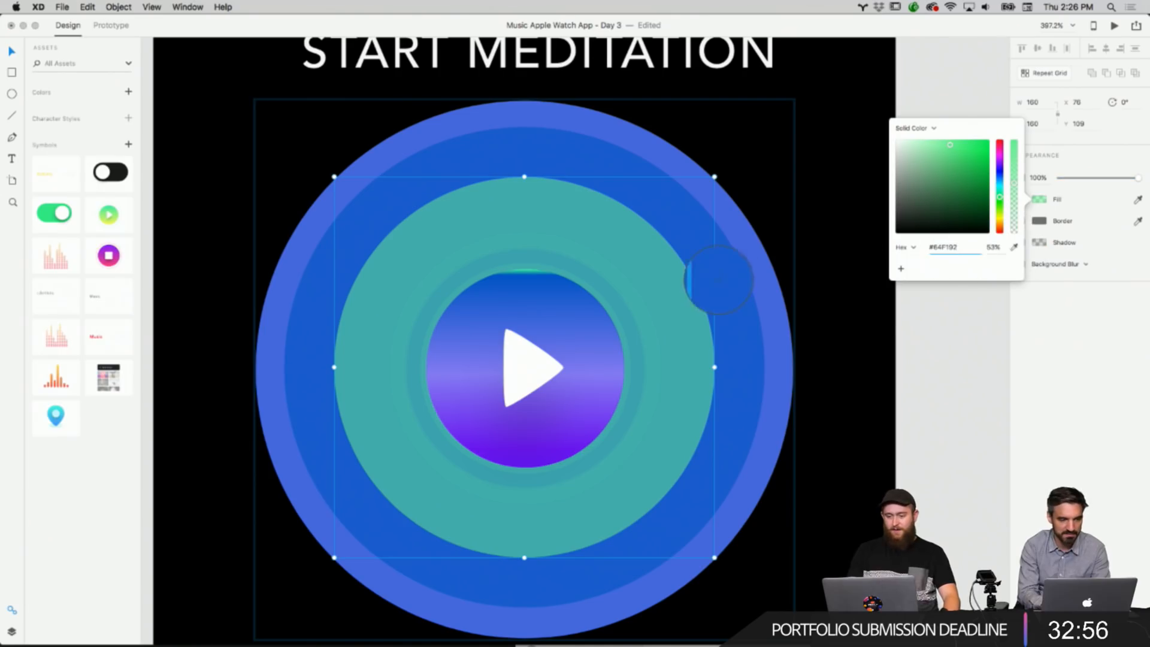
pyautogui.click(675, 297)
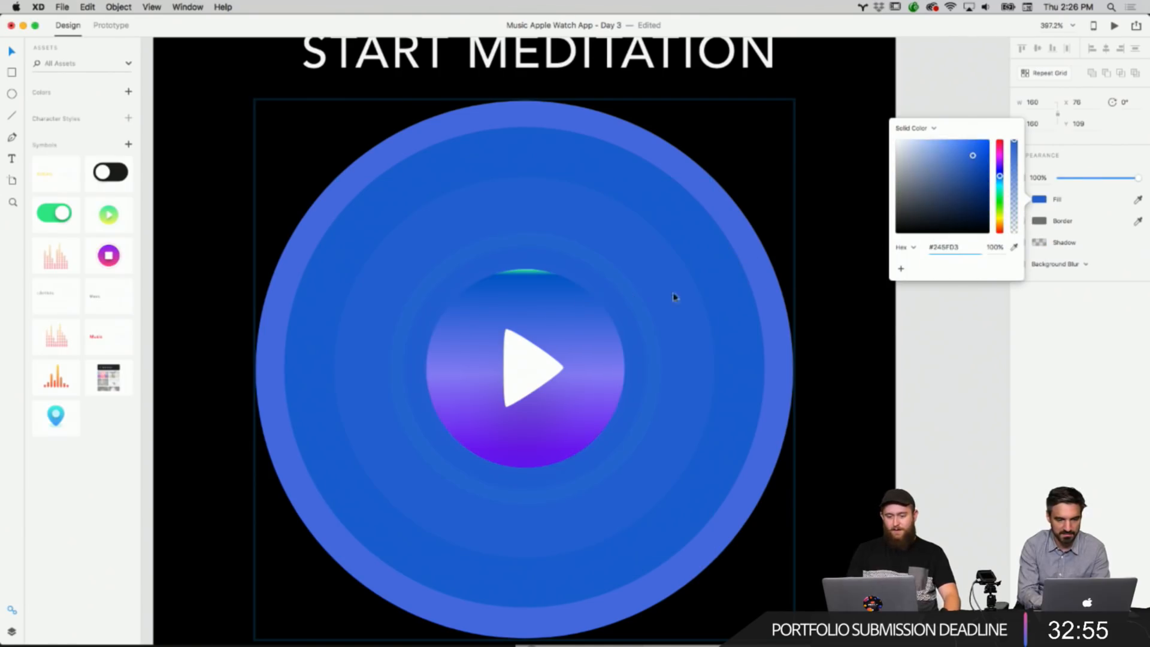
# Change the play button gradient's green top stop to blue.
pyautogui.rightClick(527, 273)
pyautogui.click(826, 248)
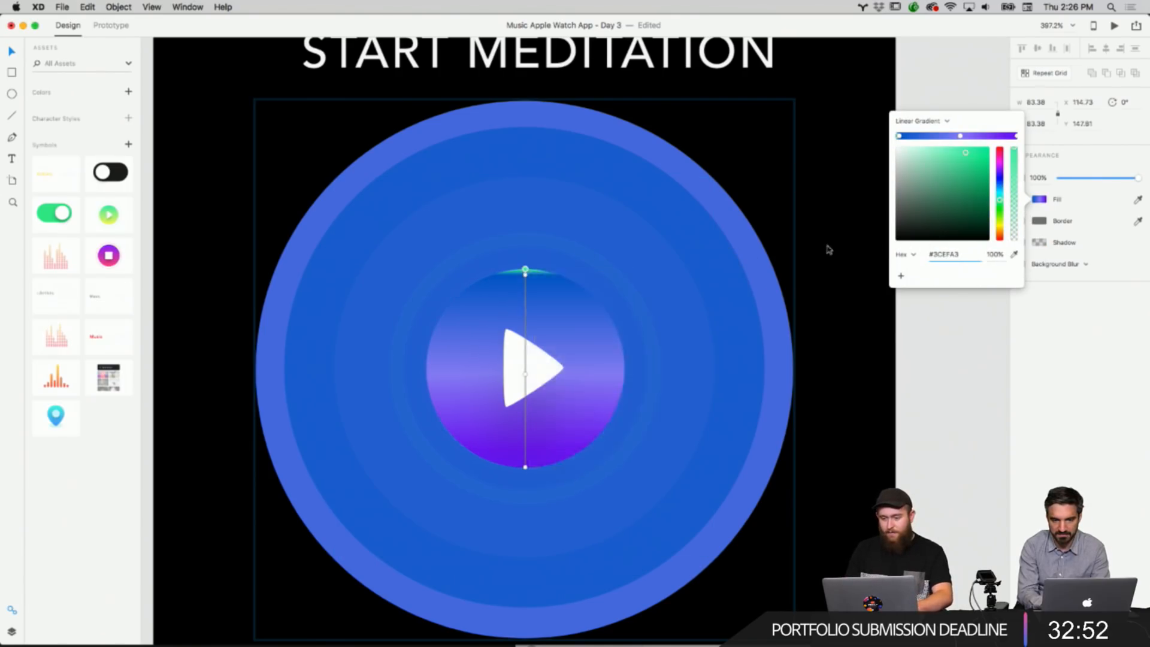
pyautogui.rightClick(827, 245)
pyautogui.rightClick(527, 274)
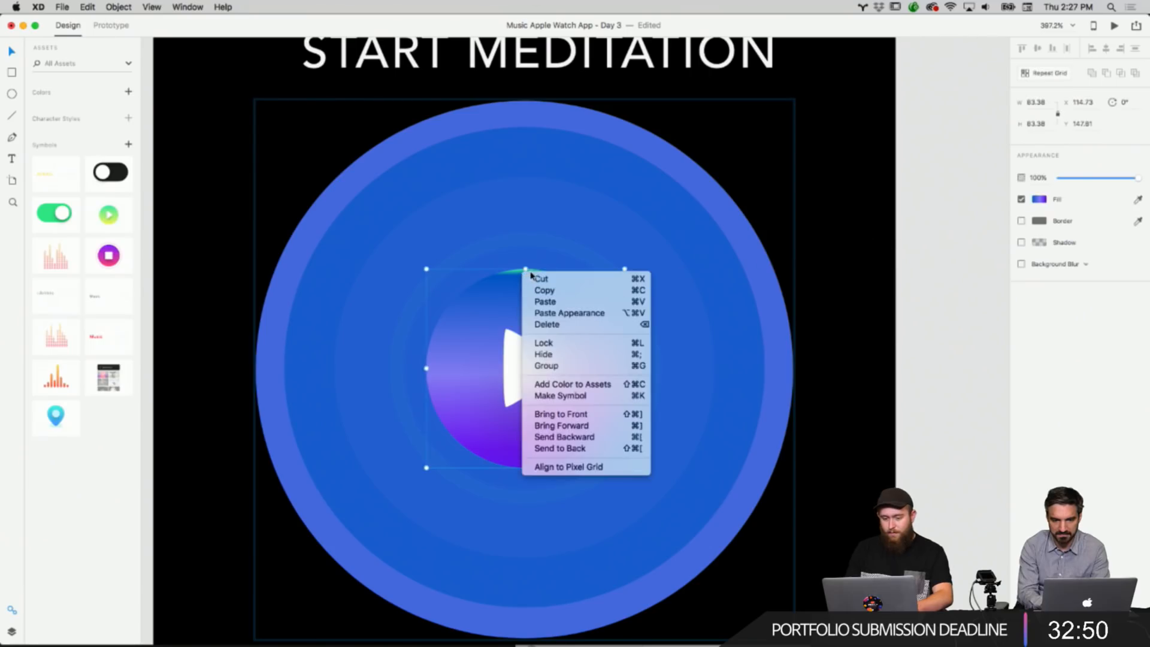
pyautogui.click(564, 238)
pyautogui.click(840, 257)
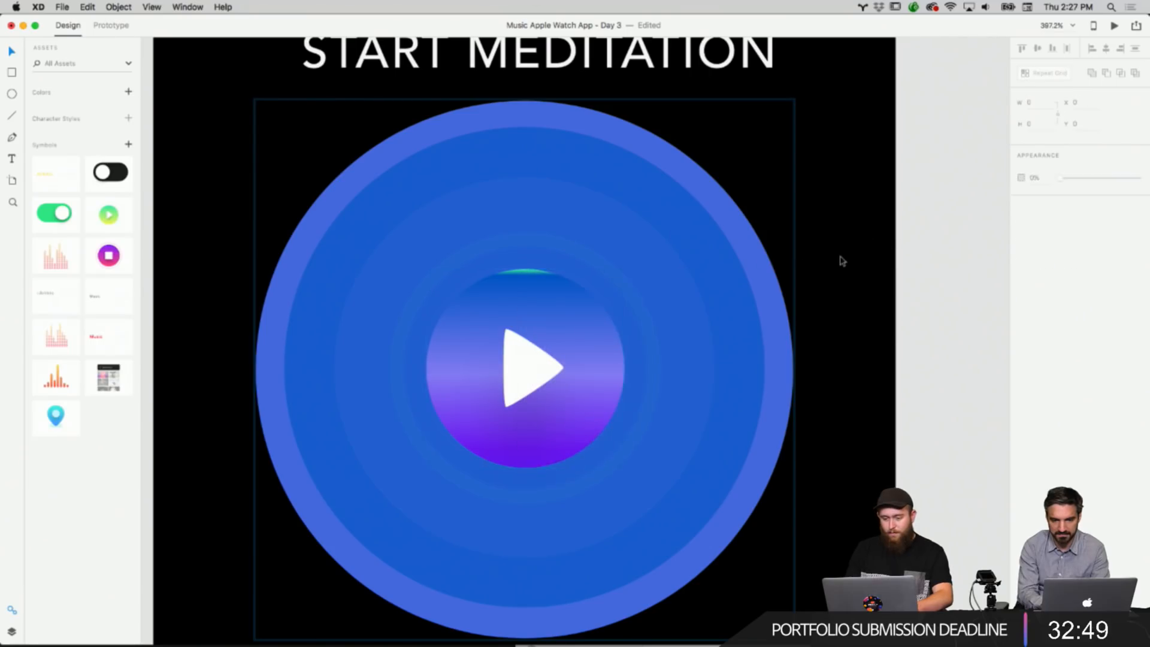
pyautogui.click(528, 273)
pyautogui.doubleClick(528, 274)
pyautogui.scroll(10, 528, 275)
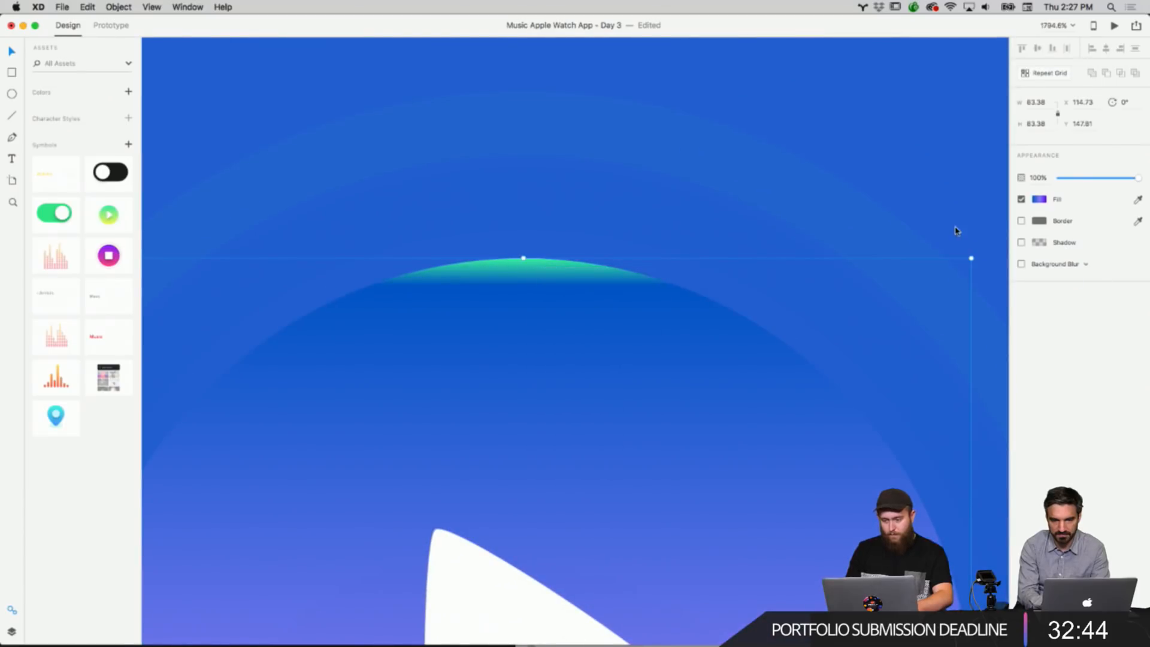
pyautogui.click(1039, 200)
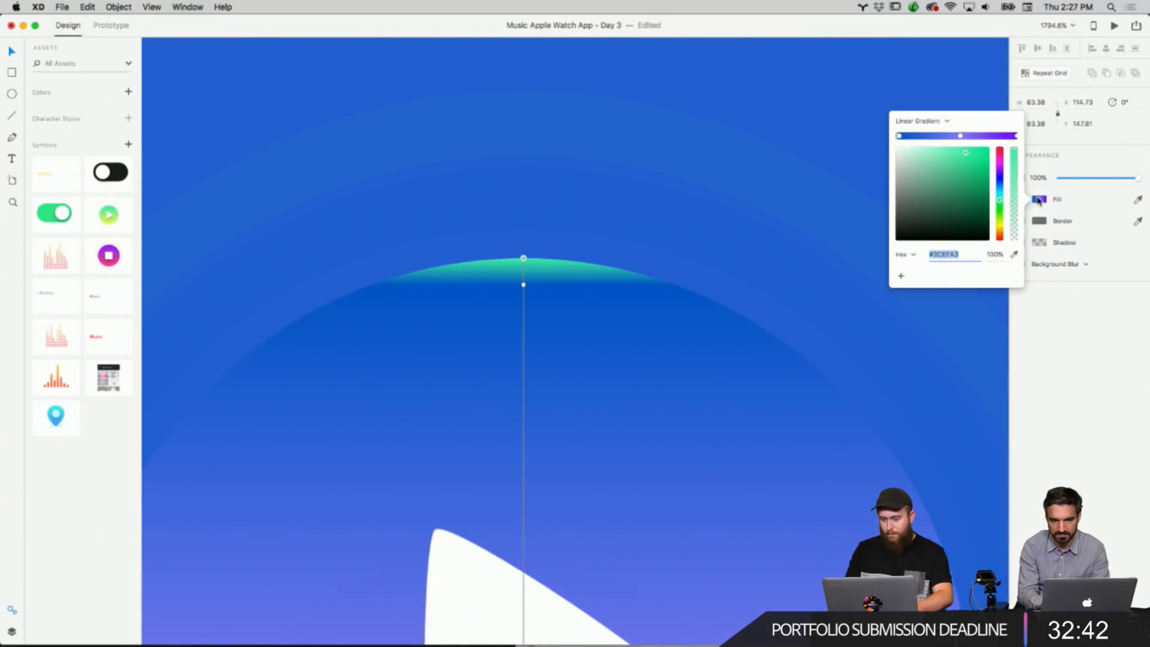
pyautogui.moveTo(999, 180); pyautogui.dragTo(1000, 171)
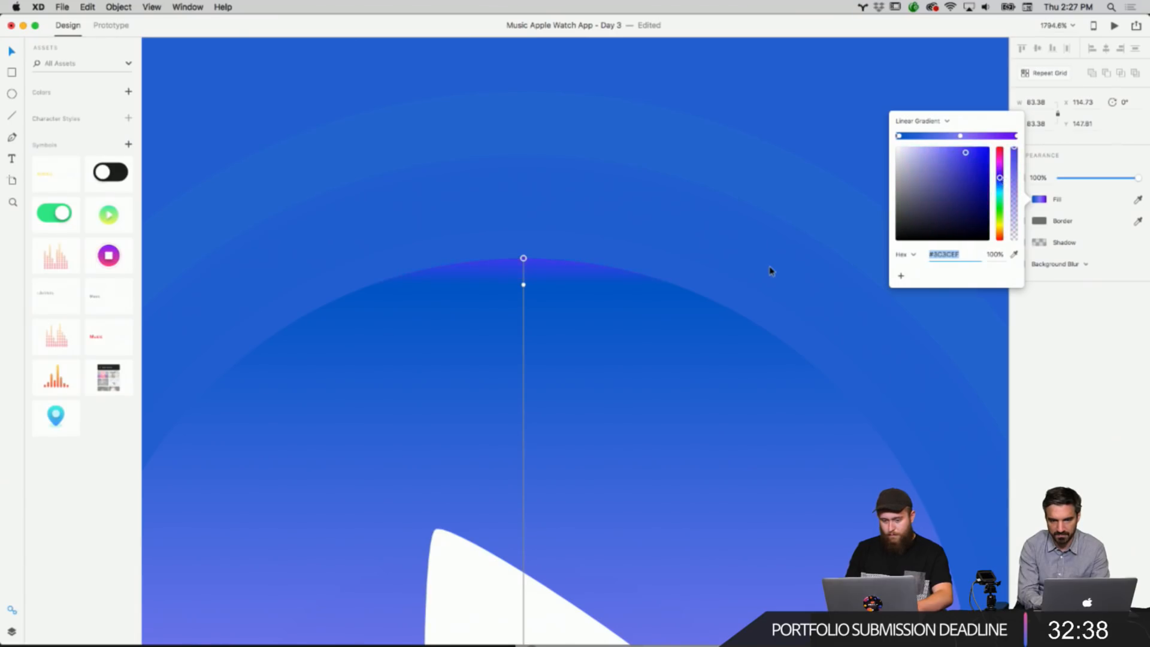
pyautogui.click(771, 271)
pyautogui.scroll(-10, 772, 271)
pyautogui.hscroll(2, 771, 271)
pyautogui.scroll(-4, 771, 272)
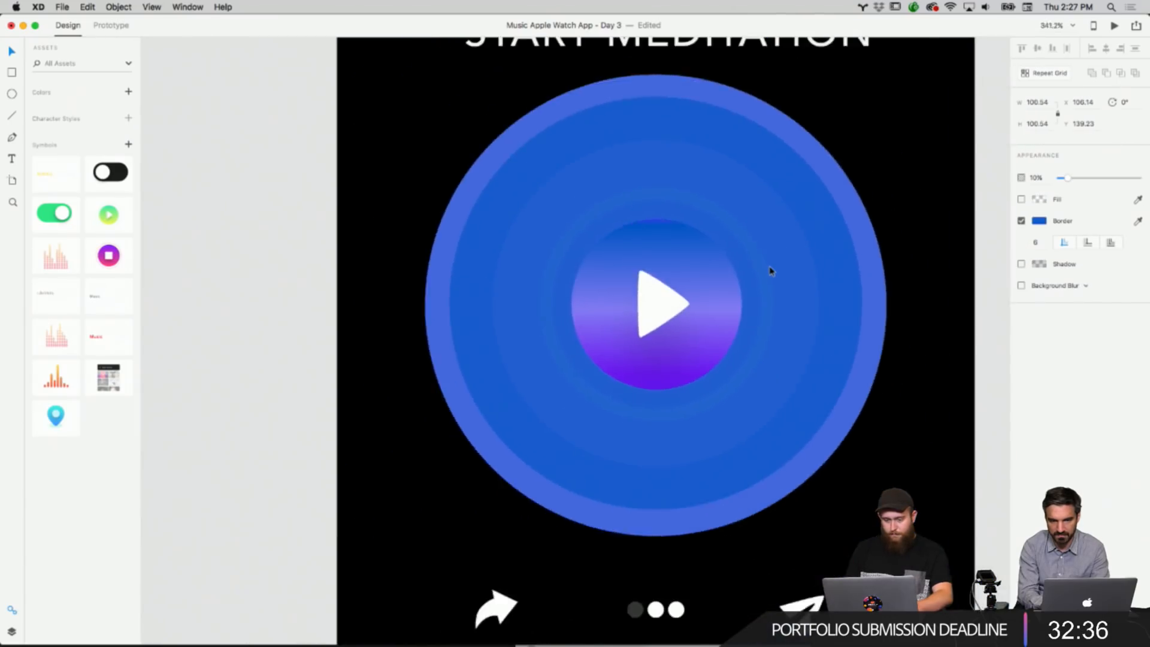
pyautogui.scroll(6, 772, 271)
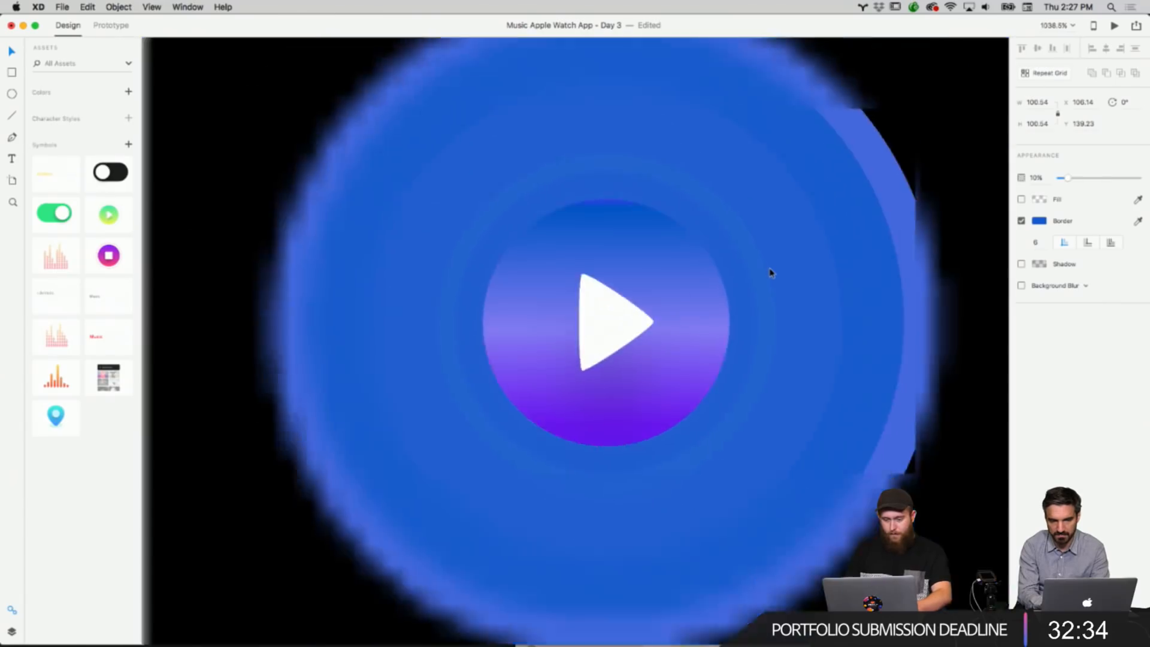
pyautogui.scroll(-5, 772, 272)
pyautogui.scroll(1, 770, 272)
pyautogui.hscroll(1, 770, 272)
pyautogui.rightClick(874, 240)
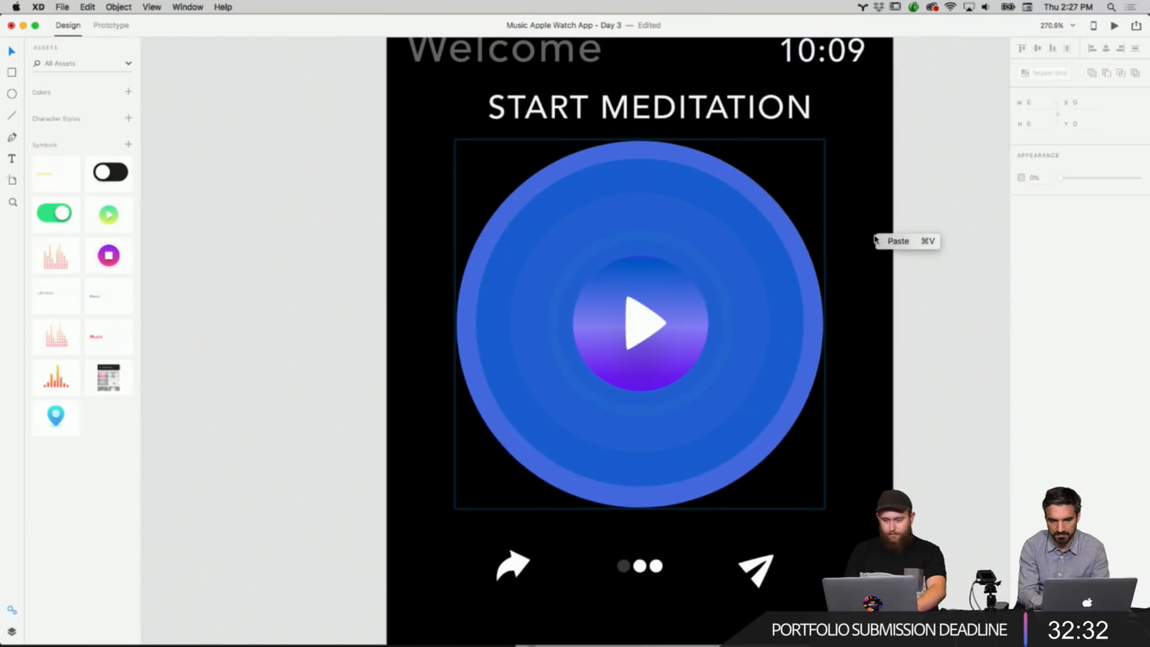
# Lower the outermost ring's fill opacity to 55%.
pyautogui.rightClick(788, 253)
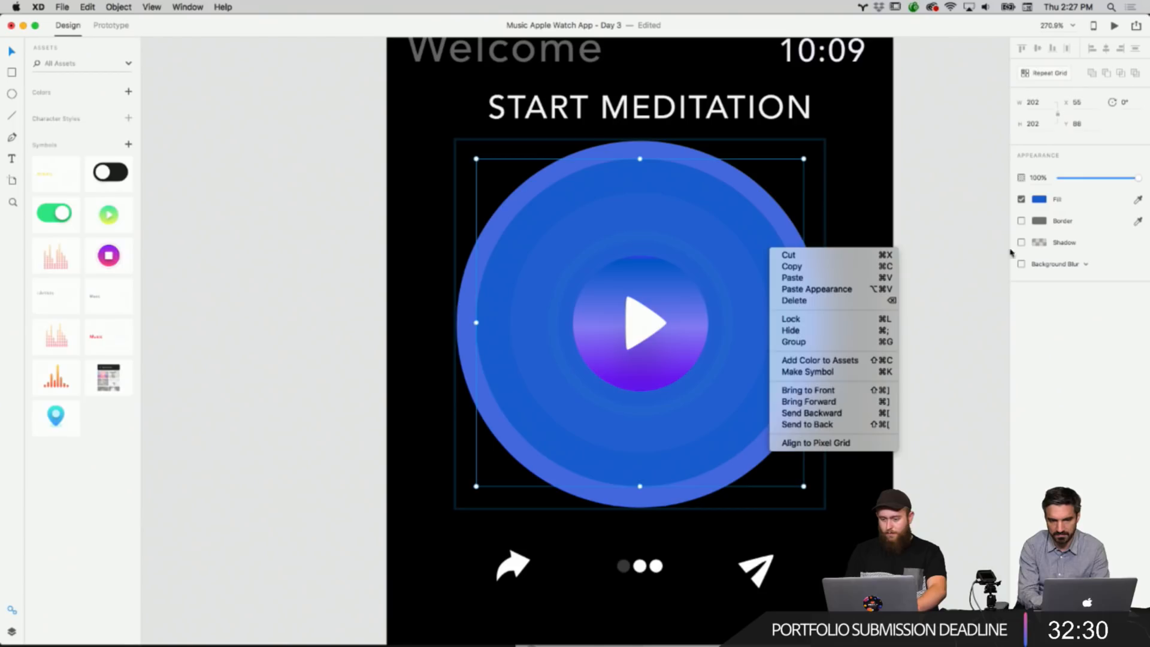
pyautogui.rightClick(977, 251)
pyautogui.rightClick(801, 258)
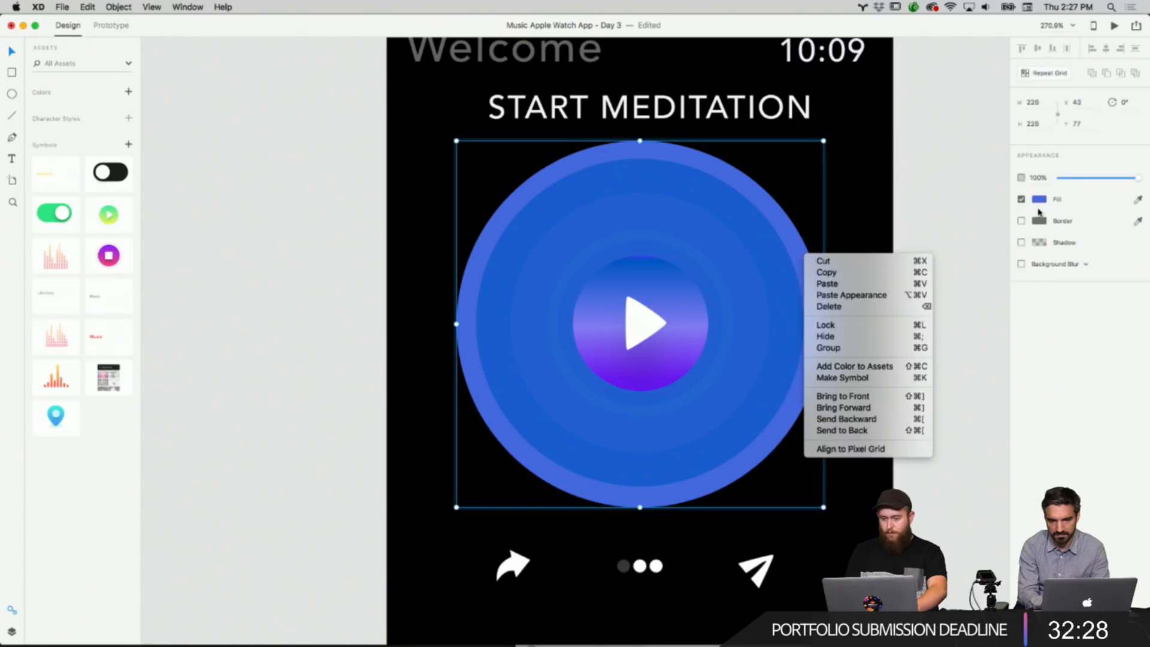
pyautogui.click(1067, 207)
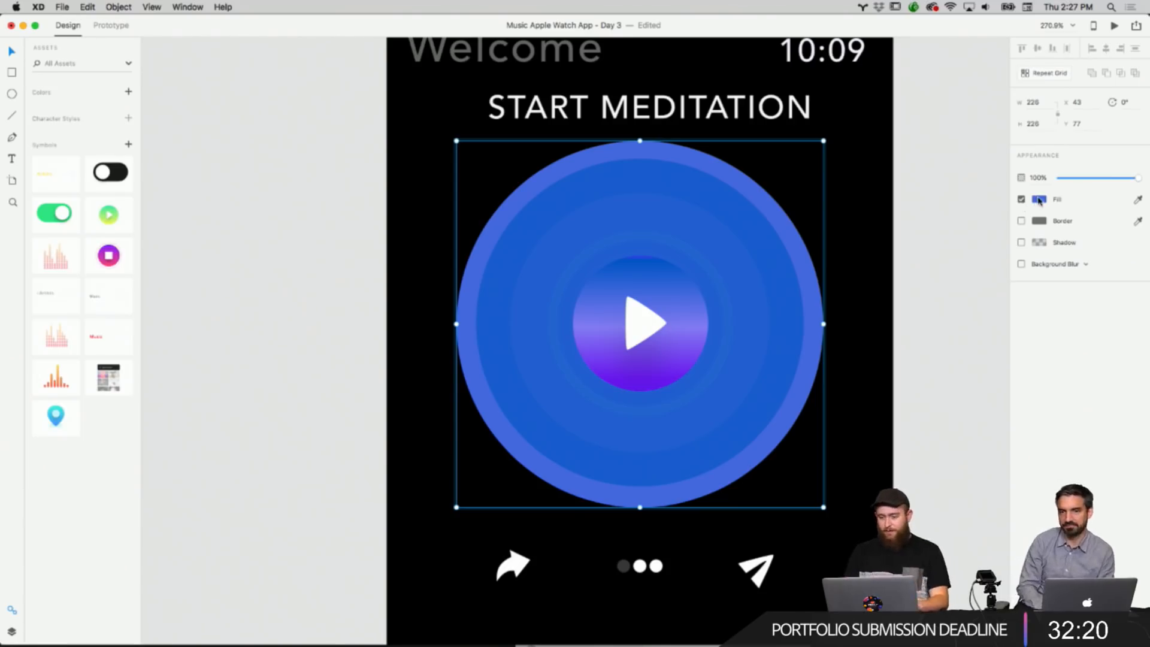
pyautogui.rightClick(932, 259)
pyautogui.rightClick(797, 266)
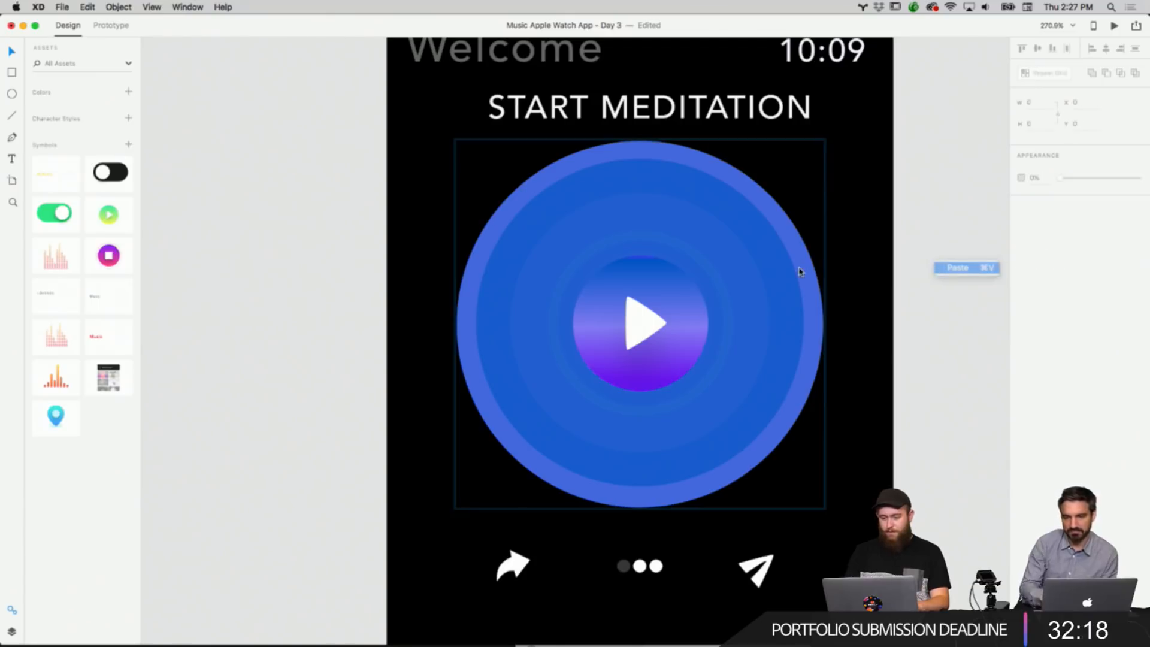
pyautogui.click(797, 266)
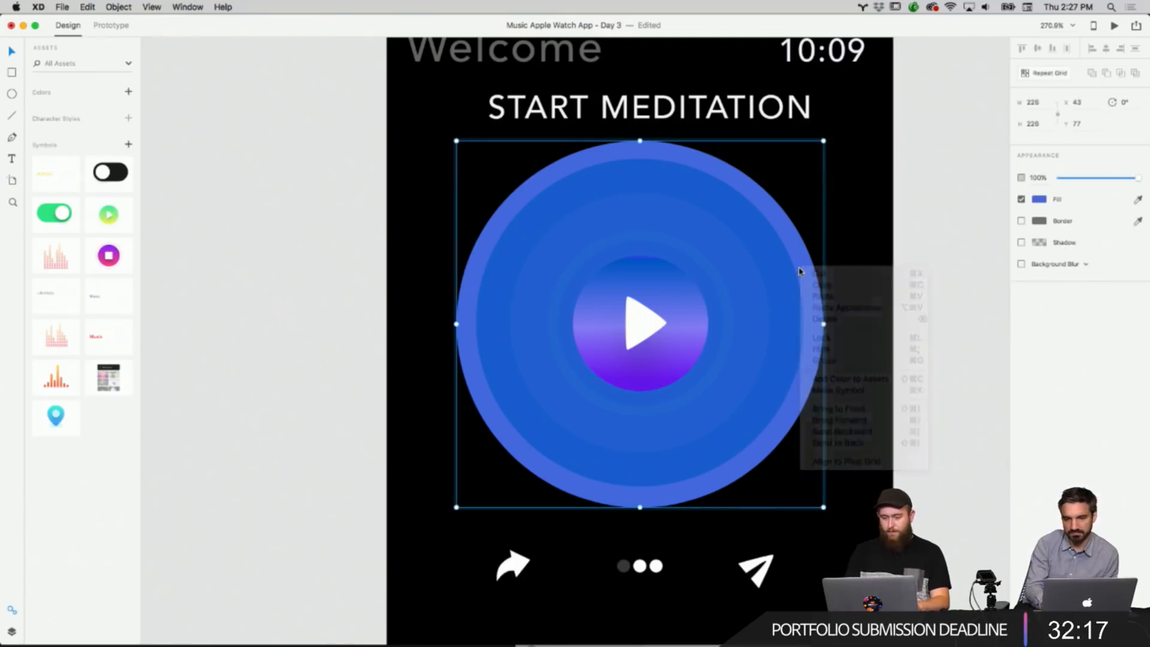
pyautogui.click(1039, 199)
pyautogui.click(1011, 195)
pyautogui.moveTo(1011, 196); pyautogui.dragTo(1017, 187)
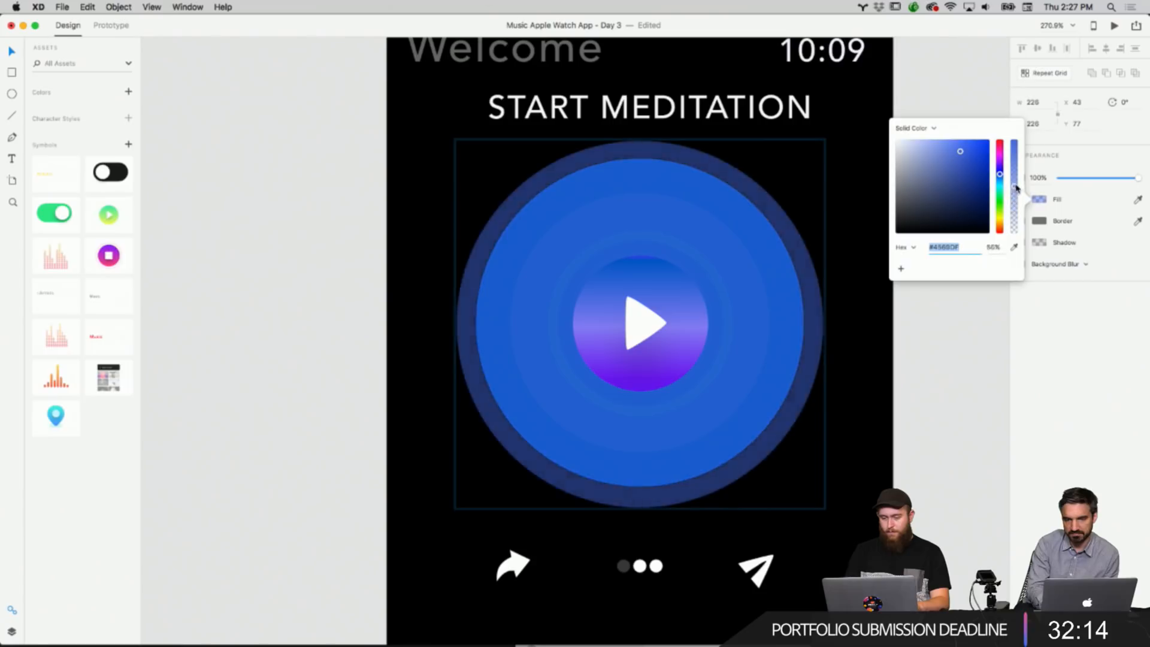
# Select the second ring and lower its fill opacity to 31%.
pyautogui.rightClick(965, 358)
pyautogui.rightClick(785, 306)
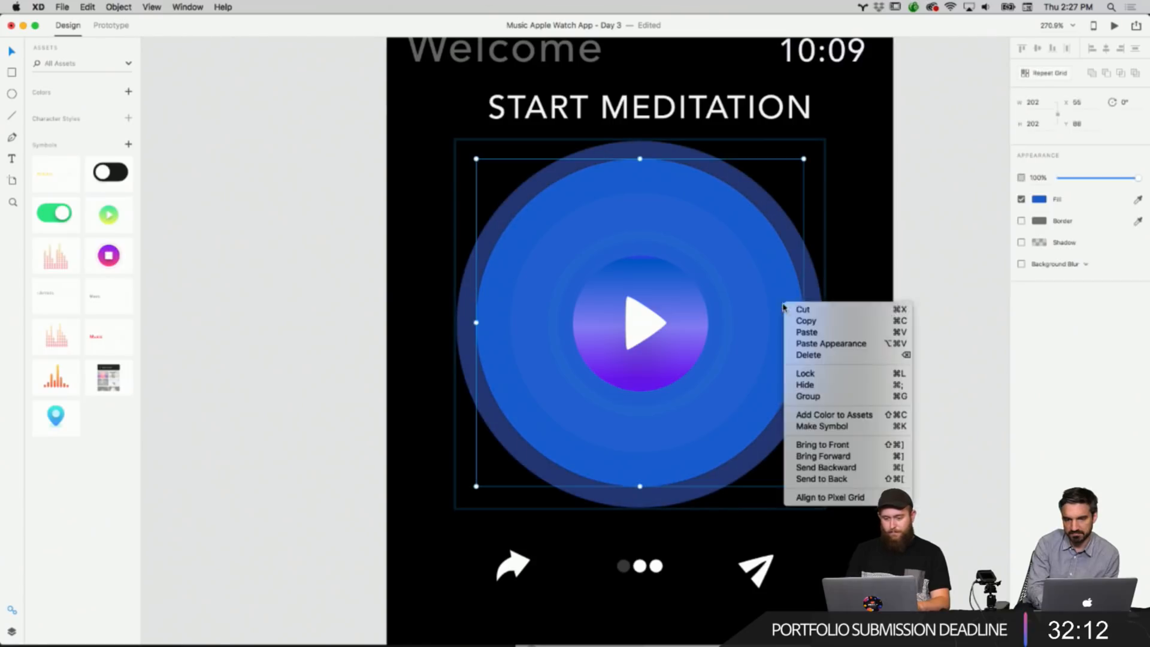
pyautogui.click(1039, 199)
pyautogui.click(1013, 199)
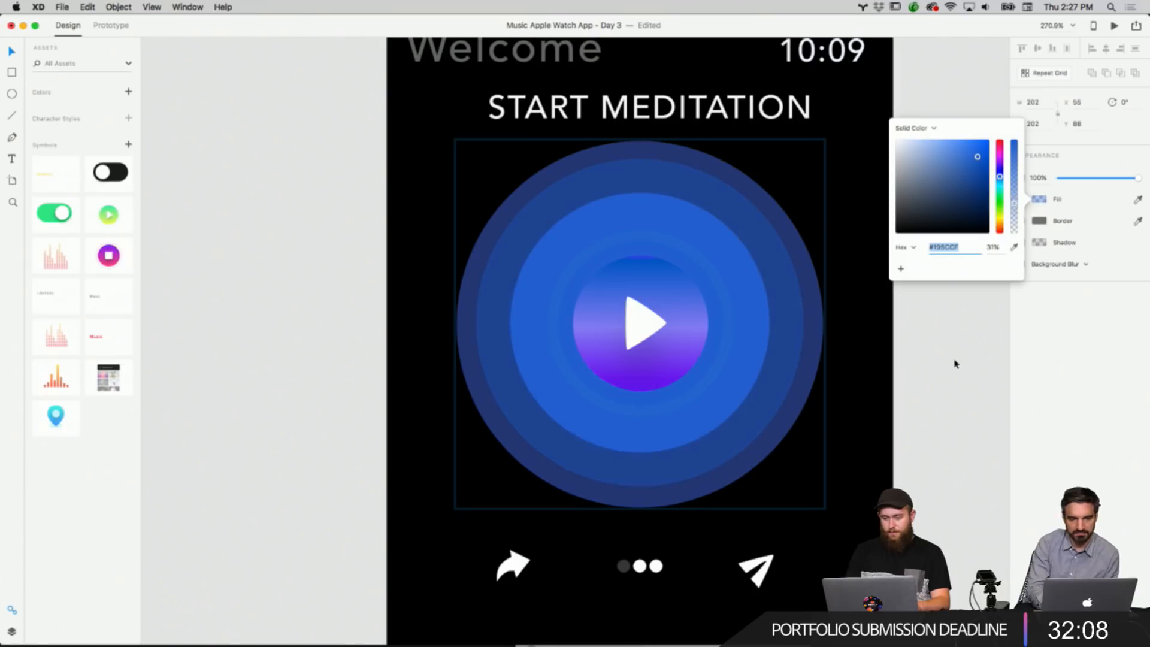
# Select the third ring inside the group and lower its fill opacity to 74%.
pyautogui.click(798, 305)
pyautogui.rightClick(760, 305)
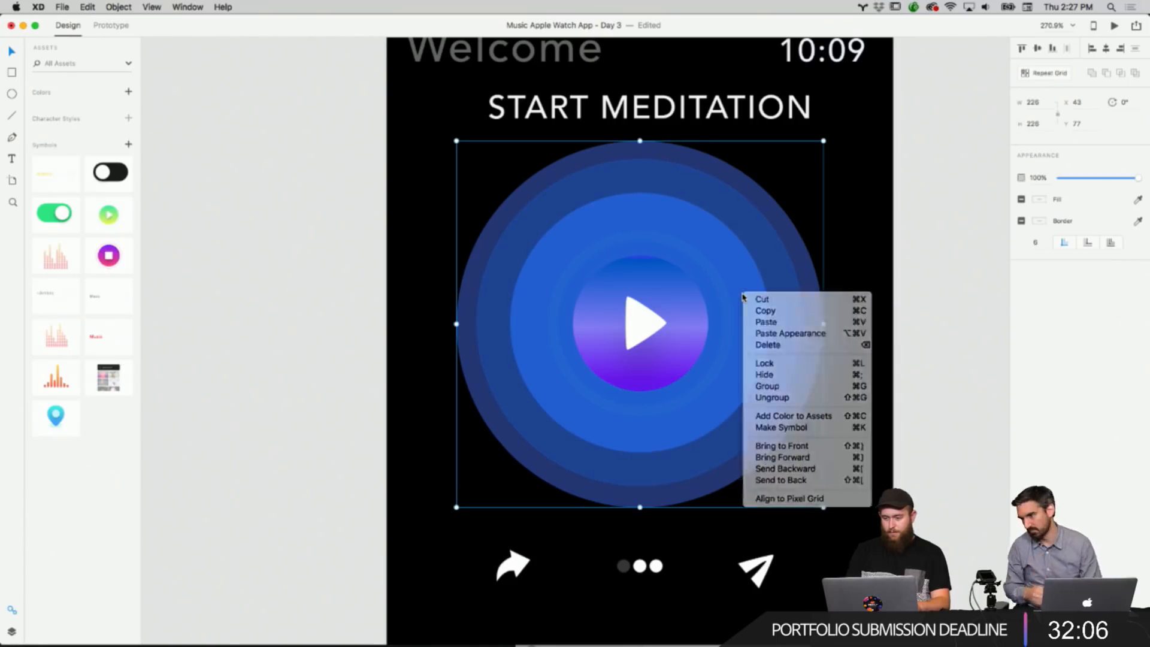
pyautogui.click(743, 298)
pyautogui.click(742, 298)
pyautogui.click(1039, 200)
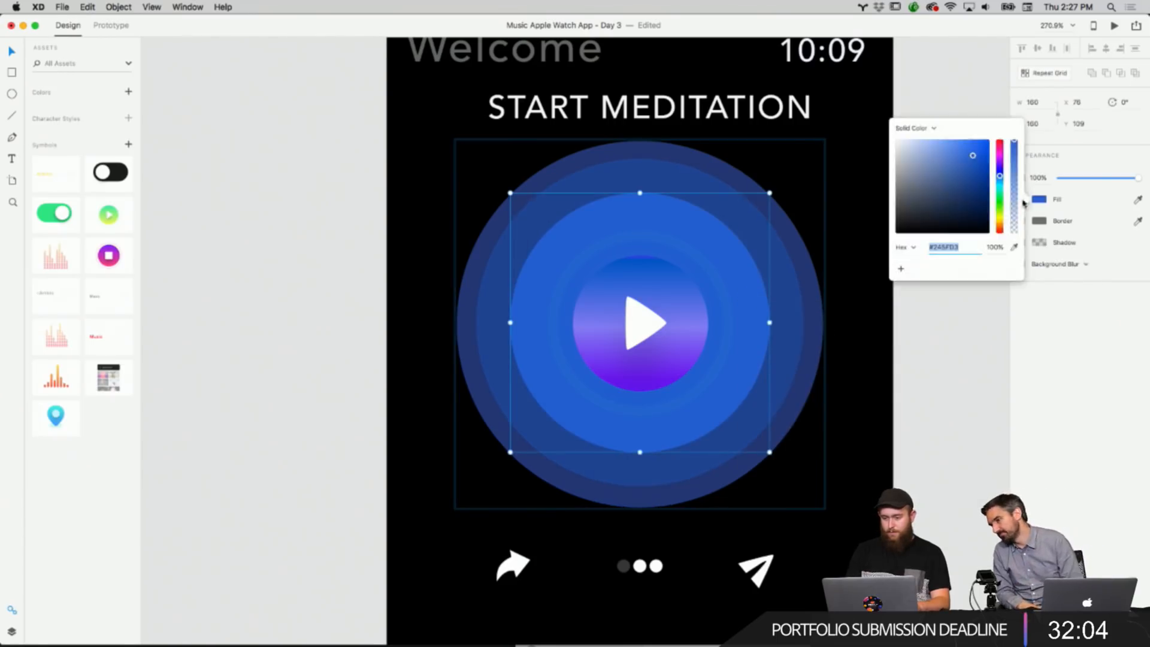
pyautogui.click(1014, 166)
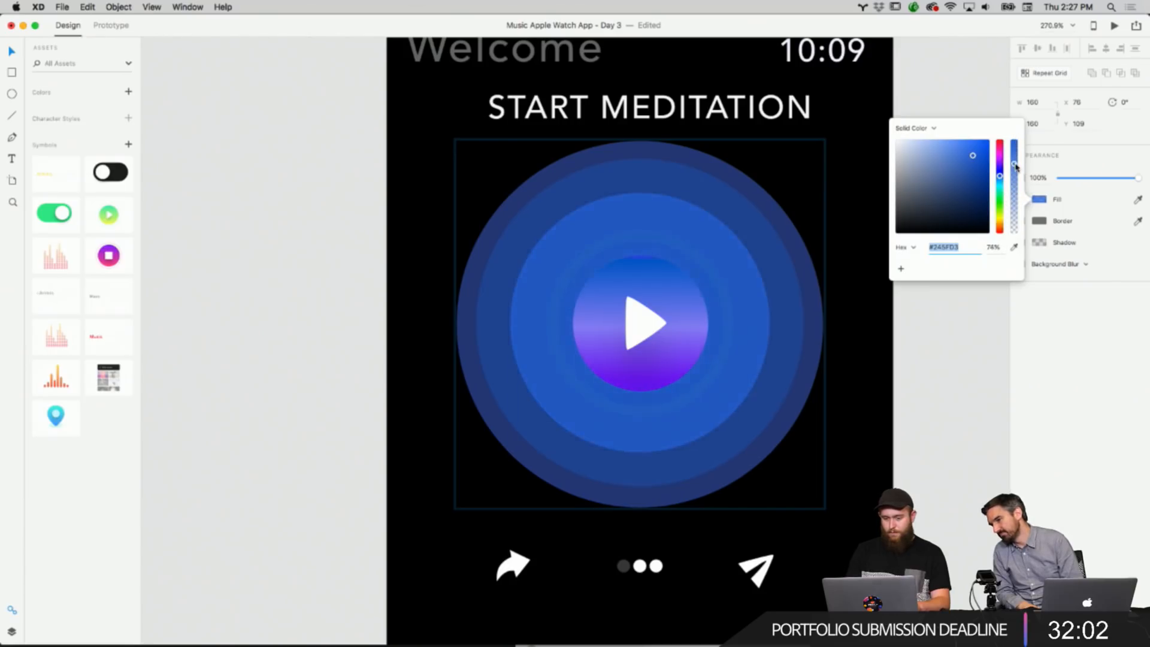
pyautogui.click(901, 439)
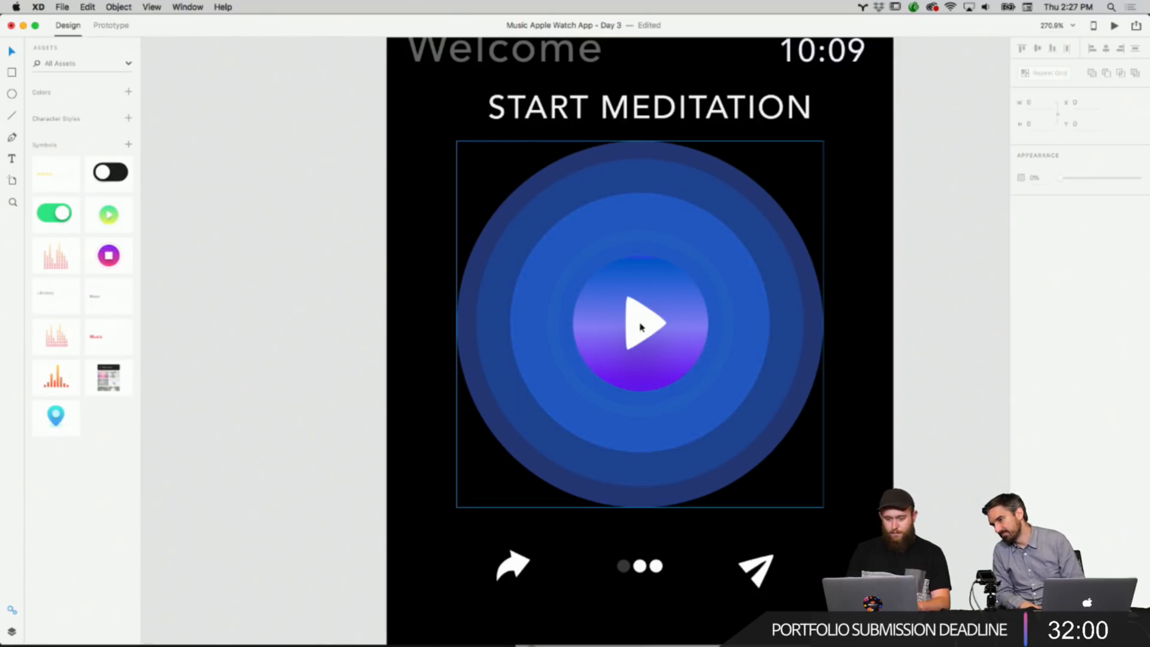
# Recolor the play button gradient's top and middle stops toward pink, then undo the middle stop change.
pyautogui.rightClick(697, 334)
pyautogui.click(689, 303)
pyautogui.doubleClick(689, 303)
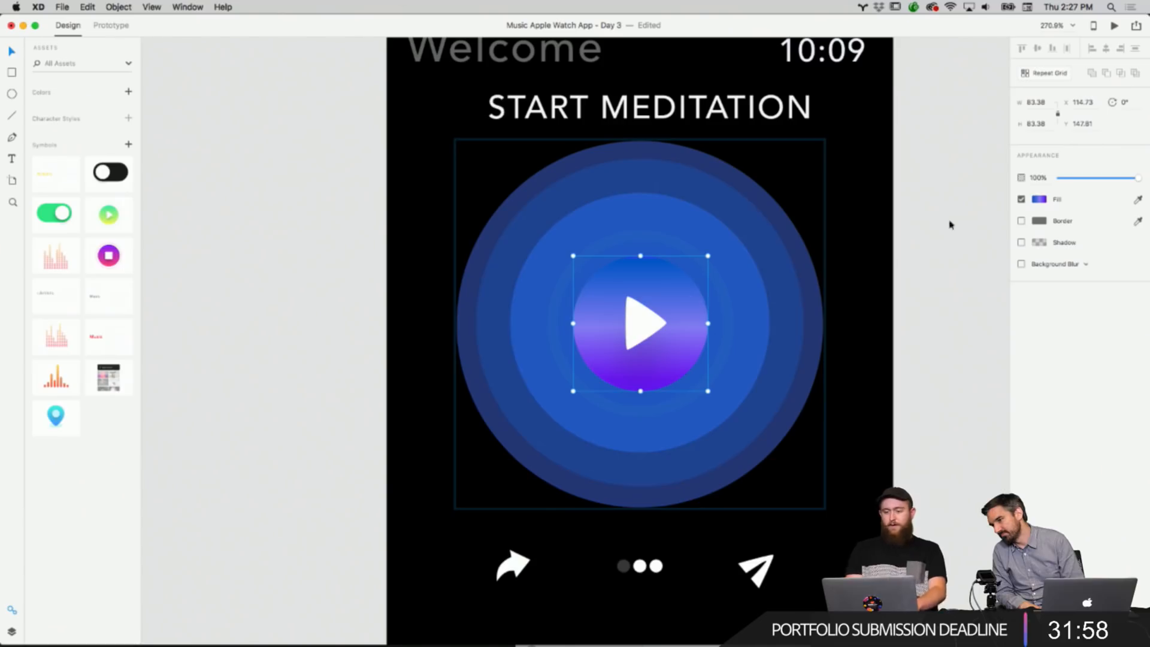
pyautogui.click(1040, 200)
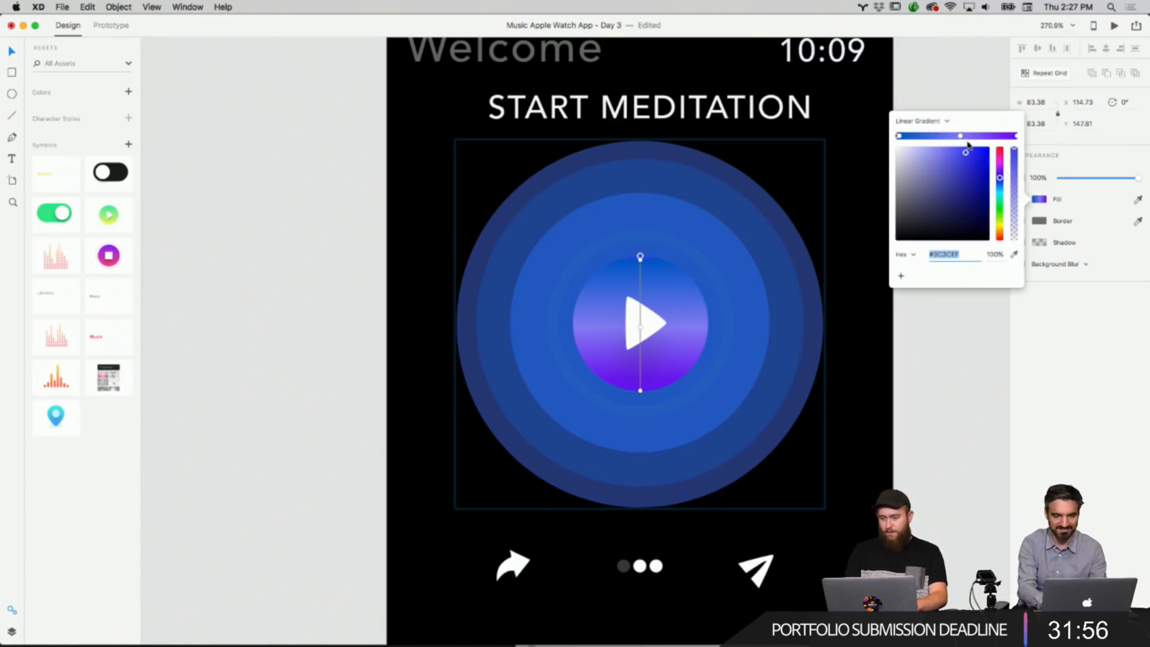
pyautogui.moveTo(1002, 171)
pyautogui.mouseDown()
pyautogui.moveTo(989, 151)
pyautogui.moveTo(1002, 162)
pyautogui.mouseUp()
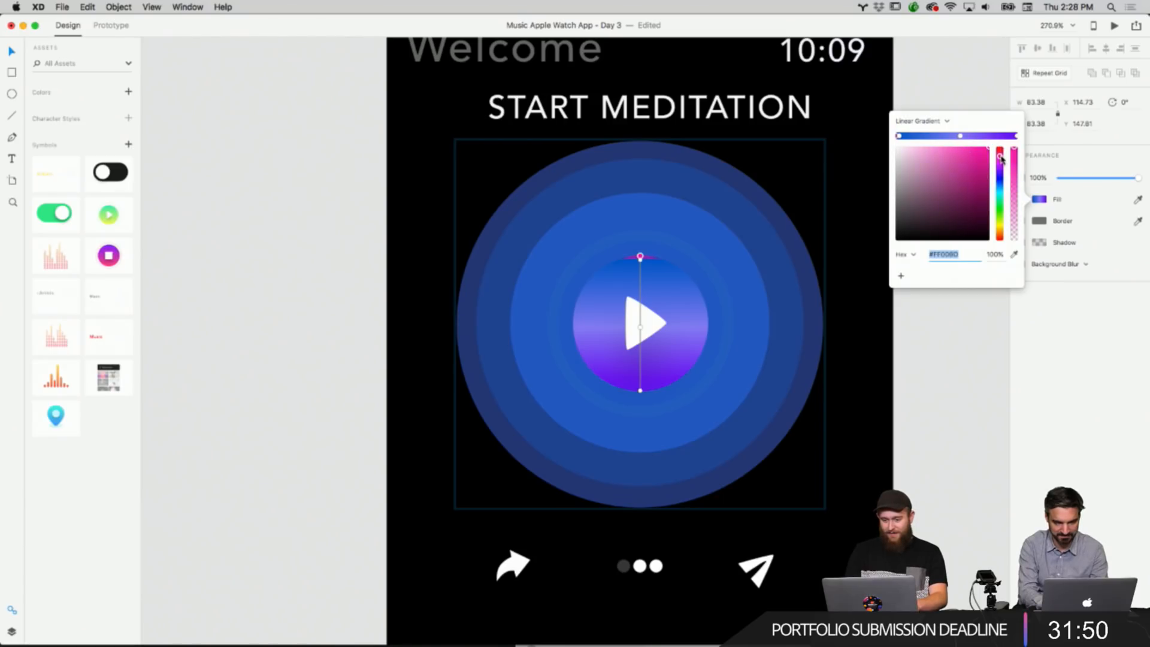
pyautogui.click(961, 136)
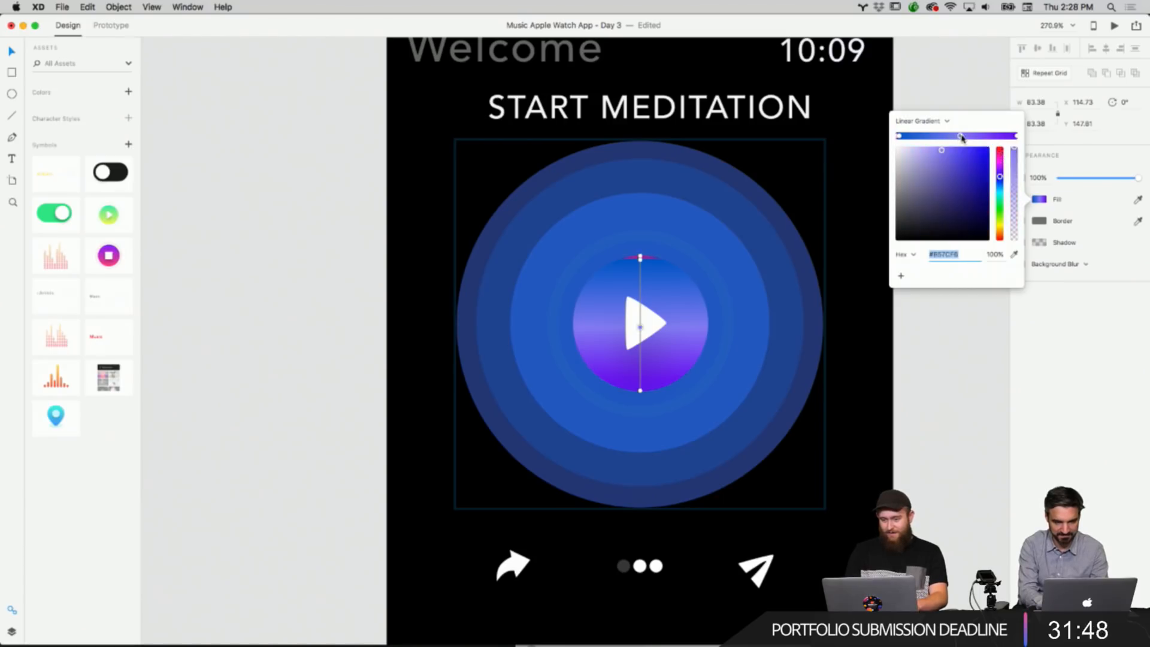
pyautogui.moveTo(999, 170); pyautogui.dragTo(999, 163)
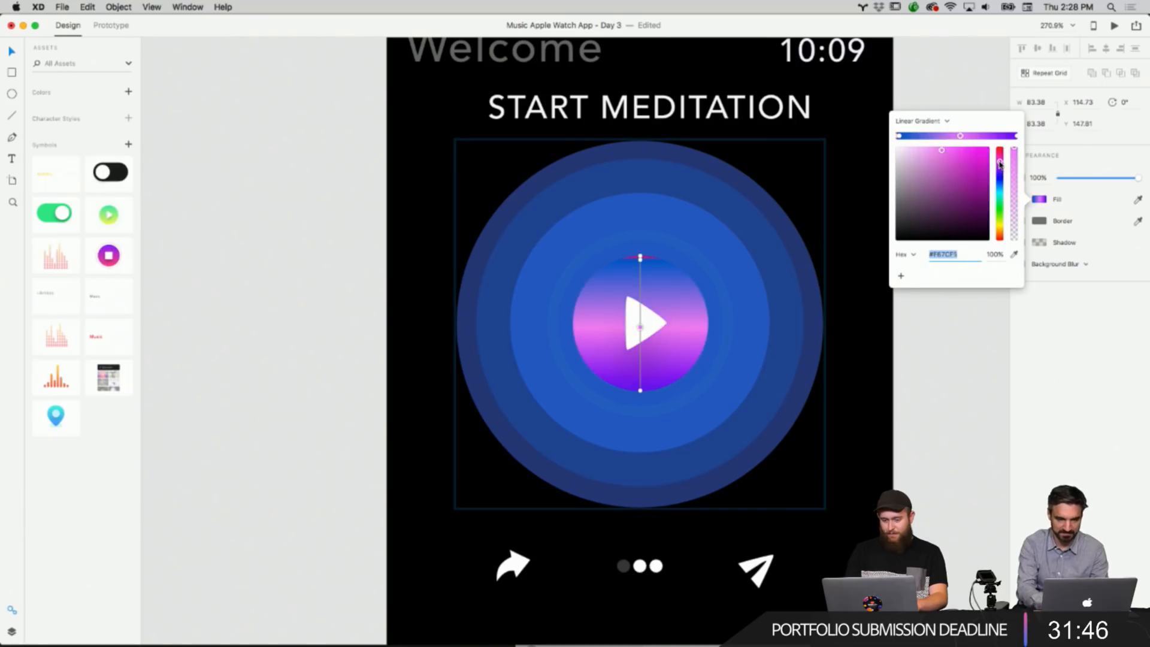
pyautogui.rightClick(910, 395)
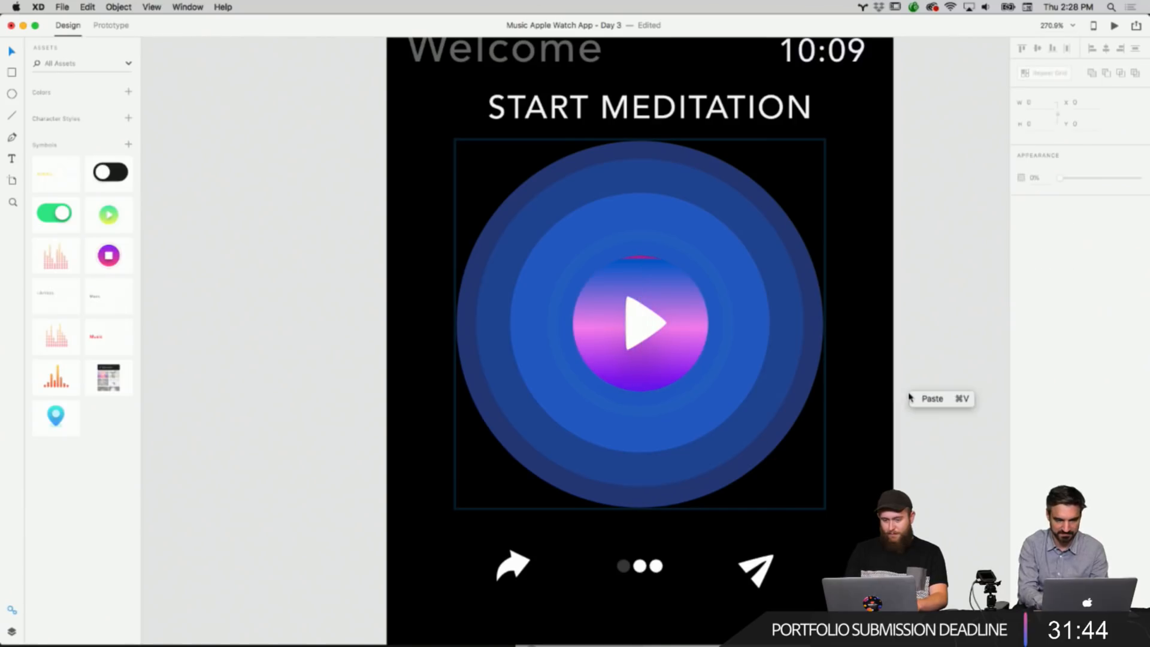
pyautogui.click(659, 276)
pyautogui.rightClick(666, 309)
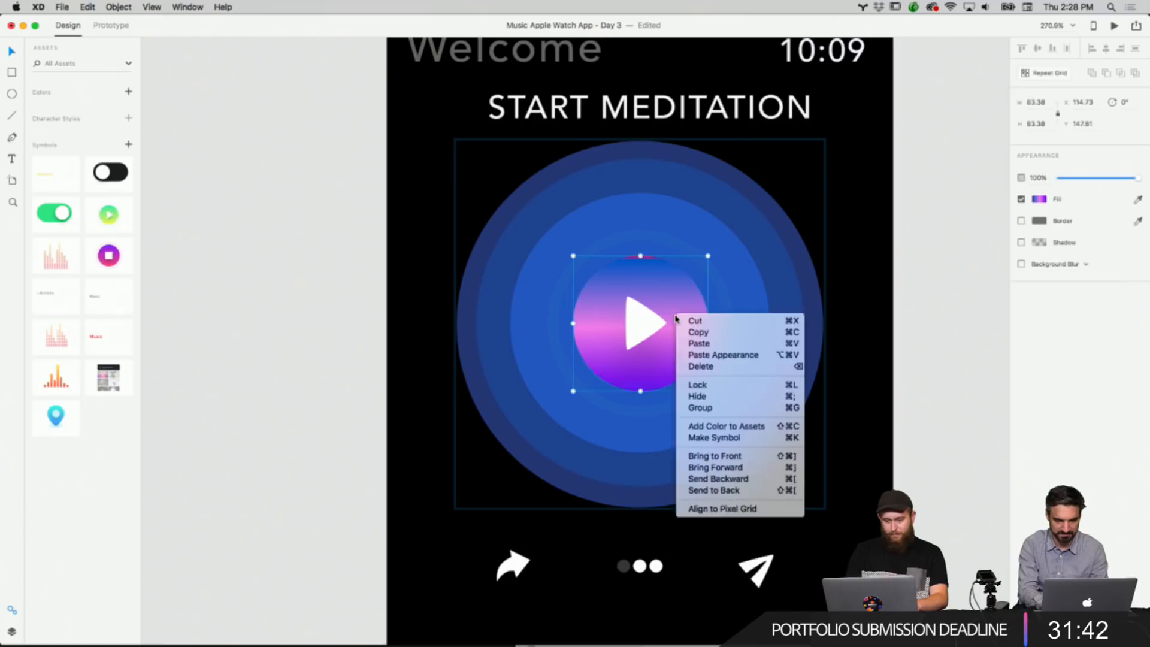
pyautogui.click(897, 318)
pyautogui.press('super+z')
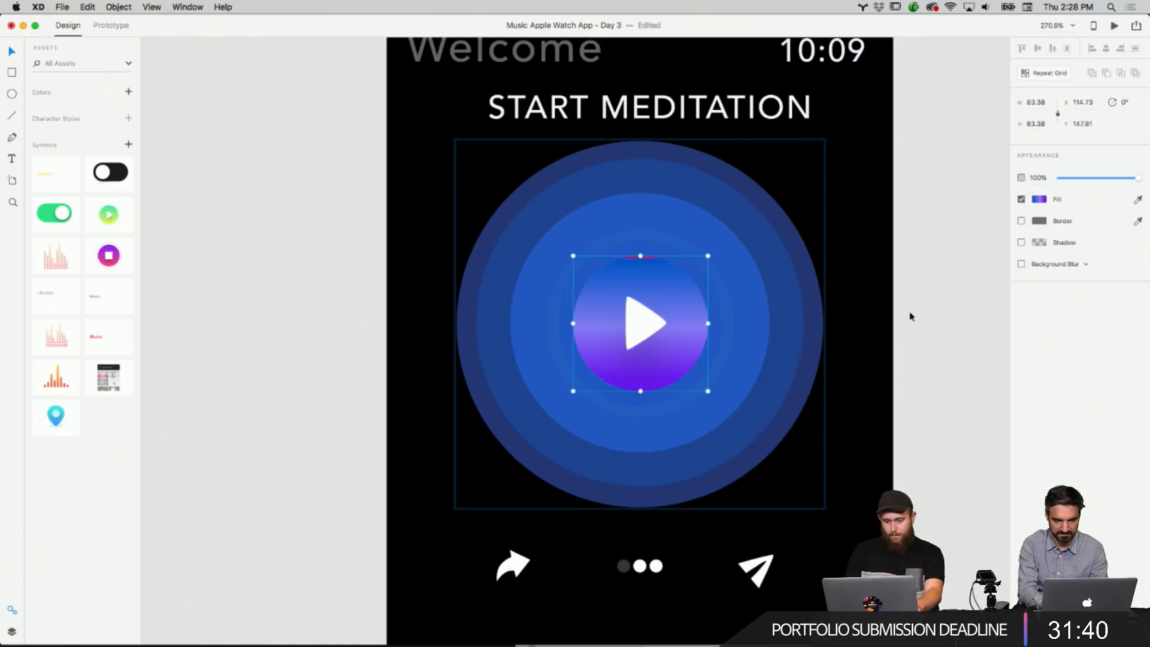
# Set the play button gradient's bottom stop to a pink-magenta shade.
pyautogui.rightClick(911, 316)
pyautogui.click(662, 300)
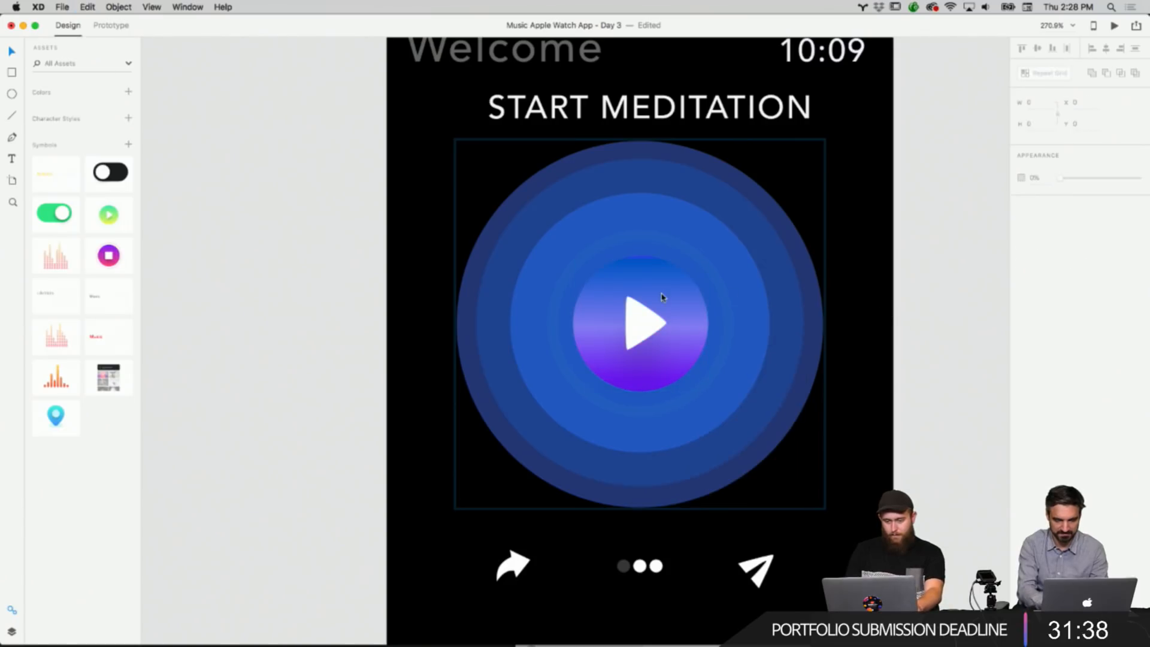
pyautogui.doubleClick(663, 300)
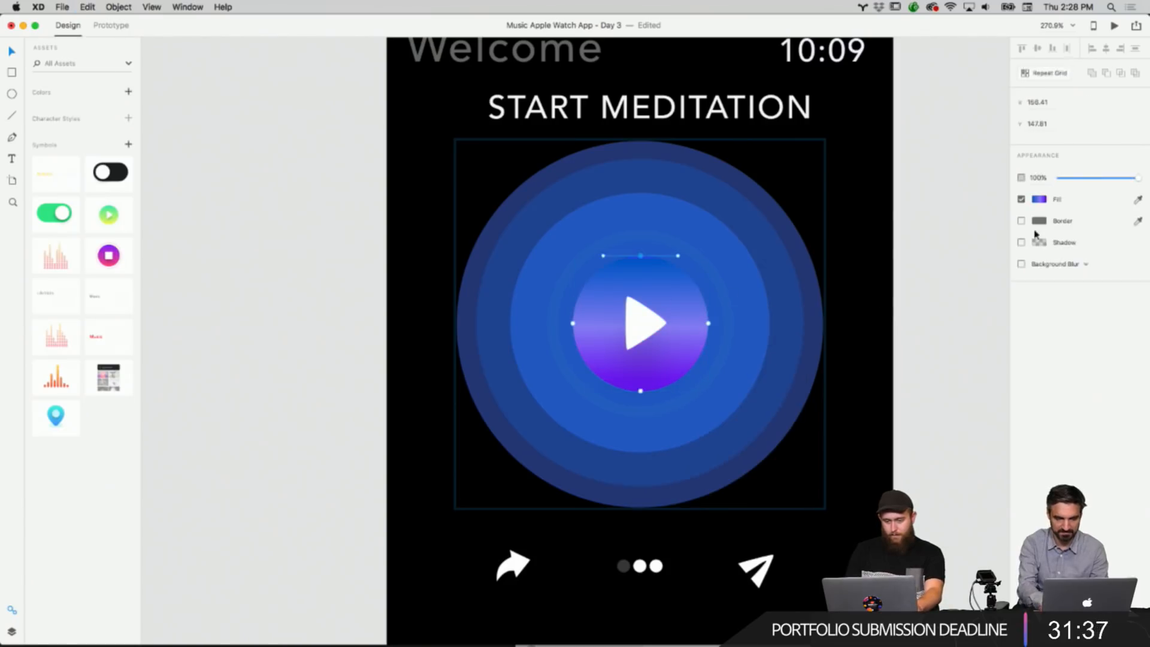
pyautogui.click(1040, 200)
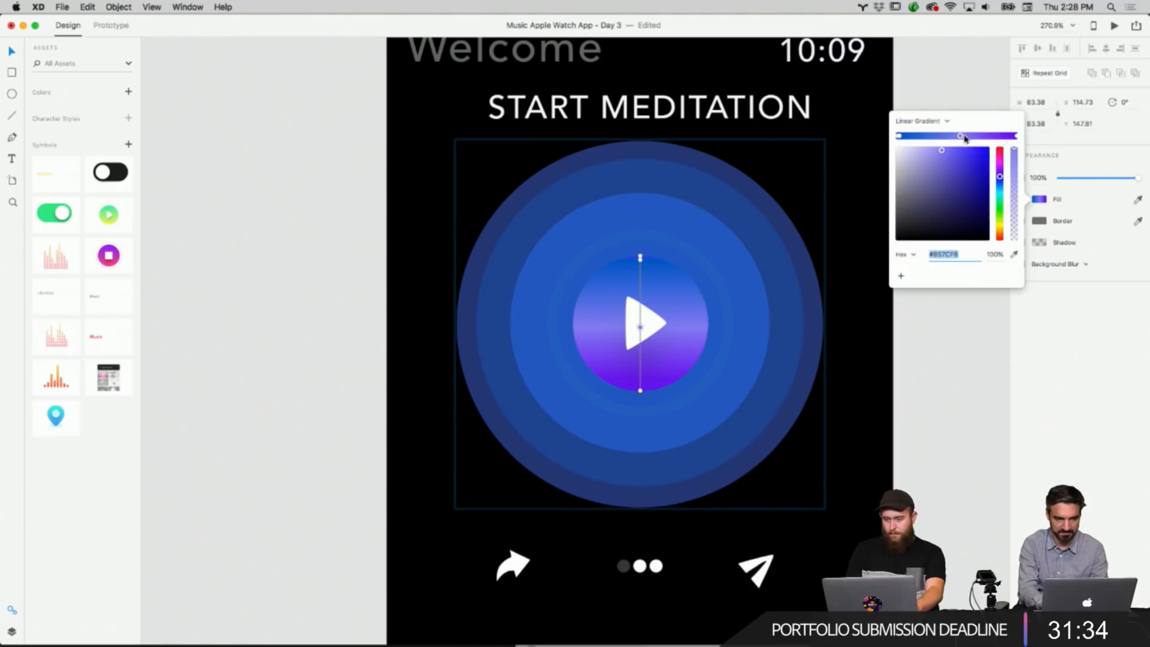
pyautogui.click(1016, 136)
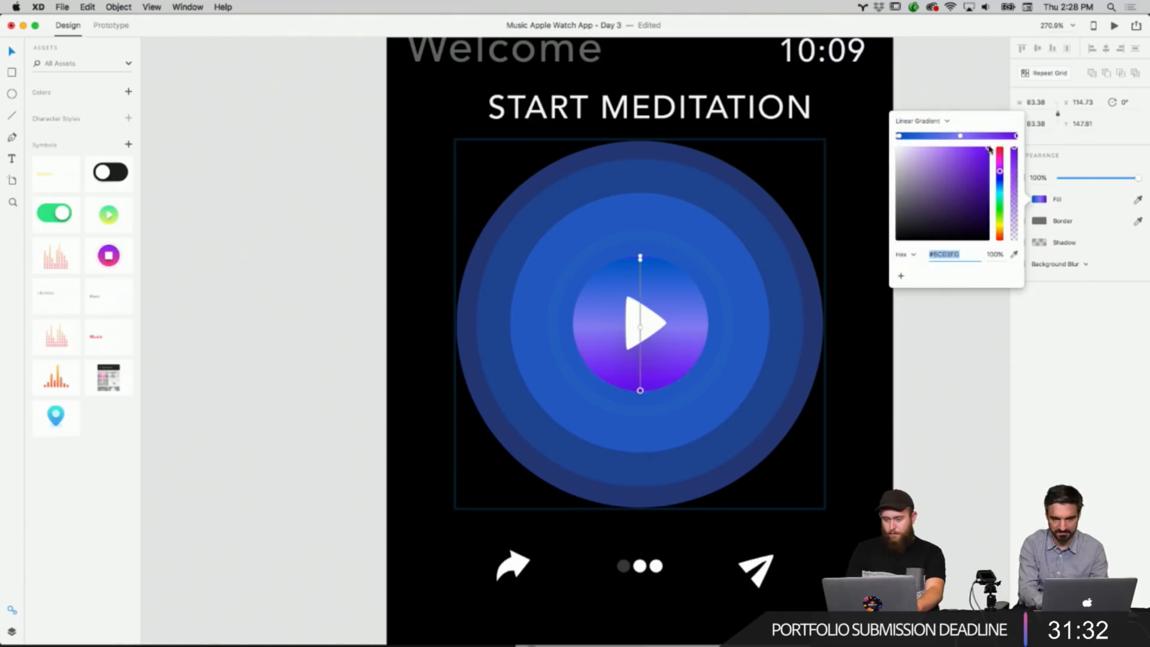
pyautogui.moveTo(989, 151)
pyautogui.mouseDown()
pyautogui.moveTo(946, 157)
pyautogui.moveTo(1000, 159)
pyautogui.mouseUp()
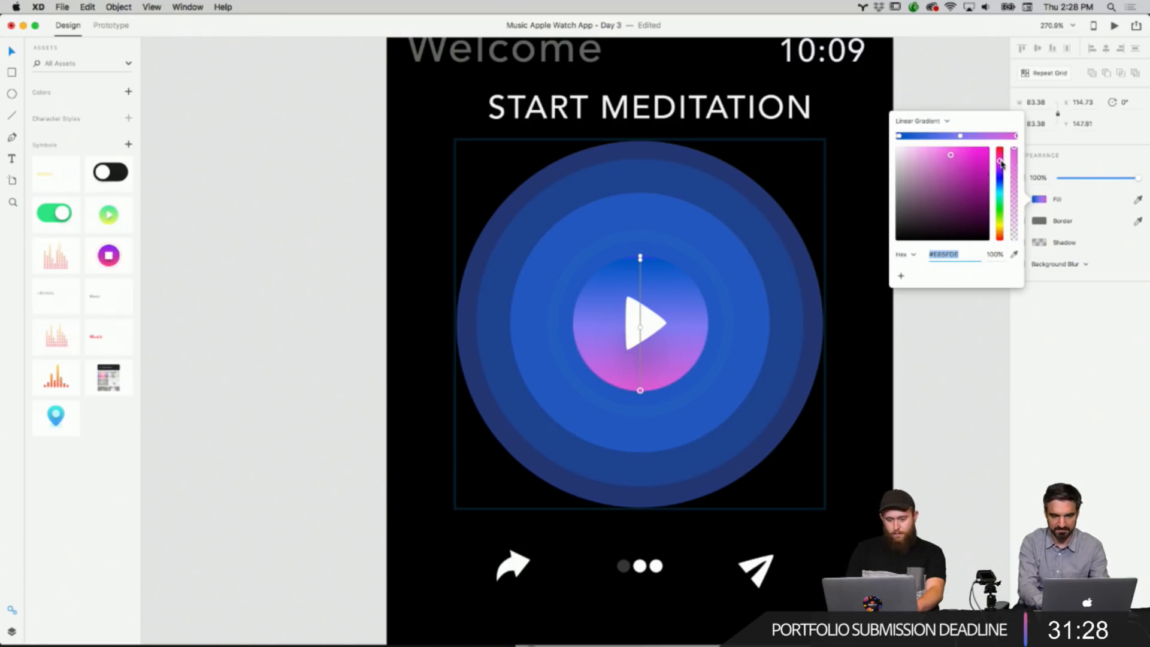
pyautogui.click(951, 158)
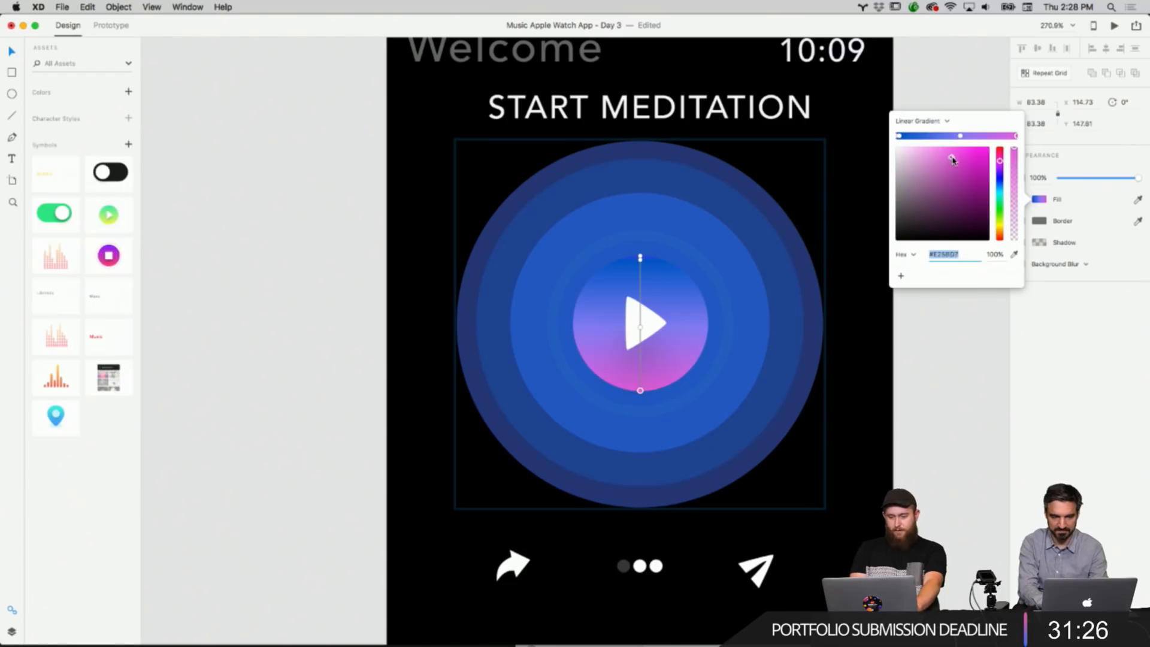
pyautogui.moveTo(953, 161); pyautogui.dragTo(941, 164)
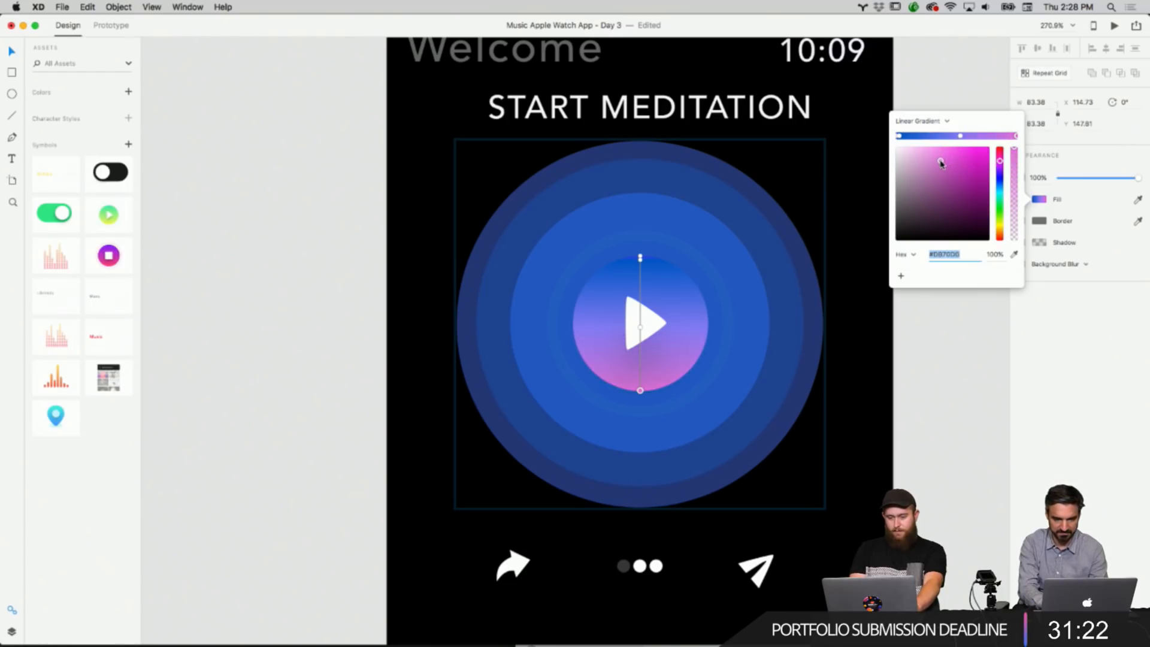
pyautogui.click(931, 380)
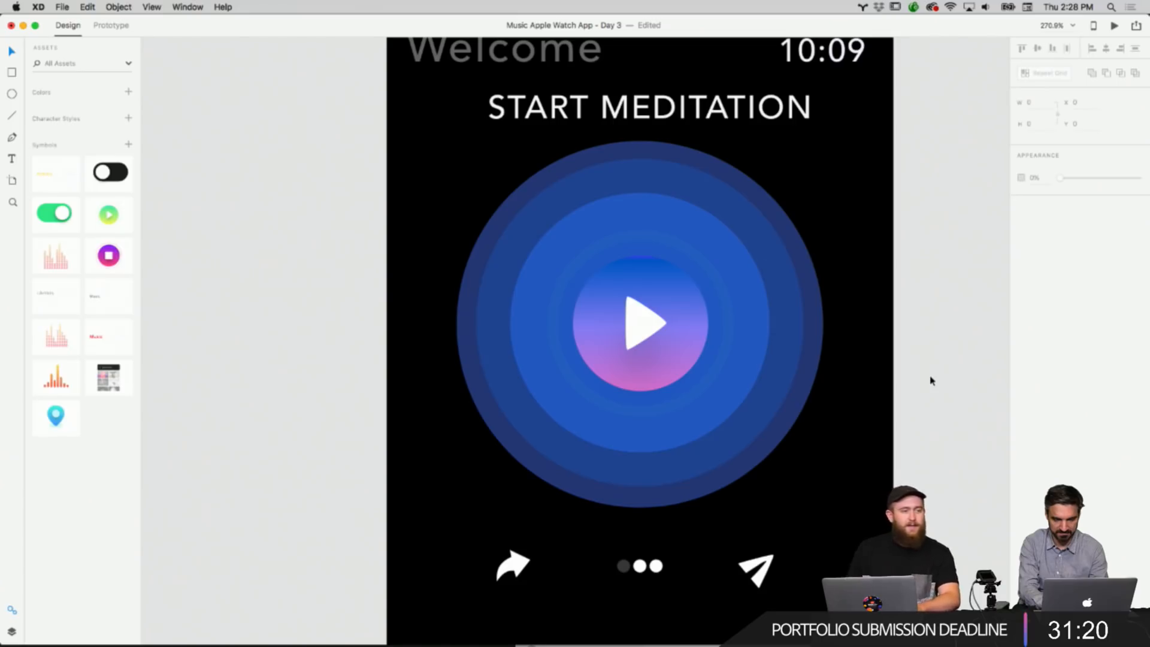
# Zoom out to review all the Apple Watch app screens side by side.
pyautogui.scroll(-1, 931, 381)
pyautogui.scroll(-1, 931, 380)
pyautogui.hscroll(1, 931, 380)
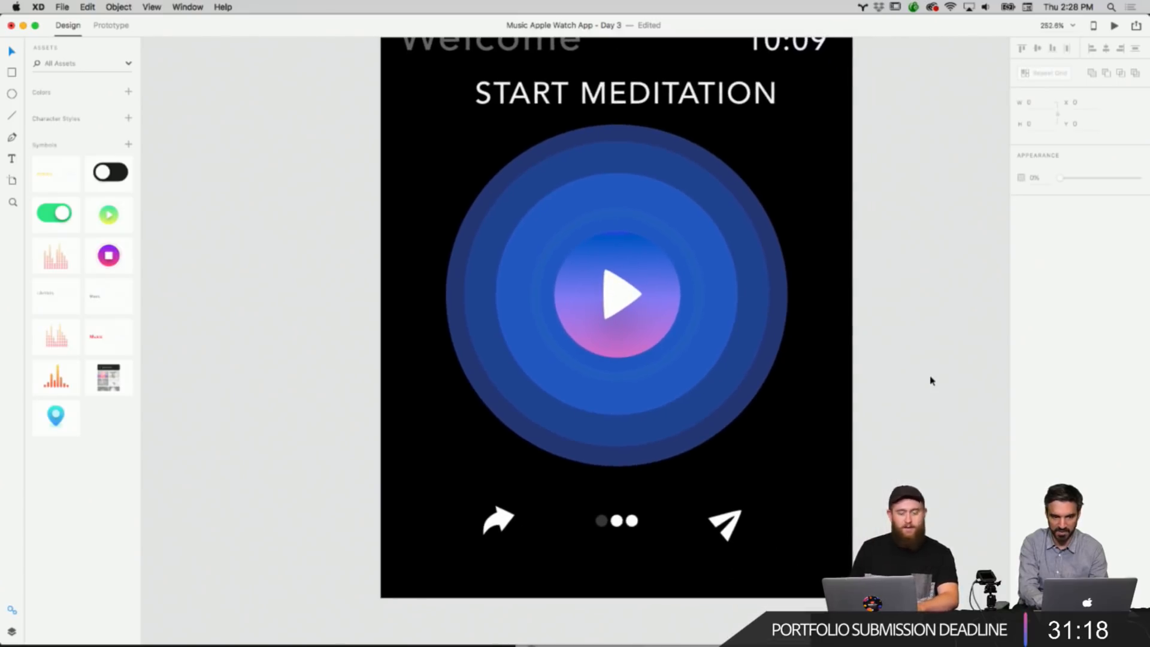
pyautogui.scroll(-3, 932, 381)
pyautogui.hscroll(1, 918, 385)
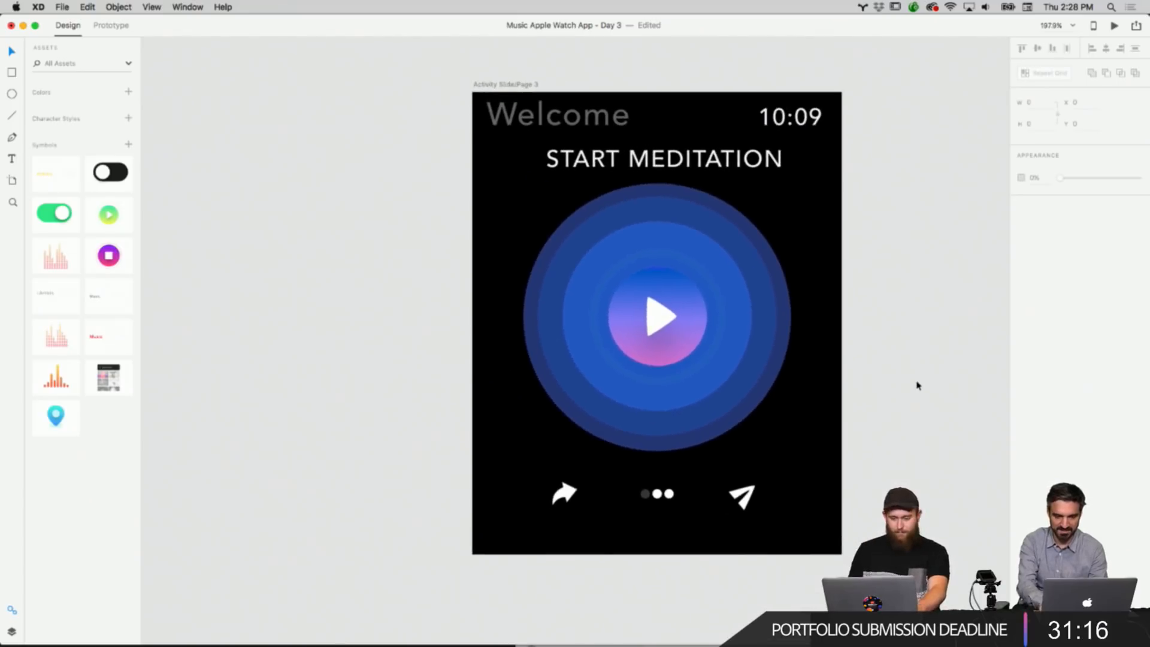
pyautogui.scroll(-5, 916, 385)
pyautogui.scroll(2, 916, 385)
pyautogui.hscroll(2, 916, 385)
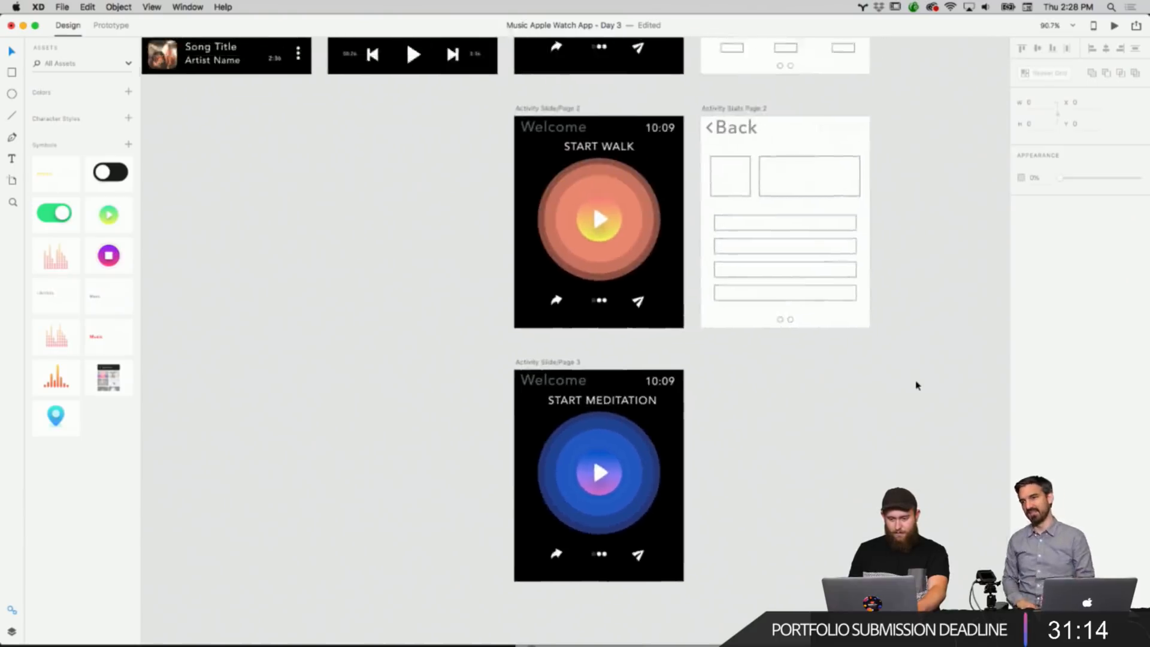
pyautogui.scroll(-2, 917, 386)
pyautogui.hscroll(1, 916, 385)
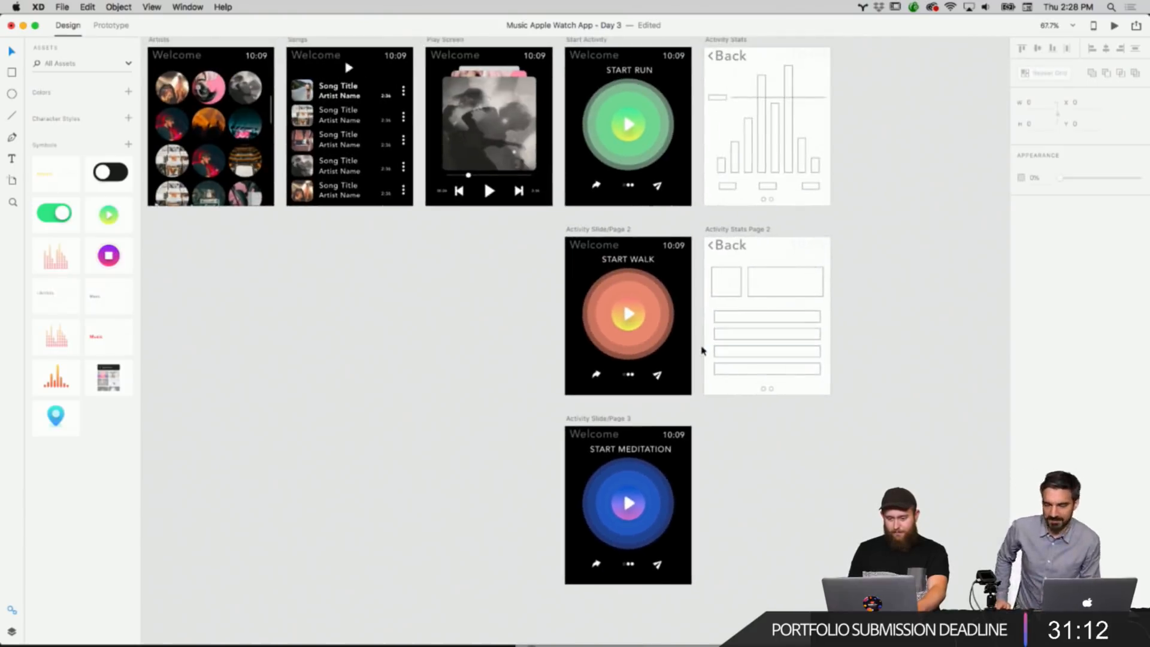
pyautogui.scroll(1, 702, 350)
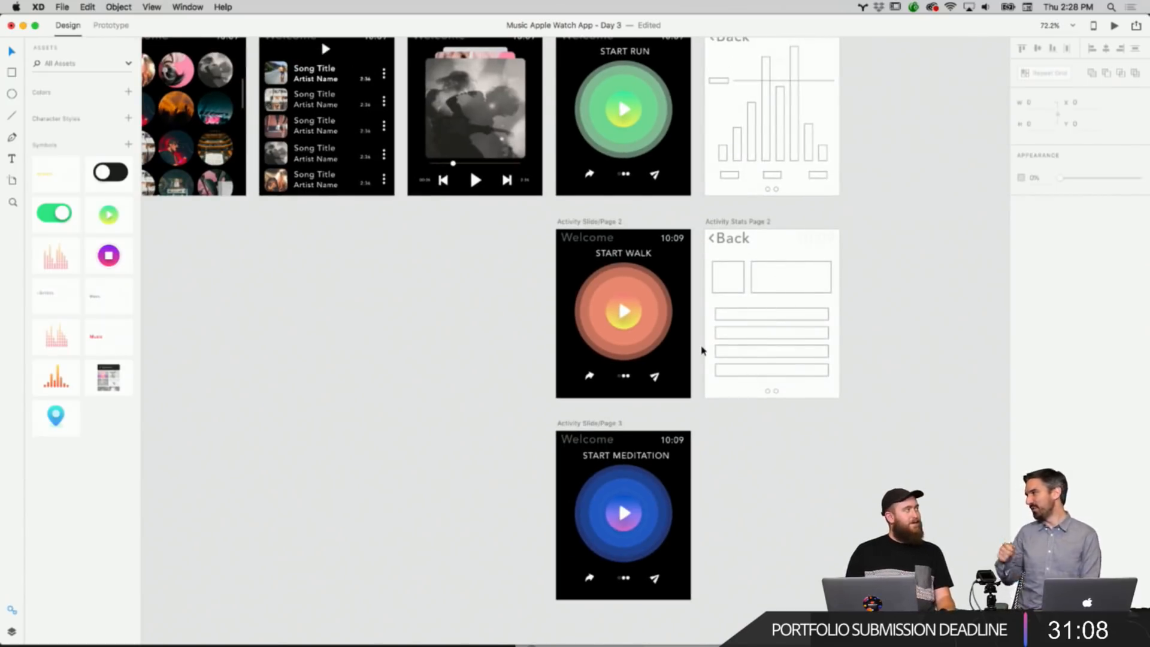
pyautogui.rightClick(742, 506)
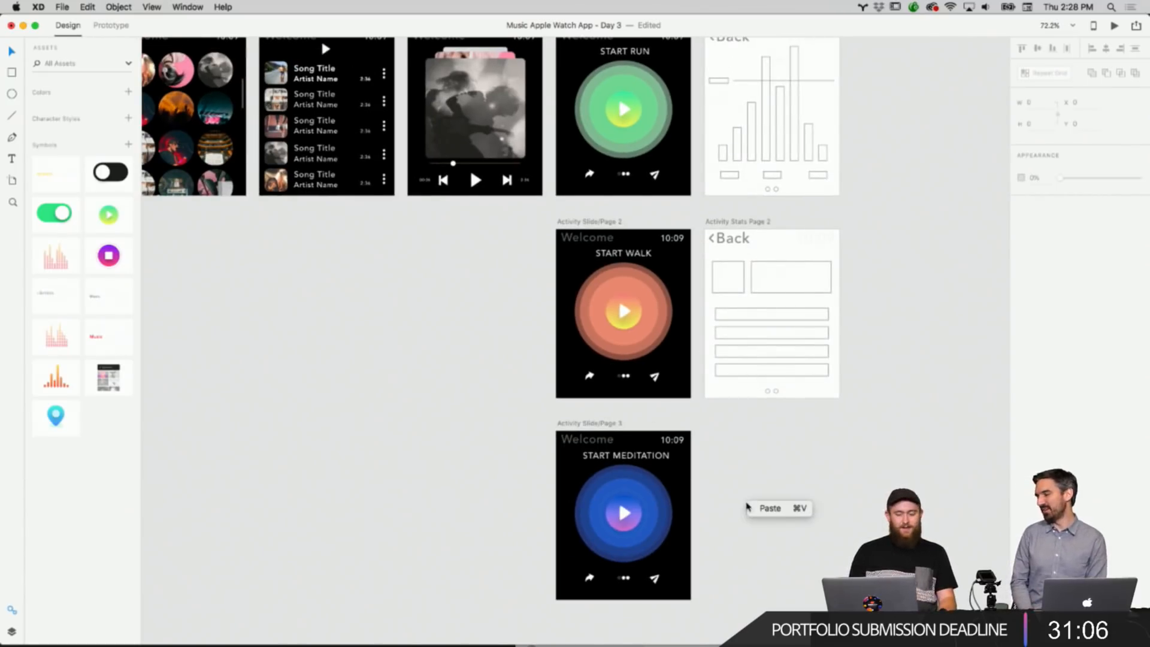
pyautogui.click(740, 506)
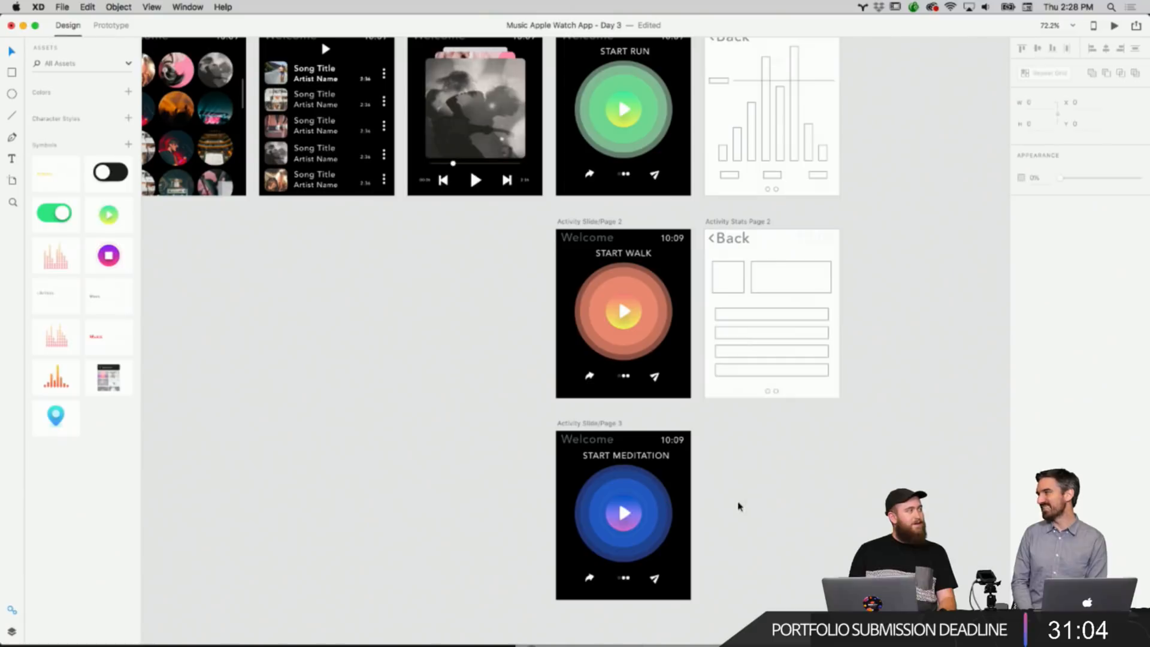
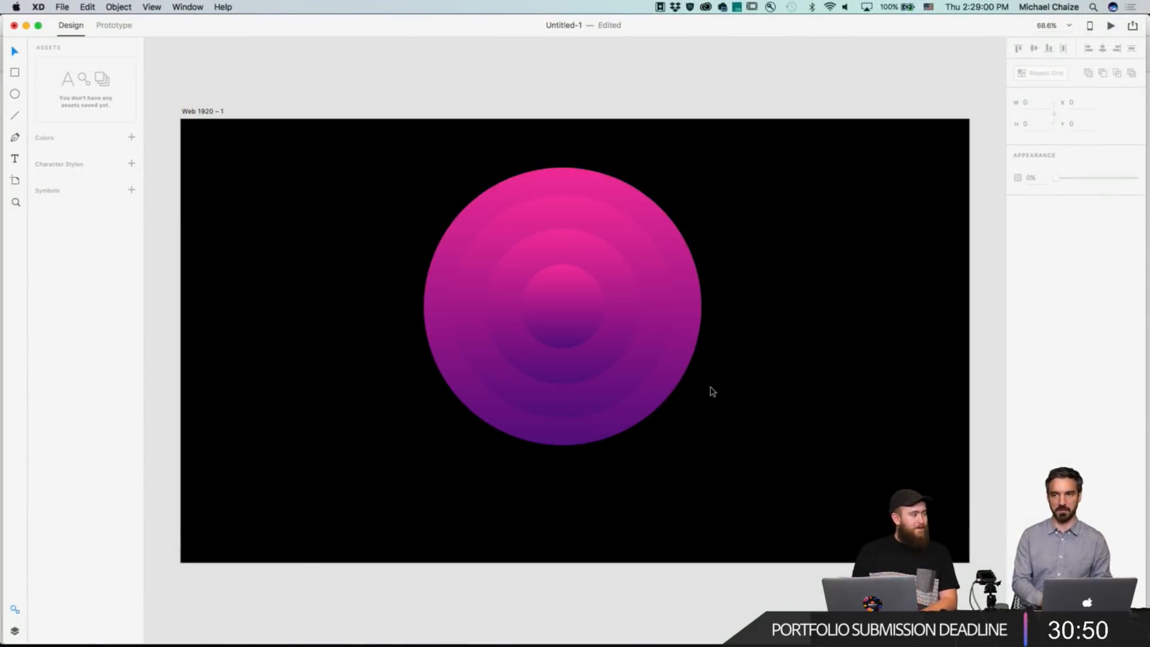
# Select the outermost ring of the Start Meditation circle and lower its opacity to 60%.
pyautogui.click(663, 393)
pyautogui.click(624, 350)
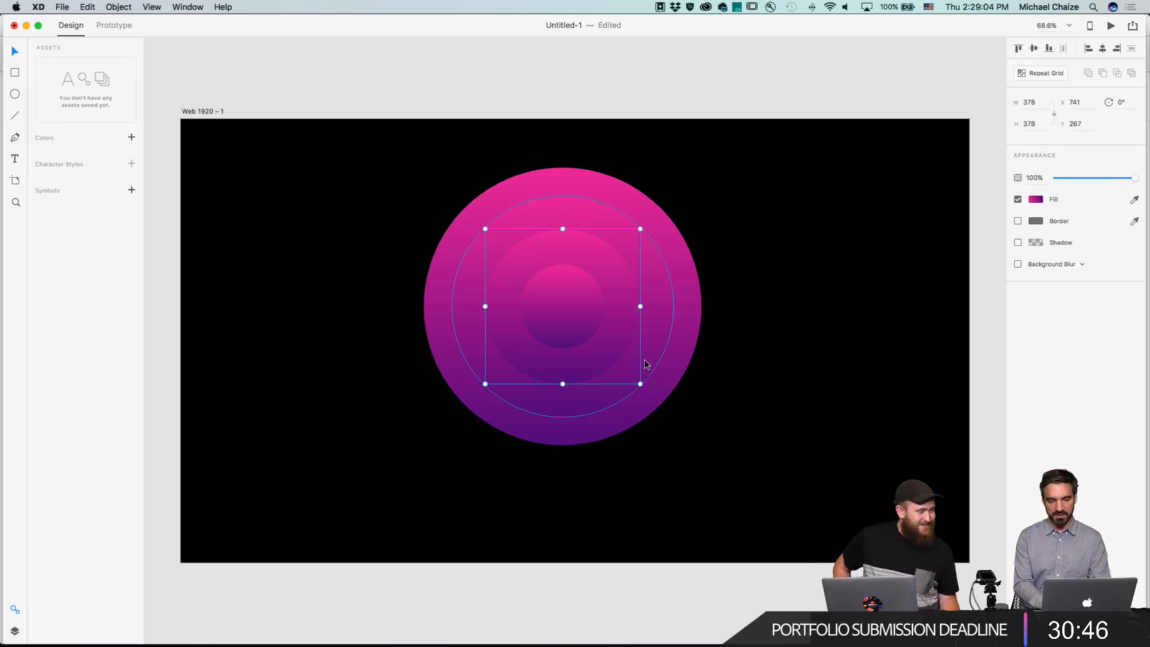
pyautogui.click(643, 360)
pyautogui.click(572, 321)
pyautogui.click(757, 362)
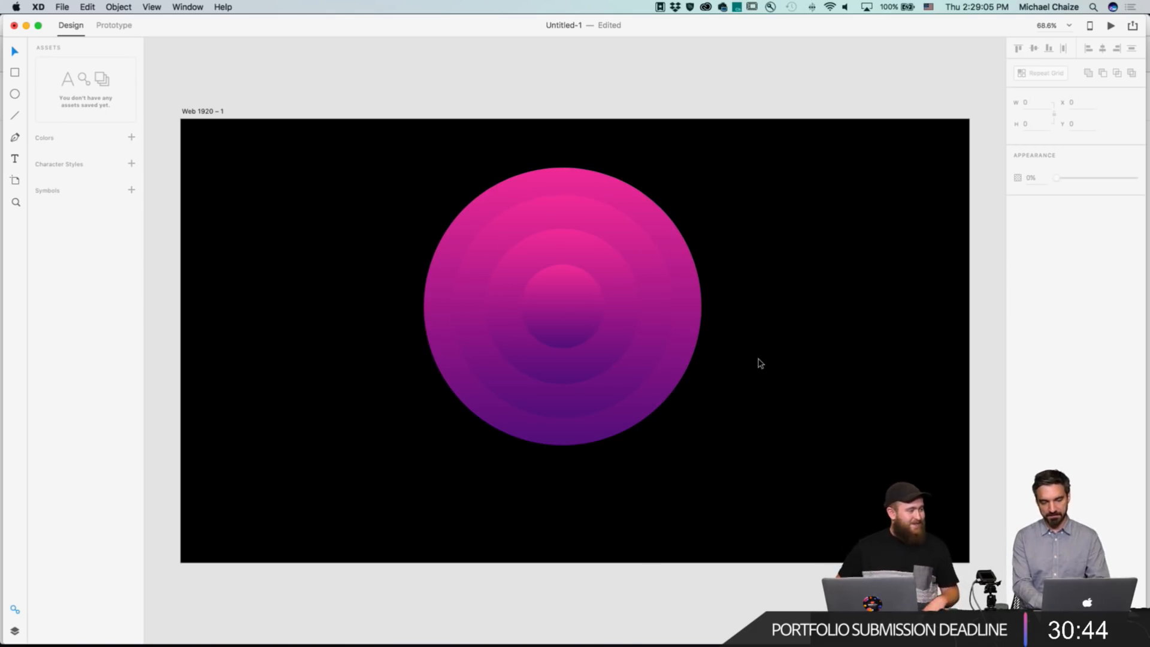
pyautogui.click(694, 358)
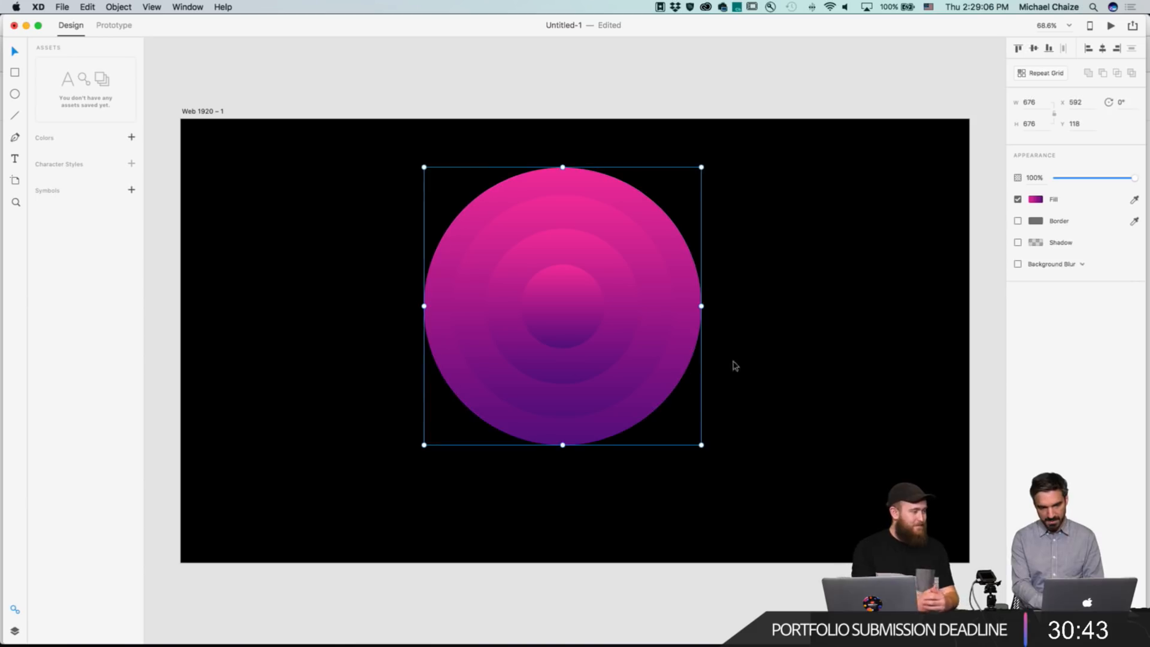
pyautogui.click(772, 375)
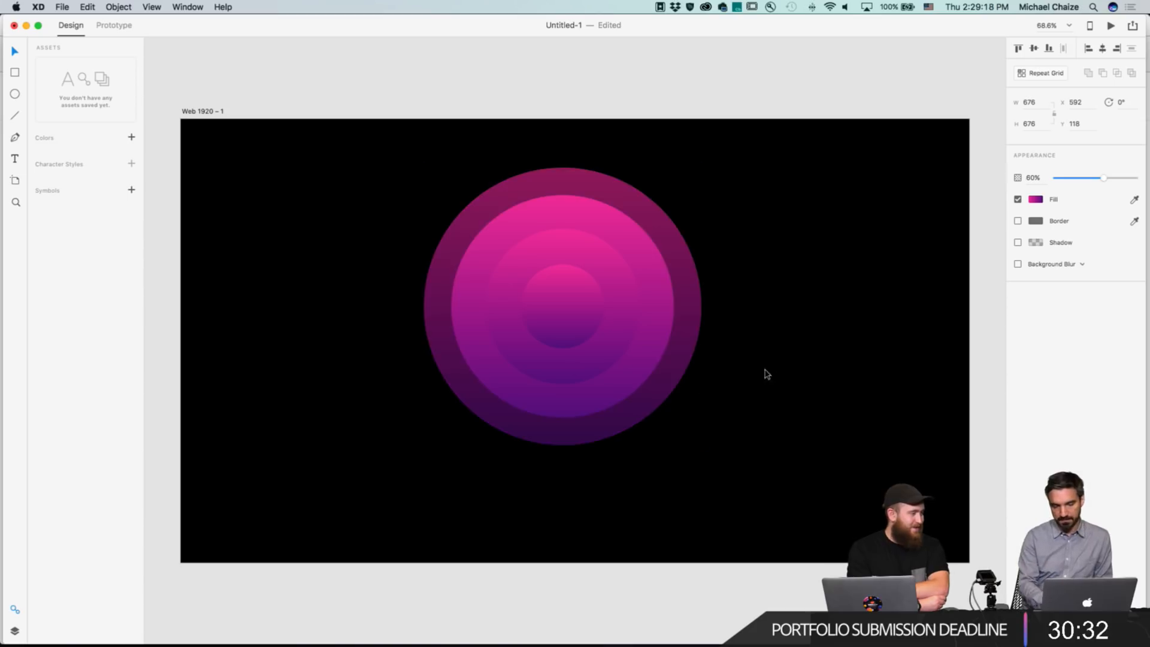
# Set the second ring's opacity to 50% and the third ring's opacity to 30%.
pyautogui.click(653, 344)
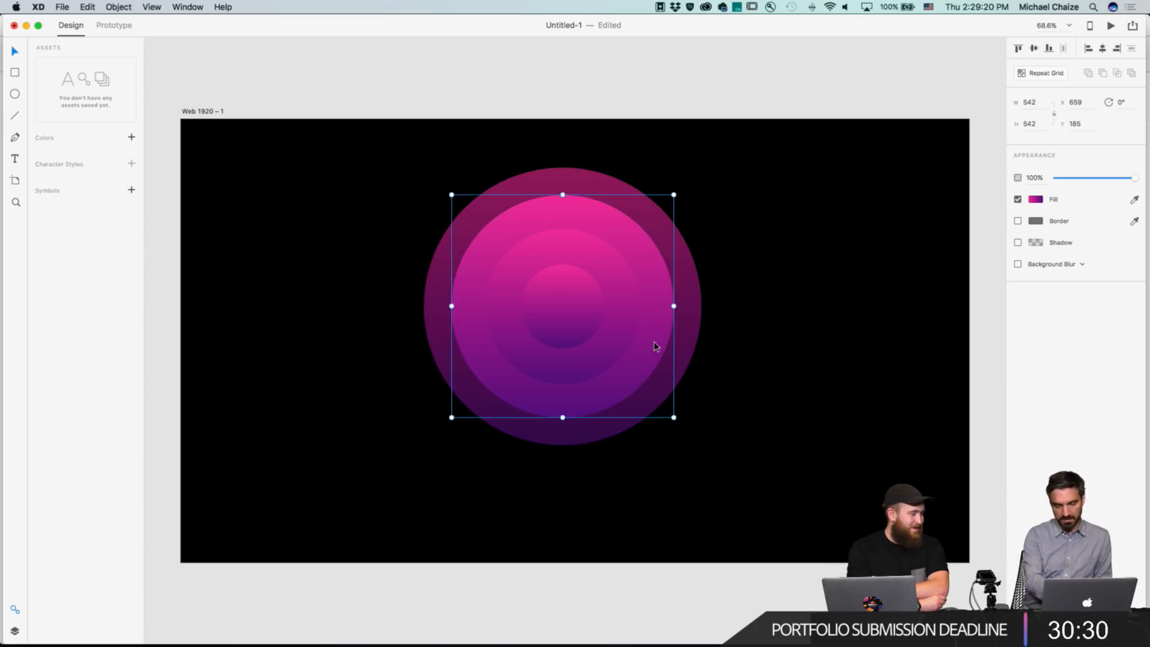
pyautogui.press('5')
pyautogui.click(627, 332)
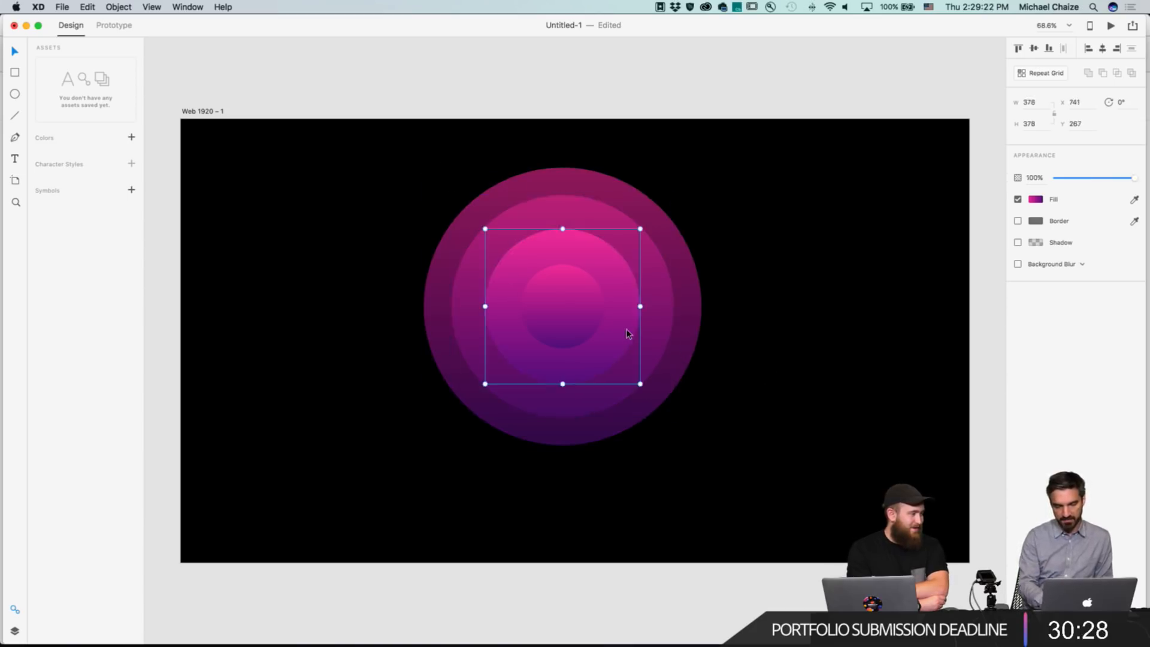
pyautogui.press('3')
pyautogui.click(566, 318)
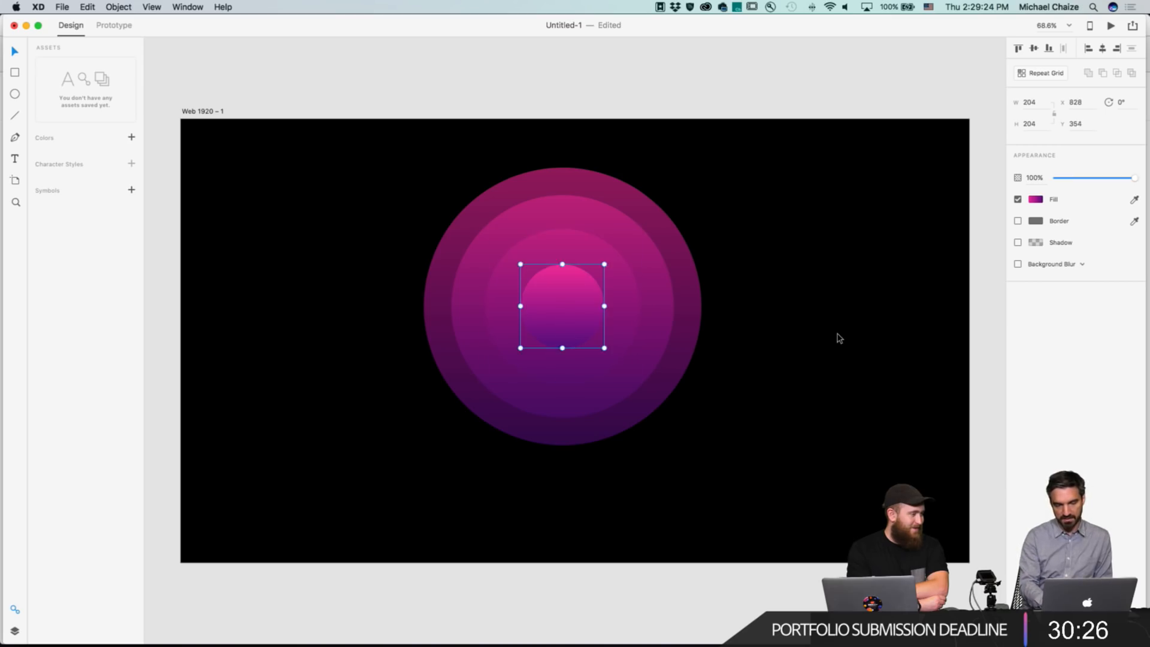
pyautogui.click(838, 337)
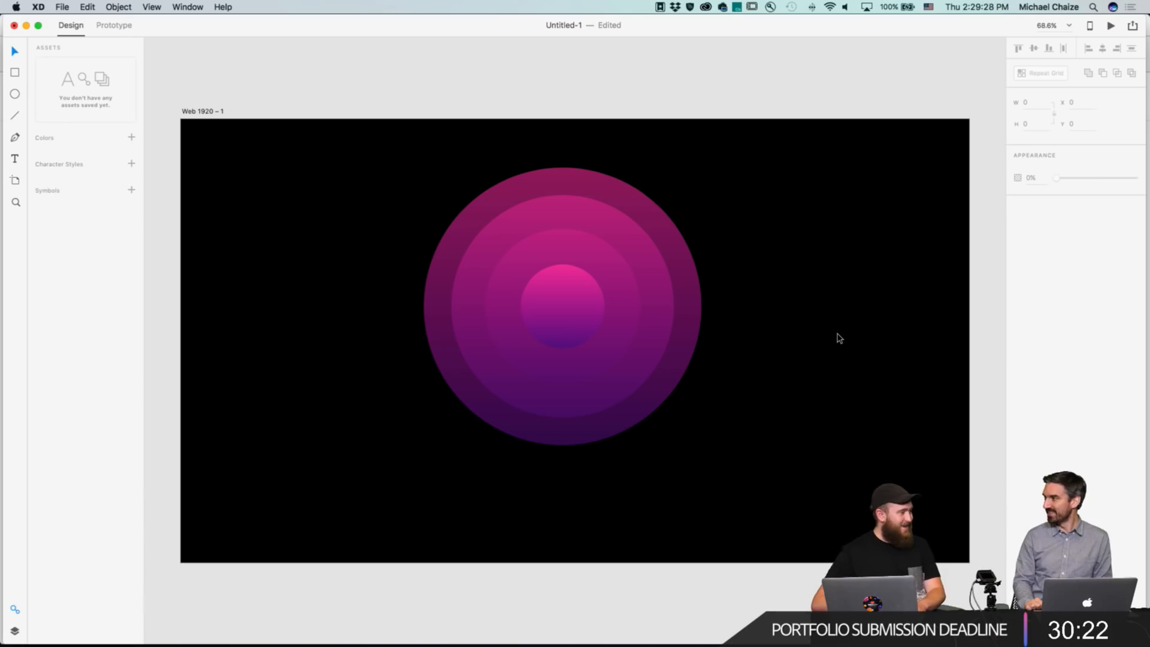
# Select the outermost ring again and set its opacity to 44%.
pyautogui.click(683, 288)
pyautogui.press('0')
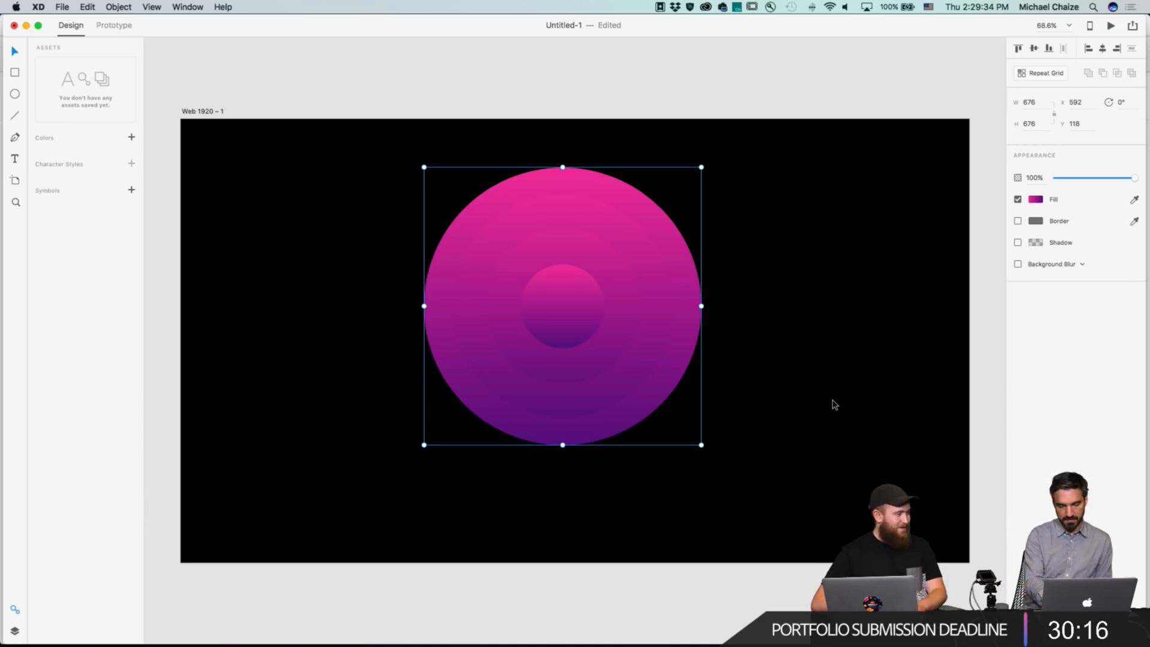
pyautogui.press('7')
pyautogui.press('6')
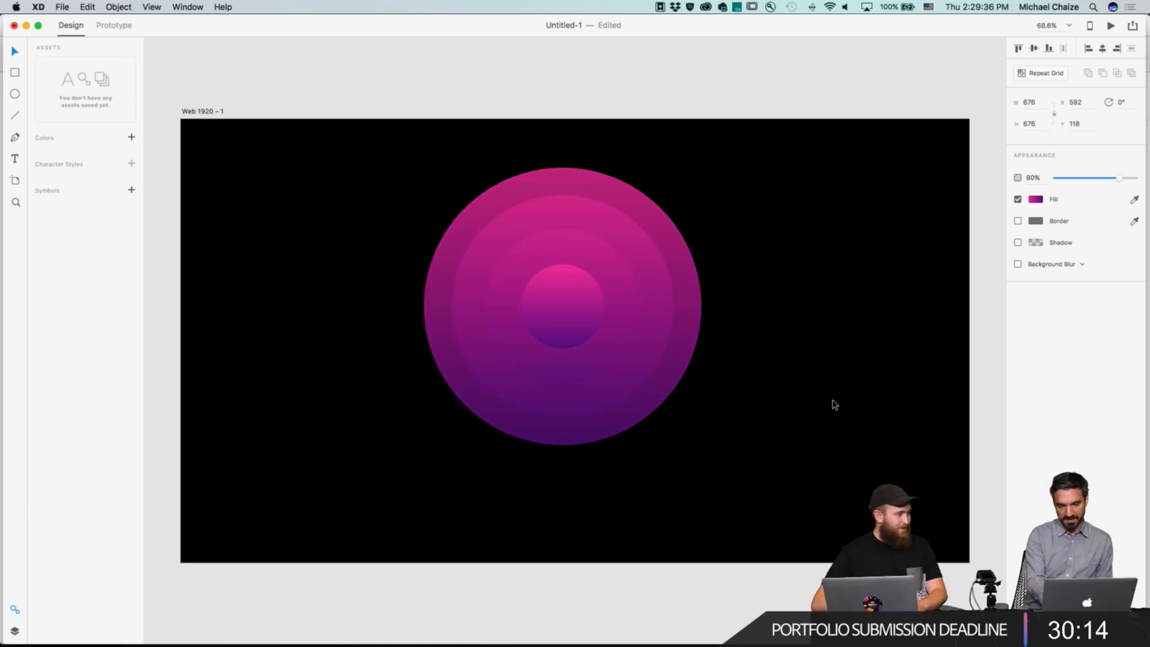
pyautogui.press('5')
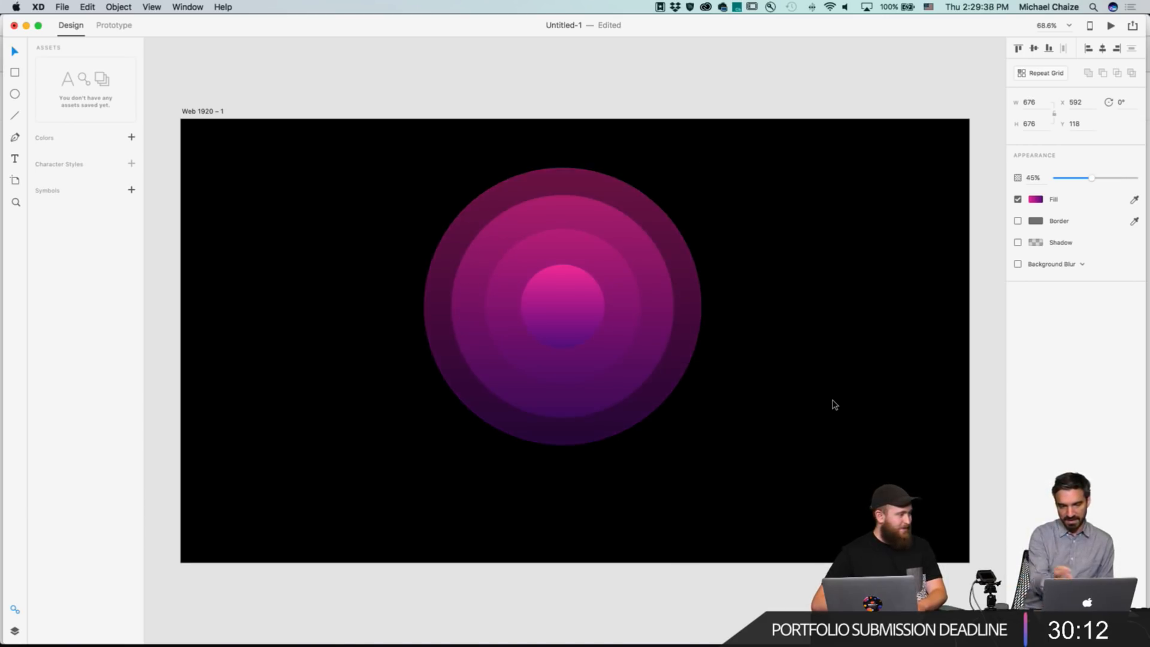
pyautogui.press('3')
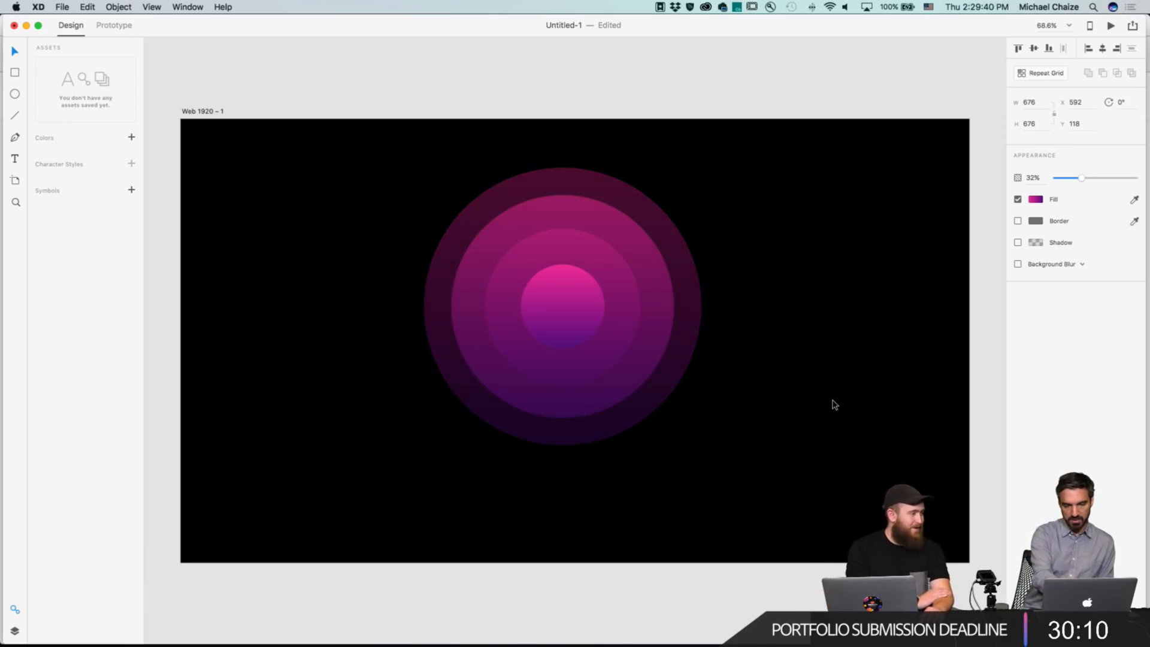
pyautogui.press('4')
pyautogui.press('4')
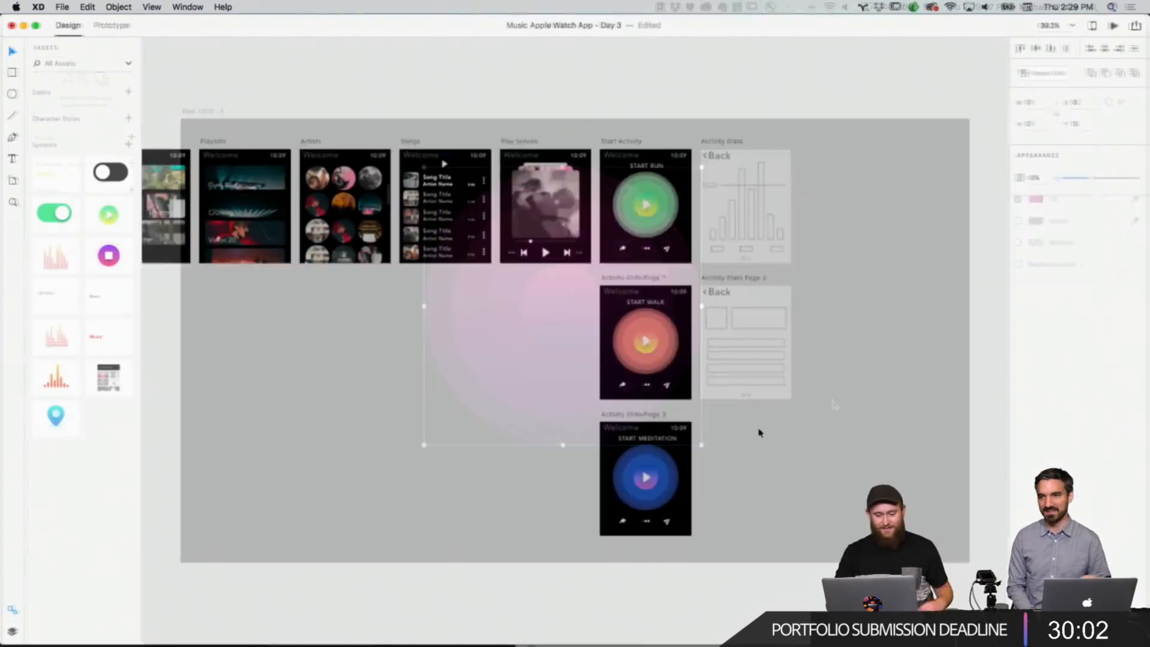
# Navigate the Music Apple Watch App artboards to review the Main Screen and Playlists screens.
pyautogui.scroll(5, 760, 432)
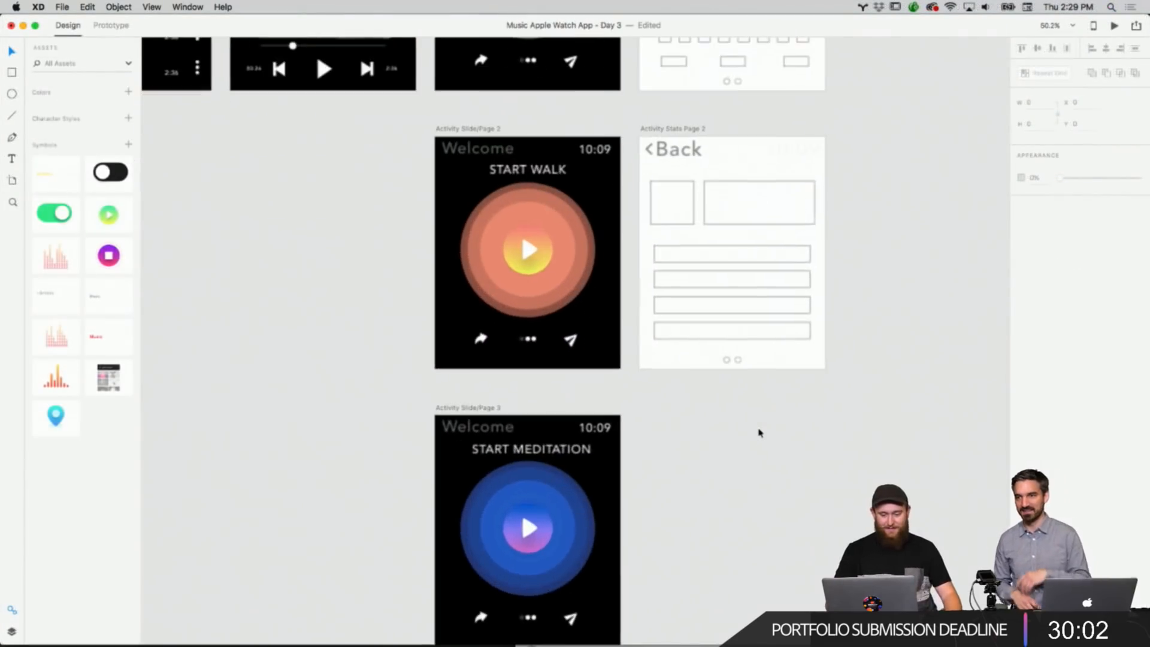
pyautogui.scroll(-2, 762, 425)
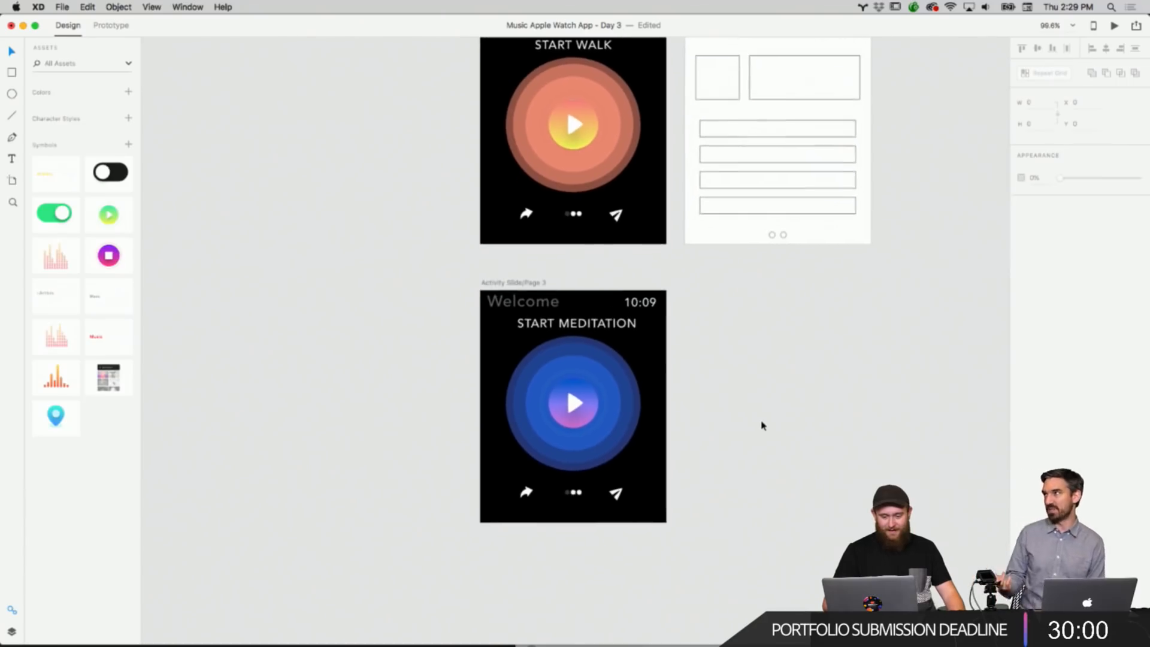
pyautogui.scroll(6, 762, 426)
pyautogui.scroll(2, 762, 425)
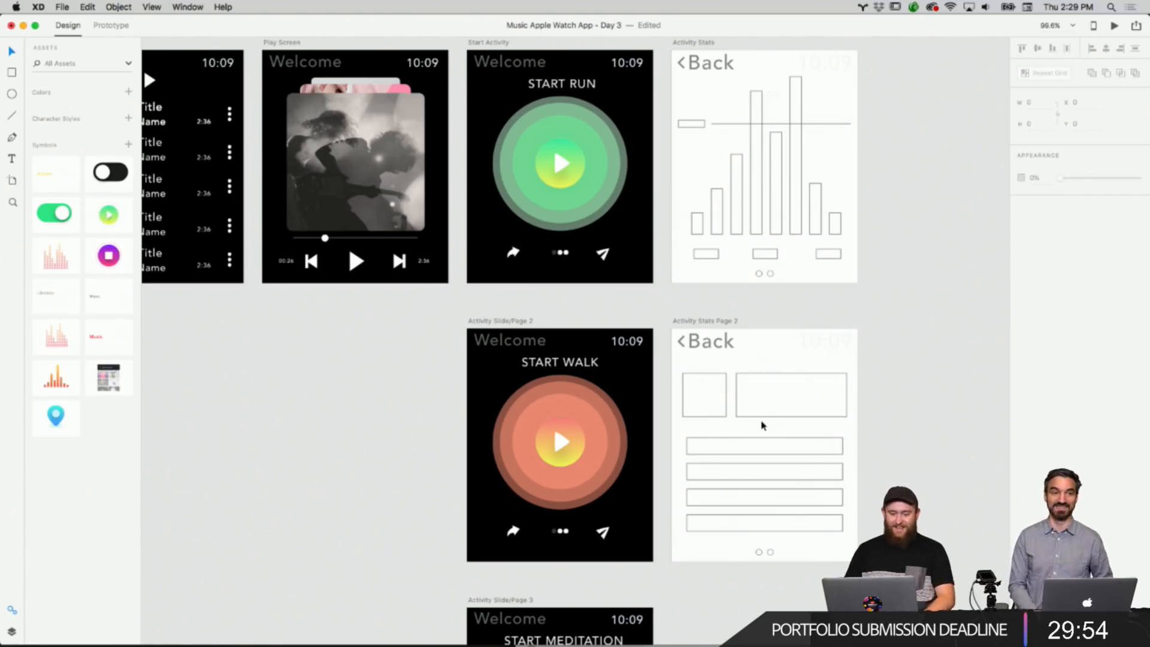
pyautogui.hscroll(-2, 401, 390)
pyautogui.scroll(1, 401, 390)
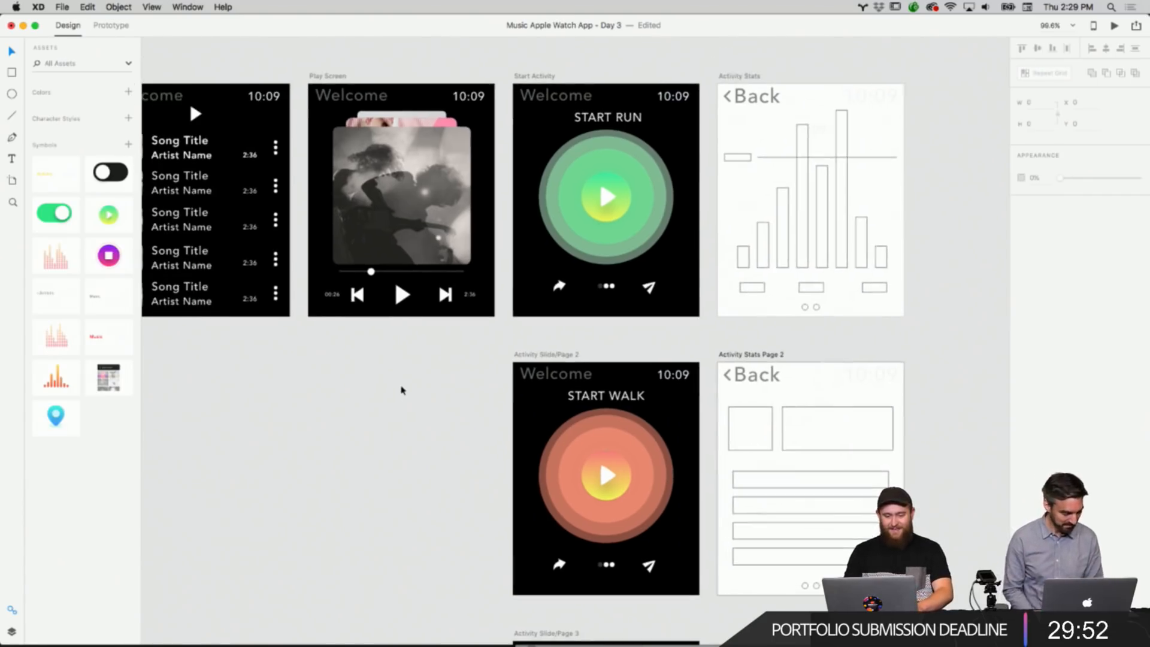
pyautogui.scroll(-3, 401, 390)
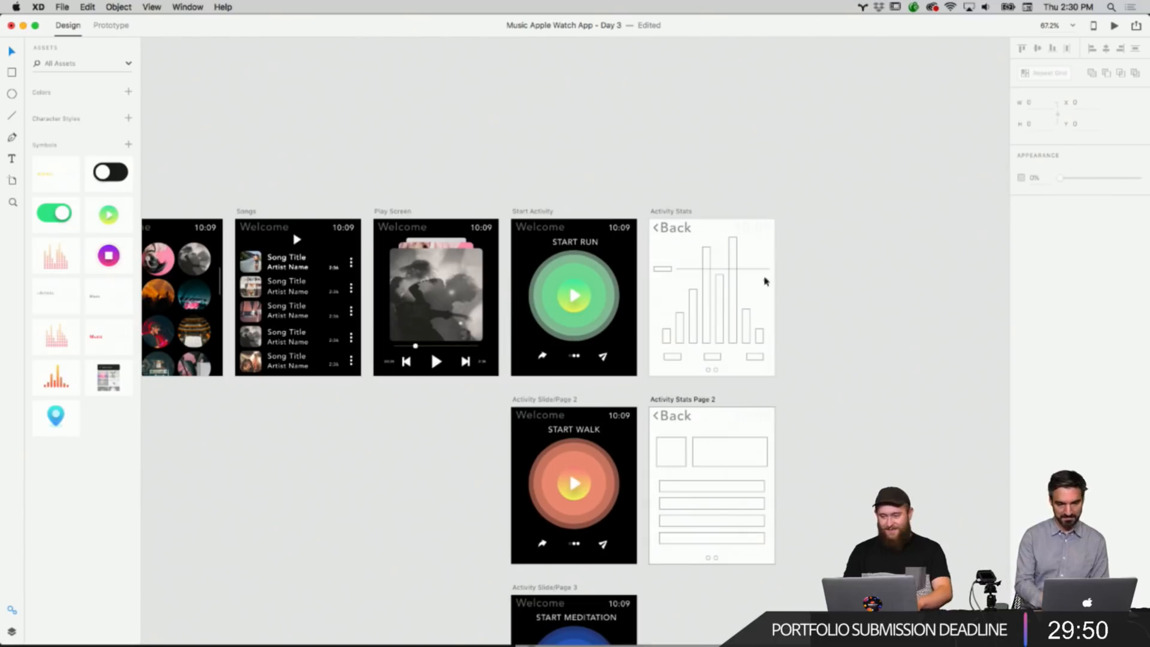
pyautogui.hscroll(-7, 824, 281)
pyautogui.scroll(-1, 824, 281)
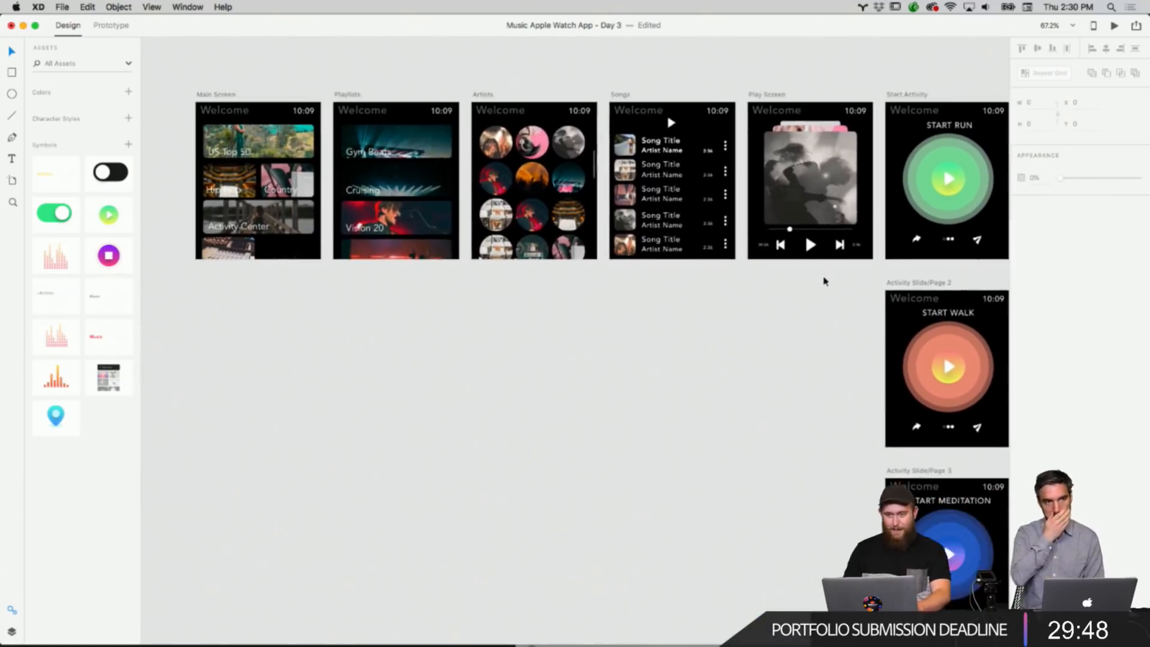
pyautogui.scroll(3, 427, 181)
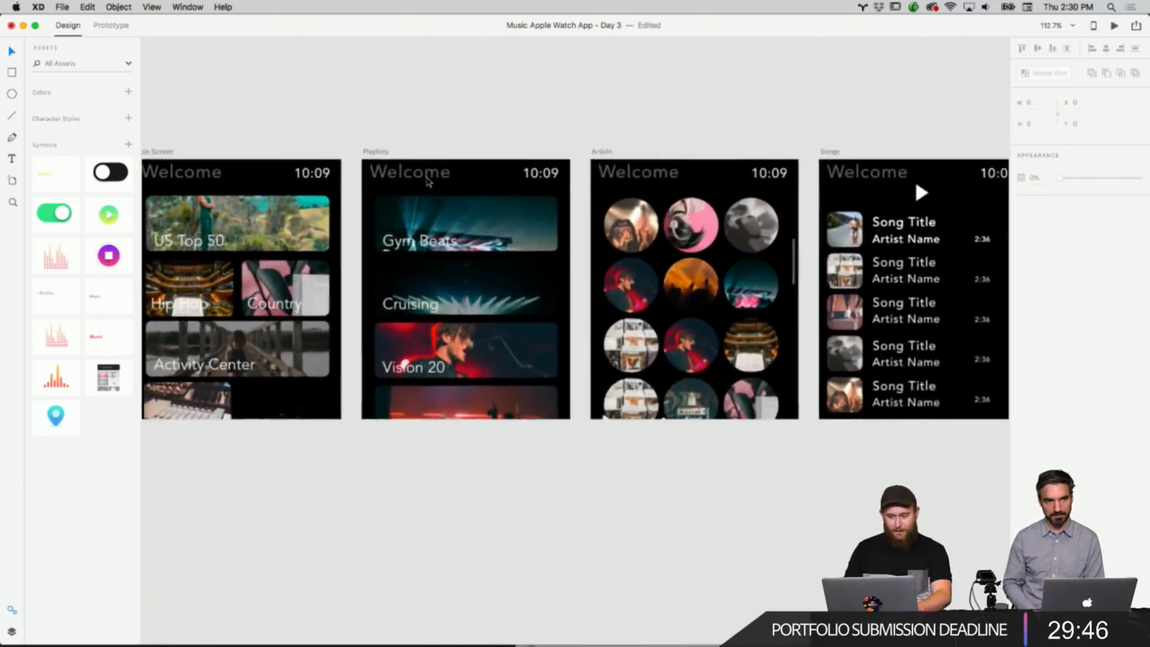
pyautogui.hscroll(4, 427, 181)
pyautogui.hscroll(-4, 427, 181)
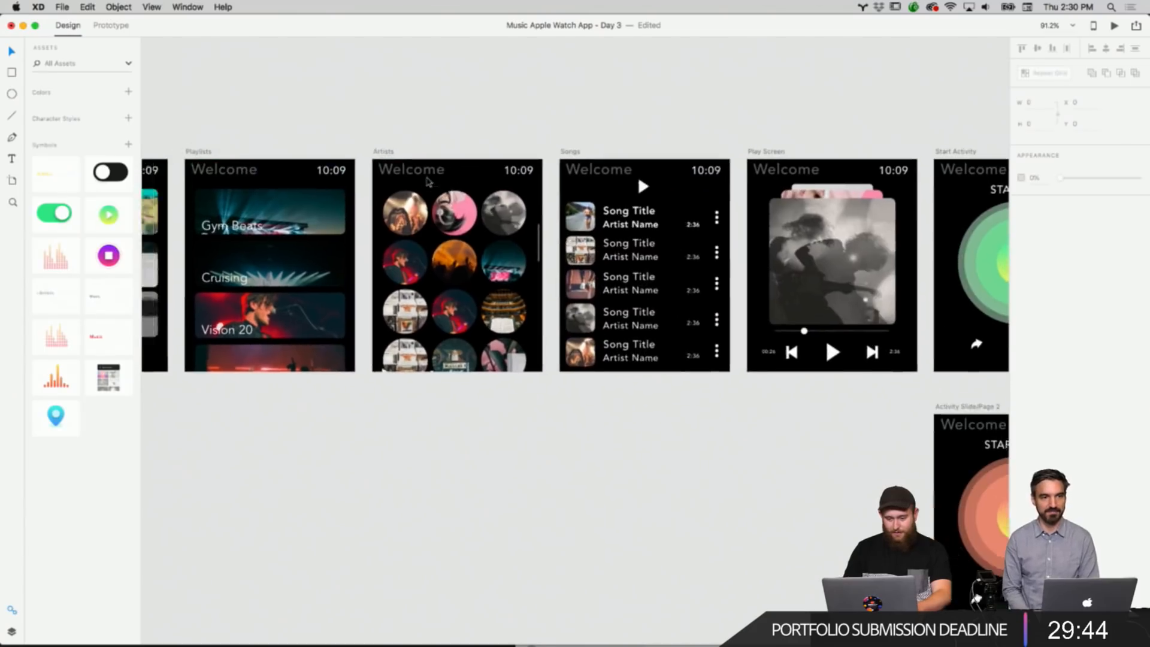
pyautogui.scroll(6, 429, 182)
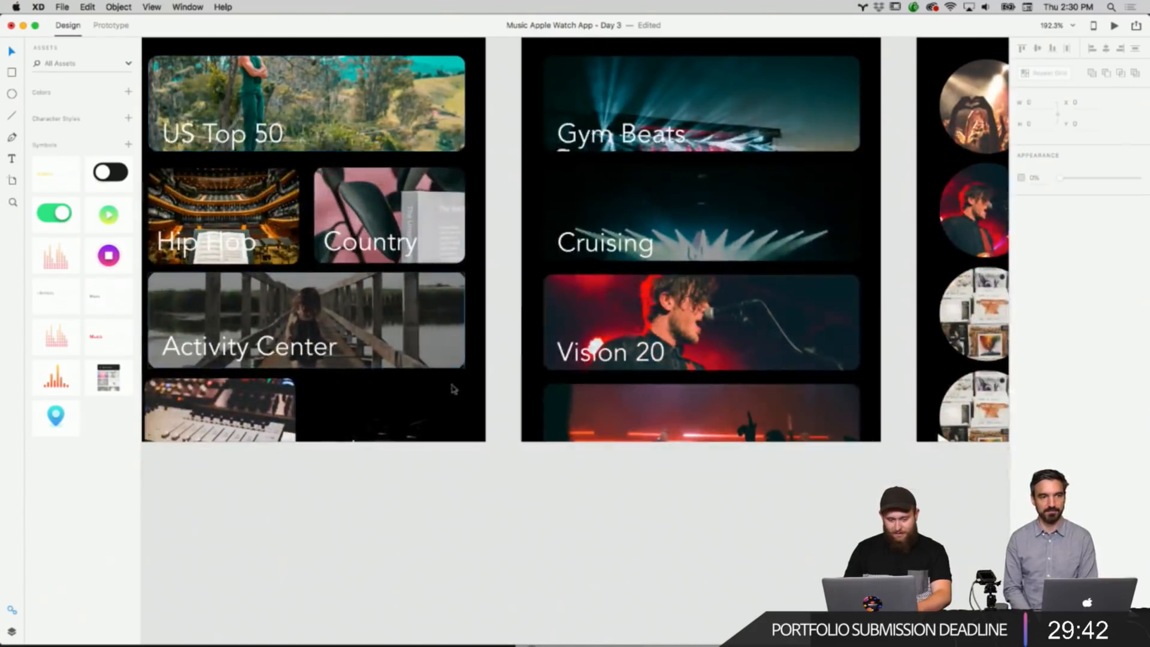
# Drag a concert photo from the downloads folder into the Main Screen's bottom-right tile.
pyautogui.click(380, 632)
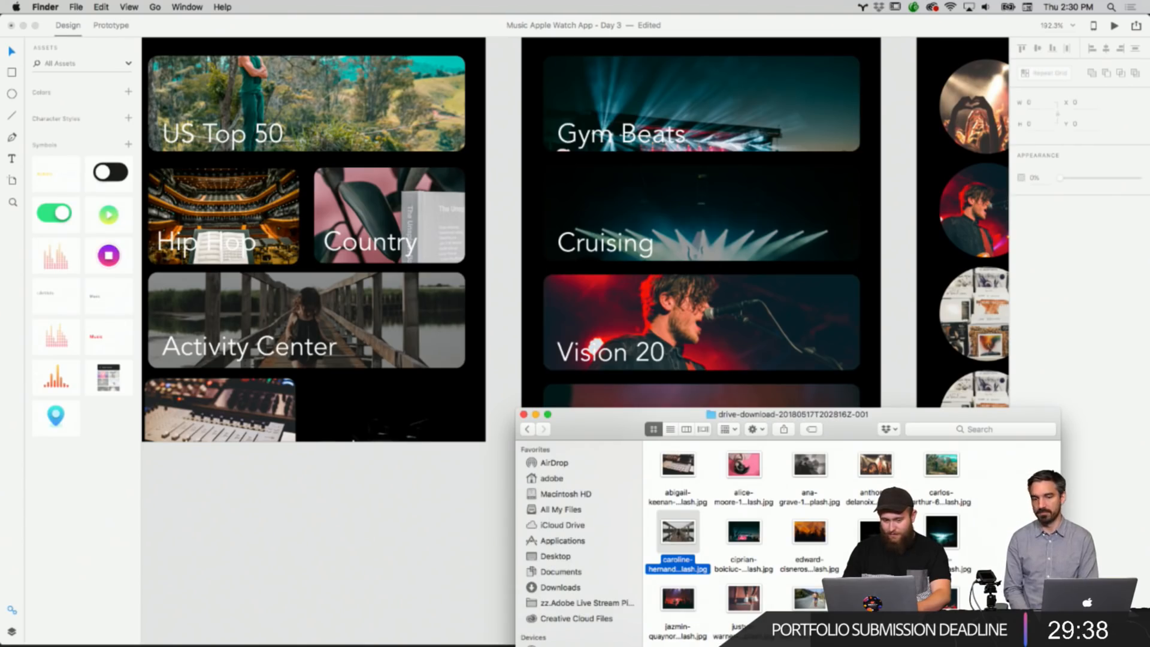
pyautogui.moveTo(678, 532); pyautogui.dragTo(386, 419)
pyautogui.click(464, 546)
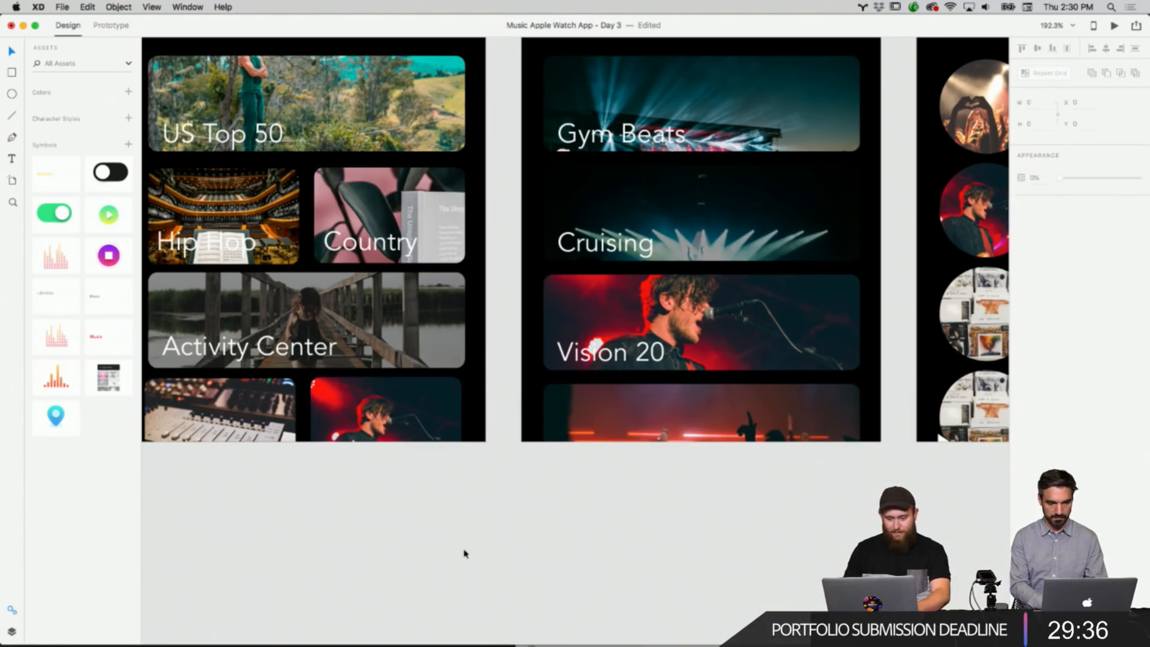
# Replace the Activity Center tile's image with a sneakers photo from the downloads folder.
pyautogui.scroll(-6, 464, 554)
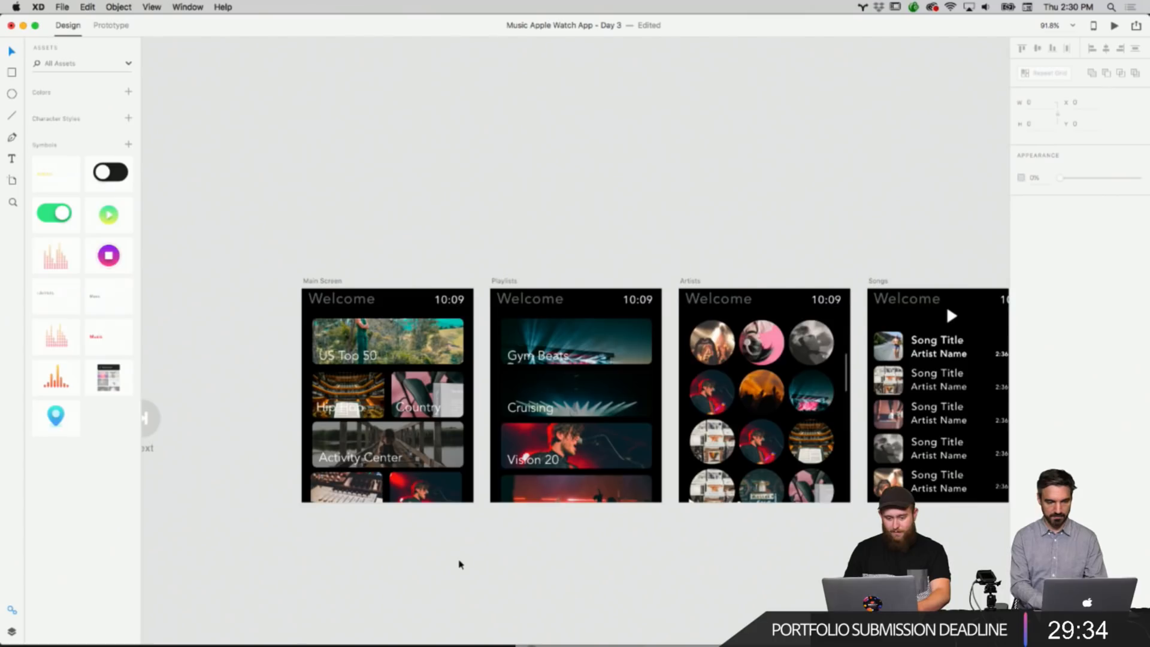
pyautogui.scroll(5, 459, 564)
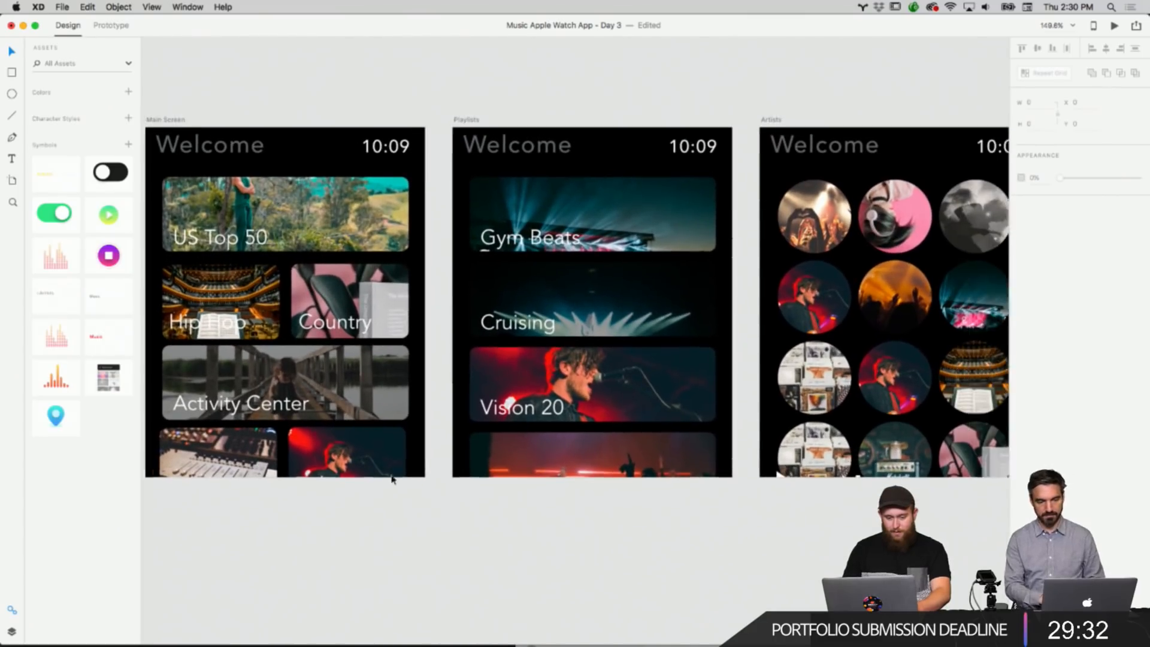
pyautogui.scroll(2, 392, 479)
pyautogui.click(382, 629)
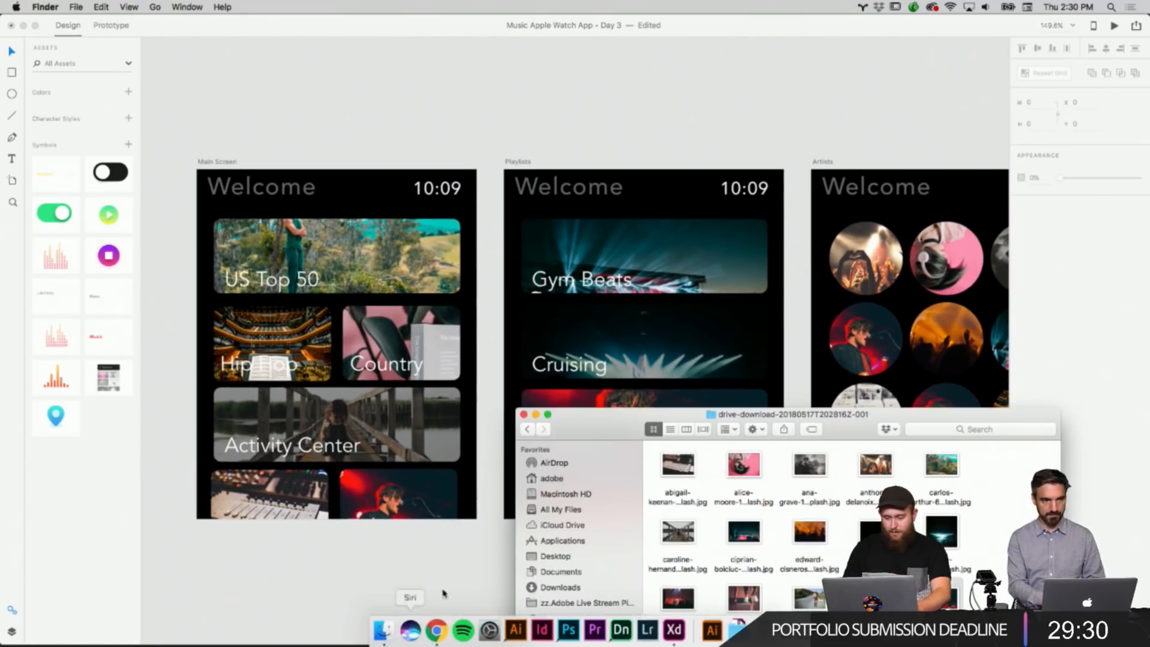
pyautogui.click(942, 466)
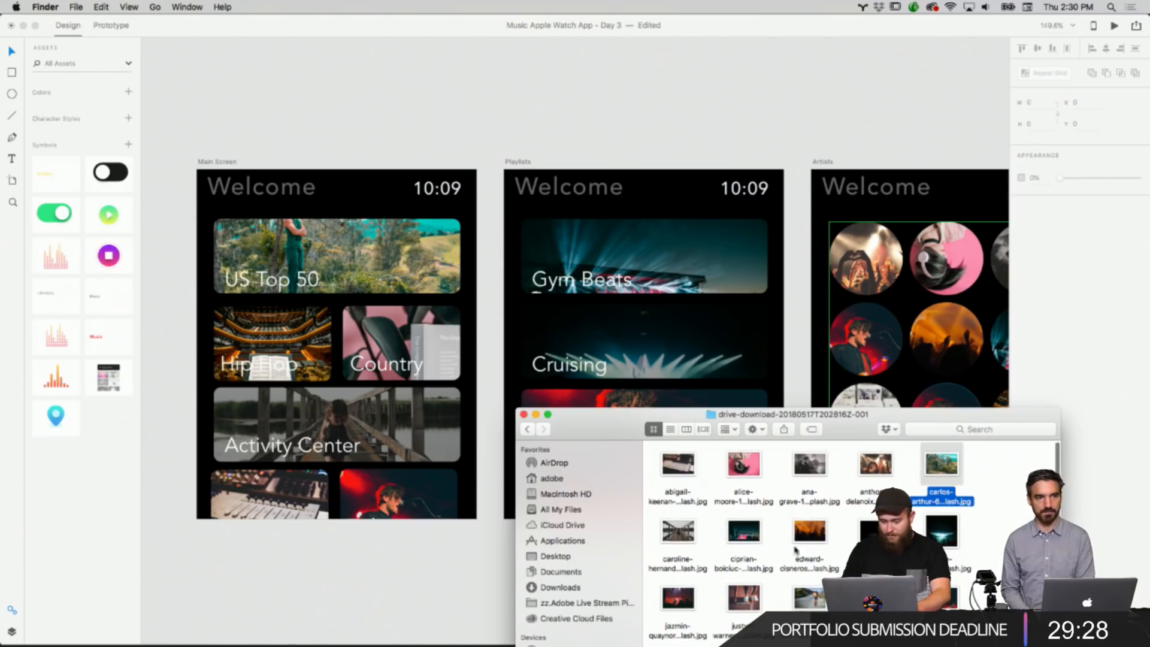
pyautogui.moveTo(809, 597); pyautogui.dragTo(415, 442)
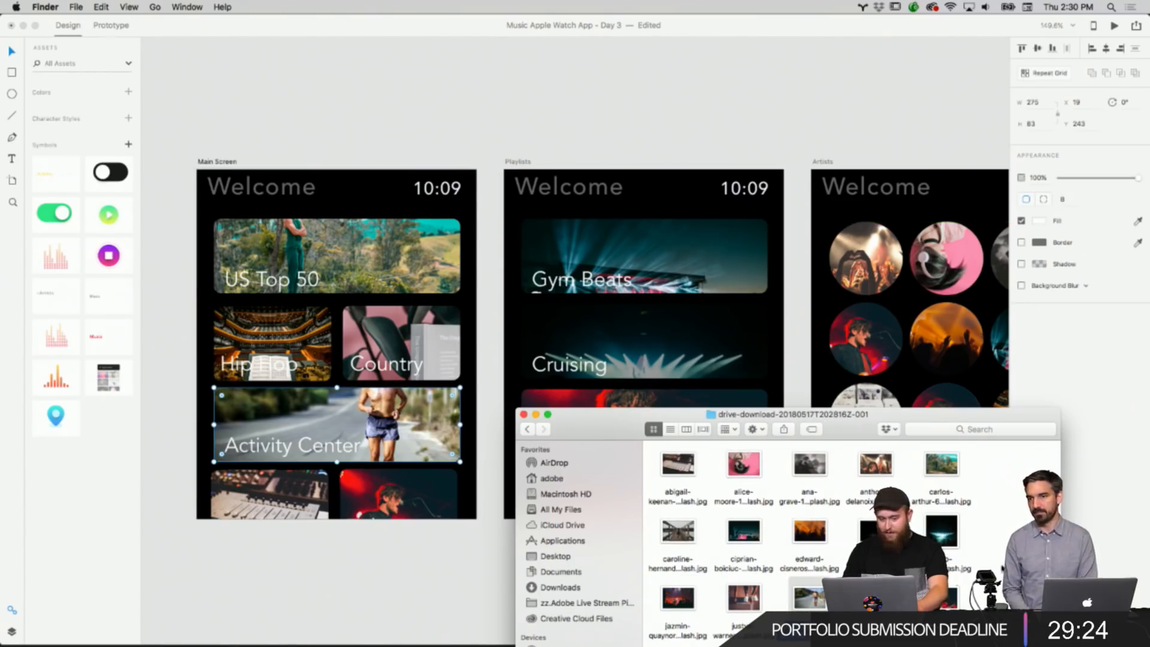
pyautogui.moveTo(743, 598); pyautogui.dragTo(437, 444)
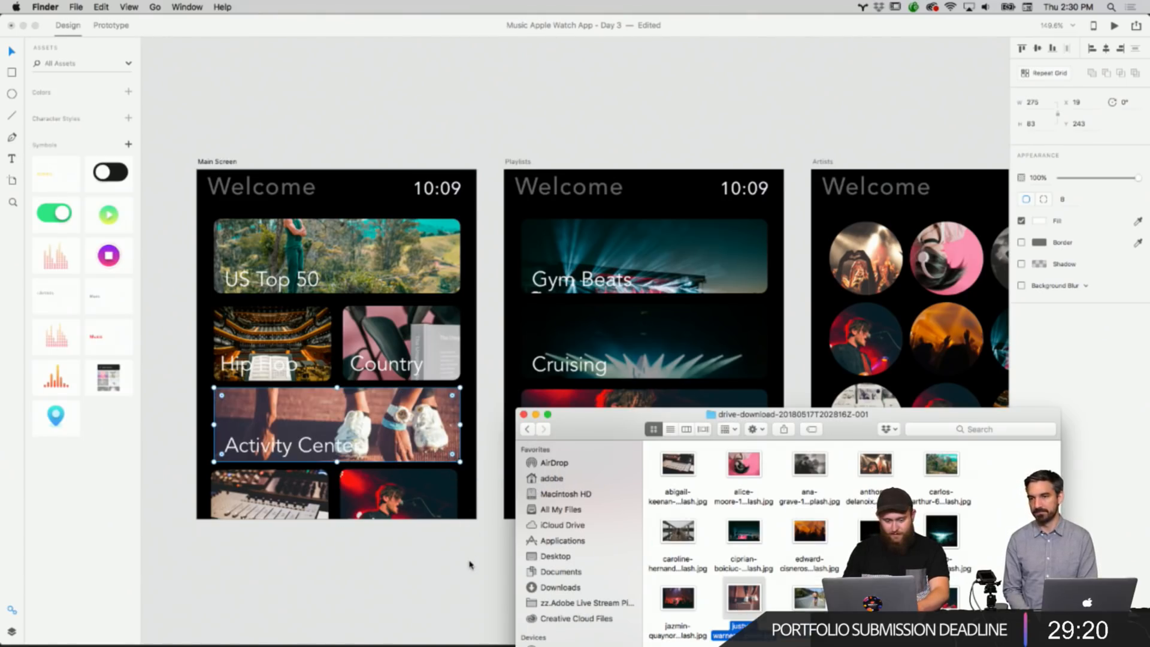
pyautogui.click(469, 563)
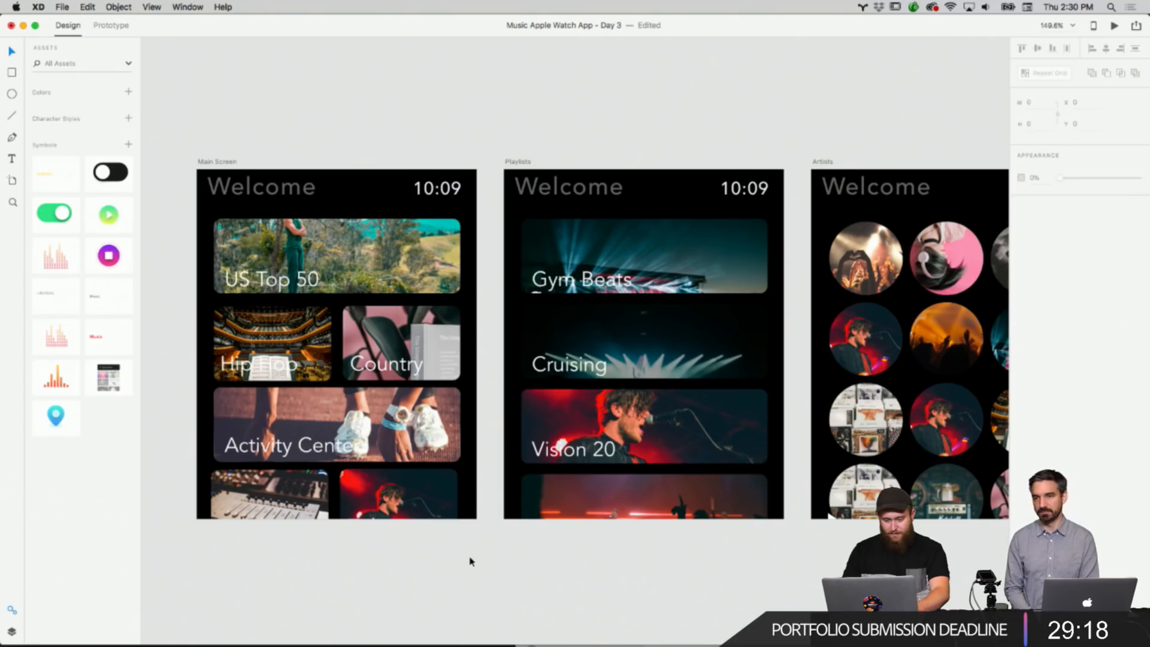
# Select the Activity Center tile and delete its label from the Main Screen.
pyautogui.scroll(-3, 467, 557)
pyautogui.scroll(5, 378, 423)
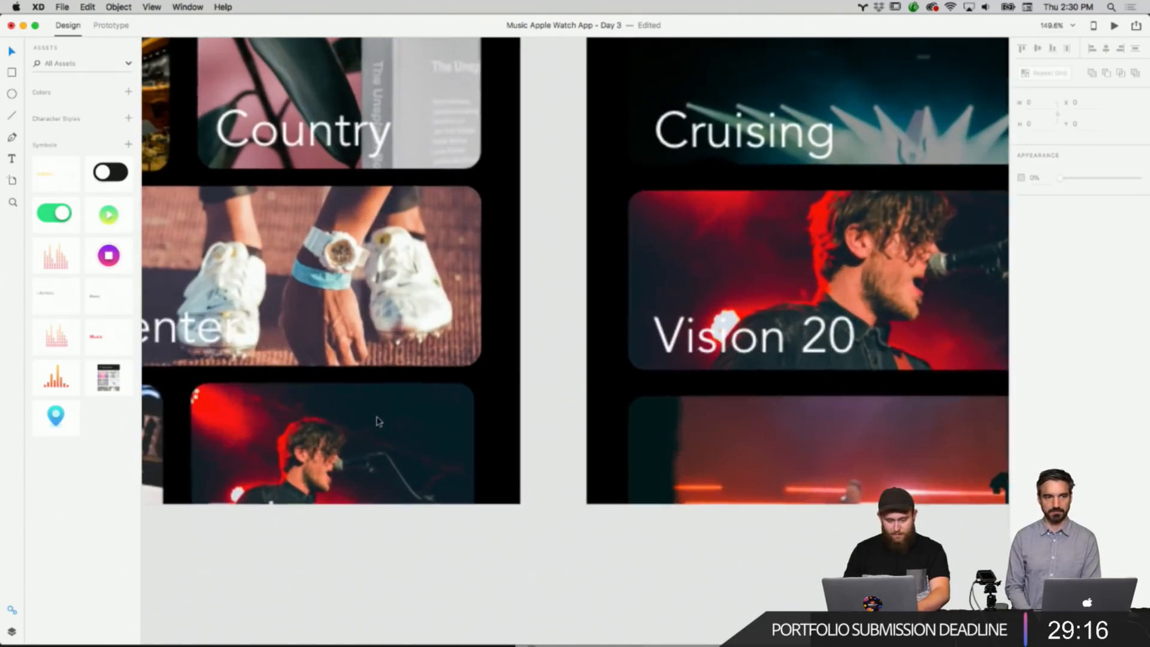
pyautogui.click(408, 341)
pyautogui.scroll(-3, 419, 354)
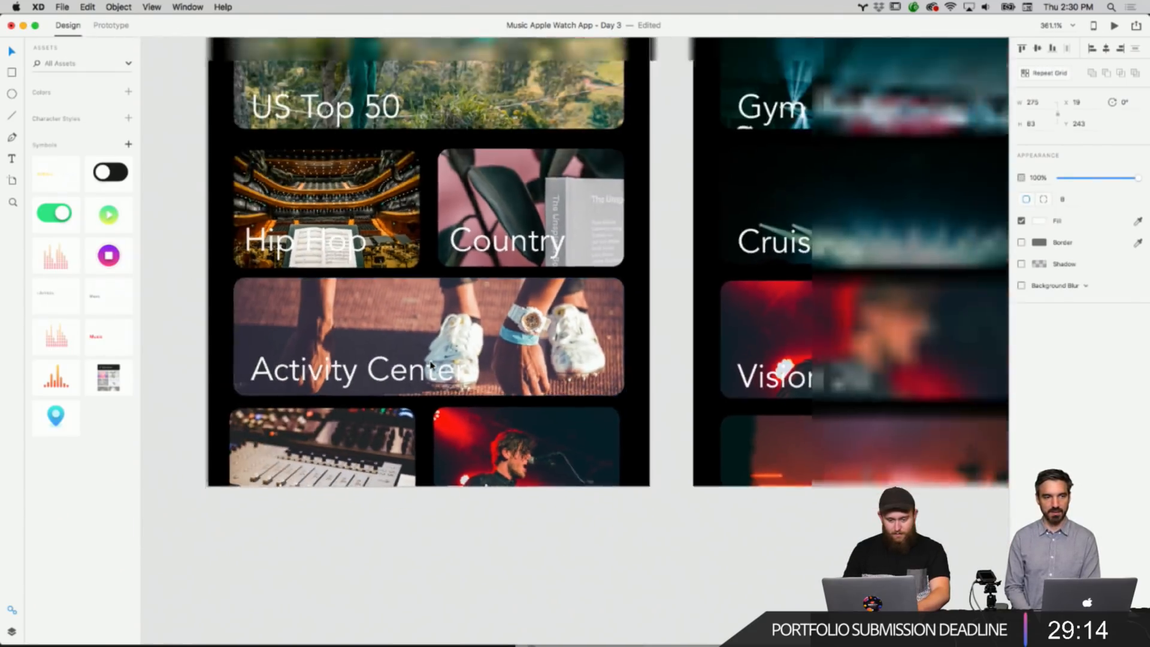
pyautogui.scroll(-3, 431, 364)
pyautogui.rightClick(489, 353)
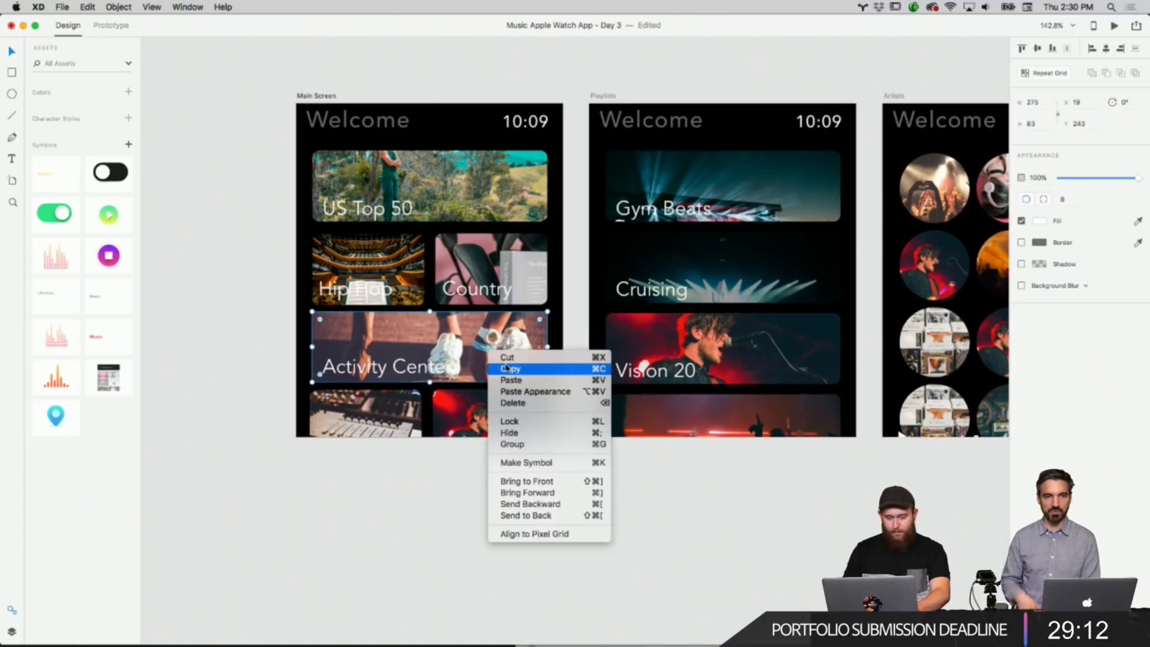
pyautogui.click(513, 402)
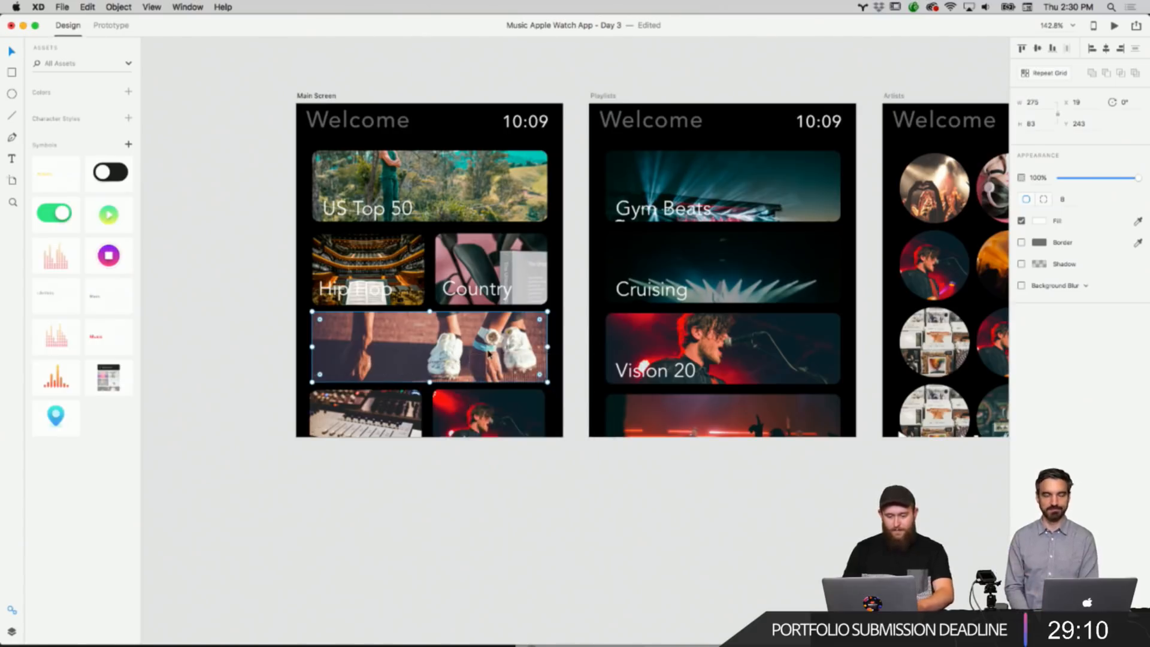
# Fill the Activity Center tile's overlay rectangle with black and reorder it behind the tile's label.
pyautogui.click(1039, 220)
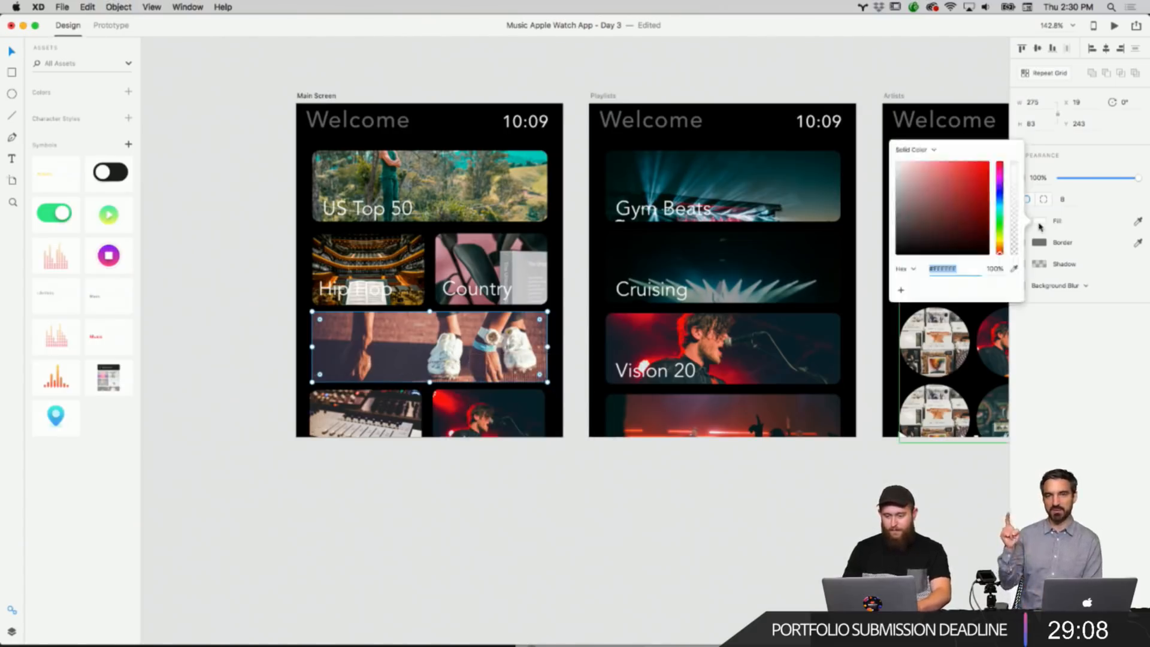
pyautogui.click(473, 363)
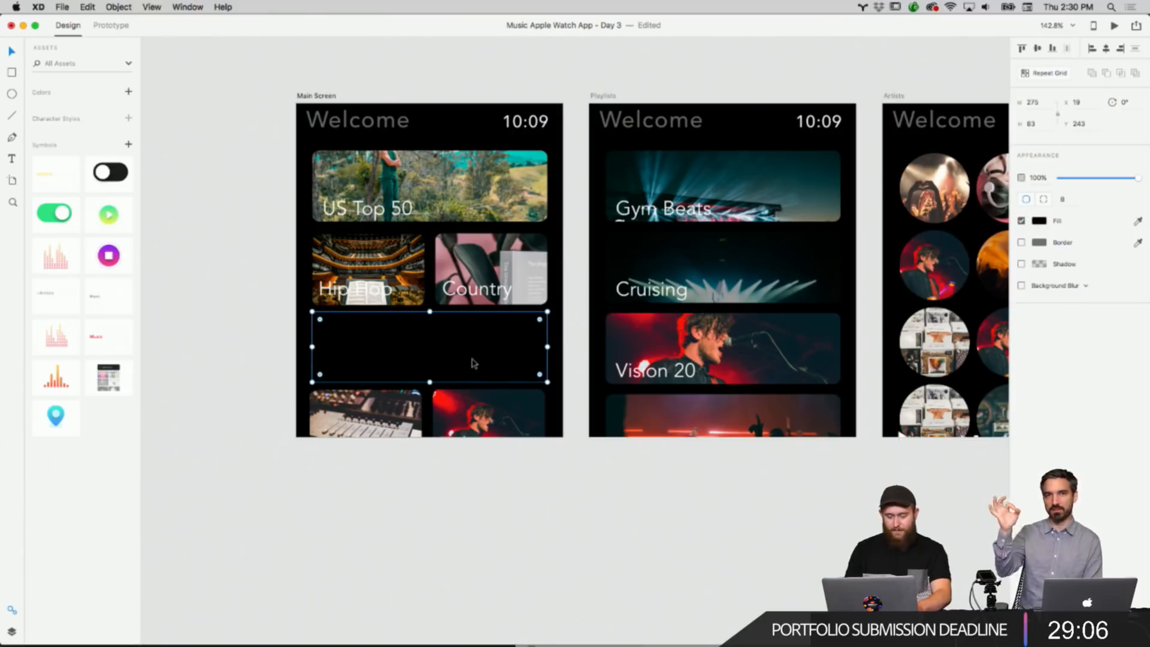
pyautogui.press('super+[')
pyautogui.press('super+[')
pyautogui.press('super+[')
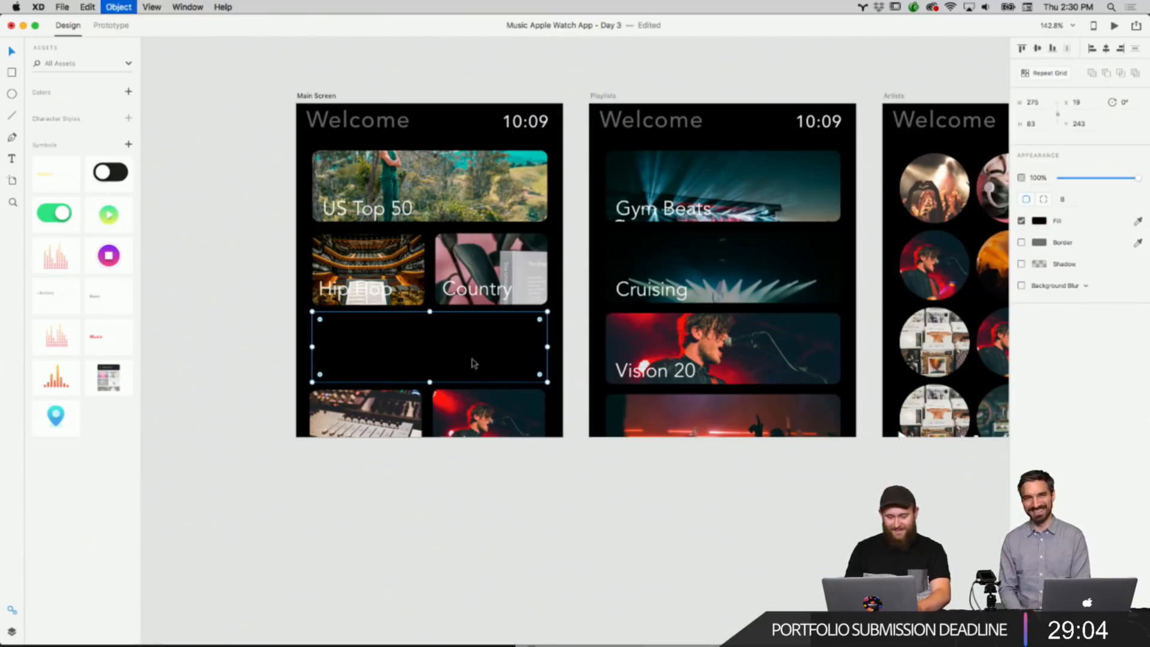
pyautogui.press('super+[')
pyautogui.press('super+[')
pyautogui.press('super+]')
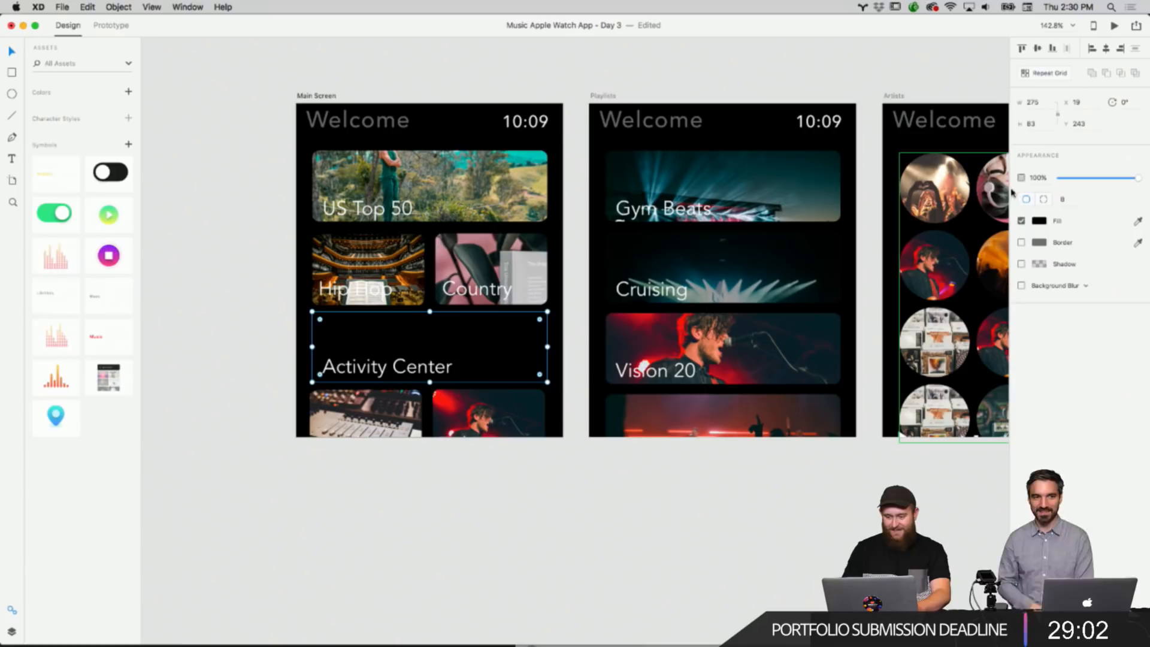
# Lower the opacity of the overlay's black fill so the sneakers photo shows through.
pyautogui.click(1038, 220)
pyautogui.moveTo(1014, 202); pyautogui.dragTo(1010, 224)
pyautogui.click(701, 517)
# Zoom and pan across the Main Screen, Playlists and Artists artboards to review their layouts.
pyautogui.scroll(-5, 480, 525)
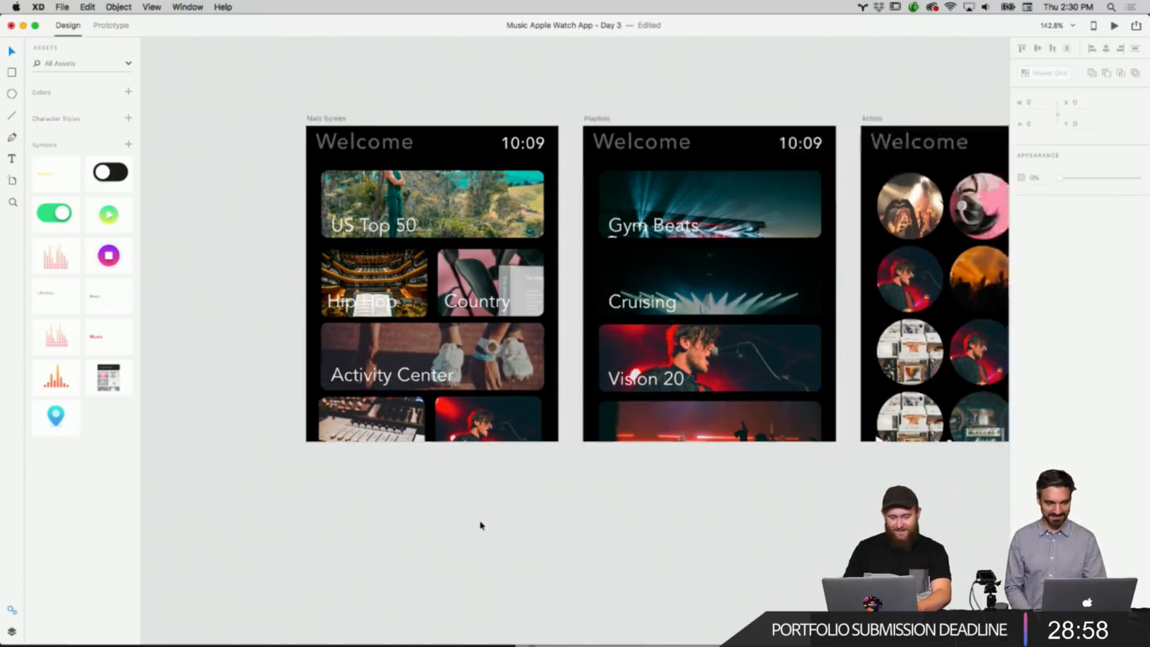
pyautogui.hscroll(3, 479, 524)
pyautogui.hscroll(-10, 479, 525)
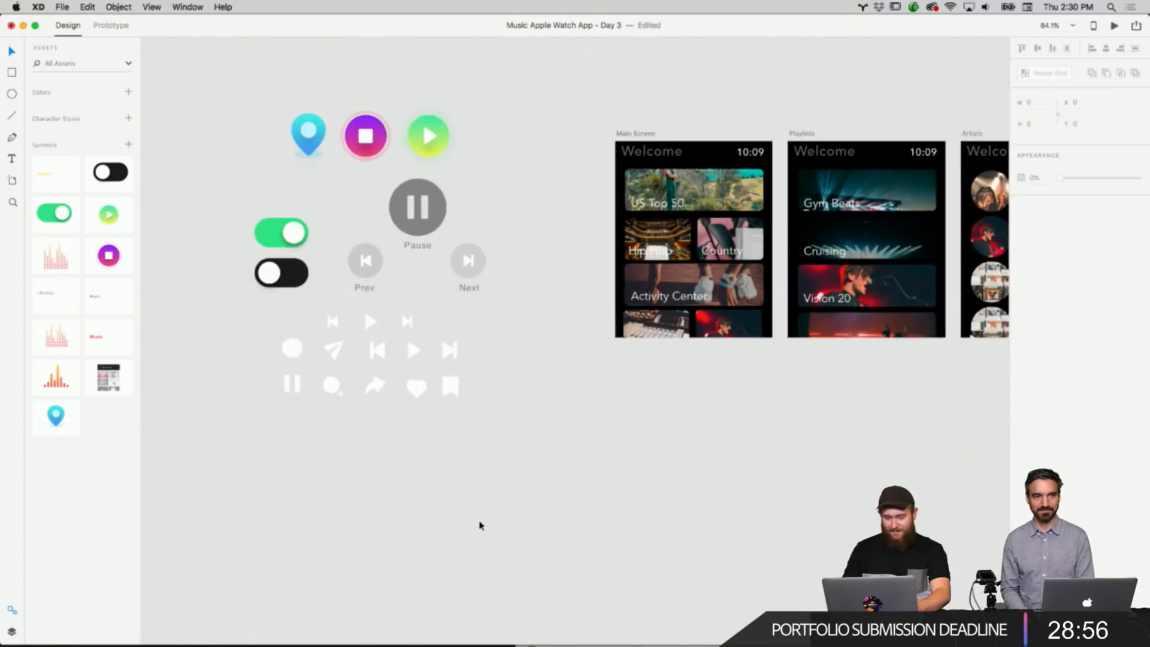
pyautogui.scroll(10, 609, 370)
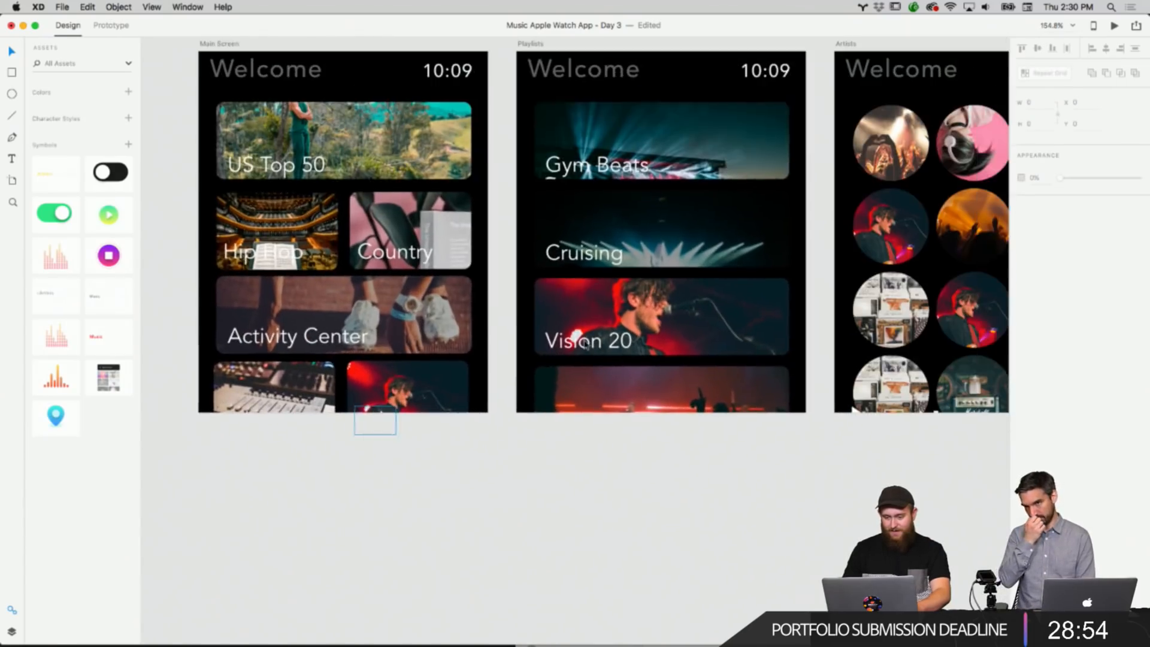
pyautogui.hscroll(3, 584, 343)
pyautogui.scroll(2, 584, 342)
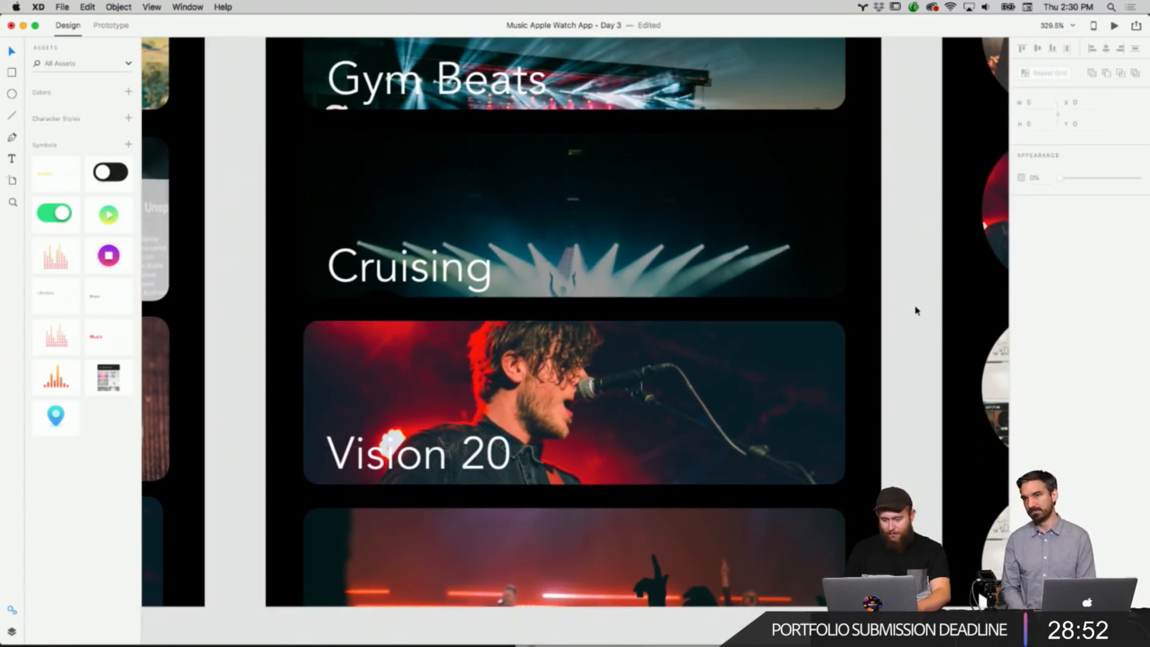
pyautogui.scroll(1, 914, 310)
pyautogui.scroll(3, 912, 311)
pyautogui.scroll(5, 912, 310)
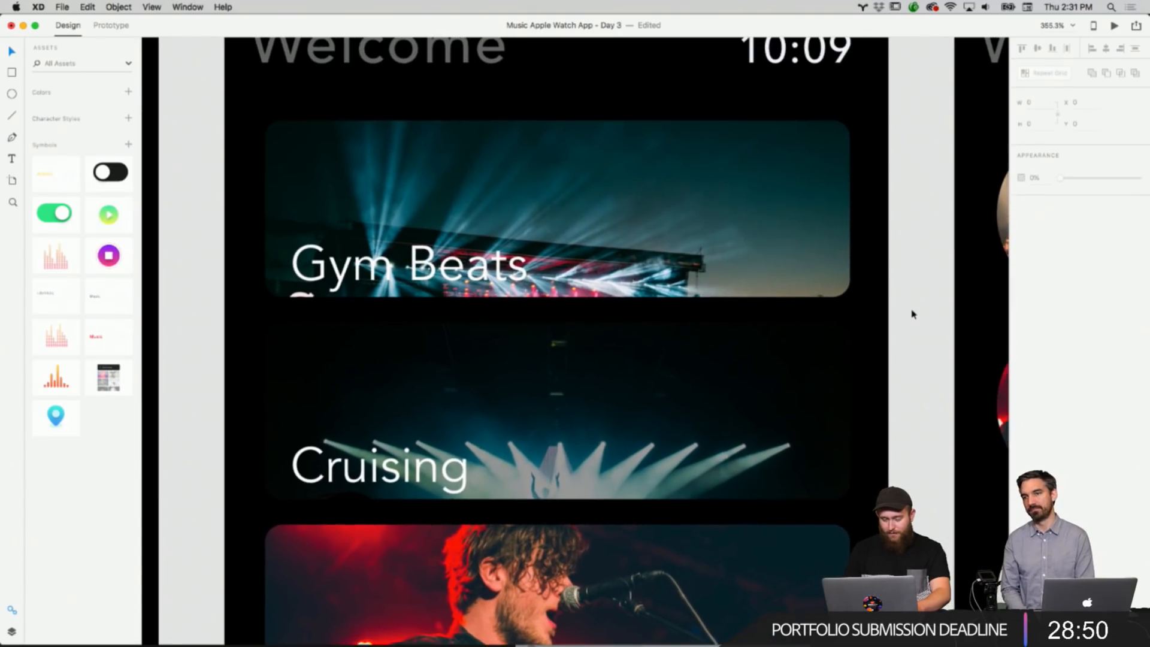
pyautogui.scroll(-5, 911, 314)
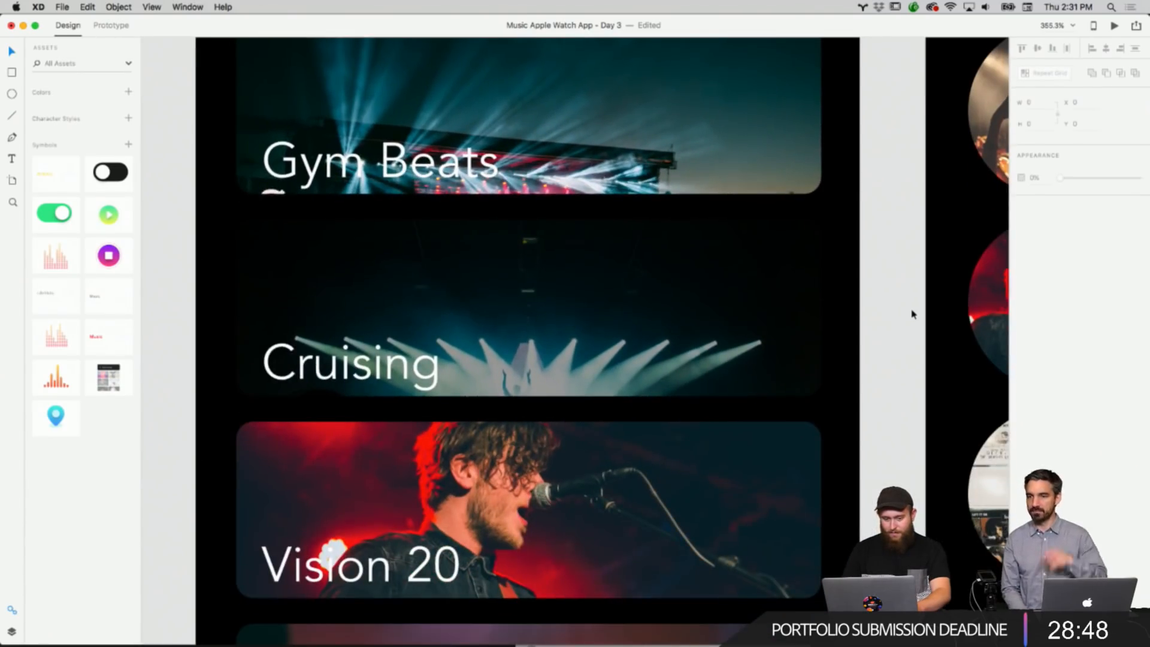
pyautogui.hscroll(5, 908, 316)
pyautogui.scroll(5, 909, 315)
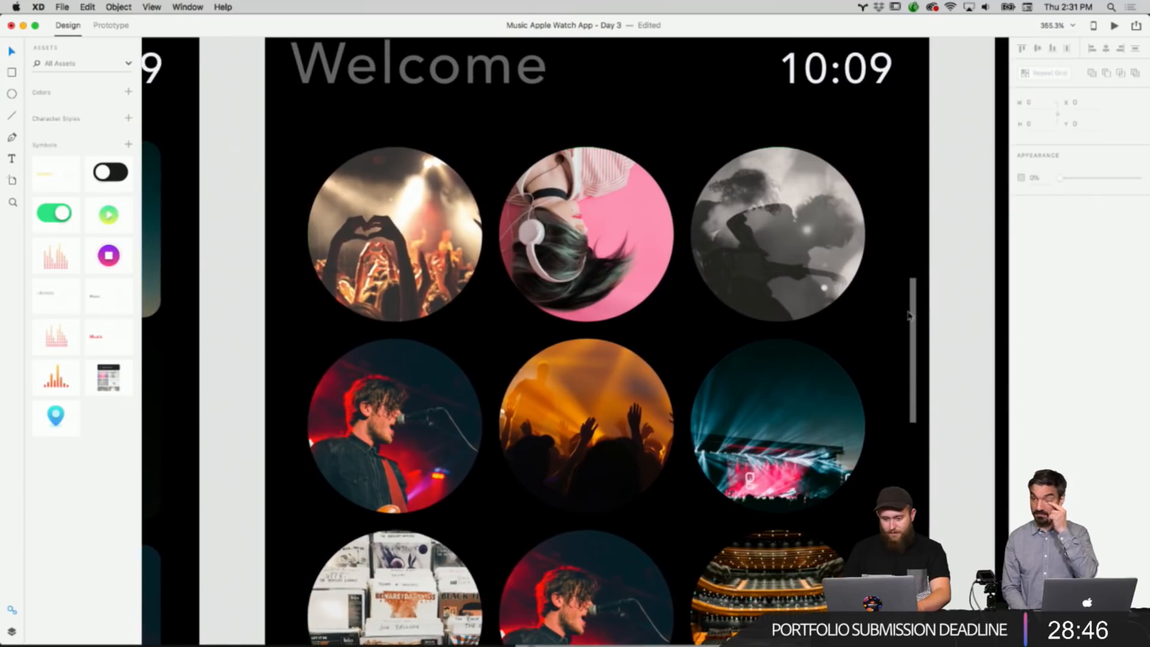
pyautogui.scroll(-2, 908, 315)
pyautogui.scroll(-3, 909, 315)
pyautogui.hscroll(1, 908, 315)
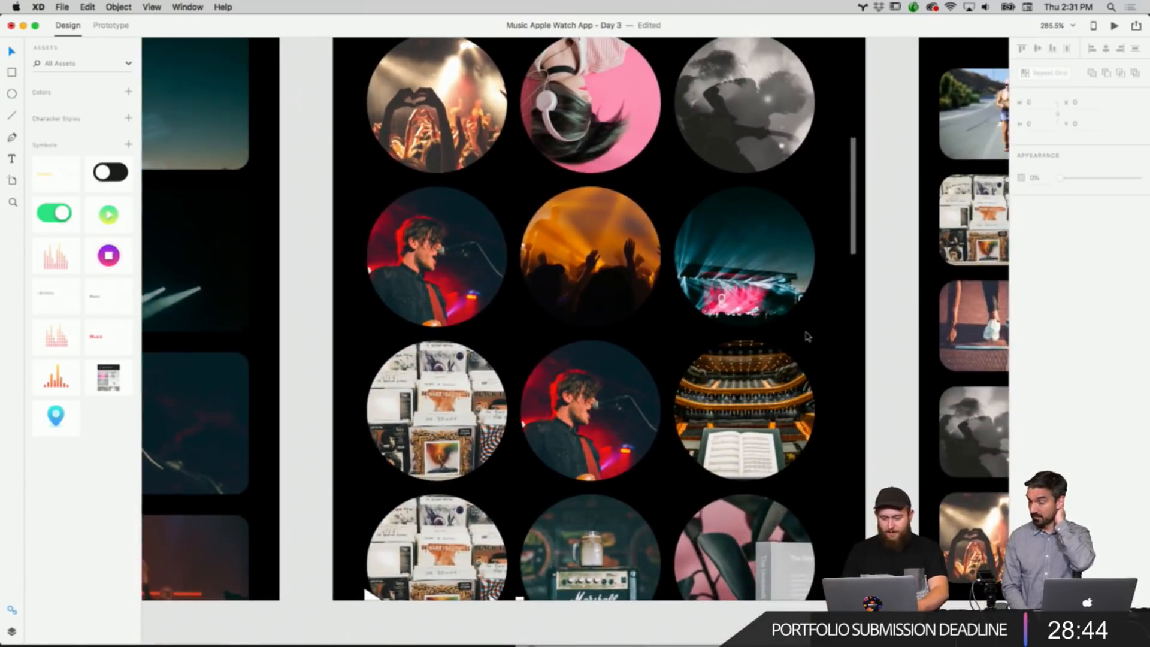
pyautogui.scroll(-3, 807, 337)
pyautogui.scroll(2, 807, 336)
# Increase the row spacing of the circular photo repeat grid on the Artists screen.
pyautogui.click(689, 285)
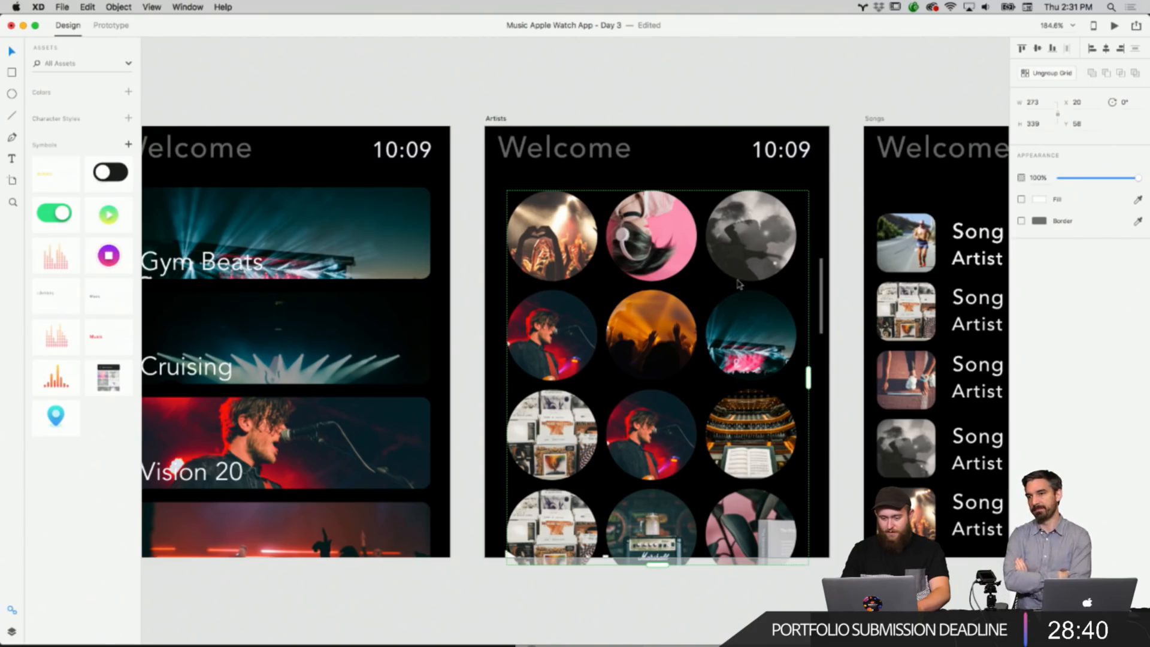
pyautogui.moveTo(739, 285); pyautogui.dragTo(737, 295)
pyautogui.click(827, 98)
pyautogui.moveTo(766, 216); pyautogui.dragTo(767, 209)
pyautogui.click(811, 48)
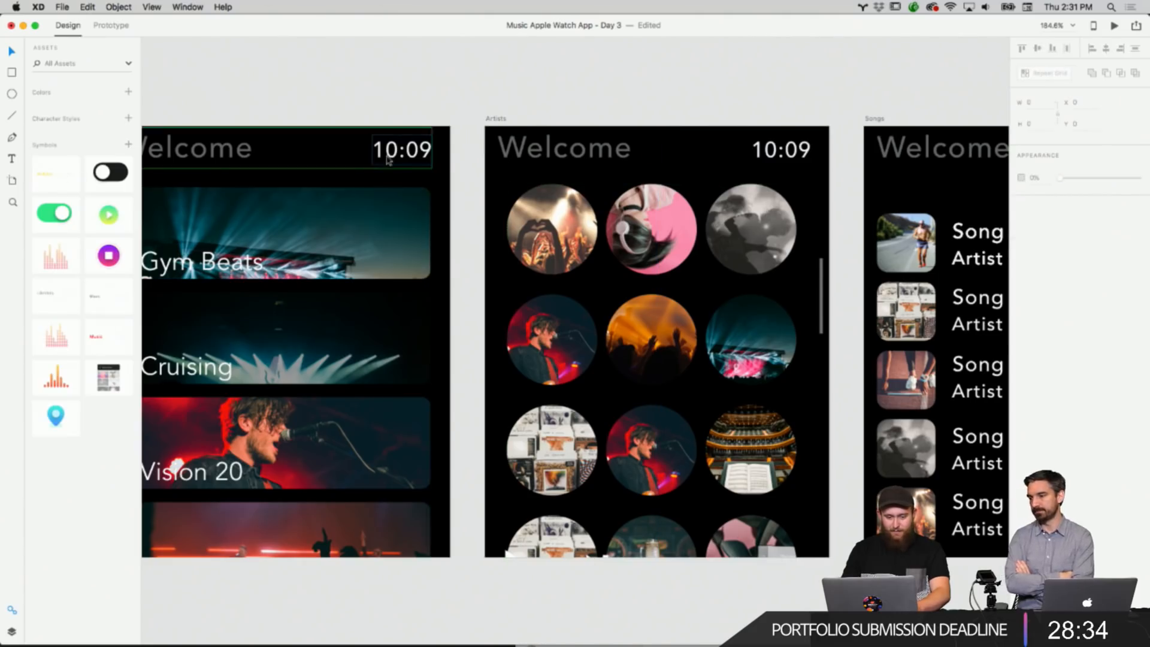
# Copy the Gym Beats label and paste it into the Artists screen, then undo the pastes.
pyautogui.click(238, 269)
pyautogui.doubleClick(237, 269)
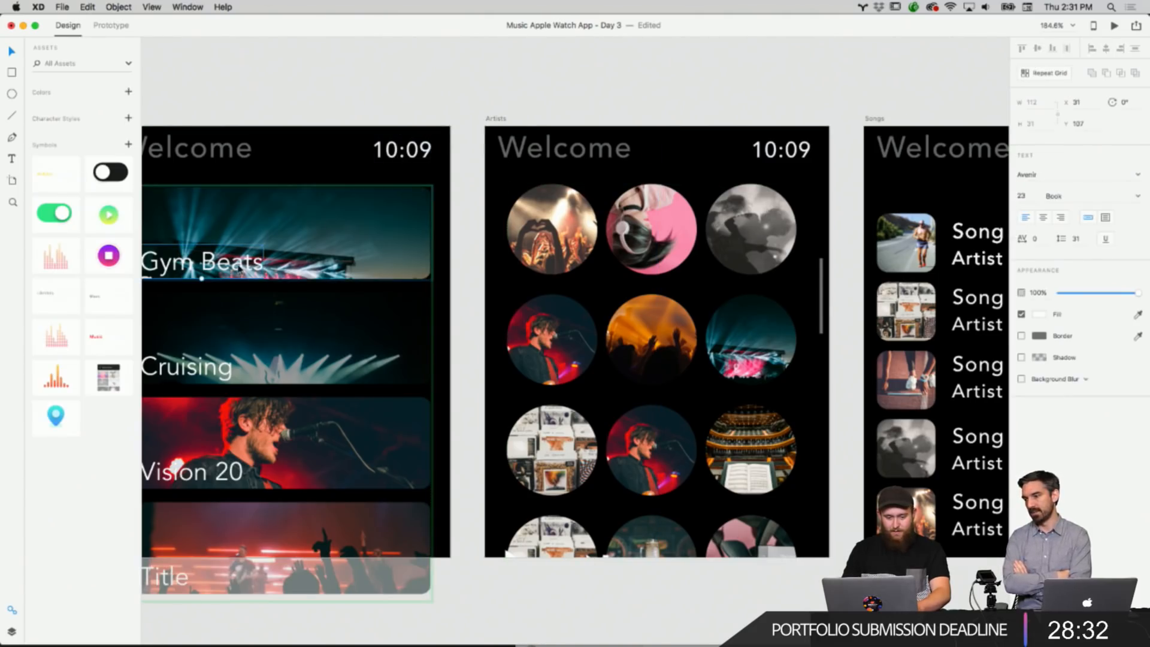
pyautogui.rightClick(239, 265)
pyautogui.click(252, 282)
pyautogui.rightClick(675, 97)
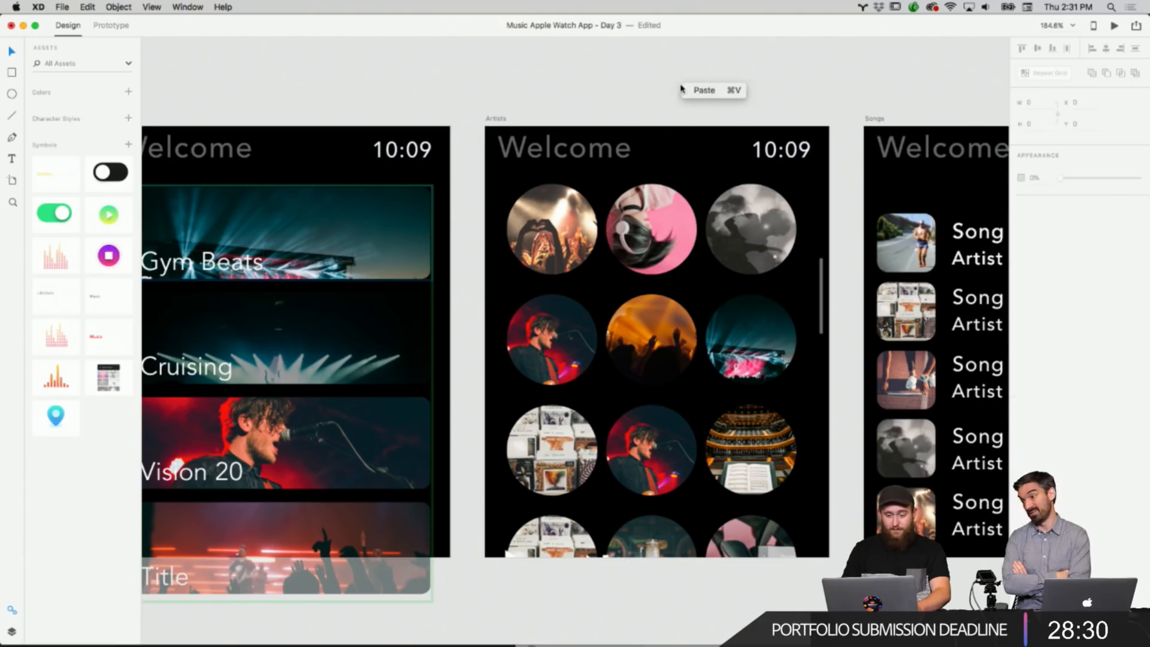
pyautogui.click(688, 93)
pyautogui.moveTo(278, 234); pyautogui.dragTo(626, 283)
pyautogui.press('super+z')
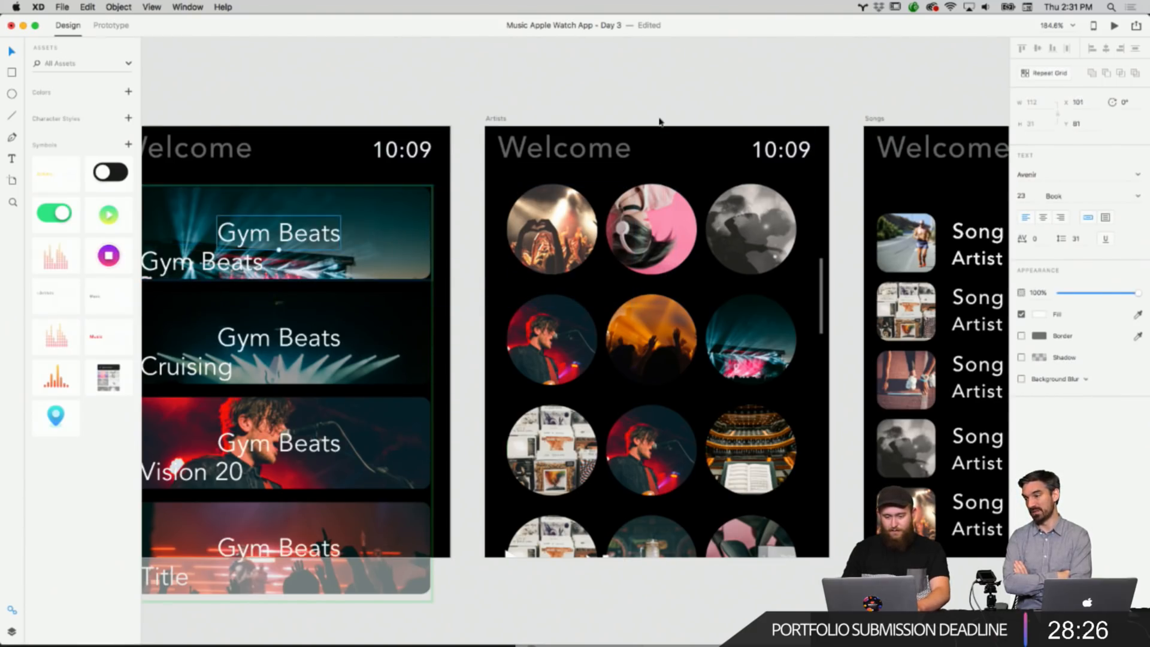
pyautogui.click(660, 104)
pyautogui.press('super+z')
# Add an "Artist" text label and position it under the first circle on the Artists screen.
pyautogui.hscroll(-10, 599, 75)
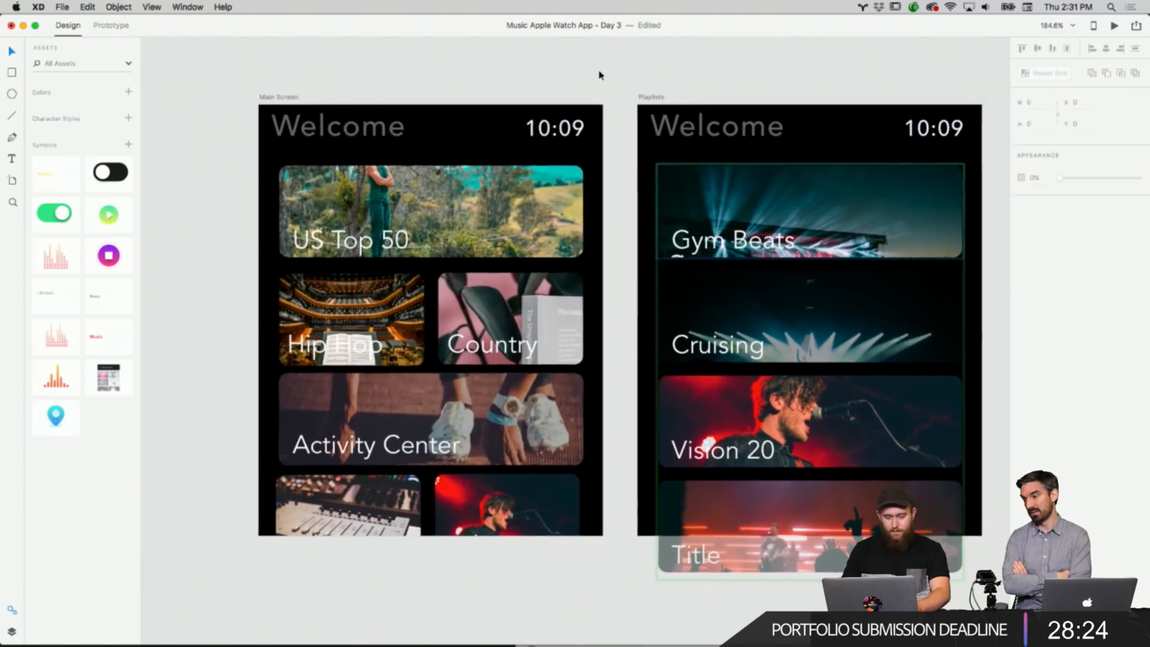
pyautogui.hscroll(12, 599, 75)
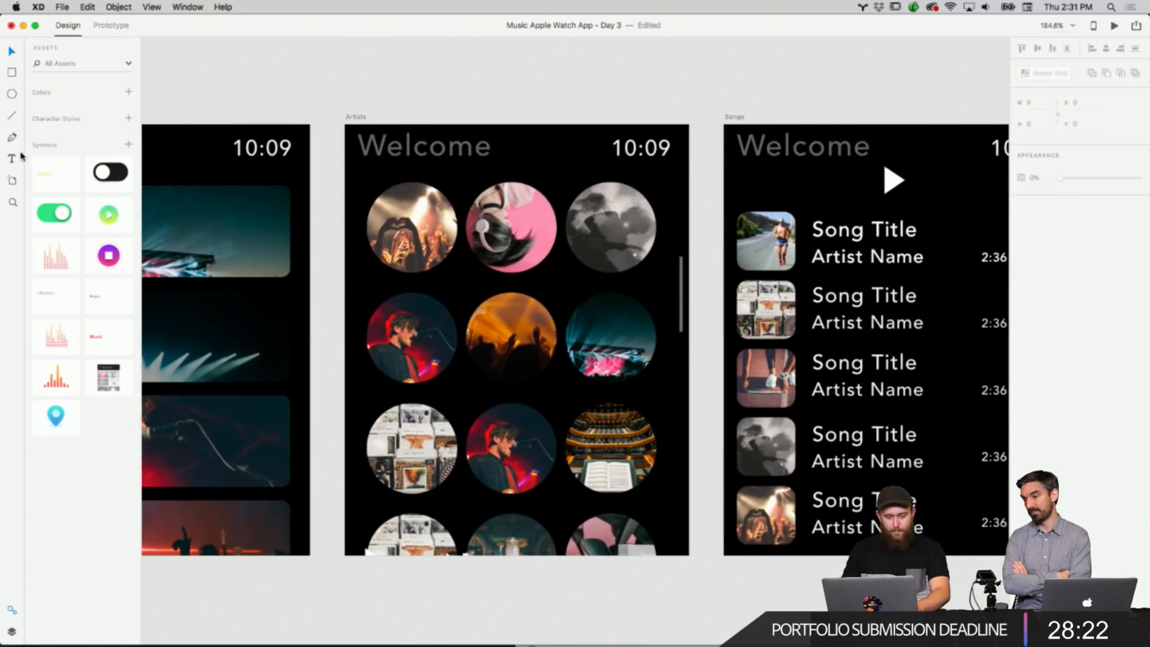
pyautogui.click(13, 158)
pyautogui.click(471, 277)
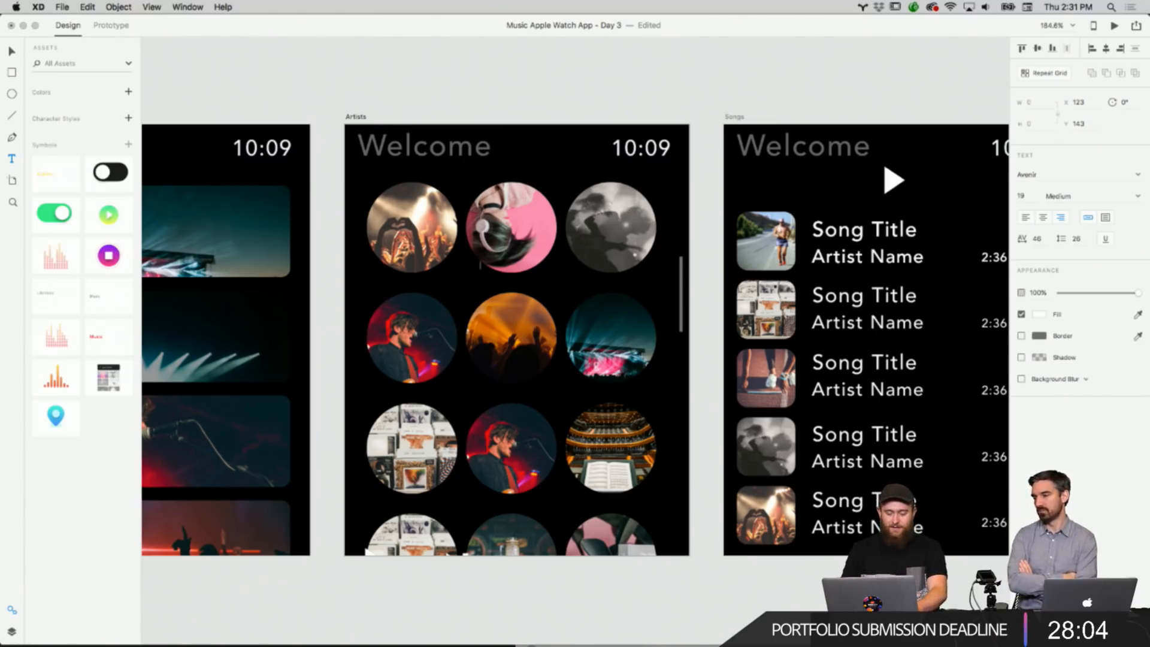
pyautogui.write('Artist')
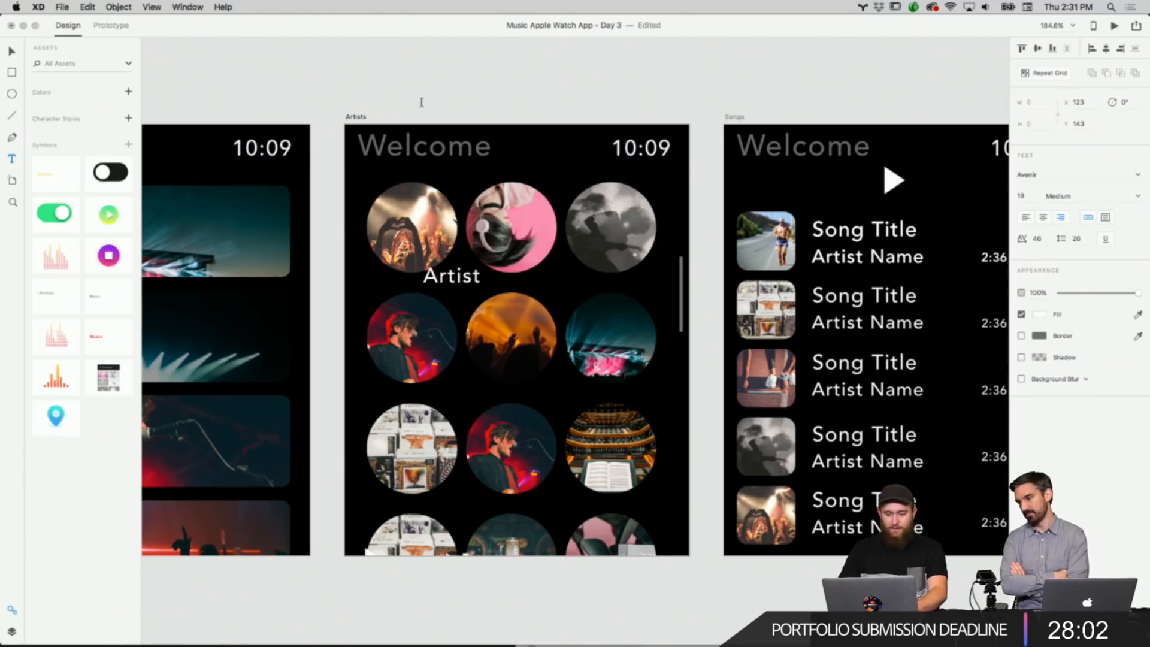
pyautogui.press('Escape')
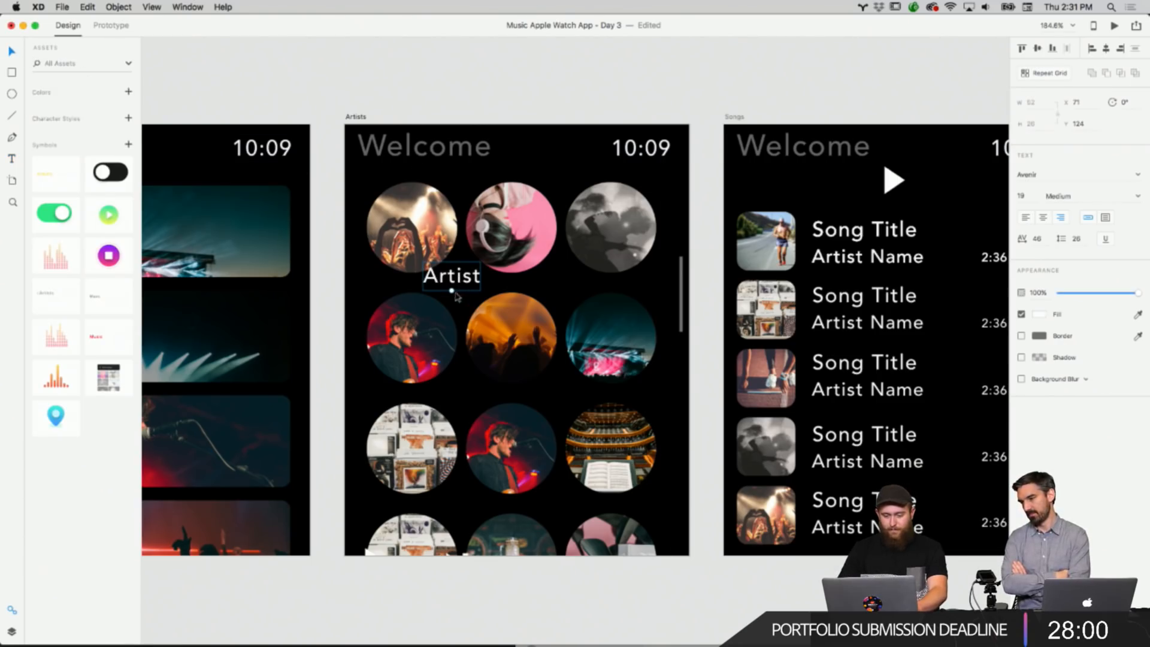
pyautogui.moveTo(451, 291); pyautogui.dragTo(425, 285)
# Widen the row spacing of the Artists photo grid further to fit the labels.
pyautogui.click(511, 259)
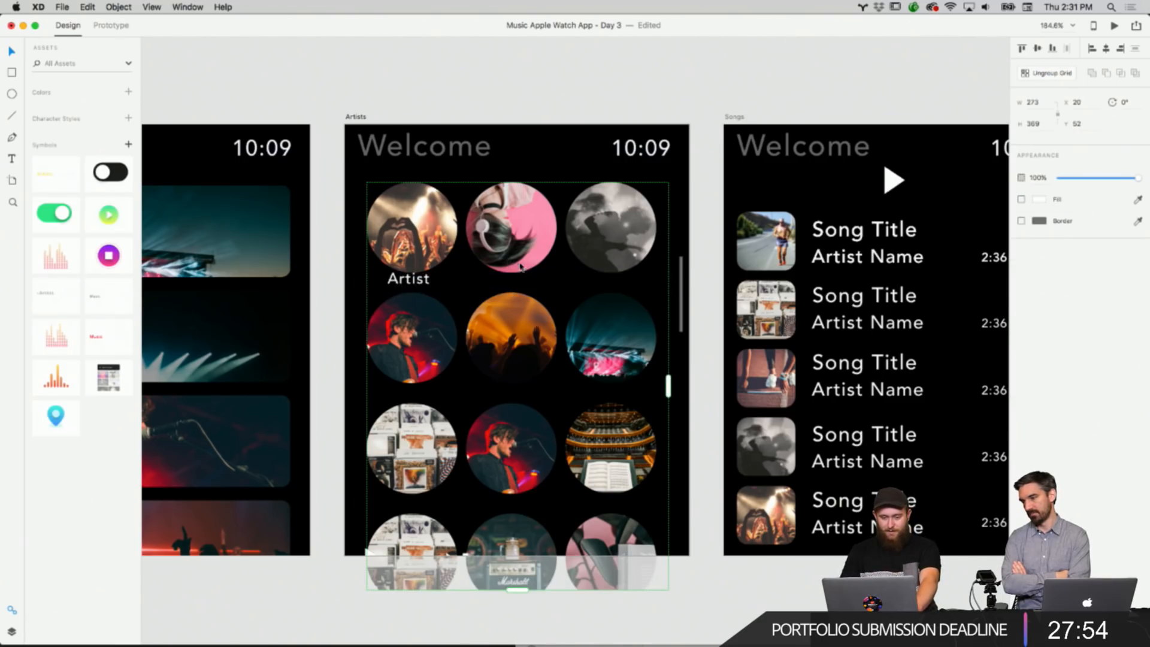
pyautogui.moveTo(520, 270); pyautogui.dragTo(520, 282)
pyautogui.click(586, 116)
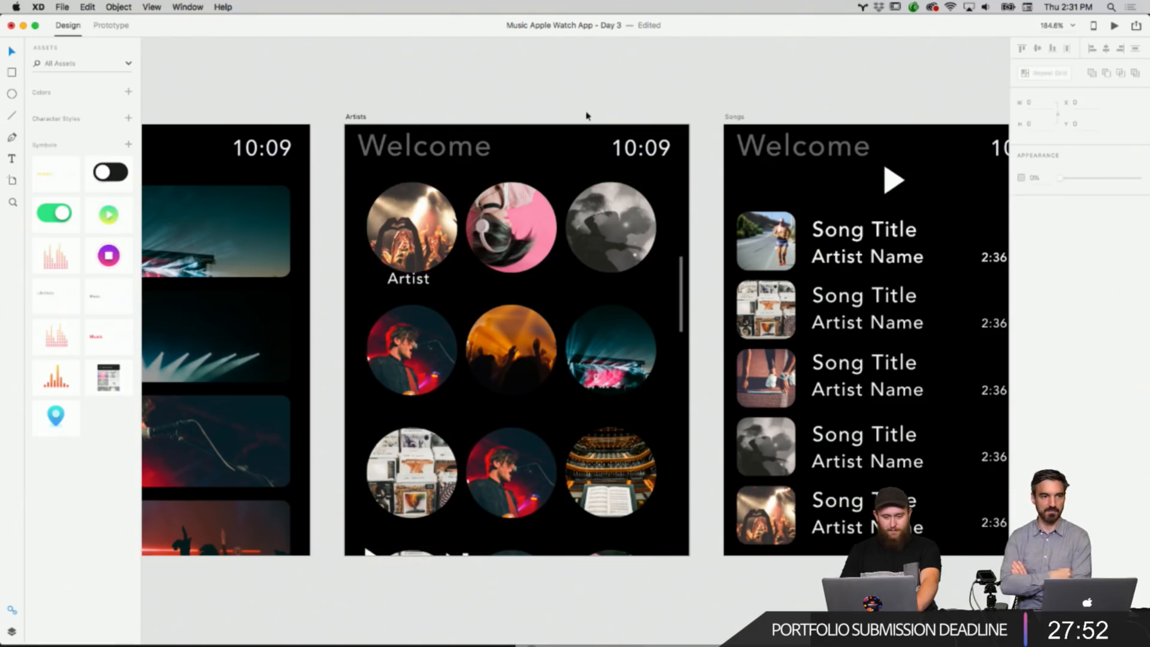
# Duplicate the Artist label under the second and third circles of the first row.
pyautogui.moveTo(419, 288); pyautogui.dragTo(422, 295)
pyautogui.rightClick(422, 294)
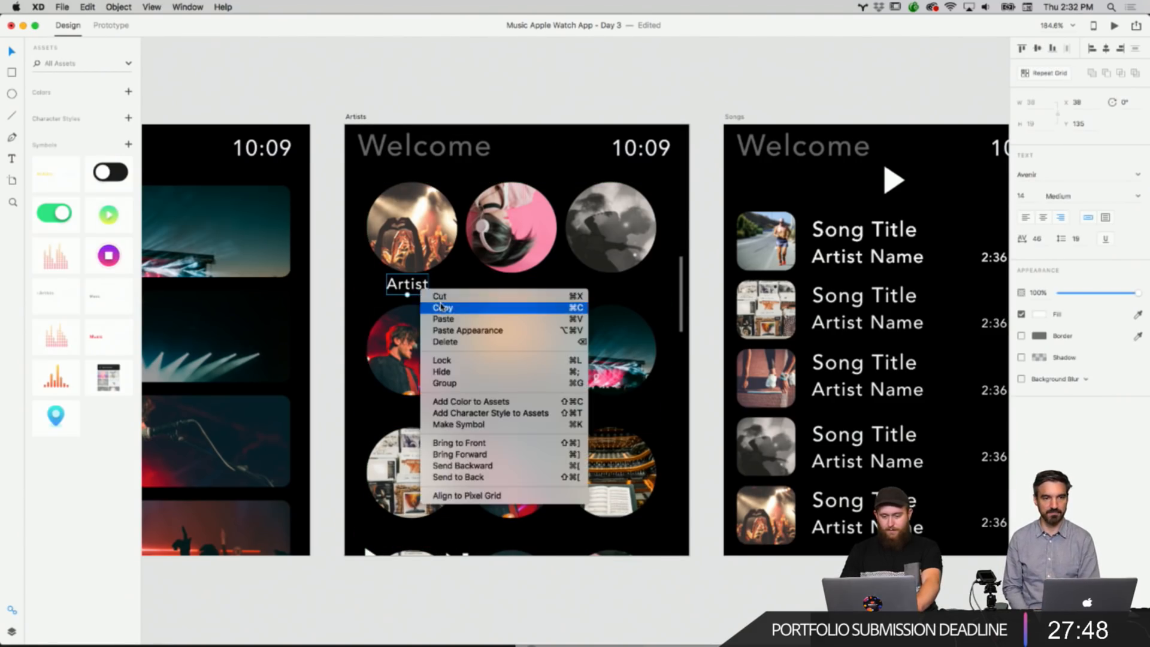
pyautogui.click(427, 308)
pyautogui.moveTo(421, 290); pyautogui.dragTo(526, 291)
pyautogui.click(415, 286)
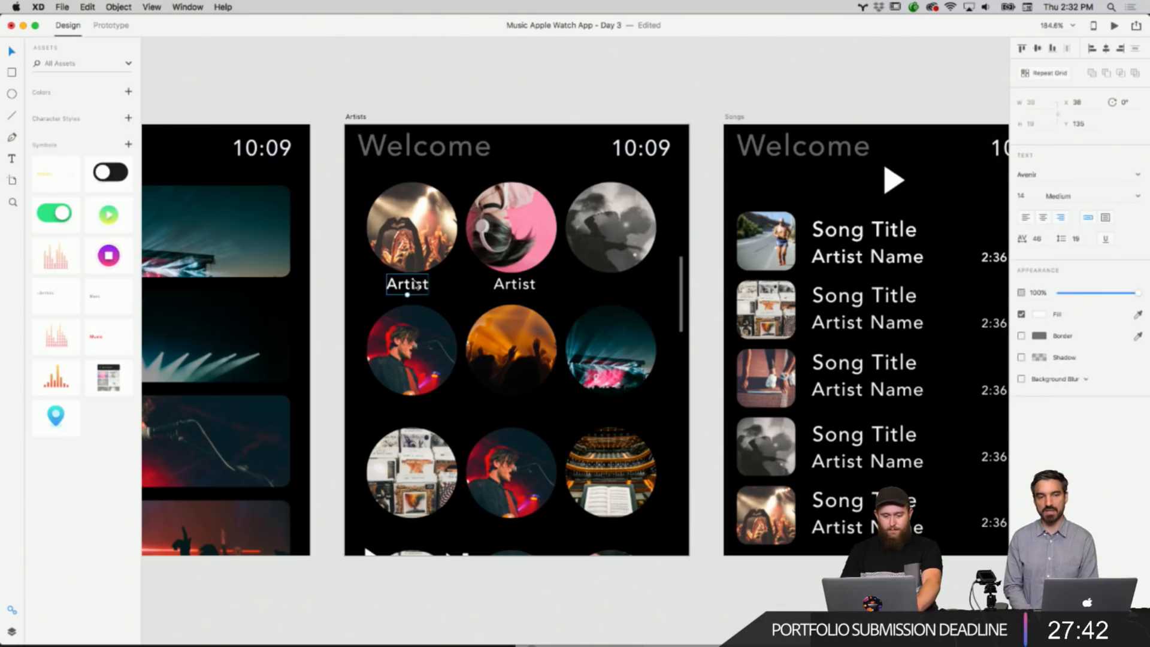
pyautogui.moveTo(415, 285); pyautogui.dragTo(618, 285)
pyautogui.click(656, 292)
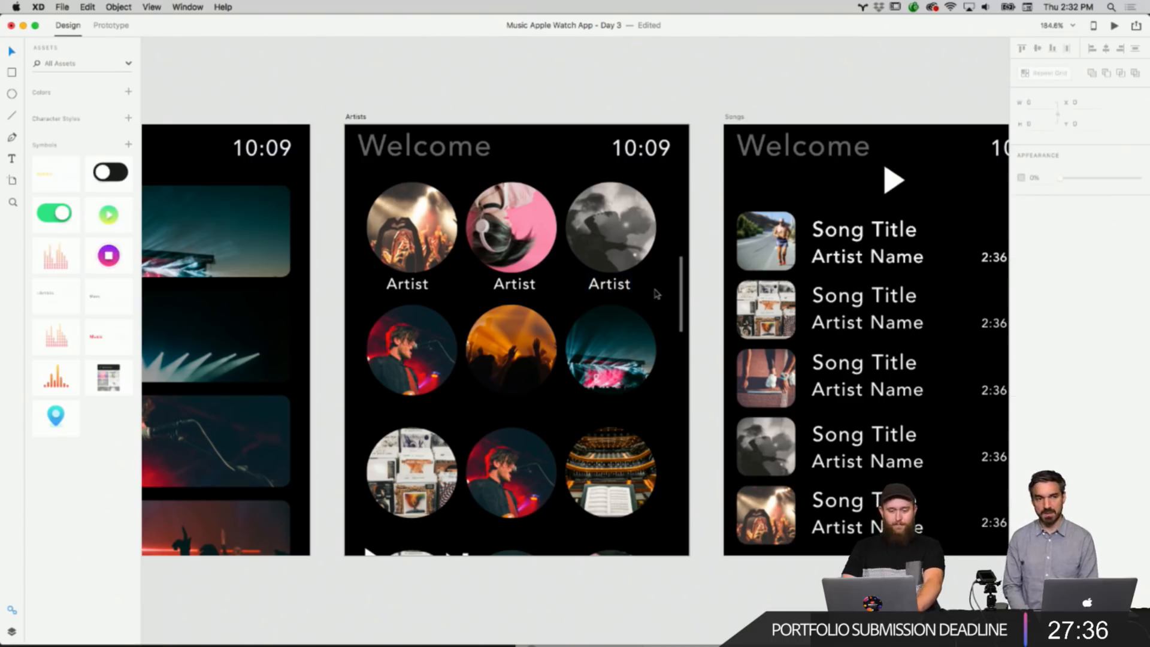
# Copy the row of three Artist labels and paste it under the second row of circles.
pyautogui.click(609, 284)
pyautogui.keyDown('shift'); pyautogui.click(518, 286); pyautogui.keyUp('shift')
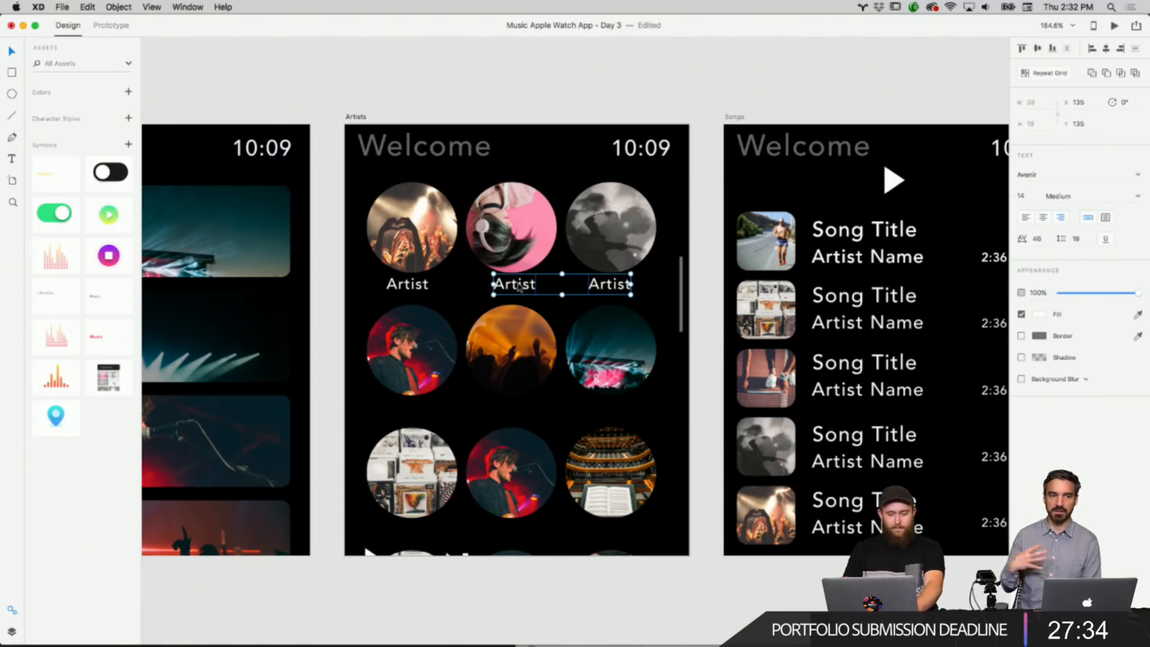
pyautogui.keyDown('shift'); pyautogui.click(434, 288); pyautogui.keyUp('shift')
pyautogui.rightClick(513, 283)
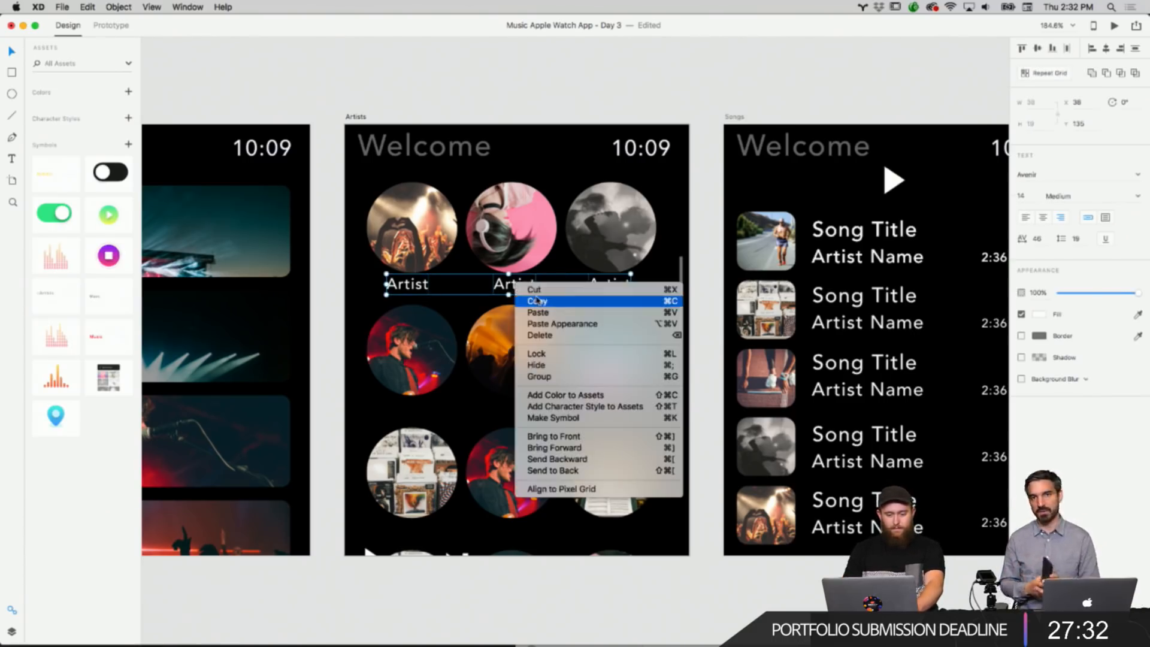
pyautogui.click(537, 301)
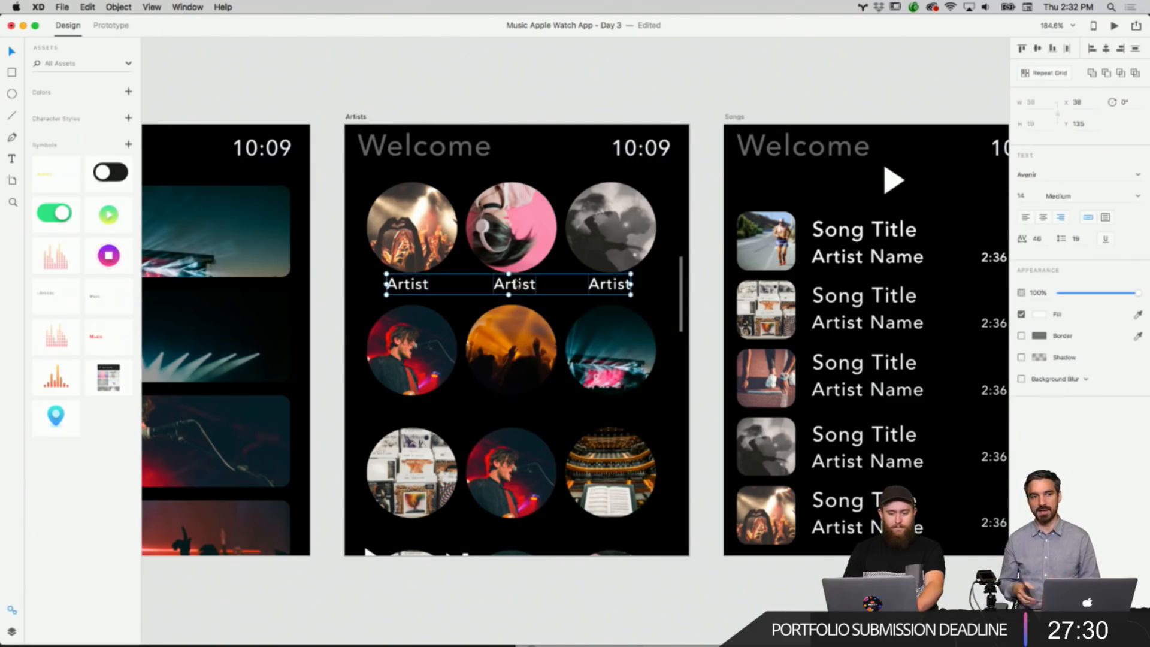
pyautogui.hotkey('ctrl', 'v')
pyautogui.moveTo(516, 284); pyautogui.dragTo(508, 413)
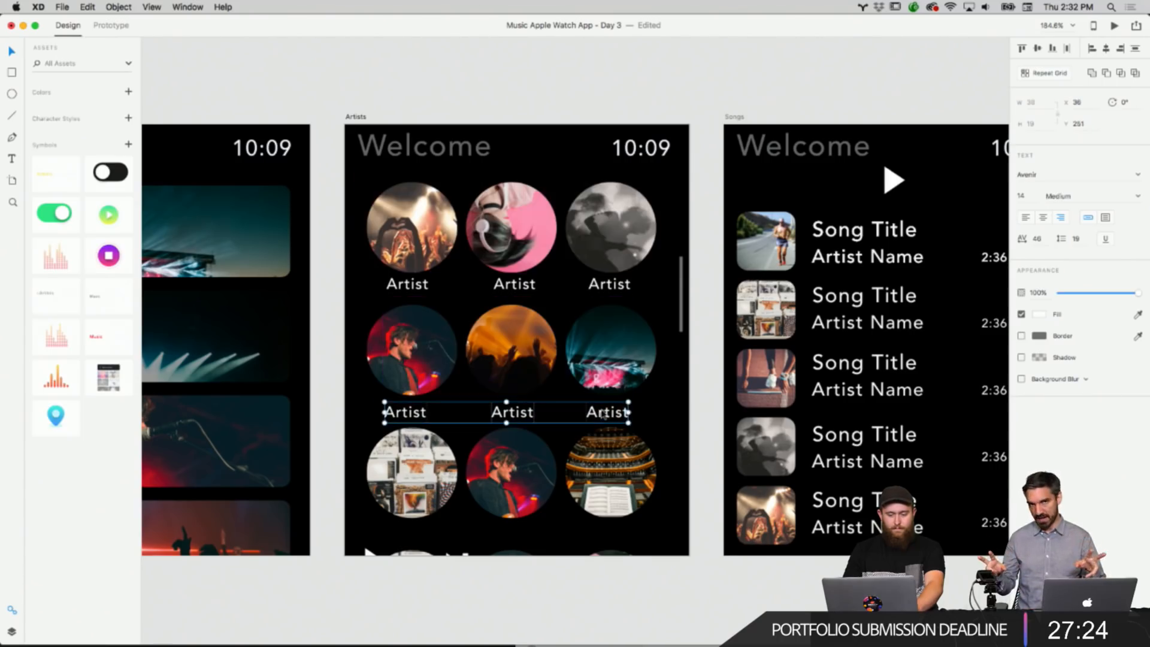
pyautogui.click(711, 421)
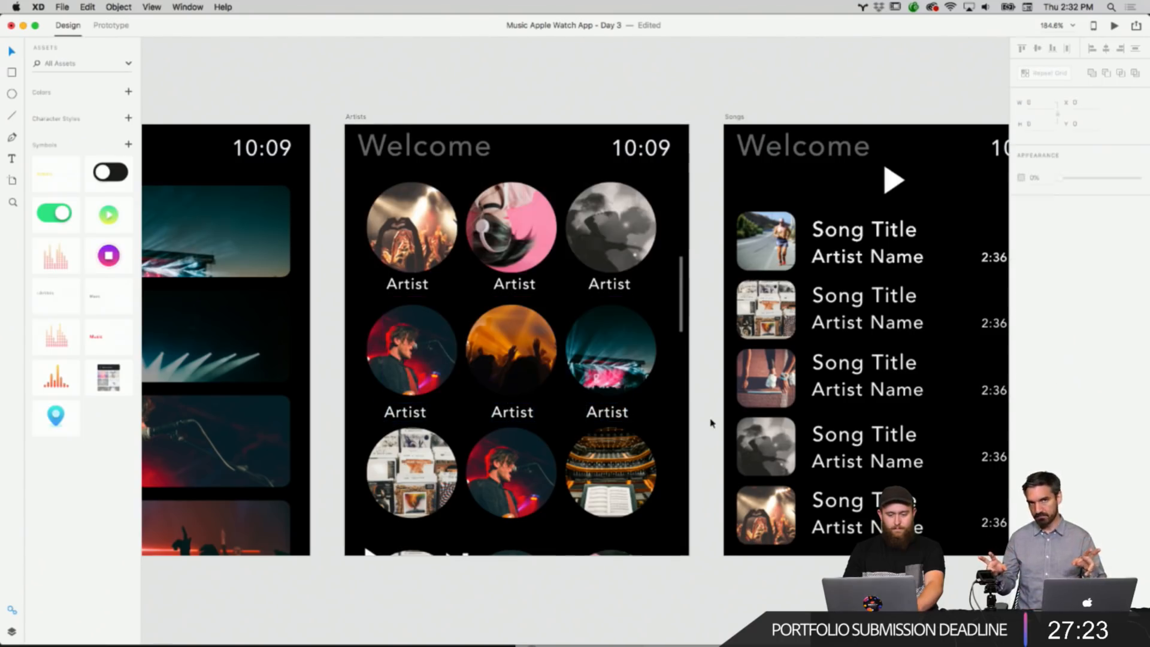
# Select the second row of Artist labels and nudge them up slightly.
pyautogui.click(609, 421)
pyautogui.keyDown('shift'); pyautogui.click(512, 414); pyautogui.keyUp('shift')
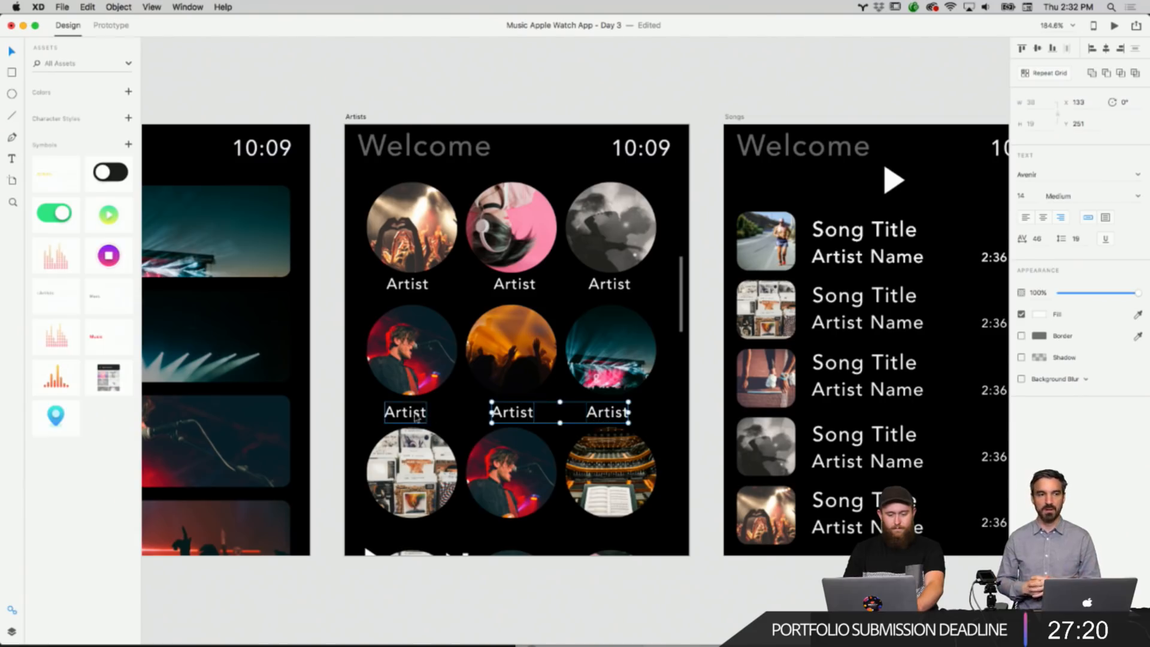
pyautogui.keyDown('shift'); pyautogui.click(413, 413); pyautogui.keyUp('shift')
pyautogui.moveTo(416, 416); pyautogui.dragTo(417, 415)
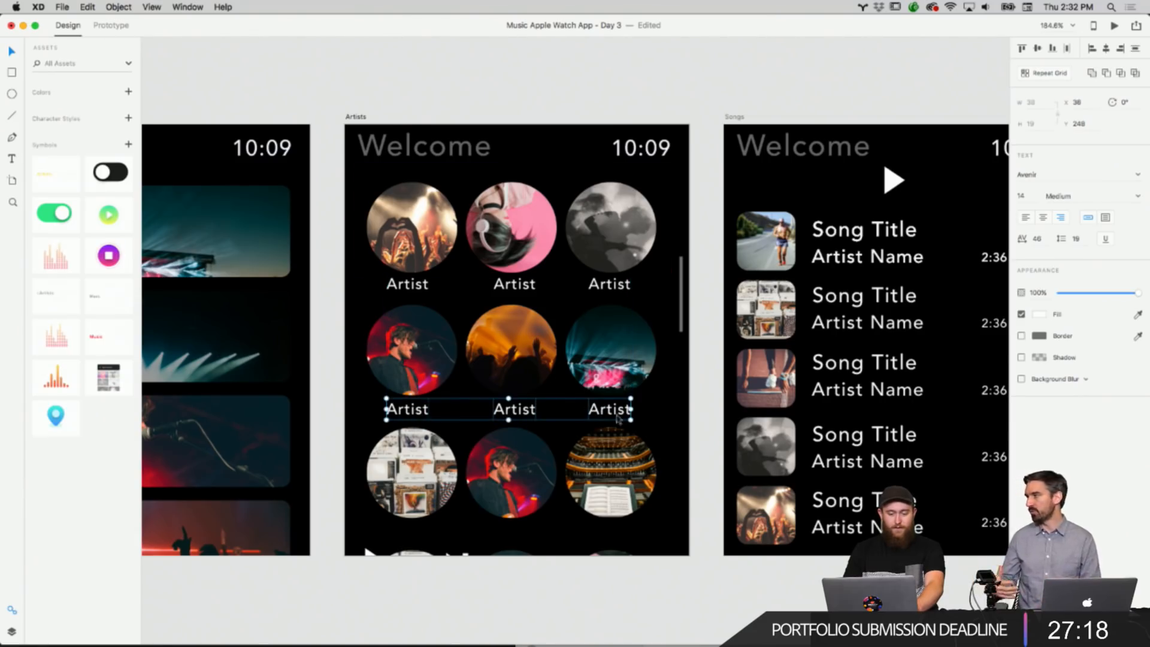
# Paste another row of Artist labels and move it under the third row of circles.
pyautogui.click(709, 493)
pyautogui.rightClick(709, 491)
pyautogui.click(731, 495)
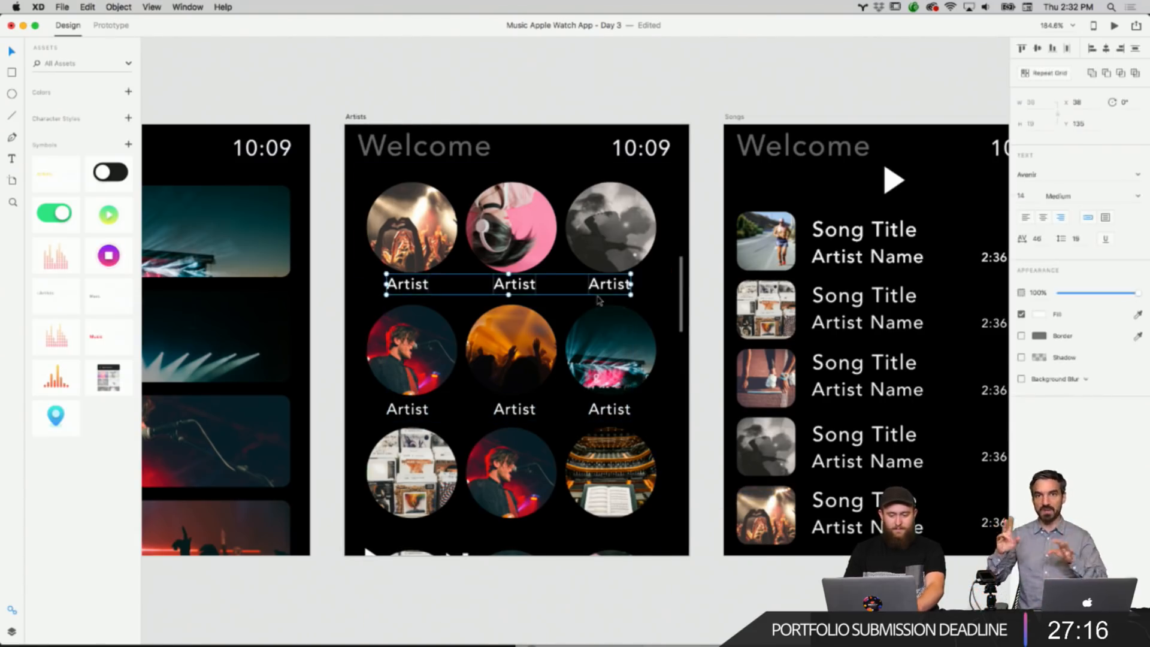
pyautogui.moveTo(604, 287); pyautogui.dragTo(602, 534)
pyautogui.click(681, 533)
# Adjust the Start Walk button's inner ring fill and apply its coral color to the middle ring with the eyedropper.
pyautogui.scroll(-5, 706, 514)
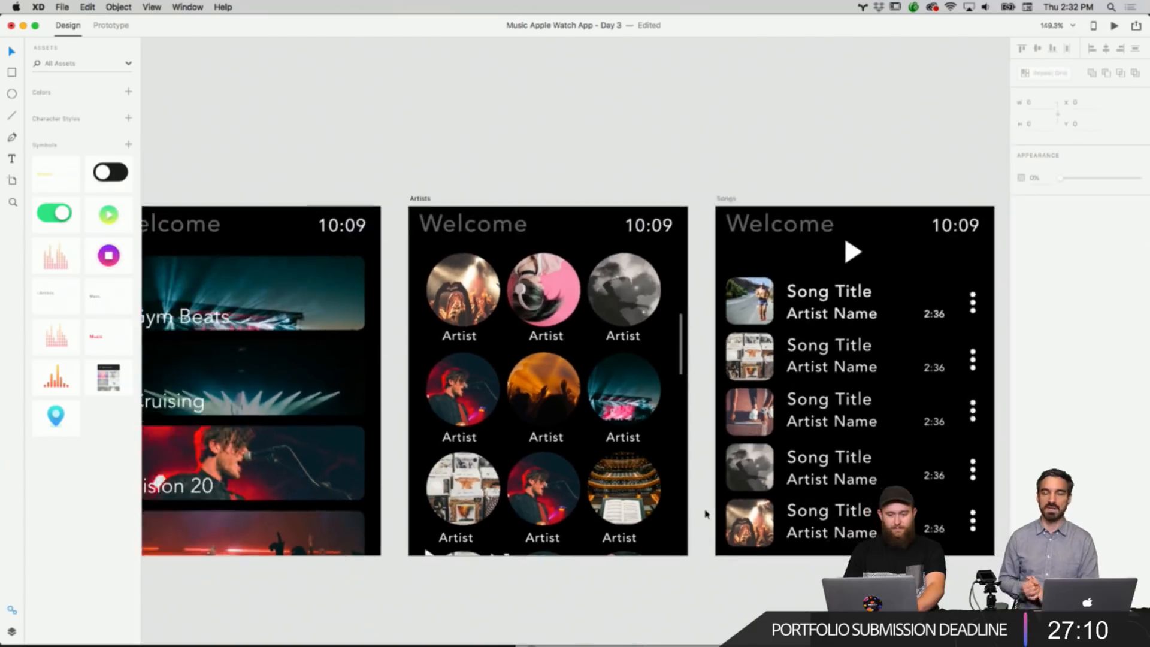
pyautogui.scroll(-3, 705, 514)
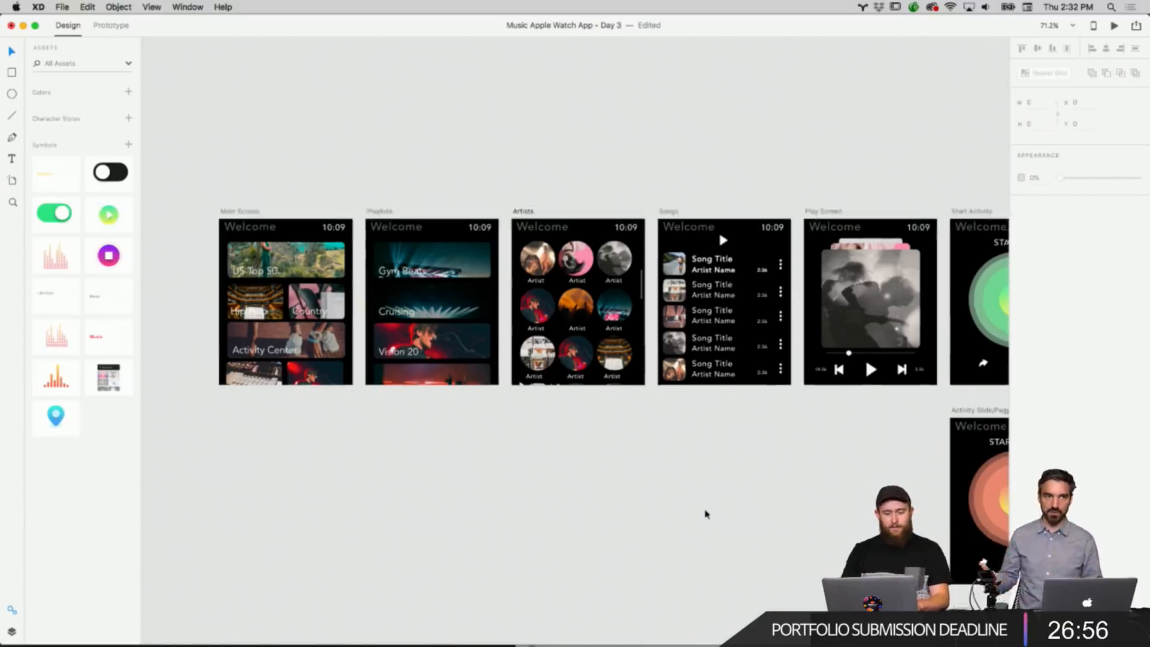
pyautogui.scroll(-5, 705, 514)
pyautogui.scroll(-3, 705, 514)
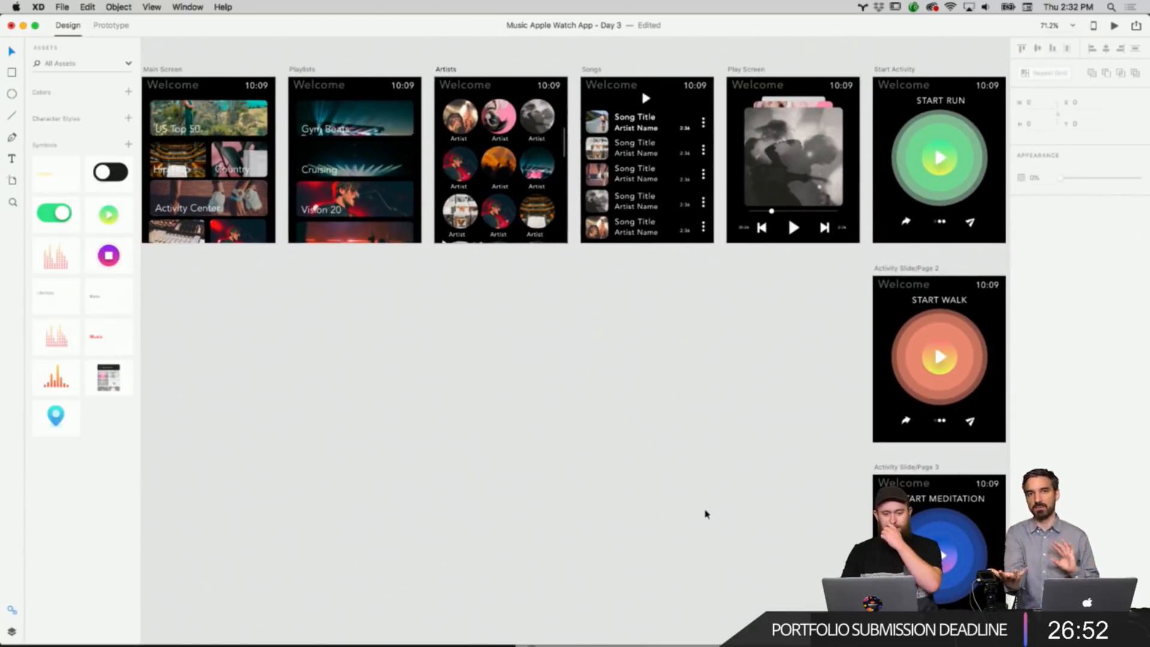
pyautogui.hscroll(5, 705, 514)
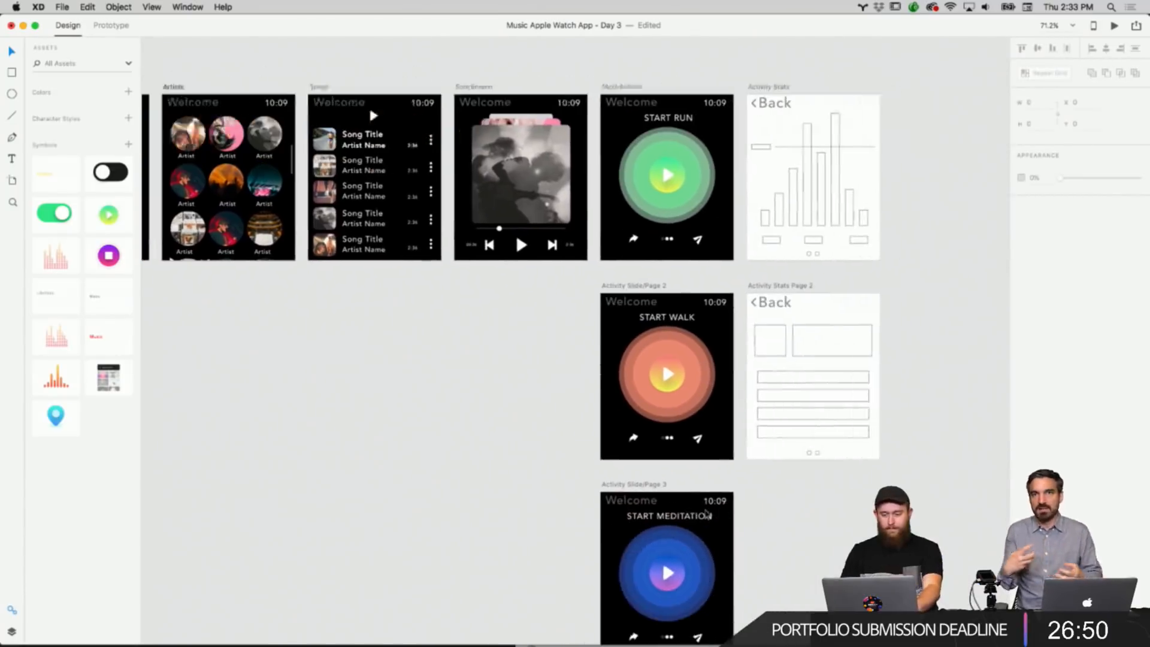
pyautogui.scroll(-3, 820, 285)
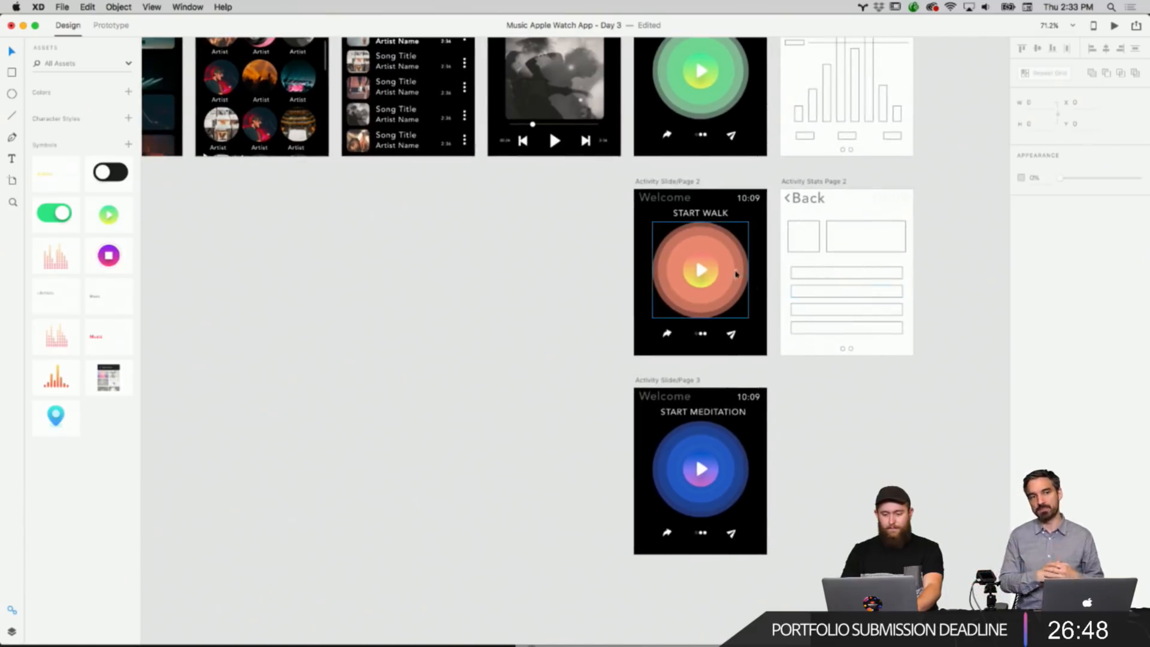
pyautogui.scroll(5, 733, 270)
pyautogui.click(722, 263)
pyautogui.doubleClick(723, 262)
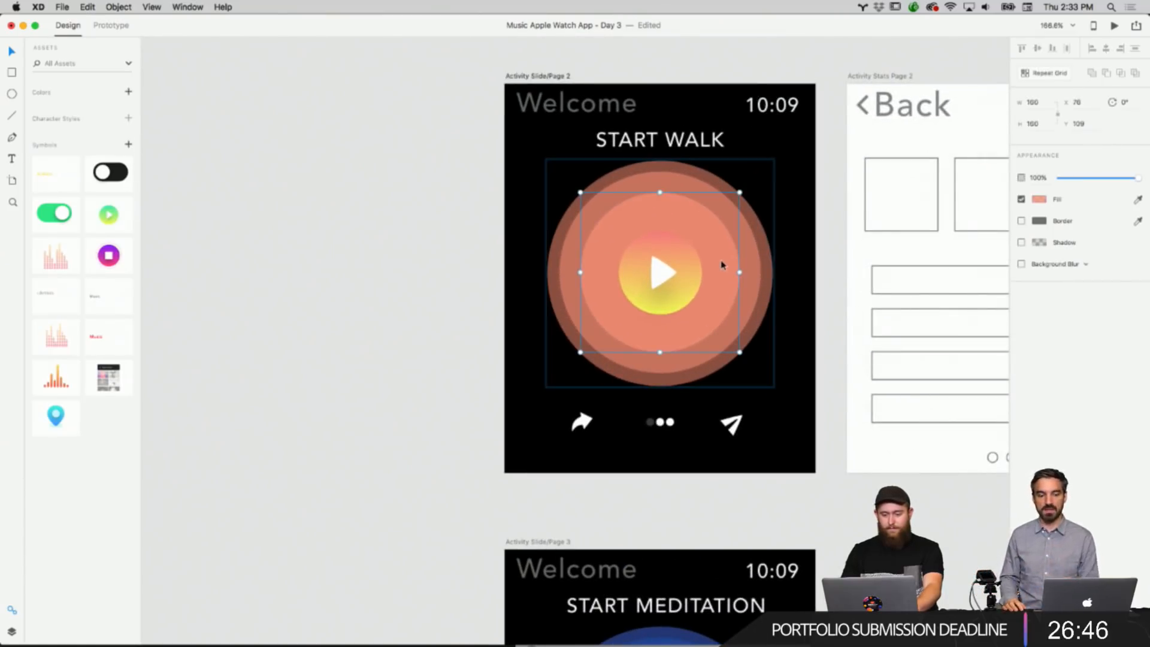
pyautogui.click(1040, 201)
pyautogui.click(1013, 247)
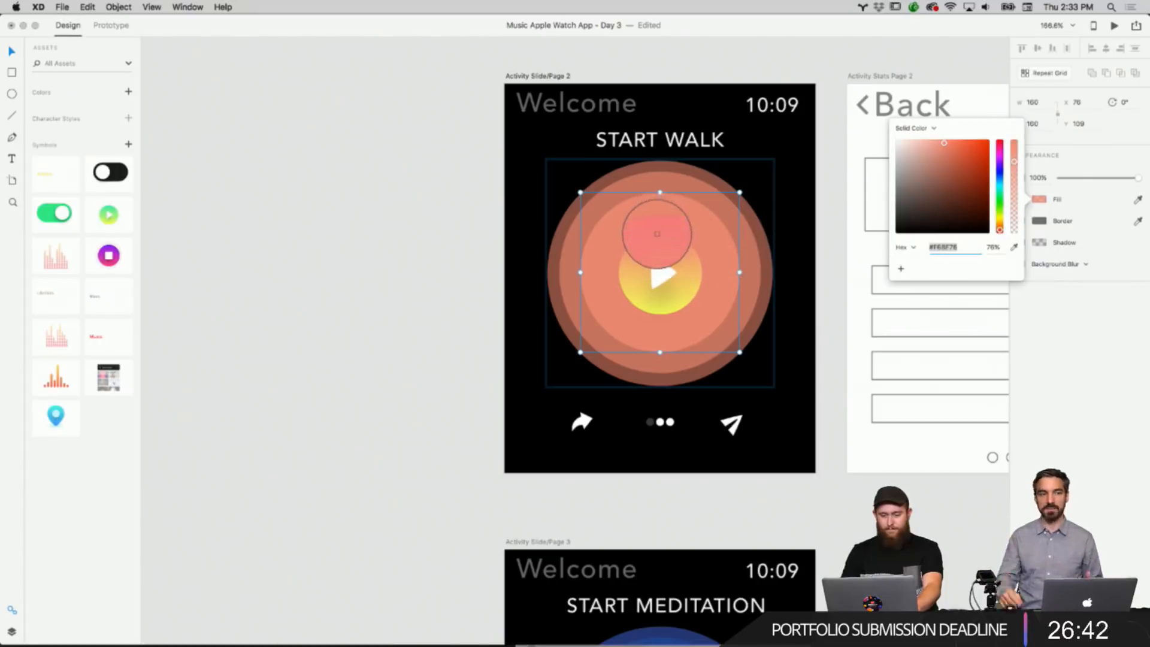
pyautogui.click(657, 230)
pyautogui.click(741, 256)
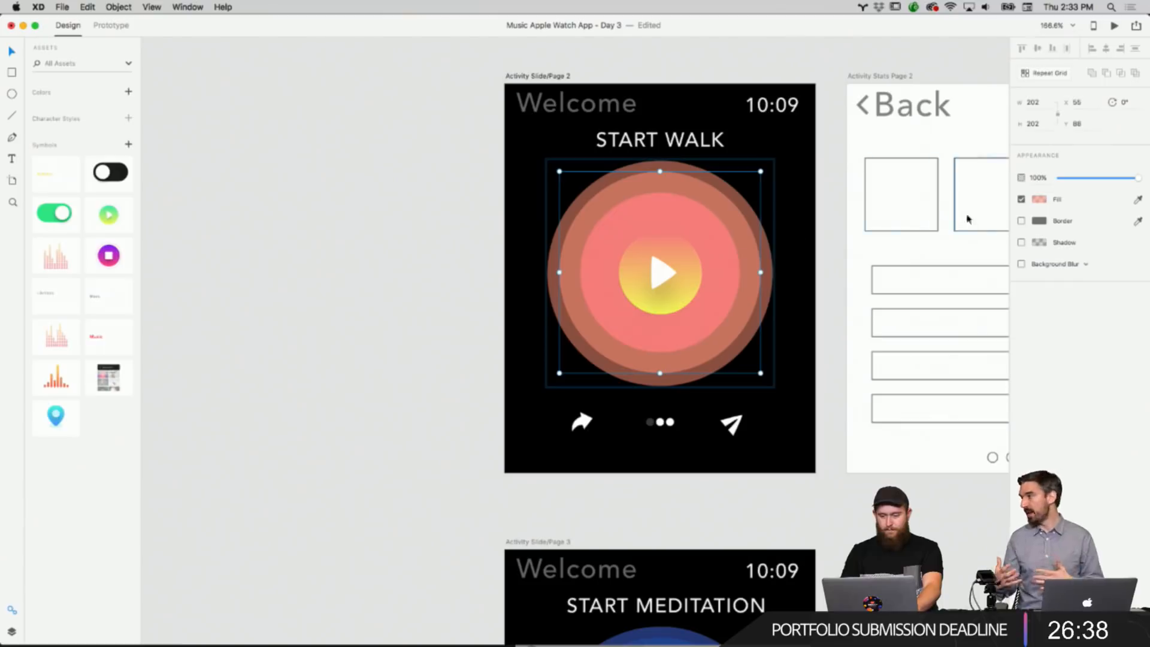
pyautogui.click(1137, 199)
pyautogui.click(717, 252)
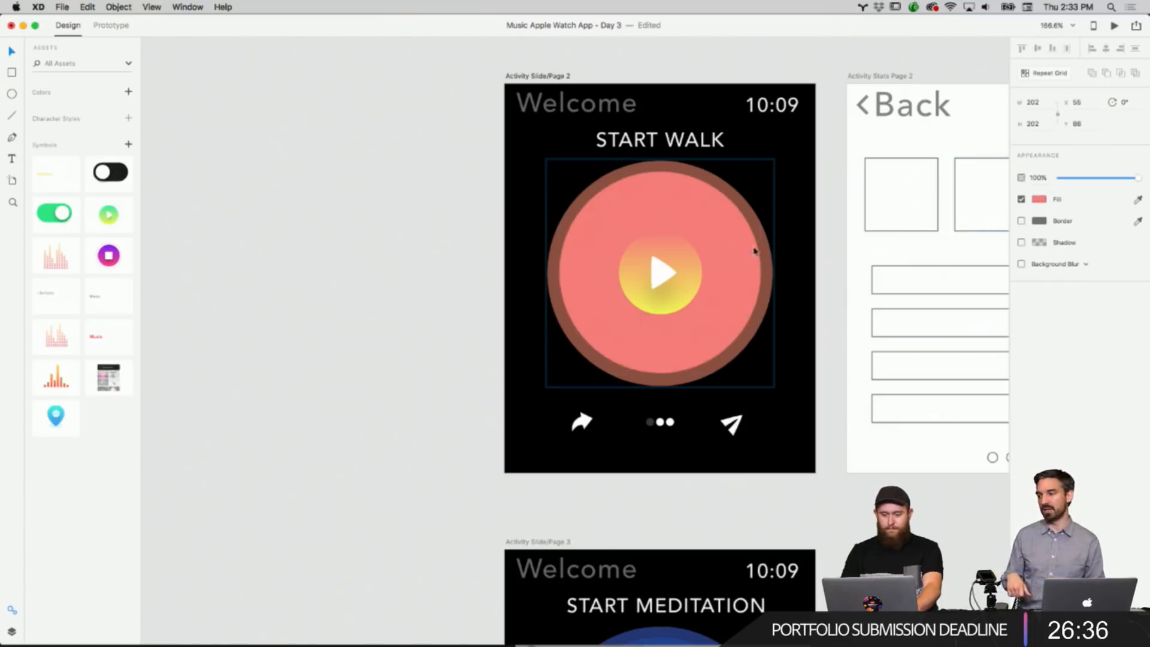
# Set the outer ring's coral fill to 100% alpha.
pyautogui.click(764, 248)
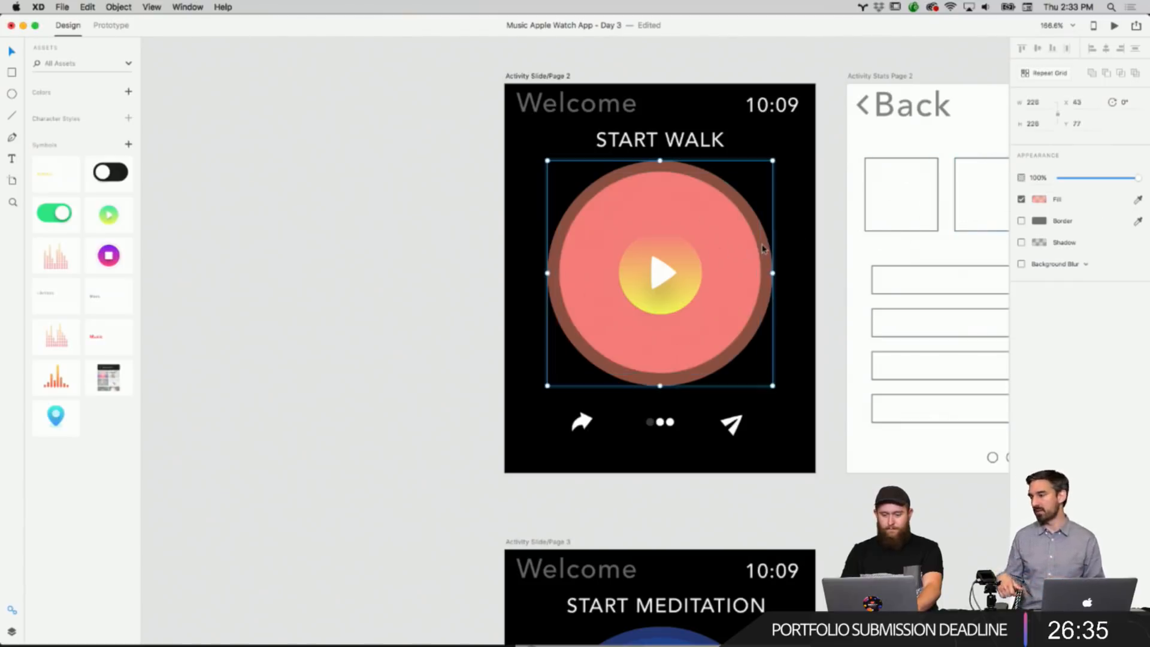
pyautogui.click(1040, 199)
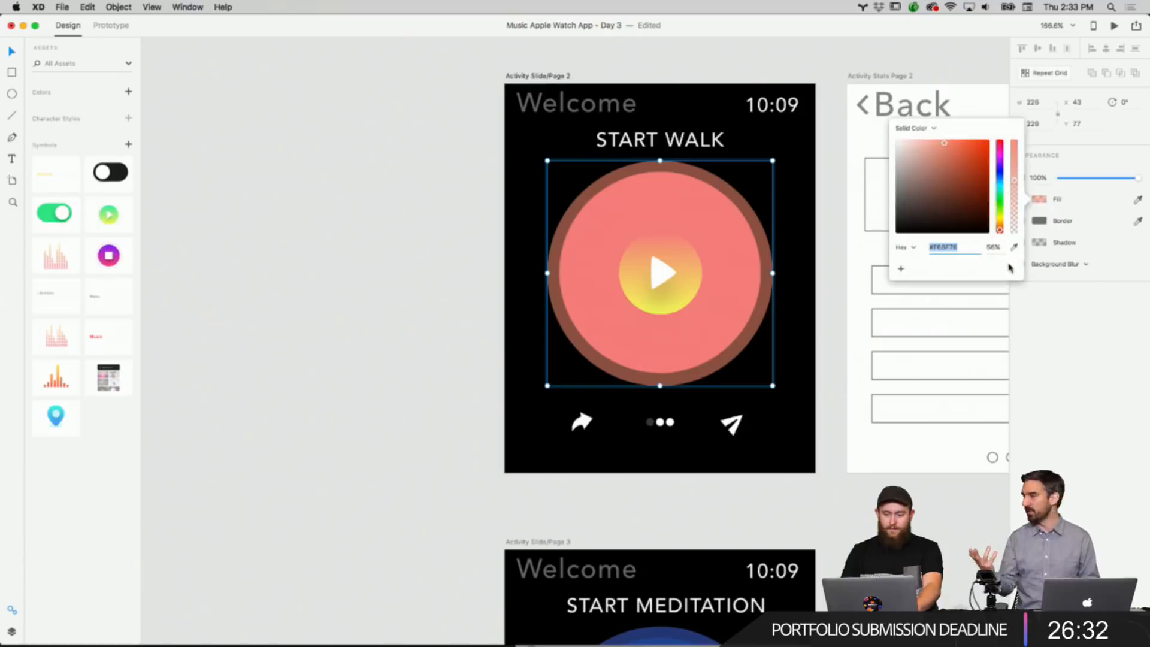
pyautogui.click(1014, 247)
pyautogui.click(730, 247)
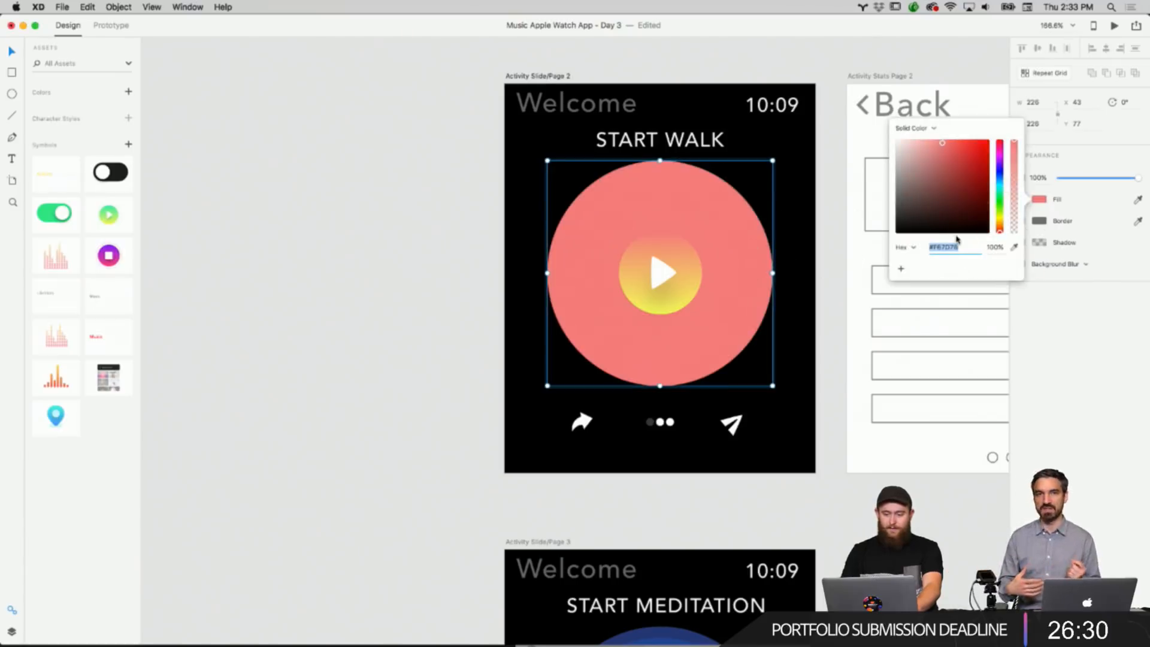
# Adjust the Start Walk rings' layer opacities, setting the inner ring to 70%.
pyautogui.click(745, 207)
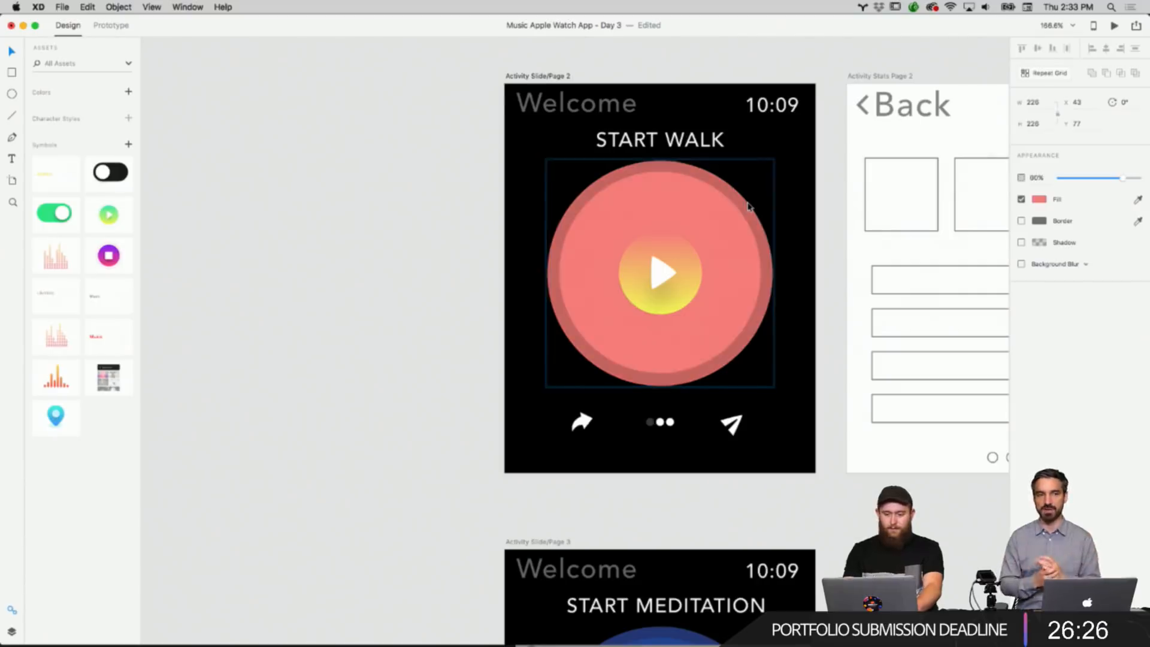
pyautogui.doubleClick(737, 222)
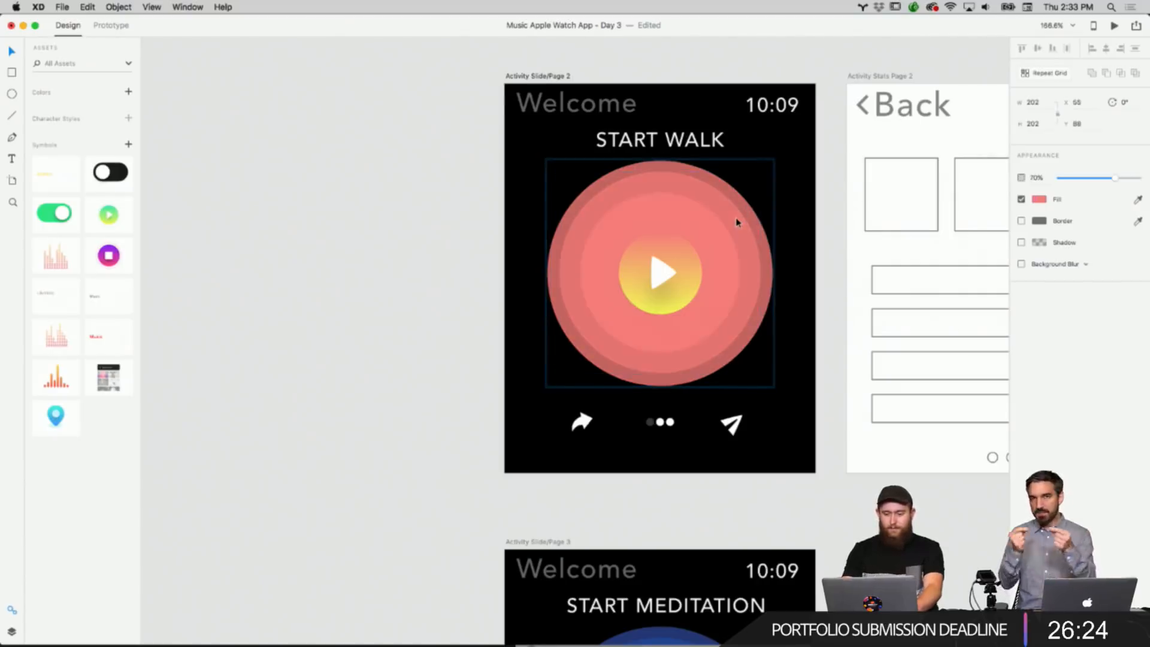
pyautogui.click(707, 254)
pyautogui.click(721, 246)
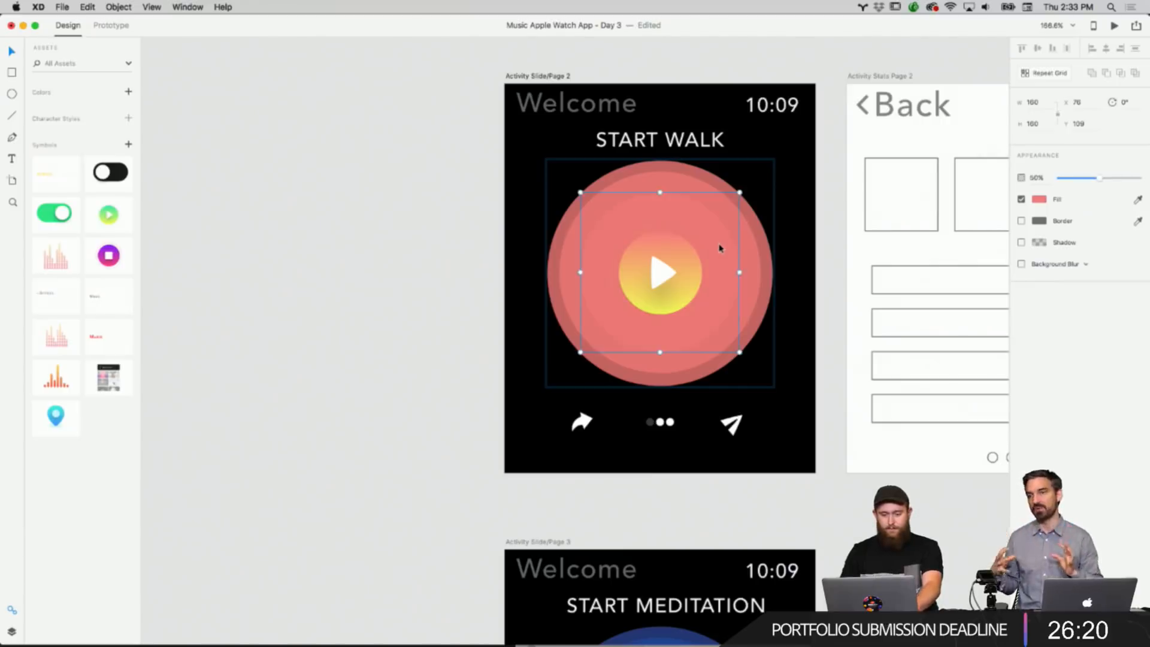
pyautogui.press('7')
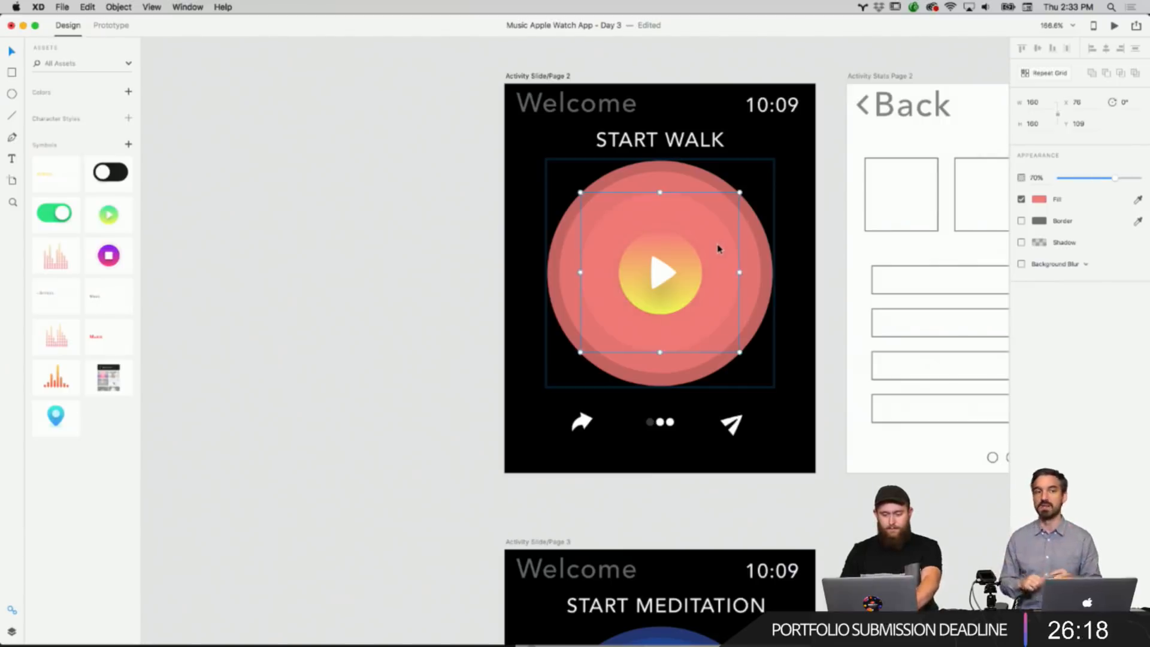
pyautogui.click(482, 269)
# Zoom into the Start Walk button and set the outer ring border's color alpha to 0%.
pyautogui.scroll(-3, 440, 292)
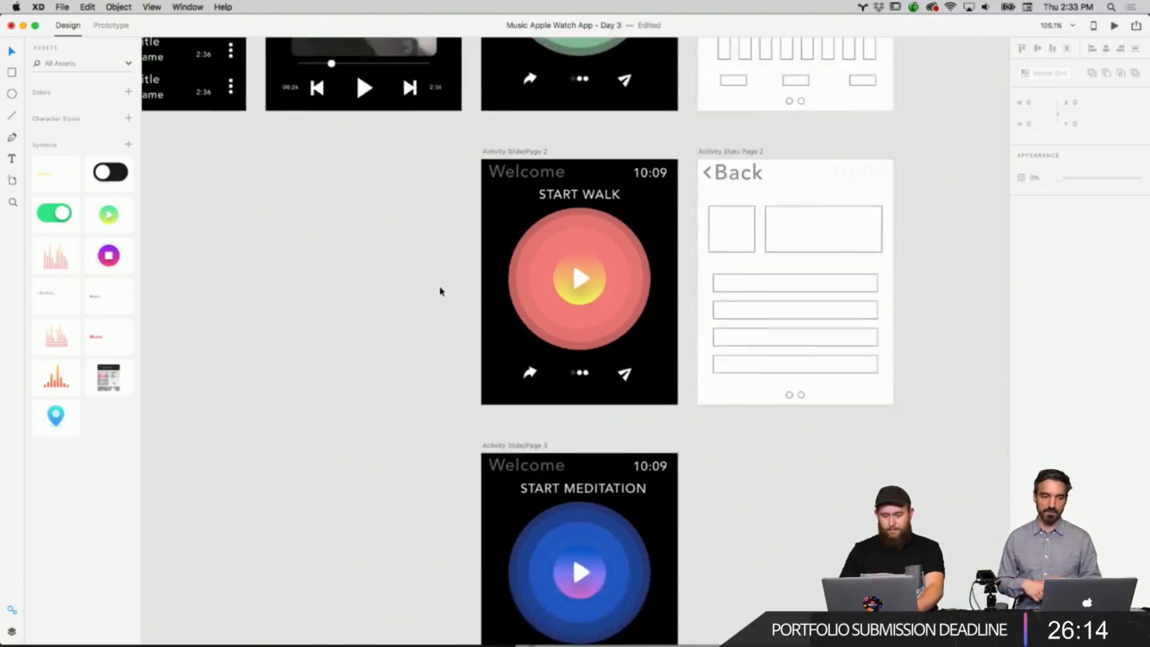
pyautogui.scroll(-2, 440, 292)
pyautogui.scroll(5, 440, 292)
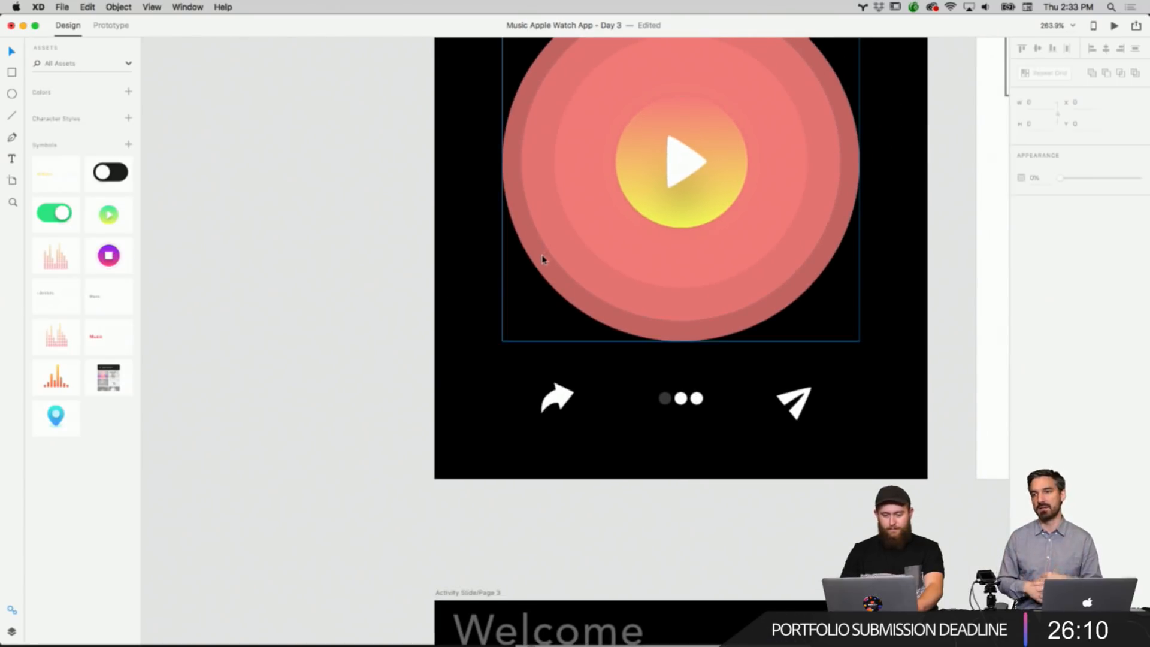
pyautogui.click(551, 255)
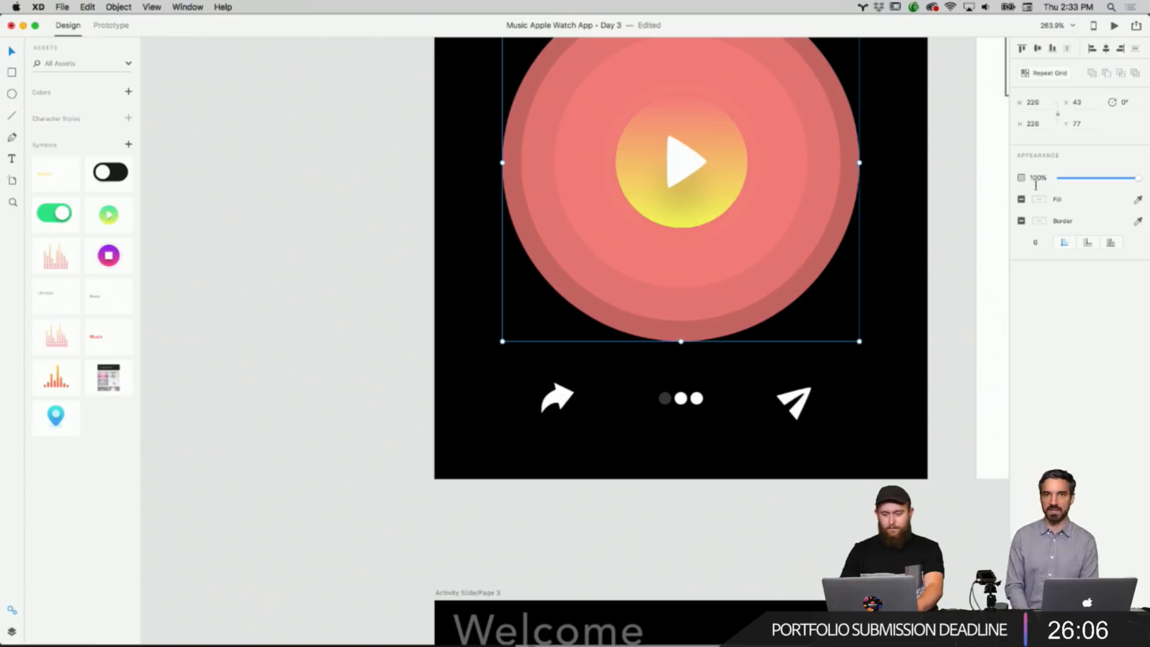
pyautogui.doubleClick(769, 174)
pyautogui.click(1039, 220)
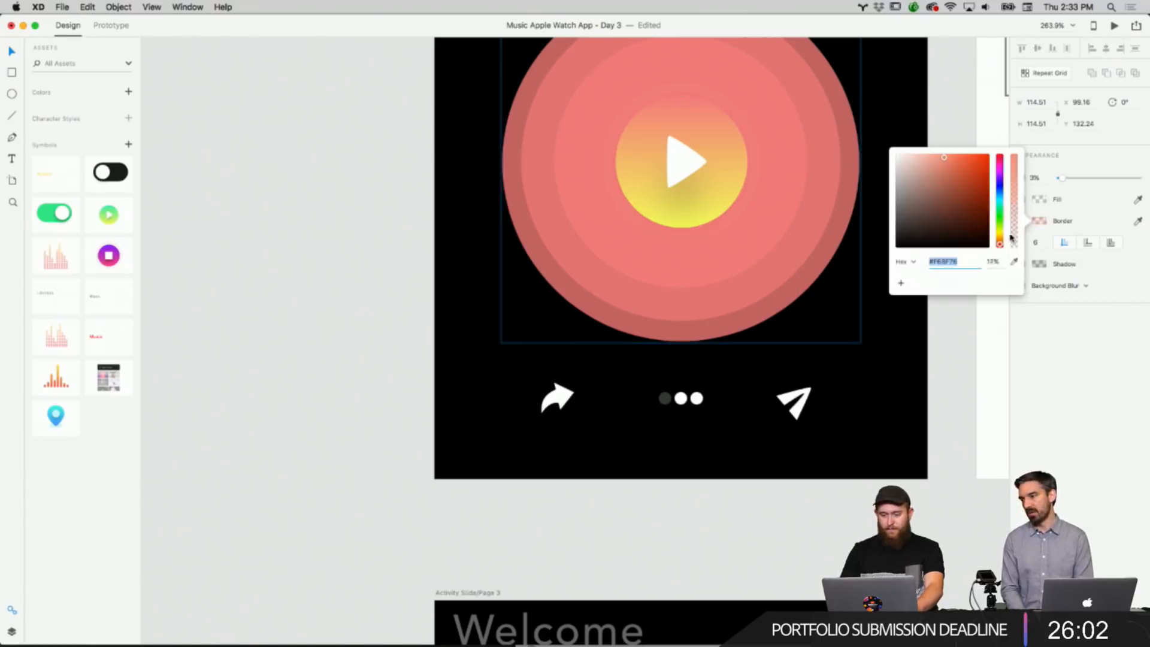
pyautogui.moveTo(1014, 171); pyautogui.dragTo(1014, 241)
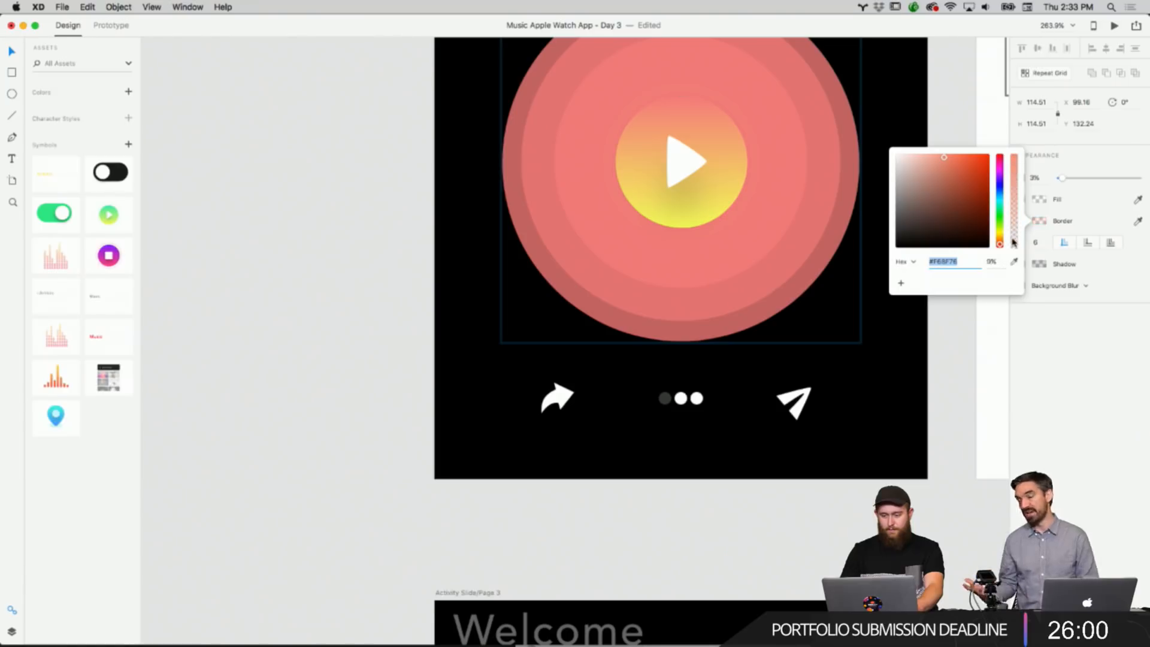
pyautogui.click(754, 169)
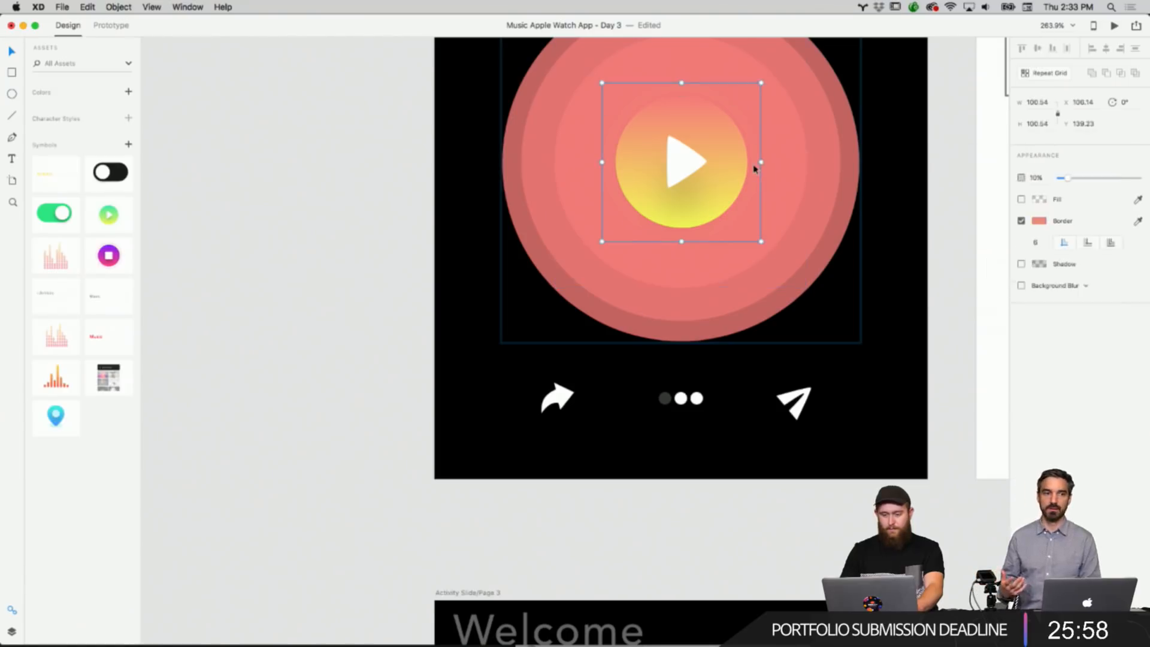
pyautogui.click(1040, 223)
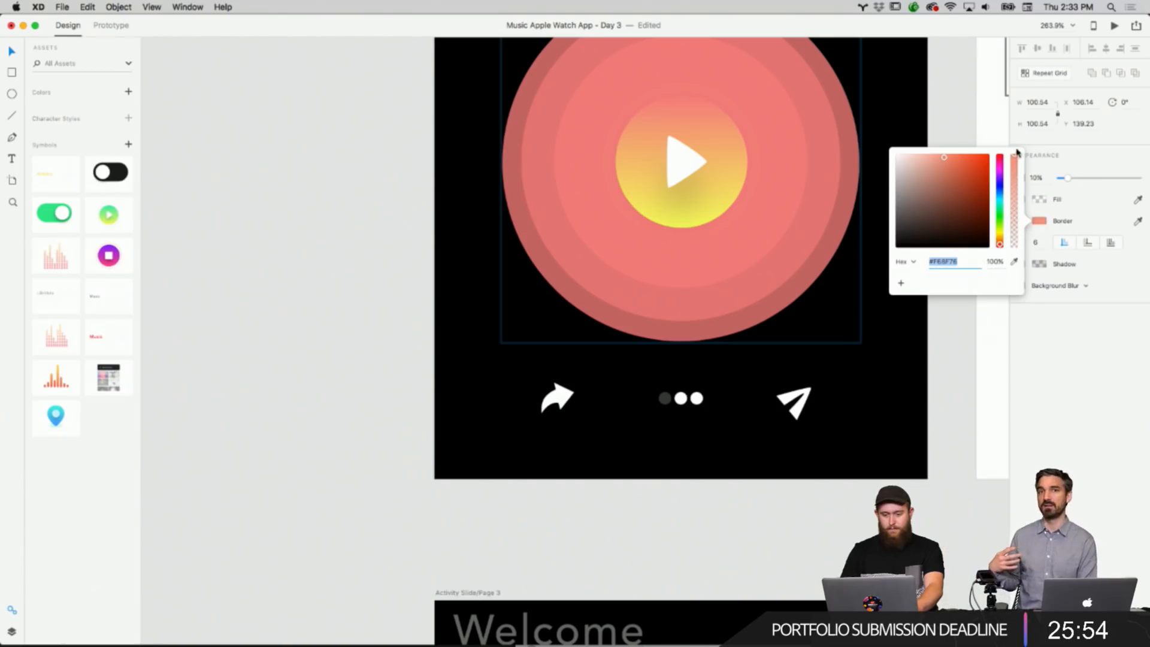
pyautogui.click(911, 362)
pyautogui.scroll(-5, 909, 365)
pyautogui.hscroll(4, 910, 364)
pyautogui.scroll(-4, 910, 364)
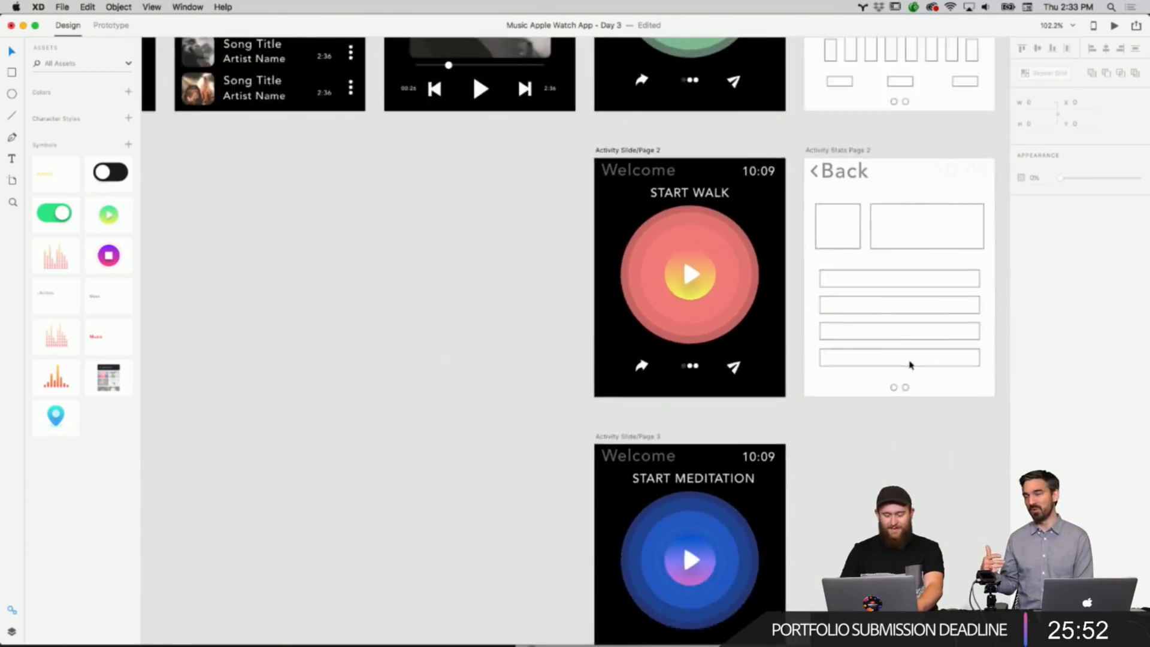
pyautogui.hscroll(-4, 910, 364)
pyautogui.scroll(-4, 909, 364)
pyautogui.scroll(2, 910, 364)
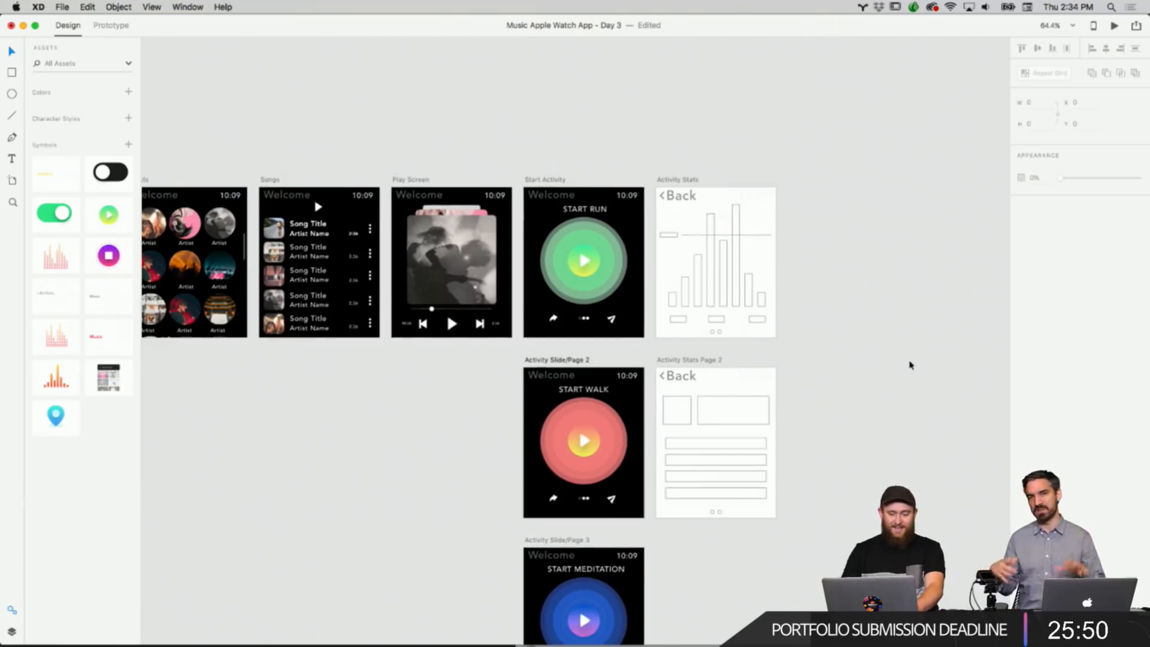
pyautogui.scroll(2, 910, 364)
pyautogui.hscroll(2, 910, 365)
pyautogui.scroll(2, 803, 336)
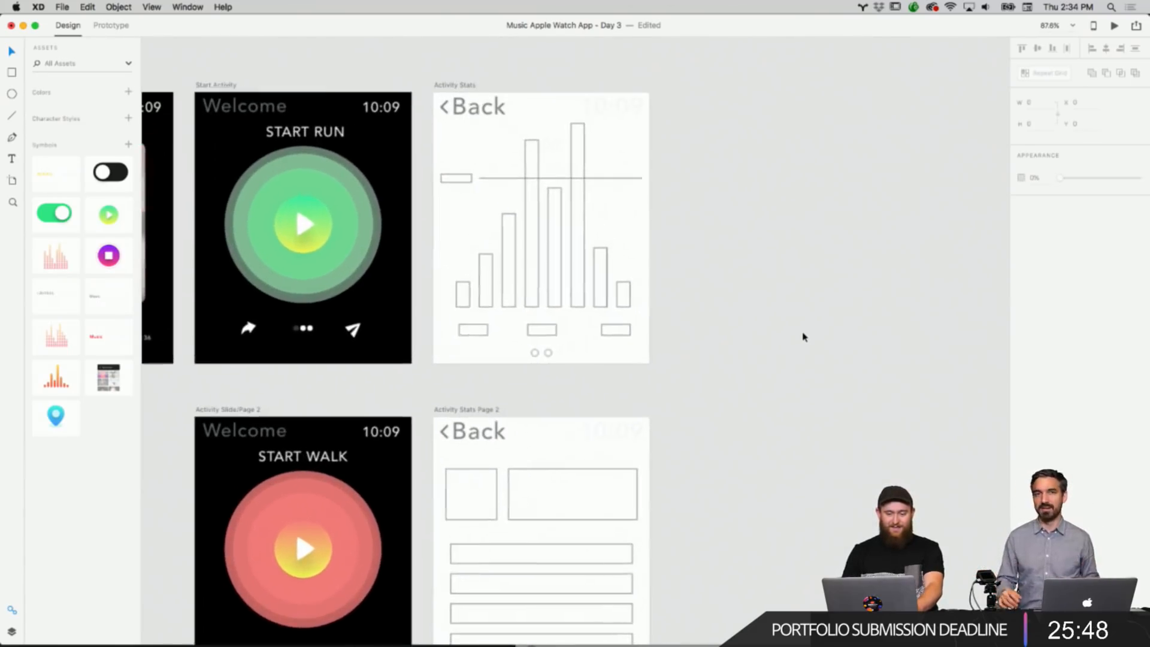
pyautogui.scroll(2, 803, 336)
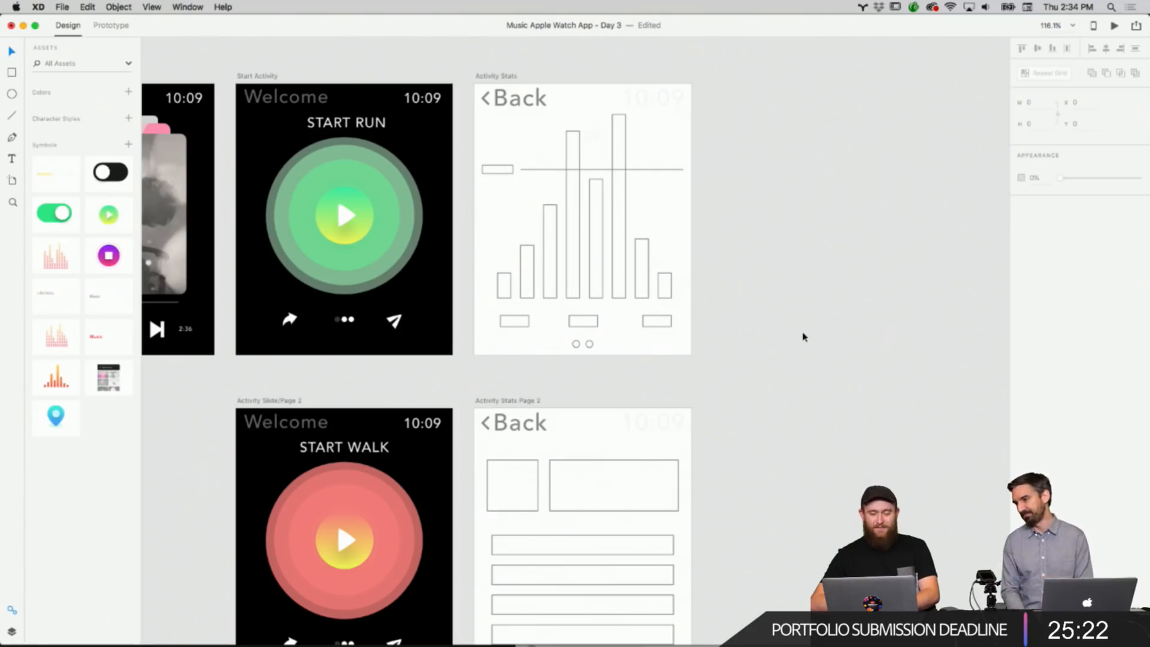
pyautogui.rightClick(753, 302)
pyautogui.click(764, 265)
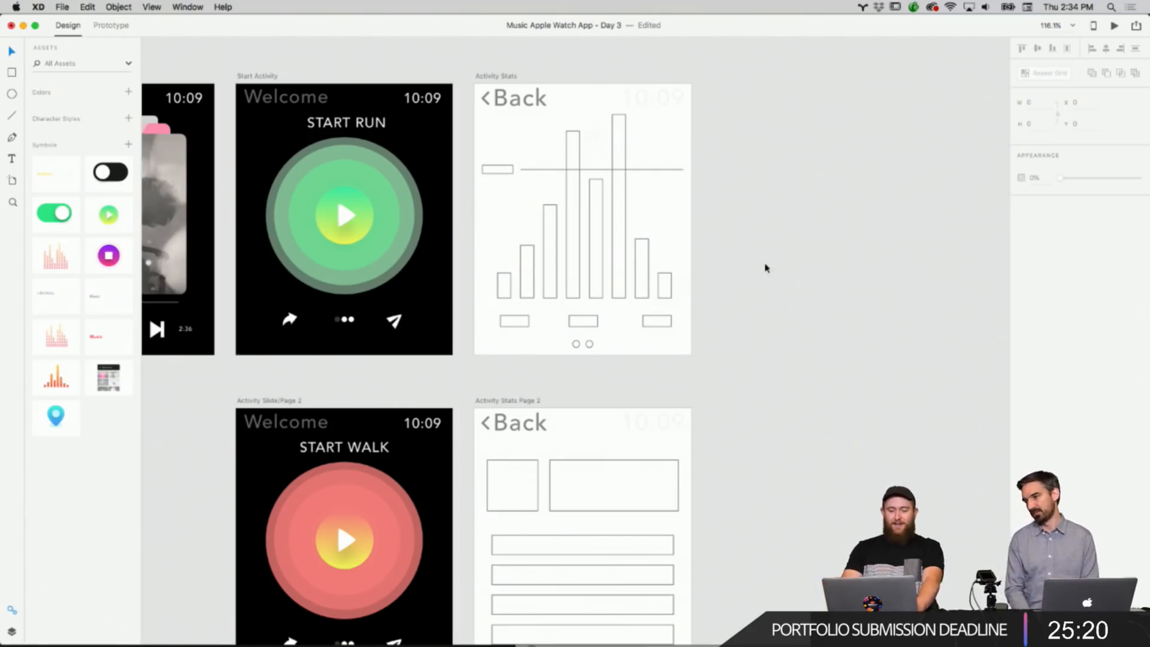
pyautogui.scroll(-4, 766, 267)
pyautogui.scroll(-3, 764, 267)
pyautogui.scroll(6, 763, 265)
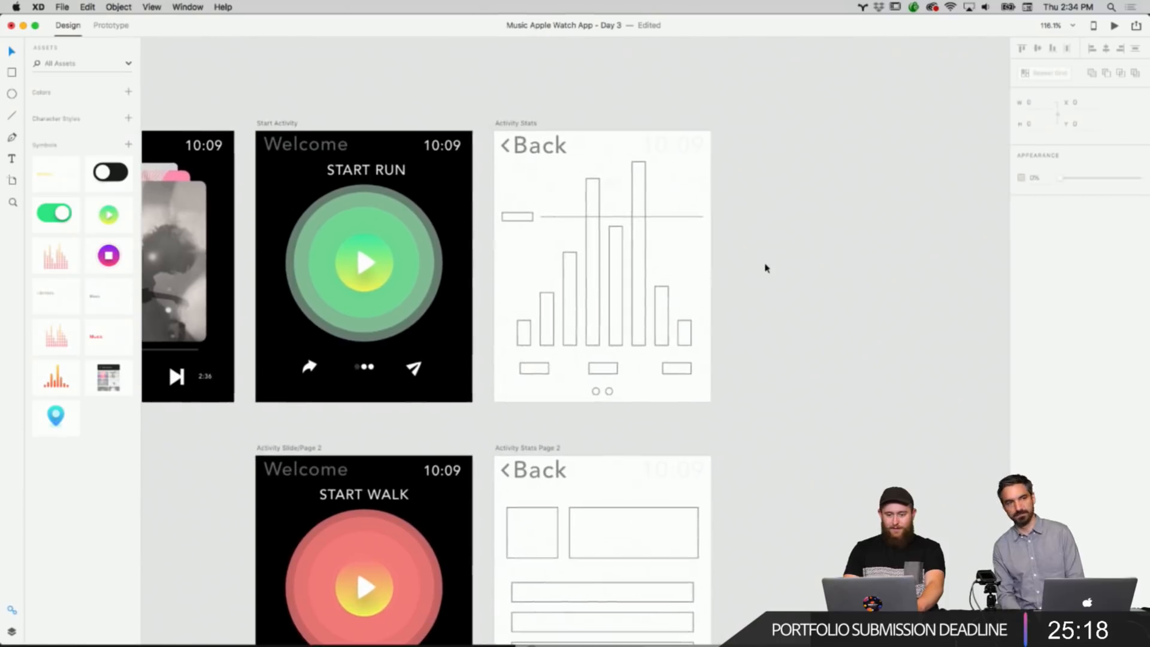
pyautogui.scroll(6, 750, 214)
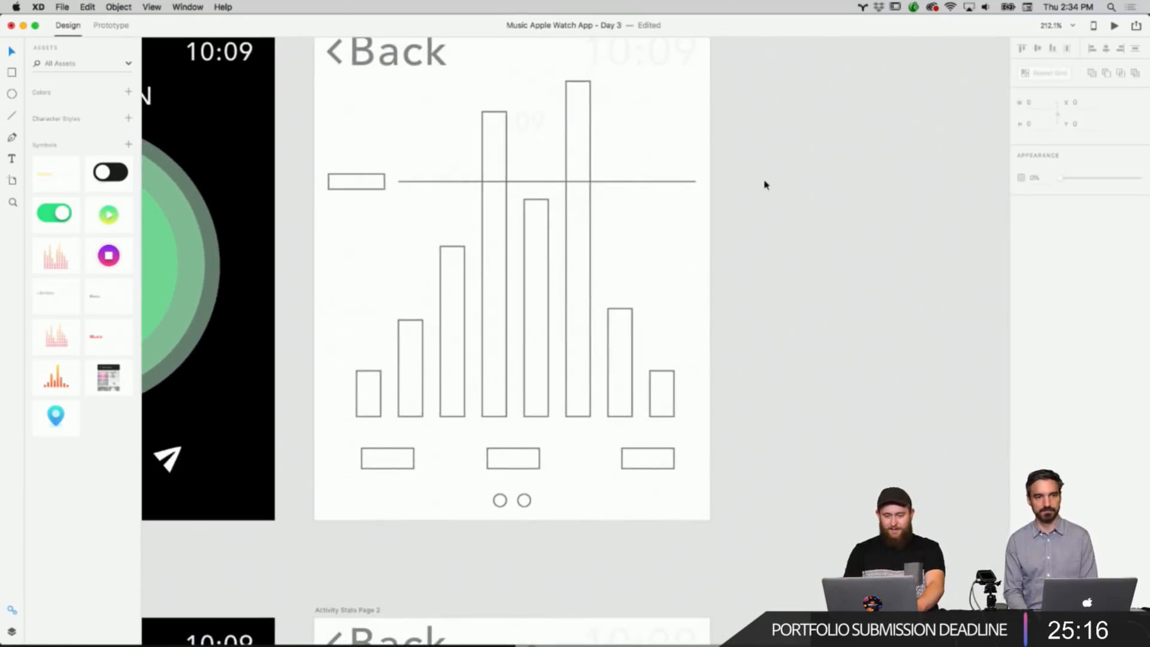
pyautogui.scroll(-2, 762, 182)
pyautogui.scroll(4, 760, 178)
pyautogui.scroll(-5, 765, 180)
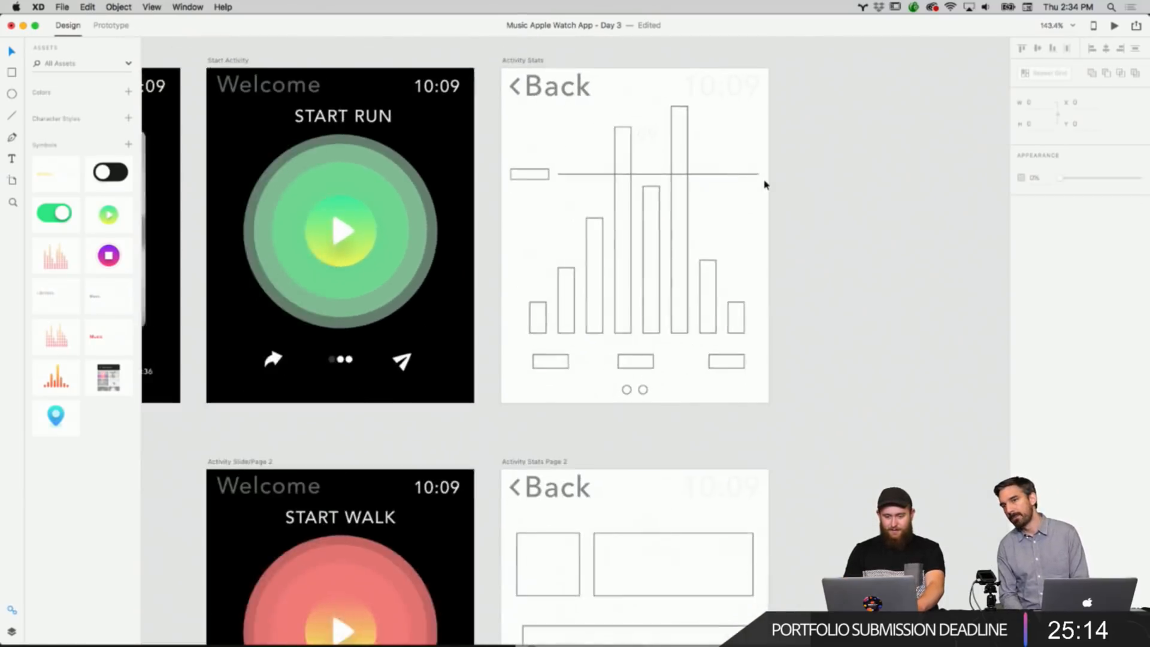
# Look over the Start Activity and Activity Stats artboards and their Page 2 versions.
pyautogui.rightClick(731, 262)
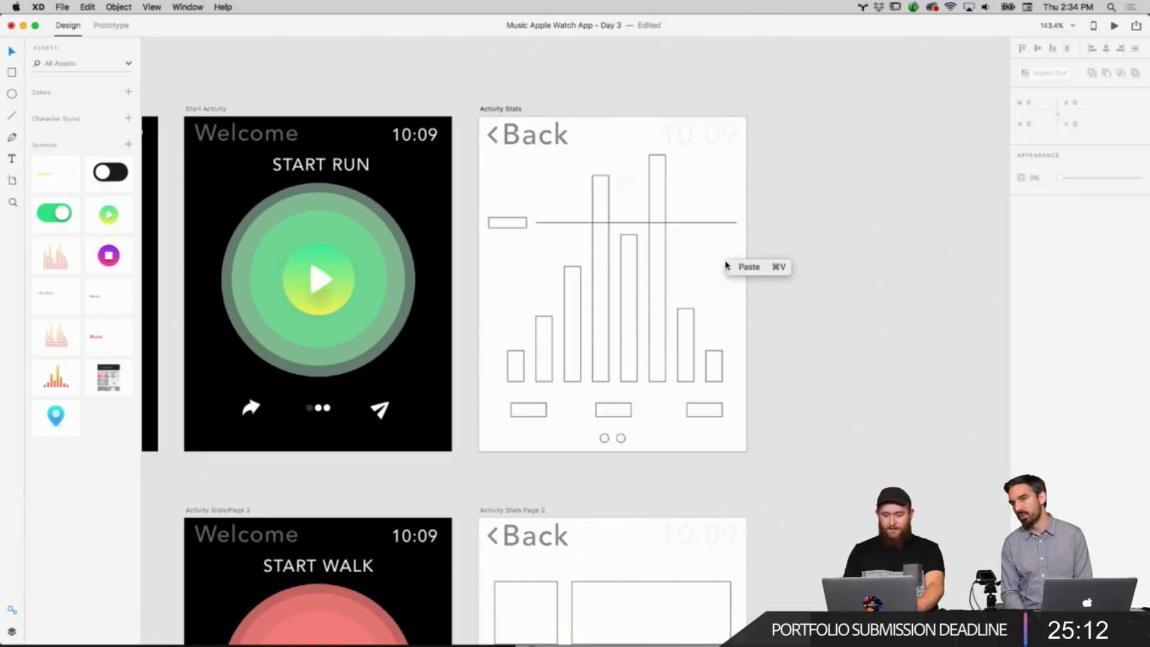
pyautogui.rightClick(791, 200)
pyautogui.click(743, 200)
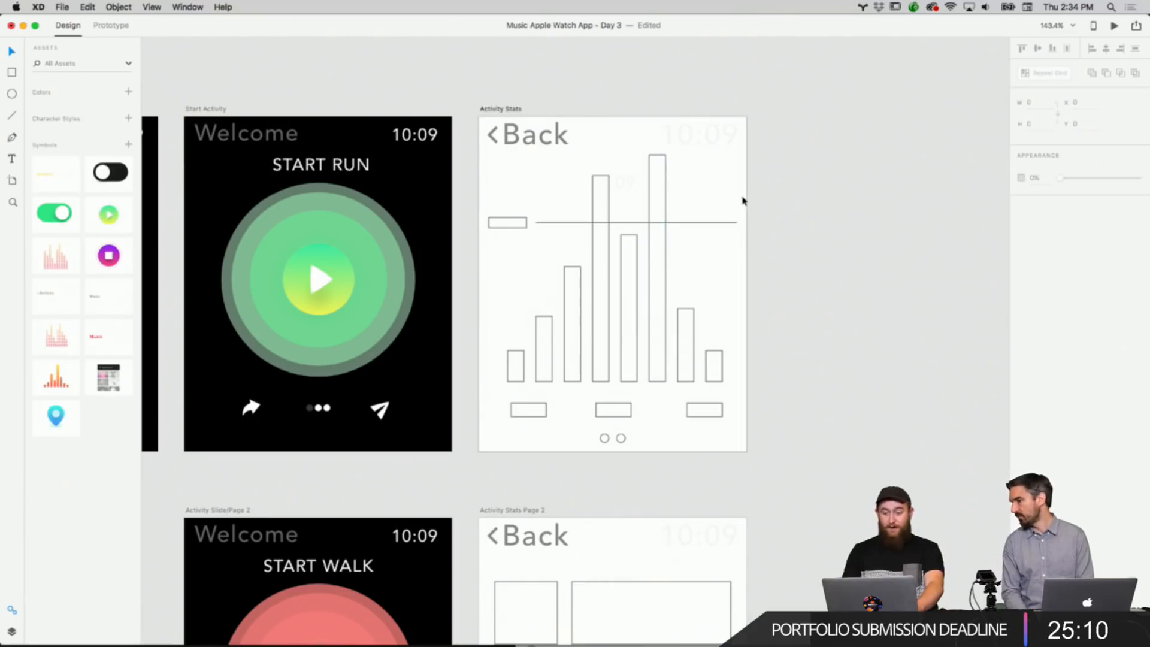
pyautogui.click(506, 109)
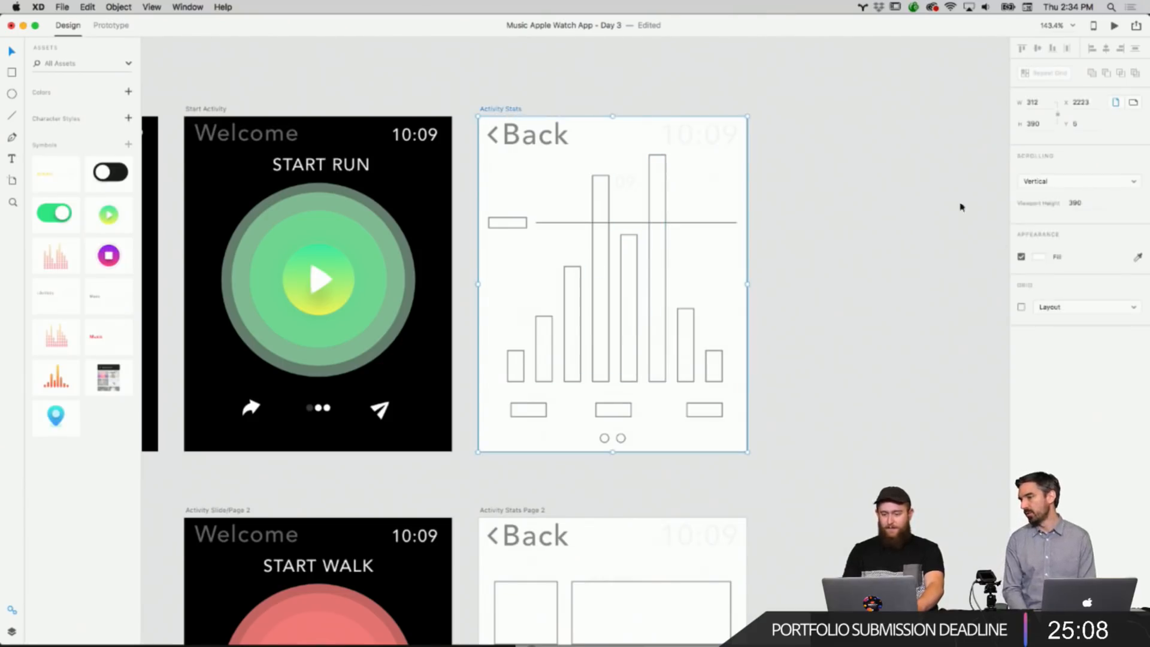
pyautogui.click(882, 278)
pyautogui.scroll(-5, 882, 279)
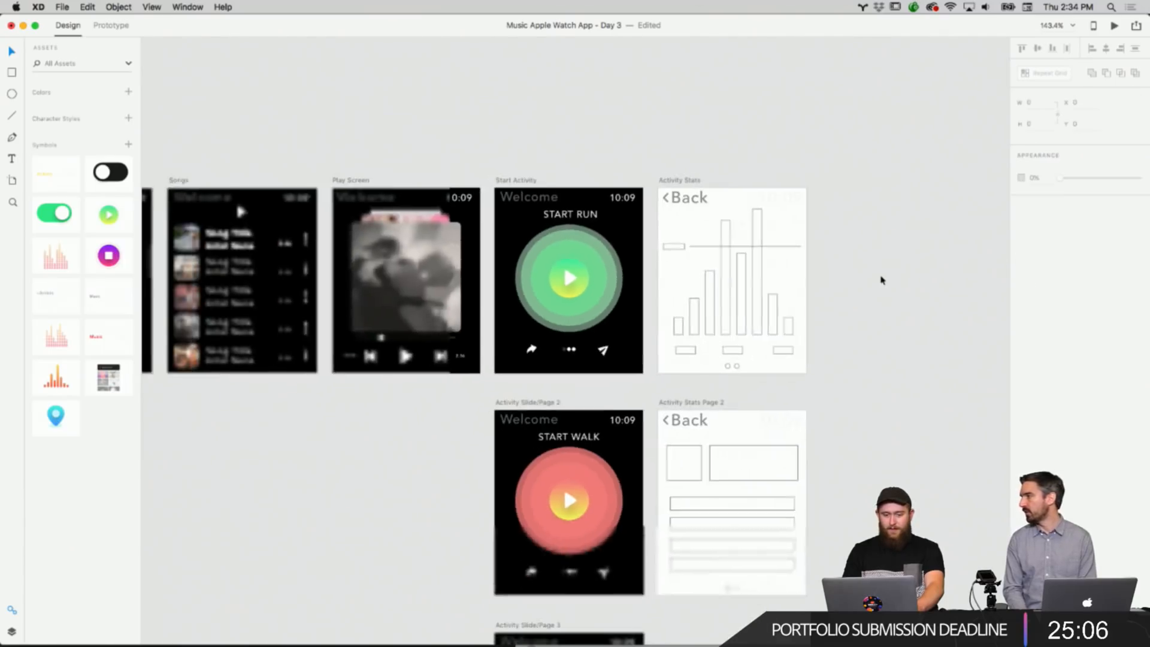
pyautogui.scroll(2, 693, 247)
pyautogui.scroll(2, 693, 247)
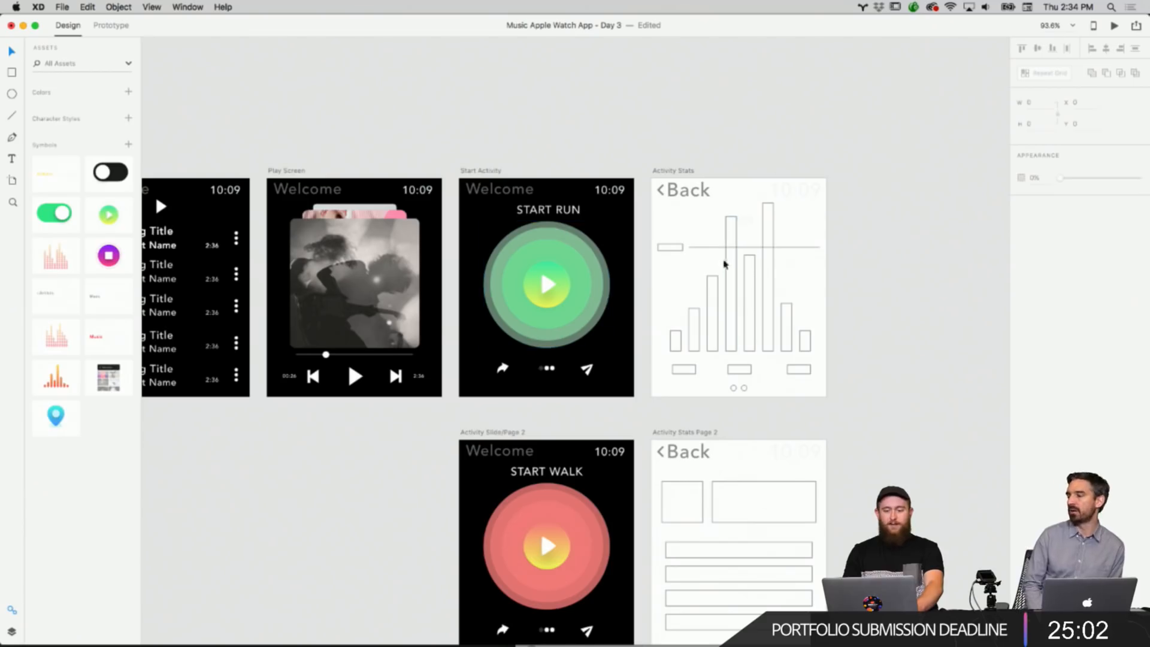
pyautogui.scroll(-3, 860, 264)
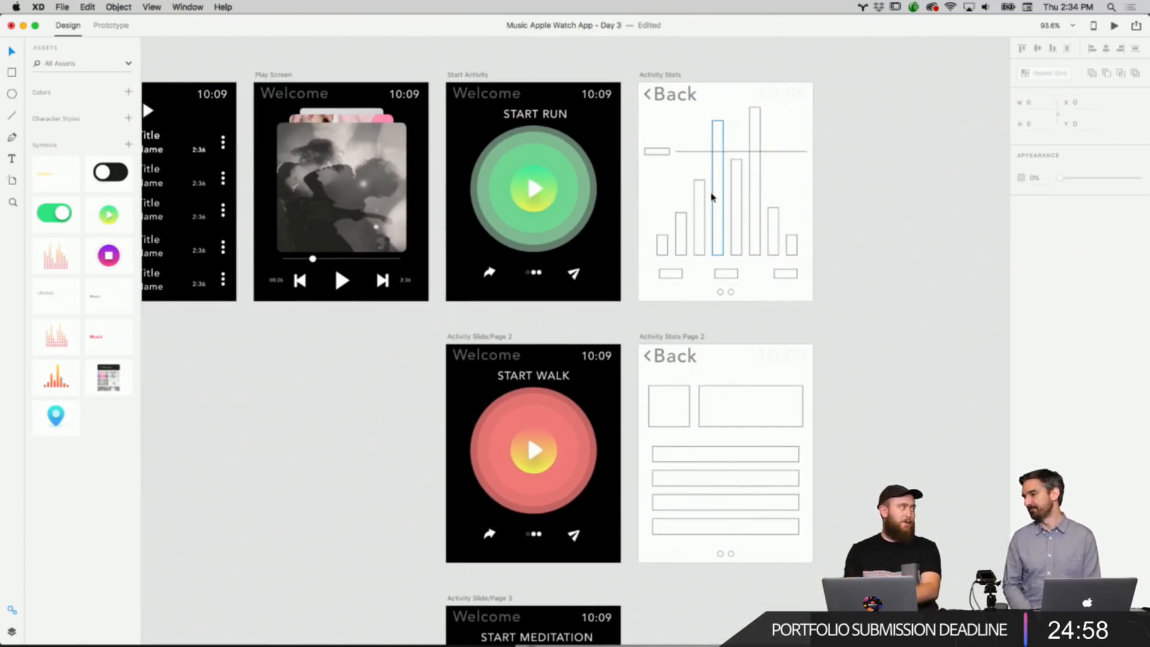
pyautogui.scroll(-3, 737, 252)
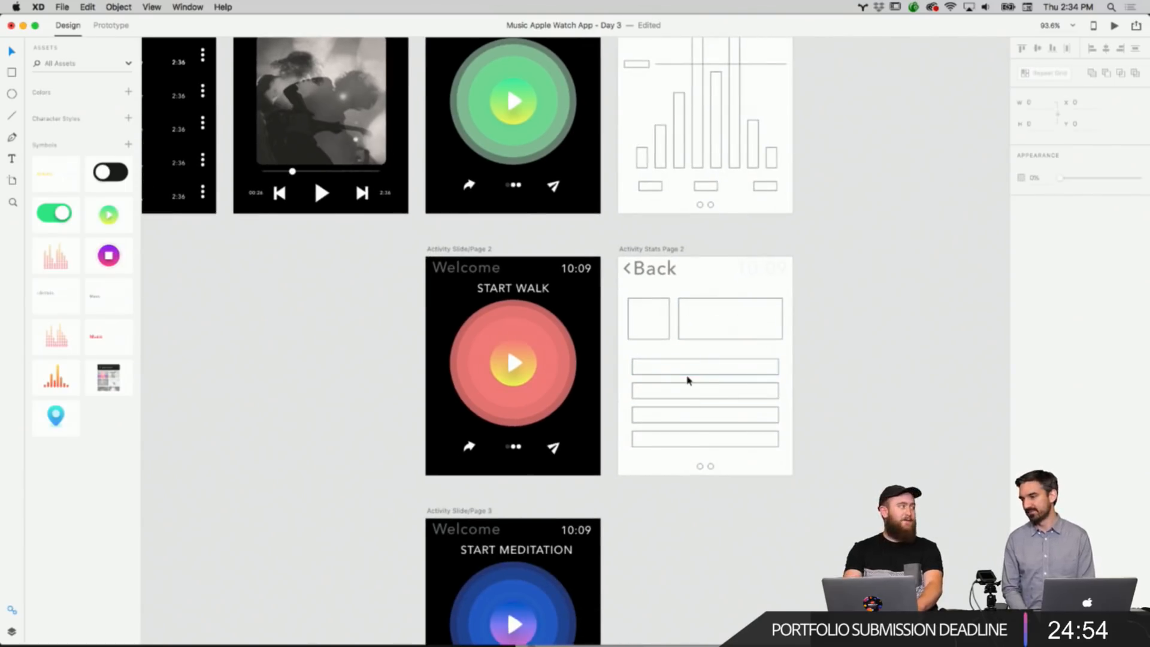
pyautogui.scroll(1, 688, 380)
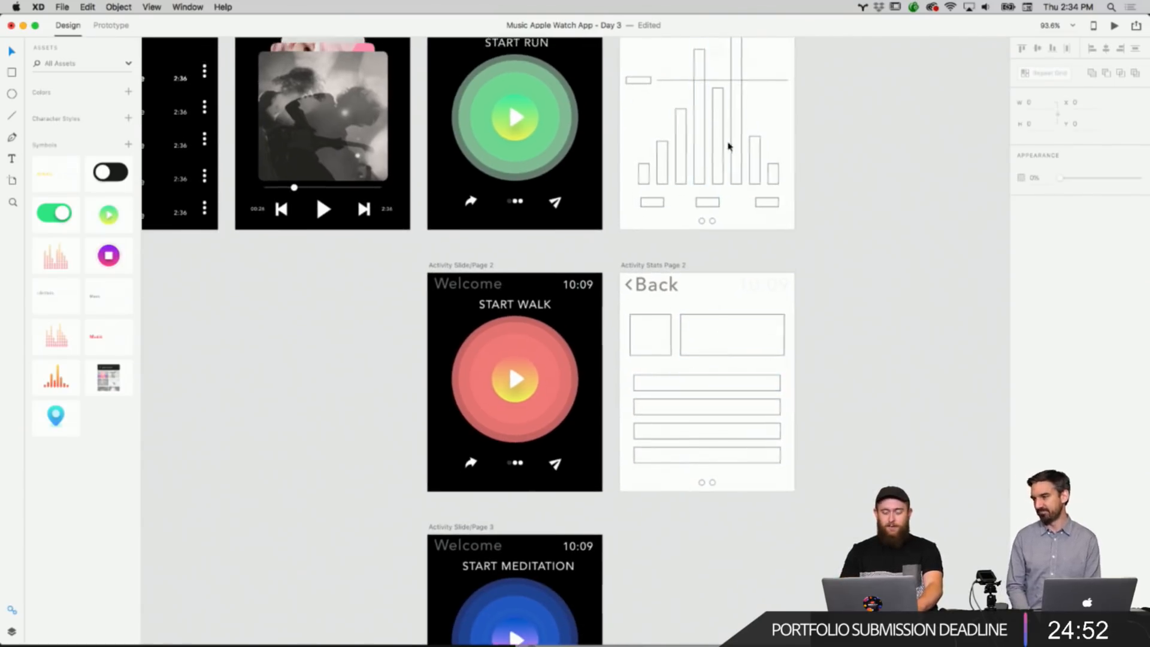
pyautogui.scroll(3, 728, 144)
# Set the Activity Stats artboard's background fill to black.
pyautogui.click(625, 107)
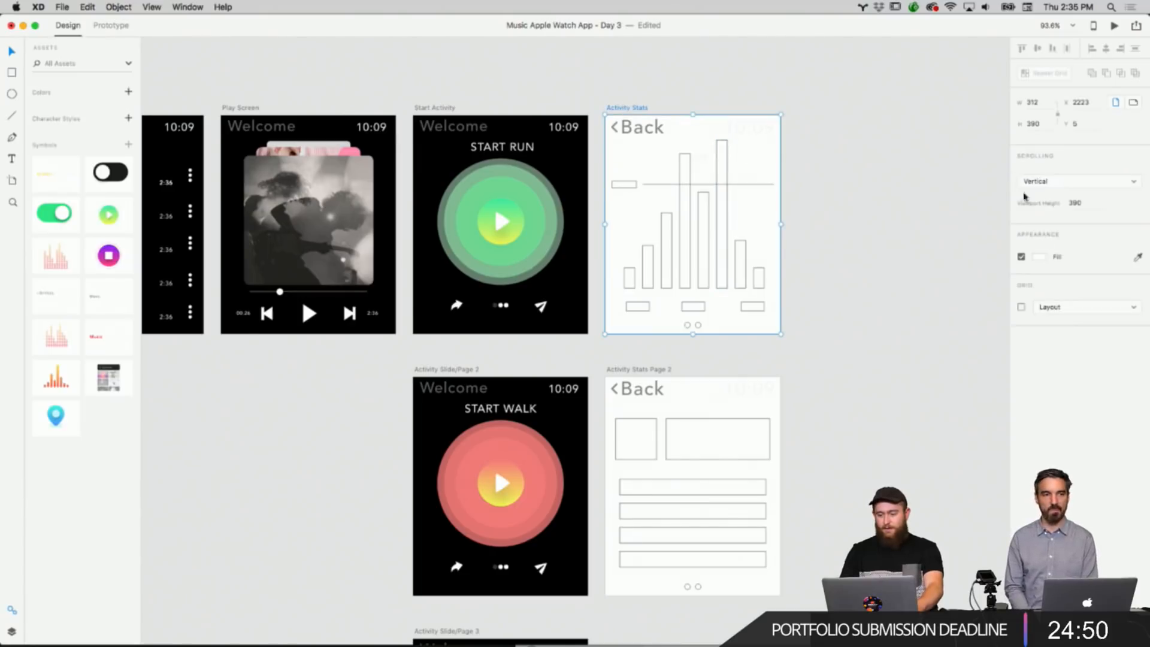
pyautogui.click(1040, 257)
pyautogui.moveTo(932, 260); pyautogui.dragTo(835, 352)
pyautogui.click(835, 351)
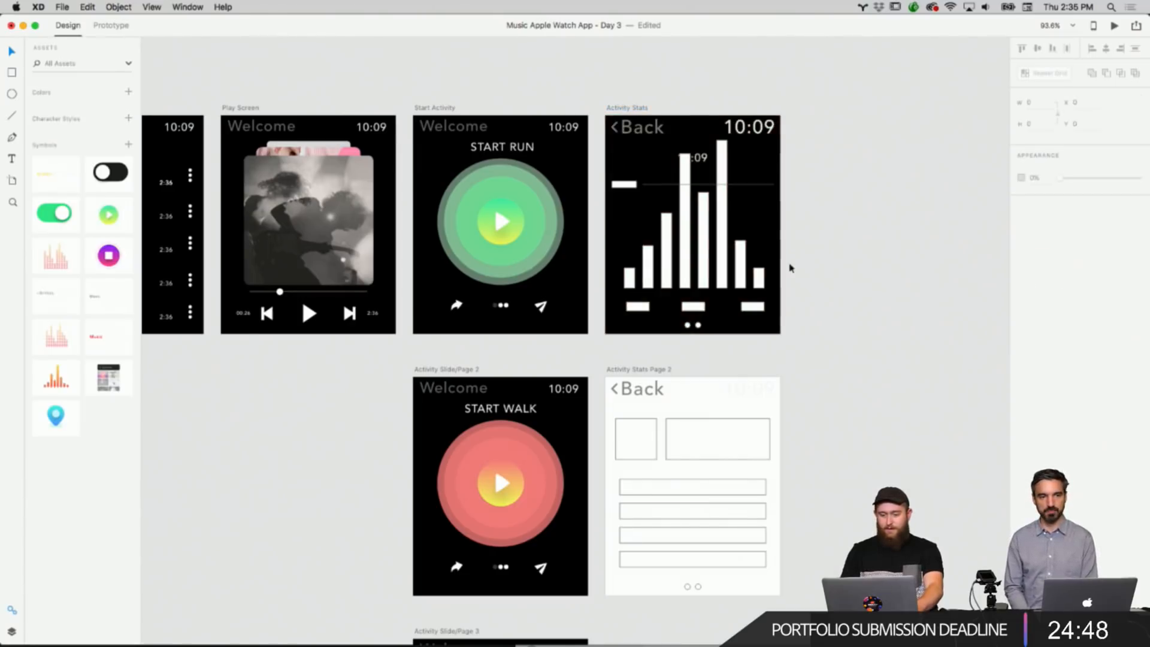
# Move the small 10:09 time label in the Activity Stats chart to the upper-left, under Back.
pyautogui.scroll(3, 791, 268)
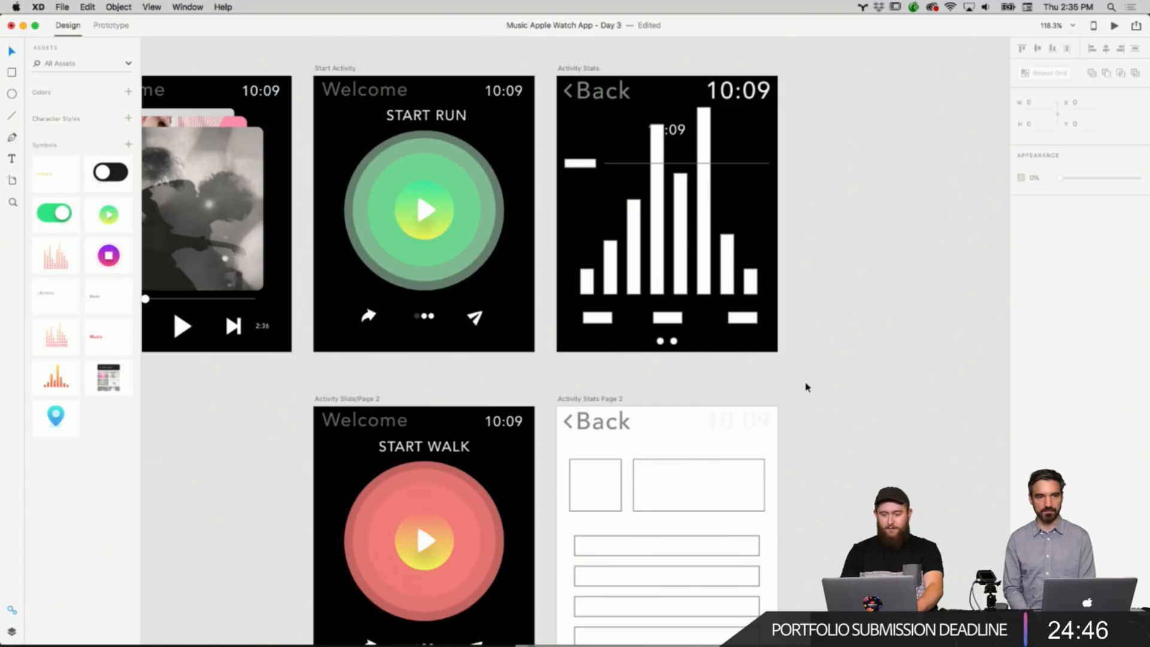
pyautogui.scroll(3, 806, 388)
pyautogui.scroll(5, 677, 257)
pyautogui.doubleClick(634, 161)
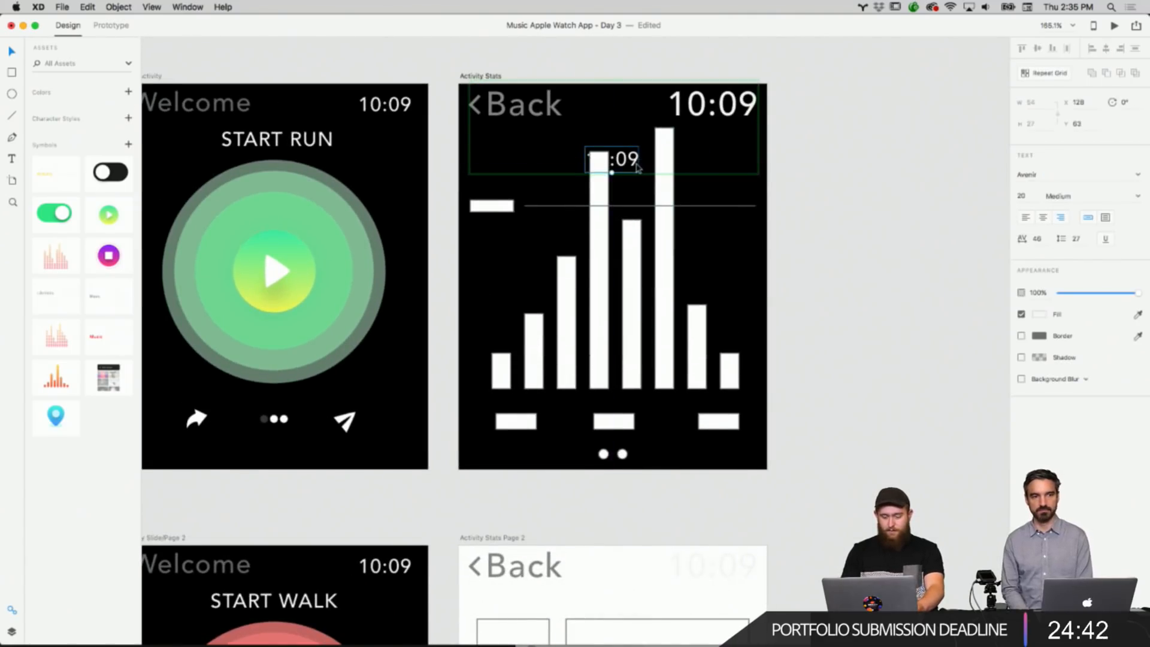
pyautogui.rightClick(636, 168)
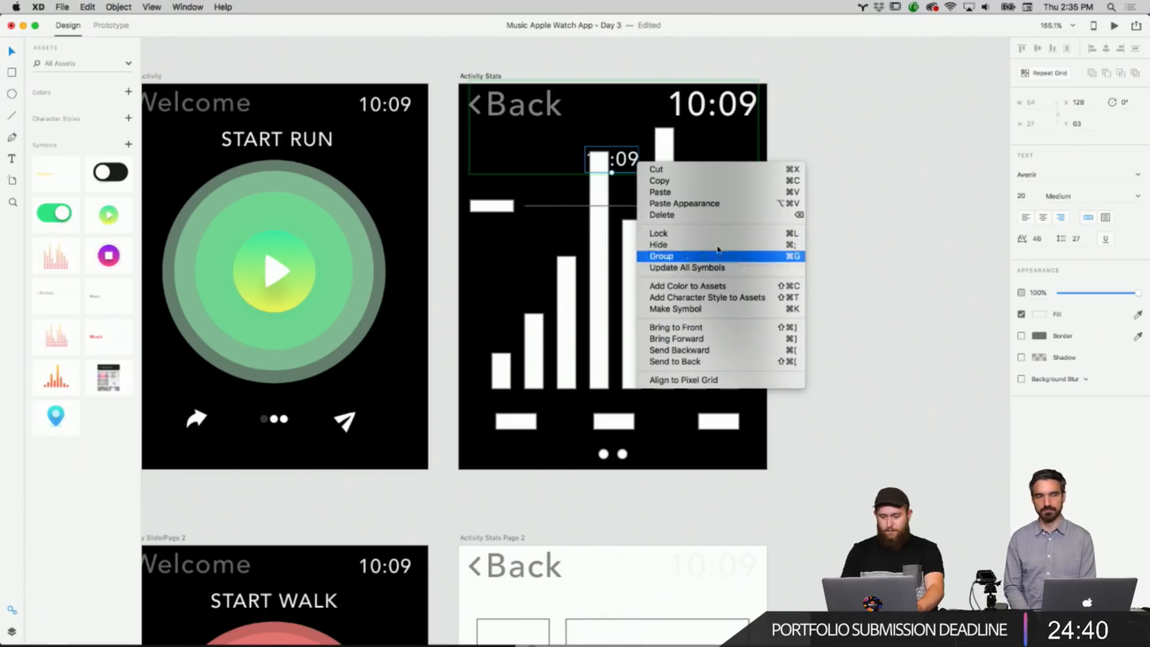
pyautogui.press('Escape')
pyautogui.moveTo(638, 158); pyautogui.dragTo(527, 148)
pyautogui.click(780, 177)
# Remove the border from the tallest bar in the Activity Stats chart.
pyautogui.hscroll(-2, 782, 181)
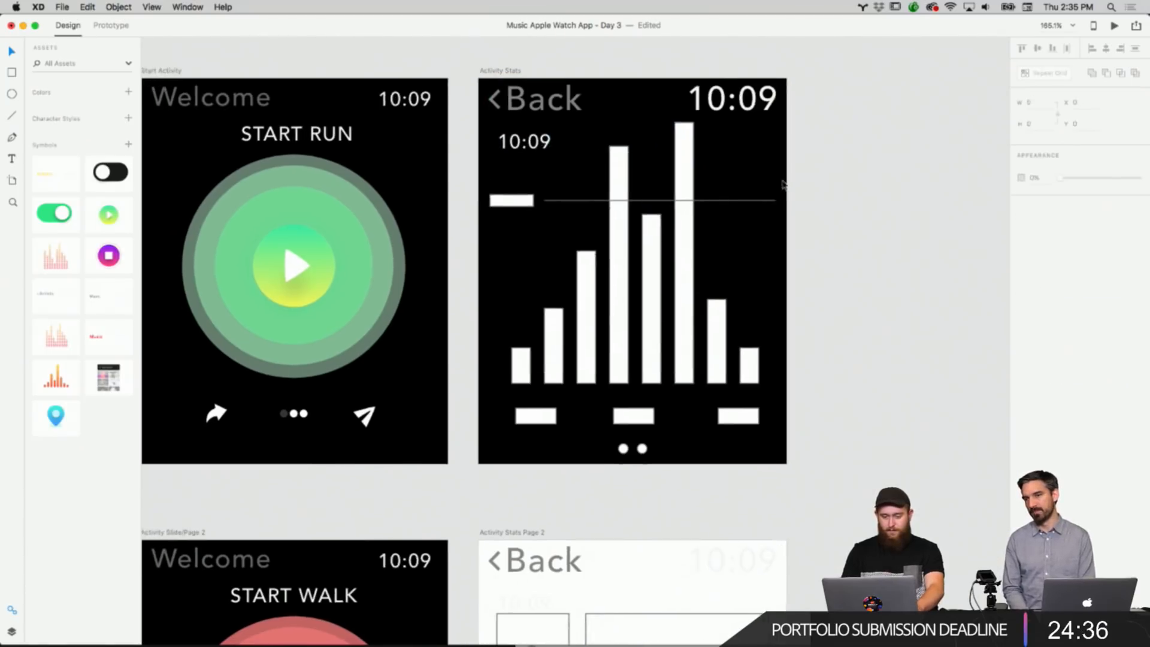
pyautogui.click(525, 198)
pyautogui.click(860, 196)
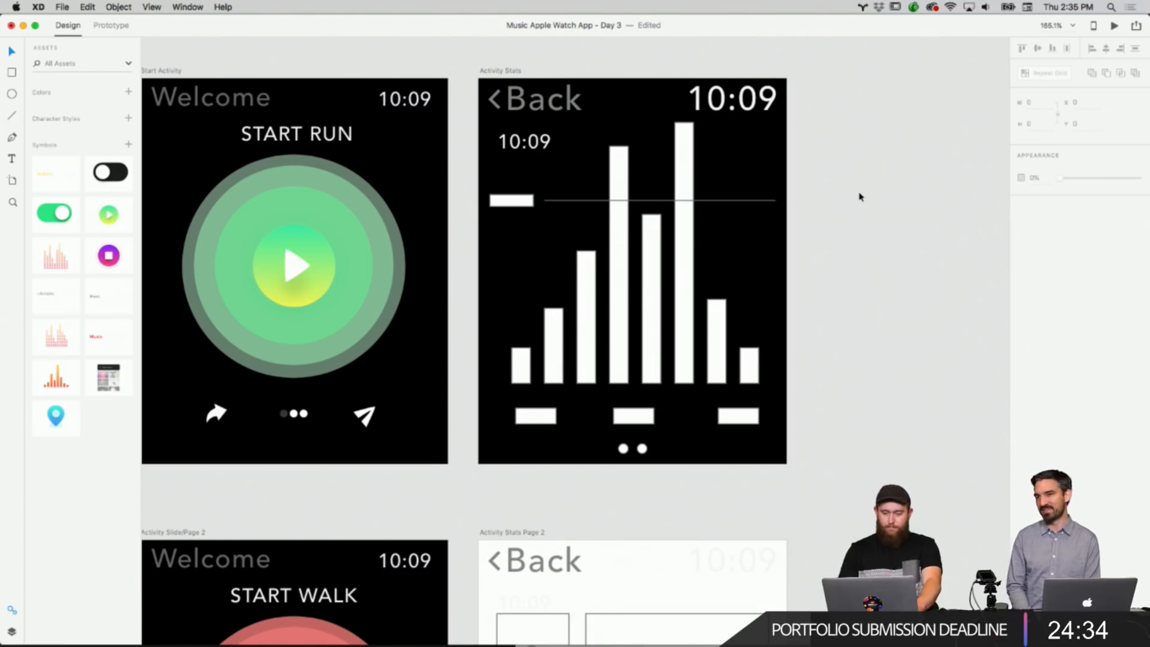
pyautogui.scroll(-2, 860, 197)
pyautogui.scroll(3, 860, 197)
pyautogui.scroll(-4, 860, 197)
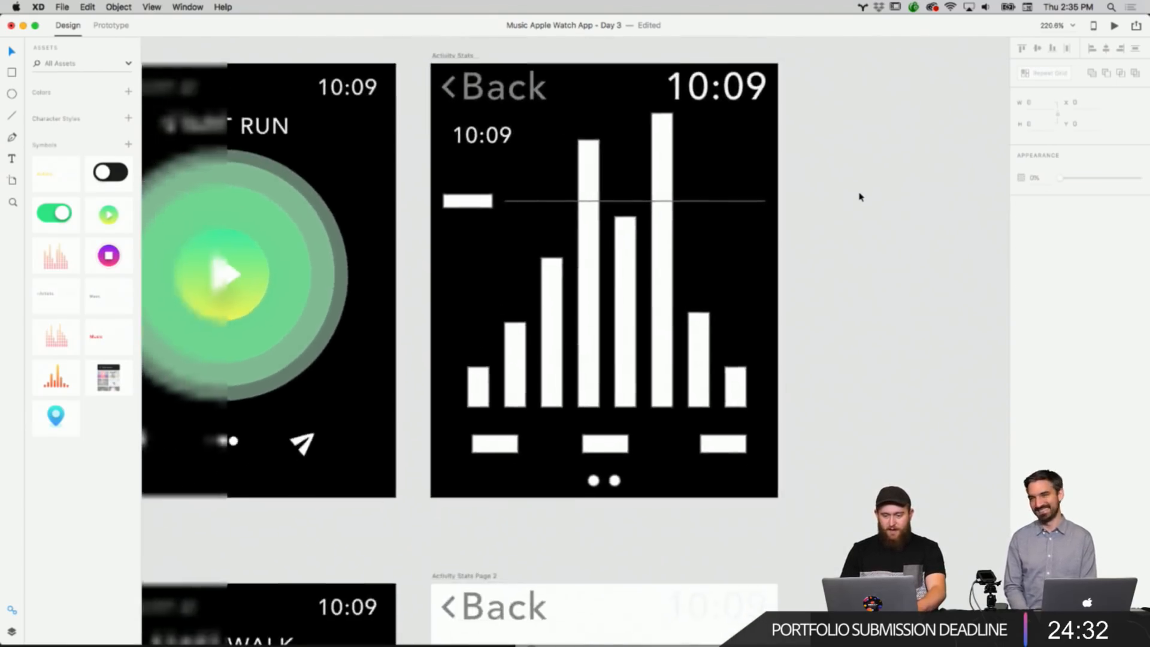
pyautogui.scroll(2, 860, 197)
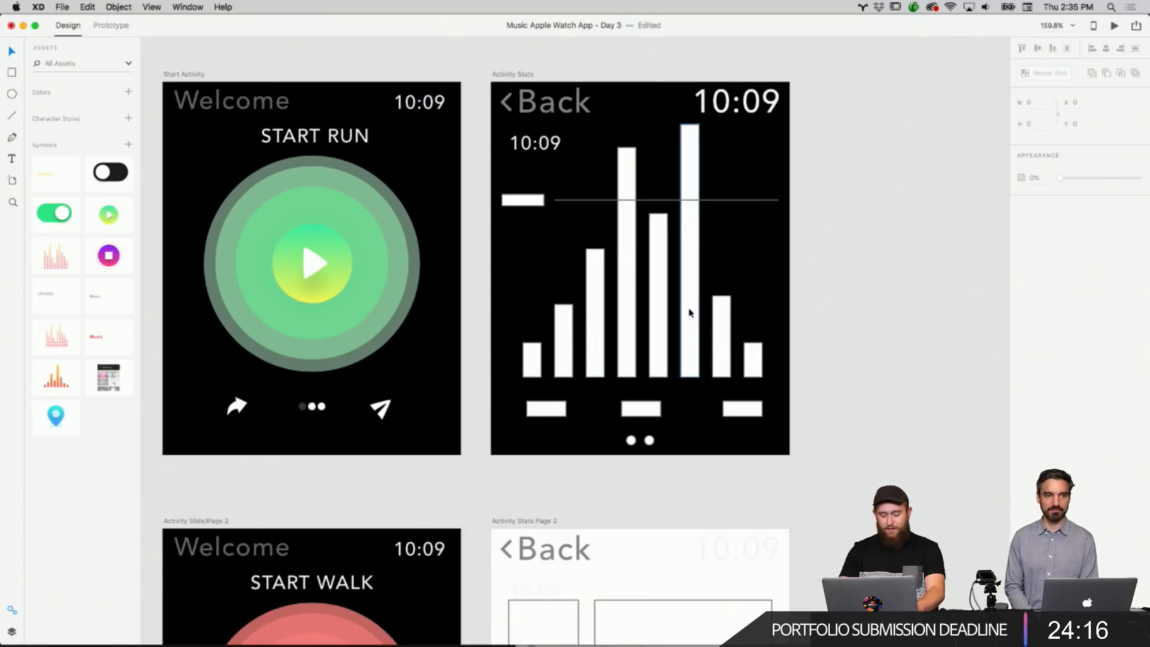
pyautogui.click(693, 280)
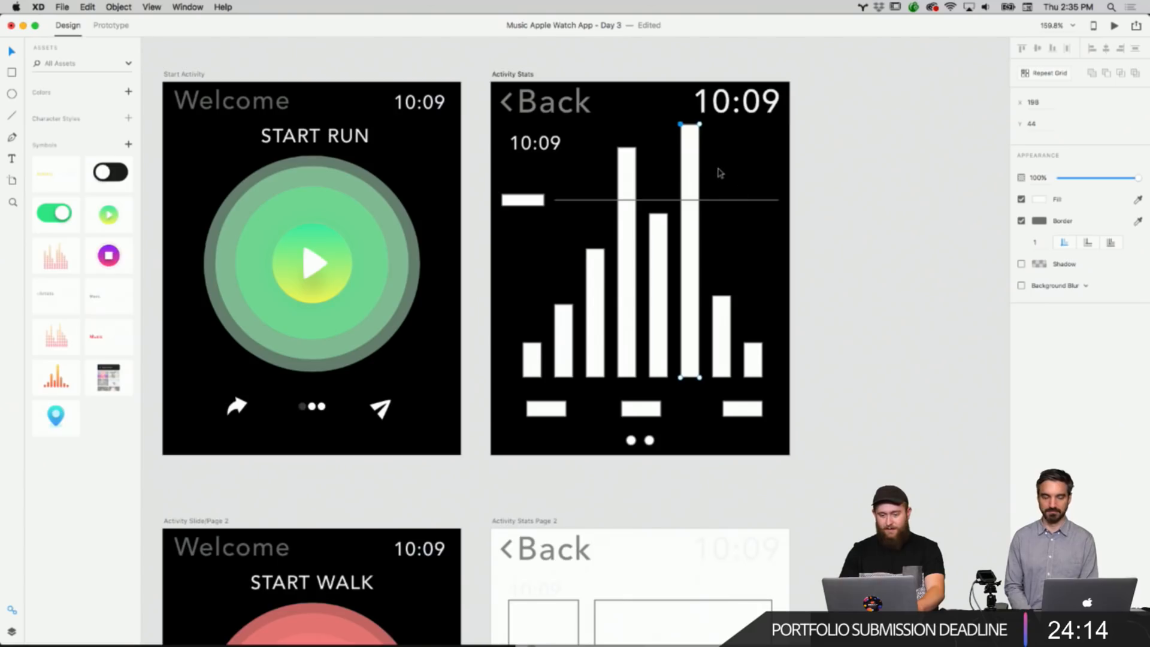
pyautogui.scroll(5, 720, 173)
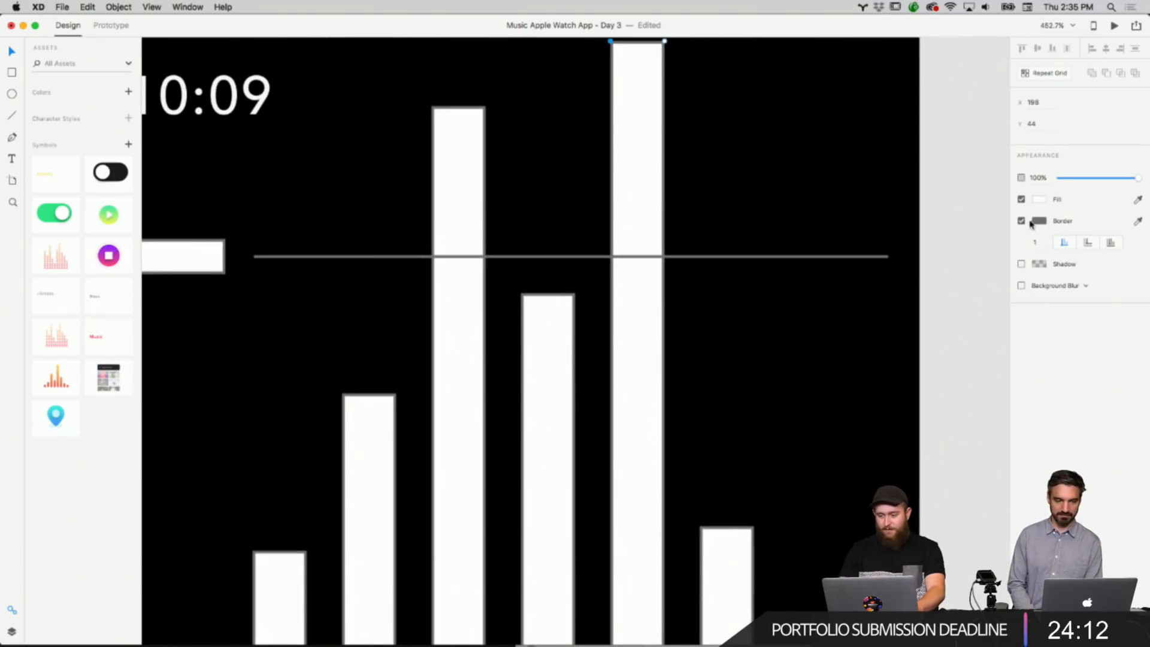
pyautogui.click(1022, 221)
pyautogui.scroll(2, 615, 165)
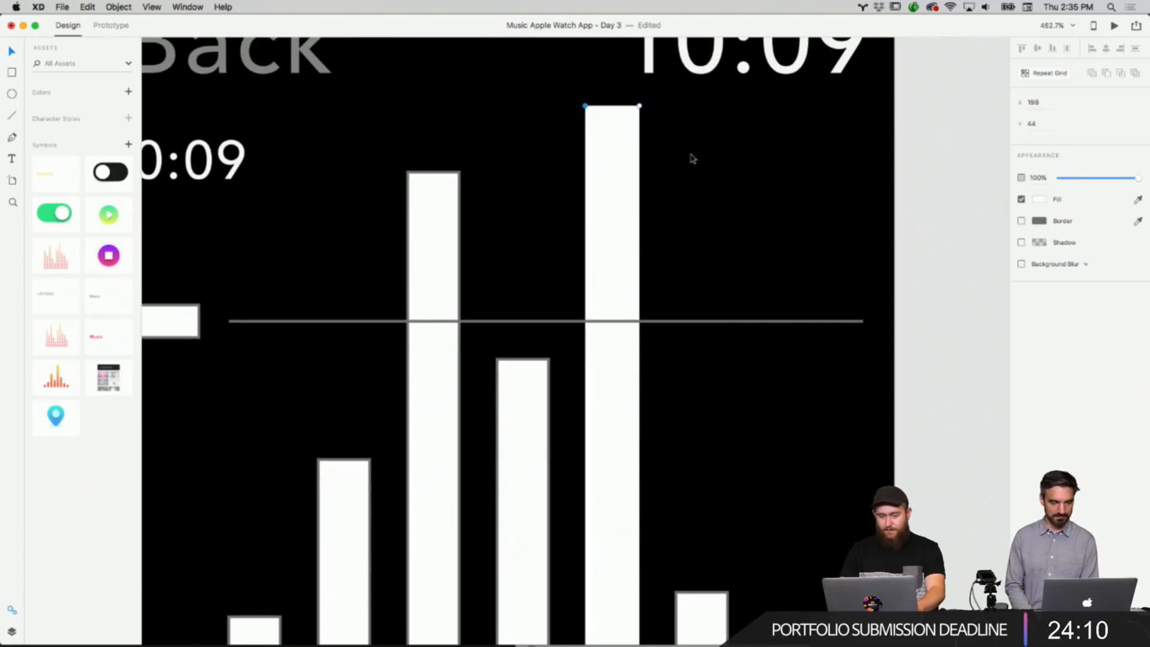
pyautogui.scroll(4, 617, 155)
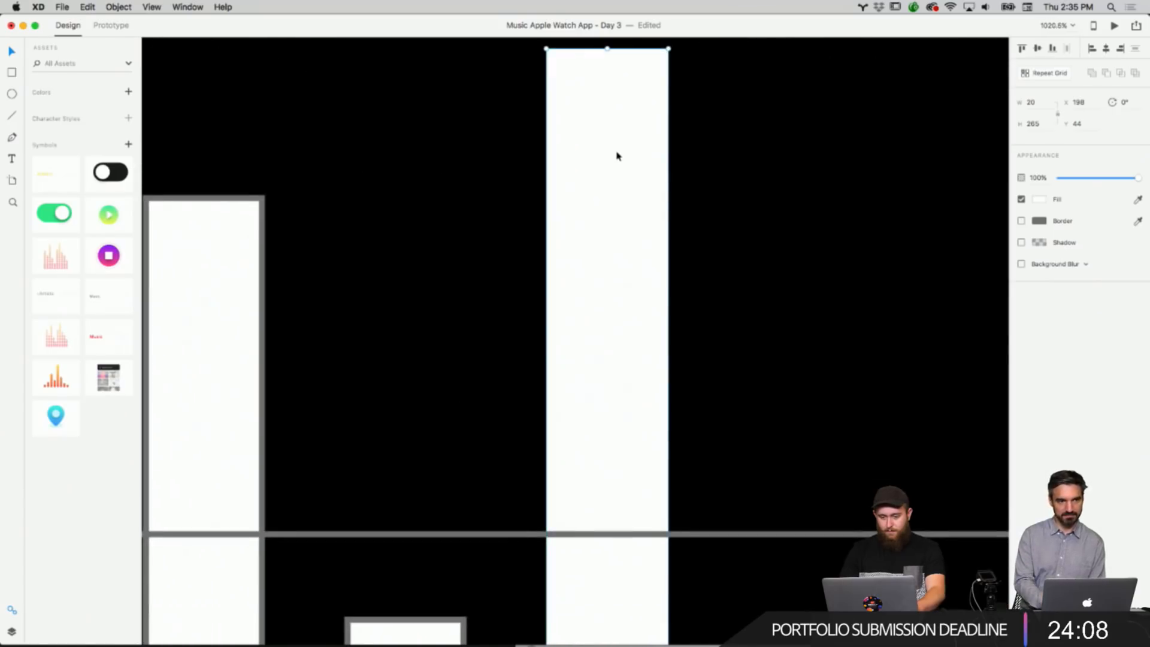
# Select the remaining chart bars together and remove their borders.
pyautogui.rightClick(616, 155)
pyautogui.rightClick(732, 129)
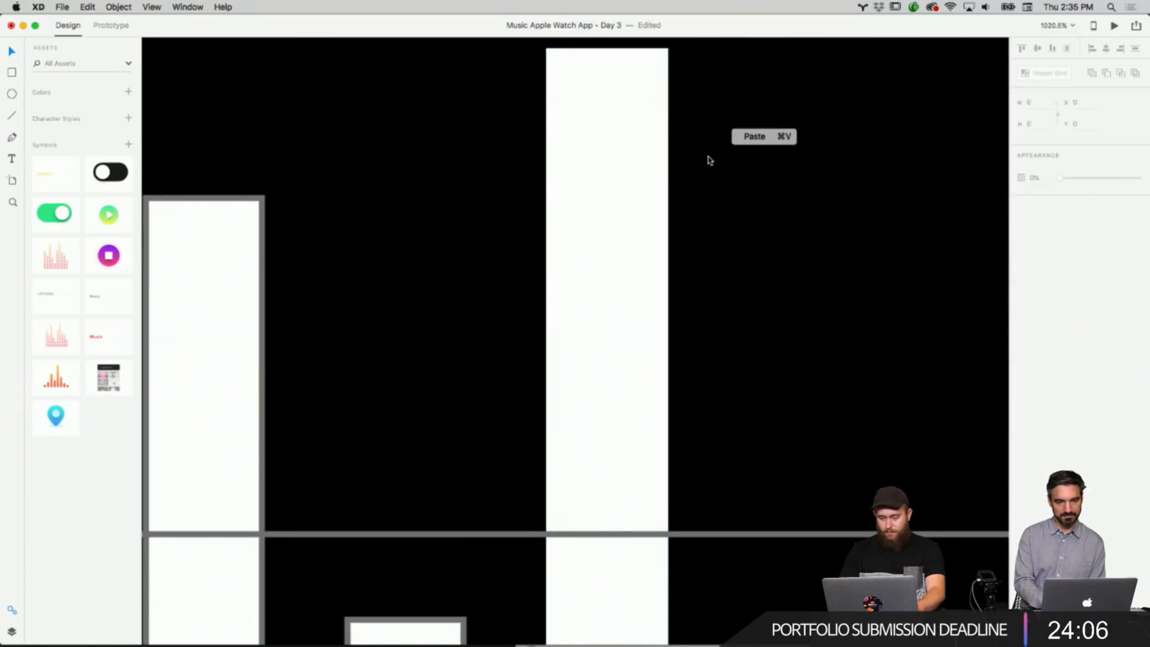
pyautogui.scroll(-6, 683, 215)
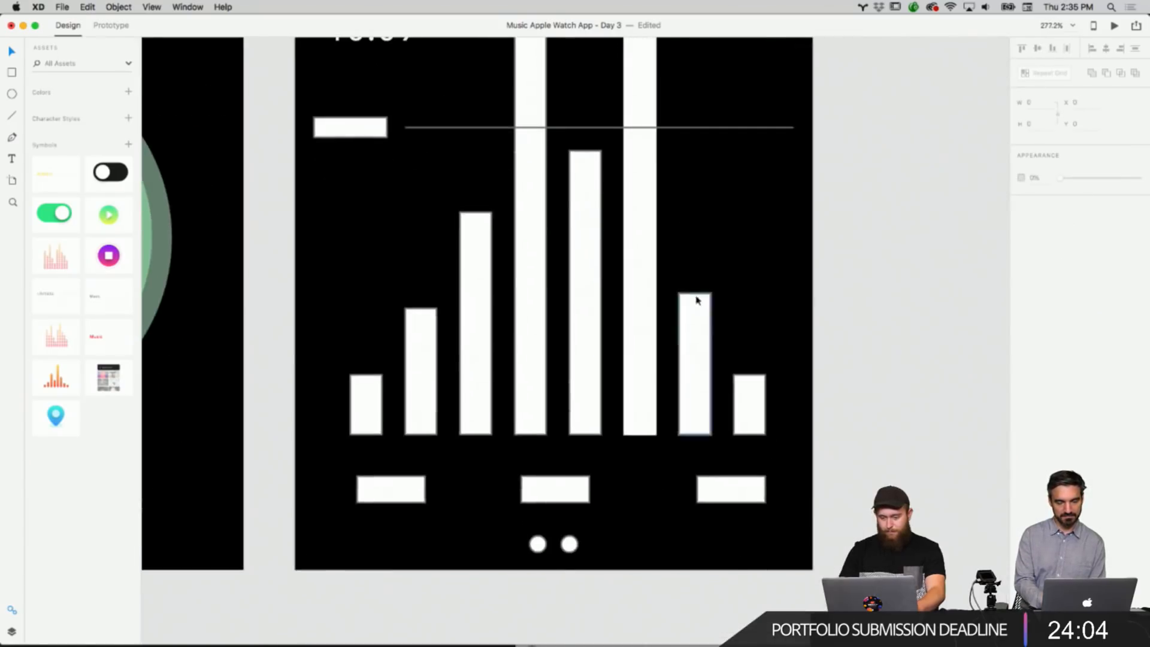
pyautogui.rightClick(696, 299)
pyautogui.click(876, 316)
pyautogui.keyDown('shift'); pyautogui.click(740, 407); pyautogui.keyUp('shift')
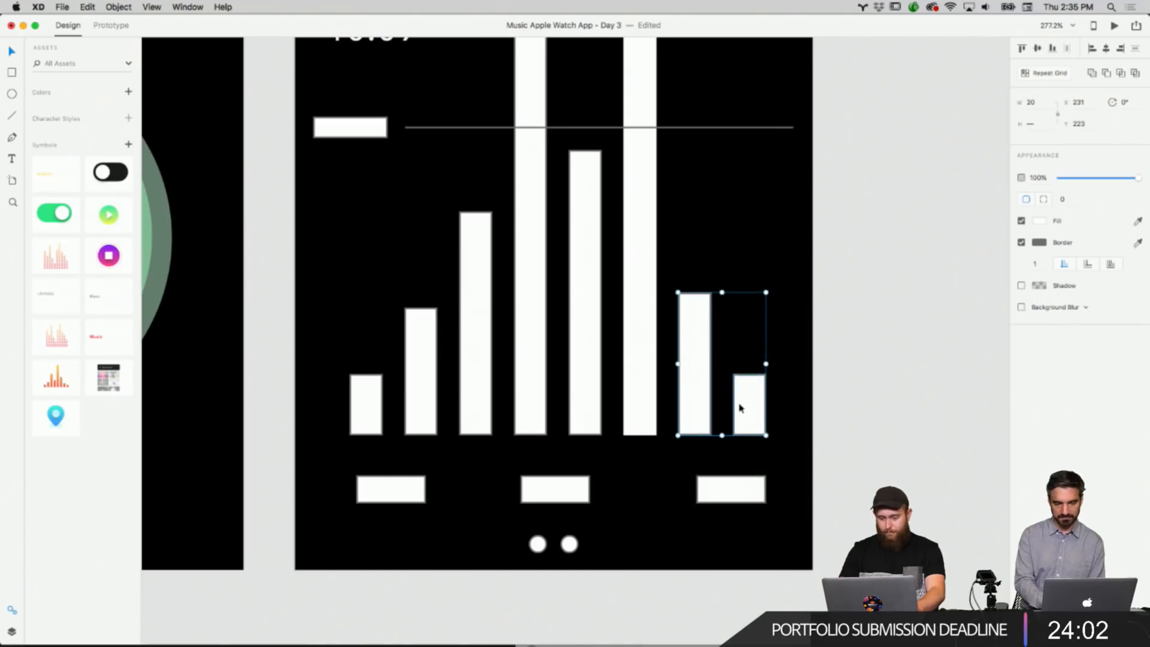
pyautogui.keyDown('shift'); pyautogui.click(572, 357); pyautogui.keyUp('shift')
pyautogui.keyDown('shift'); pyautogui.click(541, 358); pyautogui.keyUp('shift')
pyautogui.keyDown('shift'); pyautogui.click(469, 372); pyautogui.keyUp('shift')
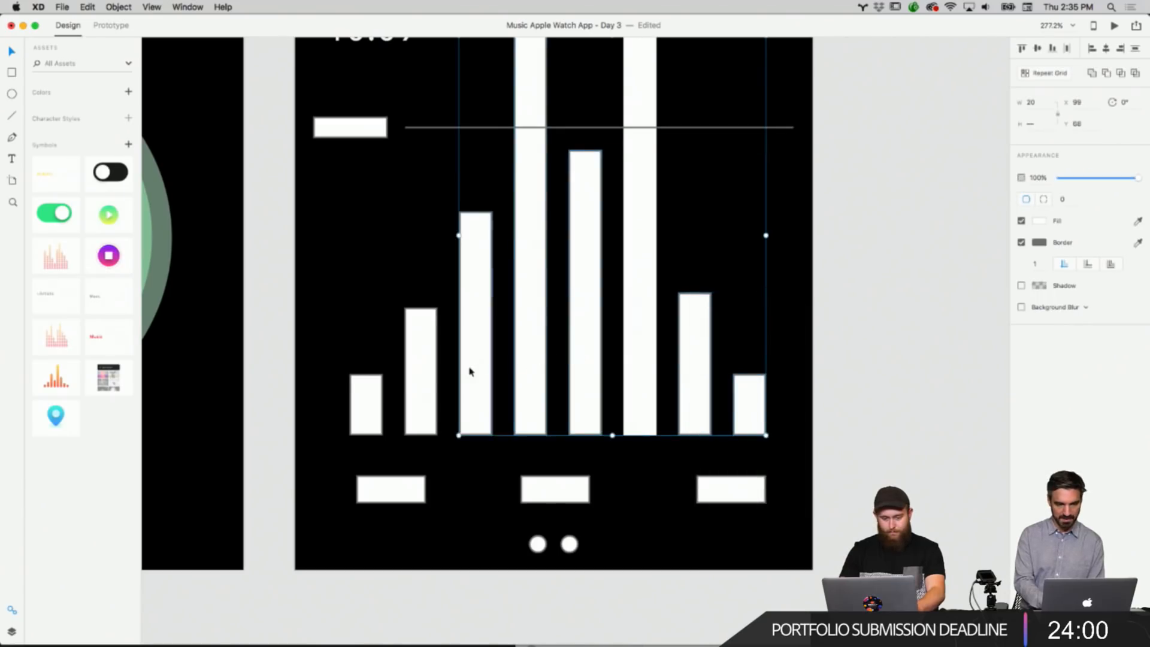
pyautogui.keyDown('shift'); pyautogui.click(423, 380); pyautogui.keyUp('shift')
pyautogui.keyDown('shift'); pyautogui.click(371, 403); pyautogui.keyUp('shift')
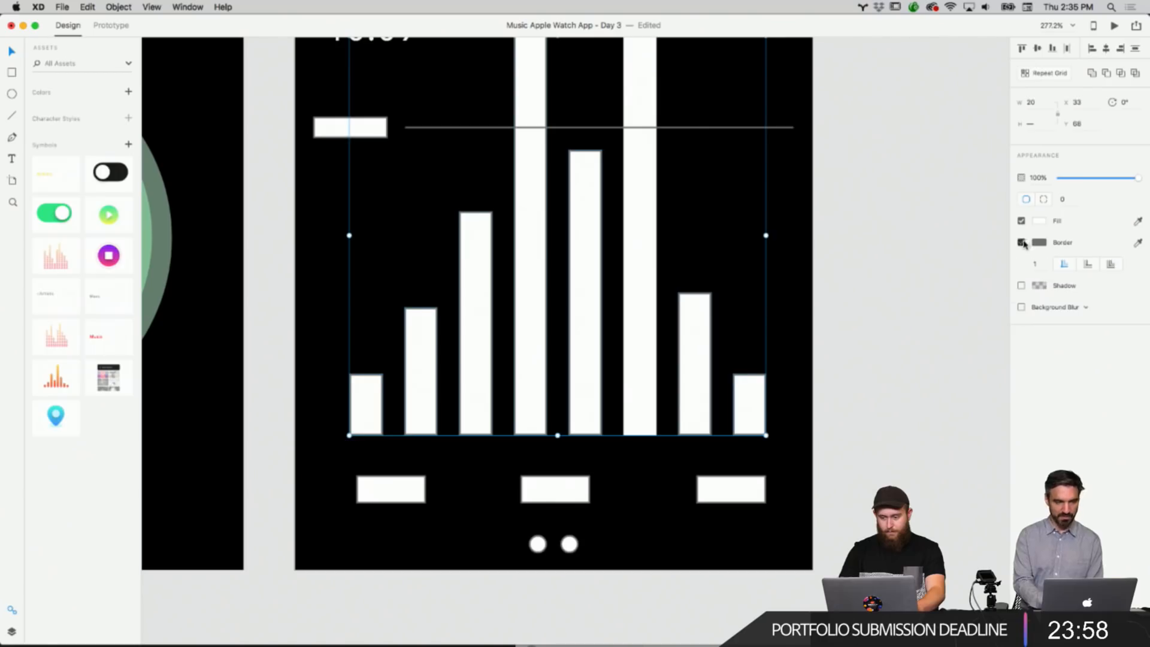
pyautogui.click(896, 300)
# Round the corners of the fourth and fifth chart bars, giving the fourth a corner radius of 10.
pyautogui.scroll(3, 829, 313)
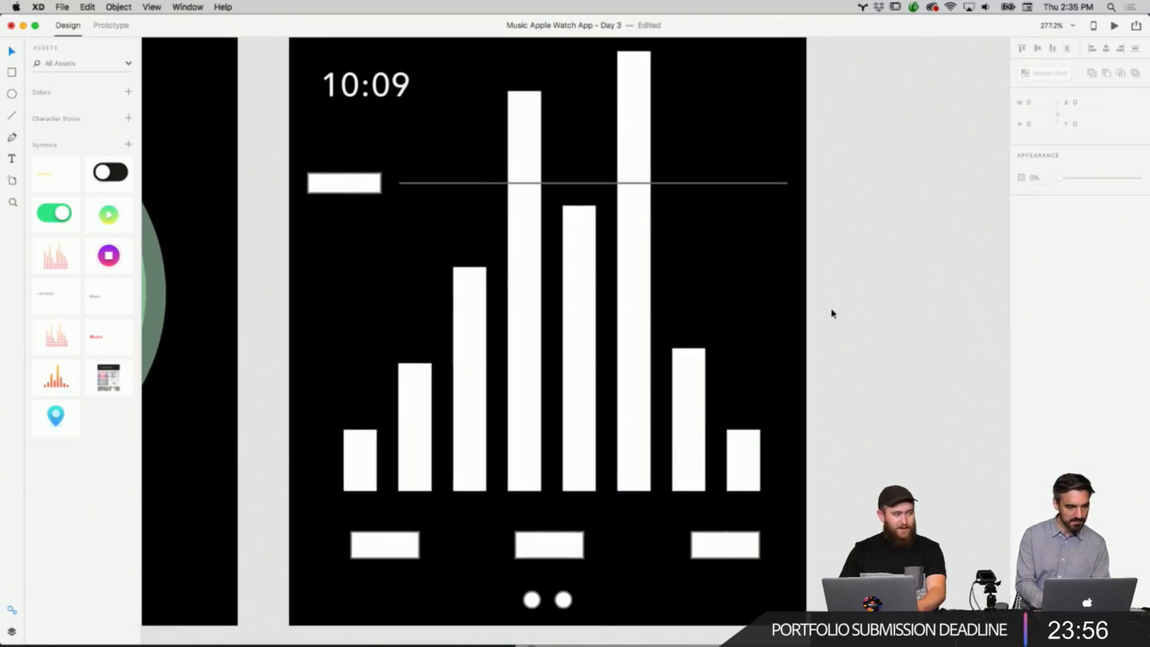
pyautogui.scroll(3, 749, 405)
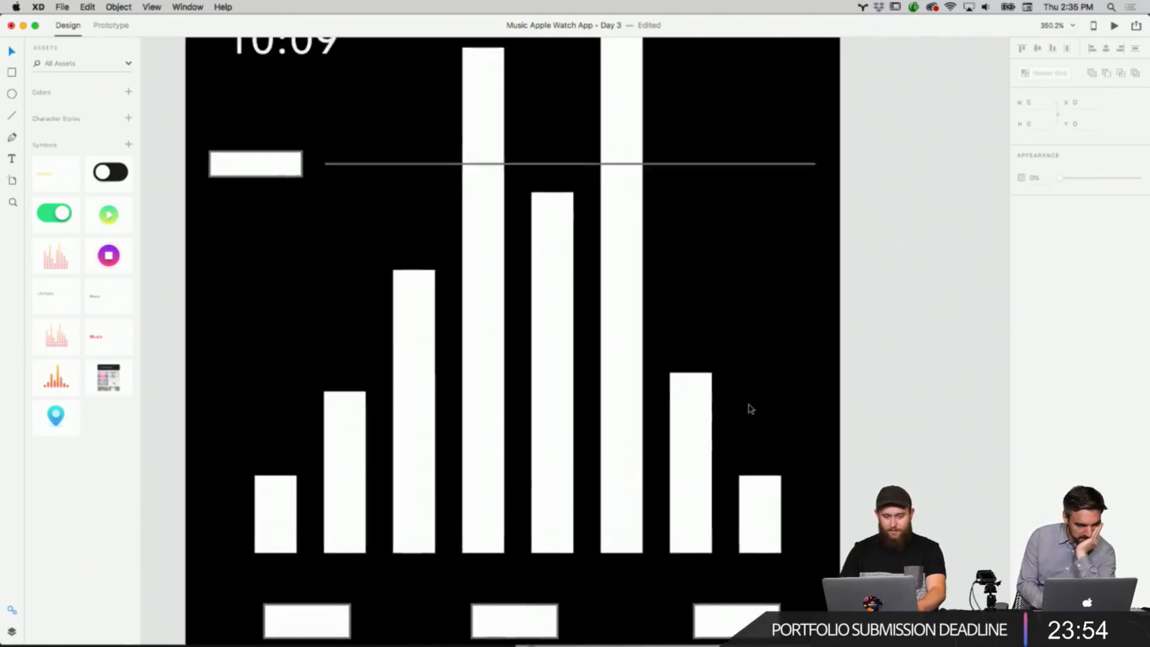
pyautogui.scroll(3, 748, 407)
pyautogui.hscroll(-2, 313, 239)
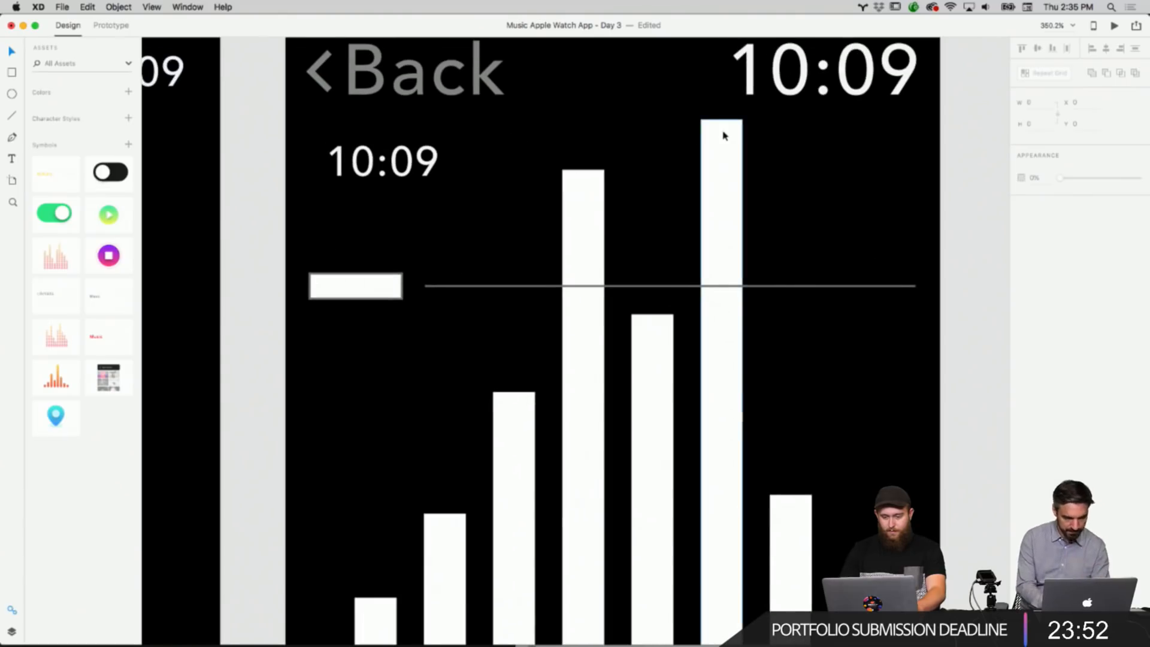
pyautogui.click(723, 133)
pyautogui.click(603, 180)
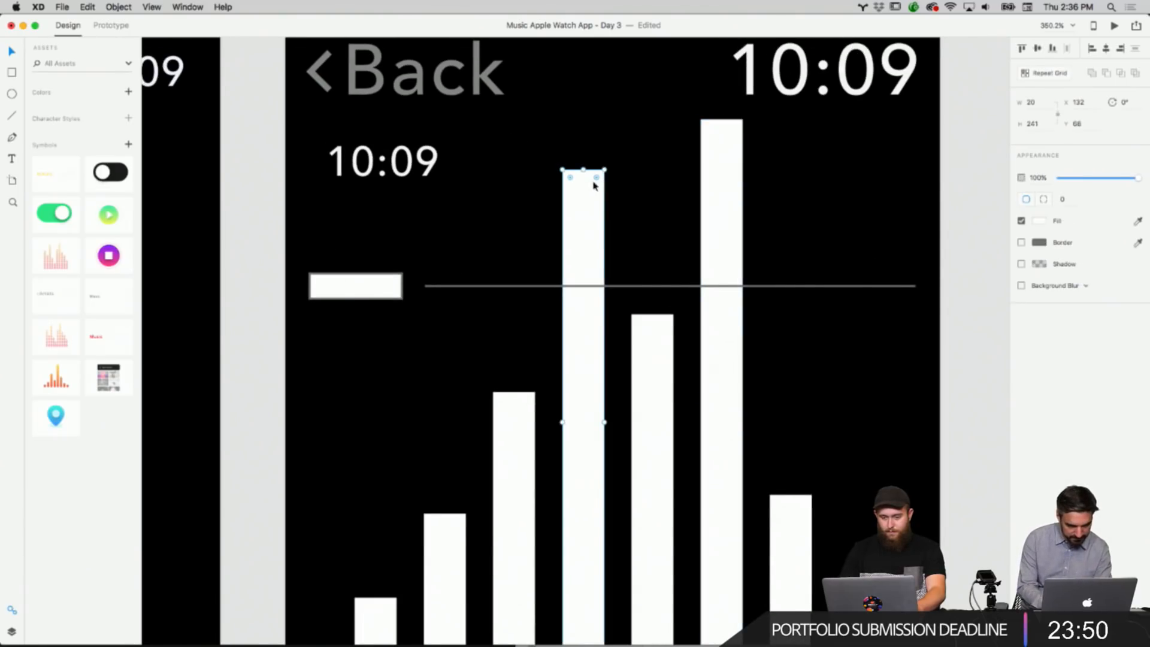
pyautogui.moveTo(597, 181); pyautogui.dragTo(568, 249)
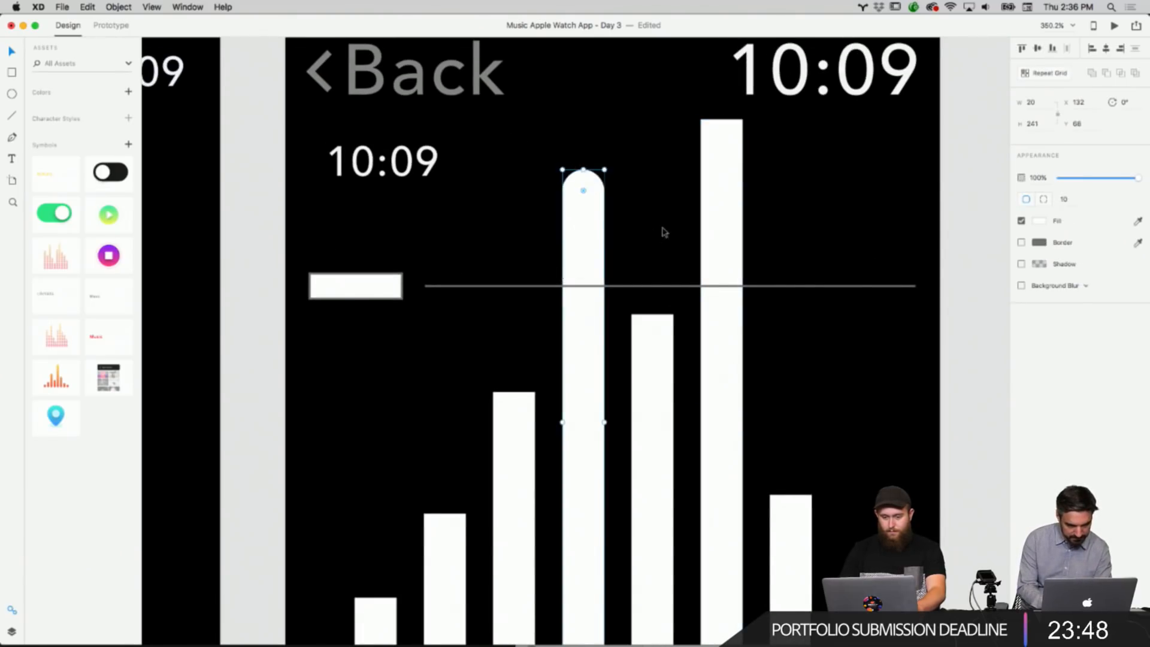
pyautogui.click(662, 336)
pyautogui.moveTo(667, 329); pyautogui.dragTo(653, 343)
# Delete the tallest square bar and replace it with a pasted copy of the rounded fourth bar moved into its place.
pyautogui.click(724, 263)
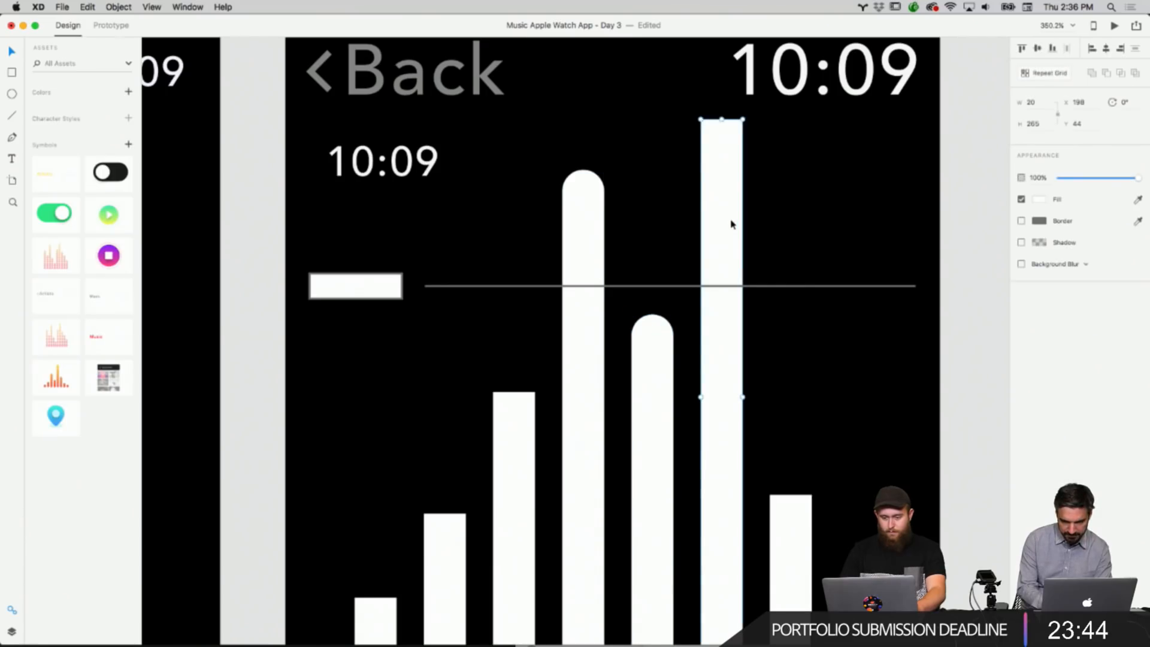
pyautogui.press('BackSpace')
pyautogui.scroll(-5, 729, 224)
pyautogui.click(605, 267)
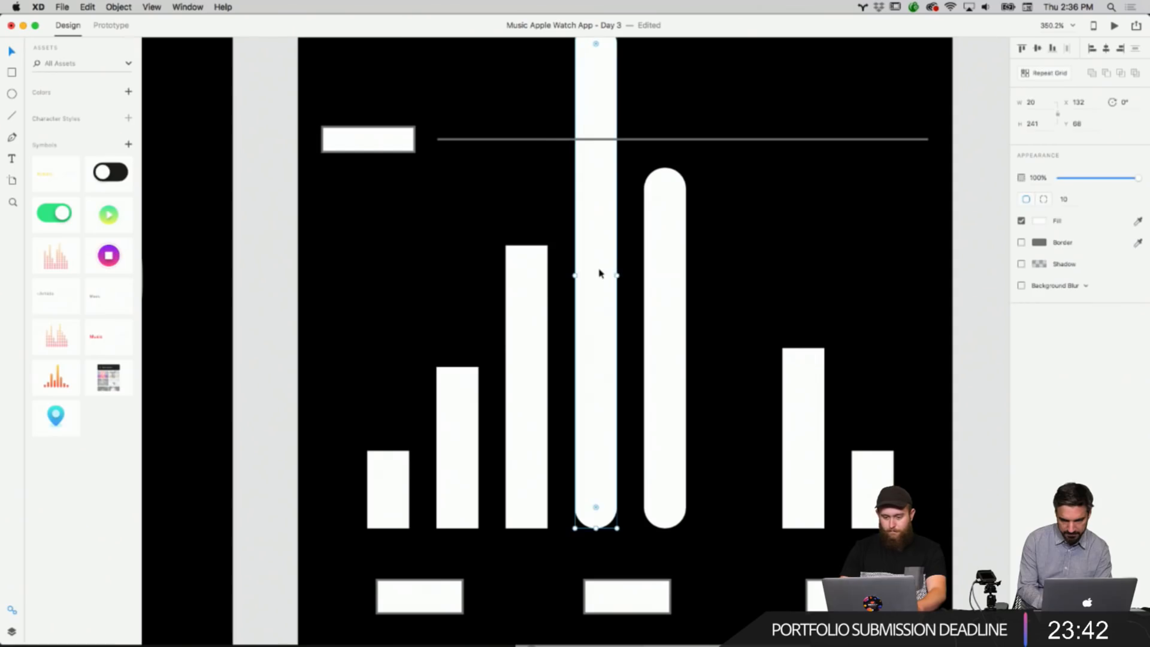
pyautogui.rightClick(601, 271)
pyautogui.click(618, 286)
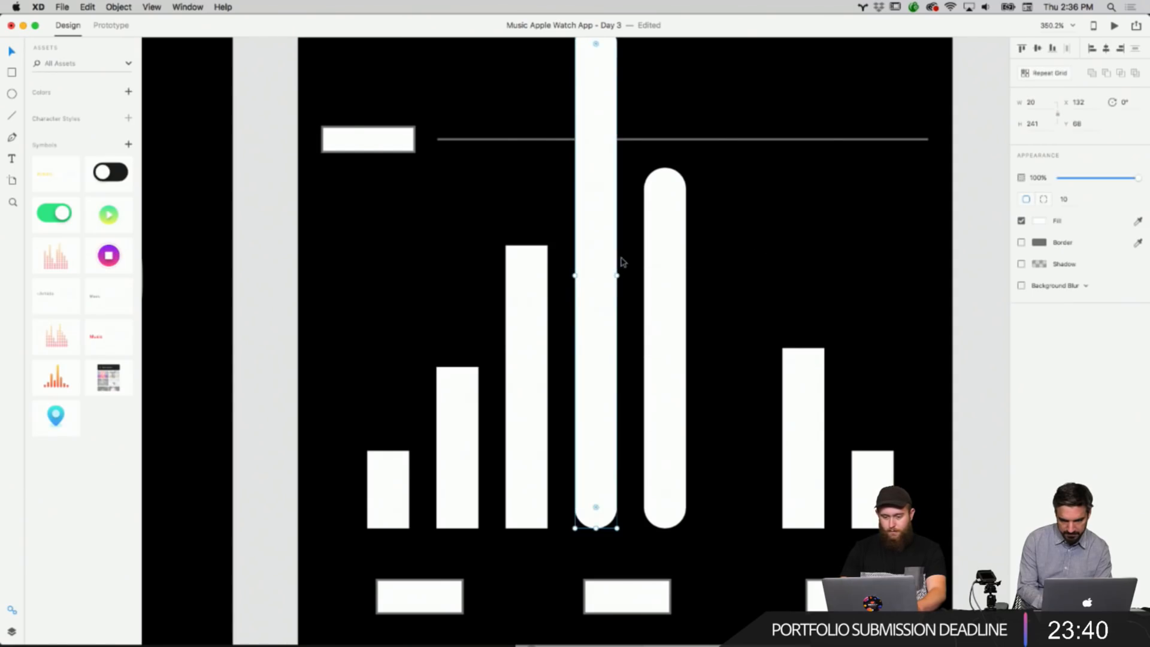
pyautogui.press('super+v')
pyautogui.moveTo(605, 268); pyautogui.dragTo(742, 264)
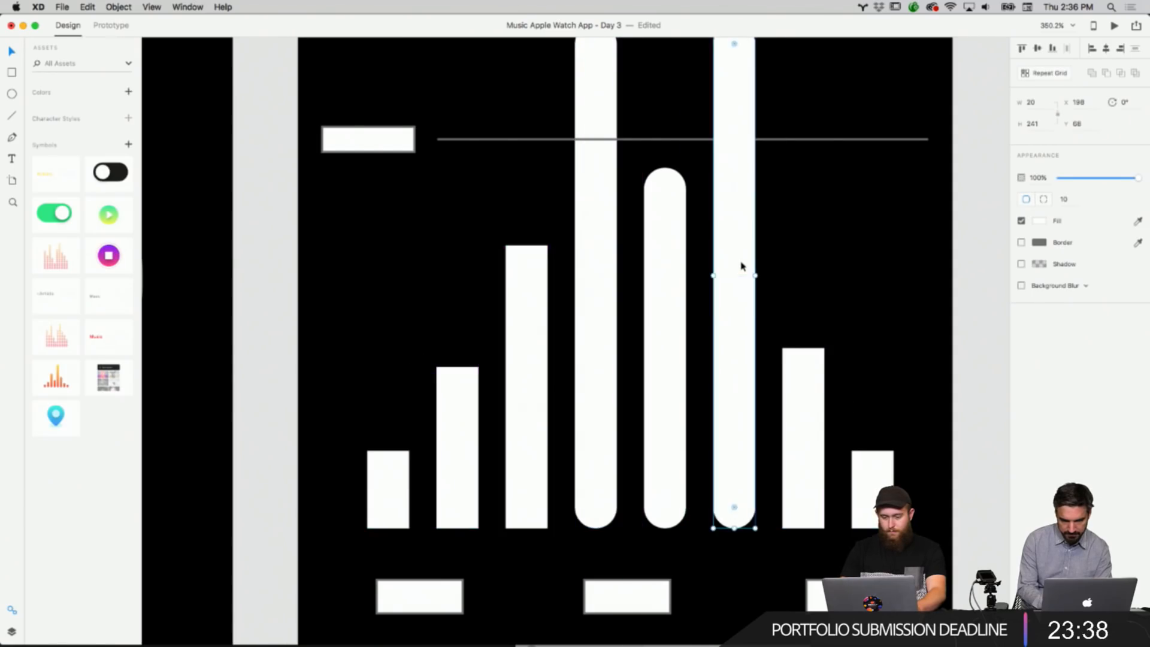
# Extend the top of the pasted rounded bar so it becomes the tallest bar in the chart.
pyautogui.click(817, 245)
pyautogui.scroll(5, 818, 245)
pyautogui.click(713, 222)
pyautogui.moveTo(713, 192); pyautogui.dragTo(713, 160)
pyautogui.click(813, 232)
pyautogui.scroll(-5, 813, 232)
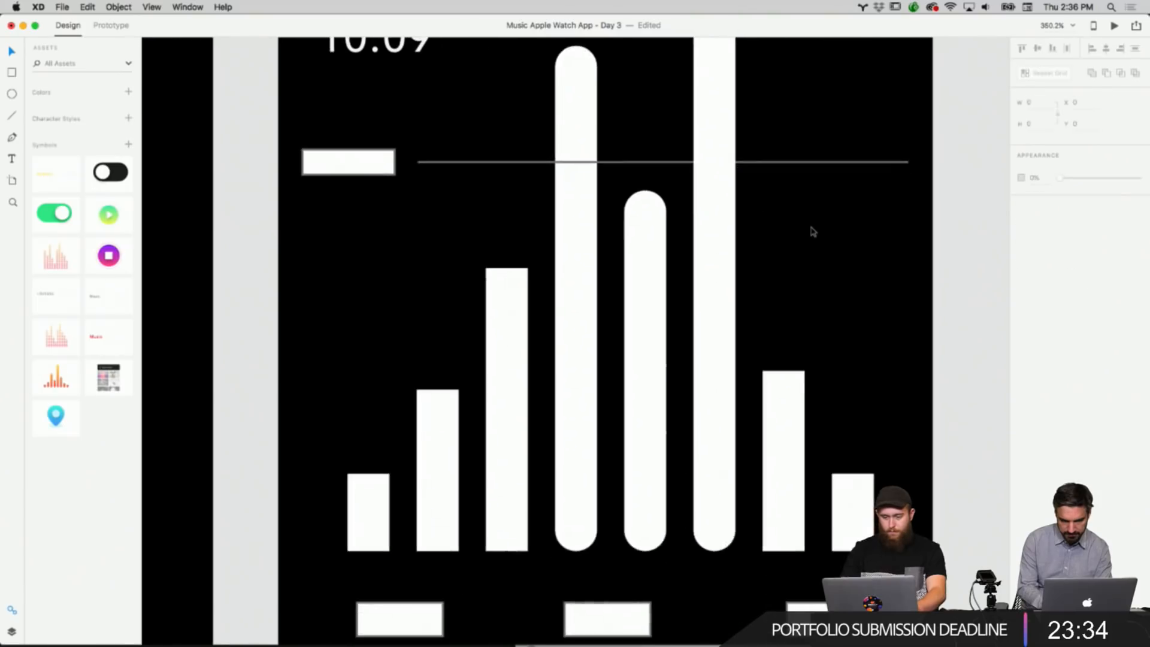
# Round the corners of the third chart bar.
pyautogui.hscroll(-1, 813, 232)
pyautogui.click(546, 270)
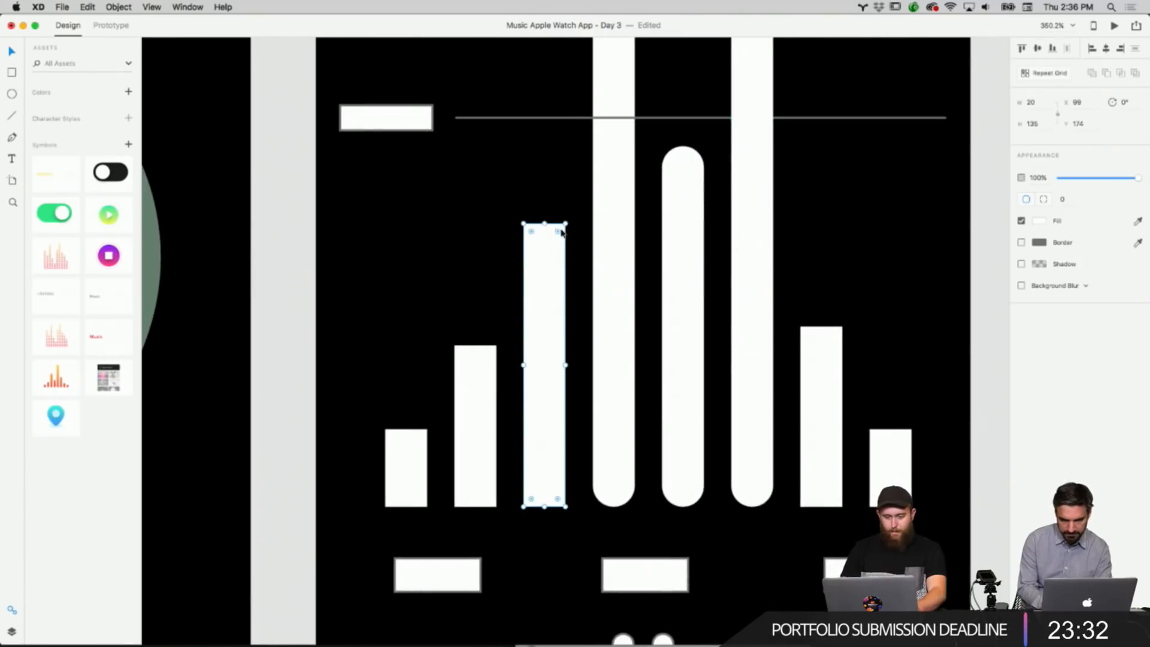
pyautogui.moveTo(562, 232); pyautogui.dragTo(554, 278)
pyautogui.click(901, 298)
pyautogui.scroll(-5, 901, 298)
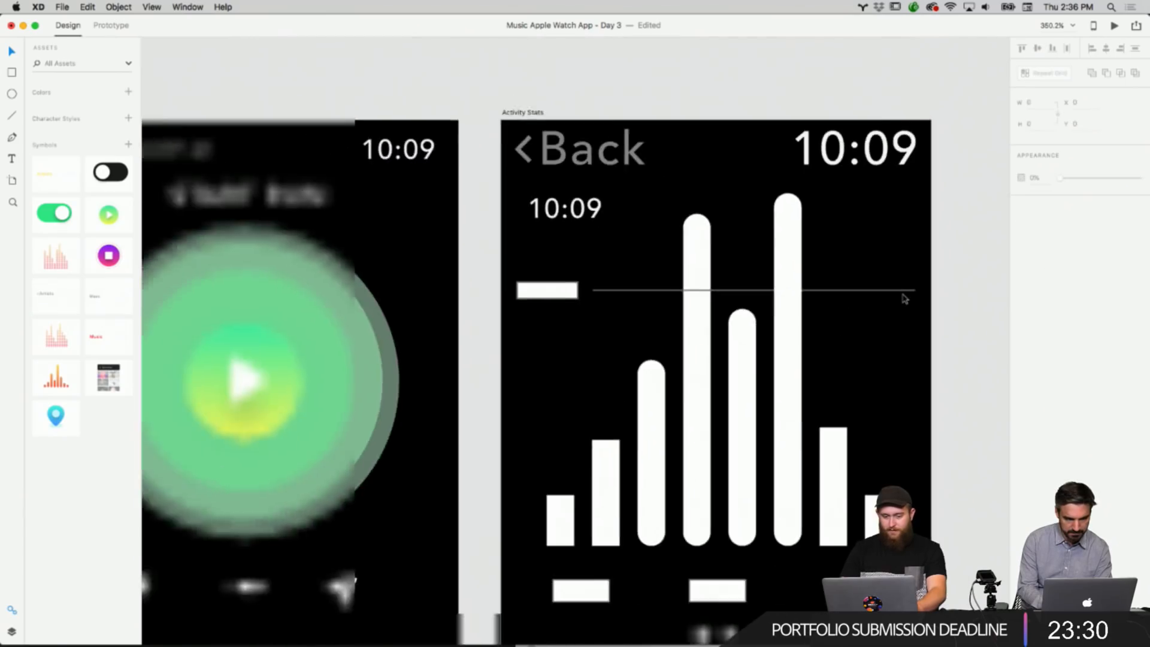
# Round the corners of the seventh and eighth chart bars.
pyautogui.scroll(-5, 904, 298)
pyautogui.scroll(-4, 904, 298)
pyautogui.hscroll(-5, 904, 298)
pyautogui.hscroll(10, 904, 298)
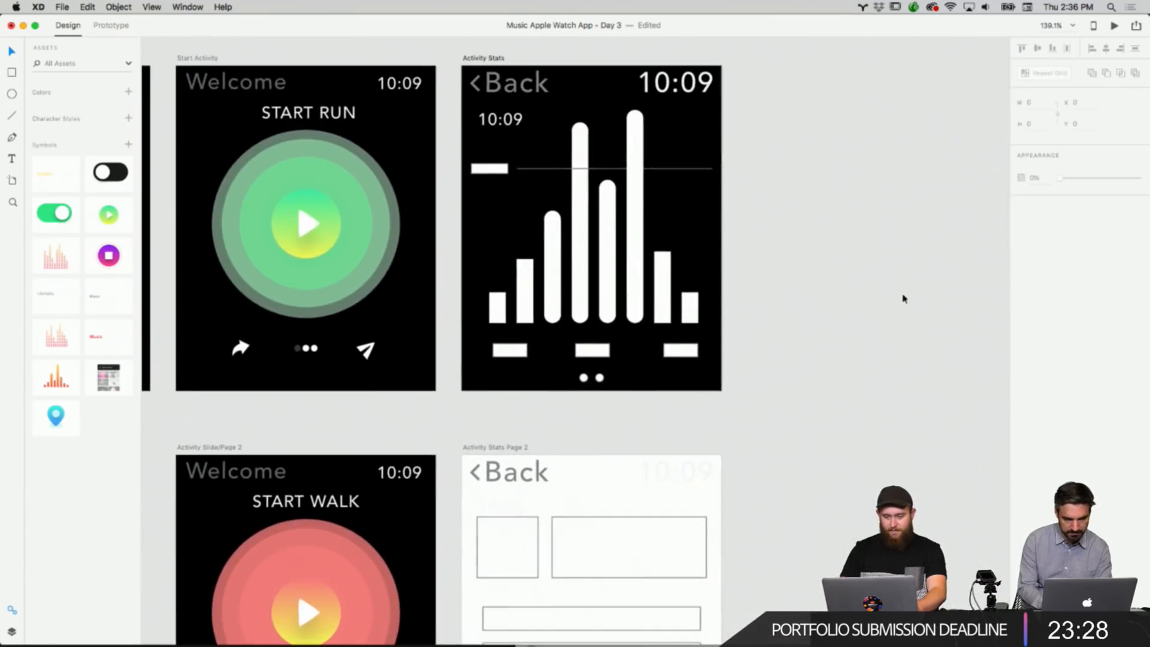
pyautogui.scroll(5, 759, 271)
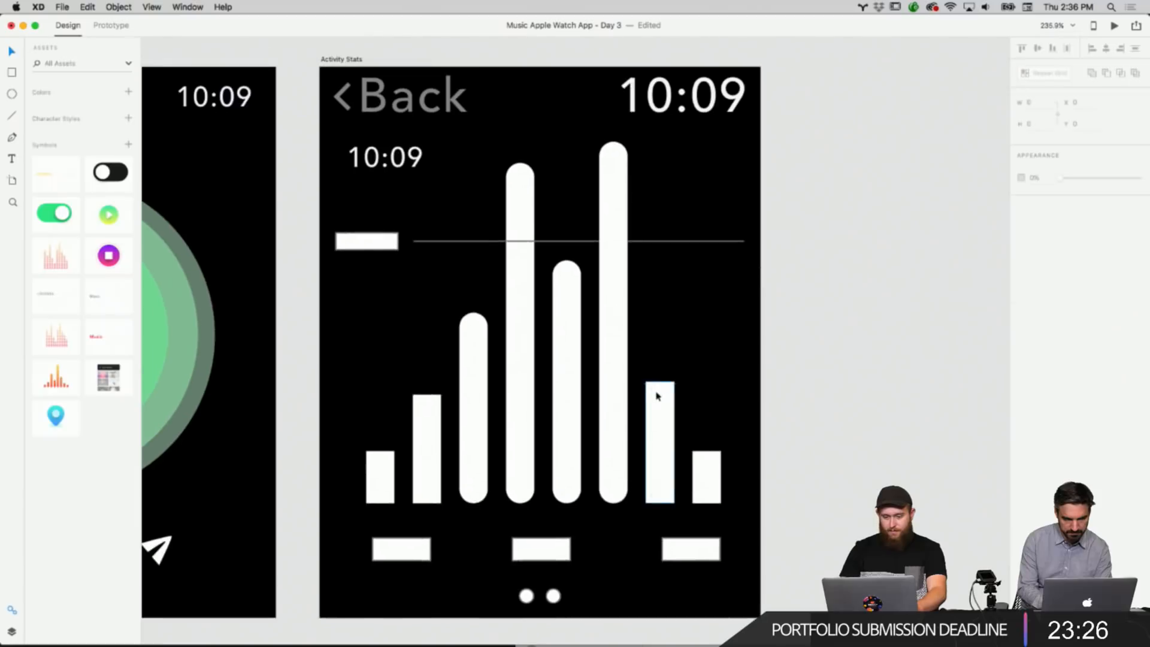
pyautogui.click(661, 393)
pyautogui.moveTo(661, 393); pyautogui.dragTo(713, 476)
pyautogui.click(712, 477)
pyautogui.click(352, 451)
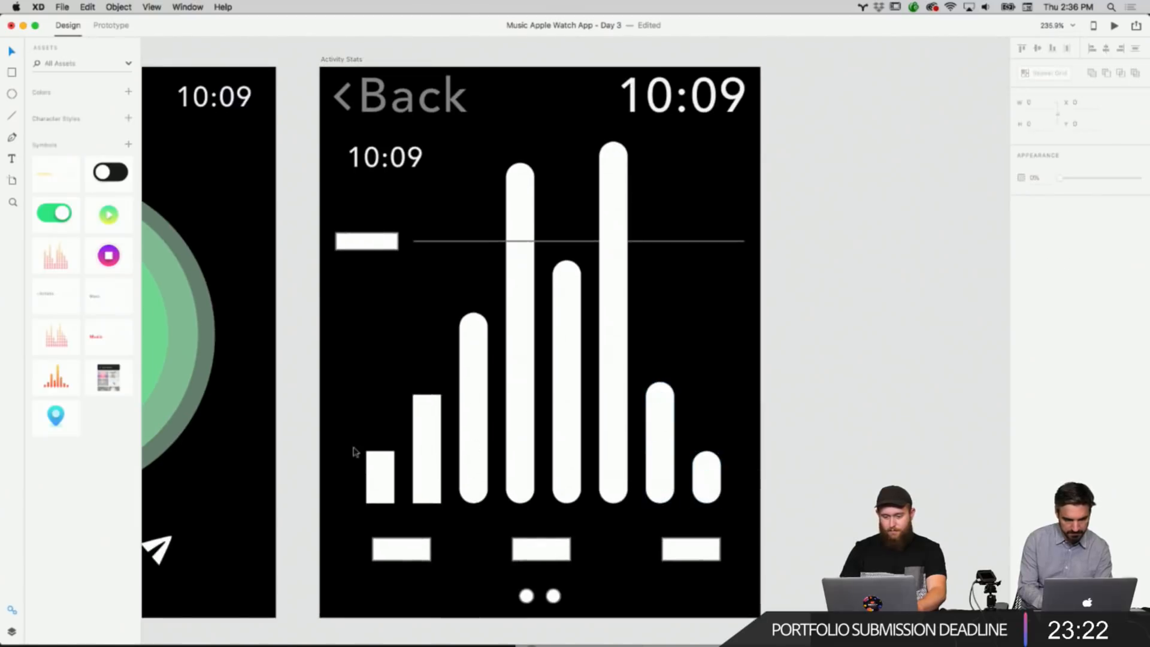
# Round the corners of the first and second chart bars.
pyautogui.click(419, 444)
pyautogui.moveTo(433, 402); pyautogui.dragTo(430, 424)
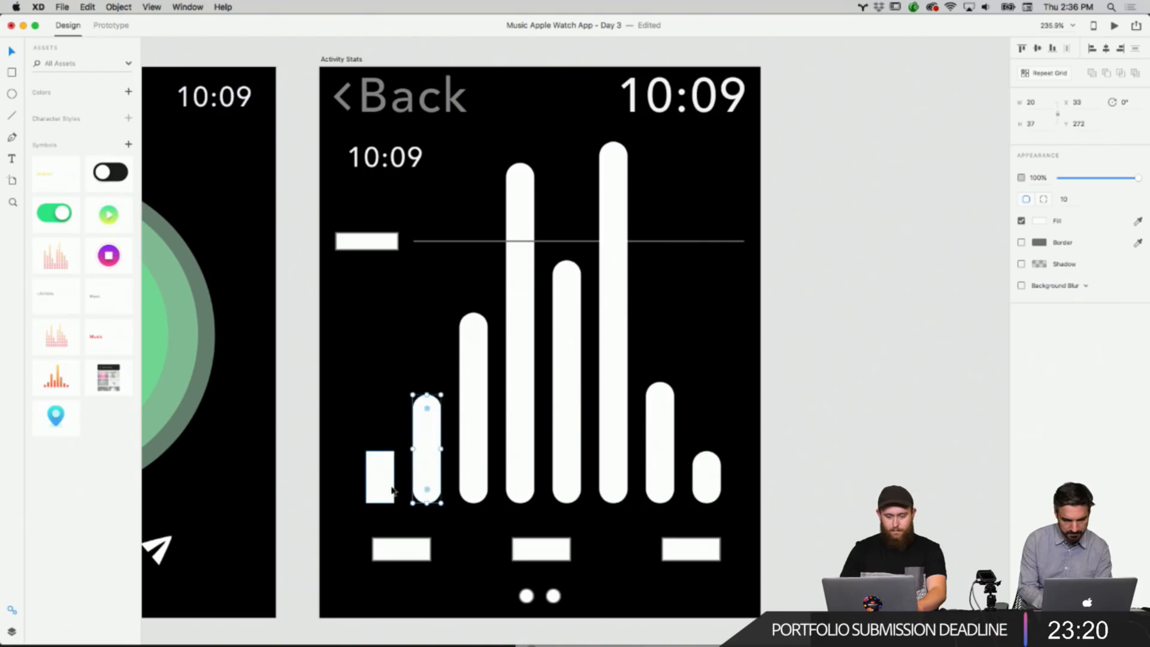
pyautogui.click(386, 470)
pyautogui.moveTo(388, 459); pyautogui.dragTo(387, 485)
pyautogui.click(826, 351)
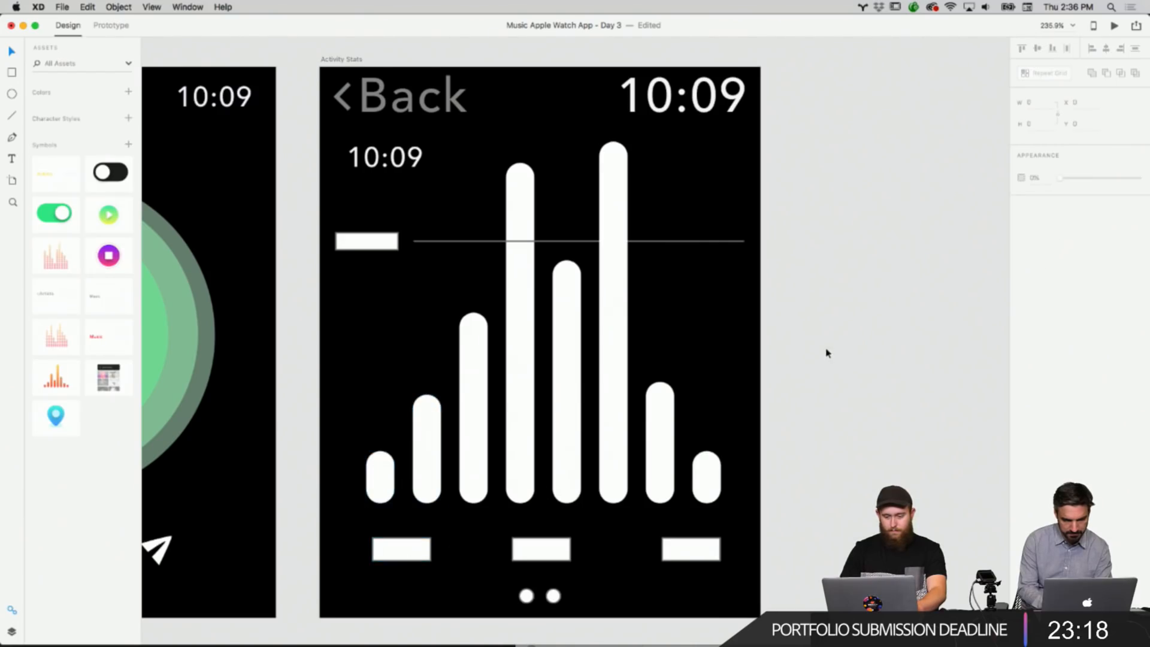
# Fill the fourth chart bar with the green sampled from the Start Run ring.
pyautogui.scroll(2, 828, 355)
pyautogui.click(529, 398)
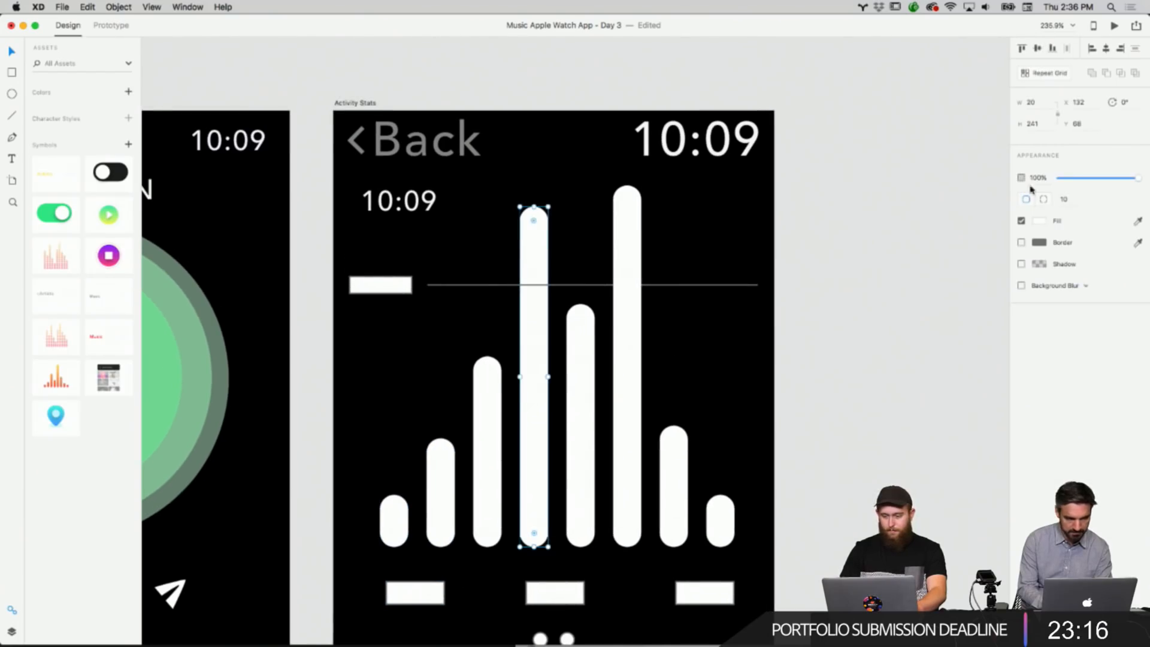
pyautogui.click(1041, 221)
pyautogui.click(1014, 268)
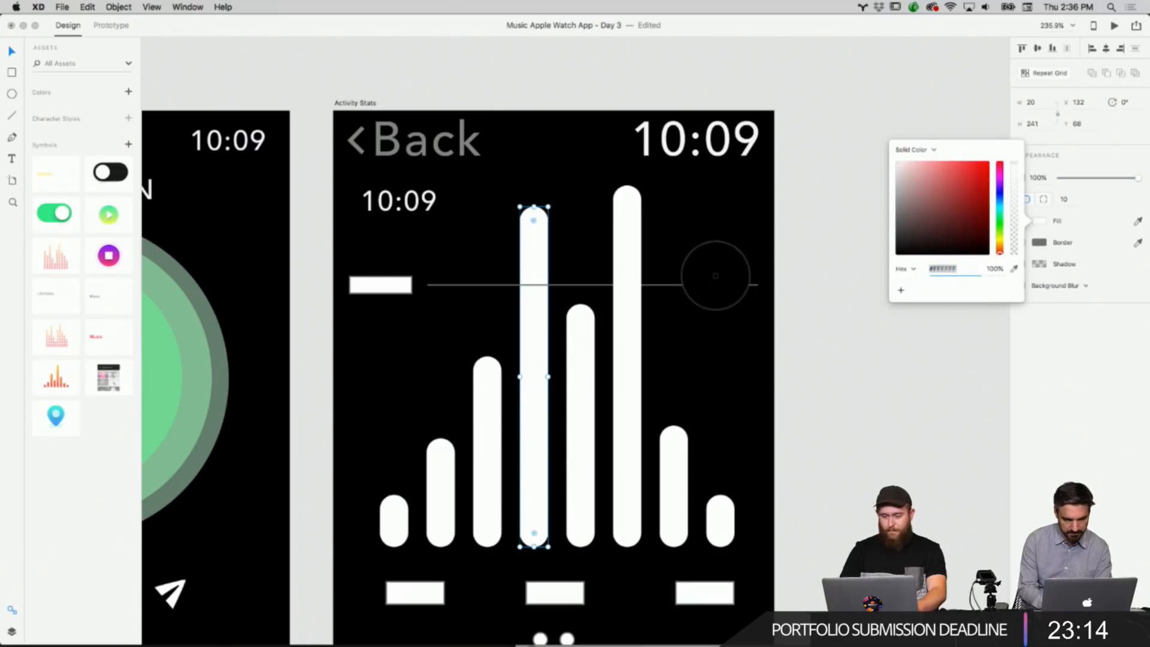
pyautogui.click(172, 363)
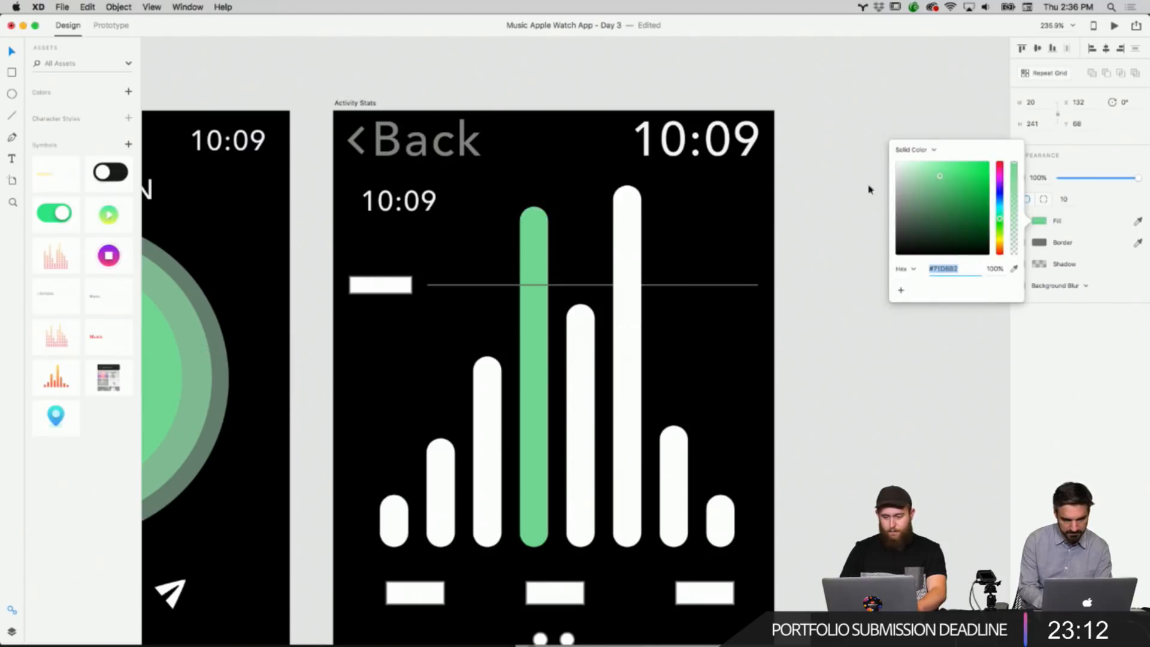
# Switch the fourth bar's fill to a linear gradient.
pyautogui.click(915, 150)
pyautogui.click(933, 161)
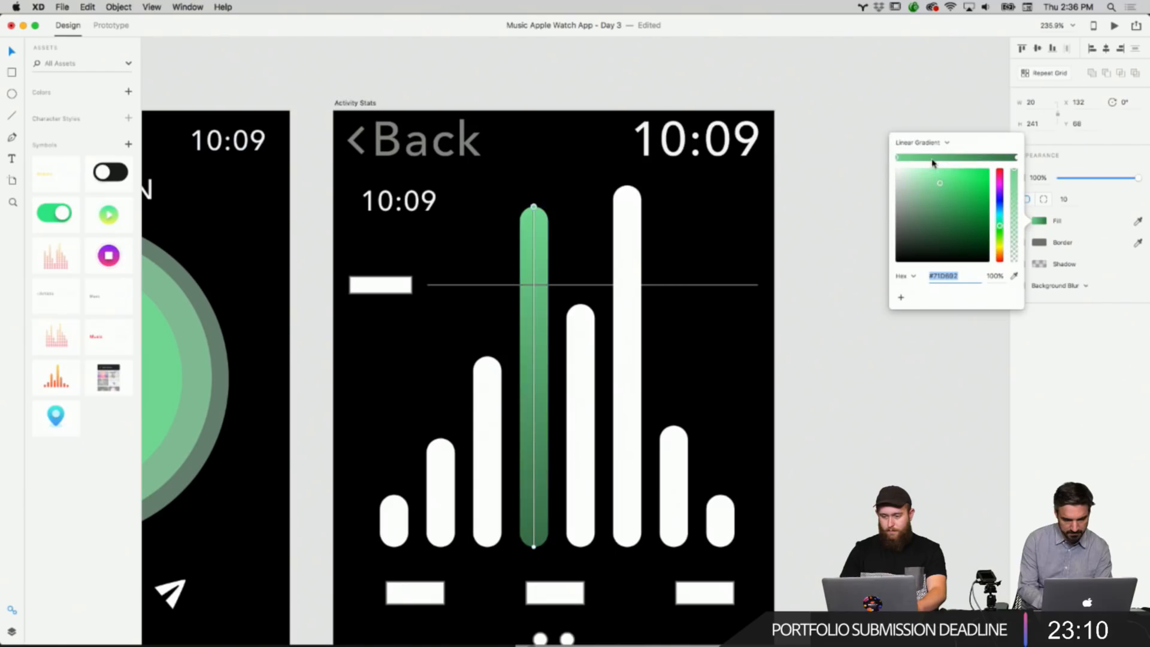
pyautogui.moveTo(1014, 159)
pyautogui.mouseDown()
pyautogui.moveTo(940, 160)
pyautogui.moveTo(1018, 164)
pyautogui.mouseUp()
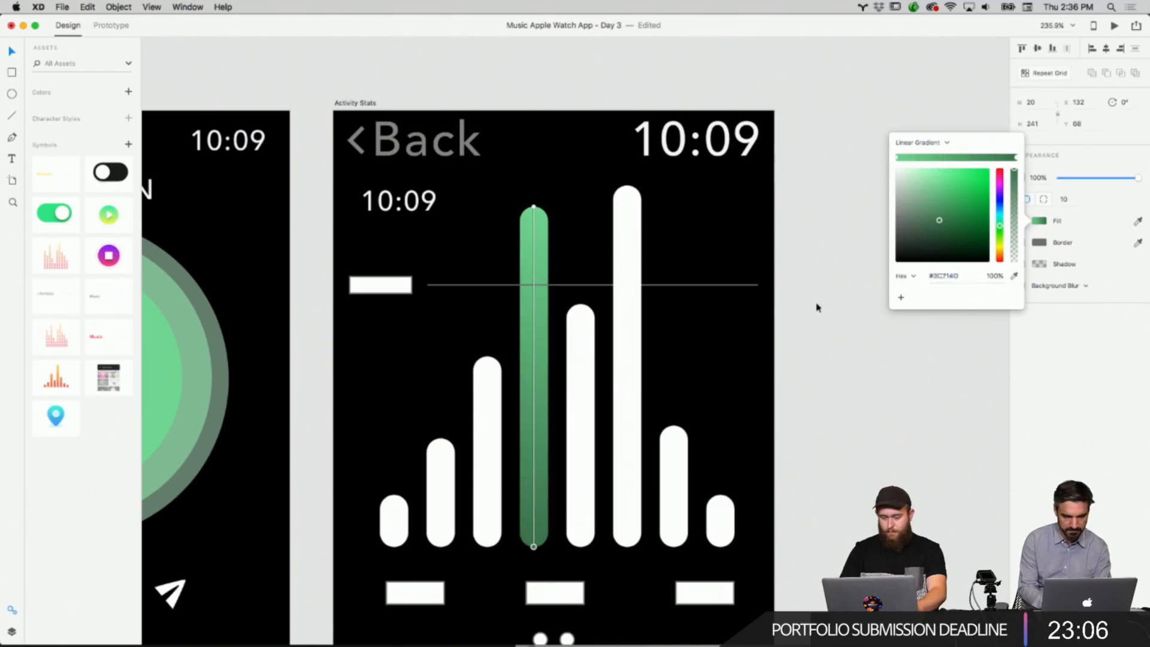
pyautogui.click(816, 305)
pyautogui.scroll(-5, 816, 306)
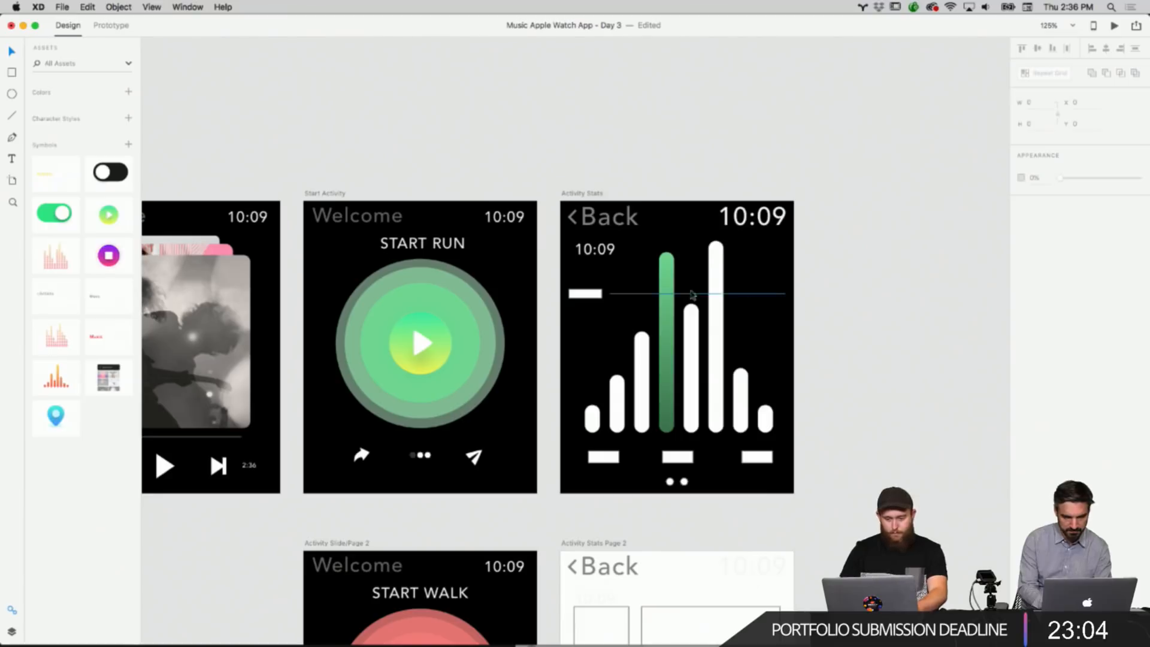
# Set one gradient stop of the fourth bar to the yellow sampled from the play button.
pyautogui.click(665, 276)
pyautogui.click(1041, 221)
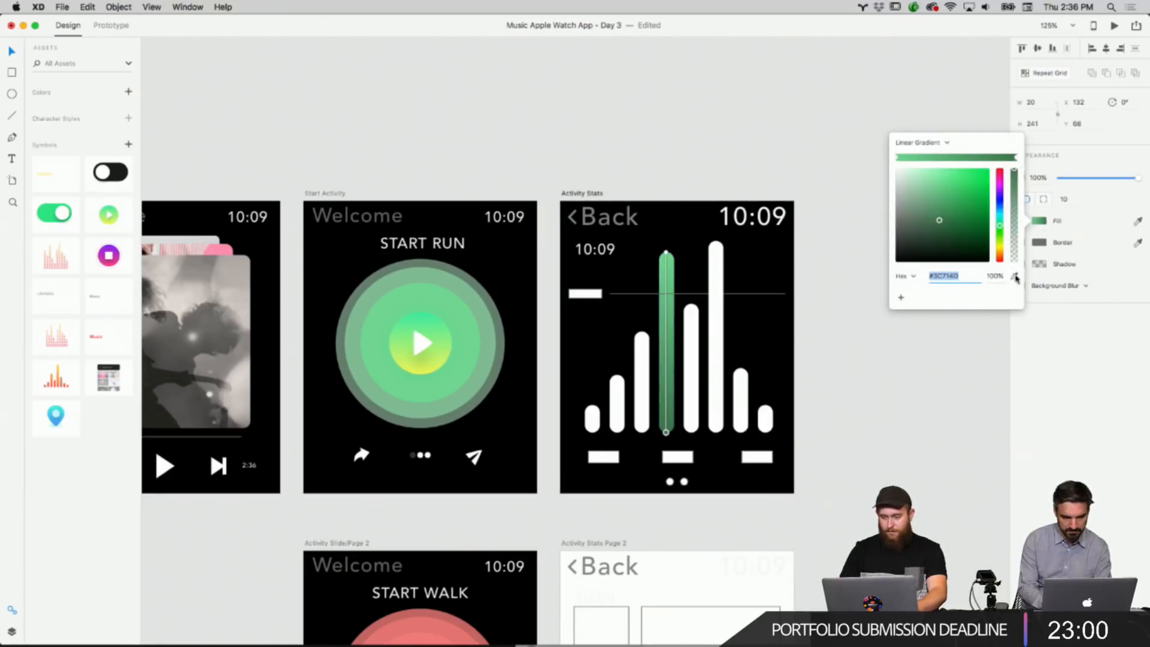
pyautogui.click(1015, 277)
pyautogui.click(430, 366)
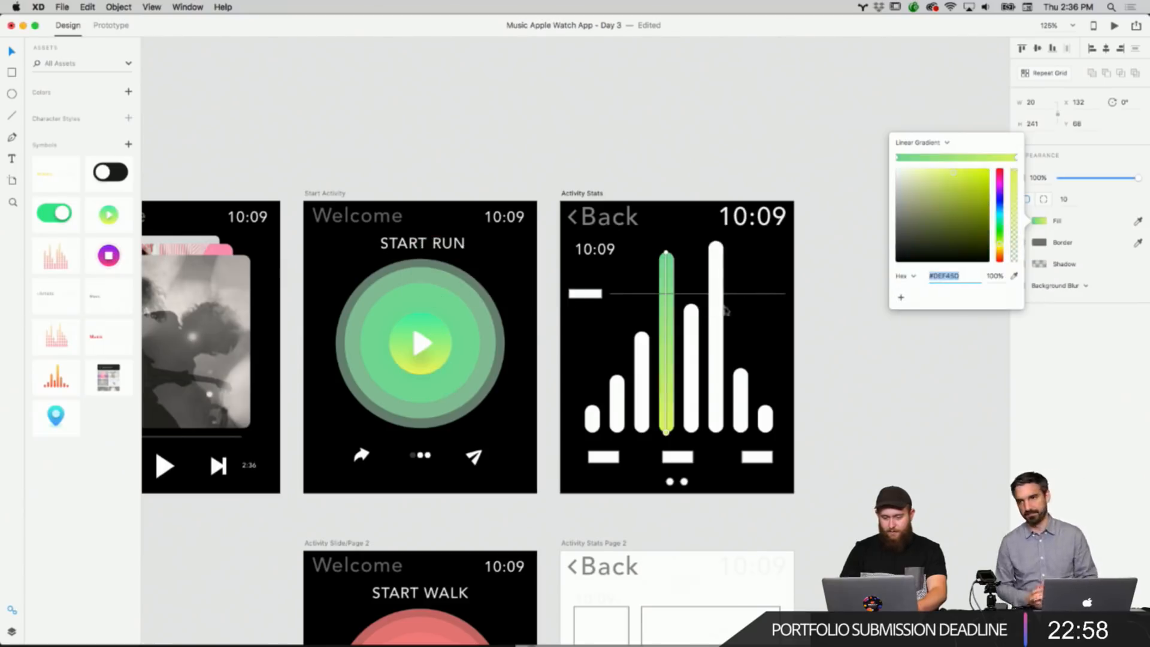
pyautogui.click(821, 367)
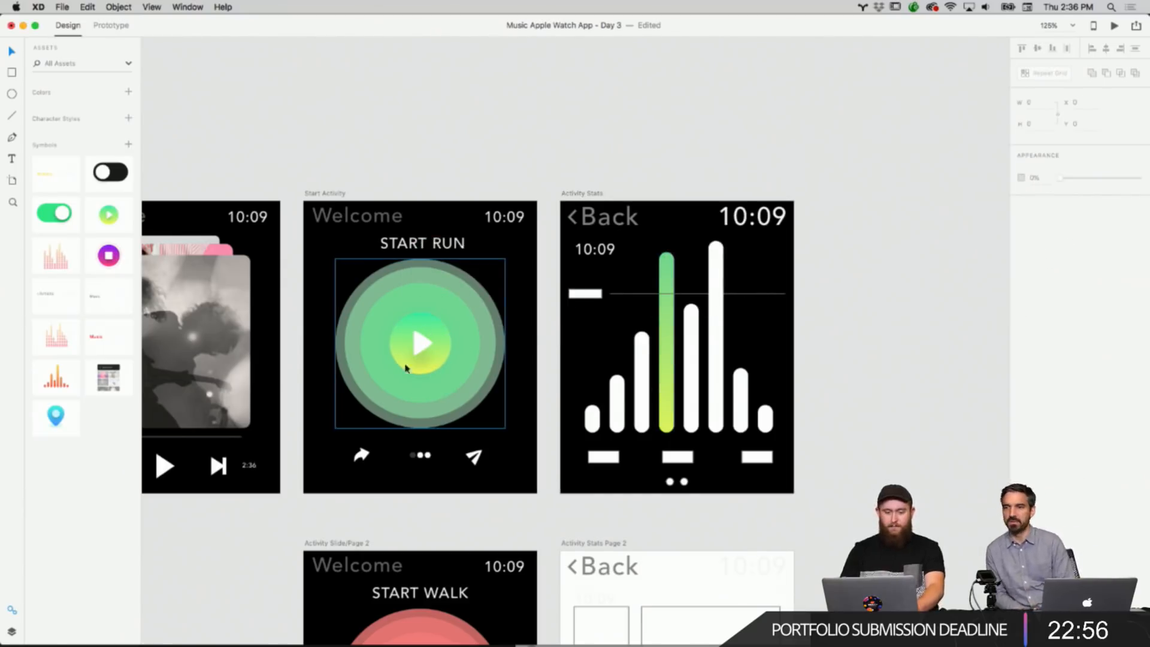
# Copy the gradient-filled fourth bar.
pyautogui.scroll(2, 704, 252)
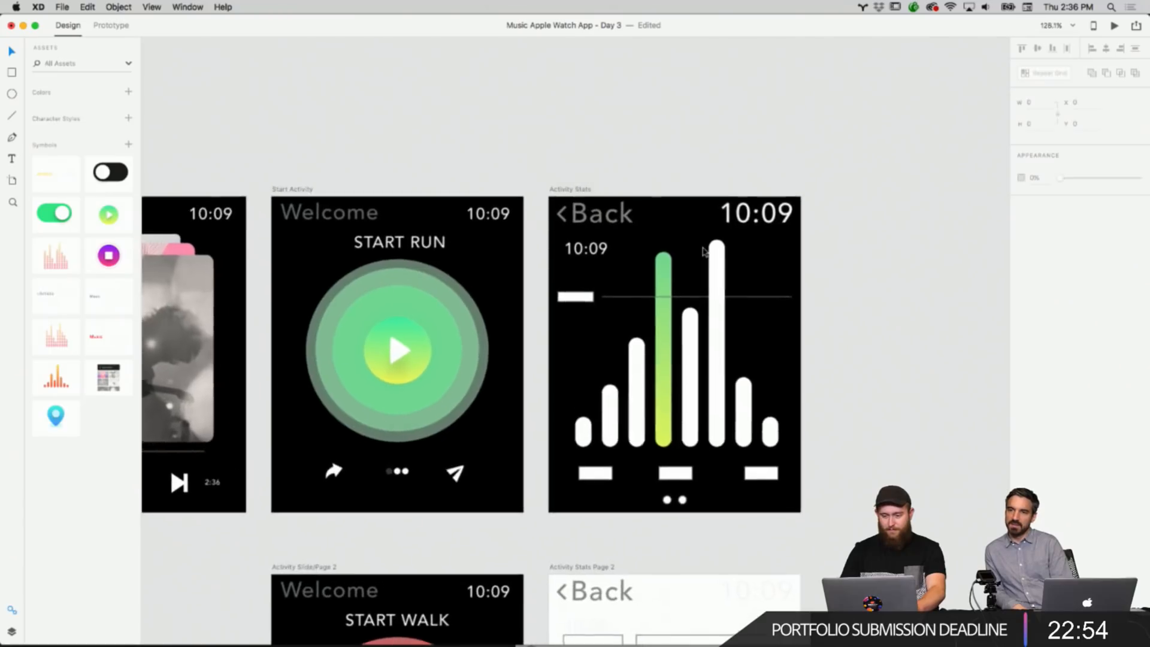
pyautogui.scroll(-2, 703, 252)
pyautogui.rightClick(680, 250)
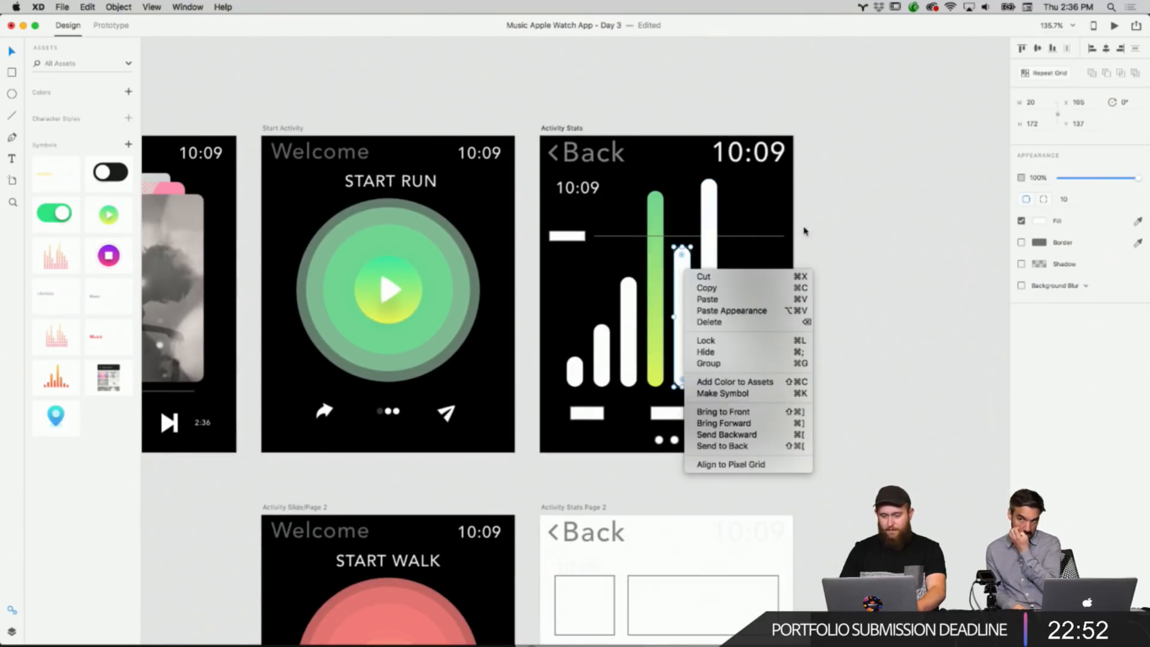
pyautogui.click(671, 226)
pyautogui.rightClick(662, 219)
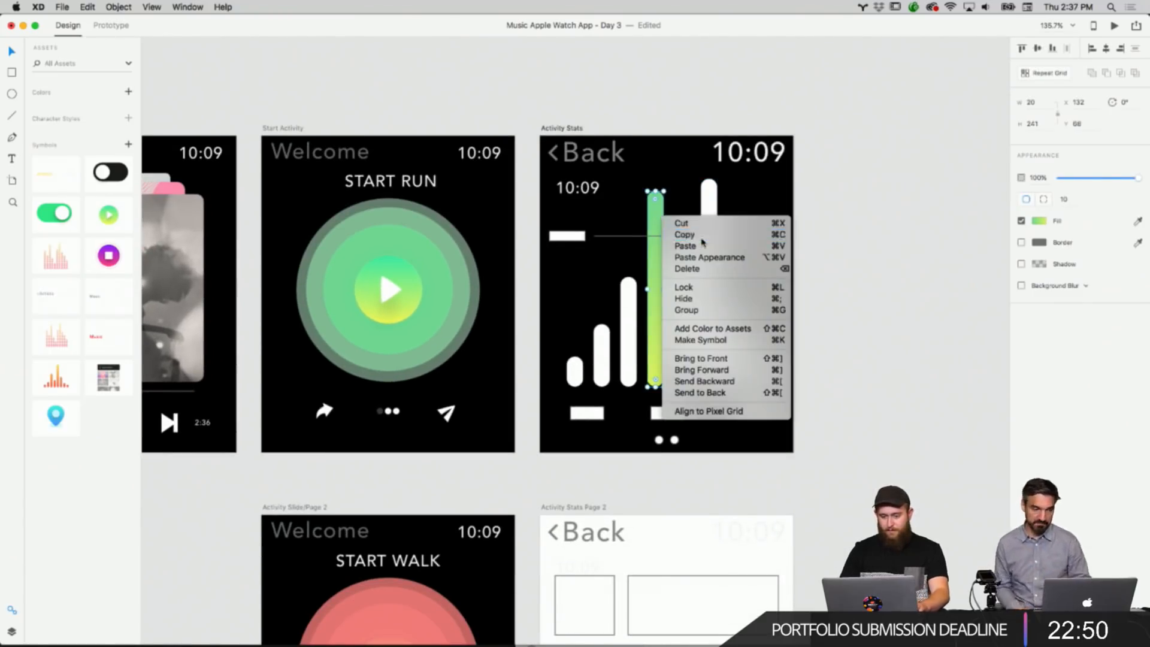
pyautogui.click(702, 239)
# Paste the copied appearance onto the four bars to the right of the gradient bar.
pyautogui.rightClick(686, 283)
pyautogui.click(756, 326)
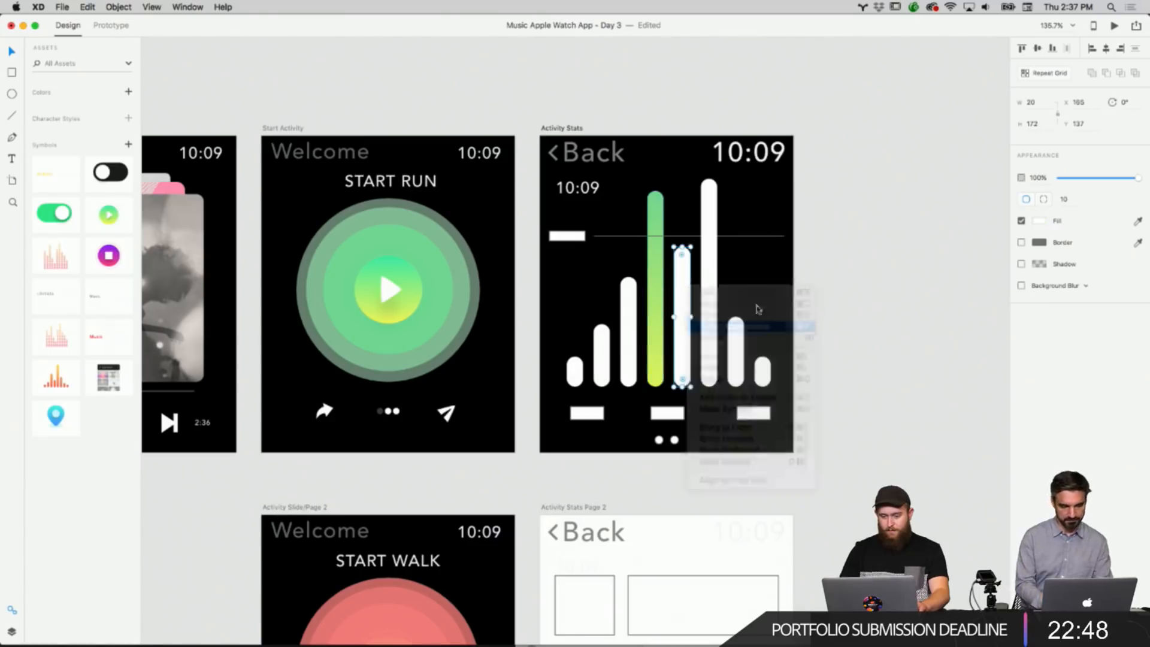
pyautogui.click(822, 272)
pyautogui.rightClick(713, 251)
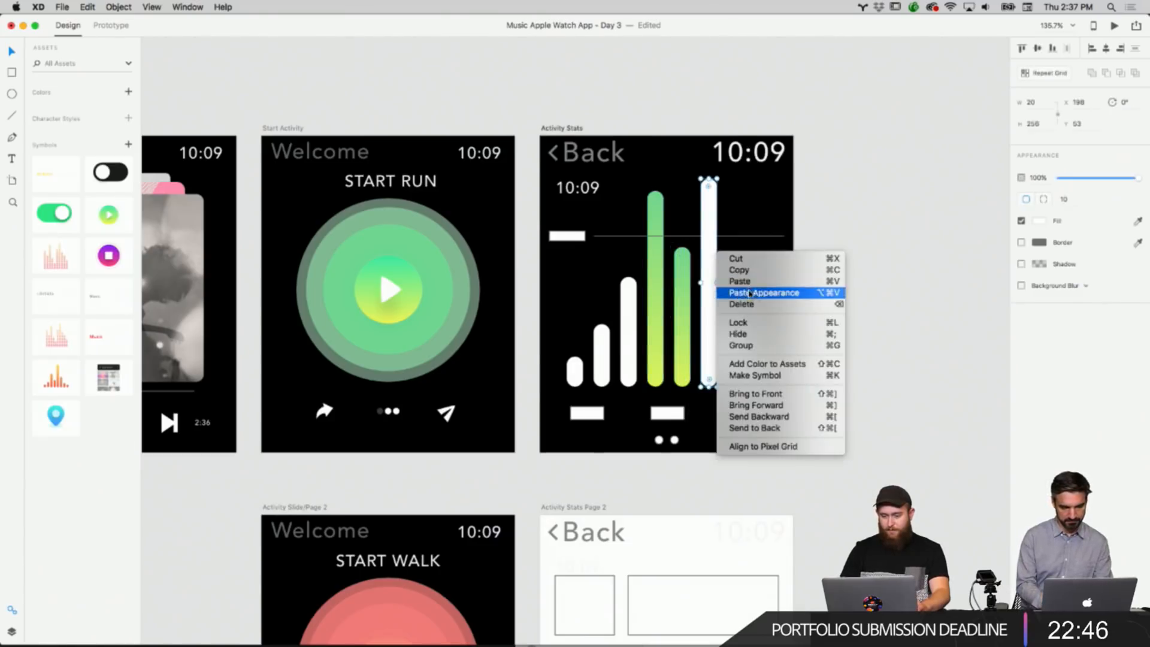
pyautogui.click(756, 290)
pyautogui.click(834, 278)
pyautogui.click(731, 363)
pyautogui.rightClick(730, 363)
pyautogui.click(755, 399)
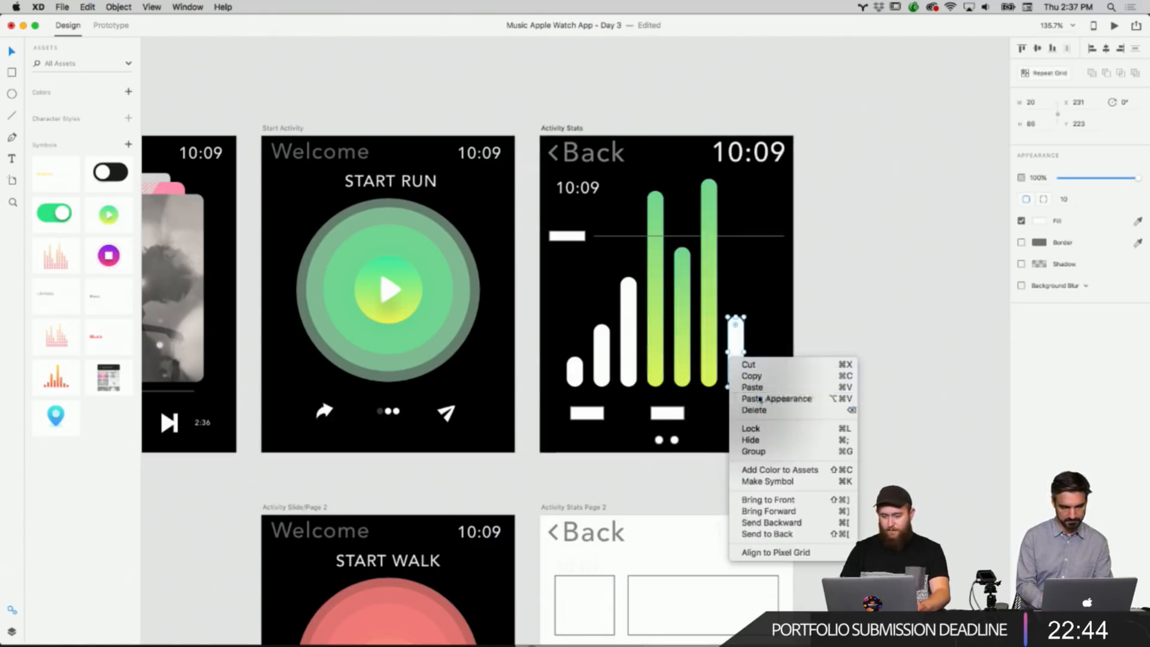
pyautogui.rightClick(765, 367)
pyautogui.click(812, 407)
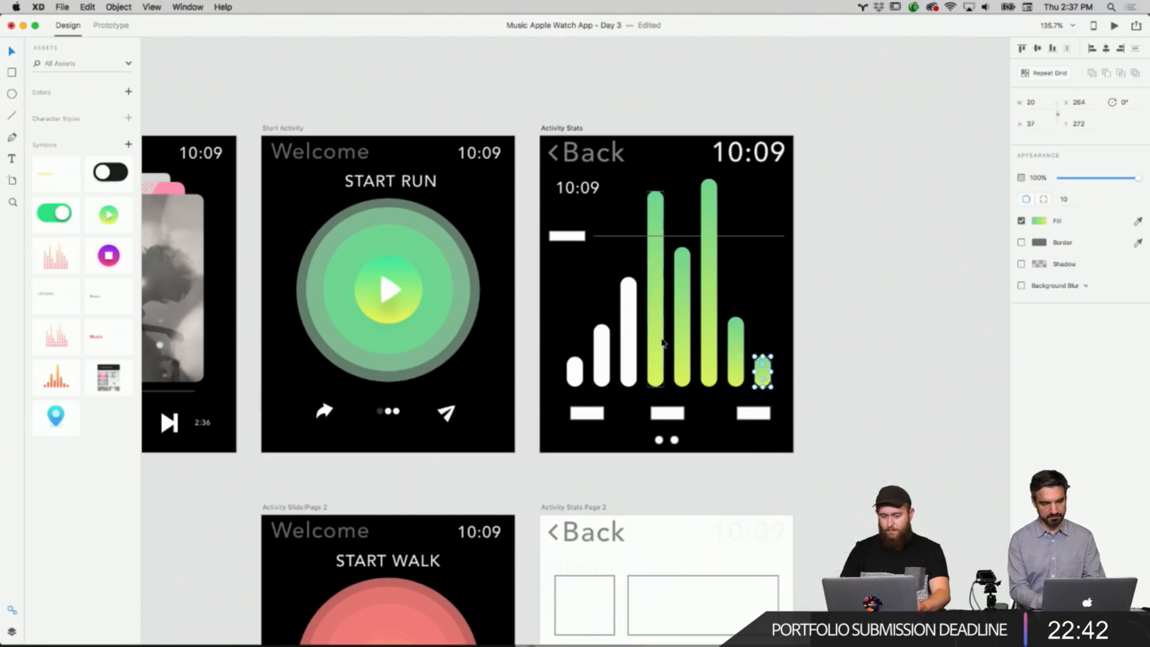
# Paste the copied appearance onto the three bars to the left of the gradient bar.
pyautogui.rightClick(634, 332)
pyautogui.click(679, 371)
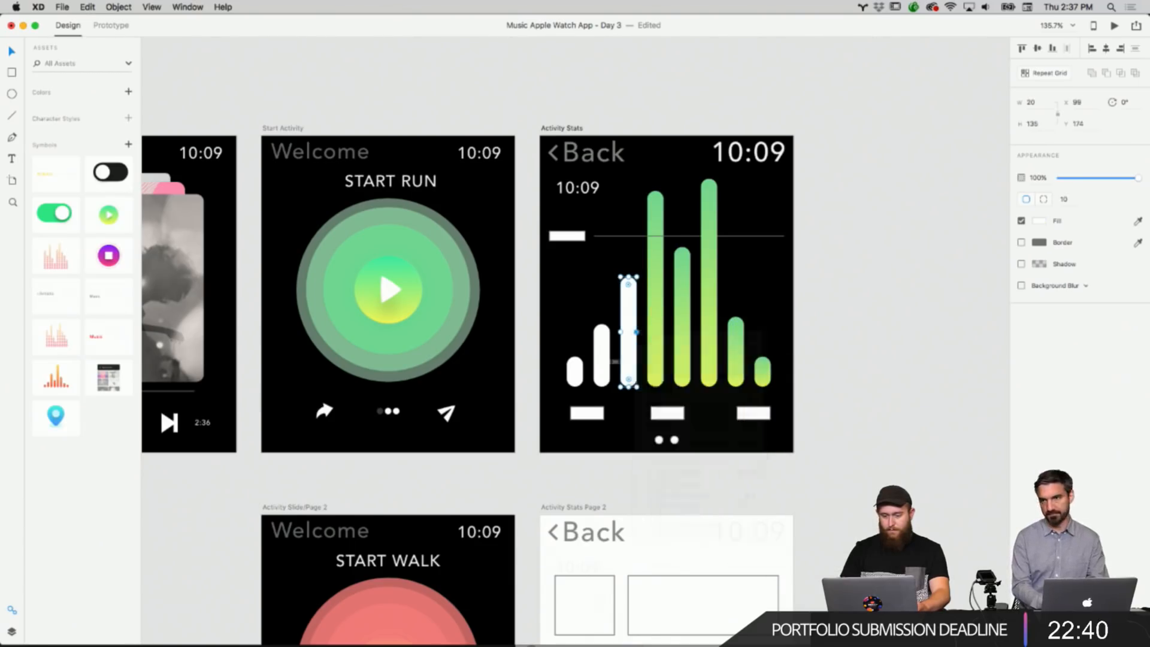
pyautogui.rightClick(602, 356)
pyautogui.click(630, 399)
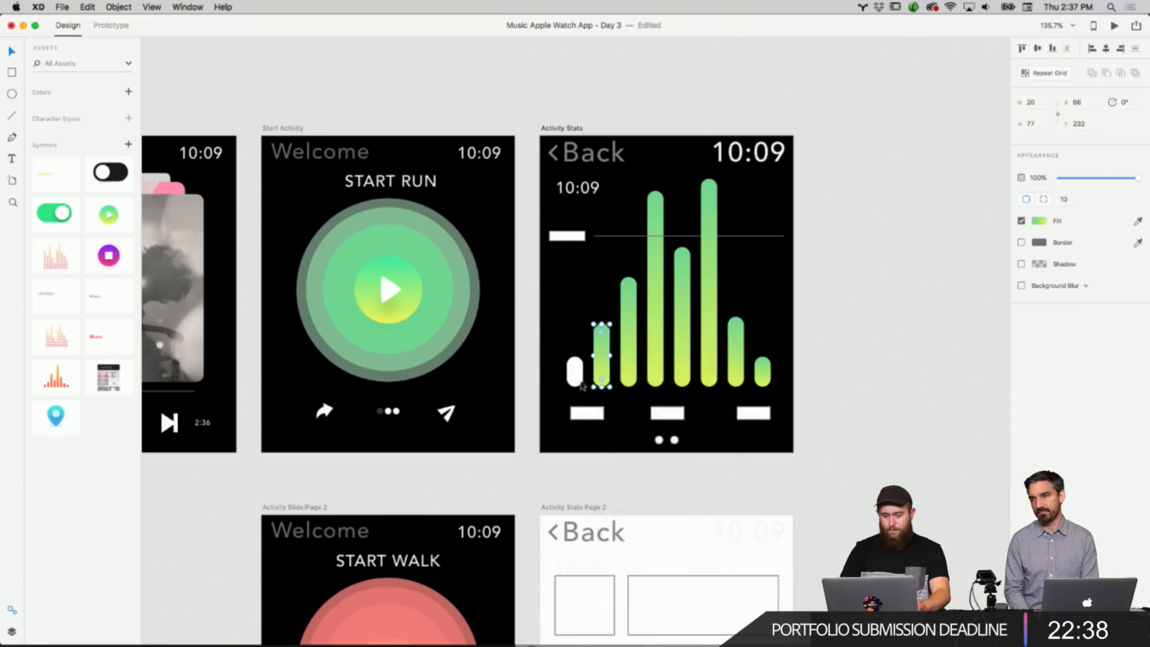
pyautogui.rightClick(572, 374)
pyautogui.click(599, 409)
pyautogui.click(957, 261)
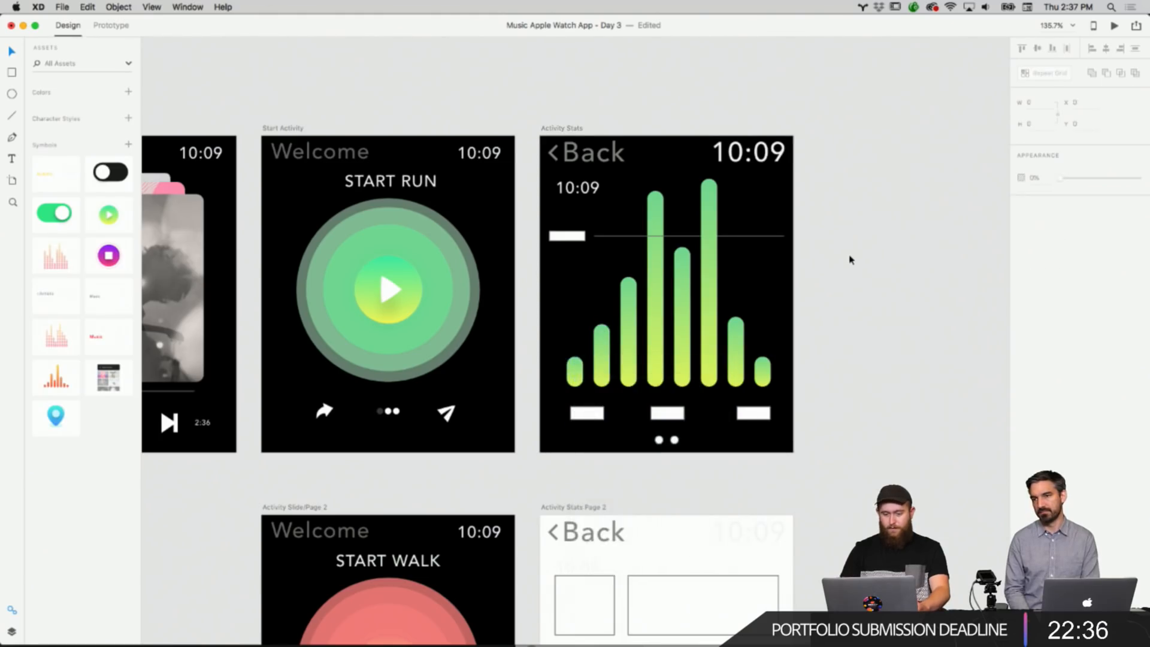
# Review the finished gradient chart on the Activity Stats screen.
pyautogui.scroll(-2, 849, 260)
pyautogui.hscroll(-2, 850, 260)
pyautogui.scroll(-1, 850, 259)
pyautogui.hscroll(-2, 849, 260)
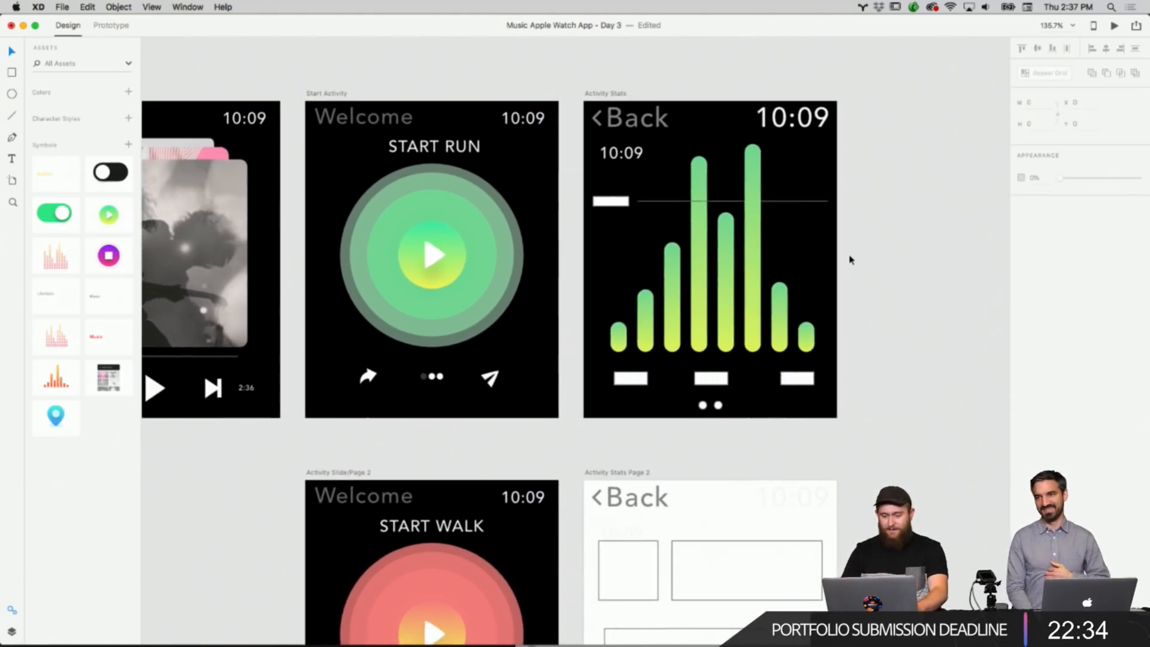
pyautogui.scroll(5, 849, 259)
pyautogui.scroll(2, 850, 260)
pyautogui.hscroll(-1, 850, 260)
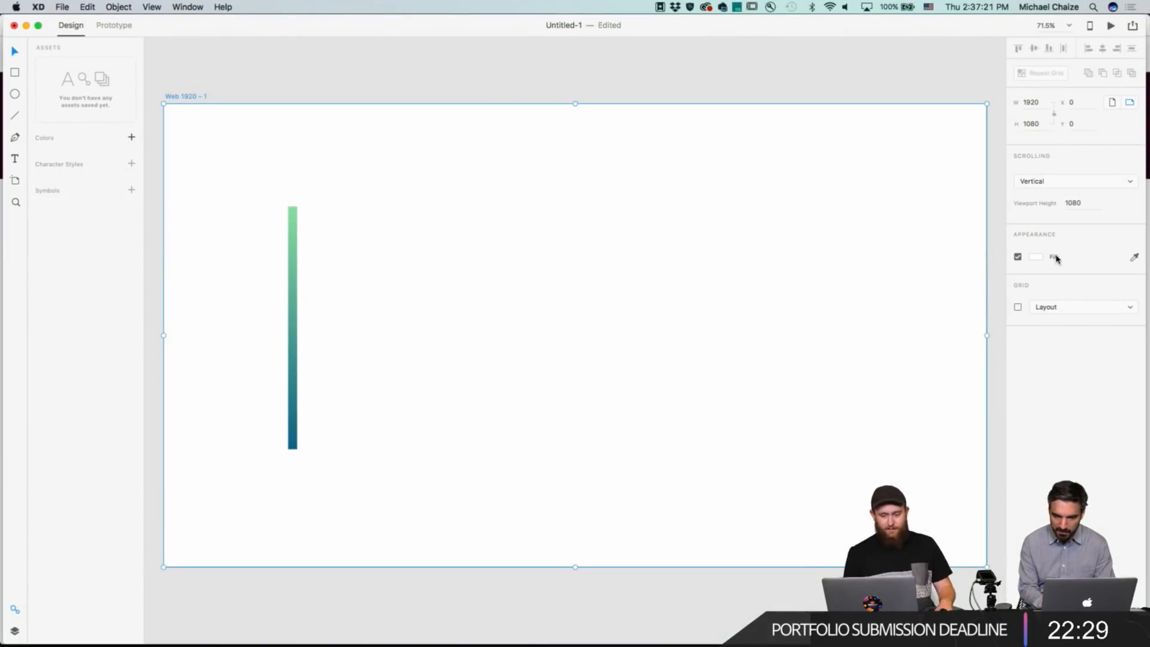
# Set the artboard background in the Untitled-1 document to a dark grey.
pyautogui.click(1035, 257)
pyautogui.click(924, 265)
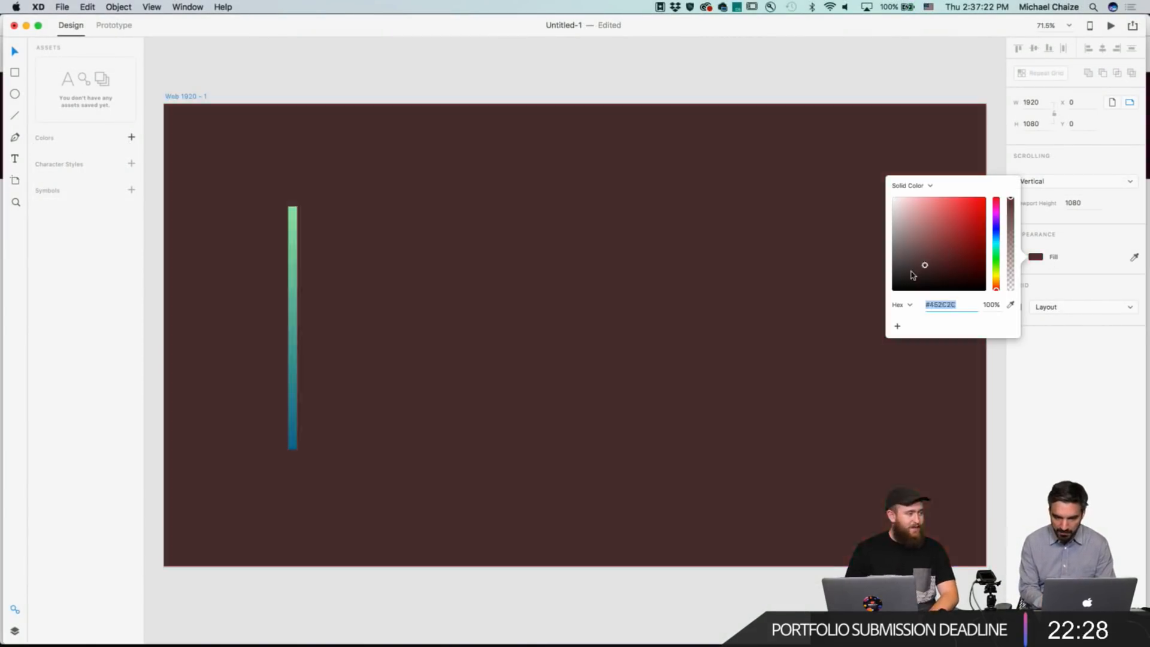
pyautogui.click(890, 282)
pyautogui.click(675, 226)
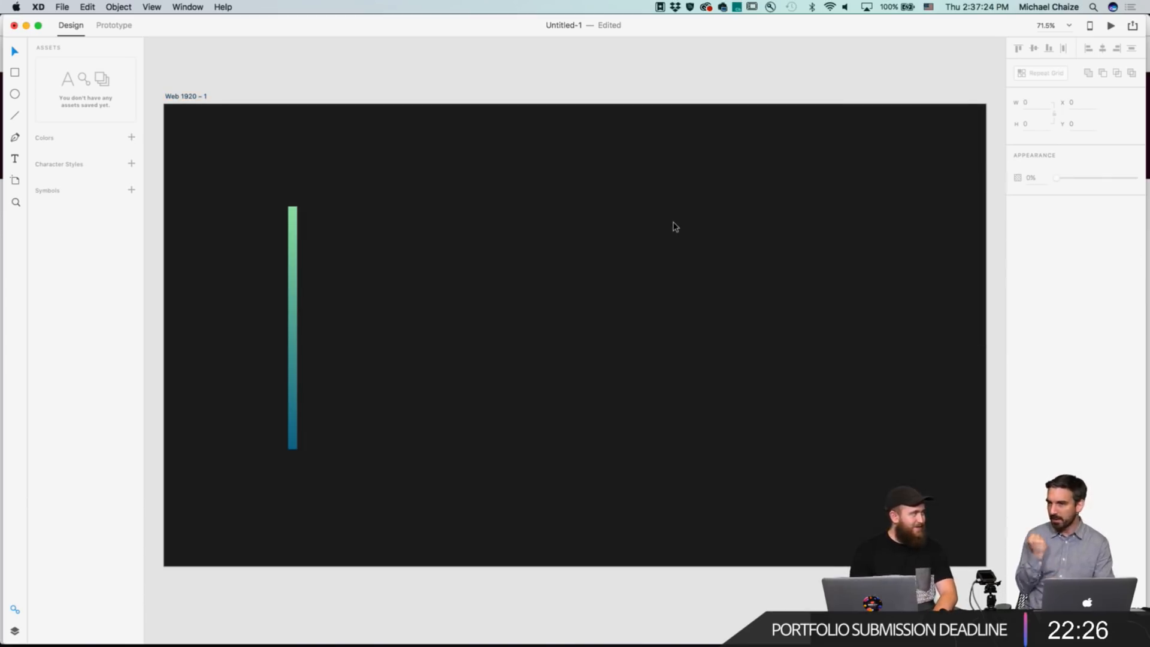
# Turn the gradient bar into a repeat grid and extend it horizontally to about 728 px wide.
pyautogui.click(293, 231)
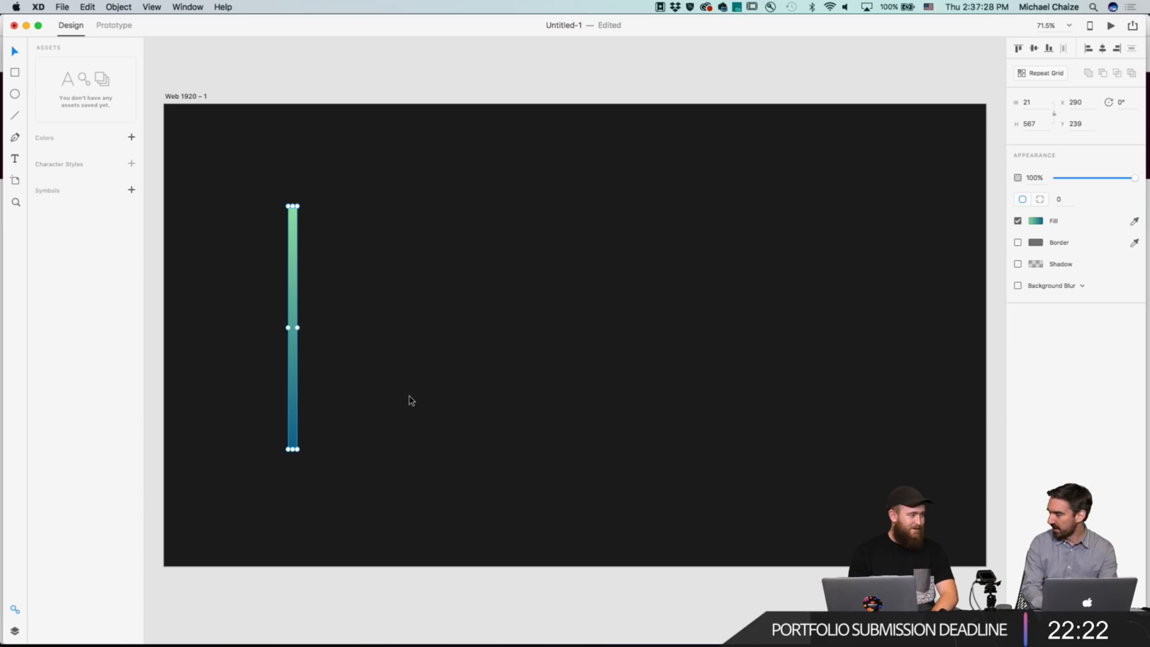
pyautogui.press('super+r')
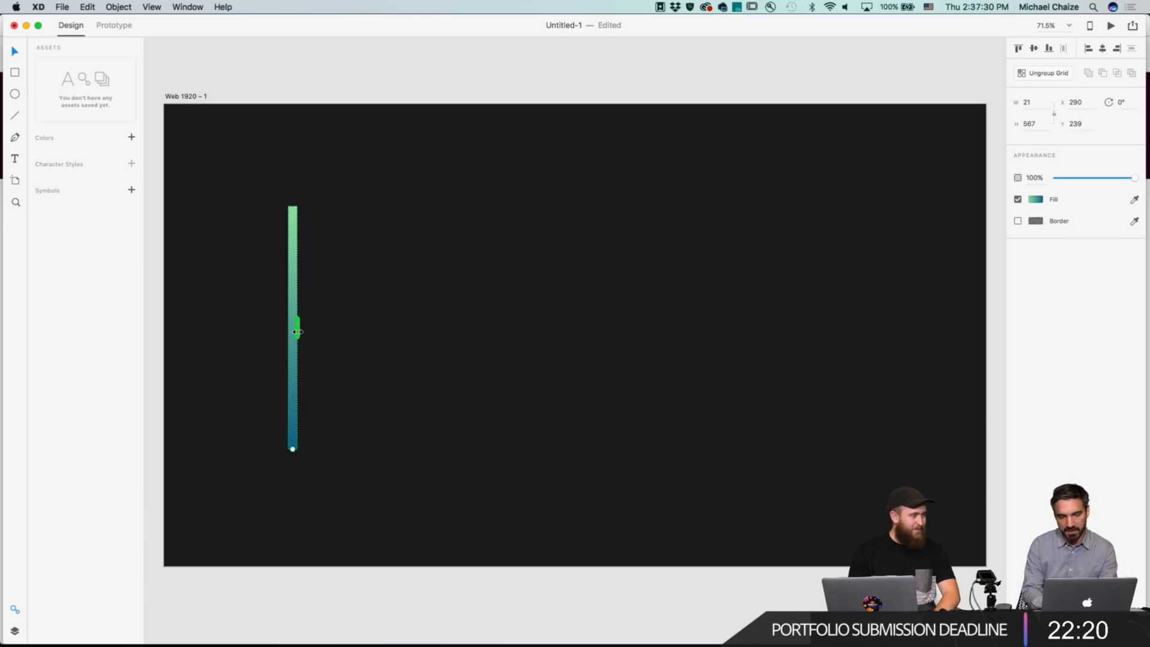
pyautogui.moveTo(297, 327); pyautogui.dragTo(581, 336)
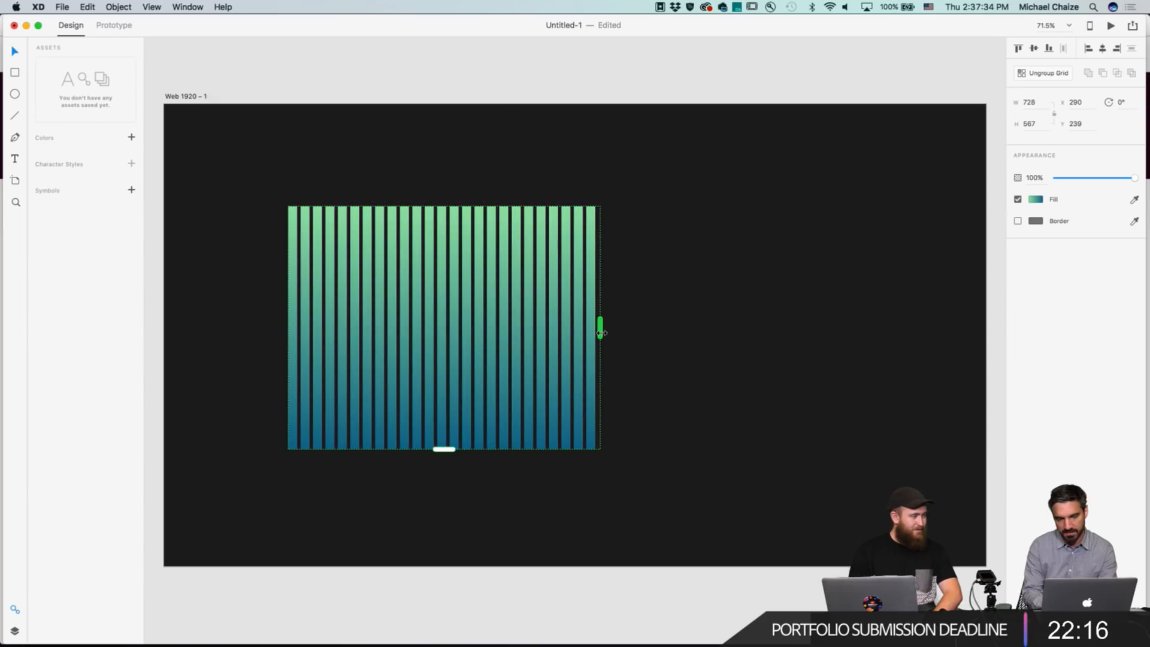
pyautogui.click(652, 368)
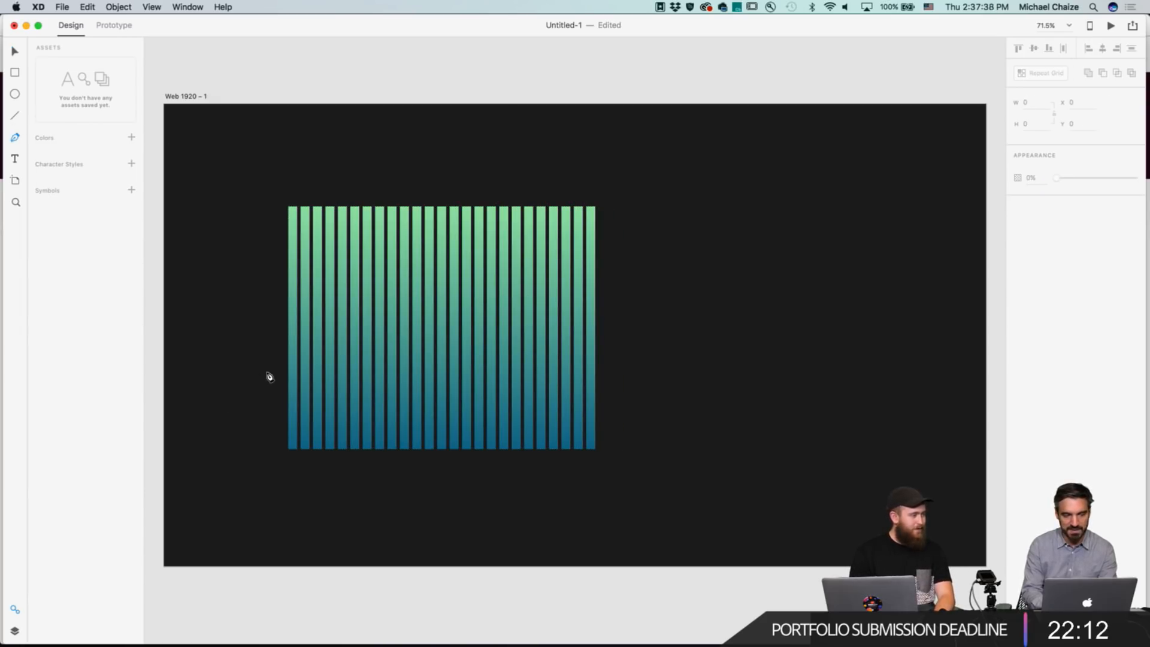
# Draw a closed wavy path with the Pen tool around the bar repeat grid, curving across its top.
pyautogui.click(272, 313)
pyautogui.moveTo(288, 252); pyautogui.dragTo(314, 253)
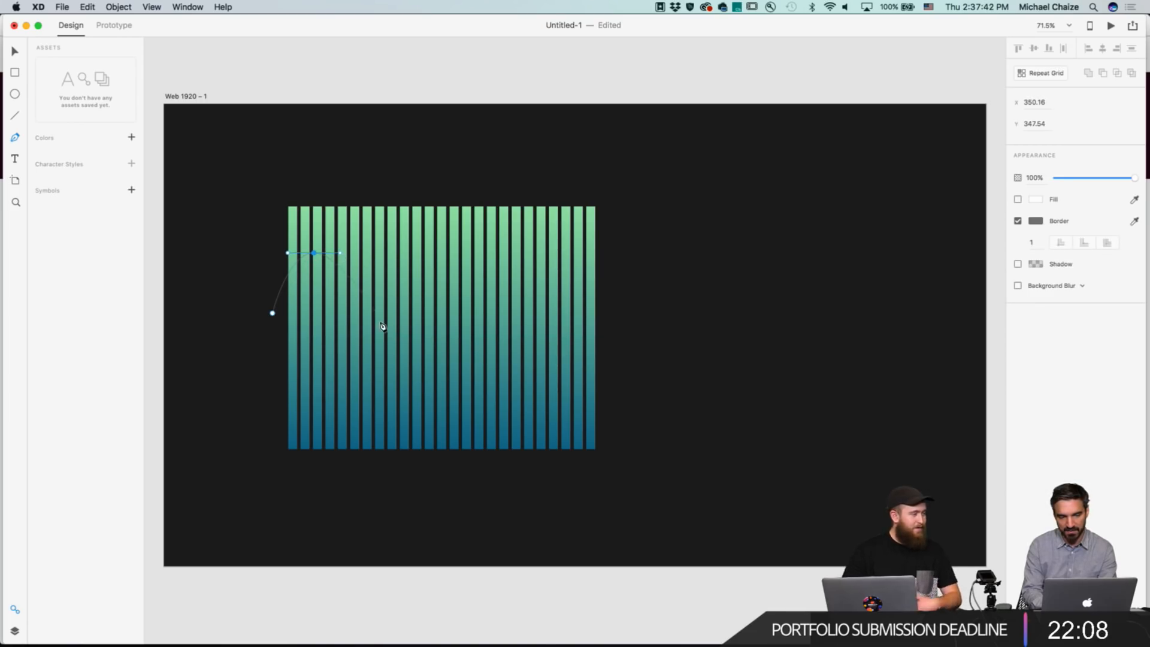
pyautogui.moveTo(379, 343); pyautogui.dragTo(473, 355)
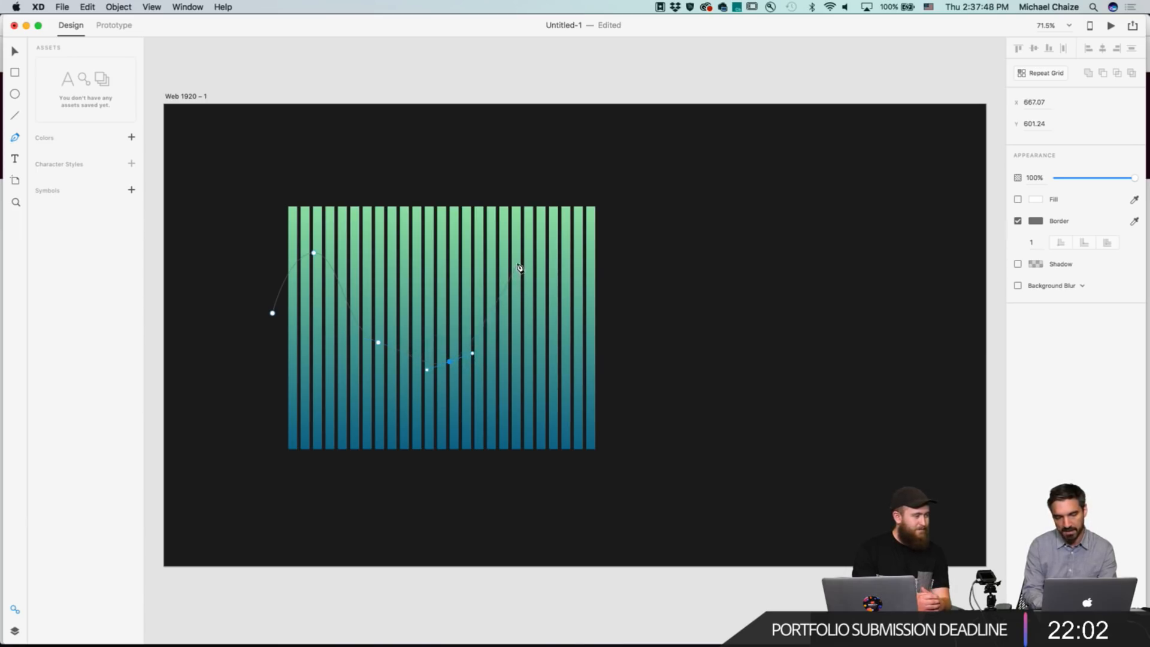
pyautogui.moveTo(518, 268); pyautogui.dragTo(524, 242)
pyautogui.click(564, 212)
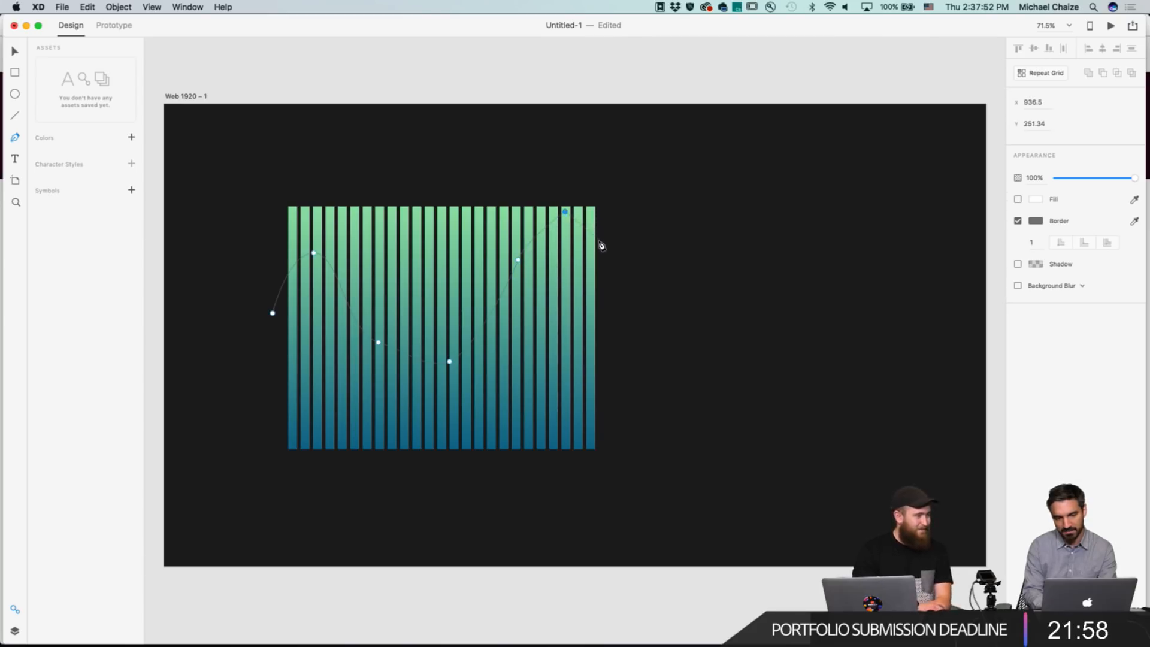
pyautogui.moveTo(557, 214); pyautogui.dragTo(589, 218)
pyautogui.click(620, 266)
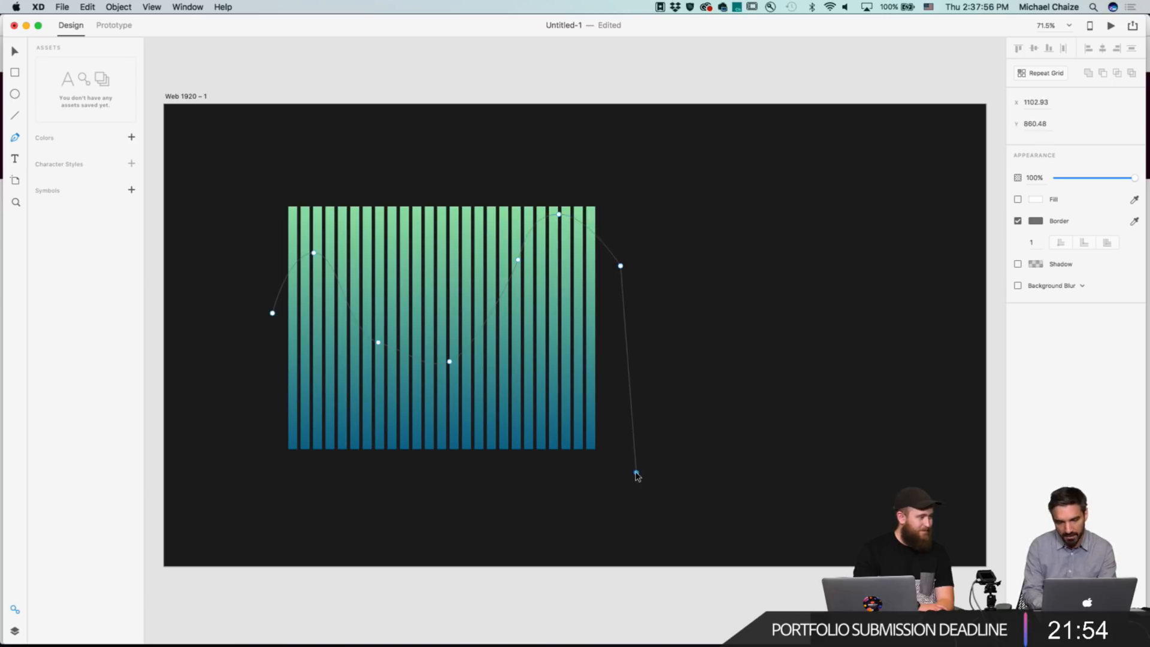
pyautogui.click(636, 472)
pyautogui.click(496, 483)
pyautogui.click(344, 487)
pyautogui.click(269, 473)
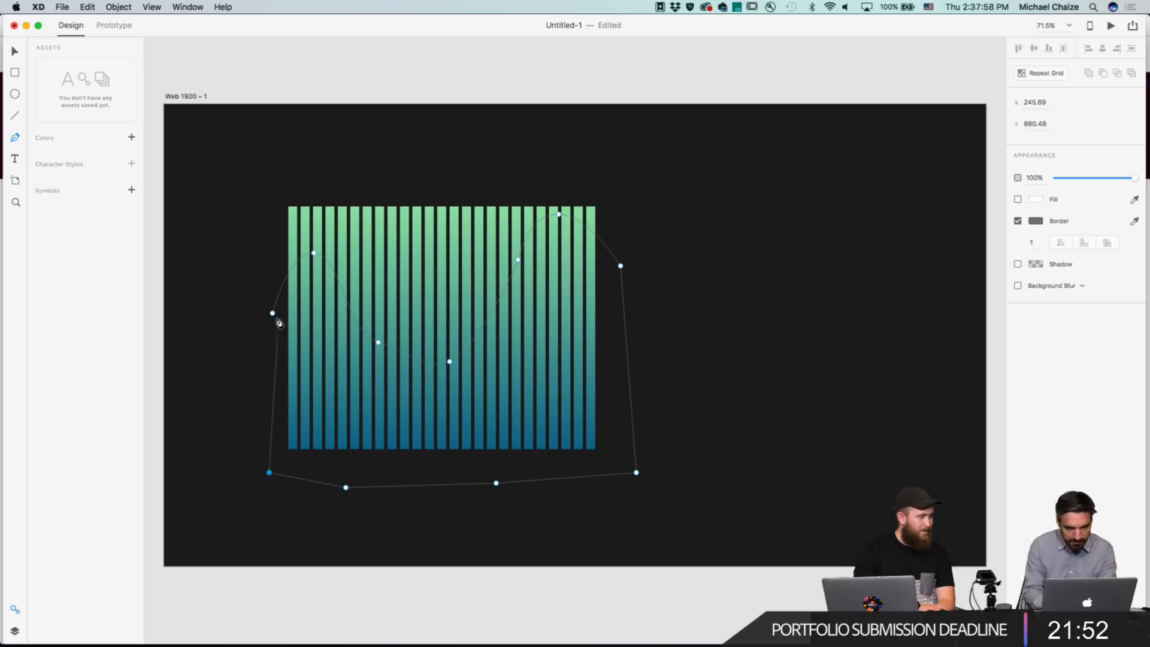
# Mask the bar repeat grid with the wavy path shape.
pyautogui.keyDown('shift'); pyautogui.click(401, 225); pyautogui.keyUp('shift')
pyautogui.click(125, 6)
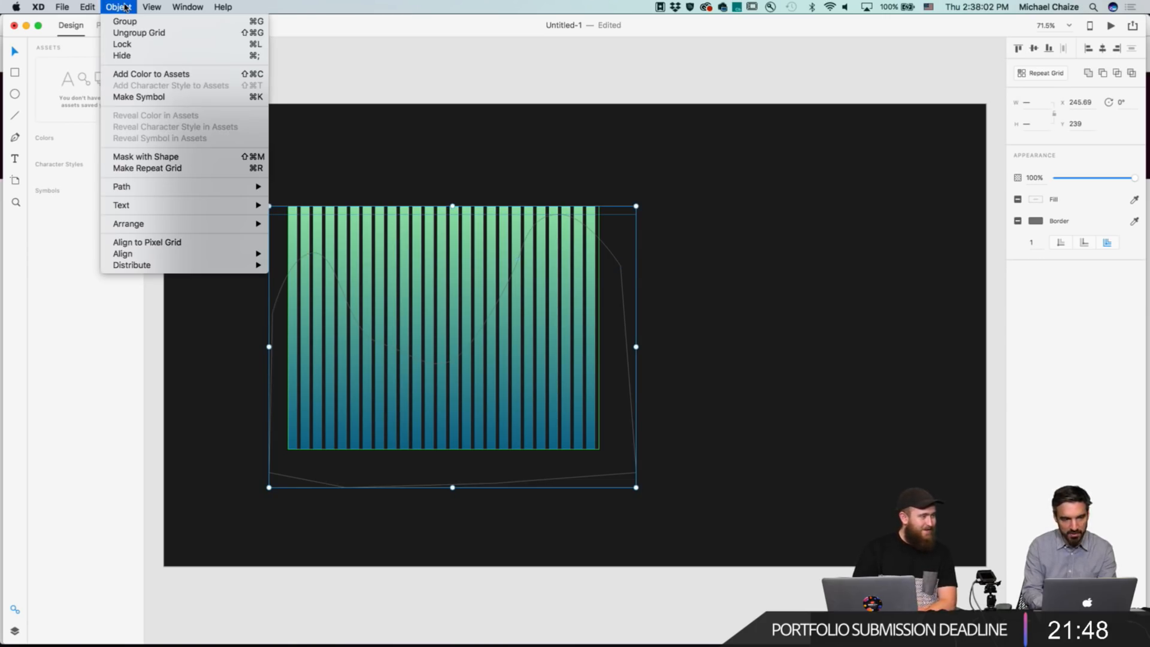
pyautogui.click(176, 162)
pyautogui.click(751, 223)
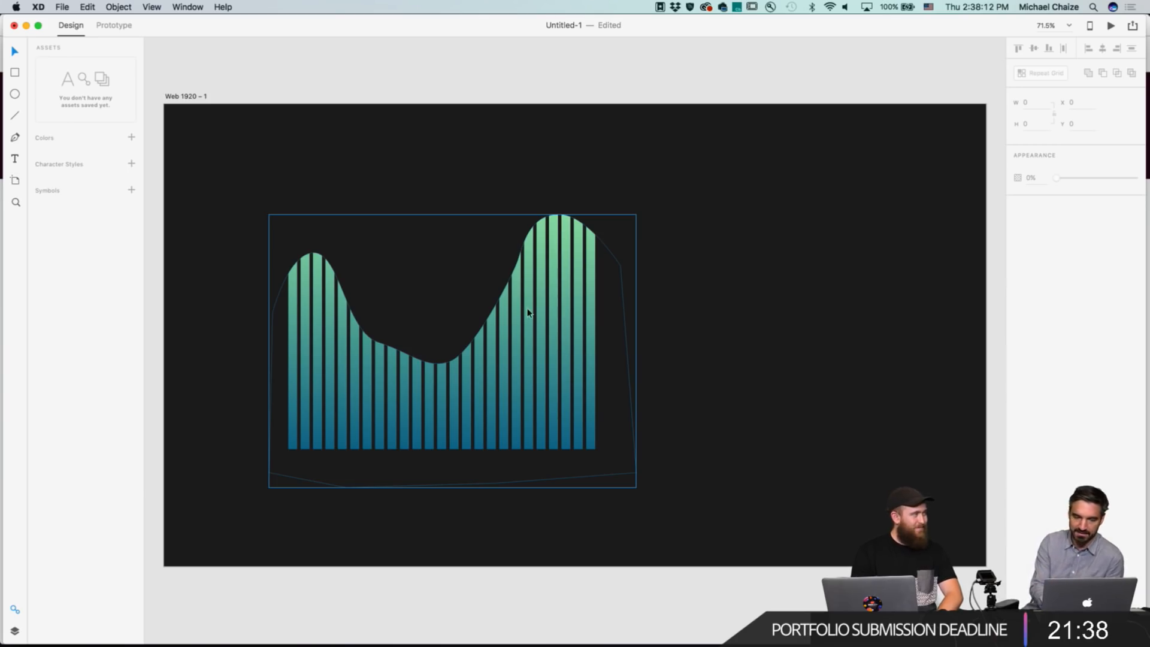
# Enter the mask and move the wave path's anchor points to reshape its left peak and dip.
pyautogui.doubleClick(485, 327)
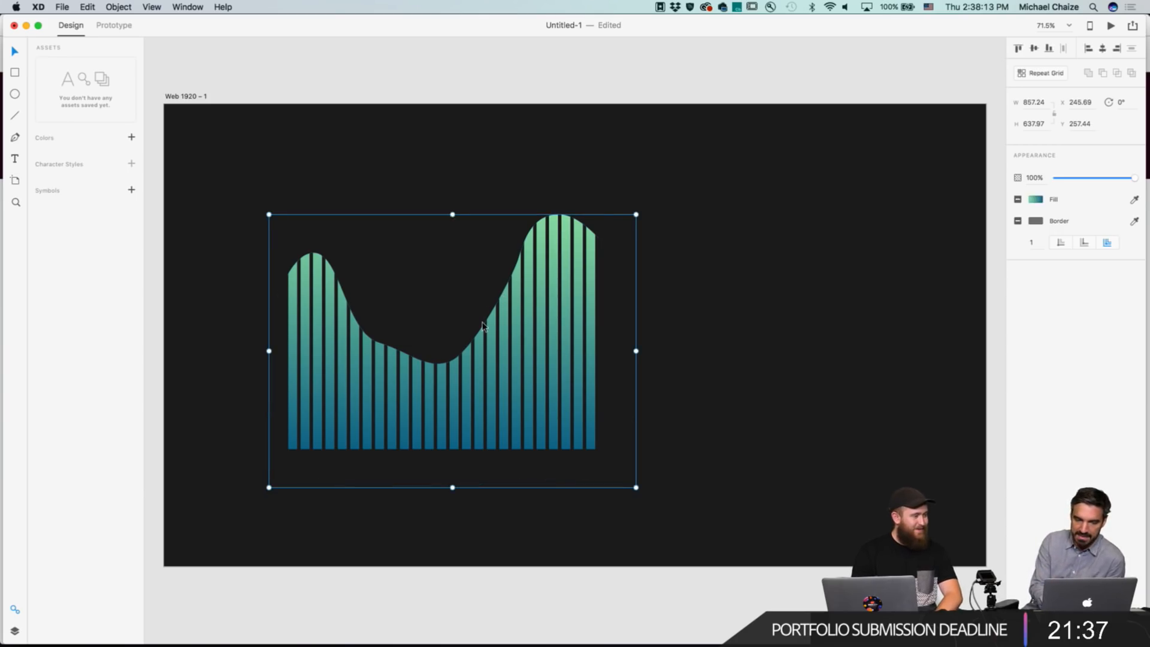
pyautogui.doubleClick(443, 369)
pyautogui.click(429, 367)
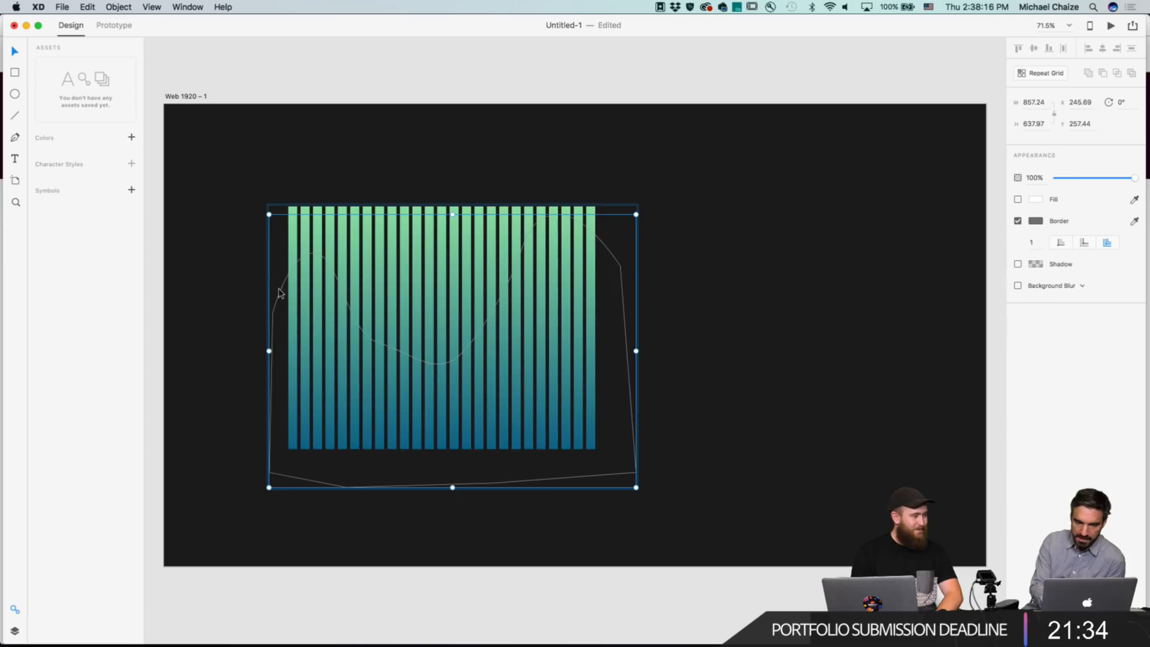
pyautogui.doubleClick(275, 306)
pyautogui.moveTo(314, 253); pyautogui.dragTo(315, 227)
pyautogui.moveTo(379, 343)
pyautogui.mouseDown()
pyautogui.moveTo(357, 317)
pyautogui.moveTo(388, 360)
pyautogui.mouseUp()
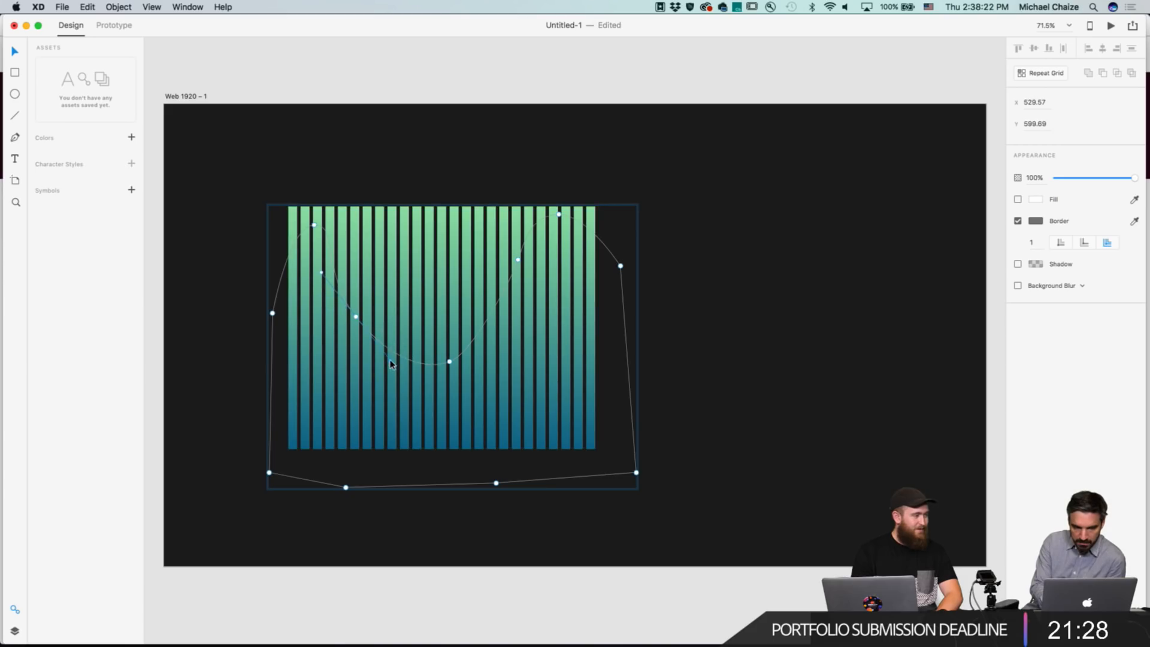
pyautogui.click(450, 361)
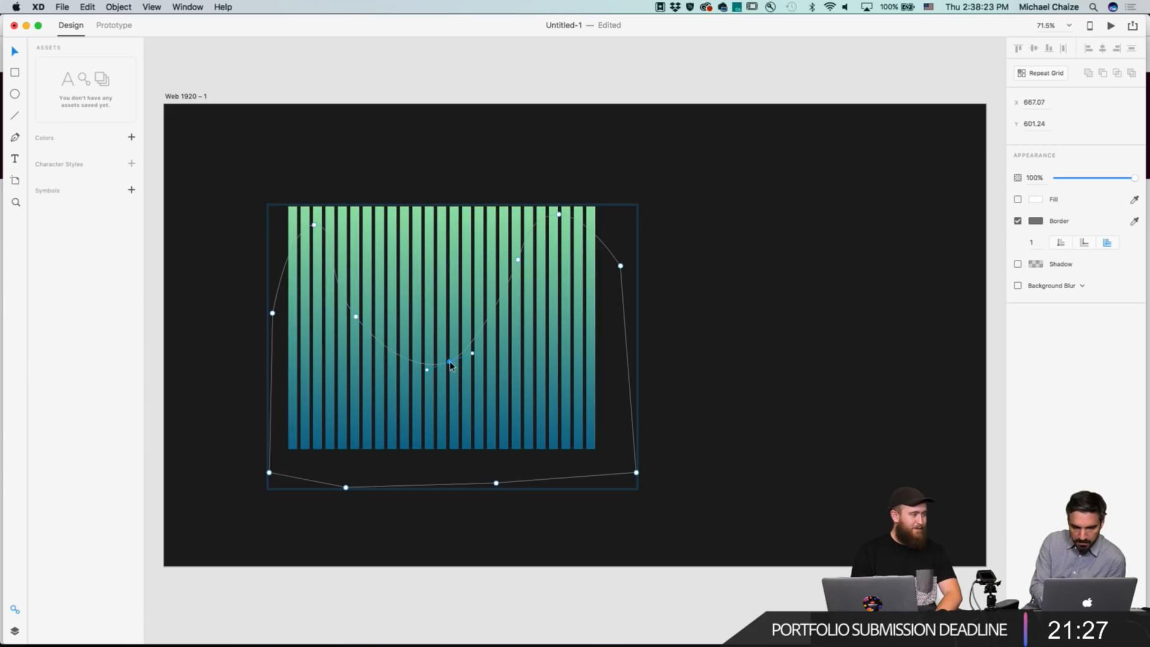
pyautogui.click(776, 336)
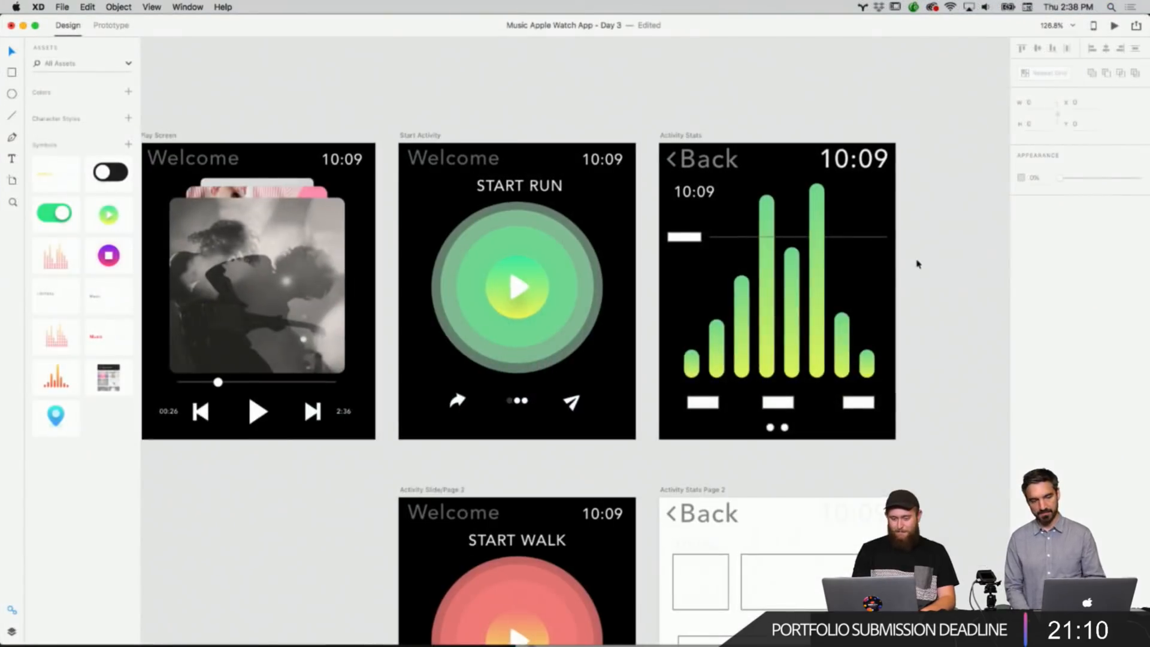
# In the Music Apple Watch app, delete the white placeholder rectangle beside the goal line on the Activity Stats screen.
pyautogui.hscroll(-3, 916, 262)
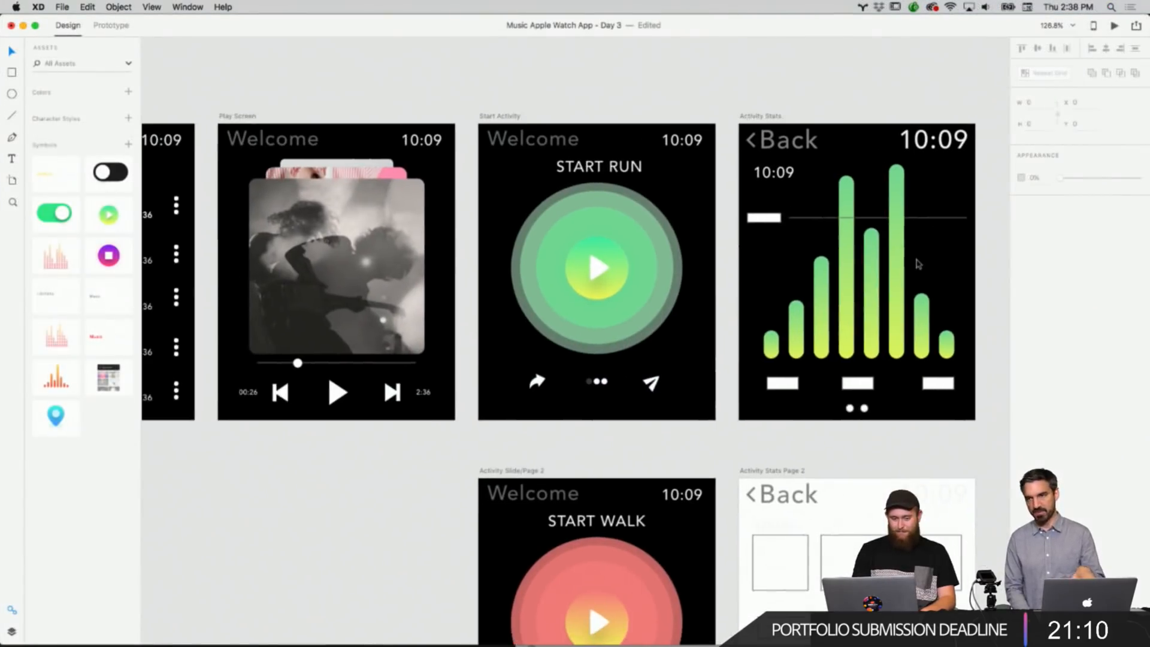
pyautogui.scroll(3, 966, 262)
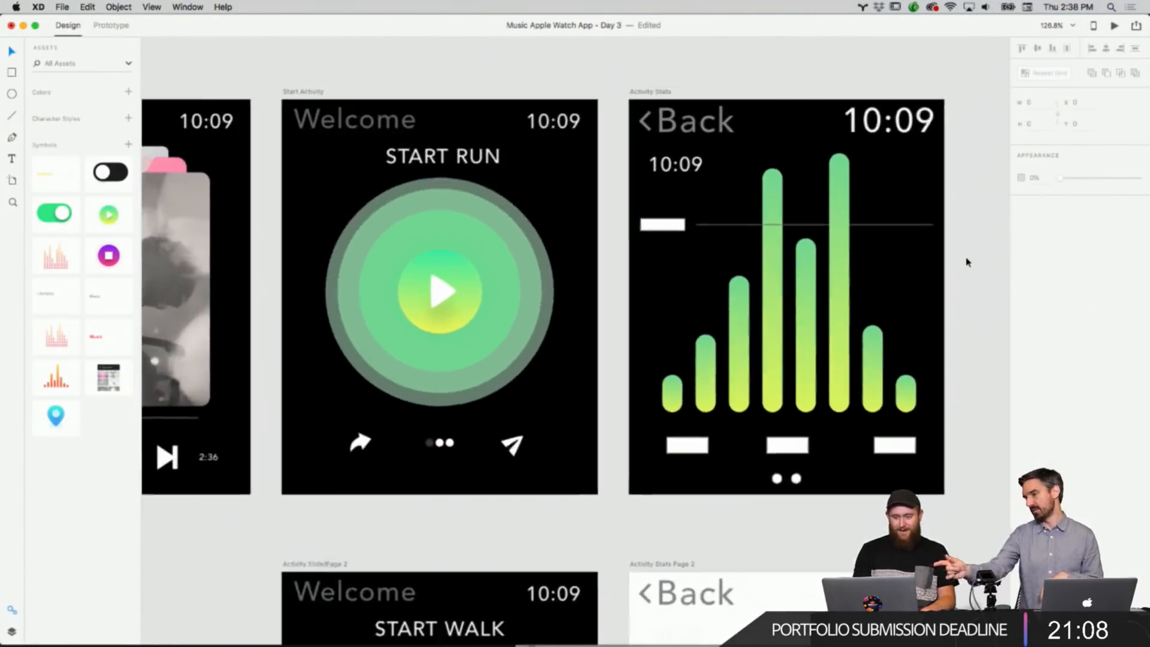
pyautogui.scroll(-4, 966, 262)
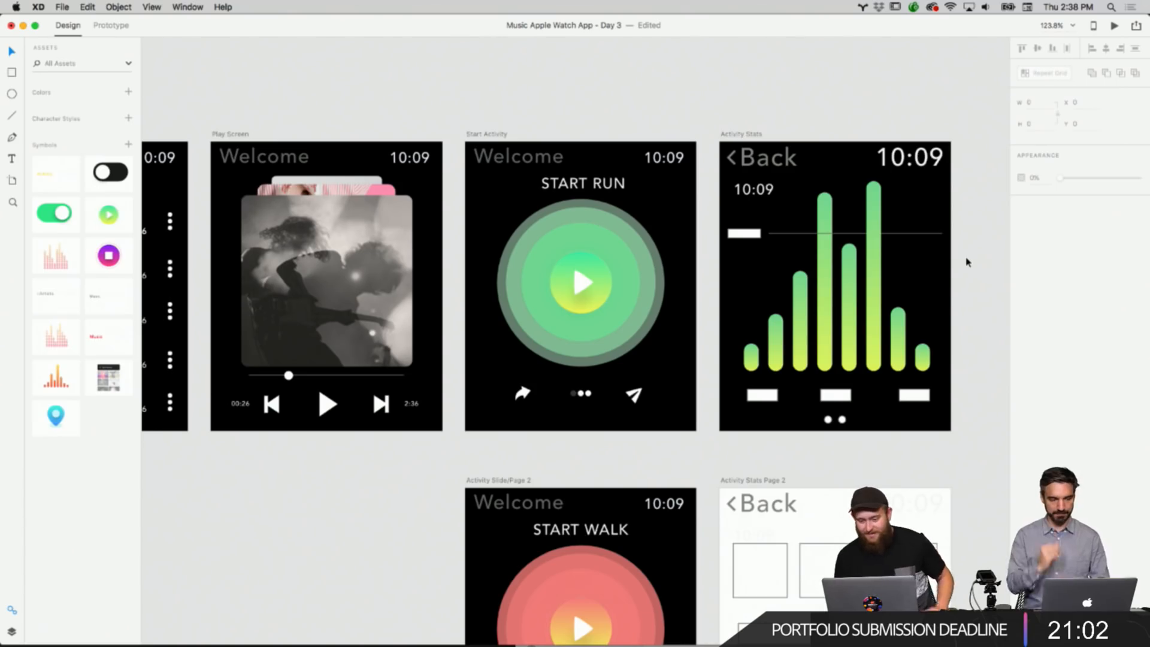
pyautogui.scroll(5, 907, 298)
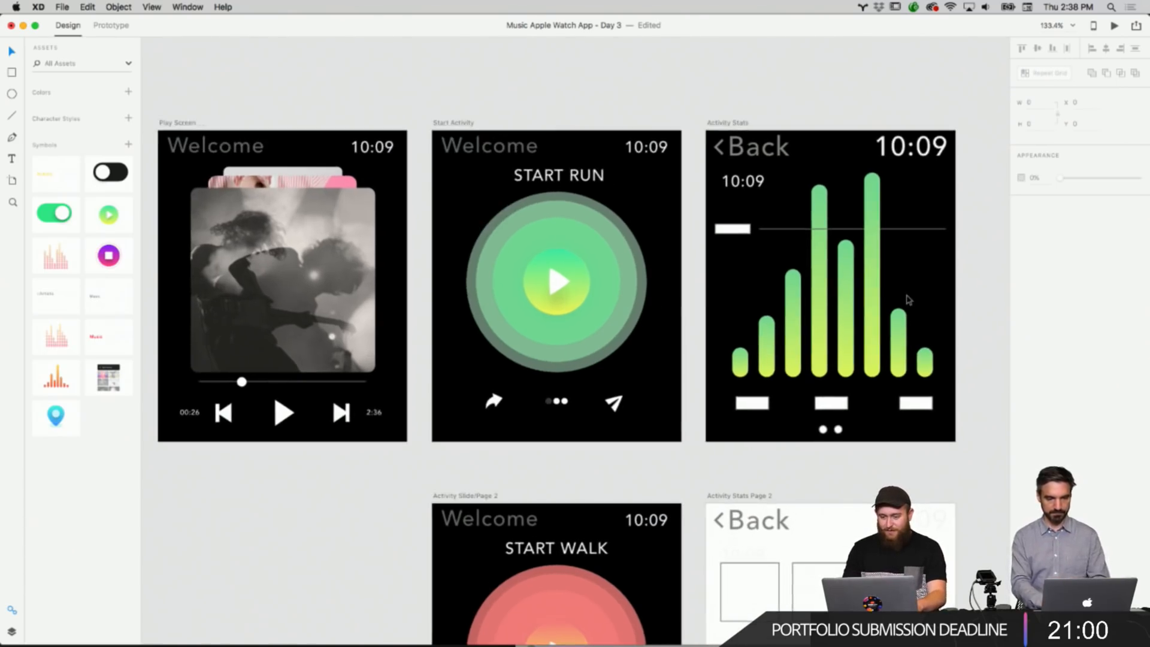
pyautogui.scroll(2, 907, 297)
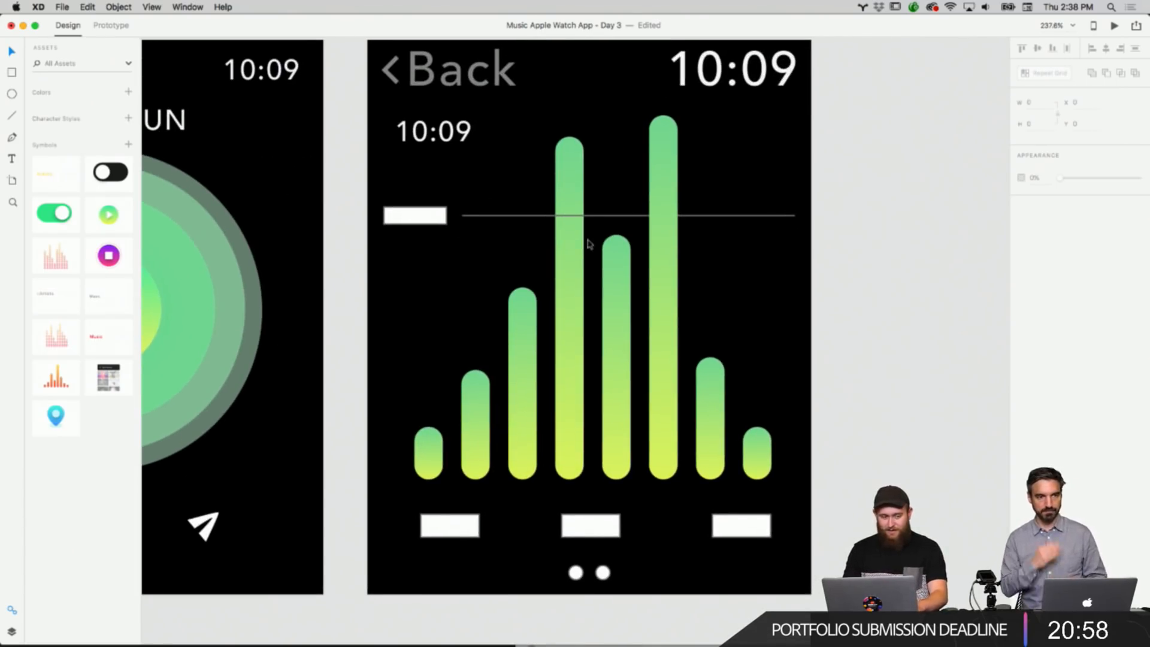
pyautogui.click(436, 216)
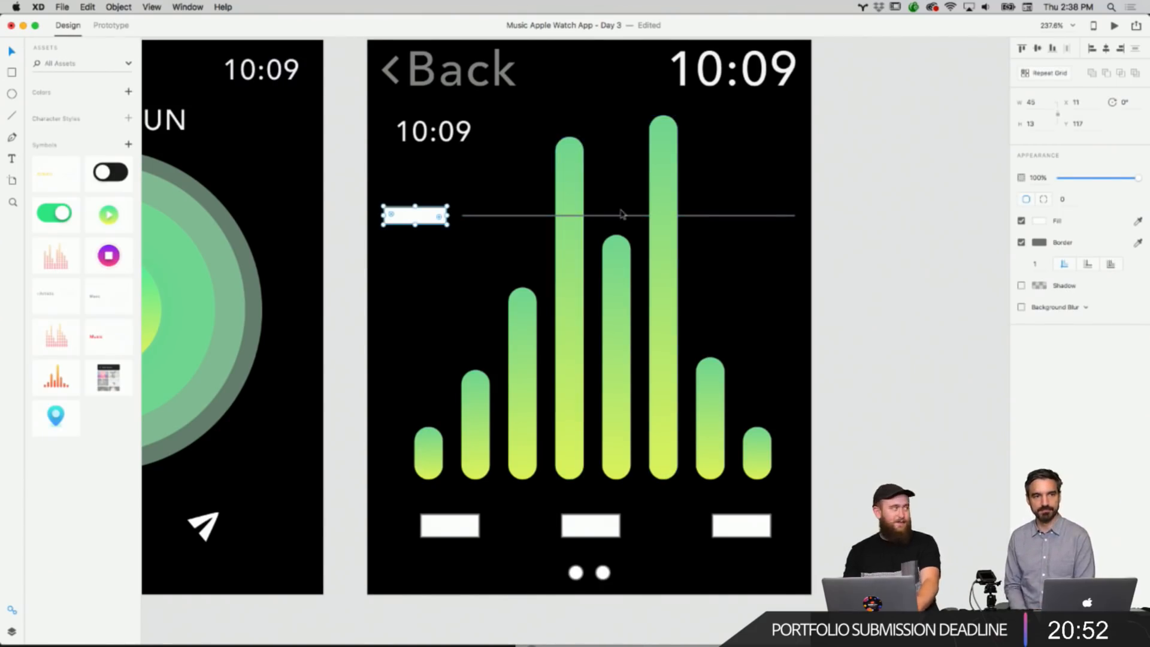
pyautogui.click(523, 216)
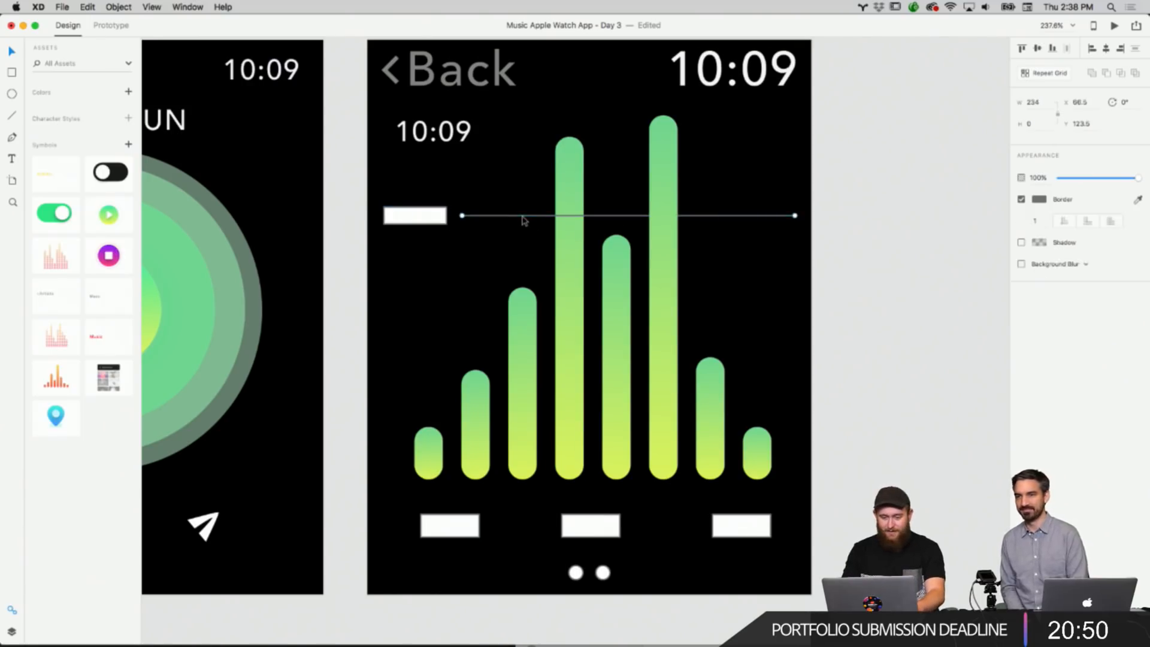
pyautogui.click(439, 219)
pyautogui.press('Delete')
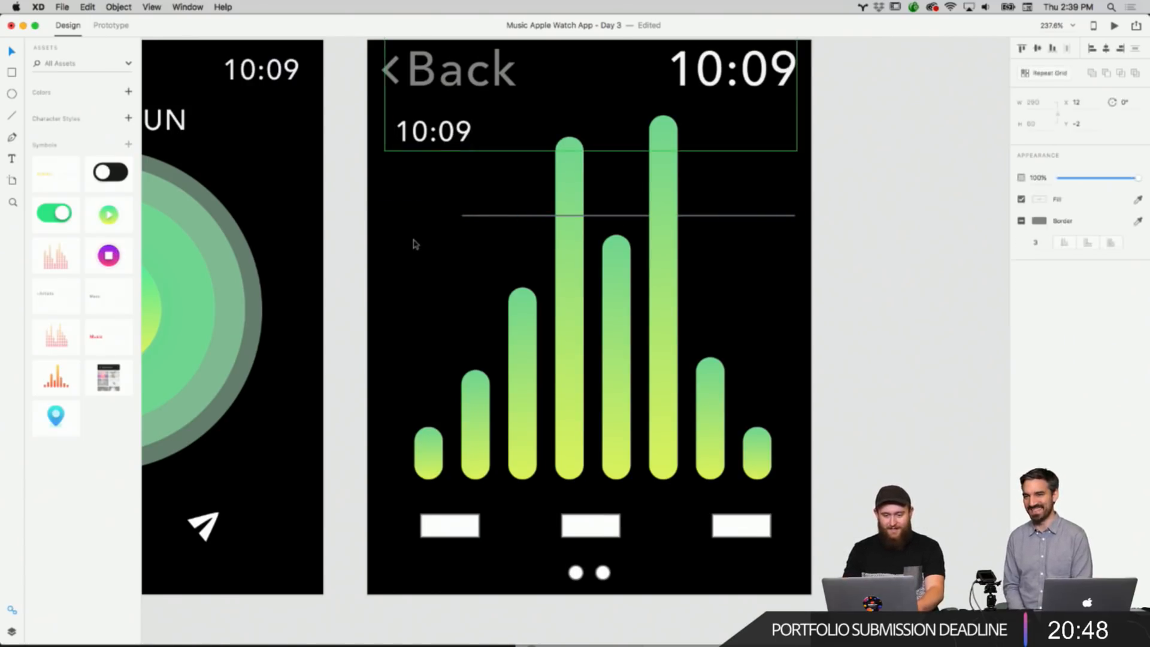
# Copy the START RUN label and paste it onto the Activity Stats screen next to the goal line.
pyautogui.scroll(-6, 414, 240)
pyautogui.hscroll(-2, 414, 240)
pyautogui.click(396, 204)
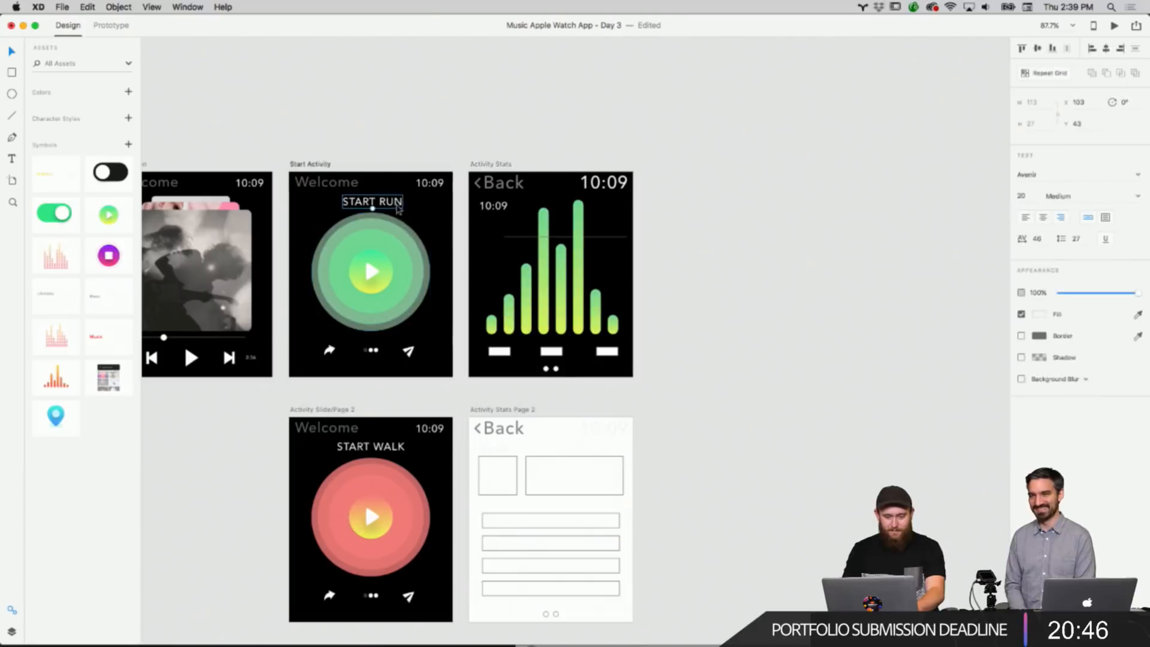
pyautogui.rightClick(396, 205)
pyautogui.click(423, 222)
pyautogui.rightClick(722, 243)
pyautogui.click(736, 249)
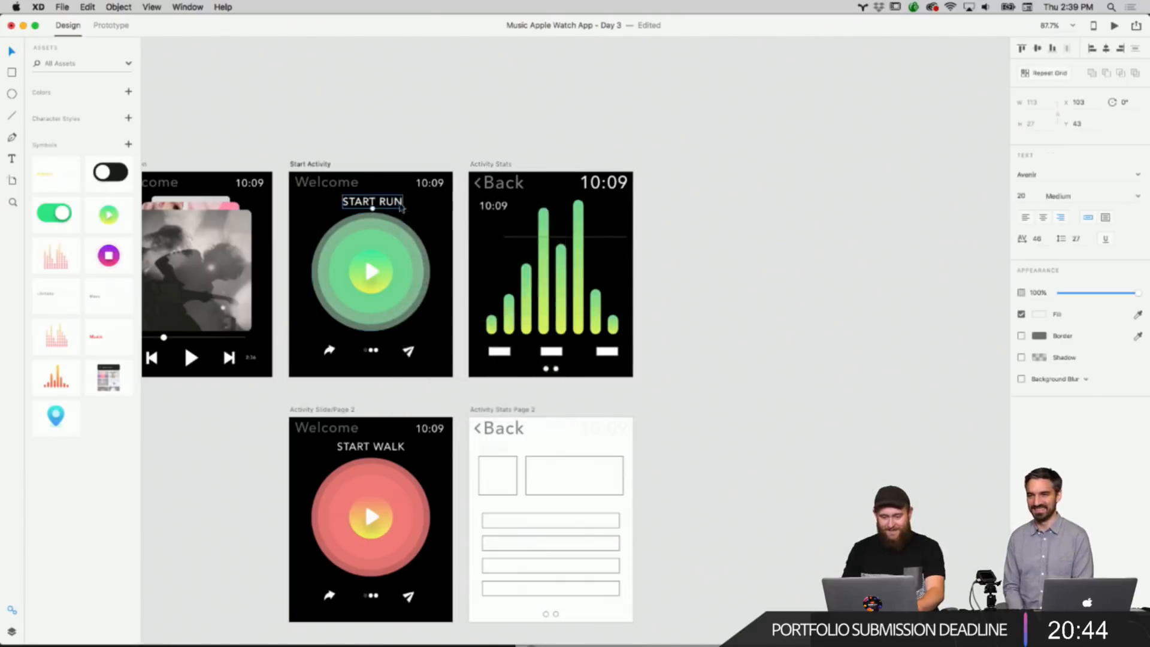
pyautogui.moveTo(401, 207); pyautogui.dragTo(505, 241)
pyautogui.scroll(5, 506, 240)
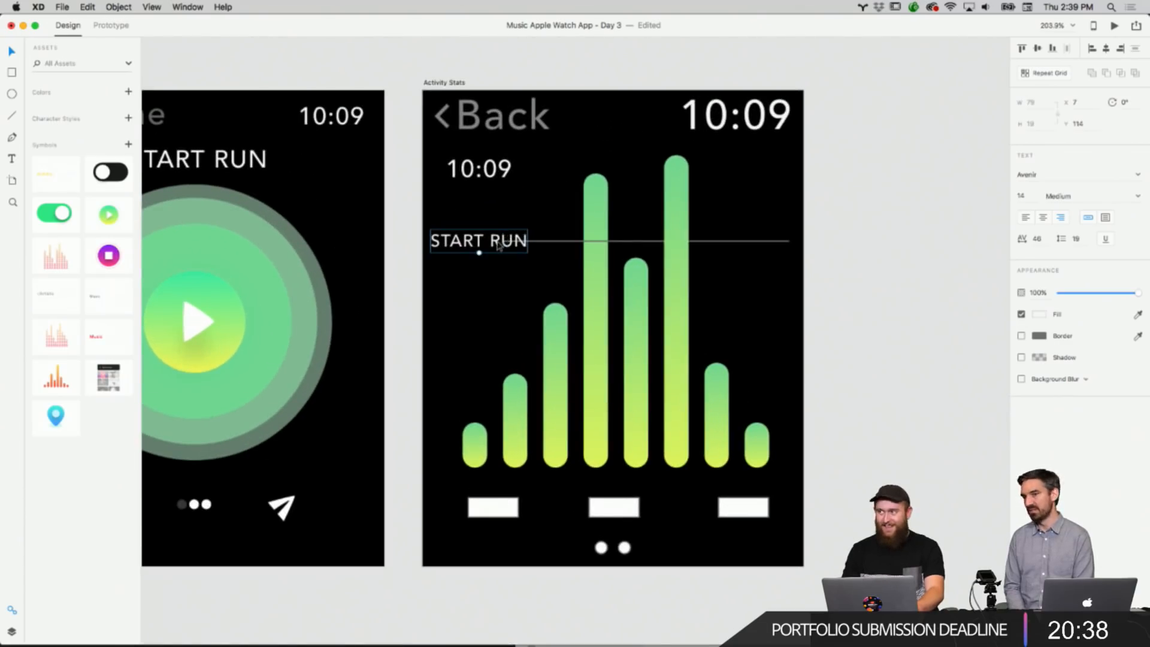
# Change the pasted label's text to DAILY GOAL and move it just above the goal line's left end.
pyautogui.doubleClick(498, 244)
pyautogui.write('G')
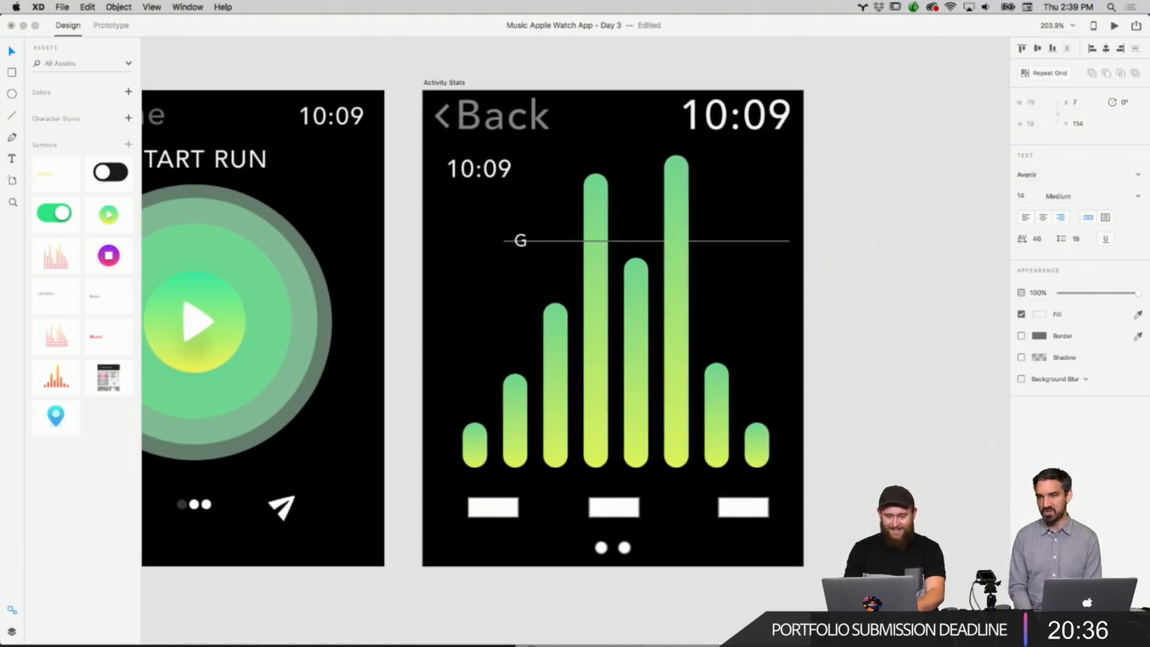
pyautogui.write('AILY GOAL')
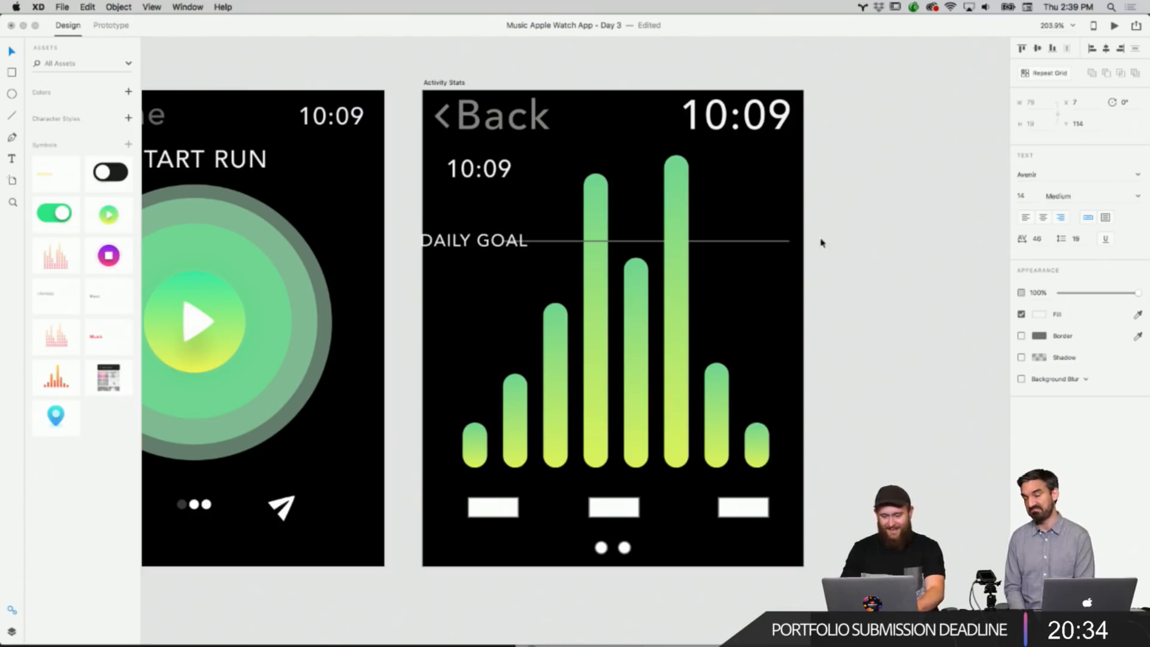
pyautogui.press('Escape')
pyautogui.moveTo(509, 239)
pyautogui.mouseDown()
pyautogui.moveTo(537, 240)
pyautogui.moveTo(525, 230)
pyautogui.mouseUp()
pyautogui.click(561, 240)
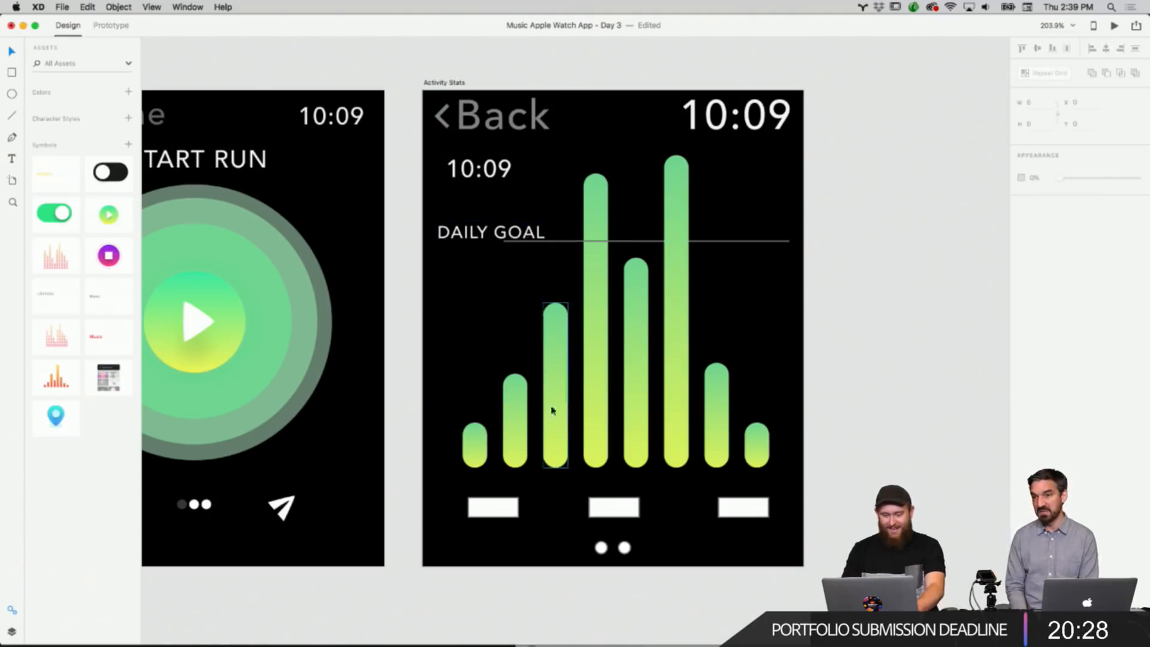
# Set the goal line's border width to 3.
pyautogui.click(767, 241)
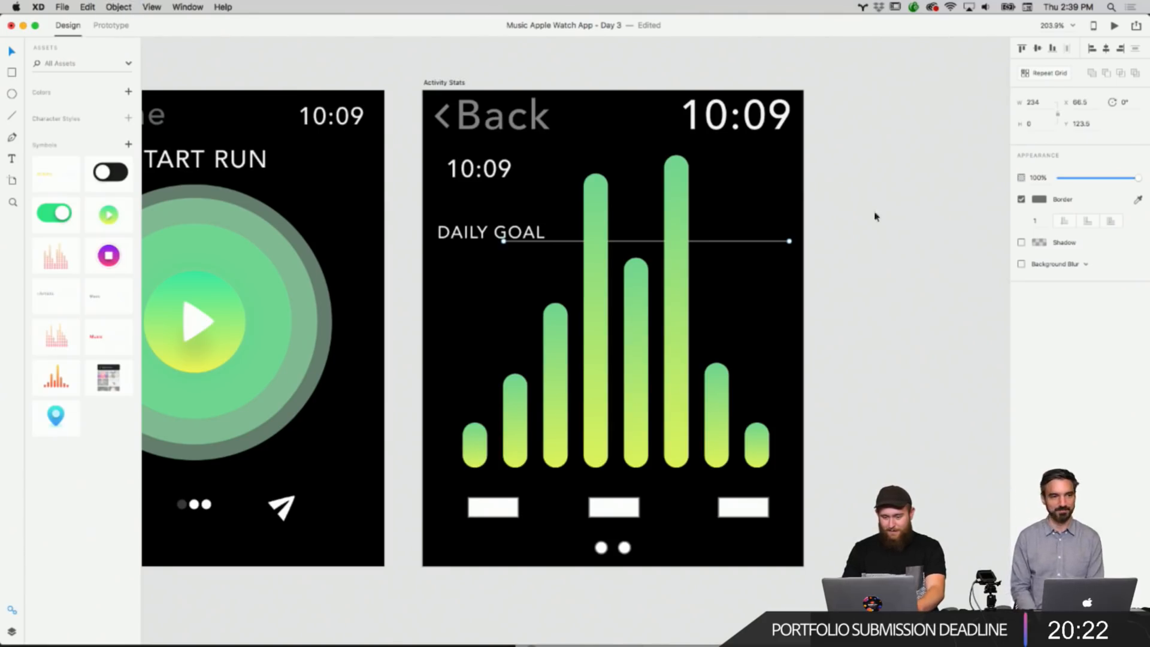
pyautogui.click(875, 217)
pyautogui.click(778, 243)
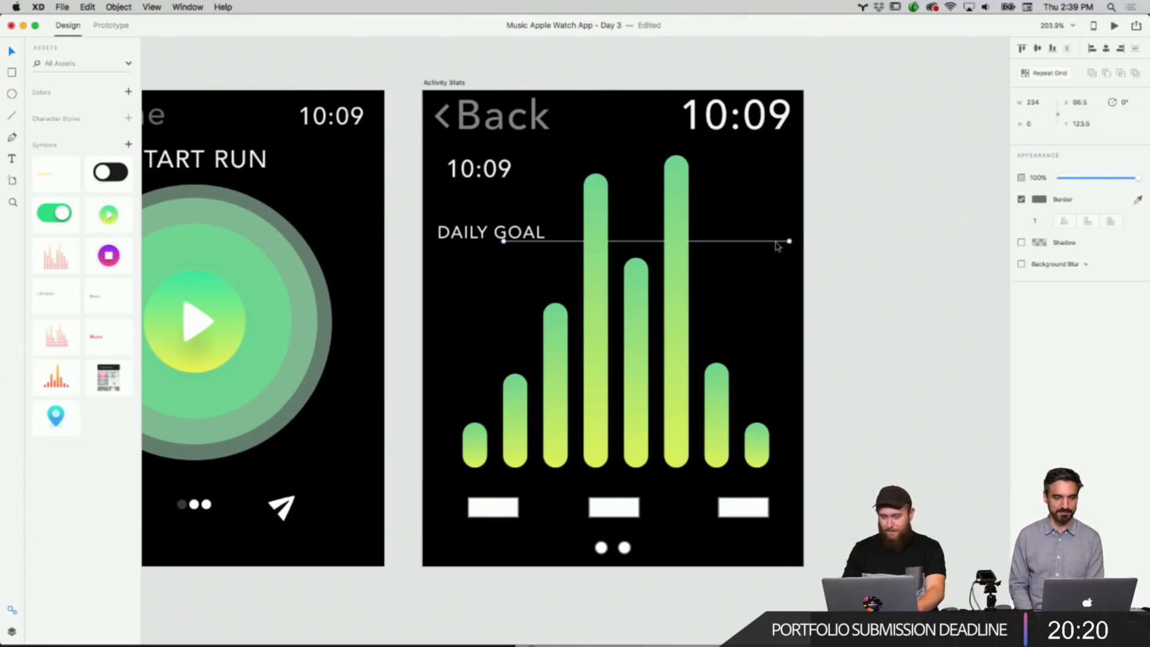
pyautogui.click(1033, 219)
pyautogui.write('3')
pyautogui.press('Return')
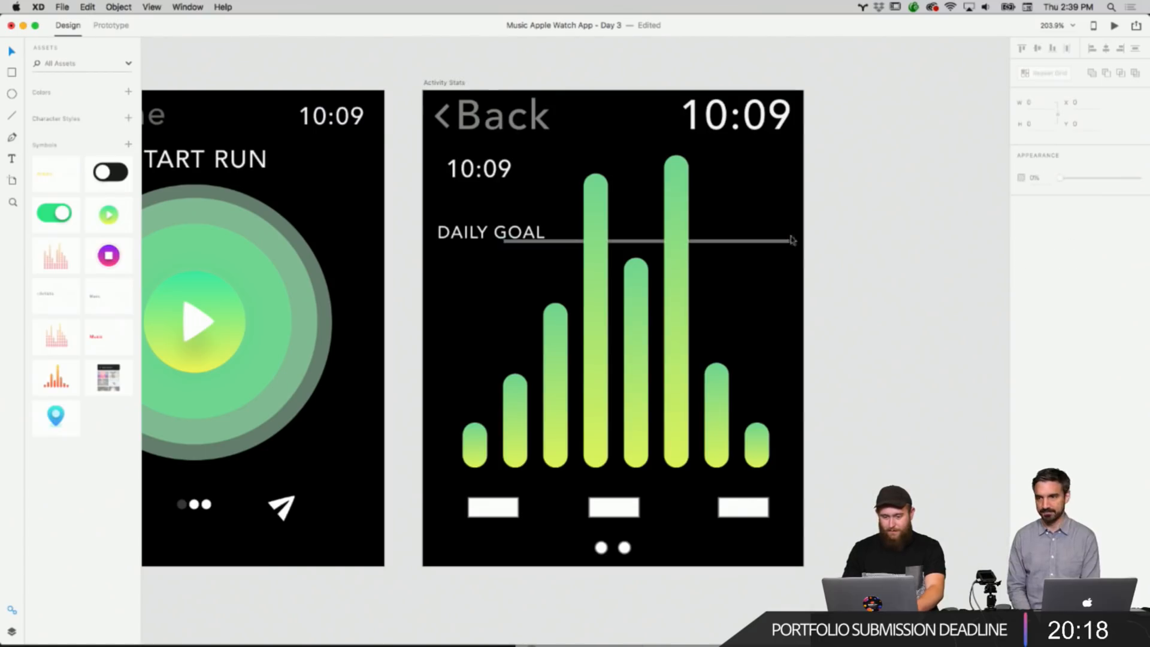
# Nudge the goal line slightly down and darken its border colour to a dark grey.
pyautogui.click(780, 242)
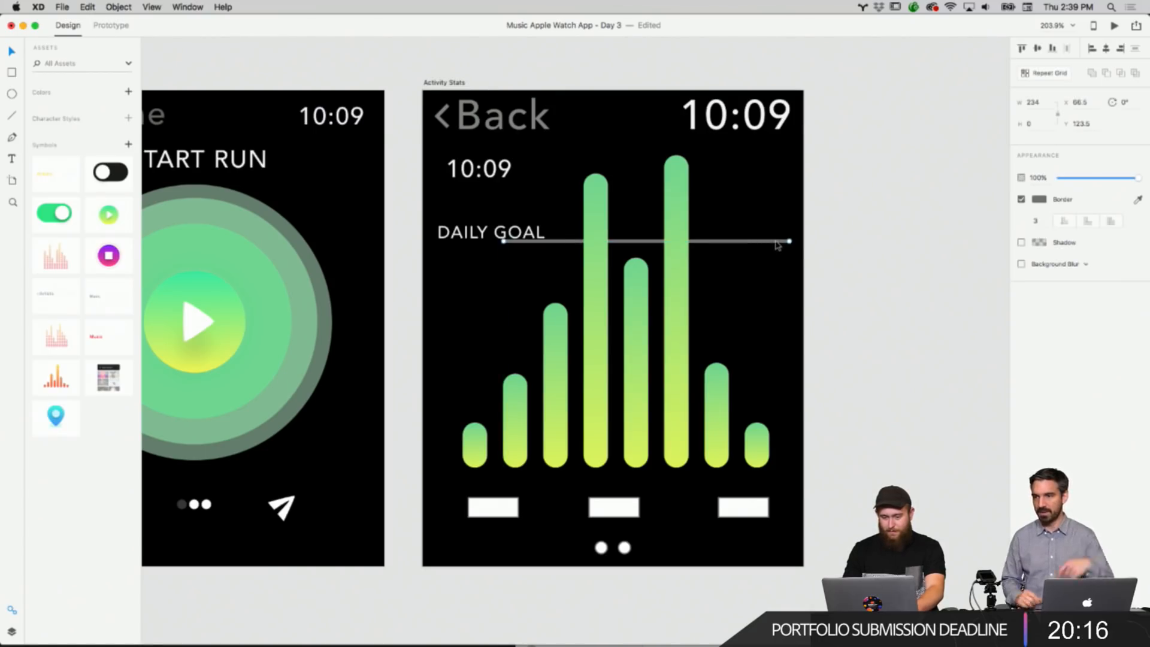
pyautogui.moveTo(777, 246); pyautogui.dragTo(774, 247)
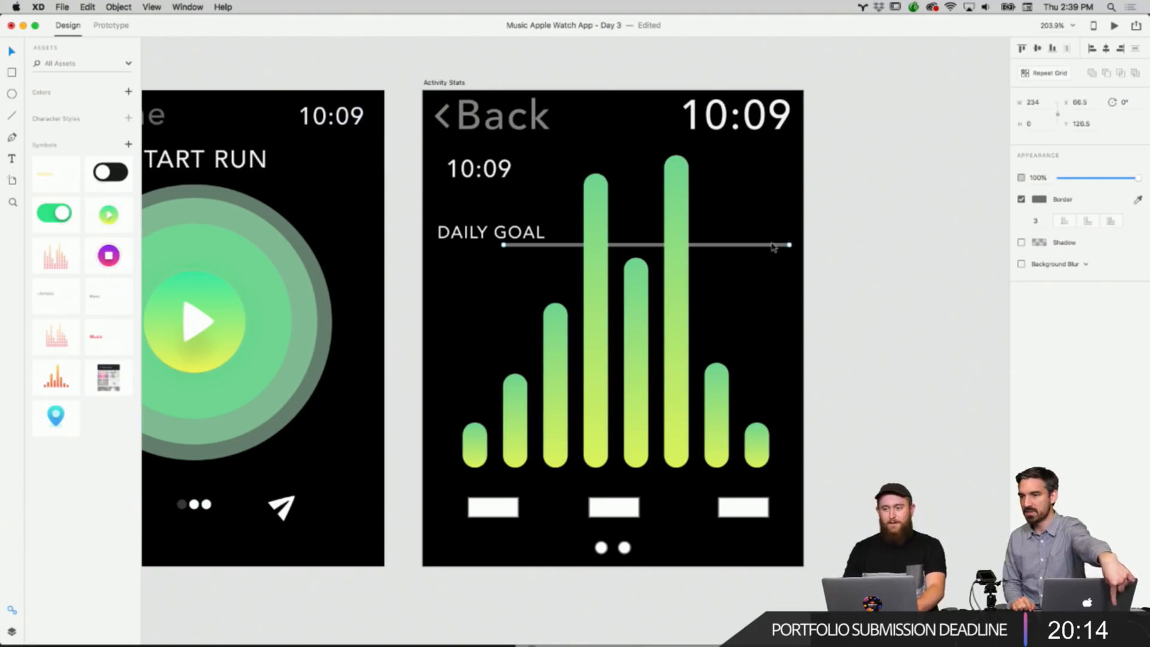
pyautogui.click(1041, 199)
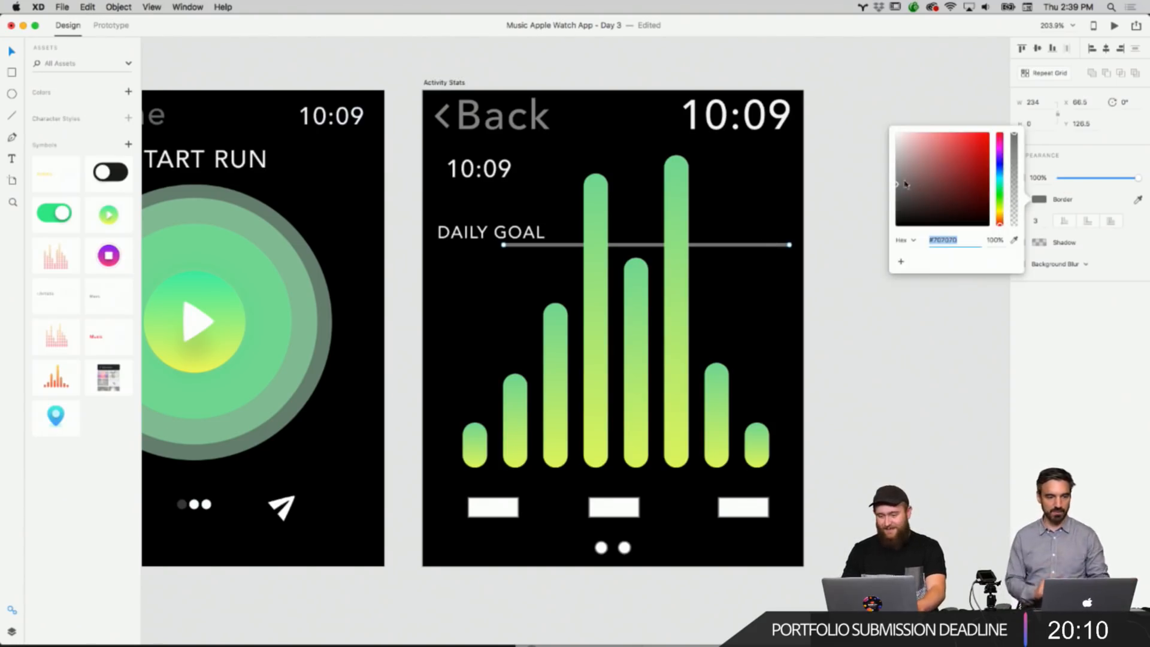
pyautogui.moveTo(895, 154); pyautogui.dragTo(894, 212)
pyautogui.click(880, 299)
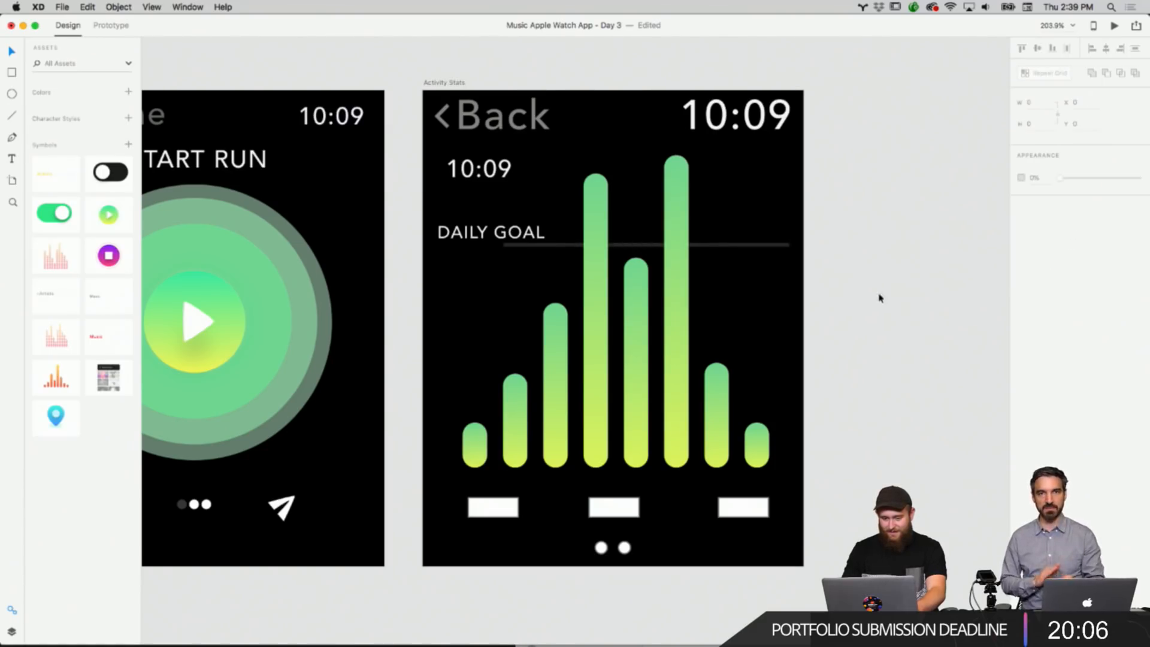
pyautogui.scroll(-5, 880, 289)
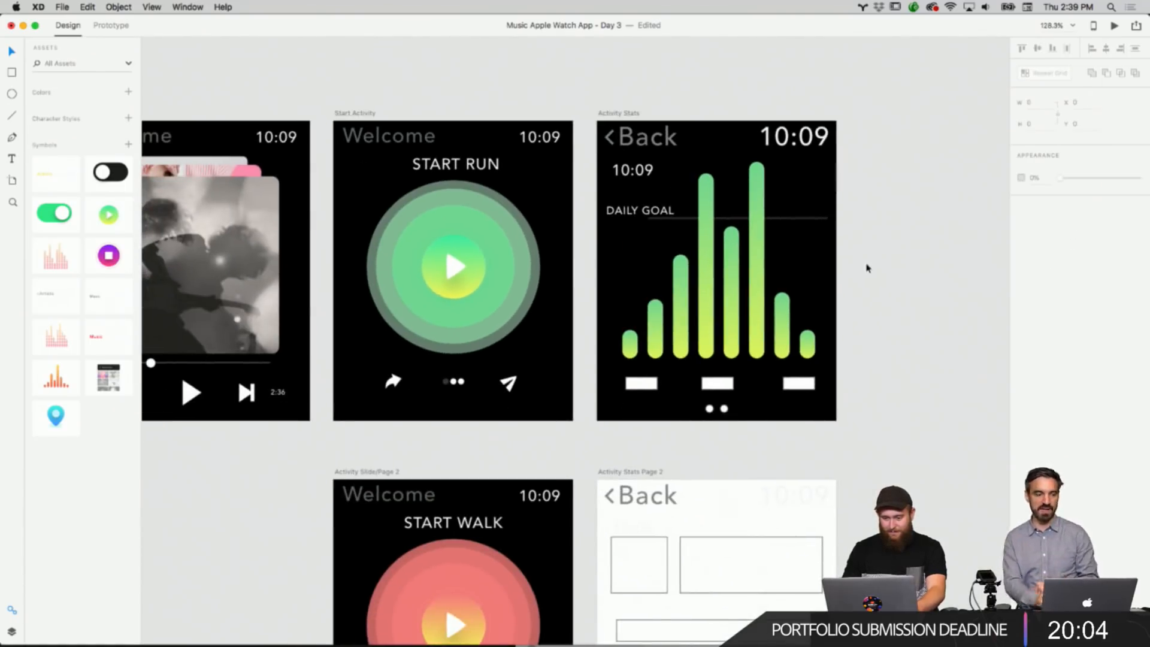
pyautogui.scroll(-1, 867, 268)
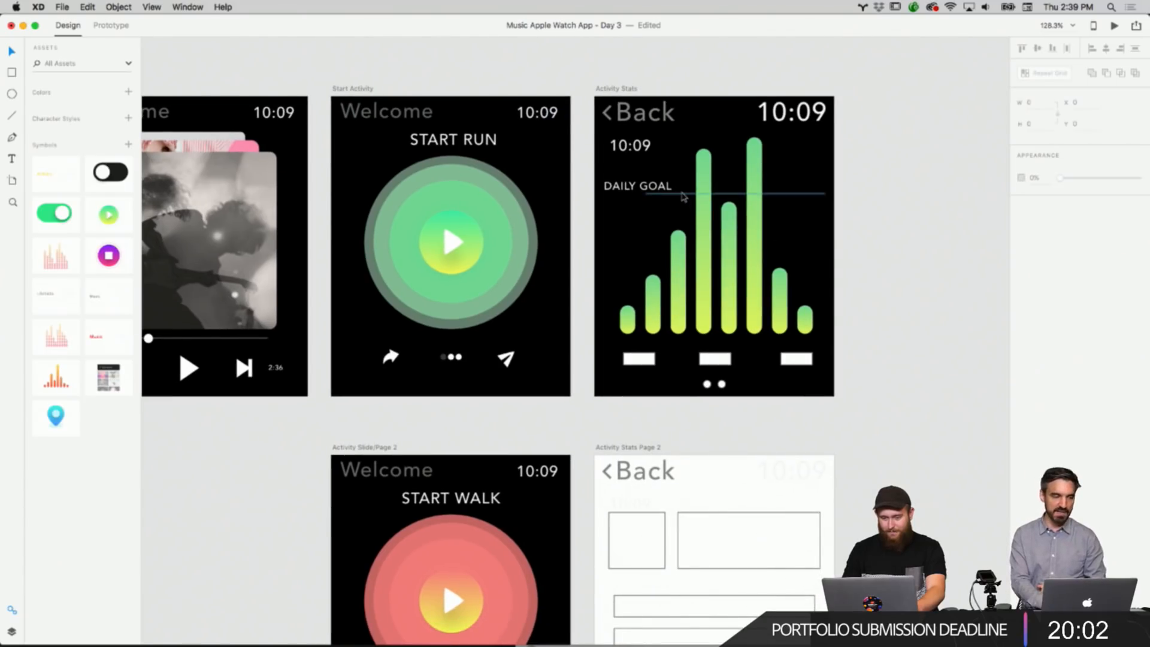
# Shorten the goal line from its left end so it starts just after the DAILY GOAL label.
pyautogui.click(681, 193)
pyautogui.click(647, 193)
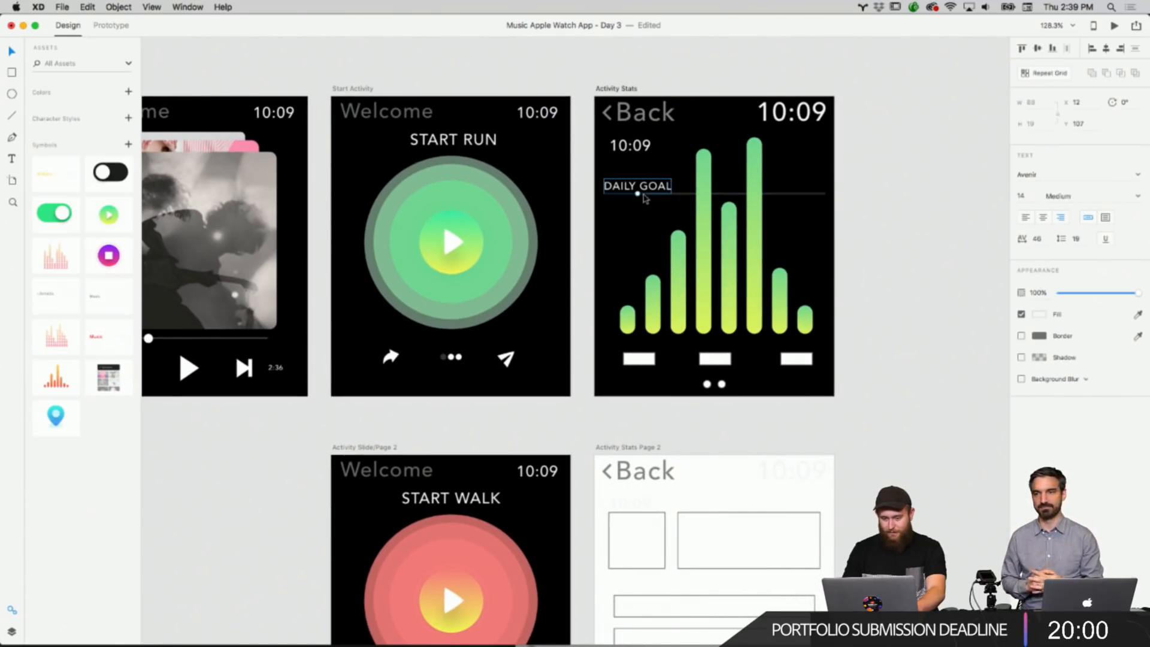
pyautogui.scroll(3, 639, 195)
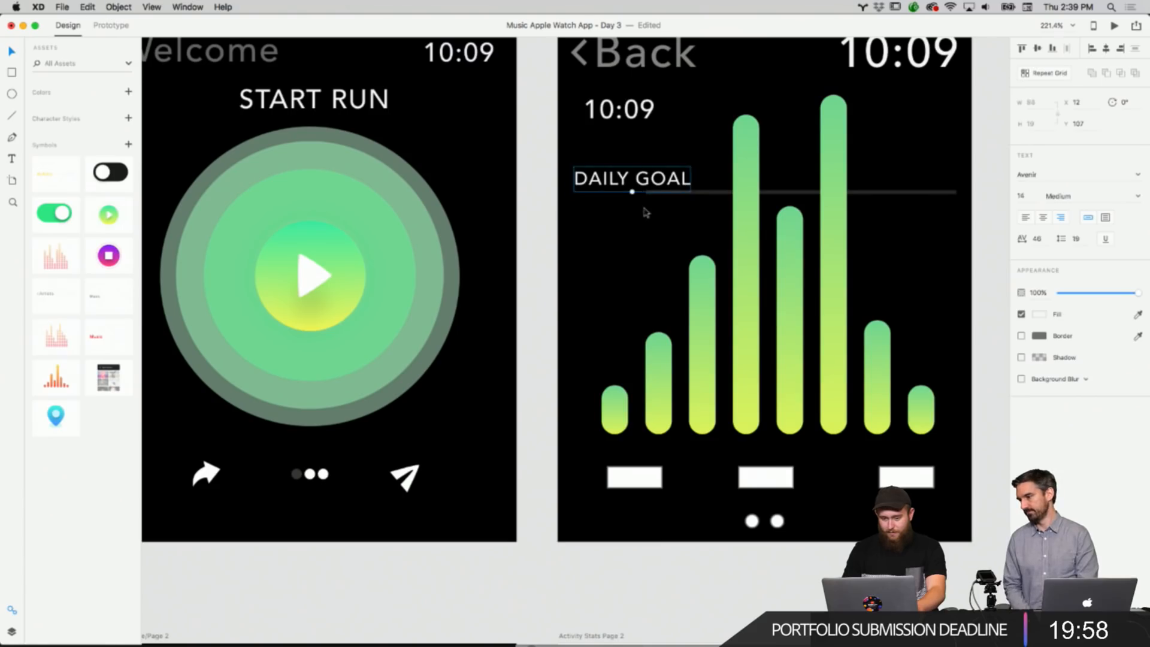
pyautogui.scroll(3, 639, 213)
pyautogui.scroll(2, 539, 350)
pyautogui.scroll(5, 539, 349)
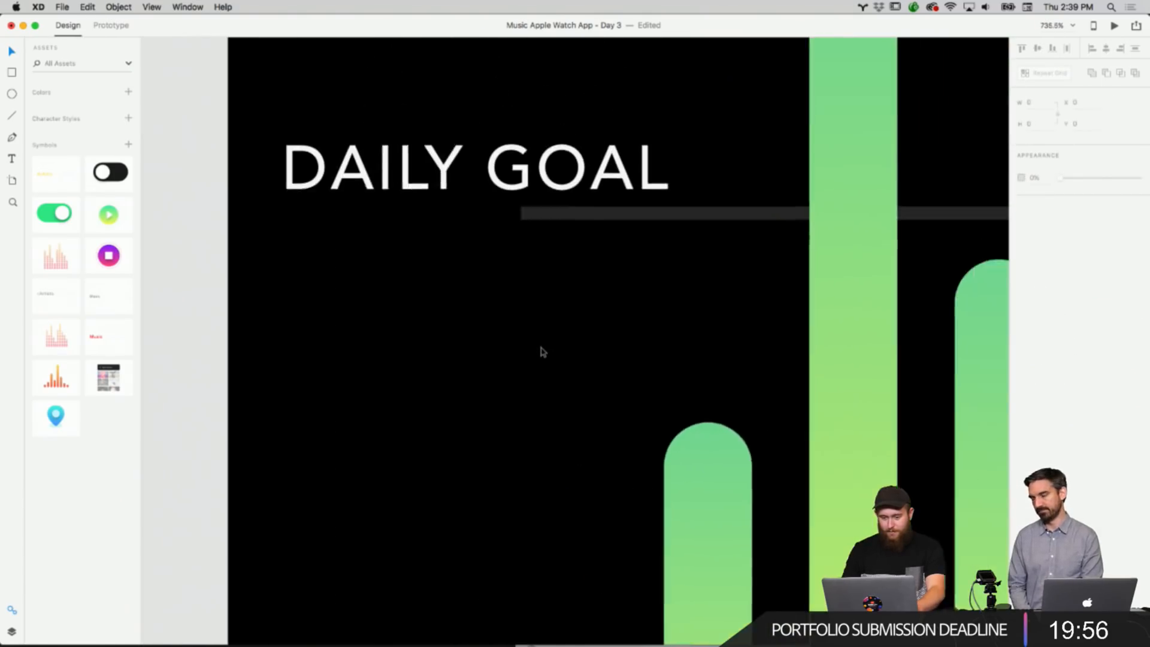
pyautogui.rightClick(557, 245)
pyautogui.click(545, 233)
pyautogui.doubleClick(546, 233)
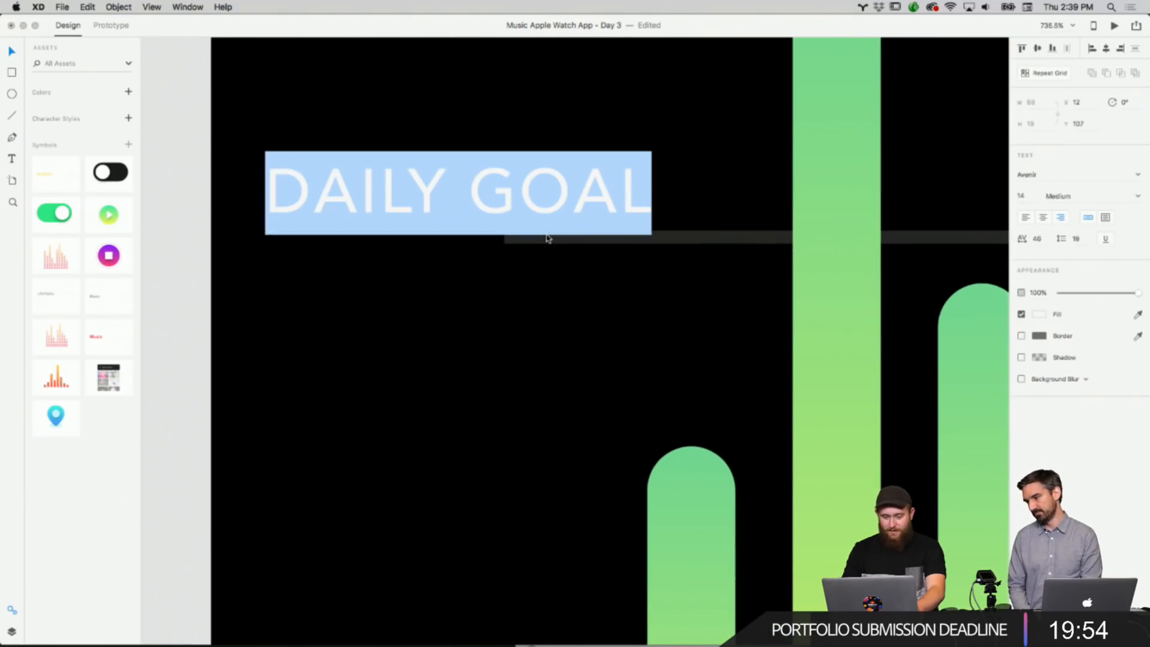
pyautogui.click(748, 236)
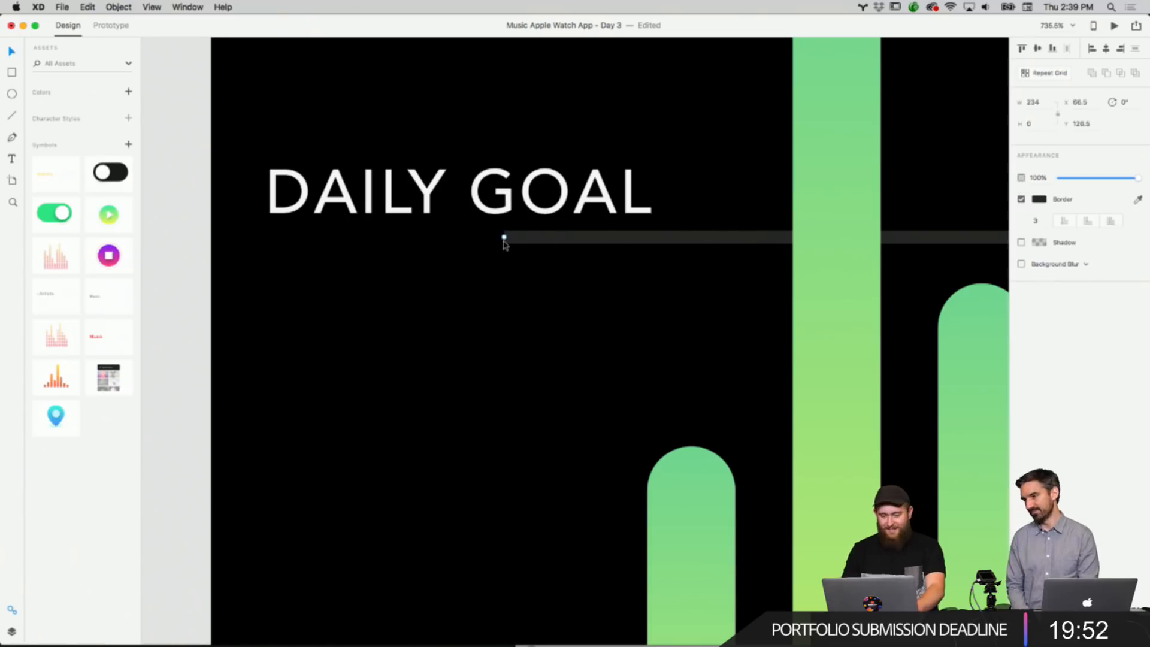
pyautogui.moveTo(504, 237); pyautogui.dragTo(662, 237)
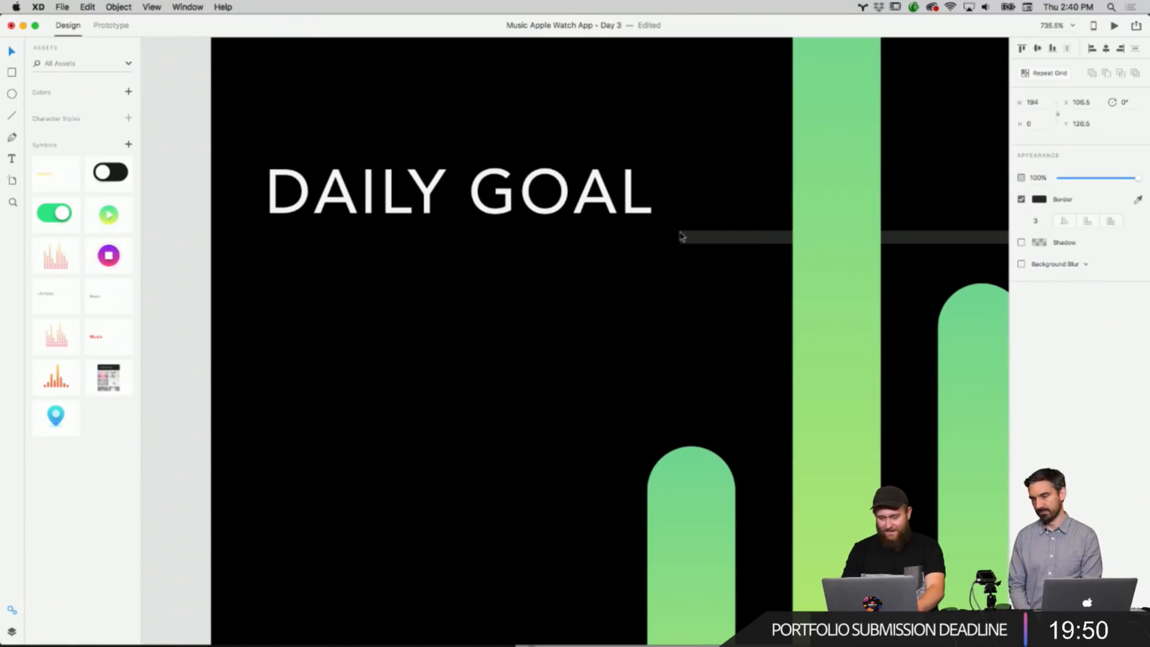
pyautogui.moveTo(731, 238); pyautogui.dragTo(734, 188)
pyautogui.click(724, 233)
pyautogui.click(698, 262)
pyautogui.scroll(-6, 700, 263)
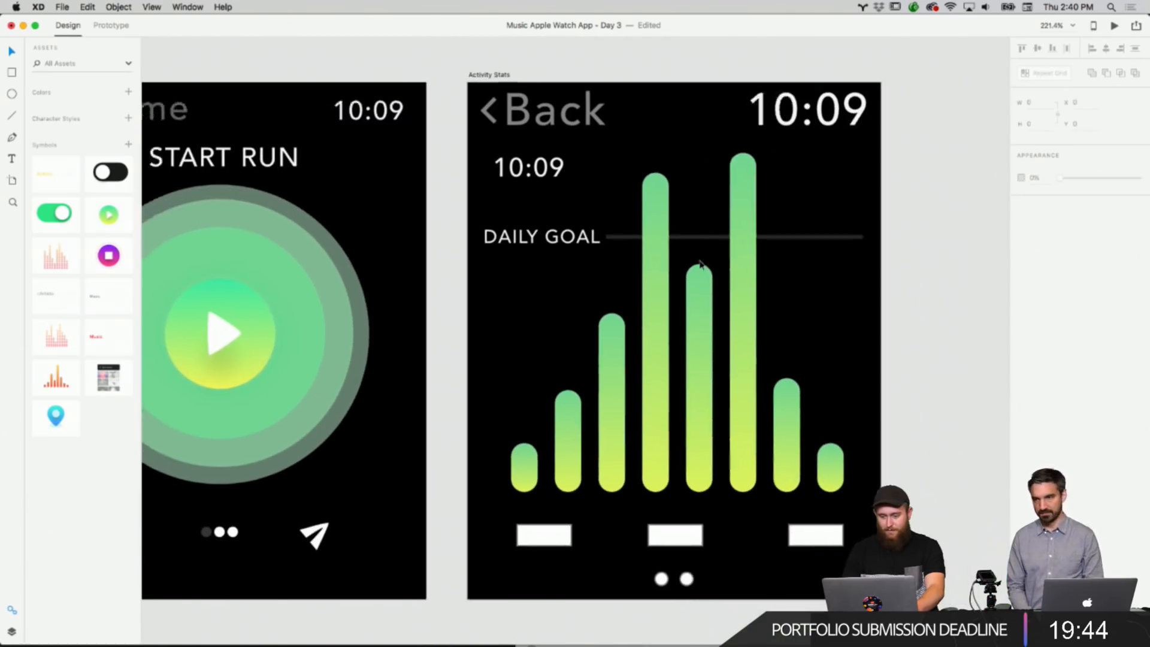
pyautogui.scroll(-3, 701, 264)
pyautogui.hscroll(2, 701, 264)
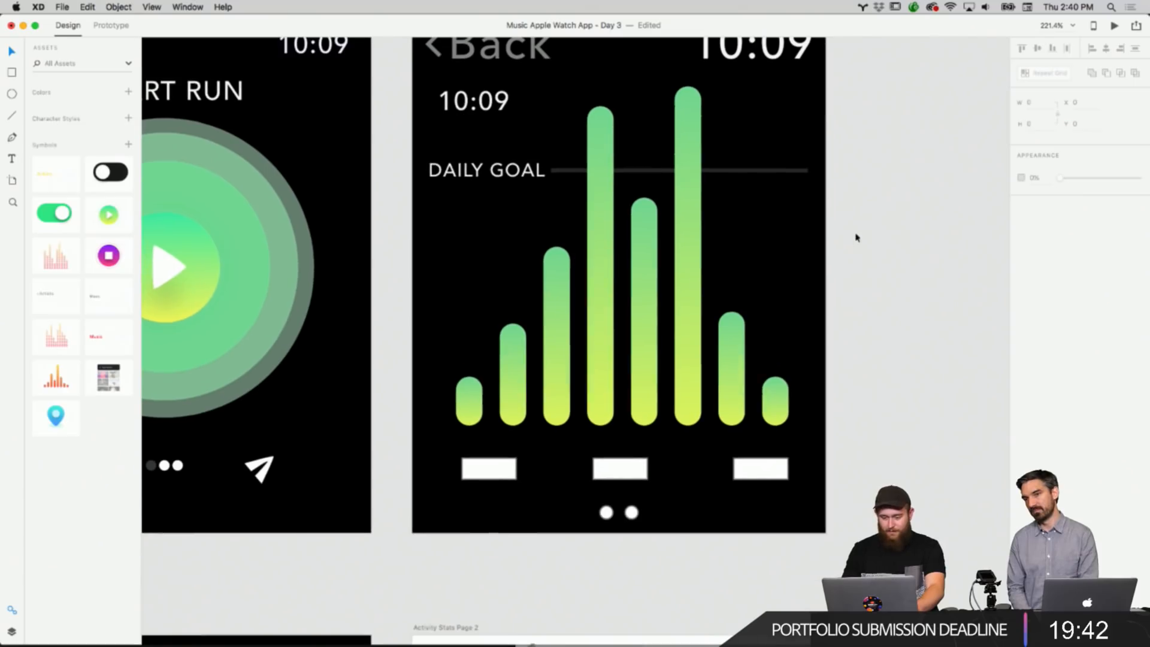
# Delete the three white placeholder bars below the chart on the Activity Stats screen.
pyautogui.moveTo(806, 483); pyautogui.dragTo(473, 465)
pyautogui.press('Delete')
# Copy the DAILY GOAL label and paste a copy below the chart's first bars.
pyautogui.click(489, 168)
pyautogui.rightClick(489, 164)
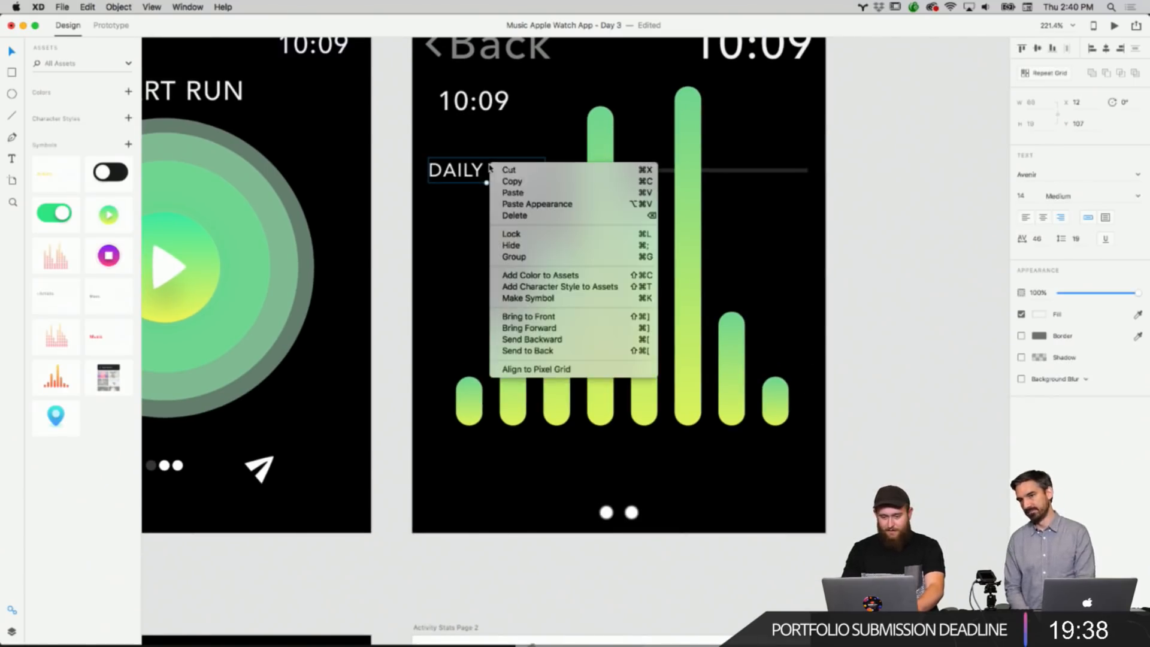
pyautogui.click(507, 181)
pyautogui.rightClick(830, 196)
pyautogui.click(839, 203)
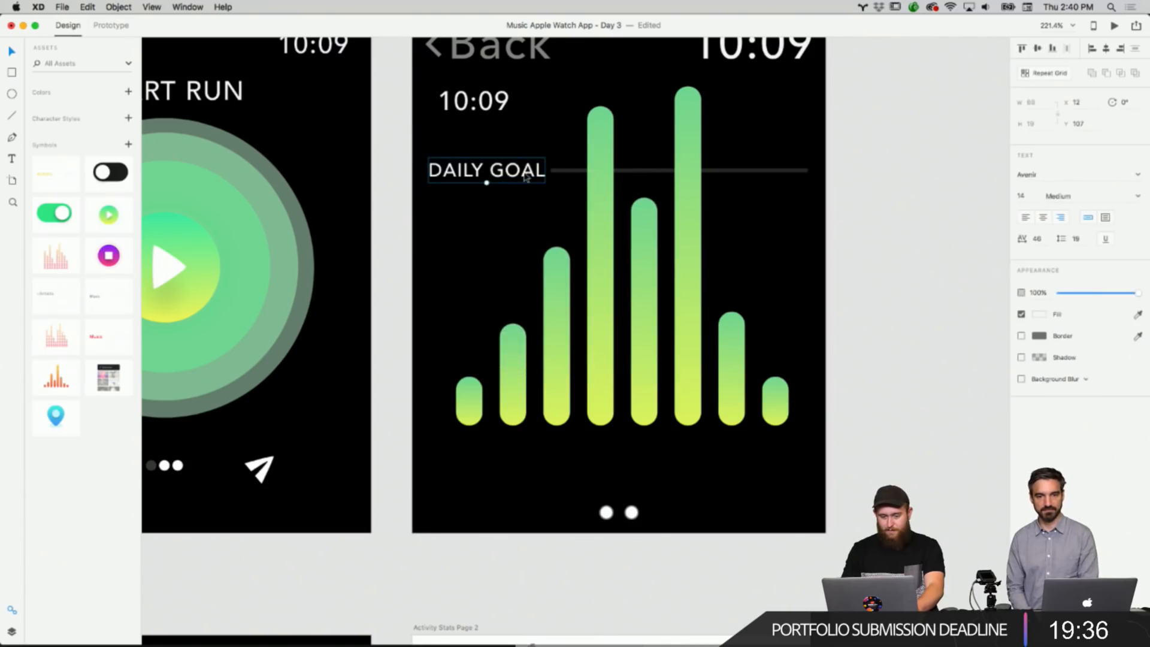
pyautogui.moveTo(521, 174); pyautogui.dragTo(545, 473)
# Change the pasted label's text to 6AM.
pyautogui.doubleClick(545, 473)
pyautogui.write('^AM')
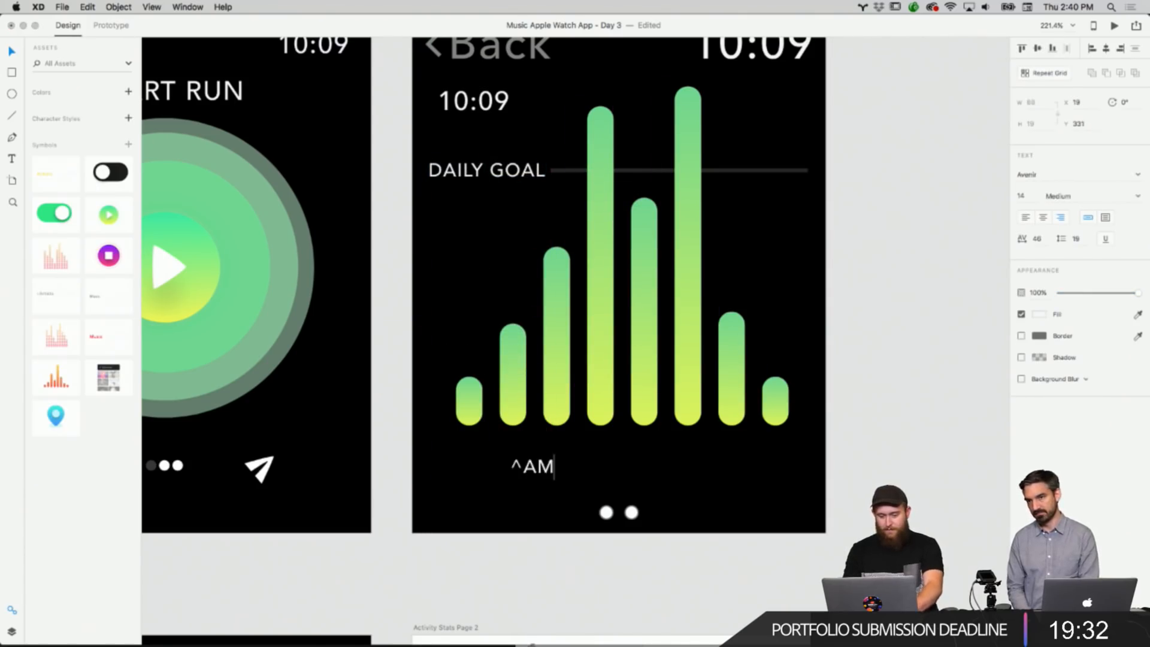
pyautogui.press('BackSpace')
pyautogui.press('BackSpace')
pyautogui.press('BackSpace')
pyautogui.write('6AM')
pyautogui.press('Escape')
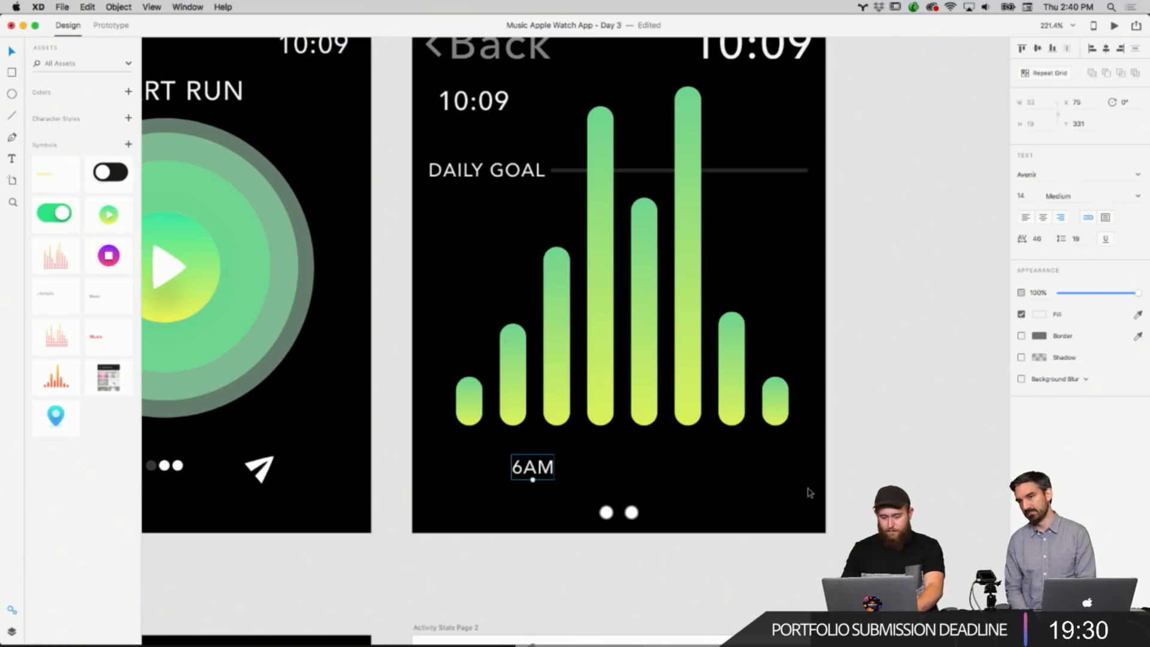
# Move the 6AM label under the first bar and copy it.
pyautogui.moveTo(533, 480); pyautogui.dragTo(486, 472)
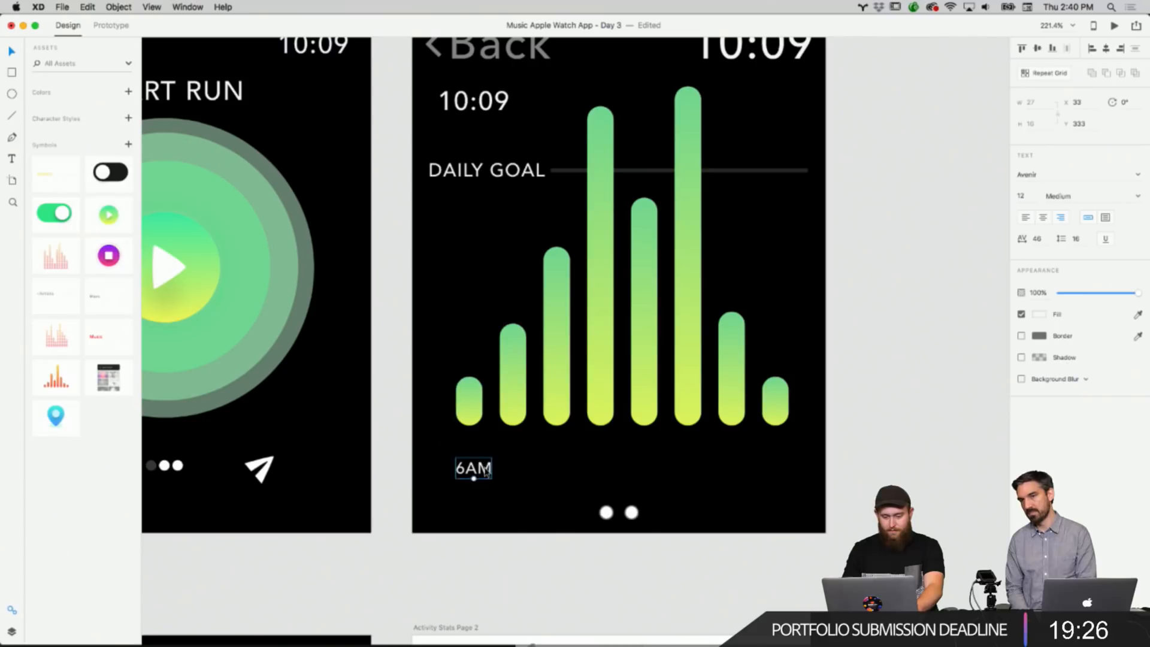
pyautogui.rightClick(486, 473)
pyautogui.click(510, 447)
# Paste the label under the middle bars and change its text to 12PM.
pyautogui.rightClick(686, 472)
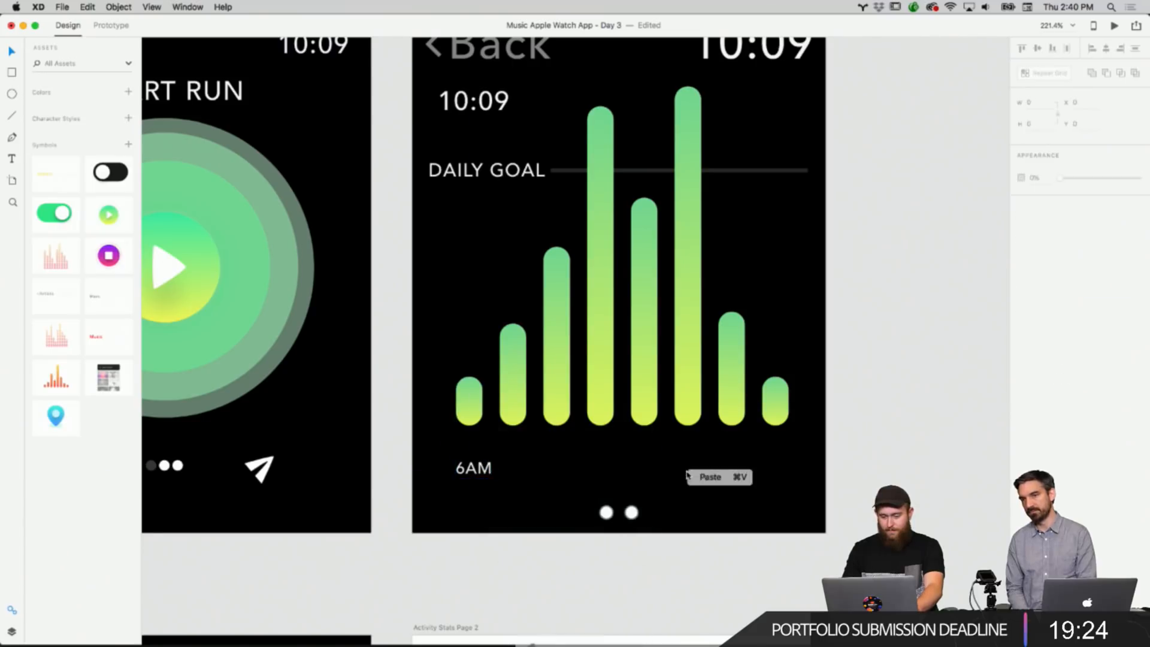
pyautogui.moveTo(489, 476); pyautogui.dragTo(628, 479)
pyautogui.doubleClick(623, 476)
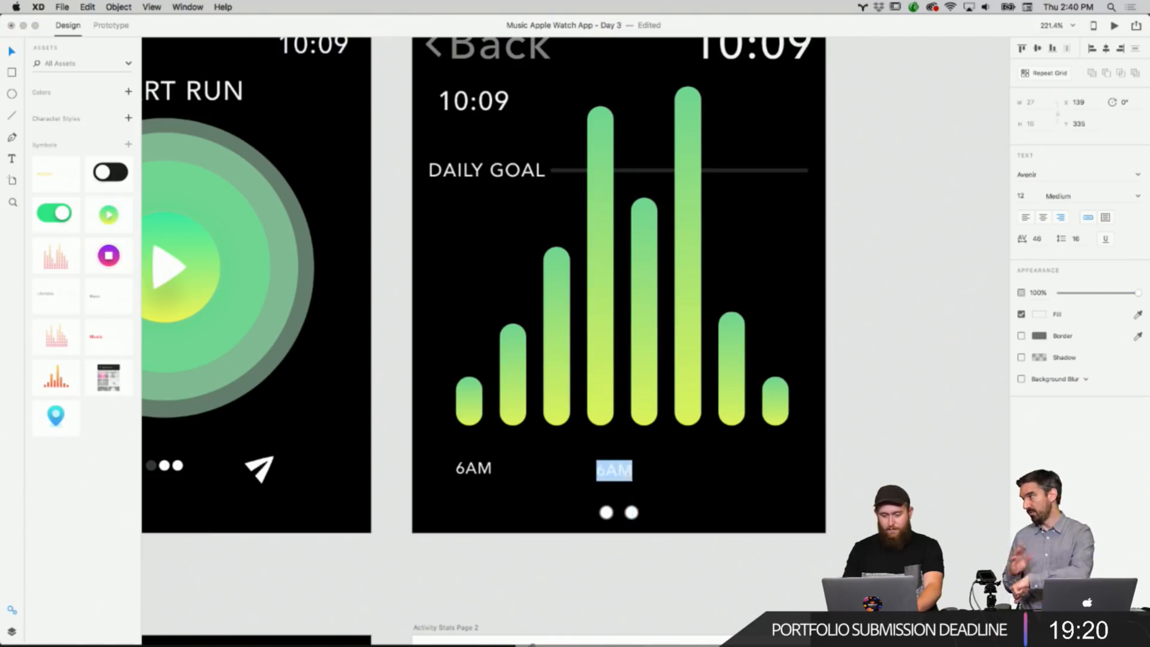
pyautogui.write('12PM')
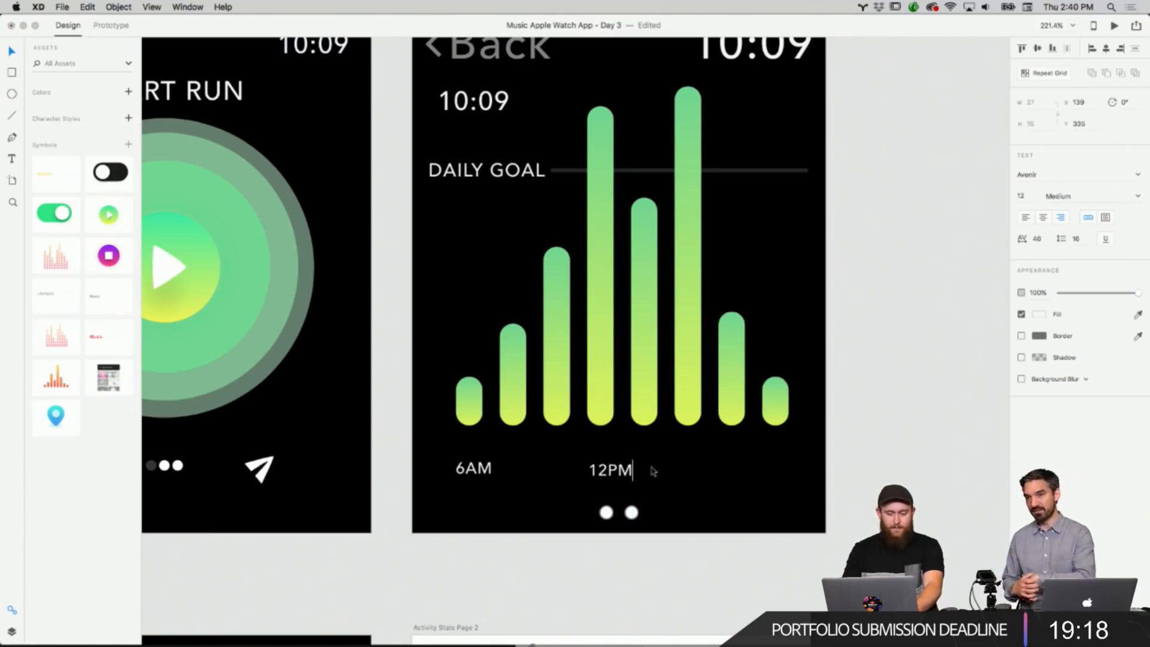
pyautogui.click(878, 470)
pyautogui.moveTo(623, 479); pyautogui.dragTo(628, 479)
# Duplicate the 6AM label under the last bar and change its text to 9PM.
pyautogui.click(747, 499)
pyautogui.scroll(-2, 748, 499)
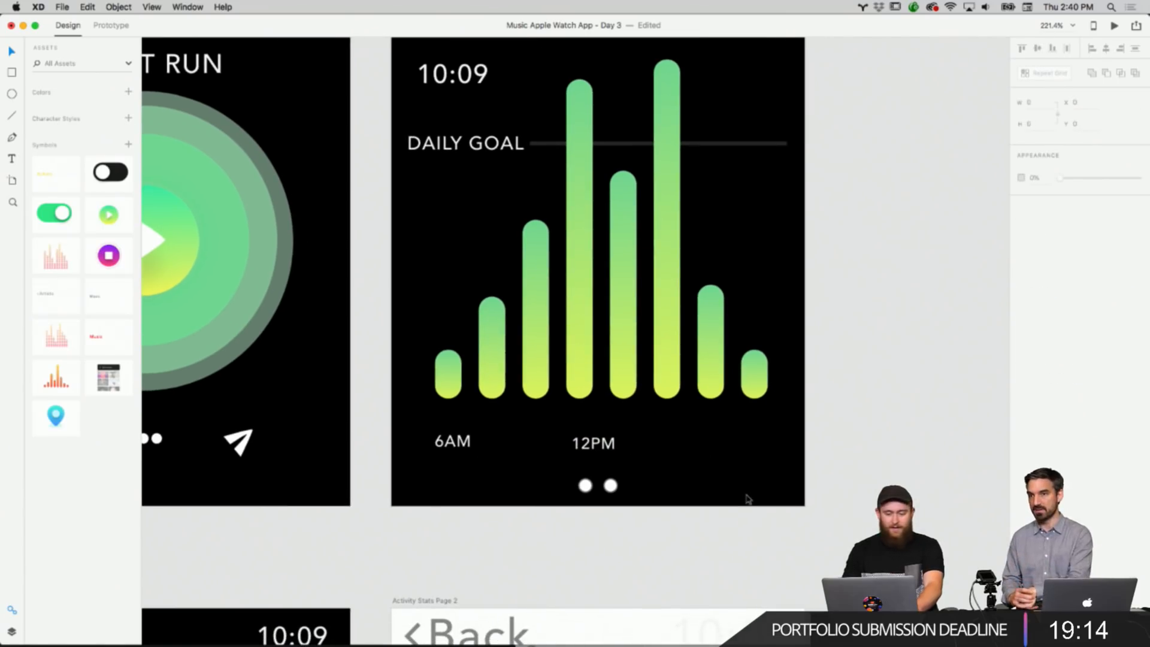
pyautogui.moveTo(465, 446); pyautogui.dragTo(752, 447)
pyautogui.doubleClick(751, 446)
pyautogui.write('9PM')
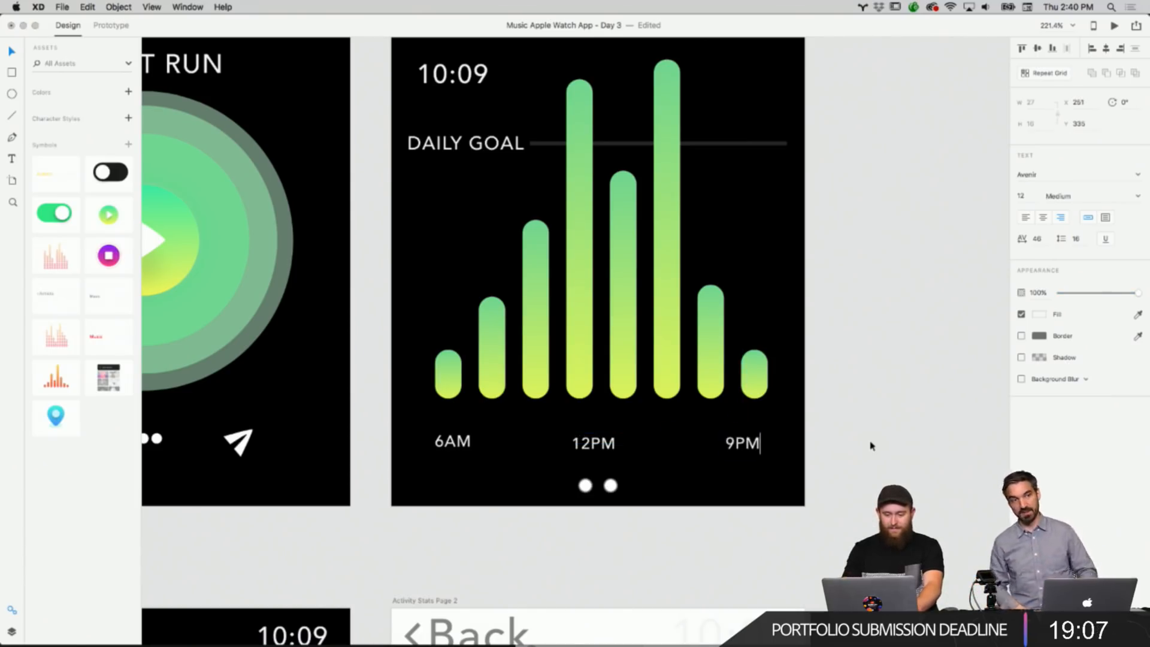
pyautogui.click(871, 445)
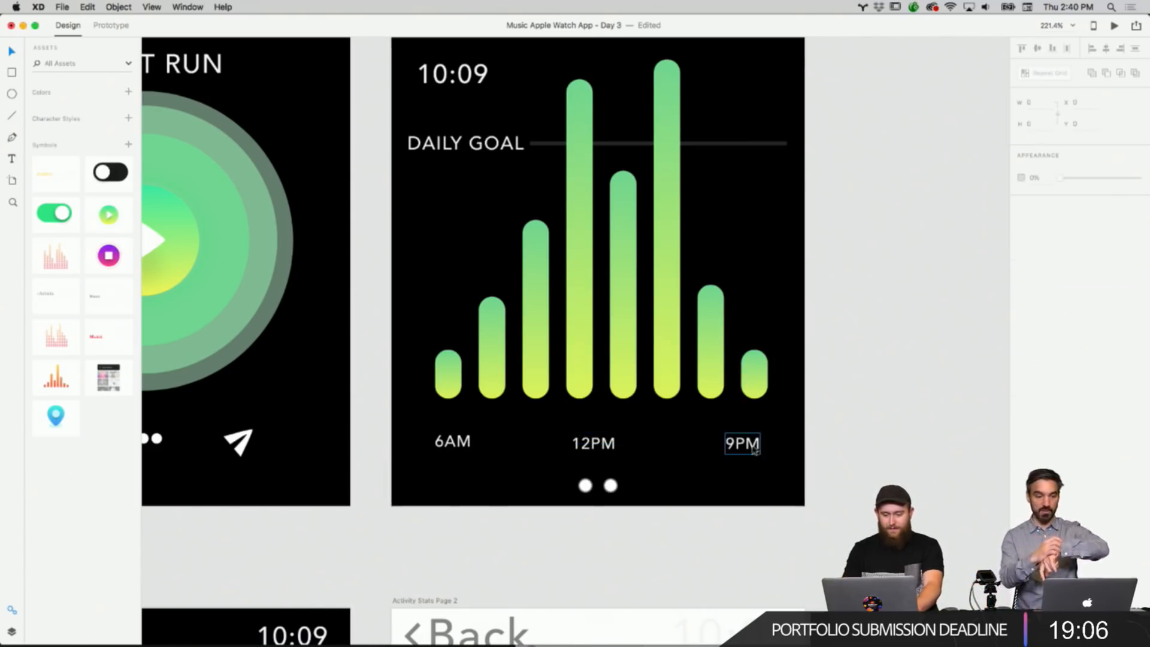
pyautogui.moveTo(754, 449); pyautogui.dragTo(753, 450)
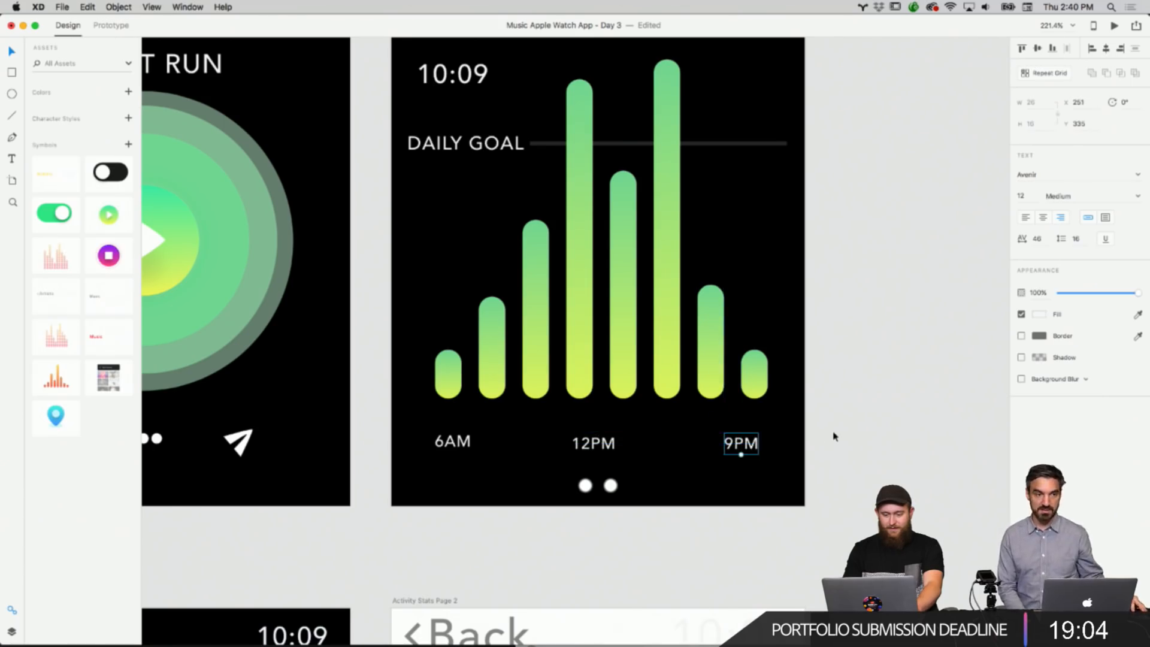
# Copy the first two page-indicator dots from the Start Activity screen.
pyautogui.click(834, 436)
pyautogui.scroll(-3, 834, 436)
pyautogui.scroll(2, 834, 440)
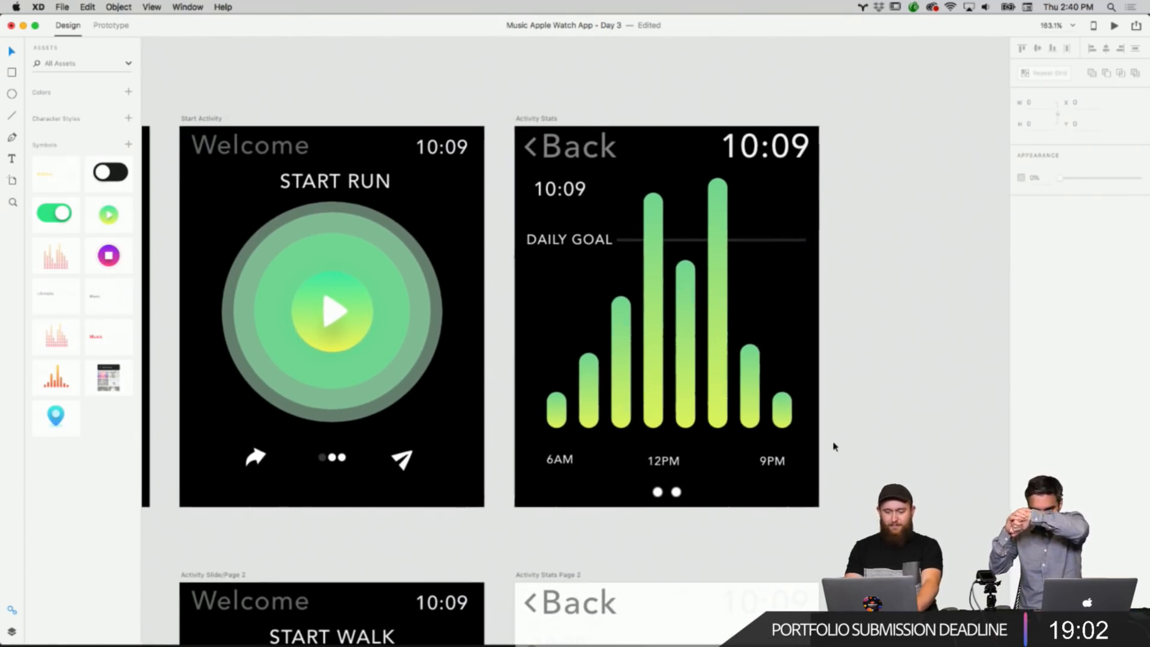
pyautogui.hscroll(-4, 834, 446)
pyautogui.scroll(-2, 834, 446)
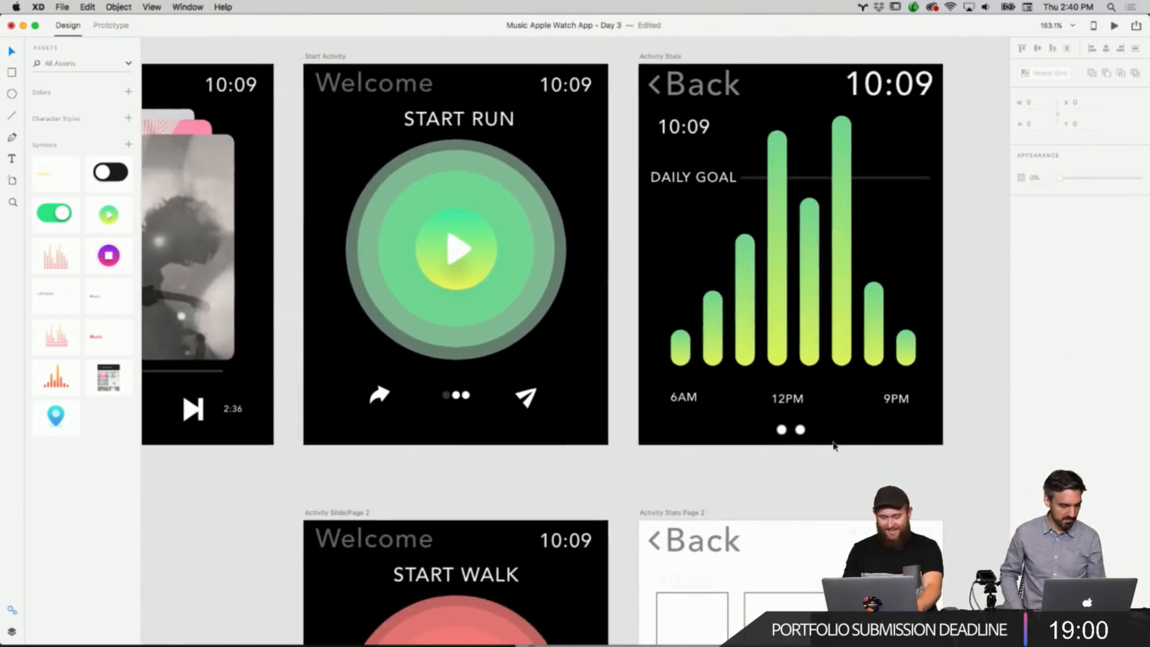
pyautogui.scroll(5, 459, 412)
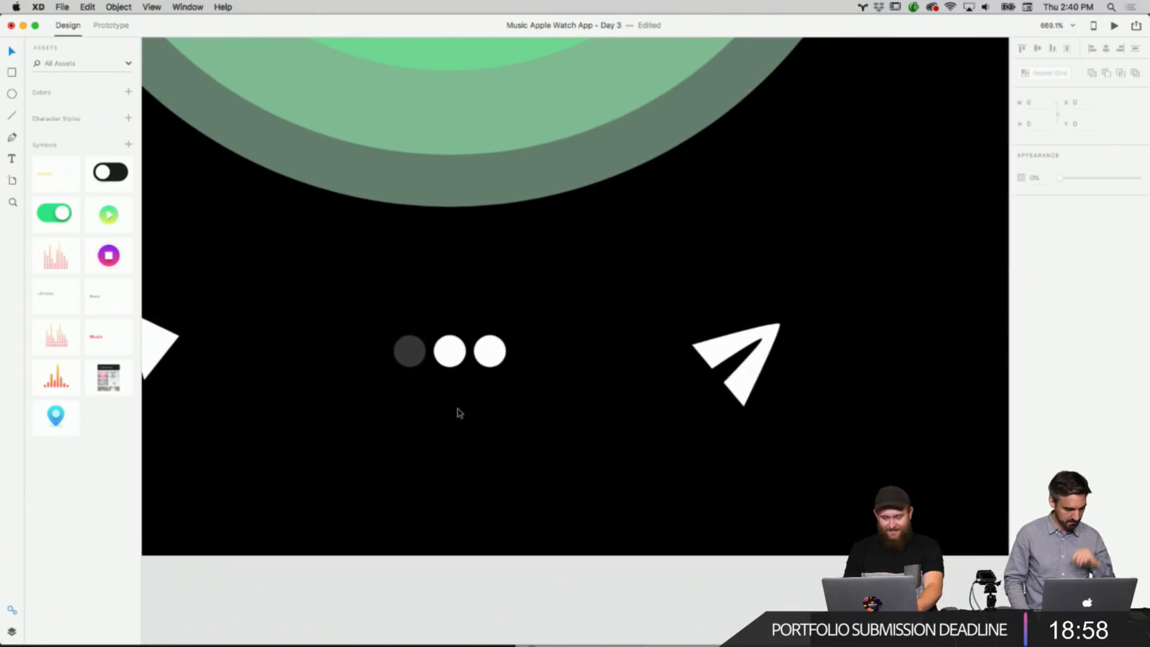
pyautogui.rightClick(449, 384)
pyautogui.click(385, 331)
pyautogui.moveTo(383, 328); pyautogui.dragTo(467, 366)
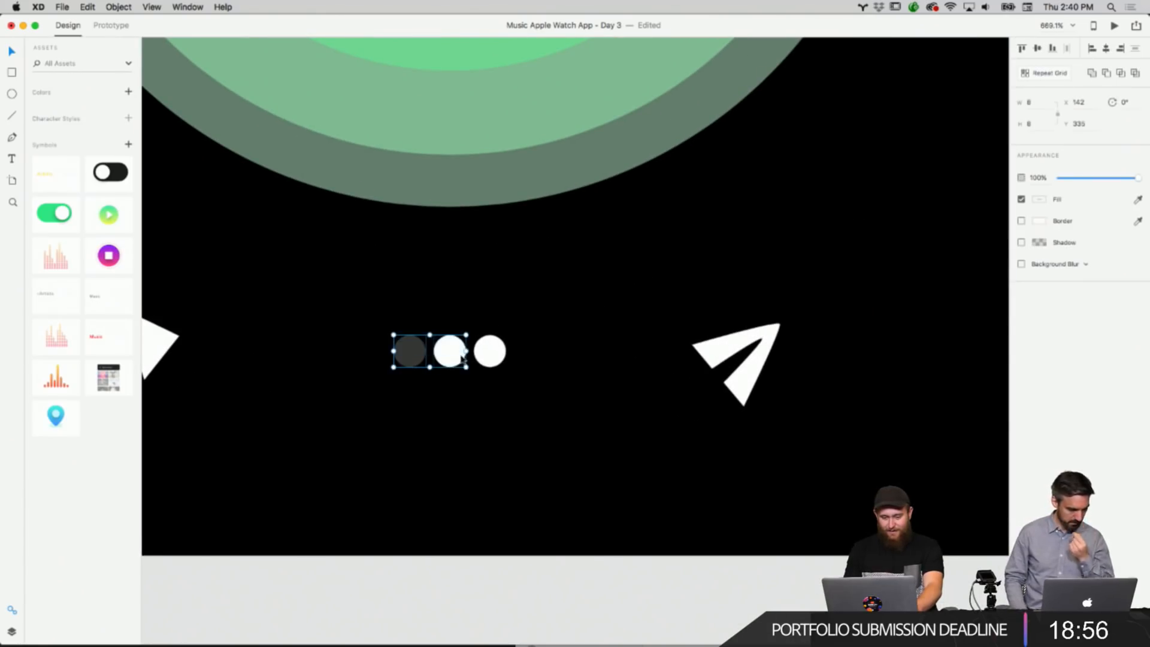
pyautogui.rightClick(462, 354)
pyautogui.click(675, 446)
# Replace the Activity Stats page dots with the copied pair, placed below the time labels.
pyautogui.scroll(-4, 706, 461)
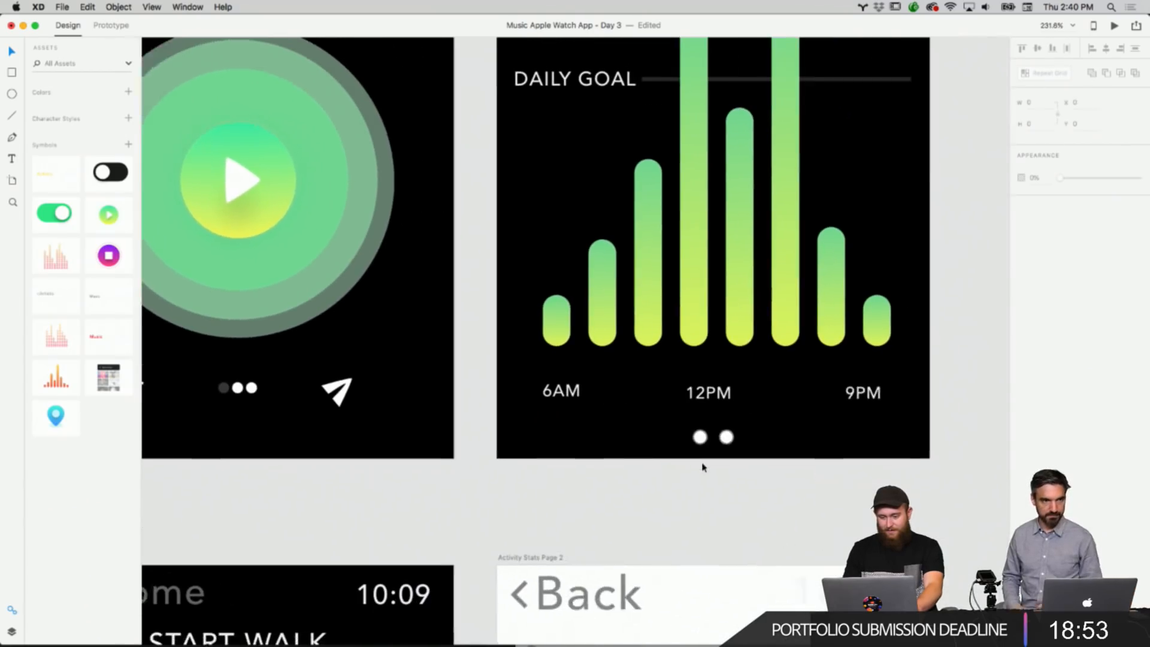
pyautogui.hscroll(2, 704, 467)
pyautogui.moveTo(734, 456); pyautogui.dragTo(649, 426)
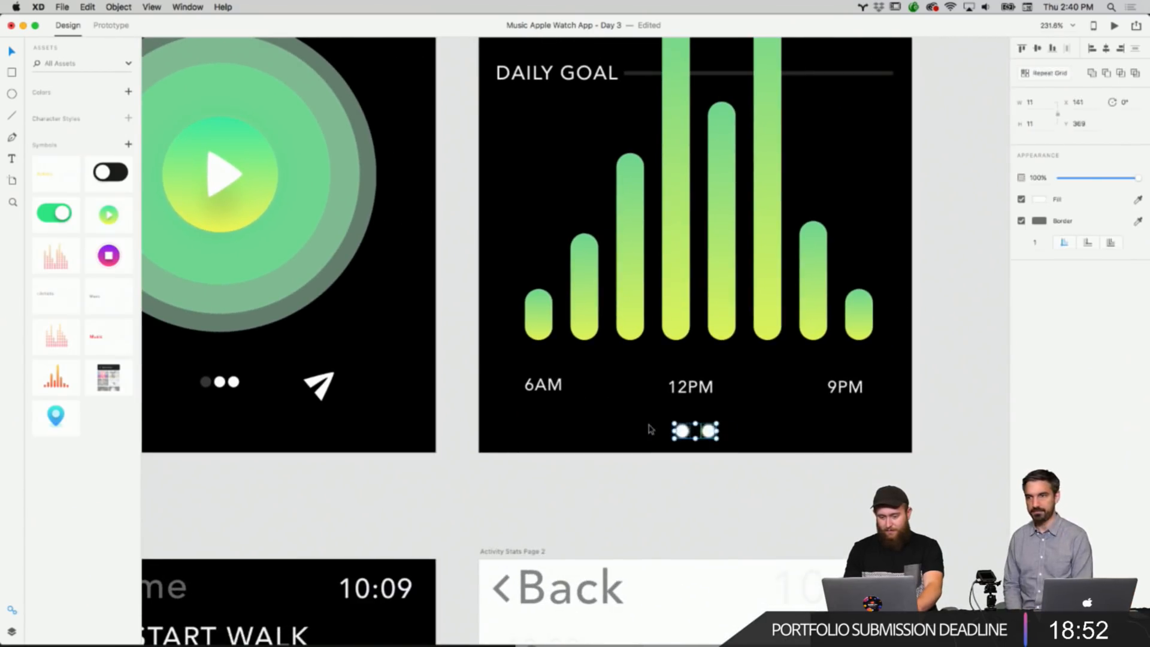
pyautogui.press('Delete')
pyautogui.rightClick(700, 432)
pyautogui.click(706, 430)
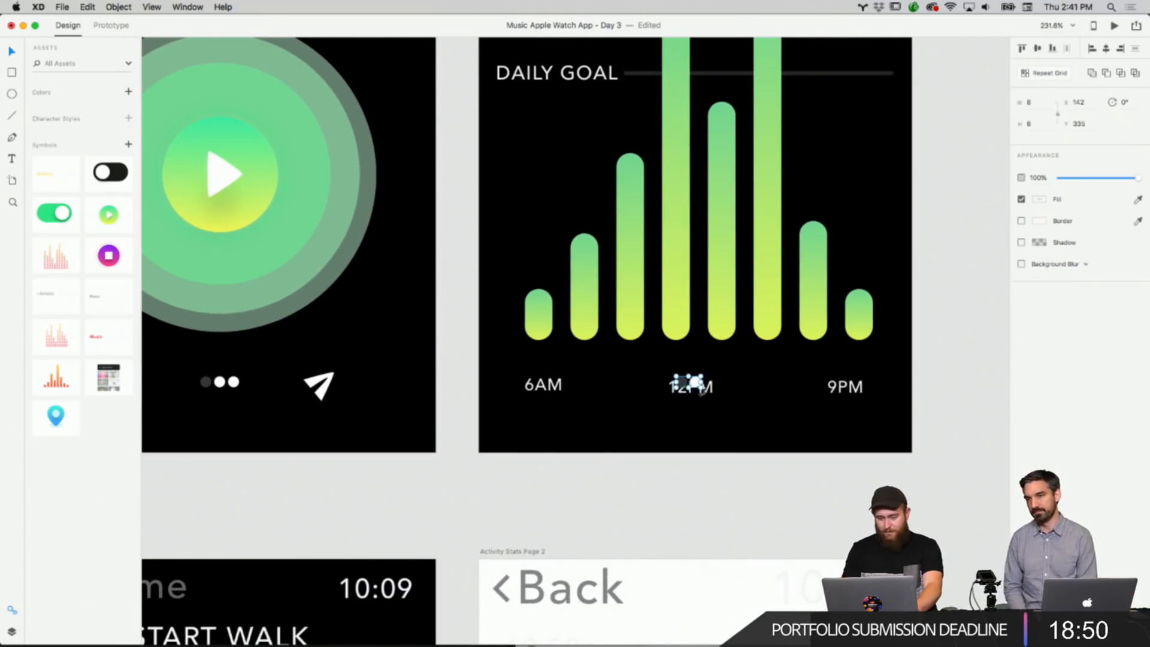
pyautogui.moveTo(696, 390); pyautogui.dragTo(713, 432)
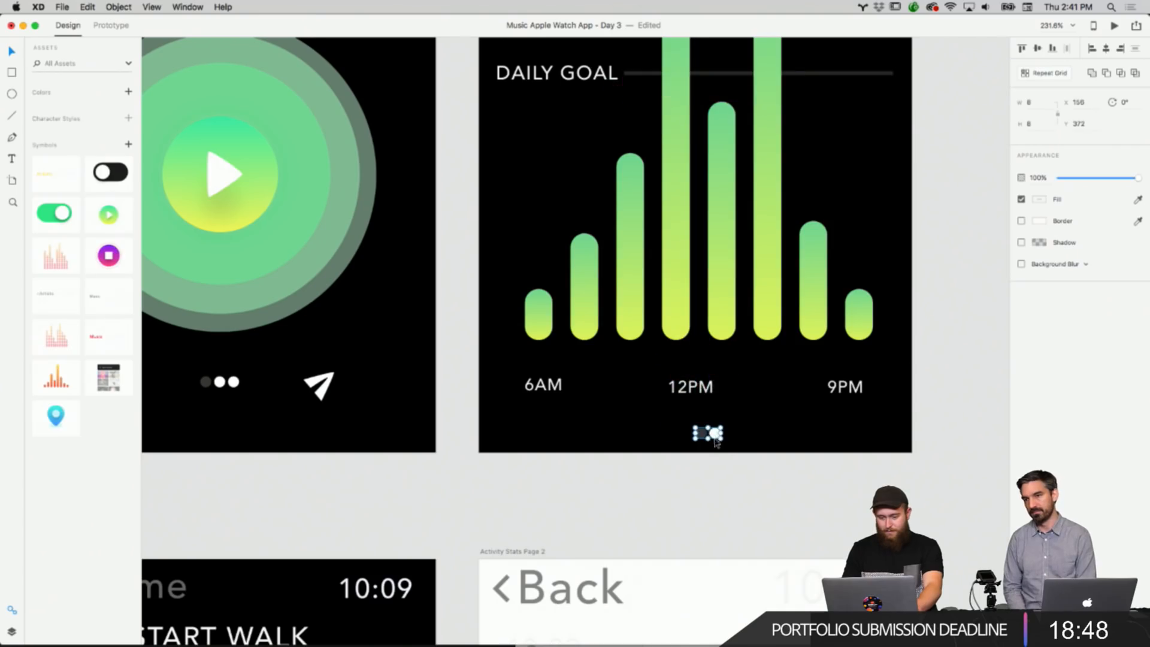
pyautogui.click(717, 494)
# Delete the Back header group from the Activity Stats Page 2 artboard.
pyautogui.scroll(-5, 716, 495)
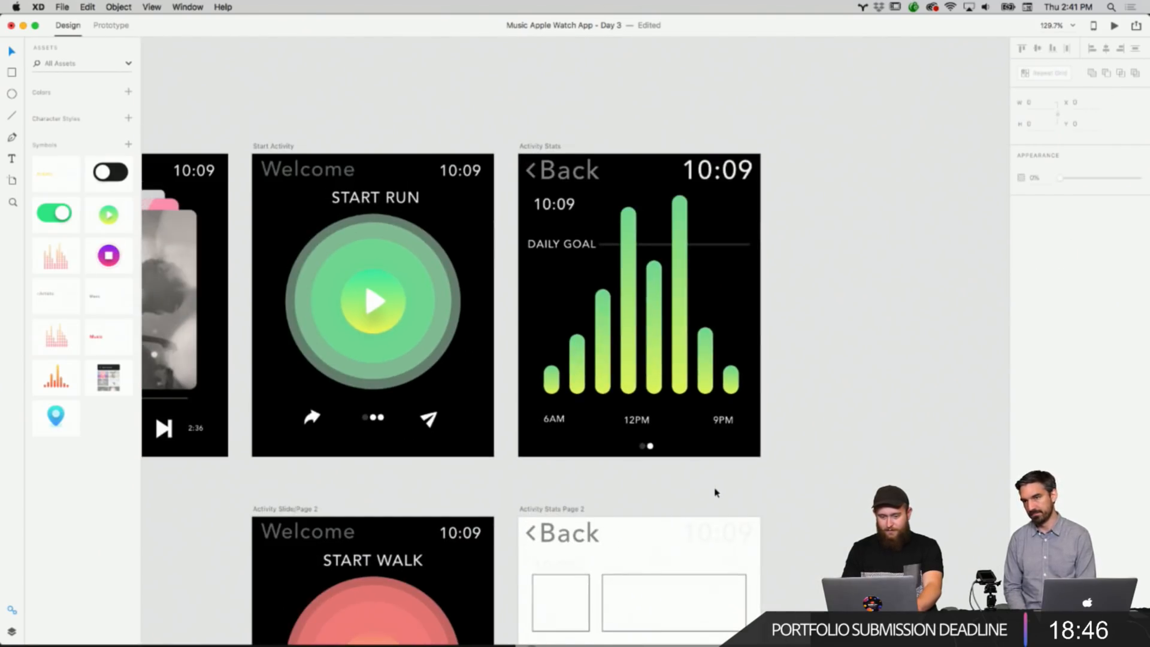
pyautogui.scroll(-10, 687, 354)
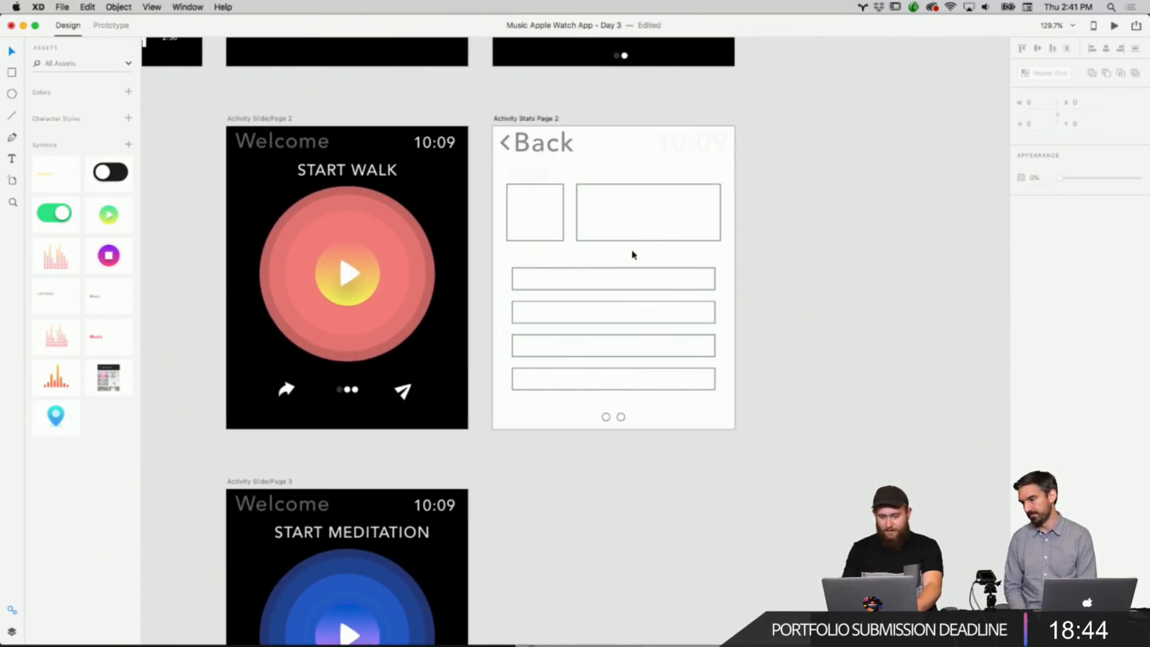
pyautogui.scroll(2, 633, 255)
pyautogui.scroll(5, 633, 273)
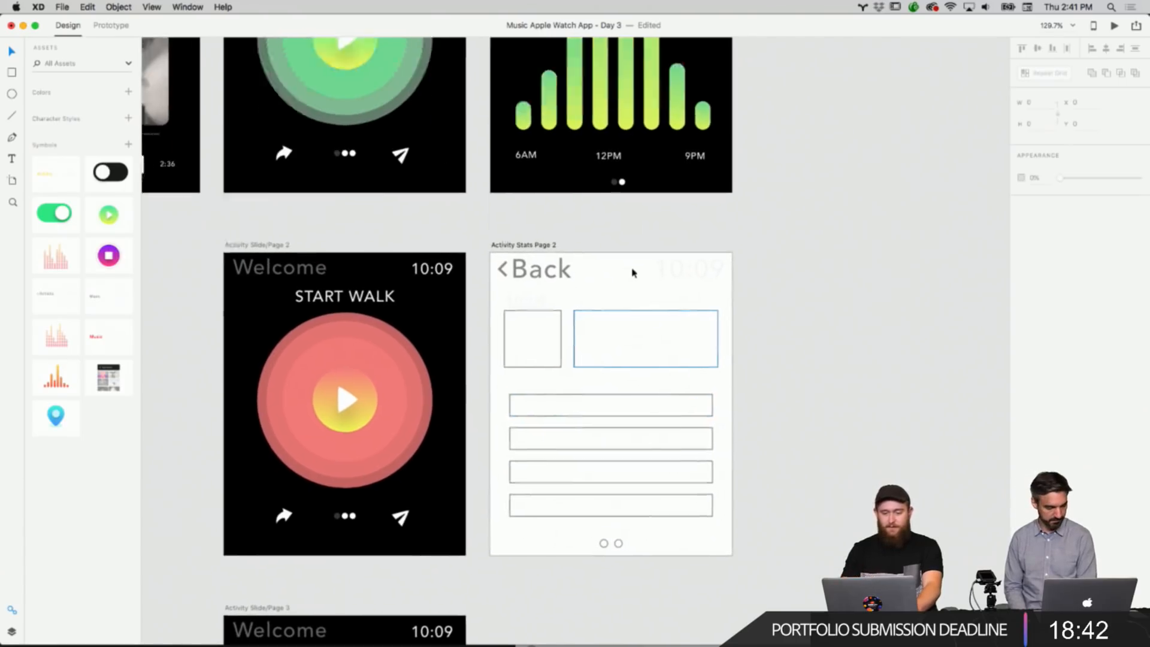
pyautogui.scroll(-3, 633, 274)
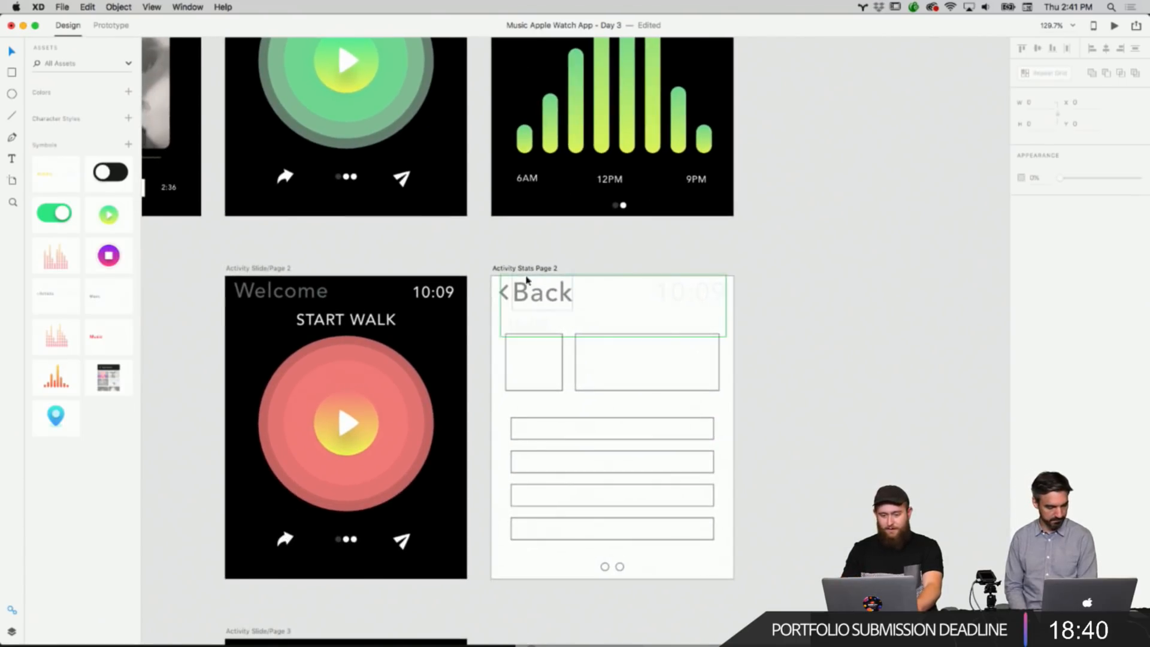
pyautogui.click(631, 295)
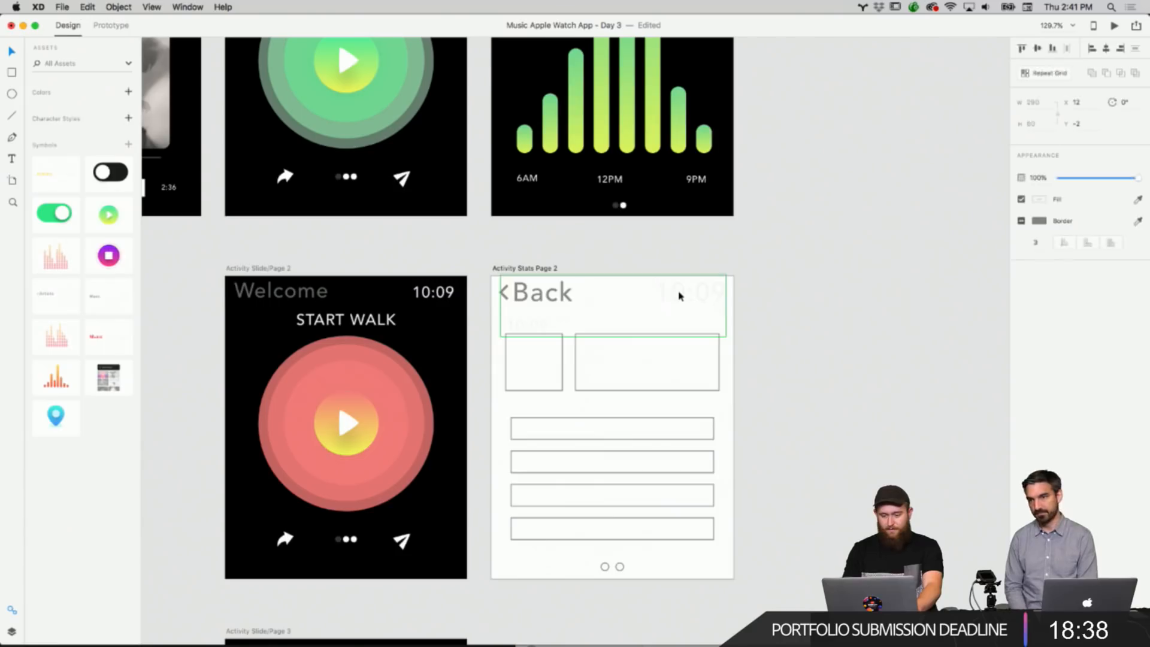
pyautogui.press('Delete')
# Set the Activity Stats Page 2 artboard's fill to black.
pyautogui.click(575, 280)
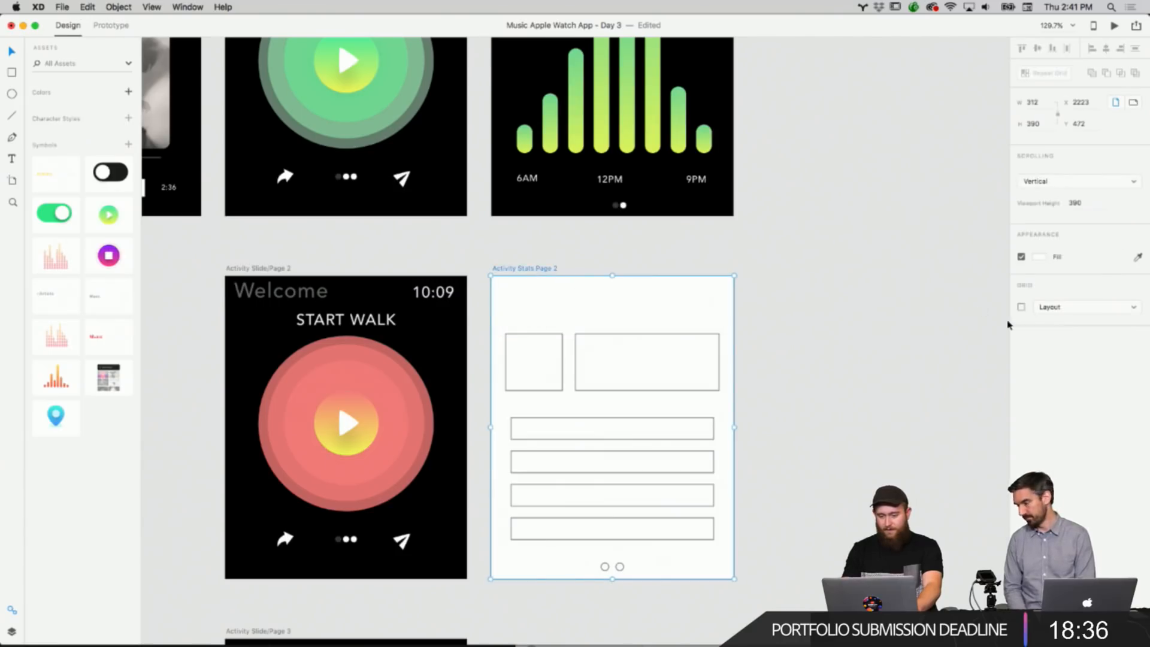
pyautogui.click(1040, 261)
pyautogui.moveTo(959, 264); pyautogui.dragTo(799, 387)
pyautogui.click(799, 387)
pyautogui.scroll(5, 799, 387)
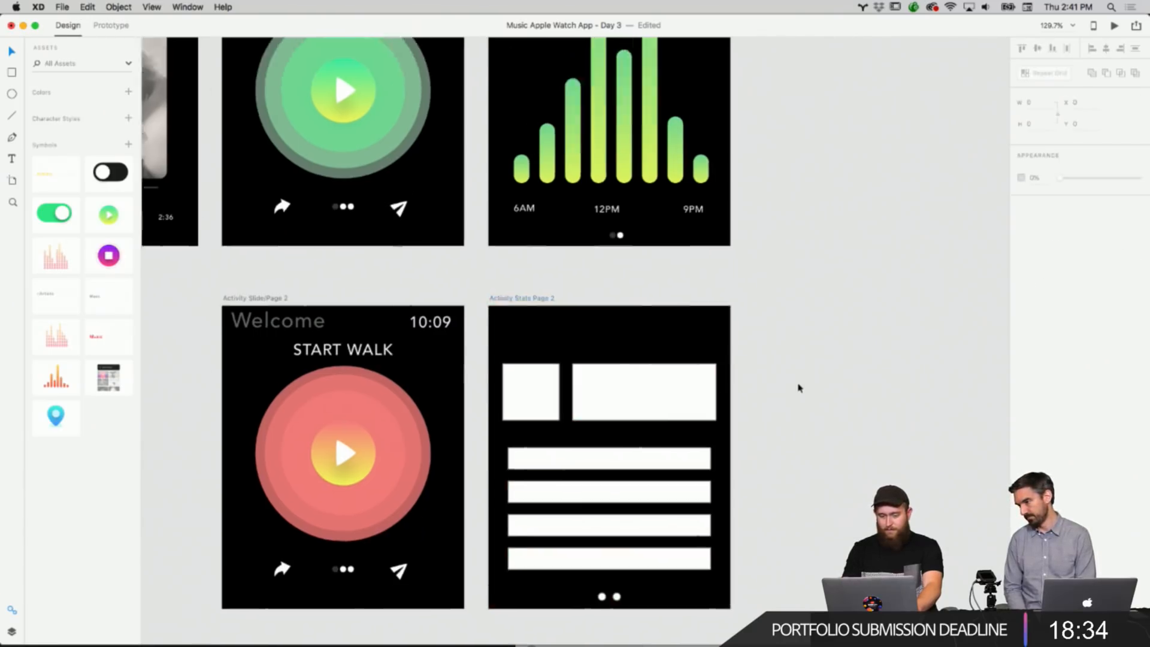
# Copy the Welcome header group from the Start Activity screen.
pyautogui.rightClick(287, 145)
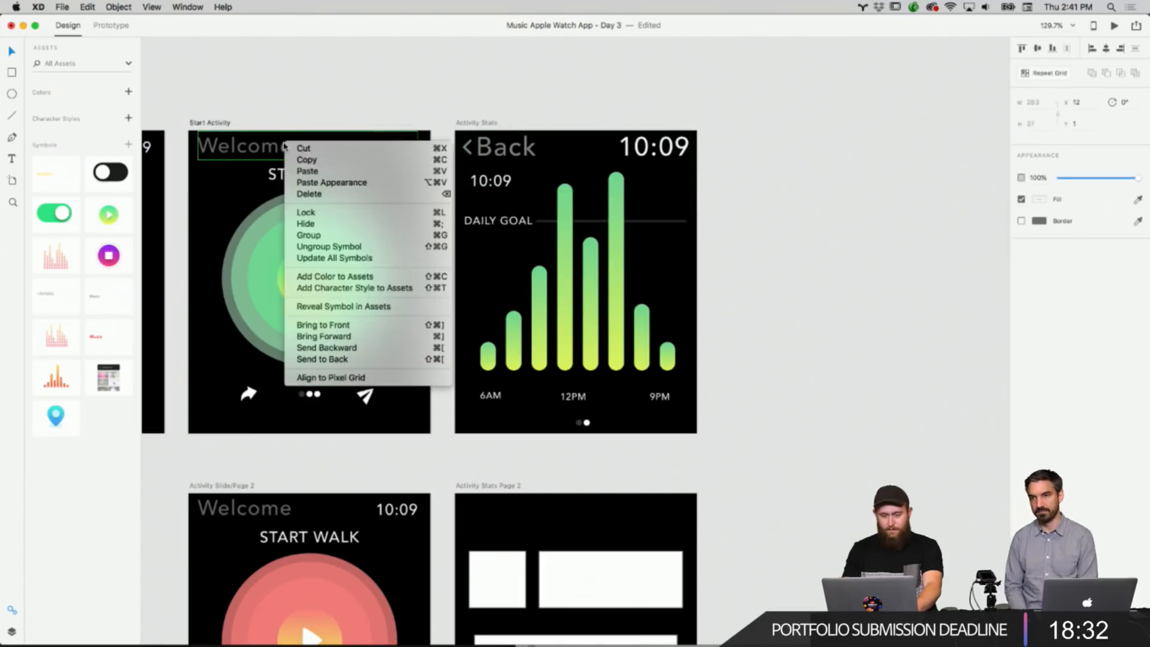
pyautogui.click(299, 160)
pyautogui.click(502, 148)
pyautogui.press('Delete')
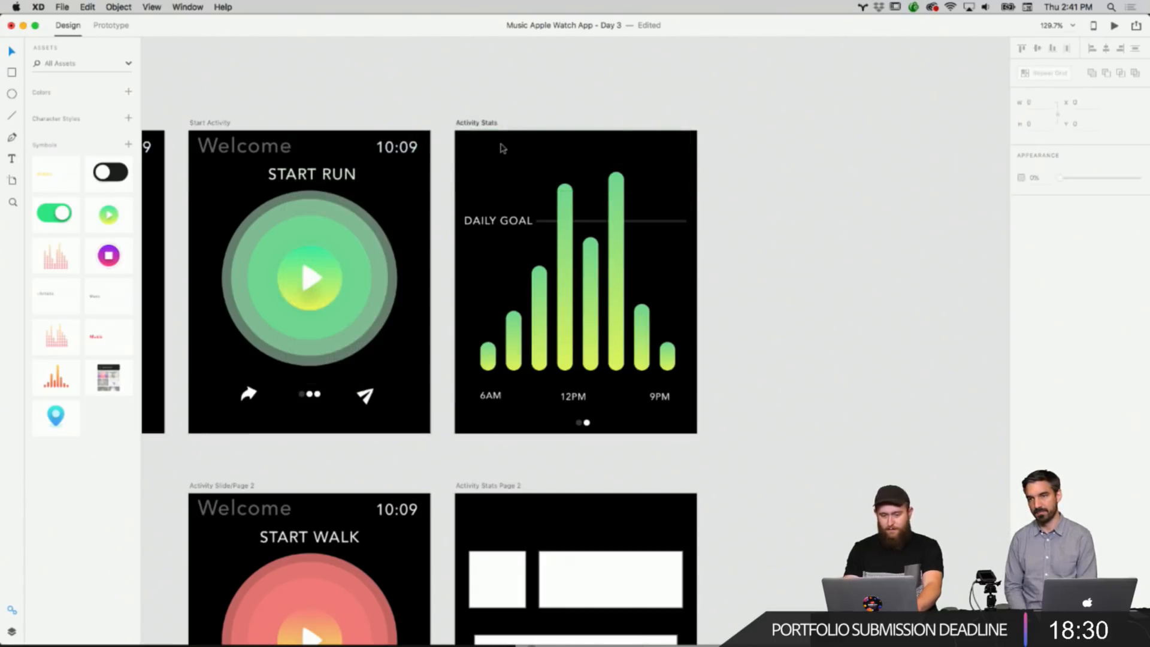
pyautogui.press('super+z')
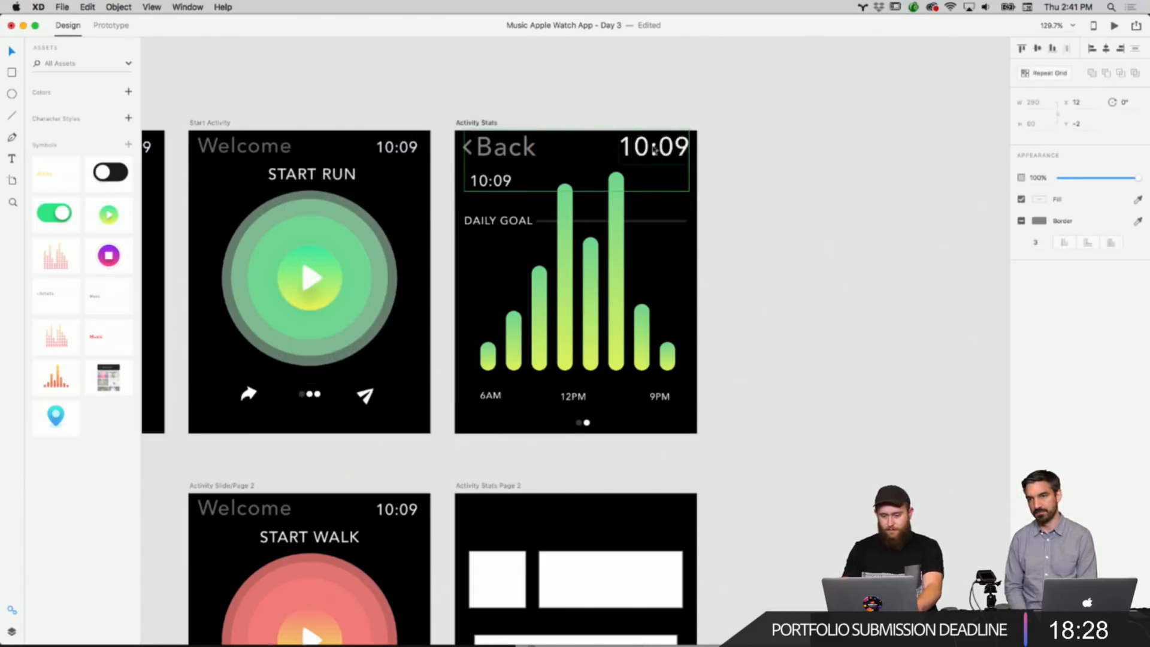
# Delete the Back header group from the Activity Stats artboard.
pyautogui.rightClick(654, 150)
pyautogui.click(723, 249)
pyautogui.click(790, 128)
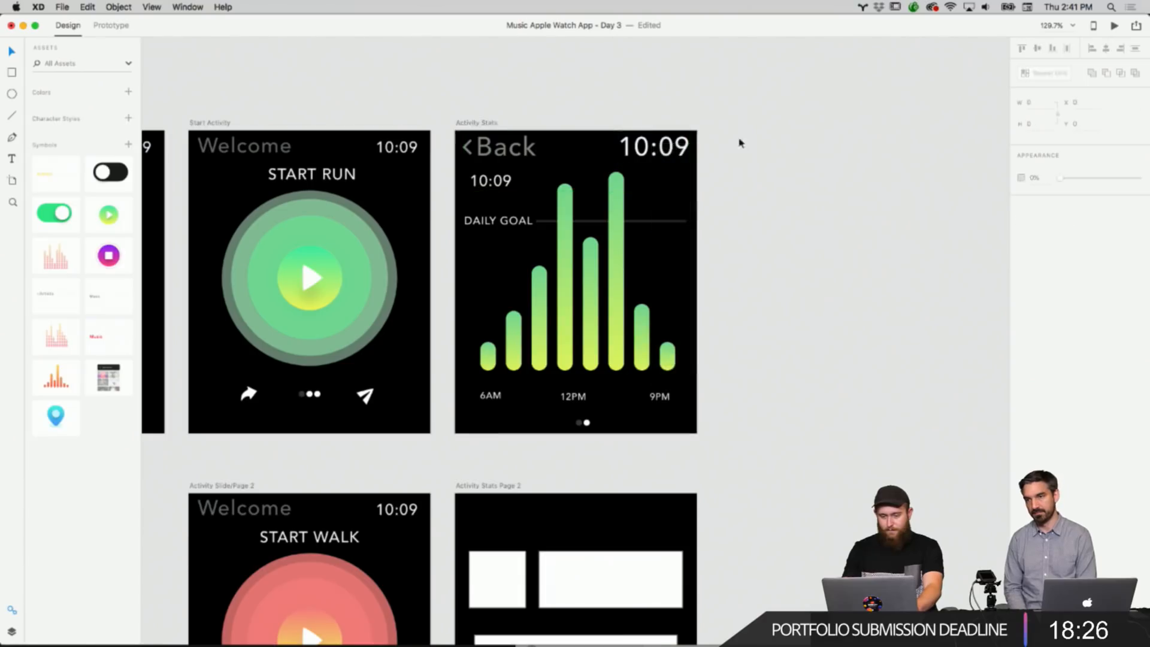
pyautogui.moveTo(738, 126); pyautogui.dragTo(515, 141)
pyautogui.press('Delete')
# Paste the Welcome header into both the Activity Stats and Activity Stats Page 2 artboards.
pyautogui.rightClick(527, 148)
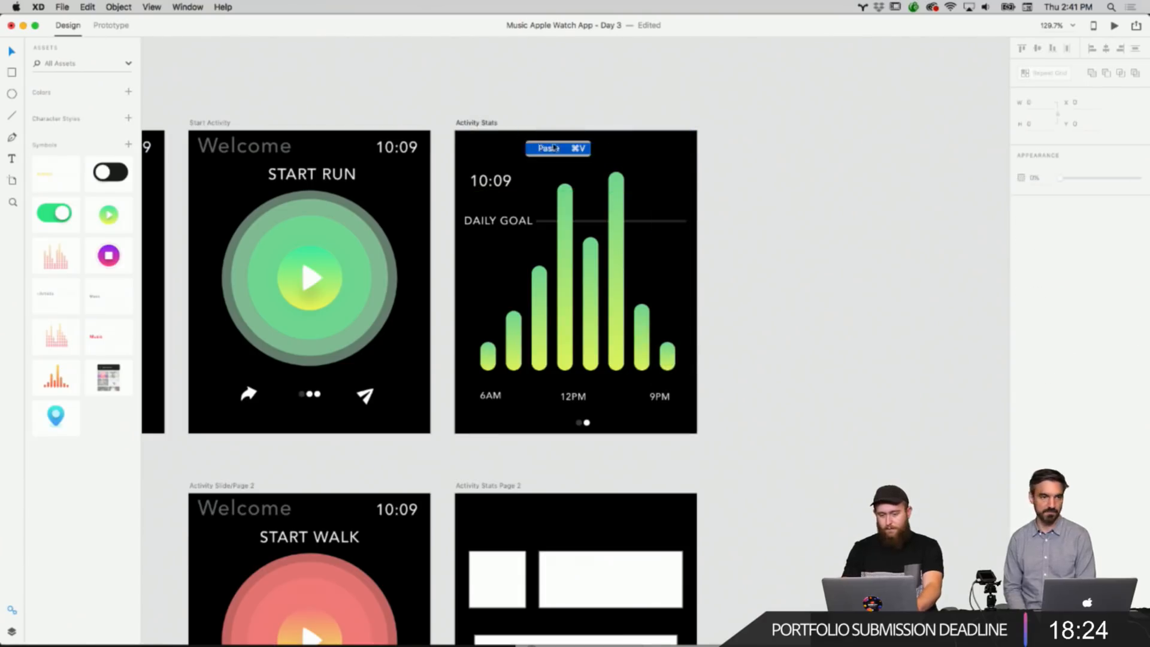
pyautogui.click(554, 148)
pyautogui.scroll(-10, 714, 216)
pyautogui.rightClick(644, 241)
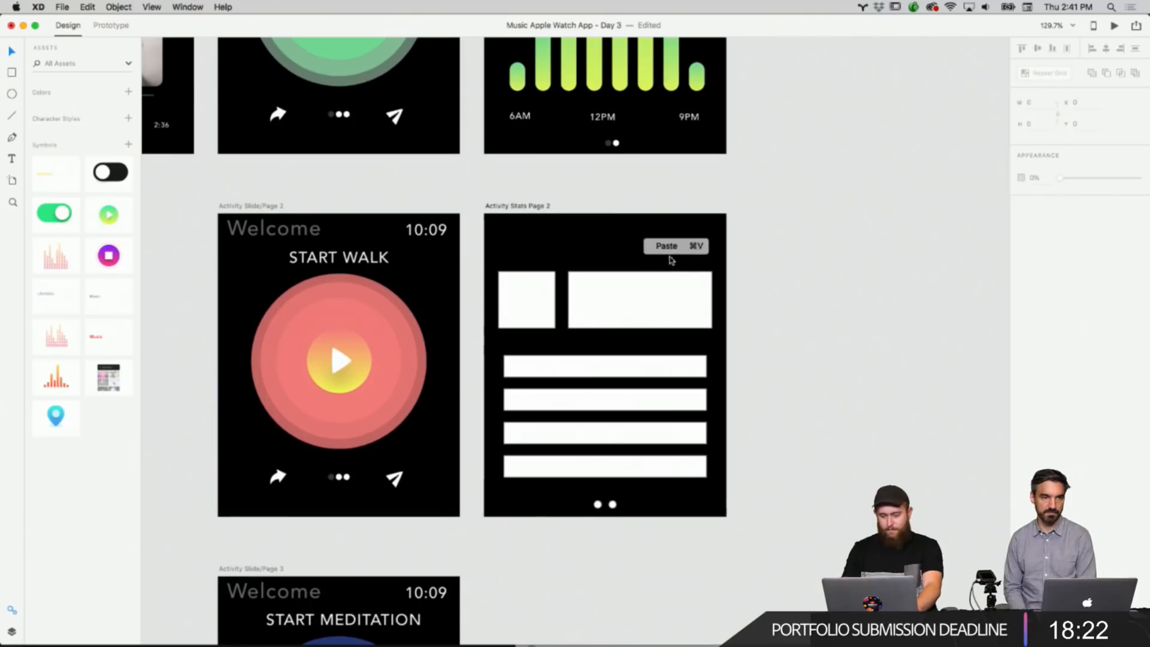
pyautogui.click(666, 246)
pyautogui.click(788, 246)
pyautogui.scroll(2, 789, 247)
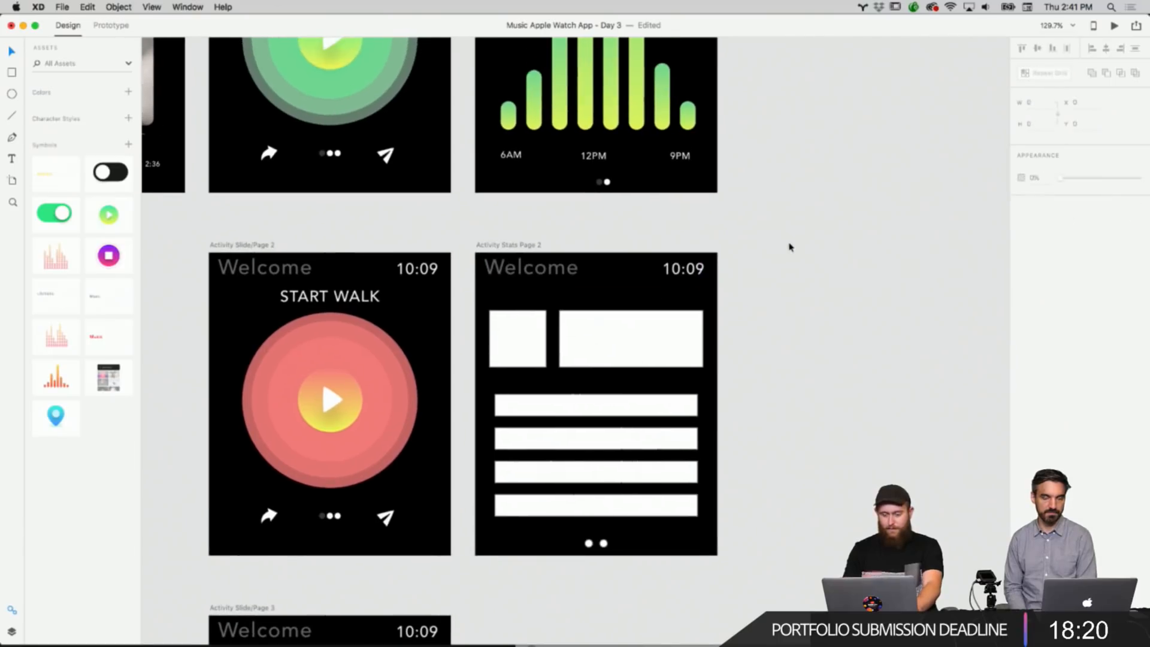
pyautogui.scroll(5, 789, 247)
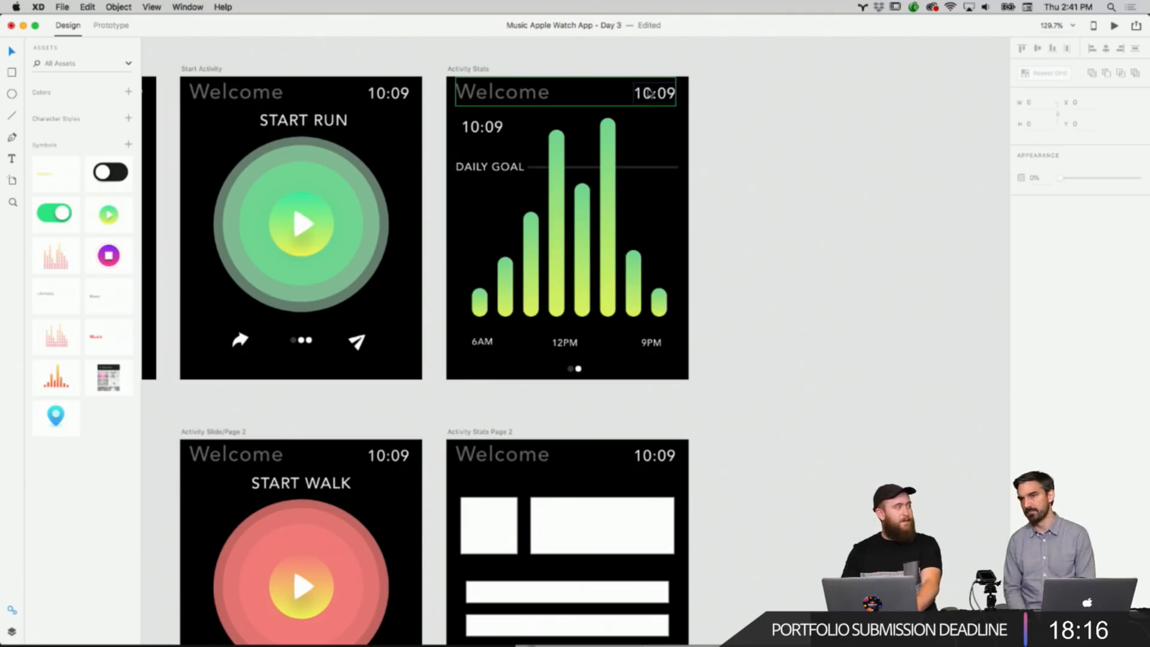
pyautogui.rightClick(743, 123)
pyautogui.click(718, 215)
pyautogui.scroll(-5, 717, 214)
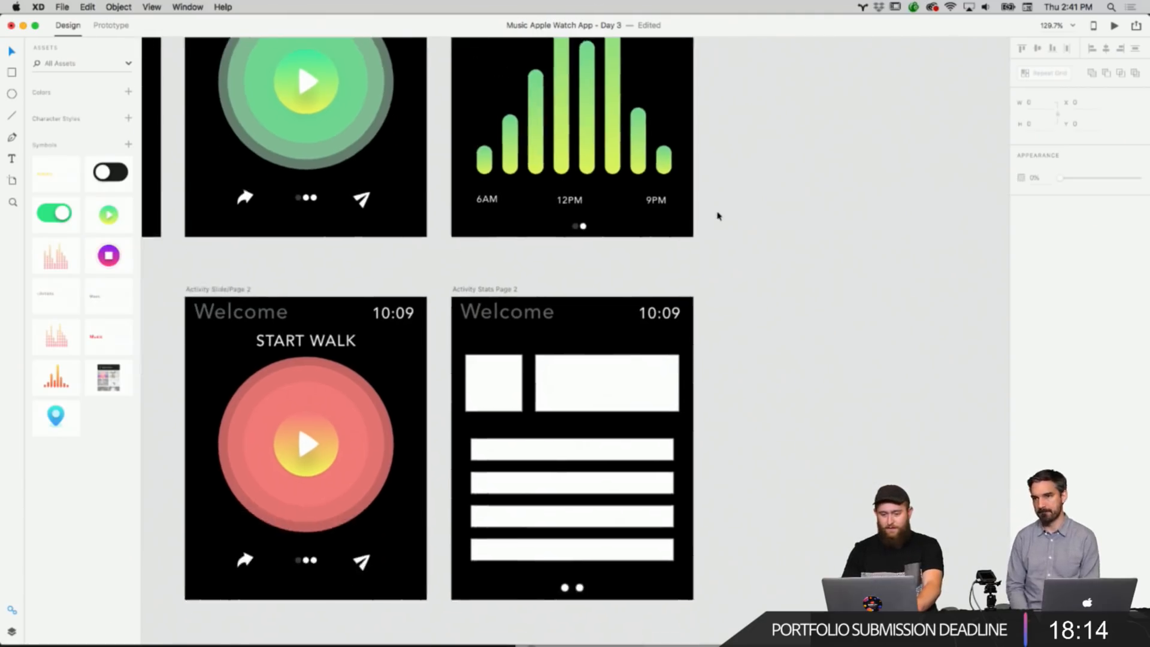
pyautogui.rightClick(670, 225)
pyautogui.rightClick(790, 154)
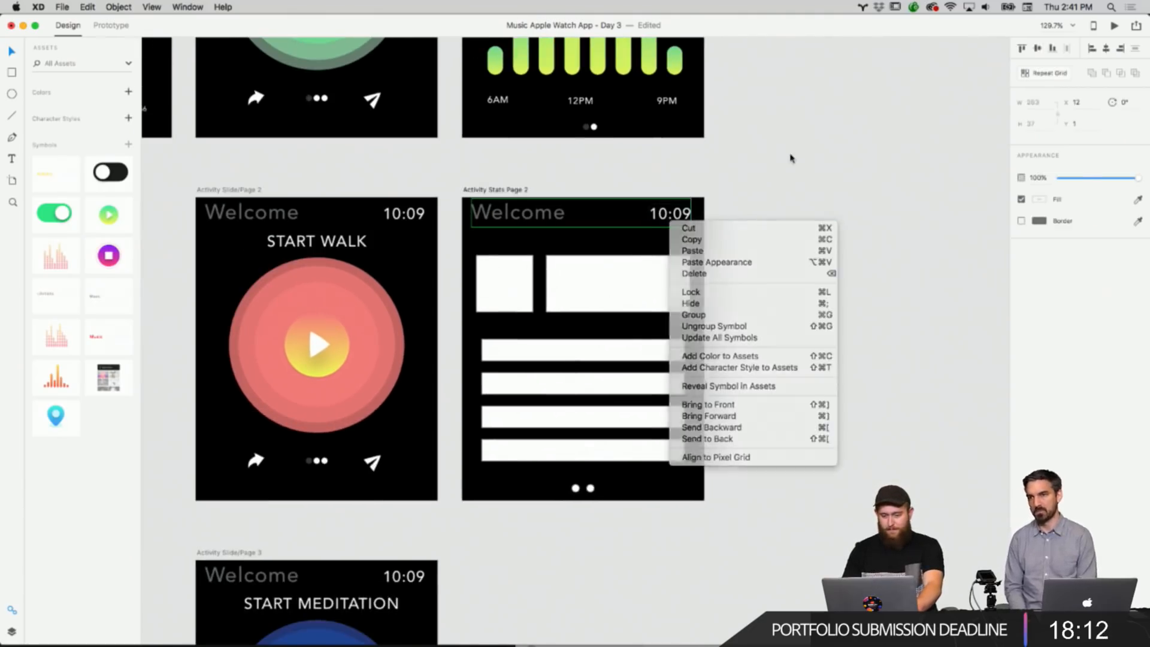
pyautogui.click(749, 216)
# Round the corners of the small placeholder square on Page 2 to 14 and remove its border.
pyautogui.click(524, 291)
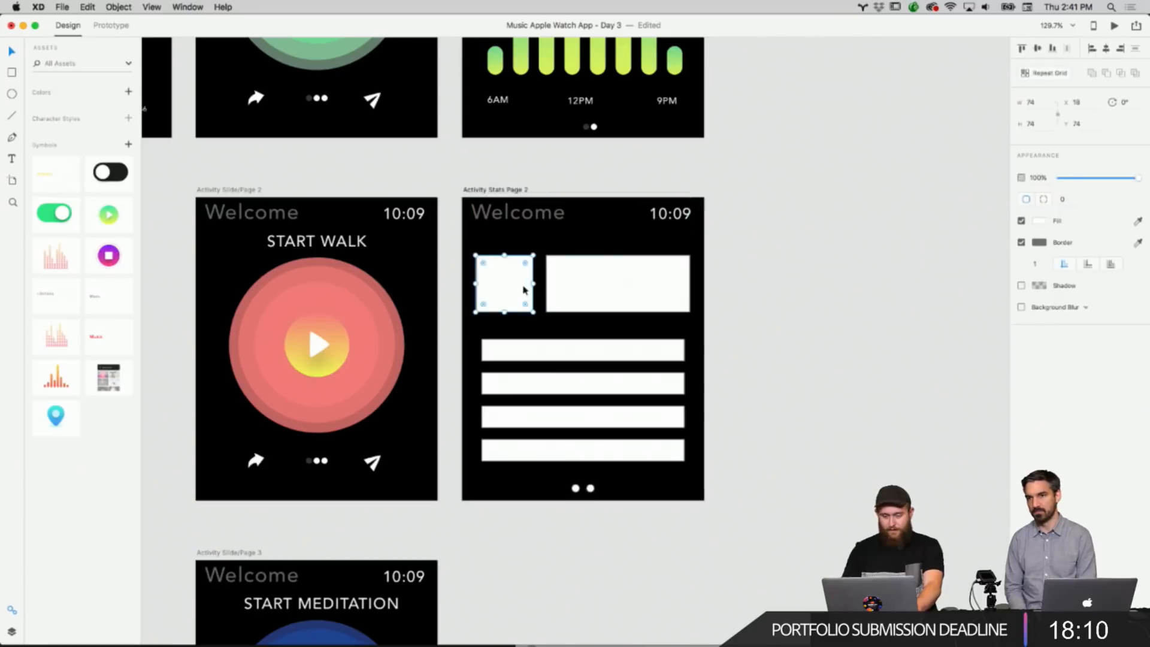
pyautogui.moveTo(525, 265); pyautogui.dragTo(520, 277)
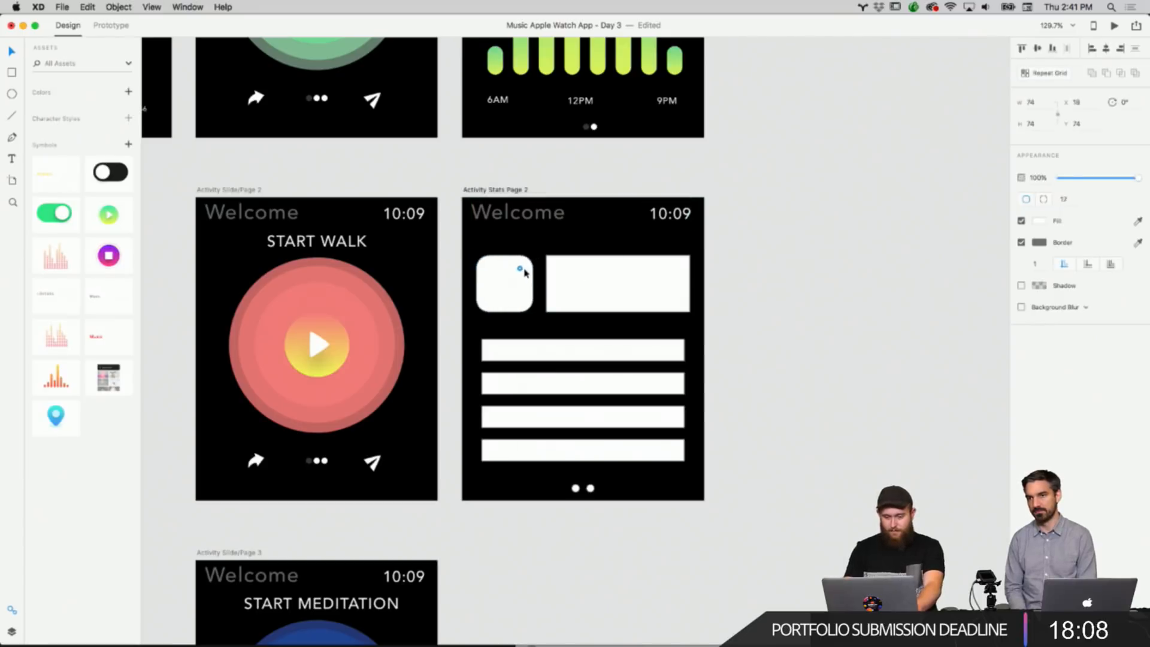
pyautogui.click(595, 239)
pyautogui.click(524, 267)
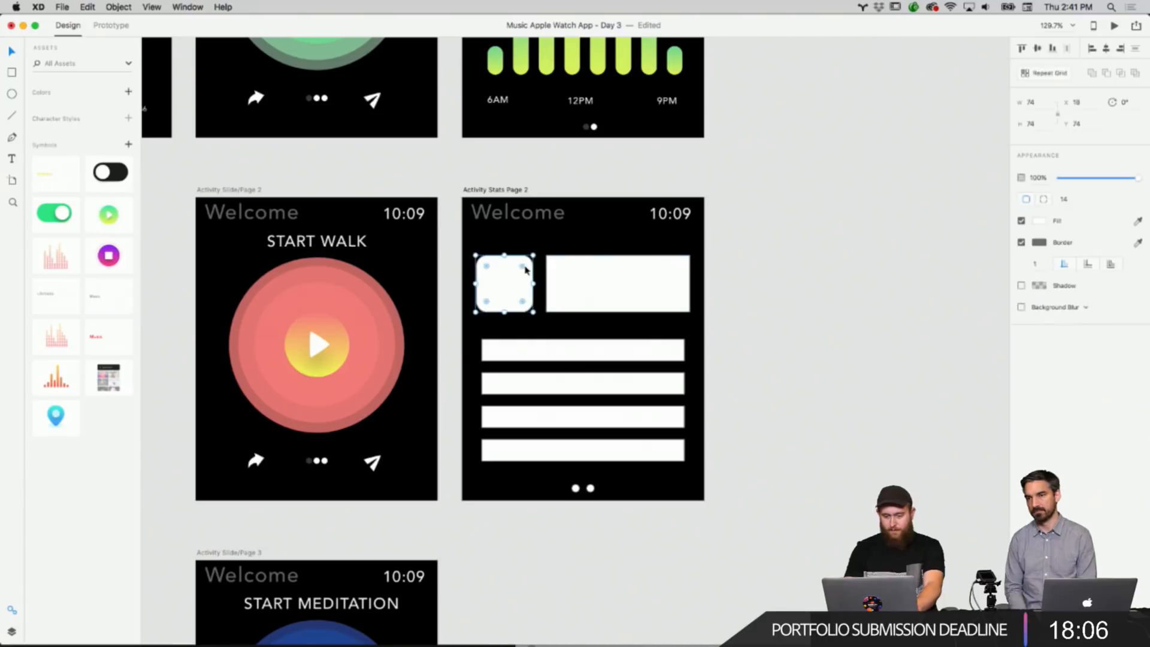
pyautogui.click(853, 278)
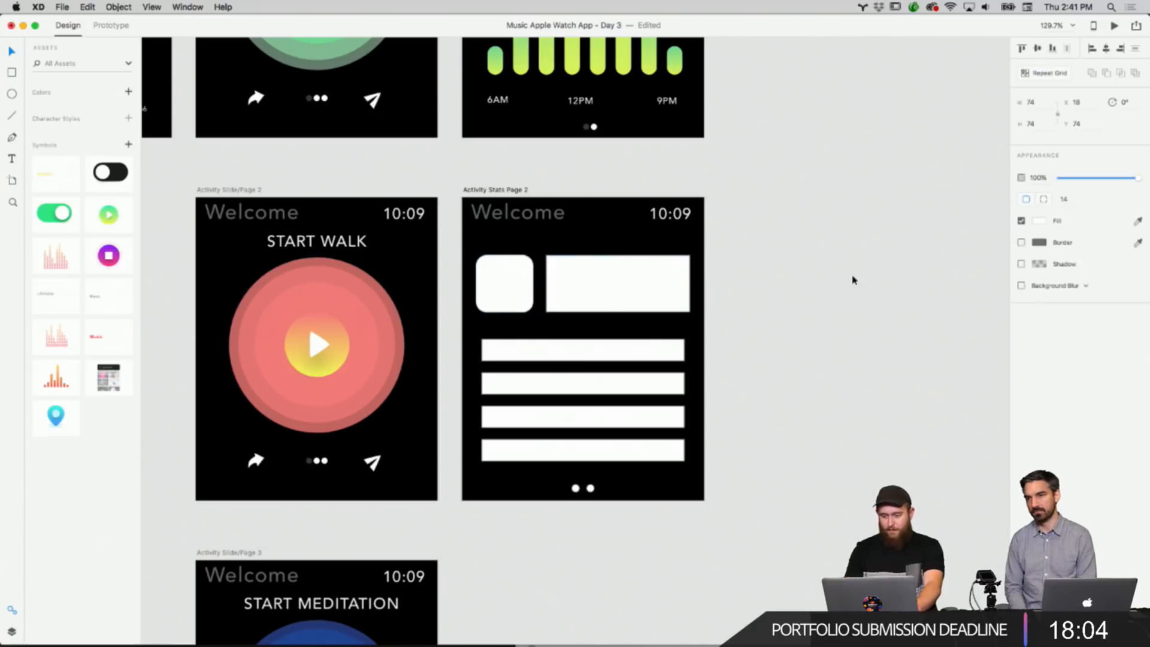
# Delete the wide placeholder rectangle beside the square.
pyautogui.click(621, 288)
pyautogui.press('Delete')
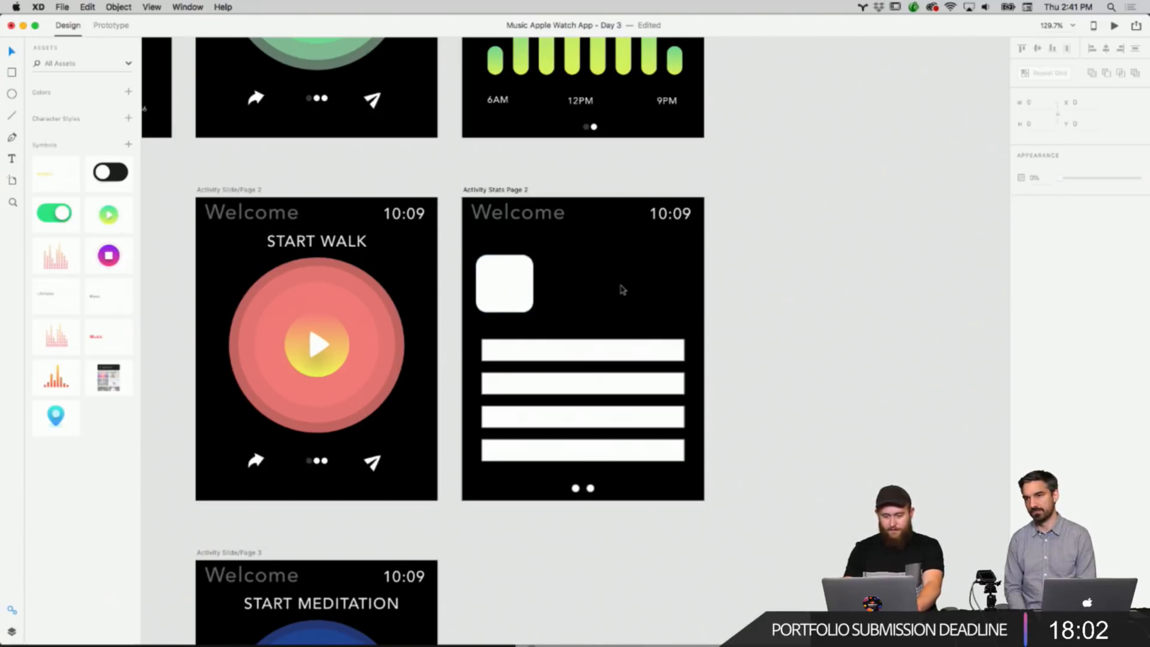
# Copy the 10:09 time label from Activity Stats and paste it beside the square on Page 2.
pyautogui.scroll(5, 622, 290)
pyautogui.rightClick(496, 126)
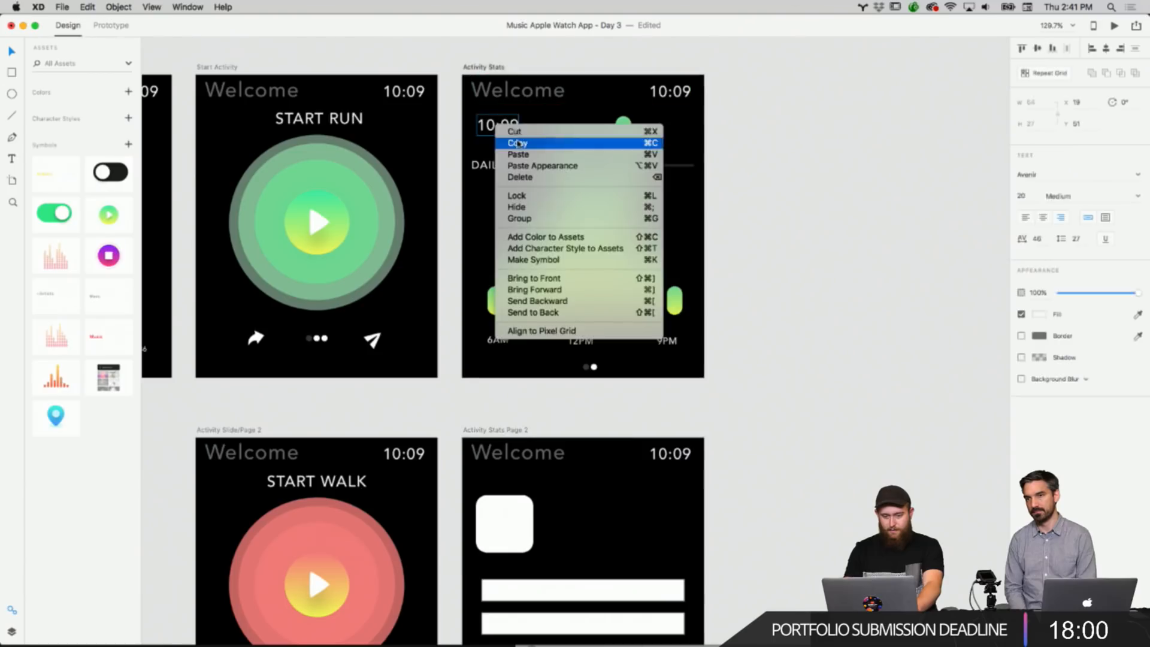
pyautogui.click(517, 143)
pyautogui.scroll(-3, 634, 352)
pyautogui.rightClick(635, 377)
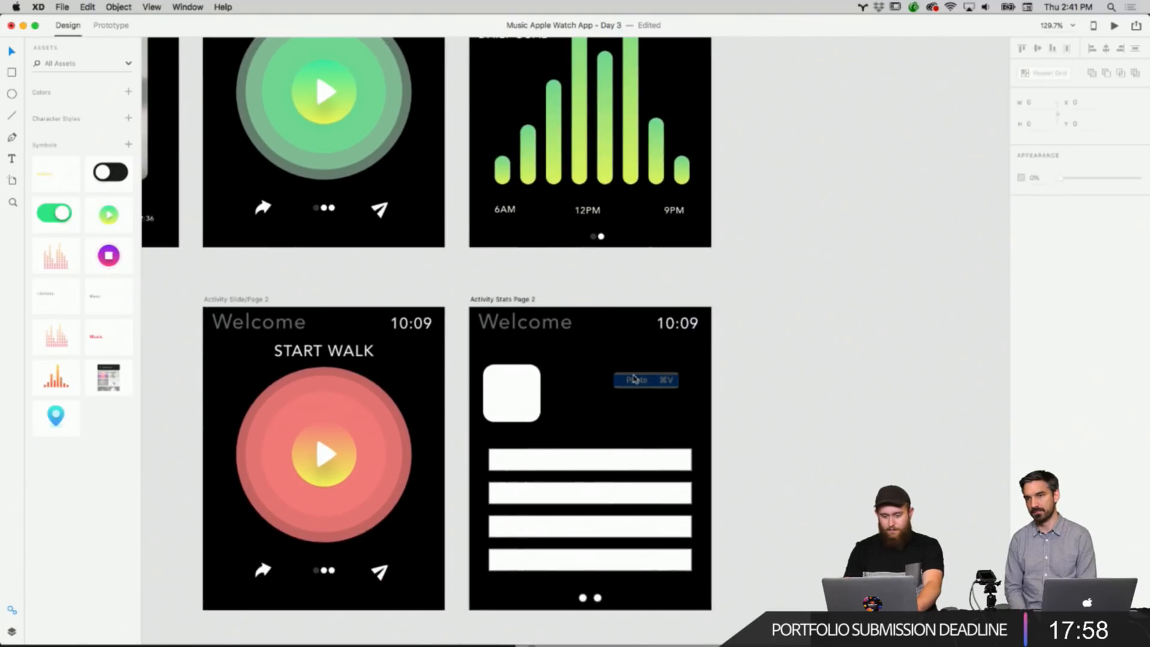
pyautogui.click(634, 378)
pyautogui.moveTo(512, 360); pyautogui.dragTo(647, 391)
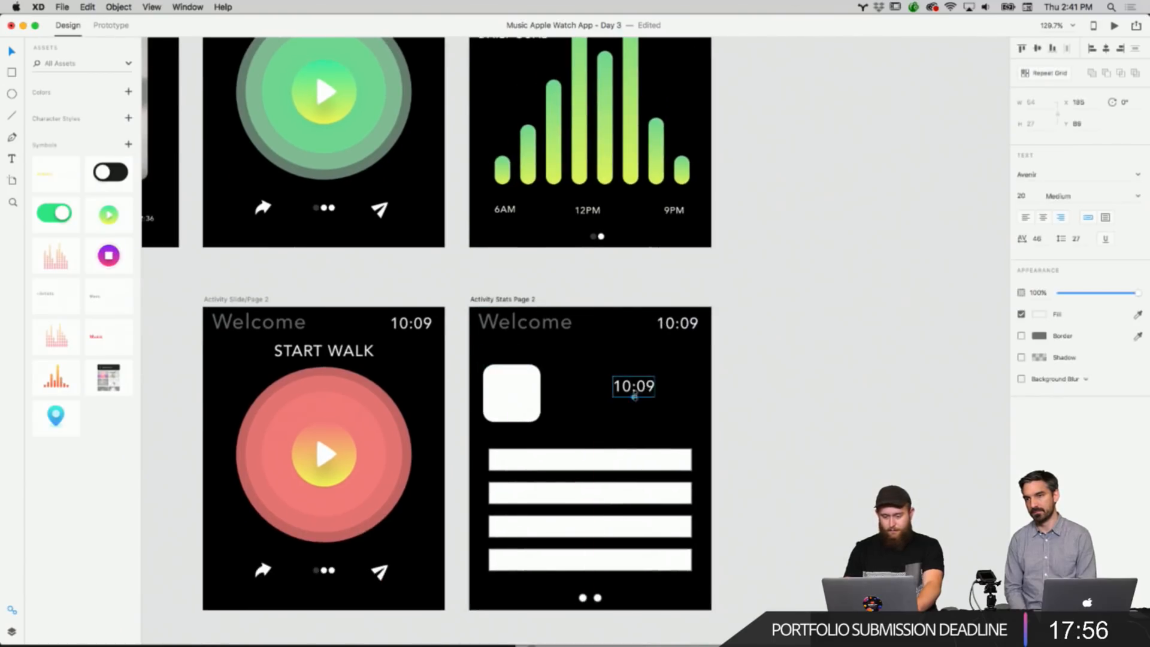
# Change the pasted label's text to Stats.
pyautogui.doubleClick(644, 392)
pyautogui.write('Stat')
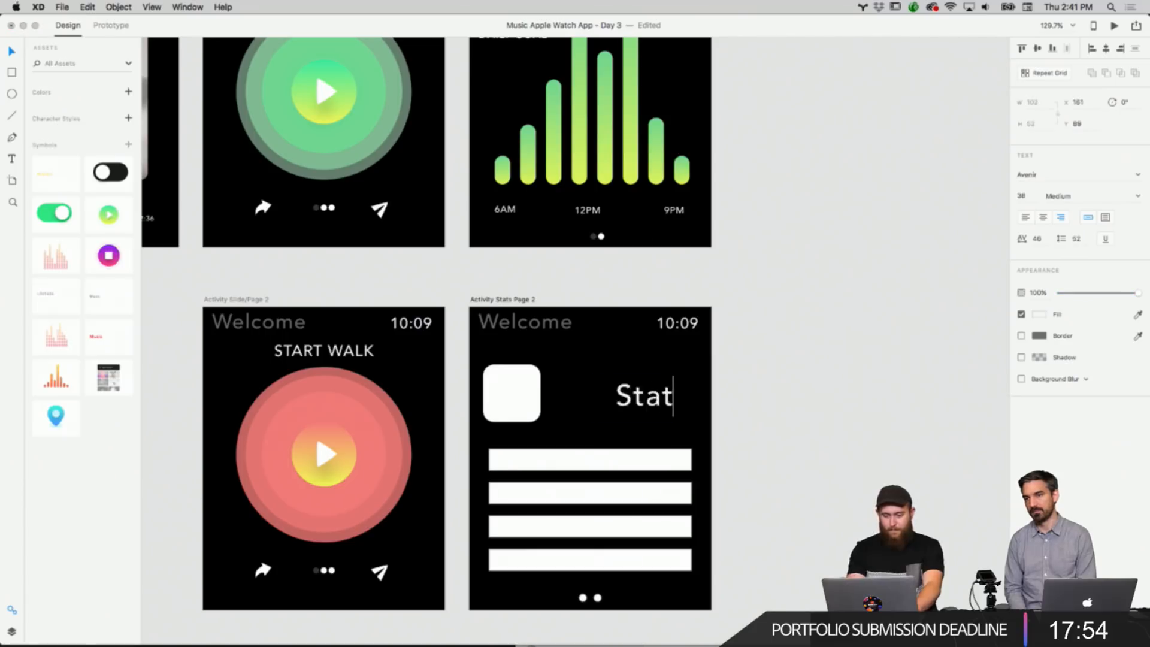
pyautogui.write('s')
pyautogui.press('Escape')
# Move the Stats label up to line up with the top of the square.
pyautogui.click(776, 390)
pyautogui.moveTo(654, 409); pyautogui.dragTo(664, 392)
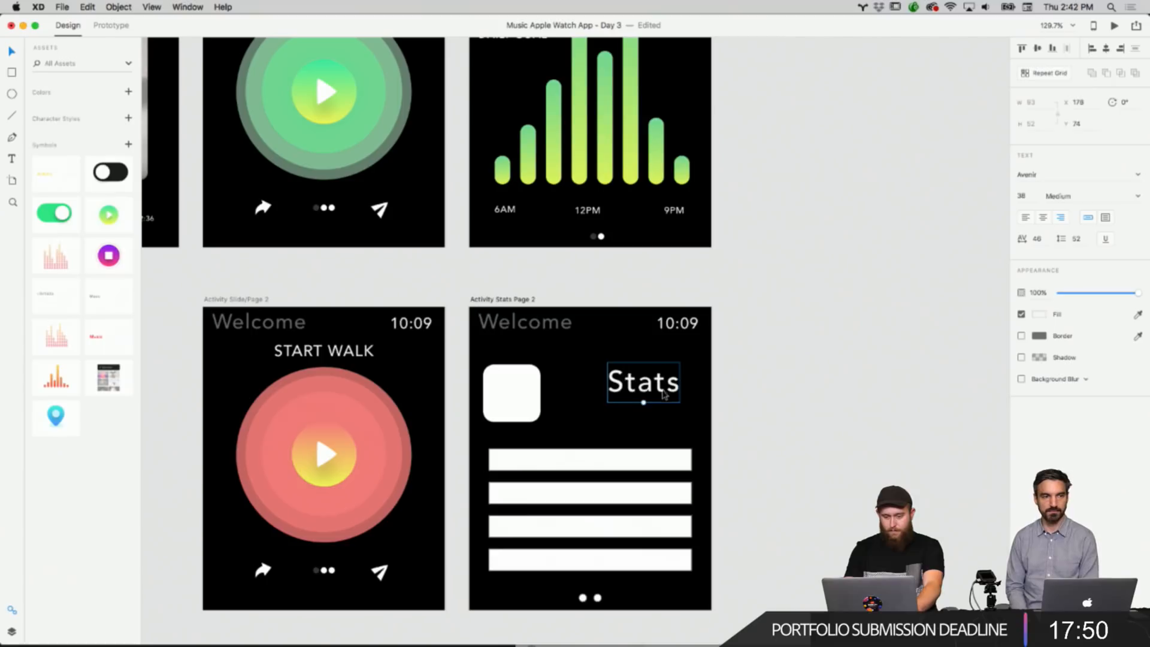
pyautogui.click(784, 371)
pyautogui.scroll(-2, 708, 336)
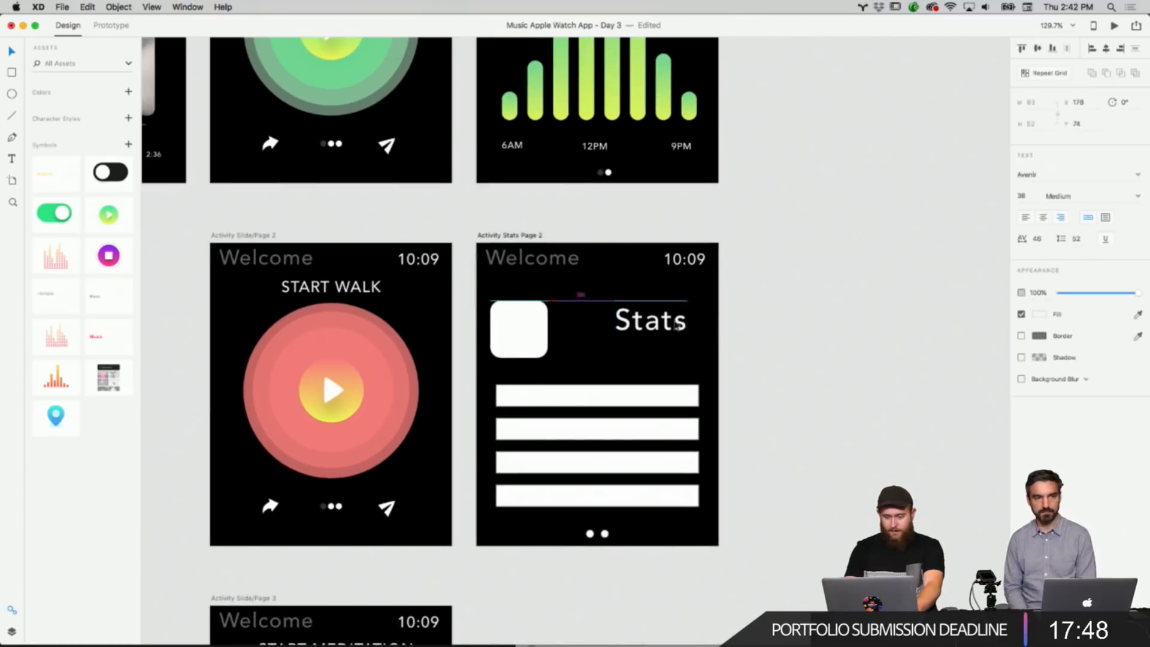
pyautogui.moveTo(676, 324); pyautogui.dragTo(670, 324)
pyautogui.click(759, 325)
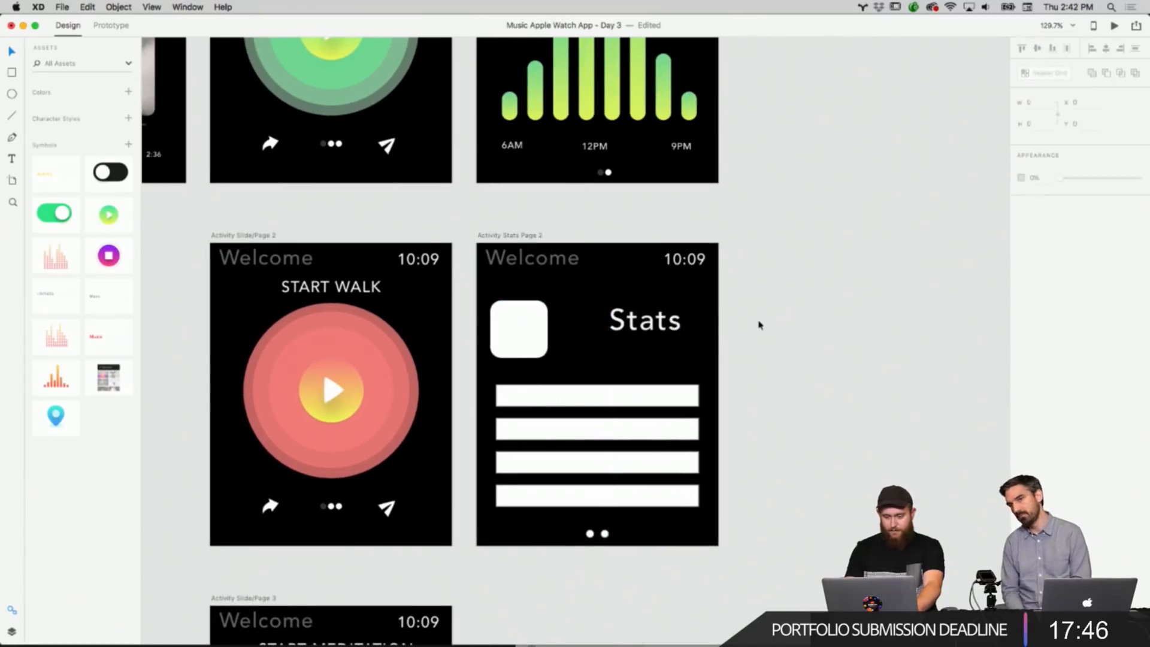
# Cut the four white list bars out of the Page 2 artboard.
pyautogui.scroll(-3, 759, 326)
pyautogui.moveTo(758, 276); pyautogui.dragTo(663, 399)
pyautogui.press('super+x')
# Paste a text label below the square and change its text to Miles Ran.
pyautogui.rightClick(663, 372)
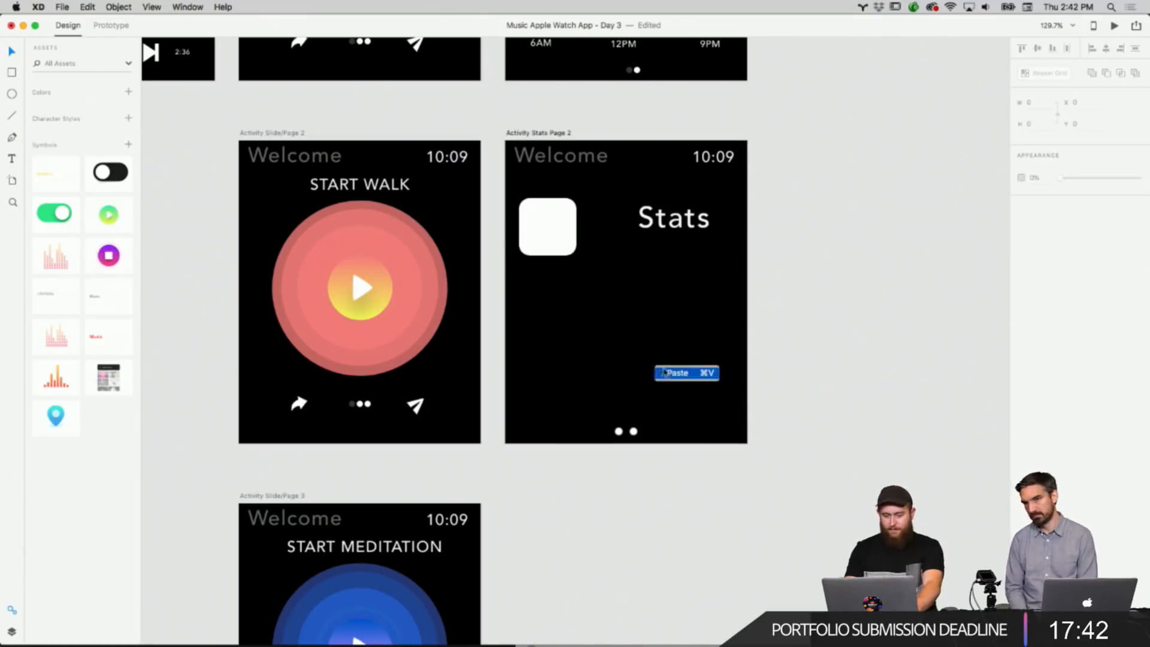
pyautogui.click(664, 373)
pyautogui.moveTo(548, 194); pyautogui.dragTo(559, 296)
pyautogui.doubleClick(558, 298)
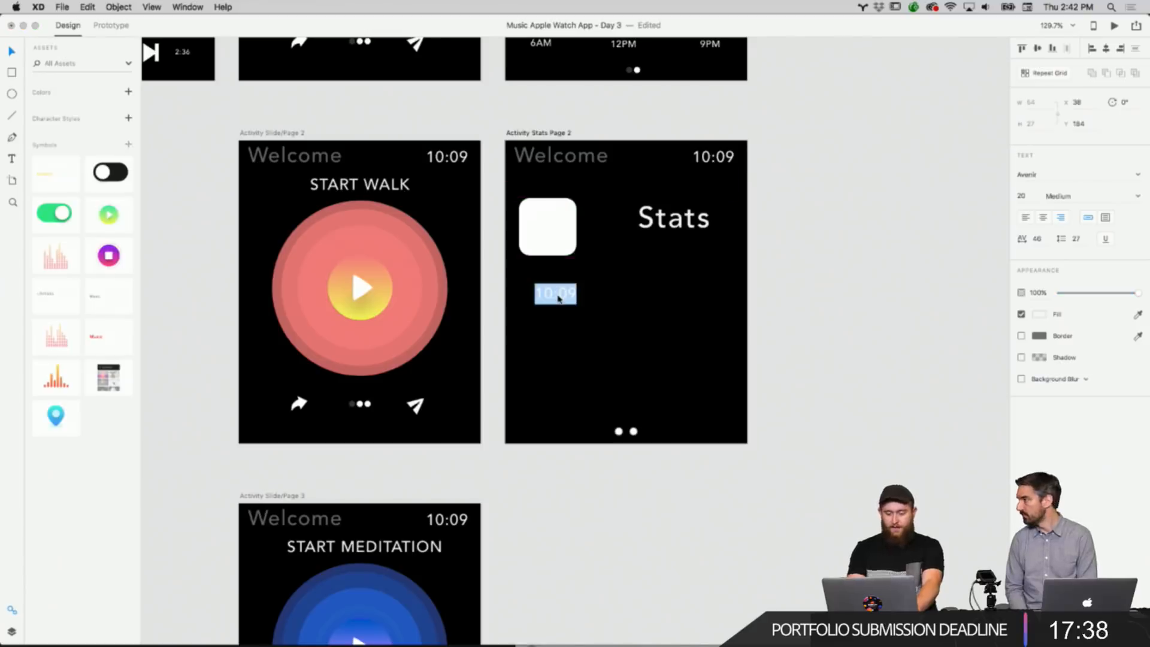
pyautogui.write('Ru')
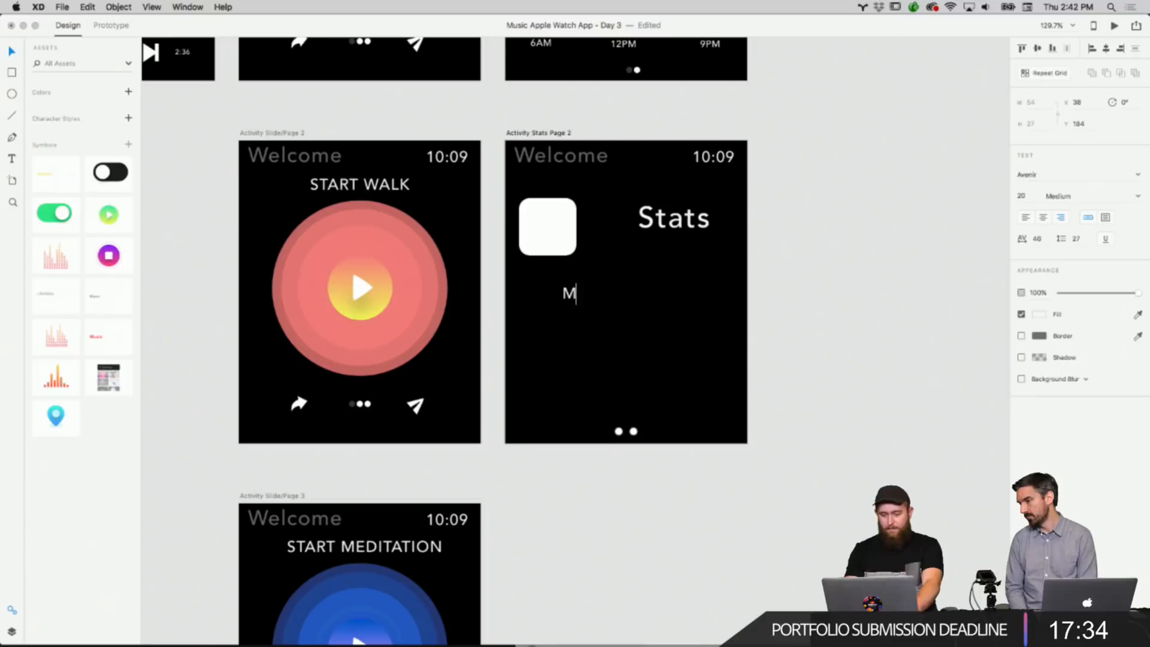
pyautogui.write('Miles Ran')
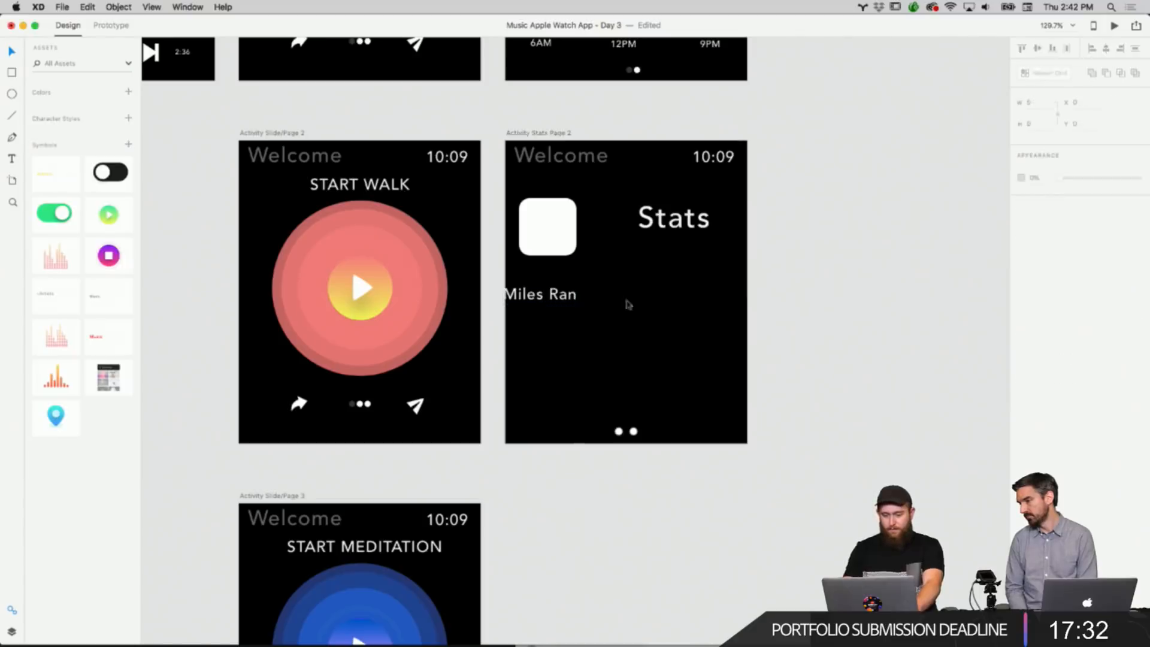
# Align the Miles Ran label with the square's left edge.
pyautogui.moveTo(579, 297); pyautogui.dragTo(598, 304)
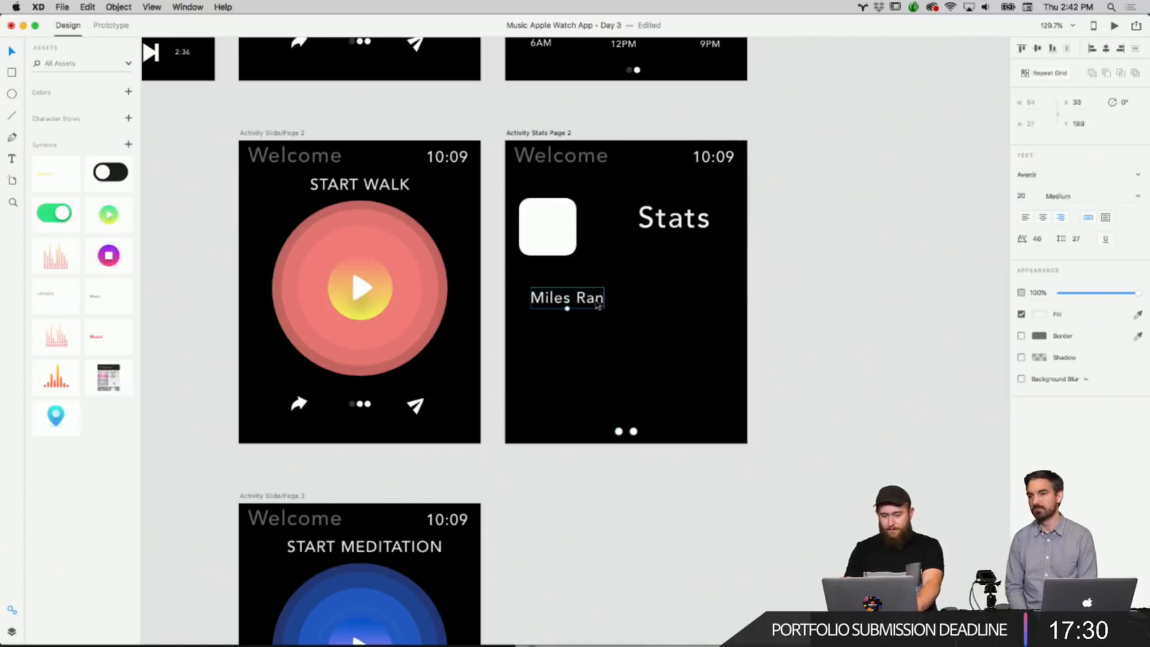
pyautogui.doubleClick(598, 304)
pyautogui.click(603, 302)
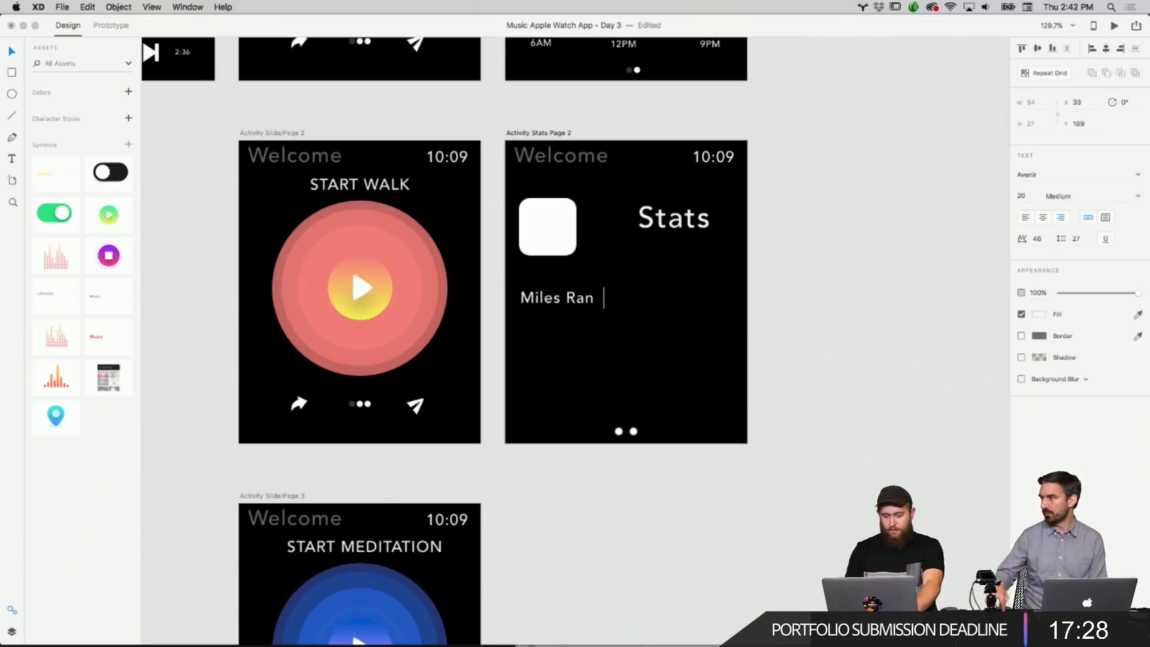
pyautogui.click(801, 286)
pyautogui.moveTo(588, 300); pyautogui.dragTo(591, 300)
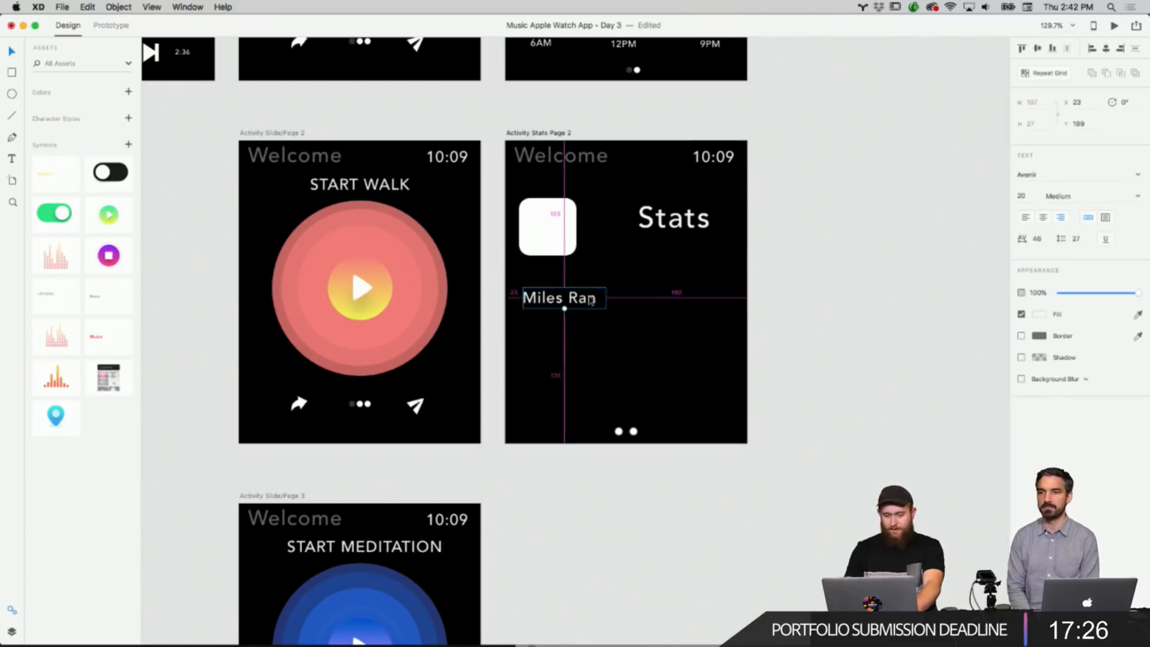
# Duplicate the Miles Ran label twice and stack the copies evenly beneath it.
pyautogui.rightClick(589, 298)
pyautogui.click(617, 317)
pyautogui.rightClick(790, 300)
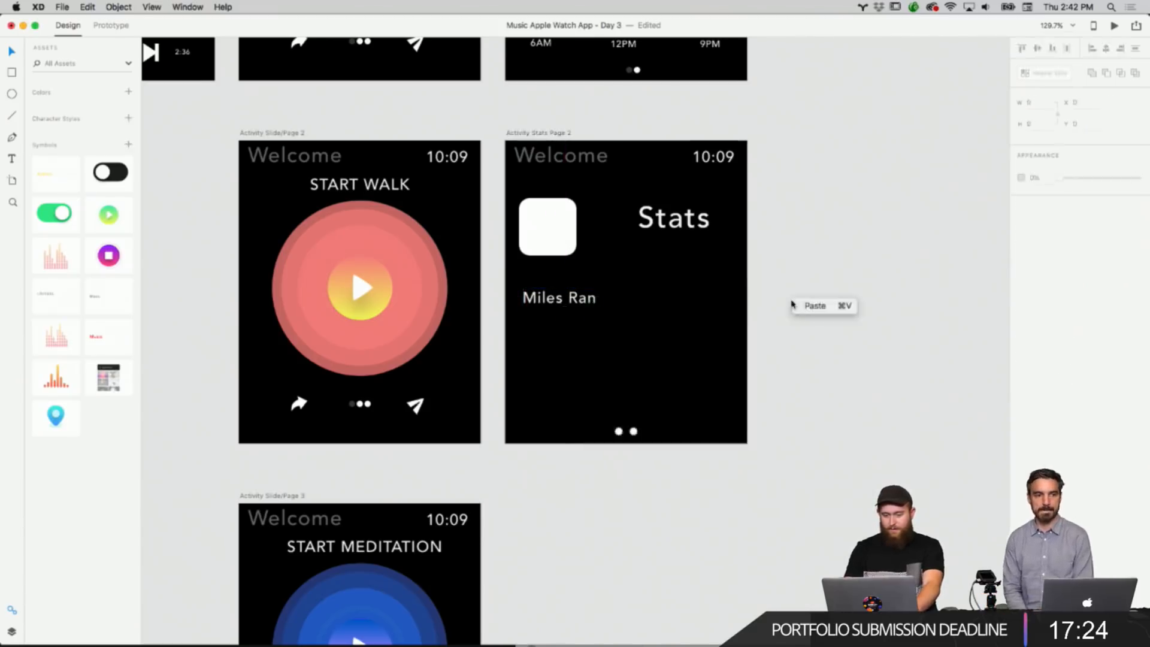
pyautogui.click(814, 306)
pyautogui.moveTo(560, 300); pyautogui.dragTo(588, 385)
pyautogui.rightClick(659, 322)
pyautogui.click(677, 328)
pyautogui.click(646, 357)
pyautogui.click(590, 359)
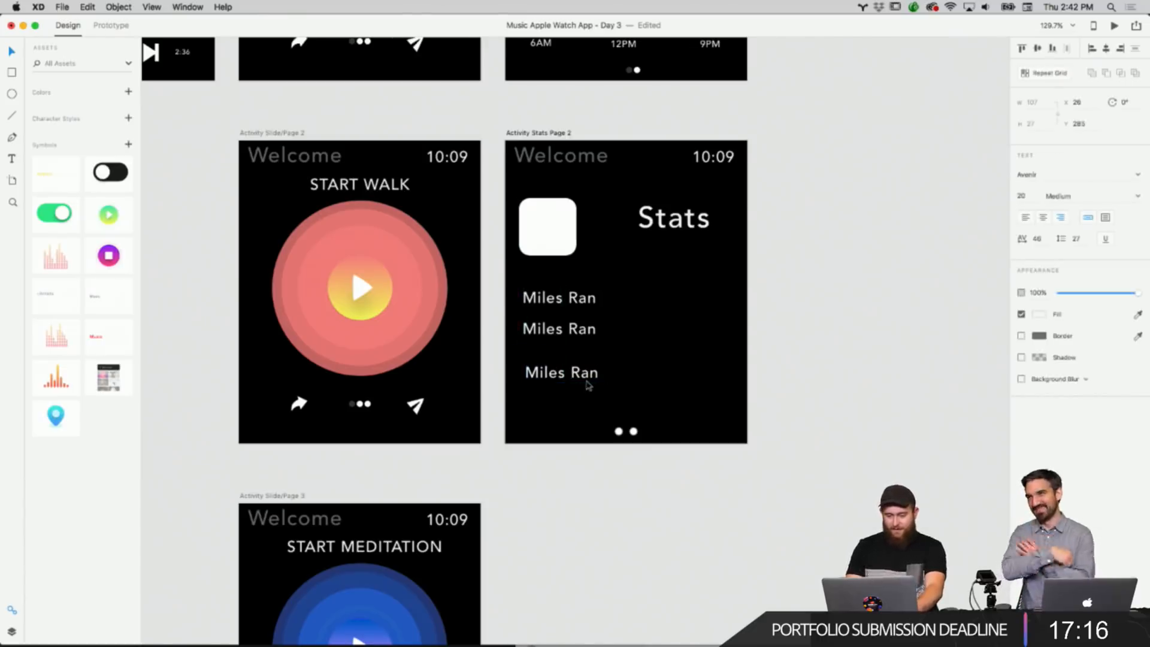
pyautogui.moveTo(582, 340); pyautogui.dragTo(585, 373)
pyautogui.click(584, 370)
pyautogui.click(678, 360)
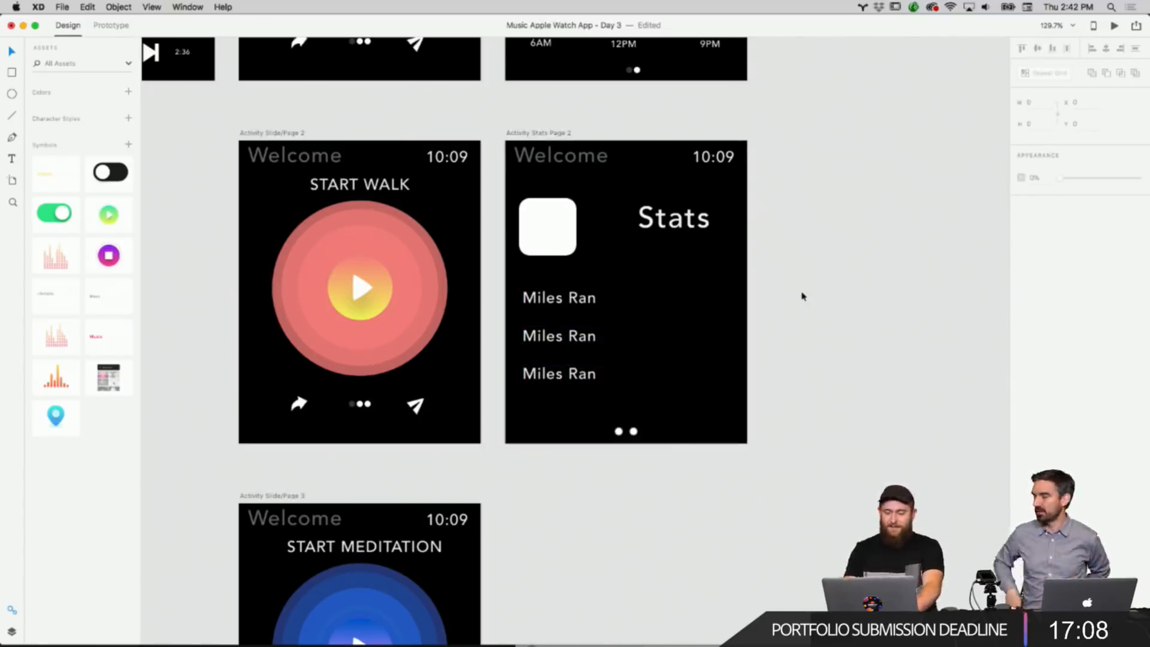
# Switch to Finder to open the downloaded images folder.
pyautogui.scroll(3, 781, 284)
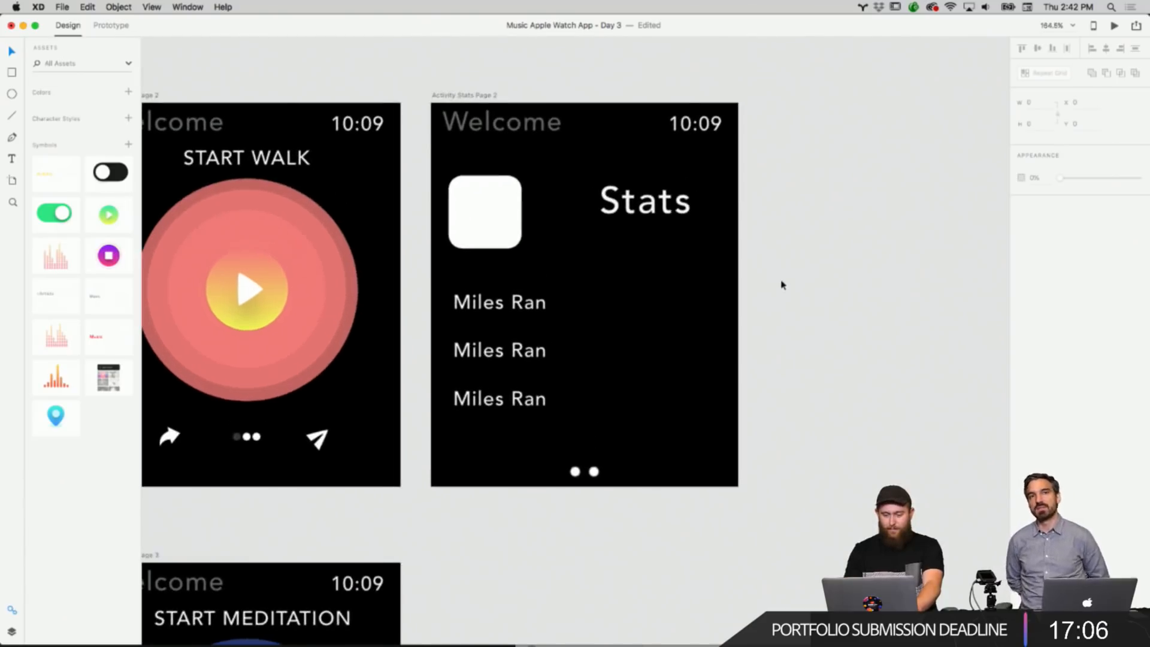
pyautogui.scroll(-1, 781, 283)
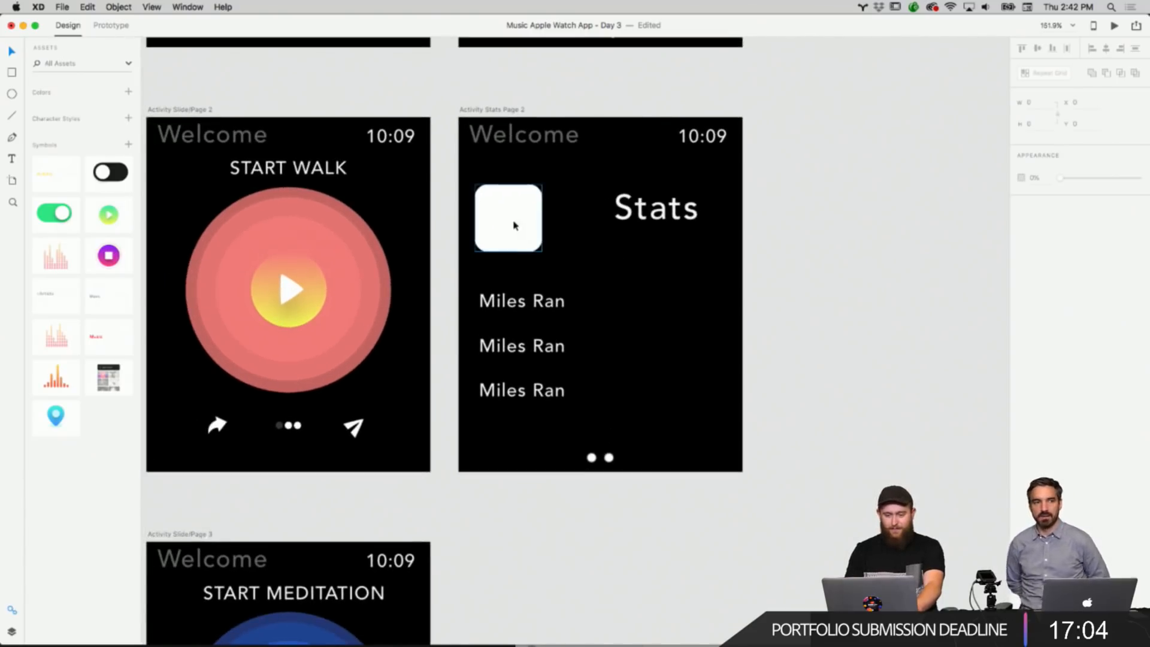
pyautogui.moveTo(458, 642)
pyautogui.click(414, 600)
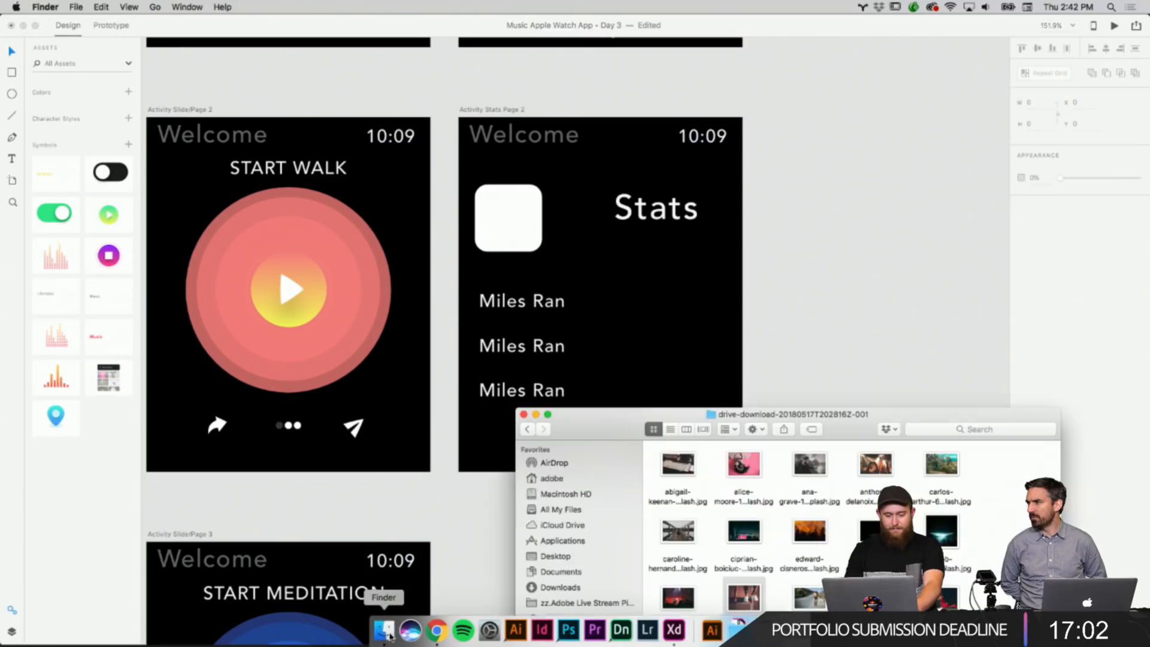
# Fill the white square with a map image from the downloads folder, then shrink the square slightly.
pyautogui.moveTo(629, 424); pyautogui.dragTo(714, 336)
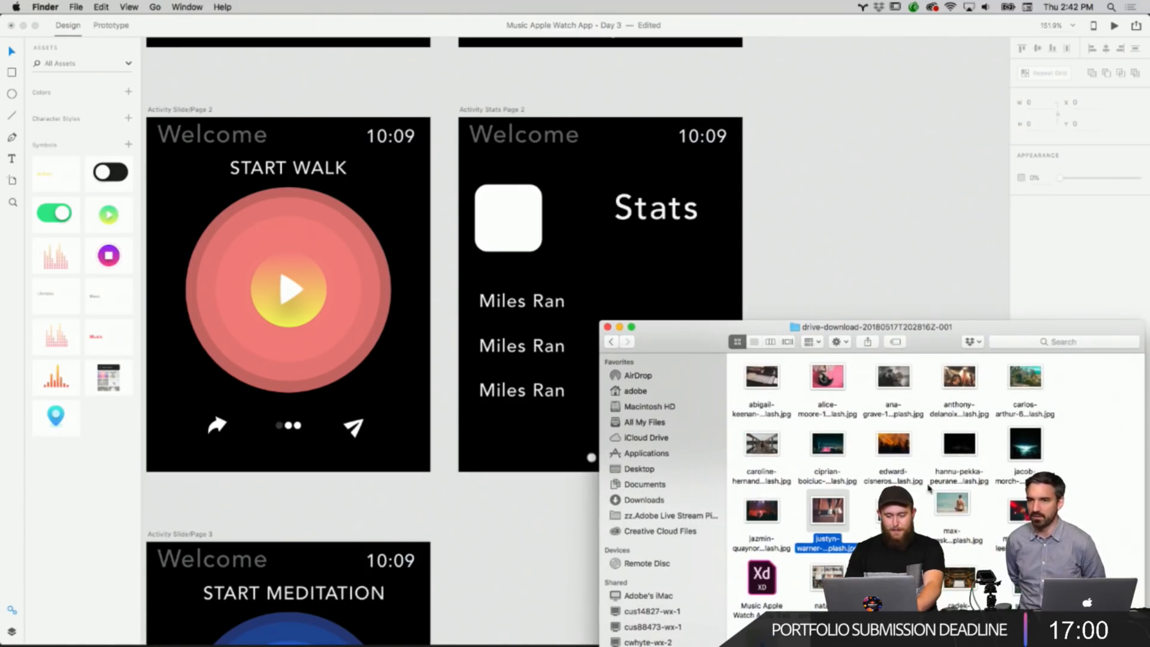
pyautogui.scroll(-1, 927, 488)
pyautogui.moveTo(769, 638); pyautogui.dragTo(527, 206)
pyautogui.click(836, 231)
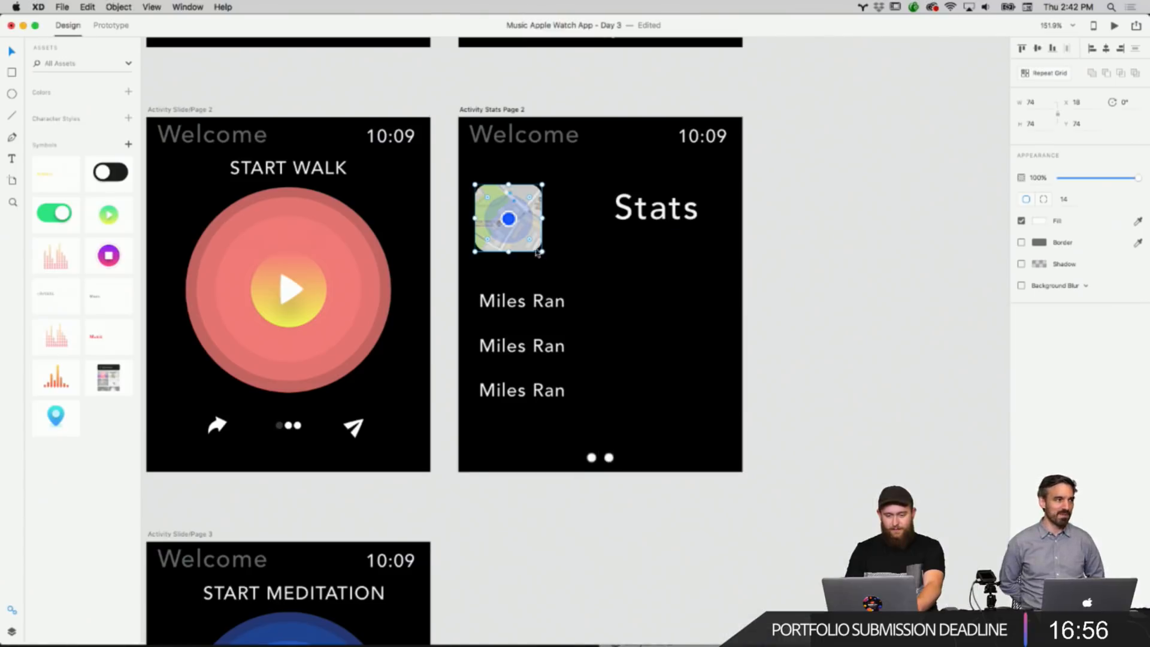
pyautogui.moveTo(541, 253); pyautogui.dragTo(520, 230)
# Rename the Stats heading to Daily Stats.
pyautogui.click(674, 222)
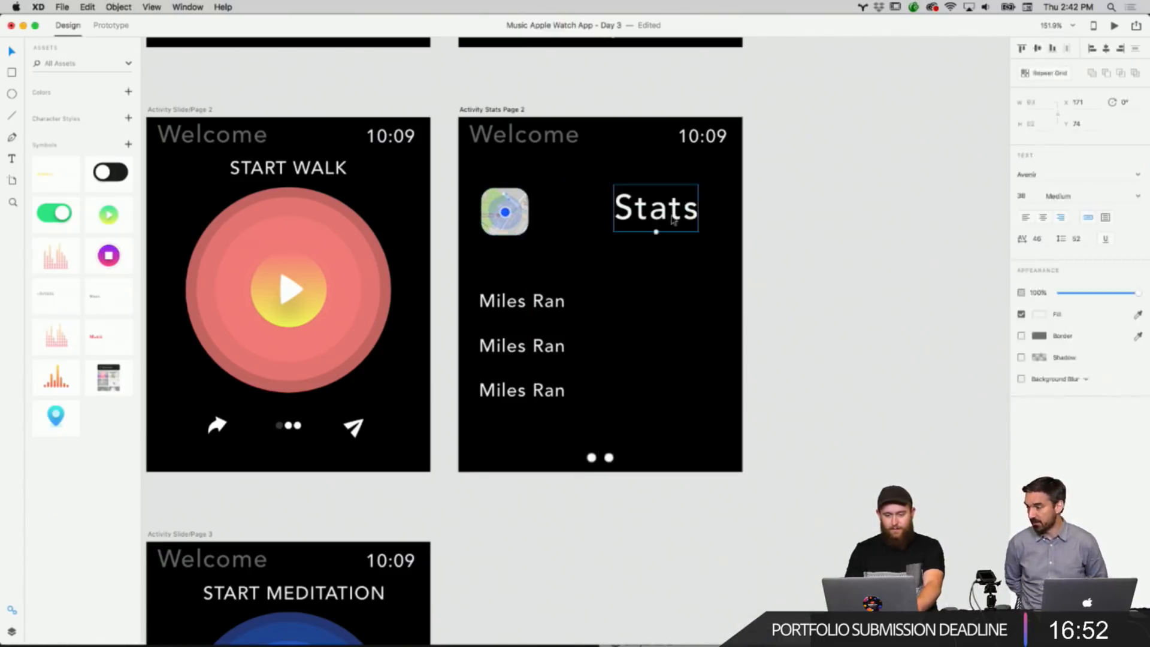
pyautogui.doubleClick(657, 237)
pyautogui.doubleClick(667, 218)
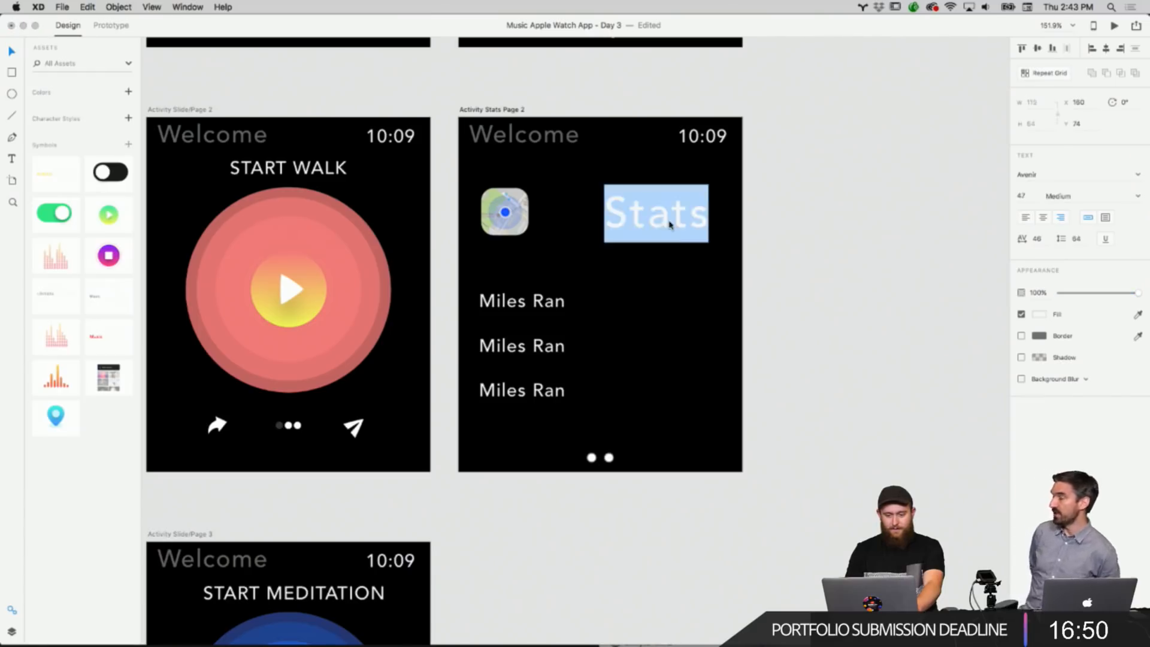
pyautogui.write('Daily Stats')
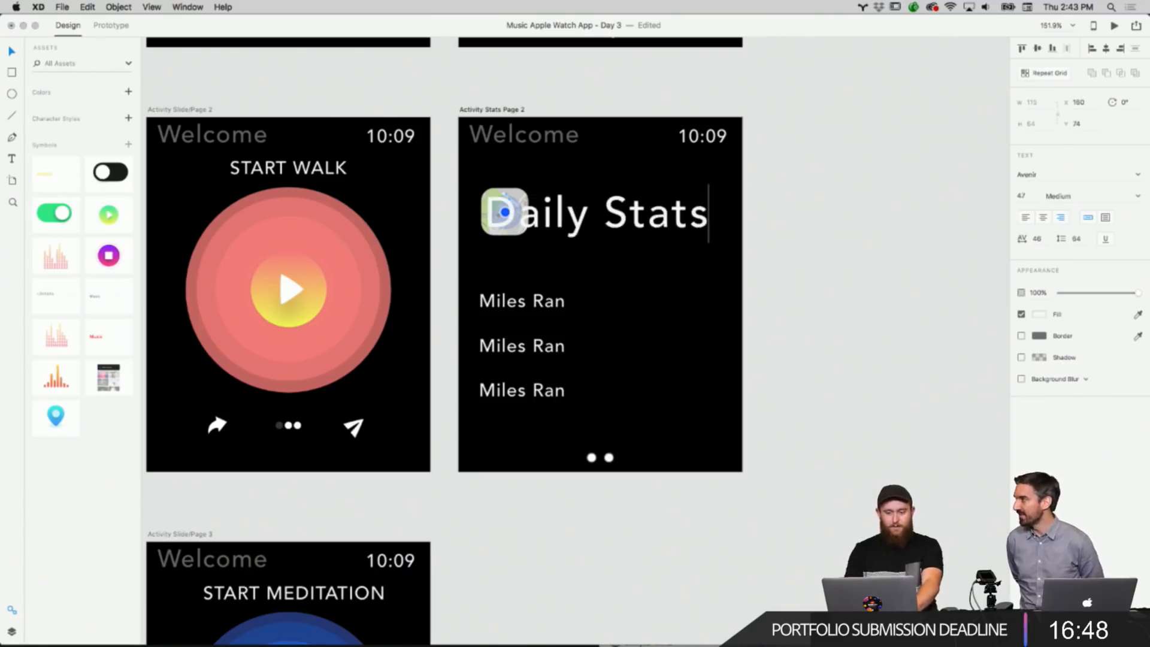
# Move the Daily Stats heading so it sits beside the map icon.
pyautogui.click(646, 244)
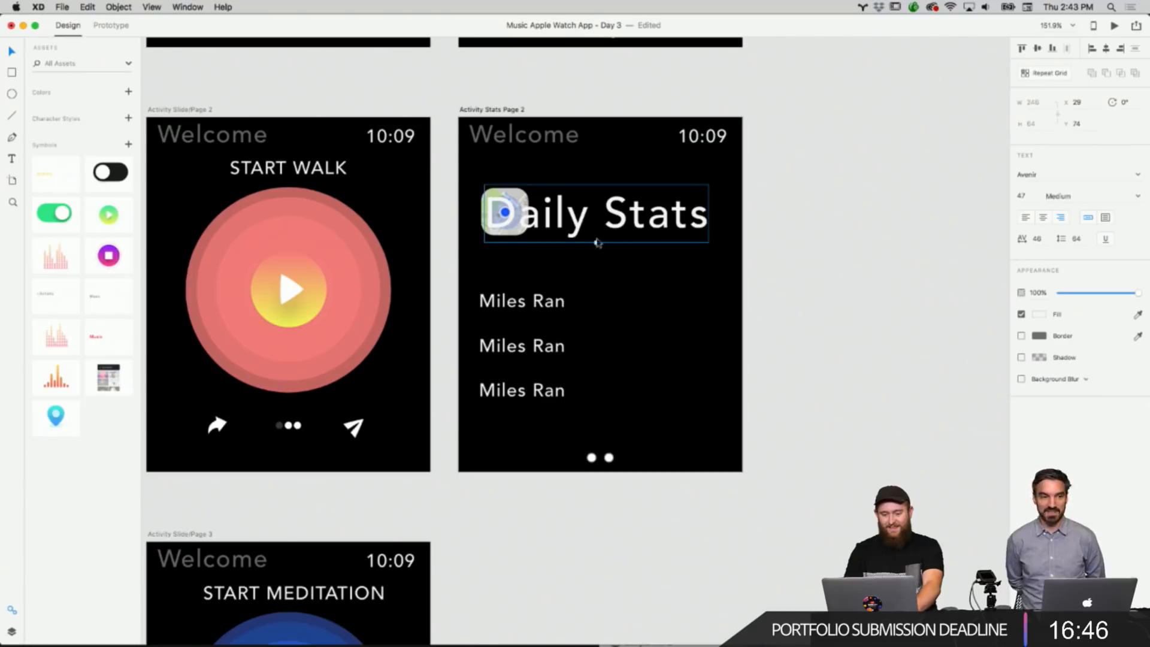
pyautogui.moveTo(597, 243); pyautogui.dragTo(660, 222)
pyautogui.click(834, 196)
pyautogui.hscroll(-2, 836, 196)
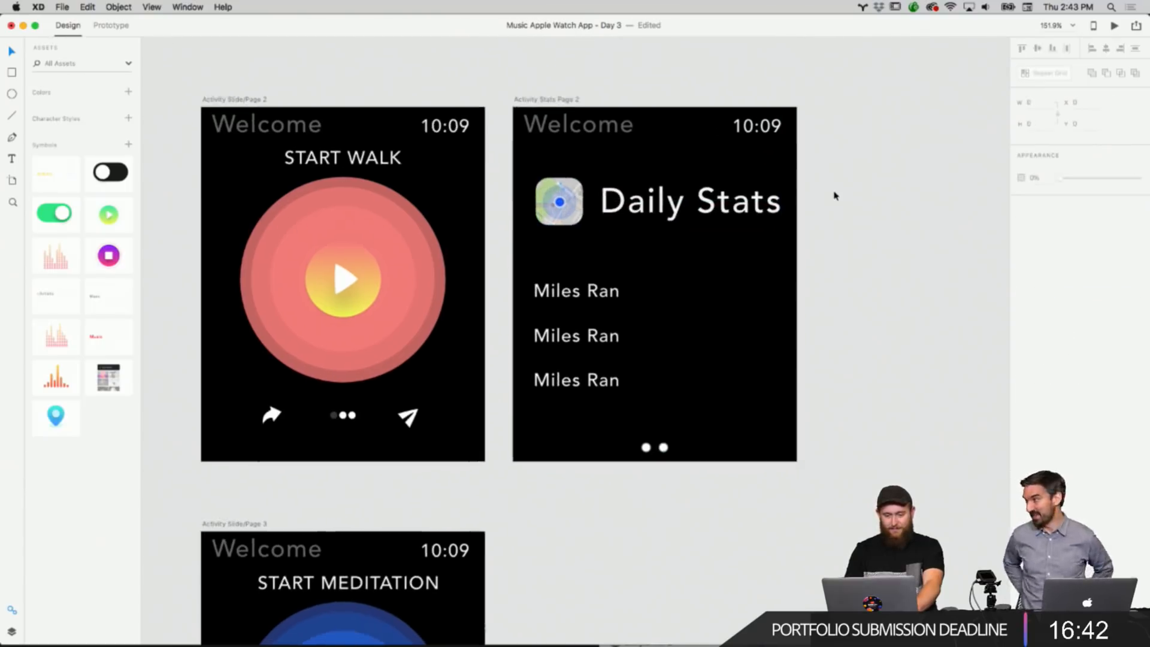
pyautogui.scroll(1, 835, 196)
pyautogui.hscroll(1, 835, 196)
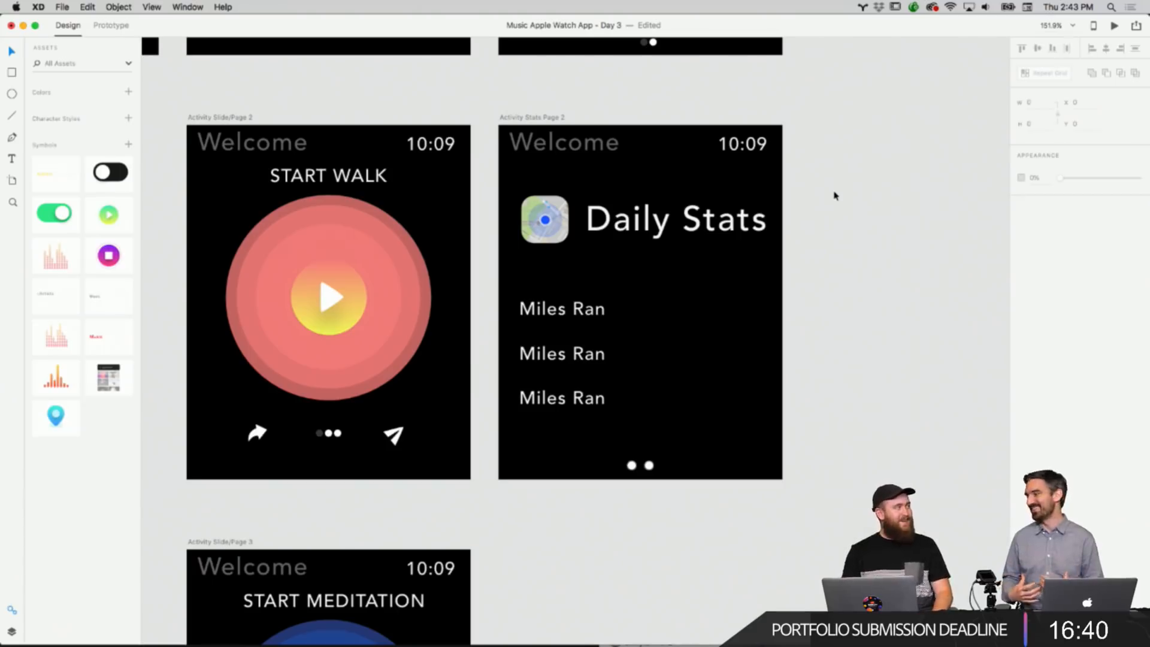
# Copy the top Miles Ran label and paste a copy to its right on the same row.
pyautogui.doubleClick(611, 314)
pyautogui.press('Escape')
pyautogui.click(845, 275)
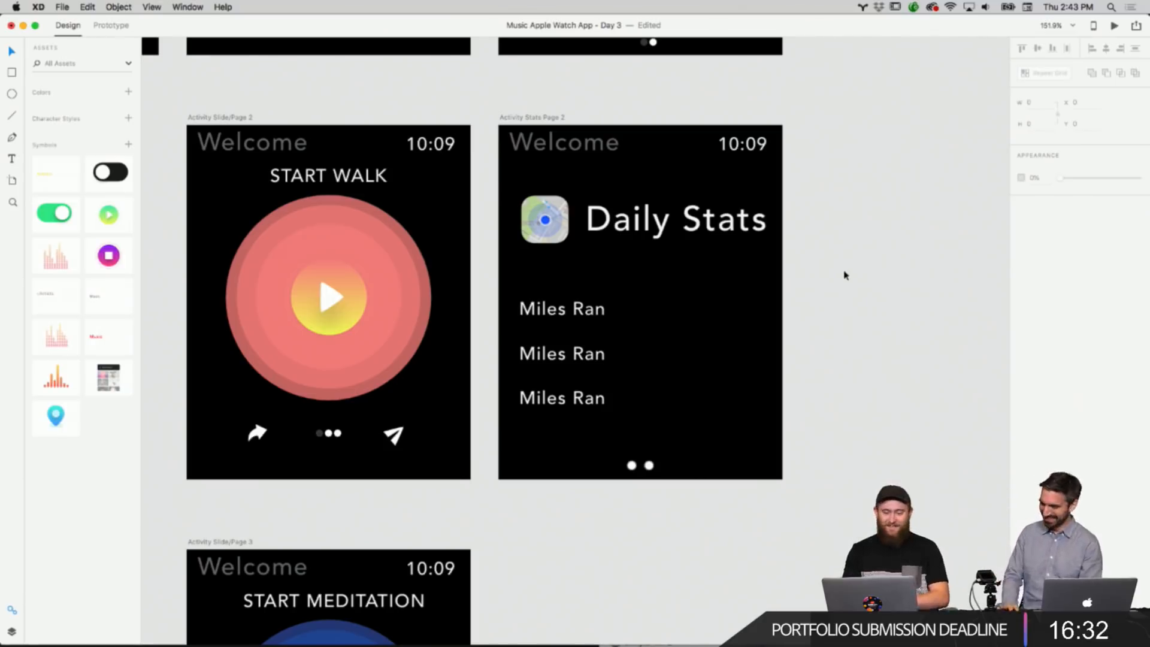
pyautogui.doubleClick(611, 314)
pyautogui.press('Escape')
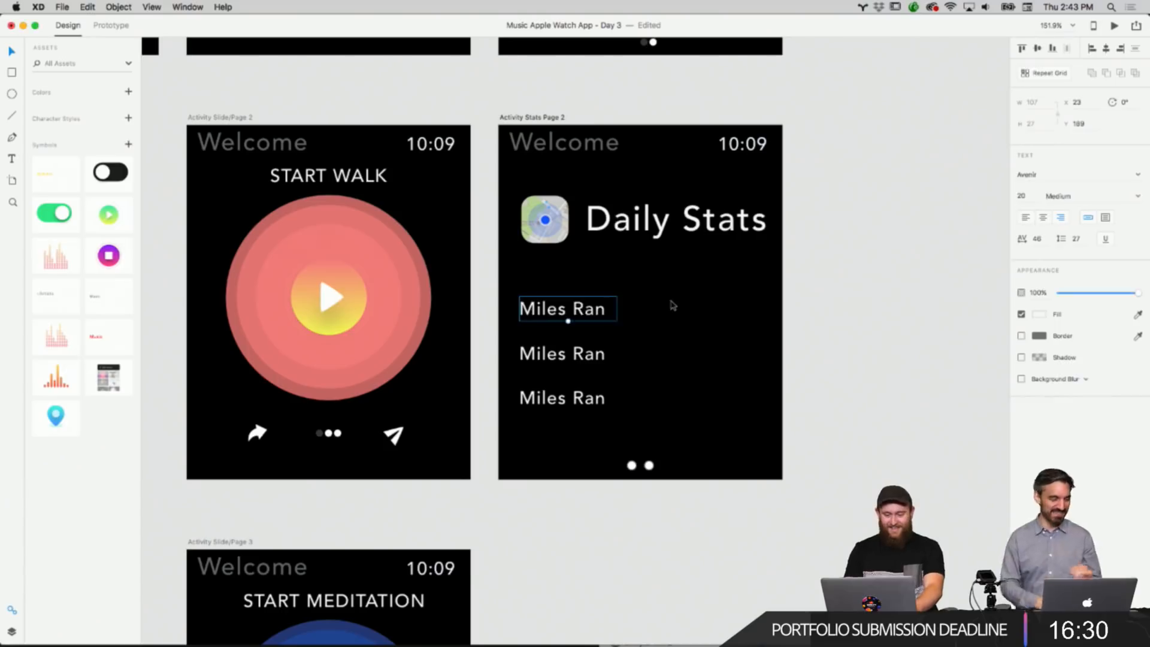
pyautogui.rightClick(593, 309)
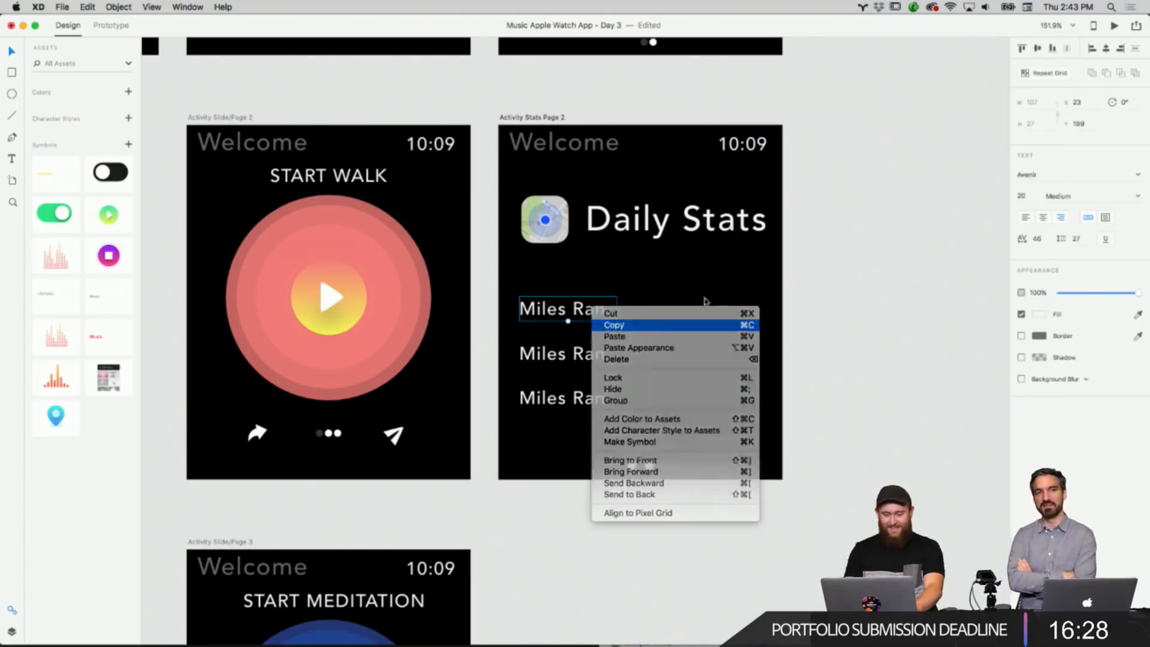
pyautogui.click(705, 325)
pyautogui.press('super+v')
pyautogui.moveTo(611, 316); pyautogui.dragTo(685, 321)
# Change the copied label's text to 03.57 and nudge it toward the screen's right edge.
pyautogui.doubleClick(697, 312)
pyautogui.press('BackSpace')
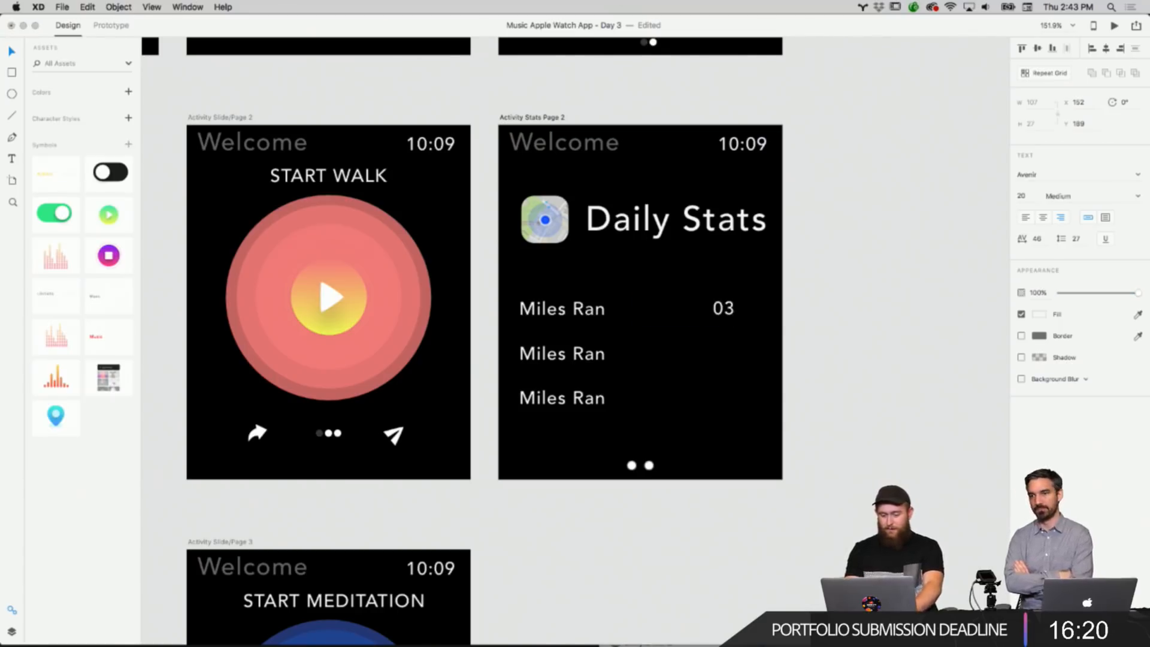
pyautogui.write('03.5')
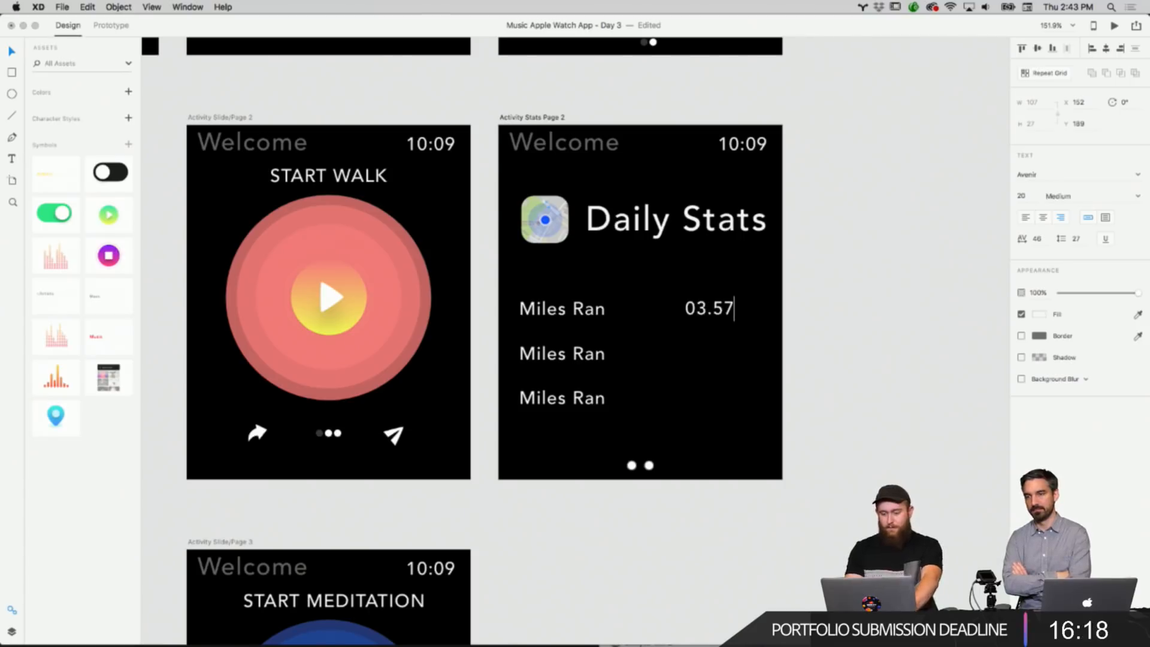
pyautogui.write('7')
pyautogui.moveTo(727, 313); pyautogui.dragTo(742, 311)
# Copy the 03.57 value and place copies beside the second and third Miles Ran labels.
pyautogui.rightClick(738, 312)
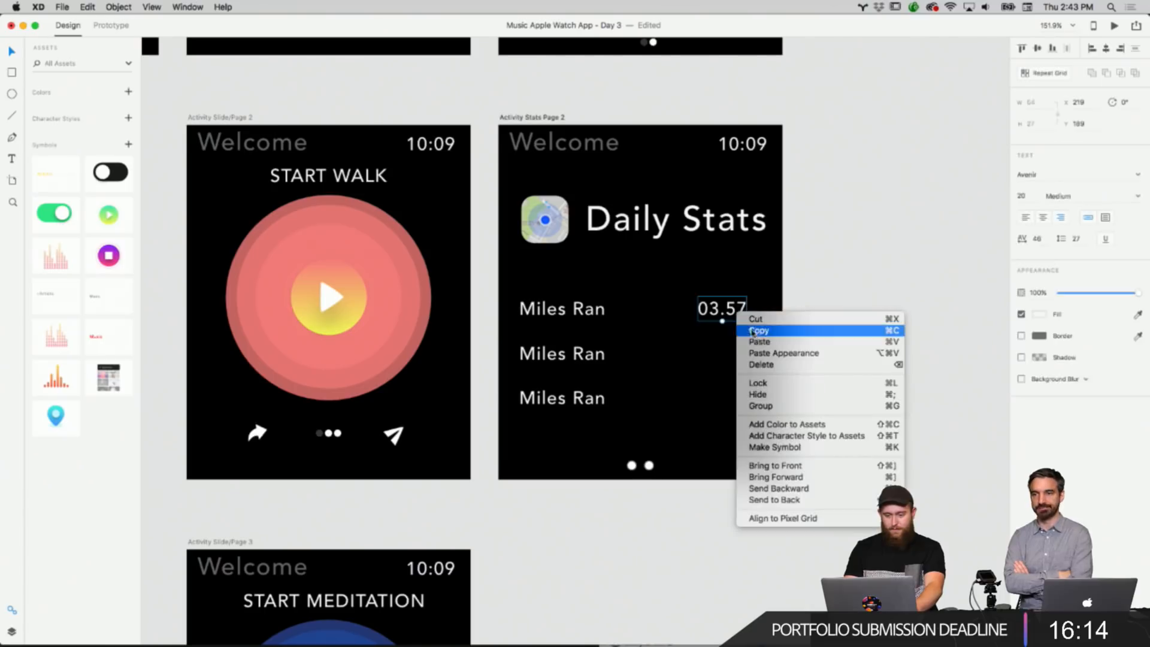
pyautogui.click(763, 331)
pyautogui.rightClick(851, 272)
pyautogui.click(868, 277)
pyautogui.moveTo(727, 311); pyautogui.dragTo(727, 355)
pyautogui.click(820, 342)
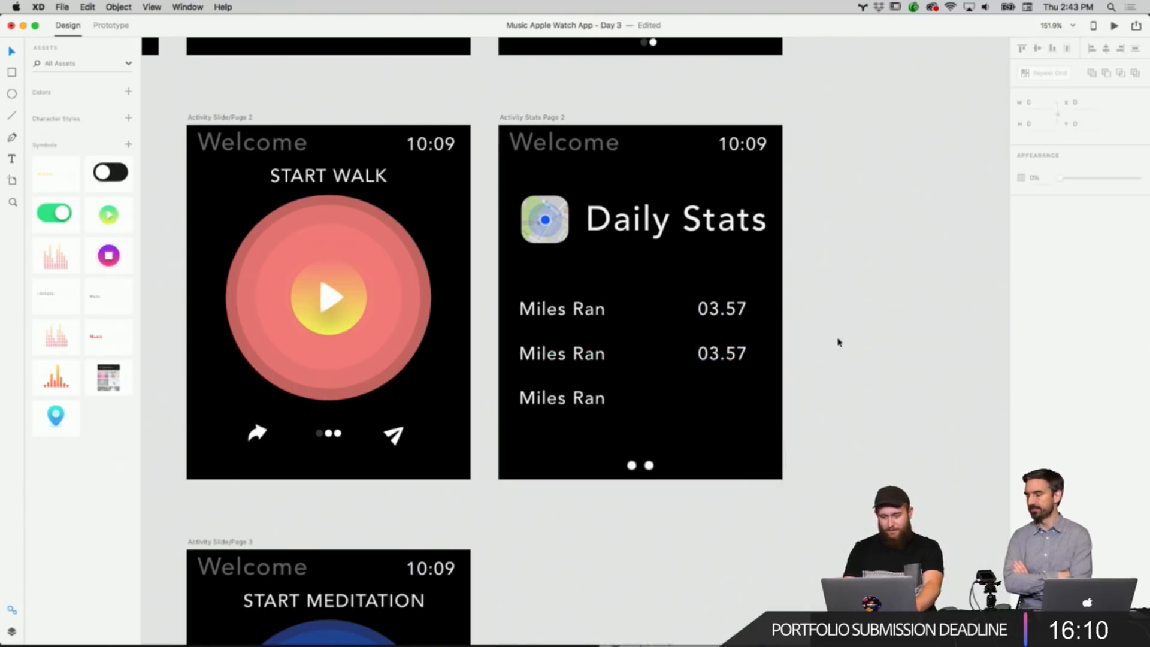
pyautogui.rightClick(838, 342)
pyautogui.click(861, 343)
pyautogui.moveTo(727, 314); pyautogui.dragTo(735, 405)
pyautogui.click(808, 393)
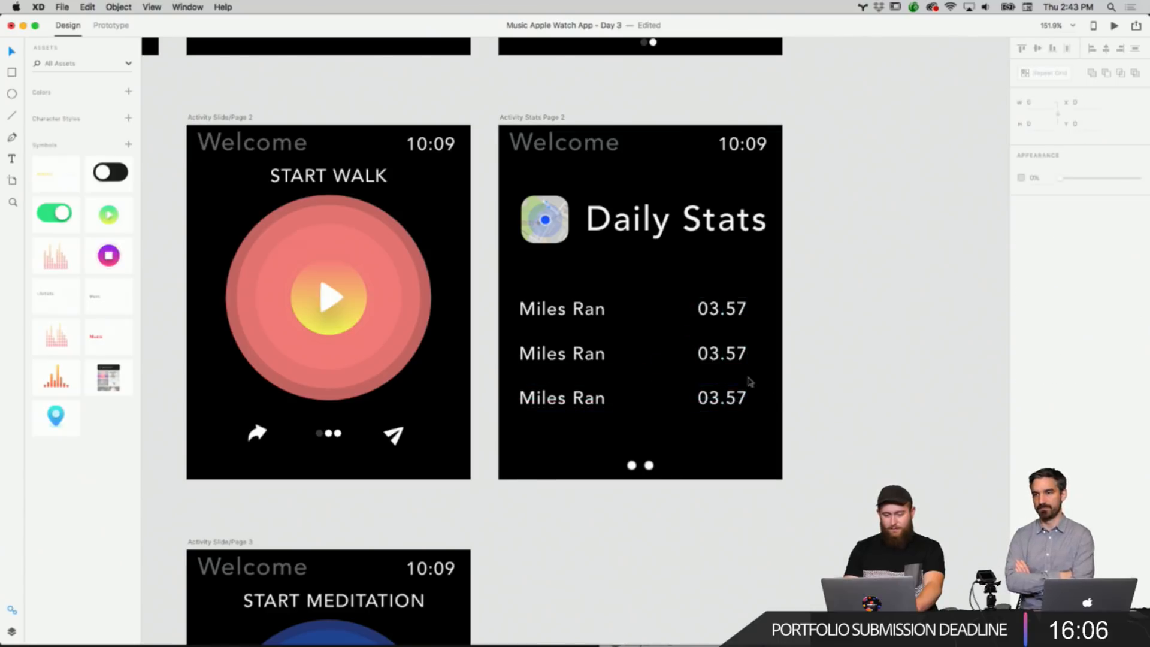
# Replace the word Ran in the second label with Wal.
pyautogui.doubleClick(539, 355)
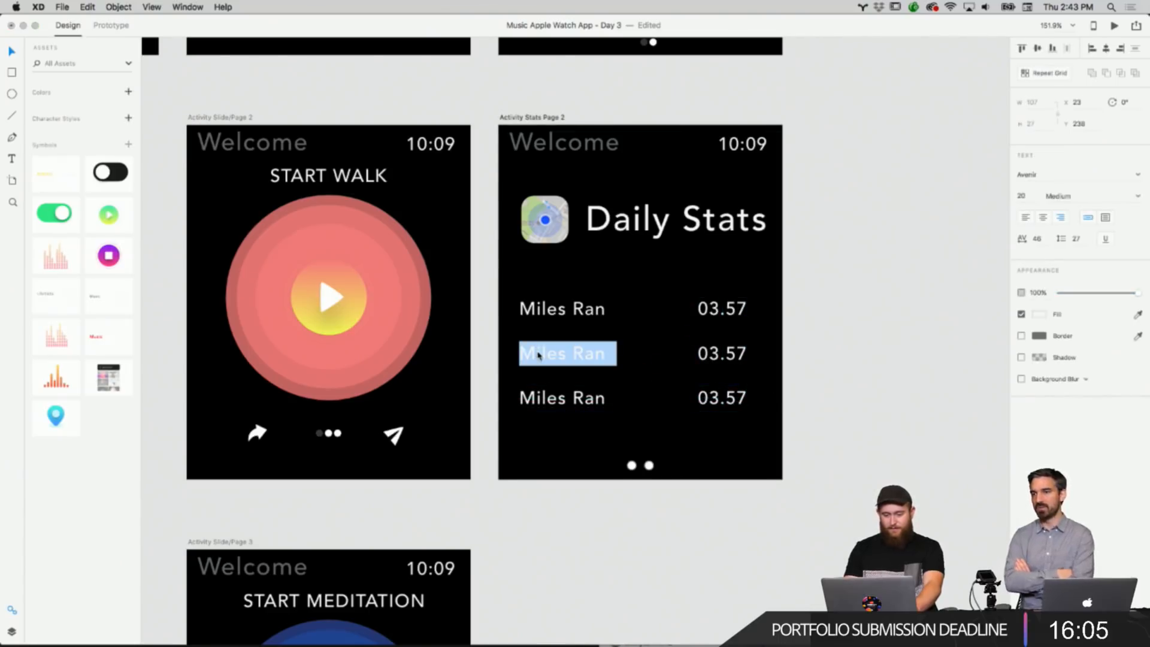
pyautogui.doubleClick(576, 350)
pyautogui.write('Walk')
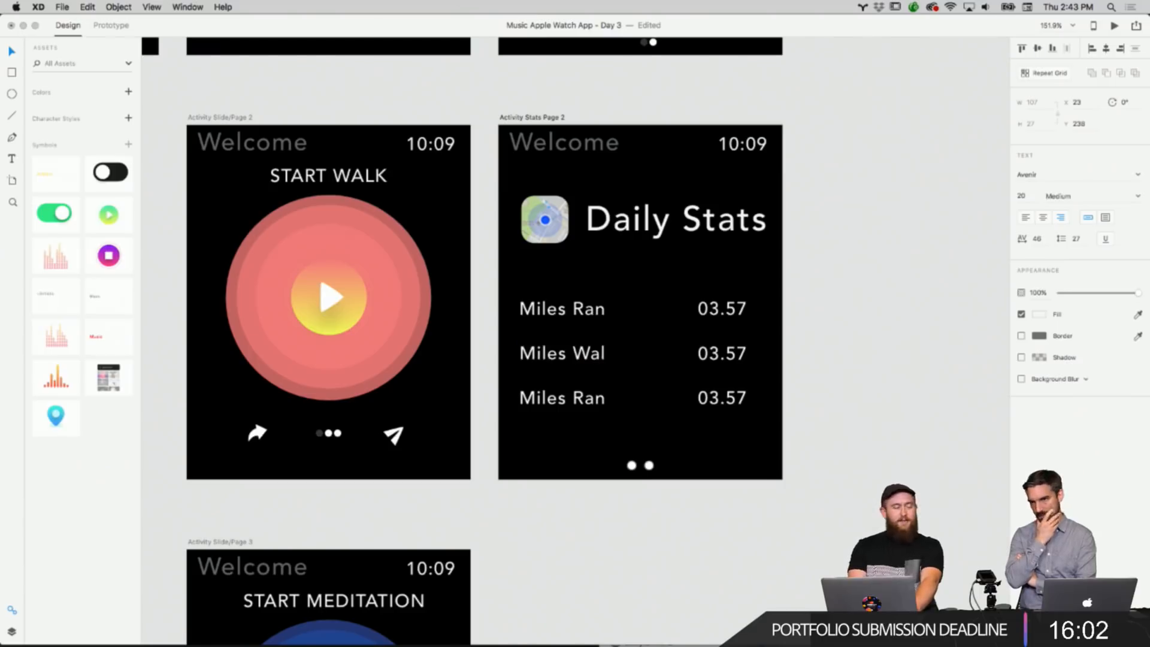
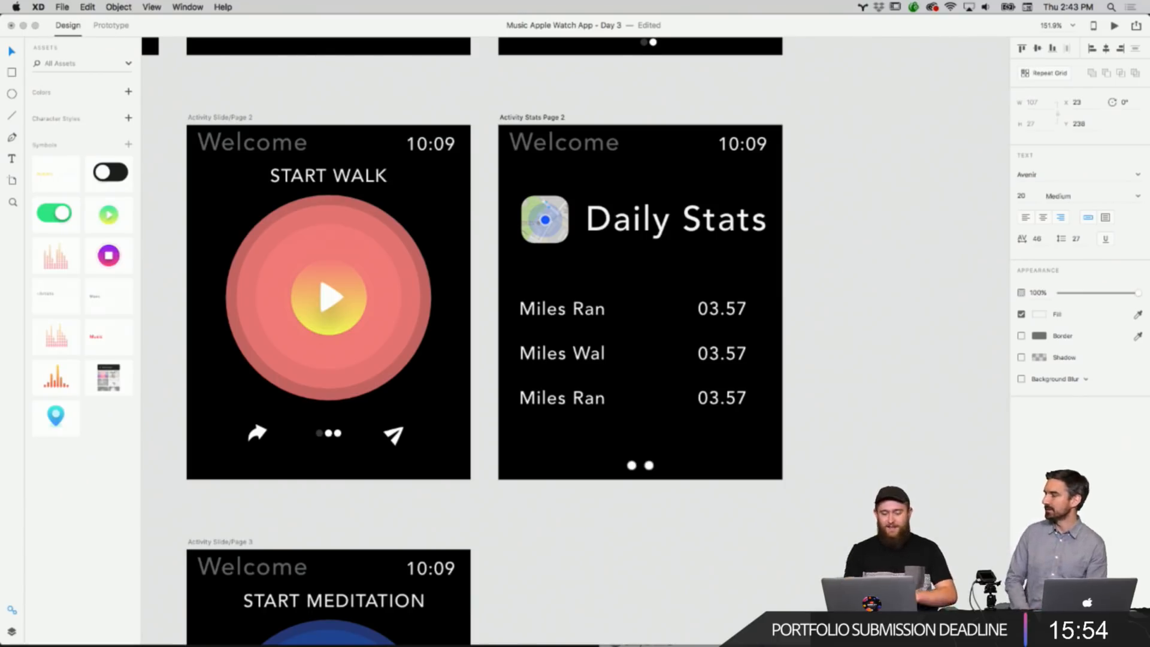
# Finish the second label's text as Miles Walk and shift it back into line.
pyautogui.write('k')
pyautogui.press('Escape')
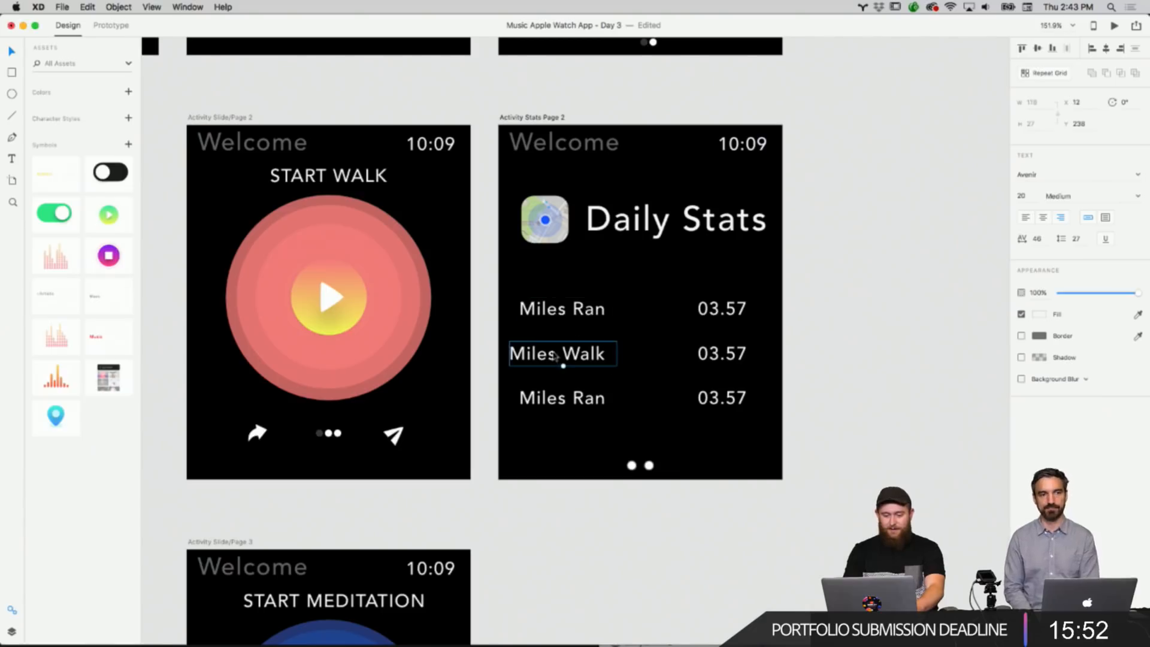
pyautogui.moveTo(556, 357); pyautogui.dragTo(593, 356)
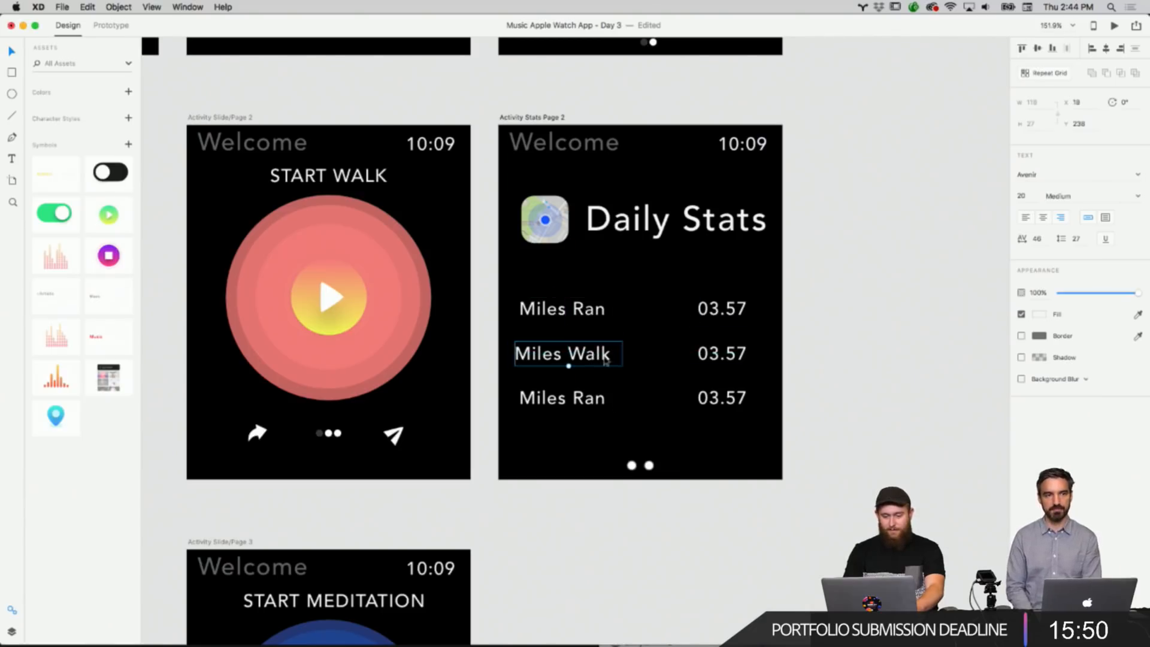
# Extend the second label to Miles Walked and realign it with the other labels.
pyautogui.doubleClick(606, 359)
pyautogui.write('ed')
pyautogui.click(847, 311)
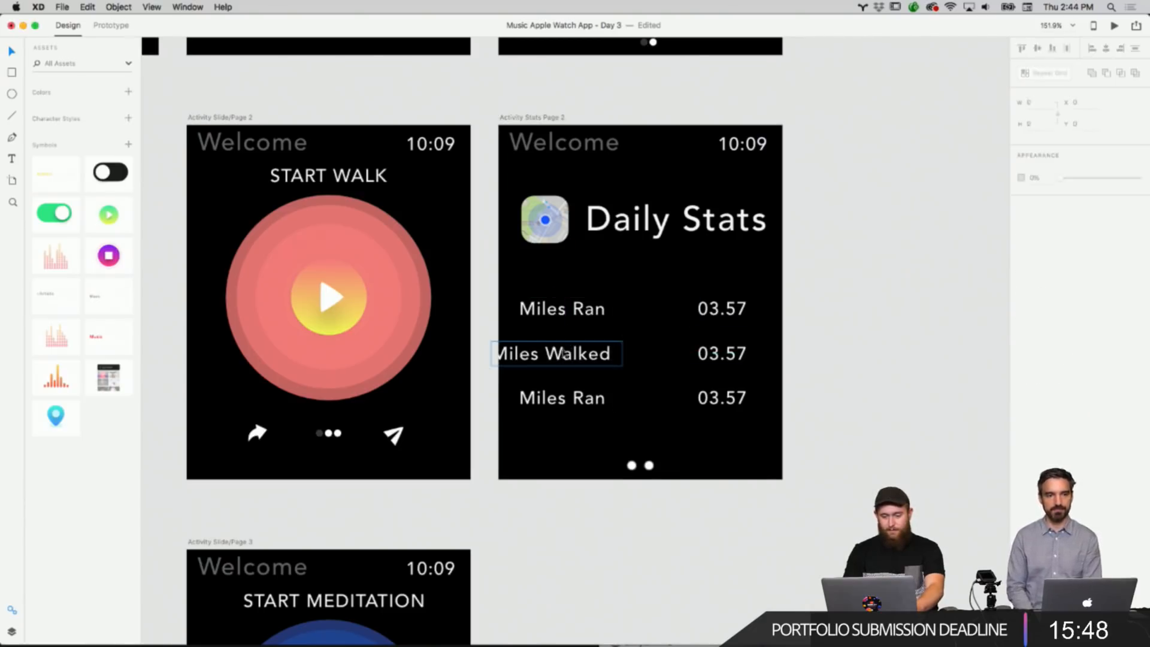
pyautogui.moveTo(563, 353); pyautogui.dragTo(590, 357)
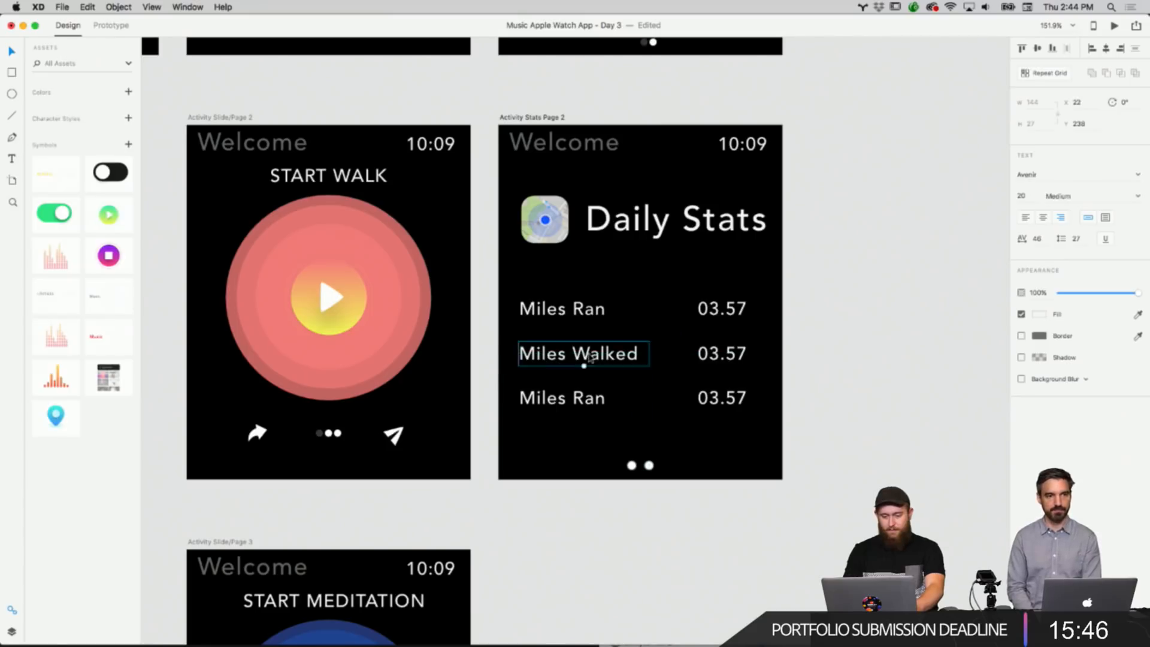
pyautogui.click(803, 301)
pyautogui.scroll(2, 805, 301)
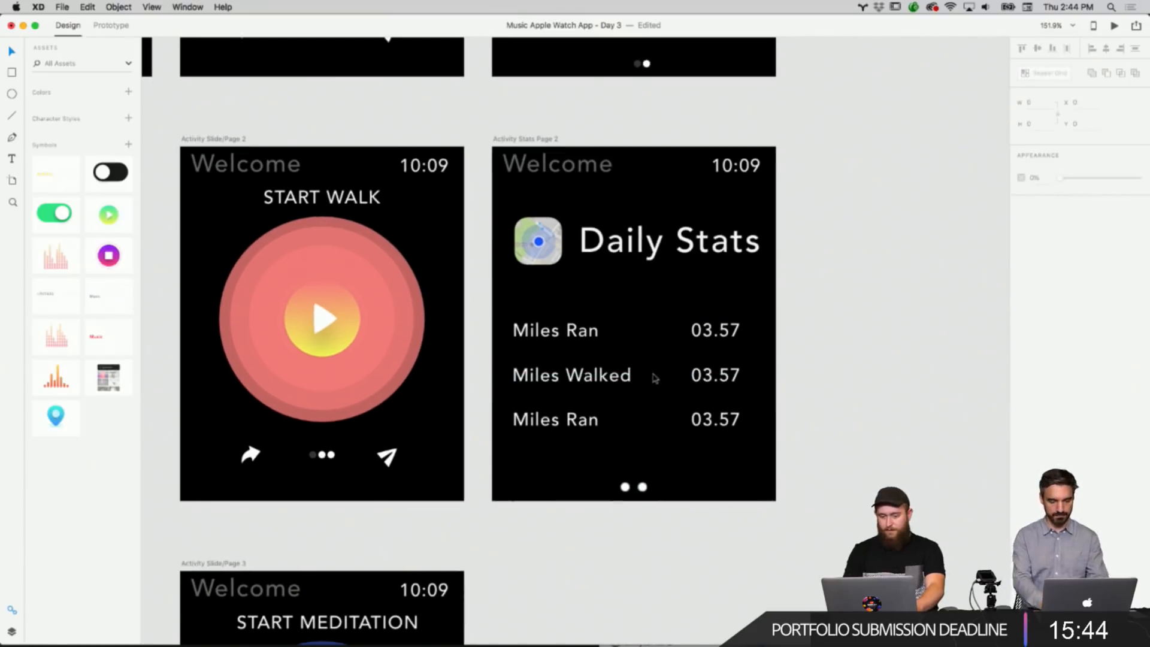
pyautogui.doubleClick(562, 420)
pyautogui.tripleClick(599, 418)
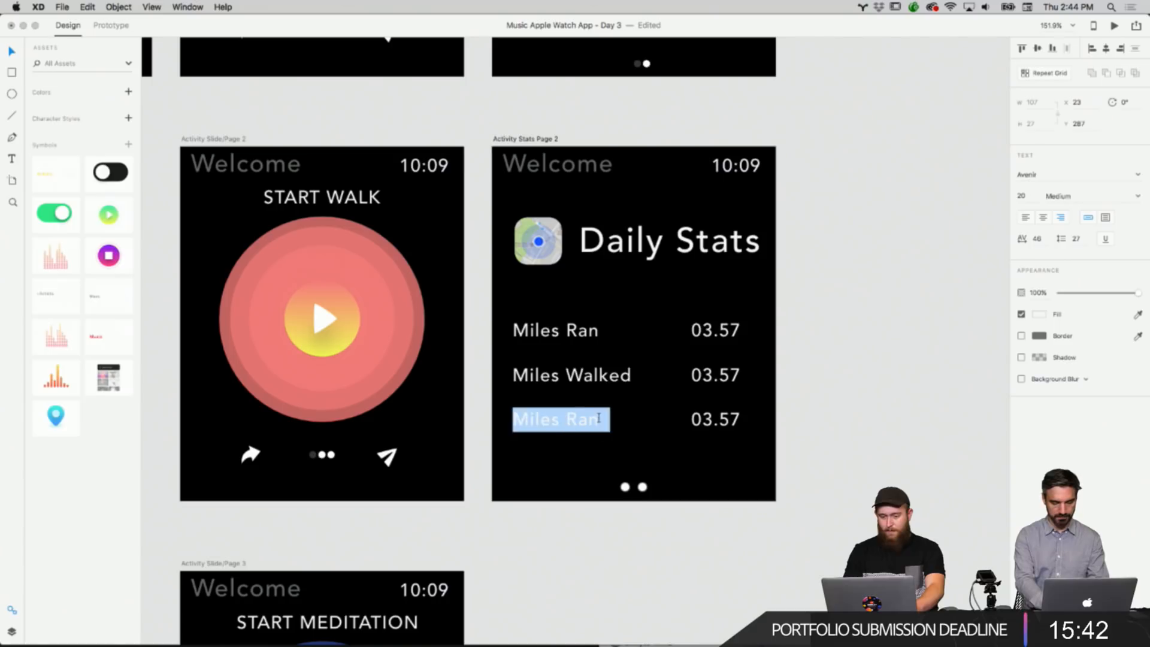
pyautogui.press('Escape')
pyautogui.scroll(-5, 811, 322)
pyautogui.scroll(3, 811, 322)
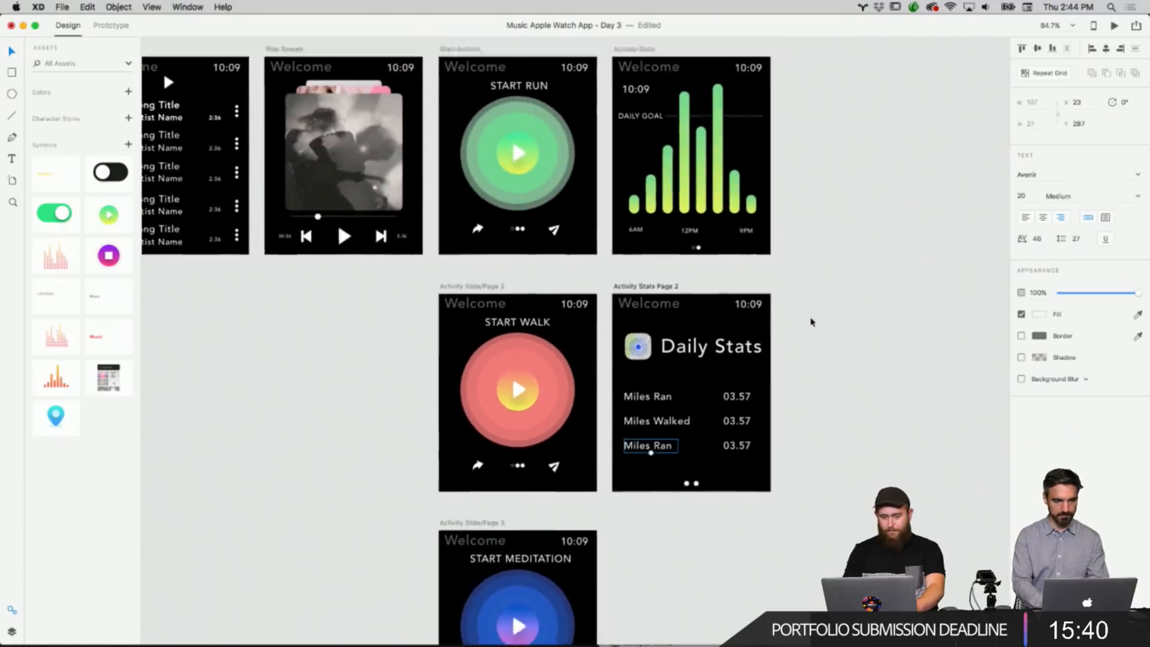
pyautogui.scroll(-4, 811, 322)
pyautogui.scroll(4, 811, 323)
pyautogui.scroll(2, 812, 322)
pyautogui.doubleClick(556, 324)
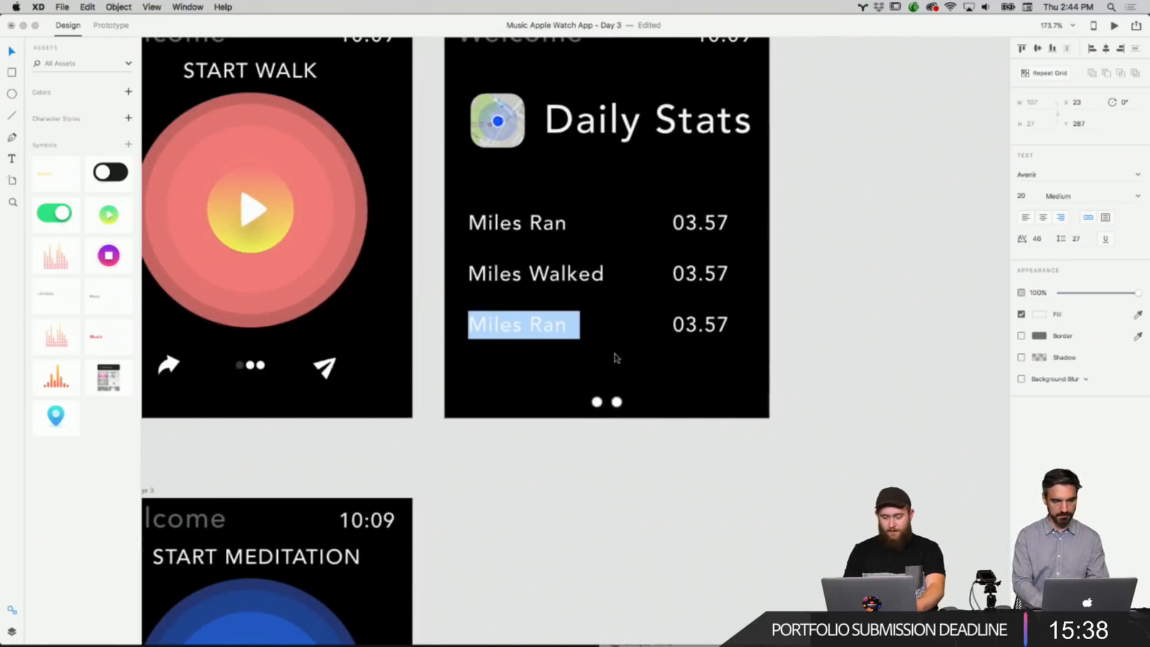
pyautogui.press('Escape')
pyautogui.scroll(-3, 616, 362)
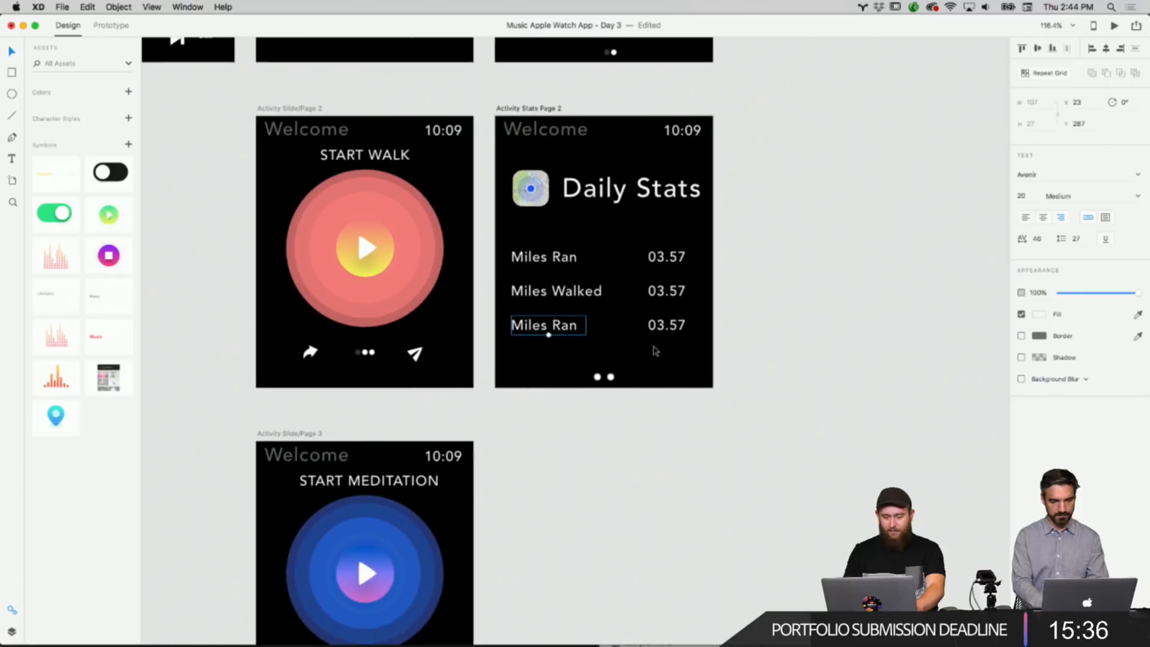
pyautogui.click(655, 351)
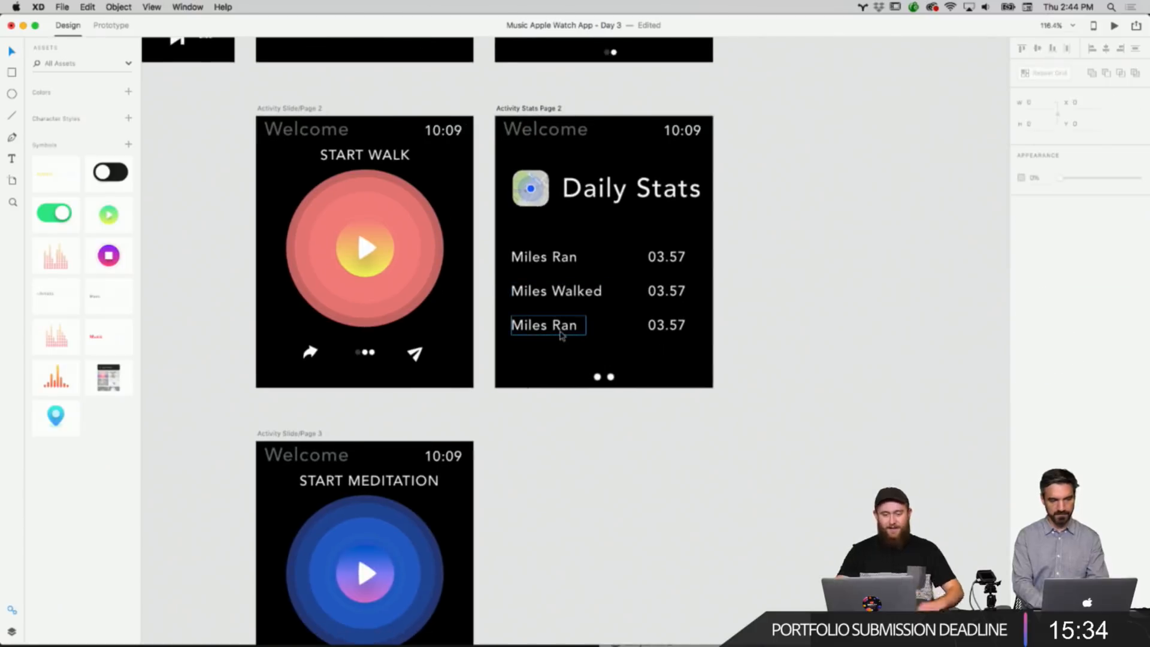
pyautogui.click(561, 336)
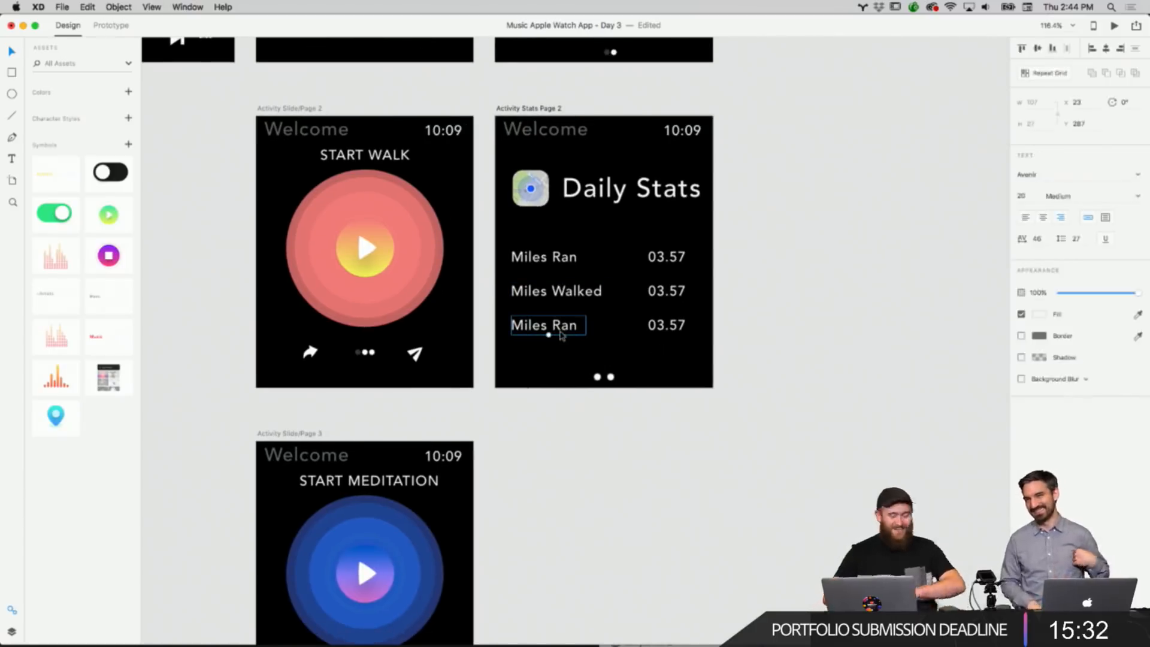
pyautogui.doubleClick(562, 336)
pyautogui.press('Escape')
pyautogui.scroll(-1, 707, 359)
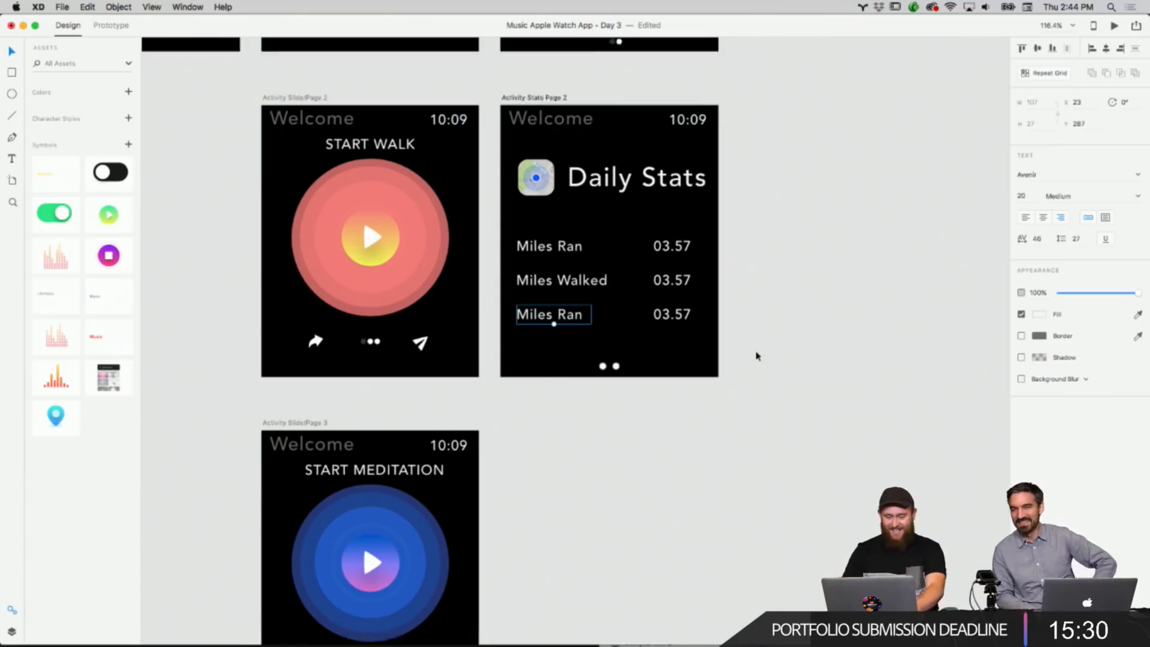
pyautogui.click(757, 356)
pyautogui.scroll(-5, 756, 355)
pyautogui.scroll(6, 756, 356)
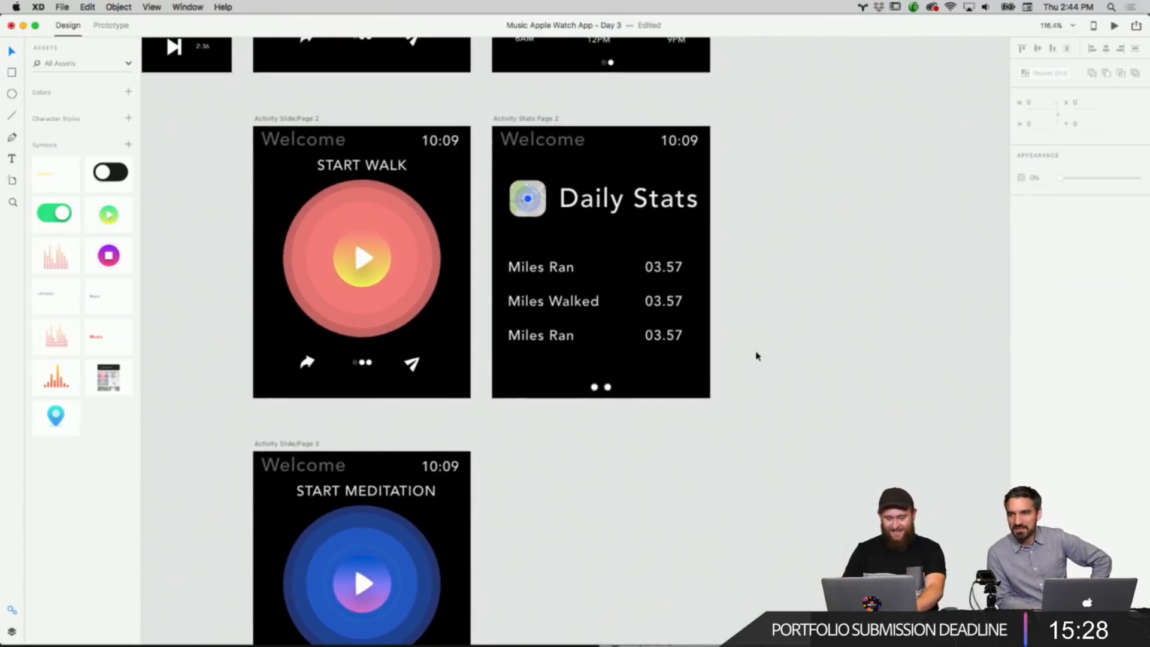
# Rename the third label to Meditation Duration and shift it into position.
pyautogui.doubleClick(545, 337)
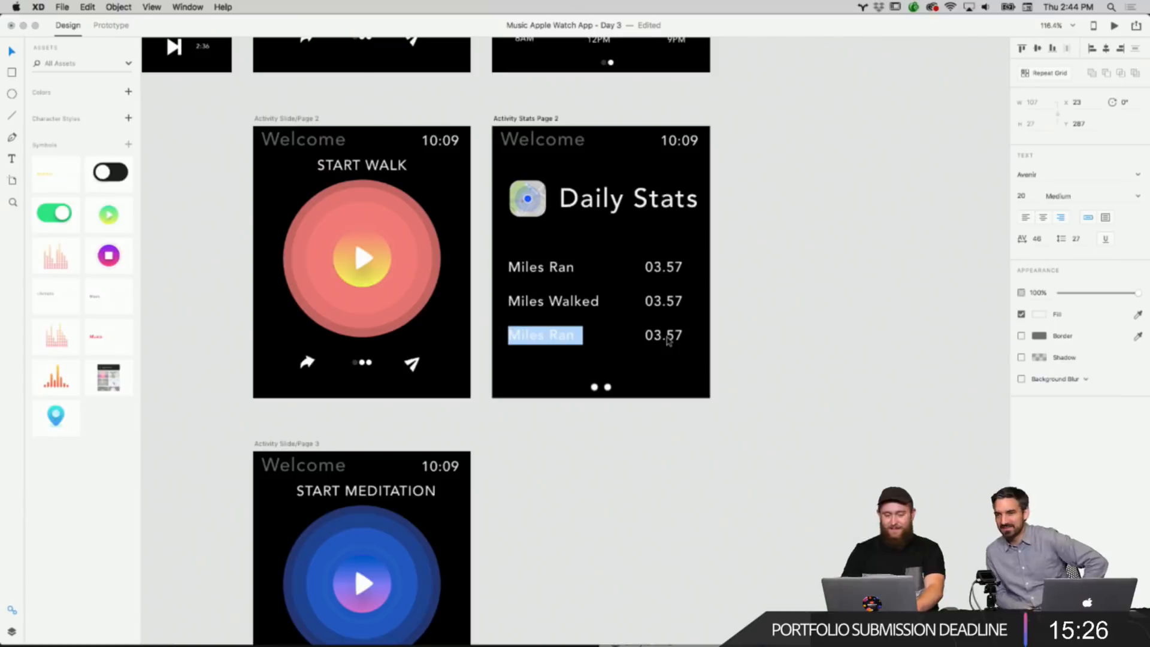
pyautogui.write('Med')
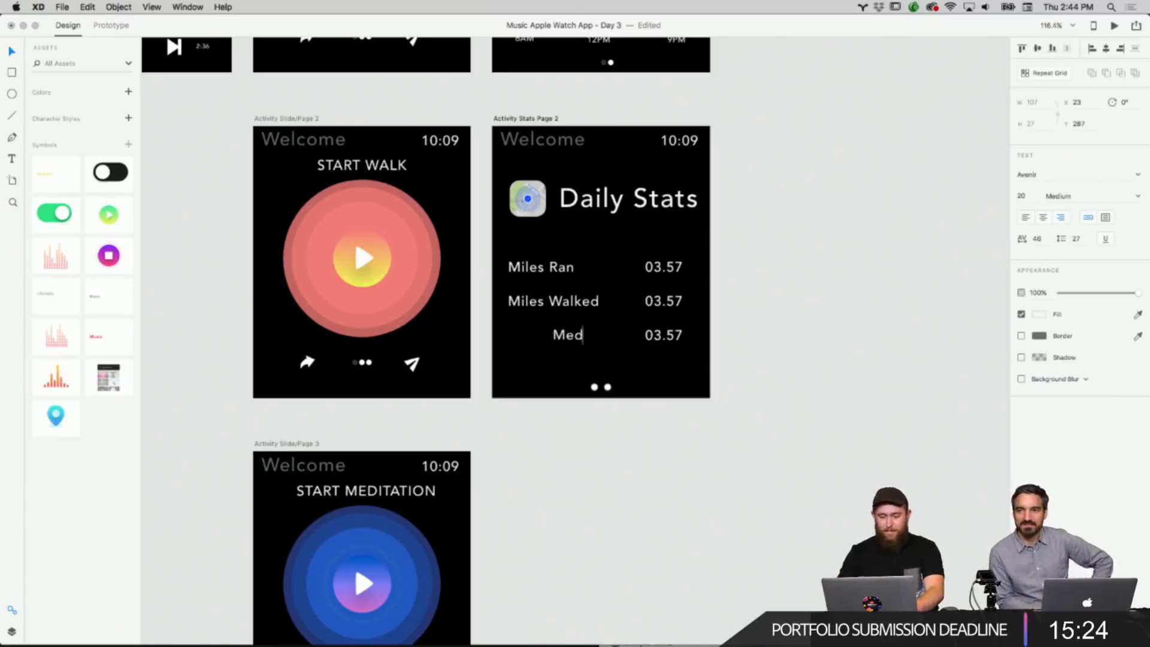
pyautogui.write('itation Duration')
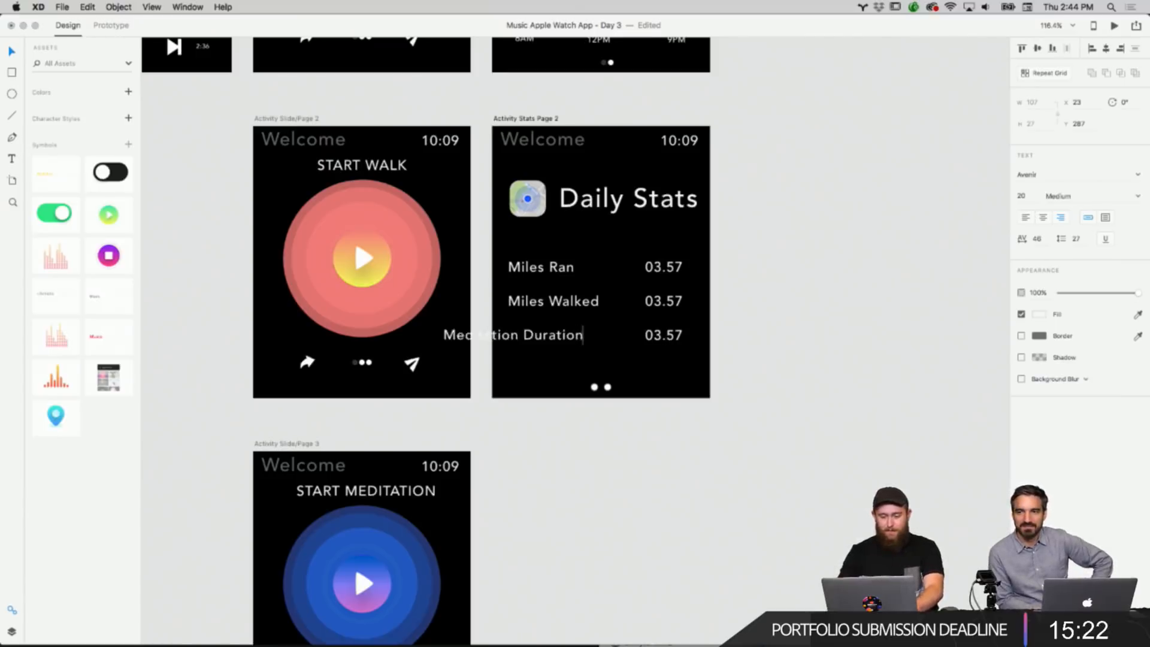
pyautogui.press('Escape')
pyautogui.moveTo(578, 334); pyautogui.dragTo(629, 338)
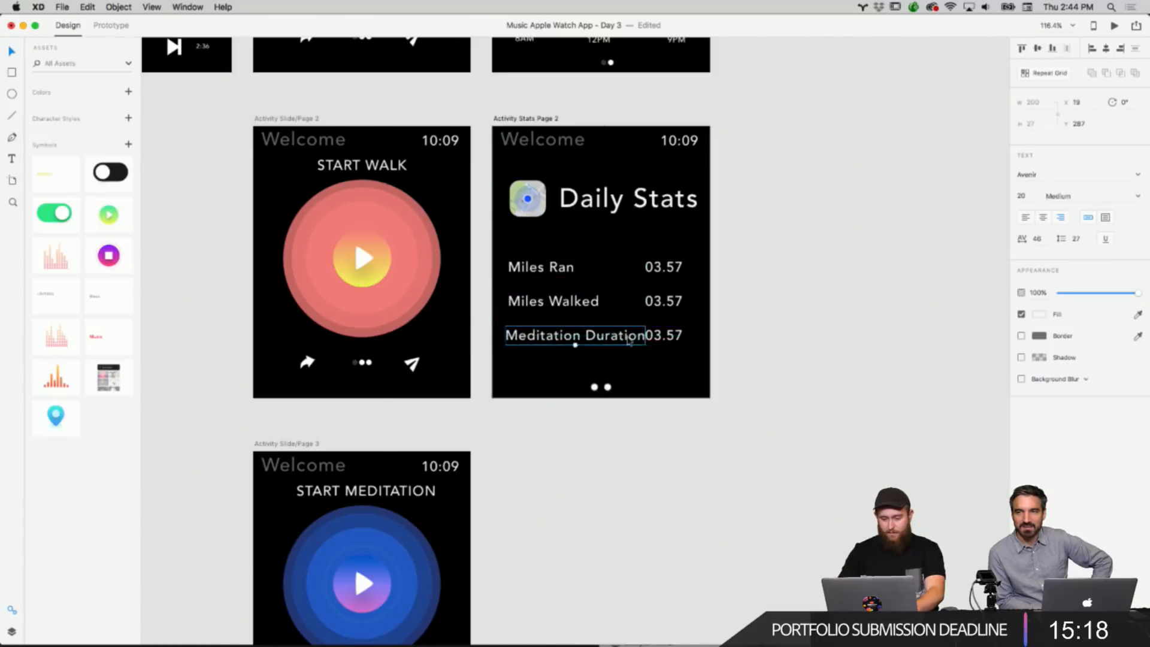
# Rename the third label to Relax Time and align it with the labels above.
pyautogui.keyDown('shift'); pyautogui.click(662, 335); pyautogui.keyUp('shift')
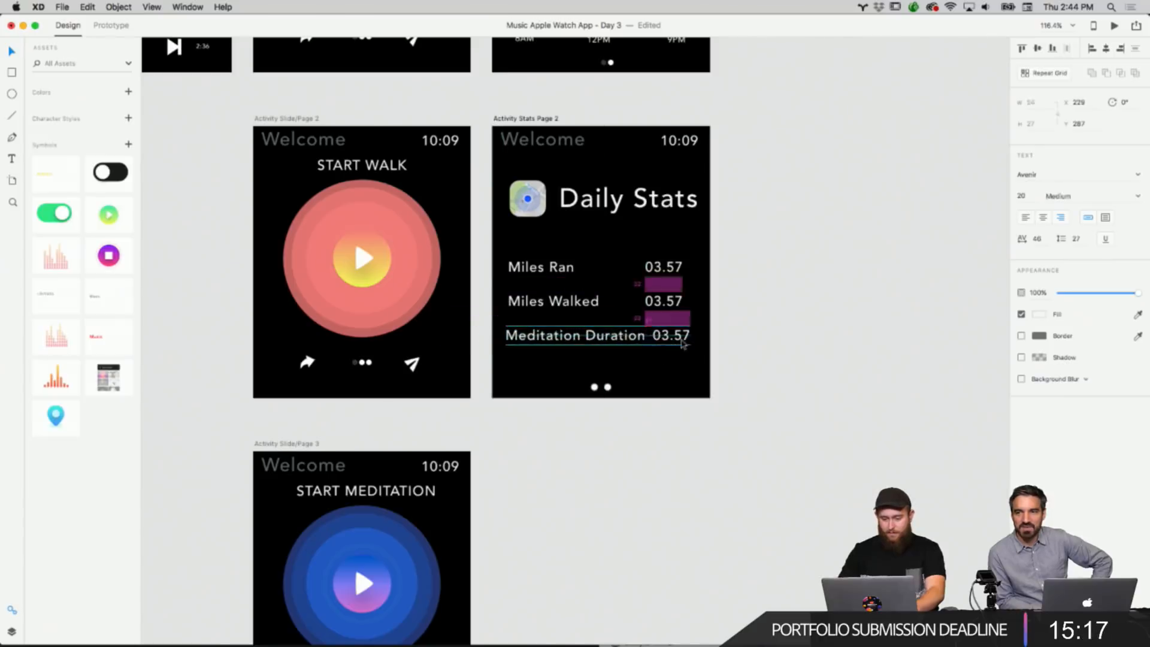
pyautogui.tripleClick(601, 335)
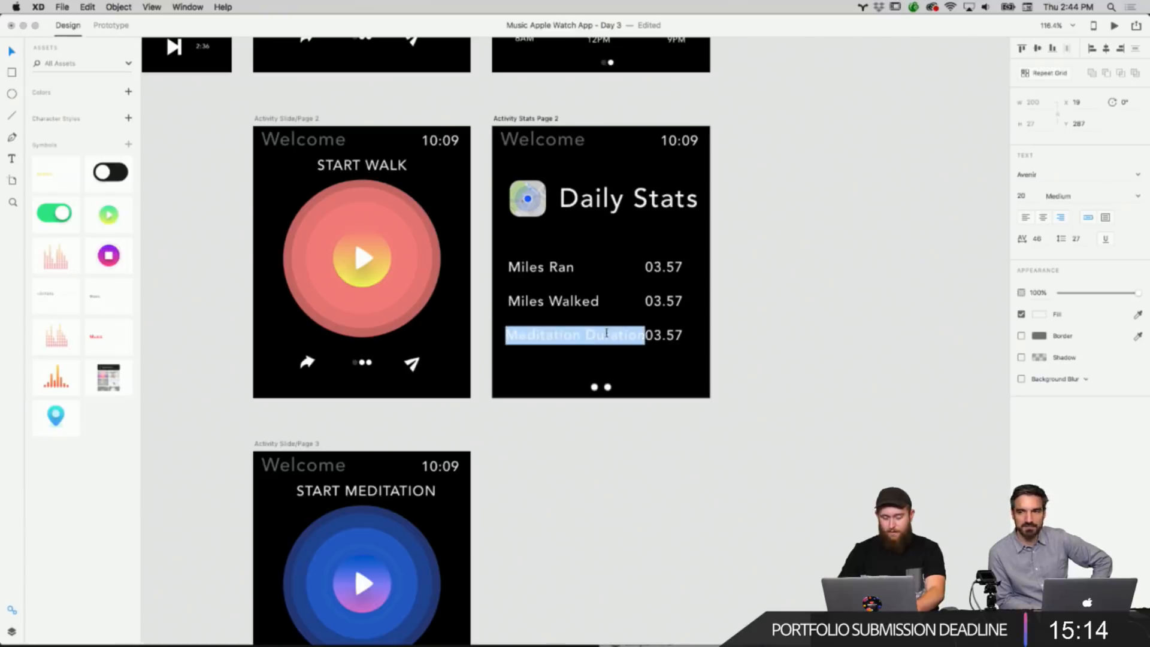
pyautogui.write('Relax')
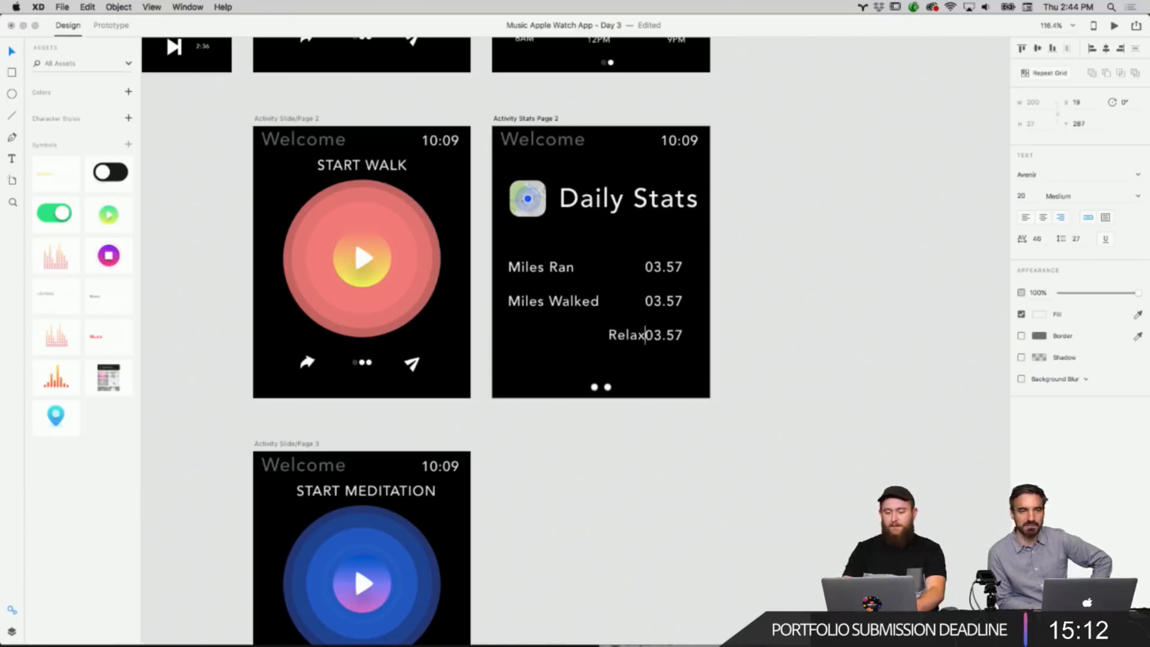
pyautogui.write(' Time')
pyautogui.press('Escape')
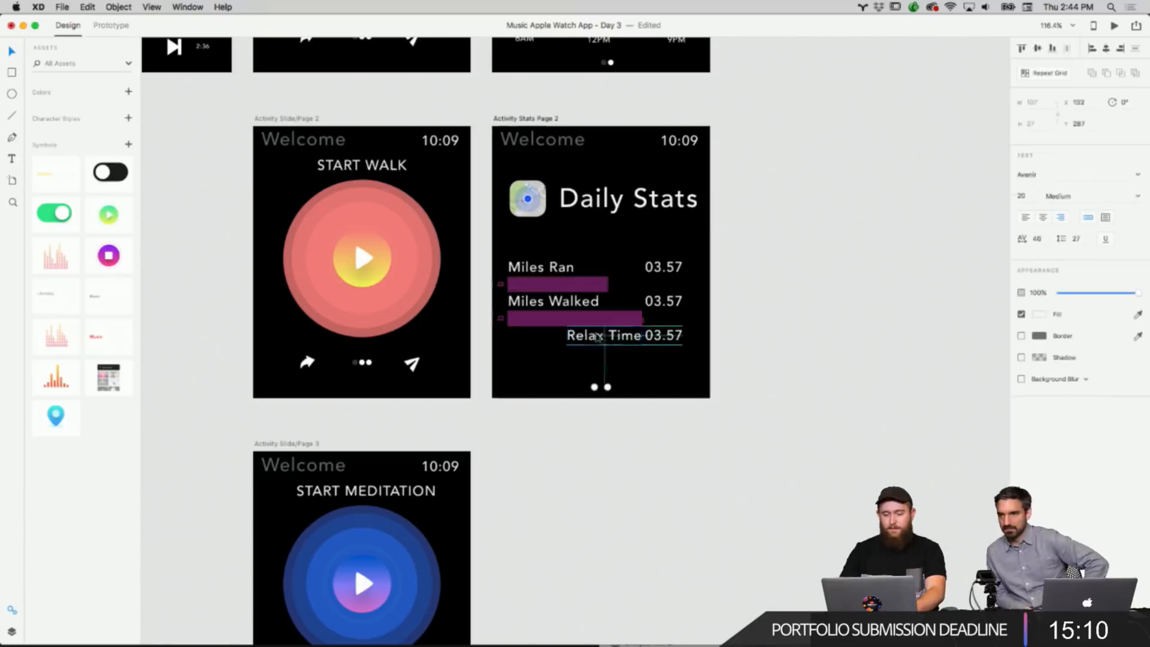
pyautogui.moveTo(597, 337); pyautogui.dragTo(558, 338)
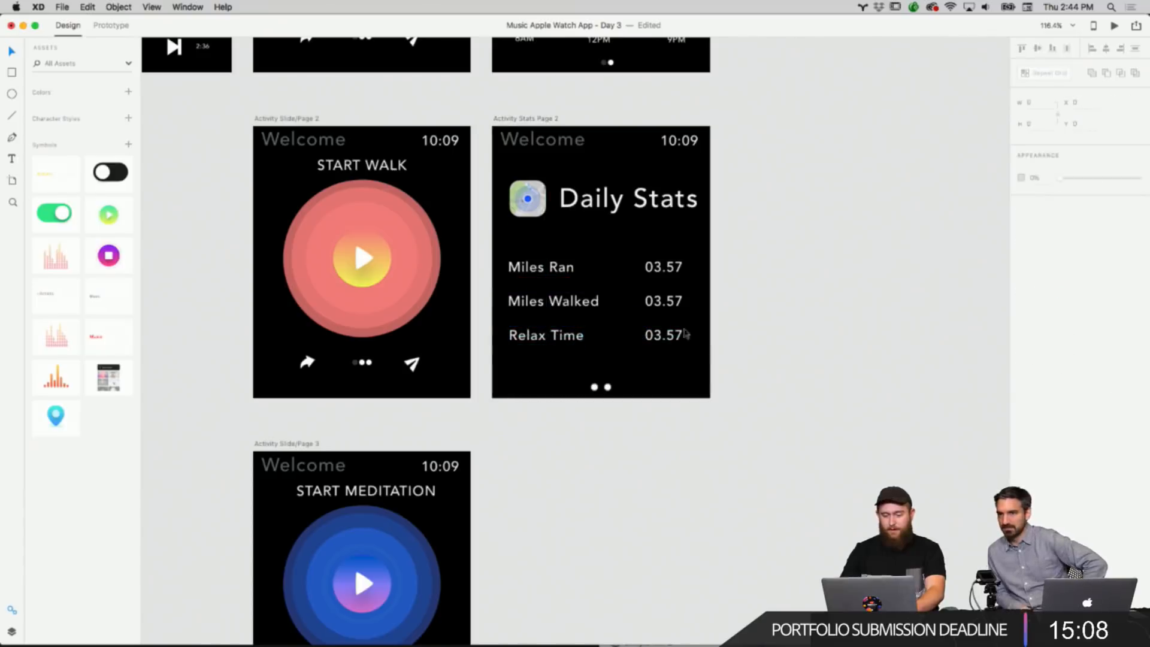
# Change the Miles Walked value to 07.85.
pyautogui.click(662, 301)
pyautogui.doubleClick(659, 301)
pyautogui.click(659, 301)
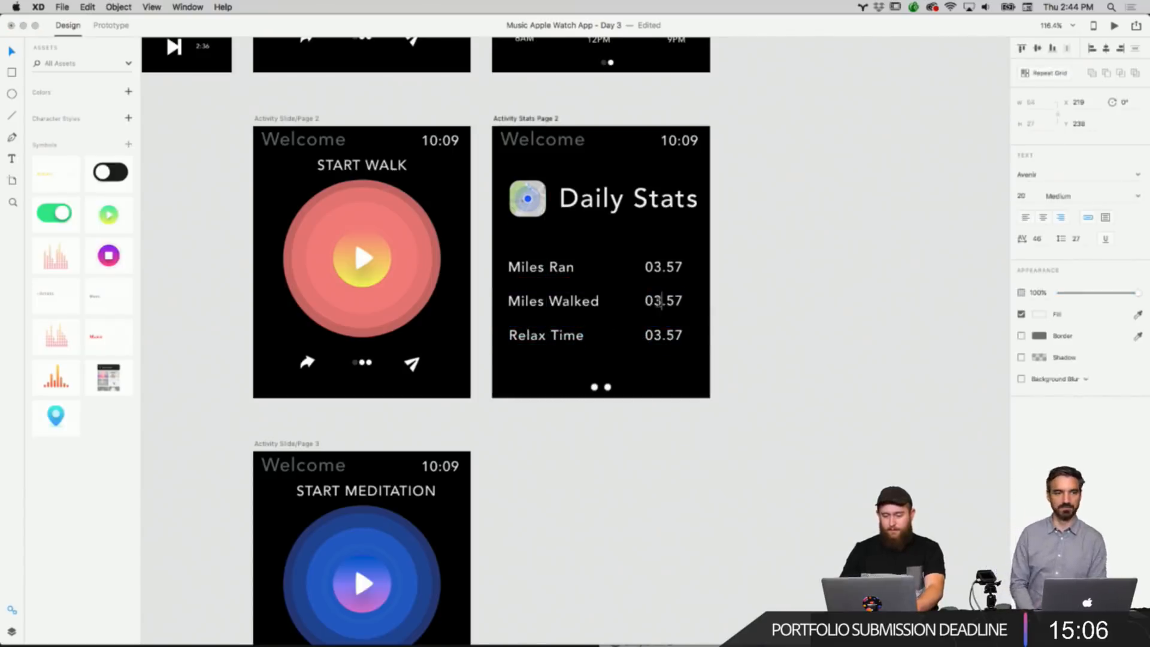
pyautogui.press('BackSpace')
pyautogui.write('7')
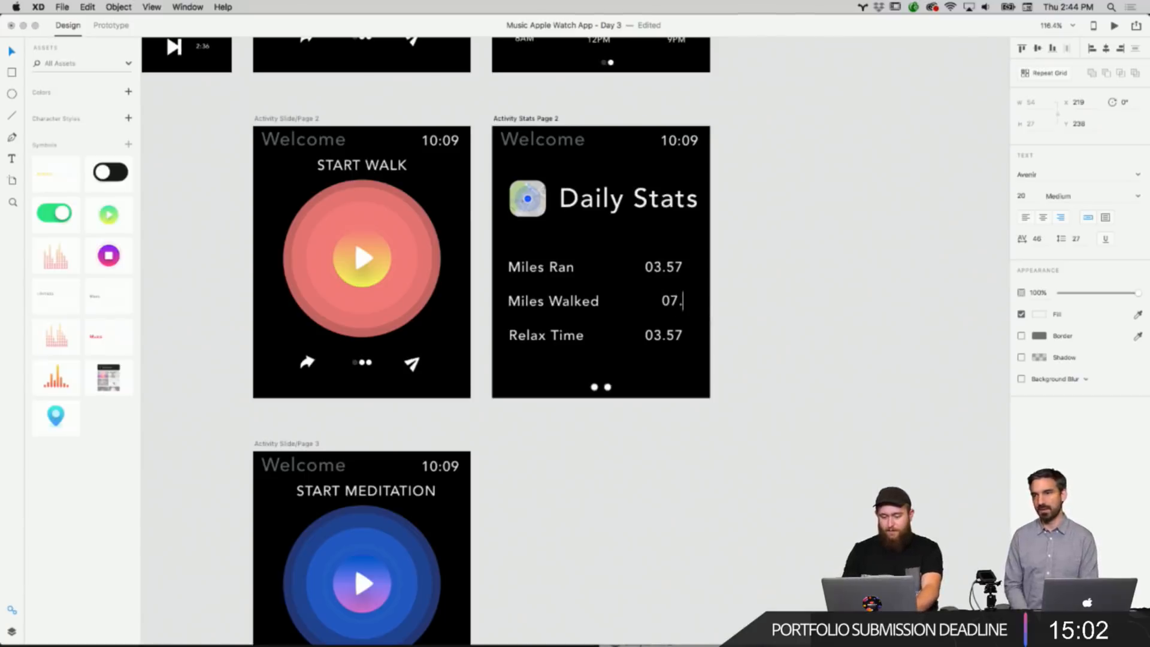
pyautogui.click(731, 358)
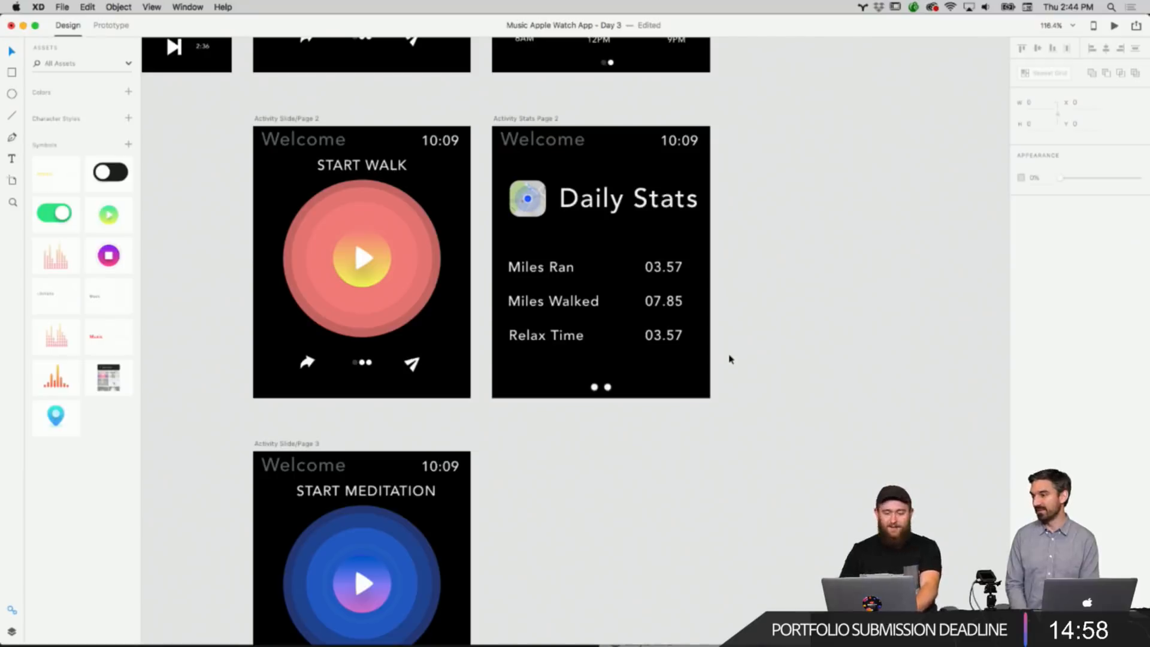
# Pan across the artboards to review the song list and play screens.
pyautogui.doubleClick(662, 336)
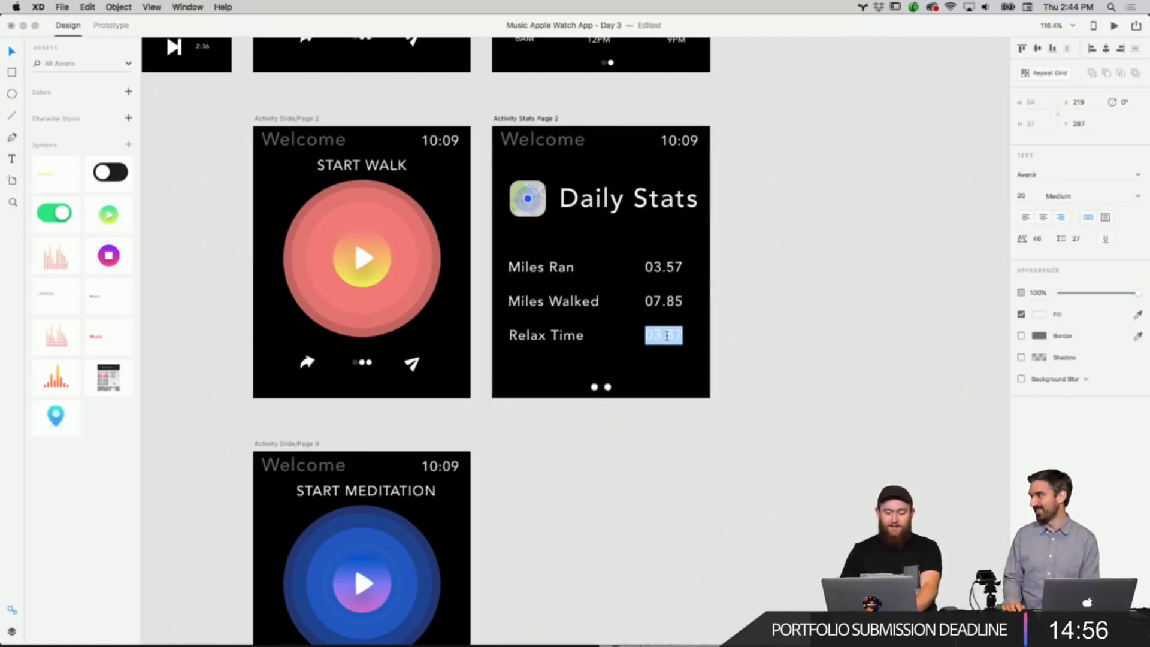
pyautogui.click(667, 335)
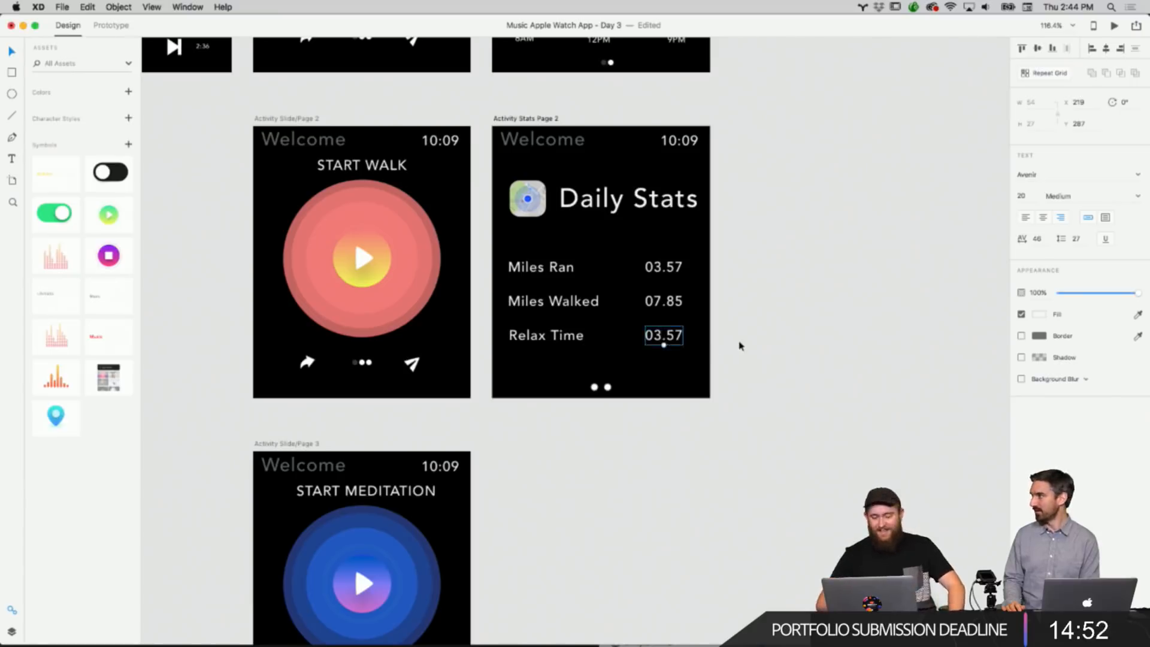
pyautogui.scroll(-6, 740, 344)
pyautogui.hscroll(-10, 740, 347)
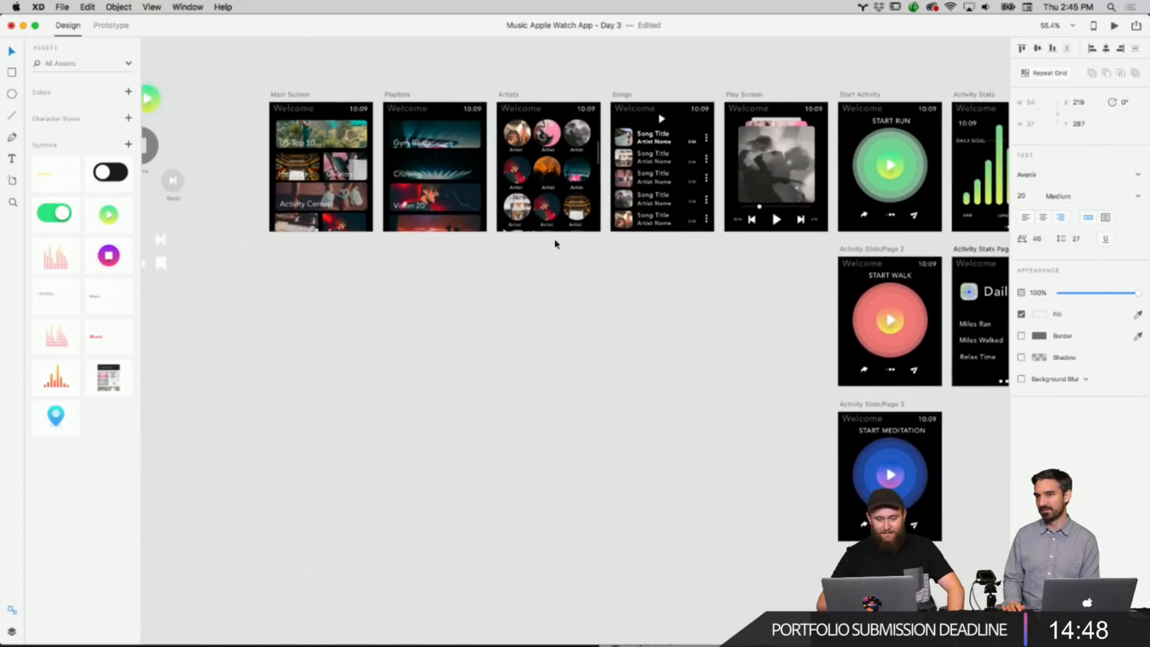
pyautogui.scroll(6, 555, 244)
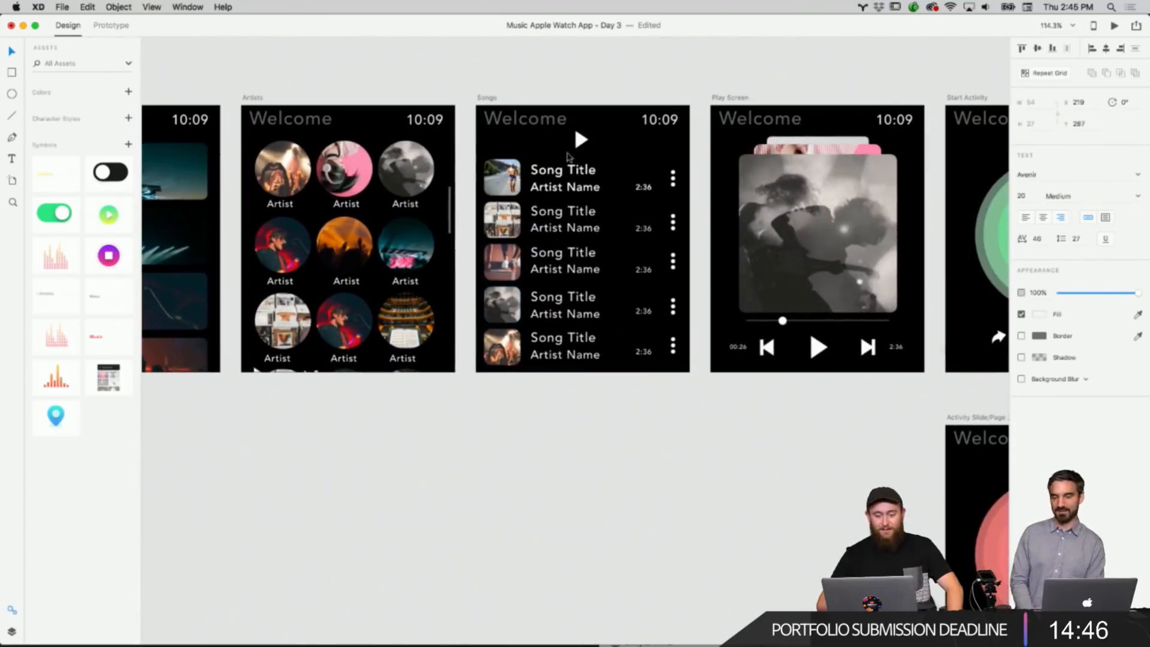
pyautogui.scroll(4, 566, 212)
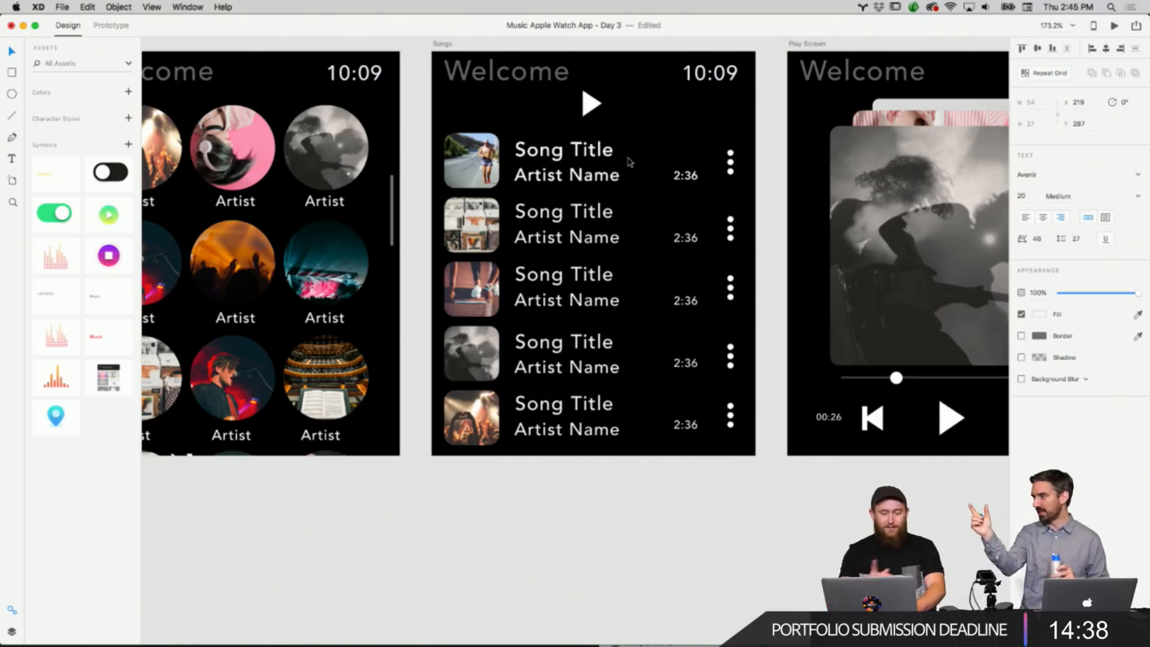
pyautogui.scroll(-4, 629, 161)
pyautogui.hscroll(10, 602, 114)
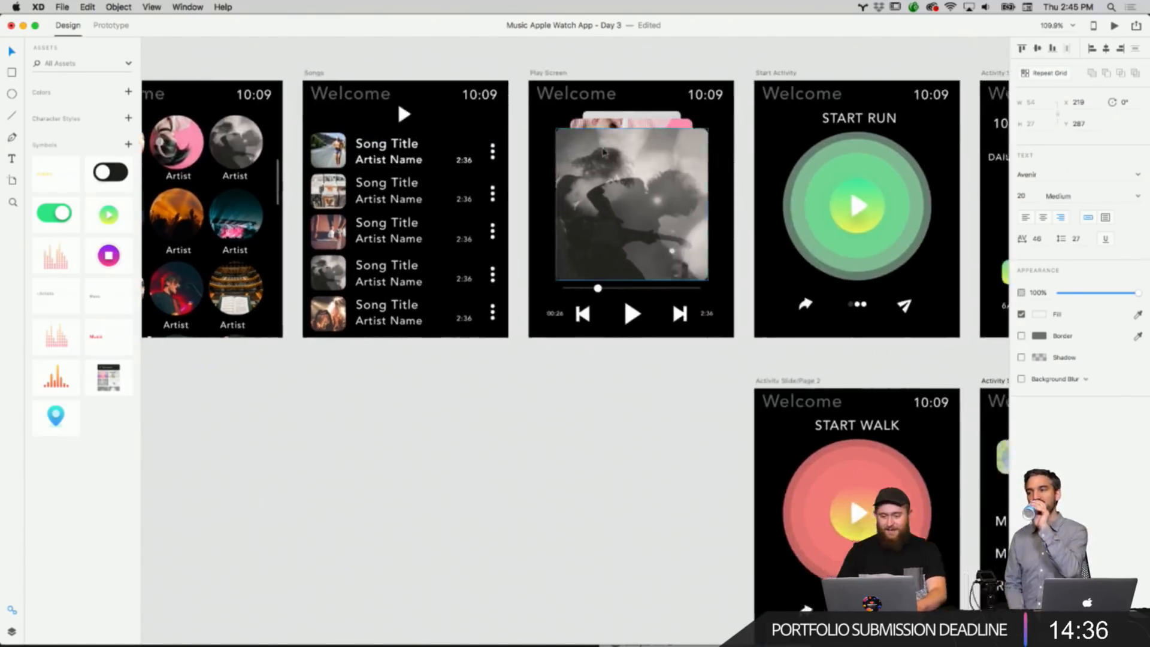
pyautogui.scroll(-5, 603, 152)
pyautogui.hscroll(2, 604, 153)
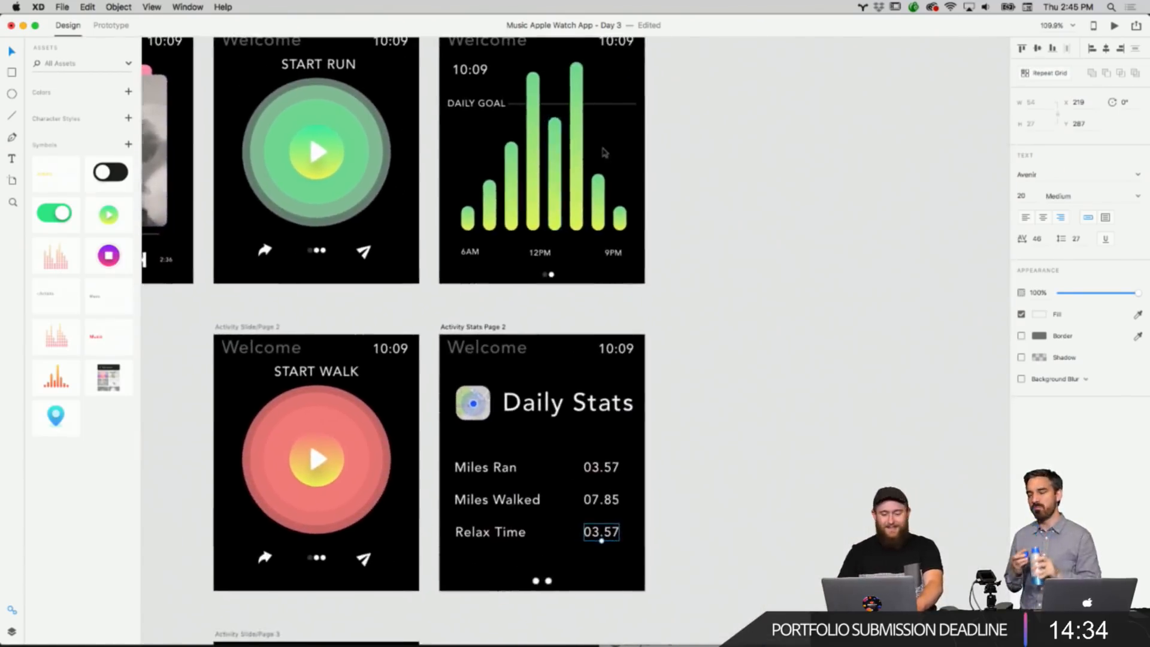
# Change the Relax Time value on the Daily Stats screen to 01:13.
pyautogui.rightClick(784, 304)
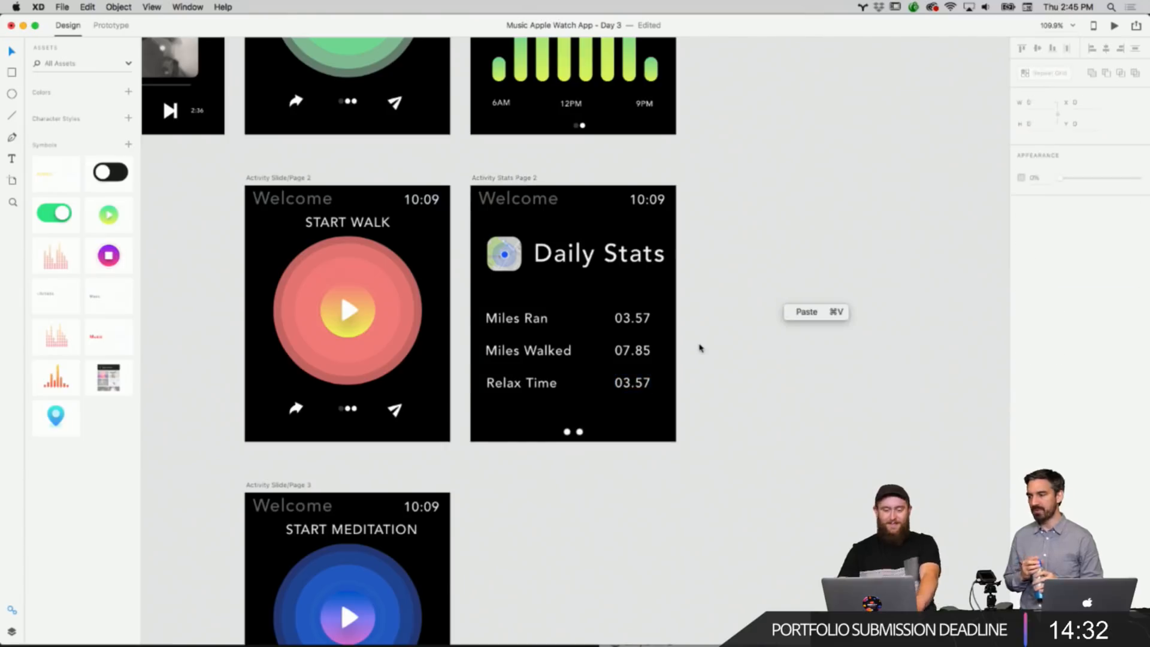
pyautogui.click(700, 348)
pyautogui.scroll(5, 688, 360)
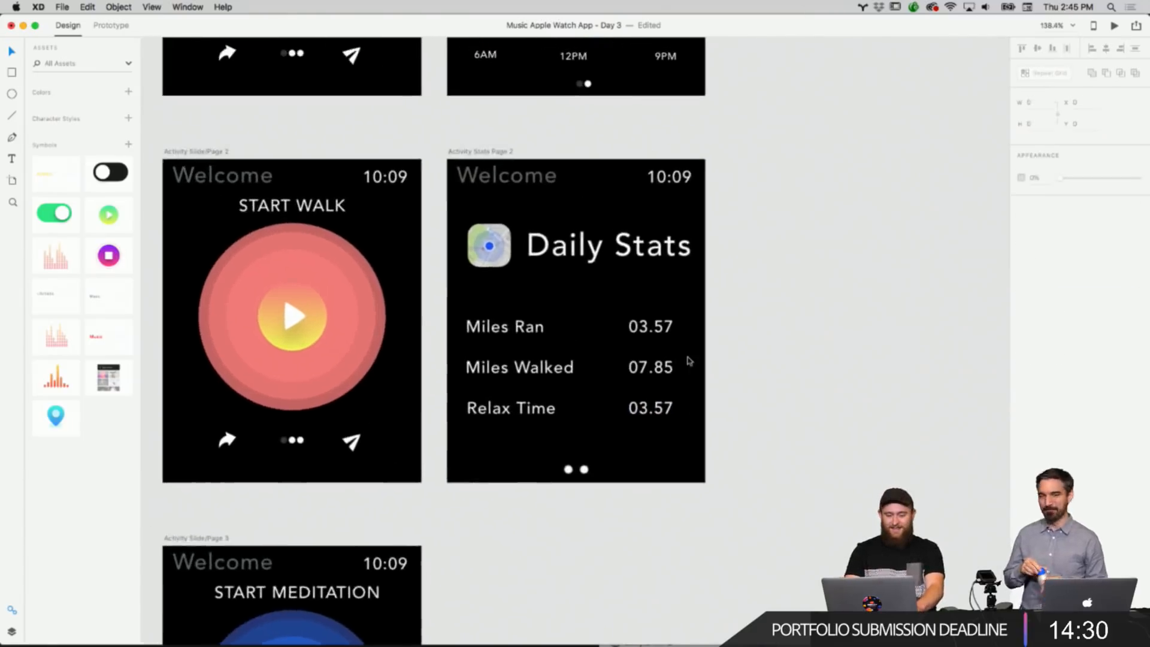
pyautogui.click(711, 467)
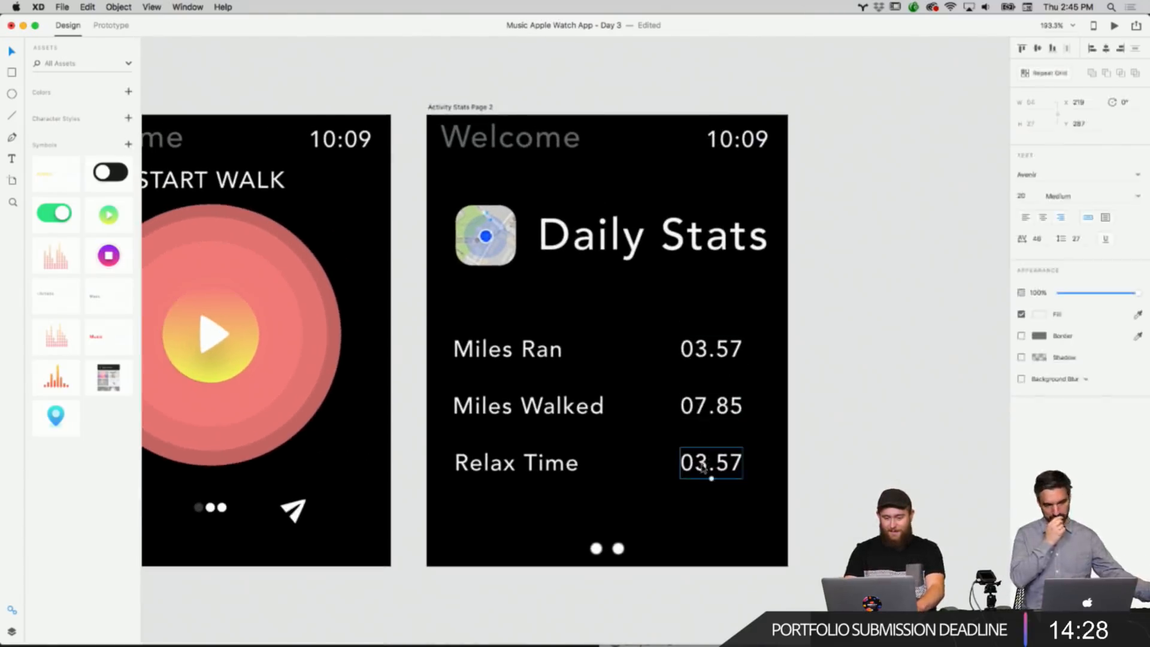
pyautogui.doubleClick(709, 464)
pyautogui.click(709, 464)
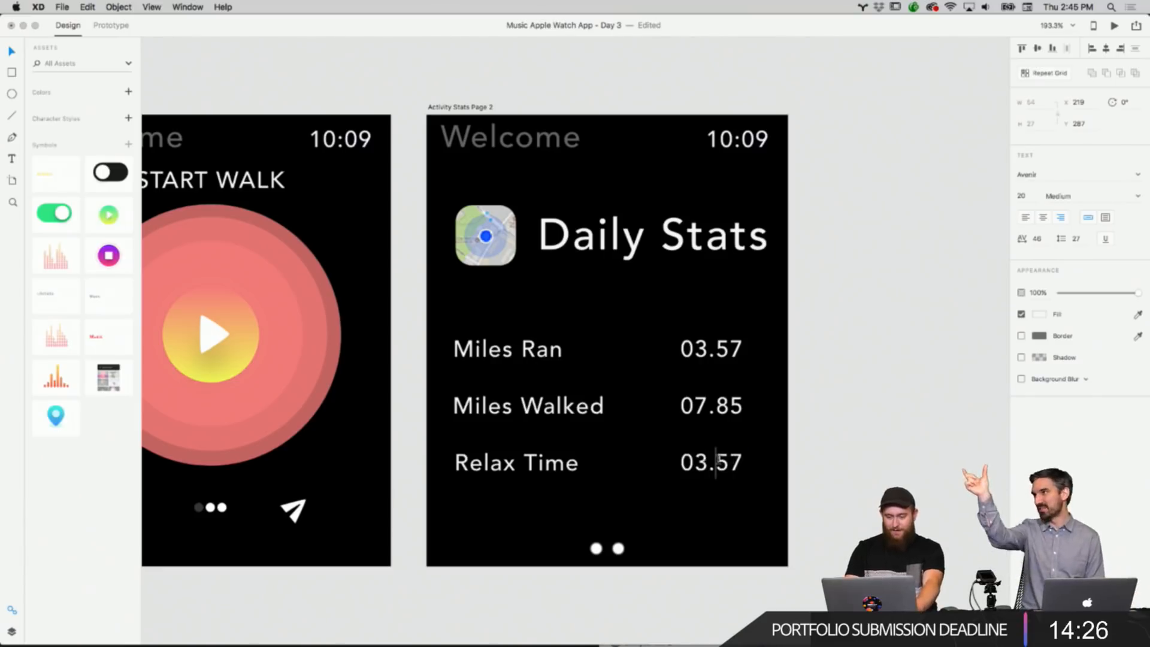
pyautogui.press('BackSpace')
pyautogui.write(':')
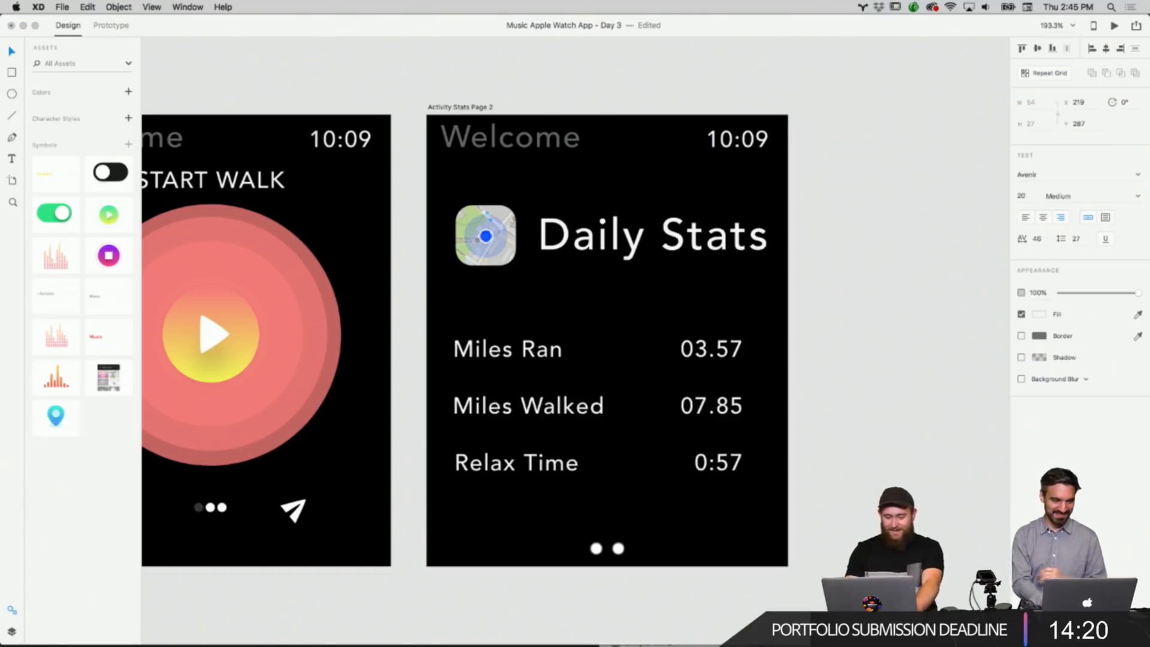
pyautogui.doubleClick(725, 460)
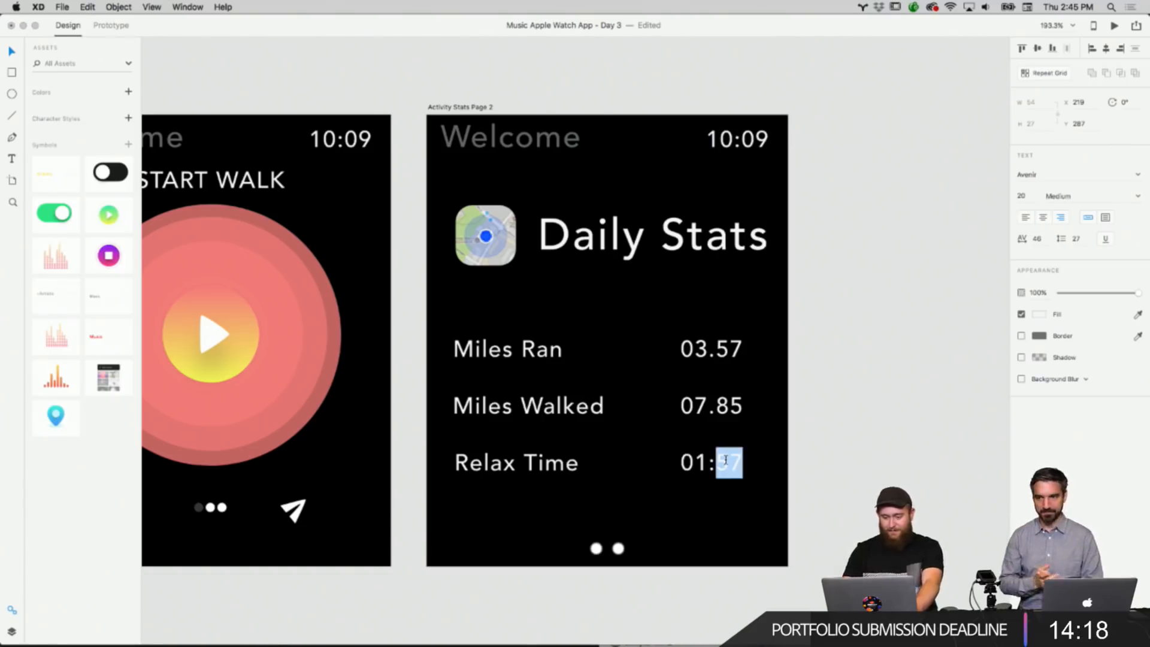
pyautogui.write('13')
pyautogui.press('Escape')
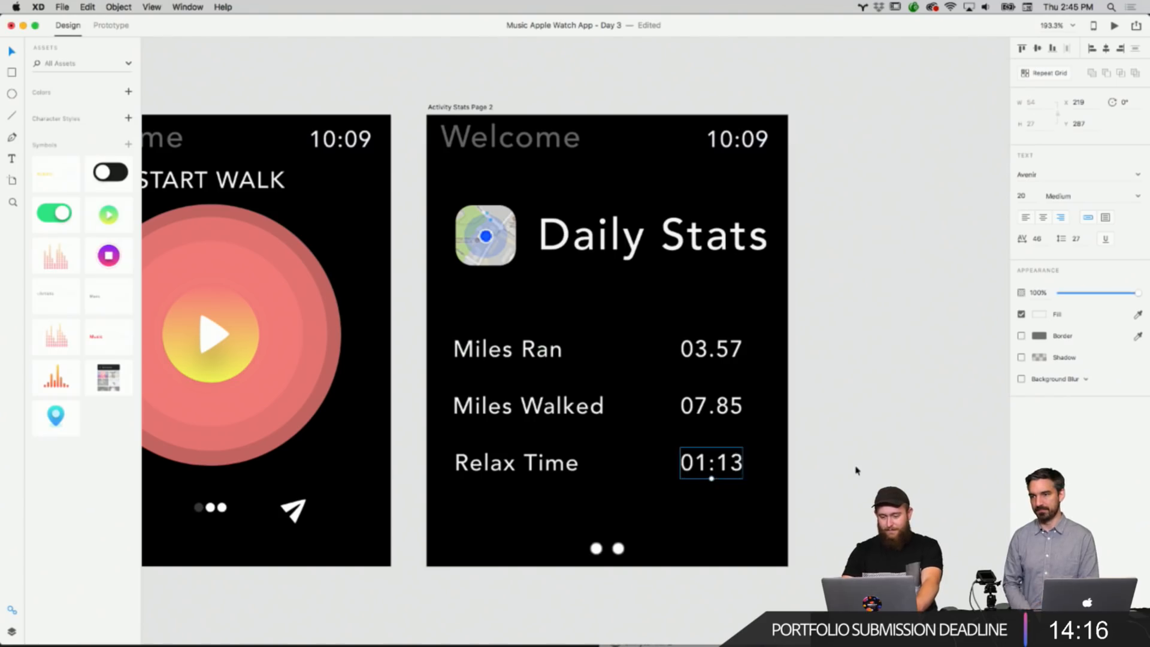
# Delete the page-indicator dots from the Daily Stats screen.
pyautogui.click(856, 470)
pyautogui.scroll(3, 763, 458)
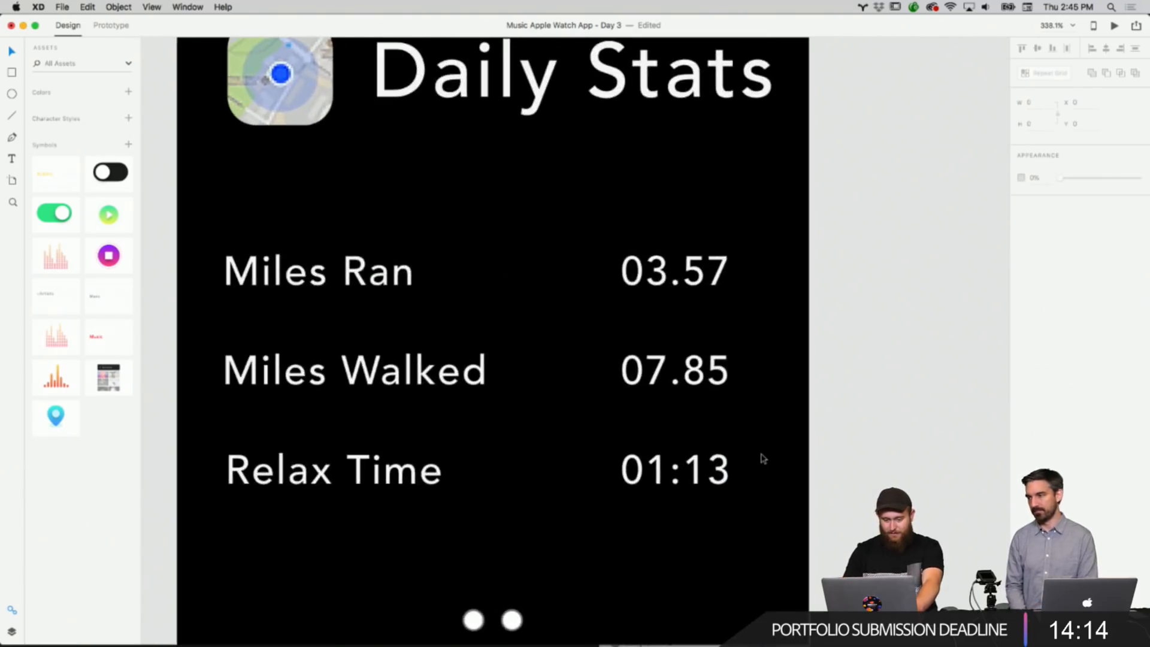
pyautogui.scroll(5, 683, 495)
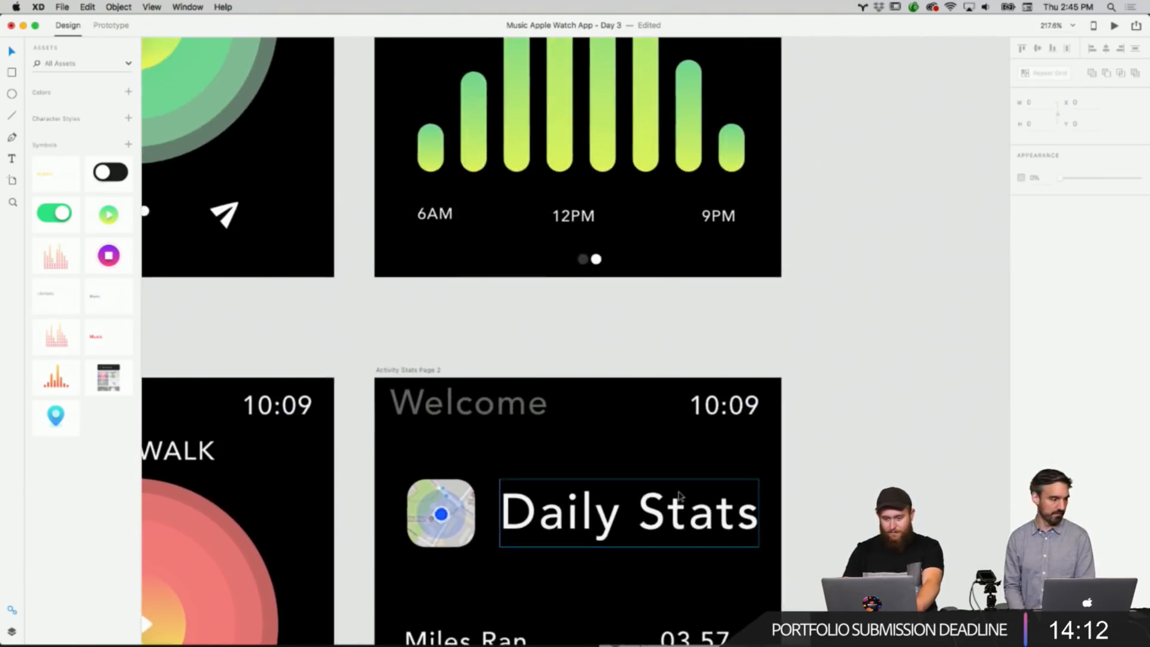
pyautogui.scroll(-7, 677, 492)
pyautogui.rightClick(596, 446)
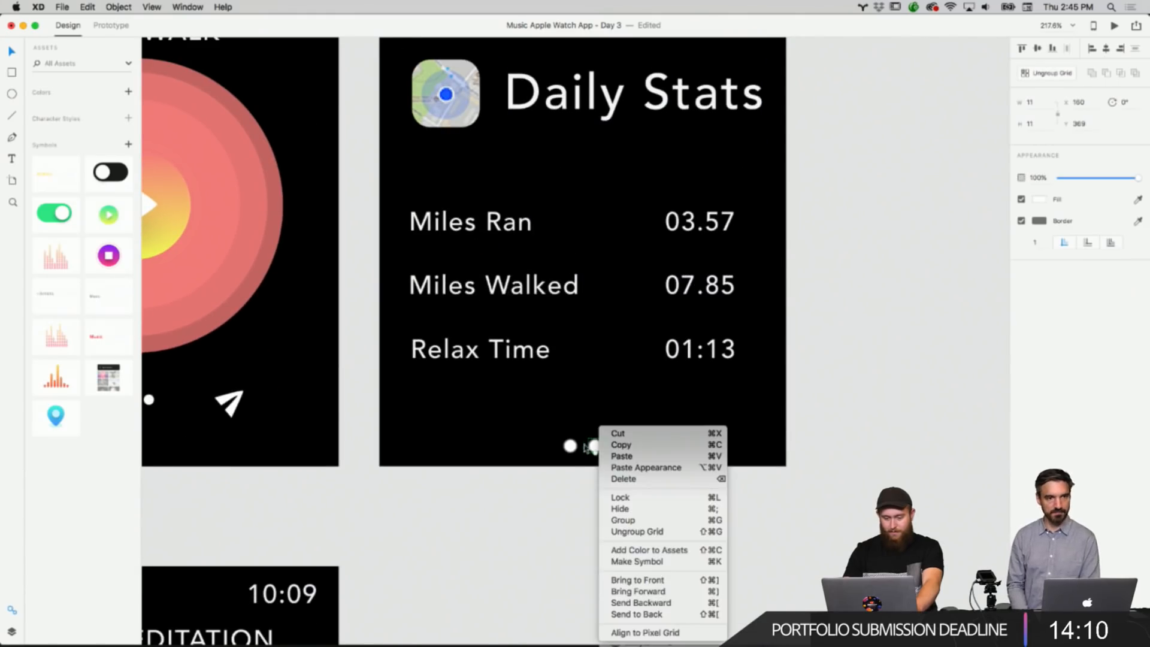
pyautogui.click(570, 448)
pyautogui.click(601, 453)
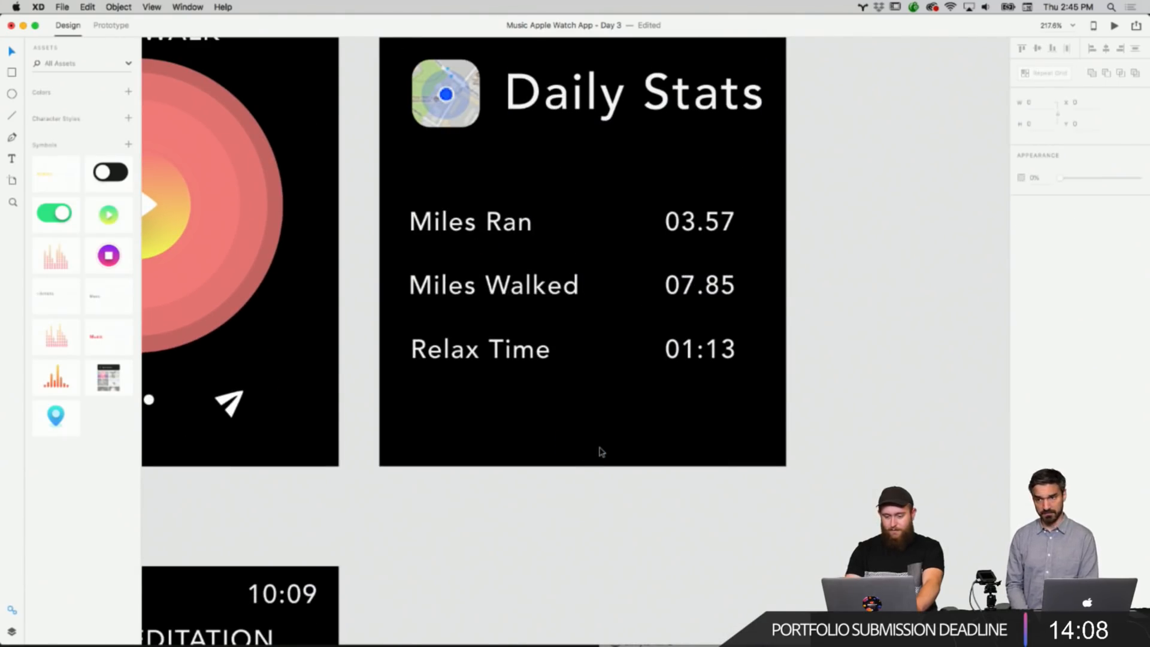
# Copy the page-indicator dots from the Activity Stats screen and paste them into the Daily Stats screen.
pyautogui.scroll(5, 601, 452)
pyautogui.click(590, 193)
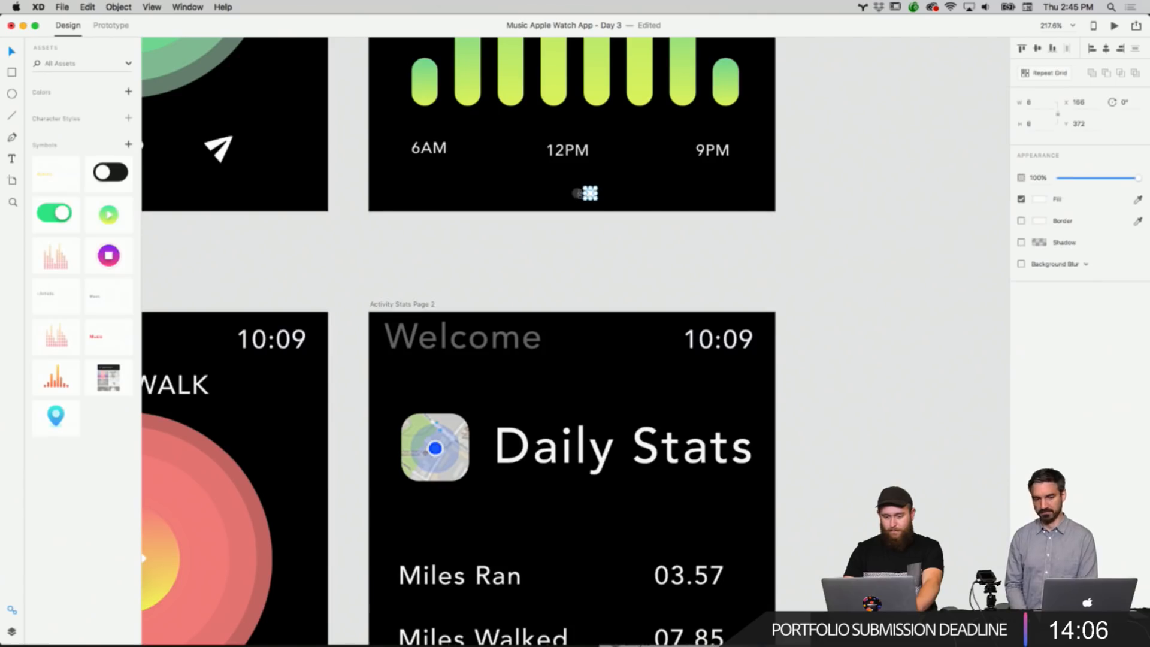
pyautogui.moveTo(556, 186); pyautogui.dragTo(614, 211)
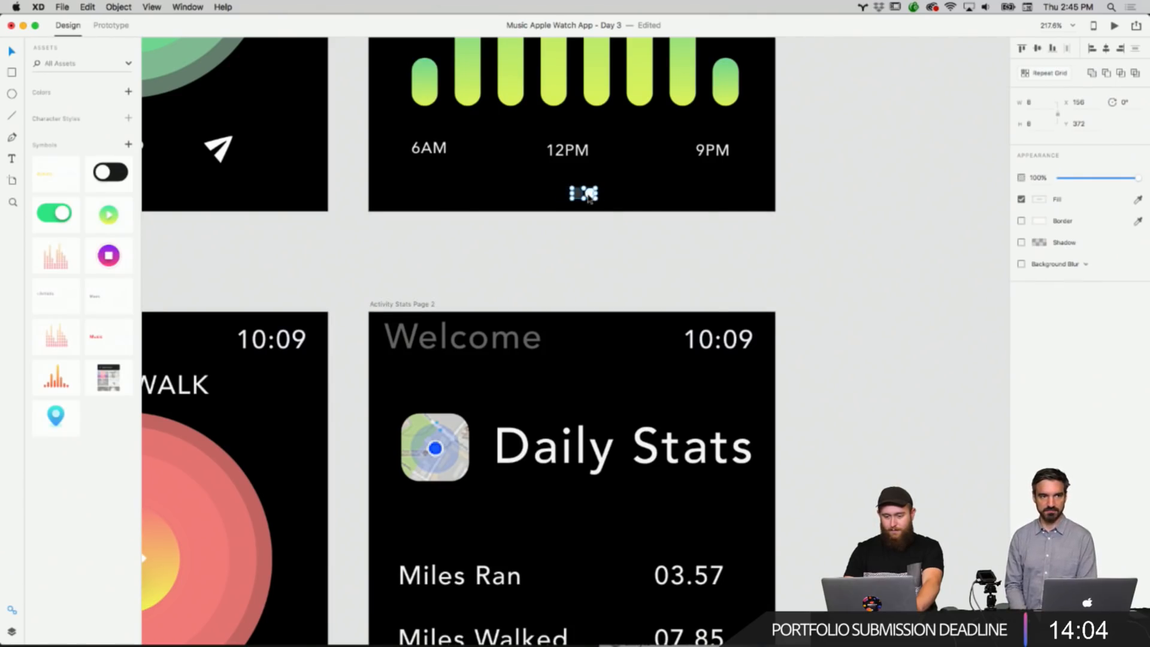
pyautogui.rightClick(588, 194)
pyautogui.scroll(-5, 575, 245)
pyautogui.rightClick(575, 567)
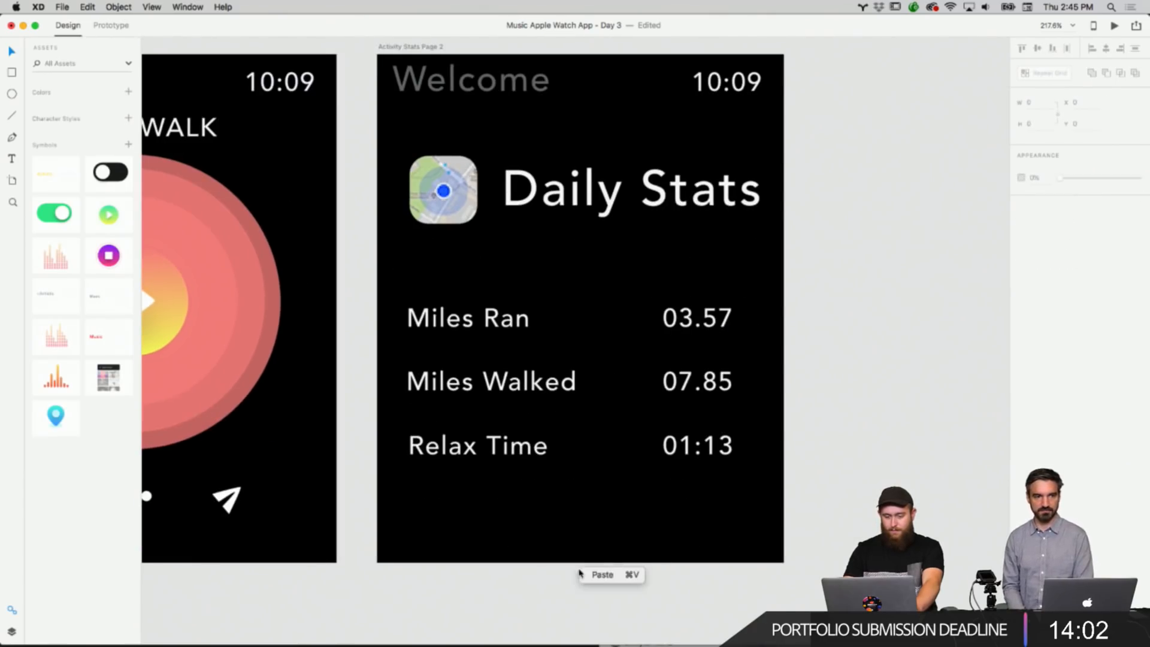
pyautogui.rightClick(584, 538)
pyautogui.click(600, 544)
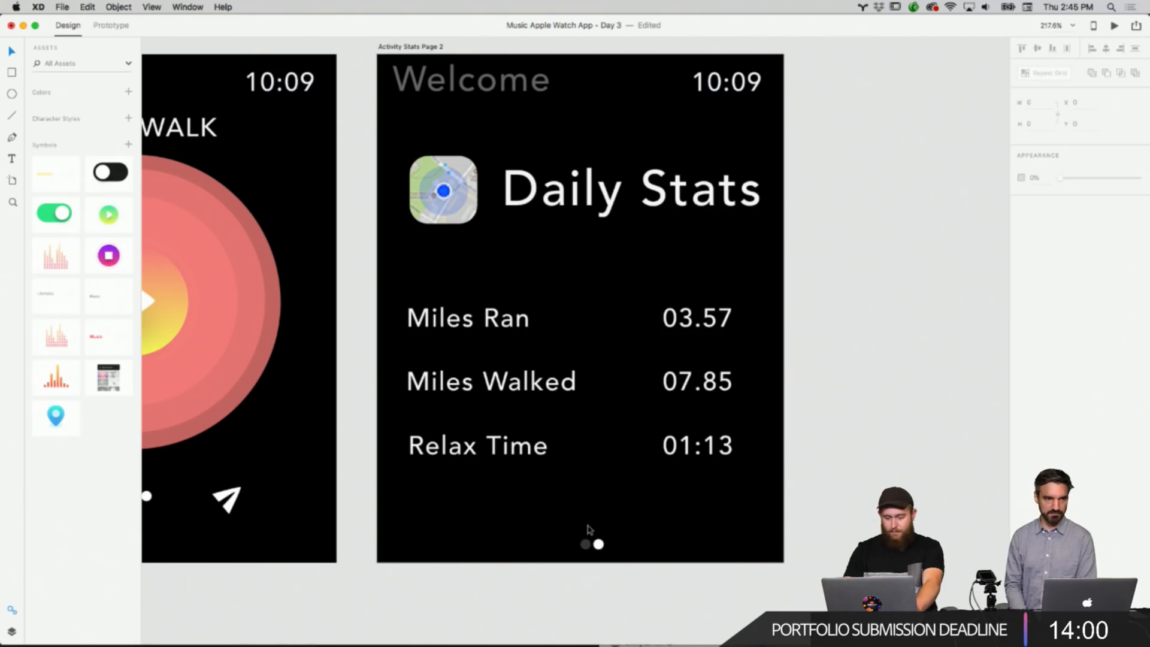
# Copy the first pasted dot's #363636 fill colour and set that dot's fill to white.
pyautogui.scroll(4, 589, 532)
pyautogui.scroll(-2, 588, 530)
pyautogui.click(607, 499)
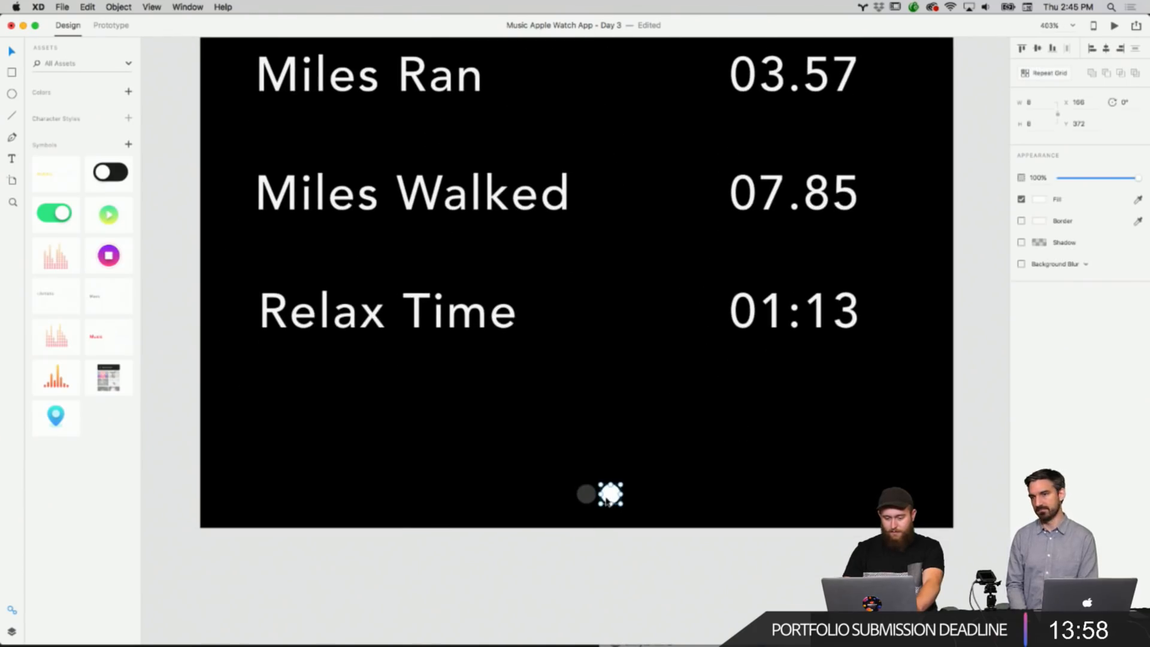
pyautogui.click(587, 494)
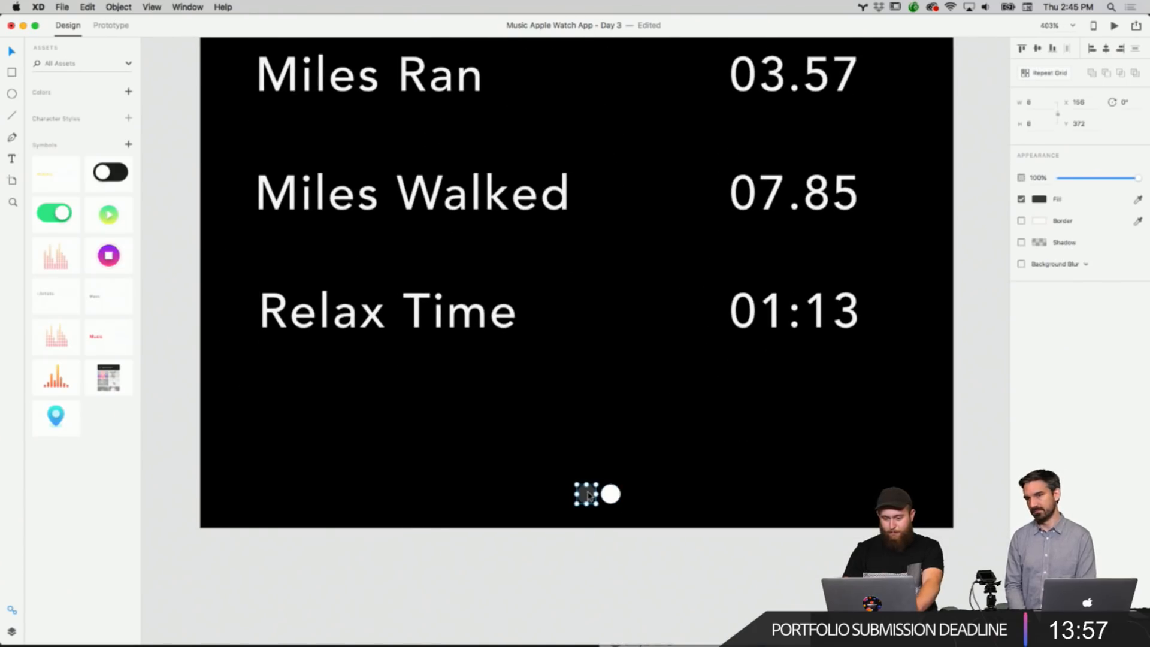
pyautogui.click(1039, 199)
pyautogui.rightClick(944, 247)
pyautogui.click(979, 291)
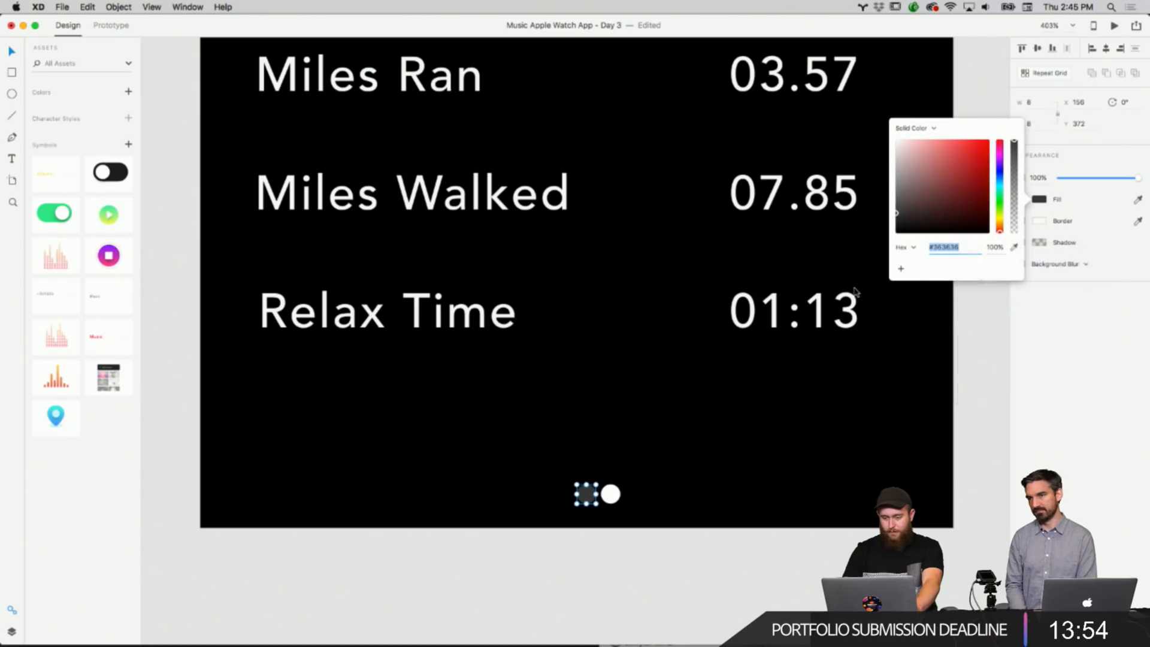
pyautogui.moveTo(938, 210); pyautogui.dragTo(879, 125)
pyautogui.rightClick(717, 411)
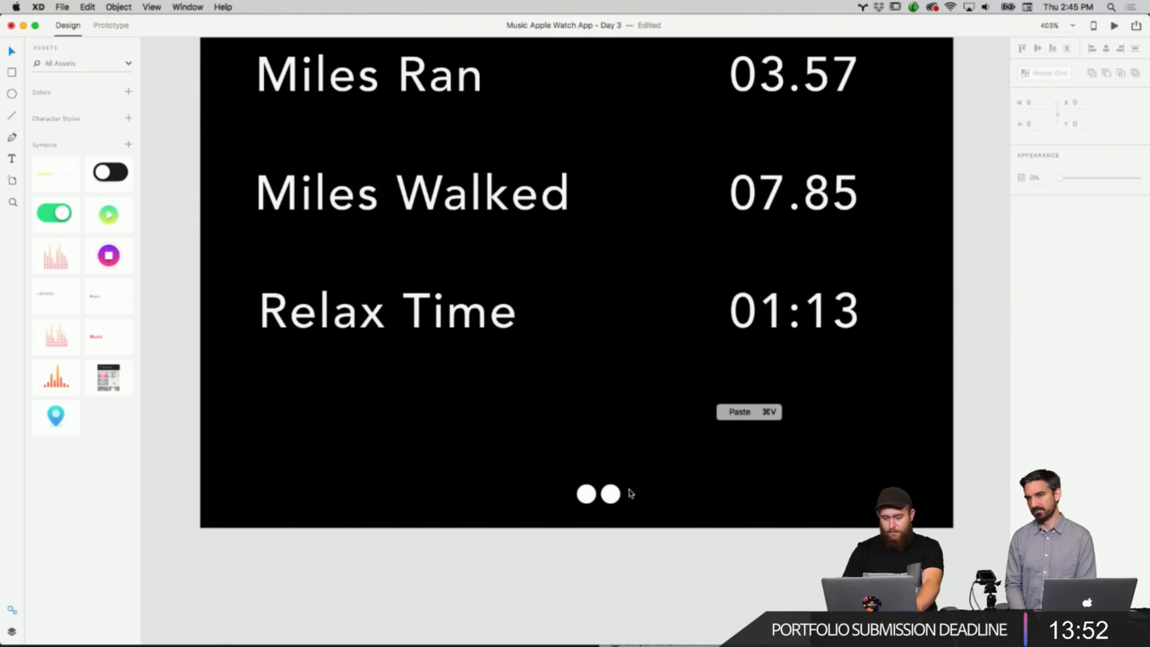
# Set the second page dot's fill to #363636.
pyautogui.click(610, 494)
pyautogui.click(1042, 204)
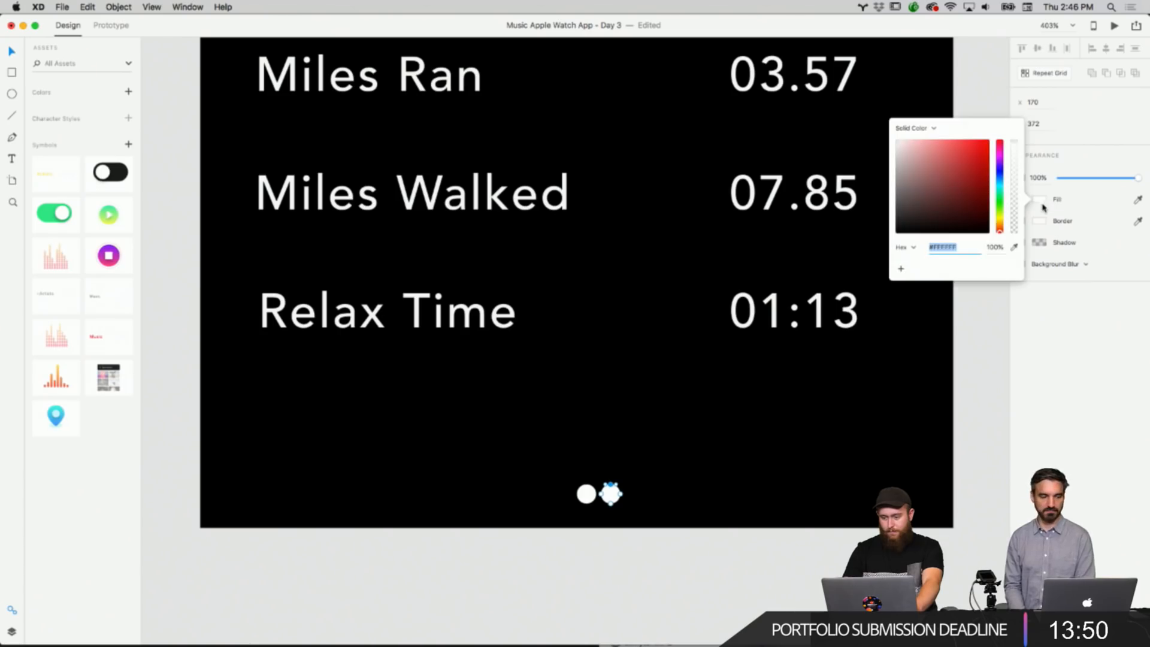
pyautogui.rightClick(950, 252)
pyautogui.click(979, 308)
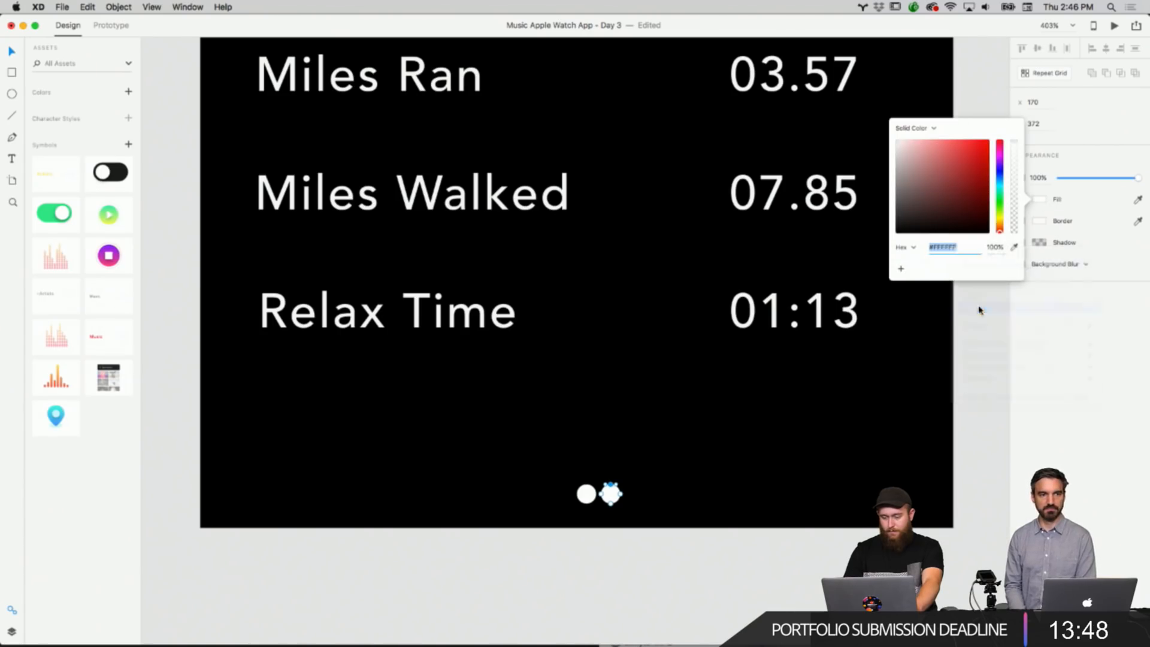
pyautogui.click(769, 519)
# Review the full set of Music app artboards, including the Activity and Daily Stats screens.
pyautogui.scroll(-10, 738, 560)
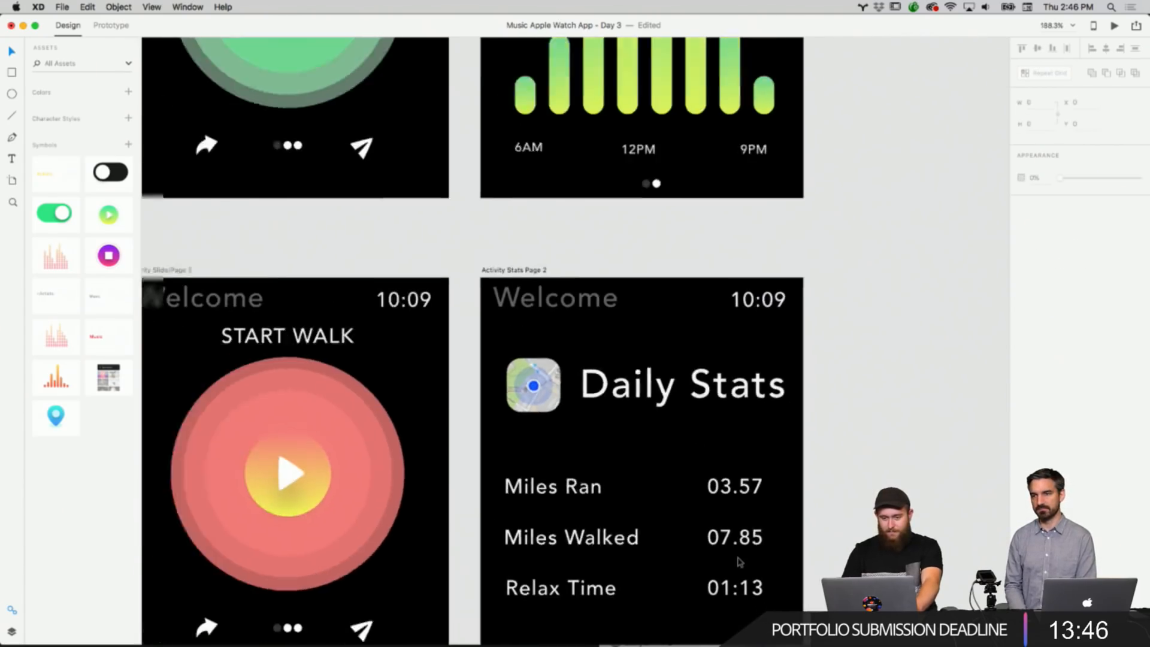
pyautogui.scroll(-3, 738, 560)
pyautogui.scroll(4, 759, 482)
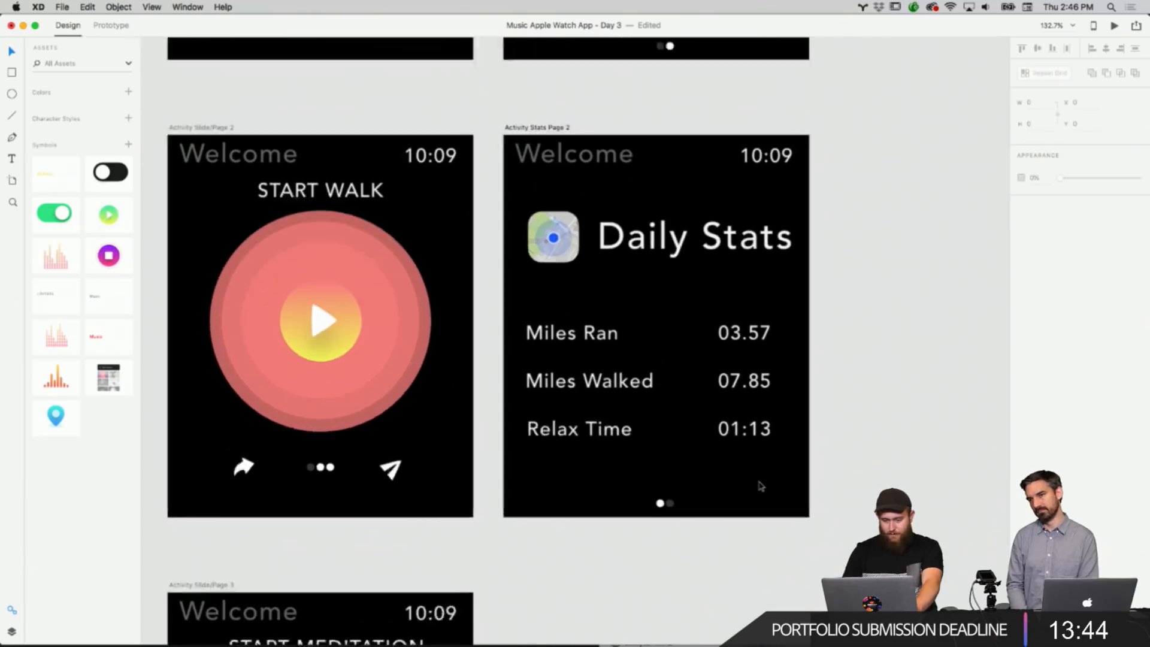
pyautogui.scroll(2, 758, 484)
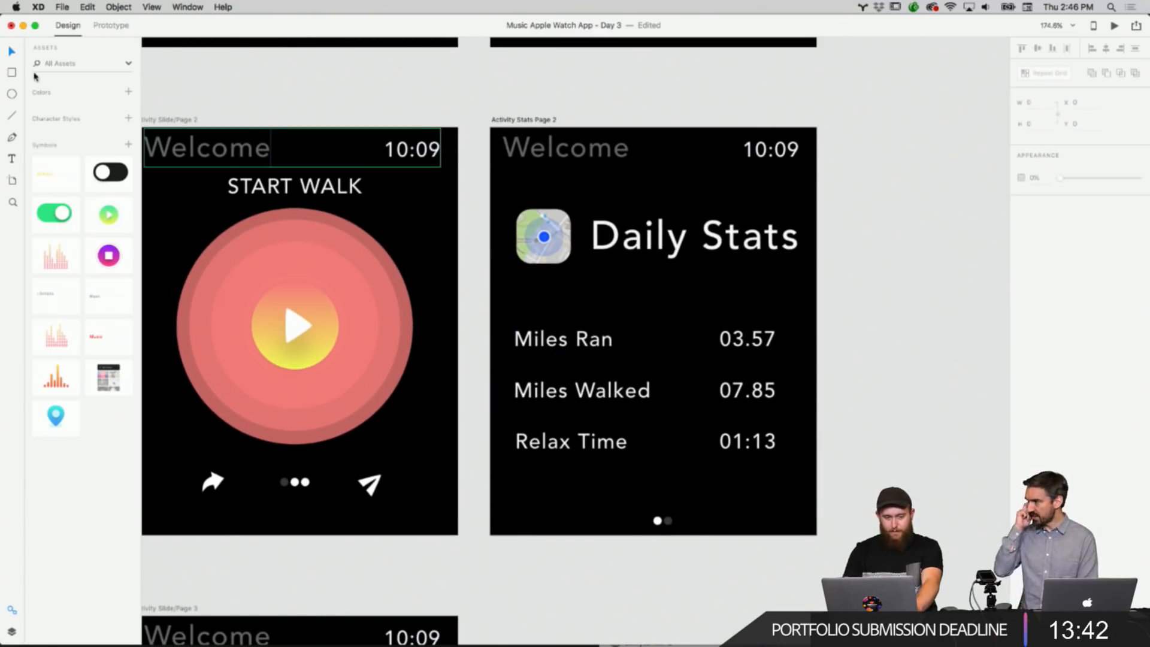
pyautogui.scroll(-2, 587, 93)
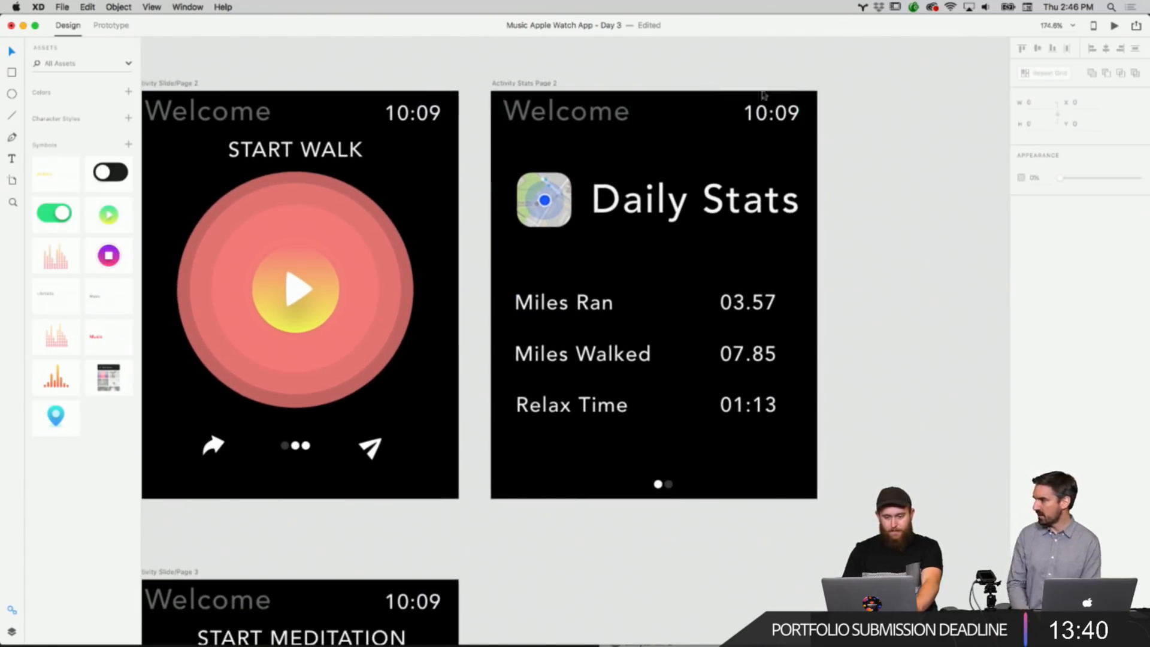
pyautogui.scroll(-1, 893, 133)
pyautogui.hscroll(1, 893, 133)
pyautogui.scroll(2, 894, 132)
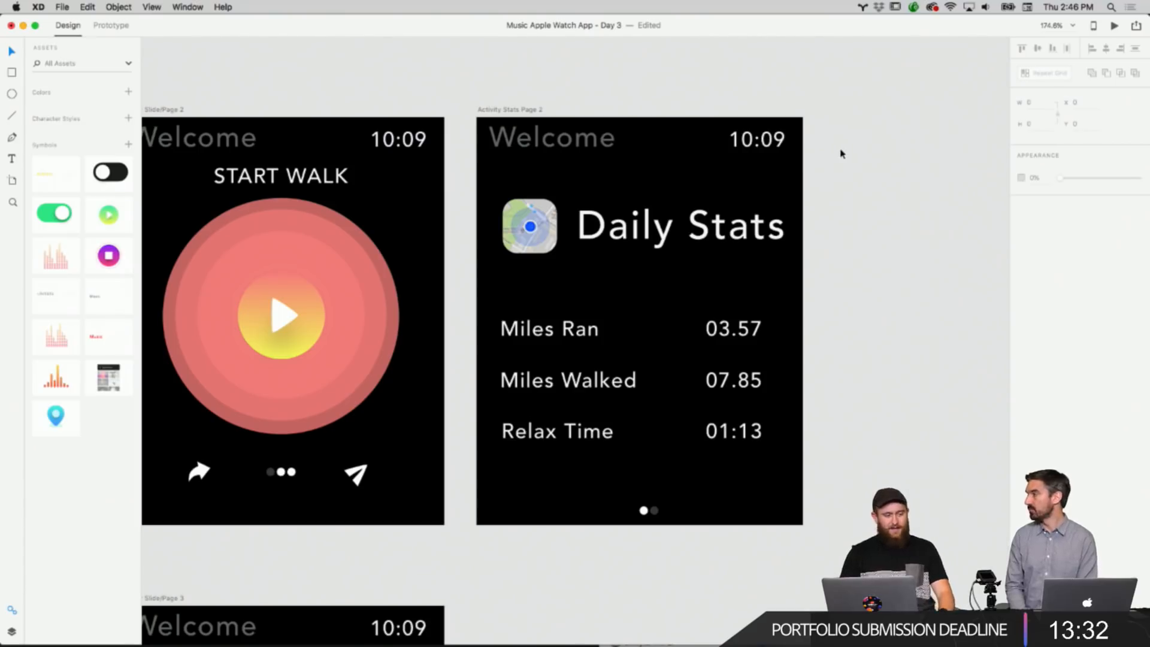
pyautogui.scroll(-2, 862, 226)
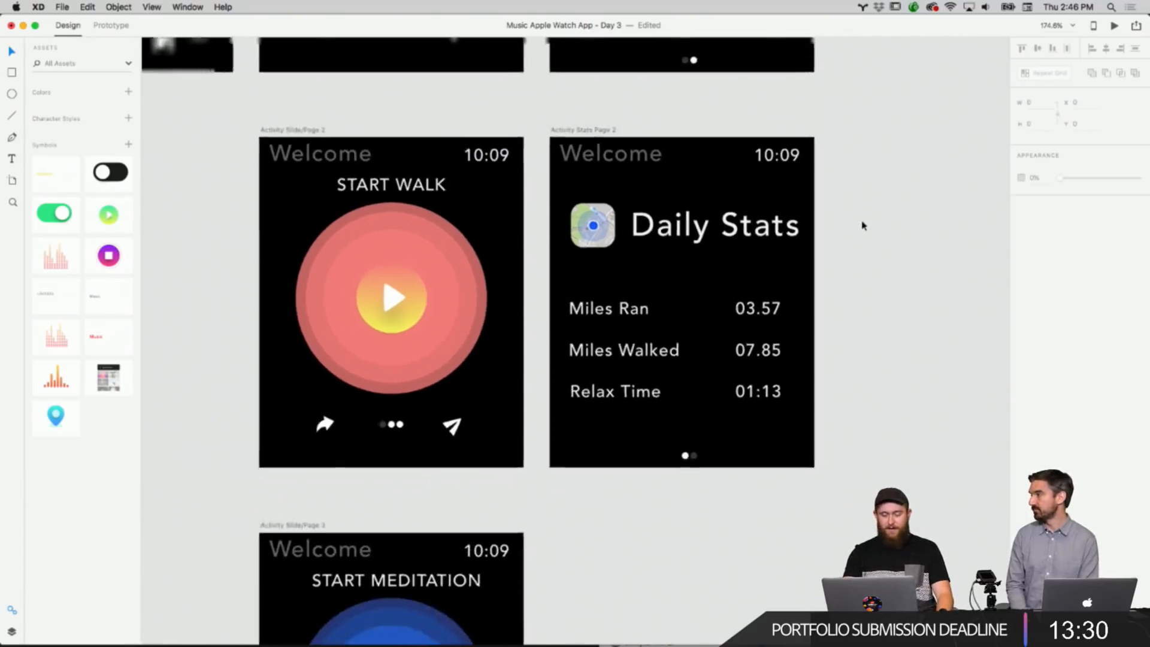
pyautogui.scroll(3, 863, 226)
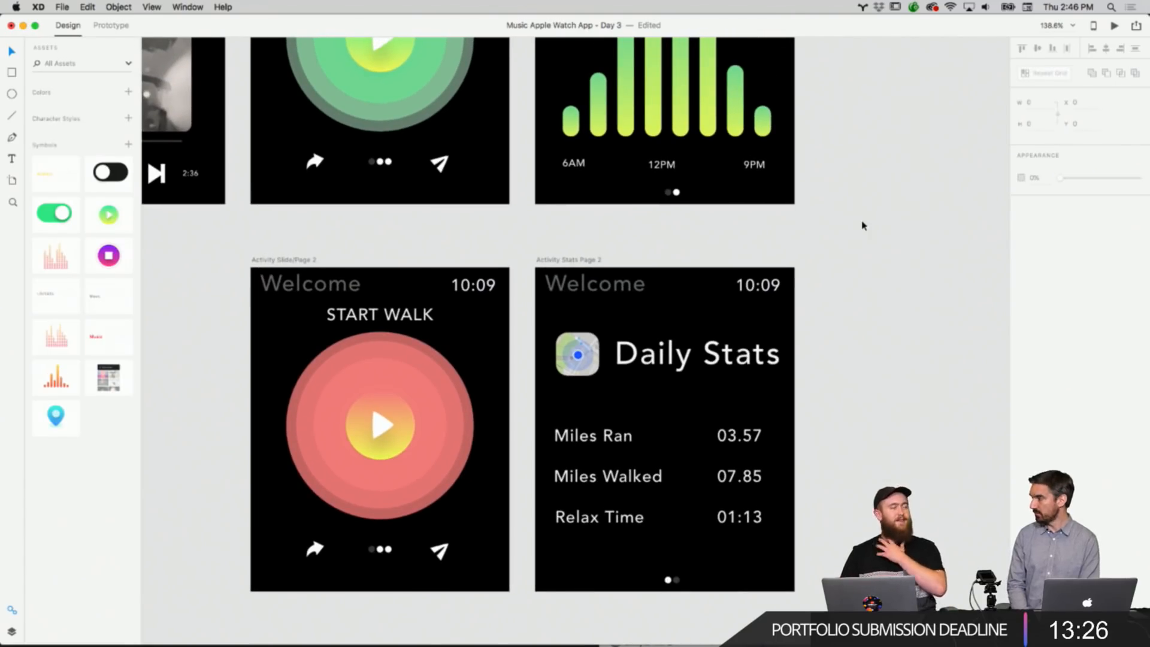
pyautogui.scroll(-4, 863, 226)
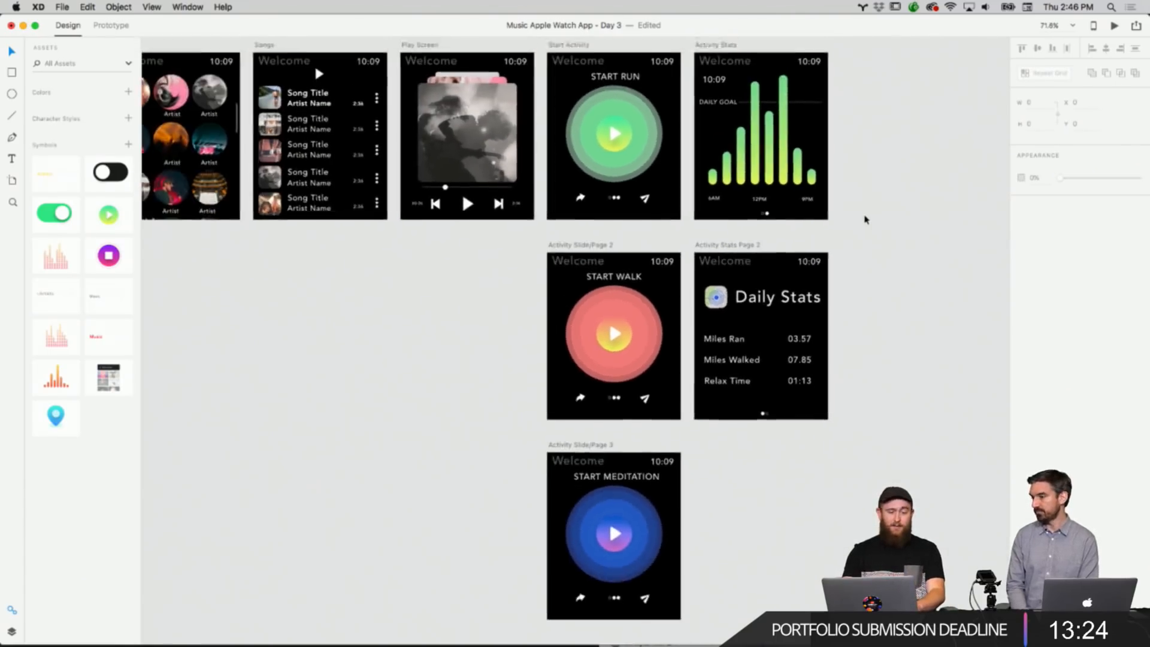
pyautogui.hscroll(-10, 865, 220)
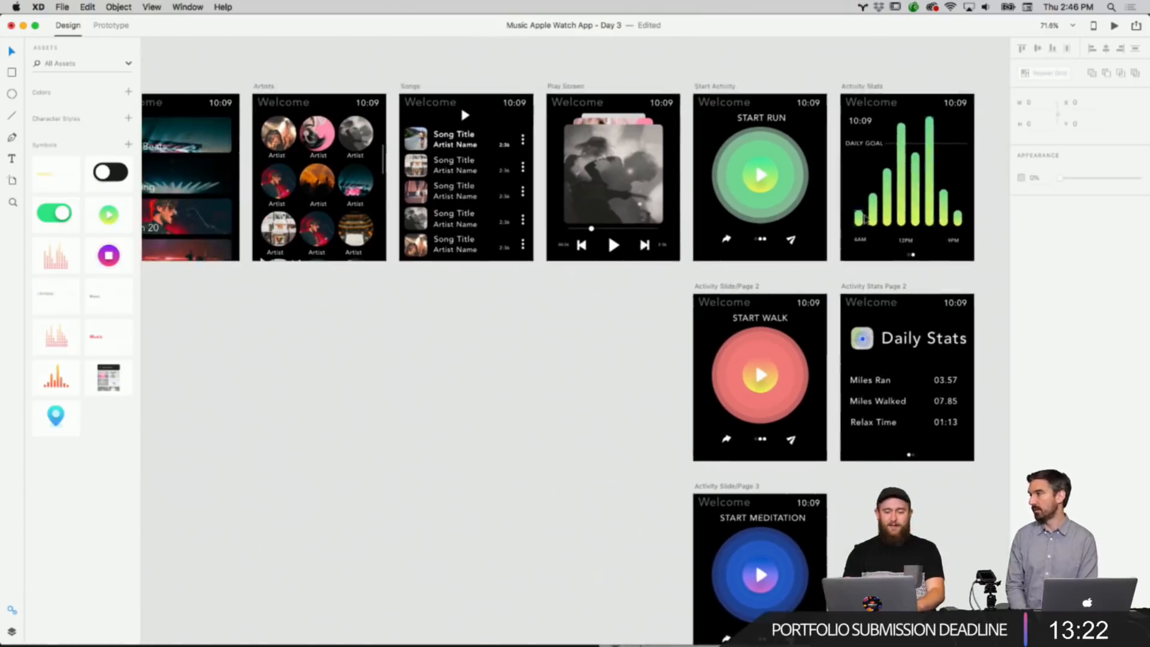
pyautogui.hscroll(3, 868, 220)
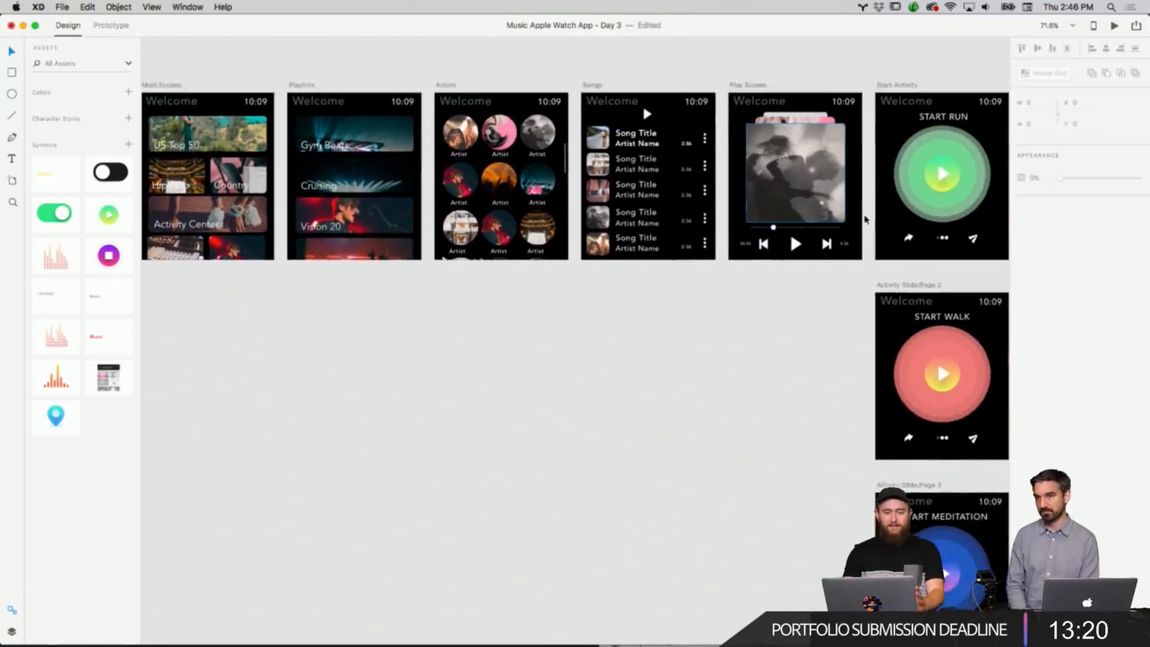
pyautogui.scroll(-5, 864, 219)
pyautogui.scroll(2, 865, 219)
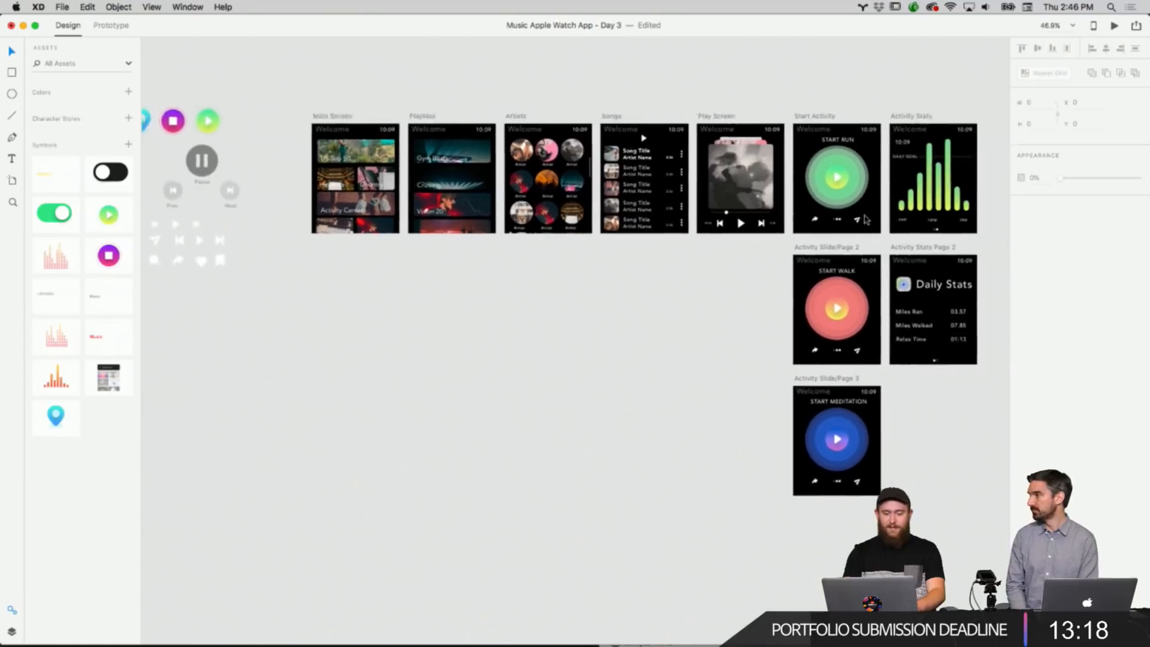
pyautogui.hscroll(2, 867, 219)
pyautogui.scroll(2, 866, 218)
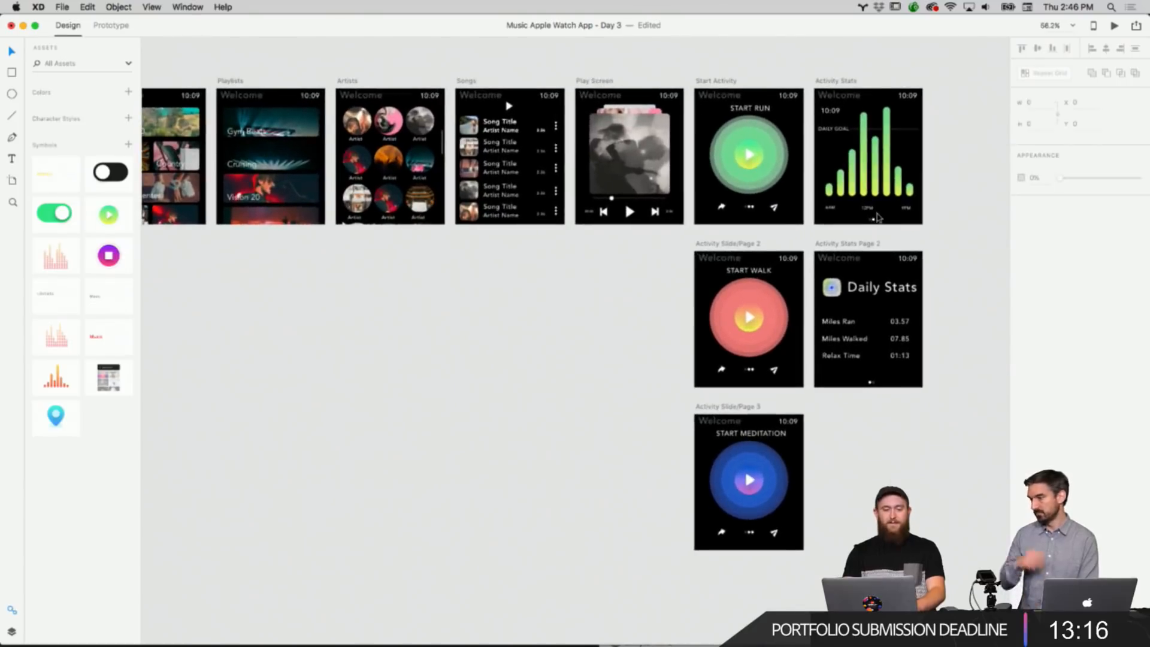
pyautogui.scroll(3, 879, 218)
pyautogui.hscroll(4, 878, 218)
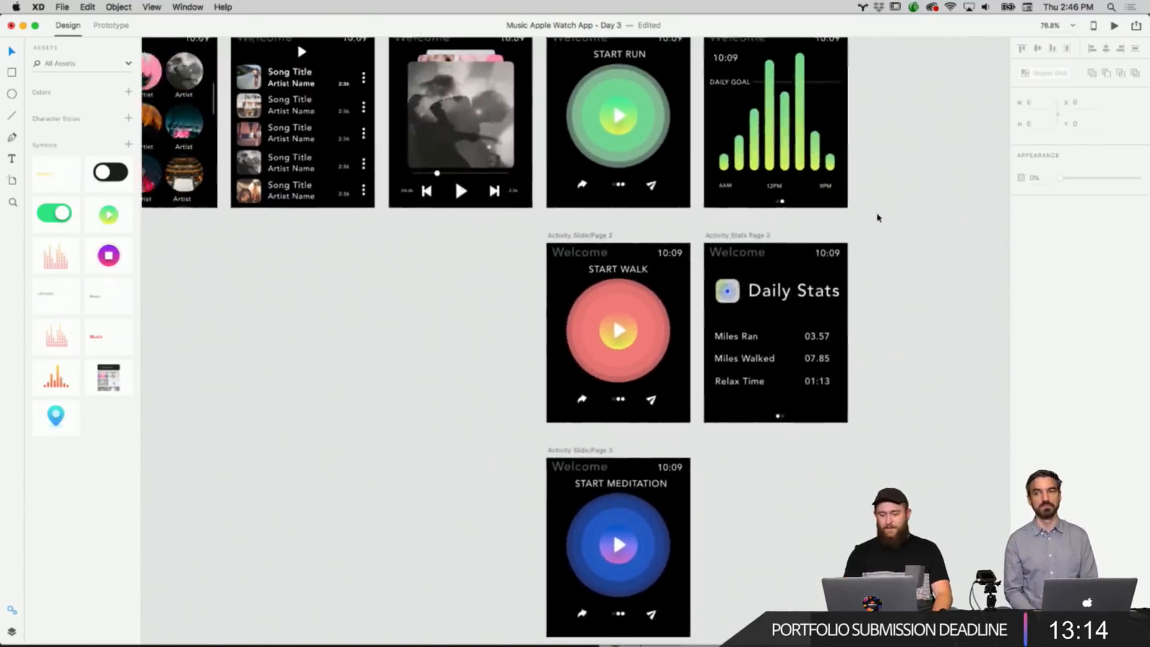
pyautogui.scroll(-5, 878, 219)
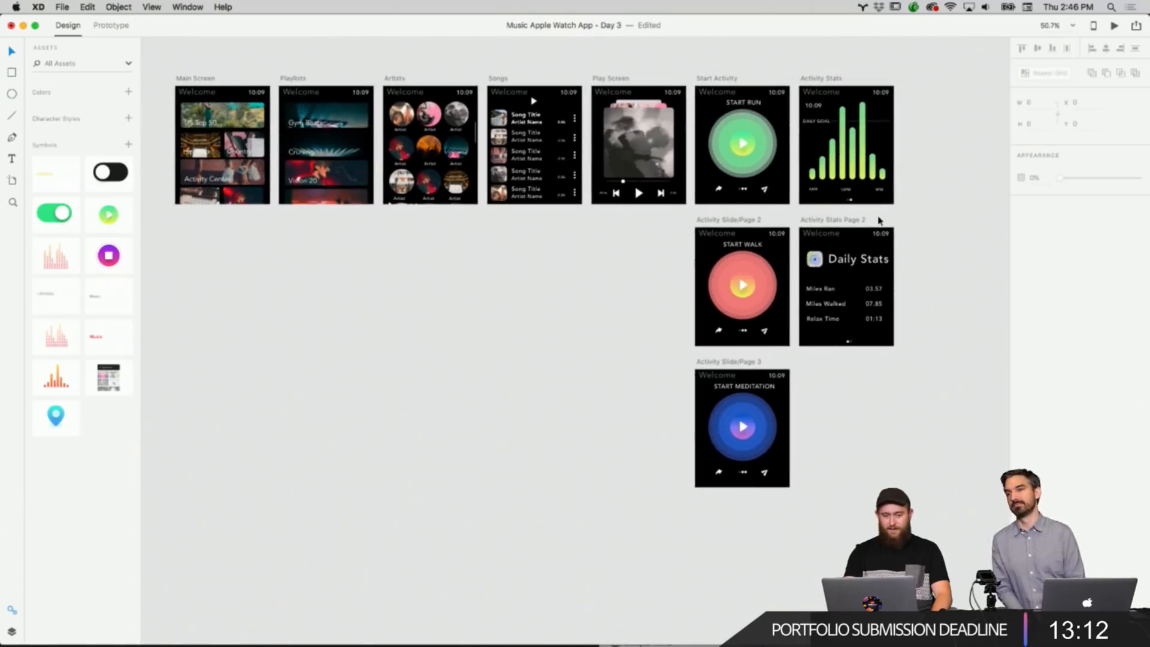
# Move the Miles Ran, Miles Walked and Relax Time rows up together on the Daily Stats screen.
pyautogui.scroll(6, 879, 220)
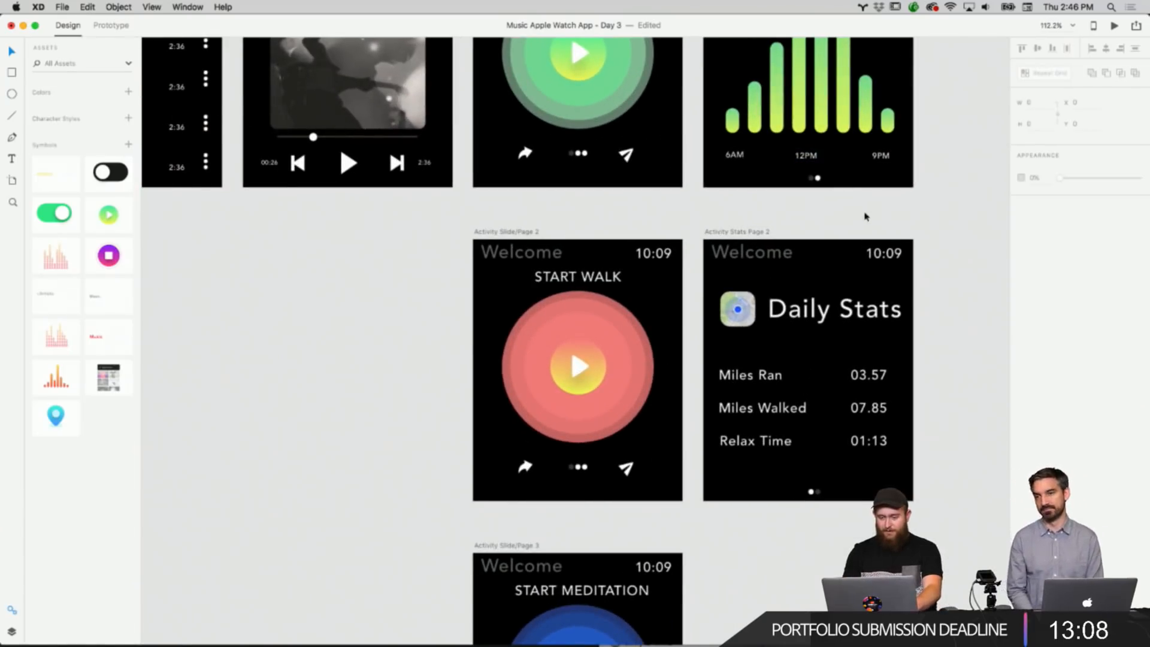
pyautogui.scroll(4, 892, 231)
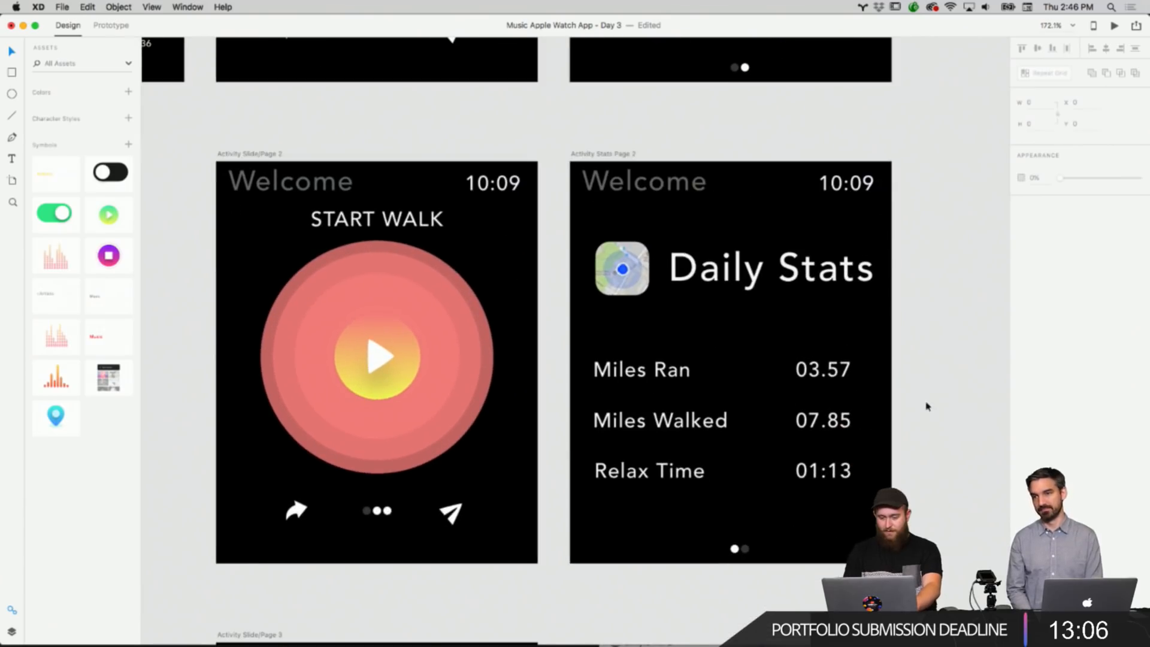
pyautogui.rightClick(926, 406)
pyautogui.rightClick(887, 484)
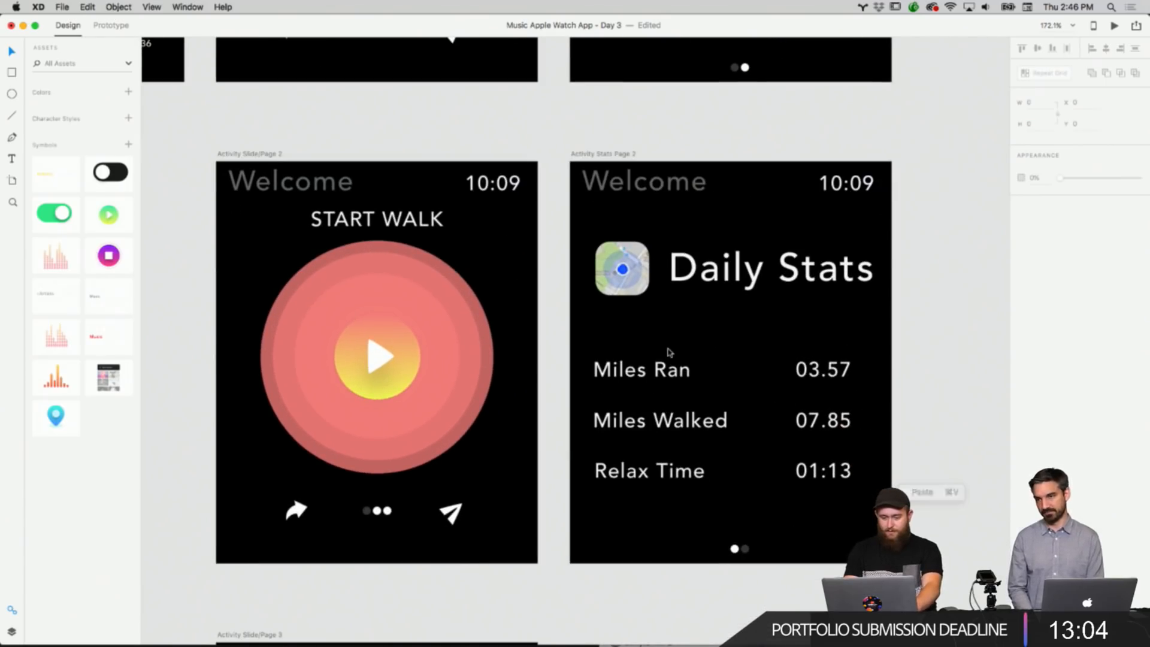
pyautogui.moveTo(627, 335); pyautogui.dragTo(833, 484)
pyautogui.moveTo(829, 480); pyautogui.dragTo(836, 456)
pyautogui.click(934, 403)
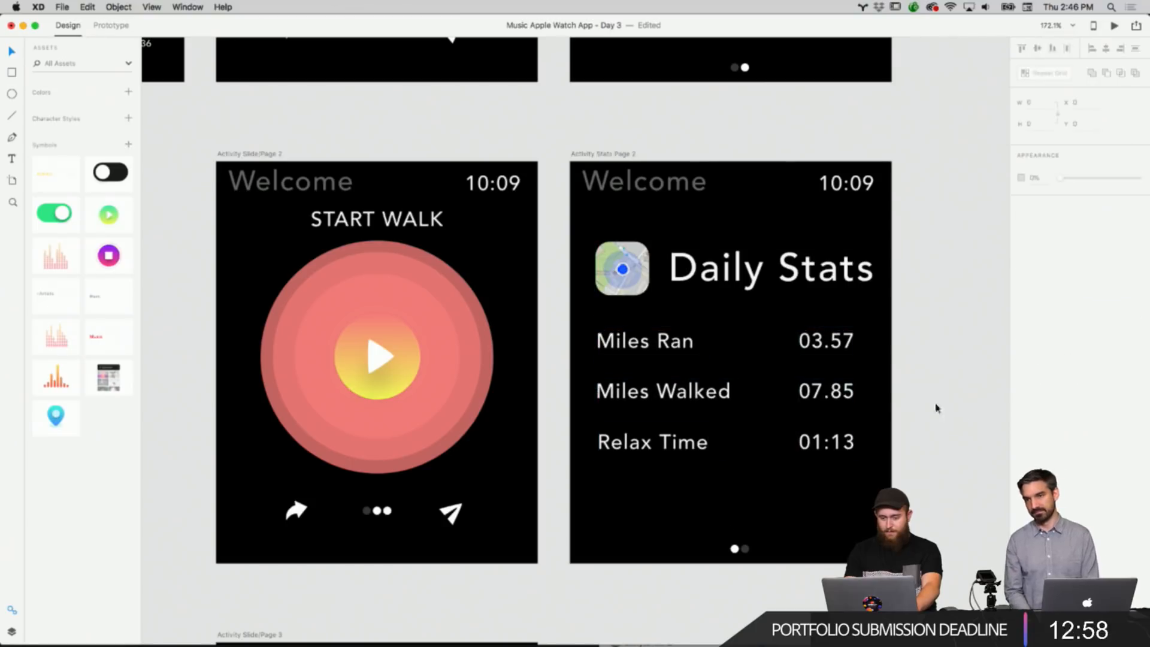
# Copy the Relax Time label and value and paste the duplicate row below it.
pyautogui.click(656, 445)
pyautogui.rightClick(812, 428)
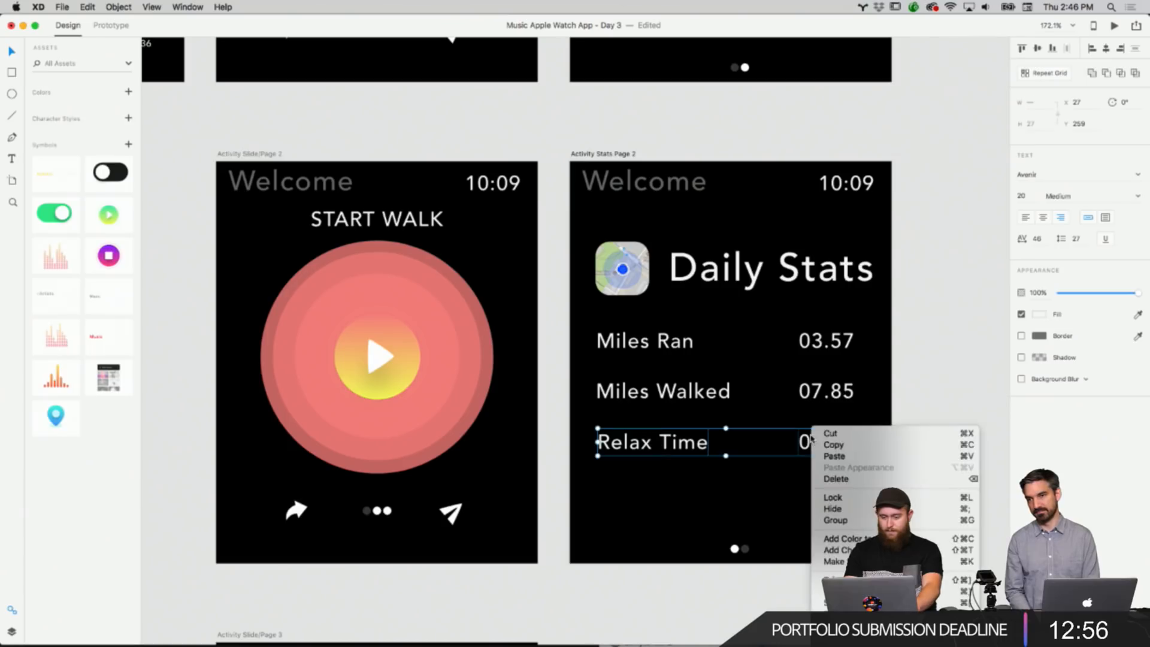
pyautogui.click(833, 445)
pyautogui.press('super+v')
pyautogui.moveTo(823, 455); pyautogui.dragTo(823, 493)
pyautogui.click(970, 432)
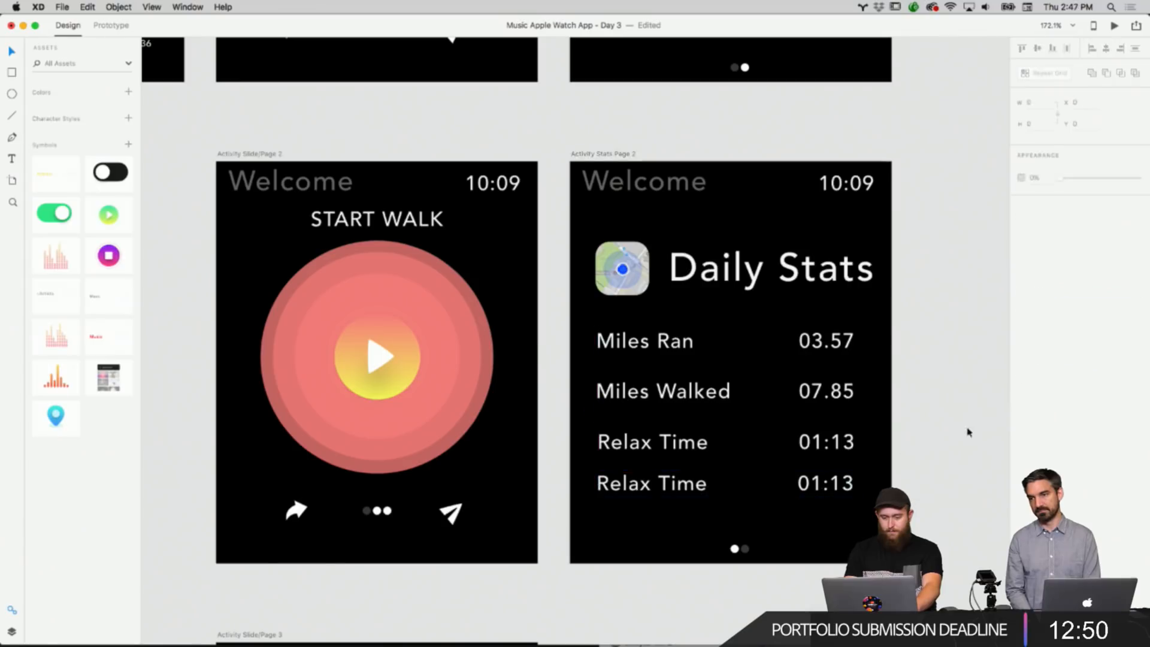
# Rename the duplicated row's label as Heartrate and nudge it into line with the other labels.
pyautogui.doubleClick(641, 494)
pyautogui.press('BackSpace')
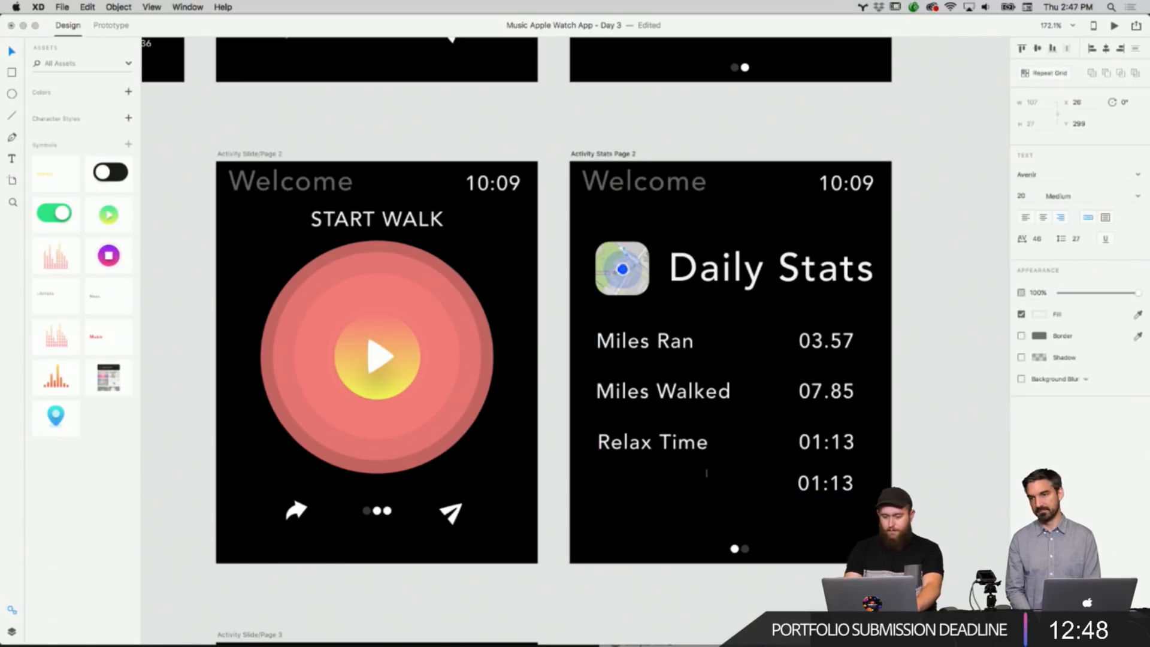
pyautogui.write('Heartrate')
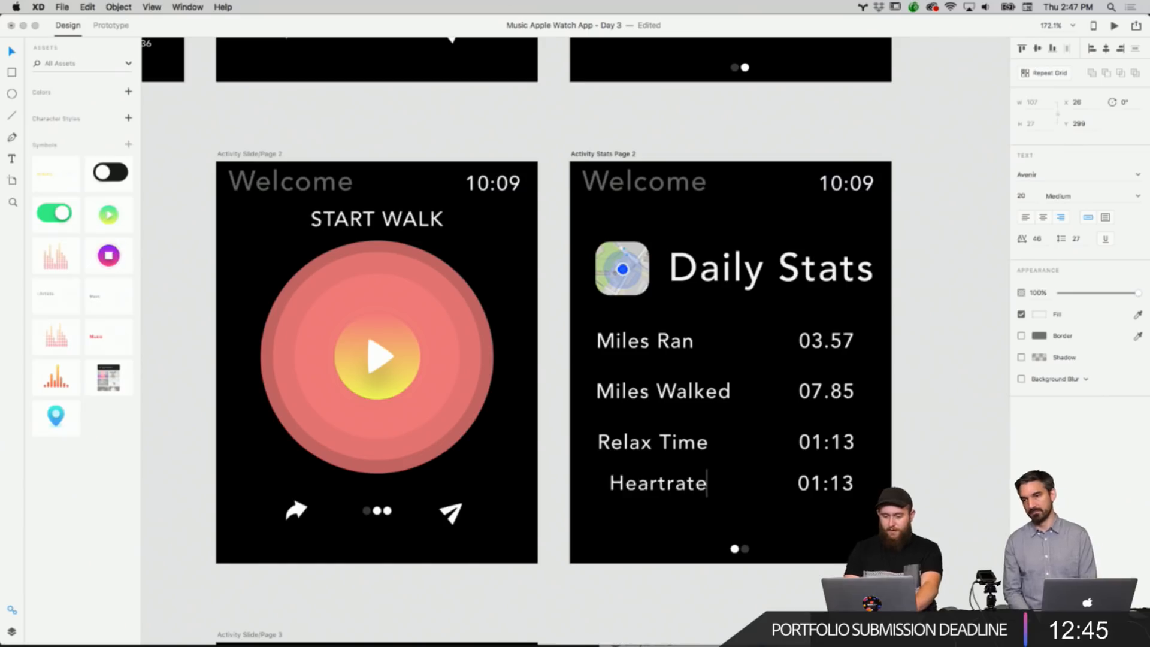
pyautogui.press('Escape')
pyautogui.click(901, 477)
pyautogui.moveTo(686, 491); pyautogui.dragTo(676, 502)
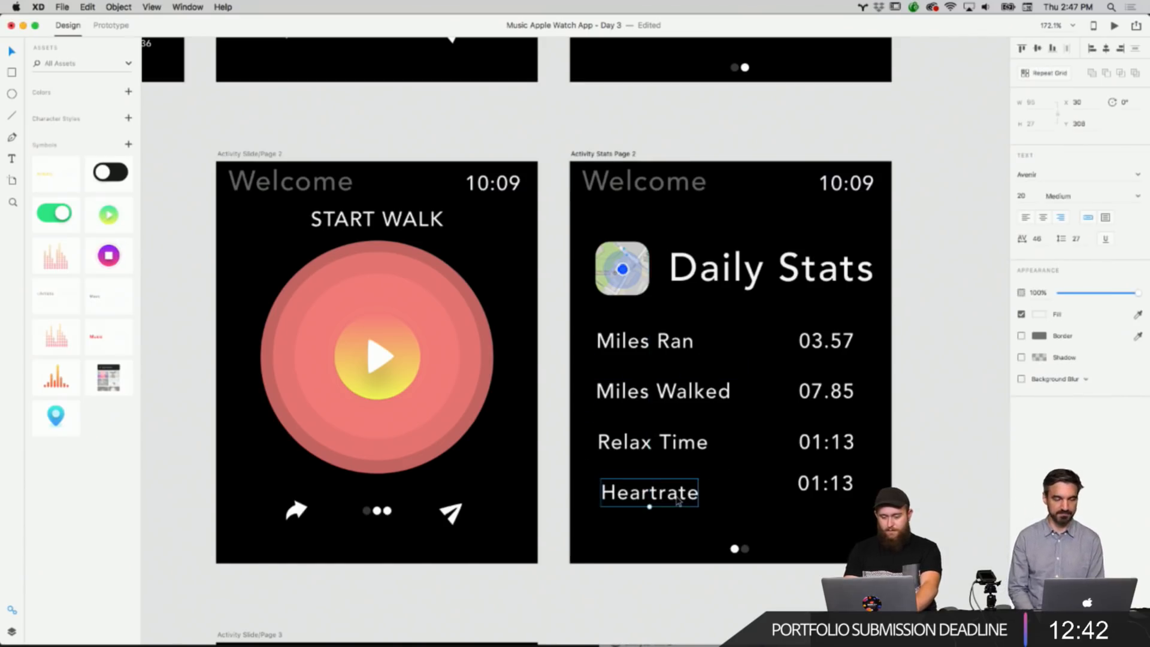
# Replace the duplicated row's value with 140 and align it with the values above.
pyautogui.moveTo(833, 483); pyautogui.dragTo(850, 493)
pyautogui.press('BackSpace')
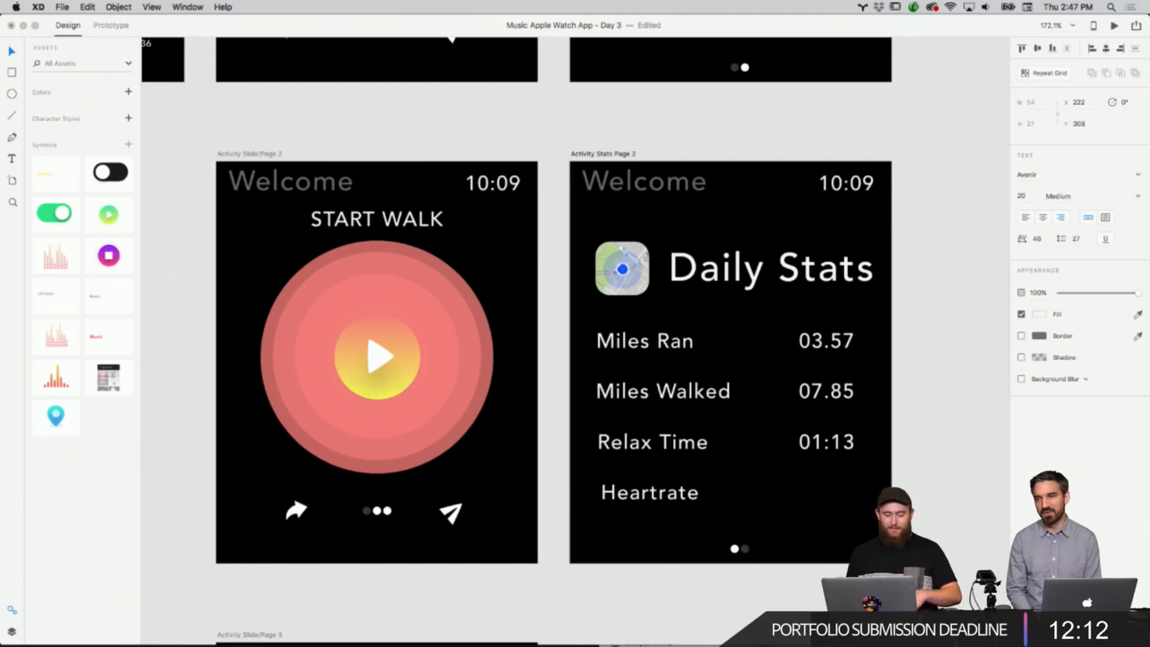
pyautogui.press('super+v')
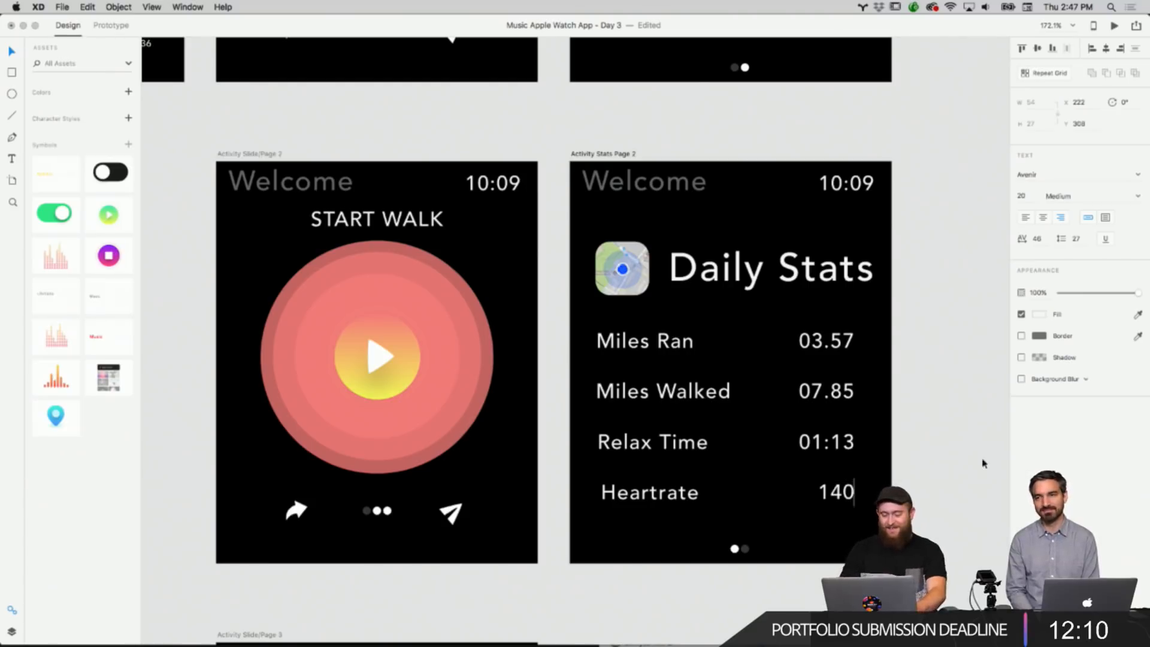
pyautogui.moveTo(847, 503)
pyautogui.mouseDown()
pyautogui.moveTo(828, 494)
pyautogui.moveTo(848, 494)
pyautogui.mouseUp()
pyautogui.click(909, 475)
pyautogui.click(913, 460)
# Duplicate the Daily Stats artboard and place the copy beside the Start Meditation screen.
pyautogui.scroll(5, 863, 473)
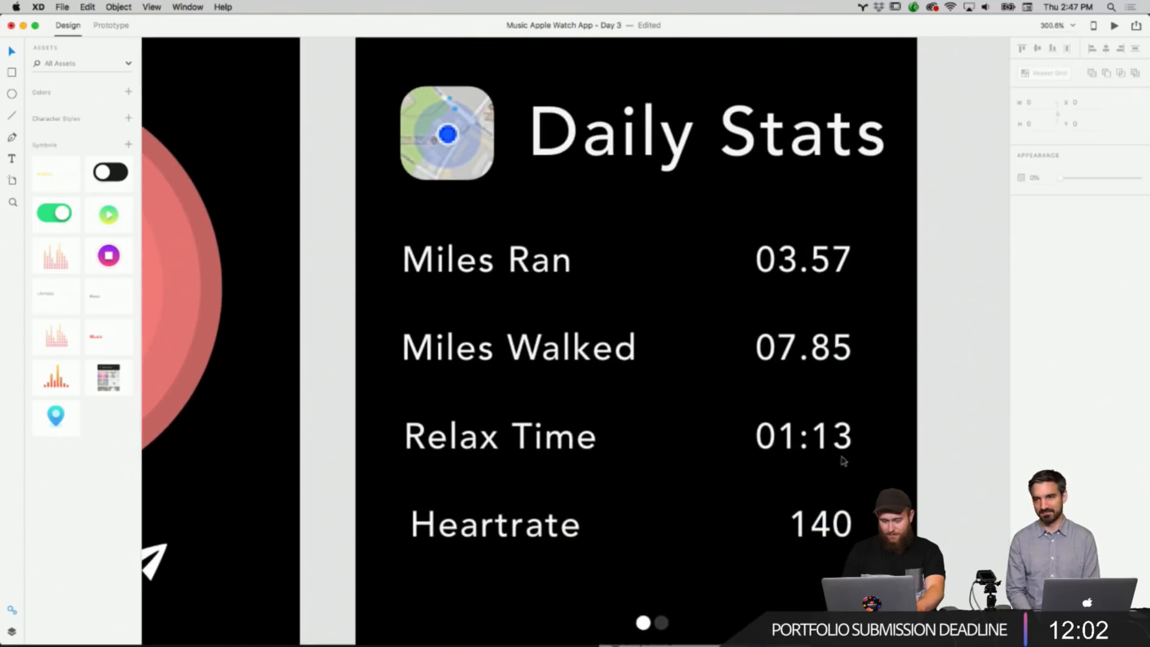
pyautogui.scroll(-5, 831, 468)
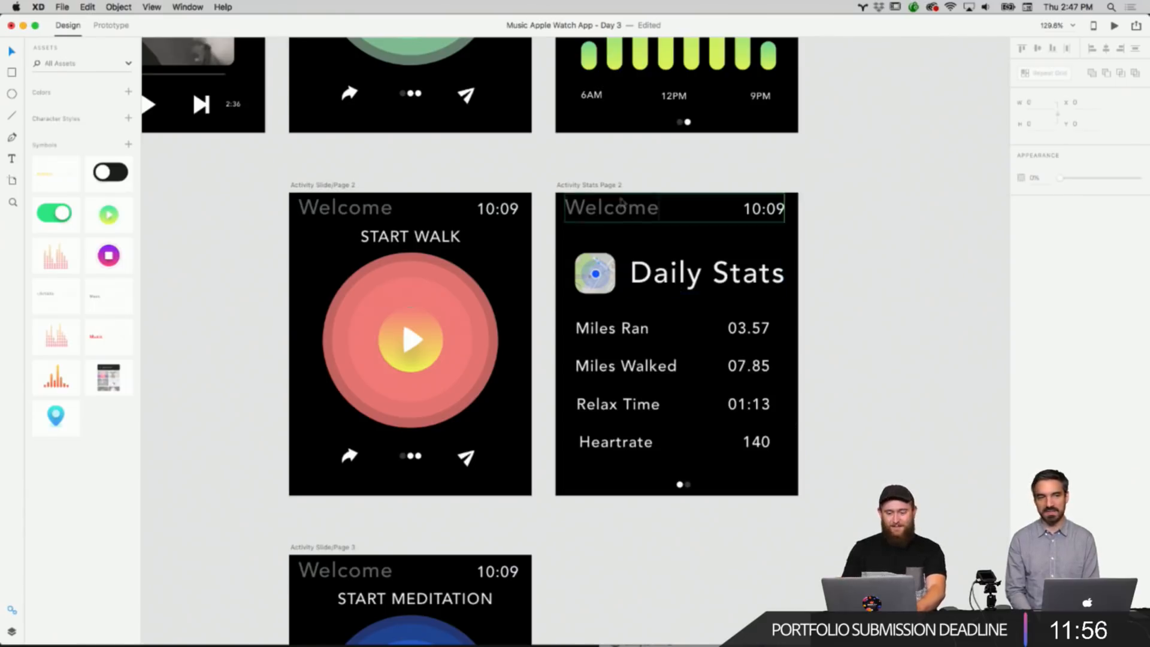
pyautogui.rightClick(616, 184)
pyautogui.click(639, 201)
pyautogui.scroll(-5, 706, 360)
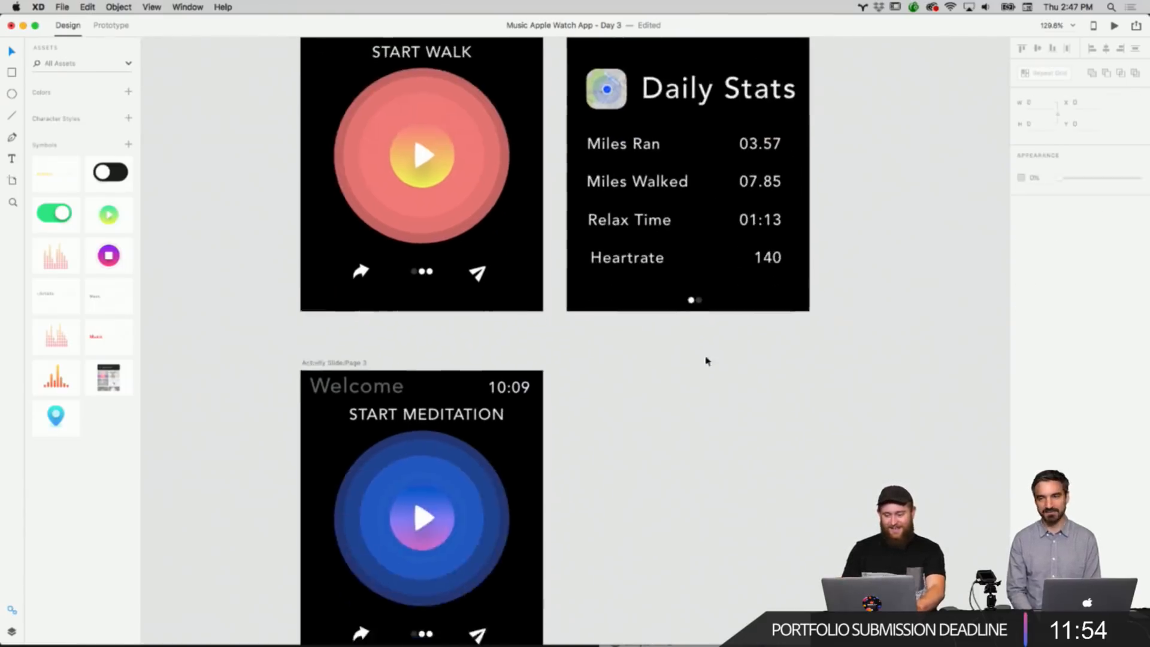
pyautogui.rightClick(691, 396)
pyautogui.click(712, 398)
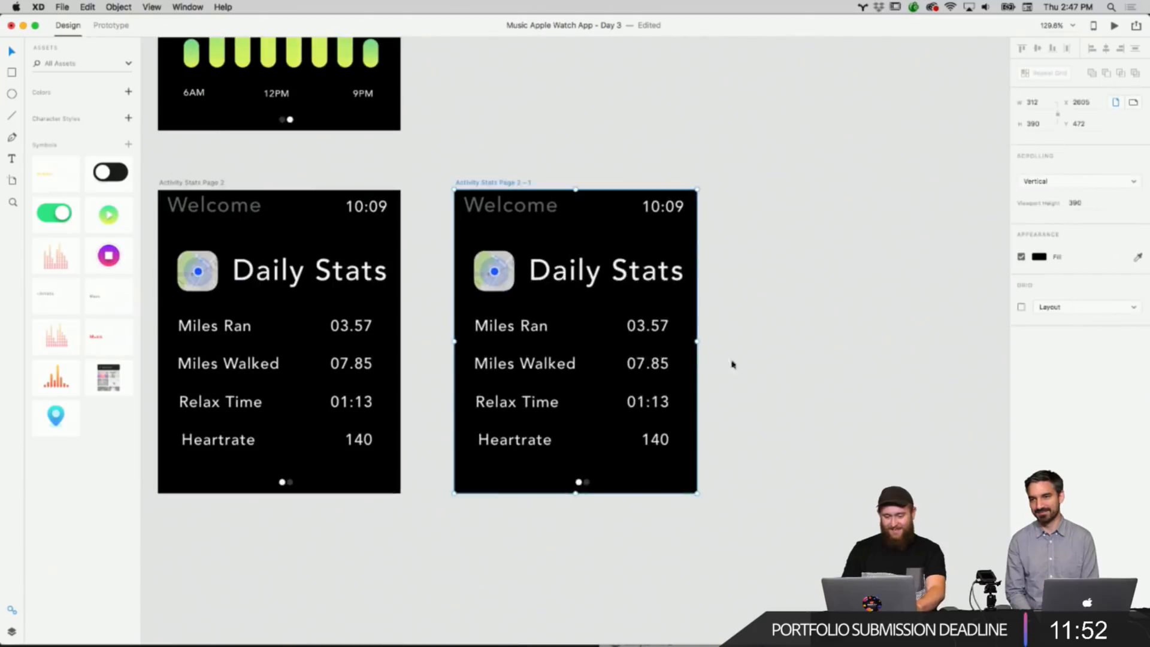
pyautogui.moveTo(516, 180); pyautogui.dragTo(313, 451)
# Delete the icon, title and stats rows from the duplicated Daily Stats artboard.
pyautogui.scroll(-3, 480, 431)
pyautogui.hscroll(-3, 481, 432)
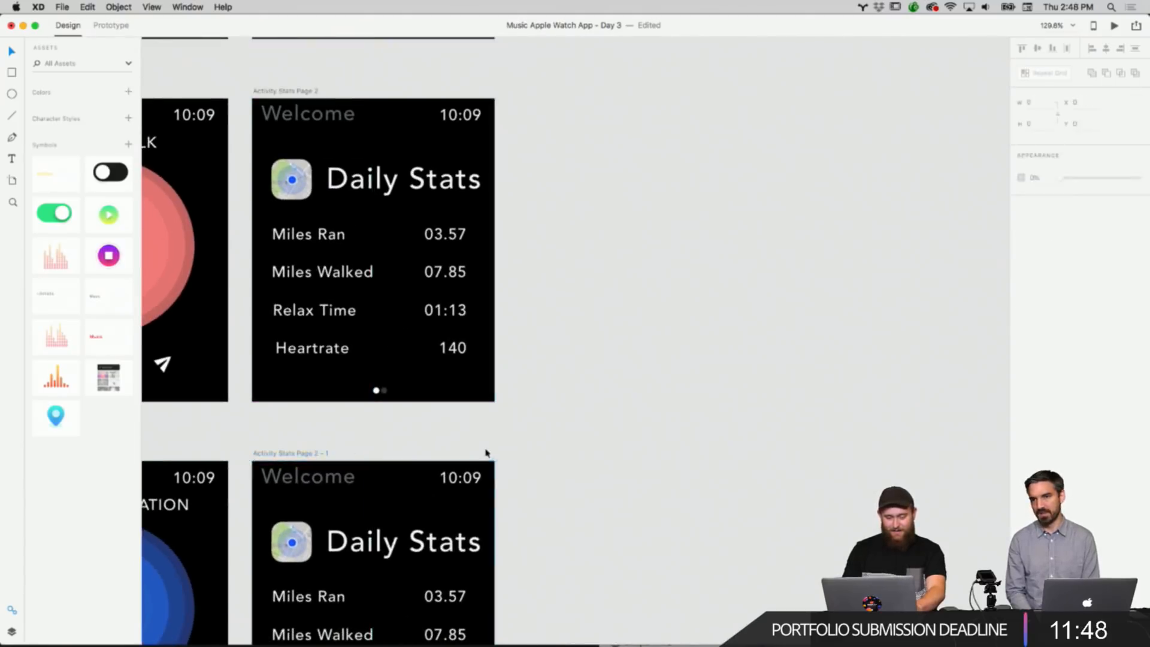
pyautogui.scroll(-4, 486, 453)
pyautogui.hscroll(-2, 487, 453)
pyautogui.scroll(-5, 487, 454)
pyautogui.hscroll(-8, 486, 454)
pyautogui.scroll(5, 486, 455)
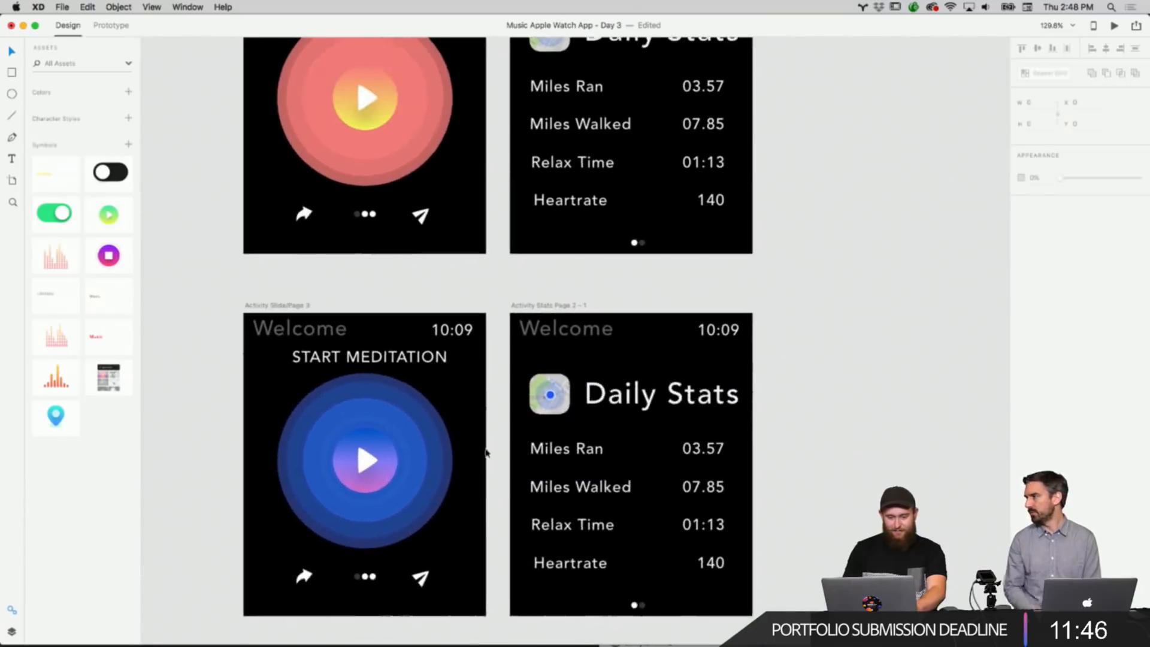
pyautogui.scroll(1, 485, 458)
pyautogui.hscroll(1, 486, 459)
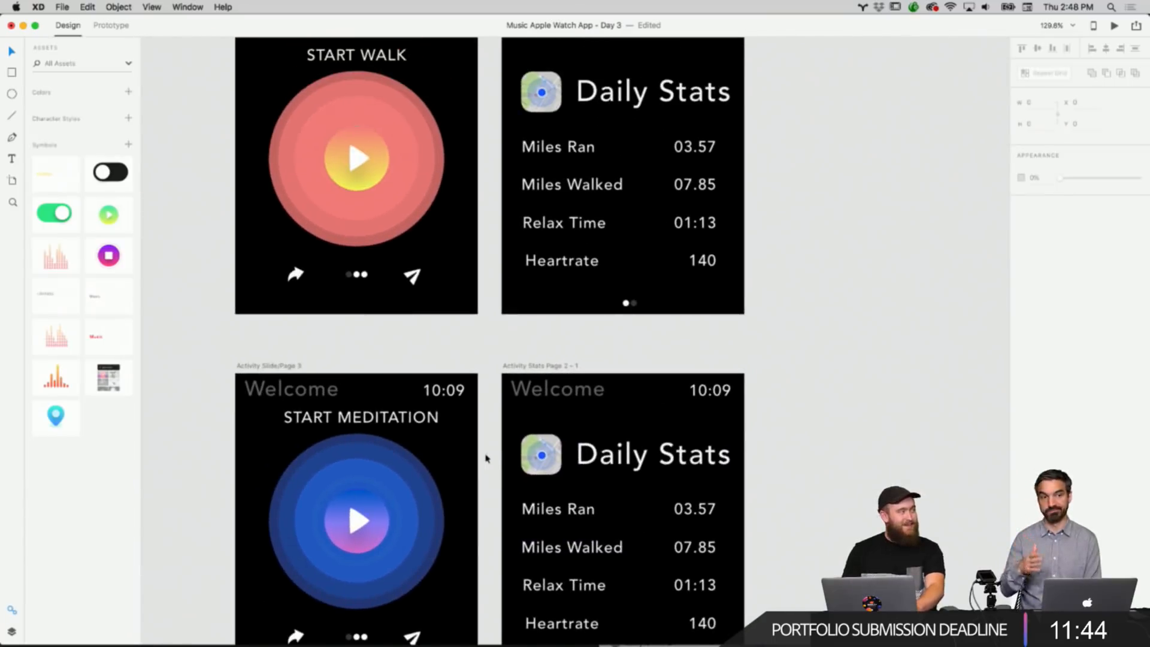
pyautogui.scroll(3, 485, 458)
pyautogui.hscroll(1, 485, 458)
pyautogui.scroll(-3, 486, 458)
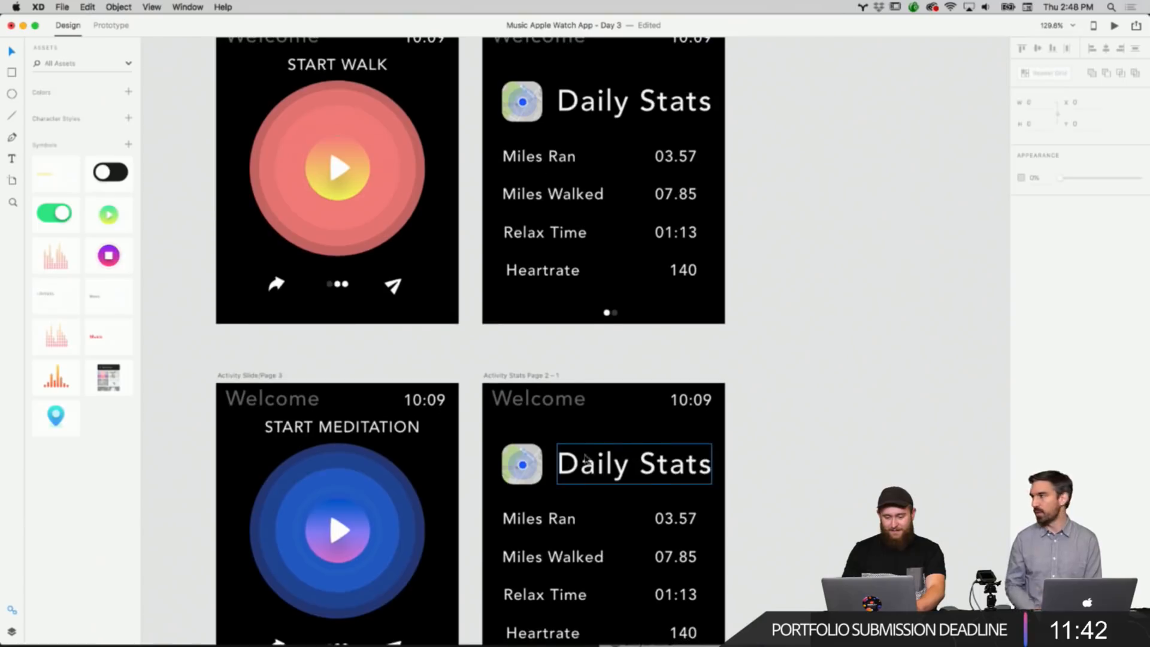
pyautogui.scroll(-3, 593, 455)
pyautogui.hscroll(1, 593, 456)
pyautogui.moveTo(711, 521); pyautogui.dragTo(496, 345)
pyautogui.press('Delete')
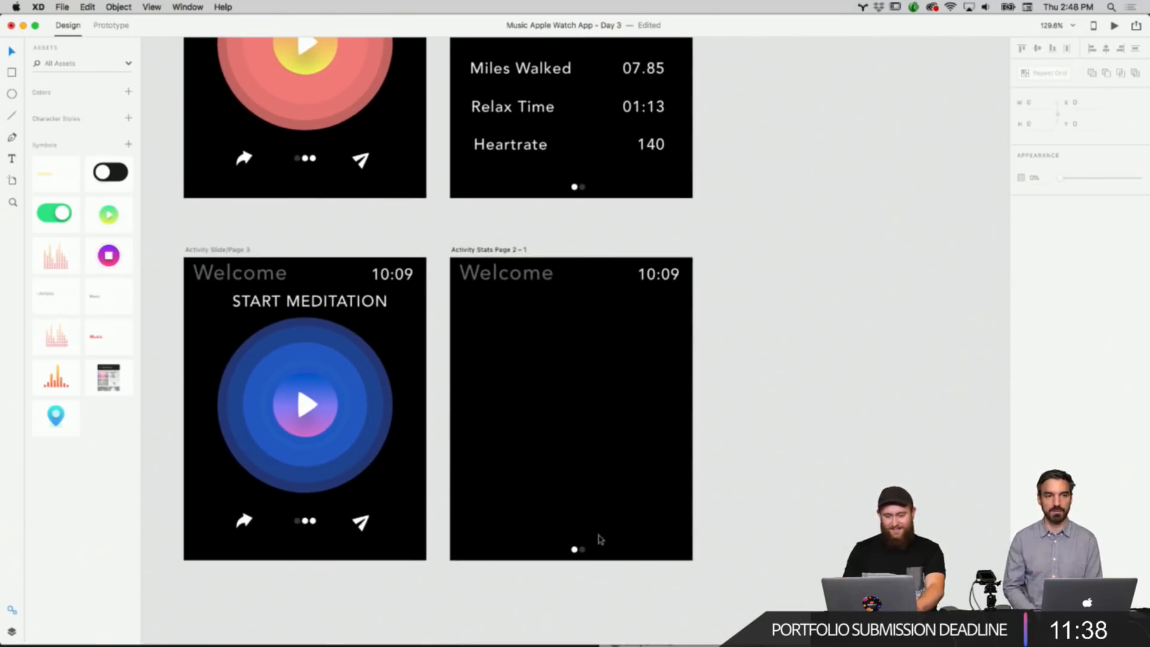
# Copy the three page-indicator dots from the Start Meditation screen.
pyautogui.hscroll(-3, 491, 554)
pyautogui.scroll(1, 491, 554)
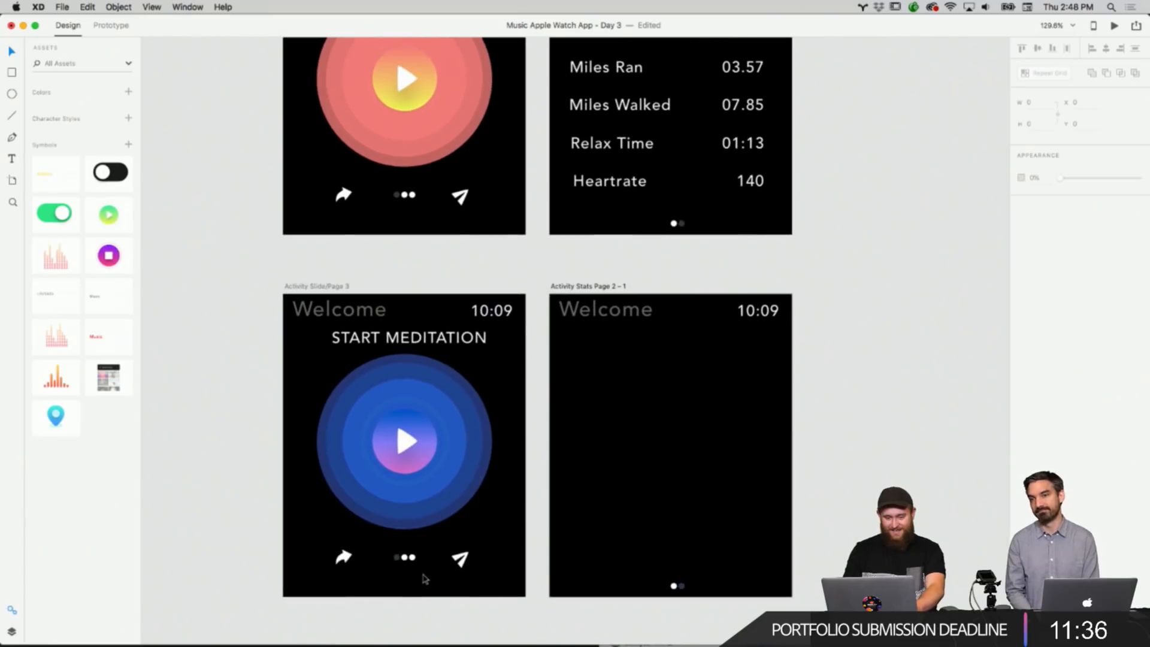
pyautogui.click(406, 558)
pyautogui.rightClick(406, 558)
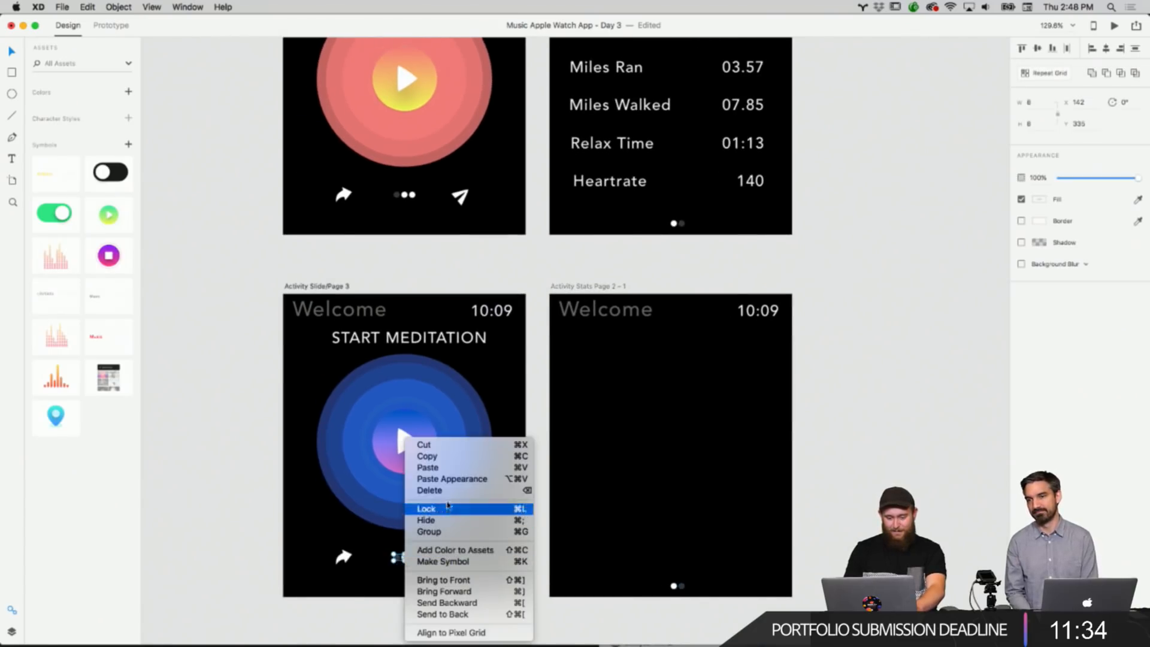
pyautogui.click(461, 459)
# Delete the page dots from both the duplicated artboard and the Daily Stats screen.
pyautogui.moveTo(661, 575); pyautogui.dragTo(714, 608)
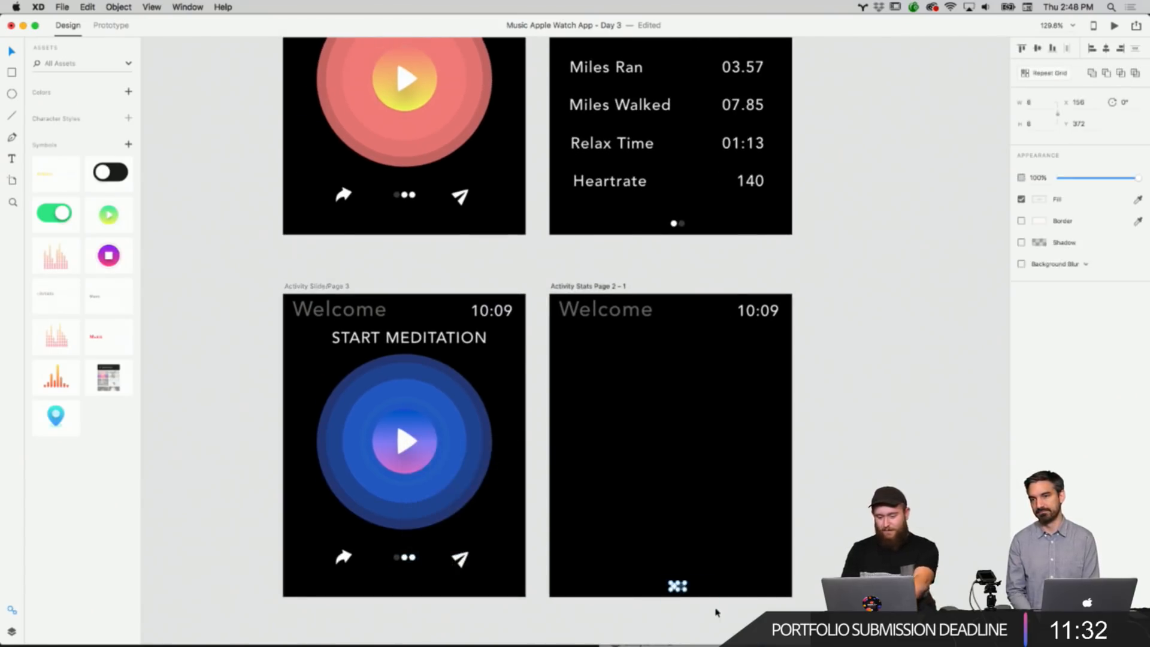
pyautogui.press('Delete')
pyautogui.click(672, 224)
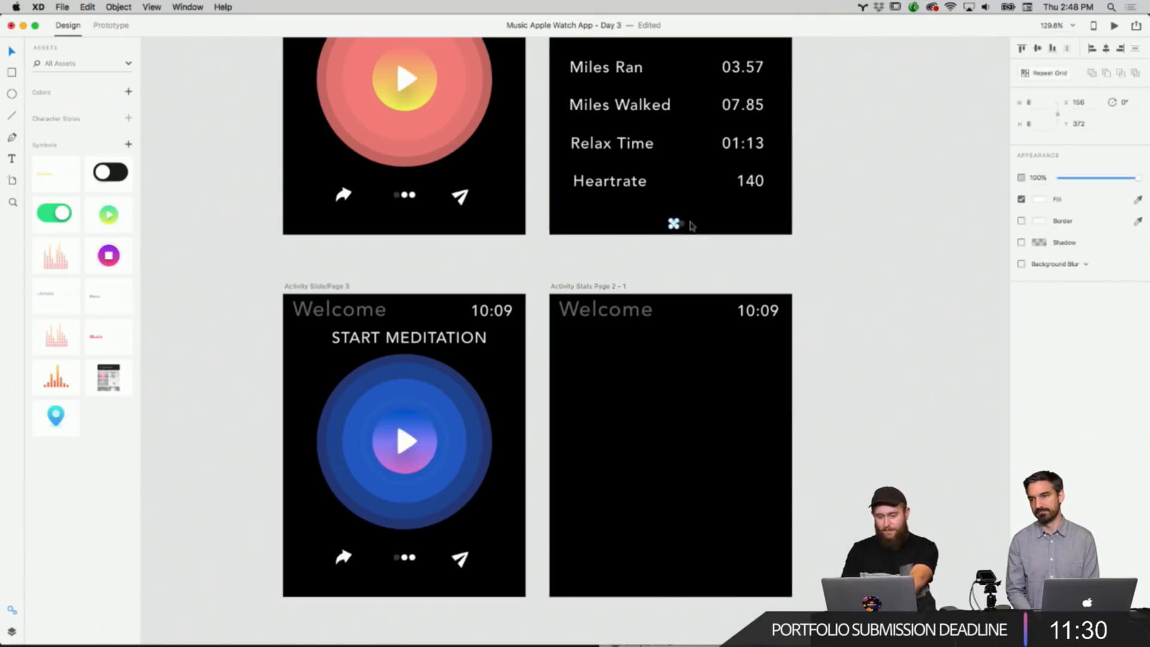
pyautogui.hotkey('shift', 'Left')
pyautogui.hotkey('shift', 'Left')
pyautogui.hotkey('shift', 'Left')
pyautogui.hotkey('shift', 'Left')
pyautogui.hotkey('shift', 'Left')
pyautogui.press('super+z')
pyautogui.click(833, 271)
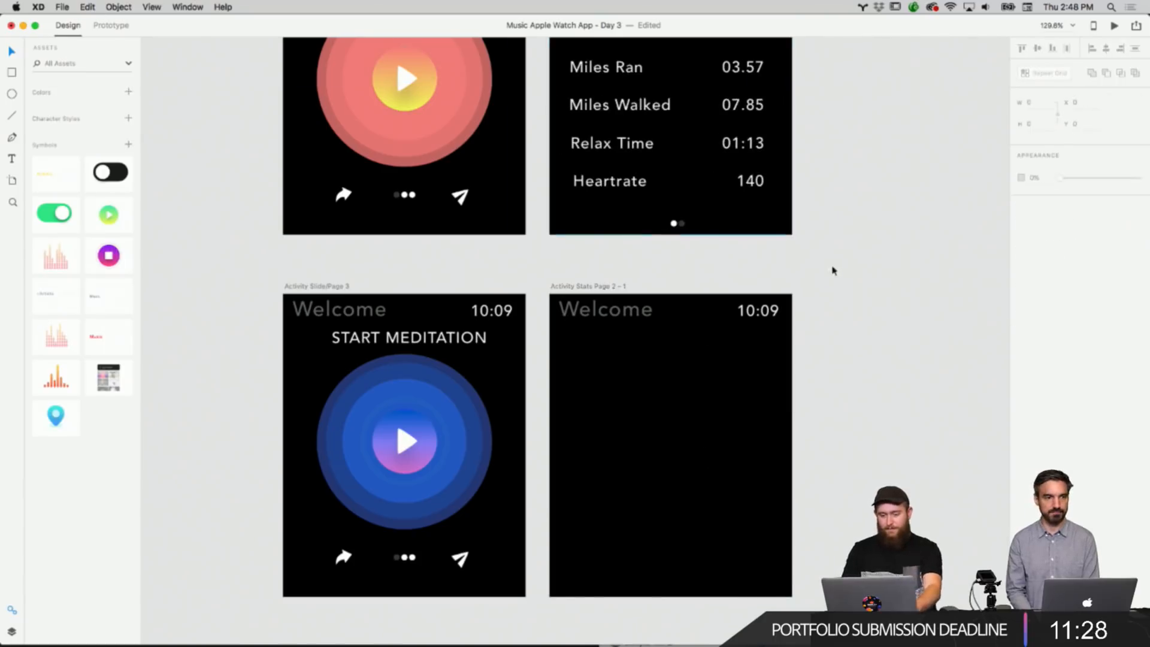
pyautogui.click(675, 225)
pyautogui.press('Delete')
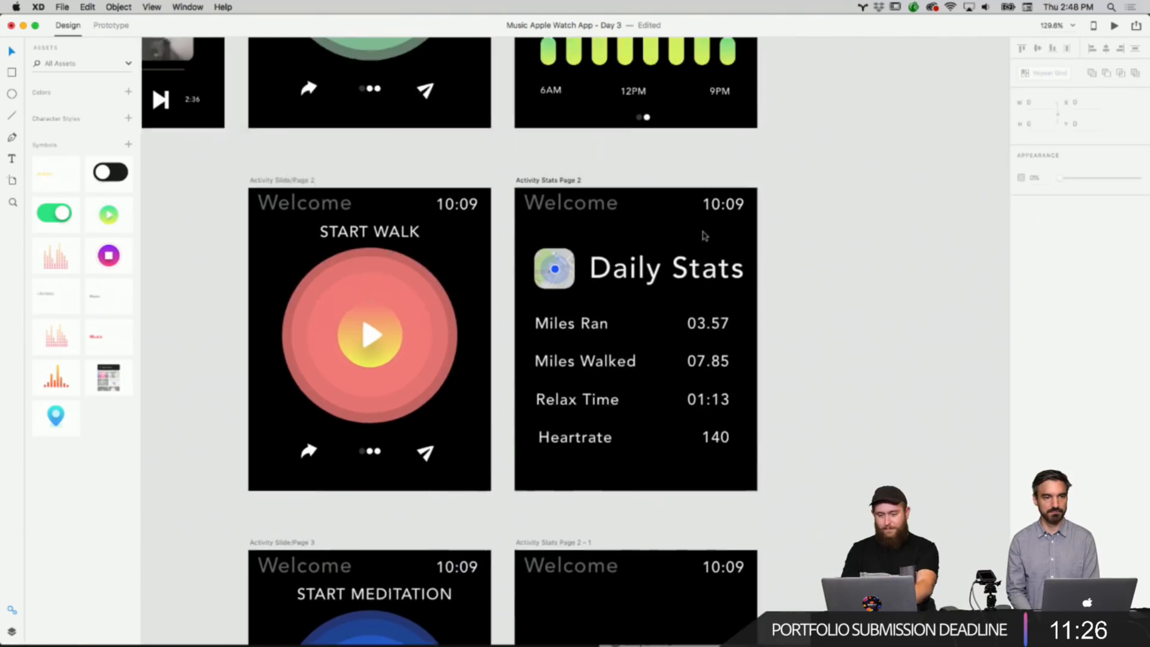
# Replace the Activity Stats screen's page dots with the copied three-dot indicator.
pyautogui.scroll(6, 703, 232)
pyautogui.click(630, 197)
pyautogui.press('Delete')
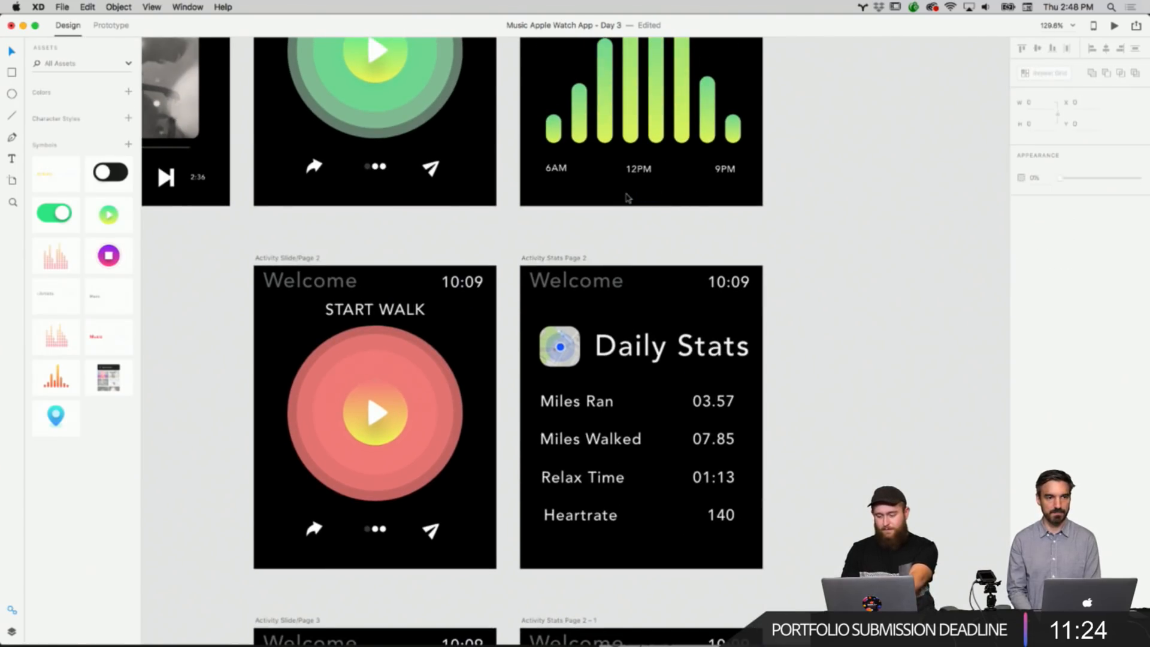
pyautogui.rightClick(645, 197)
pyautogui.click(649, 200)
# Copy the three-dot indicator from the Activity Stats screen and paste it into the Daily Stats screen.
pyautogui.scroll(-2, 647, 301)
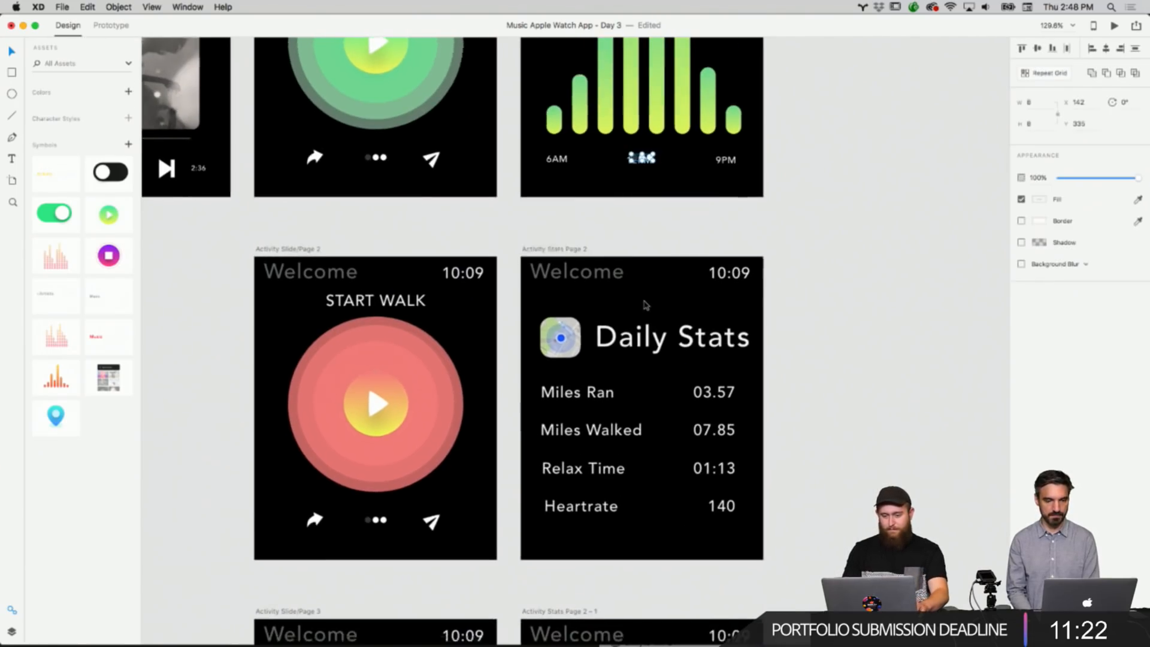
pyautogui.scroll(2, 648, 296)
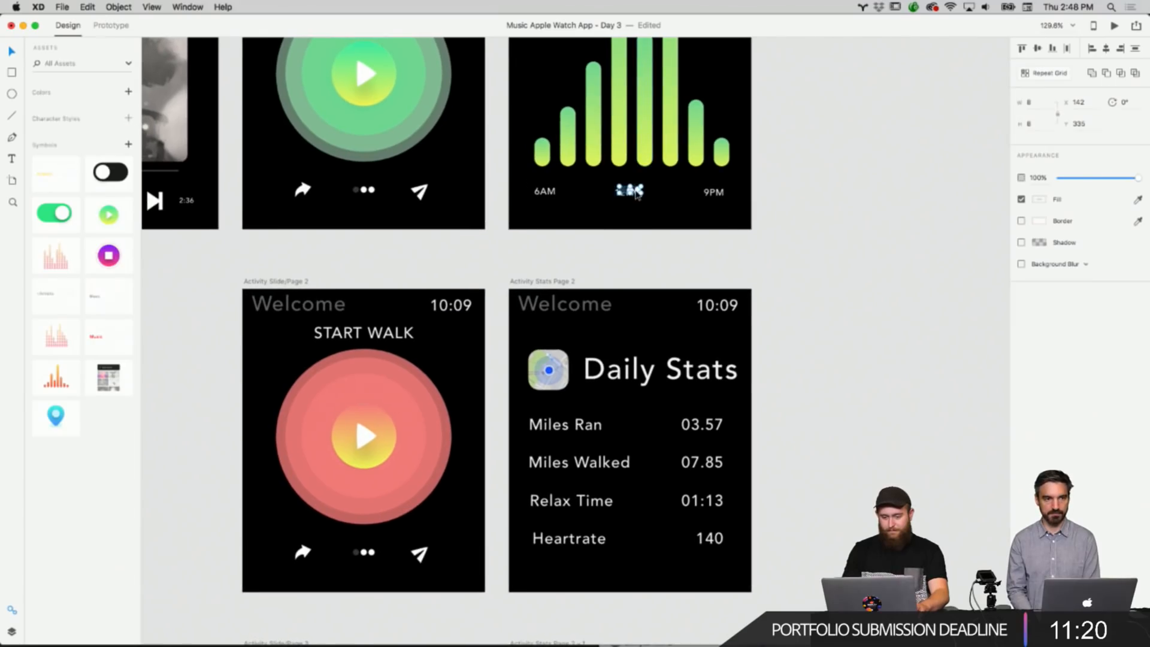
pyautogui.scroll(5, 637, 195)
pyautogui.moveTo(628, 189); pyautogui.dragTo(620, 261)
pyautogui.click(627, 327)
pyautogui.scroll(-10, 625, 326)
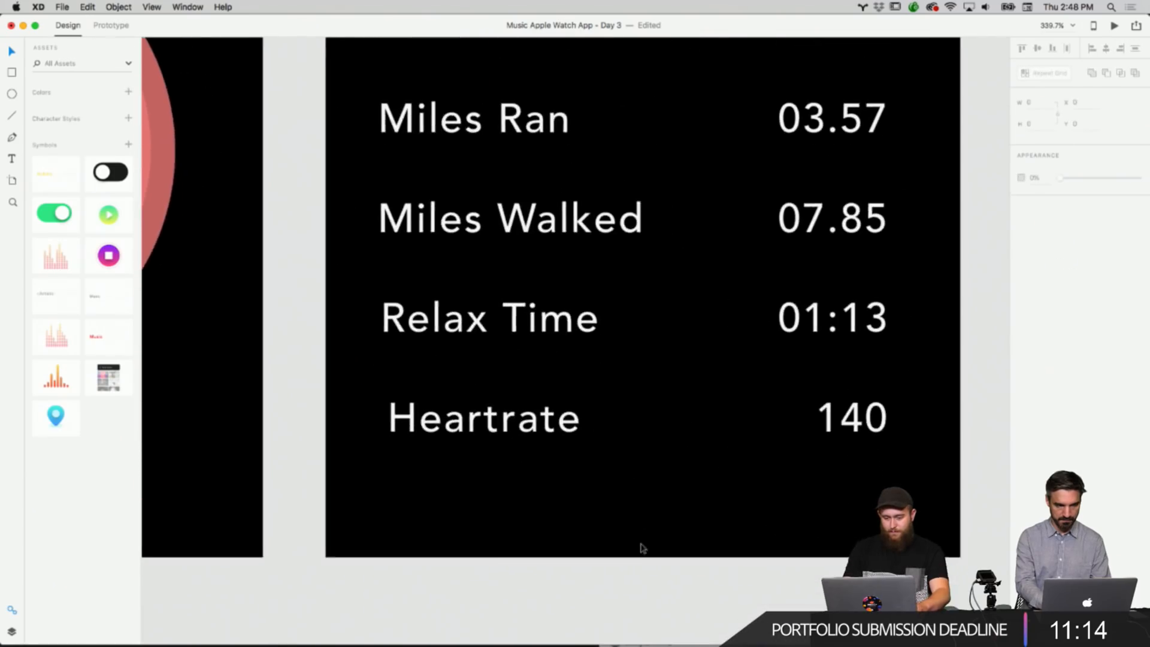
pyautogui.scroll(5, 643, 546)
pyautogui.scroll(3, 642, 546)
pyautogui.click(601, 94)
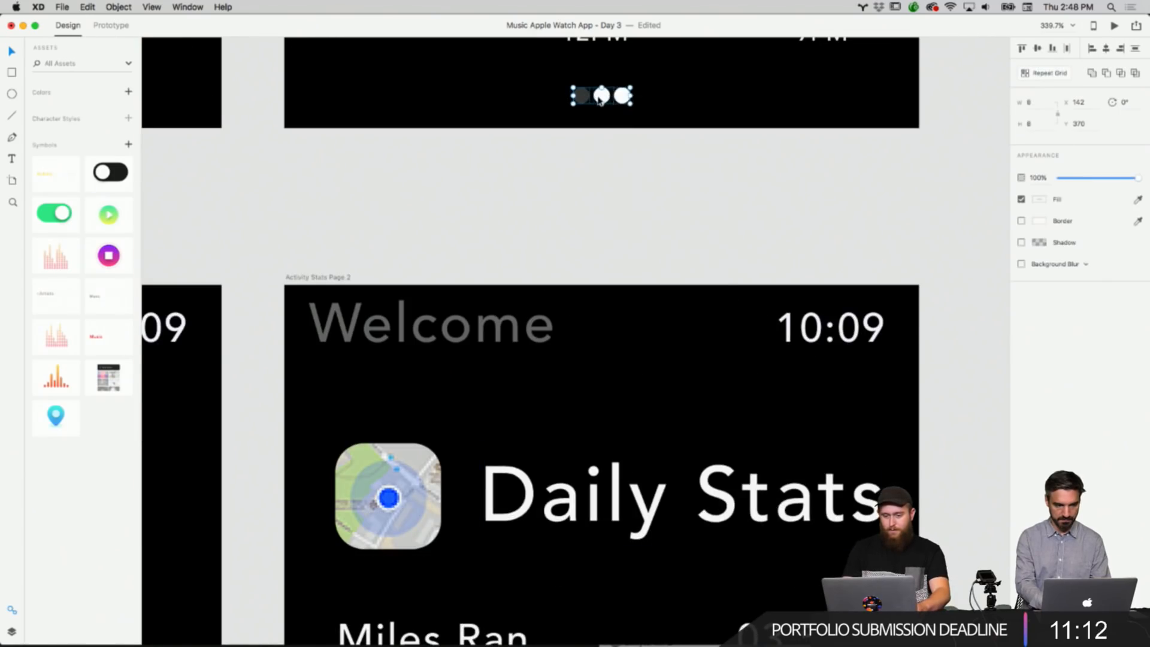
pyautogui.rightClick(599, 95)
pyautogui.click(620, 113)
pyautogui.scroll(-8, 595, 170)
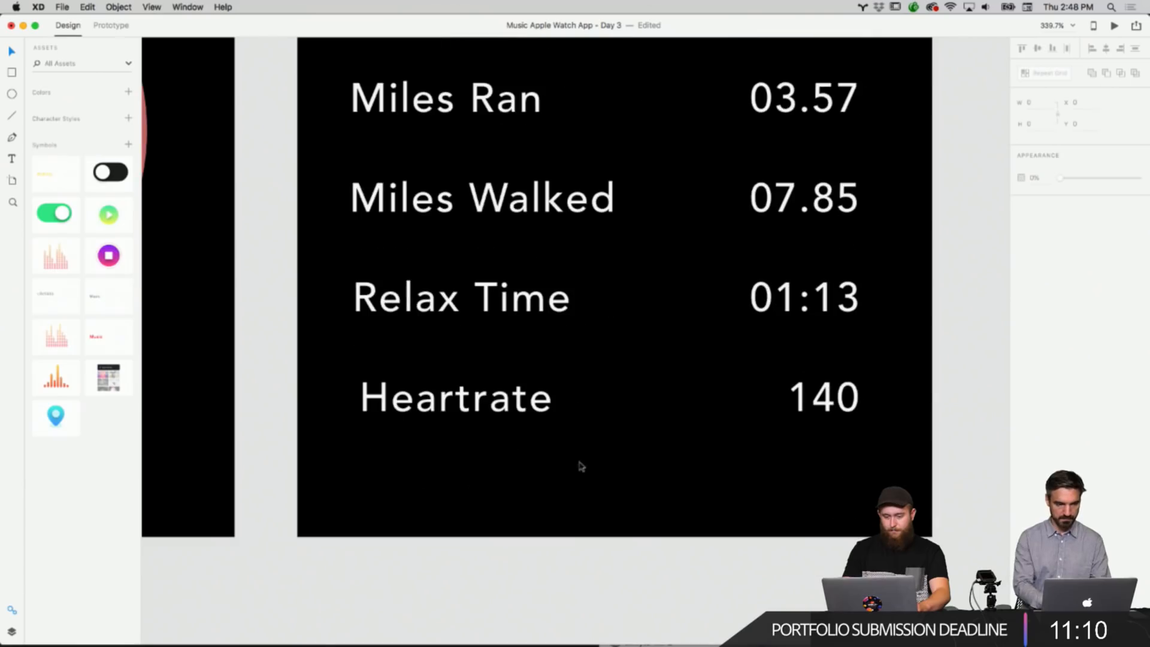
pyautogui.rightClick(615, 515)
pyautogui.click(635, 517)
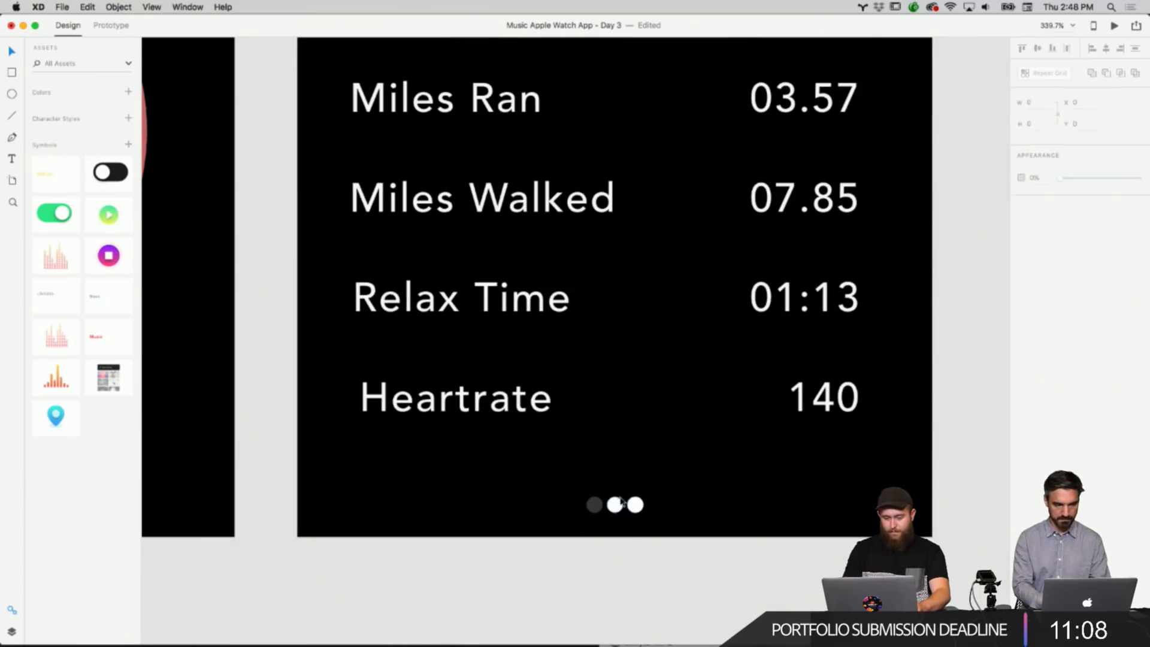
# Paste the three-dot page indicator into the empty duplicated Activity Stats artboard.
pyautogui.click(595, 505)
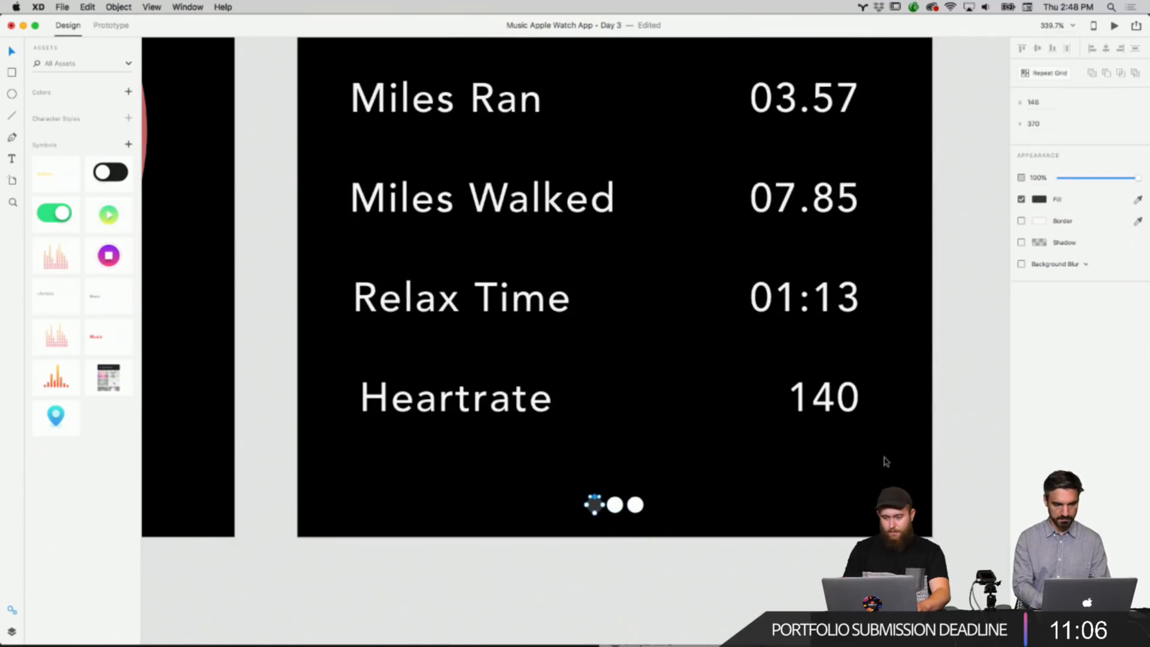
pyautogui.scroll(-10, 885, 461)
pyautogui.rightClick(696, 477)
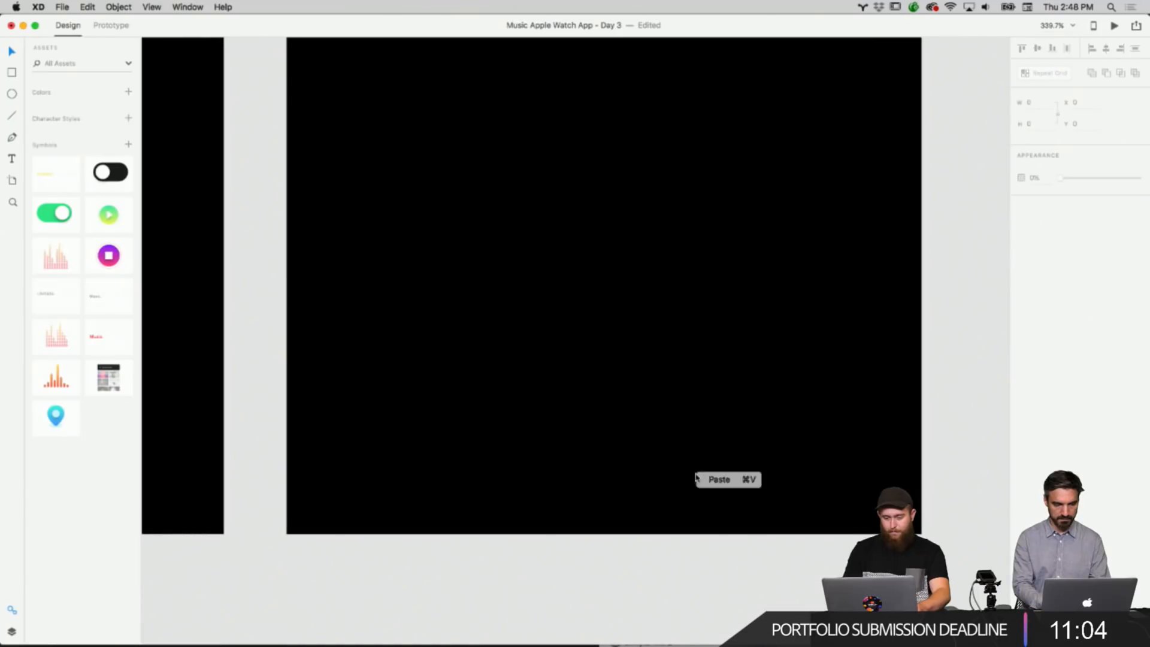
pyautogui.click(709, 479)
pyautogui.scroll(-1, 641, 513)
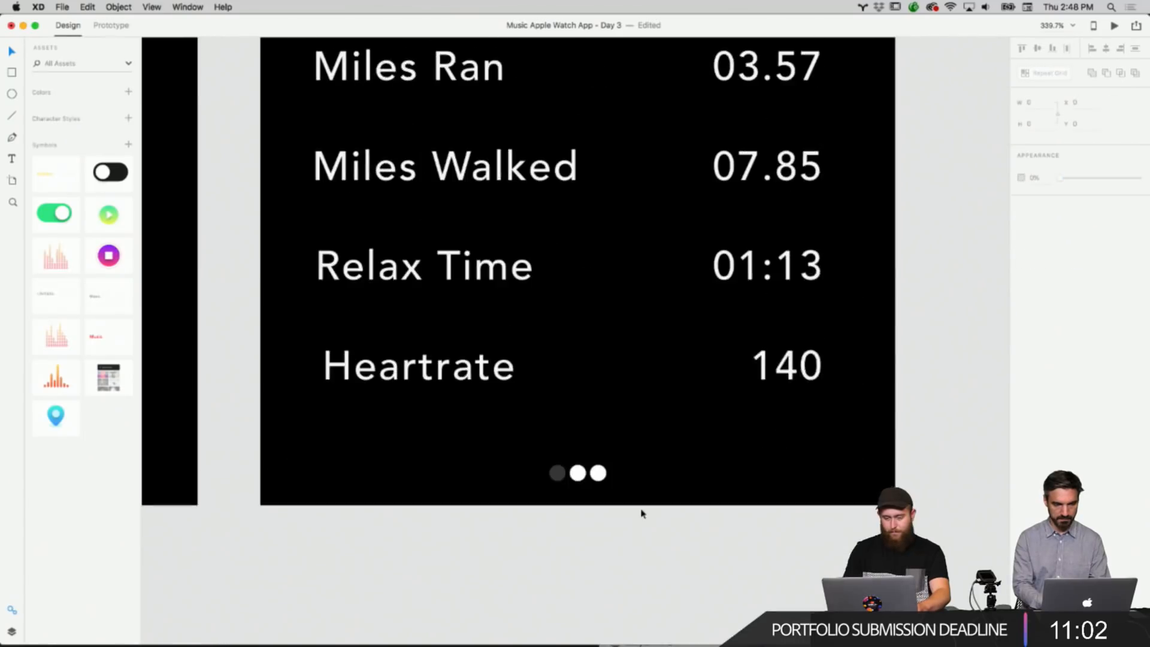
pyautogui.scroll(10, 640, 514)
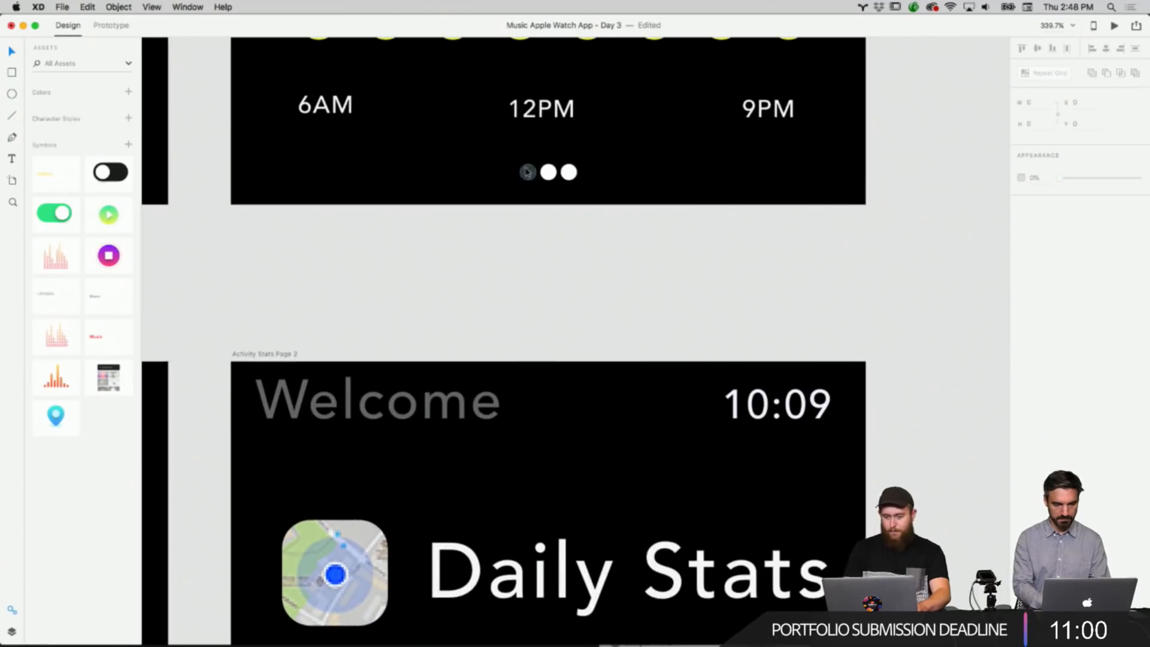
# Copy the dark #363636 fill of the Activity Stats screen's first dot and apply it to the Daily Stats screen's middle dot.
pyautogui.click(527, 173)
pyautogui.click(1039, 200)
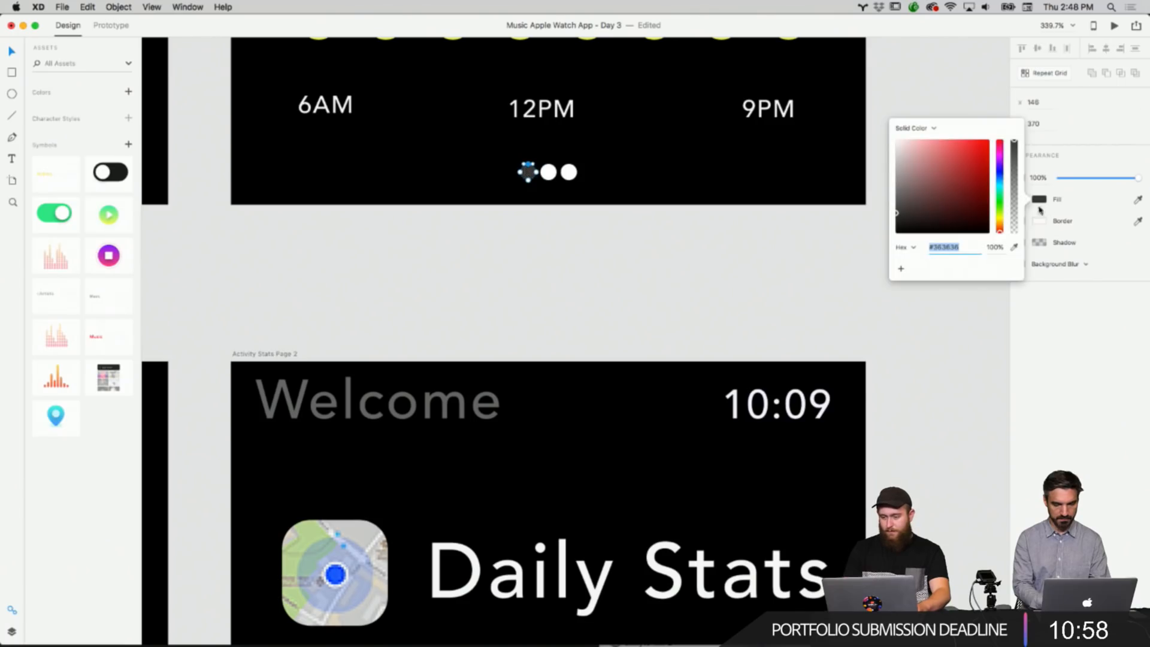
pyautogui.rightClick(957, 247)
pyautogui.click(978, 297)
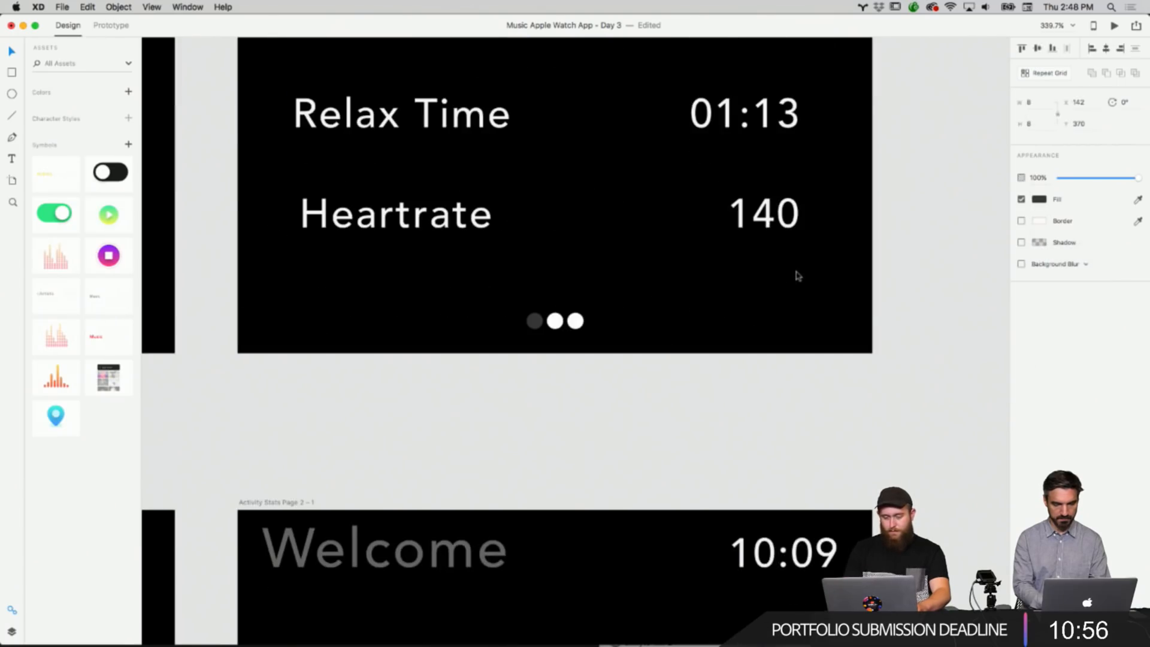
pyautogui.click(554, 320)
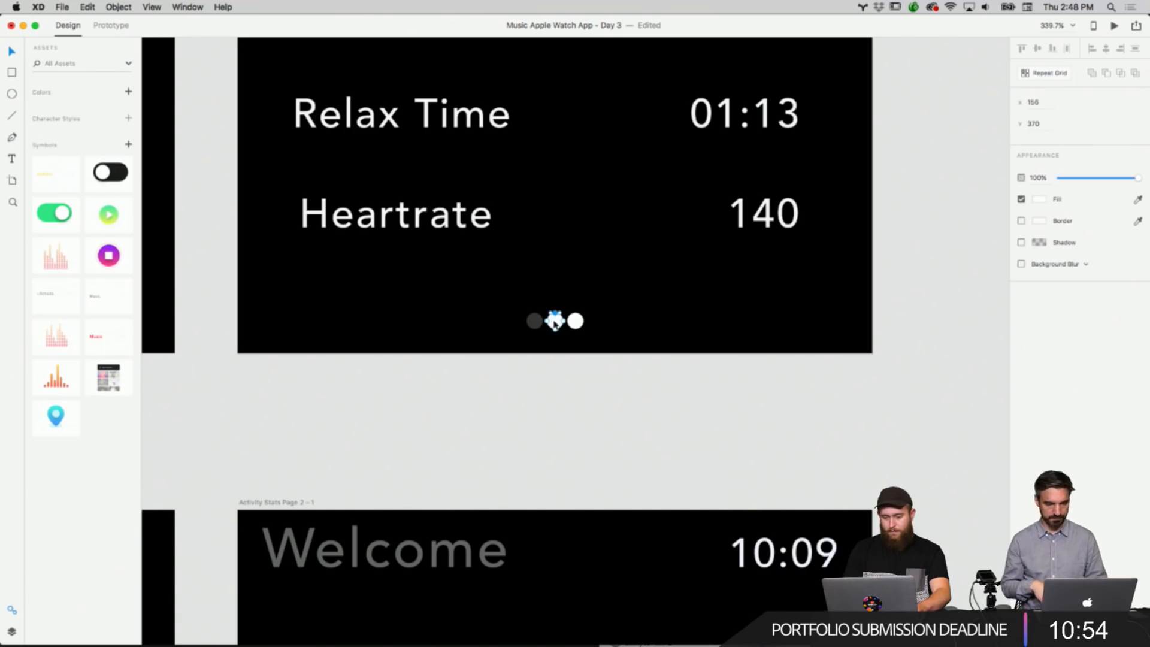
pyautogui.scroll(3, 555, 320)
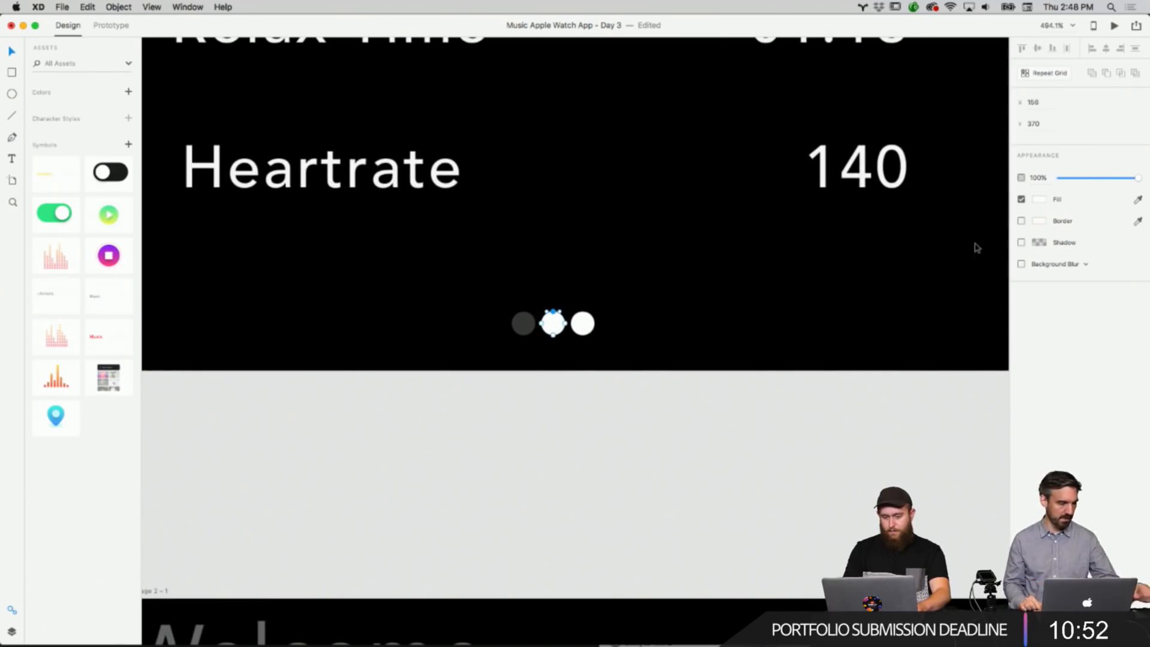
pyautogui.click(1043, 203)
pyautogui.rightClick(957, 247)
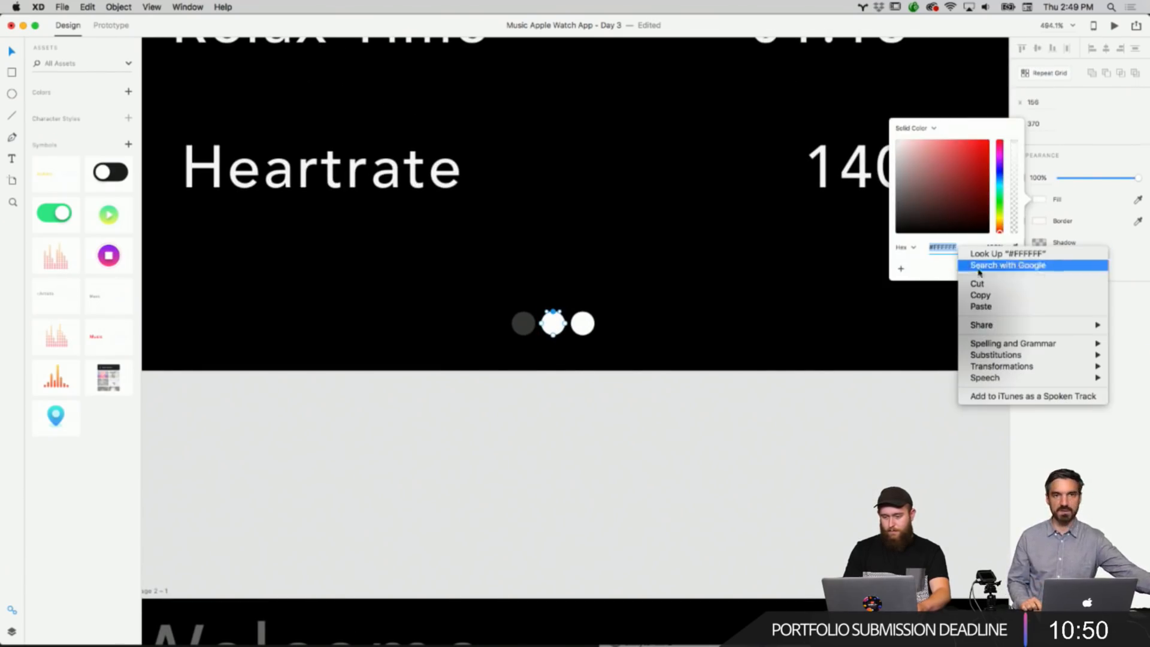
pyautogui.click(978, 306)
pyautogui.click(755, 340)
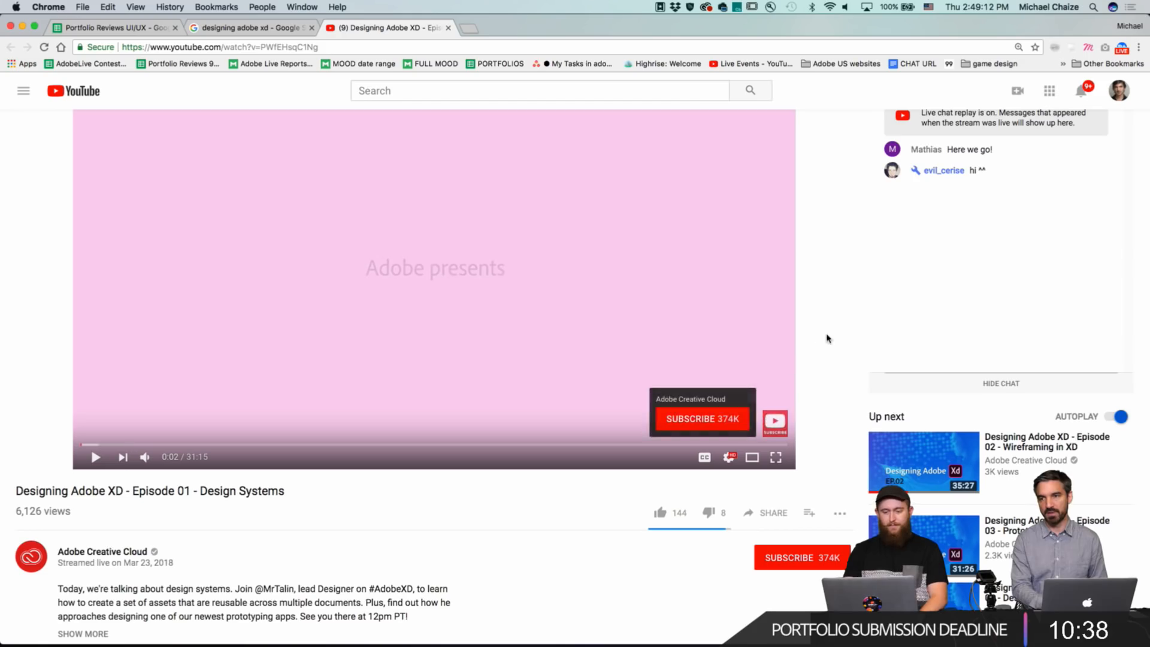
pyautogui.scroll(-3, 850, 321)
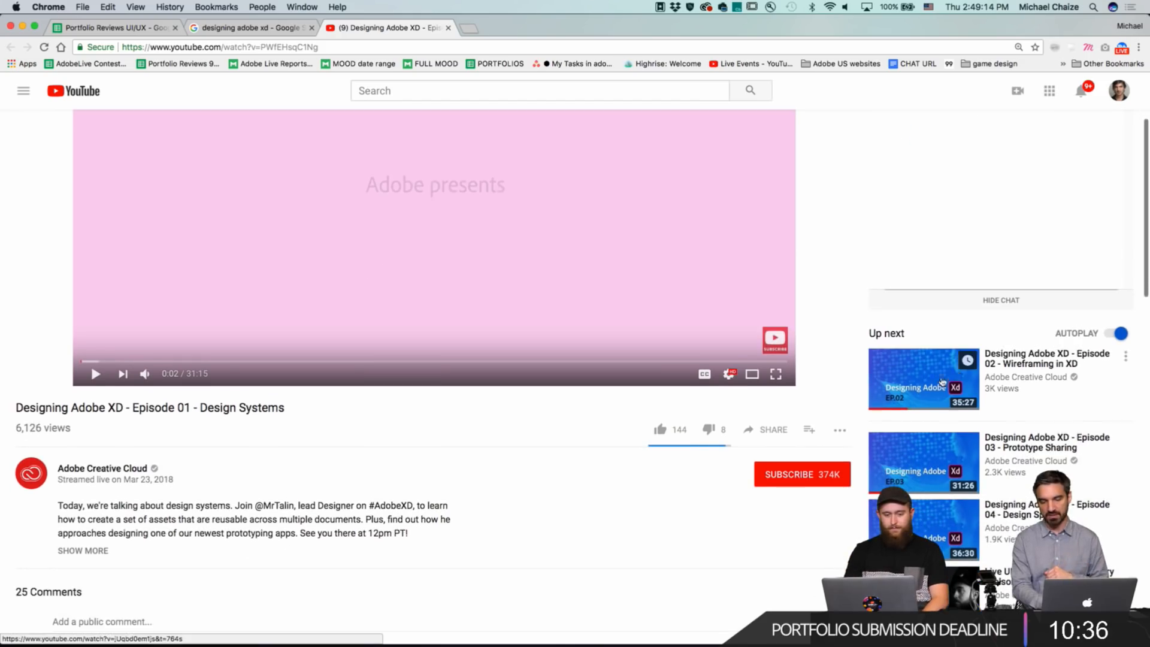
pyautogui.scroll(3, 596, 487)
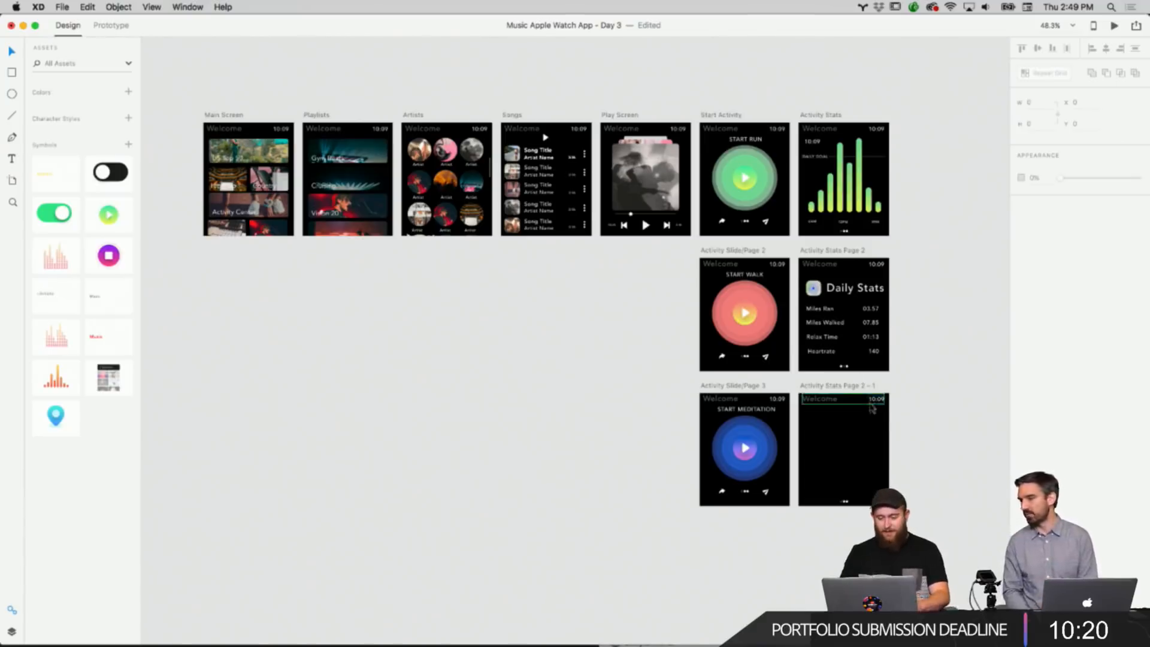
# Change the first page dot on the duplicated Activity Stats artboard to a white fill.
pyautogui.scroll(5, 889, 419)
pyautogui.scroll(2, 890, 421)
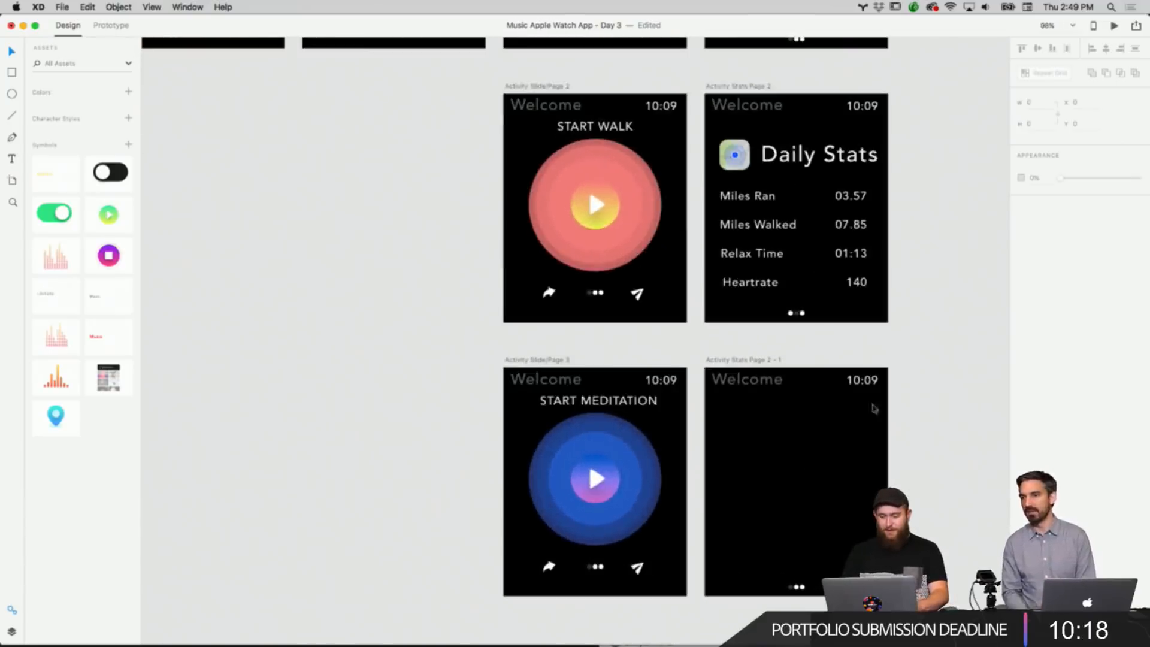
pyautogui.scroll(8, 839, 431)
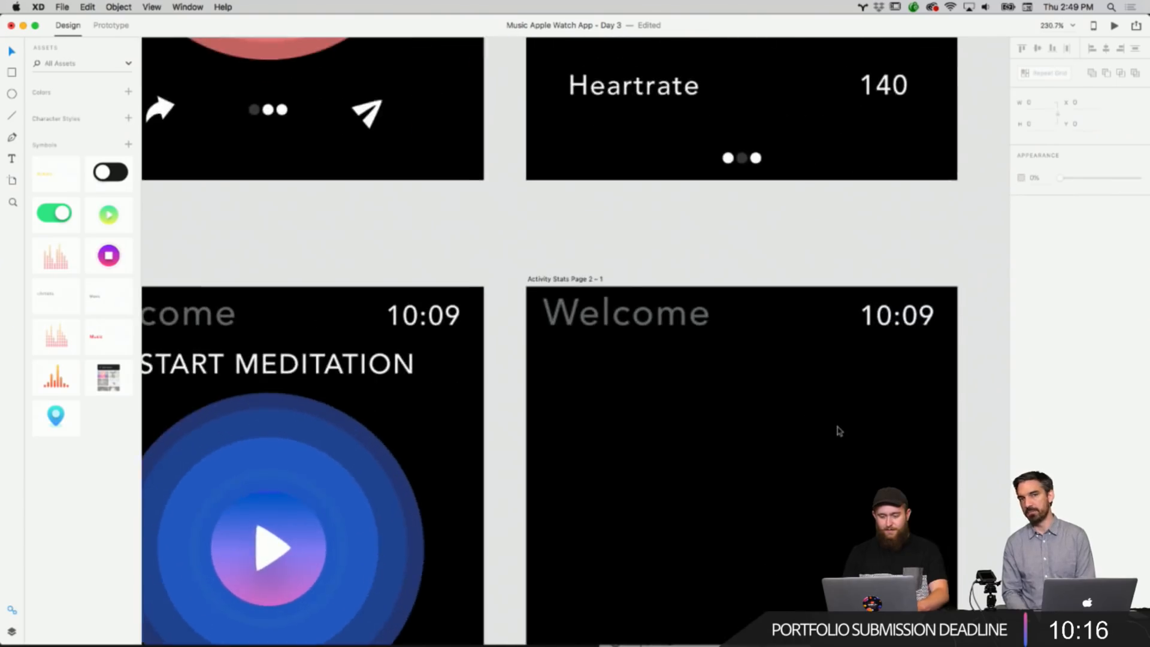
pyautogui.click(701, 505)
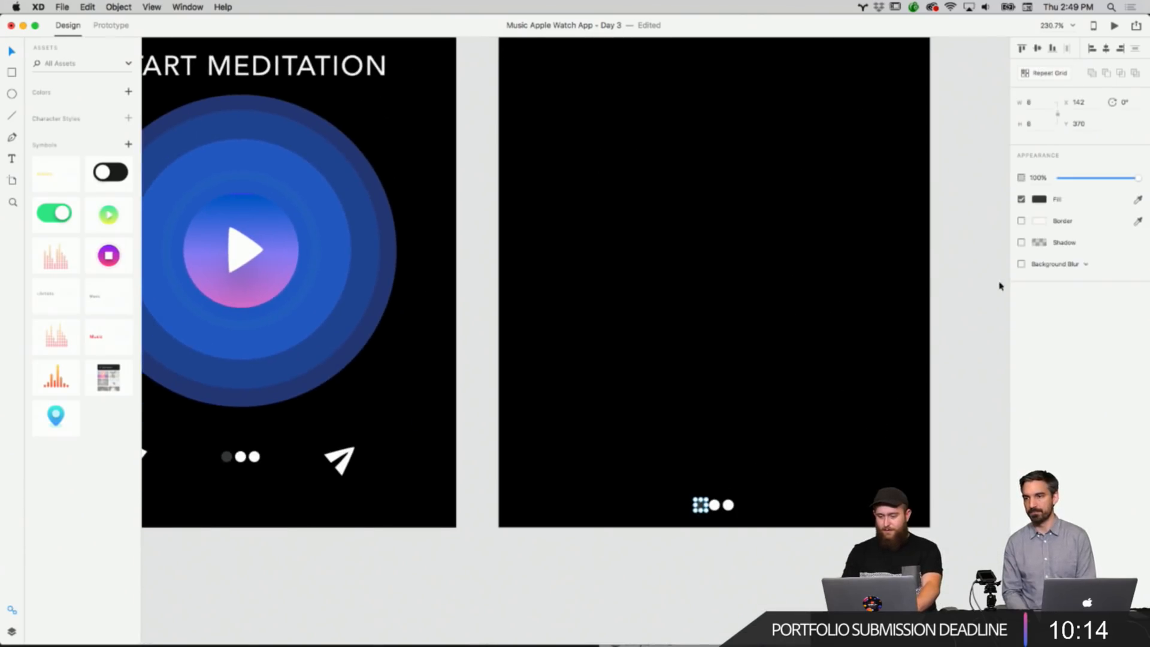
pyautogui.click(1036, 200)
pyautogui.moveTo(947, 201); pyautogui.dragTo(868, 120)
pyautogui.click(815, 324)
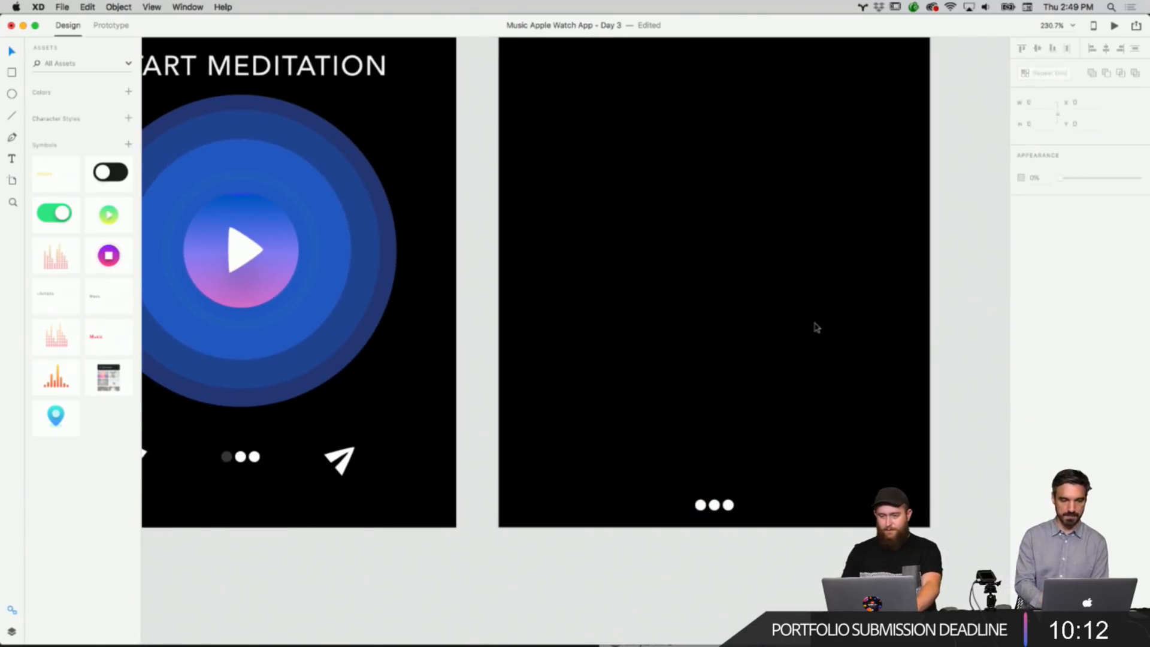
# Paste the dark #363636 fill into the third page dot of the duplicated artboard.
pyautogui.click(714, 505)
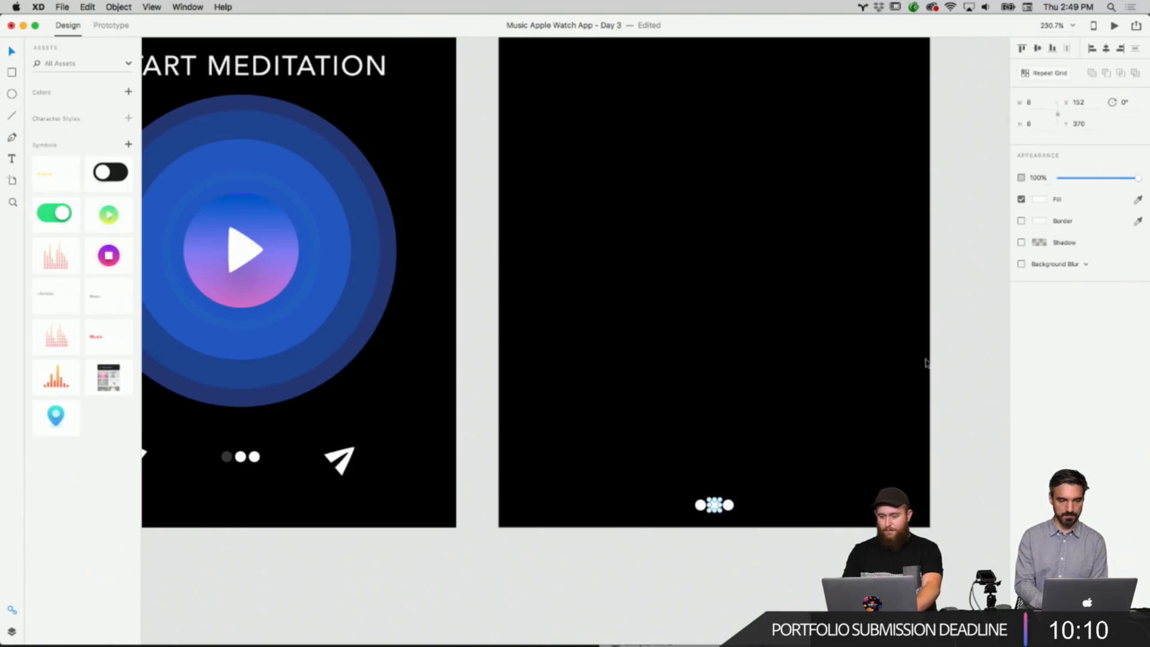
pyautogui.rightClick(729, 508)
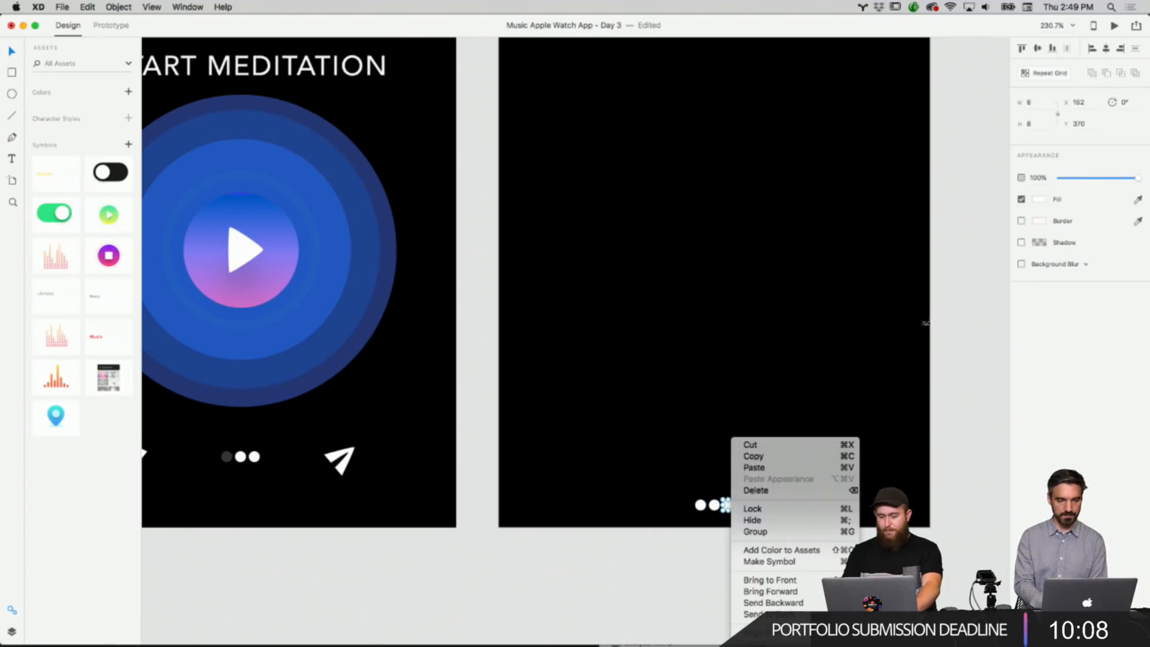
pyautogui.click(1037, 199)
pyautogui.click(1036, 199)
pyautogui.rightClick(963, 248)
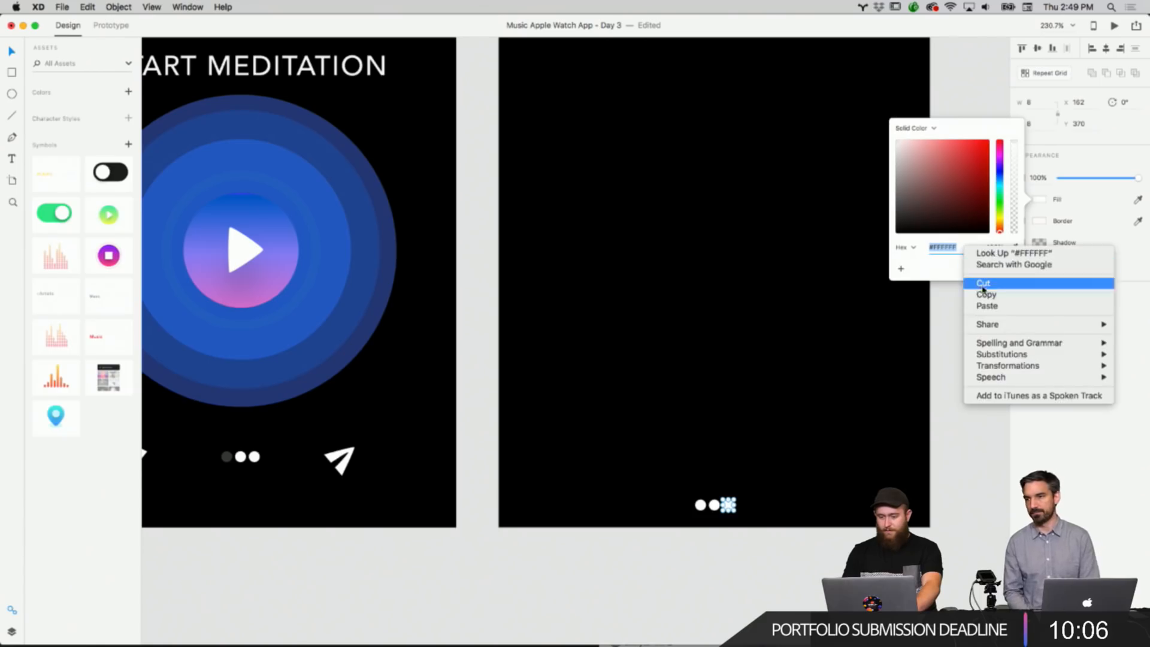
pyautogui.click(986, 306)
pyautogui.rightClick(925, 513)
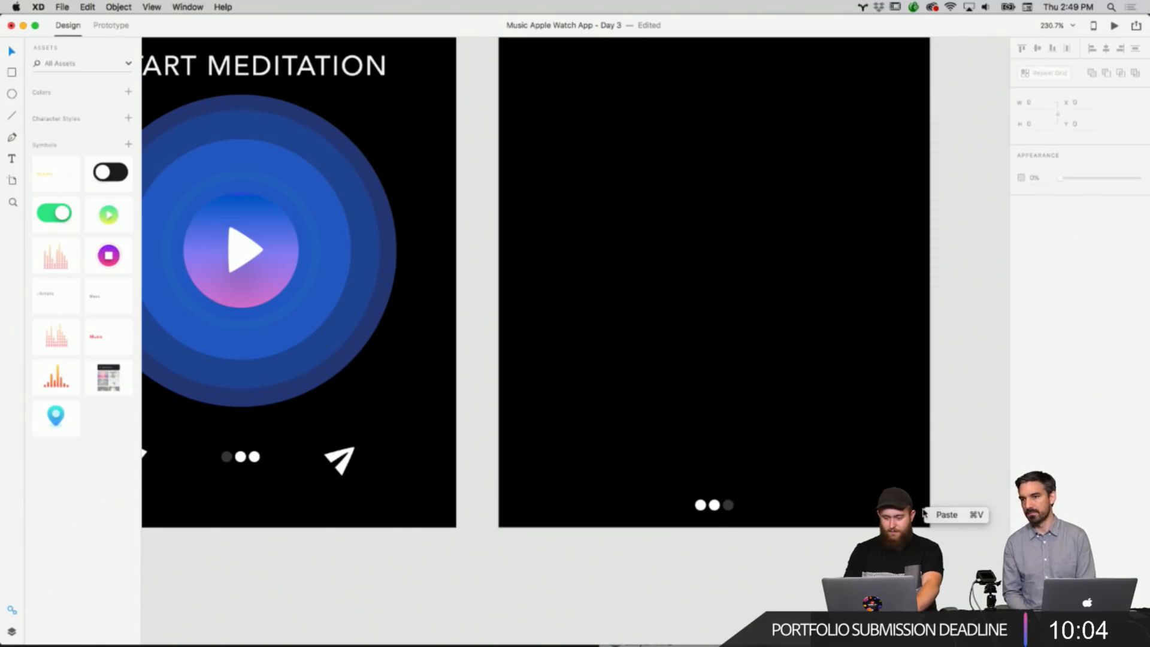
pyautogui.rightClick(970, 436)
# Compare the page indicators on the Start Walk, Daily Stats and duplicated Activity Stats screens.
pyautogui.scroll(-10, 953, 428)
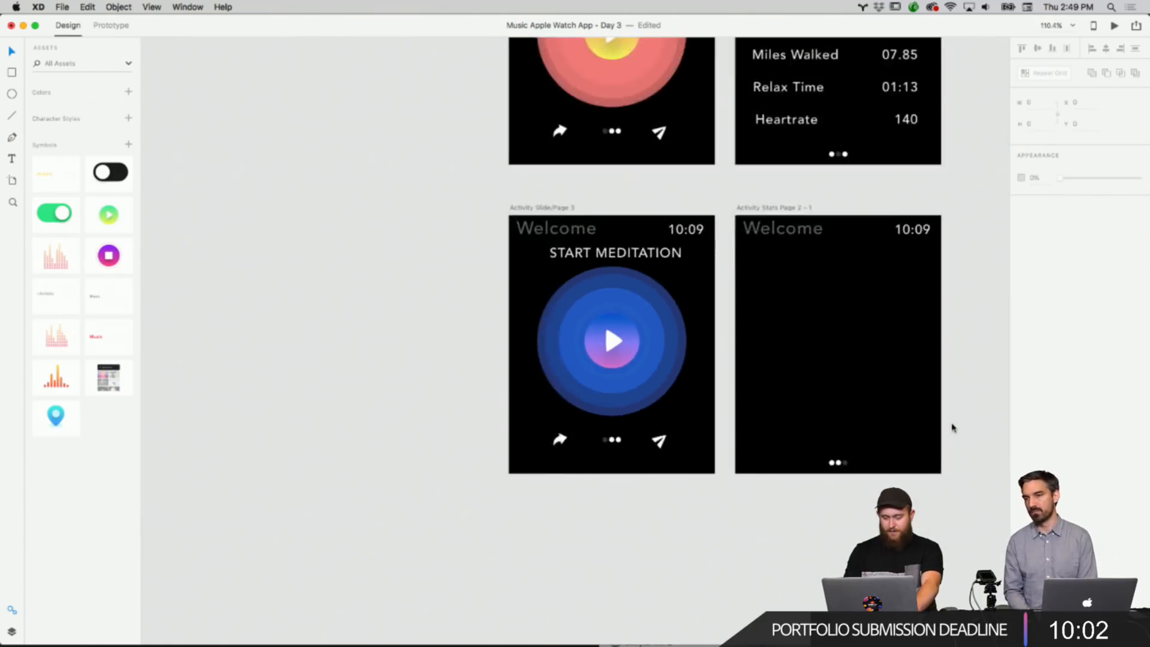
pyautogui.scroll(3, 954, 427)
pyautogui.hscroll(2, 954, 427)
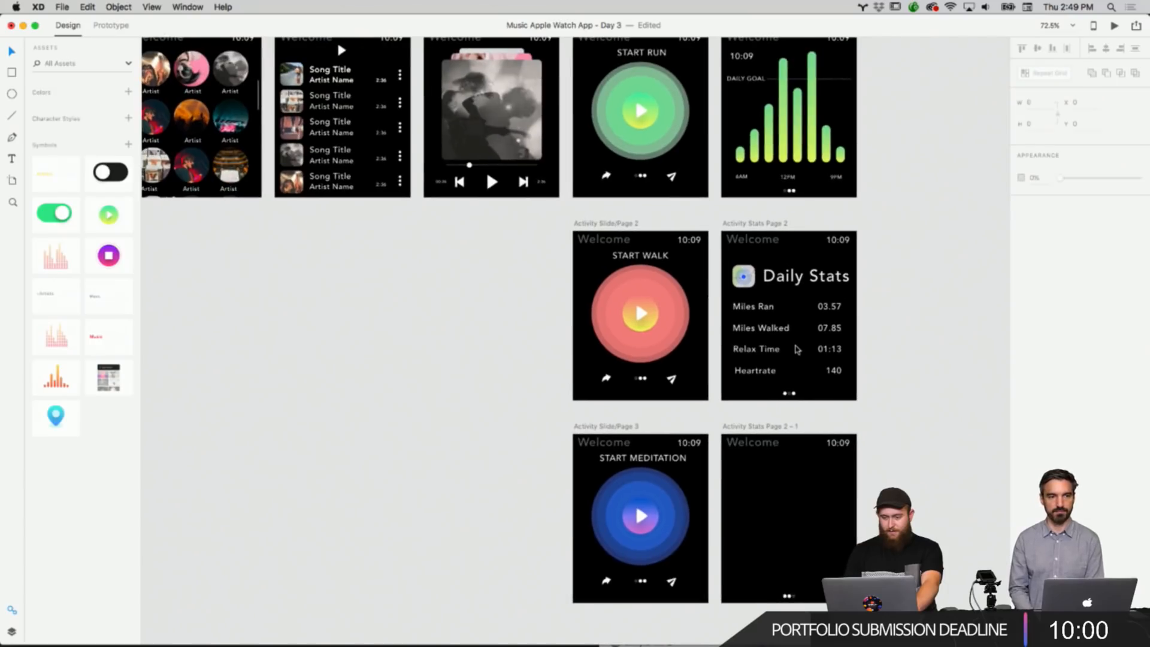
pyautogui.scroll(5, 797, 348)
pyautogui.scroll(10, 798, 349)
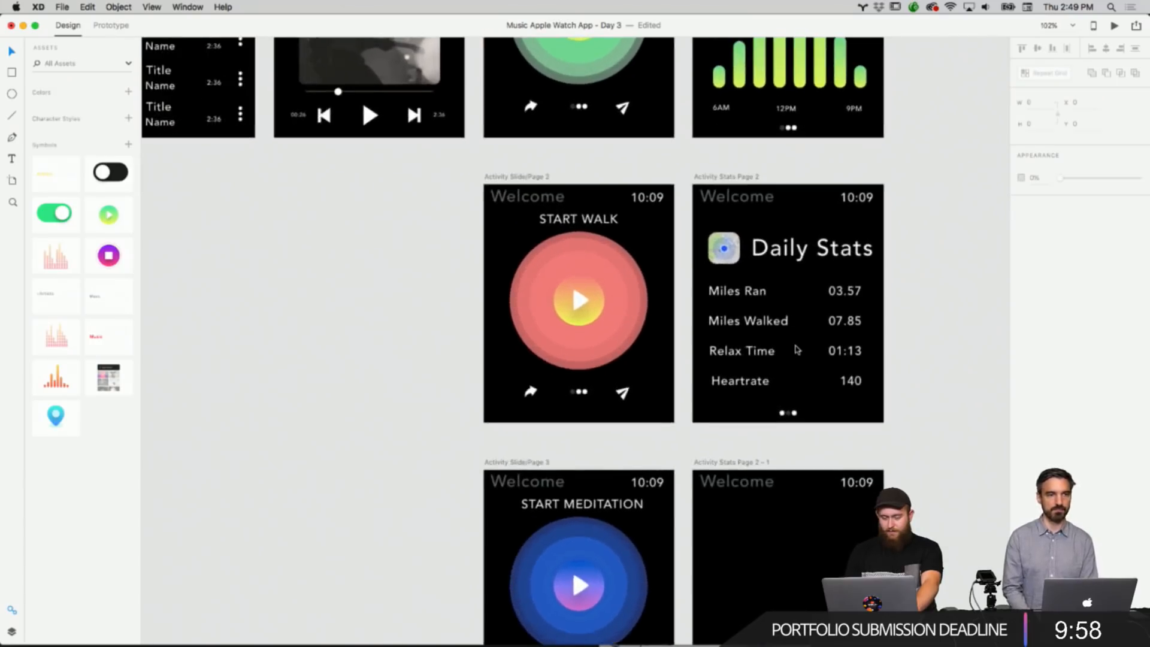
pyautogui.scroll(-5, 796, 349)
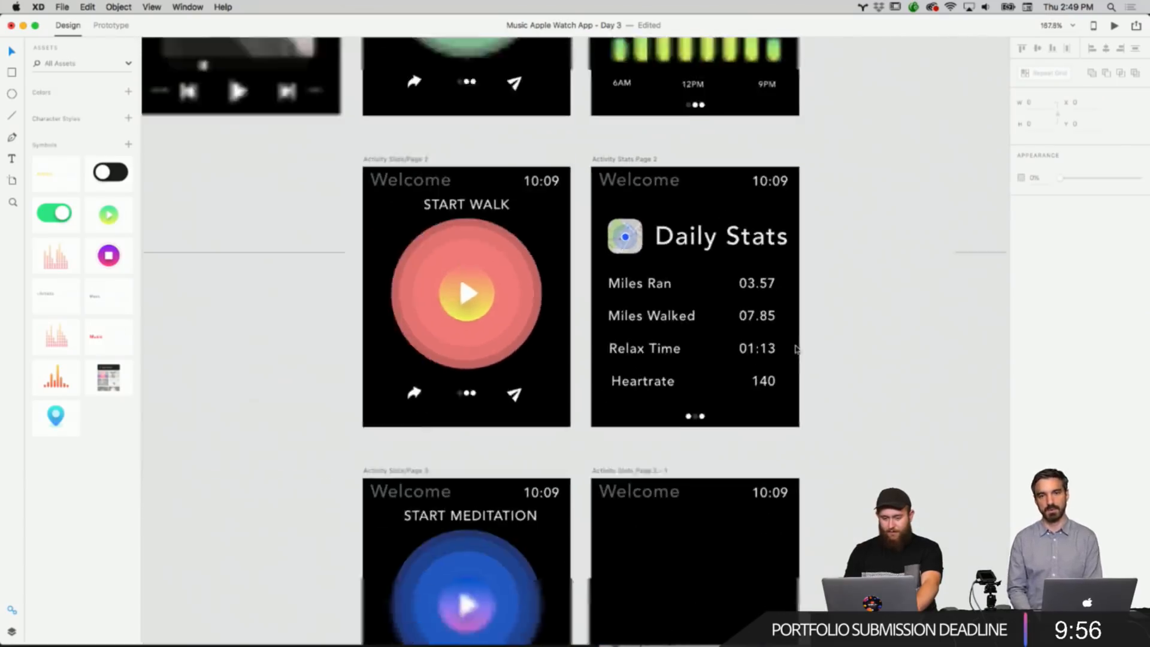
pyautogui.scroll(-3, 796, 349)
pyautogui.scroll(3, 729, 366)
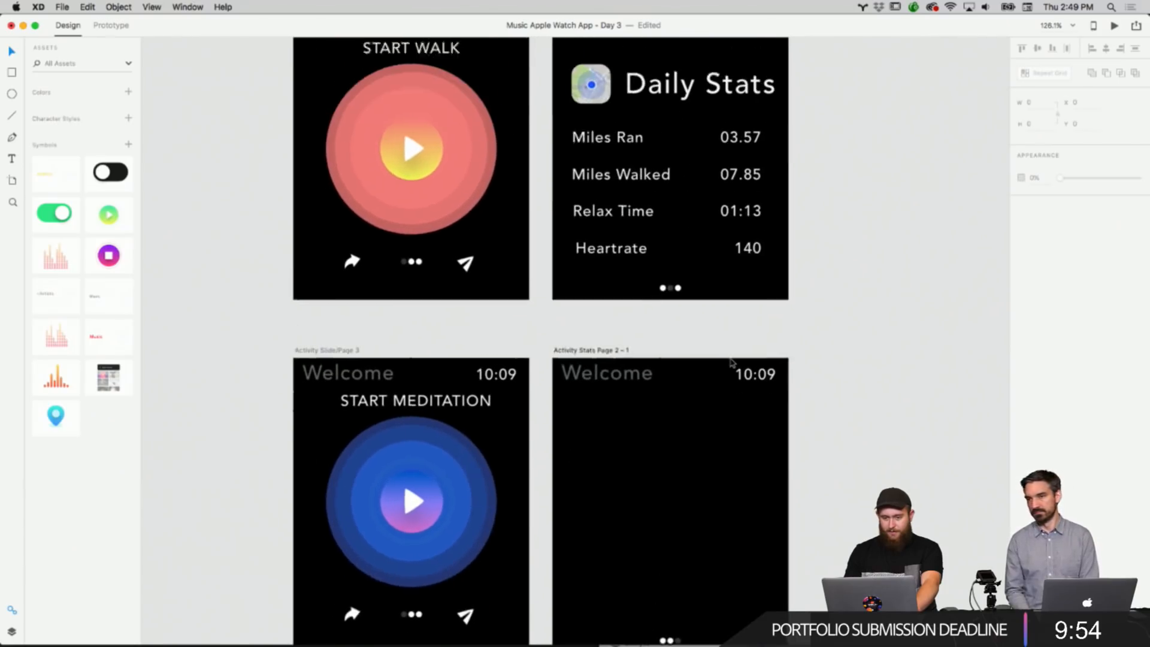
pyautogui.scroll(2, 729, 367)
pyautogui.rightClick(823, 291)
pyautogui.rightClick(825, 204)
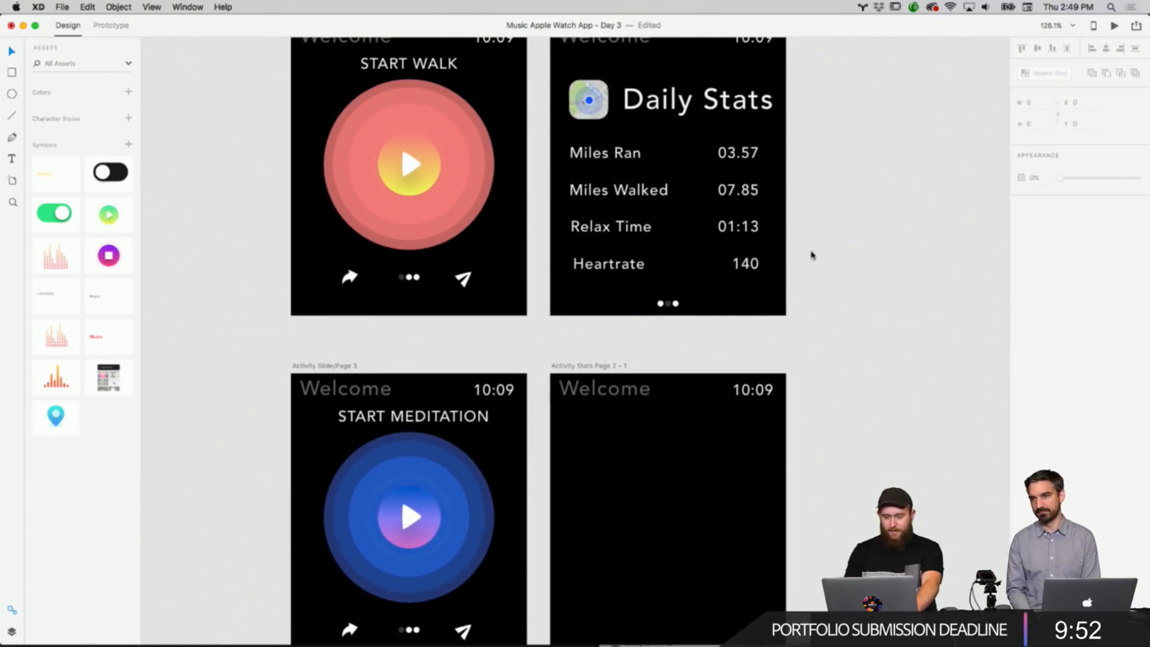
pyautogui.click(706, 602)
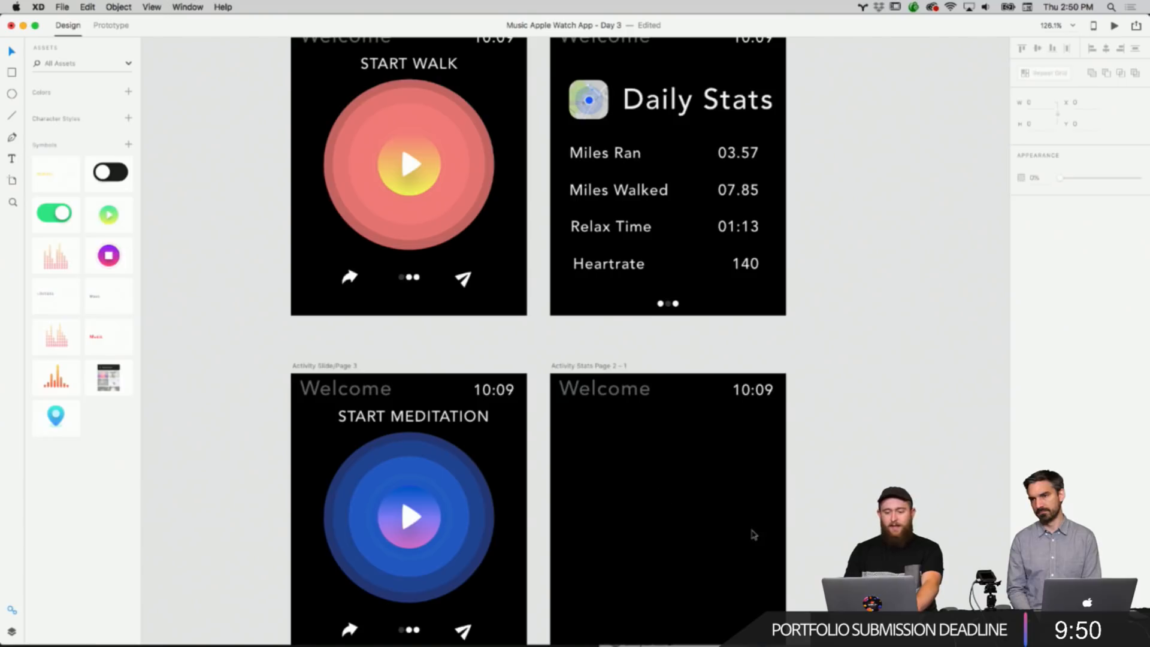
pyautogui.scroll(-5, 753, 534)
pyautogui.scroll(2, 764, 349)
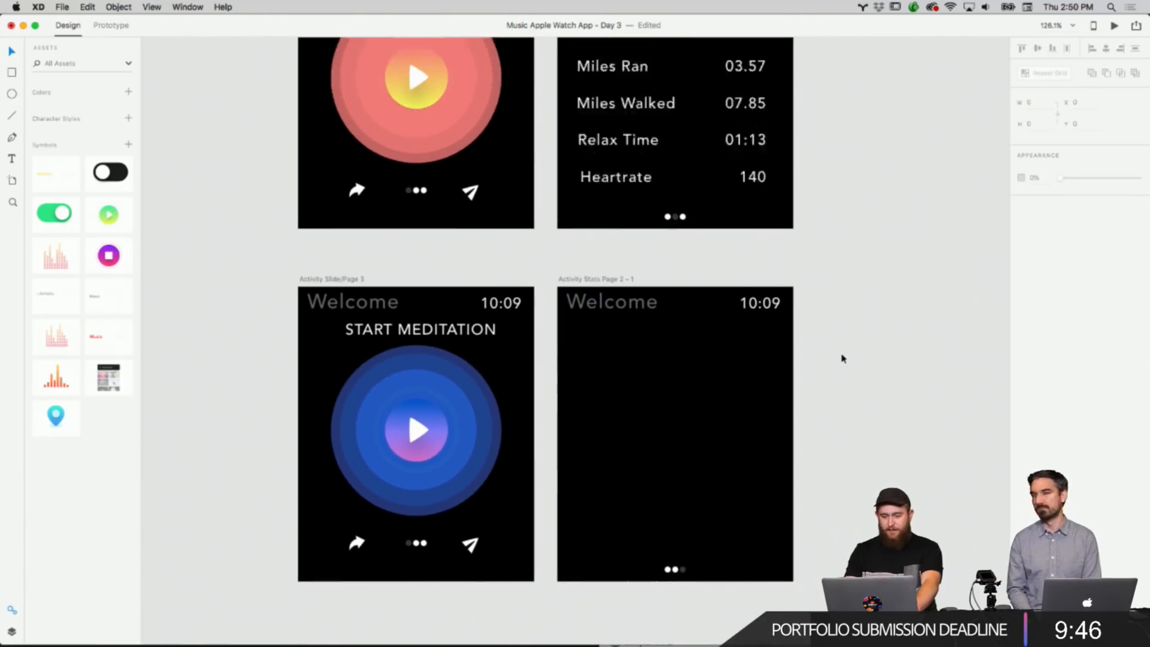
pyautogui.scroll(7, 840, 357)
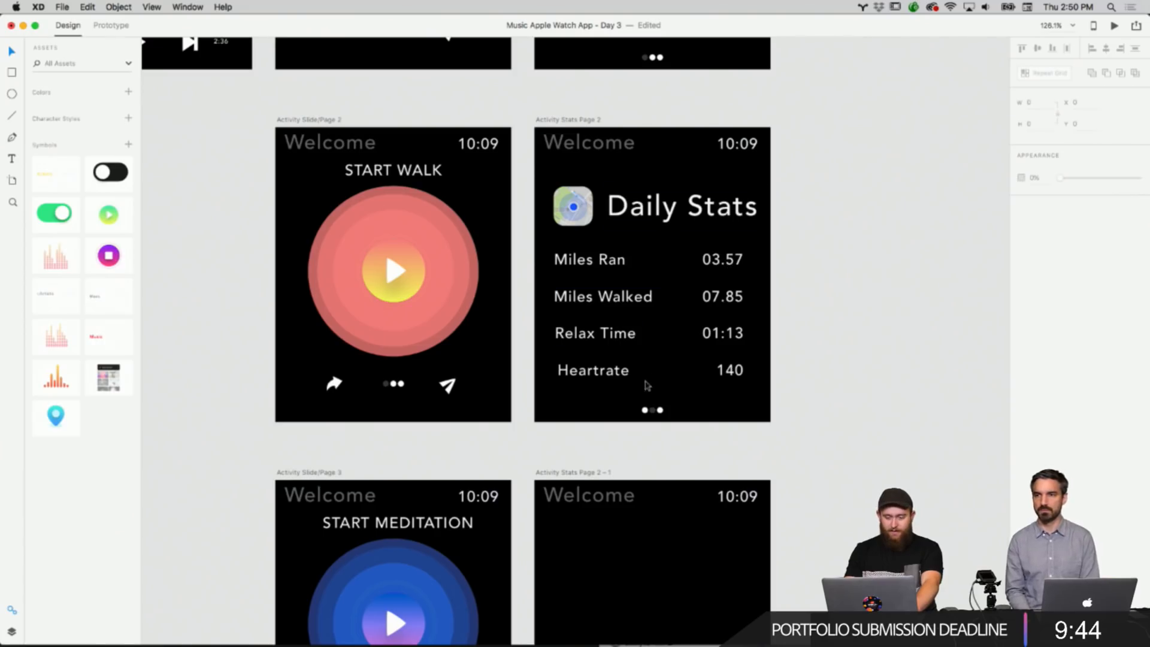
pyautogui.scroll(-9, 709, 309)
pyautogui.scroll(4, 710, 310)
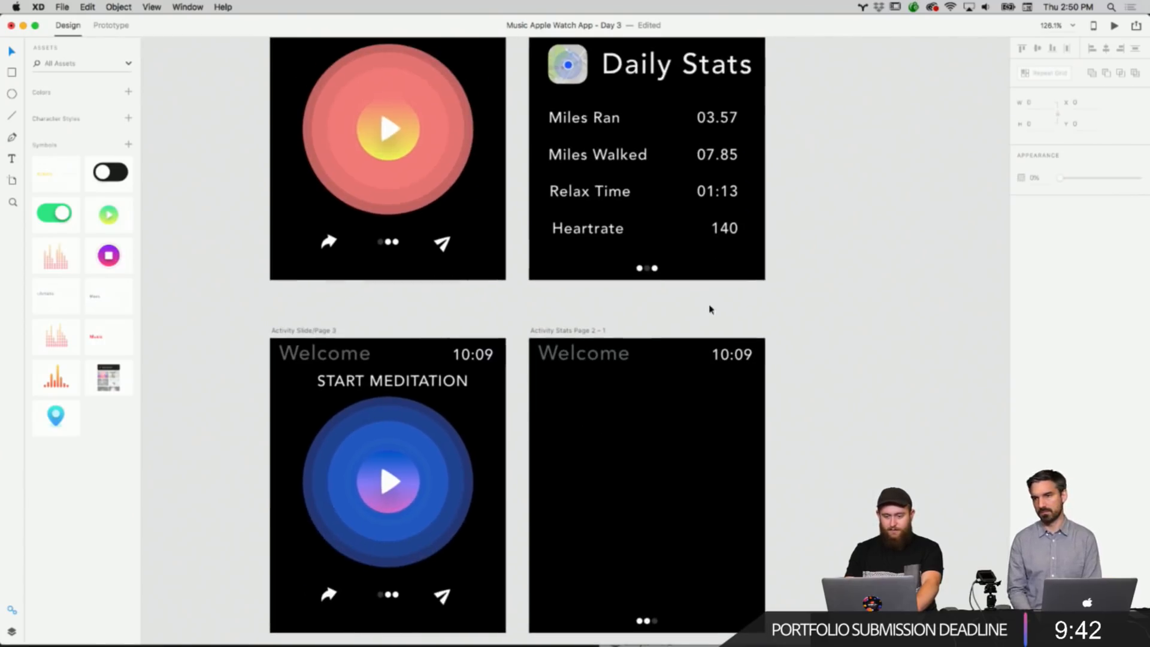
# Copy the Miles Ran label and its 03.57 value from the Daily Stats screen.
pyautogui.click(585, 115)
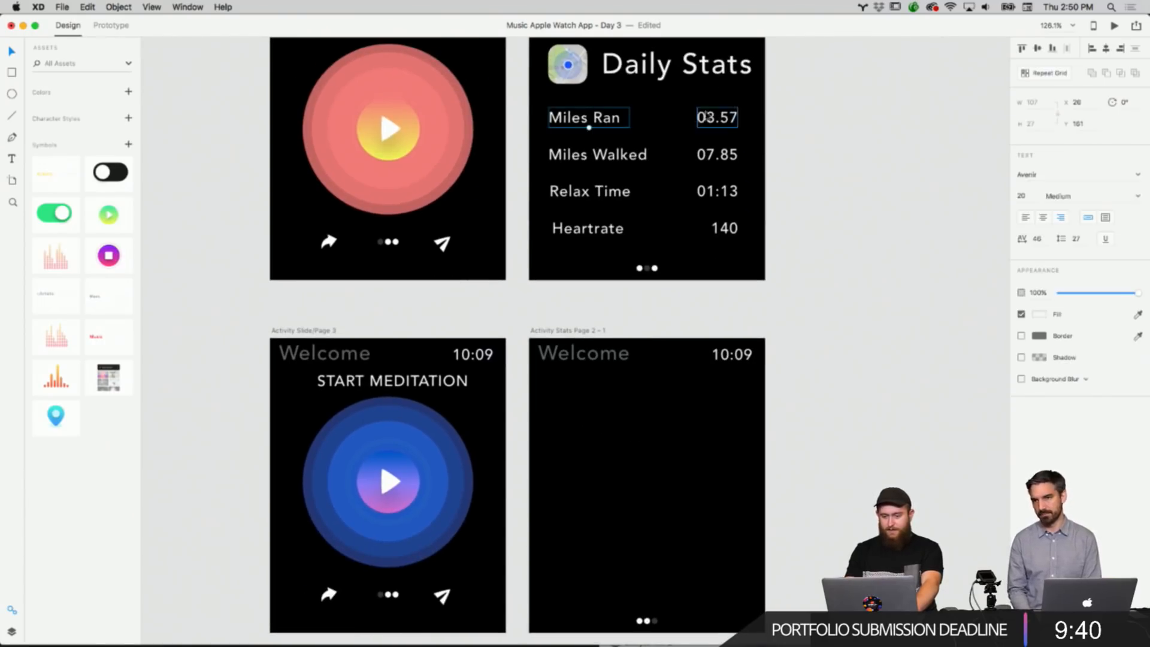
pyautogui.rightClick(716, 115)
pyautogui.click(809, 140)
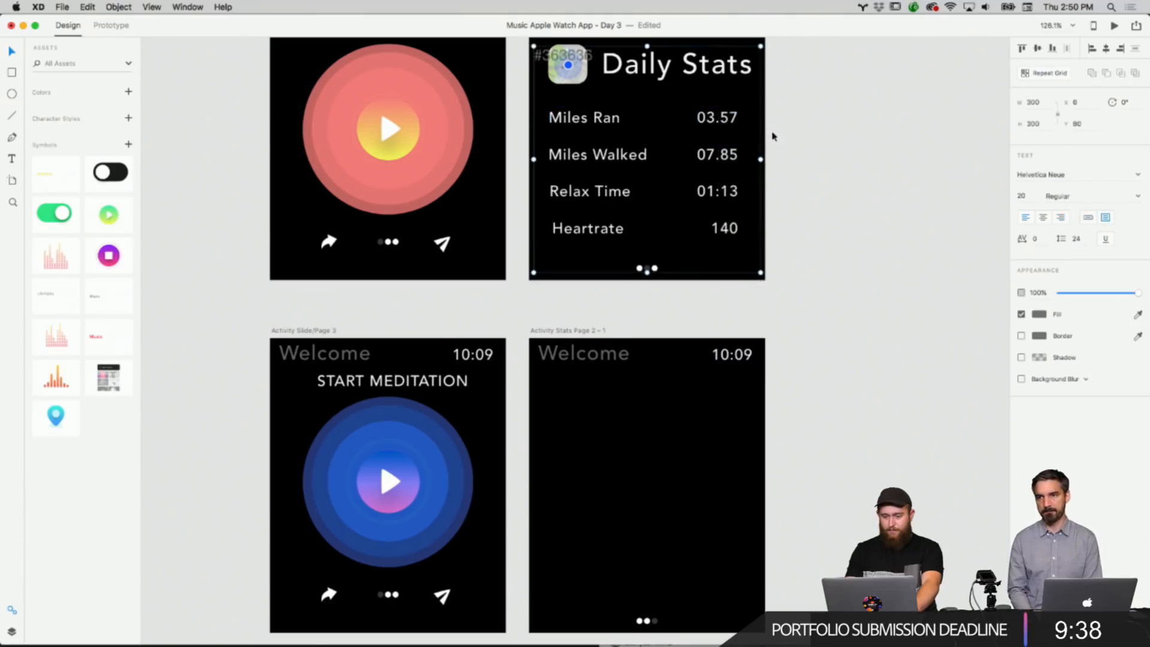
pyautogui.press('super+z')
pyautogui.click(752, 136)
pyautogui.rightClick(630, 116)
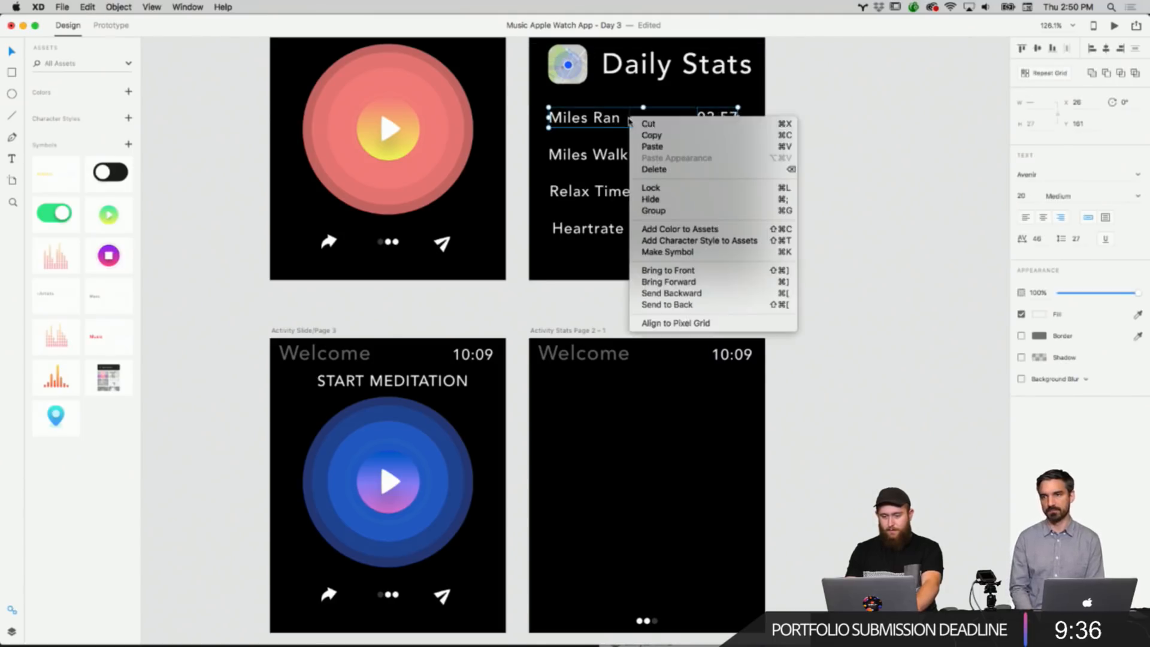
pyautogui.click(650, 136)
# Paste the Miles Ran row into the duplicated artboard and move it up beneath the Welcome header.
pyautogui.rightClick(641, 389)
pyautogui.press('Escape')
pyautogui.rightClick(642, 389)
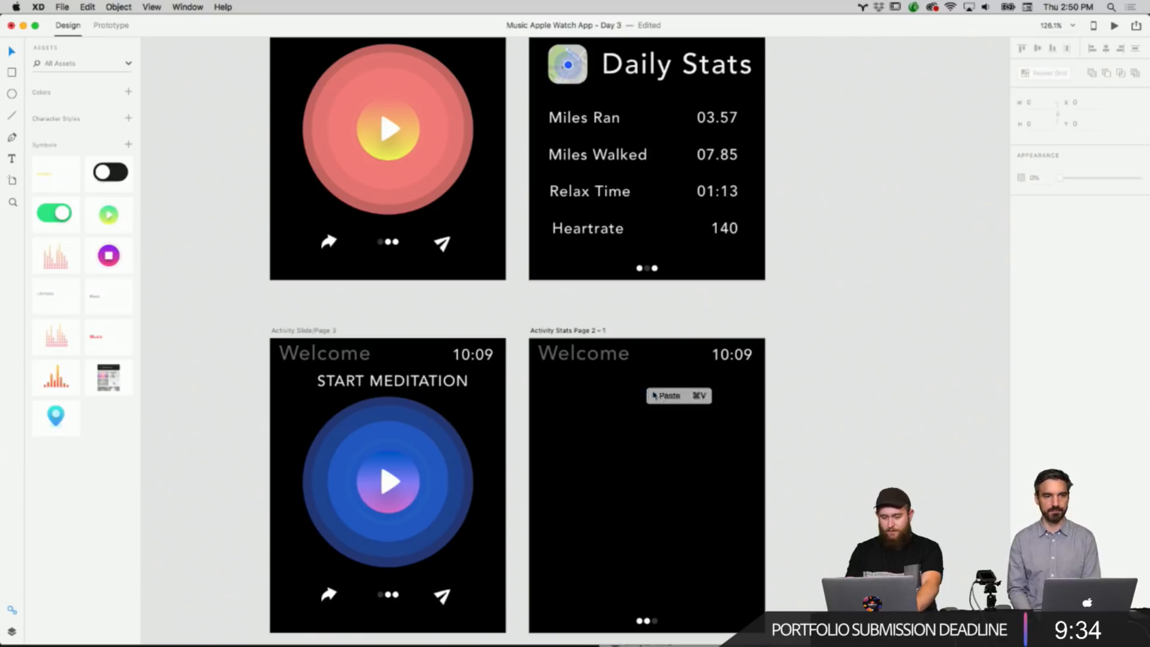
pyautogui.click(670, 394)
pyautogui.moveTo(602, 476); pyautogui.dragTo(606, 402)
pyautogui.click(739, 441)
pyautogui.scroll(-3, 740, 443)
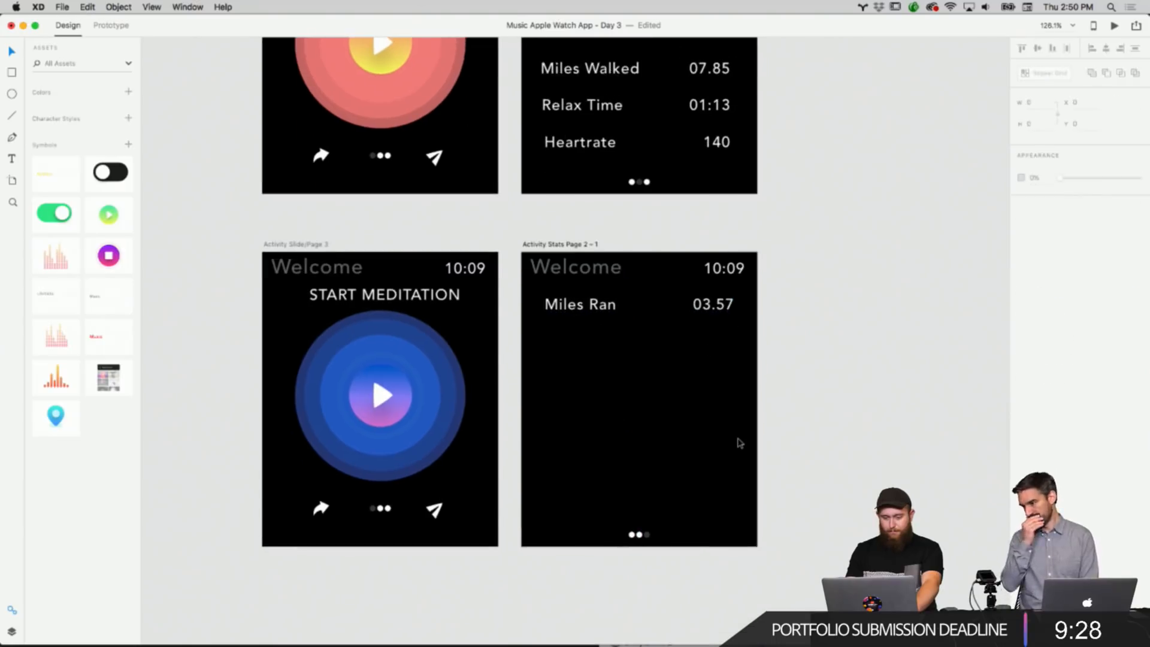
# Duplicate the Miles Ran label and place the copy as a second row beneath it.
pyautogui.scroll(-2, 740, 443)
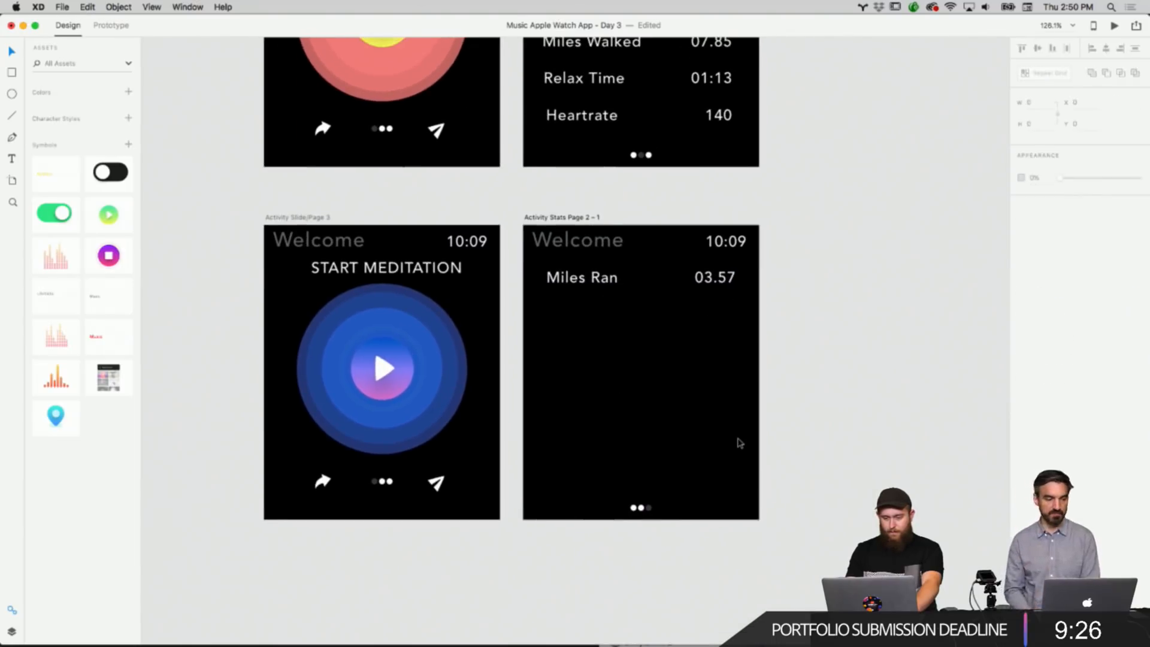
pyautogui.moveTo(738, 441); pyautogui.dragTo(716, 434)
pyautogui.rightClick(676, 381)
pyautogui.rightClick(772, 261)
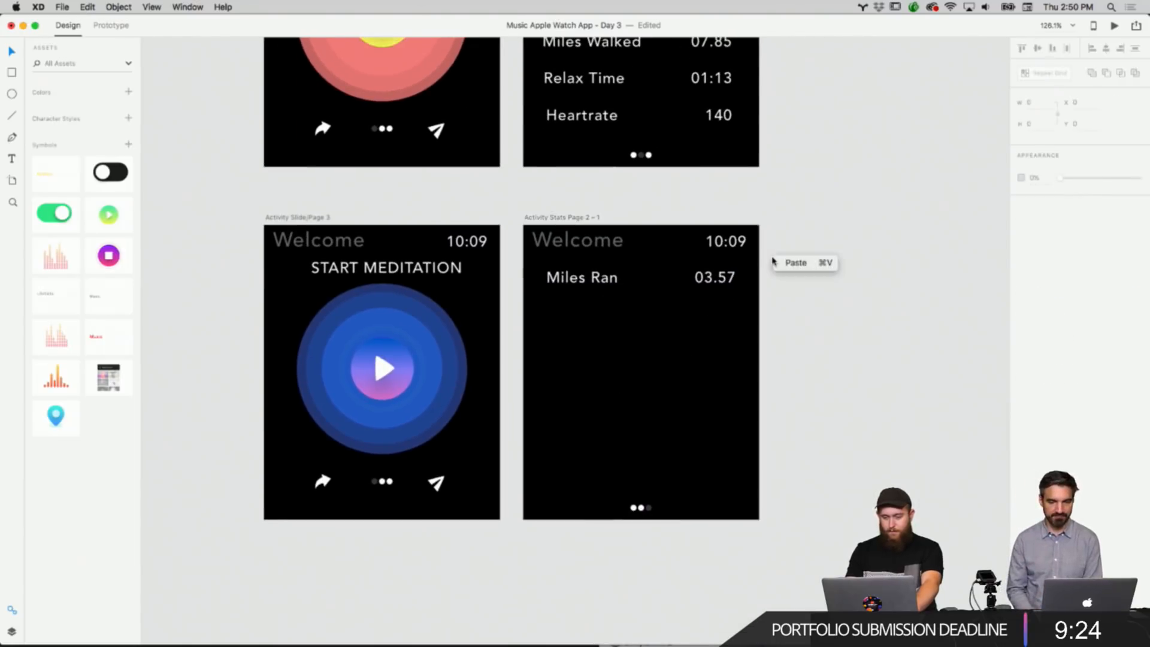
pyautogui.click(584, 277)
pyautogui.rightClick(585, 273)
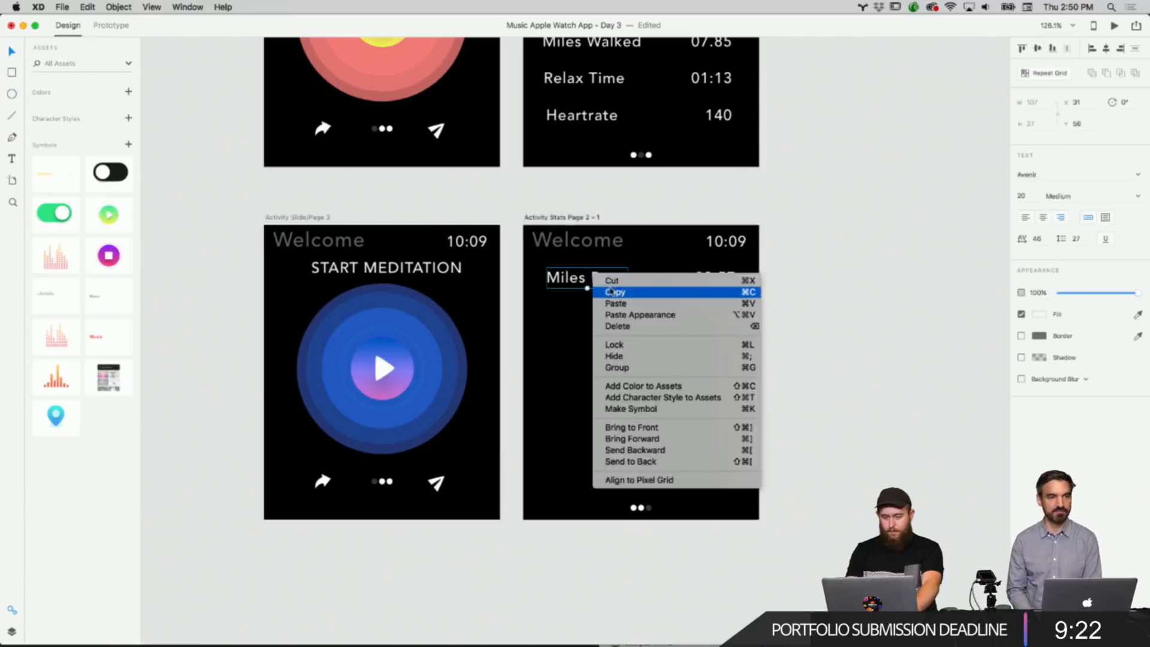
pyautogui.rightClick(794, 309)
pyautogui.click(806, 313)
pyautogui.moveTo(583, 289); pyautogui.dragTo(585, 333)
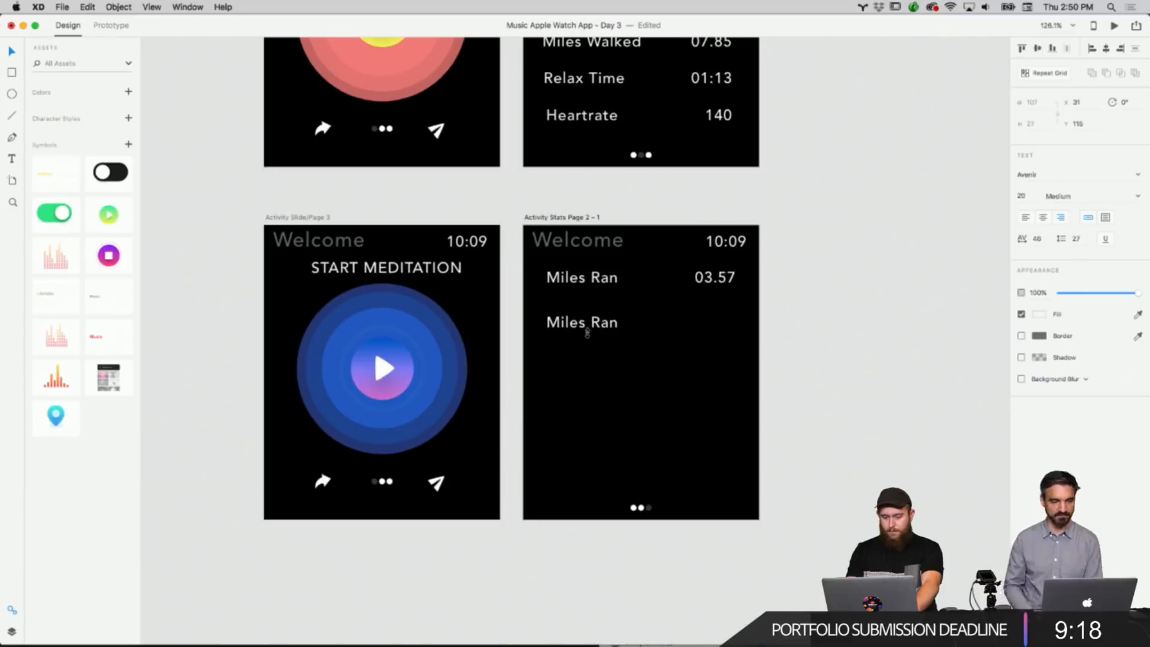
pyautogui.moveTo(610, 318); pyautogui.dragTo(611, 311)
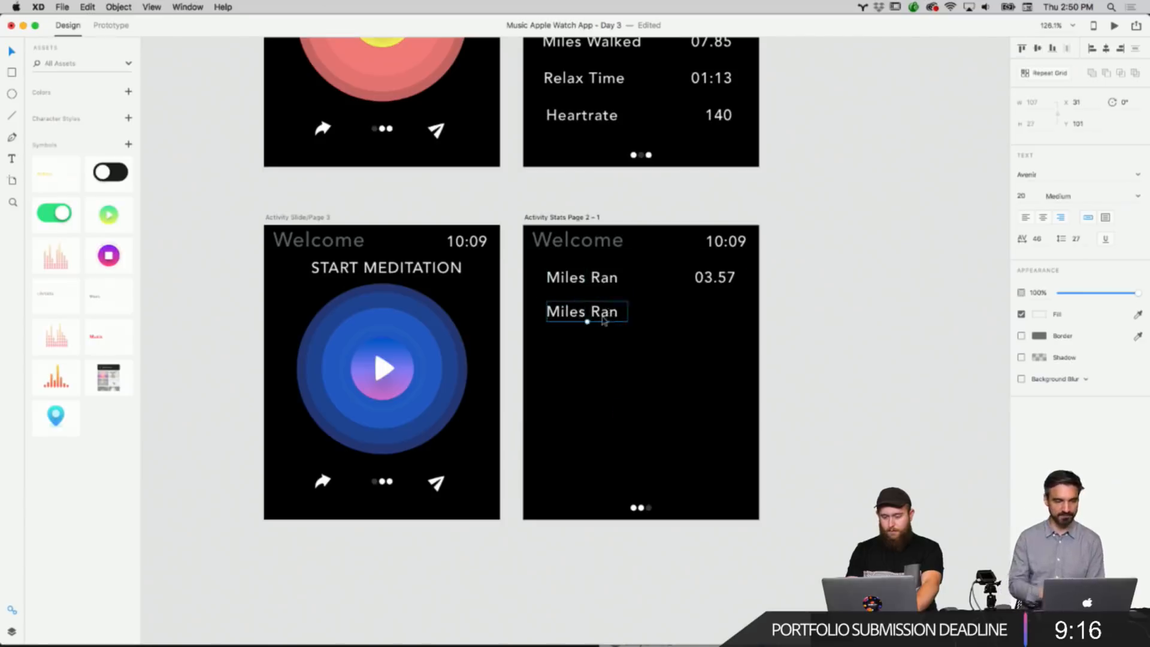
# Rename the copied label to Max Heartbeat and realign it with the Miles Ran row.
pyautogui.doubleClick(603, 313)
pyautogui.press('BackSpace')
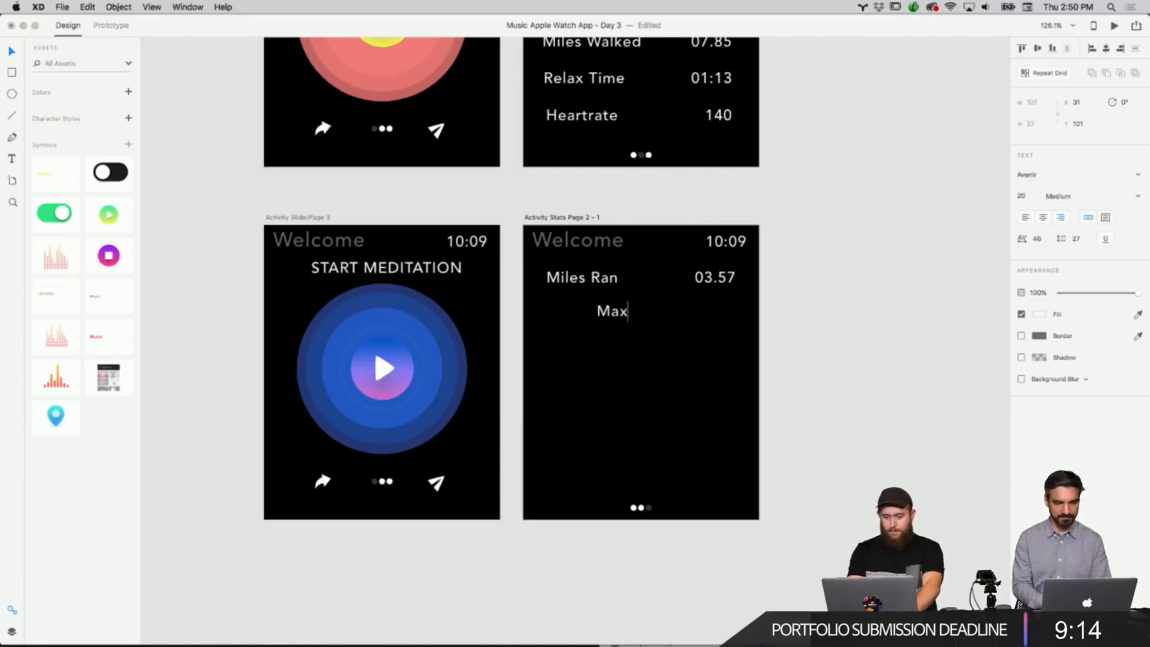
pyautogui.write('Max Heart')
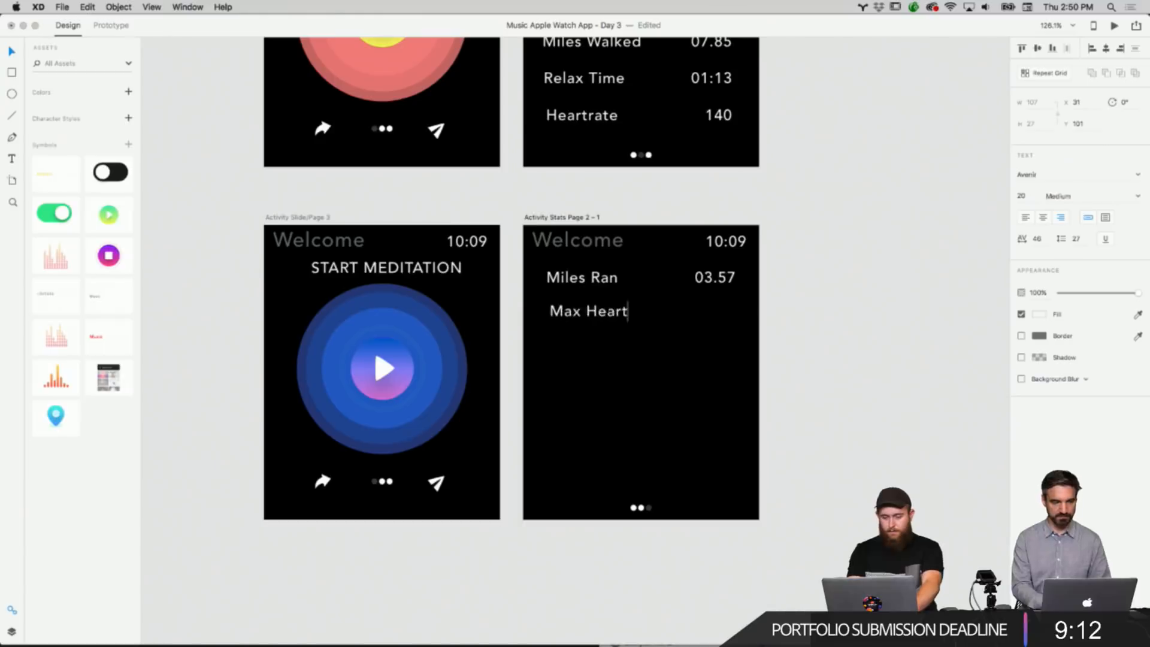
pyautogui.write('beat')
pyautogui.click(811, 349)
pyautogui.click(622, 323)
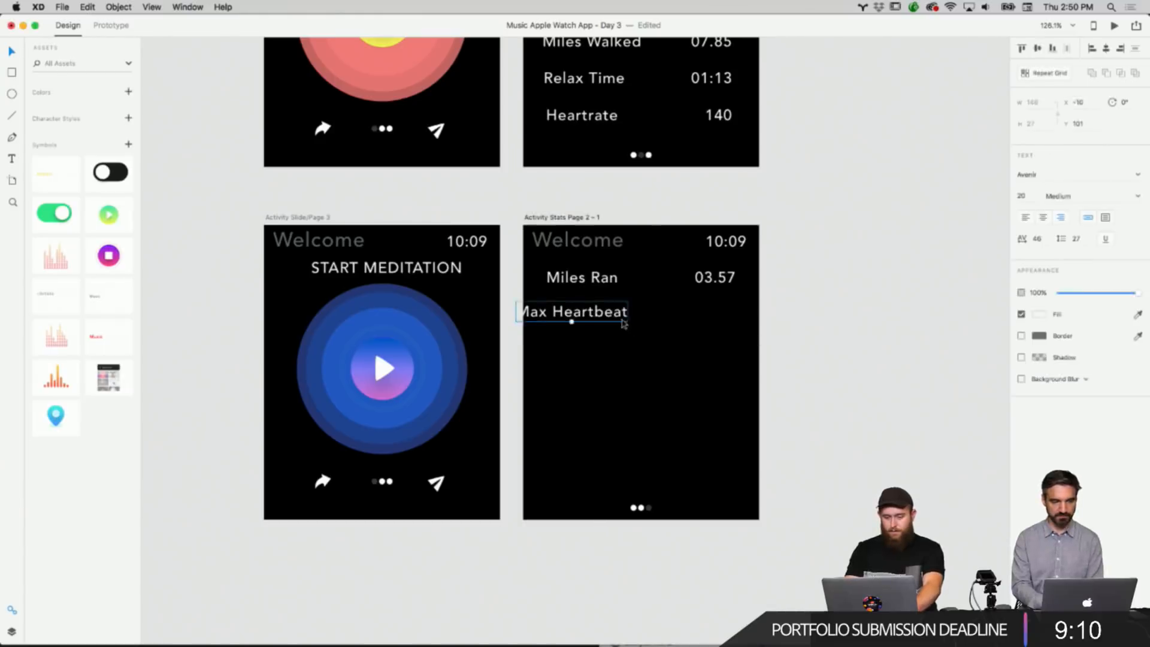
pyautogui.moveTo(623, 323); pyautogui.dragTo(652, 325)
pyautogui.click(708, 358)
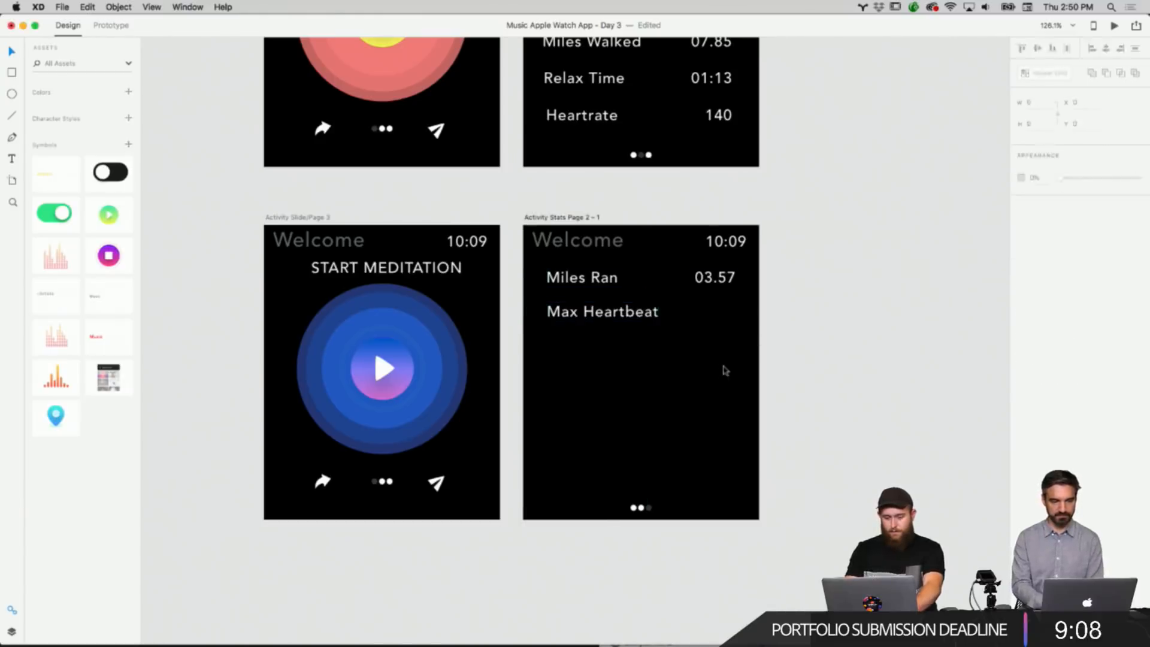
# Paste another label copy below Max Heartbeat, rename it Elevation and align it.
pyautogui.rightClick(787, 348)
pyautogui.click(790, 354)
pyautogui.moveTo(587, 276); pyautogui.dragTo(589, 338)
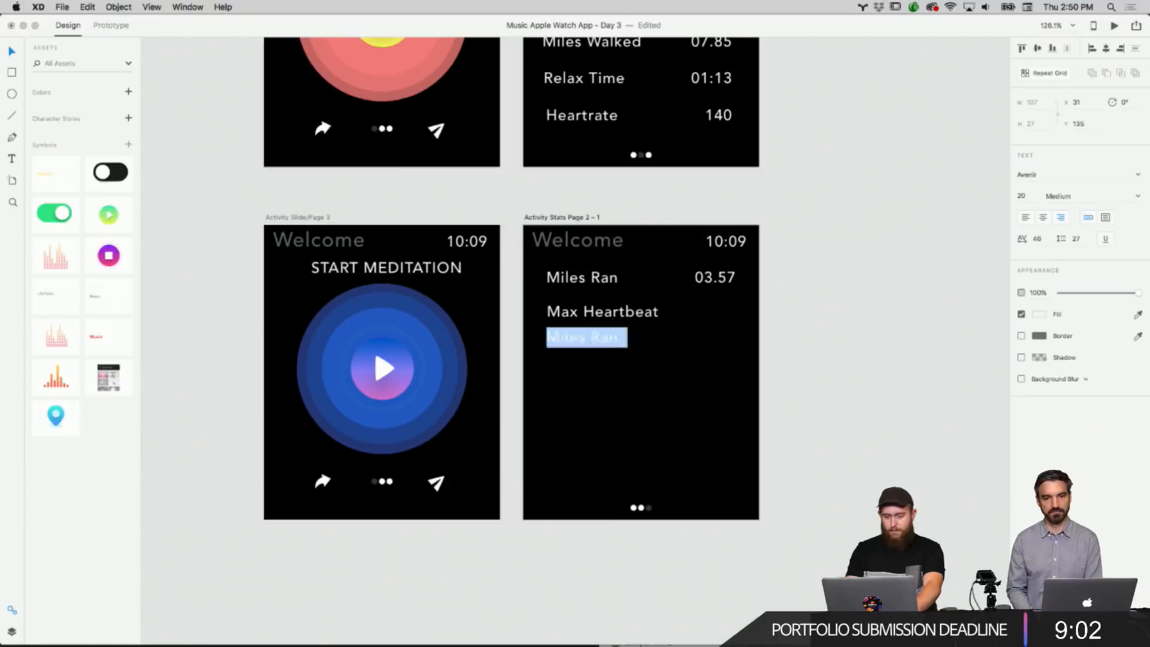
pyautogui.write('Elevation')
pyautogui.press('Escape')
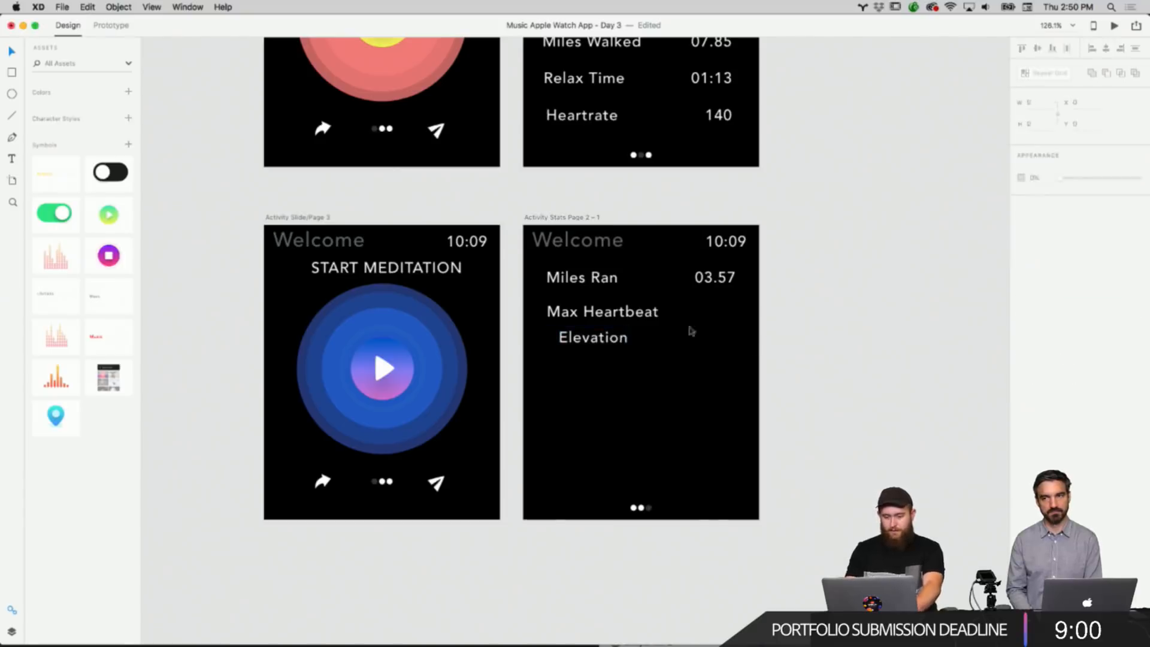
pyautogui.moveTo(606, 346); pyautogui.dragTo(595, 355)
# Paste a fourth Miles Ran label and position it beneath Elevation.
pyautogui.rightClick(690, 351)
pyautogui.click(707, 356)
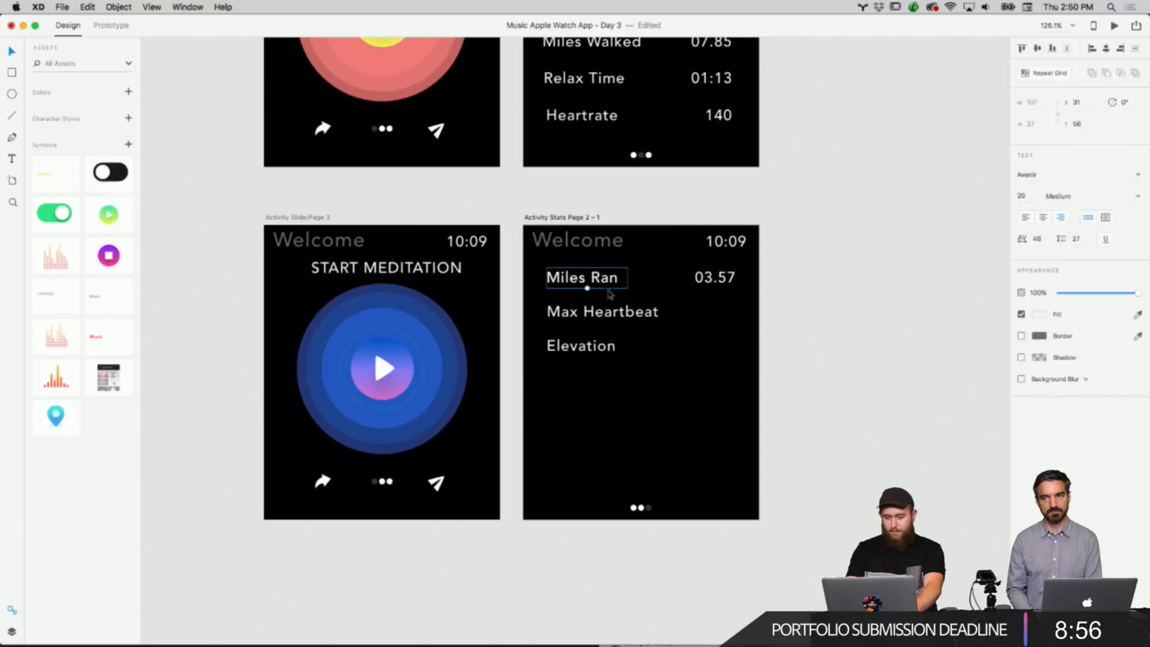
pyautogui.moveTo(607, 280); pyautogui.dragTo(607, 375)
pyautogui.click(610, 407)
pyautogui.scroll(3, 759, 318)
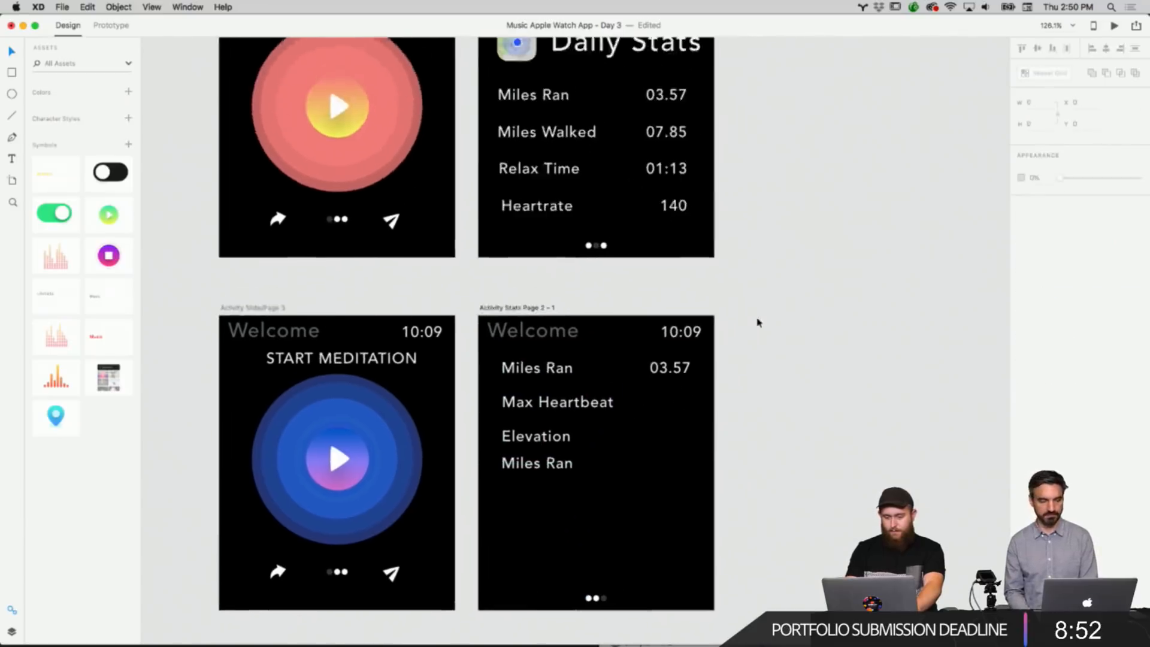
pyautogui.scroll(-2, 758, 320)
pyautogui.moveTo(612, 395); pyautogui.dragTo(613, 402)
pyautogui.click(685, 402)
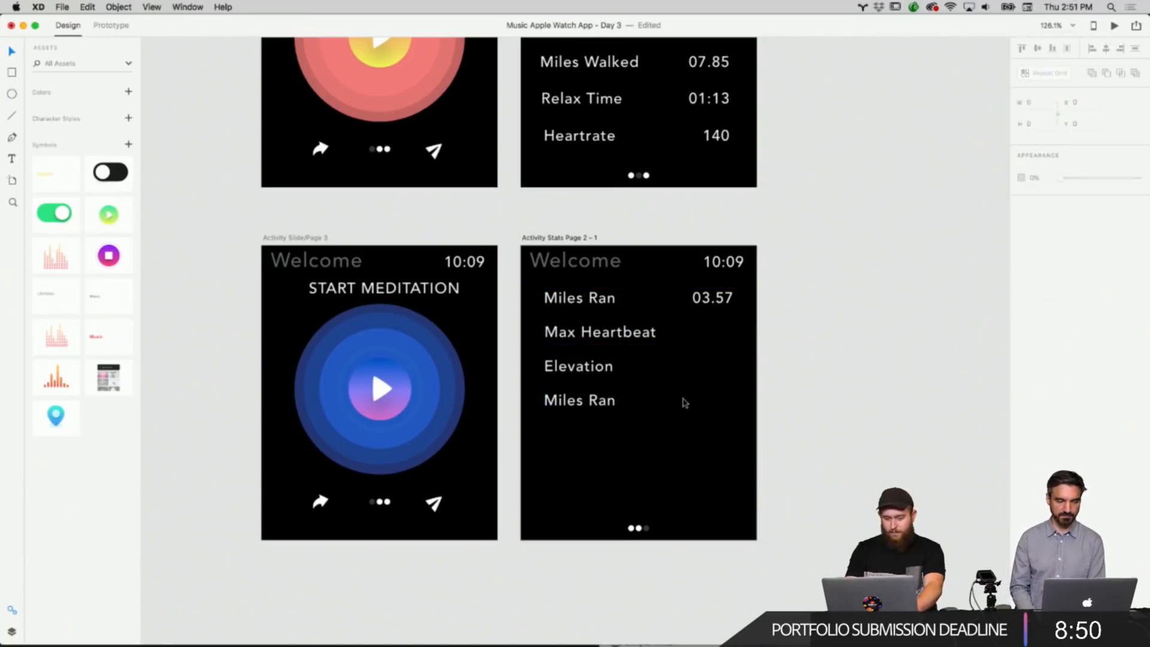
# Copy the Daily Stats artboard and paste a duplicate to the right of Activity Stats Page 2 - 1.
pyautogui.scroll(-3, 685, 402)
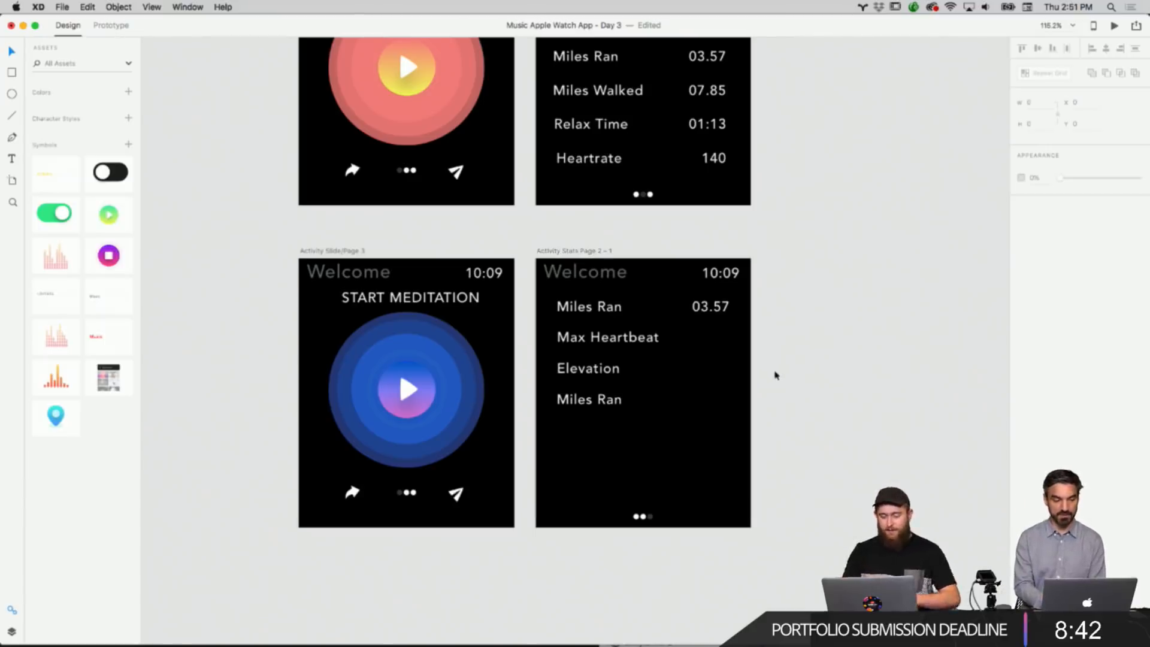
pyautogui.scroll(-4, 775, 375)
pyautogui.scroll(3, 775, 376)
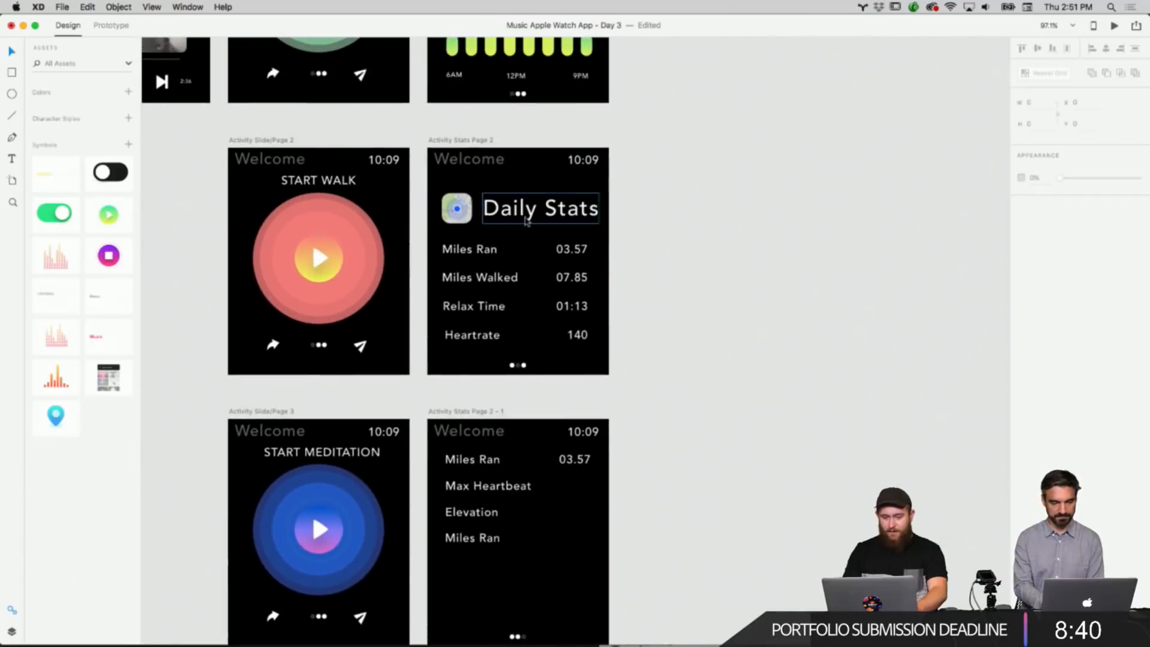
pyautogui.rightClick(481, 143)
pyautogui.click(504, 156)
pyautogui.scroll(-5, 709, 262)
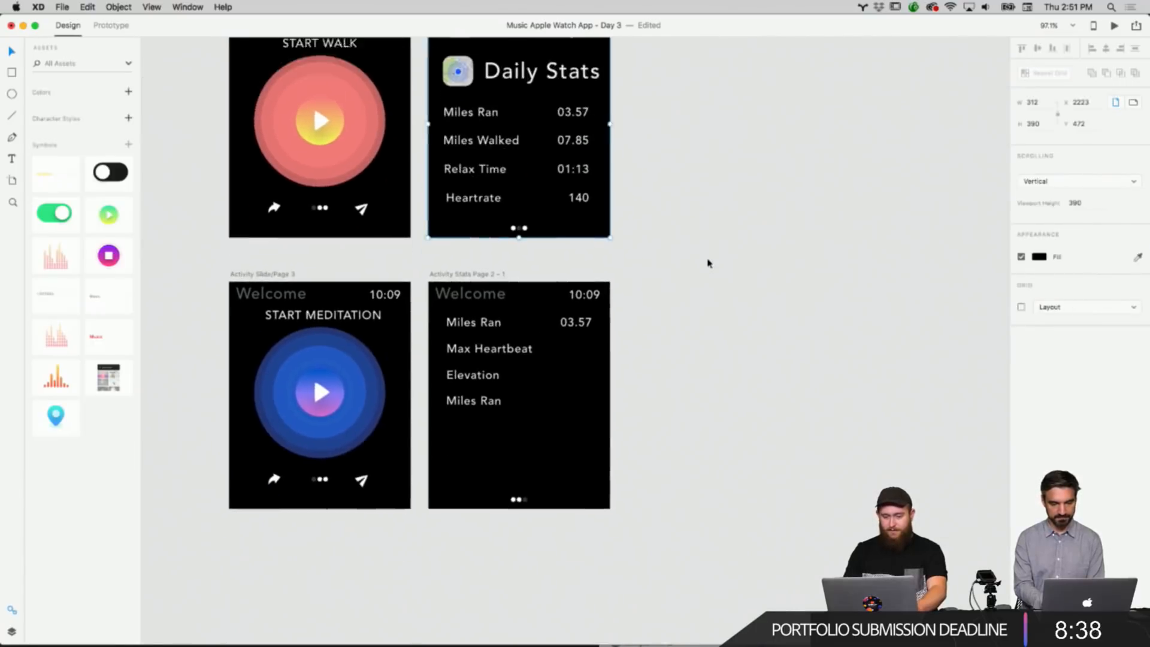
pyautogui.scroll(-5, 652, 415)
pyautogui.rightClick(625, 433)
pyautogui.click(641, 438)
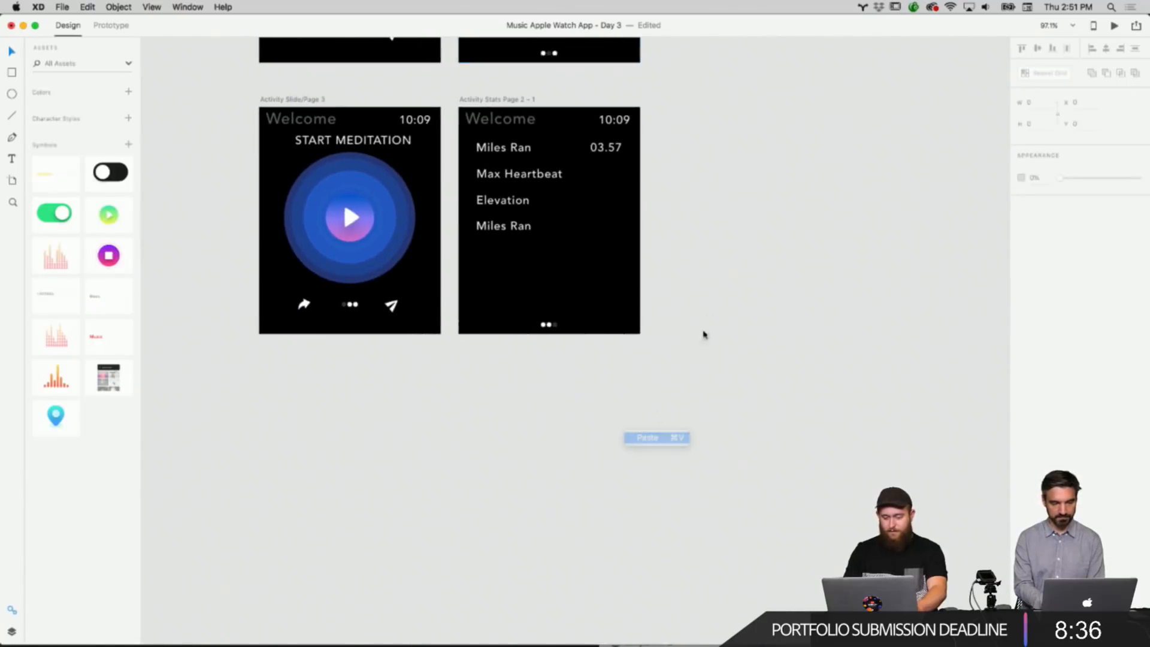
pyautogui.click(719, 84)
pyautogui.hscroll(3, 753, 123)
pyautogui.scroll(2, 752, 124)
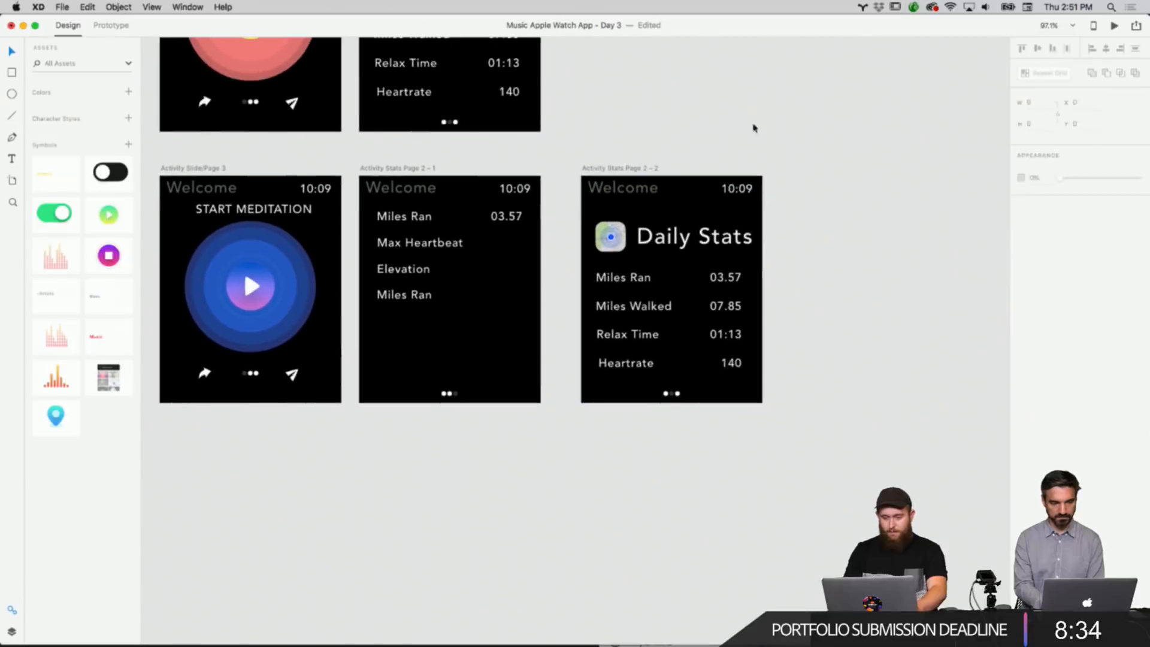
# Paste a second duplicate of the Daily Stats artboard further to the right.
pyautogui.rightClick(754, 124)
pyautogui.click(772, 129)
pyautogui.scroll(1, 628, 116)
pyautogui.hscroll(-1, 627, 116)
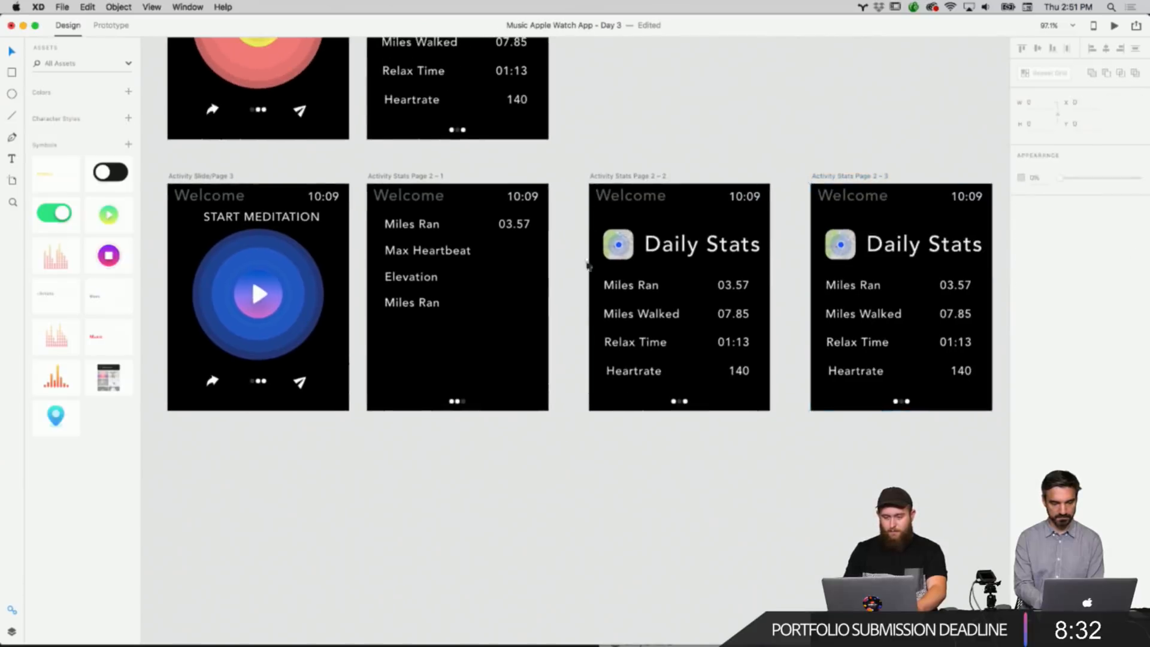
# Delete the Daily Stats icon, title and stat rows from both duplicated artboards.
pyautogui.moveTo(587, 265); pyautogui.dragTo(752, 395)
pyautogui.press('Delete')
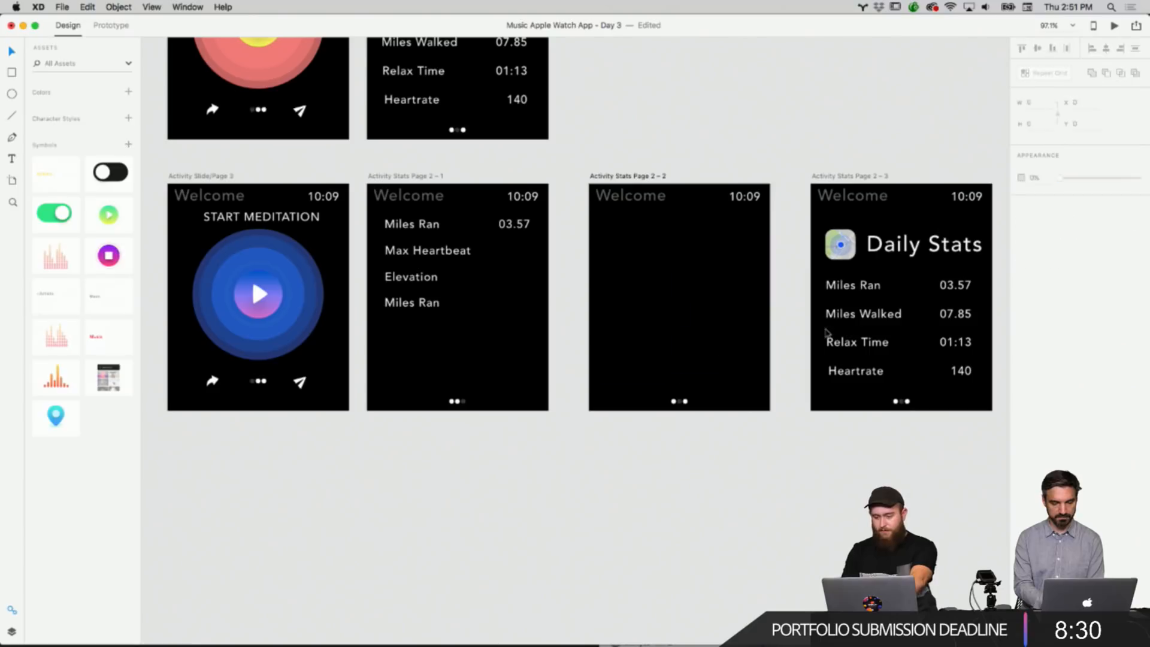
pyautogui.moveTo(810, 244); pyautogui.dragTo(979, 383)
pyautogui.press('Delete')
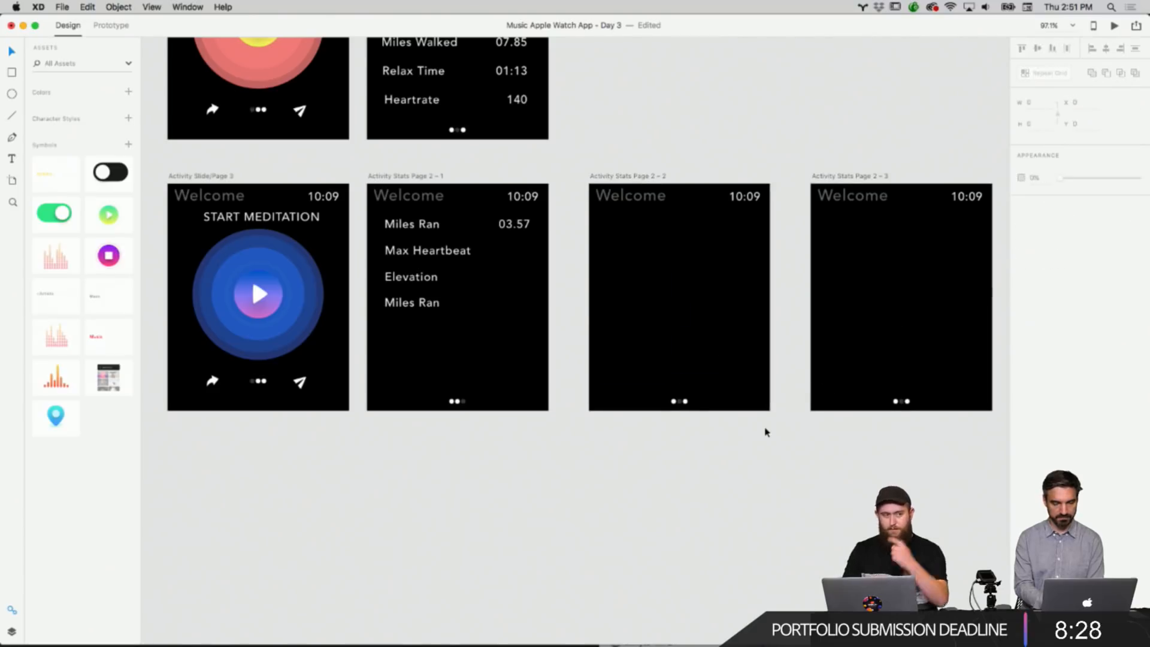
# Survey the Activity Stats artboards across the canvas.
pyautogui.scroll(8, 685, 439)
pyautogui.hscroll(-2, 685, 439)
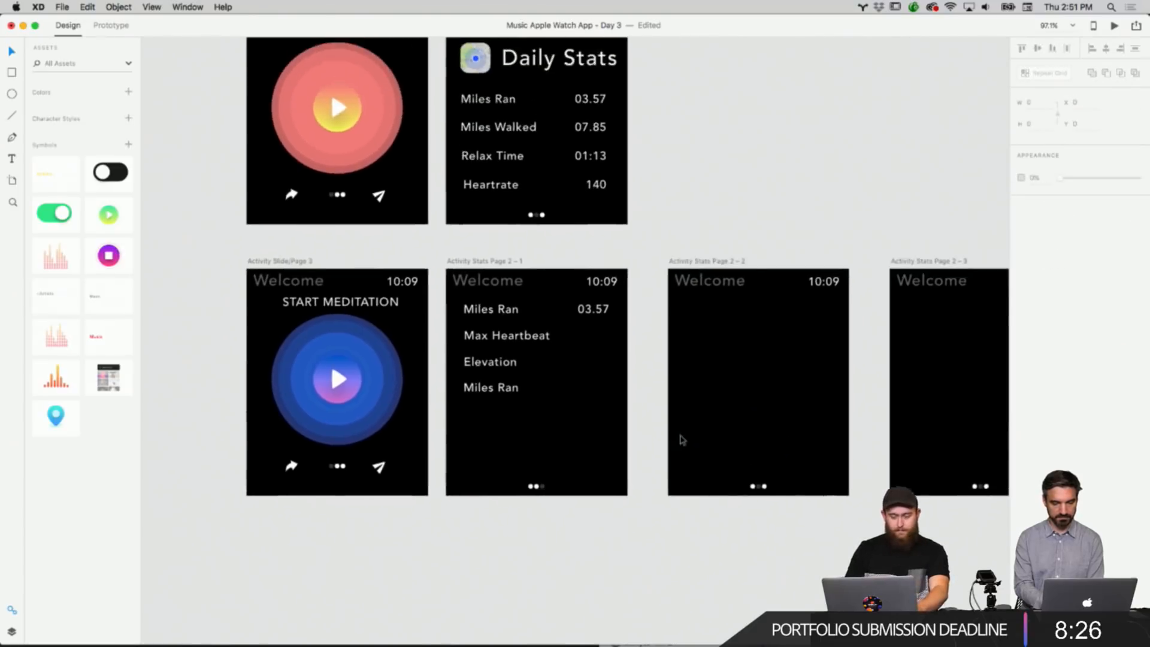
pyautogui.scroll(10, 681, 439)
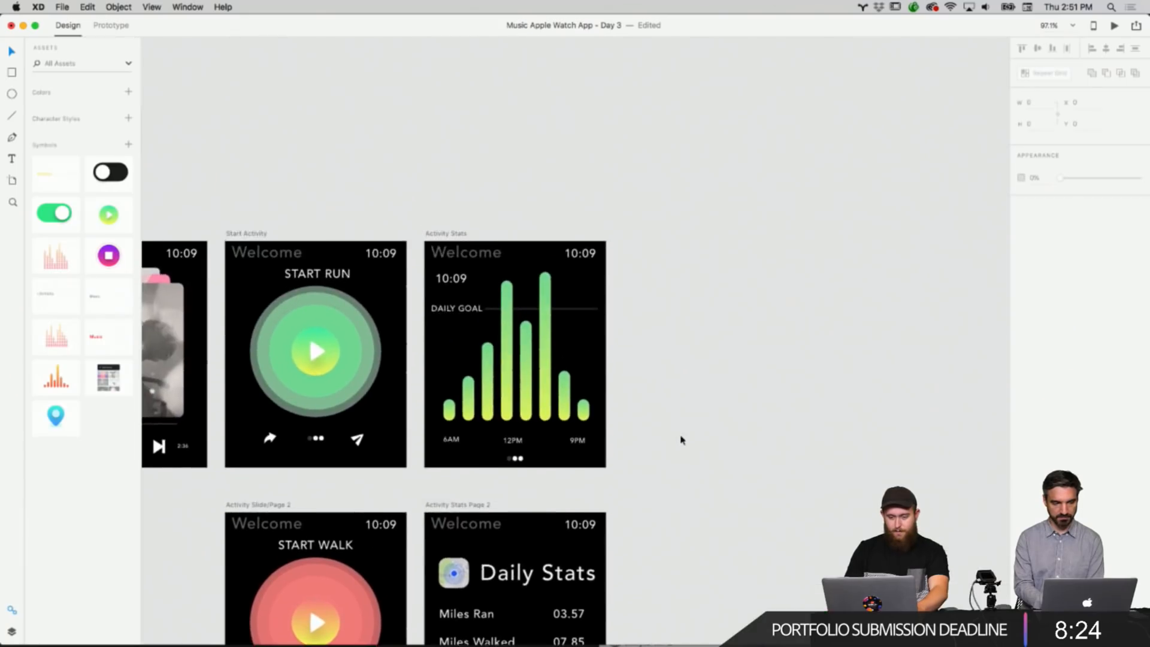
pyautogui.scroll(-10, 681, 439)
pyautogui.hscroll(-3, 681, 439)
pyautogui.scroll(-3, 681, 439)
pyautogui.hscroll(2, 681, 439)
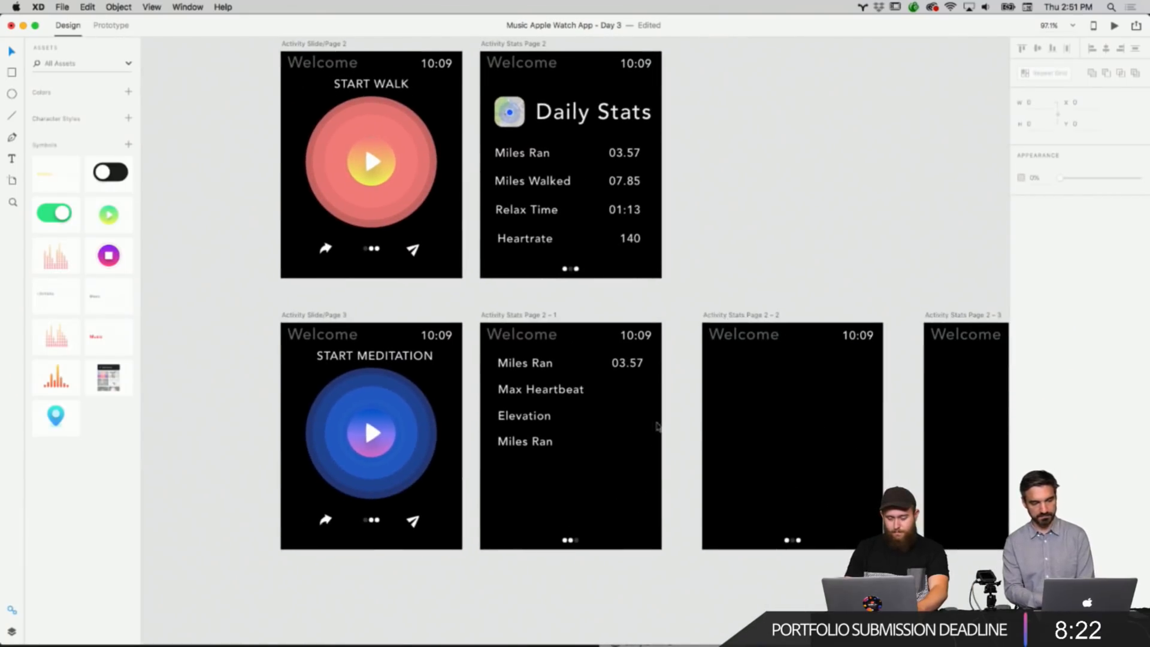
pyautogui.scroll(10, 778, 274)
pyautogui.hscroll(2, 778, 274)
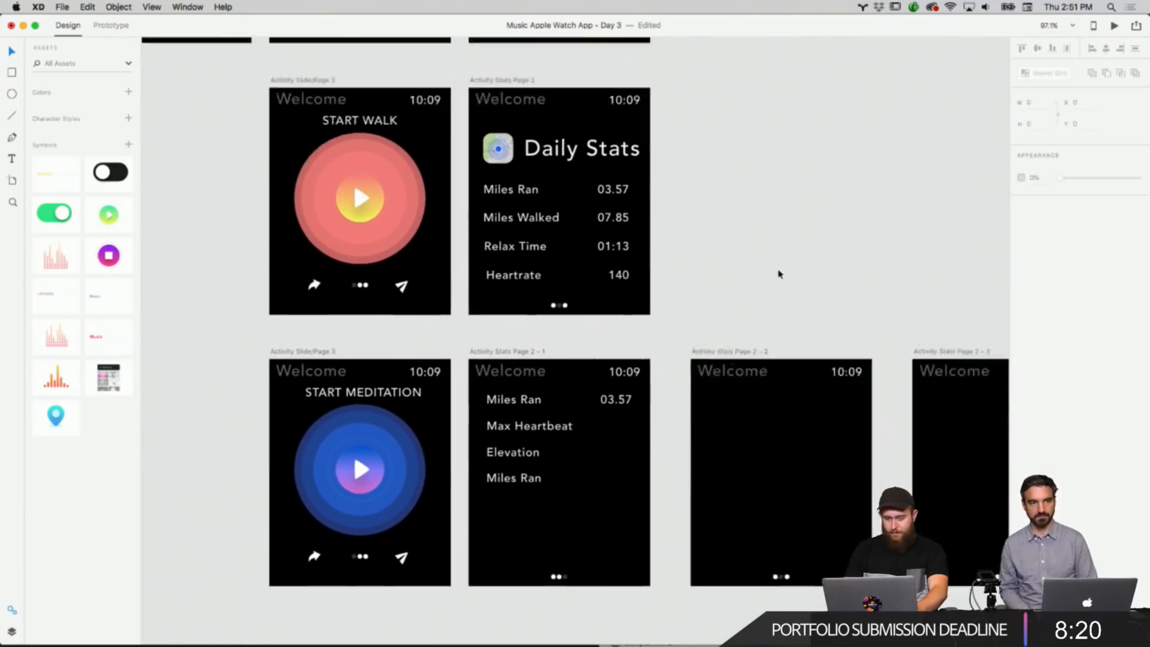
pyautogui.scroll(-9, 778, 274)
pyautogui.hscroll(-2, 778, 274)
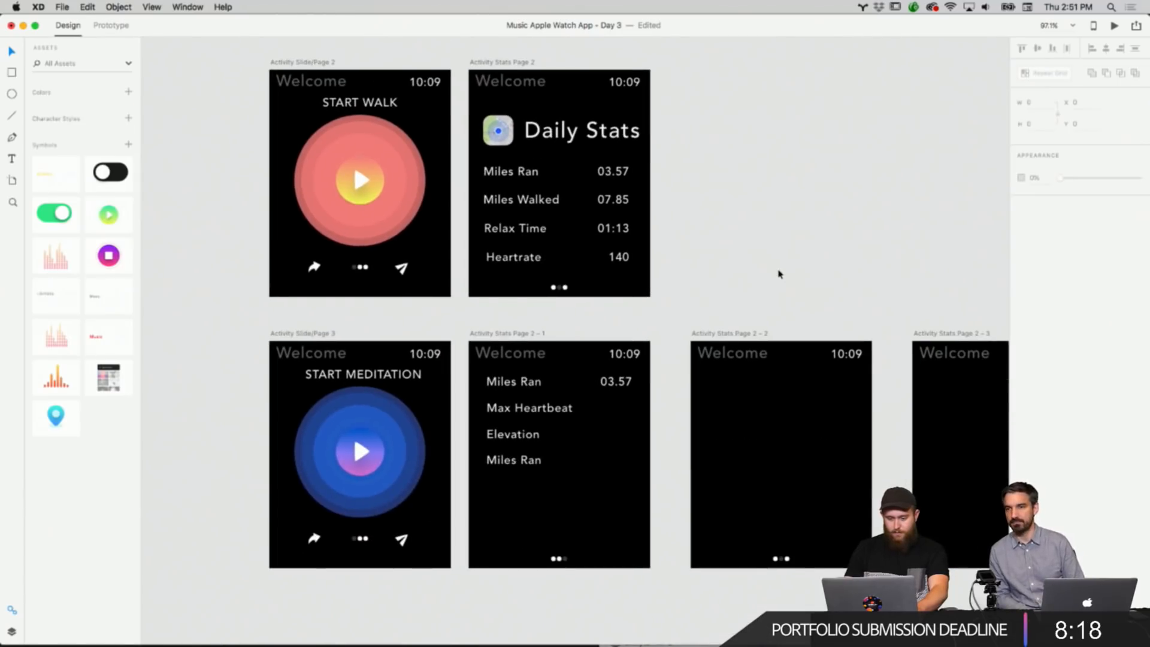
# Copy the four stat rows from Activity Stats Page 2 - 1 and paste them into Activity Stats Page 2 - 2.
pyautogui.moveTo(636, 485); pyautogui.dragTo(483, 371)
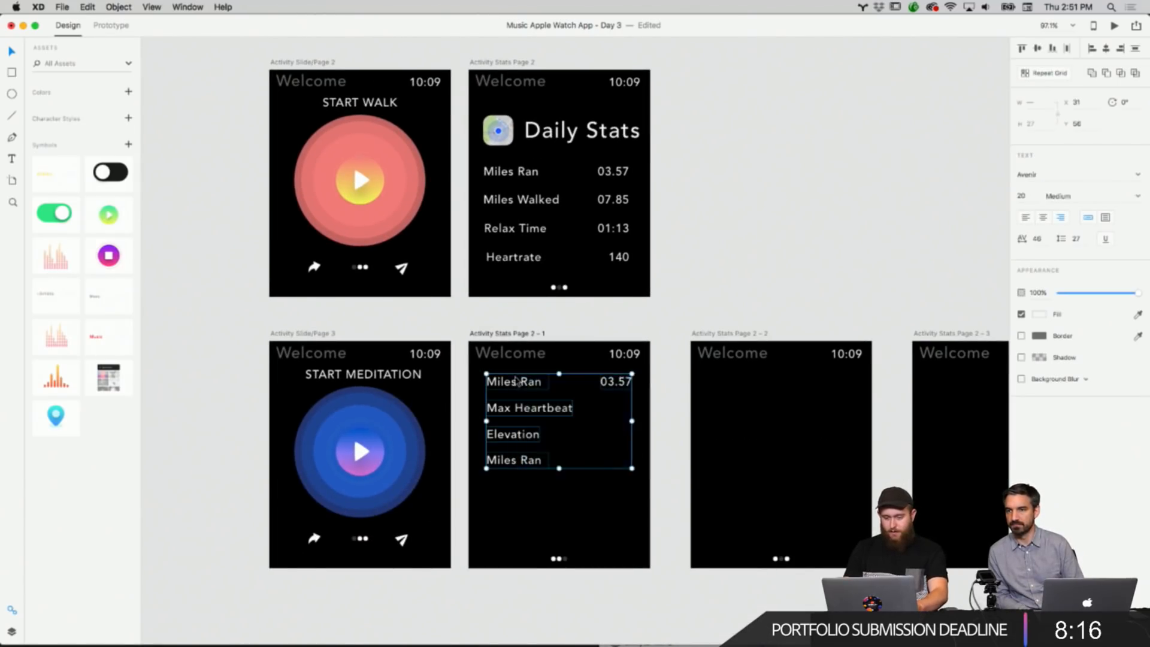
pyautogui.rightClick(517, 378)
pyautogui.click(543, 396)
pyautogui.rightClick(776, 418)
pyautogui.click(796, 428)
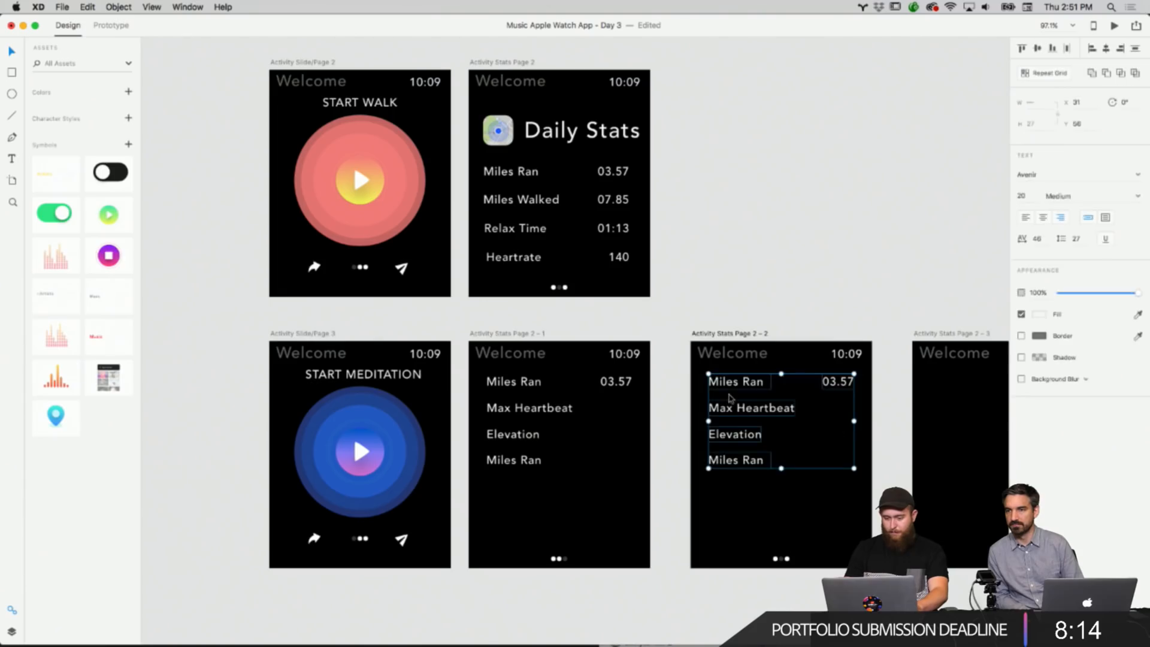
pyautogui.click(843, 322)
# Paste the four stat rows into the Activity Stats Page 2 - 3 artboard too.
pyautogui.hscroll(6, 843, 321)
pyautogui.scroll(-2, 843, 322)
pyautogui.rightClick(841, 389)
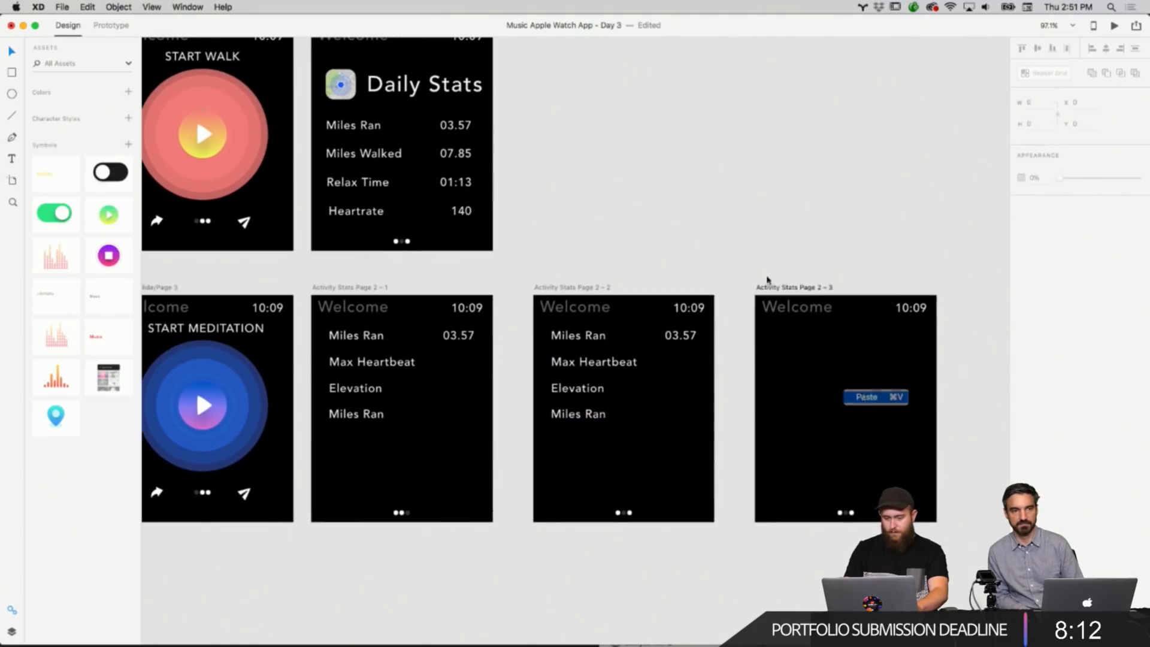
pyautogui.click(863, 397)
# Rename the Activity Stats Page 2 - 1 artboard to Activity Stats Page 3 - Running Details.
pyautogui.scroll(3, 717, 264)
pyautogui.scroll(5, 717, 264)
pyautogui.hscroll(-2, 716, 264)
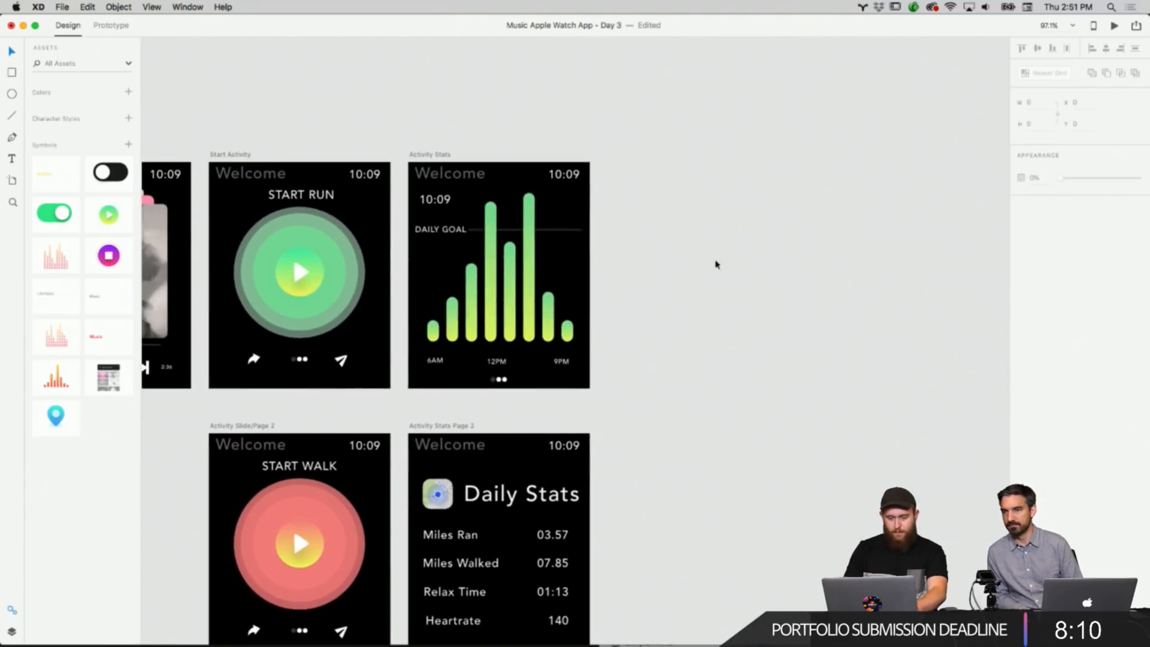
pyautogui.scroll(-3, 716, 264)
pyautogui.scroll(-1, 716, 264)
pyautogui.click(473, 448)
pyautogui.doubleClick(502, 448)
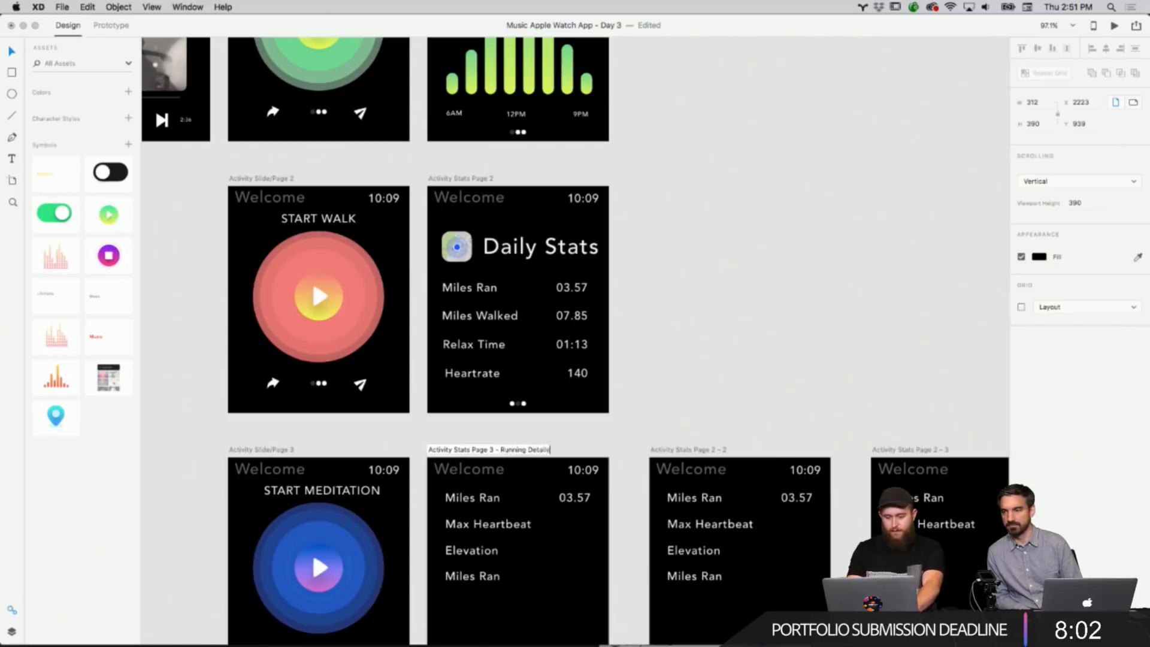
pyautogui.press('Return')
# Rename the Activity Stats Page 2 - 2 artboard to Activity Stats Page 4- Walking Details.
pyautogui.doubleClick(667, 450)
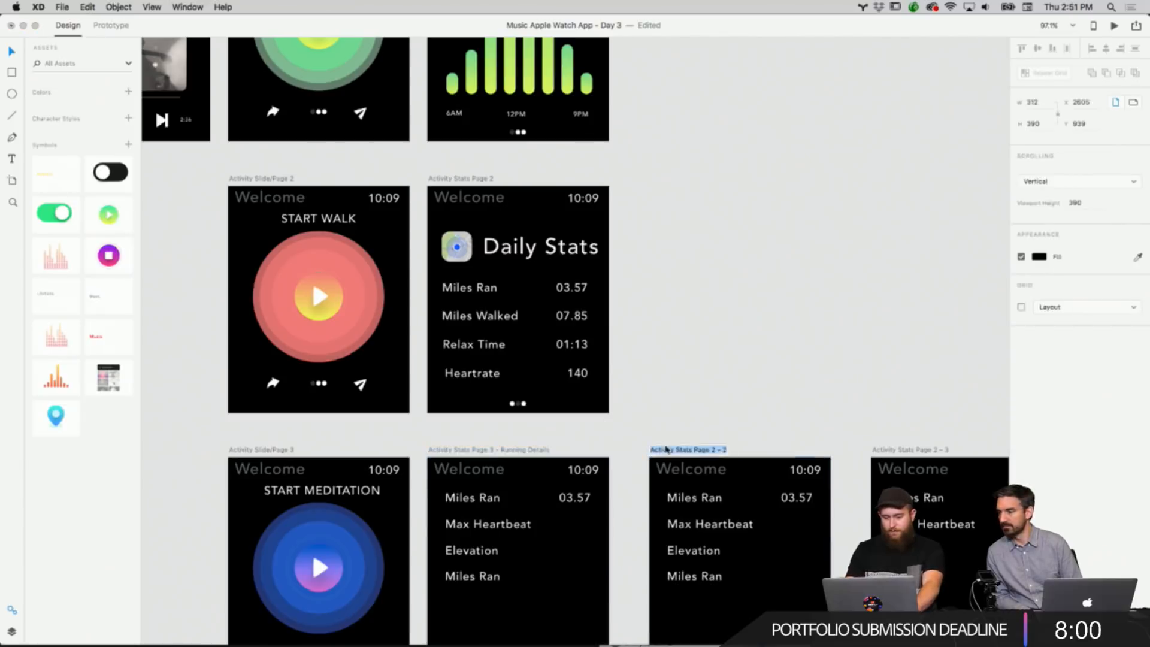
pyautogui.click(717, 449)
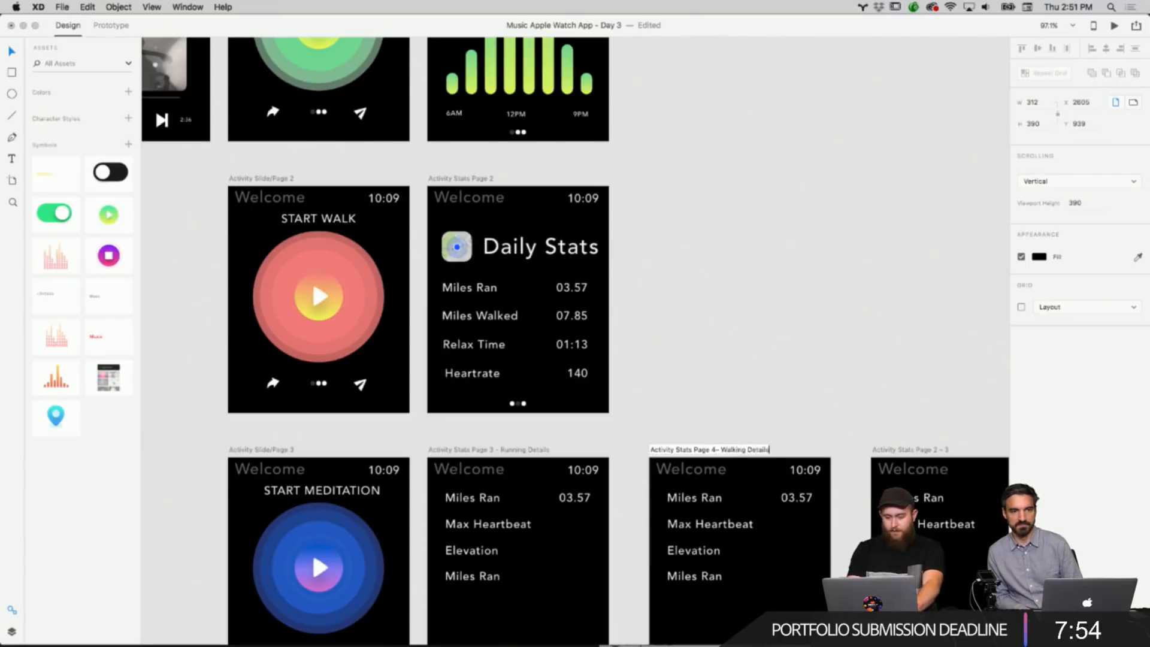
pyautogui.click(806, 410)
# Rename the Activity Stats Page 2 - 3 artboard to Activity Stats Page 5 Meditation Details.
pyautogui.scroll(-4, 806, 411)
pyautogui.hscroll(2, 807, 410)
pyautogui.click(870, 329)
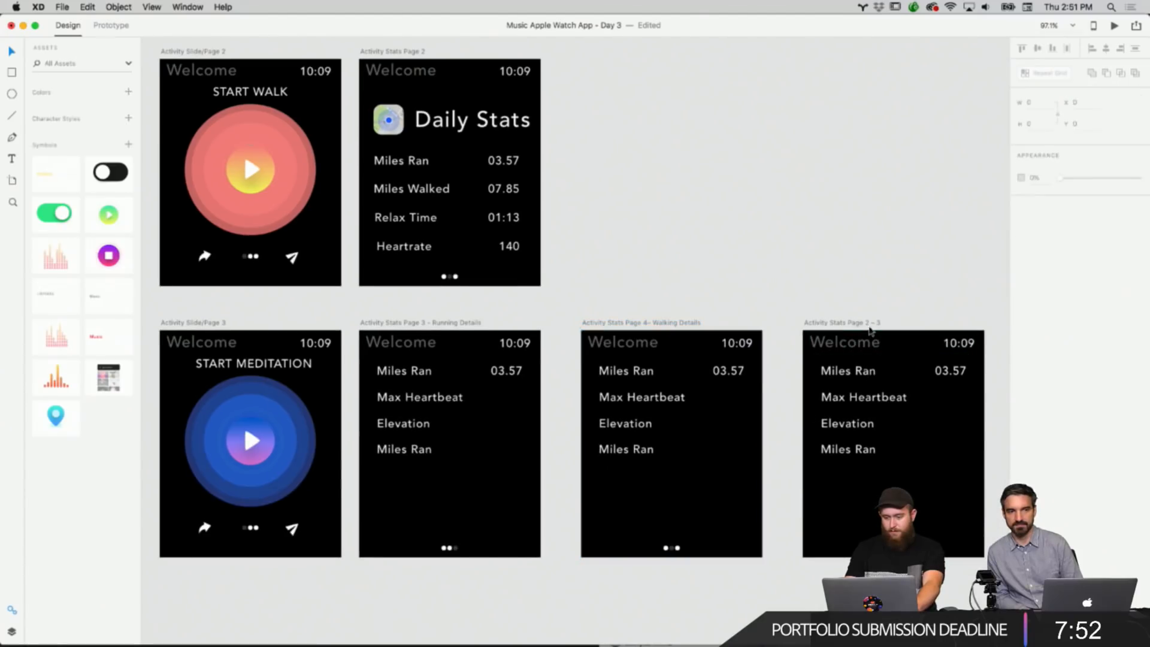
pyautogui.doubleClick(869, 323)
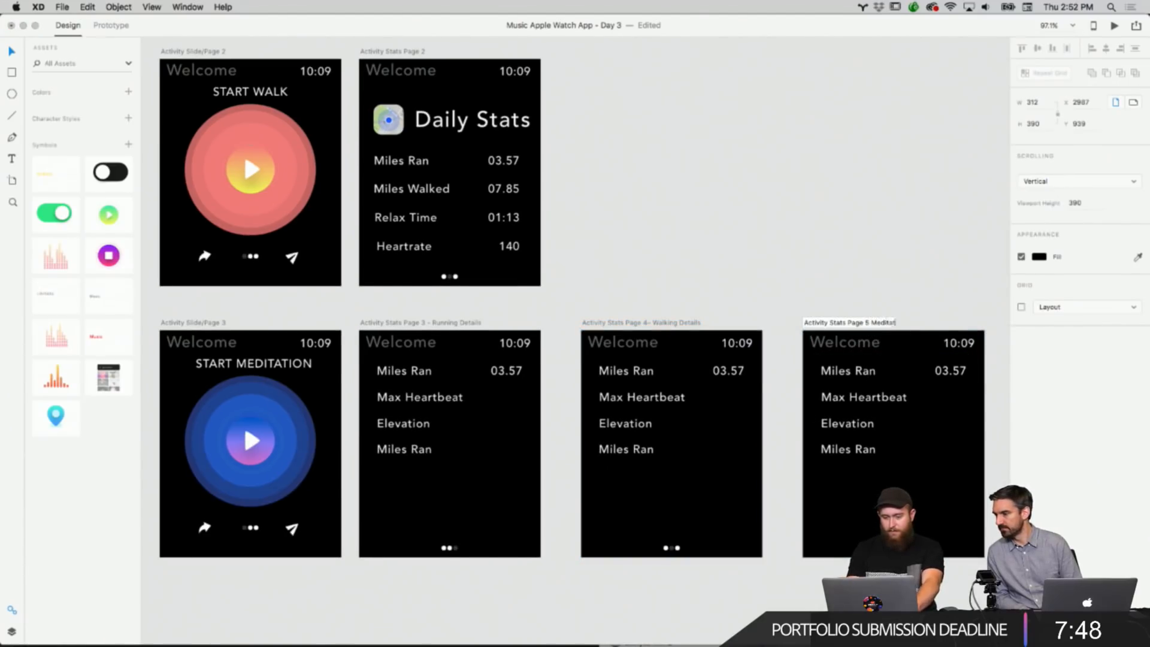
pyautogui.write('Meditation Details')
pyautogui.press('Return')
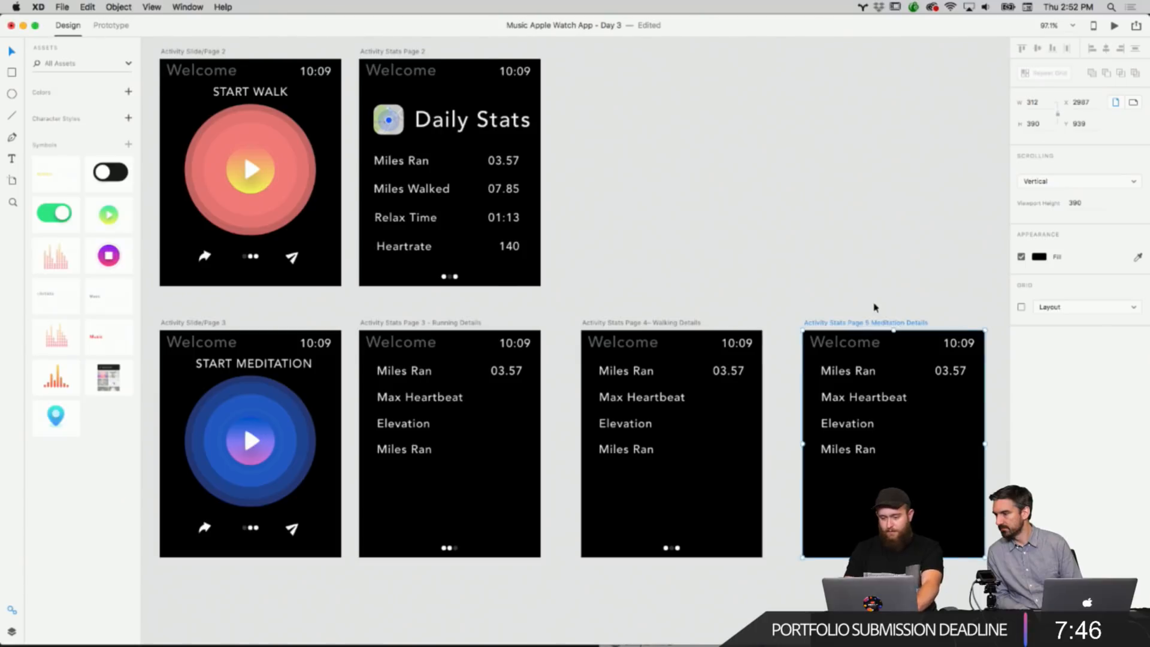
# Save the document as Music Apple Watch App - Day 3 in the Desktop folder.
pyautogui.click(874, 307)
pyautogui.press('super+0')
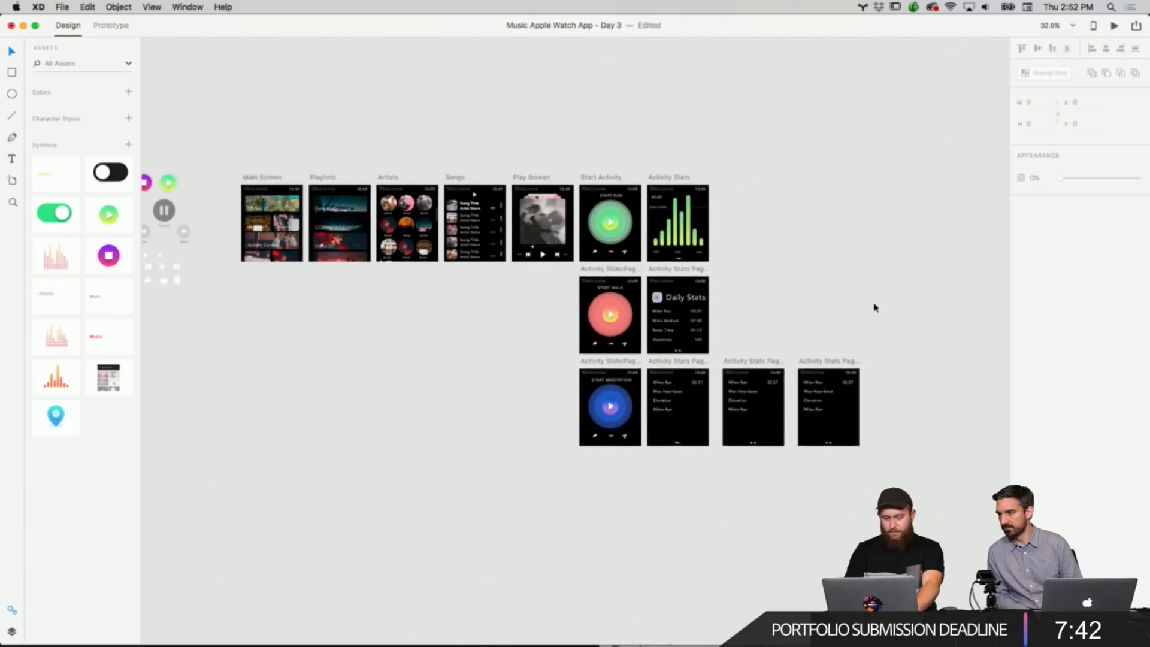
pyautogui.scroll(5, 874, 307)
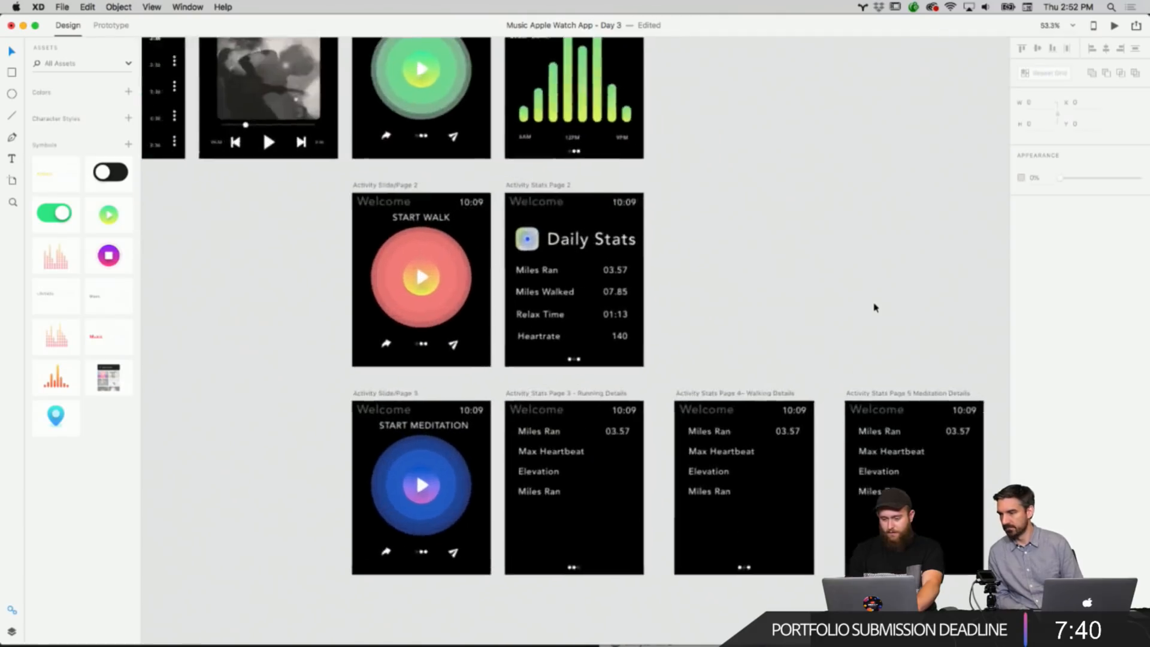
pyautogui.scroll(-3, 874, 307)
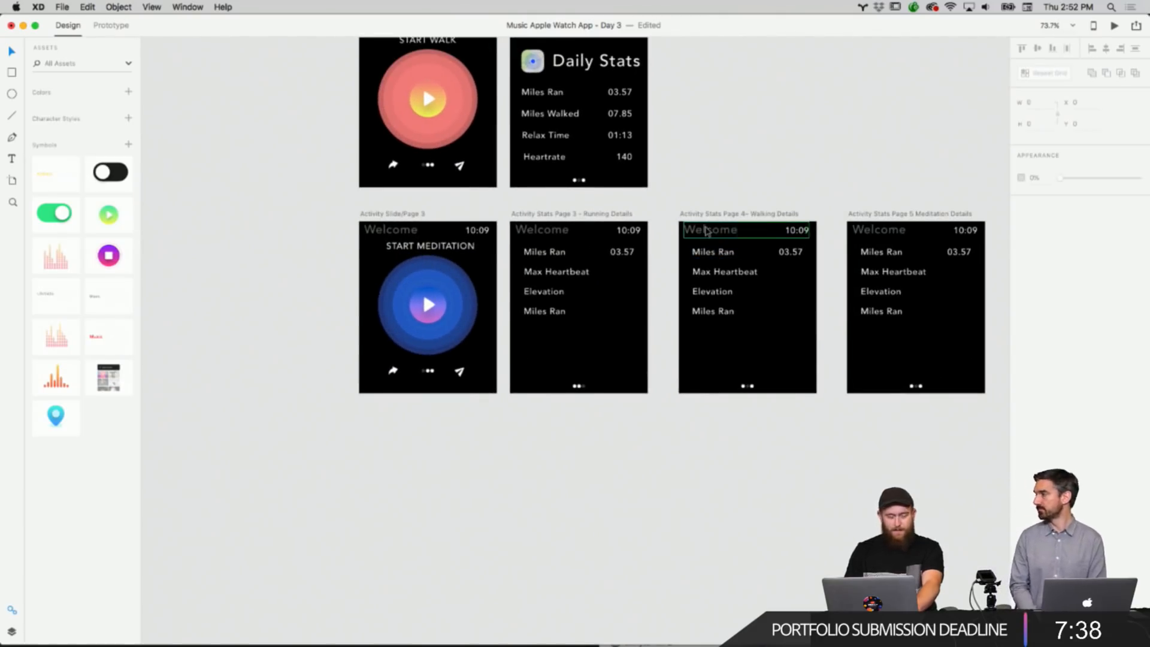
pyautogui.scroll(-5, 706, 231)
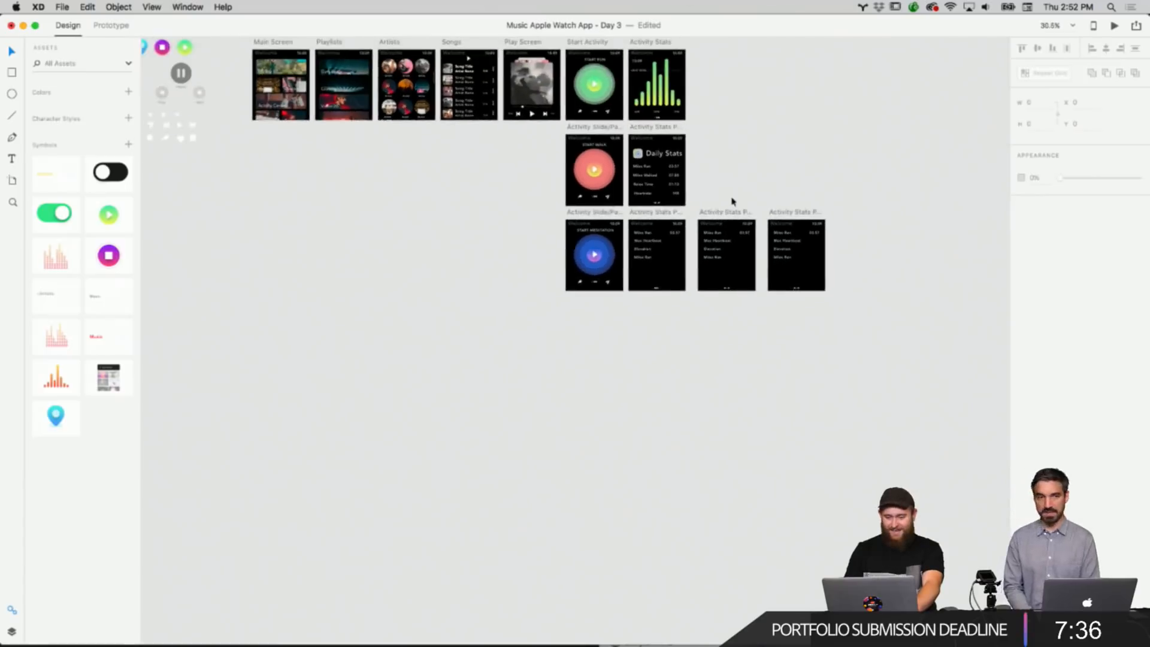
pyautogui.scroll(1, 731, 202)
pyautogui.hscroll(-1, 731, 202)
pyautogui.click(62, 7)
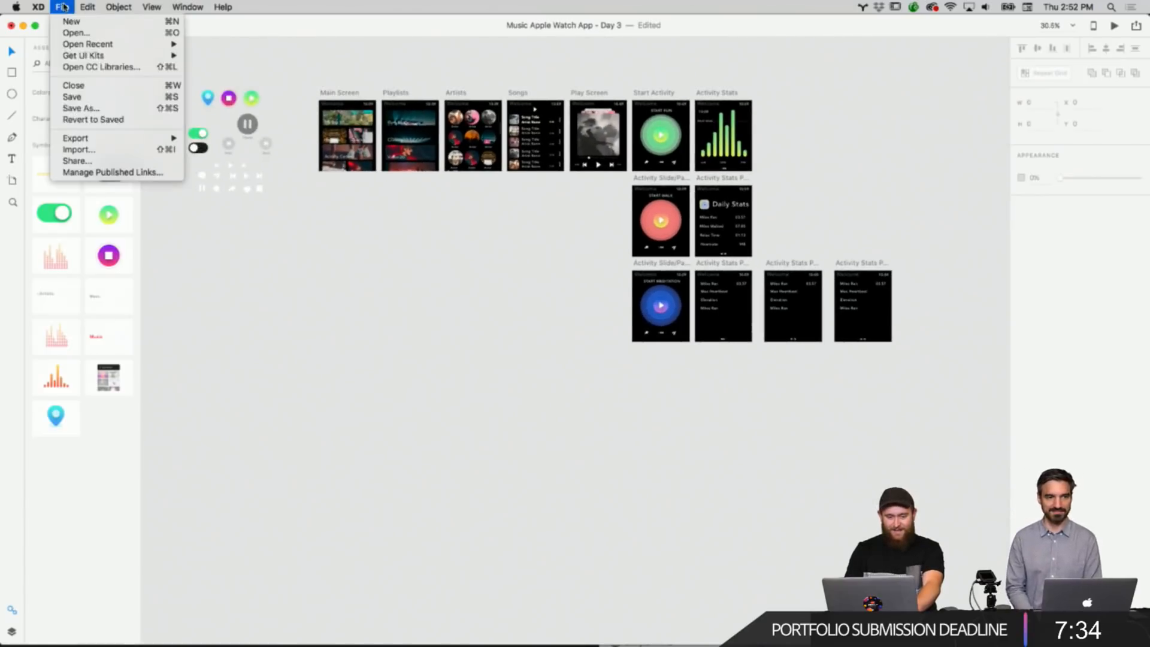
pyautogui.click(143, 106)
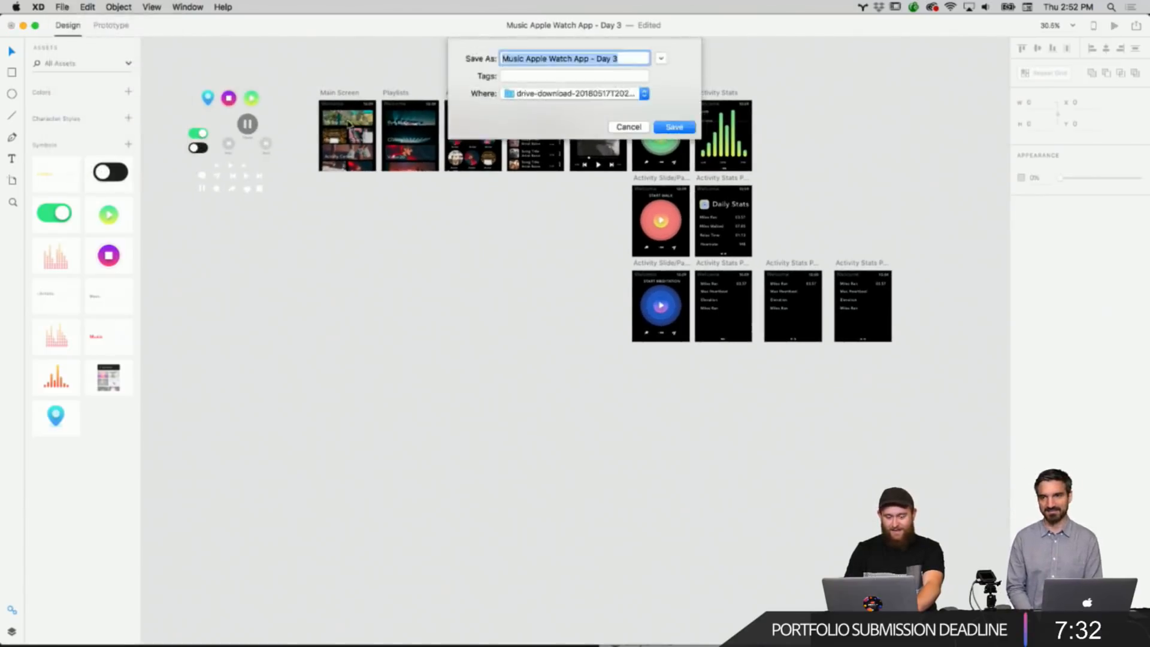
pyautogui.click(562, 94)
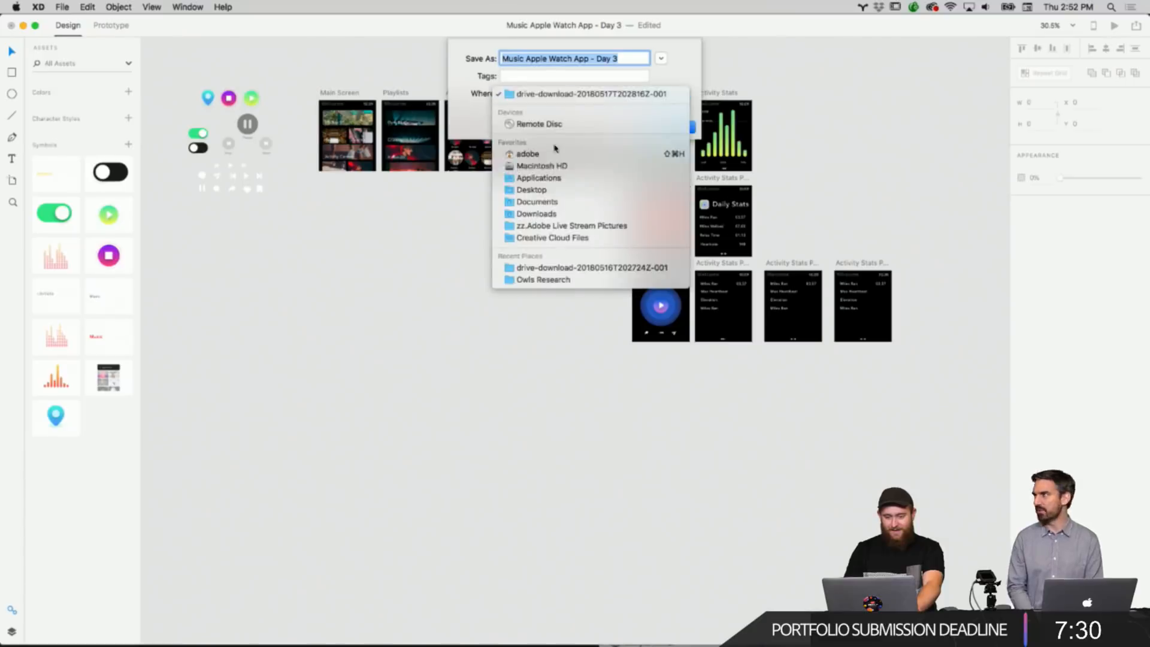
pyautogui.click(546, 187)
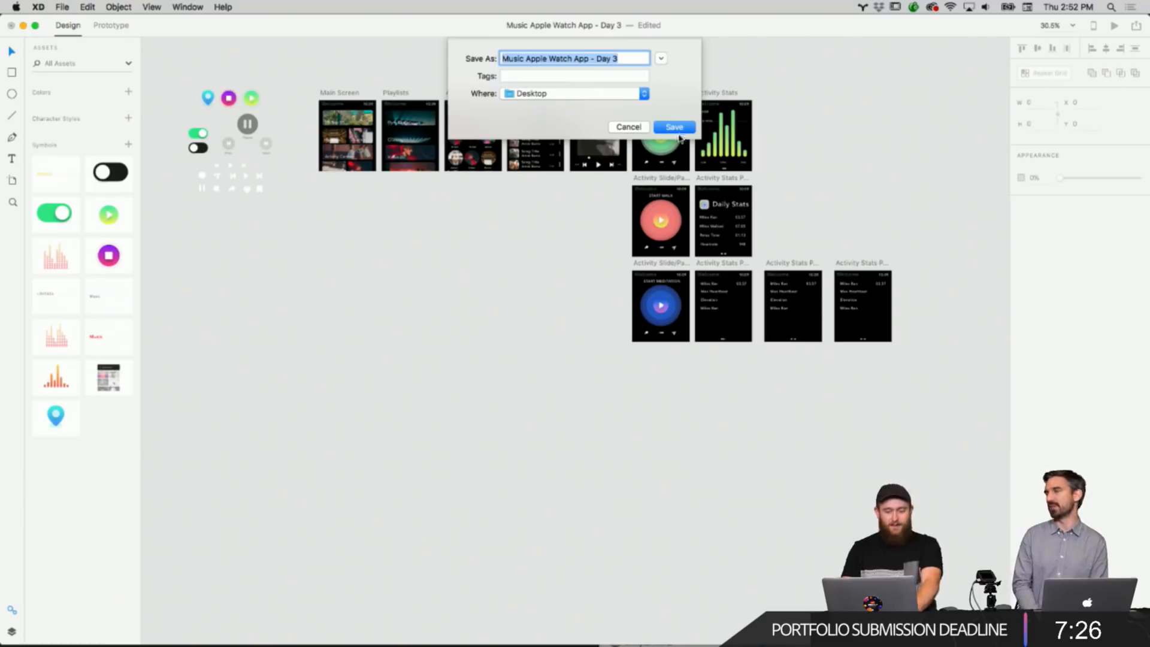
pyautogui.click(677, 130)
pyautogui.scroll(5, 827, 182)
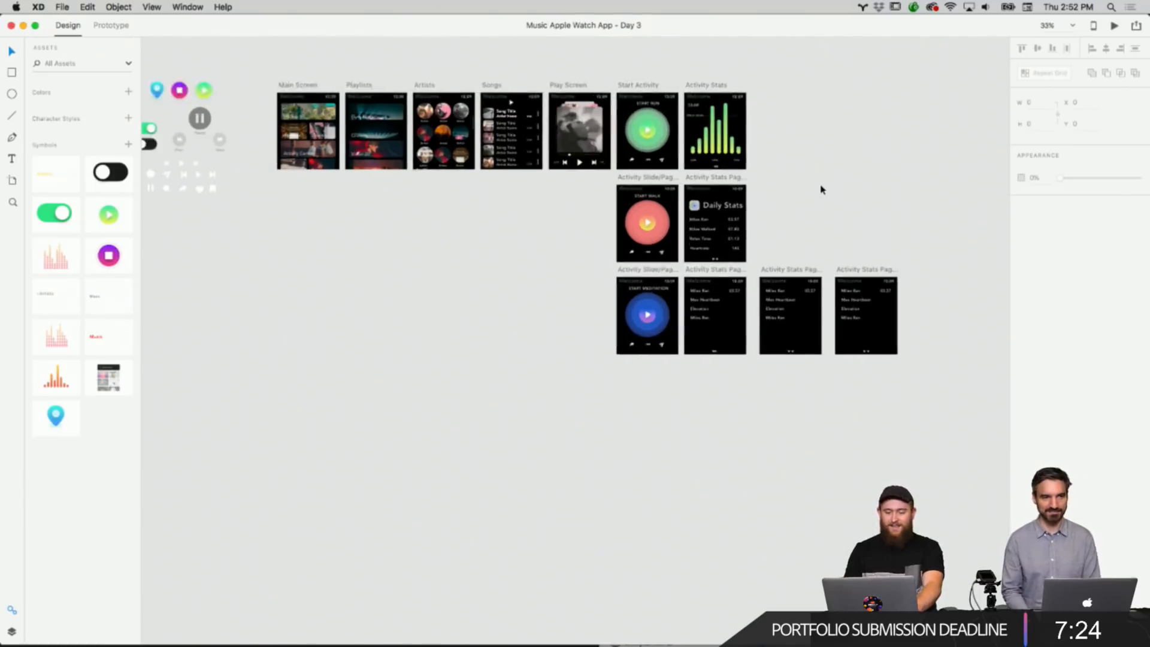
pyautogui.scroll(4, 821, 188)
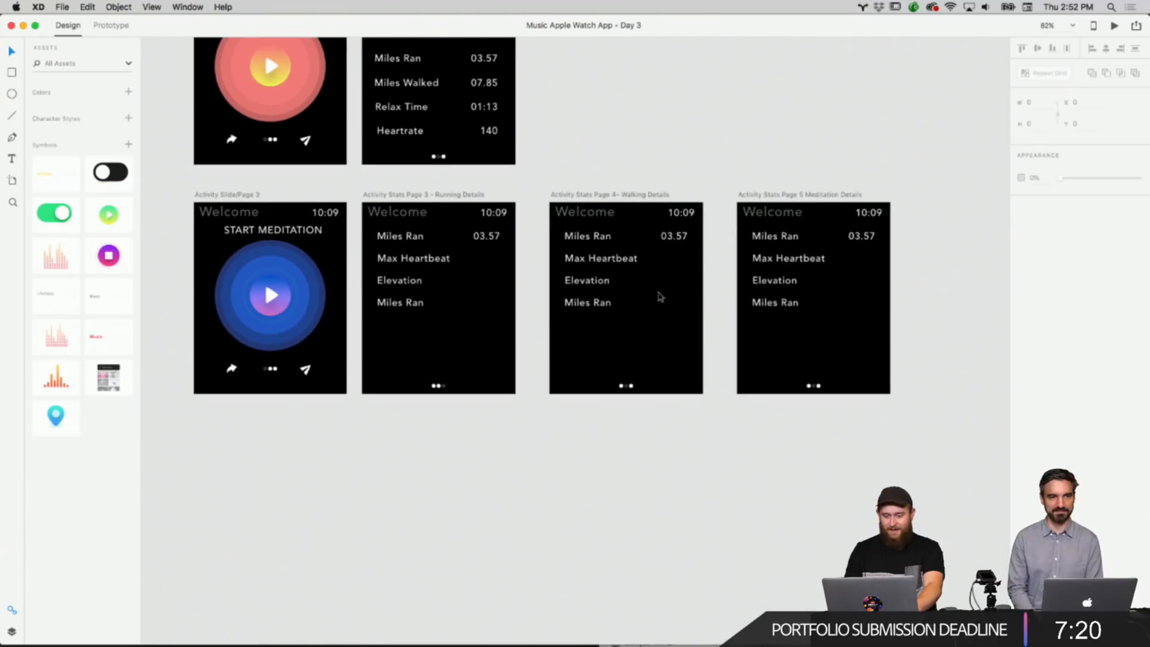
pyautogui.rightClick(570, 238)
pyautogui.rightClick(546, 151)
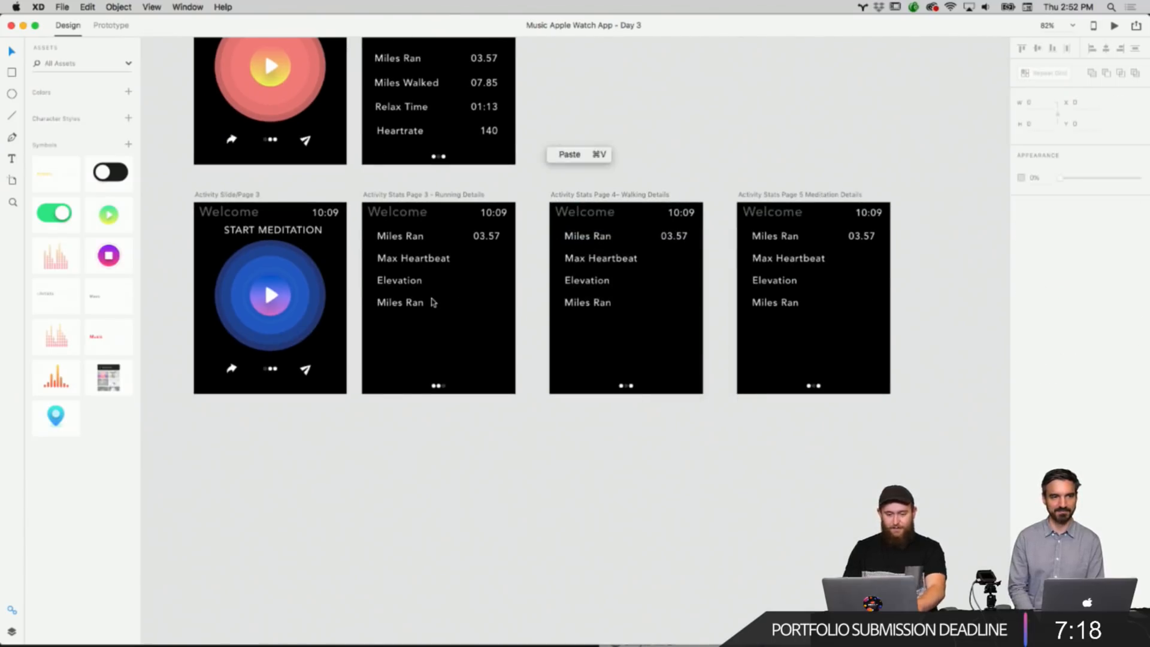
pyautogui.rightClick(432, 297)
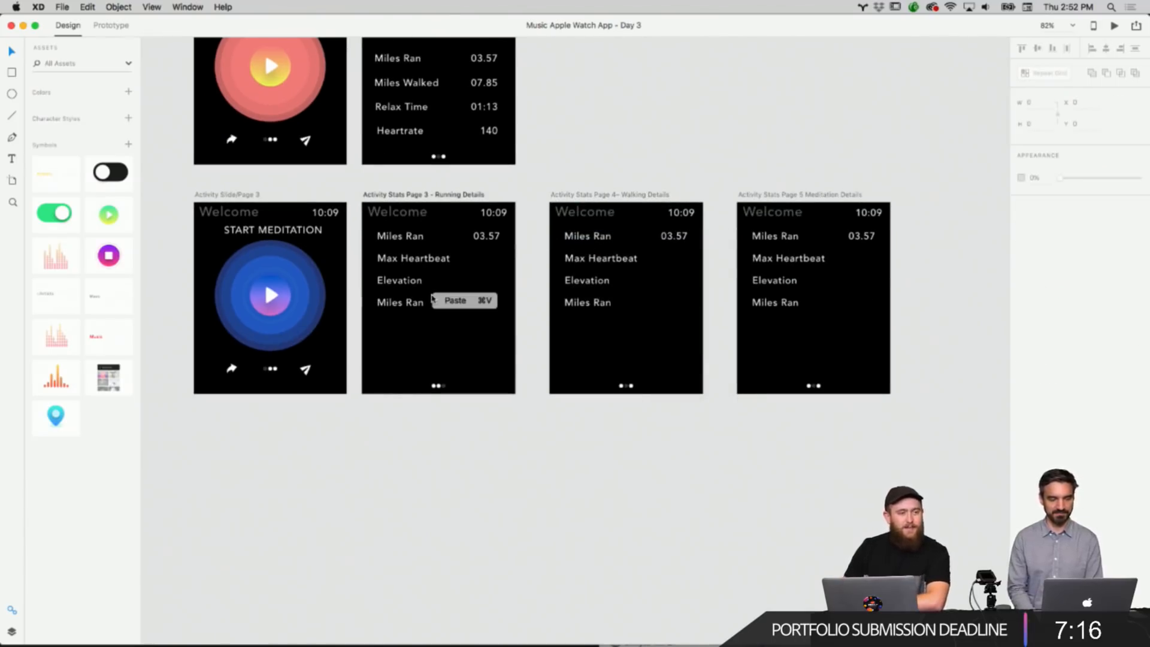
pyautogui.click(451, 393)
pyautogui.click(535, 301)
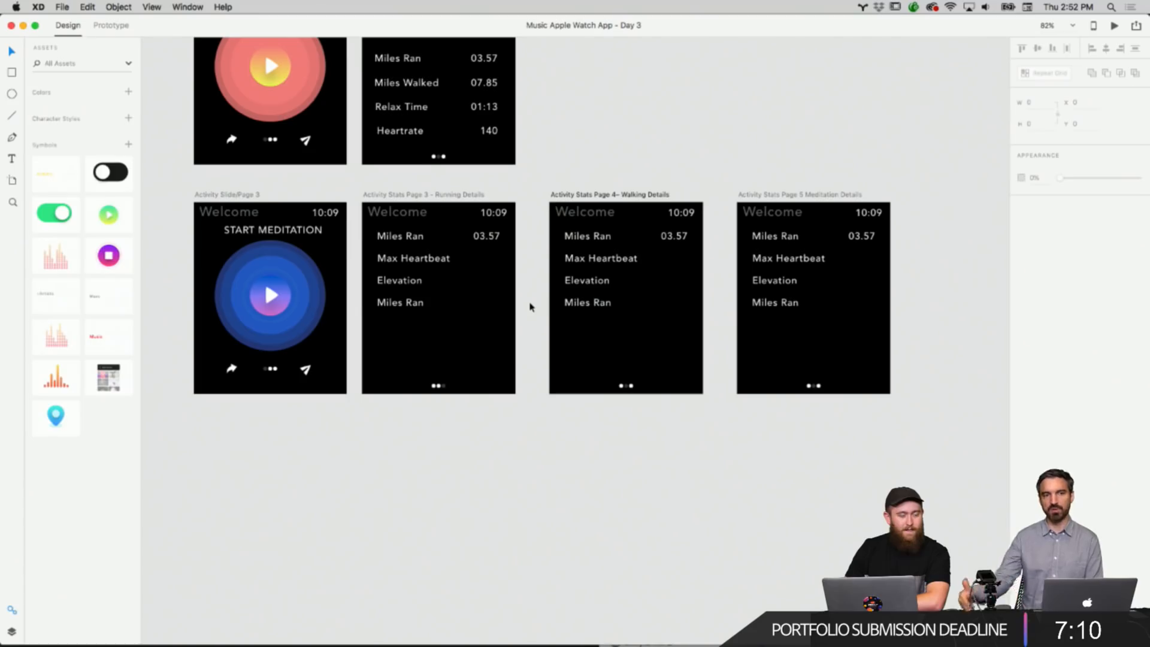
pyautogui.scroll(5, 530, 307)
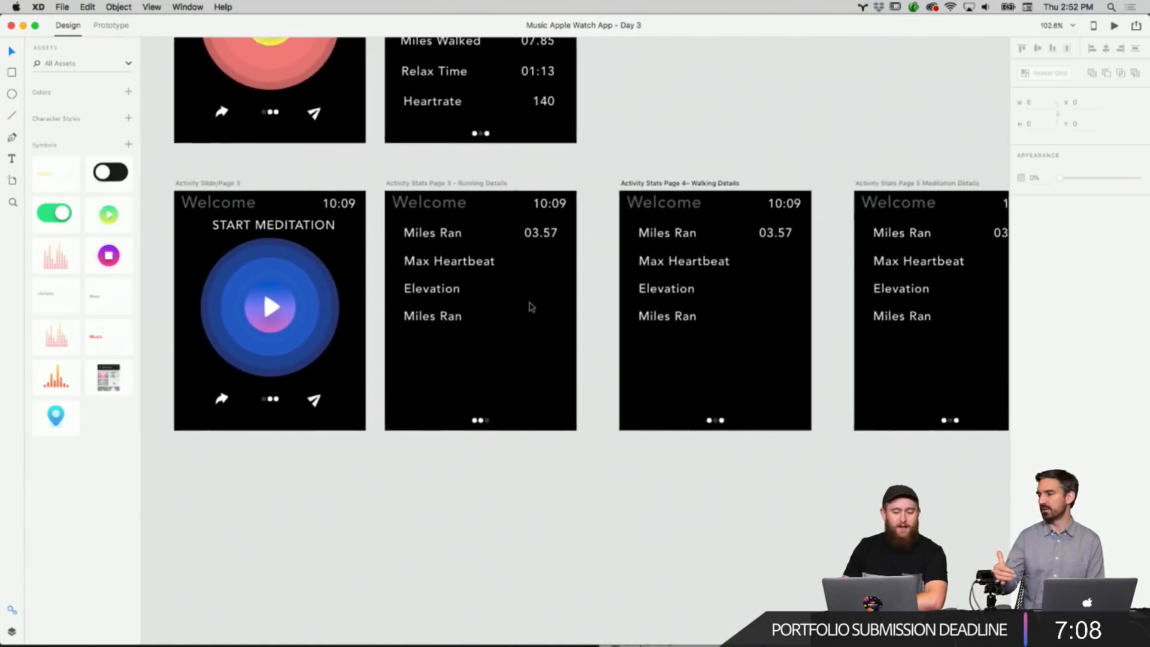
pyautogui.scroll(10, 529, 307)
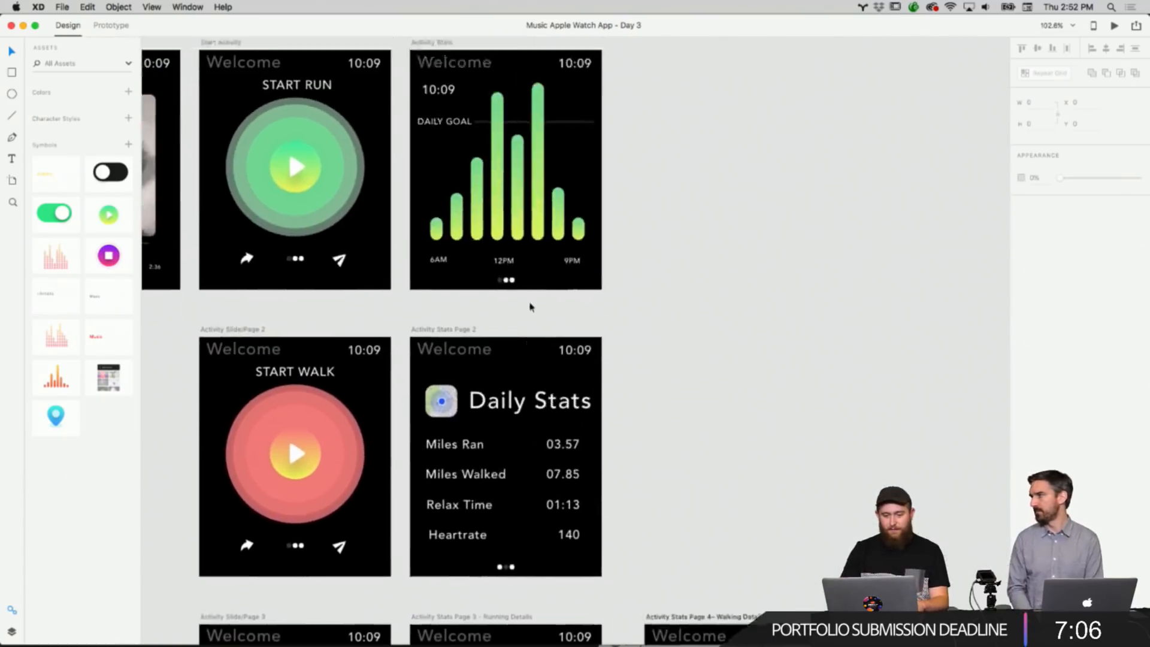
pyautogui.scroll(-10, 531, 307)
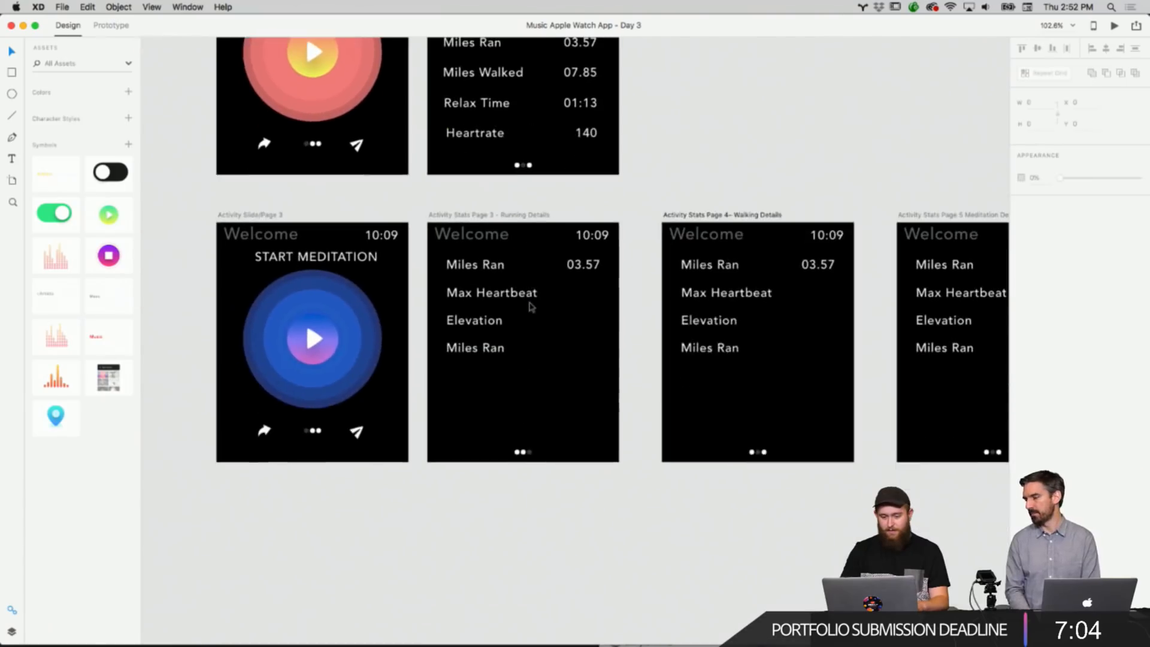
pyautogui.hscroll(2, 530, 307)
pyautogui.hscroll(1, 529, 306)
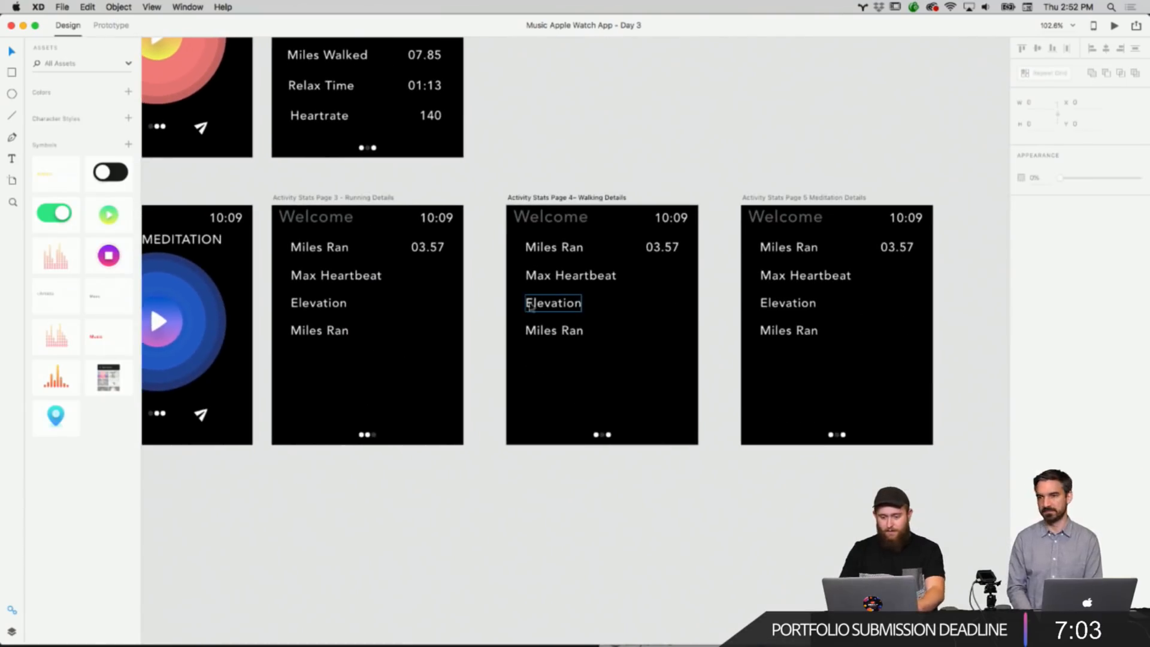
# Duplicate the Walking Details artboard and move the copy beside the Activity Stats artboard.
pyautogui.rightClick(594, 181)
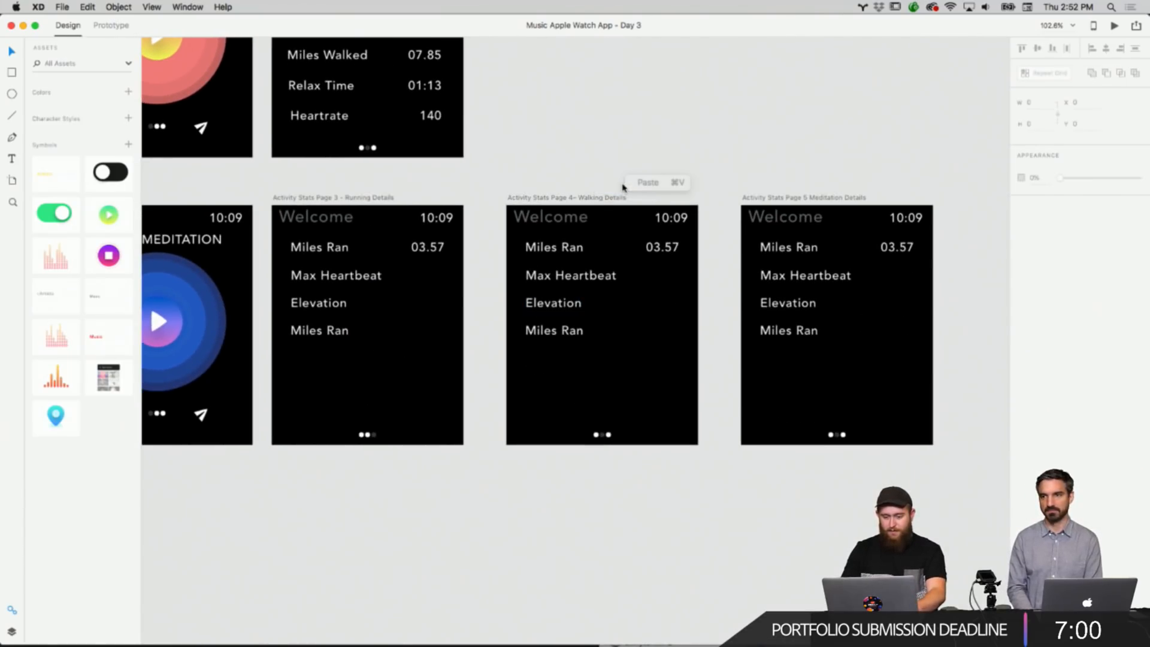
pyautogui.click(626, 184)
pyautogui.click(494, 177)
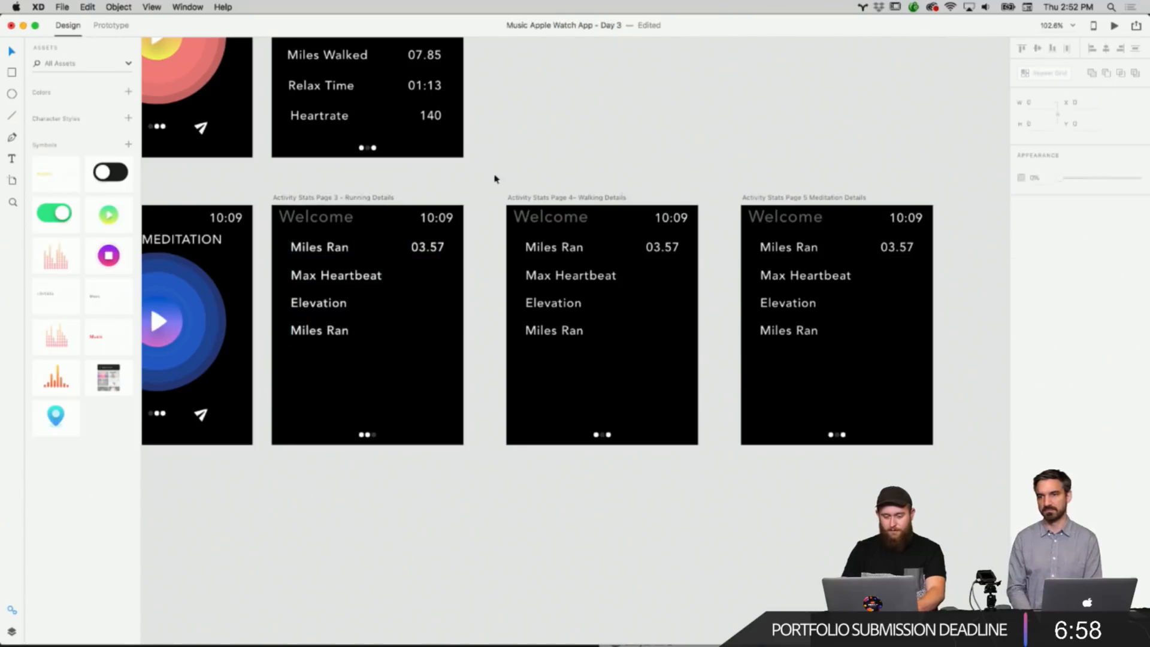
pyautogui.click(541, 196)
pyautogui.rightClick(541, 196)
pyautogui.click(566, 213)
pyautogui.rightClick(582, 151)
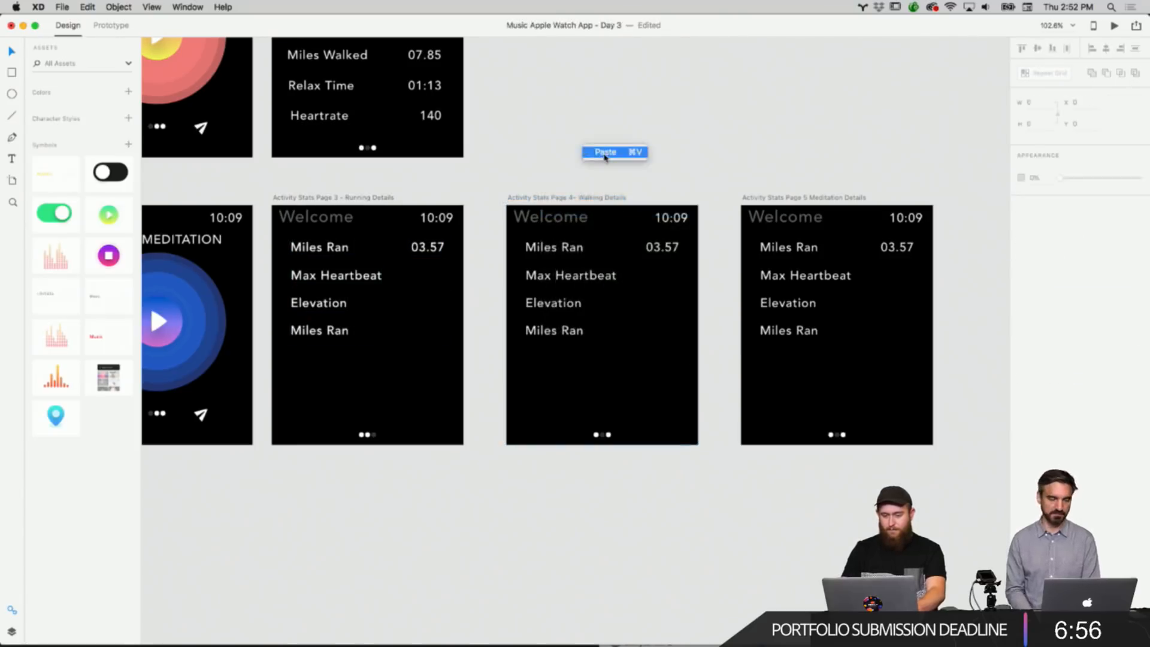
pyautogui.click(603, 154)
pyautogui.moveTo(550, 215); pyautogui.dragTo(358, 64)
pyautogui.scroll(10, 356, 64)
pyautogui.hscroll(-10, 357, 64)
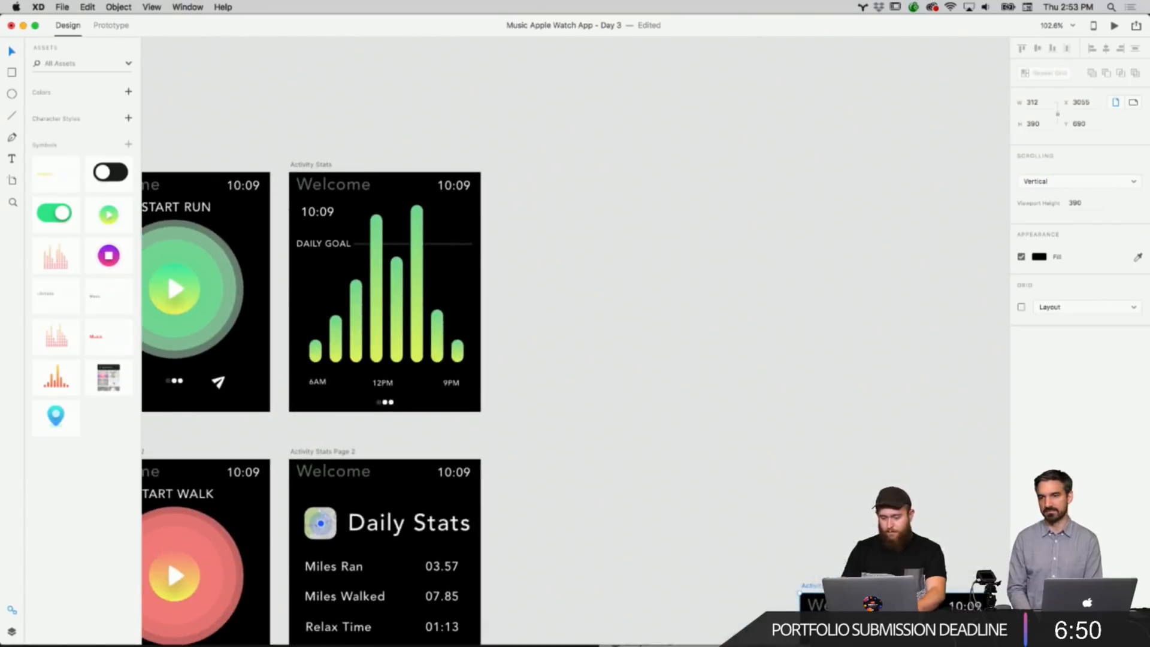
pyautogui.moveTo(918, 587); pyautogui.dragTo(619, 162)
# Rename the copied artboard to Create Goal and delete its four stat rows.
pyautogui.doubleClick(599, 161)
pyautogui.write('Cr')
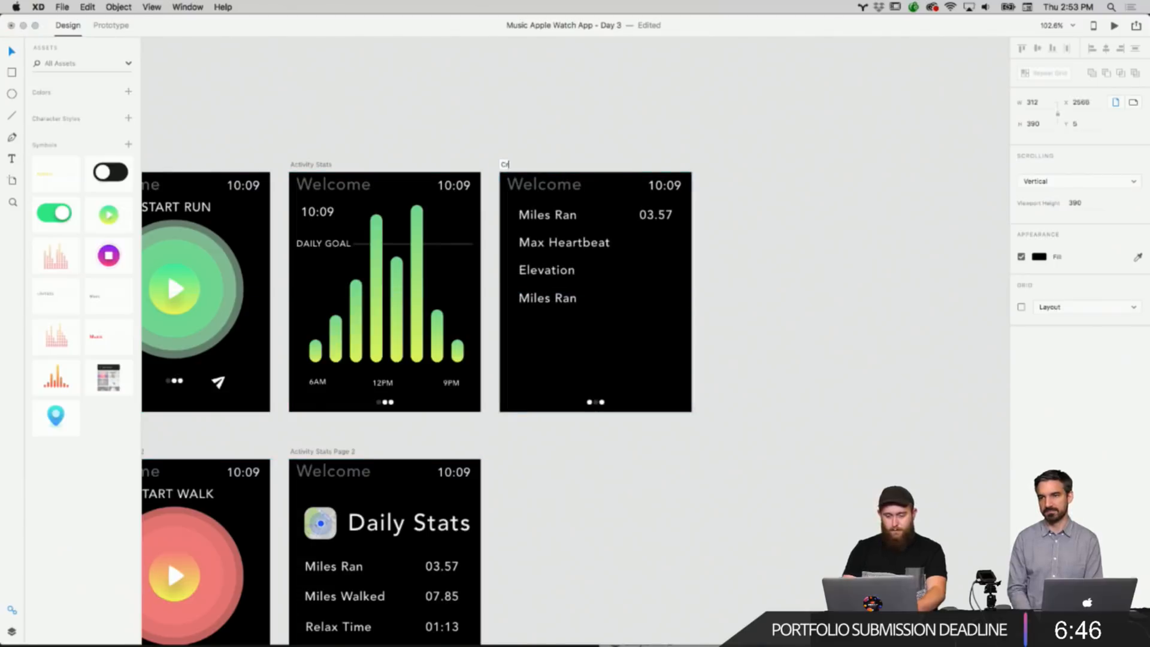
pyautogui.write('eate Goal')
pyautogui.click(711, 185)
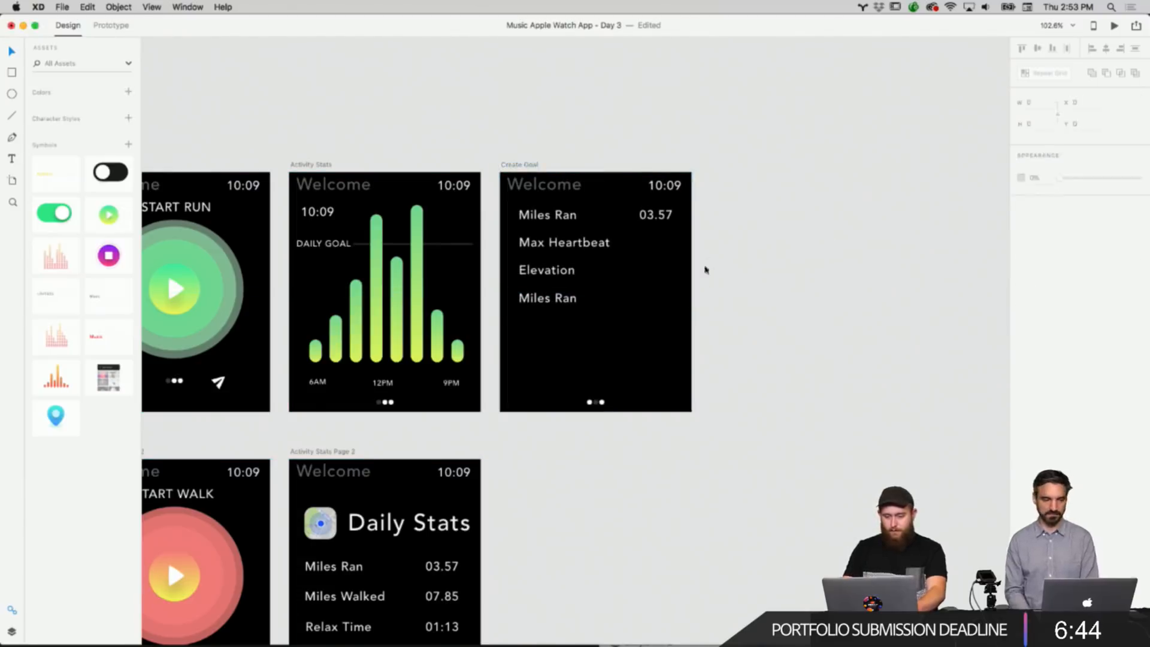
pyautogui.moveTo(683, 307); pyautogui.dragTo(574, 218)
pyautogui.press('BackSpace')
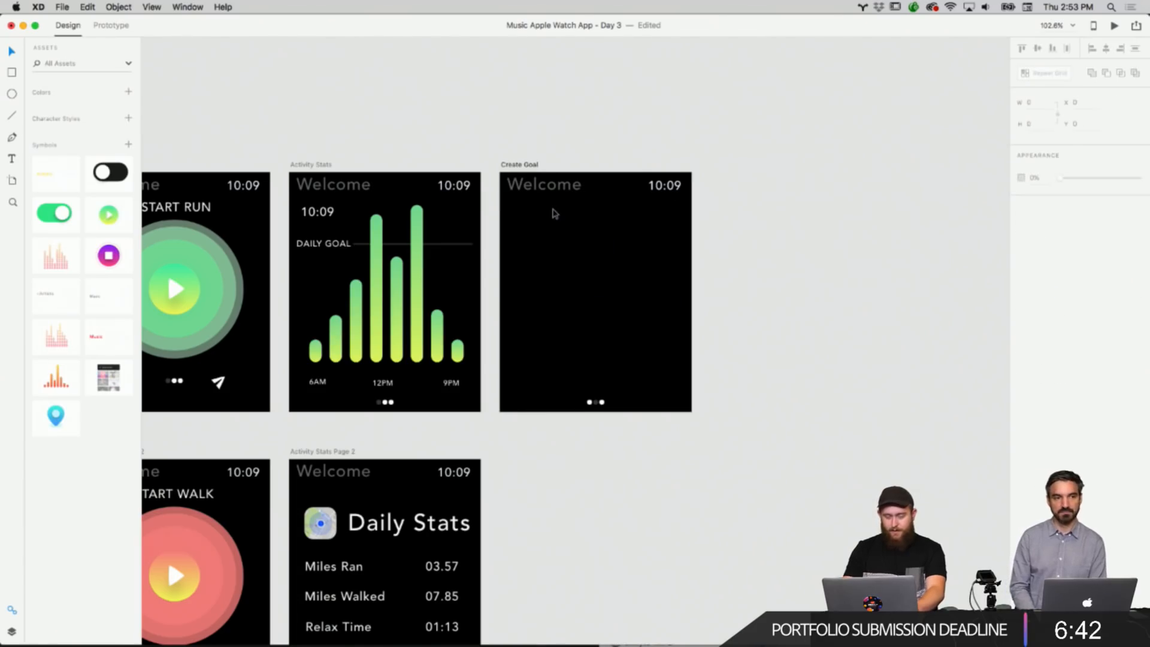
# Copy the green play button from the icon set beside the artboards.
pyautogui.hscroll(-8, 552, 210)
pyautogui.scroll(-2, 551, 210)
pyautogui.hscroll(-15, 409, 237)
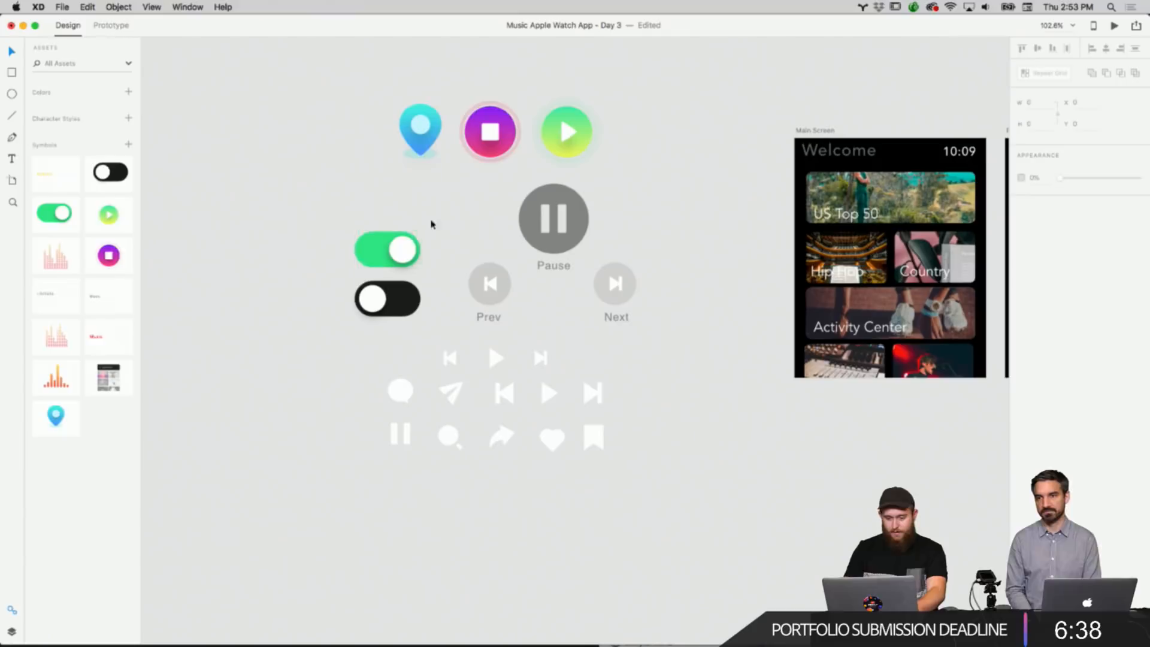
pyautogui.click(569, 149)
pyautogui.rightClick(569, 144)
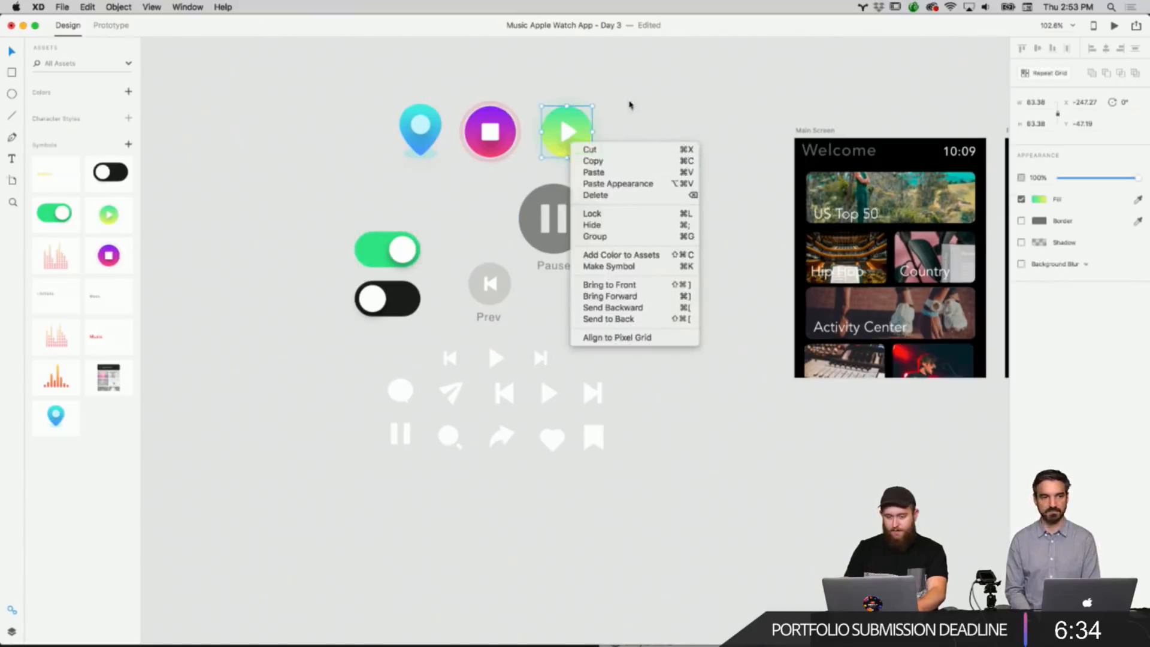
pyautogui.click(628, 104)
pyautogui.moveTo(620, 101); pyautogui.dragTo(542, 172)
pyautogui.rightClick(566, 143)
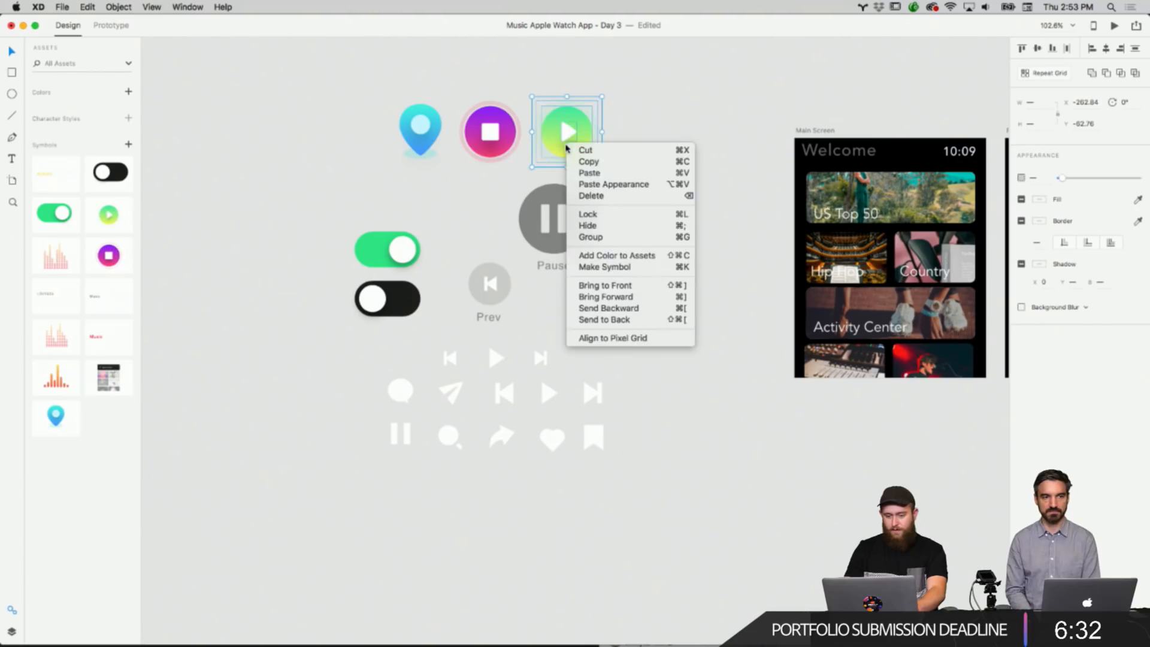
pyautogui.click(594, 162)
# Paste the green play button into the centre of the Create Goal artboard.
pyautogui.hscroll(15, 753, 148)
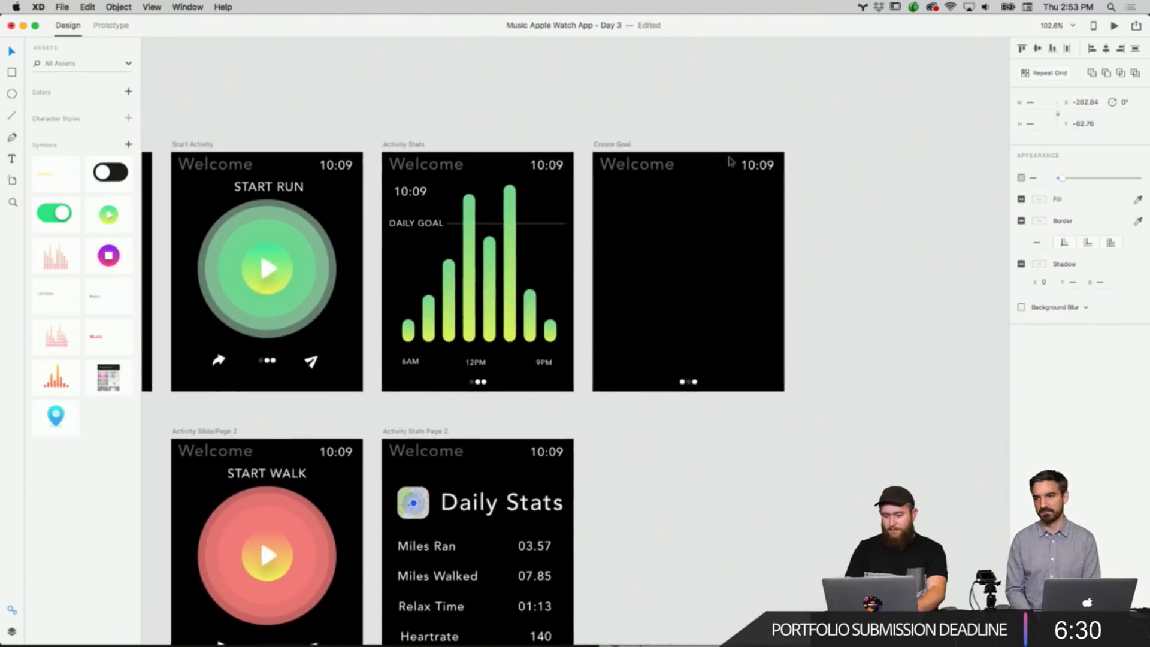
pyautogui.rightClick(731, 267)
pyautogui.click(749, 268)
pyautogui.click(756, 244)
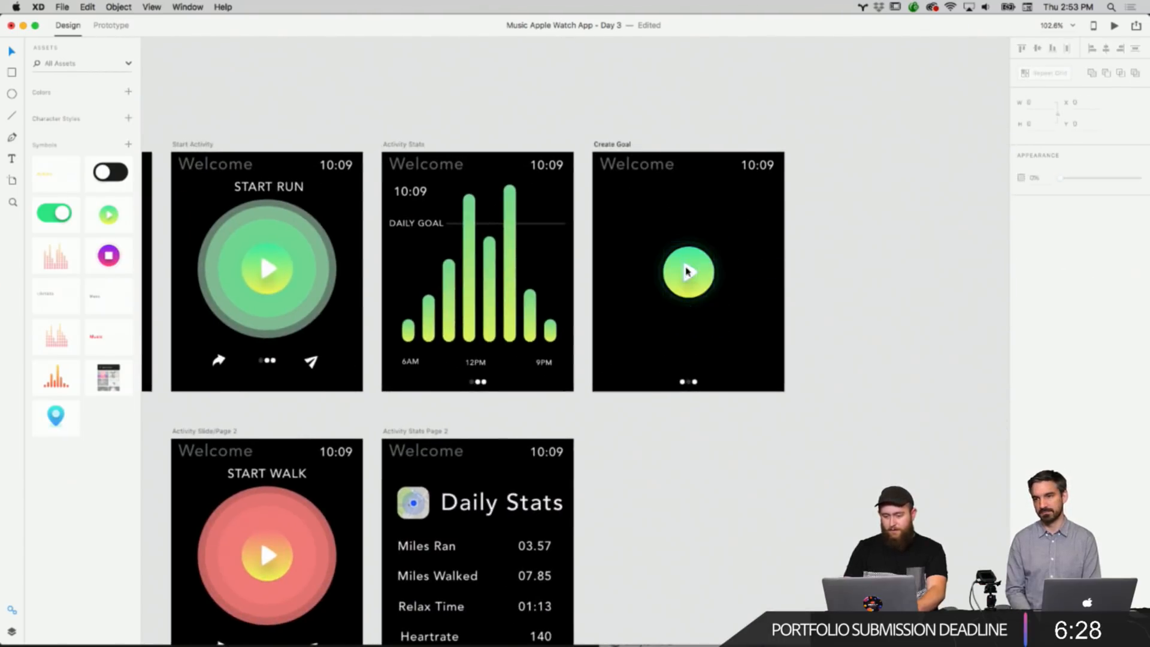
# Replace the play icon in the green button with a white plus sign set in Avenir Black.
pyautogui.doubleClick(691, 273)
pyautogui.press('BackSpace')
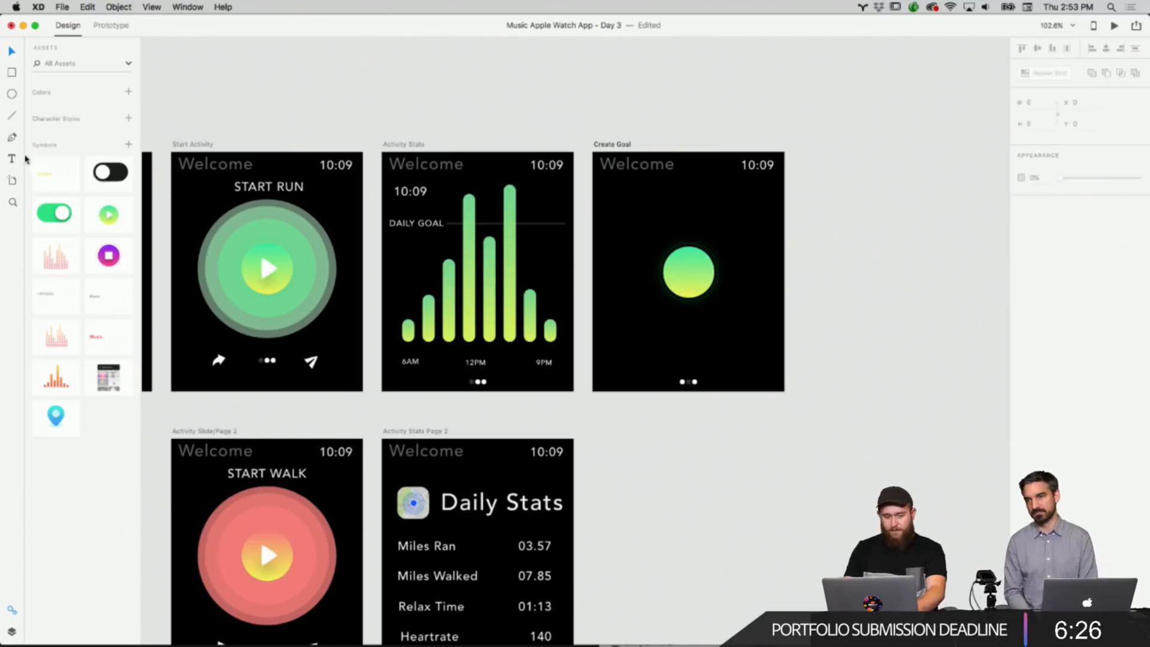
pyautogui.click(688, 272)
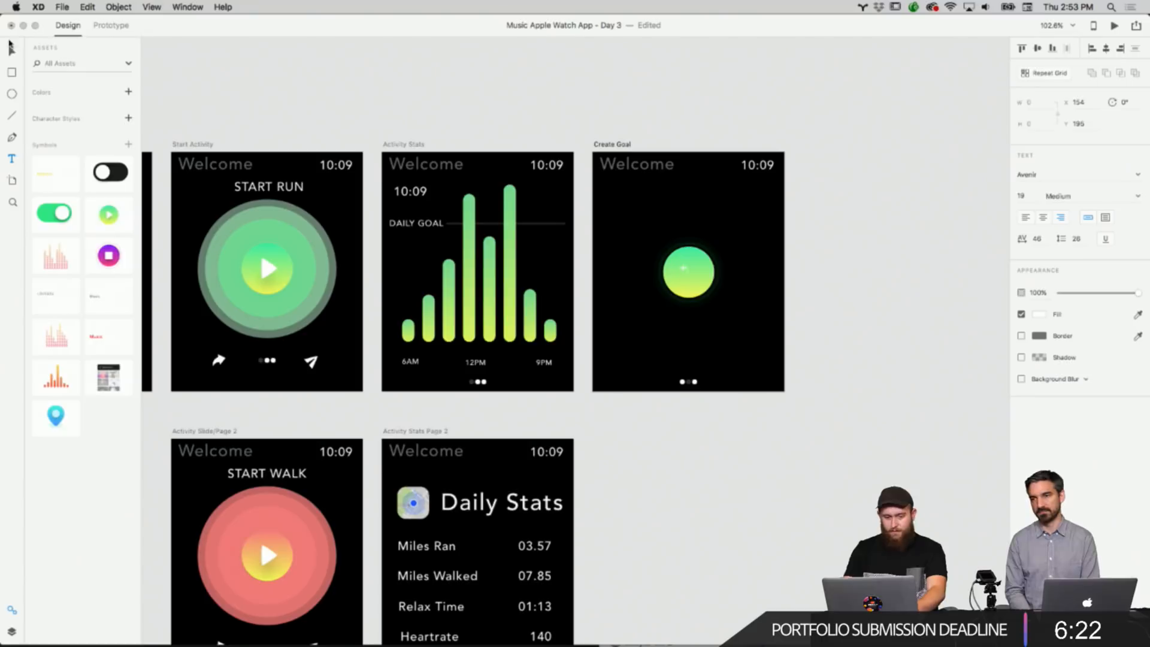
pyautogui.click(10, 48)
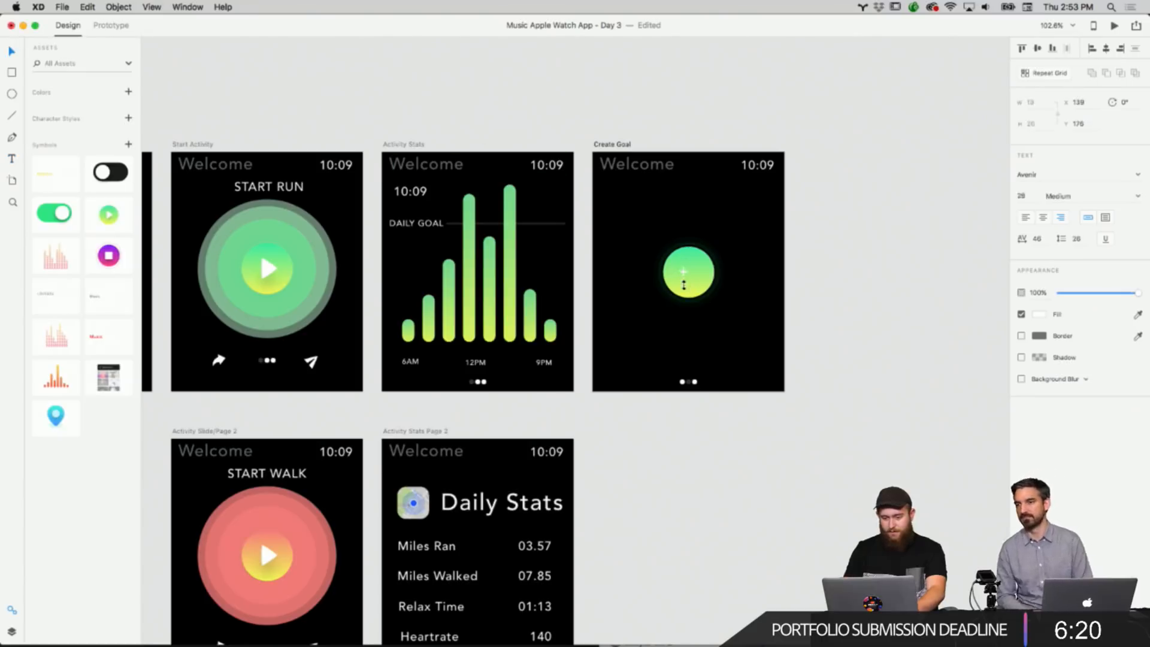
pyautogui.moveTo(685, 294); pyautogui.dragTo(690, 279)
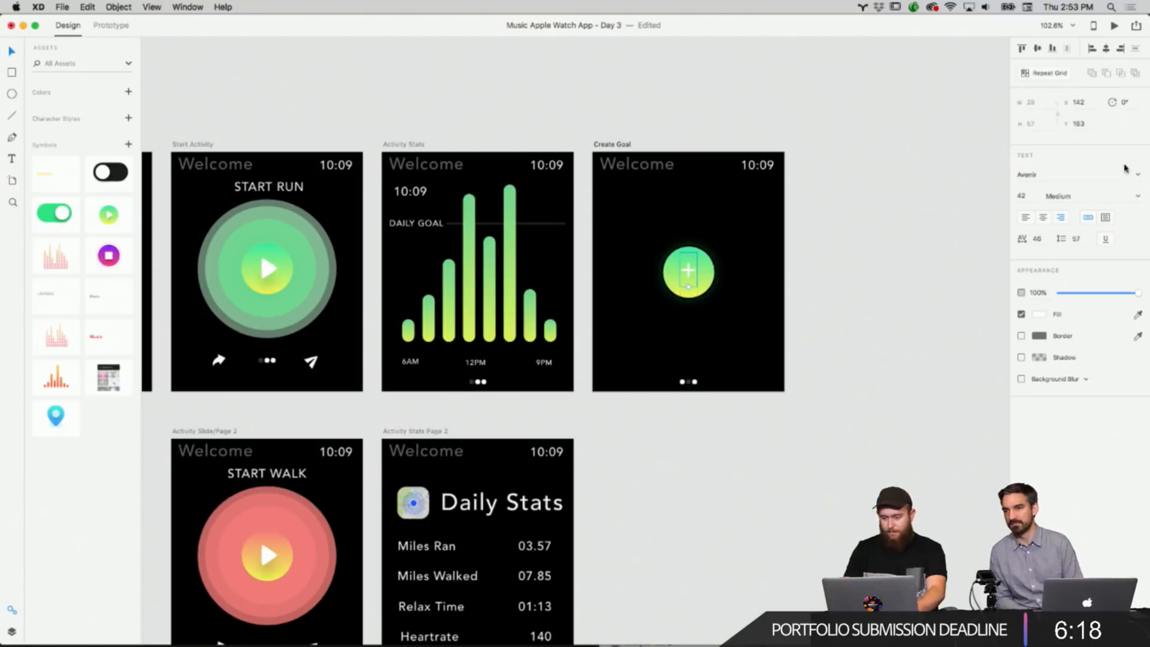
pyautogui.click(1135, 199)
pyautogui.click(1061, 317)
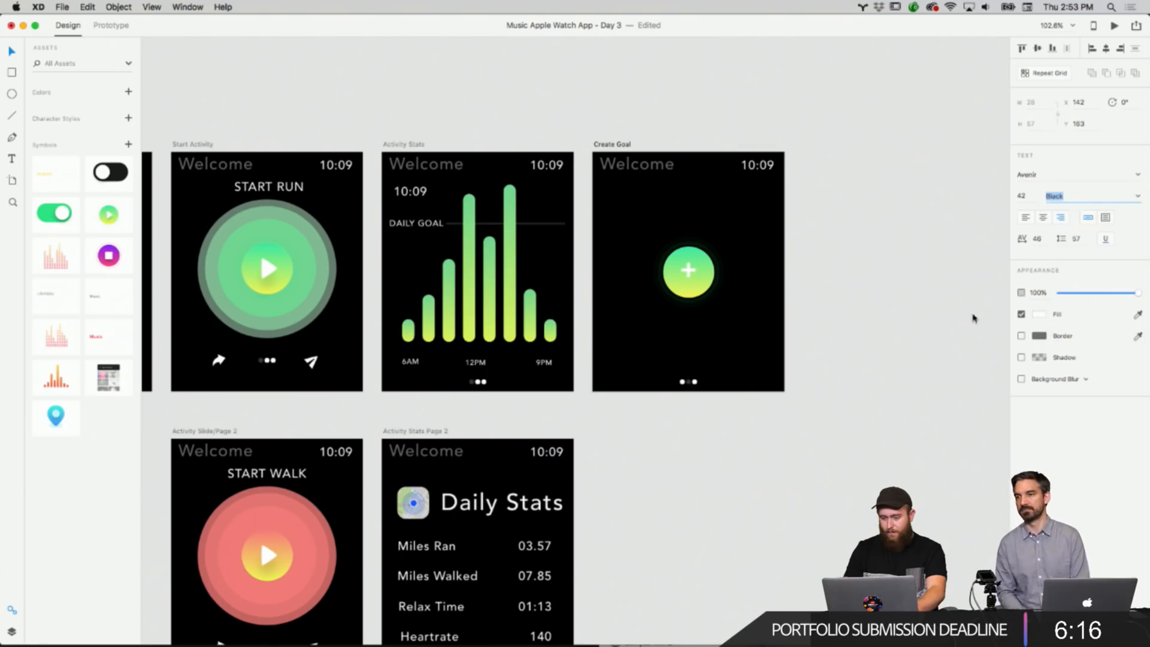
# Enlarge the plus sign to 71 pt and centre it within the green button.
pyautogui.click(888, 303)
pyautogui.scroll(5, 771, 277)
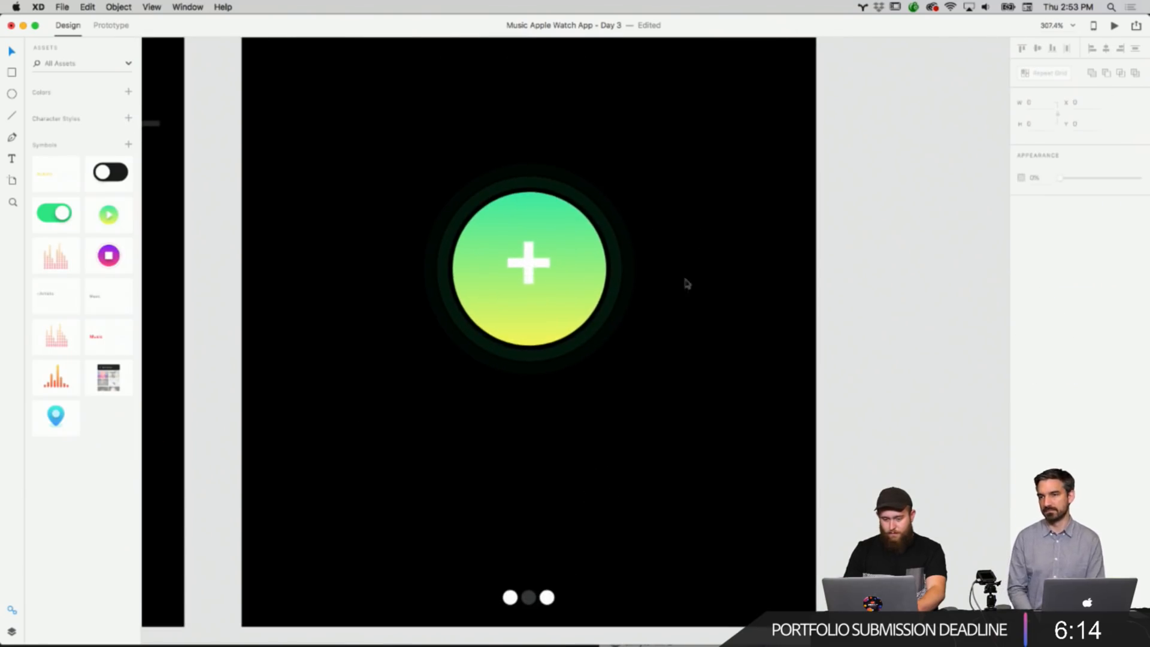
pyautogui.click(531, 271)
pyautogui.moveTo(529, 314); pyautogui.dragTo(537, 385)
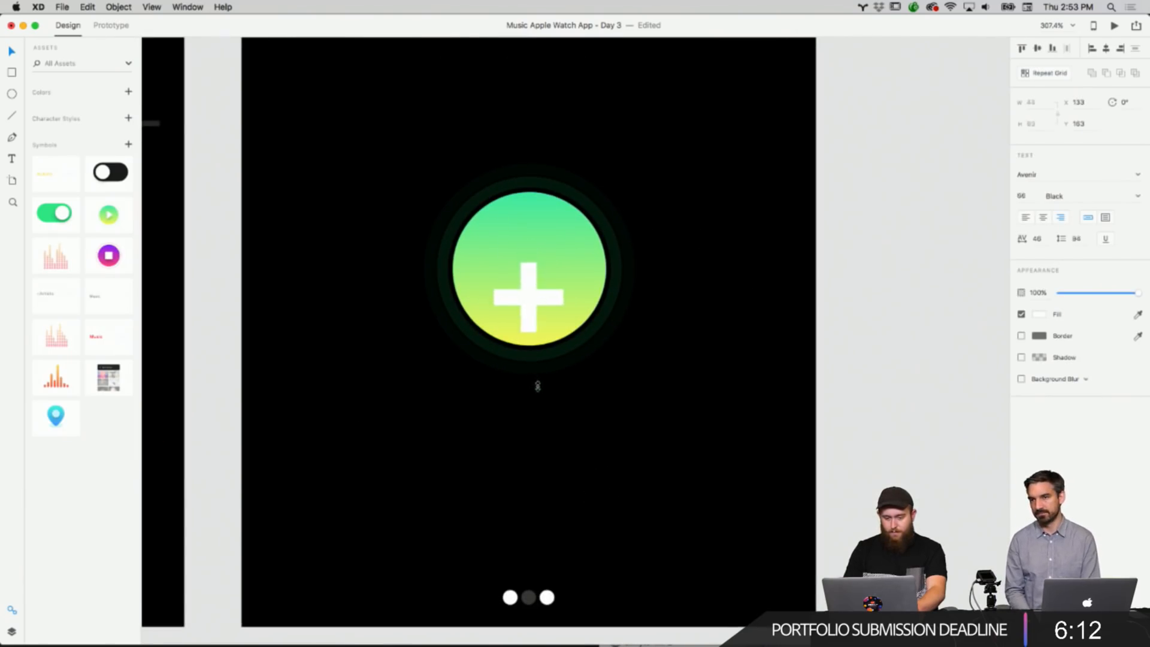
pyautogui.moveTo(539, 344); pyautogui.dragTo(536, 296)
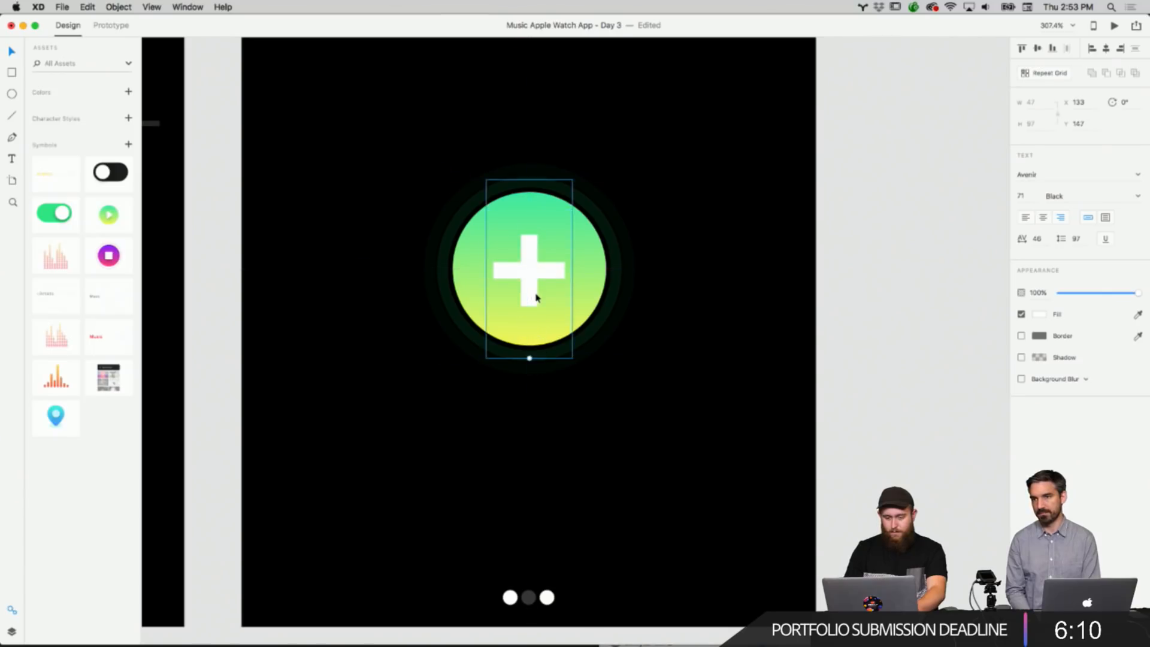
pyautogui.click(645, 304)
pyautogui.moveTo(645, 304); pyautogui.dragTo(645, 310)
# Group the plus sign with the green button.
pyautogui.scroll(-5, 645, 310)
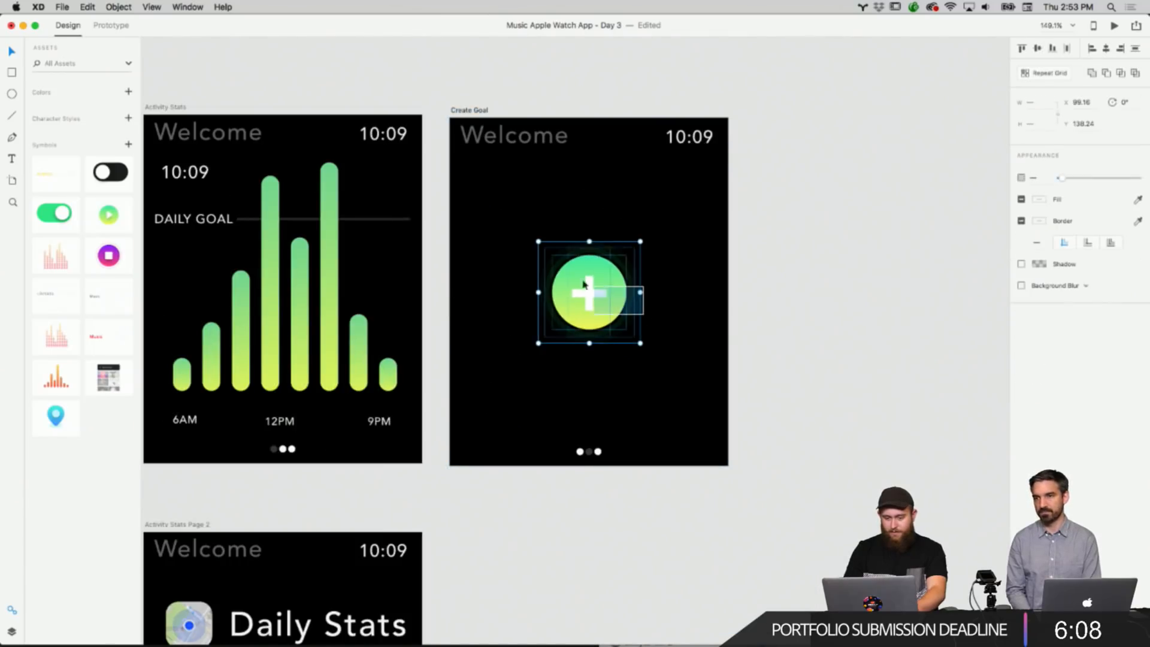
pyautogui.click(638, 312)
pyautogui.rightClick(592, 294)
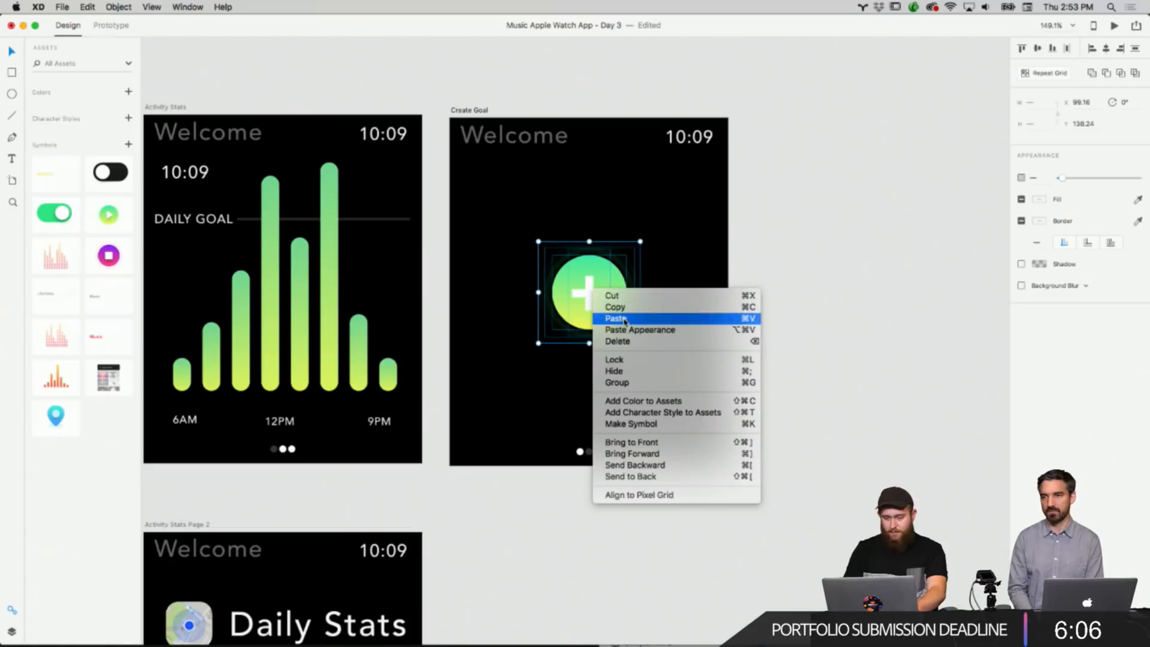
pyautogui.click(633, 382)
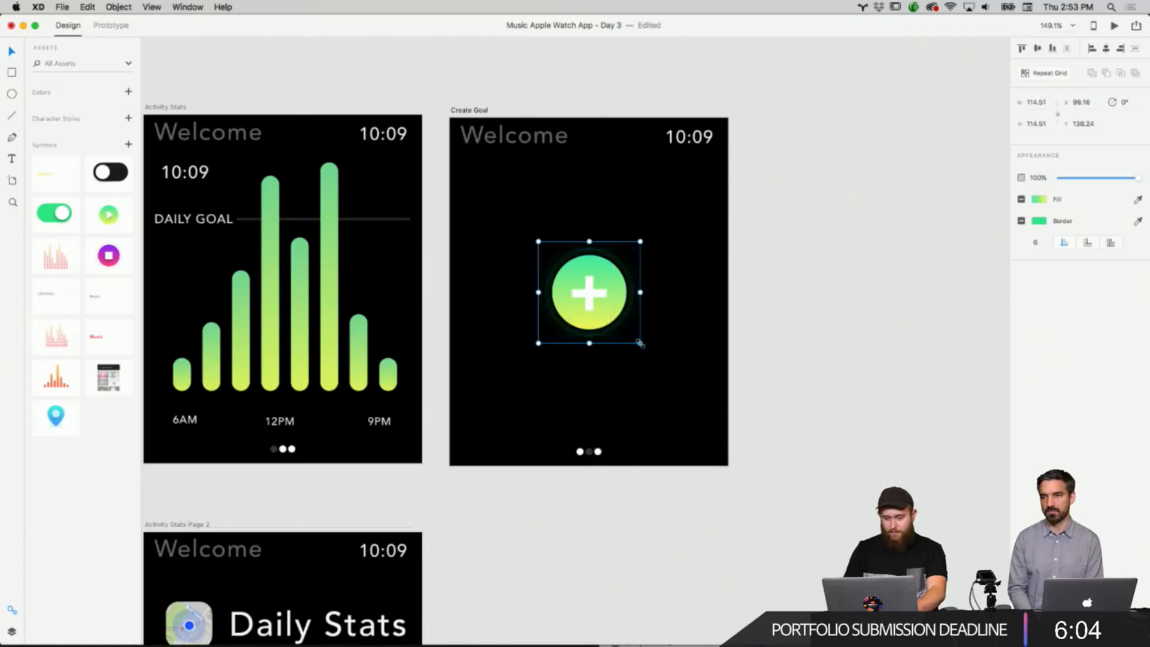
# Scale the grouped goal button down to about 77 px and place it near the artboard's bottom.
pyautogui.moveTo(640, 343); pyautogui.dragTo(590, 399)
pyautogui.hscroll(-10, 590, 399)
pyautogui.scroll(-5, 590, 399)
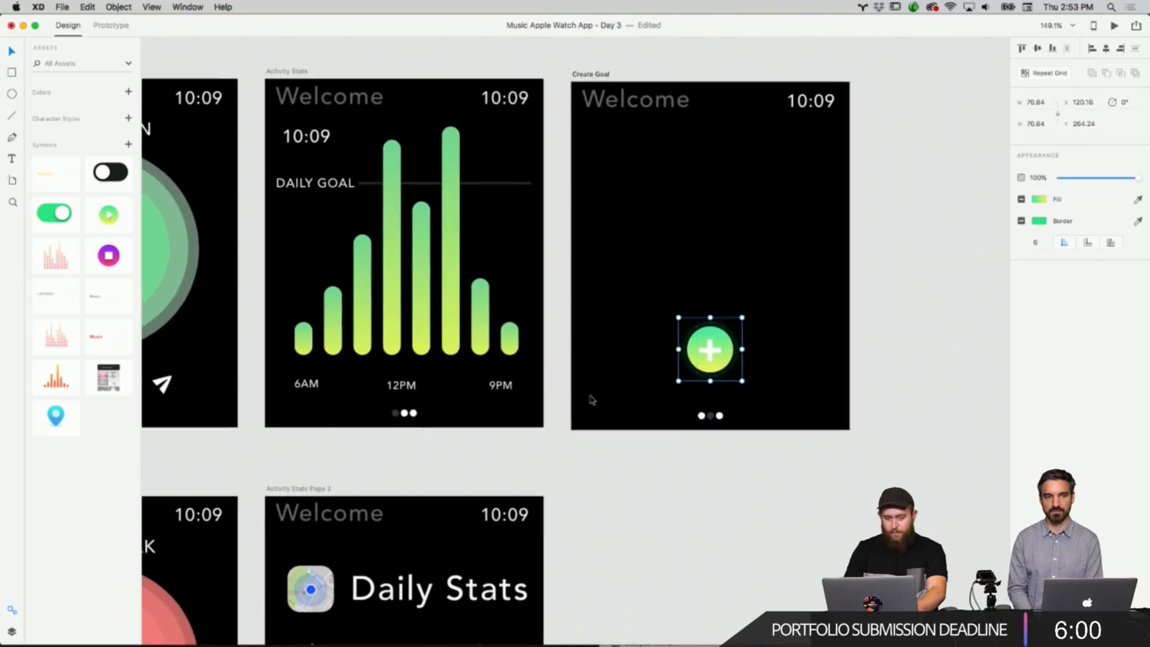
# Move the goal button into the lower-right corner of the Start Activity artboard, beside the send icon.
pyautogui.scroll(5, 591, 400)
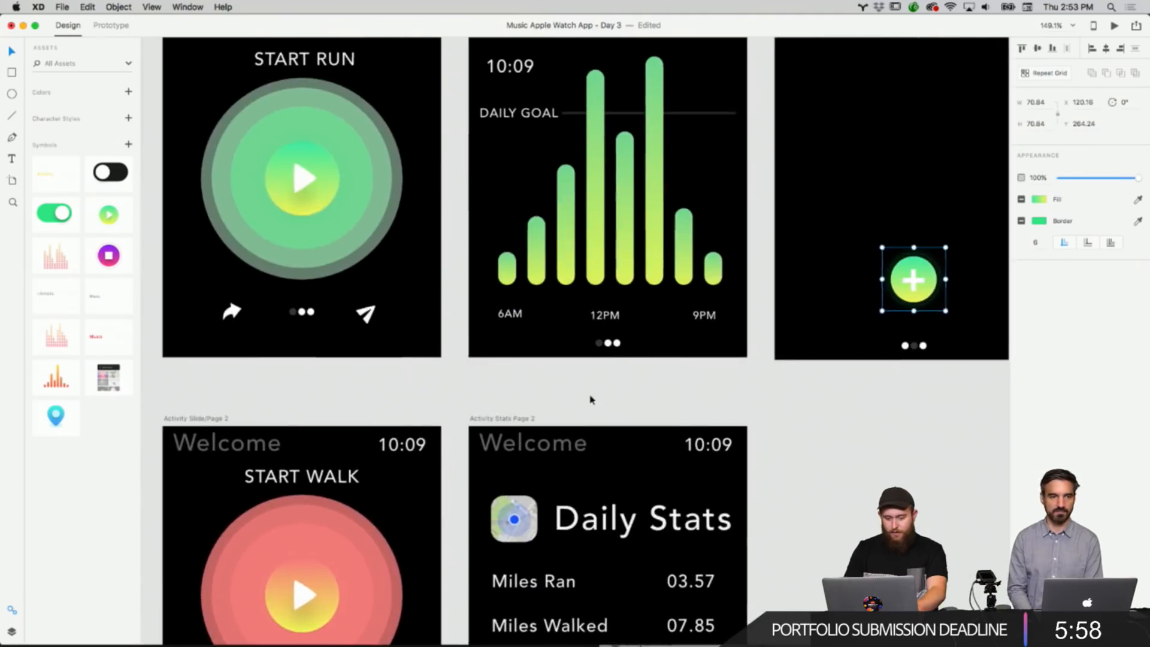
pyautogui.hscroll(3, 593, 400)
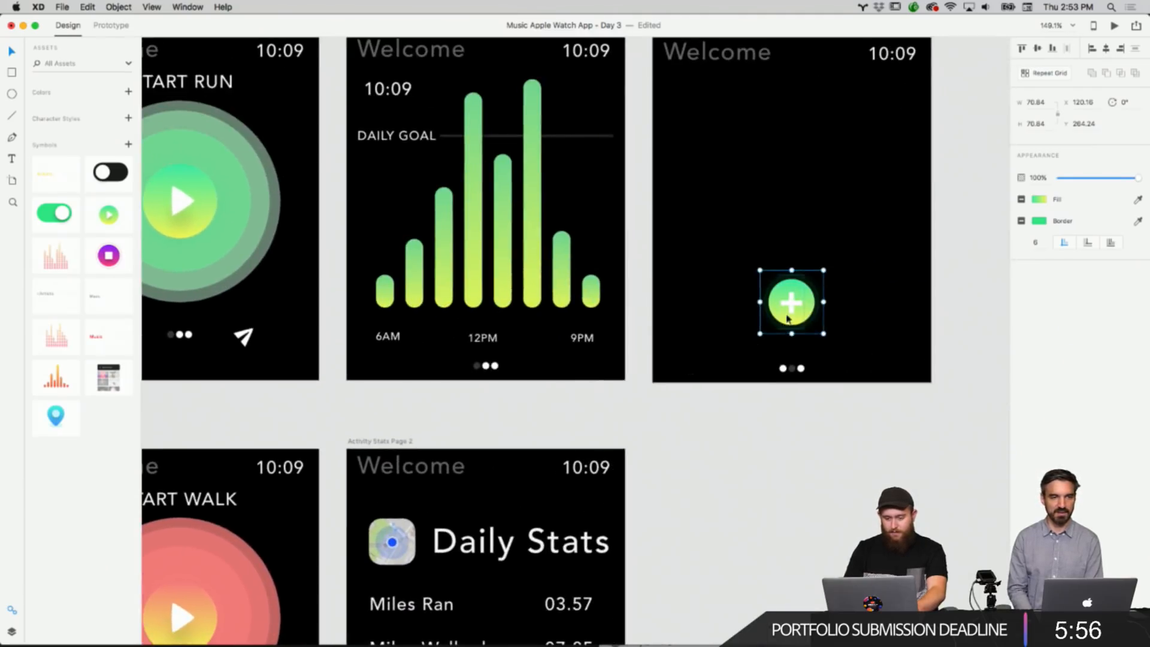
pyautogui.moveTo(788, 318); pyautogui.dragTo(453, 359)
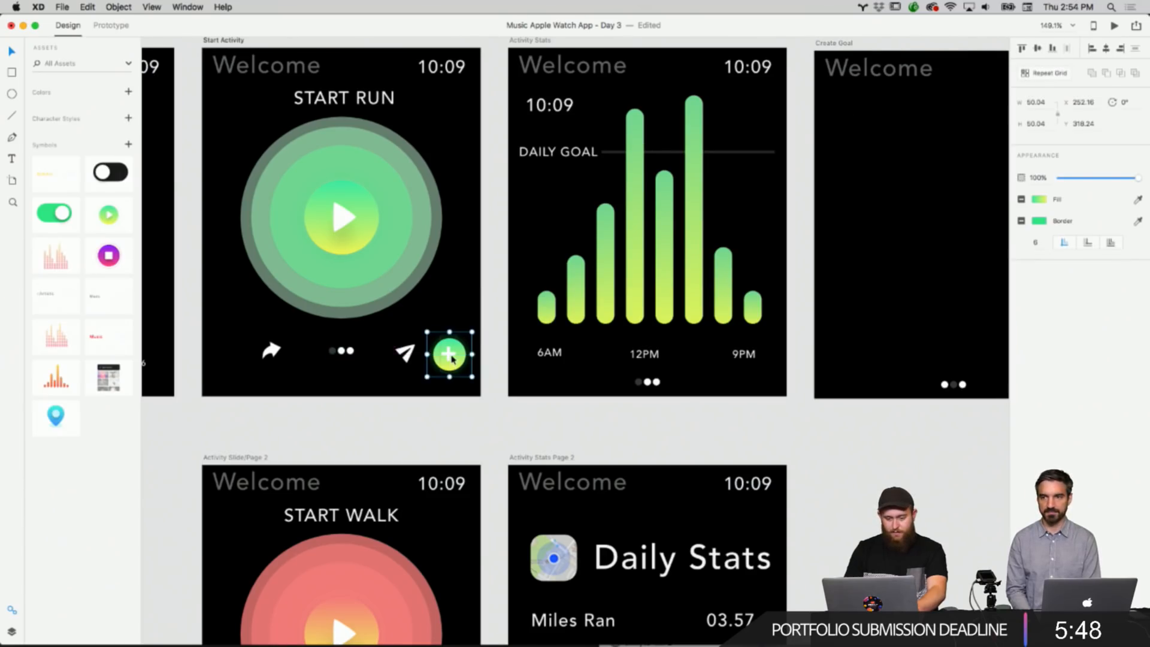
pyautogui.click(487, 395)
# Copy the START RUN heading from the Start Activity artboard.
pyautogui.scroll(-2, 482, 384)
pyautogui.hscroll(1, 482, 384)
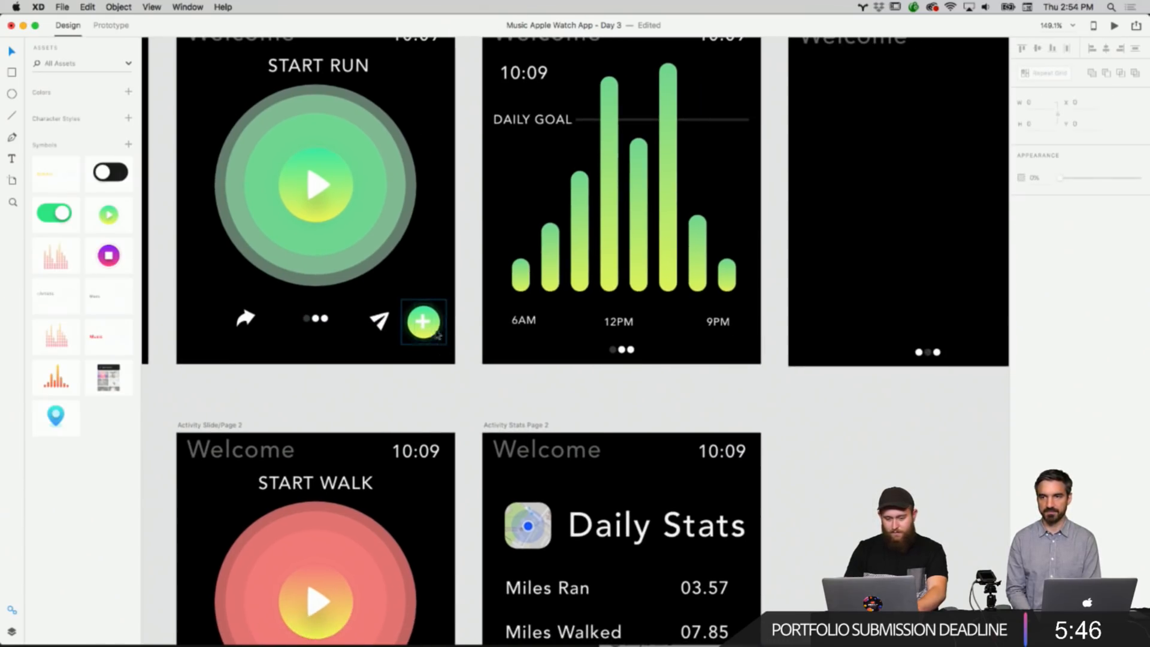
pyautogui.scroll(5, 443, 332)
pyautogui.hscroll(8, 443, 332)
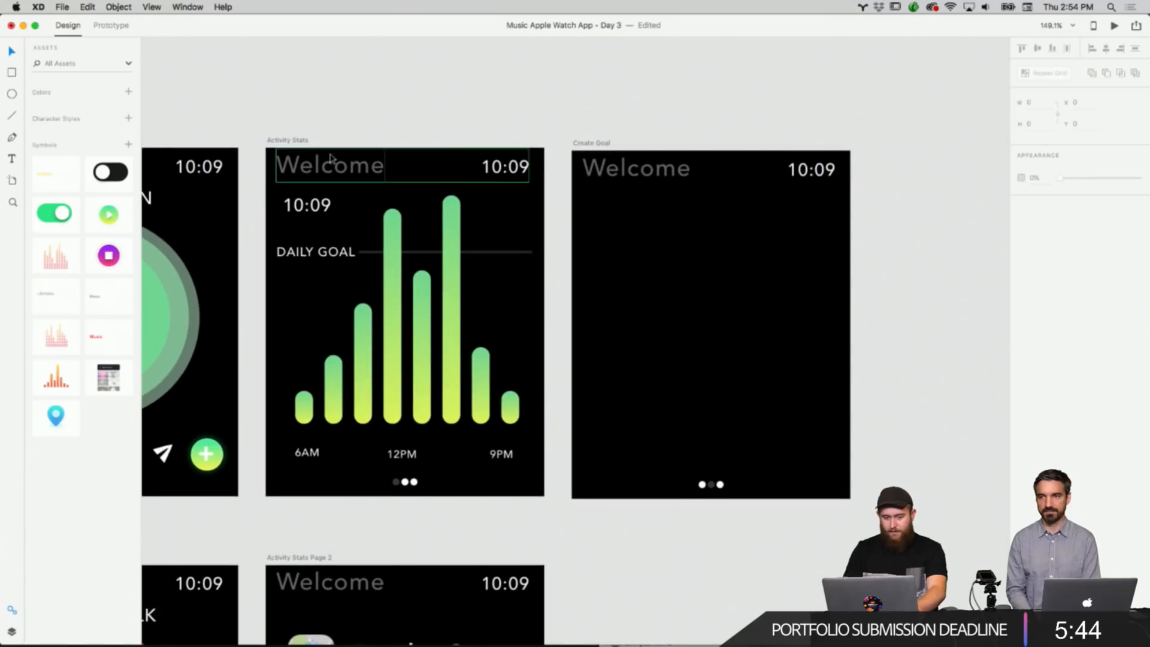
pyautogui.hscroll(-8, 331, 159)
pyautogui.click(330, 170)
pyautogui.rightClick(331, 168)
pyautogui.click(353, 181)
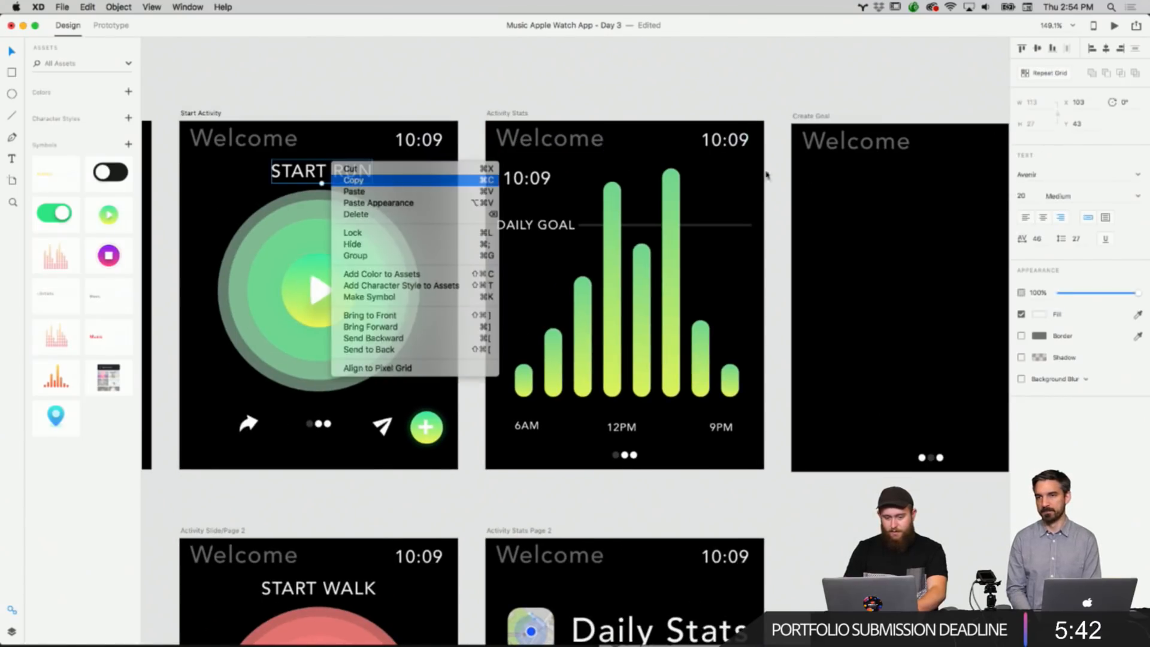
# Paste the heading into the Create Goal artboard, change its text to CREATE GOAL, and centre it.
pyautogui.rightClick(848, 180)
pyautogui.click(862, 187)
pyautogui.hscroll(1, 862, 187)
pyautogui.doubleClick(878, 174)
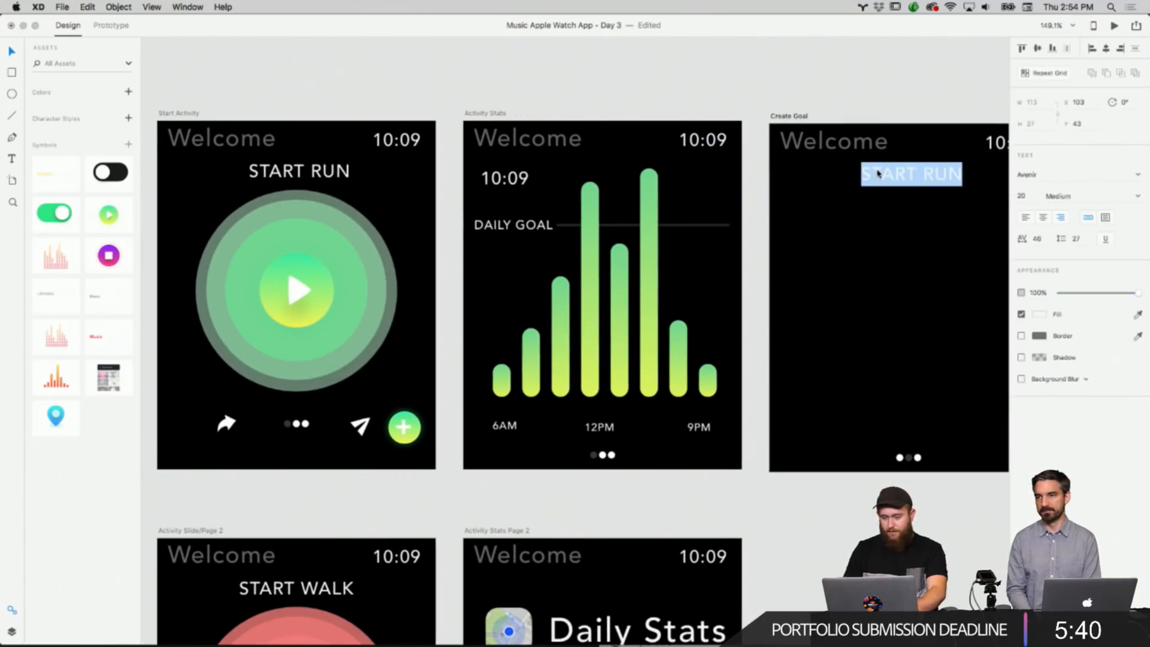
pyautogui.write('CREATE GOAL')
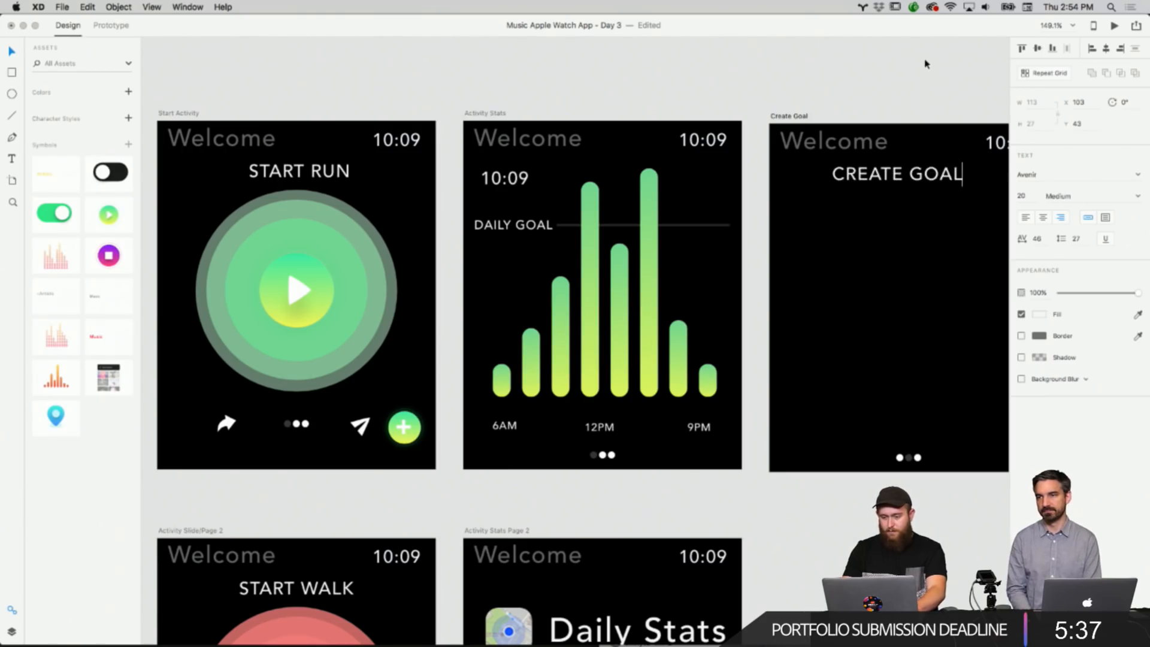
pyautogui.press('Escape')
pyautogui.hscroll(3, 925, 62)
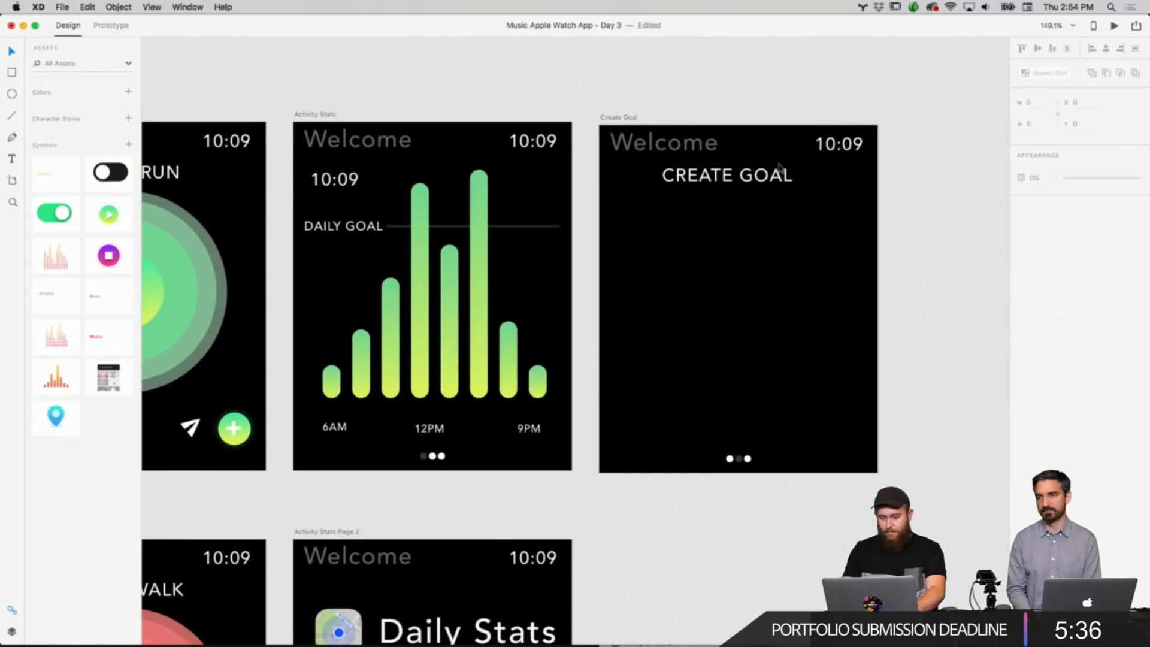
pyautogui.moveTo(776, 180); pyautogui.dragTo(783, 182)
pyautogui.click(829, 262)
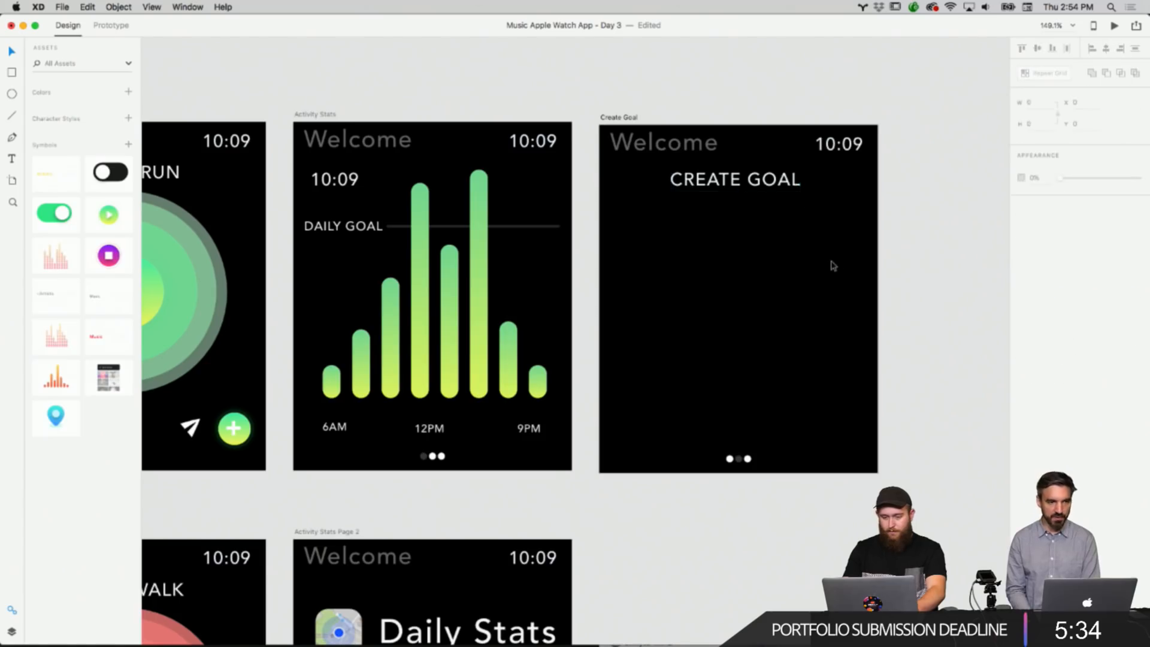
# Draw a white bar about 263 × 33 px below the CREATE GOAL heading.
pyautogui.hscroll(-2, 824, 265)
pyautogui.scroll(1, 824, 265)
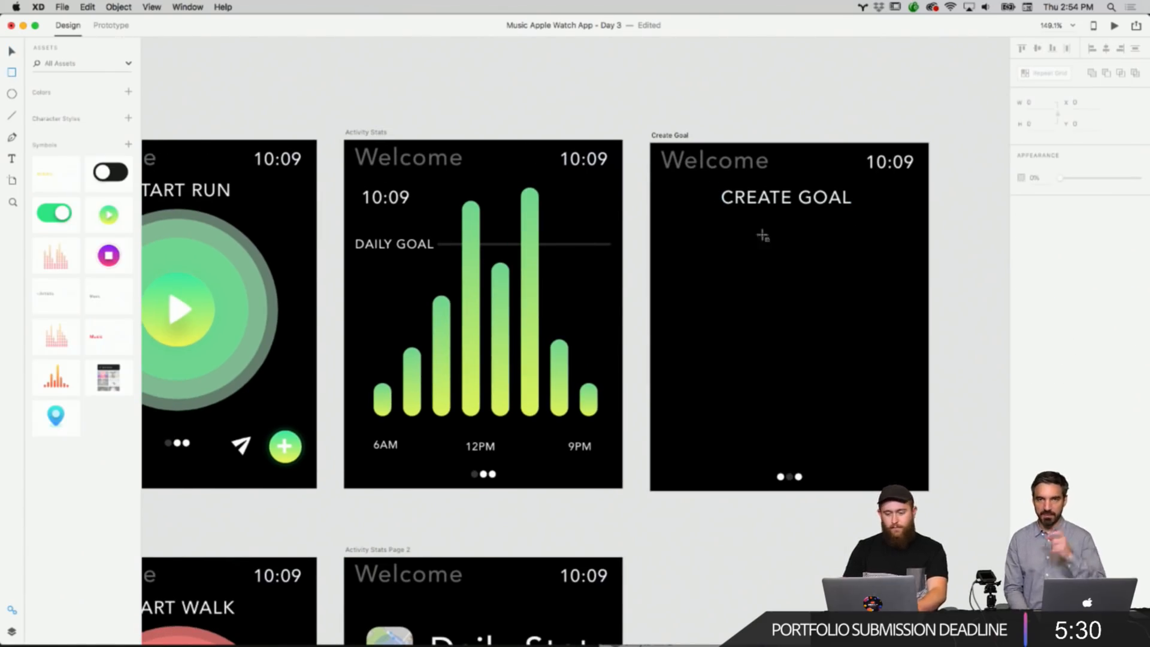
pyautogui.moveTo(673, 228)
pyautogui.mouseDown()
pyautogui.moveTo(811, 256)
pyautogui.moveTo(907, 258)
pyautogui.mouseUp()
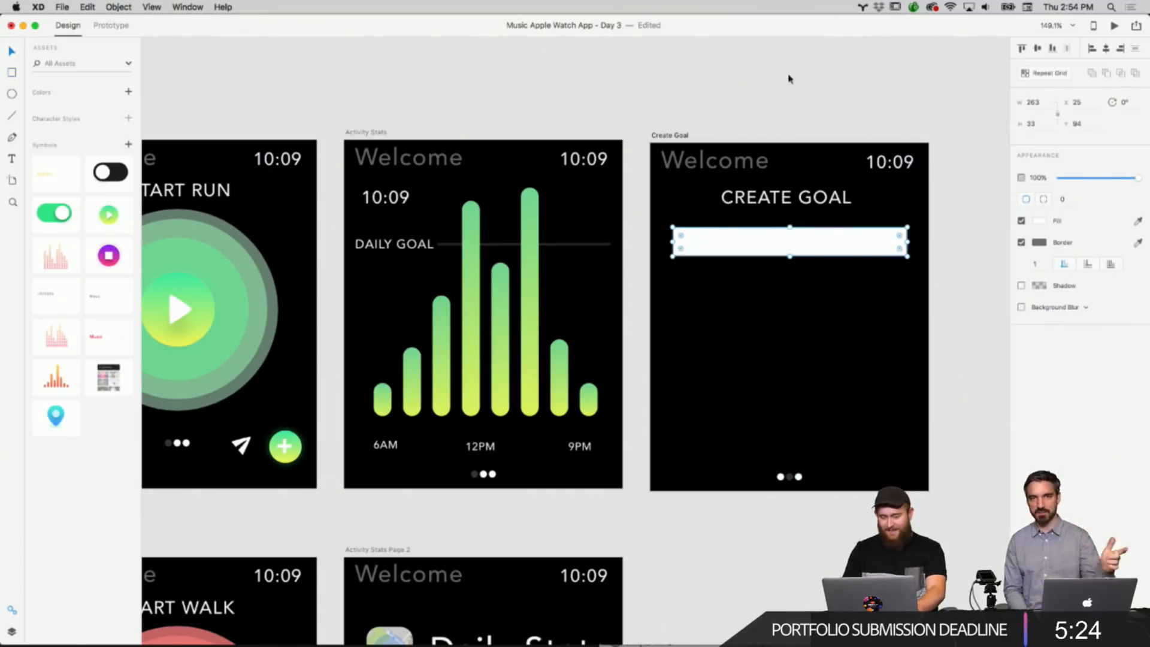
pyautogui.doubleClick(803, 249)
pyautogui.press('Escape')
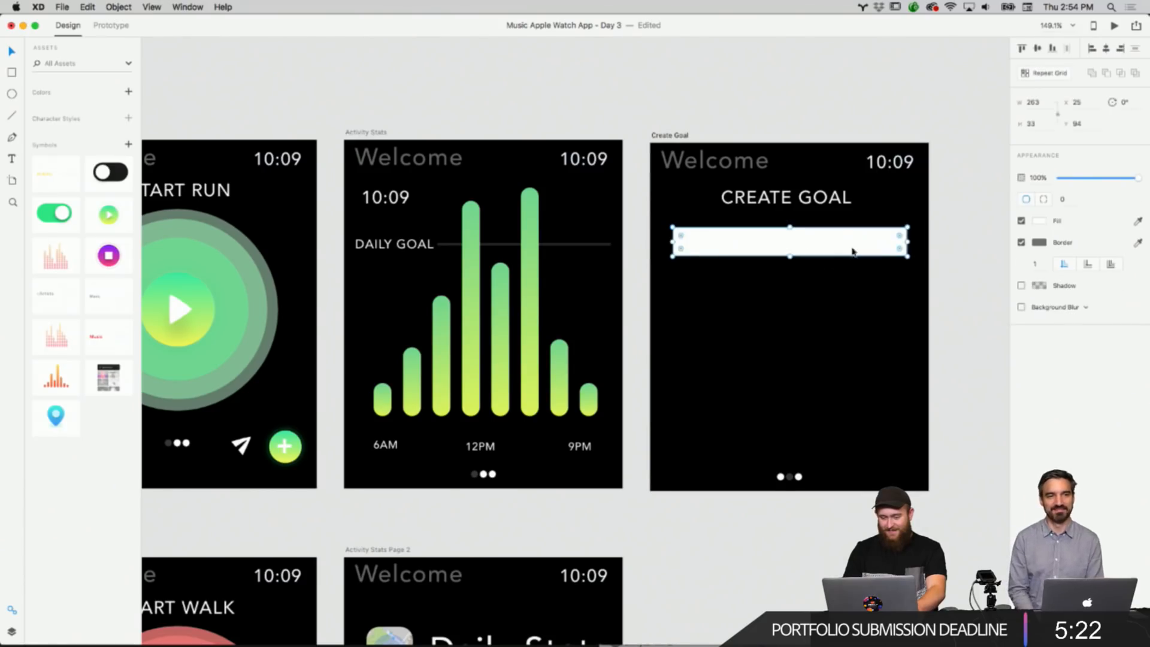
pyautogui.moveTo(851, 252)
pyautogui.mouseDown()
pyautogui.moveTo(852, 264)
pyautogui.moveTo(852, 253)
pyautogui.mouseUp()
pyautogui.click(840, 296)
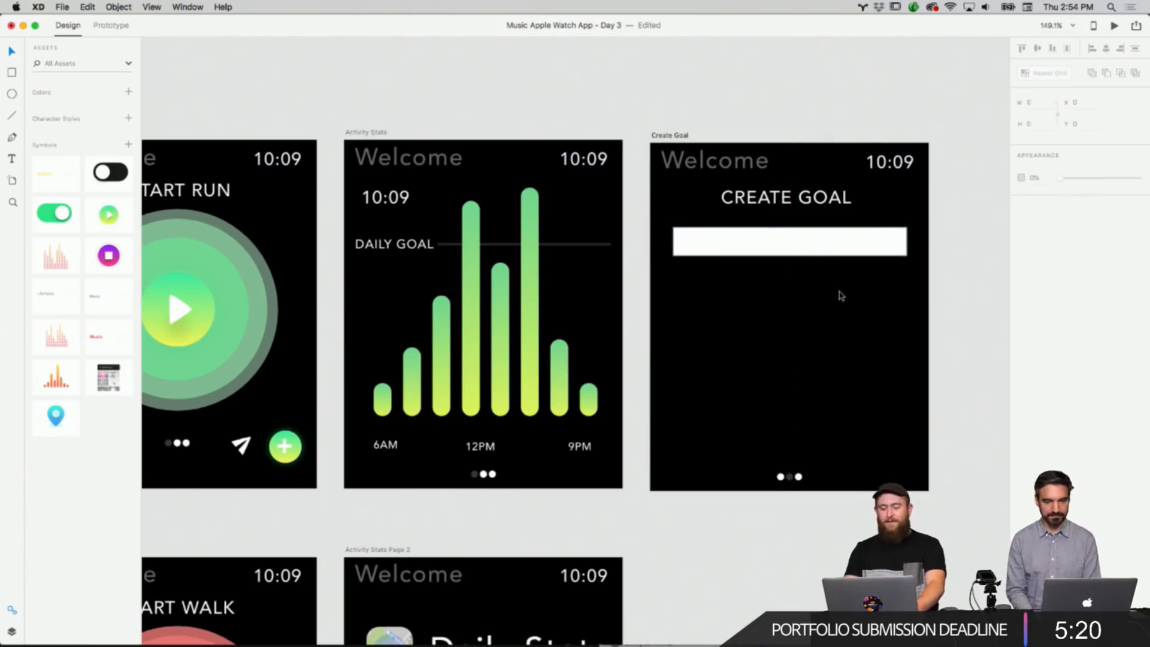
# Delete the white bar from the Create Goal artboard.
pyautogui.click(861, 256)
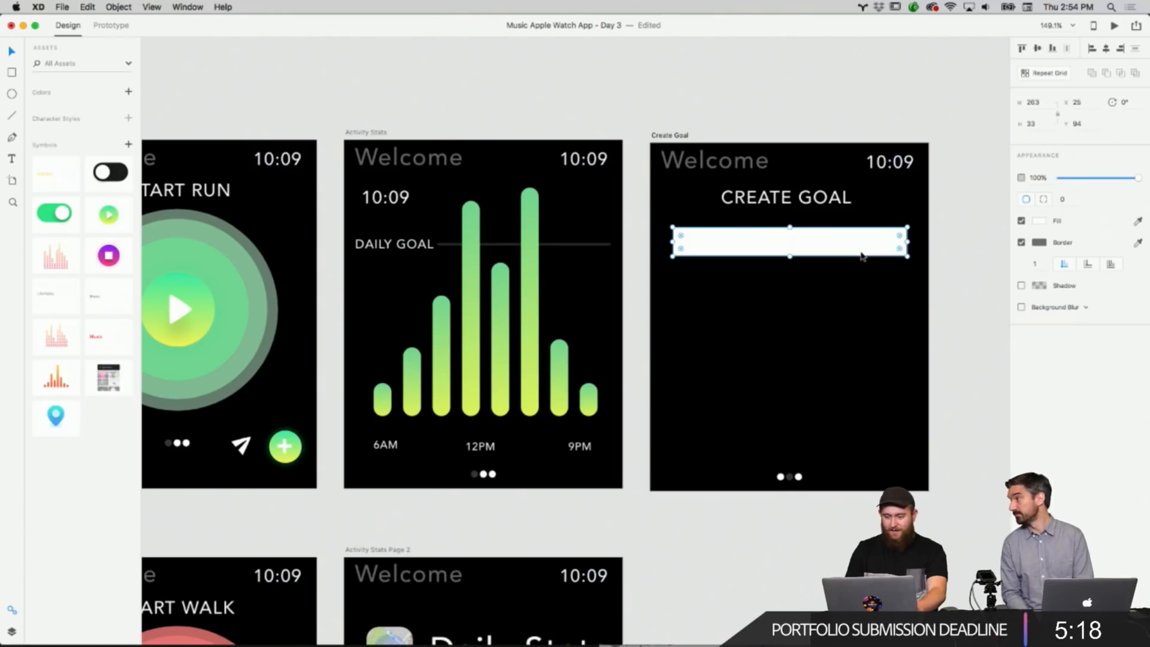
pyautogui.moveTo(899, 248); pyautogui.dragTo(859, 256)
pyautogui.click(884, 281)
pyautogui.press('Delete')
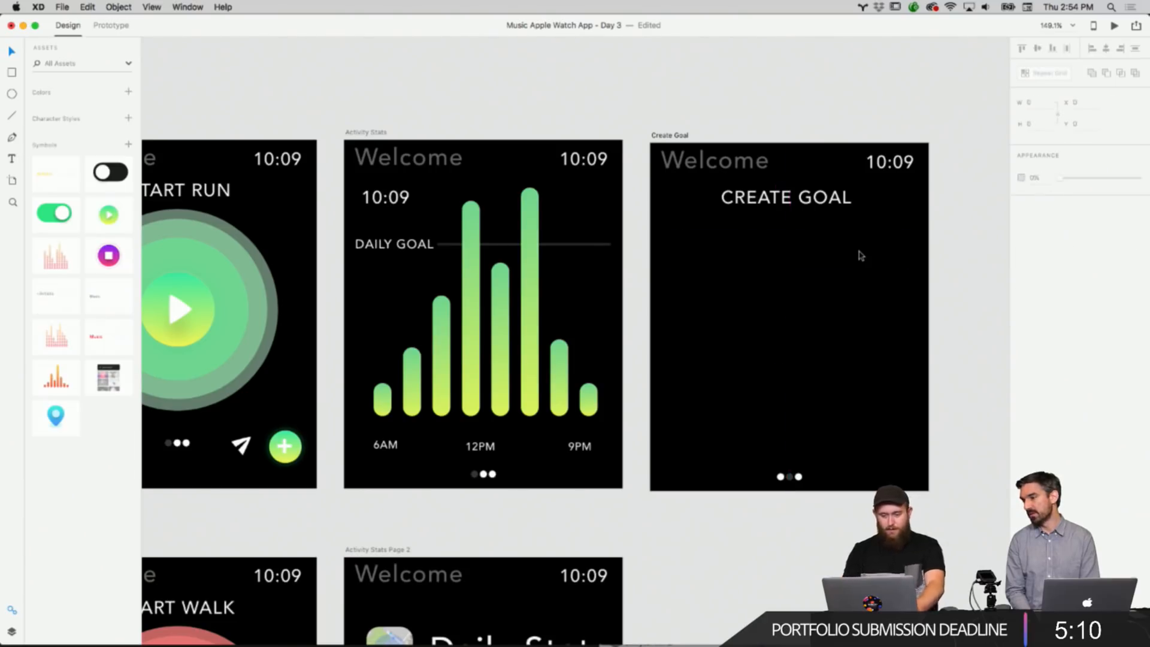
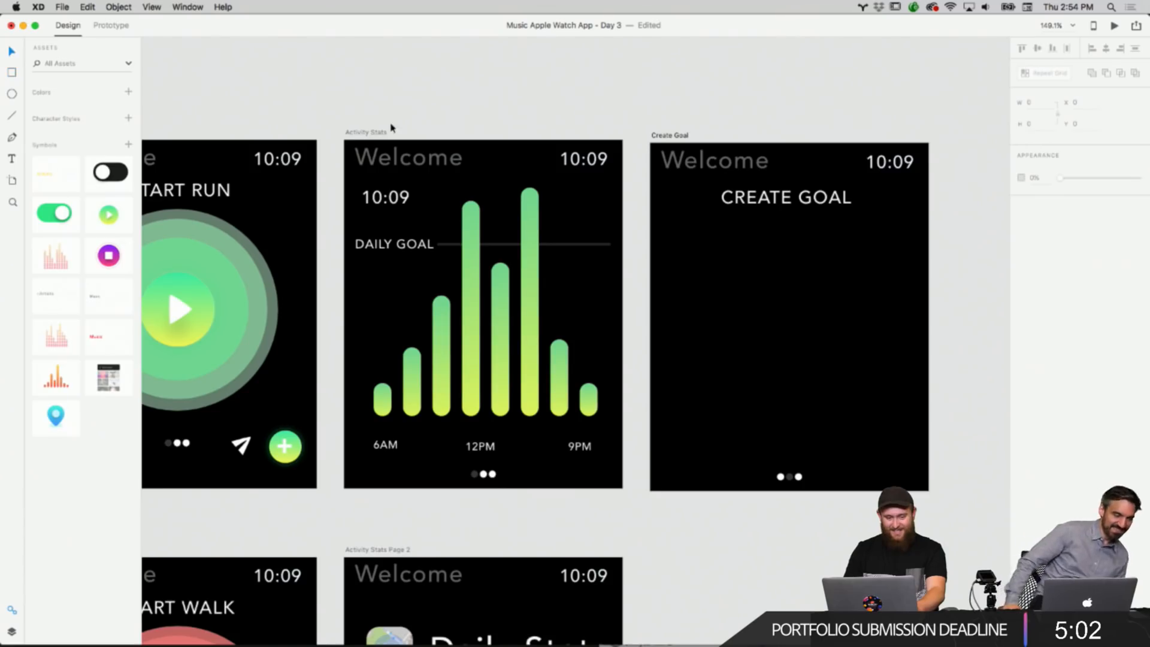
# Paste another copy of the heading into the Create Goal artboard, rename it DAILY MILES, and place it below CREATE GOAL on the left.
pyautogui.scroll(-3, 390, 128)
pyautogui.scroll(-4, 391, 129)
pyautogui.scroll(4, 391, 128)
pyautogui.hscroll(5, 389, 128)
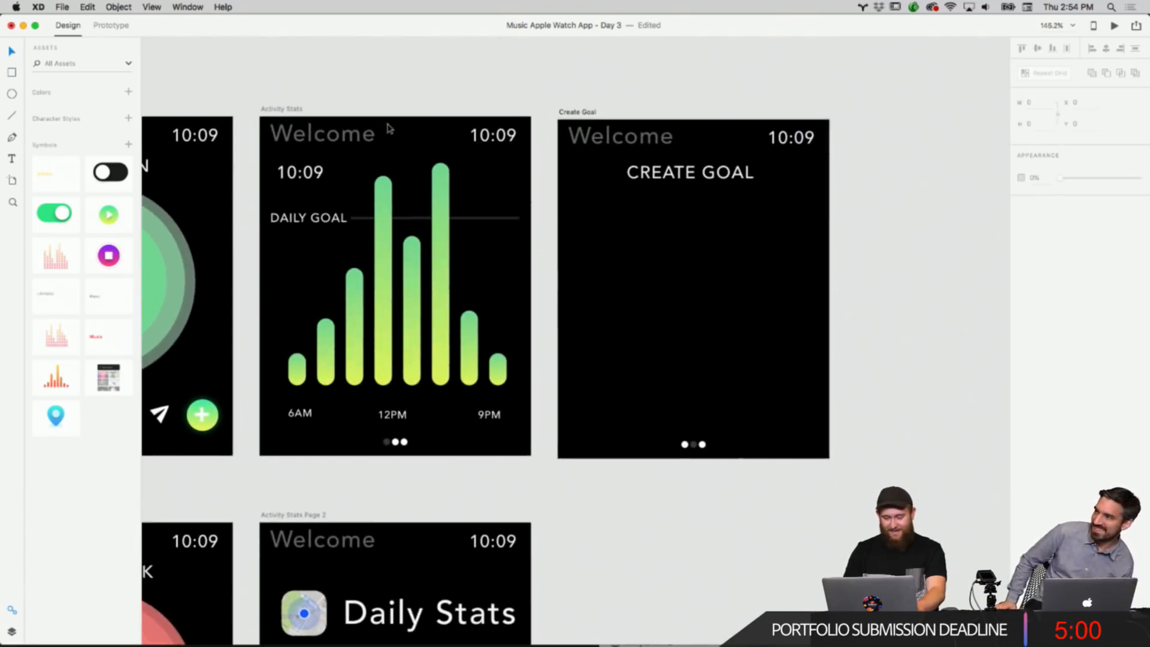
pyautogui.scroll(1, 388, 125)
pyautogui.hscroll(1, 383, 129)
pyautogui.hscroll(3, 470, 114)
pyautogui.scroll(-1, 469, 114)
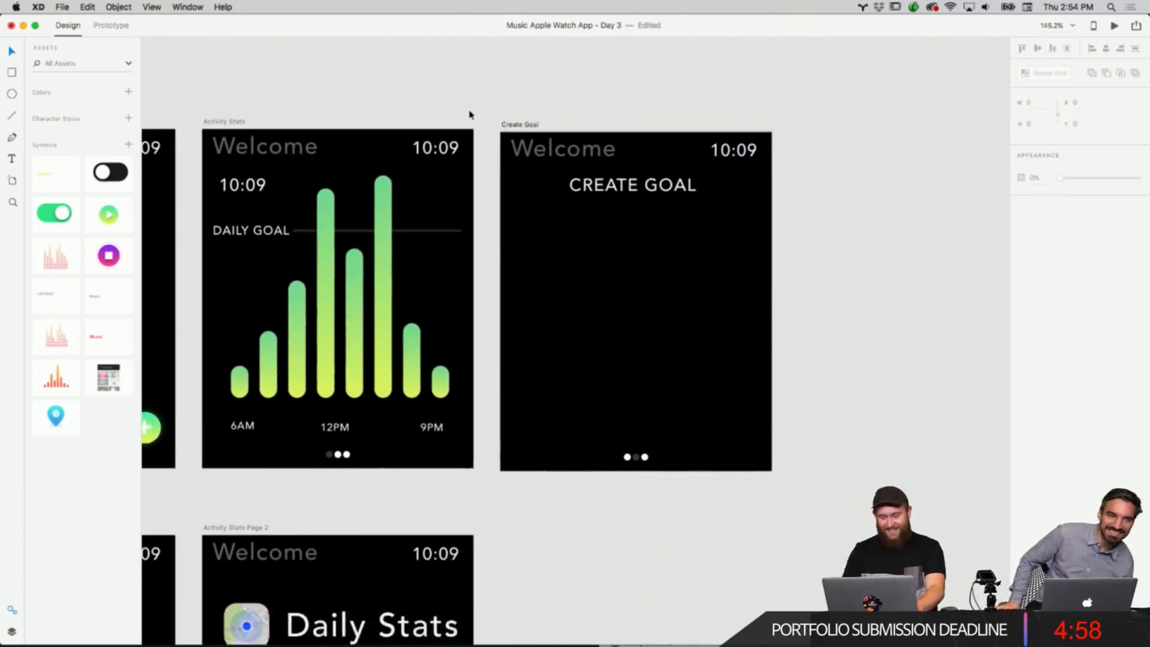
pyautogui.scroll(3, 469, 114)
pyautogui.scroll(-1, 470, 114)
pyautogui.hscroll(1, 470, 115)
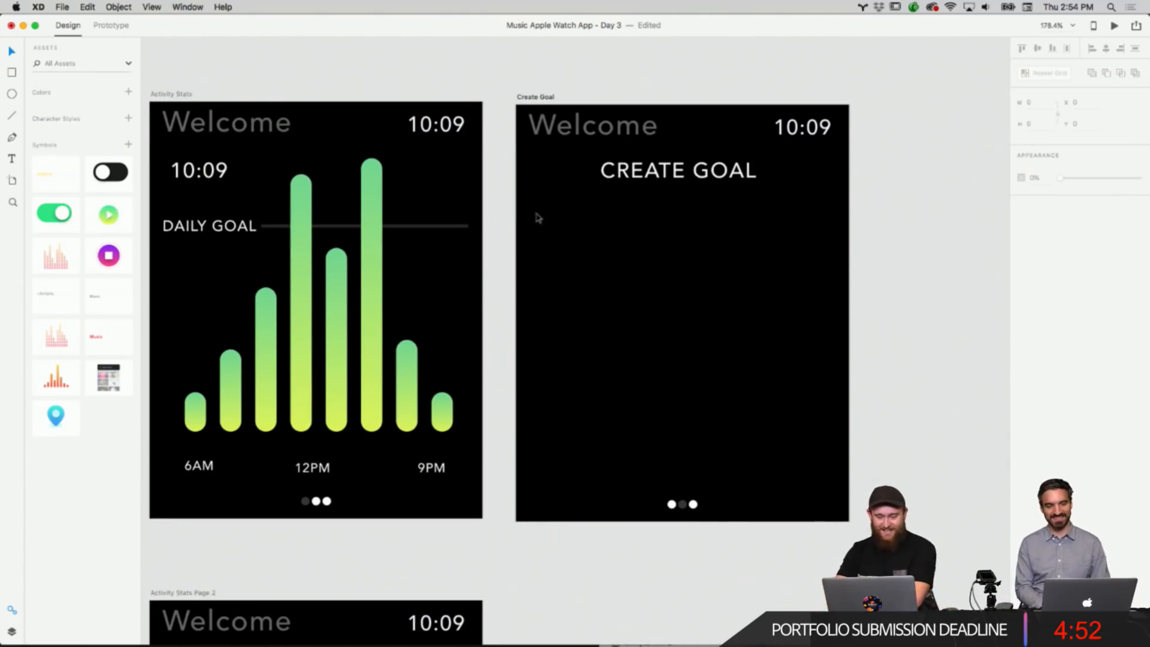
pyautogui.click(208, 135)
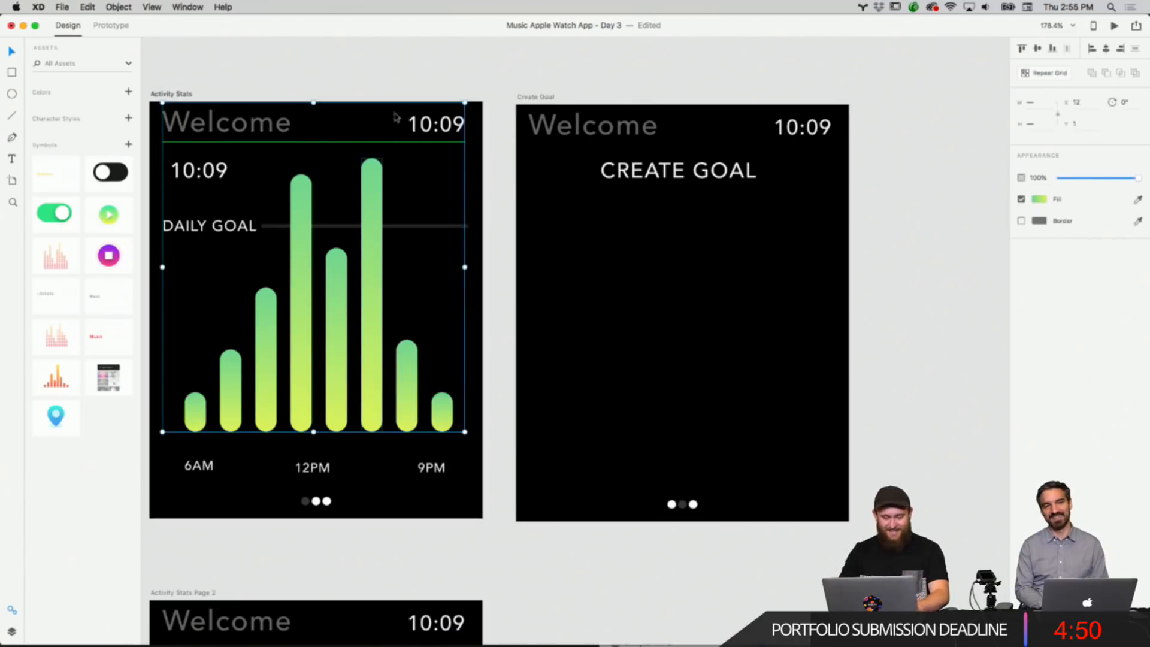
pyautogui.click(425, 71)
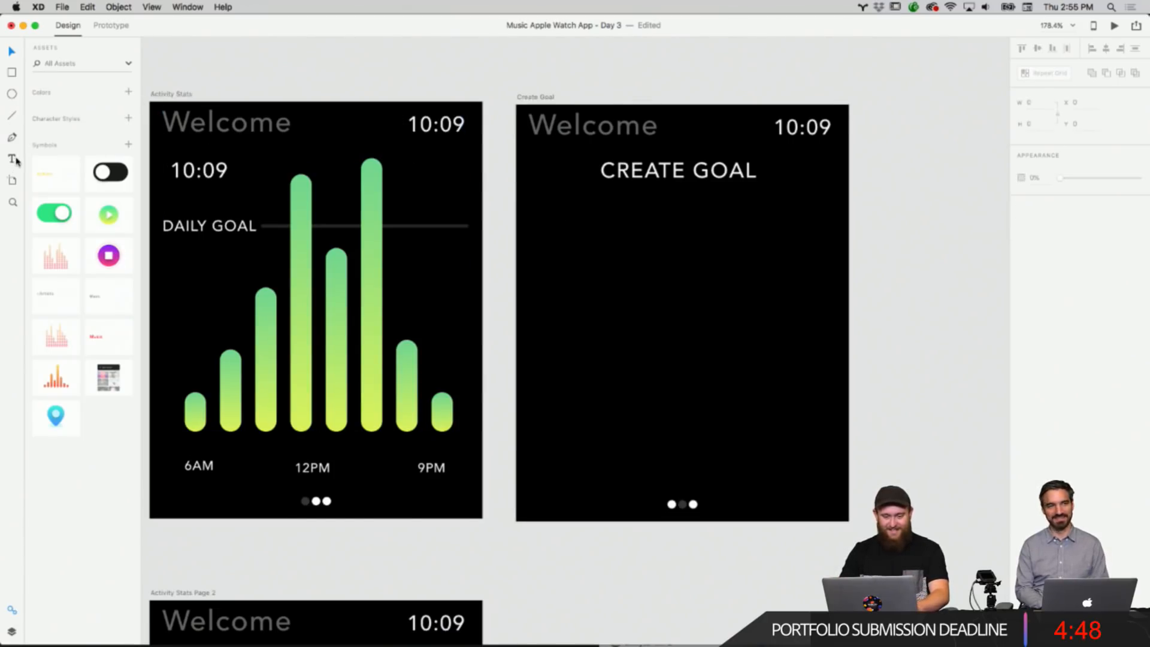
pyautogui.rightClick(596, 304)
pyautogui.click(617, 312)
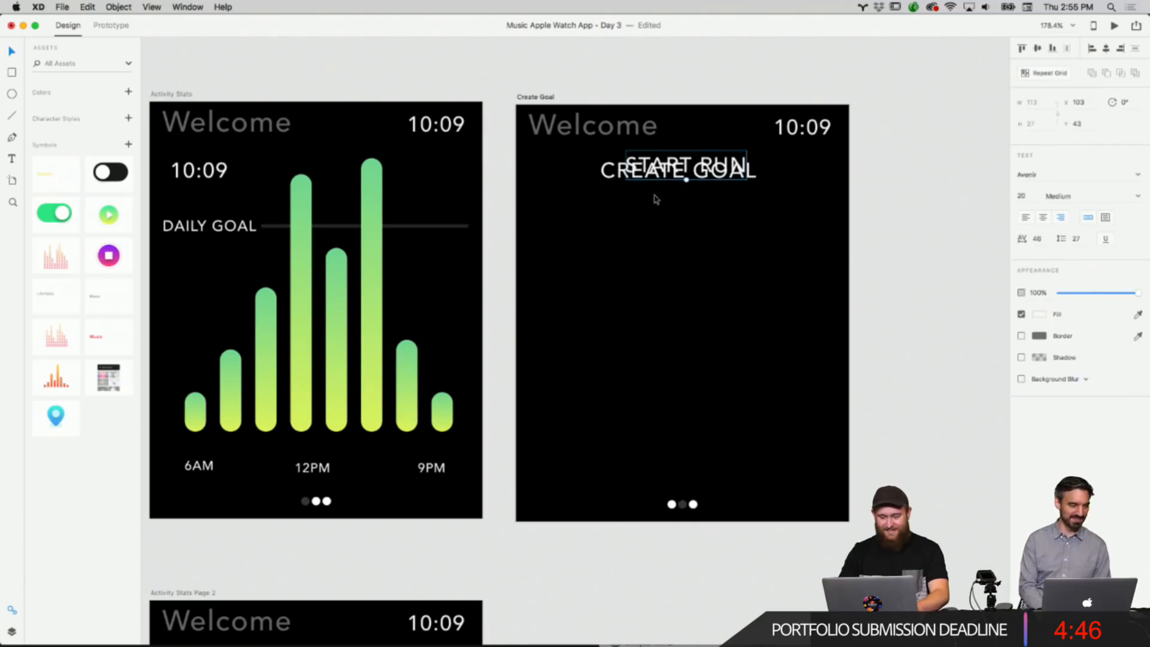
pyautogui.moveTo(723, 167); pyautogui.dragTo(698, 204)
pyautogui.doubleClick(698, 205)
pyautogui.press('super+c')
pyautogui.press('BackSpace')
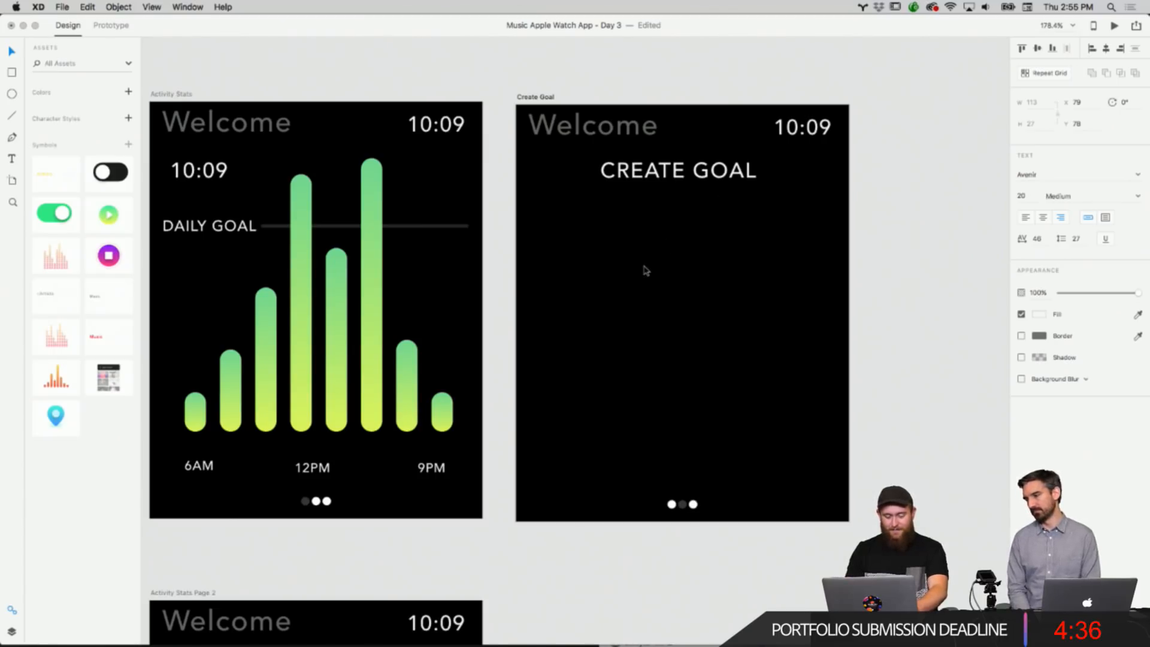
pyautogui.write('DAILY MILES')
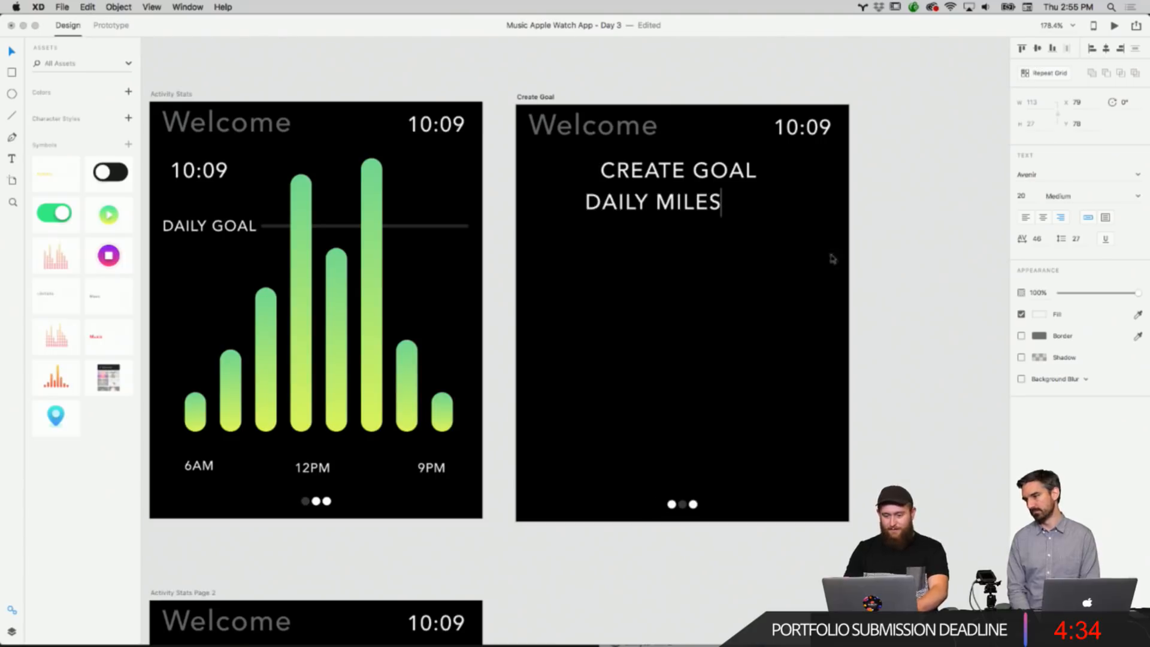
pyautogui.press('Escape')
pyautogui.moveTo(683, 207); pyautogui.dragTo(644, 240)
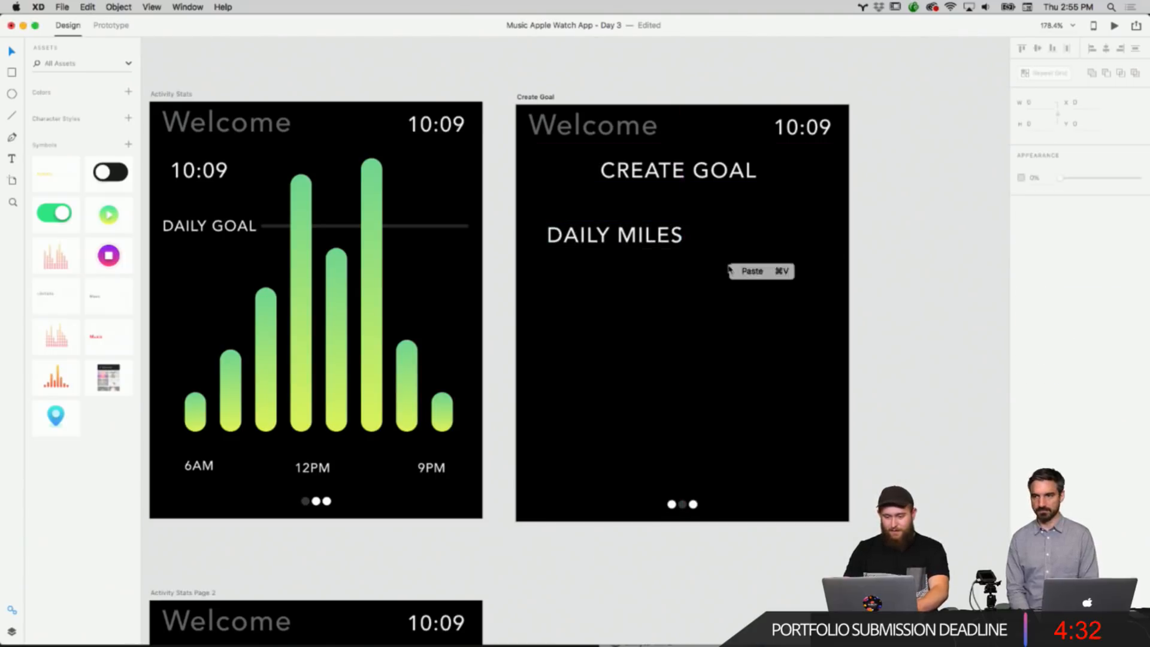
# Paste a further heading copy beneath DAILY MILES and begin replacing its text.
pyautogui.press('super+v')
pyautogui.moveTo(718, 168); pyautogui.dragTo(638, 279)
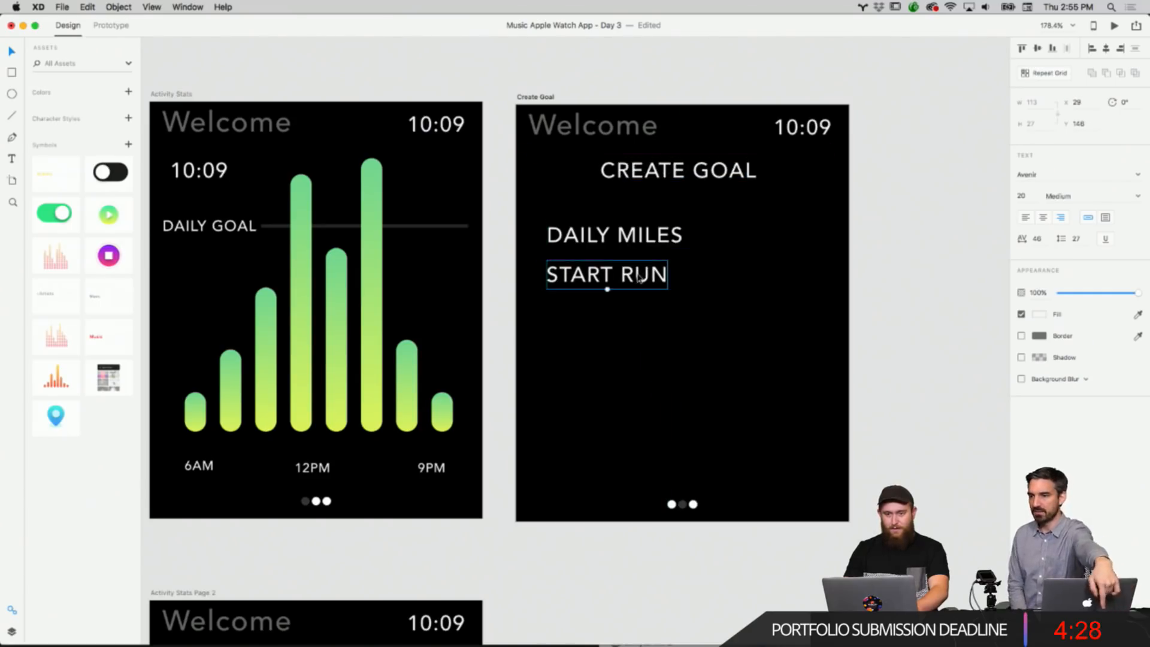
pyautogui.doubleClick(636, 269)
pyautogui.press('super+c')
pyautogui.press('BackSpace')
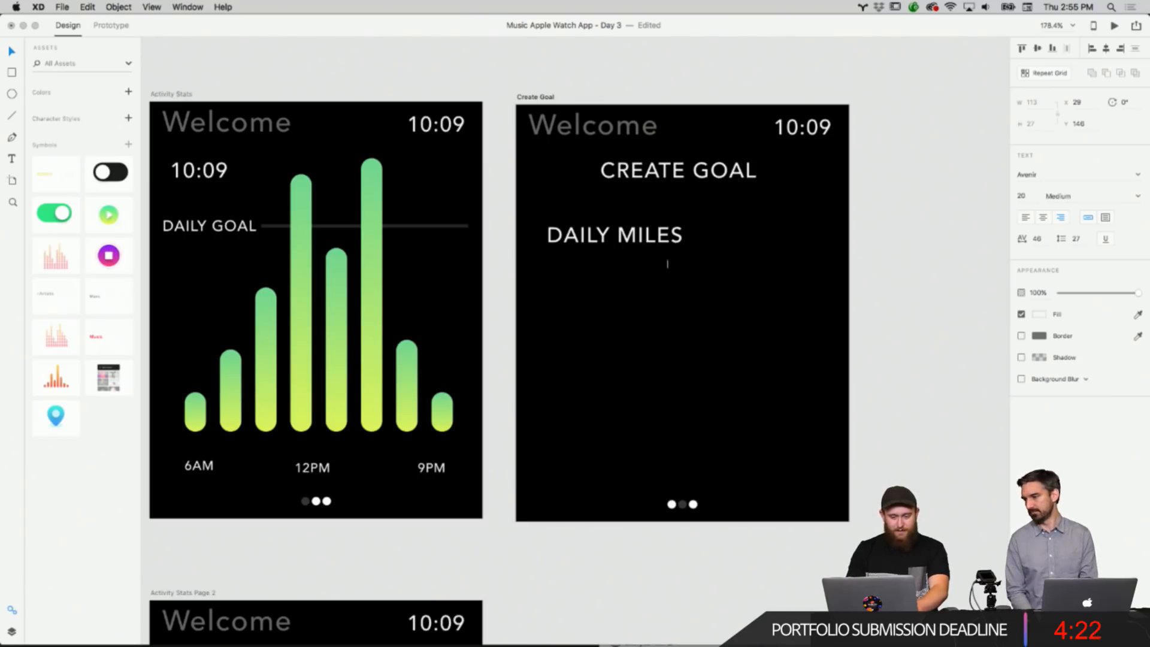
pyautogui.write('DAILY')
pyautogui.press('BackSpace')
pyautogui.press('BackSpace')
pyautogui.press('BackSpace')
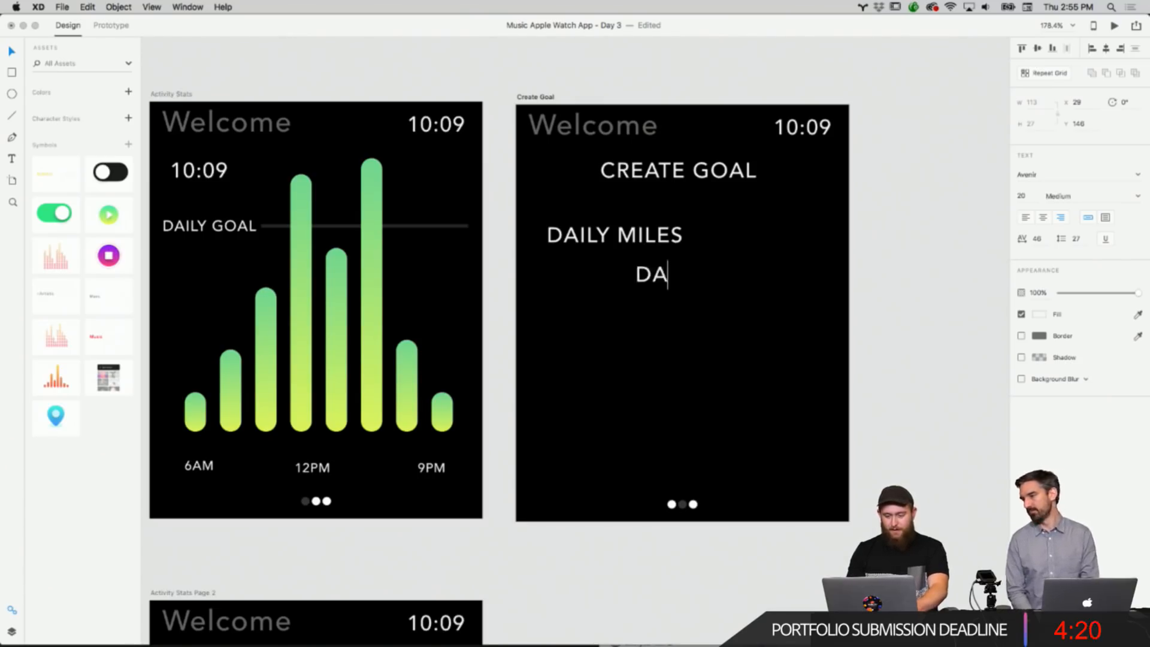
# Change the first label's text to DAILY RUNNING MILES and reposition it under the heading.
pyautogui.click(622, 242)
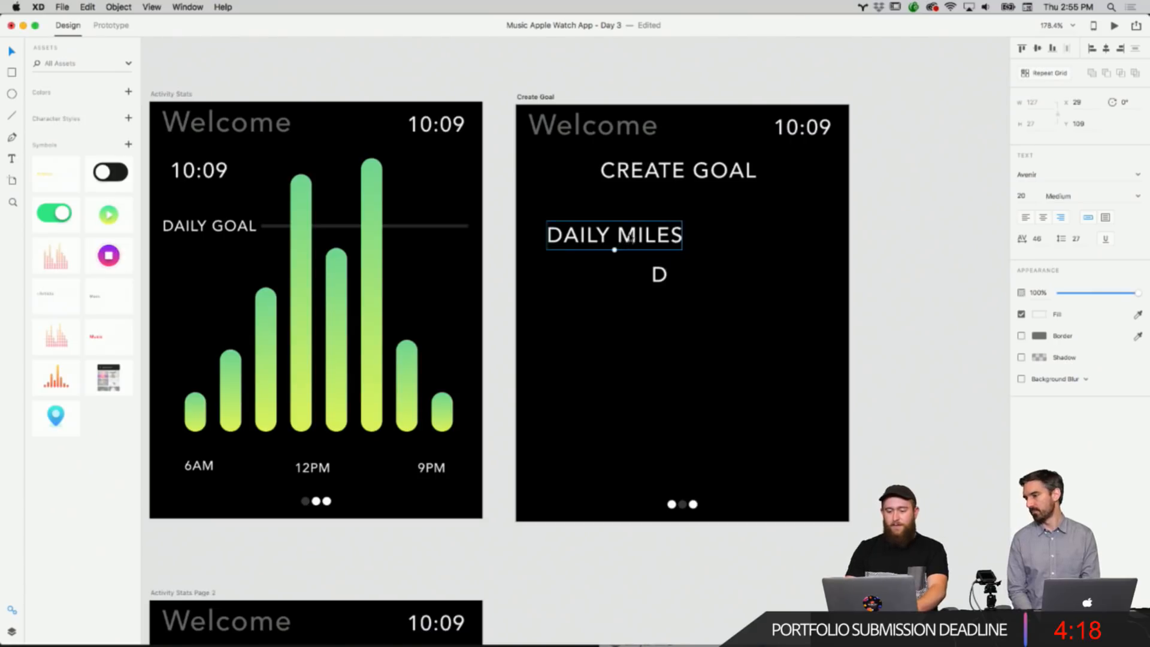
pyautogui.doubleClick(680, 235)
pyautogui.click(681, 234)
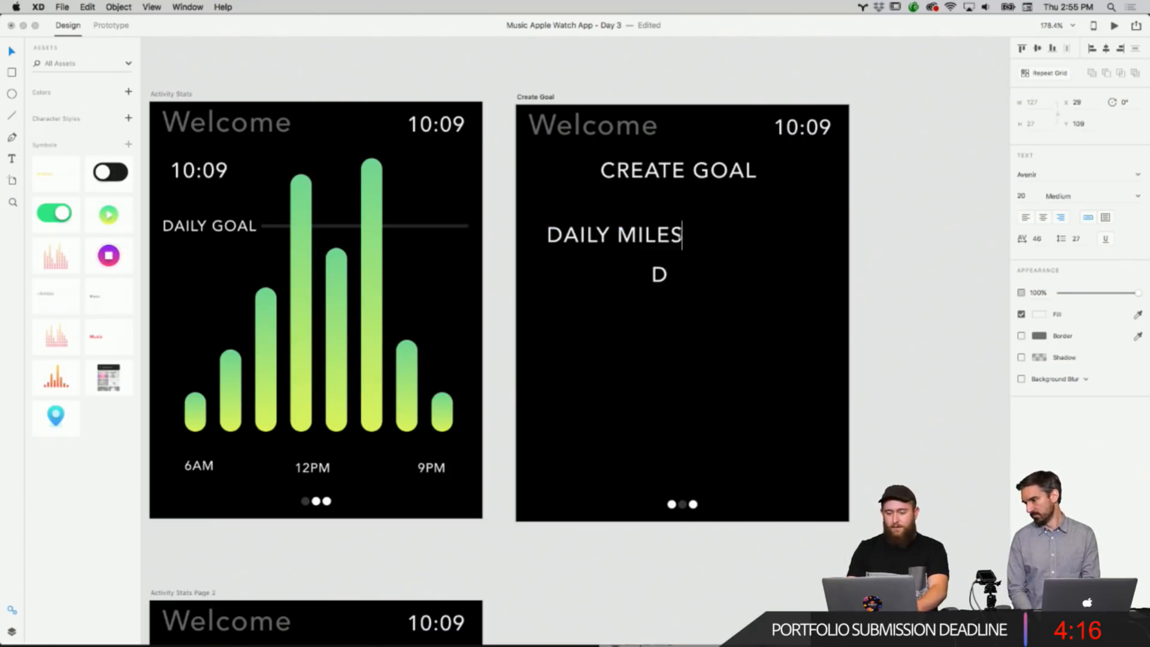
pyautogui.write('RUNNING')
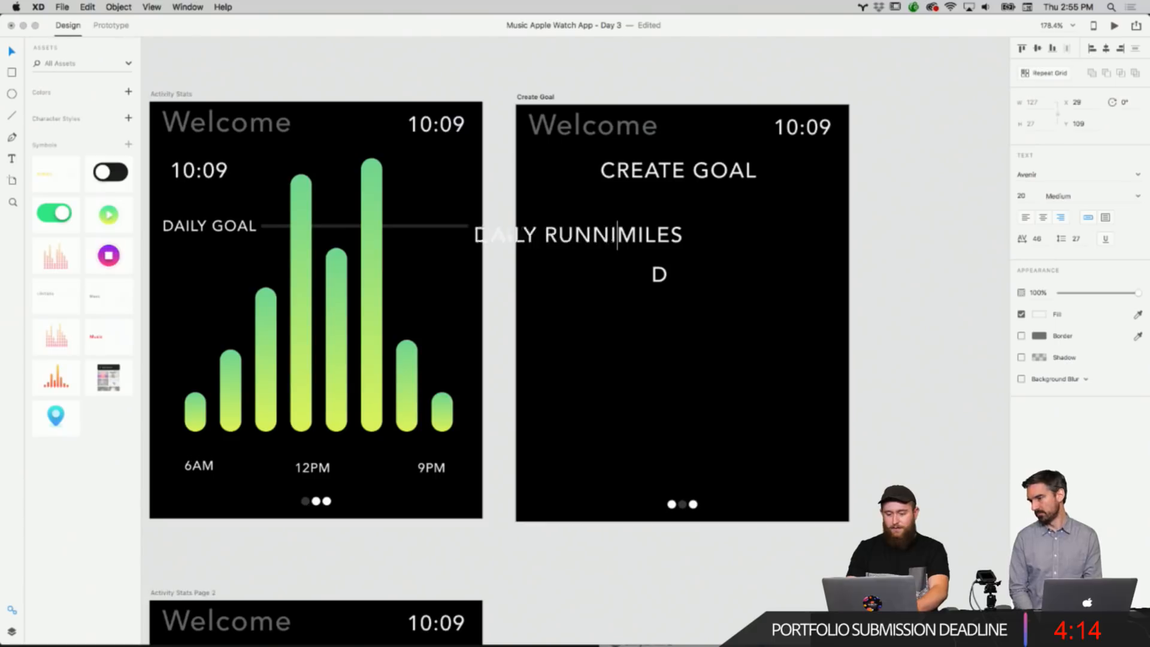
pyautogui.moveTo(661, 249); pyautogui.dragTo(687, 246)
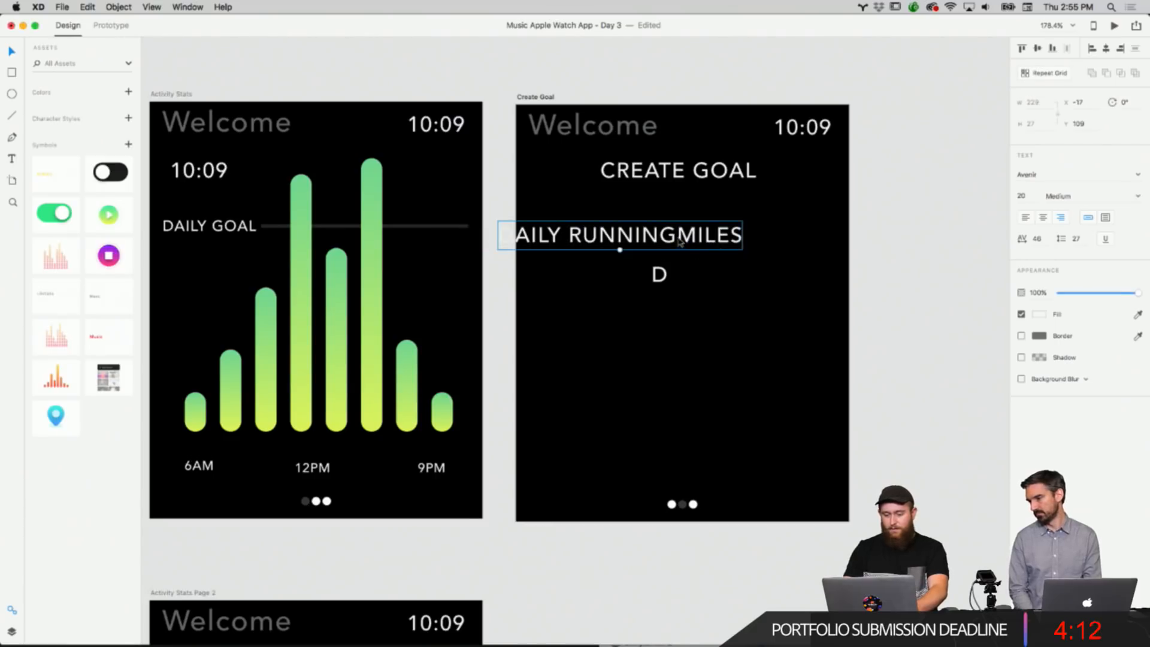
pyautogui.doubleClick(679, 236)
pyautogui.click(678, 234)
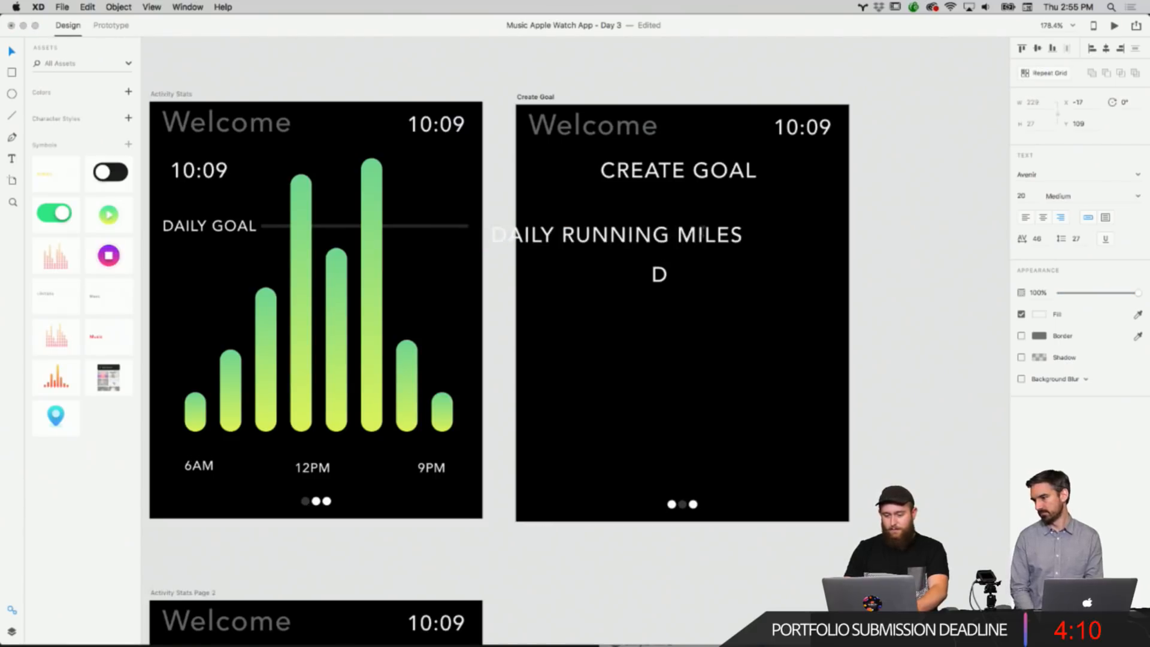
pyautogui.press('Escape')
pyautogui.moveTo(723, 246); pyautogui.dragTo(747, 245)
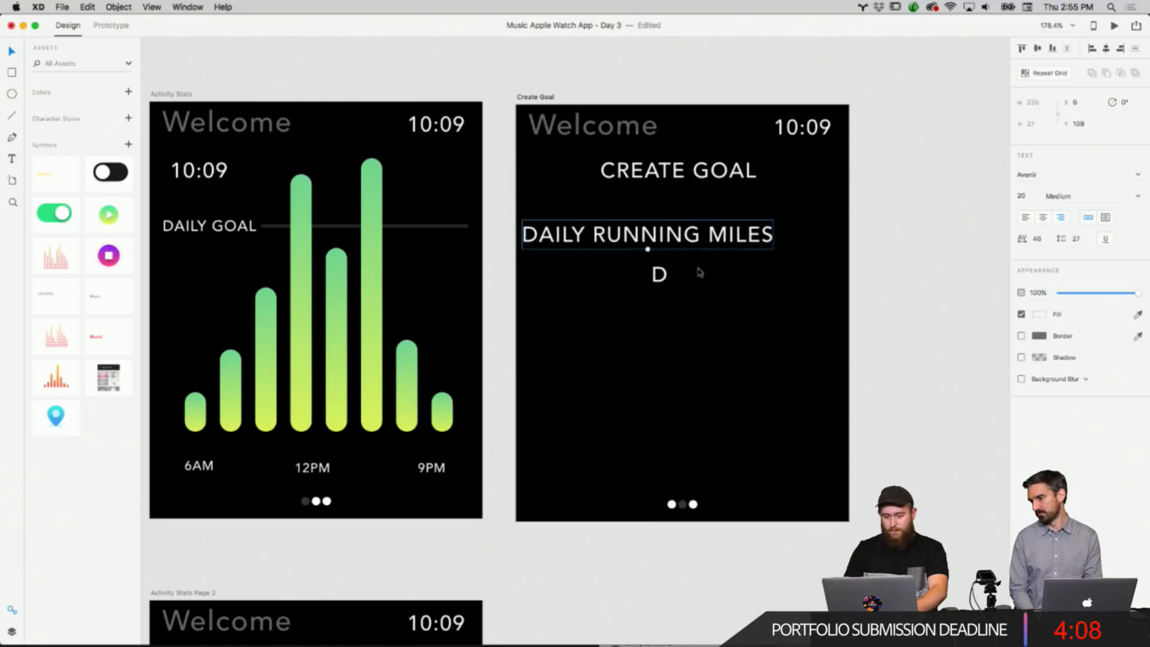
# Rename the second label DAILY WALKING MILES and align it under DAILY RUNNING MILES.
pyautogui.doubleClick(666, 276)
pyautogui.write('DAILY ')
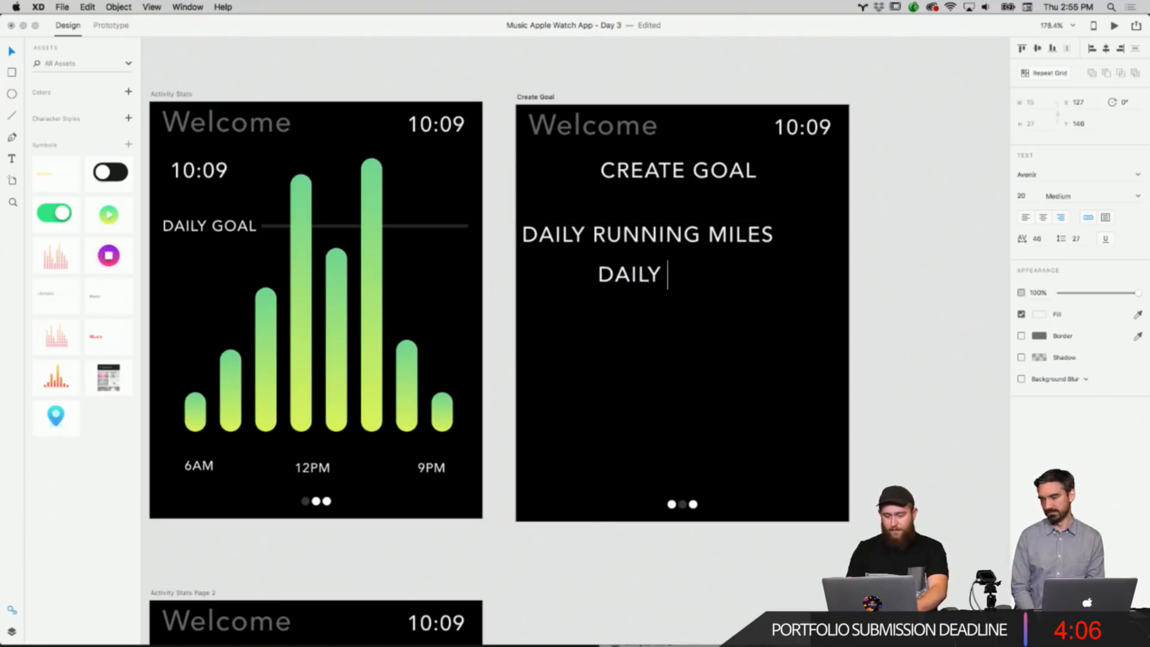
pyautogui.write('WALKING MILES')
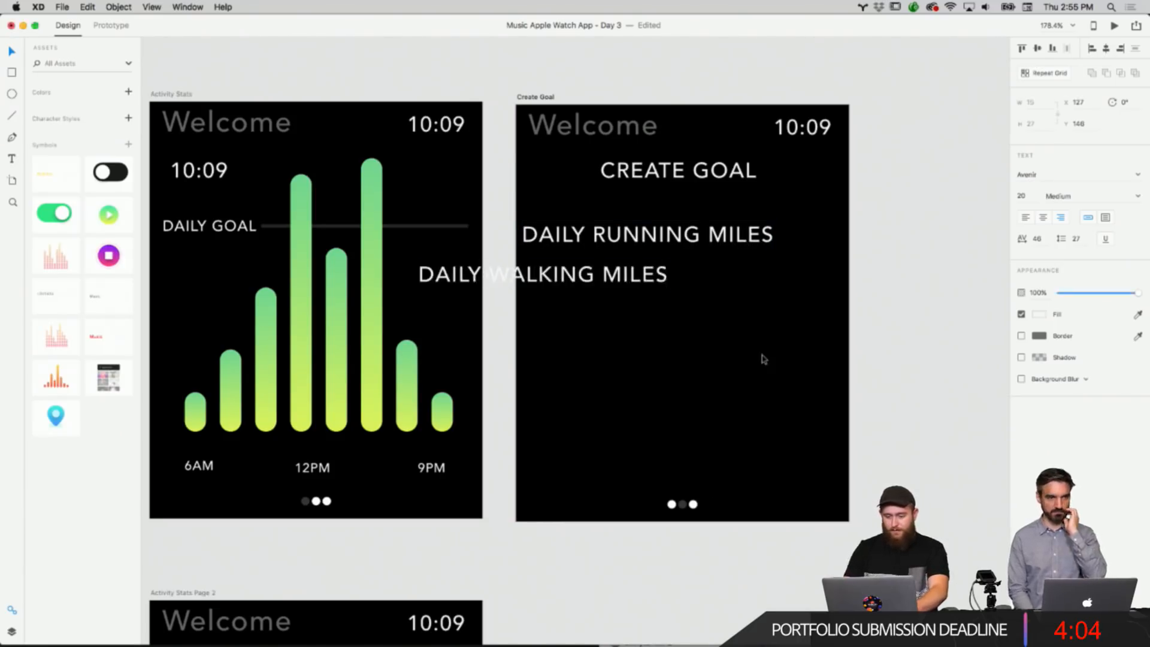
pyautogui.press('Escape')
pyautogui.moveTo(647, 276); pyautogui.dragTo(749, 275)
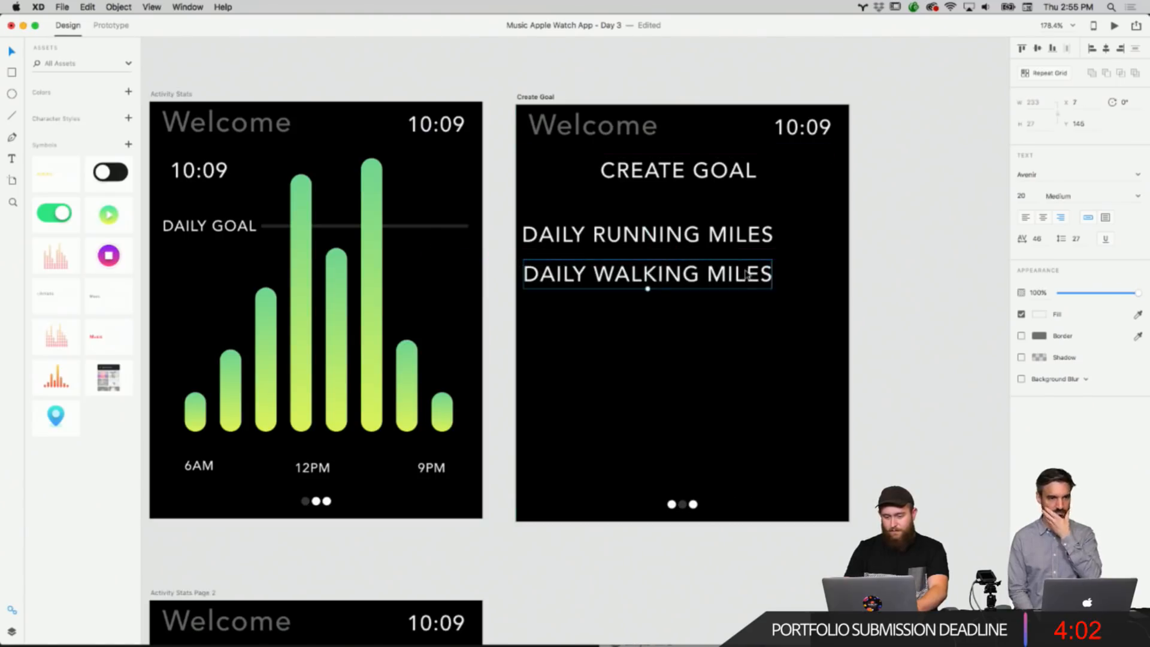
# Paste another heading copy below the labels and change its text to DAILY MEDITATION.
pyautogui.click(727, 331)
pyautogui.rightClick(728, 329)
pyautogui.click(735, 337)
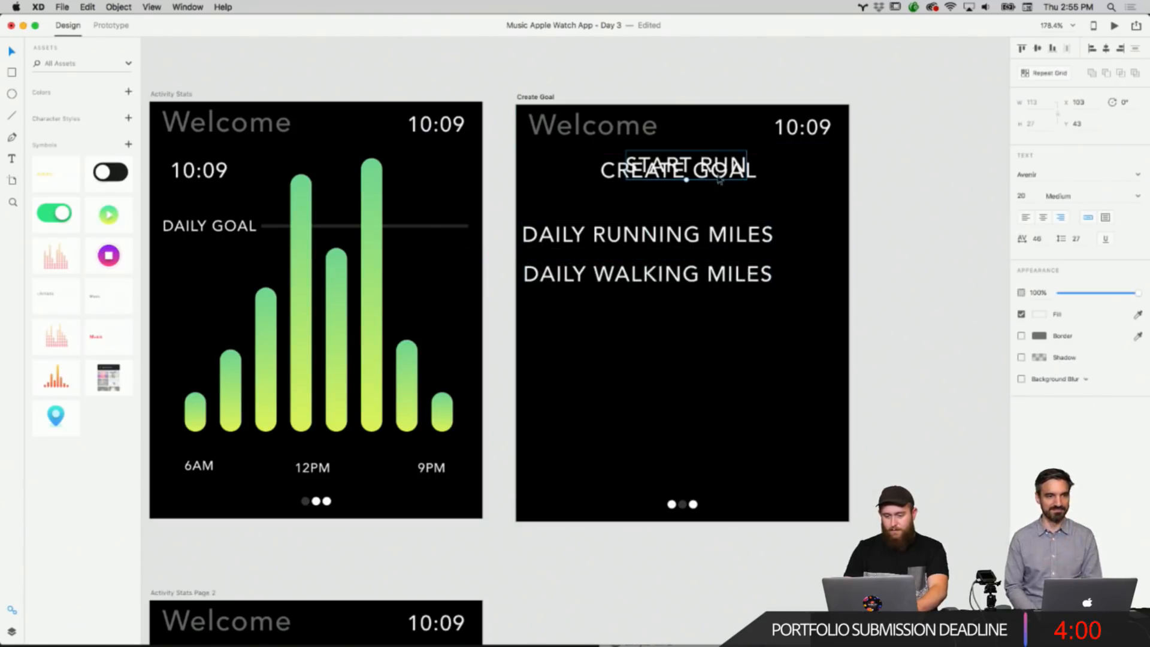
pyautogui.moveTo(718, 170); pyautogui.dragTo(622, 308)
pyautogui.doubleClick(620, 303)
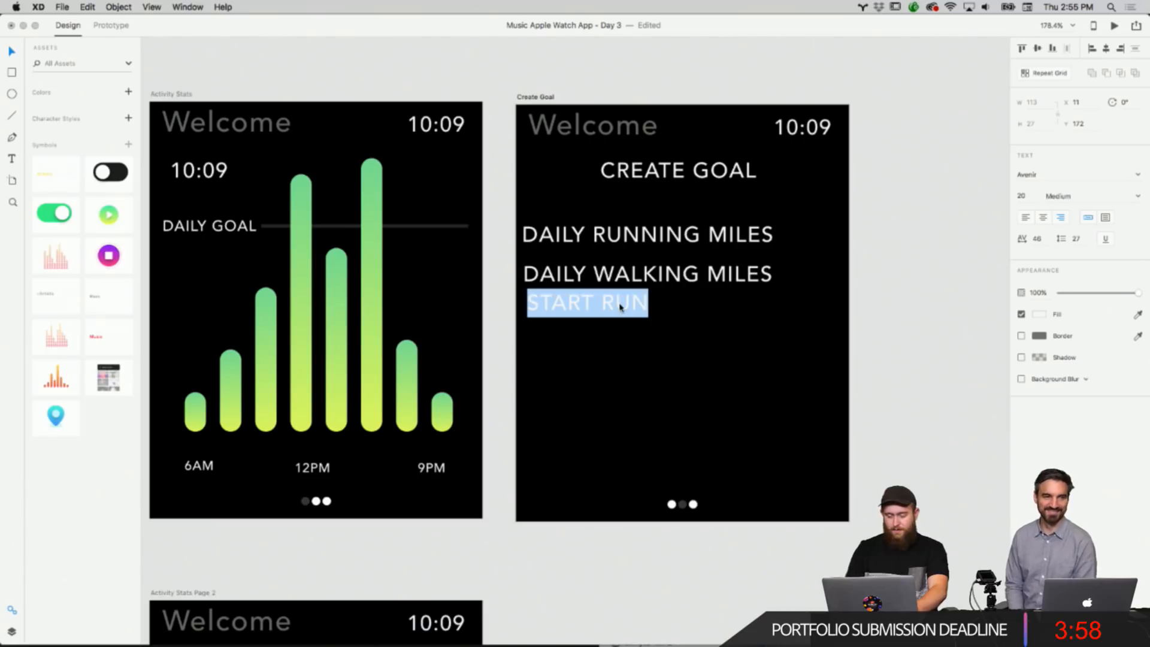
pyautogui.write('DAILY MEDI')
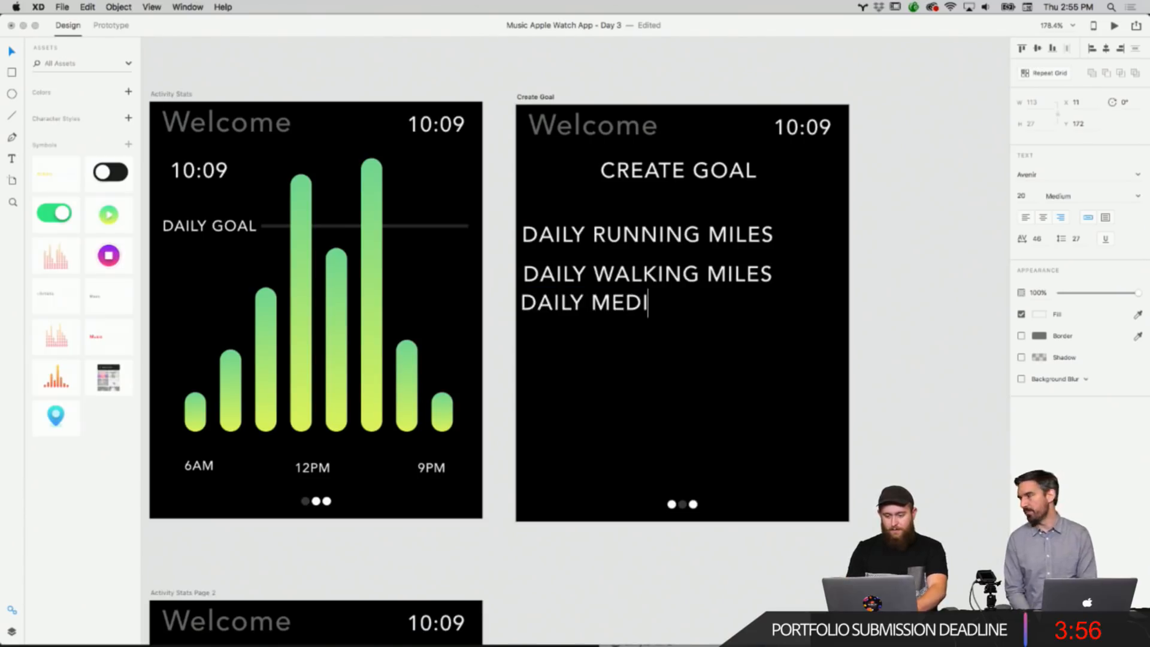
pyautogui.write('TATION')
pyautogui.press('Escape')
pyautogui.moveTo(637, 311); pyautogui.dragTo(701, 275)
pyautogui.press('super+z')
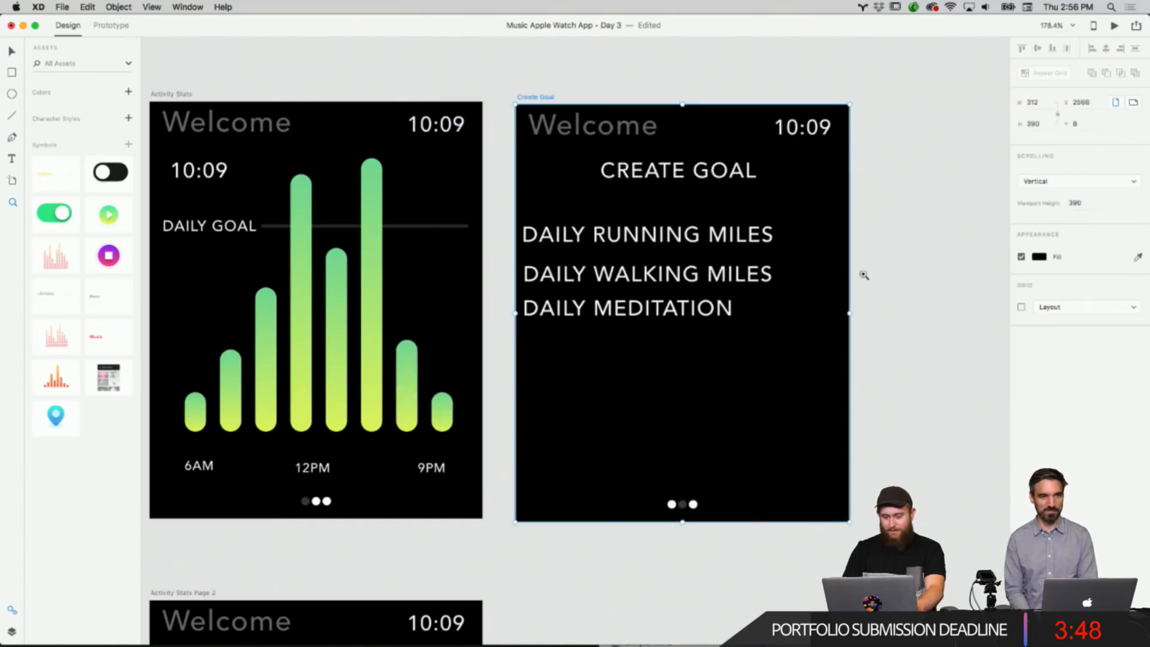
# Select the three goal labels together and set their font size to 19.
pyautogui.click(864, 274)
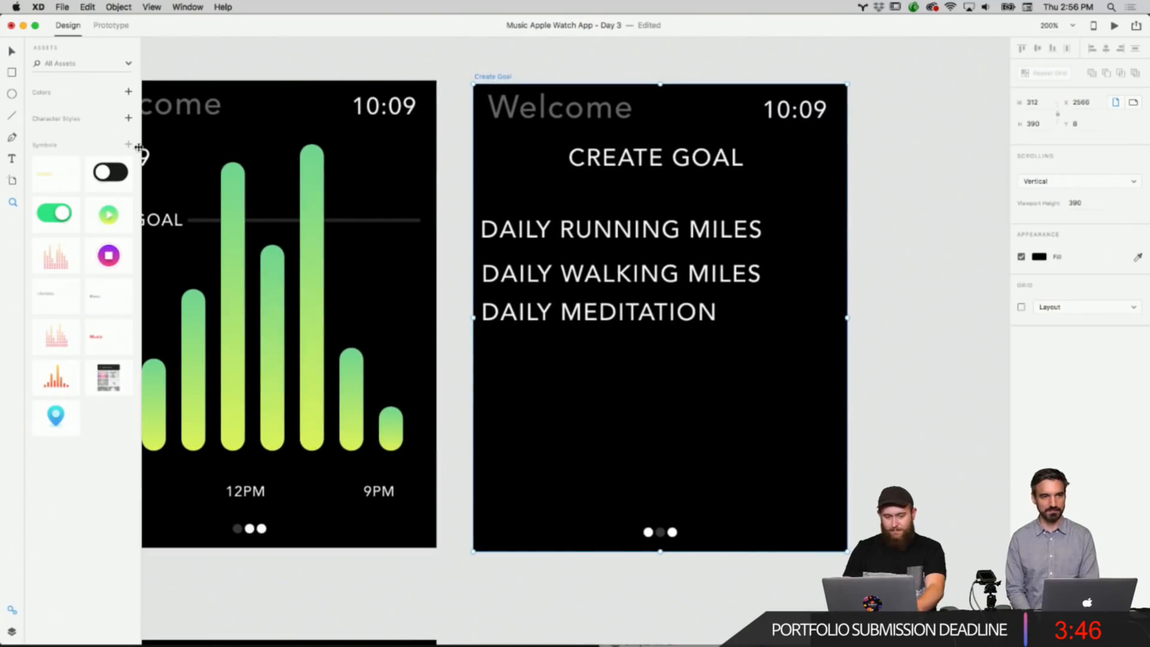
pyautogui.click(881, 275)
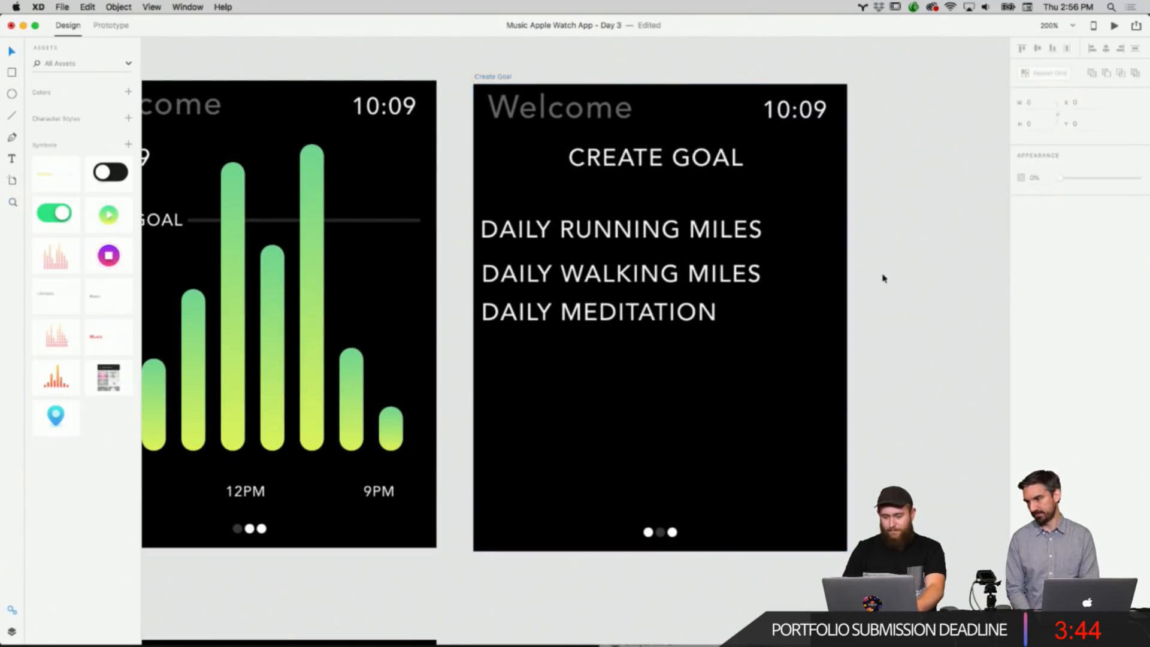
pyautogui.moveTo(769, 330); pyautogui.dragTo(694, 238)
pyautogui.doubleClick(694, 237)
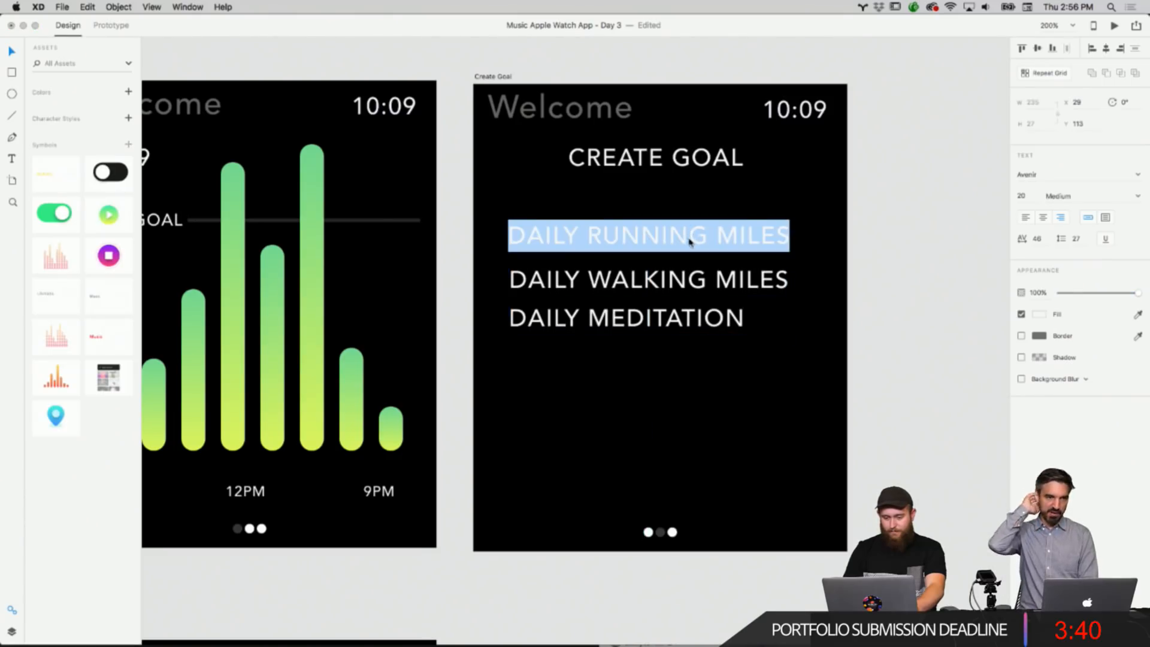
pyautogui.click(886, 249)
pyautogui.moveTo(757, 339); pyautogui.dragTo(707, 235)
pyautogui.click(777, 332)
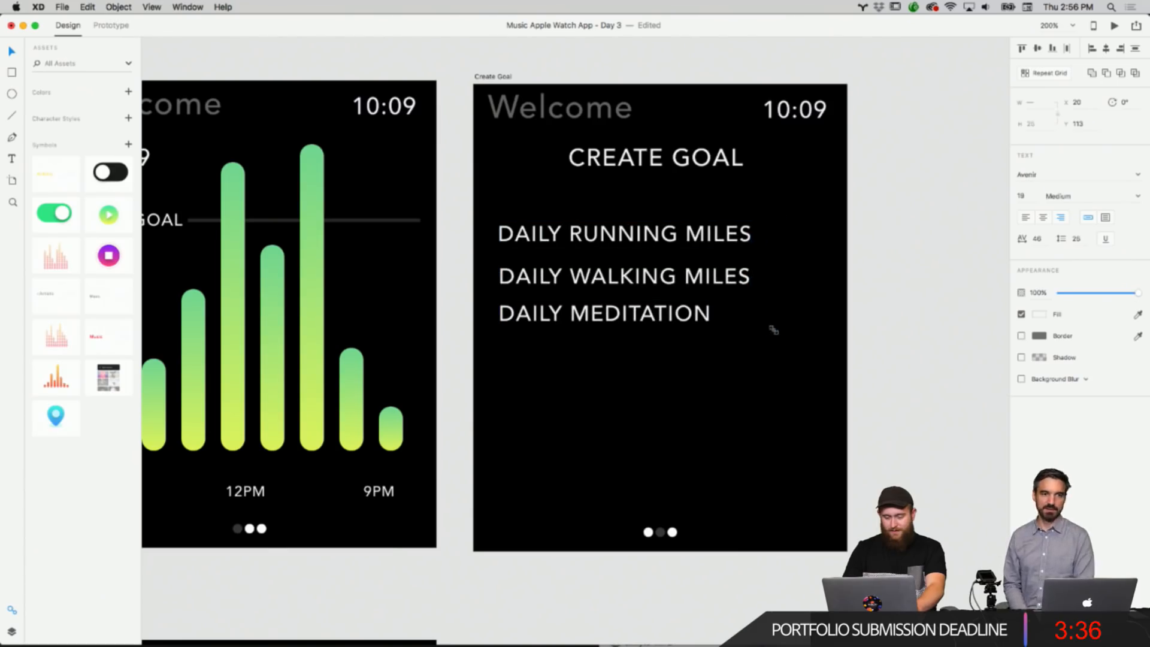
# Copy the green and dark toggle switches from the components area outside the artboards.
pyautogui.scroll(-5, 741, 401)
pyautogui.hscroll(-10, 741, 406)
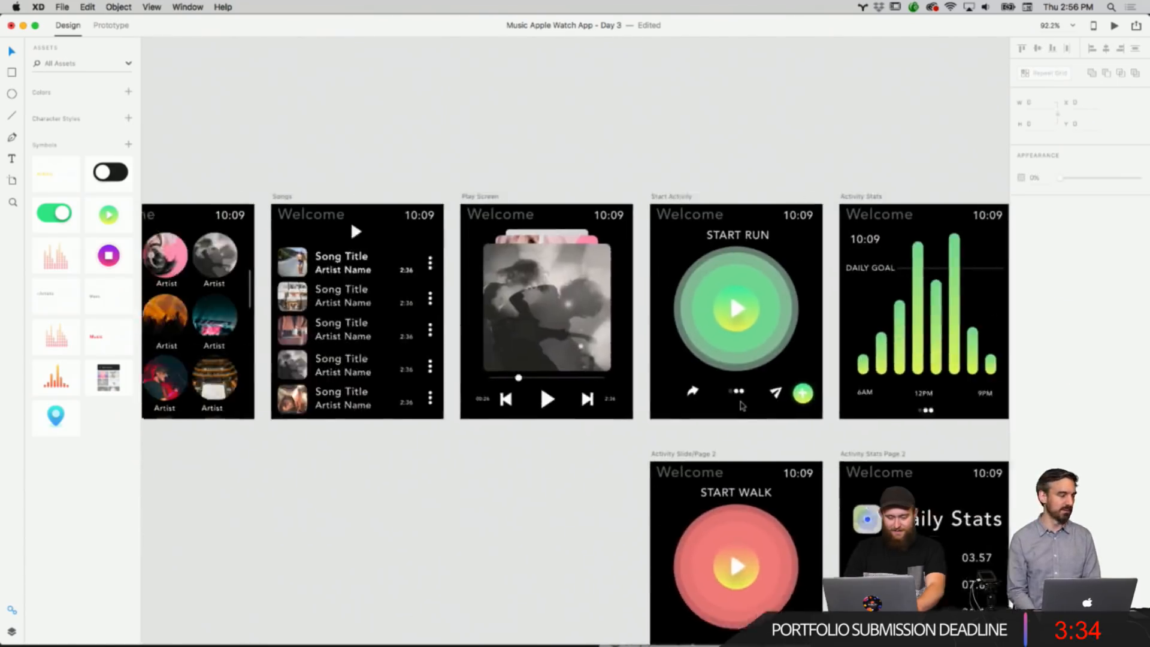
pyautogui.scroll(10, 741, 406)
pyautogui.scroll(3, 503, 335)
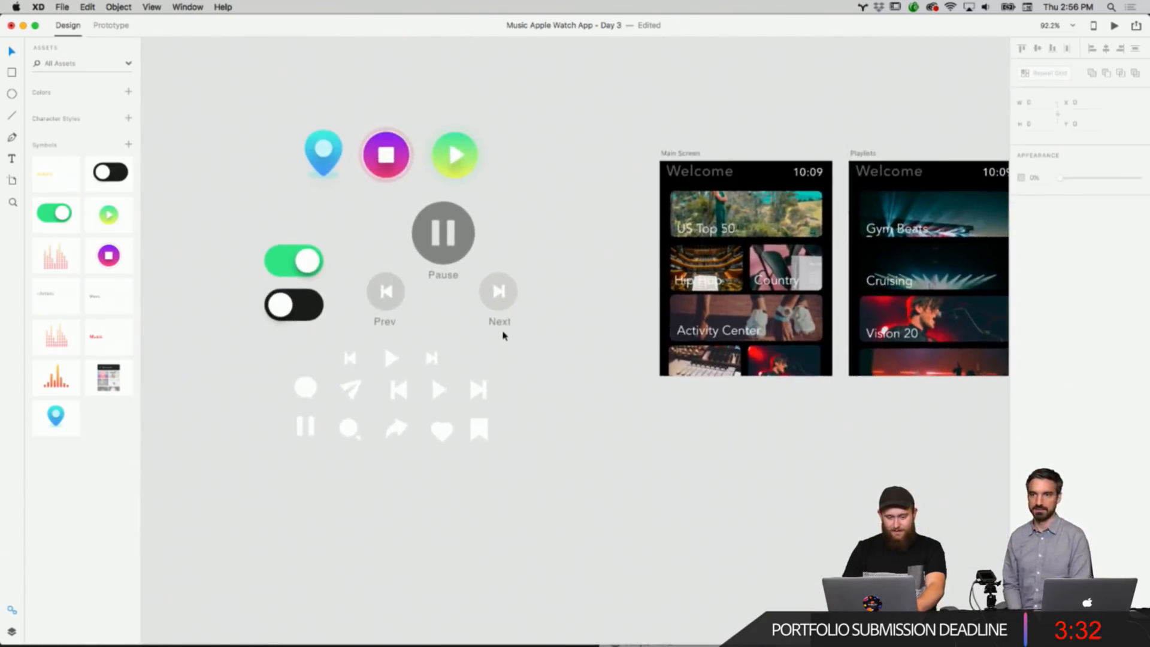
pyautogui.moveTo(268, 234); pyautogui.dragTo(303, 323)
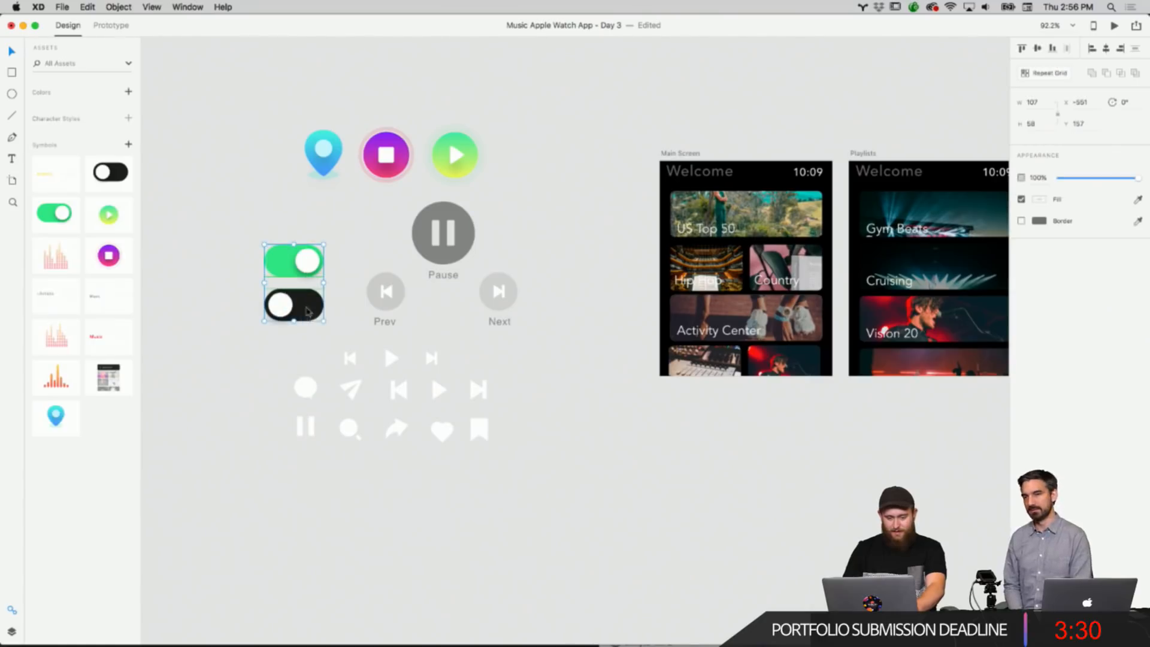
pyautogui.rightClick(305, 303)
pyautogui.click(570, 336)
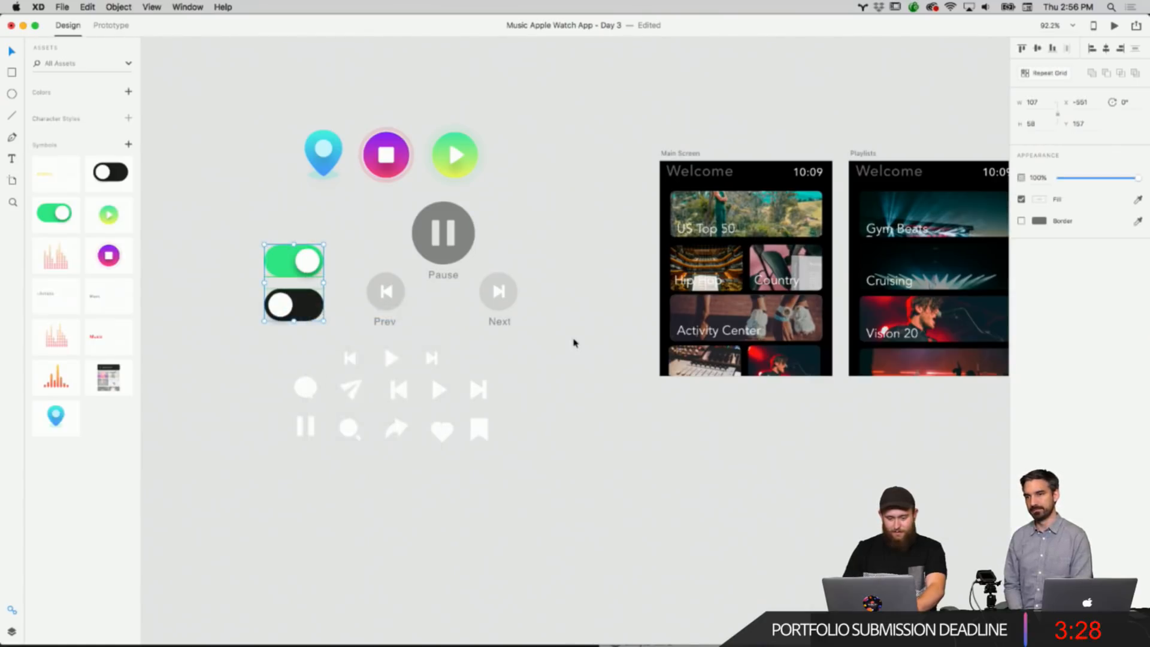
# Paste the two toggle switches into the Create Goal artboard.
pyautogui.hscroll(20, 573, 343)
pyautogui.scroll(5, 623, 302)
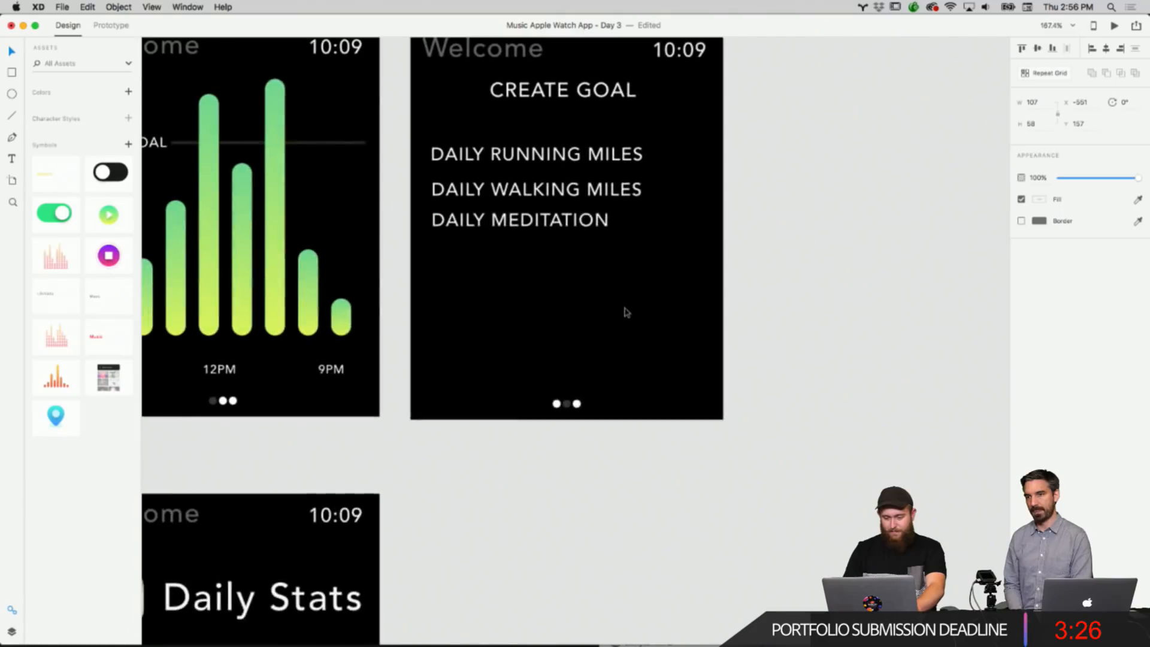
pyautogui.press('super+v')
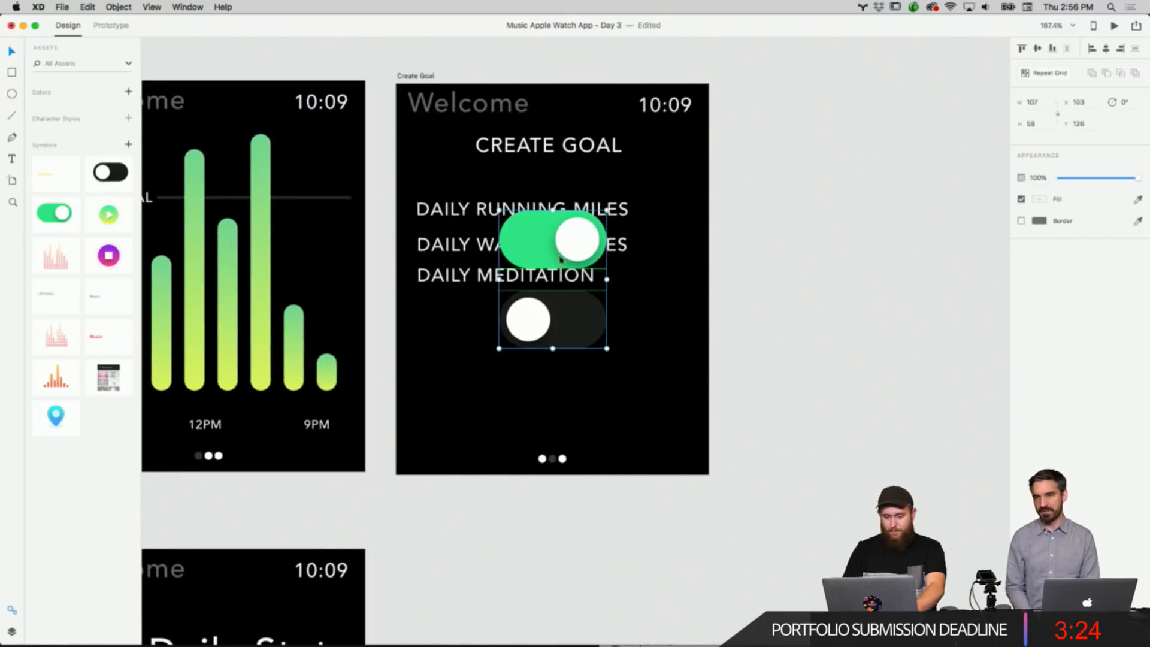
# Move the green toggle aside, ungroup the dark toggle symbol and scale it down beside DAILY RUNNING MILES.
pyautogui.moveTo(545, 252); pyautogui.dragTo(788, 252)
pyautogui.moveTo(827, 352); pyautogui.dragTo(651, 351)
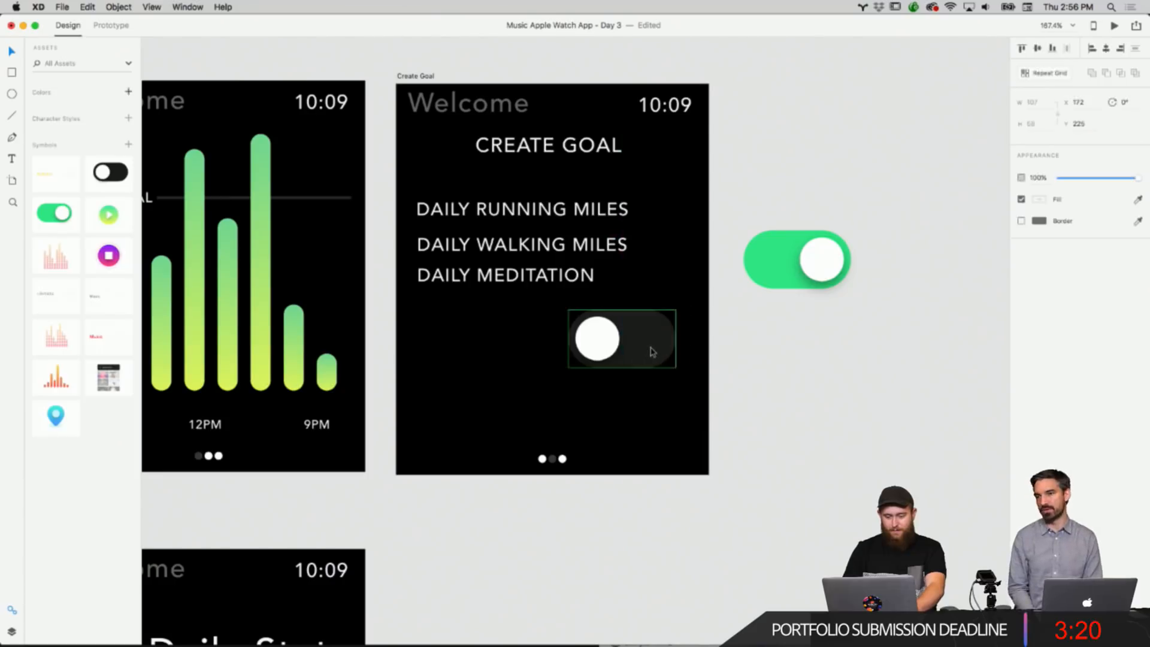
pyautogui.rightClick(664, 355)
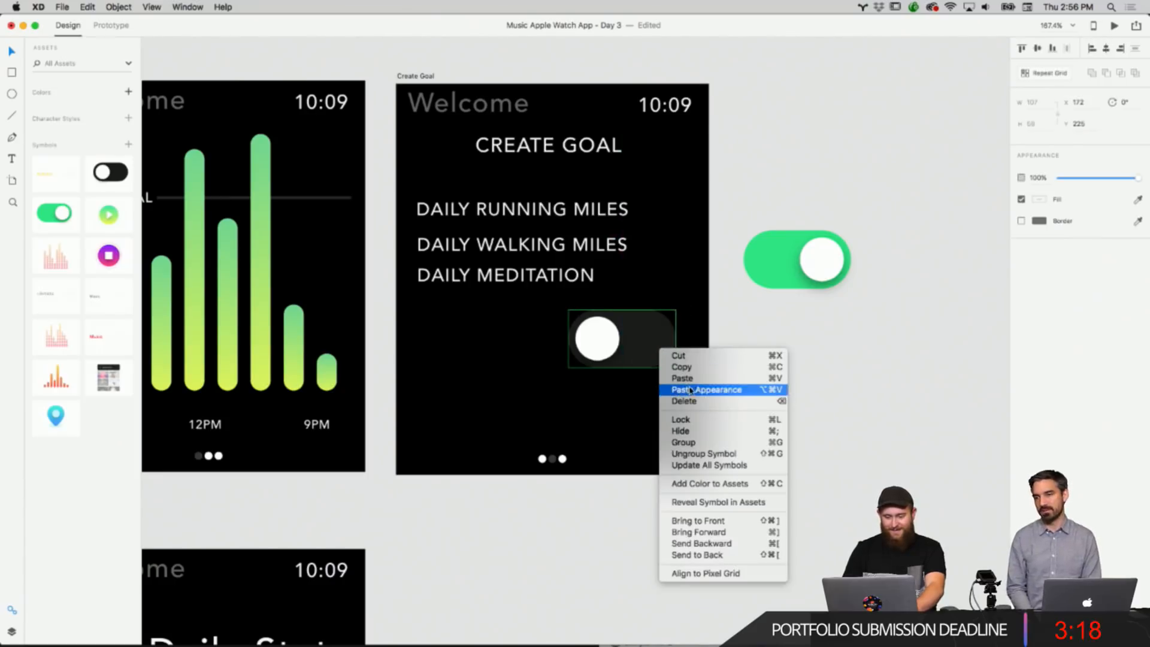
pyautogui.click(697, 454)
pyautogui.moveTo(674, 369); pyautogui.dragTo(669, 210)
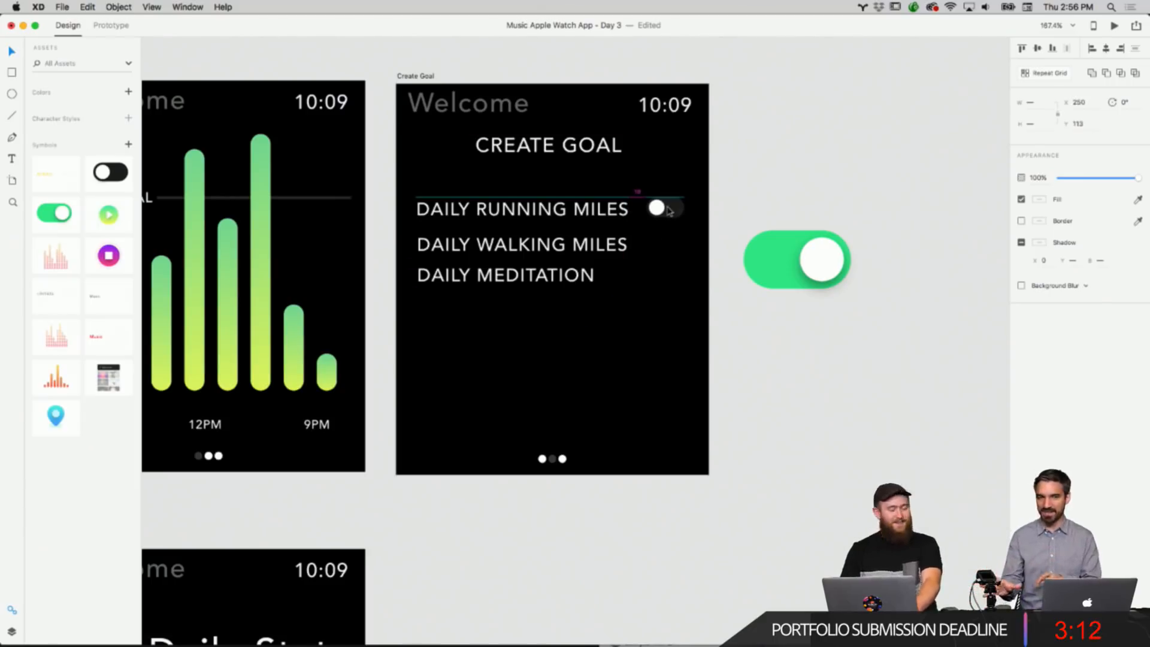
# Ungroup the green toggle symbol and scale it down into the Create Goal artboard near the labels.
pyautogui.click(798, 244)
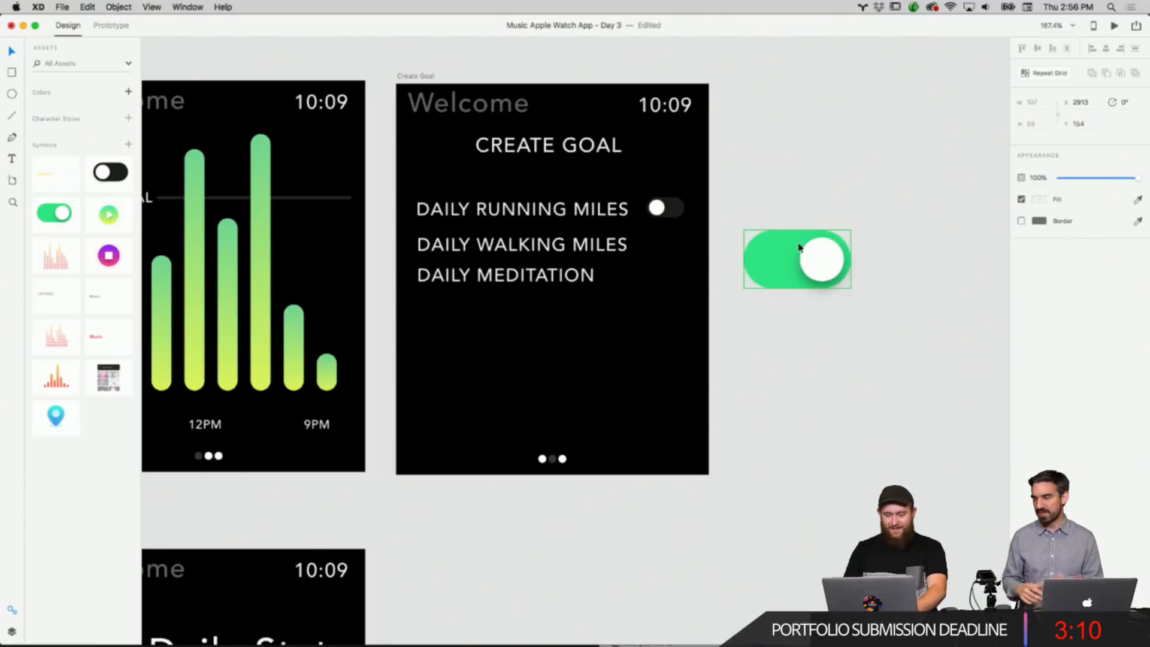
pyautogui.rightClick(800, 246)
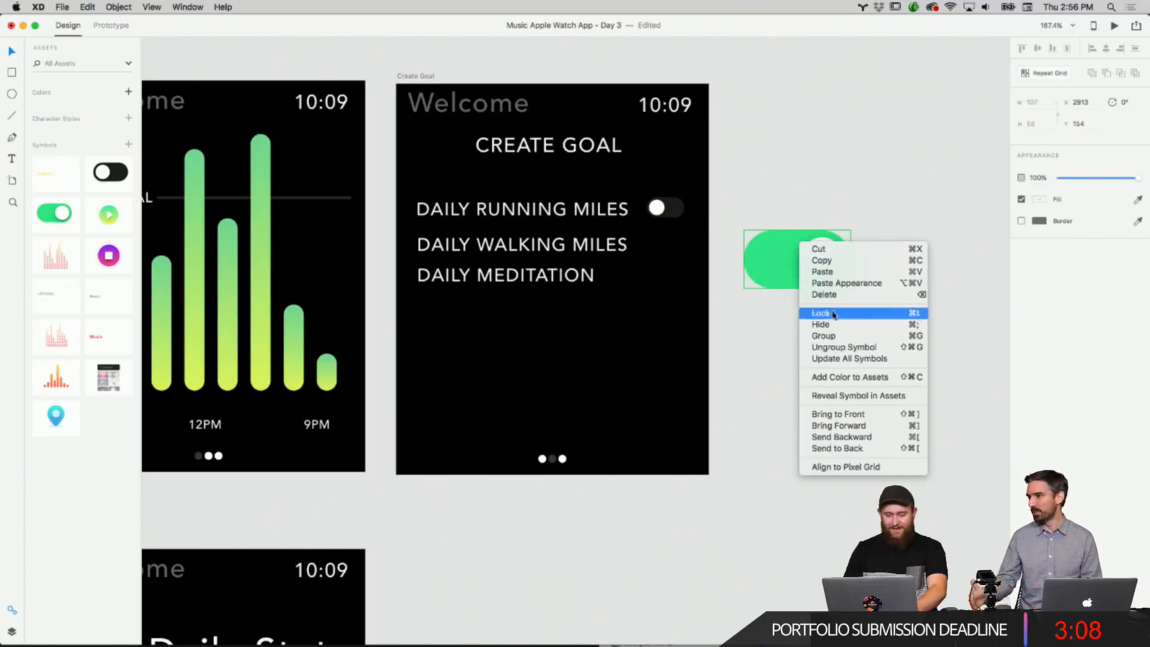
pyautogui.click(843, 347)
pyautogui.scroll(3, 788, 267)
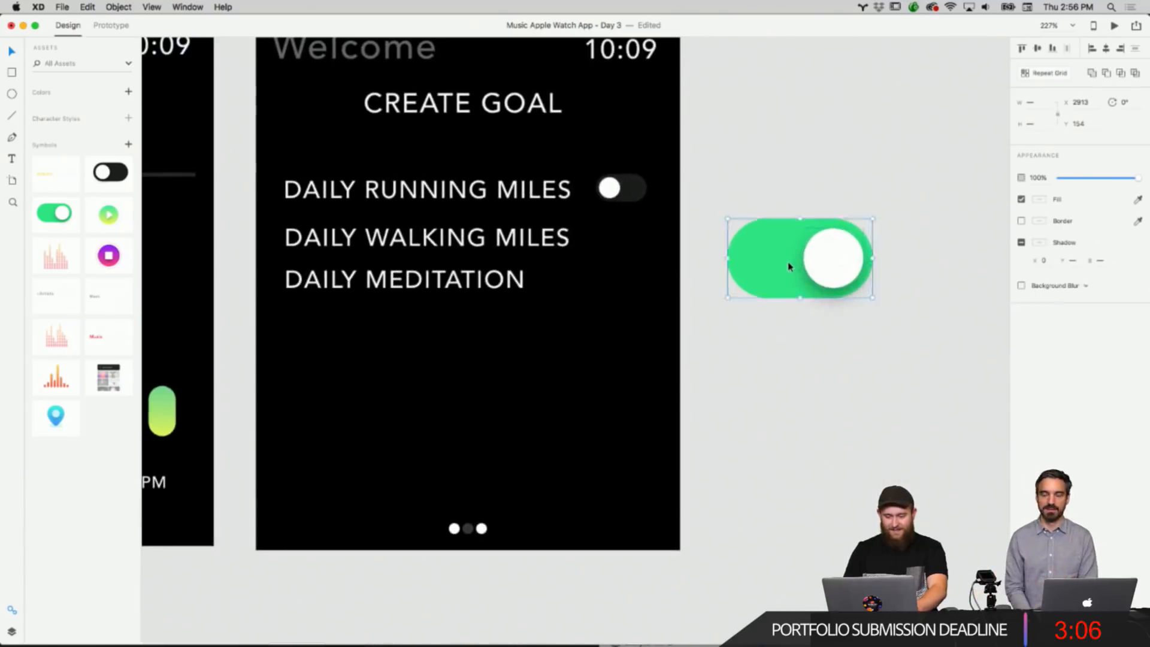
pyautogui.moveTo(788, 261); pyautogui.dragTo(614, 248)
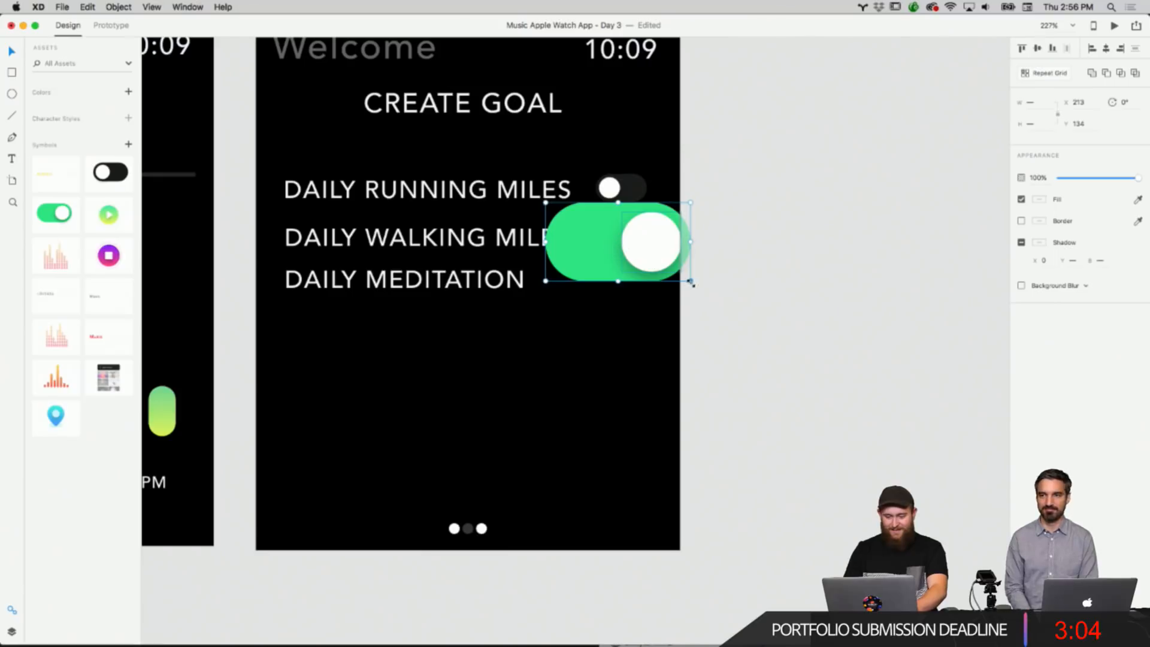
pyautogui.moveTo(693, 284); pyautogui.dragTo(610, 192)
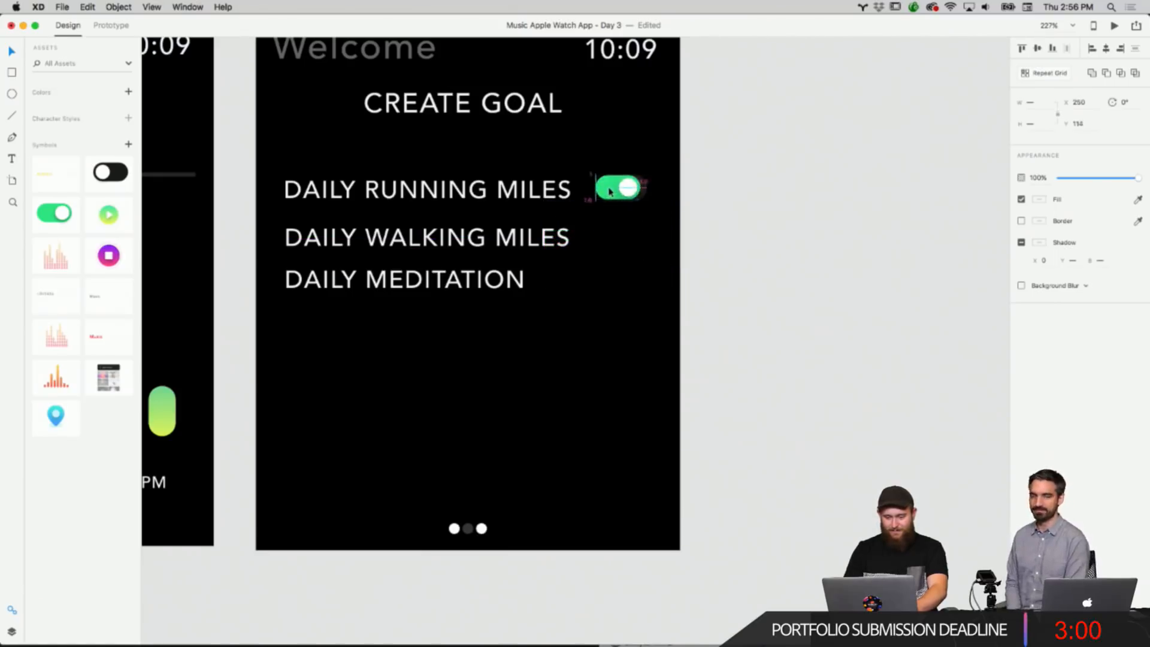
pyautogui.scroll(5, 611, 193)
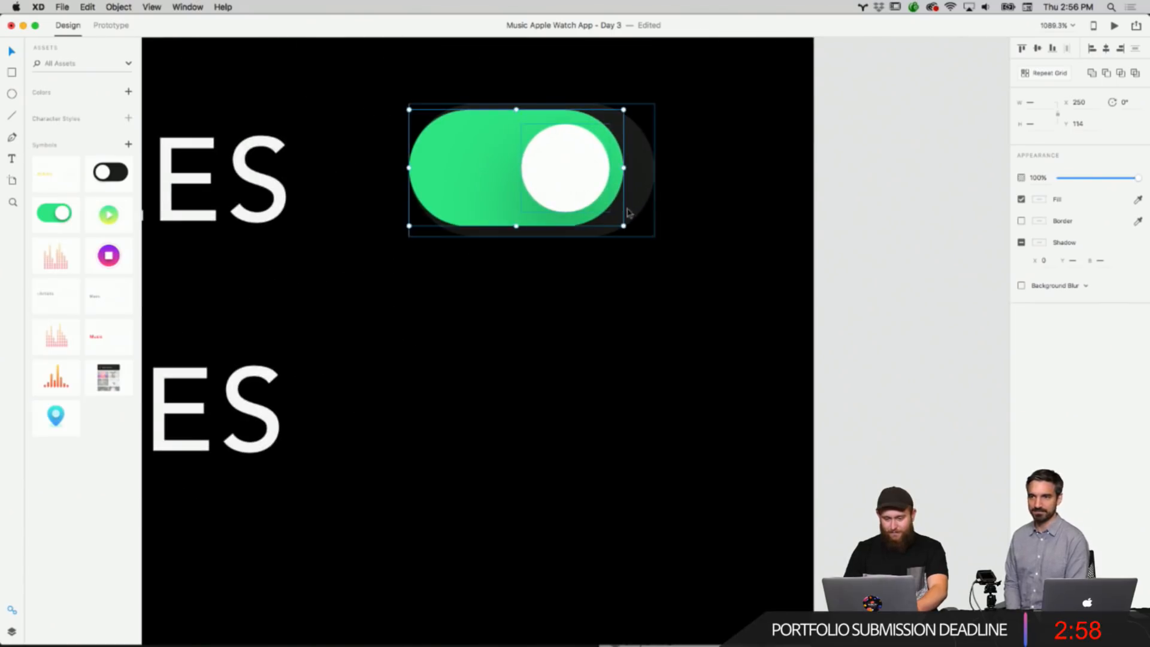
pyautogui.moveTo(623, 225); pyautogui.dragTo(654, 232)
pyautogui.doubleClick(493, 206)
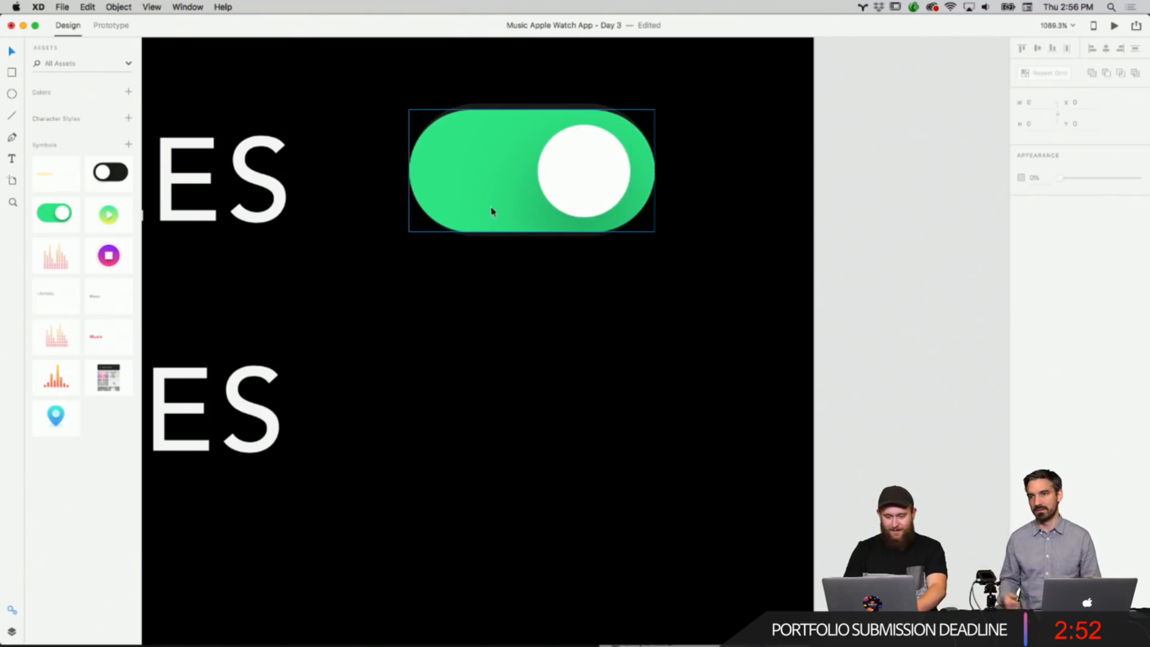
pyautogui.moveTo(493, 210); pyautogui.dragTo(516, 285)
pyautogui.press('super+z')
pyautogui.press('super+z')
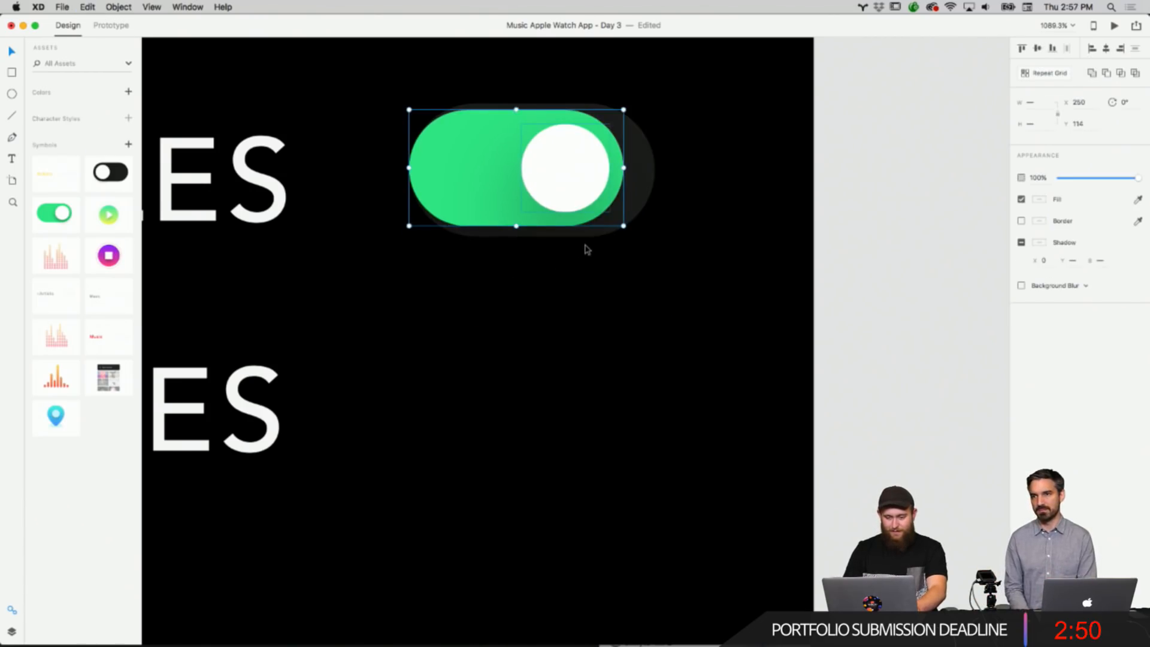
# Resize the green toggle to match the dark toggle and place it beside DAILY WALKING MILES.
pyautogui.moveTo(559, 186)
pyautogui.mouseDown()
pyautogui.moveTo(581, 180)
pyautogui.moveTo(564, 181)
pyautogui.mouseUp()
pyautogui.moveTo(624, 227); pyautogui.dragTo(658, 242)
pyautogui.moveTo(497, 183); pyautogui.dragTo(475, 407)
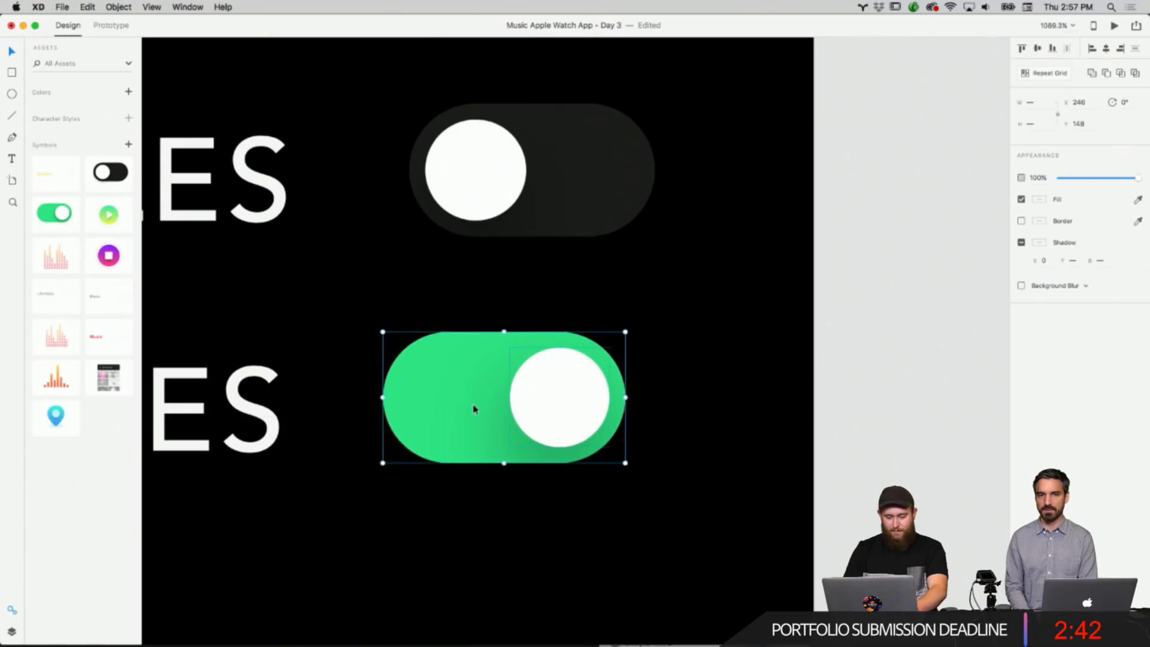
pyautogui.click(683, 342)
pyautogui.scroll(-5, 682, 341)
pyautogui.scroll(-3, 685, 346)
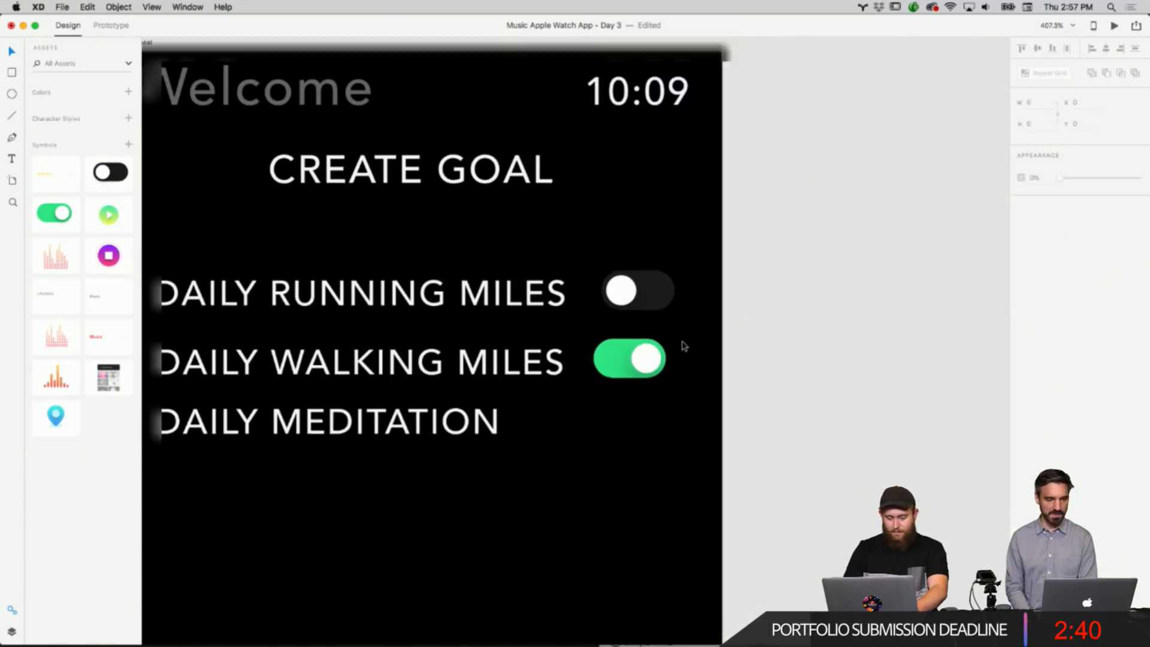
pyautogui.click(617, 352)
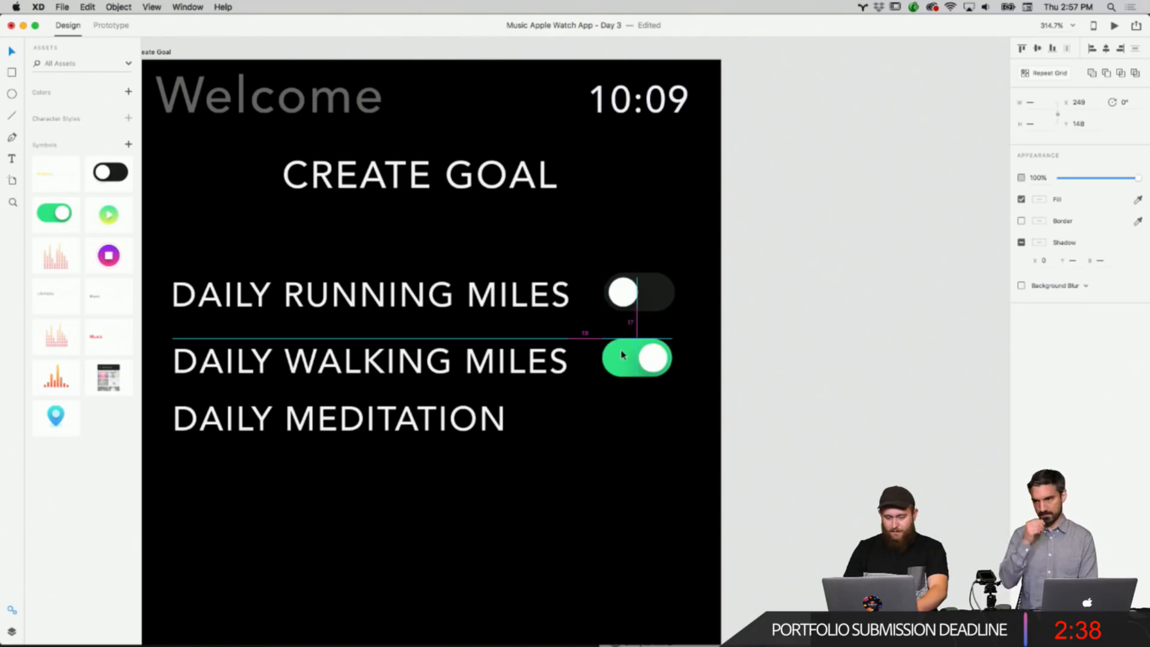
pyautogui.click(748, 324)
pyautogui.scroll(-3, 750, 326)
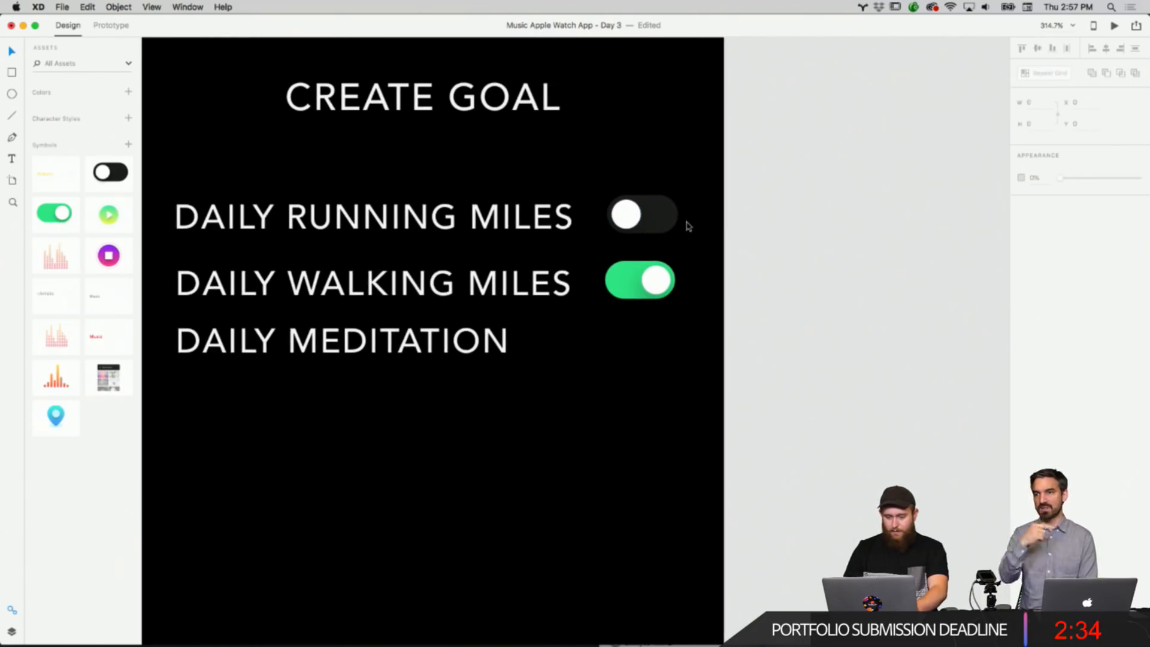
# Duplicate the dark toggle and place the copy beside DAILY MEDITATION.
pyautogui.click(630, 213)
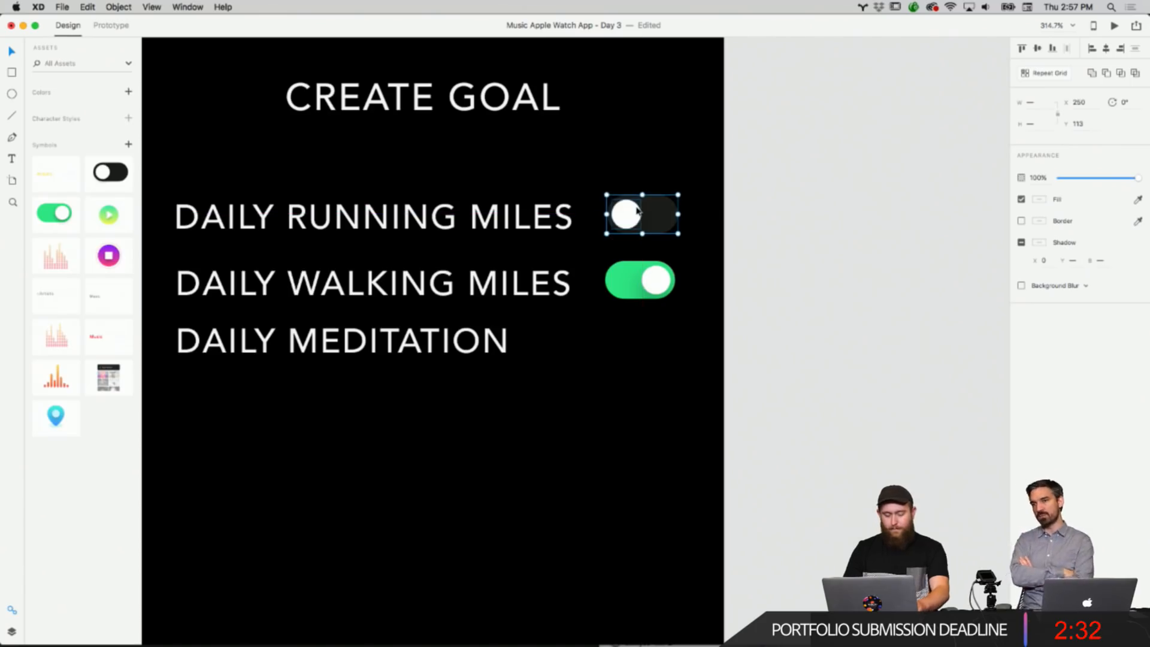
pyautogui.rightClick(636, 210)
pyautogui.click(653, 225)
pyautogui.rightClick(765, 256)
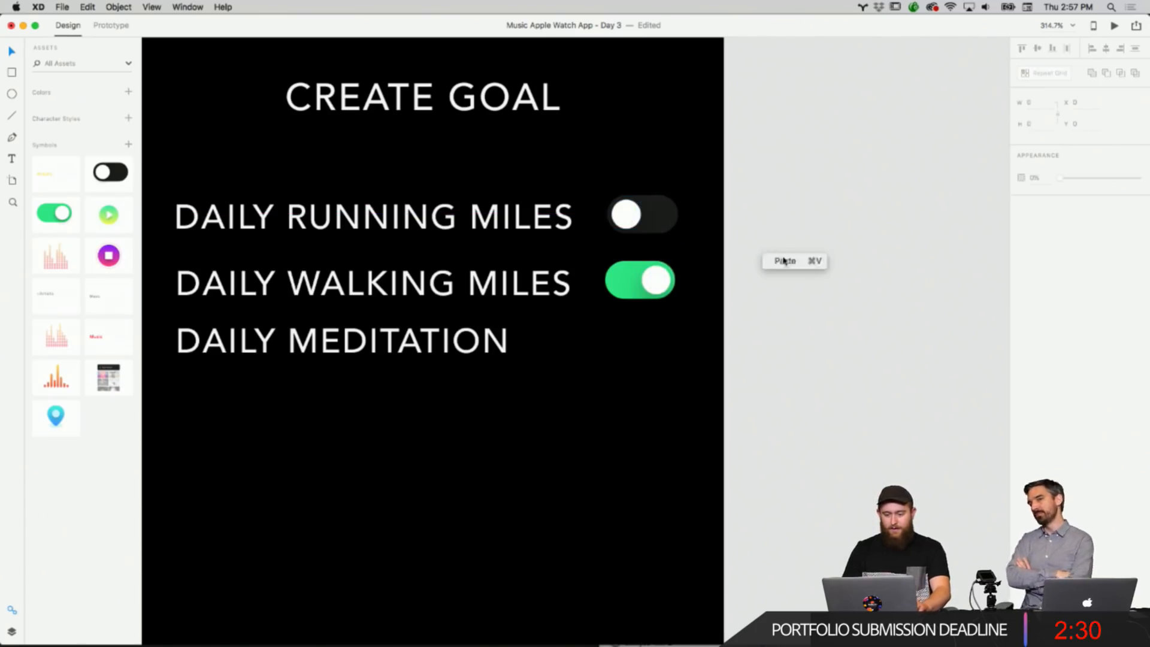
pyautogui.click(783, 261)
pyautogui.moveTo(655, 217); pyautogui.dragTo(659, 347)
pyautogui.click(716, 347)
# Zoom around the Create Goal artboard to review the three labels and toggles.
pyautogui.hscroll(-2, 716, 347)
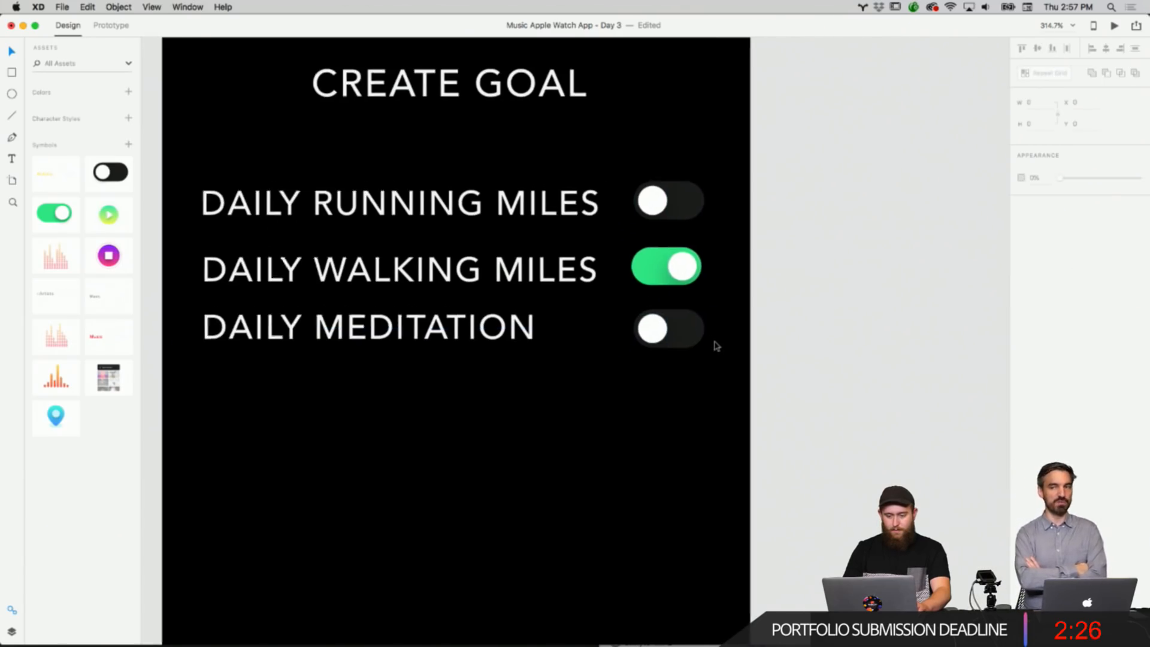
pyautogui.scroll(-1, 717, 346)
pyautogui.scroll(-3, 717, 346)
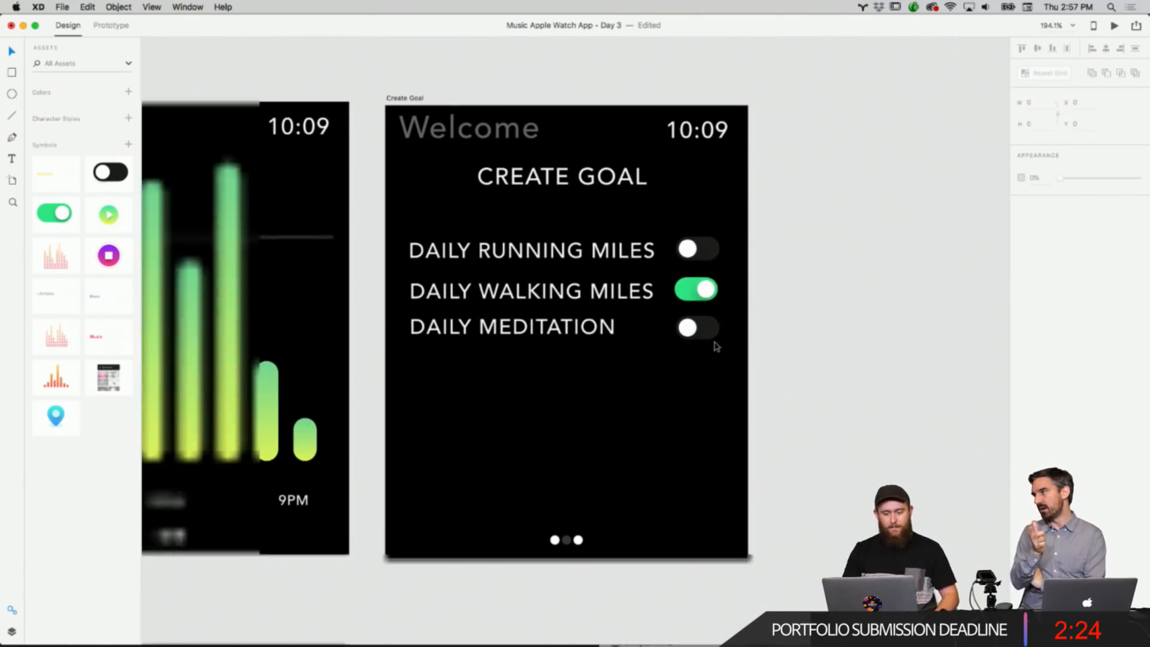
pyautogui.hscroll(-2, 717, 347)
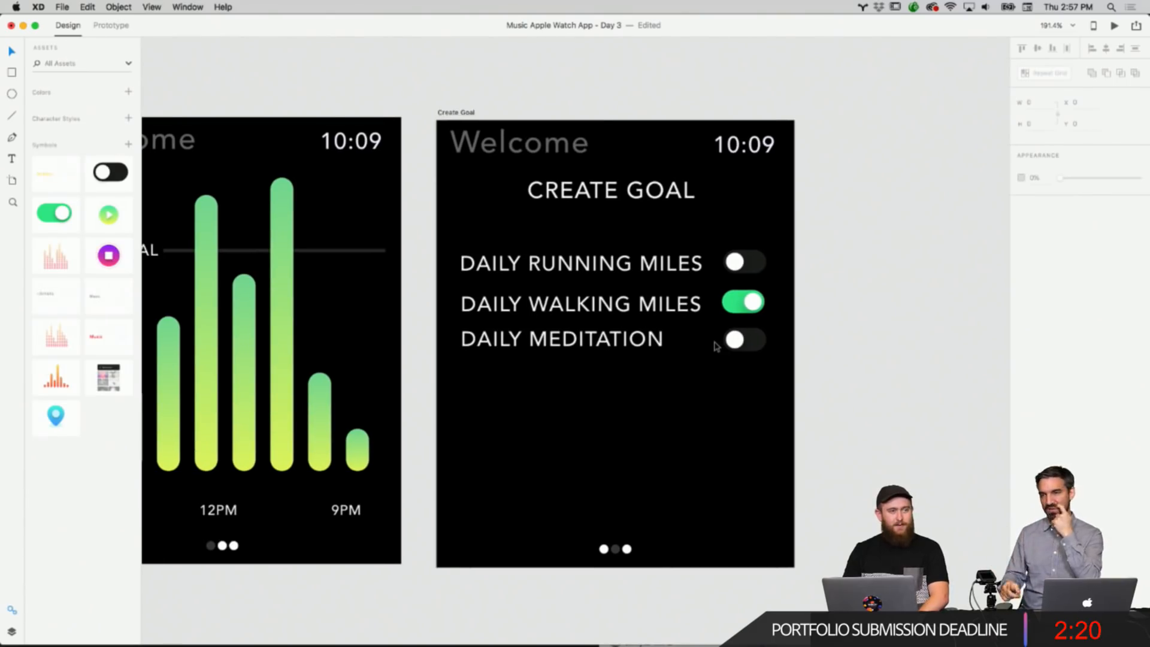
pyautogui.scroll(2, 717, 346)
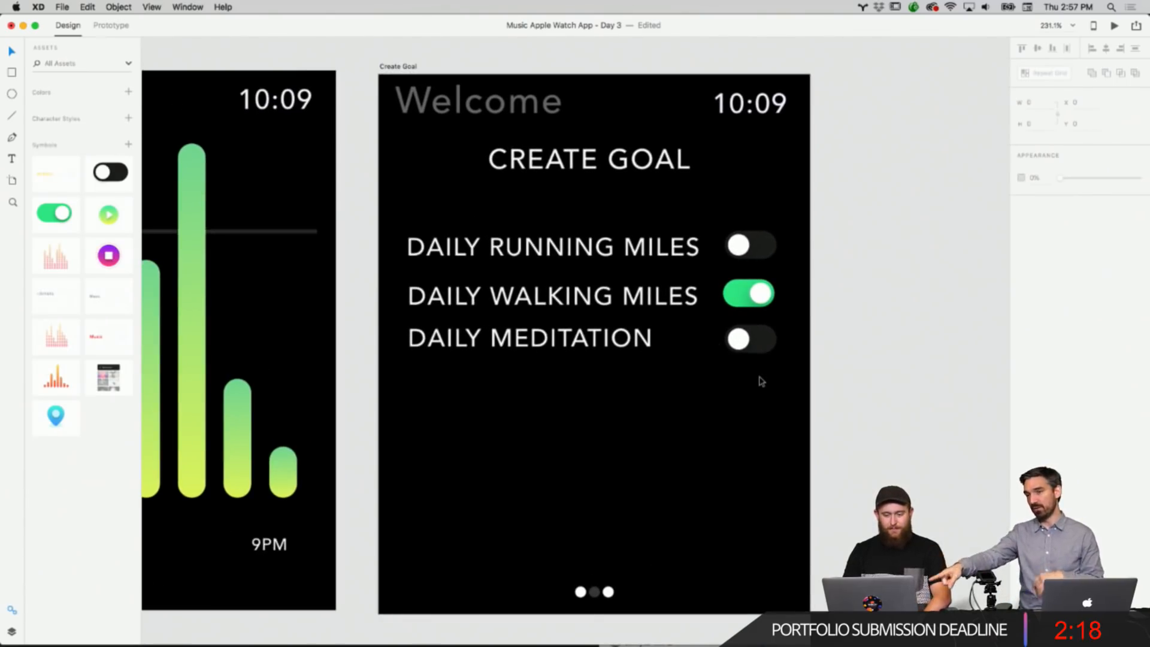
pyautogui.scroll(3, 761, 382)
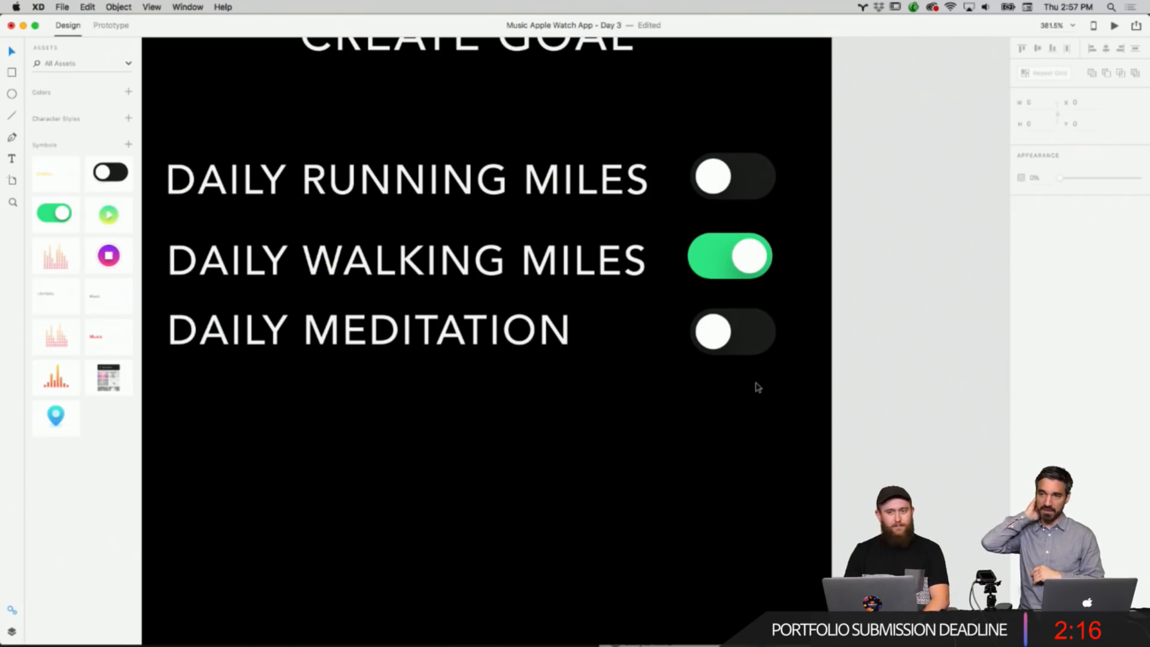
pyautogui.scroll(-3, 758, 388)
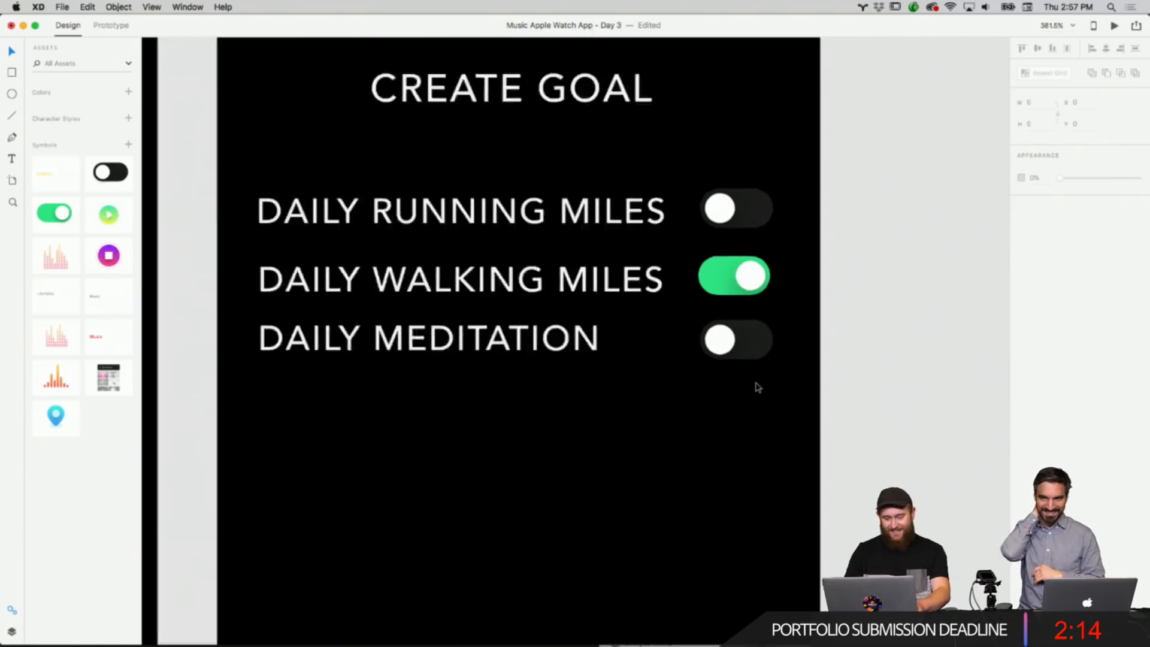
# Set the CREATE GOAL heading's font weight to Black and nudge it down slightly.
pyautogui.moveTo(789, 393); pyautogui.dragTo(589, 263)
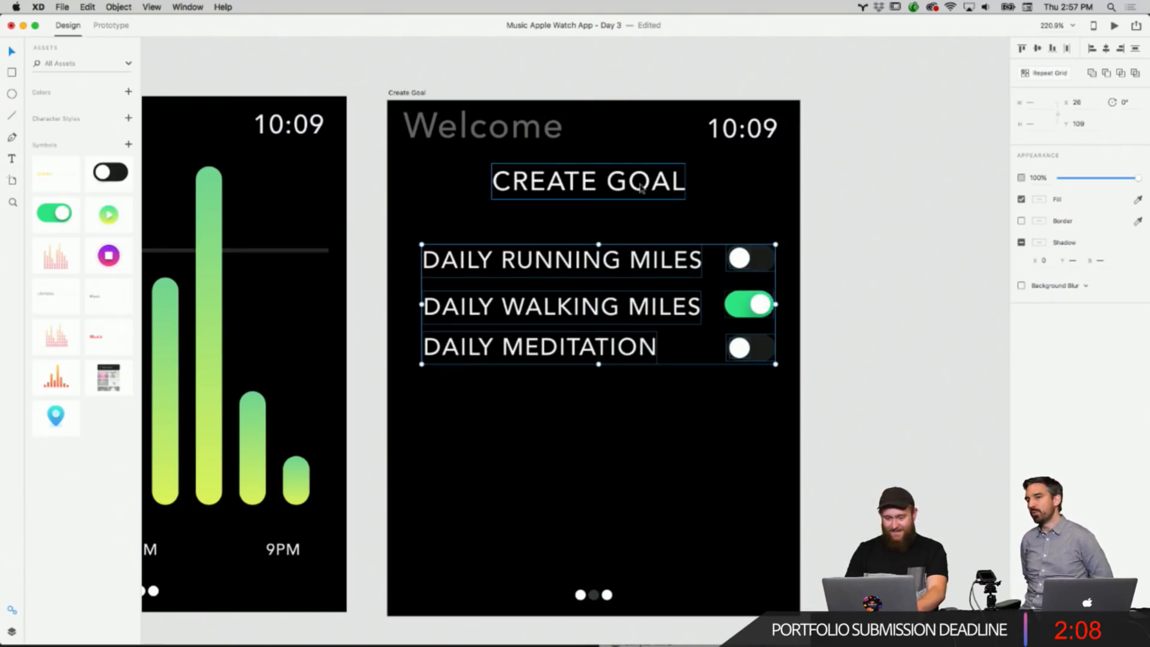
pyautogui.click(588, 181)
pyautogui.click(1138, 197)
pyautogui.click(1057, 269)
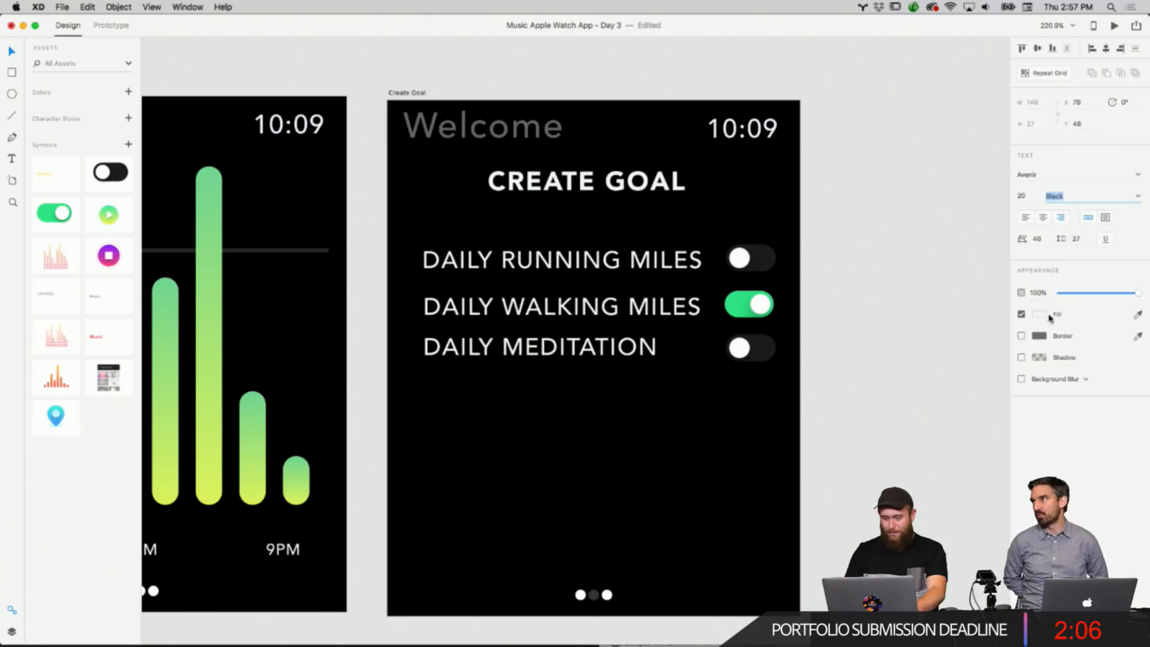
pyautogui.moveTo(682, 191); pyautogui.dragTo(667, 198)
pyautogui.click(803, 211)
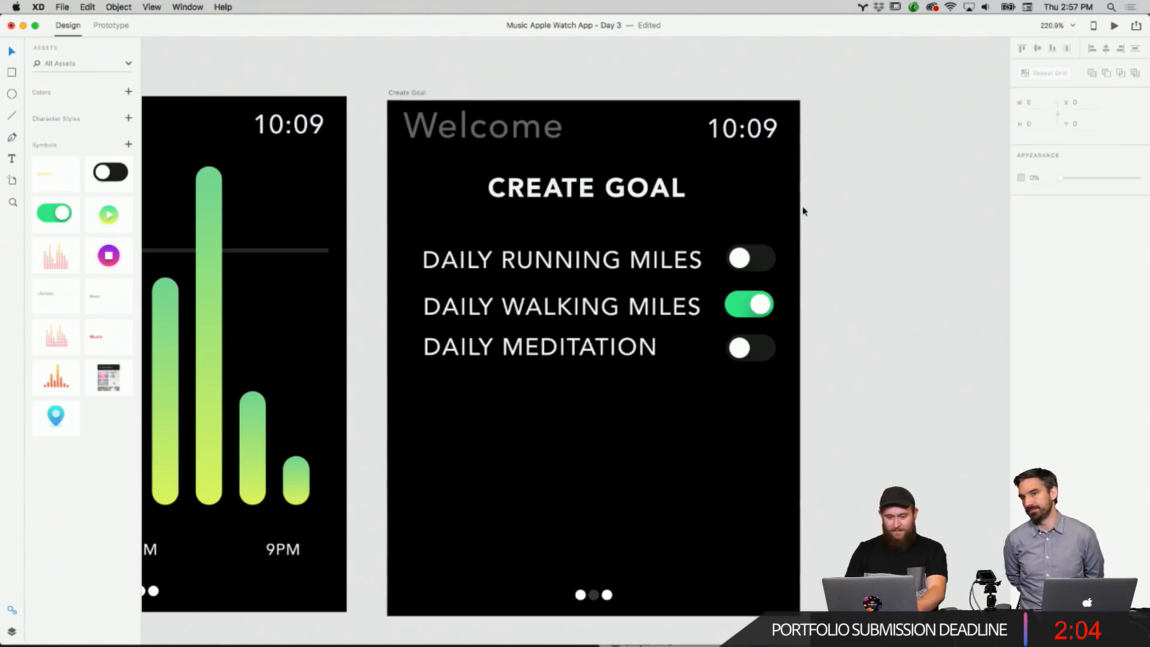
# Draw a rectangle about 71 by 38 below DAILY MEDITATION and round its corners to radius 19.
pyautogui.scroll(-5, 803, 211)
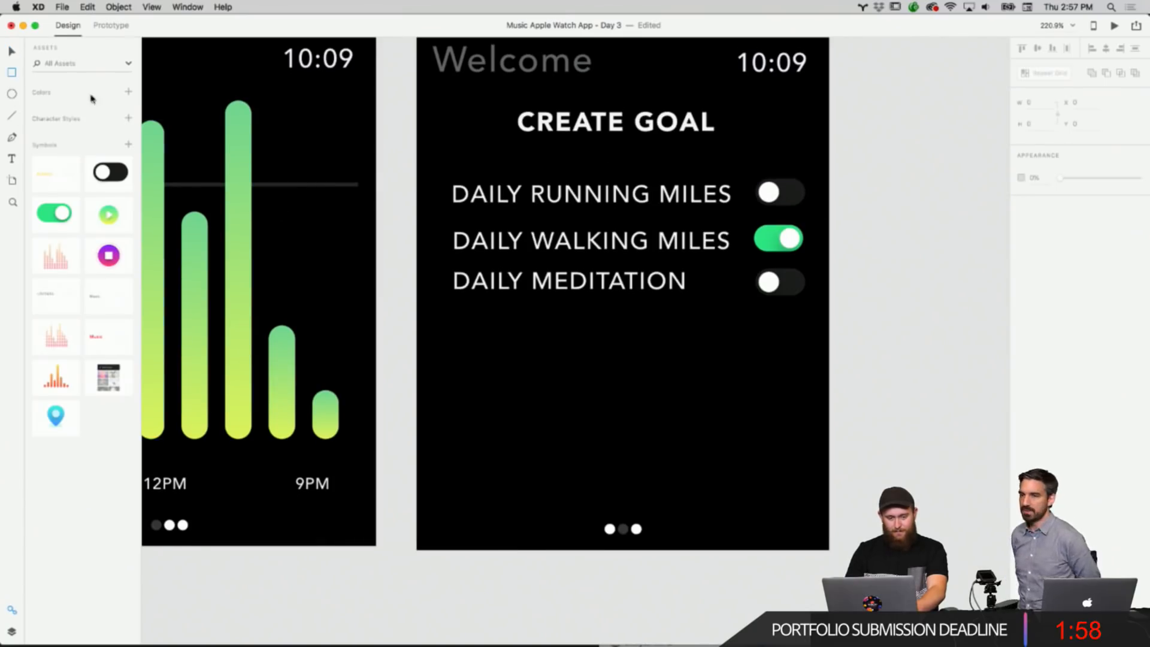
pyautogui.moveTo(481, 362); pyautogui.dragTo(575, 412)
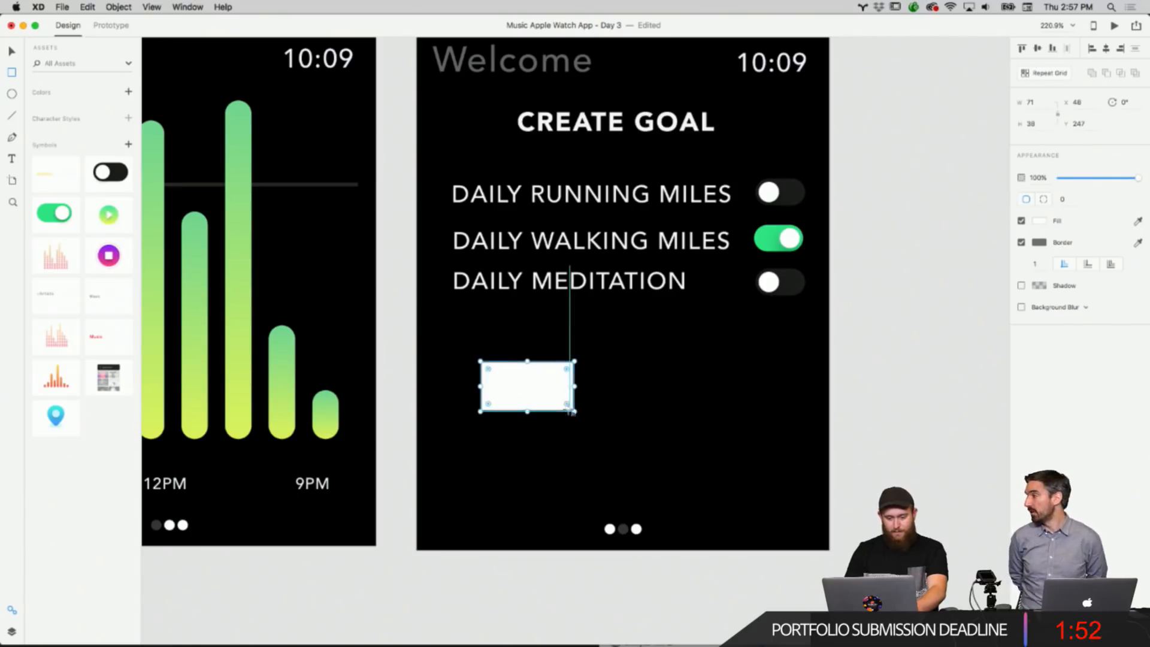
pyautogui.moveTo(567, 404); pyautogui.dragTo(548, 388)
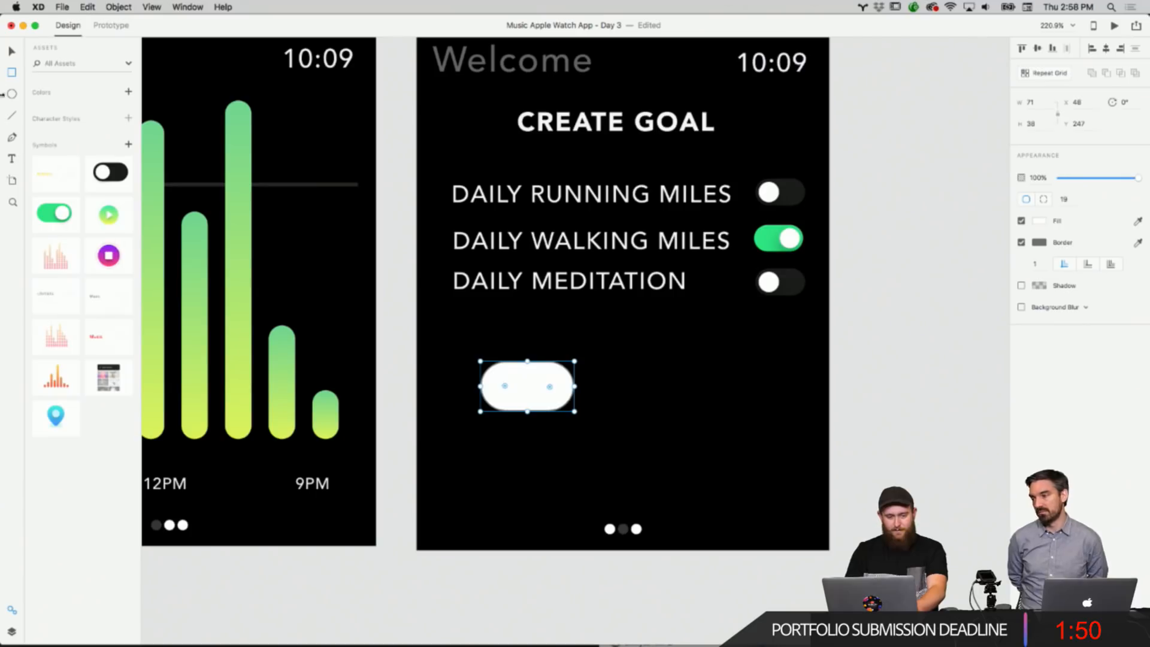
pyautogui.click(10, 50)
pyautogui.moveTo(242, 205); pyautogui.dragTo(167, 172)
pyautogui.press('super+z')
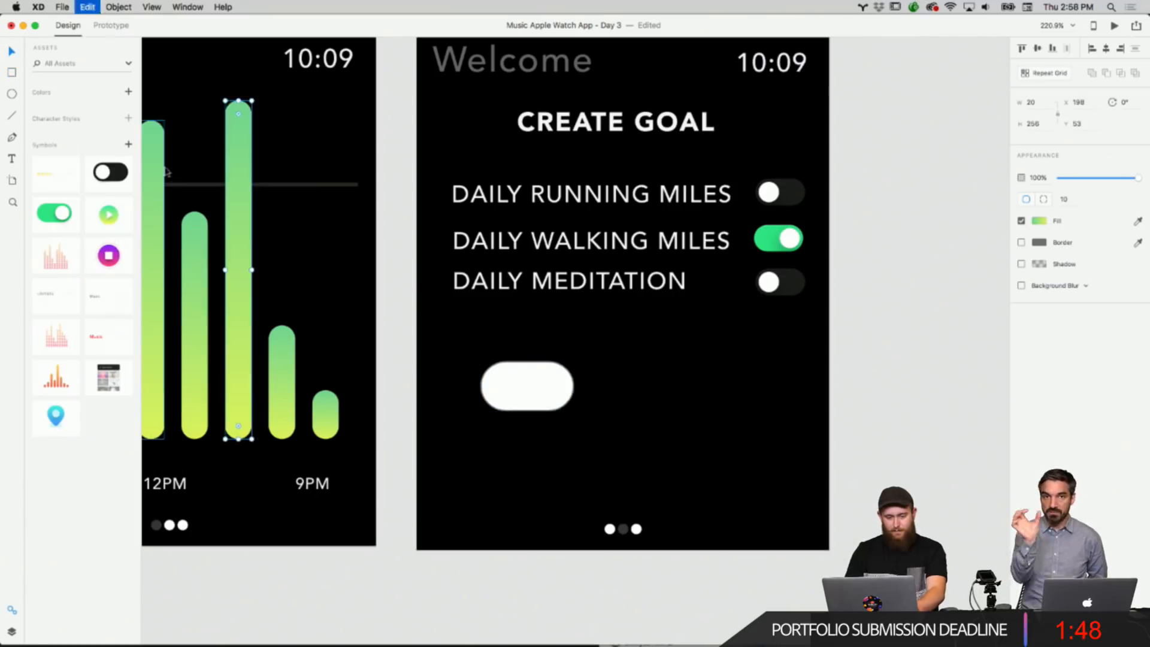
# Shrink the pill shape to about 58 by 31 and change its fill to a dark grey.
pyautogui.click(547, 394)
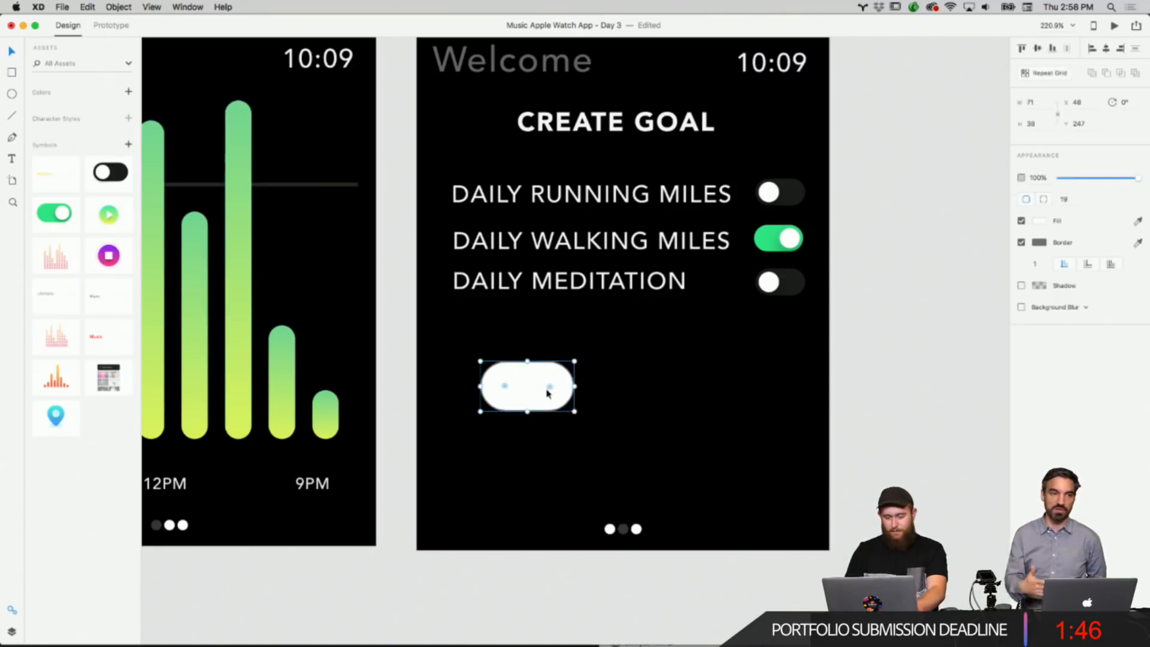
pyautogui.moveTo(575, 412); pyautogui.dragTo(530, 397)
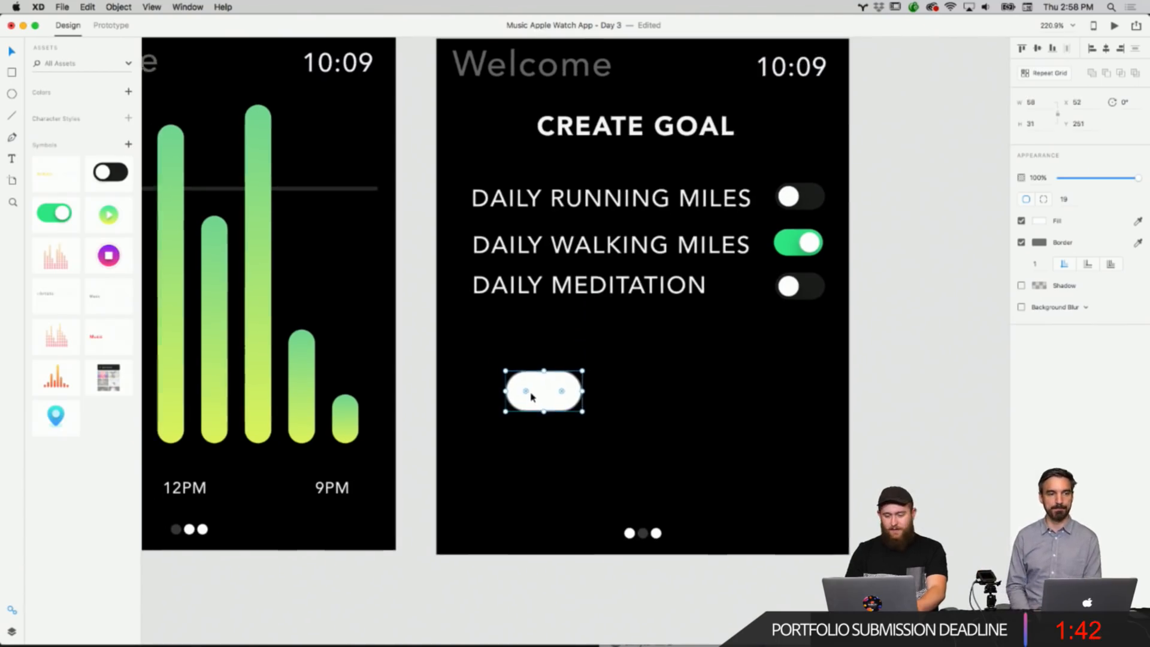
pyautogui.hscroll(-3, 532, 396)
pyautogui.scroll(3, 530, 396)
pyautogui.click(1039, 221)
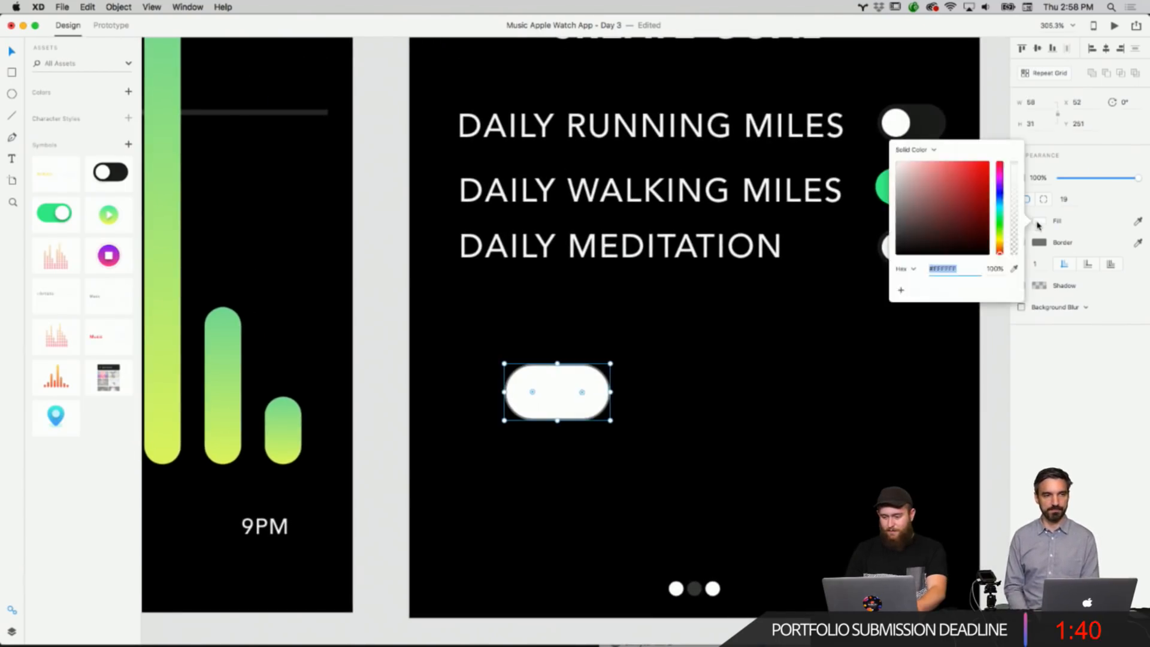
pyautogui.click(949, 236)
pyautogui.moveTo(948, 235); pyautogui.dragTo(889, 243)
pyautogui.click(1054, 333)
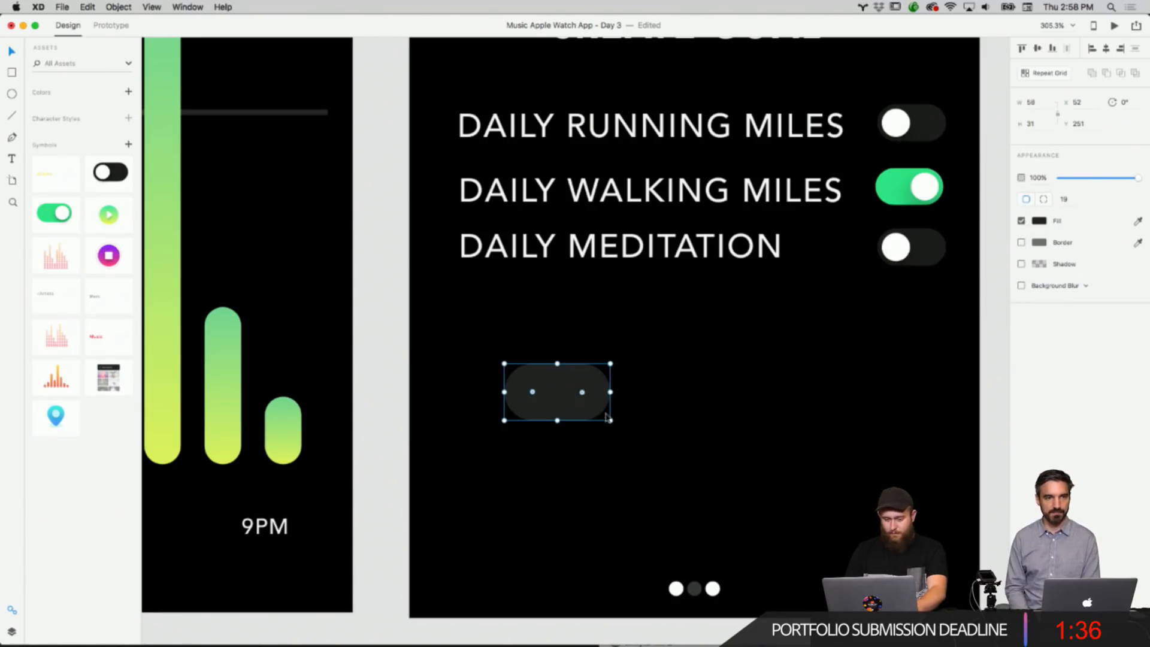
# Move the dark pill down and left so it aligns under the DAILY MEDITATION label.
pyautogui.moveTo(609, 420); pyautogui.dragTo(580, 404)
pyautogui.click(645, 388)
pyautogui.scroll(-4, 646, 387)
pyautogui.doubleClick(580, 404)
pyautogui.click(652, 388)
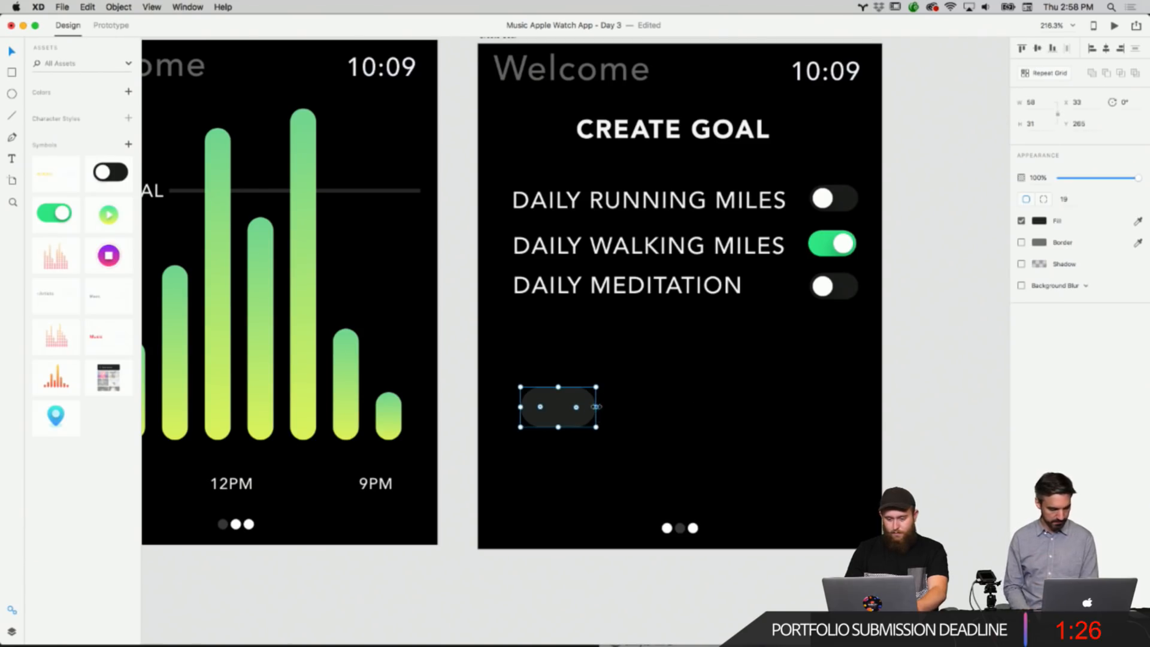
# Stretch the dark pill into a wide bar about 241 by 31 spanning the screen below the labels.
pyautogui.moveTo(596, 406); pyautogui.dragTo(799, 364)
pyautogui.click(726, 397)
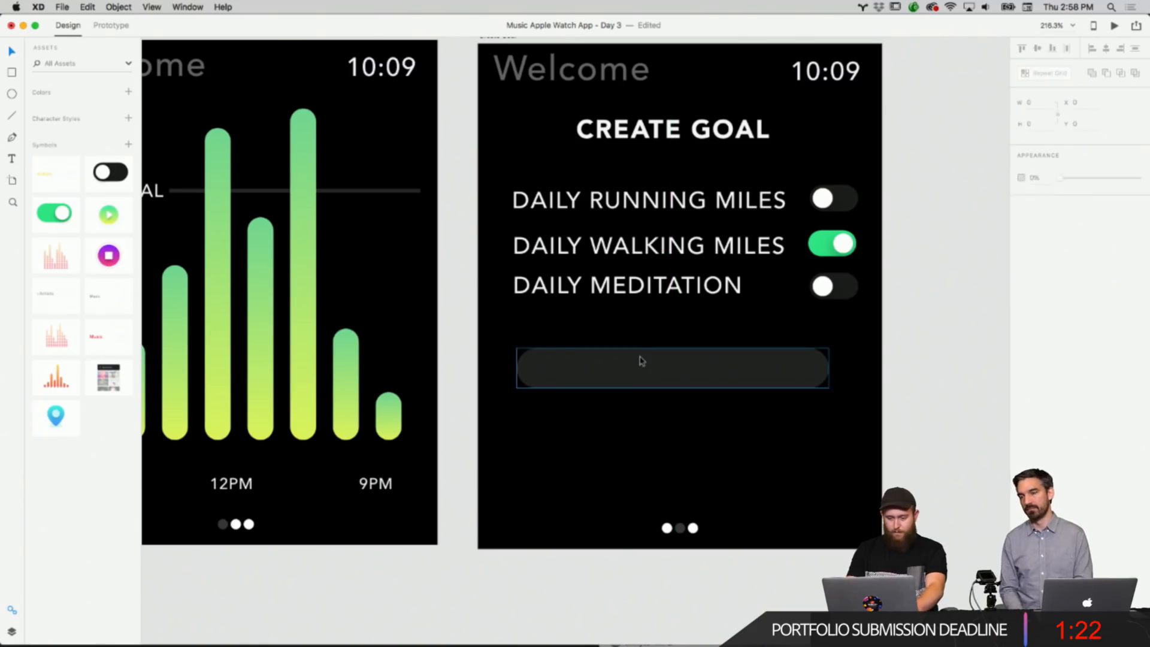
# Duplicate the wide bar and place the copy below the original.
pyautogui.click(678, 368)
pyautogui.rightClick(678, 367)
pyautogui.click(690, 384)
pyautogui.rightClick(667, 414)
pyautogui.click(677, 420)
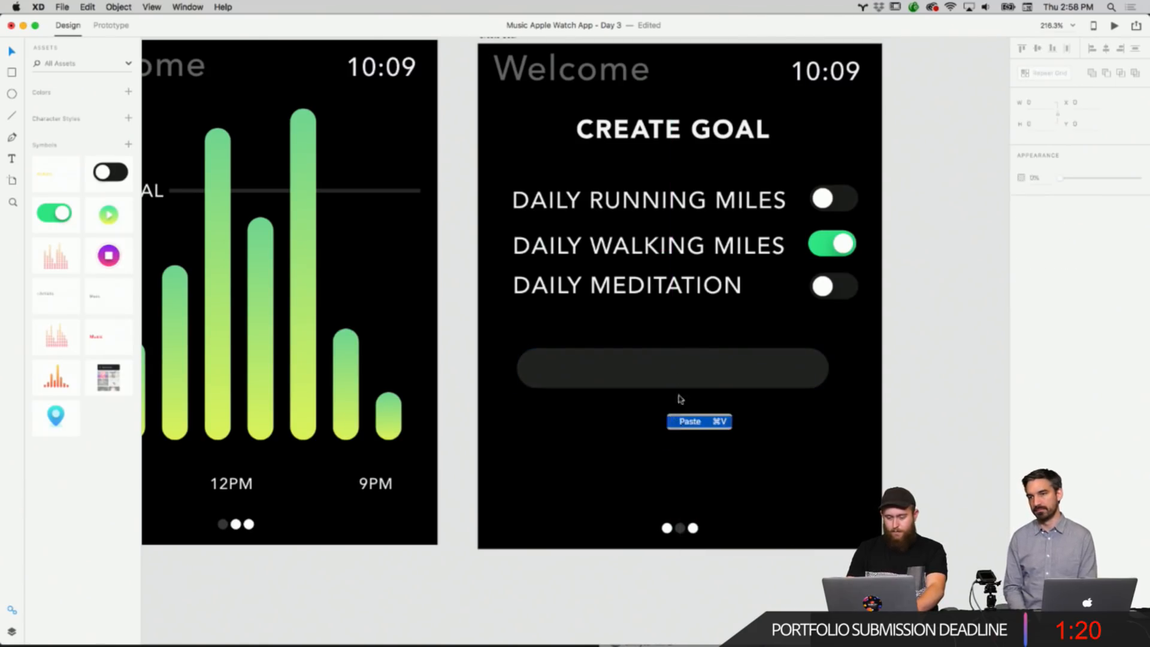
pyautogui.moveTo(685, 411); pyautogui.dragTo(689, 433)
pyautogui.click(859, 394)
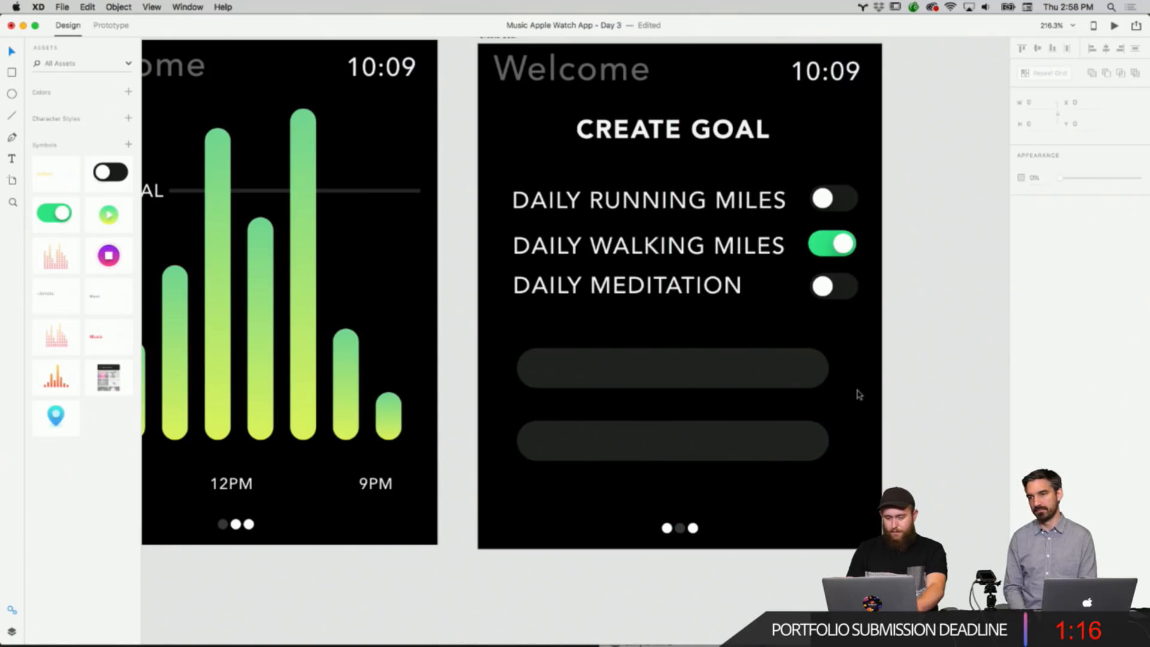
# Copy the DAILY MEDITATION label into the first bar, change its text to 1.00 M and center it.
pyautogui.click(730, 363)
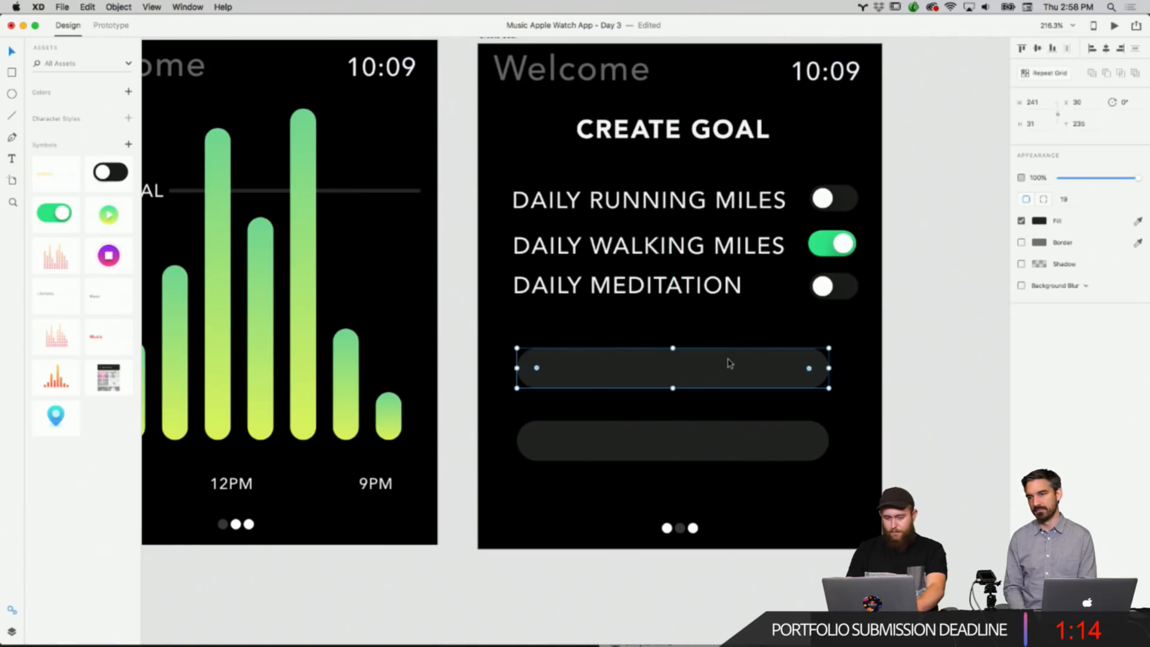
pyautogui.click(888, 383)
pyautogui.rightClick(630, 281)
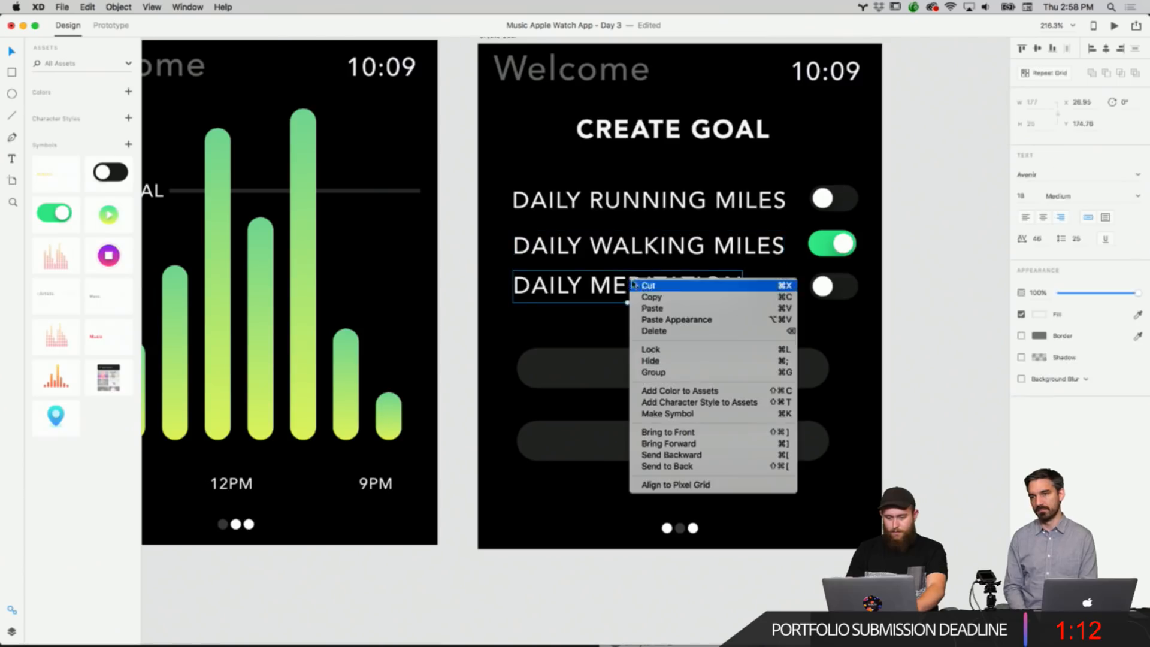
pyautogui.rightClick(897, 312)
pyautogui.click(917, 314)
pyautogui.moveTo(679, 289); pyautogui.dragTo(717, 374)
pyautogui.doubleClick(718, 375)
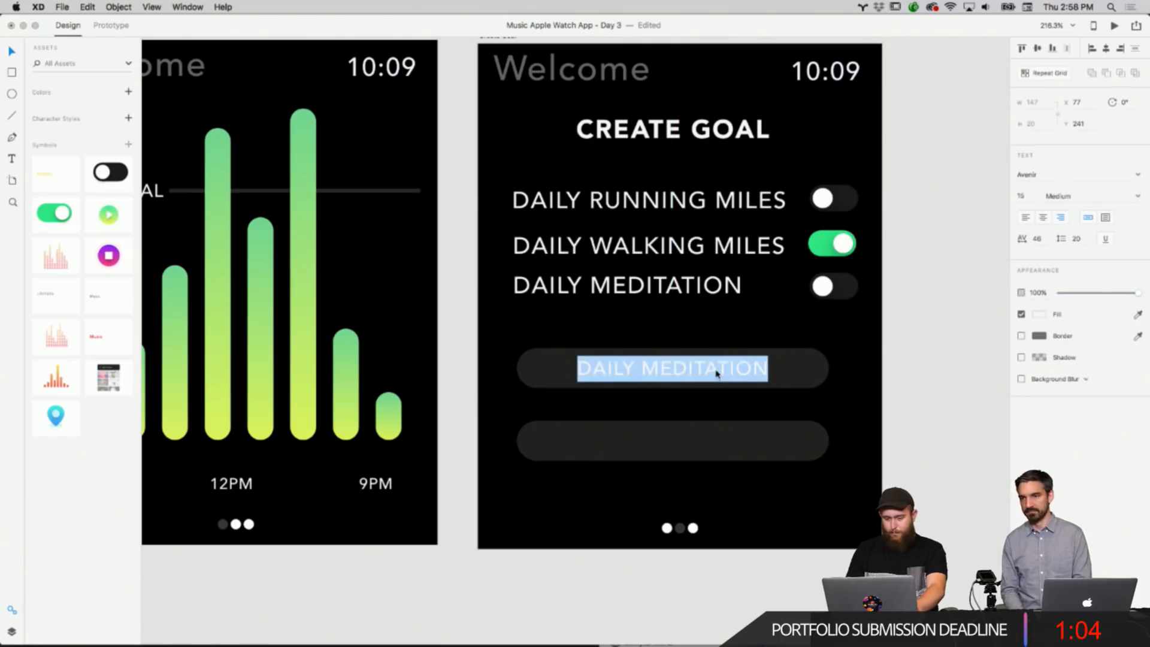
pyautogui.write('1.')
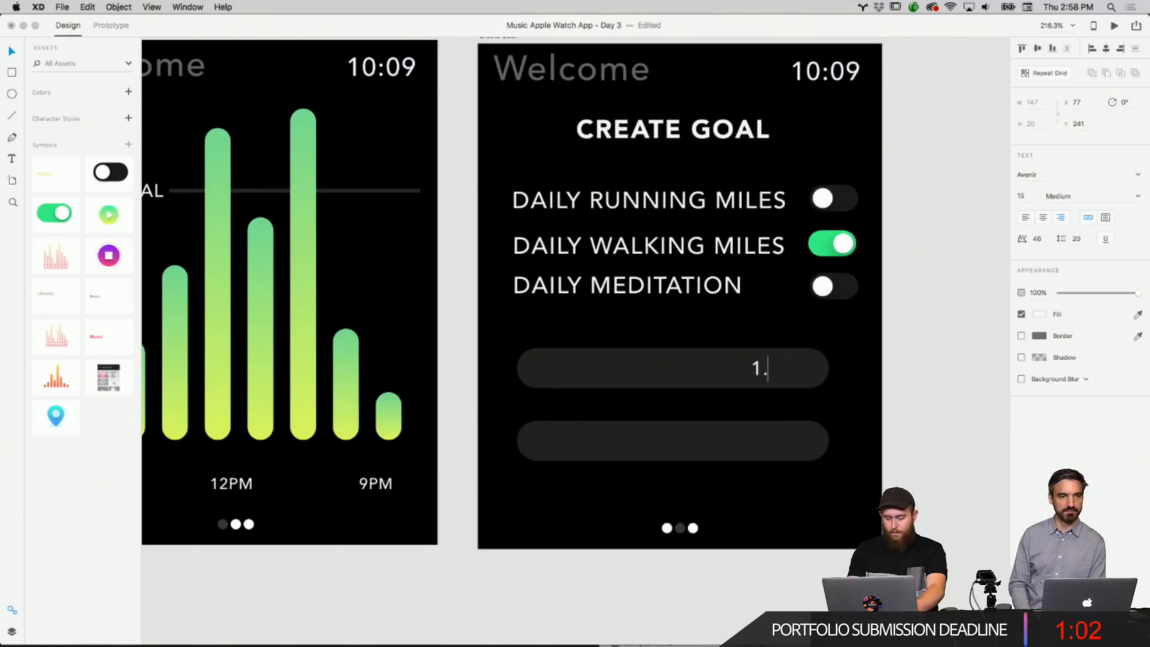
pyautogui.write('00 M')
pyautogui.click(880, 385)
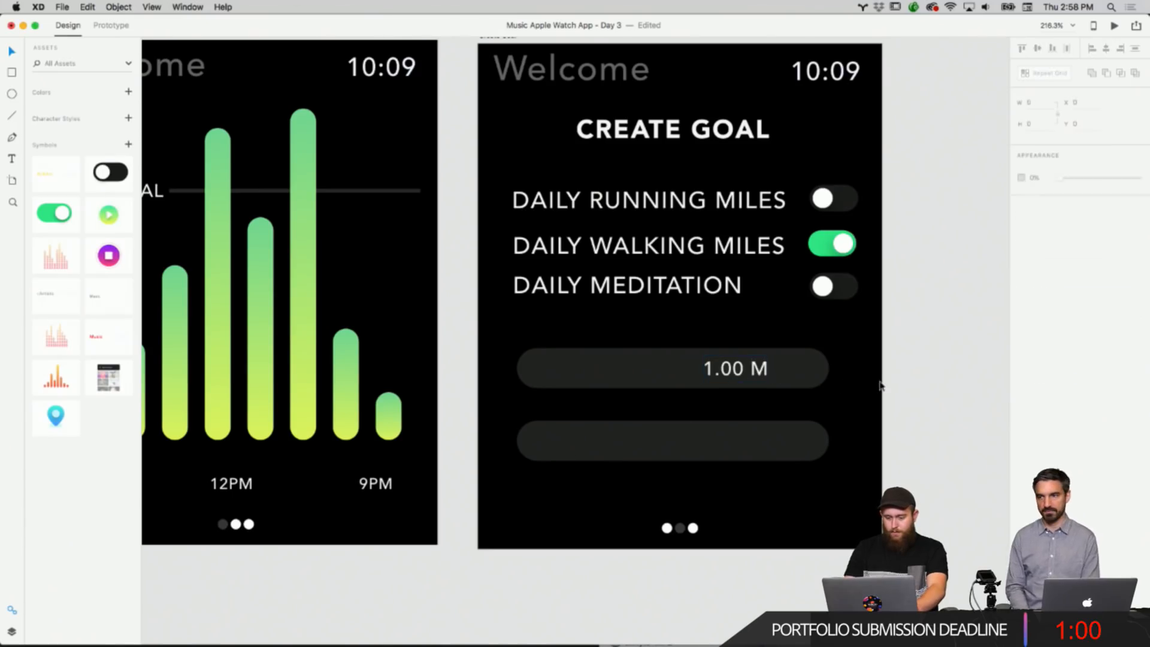
pyautogui.moveTo(750, 368); pyautogui.dragTo(689, 368)
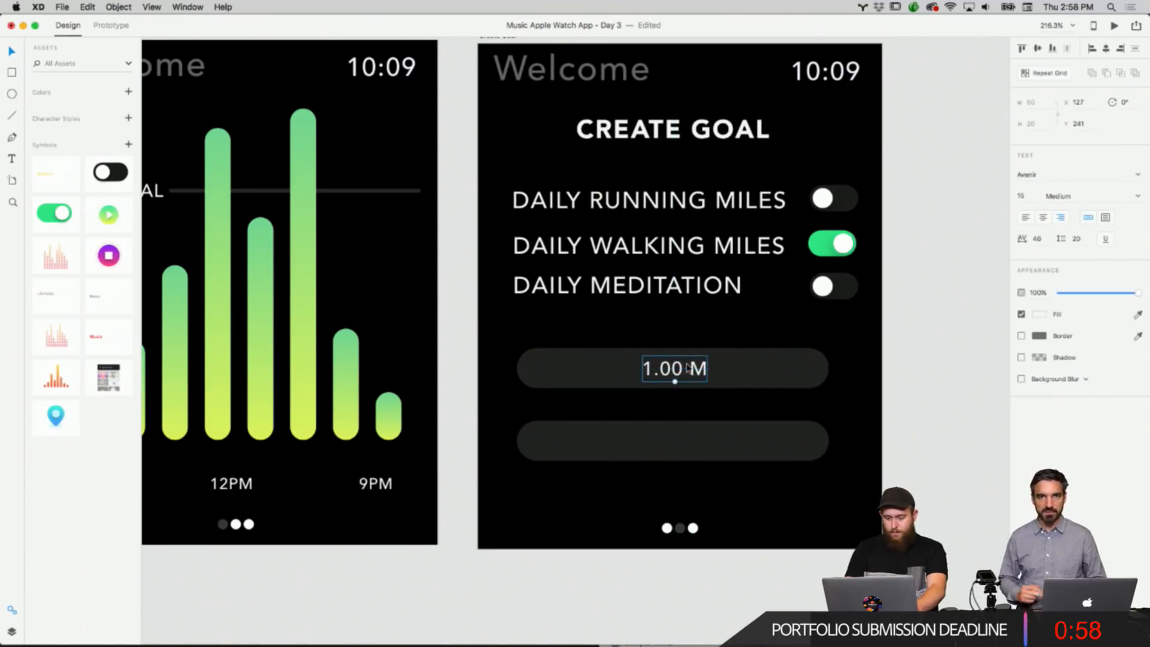
# Copy the 1.00 M label into the second bar and change its text to 6.00 M.
pyautogui.click(869, 354)
pyautogui.rightClick(870, 354)
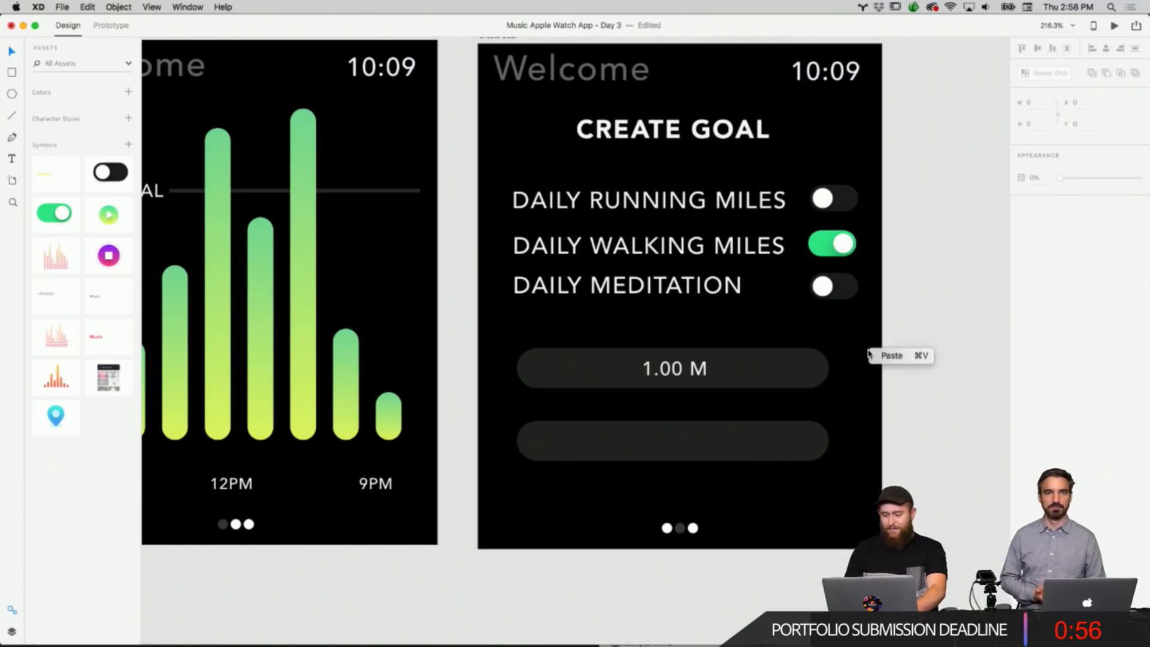
pyautogui.click(695, 365)
pyautogui.rightClick(689, 369)
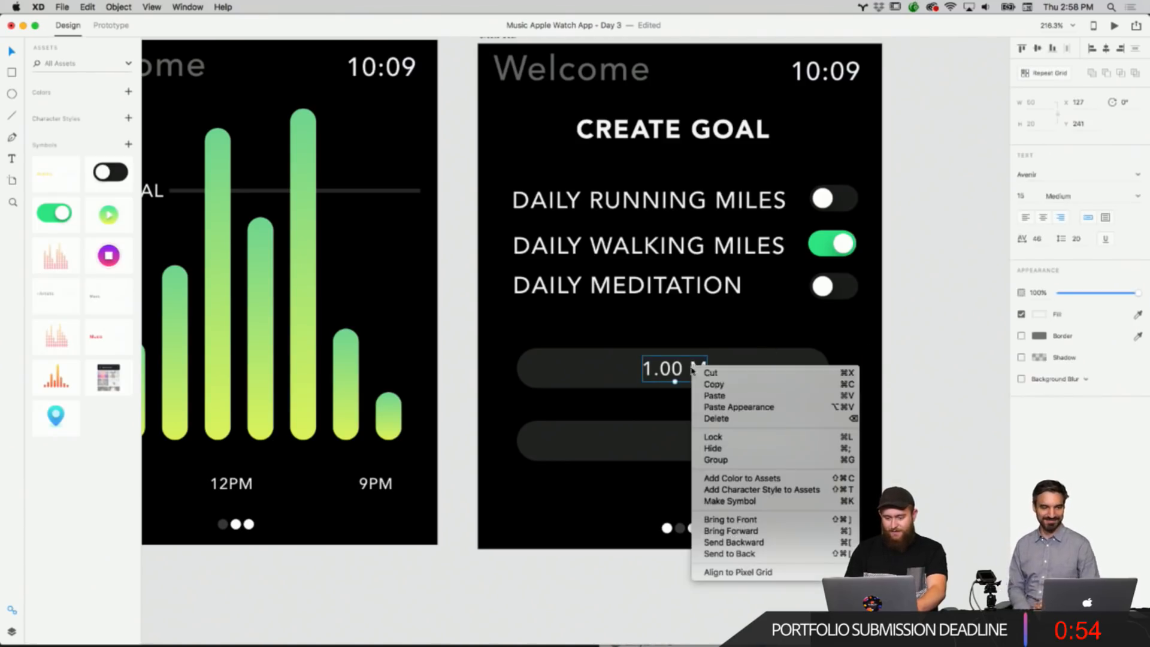
pyautogui.click(718, 390)
pyautogui.rightClick(898, 312)
pyautogui.click(915, 319)
pyautogui.moveTo(692, 379); pyautogui.dragTo(692, 451)
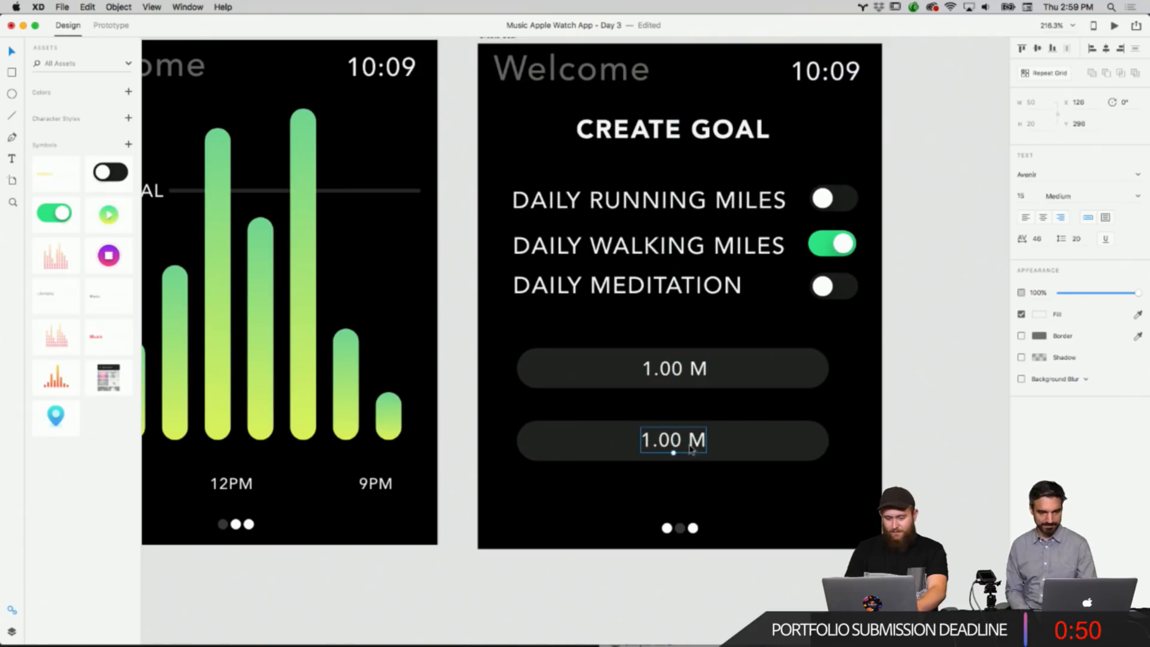
pyautogui.doubleClick(663, 436)
pyautogui.click(673, 438)
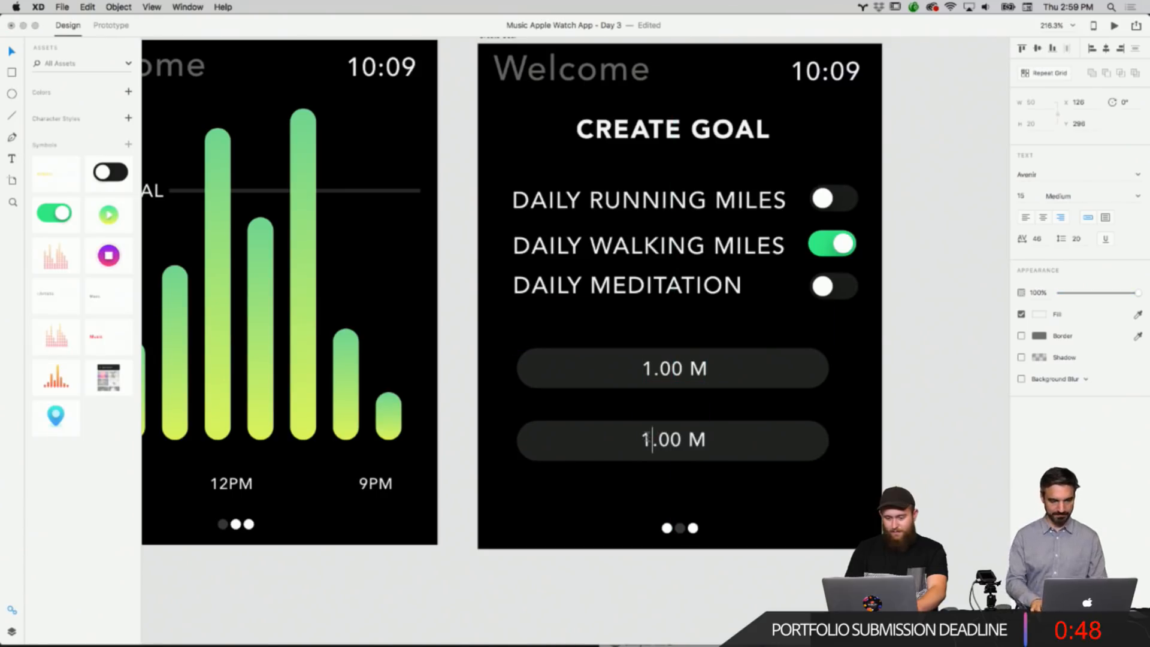
pyautogui.click(842, 430)
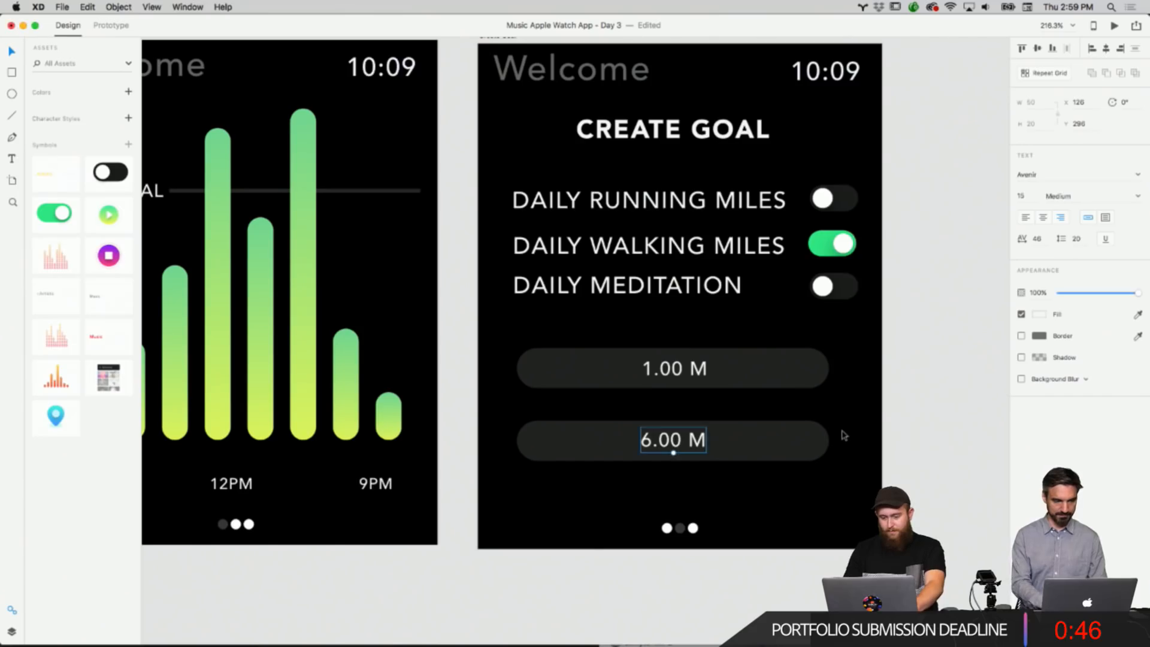
# Duplicate the first bar with its label to make a third bar beneath the other two.
pyautogui.rightClick(842, 430)
pyautogui.click(866, 437)
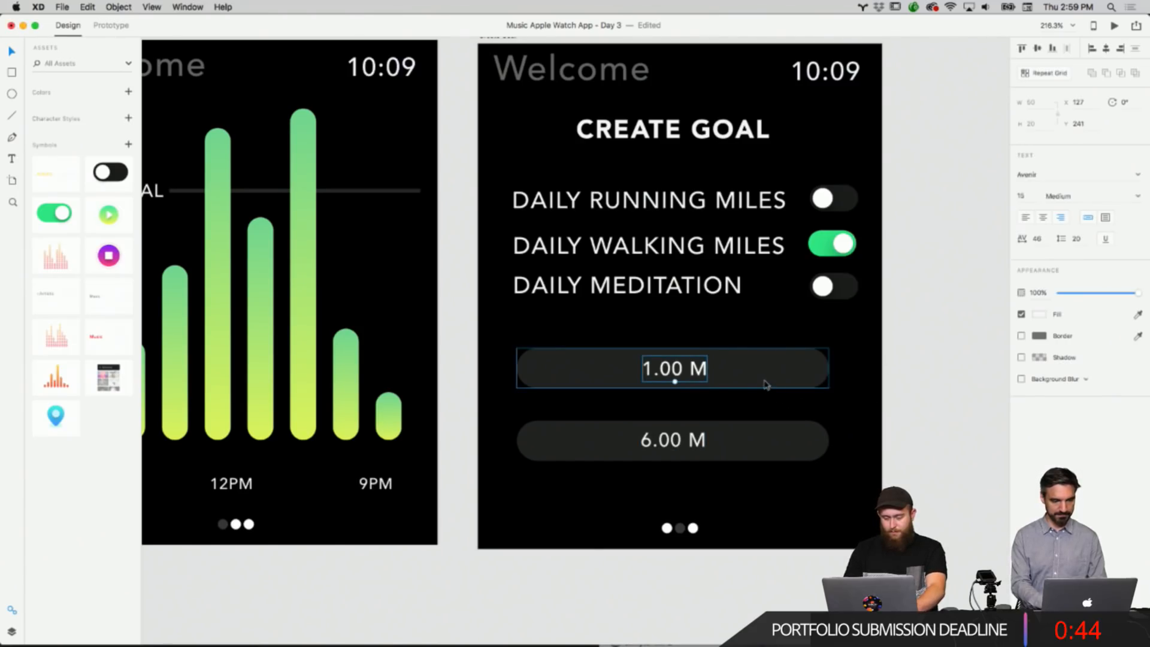
pyautogui.press('Delete')
pyautogui.click(683, 367)
pyautogui.rightClick(668, 360)
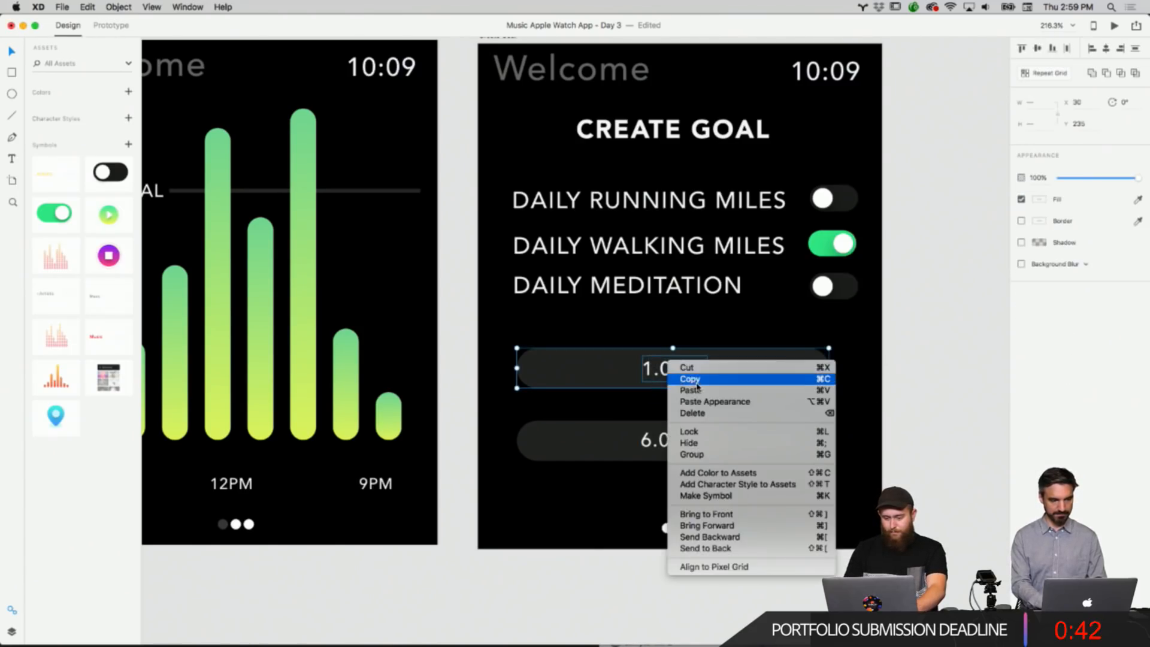
pyautogui.click(689, 379)
pyautogui.rightClick(899, 355)
pyautogui.click(923, 360)
pyautogui.rightClick(779, 363)
pyautogui.click(799, 379)
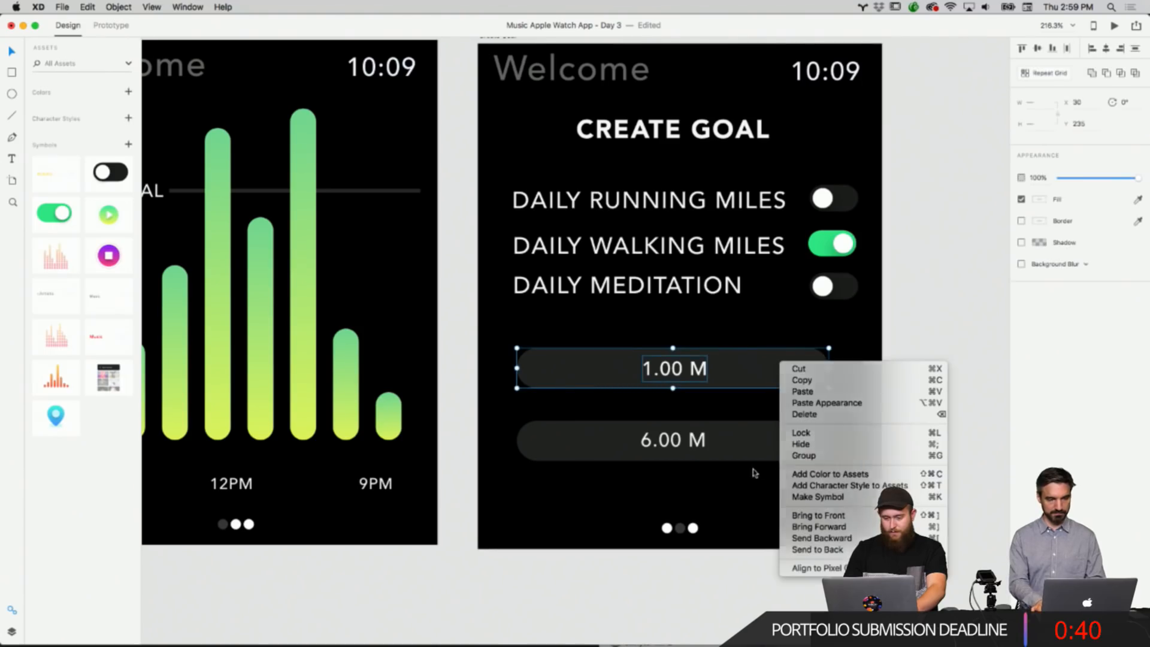
pyautogui.rightClick(754, 514)
pyautogui.click(775, 518)
pyautogui.rightClick(847, 405)
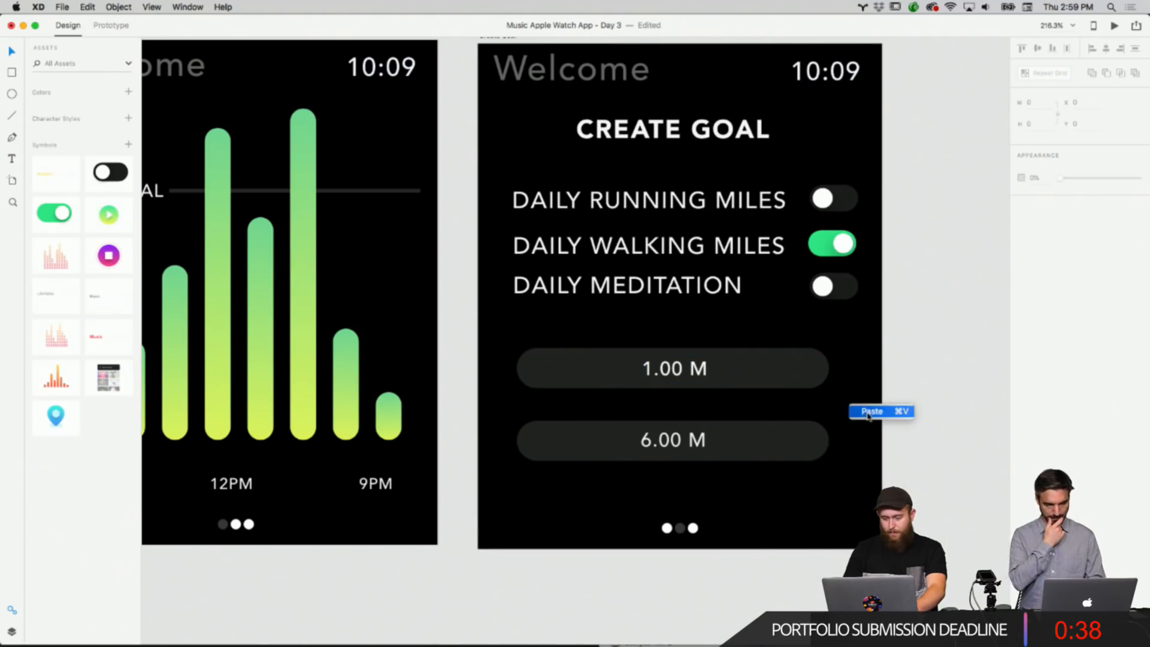
pyautogui.click(867, 414)
pyautogui.moveTo(776, 378); pyautogui.dragTo(777, 506)
pyautogui.moveTo(848, 507); pyautogui.dragTo(707, 372)
pyautogui.moveTo(706, 372); pyautogui.dragTo(710, 369)
pyautogui.moveTo(850, 336); pyautogui.dragTo(647, 495)
pyautogui.moveTo(787, 376); pyautogui.dragTo(785, 362)
pyautogui.click(855, 415)
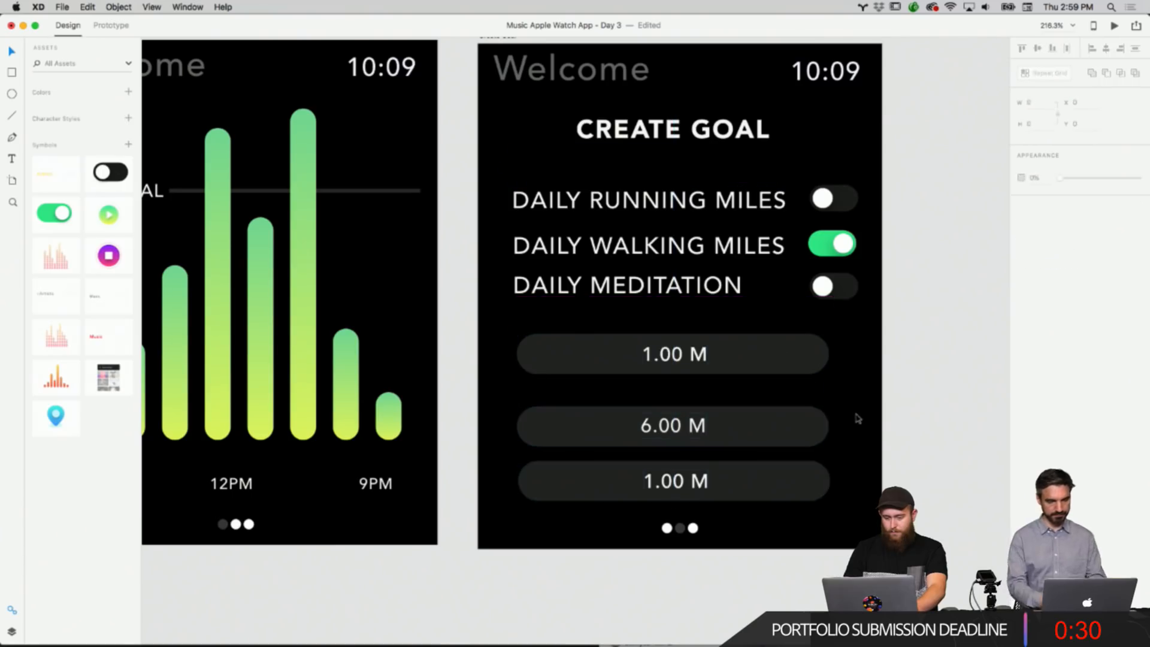
# Select the three bars and space them evenly below the goal labels.
pyautogui.moveTo(856, 481); pyautogui.dragTo(778, 411)
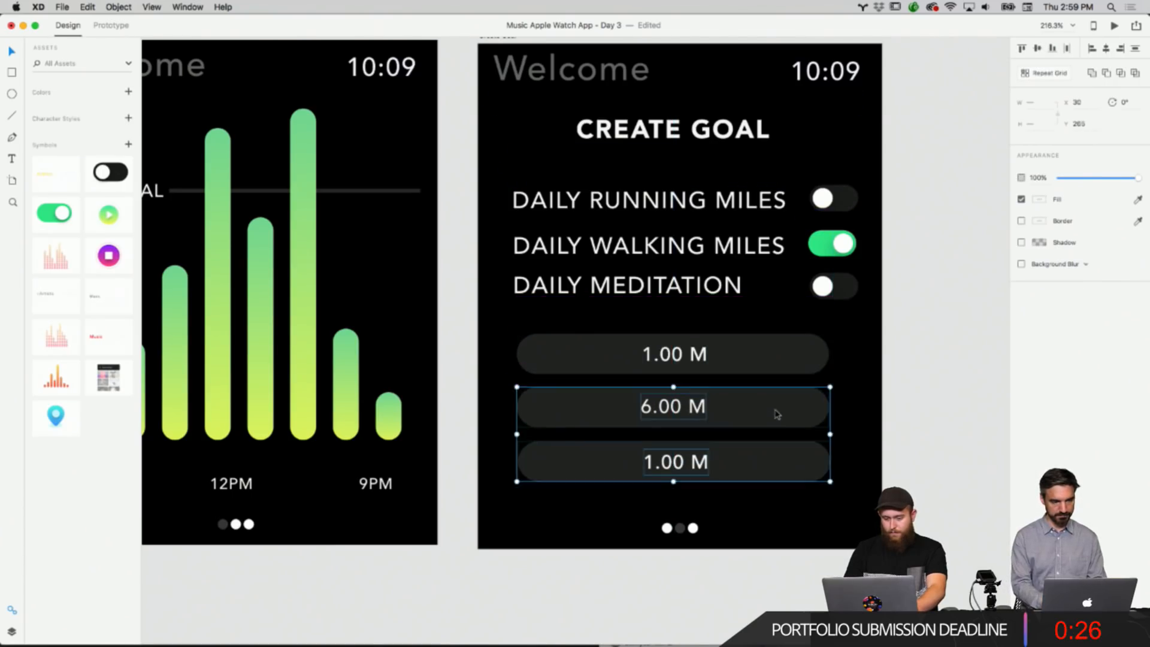
pyautogui.click(887, 411)
pyautogui.moveTo(865, 459); pyautogui.dragTo(618, 333)
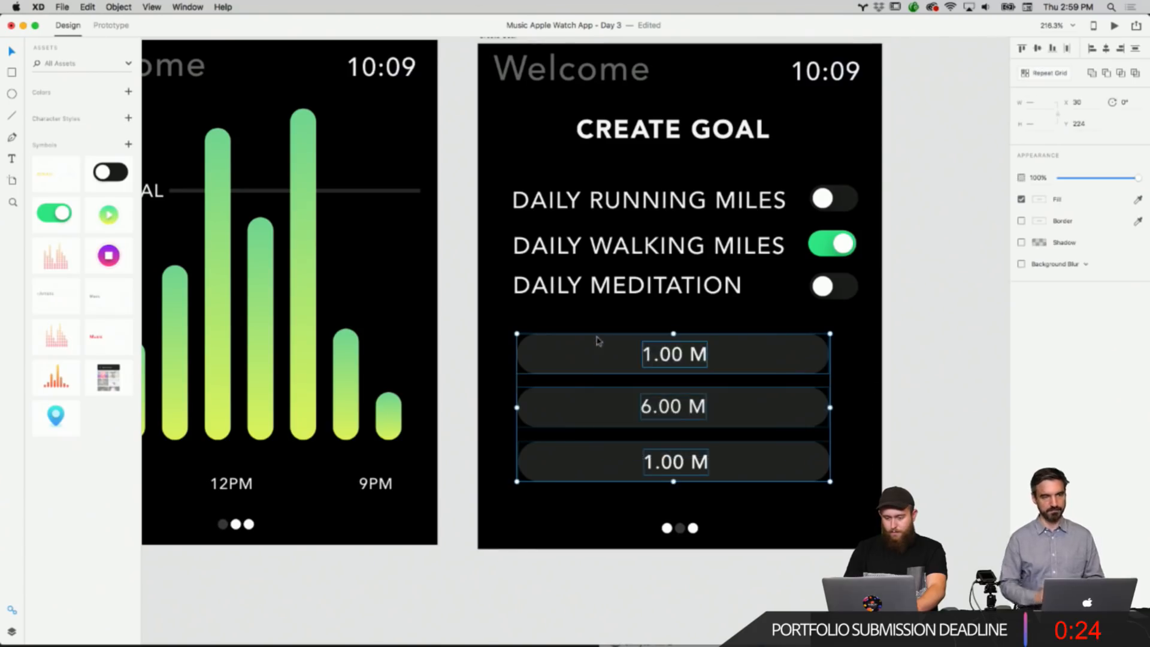
pyautogui.rightClick(603, 342)
pyautogui.click(592, 348)
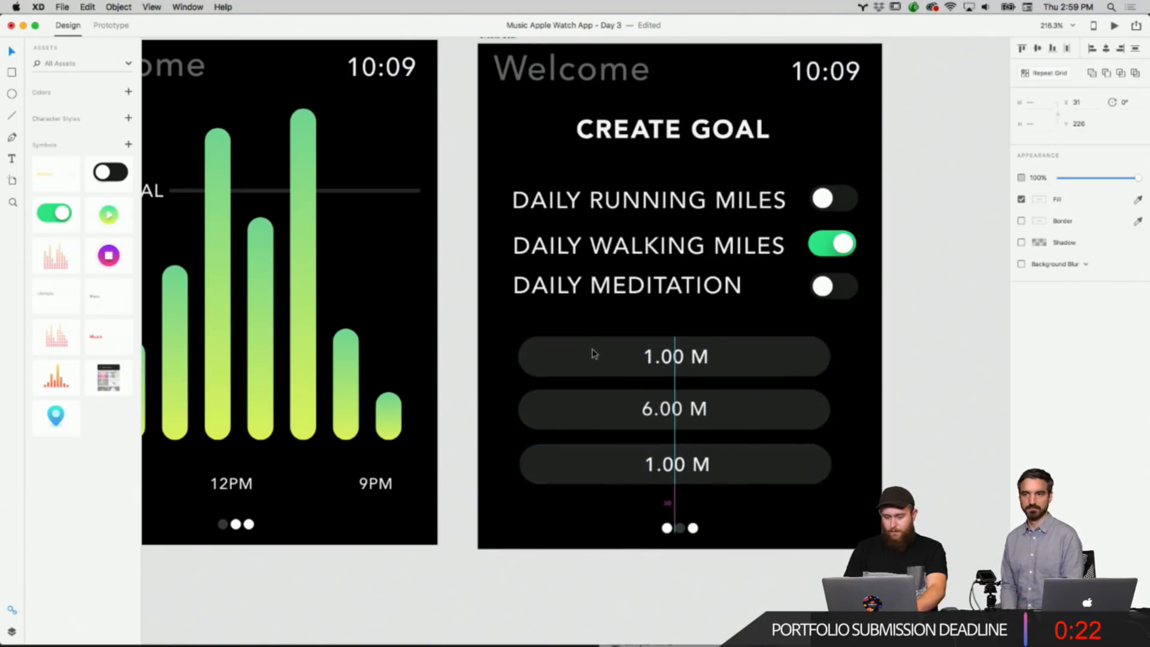
# Change the third bar's label text to 15:00.
pyautogui.rightClick(899, 390)
pyautogui.click(659, 472)
pyautogui.doubleClick(659, 472)
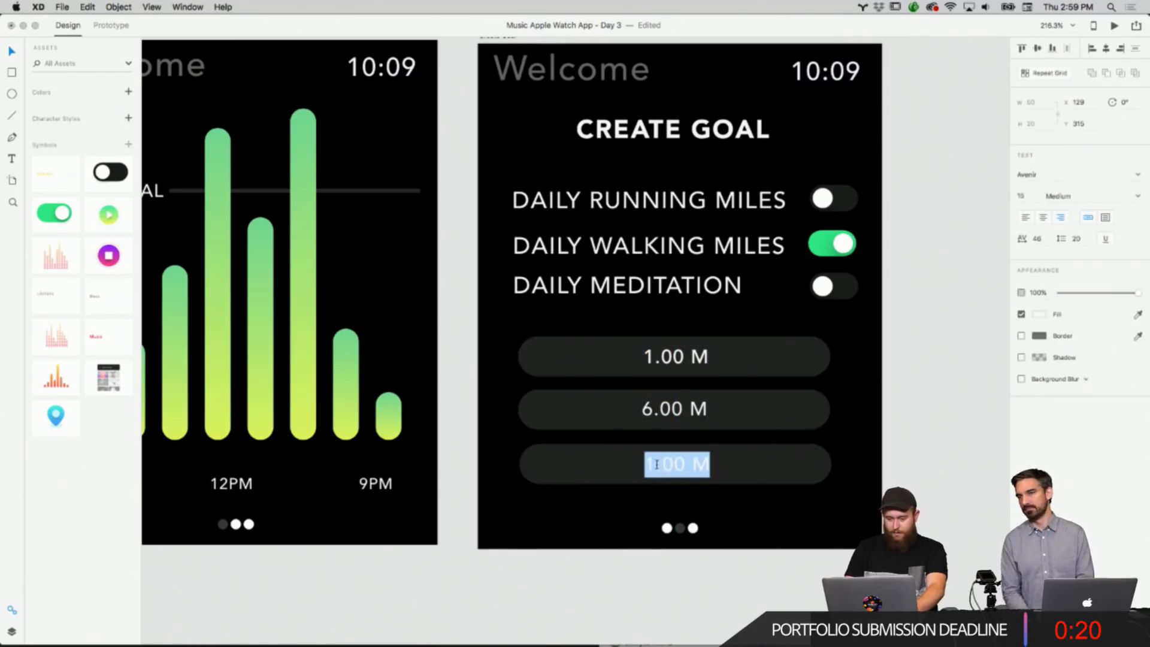
pyautogui.click(656, 466)
pyautogui.doubleClick(656, 463)
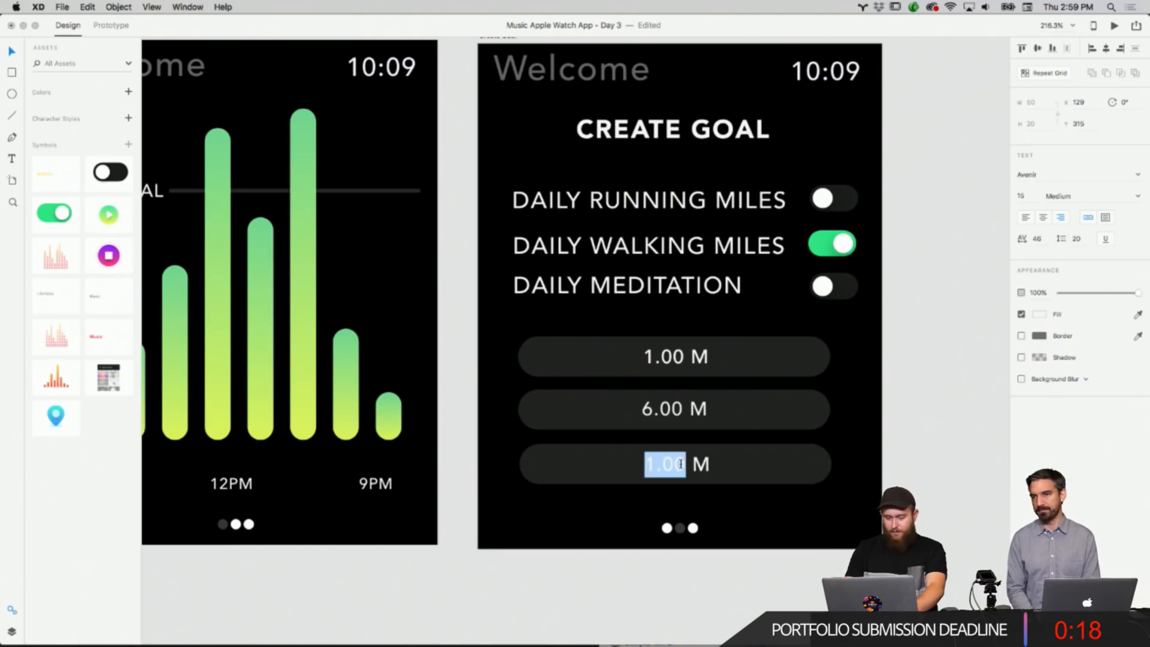
pyautogui.write('15')
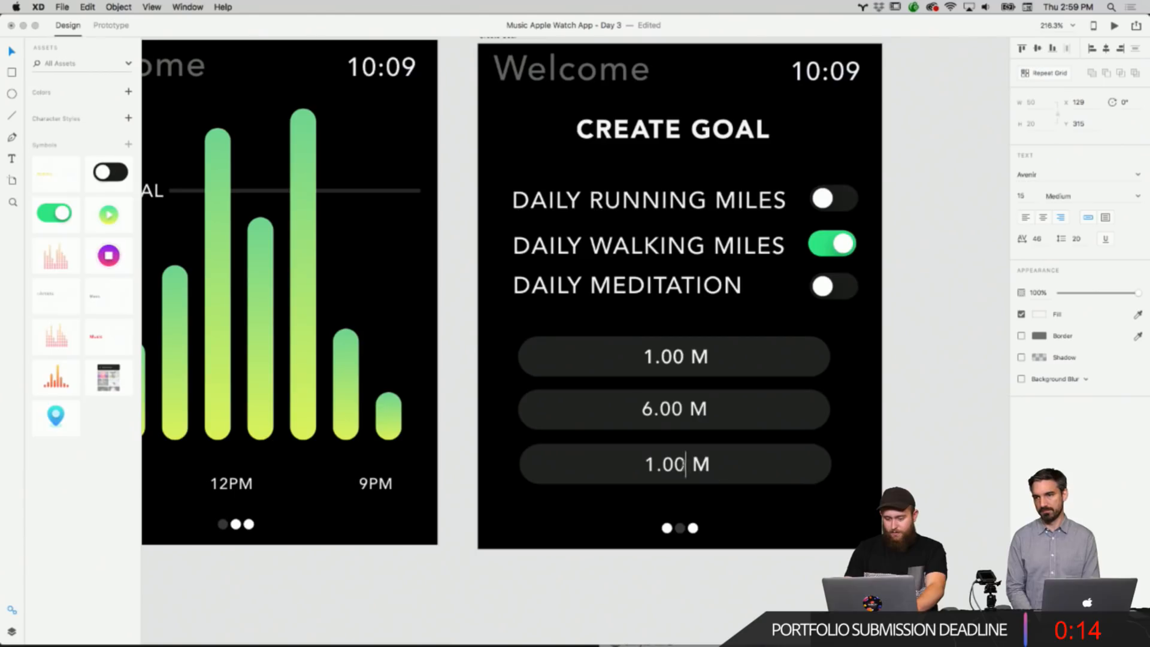
pyautogui.hotkey('shift', 'Right')
pyautogui.hotkey('shift', 'Right')
pyautogui.press('Escape')
pyautogui.doubleClick(701, 464)
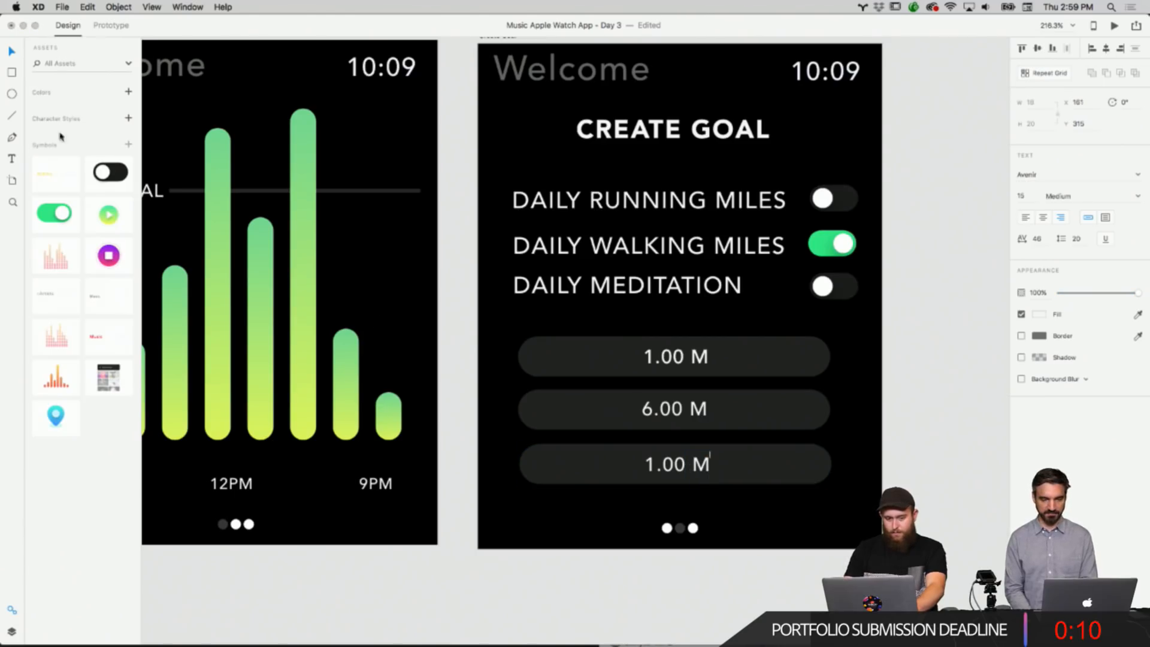
pyautogui.click(10, 49)
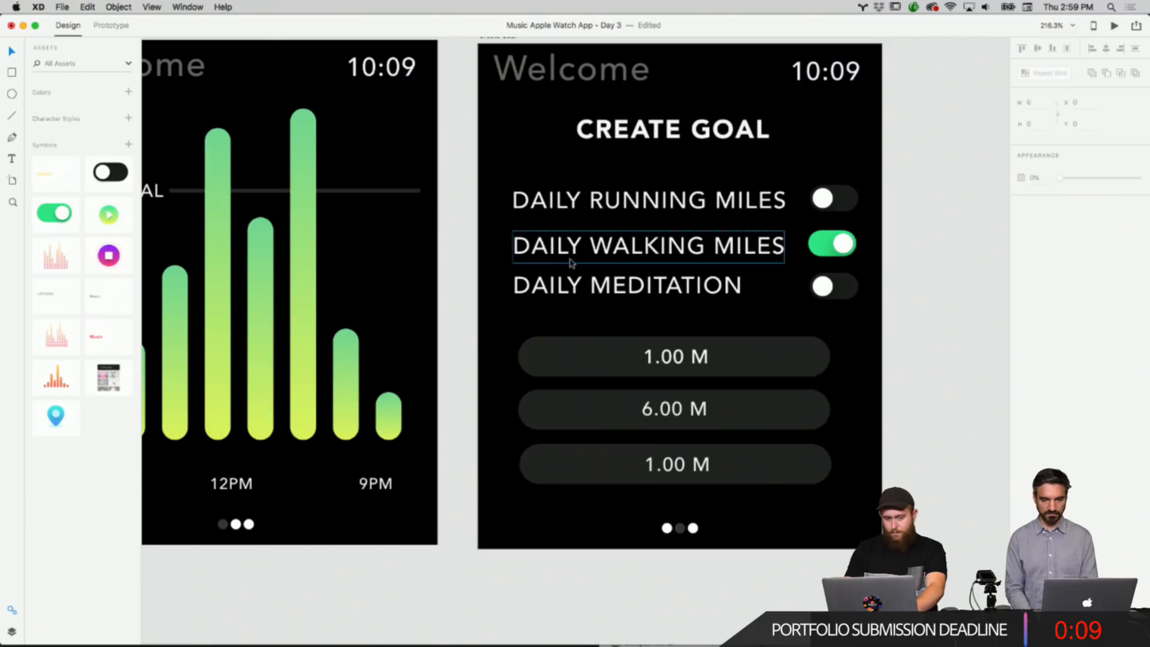
pyautogui.doubleClick(677, 463)
pyautogui.write('15')
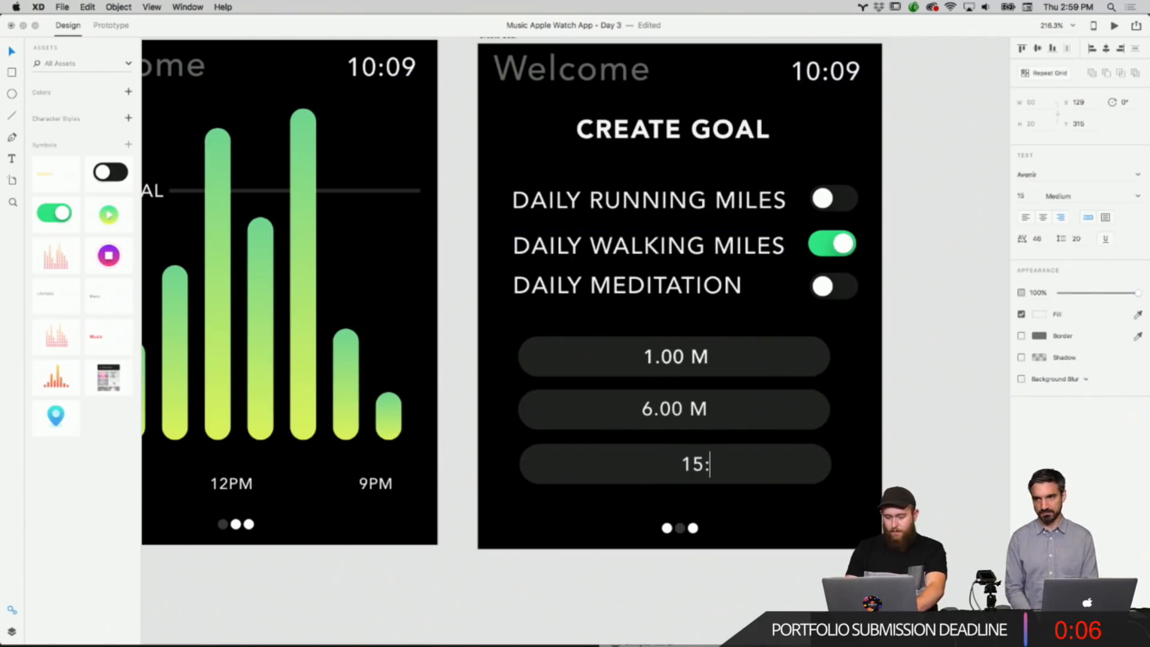
pyautogui.write(':00')
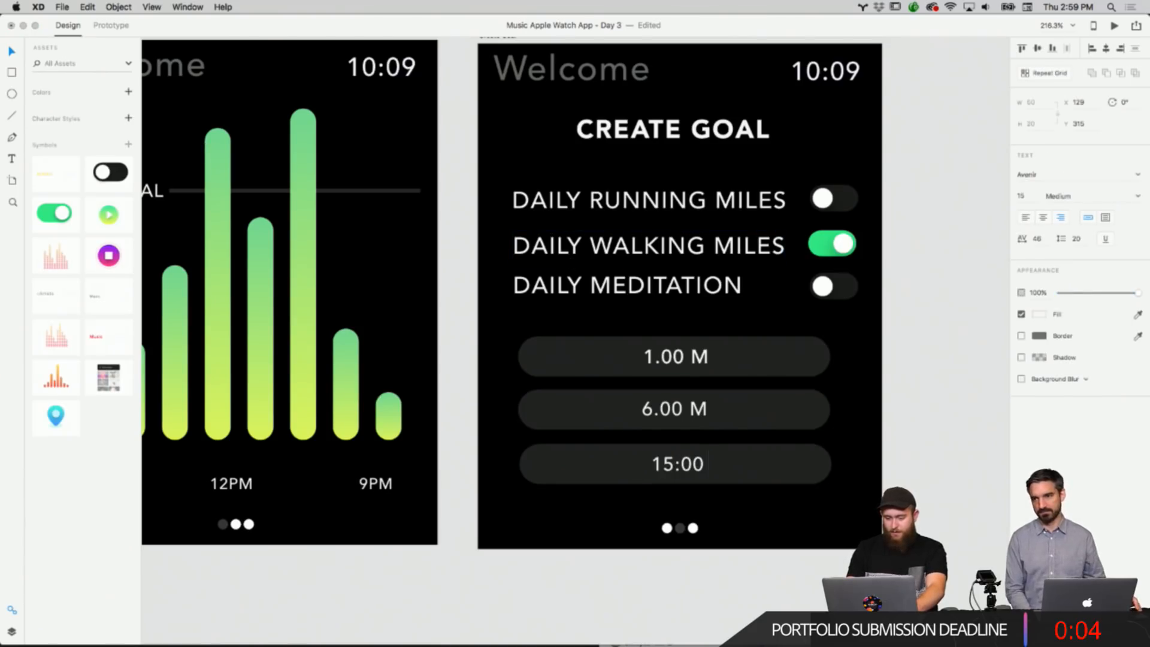
pyautogui.press('Escape')
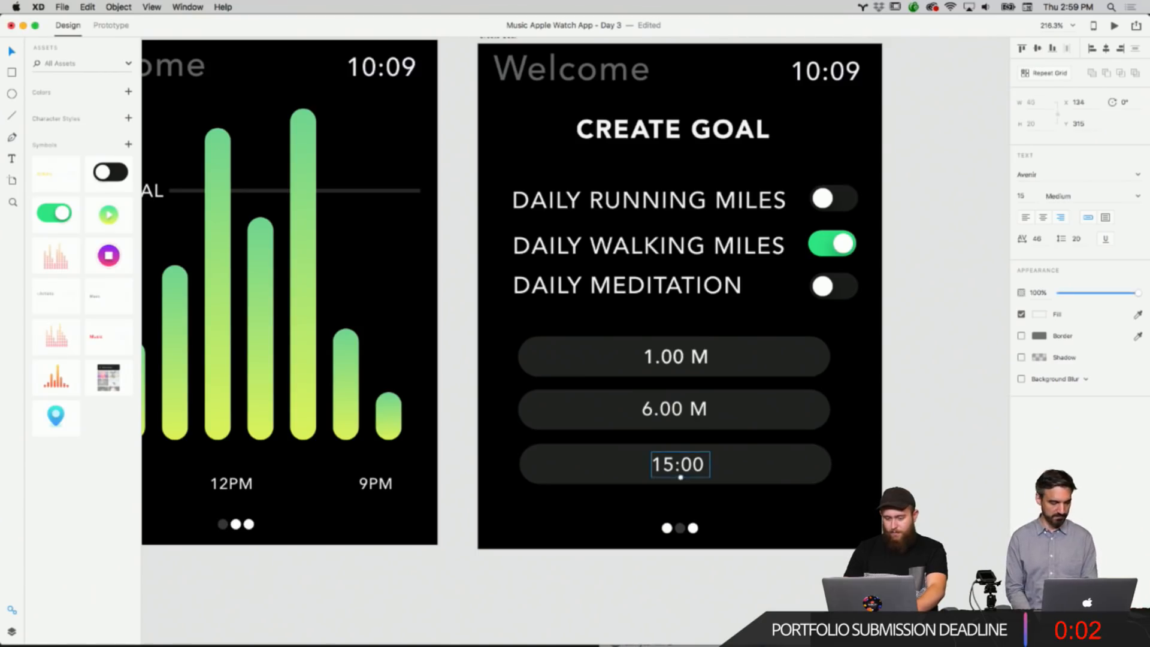
# Nudge the 15:00 label slightly left to center it in its bar.
pyautogui.click(850, 447)
pyautogui.scroll(1, 802, 442)
pyautogui.moveTo(696, 493); pyautogui.dragTo(689, 494)
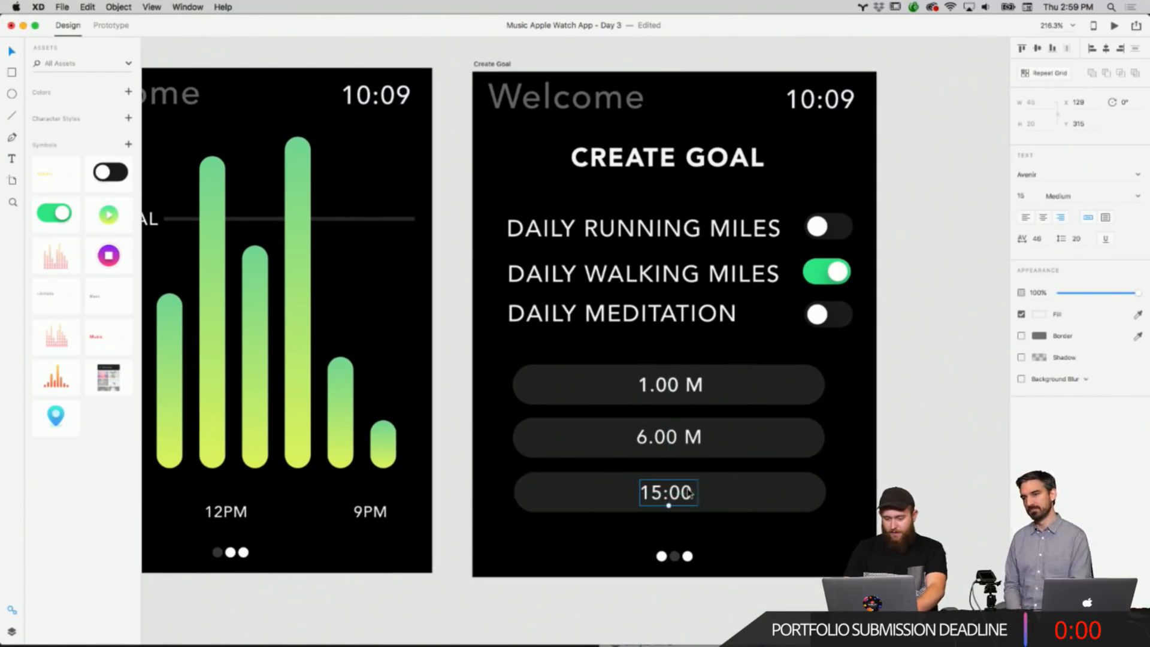
pyautogui.click(687, 400)
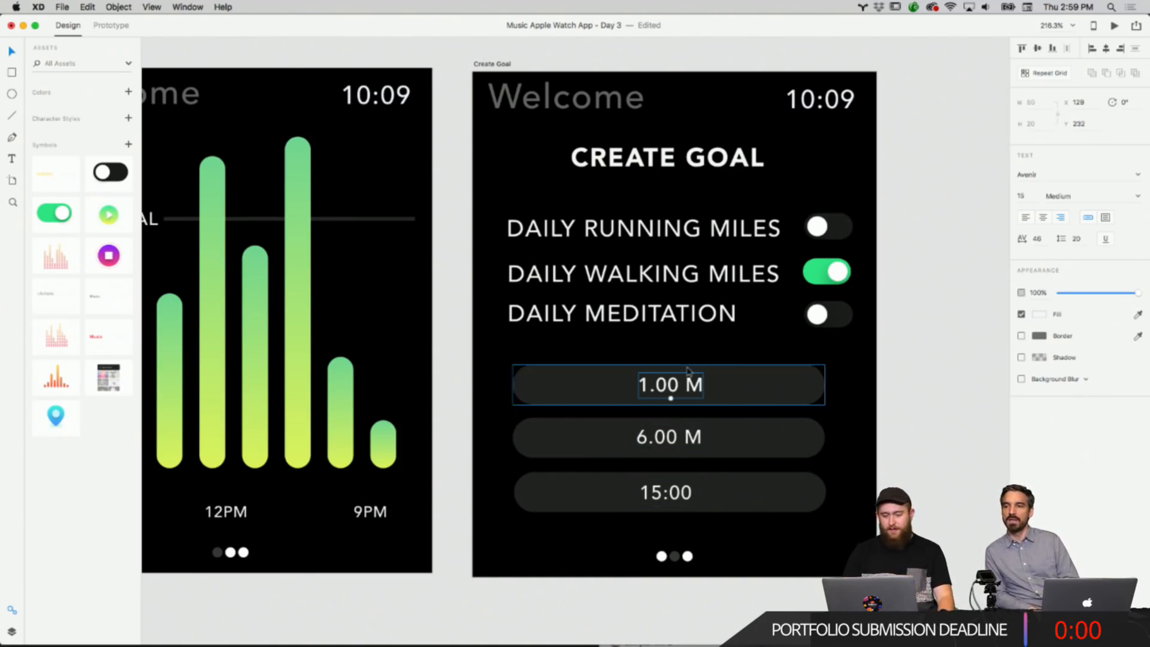
pyautogui.rightClick(911, 412)
pyautogui.click(908, 393)
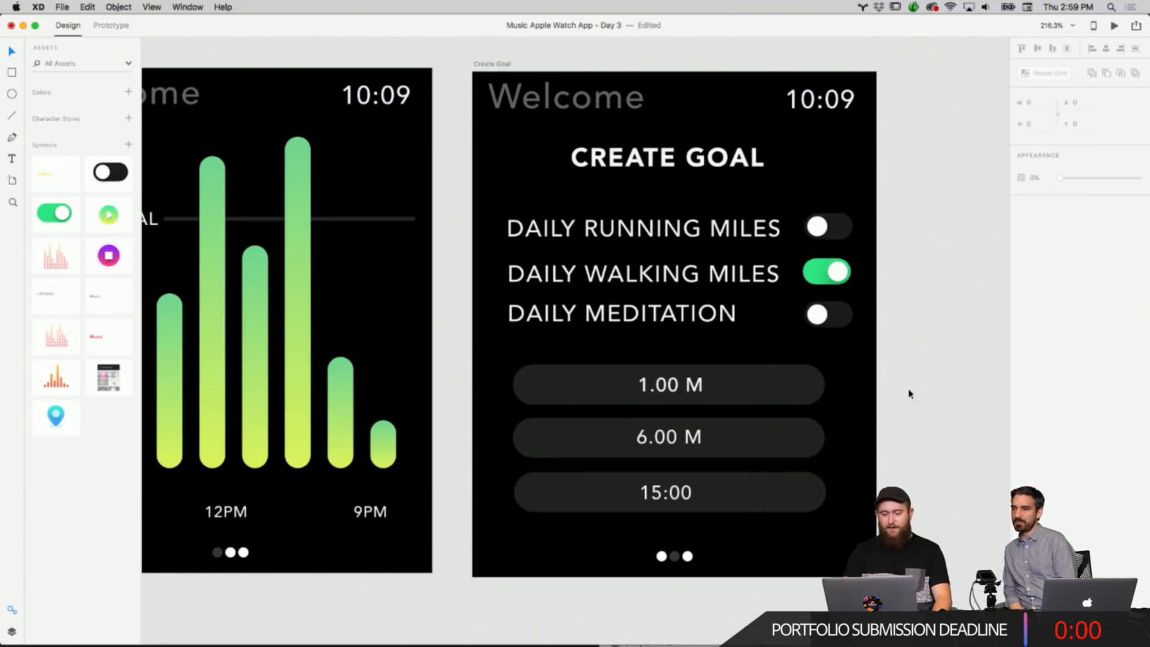
# Widen the three bars so their right edges line up with the toggle switches.
pyautogui.scroll(2, 902, 395)
pyautogui.moveTo(845, 536); pyautogui.dragTo(499, 384)
pyautogui.moveTo(819, 534); pyautogui.dragTo(836, 541)
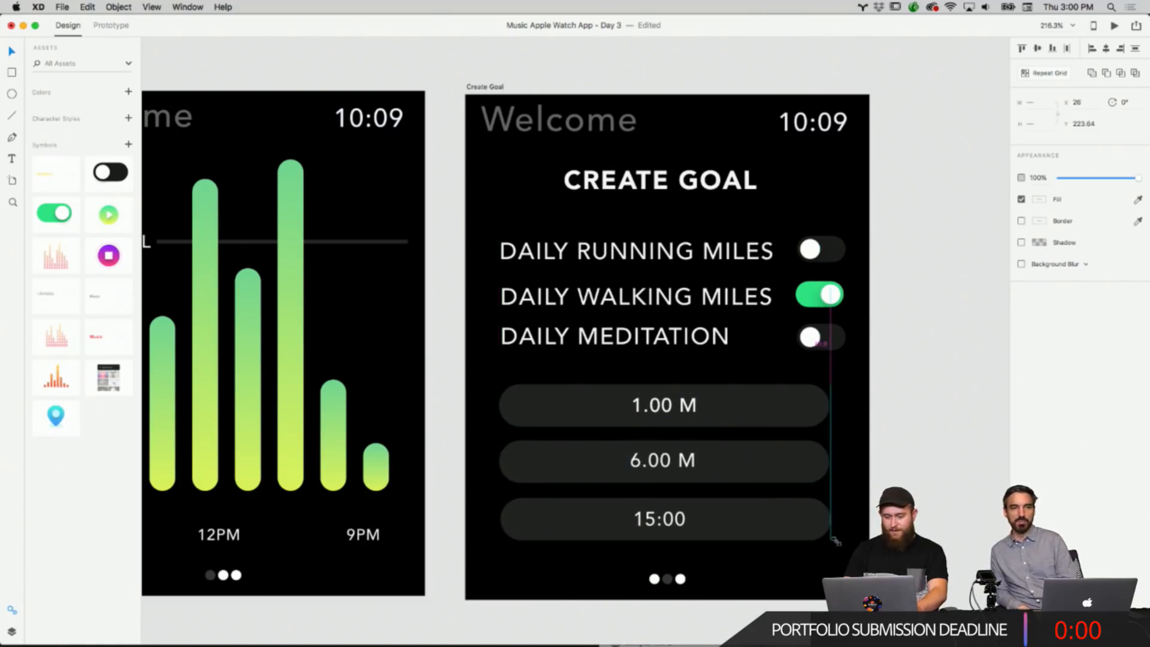
pyautogui.click(923, 488)
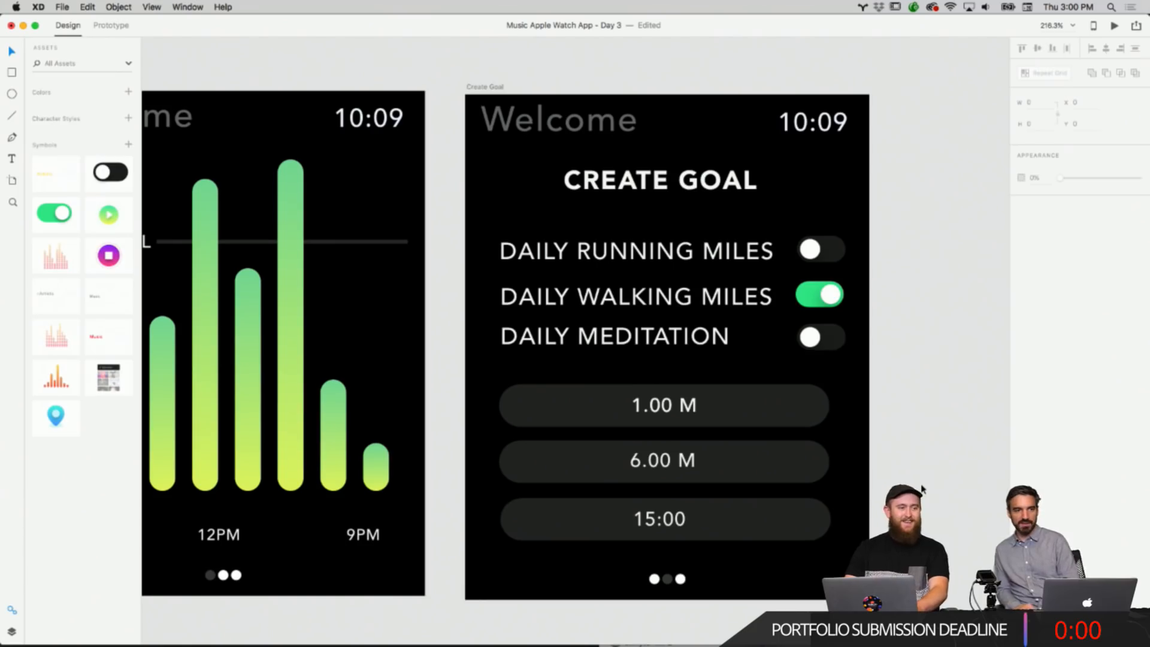
# Switch to prototype mode and link the Activity Center tile on Main Screen to the Start Activity artboard.
pyautogui.scroll(1, 923, 488)
pyautogui.scroll(-5, 922, 489)
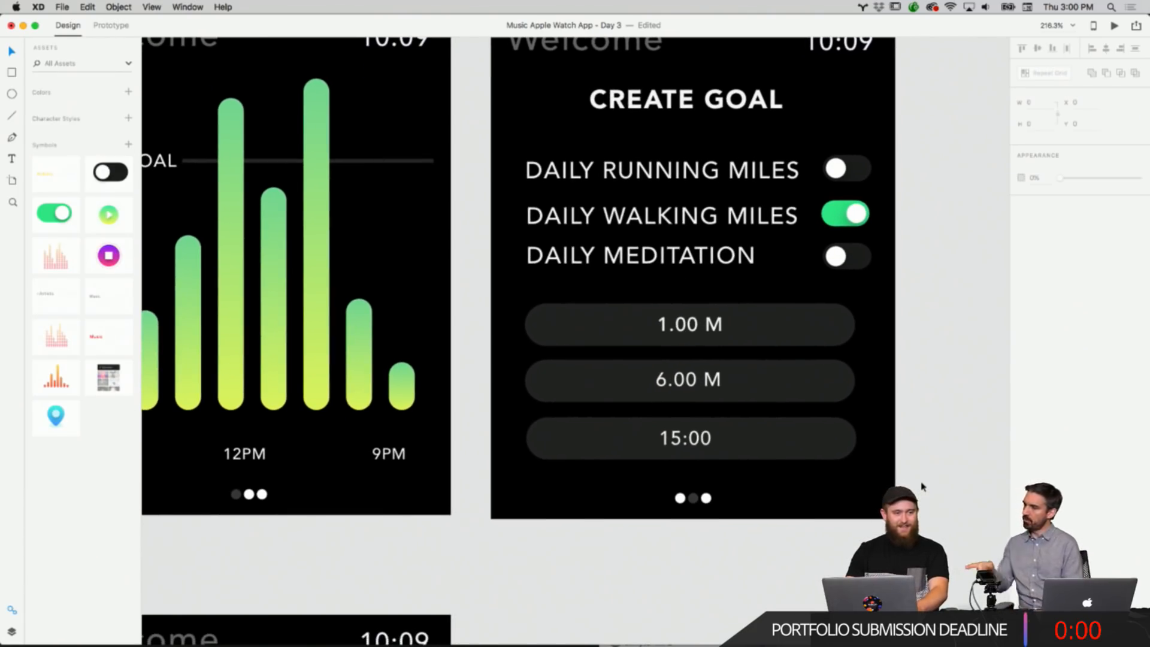
pyautogui.scroll(-10, 923, 488)
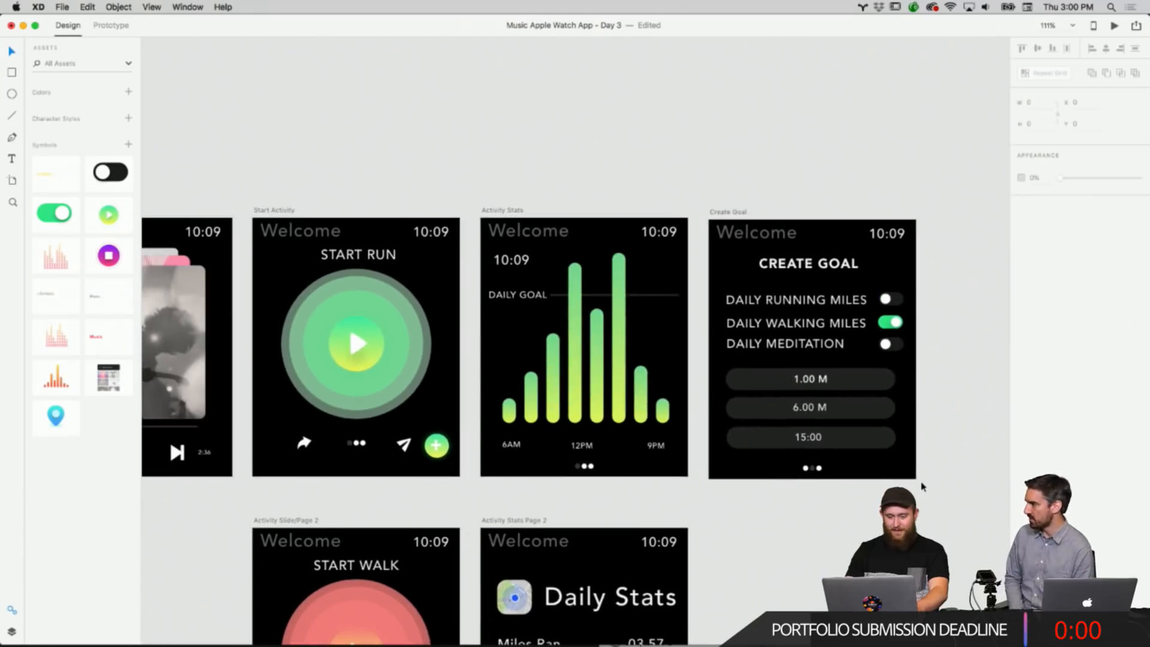
pyautogui.scroll(-6, 922, 487)
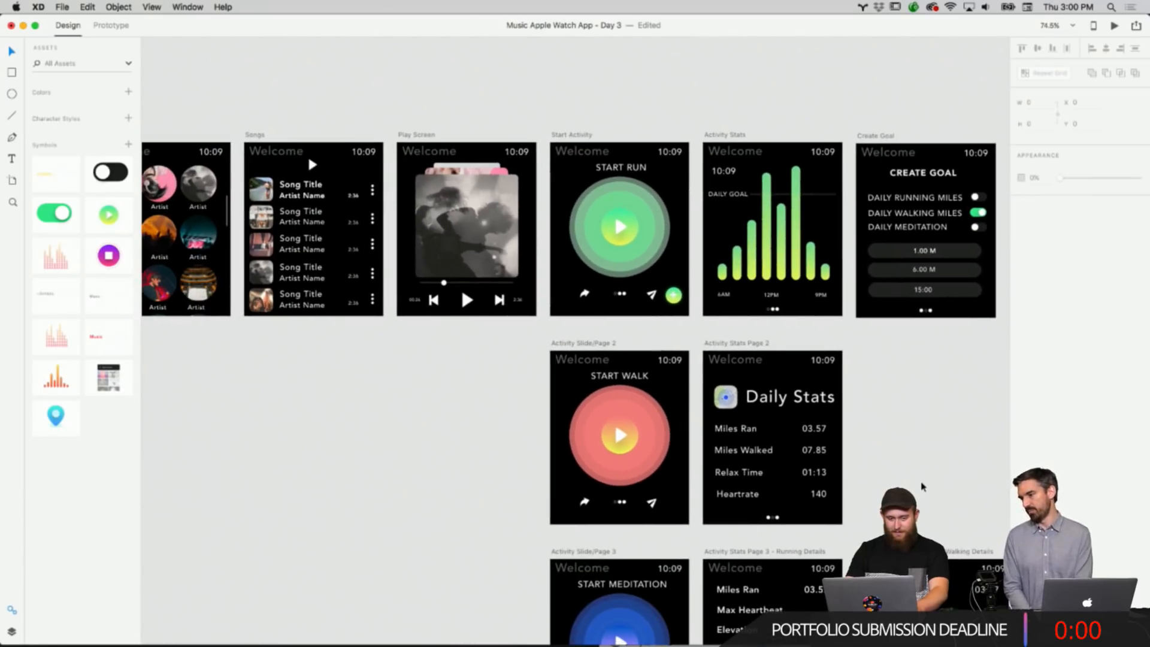
pyautogui.click(110, 25)
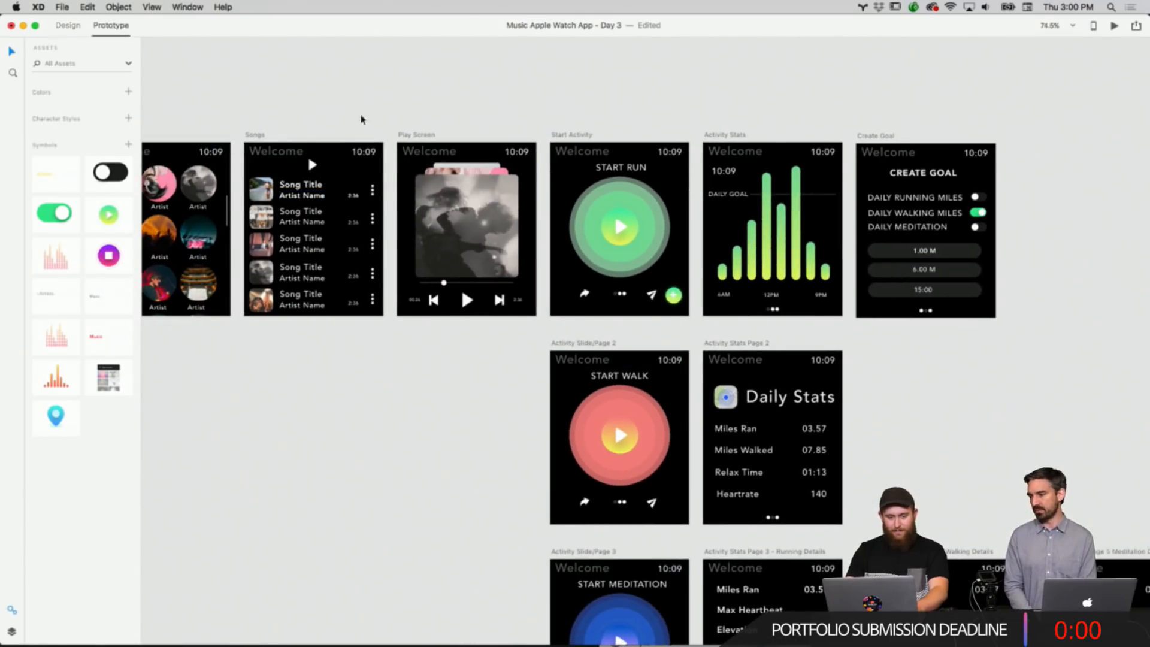
pyautogui.hscroll(-10, 361, 119)
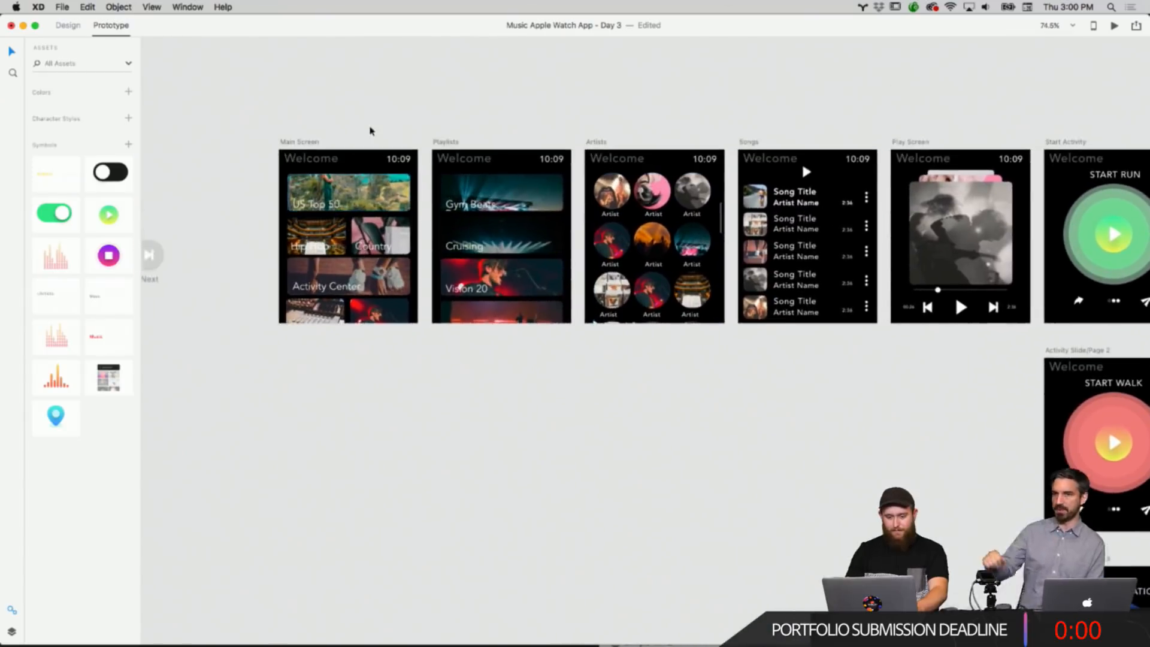
pyautogui.hscroll(4, 370, 131)
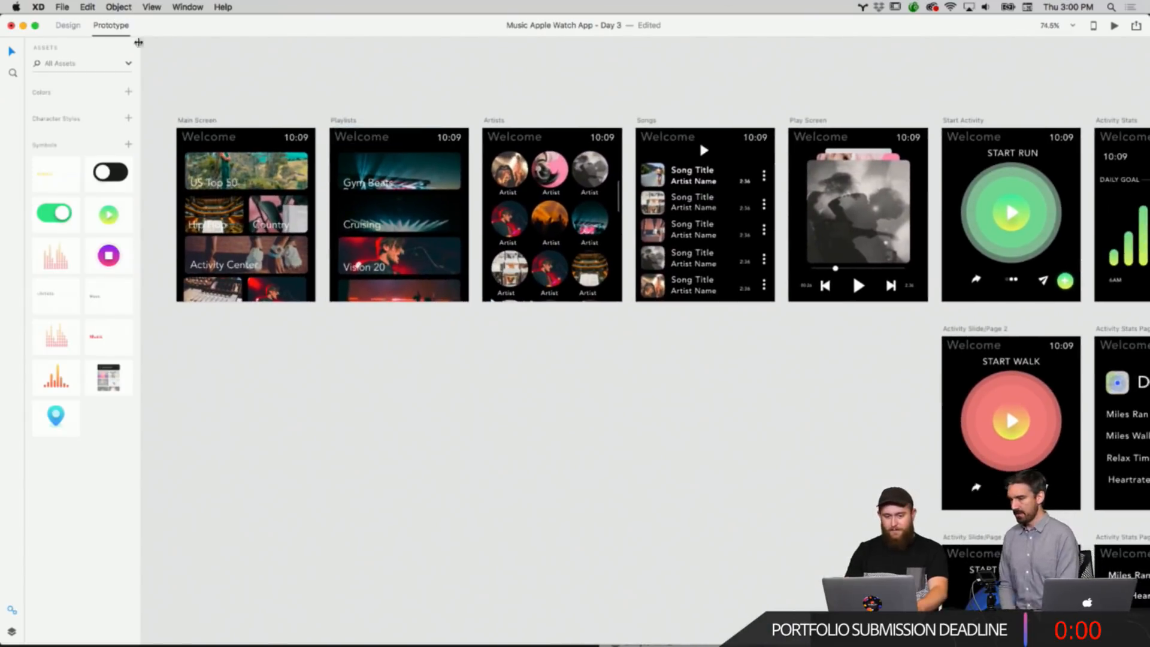
pyautogui.hscroll(3, 447, 109)
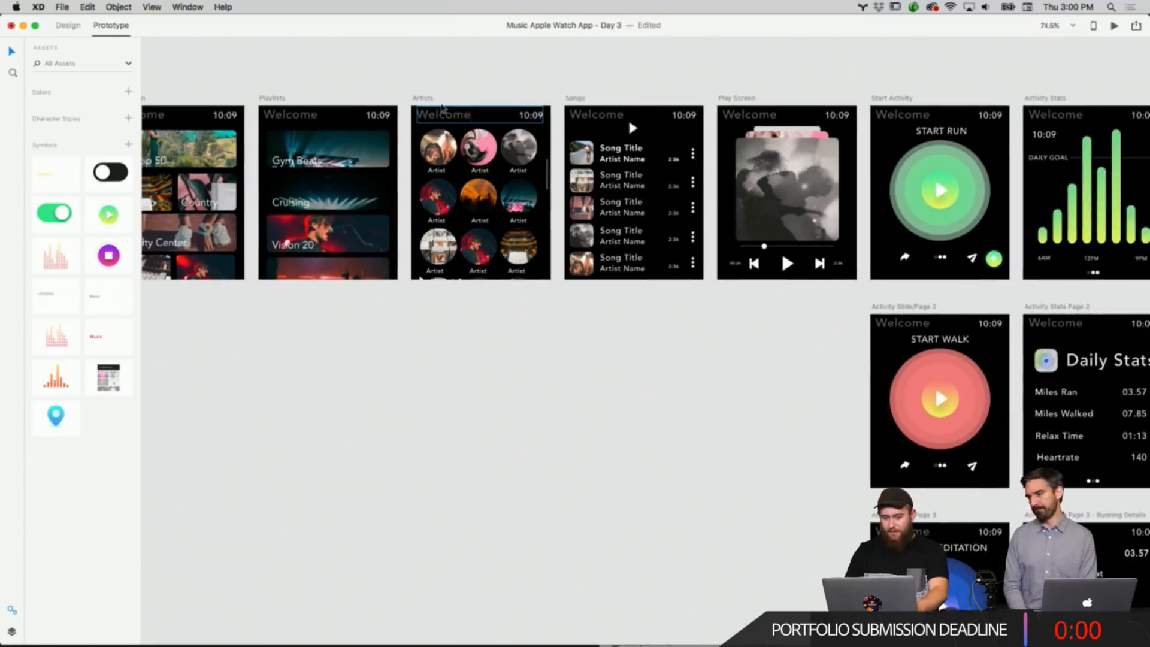
pyautogui.hscroll(-3, 448, 108)
pyautogui.scroll(2, 515, 93)
pyautogui.hscroll(-2, 515, 94)
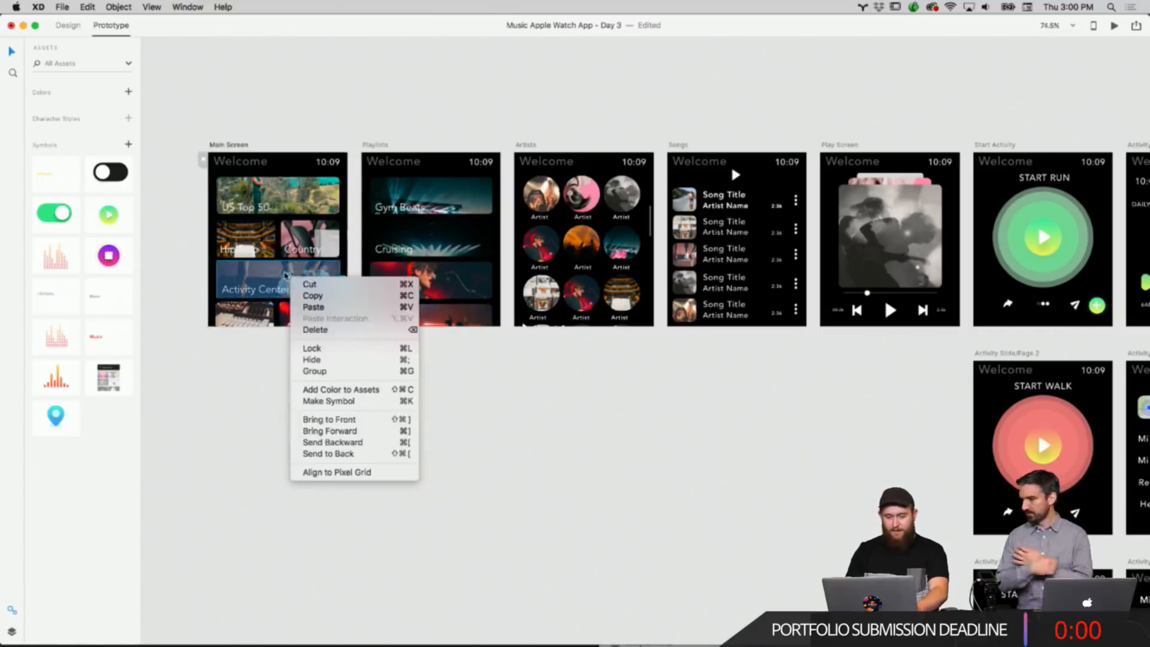
pyautogui.click(315, 273)
pyautogui.moveTo(343, 279); pyautogui.dragTo(998, 180)
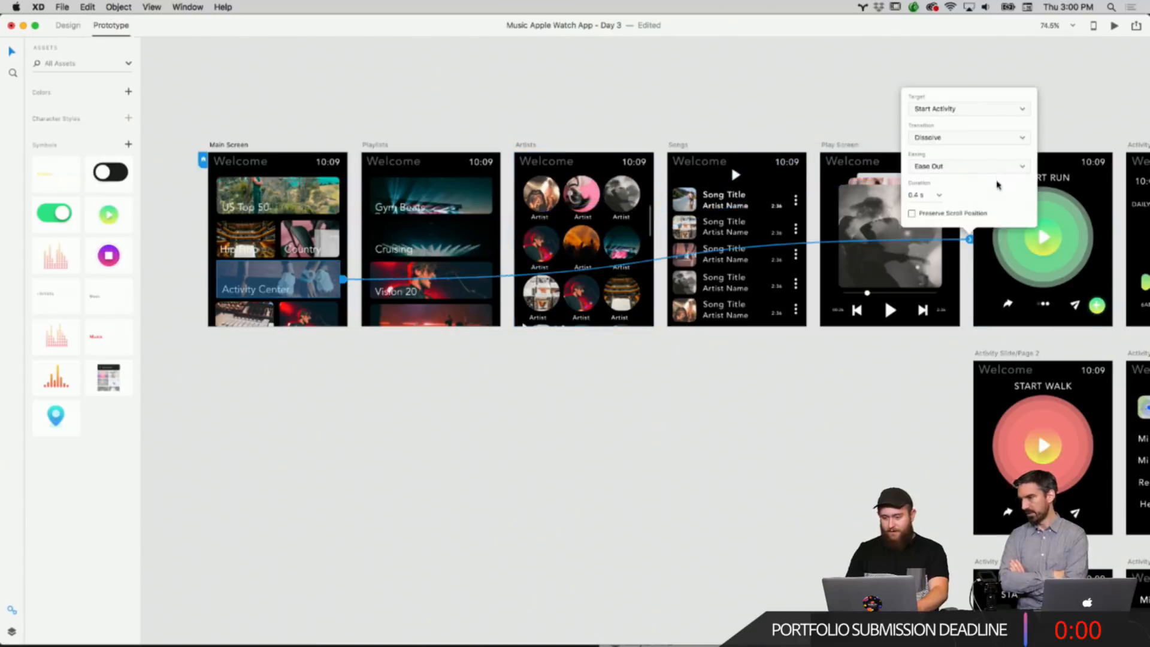
pyautogui.click(934, 348)
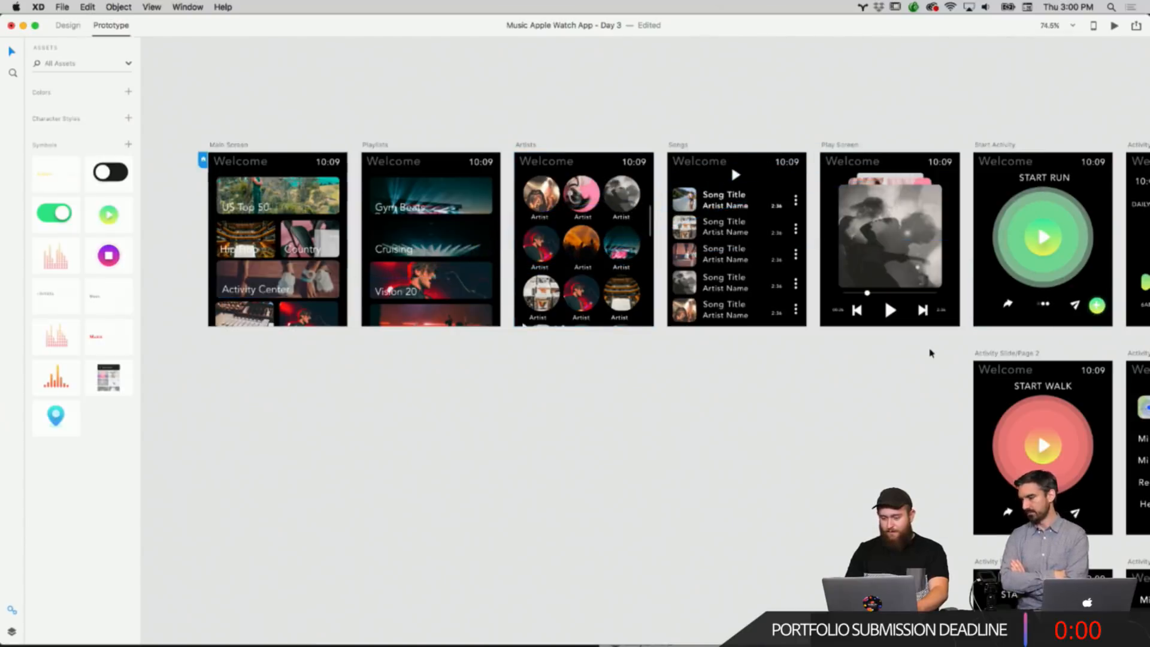
# Link the Start Activity artboard to the Activity Slide/Page 2 artboard.
pyautogui.hscroll(4, 408, 265)
pyautogui.hscroll(3, 612, 148)
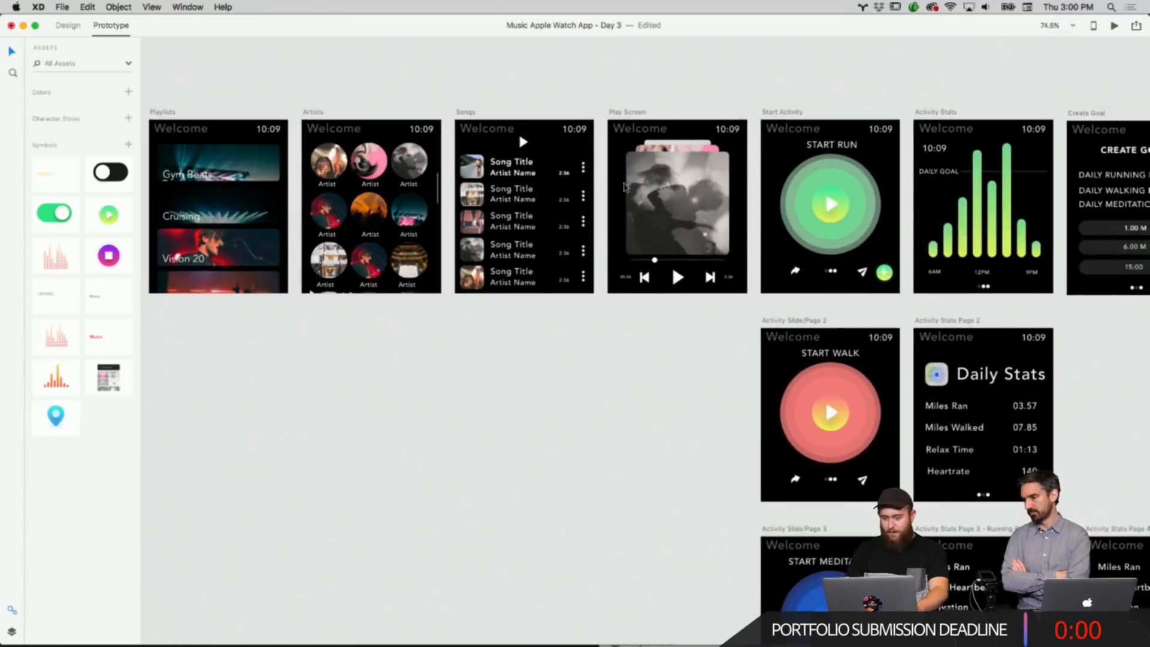
pyautogui.click(781, 155)
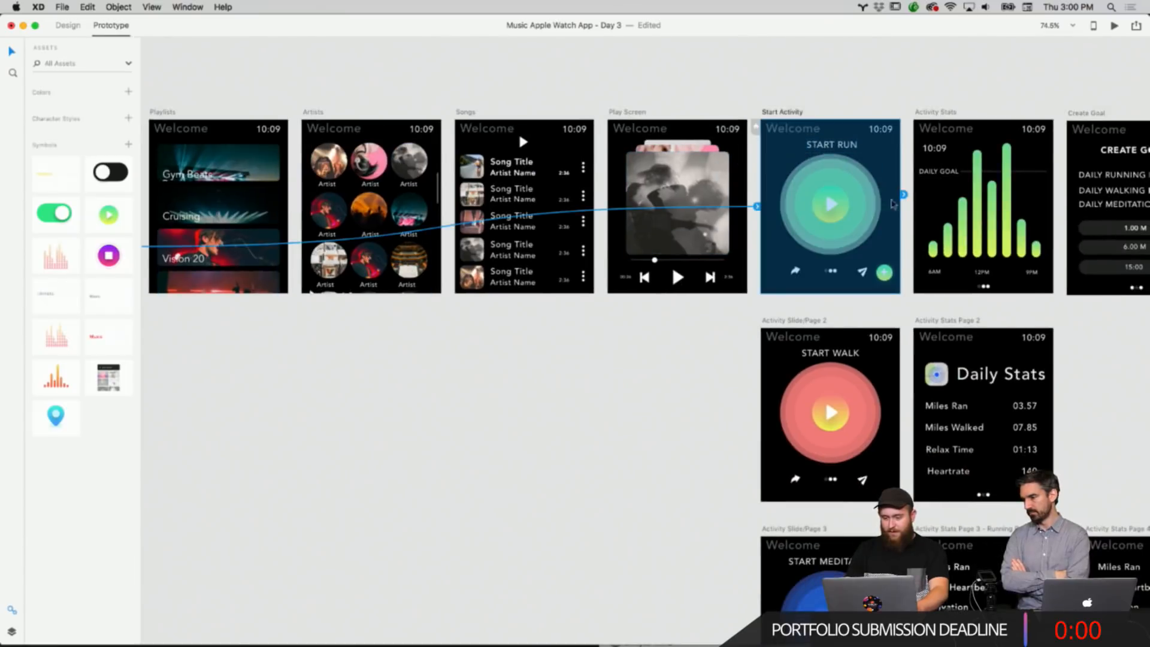
pyautogui.moveTo(905, 196); pyautogui.dragTo(886, 386)
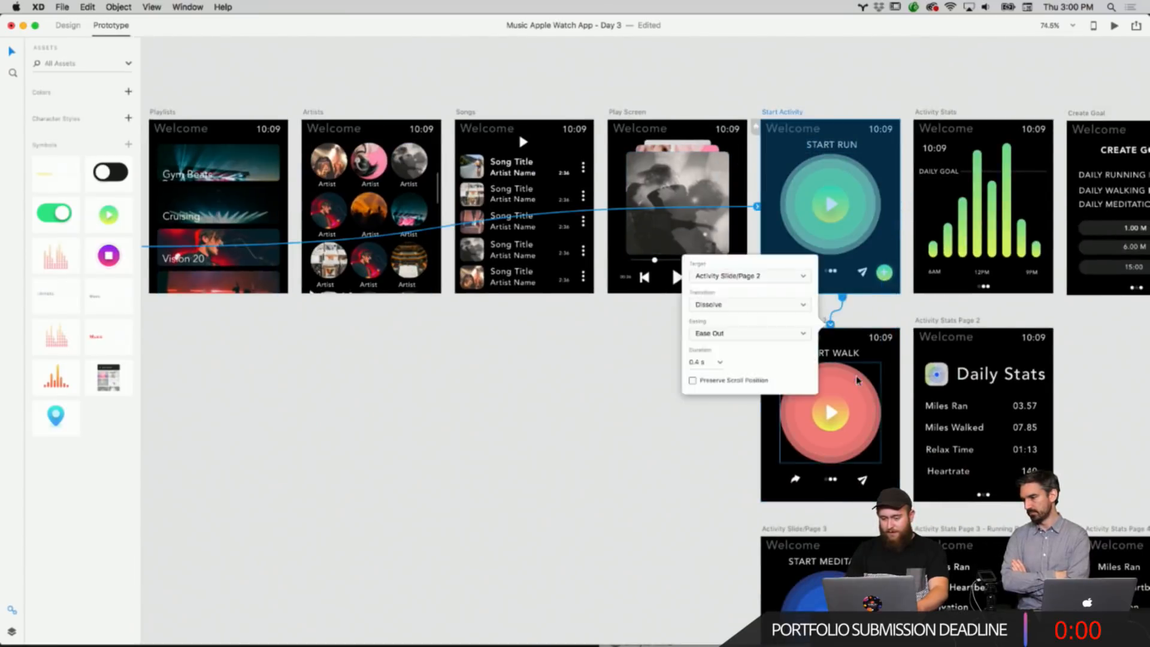
pyautogui.scroll(-5, 859, 380)
# Link the Activity Slide/Page 2 artboard to the Activity Slide/Page 3 artboard.
pyautogui.click(880, 236)
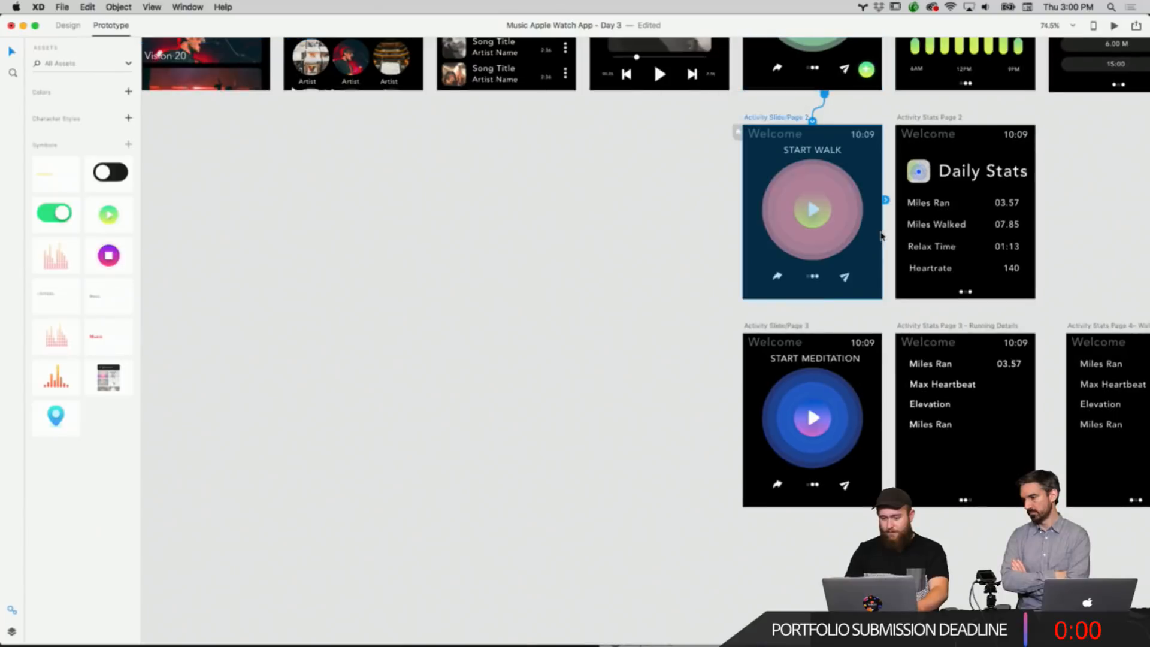
pyautogui.moveTo(886, 202); pyautogui.dragTo(847, 406)
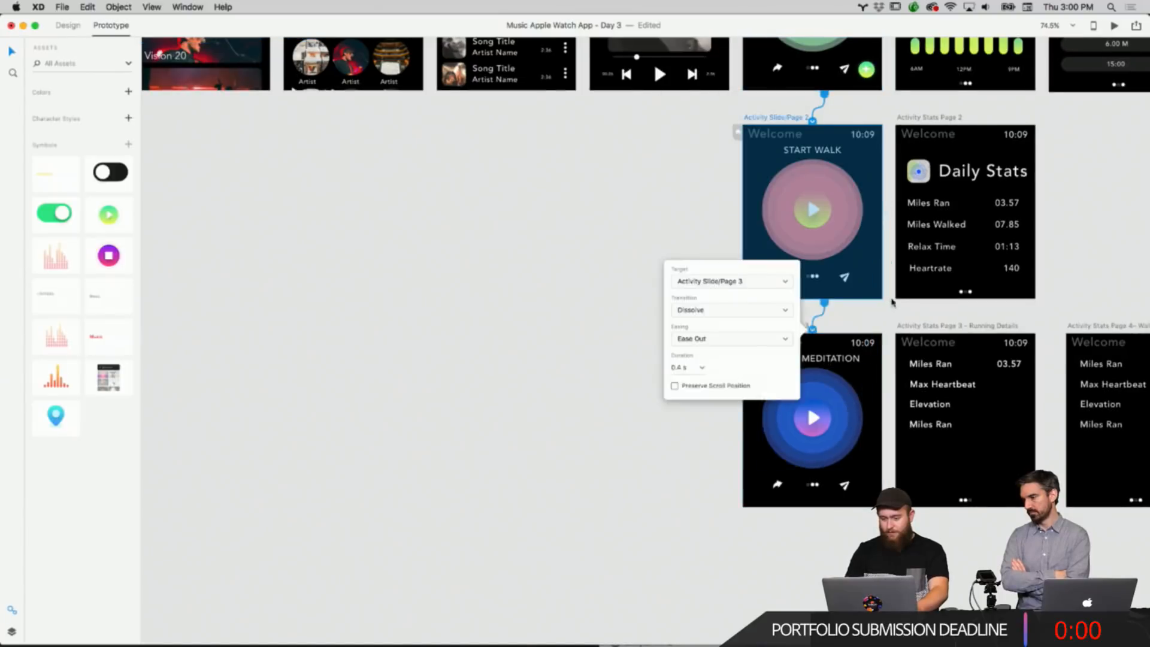
pyautogui.scroll(5, 893, 302)
pyautogui.hscroll(5, 893, 302)
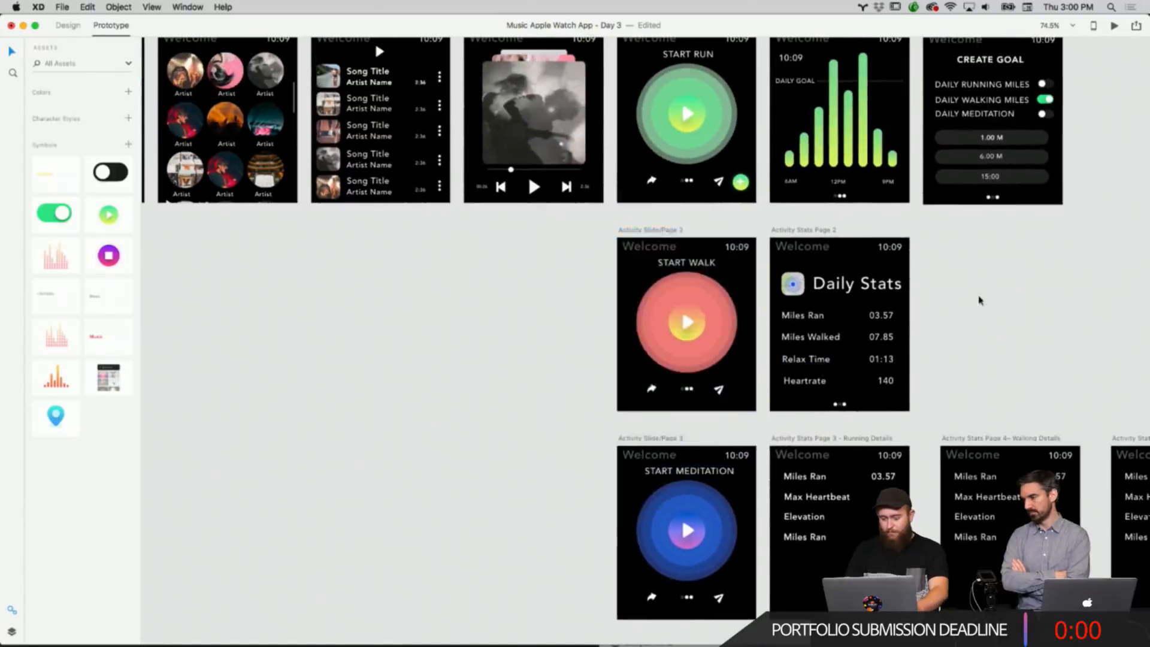
pyautogui.scroll(4, 980, 299)
pyautogui.hscroll(1, 980, 299)
# Link the Activity Stats artboard to the Activity Stats Page 2 artboard.
pyautogui.click(837, 184)
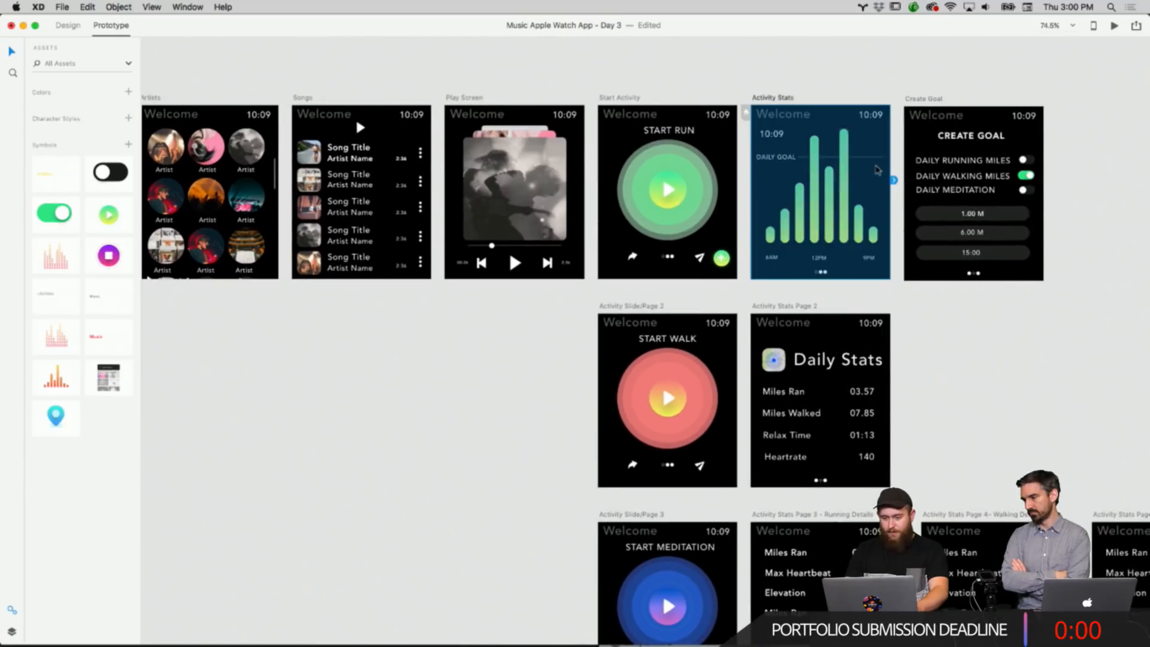
pyautogui.moveTo(893, 181); pyautogui.dragTo(844, 342)
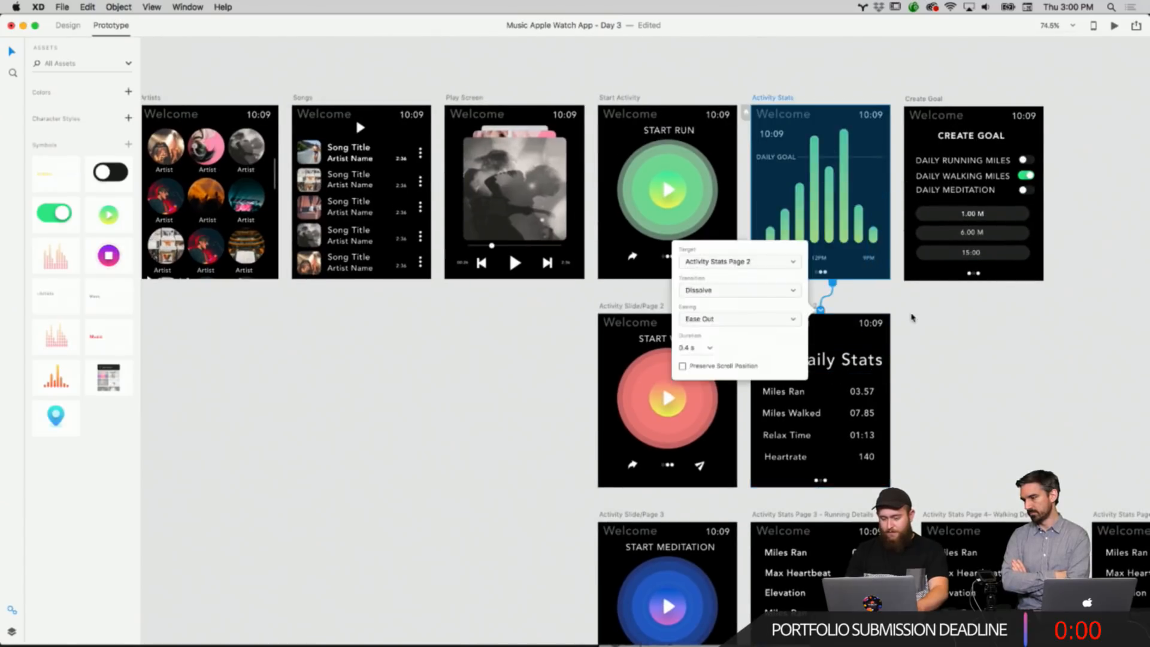
pyautogui.scroll(-4, 906, 327)
pyautogui.hscroll(1, 907, 327)
# Link Activity Stats Page 2 to the Activity Stats Page 3 - Running Details artboard.
pyautogui.click(850, 350)
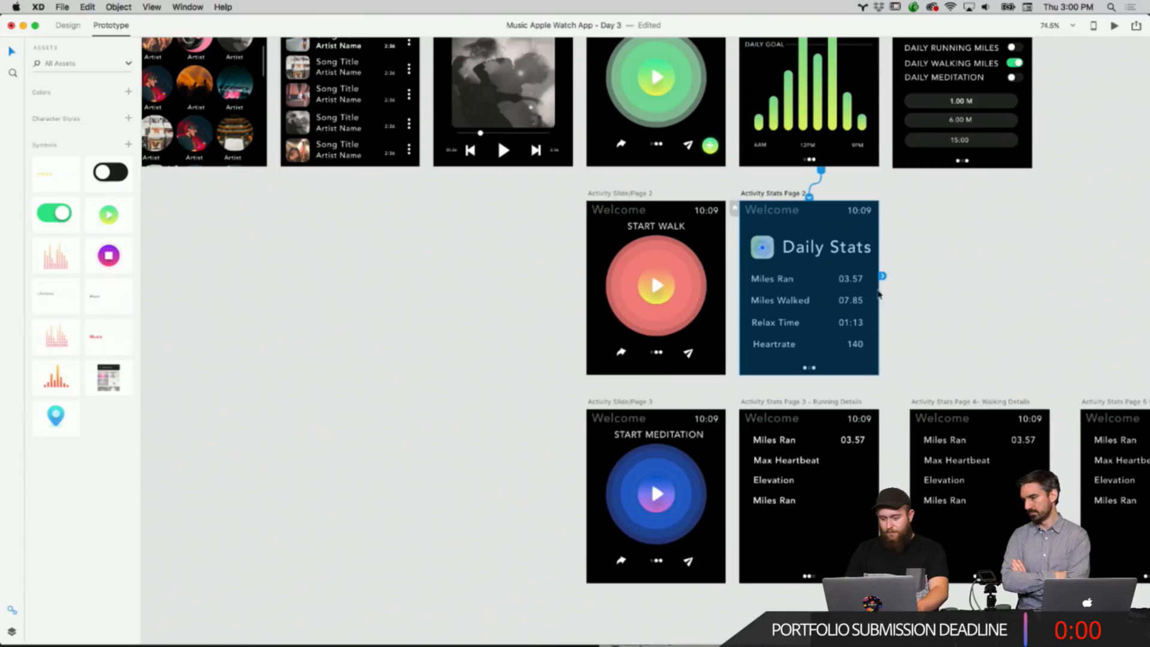
pyautogui.moveTo(884, 280); pyautogui.dragTo(838, 509)
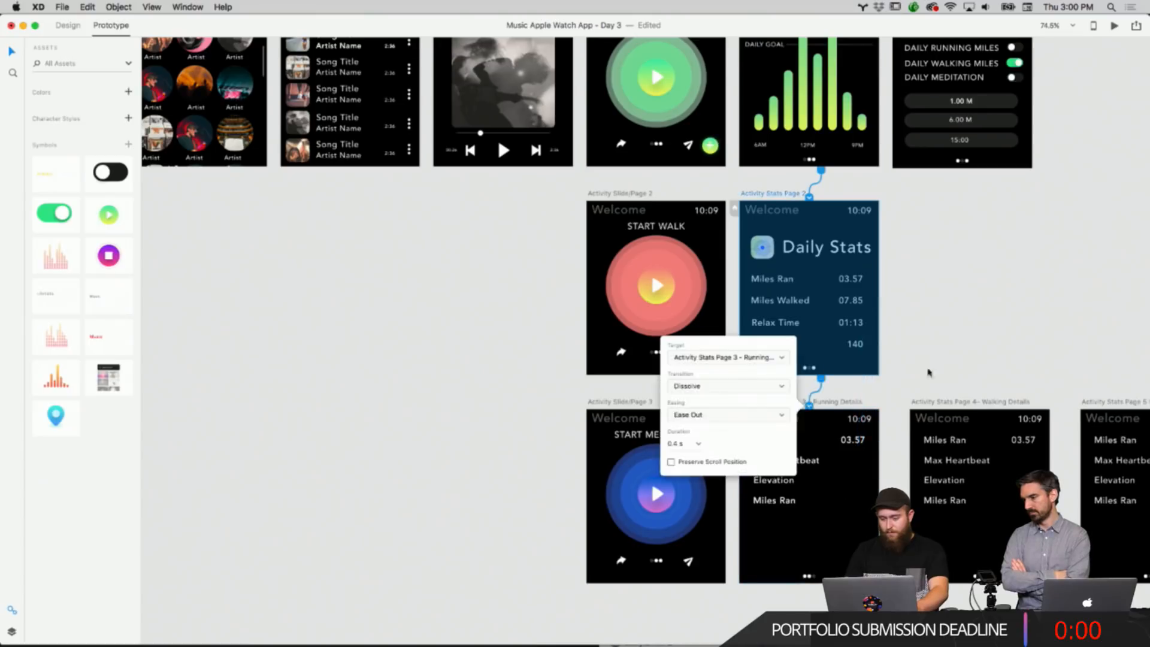
pyautogui.click(939, 336)
# Link the plus button on the Start Activity screen to the Create Goal artboard.
pyautogui.scroll(4, 941, 337)
pyautogui.hscroll(2, 940, 337)
pyautogui.scroll(2, 941, 338)
pyautogui.hscroll(1, 941, 338)
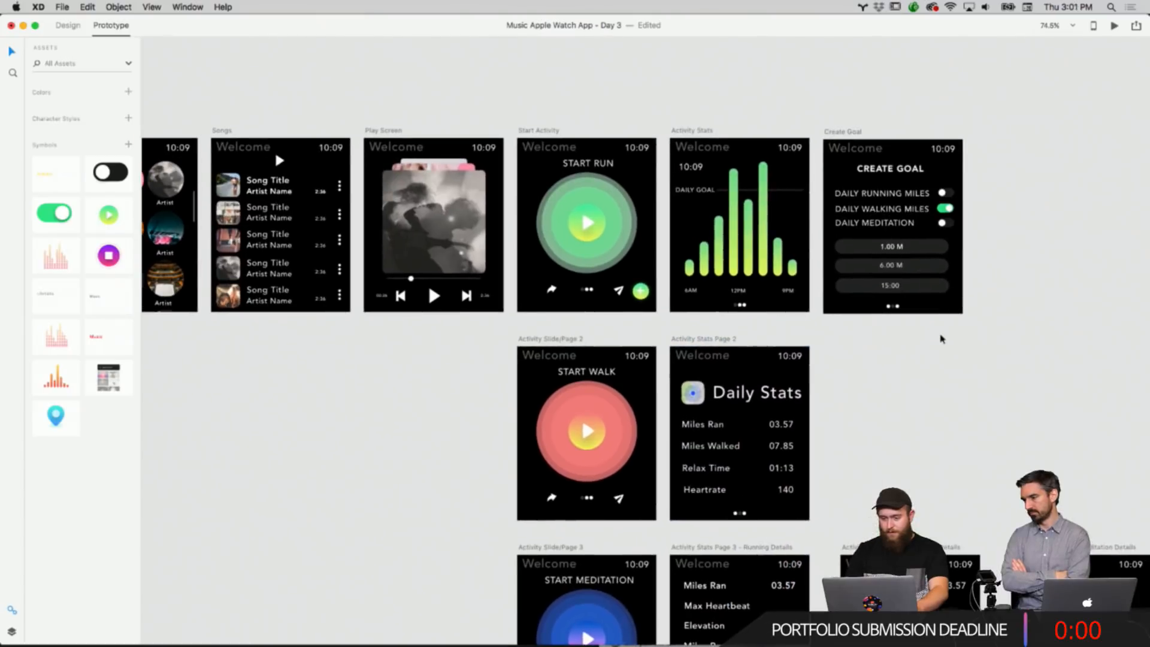
pyautogui.click(641, 292)
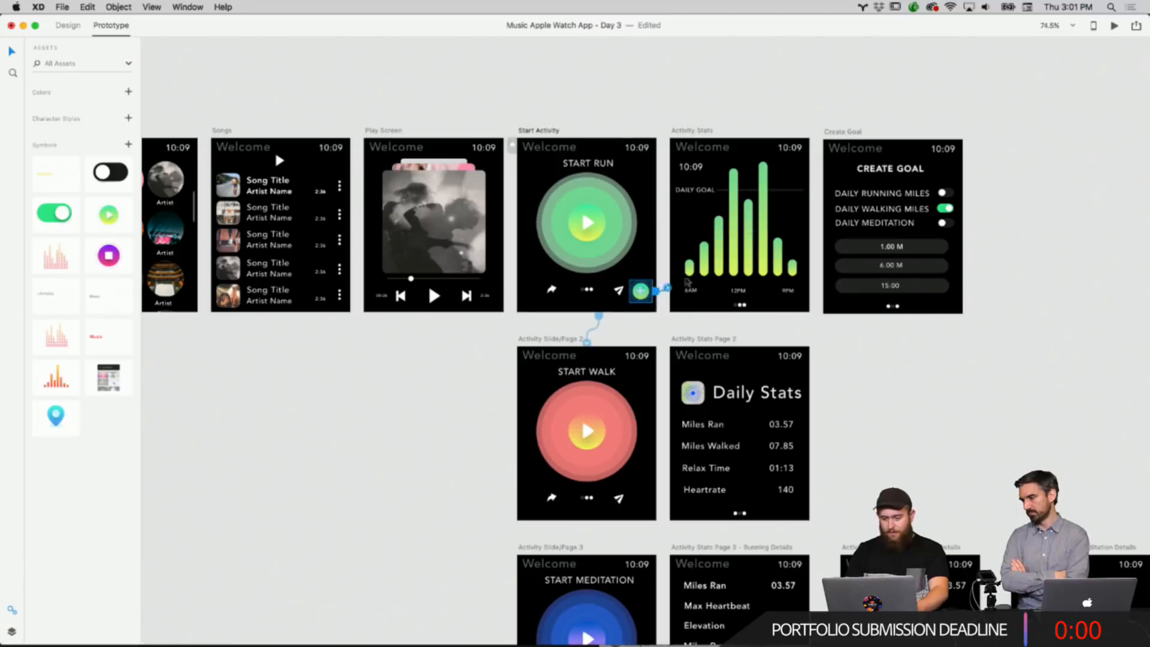
pyautogui.moveTo(687, 282); pyautogui.dragTo(874, 178)
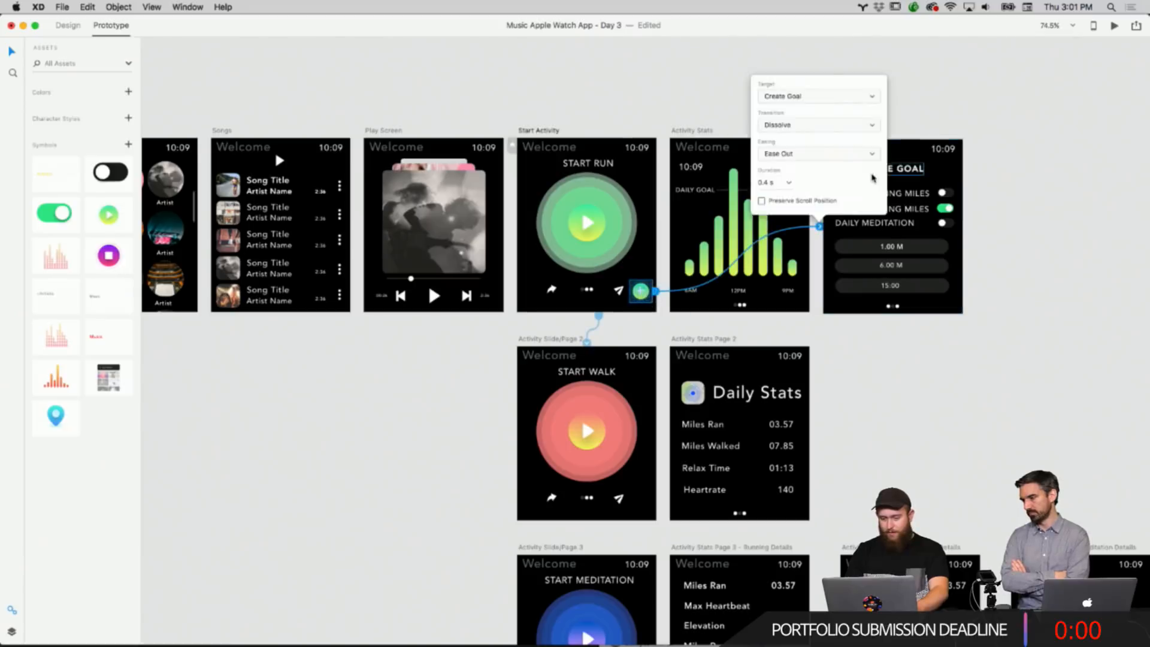
pyautogui.click(973, 109)
# Link the Activity Slide/Page 3 artboard to the Activity Stats artboard.
pyautogui.hscroll(-2, 566, 95)
pyautogui.scroll(2, 566, 96)
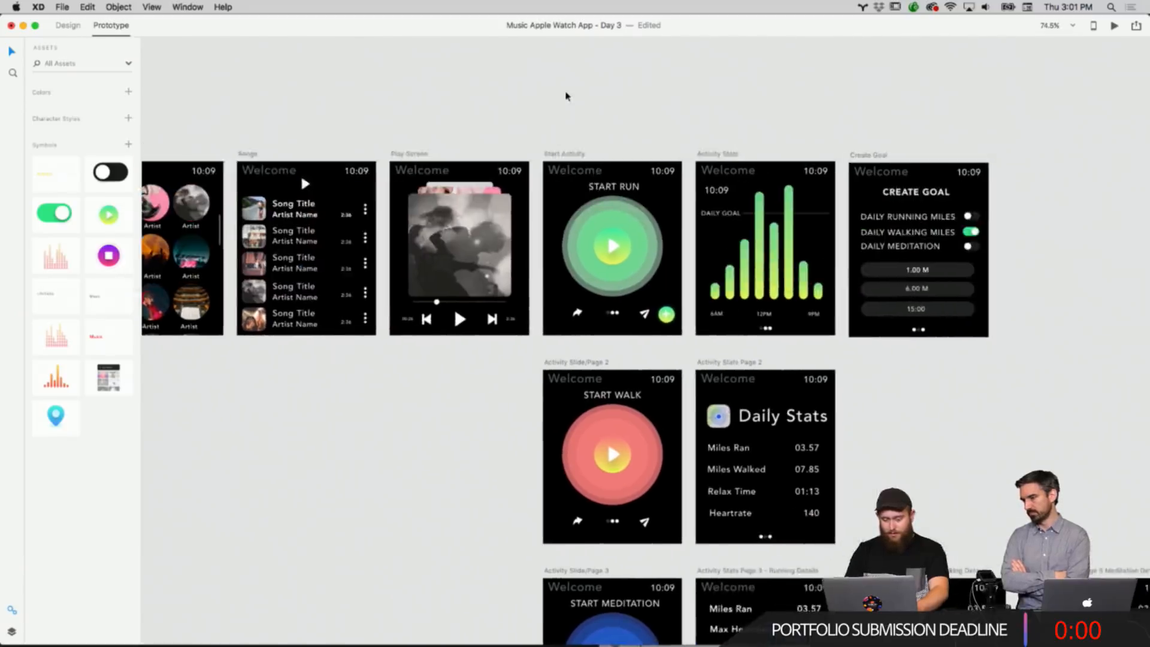
pyautogui.scroll(-3, 566, 96)
pyautogui.hscroll(4, 566, 96)
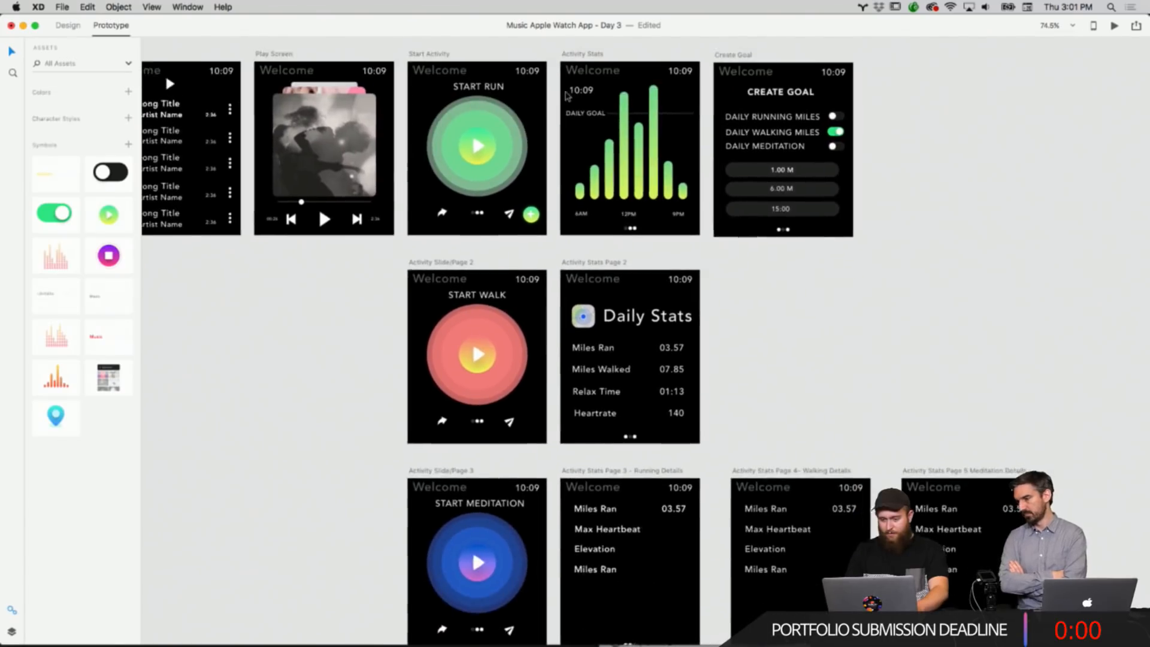
pyautogui.hscroll(-5, 566, 96)
pyautogui.scroll(1, 566, 96)
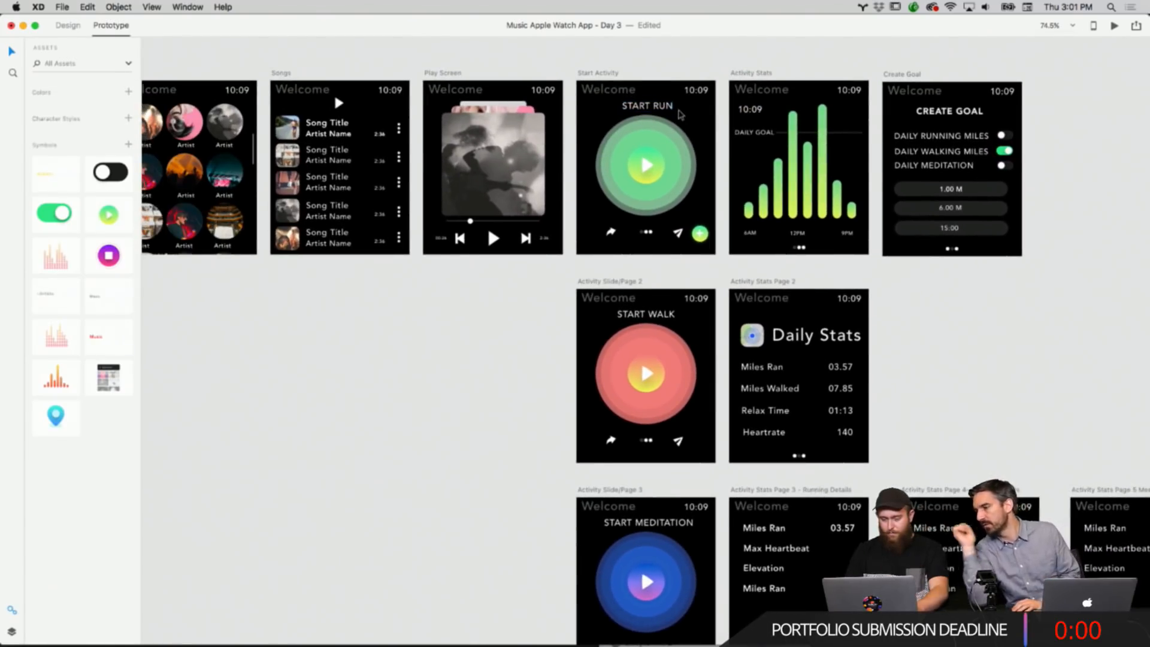
pyautogui.scroll(3, 680, 114)
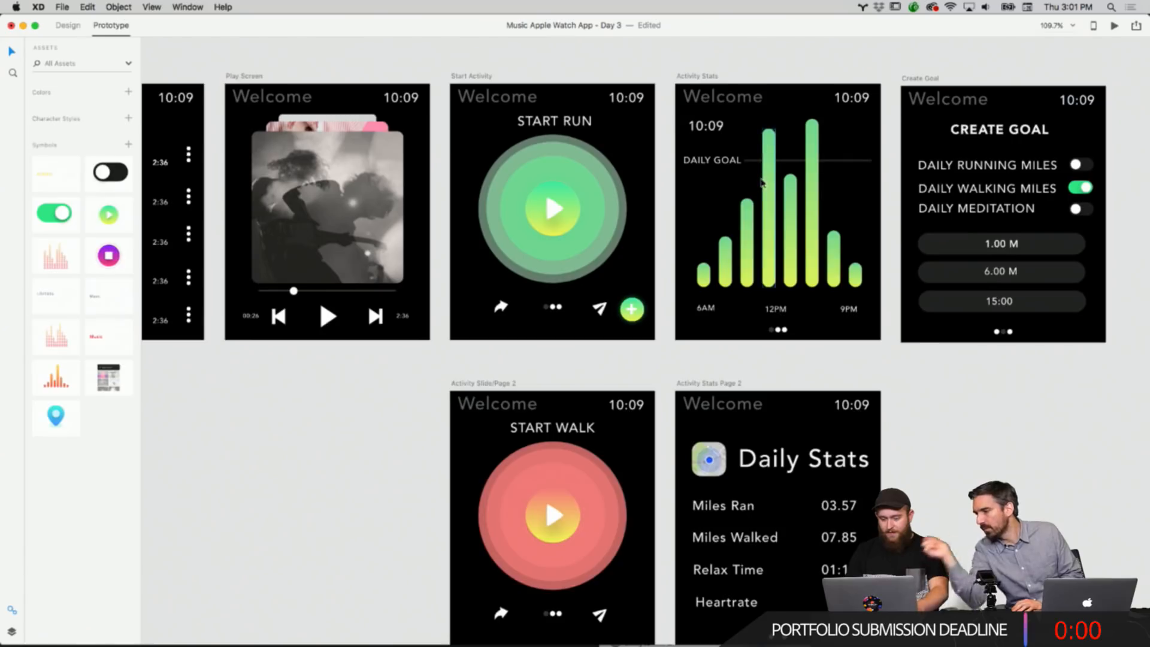
pyautogui.scroll(-3, 762, 183)
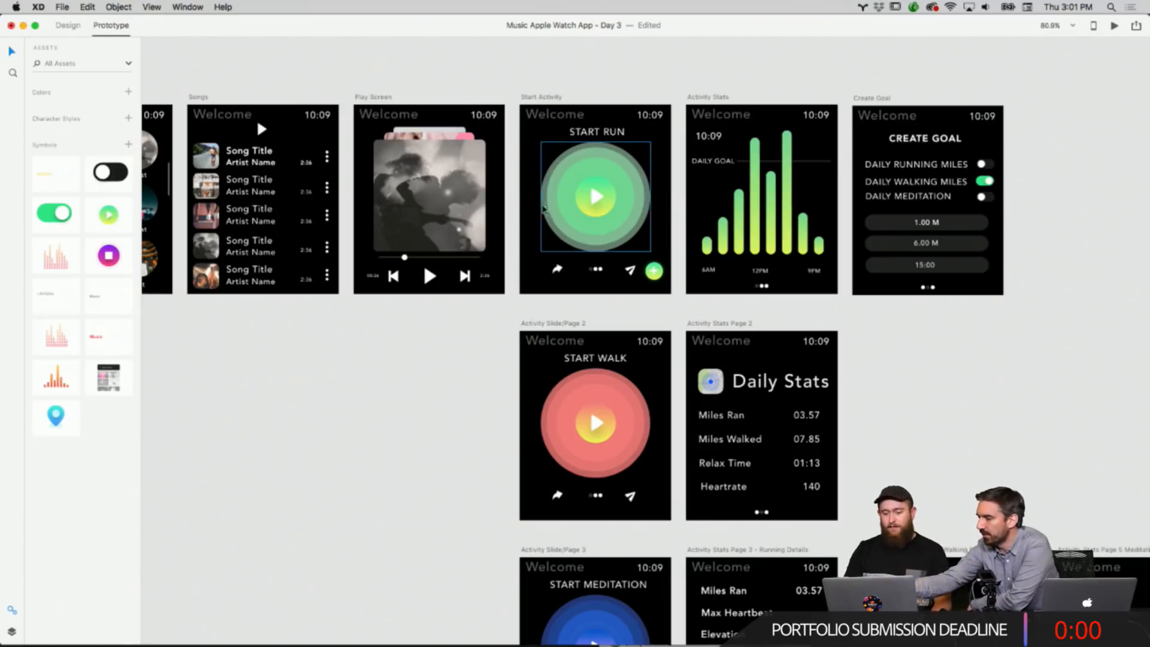
pyautogui.click(656, 148)
pyautogui.scroll(-5, 669, 231)
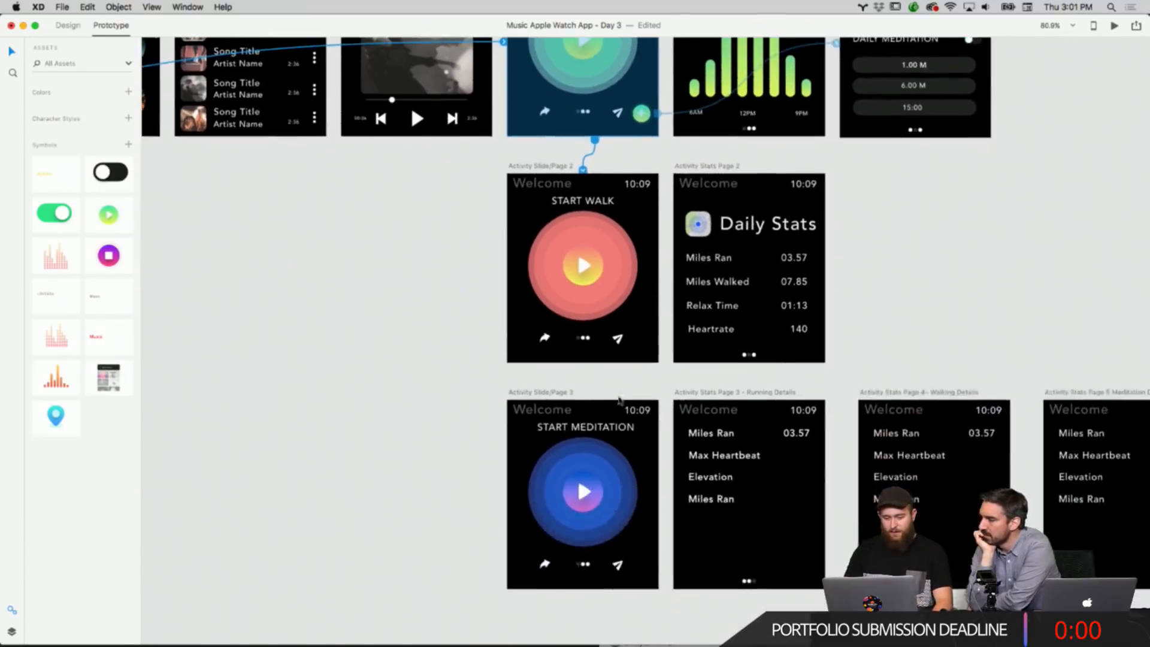
pyautogui.click(650, 444)
pyautogui.moveTo(662, 484); pyautogui.dragTo(749, 90)
pyautogui.scroll(4, 804, 139)
pyautogui.click(860, 306)
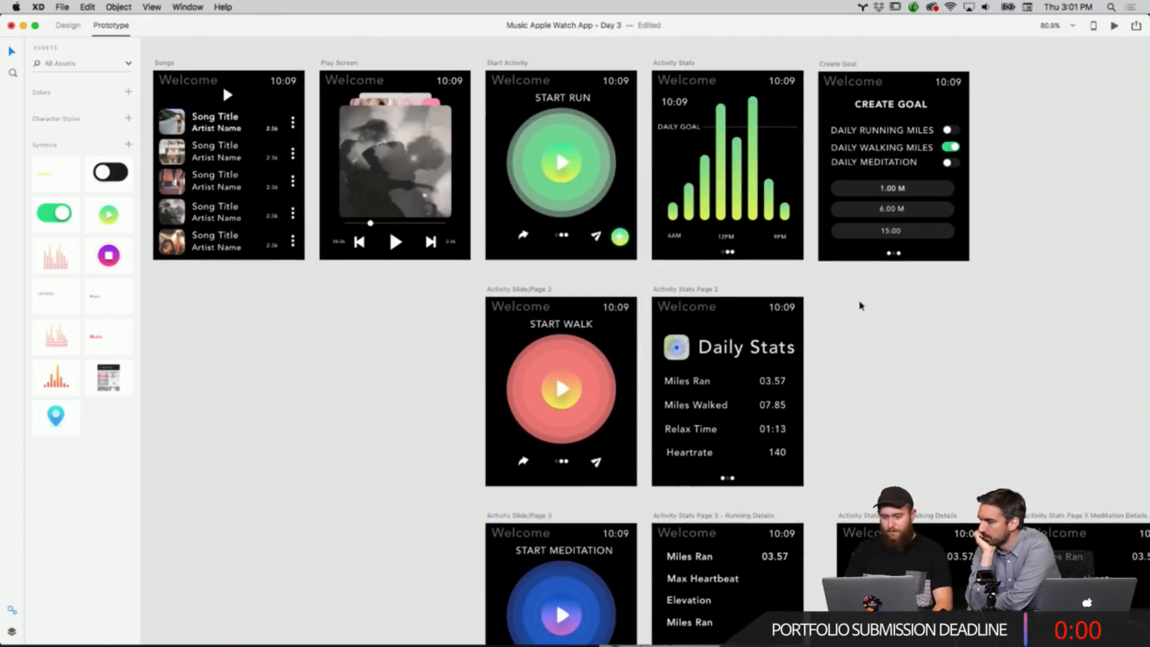
# Review the prototype links across all artboards in a zoomed-out view.
pyautogui.scroll(-2, 861, 306)
pyautogui.scroll(-3, 861, 306)
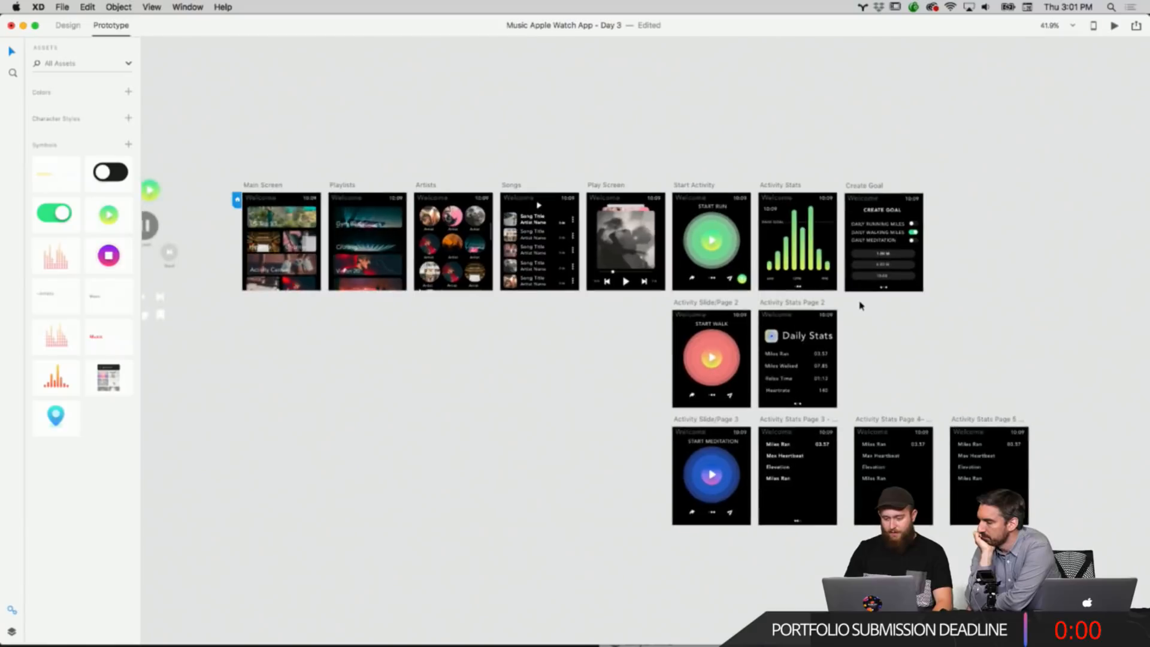
pyautogui.click(807, 326)
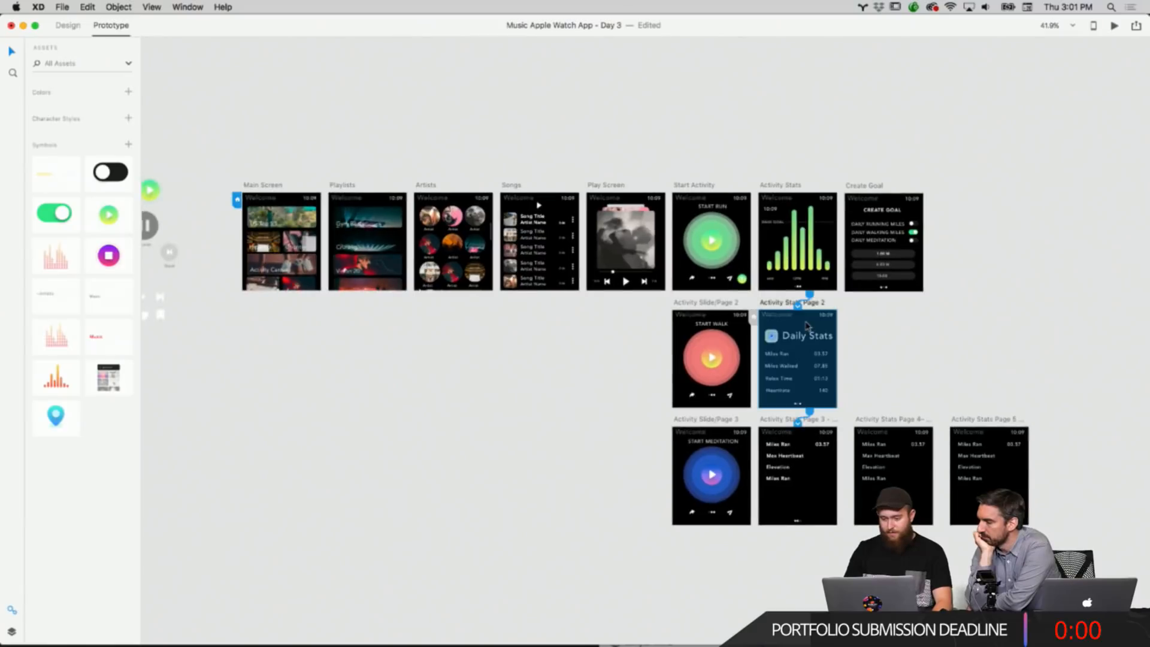
pyautogui.click(887, 456)
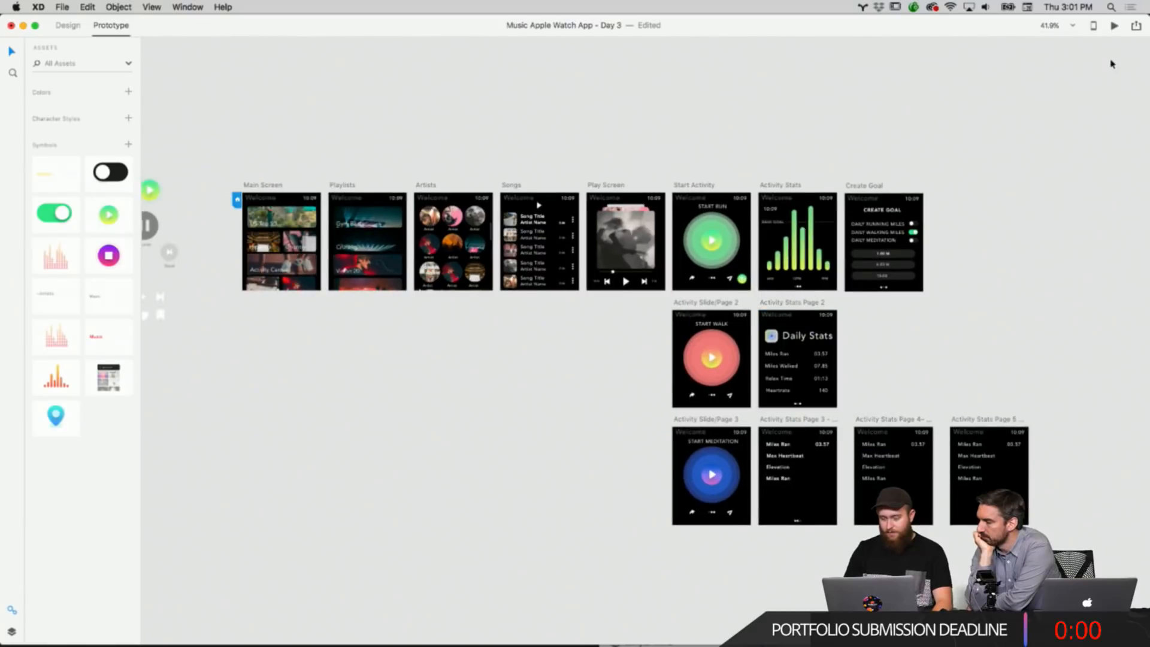
pyautogui.hscroll(-5, 880, 115)
pyautogui.scroll(-3, 879, 115)
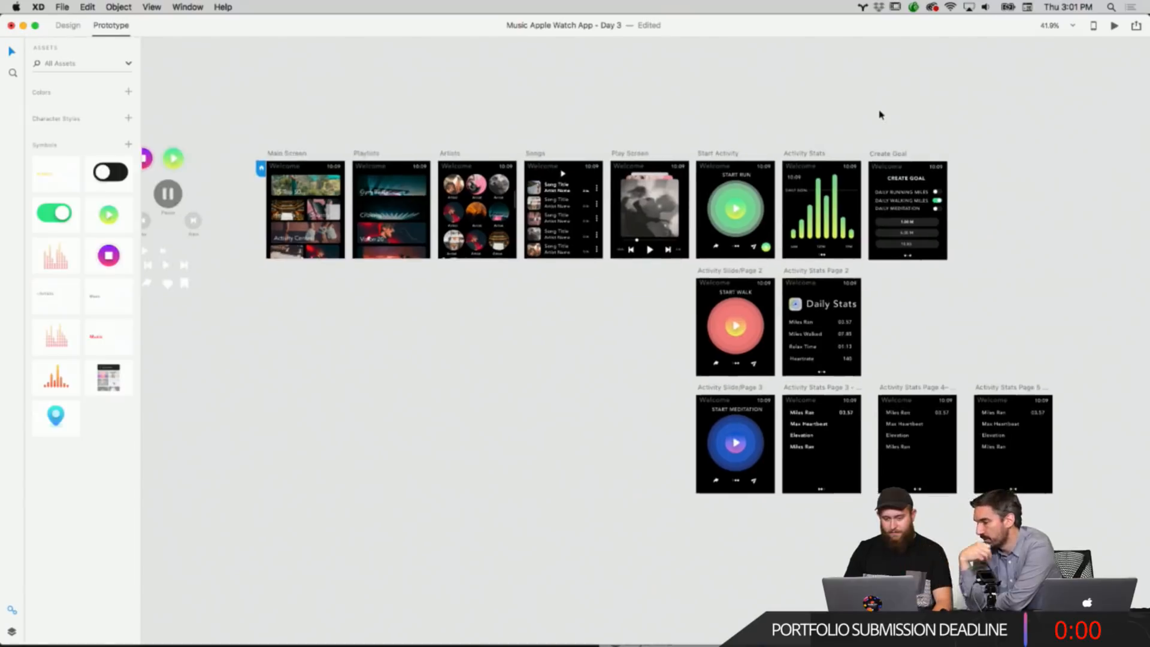
pyautogui.hscroll(-2, 880, 114)
pyautogui.hscroll(3, 879, 113)
pyautogui.scroll(-1, 879, 114)
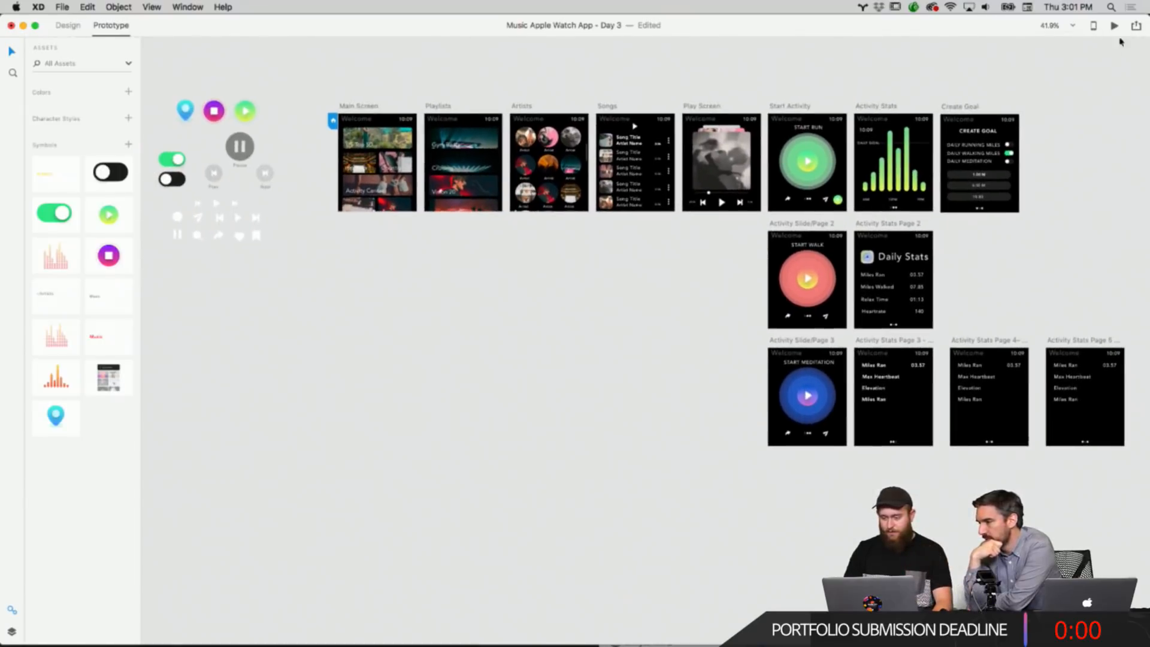
# Launch the prototype preview and step from the Main Screen through the activity screens to the Daily Stats page.
pyautogui.click(1136, 27)
pyautogui.click(1115, 27)
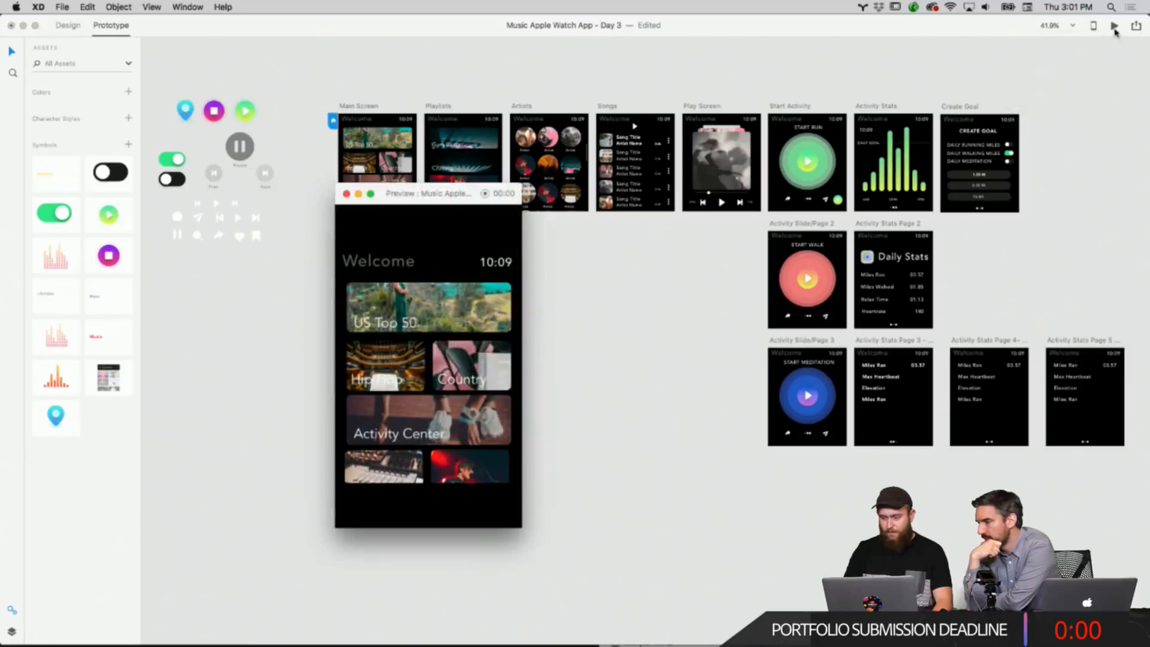
pyautogui.moveTo(412, 195); pyautogui.dragTo(491, 149)
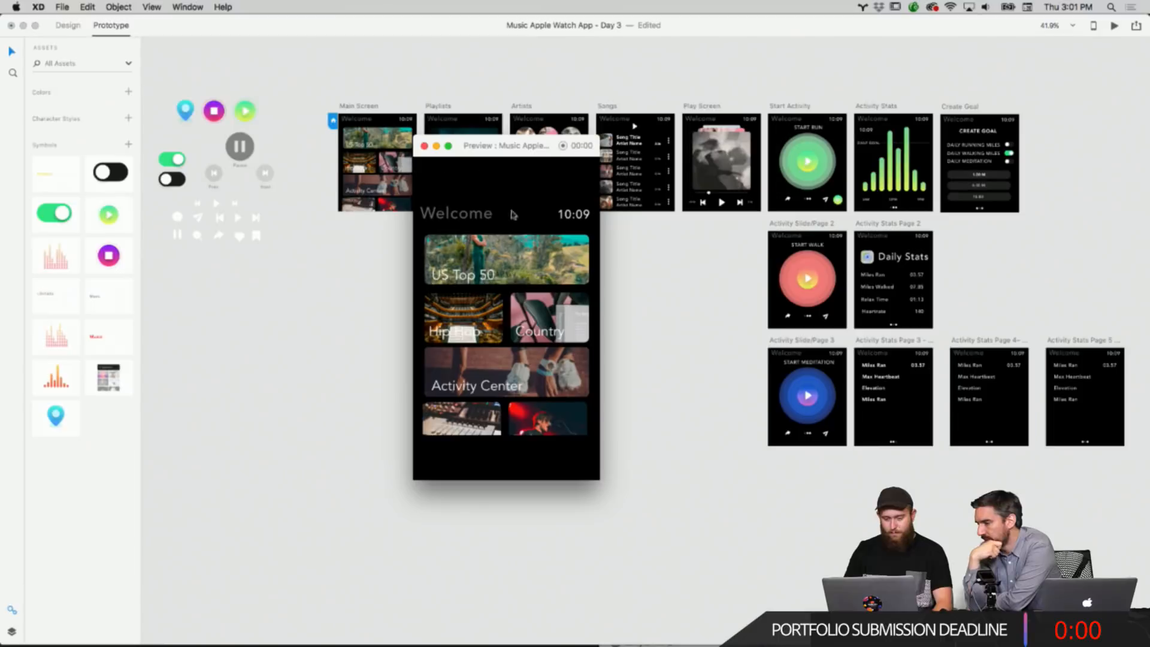
pyautogui.click(519, 376)
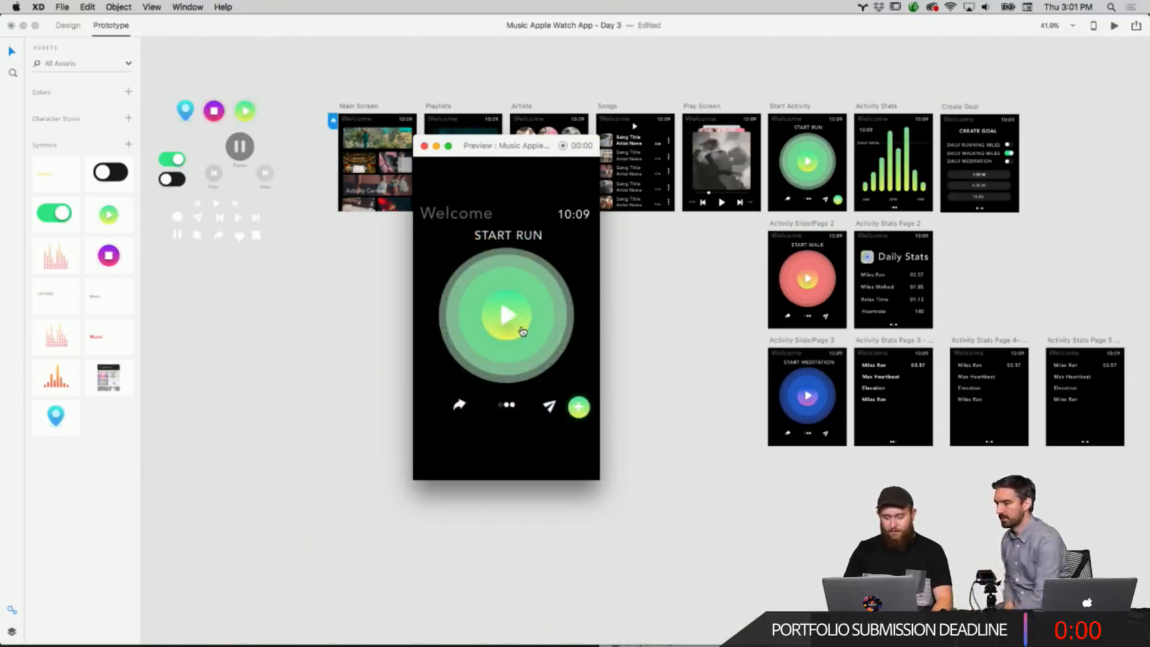
pyautogui.click(552, 328)
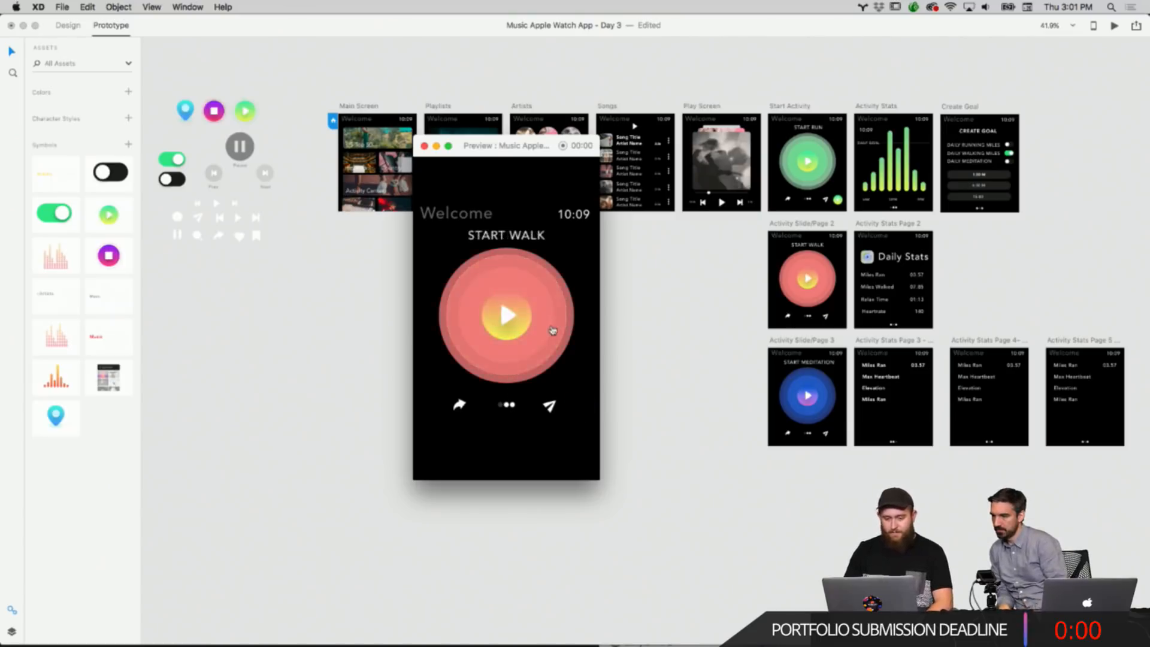
pyautogui.click(551, 330)
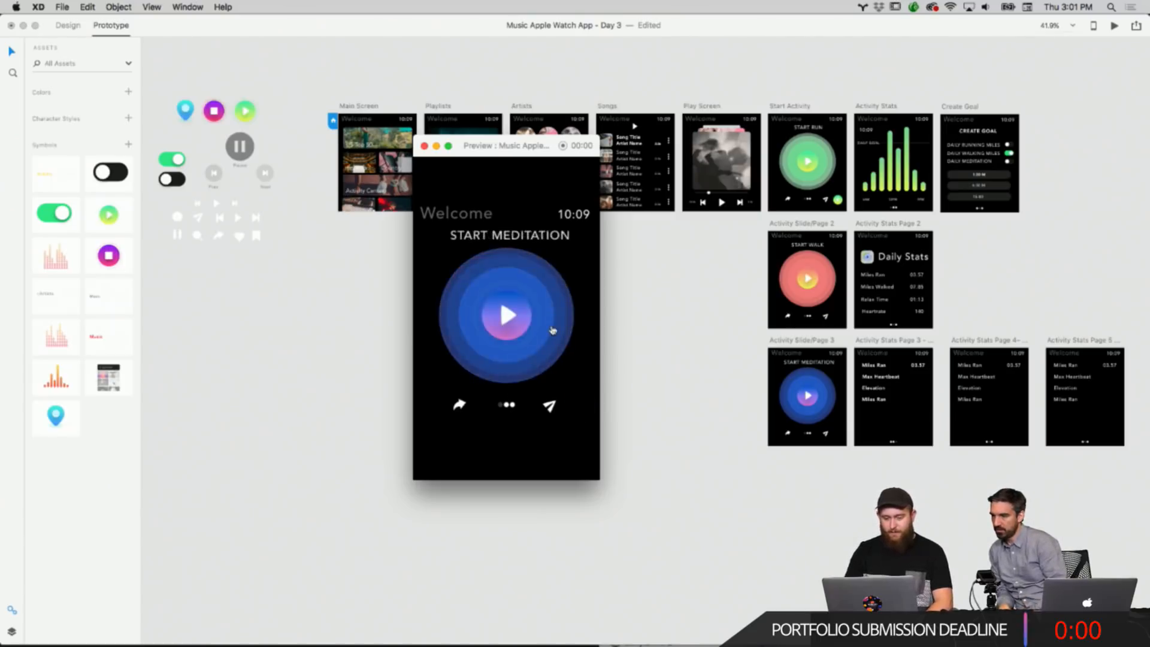
pyautogui.click(551, 330)
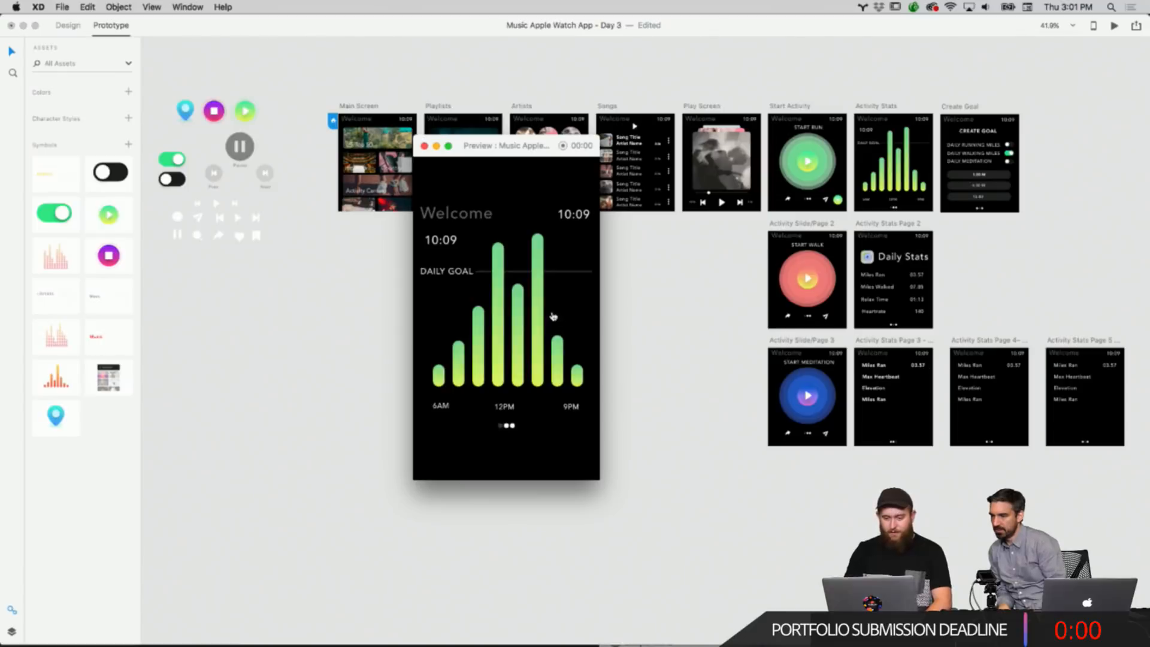
pyautogui.click(552, 315)
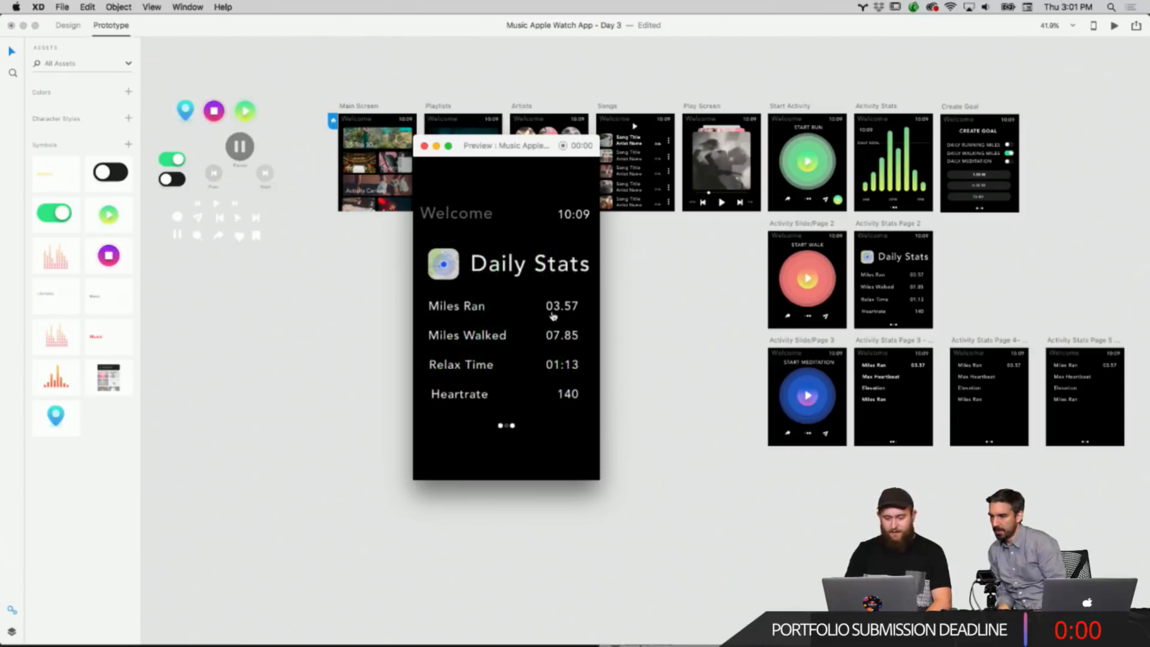
pyautogui.click(552, 316)
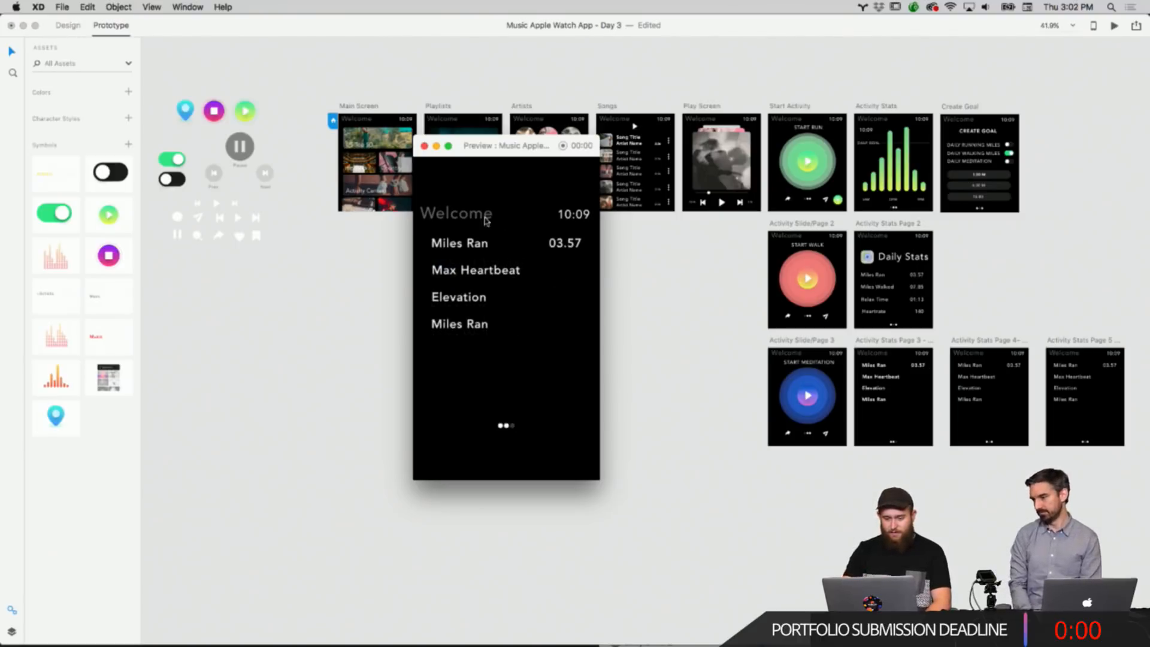
# Keep tapping through the preview across the playlist, artist, song and activity screens to Create Goal, then close the preview.
pyautogui.click(567, 299)
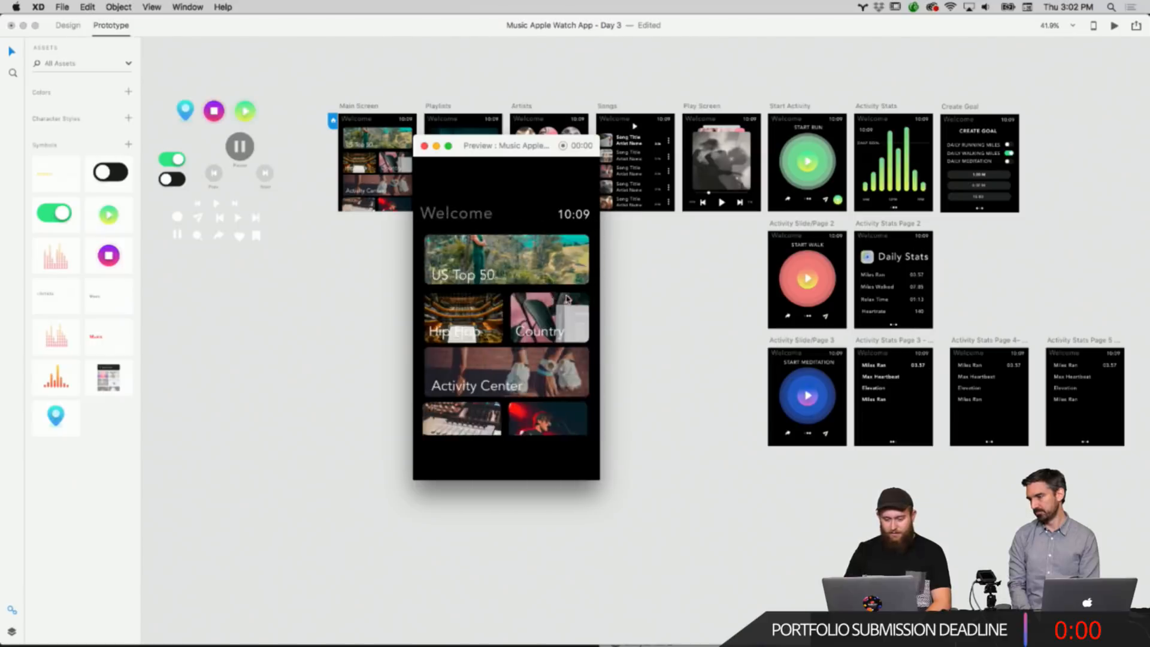
pyautogui.click(567, 299)
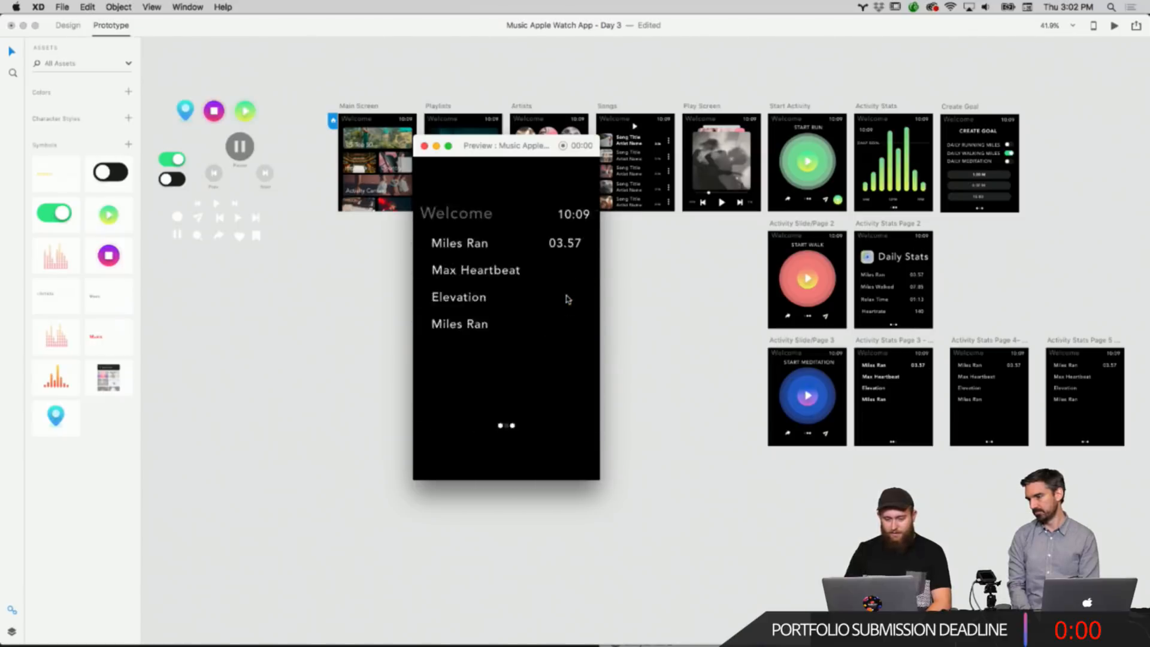
pyautogui.click(568, 299)
pyautogui.click(568, 299)
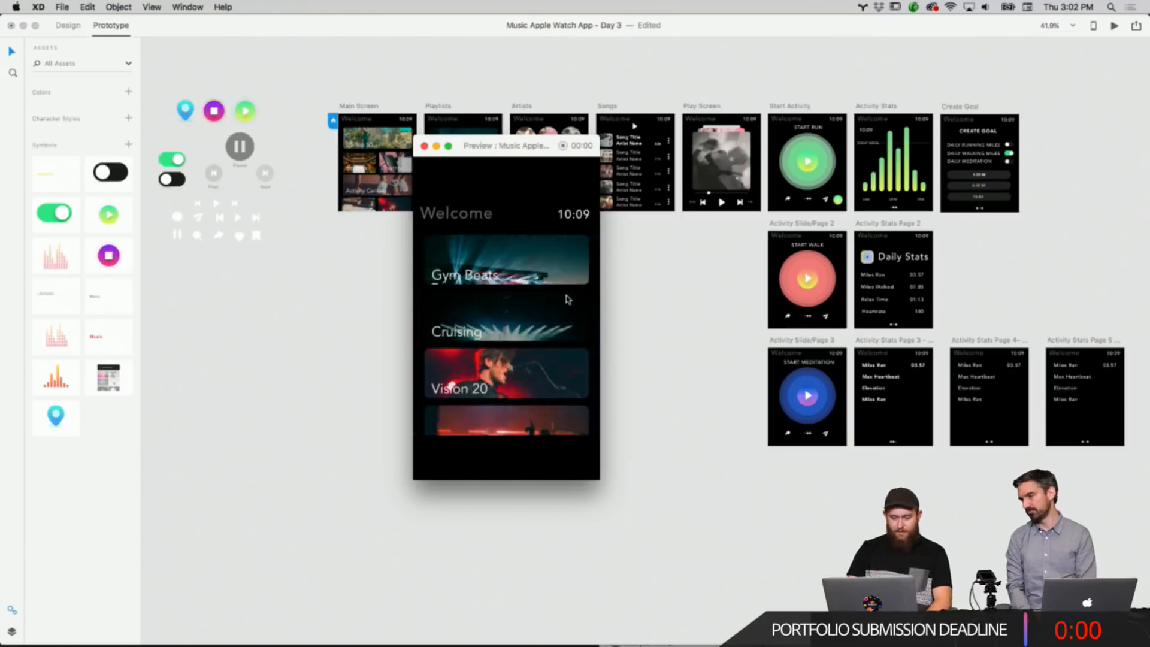
pyautogui.click(568, 299)
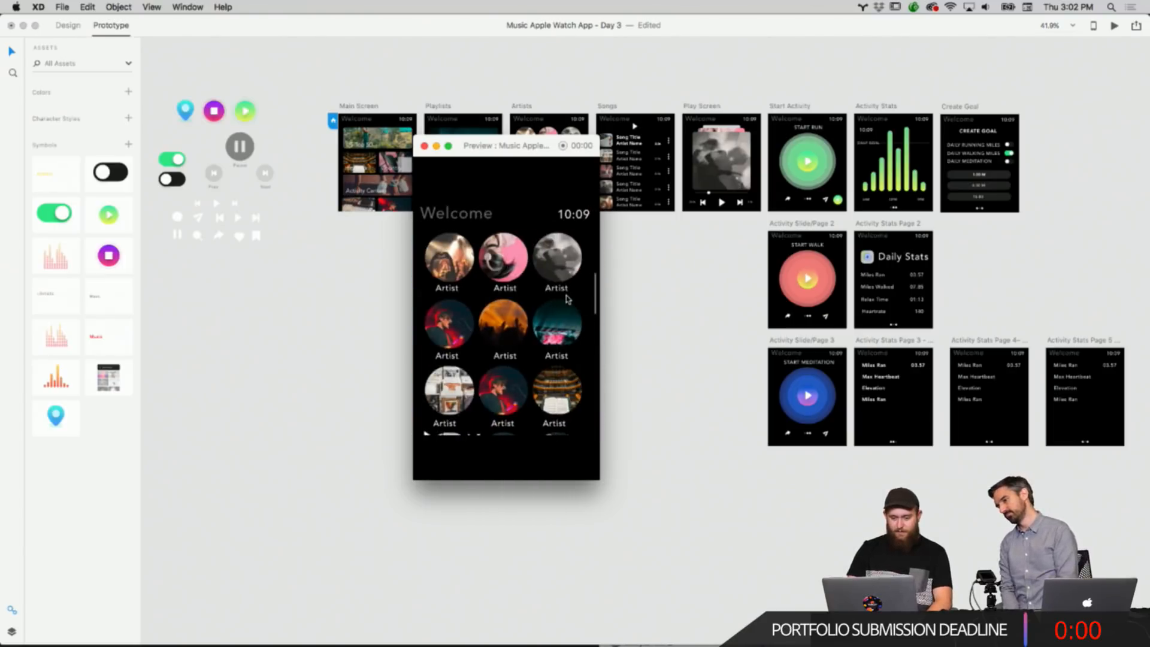
pyautogui.click(568, 298)
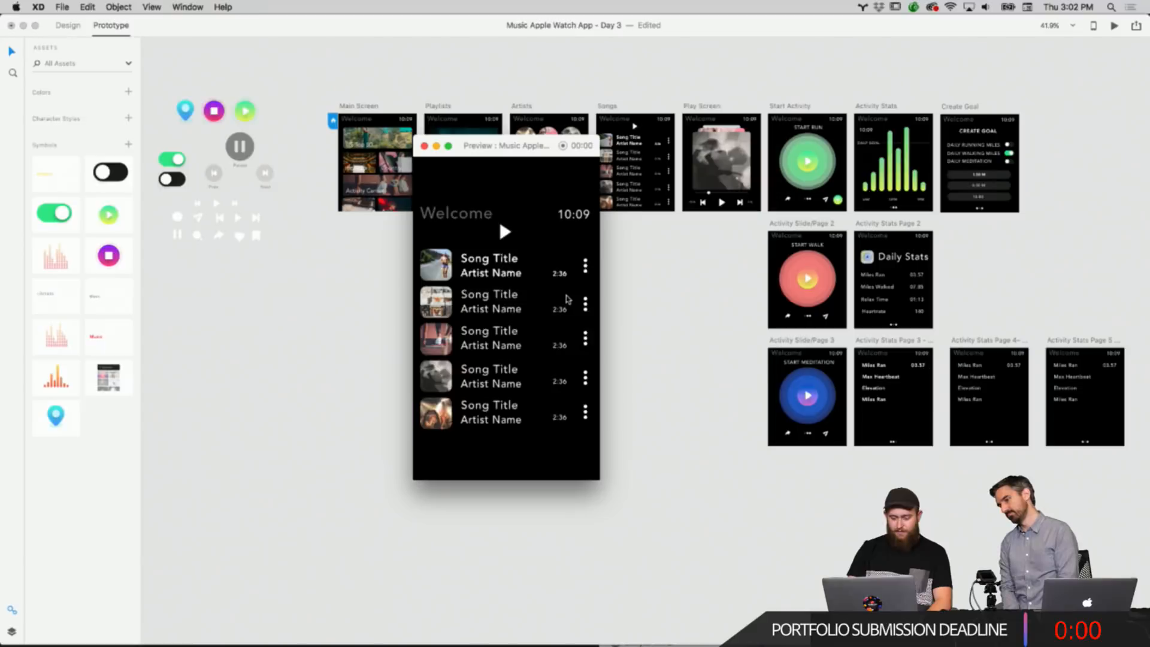
pyautogui.click(568, 299)
pyautogui.click(568, 299)
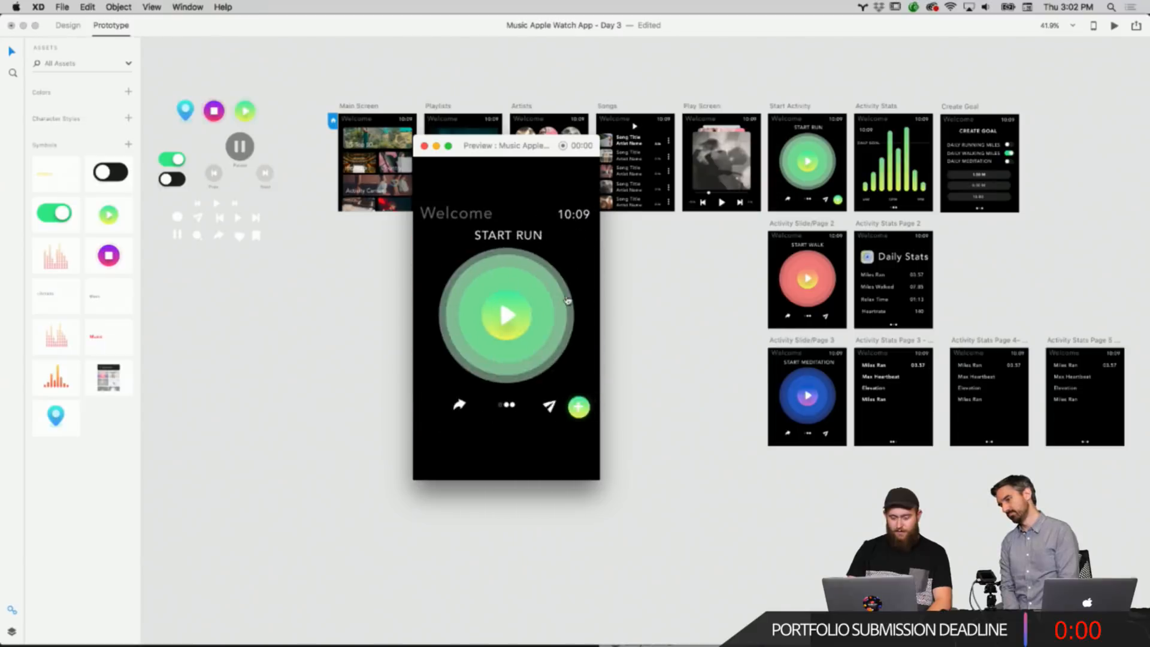
pyautogui.click(567, 299)
pyautogui.click(568, 299)
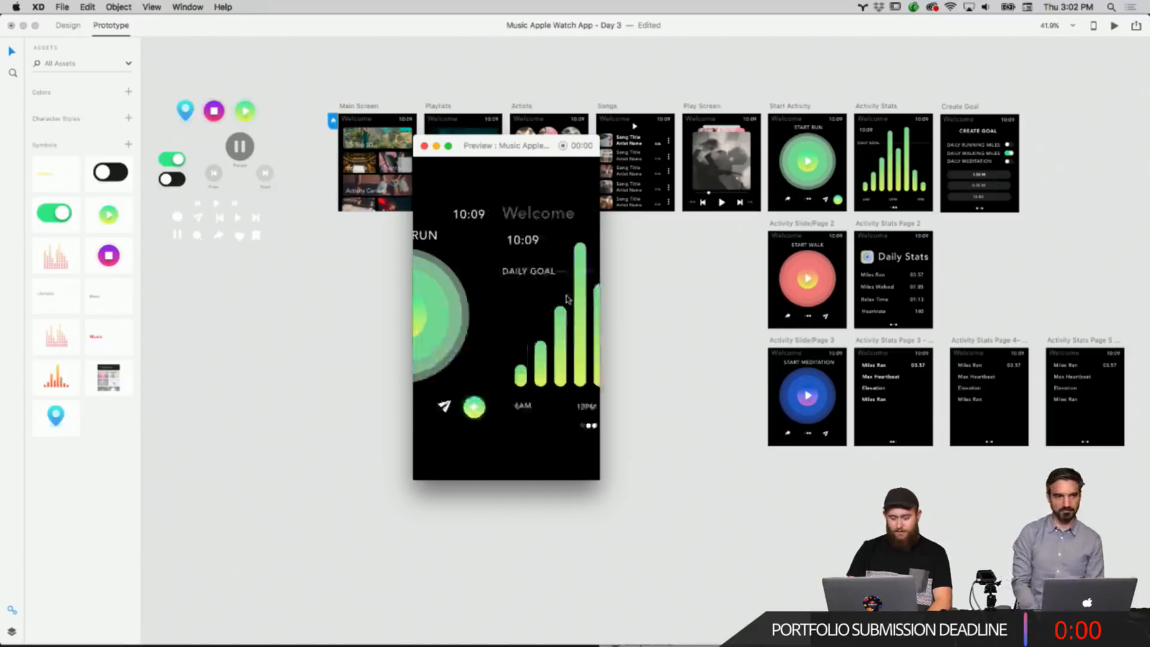
pyautogui.click(578, 408)
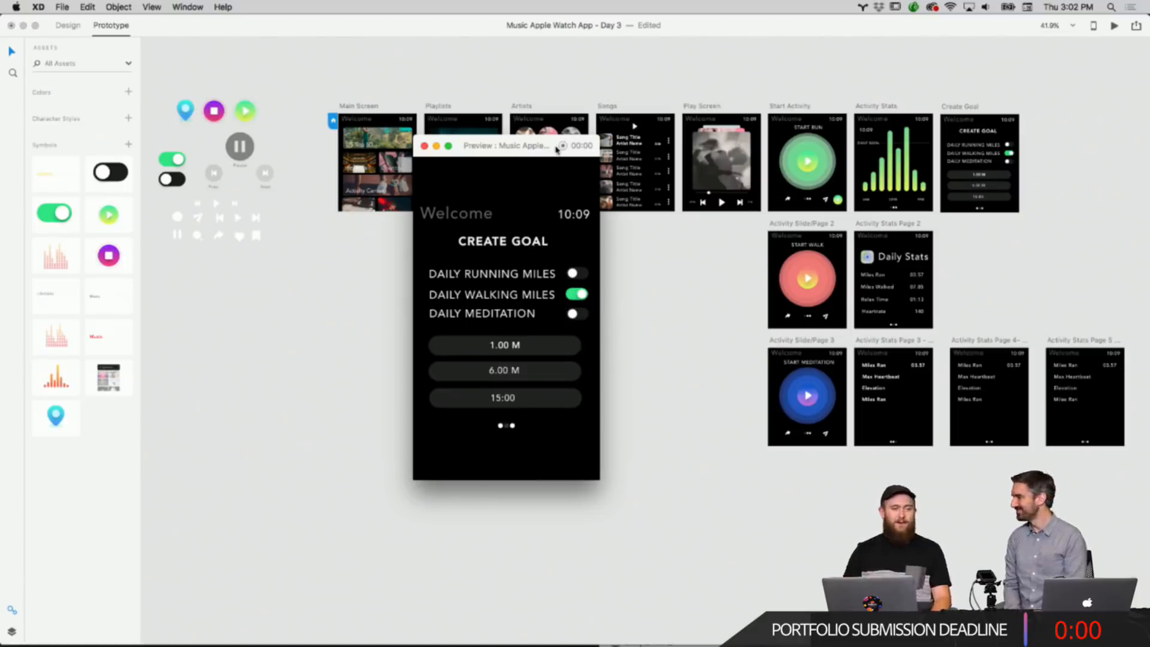
pyautogui.click(424, 147)
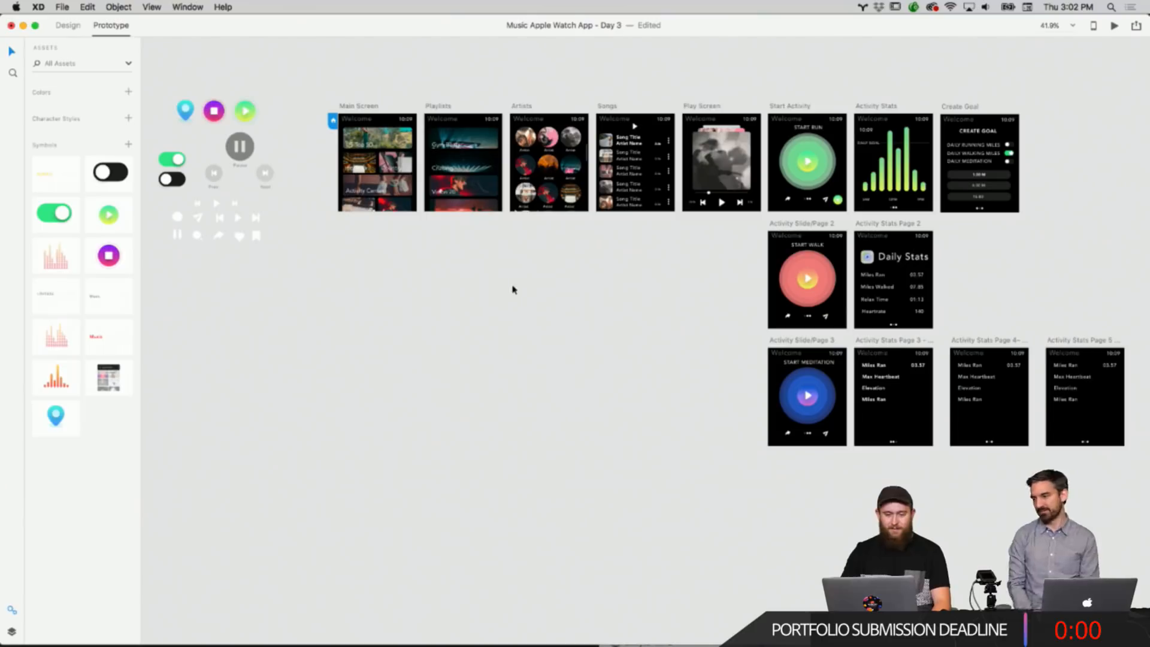
# Return to design mode and delete the extra Activity Stats page artboards in the bottom row.
pyautogui.click(67, 25)
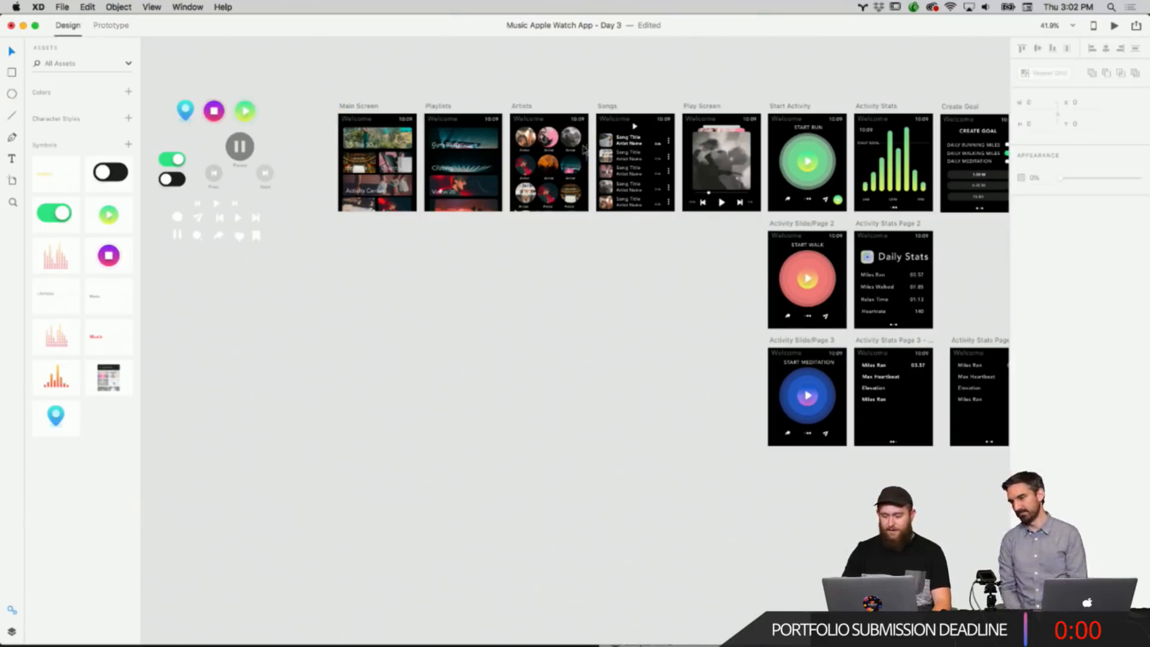
pyautogui.scroll(-3, 584, 149)
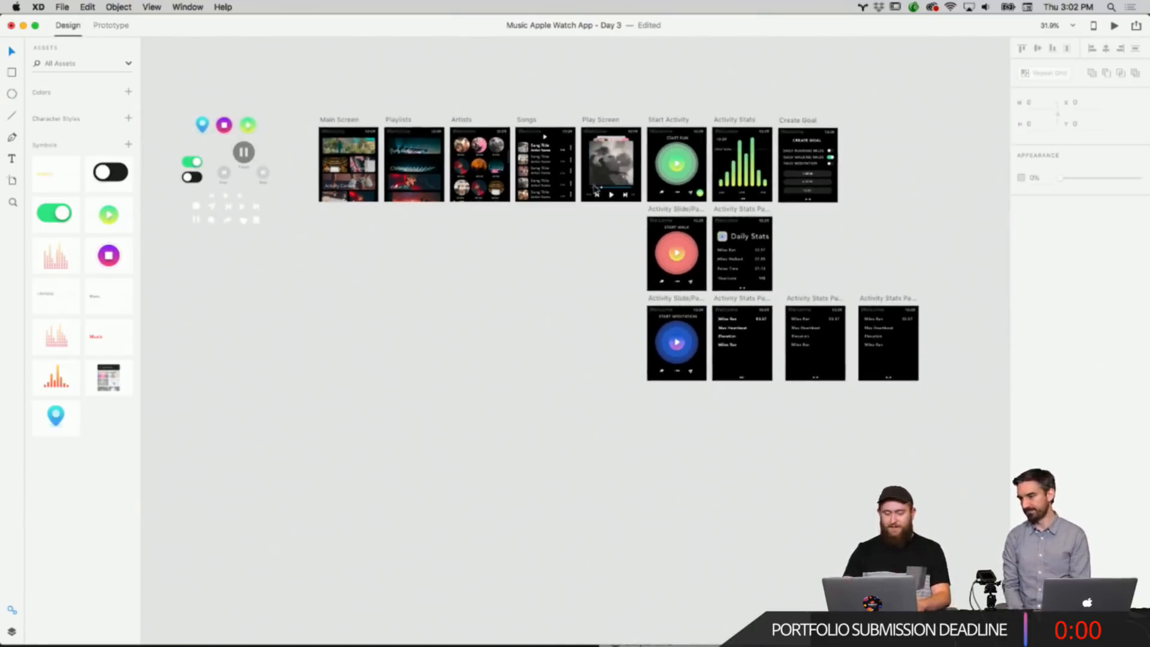
pyautogui.scroll(4, 619, 218)
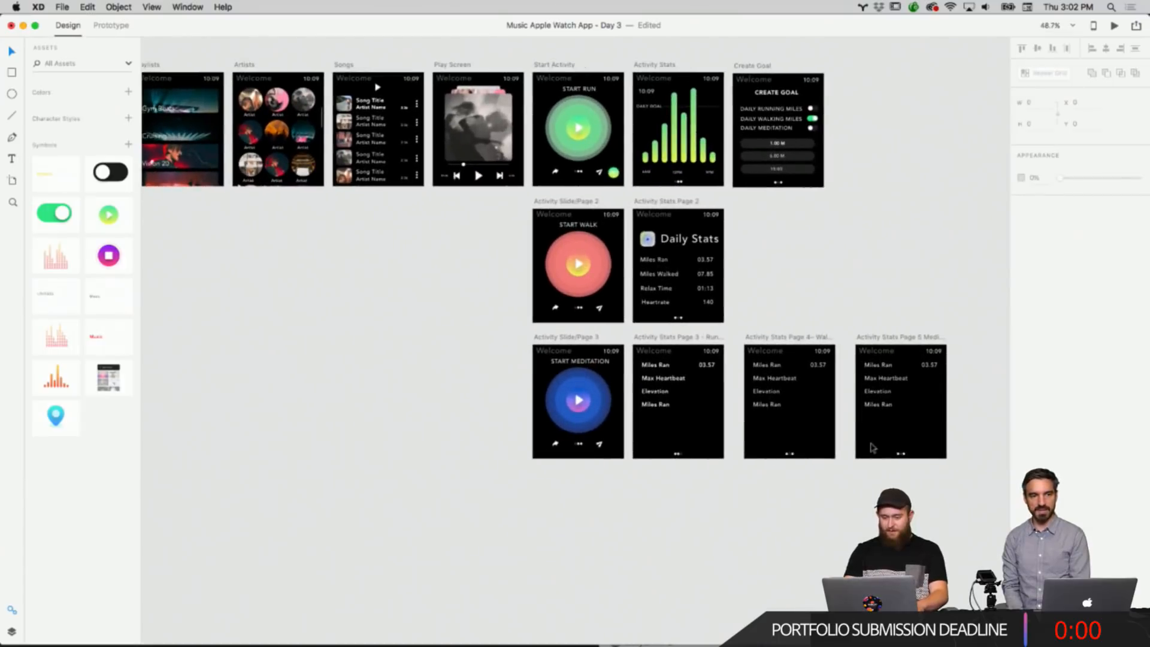
pyautogui.moveTo(941, 512); pyautogui.dragTo(664, 339)
pyautogui.press('Delete')
# Browse the designer's Behance profile and its grid of portfolio projects.
pyautogui.scroll(-3, 662, 336)
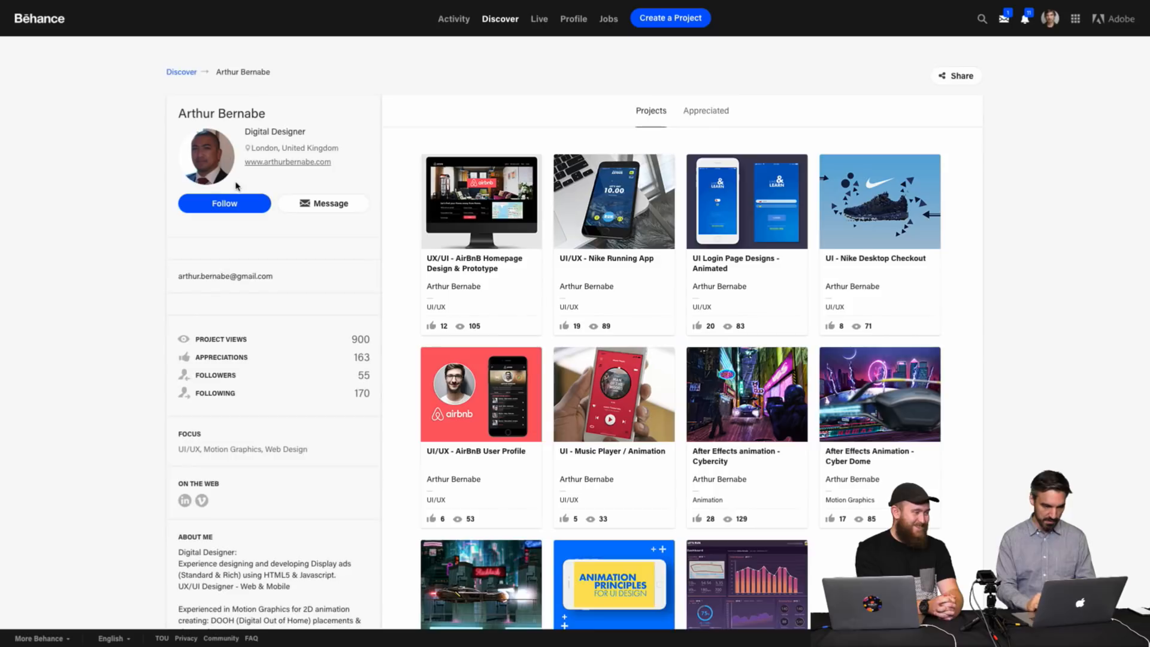
pyautogui.scroll(-1, 244, 285)
pyautogui.scroll(-4, 245, 287)
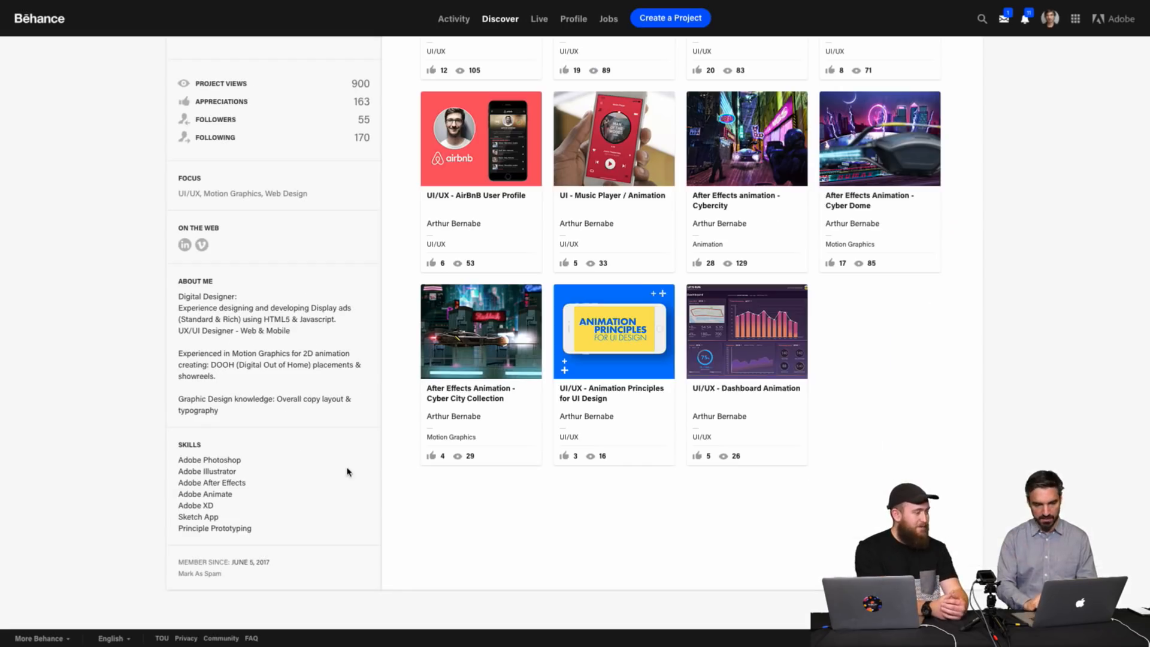
pyautogui.scroll(4, 740, 429)
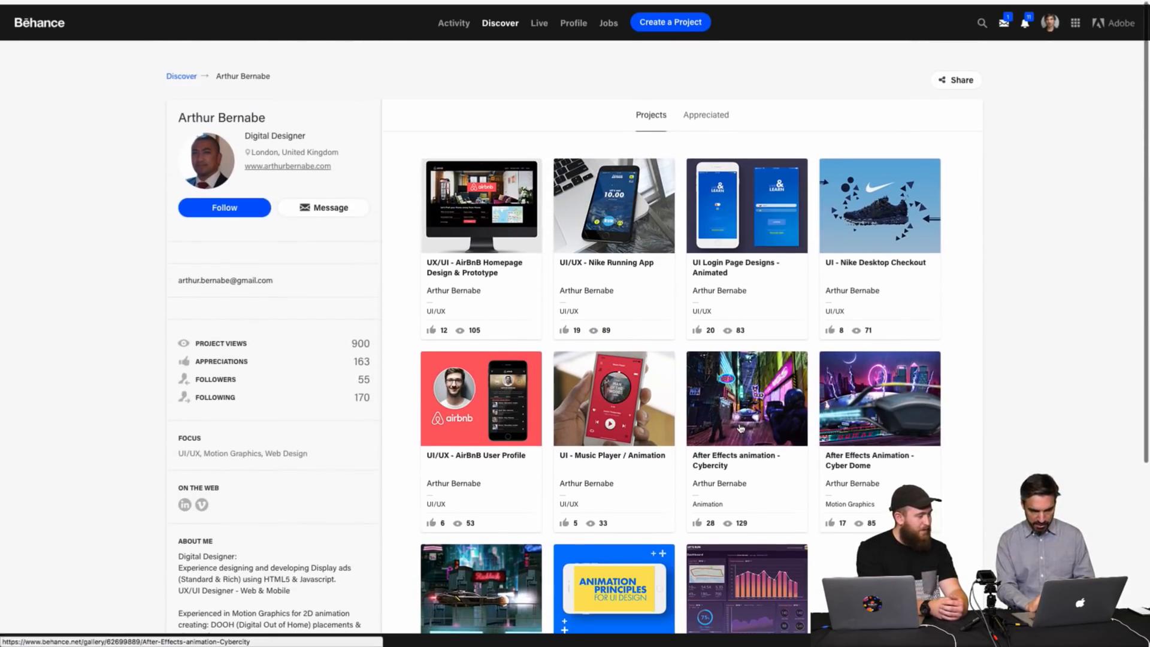
pyautogui.scroll(-2, 739, 432)
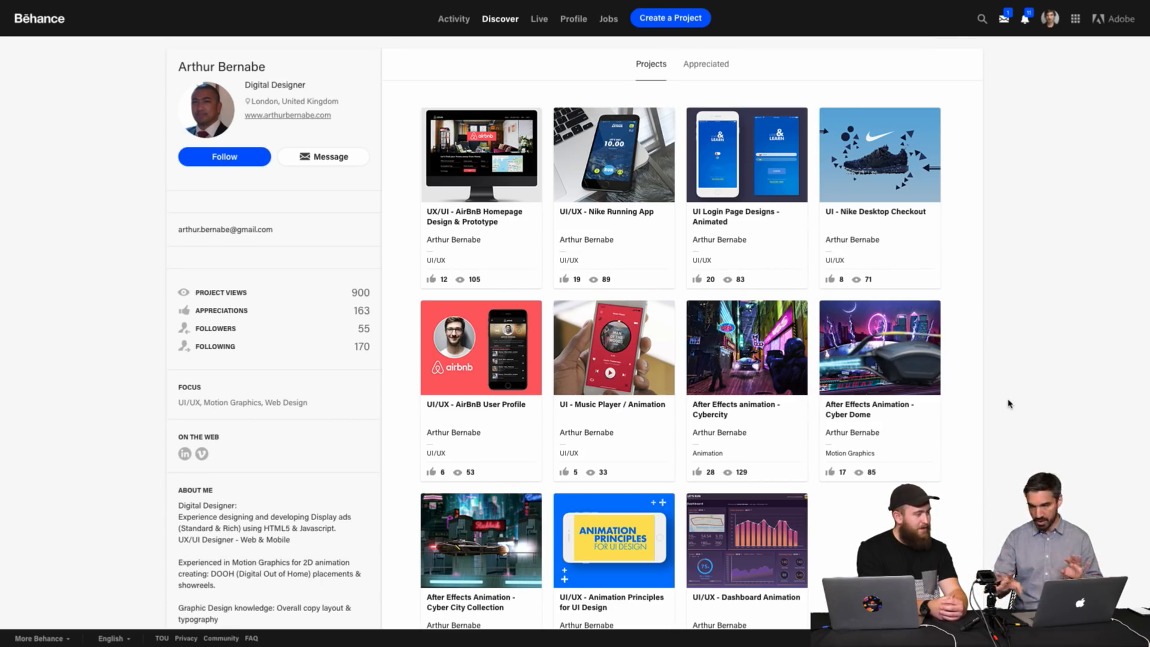
pyautogui.scroll(1, 1056, 404)
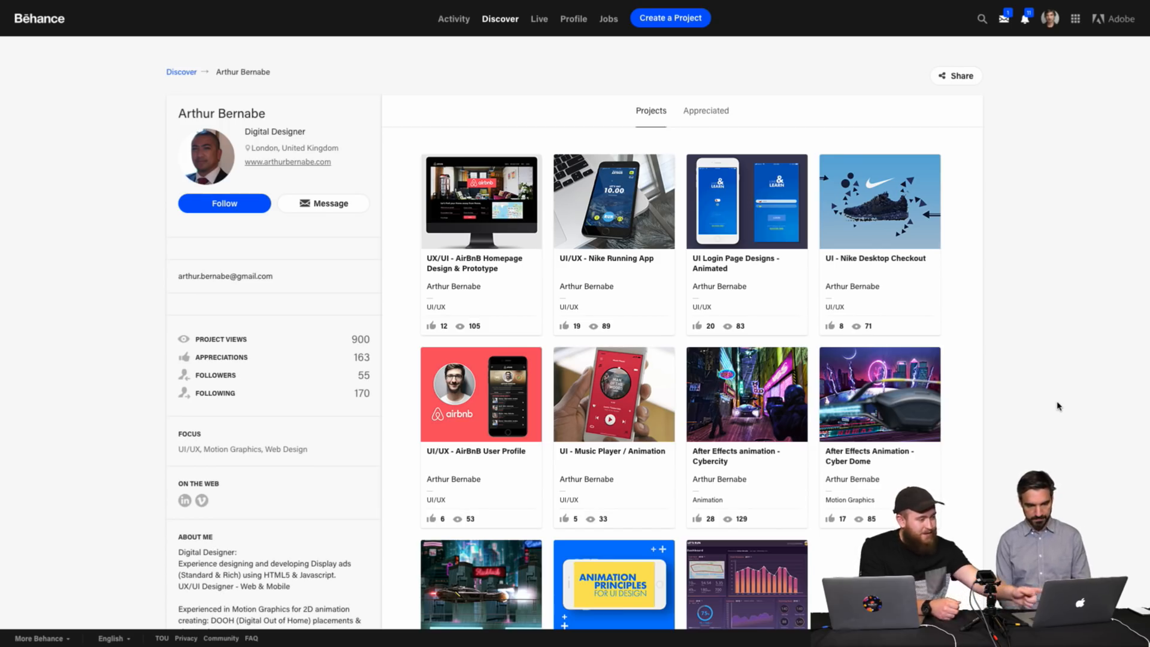
# Open the UI Login Page Designs - Animated project, scroll through its login screen variations, and close it.
pyautogui.click(773, 240)
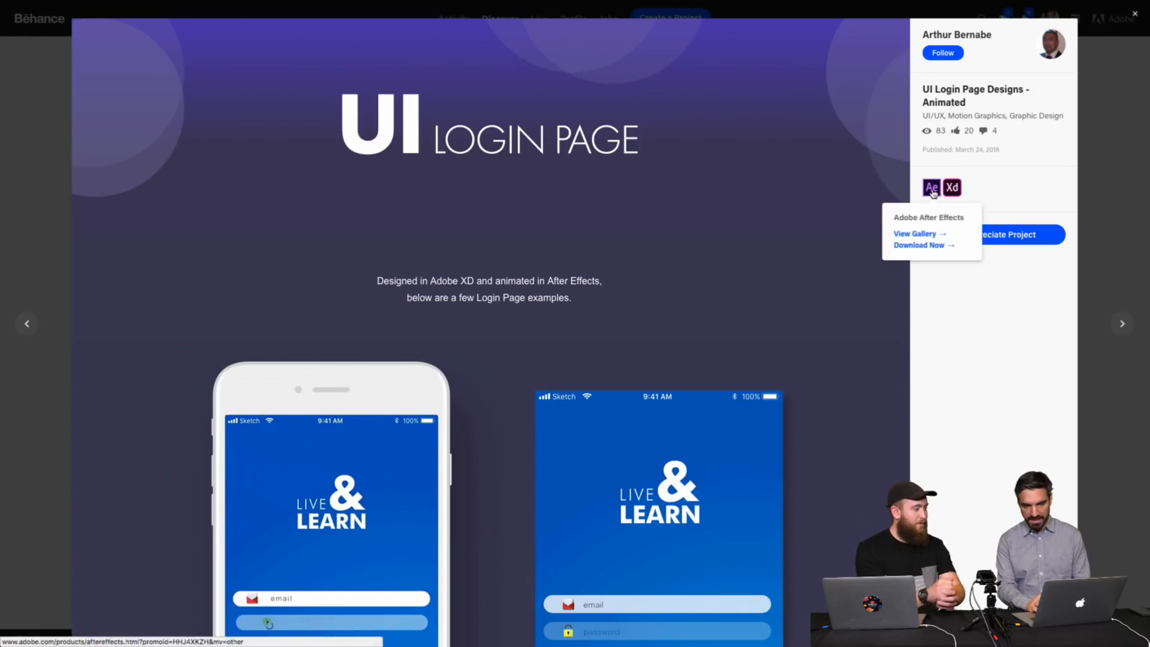
pyautogui.scroll(-5, 852, 259)
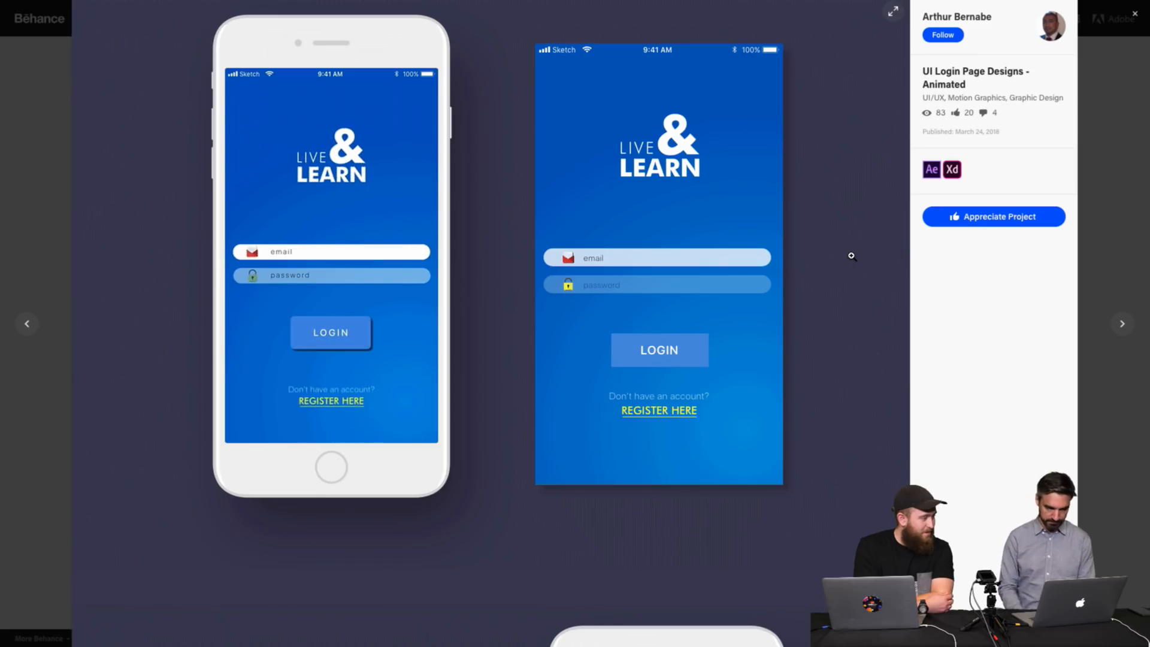
pyautogui.scroll(-10, 851, 256)
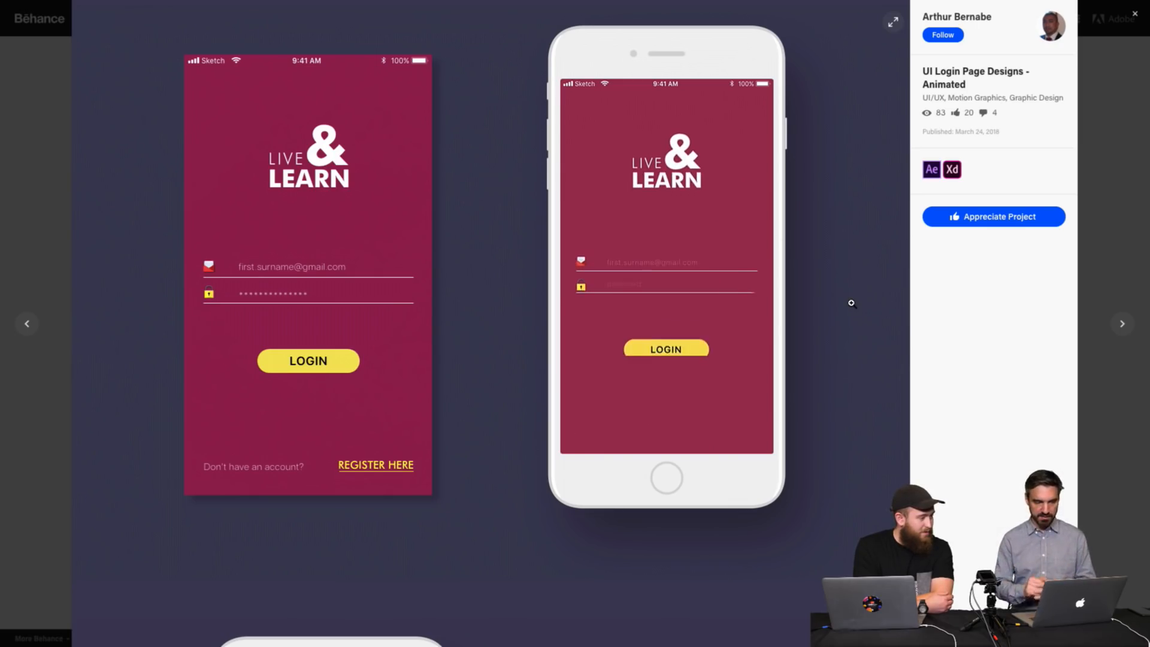
pyautogui.scroll(-10, 851, 302)
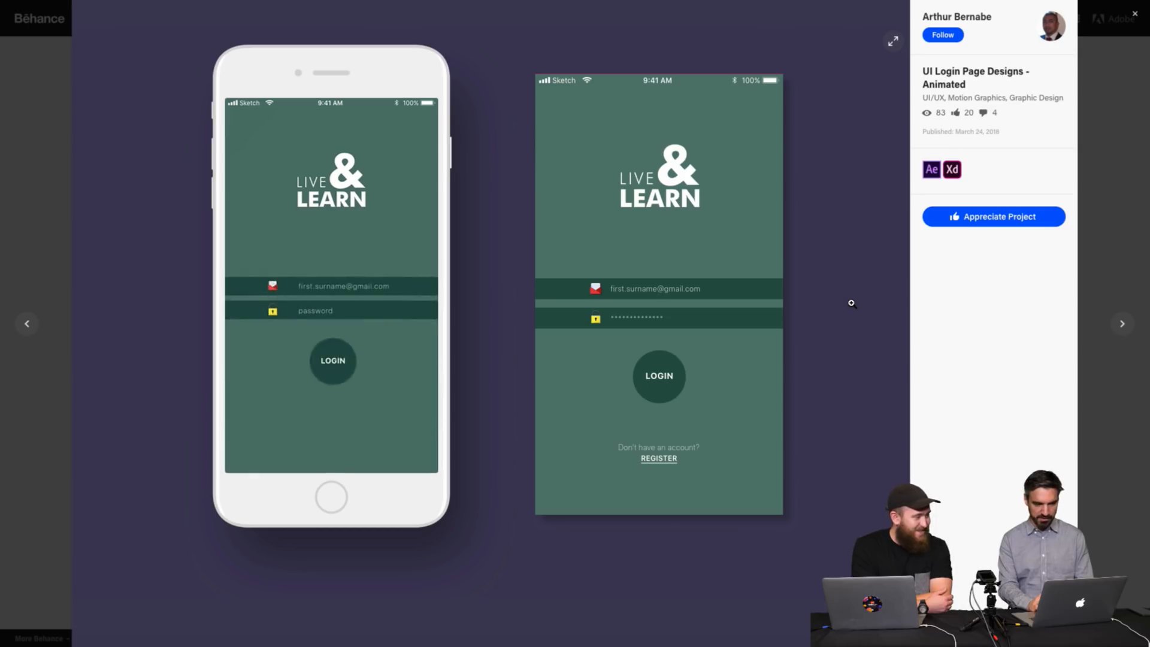
pyautogui.scroll(-10, 851, 303)
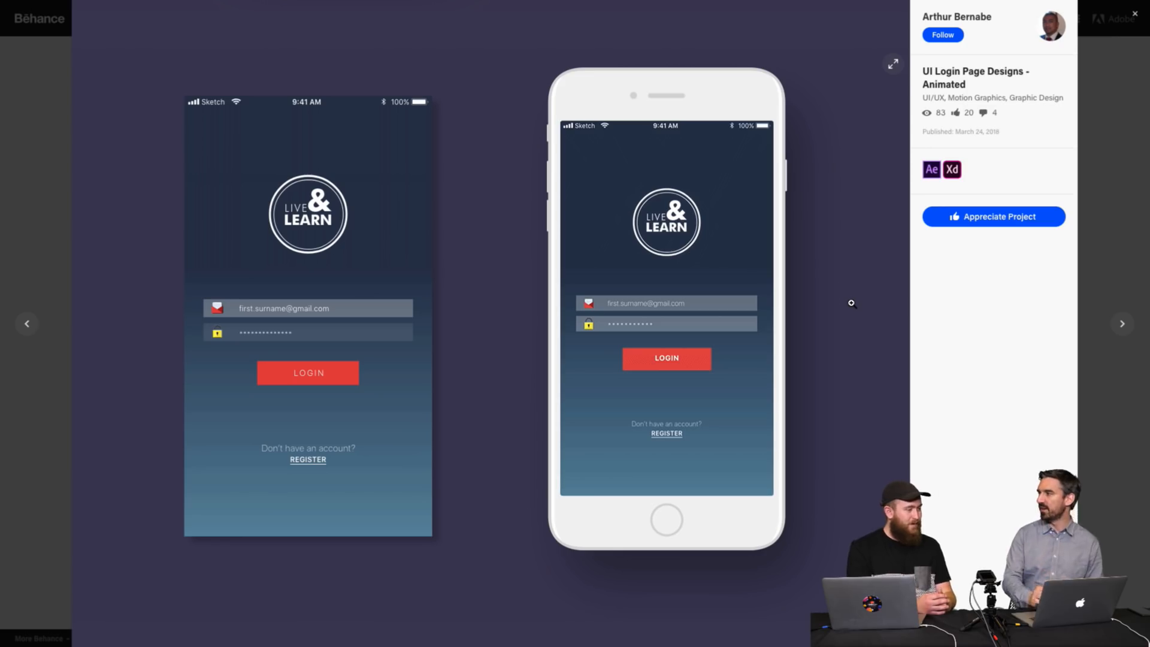
pyautogui.scroll(-8, 851, 303)
pyautogui.scroll(-2, 851, 303)
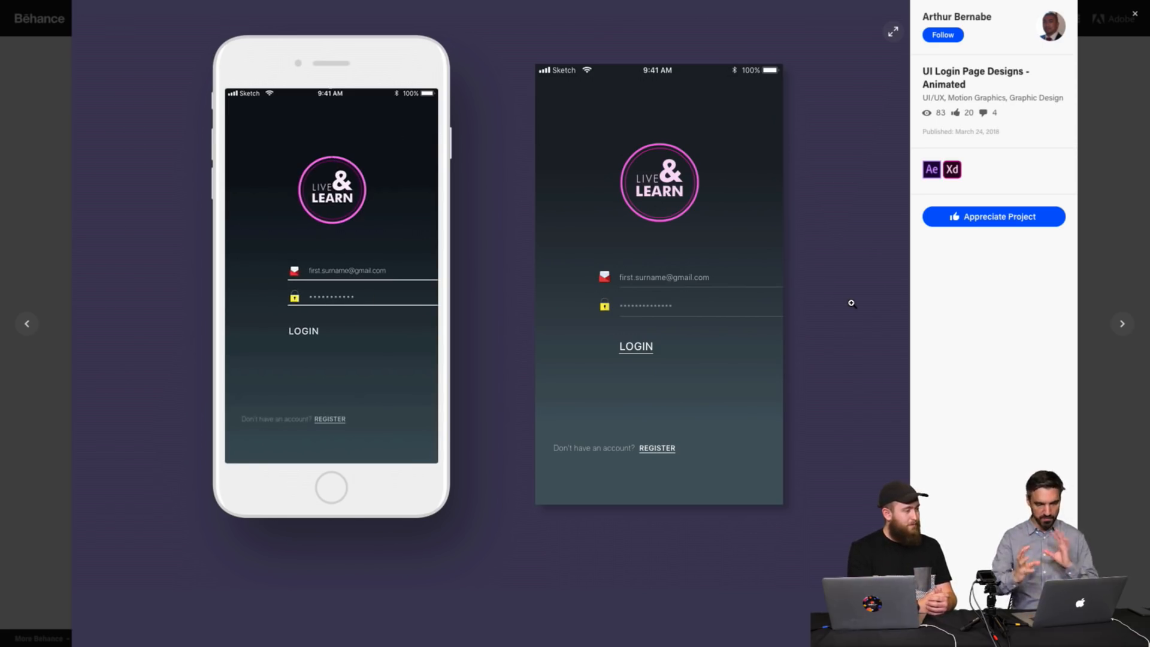
pyautogui.scroll(-6, 851, 303)
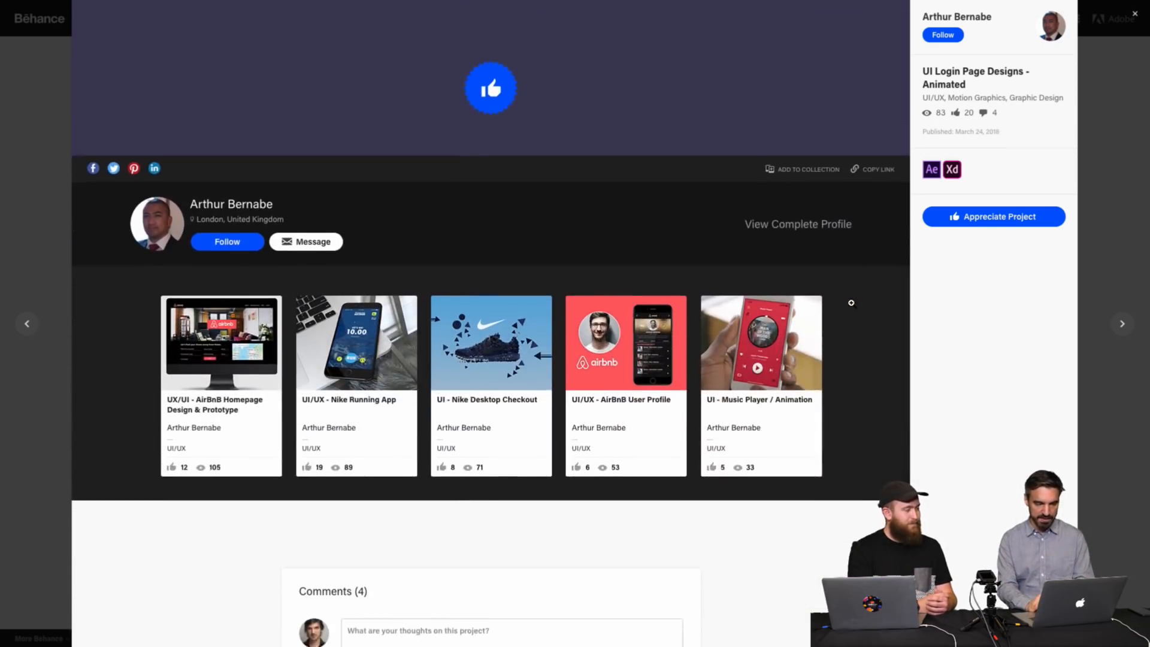
pyautogui.scroll(13, 851, 304)
pyautogui.scroll(8, 853, 306)
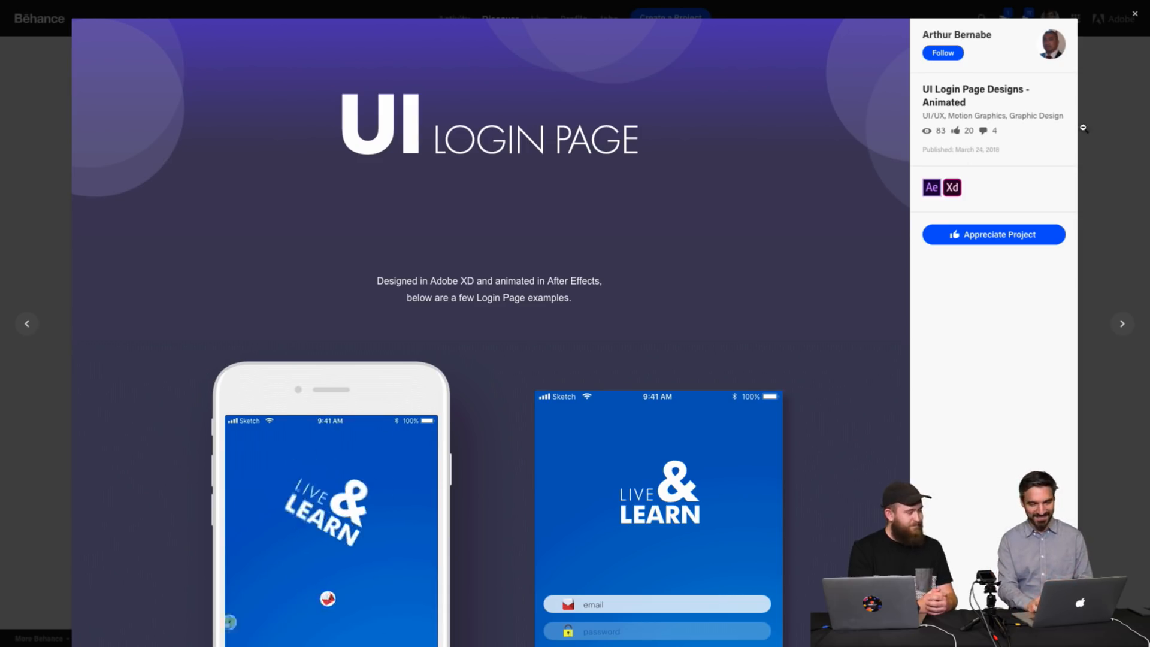
pyautogui.click(1130, 129)
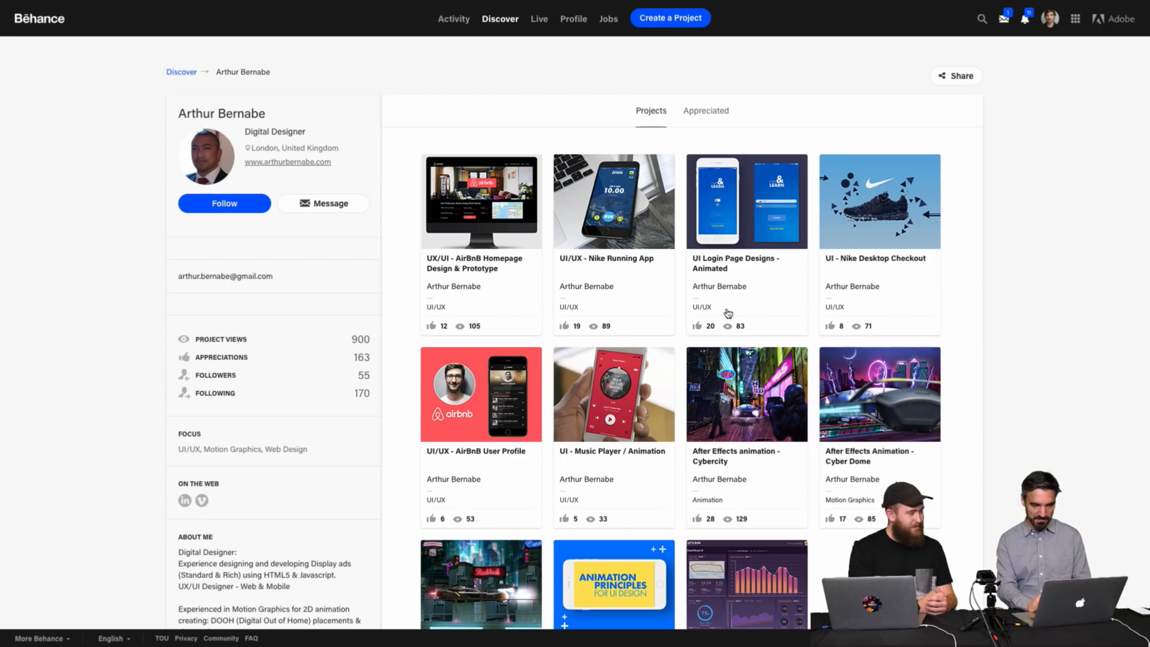
# Open the UX/UI - AirBnB Homepage Design & Prototype project and scroll through it.
pyautogui.click(492, 195)
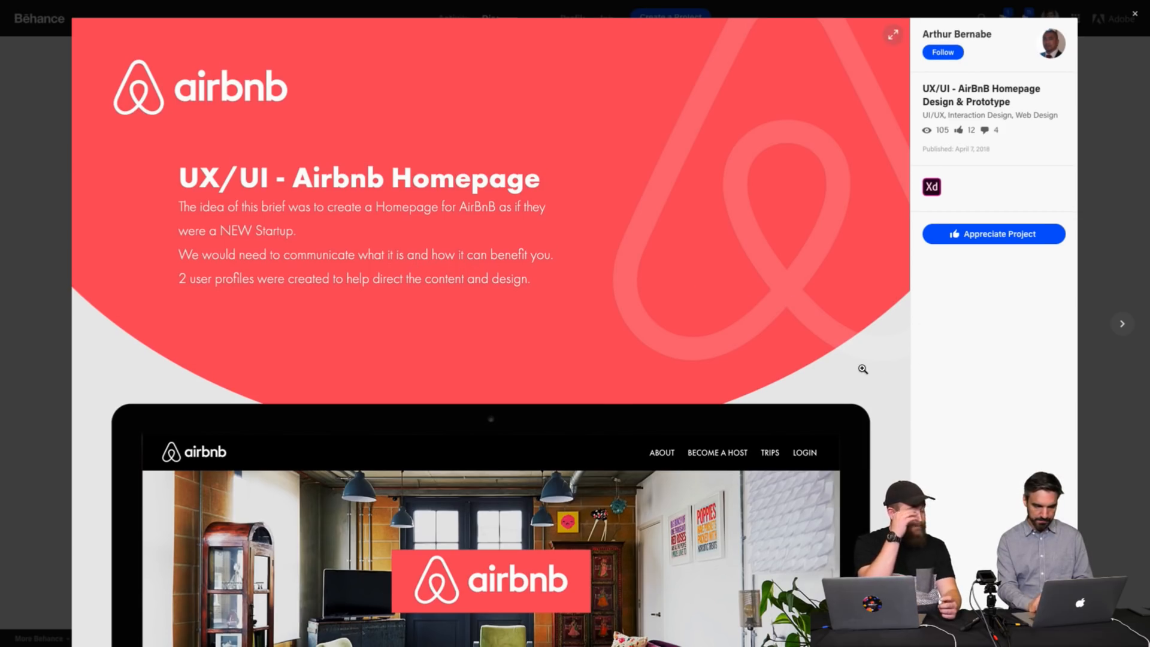
pyautogui.scroll(-3, 862, 367)
pyautogui.scroll(3, 863, 369)
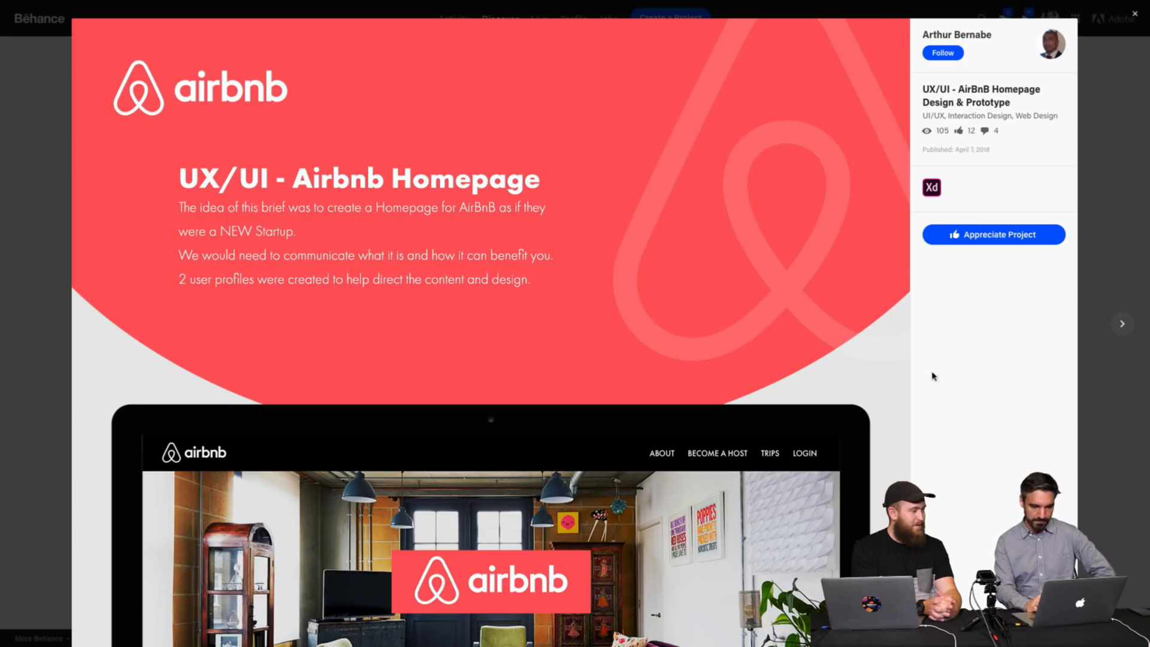
# Scroll through the AirBnB project's user profiles, wireframe routes, style scapes and final homepage mockup.
pyautogui.scroll(-5, 939, 383)
pyautogui.scroll(-2, 940, 387)
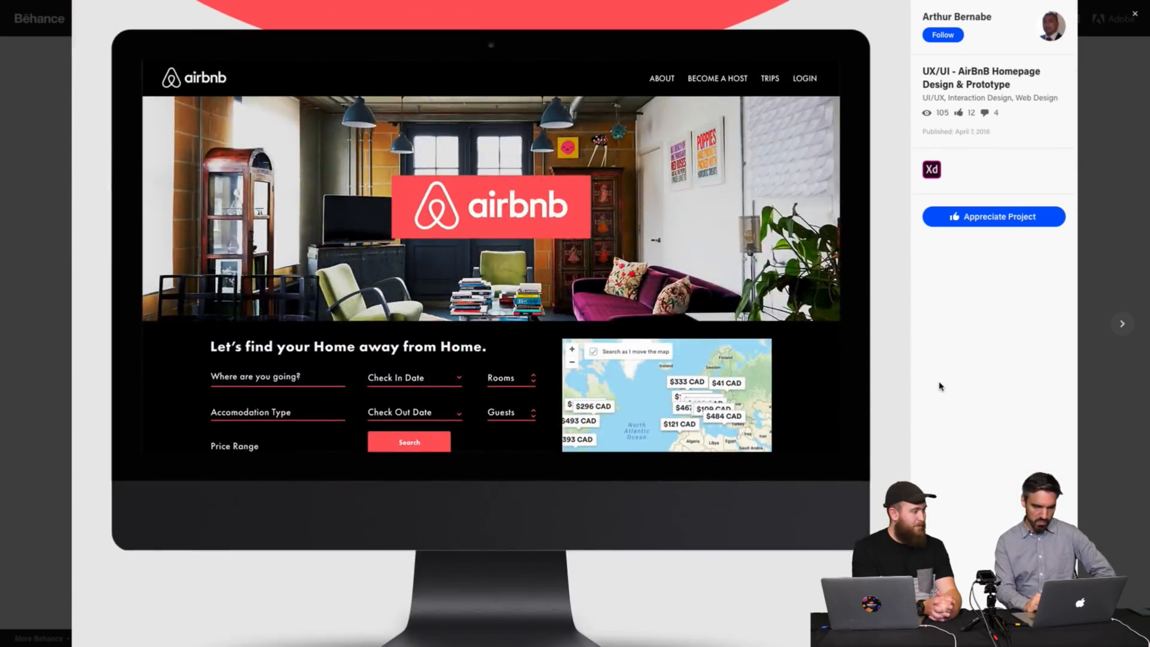
pyautogui.scroll(-2, 939, 387)
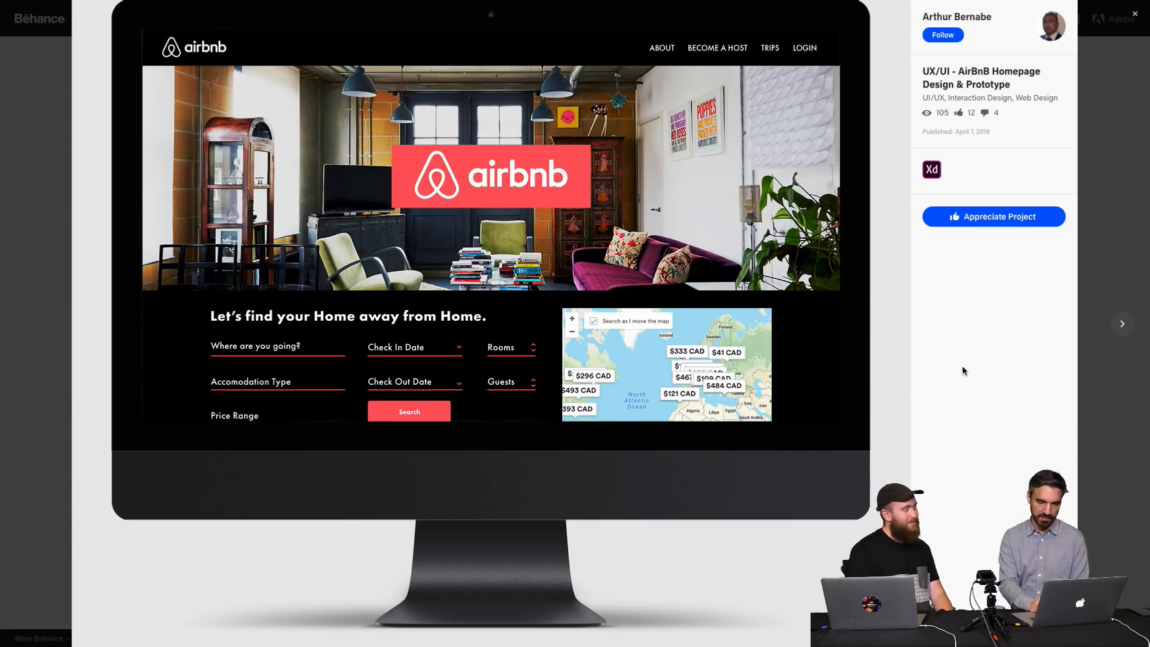
pyautogui.scroll(-10, 964, 370)
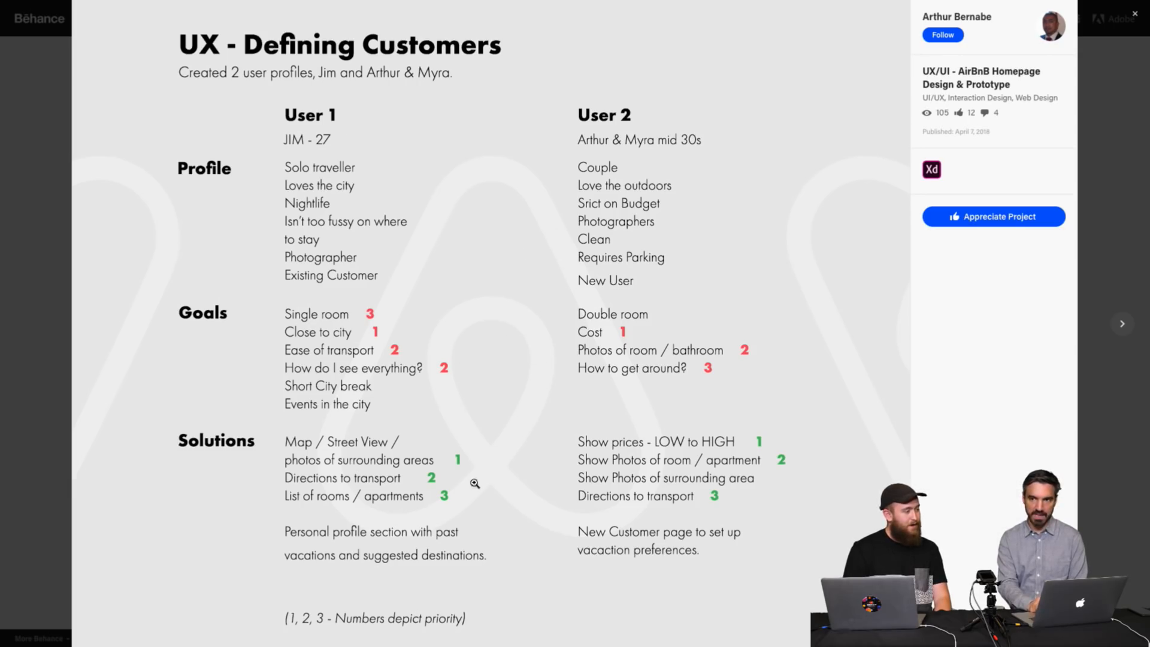
pyautogui.scroll(-9, 932, 417)
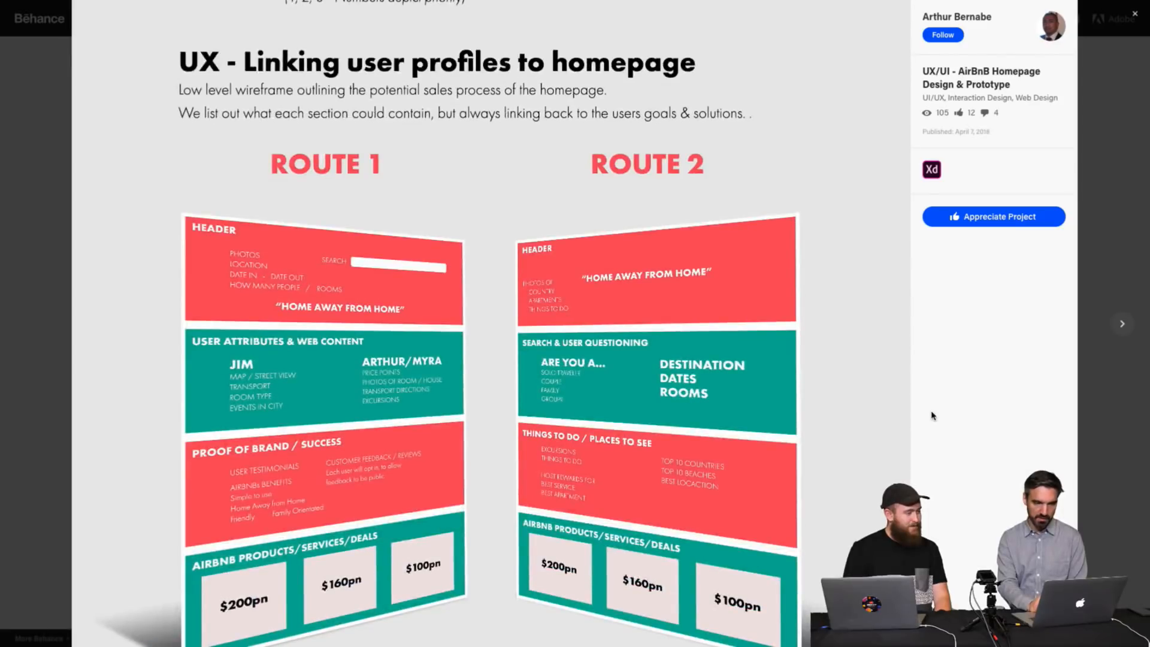
pyautogui.scroll(-6, 932, 416)
pyautogui.scroll(-3, 931, 415)
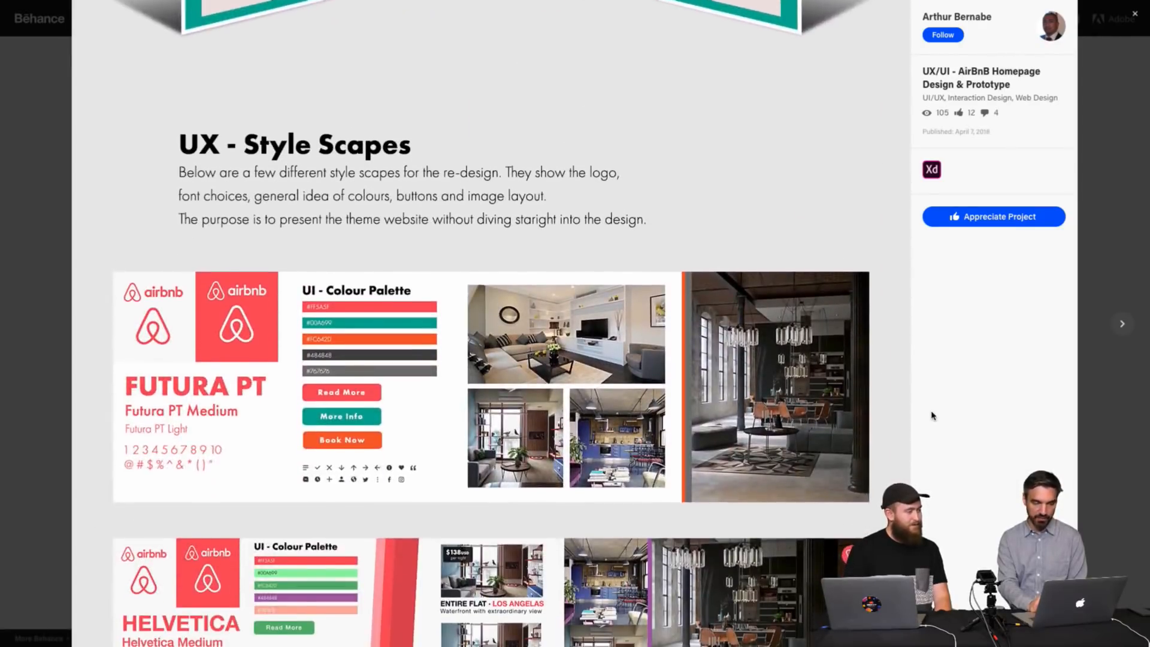
pyautogui.scroll(-2, 932, 415)
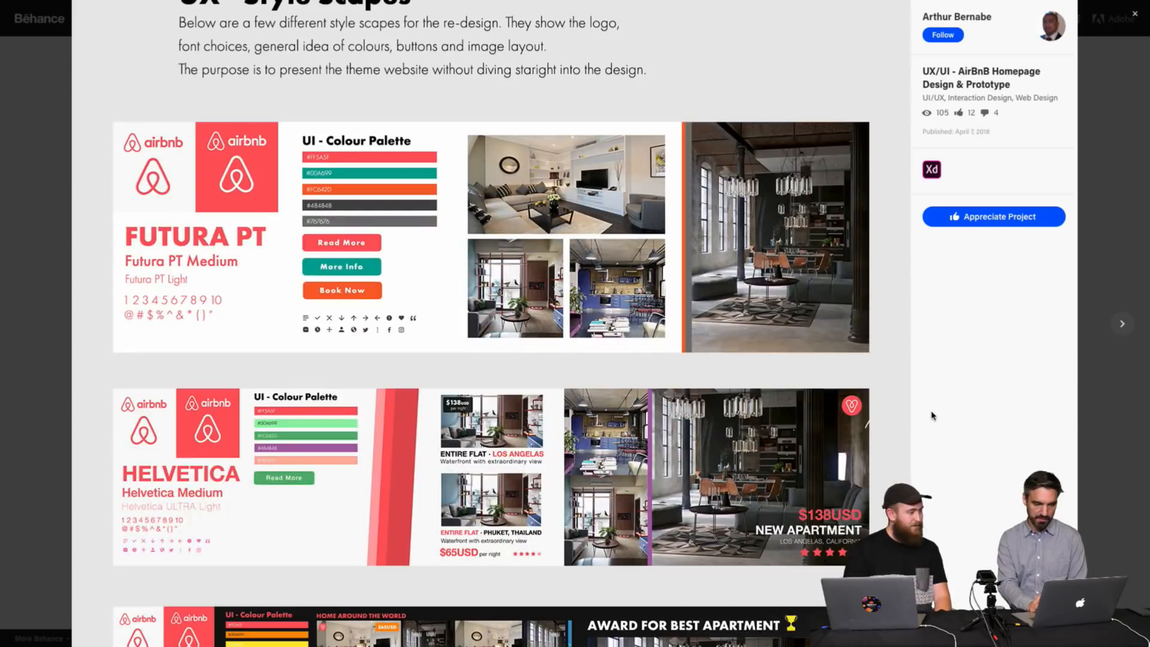
pyautogui.scroll(-10, 932, 415)
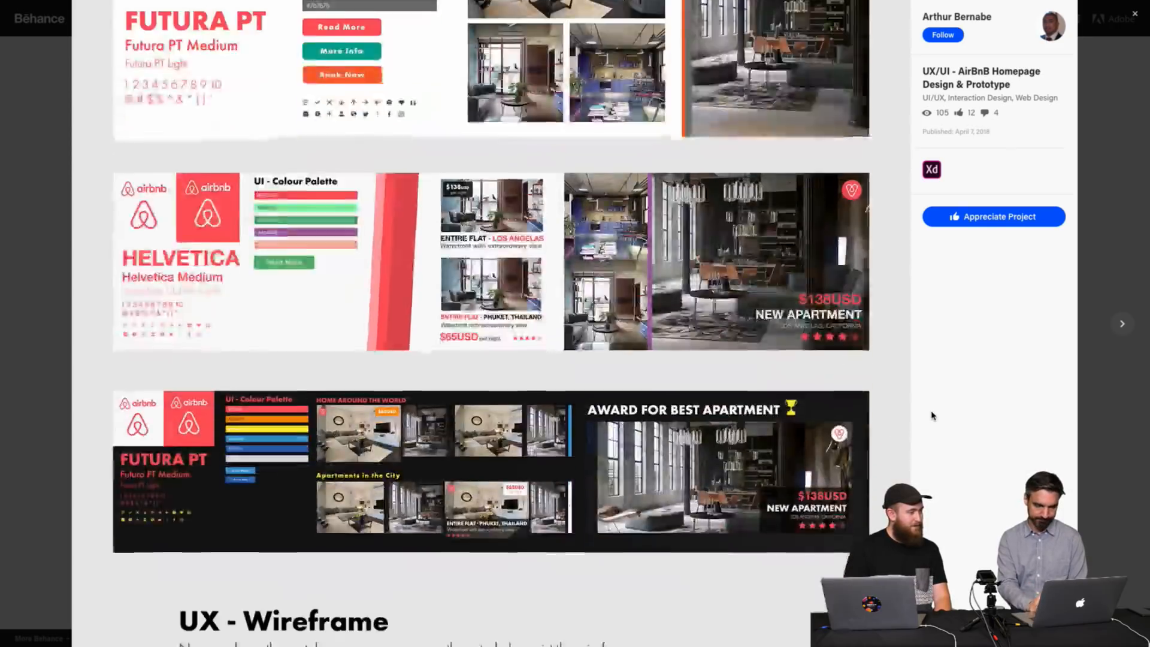
pyautogui.scroll(-20, 931, 415)
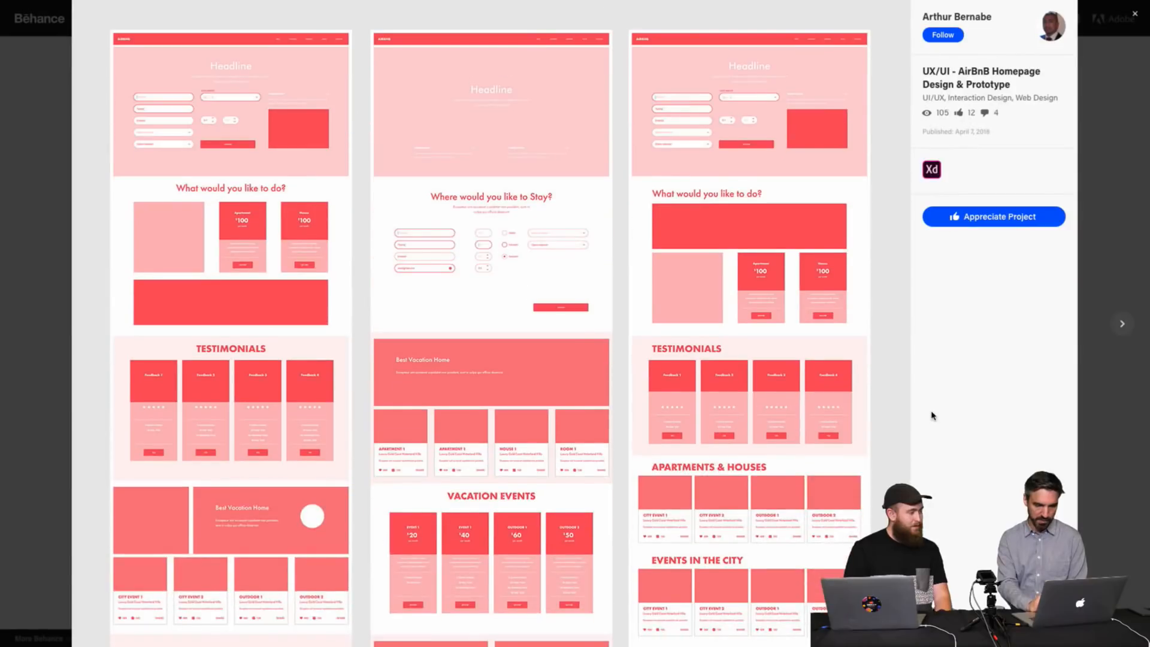
pyautogui.scroll(-20, 931, 415)
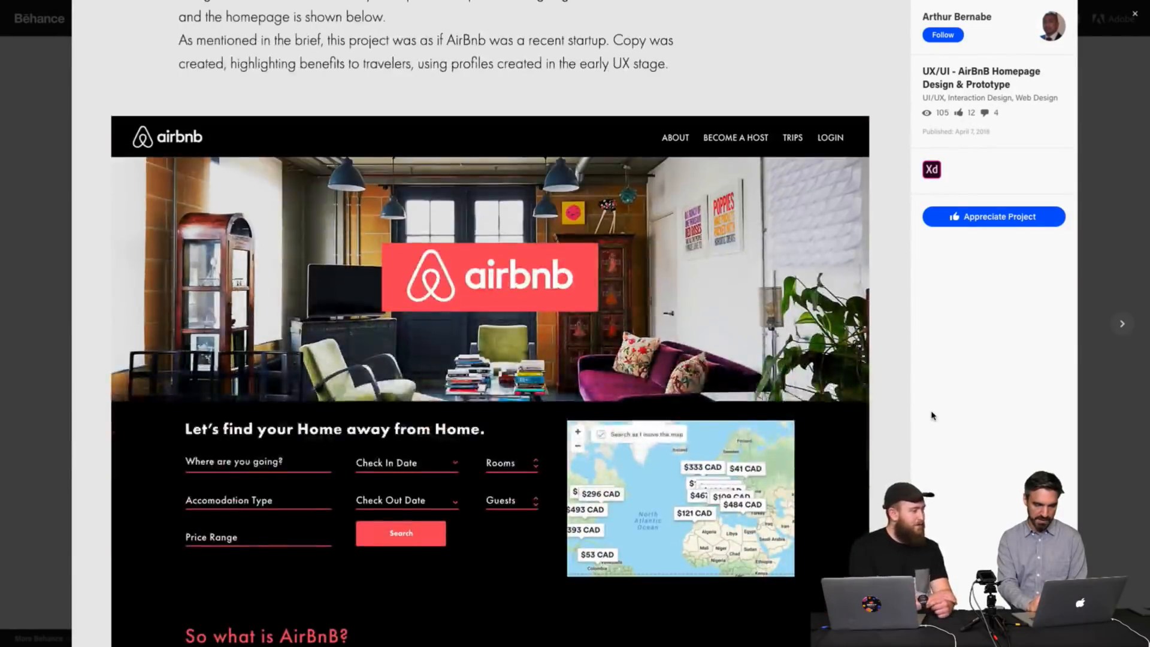
pyautogui.scroll(-14, 931, 415)
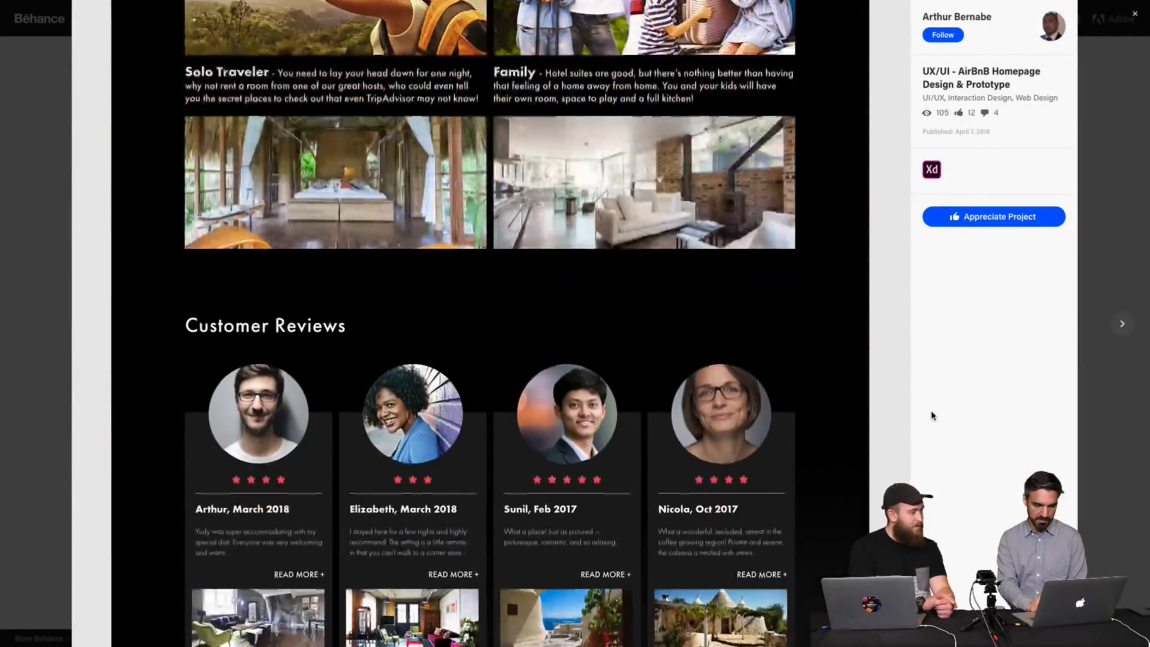
pyautogui.scroll(-2, 931, 415)
pyautogui.scroll(-18, 931, 415)
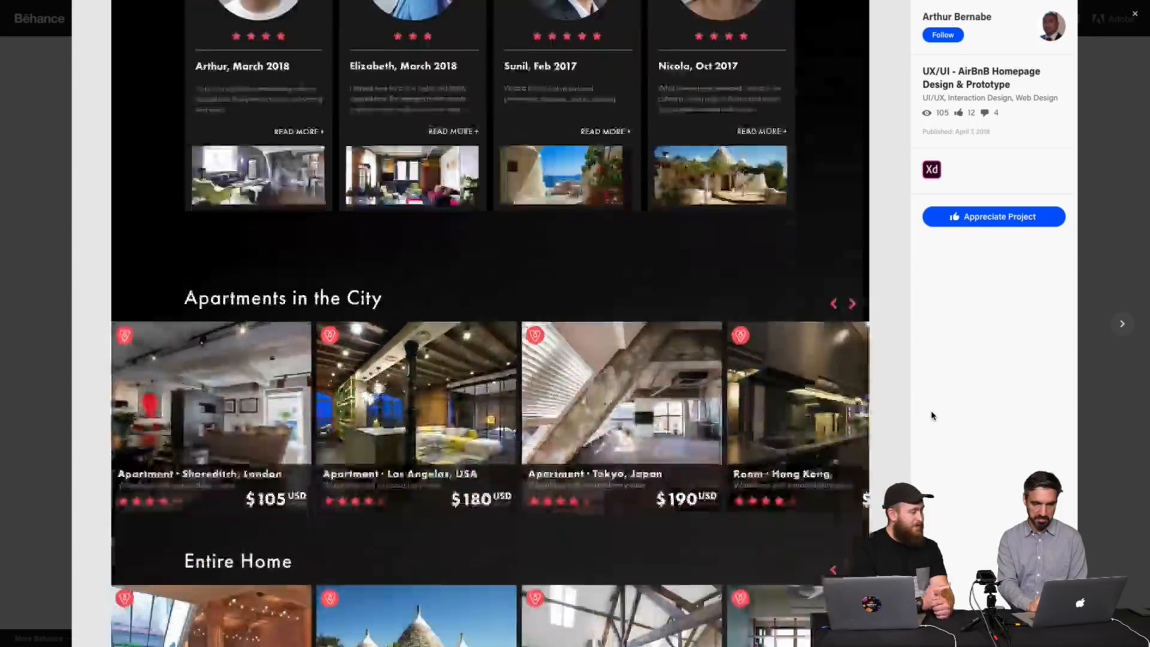
pyautogui.scroll(-15, 931, 415)
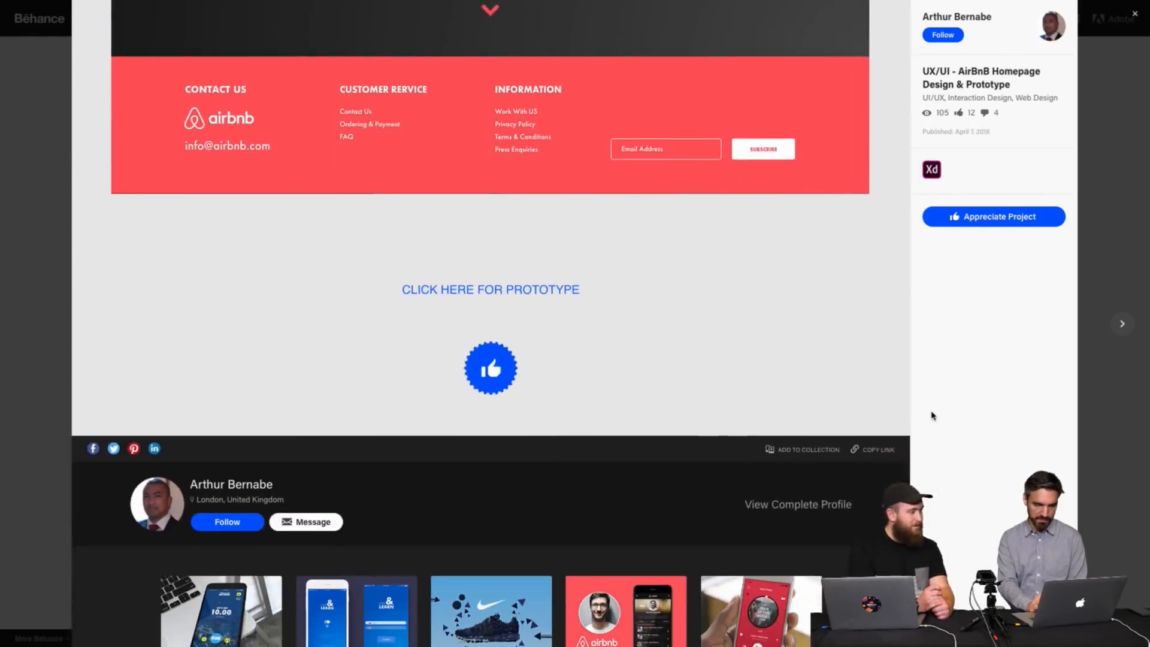
# Open the AirBnB homepage prototype, scroll through it and try the Accommodation Type dropdown interaction.
pyautogui.click(526, 292)
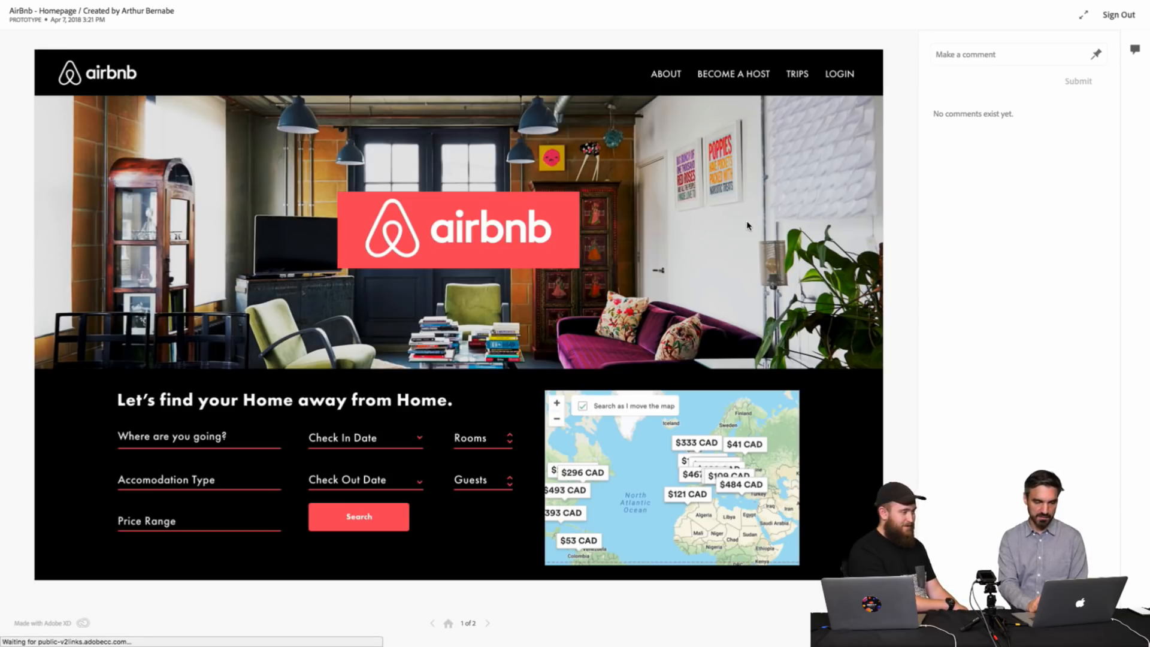
pyautogui.scroll(-5, 529, 413)
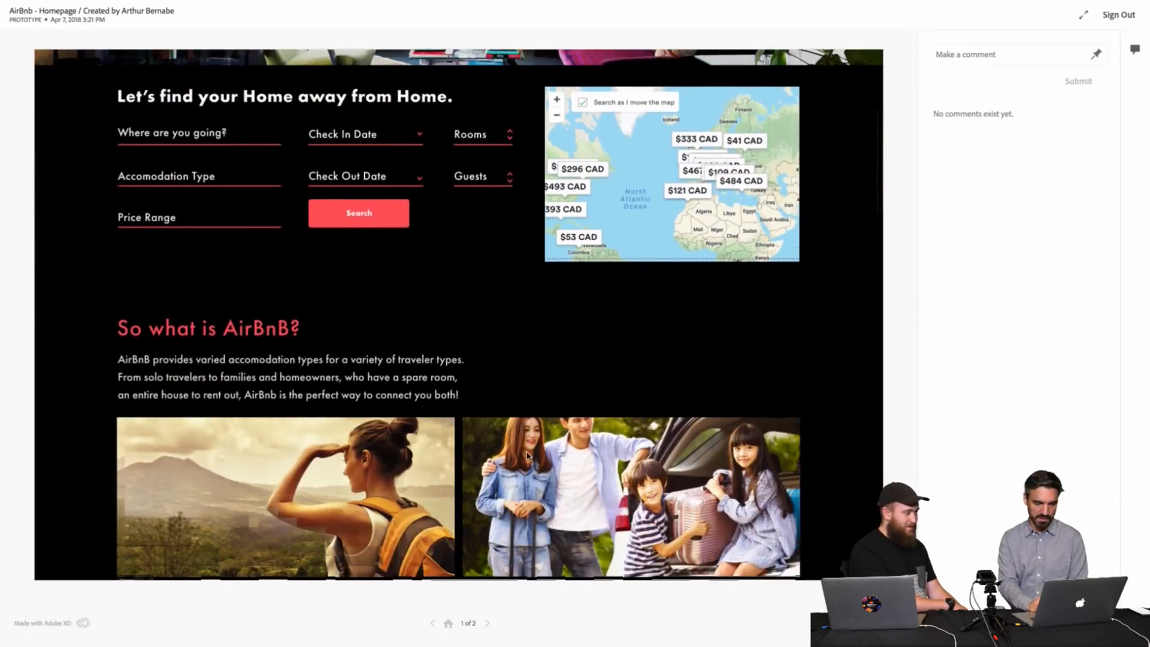
pyautogui.scroll(-10, 381, 411)
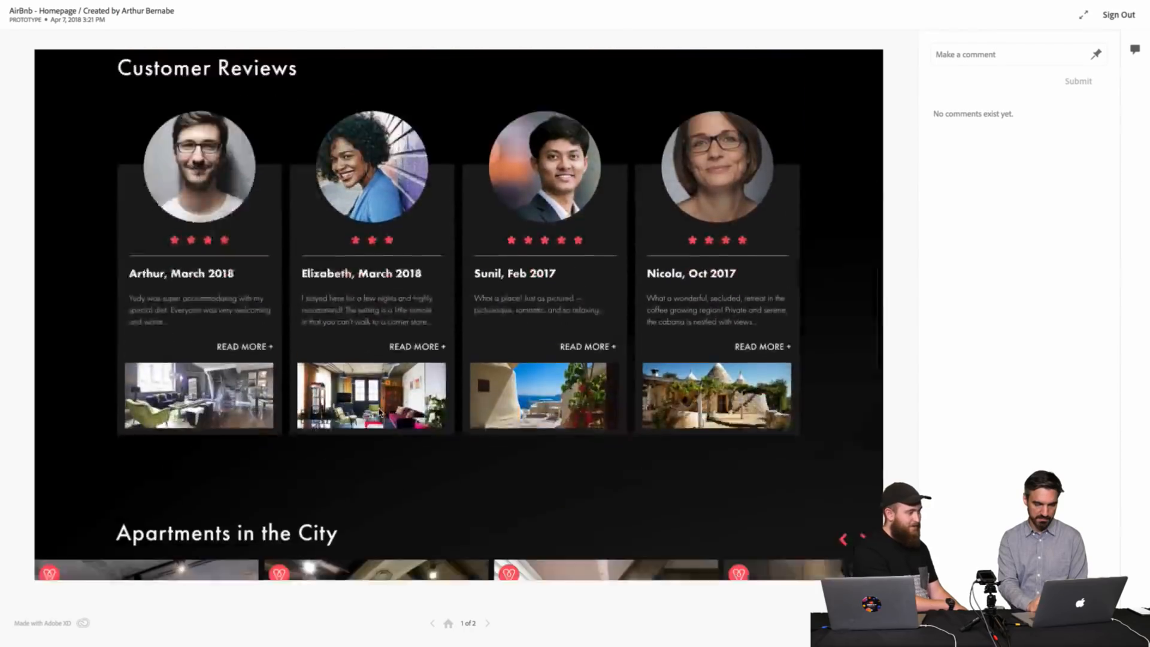
pyautogui.scroll(-12, 380, 412)
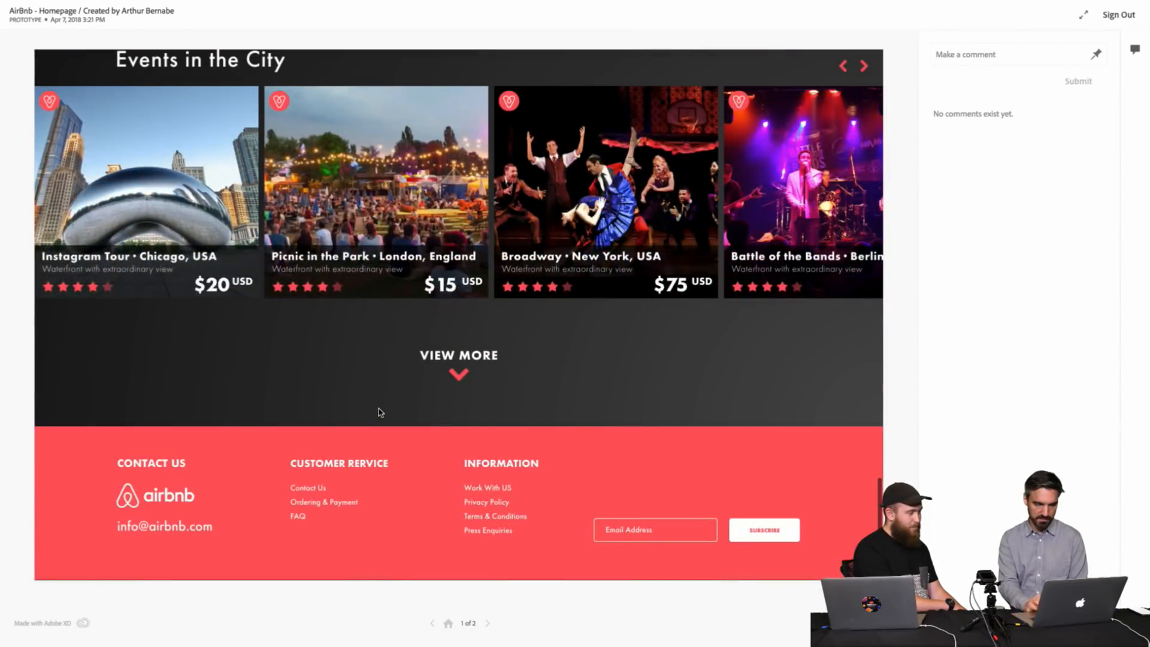
pyautogui.scroll(20, 381, 412)
pyautogui.click(380, 412)
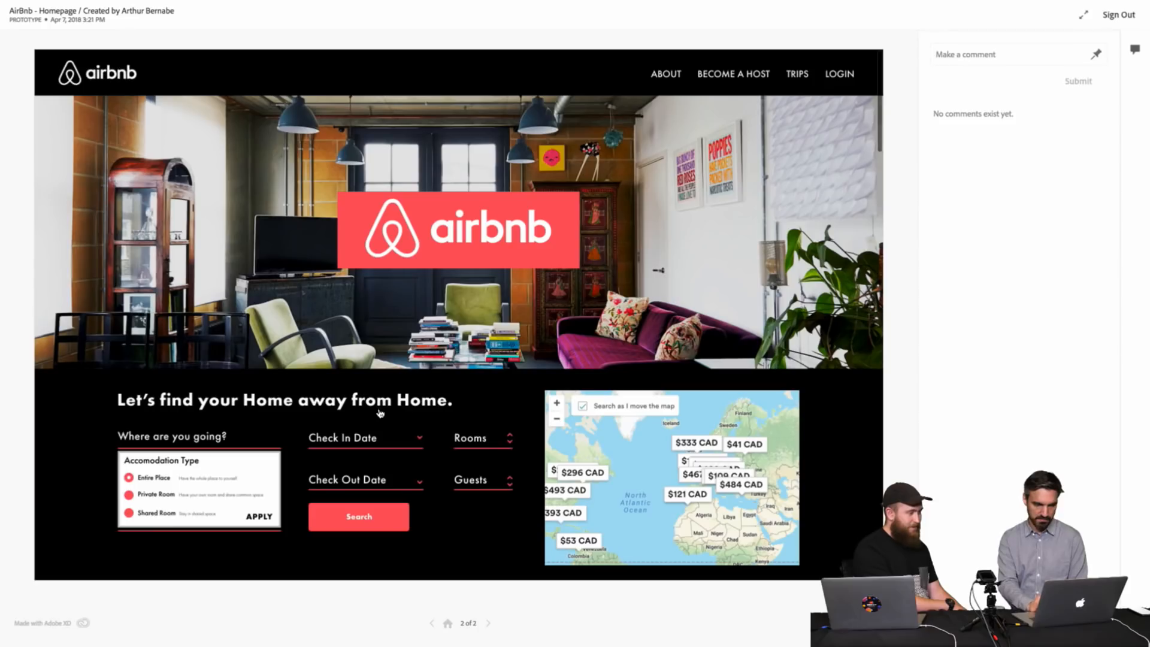
pyautogui.click(349, 527)
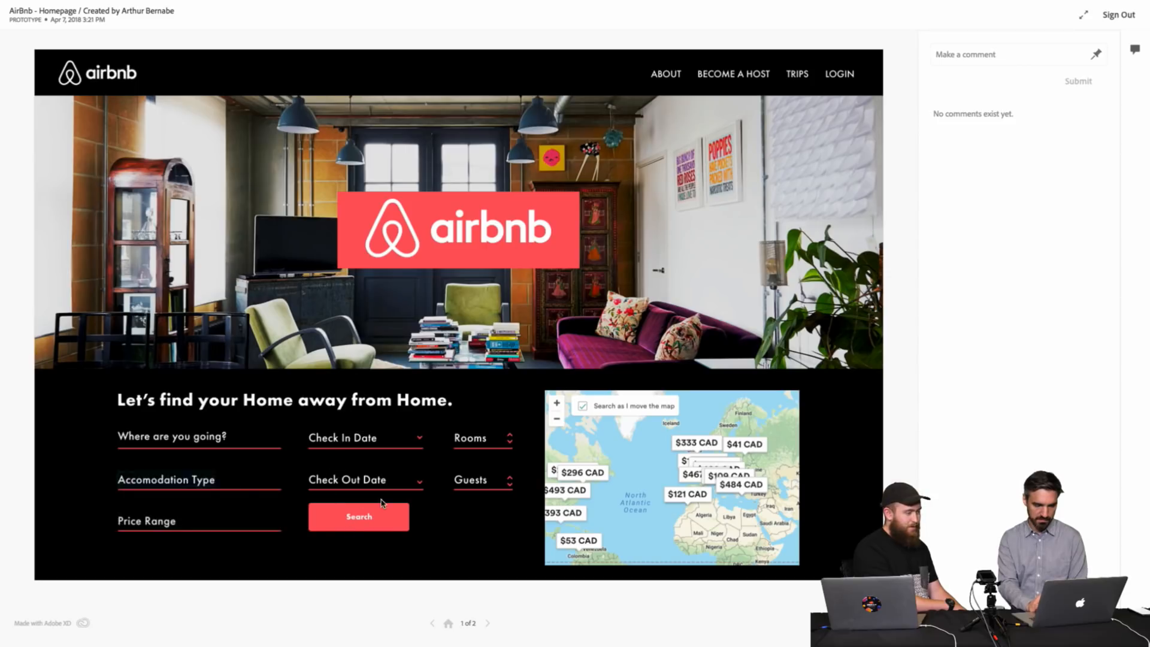
pyautogui.click(190, 480)
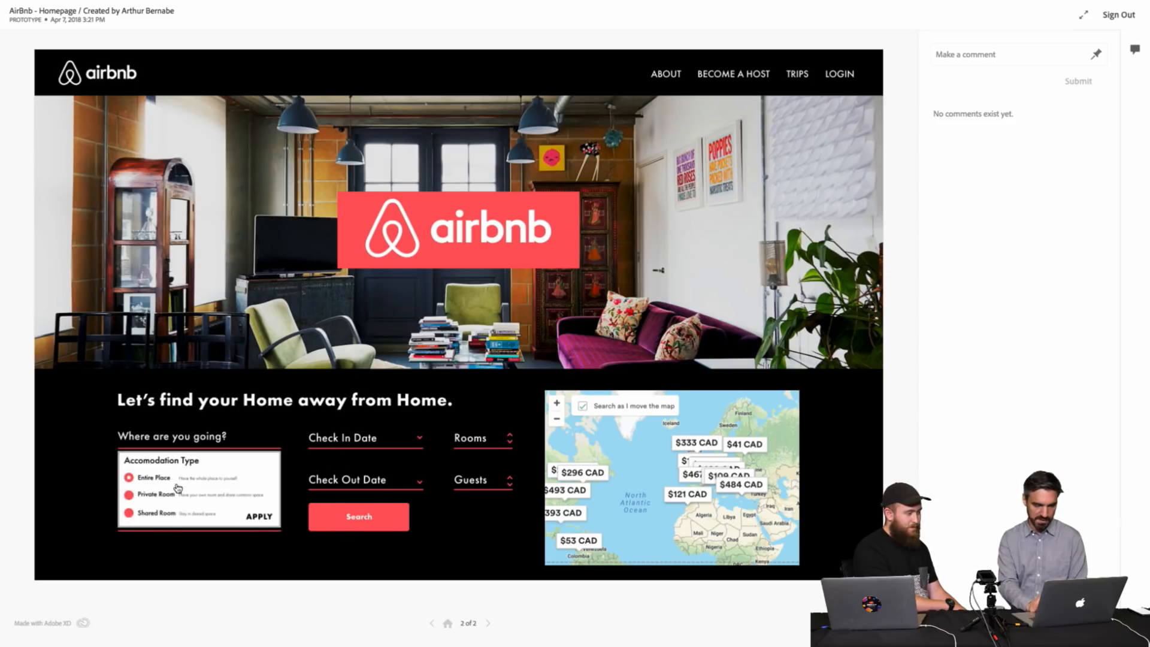
pyautogui.click(177, 488)
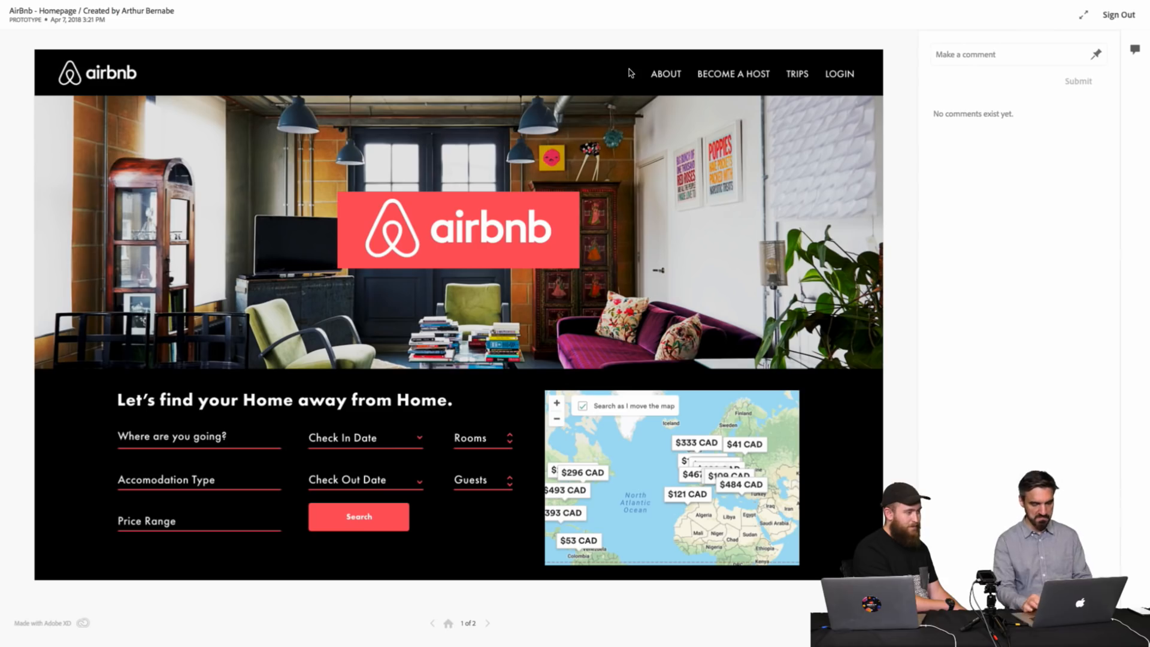
# Return to the Behance profile and open the UI - Music Player / Animation project.
pyautogui.moveTo(463, 5)
pyautogui.click(251, 27)
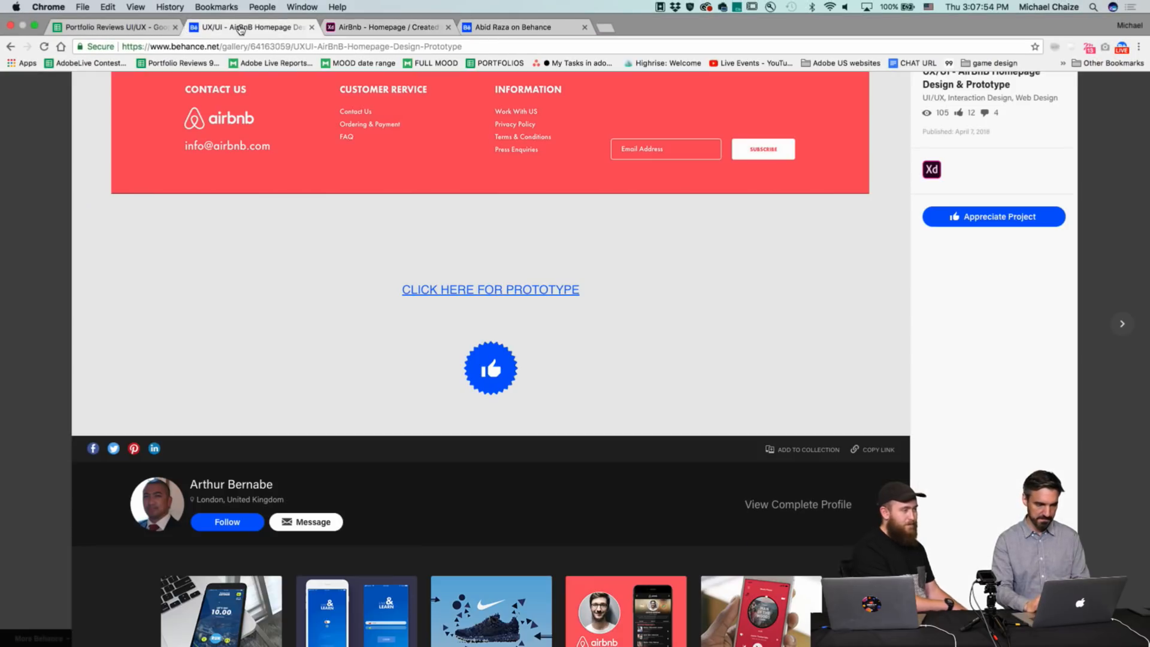
pyautogui.click(24, 237)
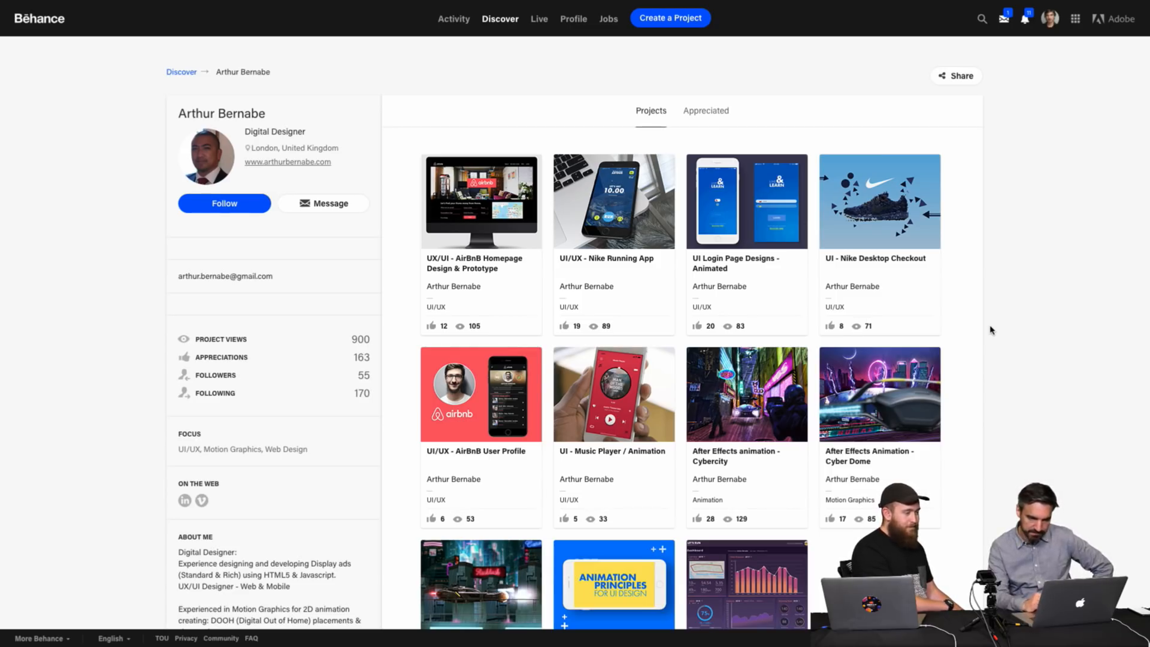
pyautogui.scroll(-3, 990, 330)
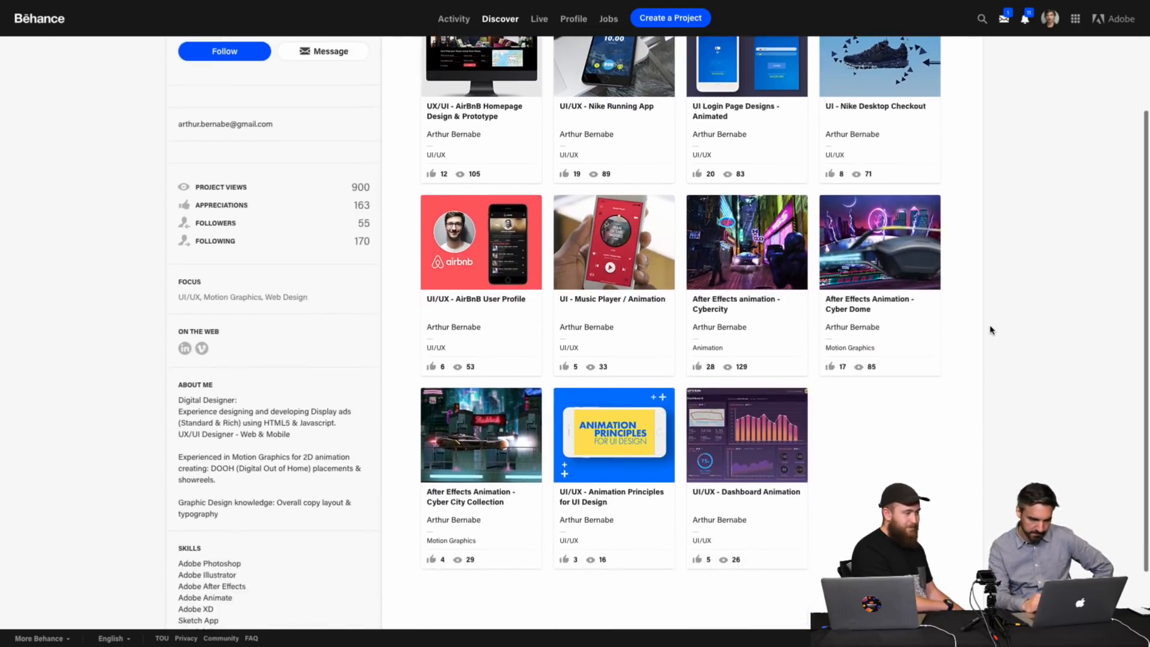
pyautogui.click(623, 246)
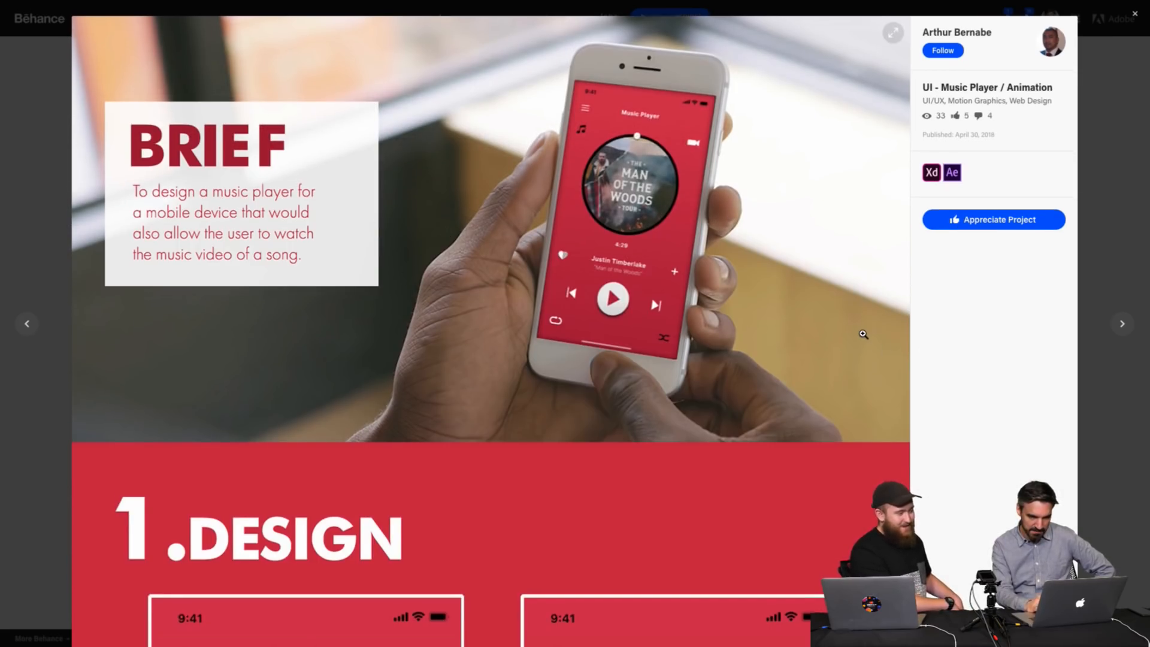
# Scroll through the Music Player project's design screens and zoom in on the play button.
pyautogui.scroll(-7, 863, 334)
pyautogui.scroll(-2, 863, 333)
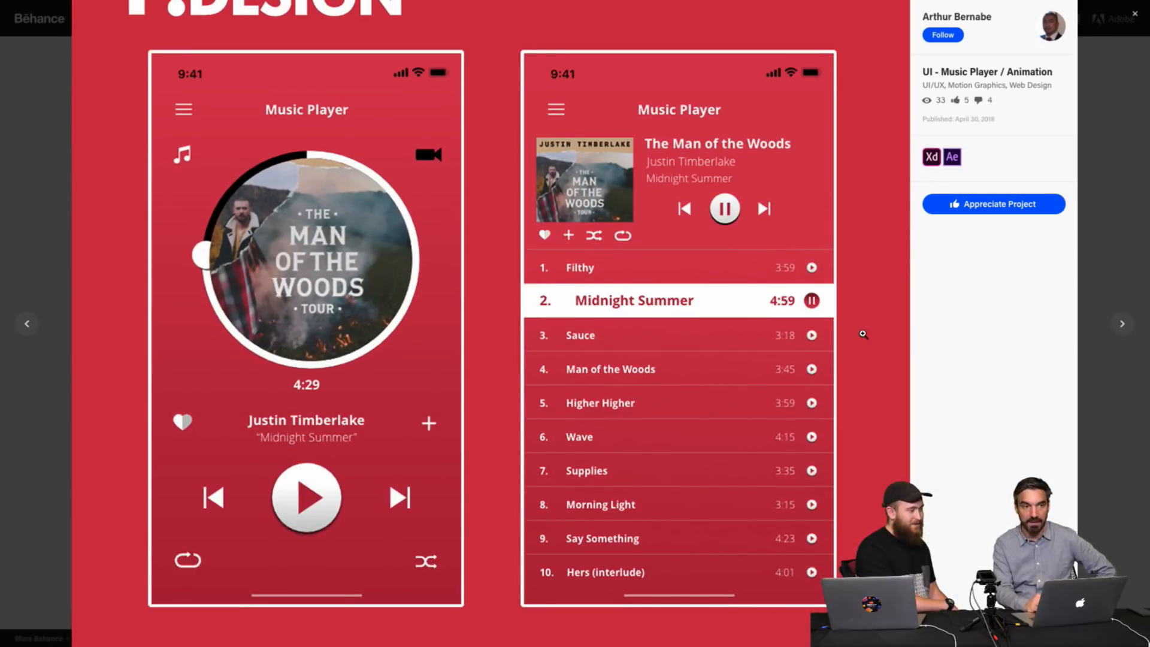
pyautogui.scroll(-1, 863, 334)
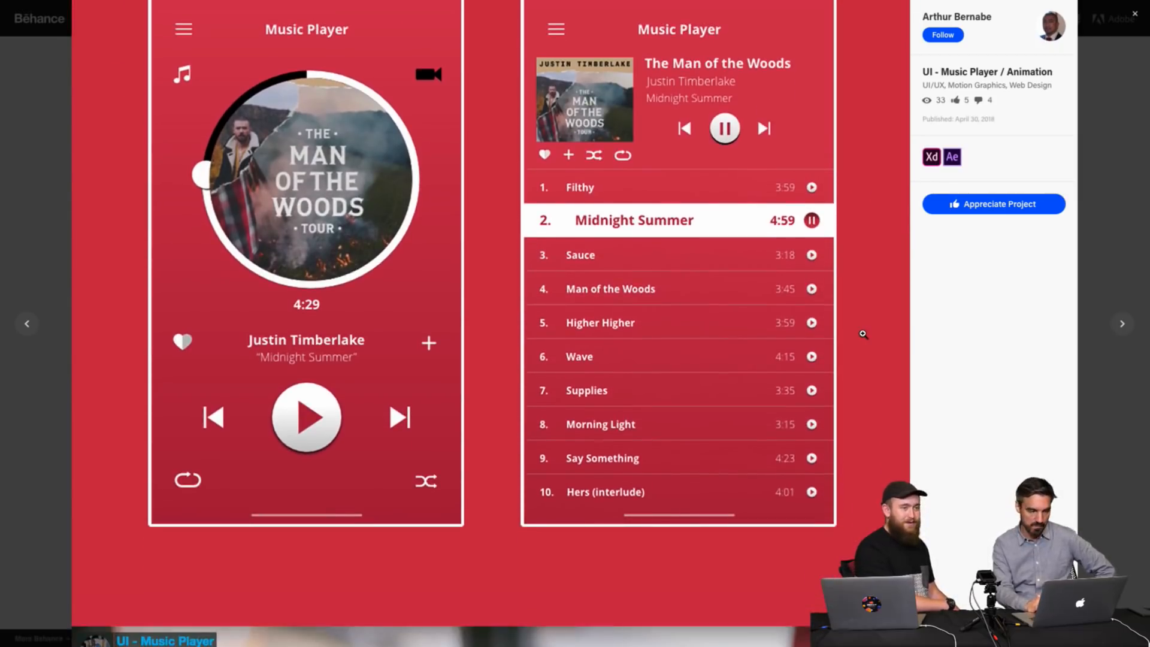
pyautogui.scroll(1, 863, 335)
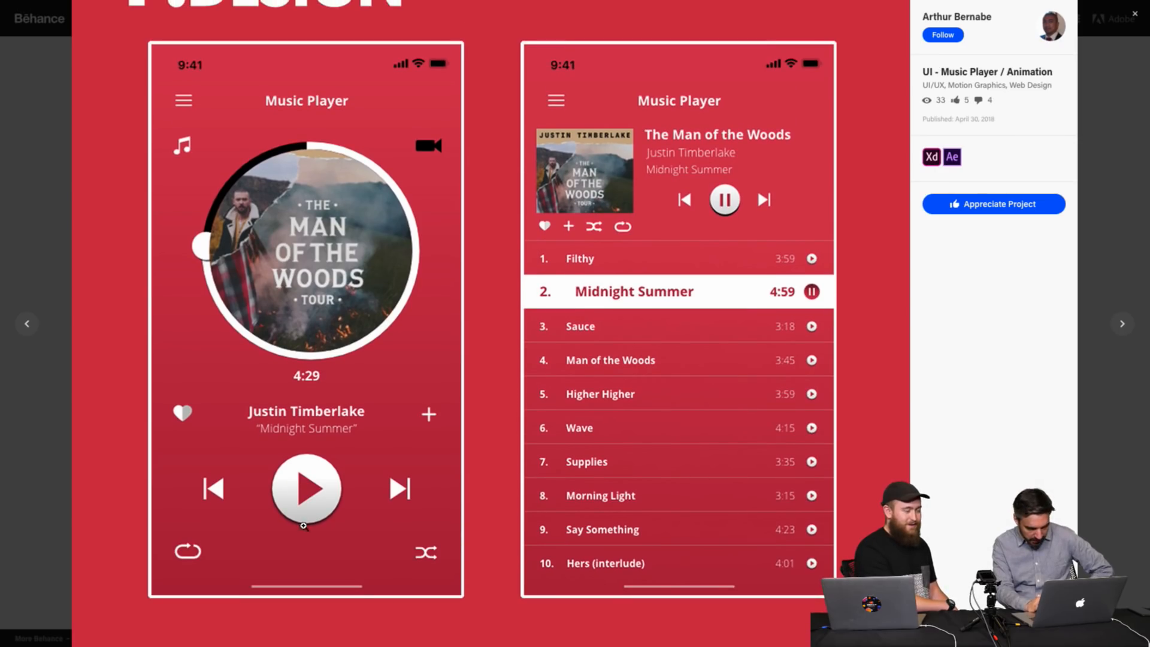
pyautogui.click(297, 503)
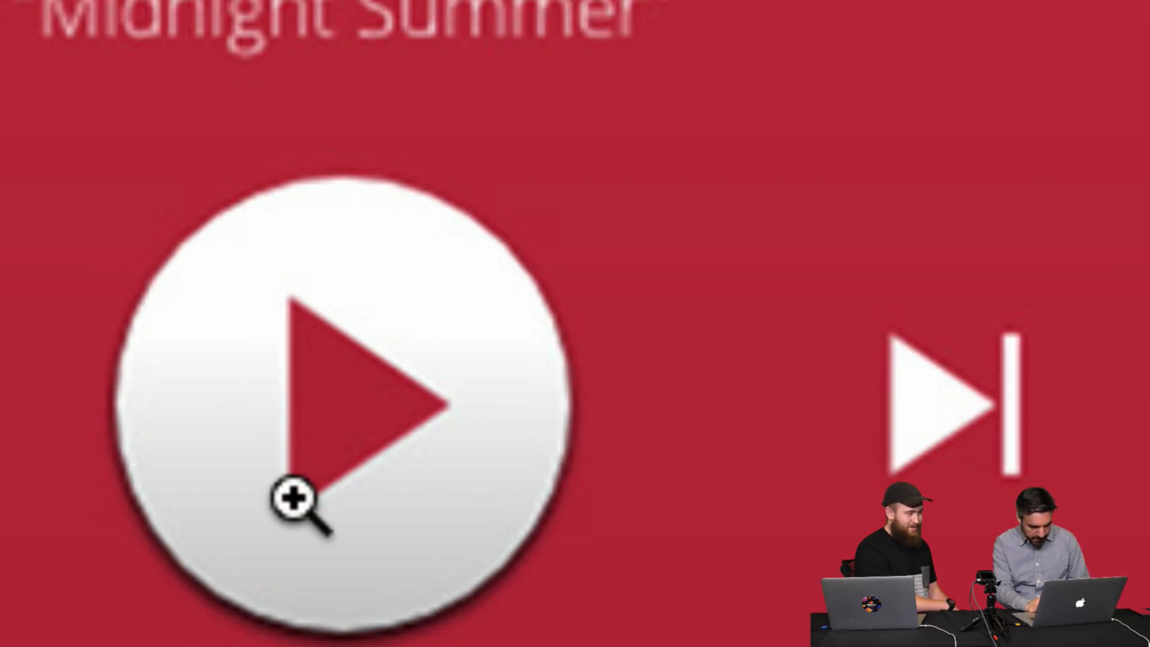
pyautogui.click(398, 547)
# Play the music player animation video and raise the volume.
pyautogui.scroll(-8, 869, 342)
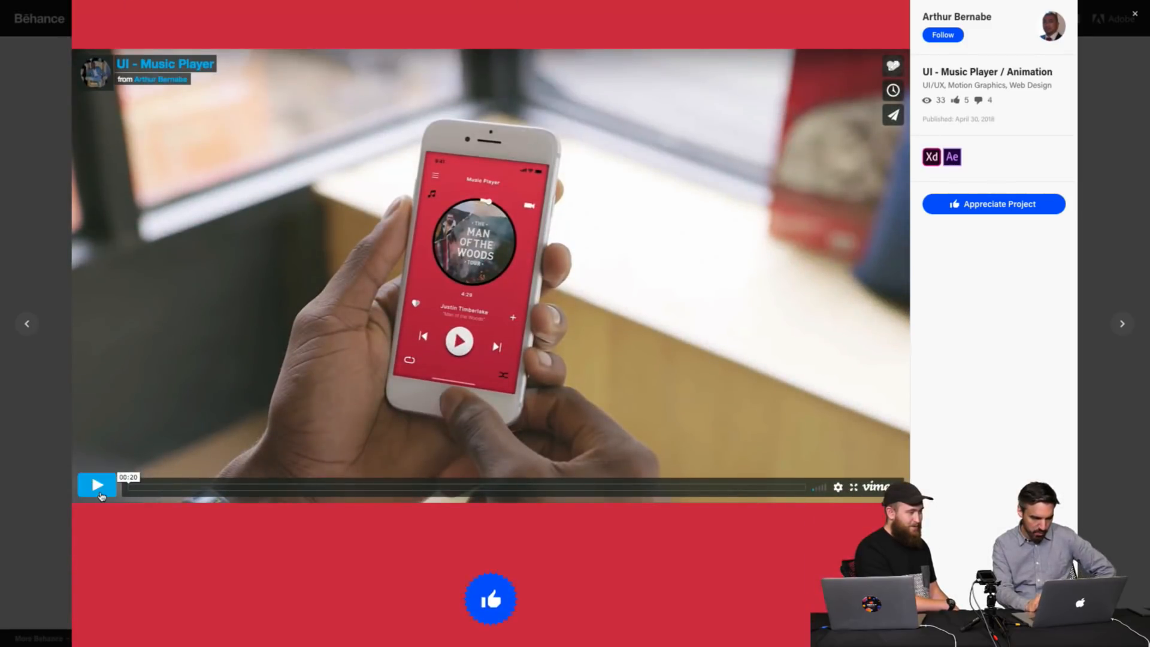
pyautogui.click(101, 495)
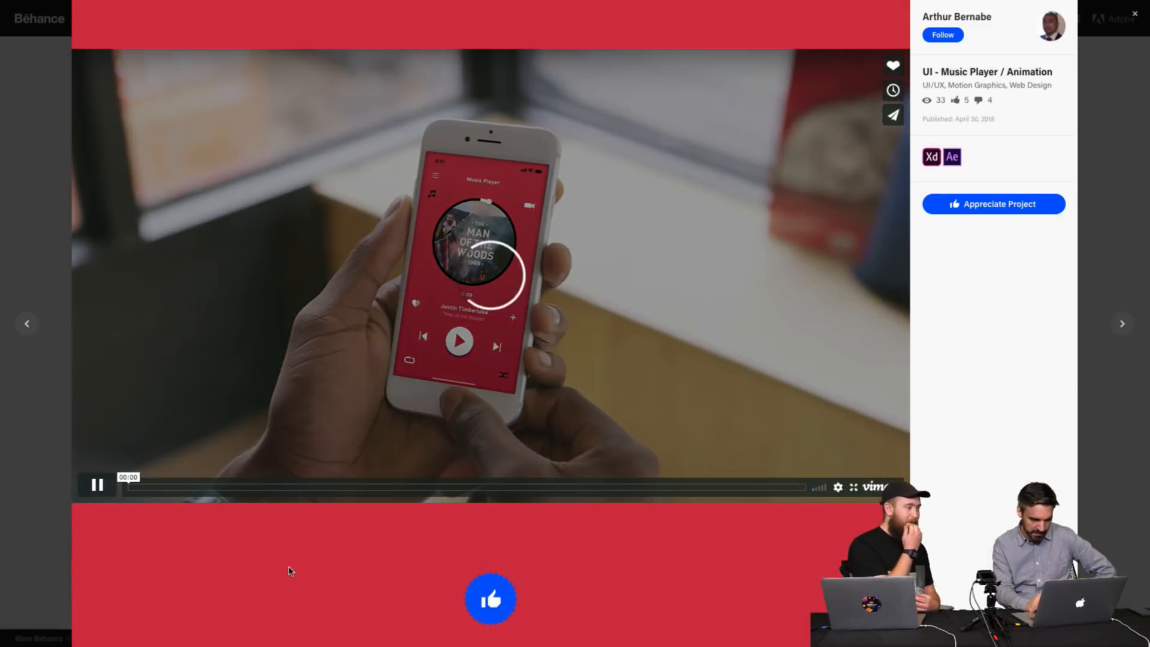
pyautogui.click(824, 491)
pyautogui.press('XF86AudioRaiseVolume')
pyautogui.press('XF86AudioRaiseVolume')
pyautogui.press('XF86AudioRaiseVolume')
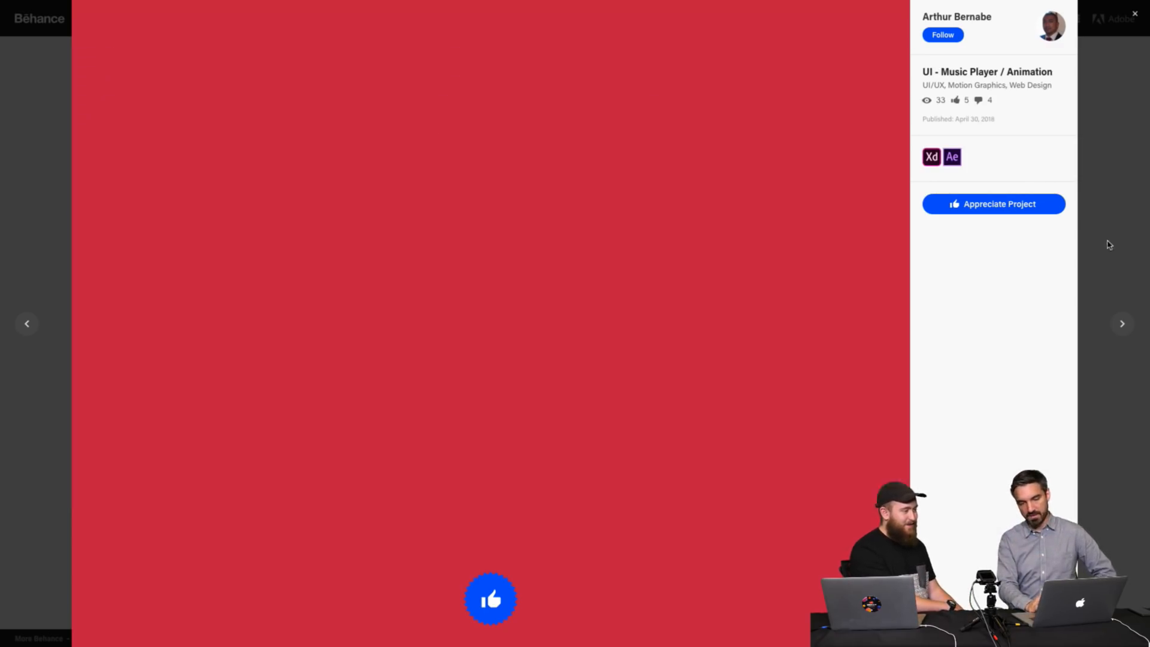
# Close the Music Player project and open the UX/UI - AirBnB Homepage Design & Prototype project, scrolling through its wireframes and homepage.
pyautogui.click(1108, 245)
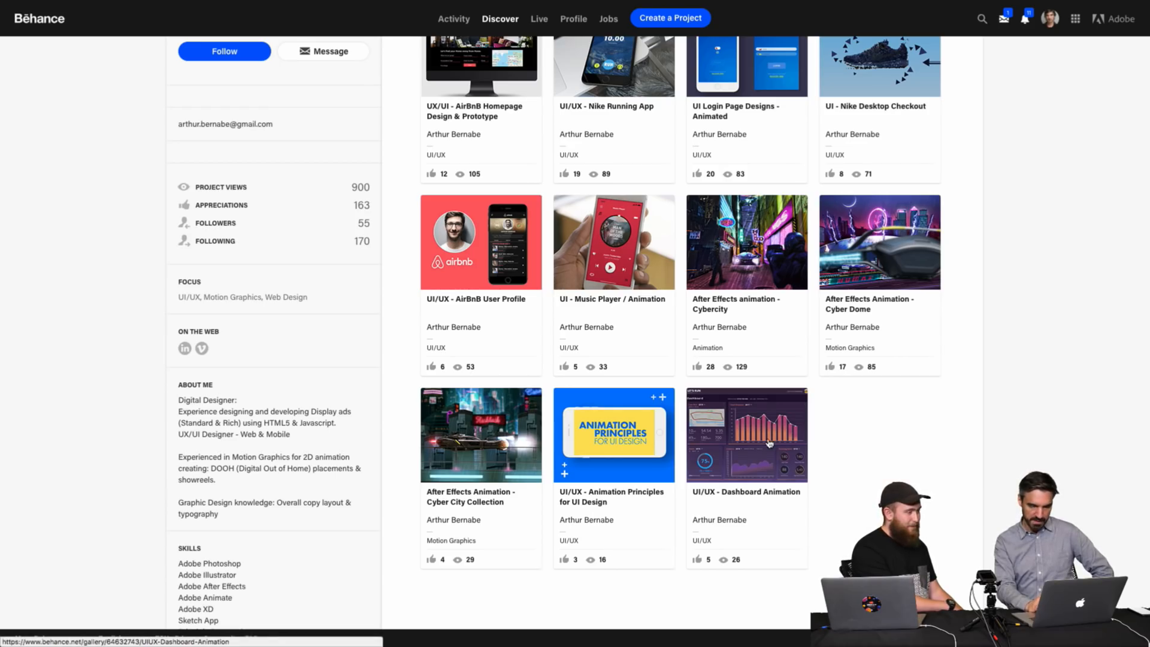
pyautogui.scroll(3, 896, 409)
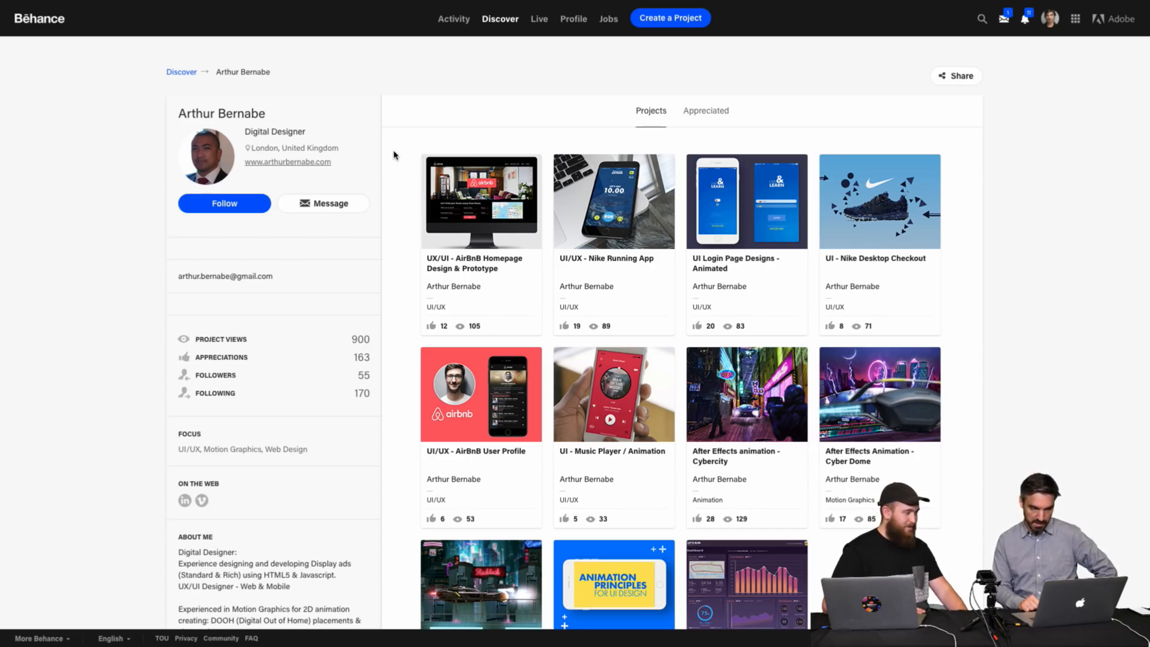
pyautogui.click(512, 230)
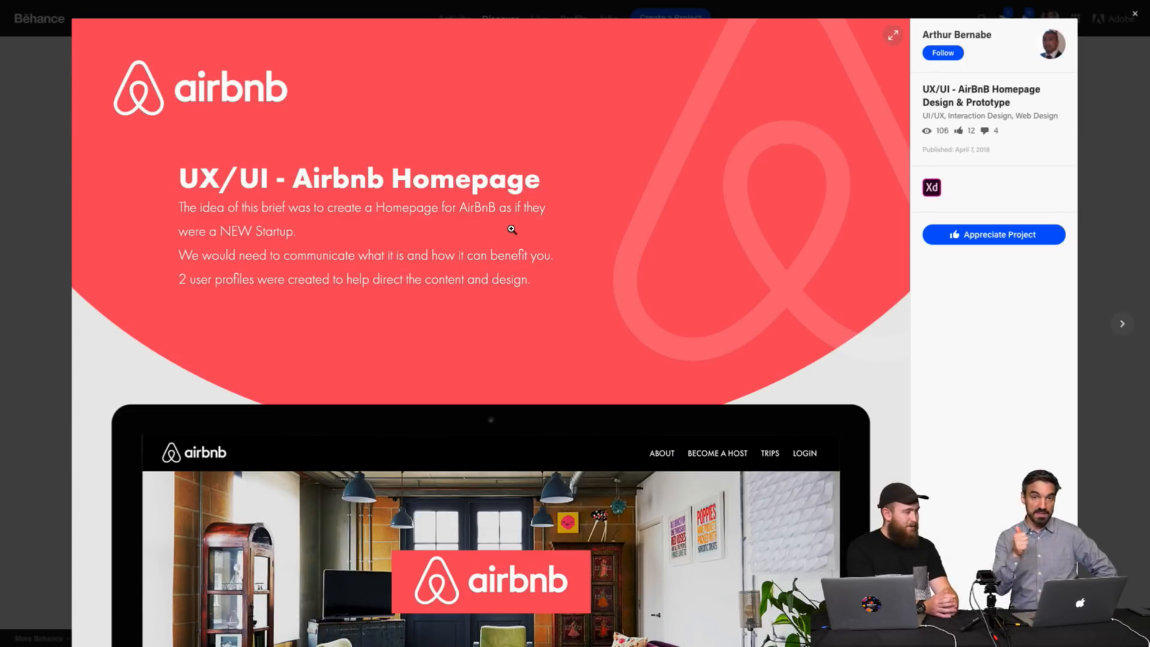
pyautogui.scroll(-20, 512, 229)
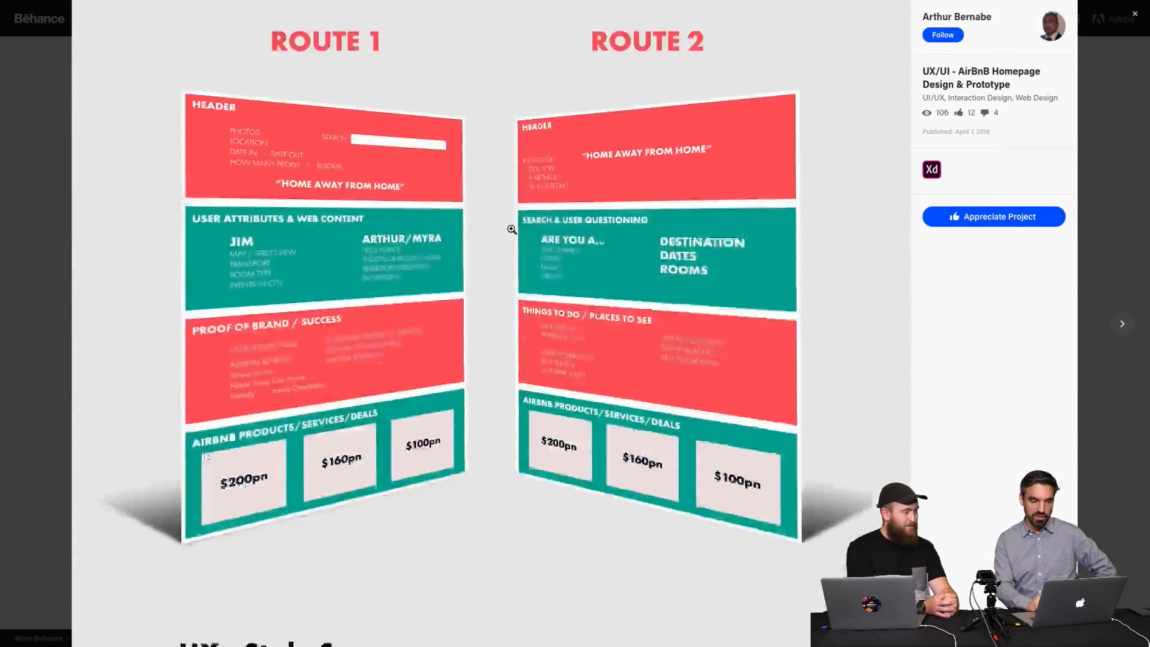
pyautogui.scroll(-20, 512, 230)
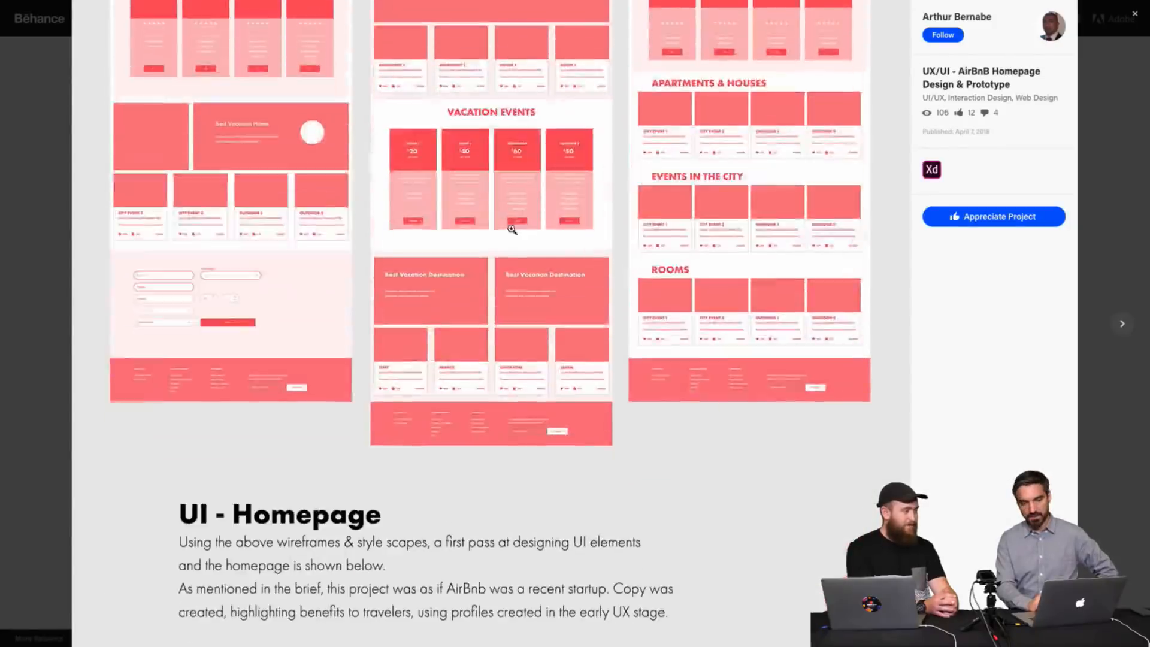
pyautogui.scroll(-15, 512, 229)
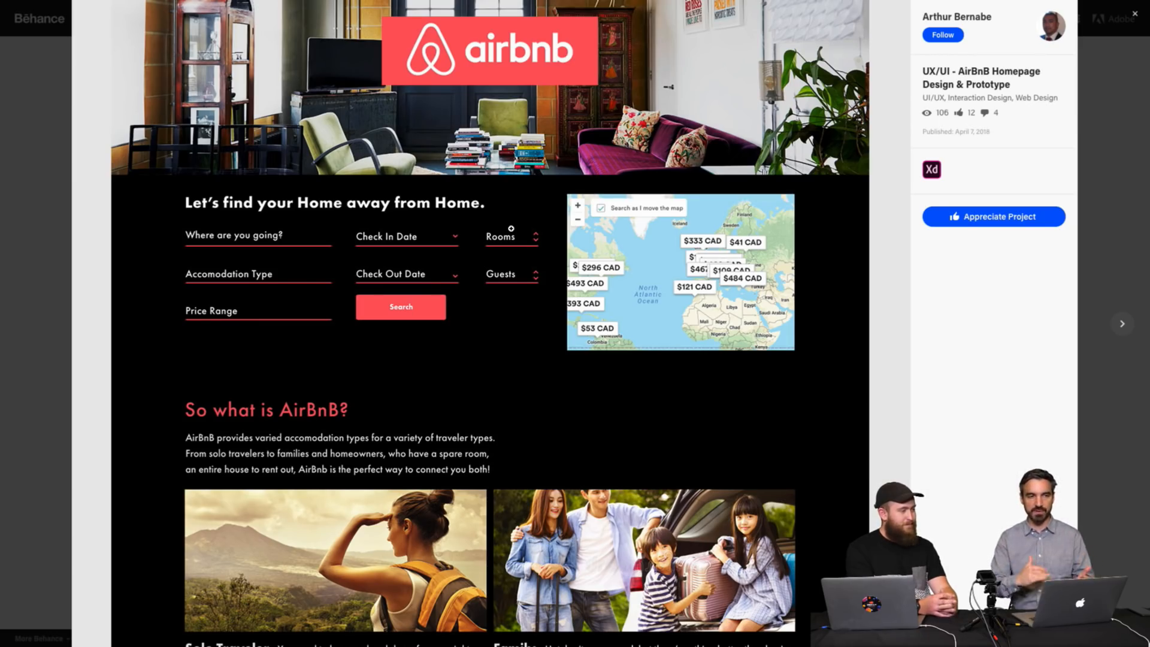
pyautogui.scroll(9, 511, 228)
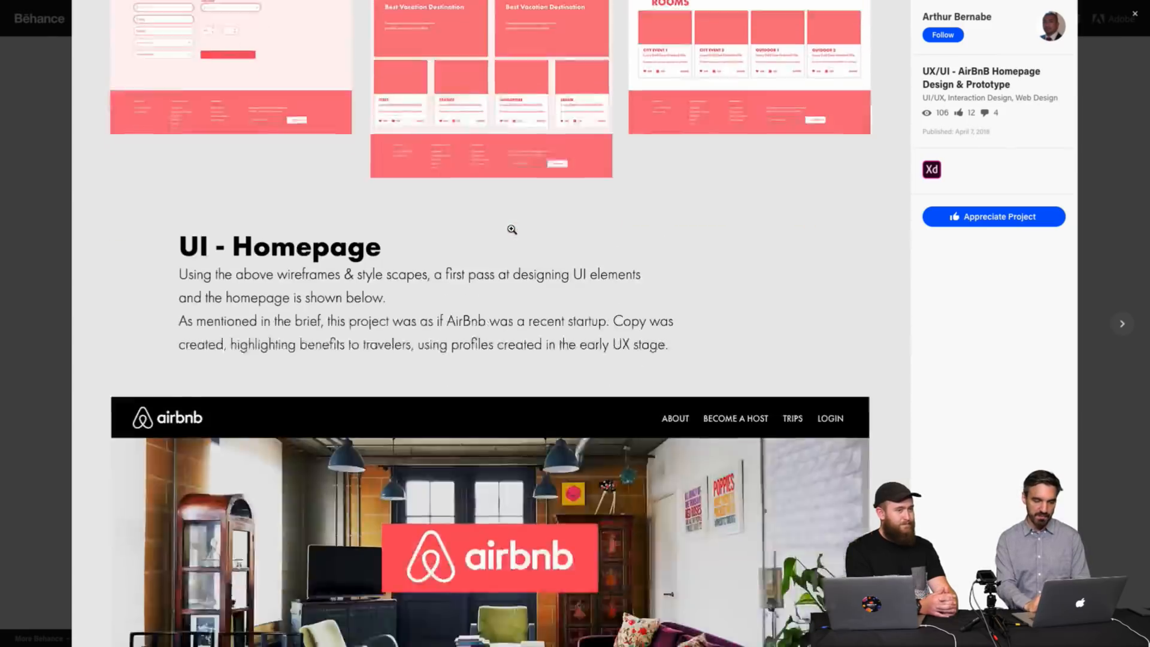
pyautogui.scroll(-4, 511, 228)
# Close the AirBnB project and open the UI/UX - Nike Running App project, scrolling down through its intro screens.
pyautogui.click(1126, 115)
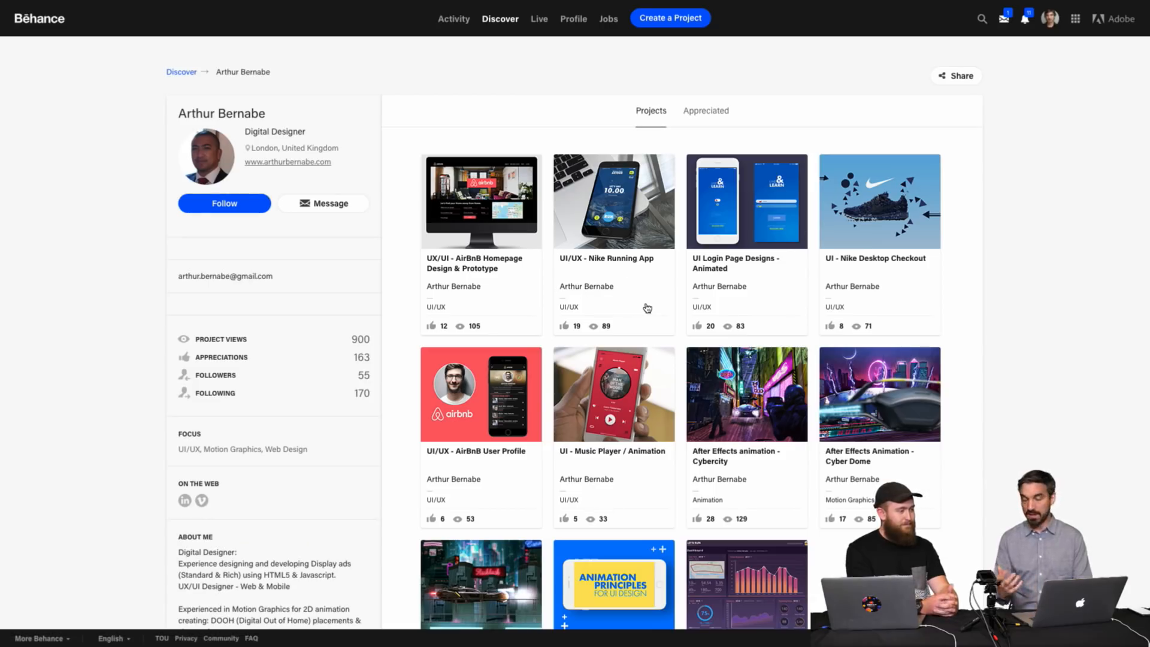
pyautogui.click(624, 224)
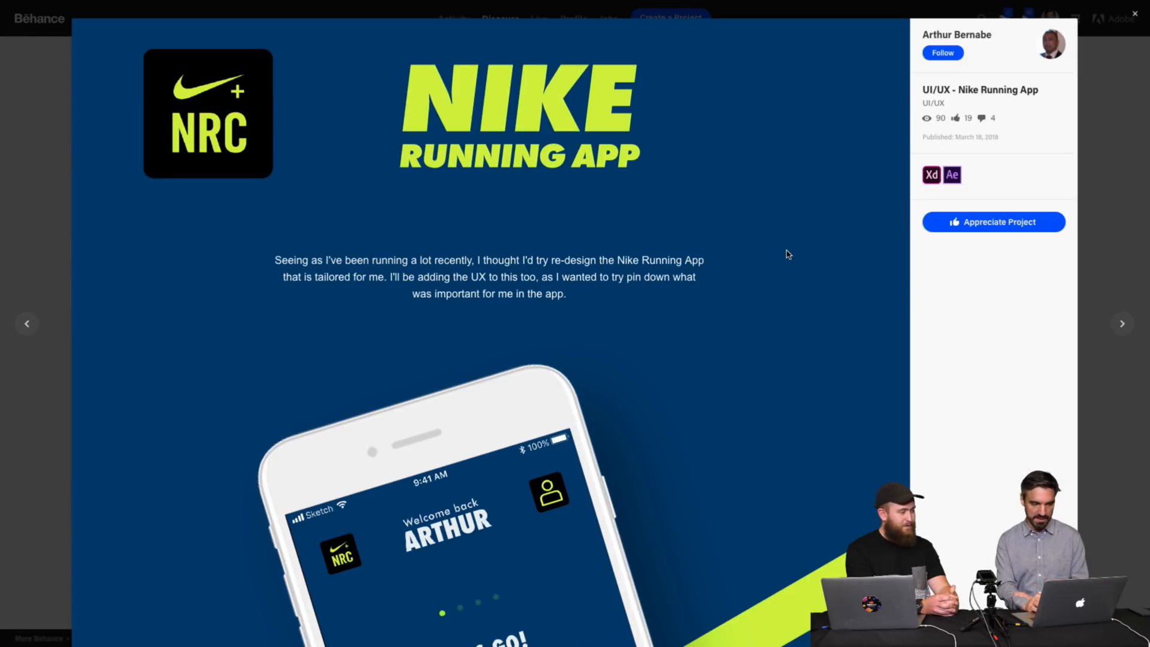
pyautogui.scroll(-3, 788, 255)
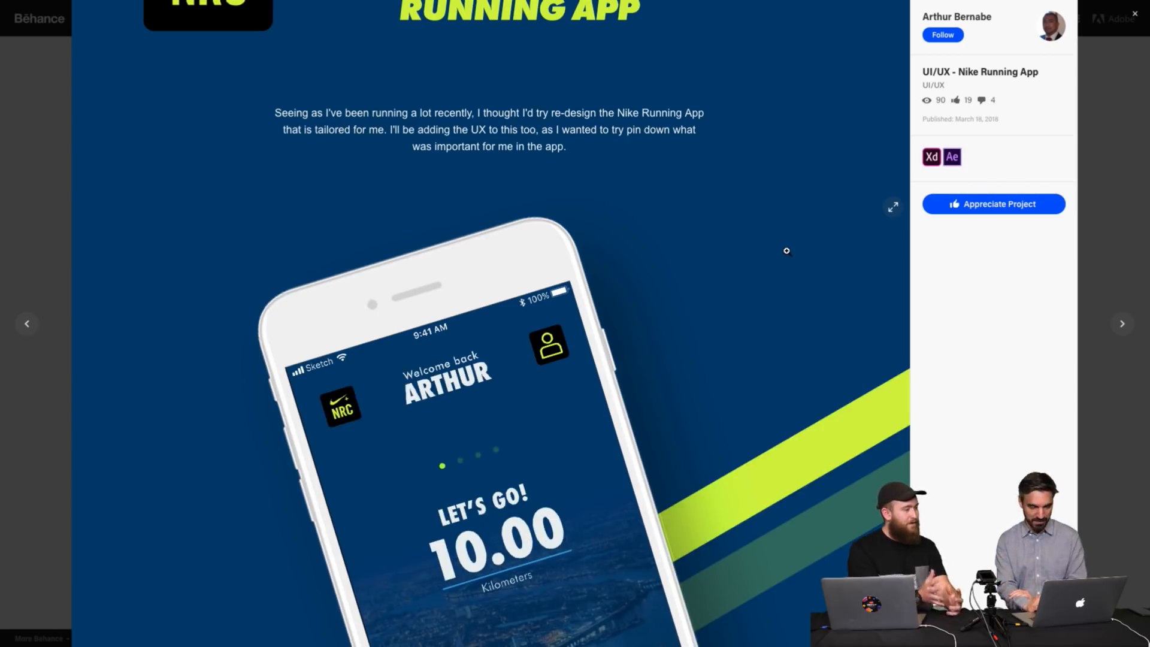
pyautogui.scroll(-5, 786, 251)
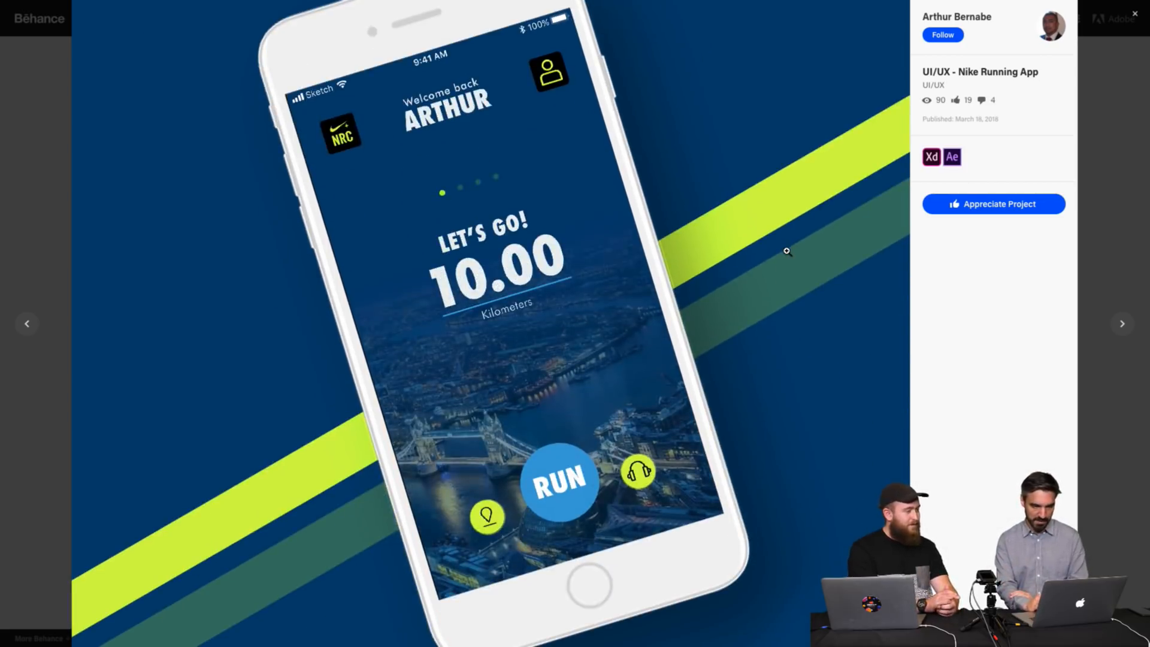
pyautogui.scroll(-1, 787, 252)
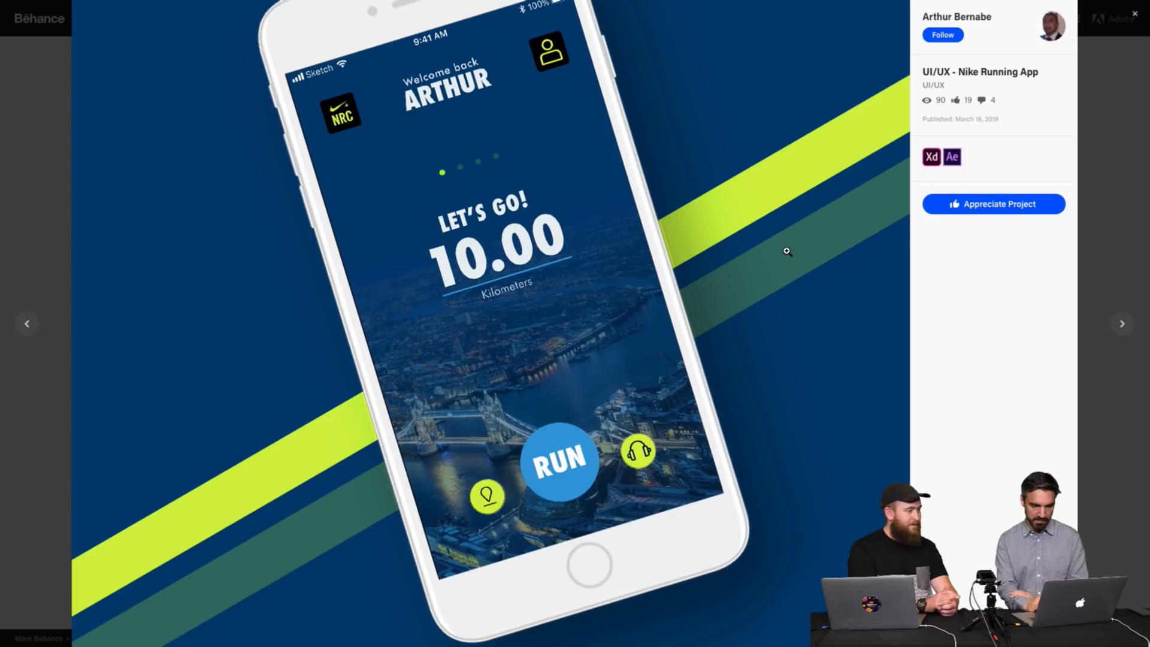
pyautogui.scroll(-12, 787, 251)
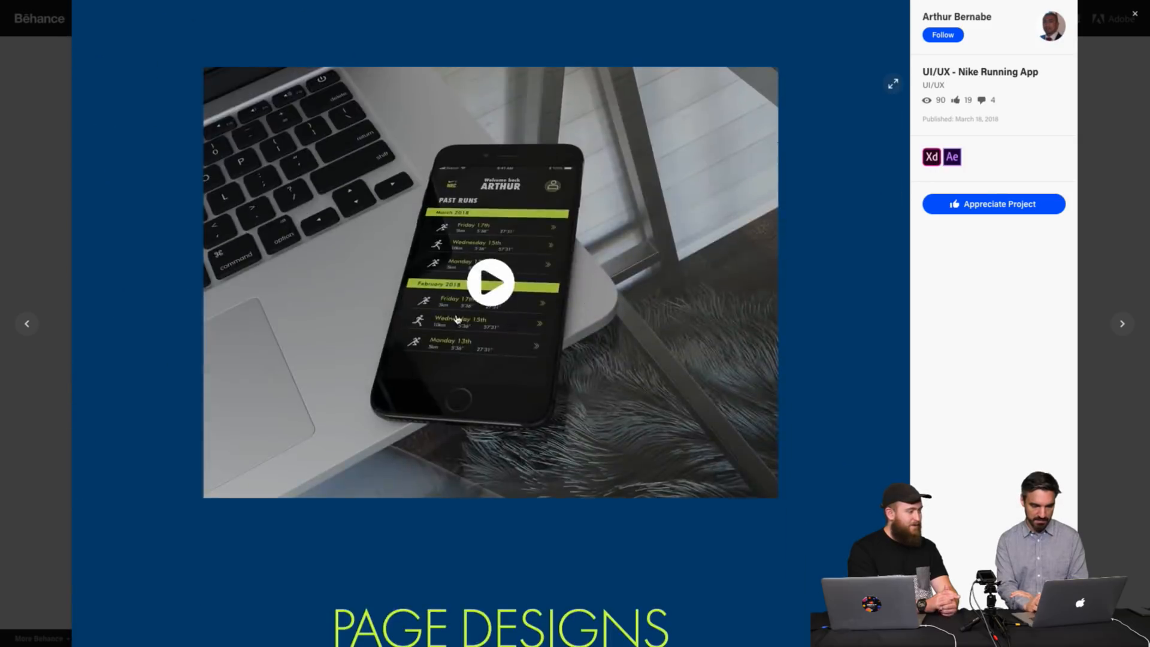
# Play the Nike Running App video and scroll through its page designs.
pyautogui.click(457, 319)
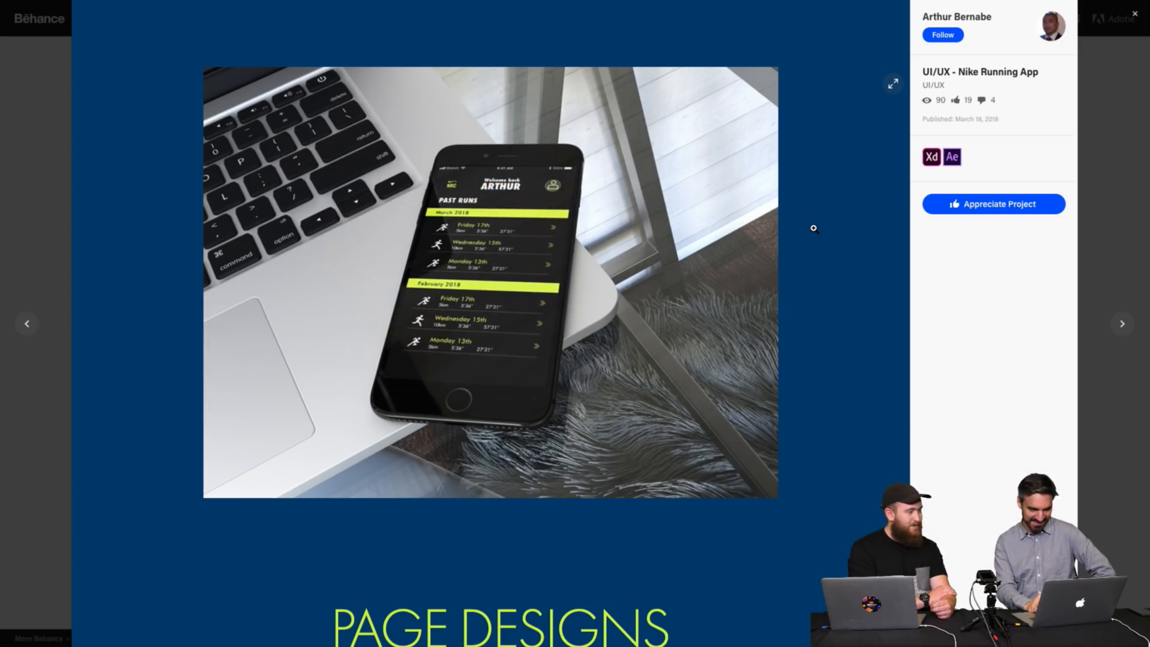
pyautogui.scroll(-15, 813, 227)
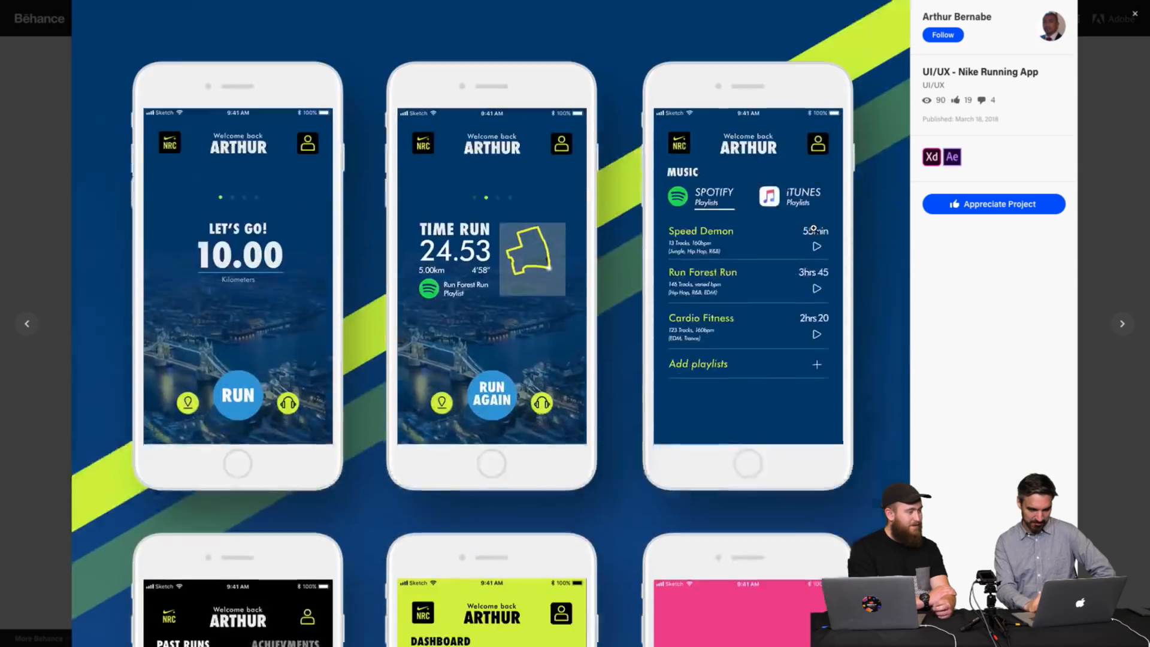
pyautogui.scroll(-10, 813, 228)
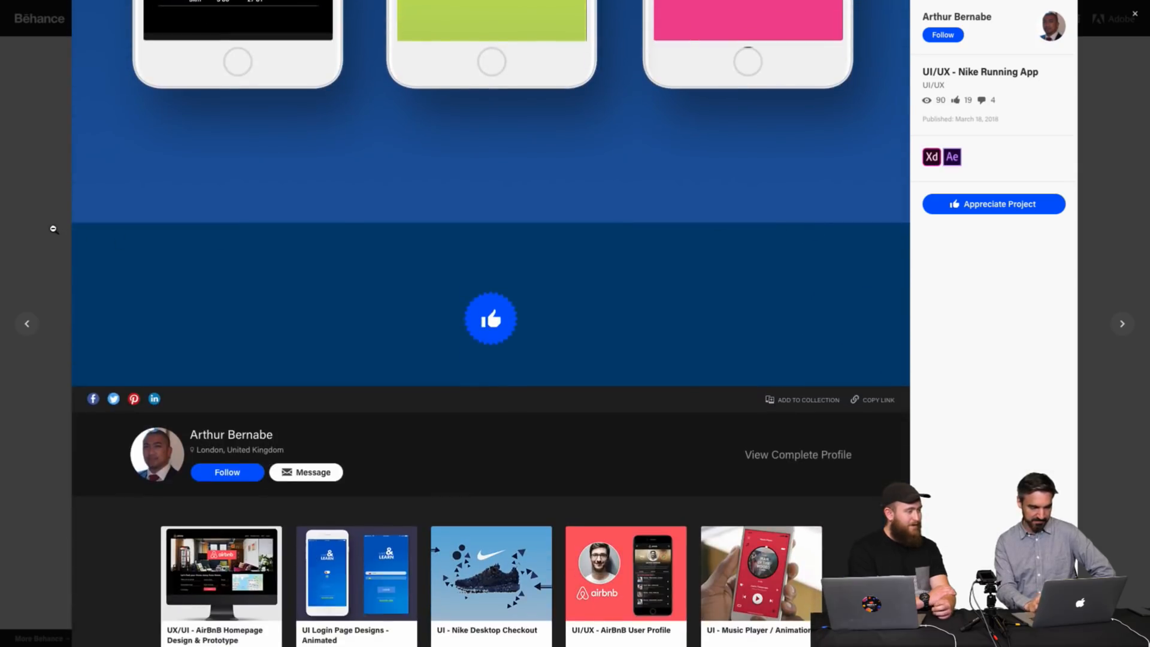
# Close the Nike project and scroll through the designer's project list on the Behance profile.
pyautogui.click(53, 229)
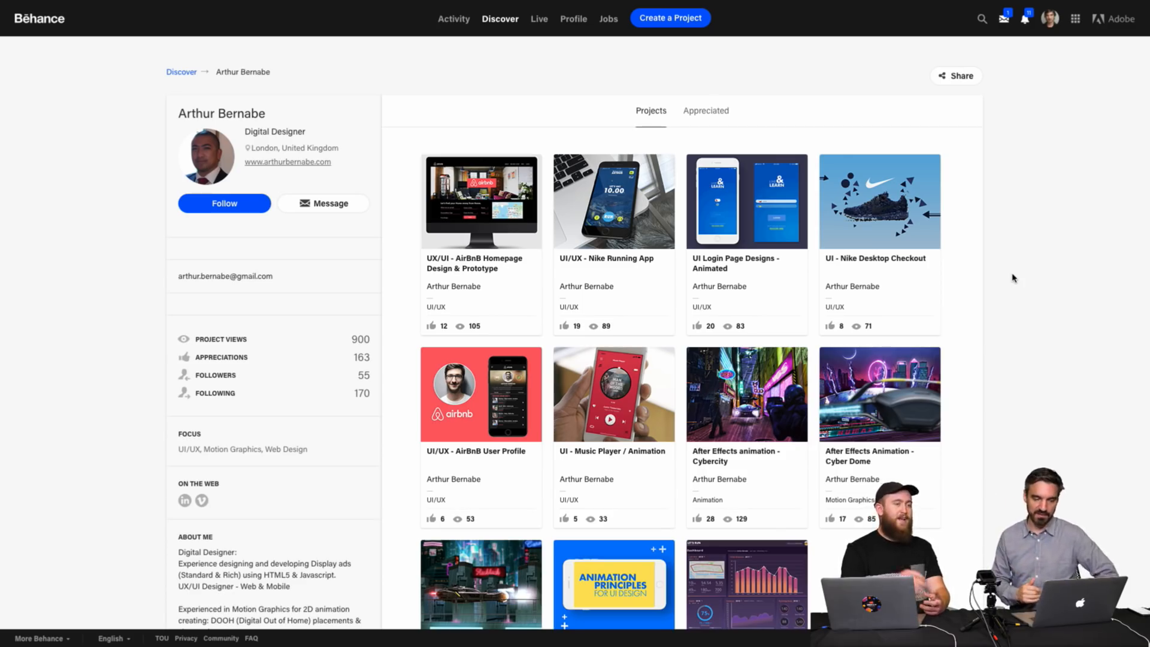
pyautogui.scroll(-2, 1012, 278)
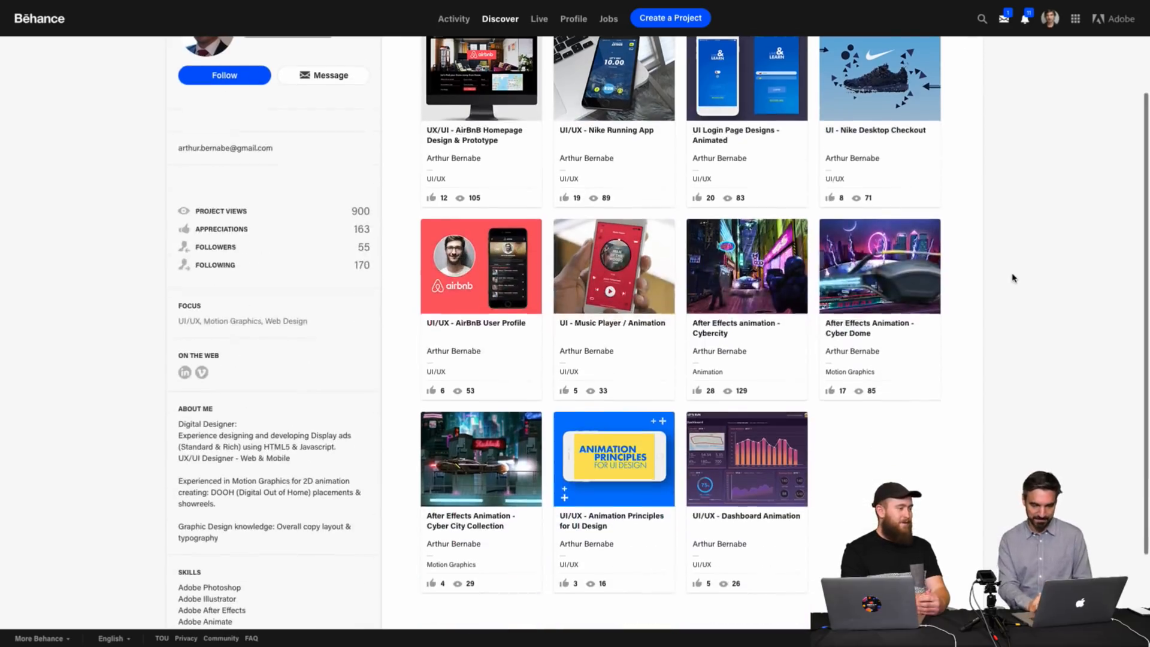
pyautogui.scroll(2, 1012, 278)
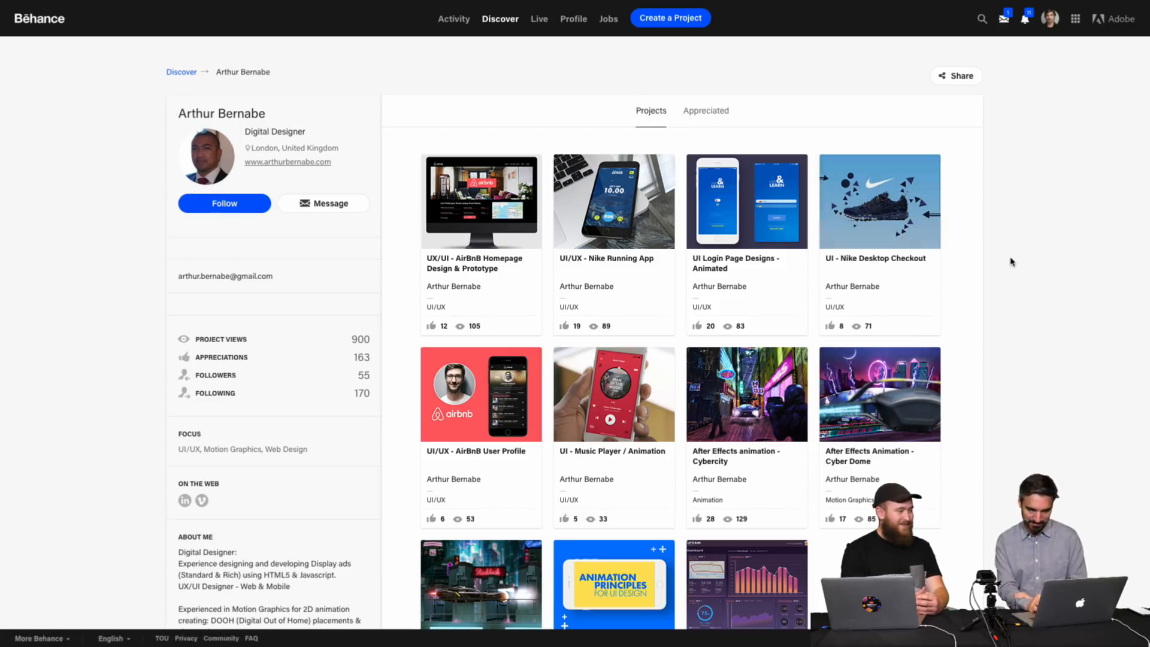
pyautogui.scroll(-2, 1011, 261)
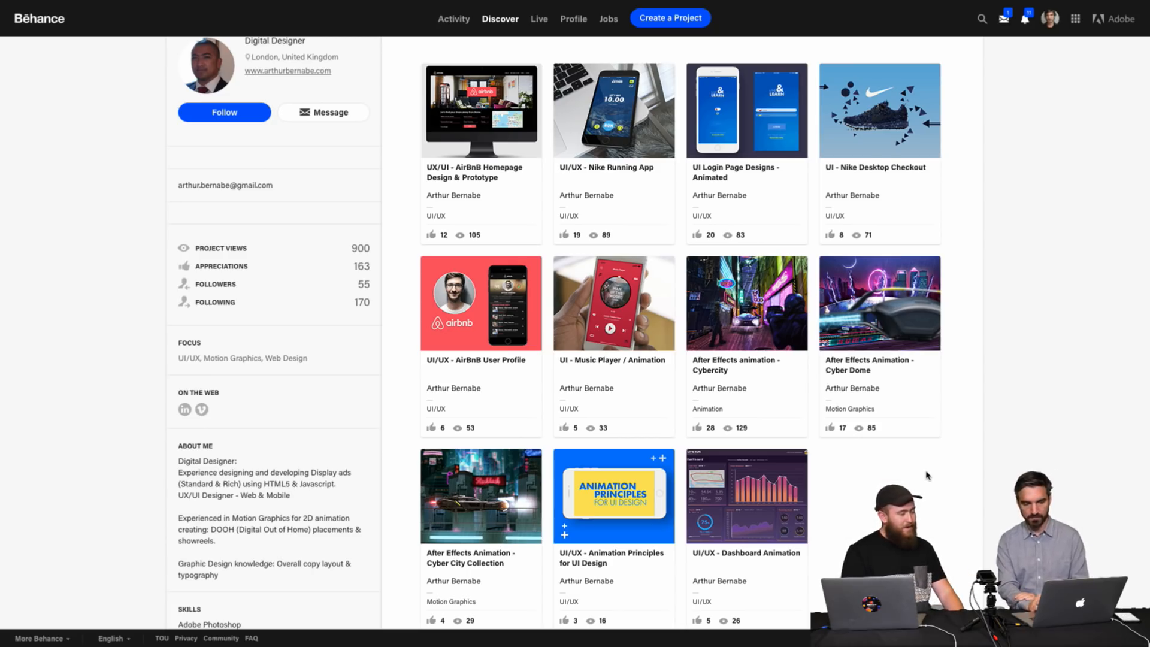
pyautogui.scroll(3, 926, 475)
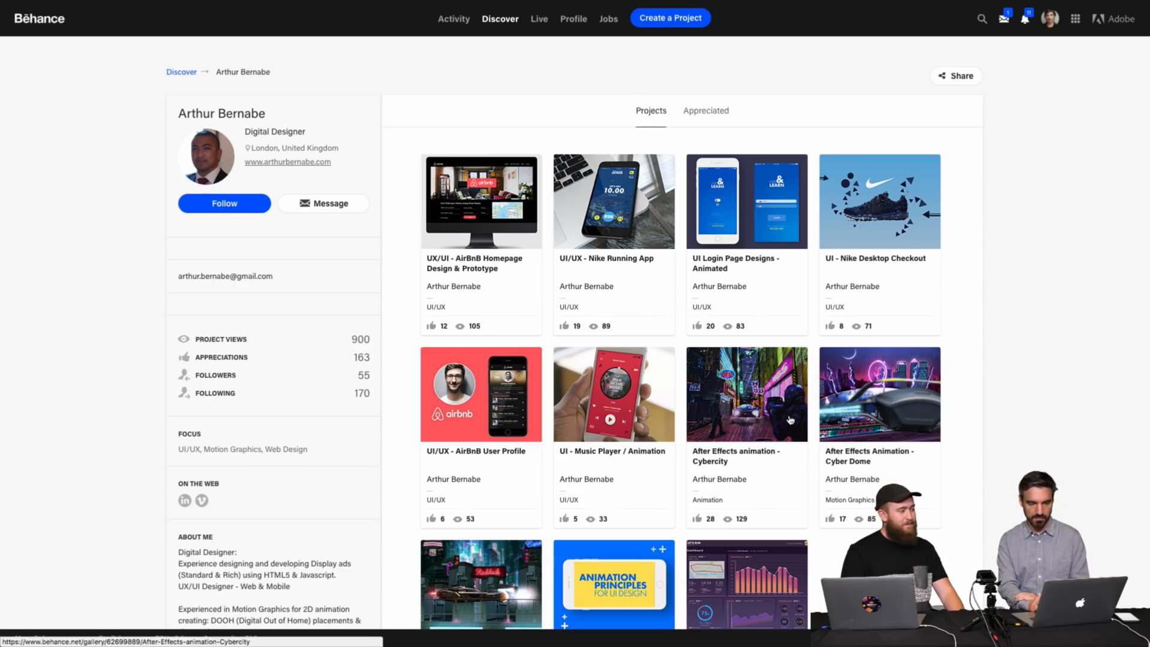
pyautogui.scroll(-3, 790, 419)
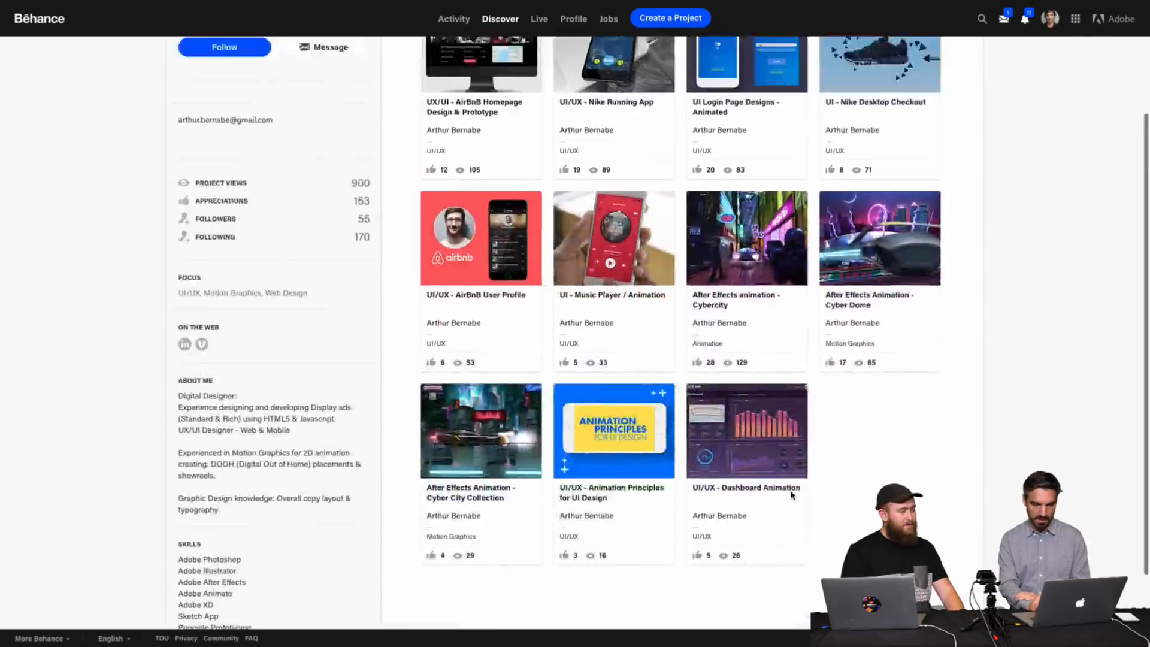
pyautogui.scroll(3, 773, 455)
# Open the After Effects animation - Cybercity project and play its Cyber City Animation video.
pyautogui.click(759, 426)
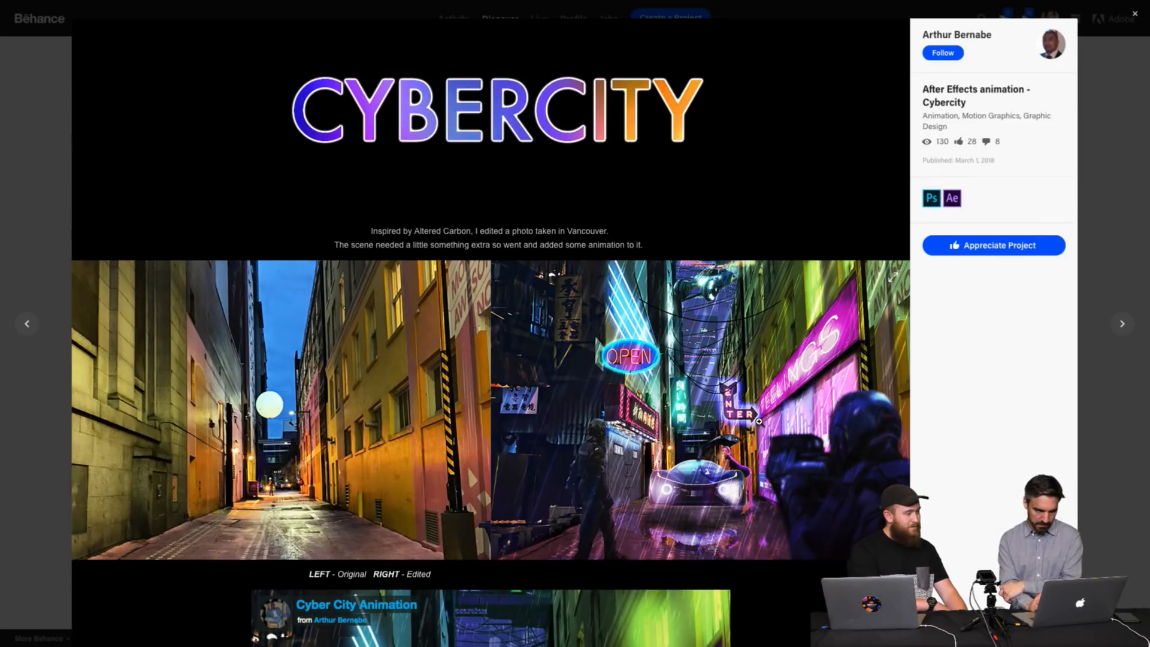
pyautogui.scroll(-9, 759, 421)
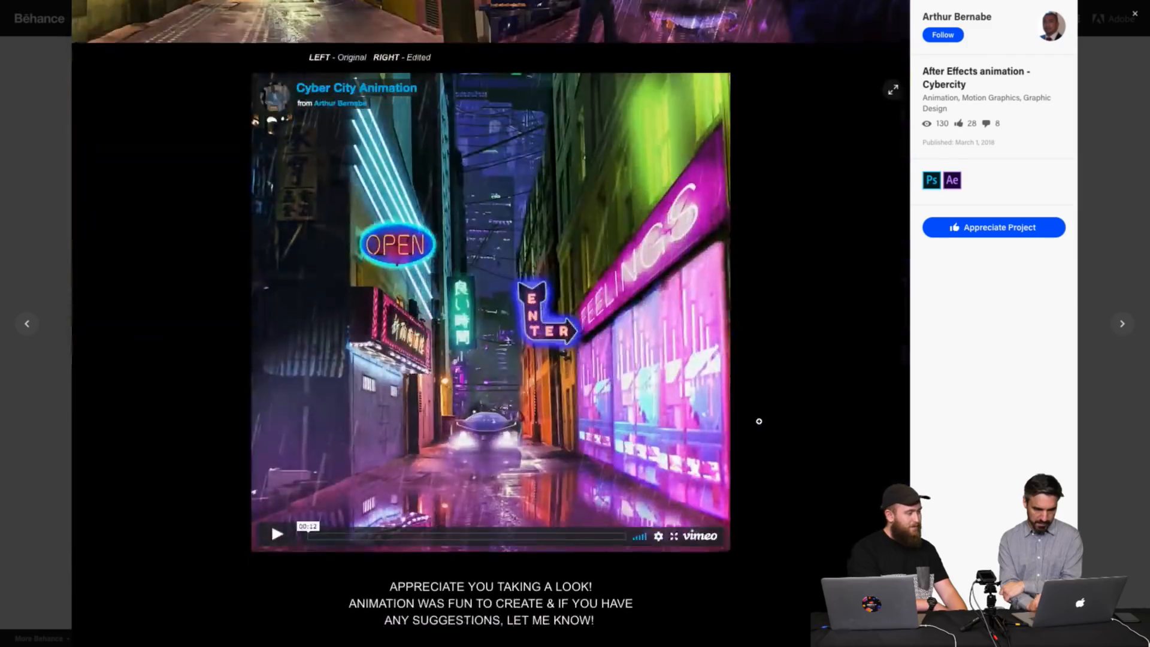
pyautogui.click(269, 534)
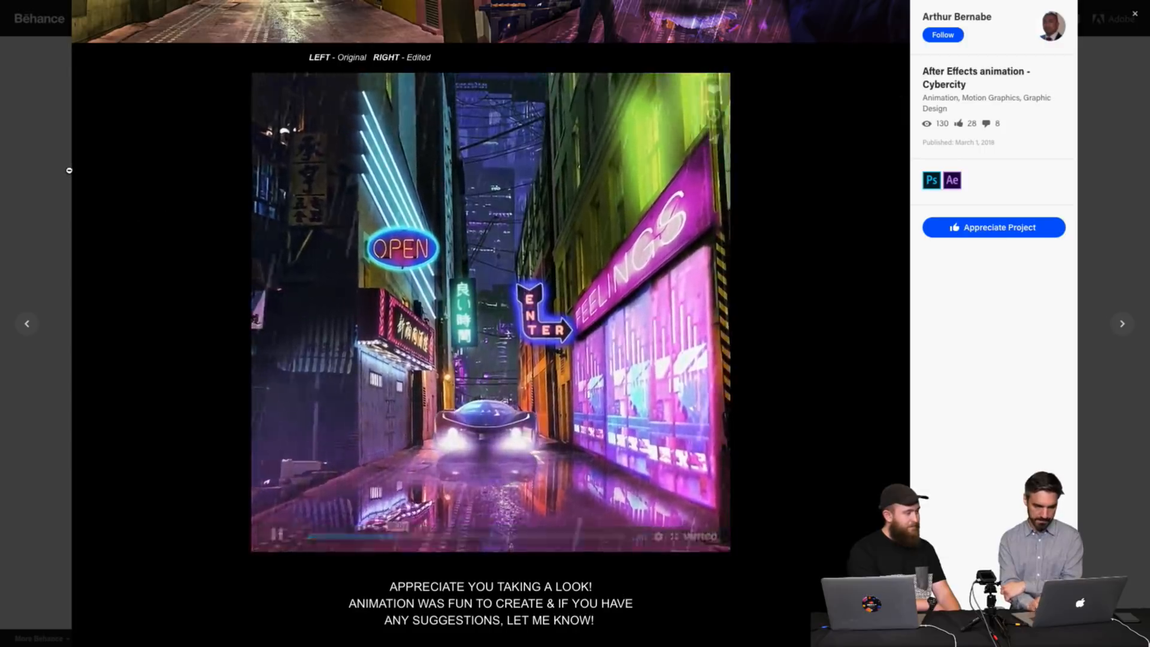
# Close the Cybercity project and return to the top of the profile's project list.
pyautogui.click(39, 158)
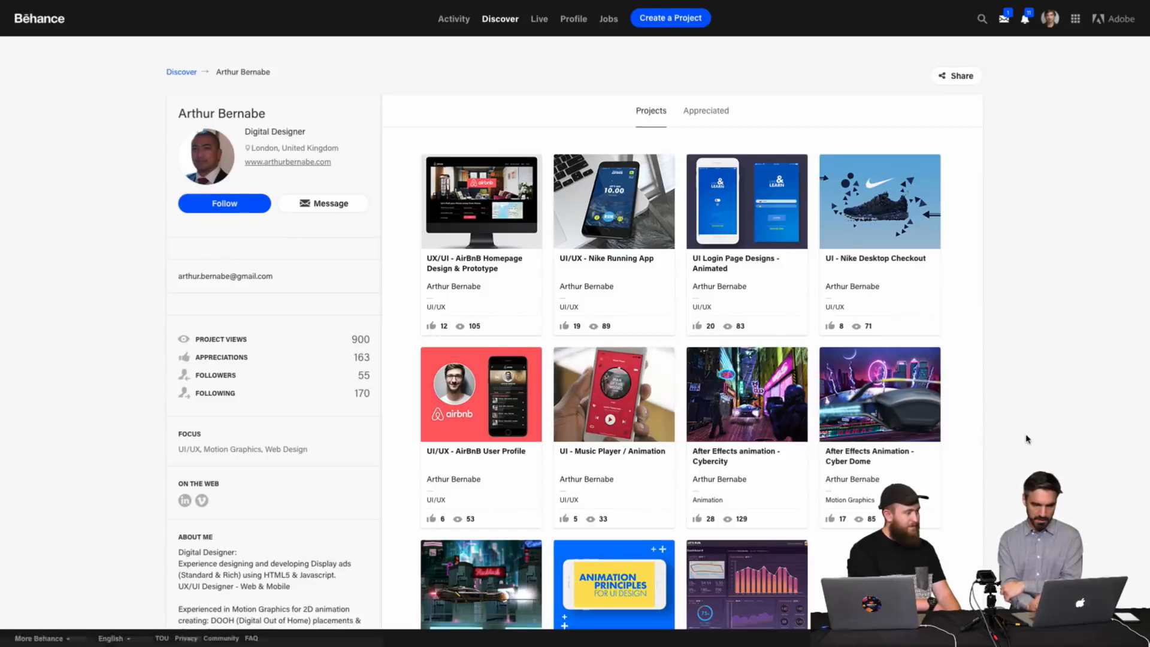
pyautogui.scroll(-5, 1027, 439)
pyautogui.scroll(5, 1026, 439)
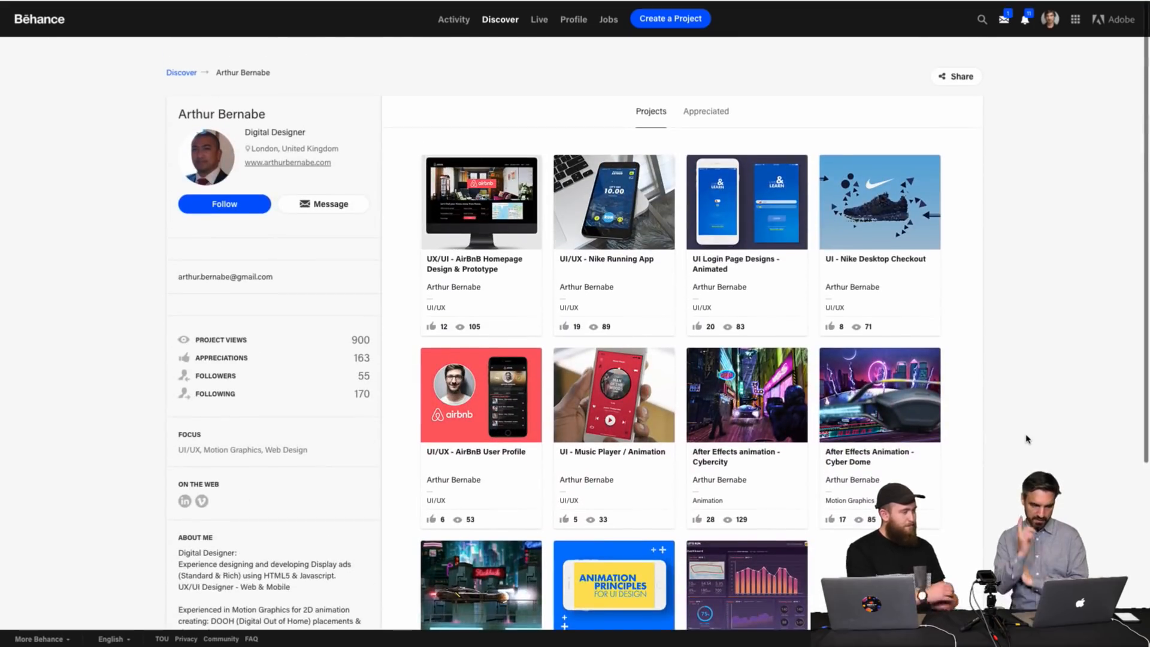
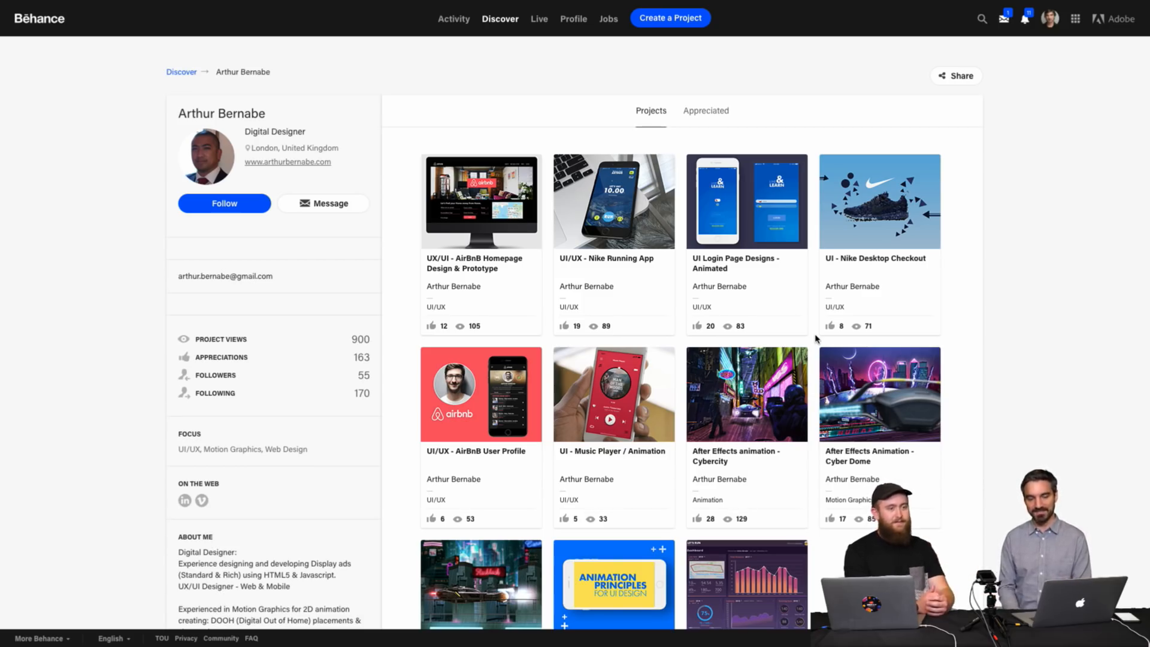
# Browse the first designer's profile and project grid, and follow the designer.
pyautogui.scroll(-3, 815, 338)
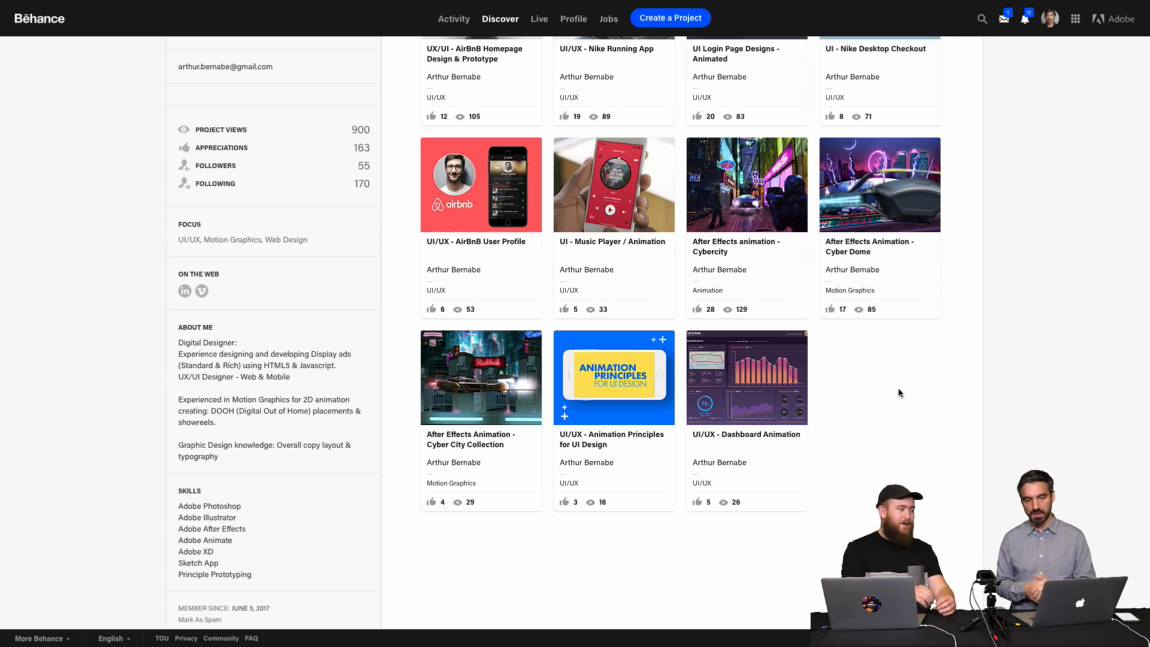
pyautogui.scroll(4, 899, 393)
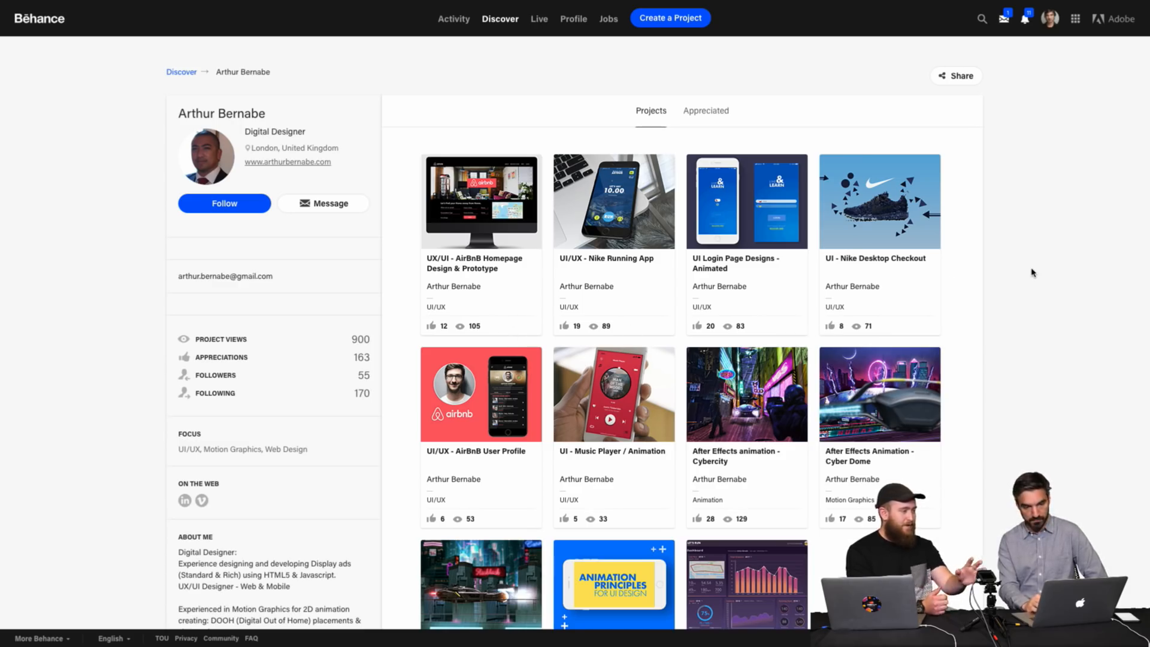
pyautogui.scroll(-2, 1031, 273)
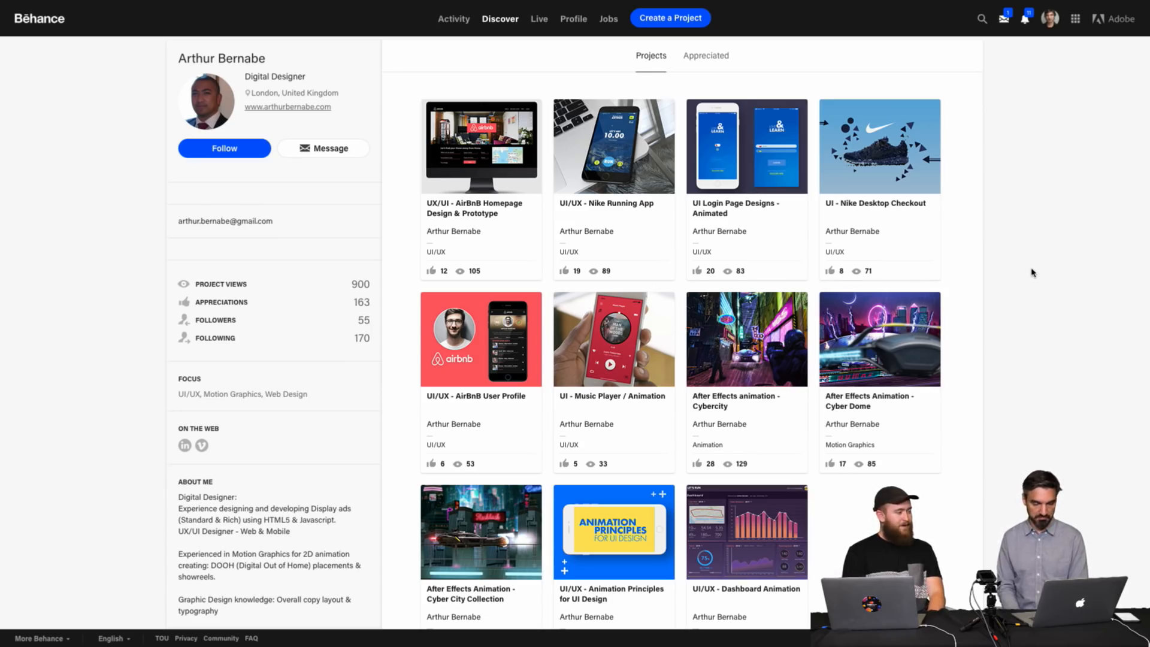
pyautogui.scroll(1, 1032, 272)
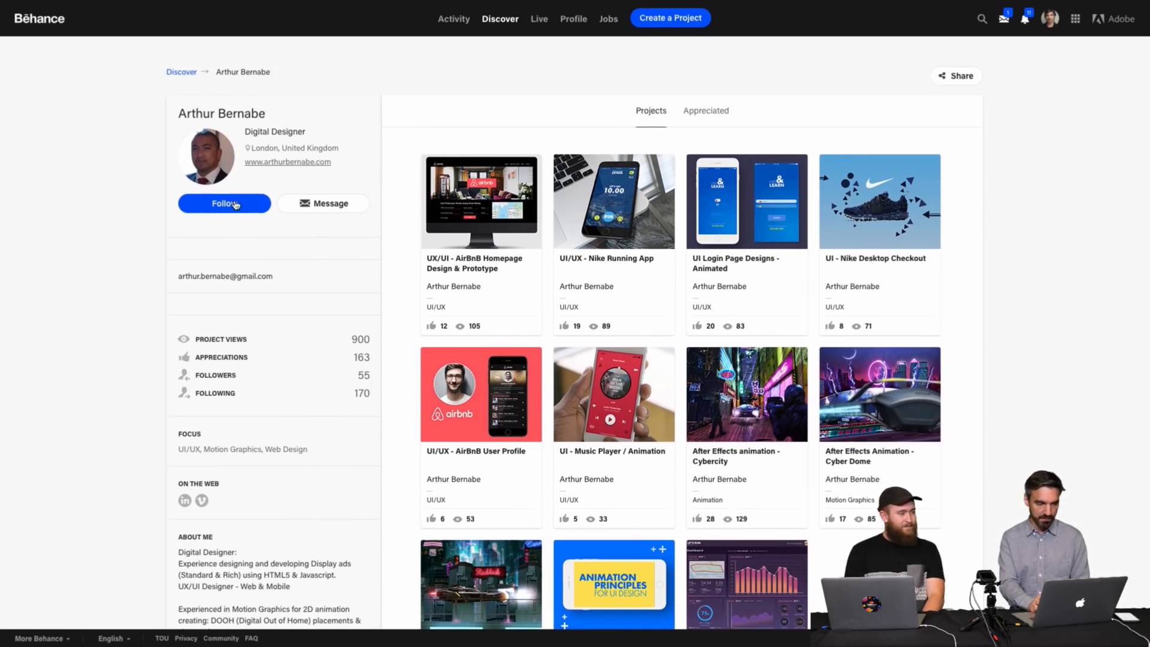
pyautogui.click(233, 205)
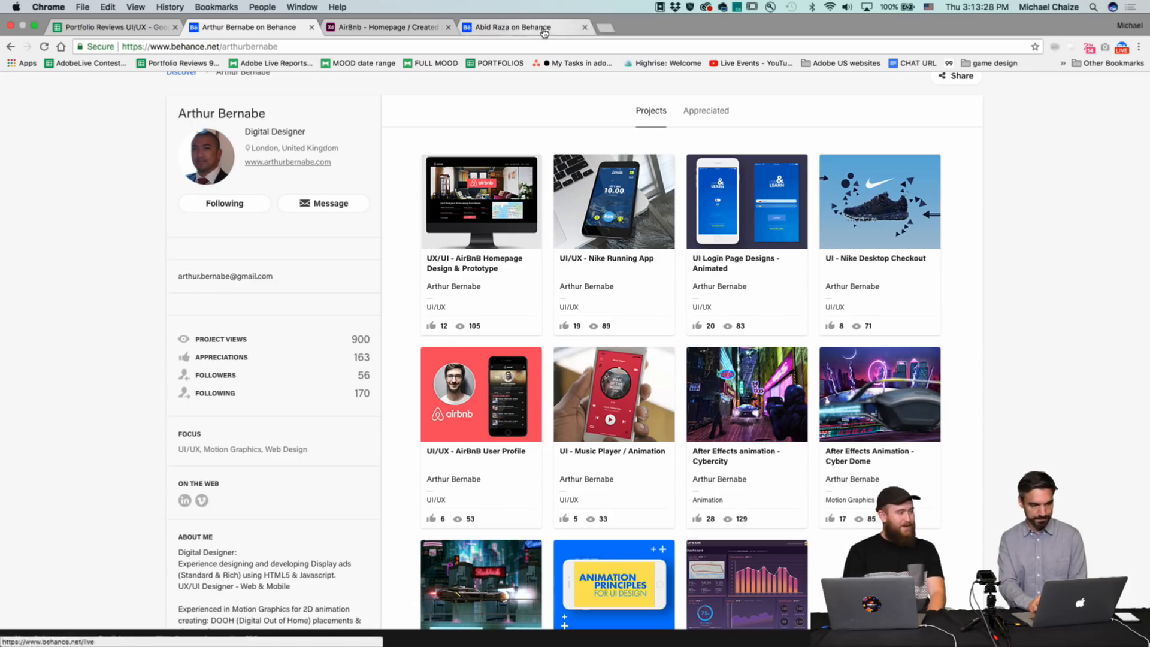
# Switch to the second designer's profile tab and examine the bio, expanded description and full project grid.
pyautogui.click(543, 30)
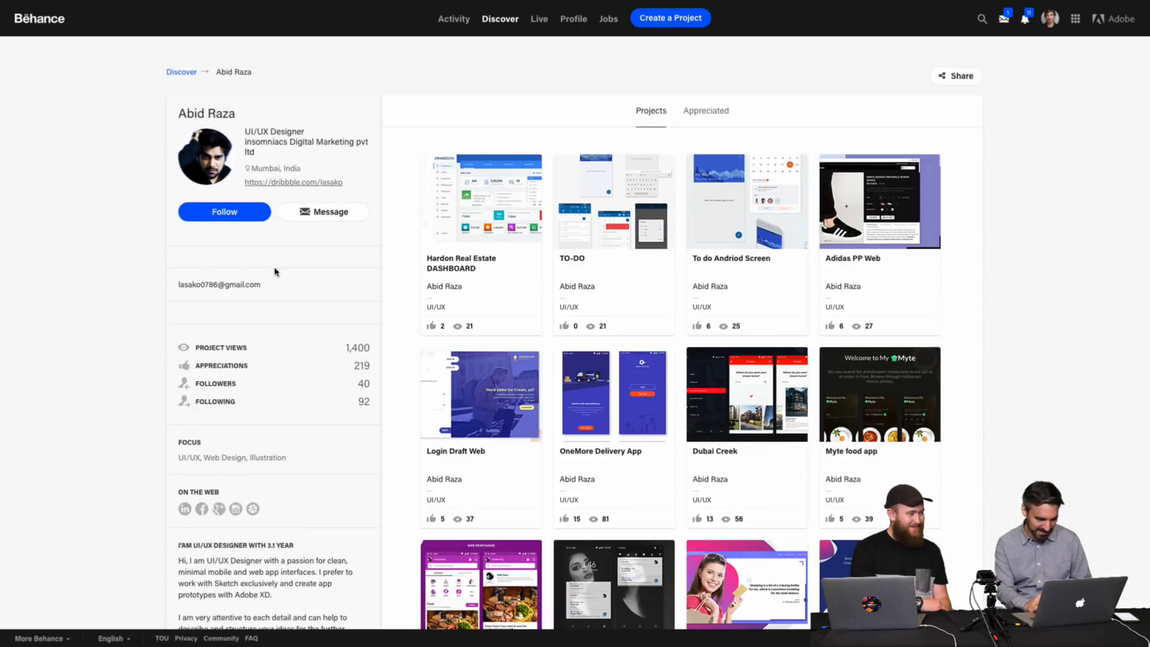
pyautogui.scroll(-3, 270, 426)
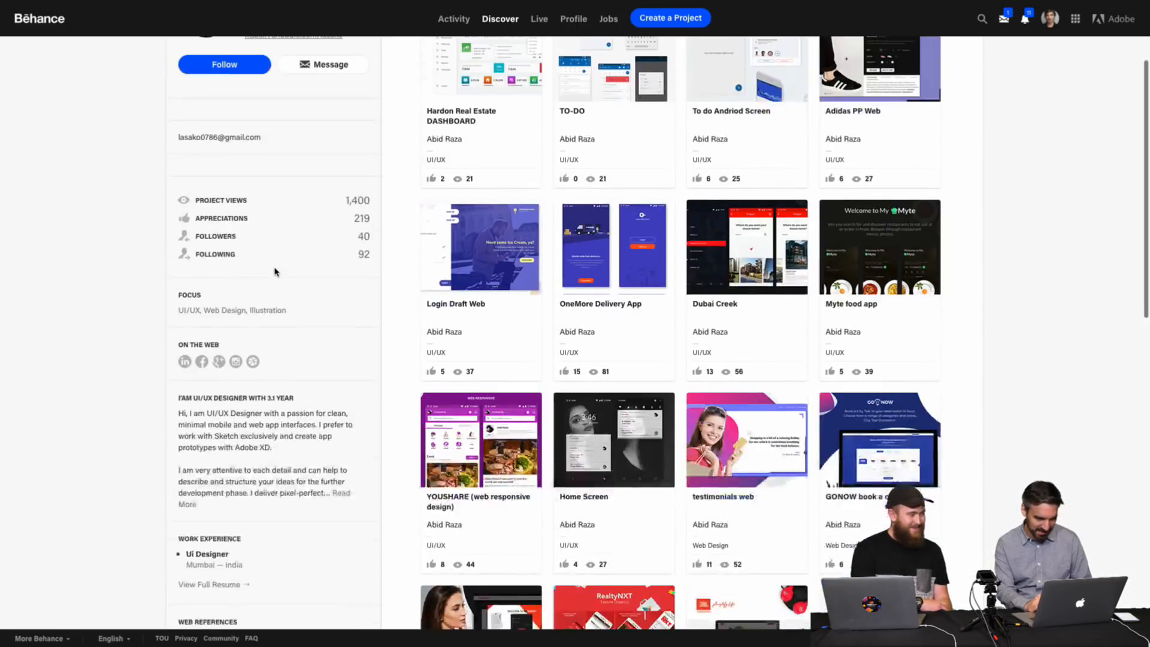
pyautogui.scroll(3, 275, 271)
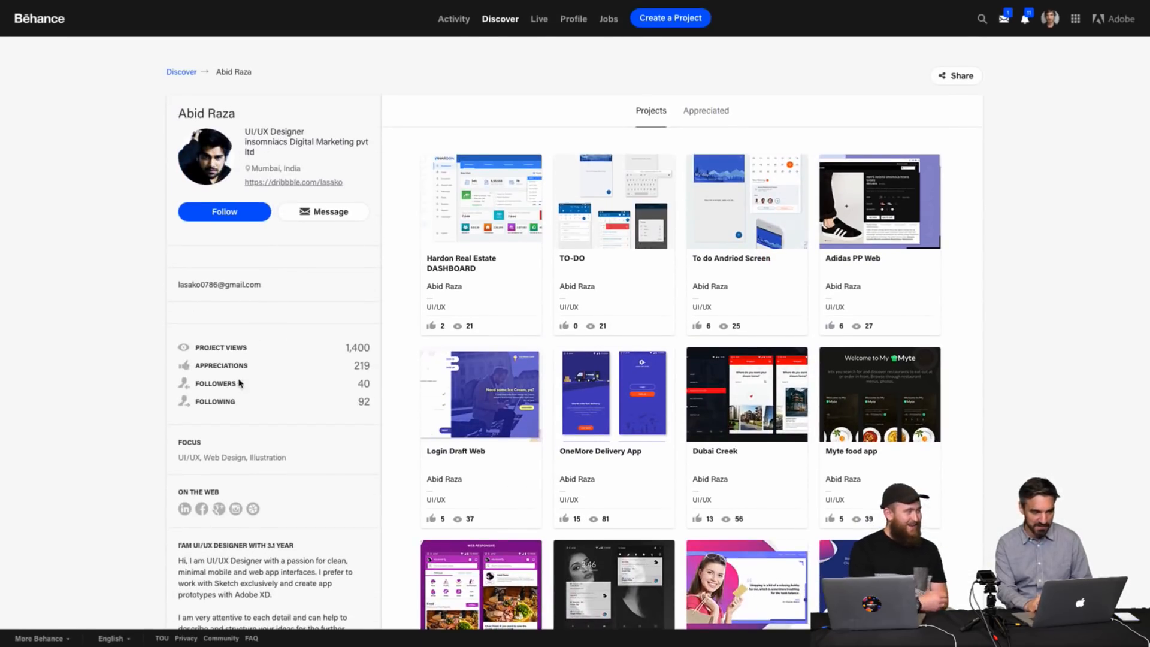
pyautogui.scroll(-4, 240, 383)
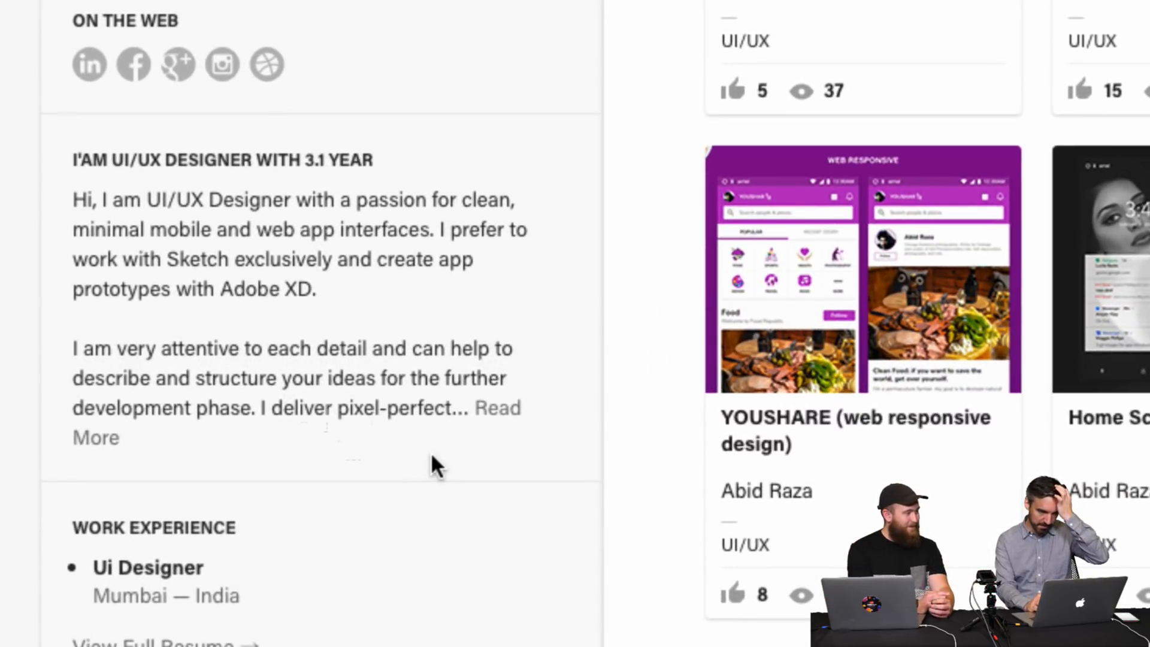
pyautogui.click(499, 413)
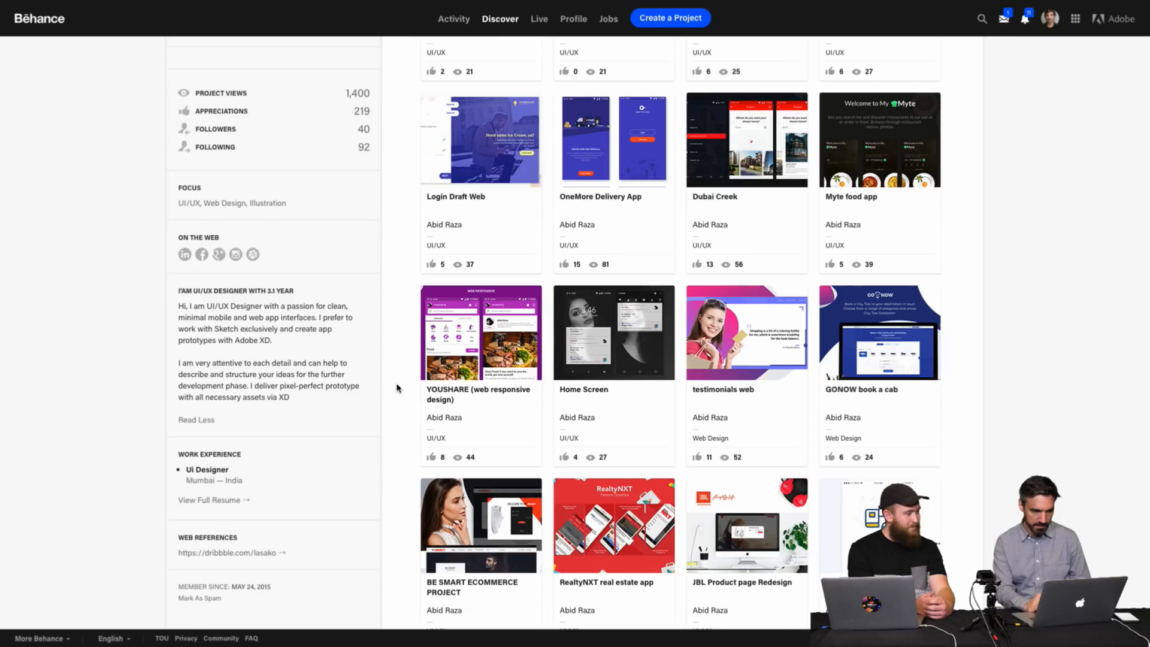
pyautogui.scroll(5, 396, 388)
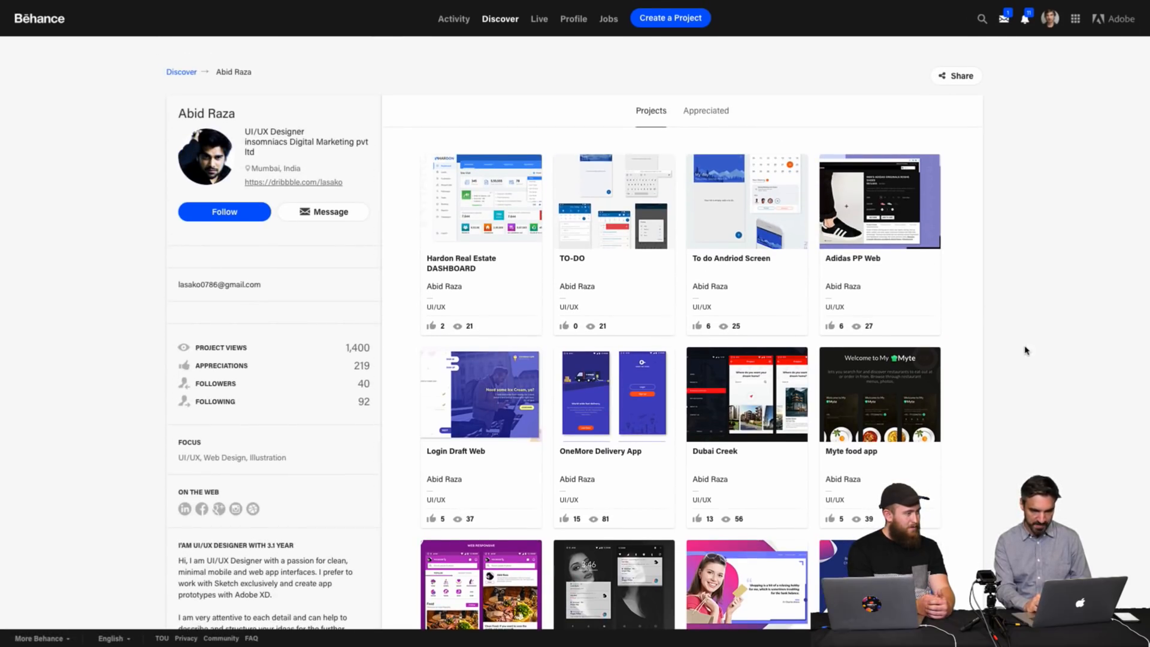
pyautogui.scroll(-5, 1025, 350)
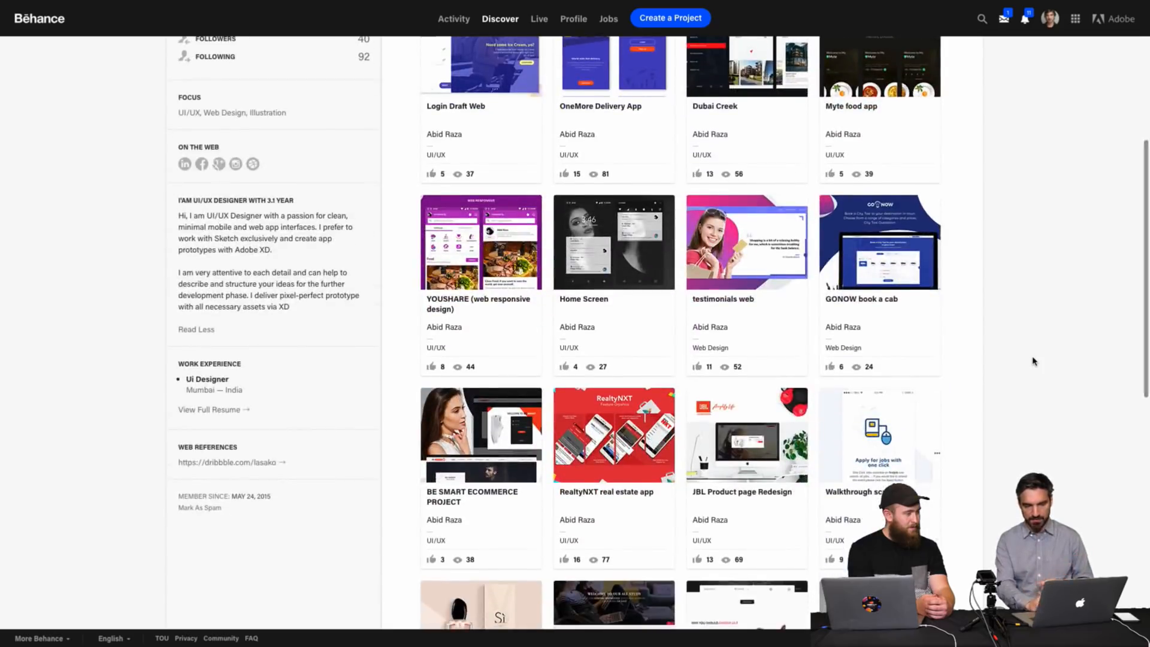
pyautogui.scroll(-9, 1032, 361)
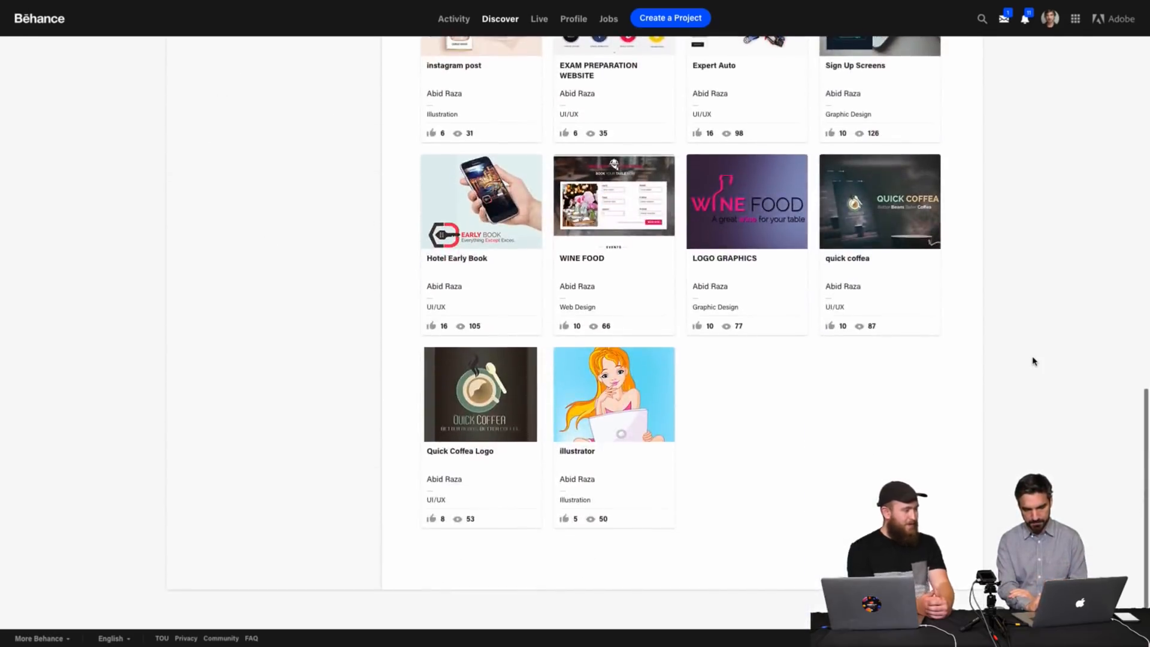
pyautogui.scroll(15, 1032, 361)
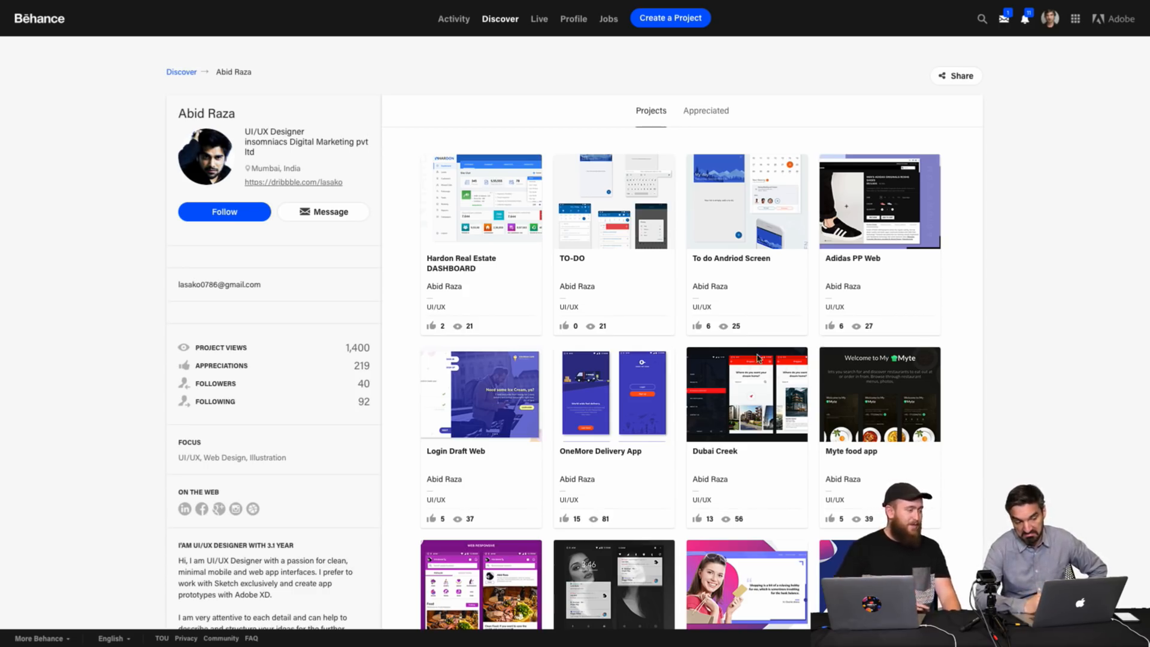
# Open the Hardon Real Estate DASHBOARD project, review its screens and close the viewer.
pyautogui.click(483, 273)
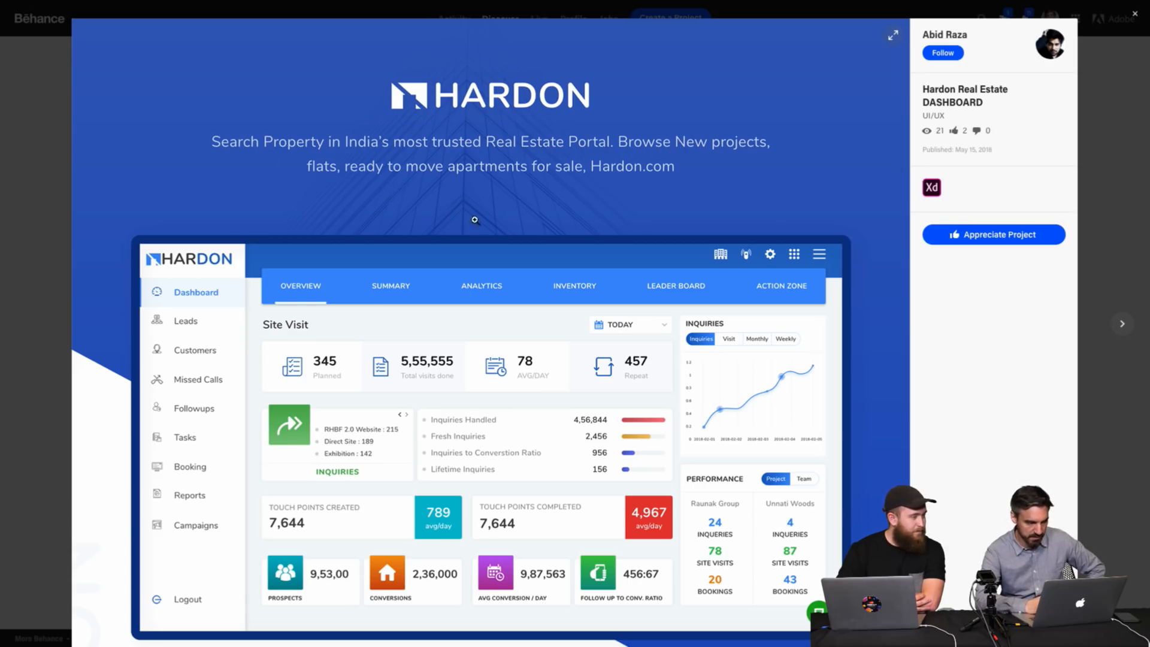
pyautogui.scroll(-2, 869, 246)
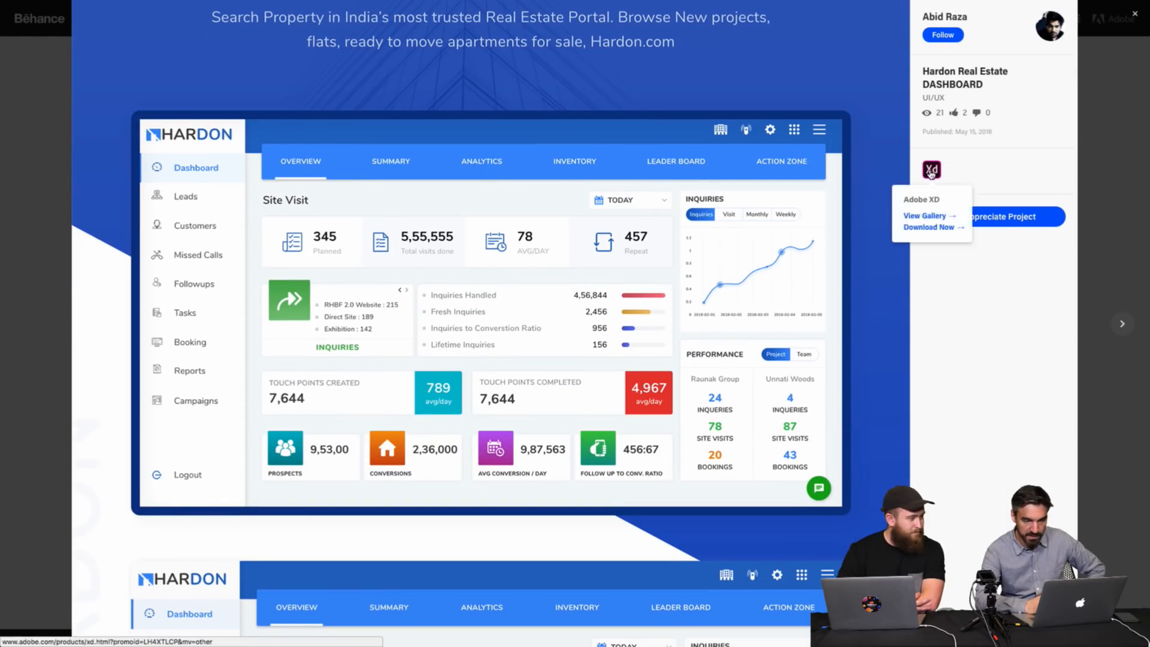
pyautogui.scroll(-4, 864, 170)
pyautogui.scroll(-3, 864, 170)
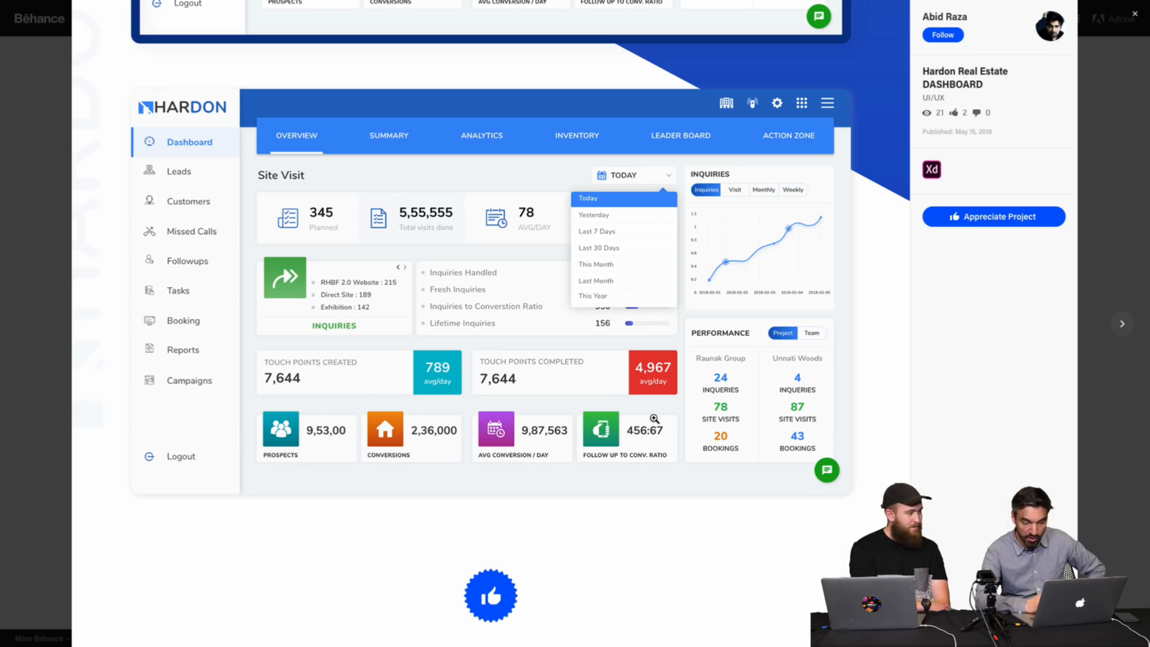
pyautogui.scroll(6, 655, 418)
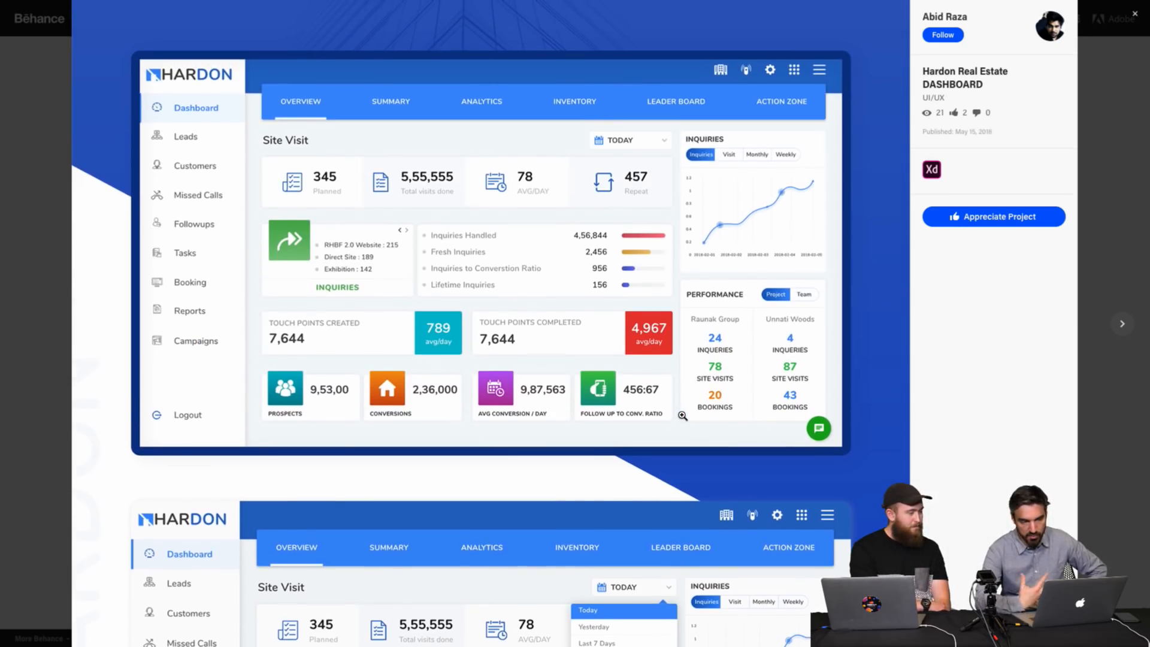
pyautogui.scroll(3, 682, 416)
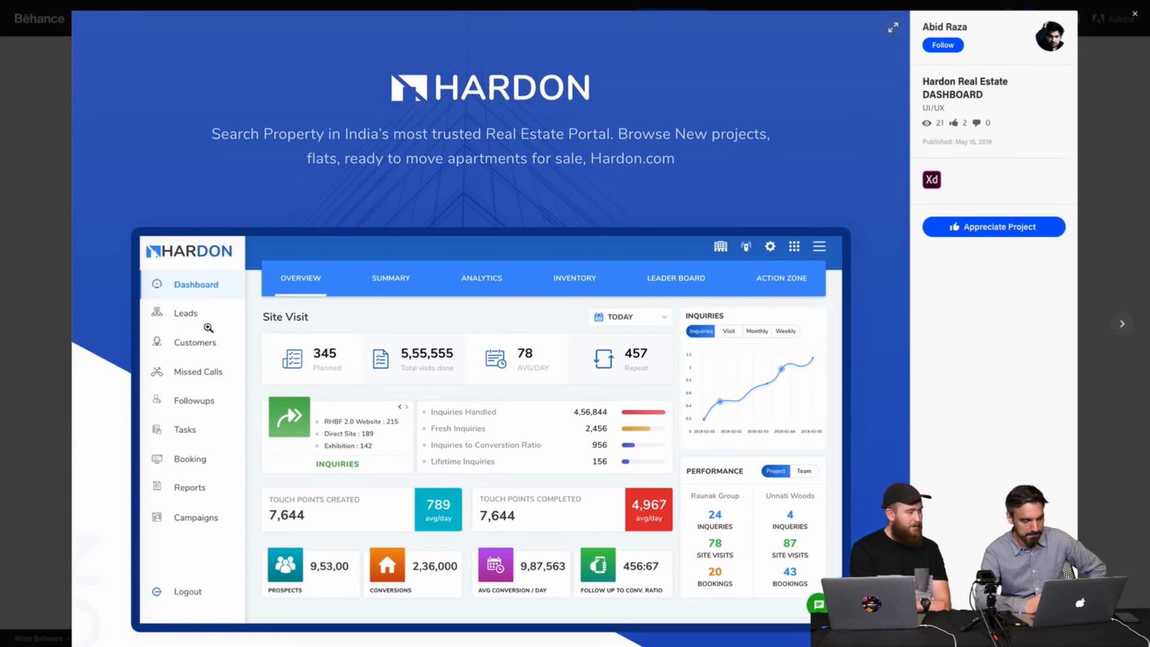
pyautogui.click(38, 248)
# Open the TO-DO project, scroll through its app screens and close the viewer.
pyautogui.click(639, 221)
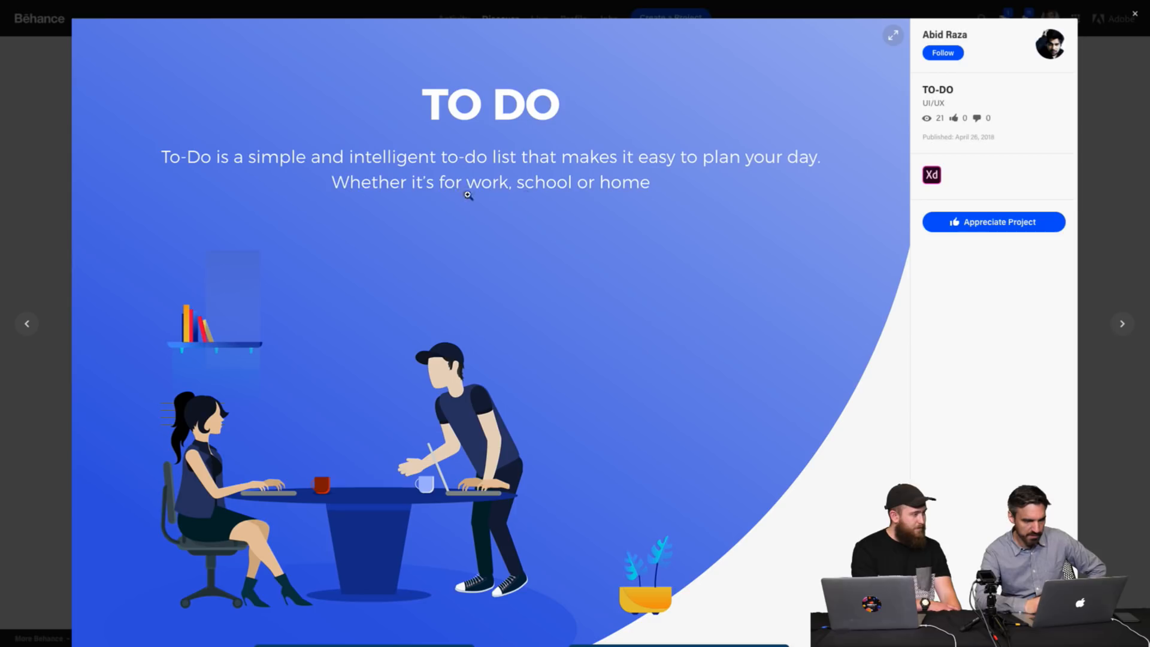
pyautogui.scroll(-6, 778, 240)
pyautogui.scroll(-2, 778, 238)
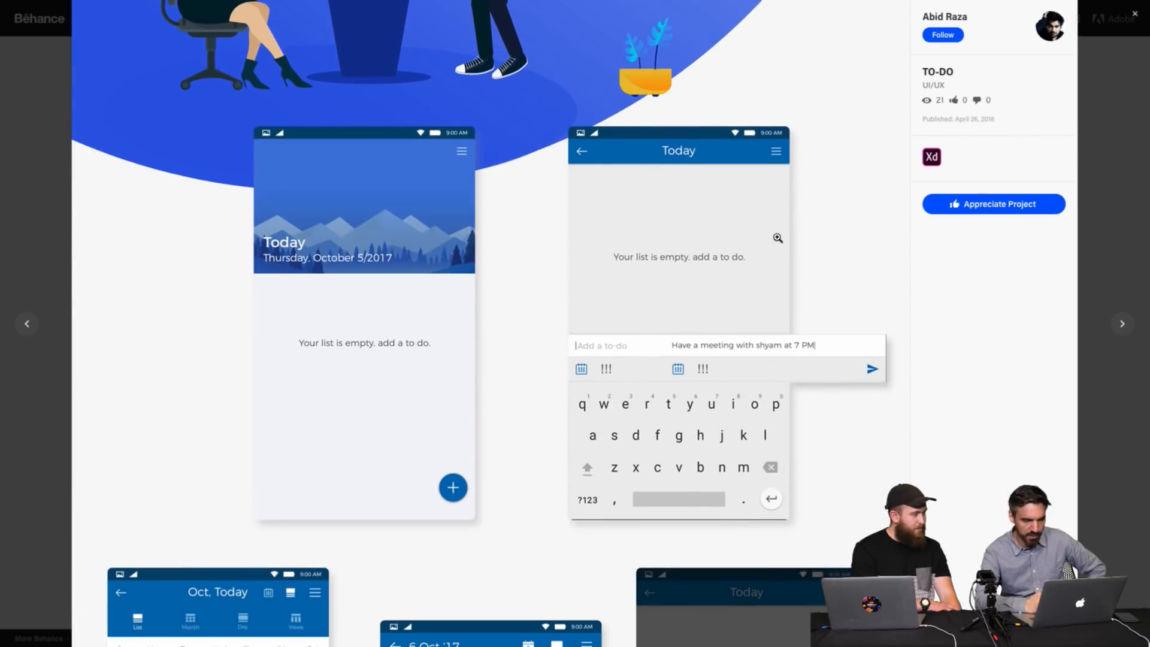
pyautogui.scroll(-3, 832, 250)
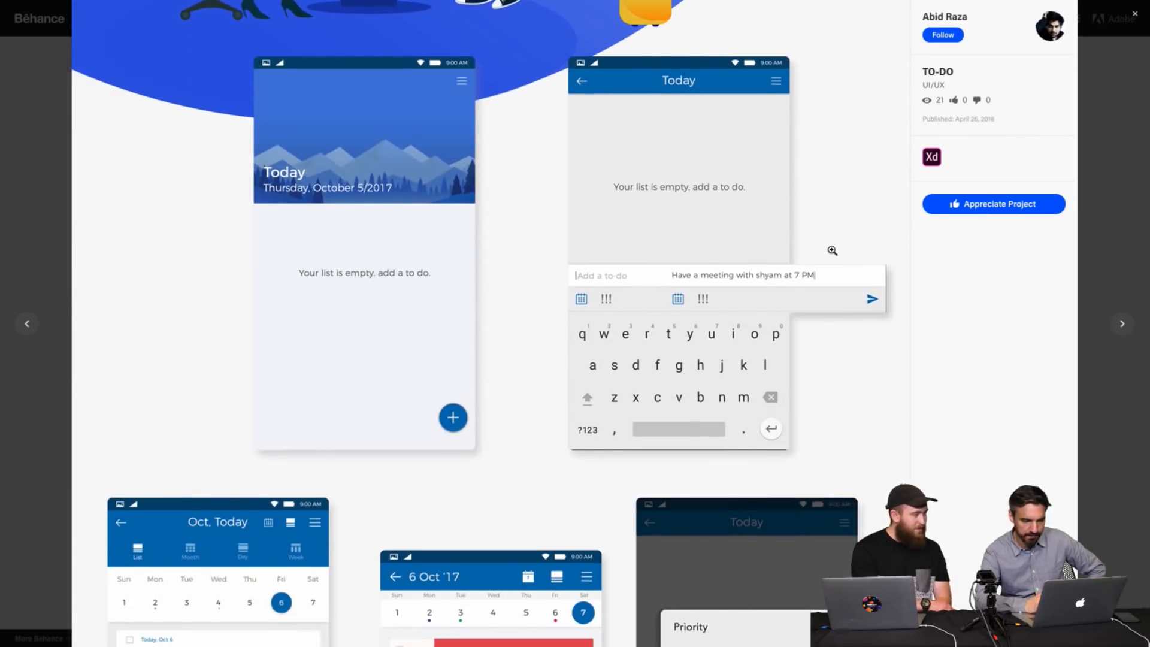
pyautogui.scroll(-4, 832, 249)
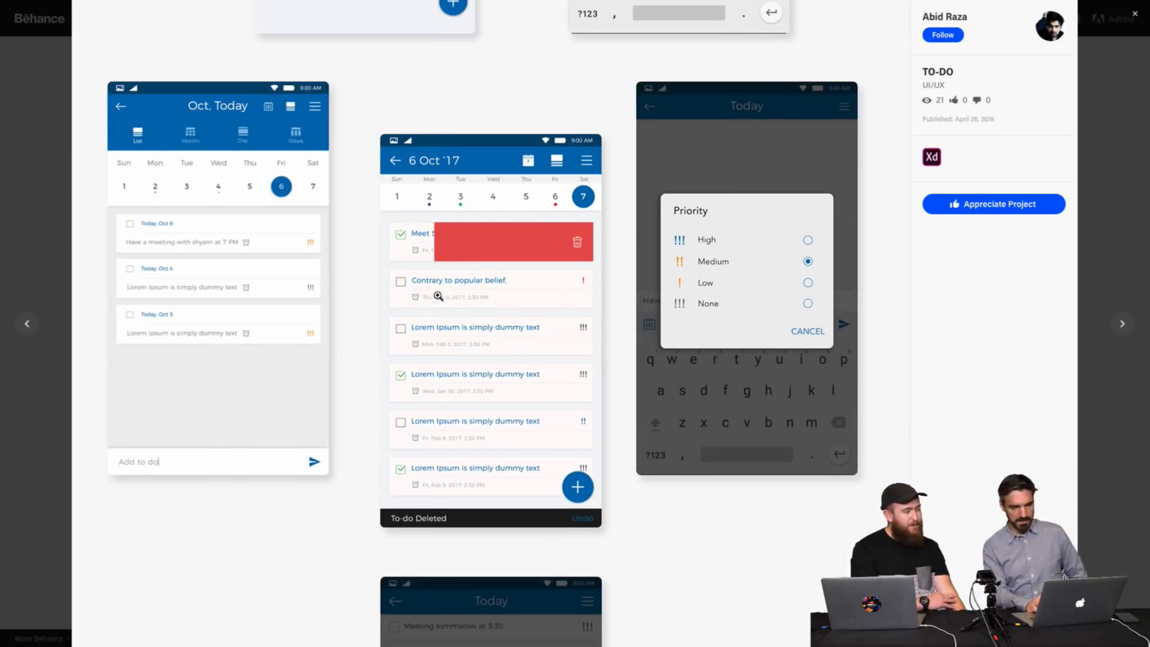
pyautogui.scroll(-7, 551, 303)
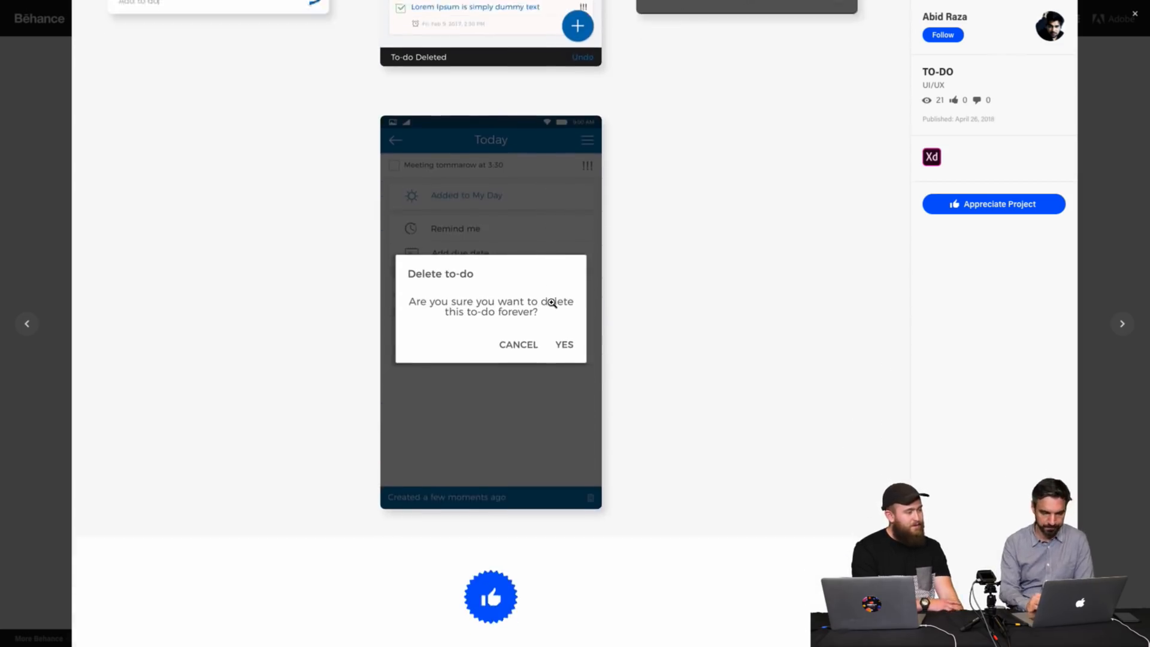
pyautogui.click(46, 240)
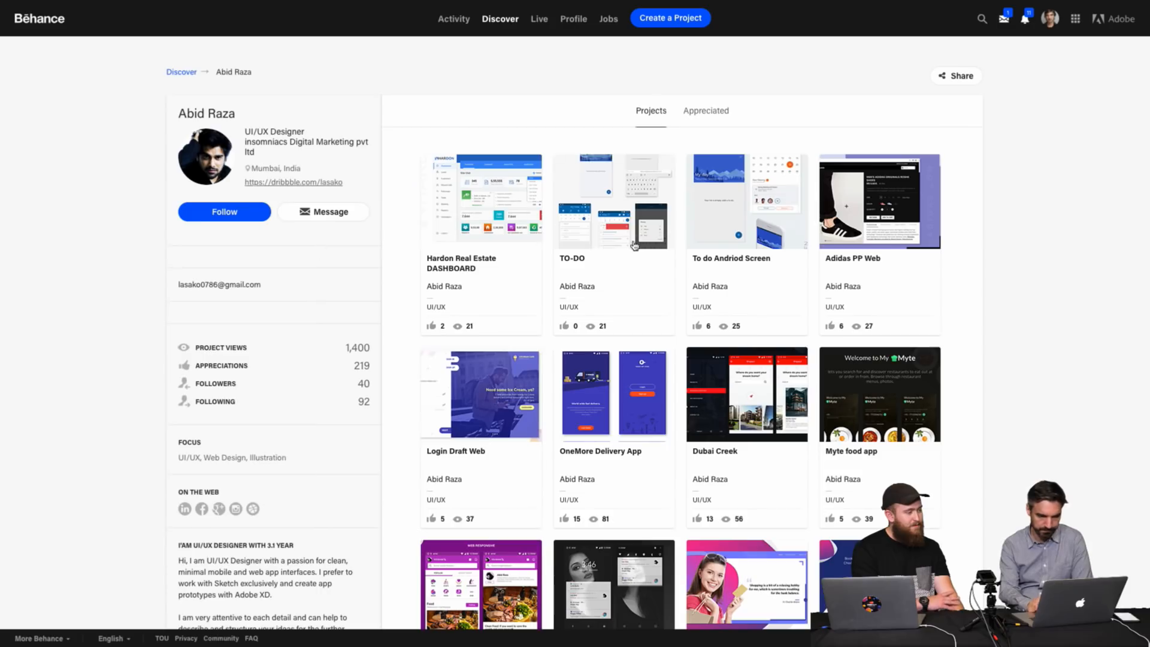
# Open the To do Andriod Screen project, review its mockups to the end and close the viewer.
pyautogui.click(713, 204)
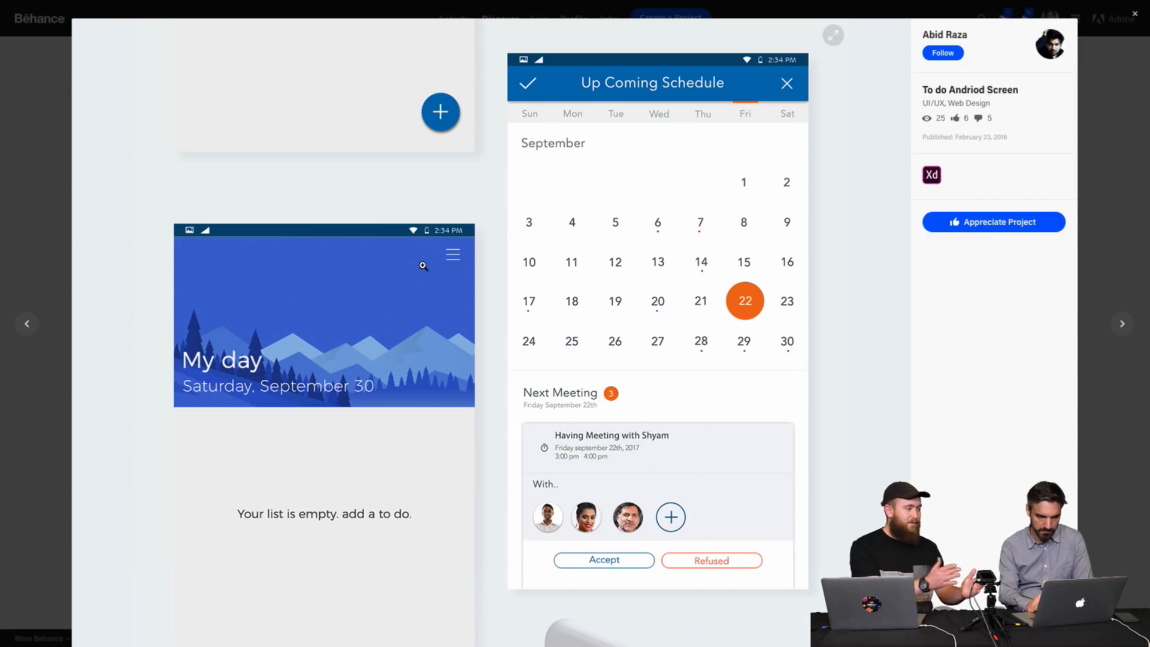
pyautogui.scroll(-1, 605, 217)
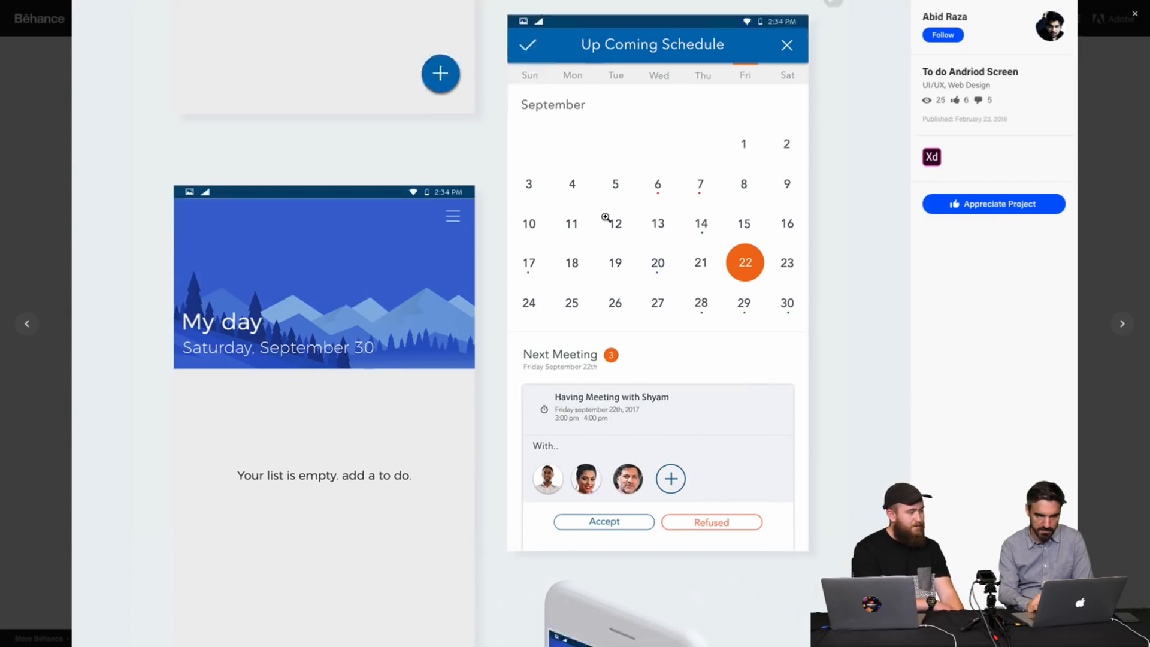
pyautogui.scroll(1, 605, 218)
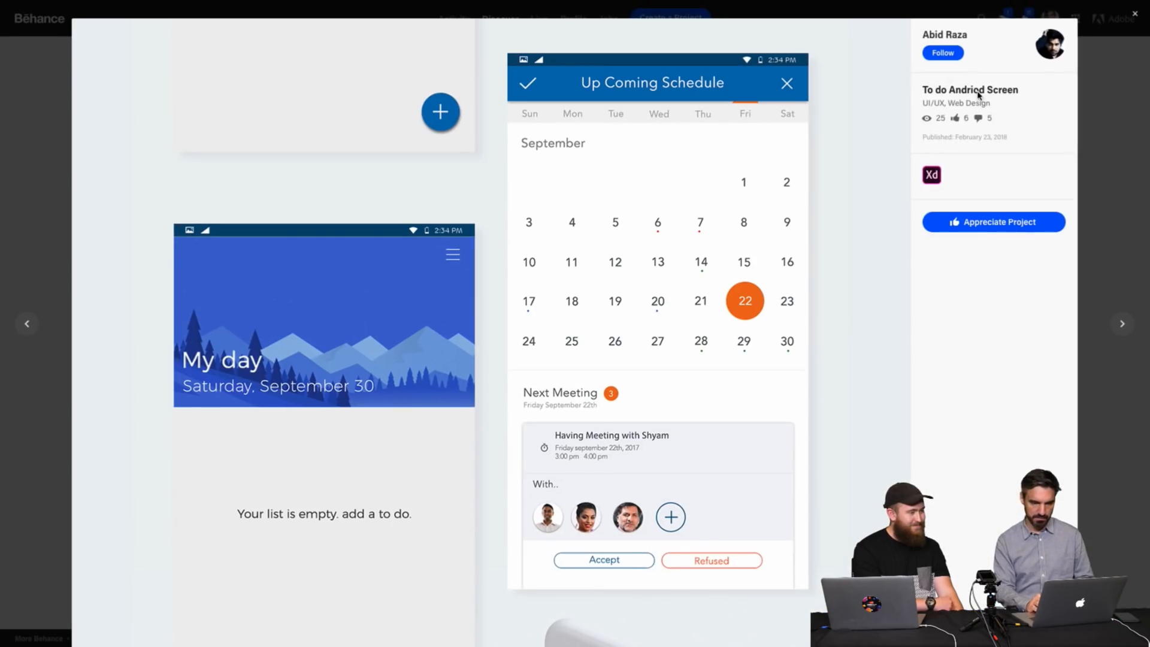
pyautogui.scroll(-10, 725, 324)
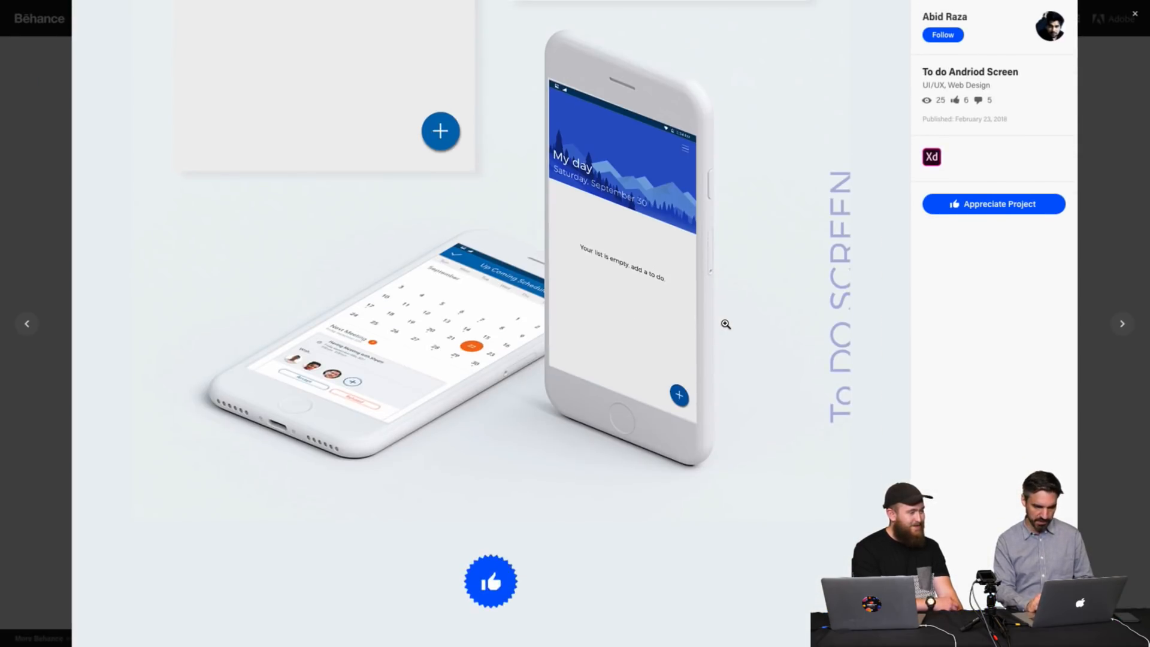
pyautogui.scroll(-5, 725, 324)
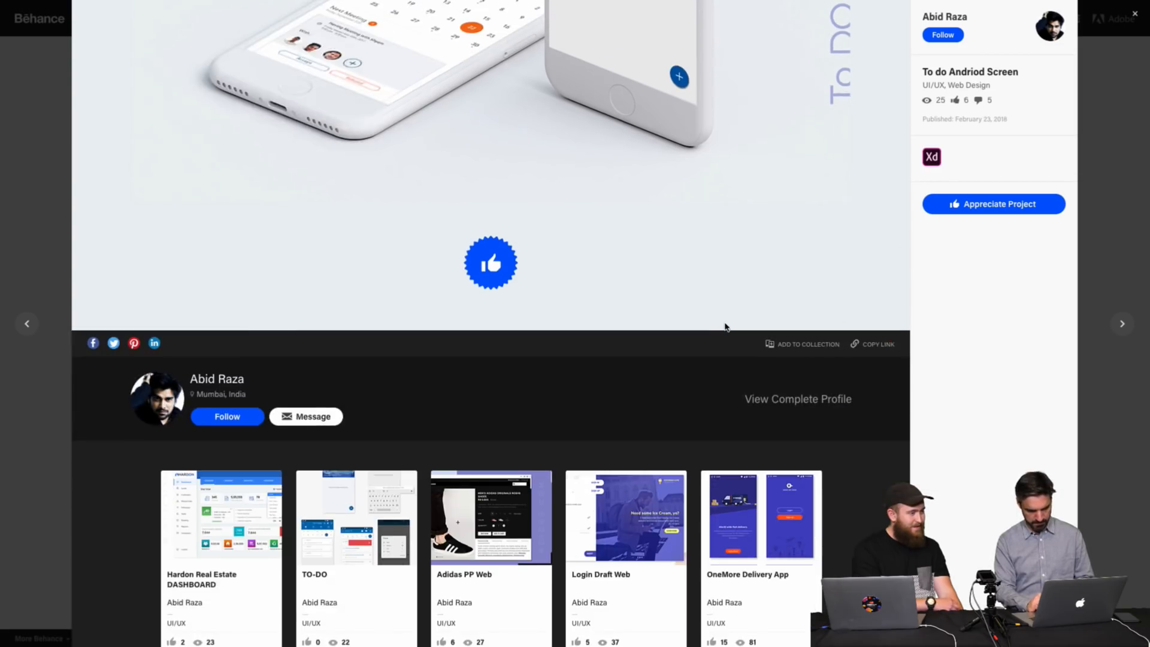
pyautogui.scroll(15, 725, 324)
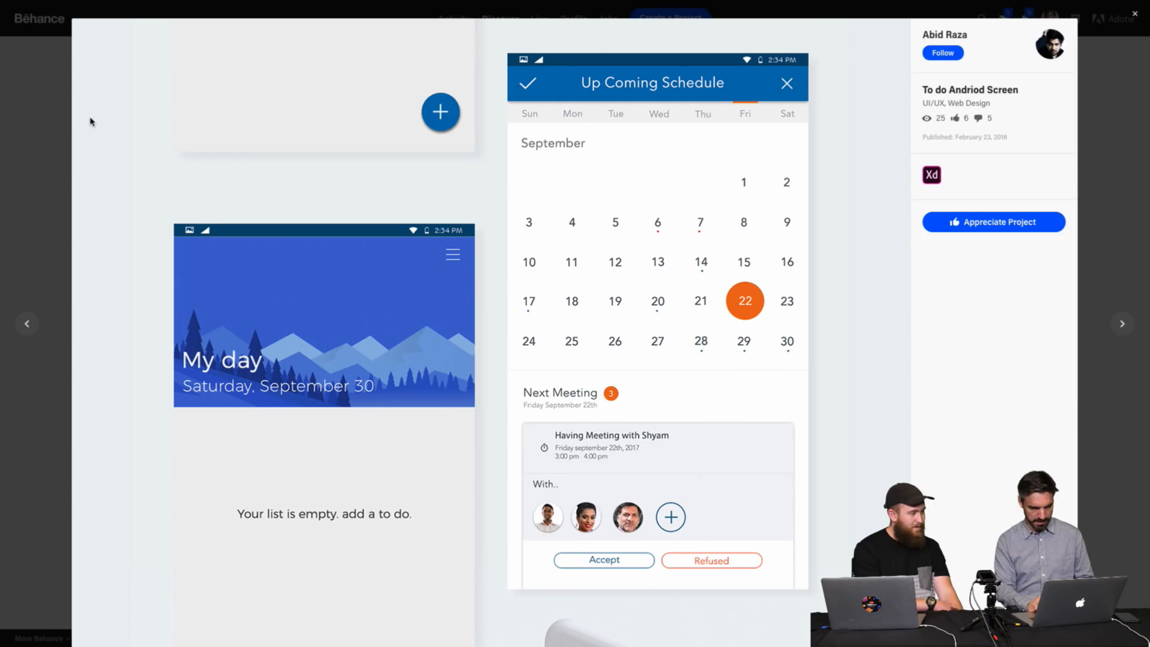
pyautogui.click(58, 130)
# Revisit the TO-DO project to its end, close it, and open the Adidas PP Web project.
pyautogui.click(596, 205)
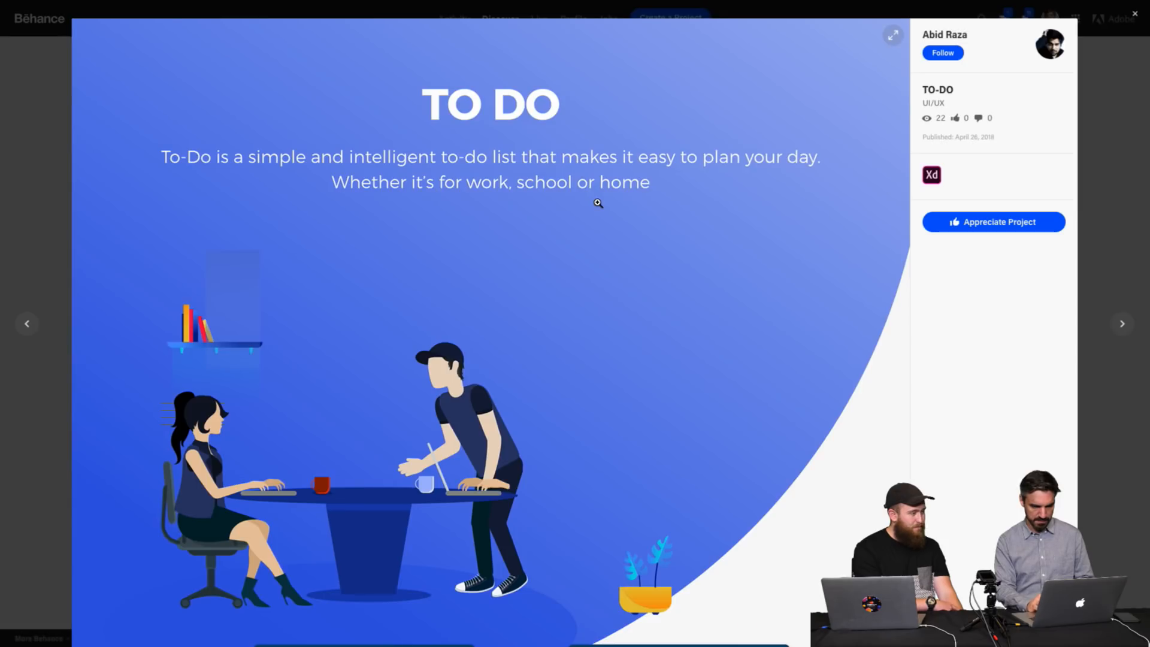
pyautogui.scroll(-20, 597, 204)
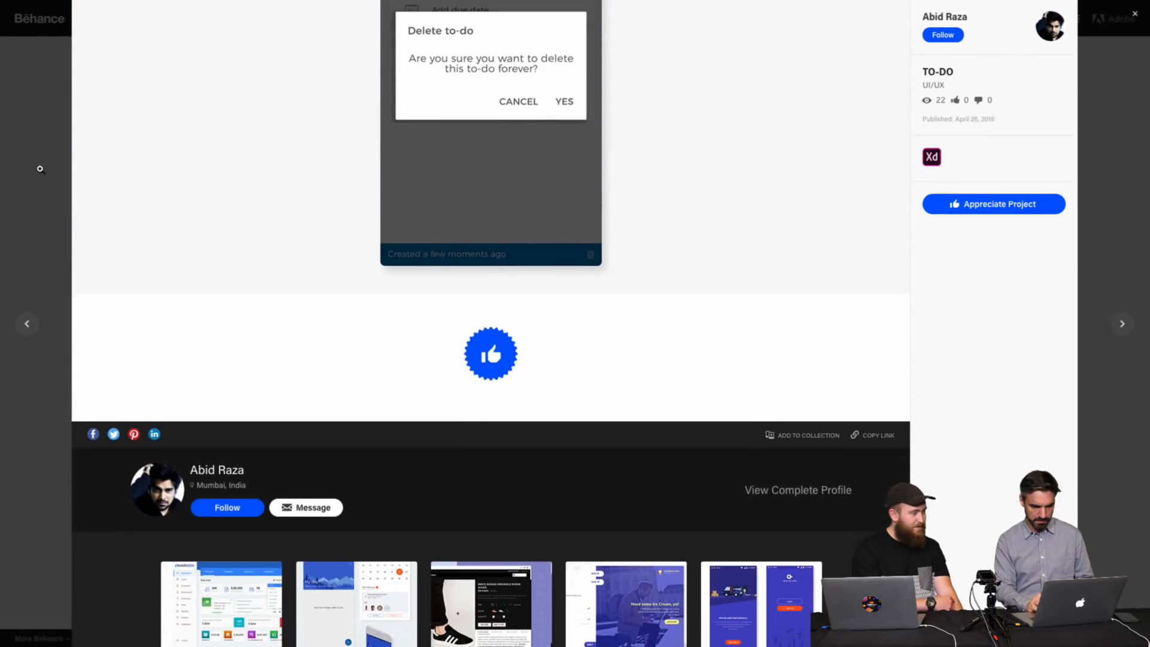
pyautogui.click(11, 172)
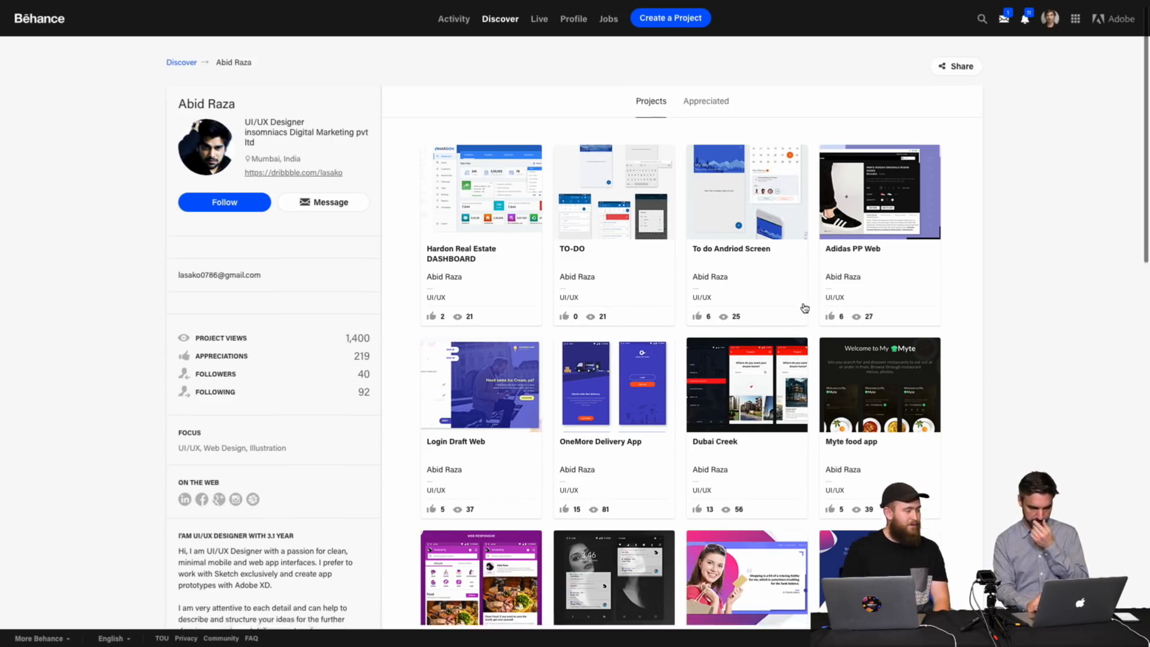
pyautogui.click(890, 233)
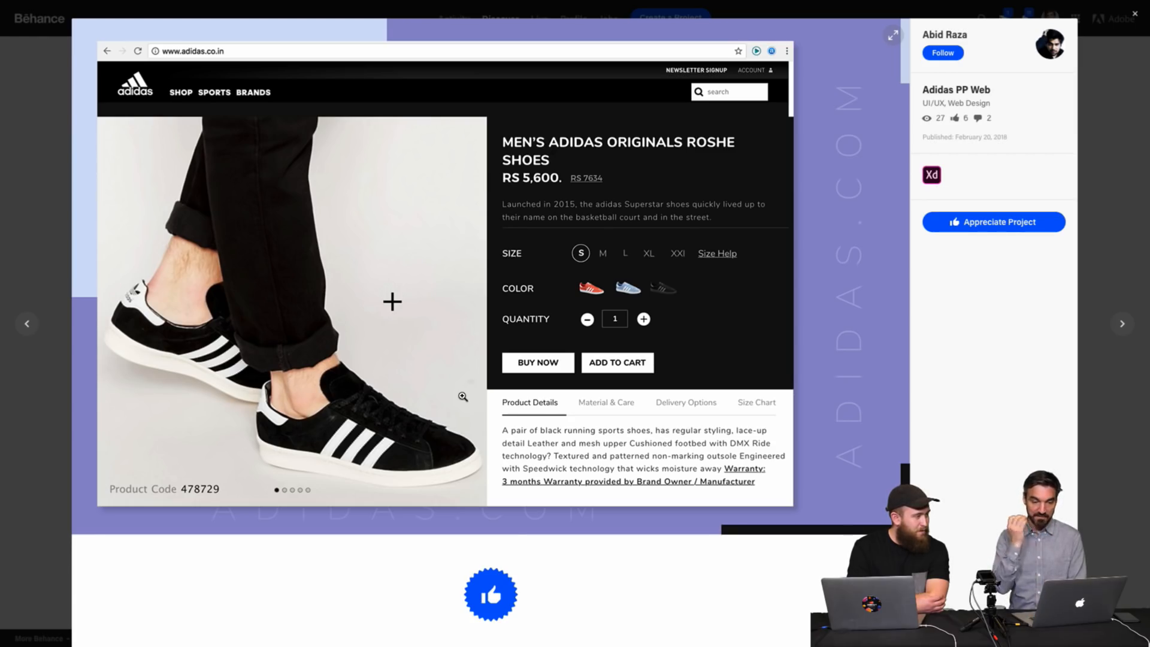
# Scroll through the Adidas PP Web project and close the project viewer.
pyautogui.scroll(-3, 463, 397)
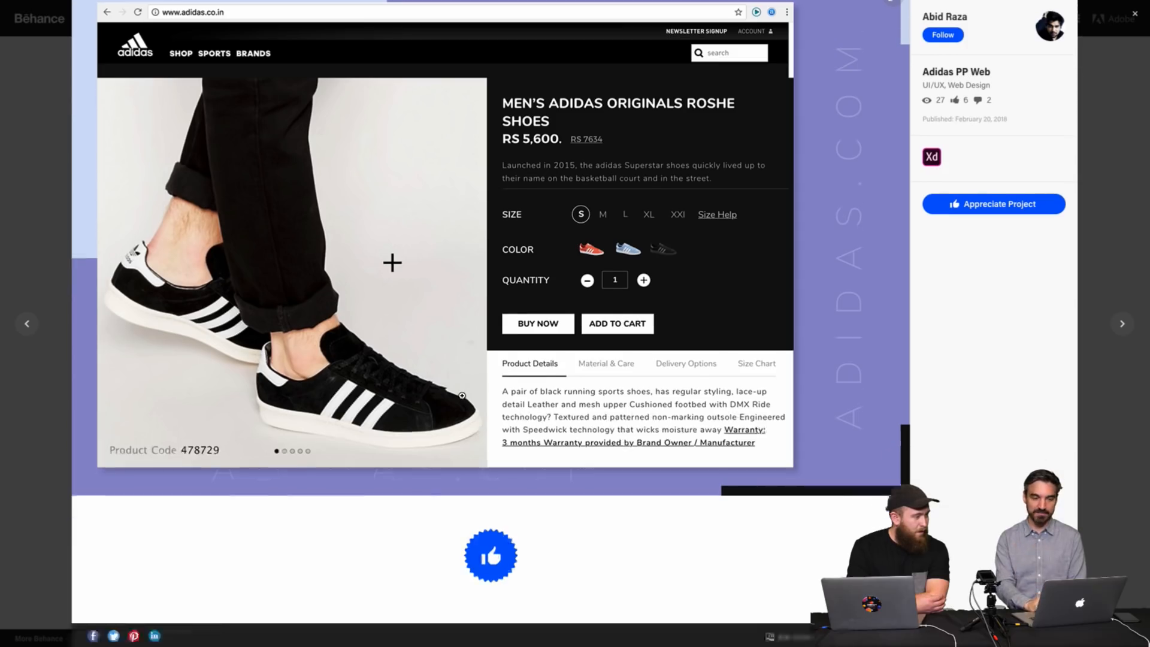
pyautogui.scroll(3, 463, 396)
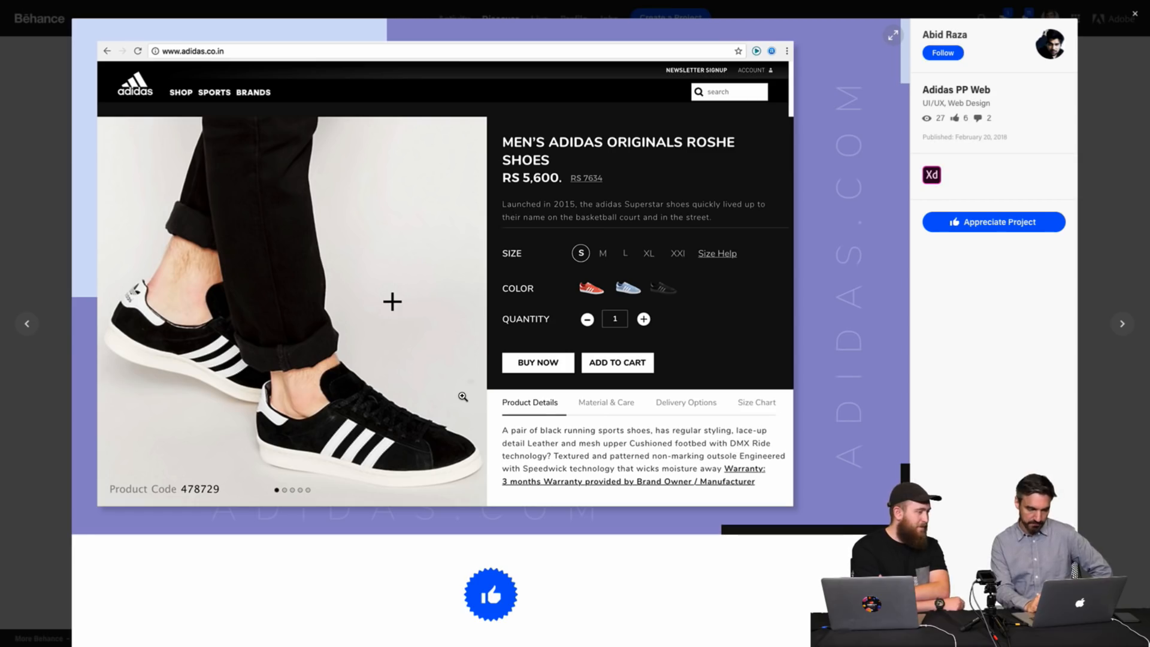
pyautogui.click(39, 257)
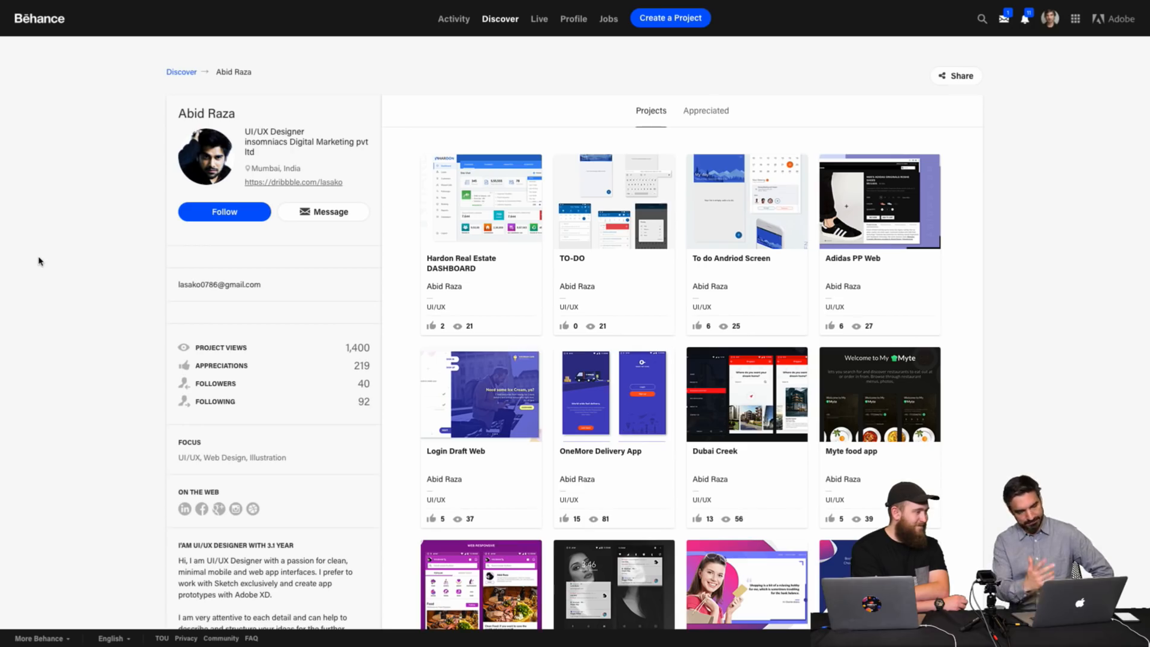
# Open the testimonials web project from the profile, review its screen and close the viewer.
pyautogui.scroll(-5, 414, 434)
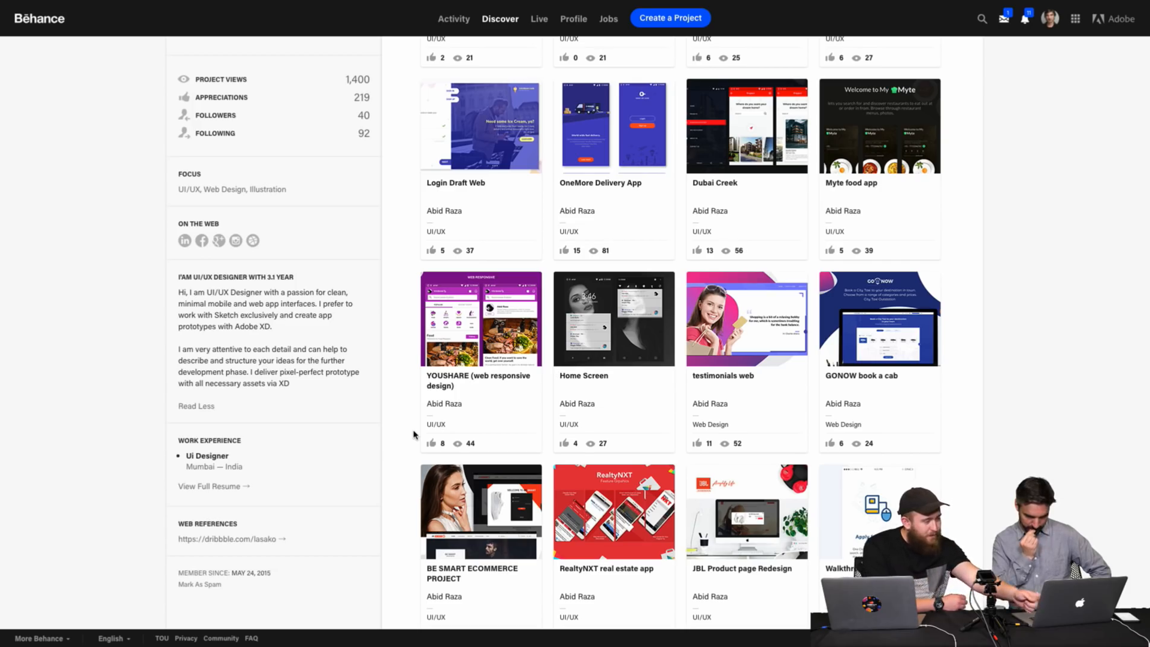
pyautogui.click(784, 332)
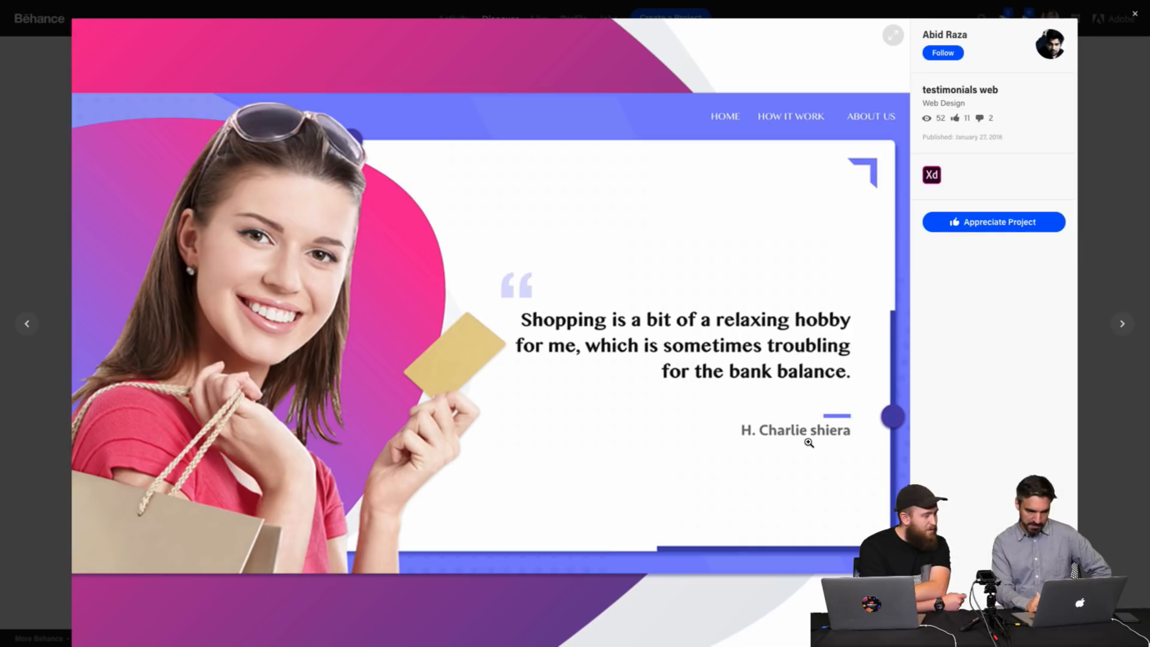
pyautogui.scroll(-5, 809, 442)
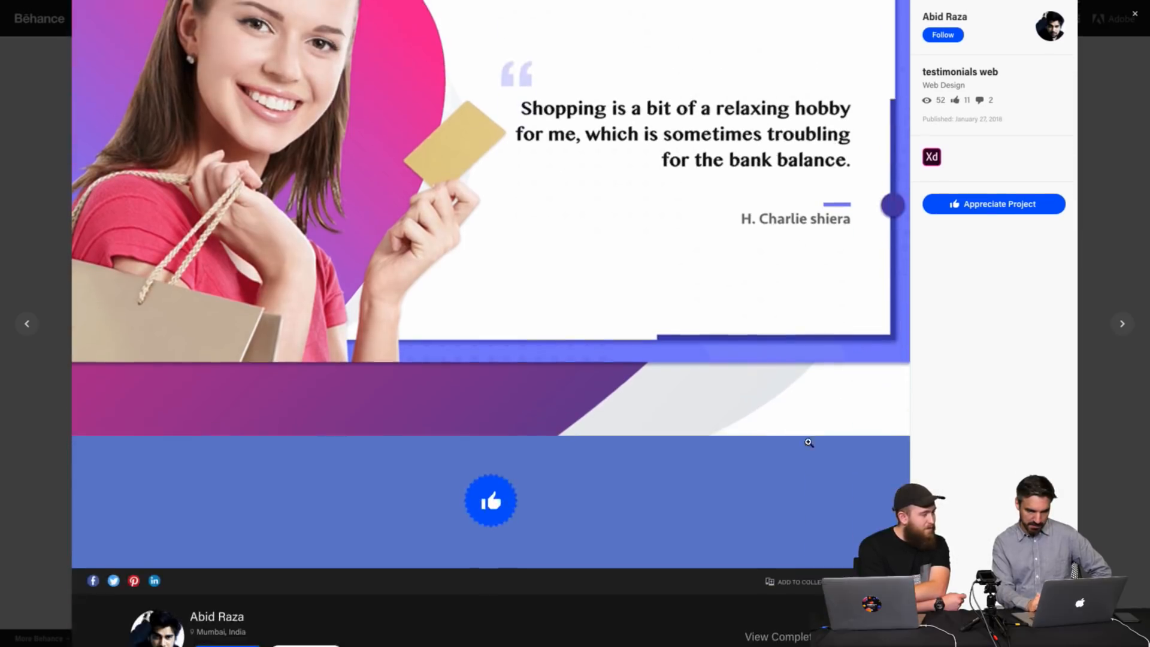
pyautogui.scroll(2, 808, 445)
pyautogui.scroll(3, 808, 444)
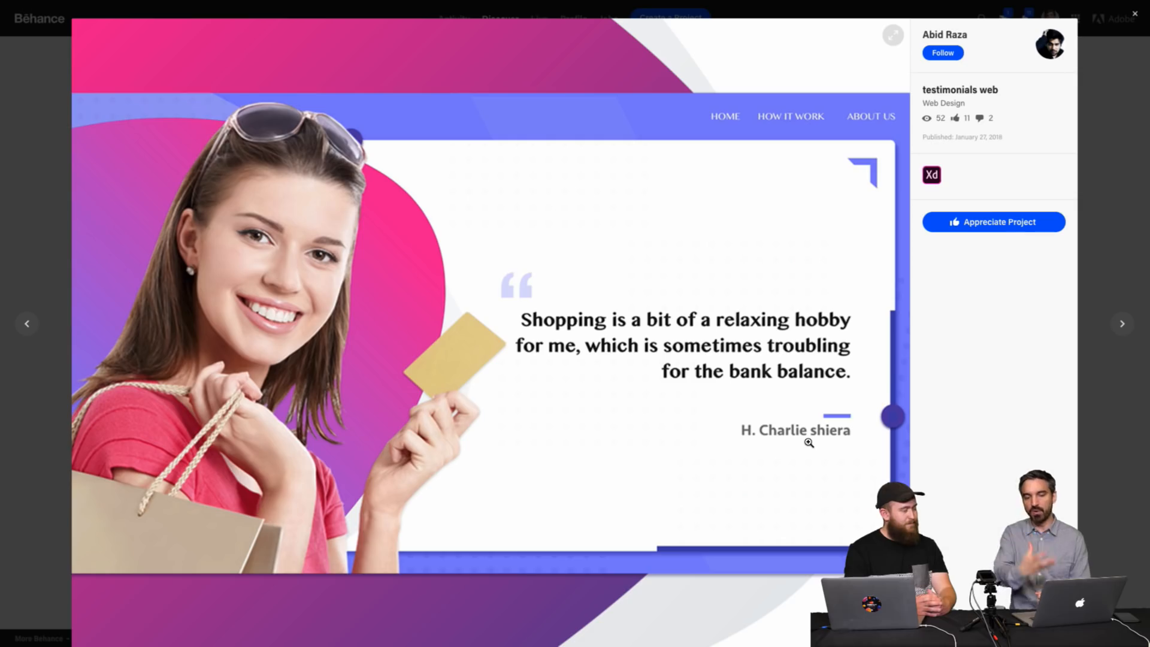
pyautogui.click(32, 183)
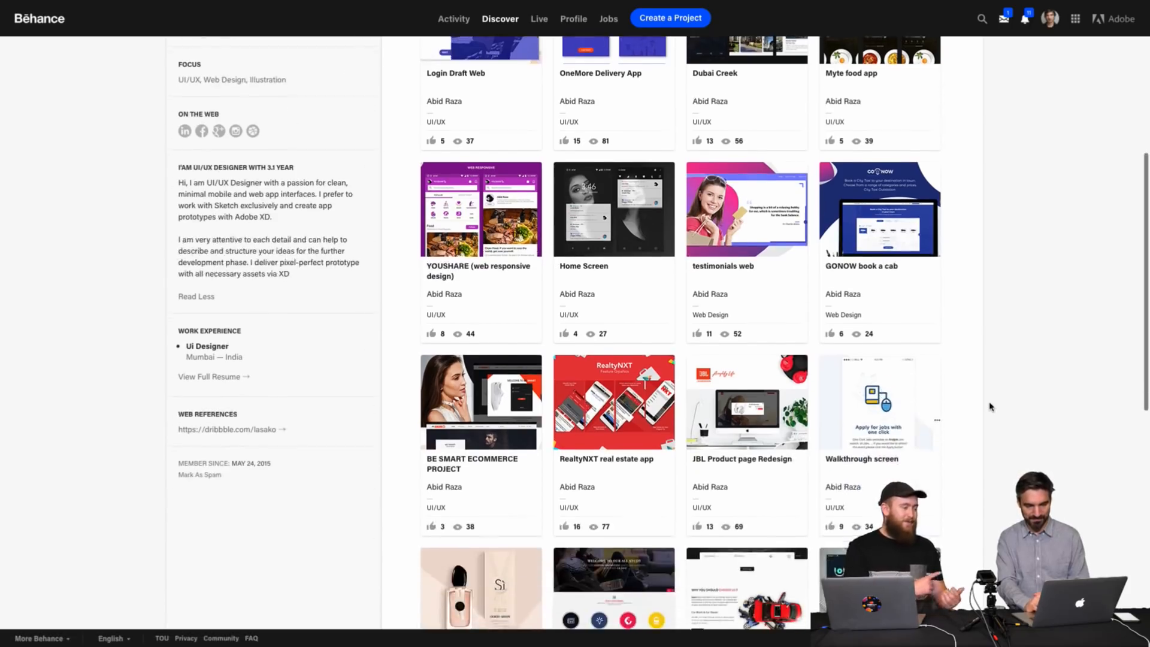
# Browse the designer's project grid and open the OneMore Delivery App project.
pyautogui.scroll(-2, 989, 407)
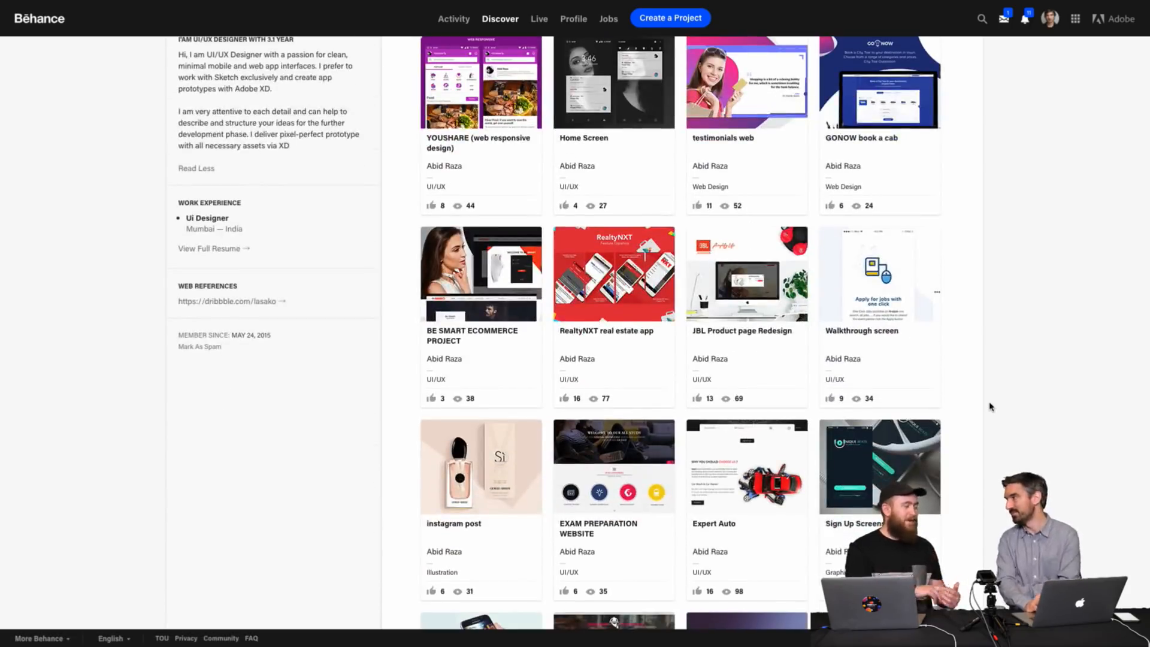
pyautogui.scroll(-4, 989, 406)
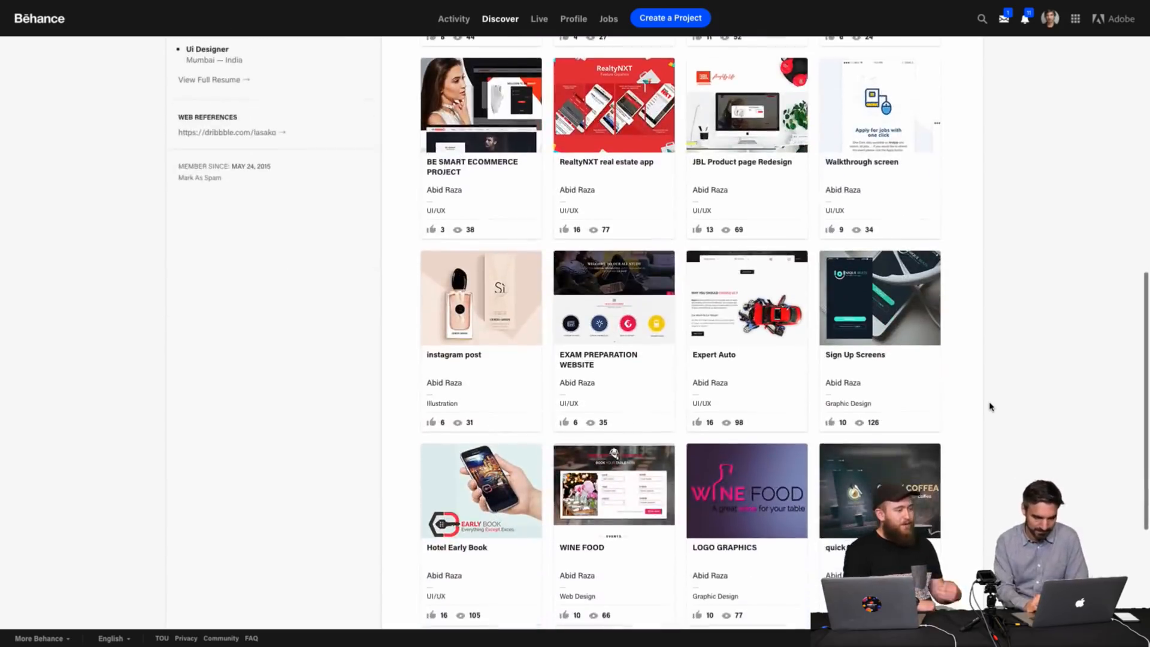
pyautogui.scroll(7, 989, 407)
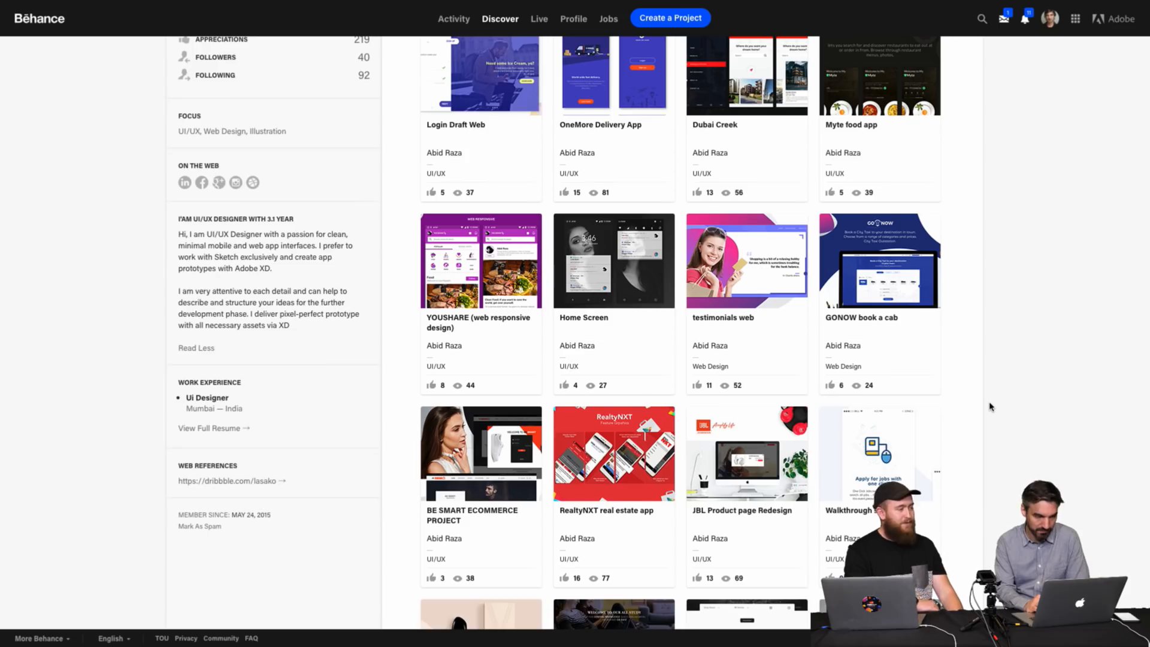
pyautogui.scroll(5, 990, 406)
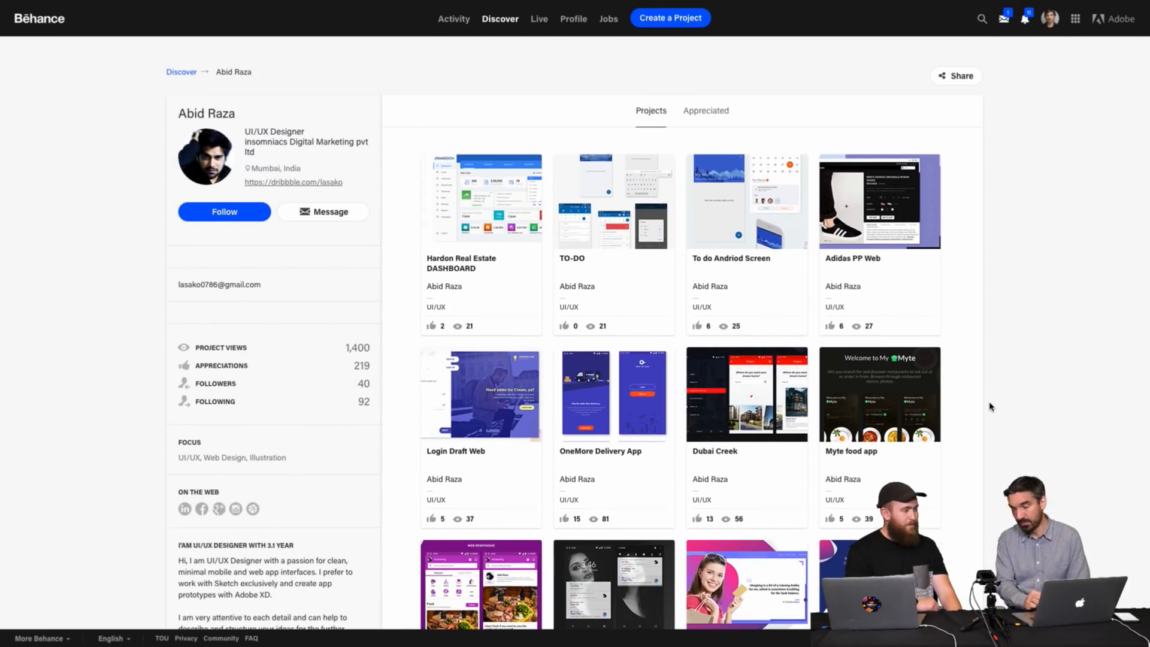
pyautogui.click(592, 372)
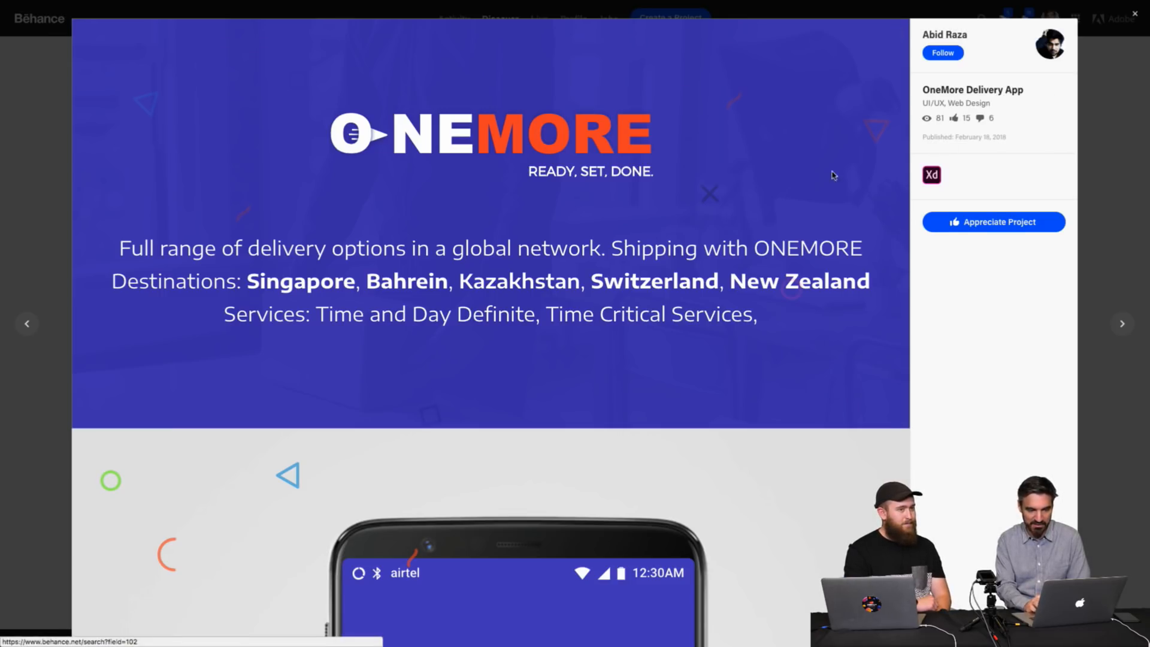
# Scroll through the OneMore Delivery App screens to the end and close the viewer.
pyautogui.scroll(-1, 730, 324)
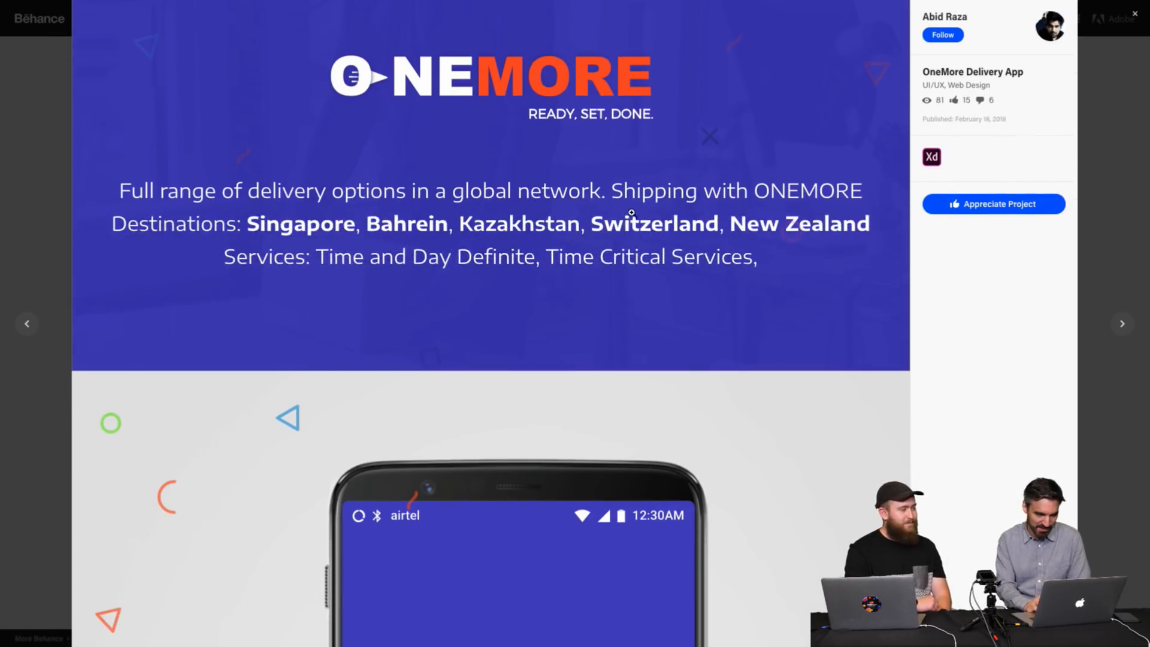
pyautogui.scroll(-8, 821, 340)
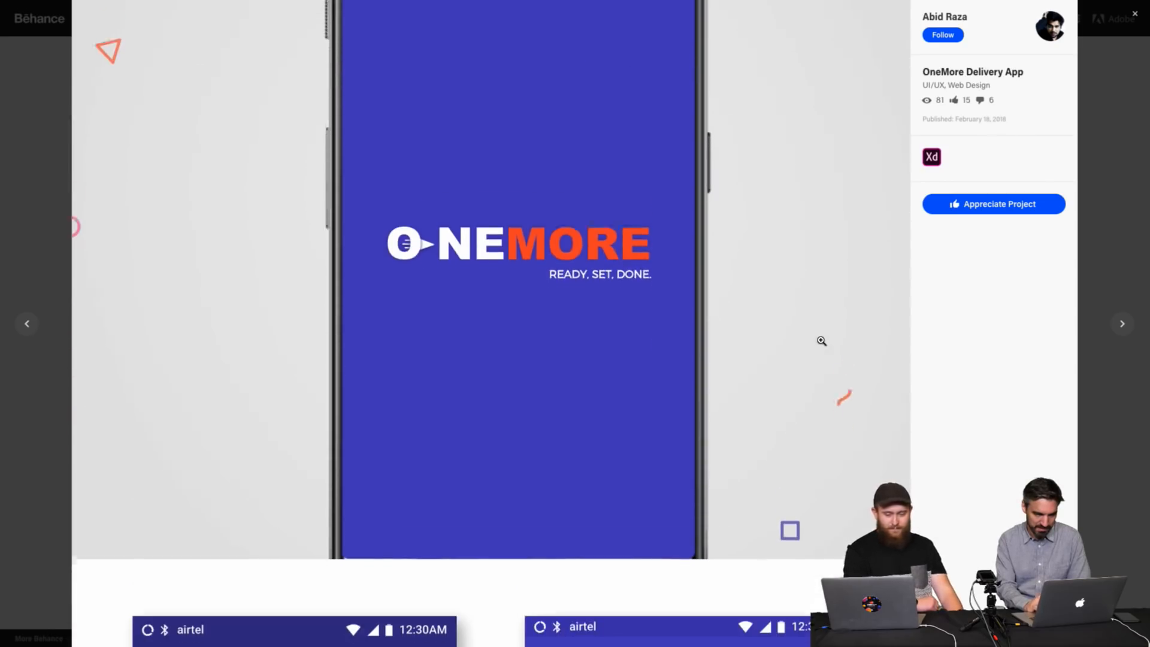
pyautogui.scroll(-8, 821, 340)
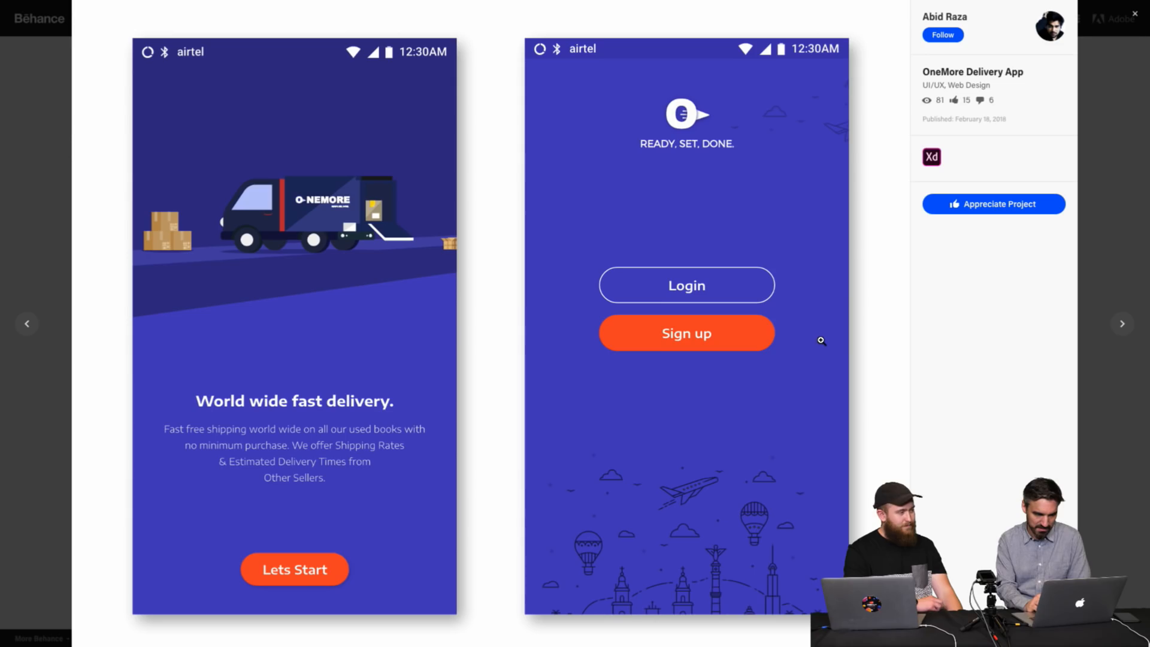
pyautogui.scroll(-8, 821, 341)
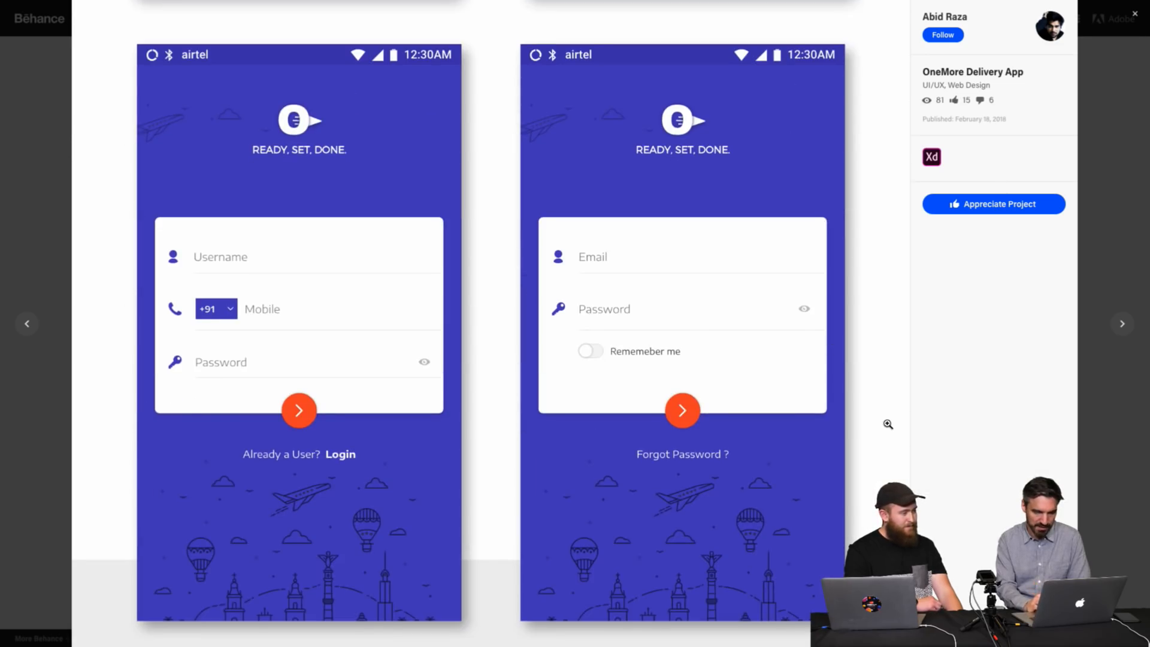
pyautogui.scroll(-2, 885, 423)
pyautogui.scroll(-12, 846, 443)
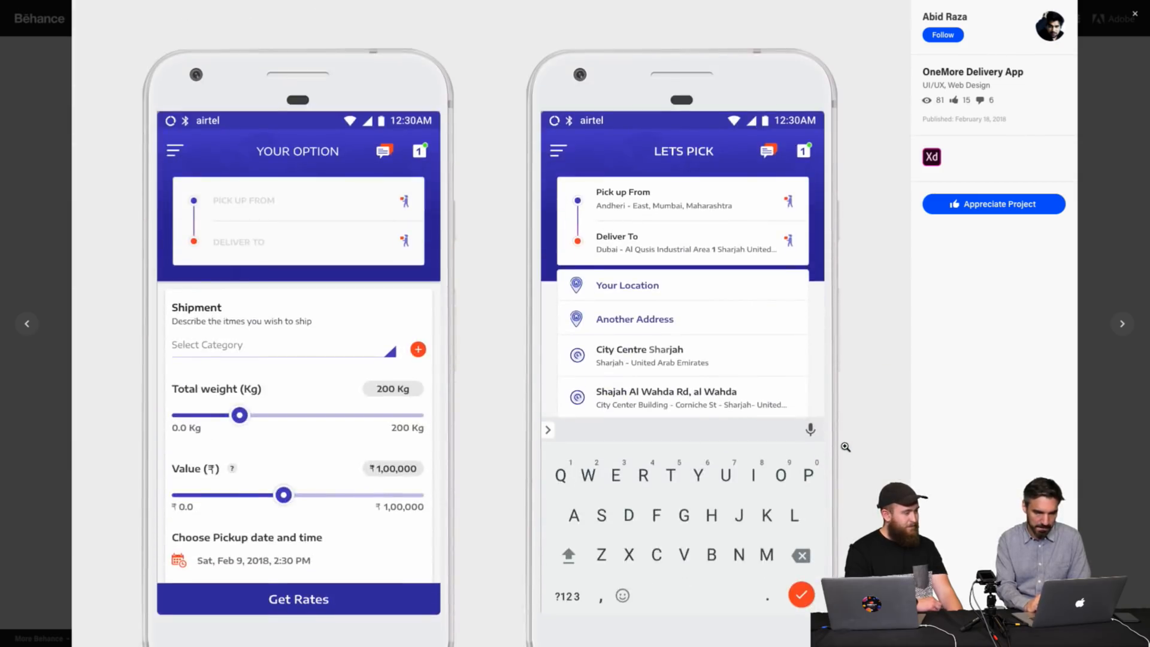
pyautogui.scroll(-6, 845, 447)
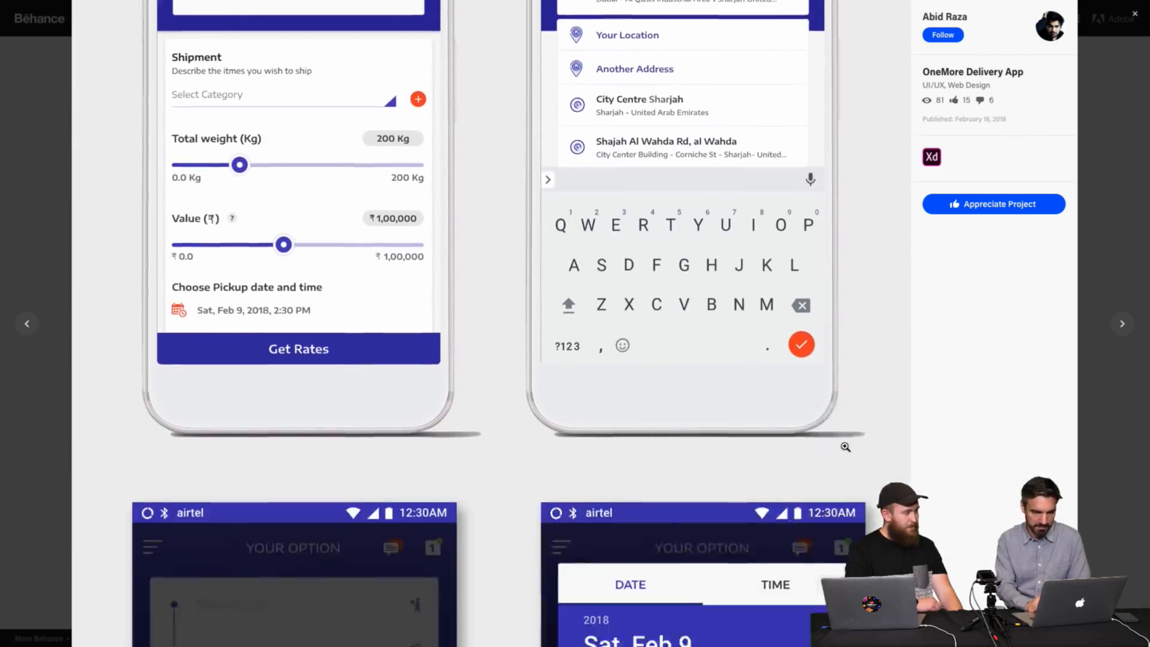
pyautogui.scroll(-14, 844, 446)
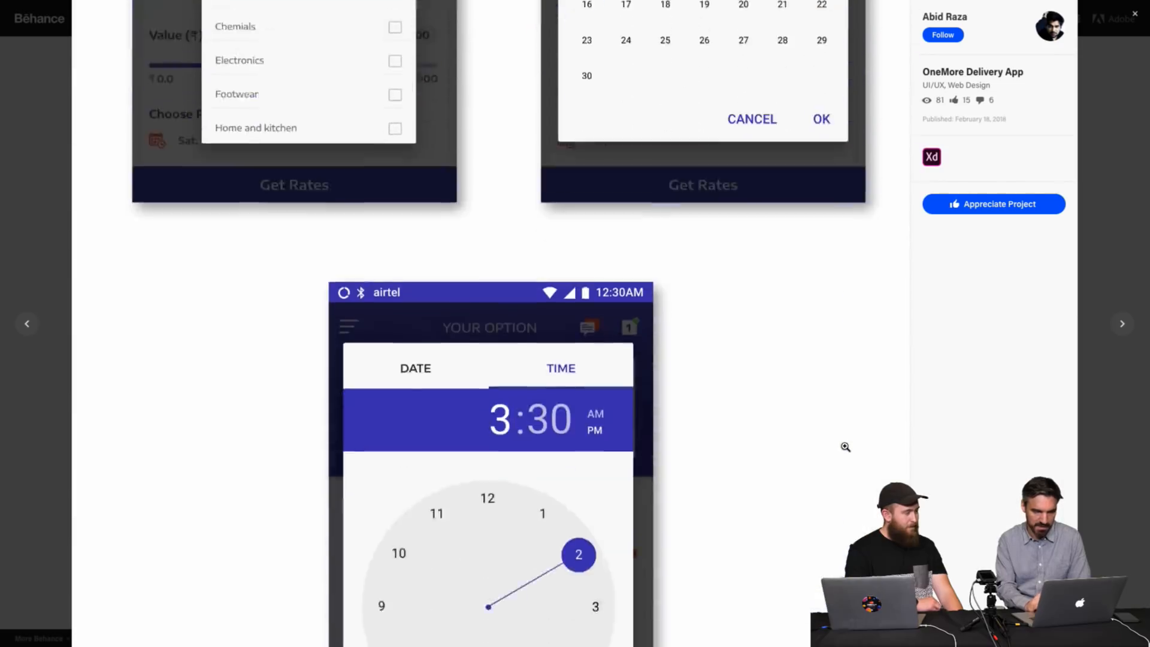
pyautogui.scroll(-1, 845, 447)
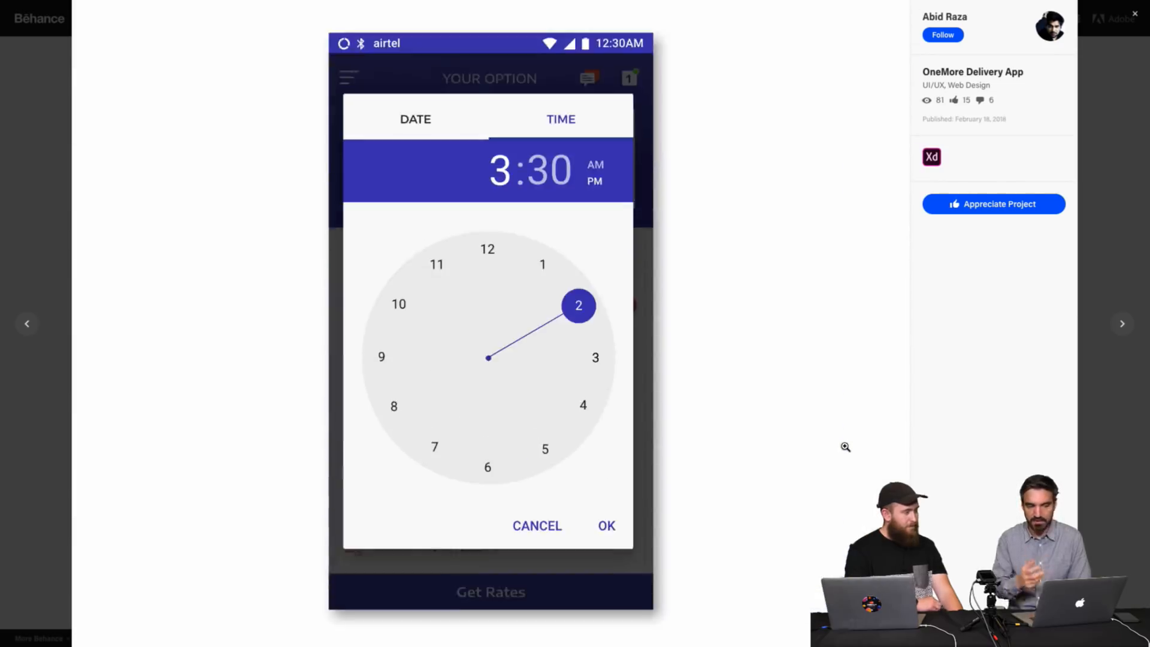
pyautogui.scroll(-5, 846, 447)
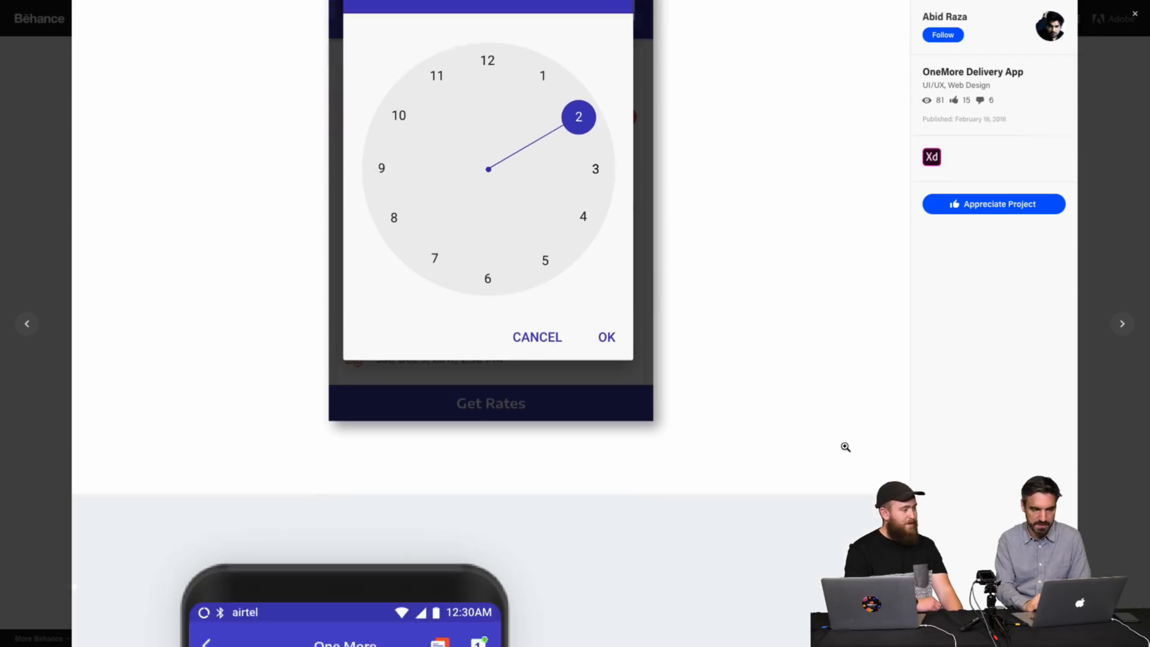
pyautogui.scroll(-9, 845, 446)
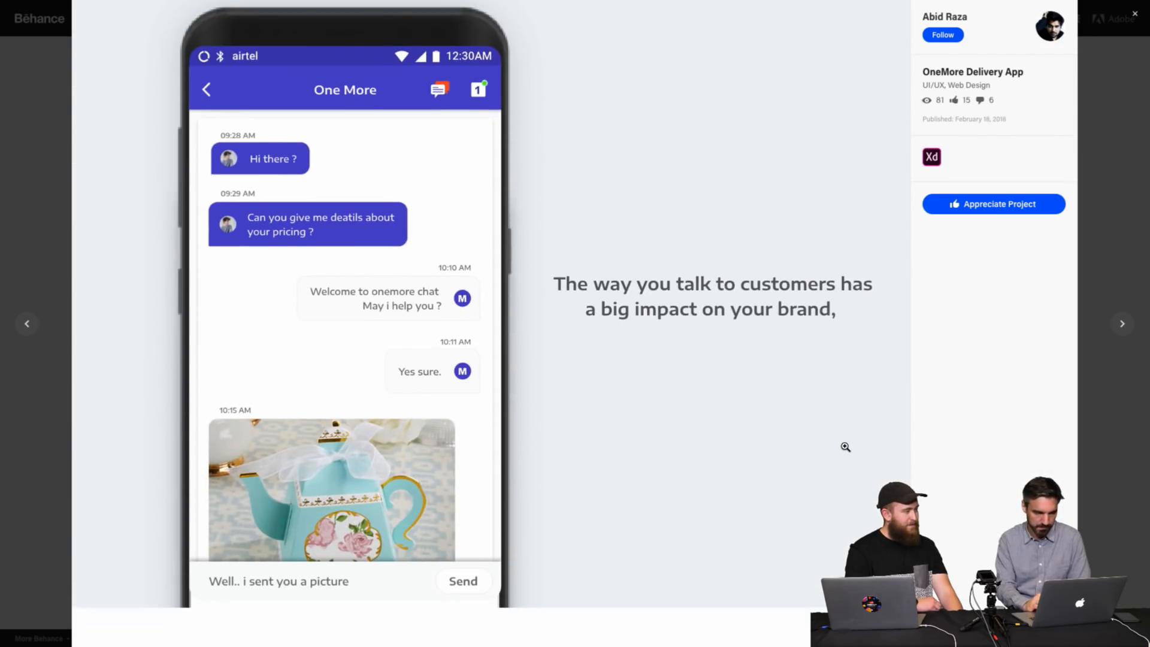
pyautogui.scroll(-12, 845, 447)
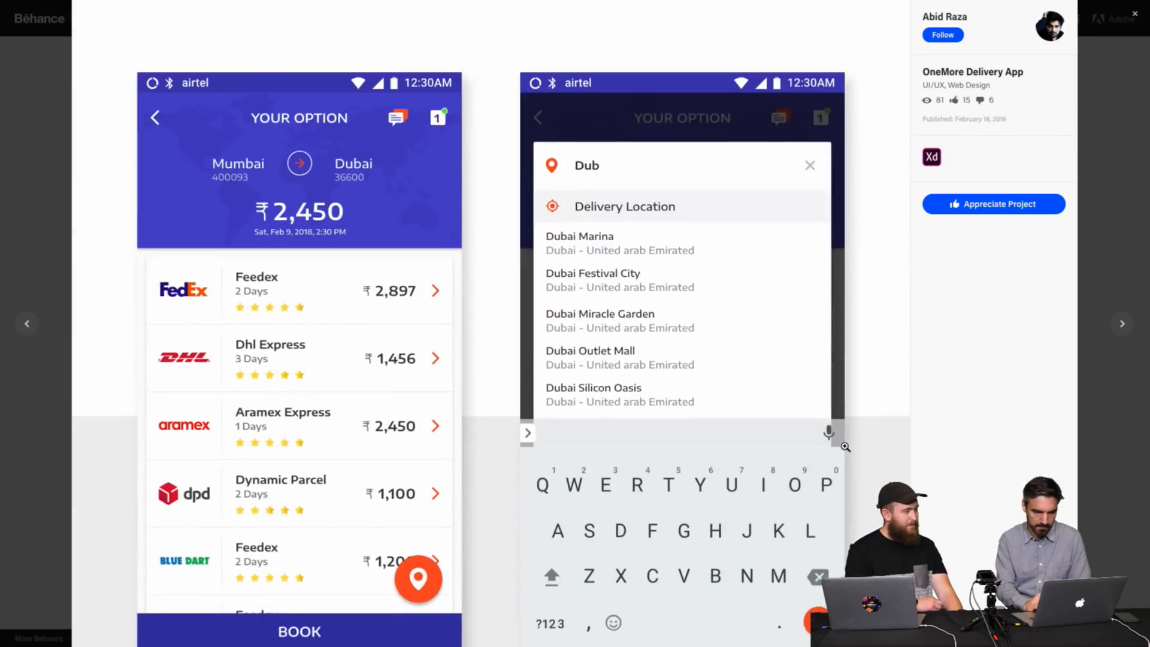
pyautogui.scroll(-20, 845, 447)
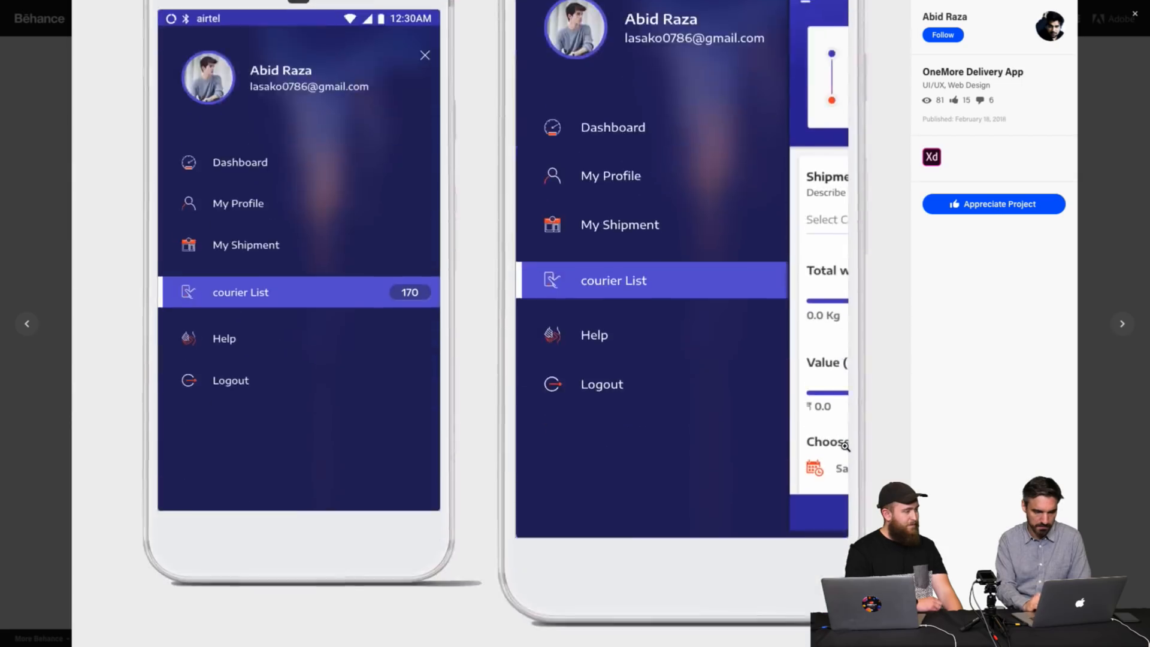
pyautogui.scroll(-20, 845, 447)
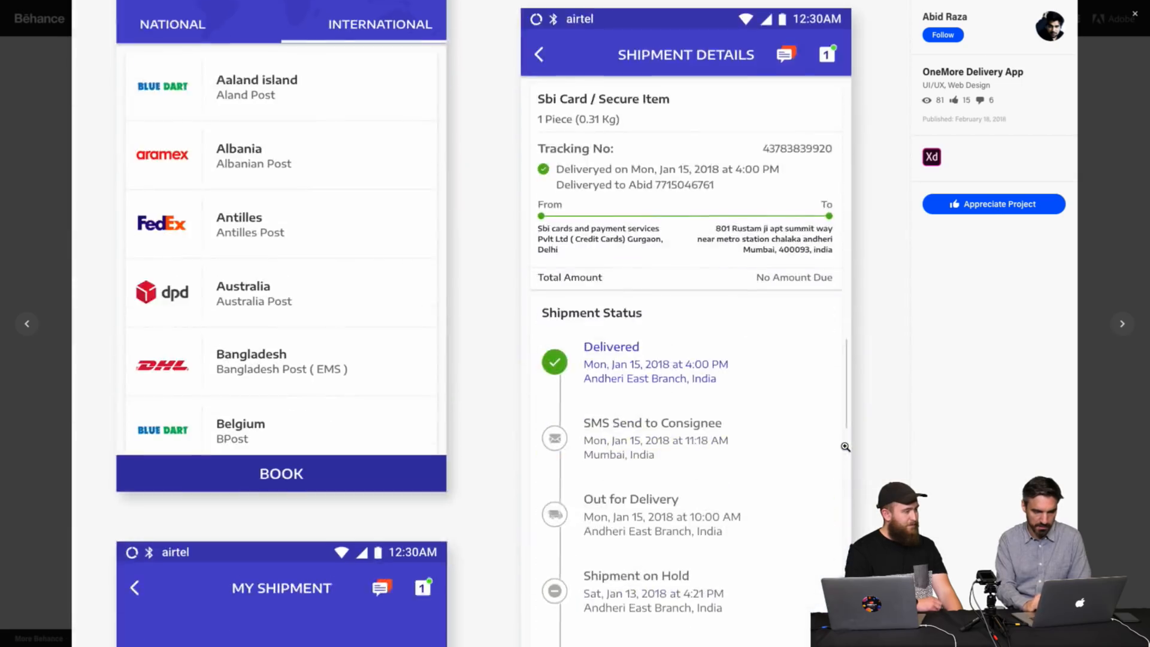
pyautogui.scroll(-20, 845, 447)
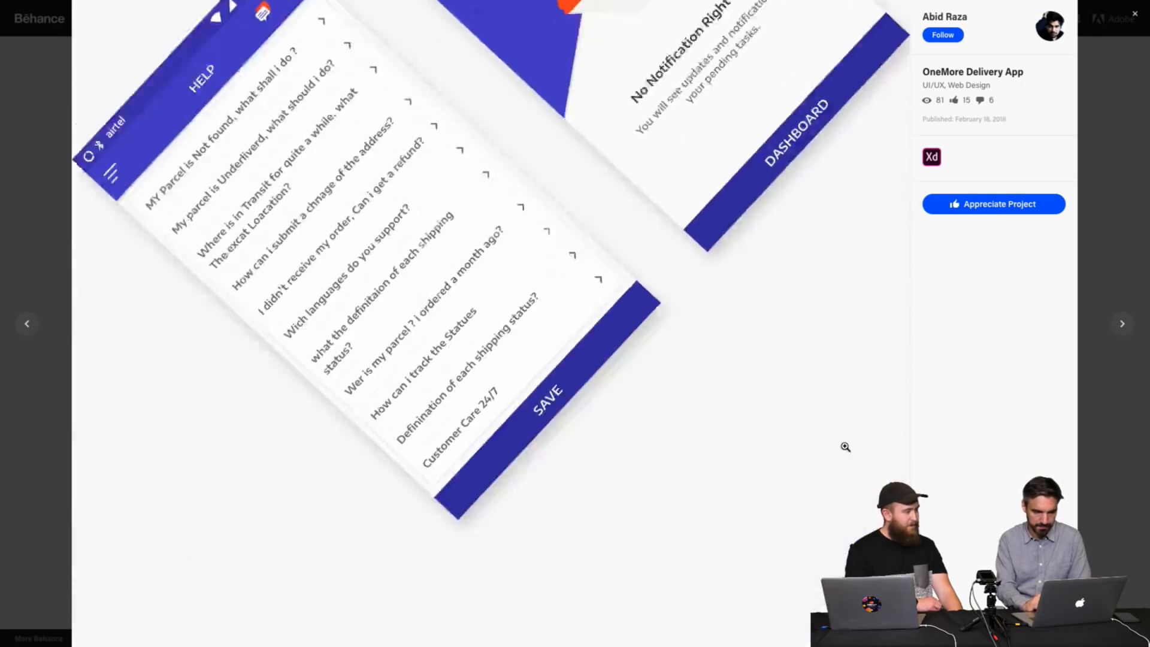
pyautogui.scroll(-1, 844, 446)
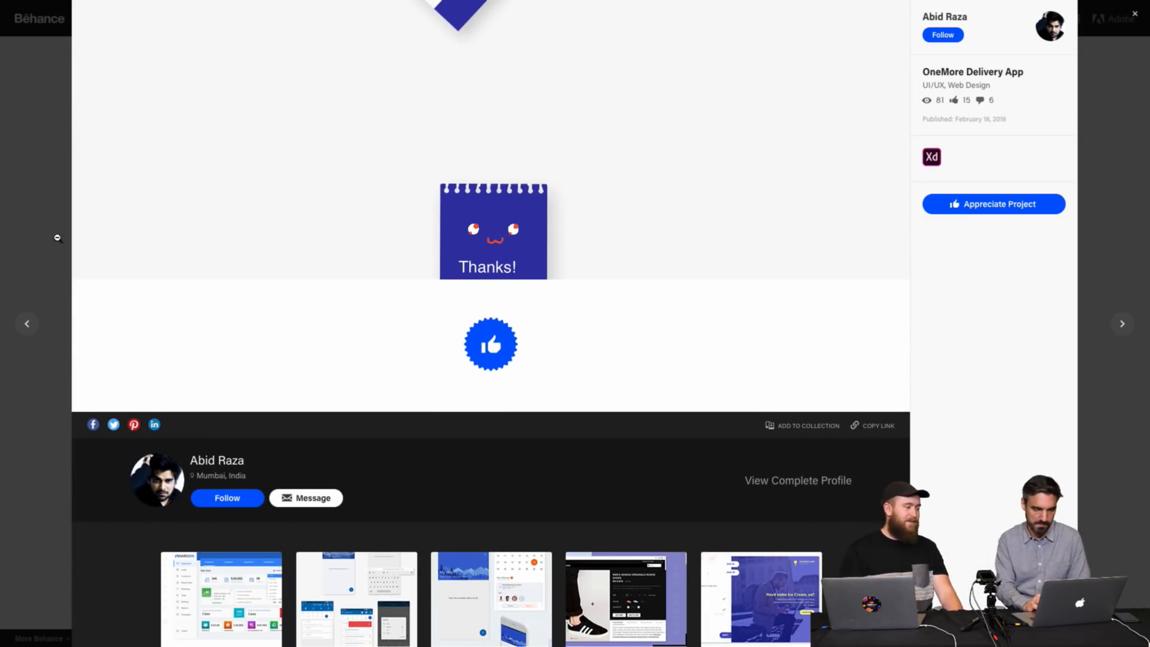
pyautogui.click(57, 239)
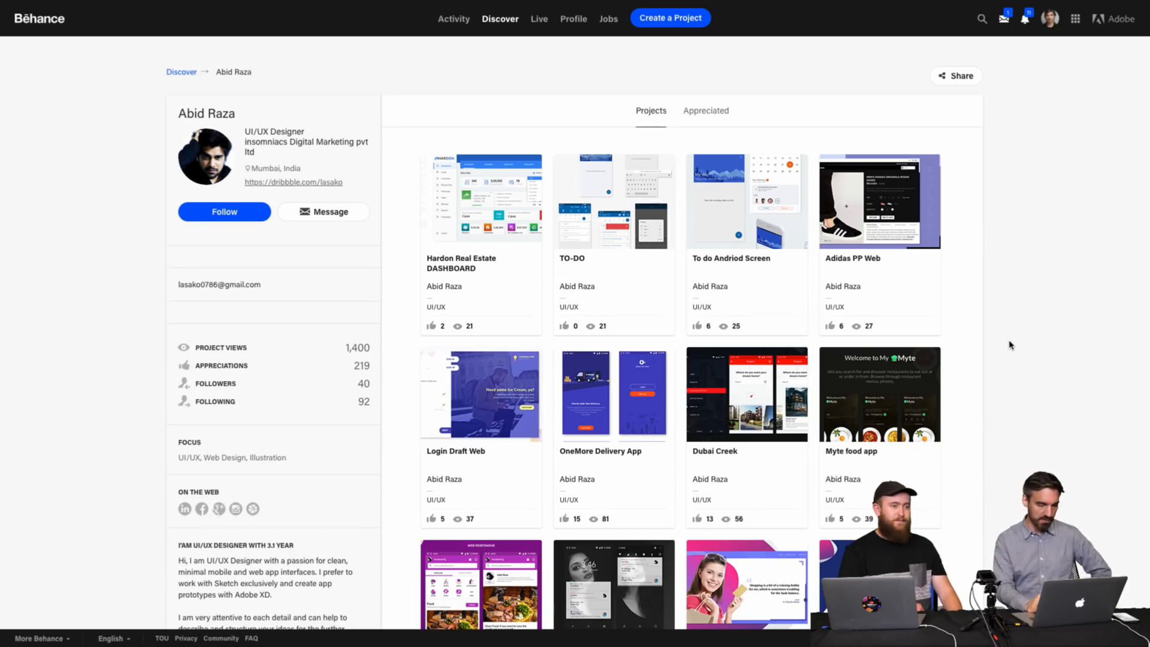
# Scroll through the designer's full project grid to the bottom and back to the top.
pyautogui.scroll(-5, 1010, 345)
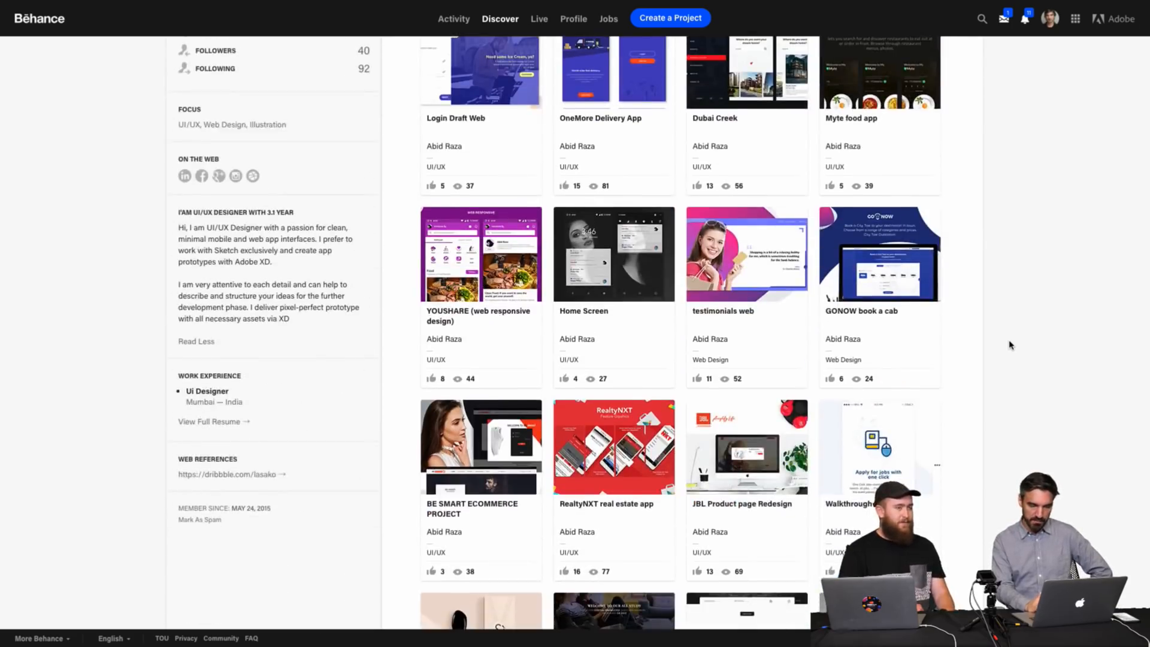
pyautogui.scroll(-5, 1010, 345)
pyautogui.scroll(-4, 1010, 345)
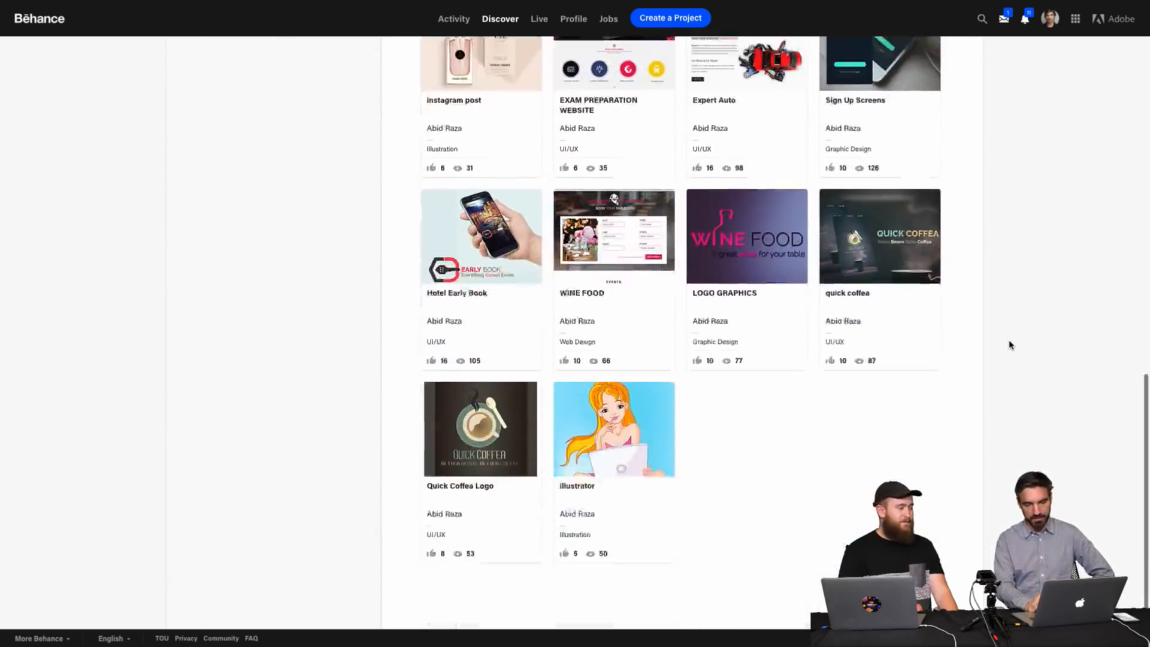
pyautogui.scroll(15, 853, 490)
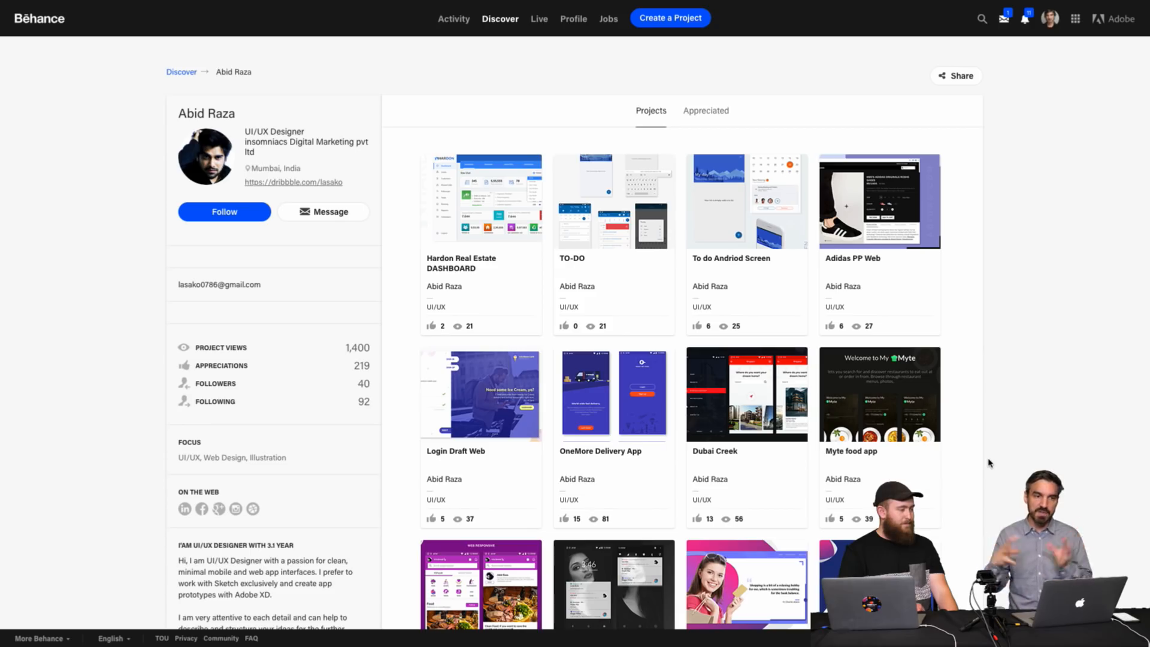
# Open the illustrator project at the end of the grid, view its artwork and close the viewer.
pyautogui.scroll(-15, 989, 463)
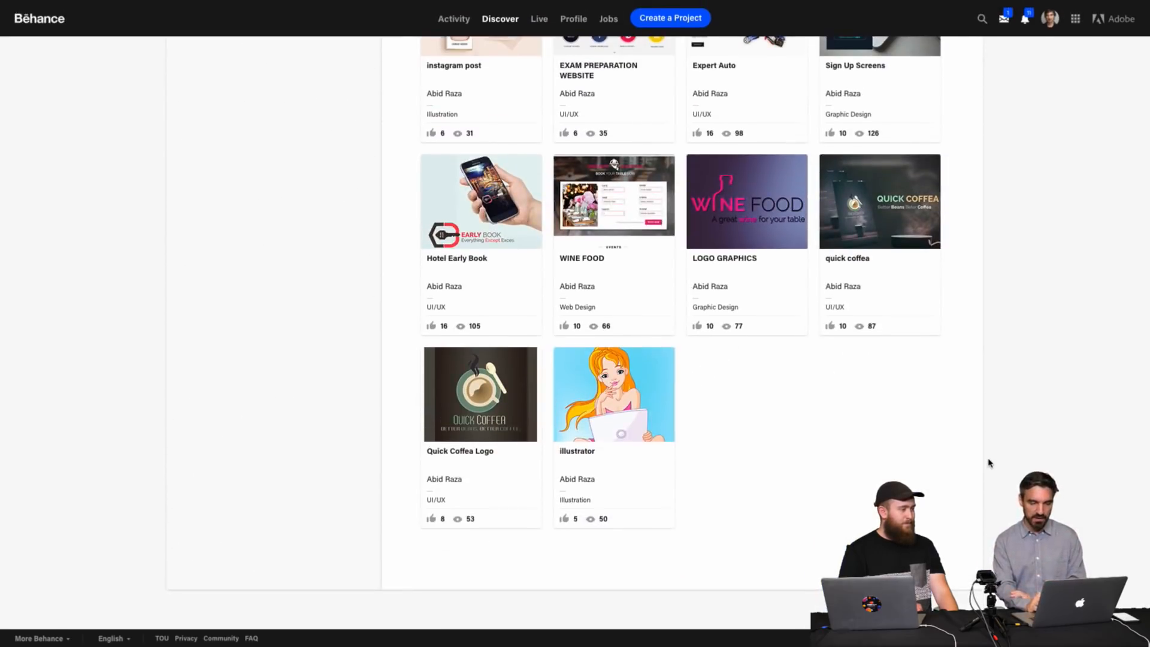
pyautogui.click(633, 423)
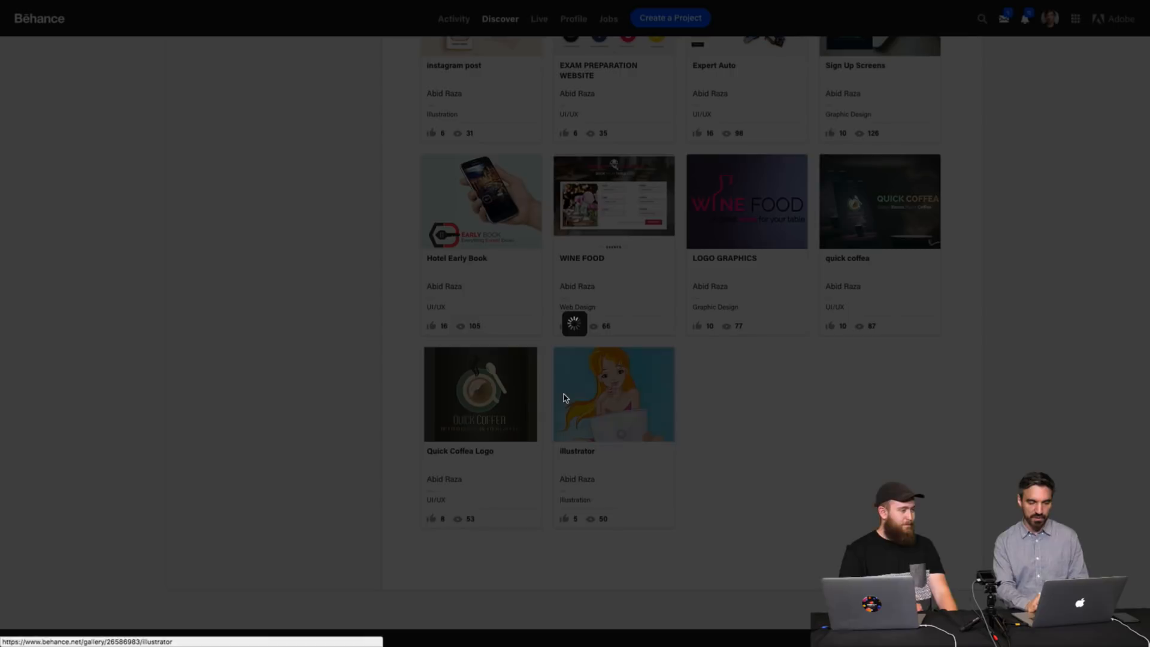
pyautogui.scroll(-18, 660, 282)
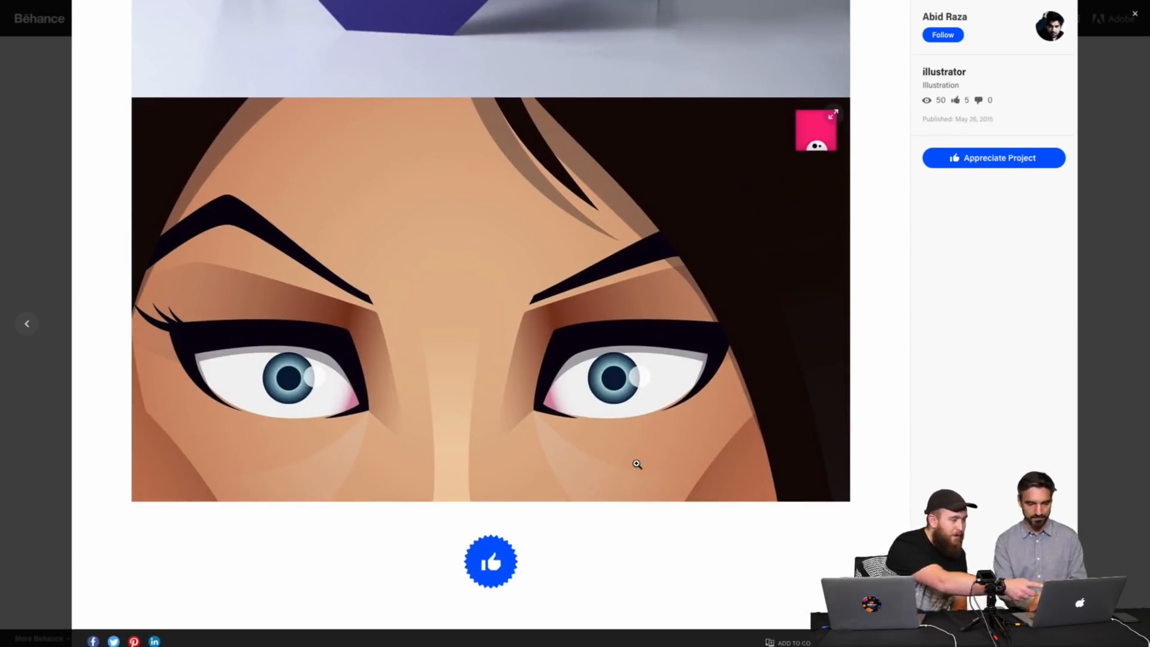
pyautogui.click(30, 151)
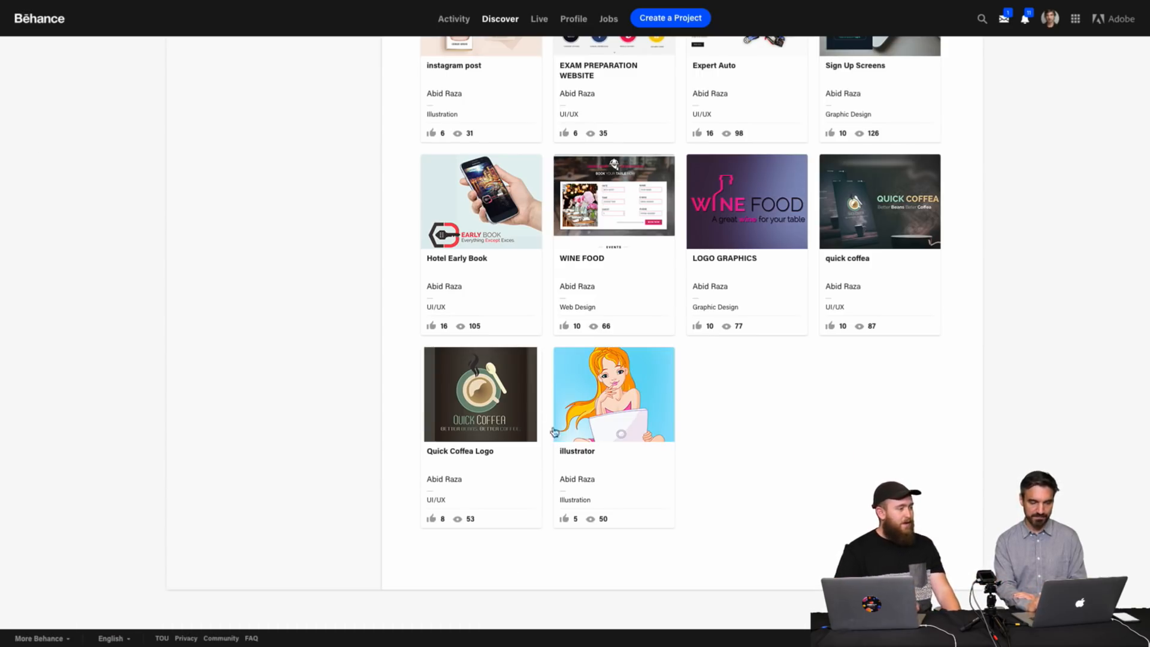
# Scroll up and down through the designer's project grid to find another project.
pyautogui.scroll(5, 774, 425)
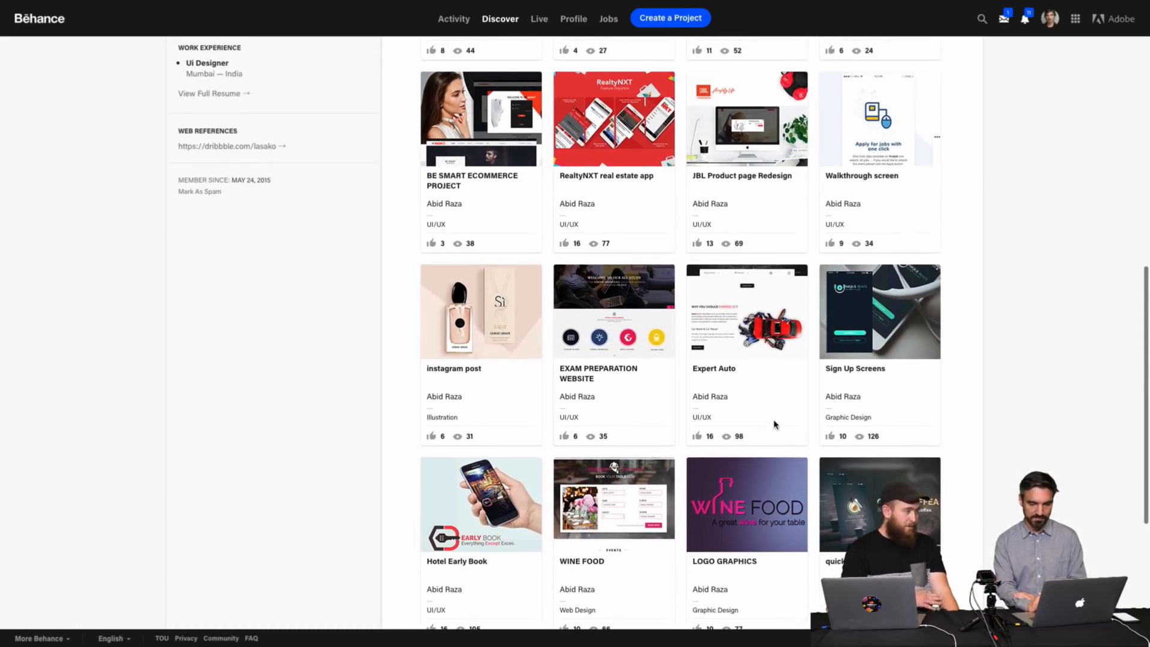
pyautogui.scroll(8, 775, 425)
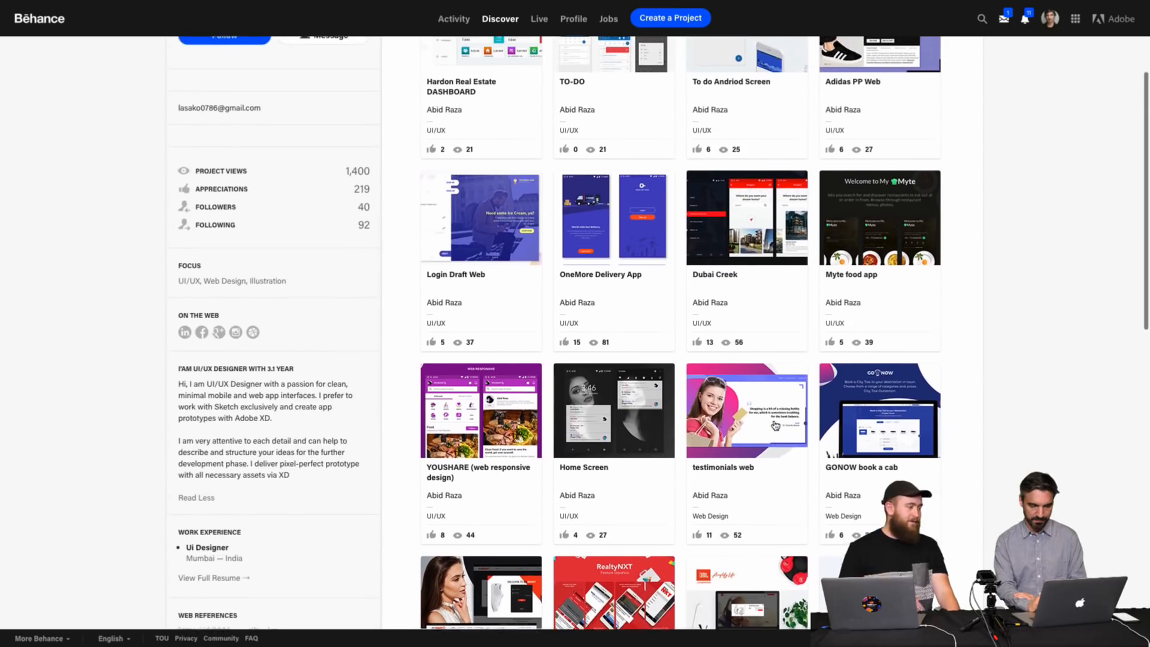
pyautogui.scroll(3, 1004, 389)
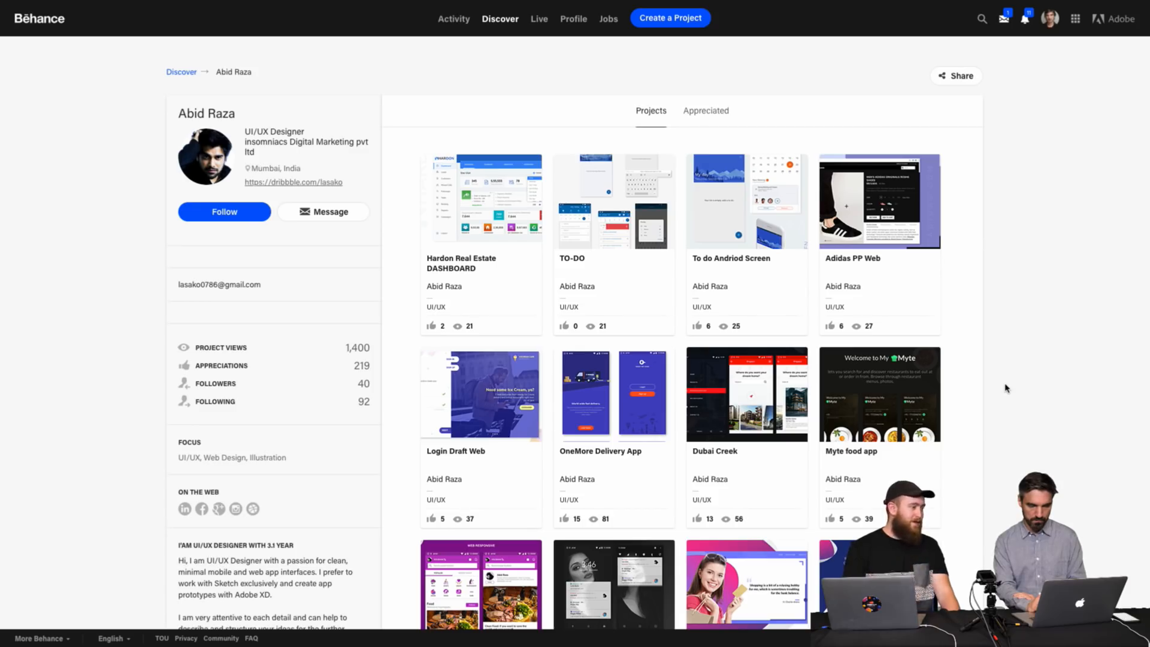
pyautogui.scroll(-1, 1004, 388)
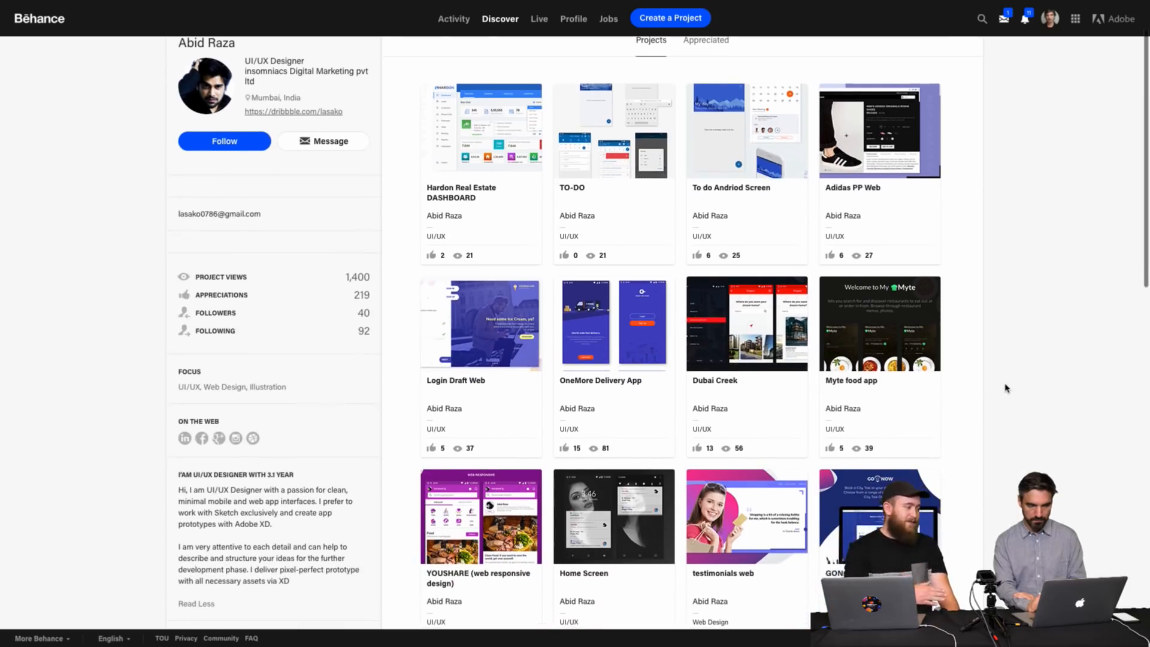
pyautogui.scroll(1, 1004, 388)
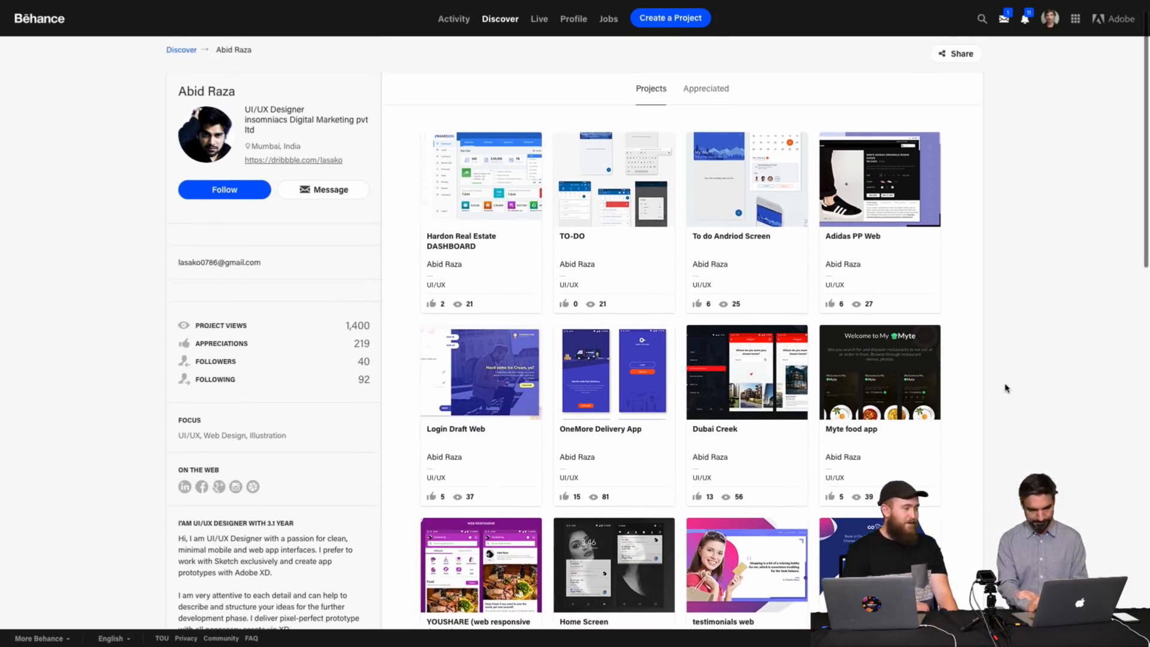
pyautogui.scroll(-5, 1005, 388)
pyautogui.scroll(-3, 1005, 388)
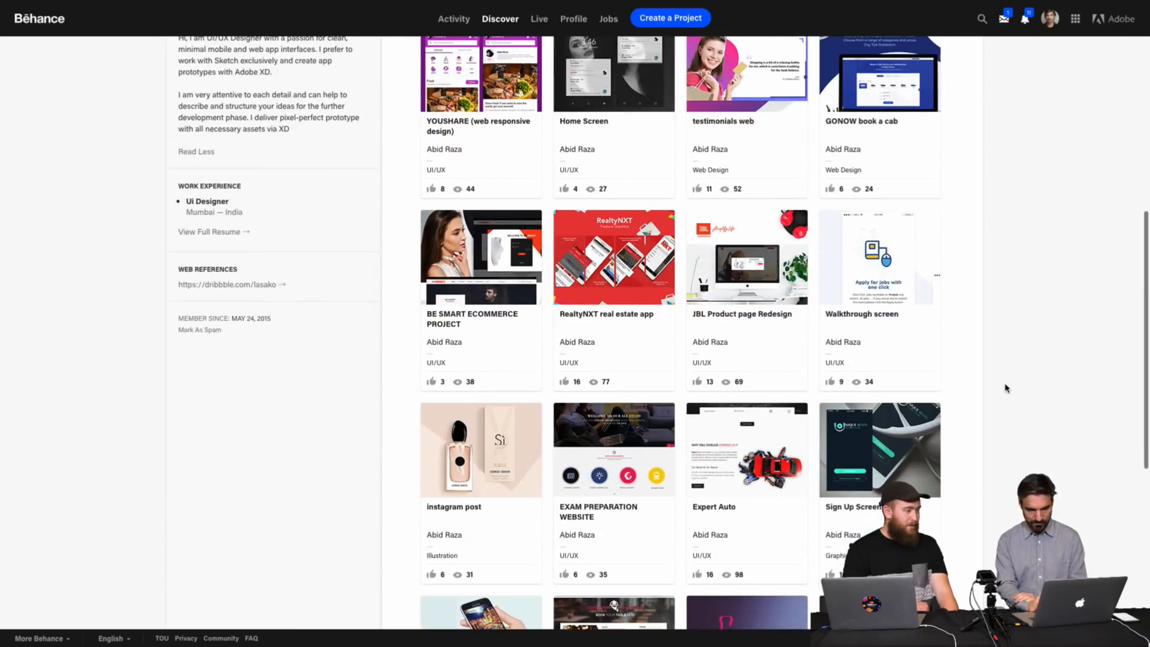
# Open the Walkthrough screen project, scroll through its onboarding screens and close the viewer.
pyautogui.click(881, 260)
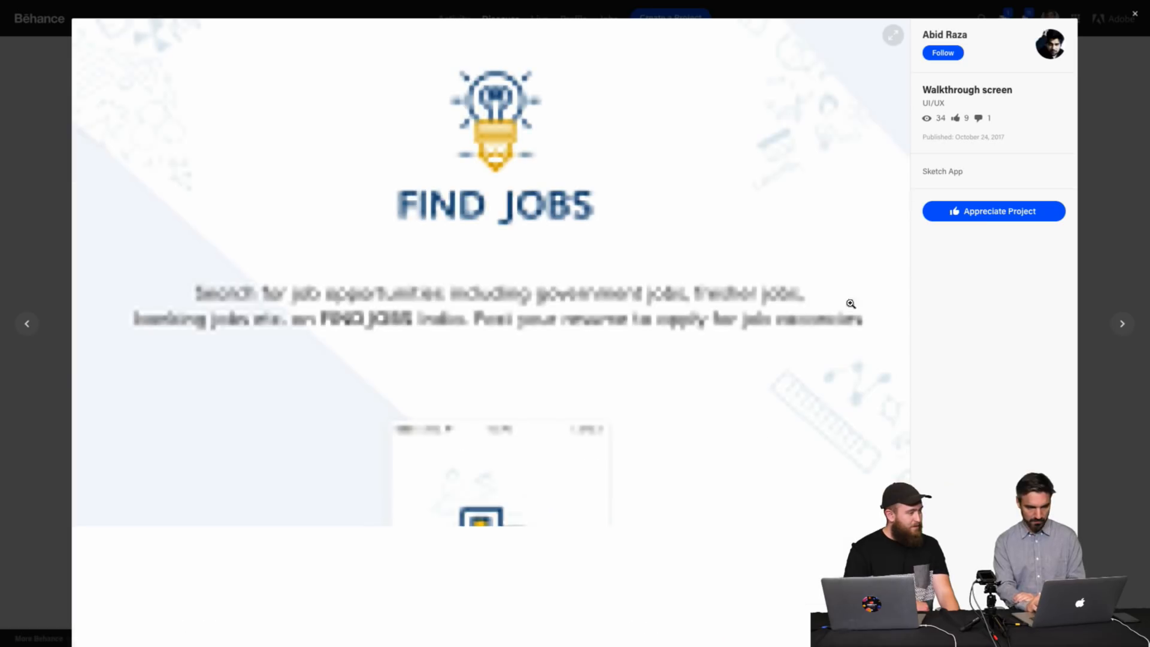
pyautogui.scroll(-5, 638, 404)
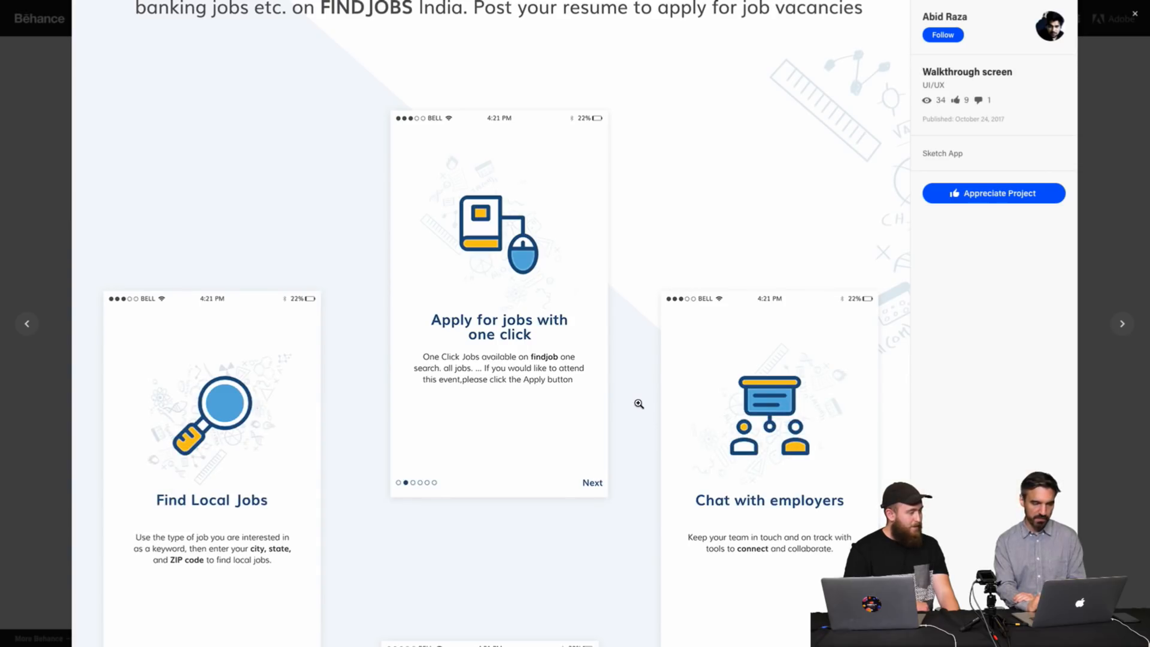
pyautogui.scroll(-9, 639, 404)
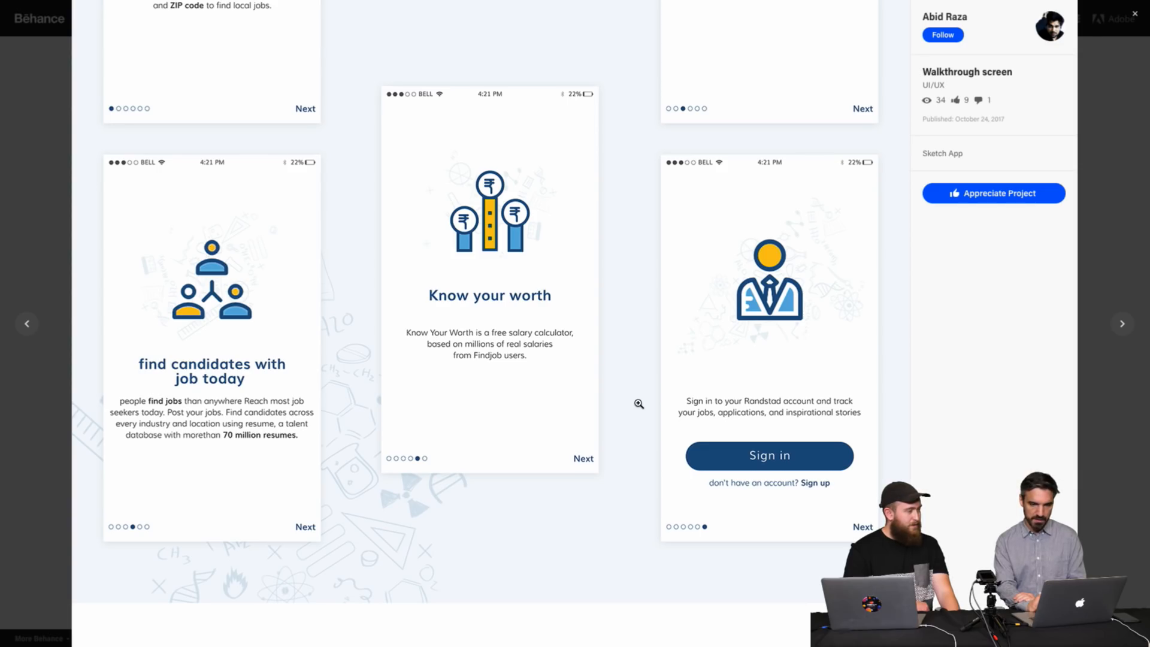
pyautogui.scroll(-4, 639, 403)
pyautogui.scroll(15, 638, 404)
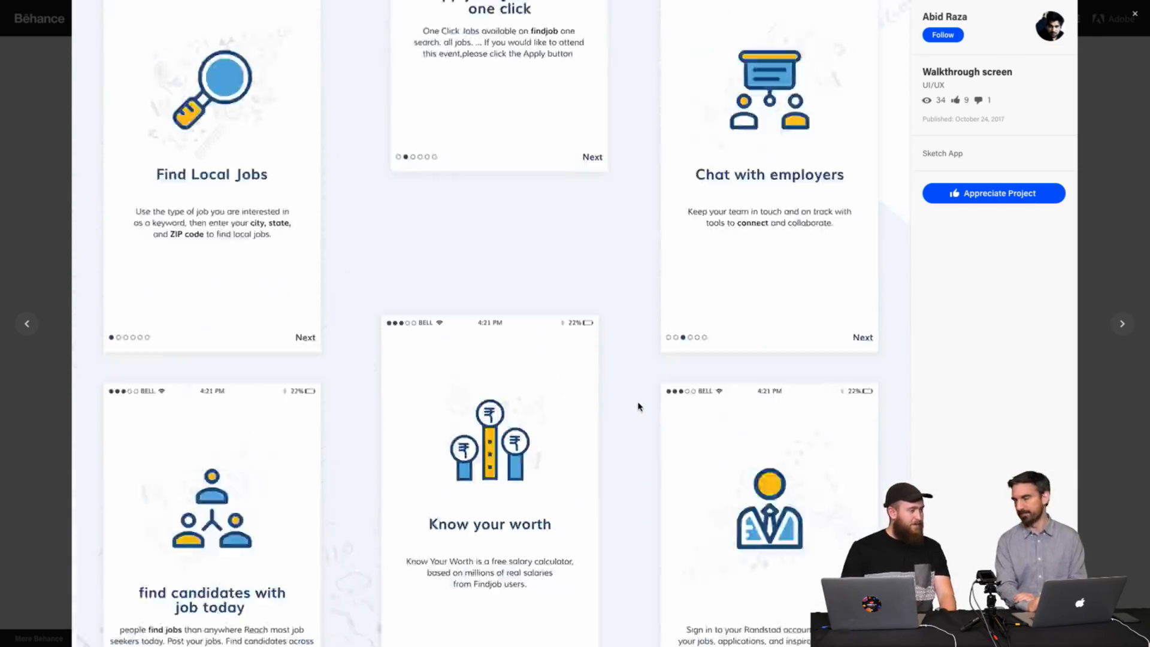
pyautogui.scroll(3, 639, 407)
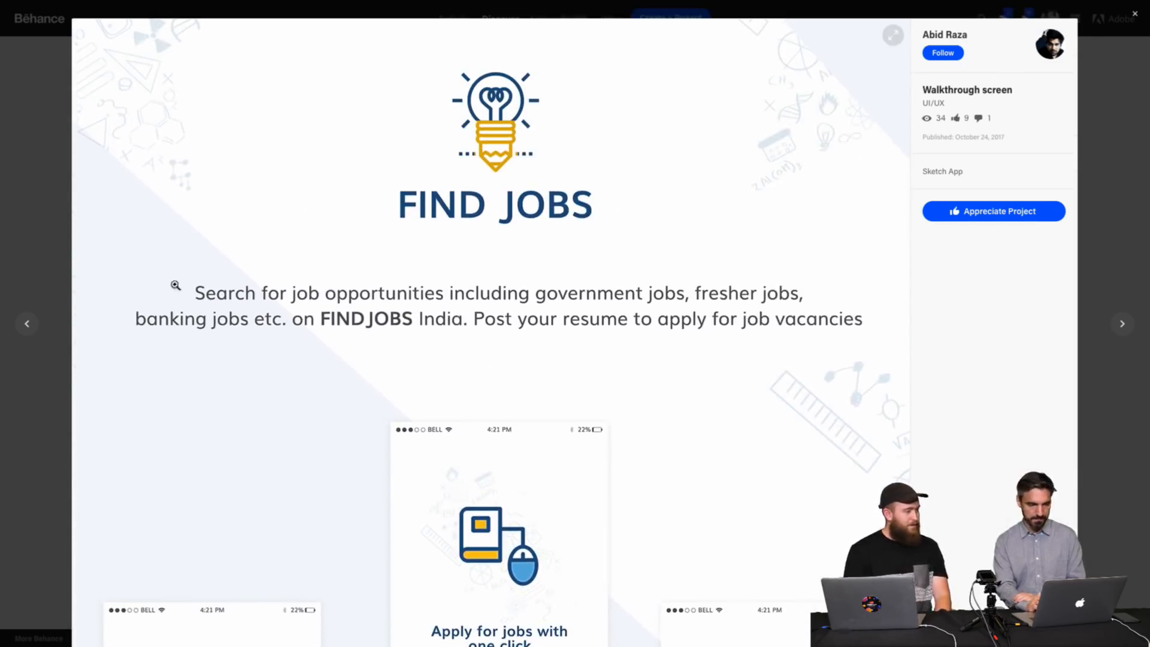
pyautogui.click(24, 218)
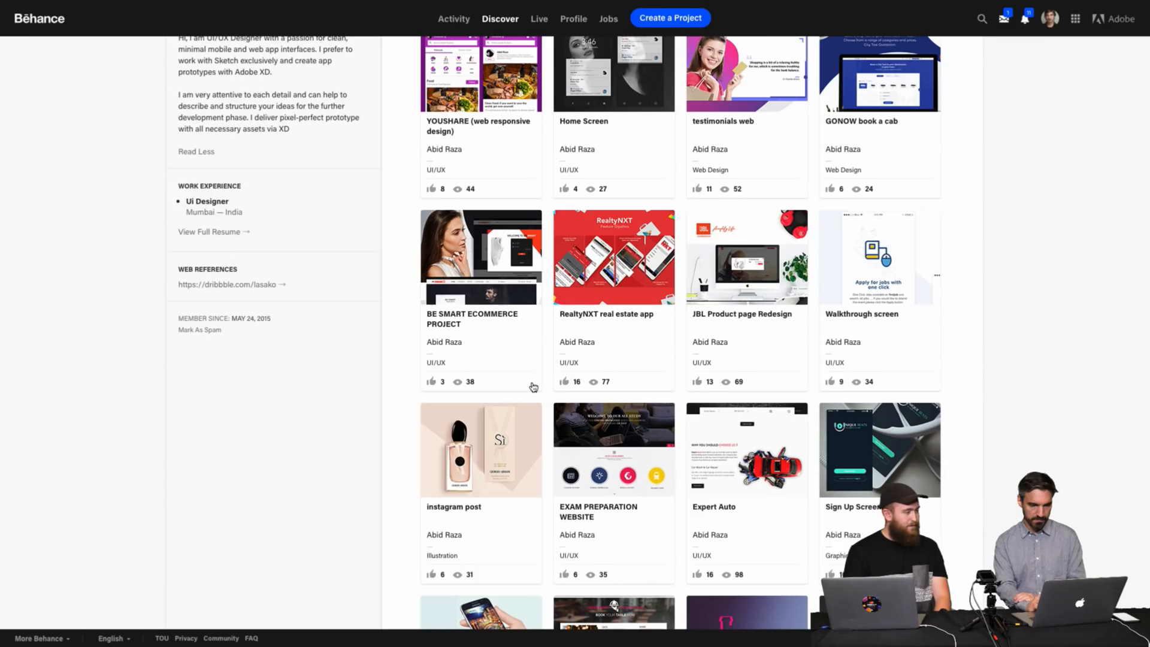
pyautogui.scroll(8, 609, 393)
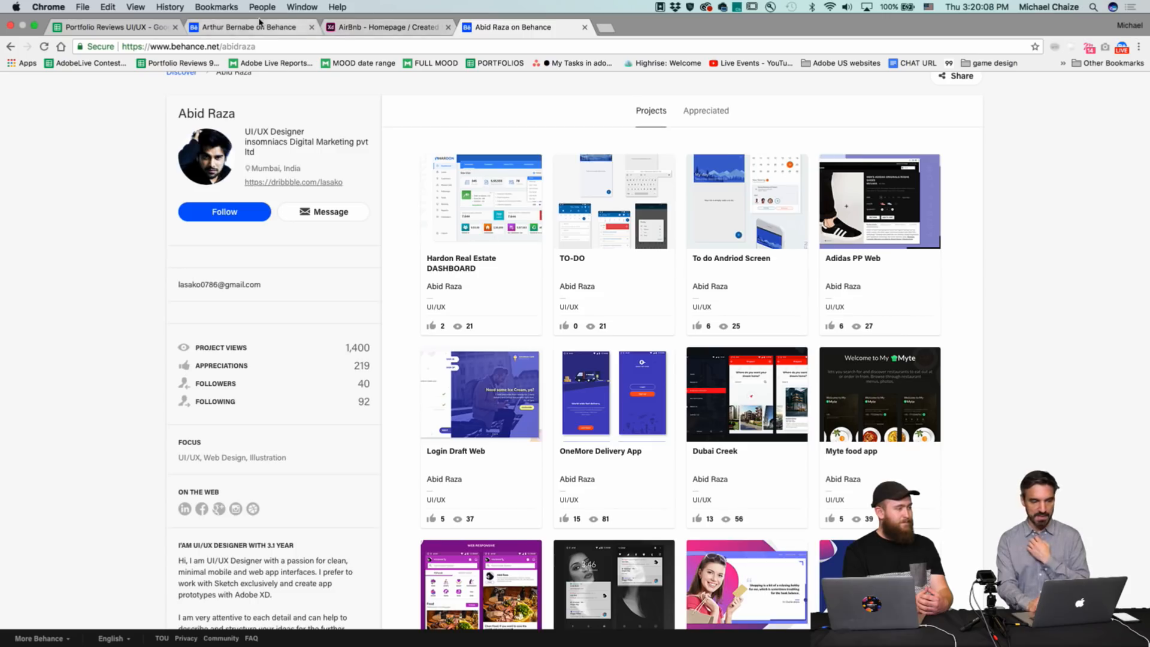
pyautogui.click(281, 23)
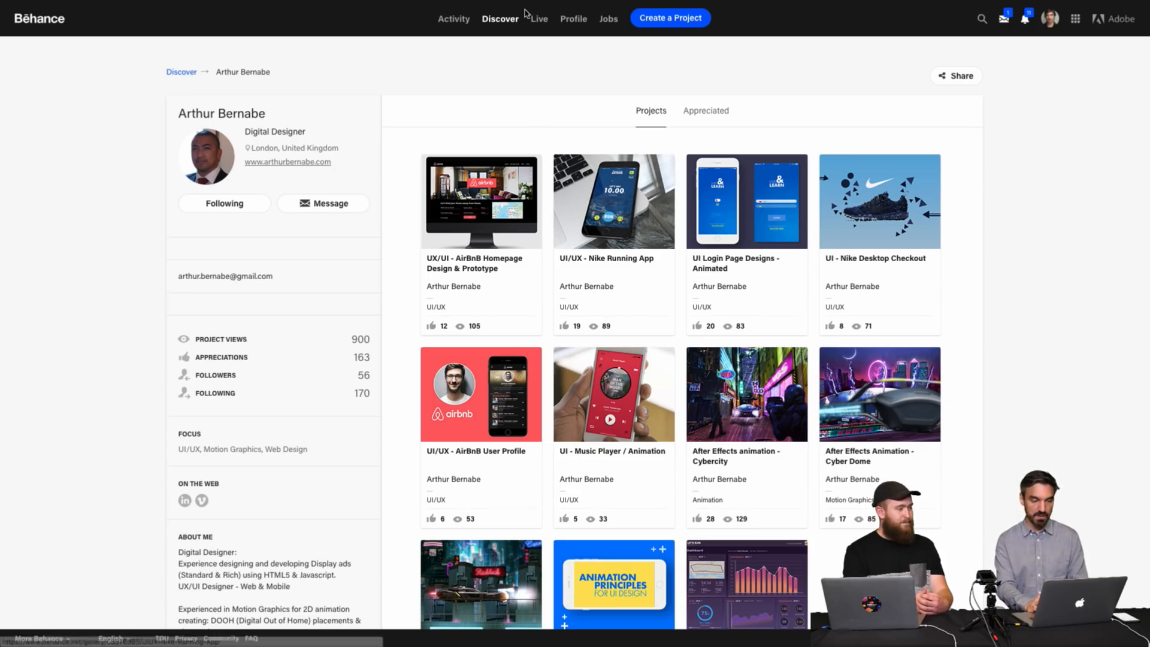
pyautogui.moveTo(527, 7)
pyautogui.click(523, 30)
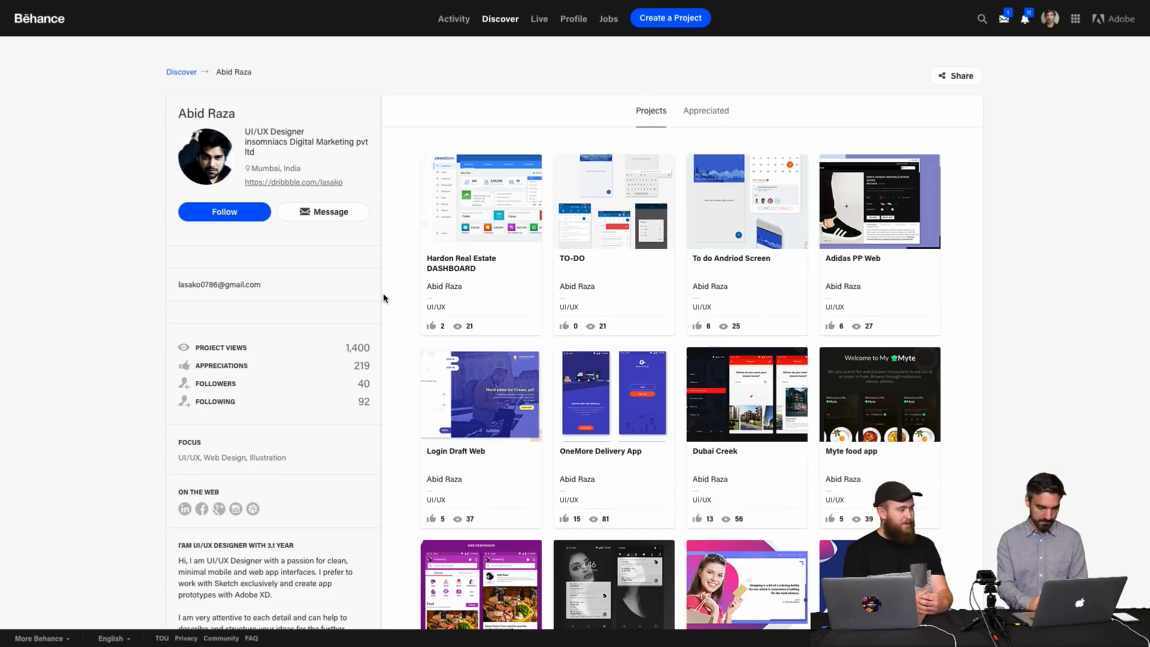
# Read the focus and about section of the designer's profile.
pyautogui.scroll(-3, 384, 297)
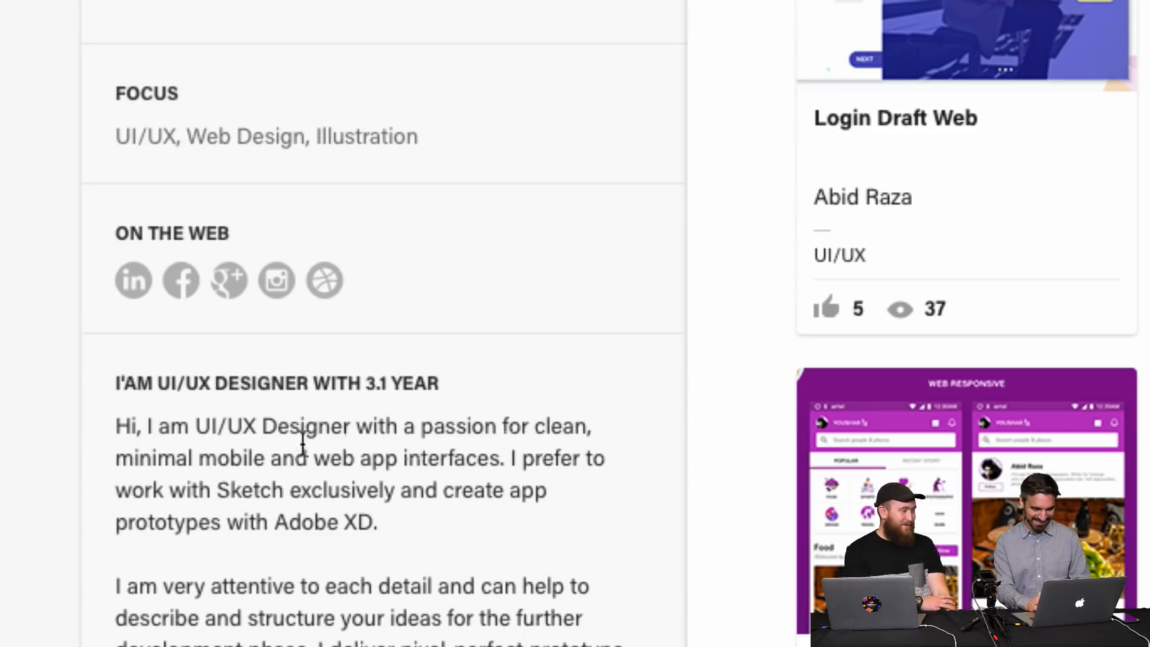
pyautogui.scroll(-2, 251, 635)
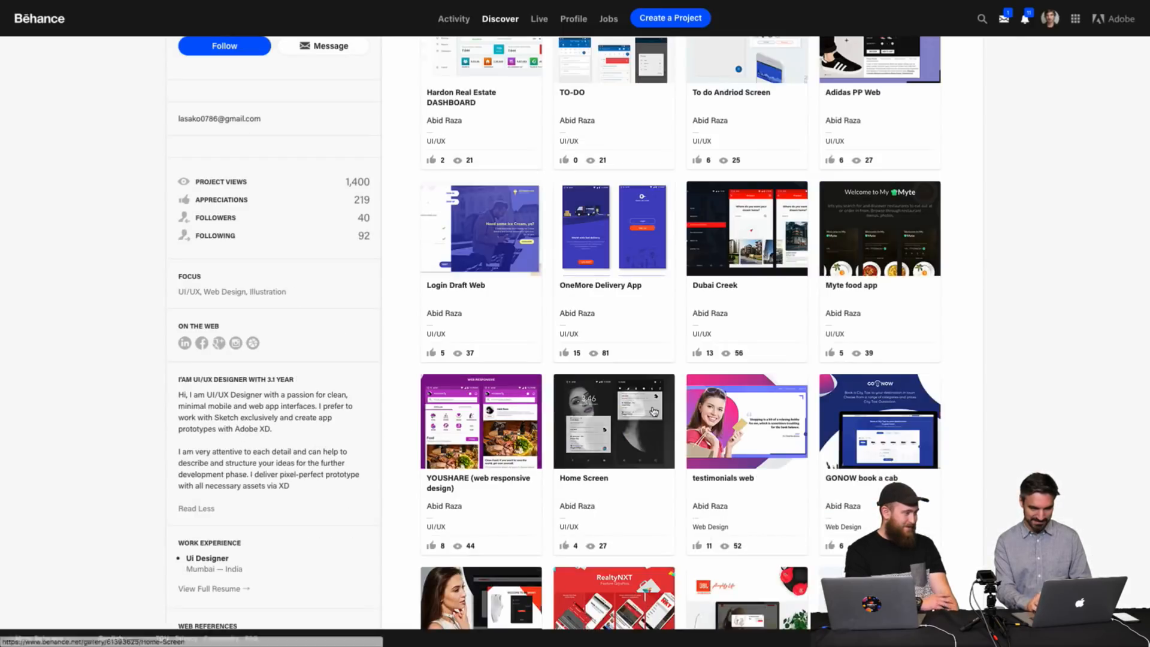
pyautogui.scroll(5, 721, 413)
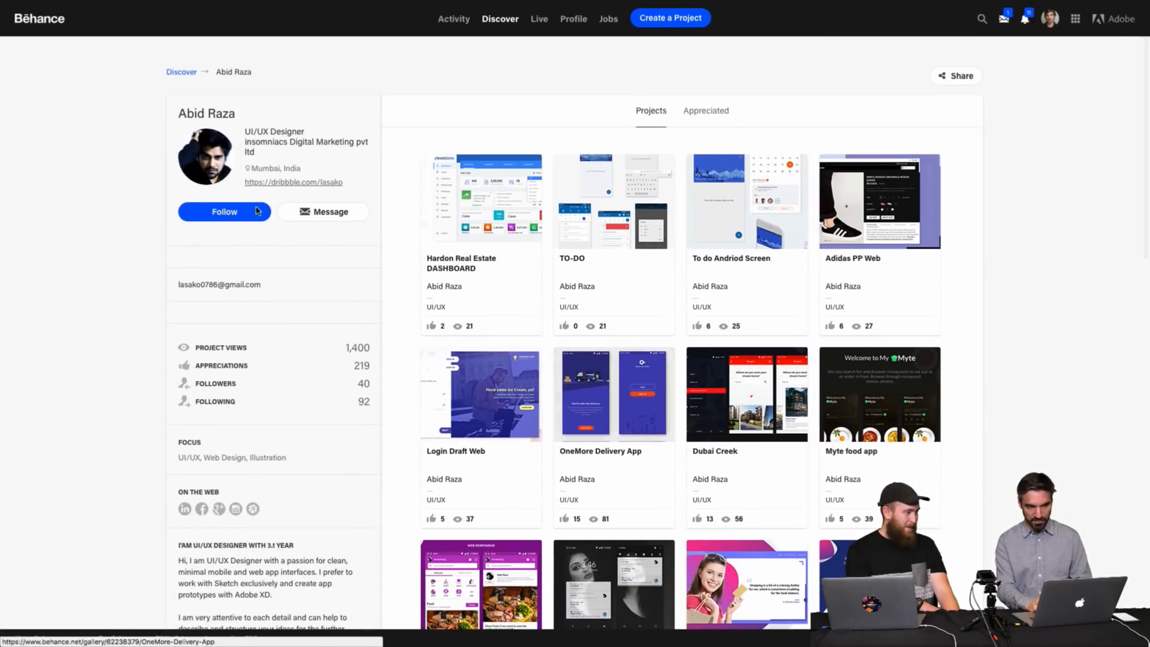